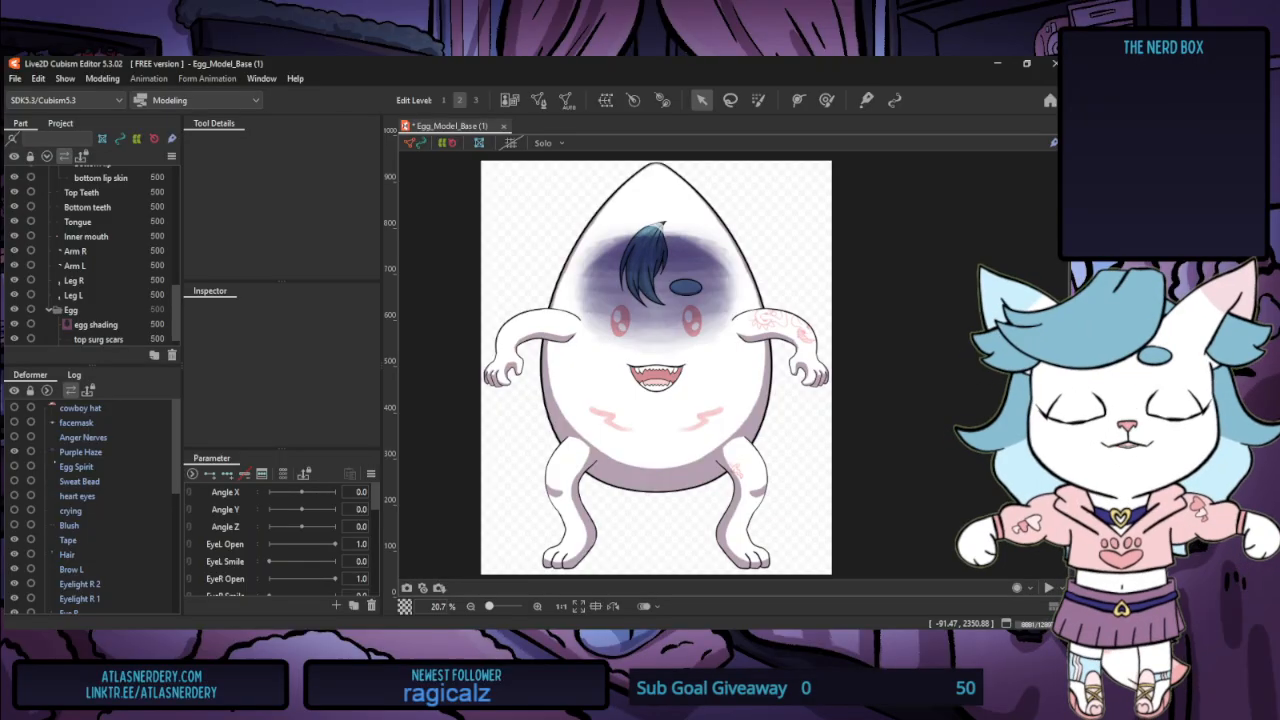
Hide the Purple Haze layer, and preview the Blush, crying and Sweat Bead layers by showing and hiding each in turn
left_click(15, 452)
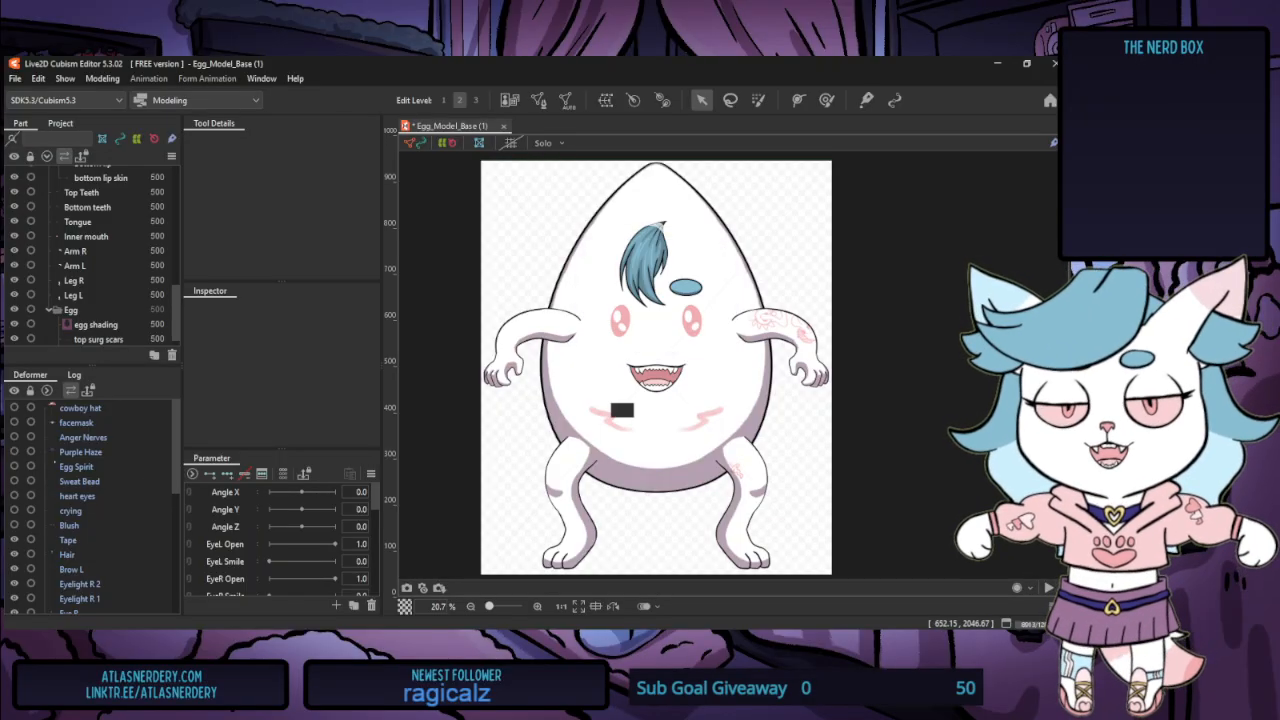
left_click(15, 526)
left_click(15, 526)
left_click(15, 511)
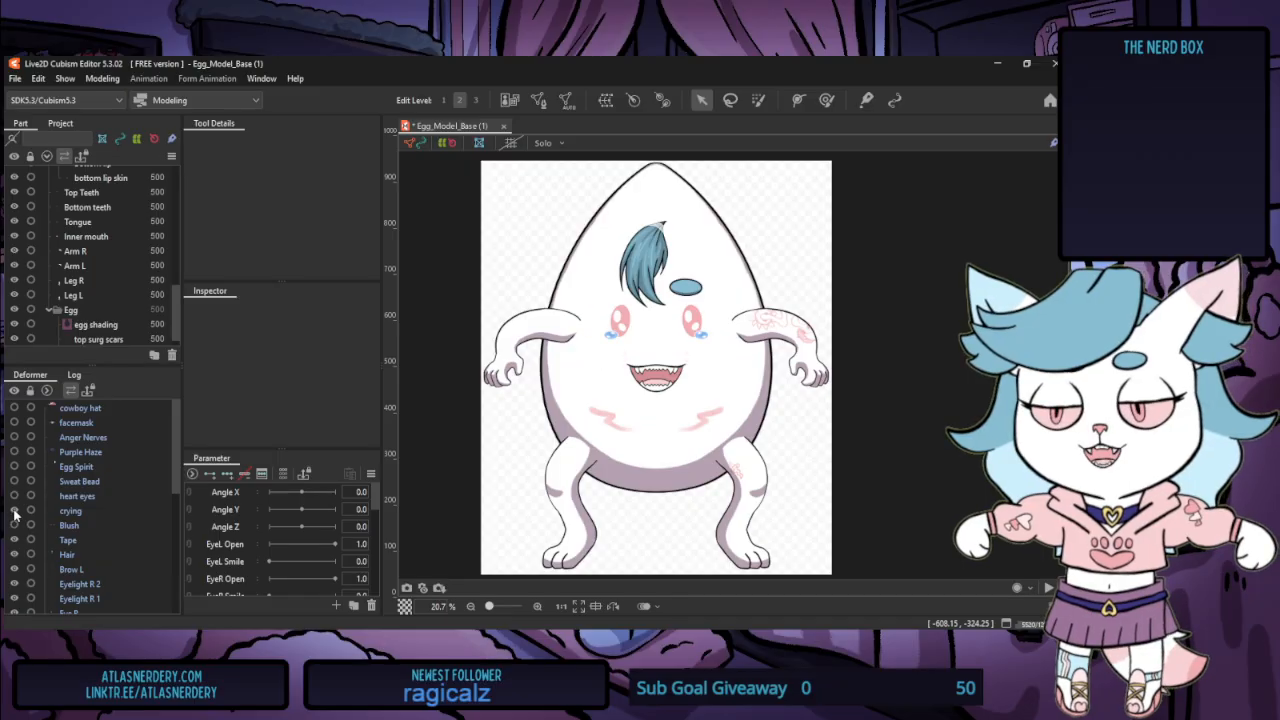
left_click(15, 511)
left_click(15, 481)
left_click(15, 481)
Preview the Egg Spirit, Purple Haze, facemask and cowboy hat layers by showing and hiding each one in turn
left_click(15, 466)
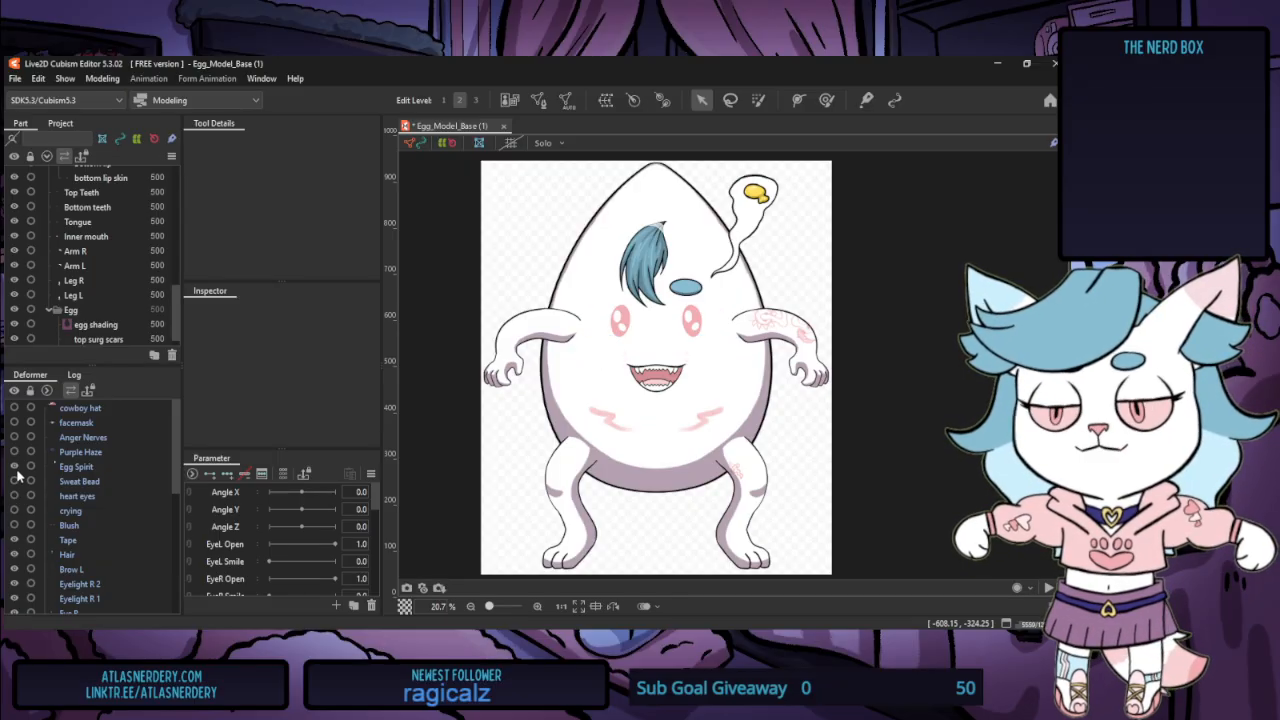
left_click(15, 466)
left_click(15, 452)
left_click(15, 452)
left_click(15, 423)
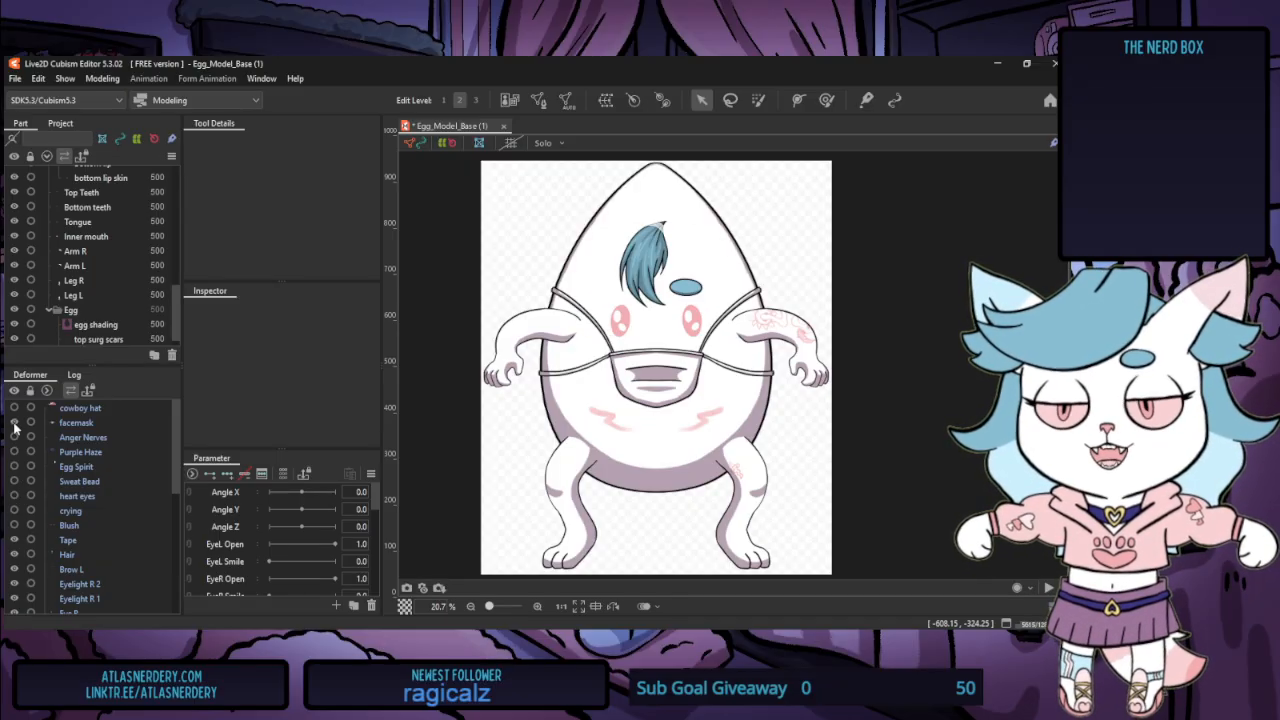
left_click(15, 423)
left_click(15, 408)
left_click(15, 408)
Select Egg base at the end of the Deformer list and look through the whole list of layers
scroll(150, 510, "down", 5)
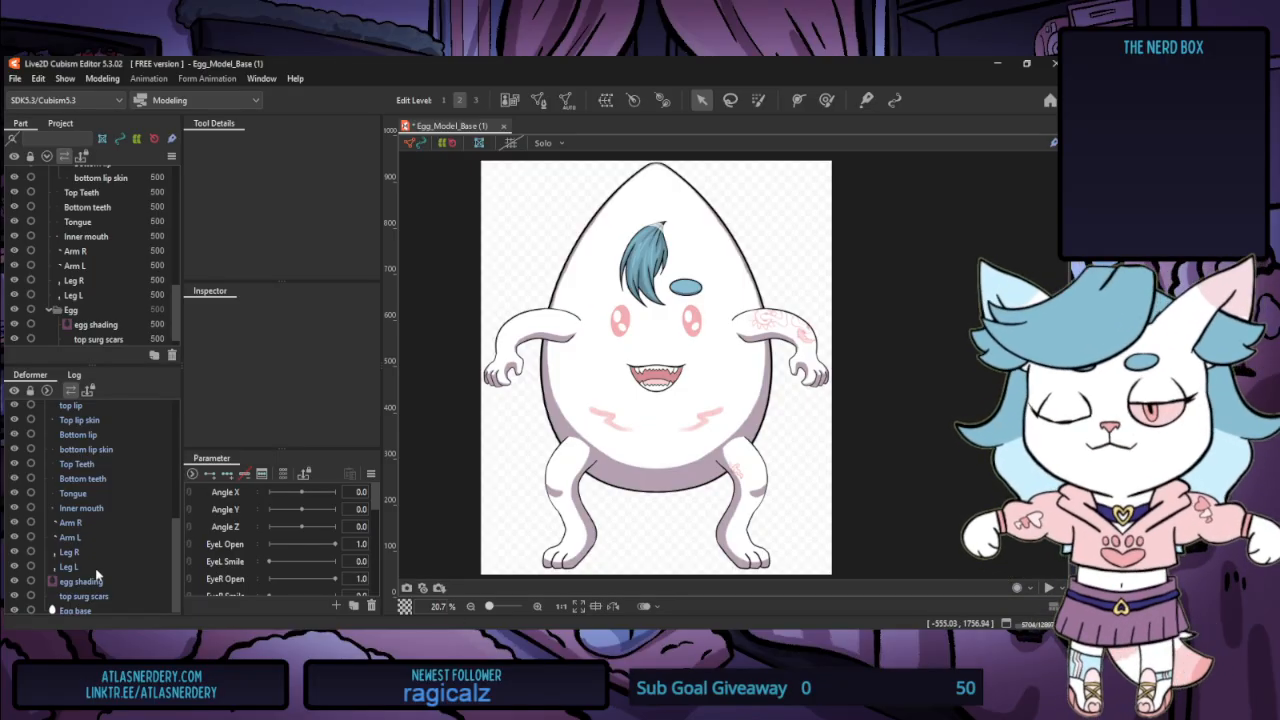
scroll(98, 574, "down", 1)
left_click(129, 608)
scroll(132, 520, "up", 5)
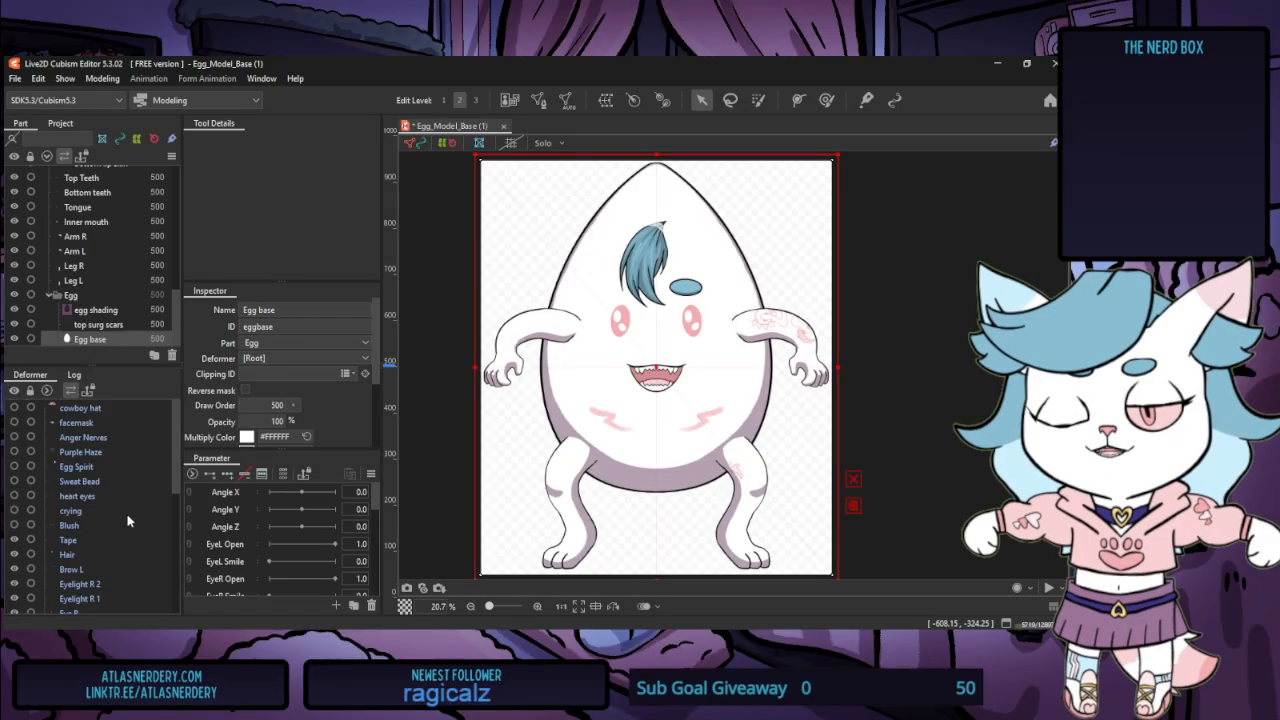
scroll(300, 560, "down", 5)
scroll(305, 569, "up", 10)
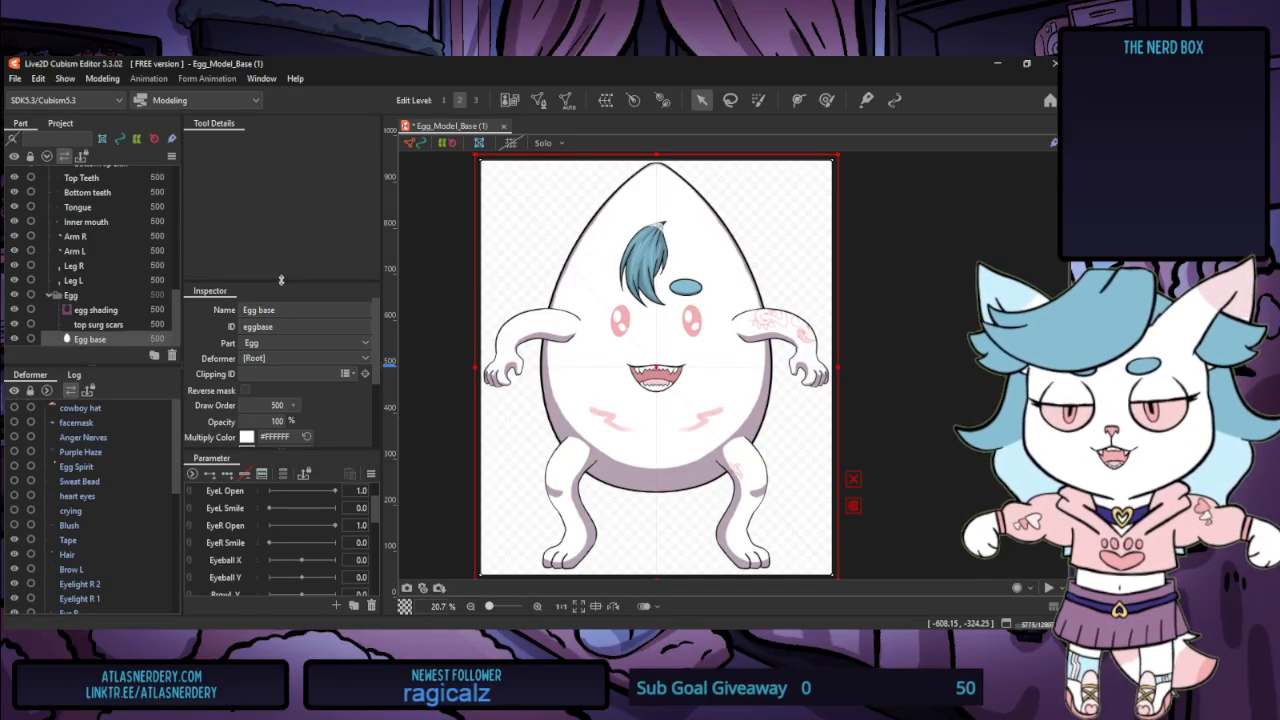
Group the Parameter palette with the Inspector, deselect the Egg base, and resize the group below Tool Details
left_click_drag(281, 280, 281, 204)
mouse_move(282, 450)
left_mouse_down()
mouse_move(281, 423)
mouse_move(279, 450)
left_mouse_up()
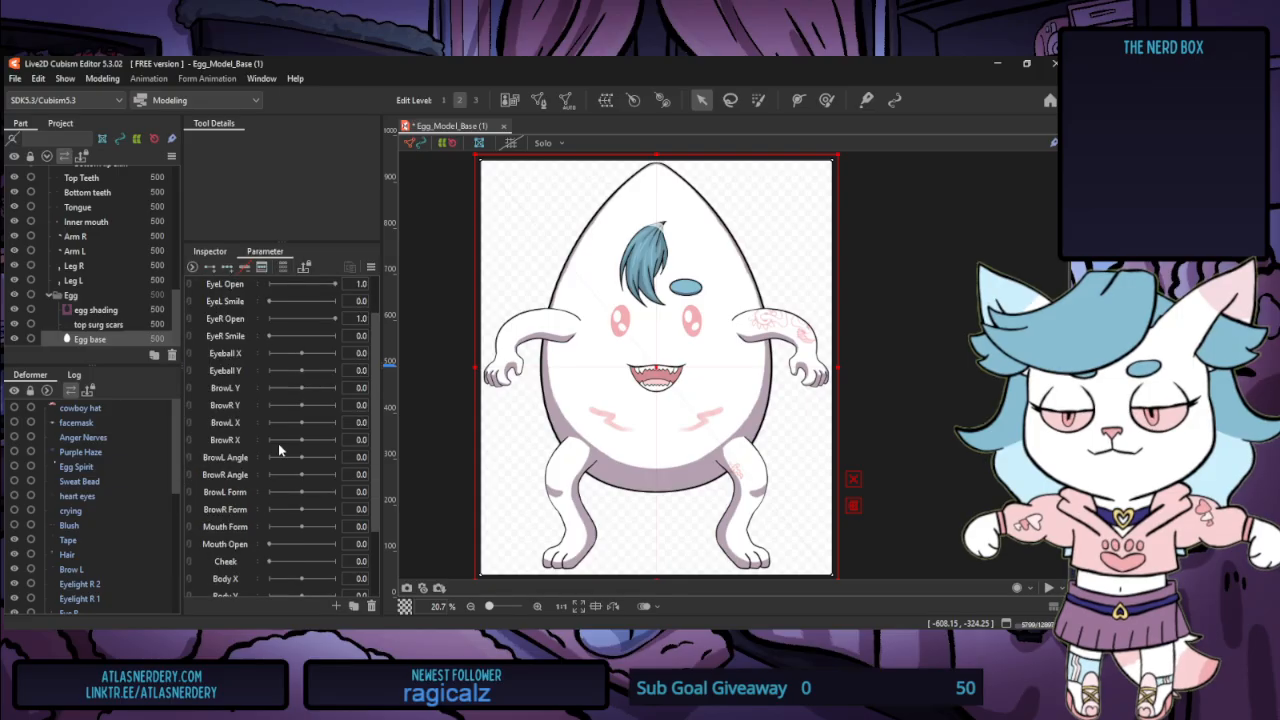
left_click(286, 267)
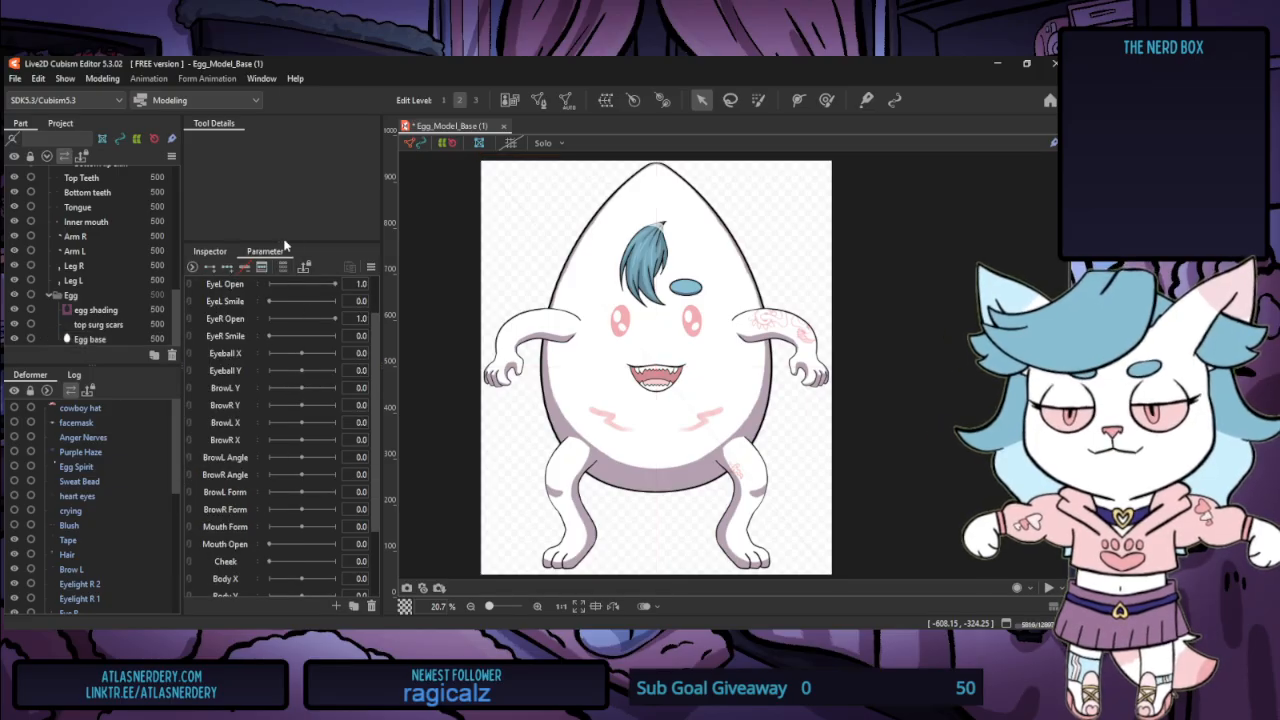
left_click_drag(283, 243, 330, 289)
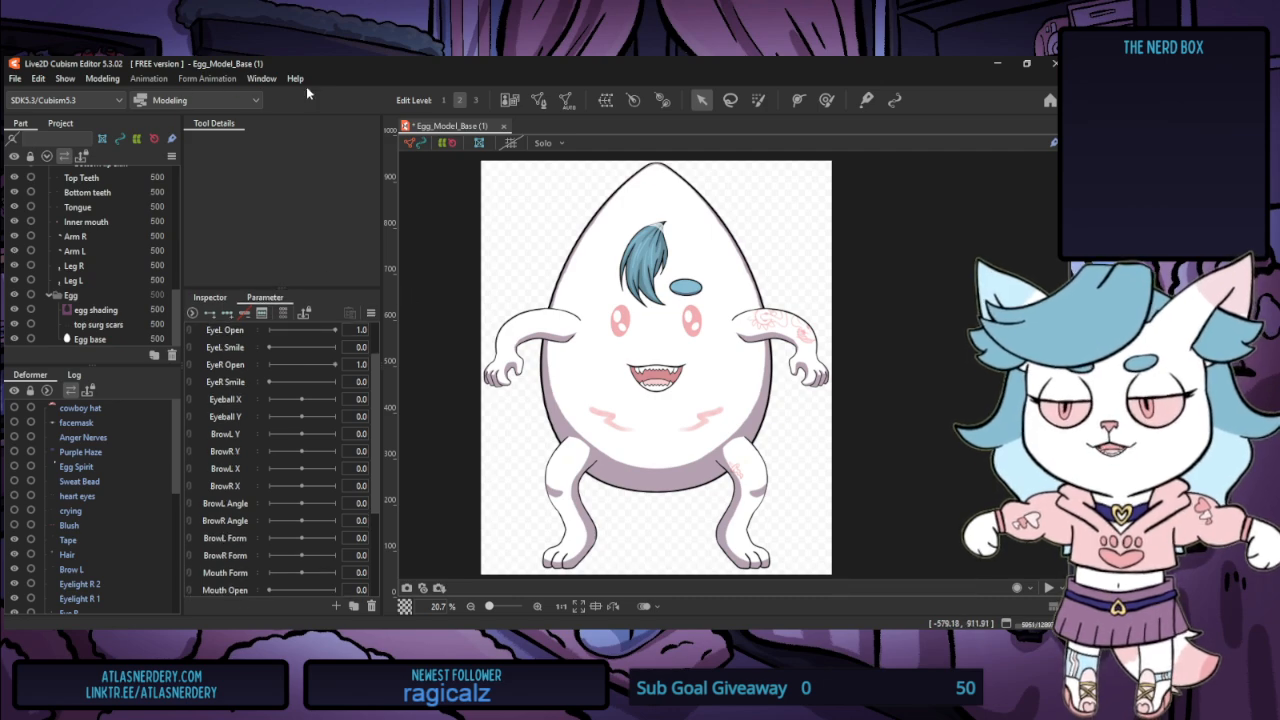
Display the Inspector palette from the list of palettes and switch back to the Parameter palette
left_click(261, 78)
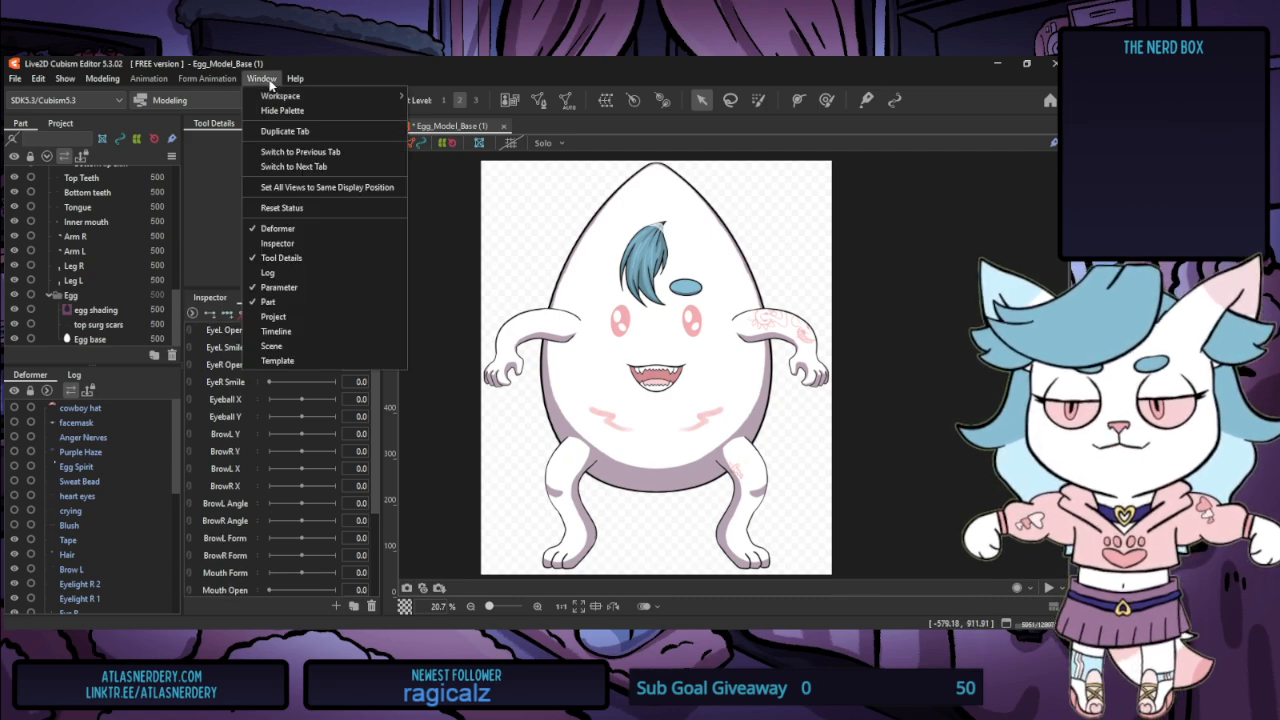
left_click(307, 248)
left_click(263, 299)
left_click(221, 301)
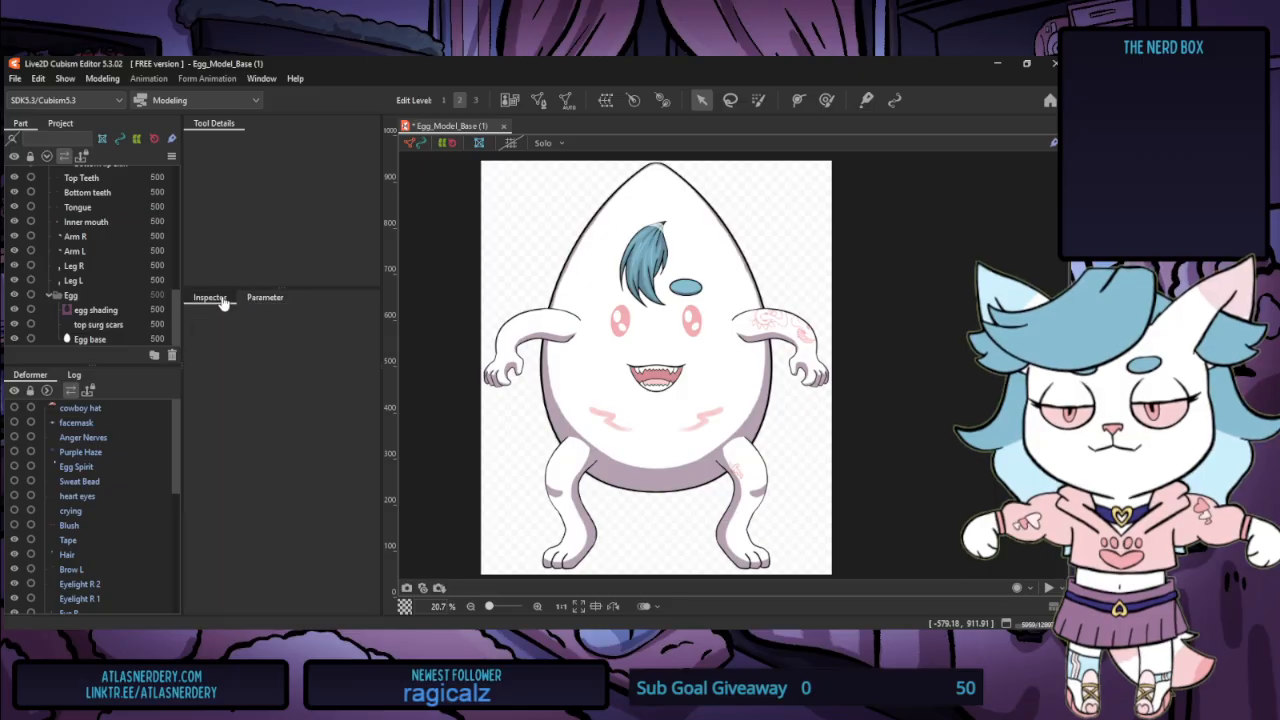
left_click(265, 297)
left_click(261, 78)
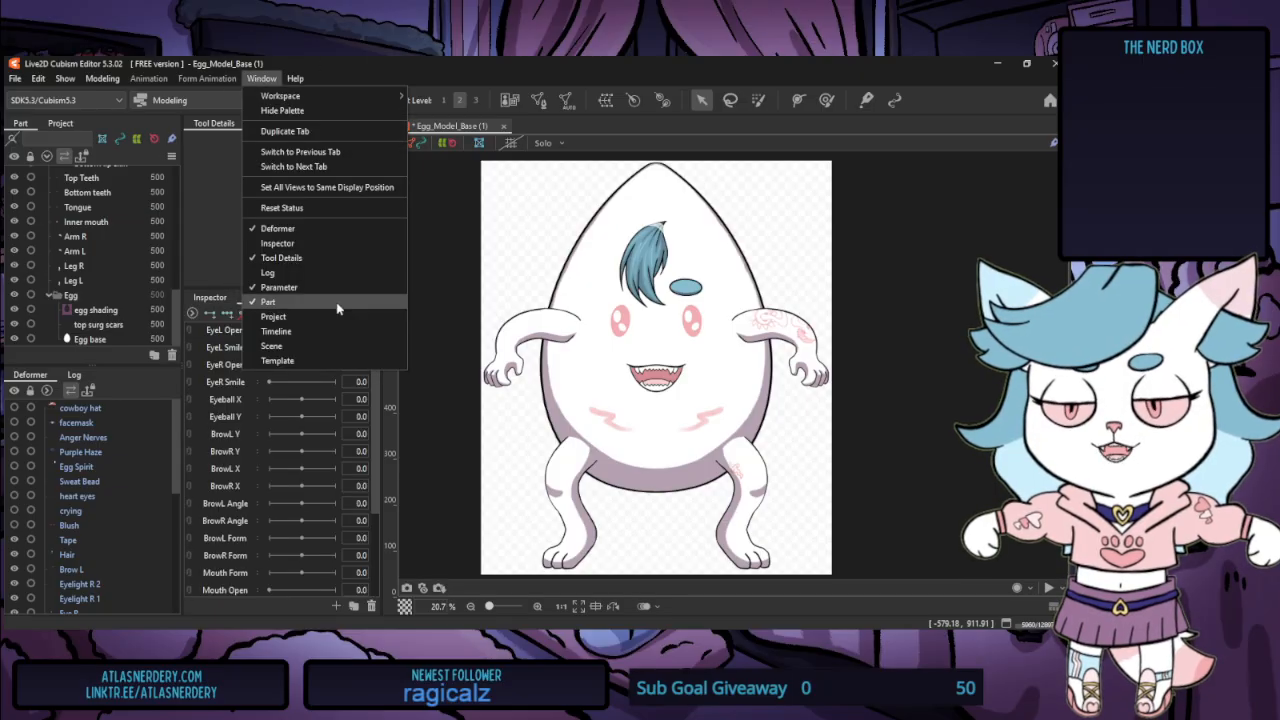
left_click(331, 246)
left_click(277, 297)
left_click(261, 78)
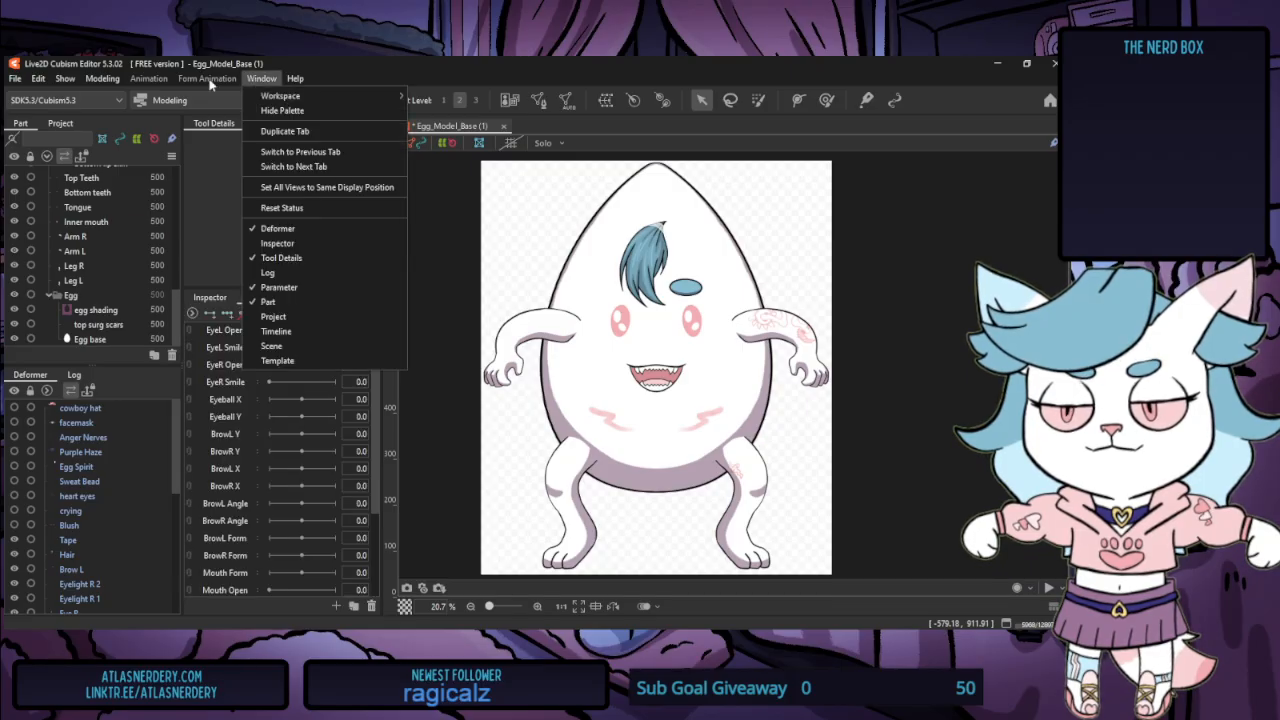
mouse_move(62, 86)
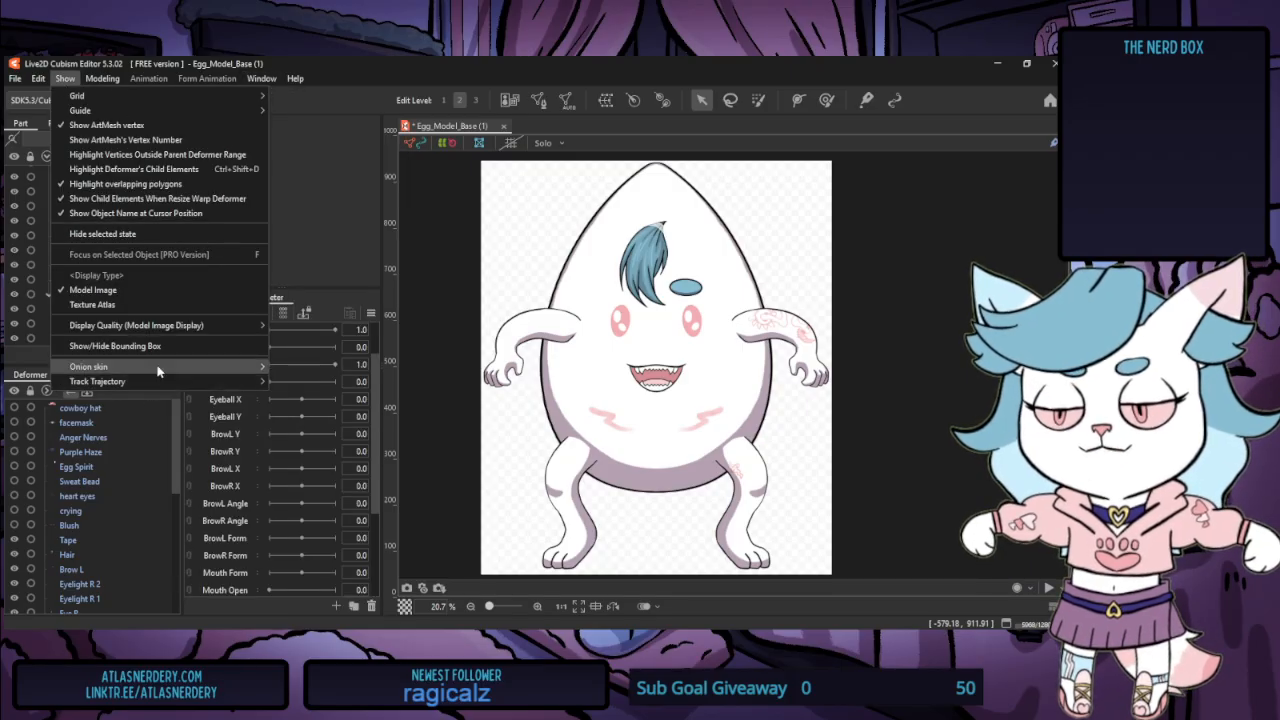
left_click(344, 226)
Select individual layers such as Sweat Bead and Tape in the Deformer and Part lists, ending with Tape selected
left_click(107, 483)
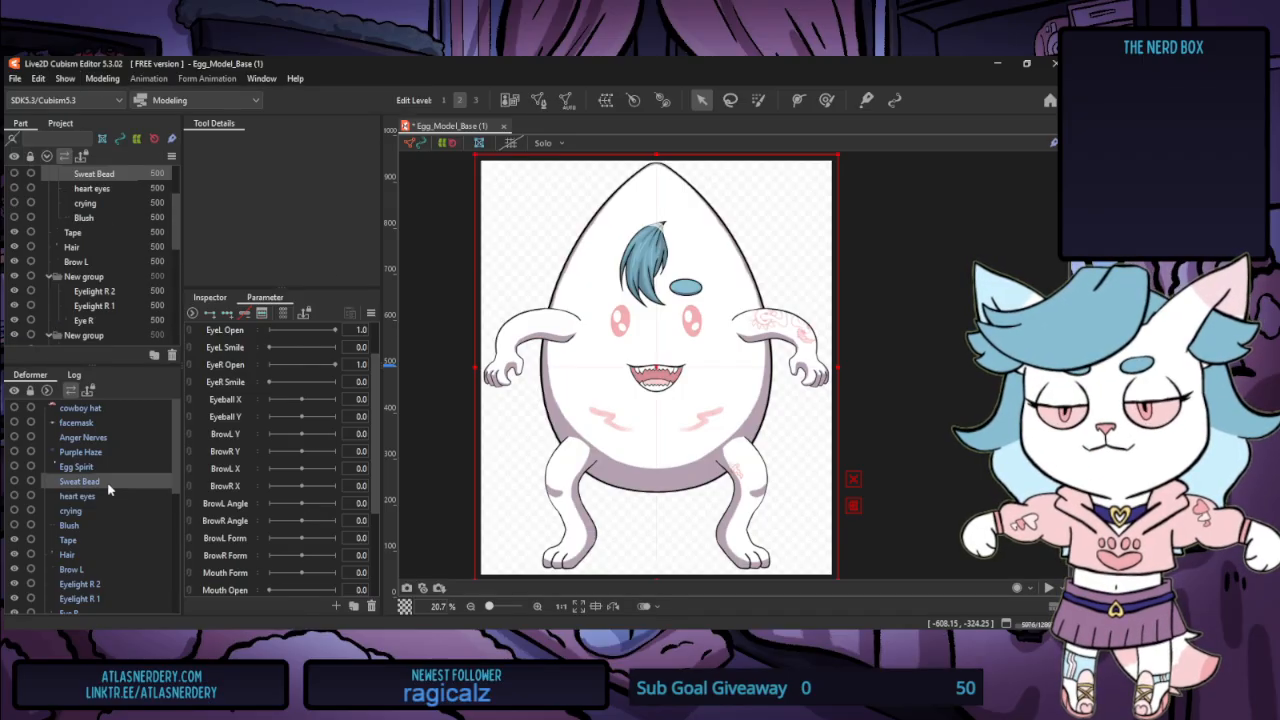
left_click(97, 234)
left_click(101, 208)
left_click(105, 539)
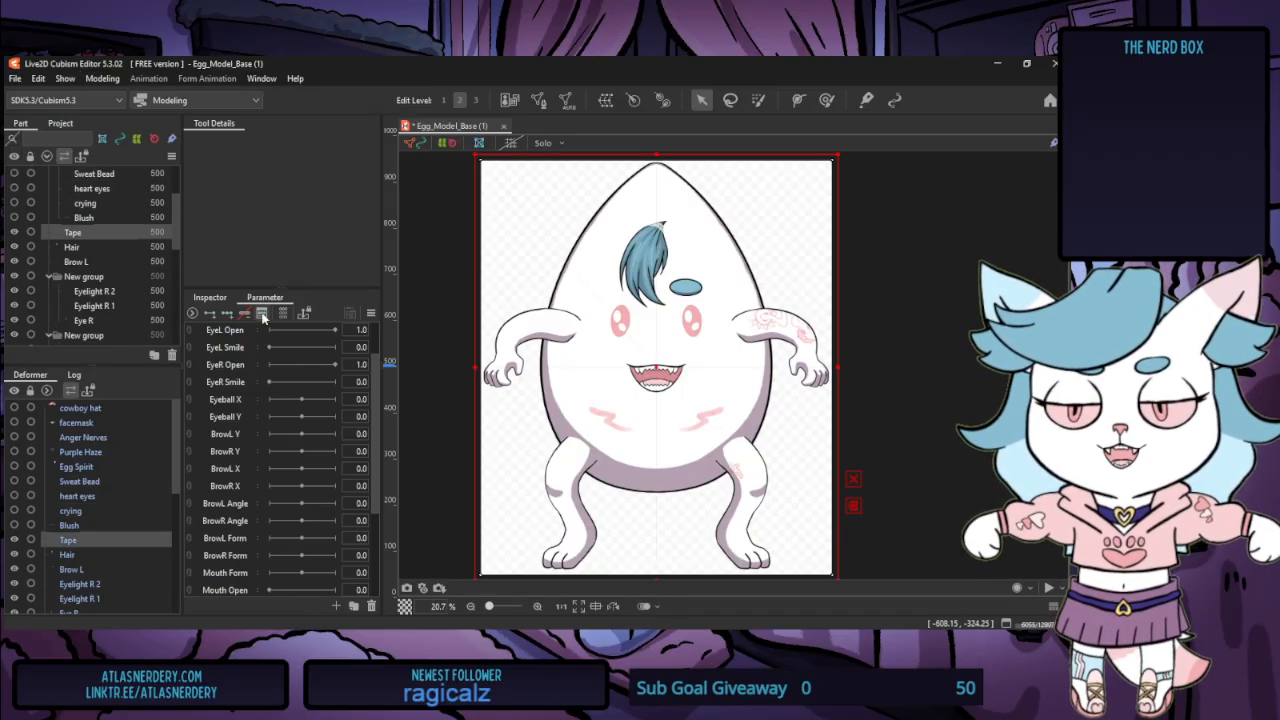
View the Log and Project palettes, returning to the Deformer and Part palettes after each
left_click(260, 79)
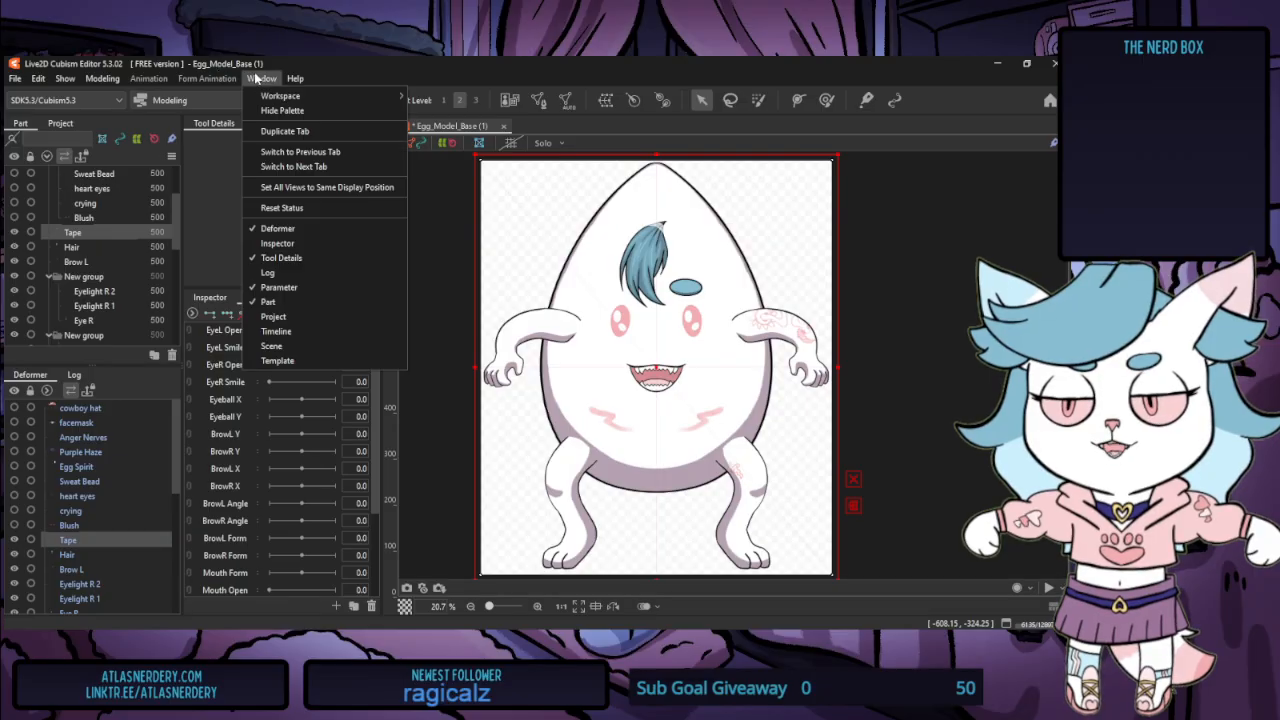
left_click(343, 273)
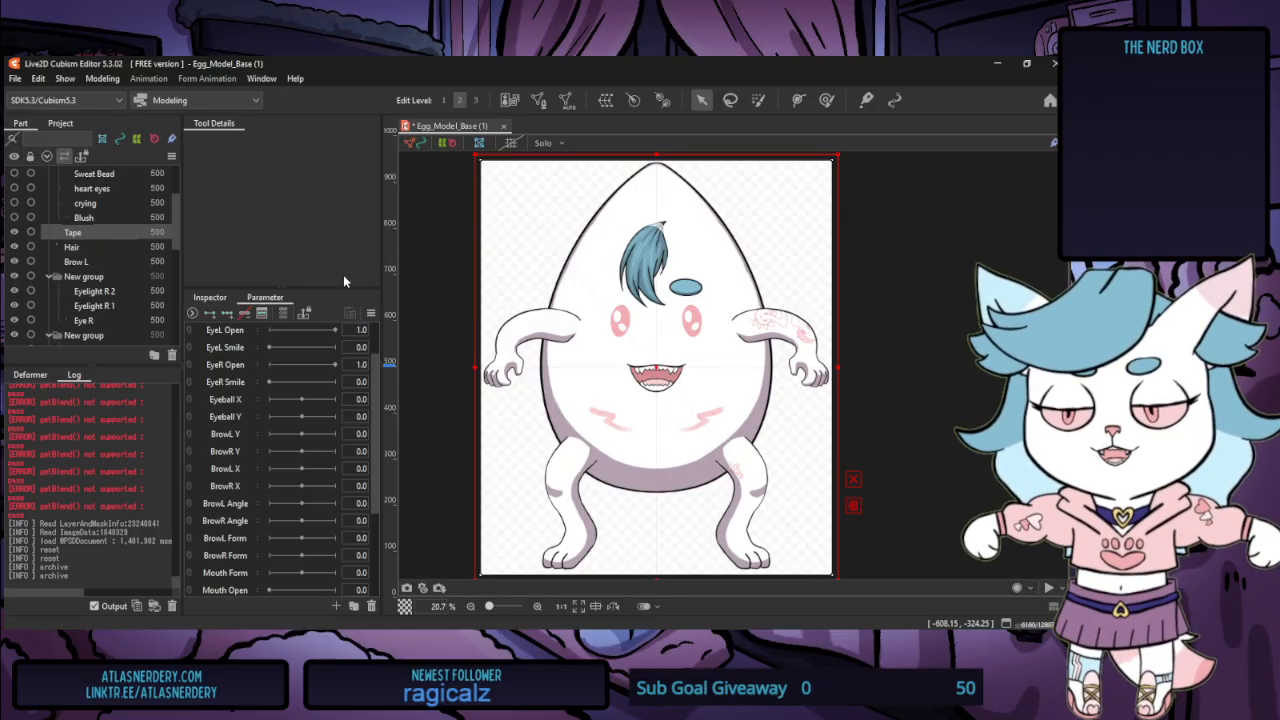
left_click(30, 375)
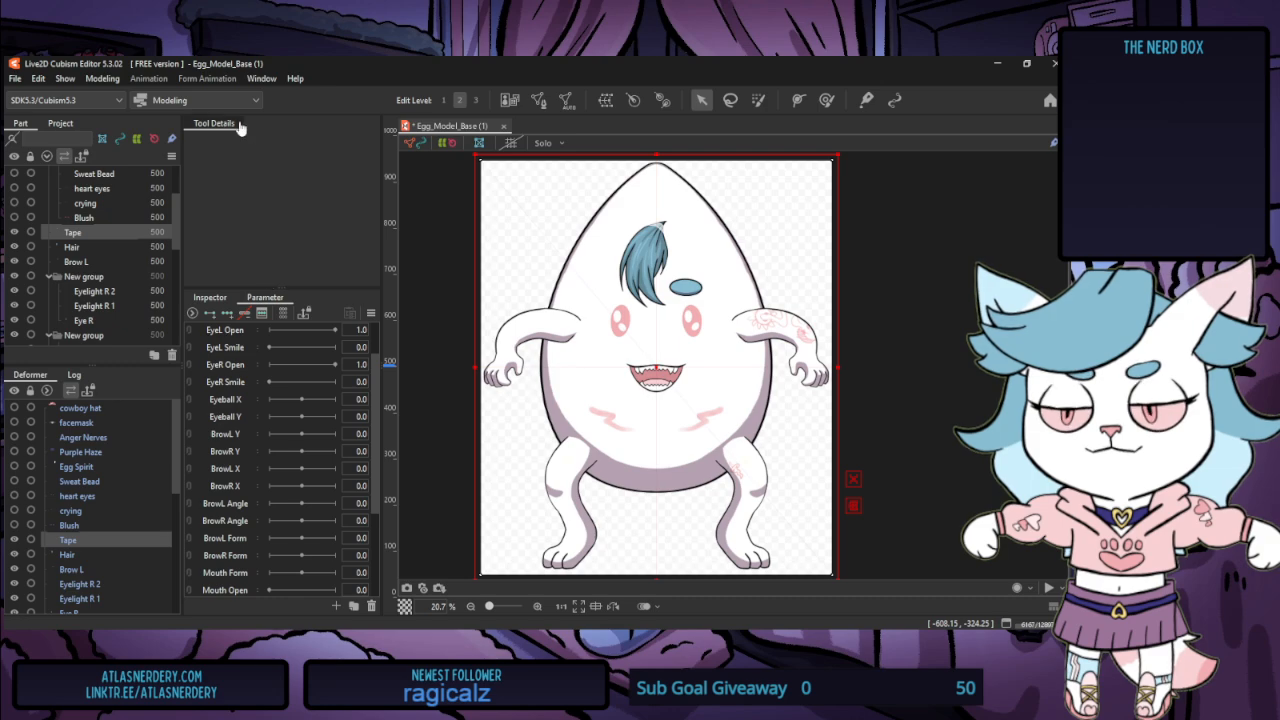
left_click(261, 78)
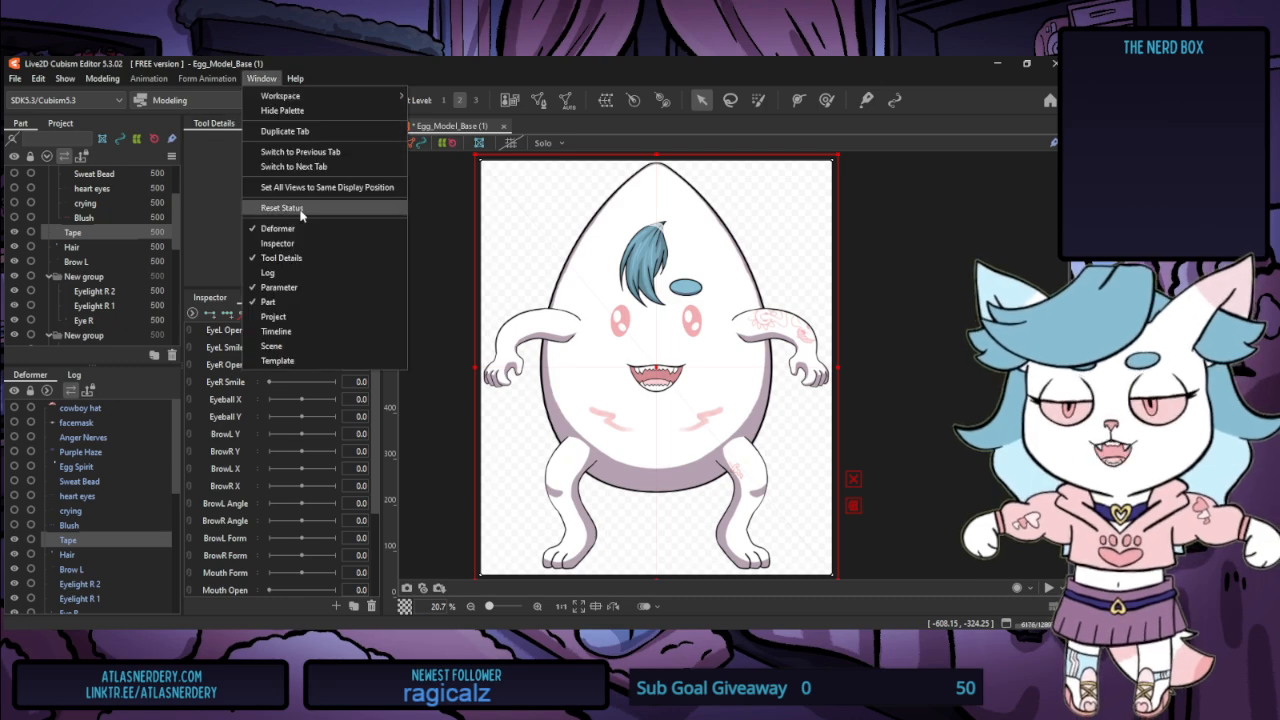
left_click(328, 318)
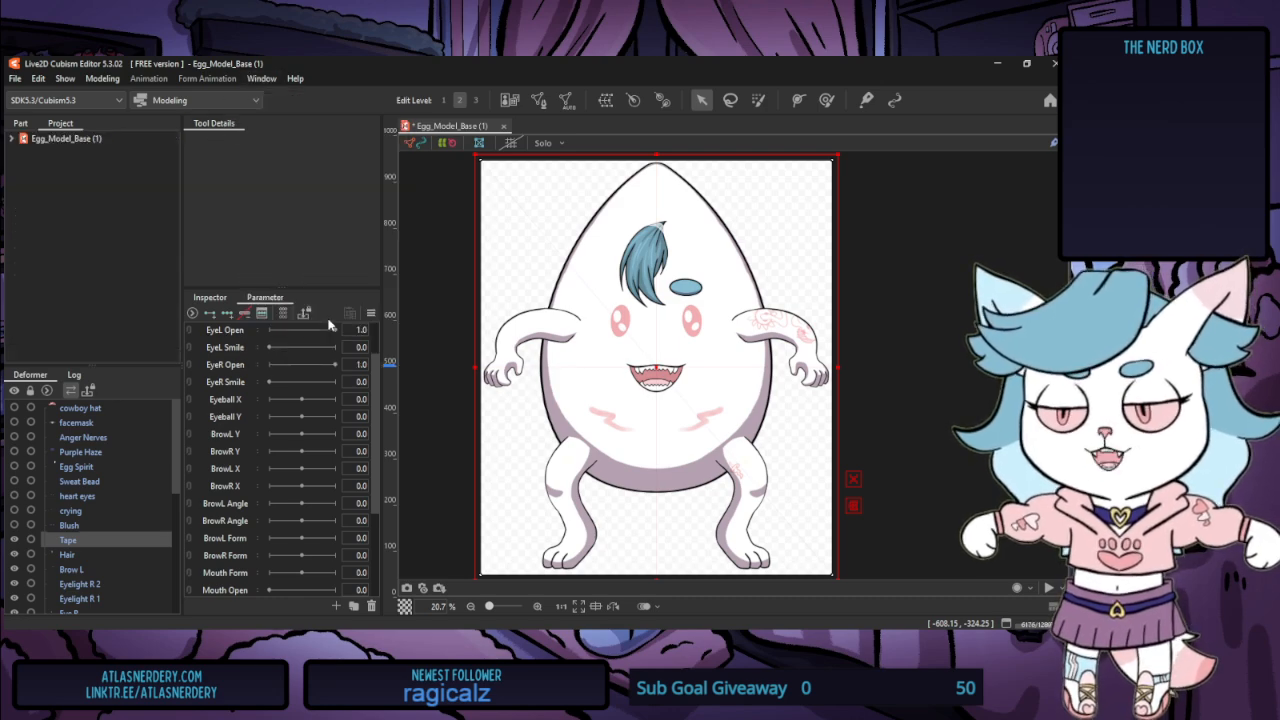
left_click(20, 123)
Show the Timeline palette beside the canvas and hide it again
left_click(261, 78)
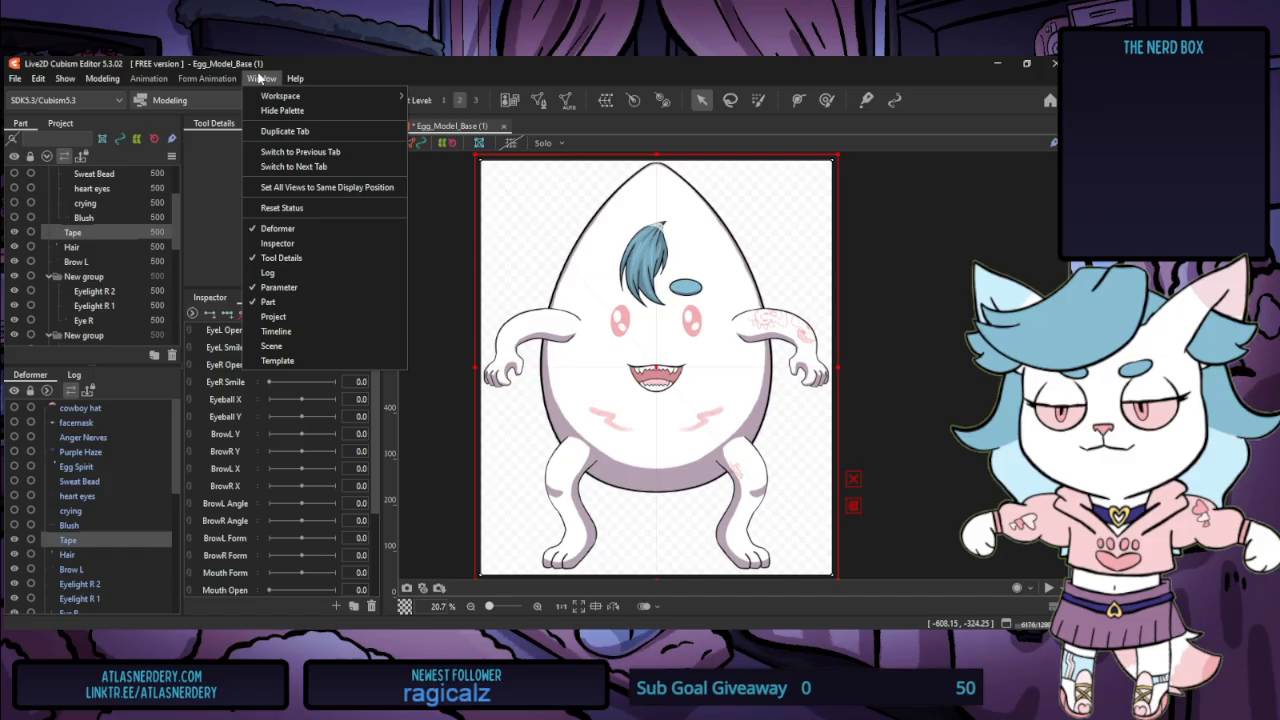
left_click(322, 334)
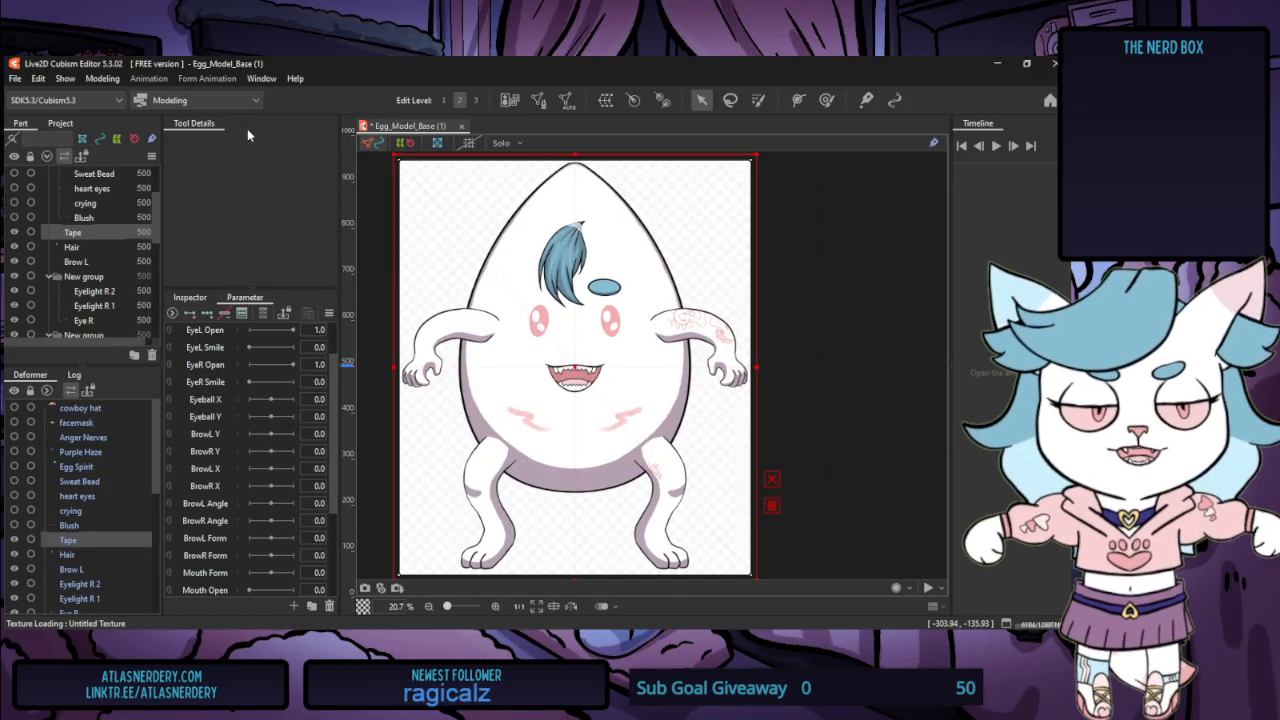
left_click(261, 78)
left_click(322, 334)
Look at the Workspace layout options, hide the Tool Details palette, and switch between the Inspector and Parameter palettes
left_click(261, 78)
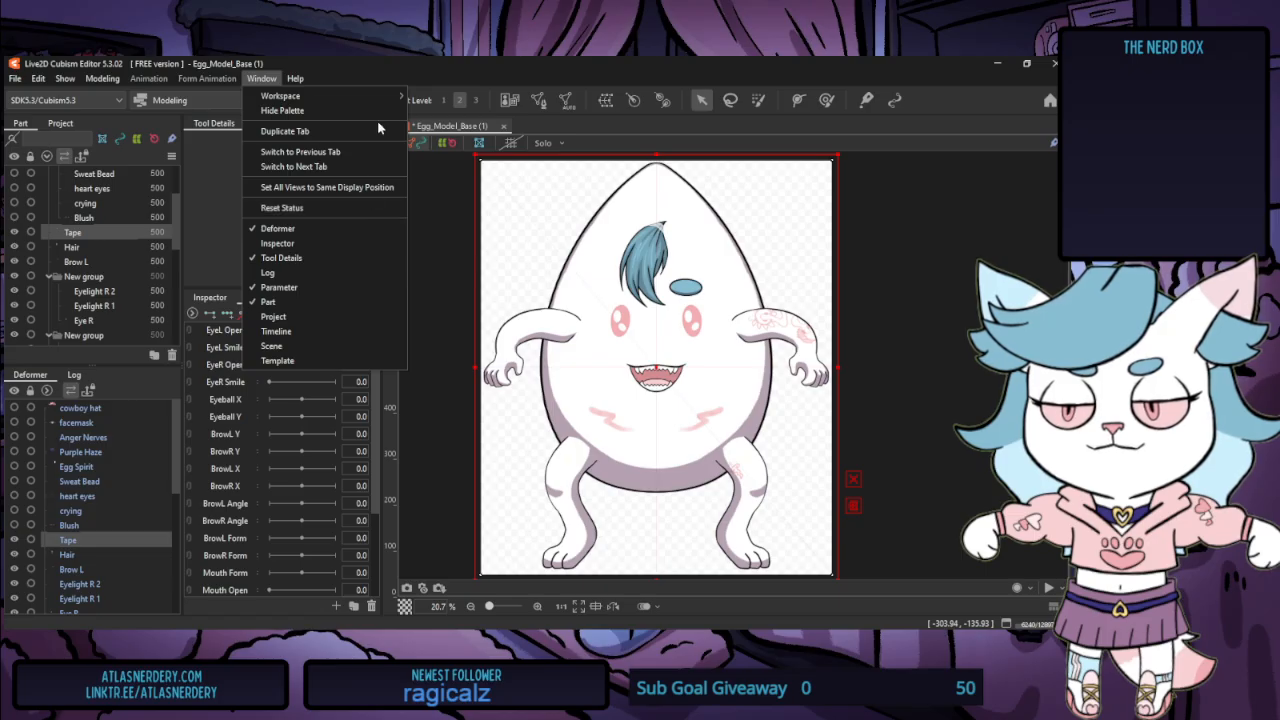
mouse_move(380, 105)
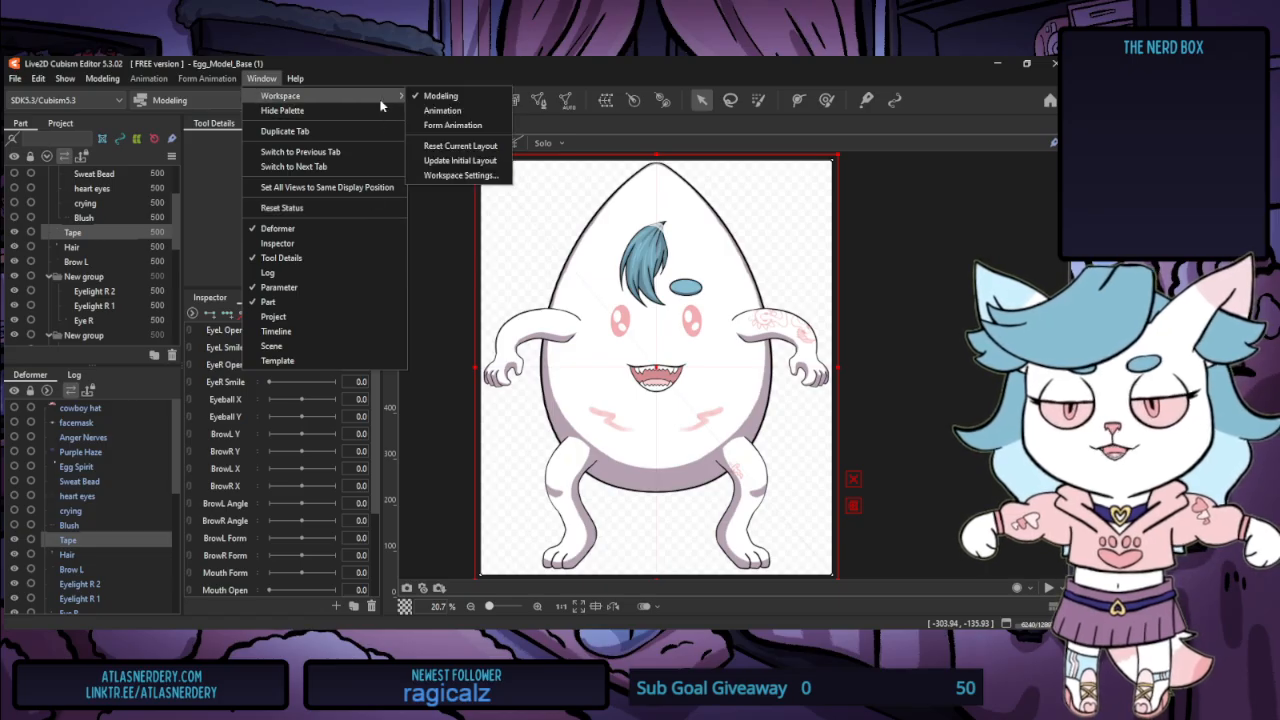
left_click(314, 259)
left_click(212, 123)
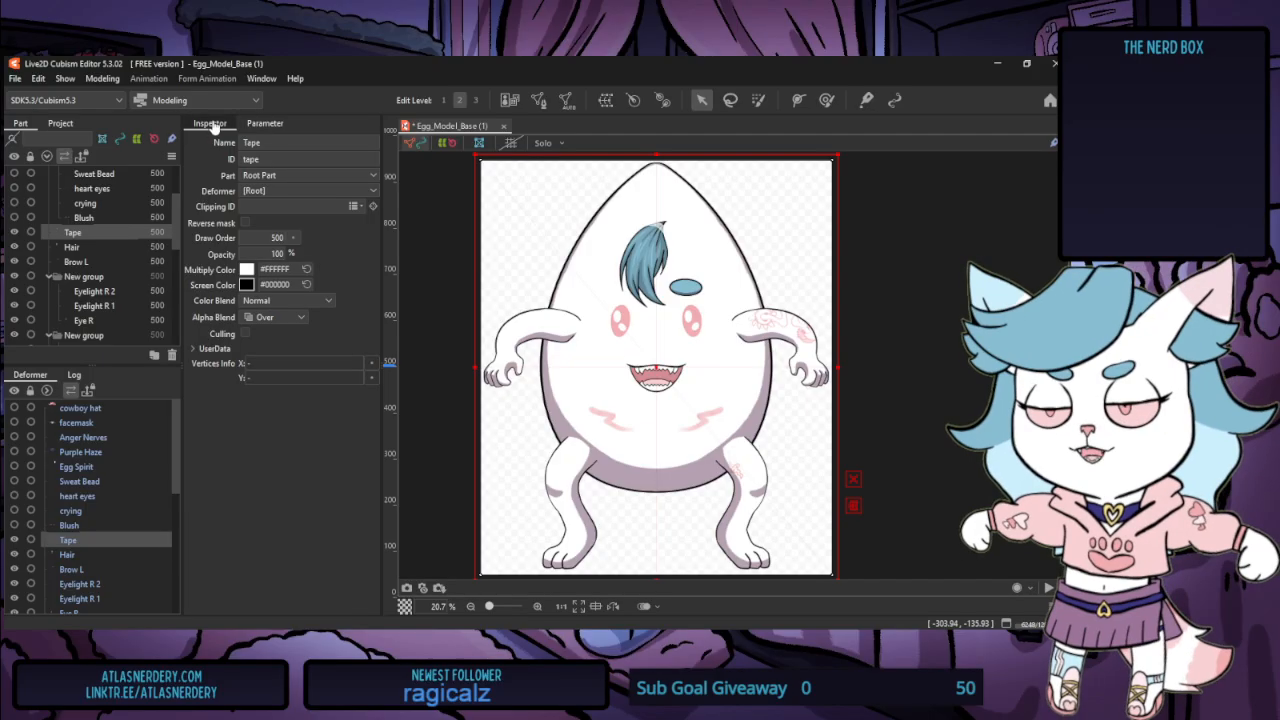
left_click(260, 123)
left_click(215, 123)
left_click(263, 123)
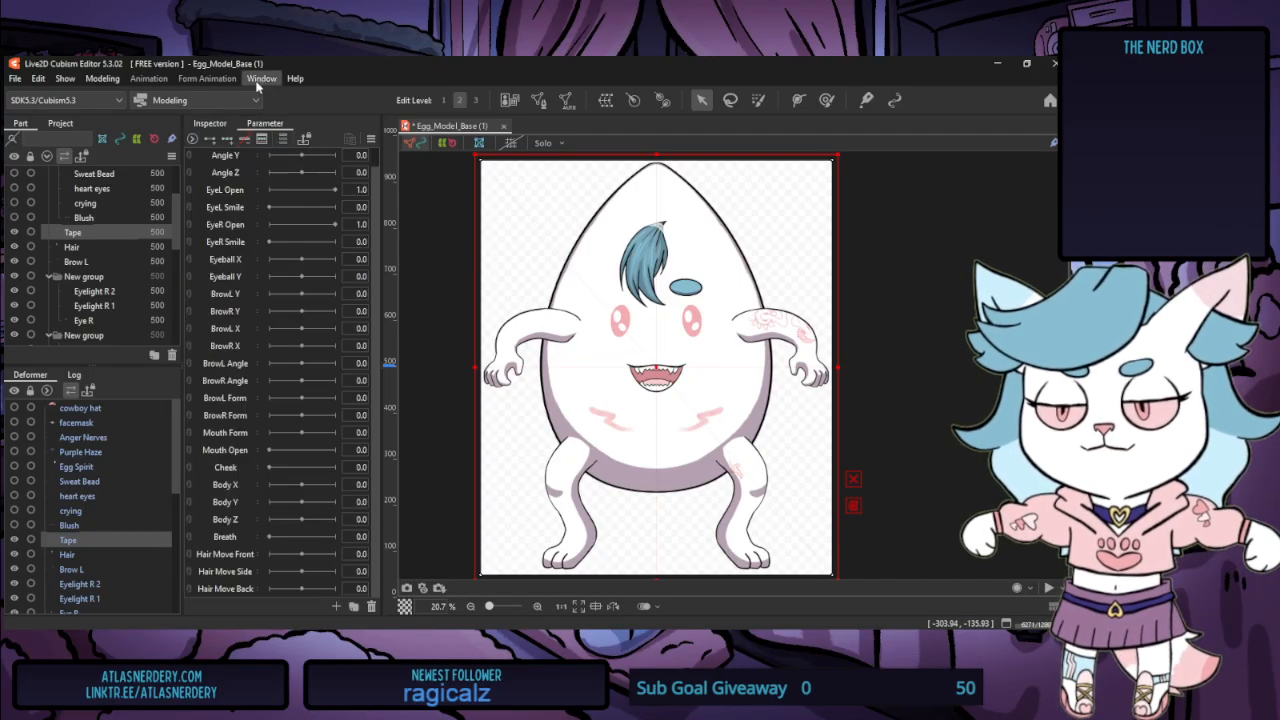
Show Tool Details again, dock it above the Parameter palette, and give the Inspector its own area between the two
left_click(261, 78)
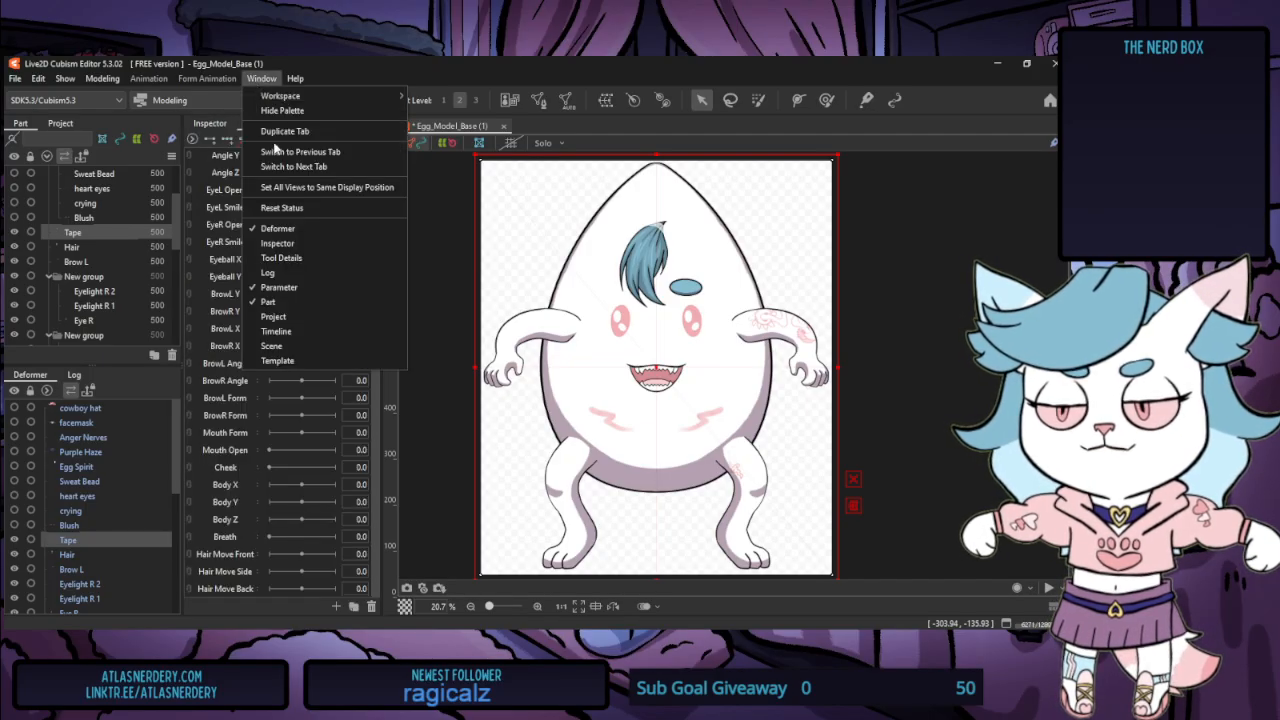
left_click(320, 258)
left_click_drag(983, 123, 207, 123)
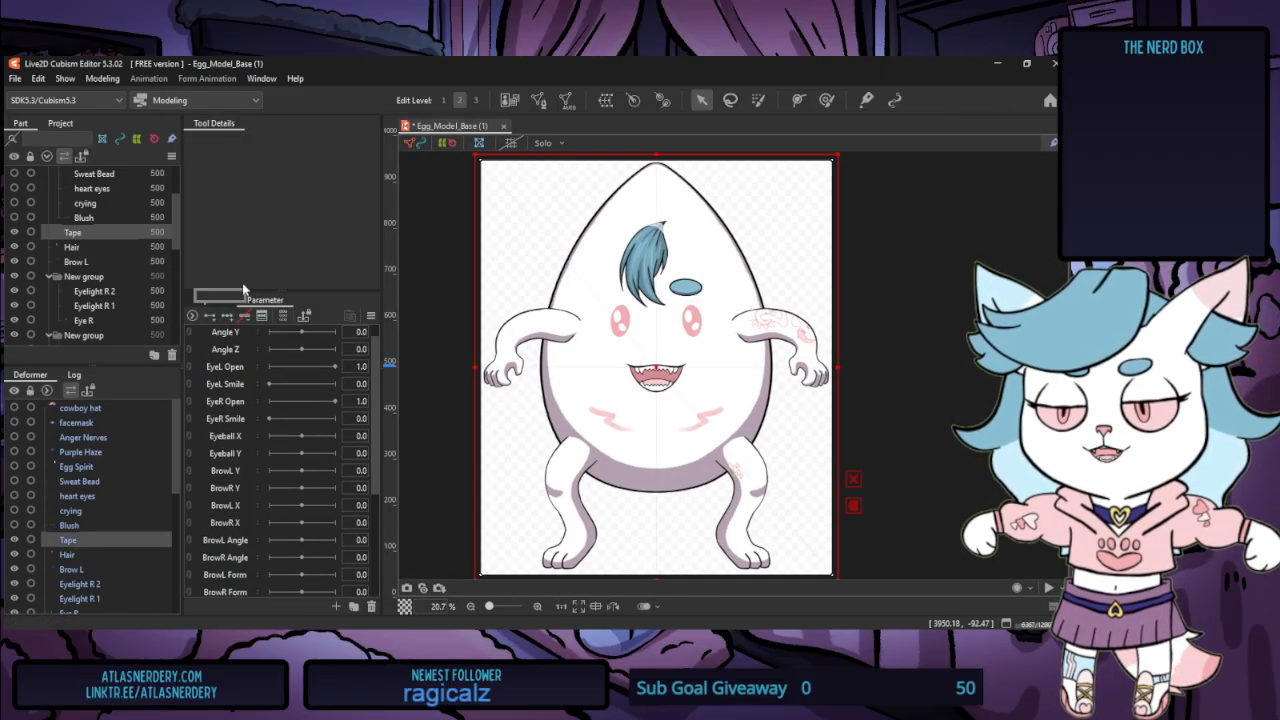
left_click_drag(283, 289, 281, 281)
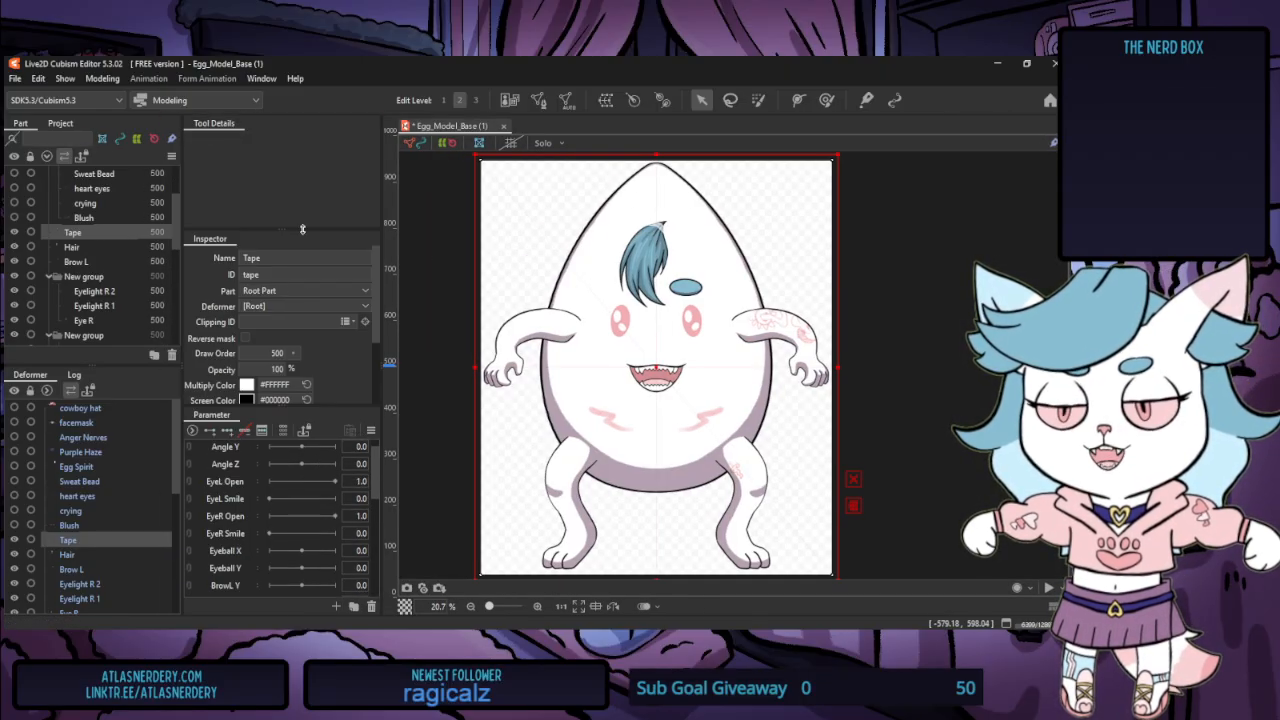
Dock the Part palette on the opposite side of the canvas from the Deformer palette and place the Inspector beneath it
left_click(58, 124)
left_click(20, 124)
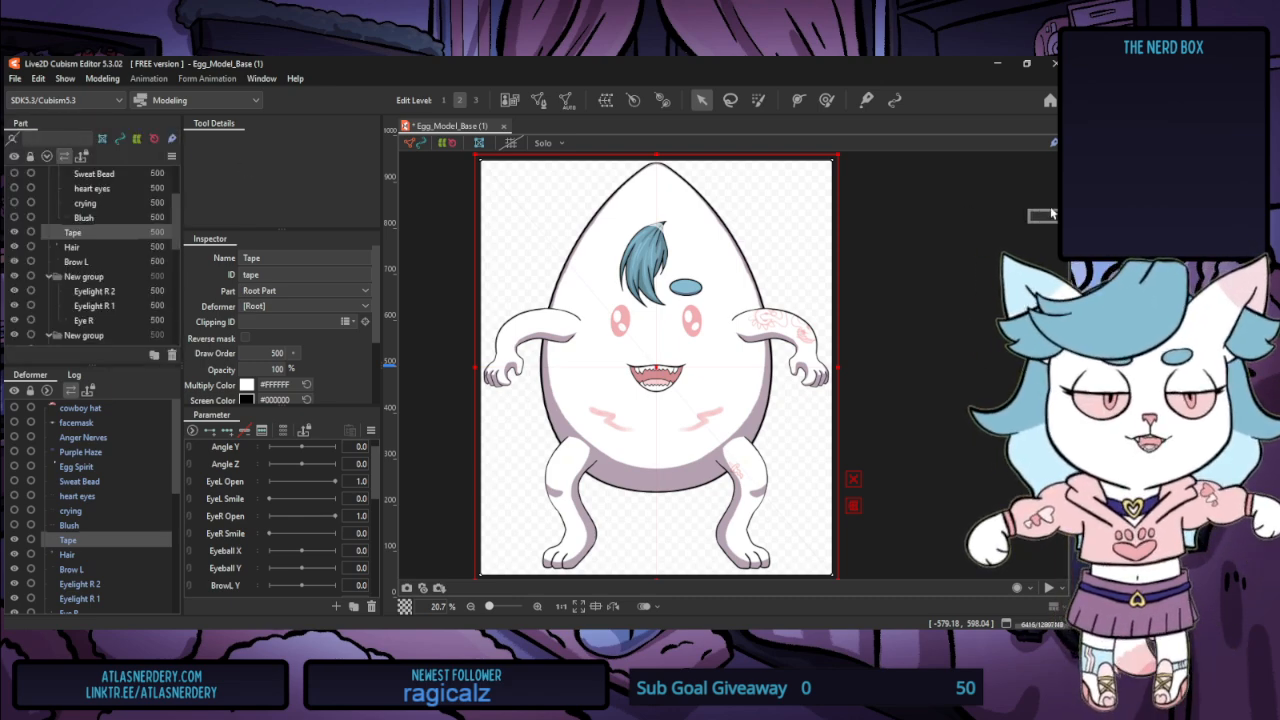
left_click_drag(1050, 188, 1042, 198)
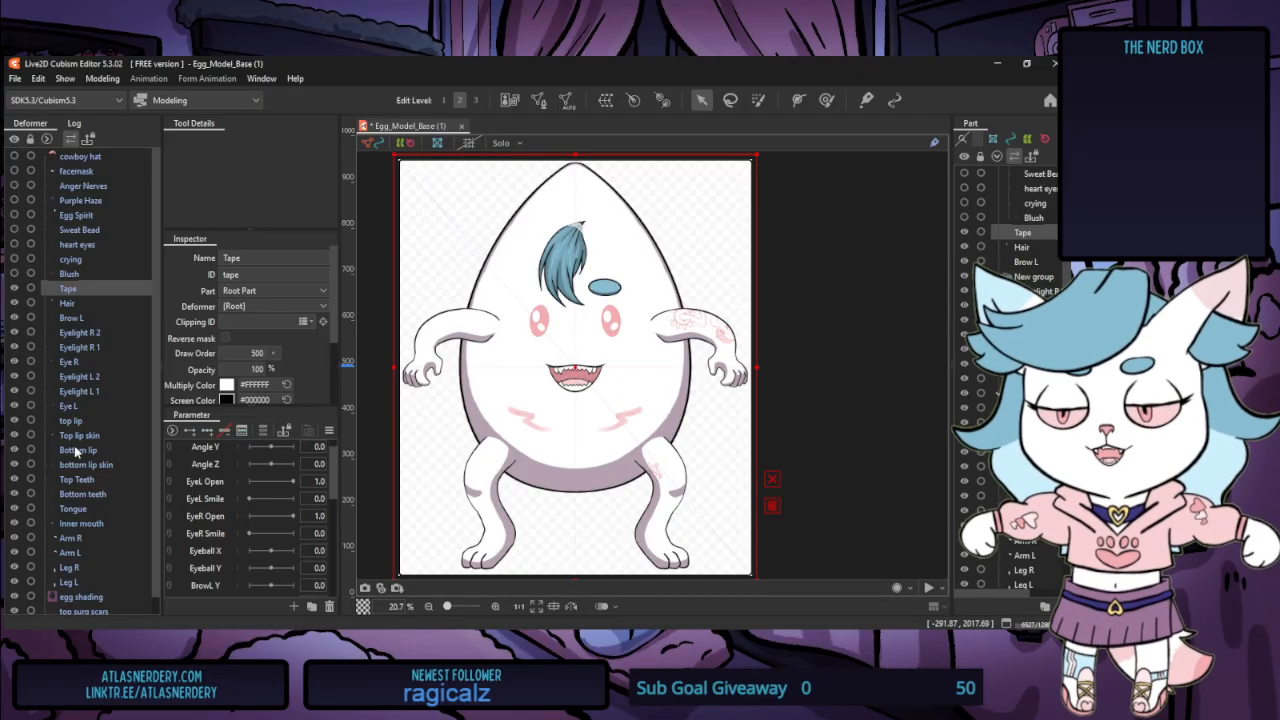
scroll(80, 440, "down", 1)
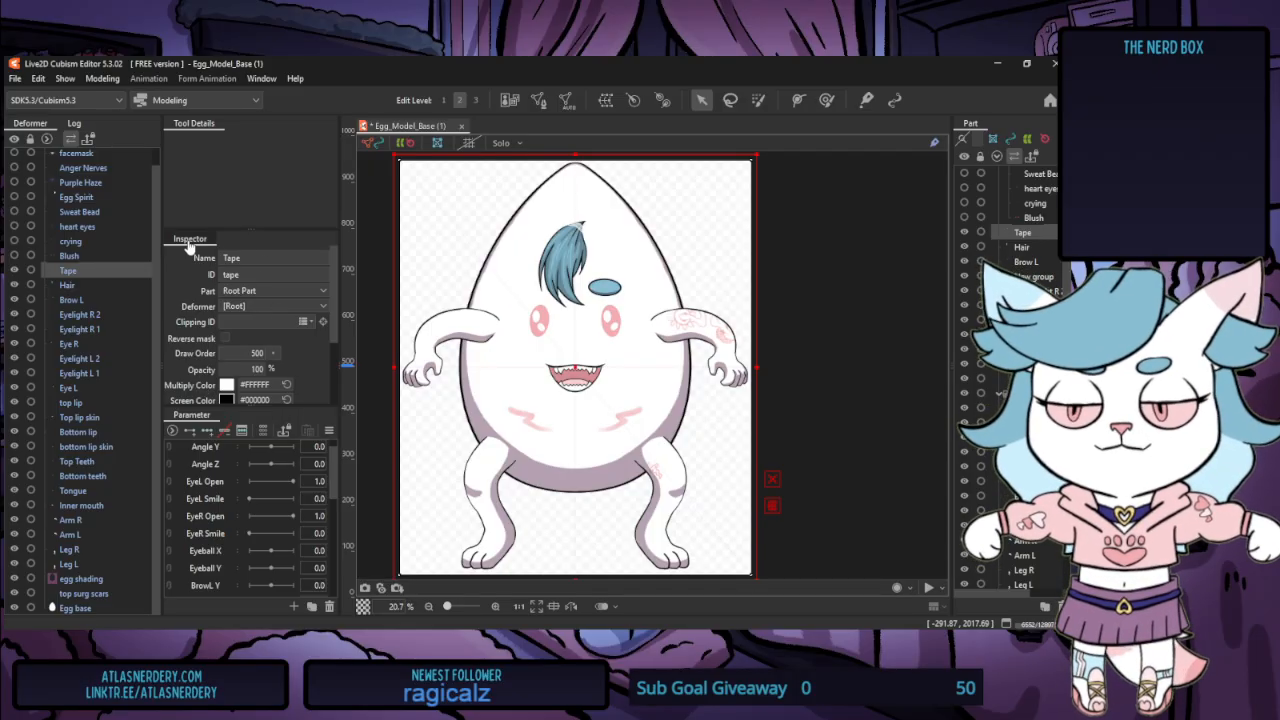
left_click_drag(970, 124, 1009, 615)
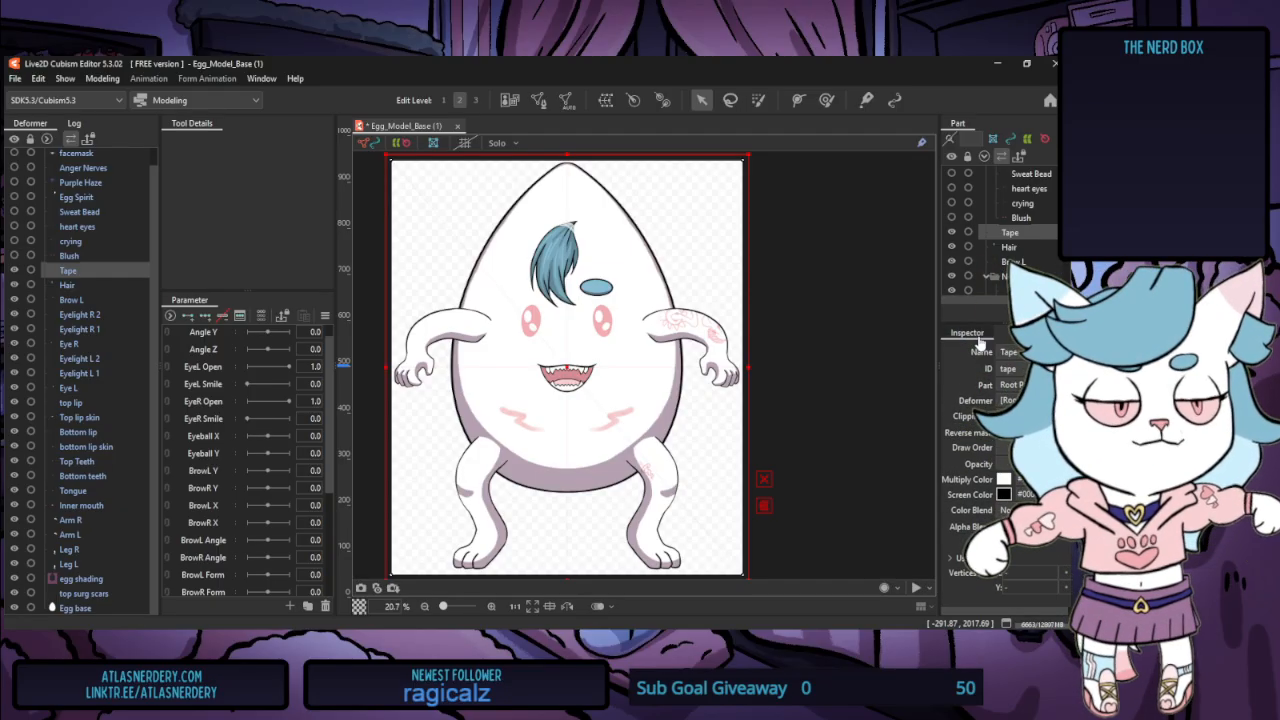
Dock the Inspector above the Parameter palette, move Tool Details beneath the Part palette, and enlarge the Inspector area
left_click_drag(980, 342, 1000, 615)
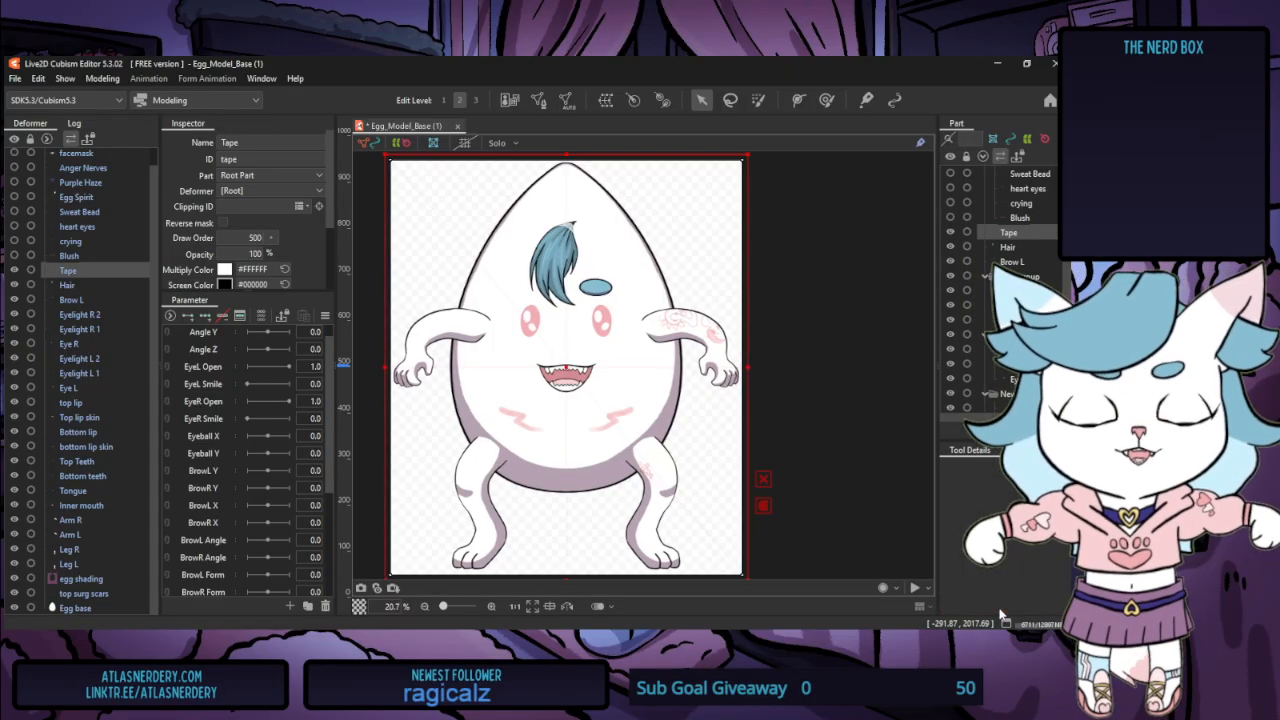
left_click_drag(245, 294, 237, 362)
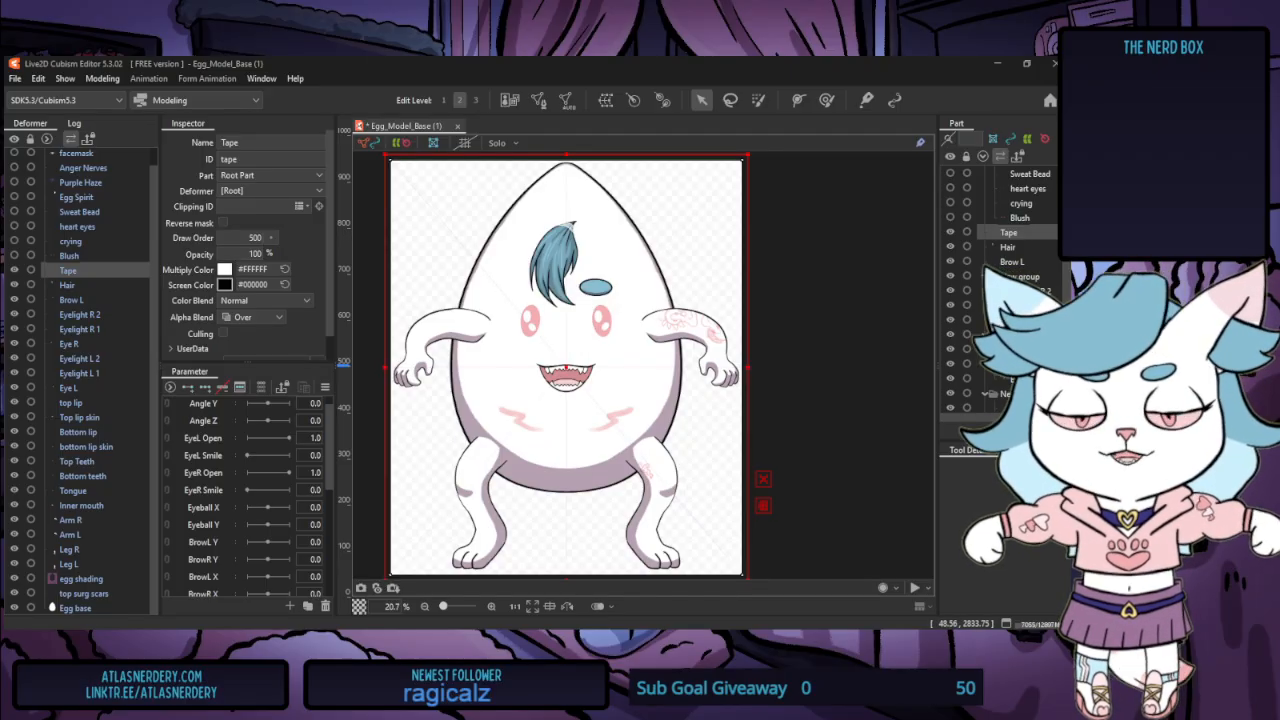
left_click(510, 100)
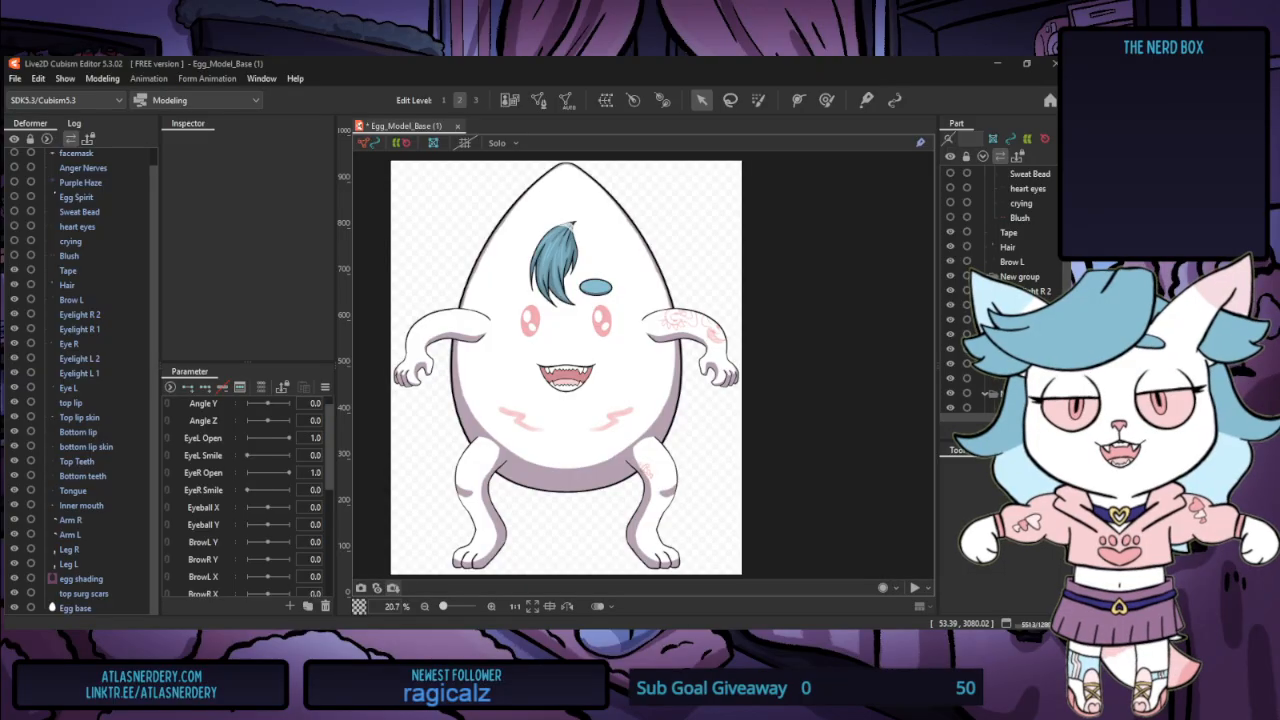
Group the parameters from EyeL Open through BrowR Form into a new parameter folder named Eyes
scroll(231, 491, "up", 1)
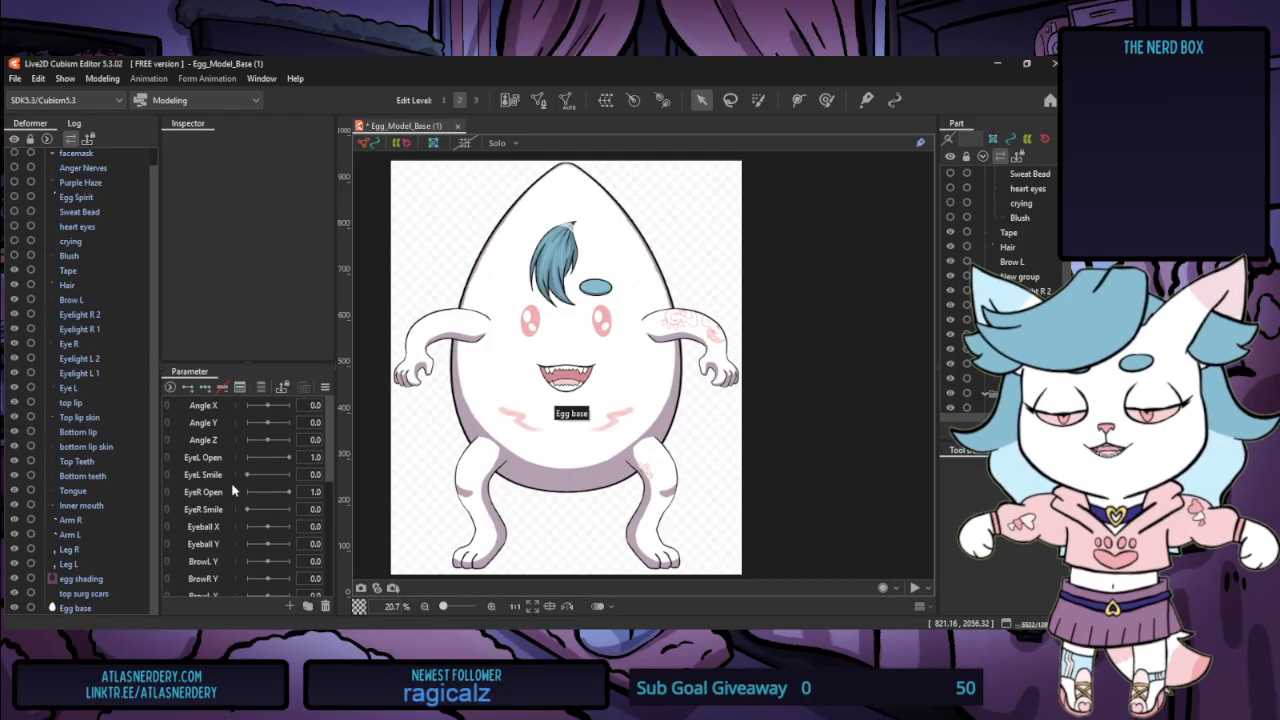
left_click(223, 453)
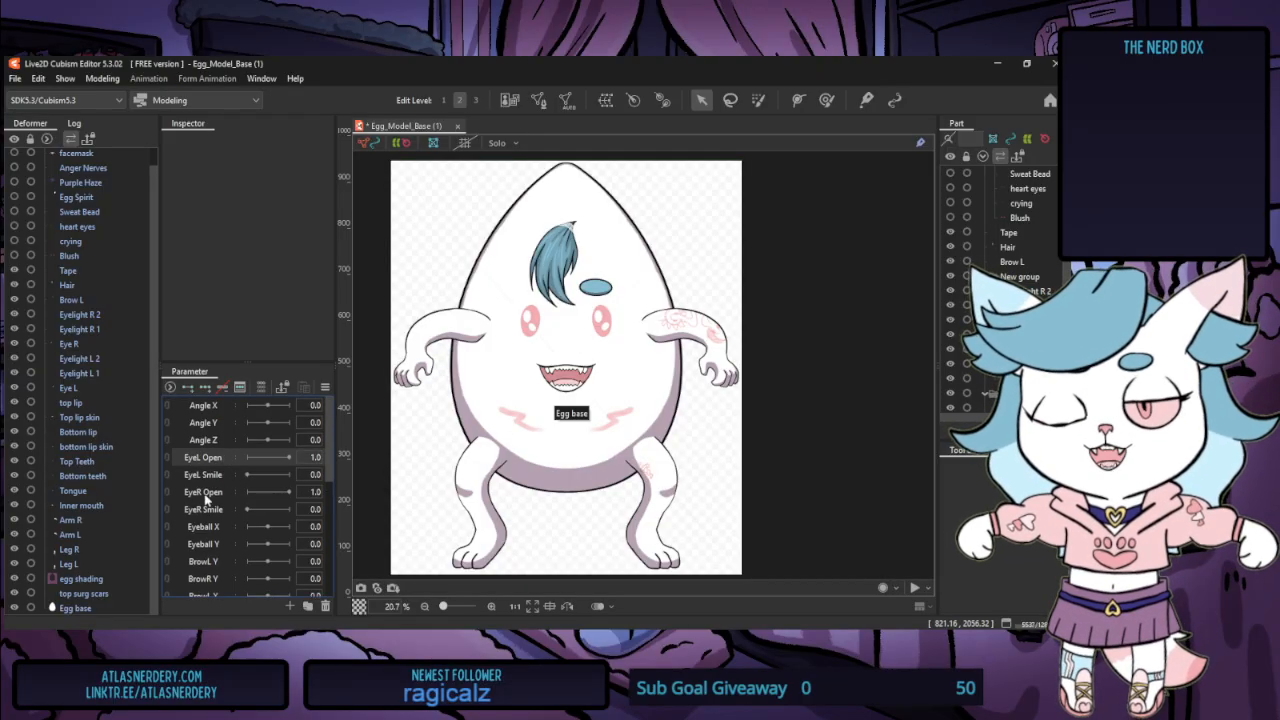
scroll(217, 545, "down", 3)
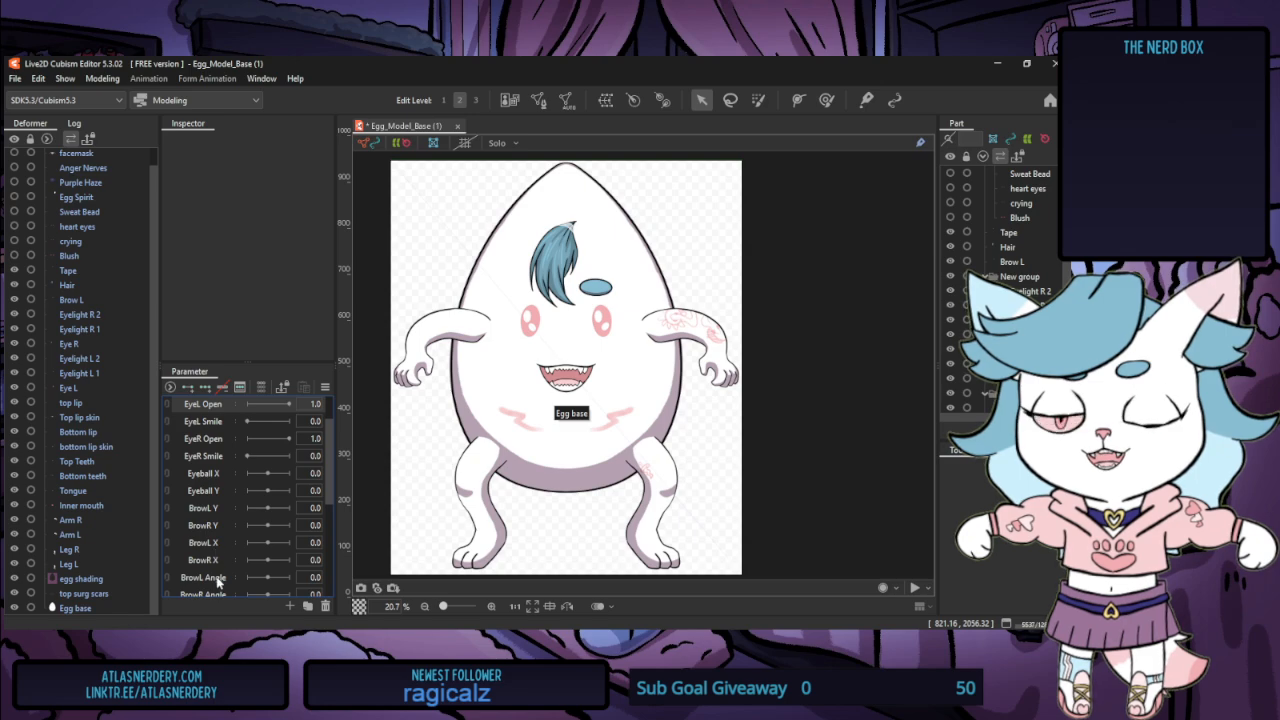
scroll(218, 585, "down", 3)
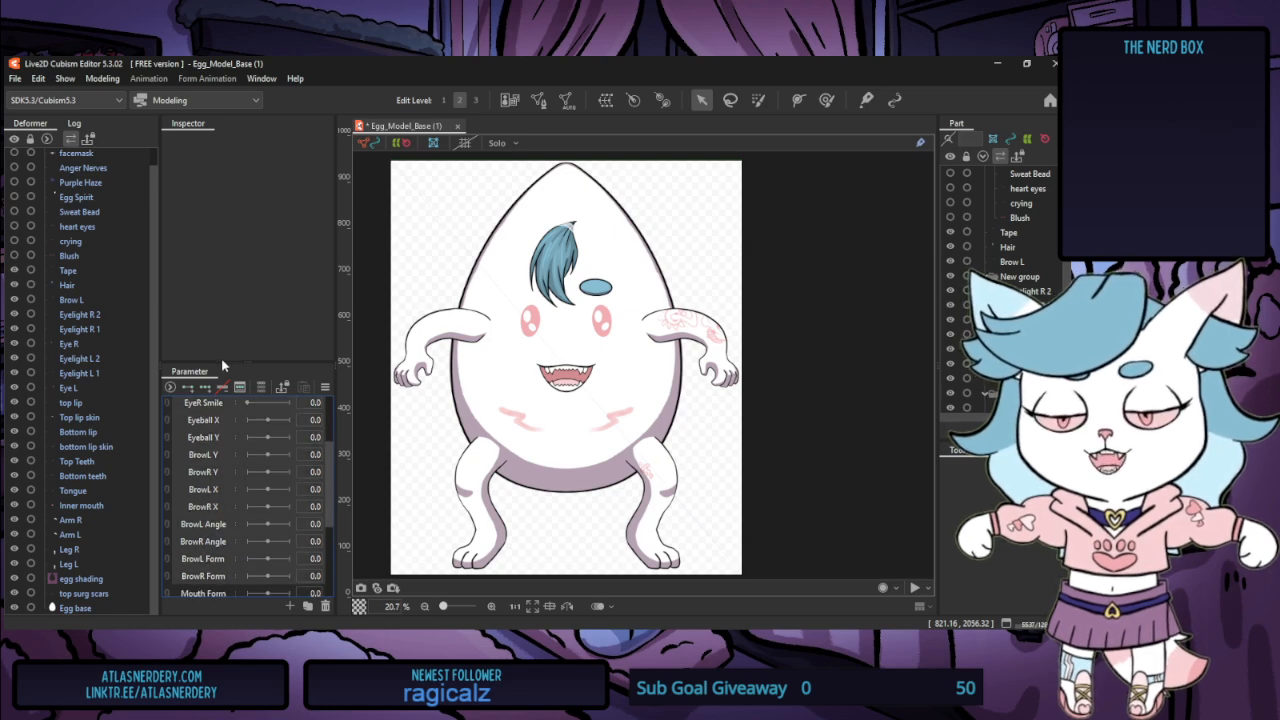
left_click(306, 607)
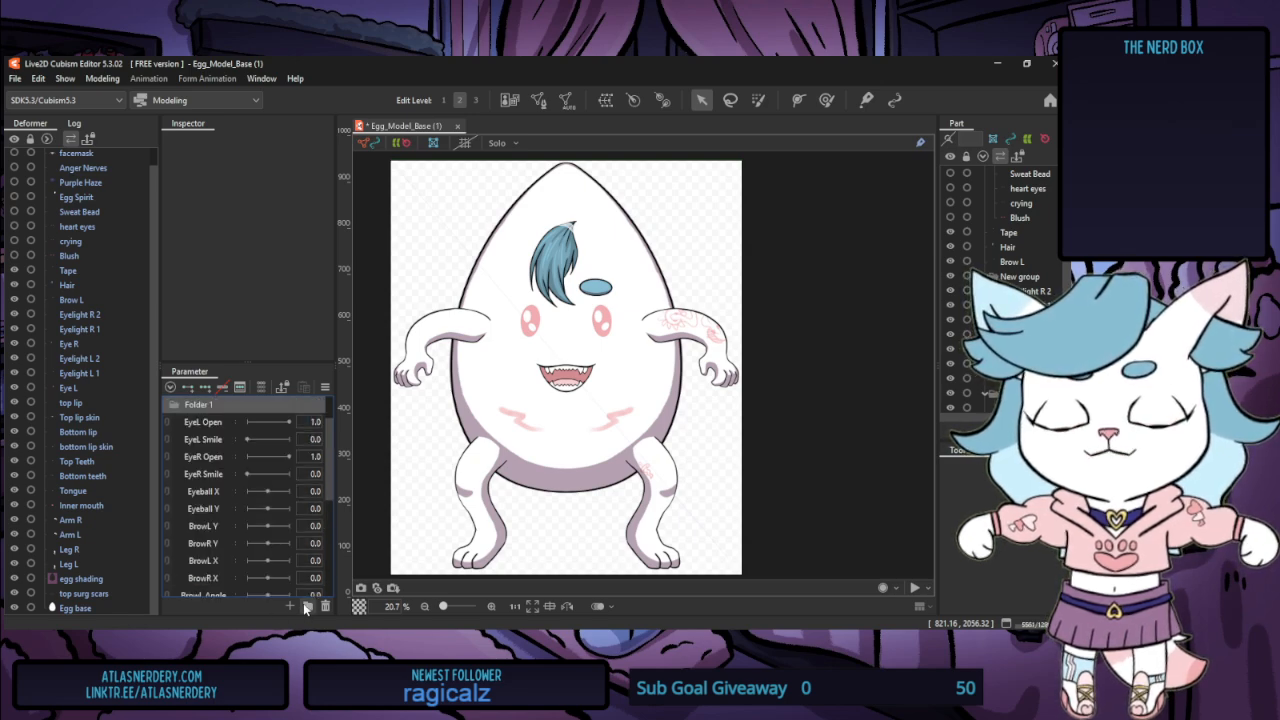
double_click(205, 414)
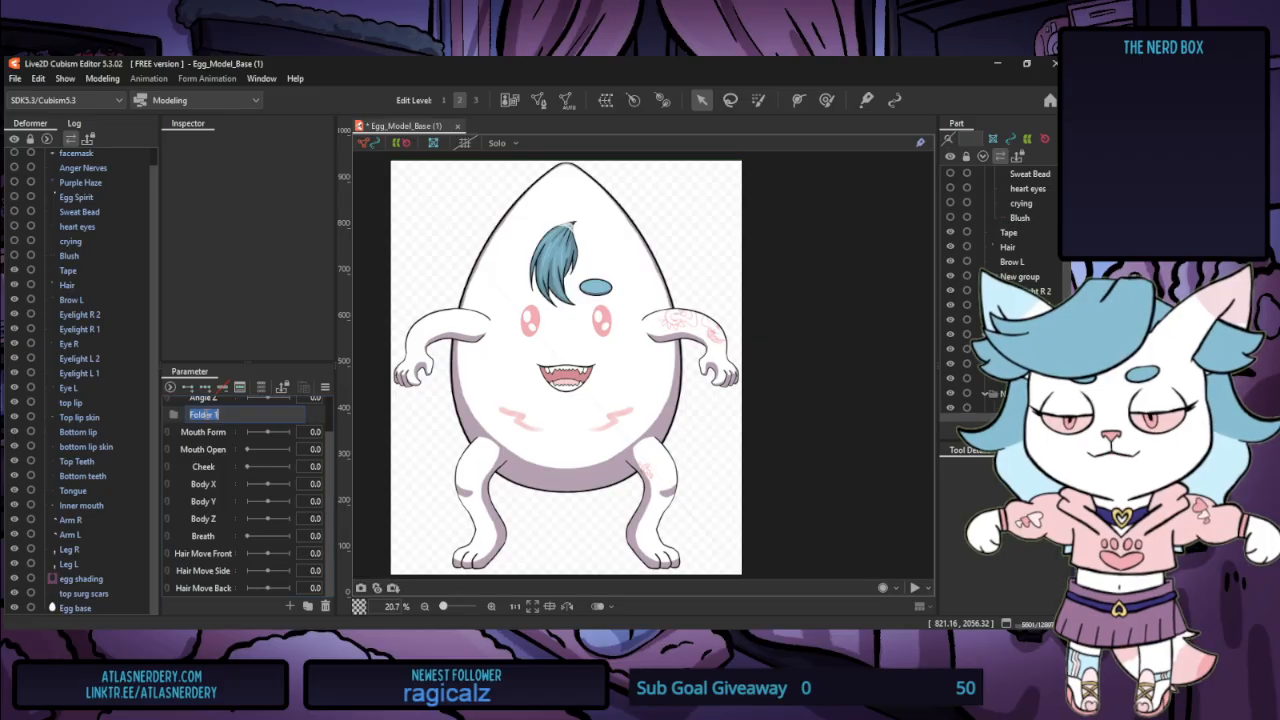
type("Eyes")
key("Return")
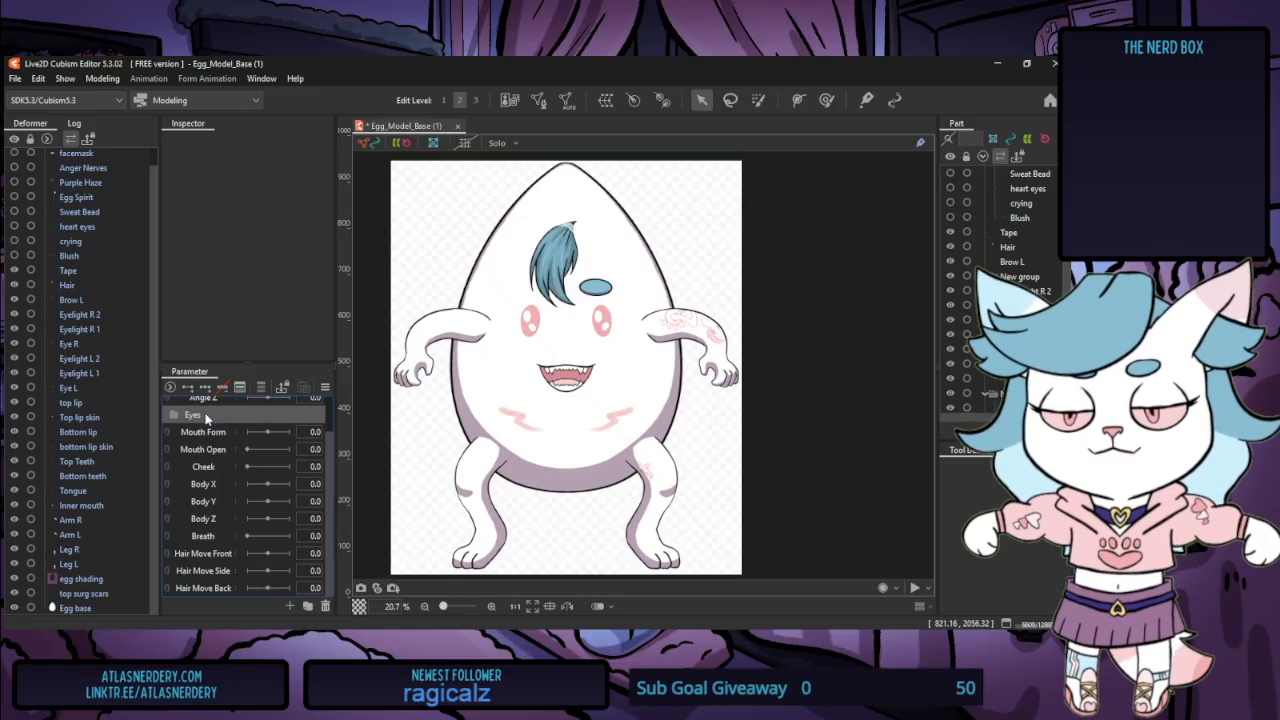
Give the Eyes parameter folder a red label color and expand it
right_click(267, 414)
mouse_move(323, 425)
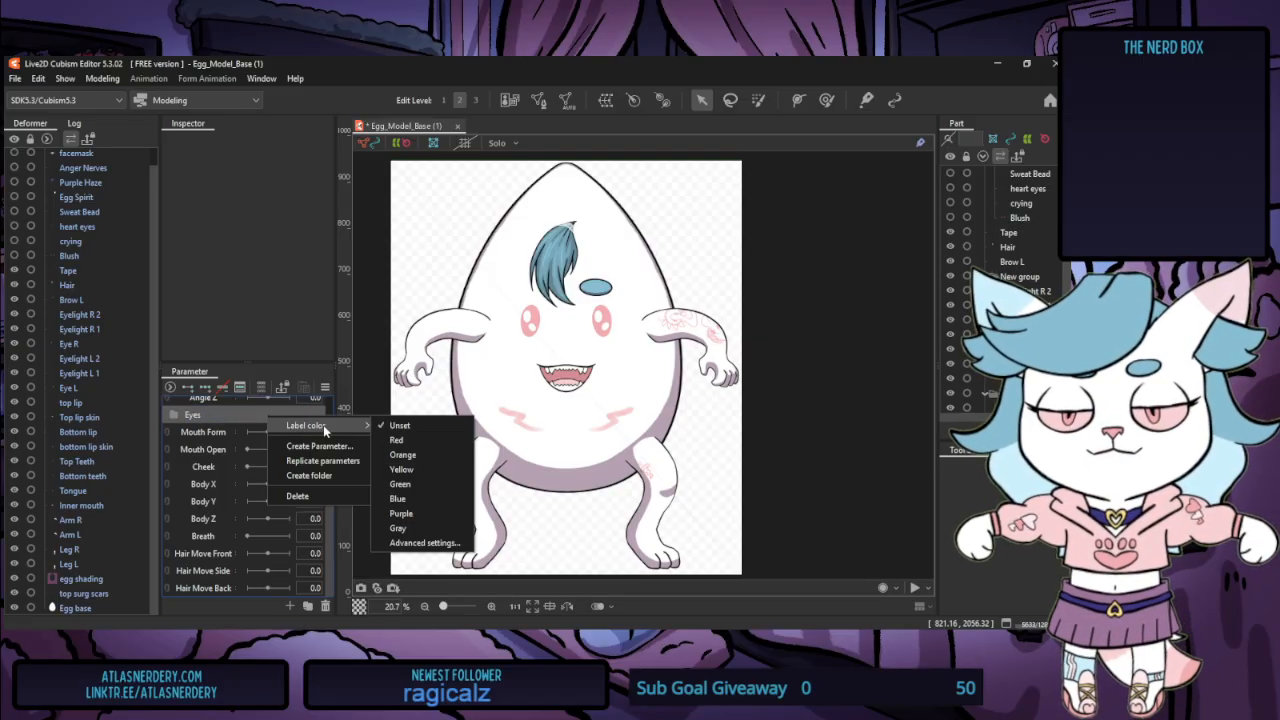
left_click(436, 441)
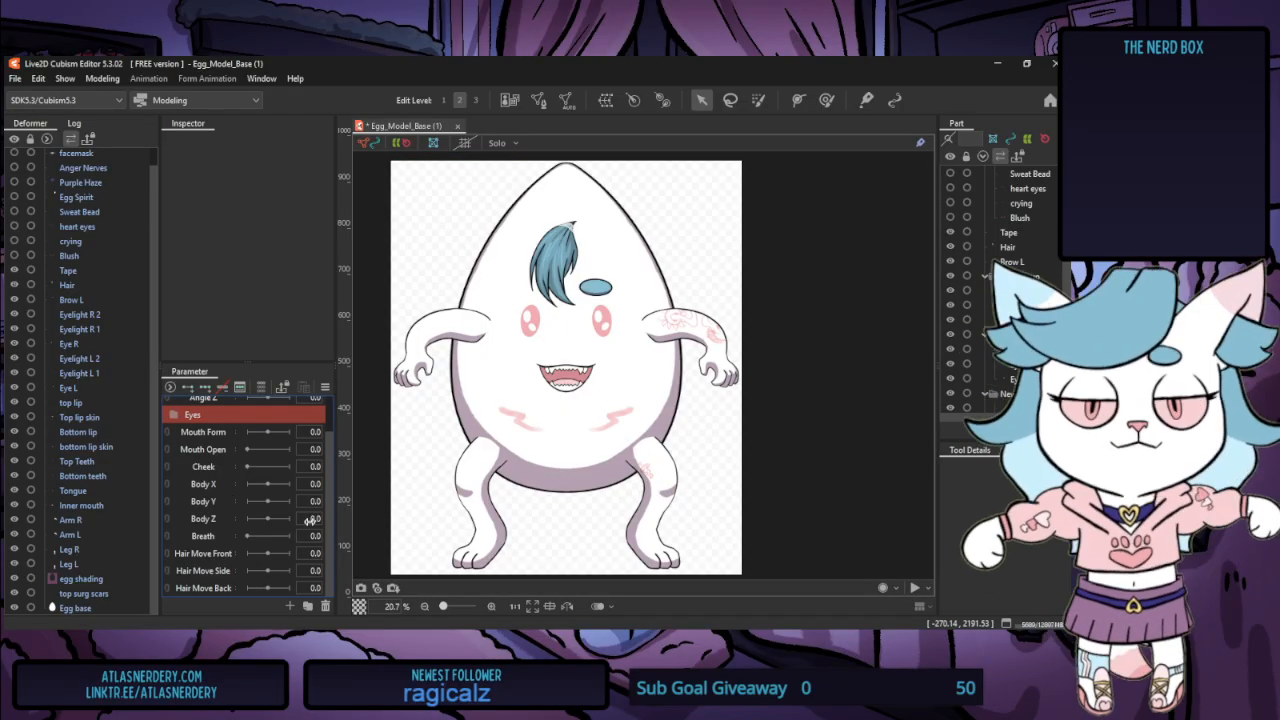
scroll(200, 460, "up", 2)
left_click(175, 456)
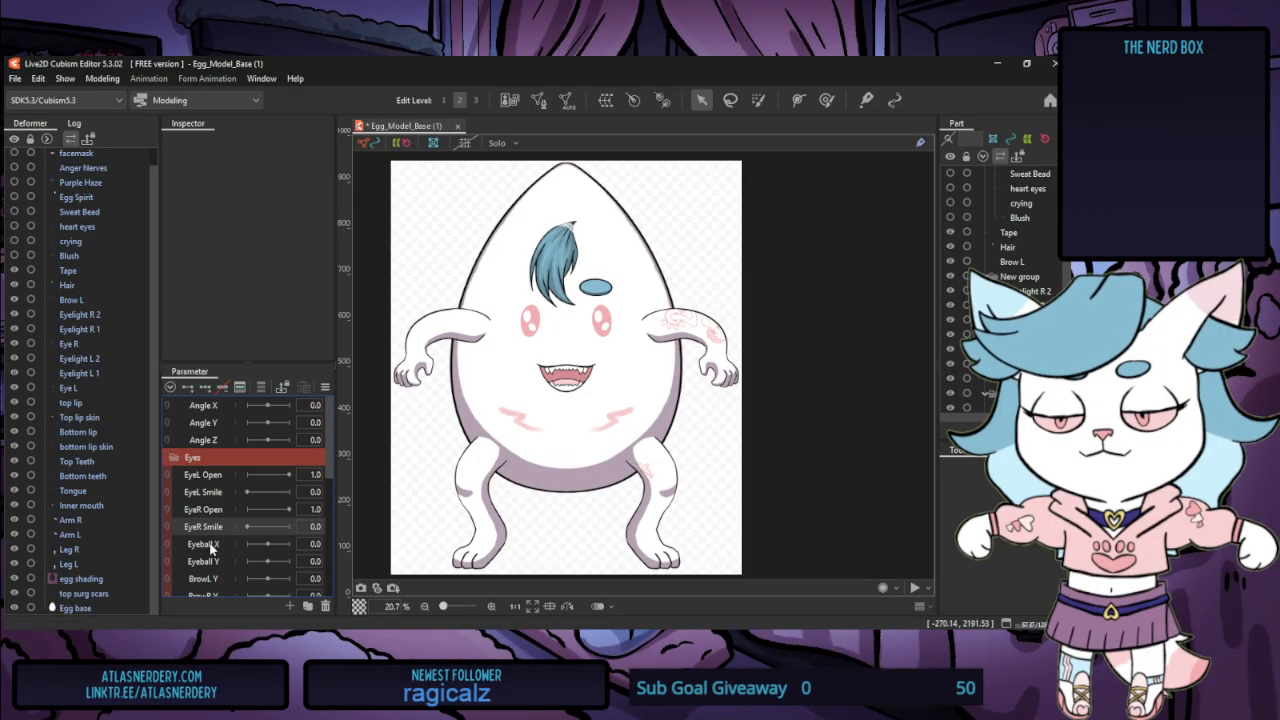
Delete the BrowL X, BrowR X, BrowL Angle and BrowR Angle parameters from the Eyes folder
scroll(212, 540, "down", 2)
scroll(229, 585, "down", 1)
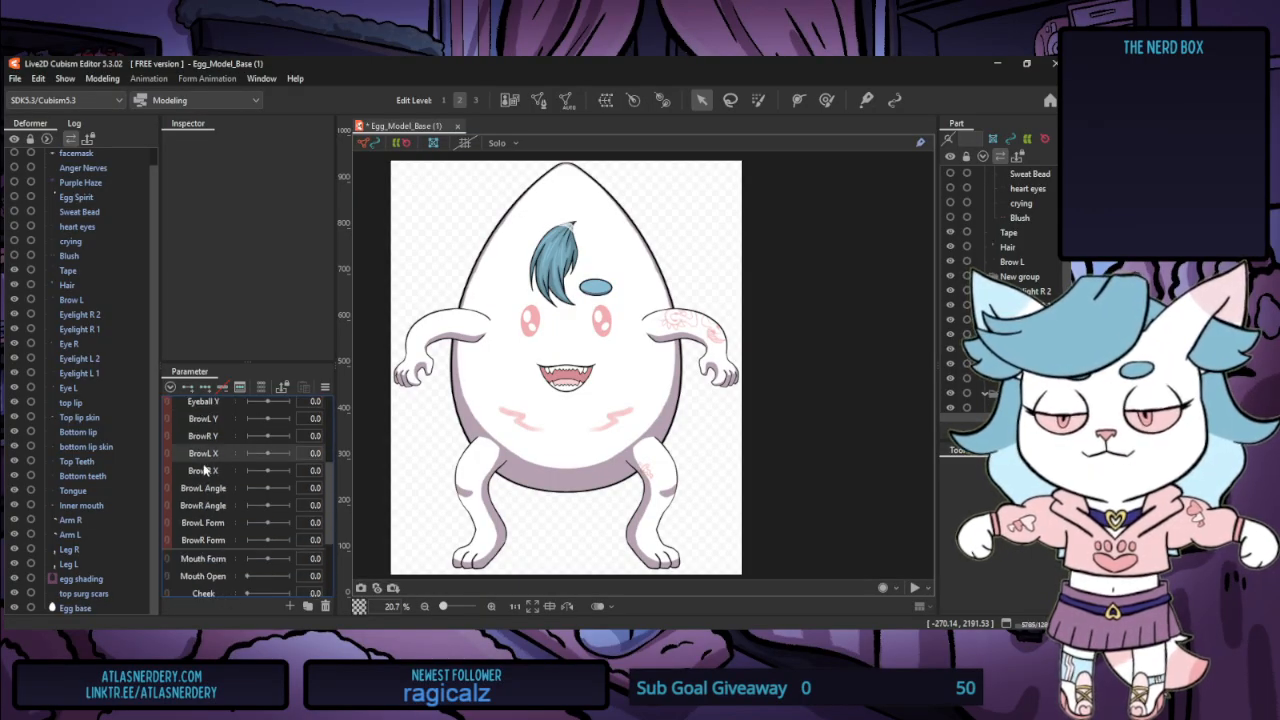
left_click(553, 361)
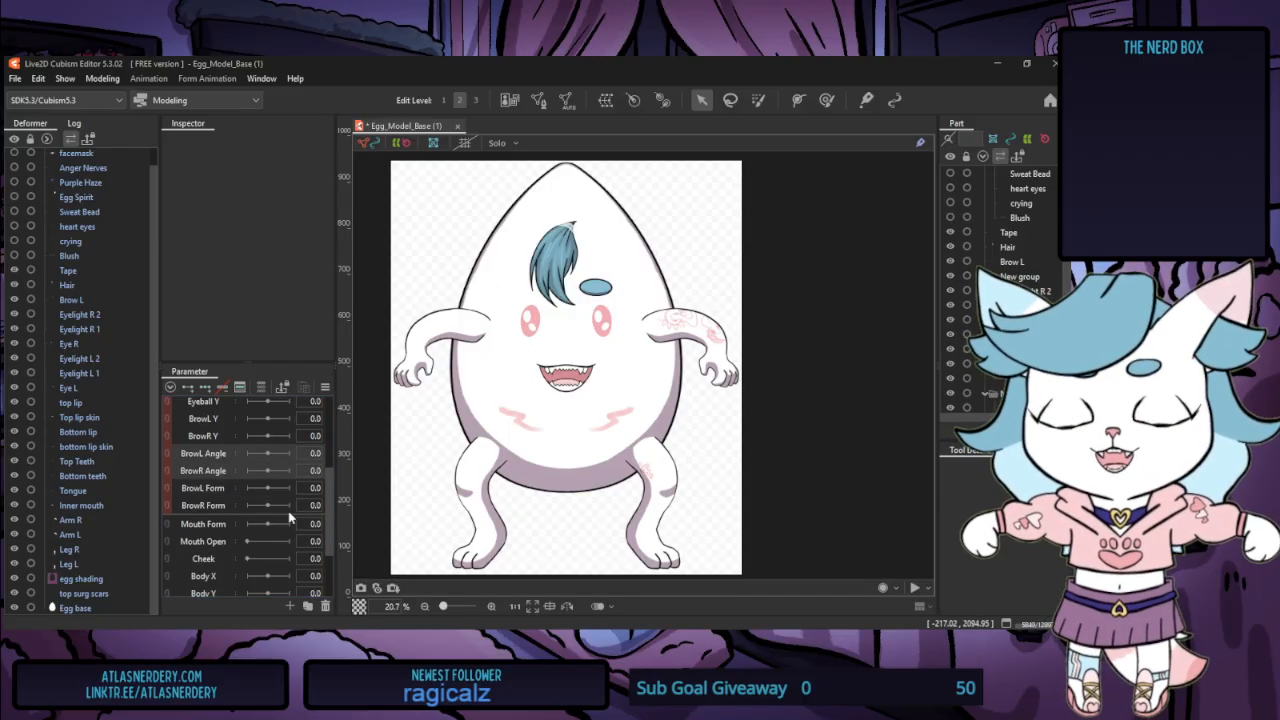
scroll(214, 490, "up", 3)
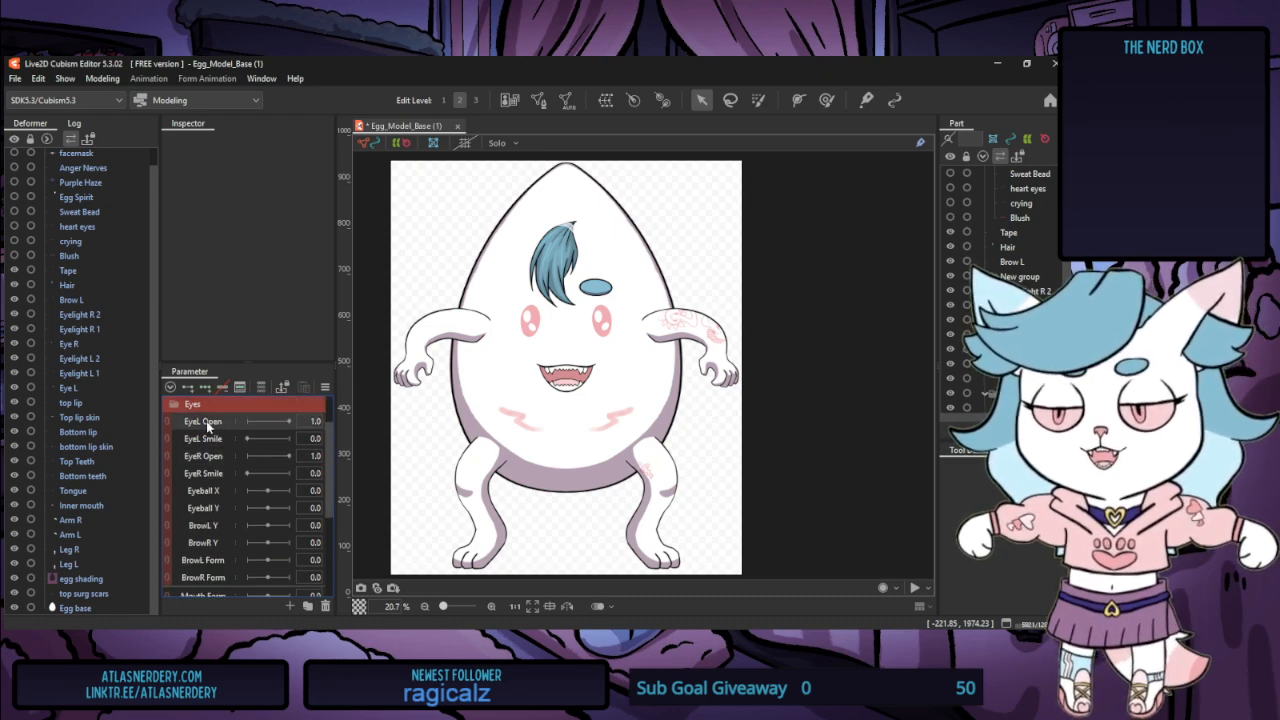
Make the hidden layers from Blush up to cowboy hat visible, select every layer, and generate their meshes automatically
left_click(80, 315)
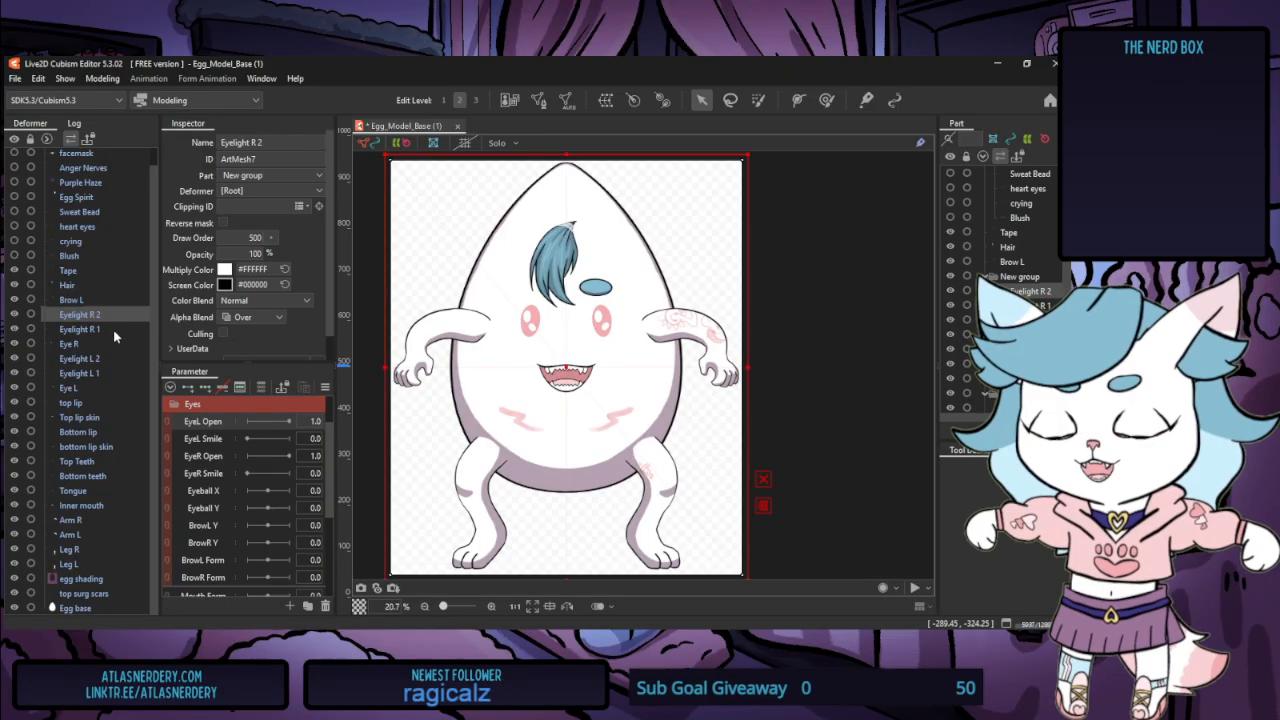
left_click(70, 285)
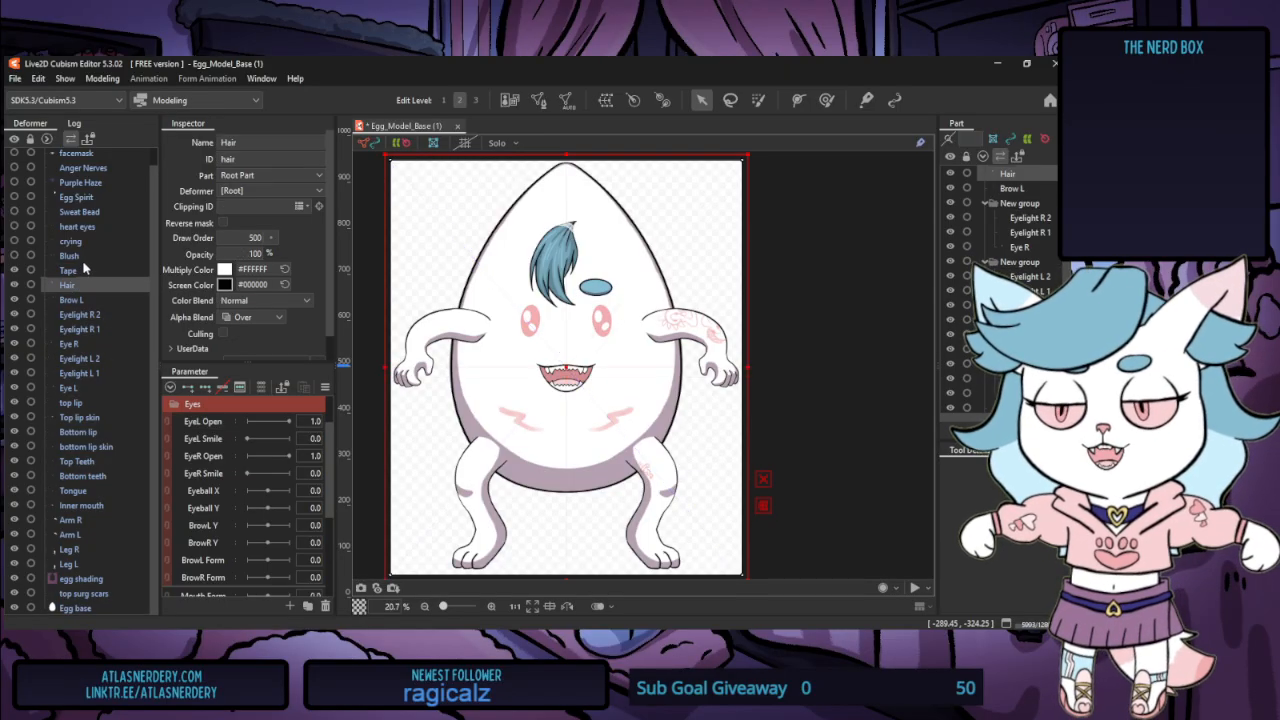
scroll(42, 303, "up", 1)
left_click_drag(14, 273, 15, 158)
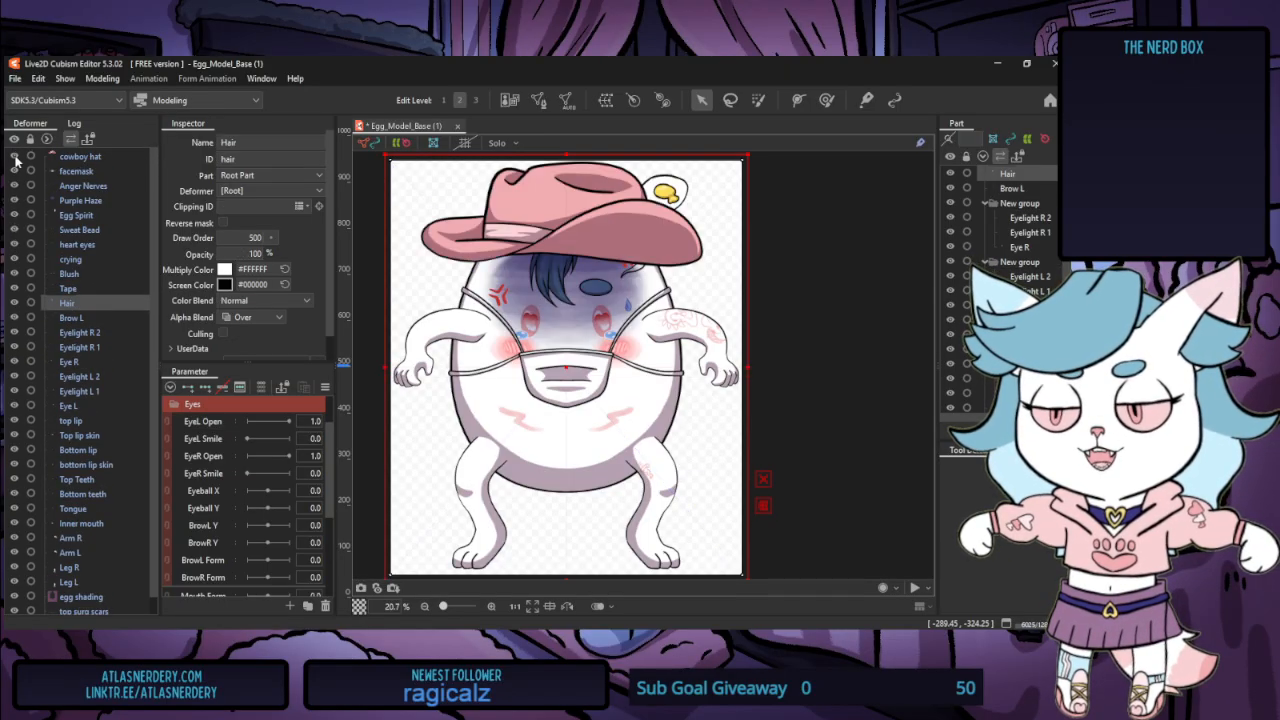
scroll(106, 401, "down", 1)
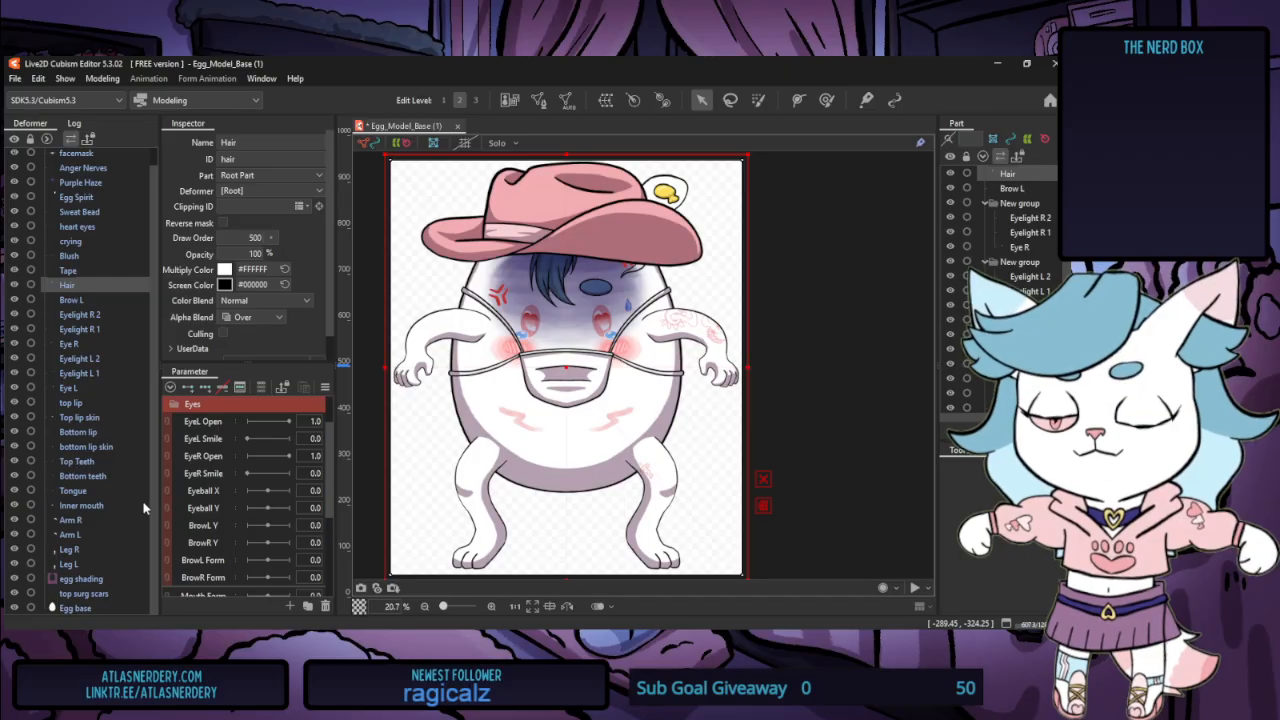
key("ctrl+a")
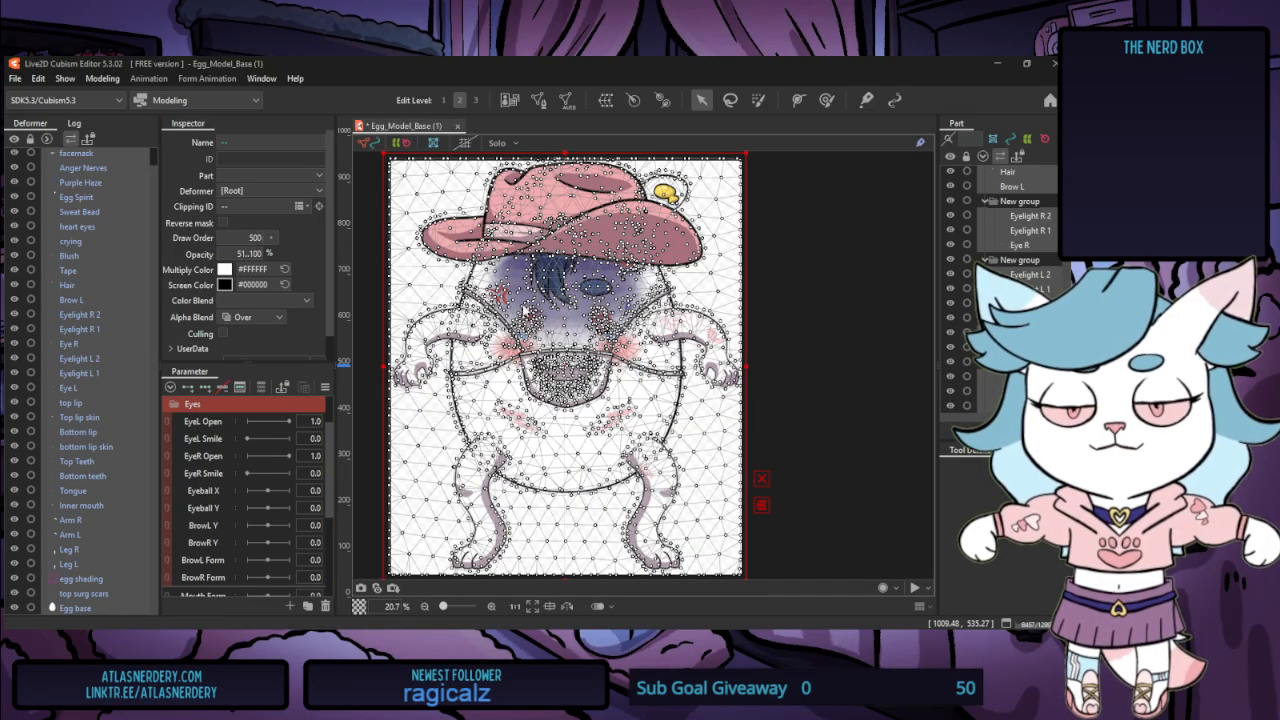
Undo and redo the mesh generation to compare the meshes, deselect everything, and hide the layers from cowboy hat down to Blush
key("ctrl+z")
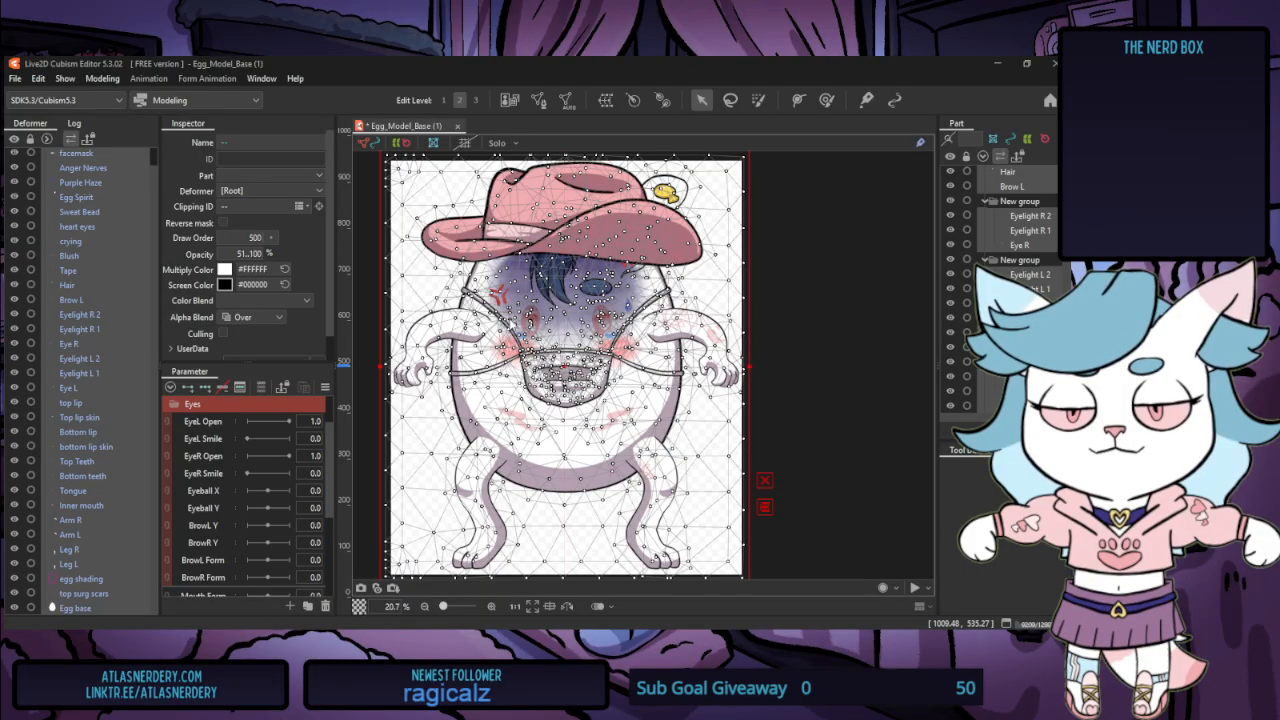
key("ctrl+y")
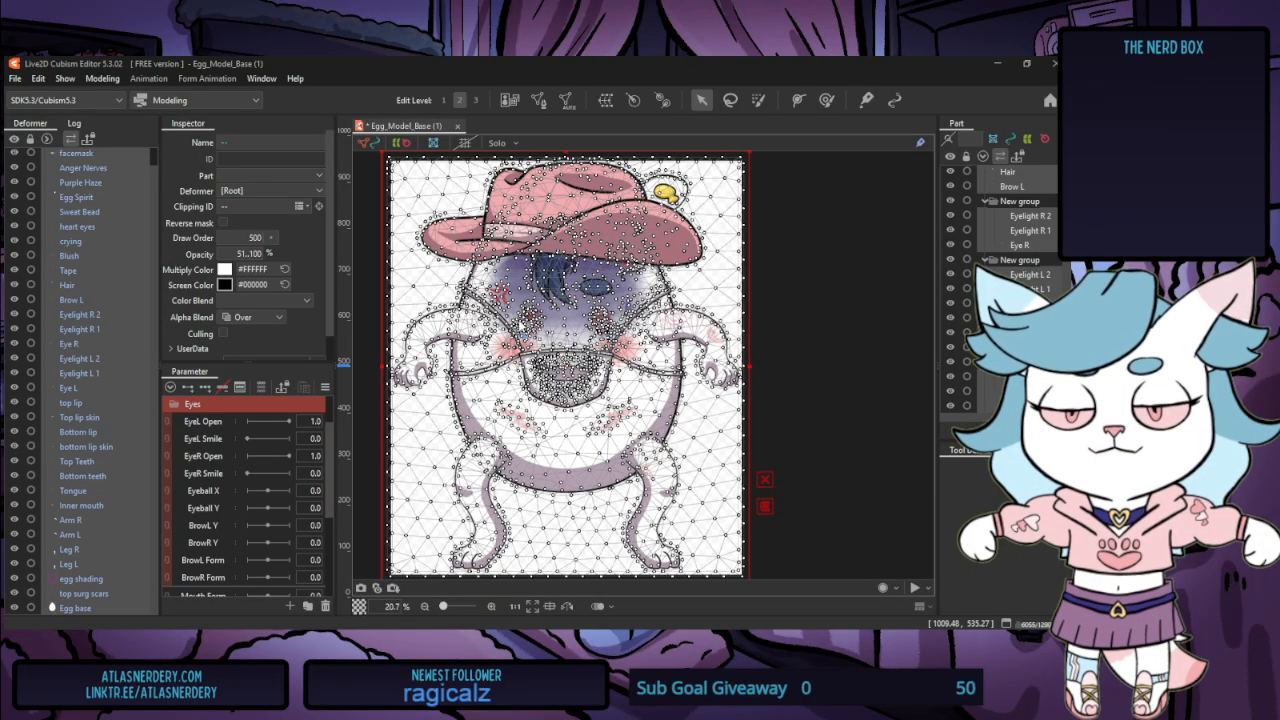
left_click(908, 346)
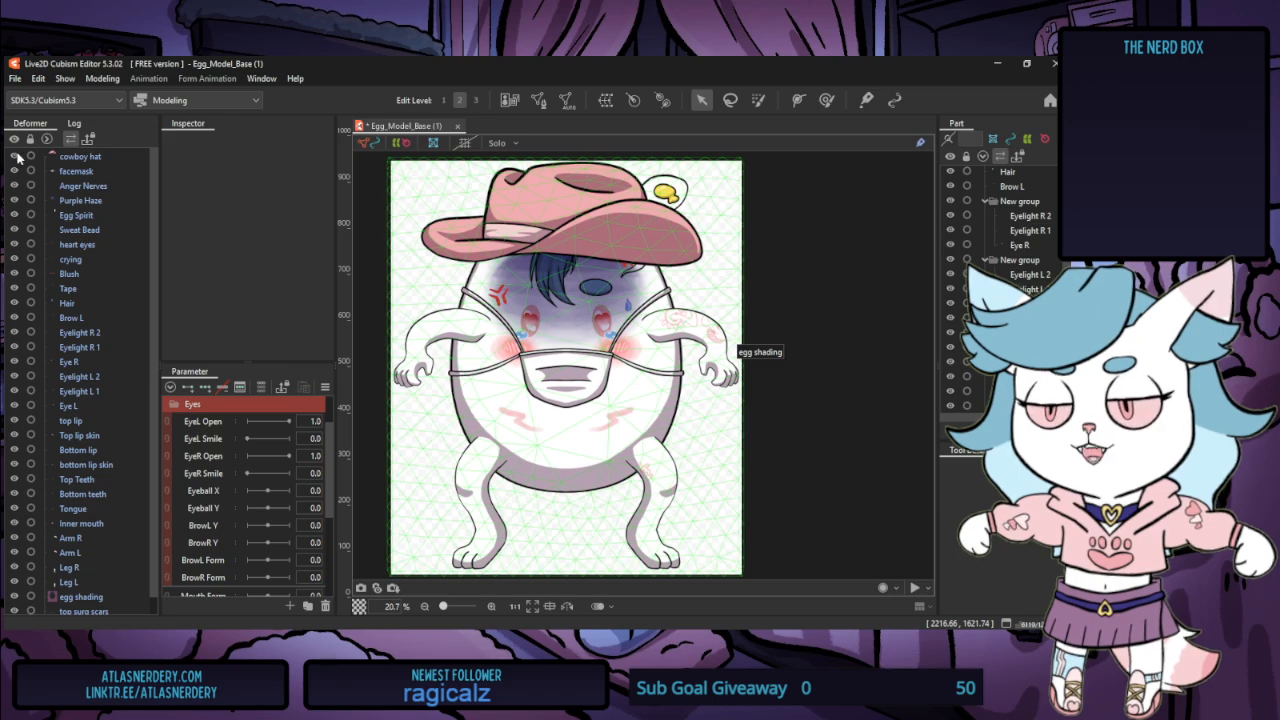
left_click_drag(15, 156, 16, 270)
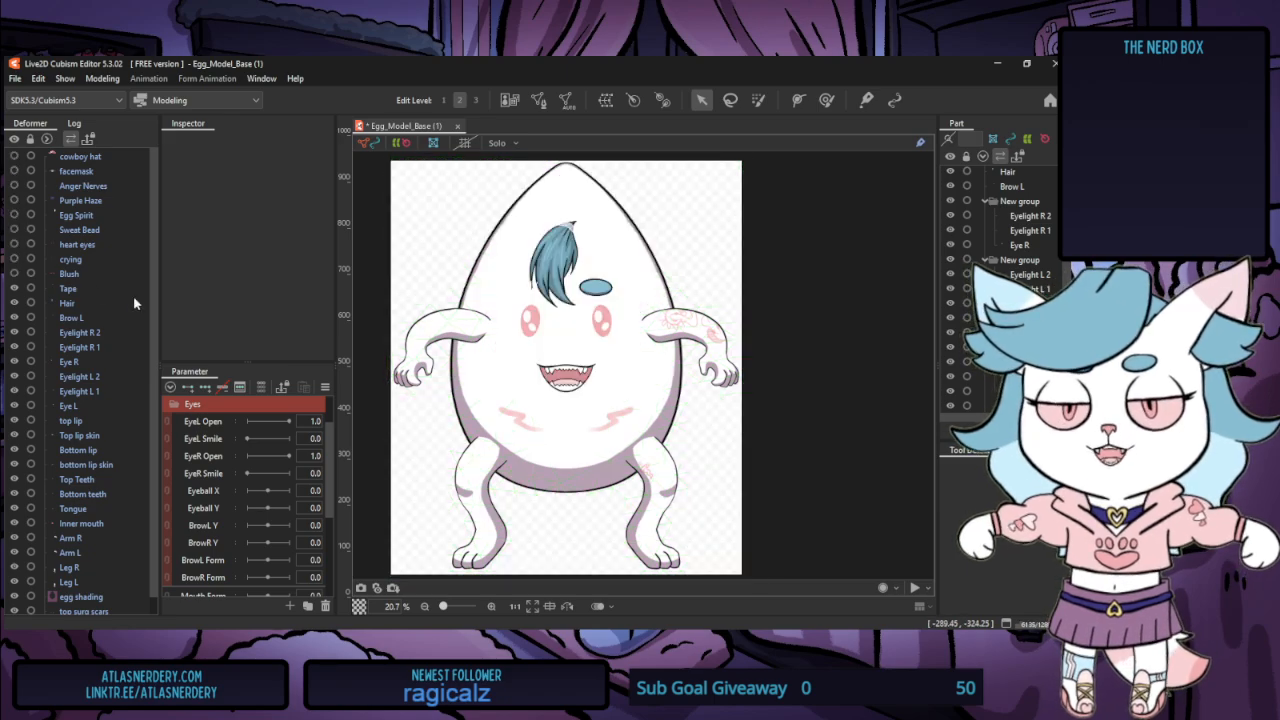
Select the Hair layer and examine how its mesh covers the strand tips at different magnifications
scroll(560, 262, "up", 8)
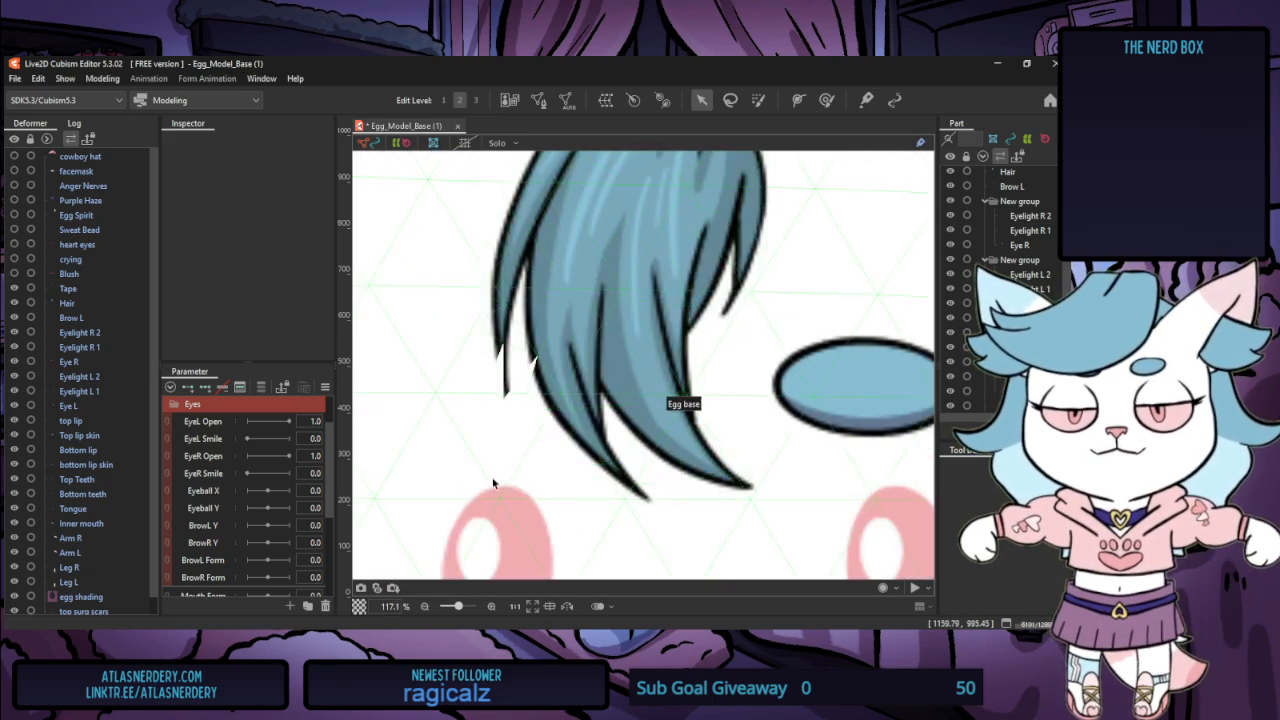
scroll(499, 448, "down", 5)
left_click(578, 296)
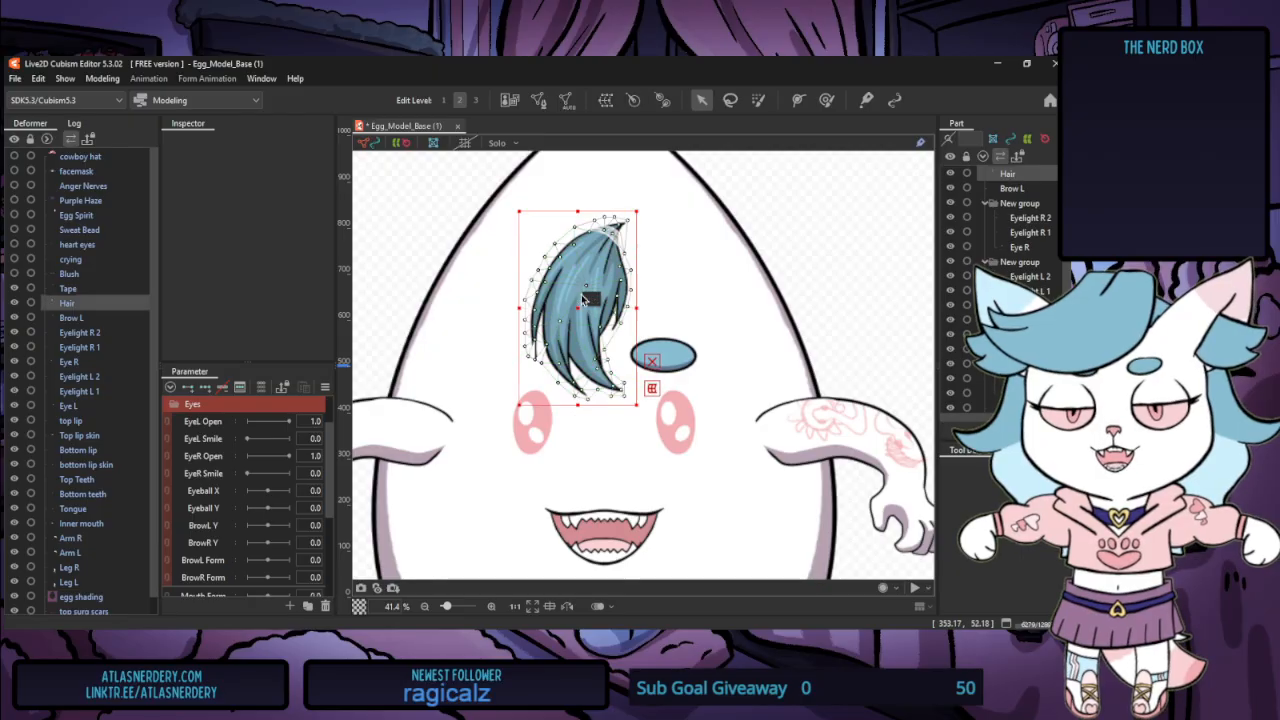
scroll(536, 272, "up", 5)
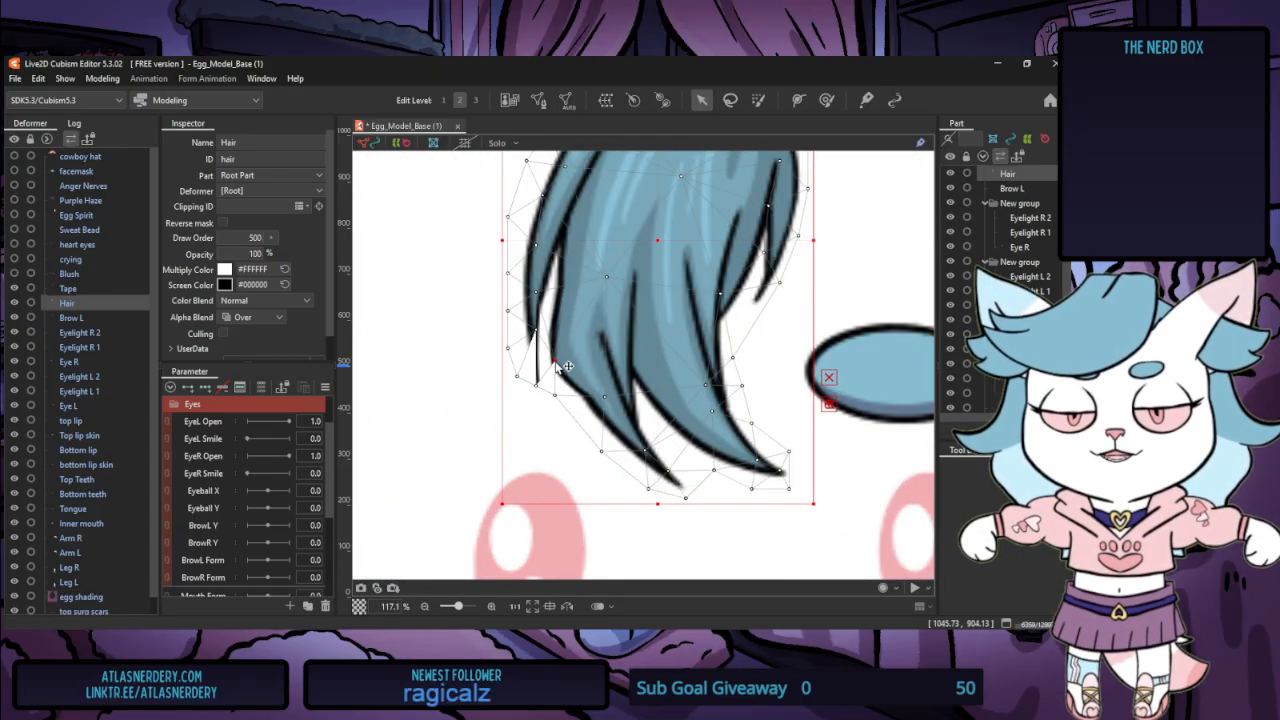
scroll(565, 360, "down", 8)
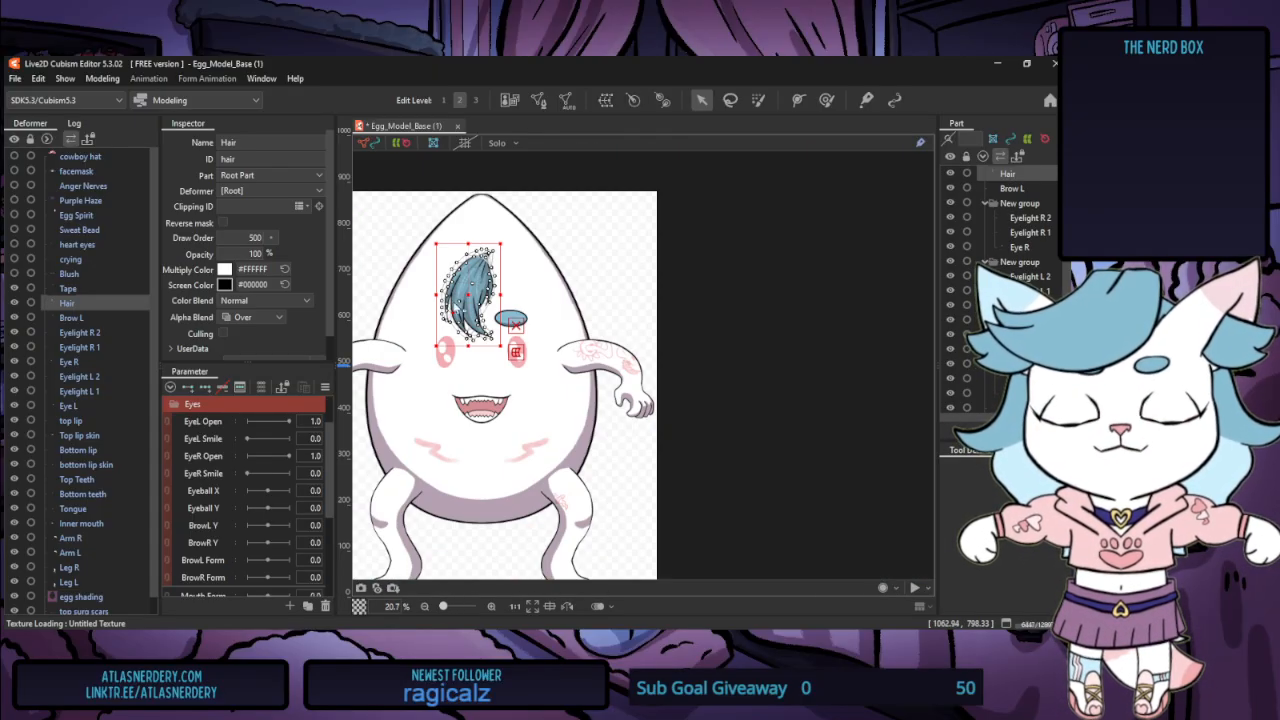
scroll(559, 359, "up", 8)
scroll(711, 427, "down", 12)
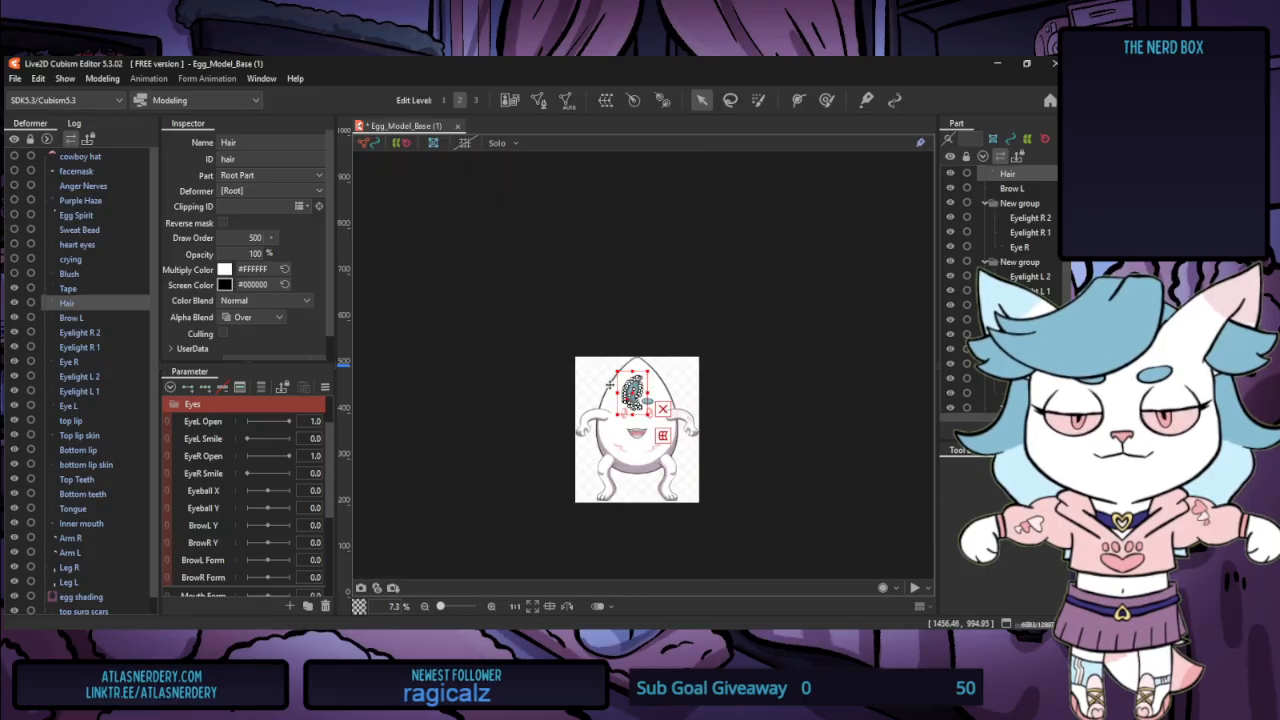
scroll(665, 405, "up", 6)
scroll(788, 452, "up", 2)
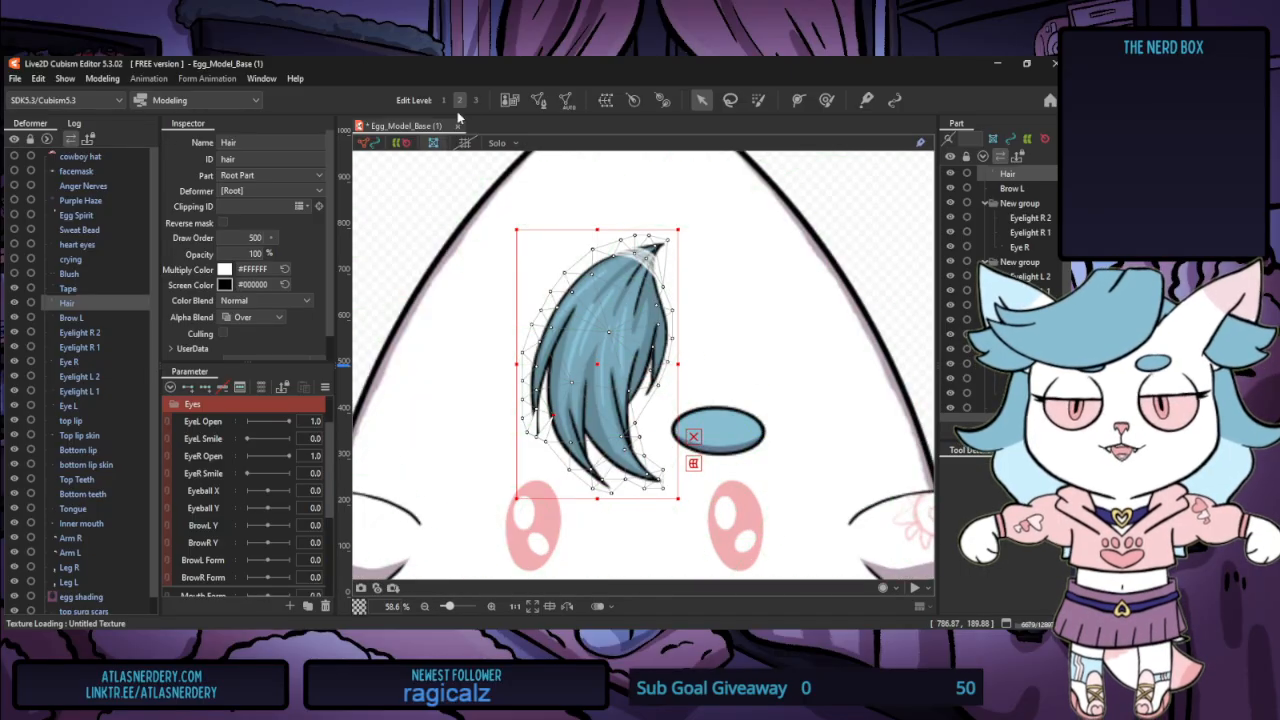
Manually edit the Hair mesh, moving the points around the lower strand tips farther outward, and apply the edit
left_click(539, 101)
scroll(575, 460, "up", 6)
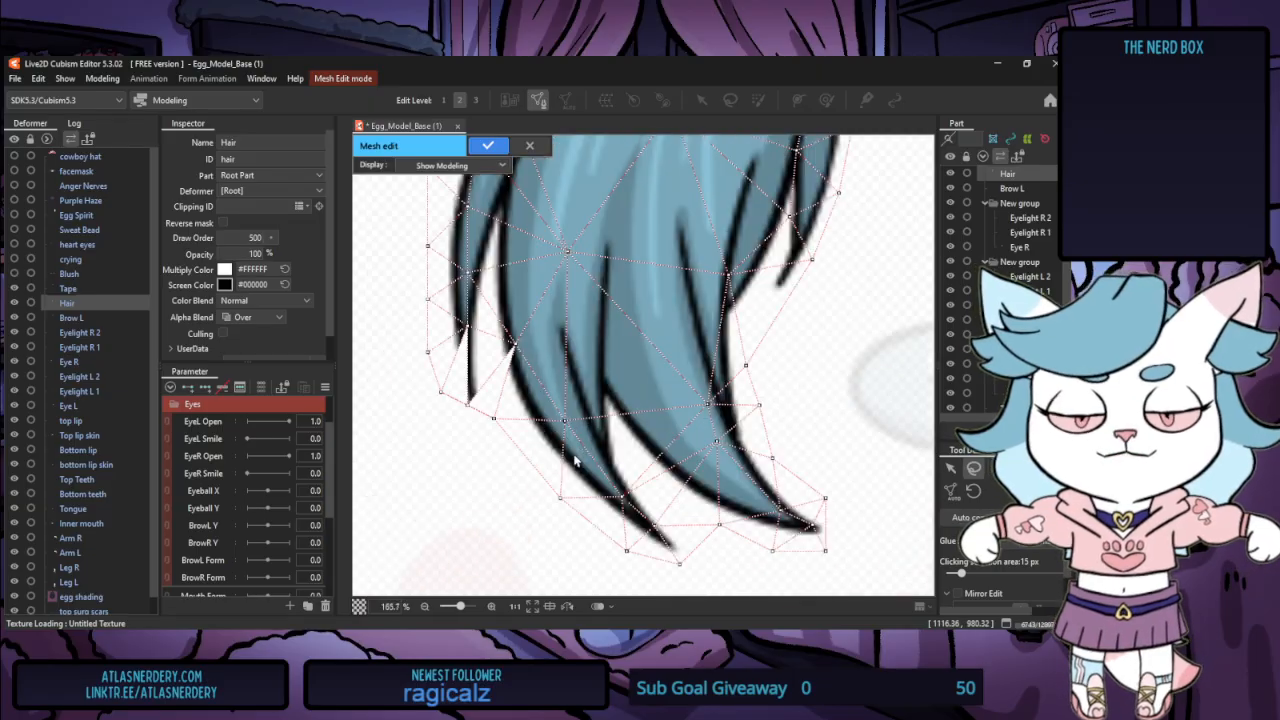
left_click_drag(517, 347, 431, 399)
left_click_drag(485, 439, 477, 444)
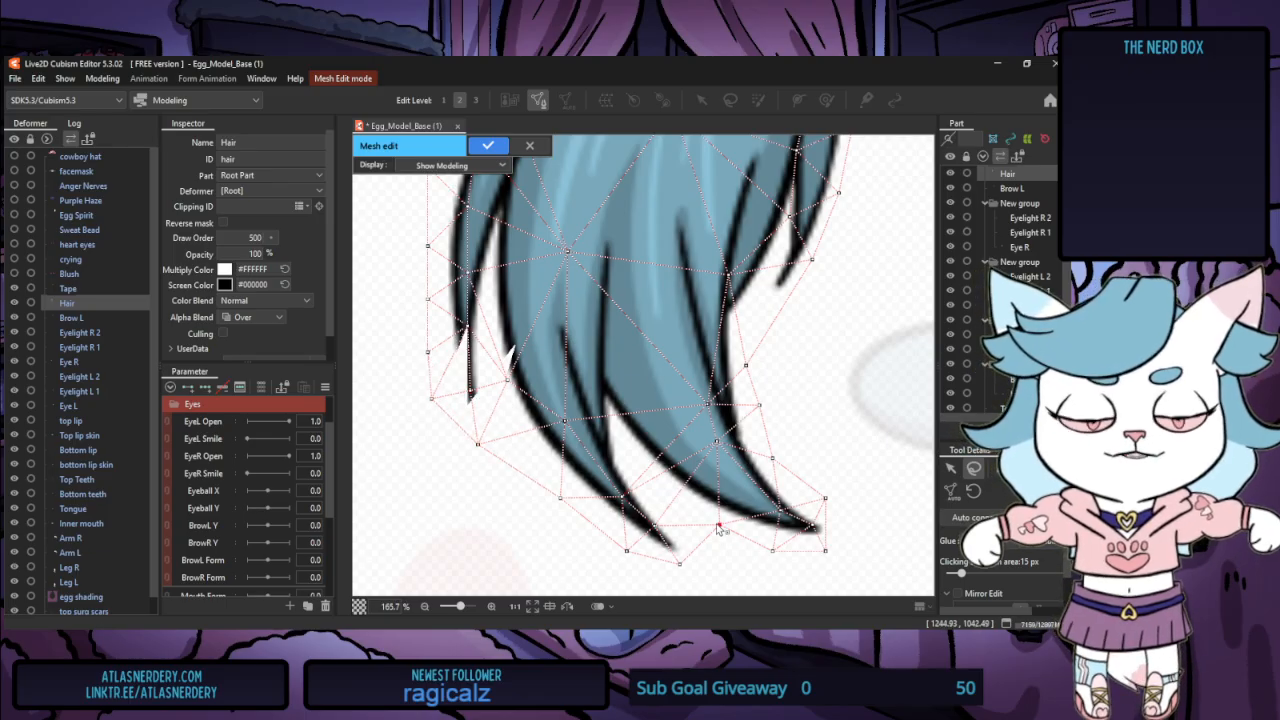
left_click_drag(720, 527, 718, 535)
scroll(596, 524, "down", 3)
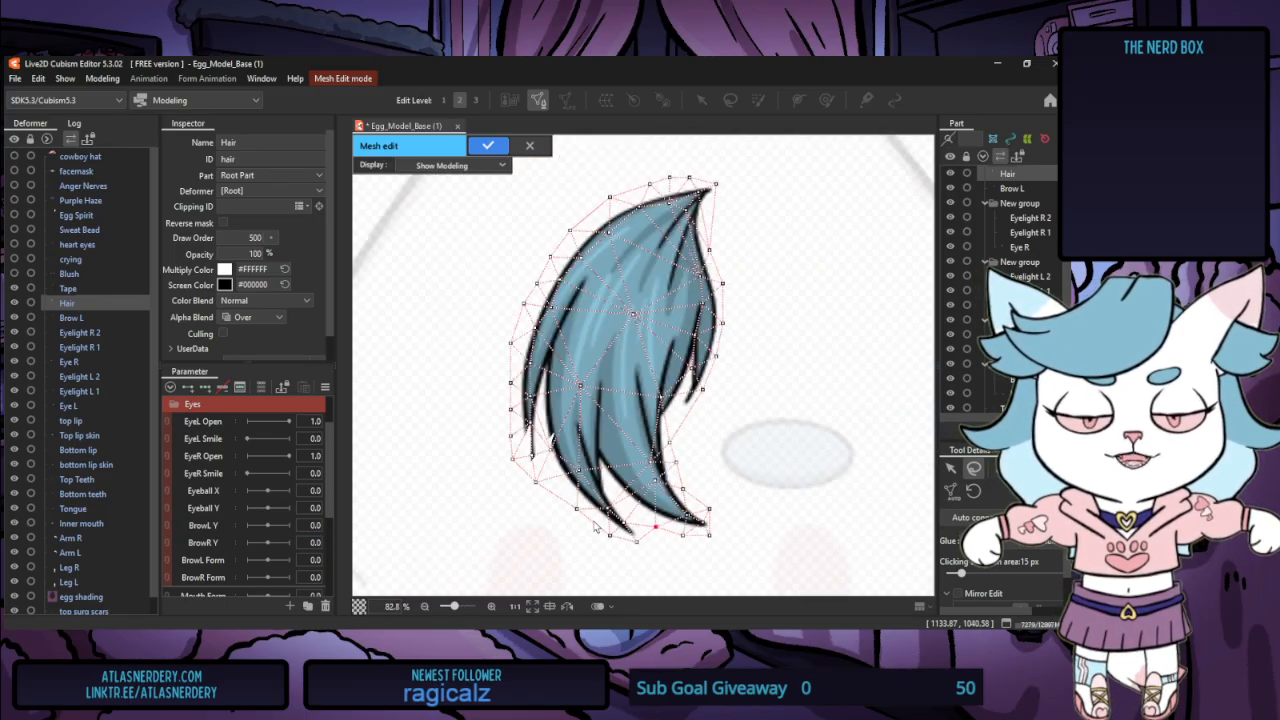
left_click(488, 145)
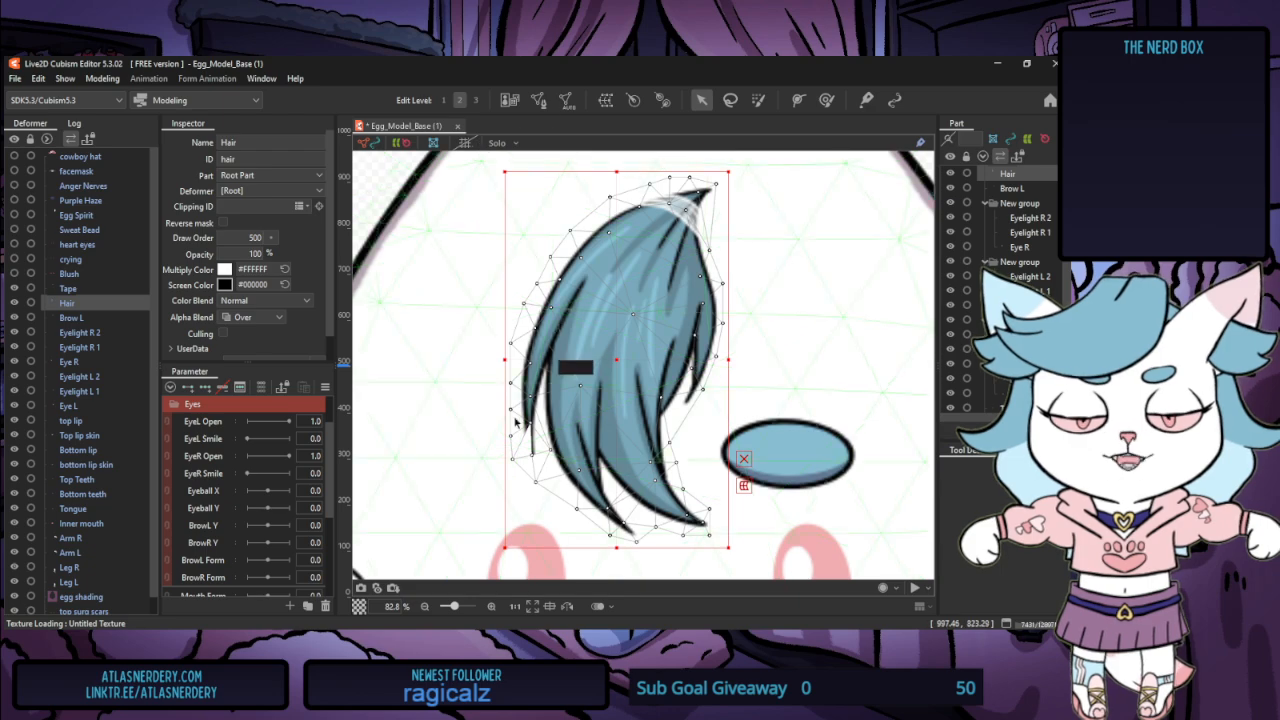
Manually edit the Hair mesh so its points enclose the tip of the leftmost strand, and apply the edit
scroll(530, 443, "up", 5)
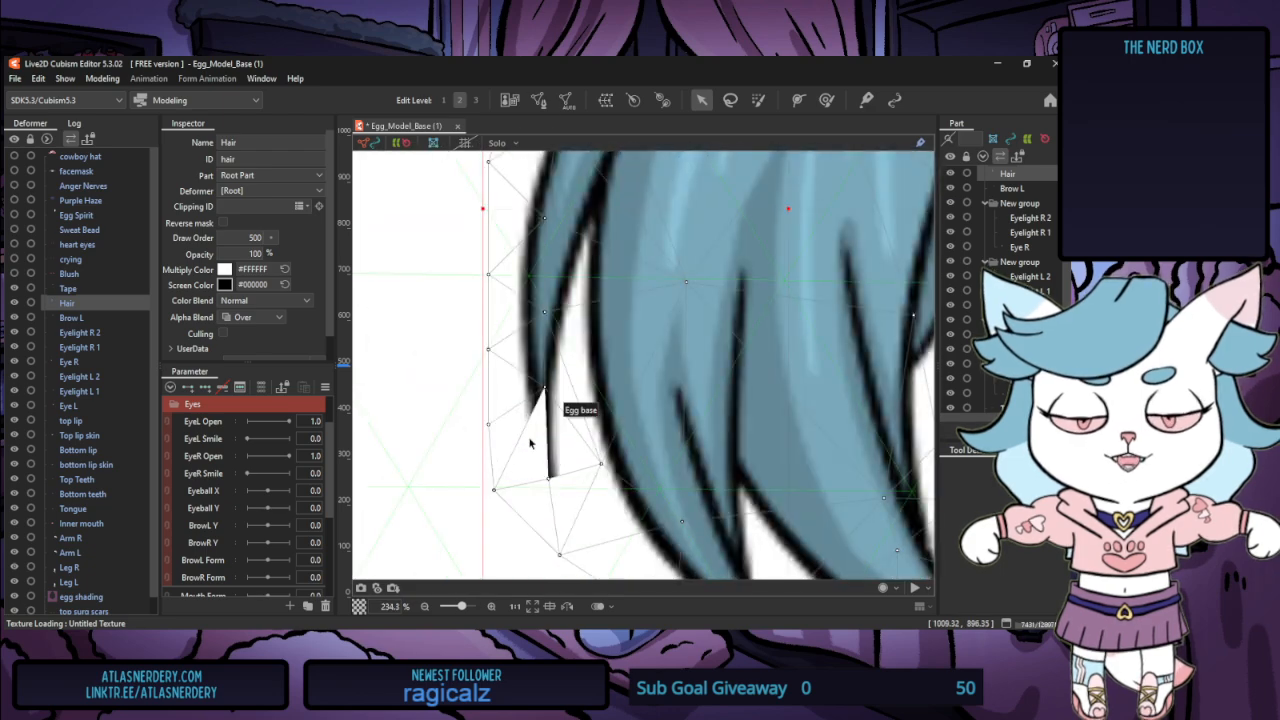
left_click(538, 100)
left_click_drag(541, 391, 469, 415)
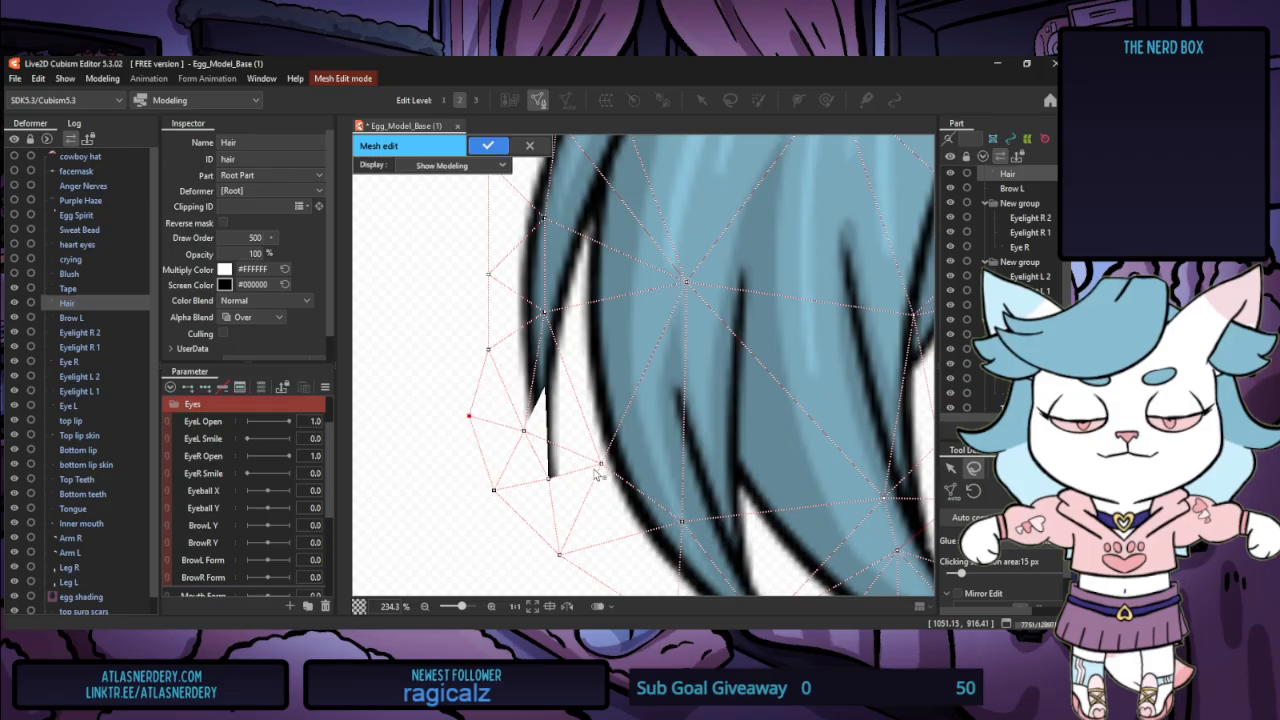
left_click_drag(601, 463, 537, 487)
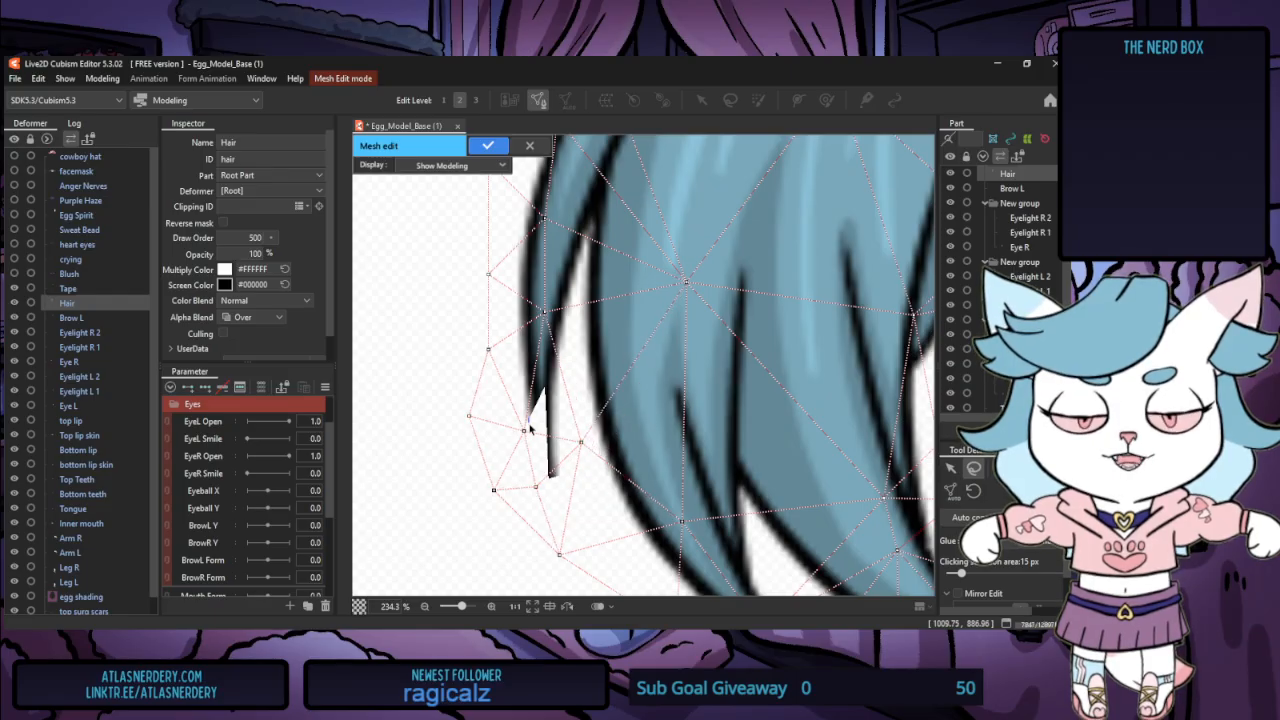
left_click_drag(469, 415, 492, 420)
left_click(487, 145)
scroll(524, 320, "down", 10)
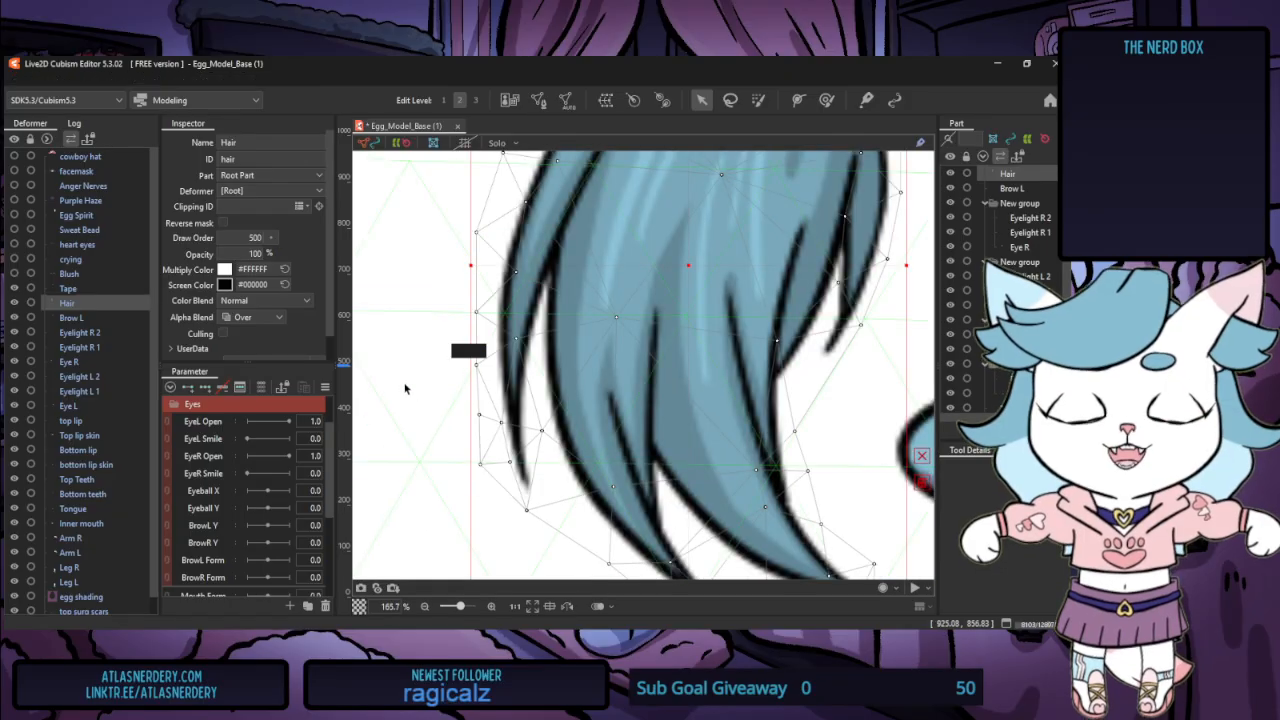
scroll(569, 468, "up", 5)
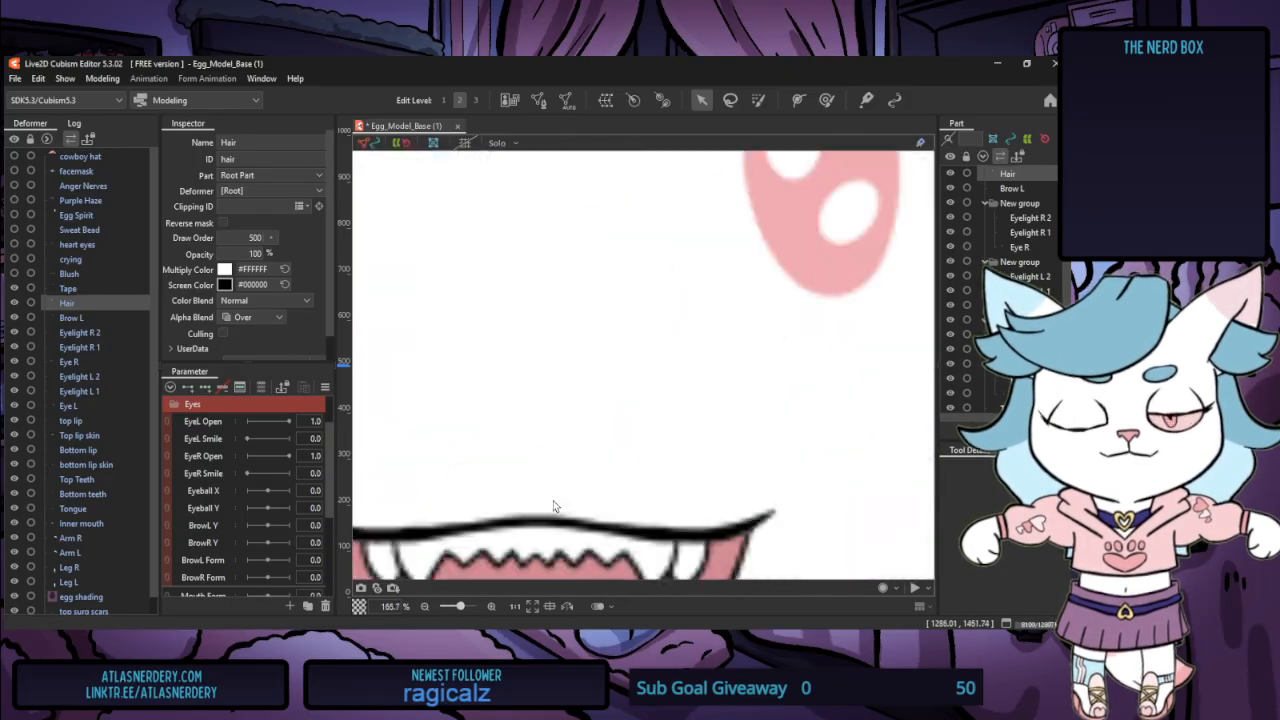
scroll(640, 516, "down", 4)
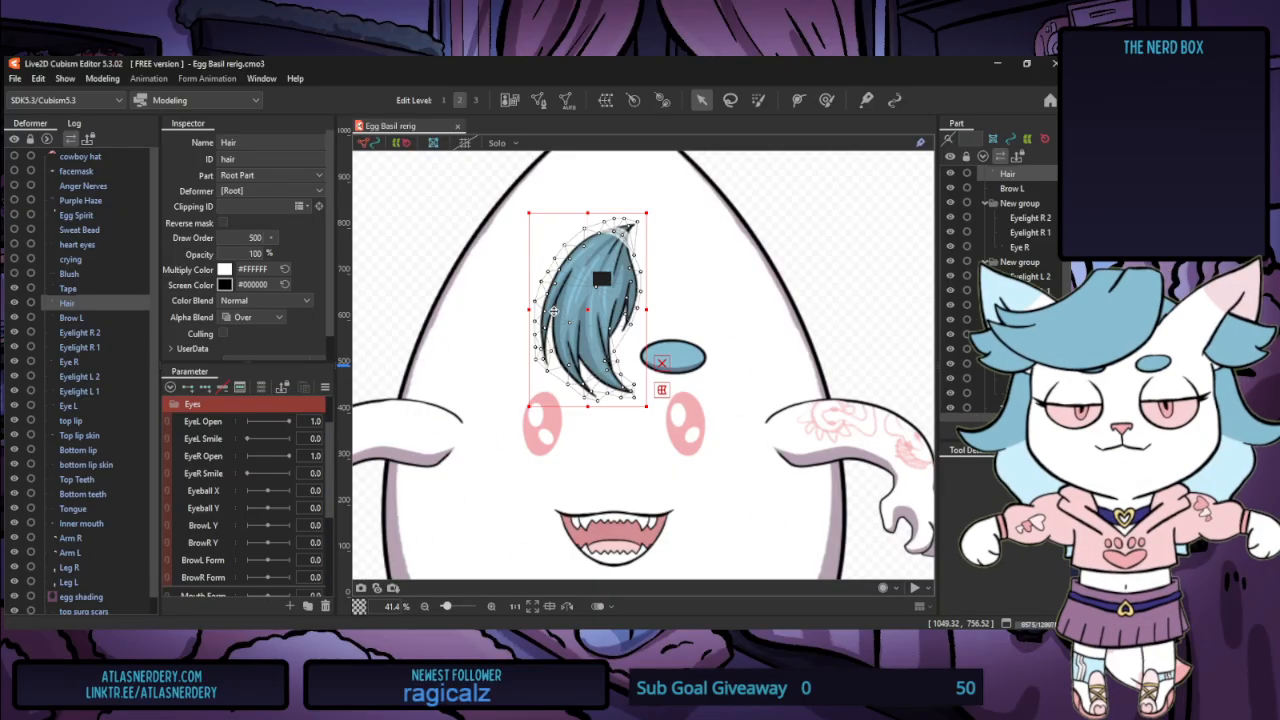
scroll(541, 244, "down", 3)
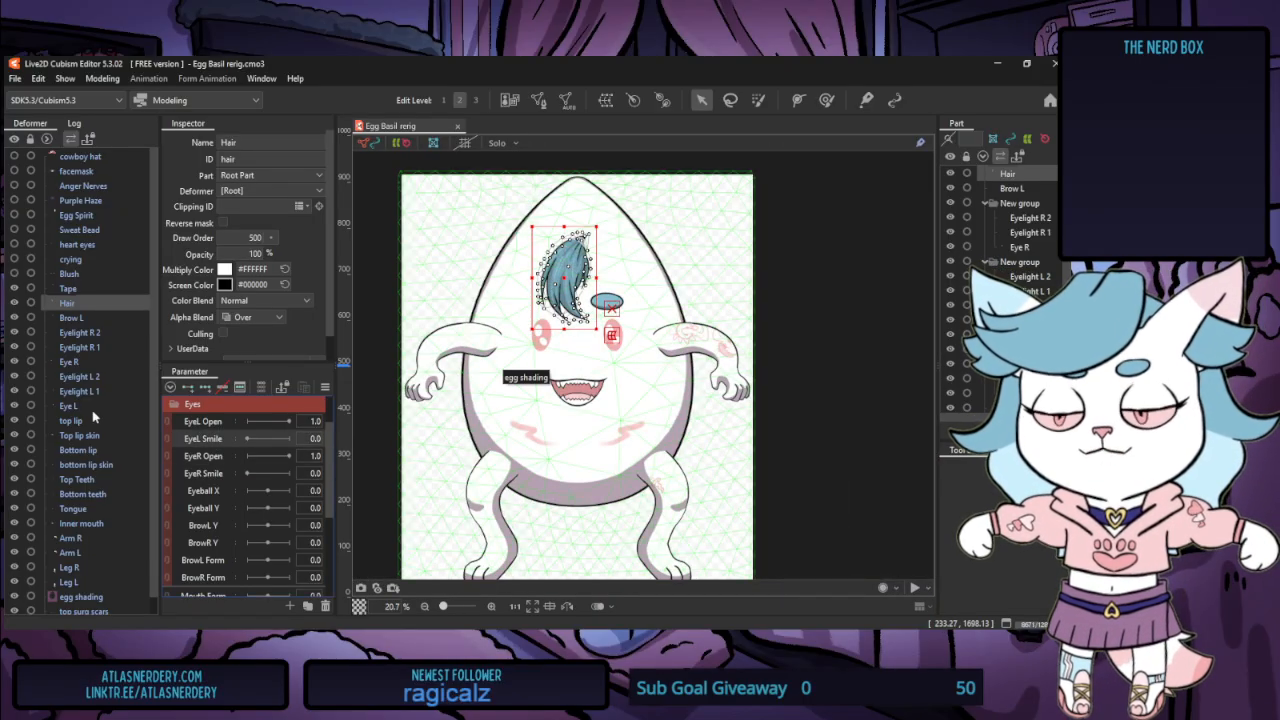
Edit the Eye L mesh manually, pulling its upper and left-edge outline points in closer to the eye
left_click(82, 332)
left_click(88, 347)
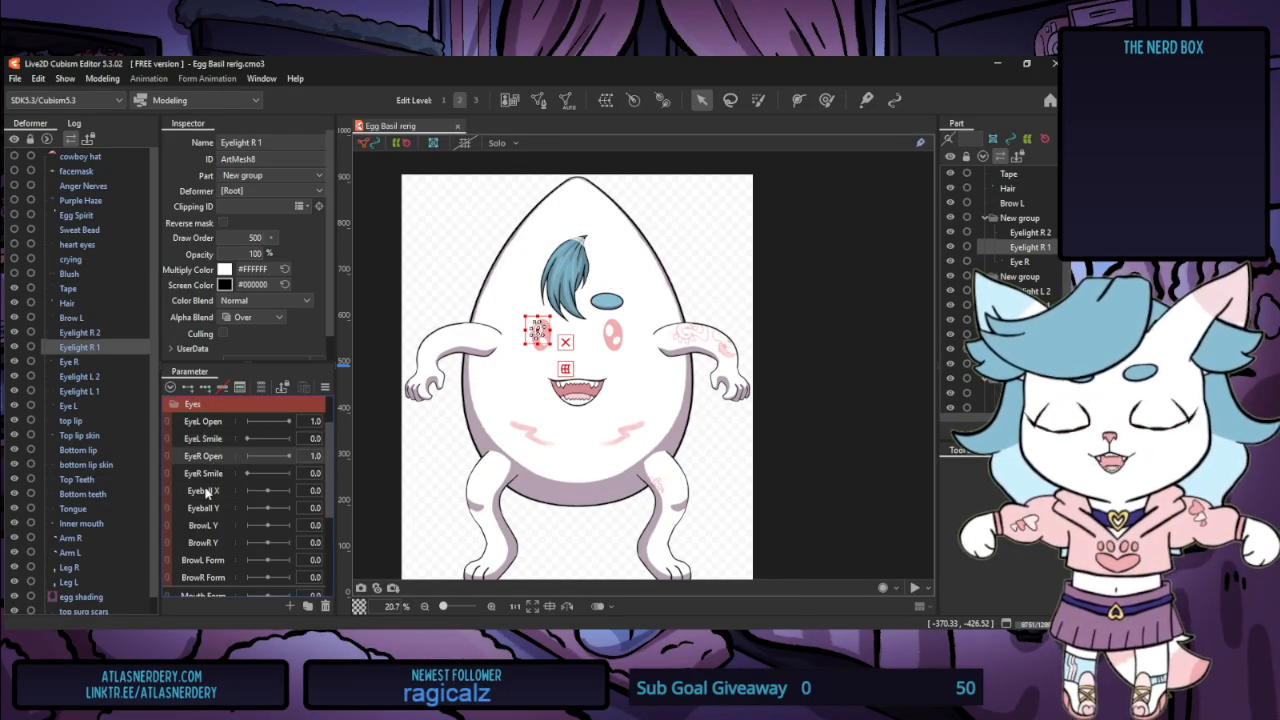
scroll(612, 335, "up", 10)
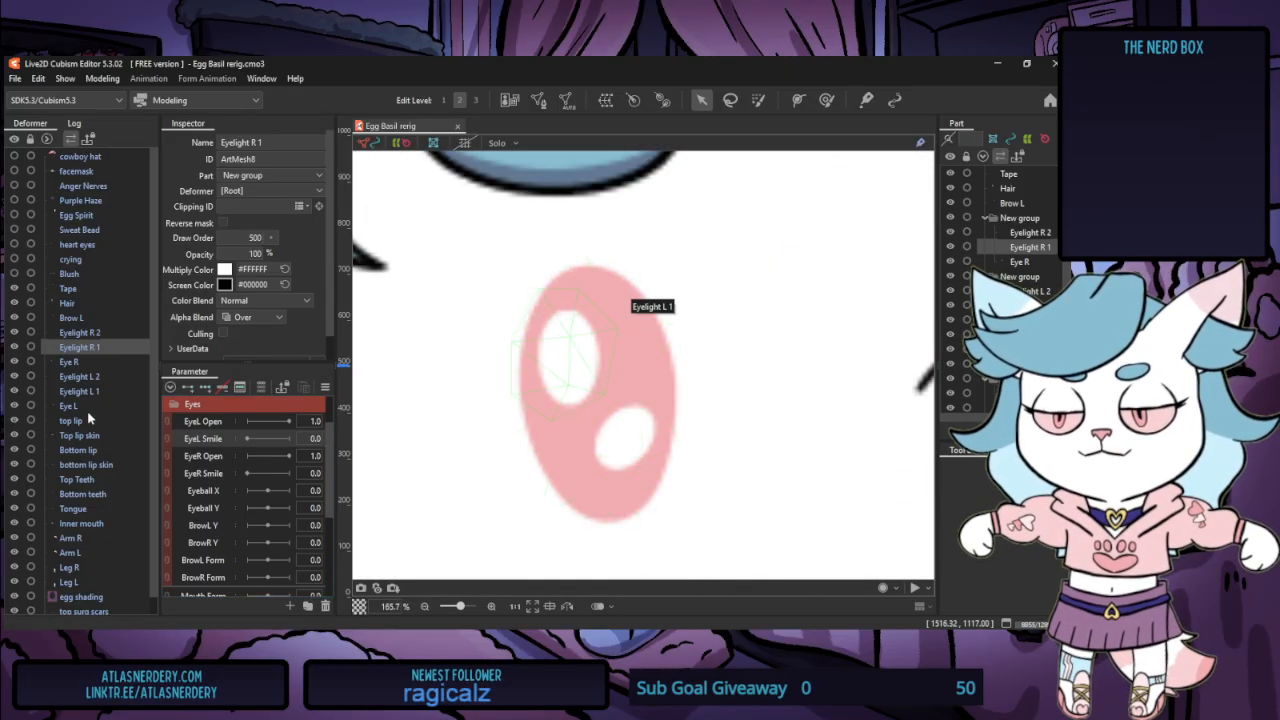
left_click(108, 406)
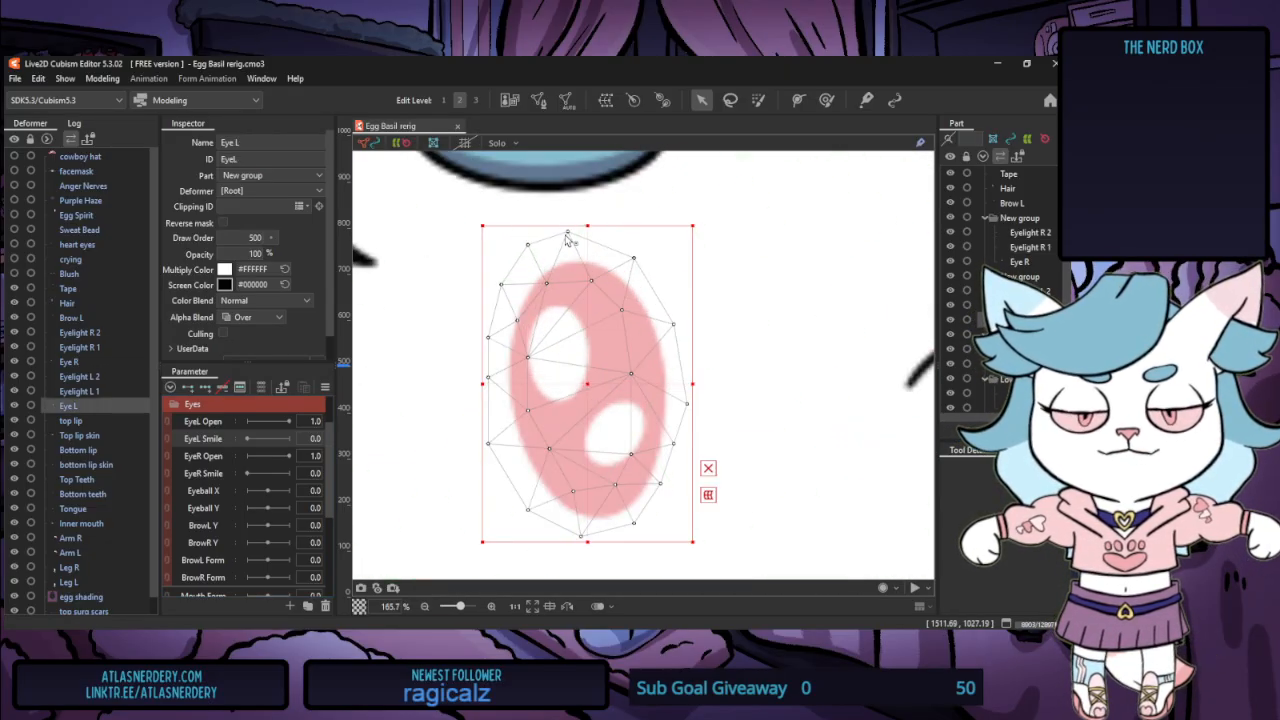
left_click(541, 103)
left_click_drag(568, 234, 511, 289)
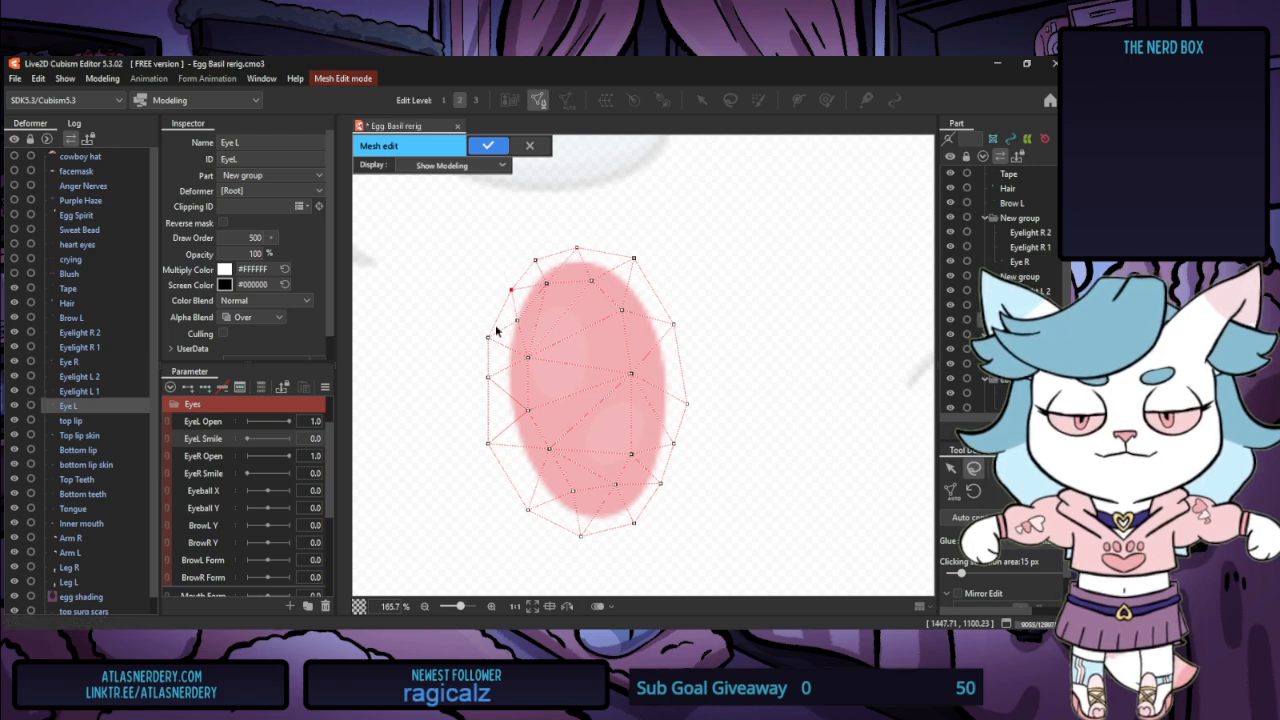
left_click_drag(487, 337, 530, 327)
left_click_drag(487, 377, 502, 377)
left_click_drag(487, 442, 507, 440)
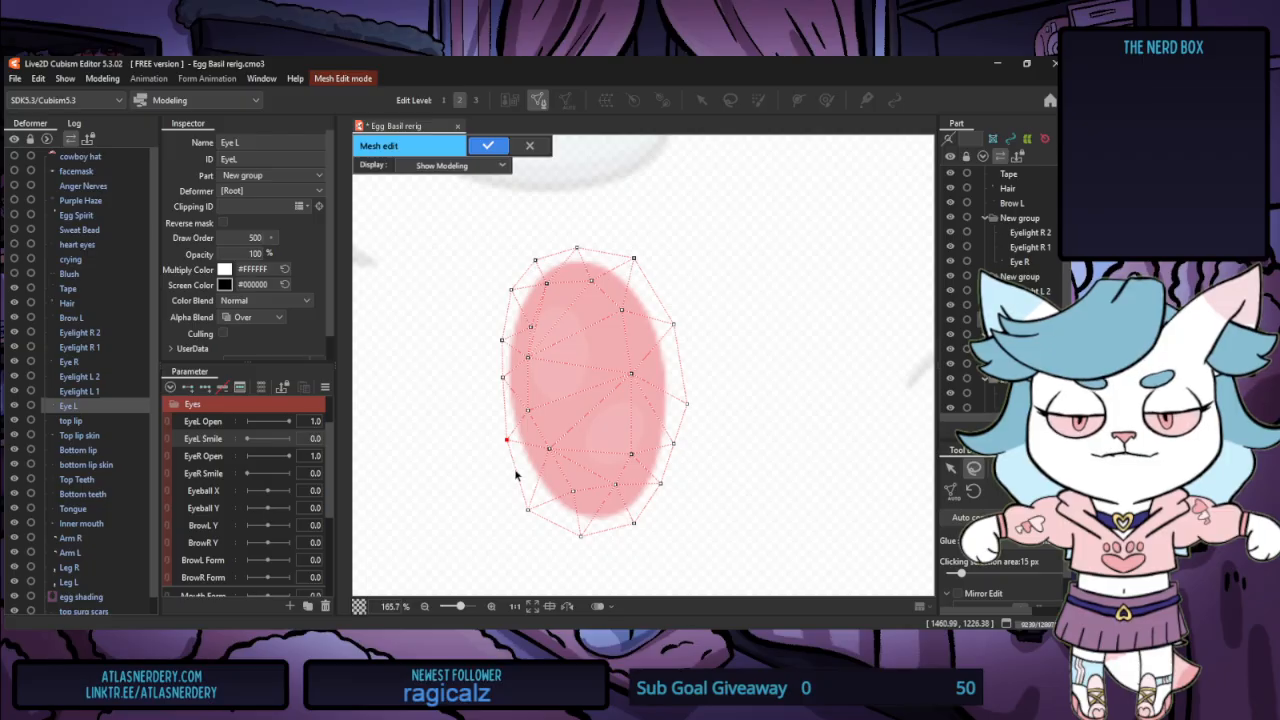
Tighten the lower, right and top outline points of the Eye L mesh around the eye and apply the edit
left_click_drag(530, 511, 585, 530)
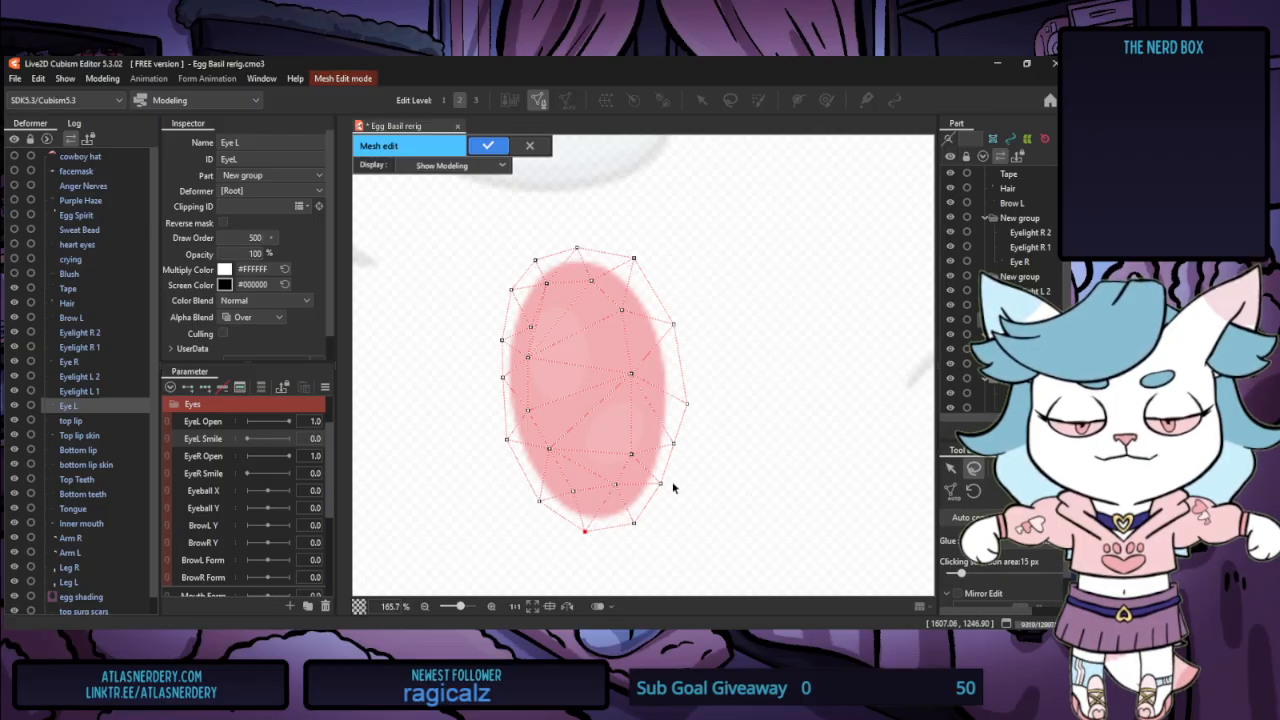
left_click_drag(687, 406, 678, 405)
left_click_drag(674, 324, 669, 327)
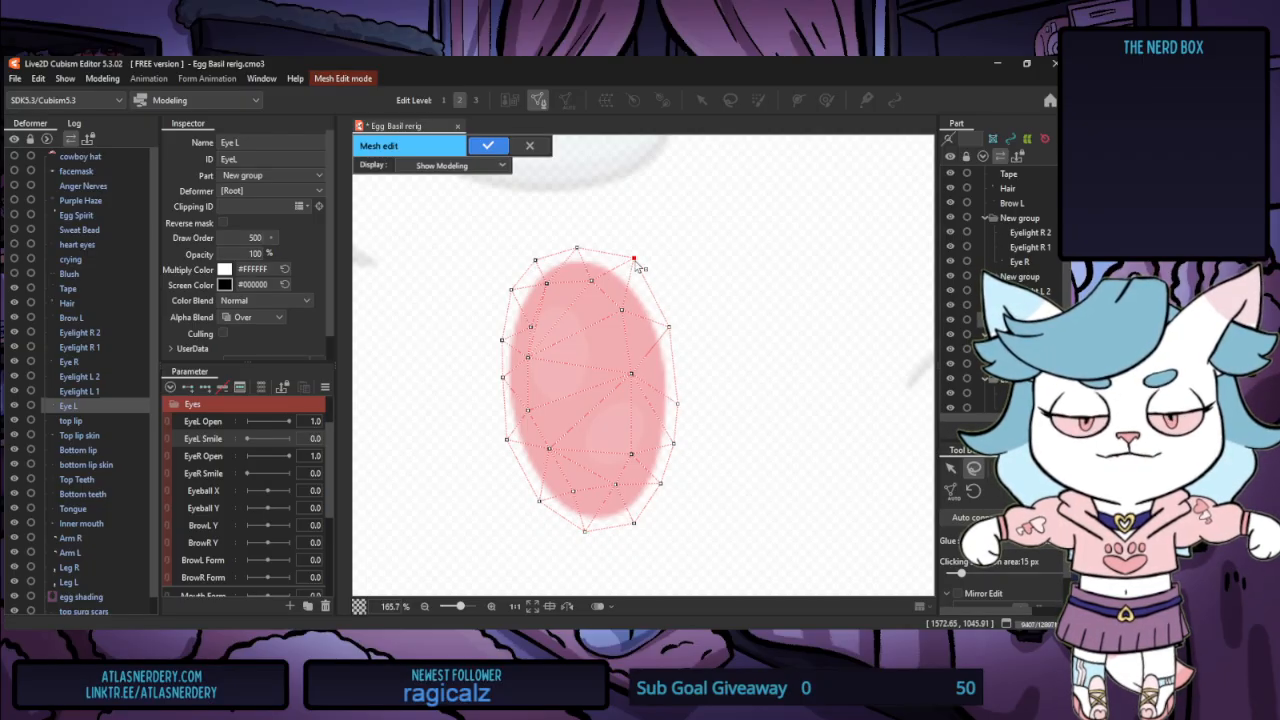
left_click_drag(634, 259, 543, 256)
left_click(488, 165)
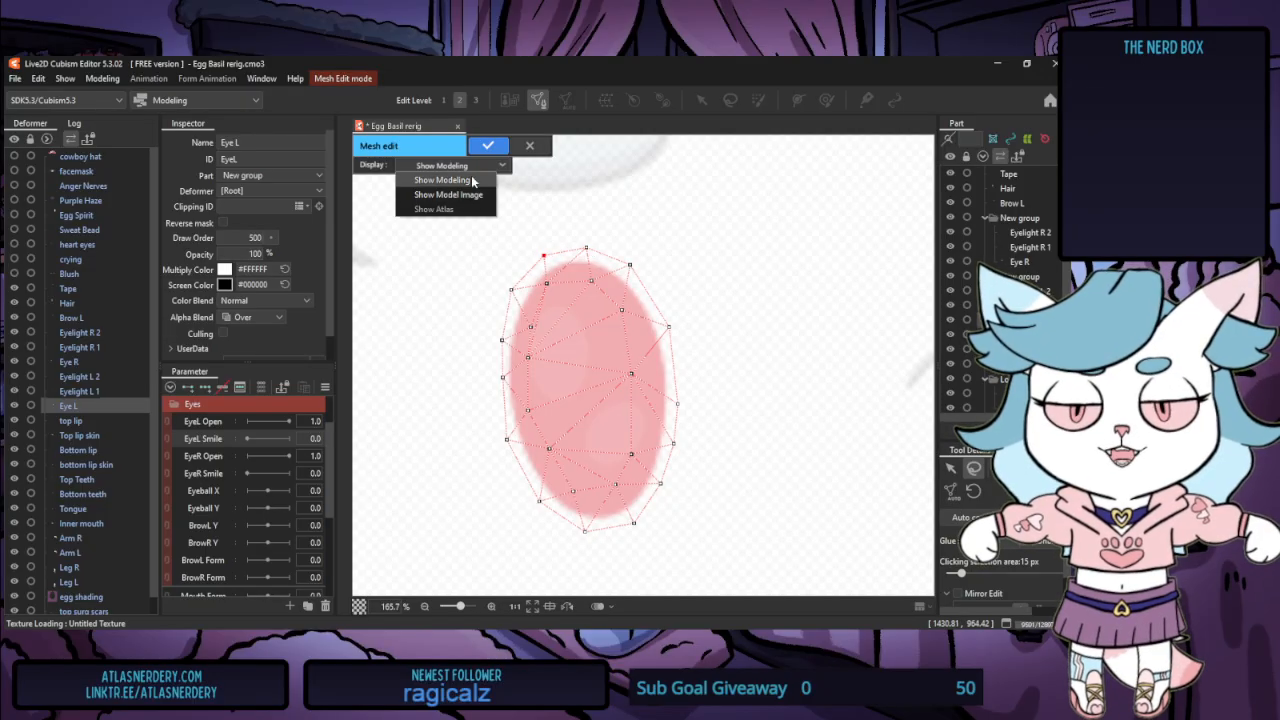
left_click(488, 145)
scroll(690, 316, "down", 5)
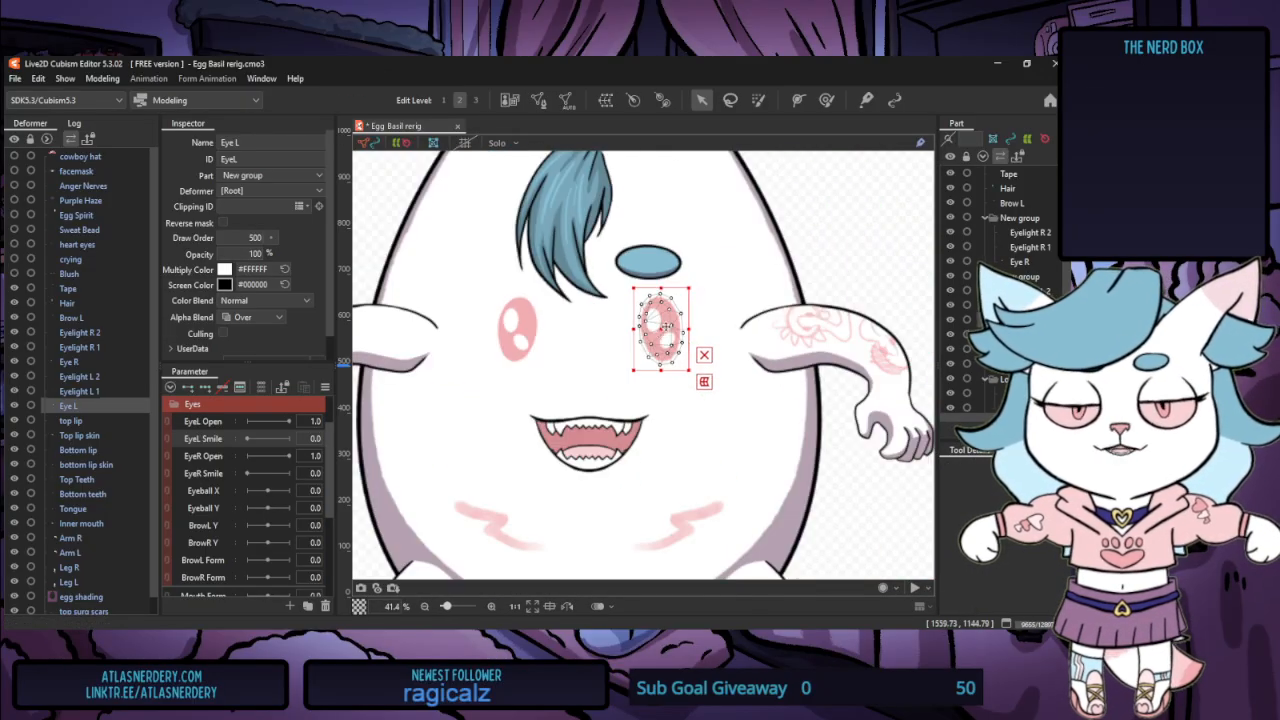
scroll(700, 300, "up", 6)
scroll(590, 414, "down", 3)
scroll(565, 462, "up", 2)
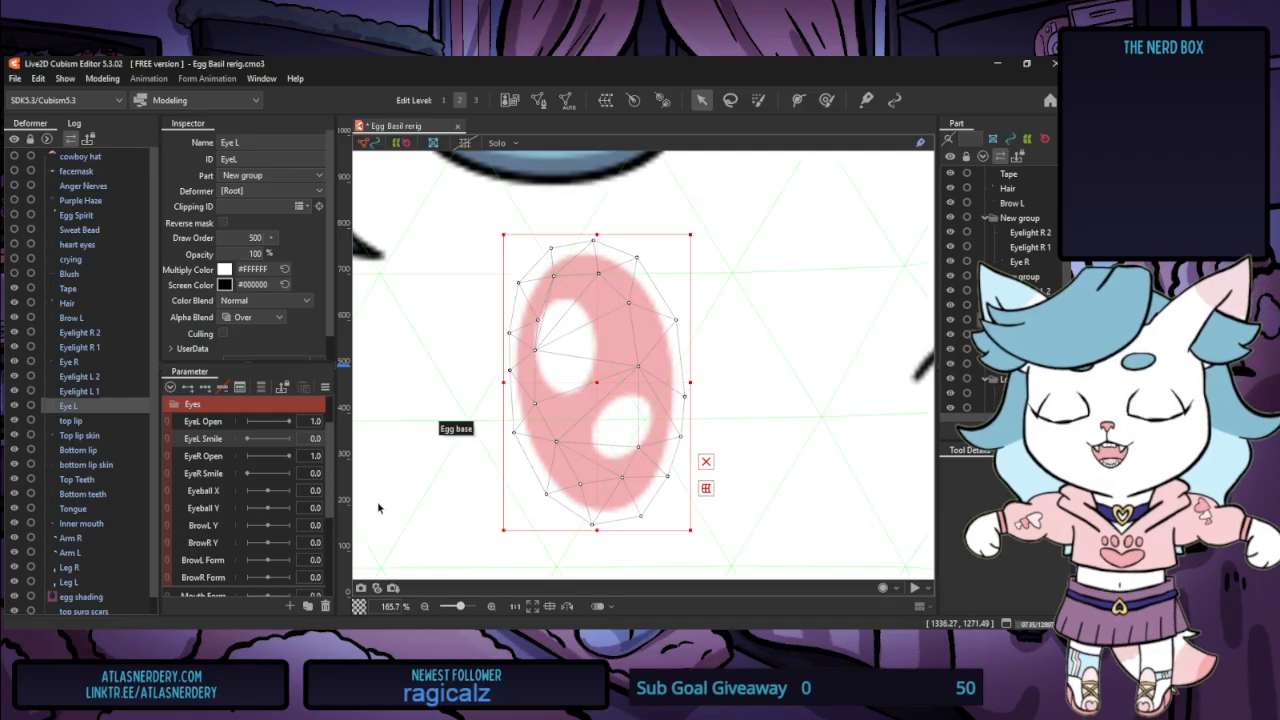
Create a 5 x 5 warp deformer named Eye L Open around Eyelight L 2, Eyelight L 1 and Eye L
left_click(101, 377, "shift")
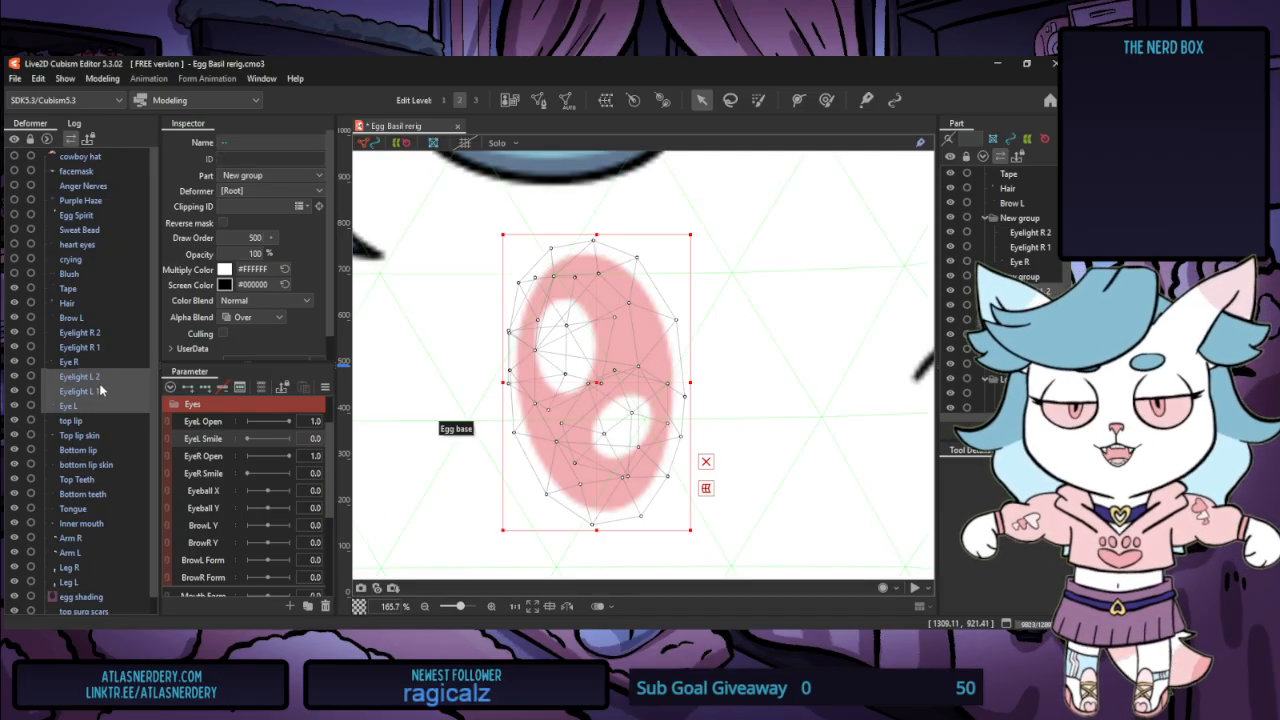
right_click(99, 386)
left_click(79, 418)
left_click(72, 408)
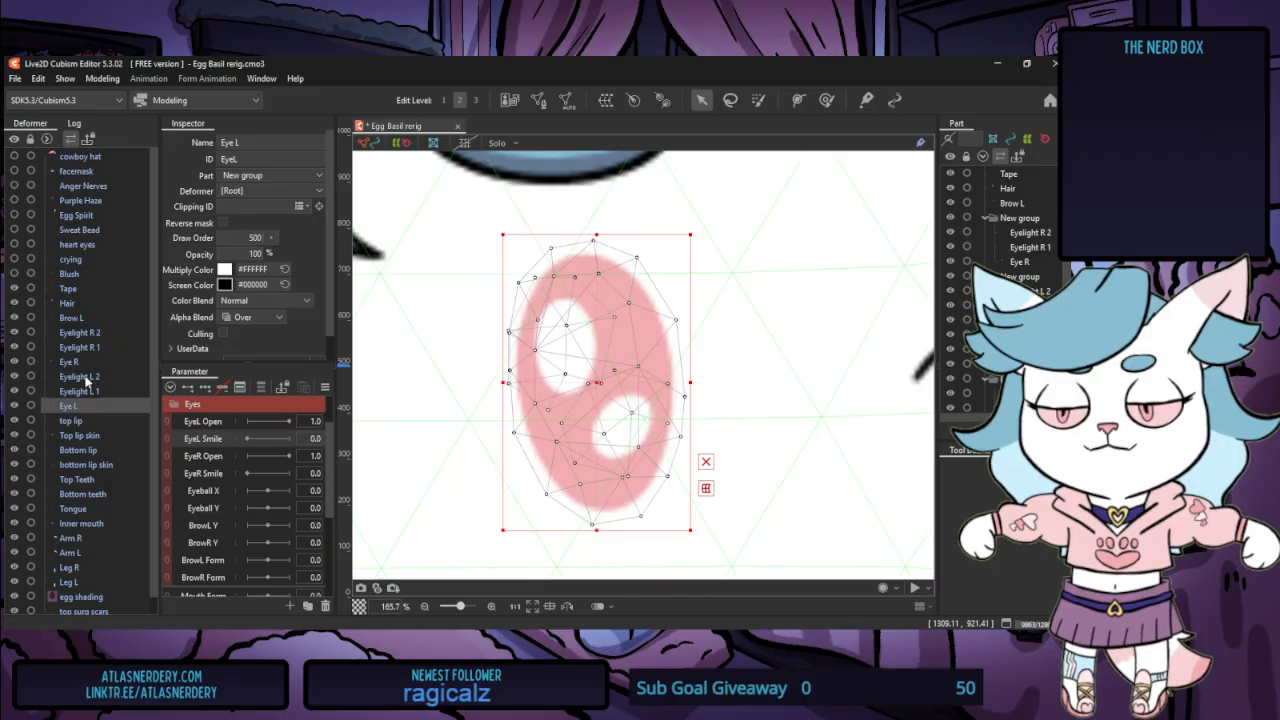
left_click(86, 378, "shift")
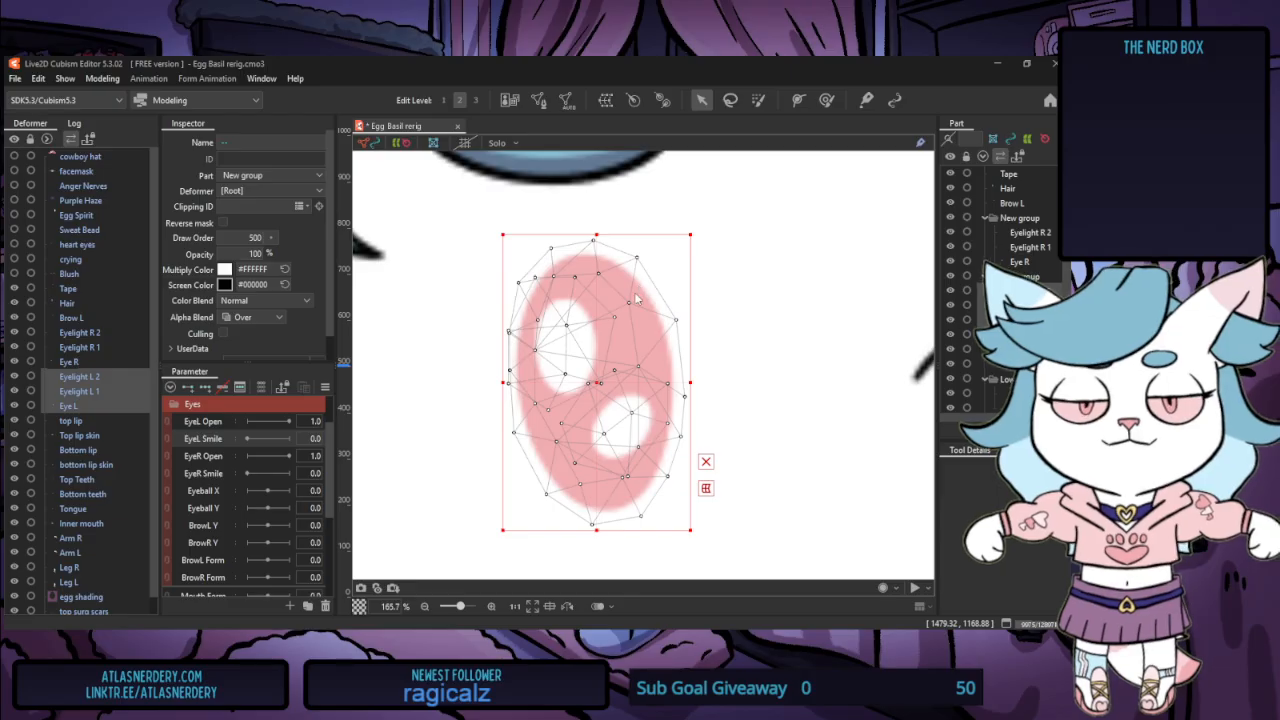
left_click(553, 470)
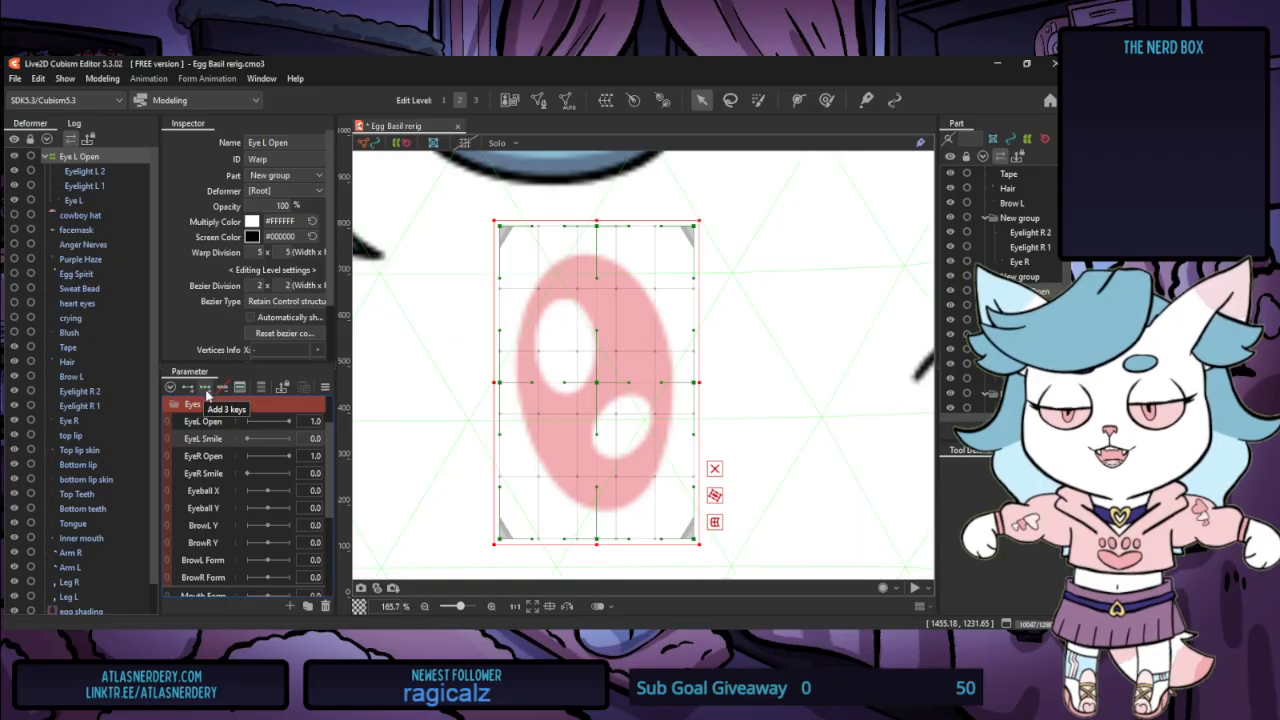
left_click(206, 389)
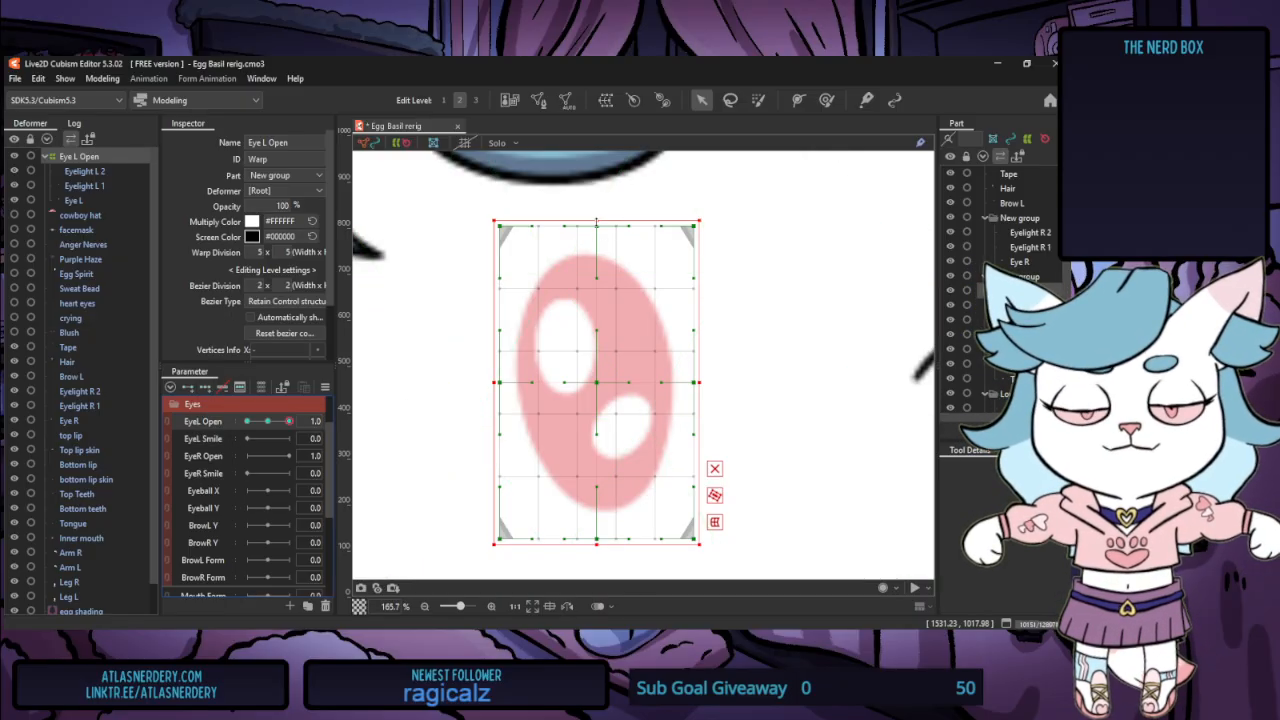
left_click_drag(596, 221, 596, 231)
left_click_drag(596, 544, 596, 534)
left_click_drag(496, 382, 500, 382)
left_click_drag(701, 382, 695, 382)
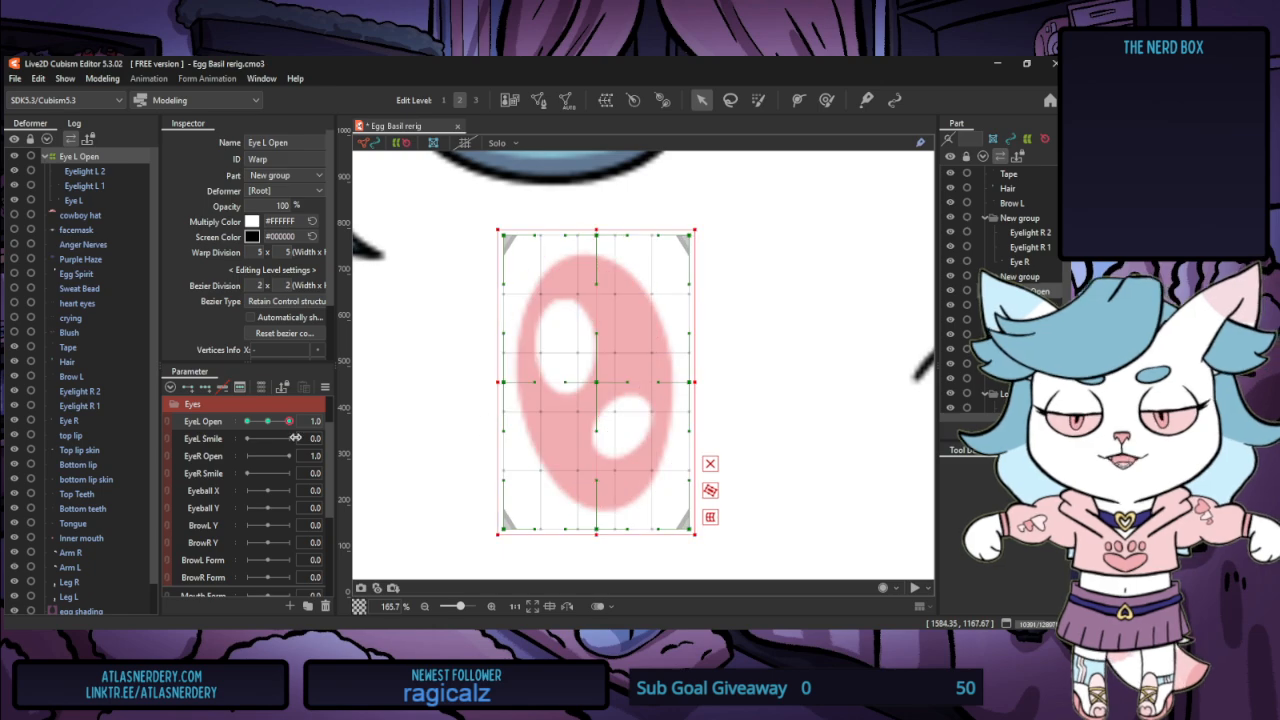
mouse_move(290, 422)
left_mouse_down()
mouse_move(259, 424)
mouse_move(314, 424)
mouse_move(278, 424)
mouse_move(304, 428)
left_mouse_up()
key("ctrl+z")
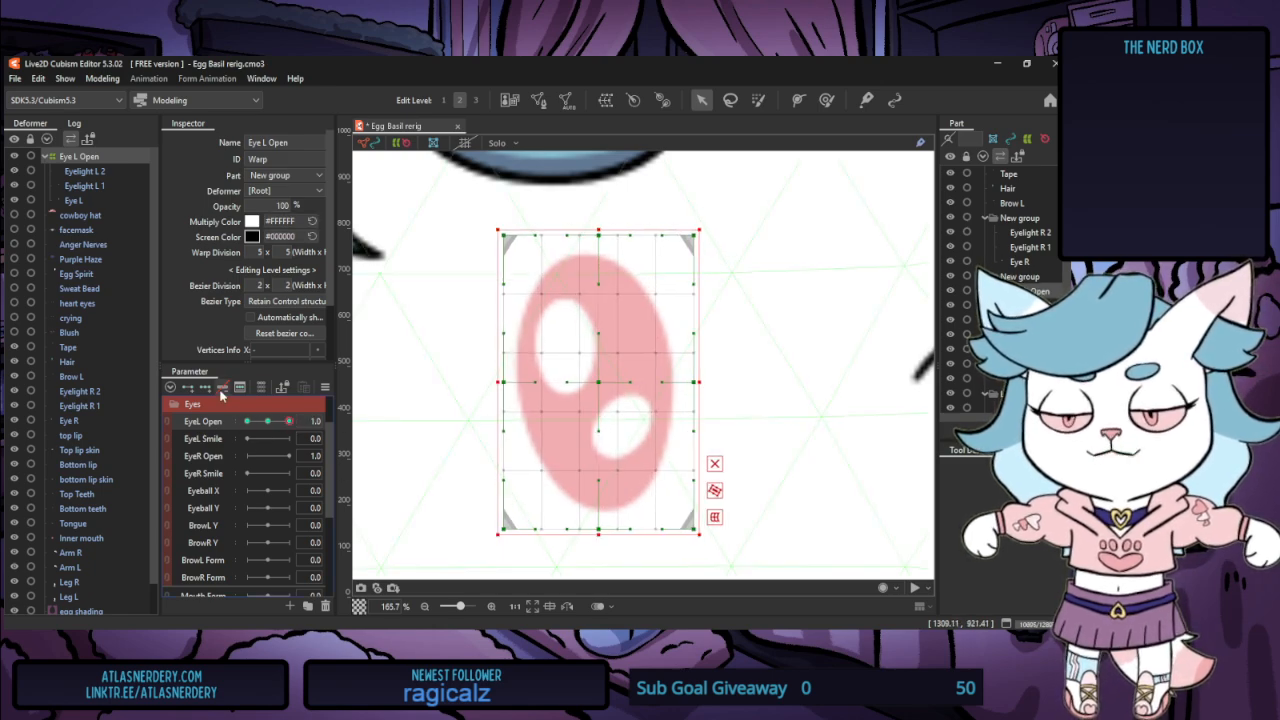
key("ctrl+z")
key("ctrl+z")
key("ctrl+z")
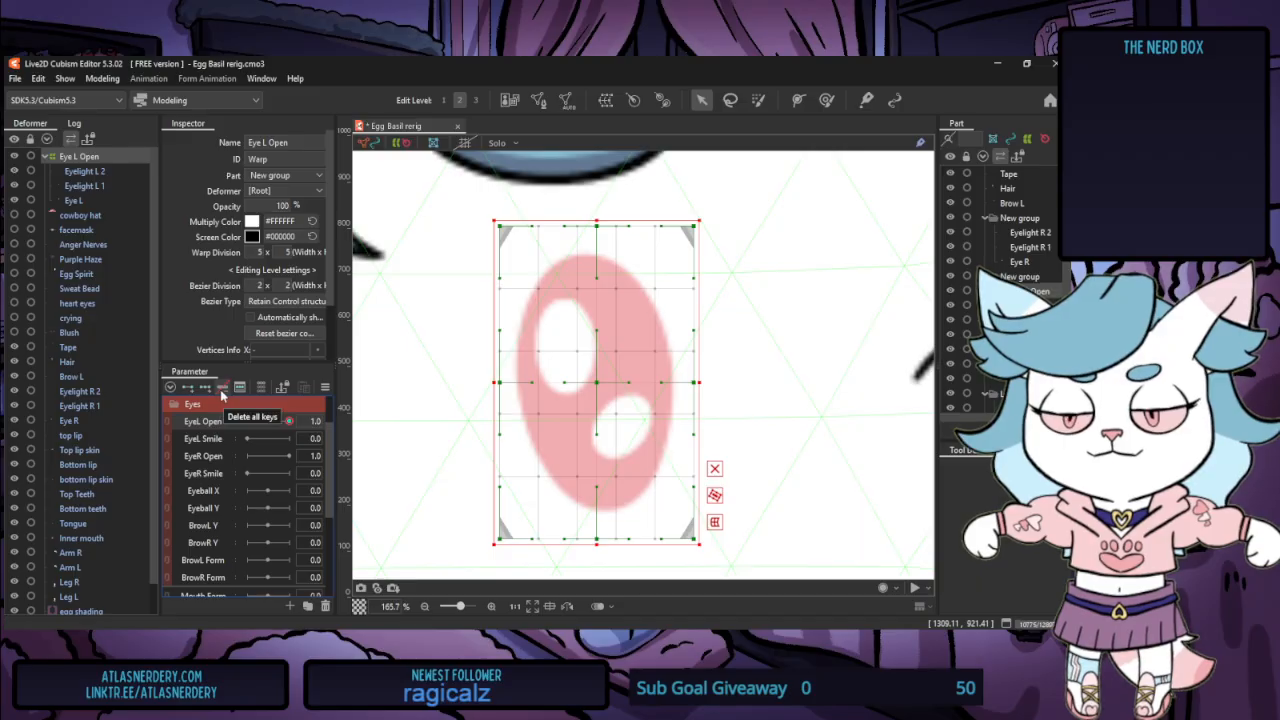
left_click(222, 388)
Shrink the Eye L Open warp deformer on all four sides so that it fits more closely around the left eye
left_click_drag(596, 220, 596, 234)
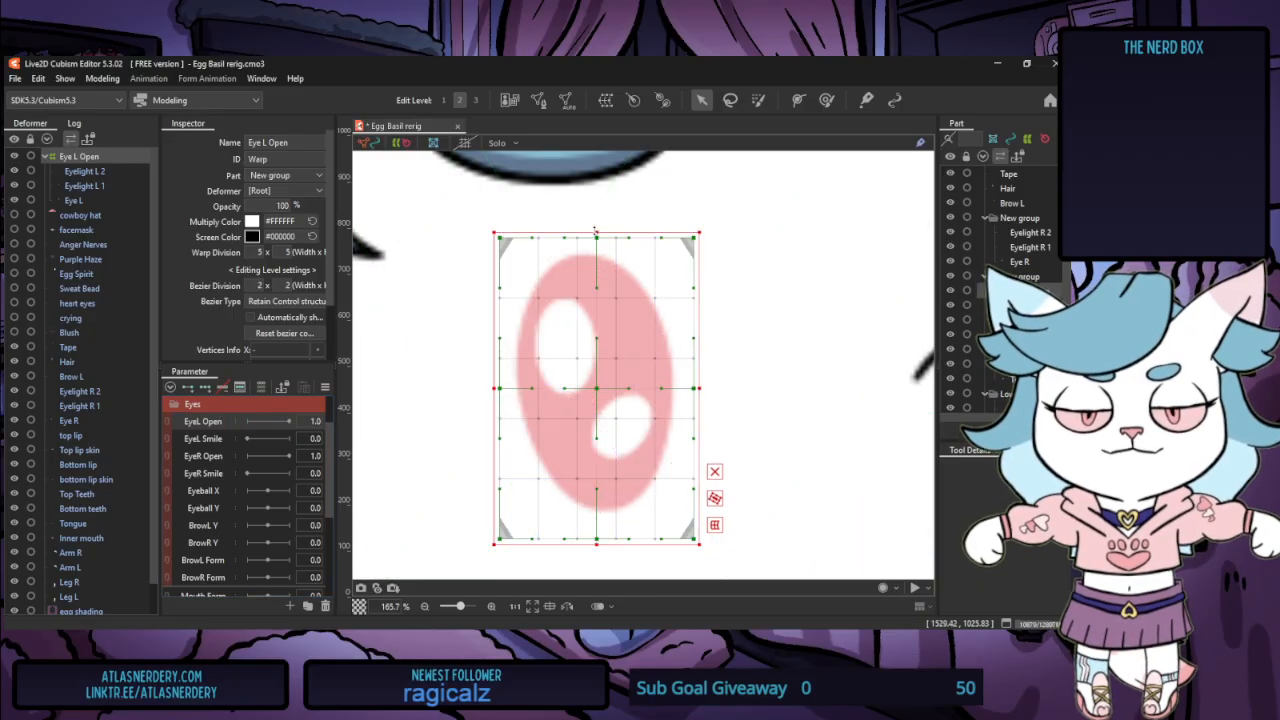
left_click_drag(596, 543, 596, 534)
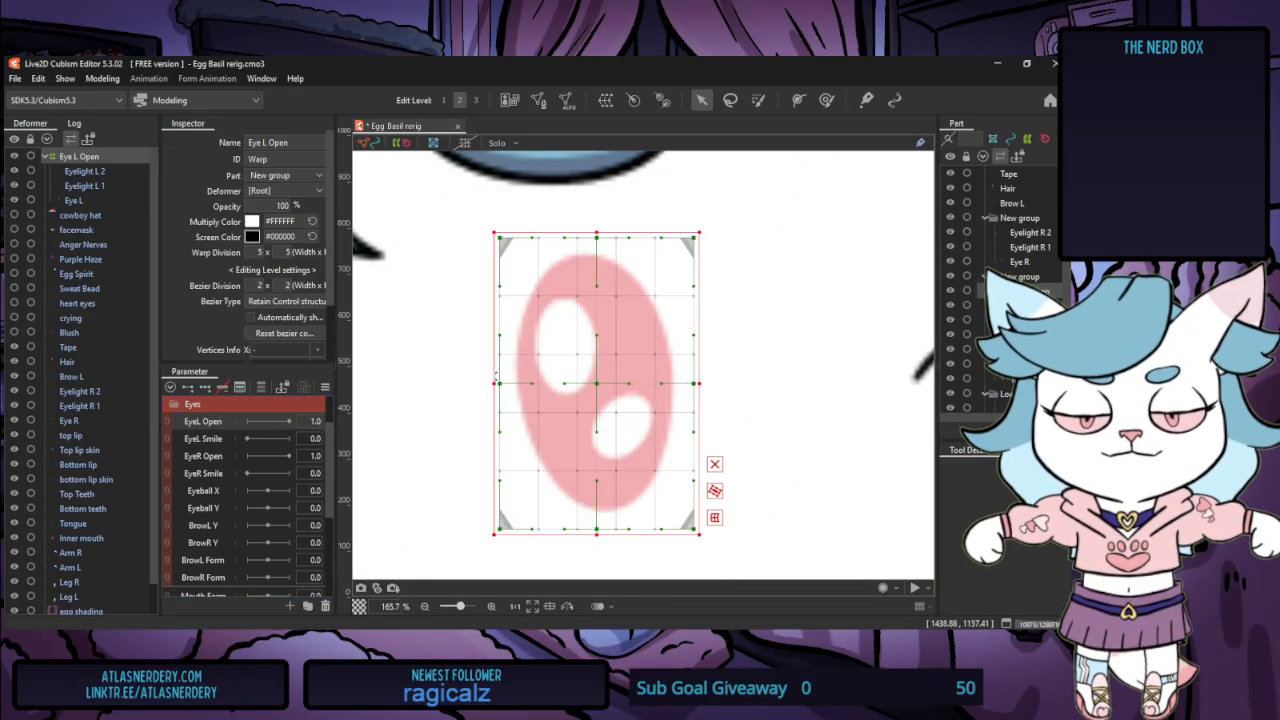
left_click_drag(494, 383, 500, 383)
left_click_drag(702, 383, 695, 383)
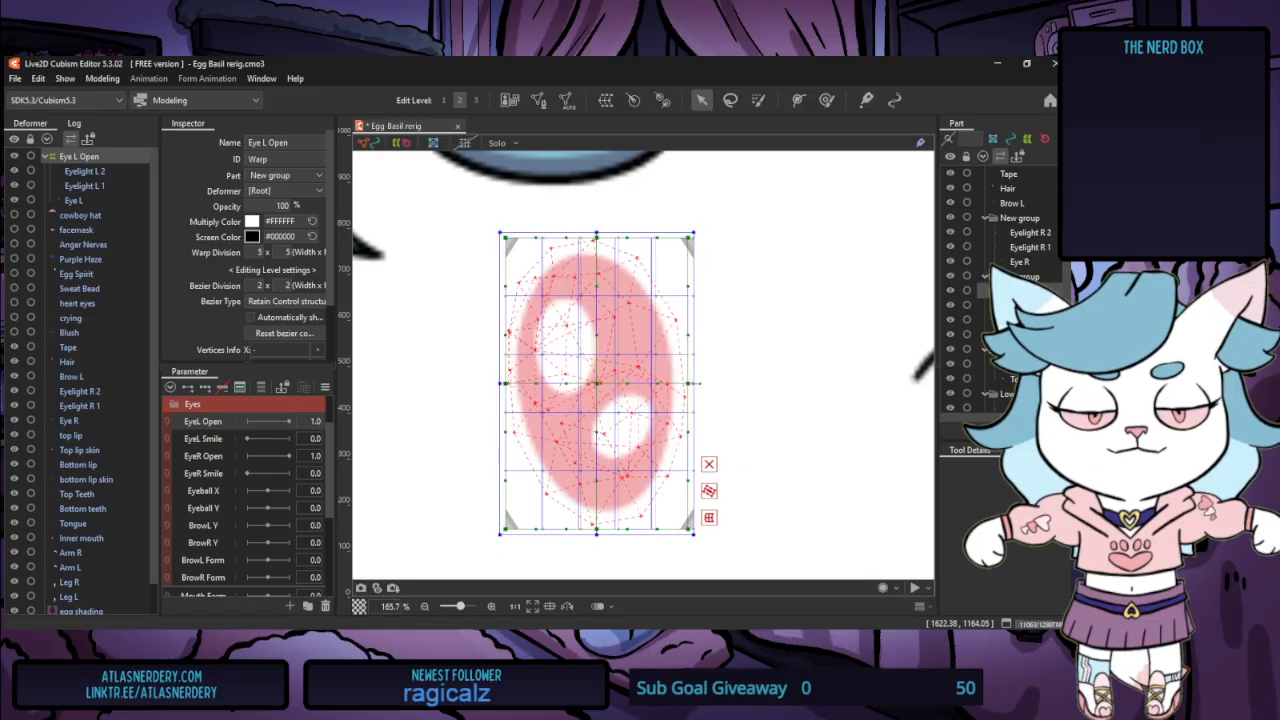
Add three keys to the EyeL Open parameter and squash the Eye L Open deformer vertically to a thin line at value 1.0
left_click(212, 423)
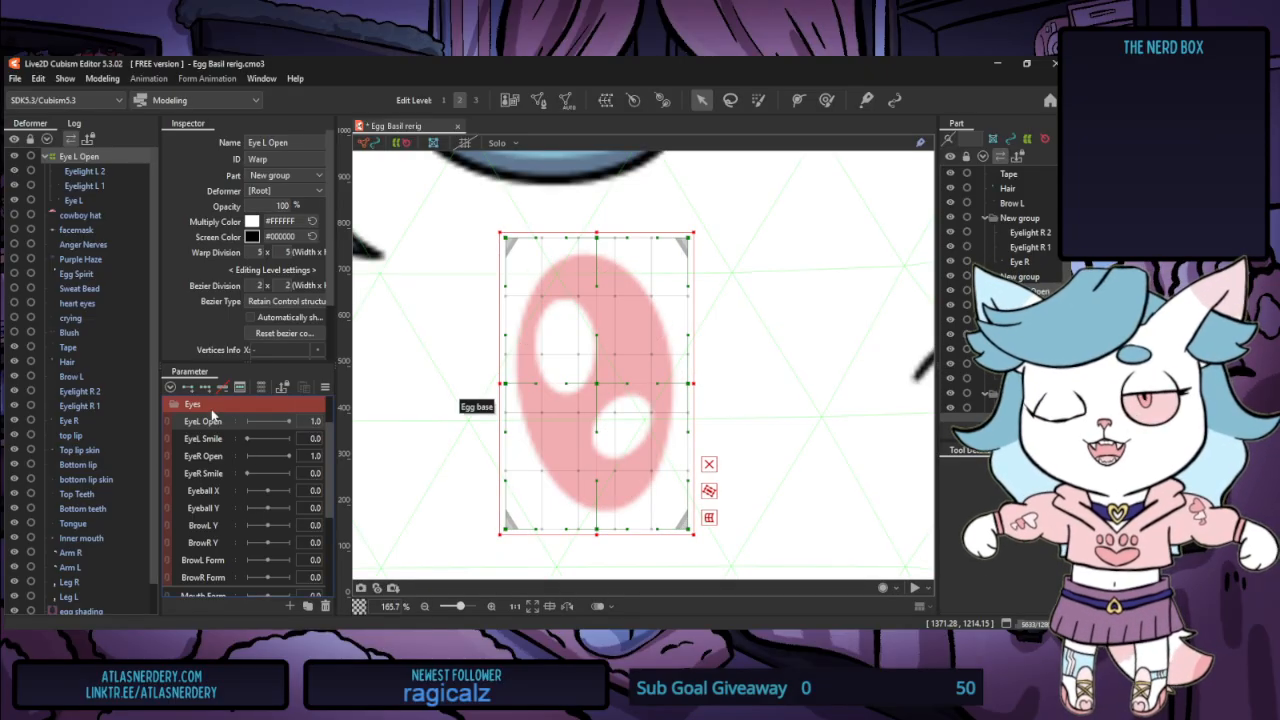
left_click(205, 387)
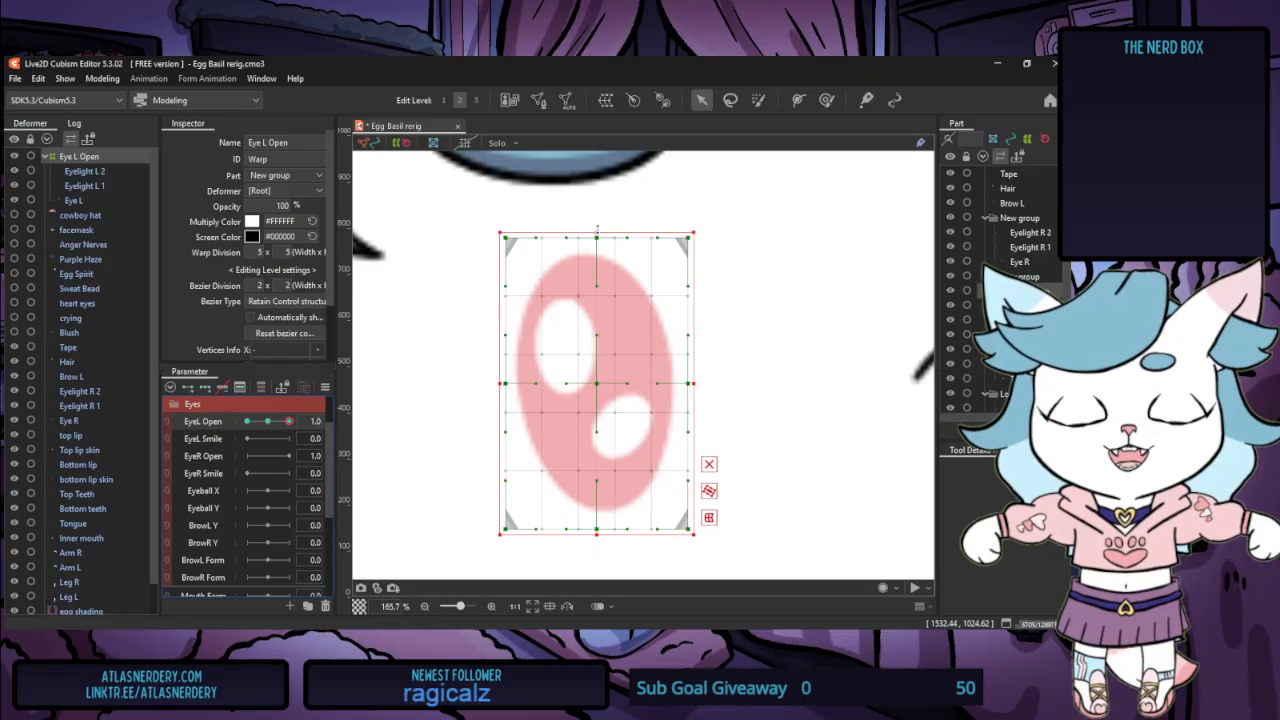
left_click_drag(597, 229, 614, 378)
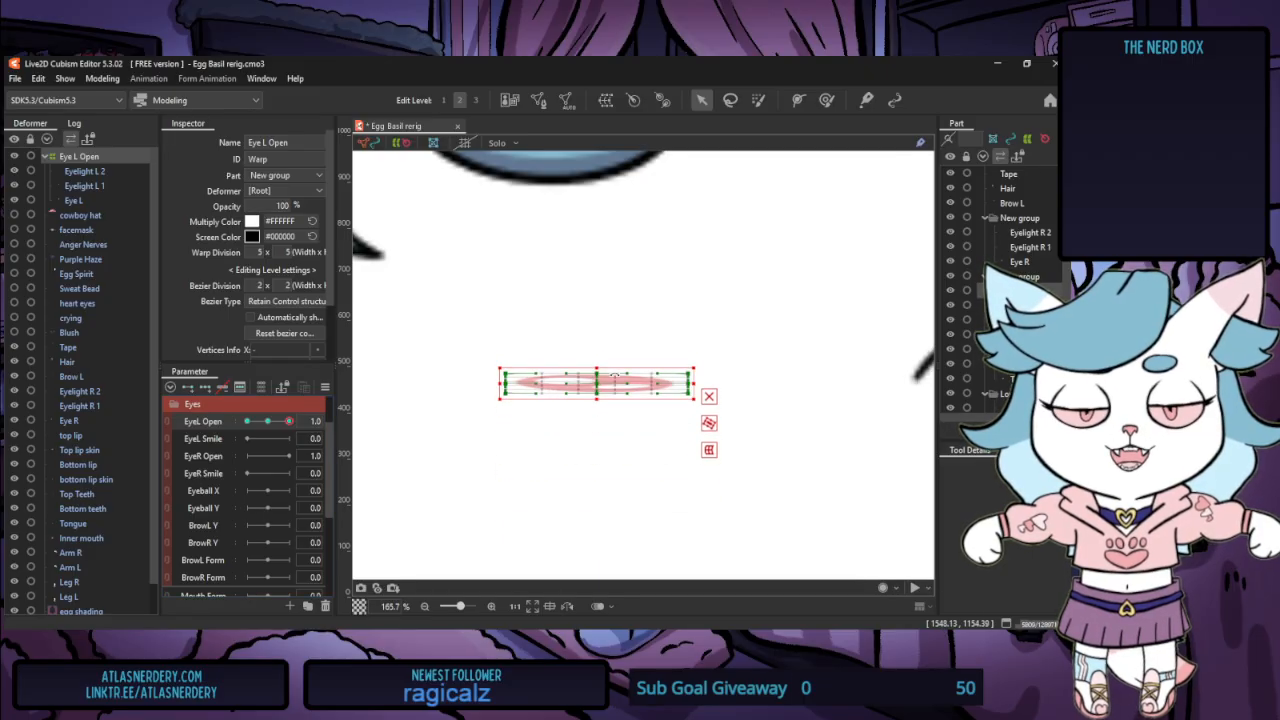
scroll(708, 388, "down", 3)
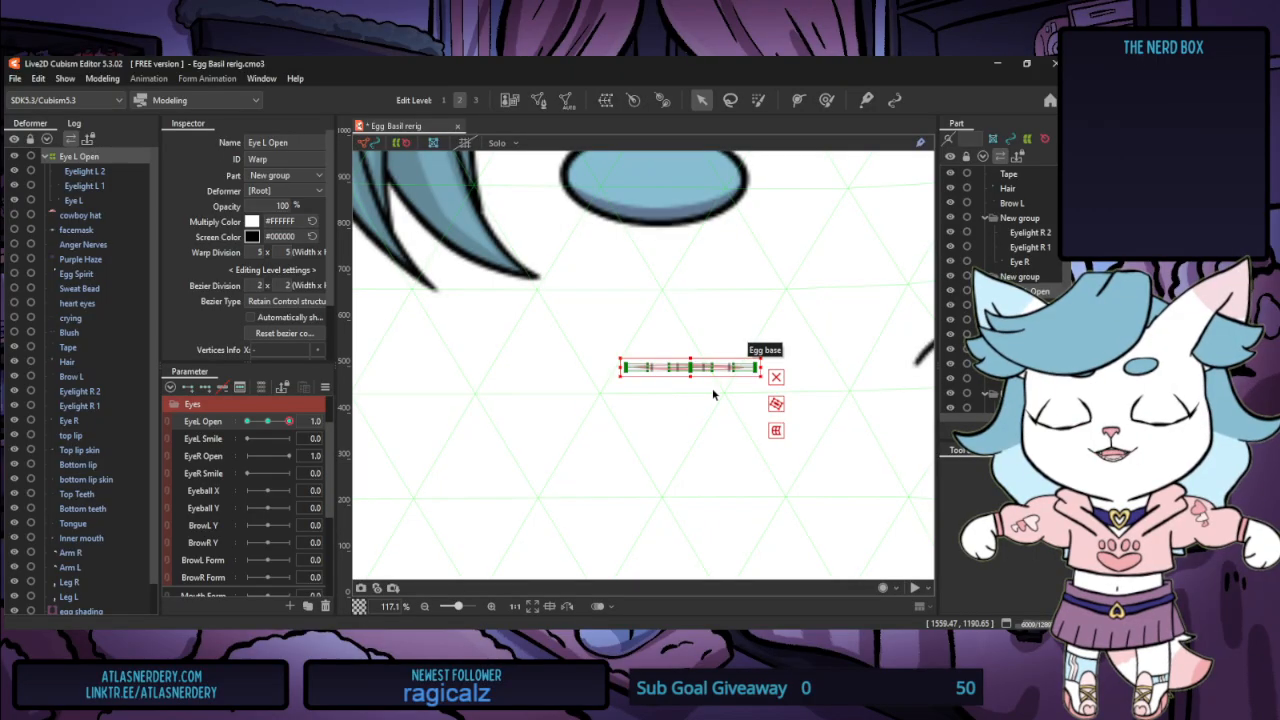
Check the eye with EyeL Open at 0.0, widen the parameter area, and set EyeL Open to 0.5
left_click_drag(289, 421, 246, 428)
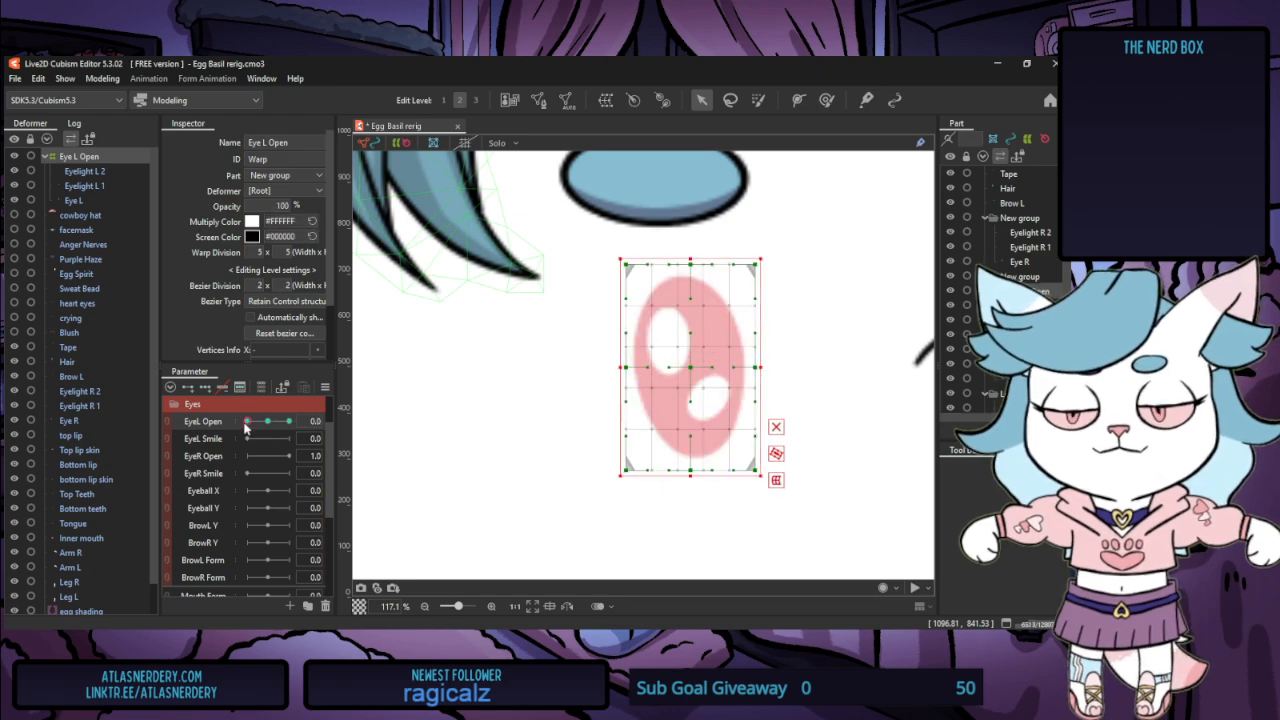
left_click_drag(158, 418, 137, 418)
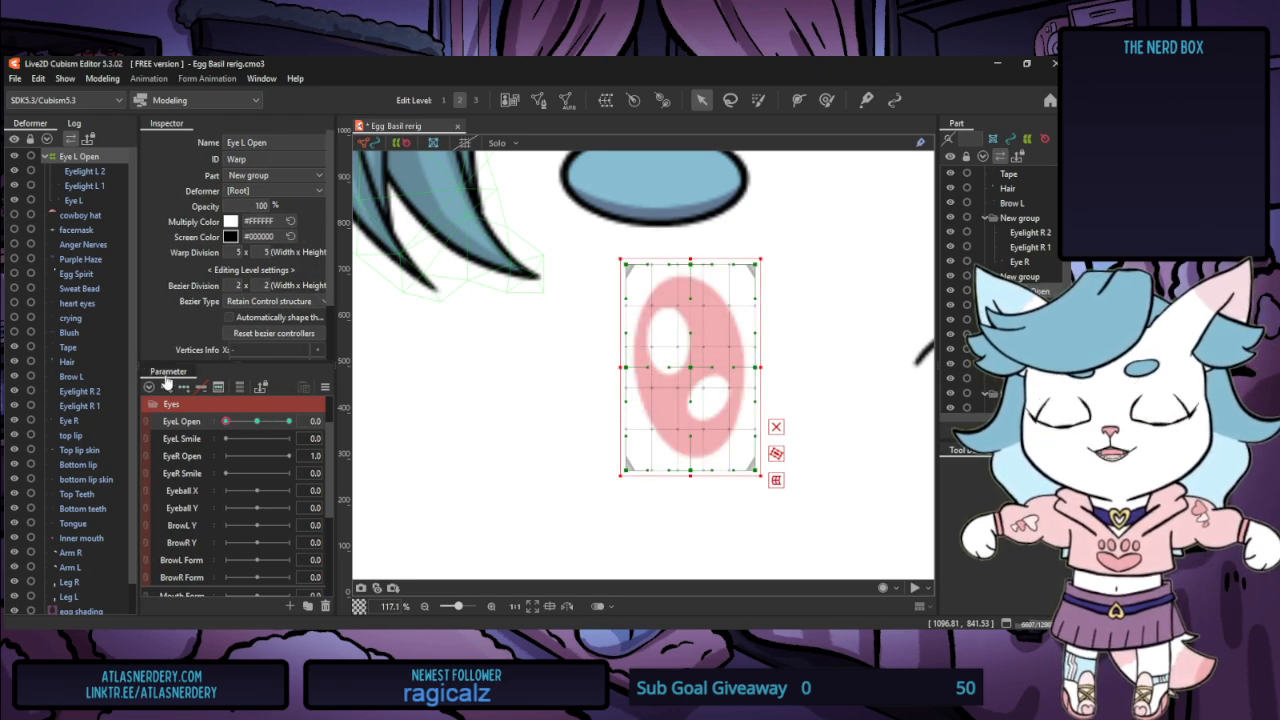
left_click(257, 424)
mouse_move(257, 424)
left_mouse_down()
mouse_move(227, 426)
mouse_move(288, 427)
mouse_move(260, 428)
left_mouse_up()
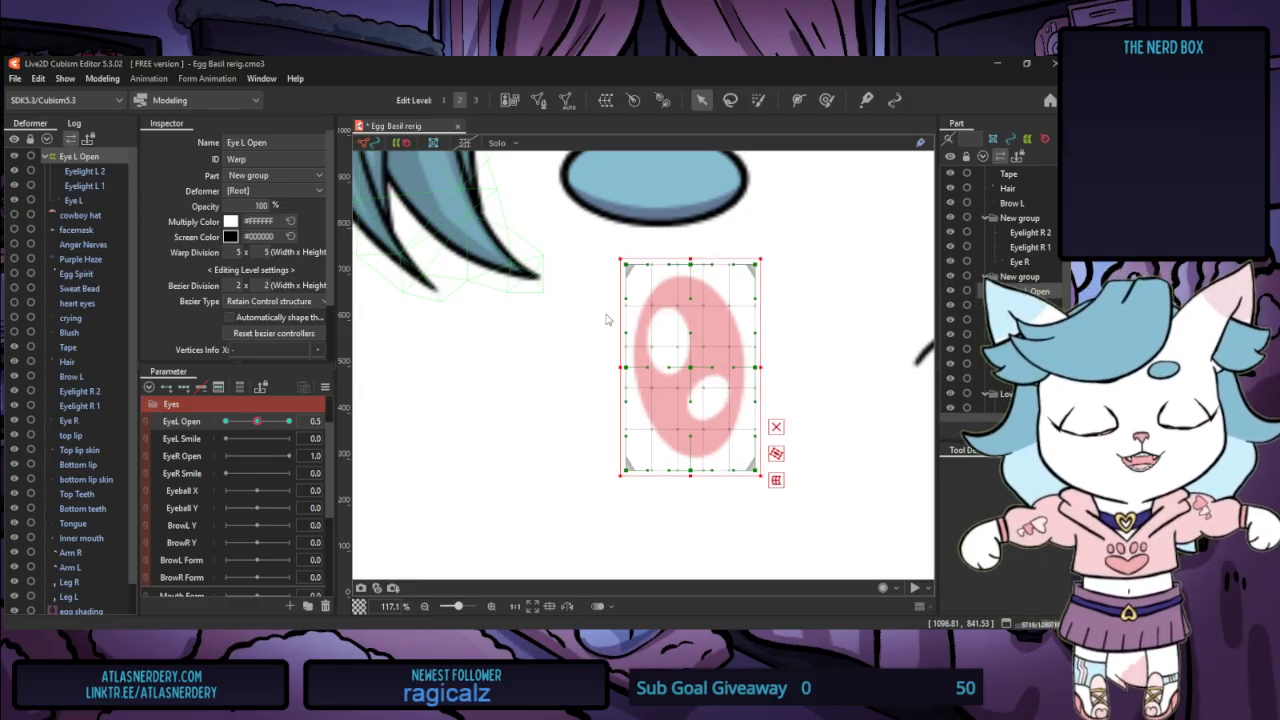
Move the middle EyeL Open key of the Eye L Open deformer to 0.7 and set the parameter to 0.0
left_click(514, 425)
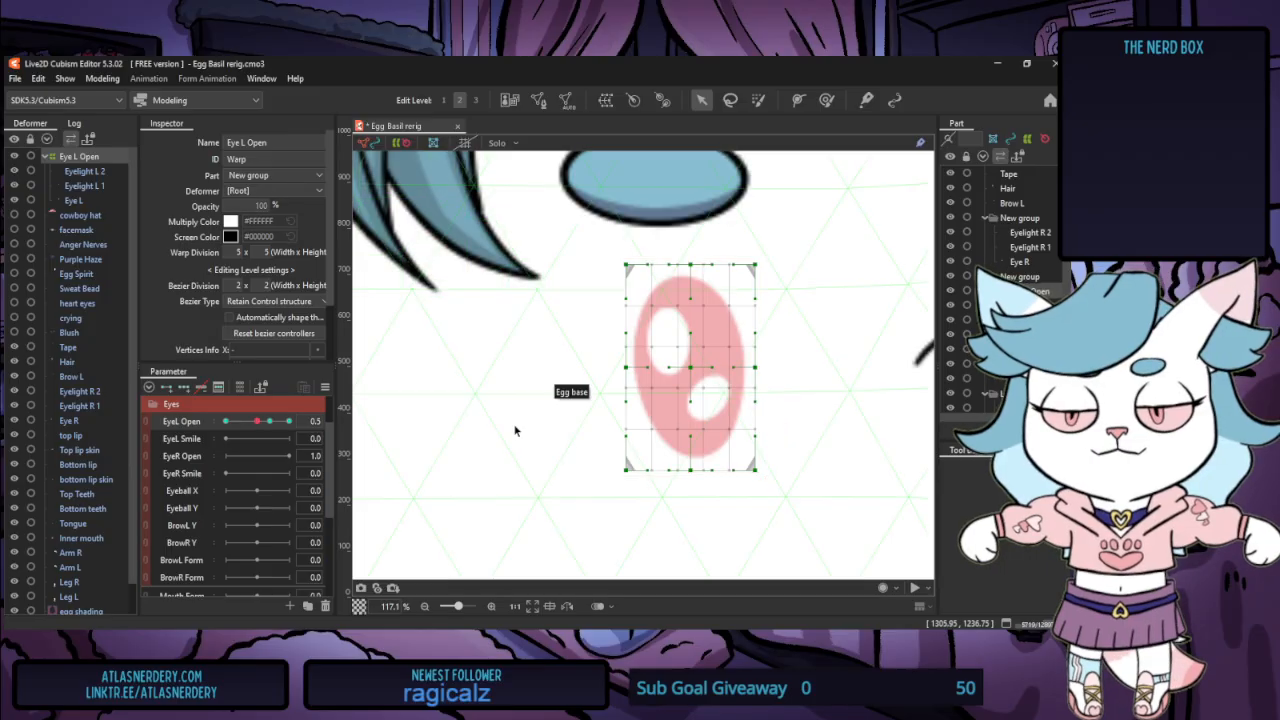
left_click(263, 423)
left_click_drag(263, 426, 215, 434)
Examine the left eye against the whole face with EyeL Open at 0.0, 0.7 and 1.0
scroll(539, 420, "down", 8)
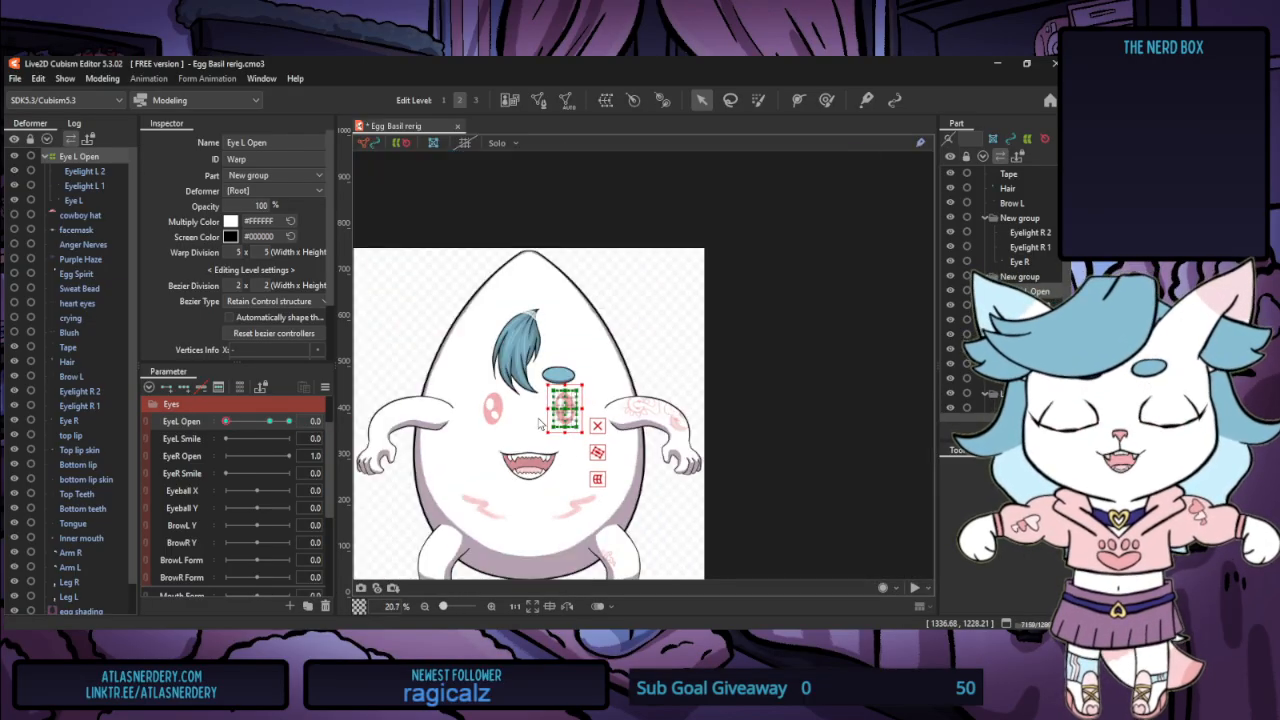
scroll(540, 421, "down", 3)
left_click(657, 450)
scroll(544, 430, "up", 5)
scroll(665, 382, "up", 1)
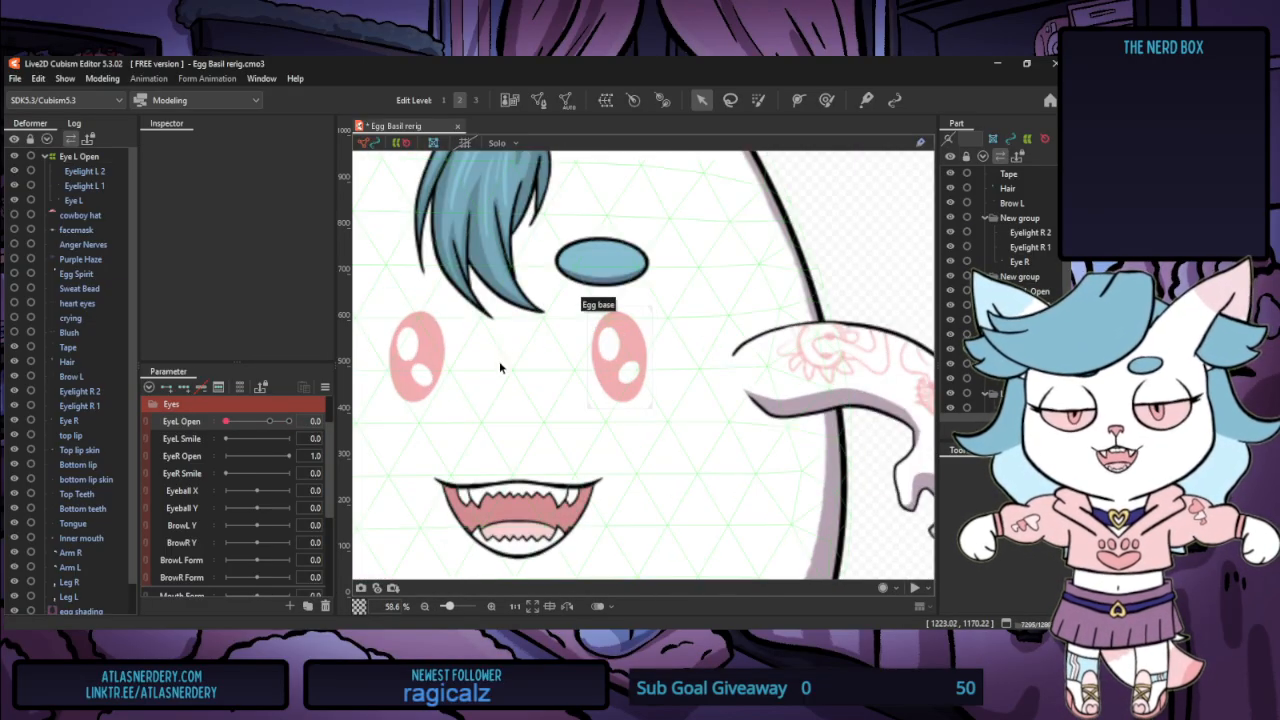
mouse_move(247, 425)
left_mouse_down()
mouse_move(293, 438)
mouse_move(213, 440)
mouse_move(296, 421)
mouse_move(196, 428)
mouse_move(265, 427)
left_mouse_up()
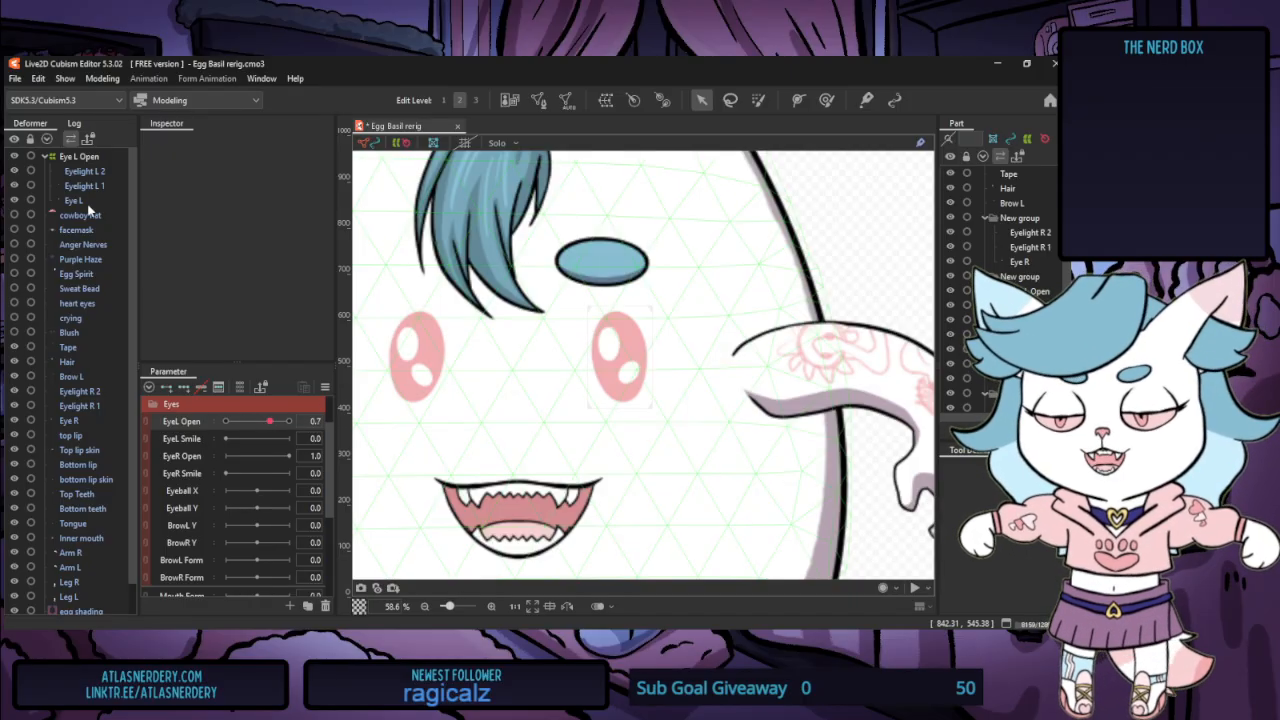
left_click(97, 162)
left_click(290, 423)
left_click_drag(292, 425, 228, 433)
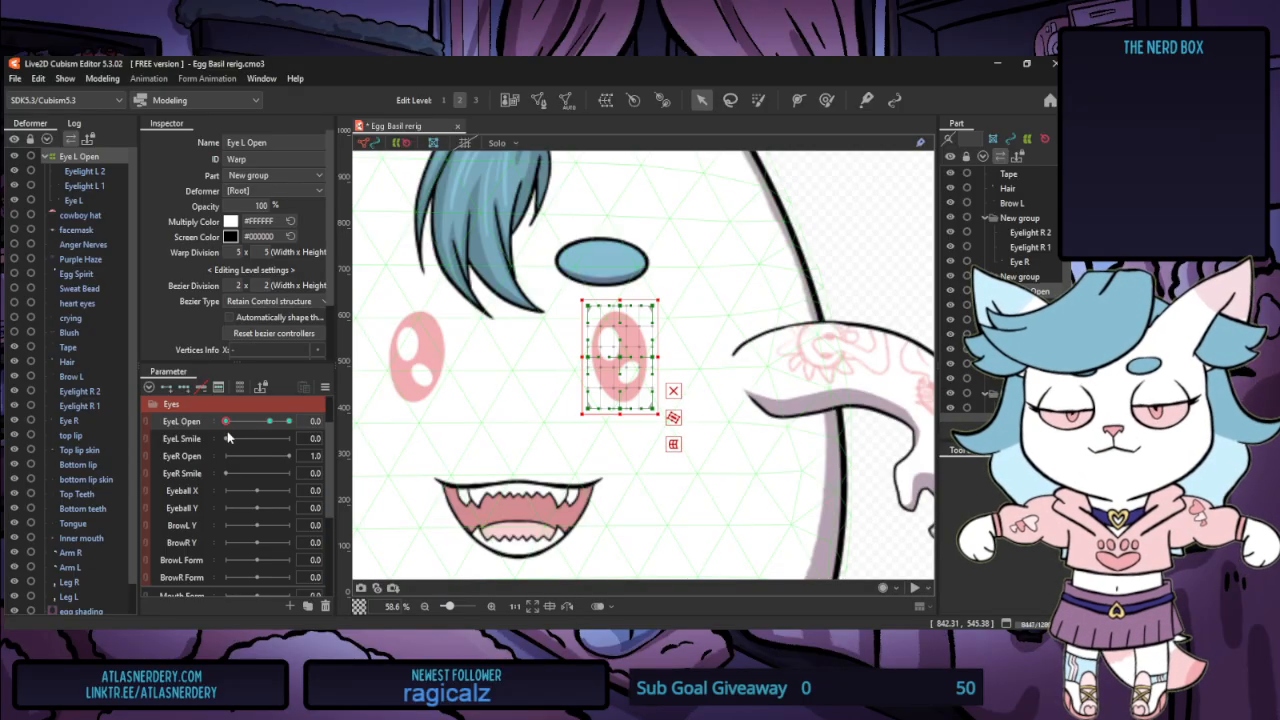
Reverse the EyeL Open keys of the Eye L Open deformer so that 0.0 is closed and 1.0 is open
left_click(102, 78)
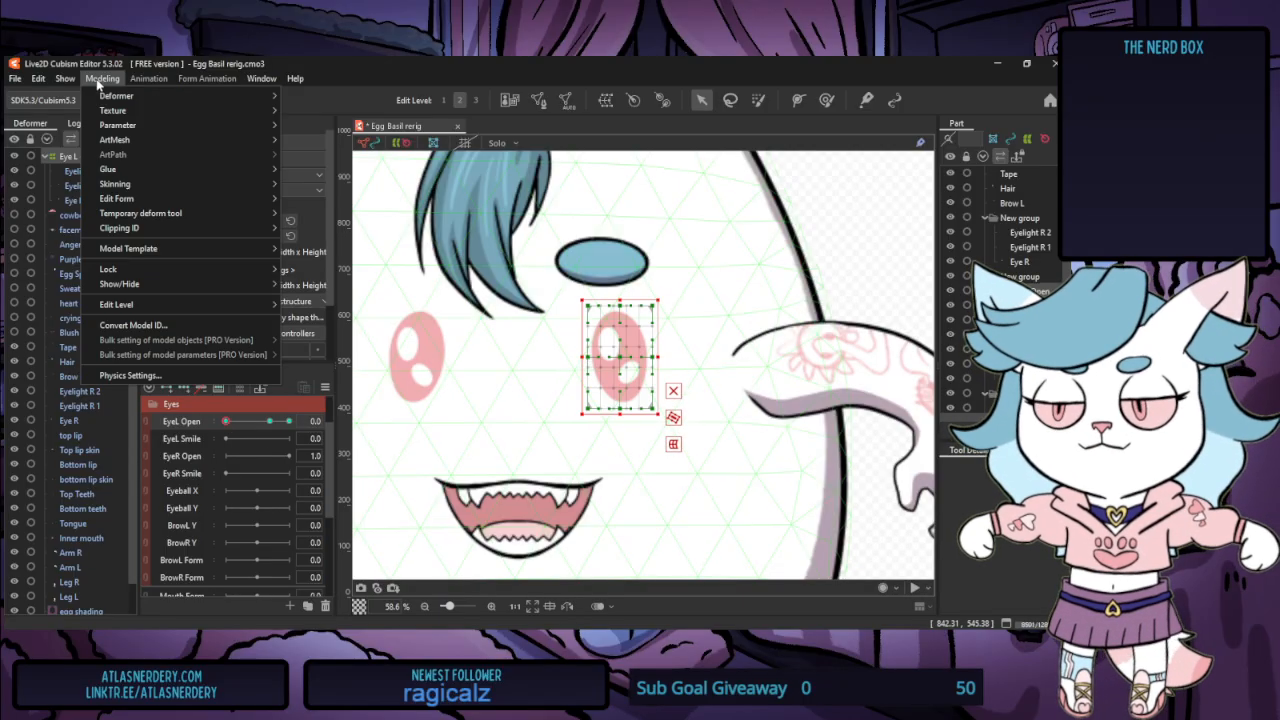
left_click(194, 389)
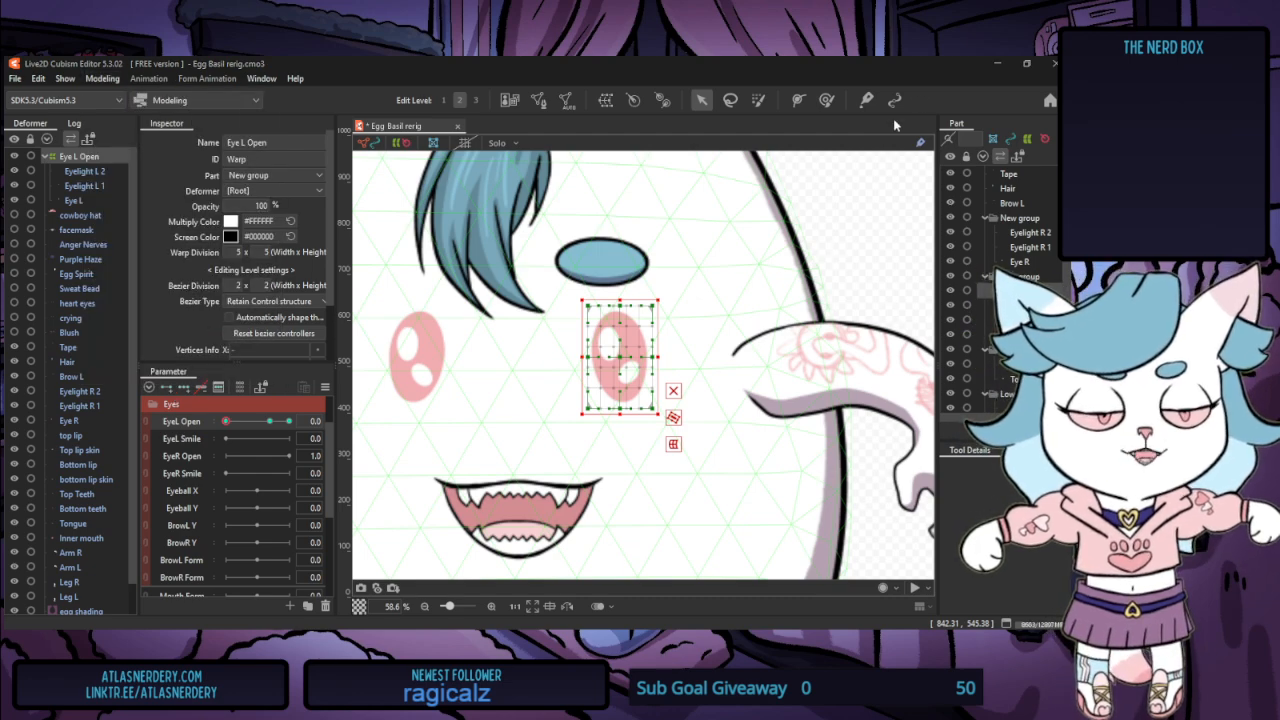
left_click(290, 421)
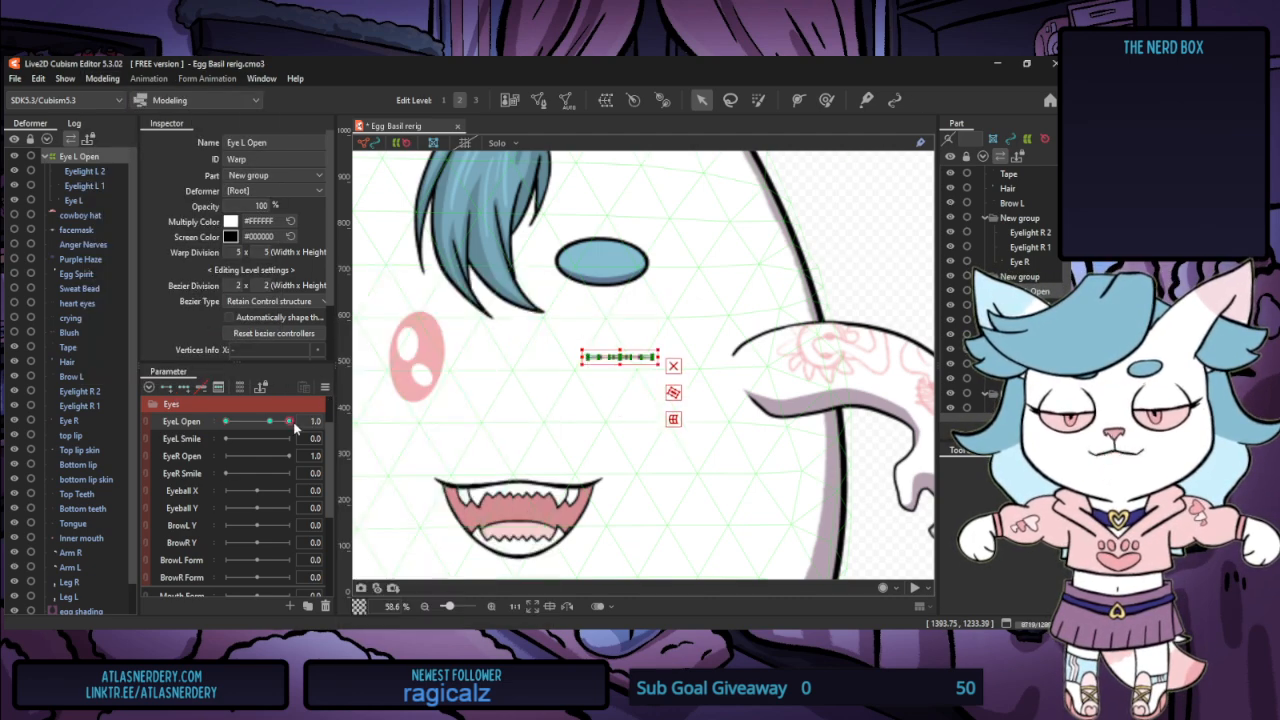
key("ctrl+z")
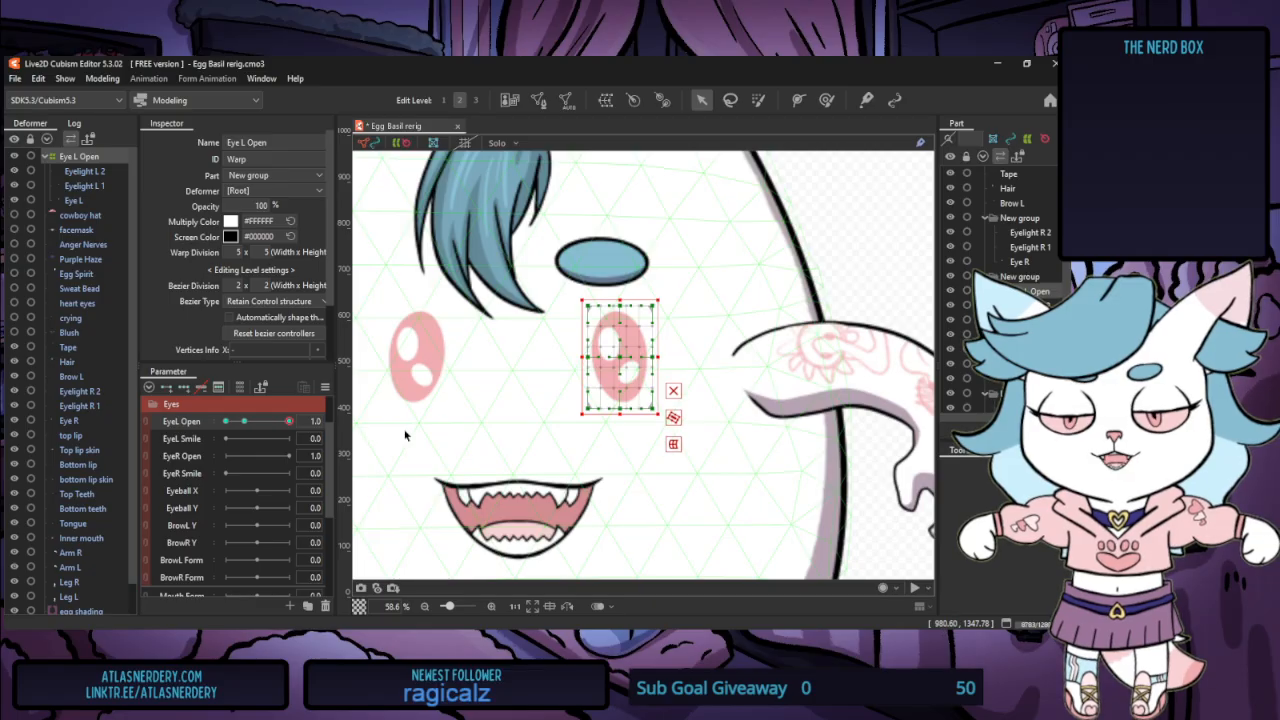
Check the shape of the left eye with EyeL Open at 0.3, 0.0 and 1.0
left_click_drag(243, 423, 285, 426)
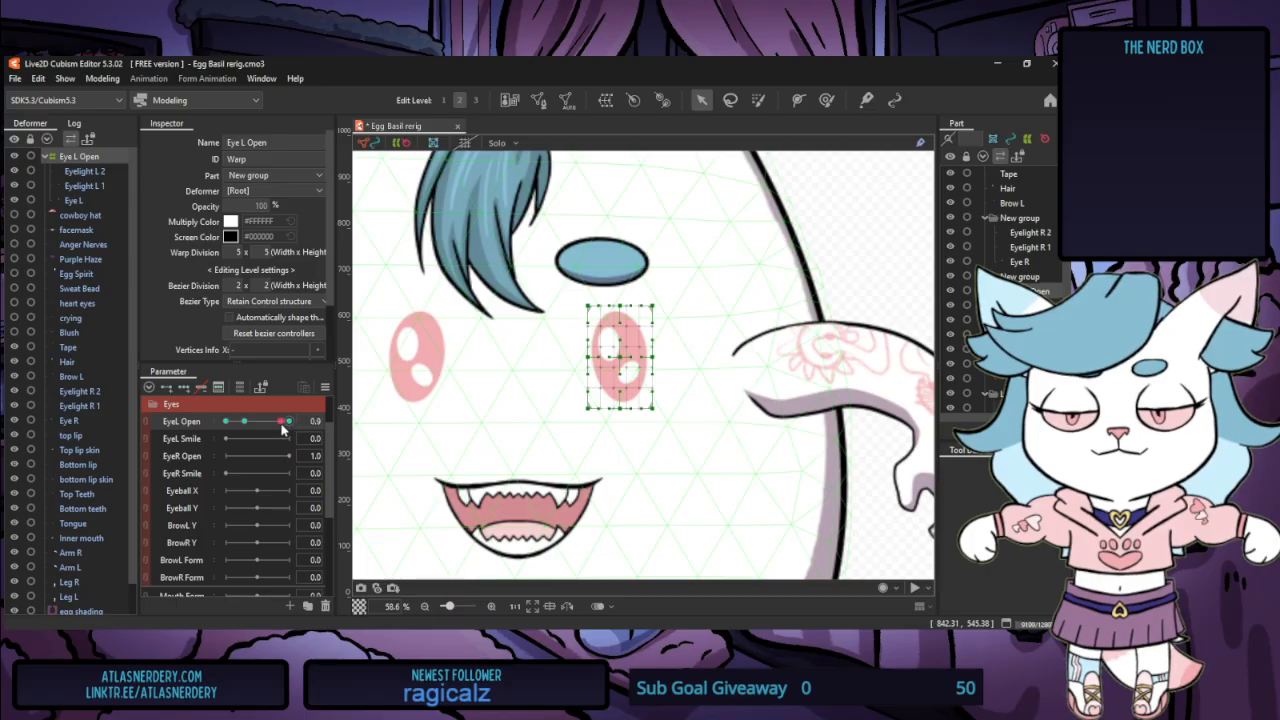
left_click_drag(281, 426, 305, 412)
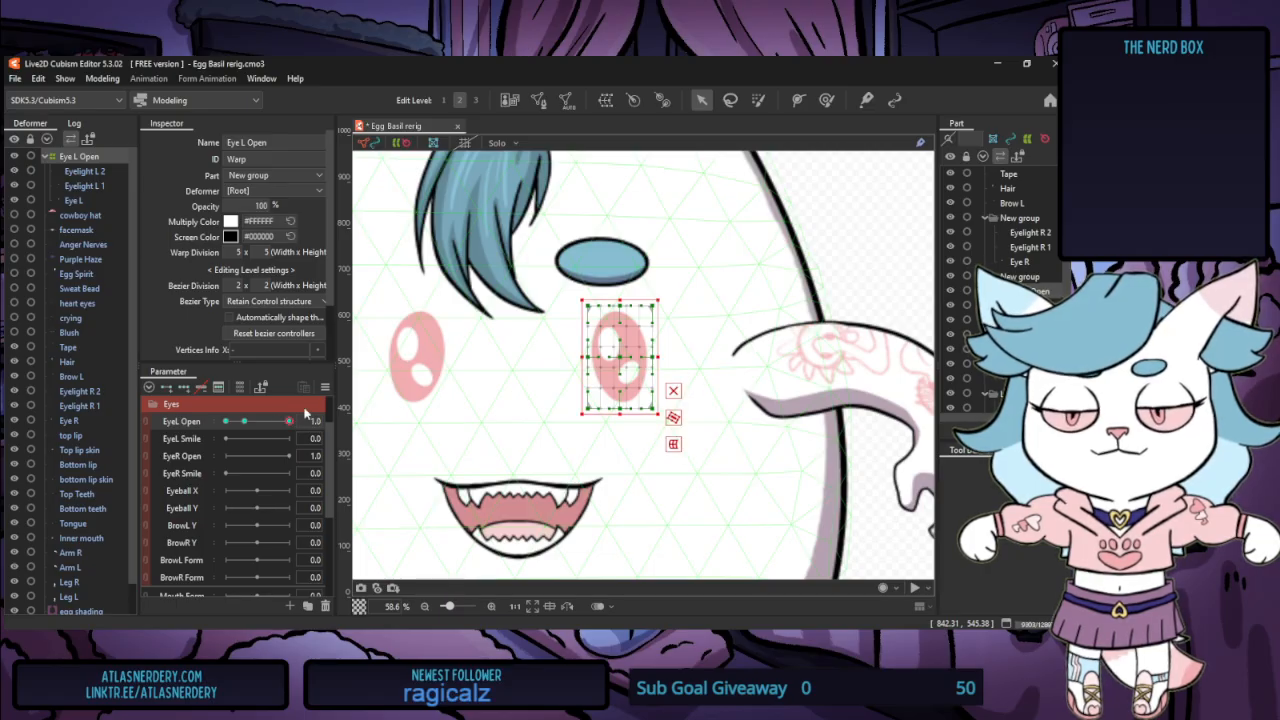
left_click(105, 81)
left_click(165, 377)
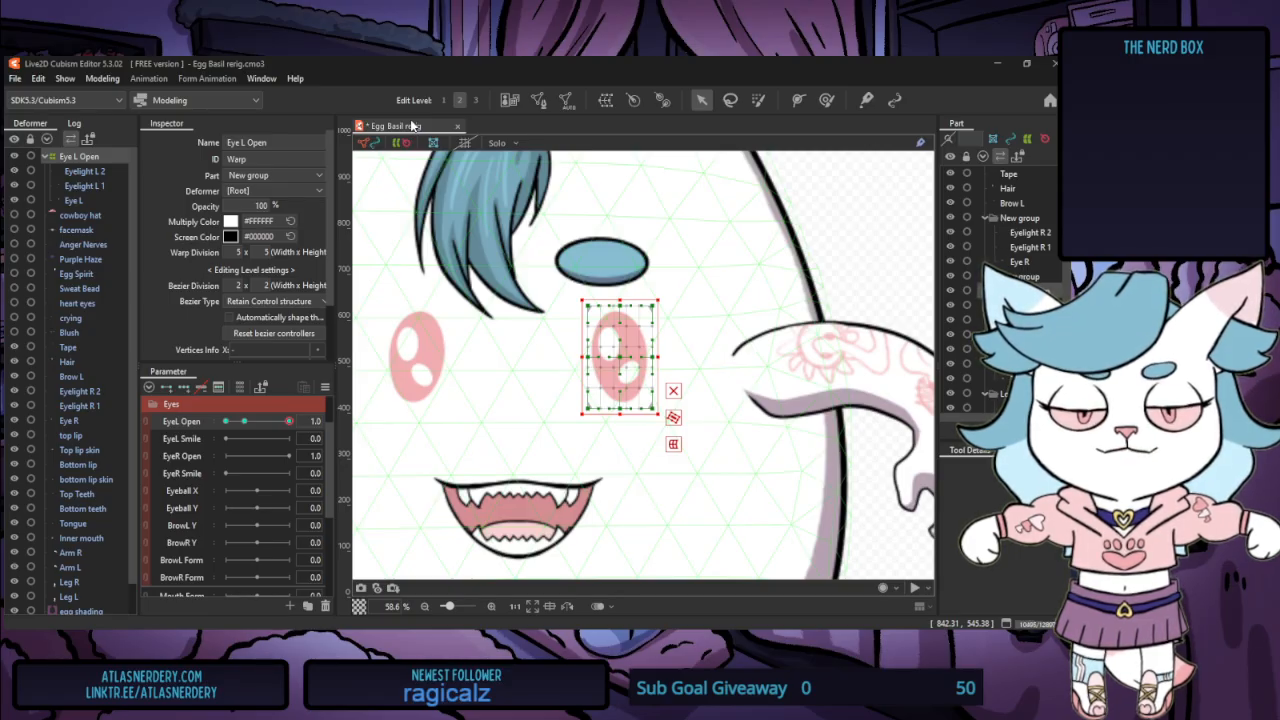
left_click(244, 422)
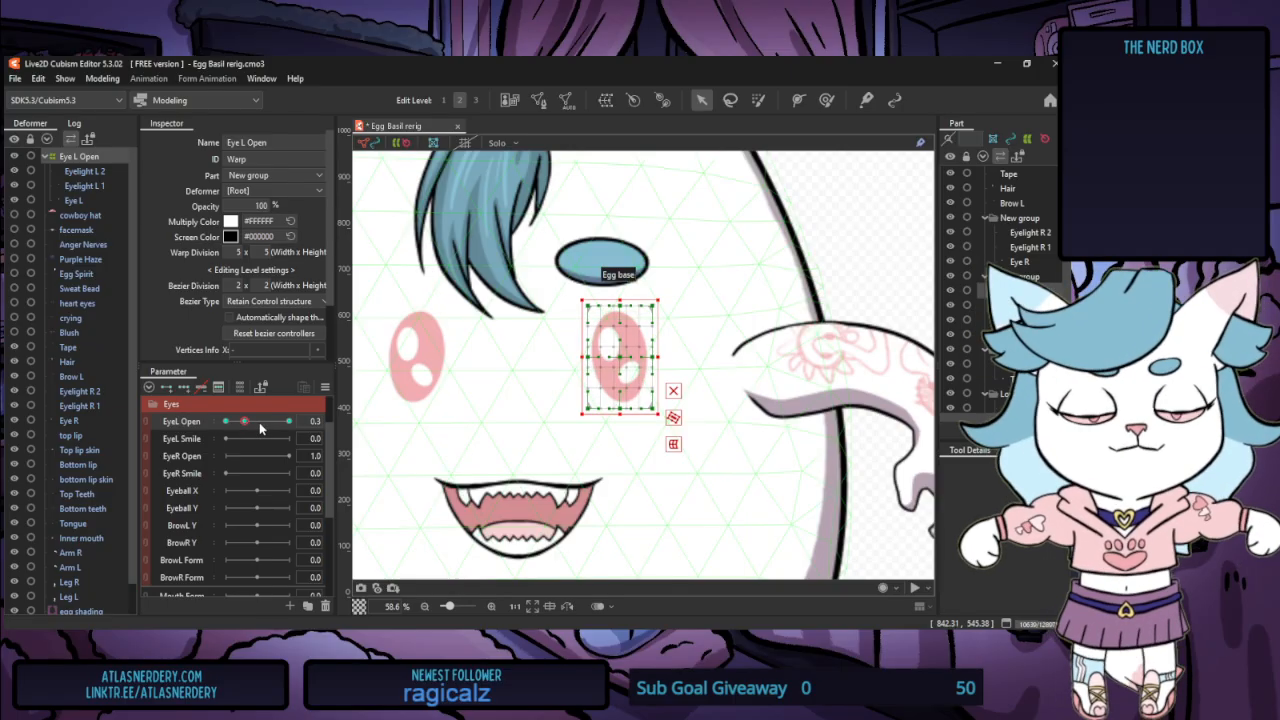
left_click_drag(244, 424, 234, 426)
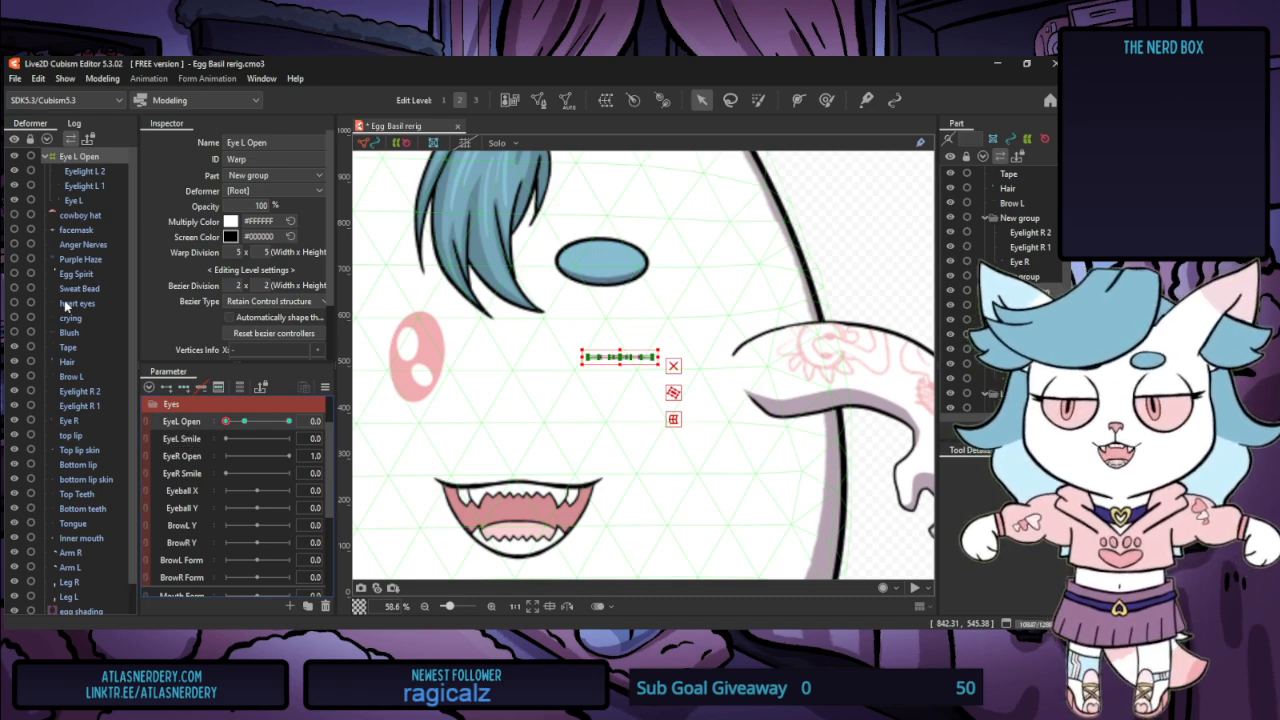
left_click(289, 421)
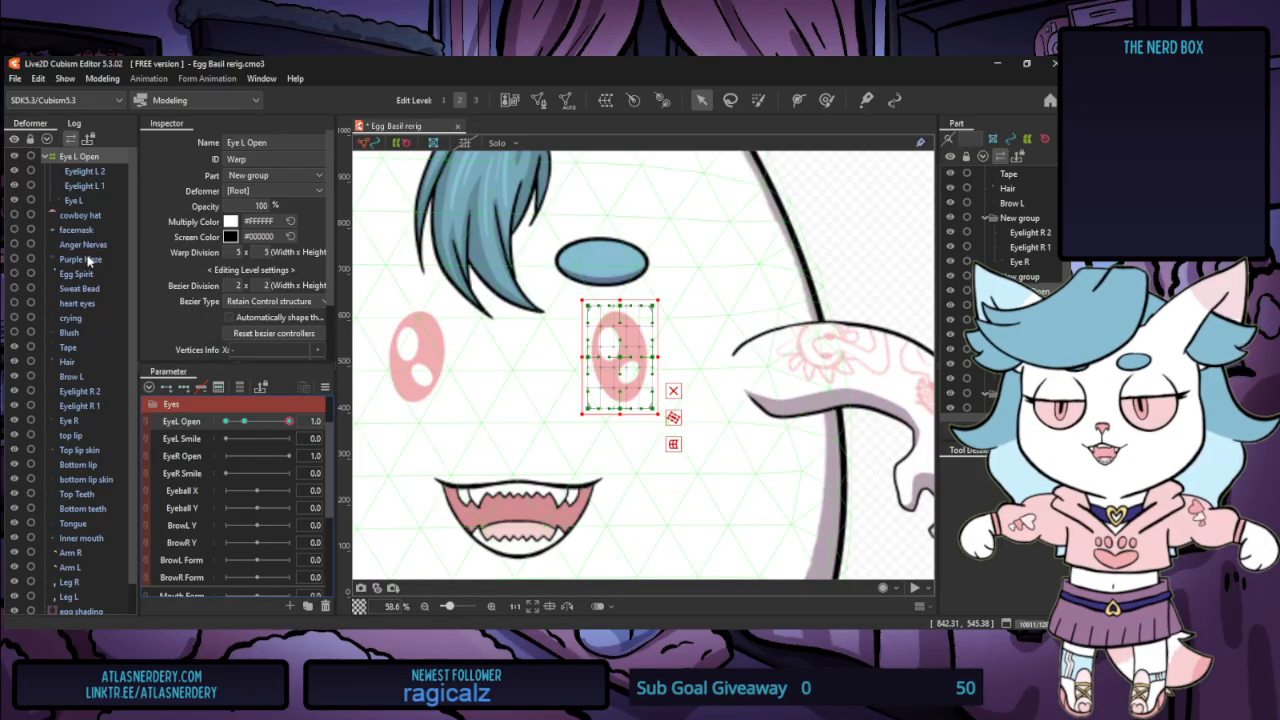
Create a 5 x 5 warp deformer named Eye Smile around Eyelight L 2, Eyelight L 1 and Eye L, inside Eye L Open
left_click(103, 200)
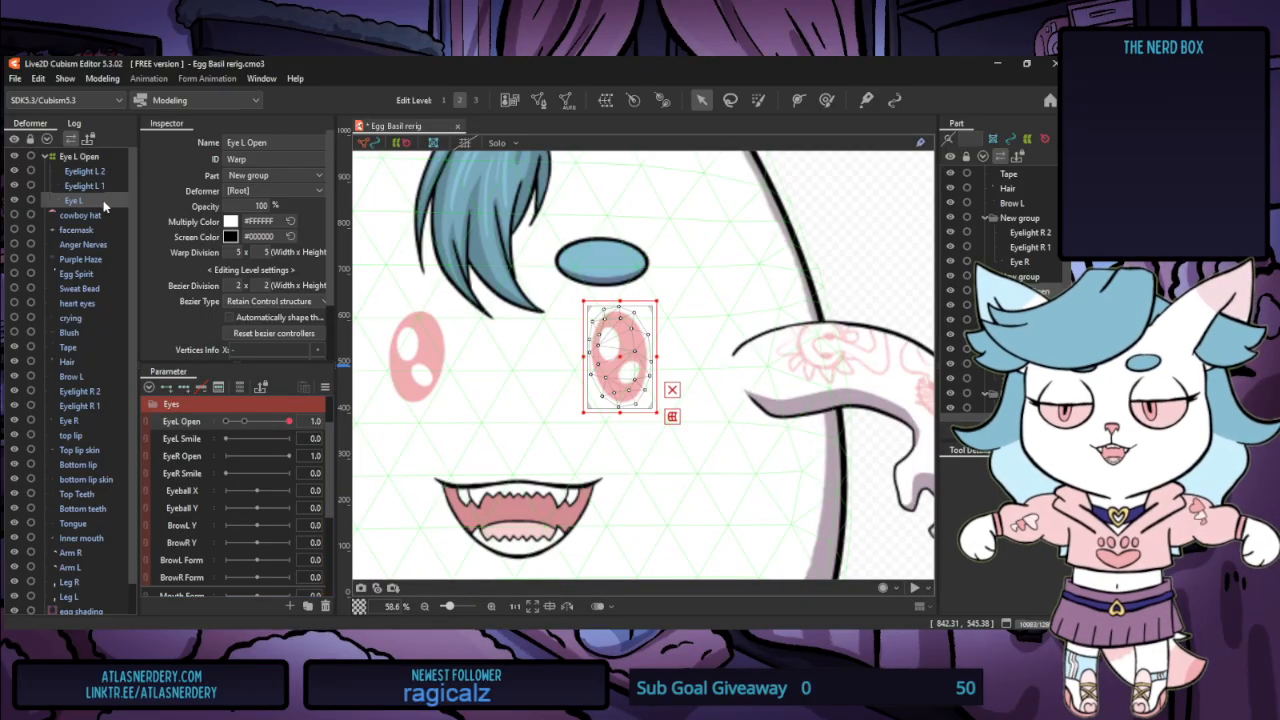
left_click(95, 169)
left_click(96, 157)
left_click(96, 172)
left_click(101, 200, "shift")
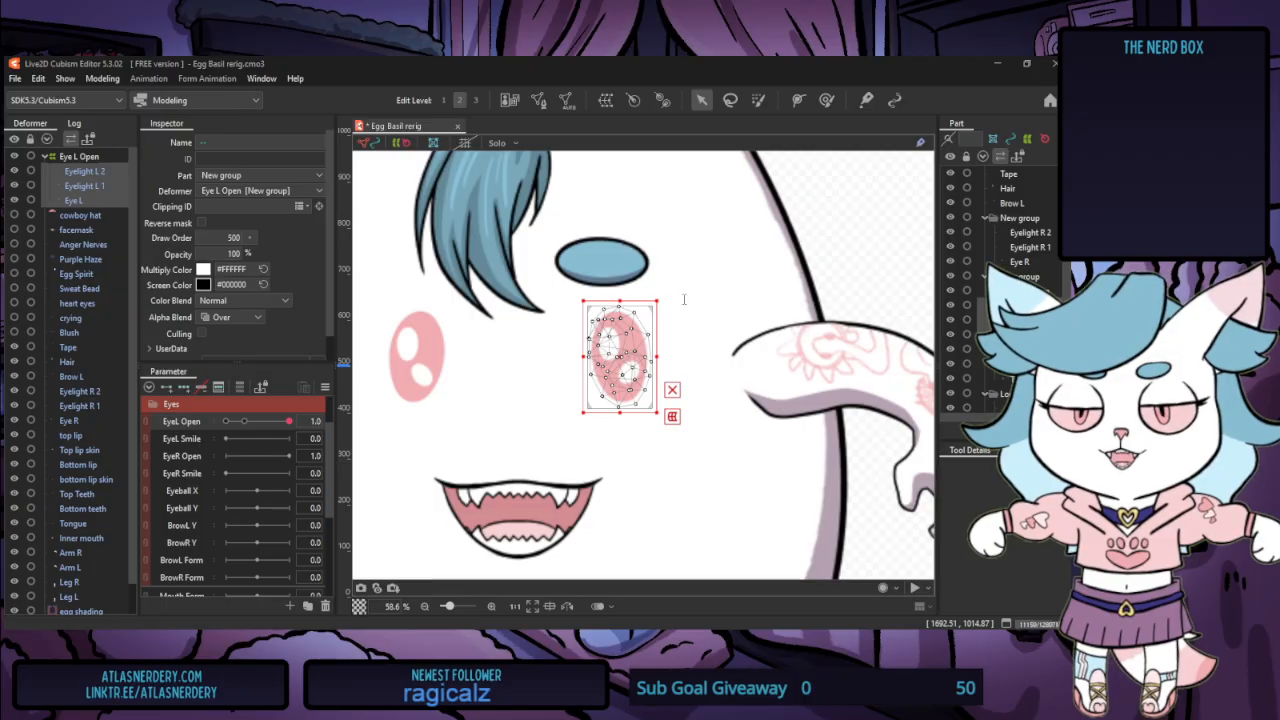
left_click(543, 469)
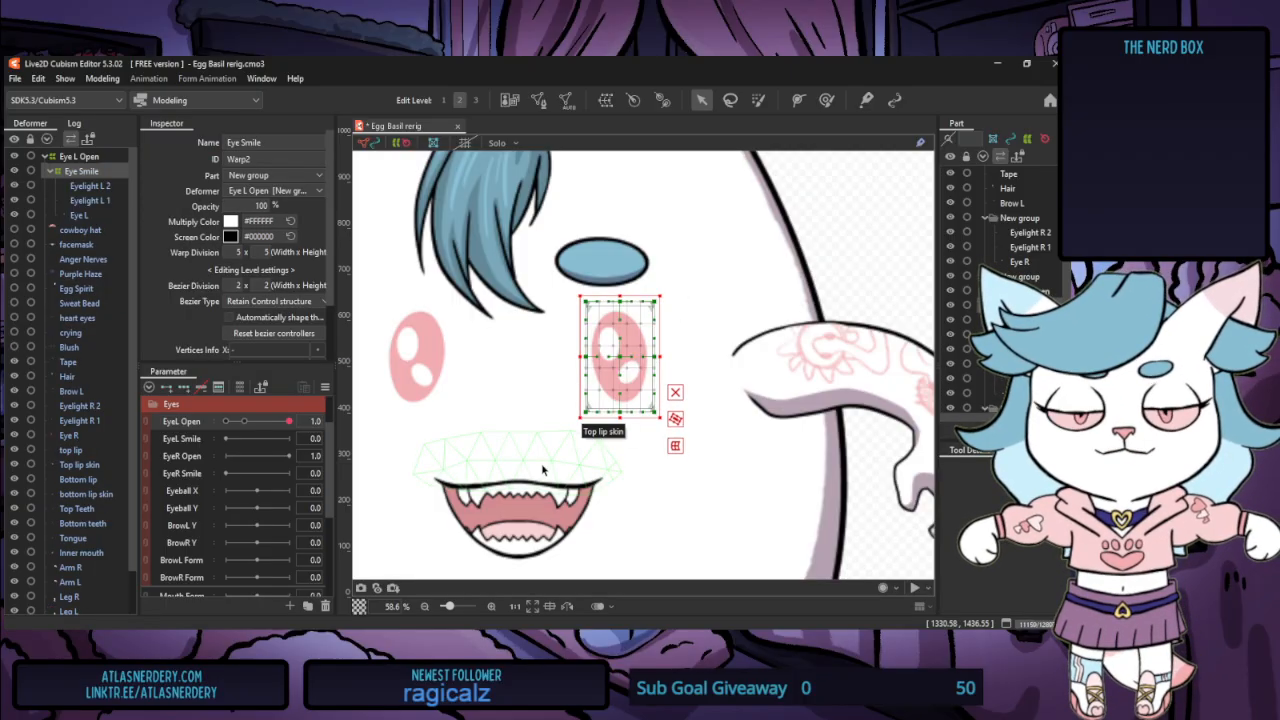
Add keys for the Eye Smile deformer at both ends of the EyeL Smile parameter and a middle key at 0.6
left_click(167, 388)
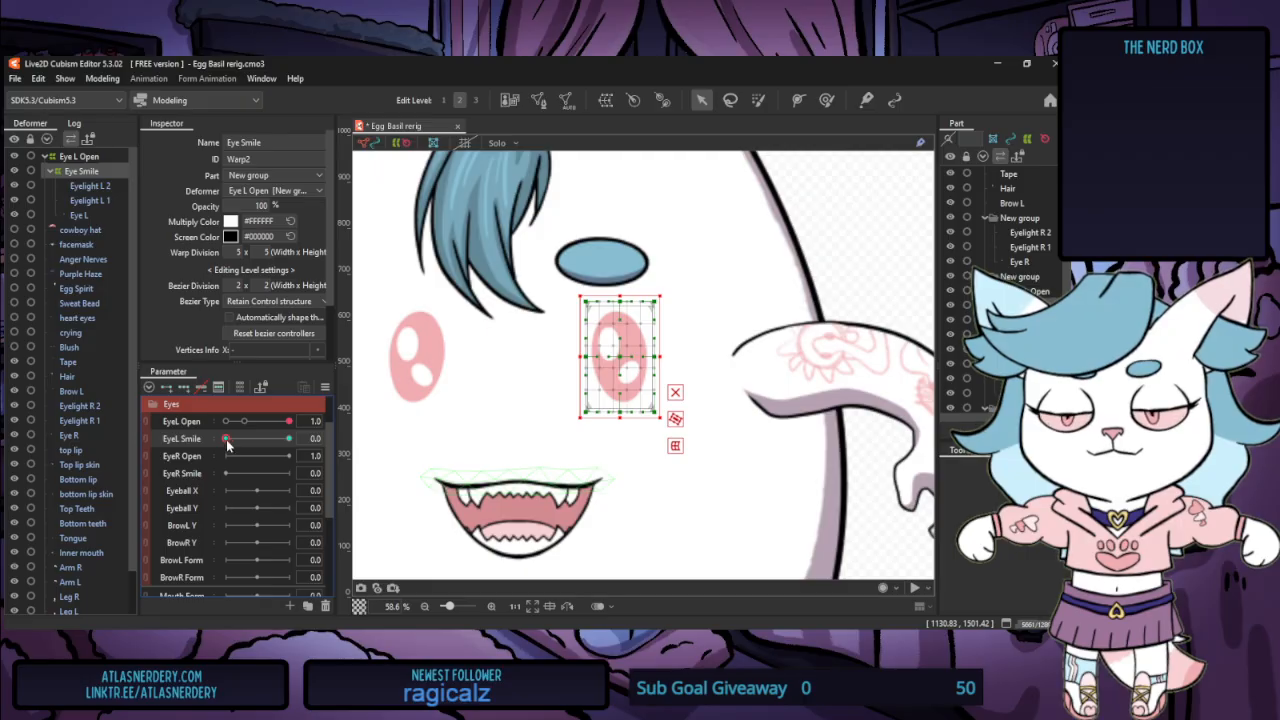
left_click_drag(227, 445, 277, 444)
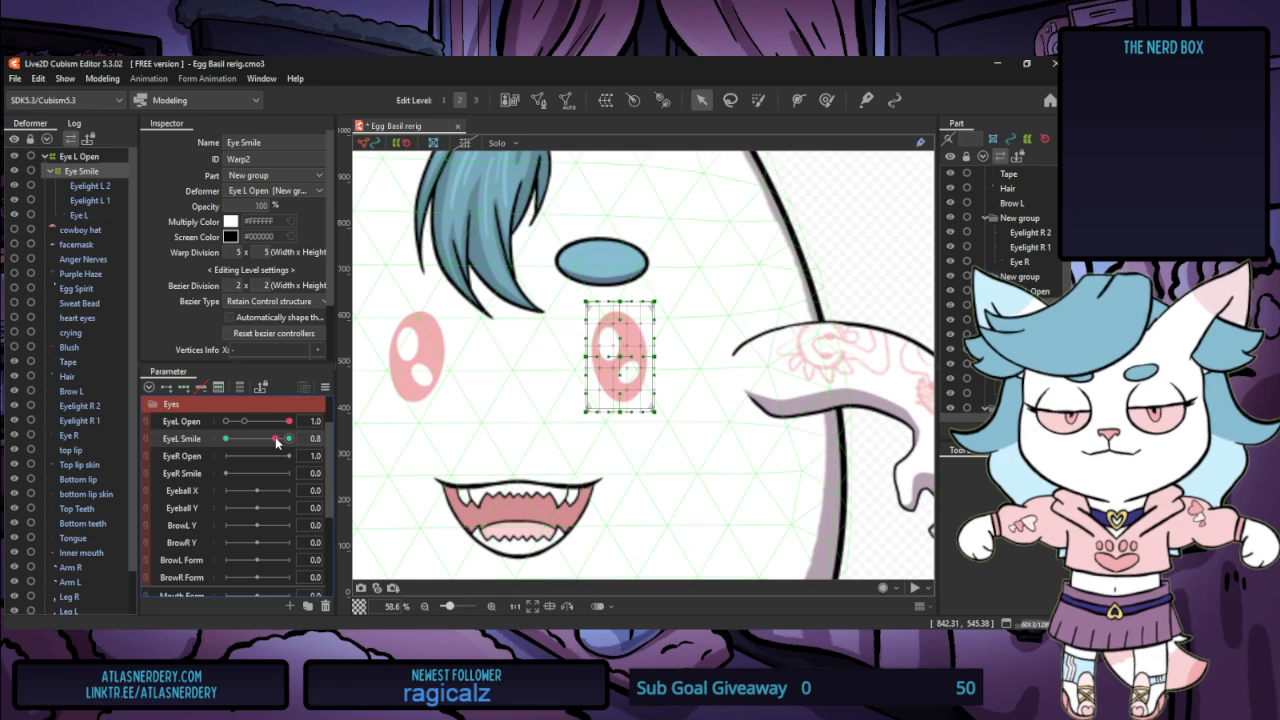
left_click_drag(277, 443, 266, 444)
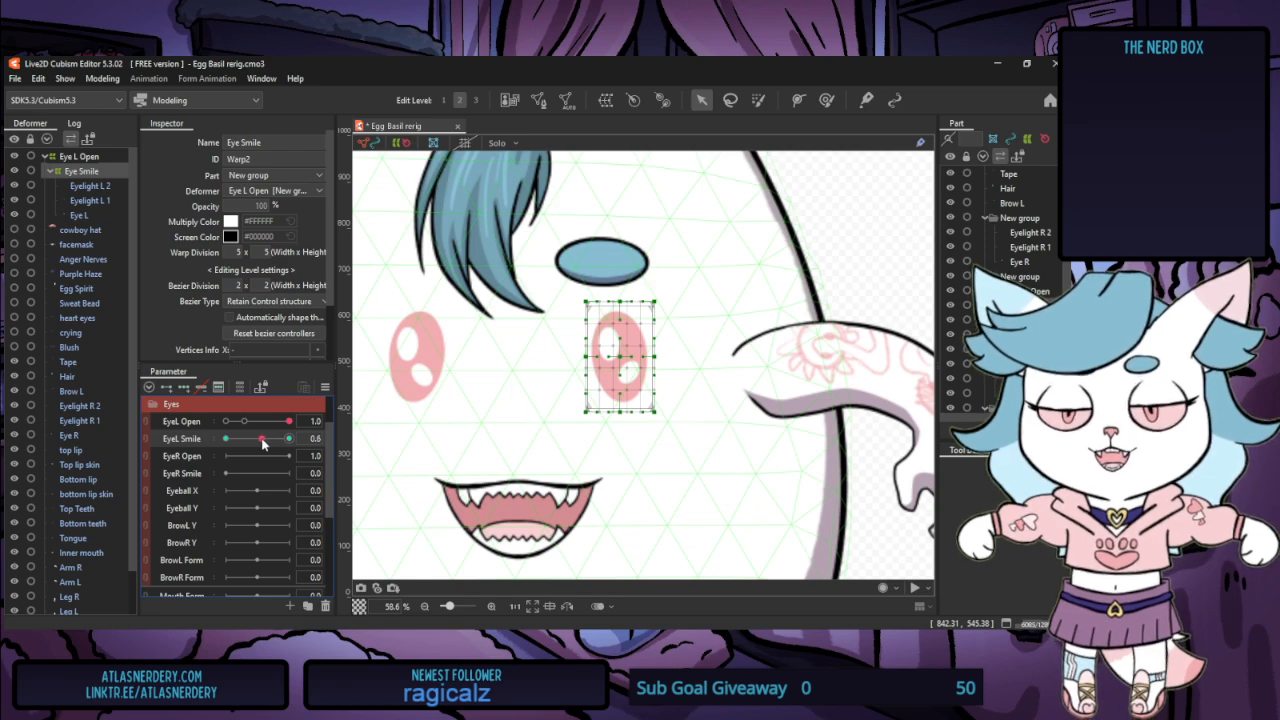
left_click(264, 442)
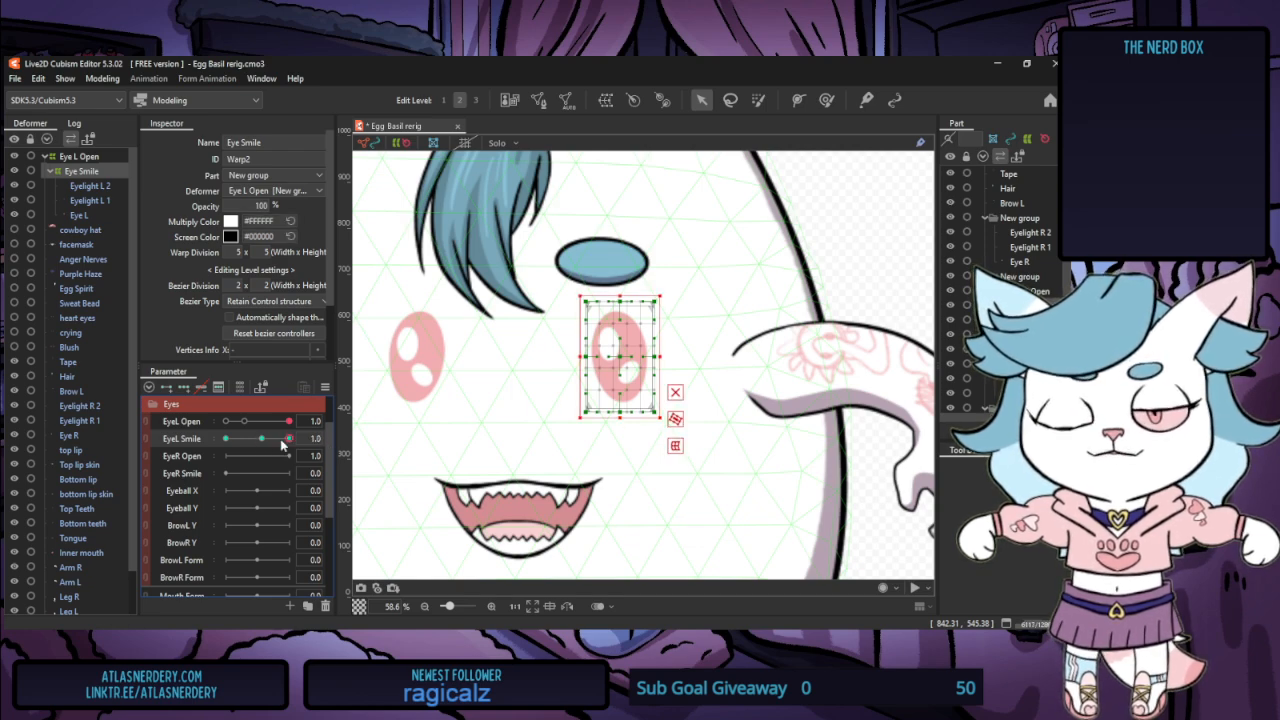
At EyeL Smile 1.0, push the lower edge of the Eye Smile deformer upward with a larger deform brush and check it against 0.0
left_click(289, 438)
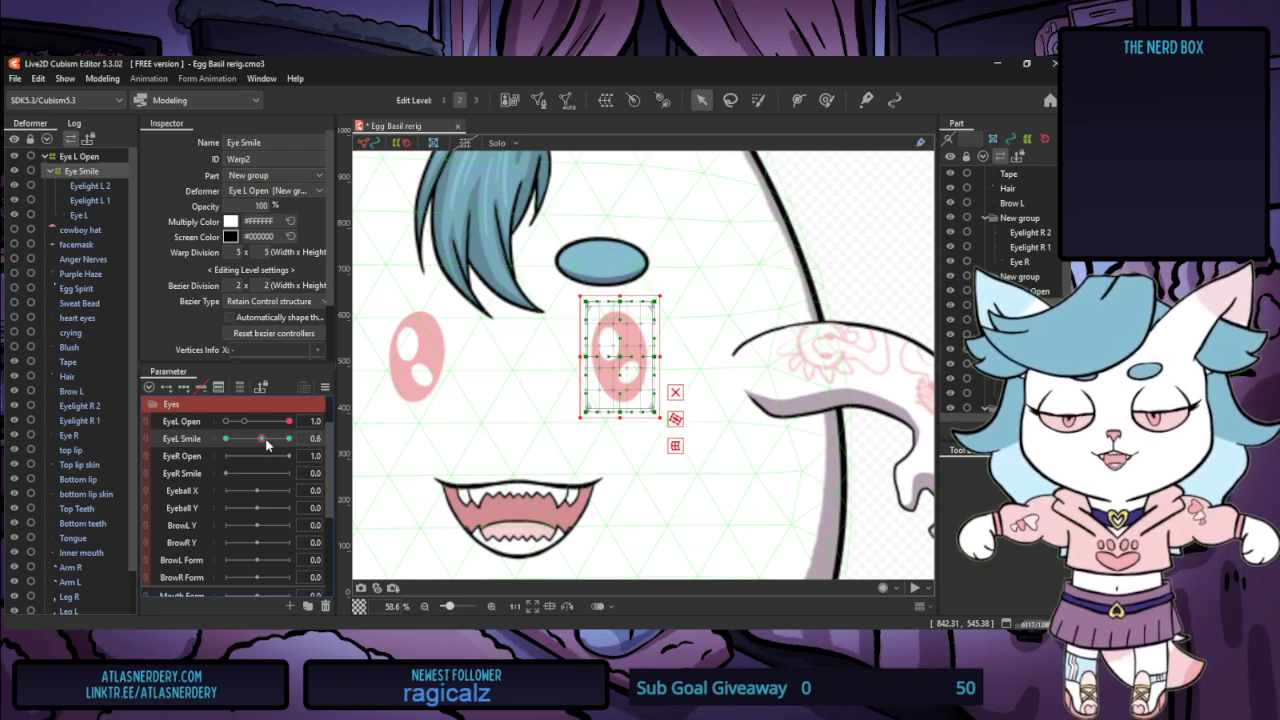
left_click(826, 99)
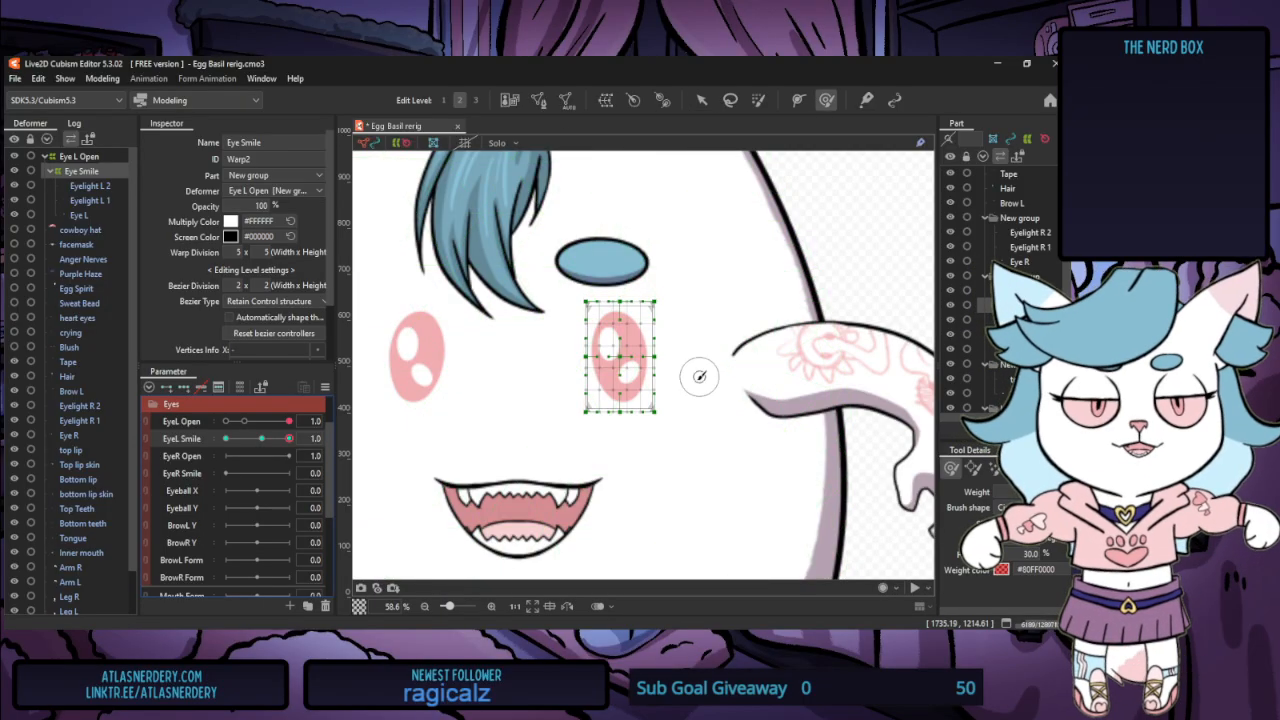
key("b")
left_click(644, 406)
mouse_move(671, 376)
left_mouse_down()
mouse_move(677, 421)
mouse_move(625, 392)
mouse_move(632, 383)
left_mouse_up()
left_click(826, 101)
left_click_drag(648, 375, 607, 397)
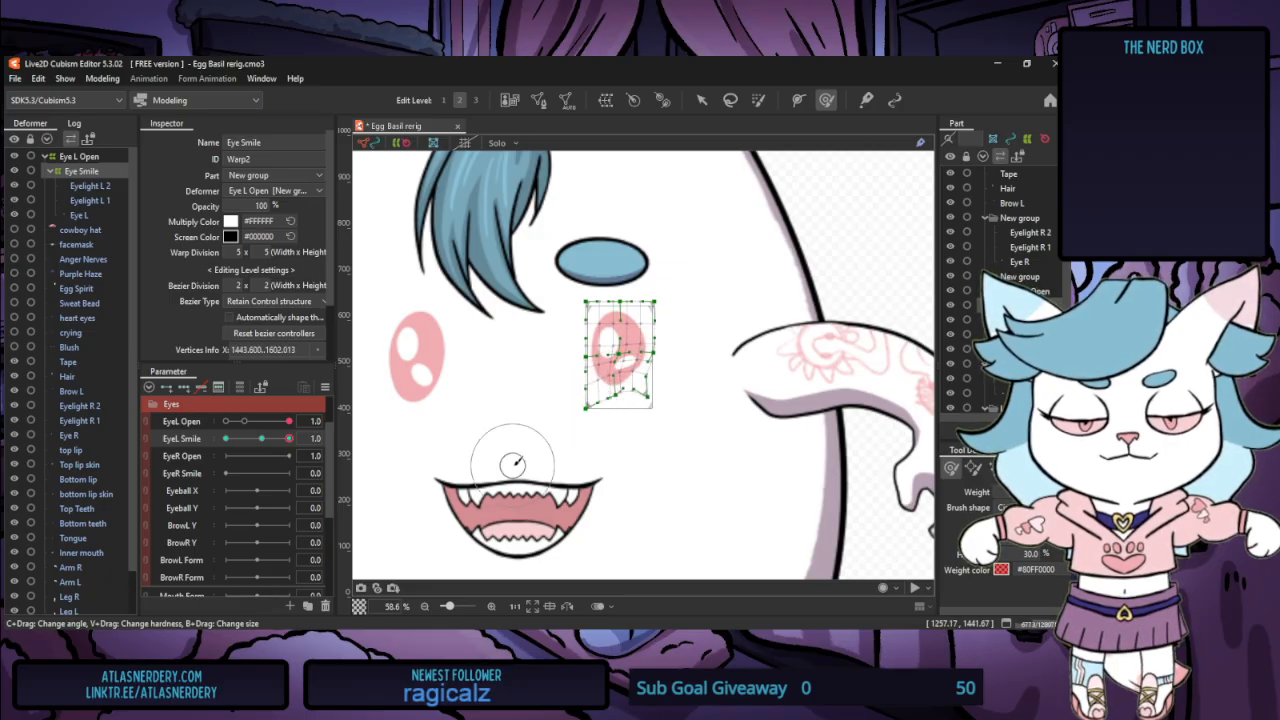
left_click_drag(289, 439, 179, 451)
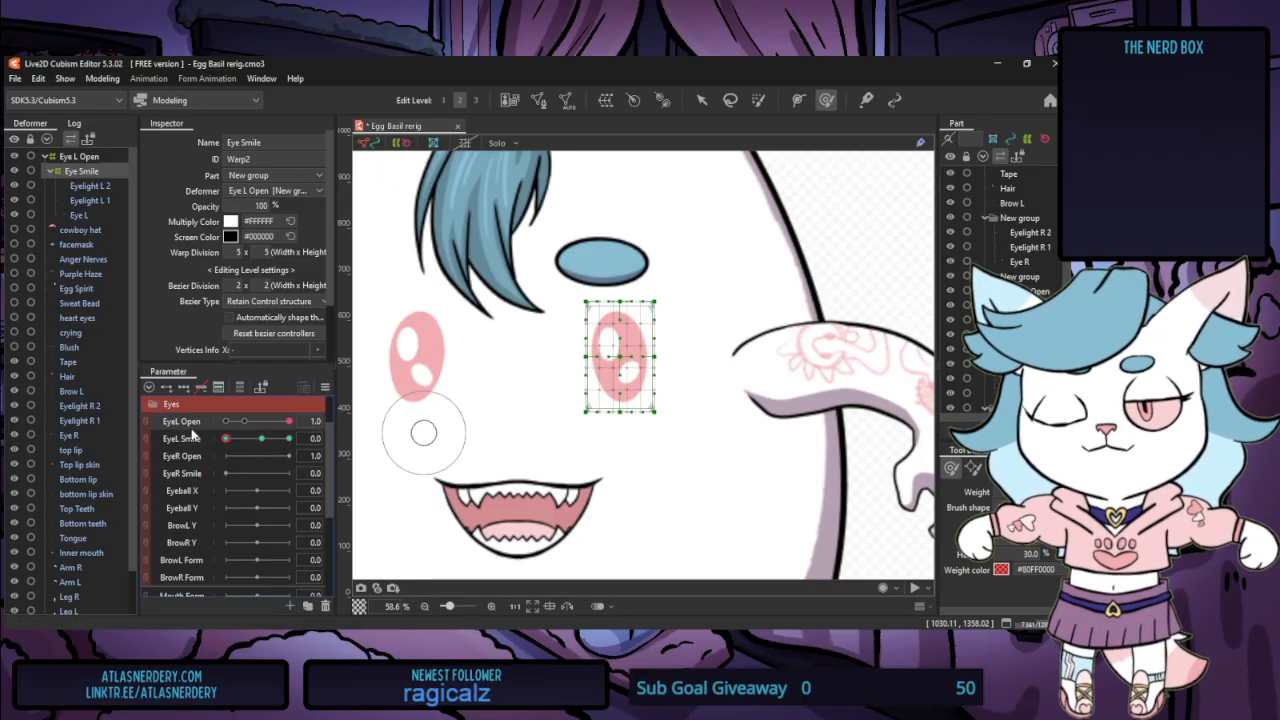
left_click(88, 160)
left_click(89, 171)
left_click(87, 158)
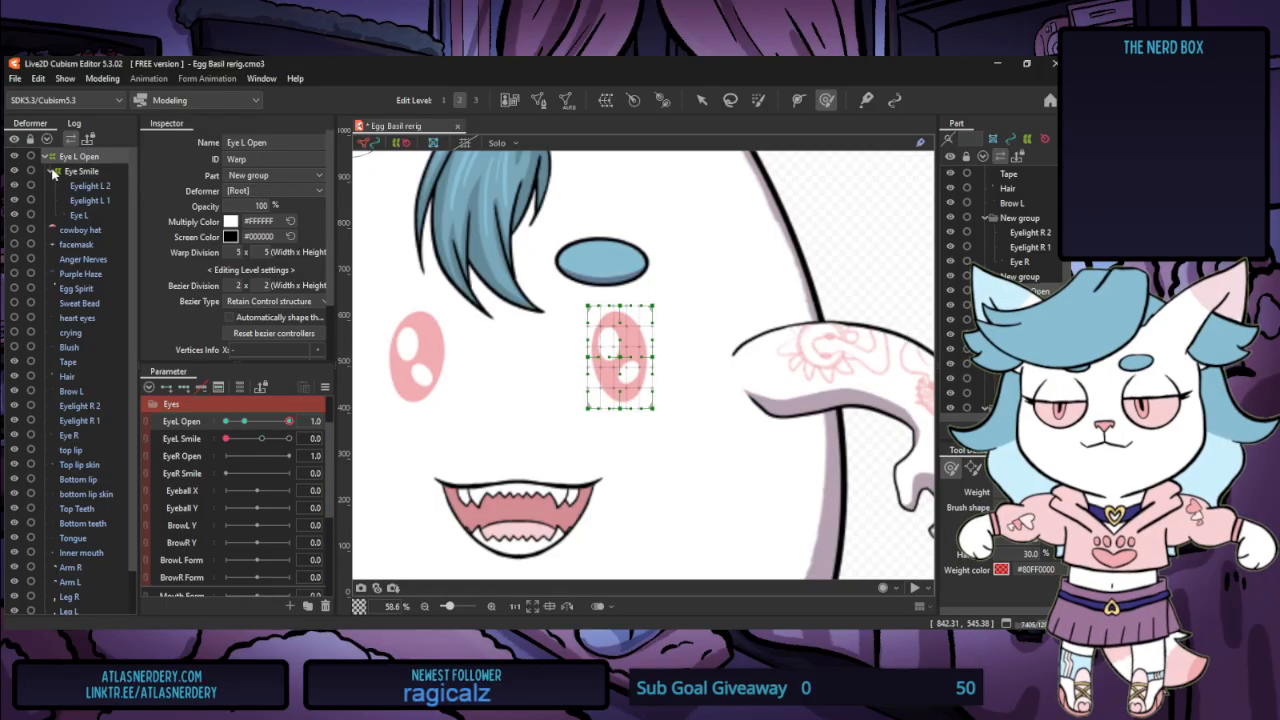
scroll(76, 343, "down", 1)
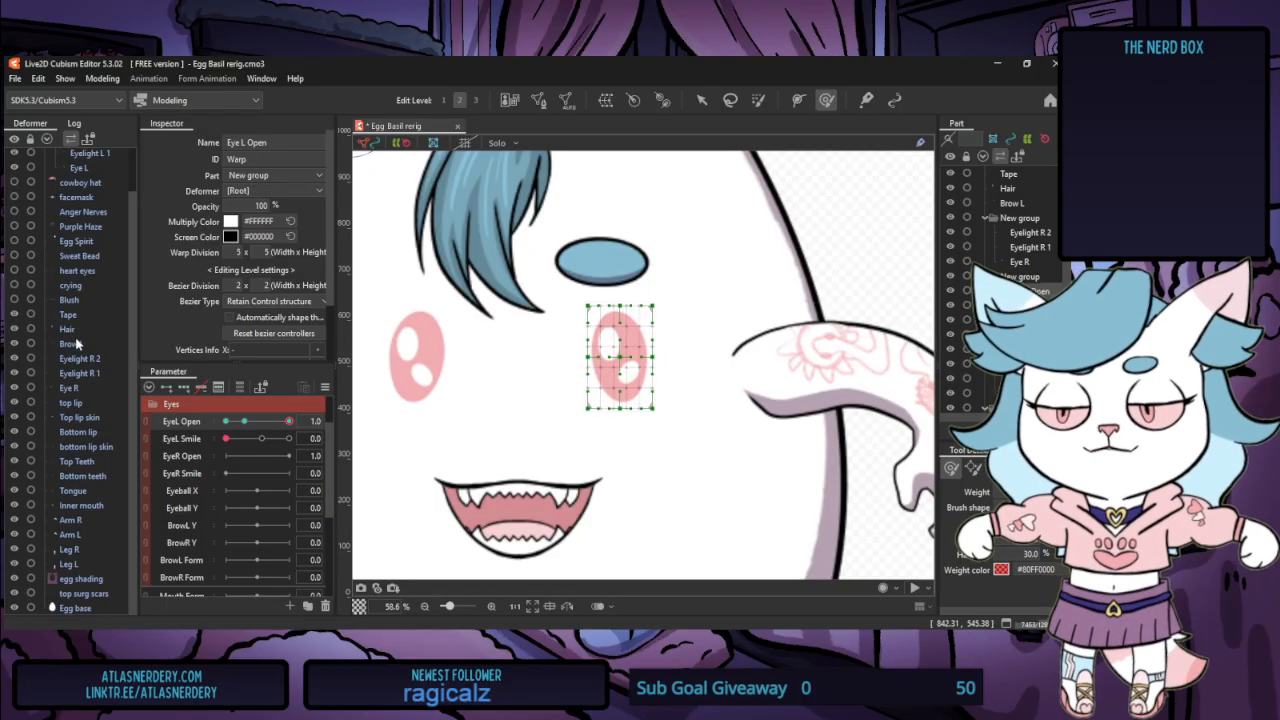
left_click_drag(132, 415, 150, 528)
scroll(124, 323, "up", 1)
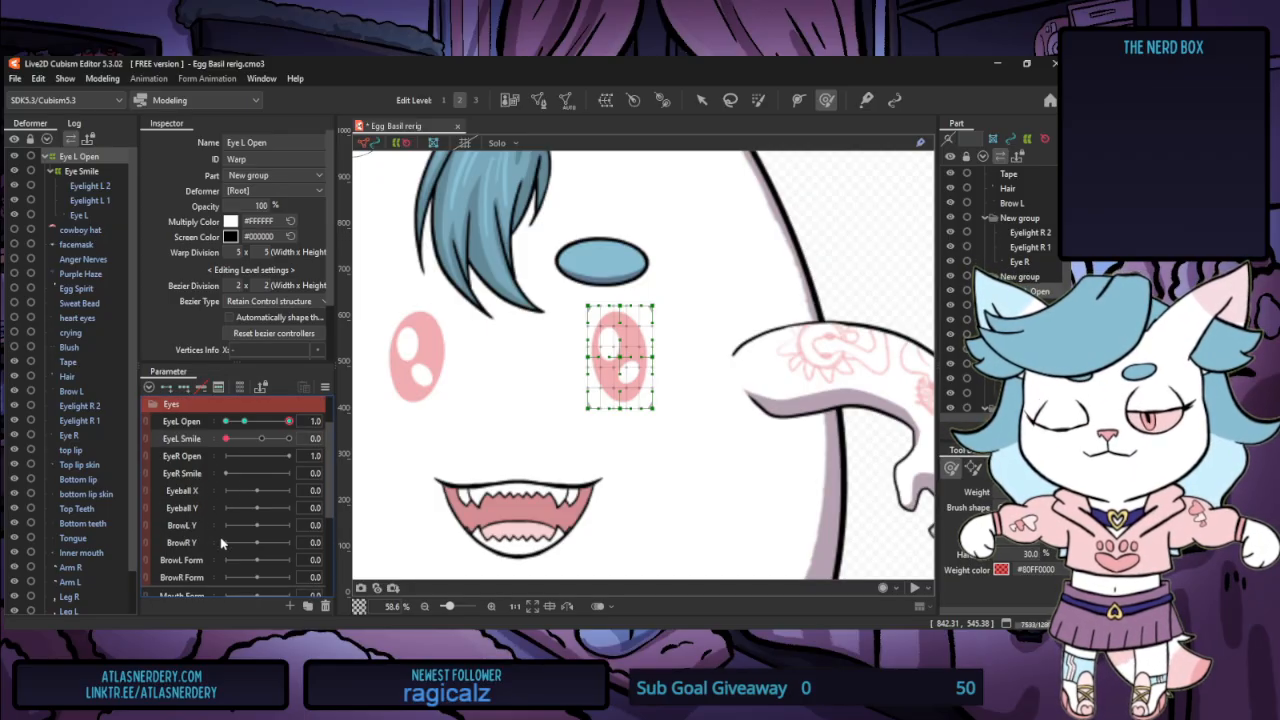
Clip Eyelight L 1 and Eyelight L 2 to the left eye by setting their Clipping ID to EyeL
left_click(89, 186)
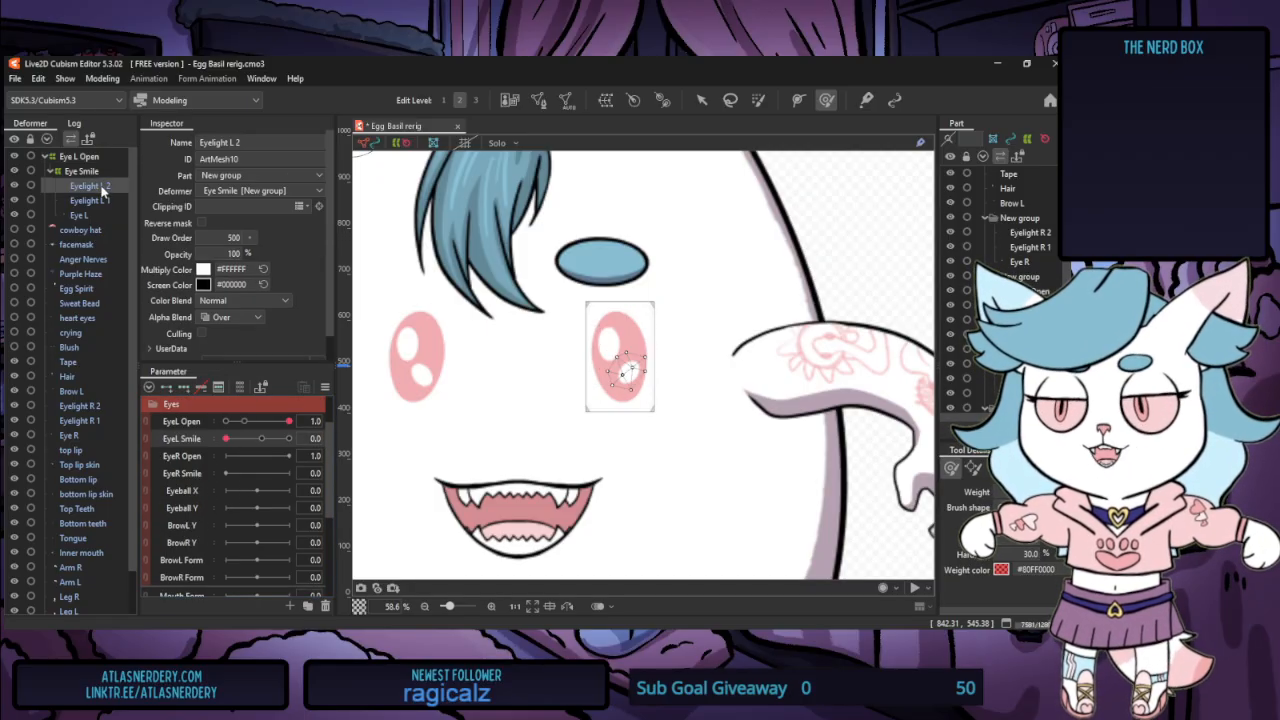
left_click(79, 216)
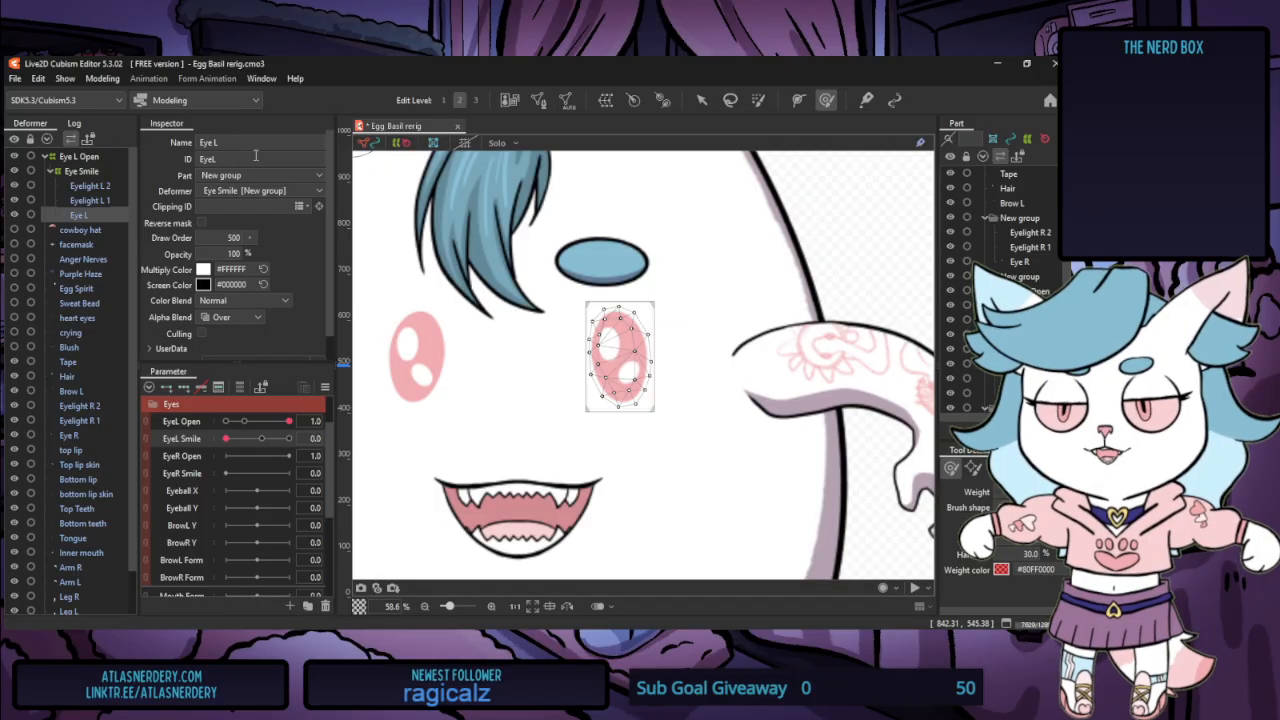
left_click(89, 201)
double_click(252, 157)
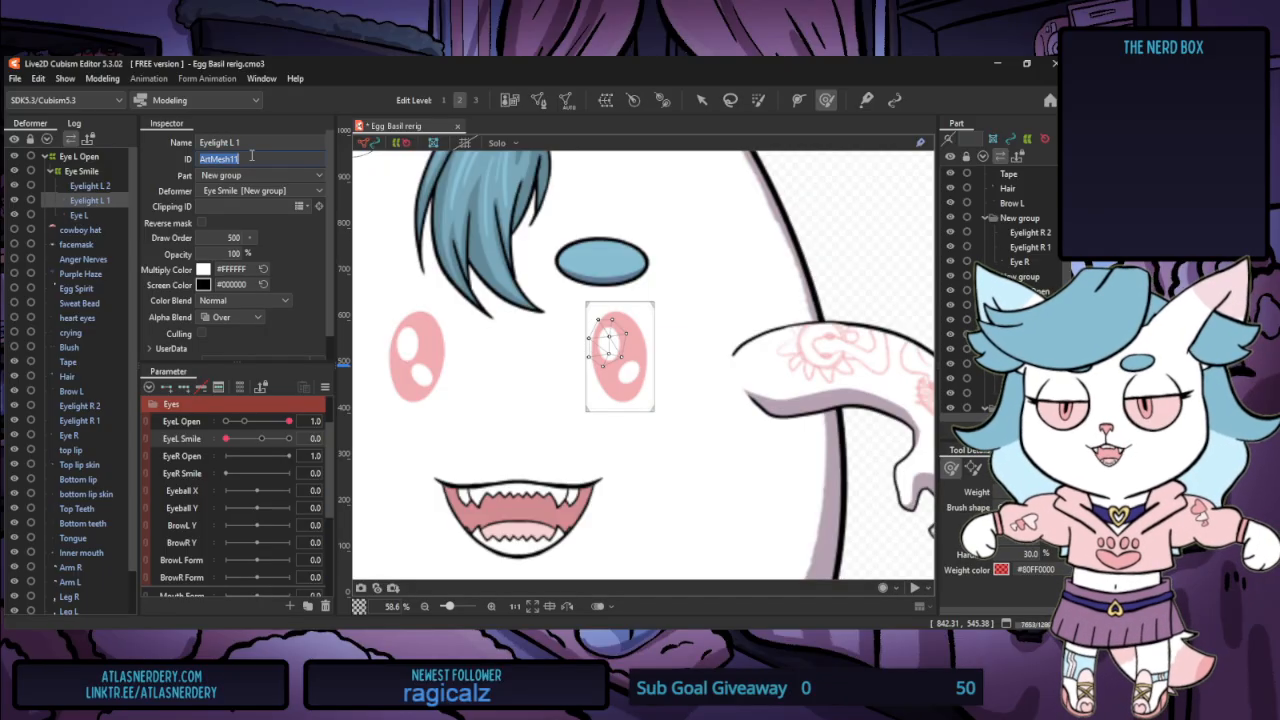
left_click(226, 206)
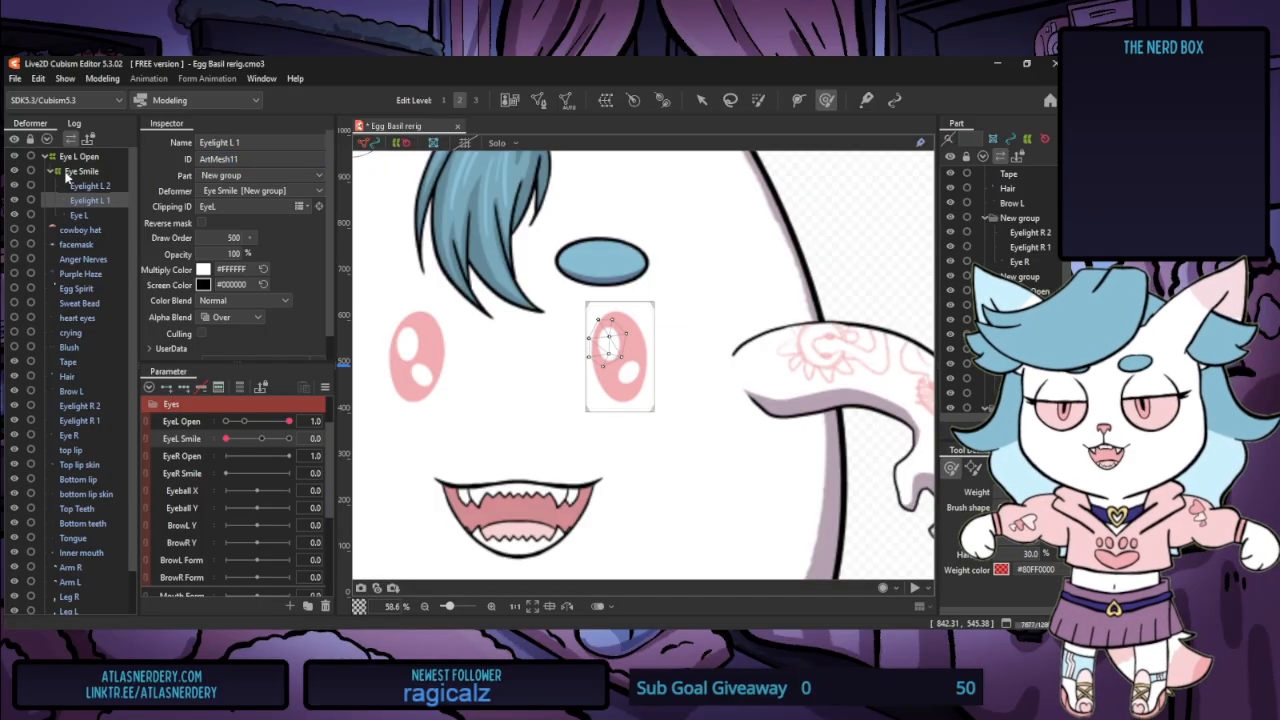
left_click(106, 187)
left_click(236, 205)
type("EyeL")
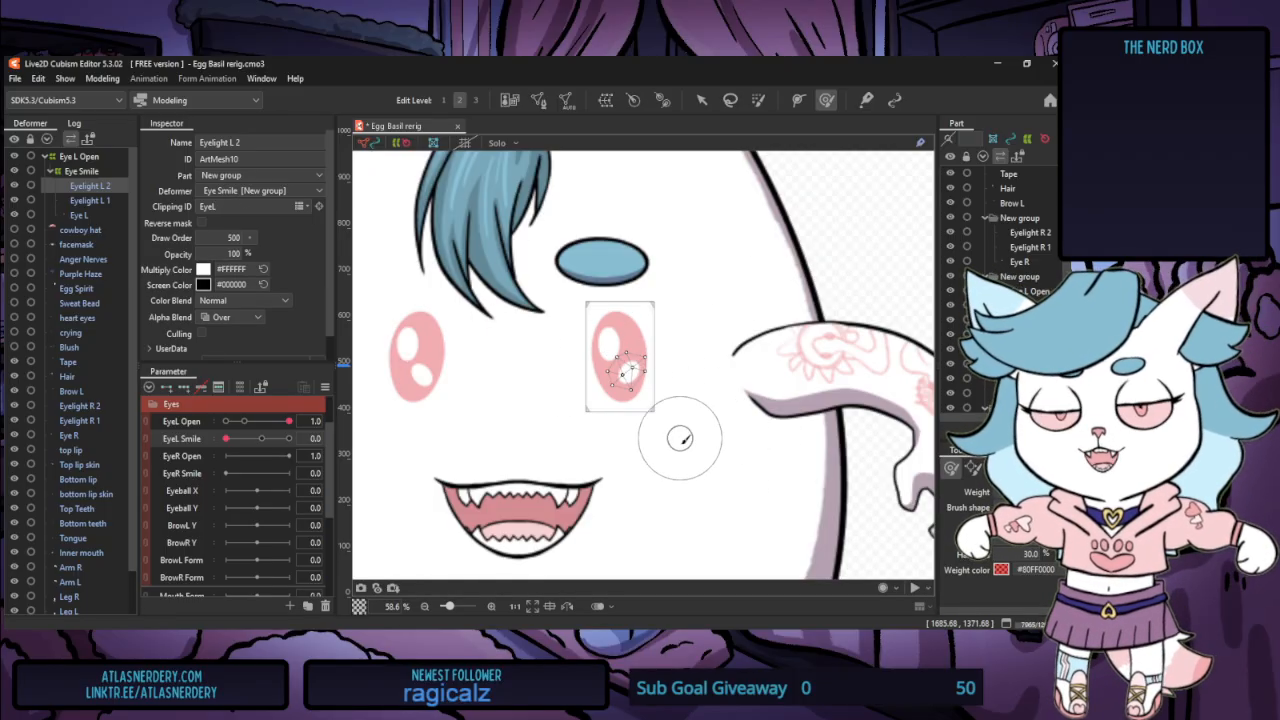
scroll(680, 438, "down", 3)
scroll(637, 523, "up", 3)
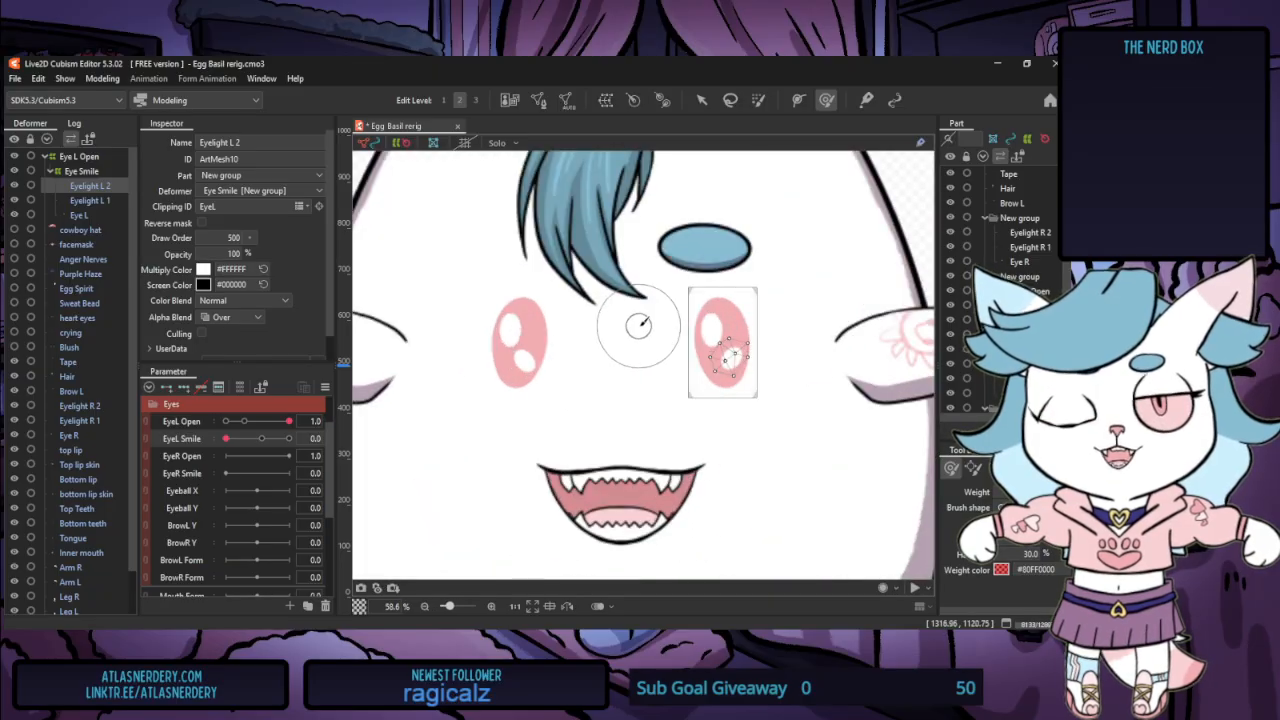
Start editing the Eyelight L 2 mesh and pull its upper outer vertex slightly inward
left_click(700, 101)
scroll(754, 272, "up", 5)
left_click(538, 100)
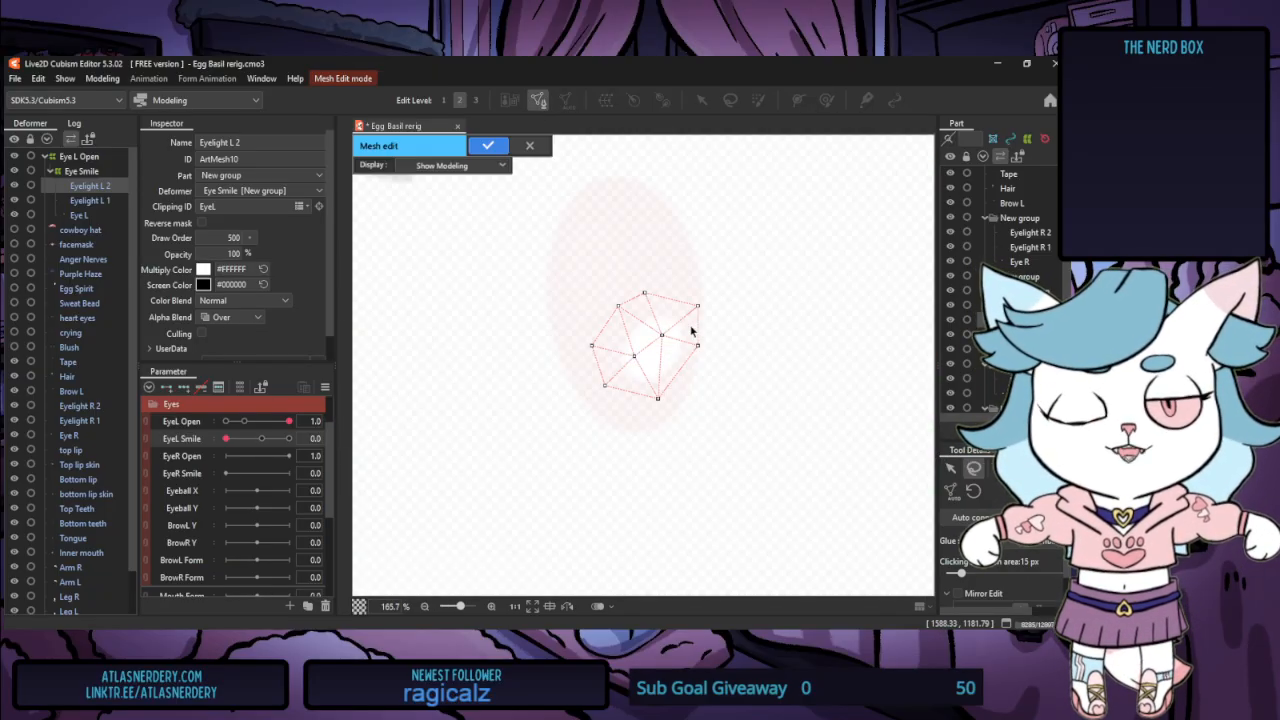
left_click_drag(701, 317, 696, 326)
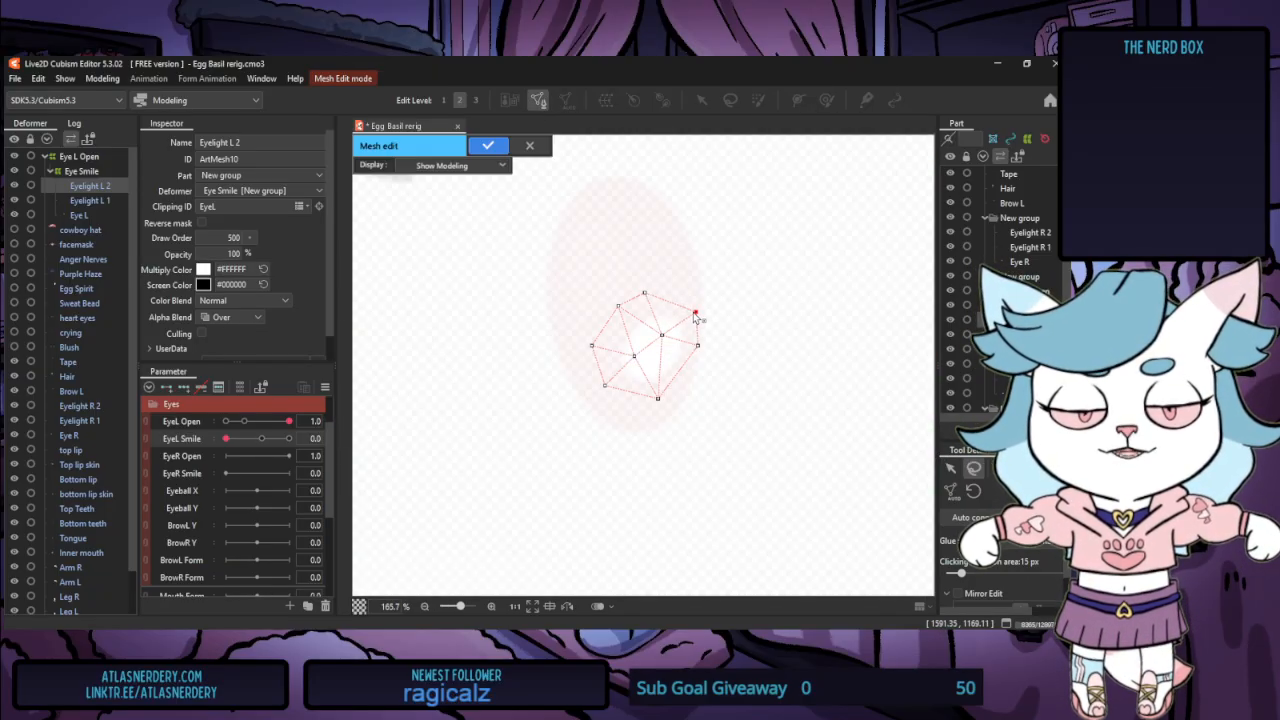
left_click(464, 166)
left_click(464, 168)
left_click(462, 167)
left_click(461, 179)
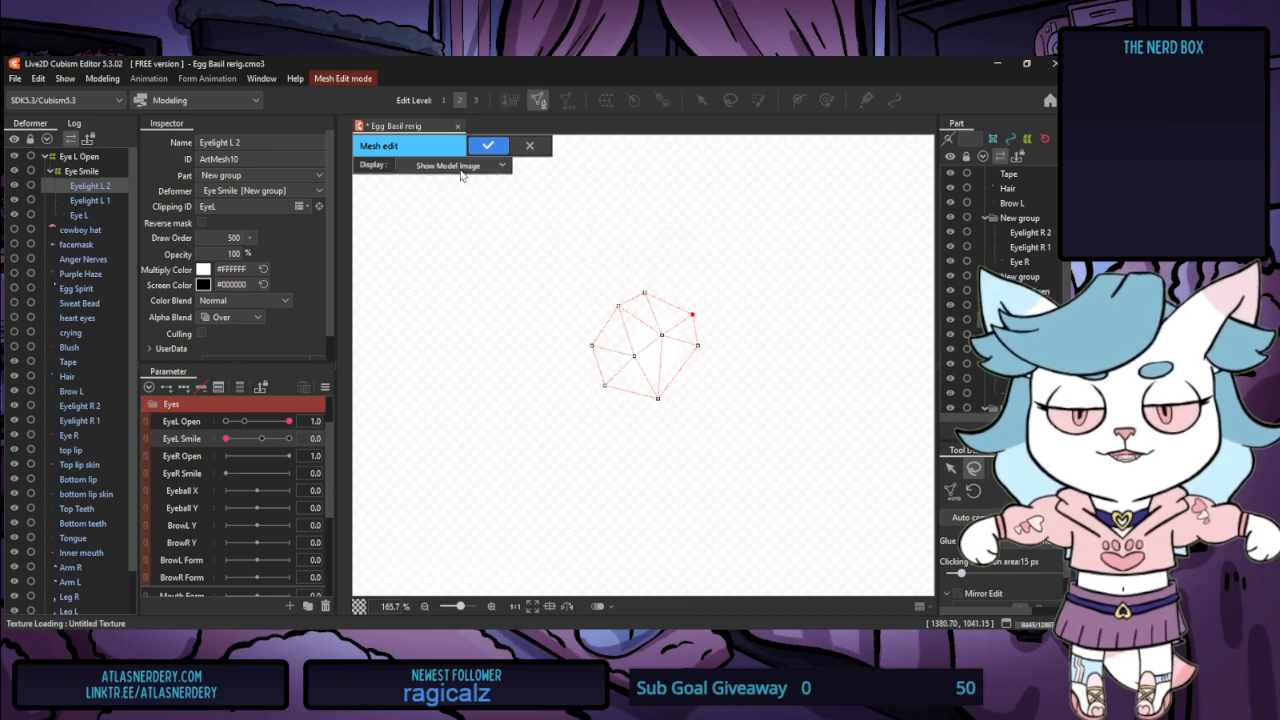
left_click(461, 166)
left_click(458, 192)
Pull the remaining outline vertices of the Eyelight L 2 mesh in close around the white highlight and apply the mesh edit
scroll(648, 320, "up", 8)
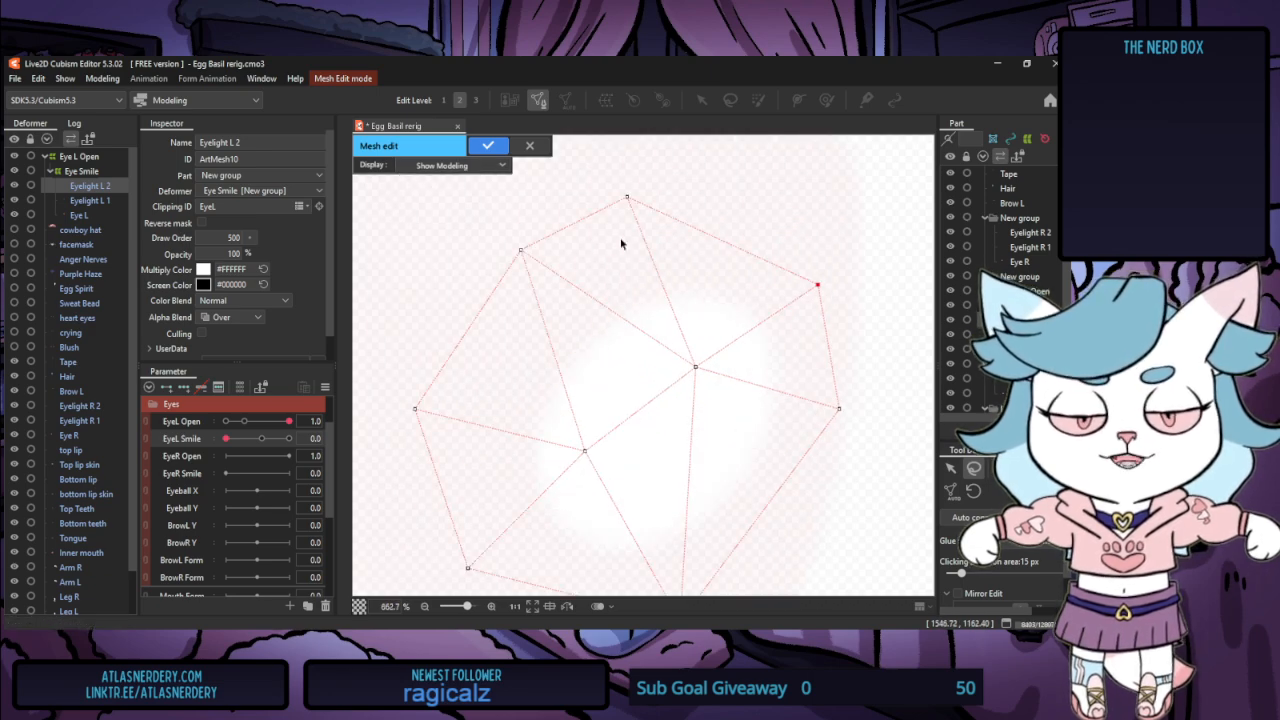
left_click_drag(627, 197, 693, 268)
left_click_drag(520, 250, 575, 304)
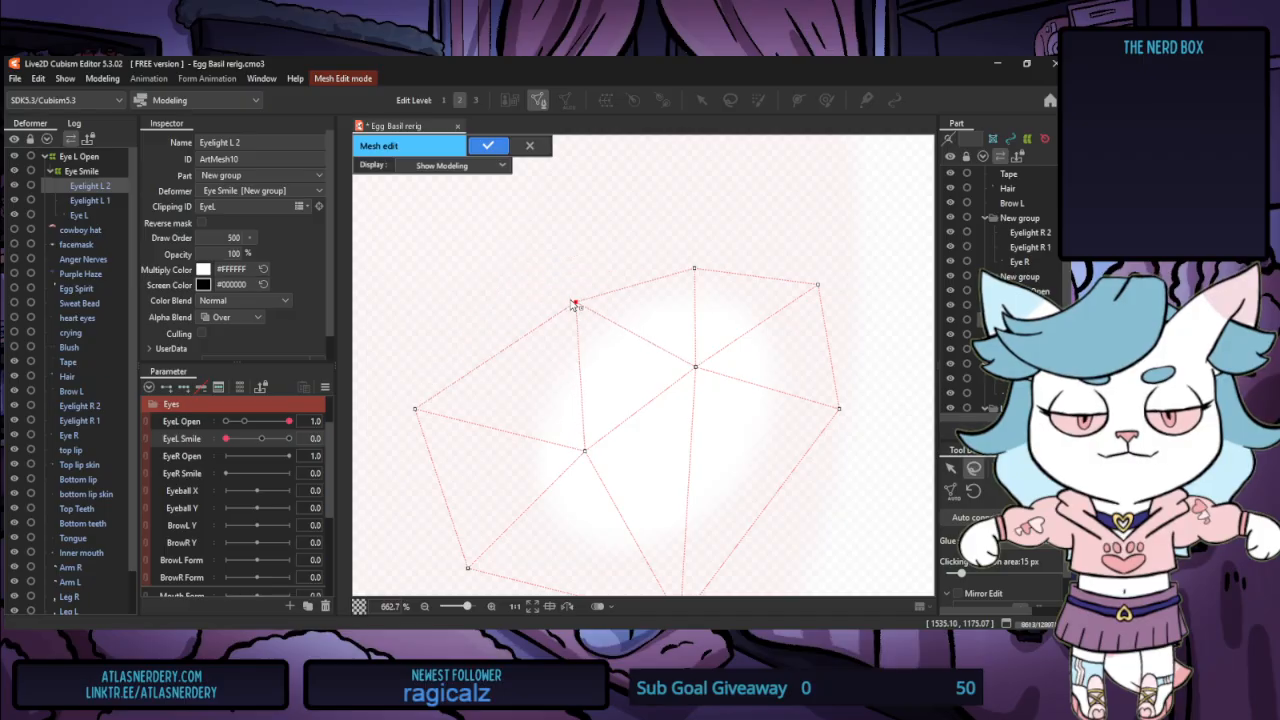
left_click_drag(415, 408, 524, 418)
scroll(540, 330, "down", 3)
left_click_drag(605, 456, 603, 441)
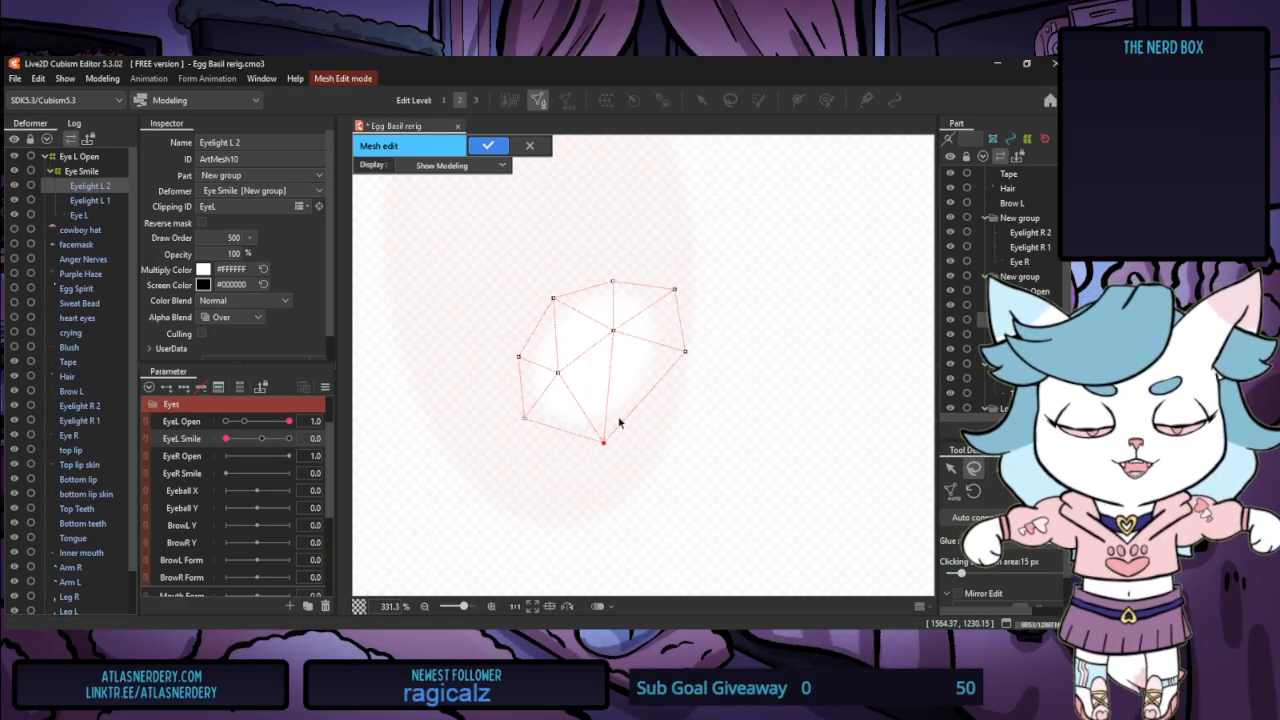
left_click_drag(685, 351, 671, 366)
left_click_drag(674, 289, 662, 299)
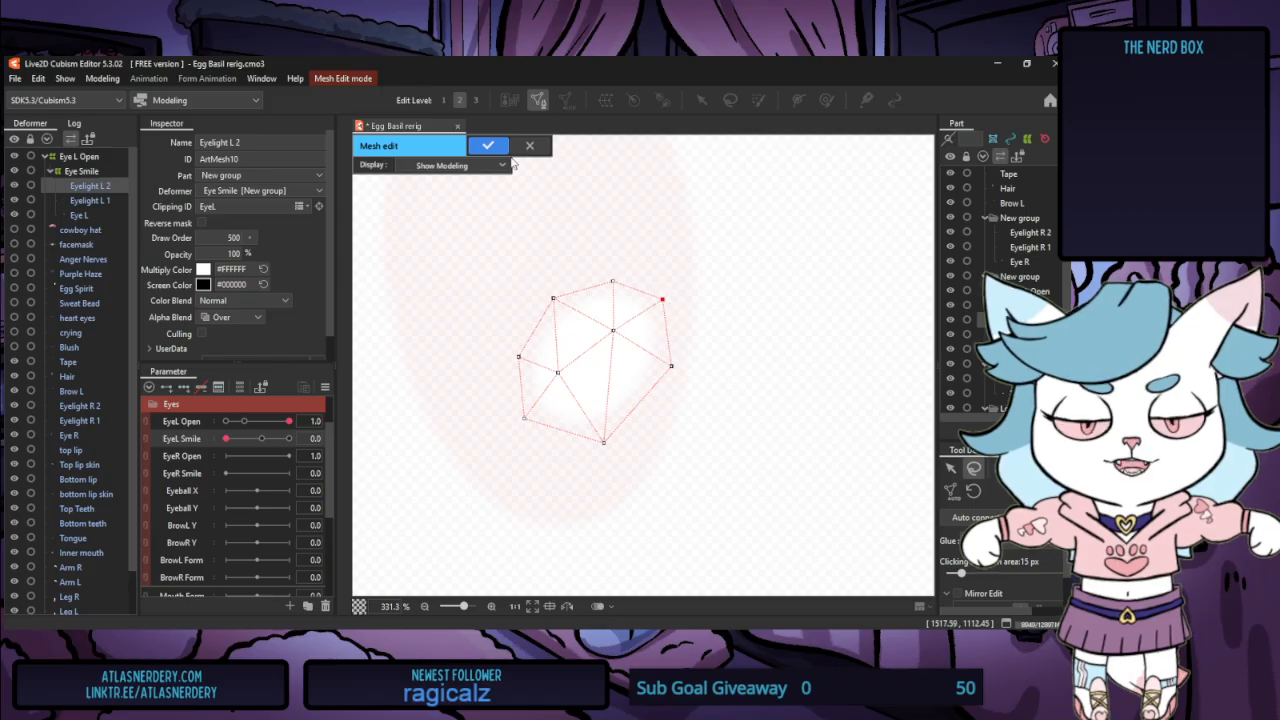
left_click(488, 146)
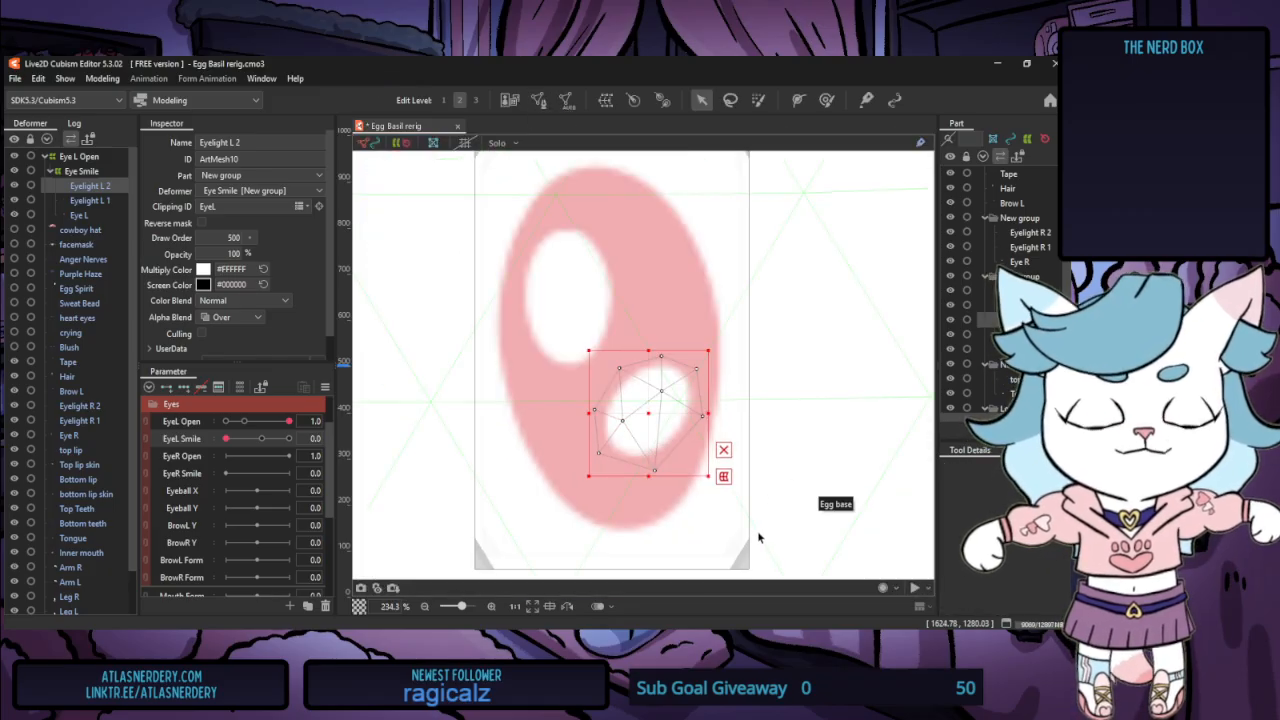
Deselect the eyelight and change the canvas background colour to green
scroll(650, 405, "down", 15)
right_click(697, 356)
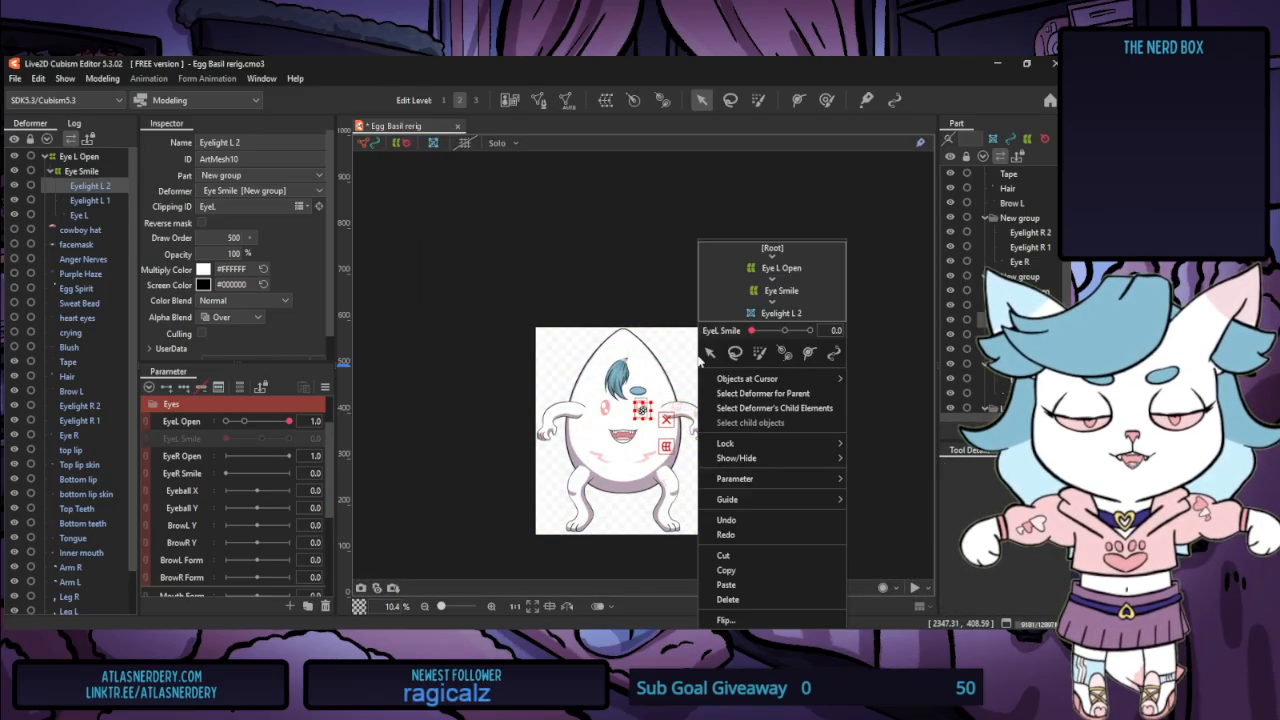
left_click(895, 400)
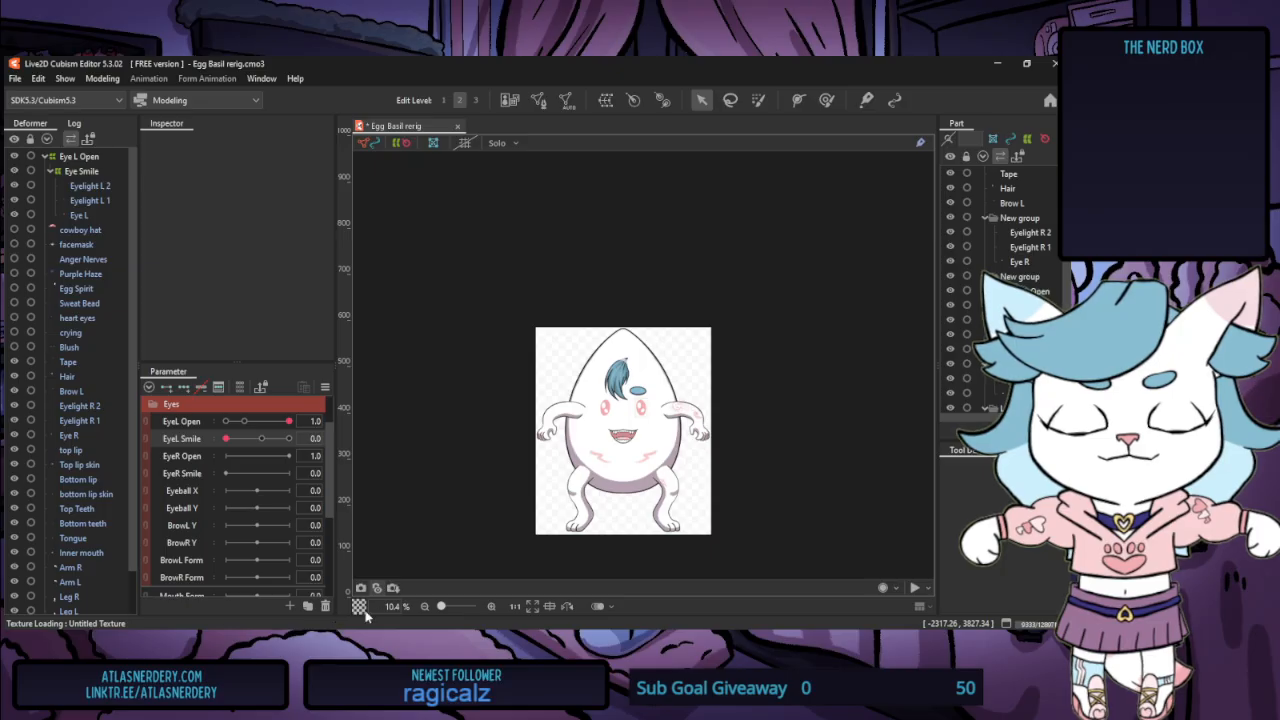
left_click_drag(386, 607, 382, 608)
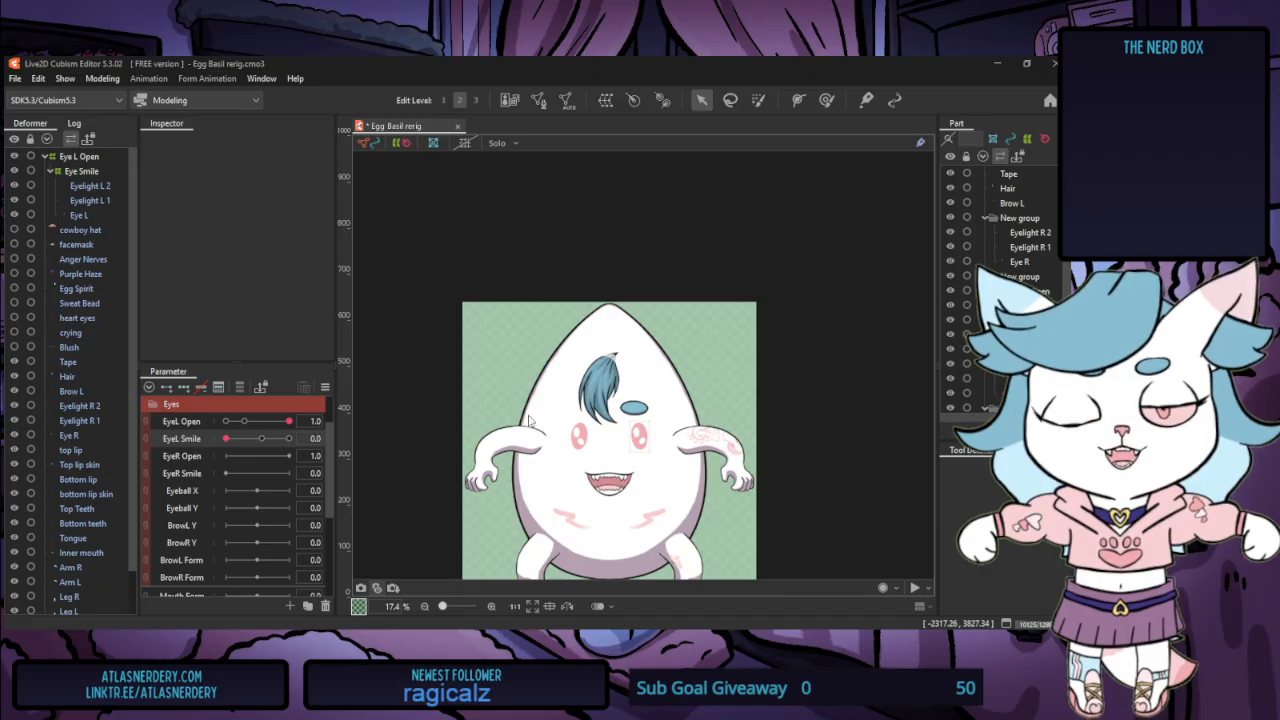
Tighten the outline vertices of the Eyelight L 1 mesh around its white highlight and apply the mesh edit
scroll(620, 430, "up", 5)
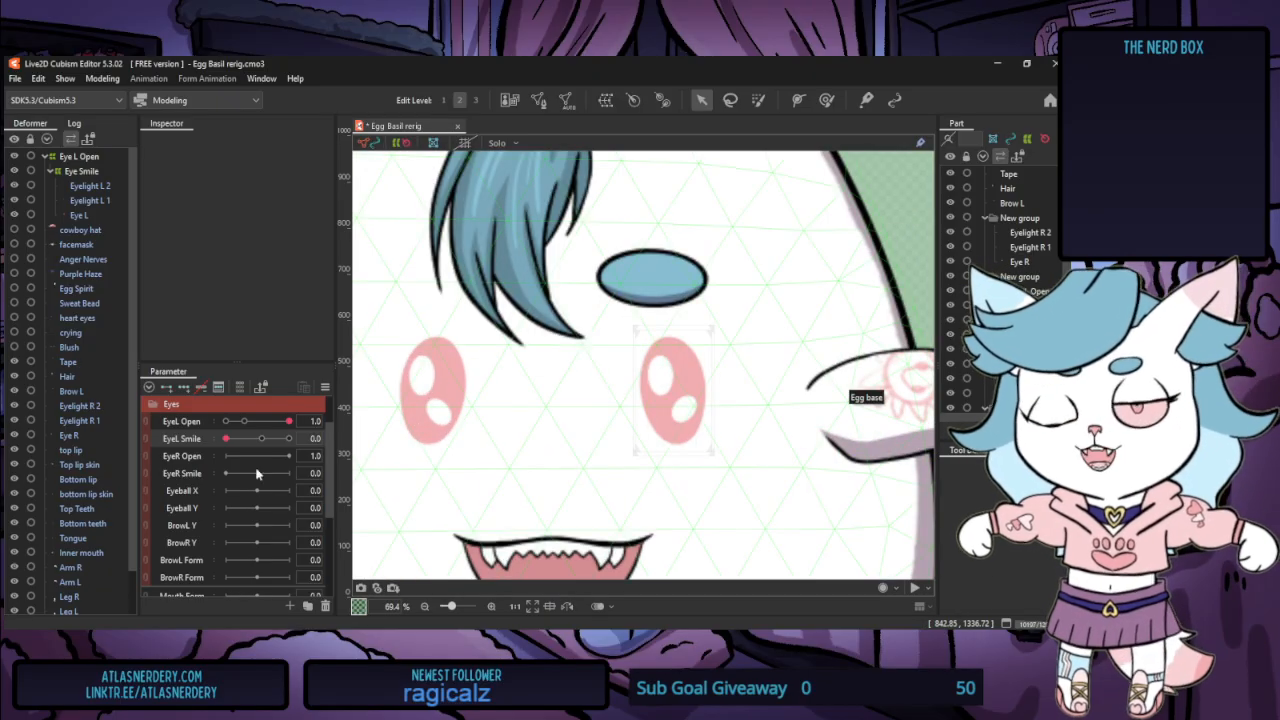
left_click(86, 187)
left_click(80, 200)
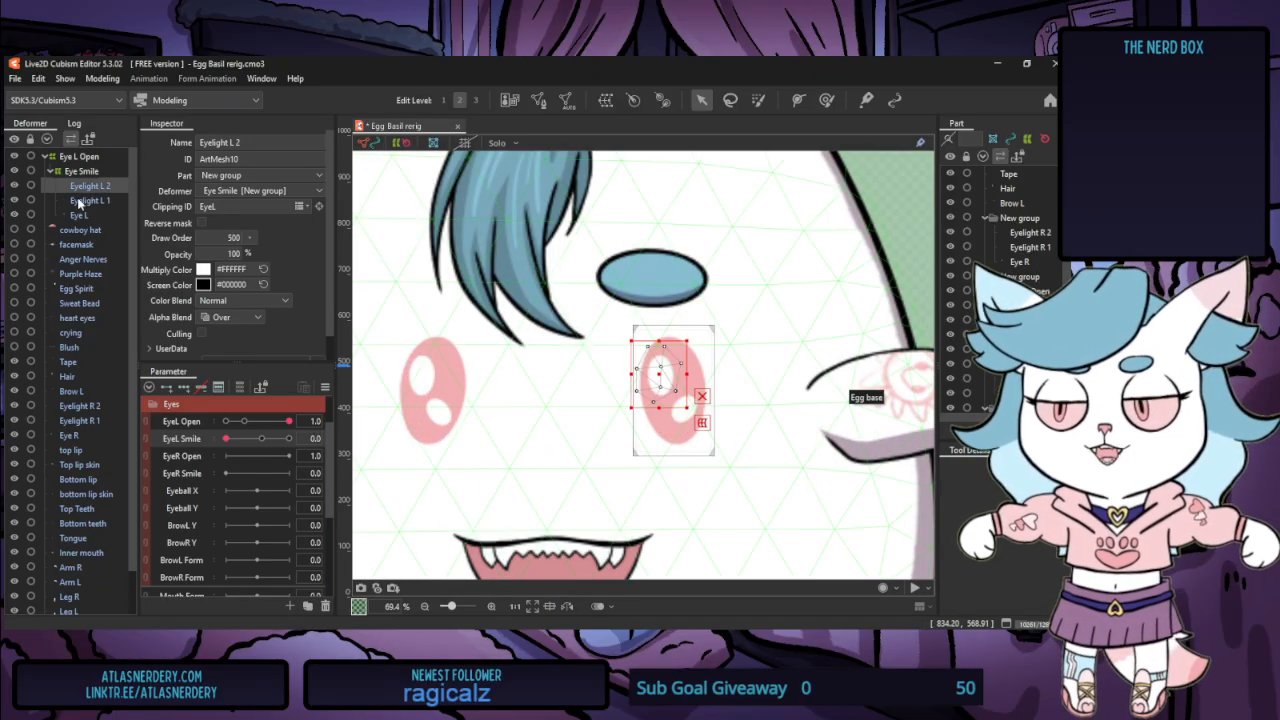
left_click(538, 100)
scroll(685, 378, "up", 5)
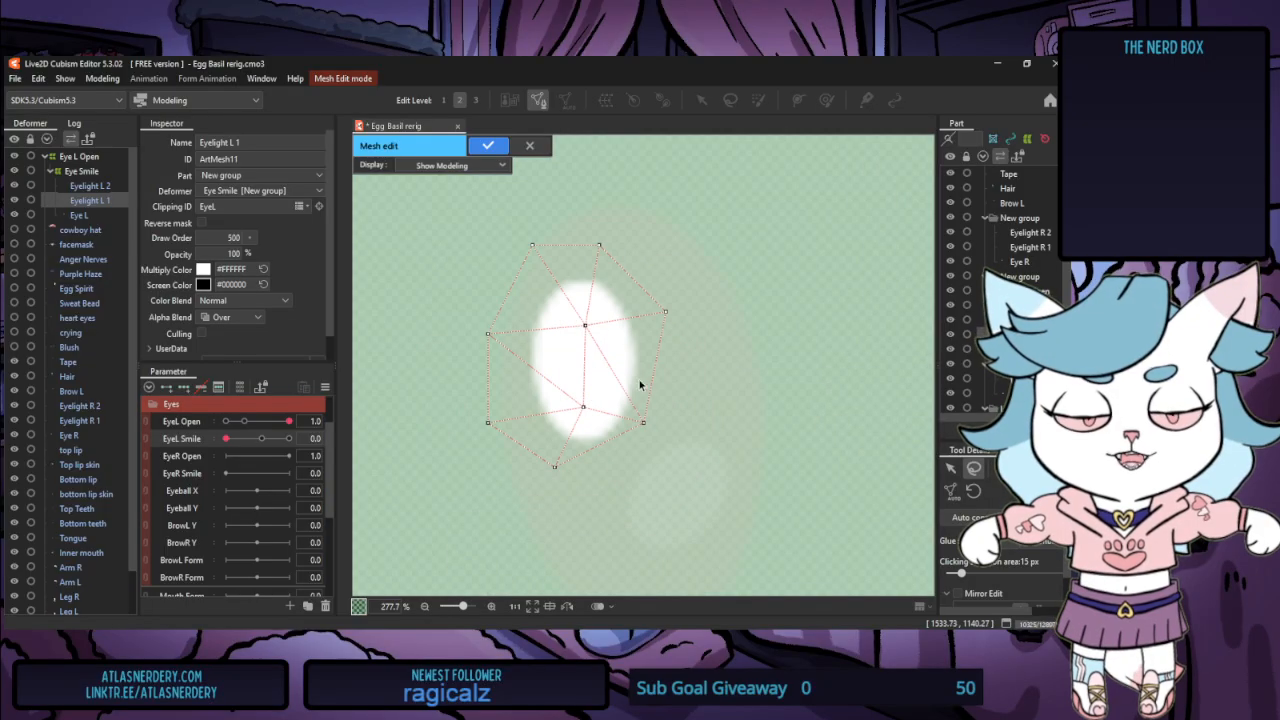
left_click_drag(531, 246, 555, 271)
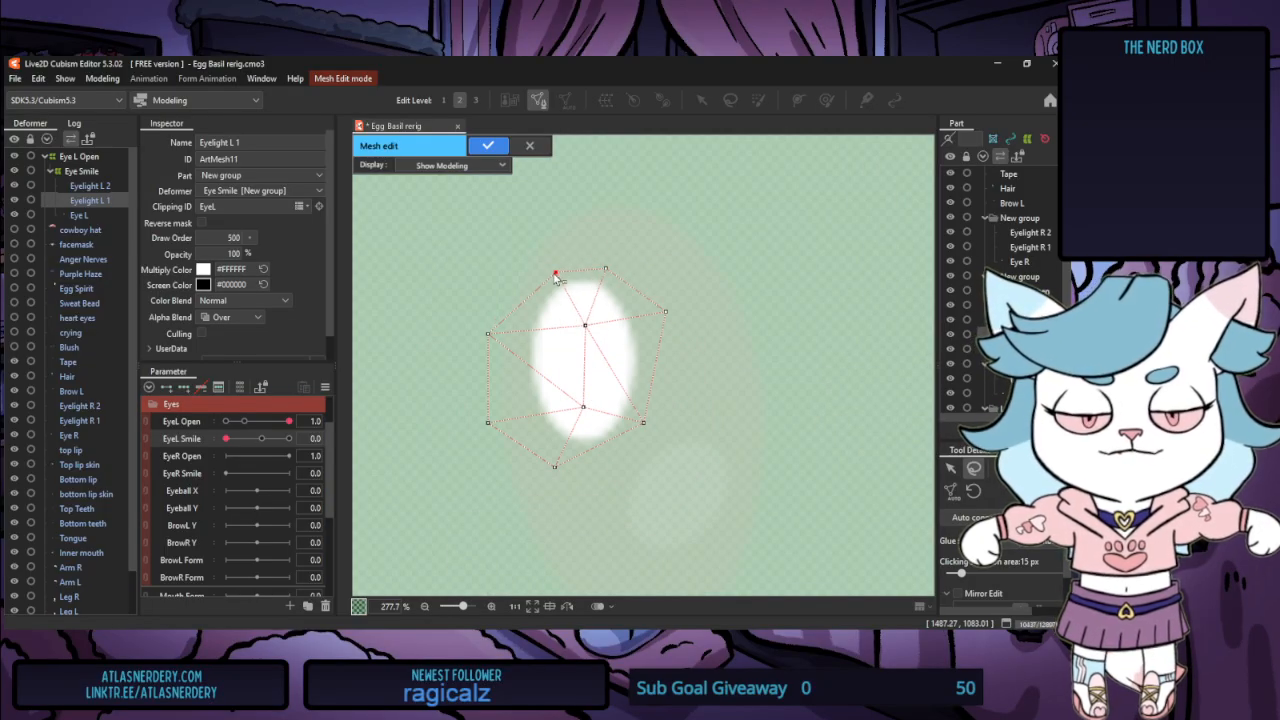
left_click_drag(488, 333, 521, 334)
left_click_drag(487, 426, 525, 410)
left_click_drag(555, 467, 579, 462)
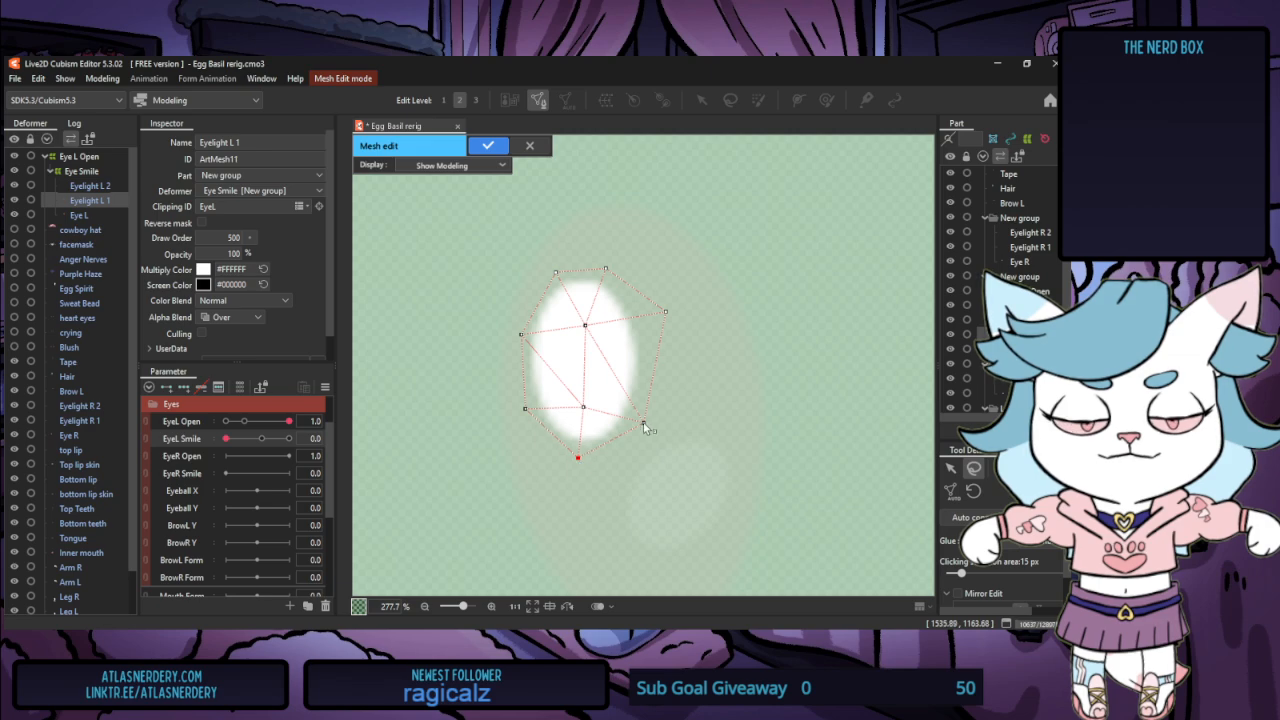
left_click_drag(643, 423, 644, 435)
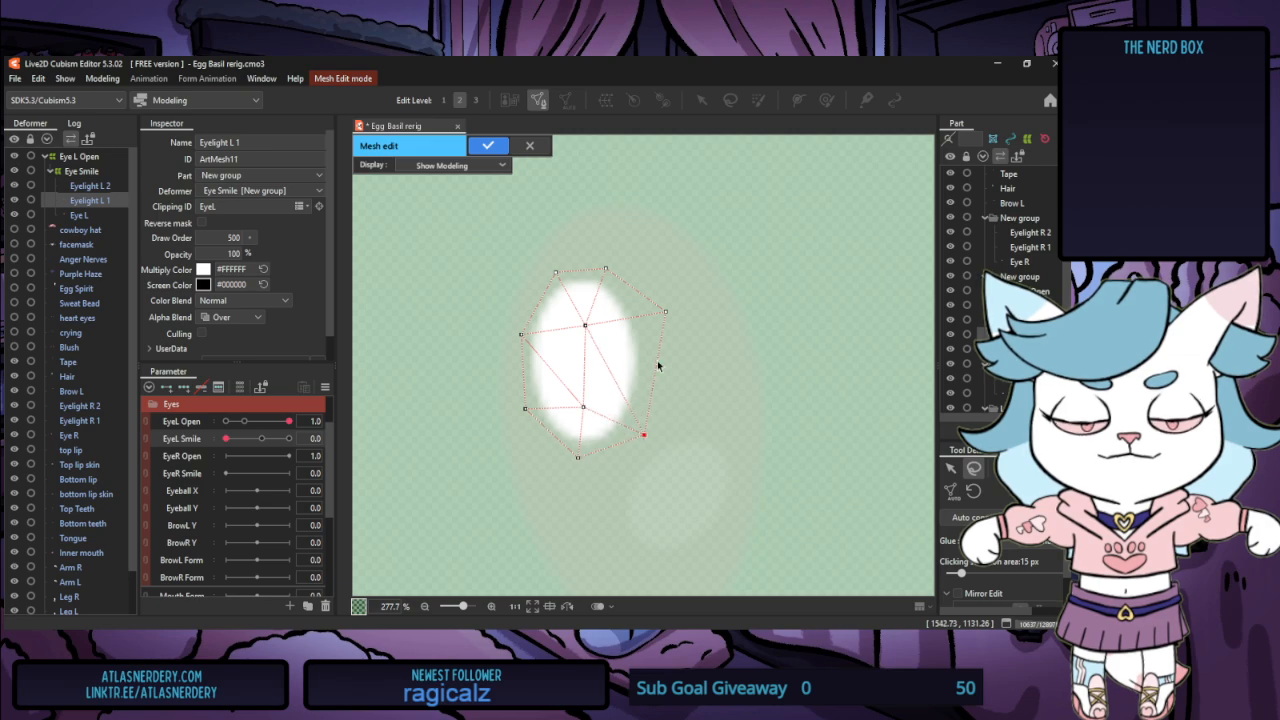
left_click(487, 145)
Preview the left eye across the EyeL Open and EyeL Smile parameters, returning them to 1.0 and 0.0
scroll(470, 310, "down", 5)
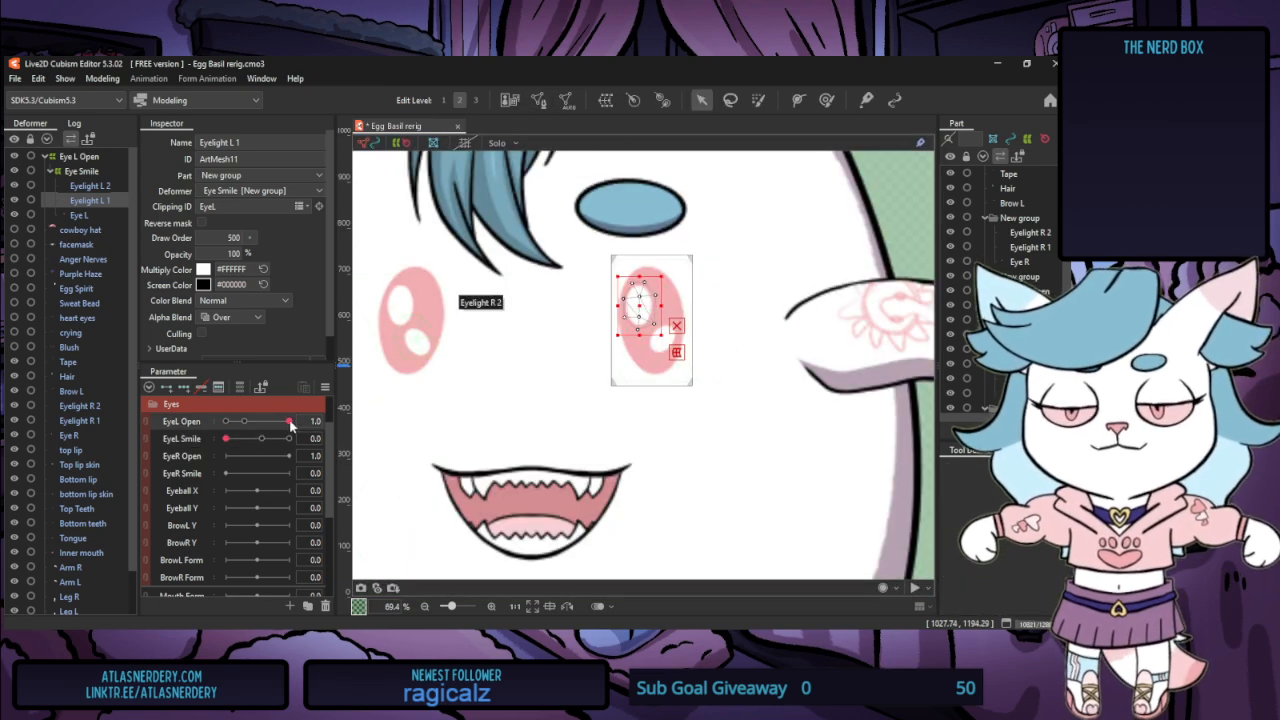
mouse_move(289, 421)
left_mouse_down()
mouse_move(228, 432)
mouse_move(313, 425)
left_mouse_up()
left_click_drag(228, 440, 310, 440)
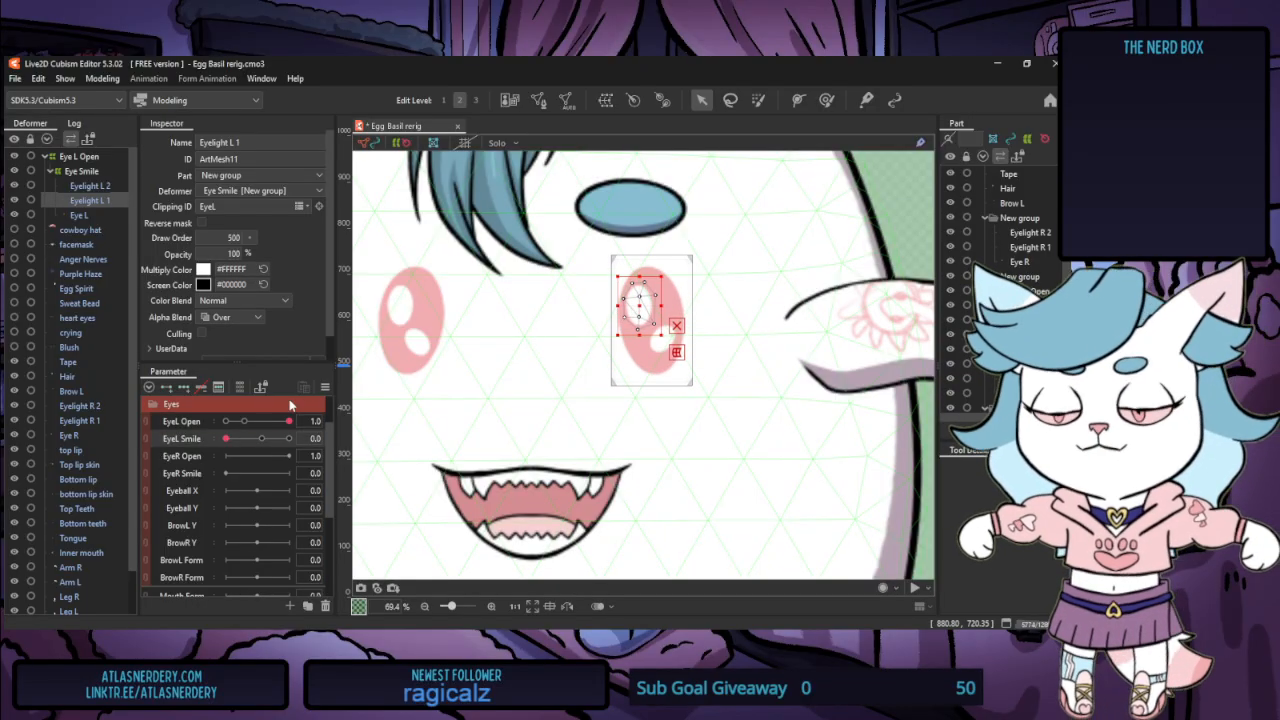
scroll(214, 498, "down", 2)
scroll(410, 452, "down", 3)
scroll(214, 471, "up", 3)
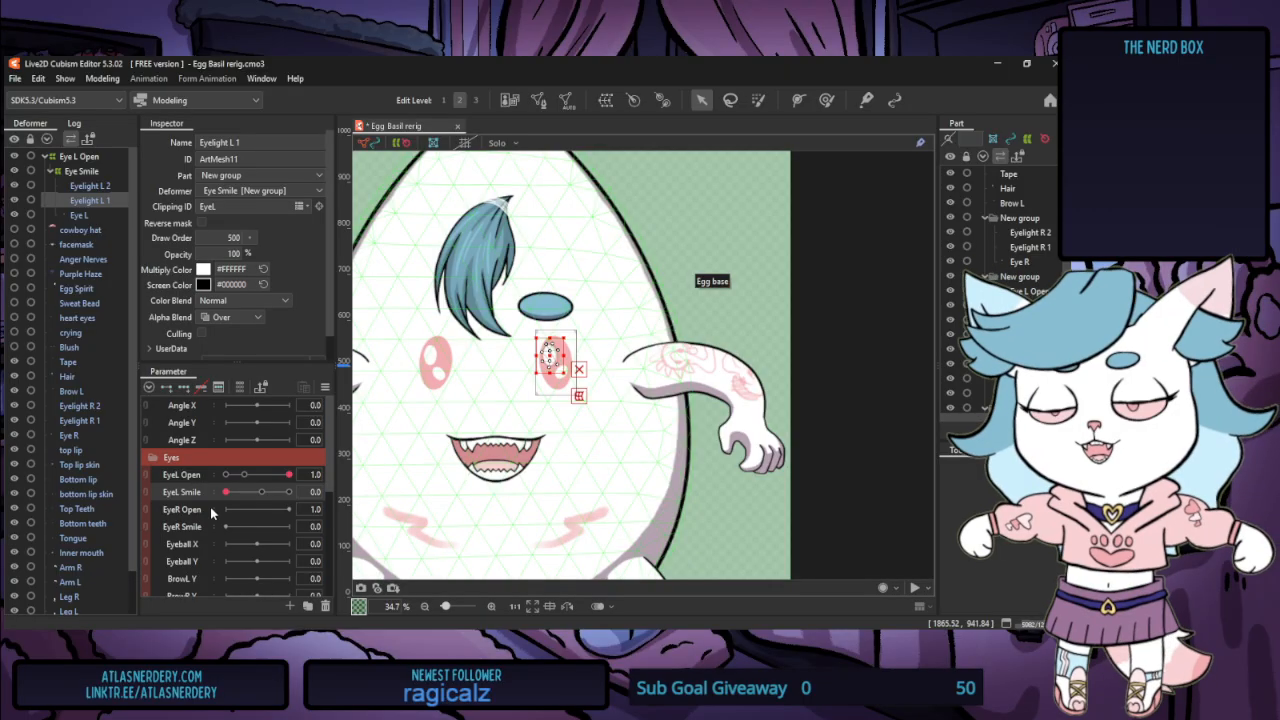
scroll(211, 509, "down", 1)
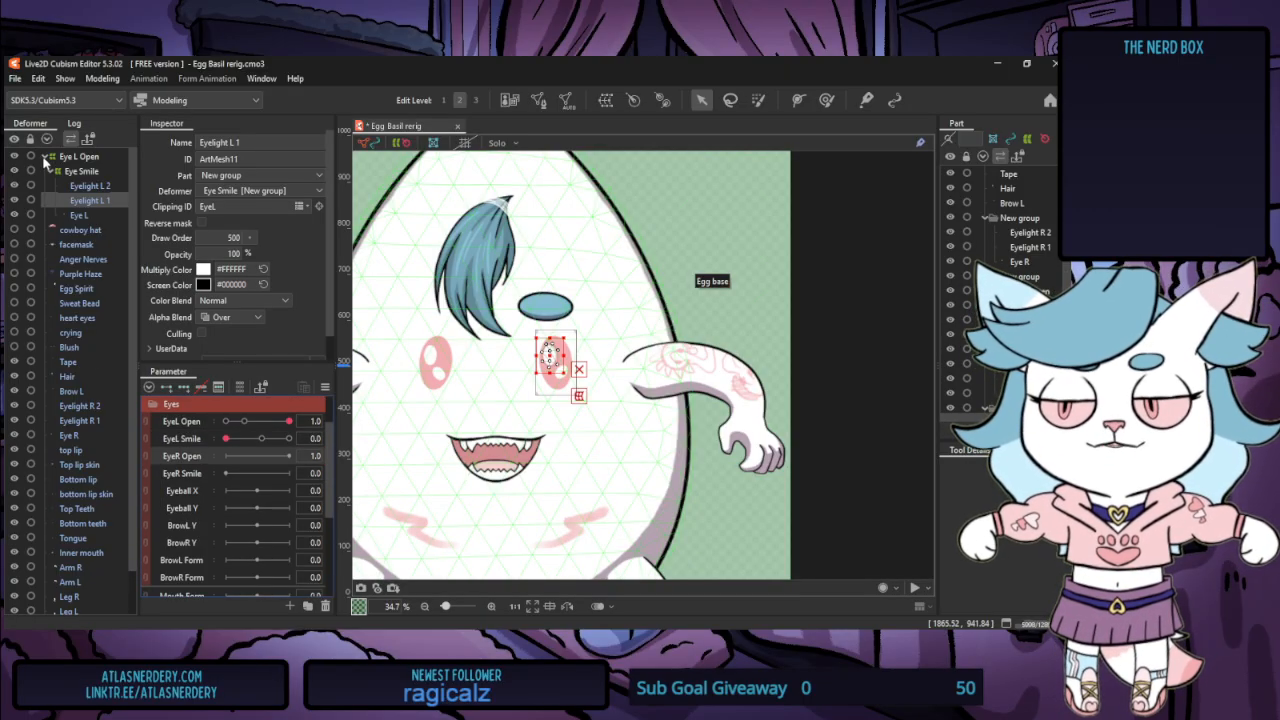
Open the model's Physics Settings
left_click(101, 79)
left_click(175, 370)
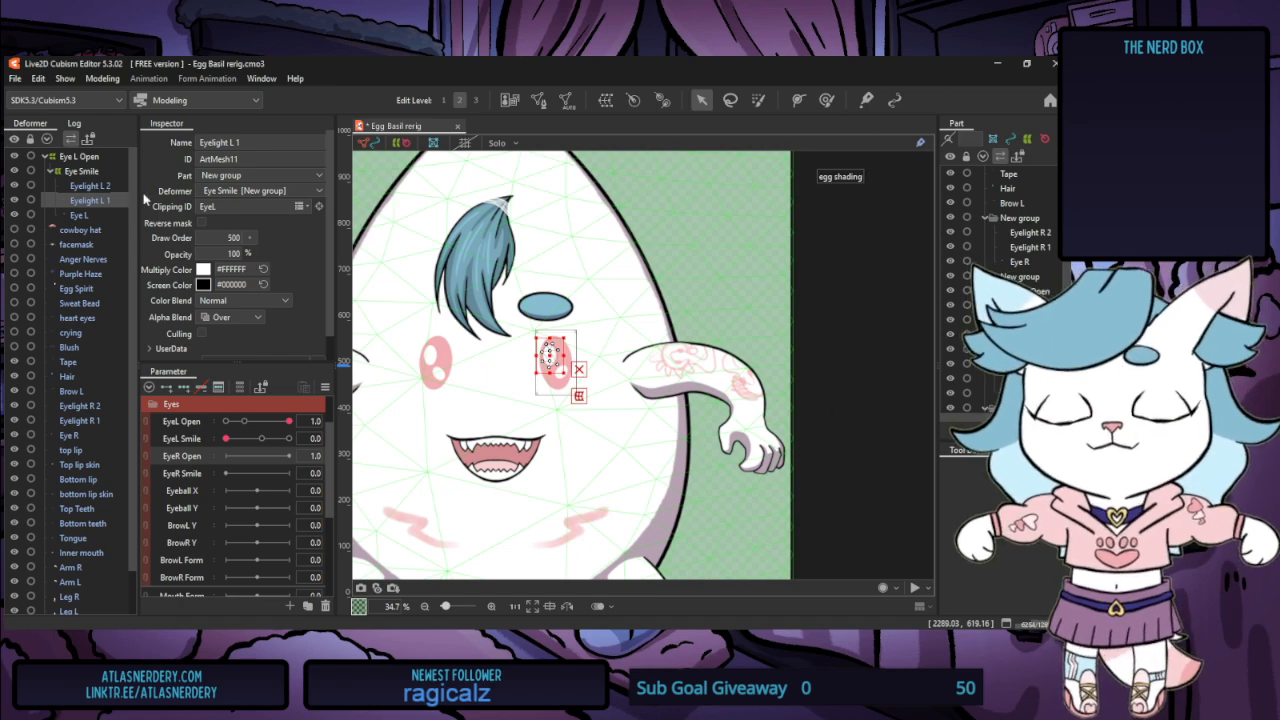
left_click(105, 78)
left_click(170, 376)
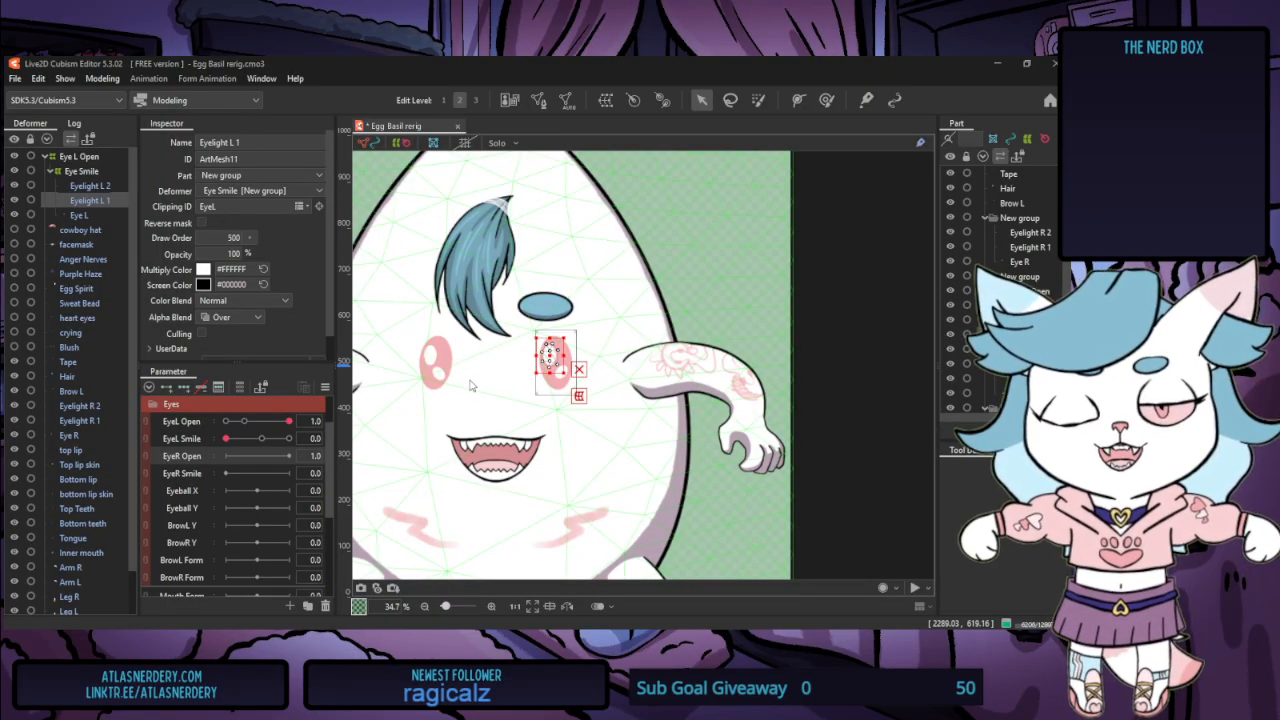
Switch to VTube Studio, enable Connect for the Live2D Cubism Editor API, and return to Cubism Editor
double_click(1200, 585)
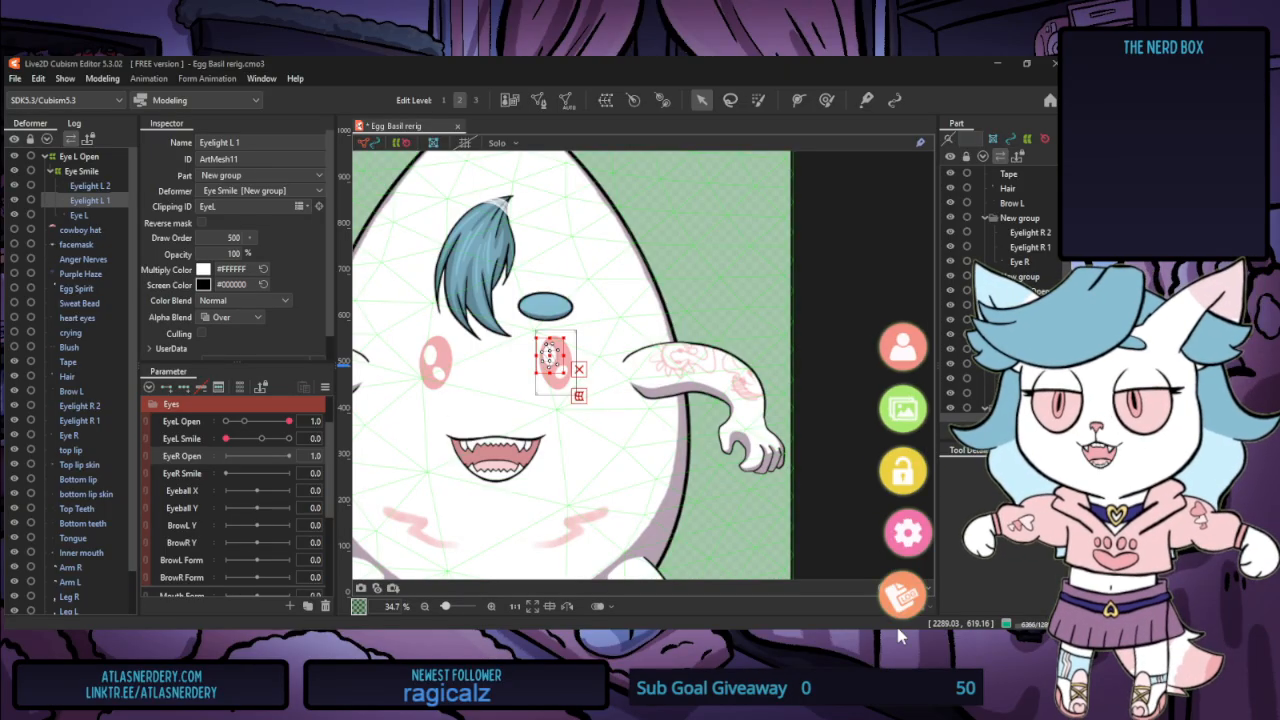
left_click(905, 533)
scroll(1230, 706, "down", 10)
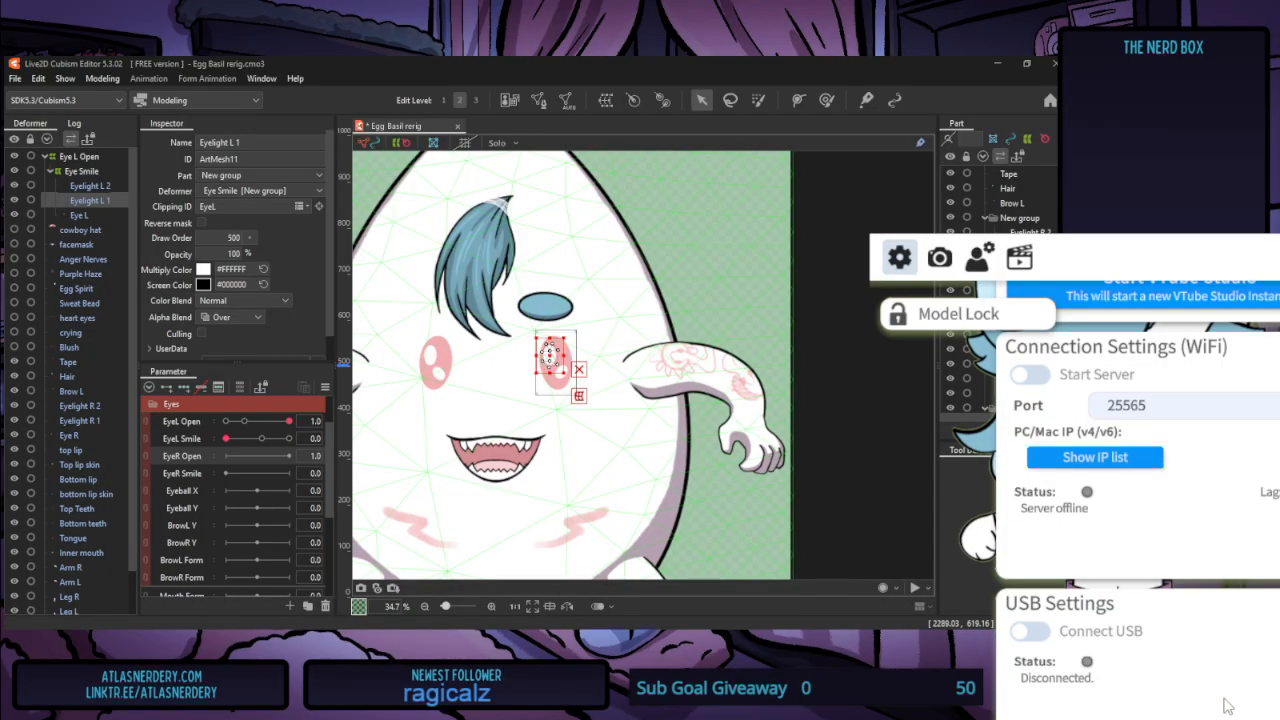
scroll(1230, 706, "down", 5)
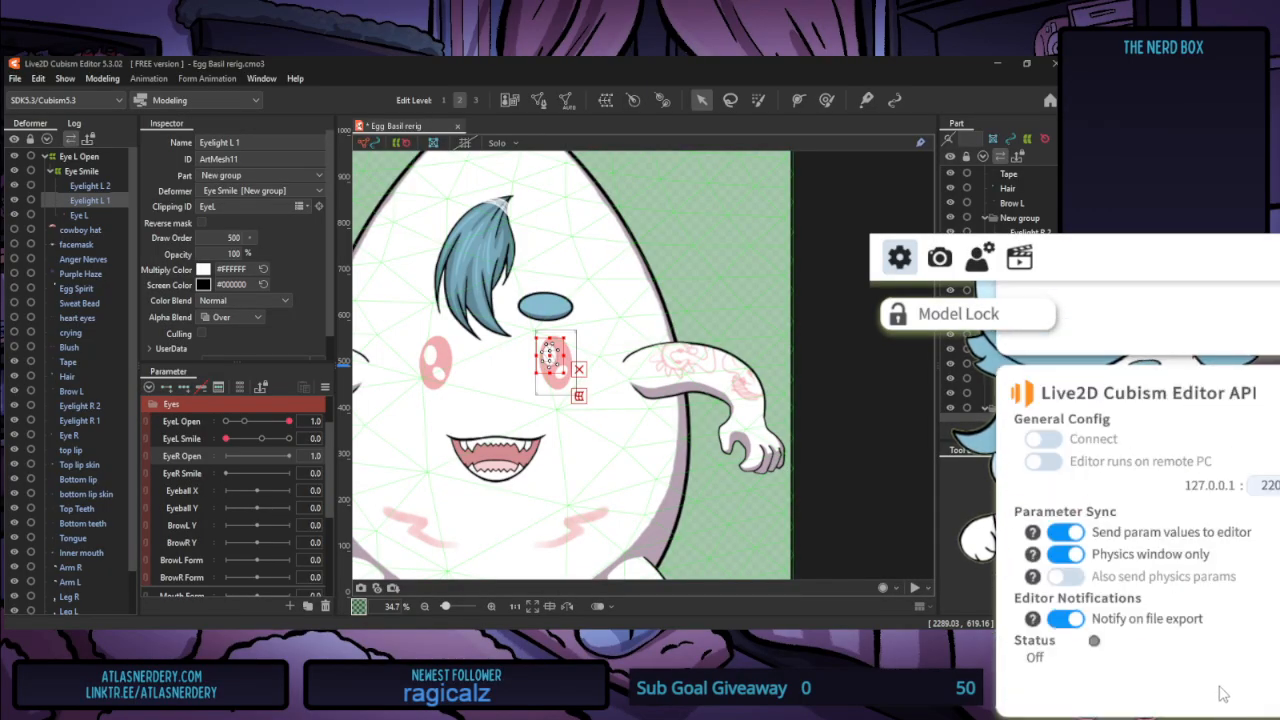
left_click(1043, 439)
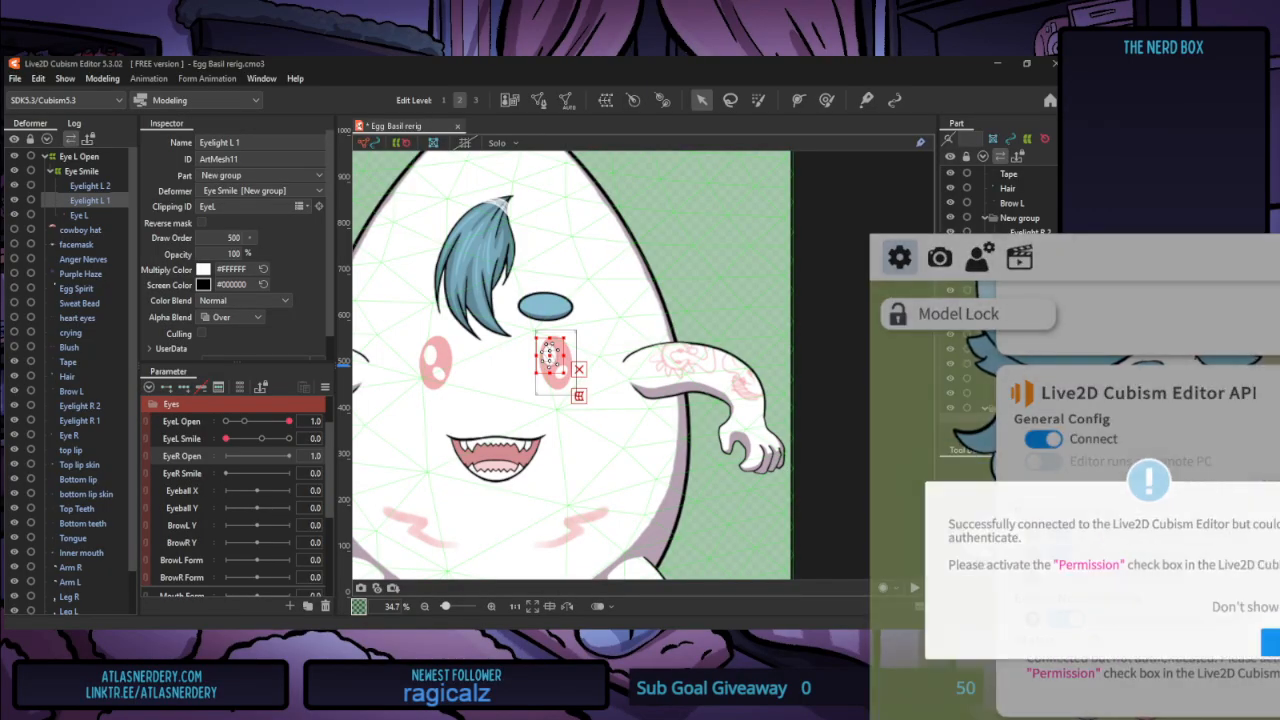
key("Escape")
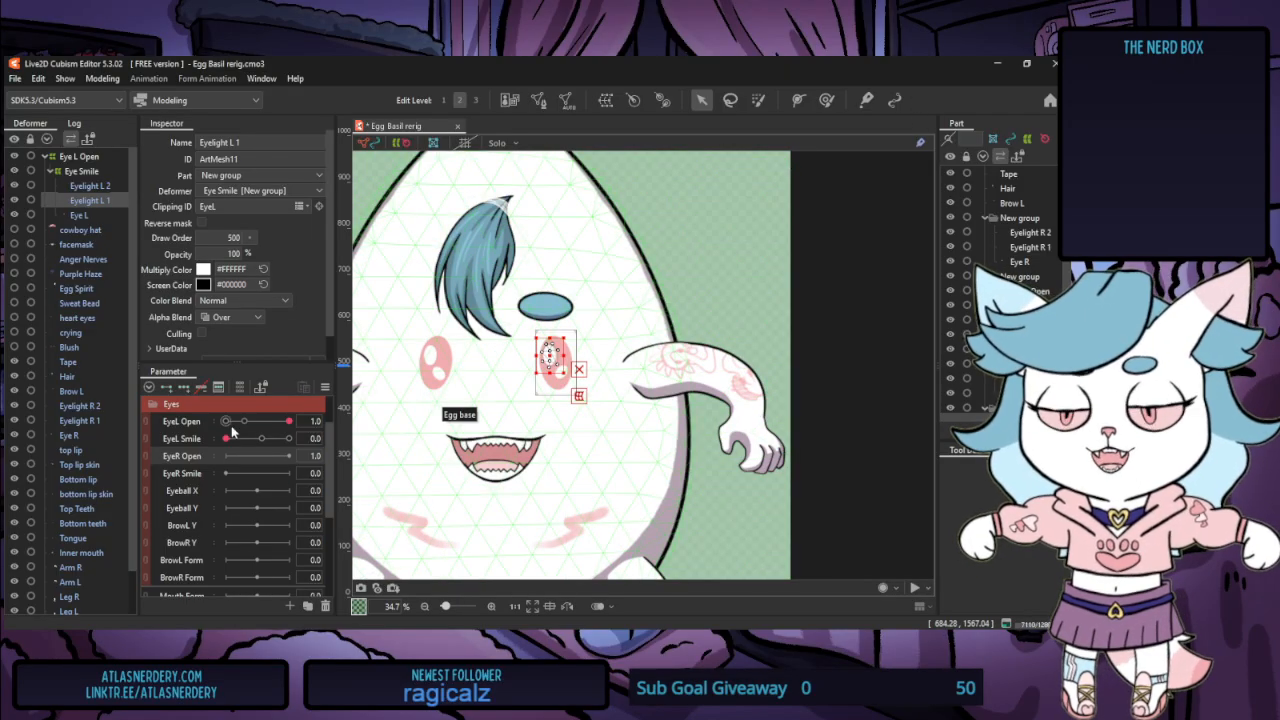
Select the Eye L Open deformer and move its middle EyeL Open key to 0.5
left_click_drag(282, 428, 249, 426)
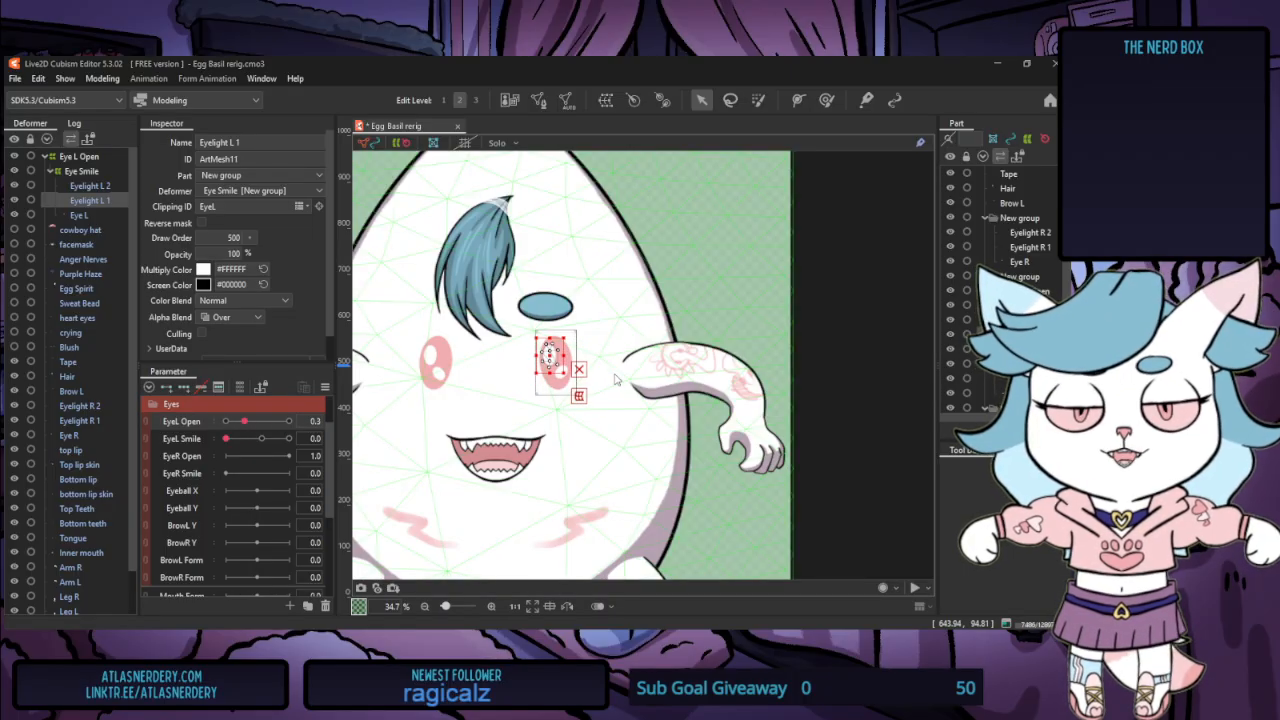
left_click(96, 160)
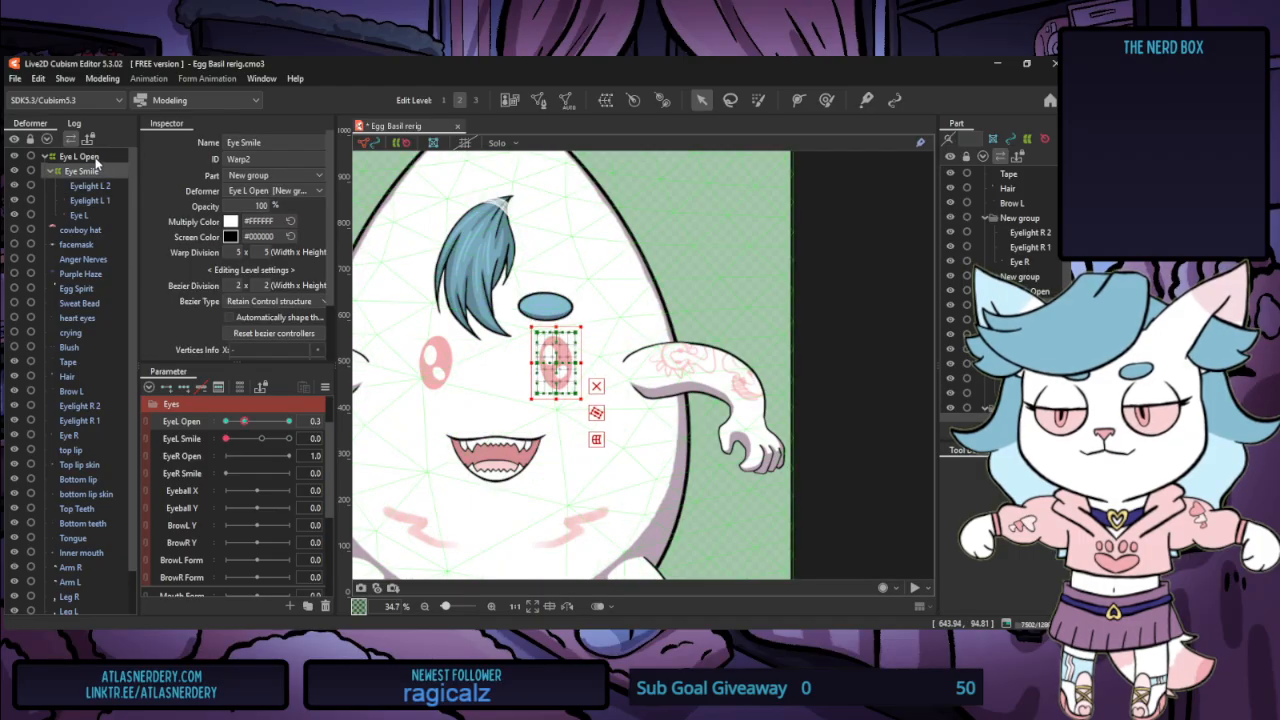
left_click(291, 428)
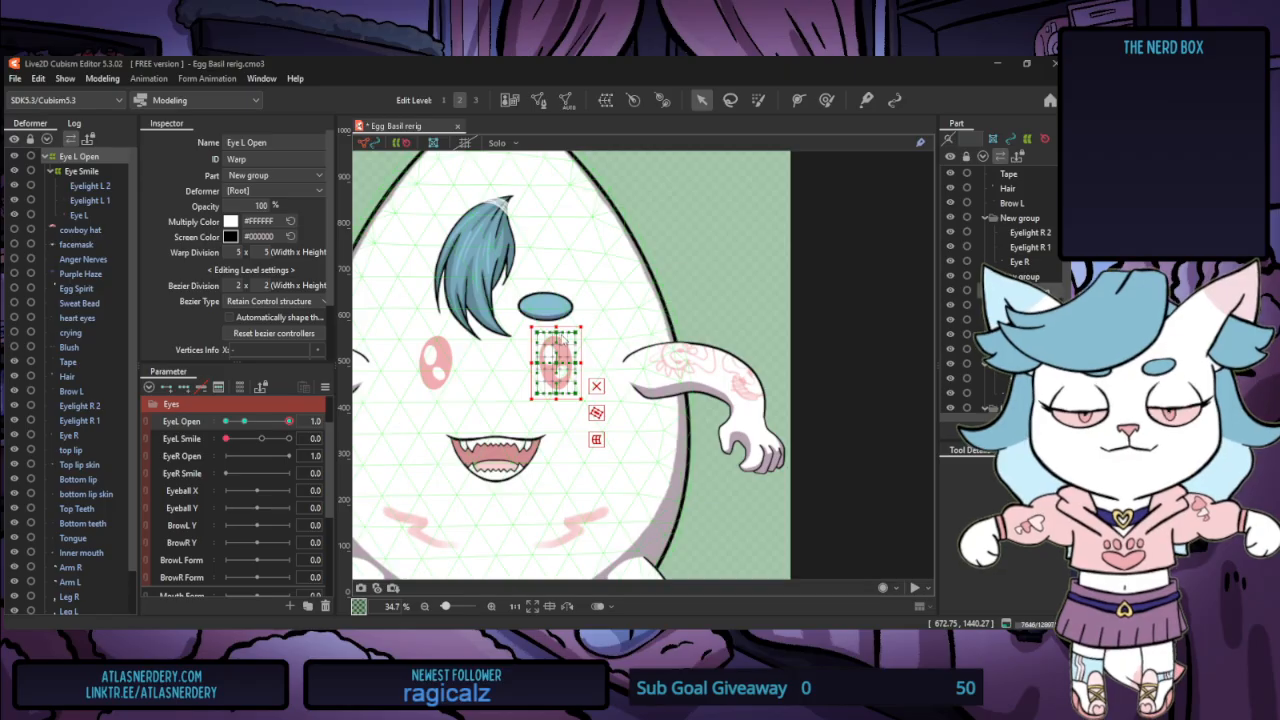
left_click_drag(280, 420, 258, 420)
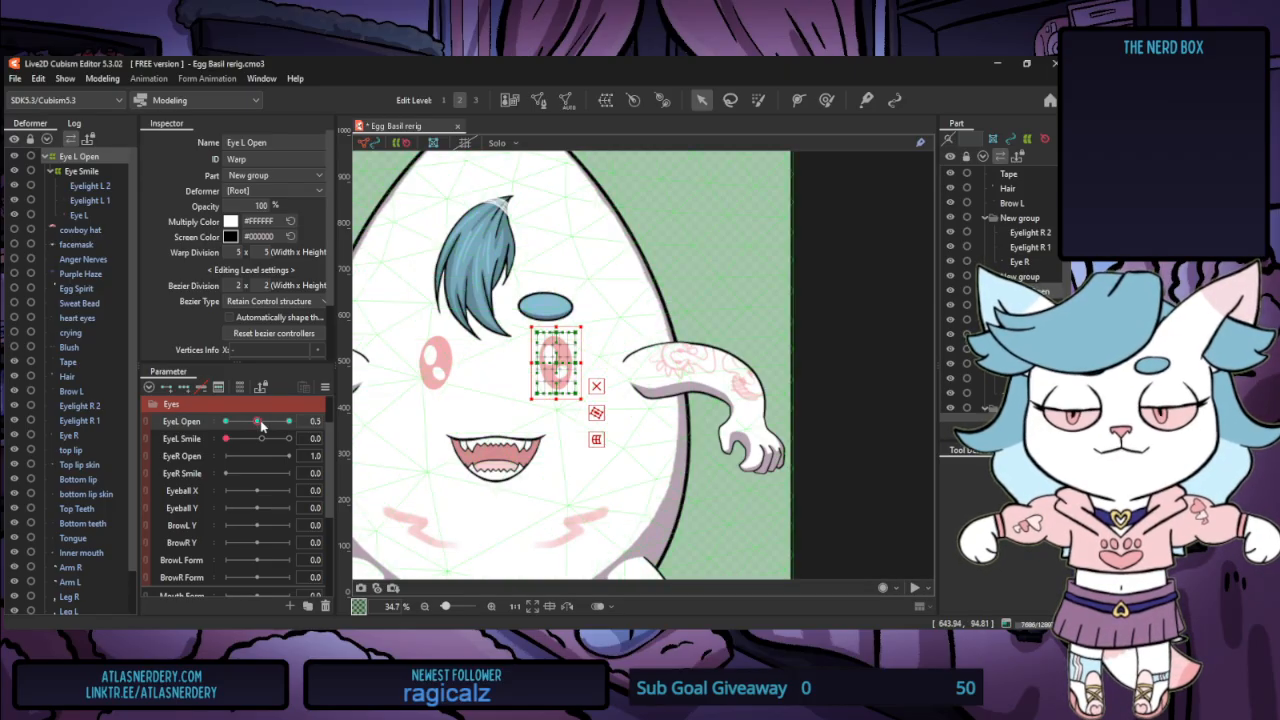
Recheck the eye in Physics Settings, move Eye L Open's middle key closer to the open end, and preview EyeL Open at 0.5
left_click(117, 80)
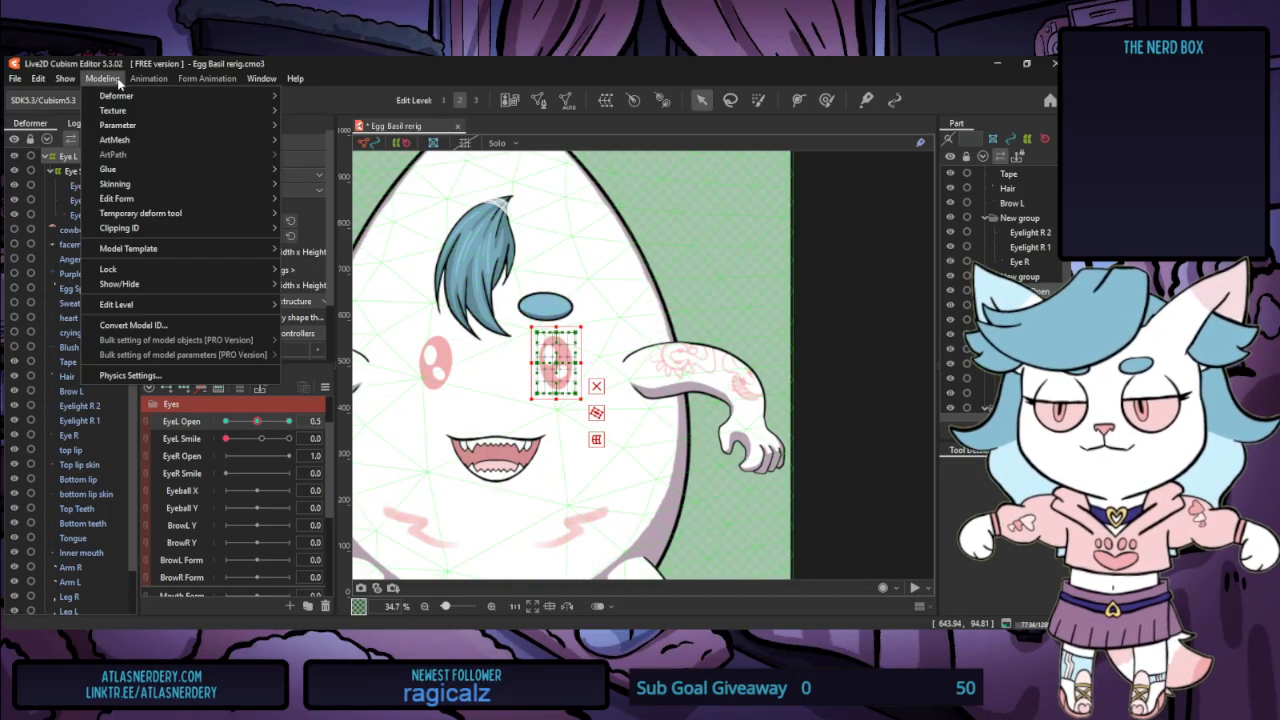
left_click(157, 375)
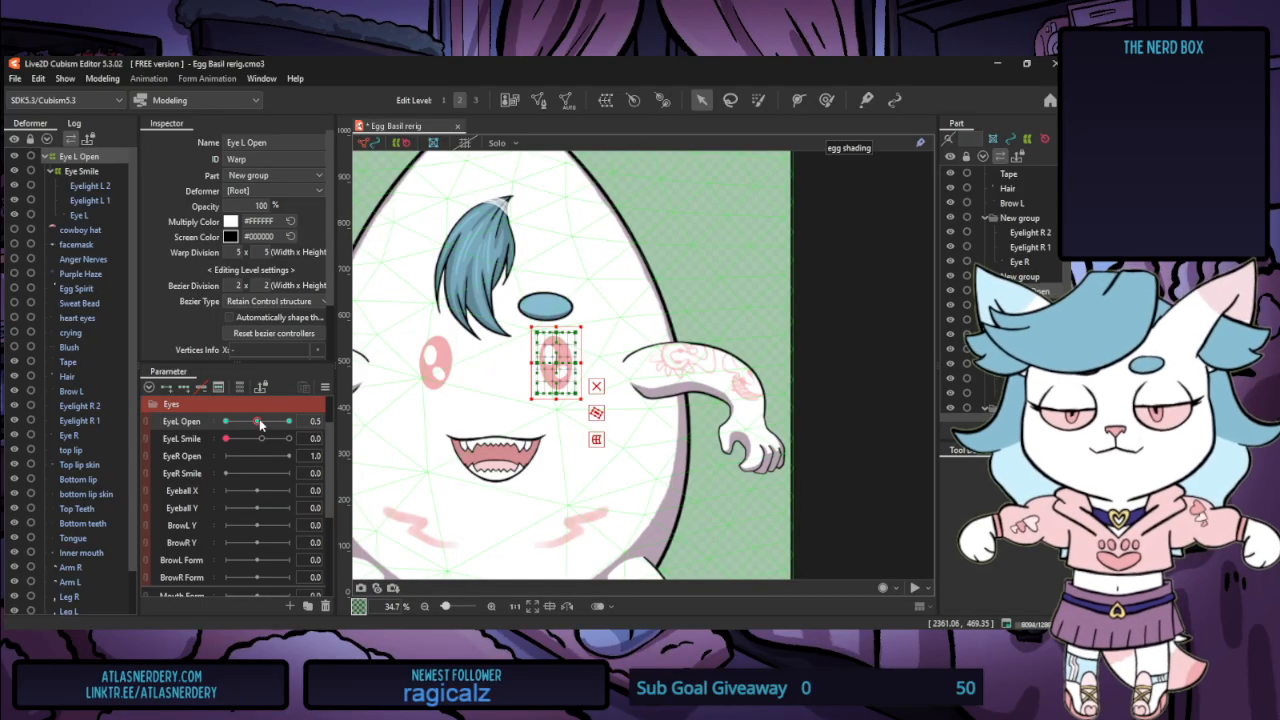
mouse_move(259, 424)
left_mouse_down()
mouse_move(288, 424)
mouse_move(222, 427)
mouse_move(295, 424)
mouse_move(259, 425)
left_mouse_up()
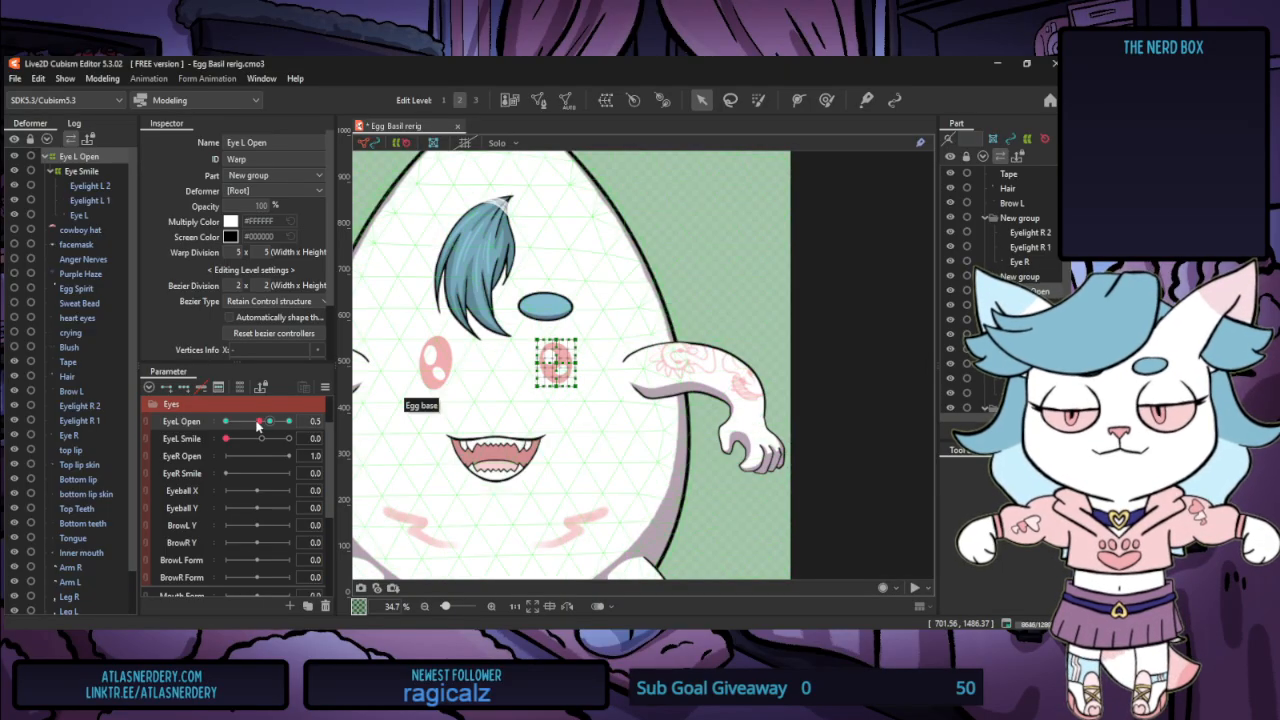
Return EyeL Open to 1.0 and check the left eye's blink in Physics Settings
left_click_drag(259, 422, 300, 415)
left_click(104, 79)
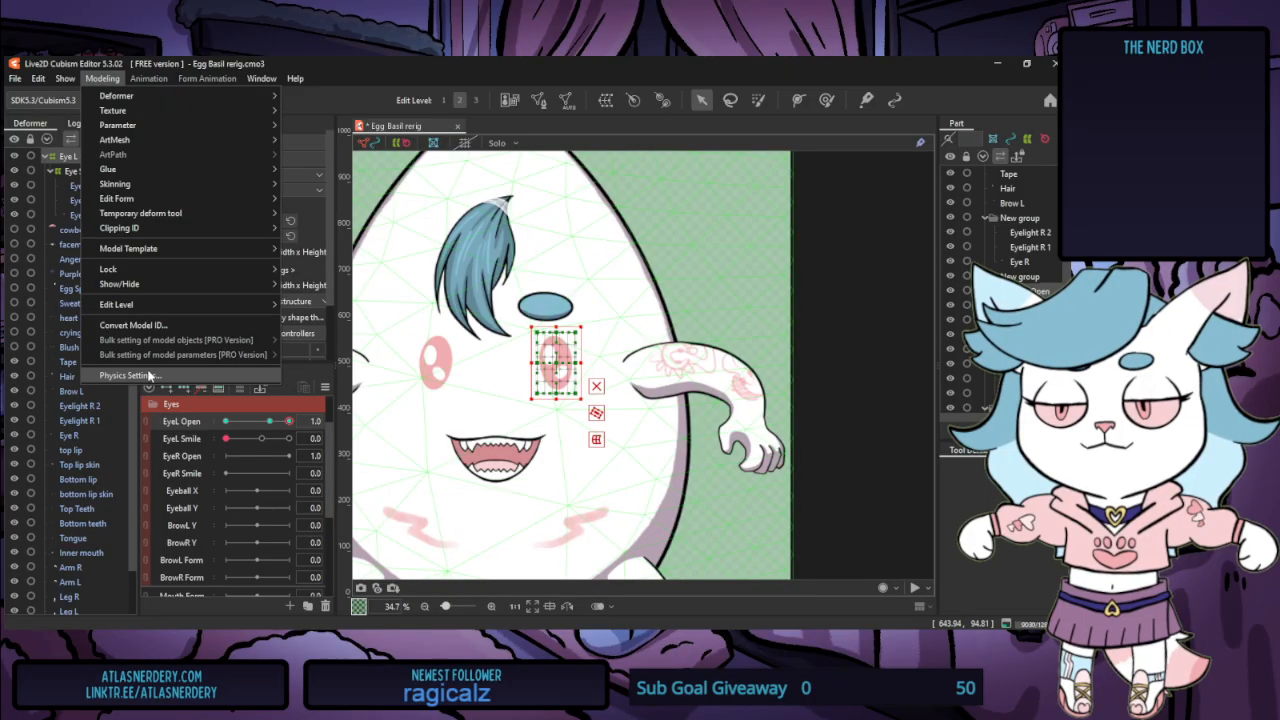
left_click(149, 375)
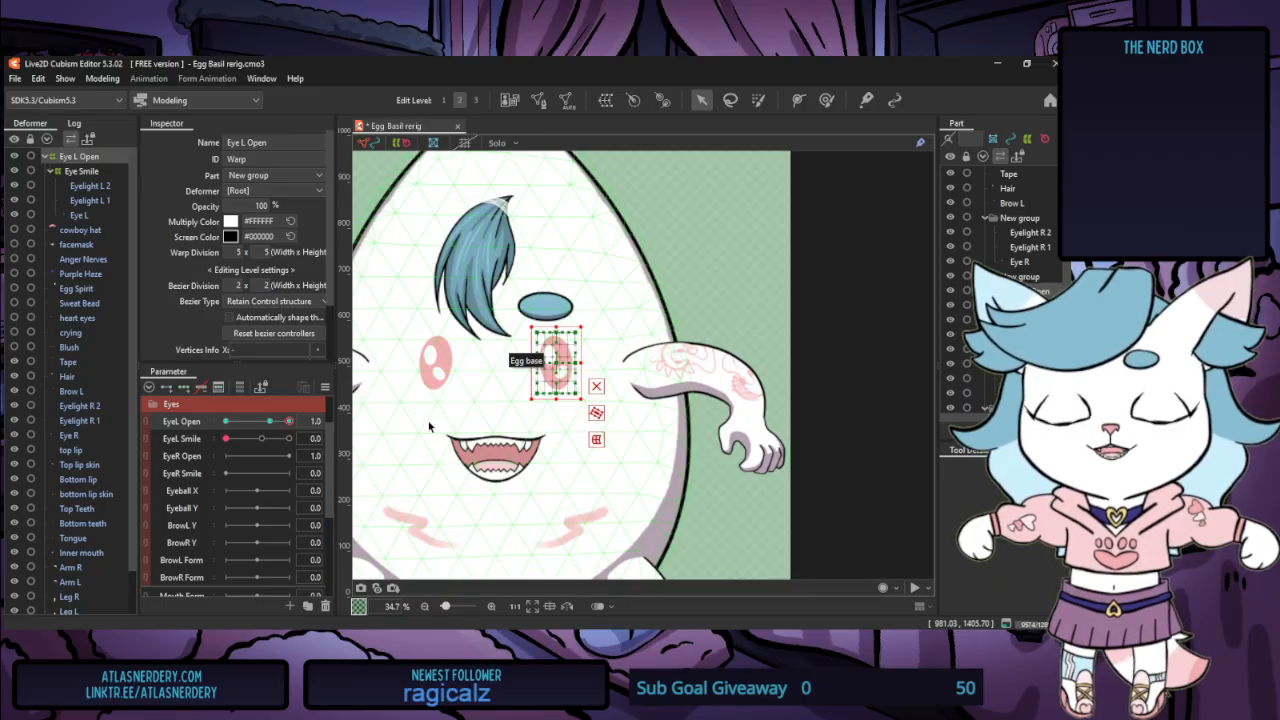
Preview EyeL Smile at 1.0 on the left eye, return it to 0.0, and select the Eye L Open deformer
scroll(430, 425, "down", 2)
left_click_drag(227, 444, 296, 443)
left_click(80, 172)
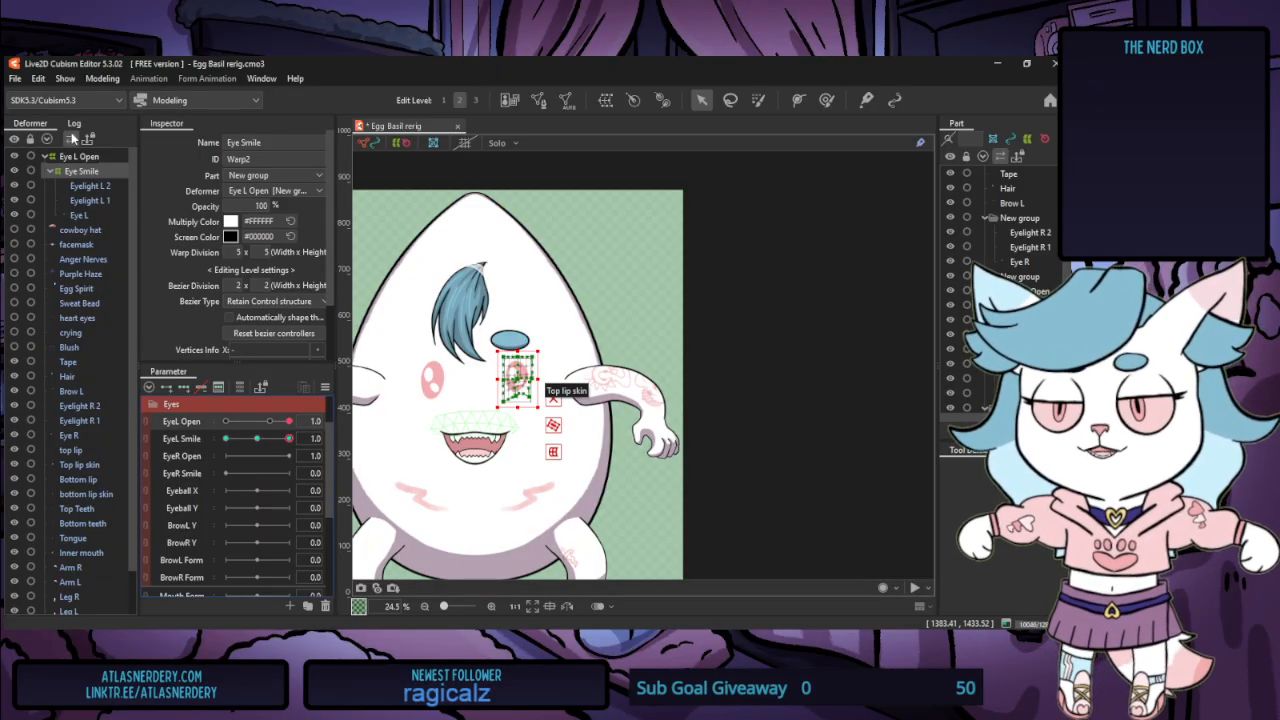
left_click(82, 157)
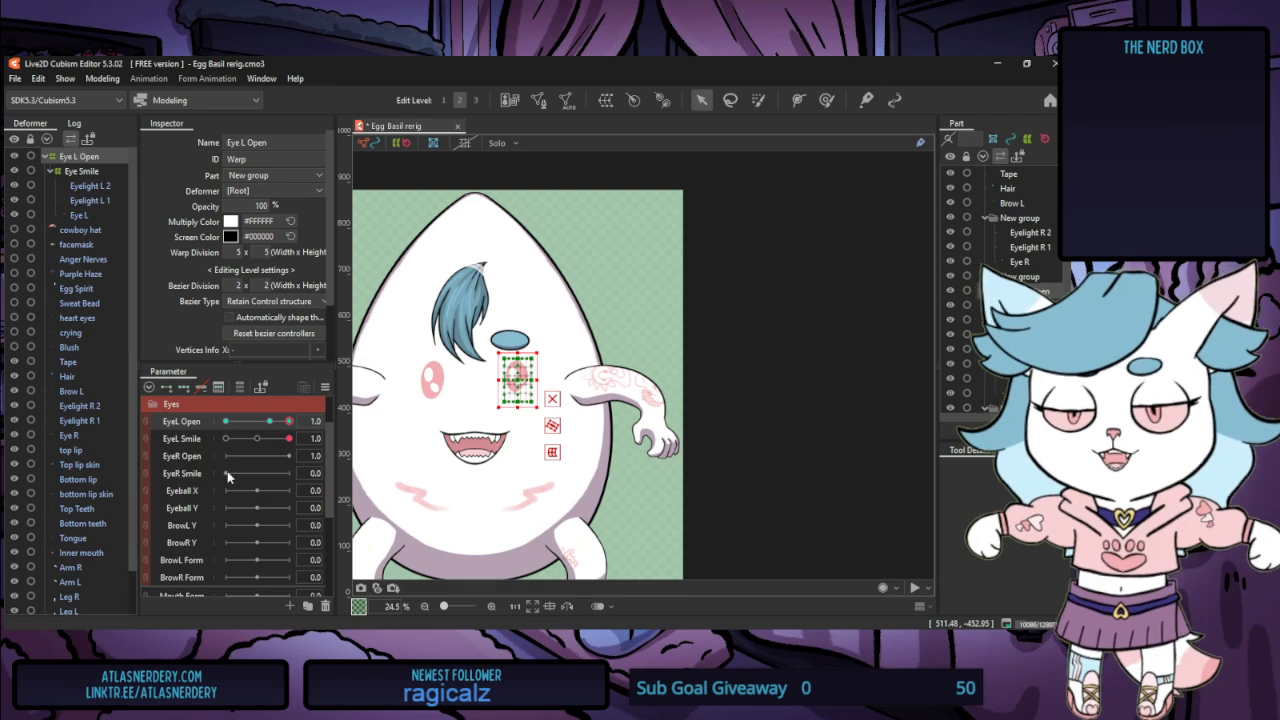
left_click(327, 388)
left_click(402, 285)
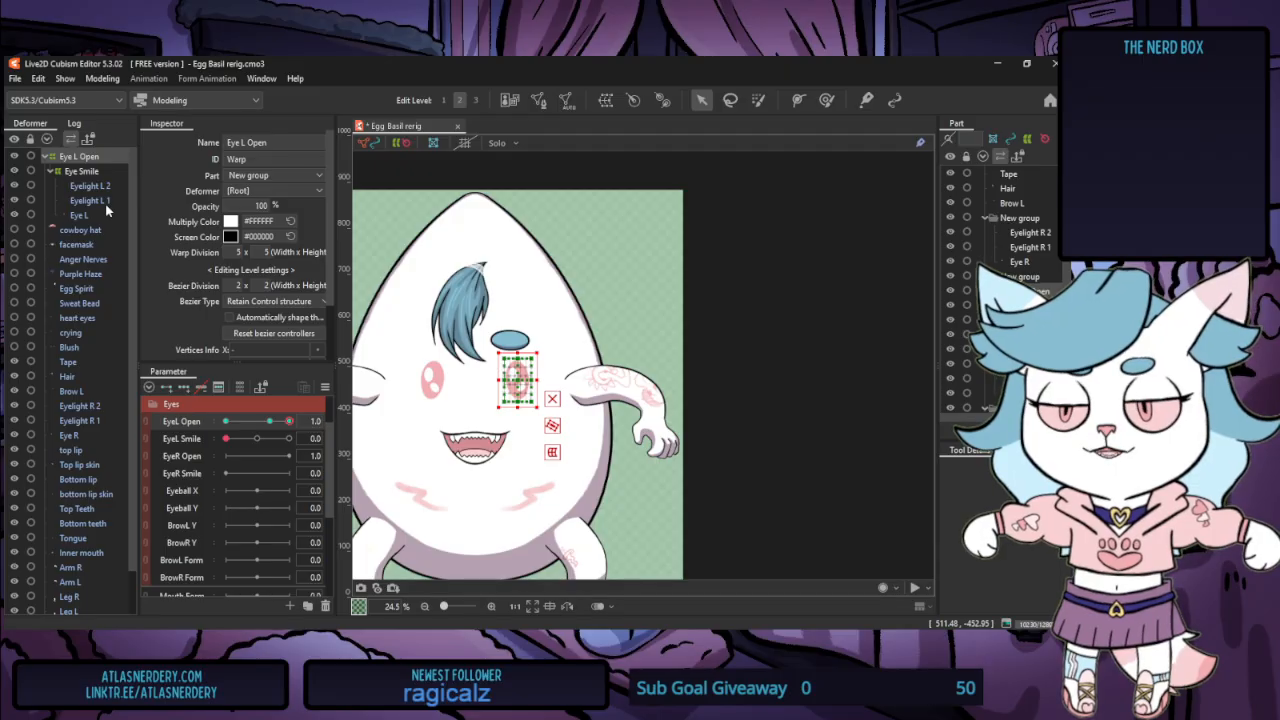
Duplicate the Eye L Open deformer, delete the position-adjusting deformer above the copy, and select the copy
key("ctrl+v")
left_click(105, 158)
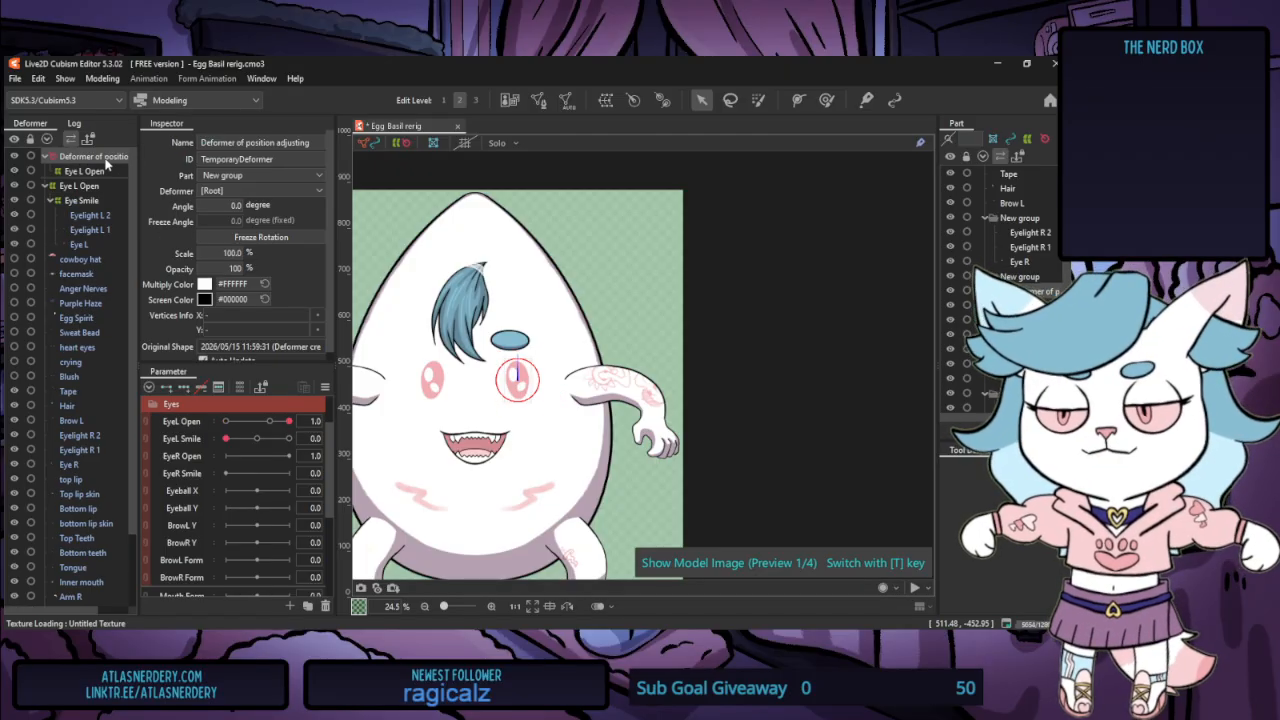
key("Delete")
left_click(90, 157)
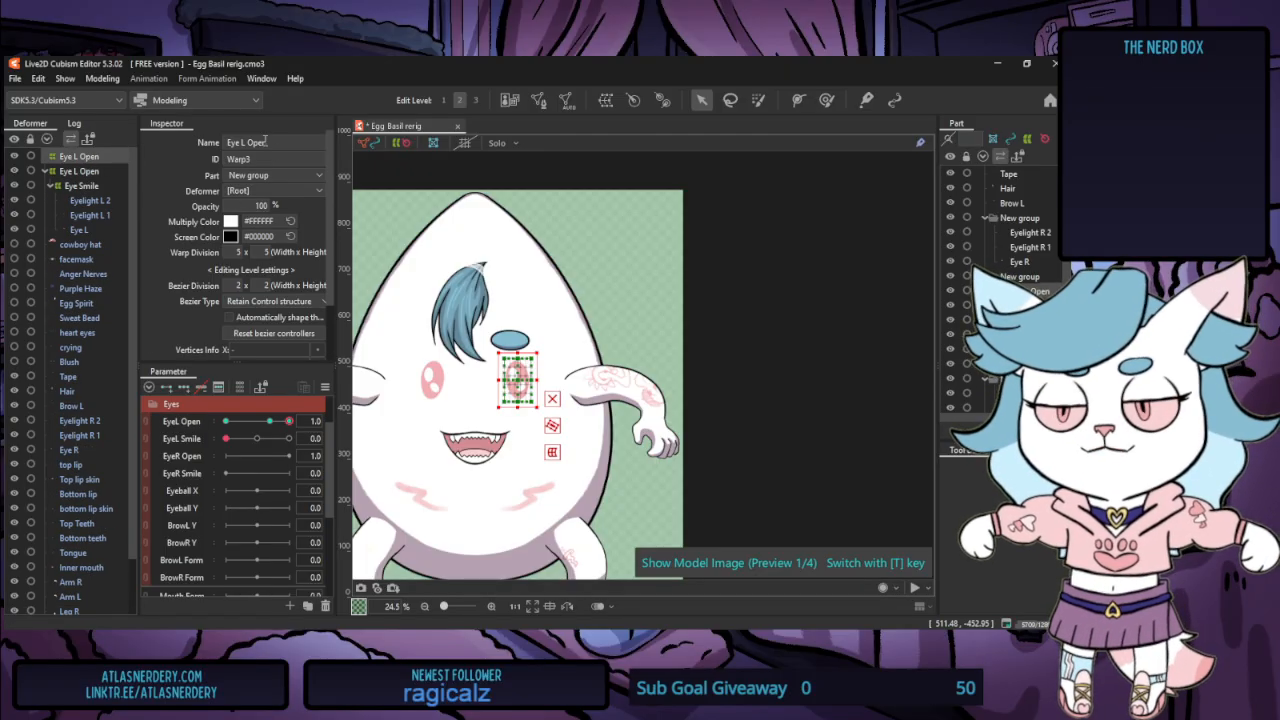
Rename the copied deformer Eye R Open and flip it horizontally onto the right eye
left_click(243, 142)
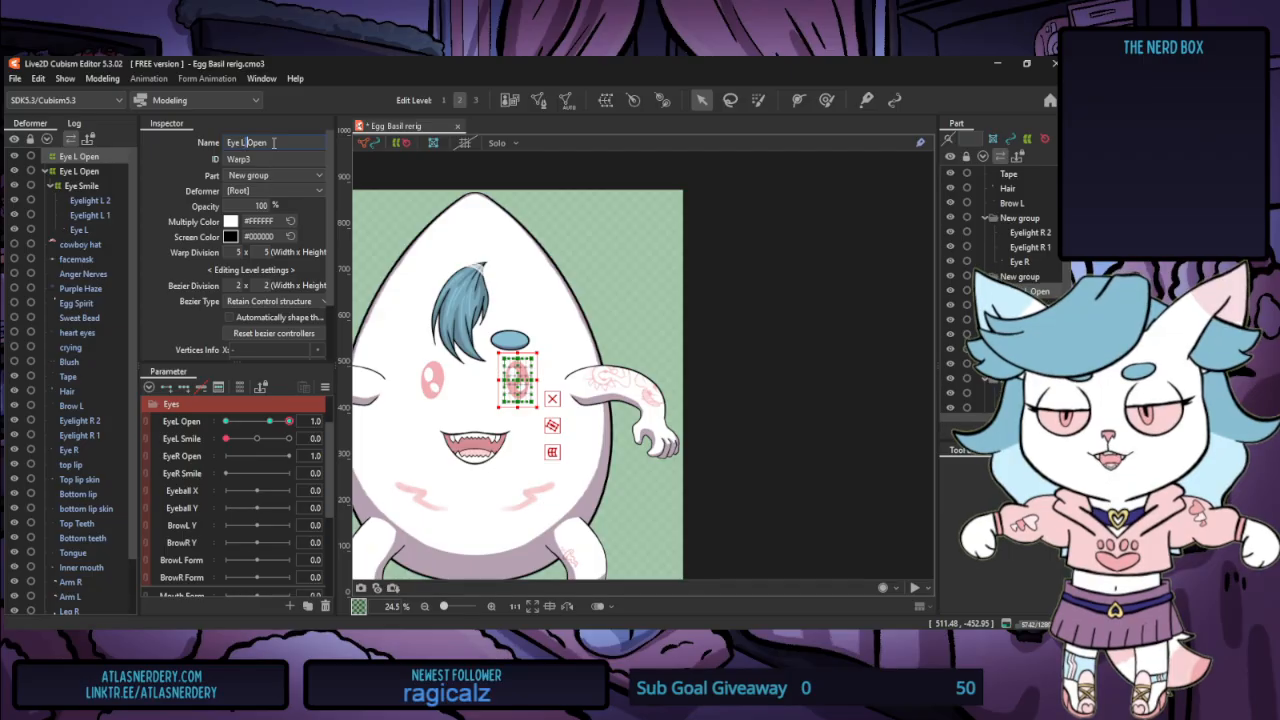
type("R")
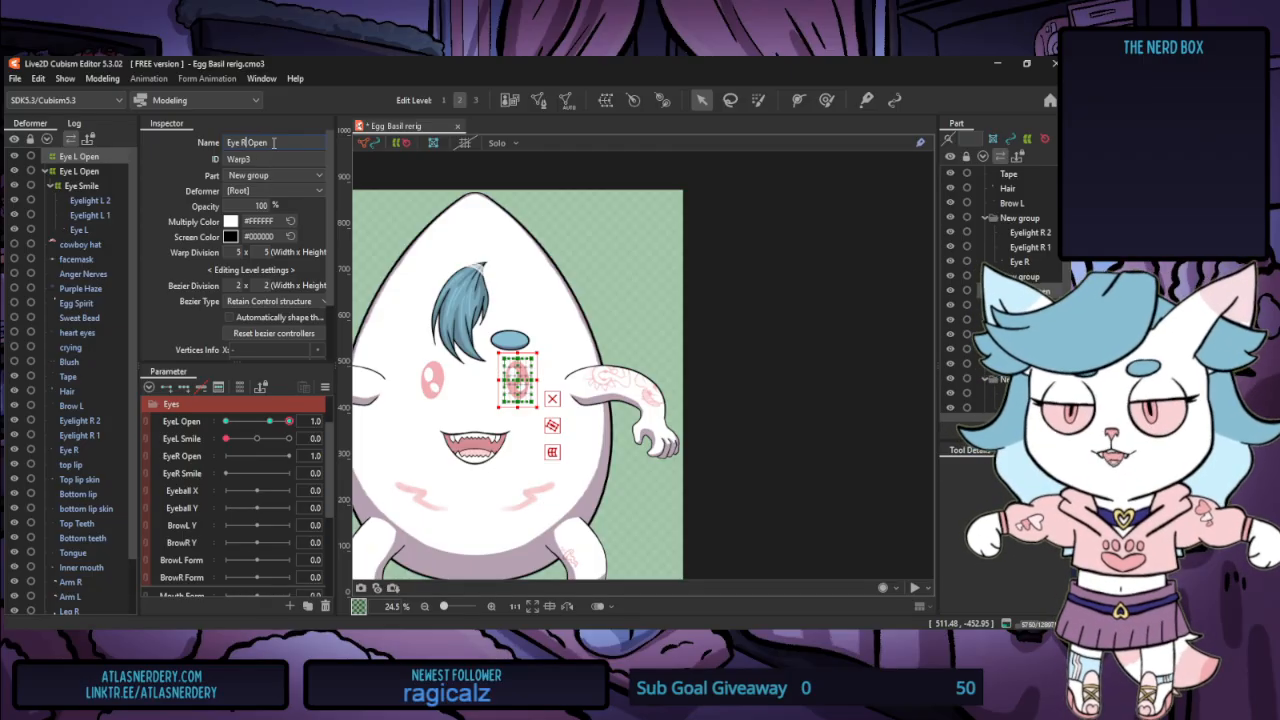
right_click(517, 372)
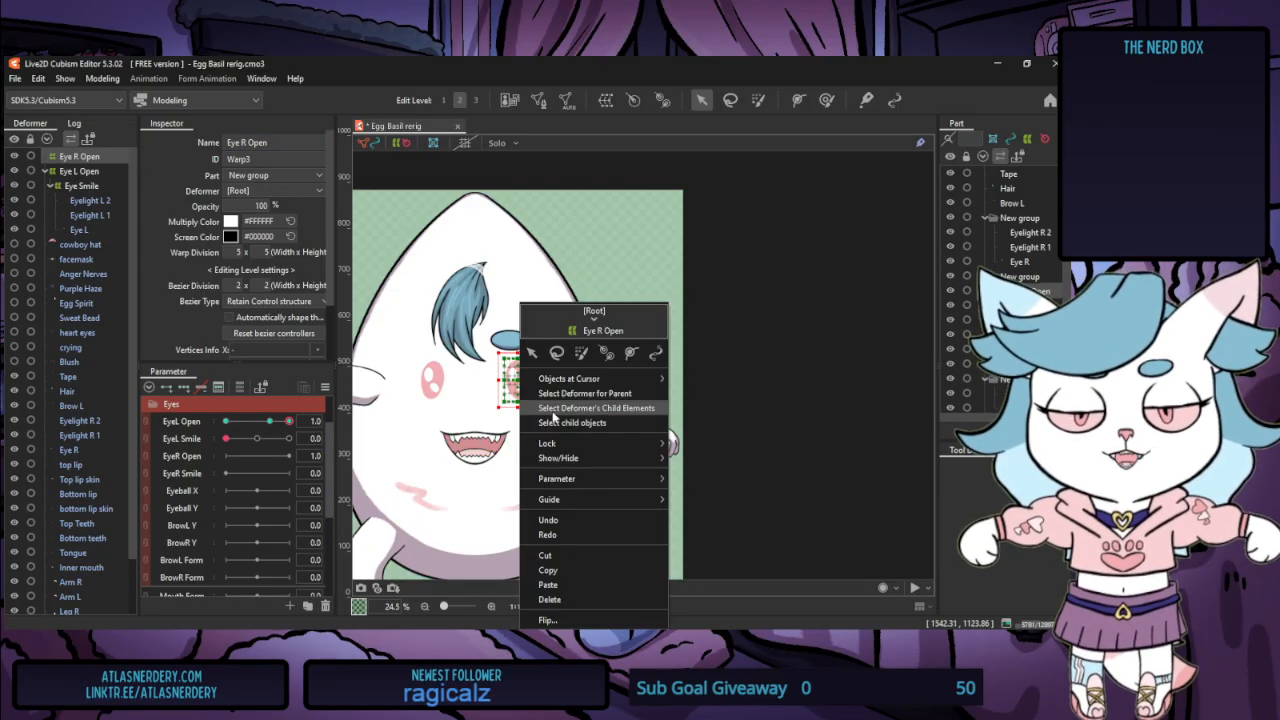
left_click(593, 620)
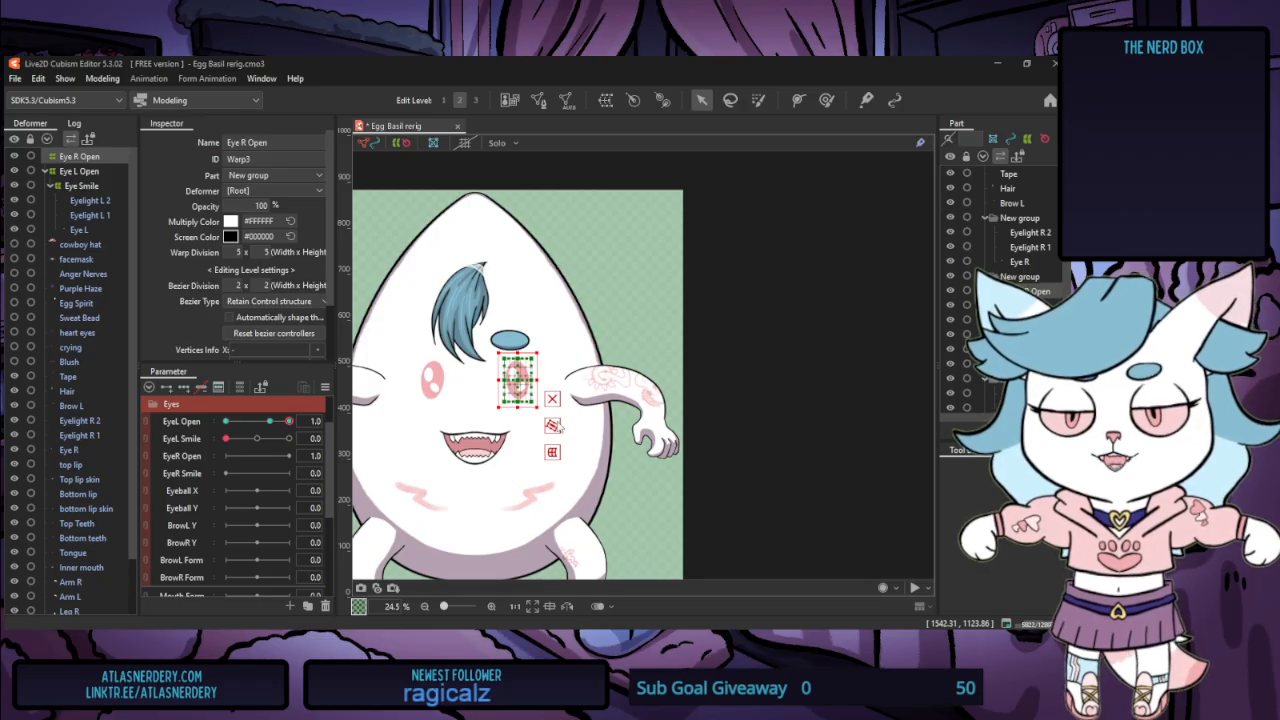
left_click(521, 478)
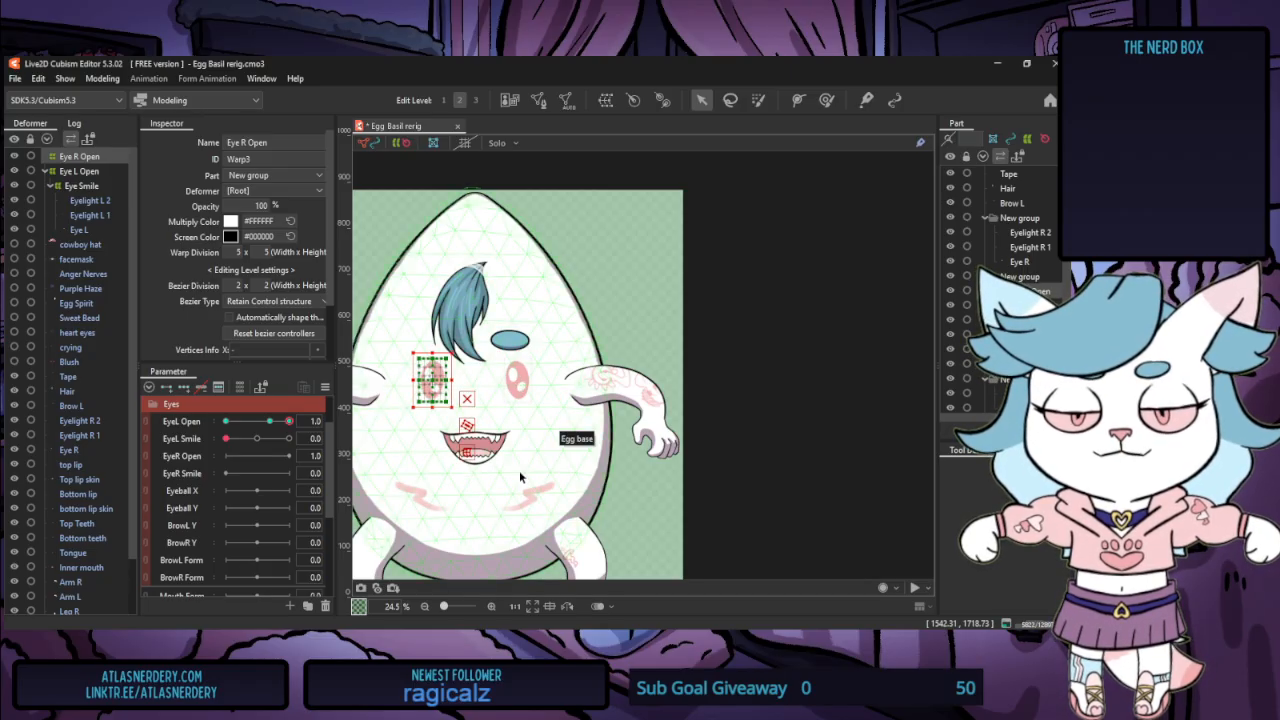
Parent Eyelight R 2, Eyelight R 1 and Eye R to the Eye R Open deformer
left_click(98, 452)
left_click(98, 436, "shift")
left_click(98, 421, "shift")
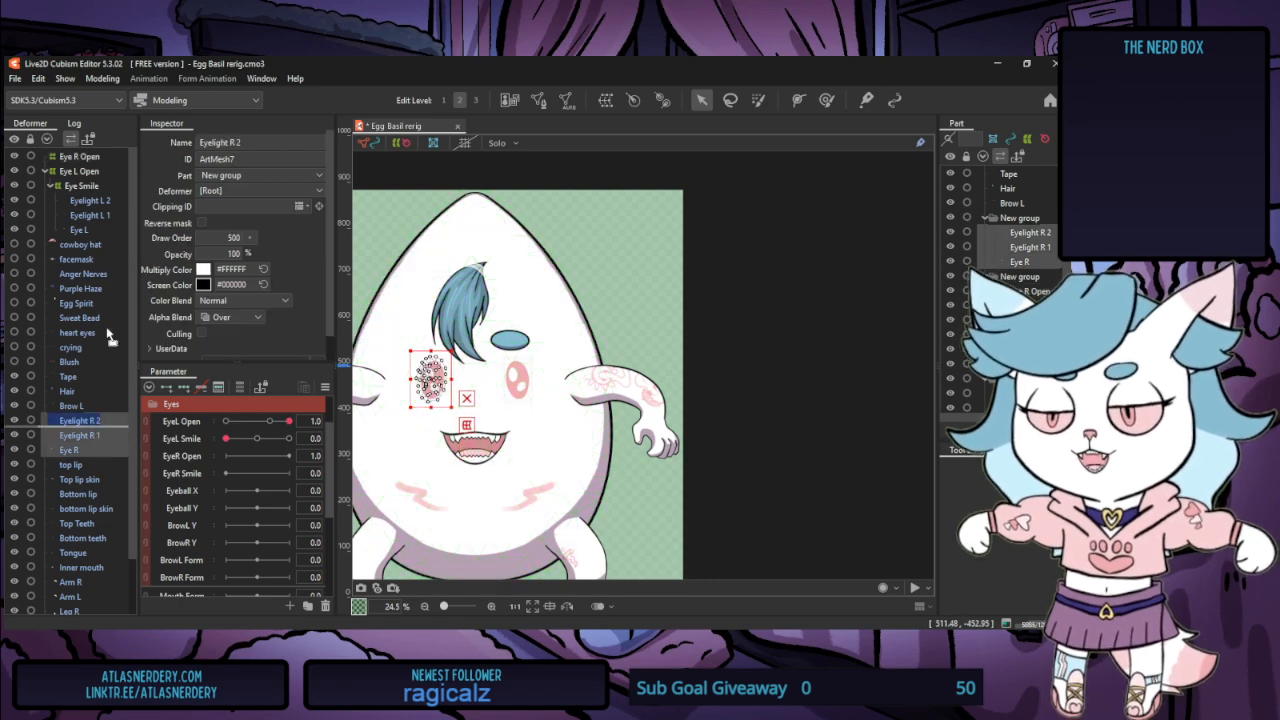
left_click_drag(90, 421, 80, 160)
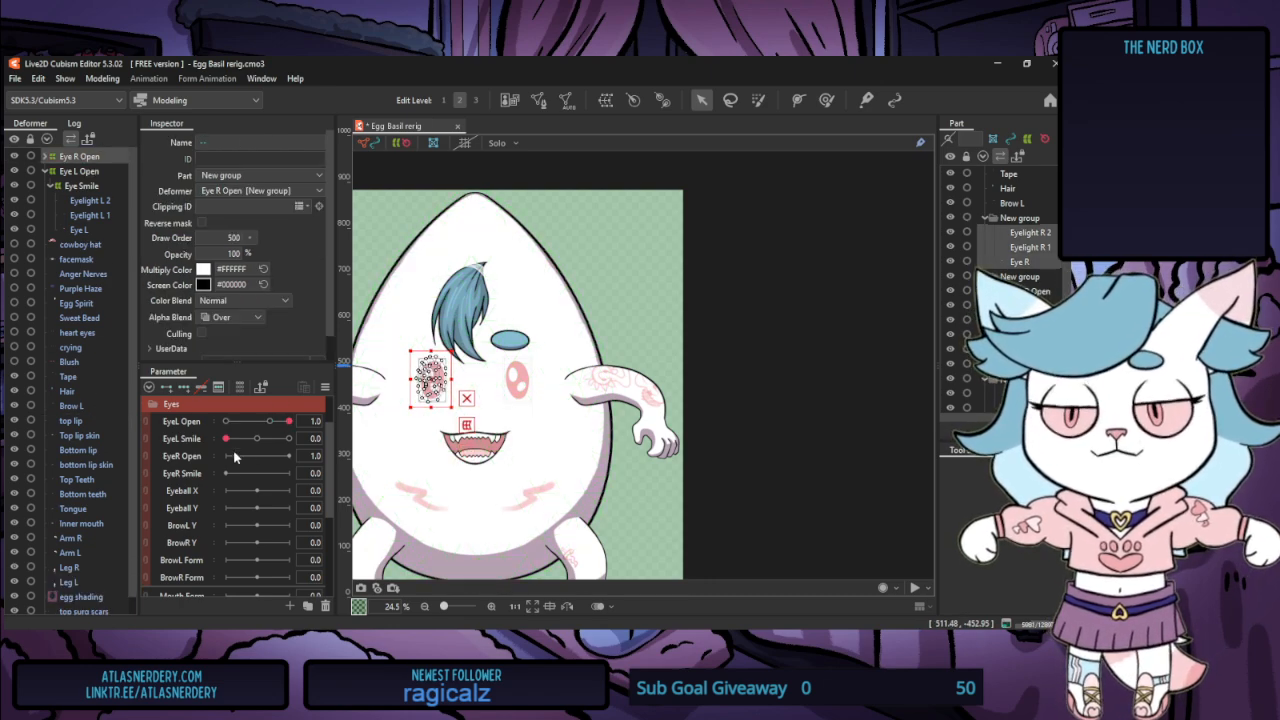
left_click(46, 157)
Transfer the Eye R Open deformer's keys from EyeL Open to the EyeR Open parameter
left_click(80, 157)
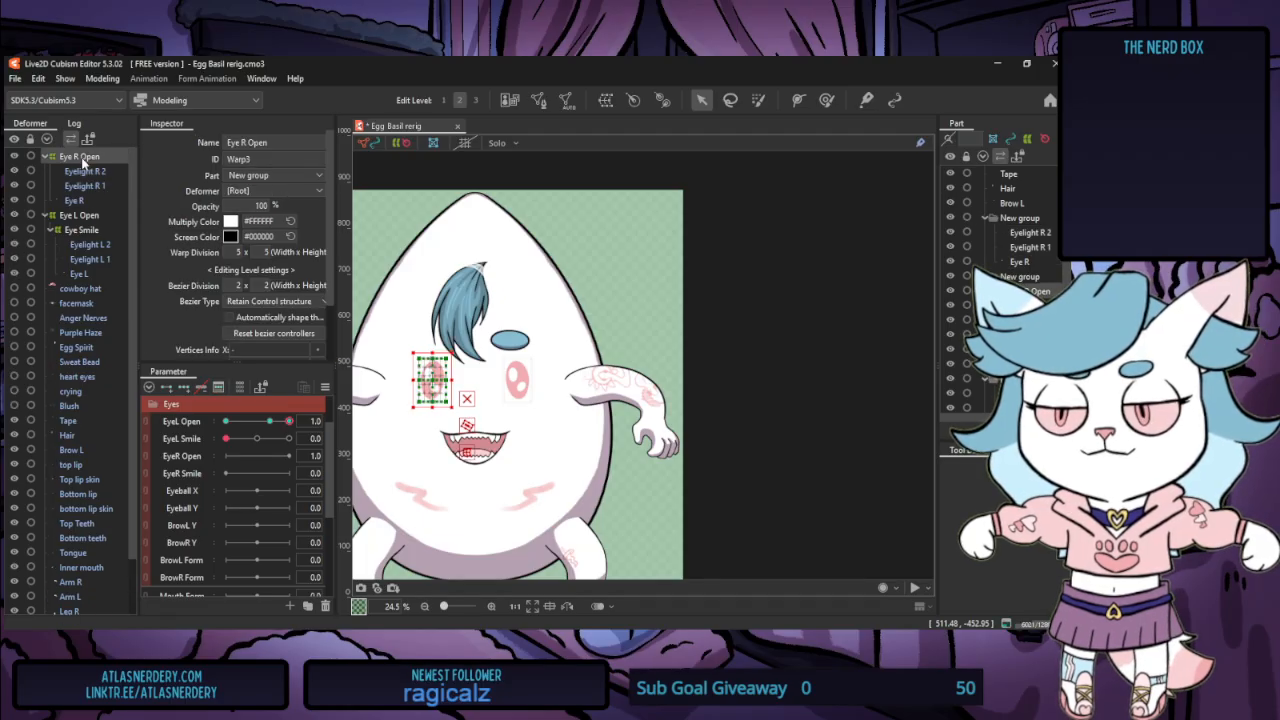
right_click(195, 425)
left_click(174, 428)
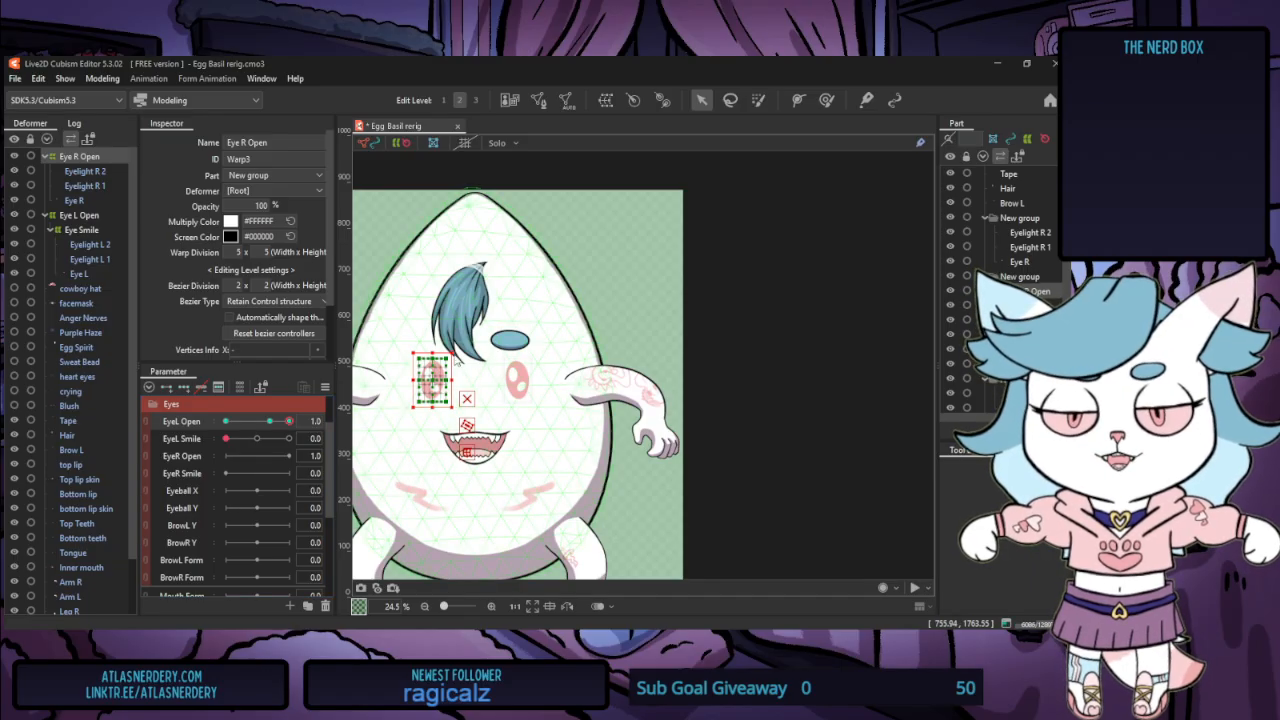
left_click(281, 456)
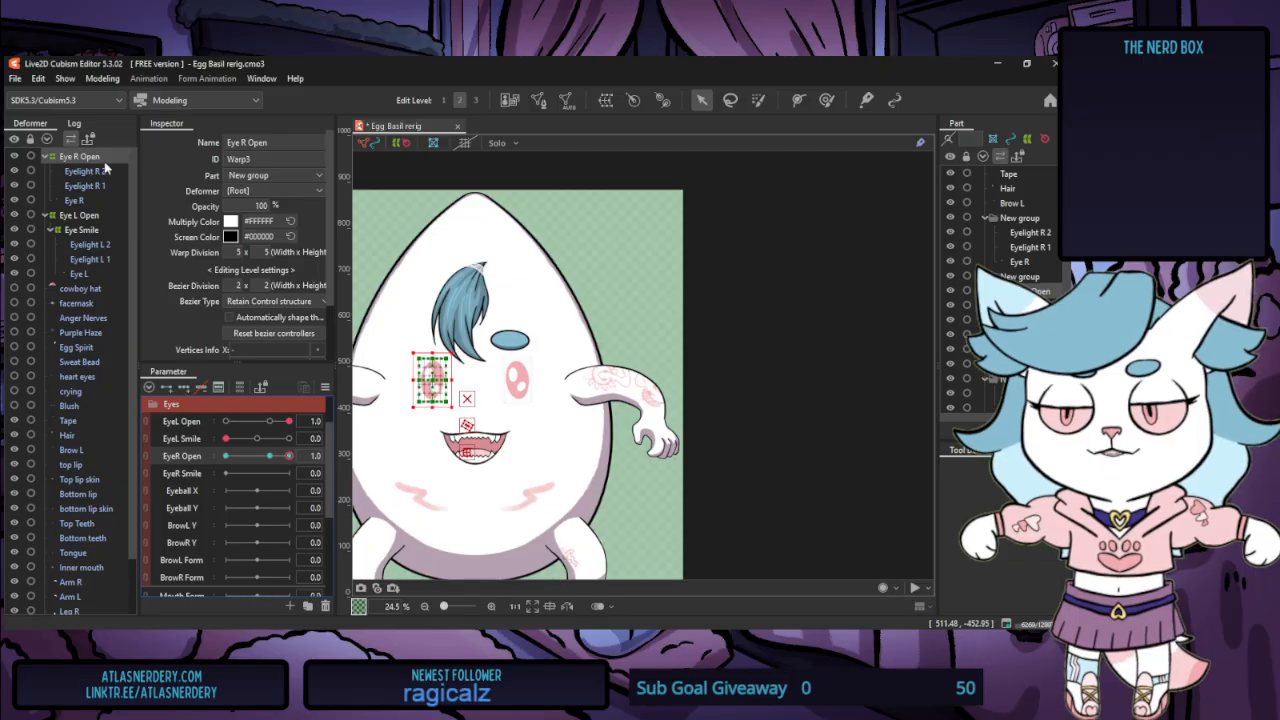
Duplicate the left eye's Eye Smile deformer and move the copy out of Eye L Open to the root
left_click(92, 231)
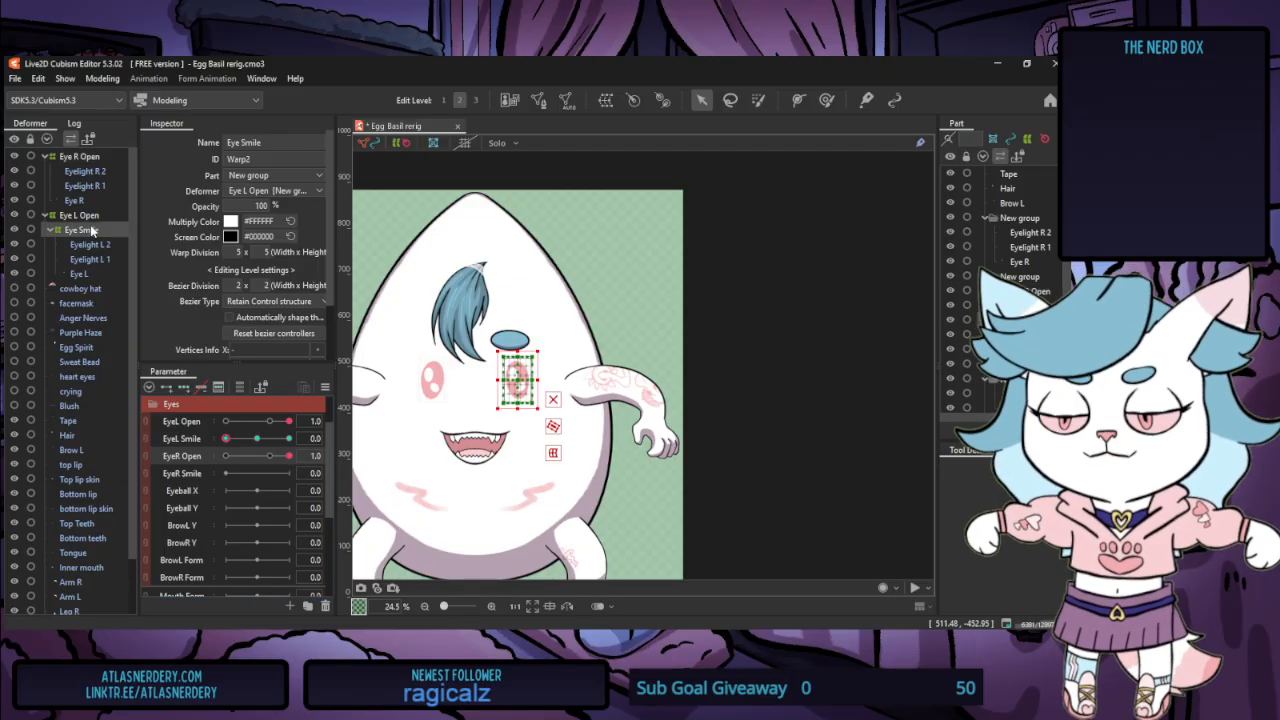
key("ctrl+v")
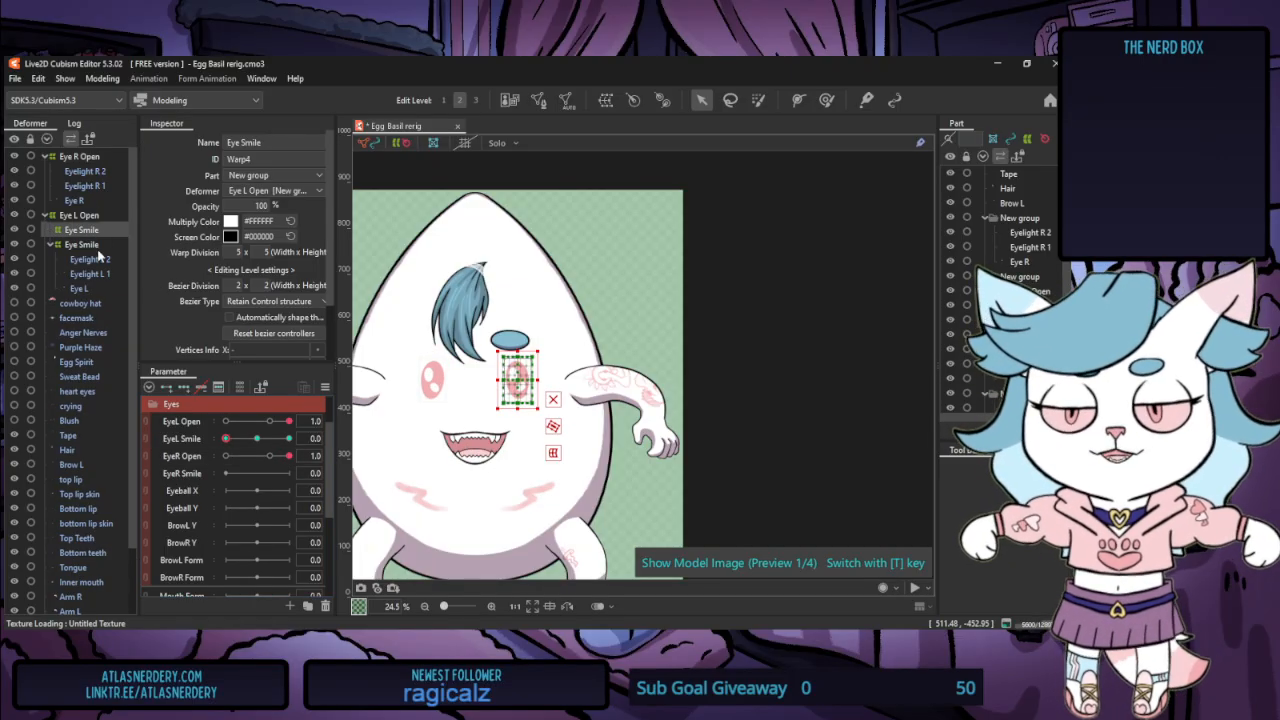
left_click_drag(73, 233, 88, 299)
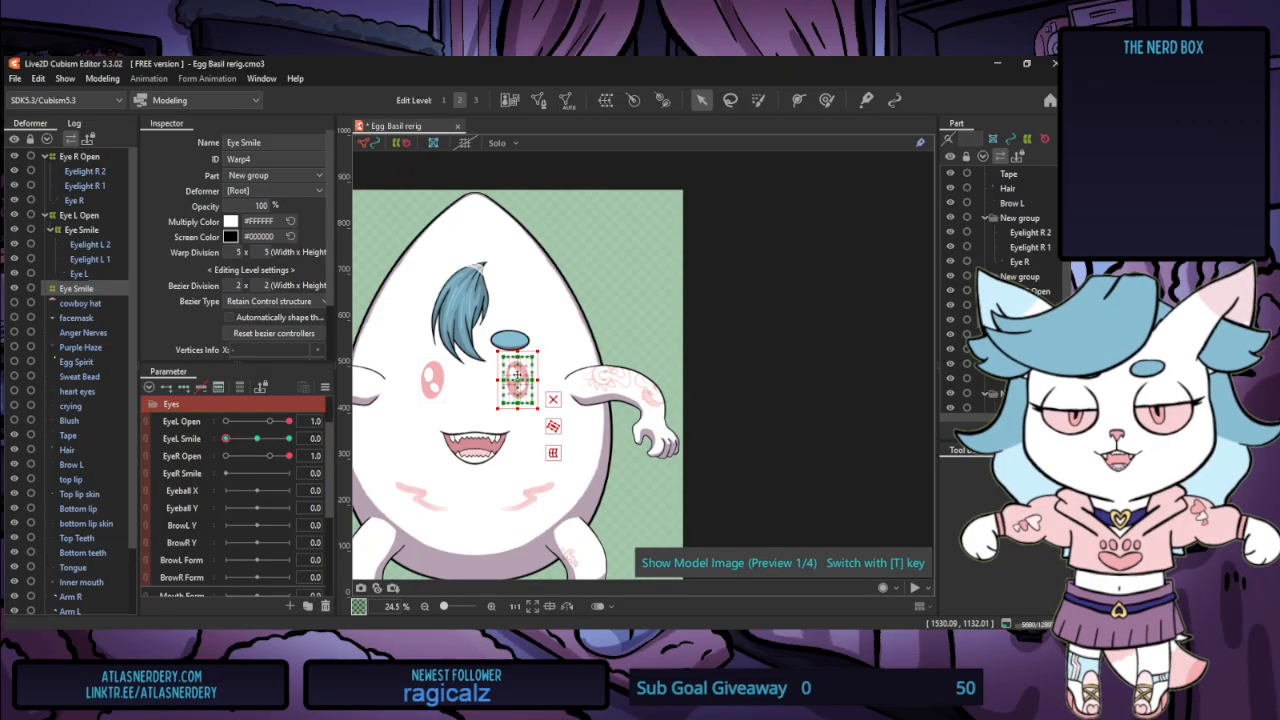
Flip the copied Eye Smile deformer horizontally onto the right eye and parent it to Eye R Open
right_click(518, 376)
left_click(545, 620)
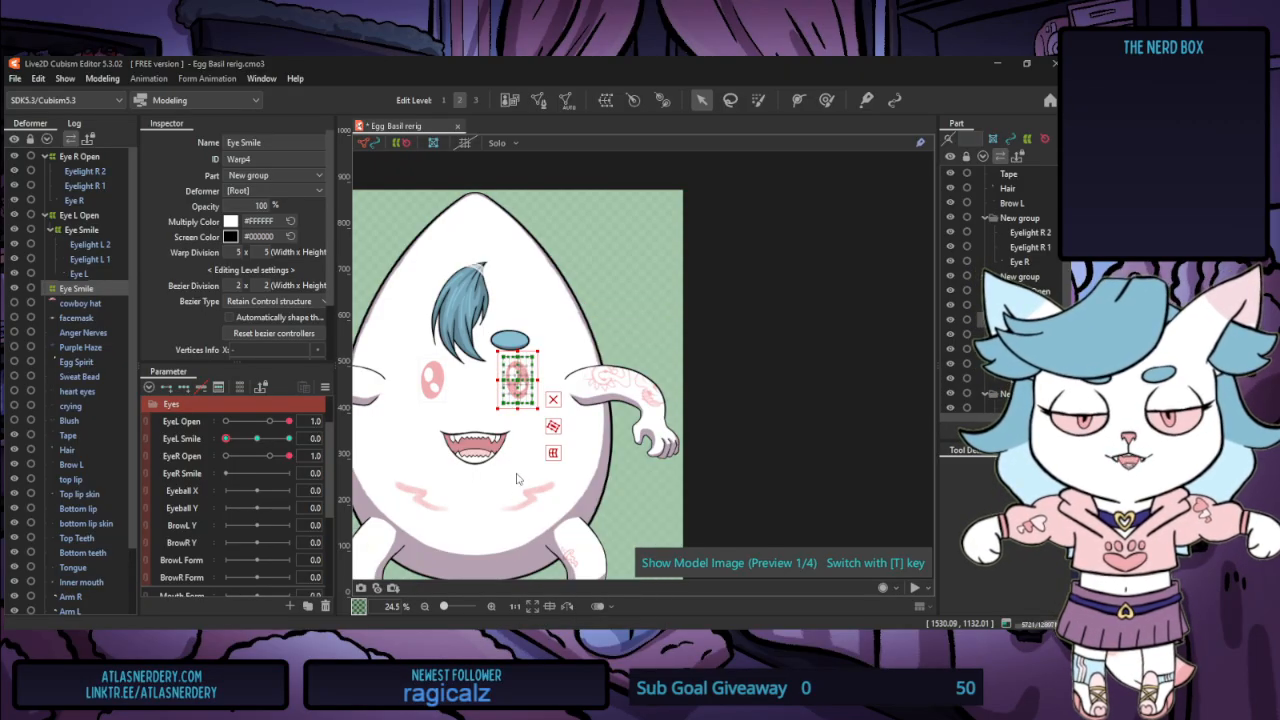
left_click_drag(62, 290, 74, 158)
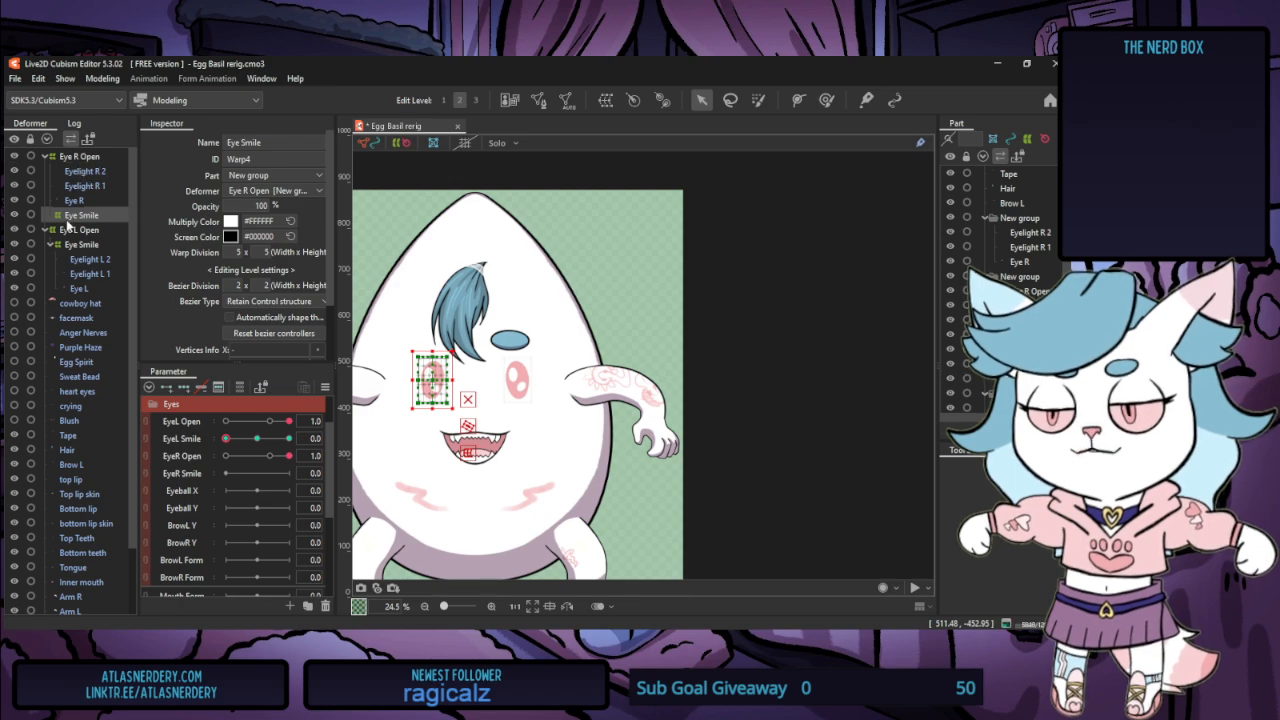
Parent Eyelight R 2, Eyelight R 1 and Eye R to the Eye Smile deformer under Eye R Open
left_click(85, 172)
left_click(80, 203, "shift")
left_click_drag(80, 203, 85, 220)
left_click(47, 172)
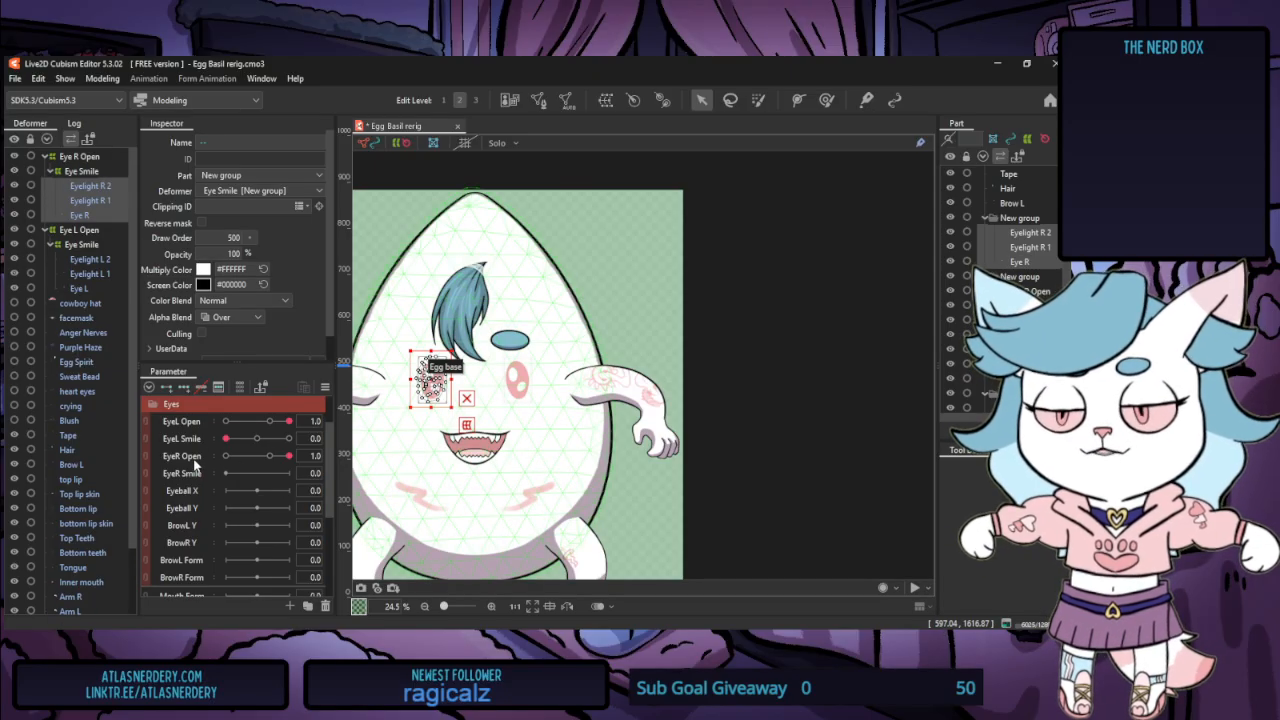
Transfer the right Eye Smile deformer's keys from EyeL Smile to the EyeR Smile parameter
left_click(81, 171)
left_click(290, 439)
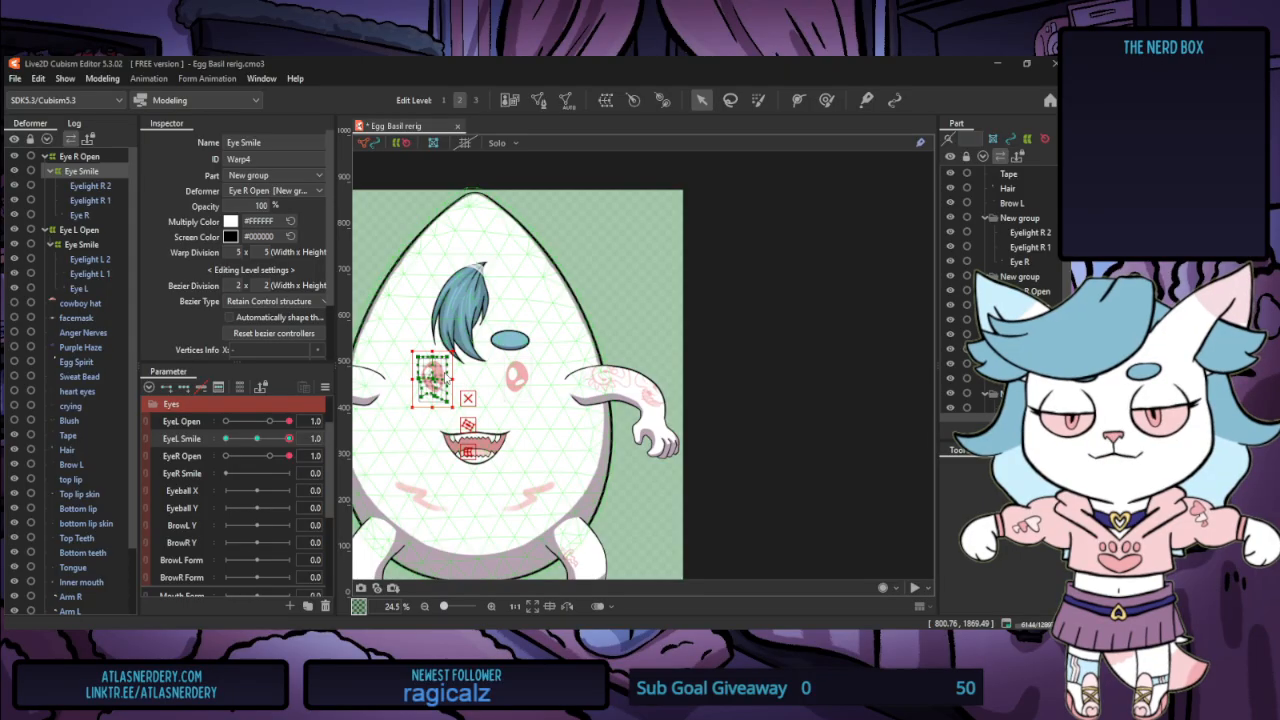
key("ctrl+z")
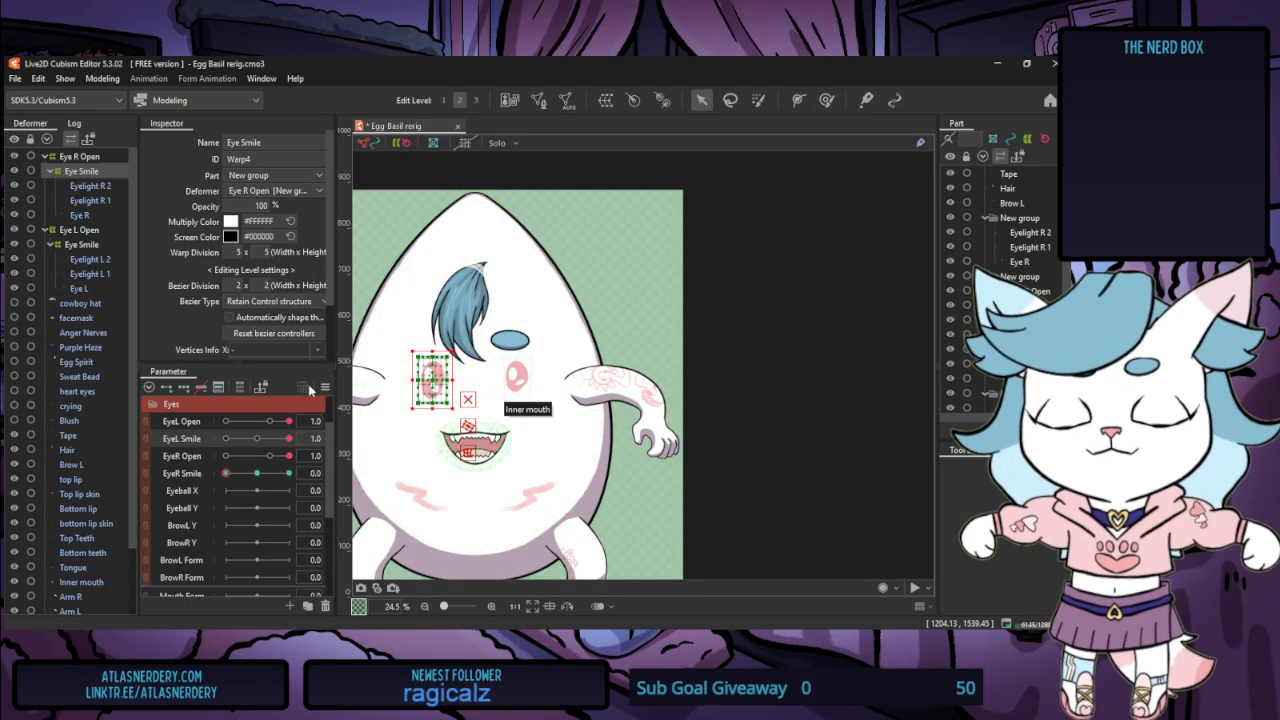
Check both eyes' blink and smile in Physics Settings and on the canvas with EyeL Smile back at 0.0
left_click(102, 78)
left_click(160, 376)
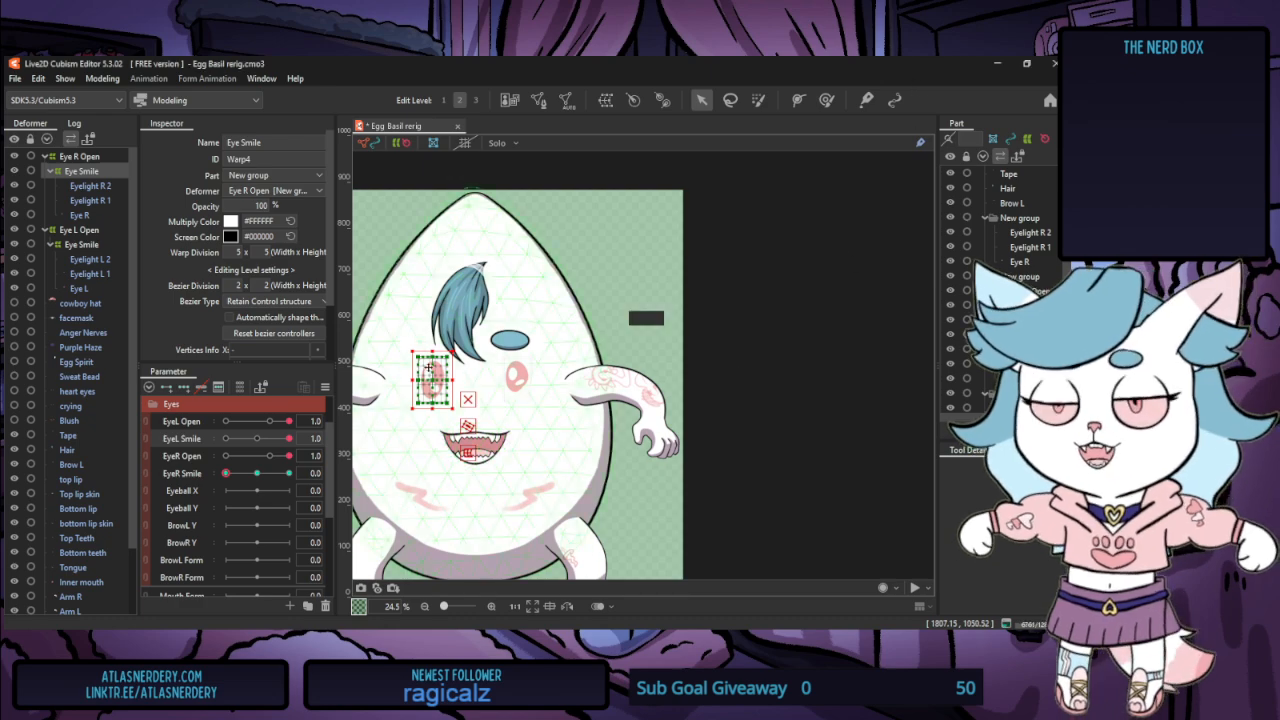
left_click(848, 340)
scroll(427, 403, "up", 3)
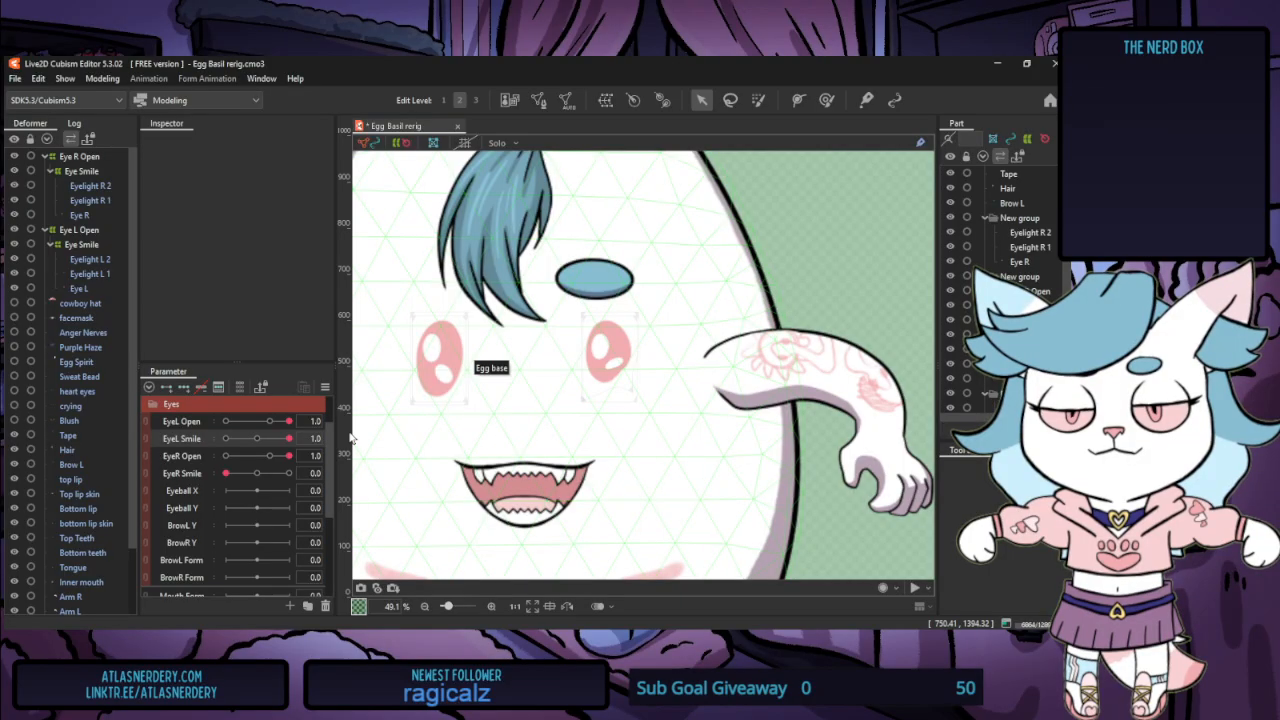
scroll(809, 466, "down", 2)
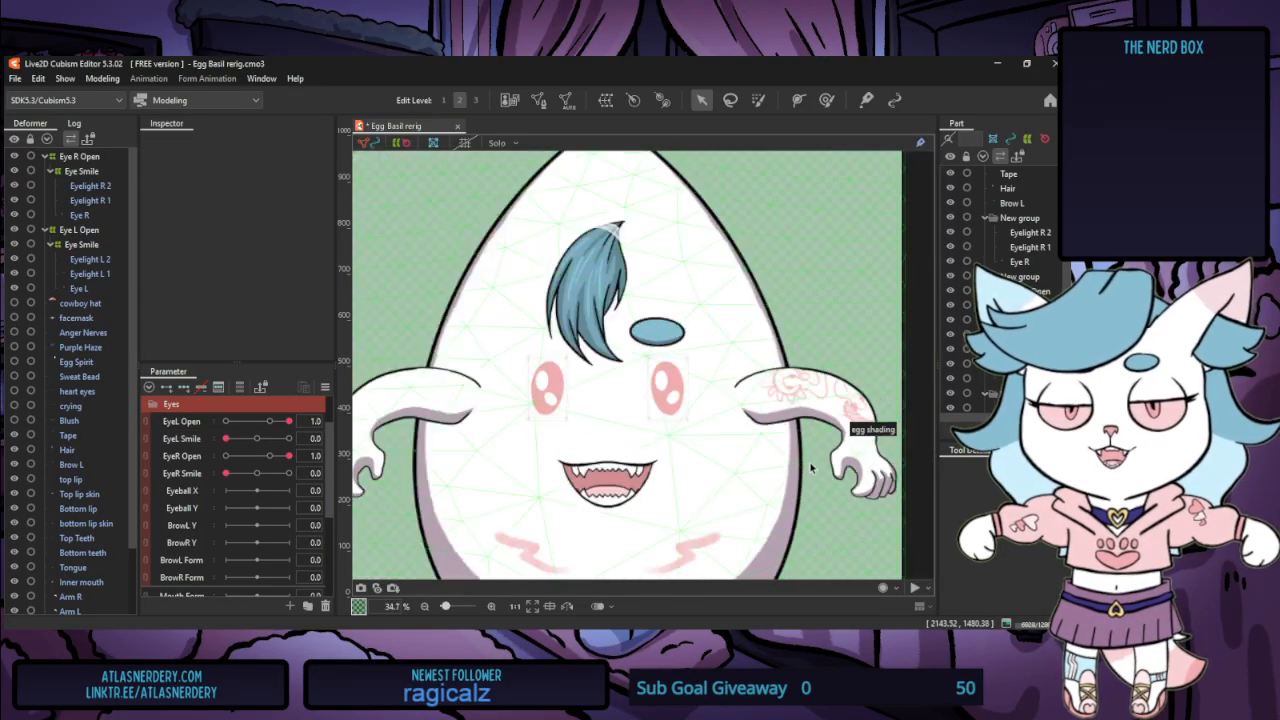
scroll(809, 461, "up", 2)
left_click(102, 78)
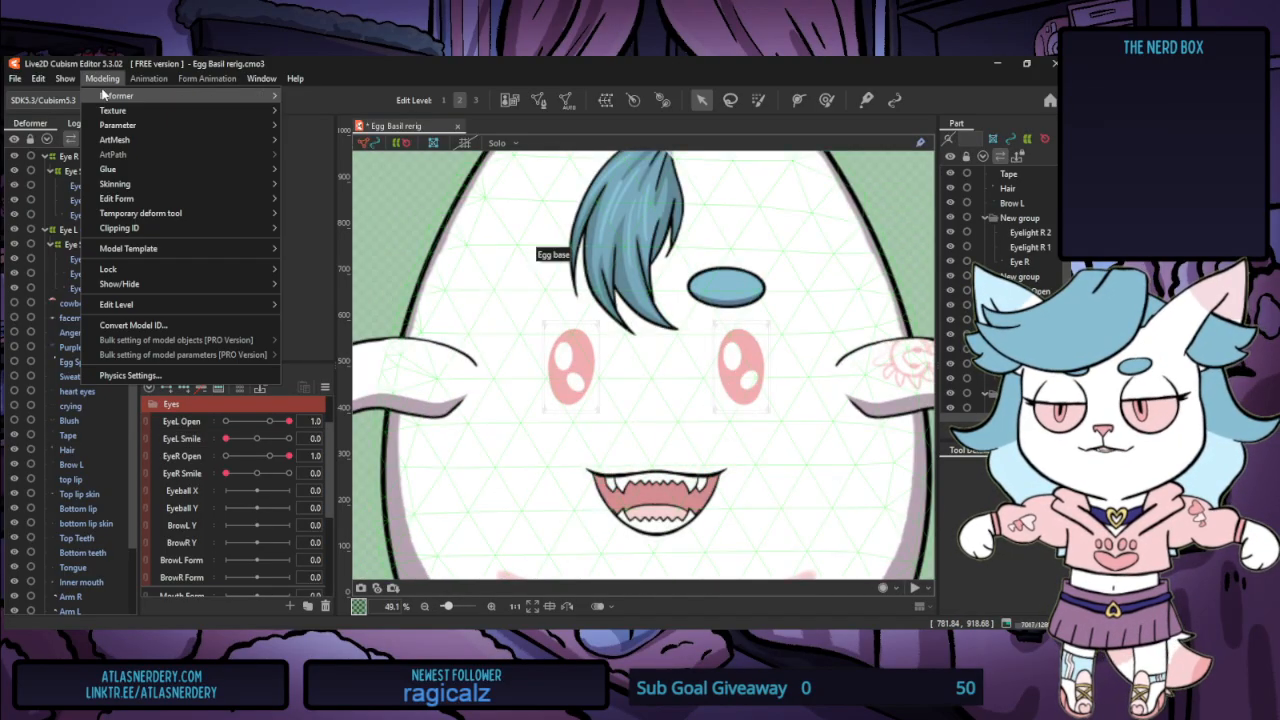
left_click(119, 379)
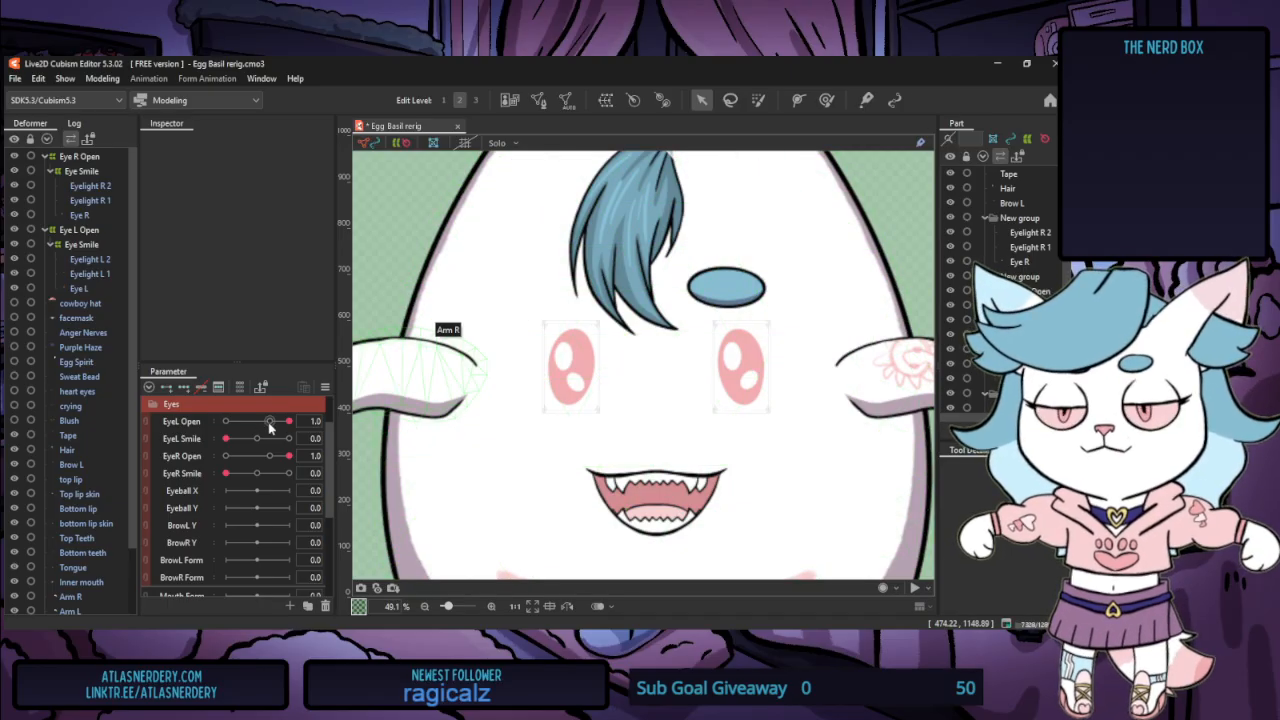
Preview EyeR Open and EyeL Open at their 0.7 keys and test both eyes again in Physics Settings
left_click(80, 157)
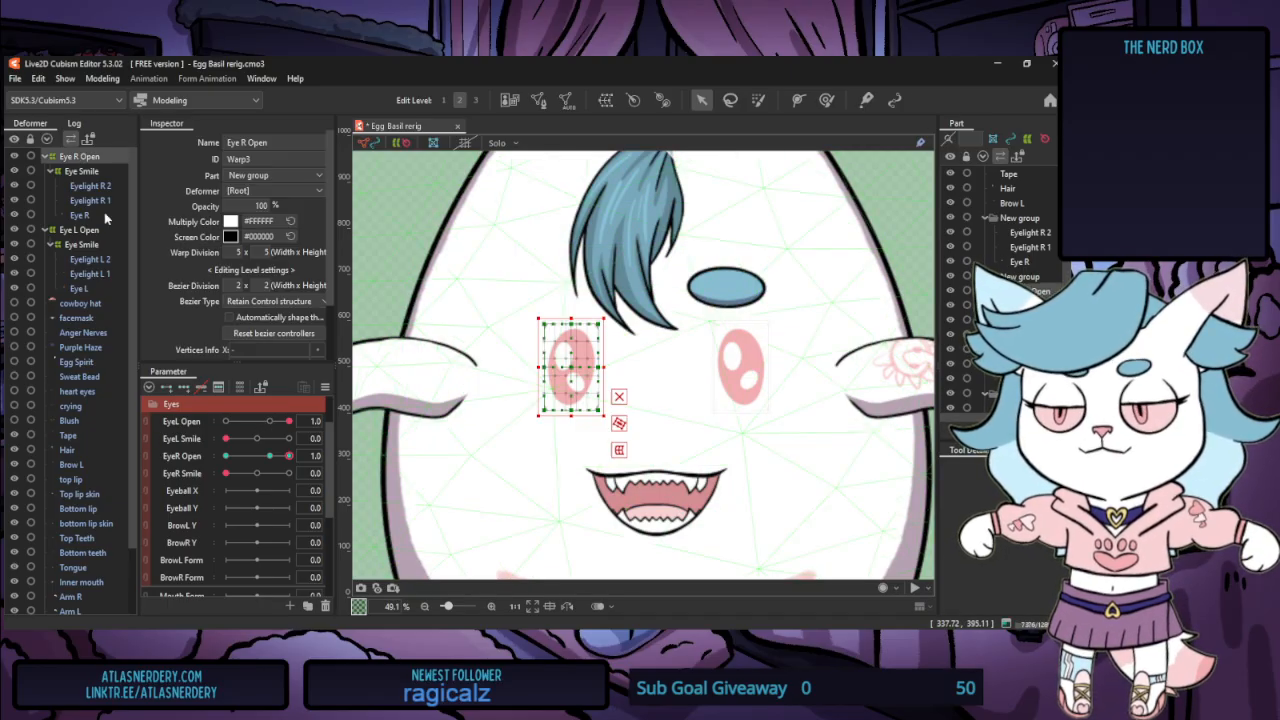
left_click(271, 455)
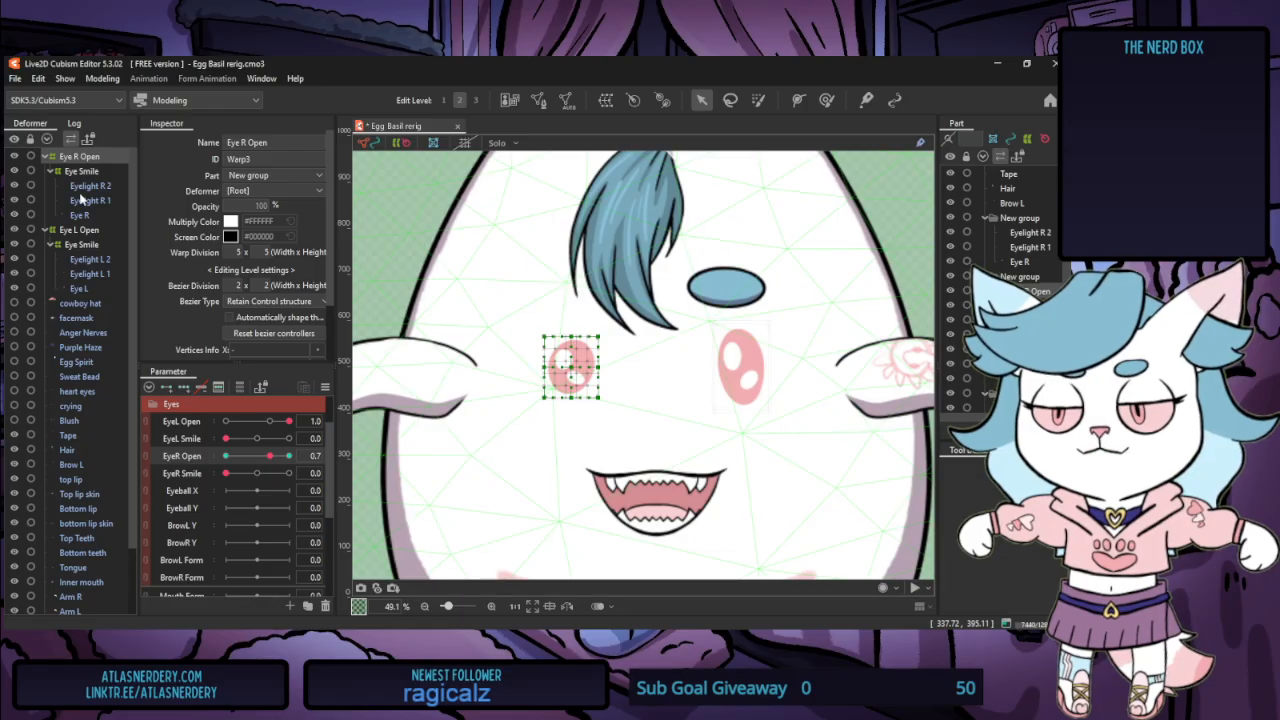
left_click(80, 230)
left_click(271, 421)
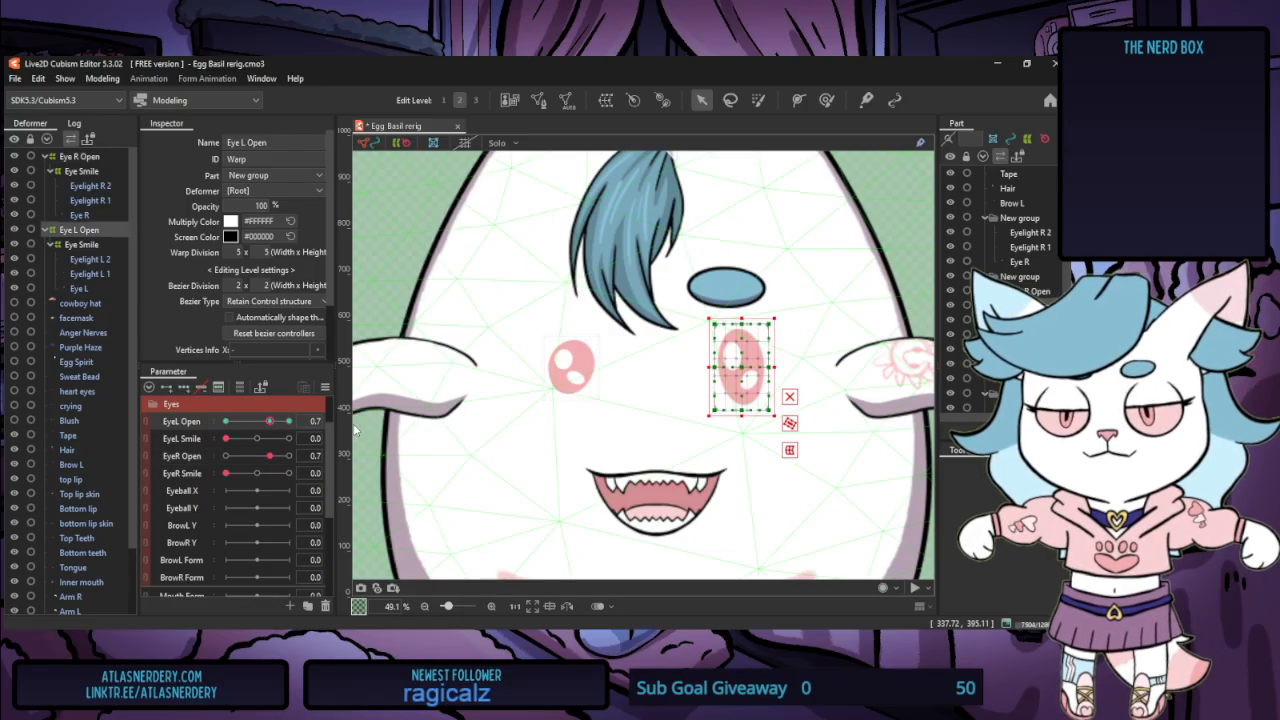
left_click(104, 79)
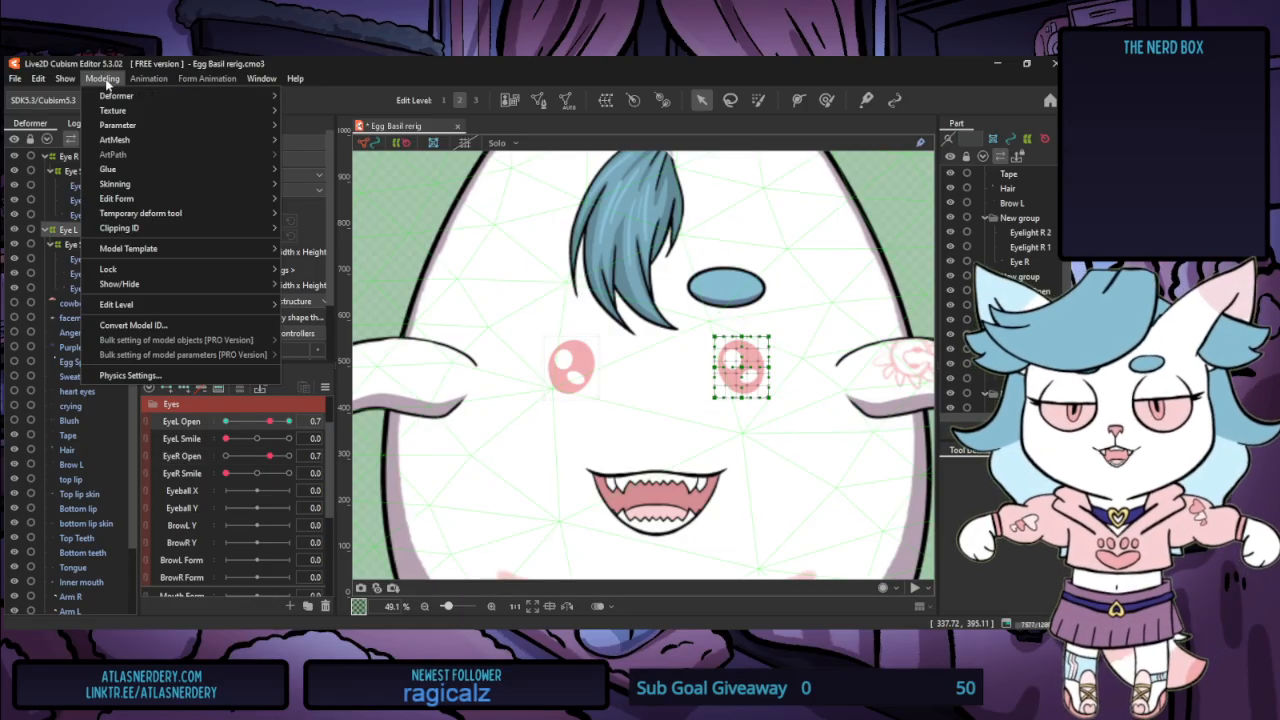
left_click(150, 376)
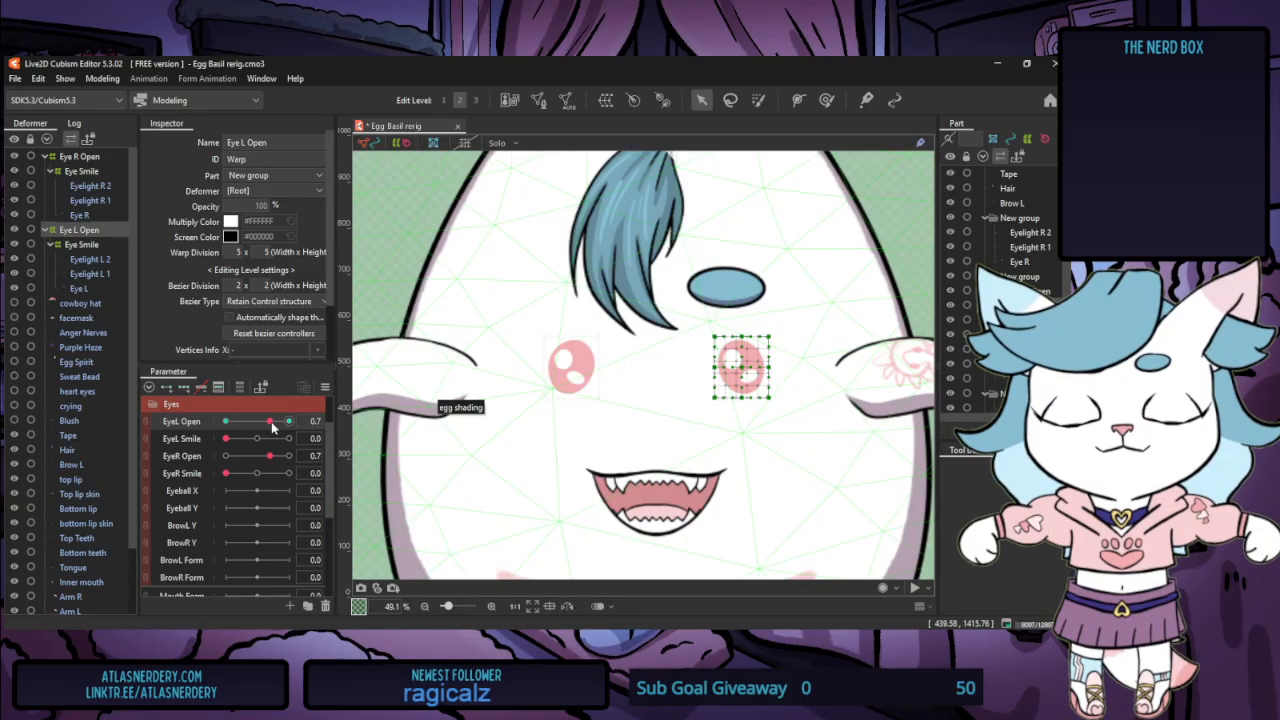
Paste the taller fully open form onto the 0.7 keys of the Eye L Open and Eye R Open deformers
key("ctrl+v")
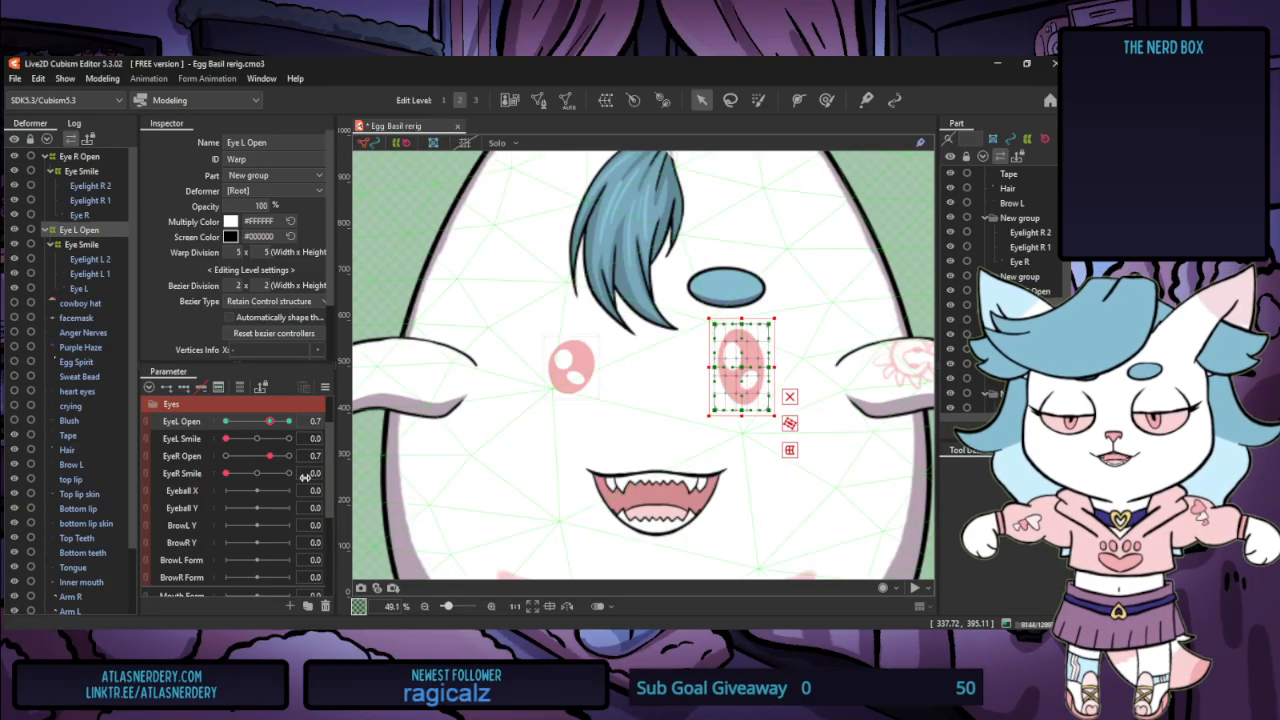
key("ctrl+z")
left_click(271, 423)
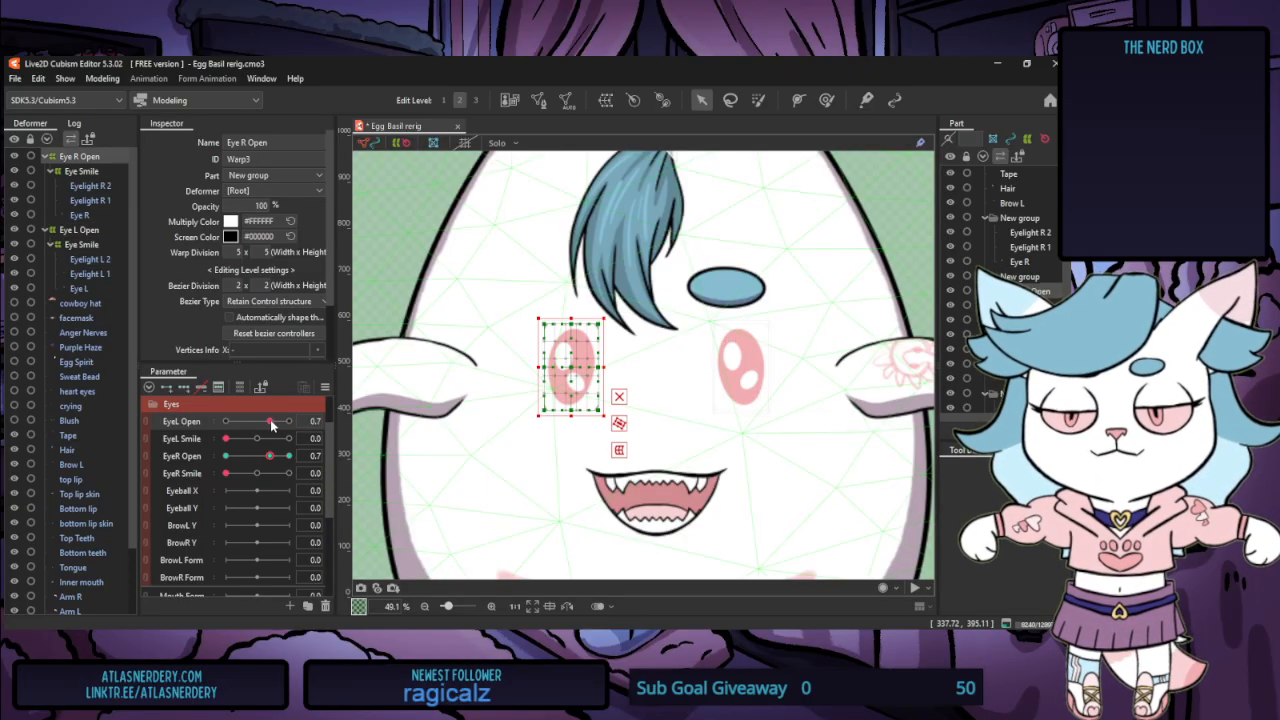
left_click(268, 455)
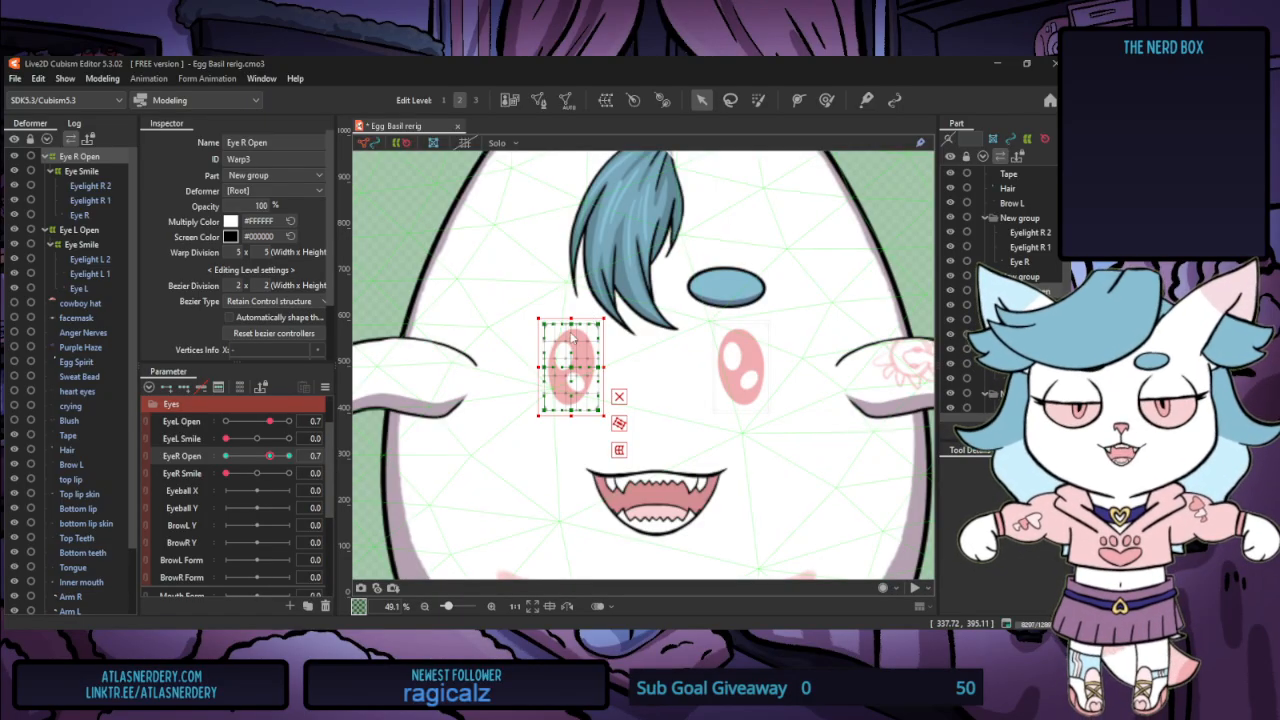
key("ctrl+z")
Move the 0.7 keys of EyeL Open and EyeR Open closer to 1.0 and check the blinks in Physics Settings
left_click(289, 422)
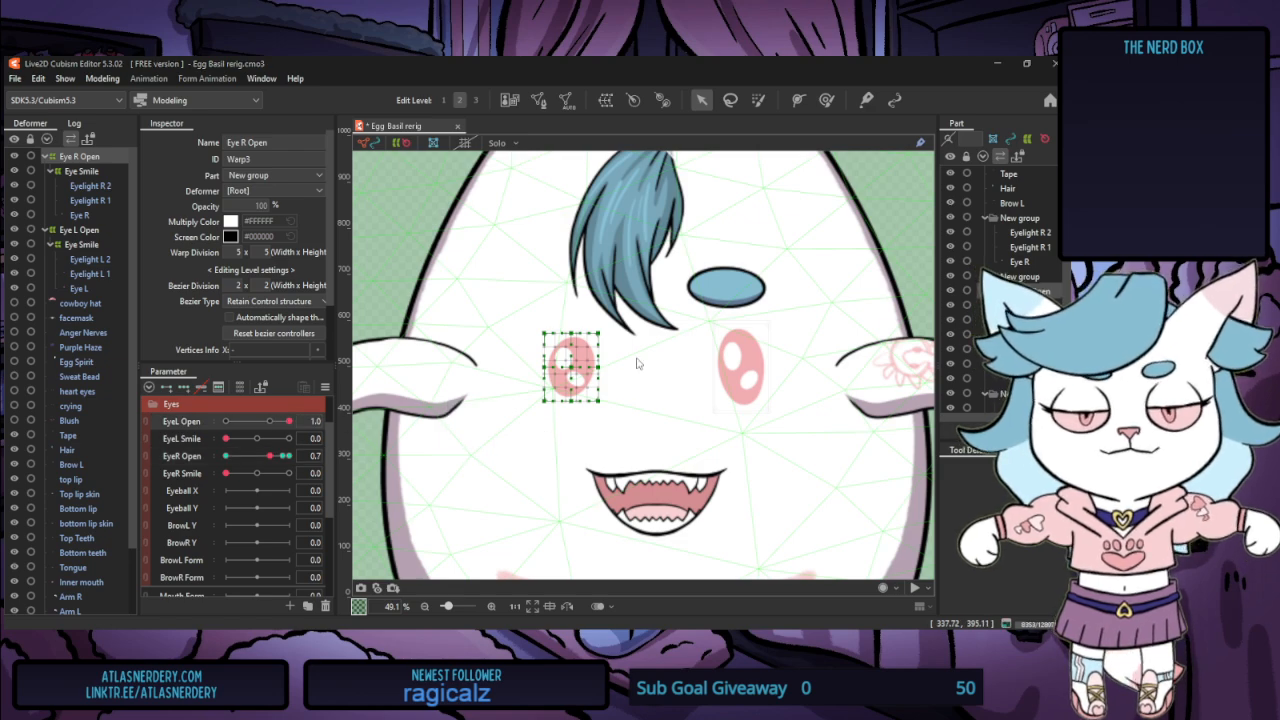
left_click(95, 236)
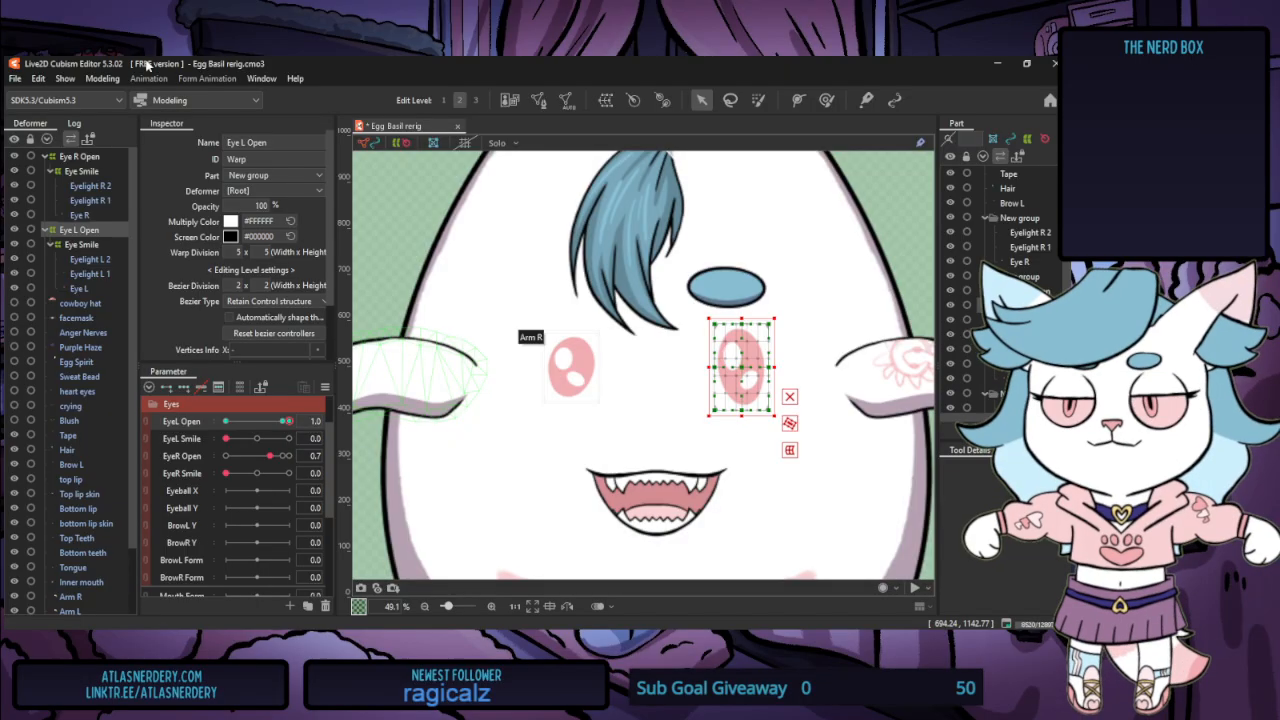
left_click(102, 78)
left_click(704, 300)
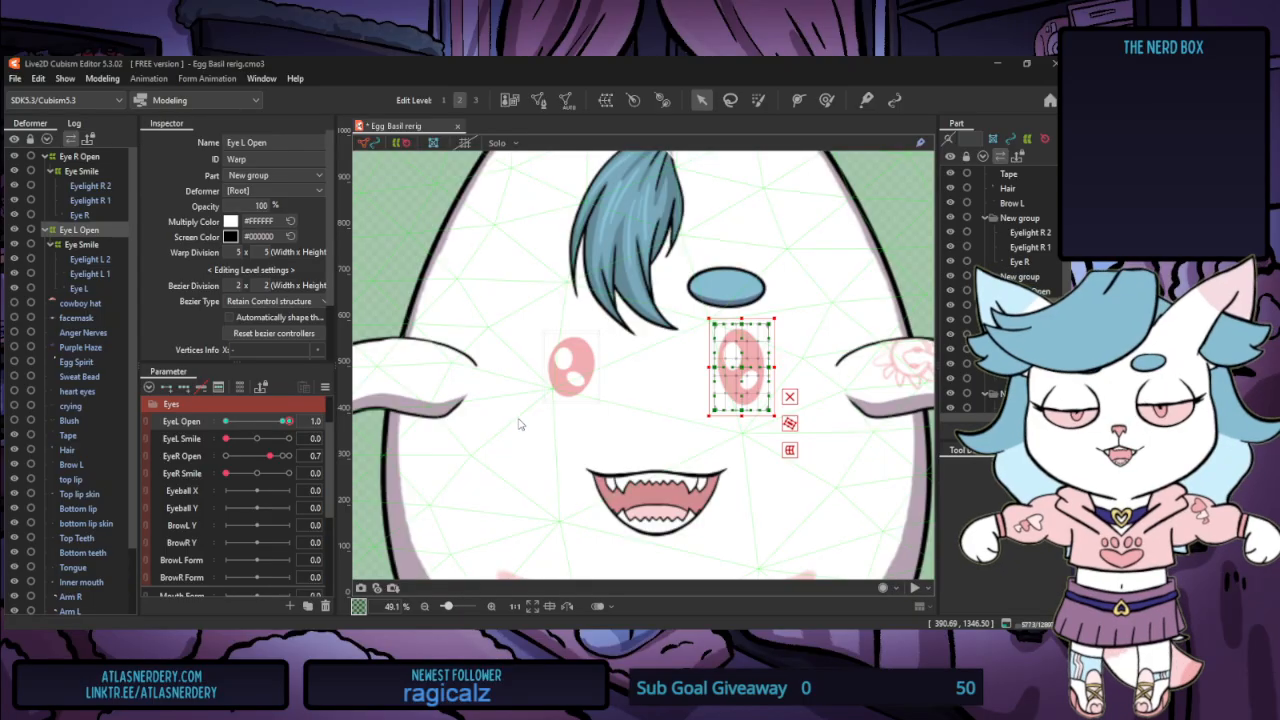
left_click(80, 157)
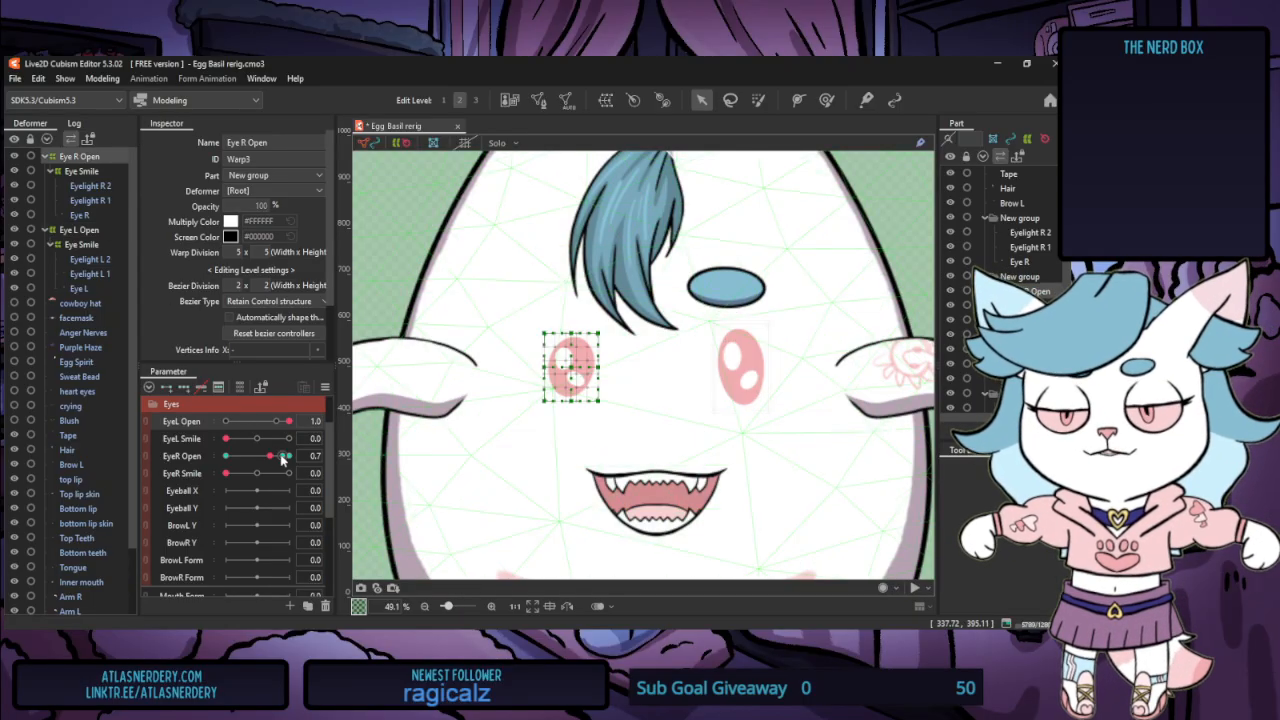
left_click(283, 457)
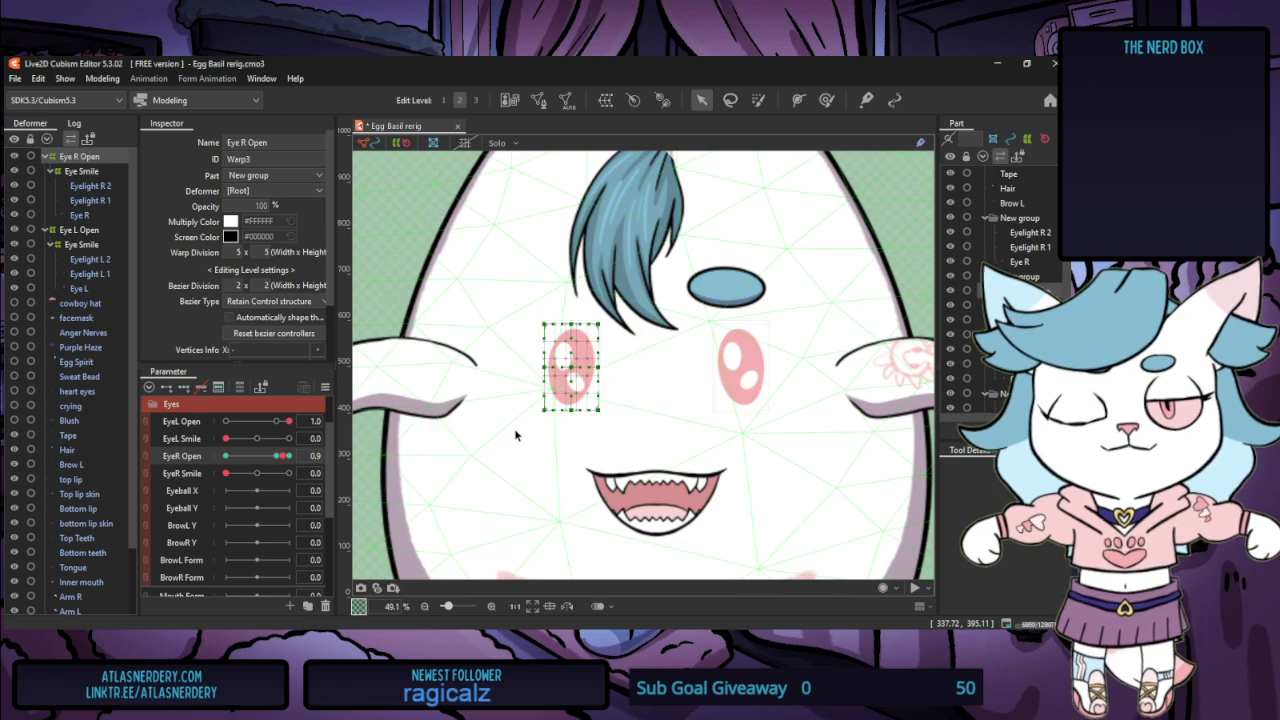
left_click(112, 79)
left_click(198, 372)
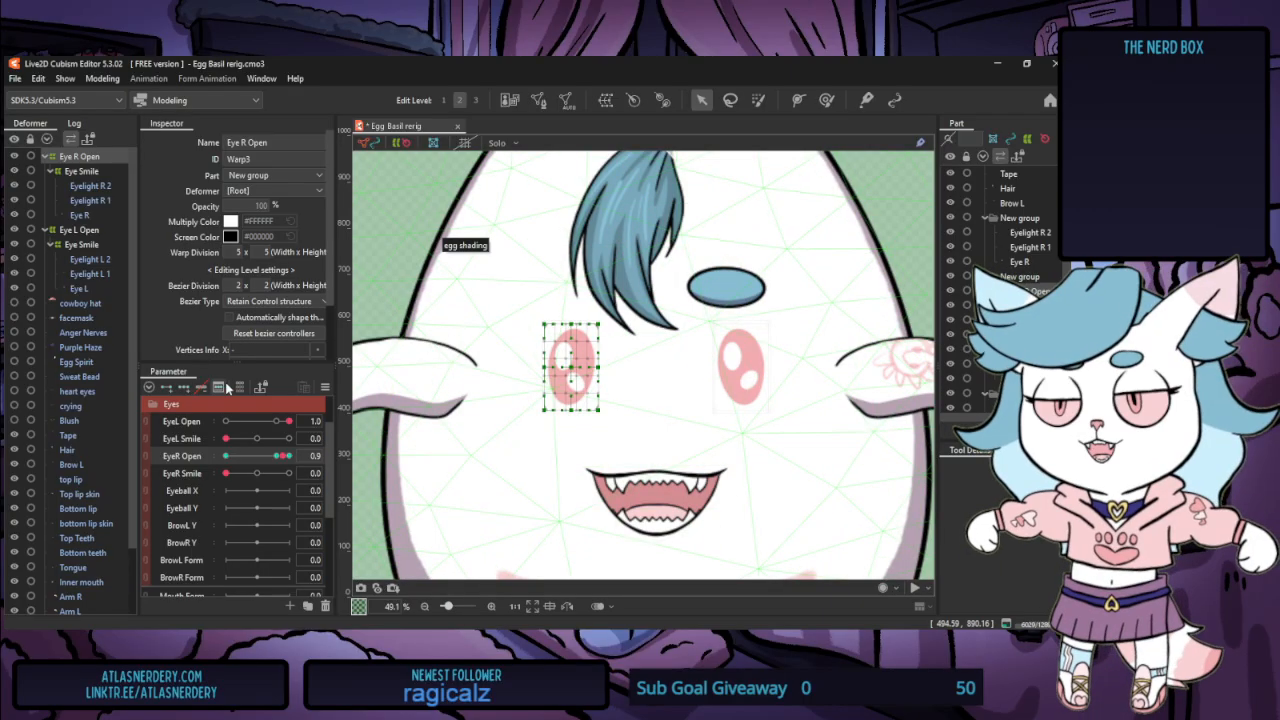
Collapse Eye R Open and Eye L Open in the hierarchy and create a parent warp deformer named Eyes XY around both
left_click(44, 158)
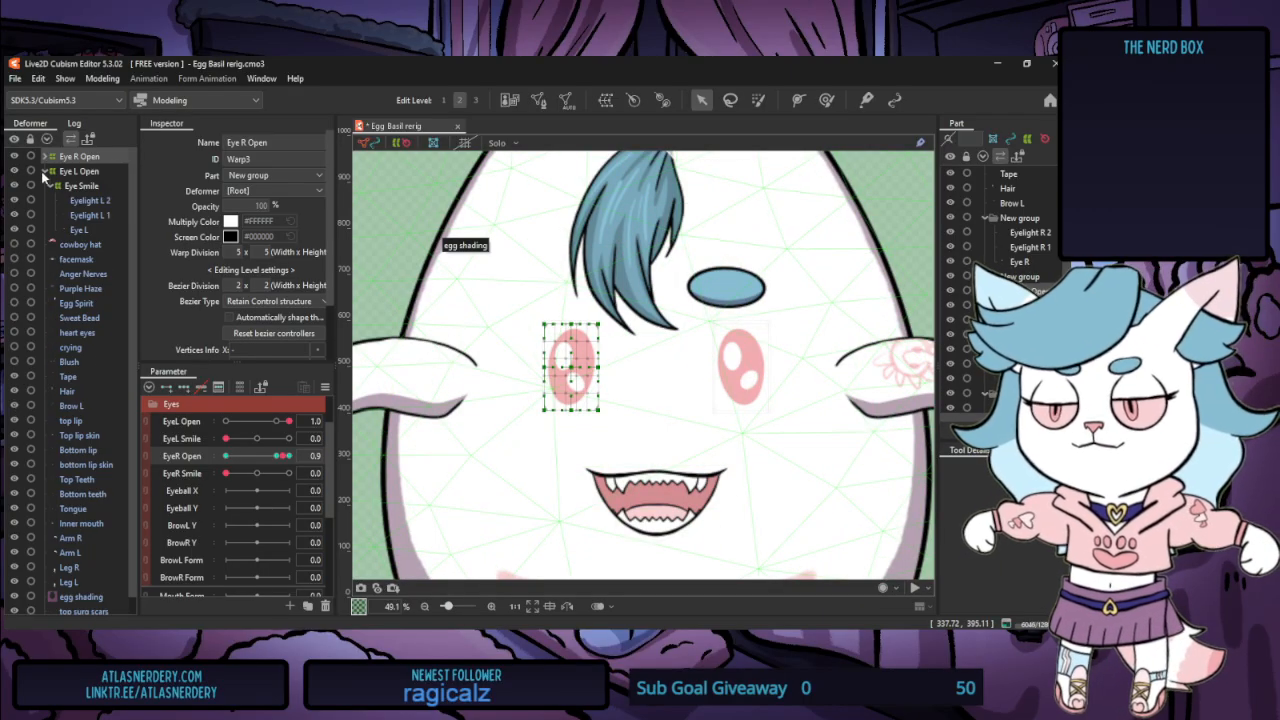
left_click(44, 172)
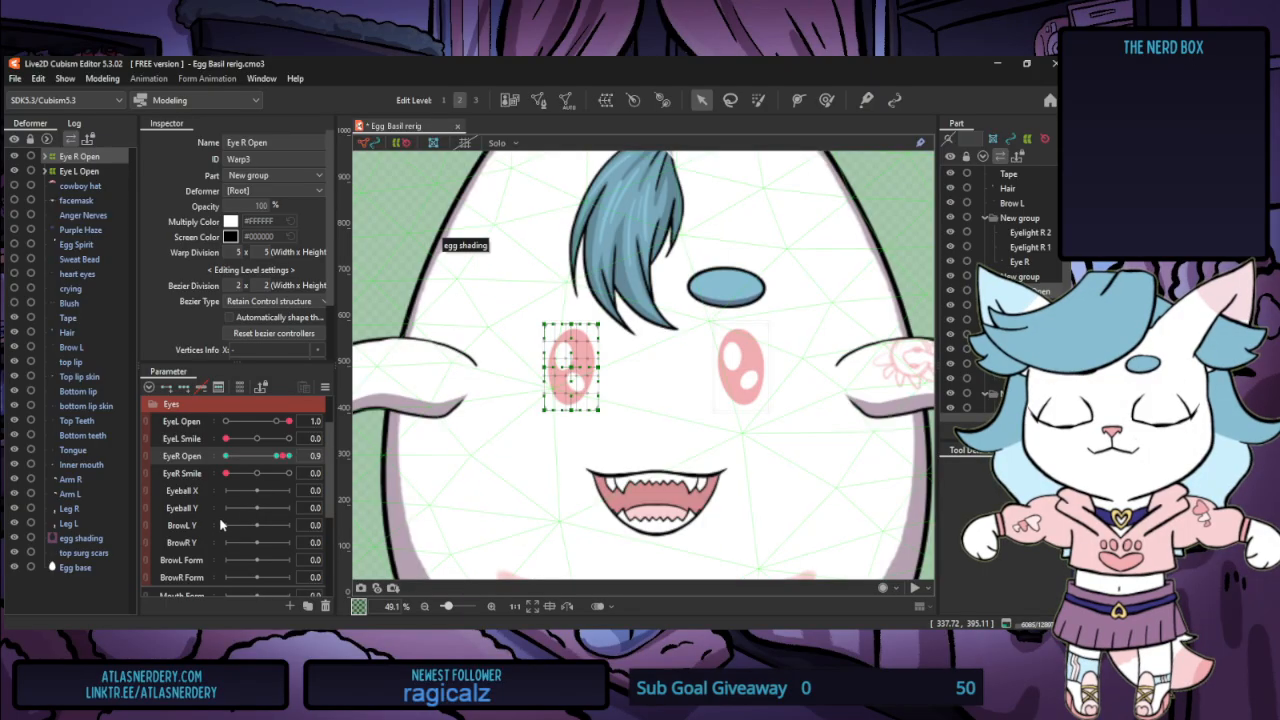
left_click(44, 159)
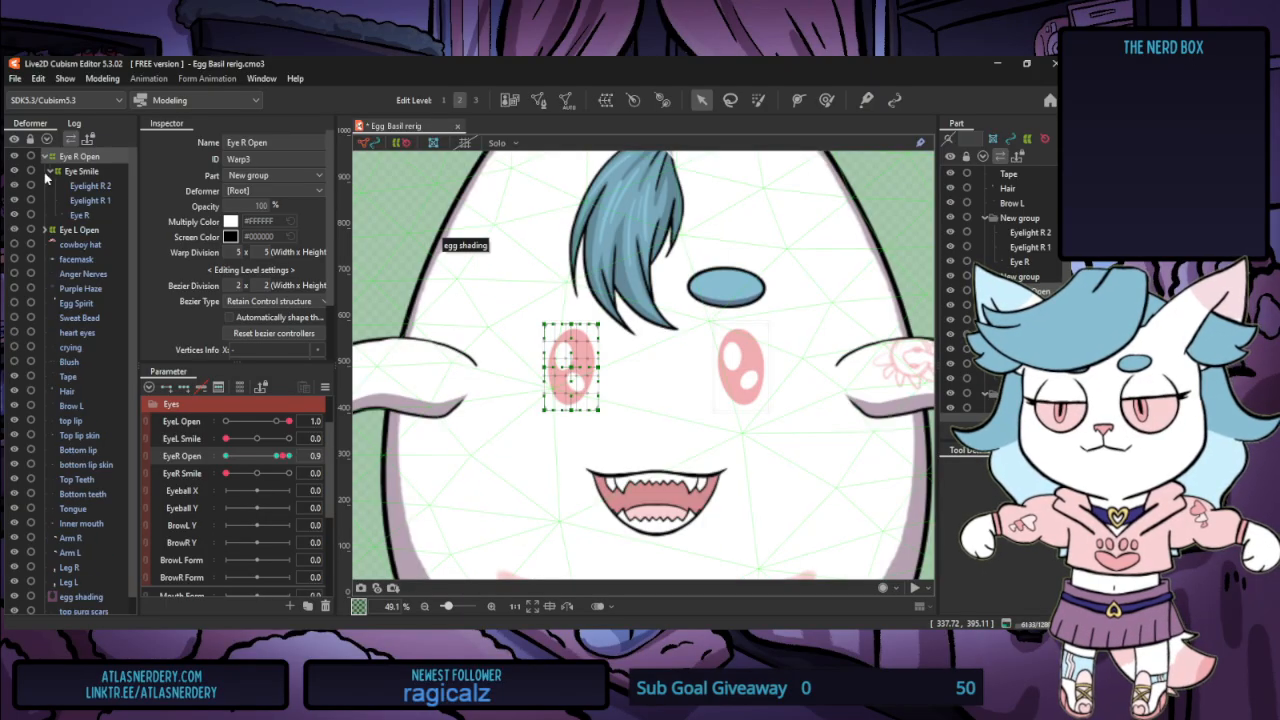
left_click(45, 230)
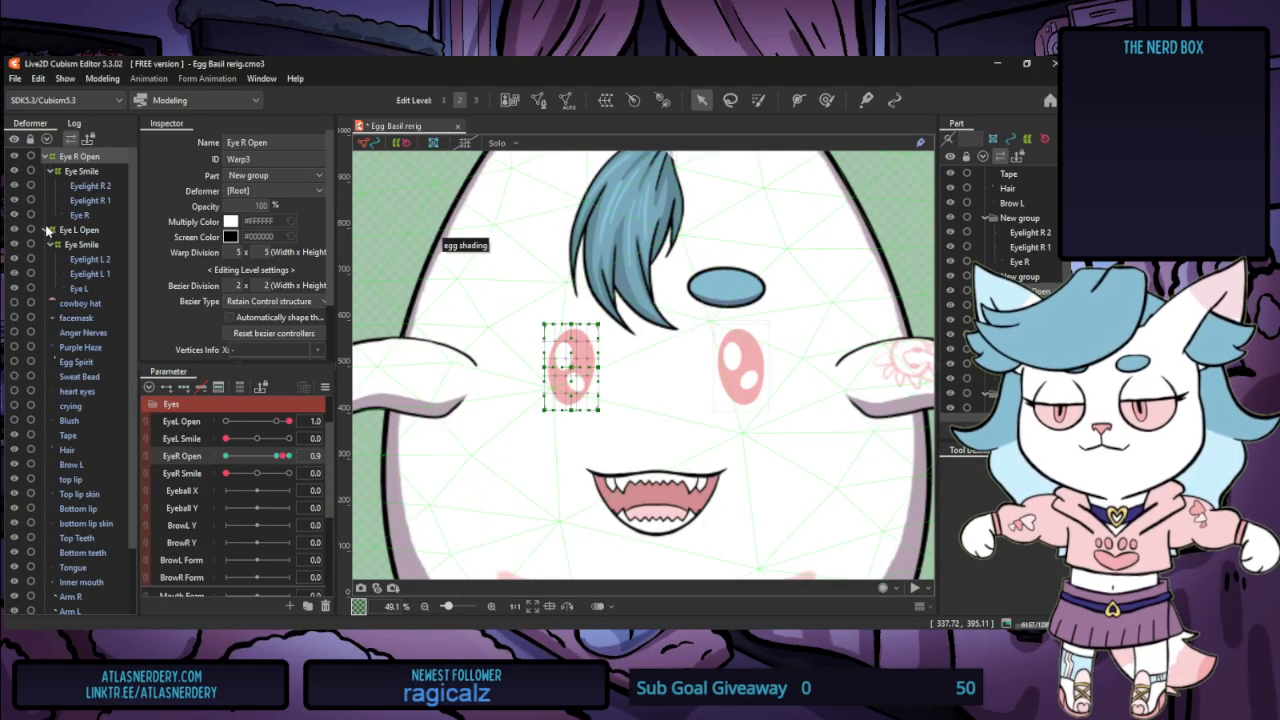
left_click(45, 230)
left_click(45, 158)
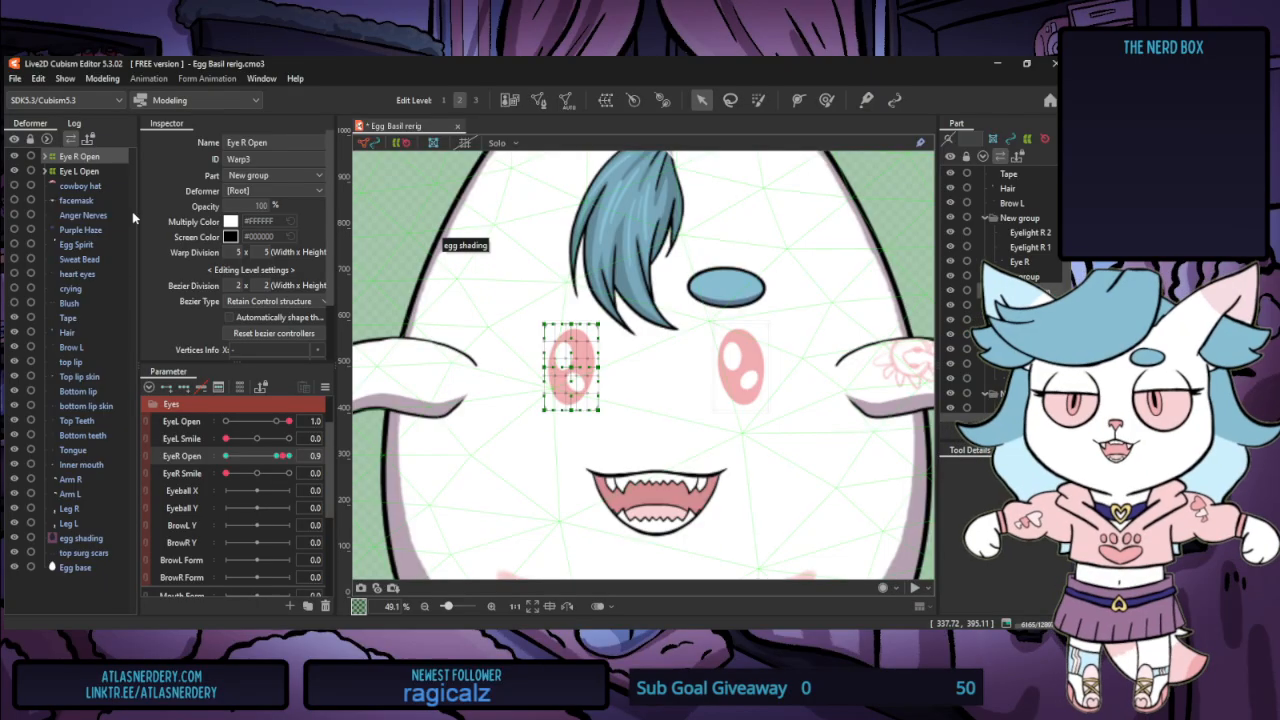
left_click(97, 172, "ctrl")
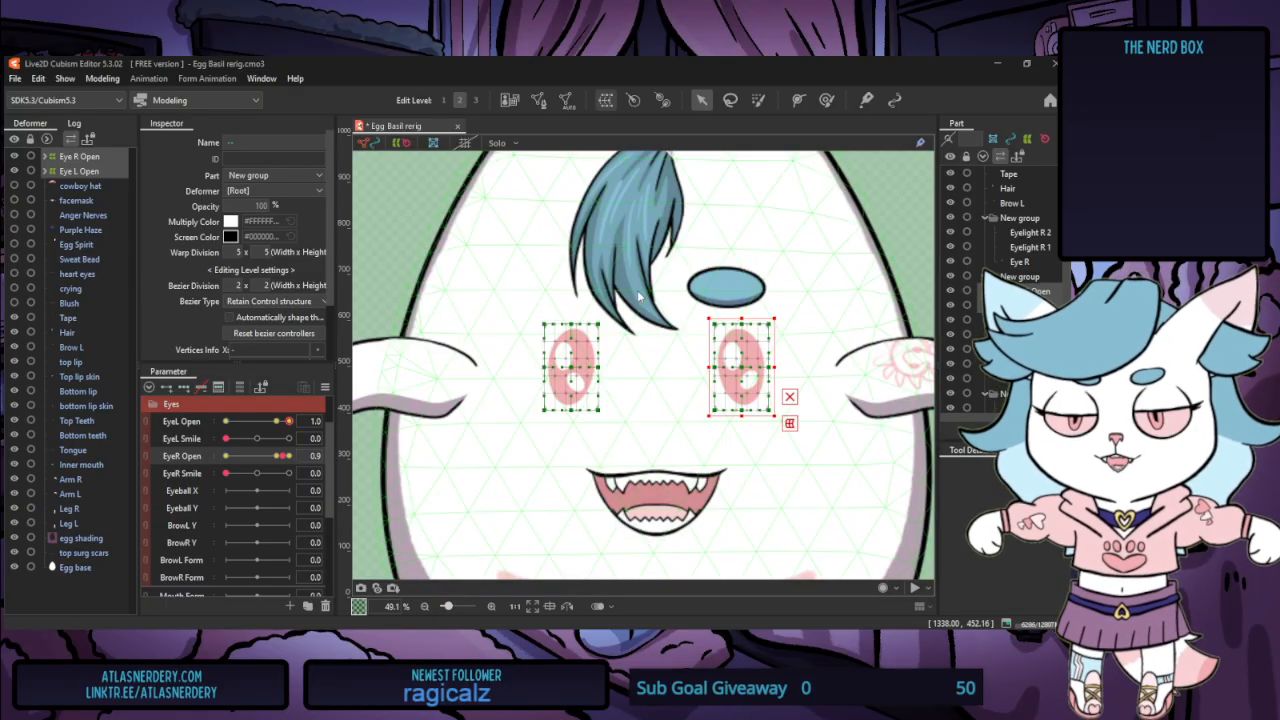
left_click(563, 464)
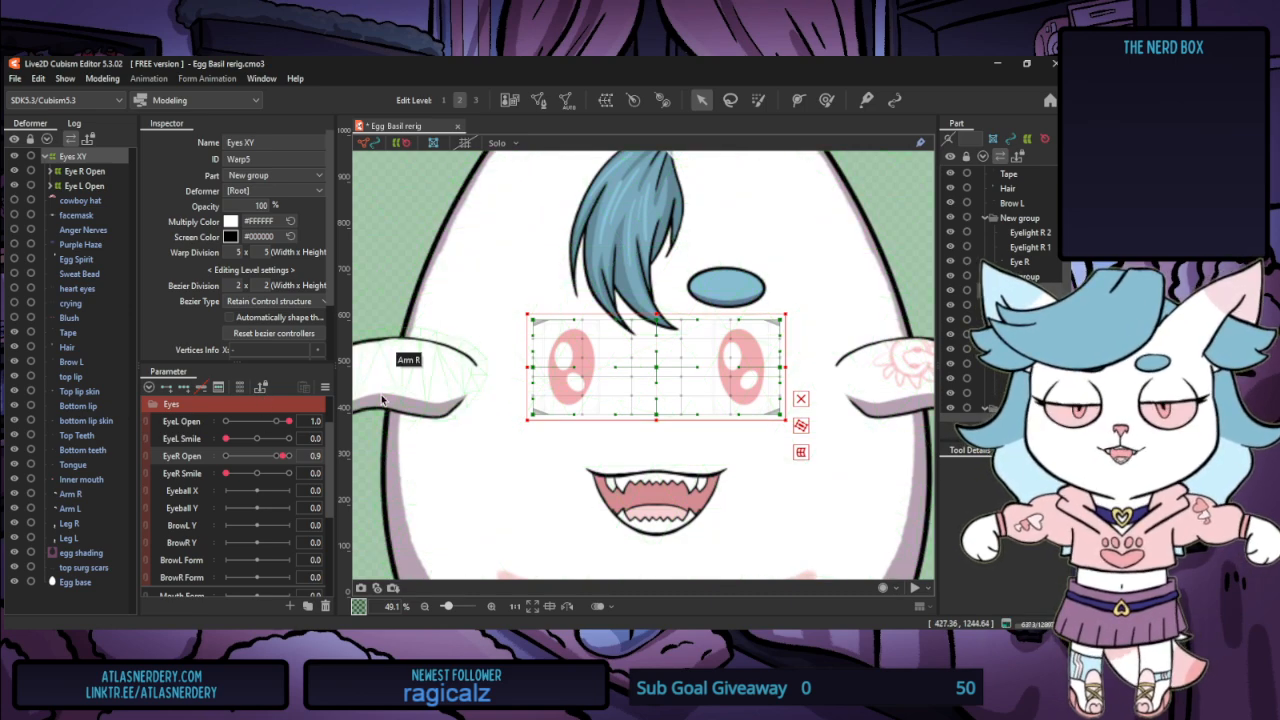
Add three keys on Eyeball X to the Eyes XY deformer and put the parameter at 0.0
left_click(186, 497)
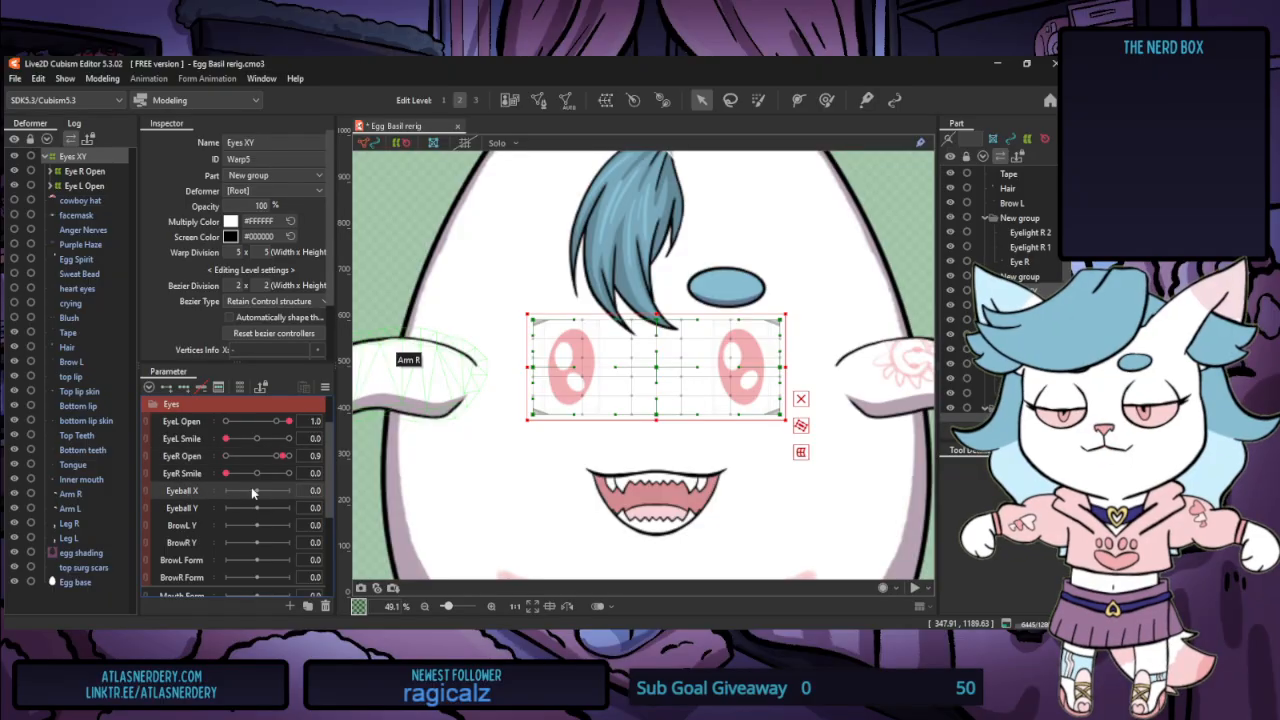
left_click(183, 389)
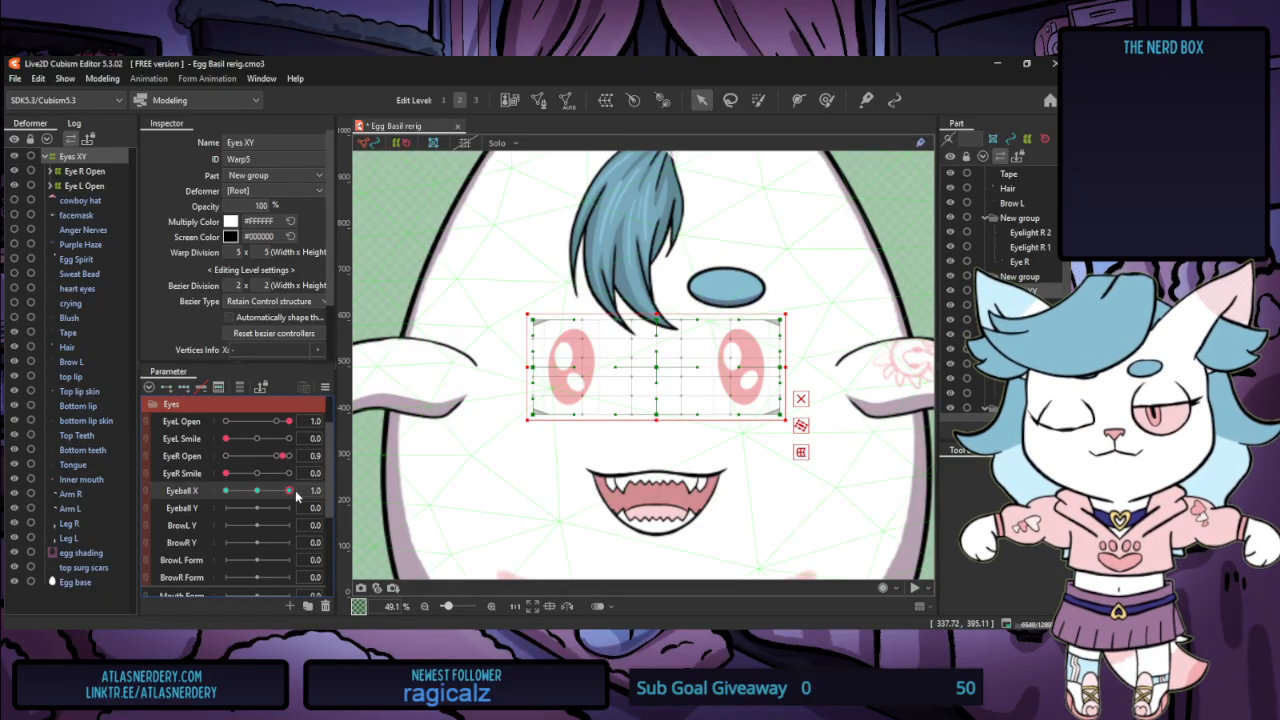
mouse_move(257, 490)
left_mouse_down()
mouse_move(229, 492)
mouse_move(259, 497)
left_mouse_up()
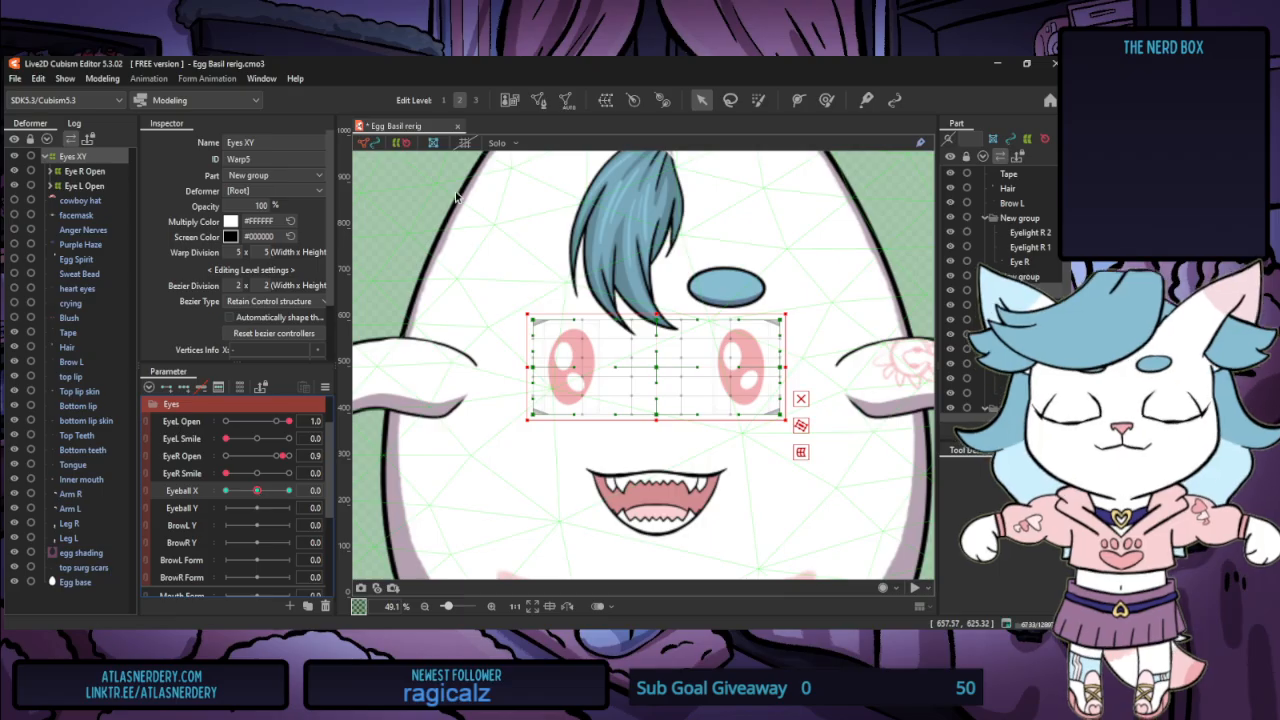
Try shifting the Eyes XY deformer toward the right arm and narrowing it with Eyeball X at 0.0
left_click_drag(658, 368, 611, 370)
left_click_drag(738, 367, 704, 367)
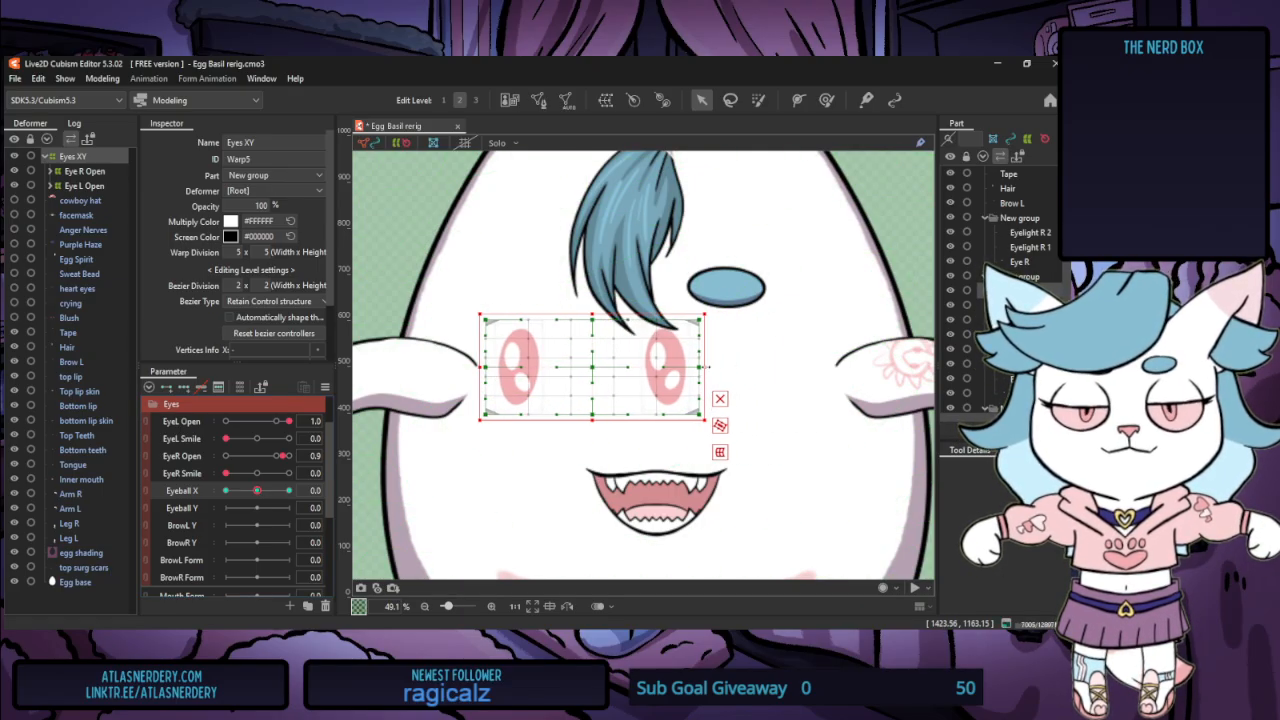
left_click_drag(592, 368, 588, 368)
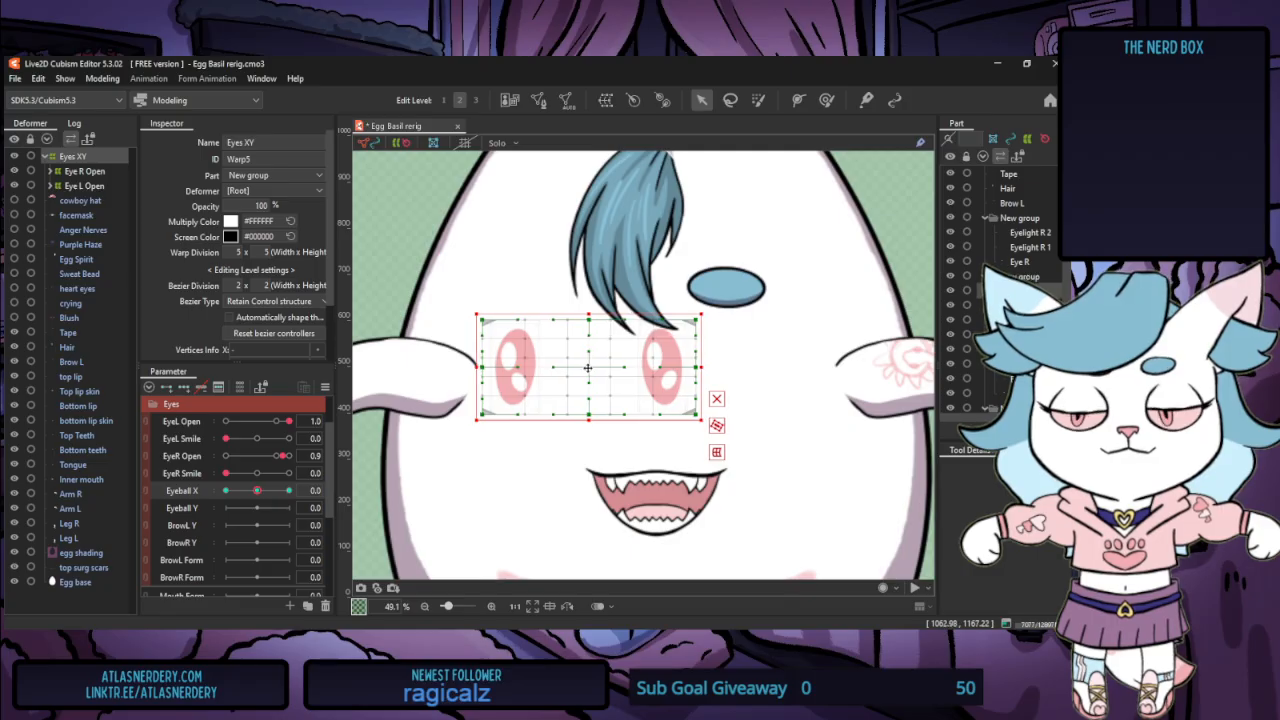
left_click_drag(700, 367, 688, 367)
Compare the Eyes XY deformer at the Eyeball X keys 1.0, 0.0 and -1.0
left_click(287, 491)
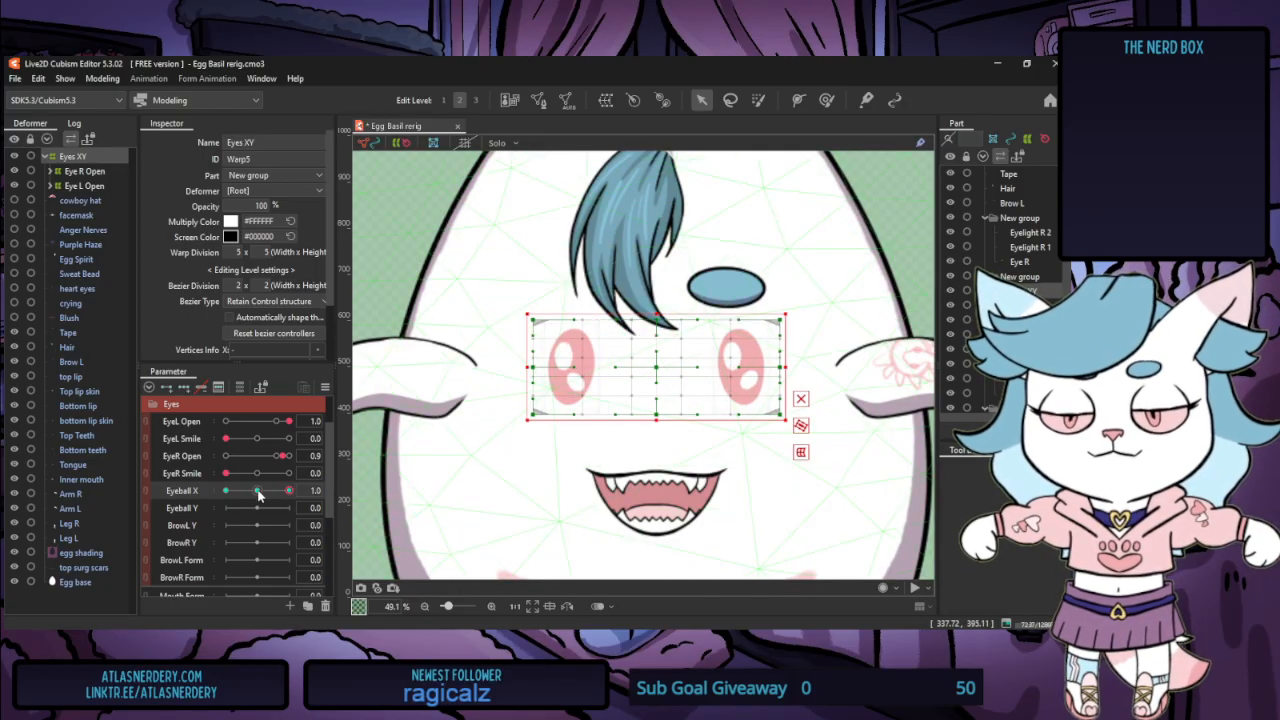
left_click(258, 491)
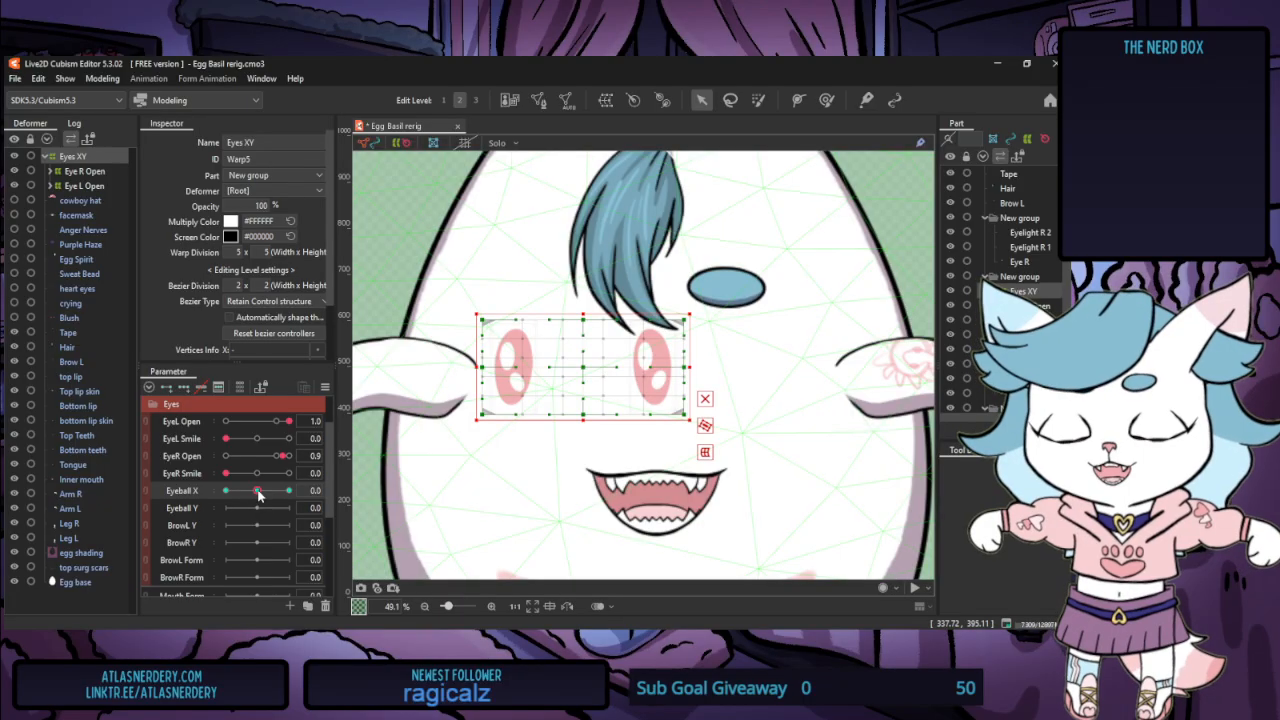
left_click(226, 491)
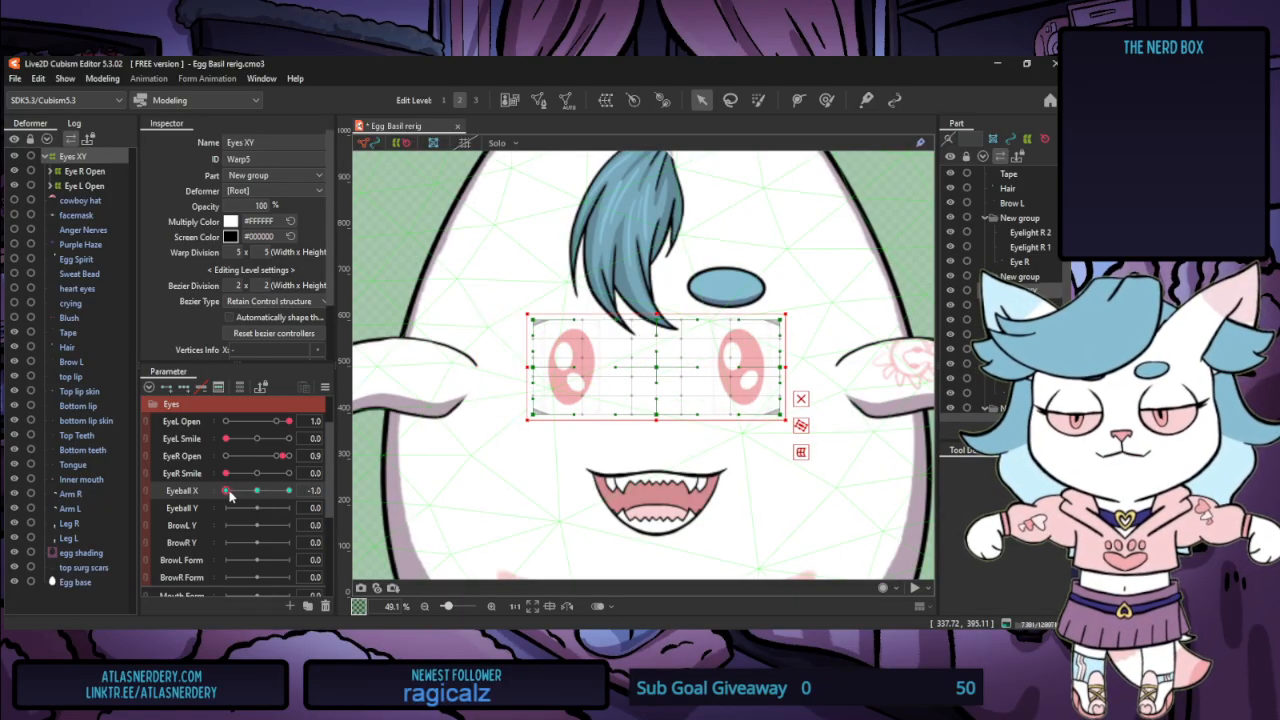
left_click(254, 492)
left_click(226, 492)
left_click(256, 491)
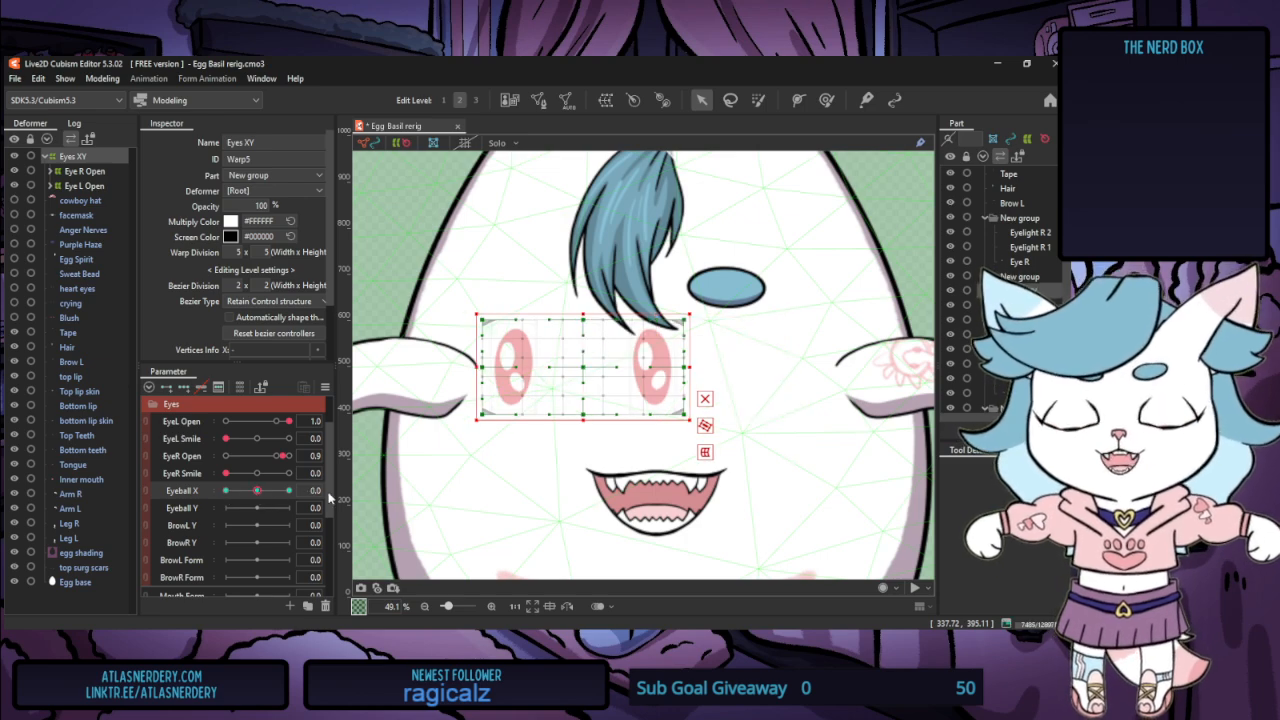
Undo the Eyes XY shaping and the keys added on Eyeball X
key("ctrl+z")
key("ctrl+z")
key("ctrl+z")
key("ctrl+z")
key("ctrl+z")
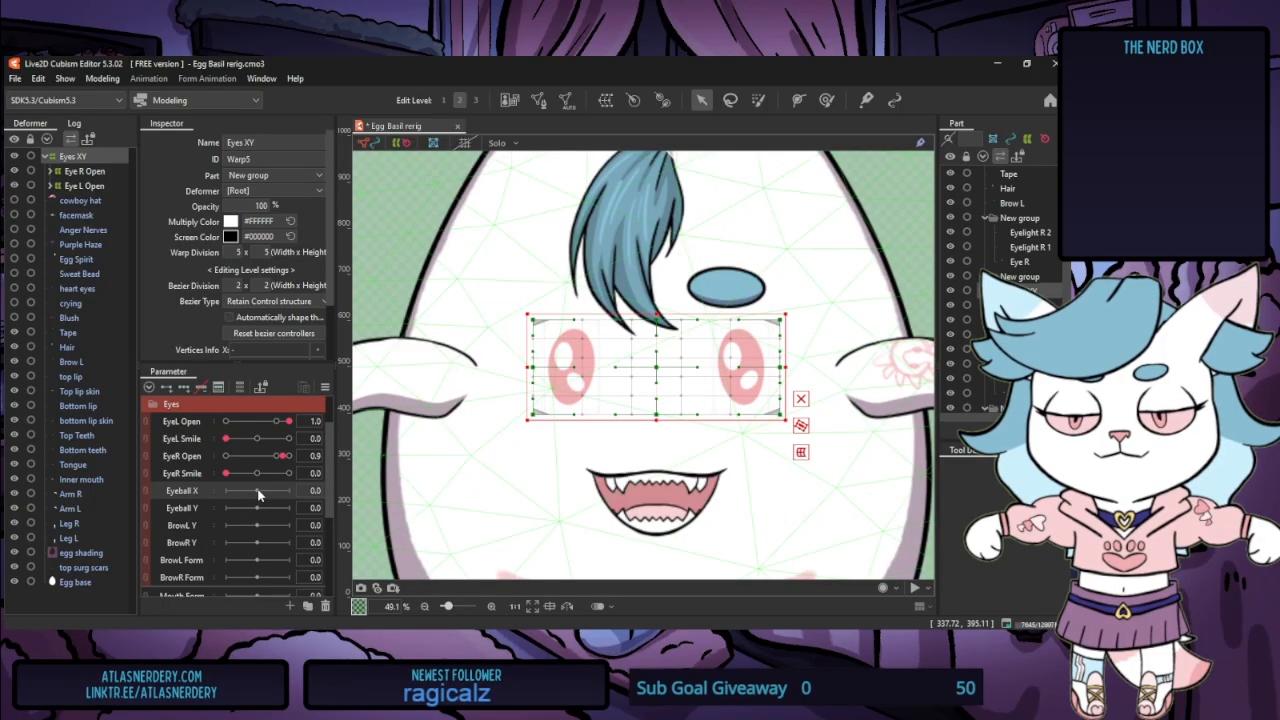
Key Eyes XY on Eyeball X again, then at -1.0 shift the deformer toward the right arm and narrow it
left_click(226, 491)
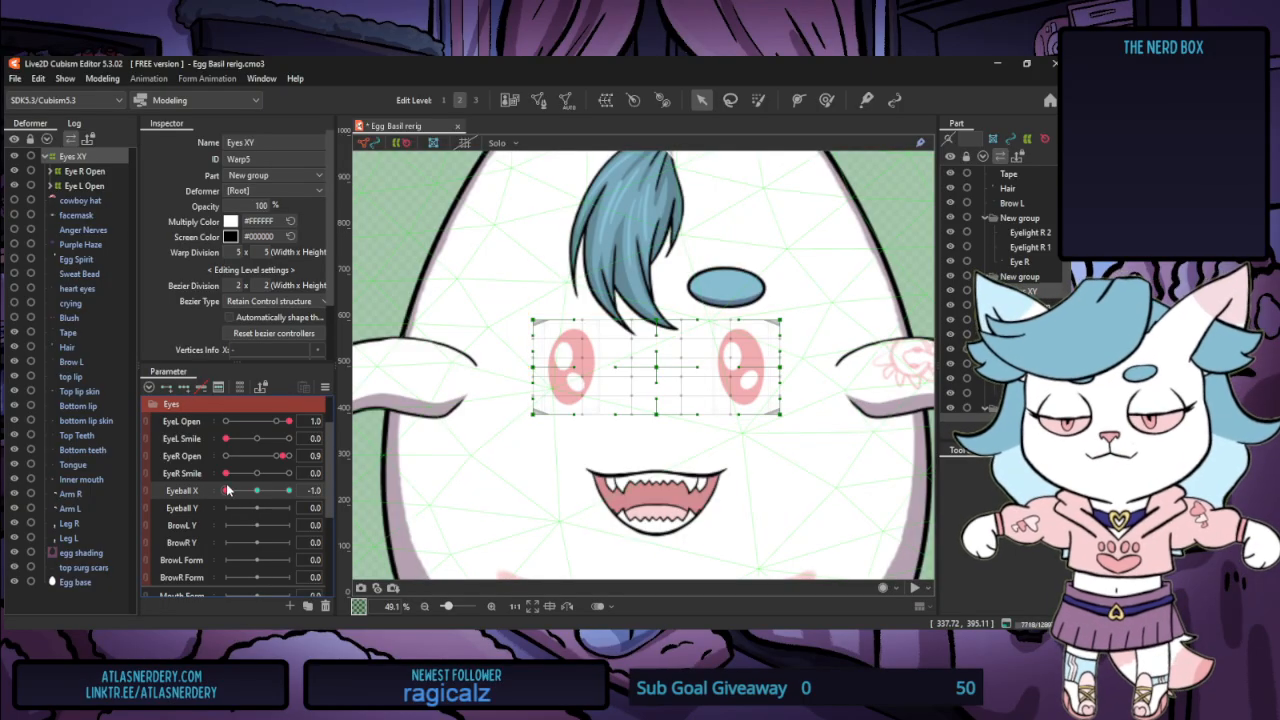
left_click_drag(657, 370, 616, 372)
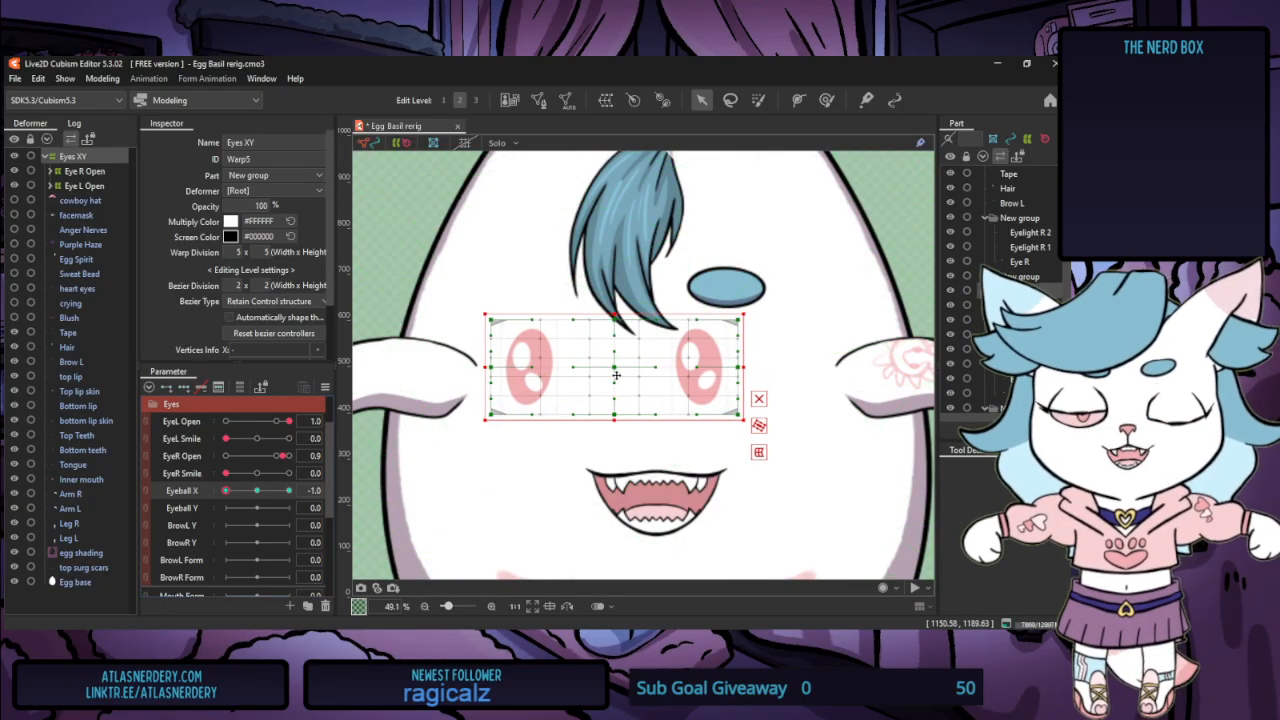
left_click_drag(745, 366, 679, 366)
left_click_drag(584, 368, 574, 368)
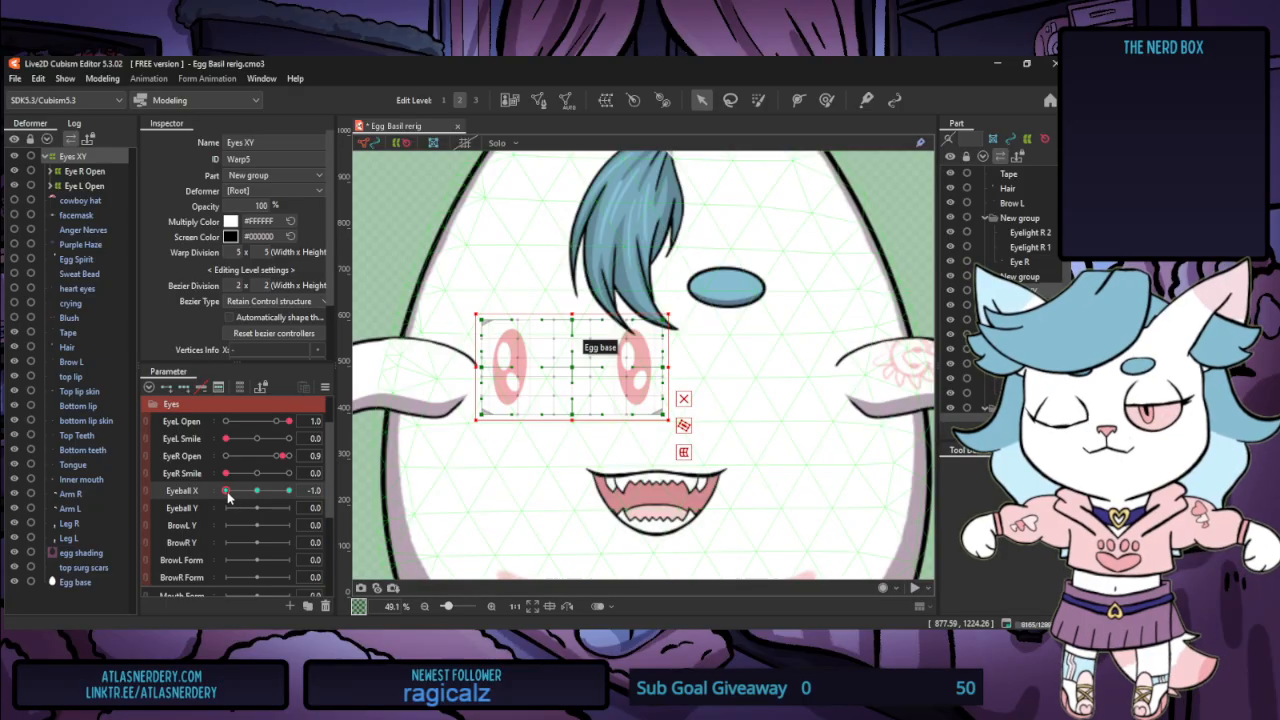
Undo and restore the shifted Eyes XY pose while checking Eyeball X at -1.0 and 1.0
key("ctrl+z")
key("ctrl+z")
key("ctrl+z")
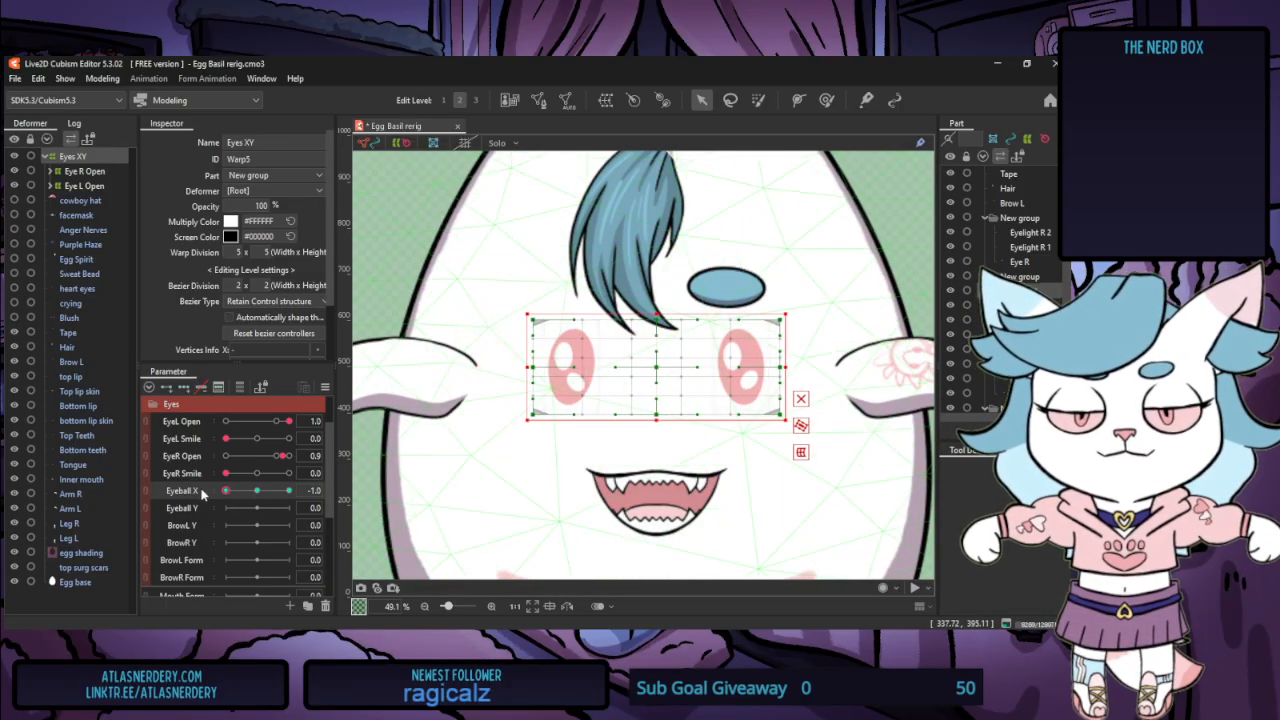
left_click(253, 492)
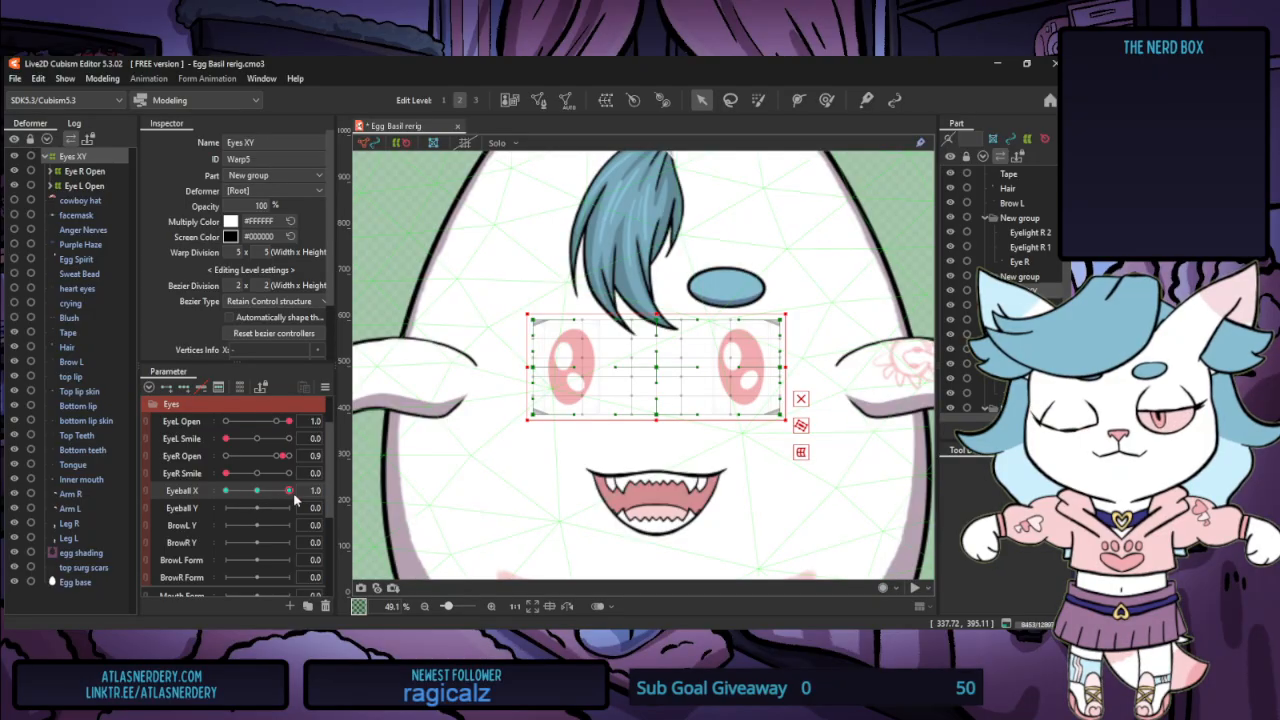
mouse_move(289, 491)
left_mouse_down()
mouse_move(226, 491)
mouse_move(266, 494)
left_mouse_up()
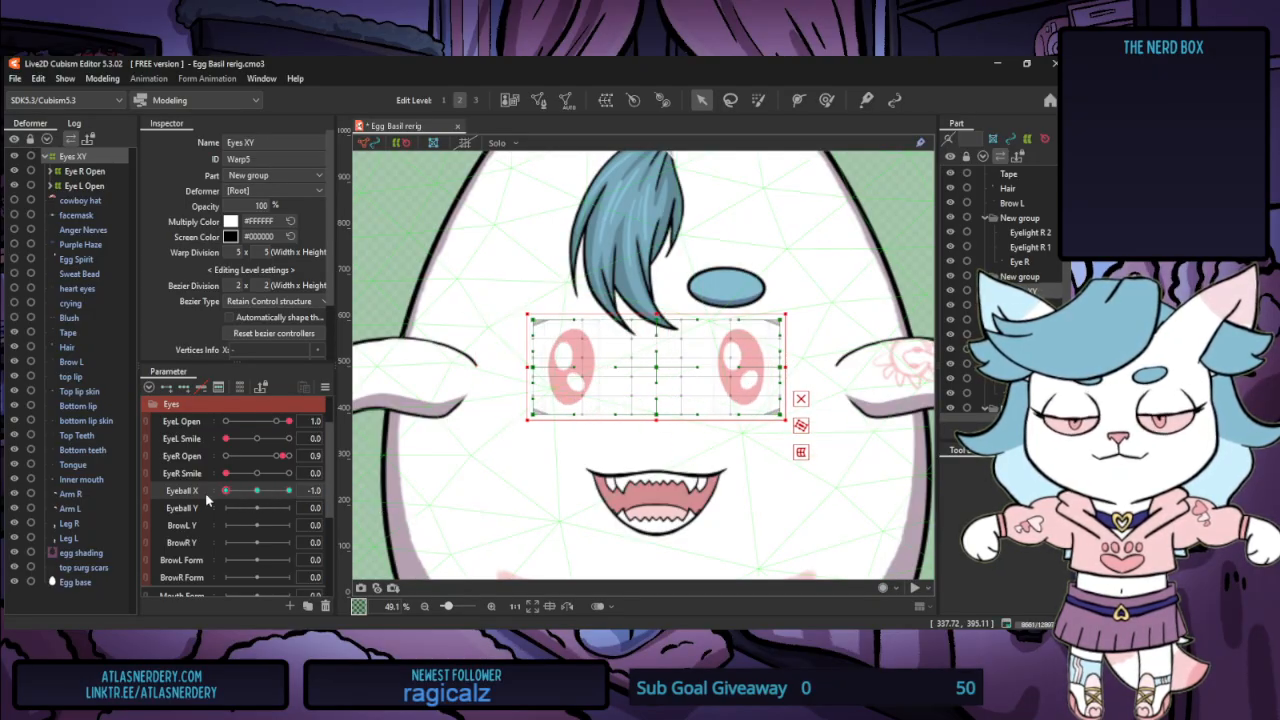
Mirror the Eyes XY pose from Eyeball X -1.0 to 1.0 with Motion Mirroring and return the parameter to 0.0
left_click(226, 491)
left_click(325, 387)
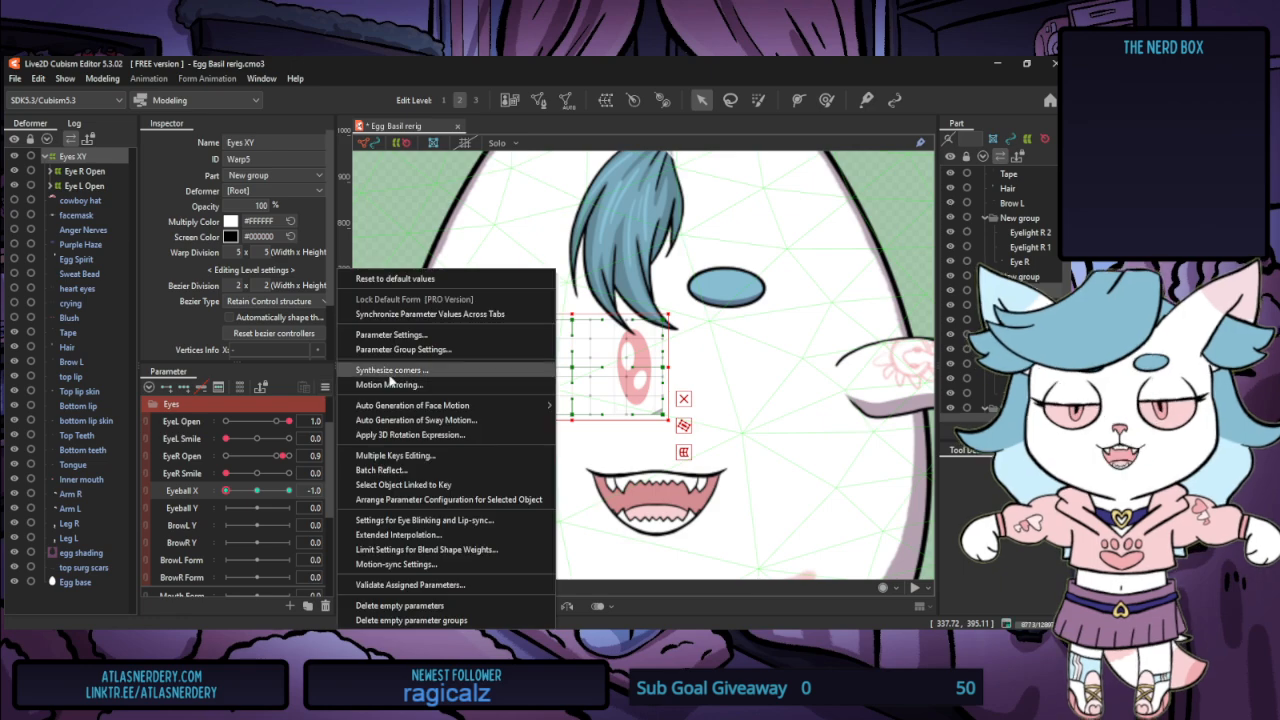
left_click(408, 384)
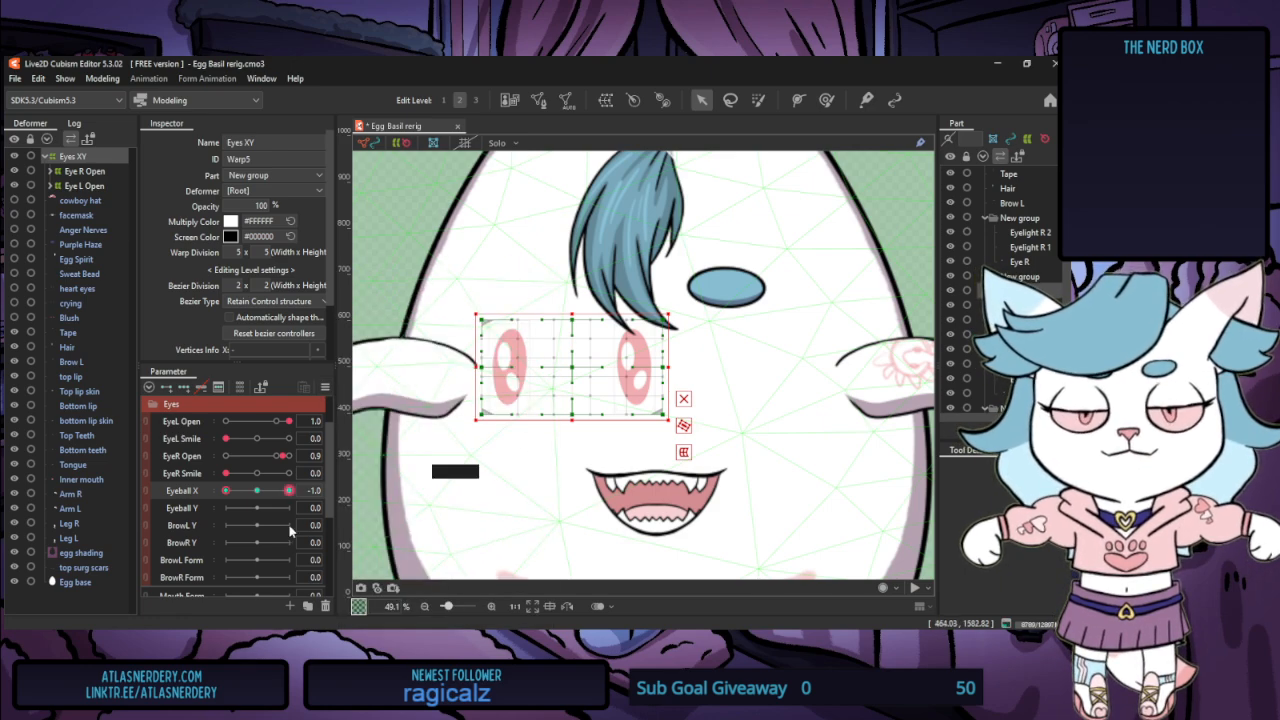
left_click(228, 491)
left_click_drag(228, 491, 257, 502)
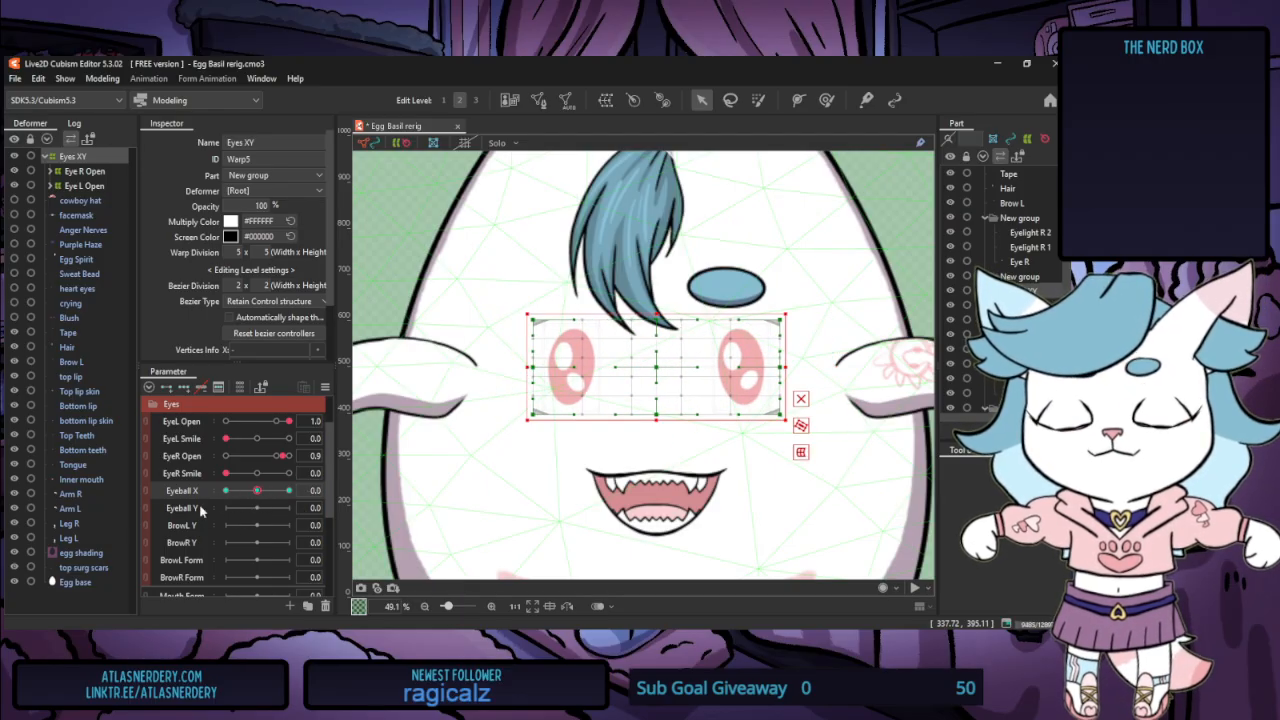
Key Eyes XY on Eyeball Y, then raise and flatten the deformer at 1.0 and lower and flatten it at -1.0
left_click(190, 510)
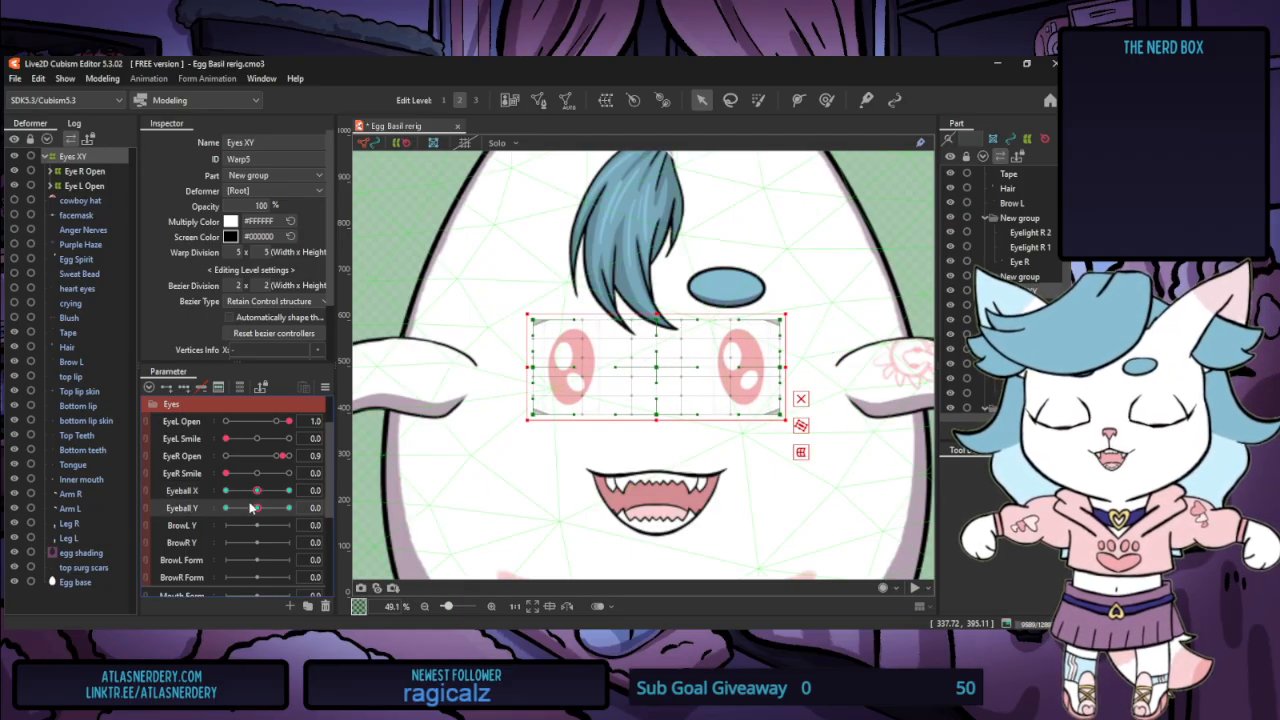
left_click_drag(257, 510, 290, 508)
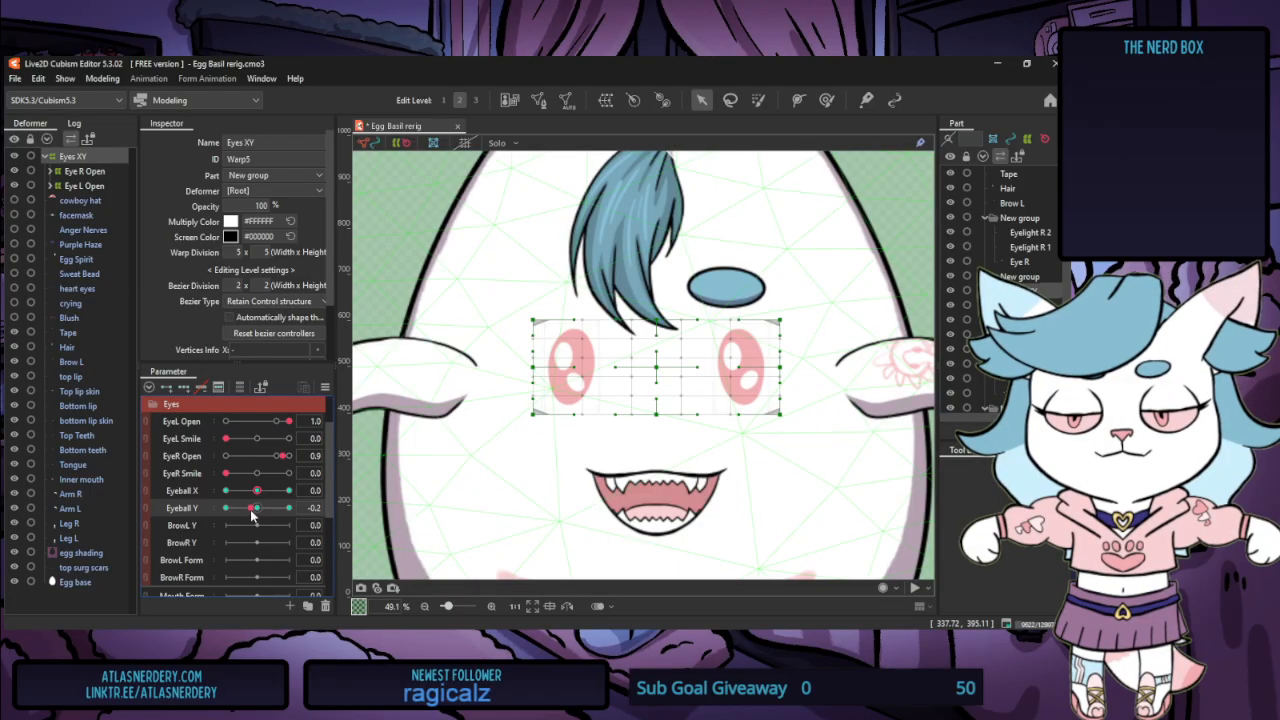
left_click_drag(654, 418, 656, 321)
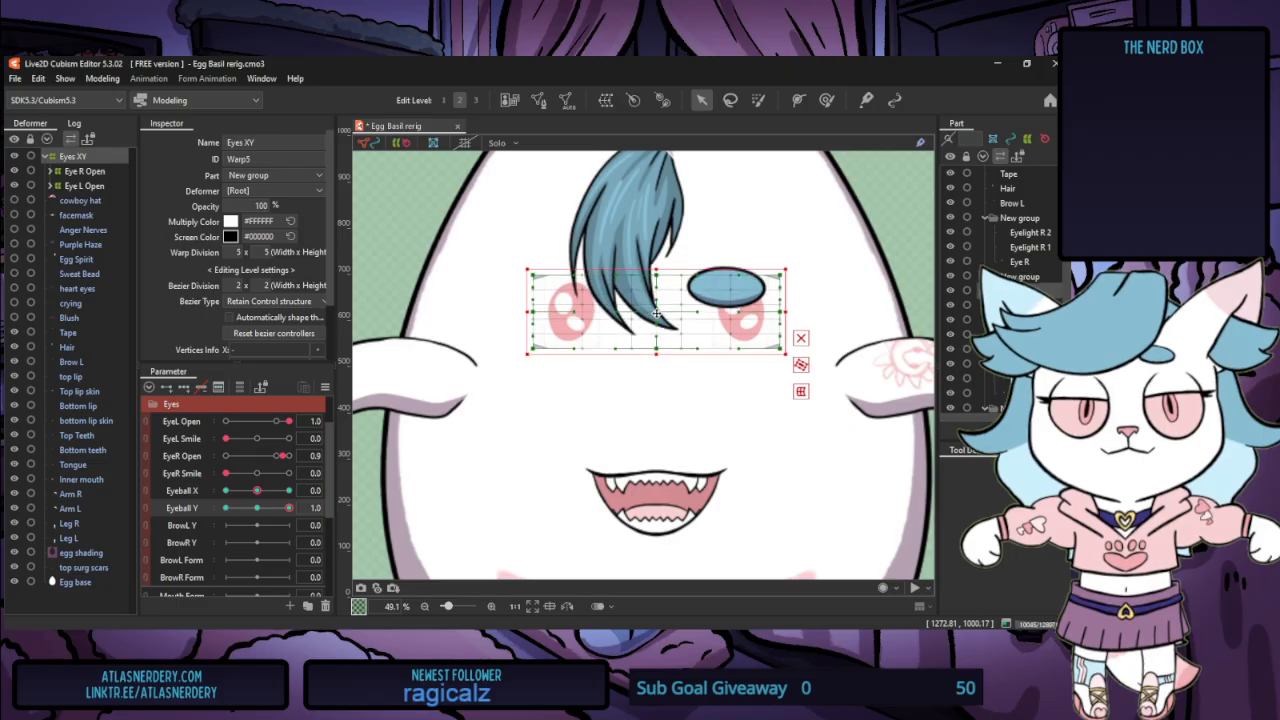
left_click_drag(288, 508, 226, 508)
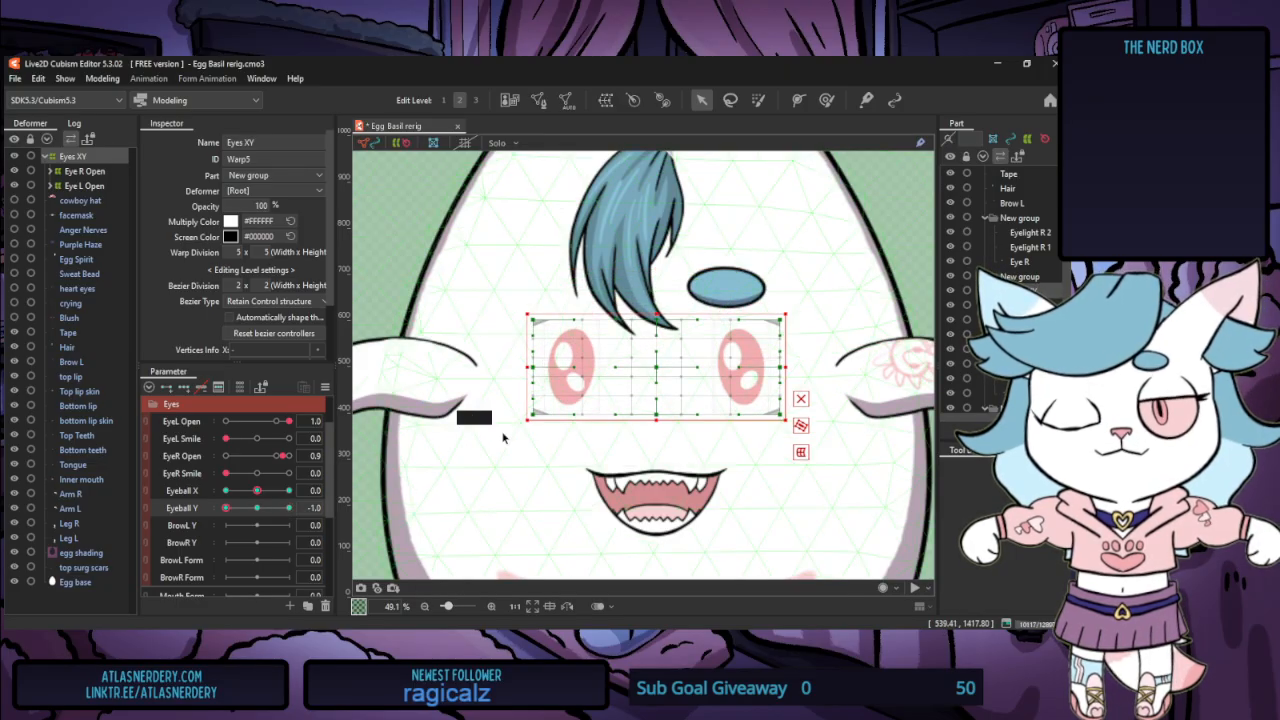
left_click_drag(656, 387, 656, 402)
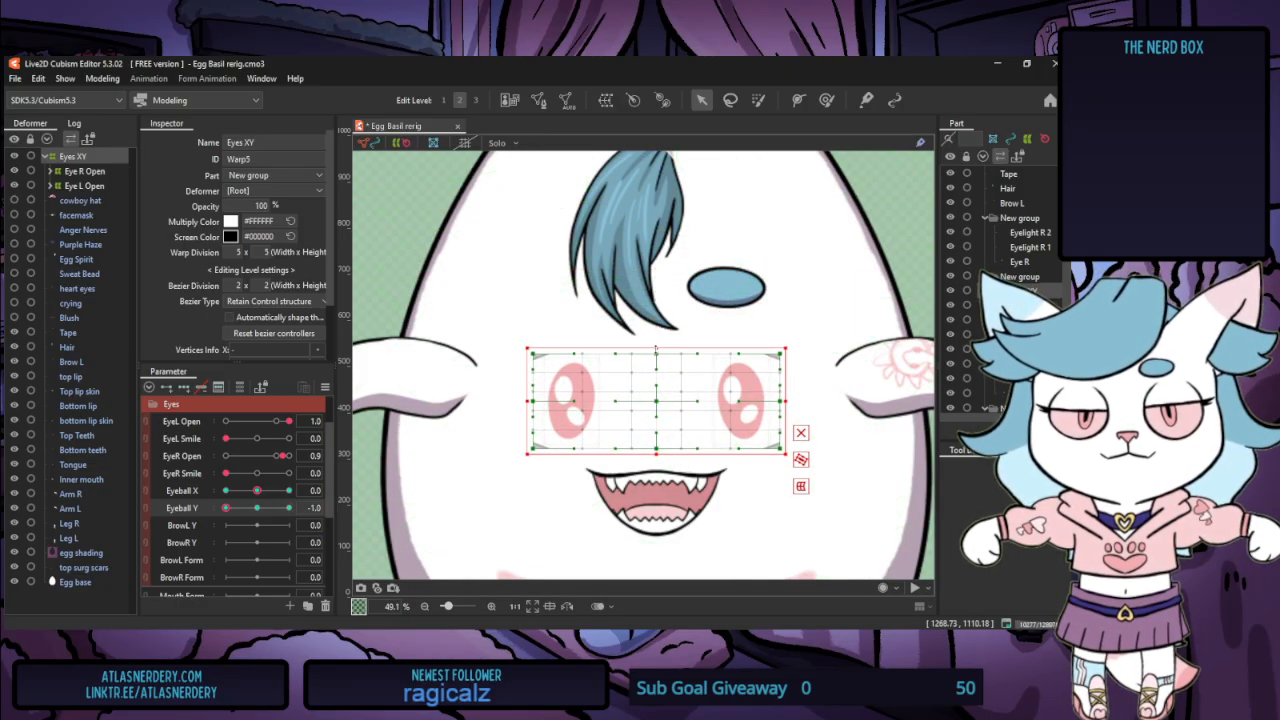
mouse_move(657, 350)
left_mouse_down()
mouse_move(657, 372)
mouse_move(646, 365)
left_mouse_up()
Move the raised Eyes XY deformer slightly back down at Eyeball Y 1.0, then return the parameter to 0.0
scroll(635, 289, "down", 2)
scroll(634, 299, "down", 2)
left_click(254, 508)
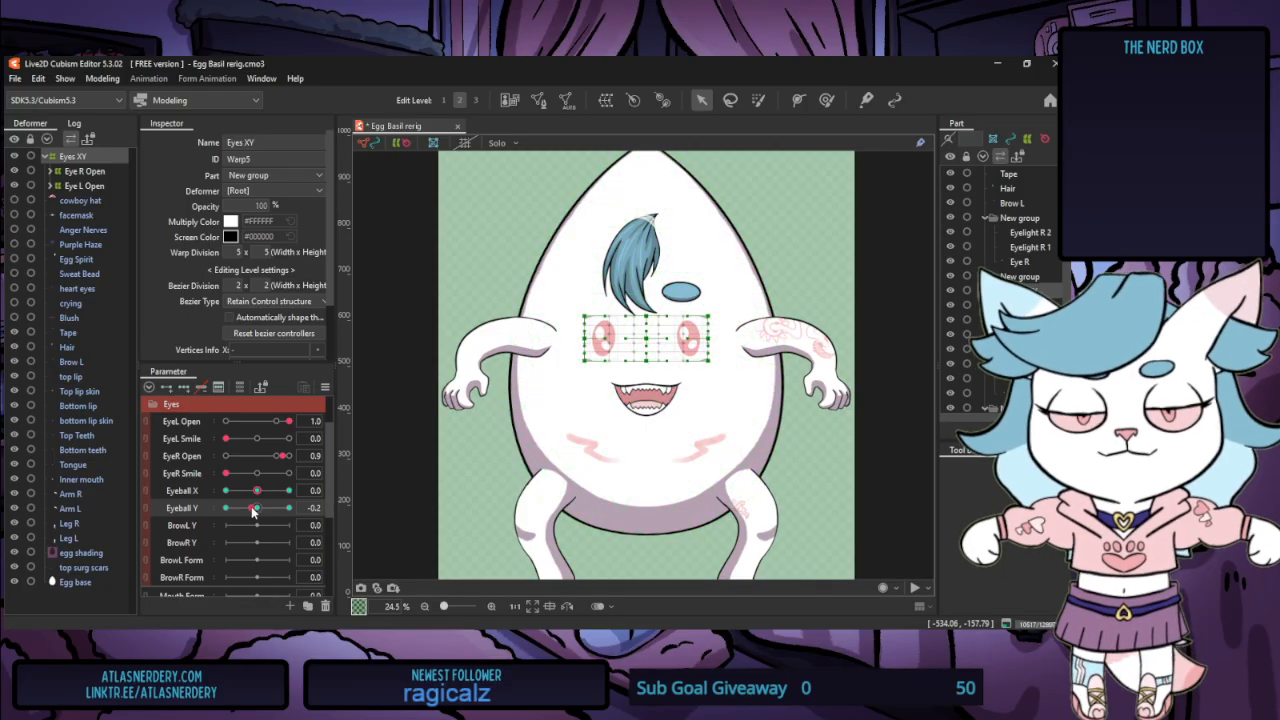
left_click_drag(258, 513, 299, 511)
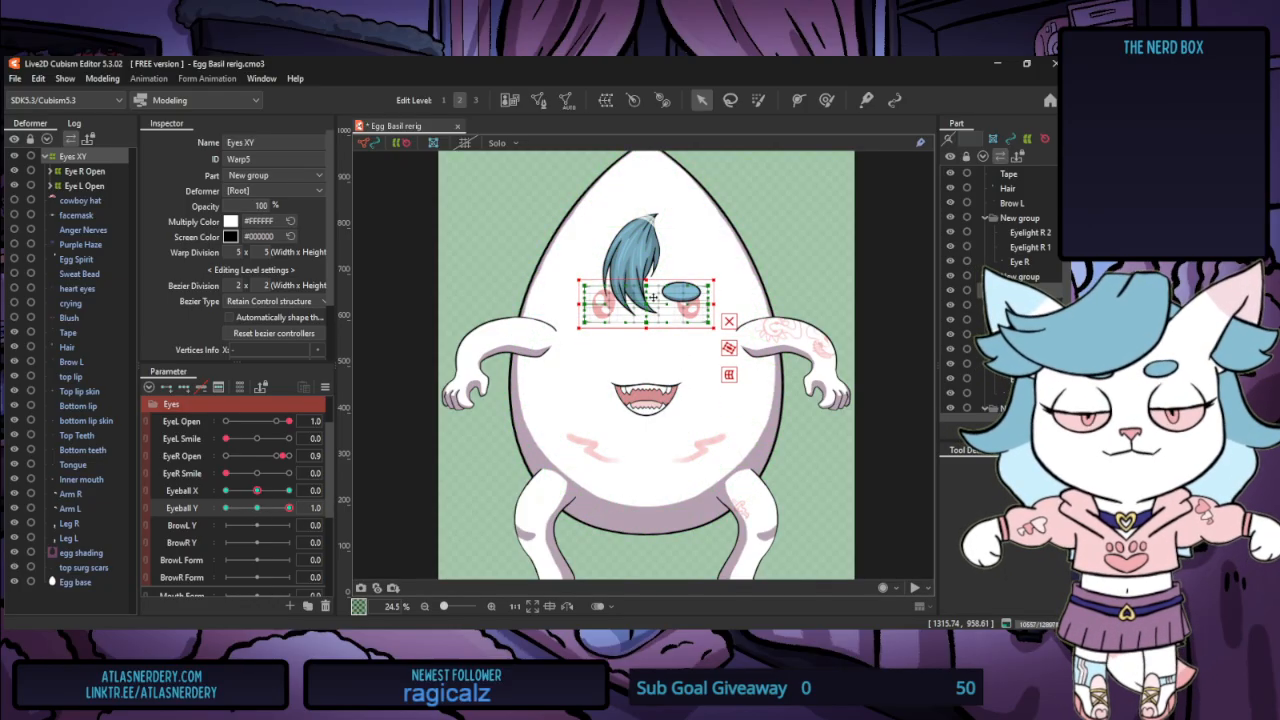
left_click_drag(648, 303, 648, 317)
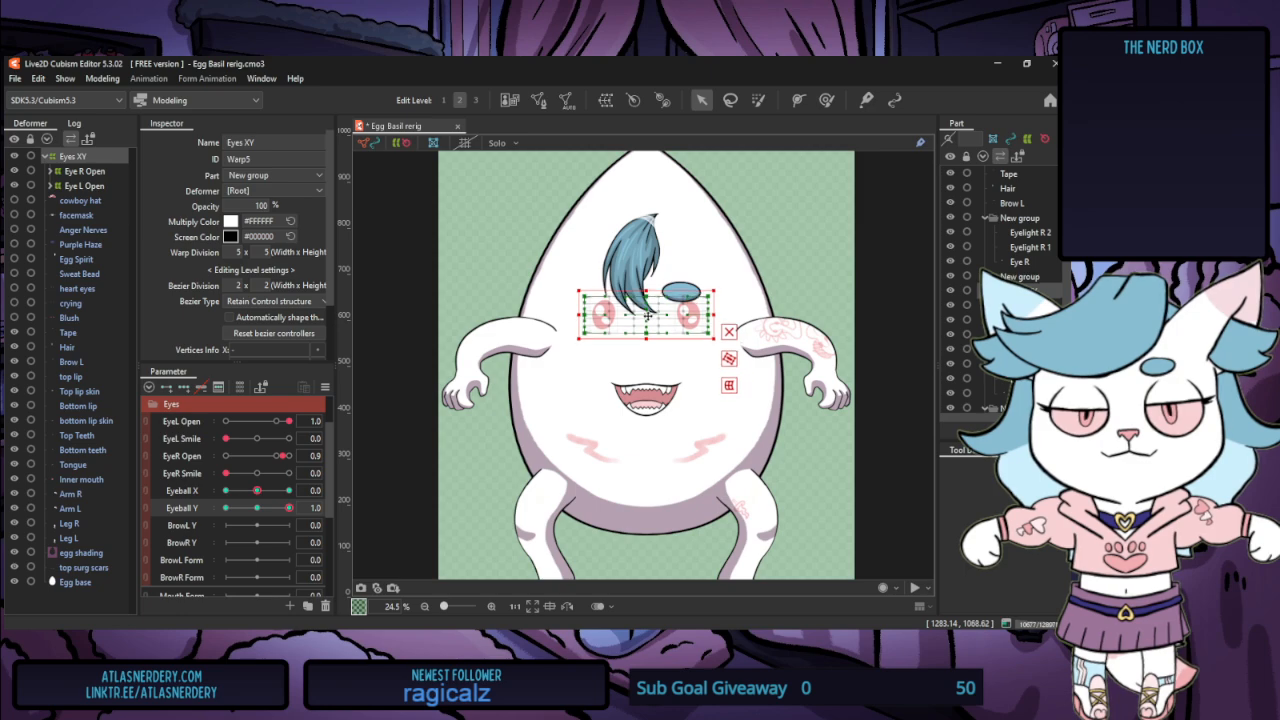
mouse_move(284, 509)
left_mouse_down()
mouse_move(250, 509)
mouse_move(291, 509)
left_mouse_up()
left_click(262, 509)
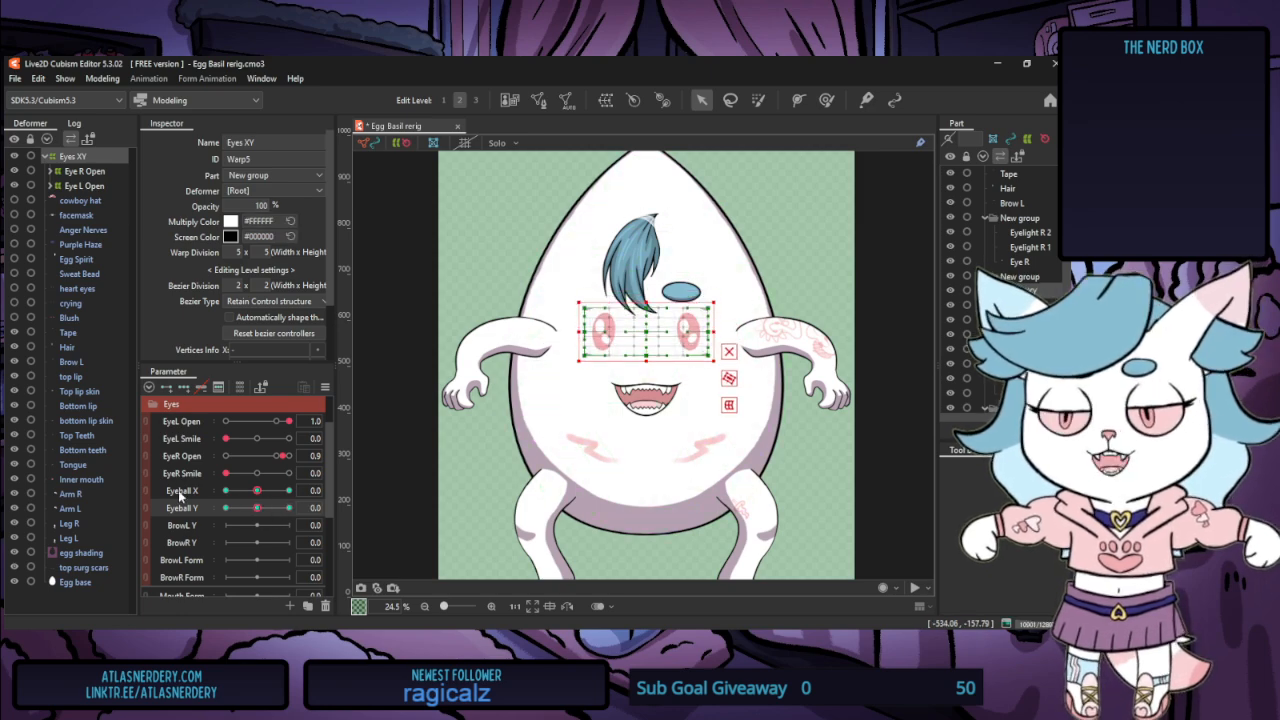
Link Eyeball X and Eyeball Y temporarily to synthesize the diagonal corner poses for Eyes XY, unlink them and save the model
left_click(147, 491)
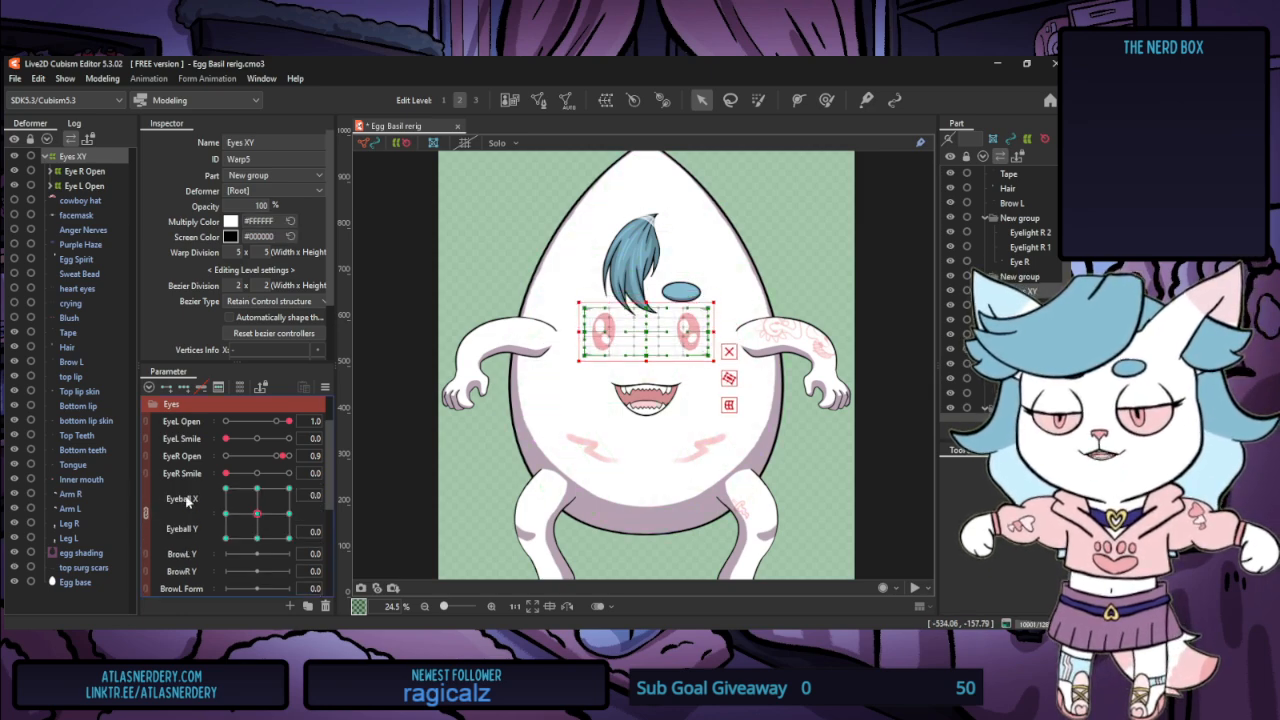
left_click(325, 387)
left_click(392, 370)
left_click(515, 477)
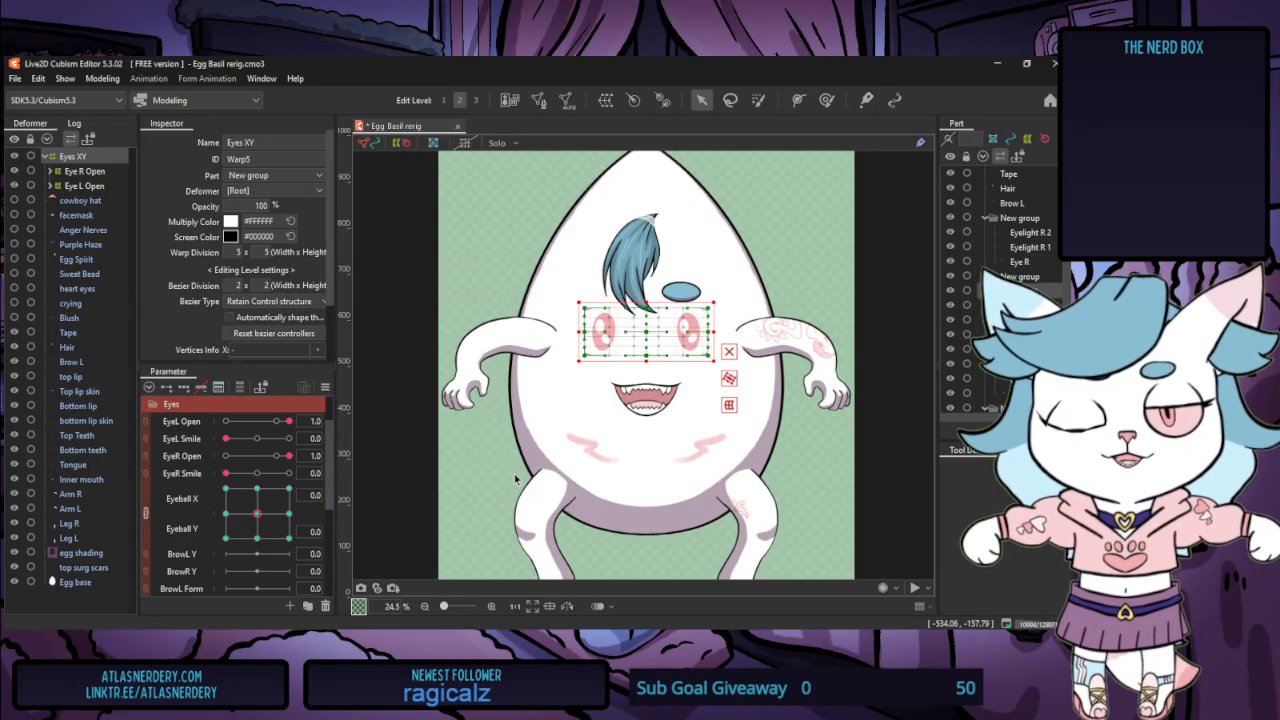
mouse_move(262, 513)
left_mouse_down()
mouse_move(323, 520)
mouse_move(330, 553)
mouse_move(281, 575)
mouse_move(218, 518)
mouse_move(204, 484)
mouse_move(290, 487)
mouse_move(290, 540)
mouse_move(257, 516)
left_mouse_up()
left_click(145, 514)
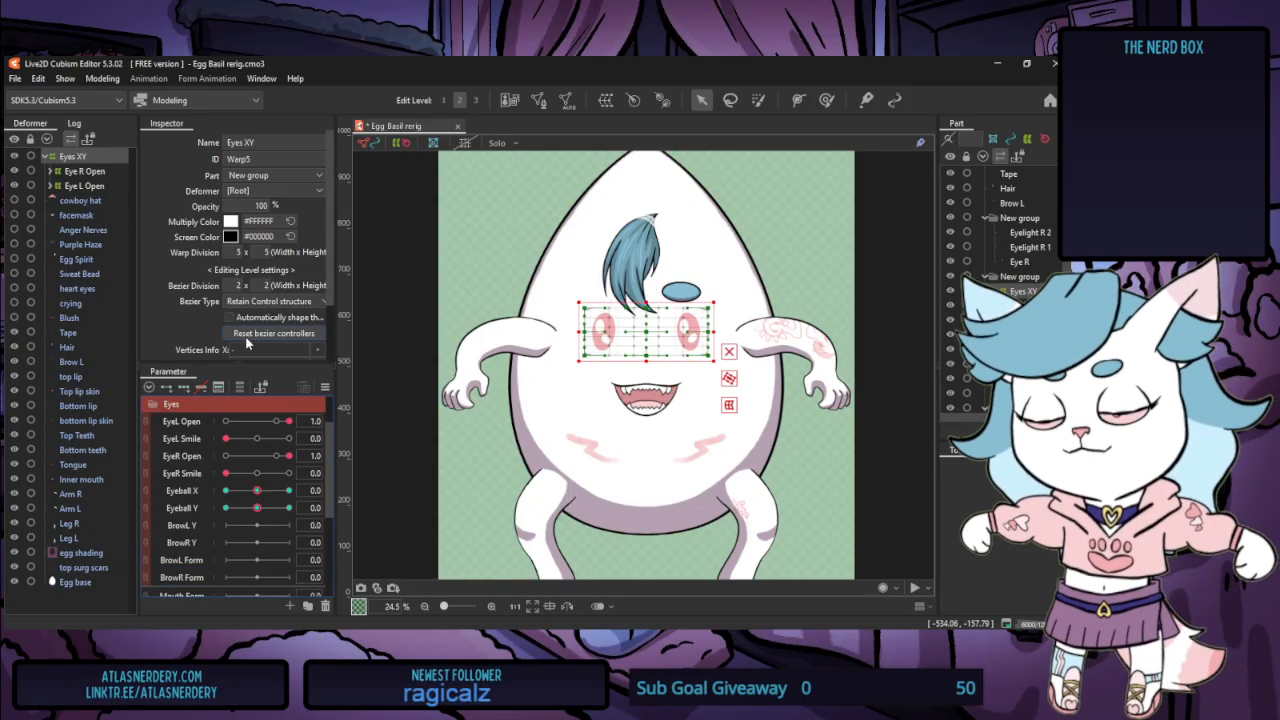
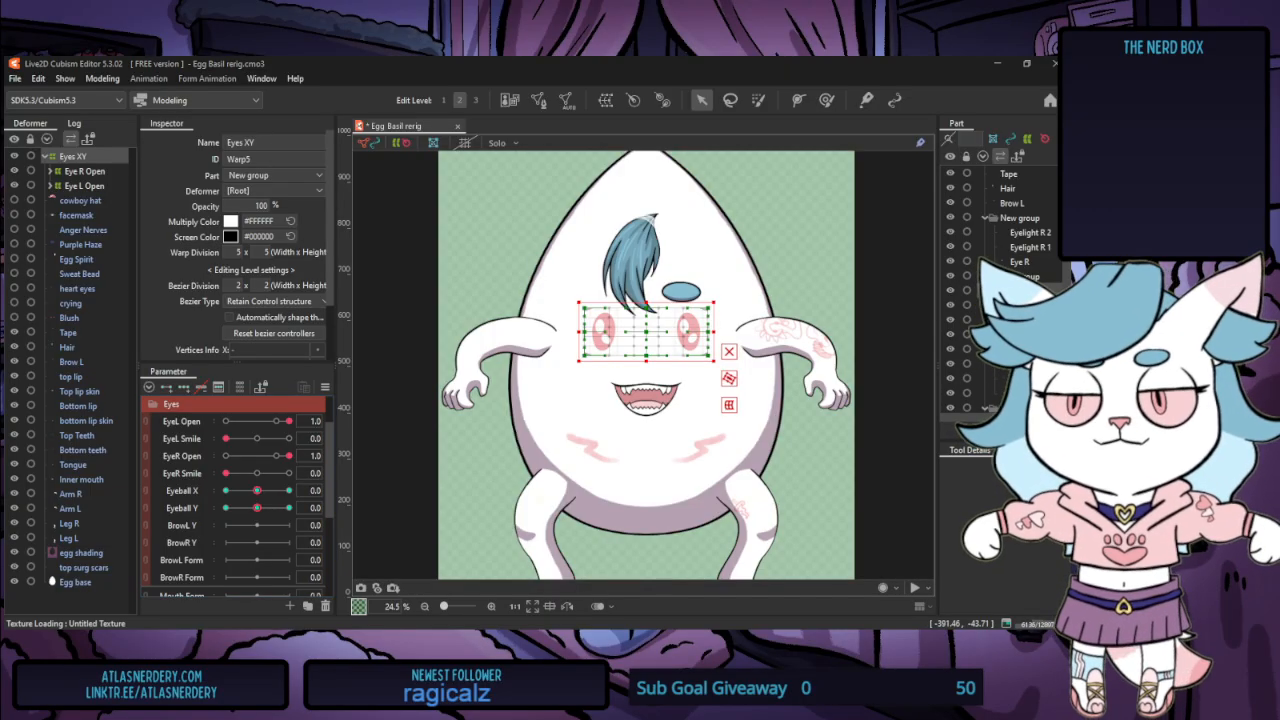
key("ctrl+s")
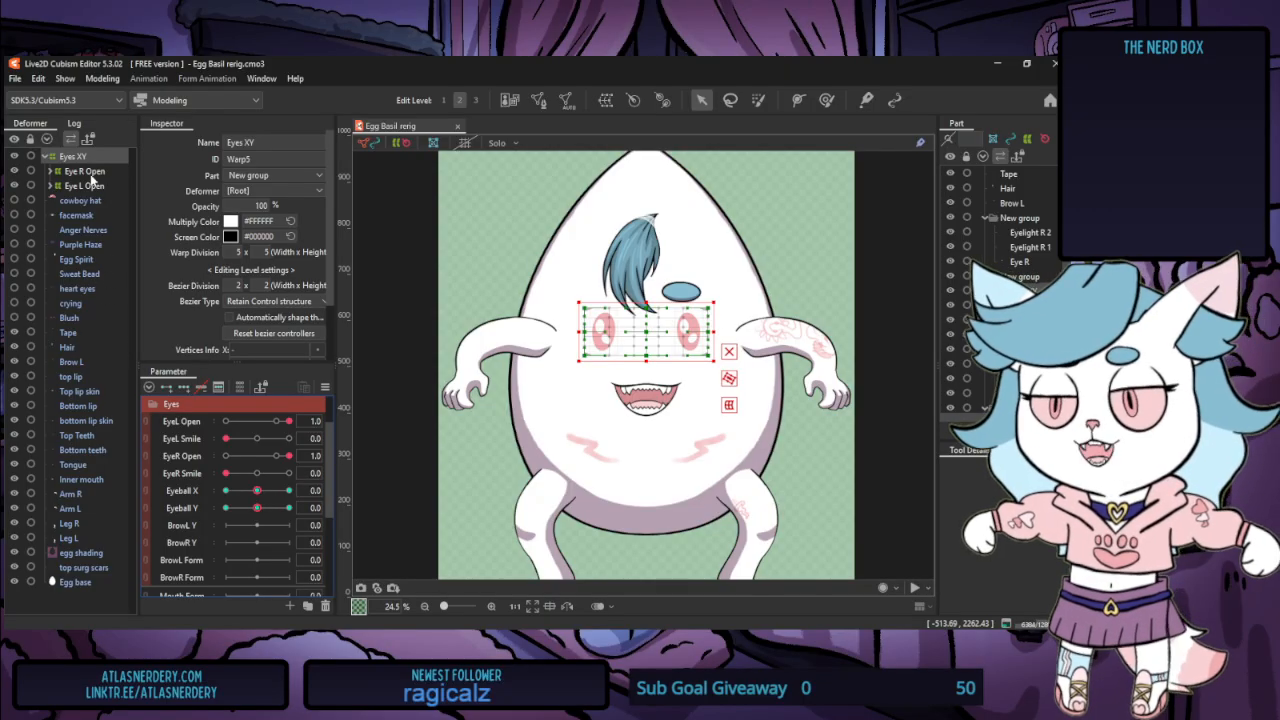
Create a warp deformer named Brow Y around the Brow L art mesh
left_click(83, 361)
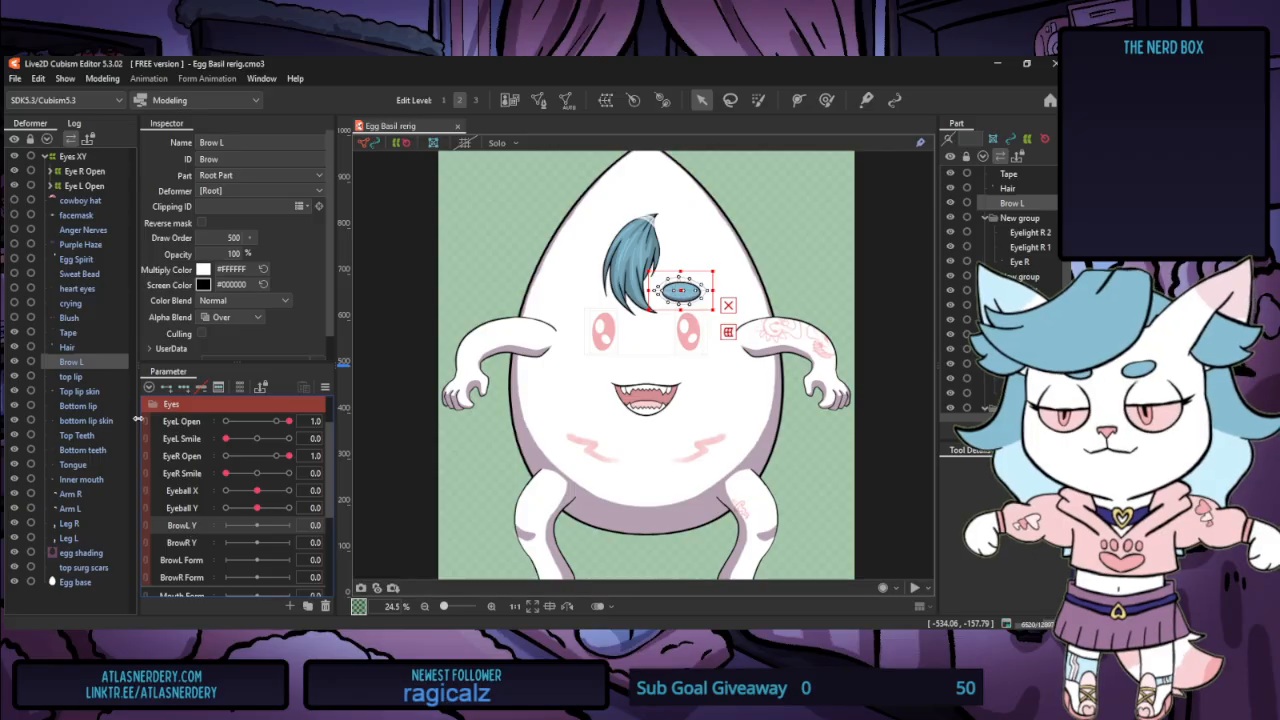
left_click(605, 100)
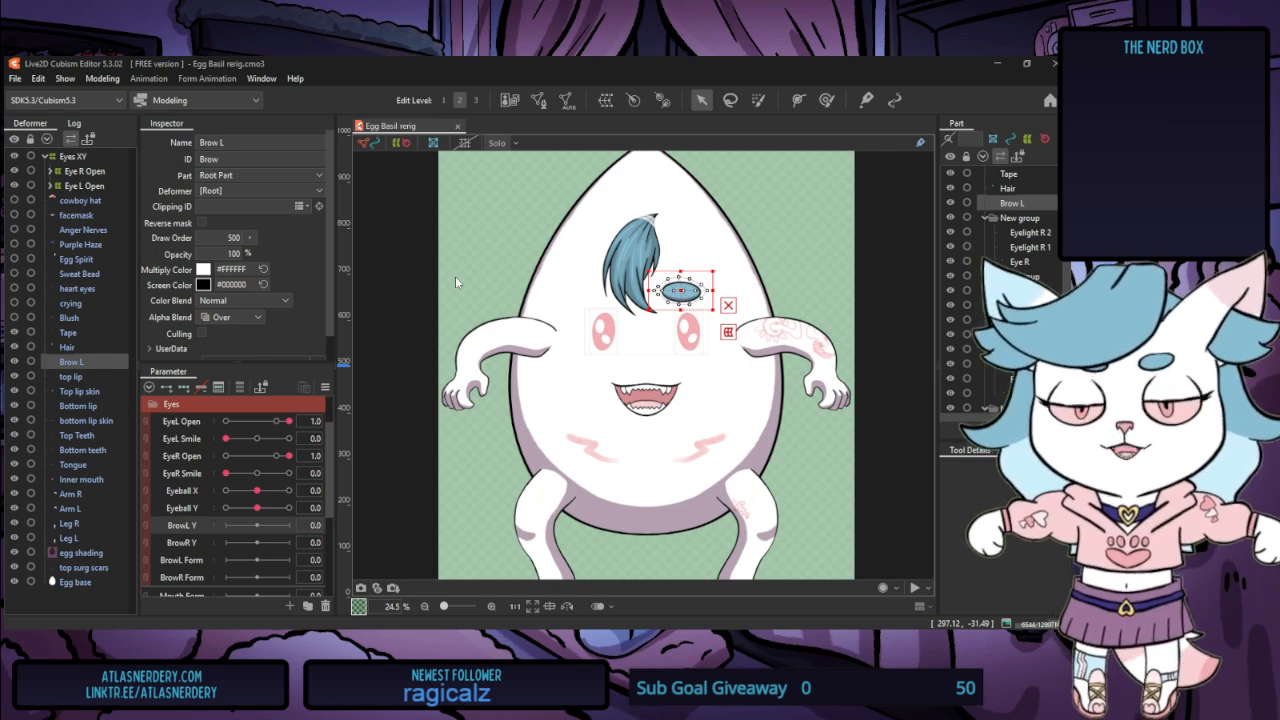
left_click(571, 459)
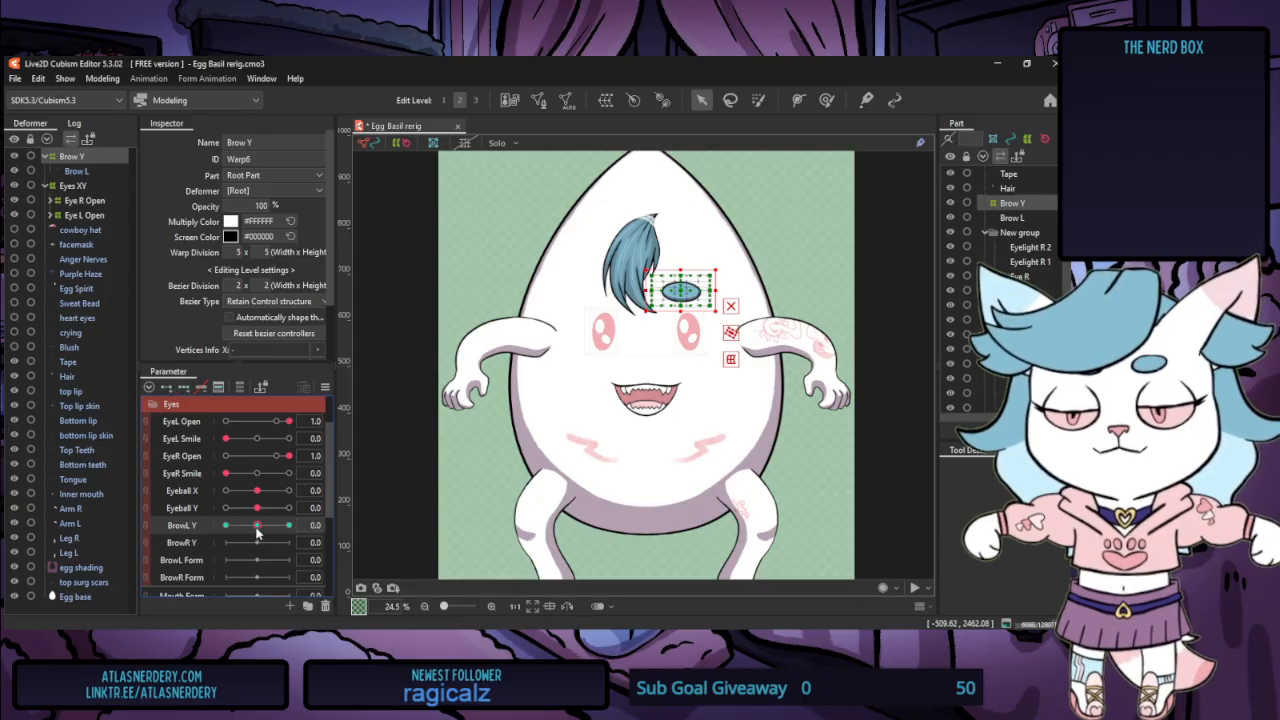
Pose Brow Y on BrowL Y lowered and tilted at -1.0 and raised with the opposite tilt at 1.0, then return to 0.0
left_click_drag(256, 530, 226, 526)
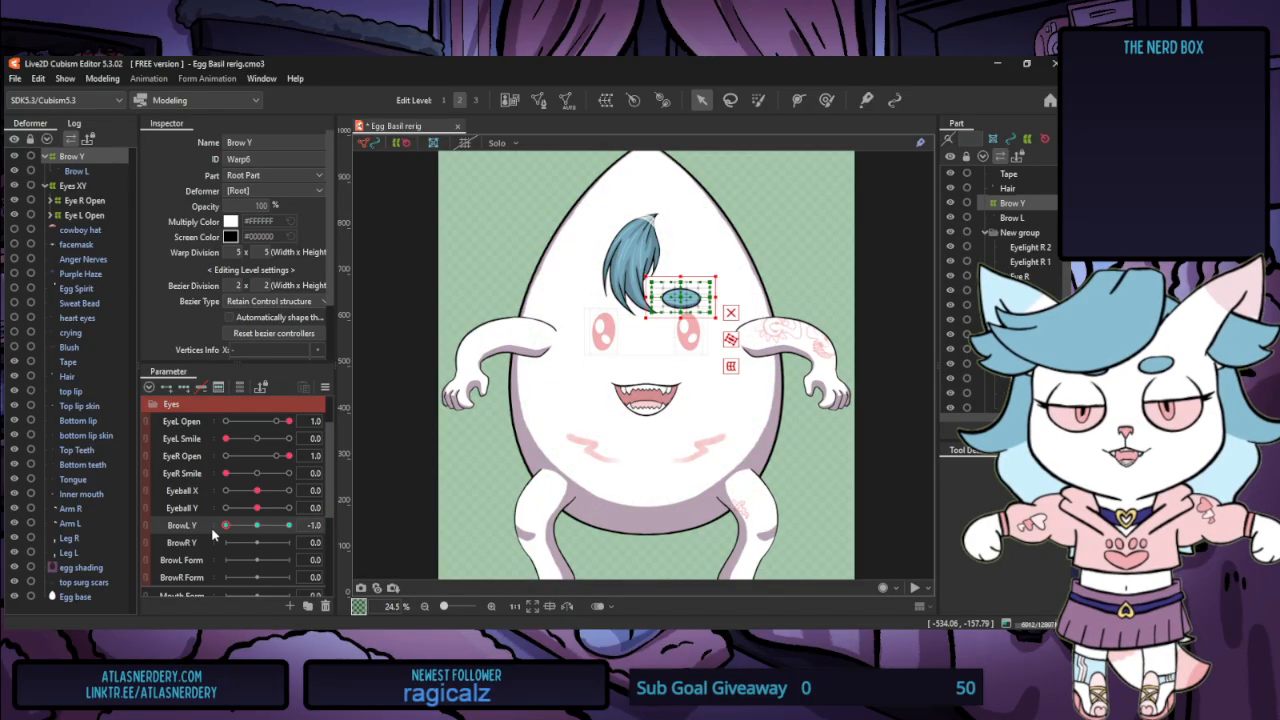
left_click_drag(226, 527, 294, 532)
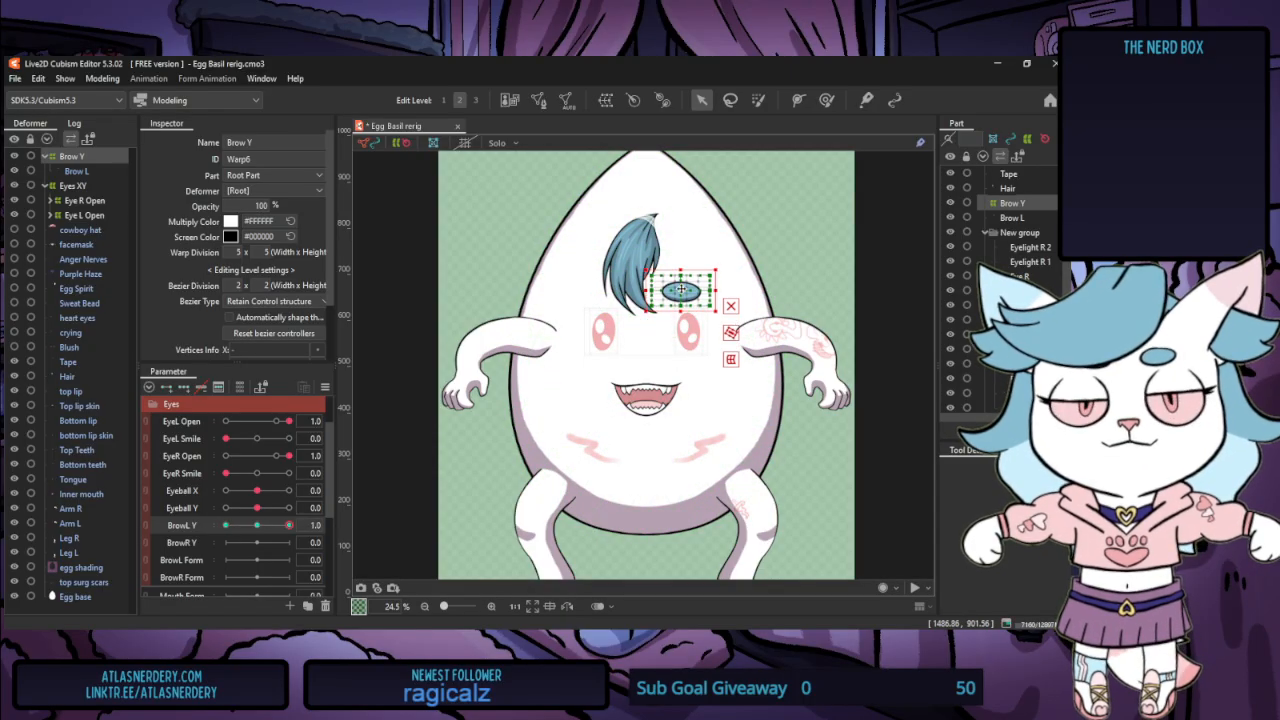
left_click_drag(681, 290, 689, 250)
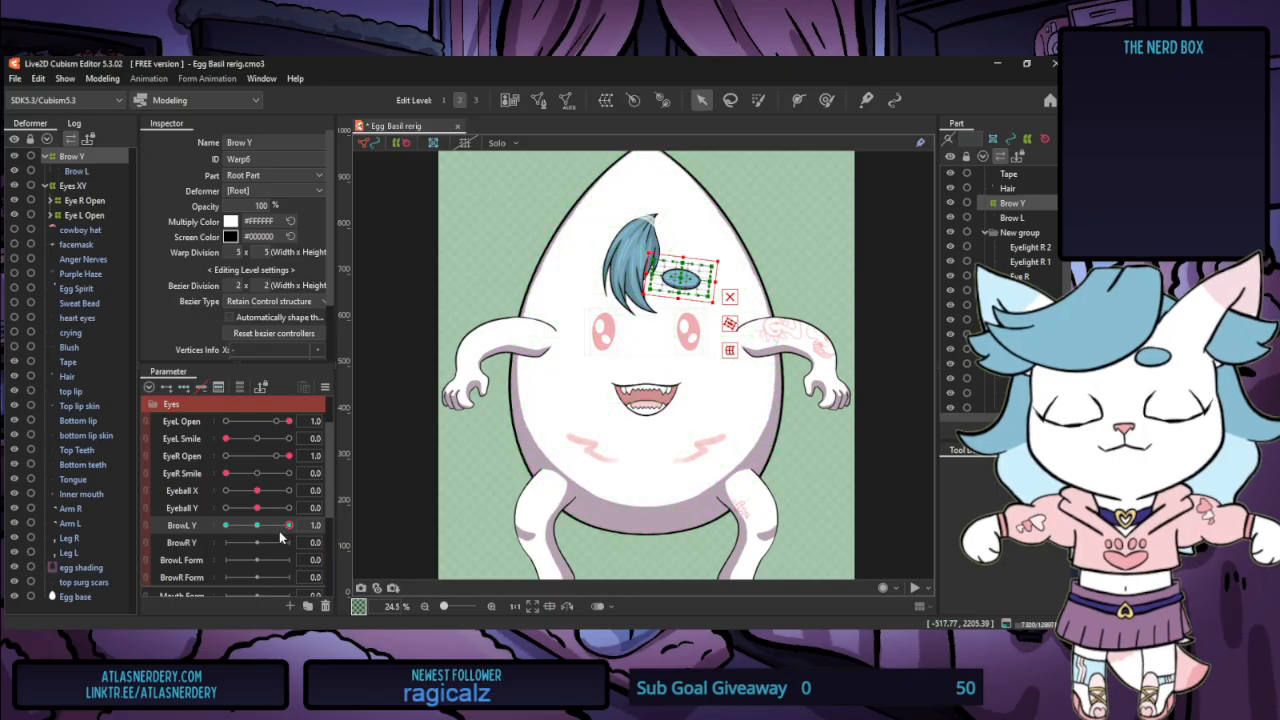
left_click_drag(289, 525, 220, 526)
left_click_drag(682, 271, 676, 271)
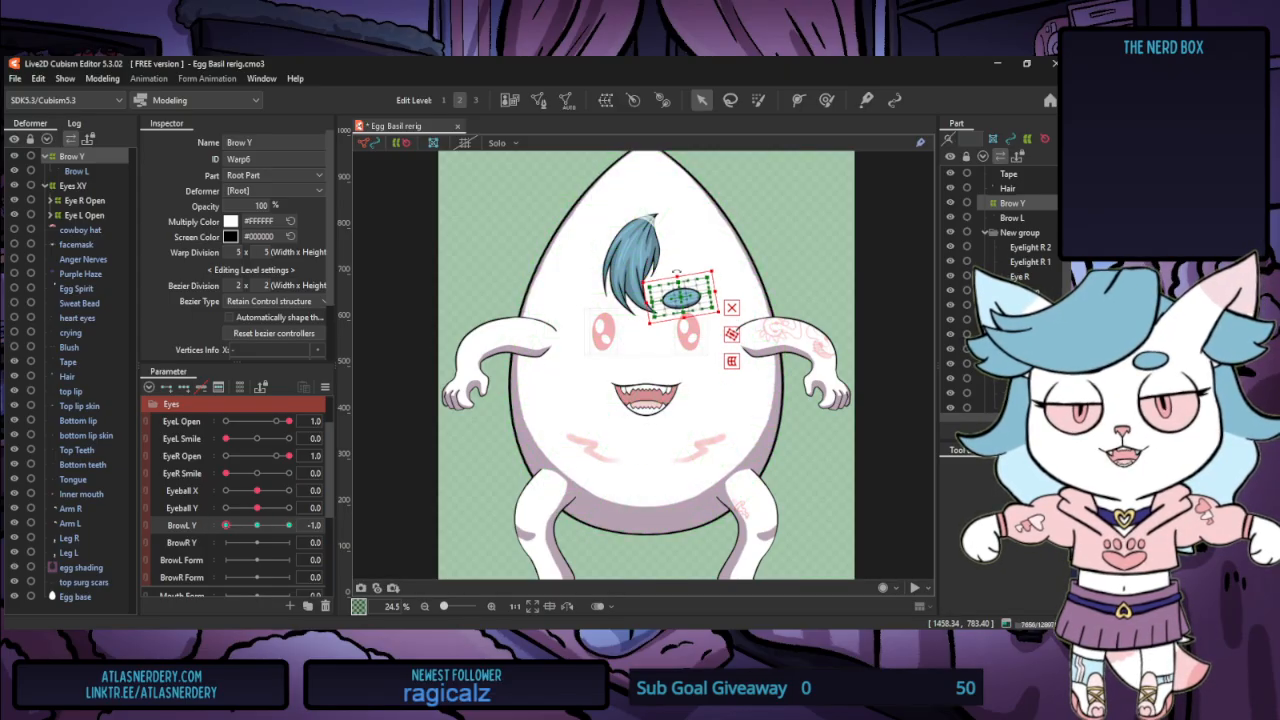
left_click_drag(225, 527, 261, 531)
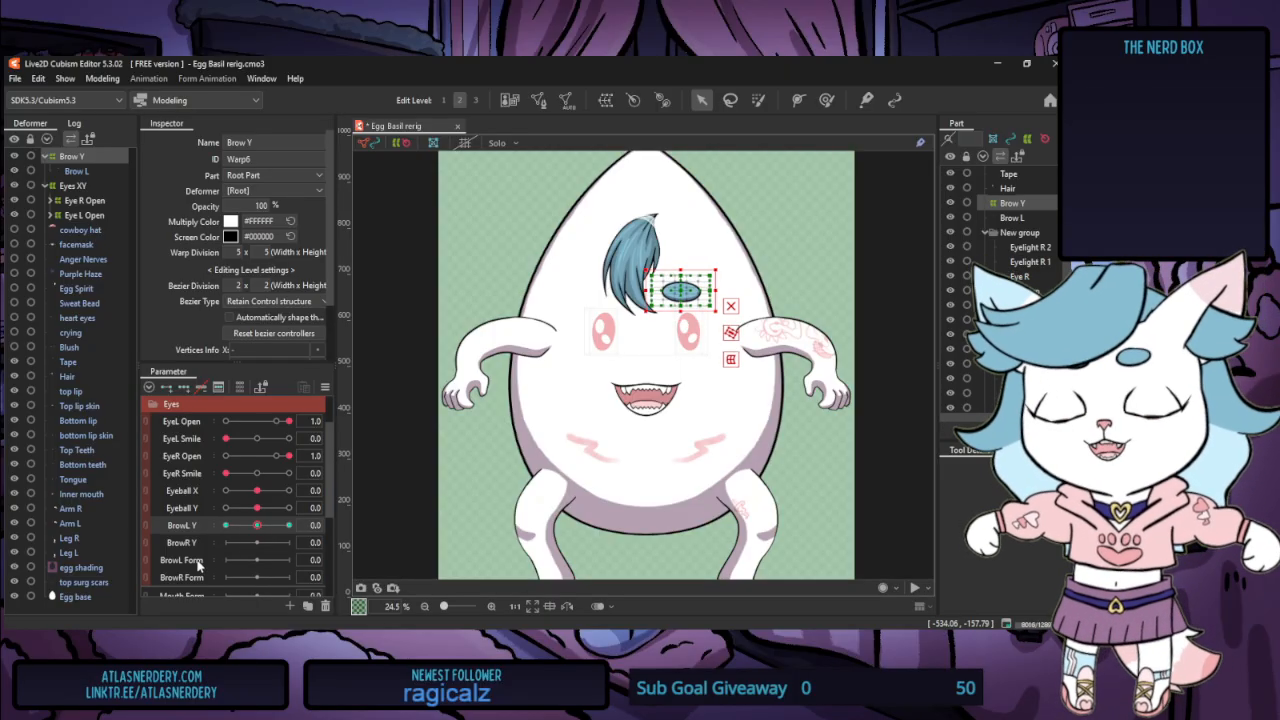
Add three keys for Brow Y on BrowL Form and activate the Deform Brush tool
left_click(184, 387)
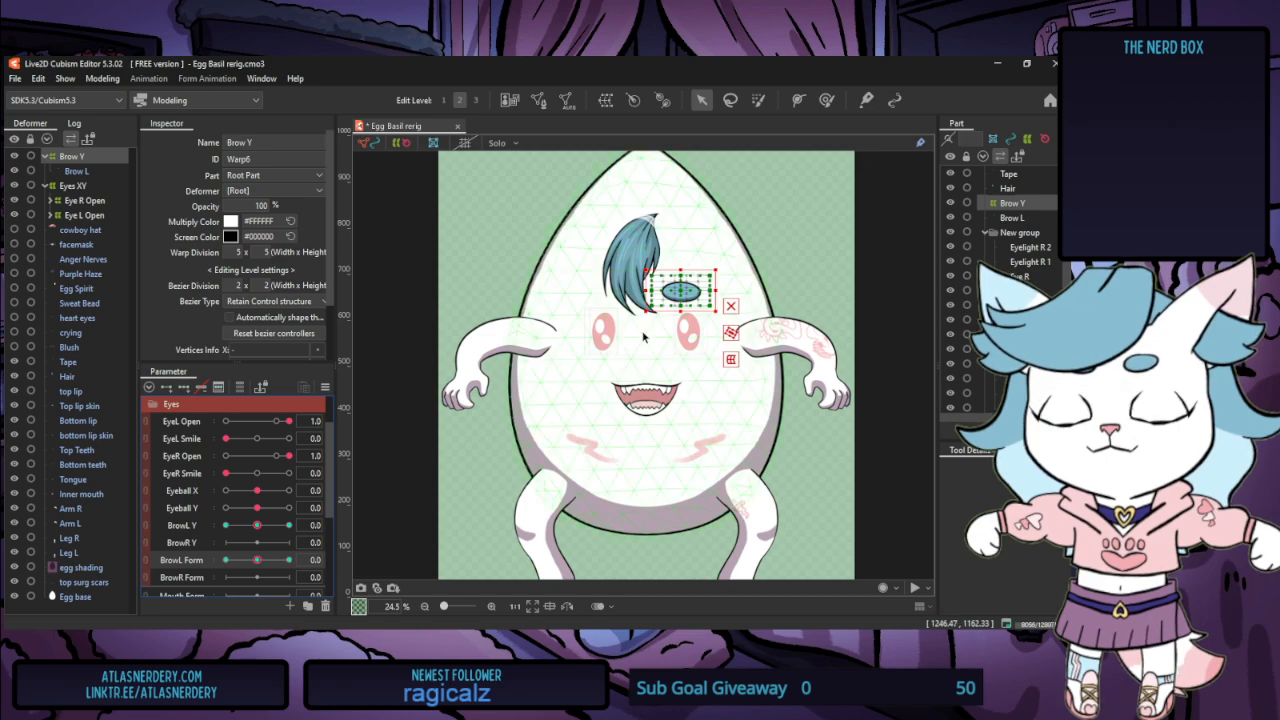
scroll(681, 290, "up", 5)
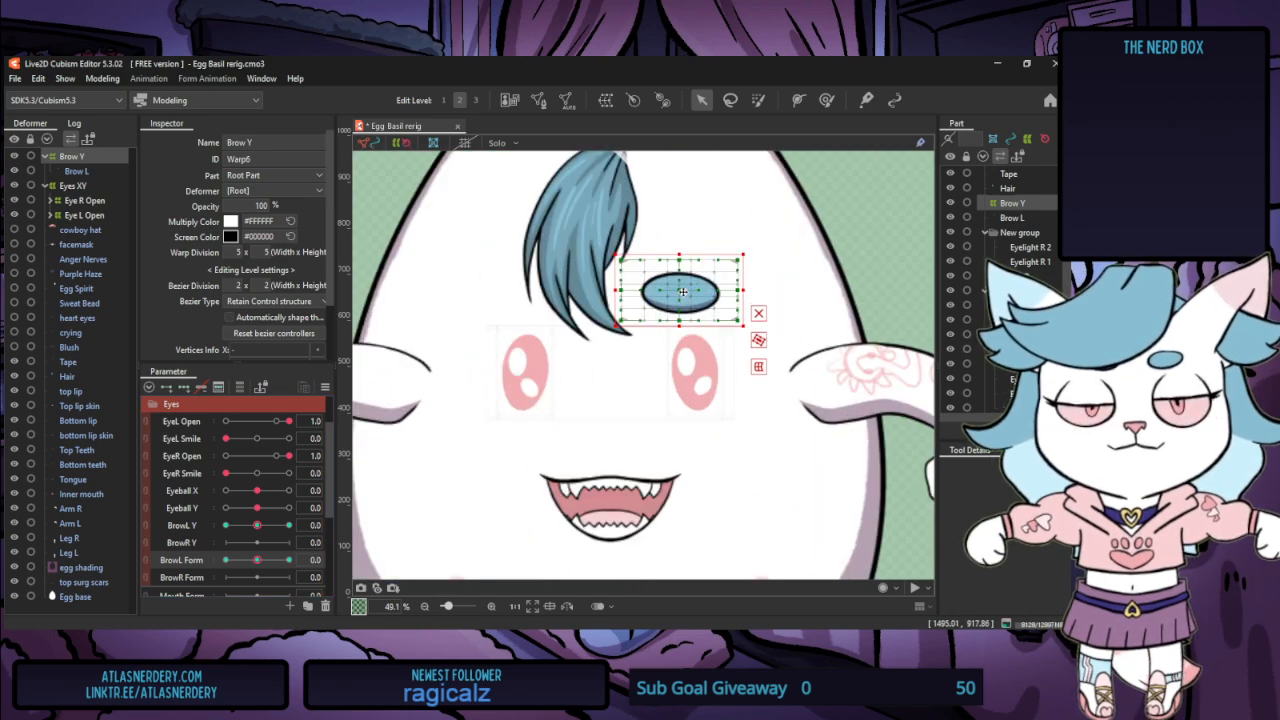
left_click(826, 100)
mouse_move(612, 262)
left_mouse_down()
mouse_move(634, 290)
mouse_move(608, 281)
mouse_move(631, 339)
left_mouse_up()
left_click_drag(747, 301, 744, 279)
left_click_drag(743, 303, 743, 296)
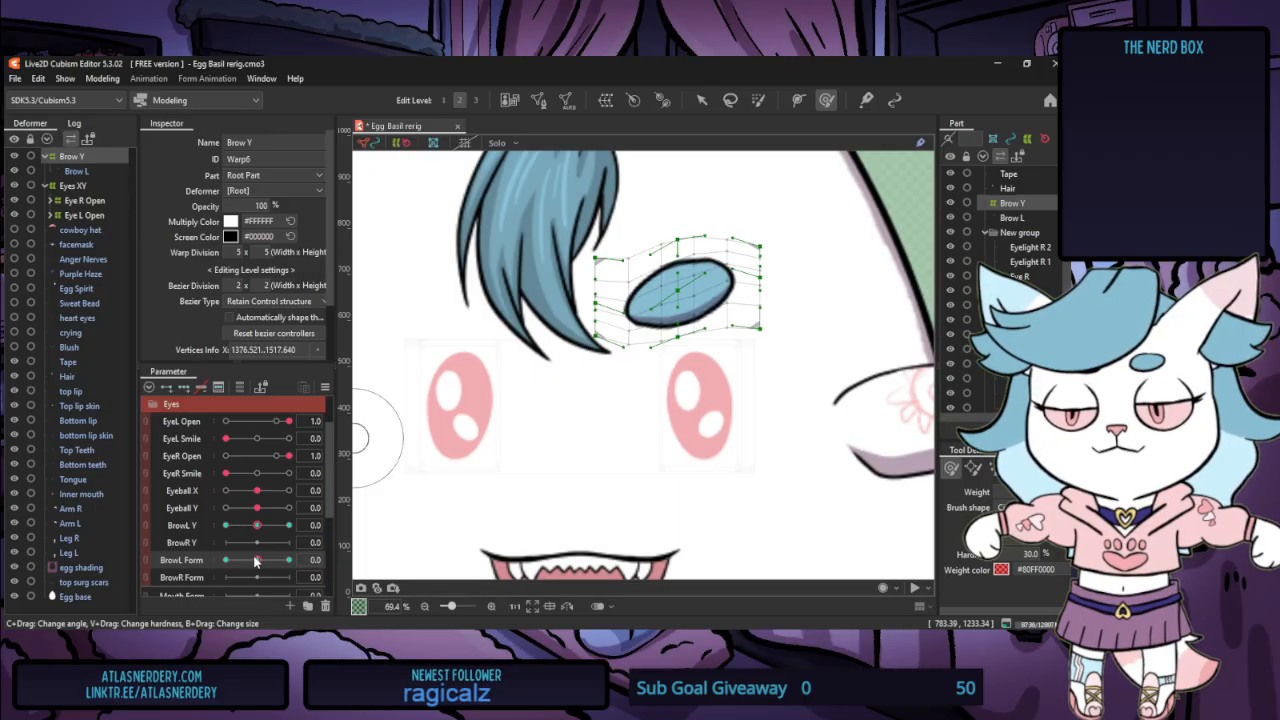
key("ctrl+z")
key("ctrl+z")
key("ctrl+z")
key("ctrl+z")
key("ctrl+z")
key("ctrl+z")
key("ctrl+z")
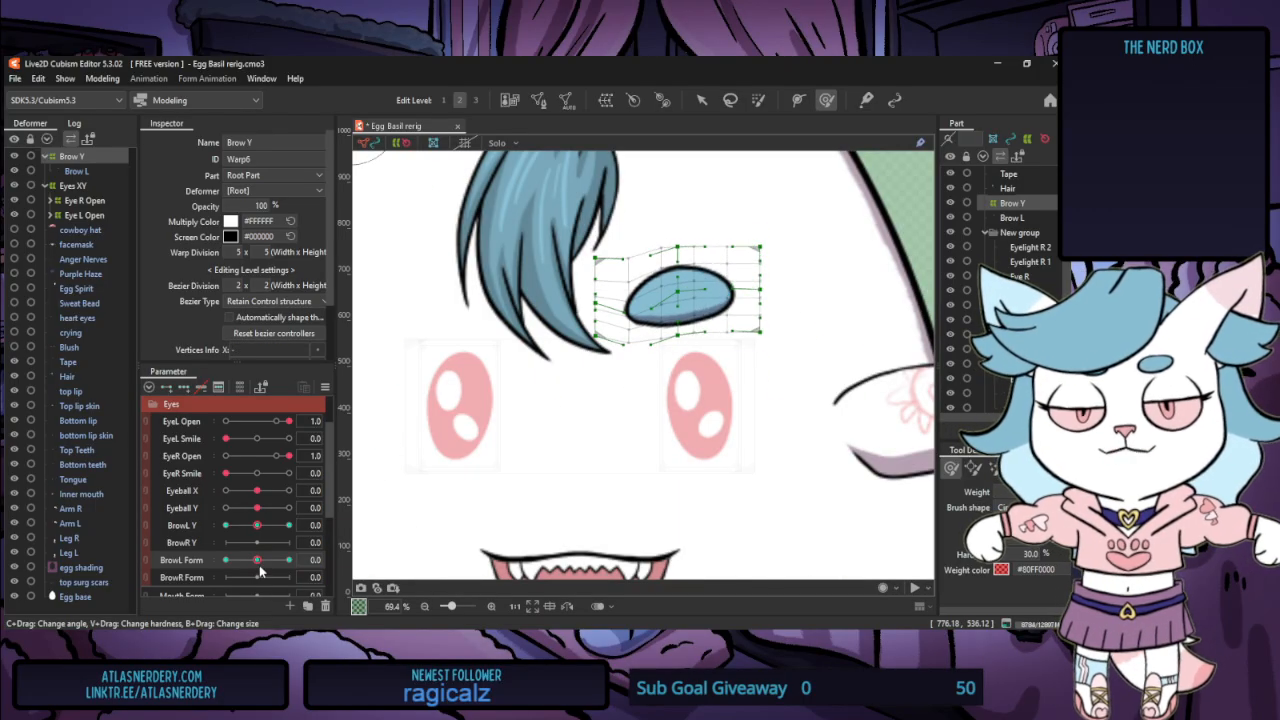
key("ctrl+z")
key("ctrl+z")
key("ctrl+z")
key("ctrl+z")
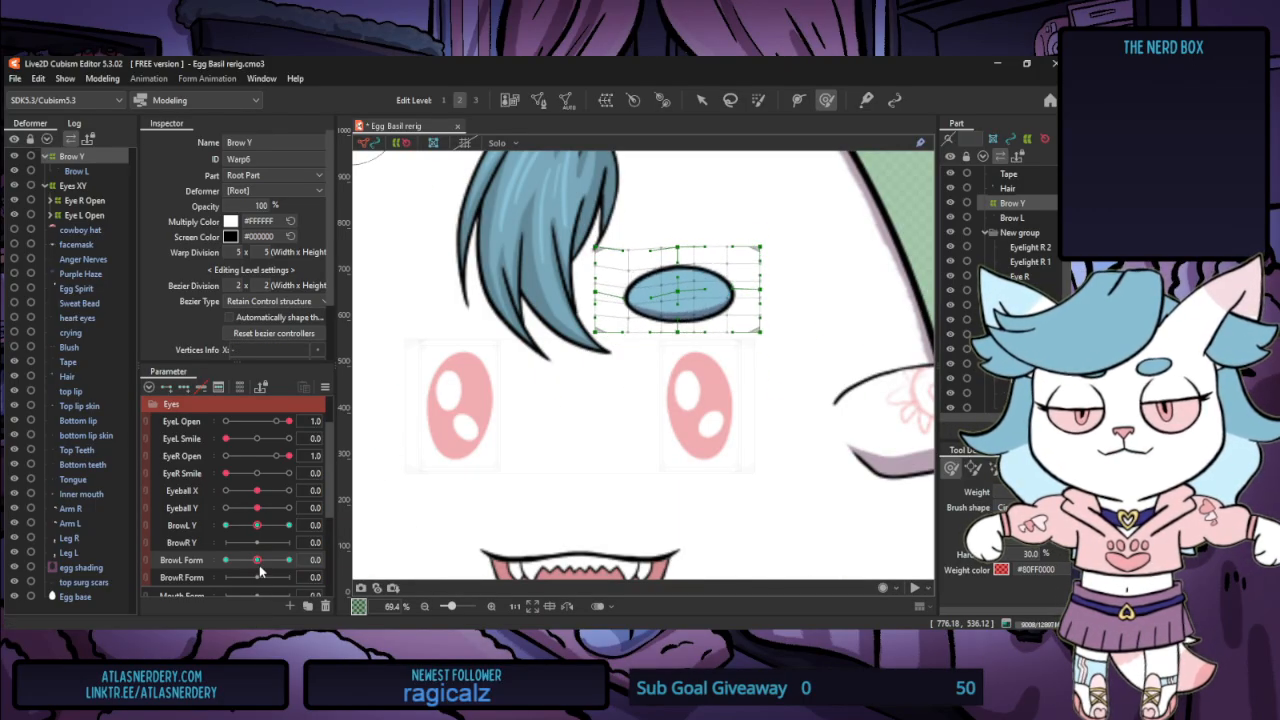
At BrowL Form -1.0, reshape Brow Y with the Deform Brush so the brow's inner end drops and its outer end rises
left_click_drag(253, 566, 200, 564)
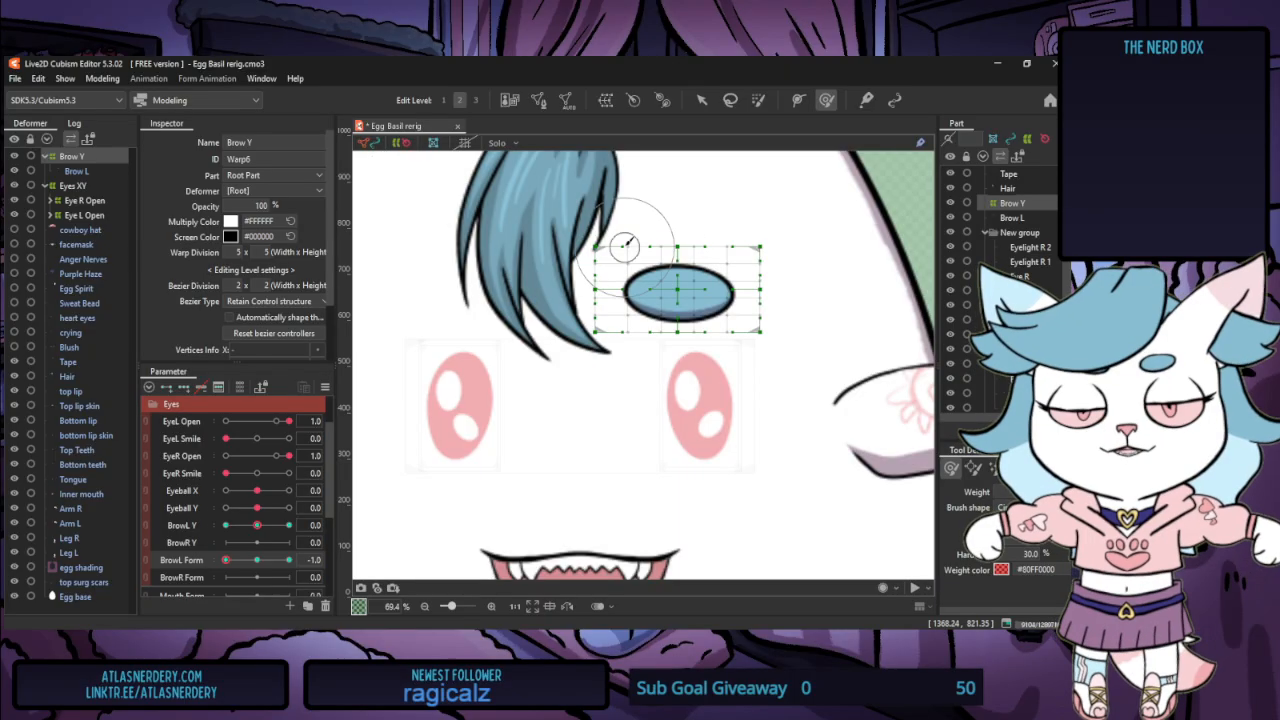
left_click_drag(633, 255, 634, 262)
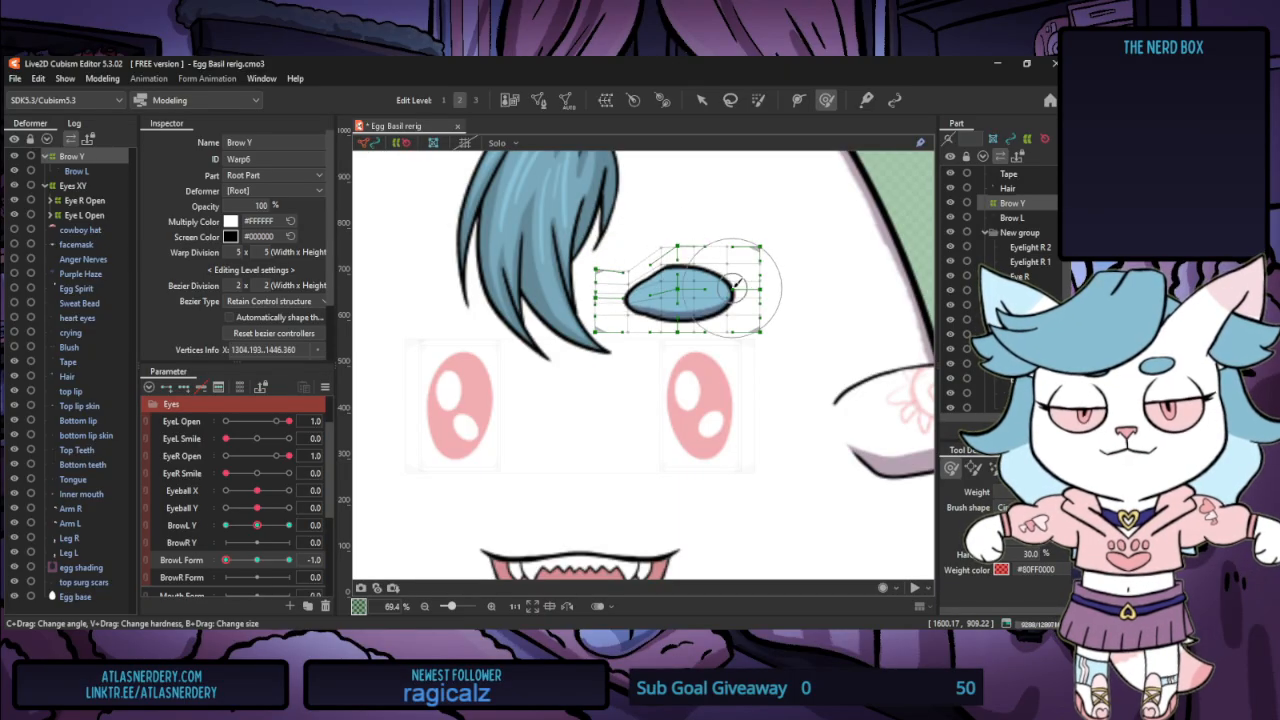
left_click_drag(734, 290, 735, 276)
left_click_drag(738, 296, 737, 288)
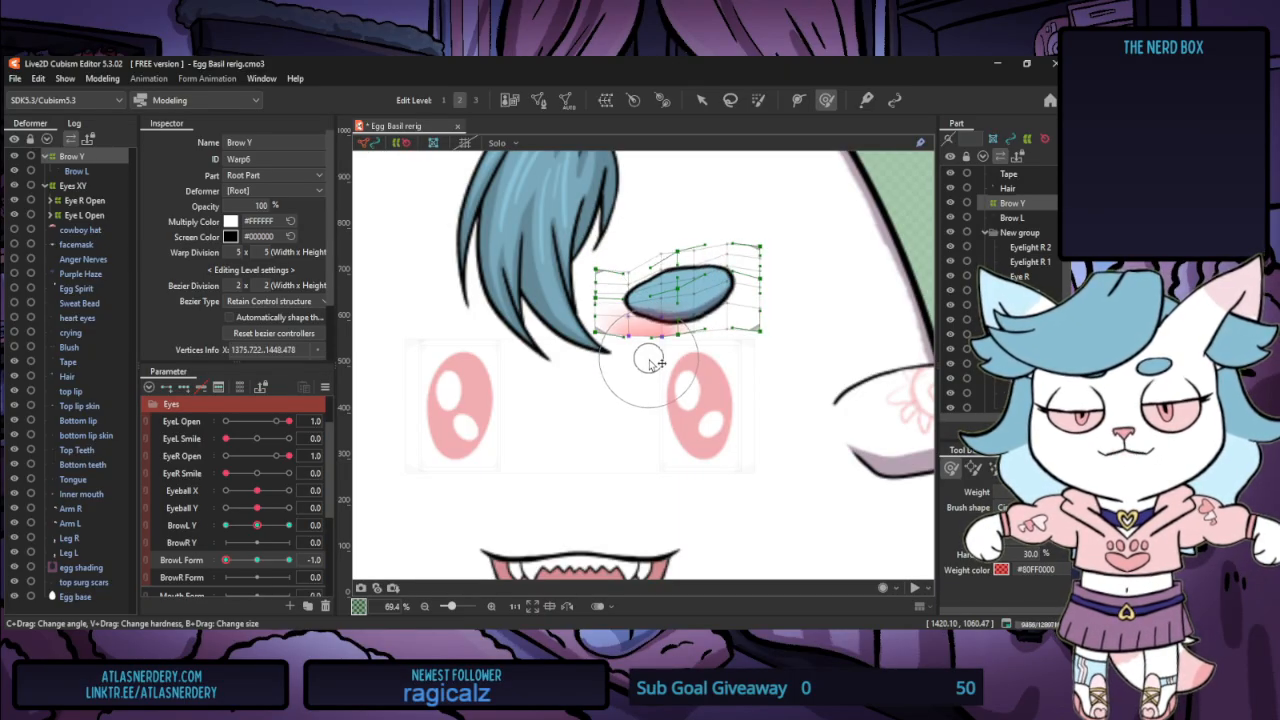
left_click_drag(626, 349, 634, 358)
left_click(646, 212)
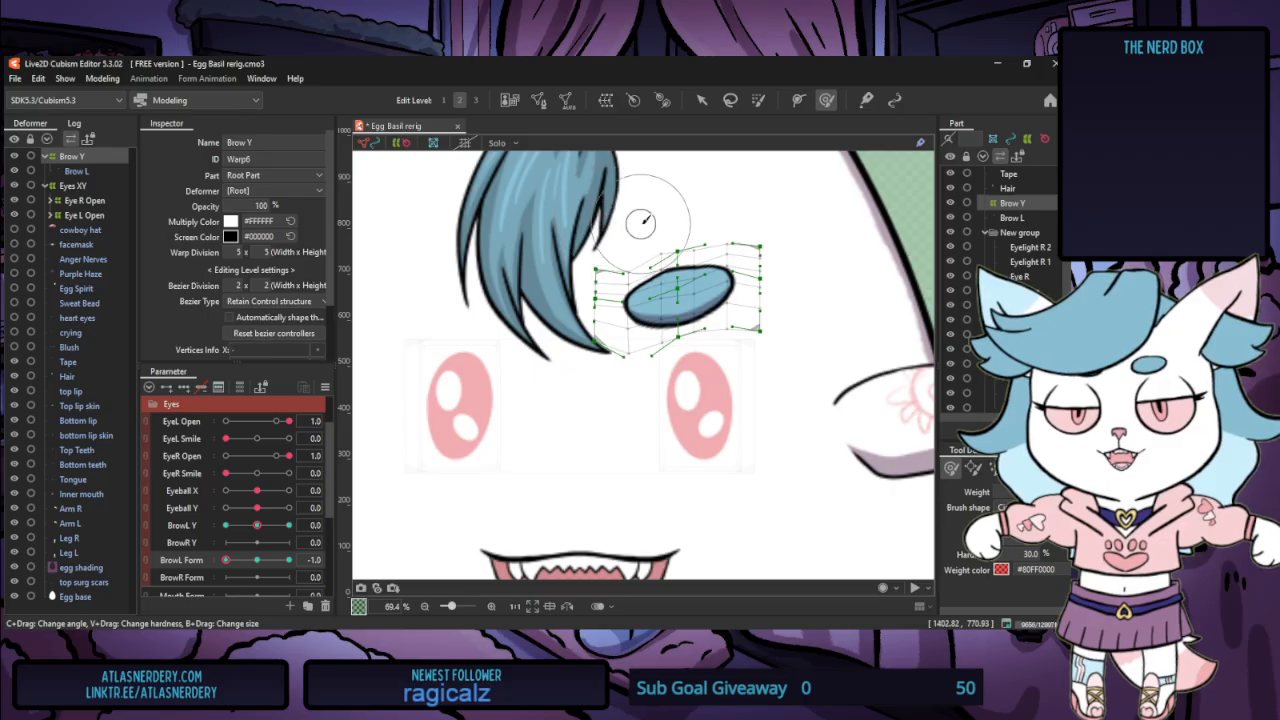
left_click_drag(646, 217, 645, 228)
left_click_drag(574, 257, 584, 264)
left_click_drag(763, 258, 759, 243)
mouse_move(656, 230)
left_mouse_down()
mouse_move(712, 233)
mouse_move(635, 245)
left_mouse_up()
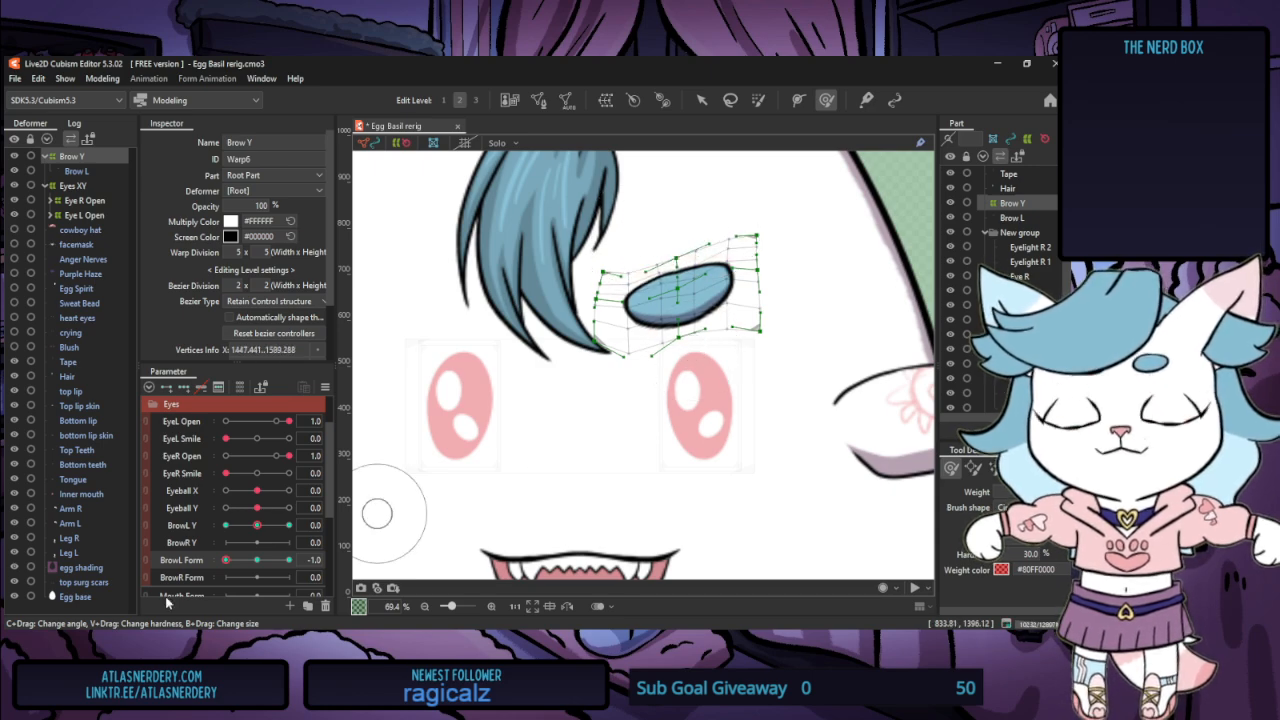
At BrowL Form 1.0, reshape Brow Y with the Deform Brush so the brow's inner end rises and its outer end drops
left_click_drag(226, 562, 289, 561)
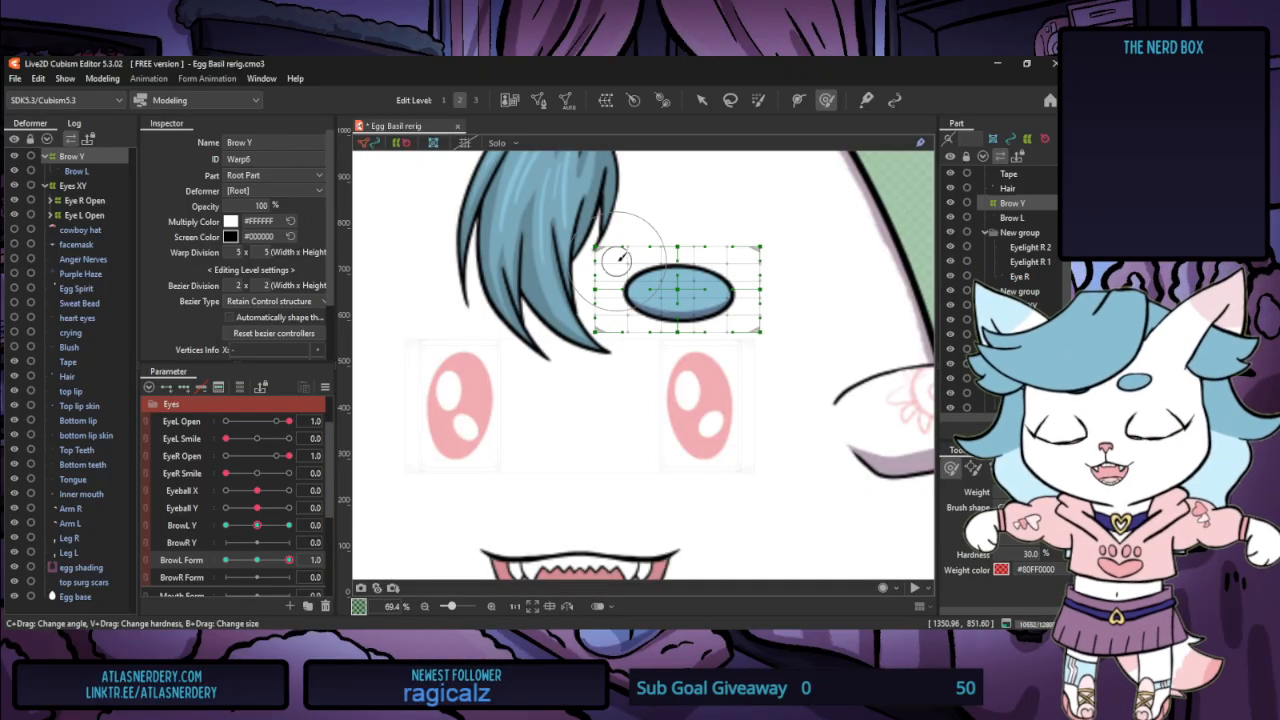
mouse_move(629, 287)
left_mouse_down()
mouse_move(645, 243)
mouse_move(617, 290)
left_mouse_up()
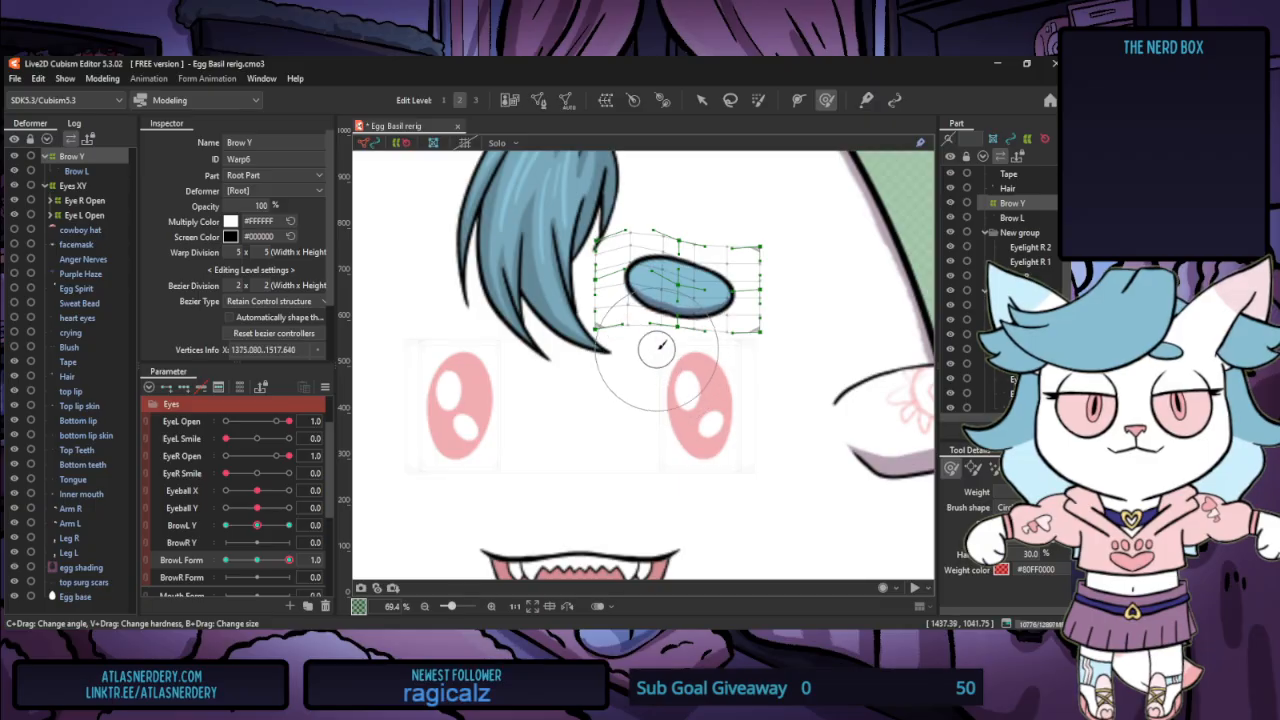
left_click_drag(744, 314, 758, 322)
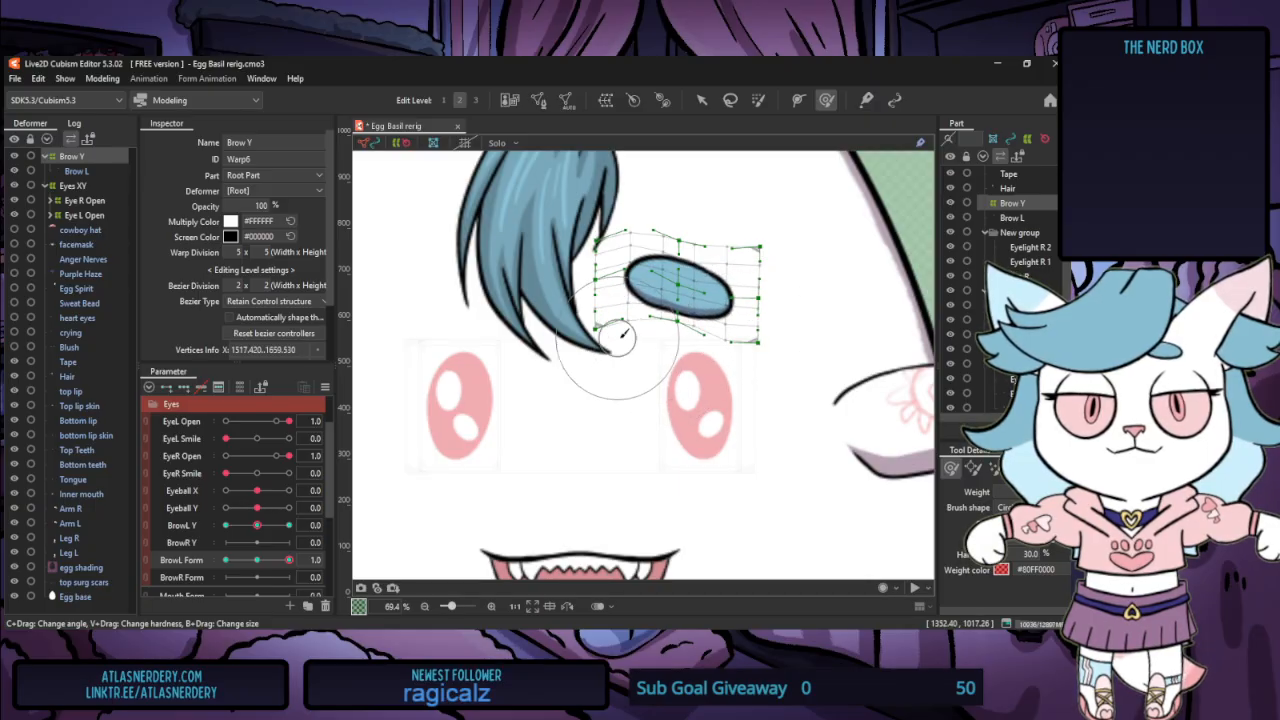
left_click_drag(607, 256, 606, 251)
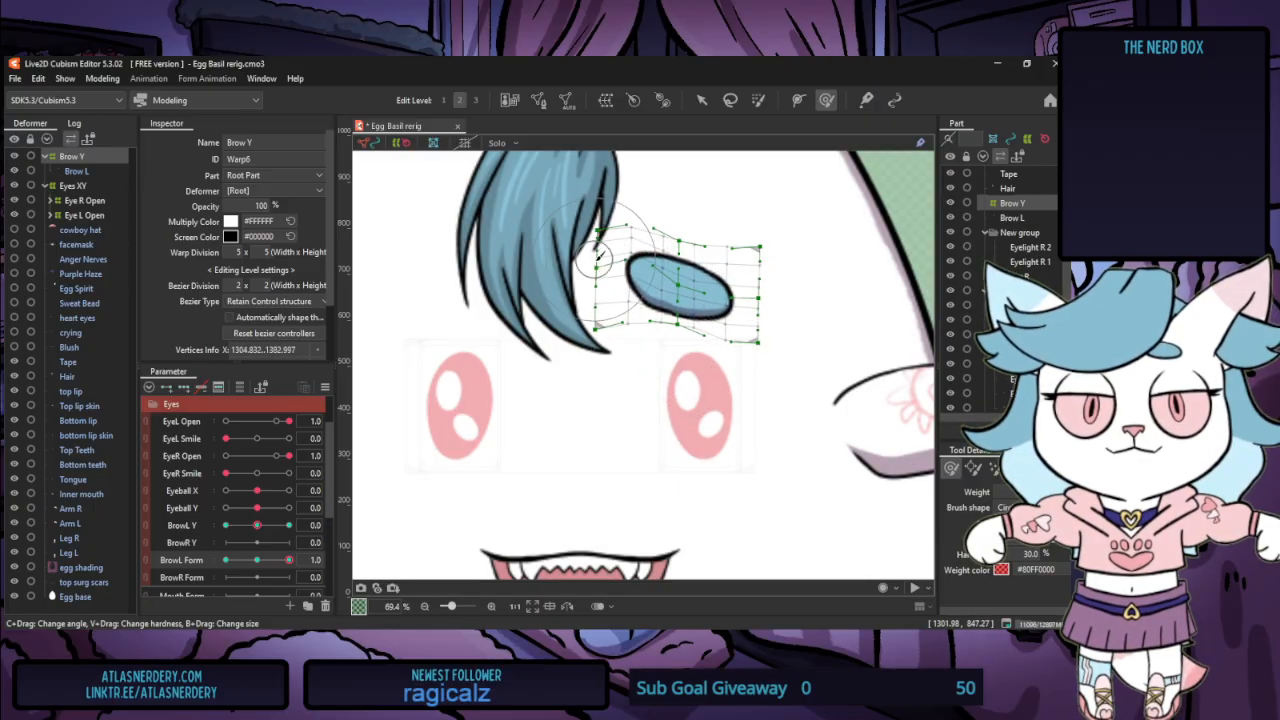
left_click_drag(613, 325, 616, 335)
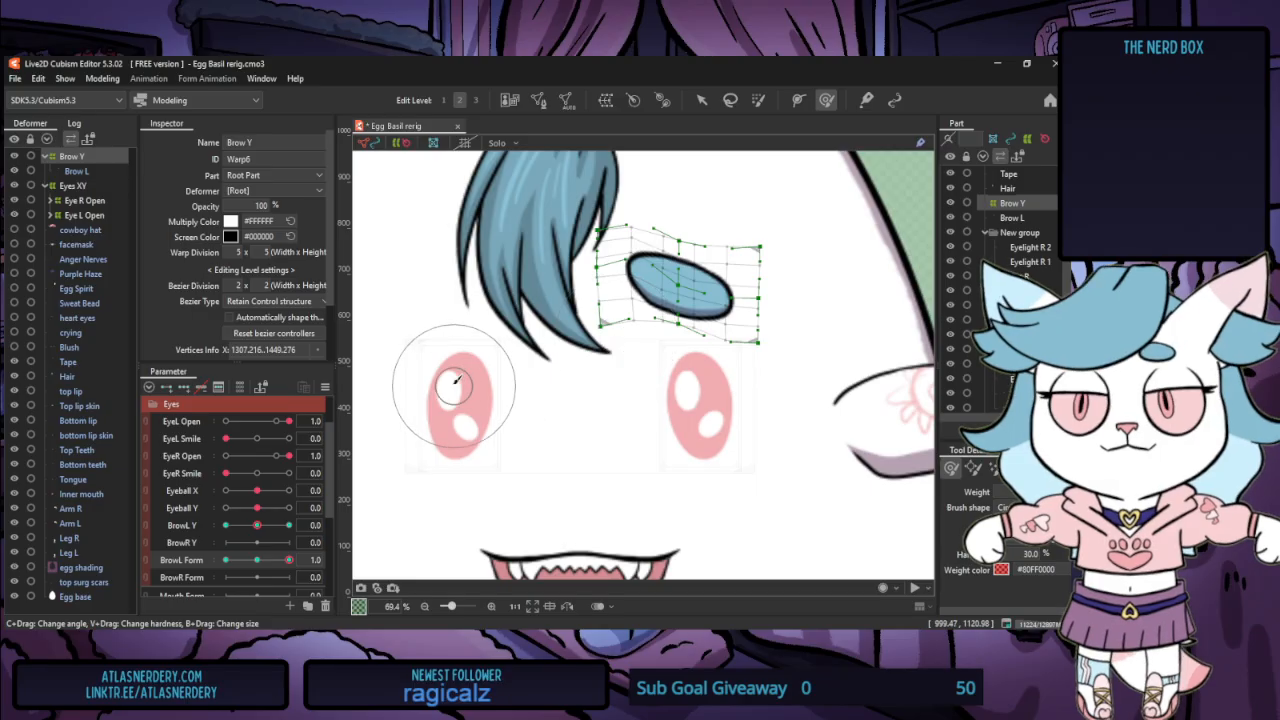
Preview the brow across combinations of BrowL Y and BrowL Form, and return both parameters to 0.0
left_click_drag(285, 562, 249, 568)
left_click_drag(257, 525, 200, 533)
left_click_drag(257, 562, 290, 548)
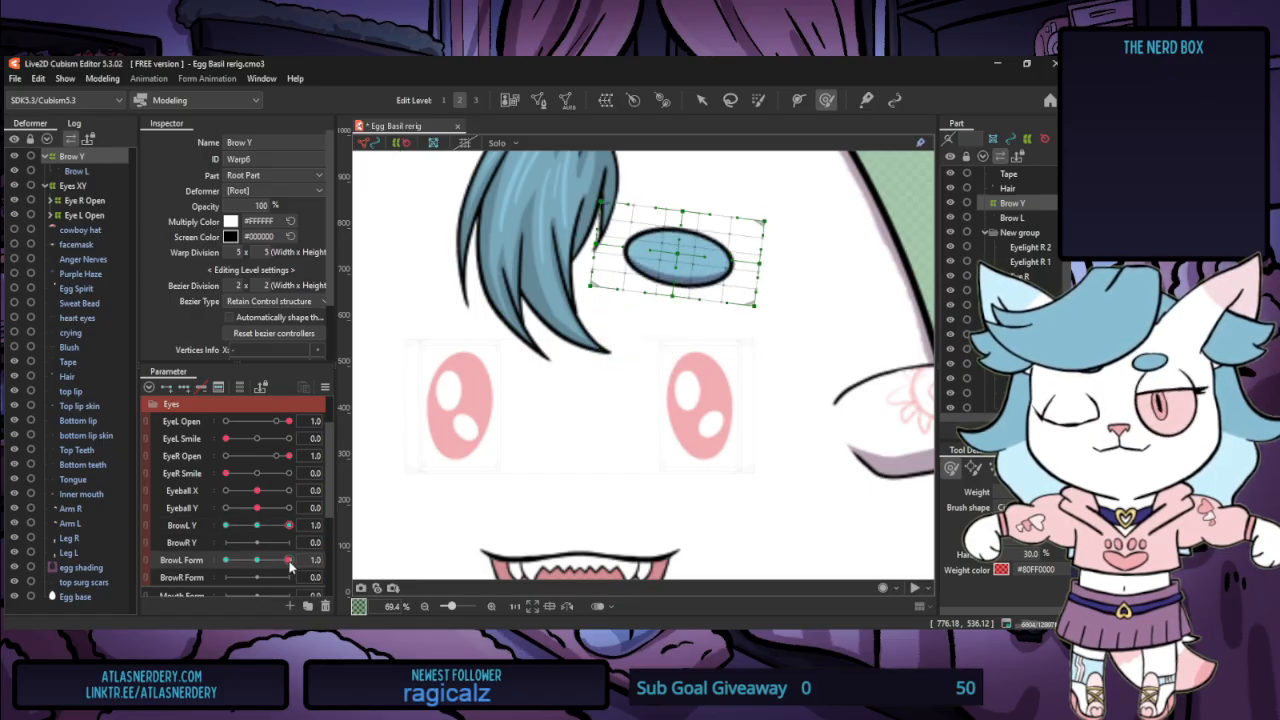
left_click(258, 528)
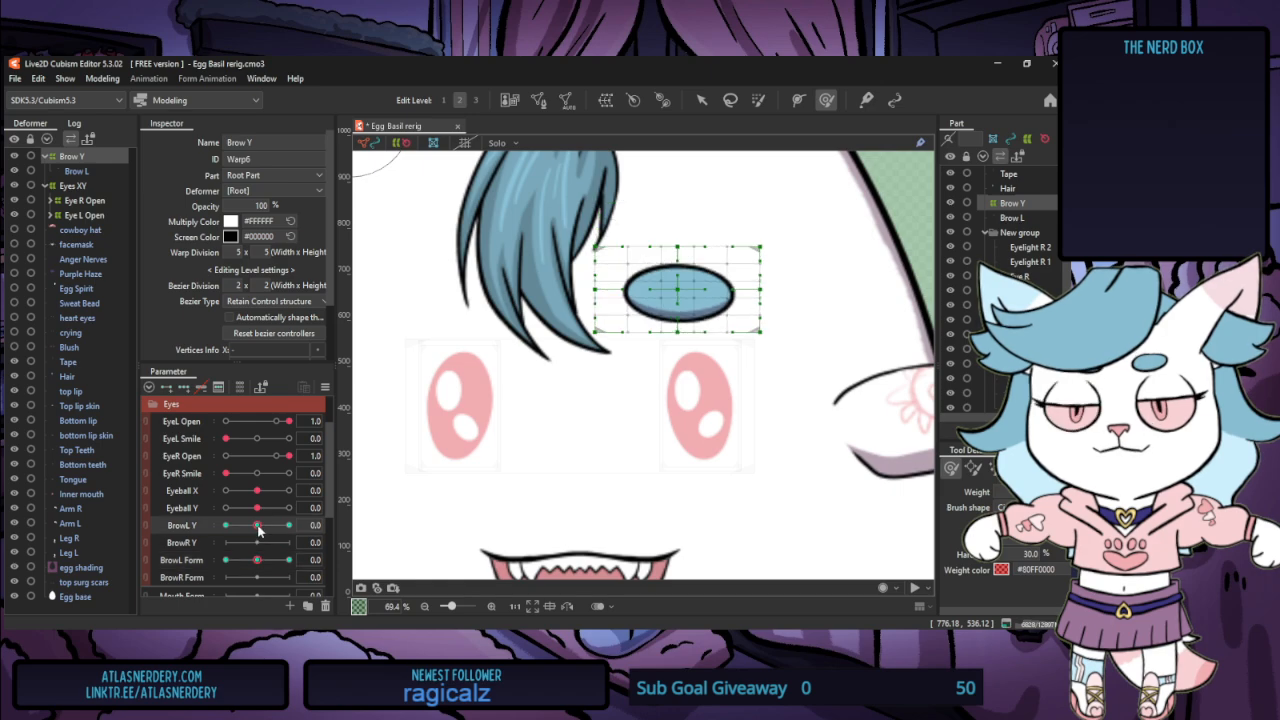
mouse_move(264, 565)
left_mouse_down()
mouse_move(292, 563)
mouse_move(195, 563)
mouse_move(260, 565)
left_mouse_up()
Duplicate the Brow Y deformer together with its Brow L art mesh and delete the extra position deformer wrapped around the copy
left_click(102, 78)
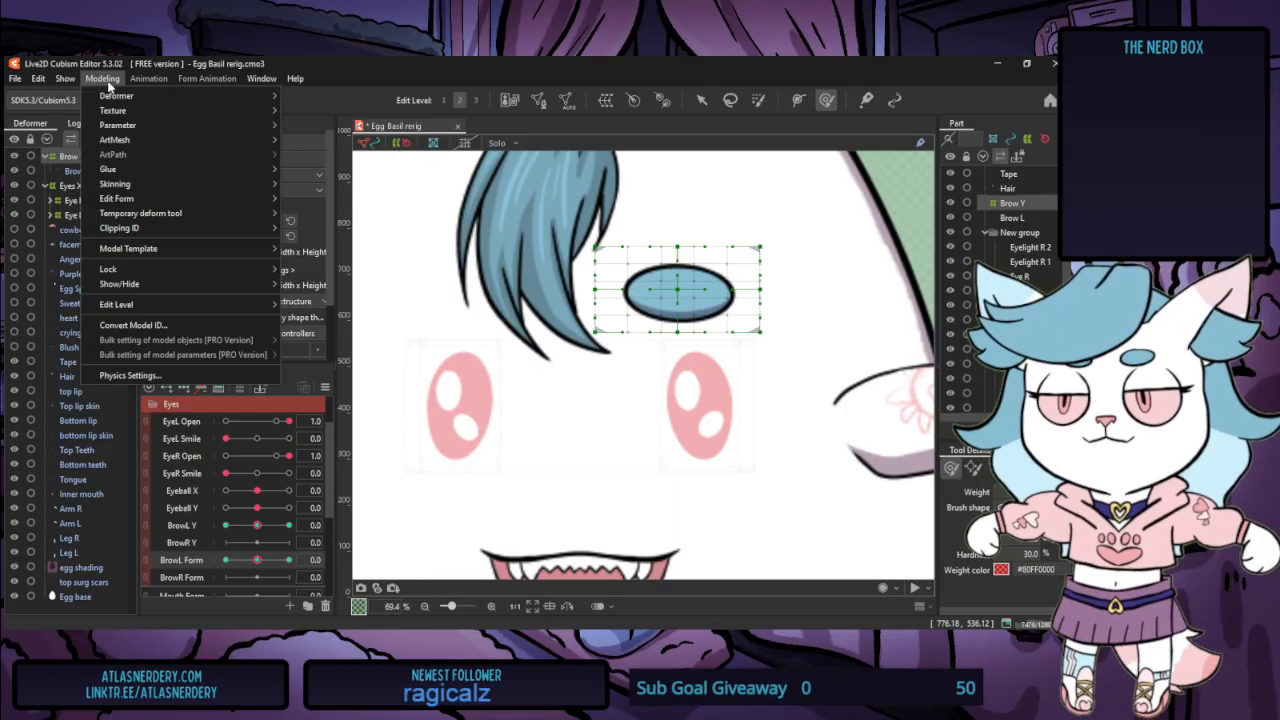
left_click(218, 388)
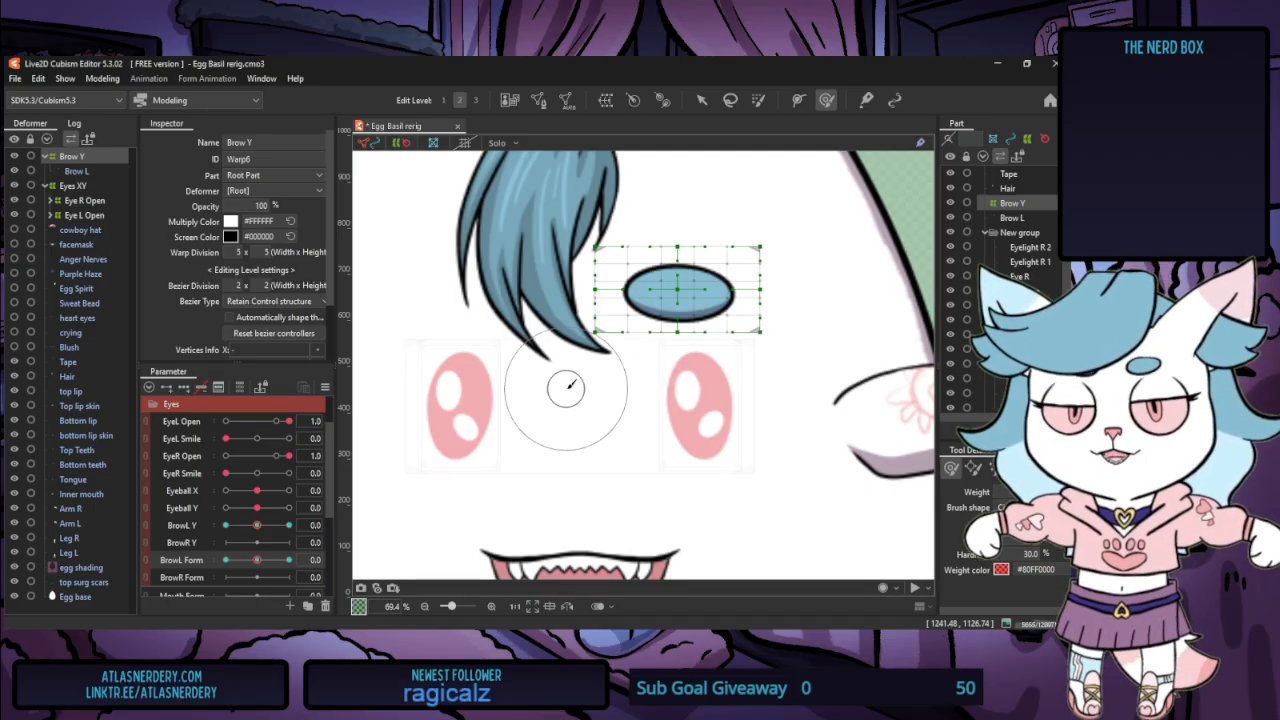
left_click(86, 172)
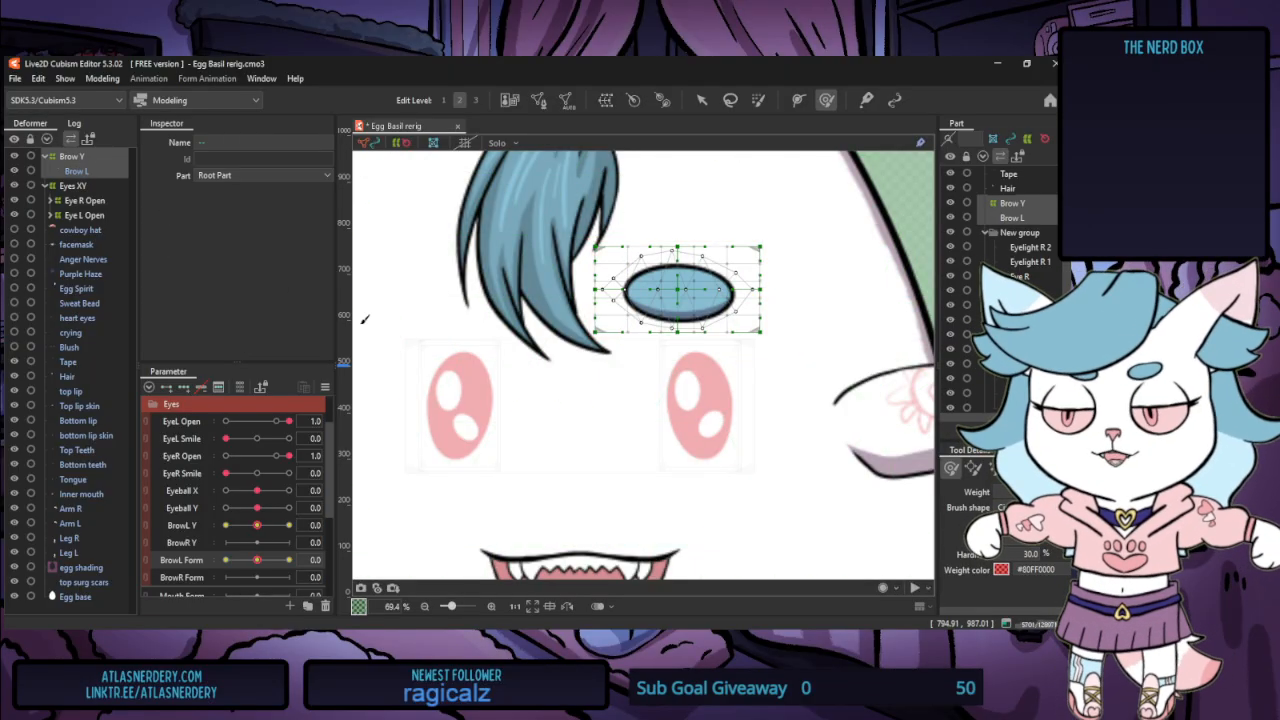
key("ctrl+v")
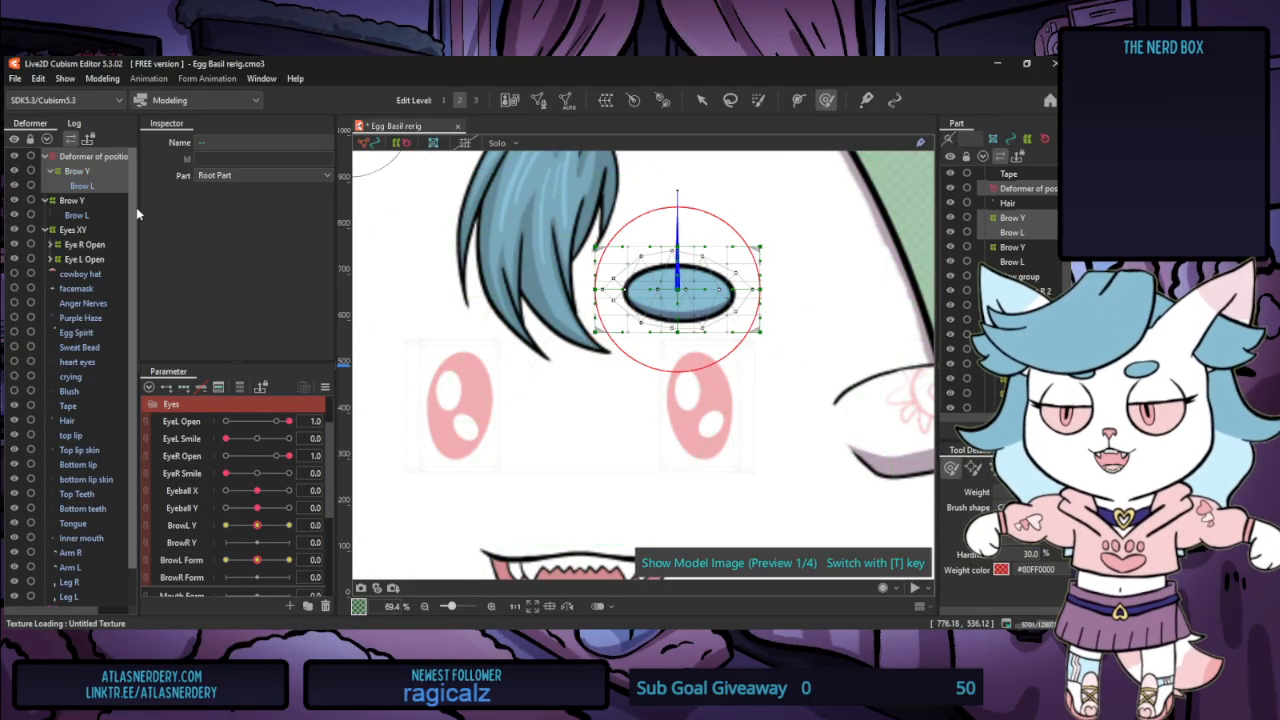
left_click(86, 159)
key("Delete")
left_click(94, 168)
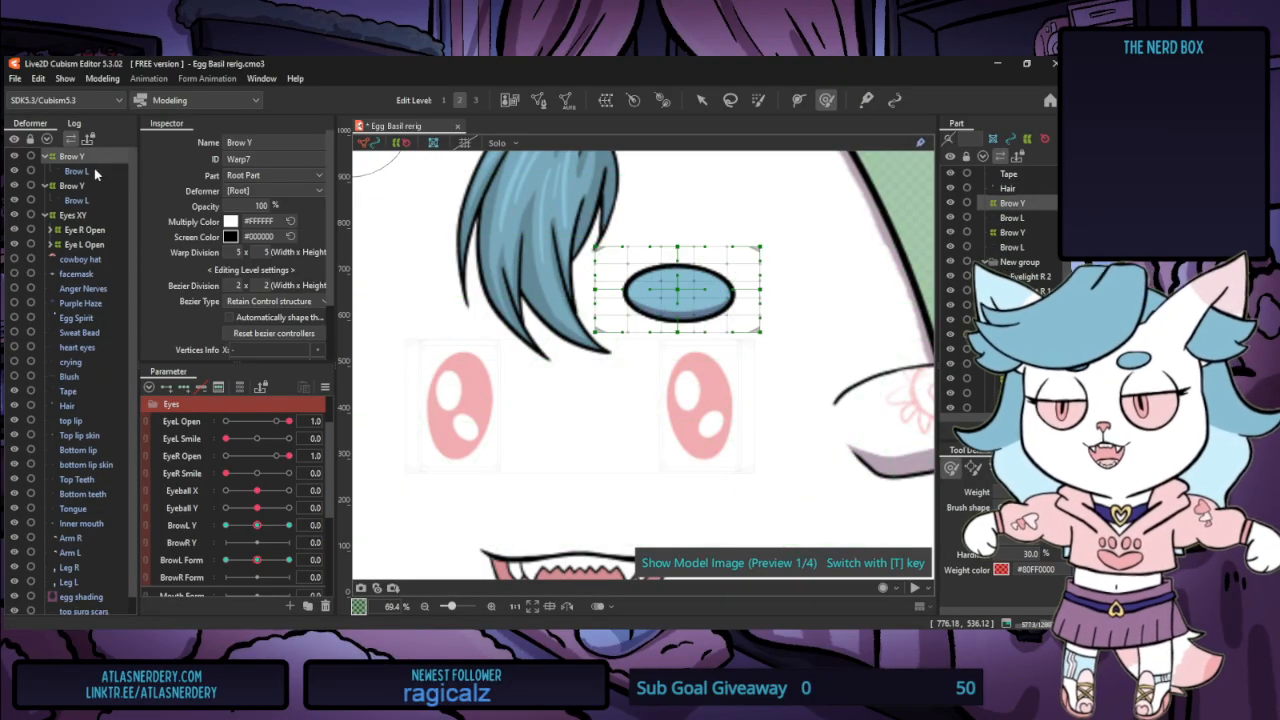
Mirror the copied Brow Y and Brow L horizontally so they sit above the opposite eye, and check the copy on BrowL Form
left_click(701, 99)
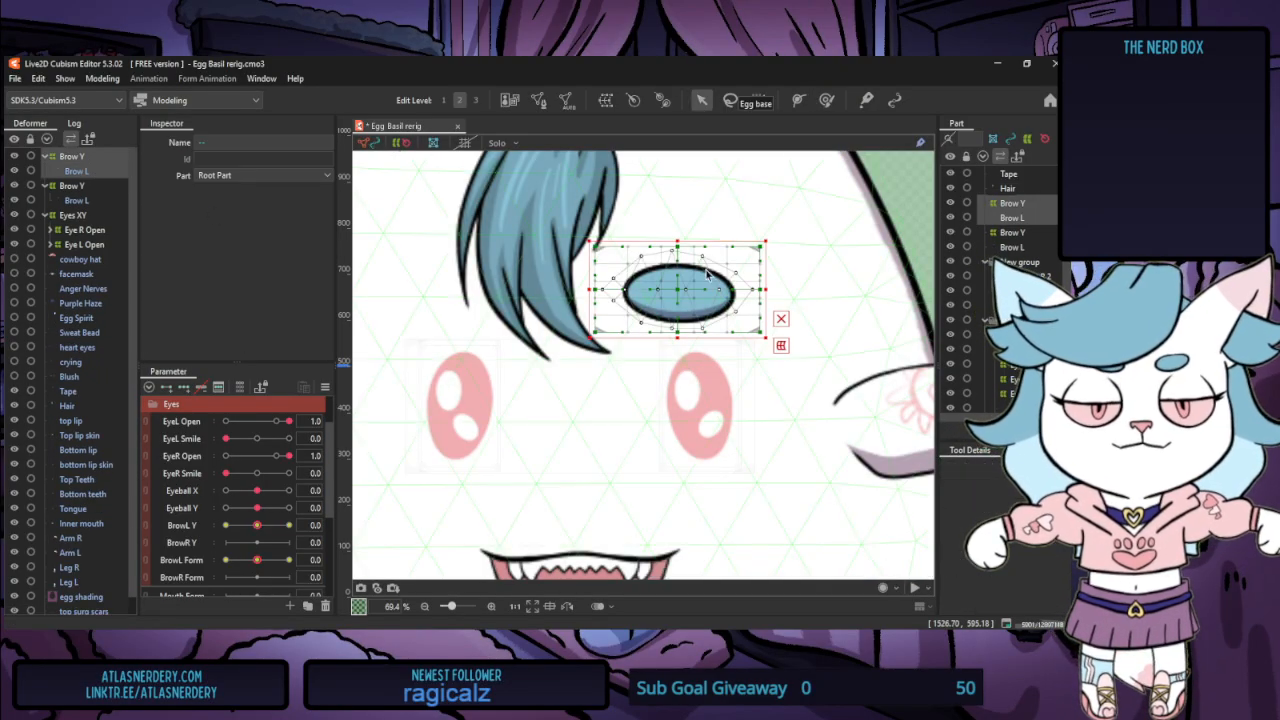
right_click(706, 296)
left_click(751, 569)
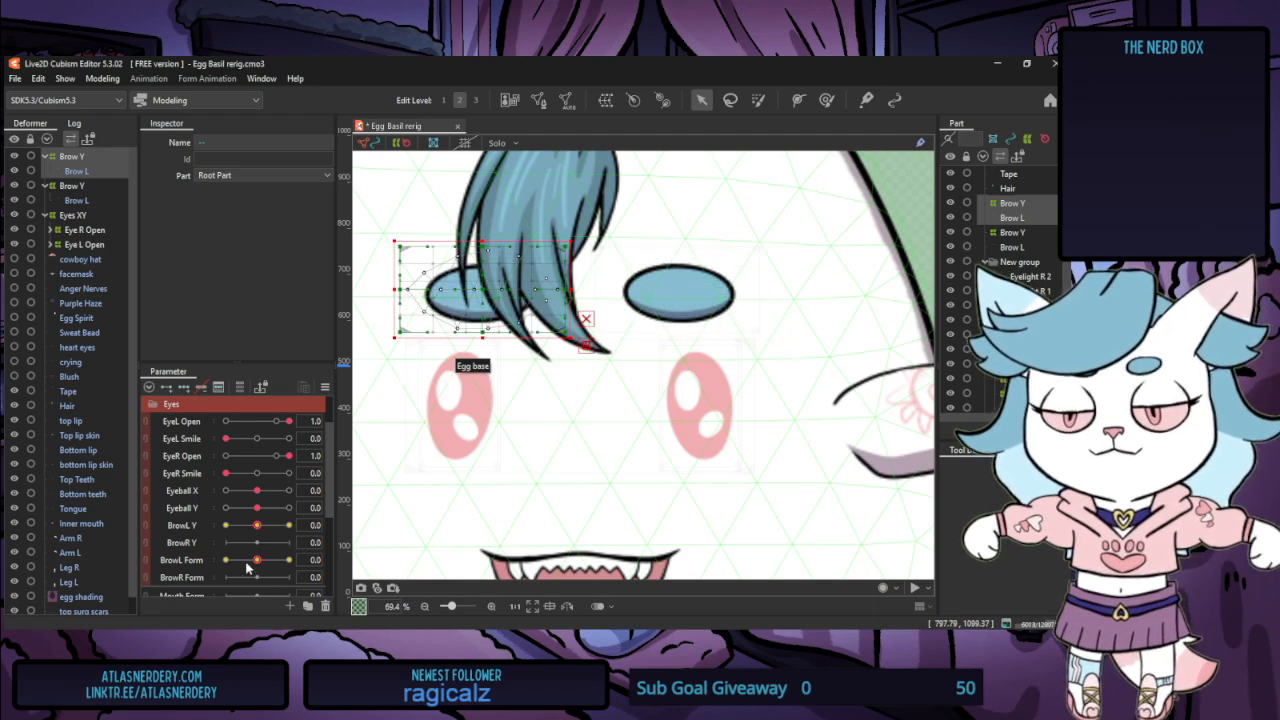
mouse_move(248, 567)
left_mouse_down()
mouse_move(212, 567)
mouse_move(297, 555)
mouse_move(257, 560)
left_mouse_up()
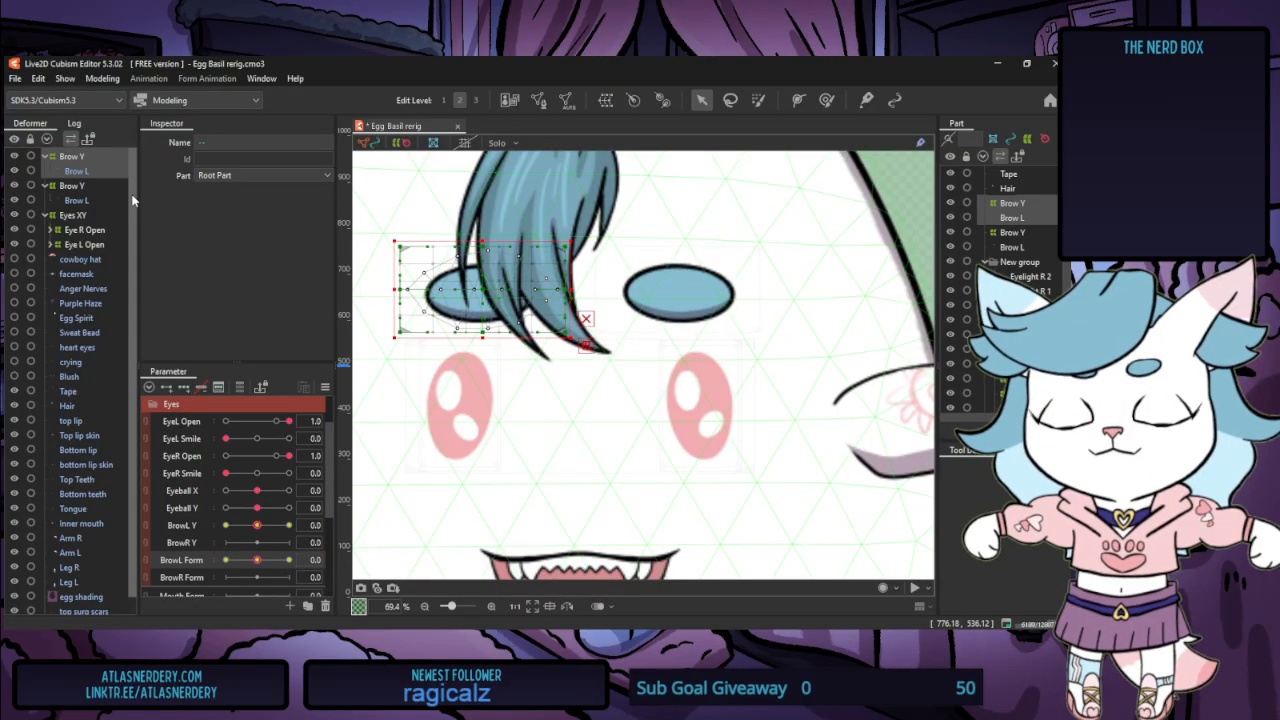
Transfer the mirrored Brow Y deformer's keys from BrowL Y to BrowR Y and from BrowL Form to BrowR Form
left_click(60, 155)
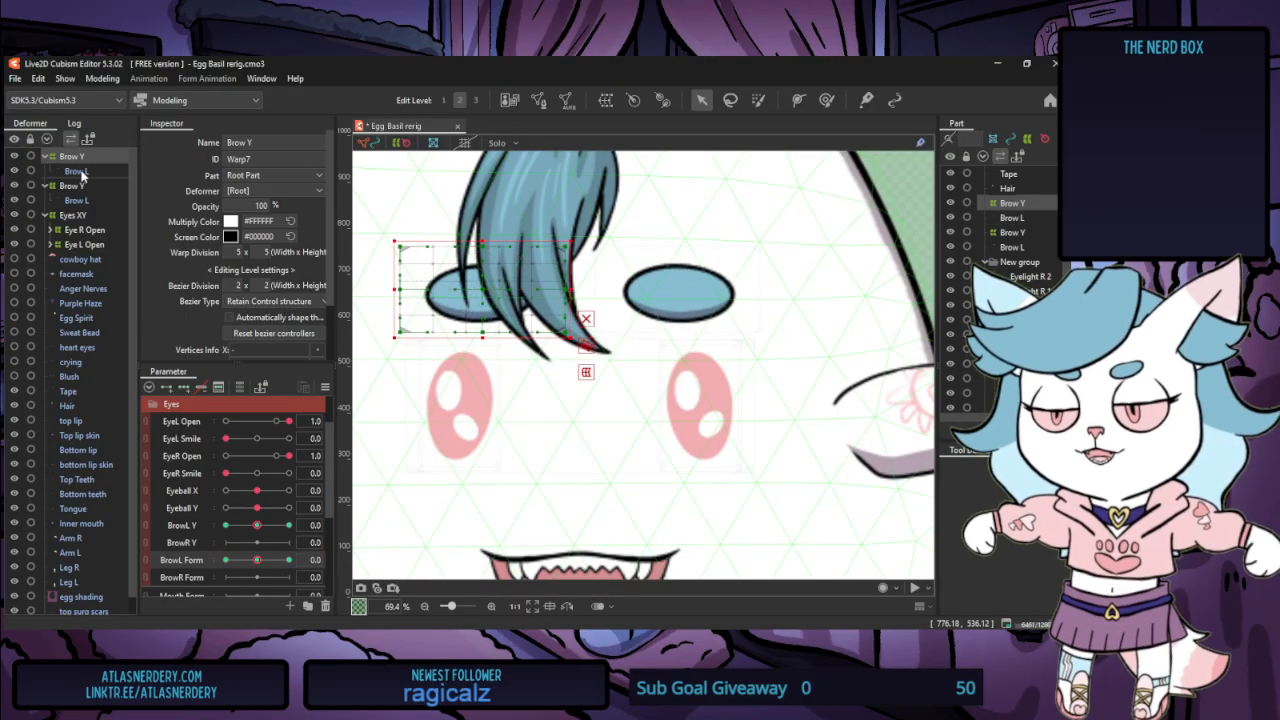
left_click(262, 529)
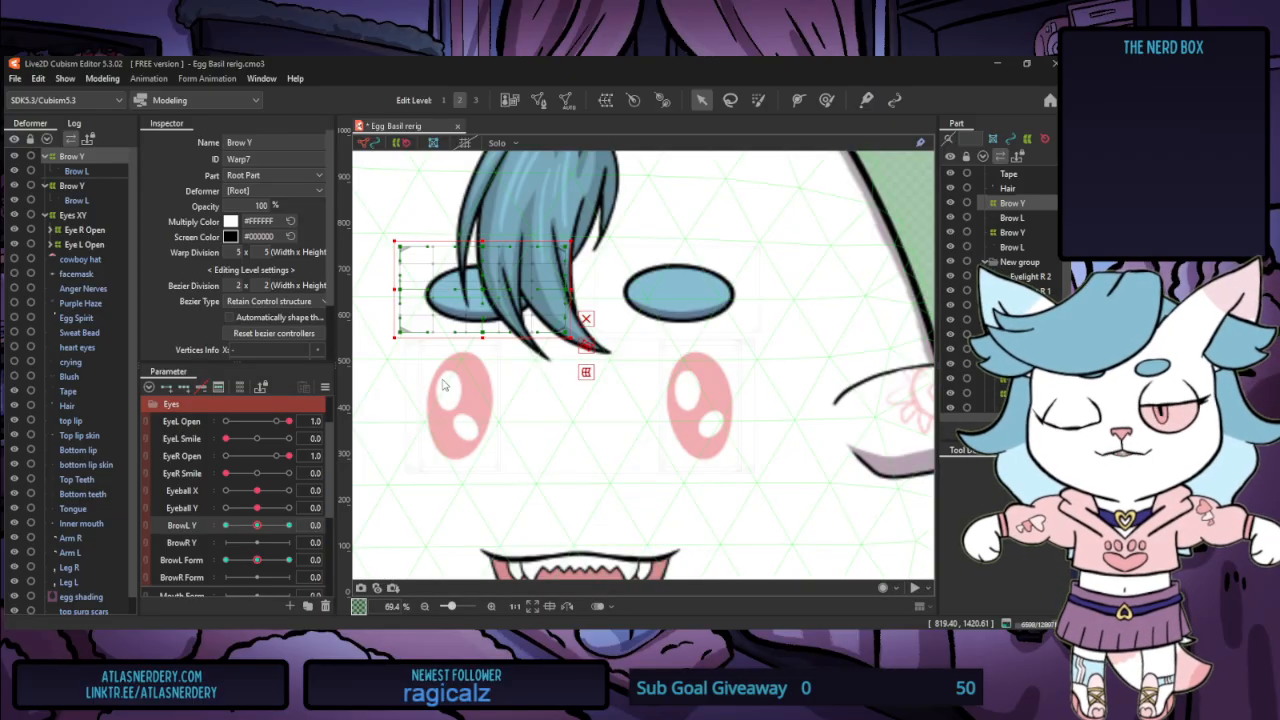
left_click(526, 440)
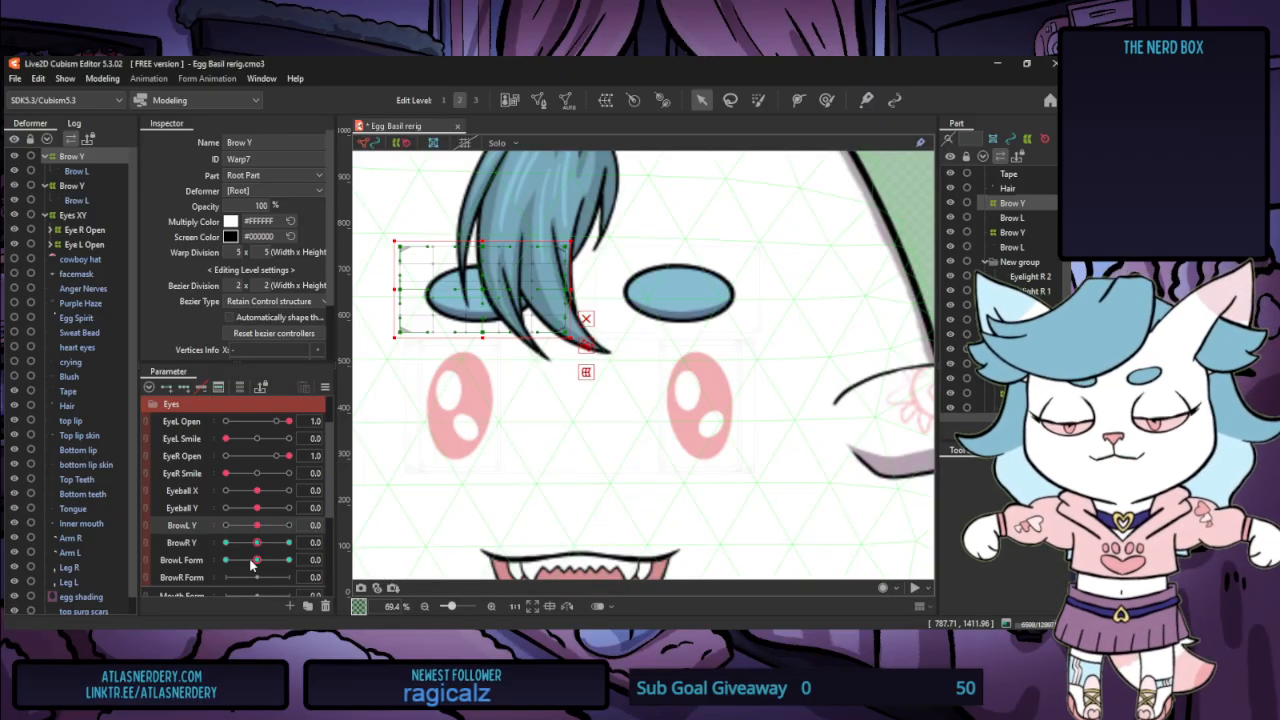
left_click(262, 564)
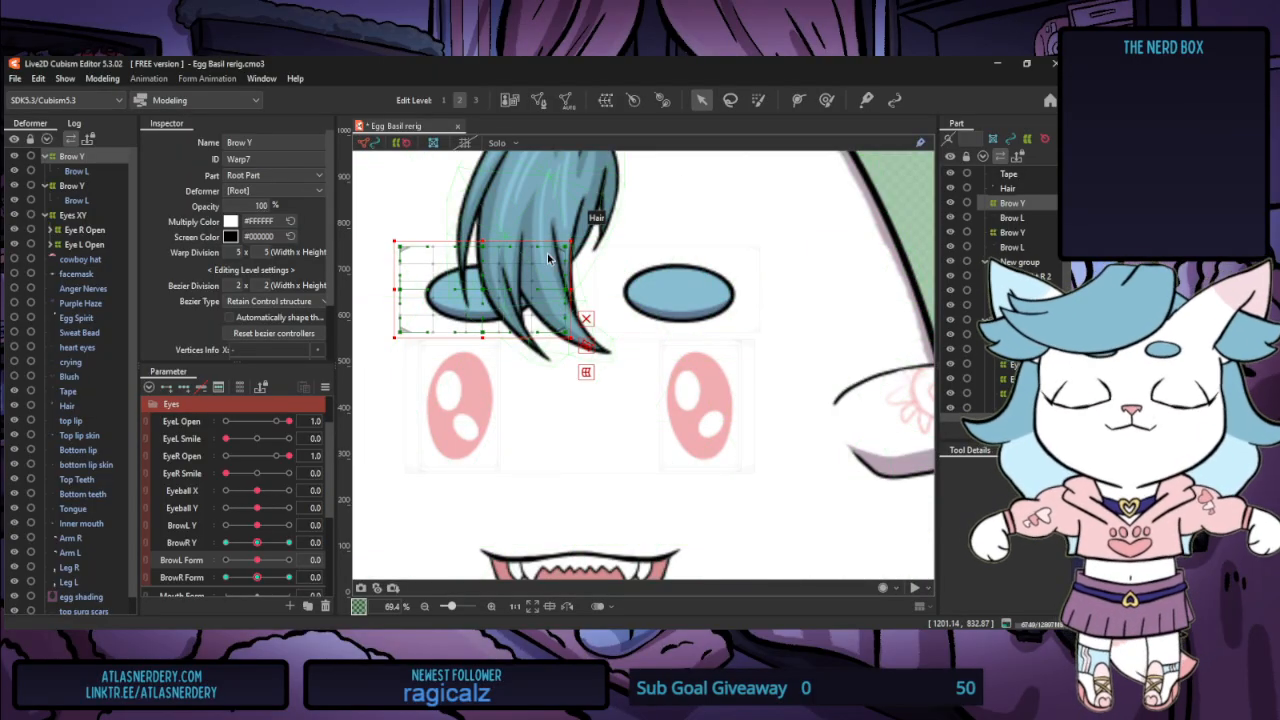
Rename the mirrored brow art mesh as Brow R
left_click(90, 78)
left_click(170, 375)
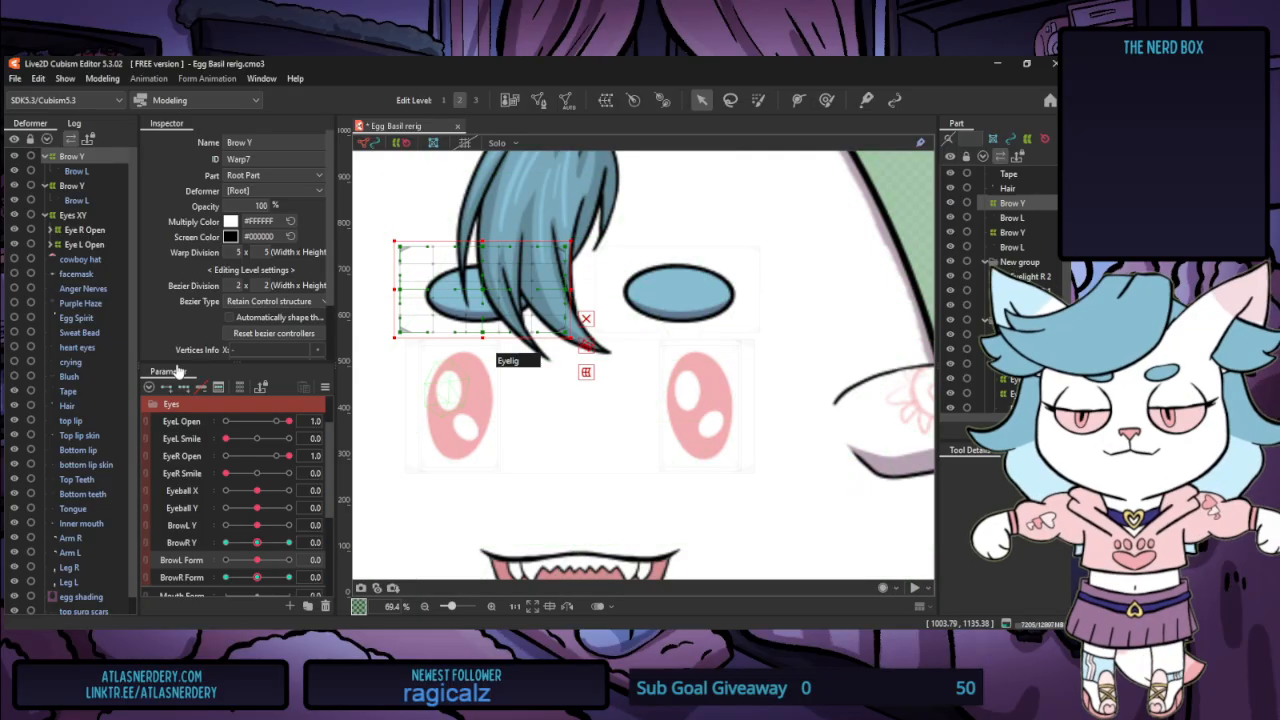
left_click(92, 171)
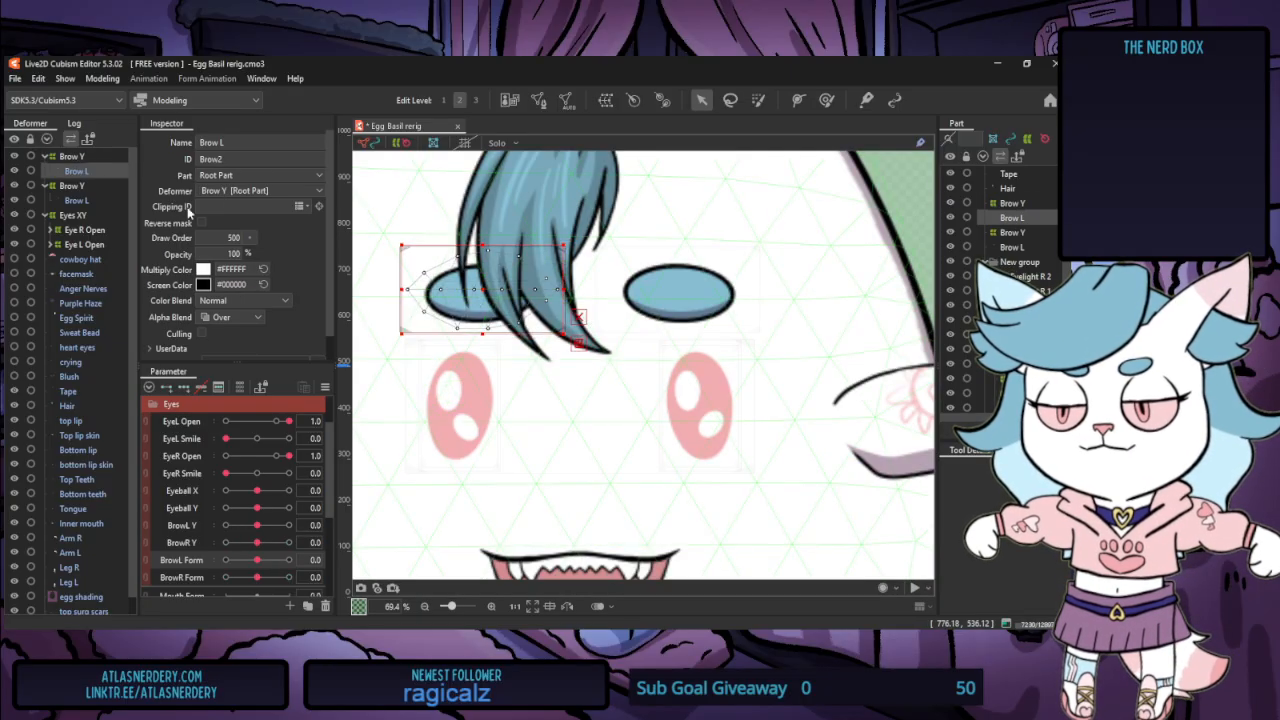
left_click(221, 142)
left_click(230, 142)
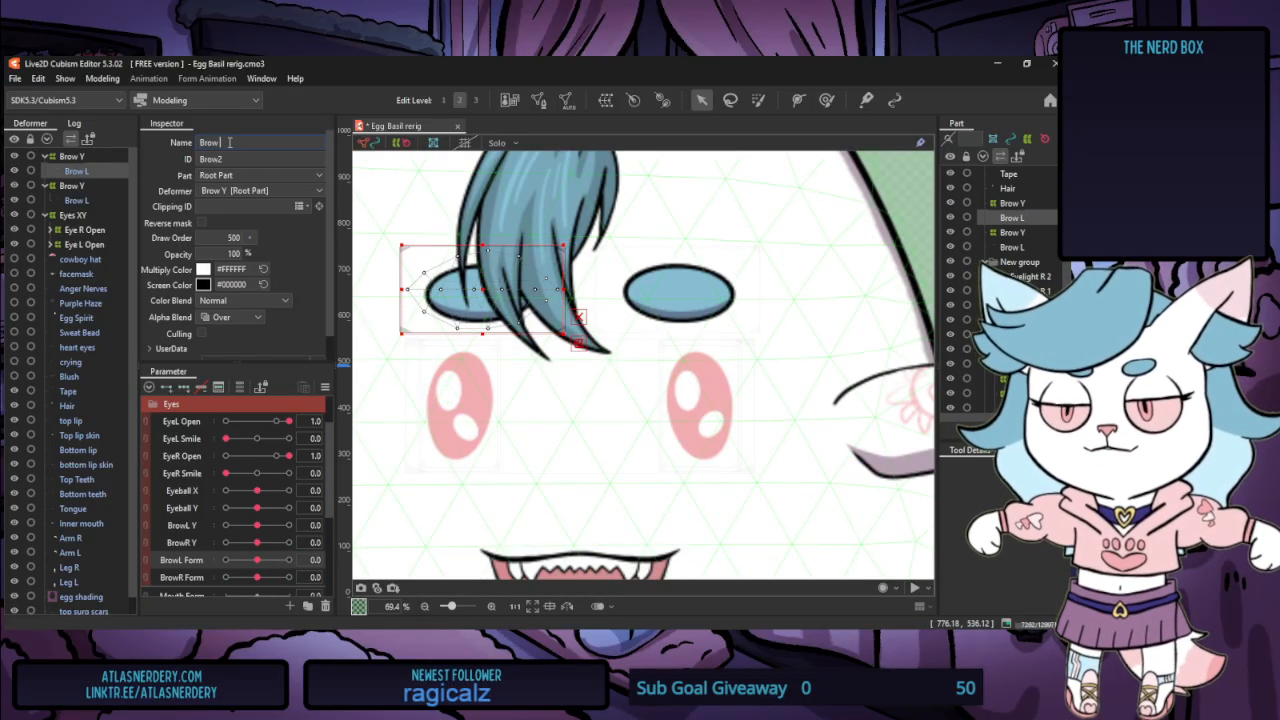
Rename the mirrored brow's deformer as Brow R Y and the original brow's deformer as Brow L Y
left_click(106, 156)
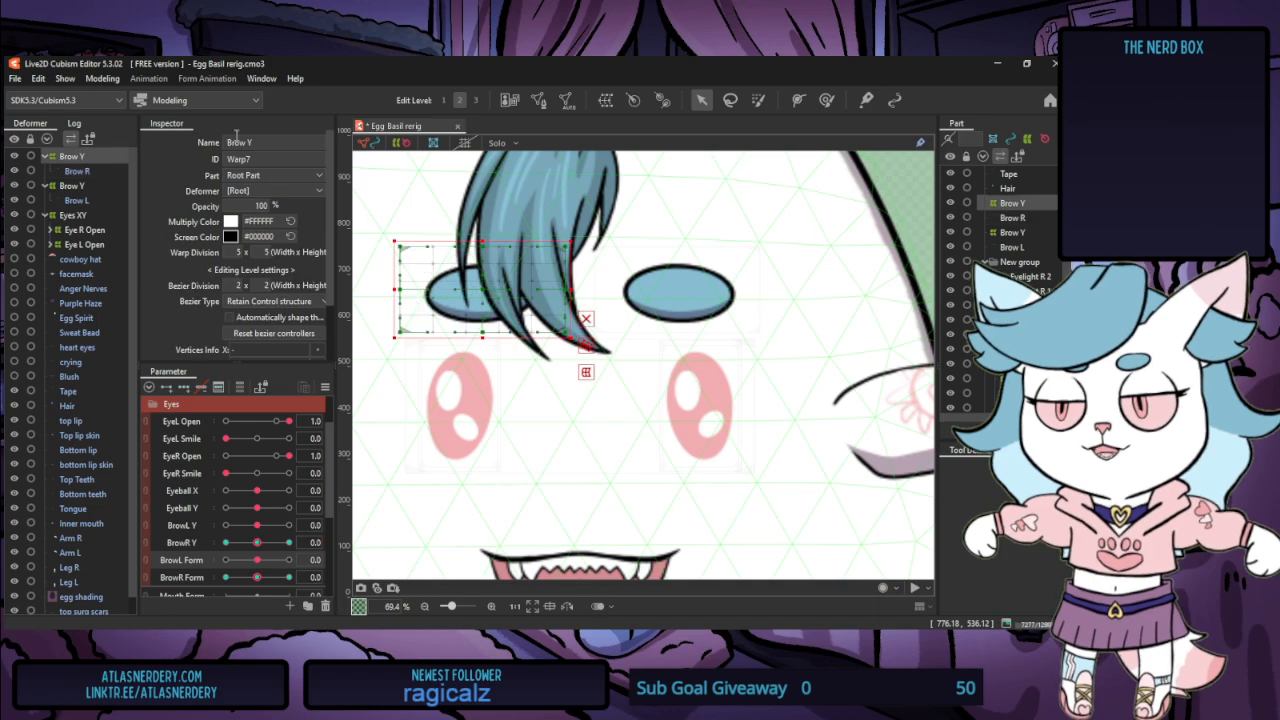
left_click(237, 142)
left_click(281, 142)
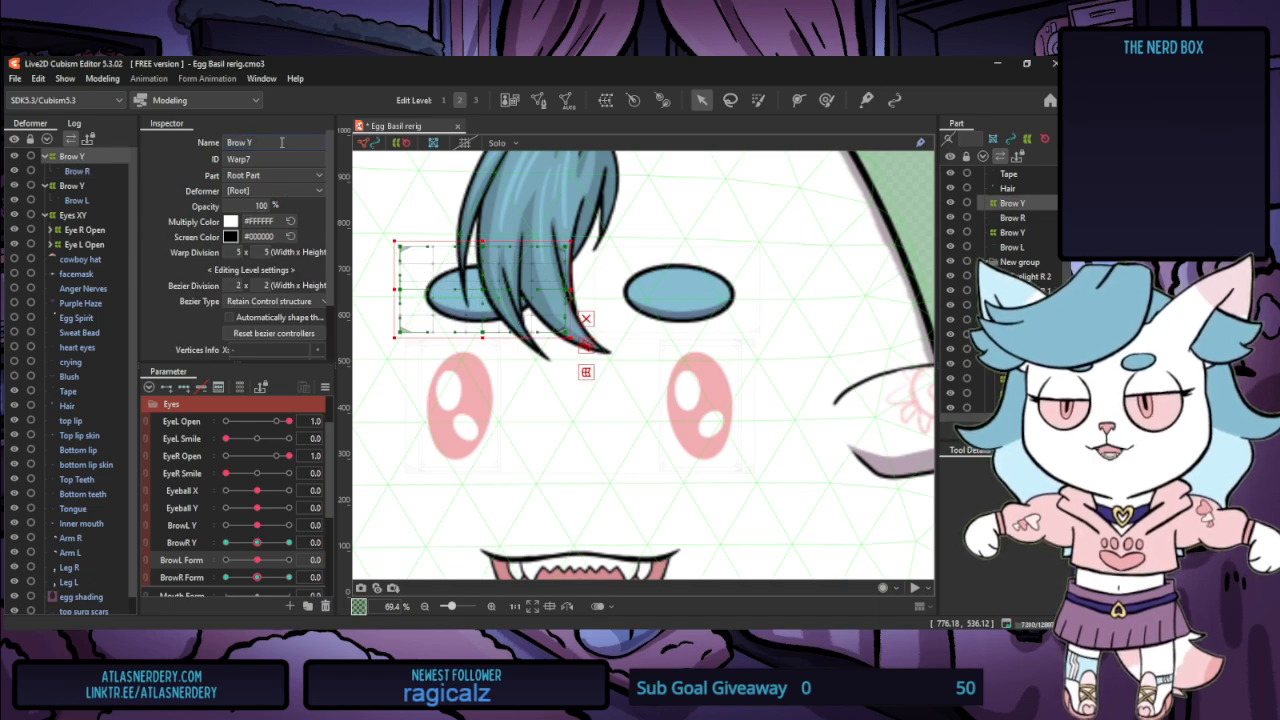
left_click(252, 148)
key("Left")
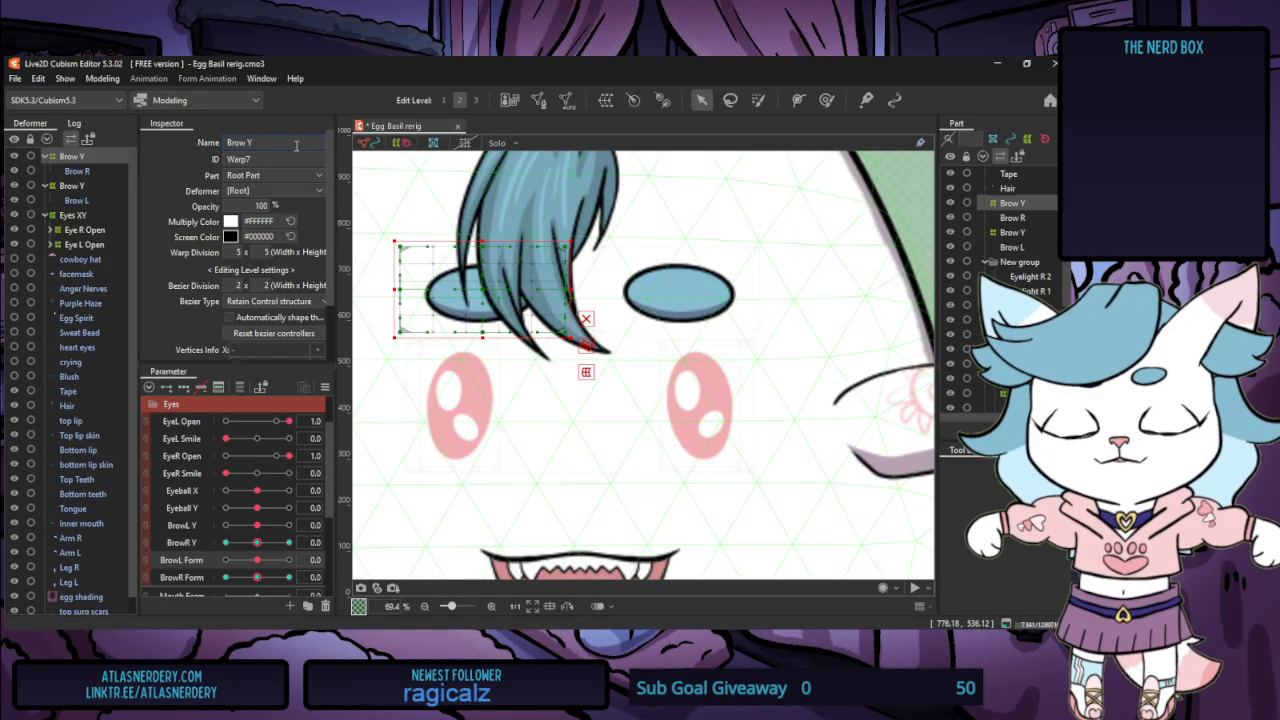
left_click(80, 186)
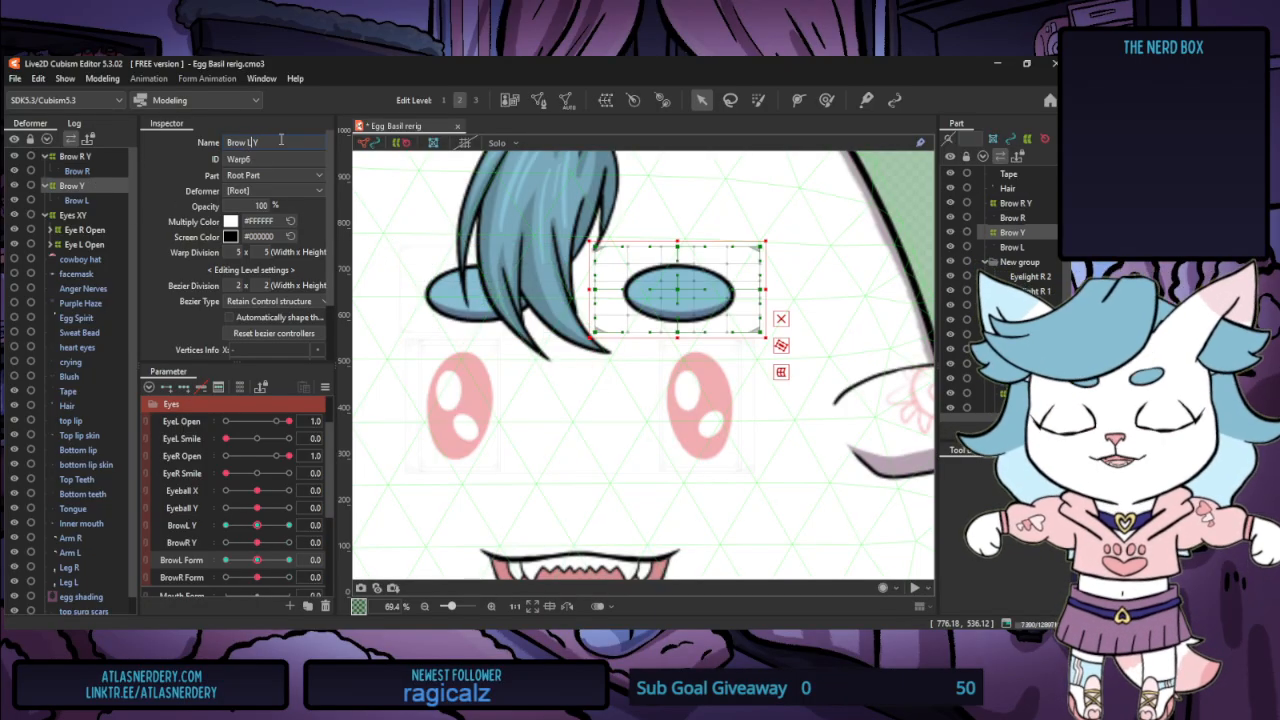
Try a shared warp deformer named Brows XY around Brow R Y and Brow L Y, and delete it
scroll(503, 226, "down", 5)
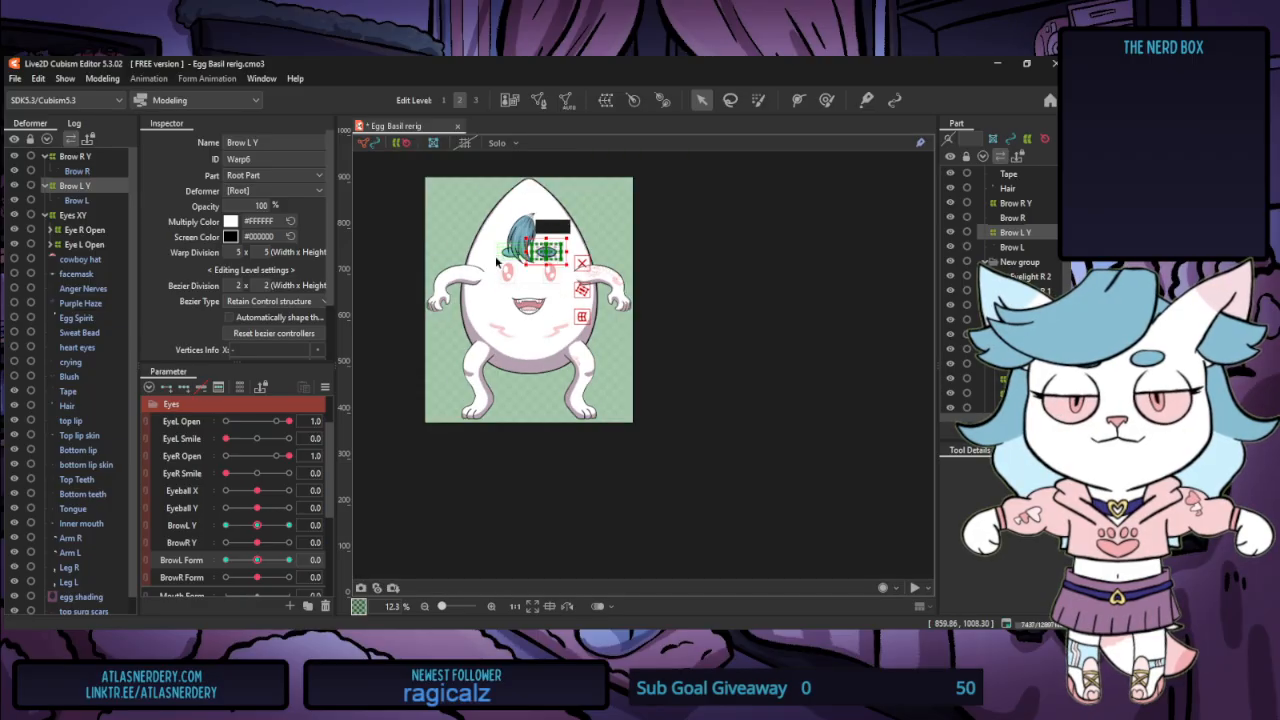
scroll(481, 249, "up", 2)
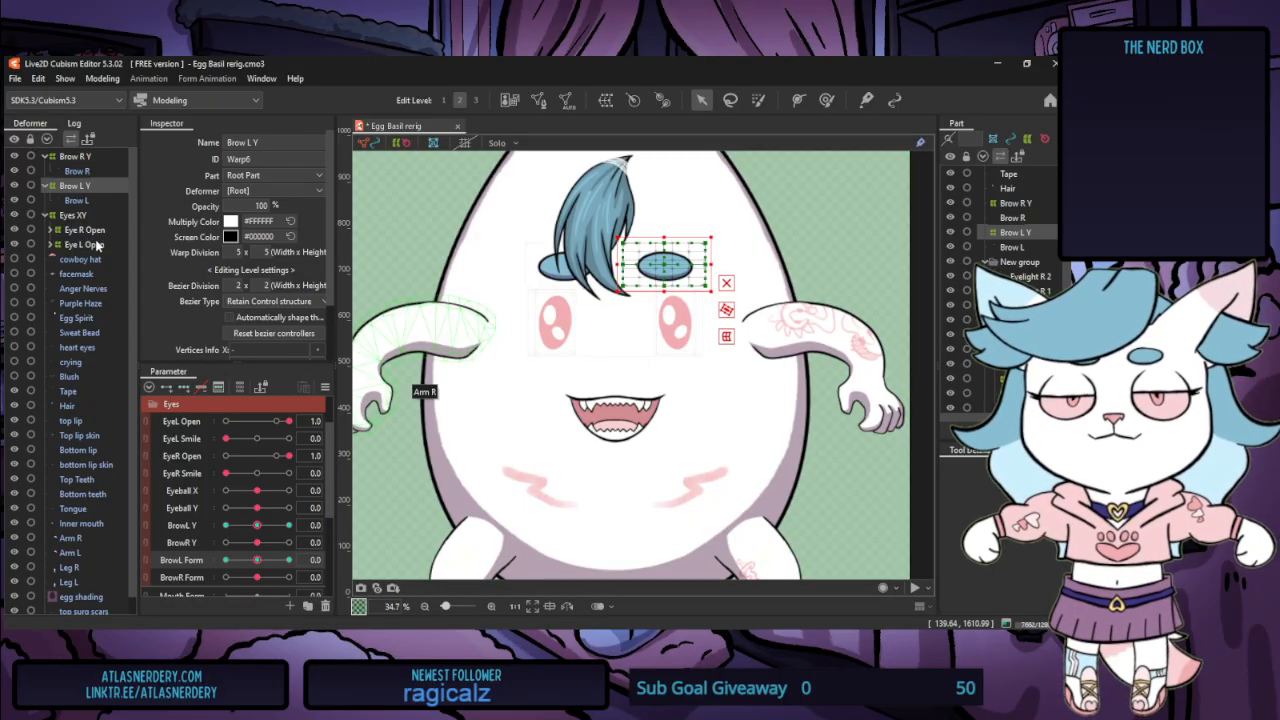
left_click(86, 157, "ctrl")
left_click(608, 102)
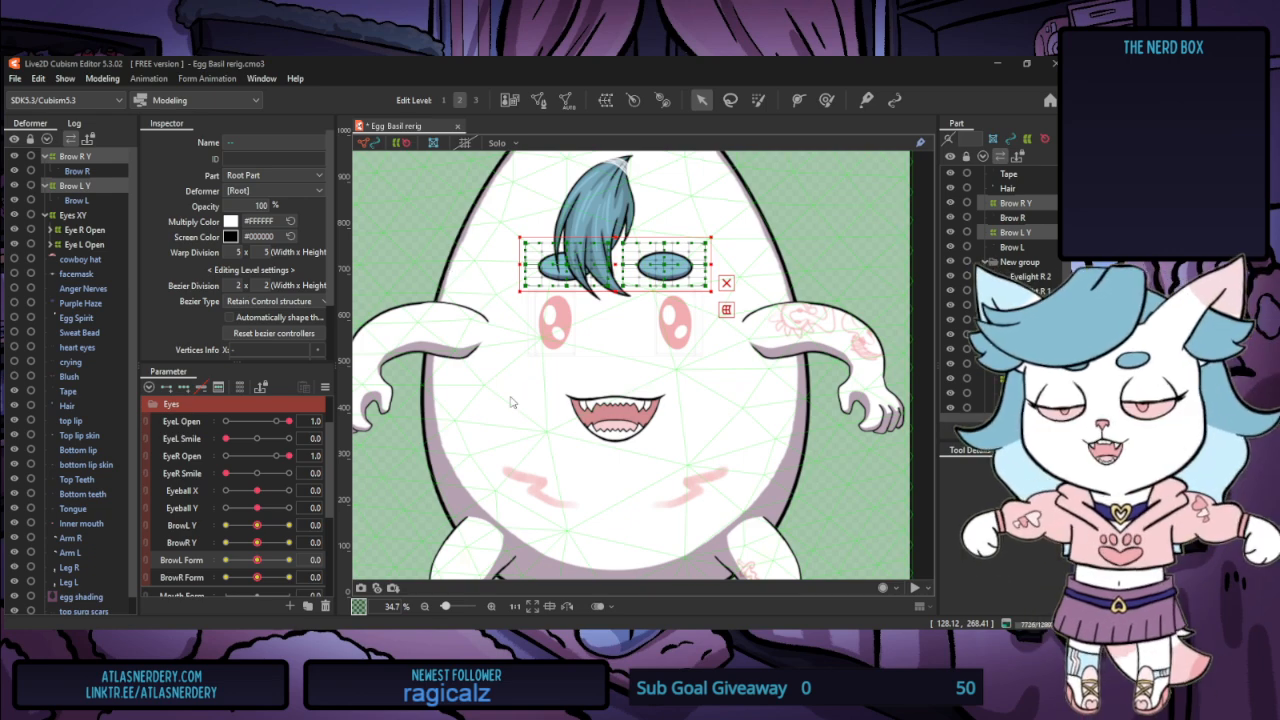
left_click(546, 464)
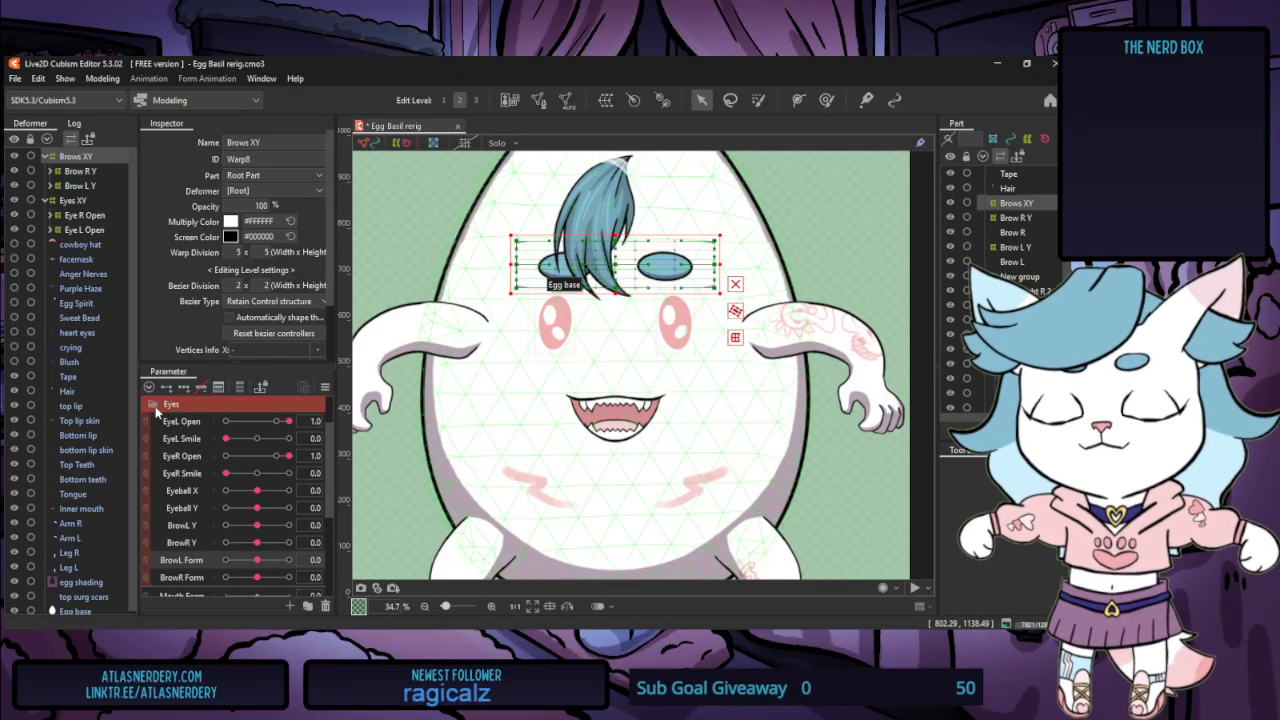
key("Delete")
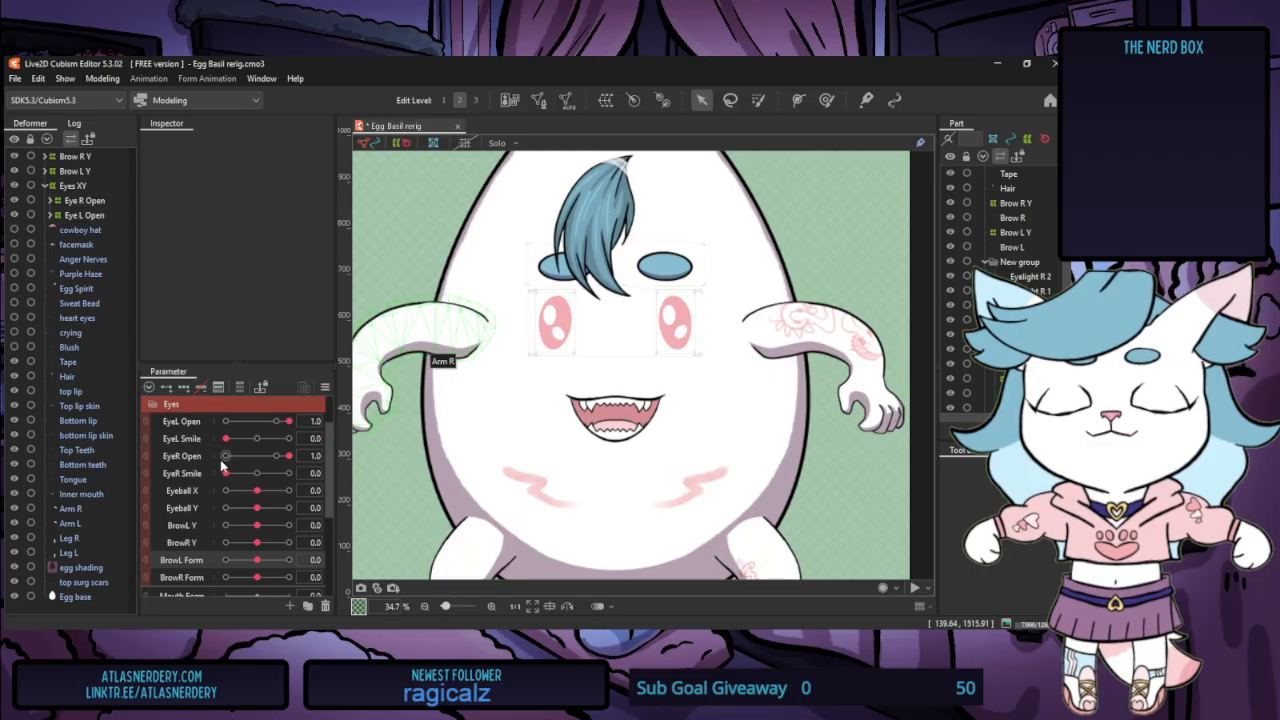
Inspect the parameter keys on Brow R Y and Eyes XY, and check Eyes XY on Eyeball X
left_click(87, 233)
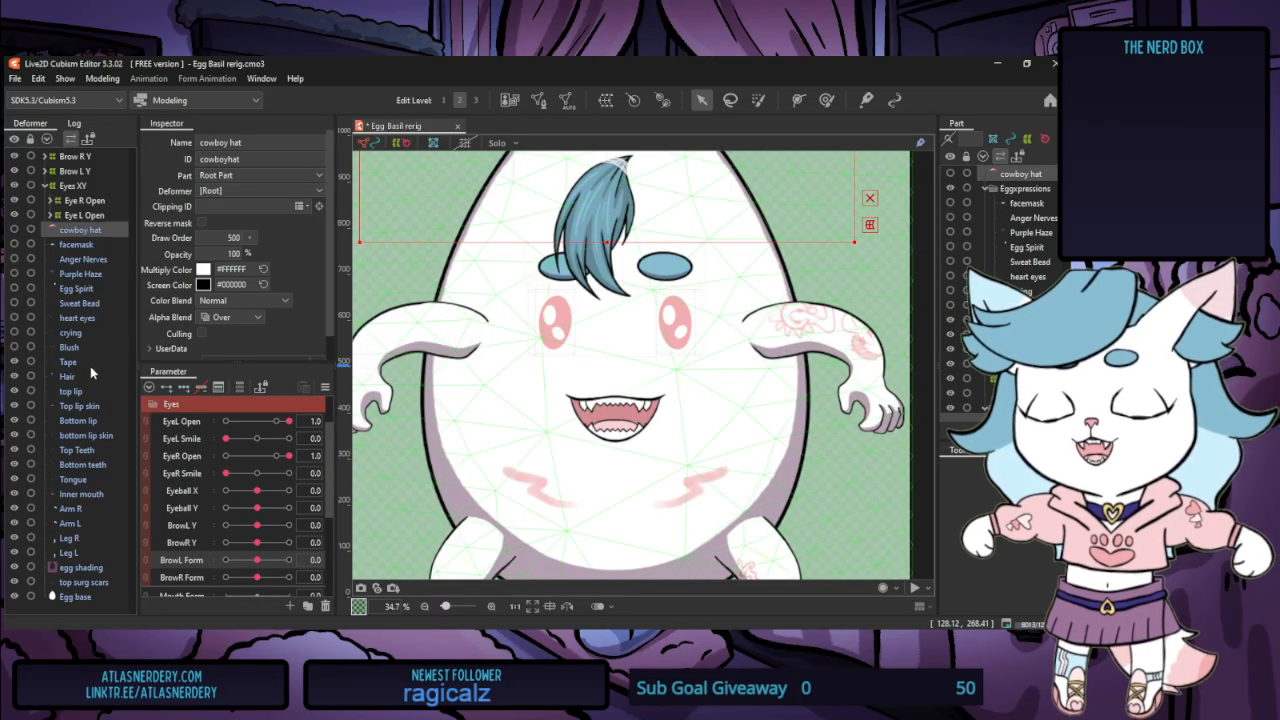
left_click(70, 157)
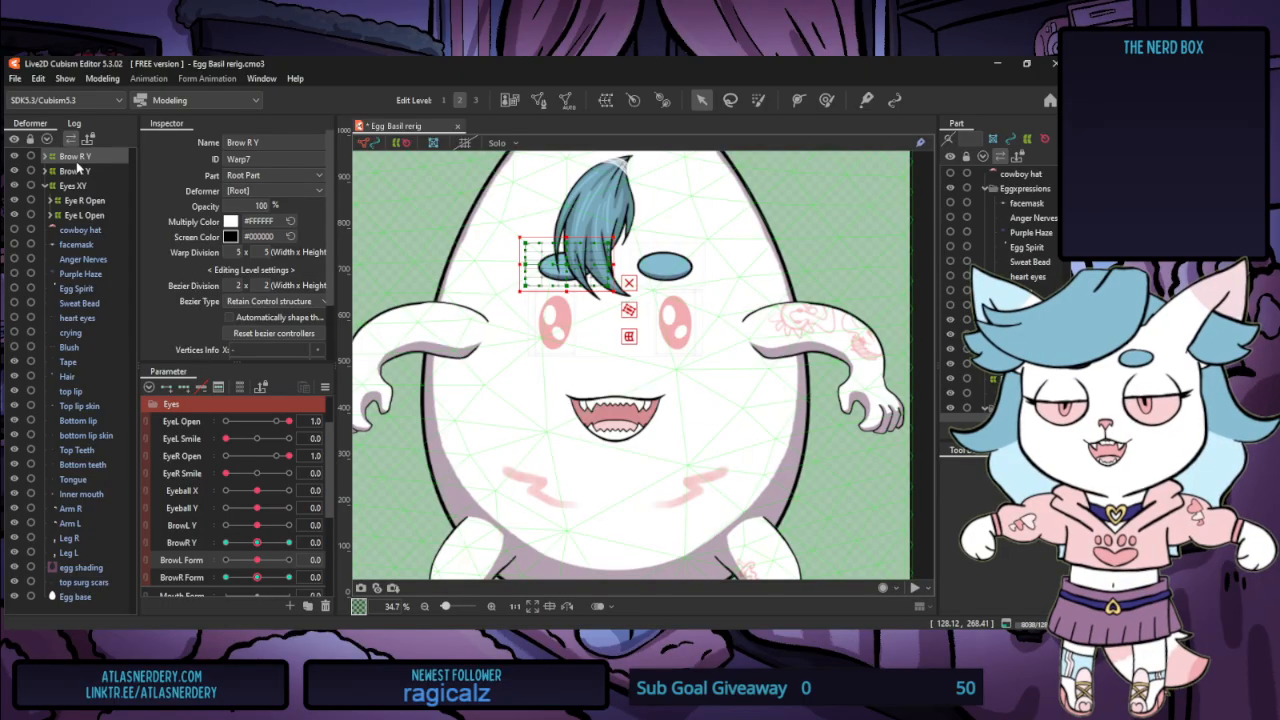
left_click(72, 186)
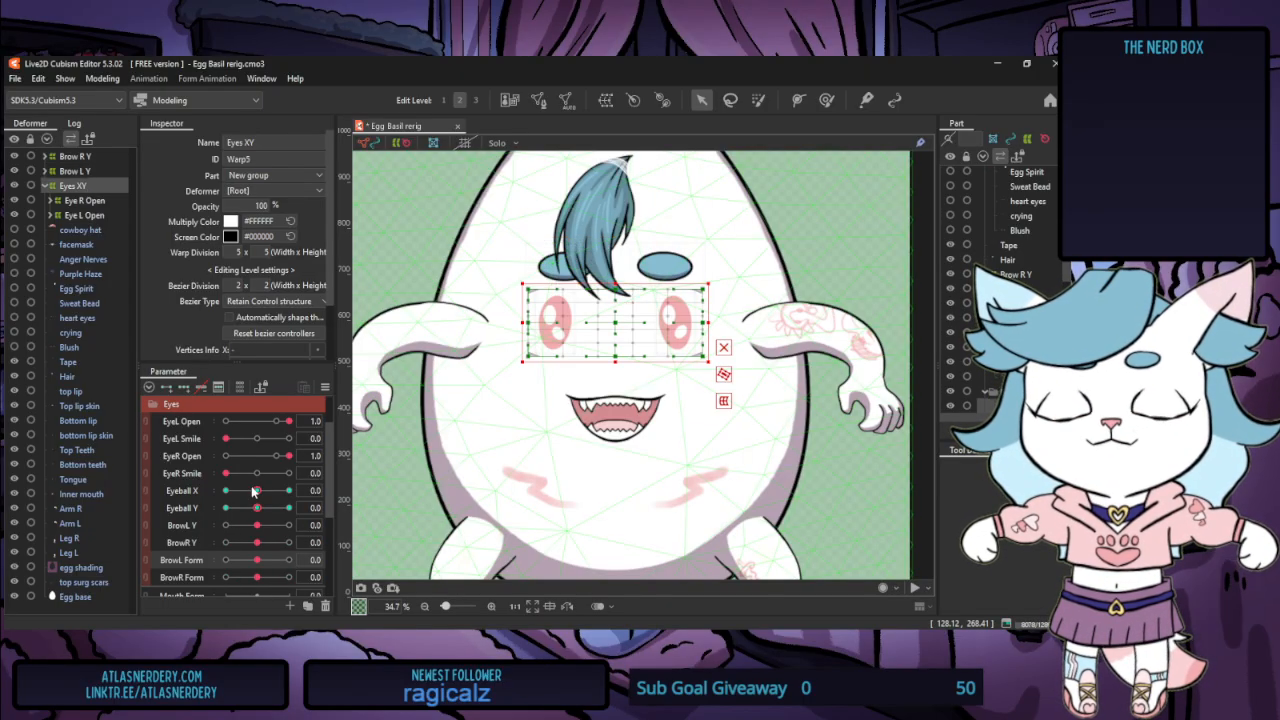
mouse_move(257, 490)
left_mouse_down()
mouse_move(228, 490)
mouse_move(286, 486)
mouse_move(233, 492)
mouse_move(222, 507)
mouse_move(285, 505)
mouse_move(224, 515)
mouse_move(288, 515)
mouse_move(224, 503)
mouse_move(288, 493)
mouse_move(230, 502)
mouse_move(257, 494)
left_mouse_up()
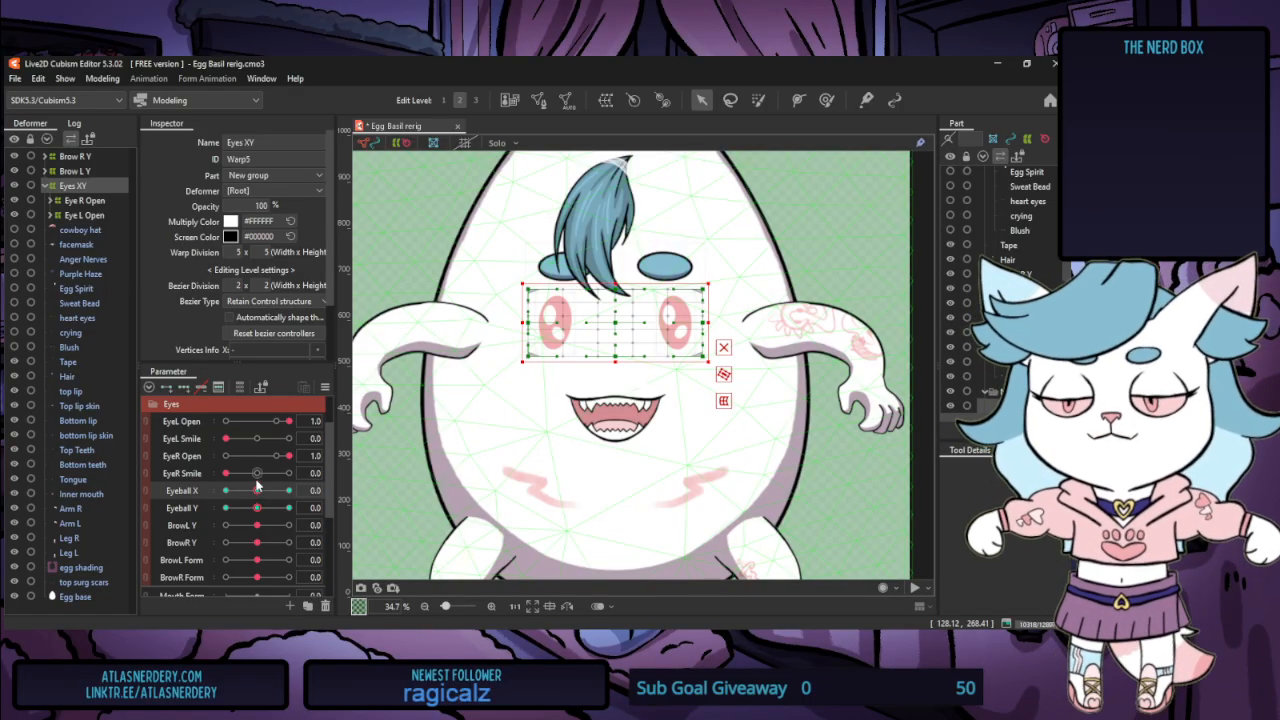
left_click(102, 78)
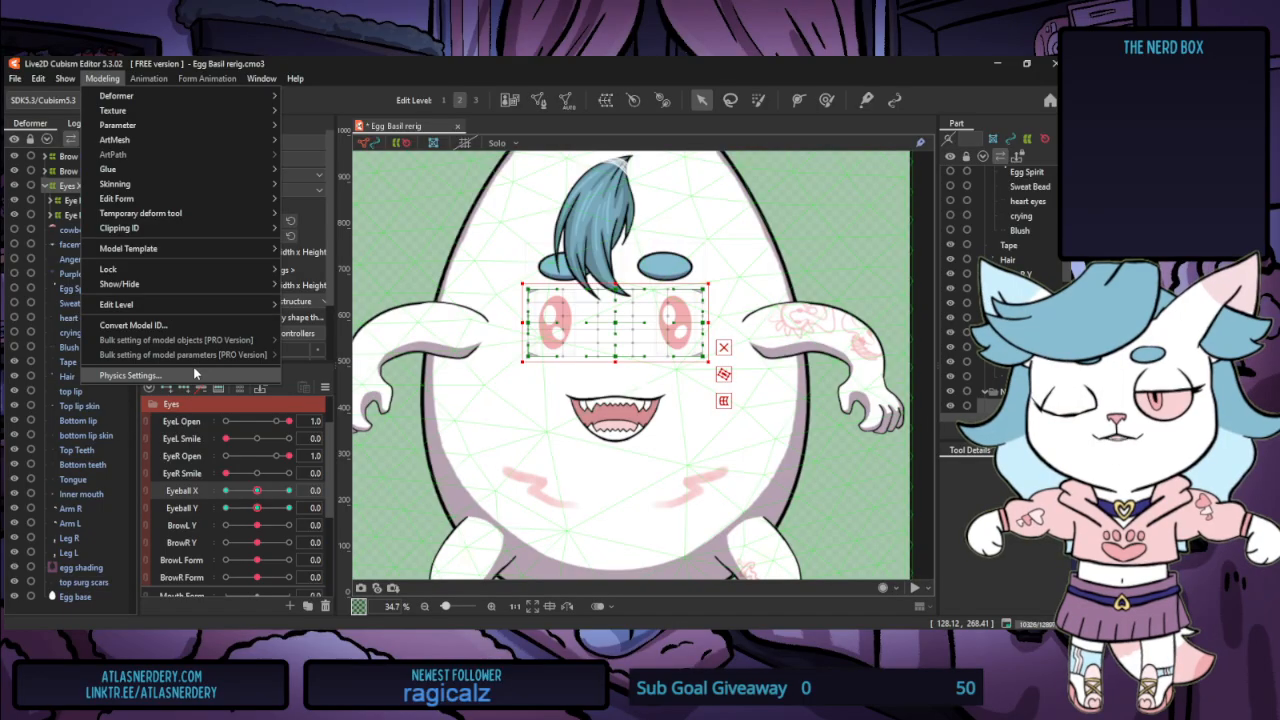
left_click(198, 375)
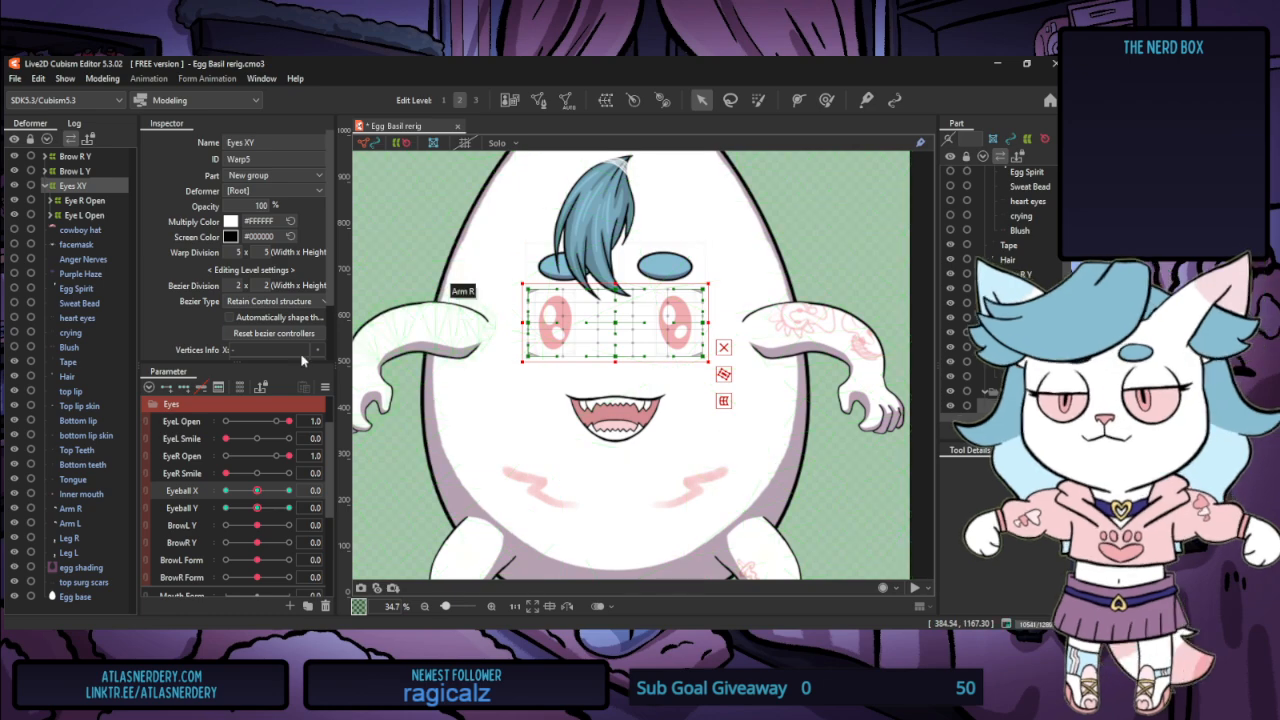
Try nesting Brow R Y and Brow L Y under Eyes XY, and stretch Eyes XY upward to cover both brows
left_click(78, 157)
left_click(100, 174, "ctrl")
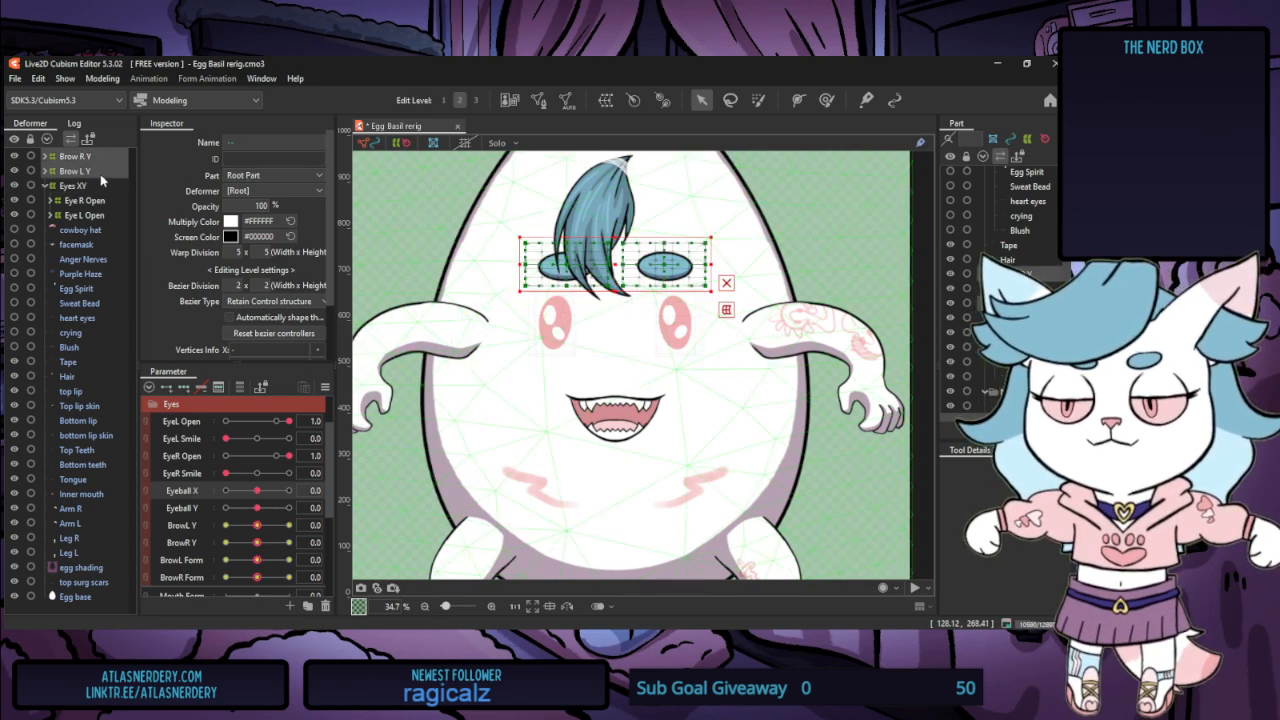
left_click_drag(91, 161, 90, 200)
left_click(72, 157)
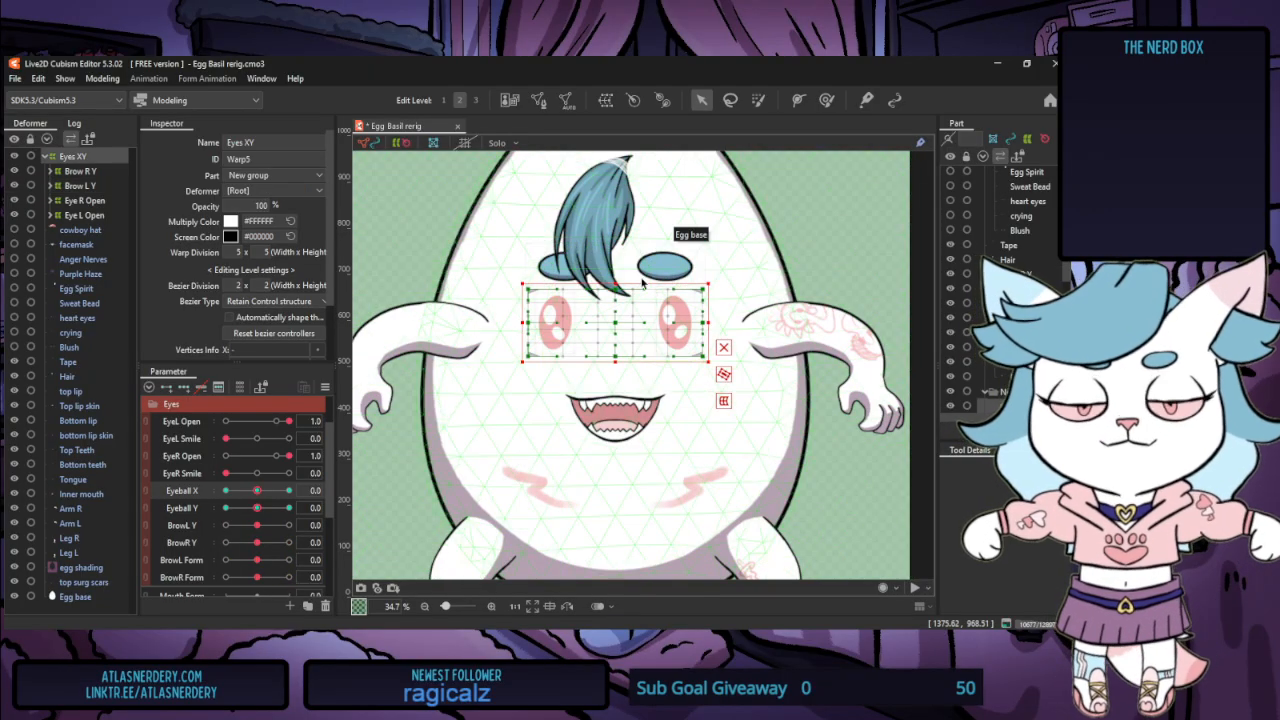
left_click_drag(615, 285, 616, 236)
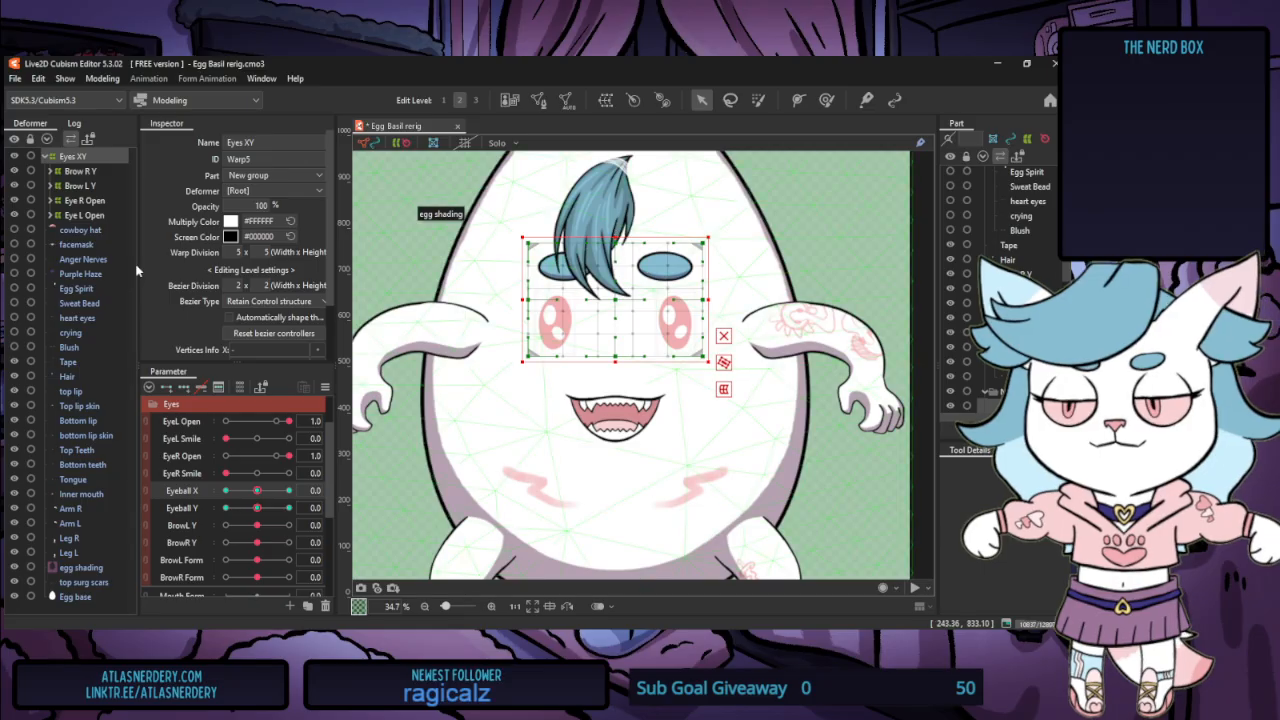
Test the nested brows at Eyeball X -1.0, and undo the stretching of Eyes XY and the nesting of both brow deformers
mouse_move(259, 492)
left_mouse_down()
mouse_move(287, 491)
mouse_move(229, 487)
mouse_move(287, 491)
mouse_move(258, 491)
left_mouse_up()
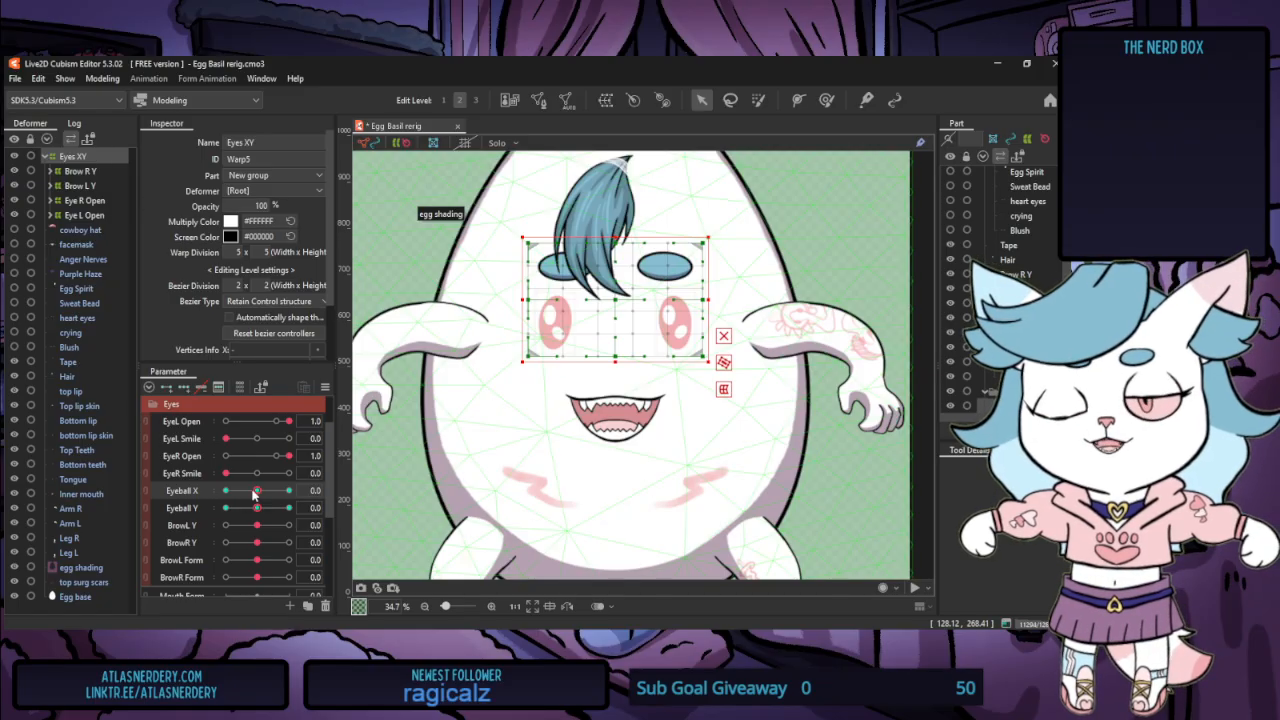
left_click_drag(257, 491, 226, 491)
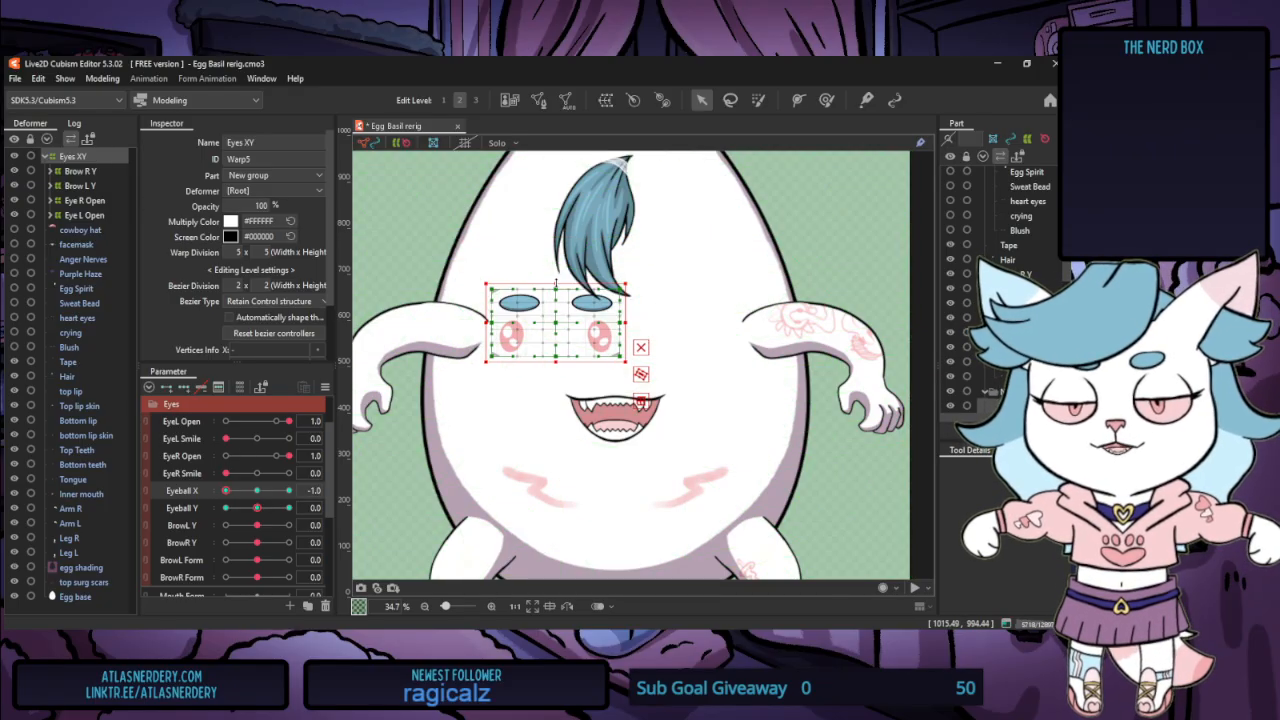
left_click_drag(572, 286, 572, 269)
key("ctrl+z")
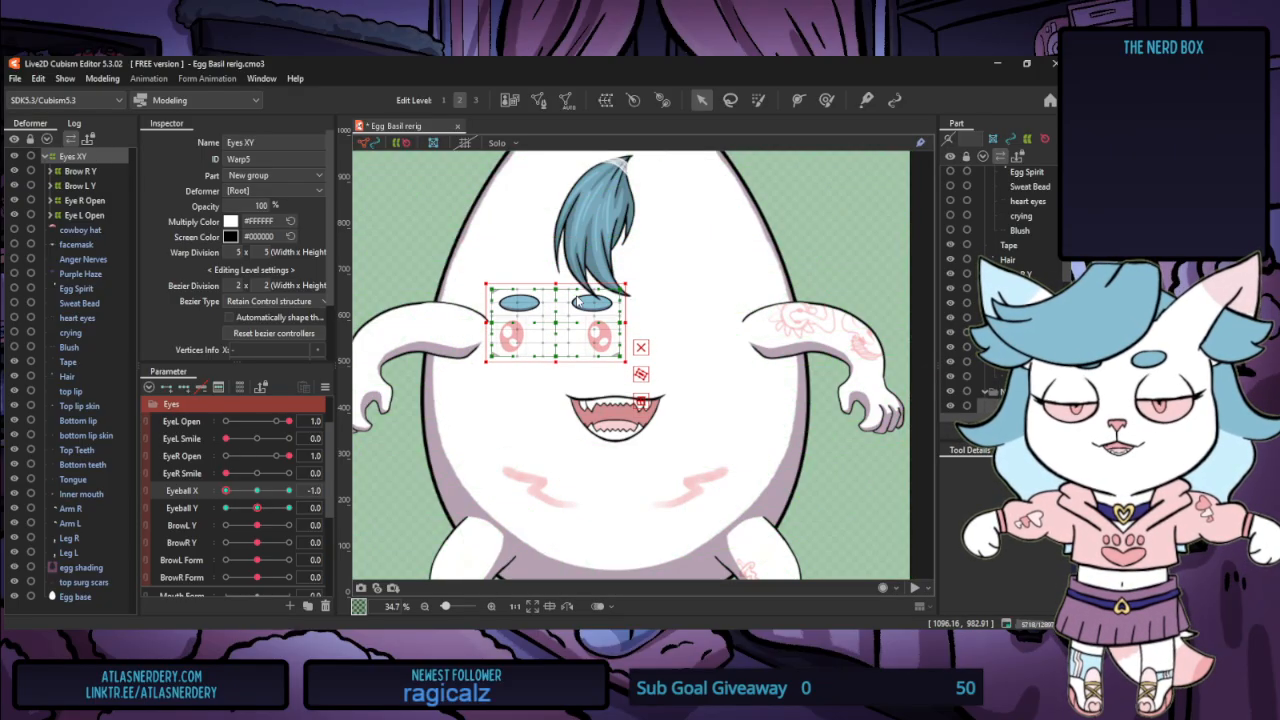
left_click(96, 172)
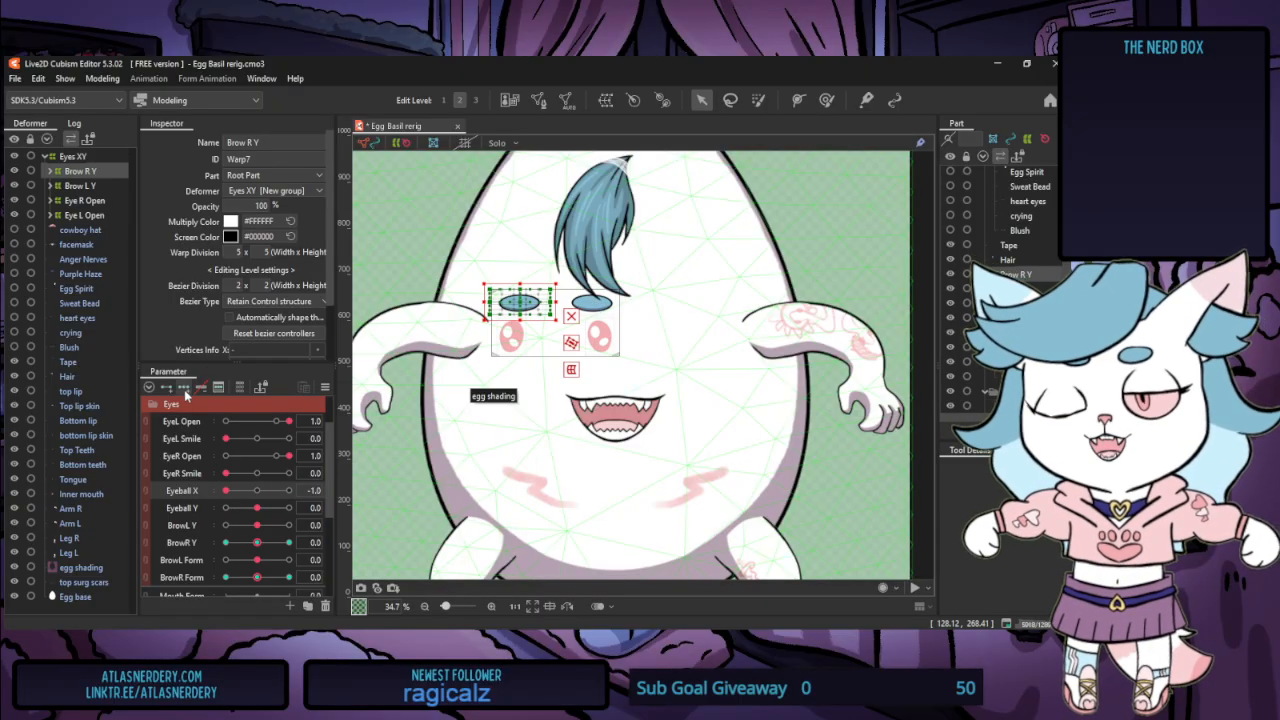
key("ctrl+z")
key("ctrl+z")
key("ctrl+z")
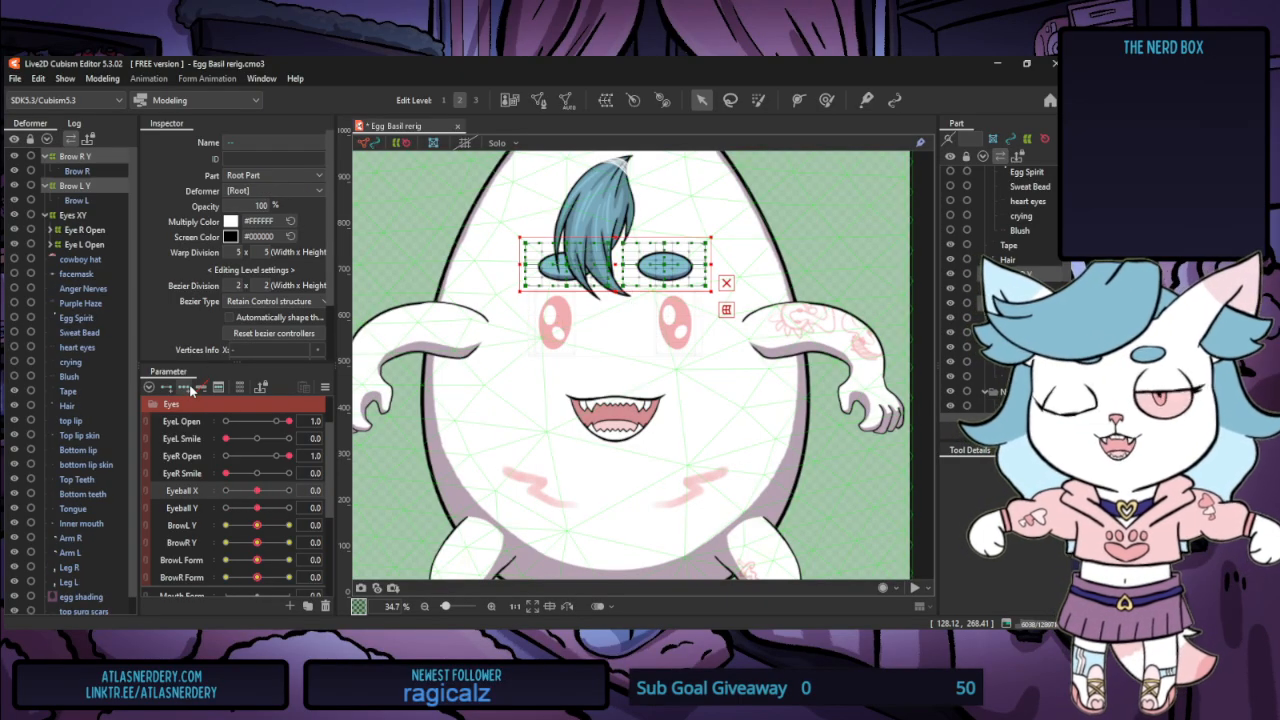
Create a shared warp deformer named Brow XY around Brow R Y and Brow L Y
left_click(104, 172)
left_click(98, 157)
left_click(99, 184)
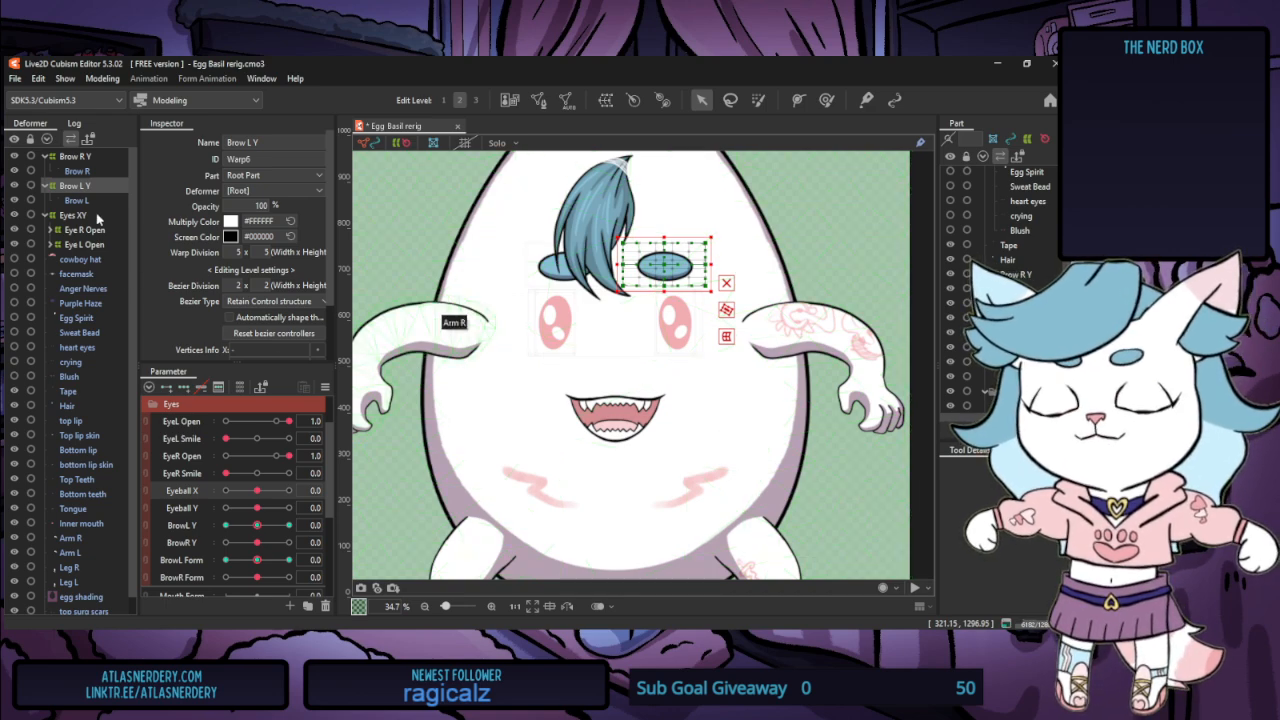
left_click(86, 157)
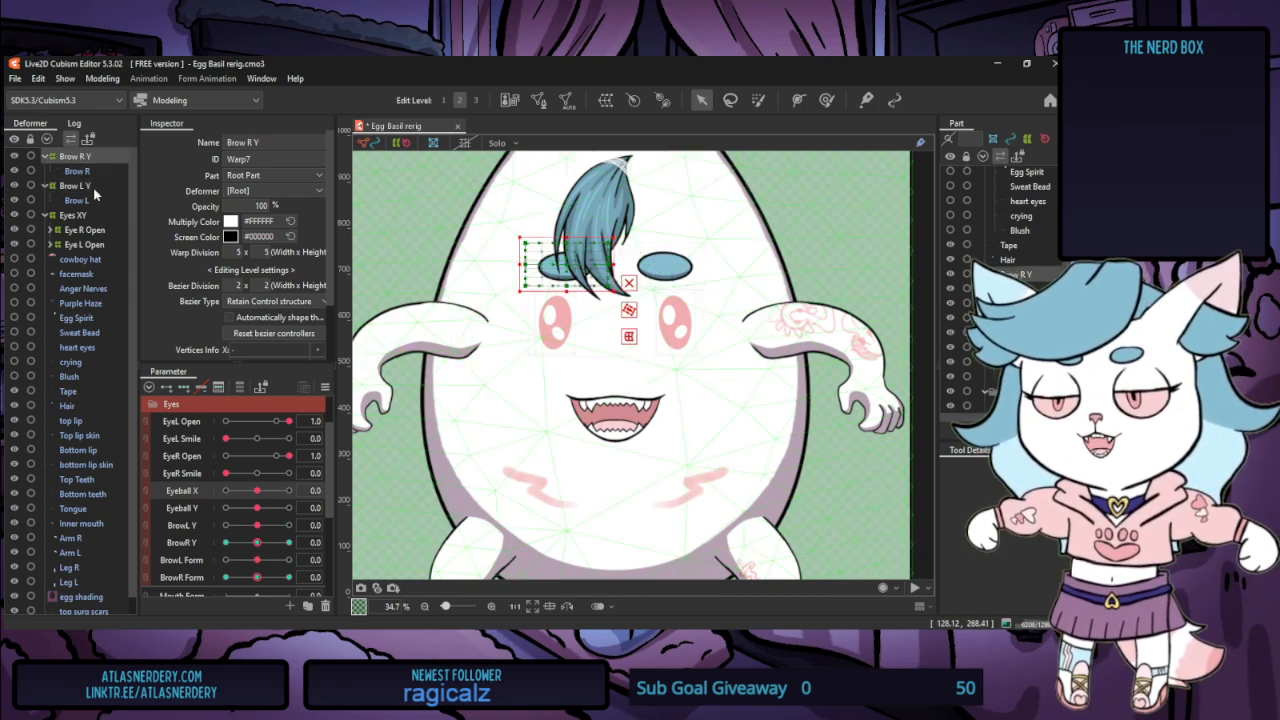
left_click(90, 186, "ctrl")
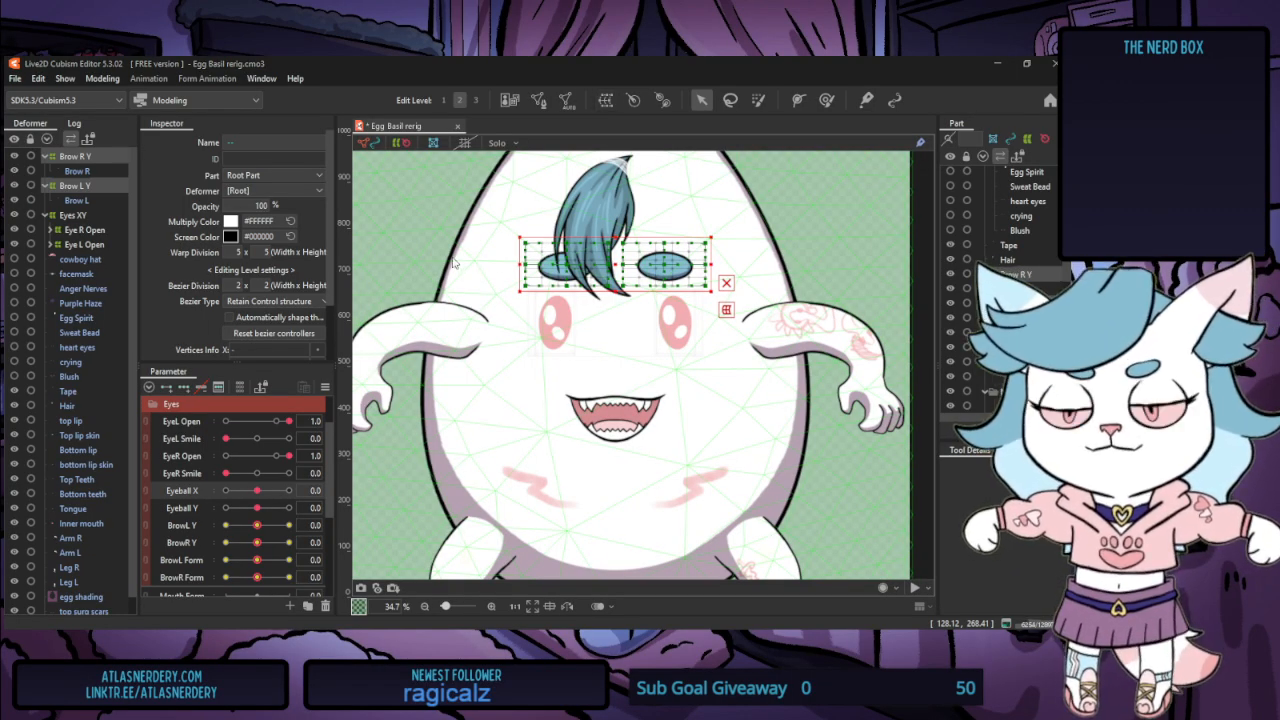
left_click(555, 469)
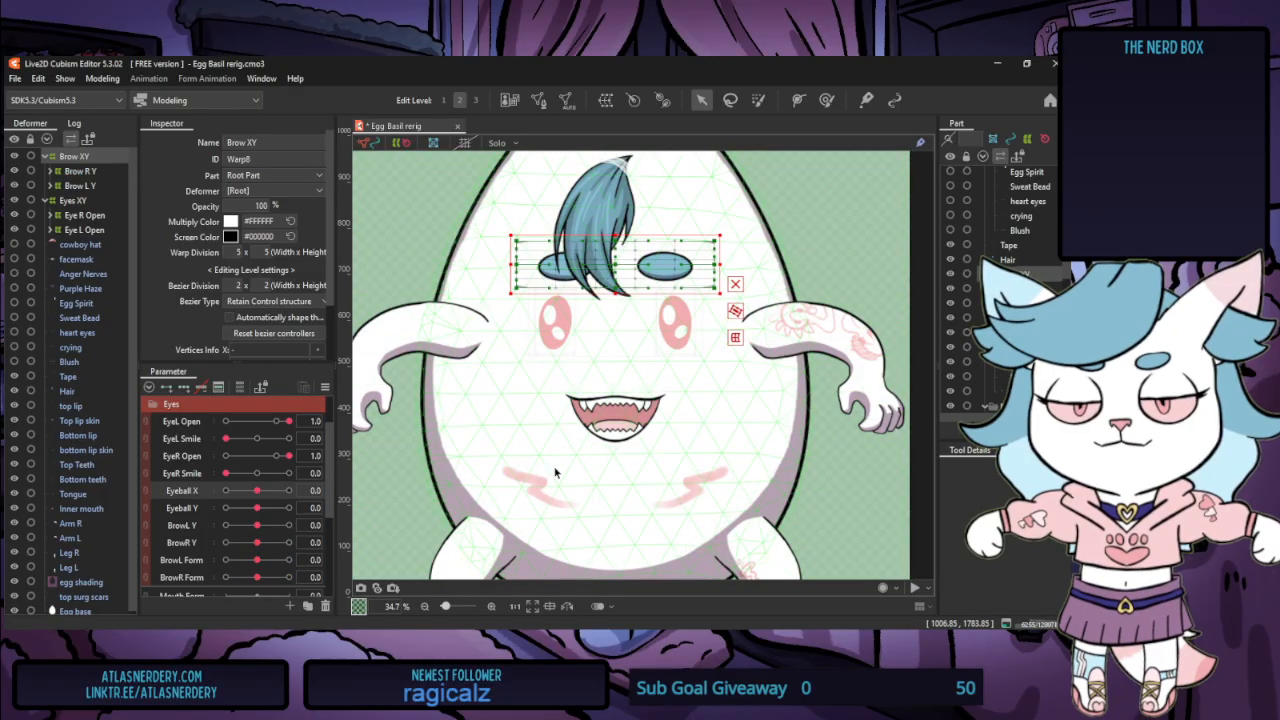
left_click(46, 157)
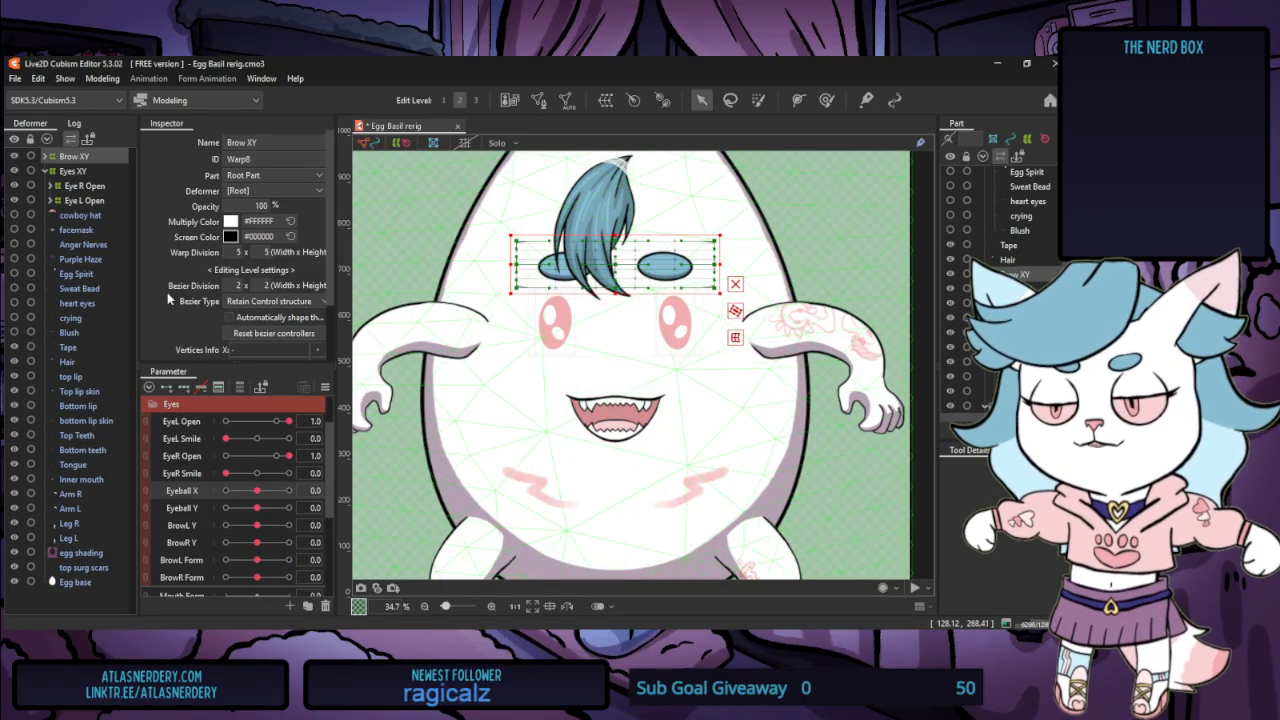
Add three Eyeball X keys to Brow XY, and at -1.0 narrow and shift the deformer sideways to sit above the moved eyes
left_click(183, 387)
left_click_drag(257, 490, 214, 490)
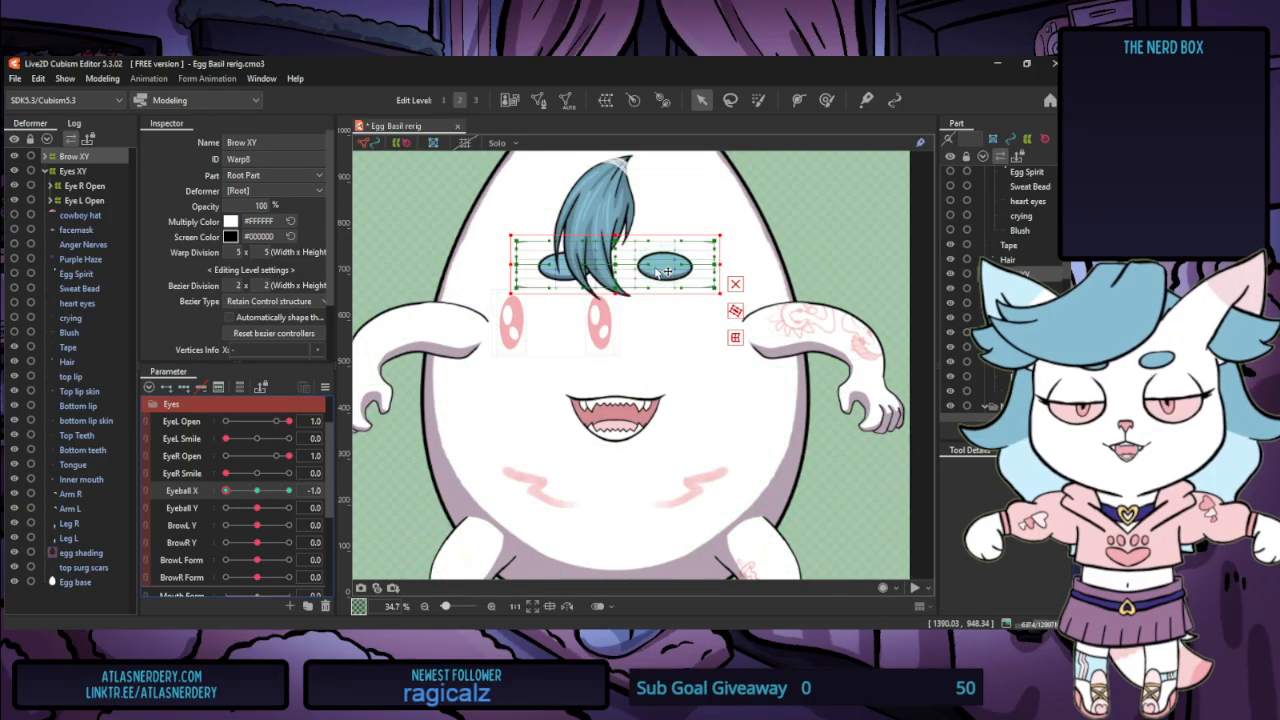
left_click_drag(628, 267, 474, 265)
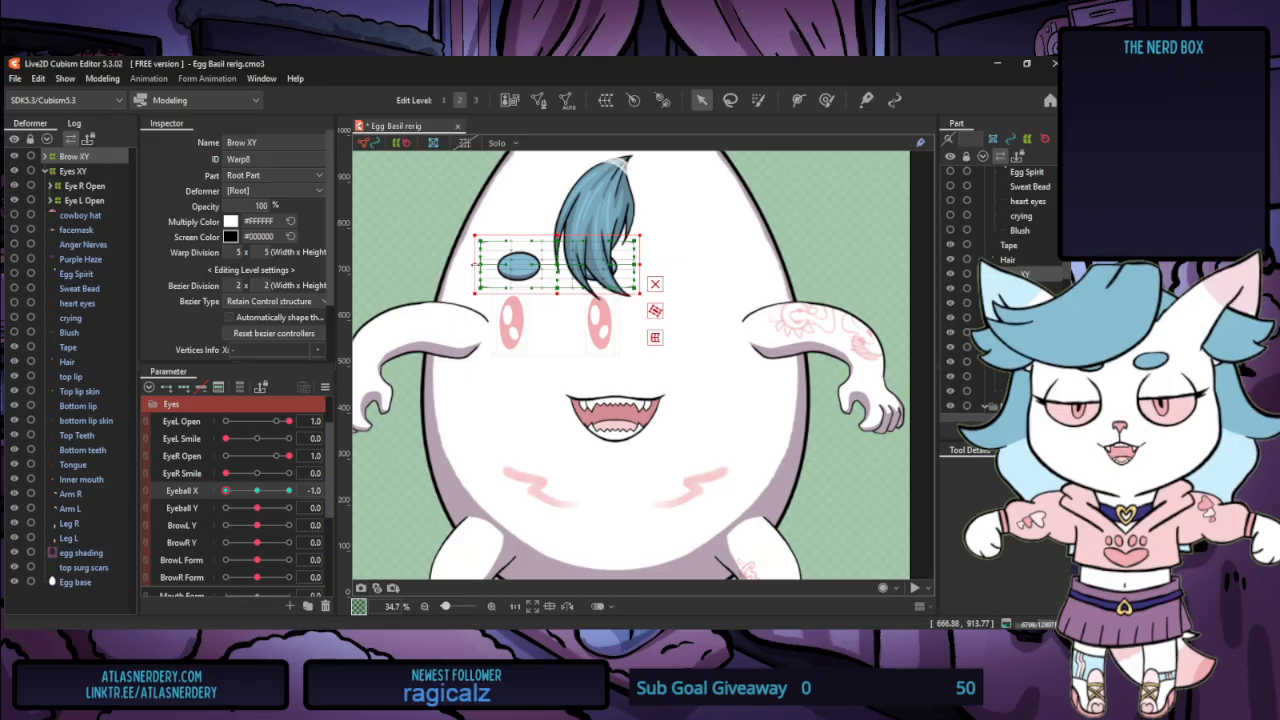
mouse_move(226, 490)
left_mouse_down()
mouse_move(328, 505)
mouse_move(226, 491)
left_mouse_up()
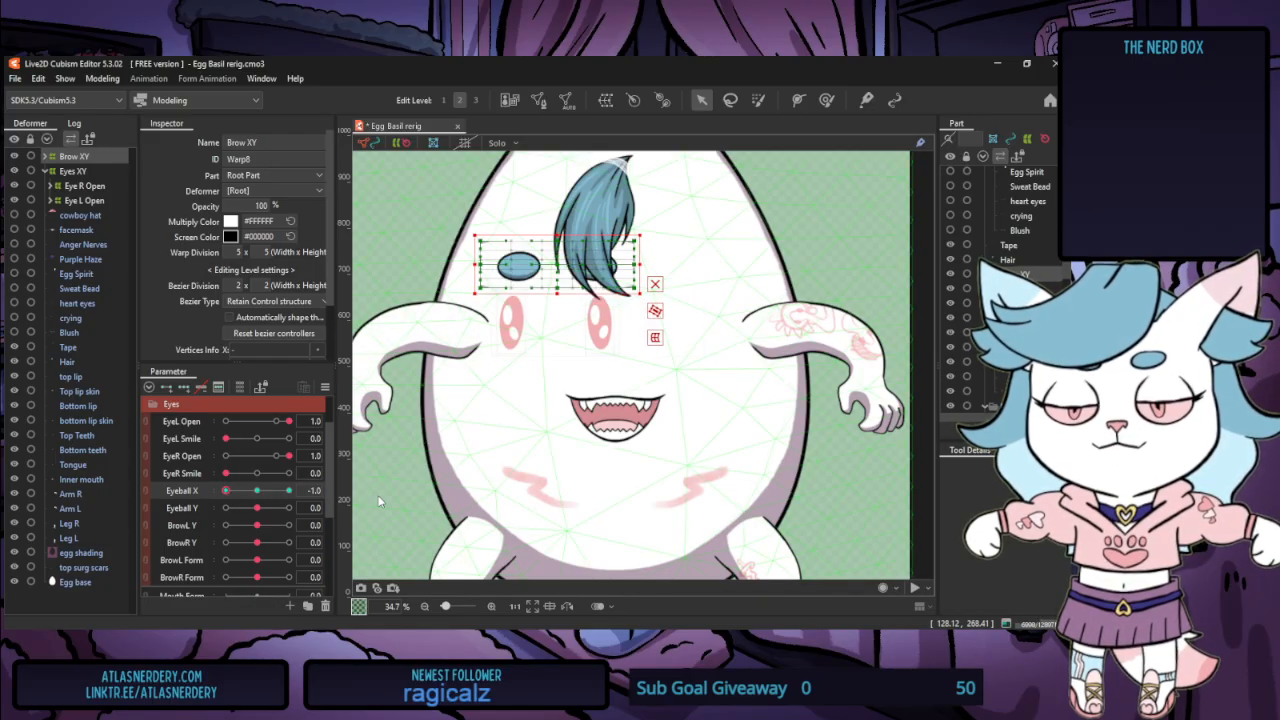
left_click_drag(227, 492, 226, 492)
left_click(325, 389)
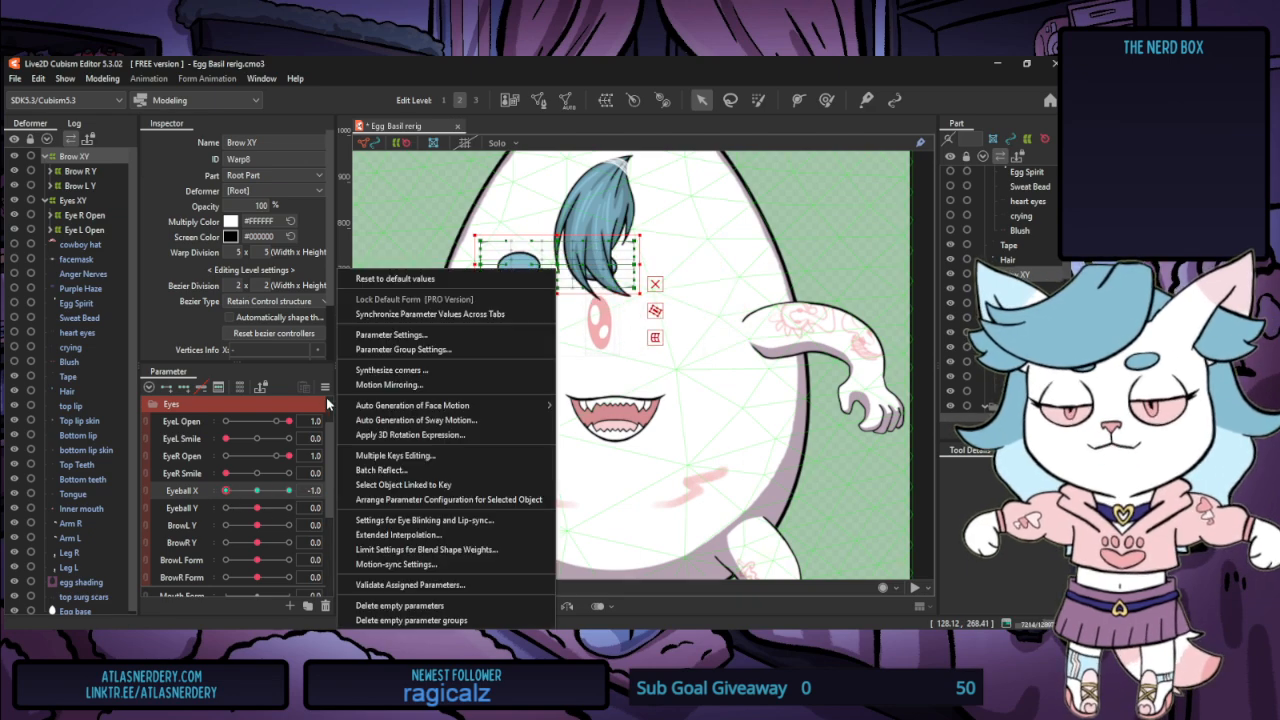
key("Escape")
Add three Eyeball Y keys to Brow XY, raising the deformer slightly at 1.0 and lowering it to just above the eyes at -1.0
mouse_move(228, 492)
left_mouse_down()
mouse_move(289, 495)
mouse_move(224, 505)
mouse_move(246, 500)
left_mouse_up()
left_click(185, 511)
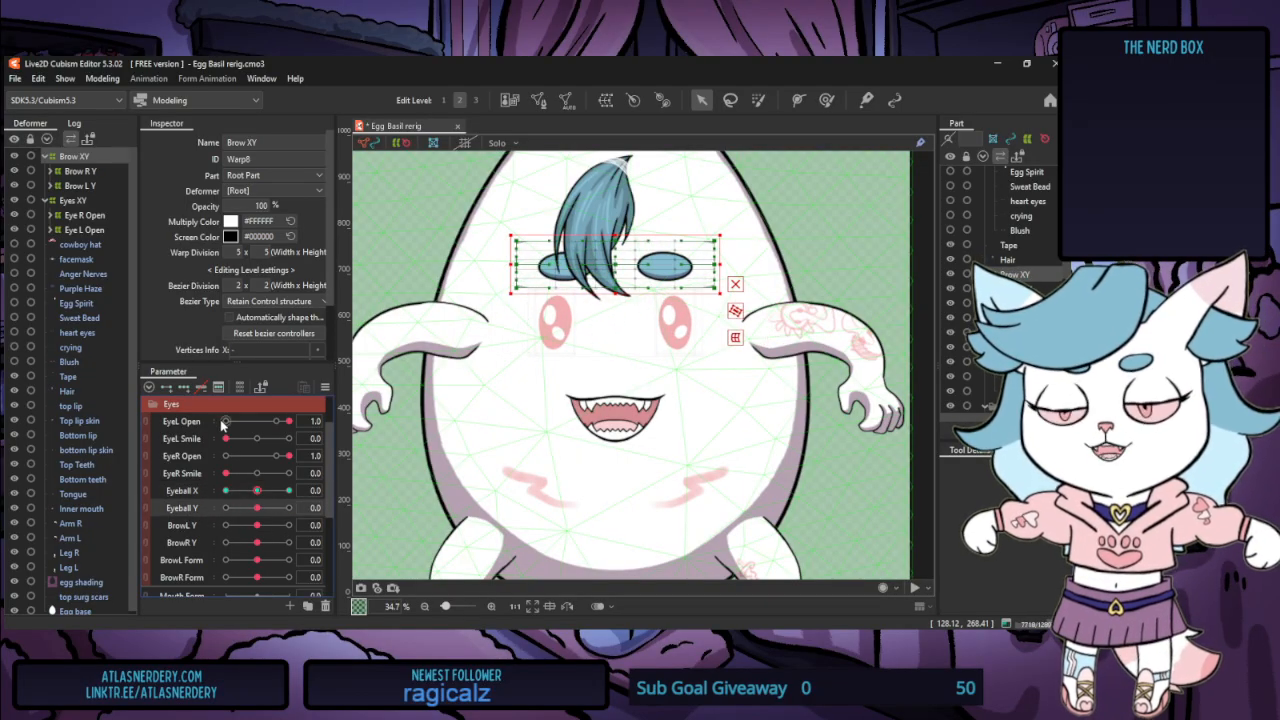
left_click_drag(260, 514, 289, 508)
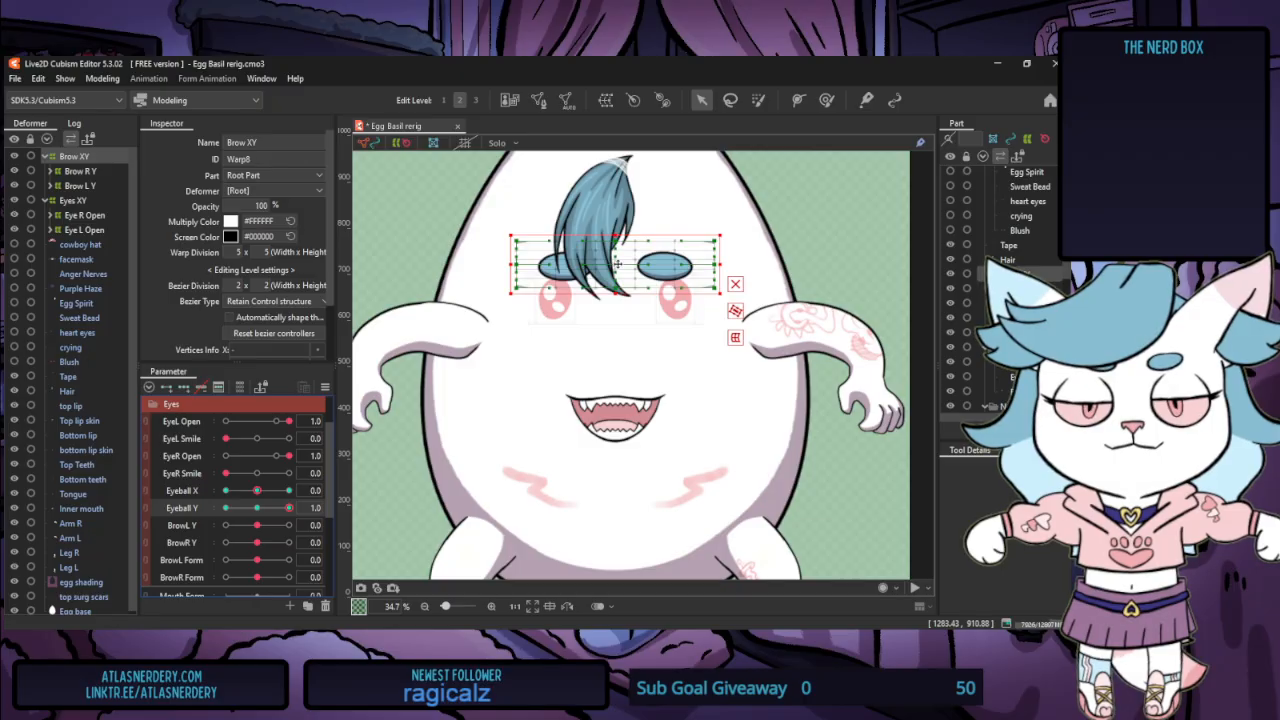
left_click_drag(617, 262, 611, 255)
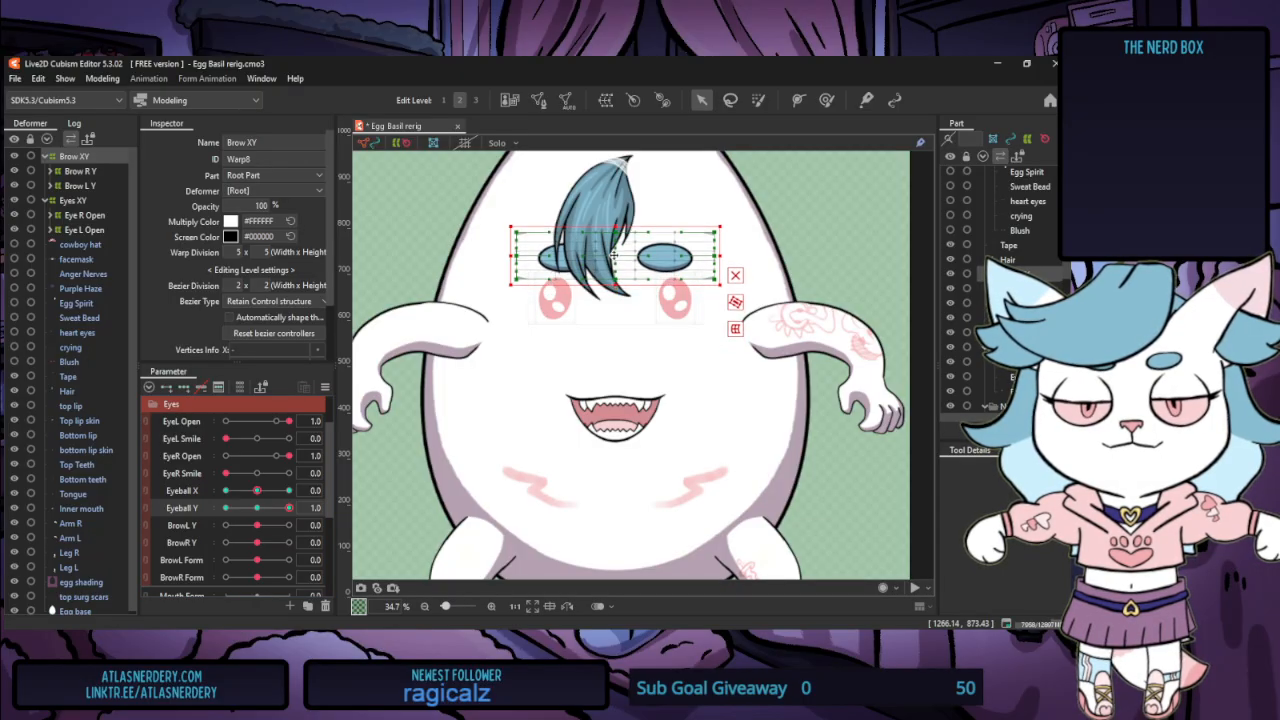
left_click_drag(291, 510, 199, 510)
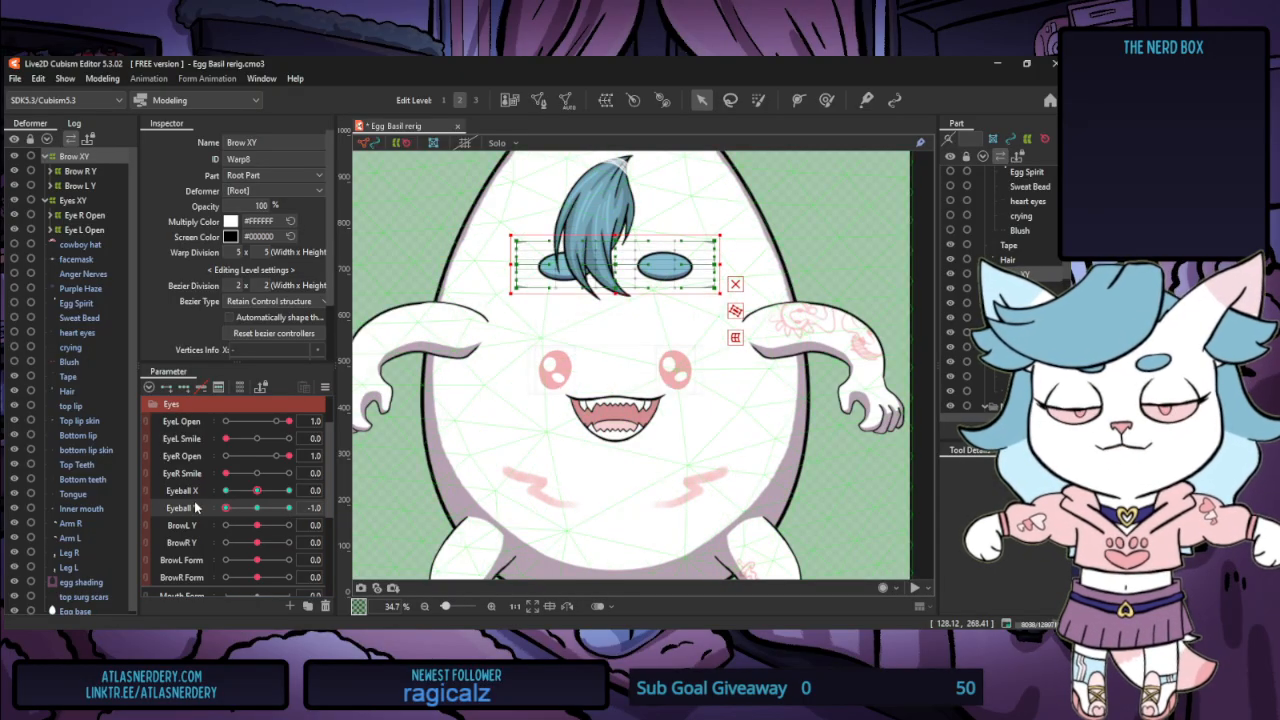
left_click_drag(617, 267, 614, 323)
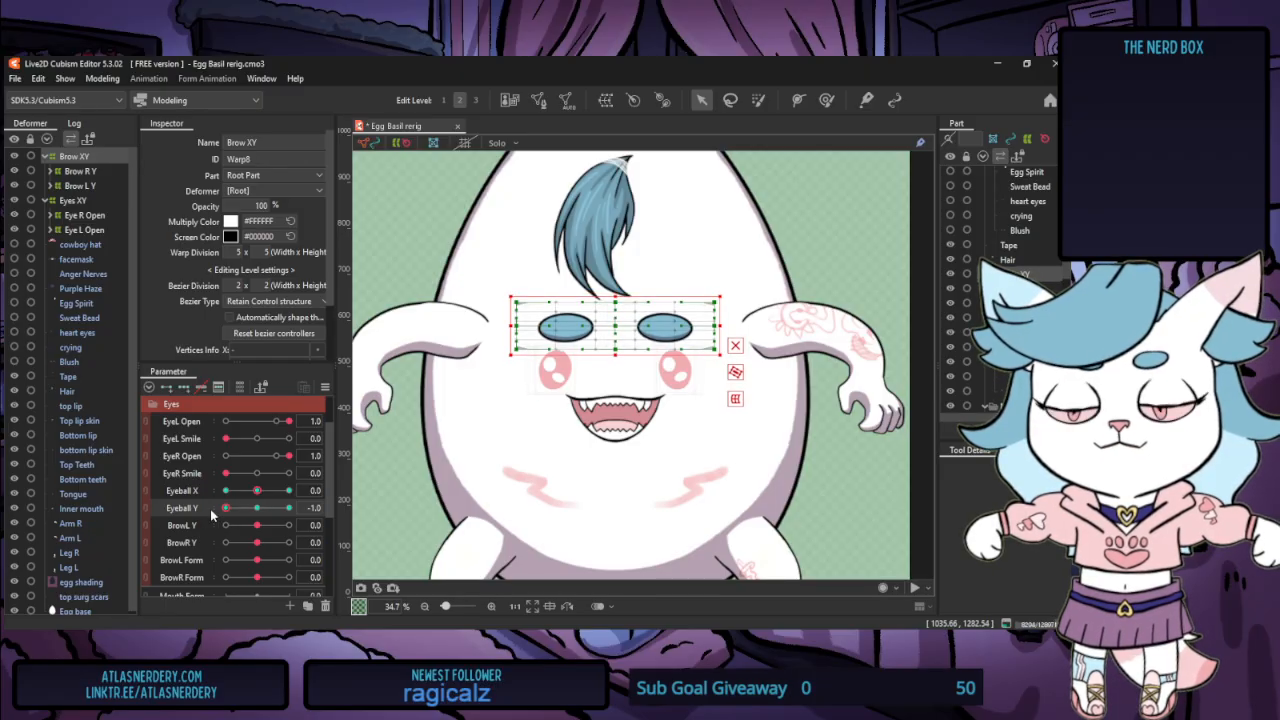
Compare the brow positions across Eyeball Y and nudge Brow XY slightly upward at -1.0
left_click_drag(226, 508, 257, 510)
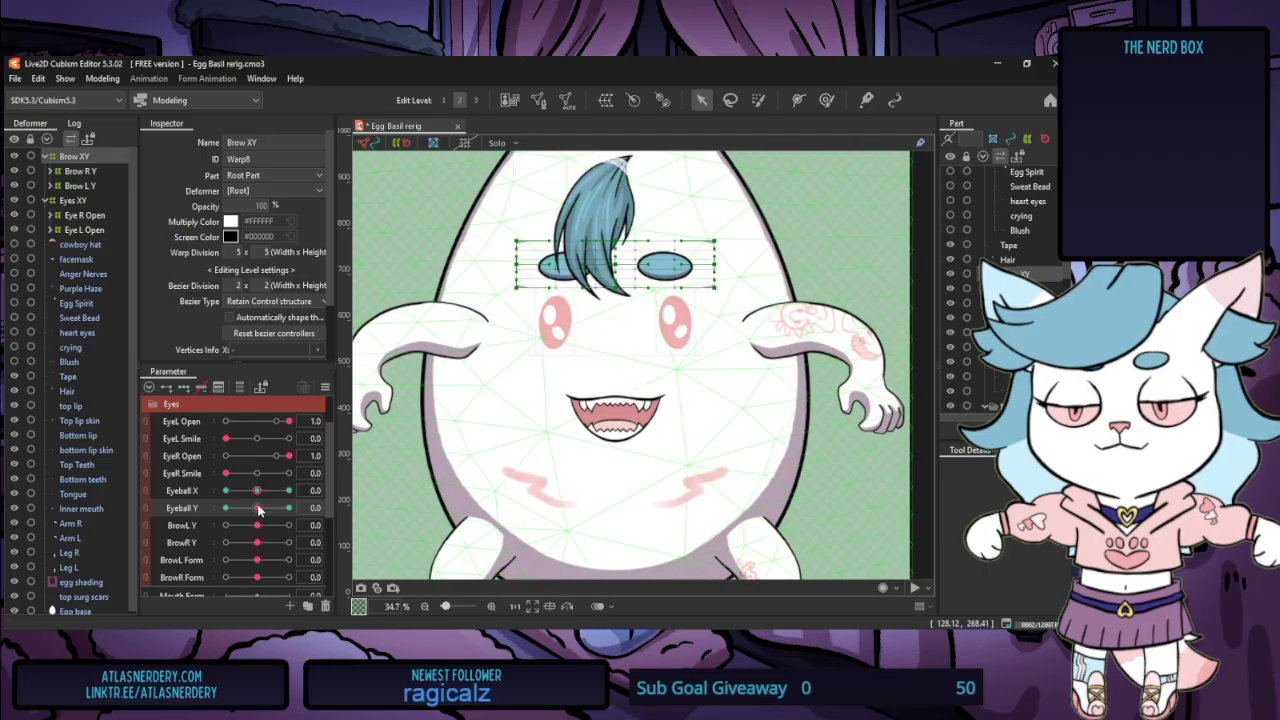
left_click_drag(258, 510, 290, 509)
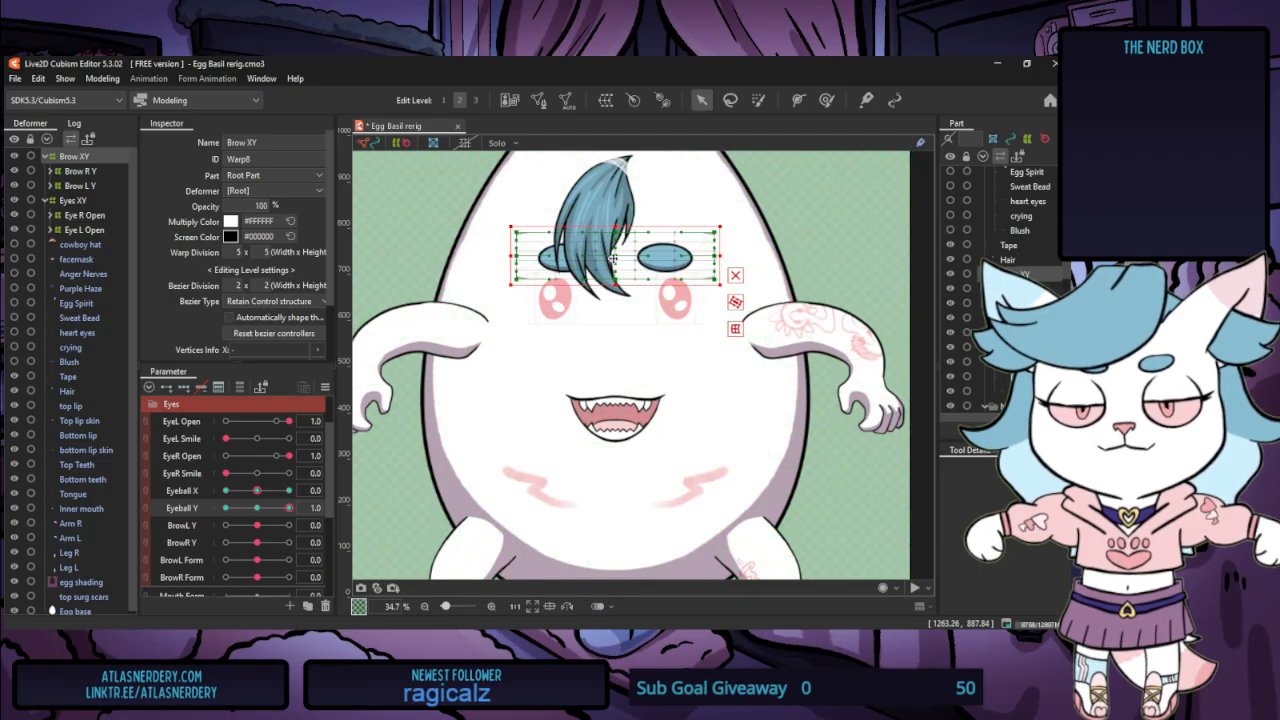
left_click_drag(289, 508, 205, 525)
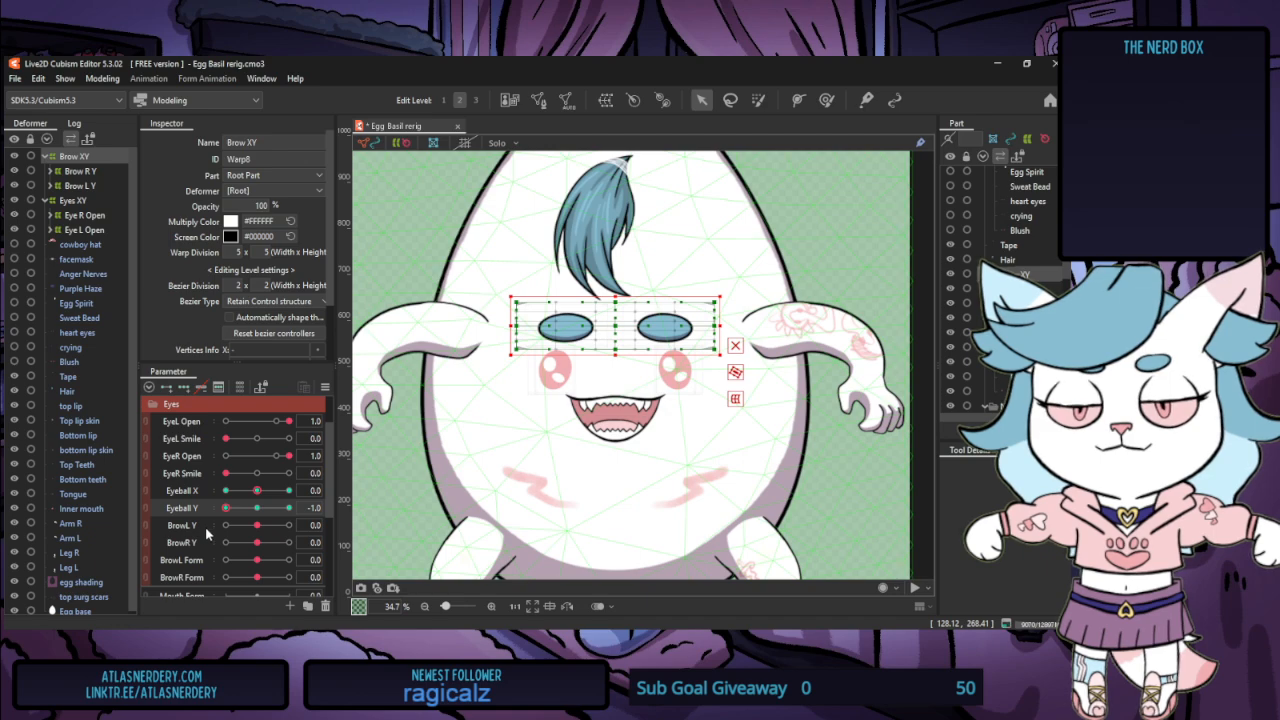
left_click_drag(612, 322, 612, 317)
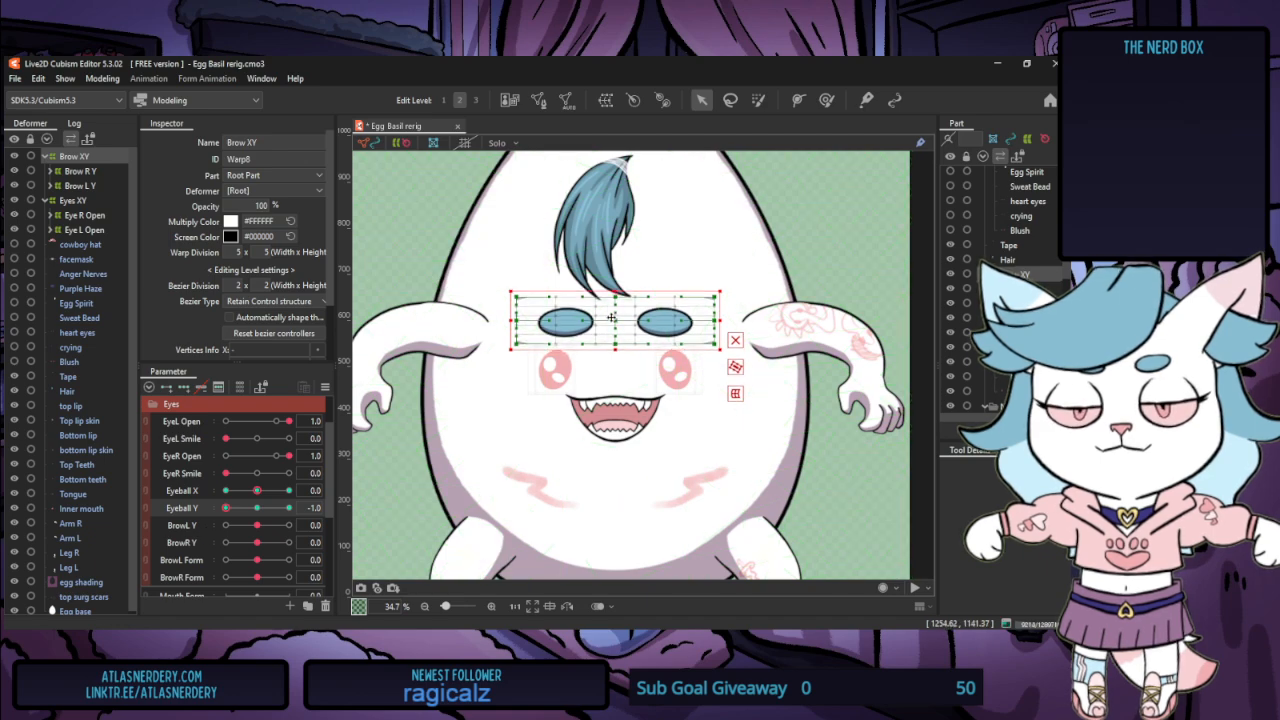
Widen Brow XY slightly on both sides at Eyeball X -1.0
mouse_move(226, 508)
left_mouse_down()
mouse_move(303, 490)
mouse_move(222, 497)
left_mouse_up()
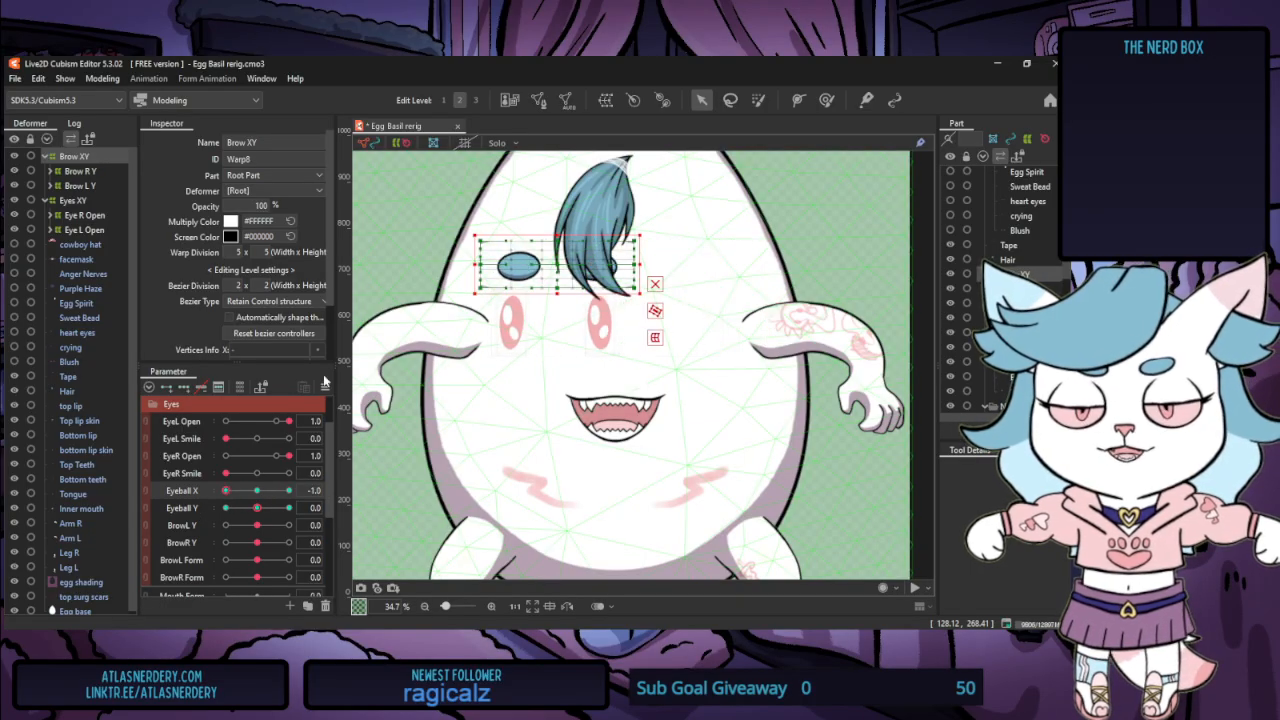
left_click_drag(475, 265, 471, 265)
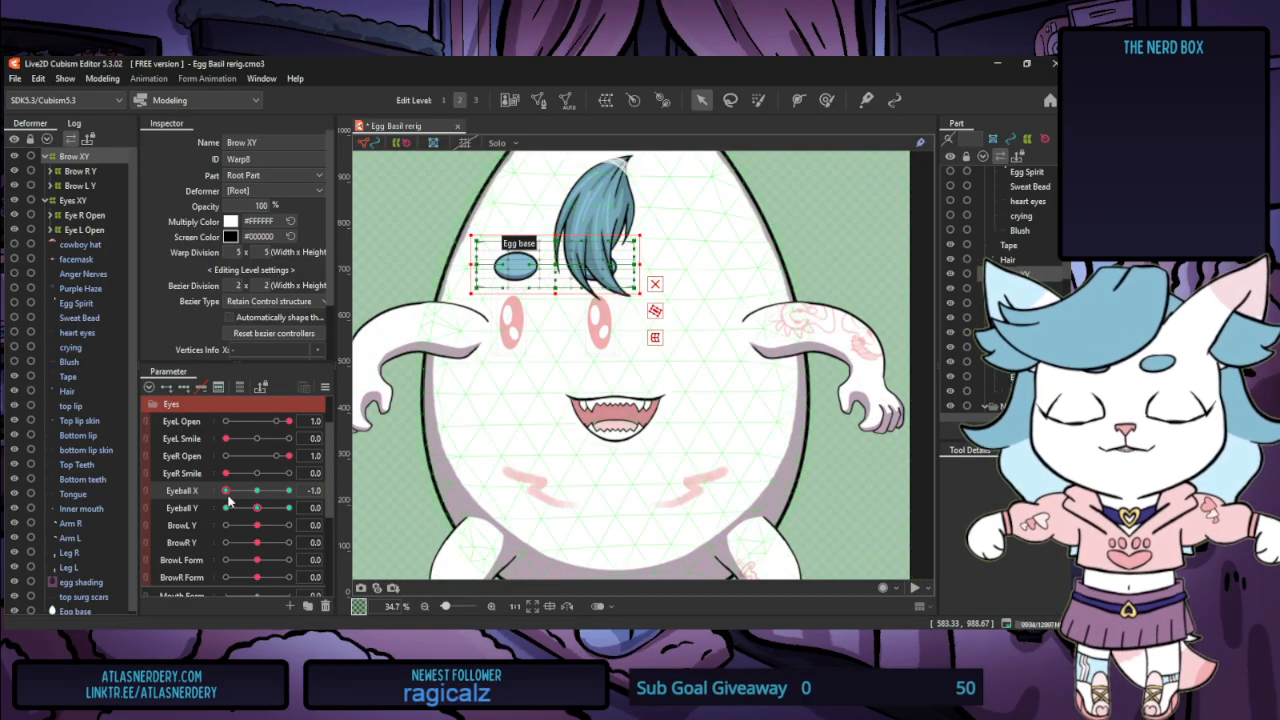
left_click_drag(228, 500, 297, 489)
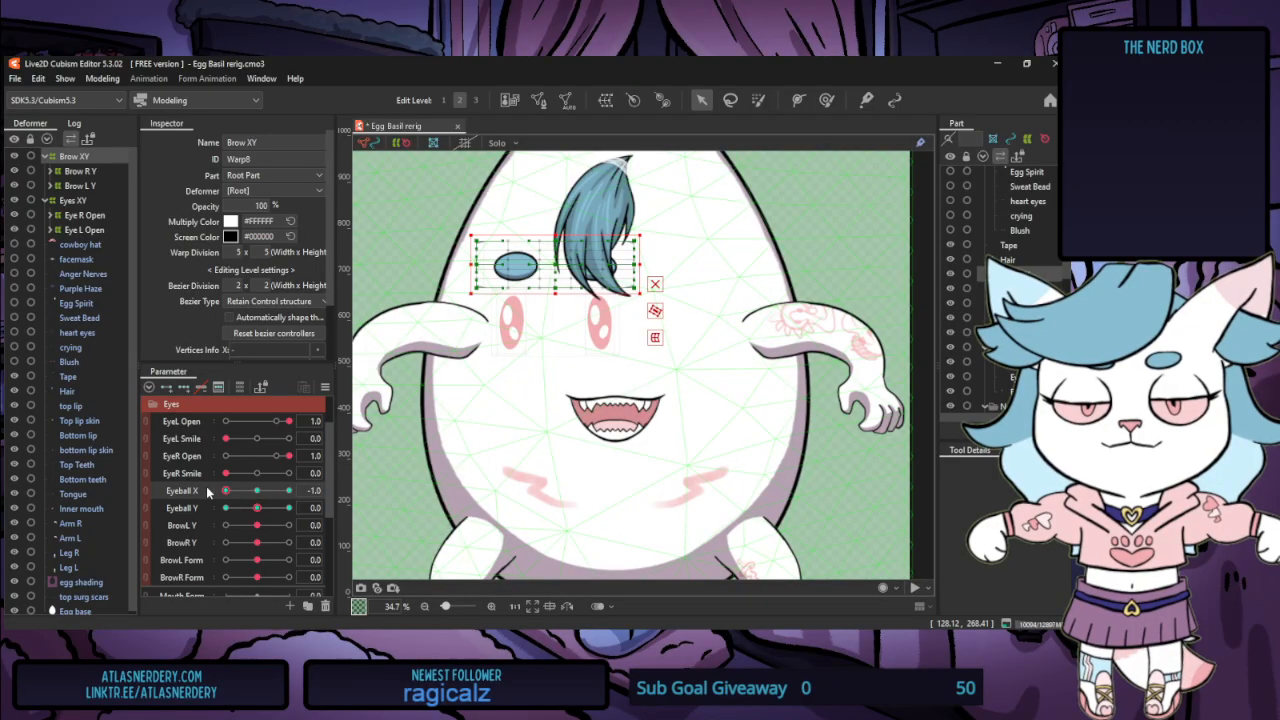
left_click_drag(640, 265, 643, 265)
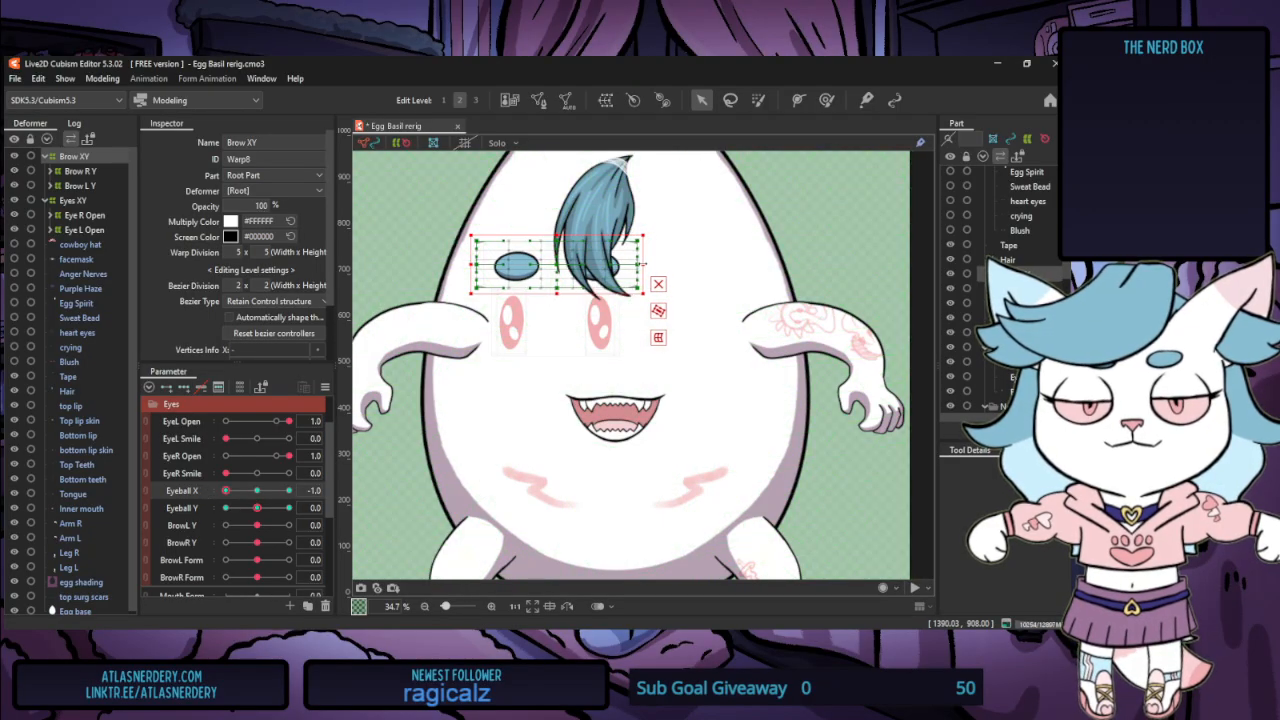
mouse_move(226, 492)
left_mouse_down()
mouse_move(303, 491)
mouse_move(224, 490)
left_mouse_up()
Apply Motion Mirroring to Brow XY's Eyeball X movement, and link Eyeball X and Eyeball Y into a combined parameter grid
left_click(325, 387)
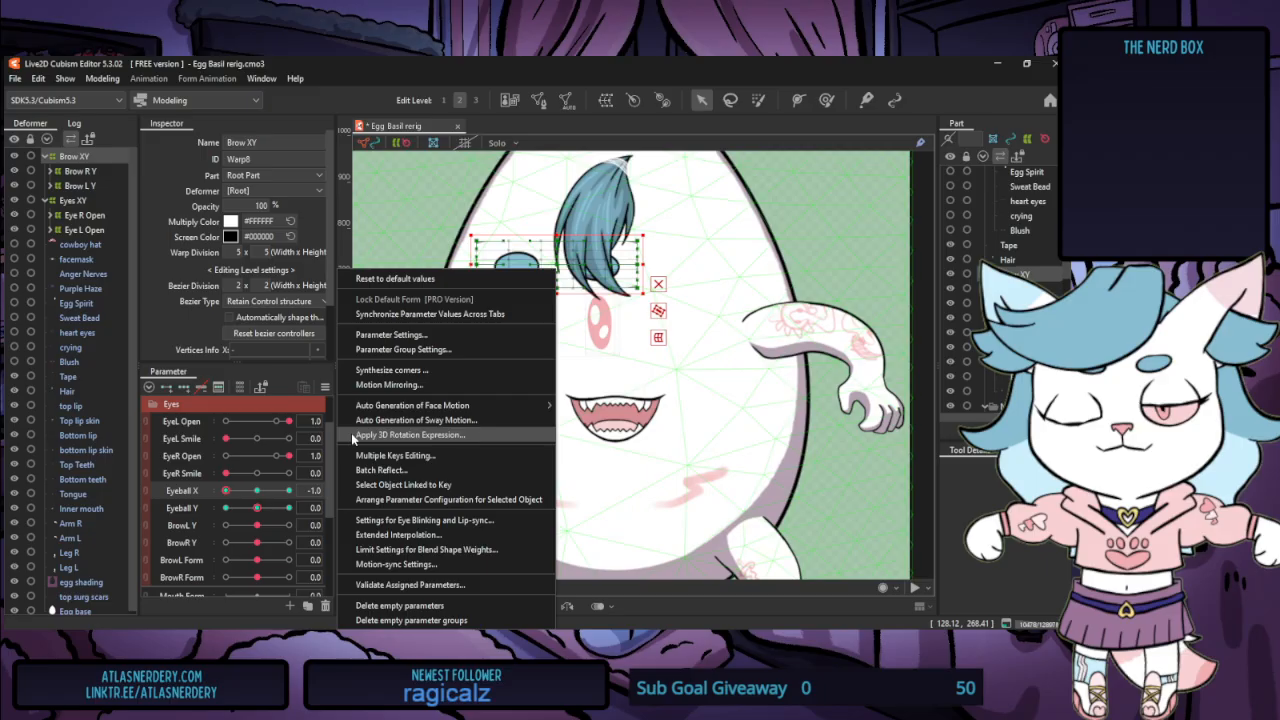
left_click(391, 382)
left_click(498, 475)
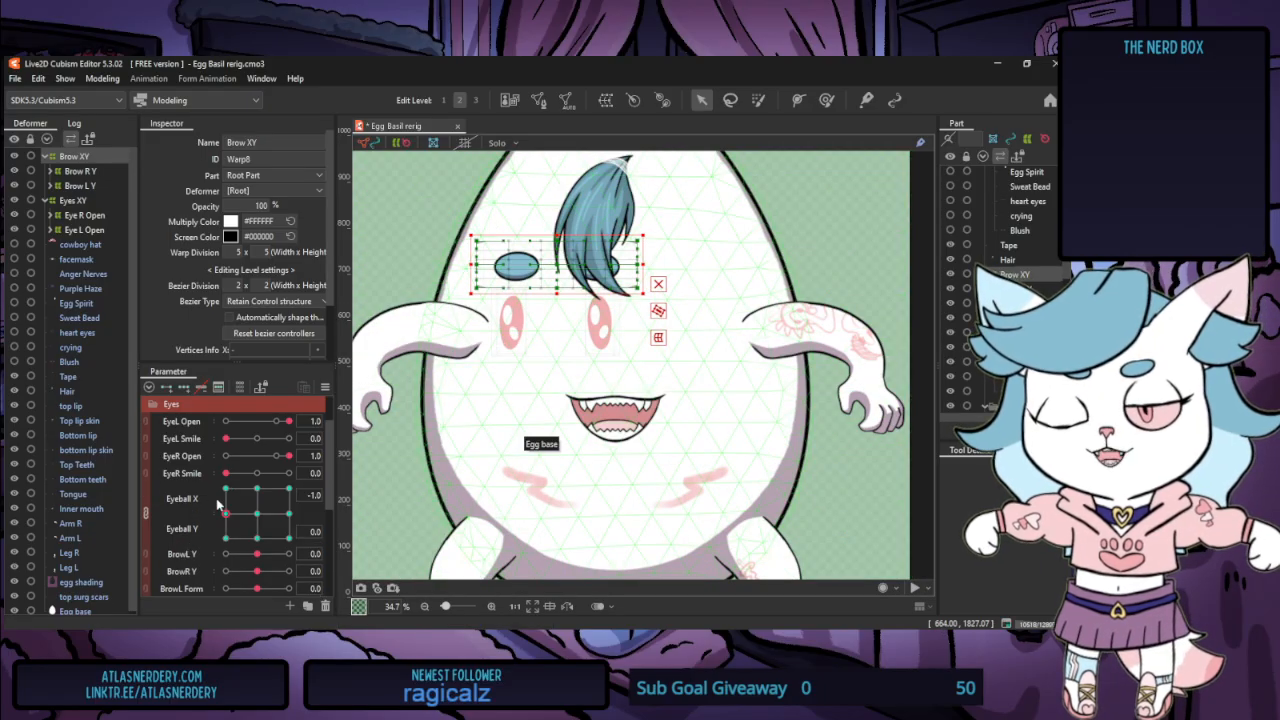
right_click(178, 500)
left_click(168, 499)
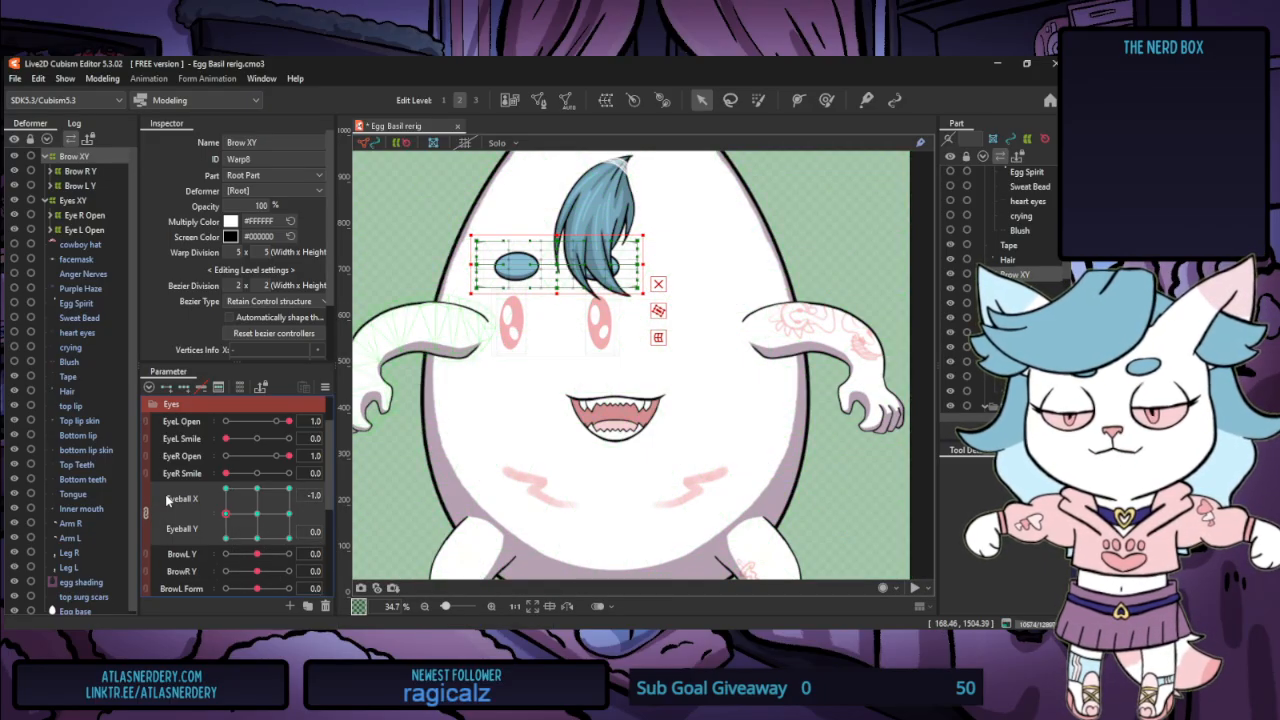
Synthesize the Brow XY corner forms on the combined Eyeball X and Y grid, and open the physics settings
left_click(325, 387)
left_click(398, 371)
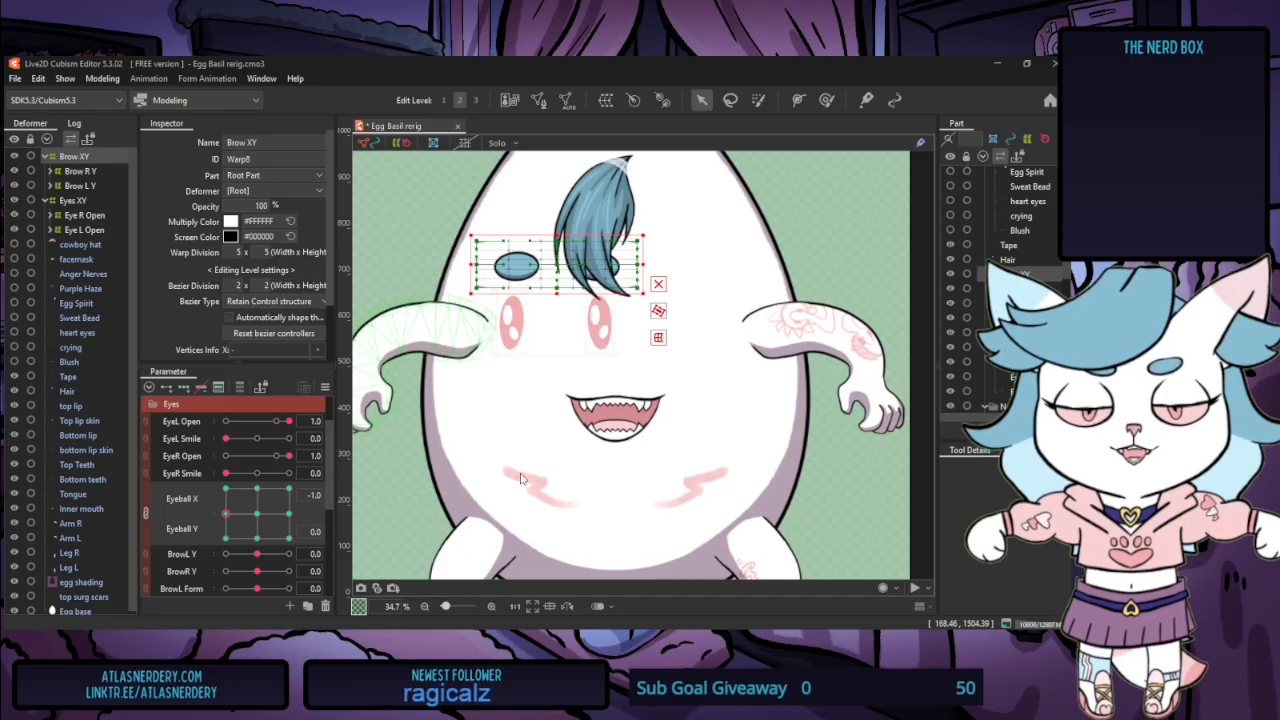
left_click(103, 78)
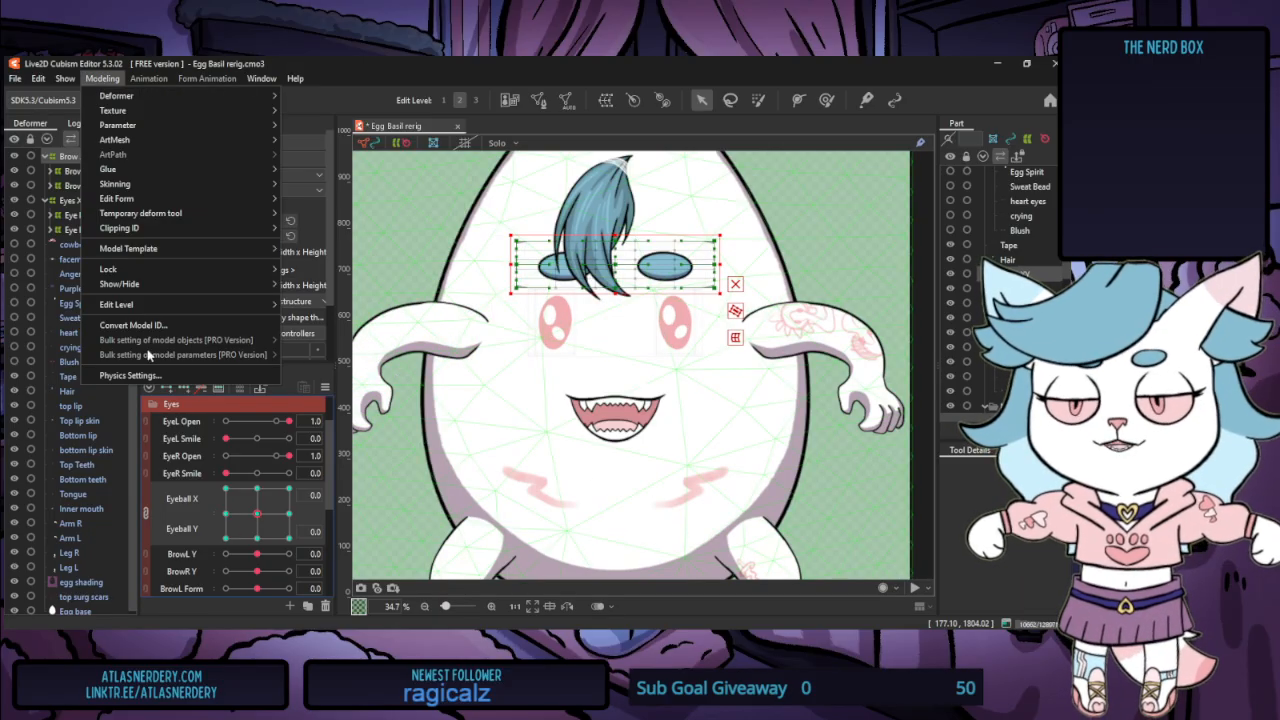
left_click(141, 376)
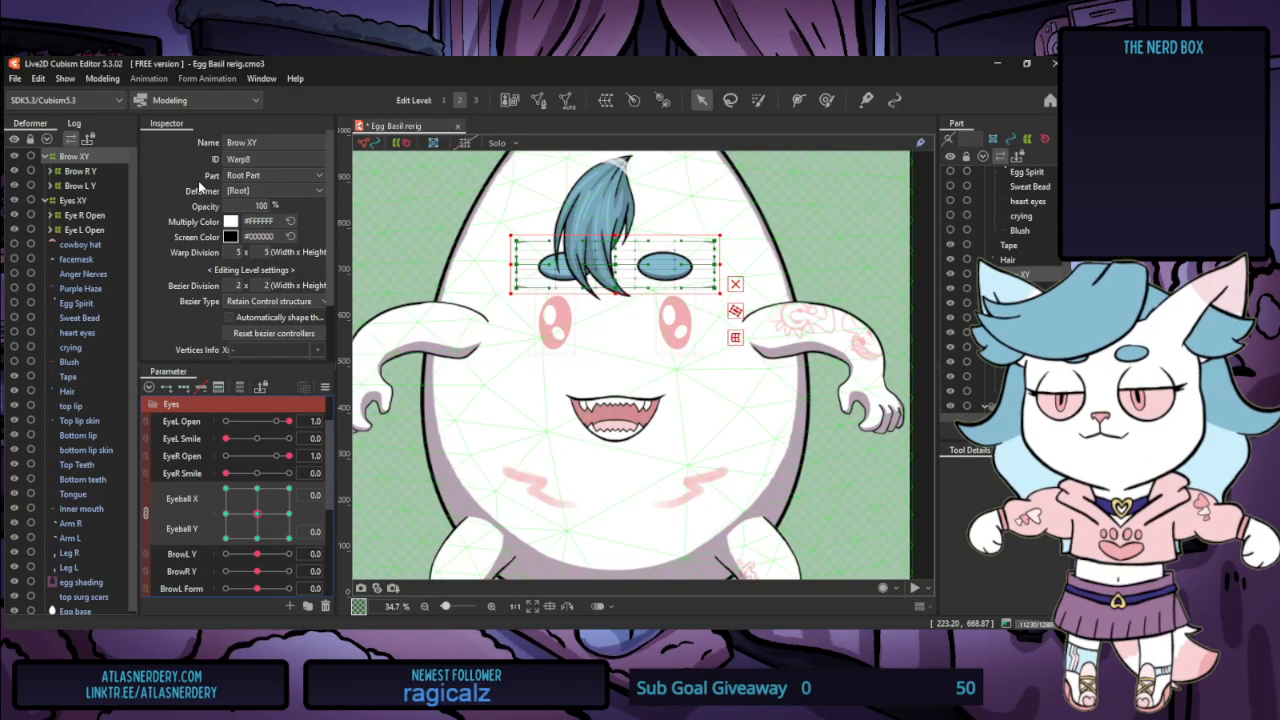
Delete the Brow XY deformer, keeping its child deformers, and unlink Eyeball X and Eyeball Y
key("Delete")
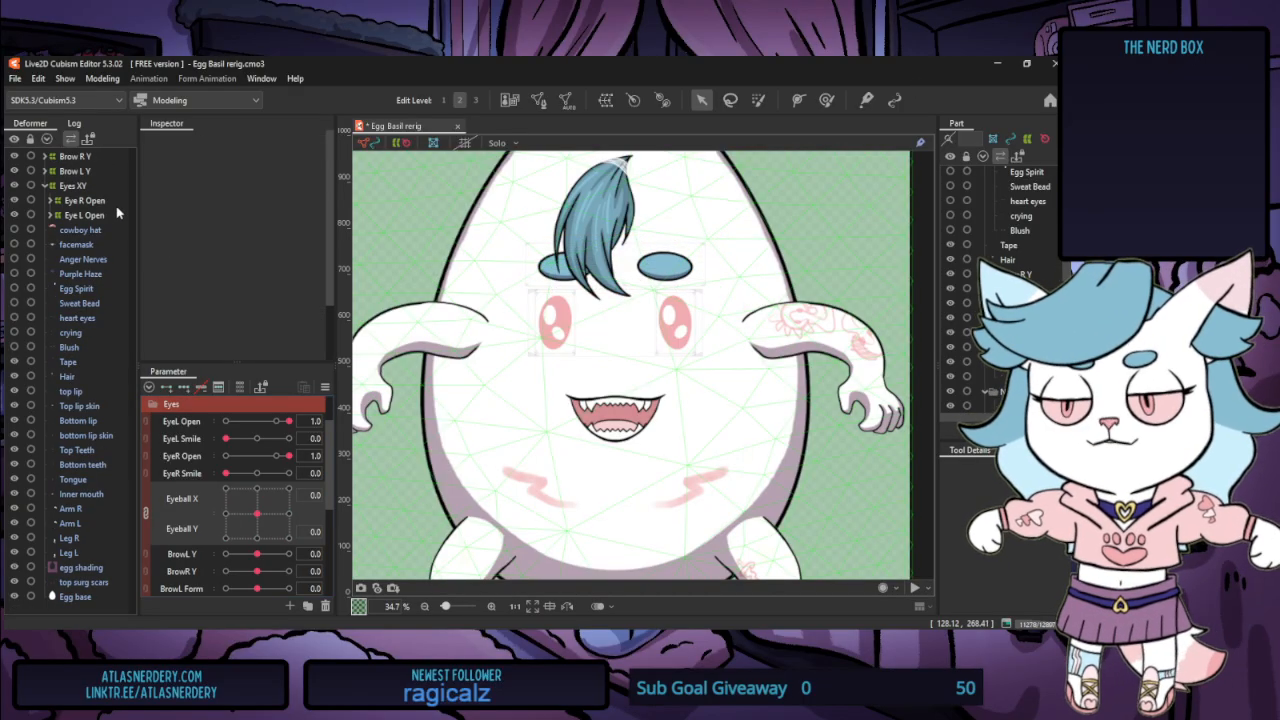
left_click(142, 512)
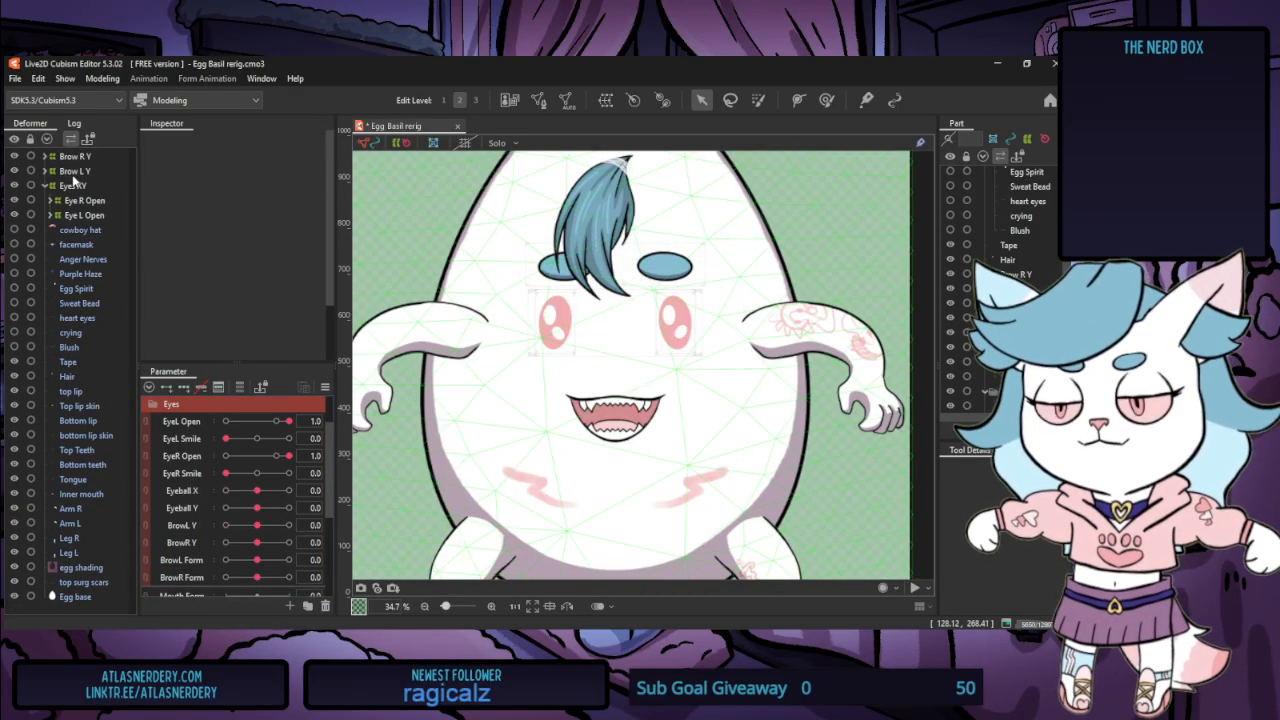
Remove all of the Eyes XY deformer's keys from Eyeball X and Eyeball Y
left_click(73, 186)
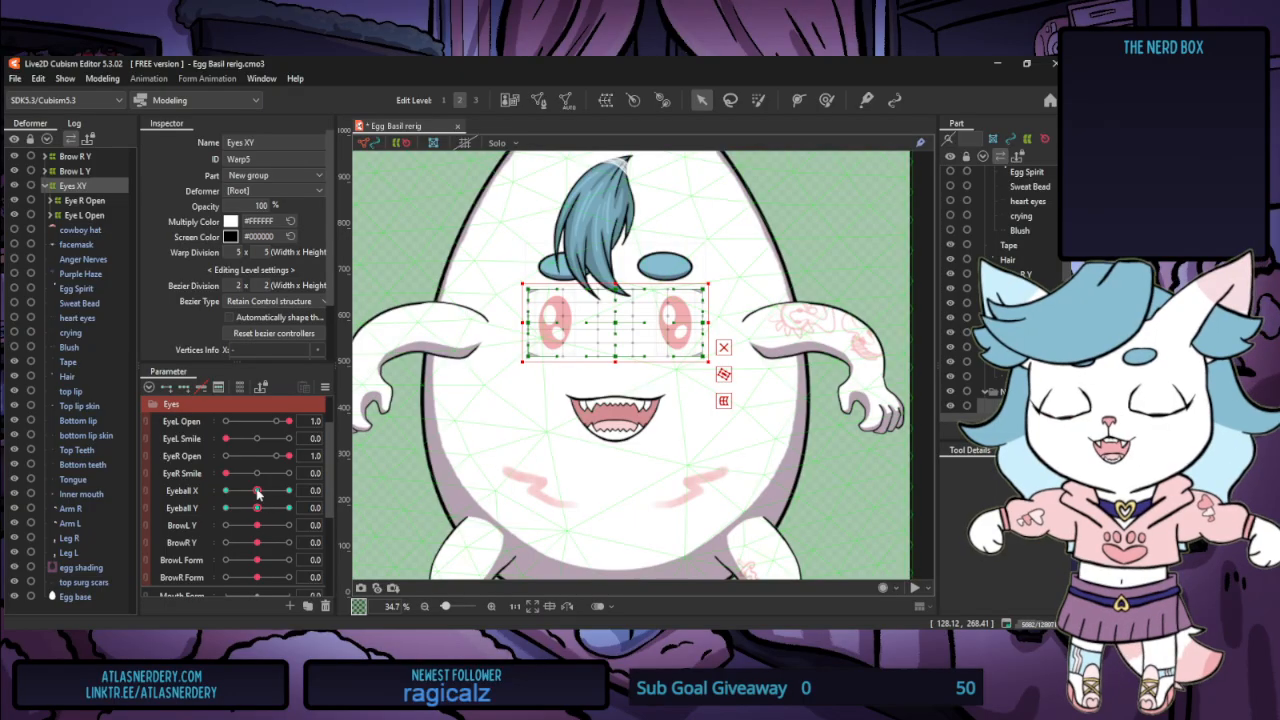
mouse_move(257, 490)
left_mouse_down()
mouse_move(226, 491)
mouse_move(257, 491)
left_mouse_up()
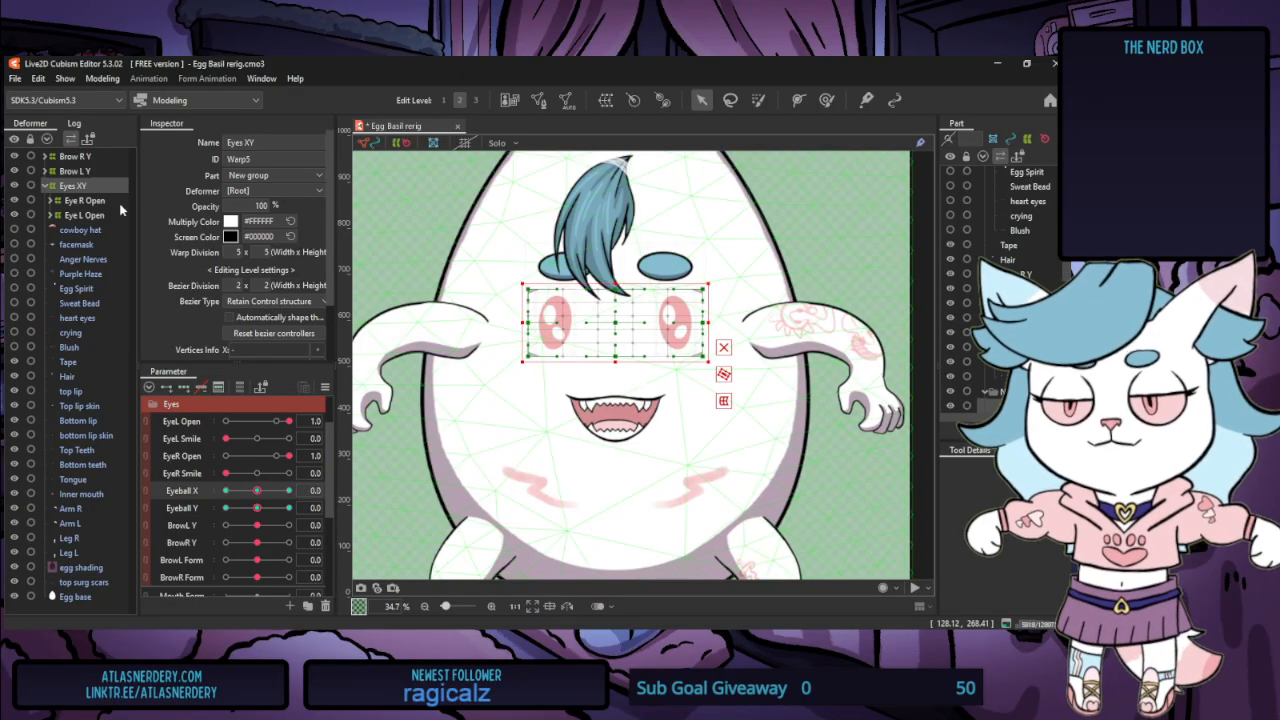
left_click(199, 509)
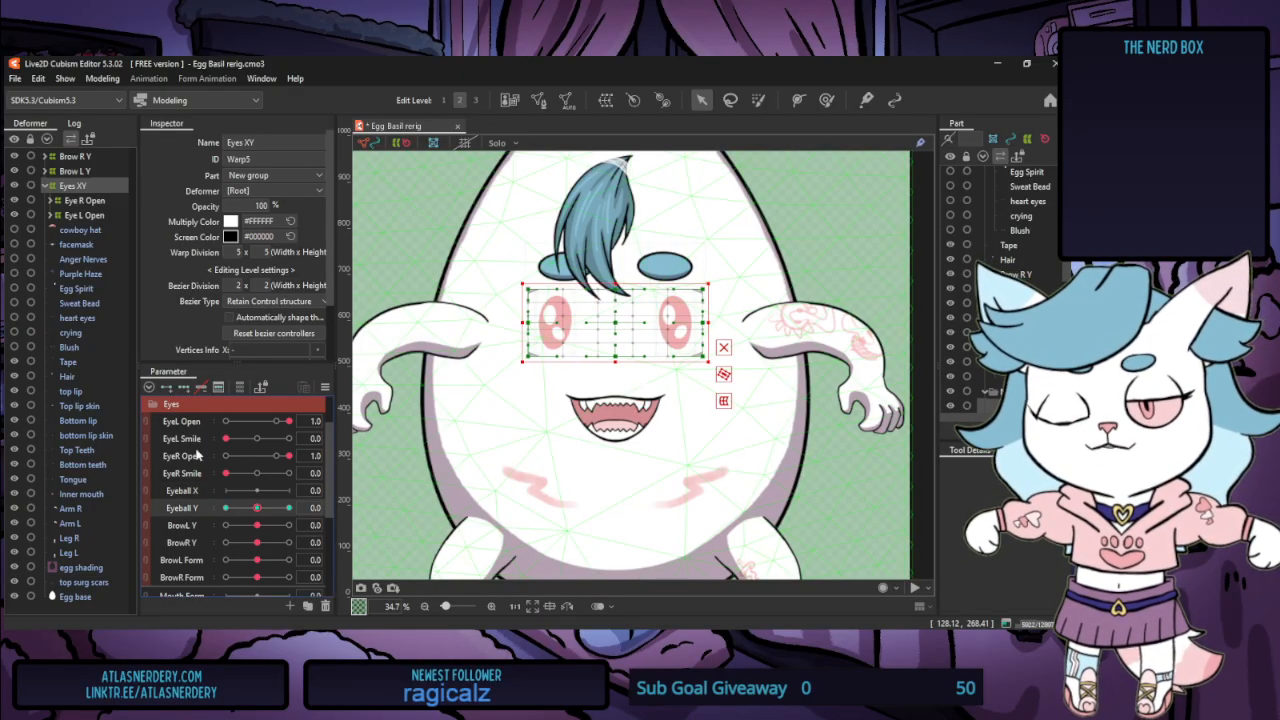
left_click(187, 493)
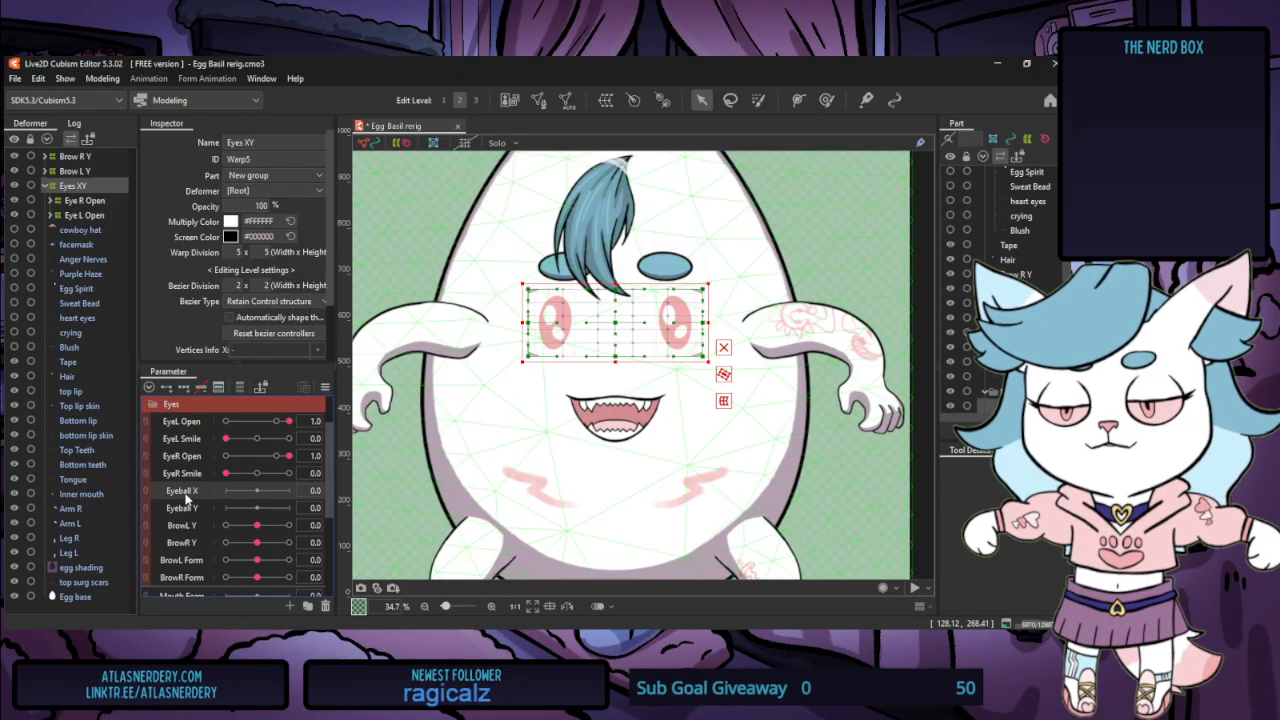
Add three Eyeball X keys to Eyes XY, shift it slightly left at -1.0, and apply Motion Mirroring for the opposite side
left_click_drag(257, 491, 226, 491)
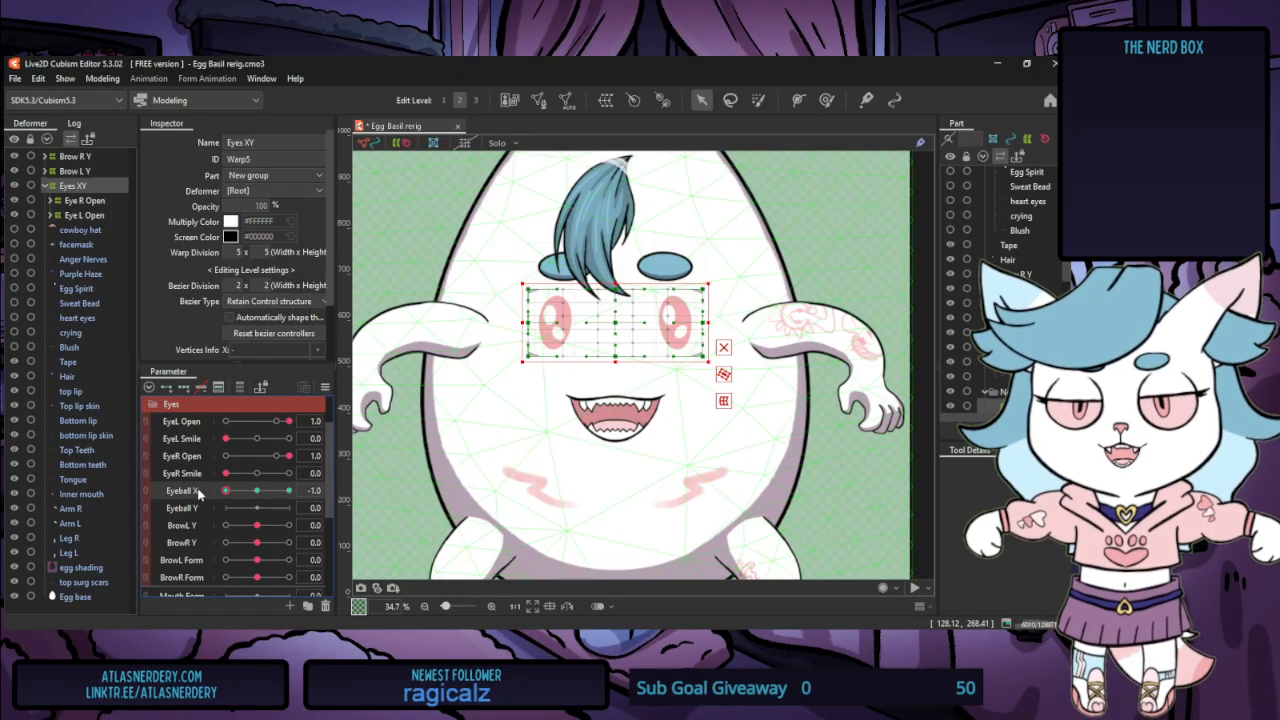
left_click_drag(616, 321, 597, 322)
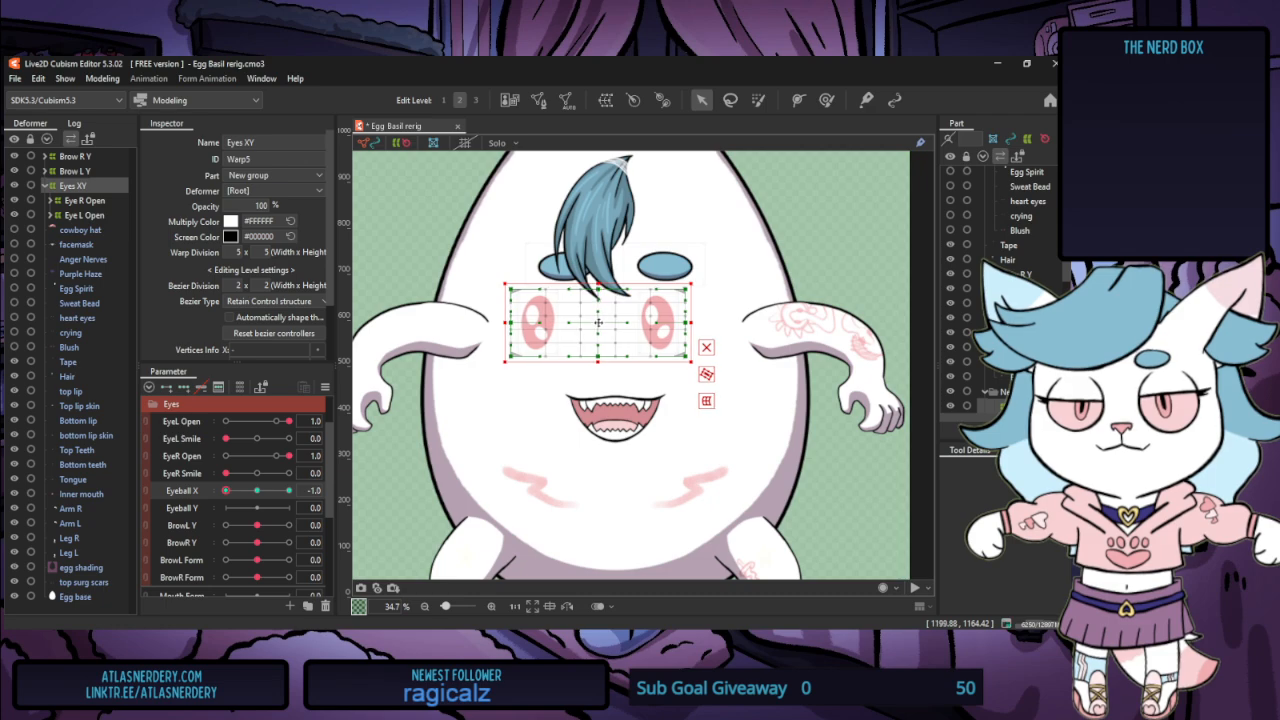
left_click(325, 387)
left_click(389, 387)
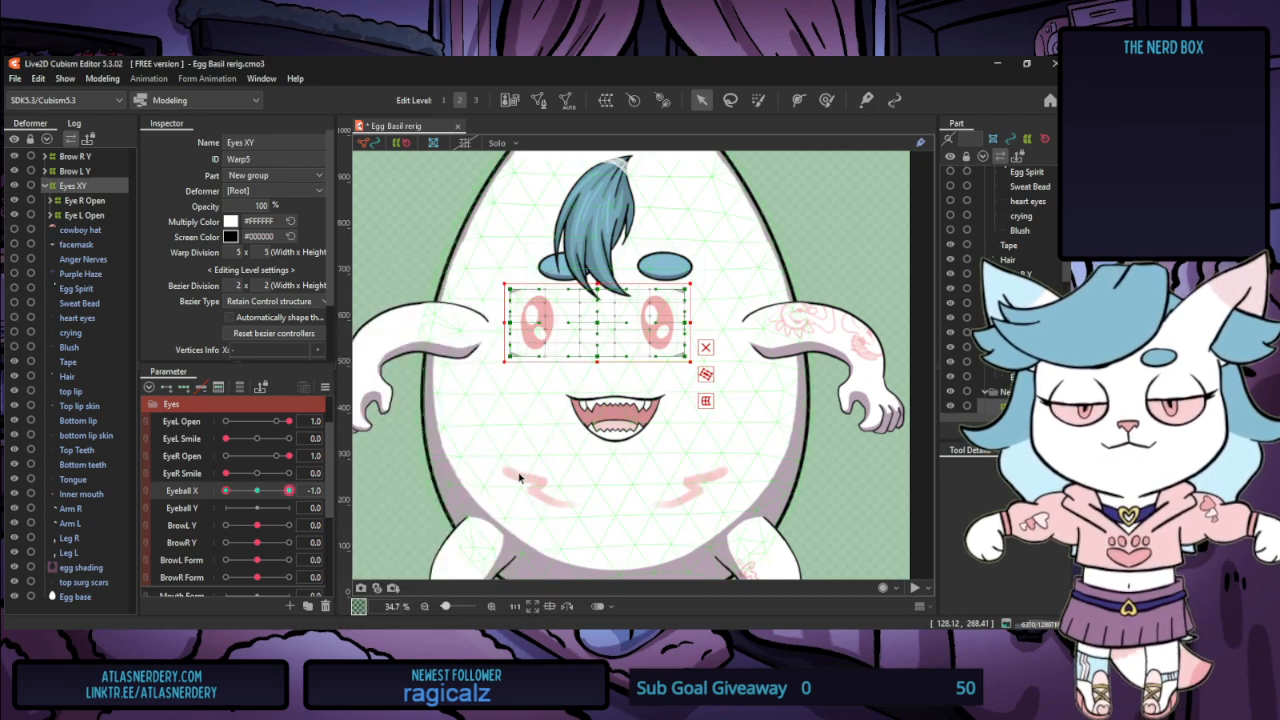
Add three Eyeball Y keys to Eyes XY, raising the deformer slightly at 1.0 and lowering it towards the mouth at -1.0
left_click_drag(205, 492, 289, 508)
left_click(184, 511)
left_click(185, 387)
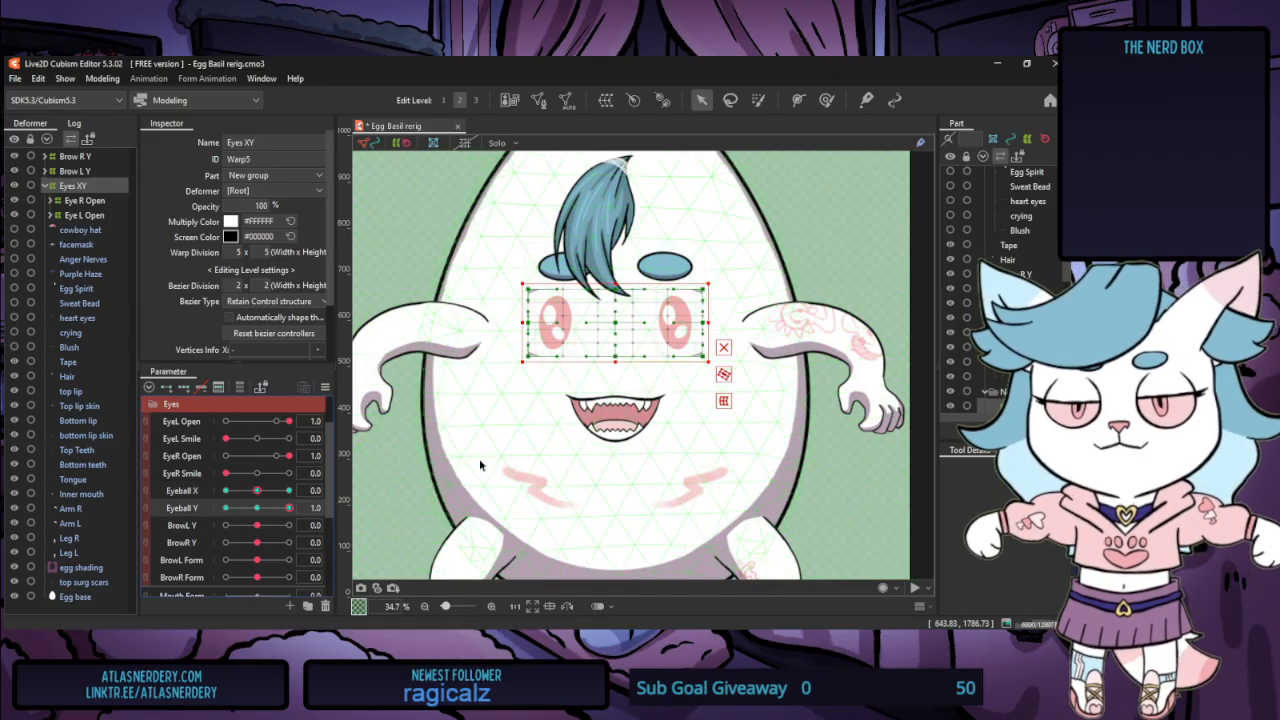
left_click_drag(614, 329, 614, 316)
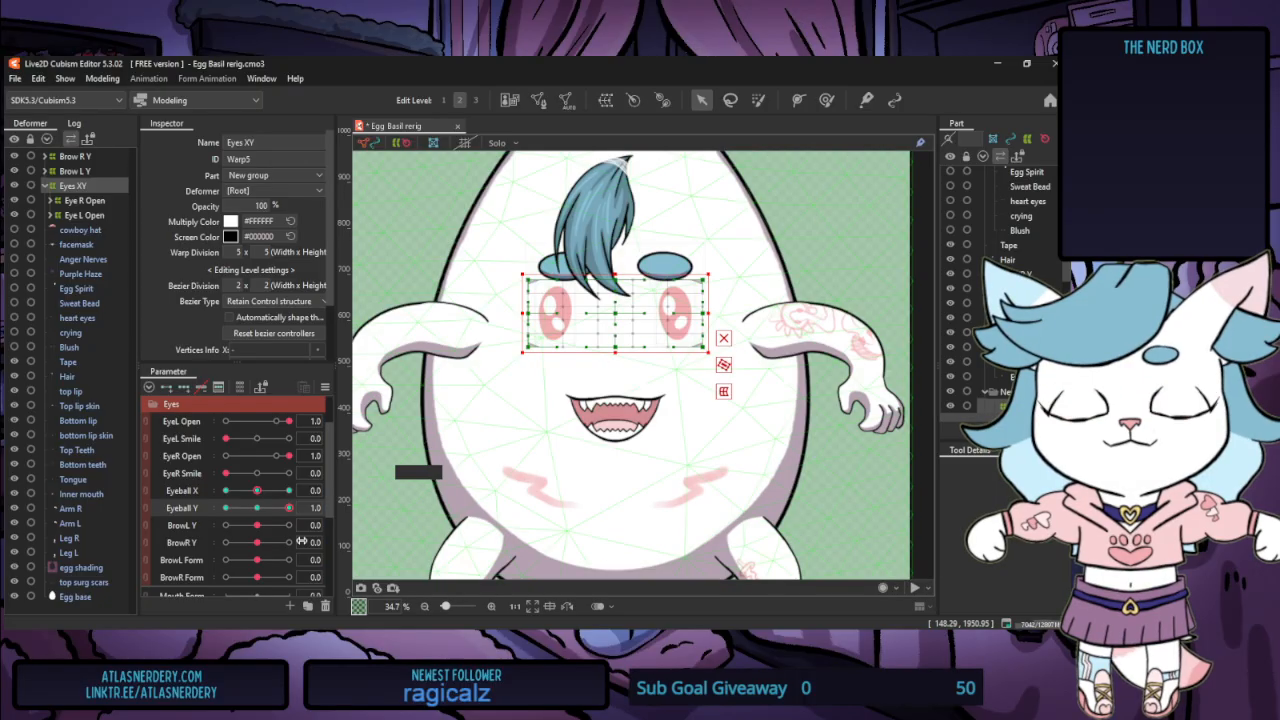
left_click_drag(289, 510, 226, 511)
left_click_drag(614, 322, 610, 344)
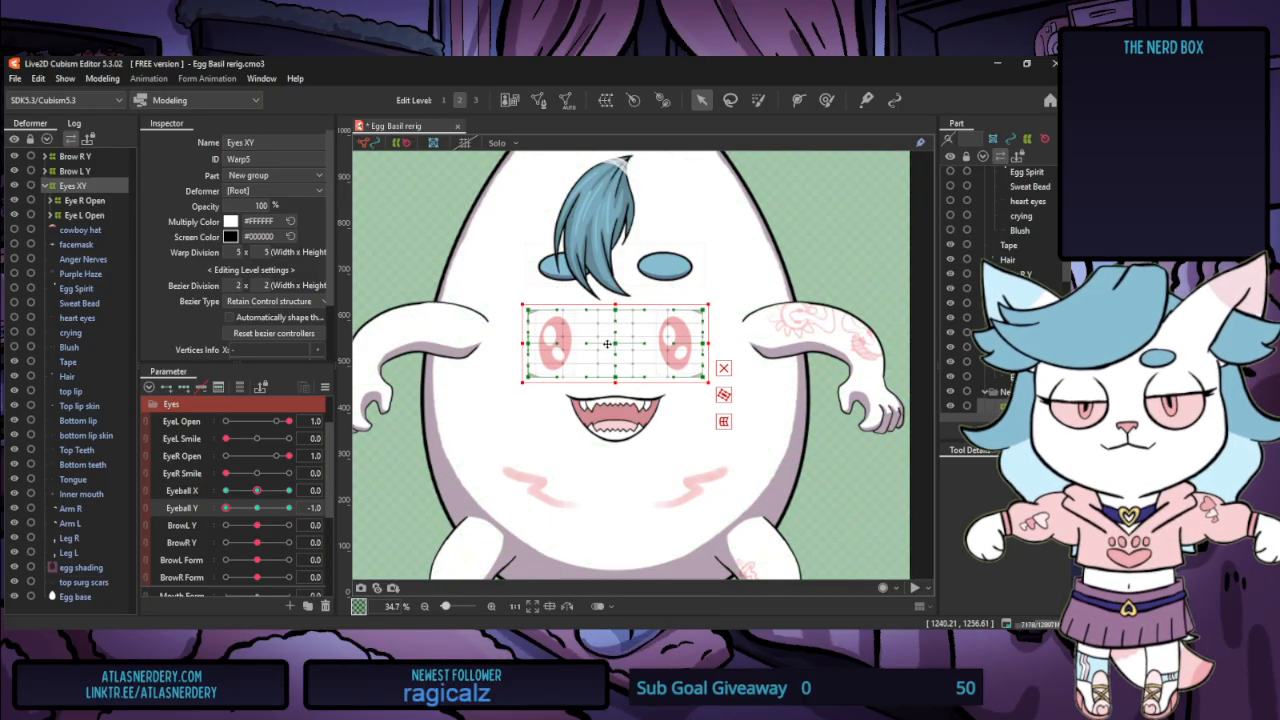
Link Eyeball X and Eyeball Y to synthesize the Eyes XY corner forms, and unlink the two parameters again
left_click(253, 513)
left_click(150, 499)
left_click(325, 387)
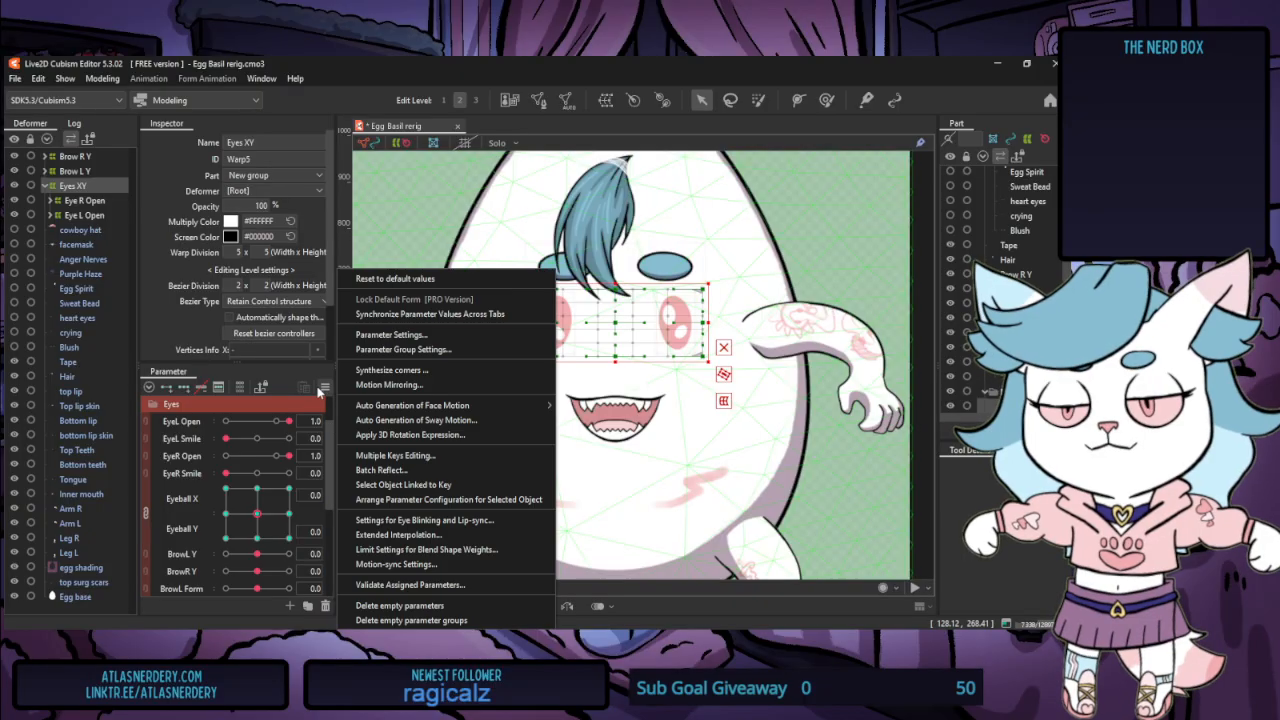
left_click(398, 385)
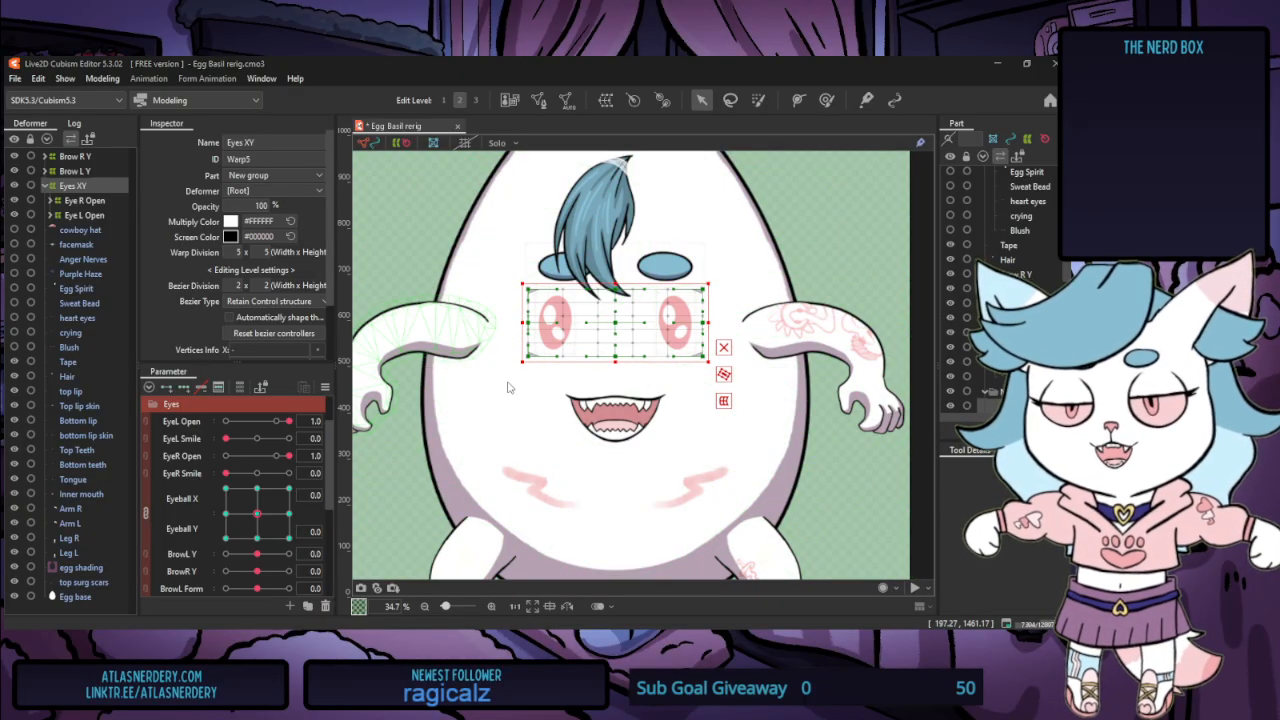
mouse_move(257, 513)
left_mouse_down()
mouse_move(340, 478)
mouse_move(220, 540)
mouse_move(222, 488)
mouse_move(215, 538)
mouse_move(272, 491)
mouse_move(257, 513)
left_mouse_up()
left_click(147, 513)
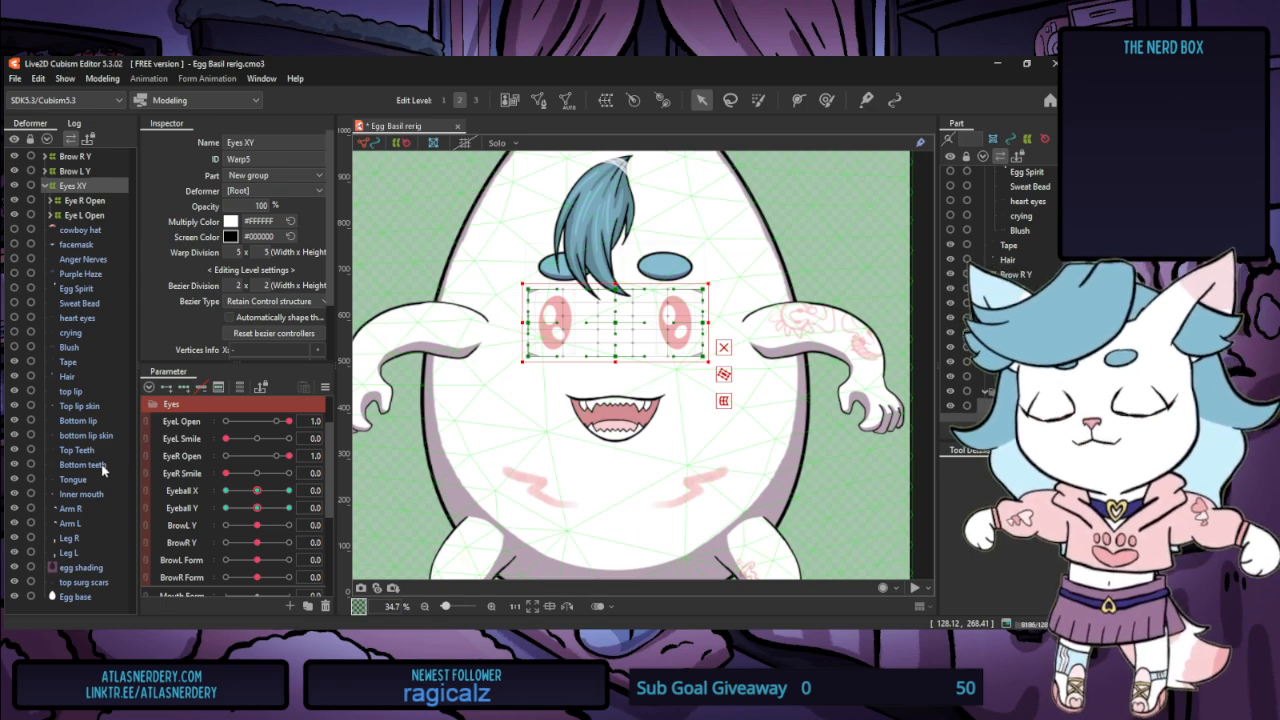
Select Brow R Y, Brow L Y, Eyes XY and all mouth meshes from top lip through Inner mouth
left_click(98, 389)
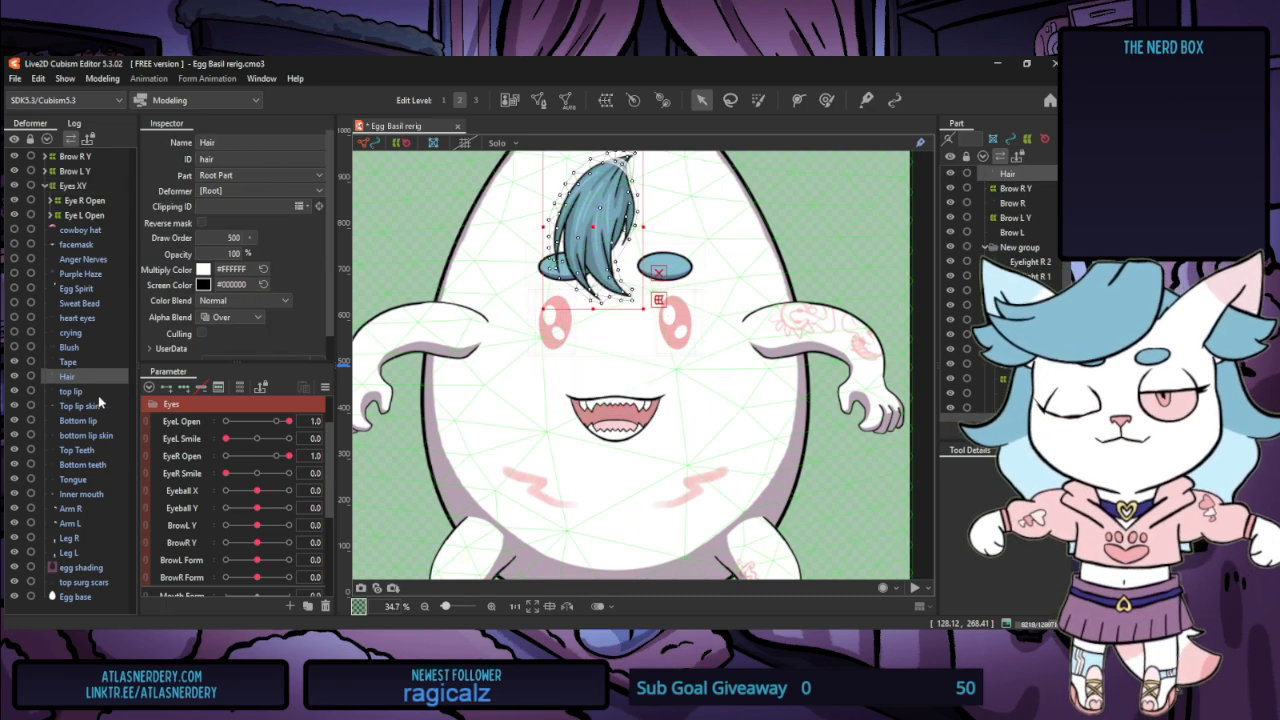
left_click(88, 405)
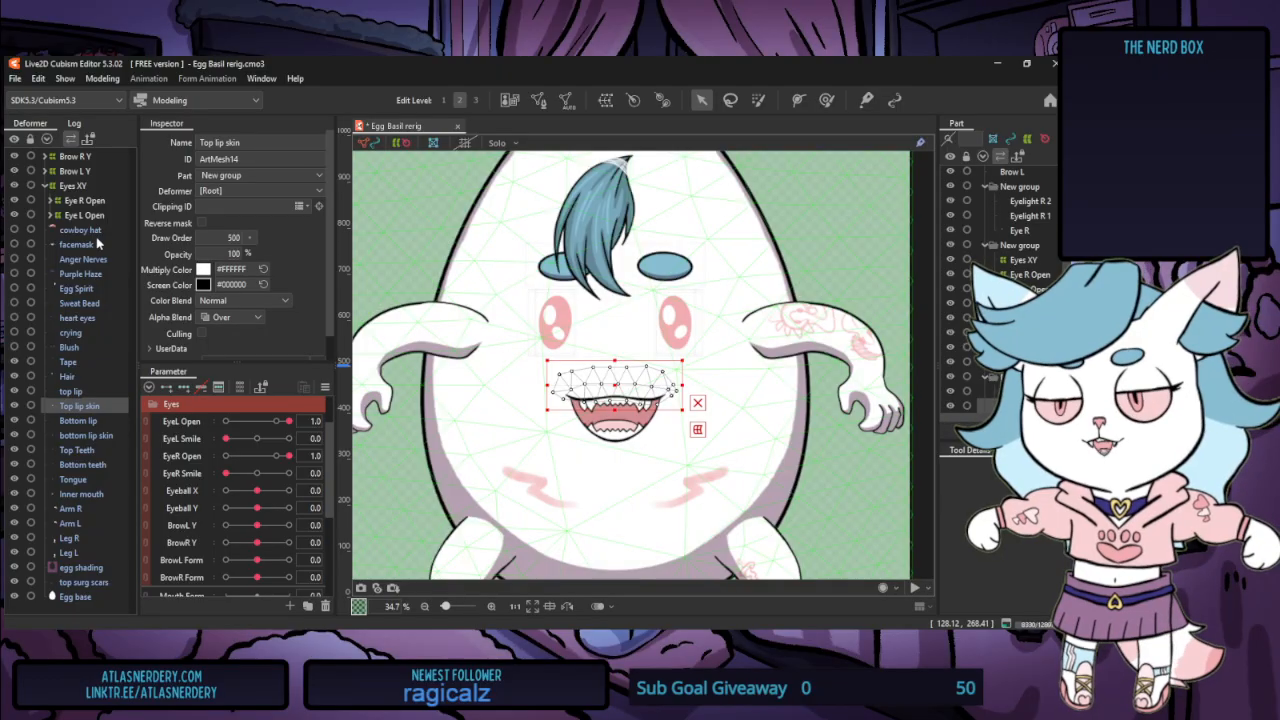
left_click(88, 160)
left_click(88, 174, "ctrl")
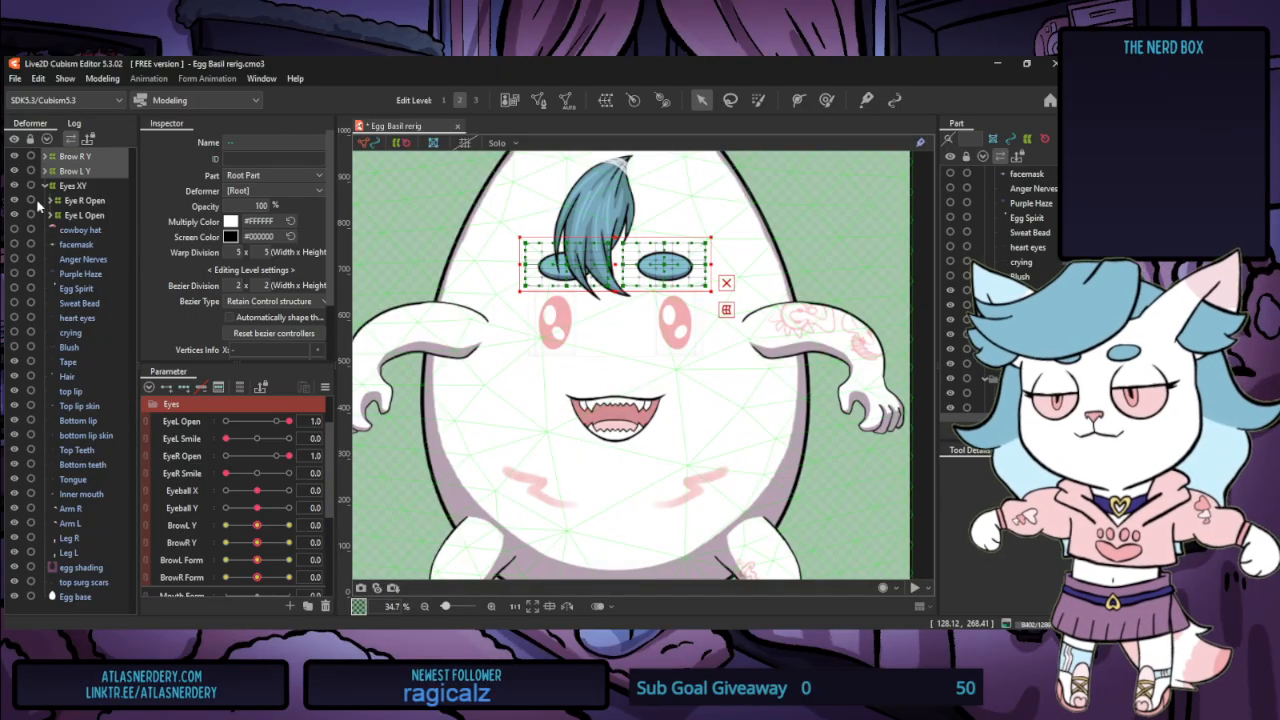
left_click(45, 186)
left_click(70, 186, "ctrl")
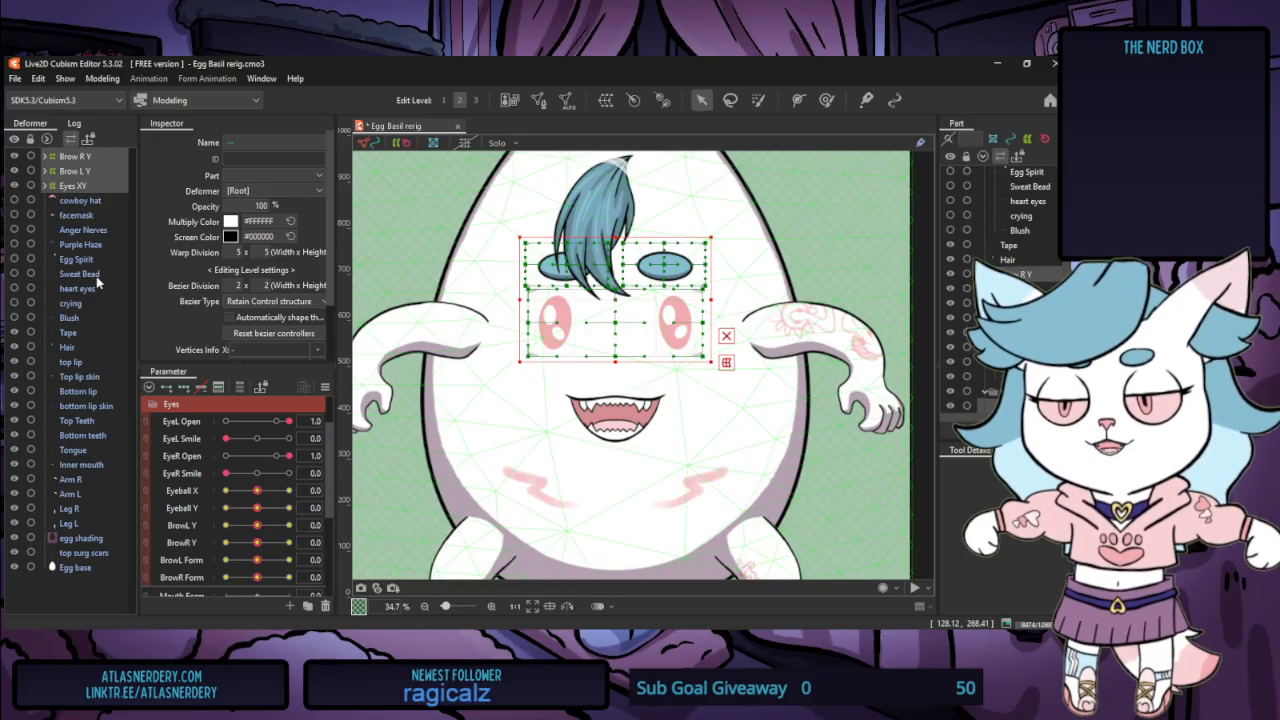
left_click(91, 363, "ctrl")
left_click(91, 377, "ctrl")
left_click(91, 391, "ctrl")
left_click(91, 407, "ctrl")
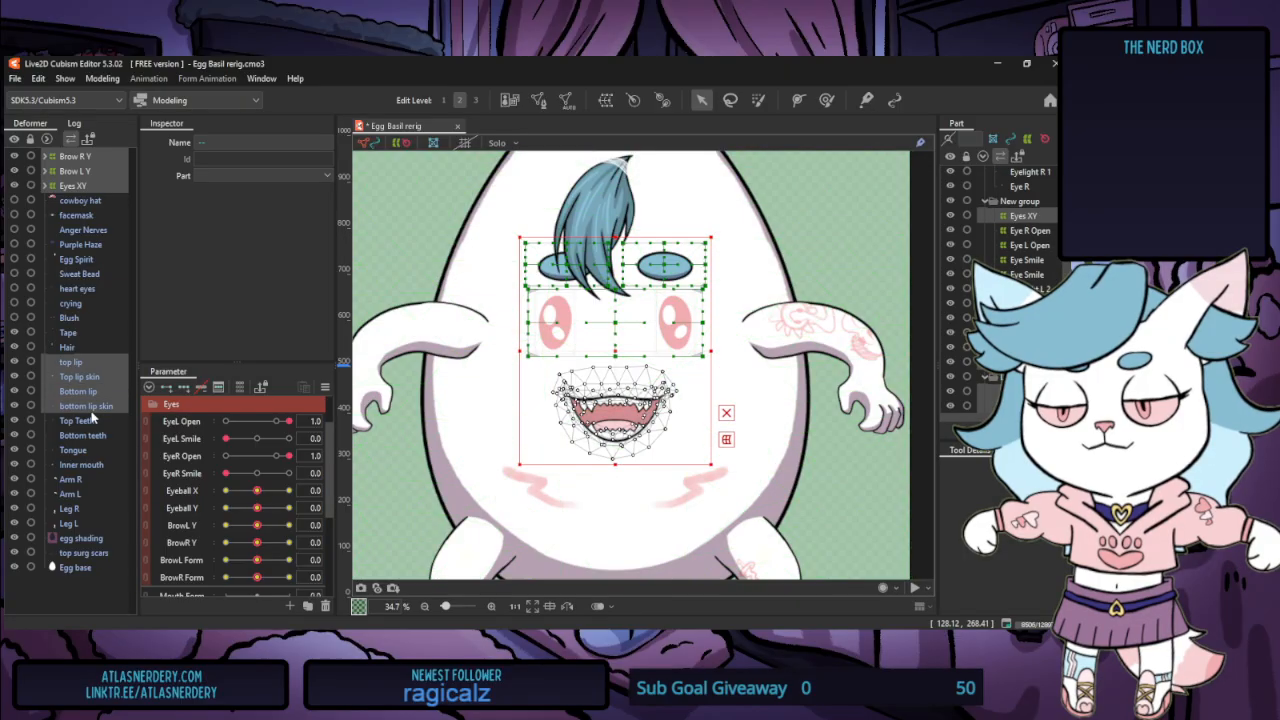
left_click(92, 422, "ctrl")
left_click(94, 452, "ctrl")
left_click(88, 436, "ctrl")
left_click(98, 463, "ctrl")
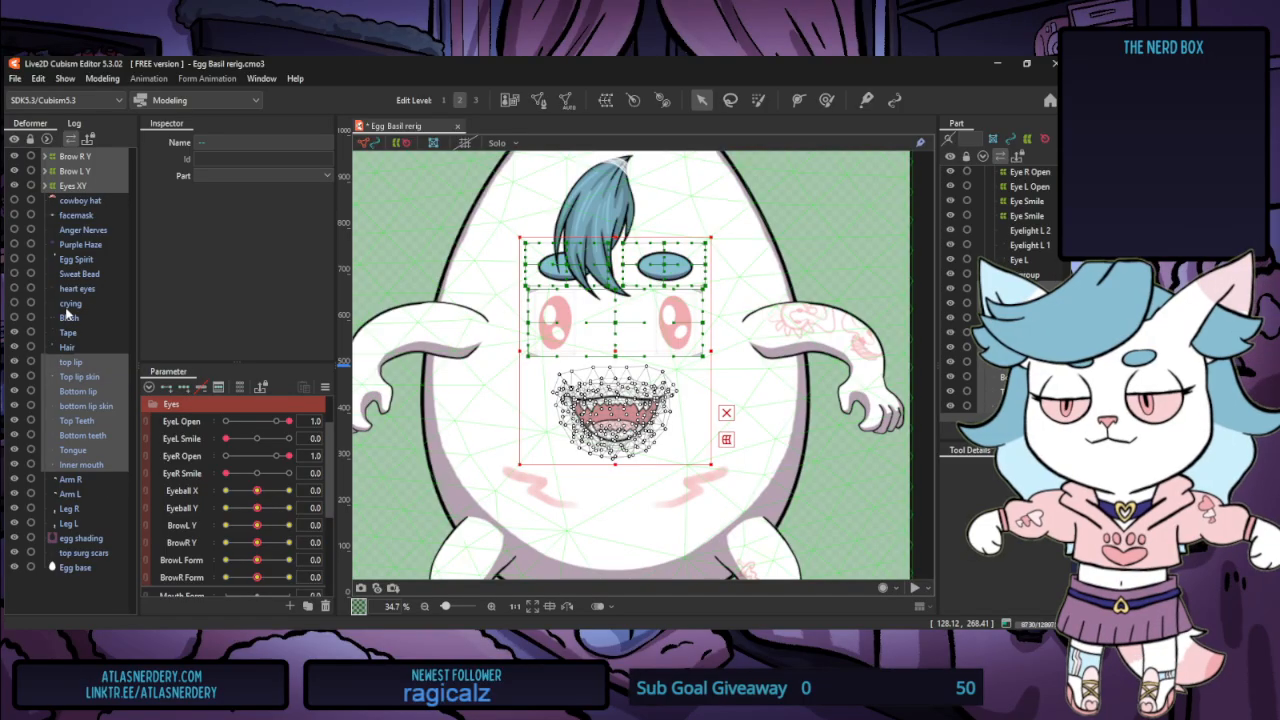
Add Hair, Tape and top surg scars to the selection and enclose everything in a new warp deformer named Face XY
left_click(77, 346, "ctrl")
left_click(75, 338, "ctrl")
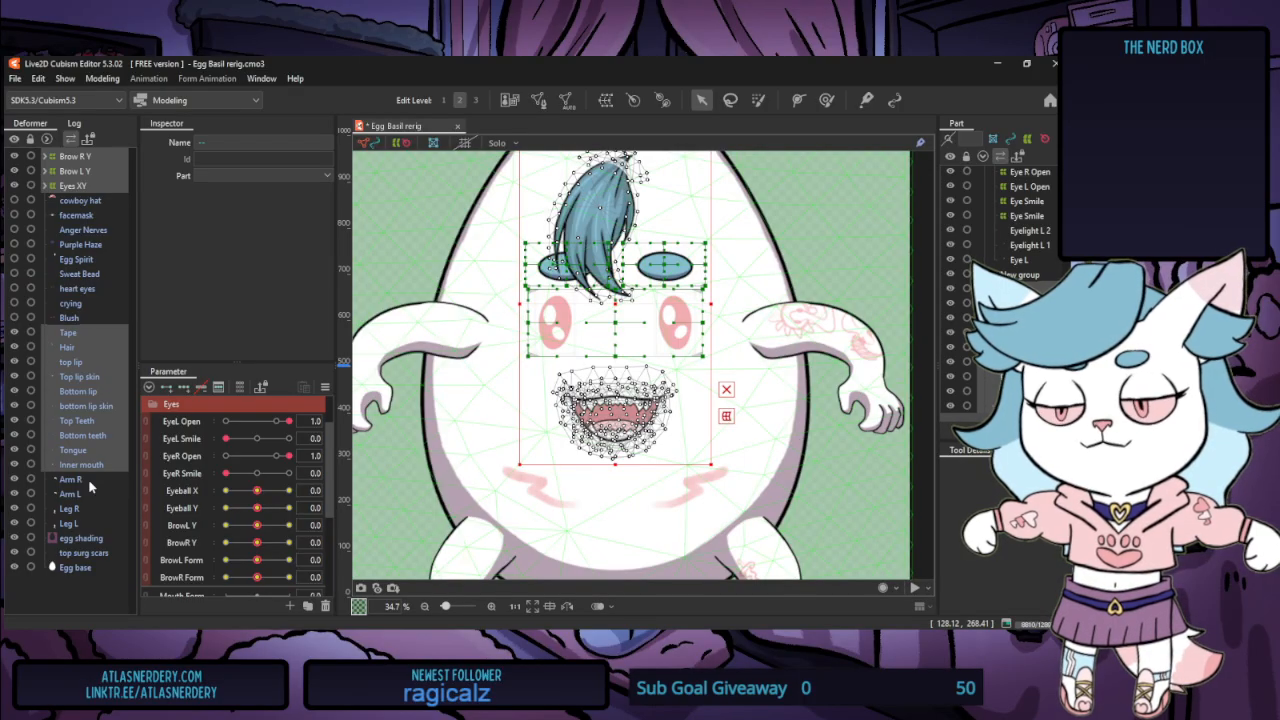
left_click(96, 555)
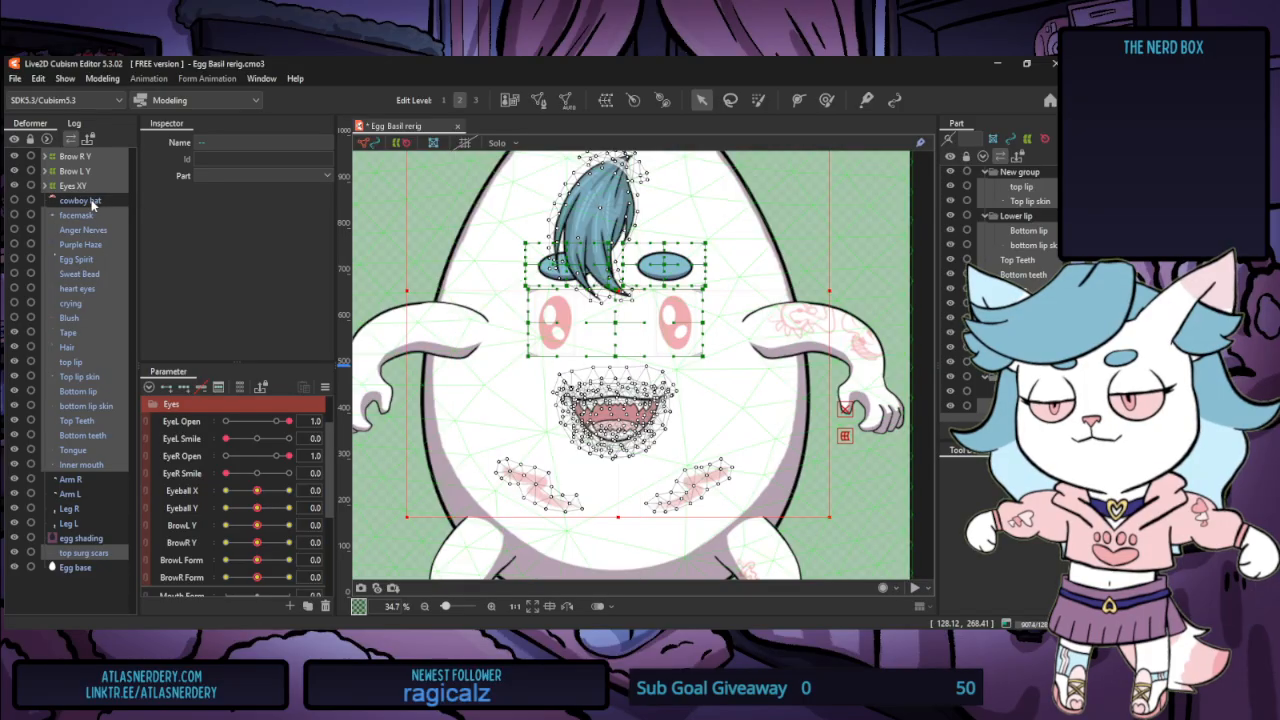
scroll(527, 370, "down", 3)
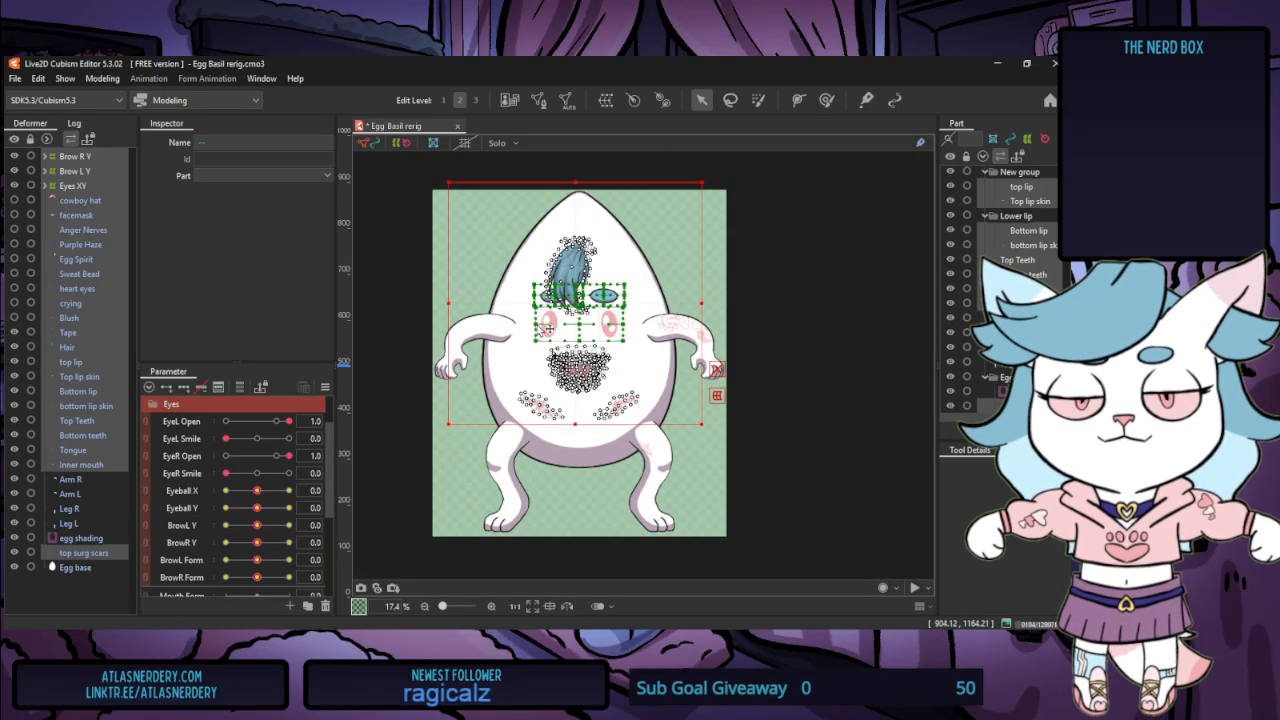
scroll(527, 370, "up", 1)
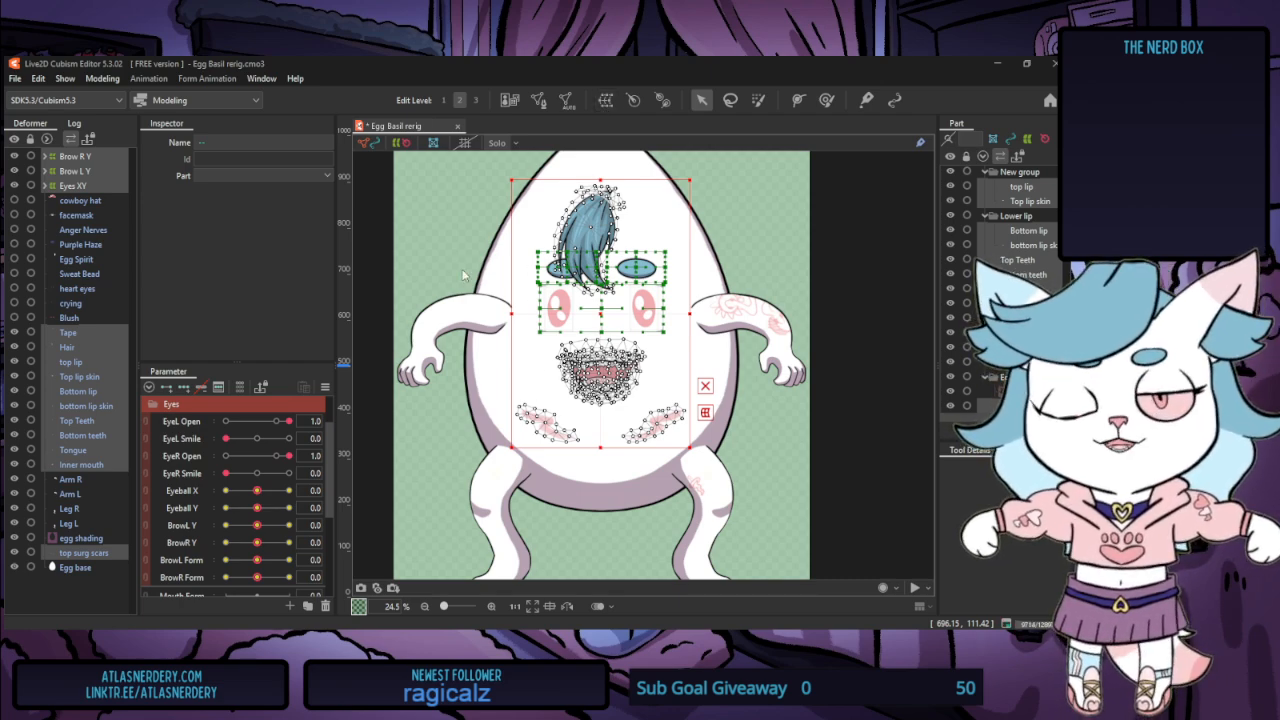
left_click(548, 457)
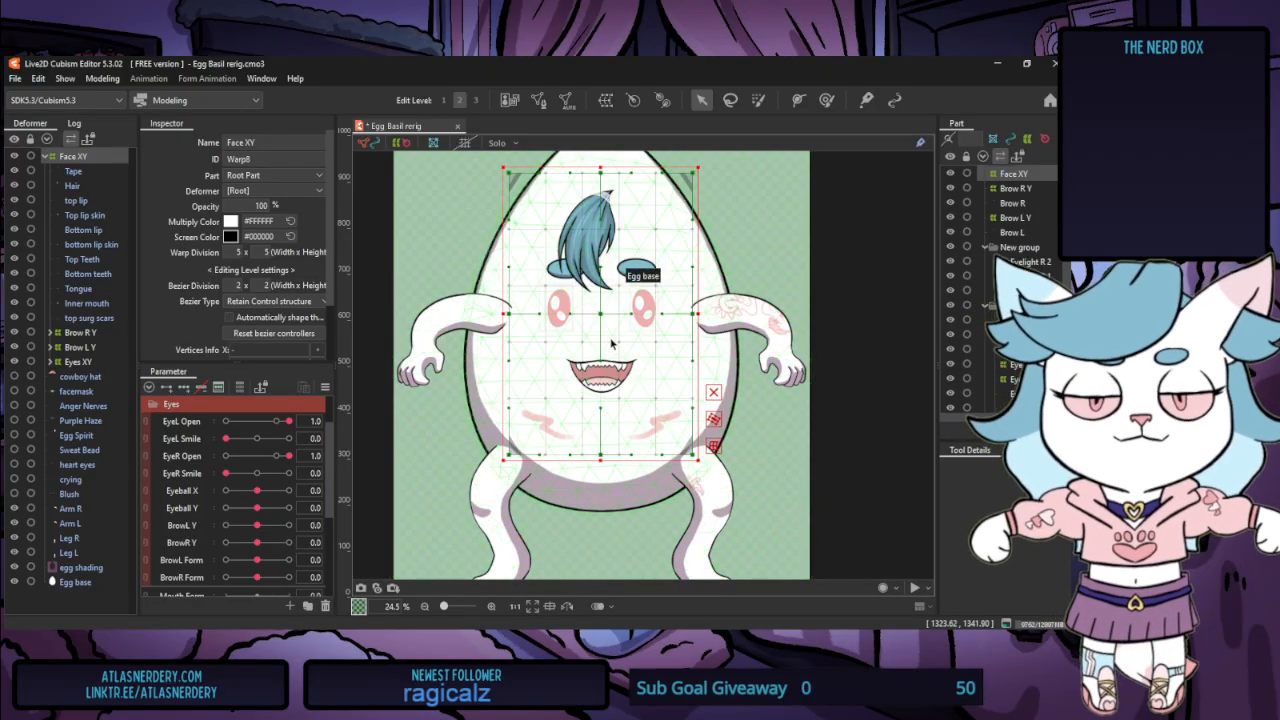
Add three Angle X keys to Face XY, and at -30.0 shift the deformer left and narrow it from its right side
left_click(151, 408)
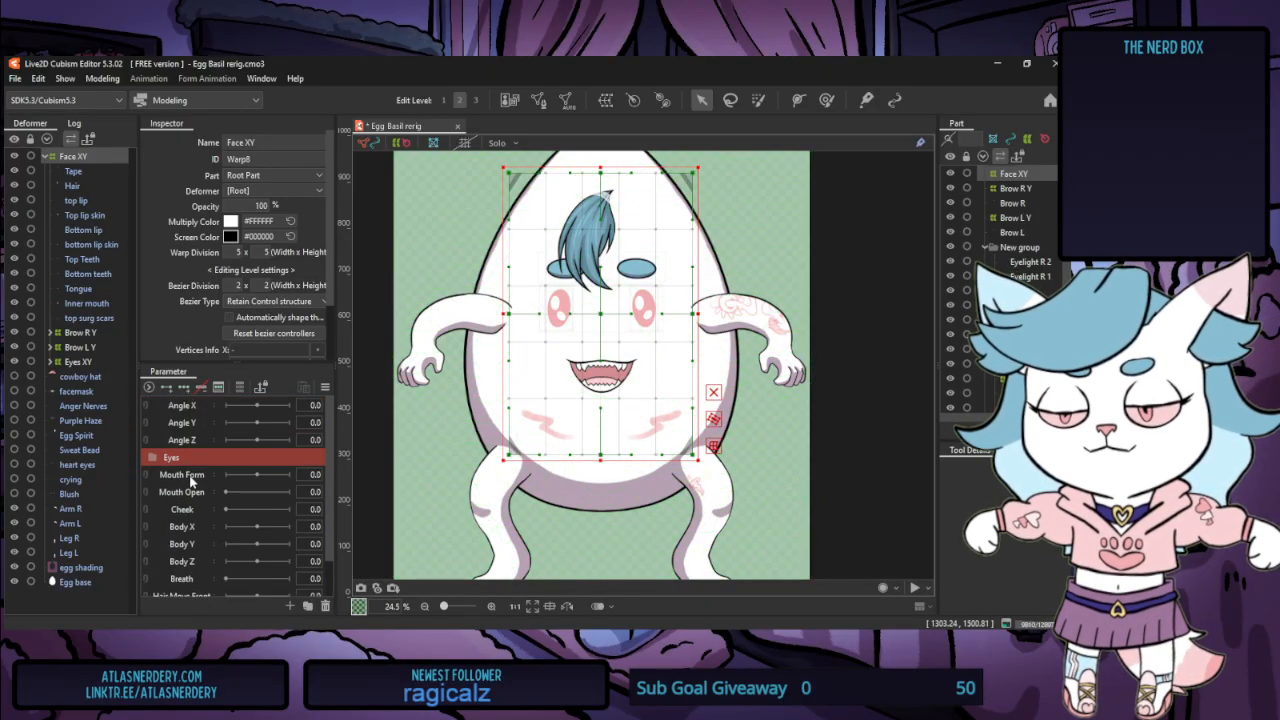
left_click(187, 408)
left_click(183, 388)
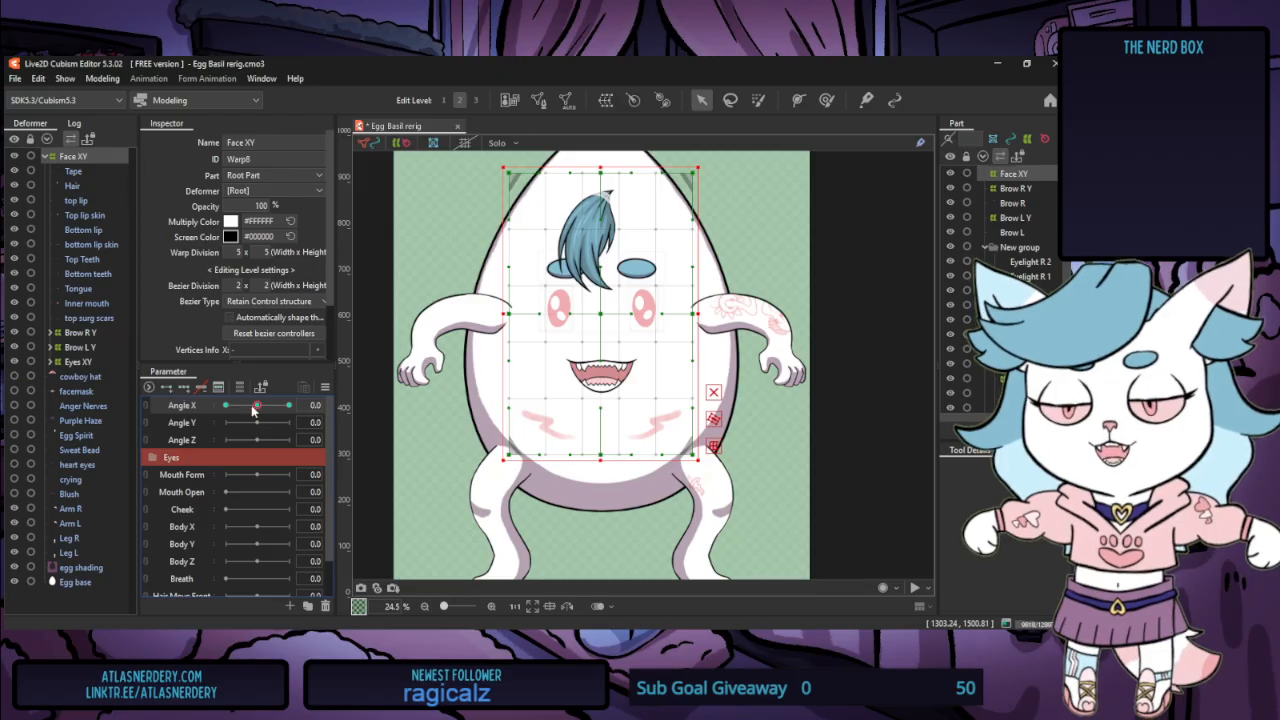
left_click_drag(256, 406, 199, 404)
left_click_drag(603, 313, 578, 312)
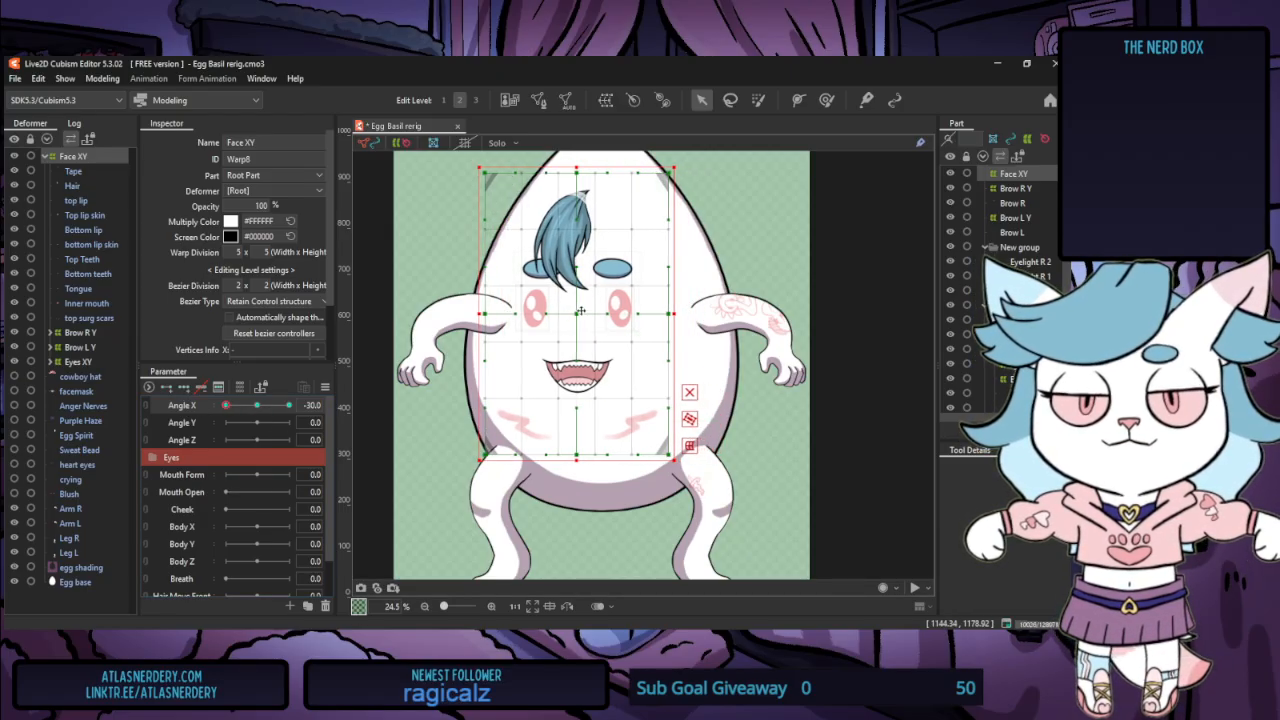
left_click_drag(674, 315, 658, 315)
left_click_drag(569, 316, 565, 316)
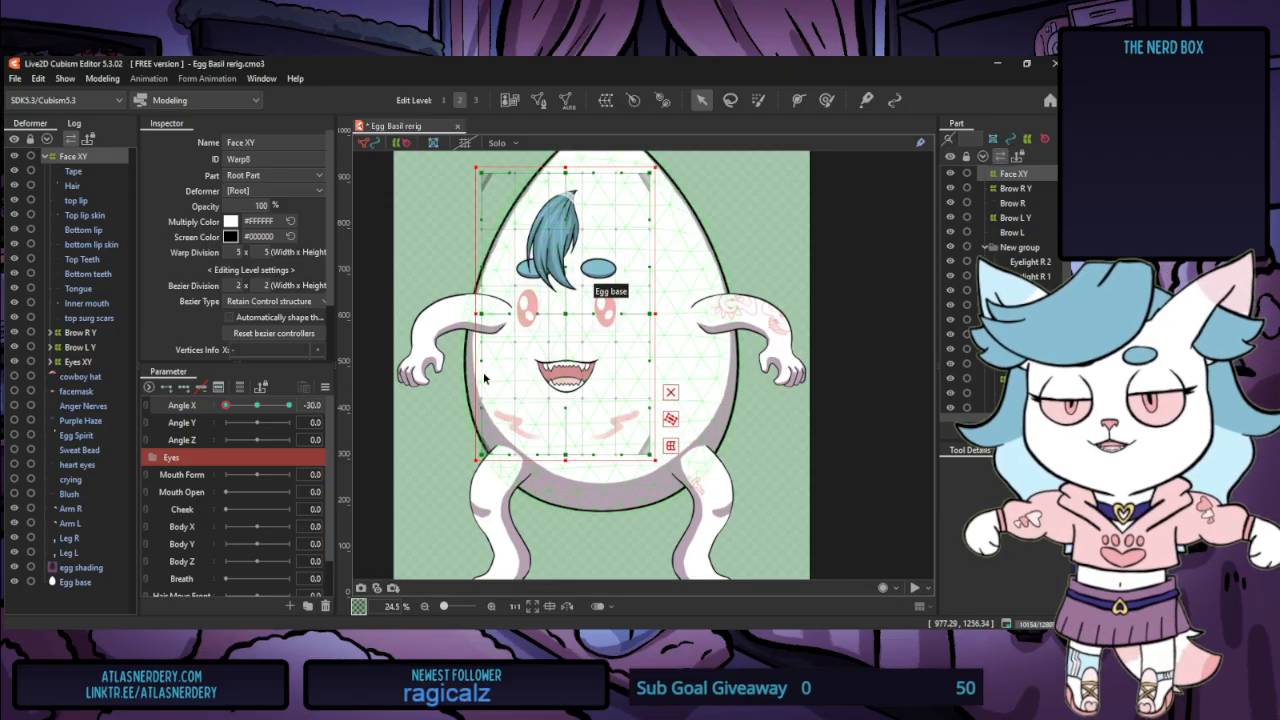
Apply Motion Mirroring to Face XY's Angle X movement, test the turn, and return Angle X to 0.0
left_click(325, 387)
left_click(397, 385)
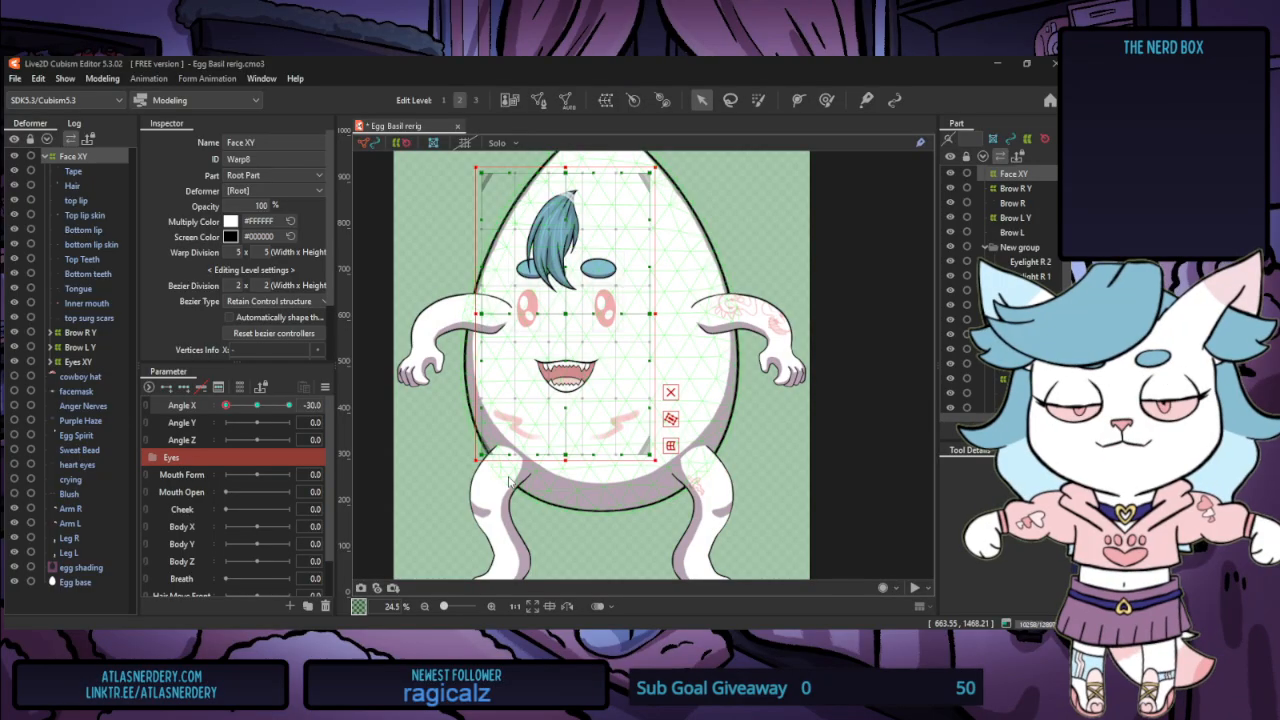
mouse_move(228, 405)
left_mouse_down()
mouse_move(301, 405)
mouse_move(225, 408)
mouse_move(287, 432)
mouse_move(222, 428)
mouse_move(320, 430)
mouse_move(240, 418)
left_mouse_up()
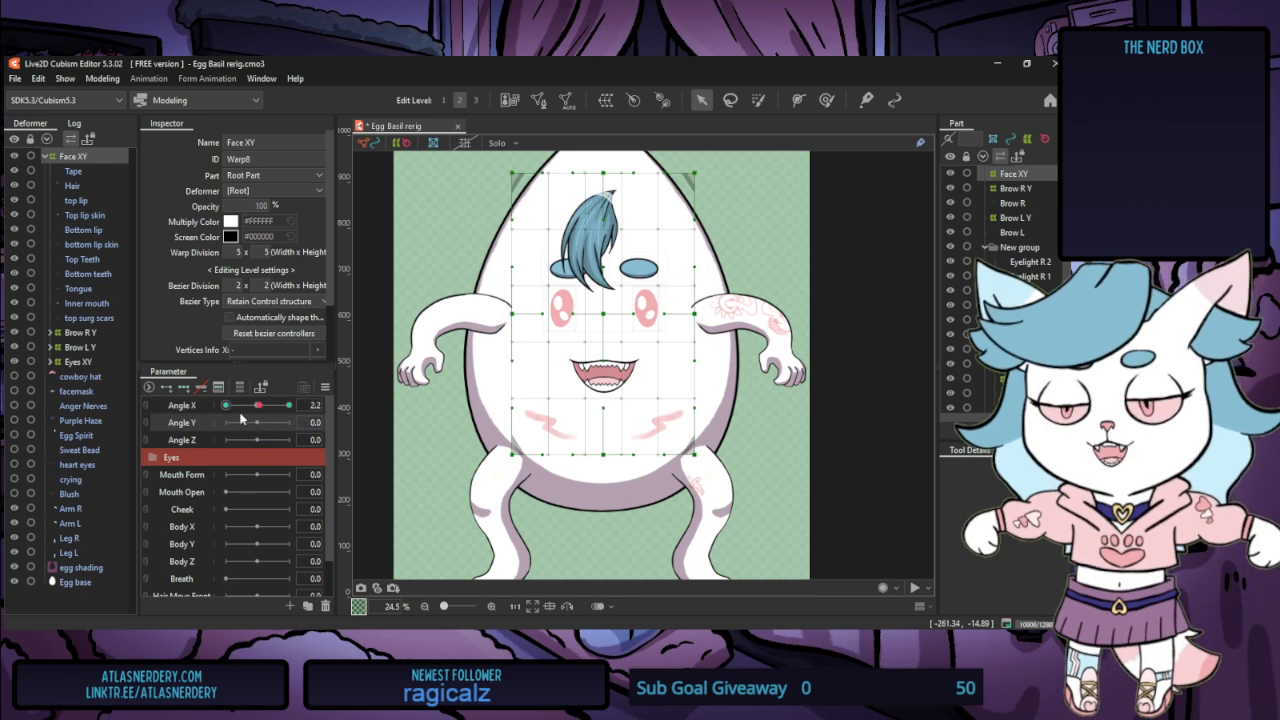
left_click(257, 406)
Add three Angle Y keys to Face XY and set Angle Y to 30.0
left_click(200, 424)
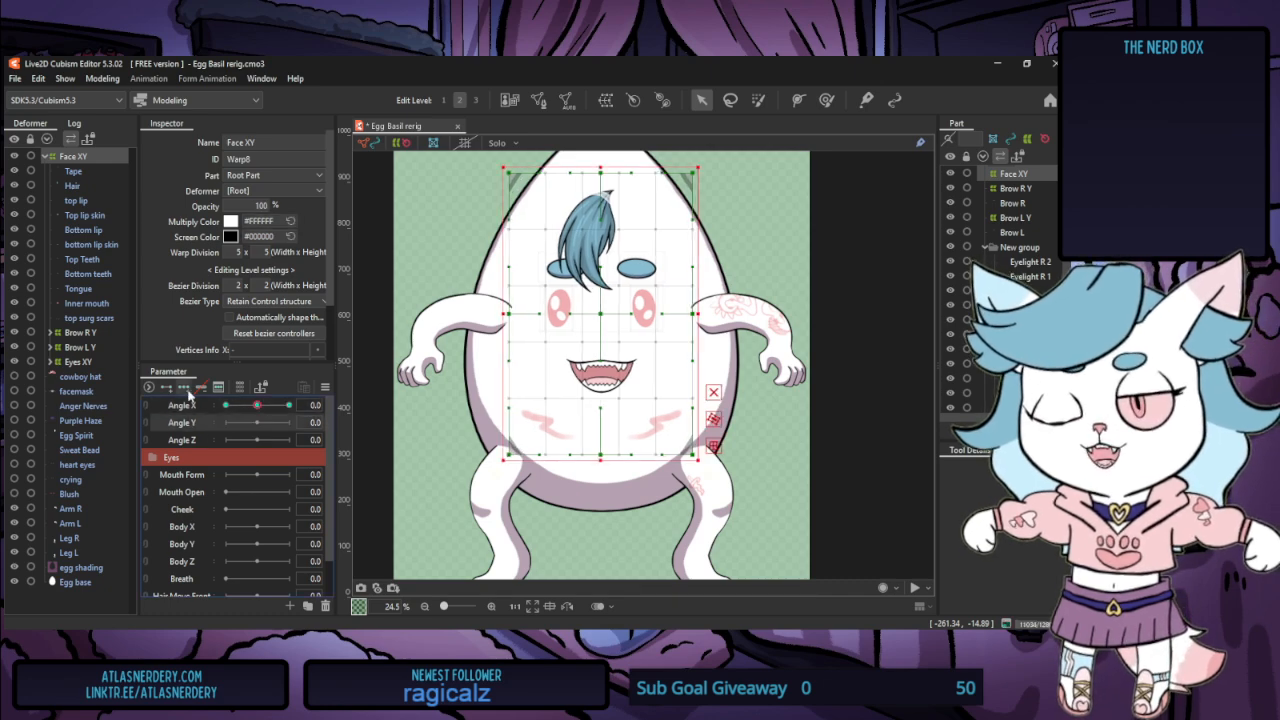
left_click(187, 390)
left_click_drag(257, 424, 314, 424)
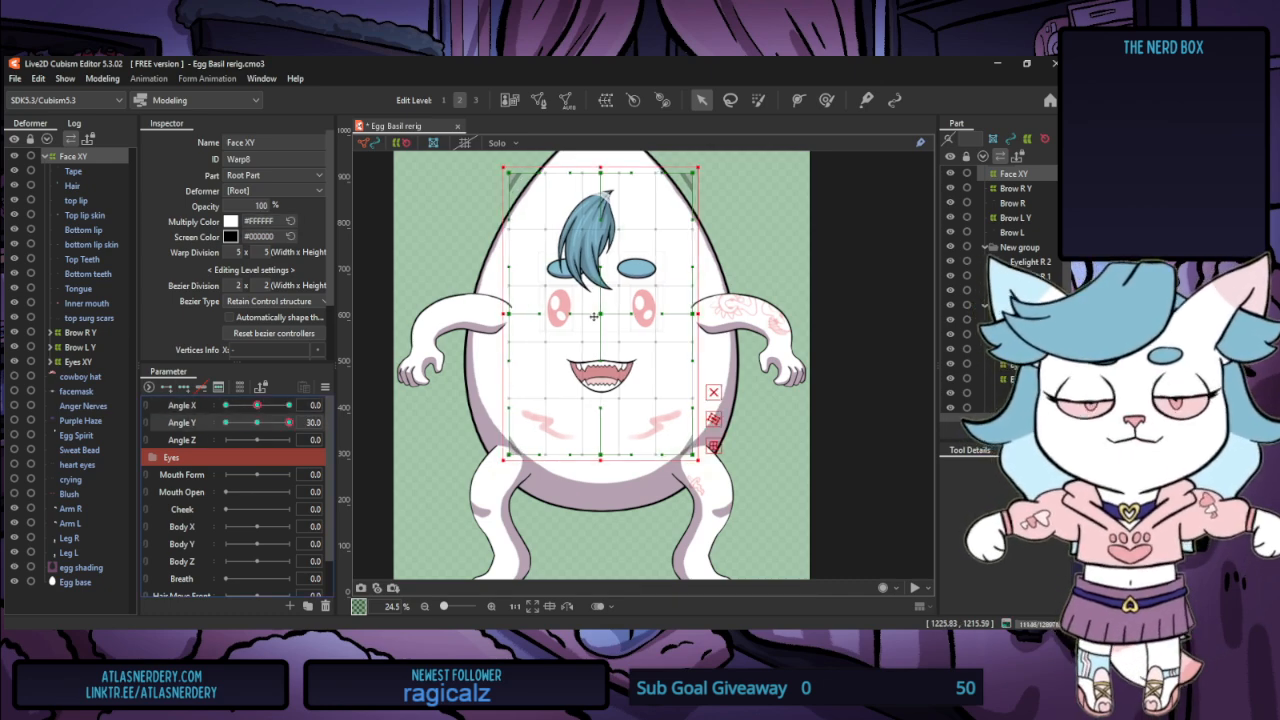
Shape the Face XY deformer for Angle Y 30 by moving the face up and shortening it from its lower edge
left_click_drag(594, 317, 594, 294)
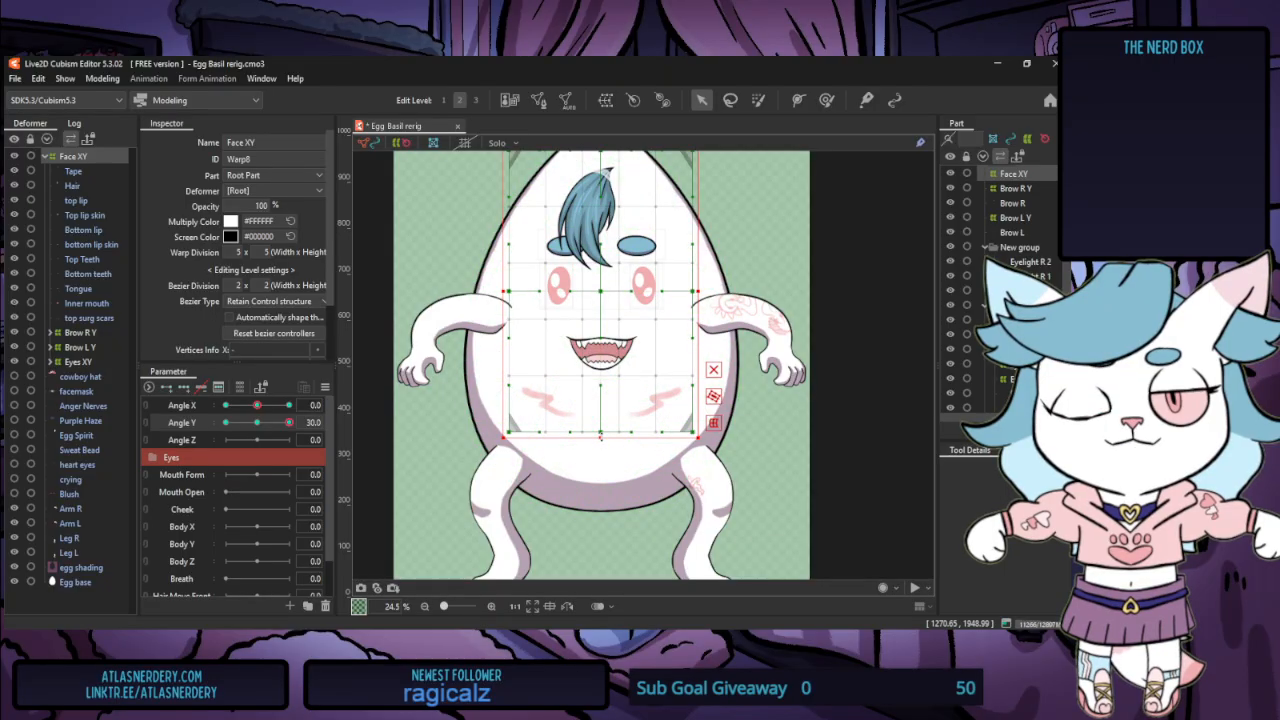
left_click_drag(601, 437, 601, 407)
scroll(611, 500, "up", 2)
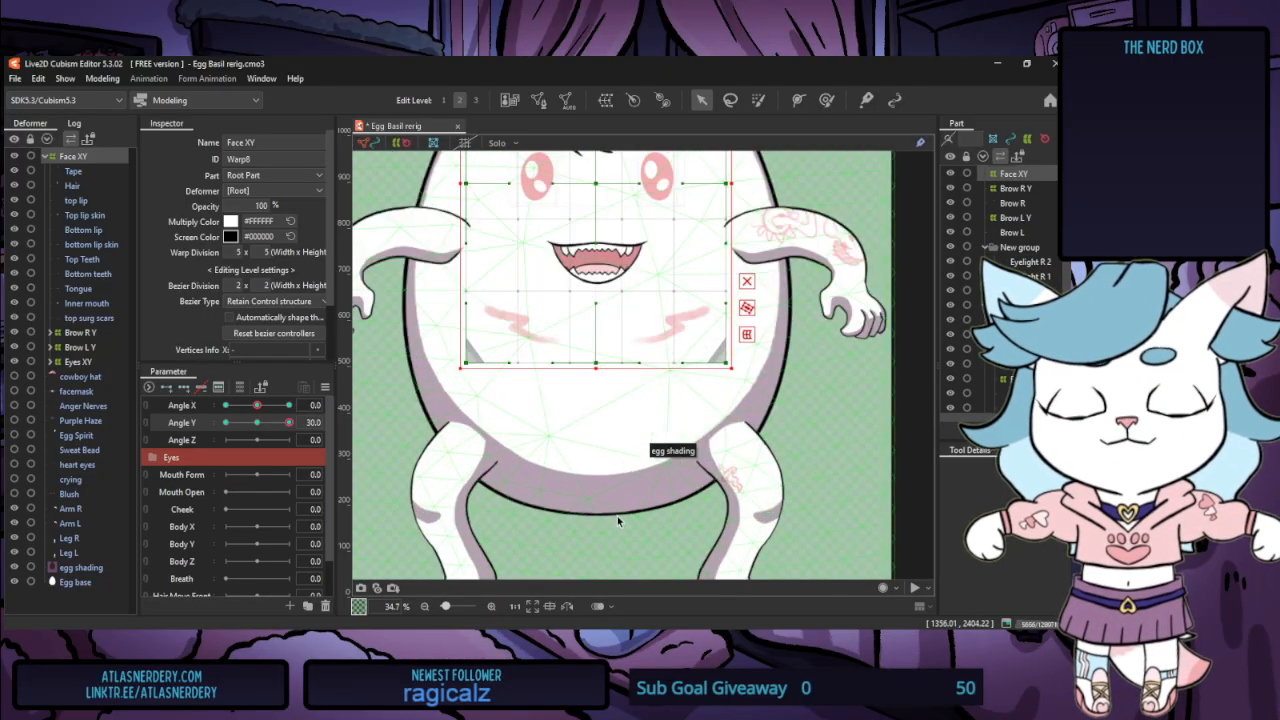
scroll(617, 516, "down", 2)
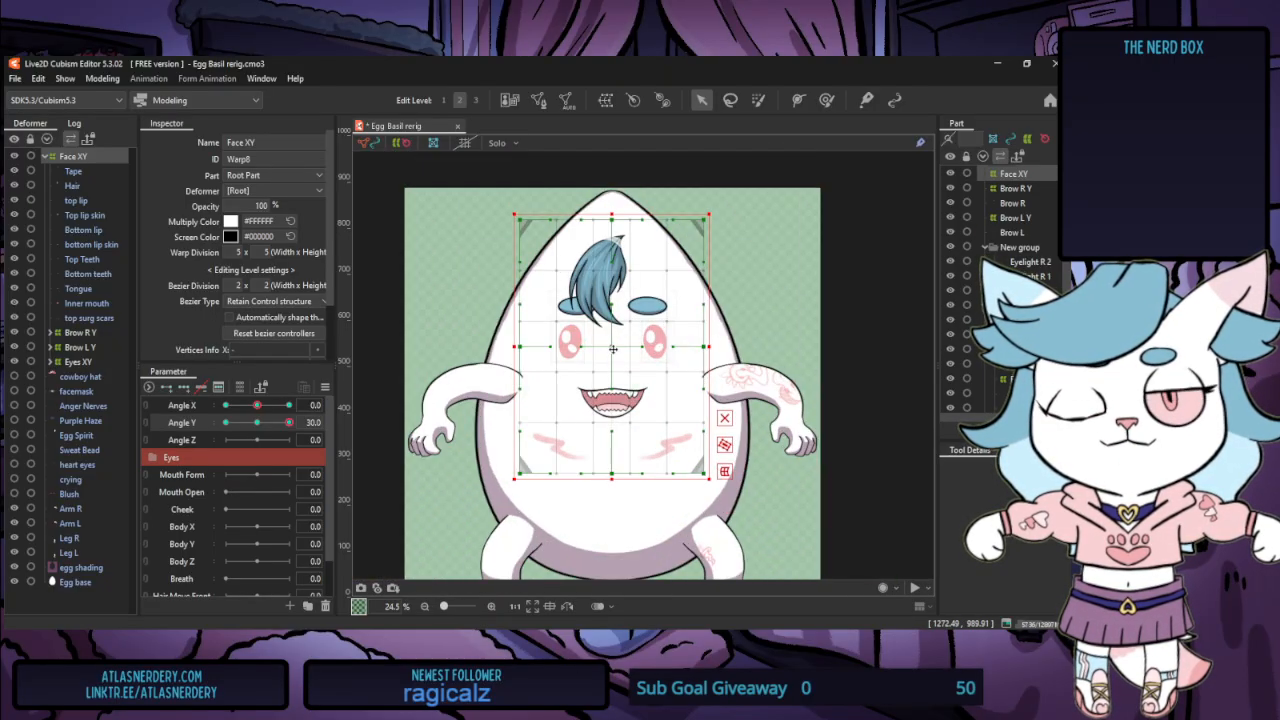
left_click_drag(613, 348, 612, 341)
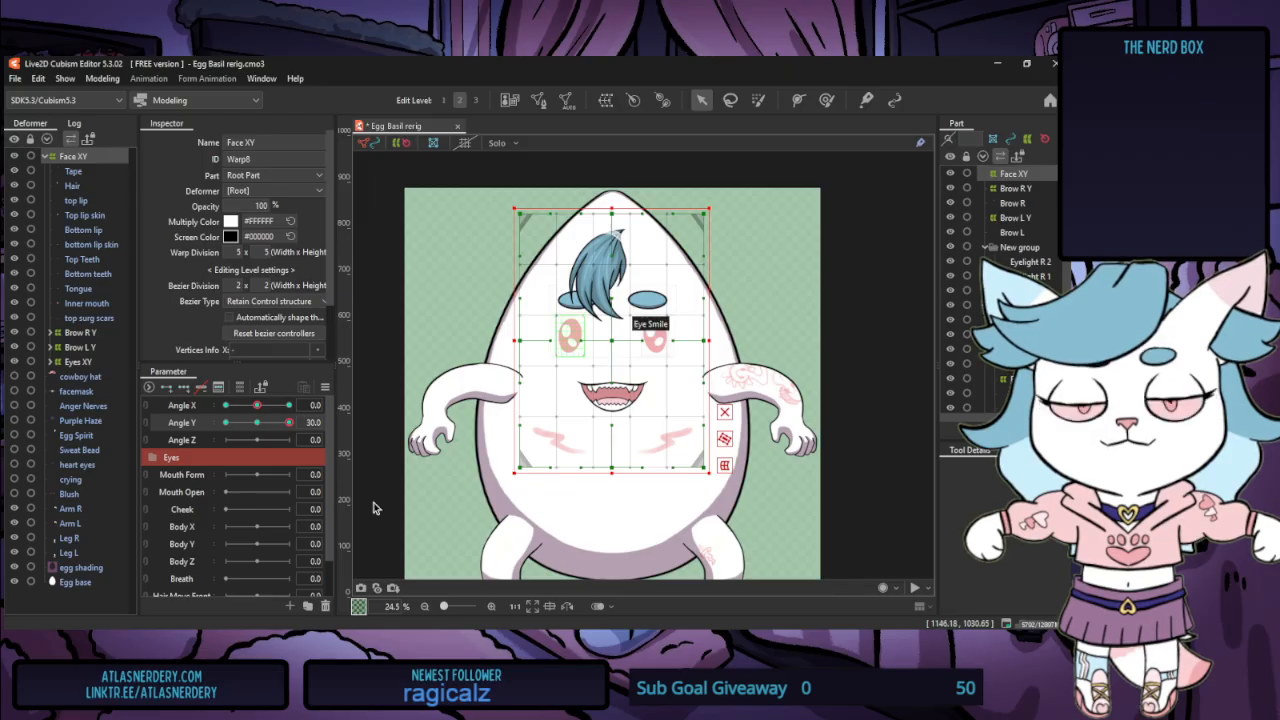
Move the Face XY deformer down and squash it from its upper edge at Angle Y -30, then return Angle Y to 0
left_click_drag(289, 422, 226, 422)
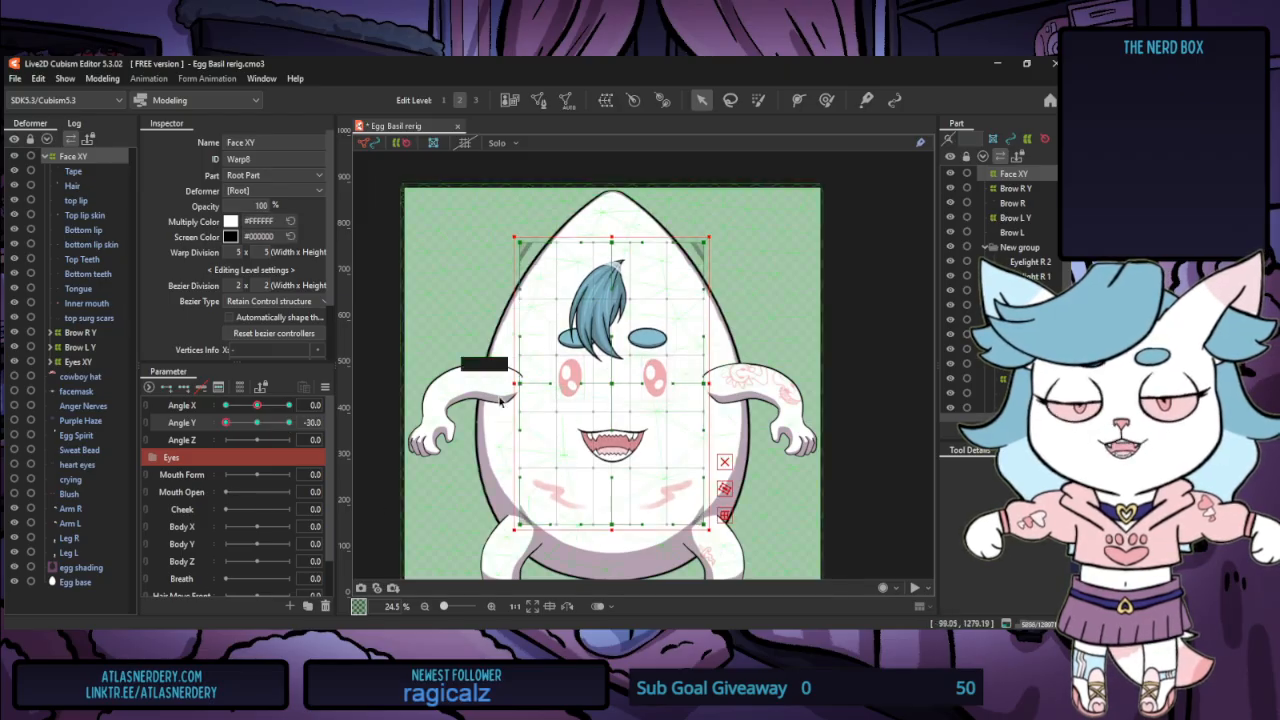
left_click_drag(608, 383, 608, 408)
left_click_drag(612, 262, 612, 297)
left_click_drag(226, 422, 256, 413)
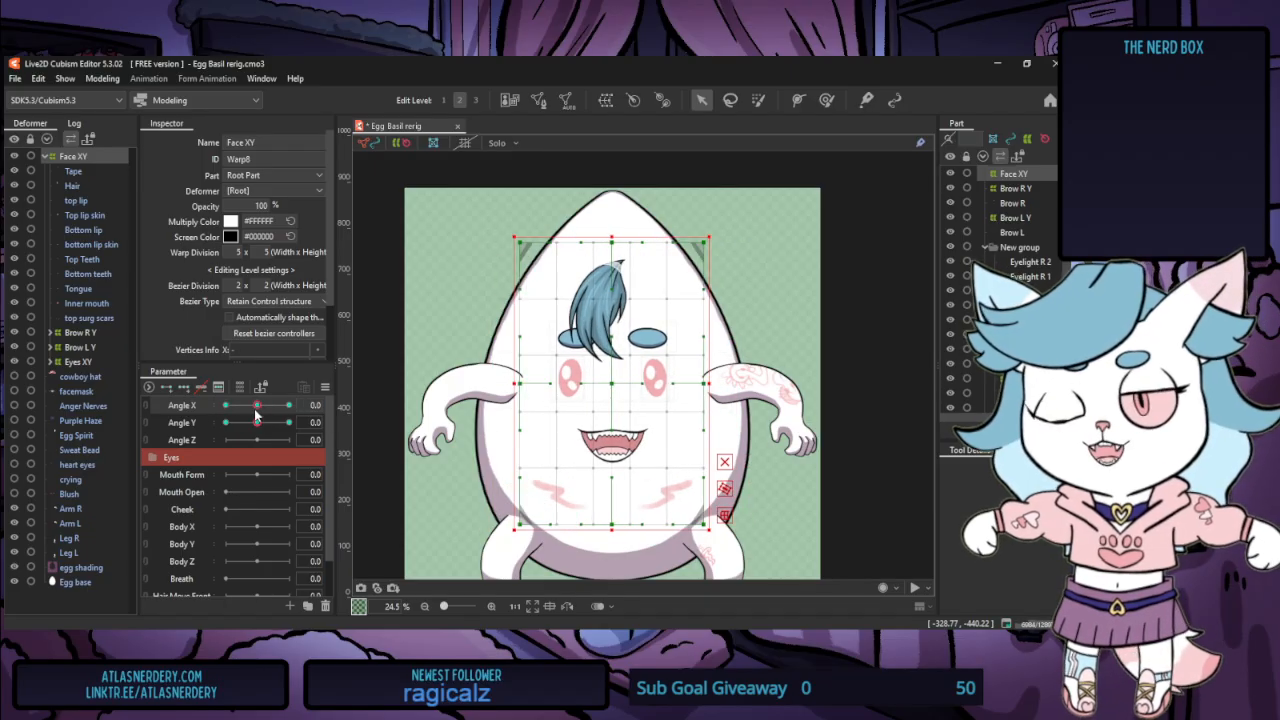
Synthesize the corner forms for the linked Angle X and Angle Y parameters, test the combined motion, and unlink them
left_click(145, 411)
right_click(326, 390)
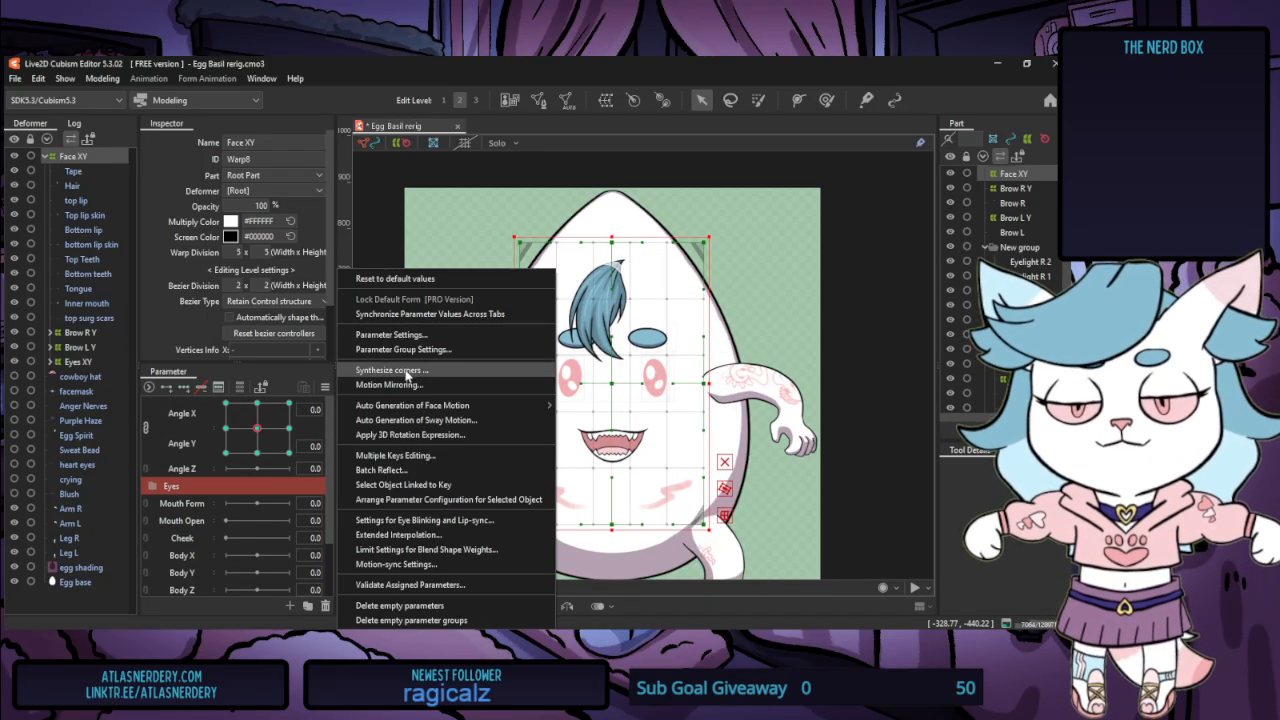
left_click(422, 376)
left_click_drag(257, 428, 325, 495)
left_click_drag(226, 452, 257, 430)
left_click(146, 428)
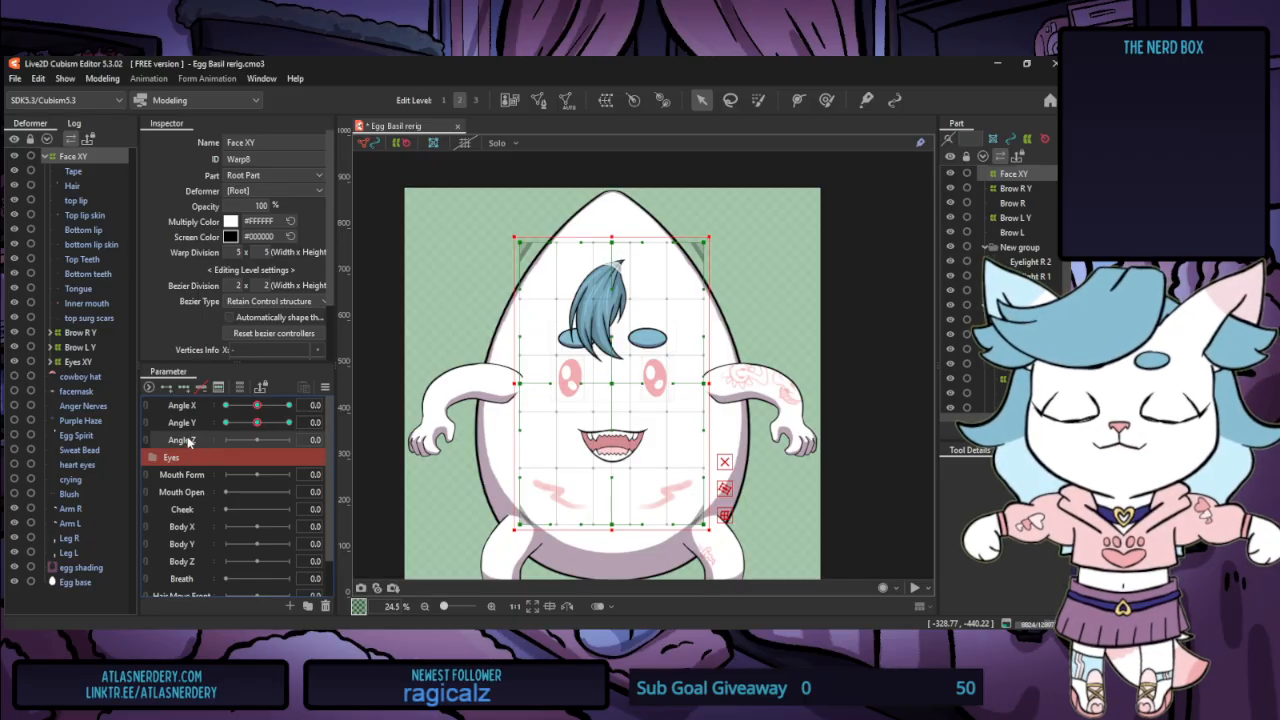
left_click(96, 170)
left_click(88, 161)
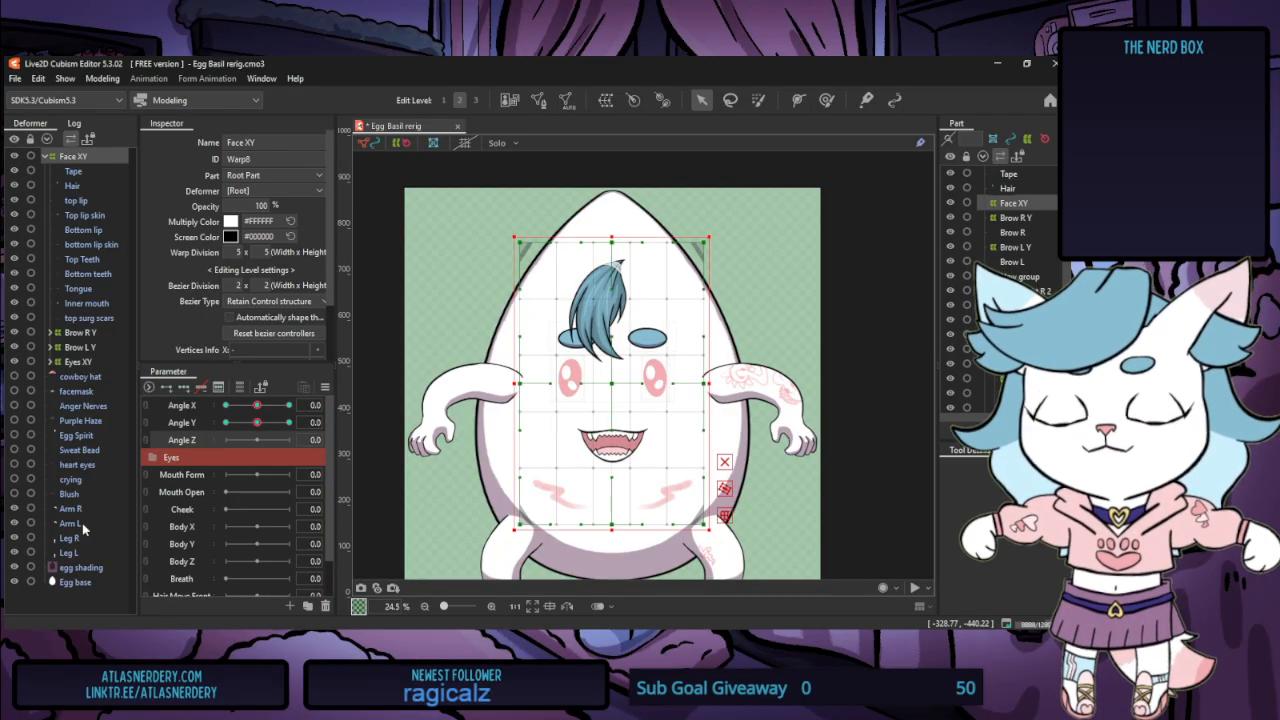
left_click(90, 583)
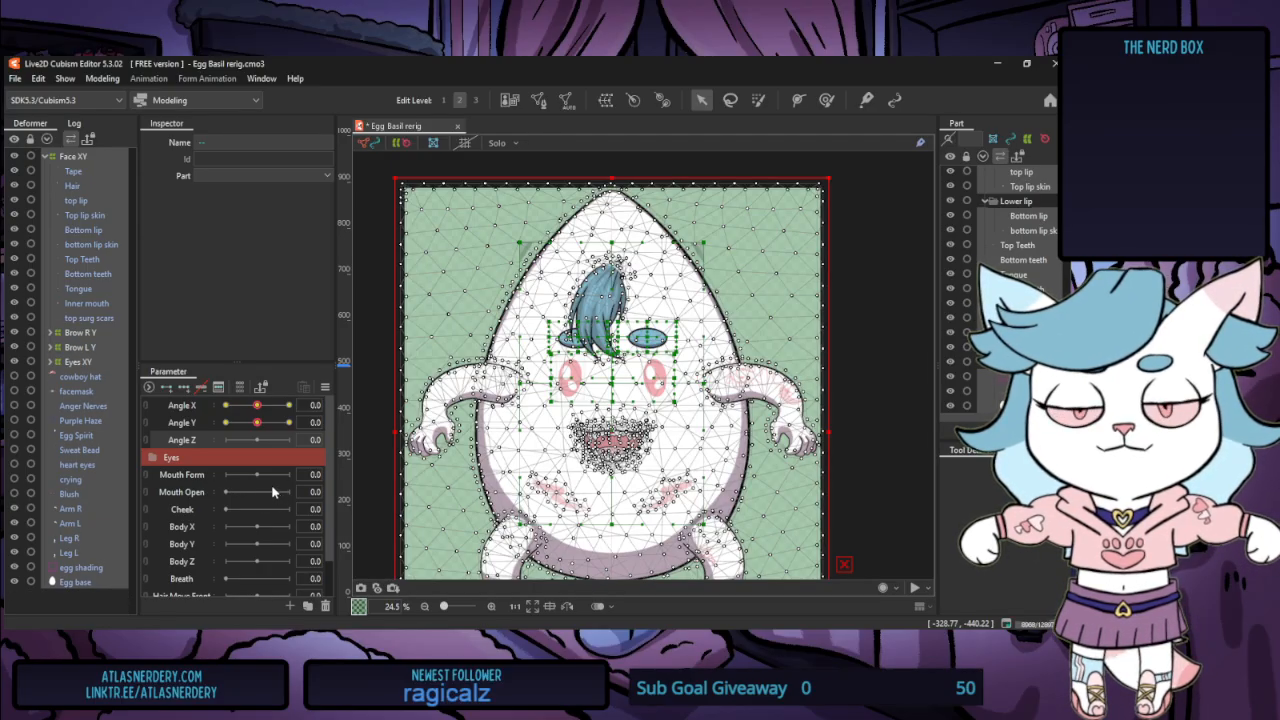
left_click(606, 101)
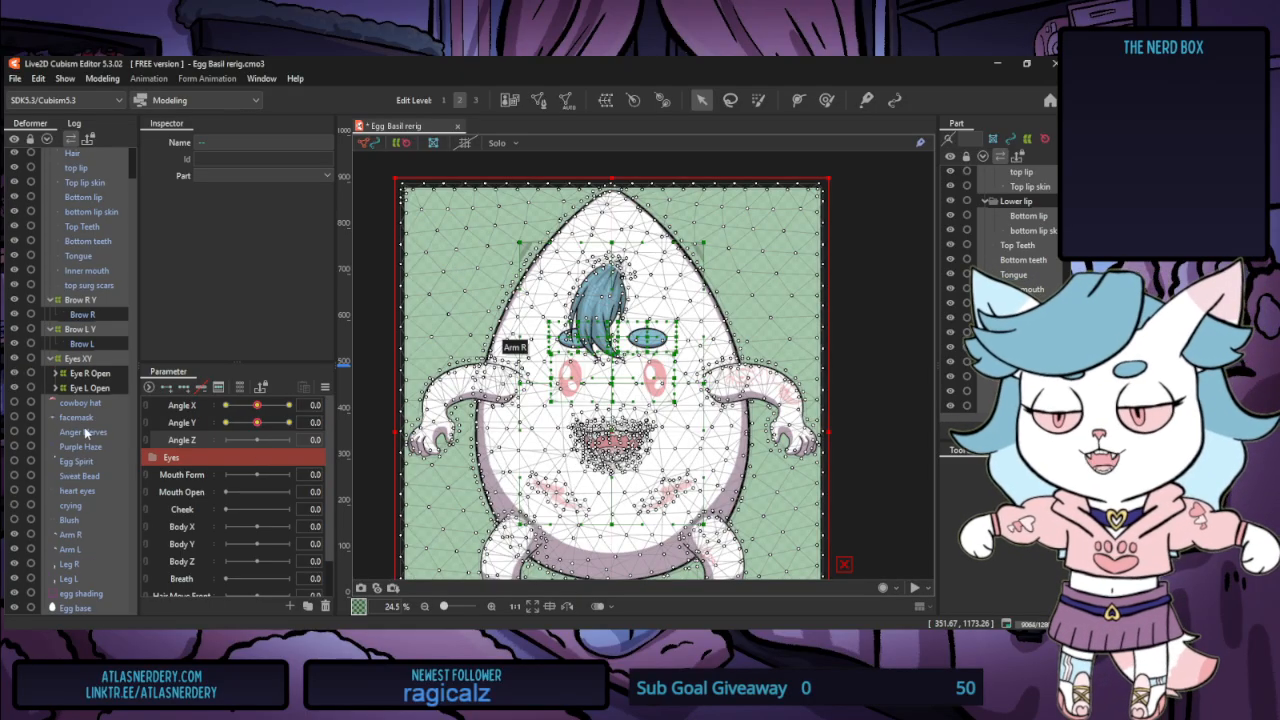
scroll(92, 417, "up", 1)
scroll(80, 447, "down", 1)
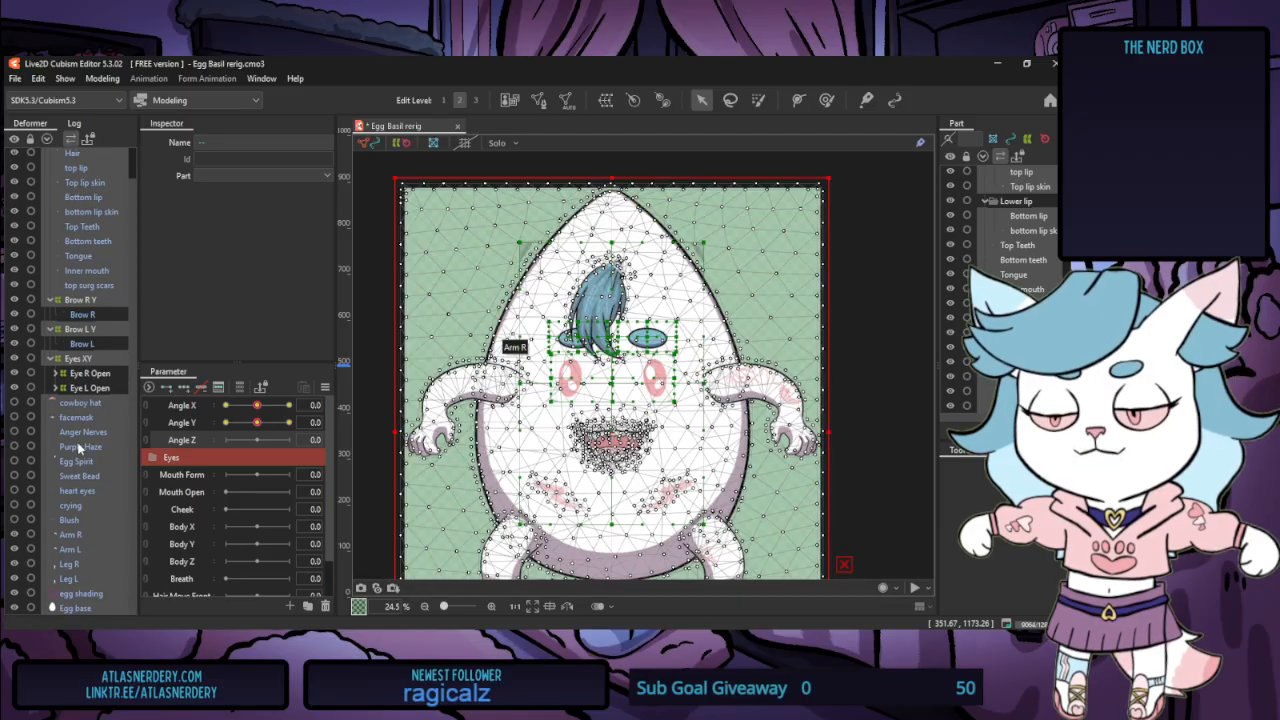
mouse_move(13, 403)
left_mouse_down()
mouse_move(15, 522)
mouse_move(17, 402)
left_mouse_up()
scroll(98, 503, "up", 1)
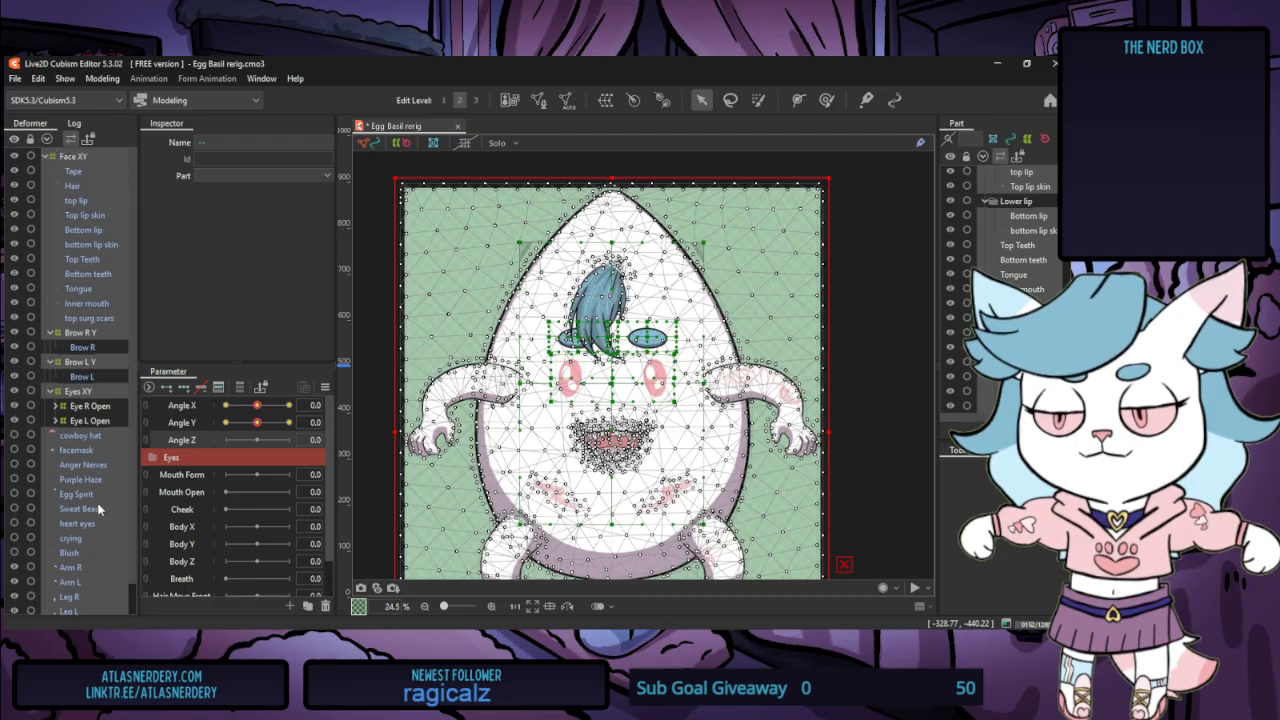
Create a warp deformer named Head Z around everything from the collapsed Face XY deformer down to Egg base
left_click(74, 160)
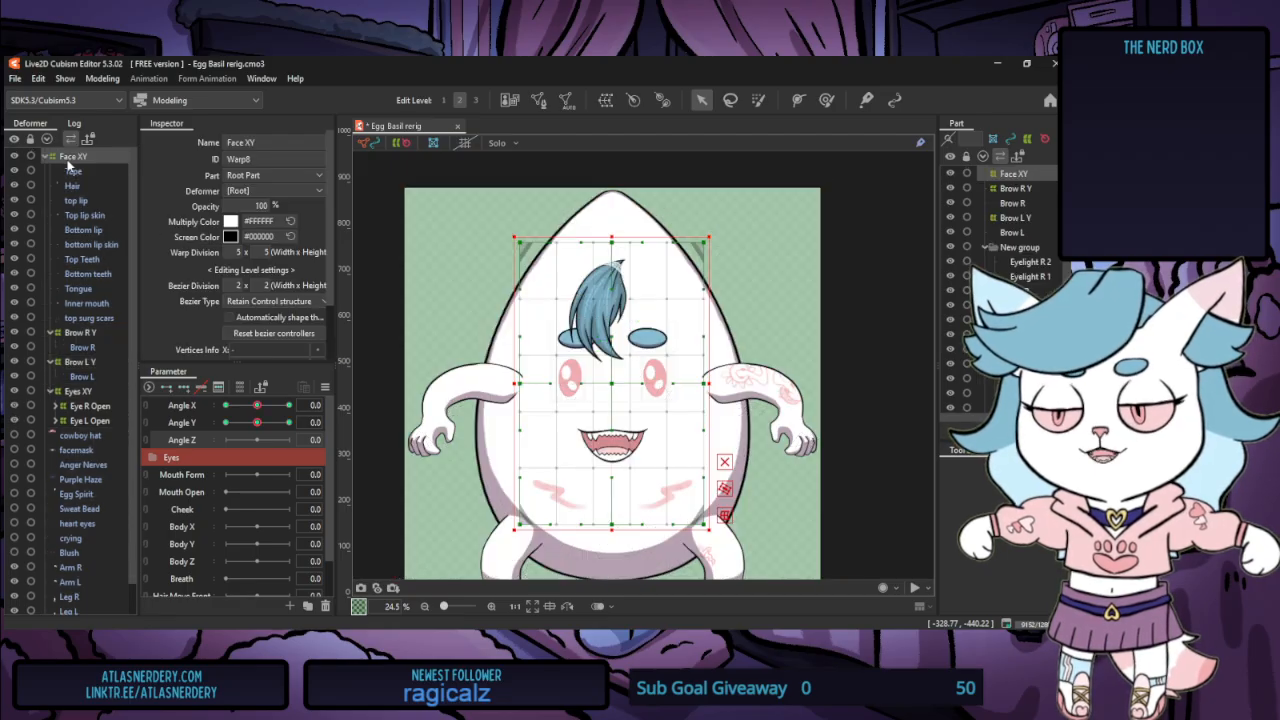
left_click(47, 158)
left_click(84, 377, "shift")
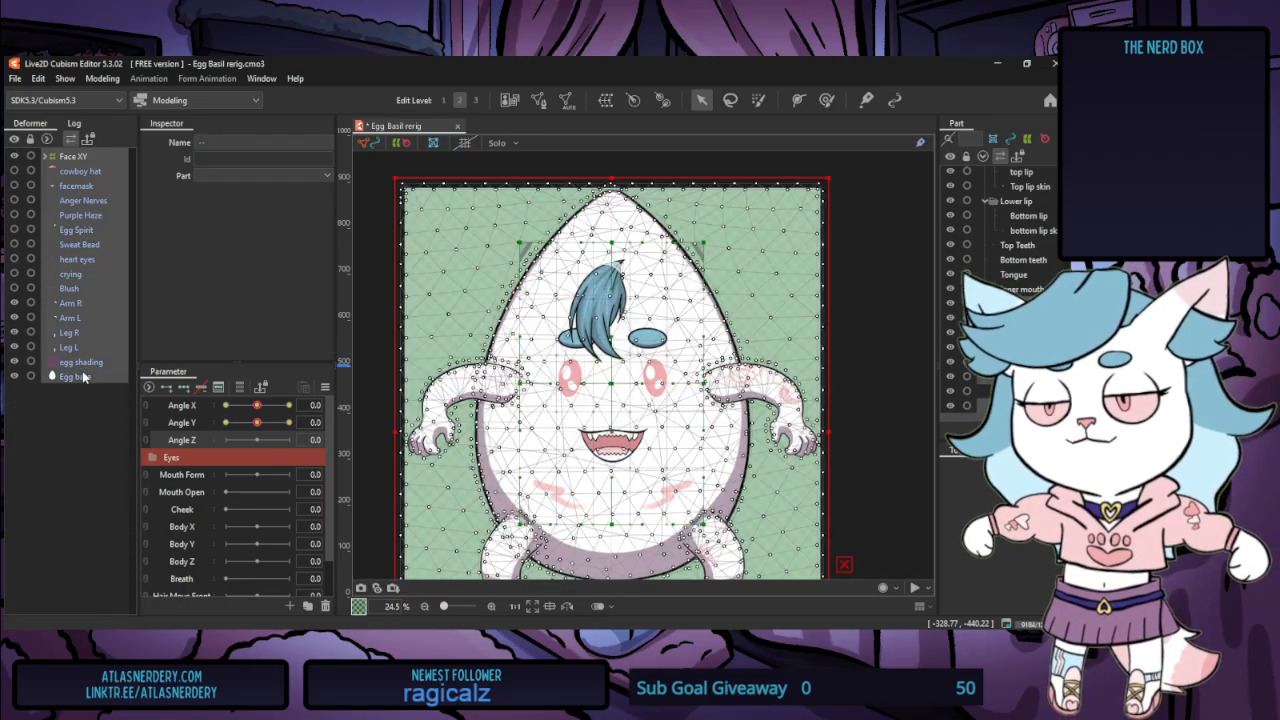
left_click(44, 158)
left_click(46, 158)
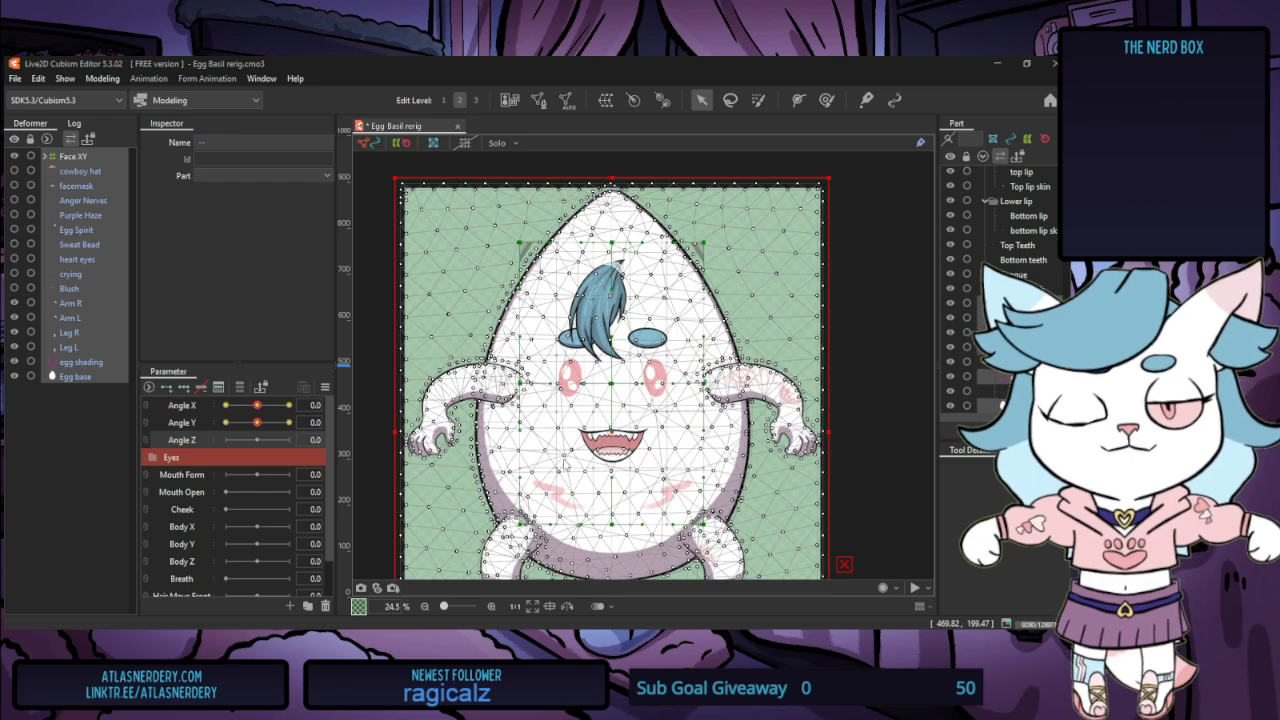
left_click(566, 462)
scroll(508, 262, "down", 3)
scroll(508, 264, "up", 3)
scroll(512, 269, "down", 2)
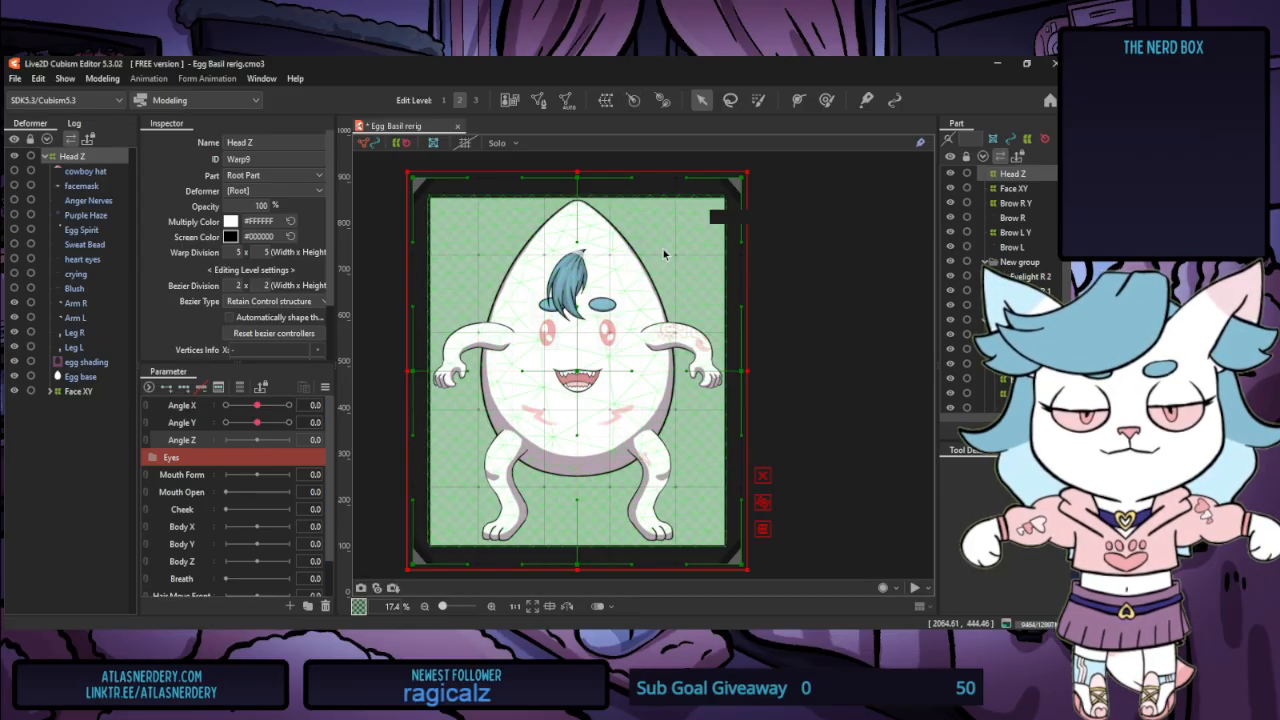
left_click(826, 99)
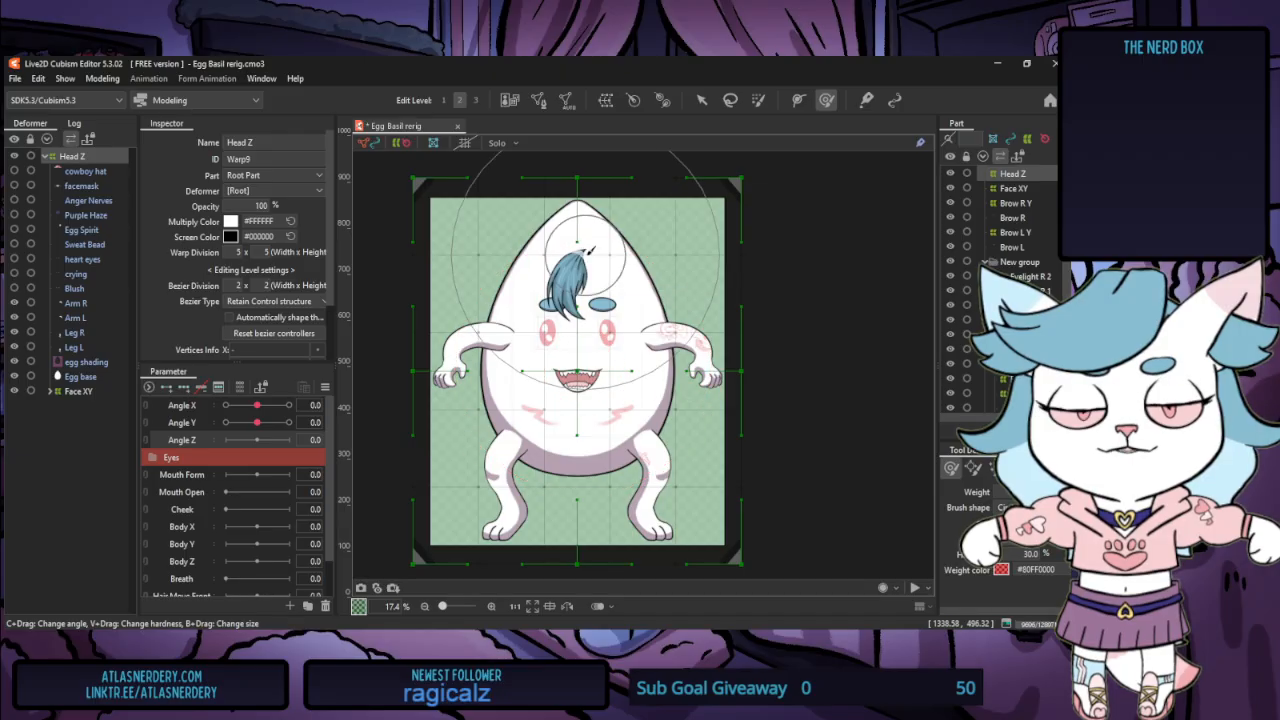
mouse_move(577, 184)
left_mouse_down()
mouse_move(594, 184)
mouse_move(584, 168)
left_mouse_up()
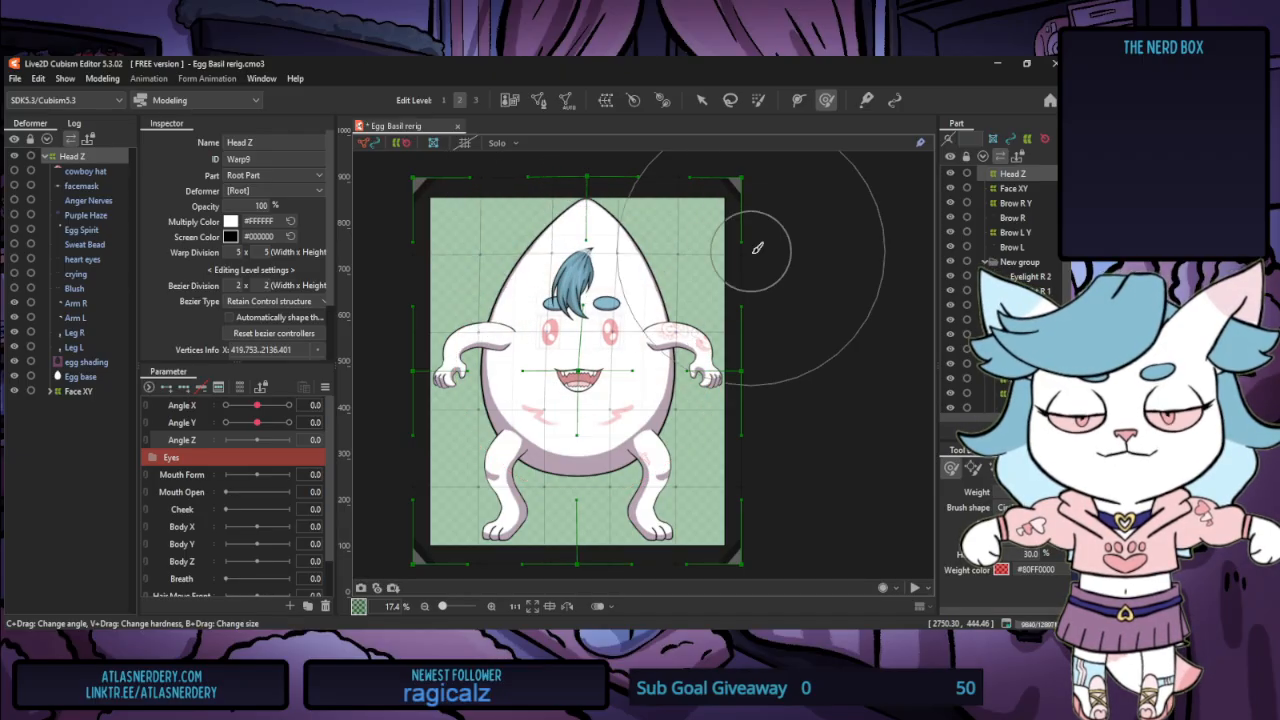
key("ctrl+z")
key("ctrl+z")
left_click(701, 100)
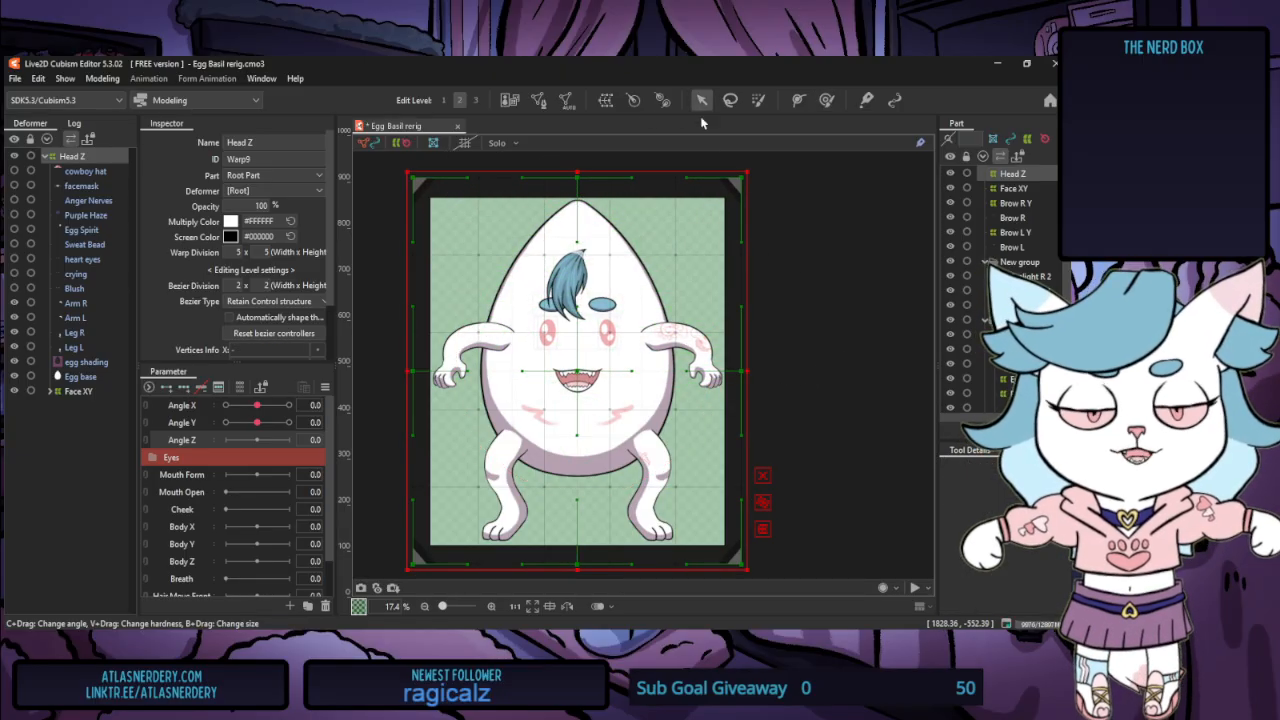
Try leaning the Head Z deformer sideways with the temporary deform tool by shifting its upper middle, side and upper corner points
left_click(762, 530)
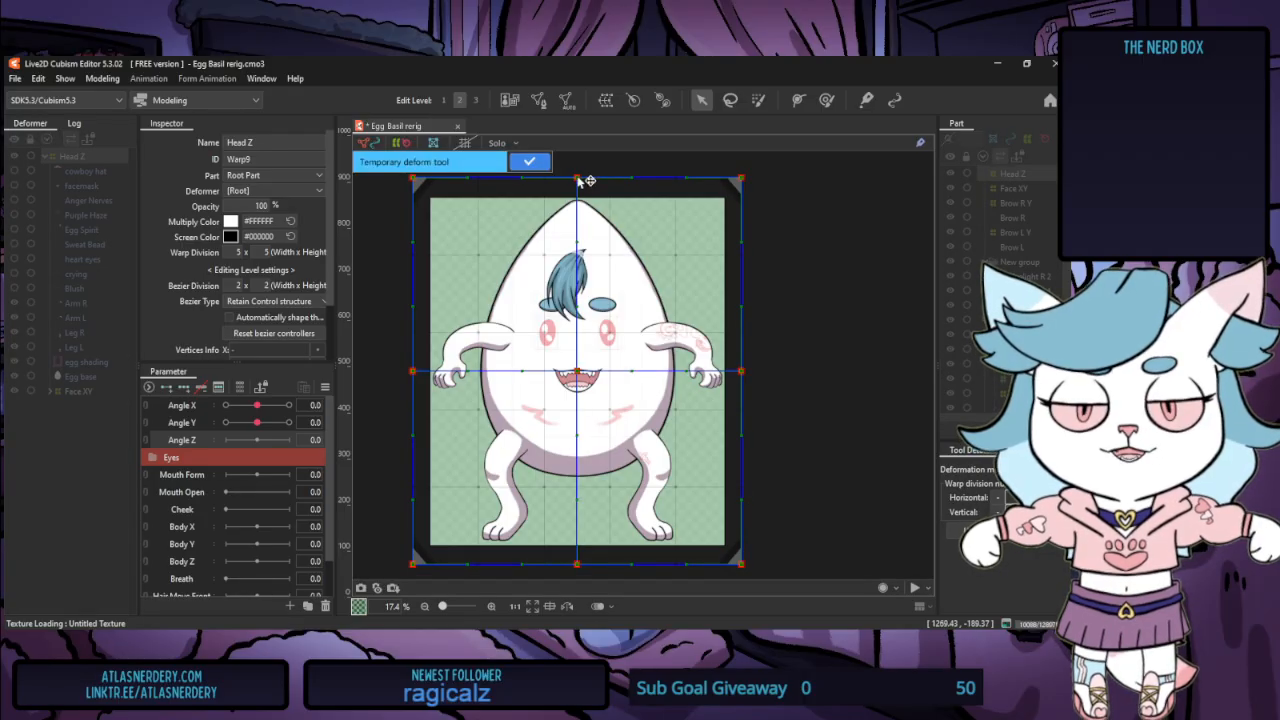
left_click_drag(577, 179, 619, 183)
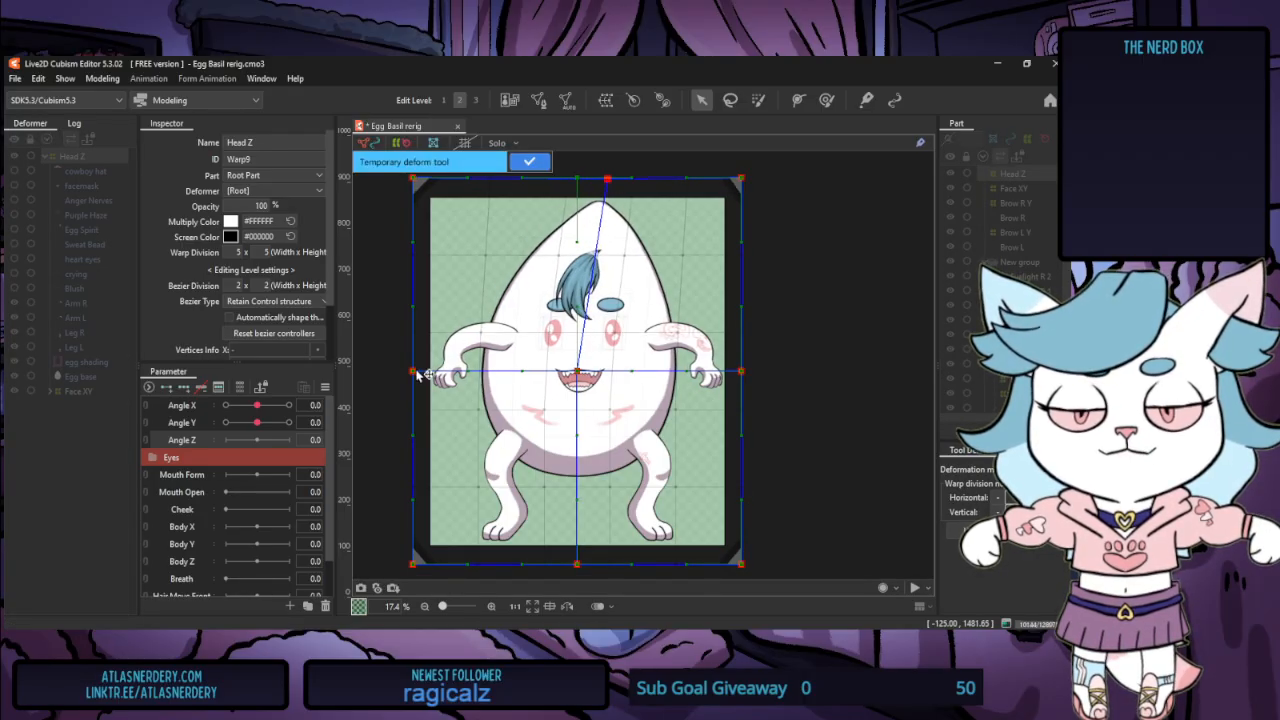
left_click_drag(419, 373, 421, 355)
left_click_drag(741, 371, 742, 385)
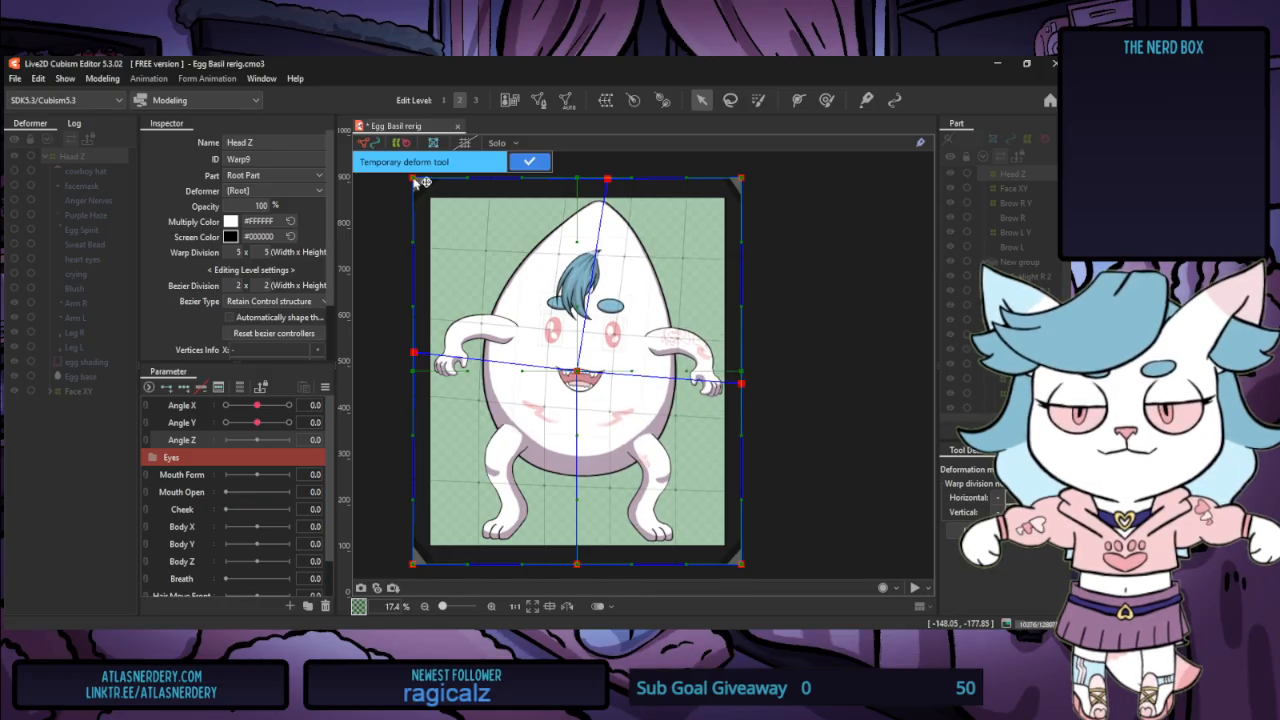
left_click_drag(416, 181, 456, 180)
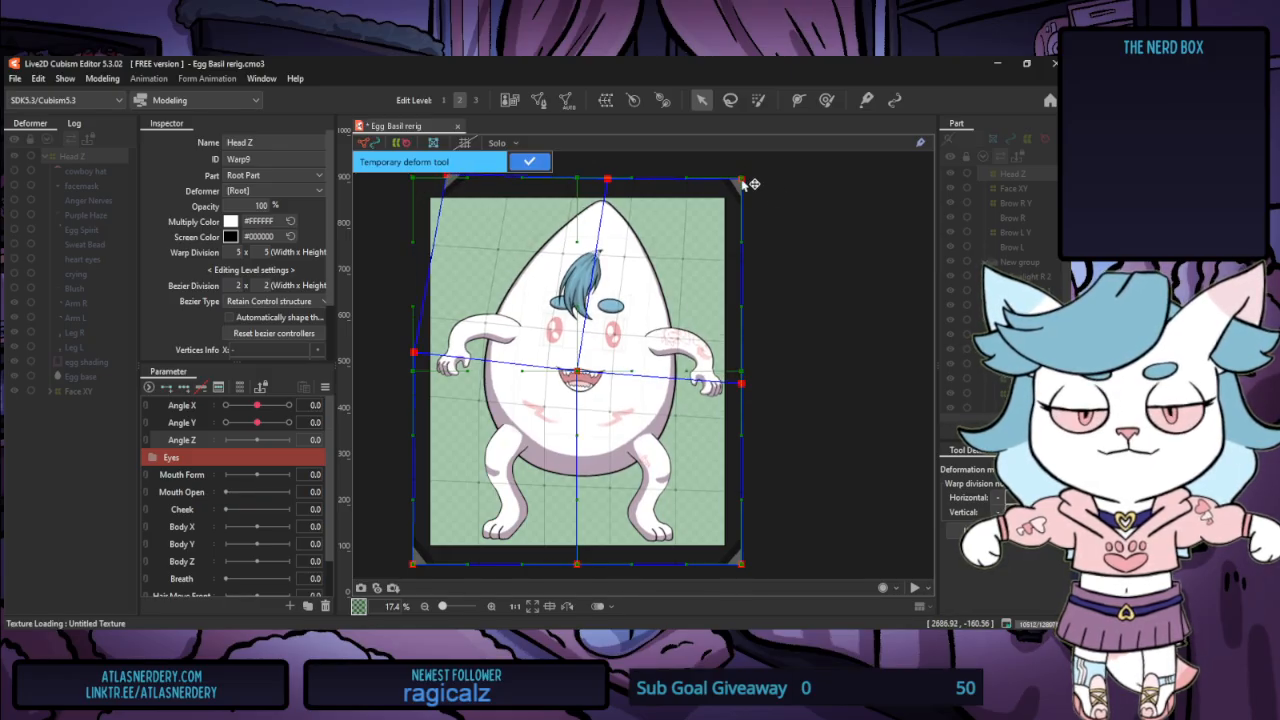
left_click_drag(742, 180, 761, 187)
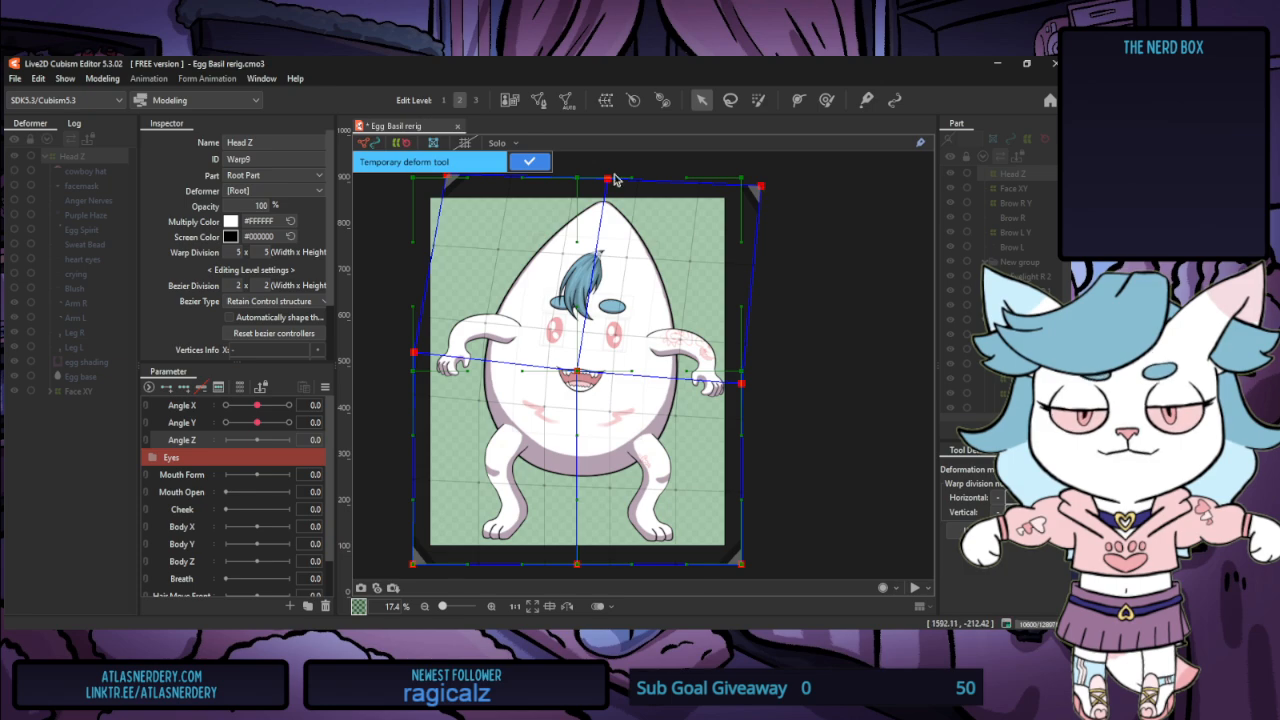
Strengthen the sideways lean of the Head Z deformer's upper points and apply the temporary deformation
left_click_drag(607, 180, 630, 181)
left_click_drag(453, 181, 472, 179)
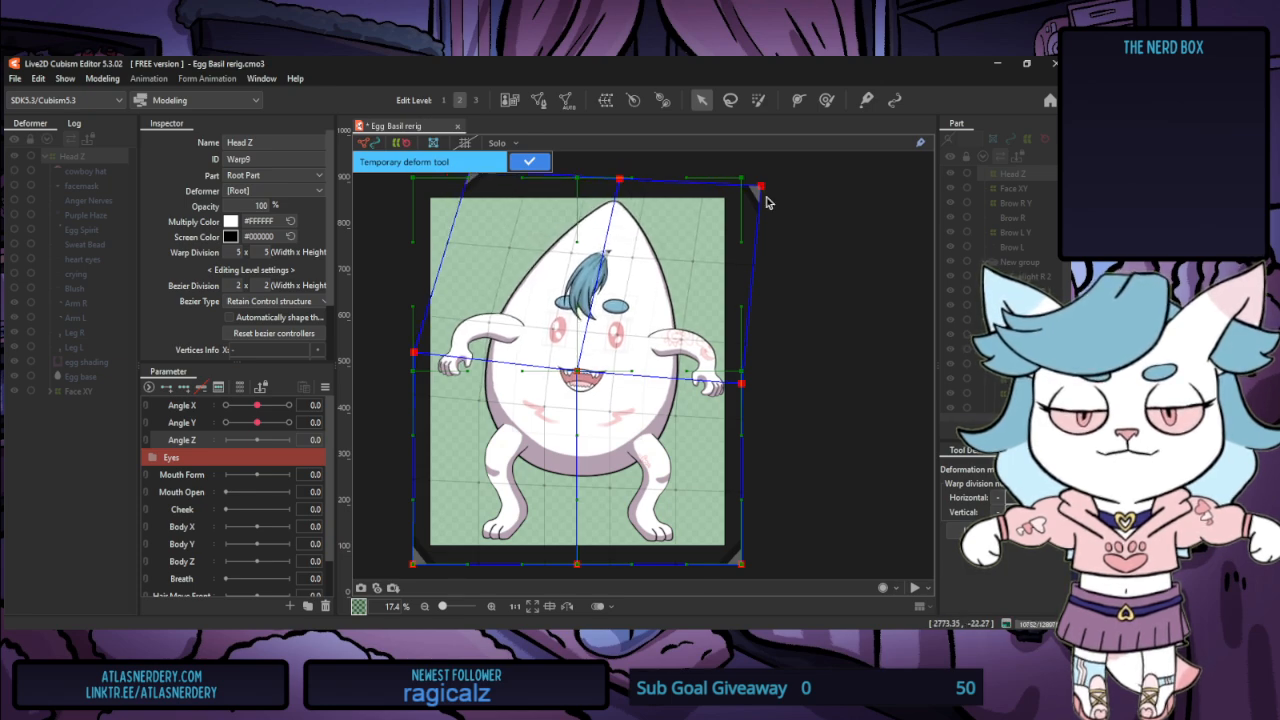
left_click_drag(762, 188, 768, 216)
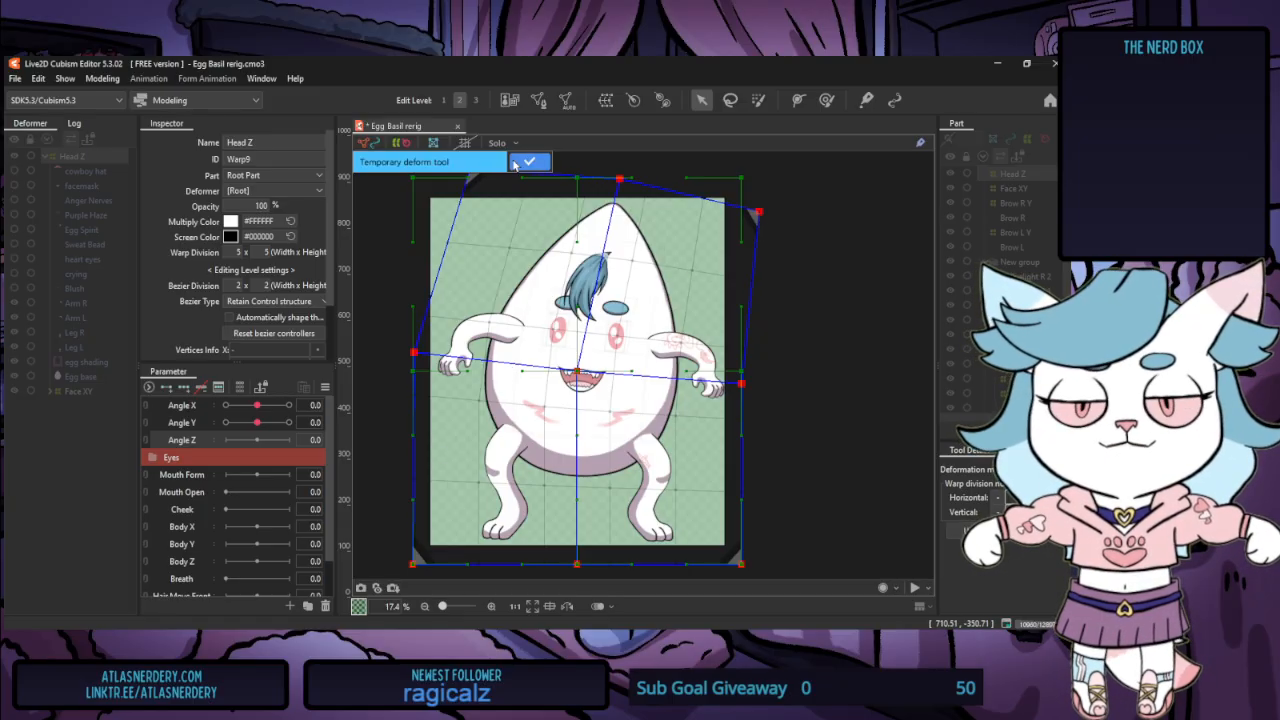
left_click_drag(582, 372, 590, 372)
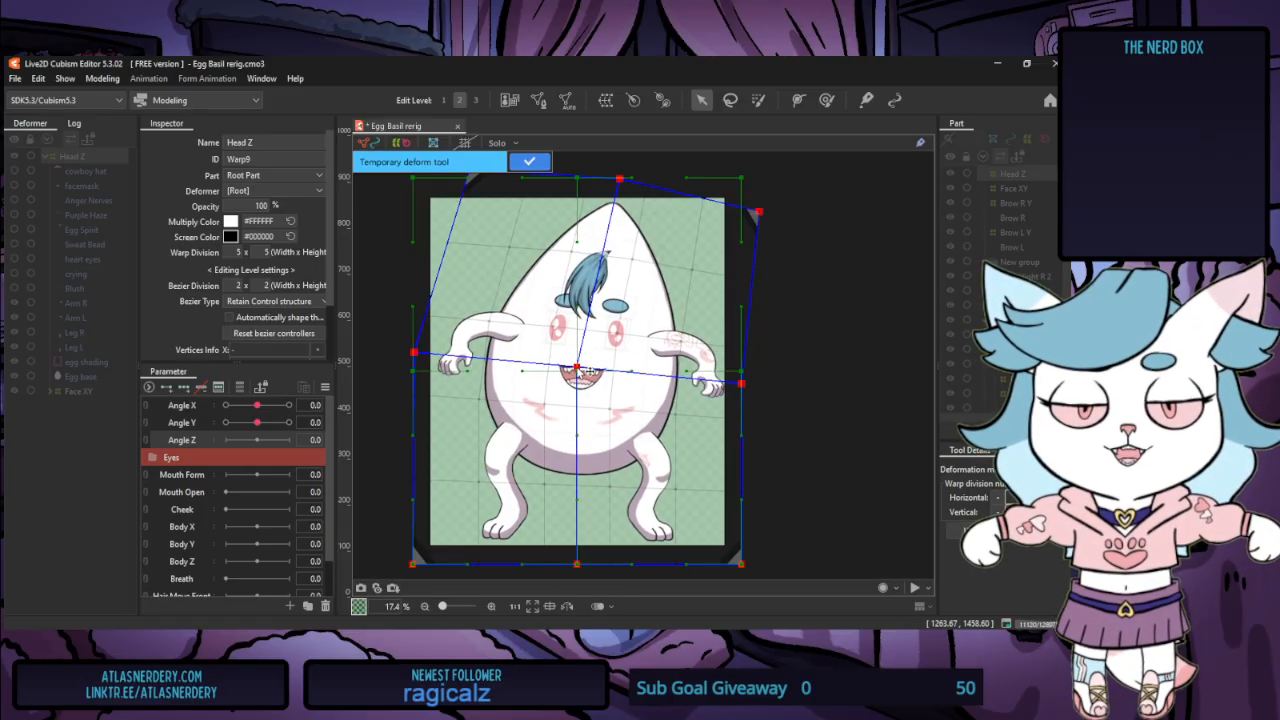
key("ctrl+z")
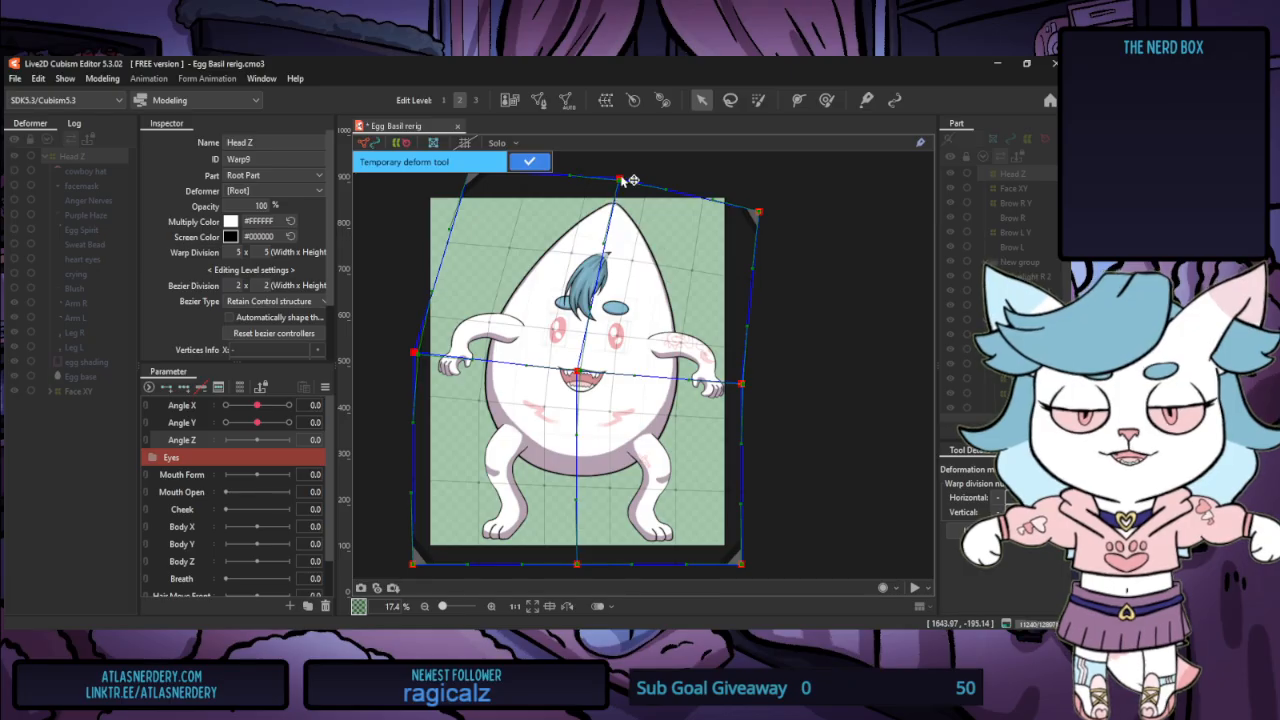
left_click_drag(622, 180, 631, 184)
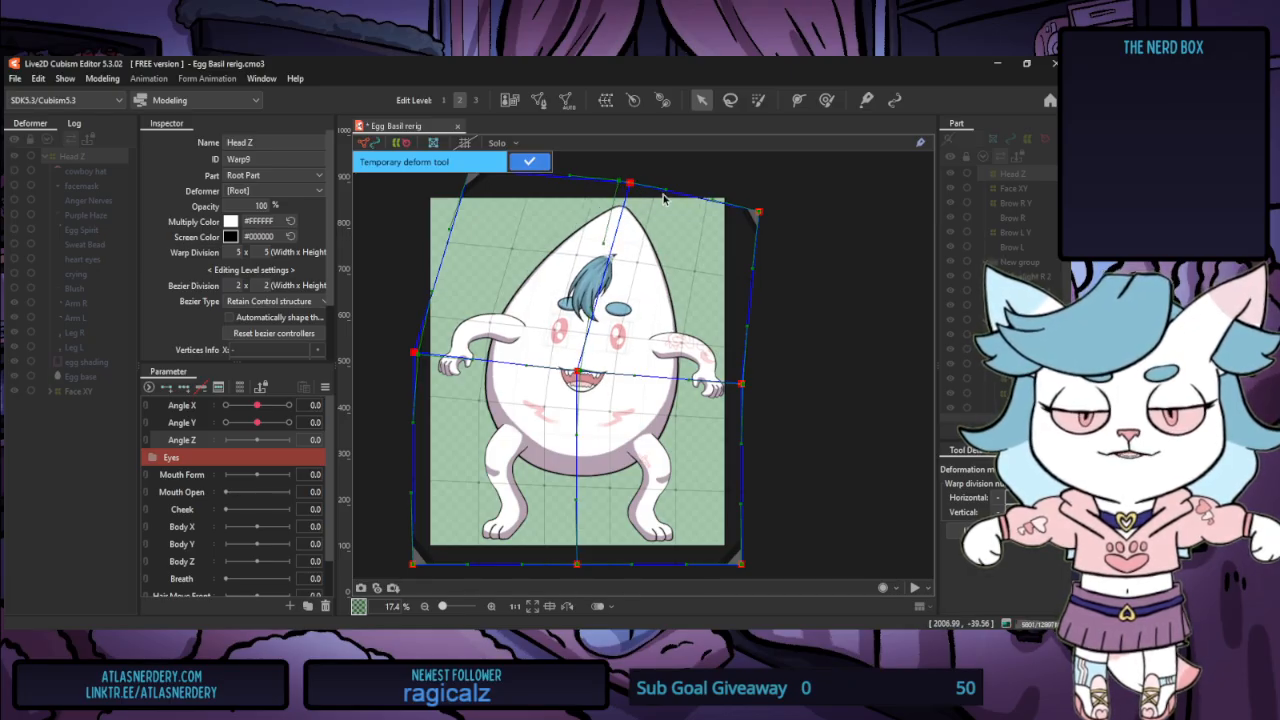
left_click(529, 161)
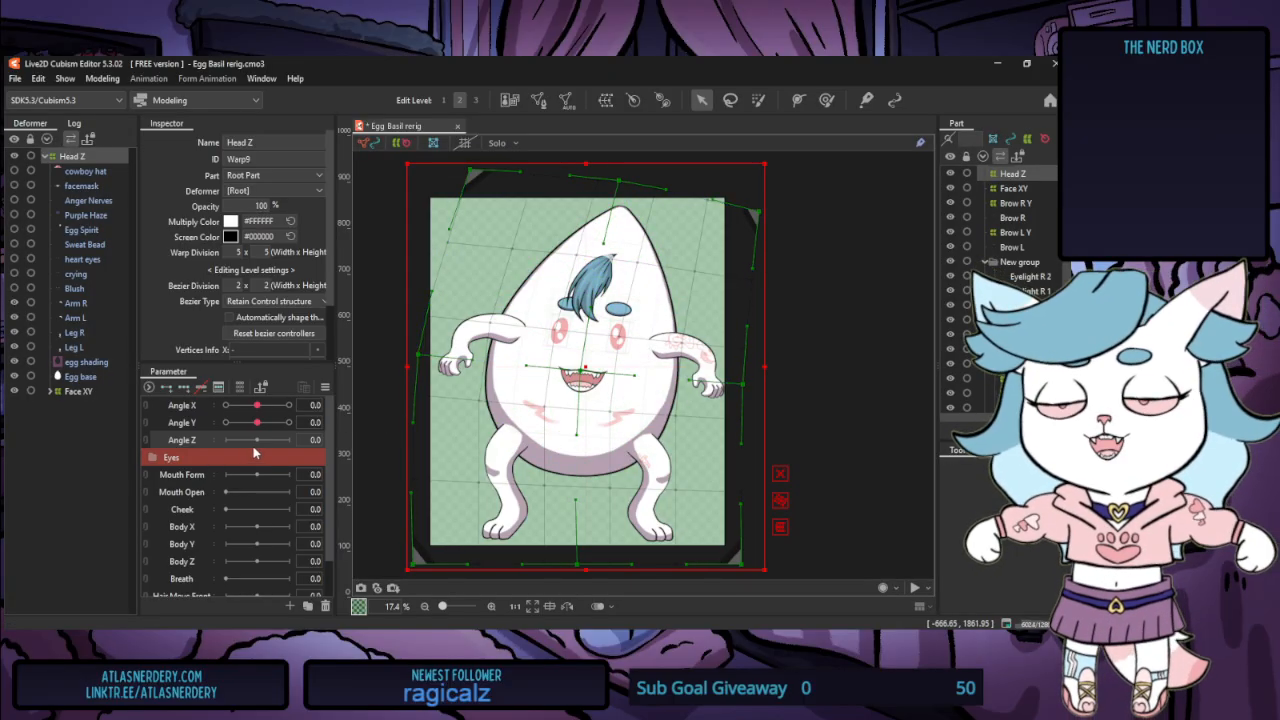
Undo the whole sideways lean of the Head Z deformer
key("ctrl+z")
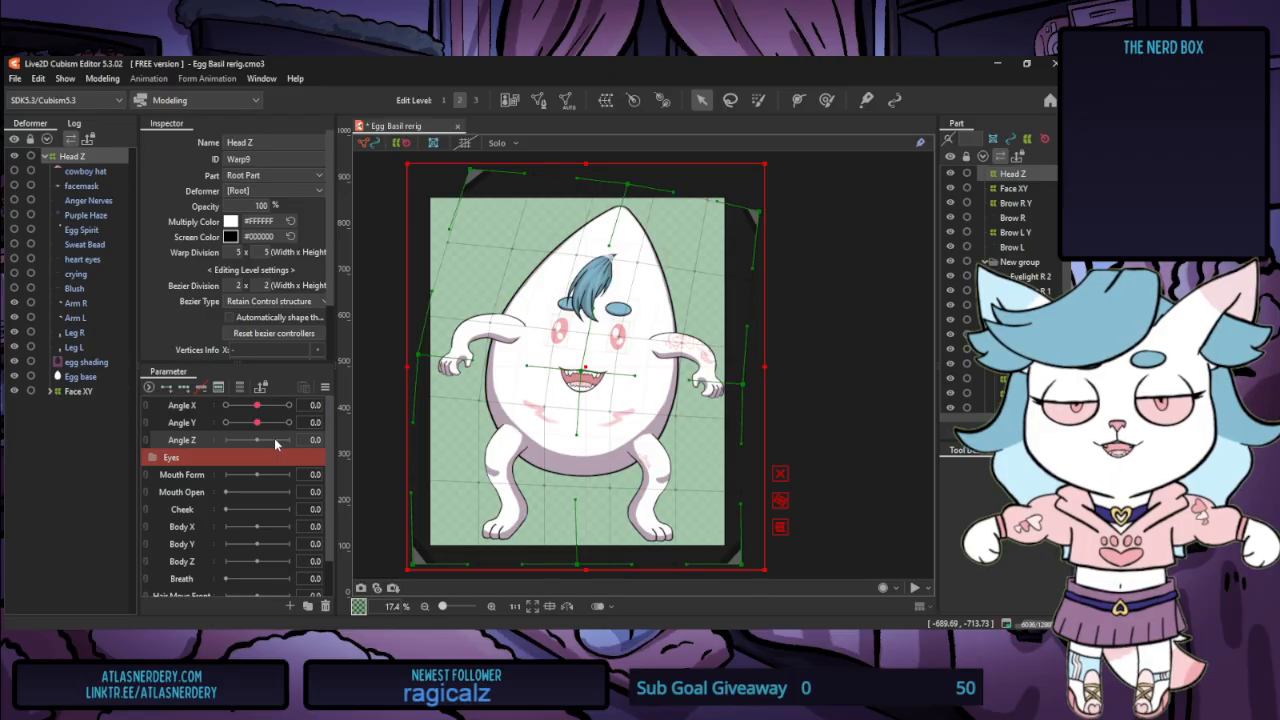
key("ctrl+z")
key("ctrl+z")
key("ctrl+z")
key("ctrl+z")
key("ctrl+z")
key("ctrl+z")
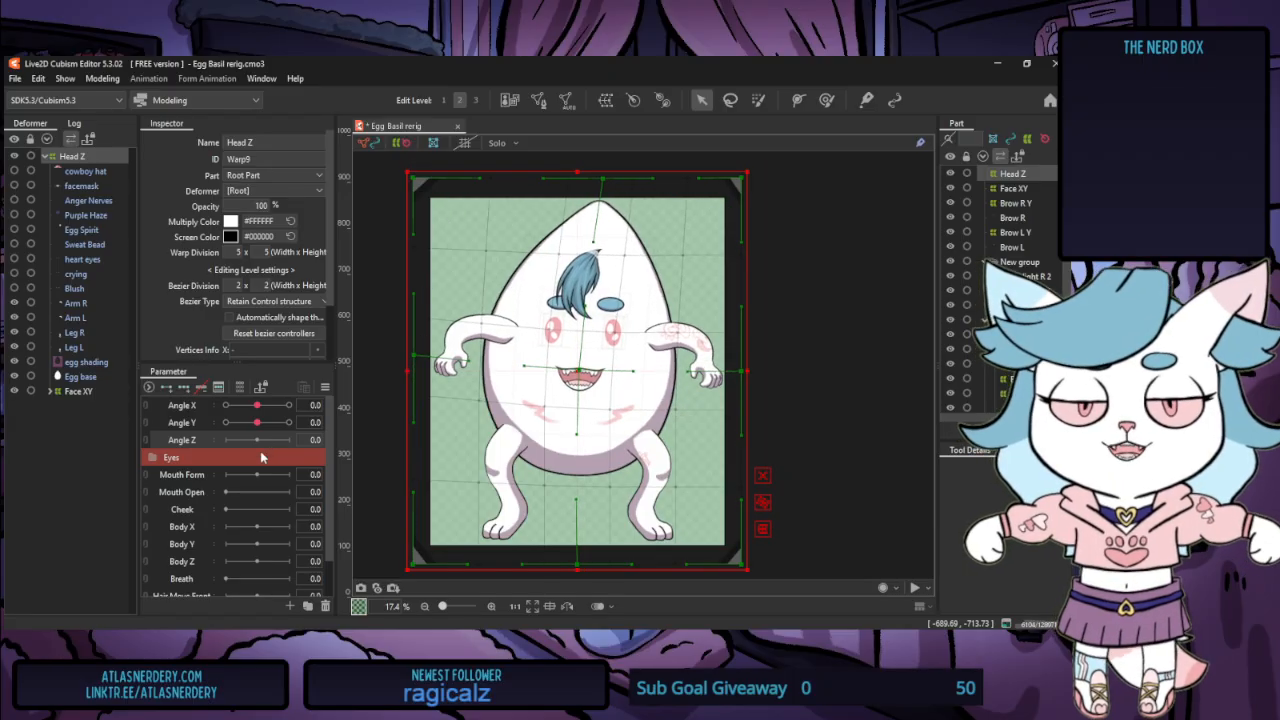
key("ctrl+z")
key("ctrl+z")
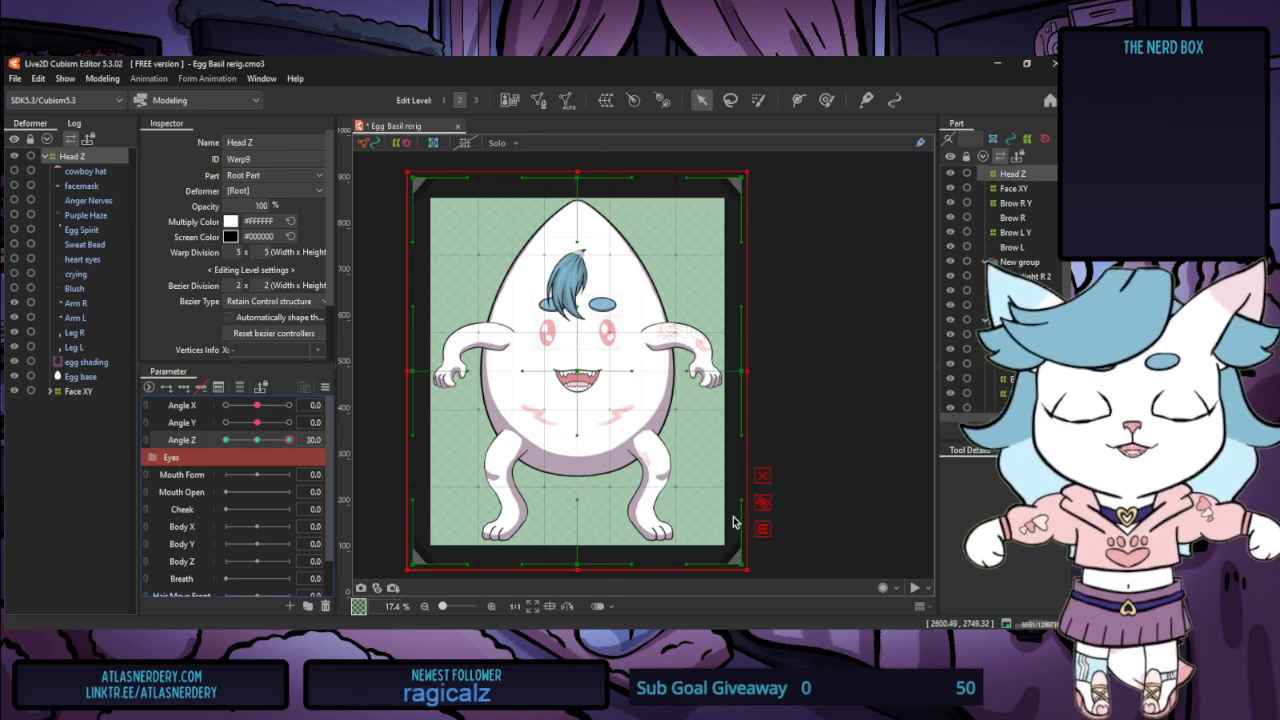
Lean the Head Z deformer sideways for Angle Z 30 by shifting its upper middle, upper corner and side points with the temporary deform tool
left_click(762, 528)
left_click_drag(580, 179, 623, 174)
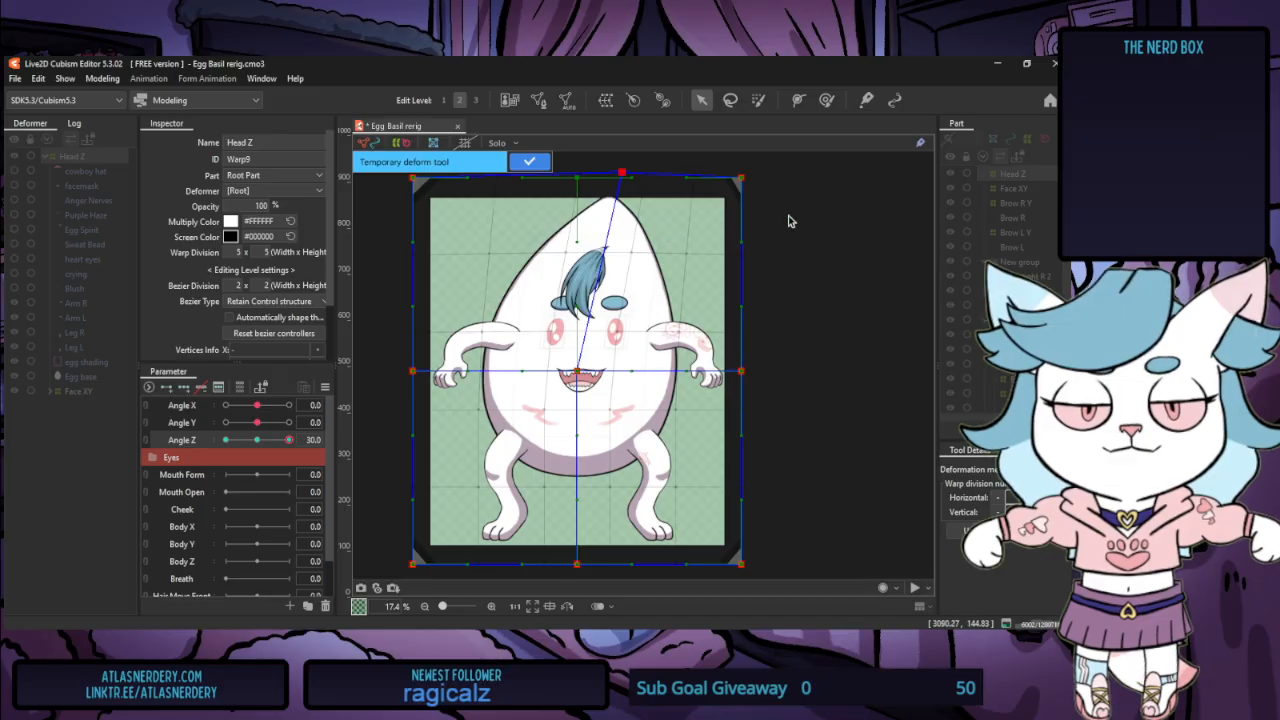
left_click_drag(413, 180, 453, 177)
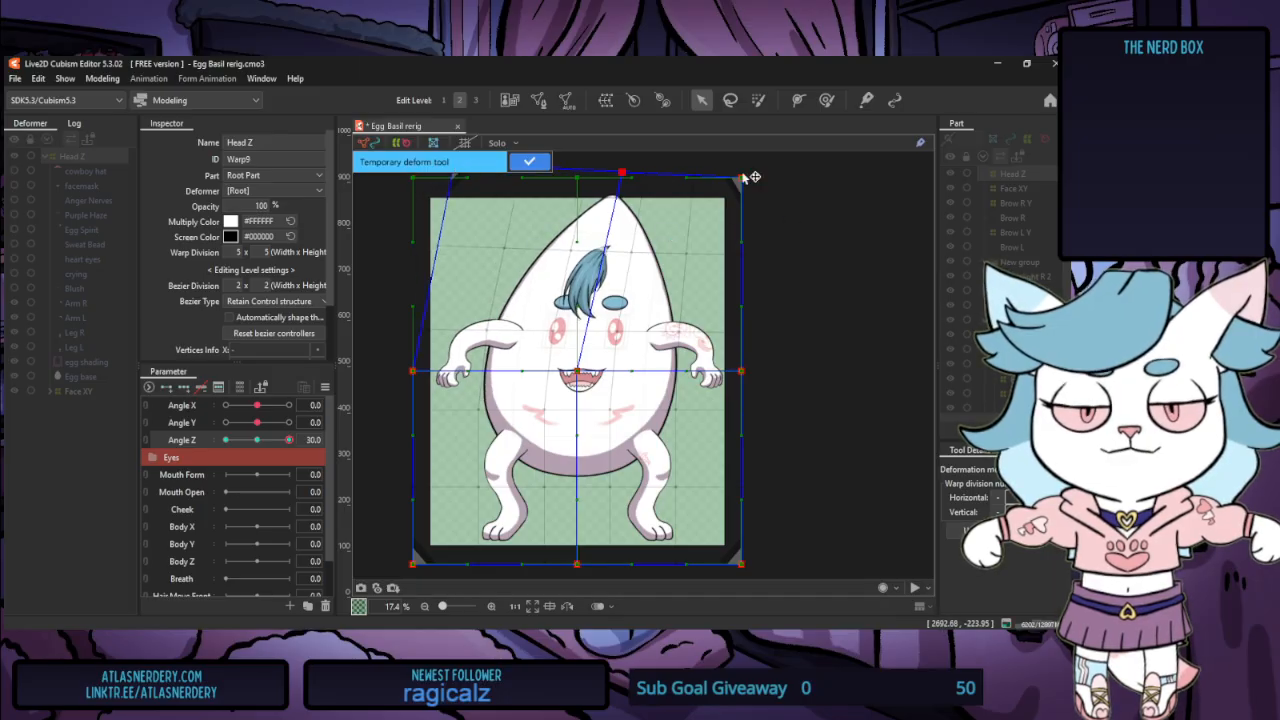
left_click_drag(741, 179, 767, 212)
left_click_drag(622, 173, 620, 187)
left_click_drag(416, 376, 413, 352)
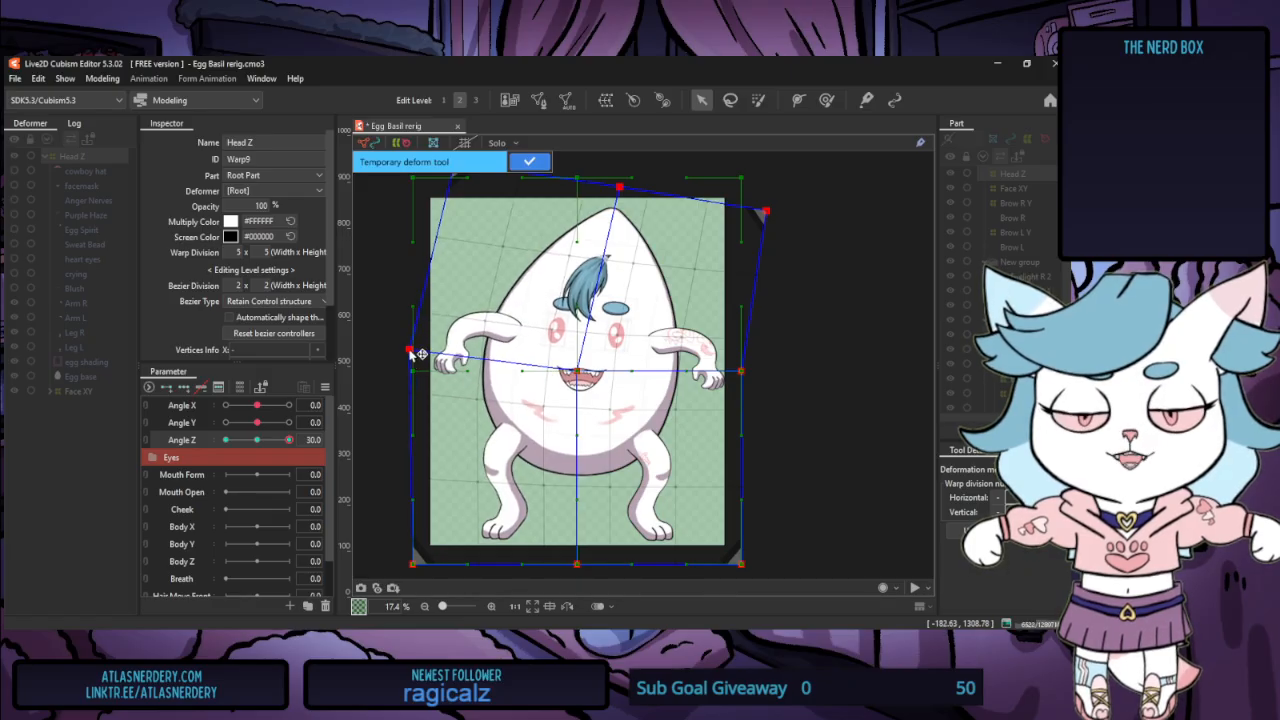
left_click_drag(744, 375, 760, 393)
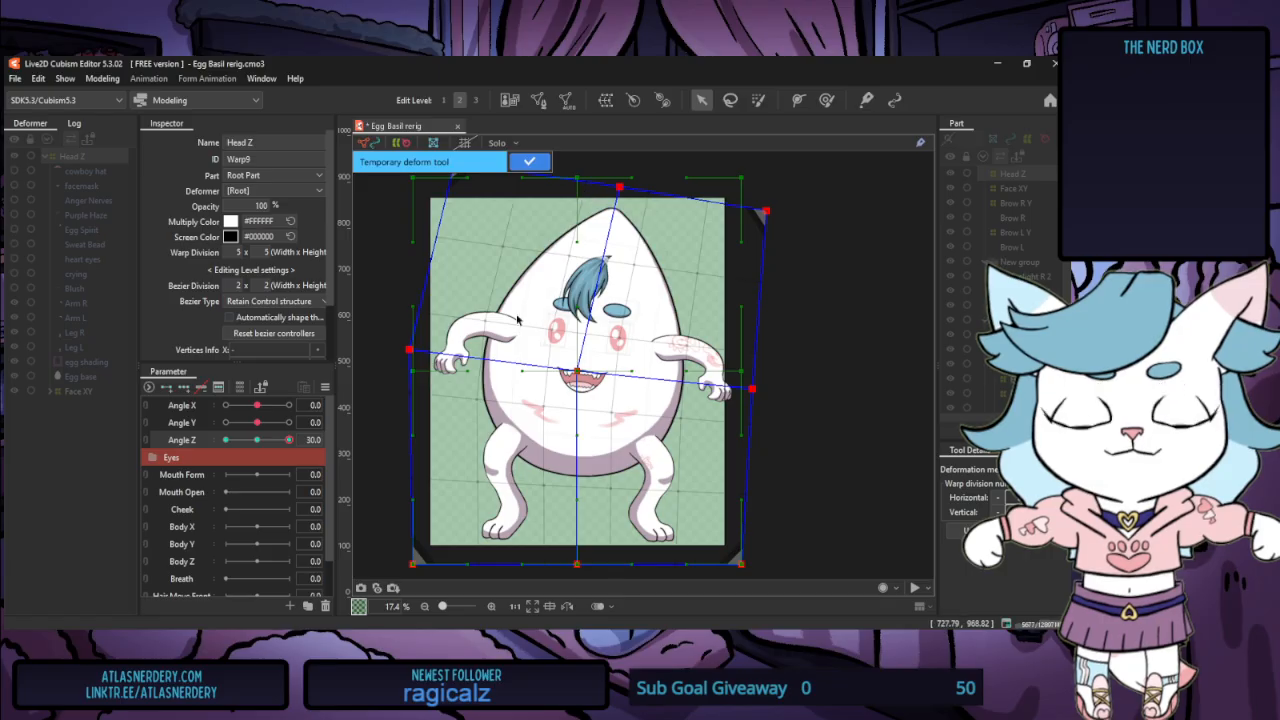
Fine-tune the Head Z deformer's sideways lean by nudging its upper corner and upper middle points
scroll(519, 322, "down", 1)
scroll(487, 221, "up", 1)
left_click_drag(482, 222, 493, 220)
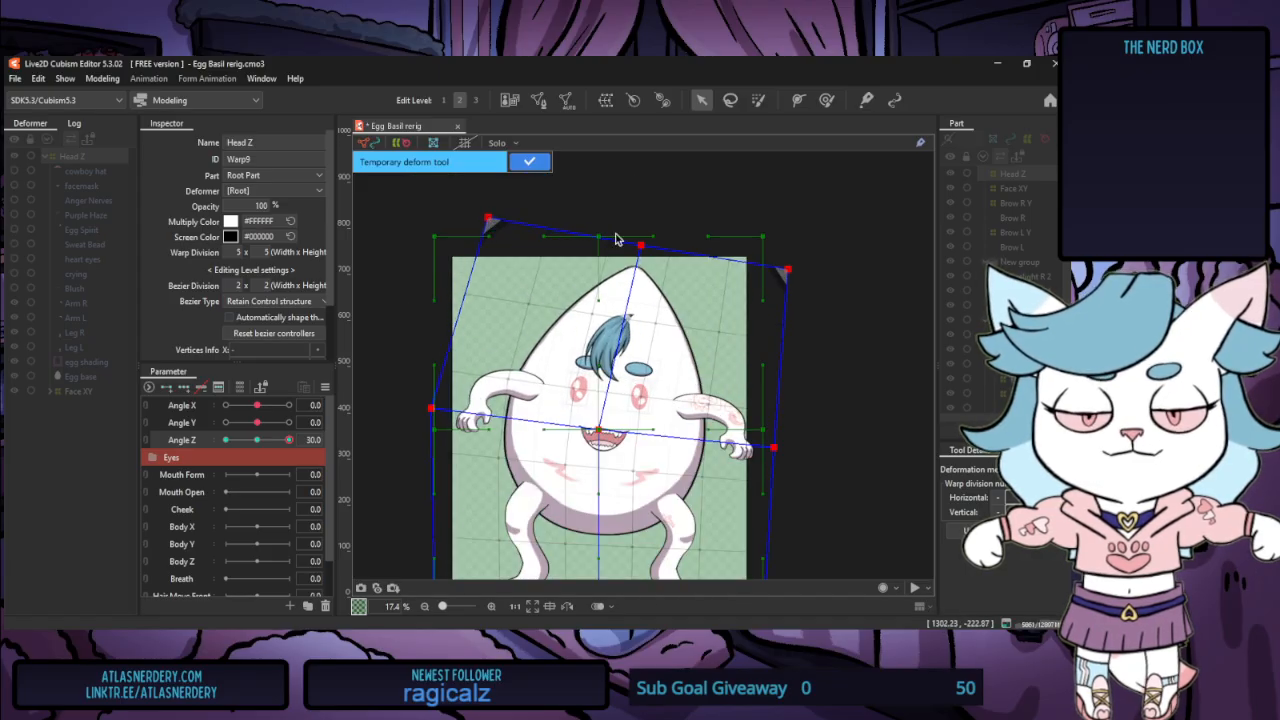
left_click_drag(788, 270, 784, 268)
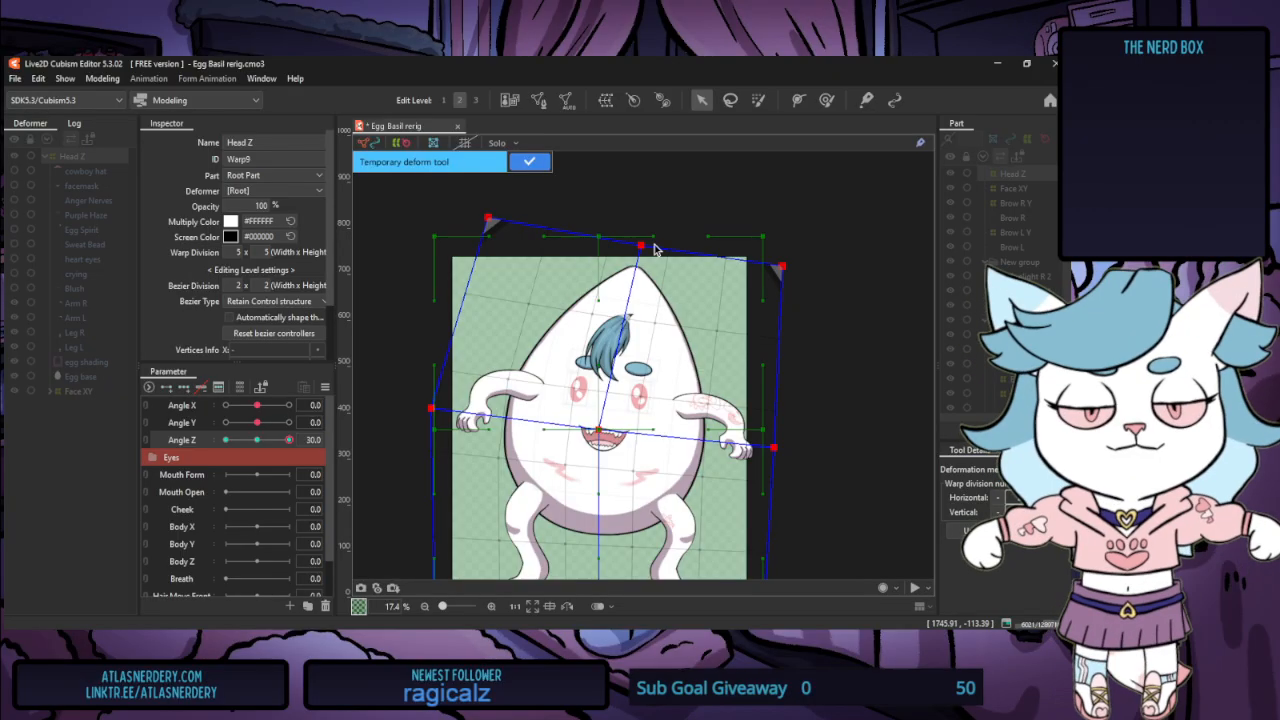
left_click_drag(641, 245, 640, 240)
mouse_move(287, 443)
left_mouse_down()
mouse_move(257, 442)
mouse_move(306, 441)
mouse_move(290, 441)
left_mouse_up()
scroll(408, 331, "down", 2)
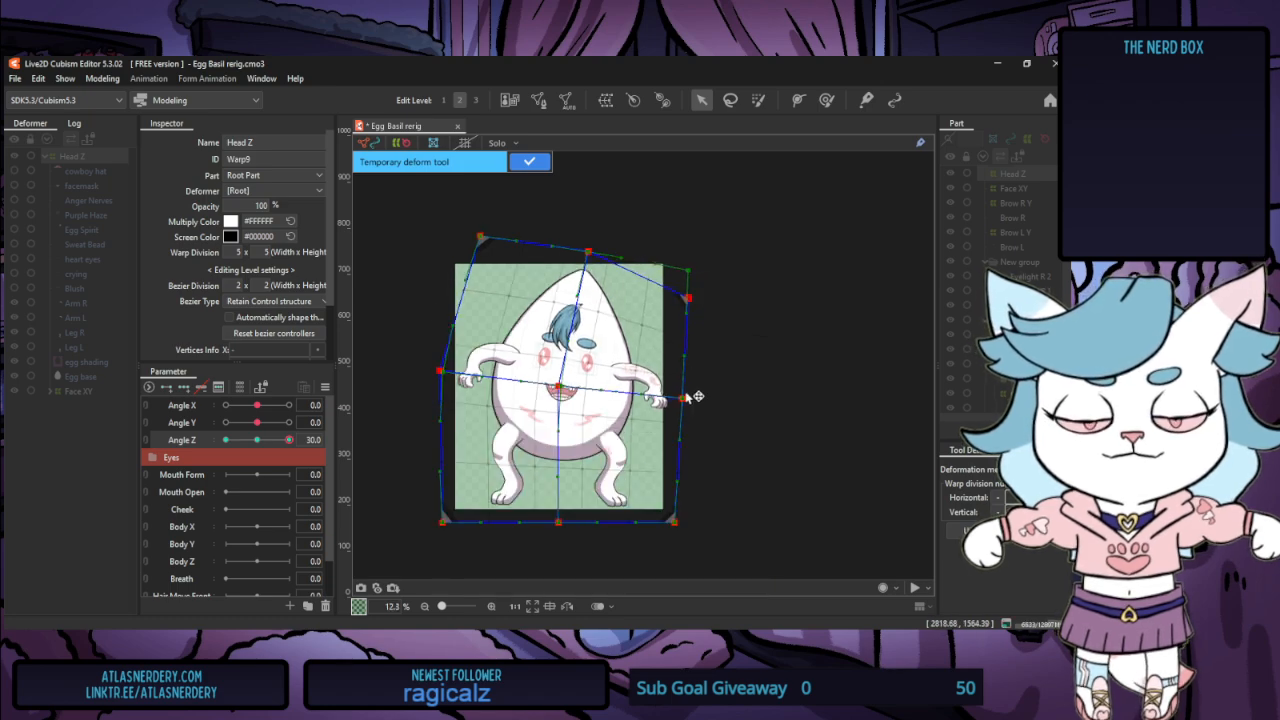
Increase the Head Z tilt by shifting both side points, the raised corner and the upper middle point, and apply the temporary deformation
left_click_drag(682, 398, 681, 410)
scroll(450, 406, "up", 2)
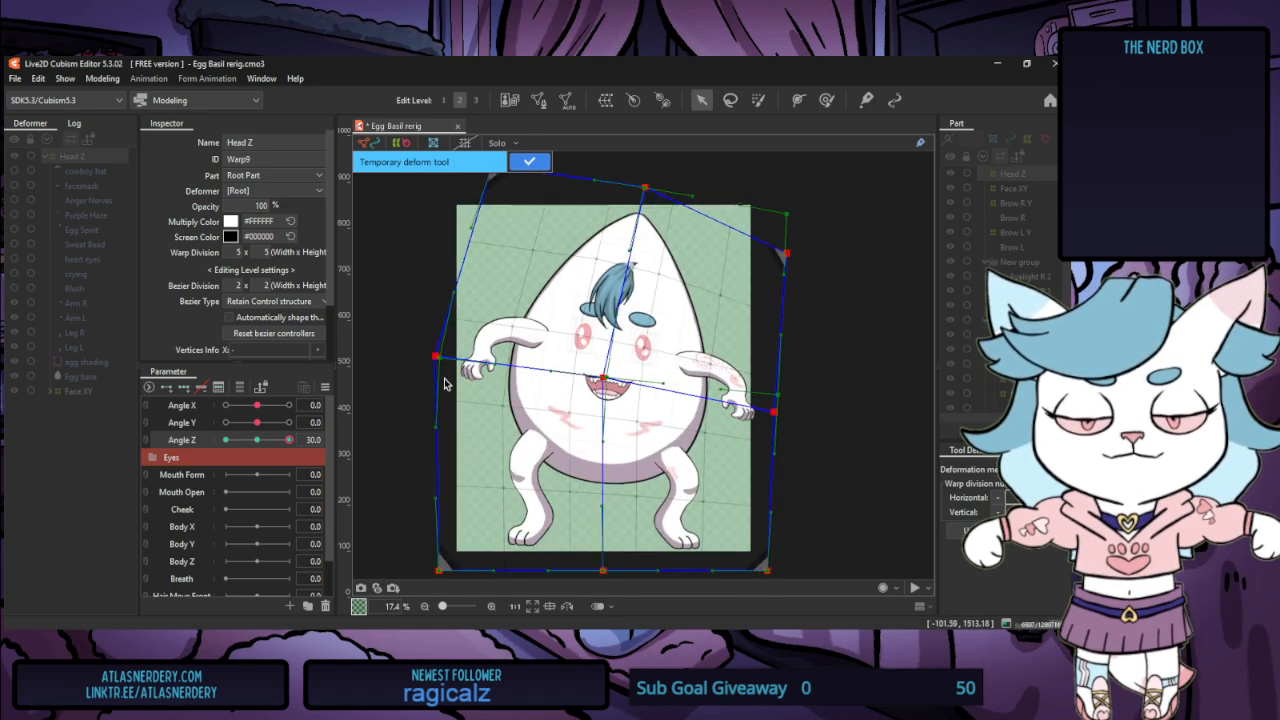
left_click_drag(437, 358, 428, 345)
scroll(449, 324, "down", 2)
left_click_drag(510, 239, 506, 223)
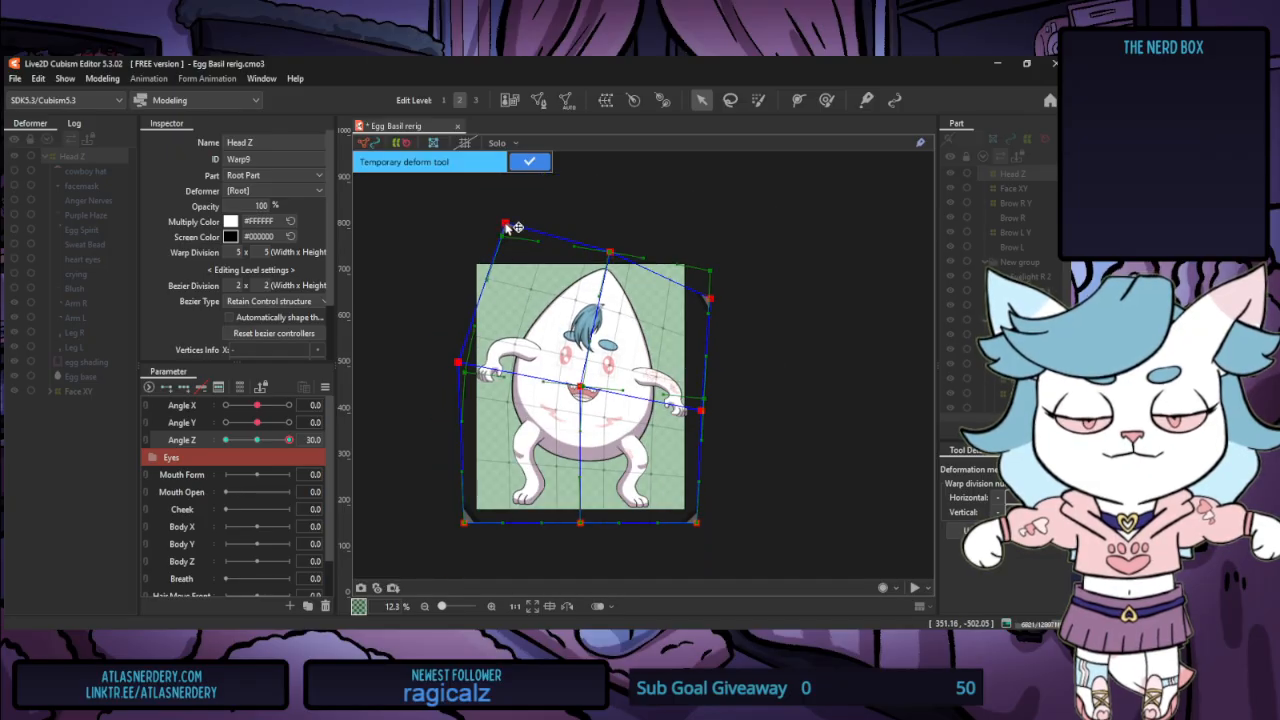
left_click_drag(619, 258, 621, 255)
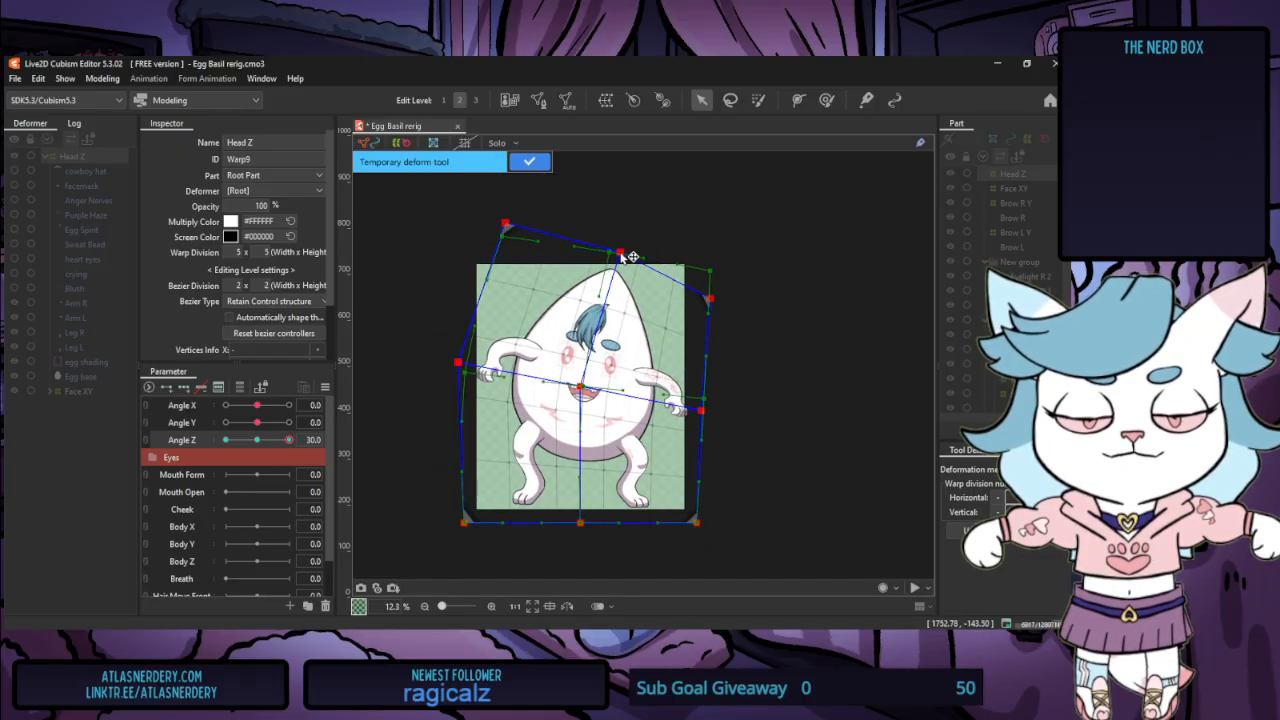
left_click_drag(294, 441, 258, 443)
left_click(529, 161)
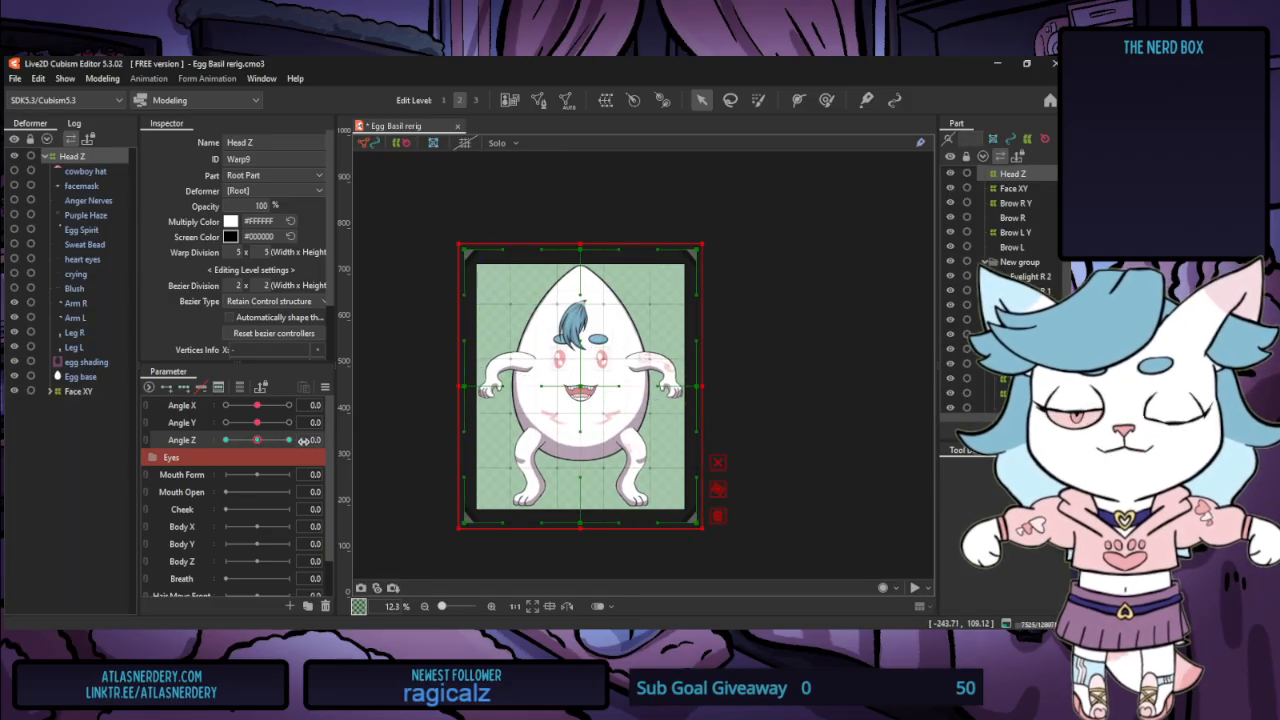
Mirror the Head Z lean from Angle Z 30 to the opposite side with Motion Mirroring, and preview the tilt
right_click(328, 384)
left_click(402, 386)
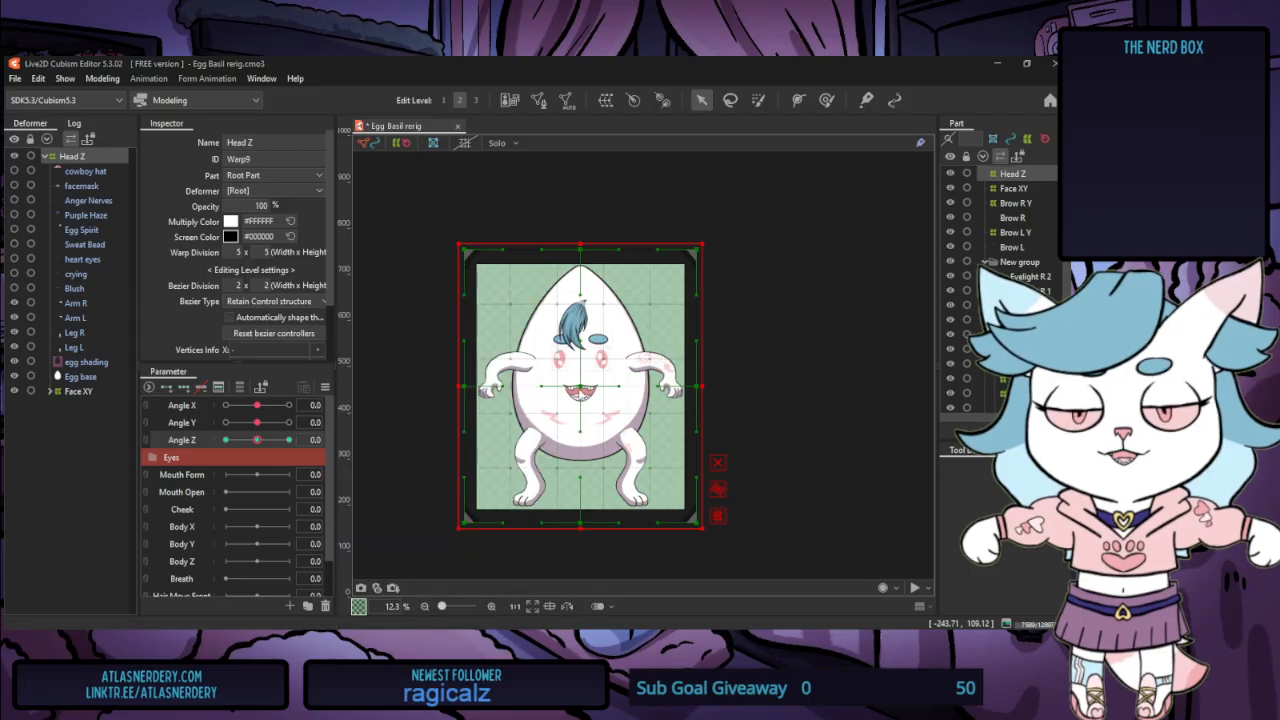
left_click(522, 353)
left_click(288, 440)
left_click(326, 388)
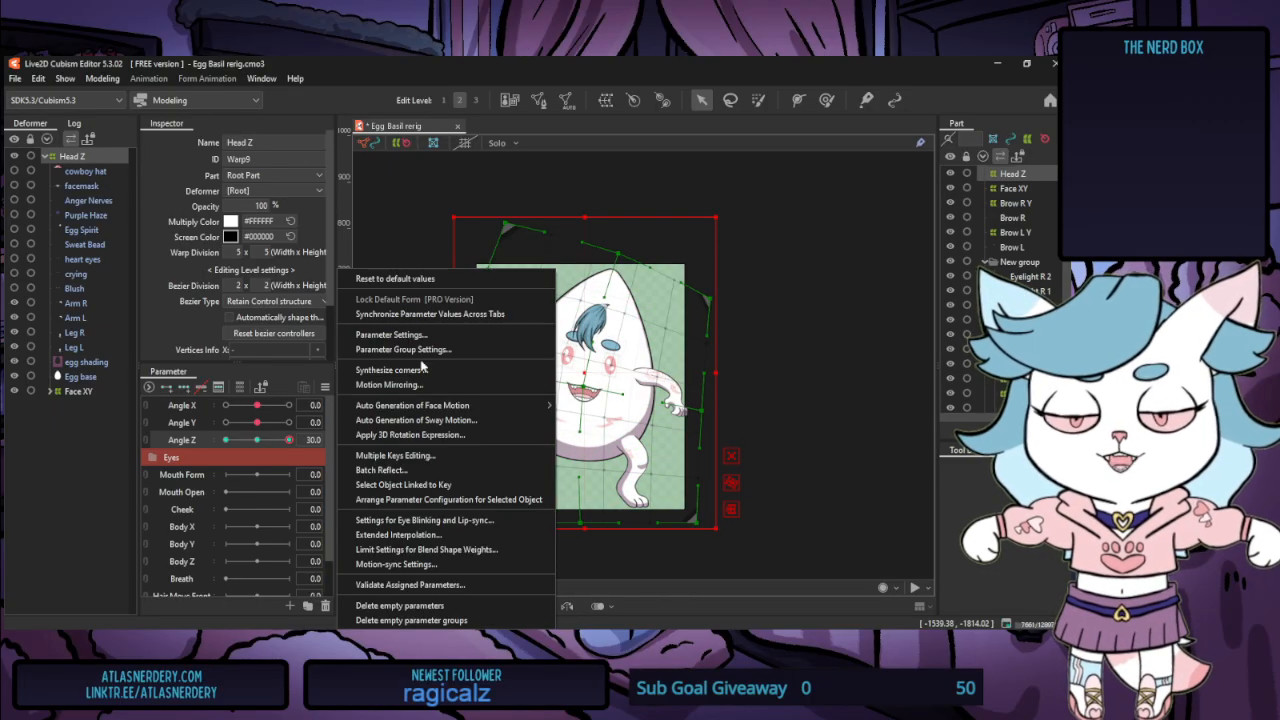
left_click(413, 386)
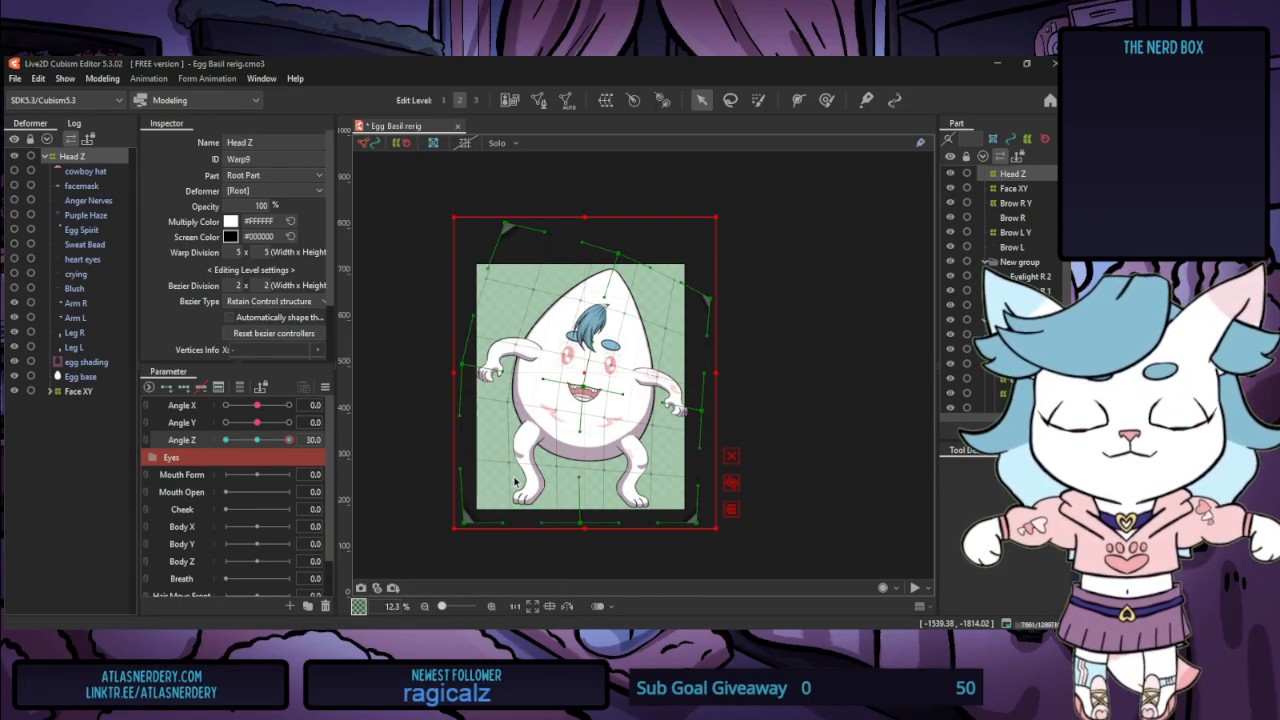
left_click_drag(288, 440, 241, 483)
left_click(257, 440)
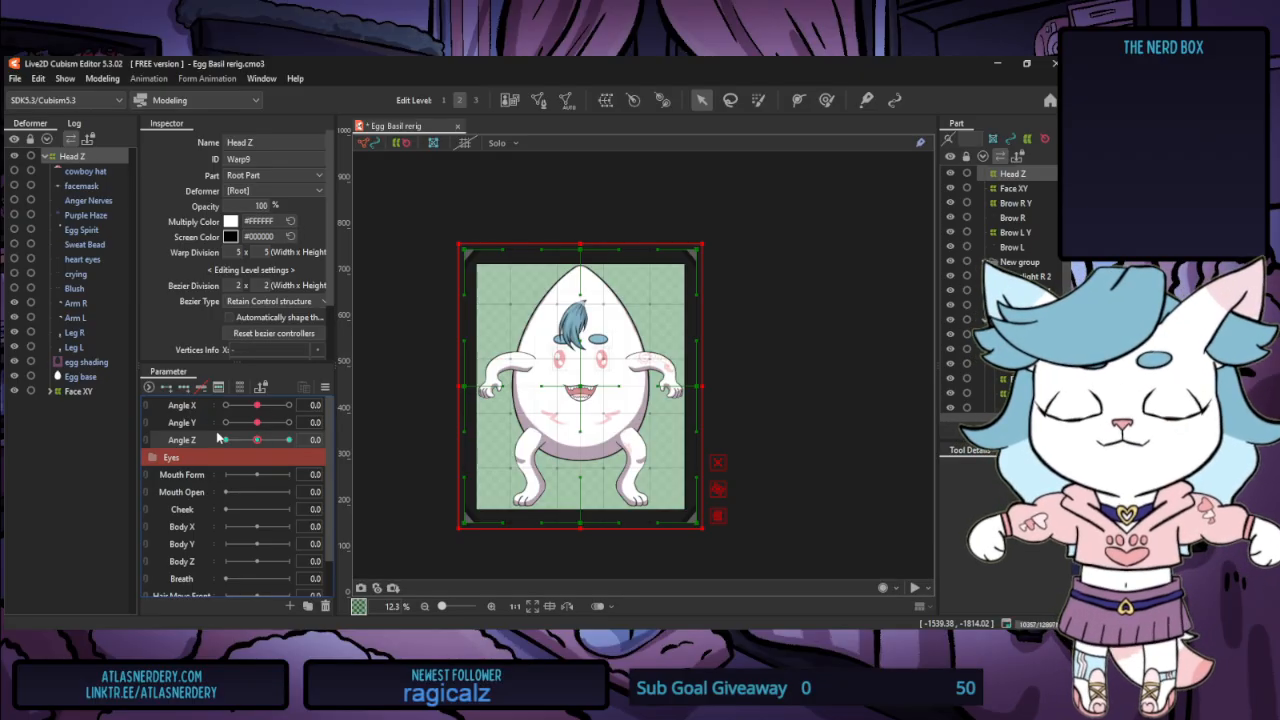
Preview the Face XY deformer's movement across the combined Angle X and Angle Y parameters
left_click(77, 391)
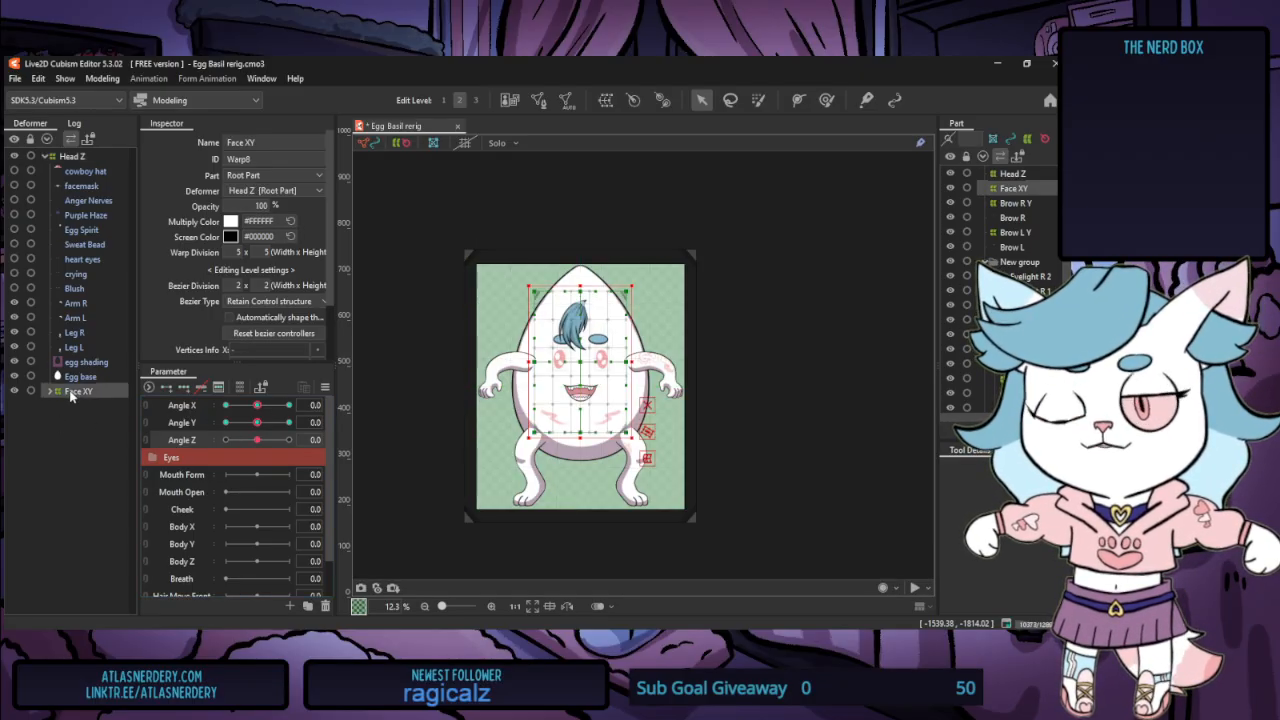
left_click_drag(255, 421, 240, 455)
left_click(146, 412)
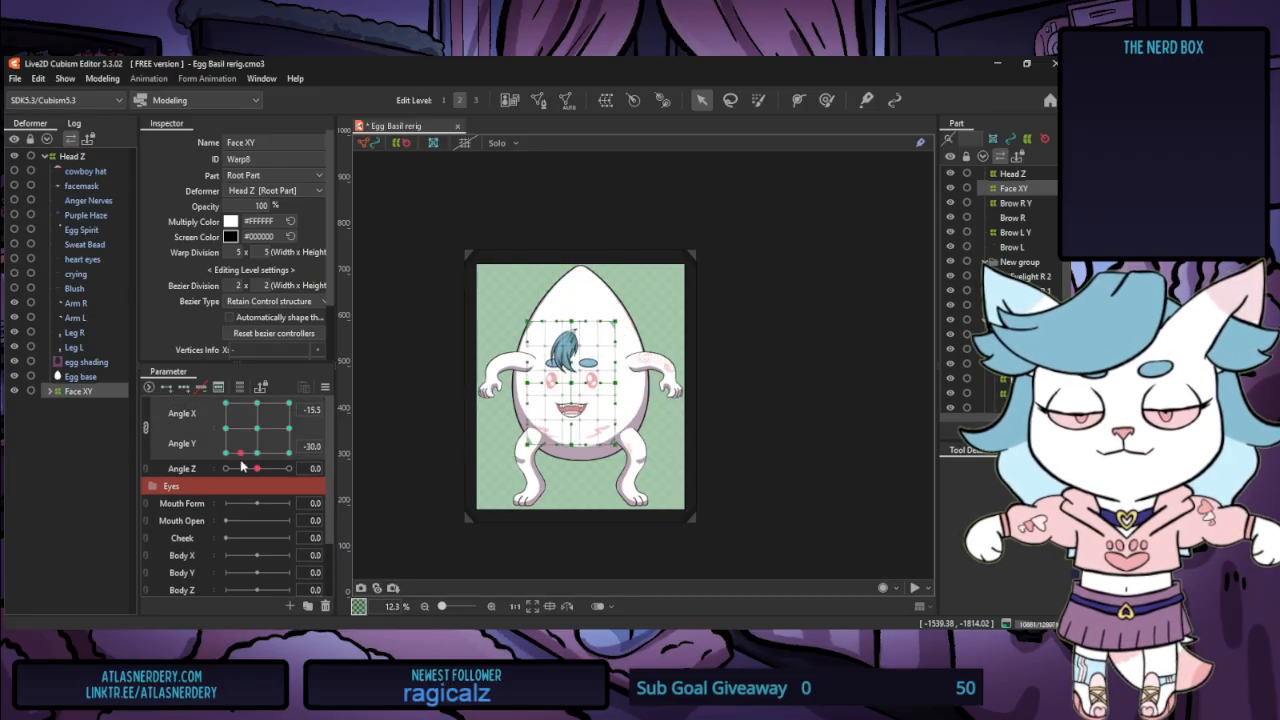
left_click_drag(282, 401, 185, 443)
left_click_drag(226, 404, 260, 471)
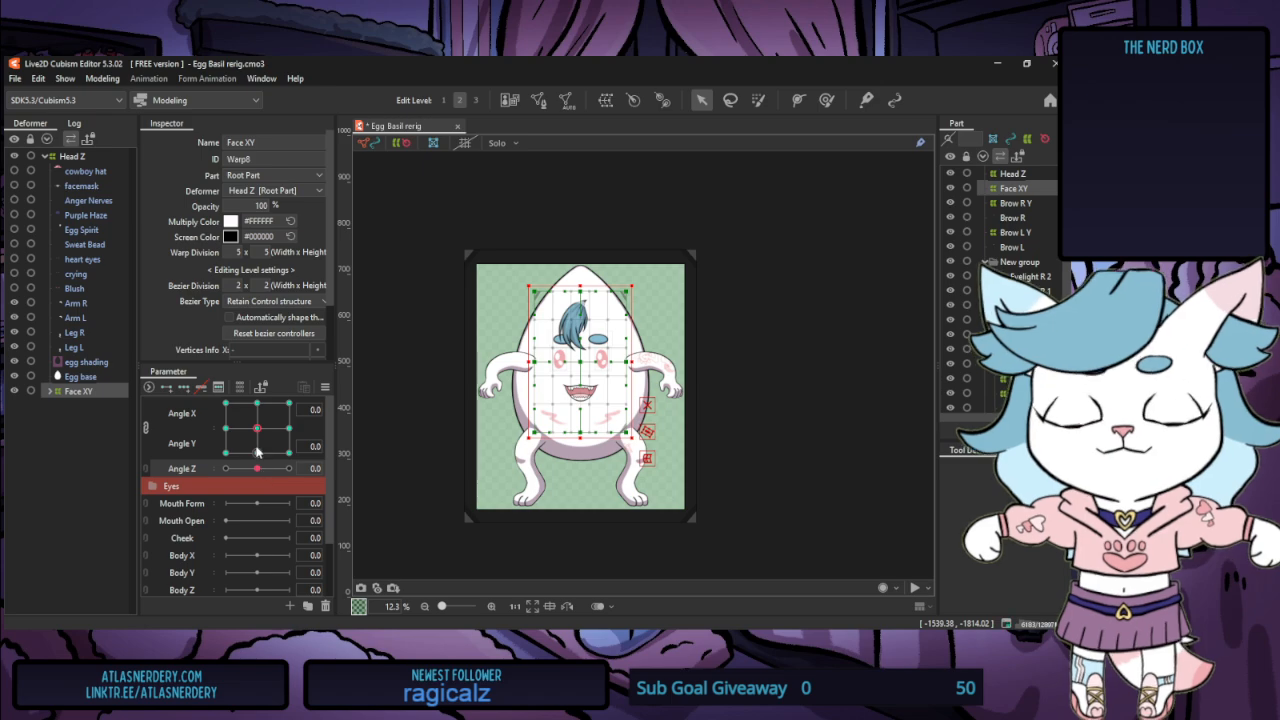
Move the top surg scars art mesh out of the Face XY deformer to directly above Egg base under Head Z
left_click(50, 391)
left_click(89, 538)
left_click(90, 554)
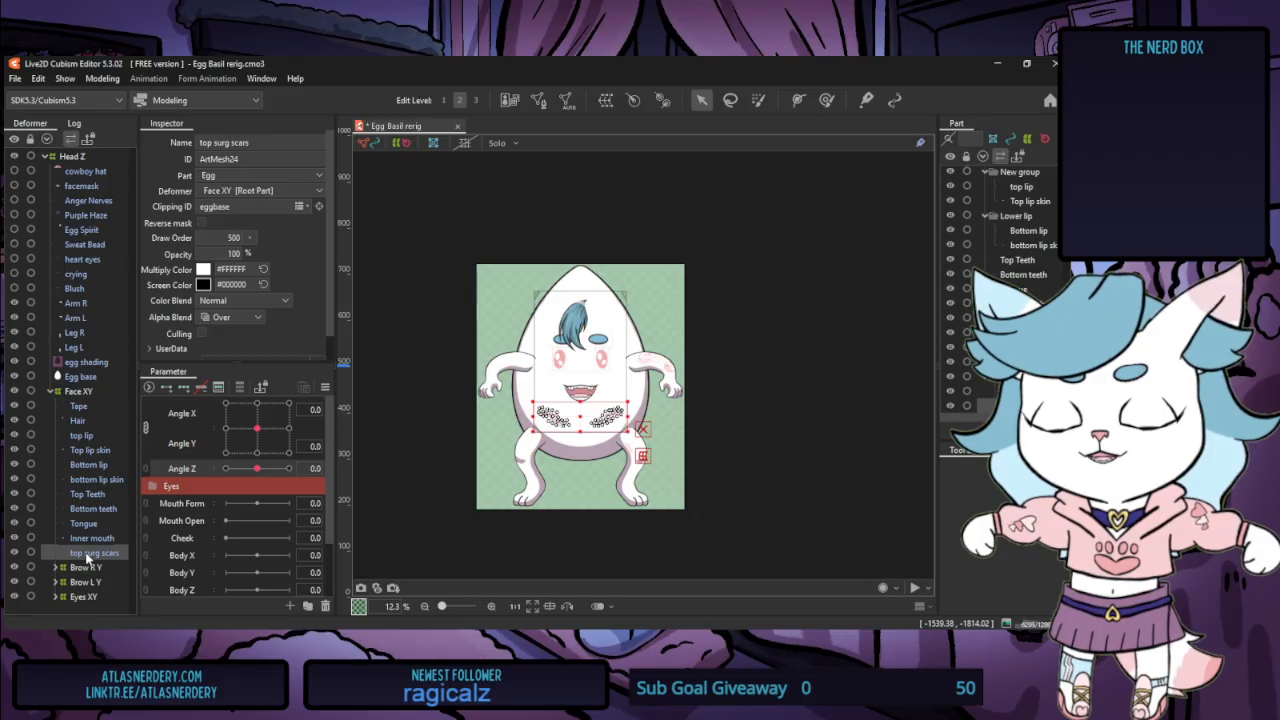
left_click_drag(89, 556, 90, 376)
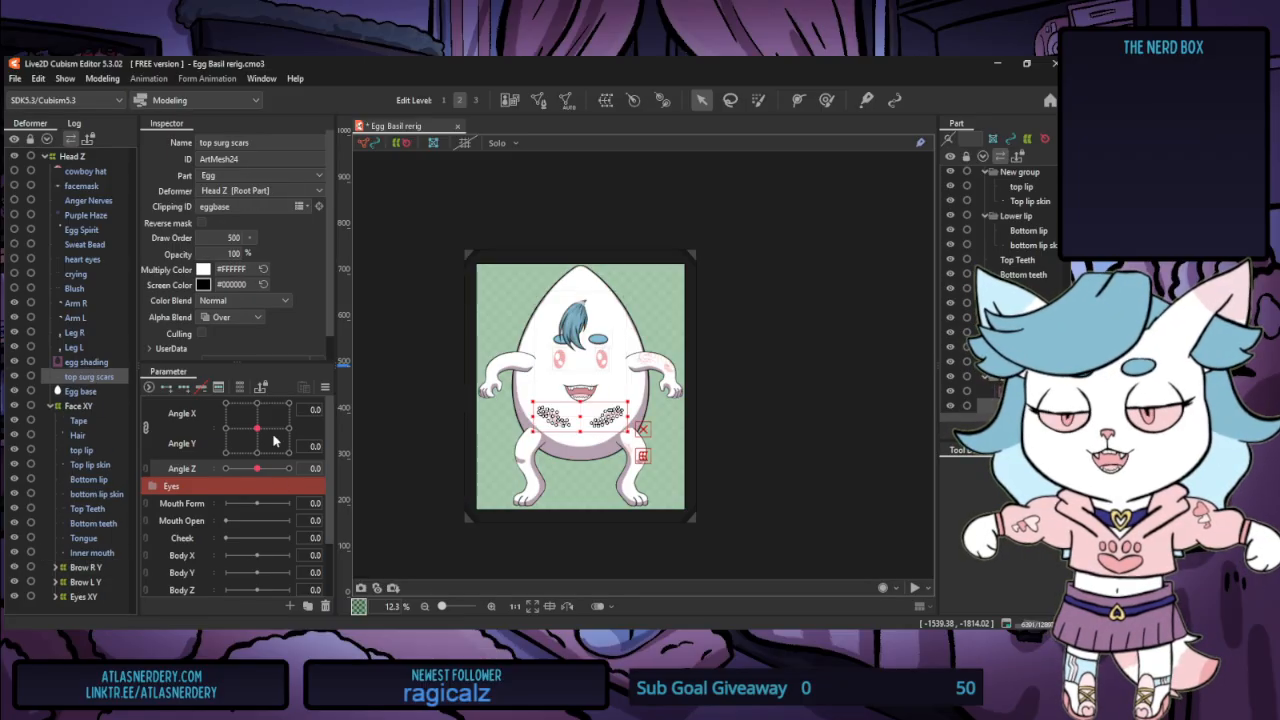
Check the face movement on the combined Angle X and Angle Y parameters, and separate the two parameters
left_click_drag(258, 429, 222, 402)
left_click(382, 335)
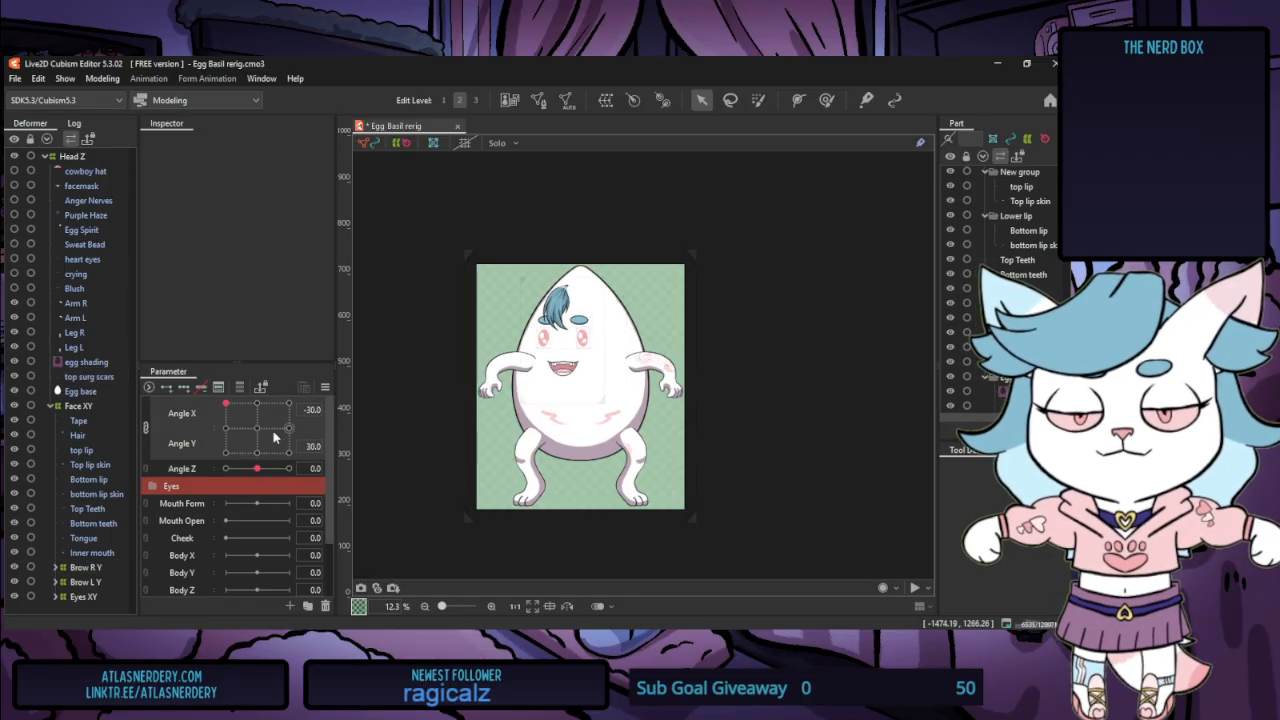
mouse_move(274, 437)
left_mouse_down()
mouse_move(246, 429)
mouse_move(266, 426)
mouse_move(254, 434)
mouse_move(318, 459)
mouse_move(262, 486)
mouse_move(192, 490)
mouse_move(272, 445)
mouse_move(286, 491)
mouse_move(202, 491)
mouse_move(222, 408)
mouse_move(282, 414)
mouse_move(272, 444)
mouse_move(258, 410)
mouse_move(267, 440)
left_mouse_up()
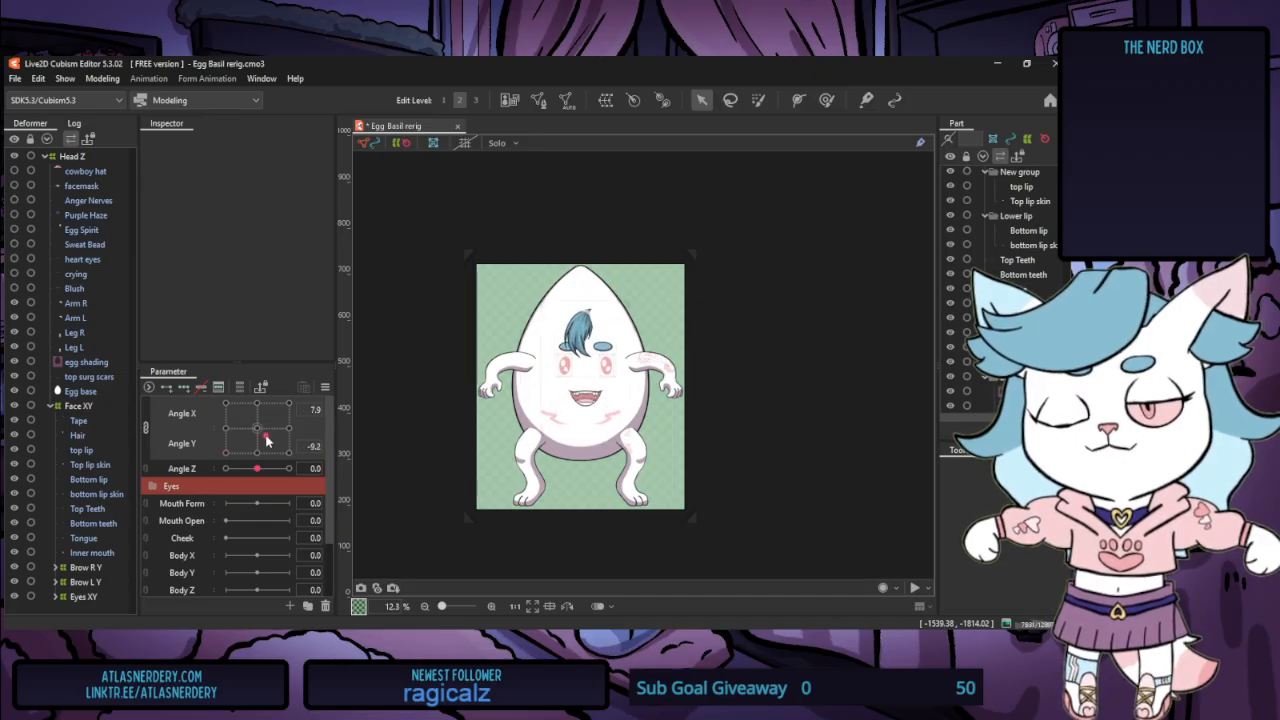
left_click(145, 428)
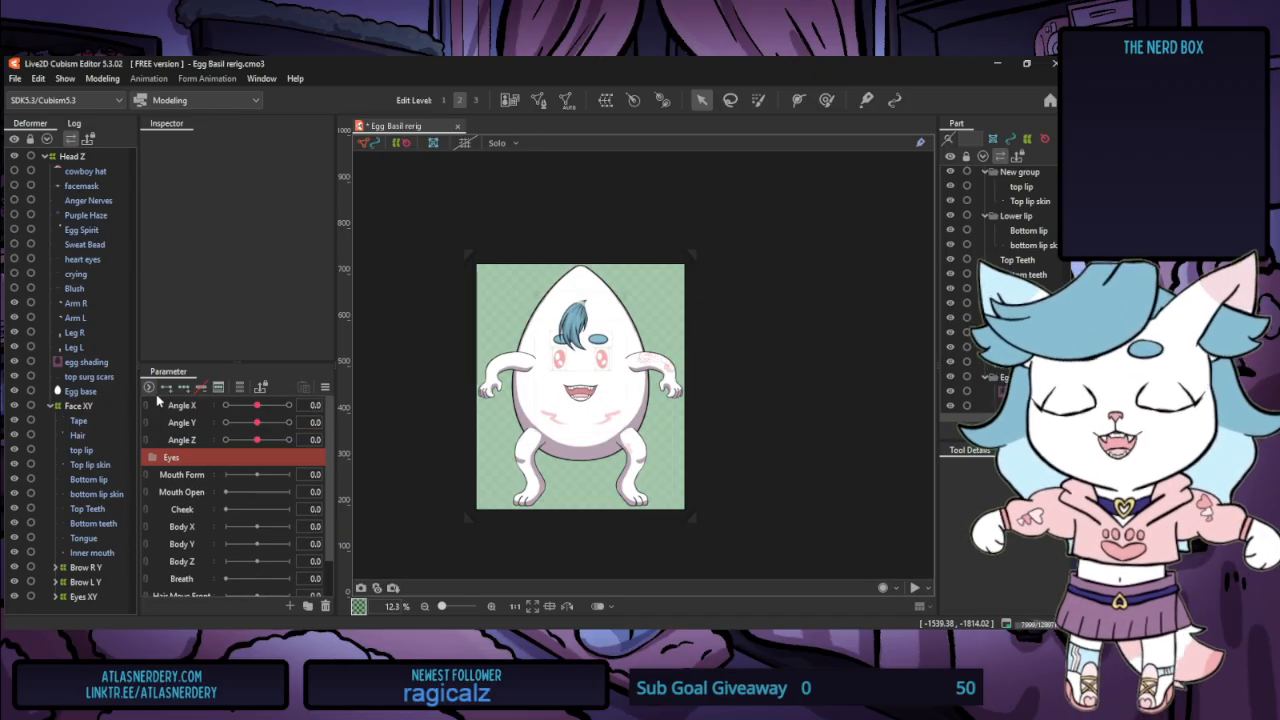
Combine Angle X and Angle Y again, preview the turned face, and reset the parameters to their default values
left_click(51, 406)
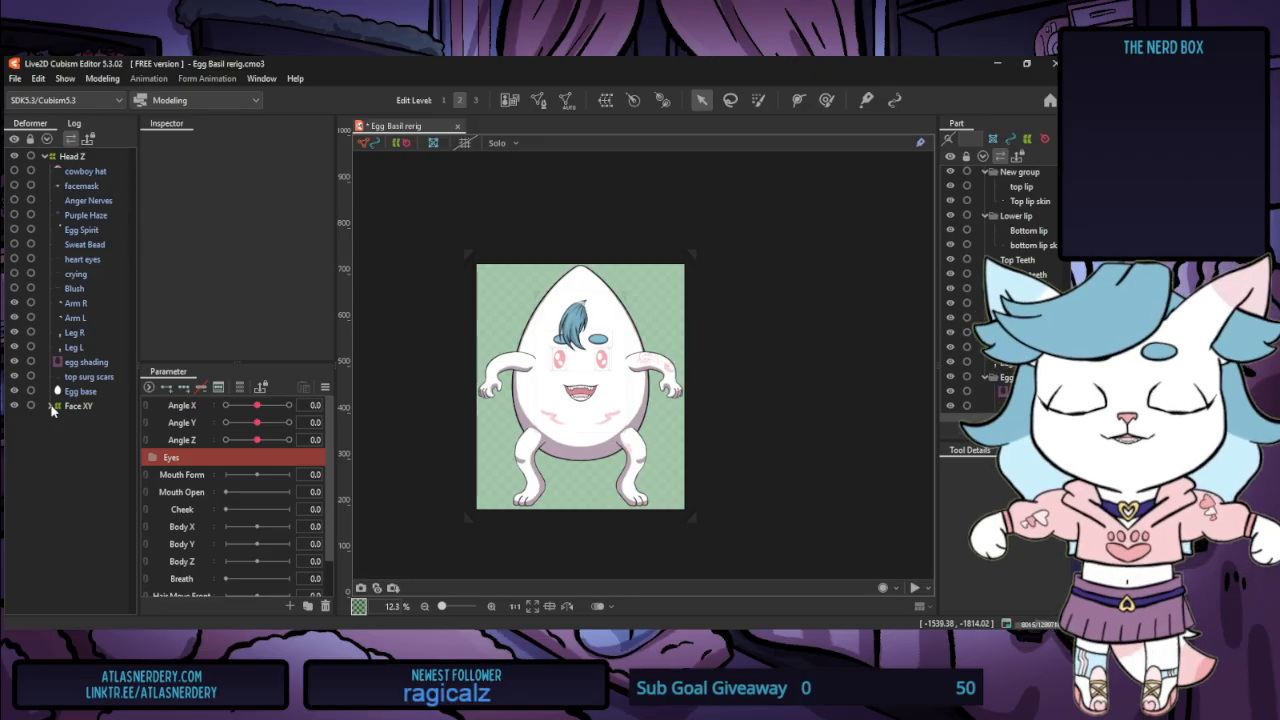
left_click(52, 407)
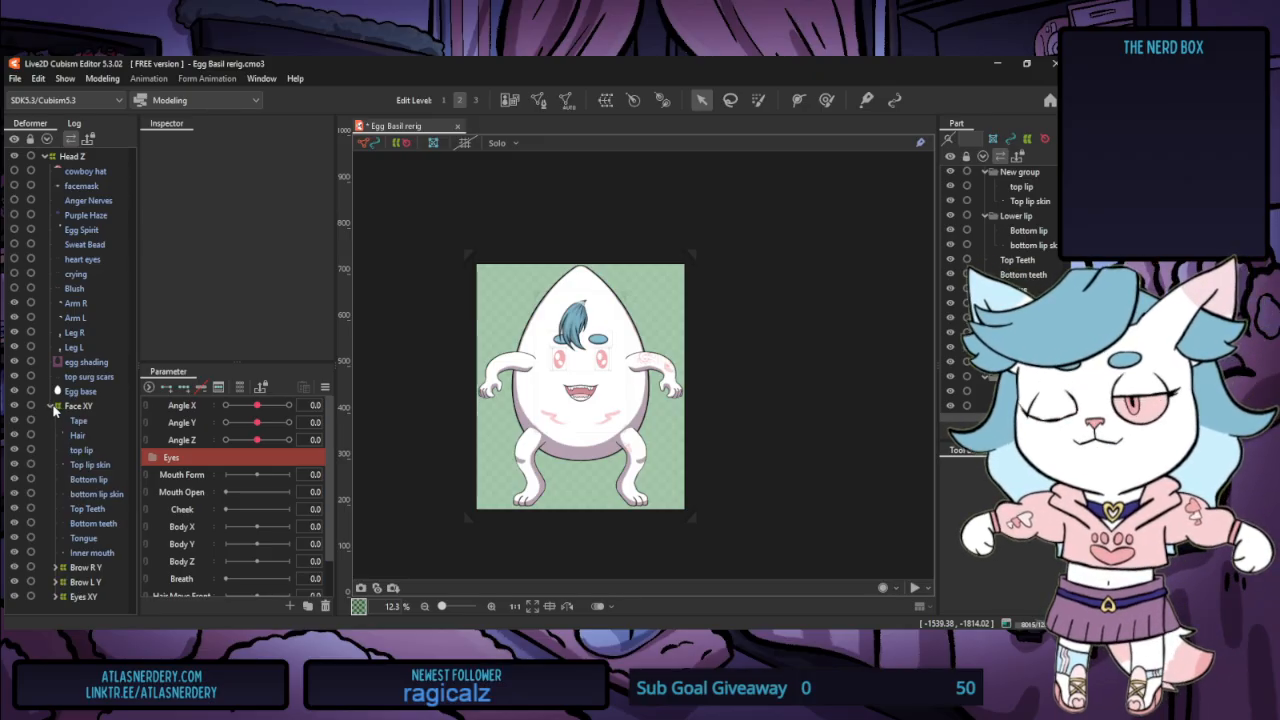
left_click(100, 378)
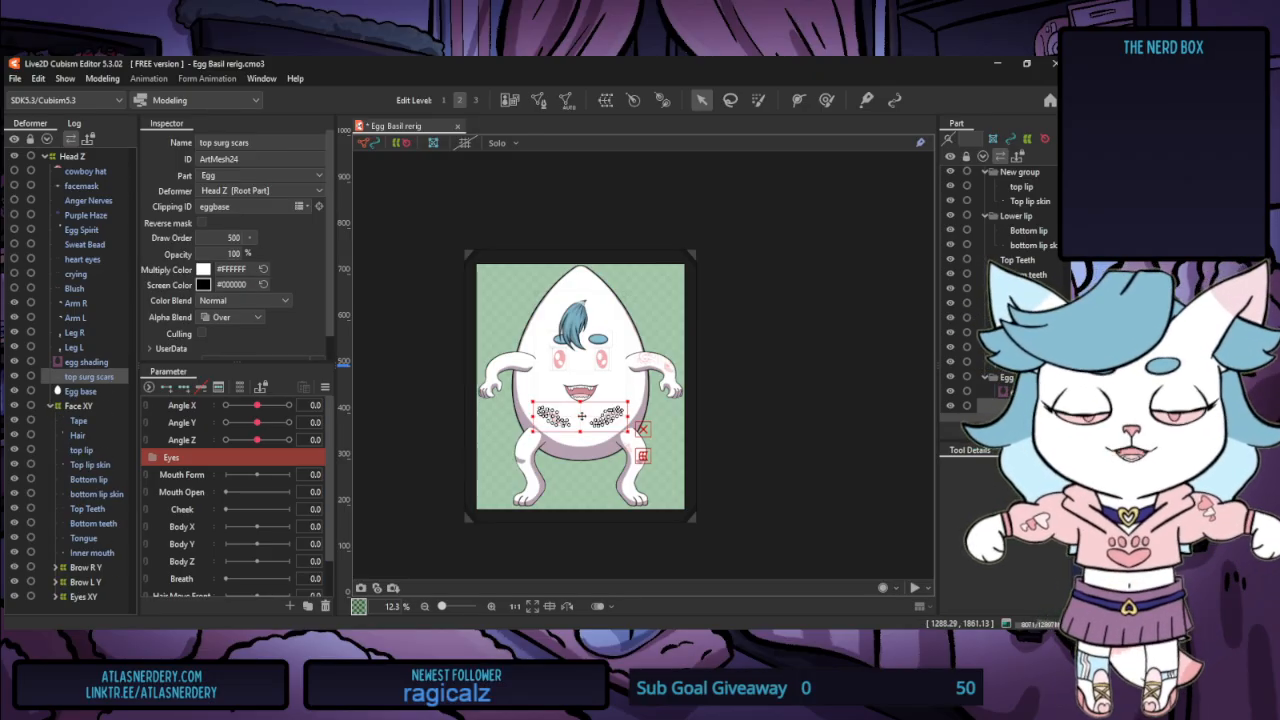
left_click(406, 383)
left_click(147, 409)
left_click_drag(258, 429, 343, 449)
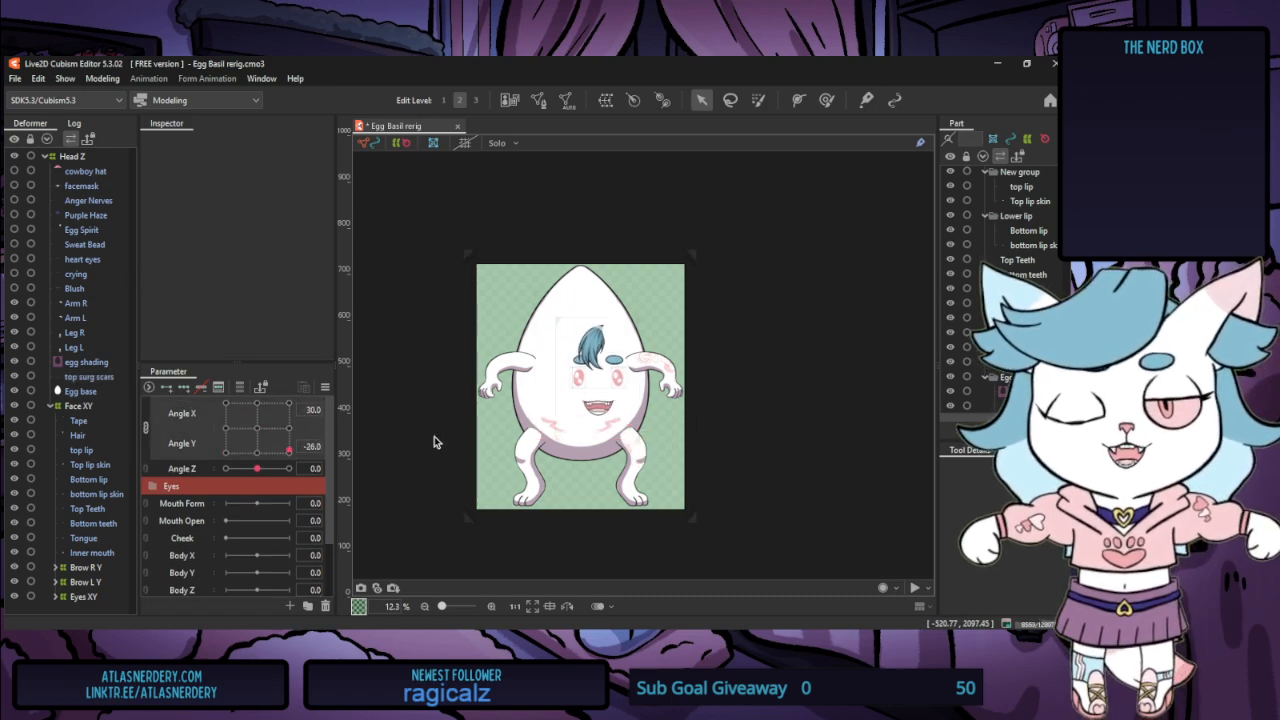
left_click(325, 388)
left_click(395, 279)
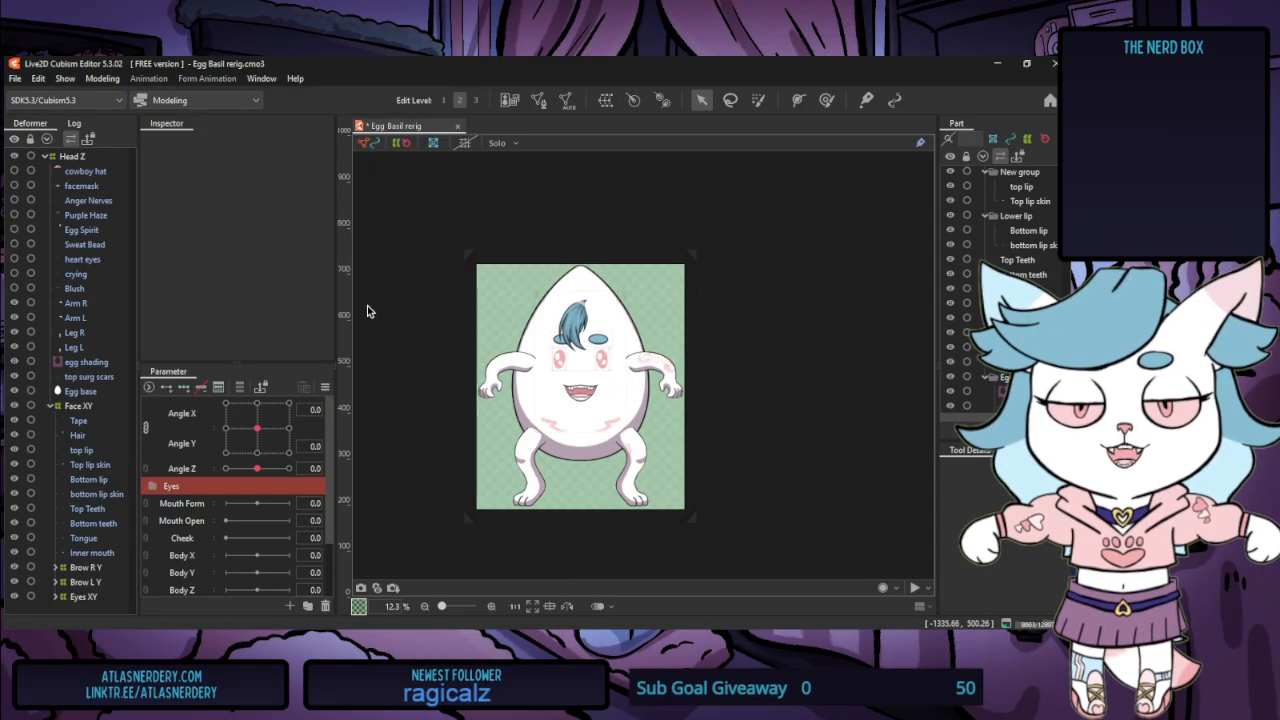
left_click(102, 78)
left_click(176, 372)
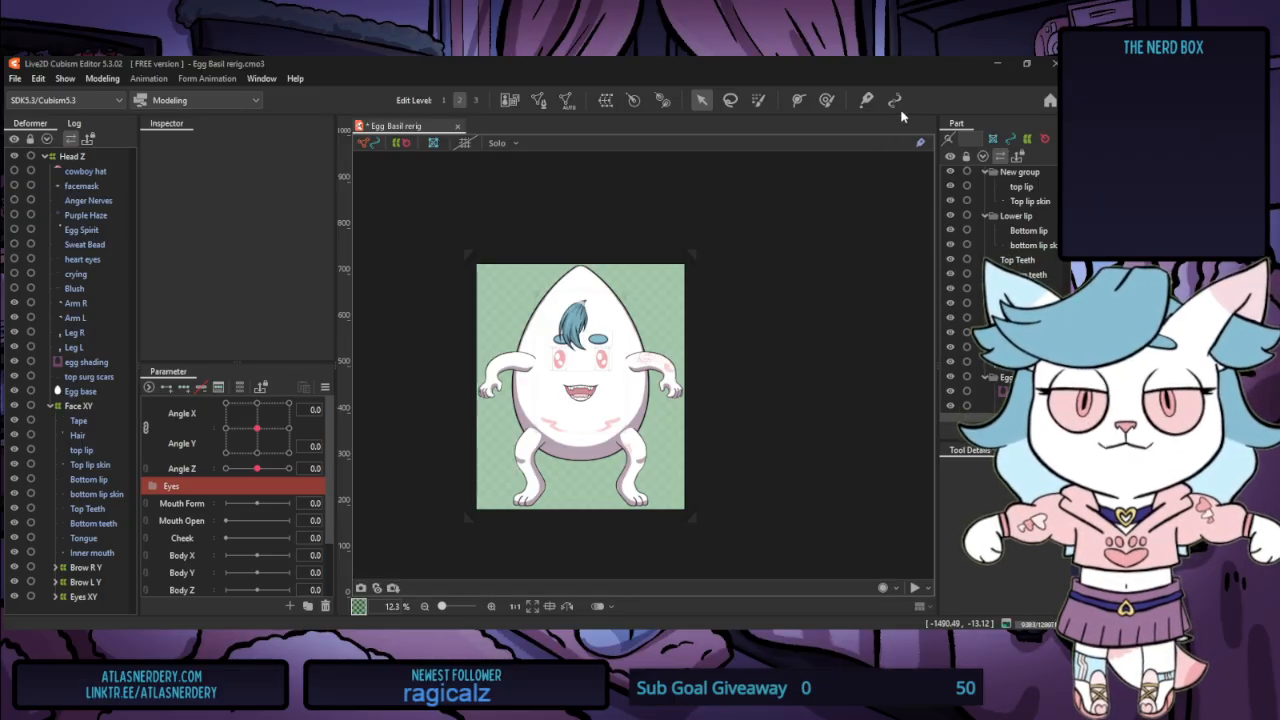
Group the Mouth Form and Mouth Open parameters in a new folder named Mouf with a blue label color
scroll(526, 408, "up", 2)
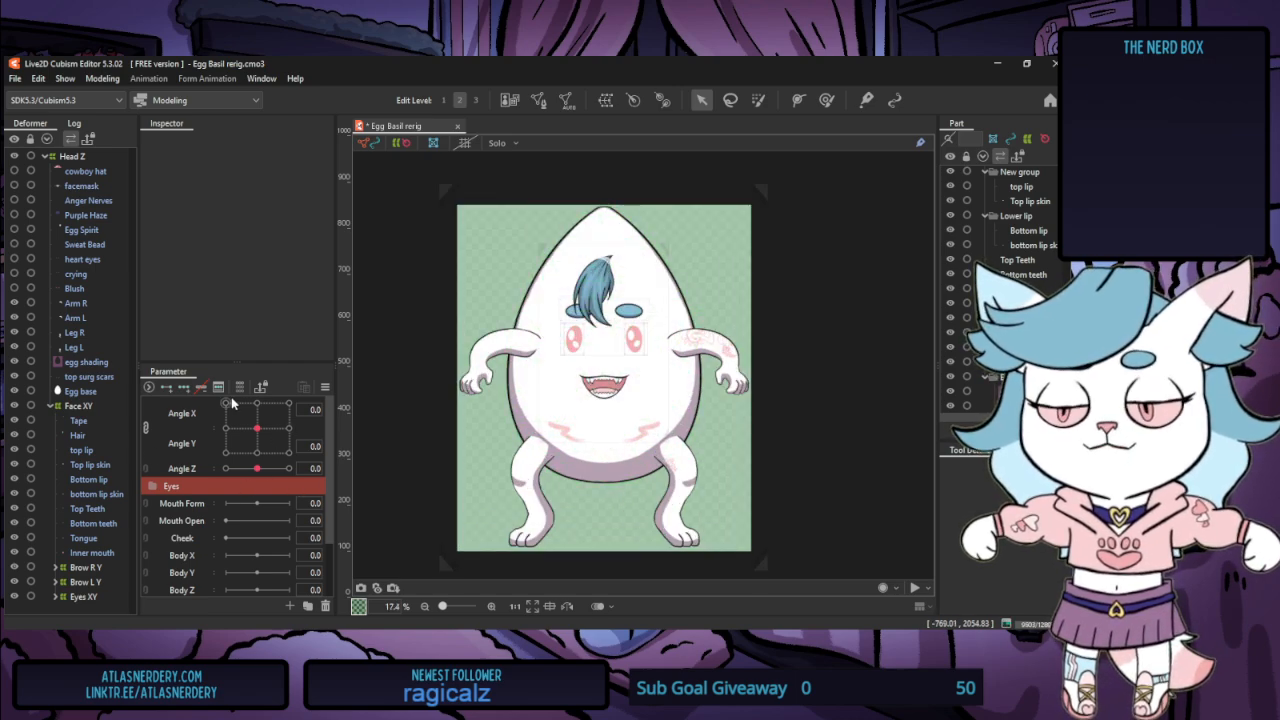
scroll(190, 470, "down", 3)
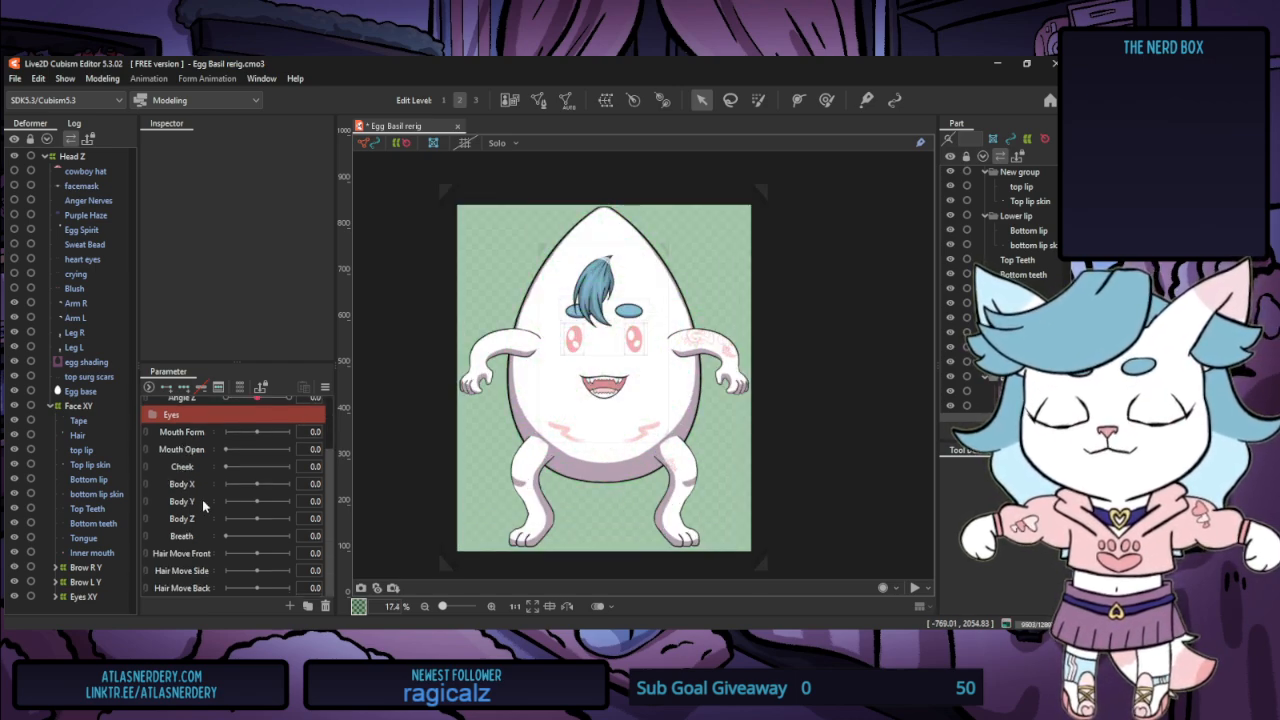
left_click(308, 605)
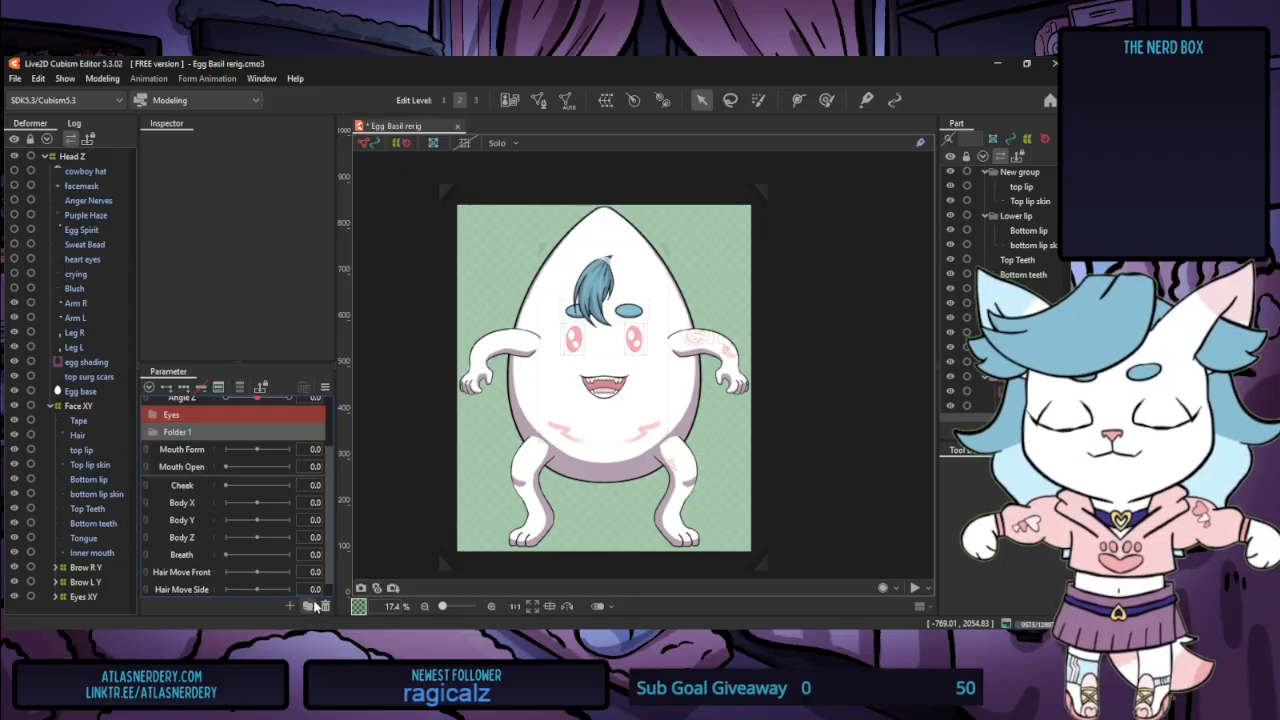
type("Mouf")
key("Return")
right_click(250, 436)
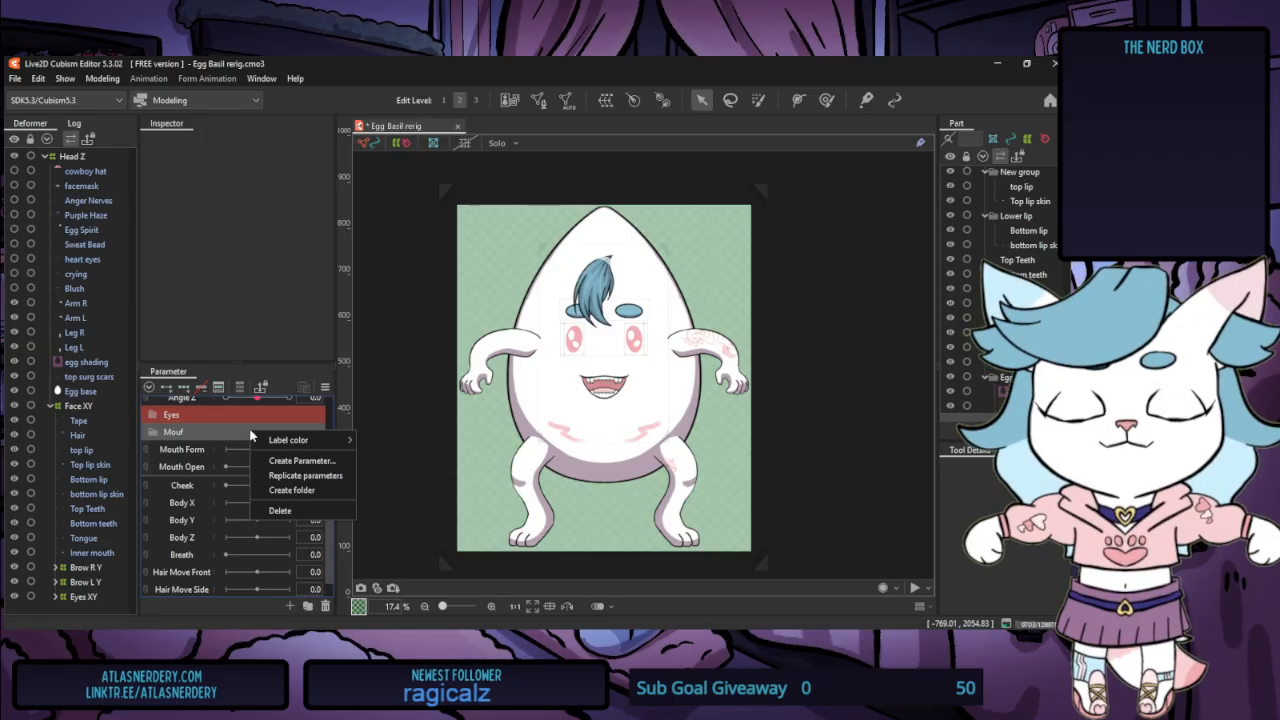
mouse_move(300, 440)
left_click(406, 513)
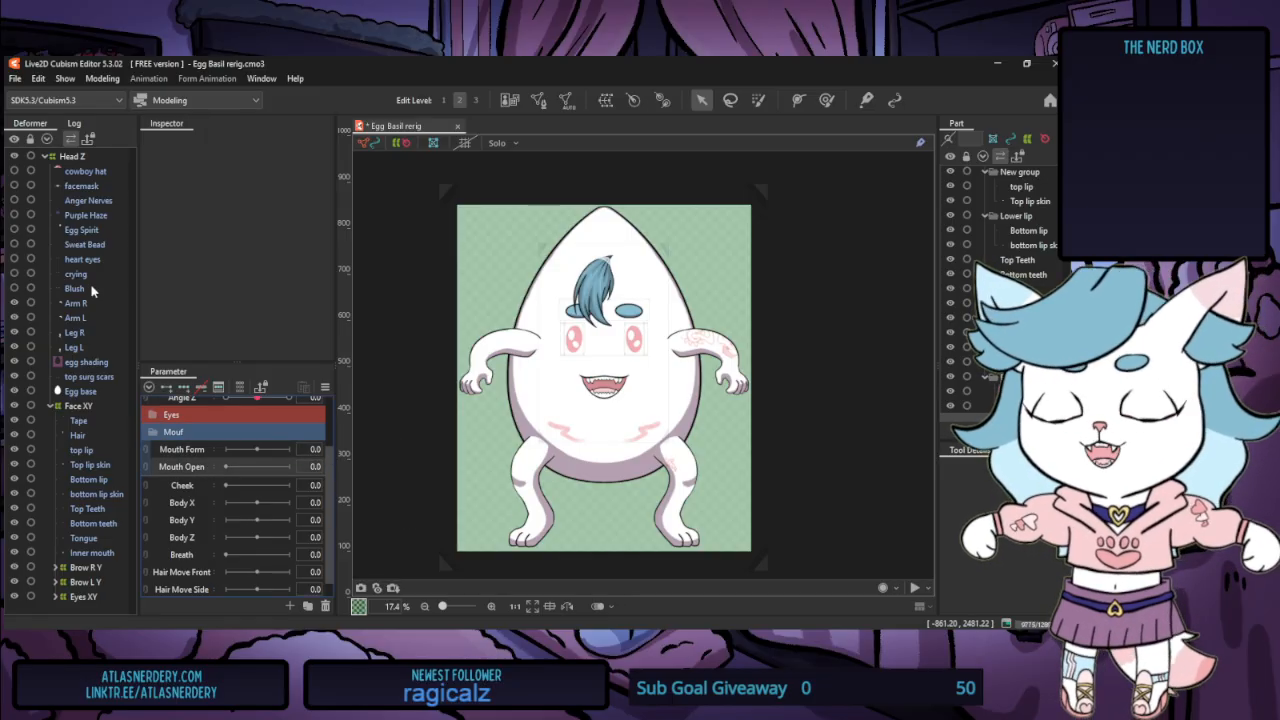
Create a warp deformer named Mouth inside Face XY around all mouth art meshes from top lip through Inner mouth
left_click(100, 451)
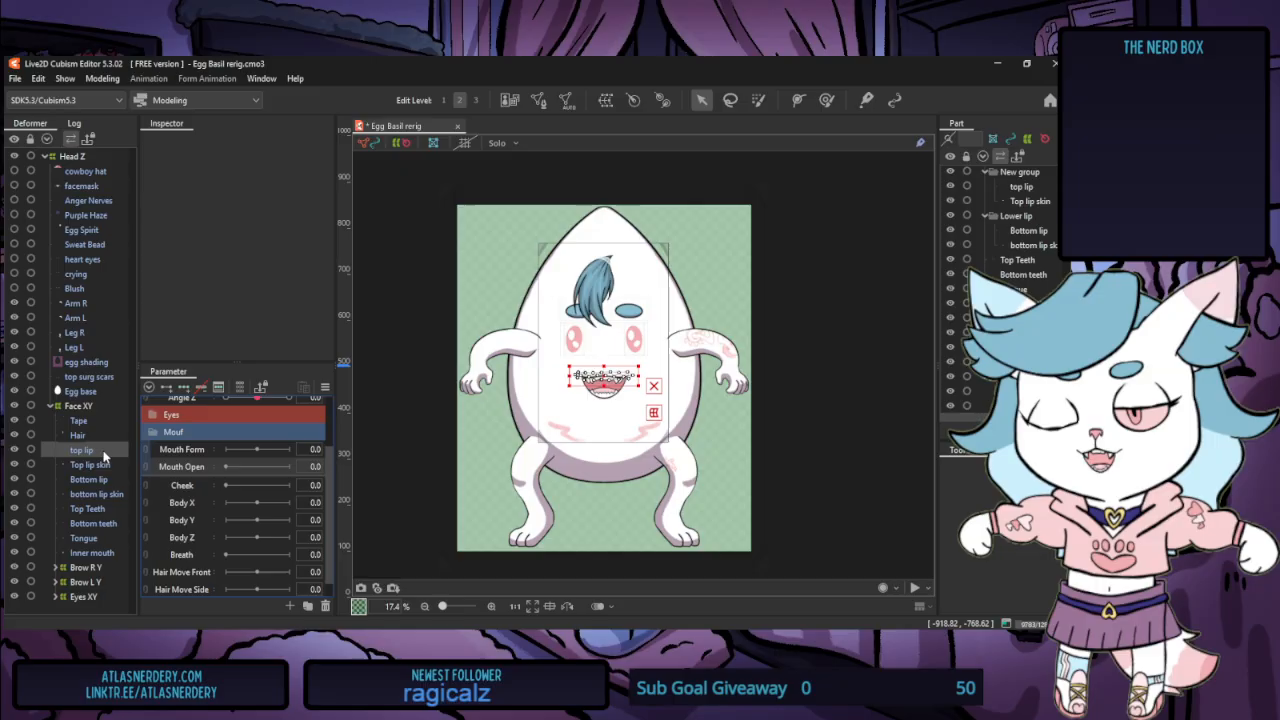
left_click(106, 552, "shift")
scroll(523, 403, "up", 5)
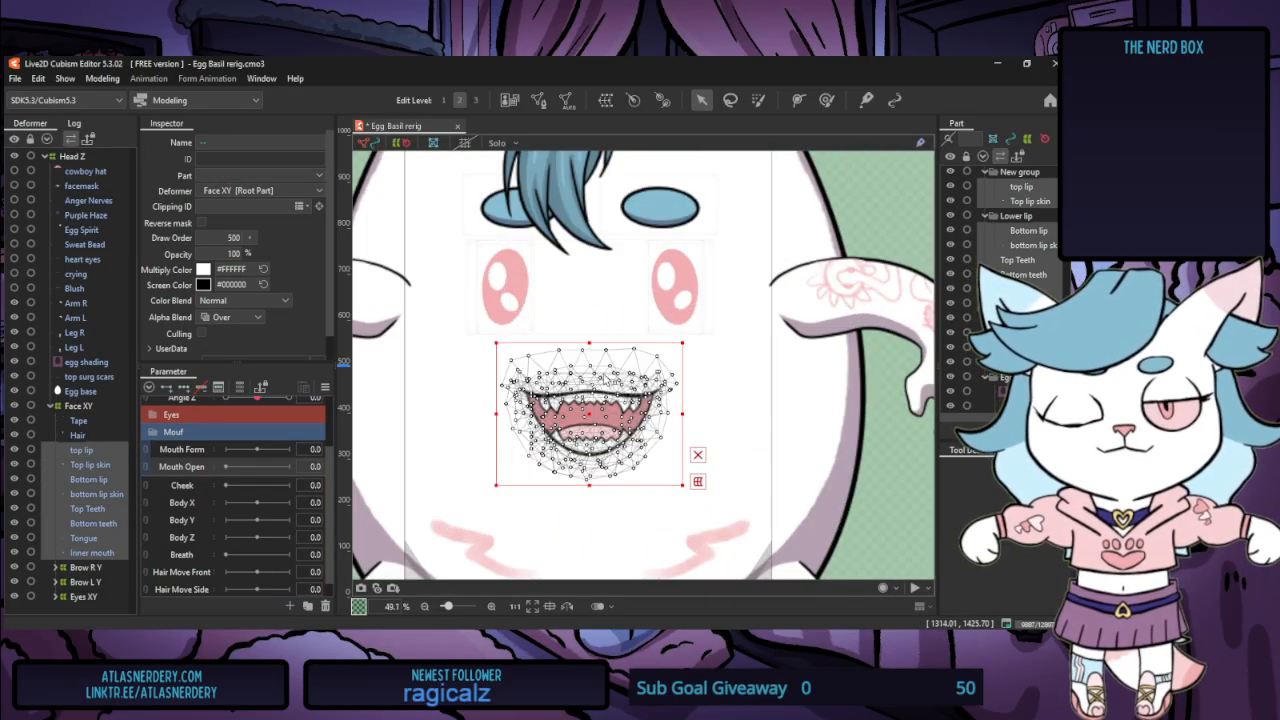
scroll(588, 551, "down", 2)
scroll(588, 548, "up", 2)
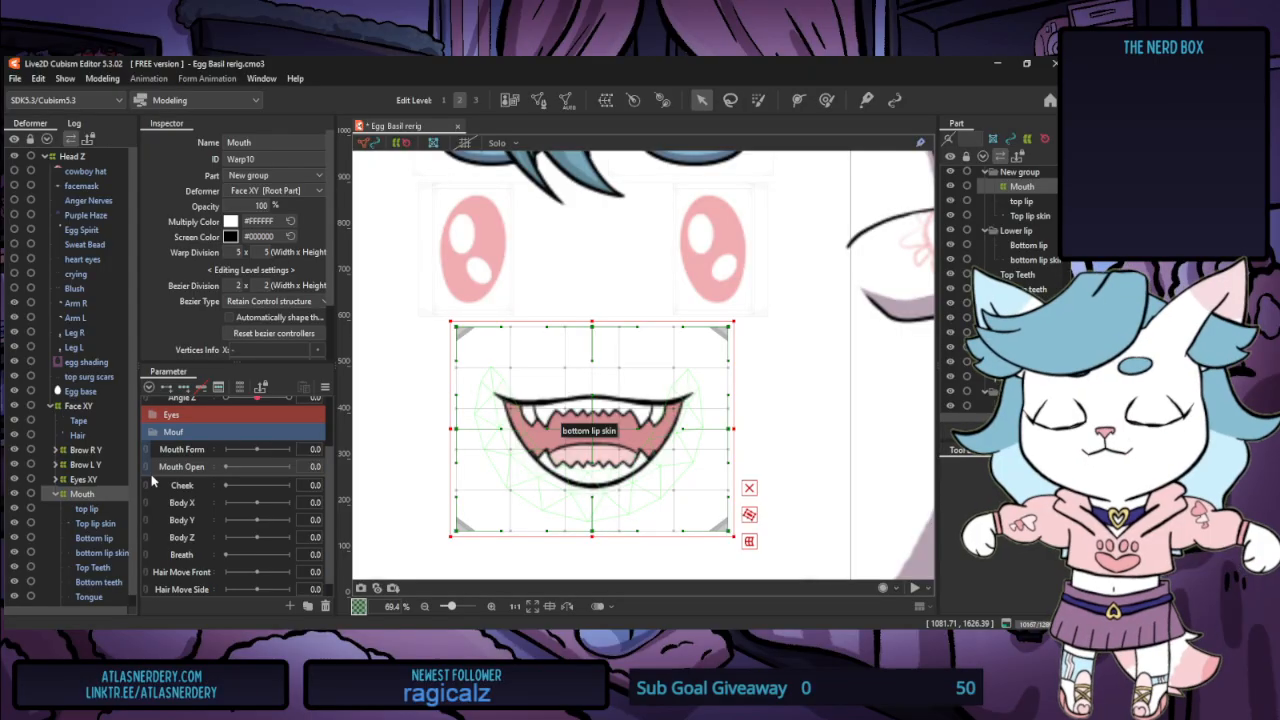
Open the top lip and Top lip skin art meshes together in Mesh Edit mode
scroll(152, 482, "down", 1)
scroll(93, 537, "down", 1)
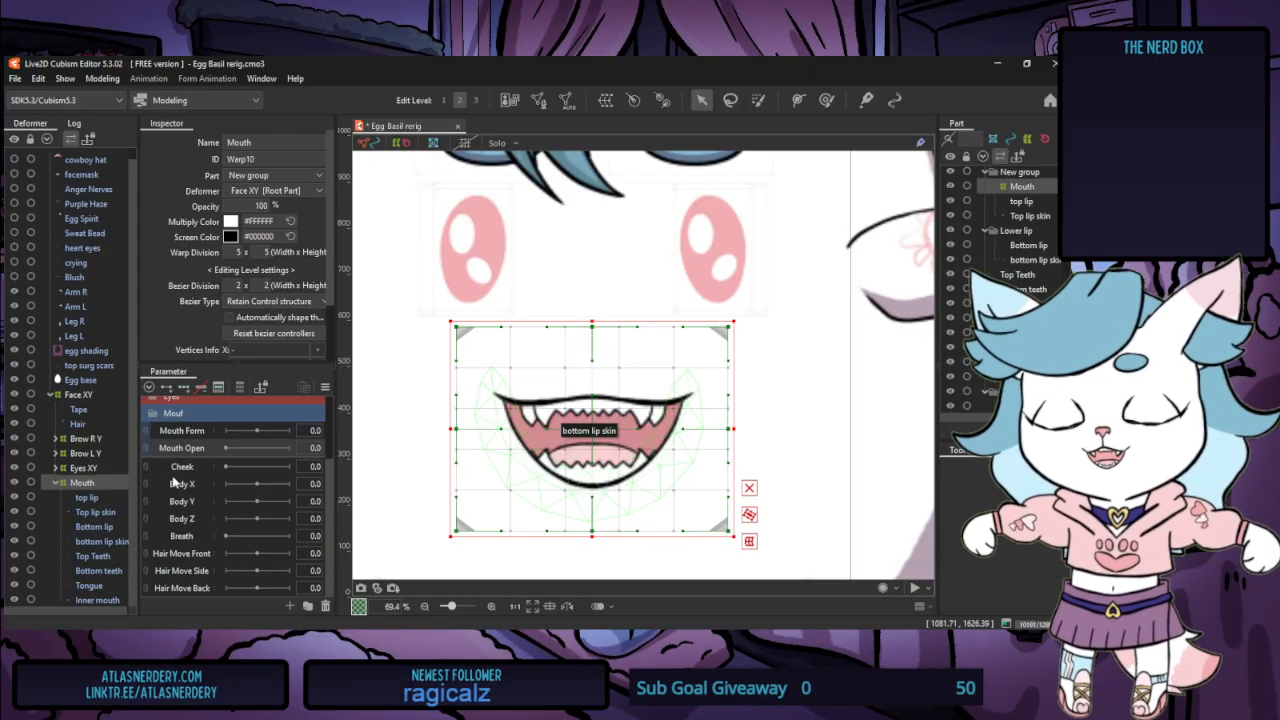
left_click(94, 498)
left_click(100, 585)
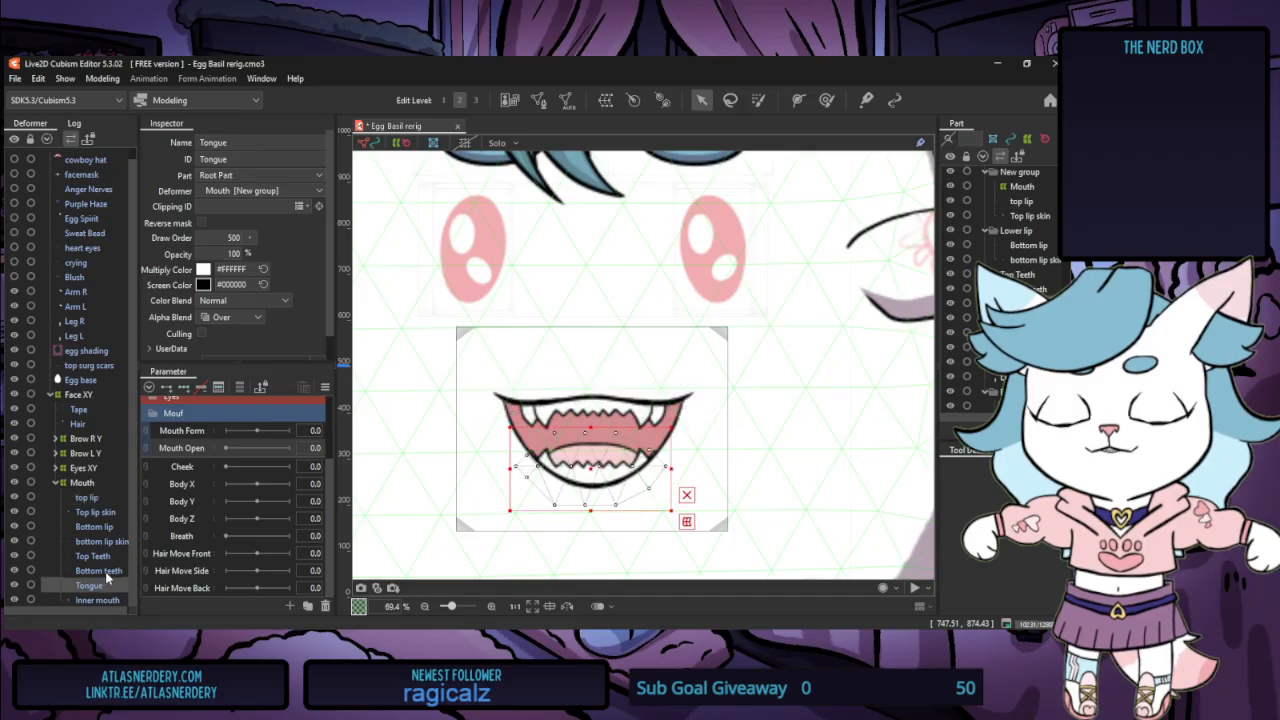
left_click(106, 557)
left_click(108, 528)
left_click(108, 515)
left_click(108, 501)
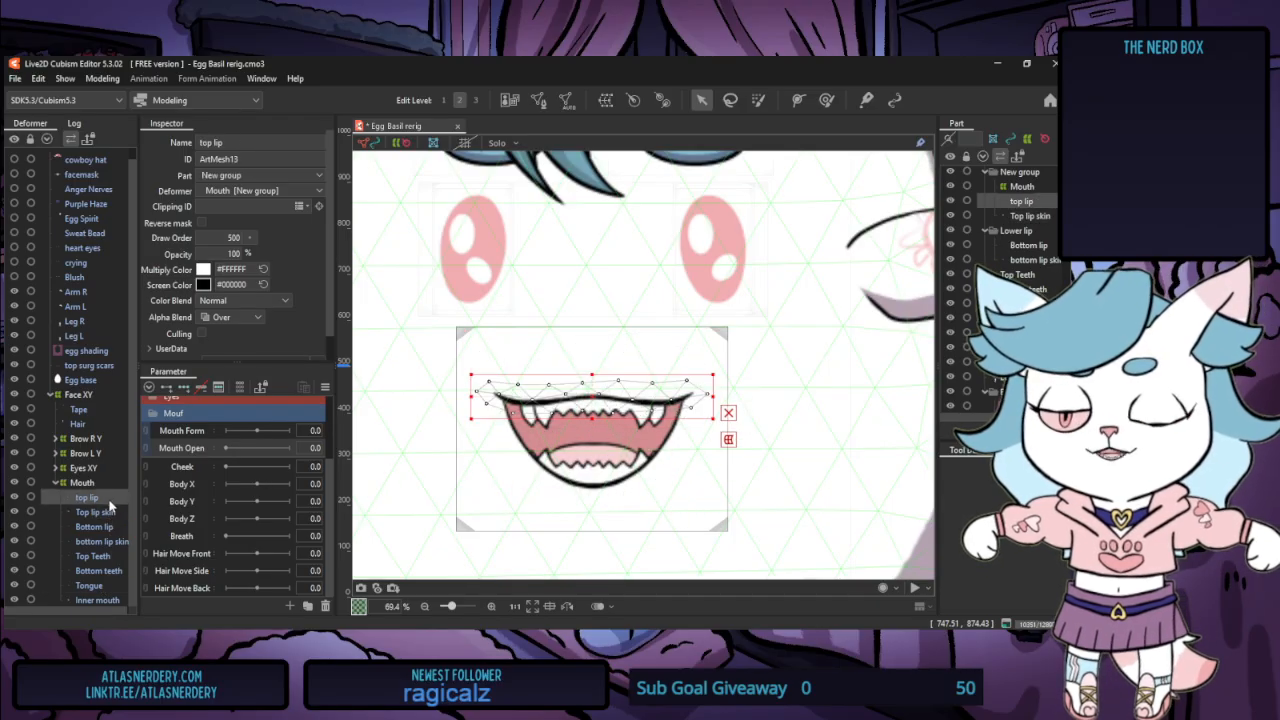
left_click(110, 515)
left_click(94, 498, "ctrl")
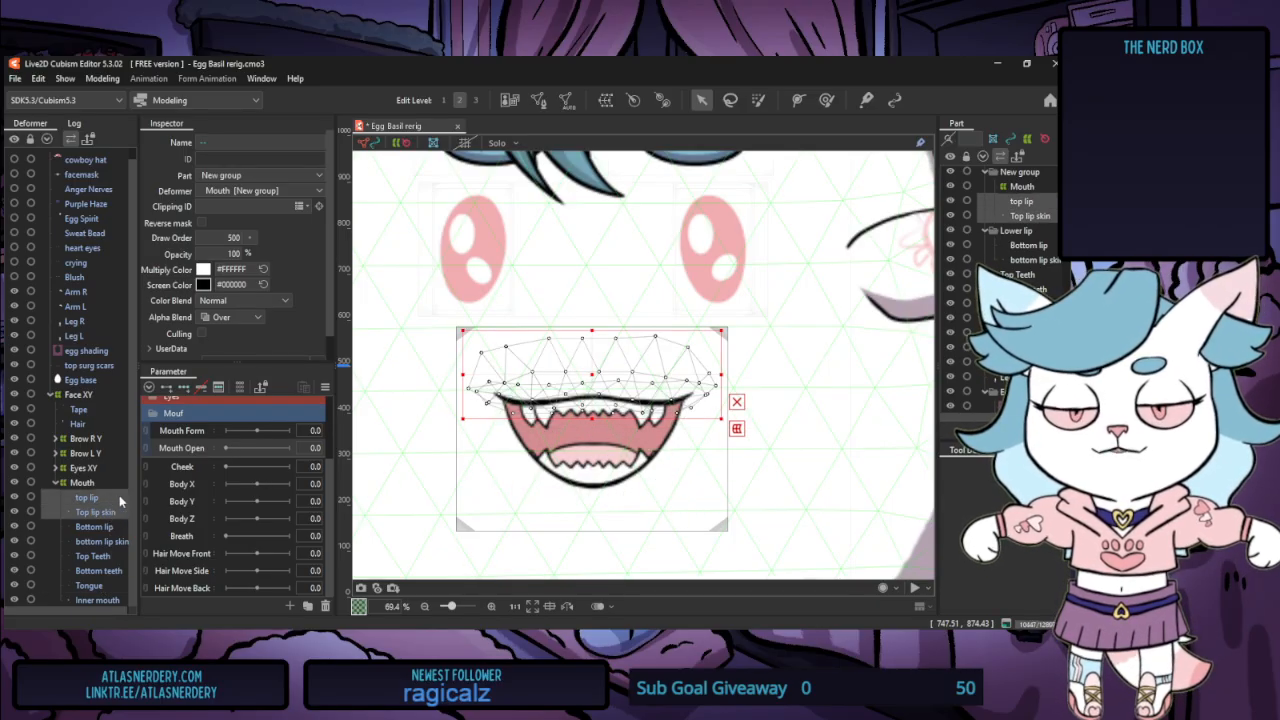
left_click(538, 100)
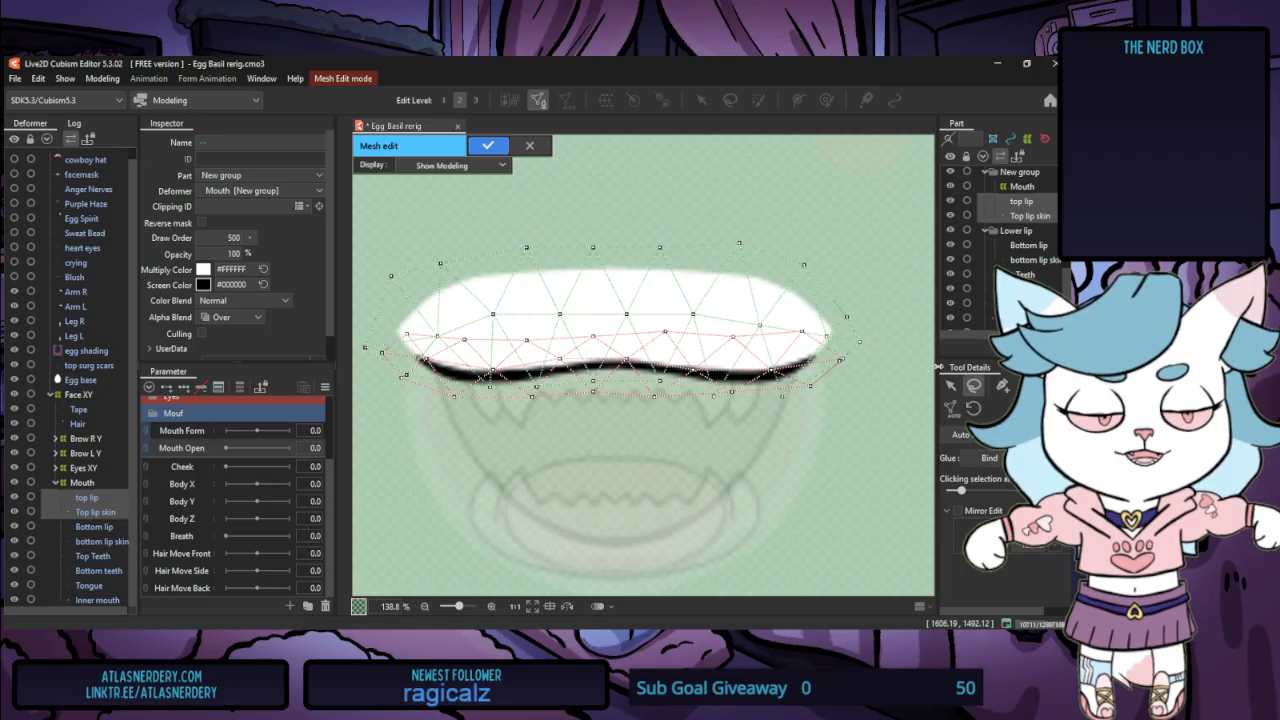
Erase the mesh vertices along the black lip line with a size 100 eraser, keeping the upper skin vertices, and try reconnecting the mesh
left_click_drag(938, 367, 897, 365)
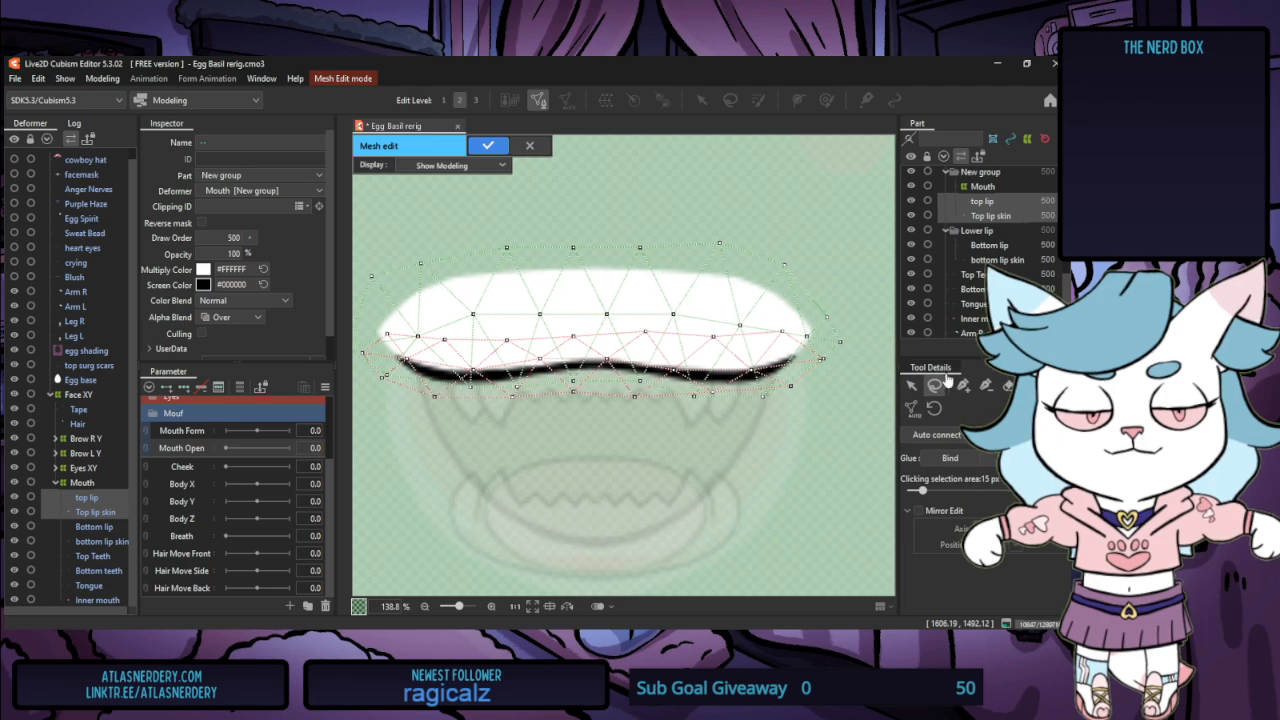
left_click(1007, 386)
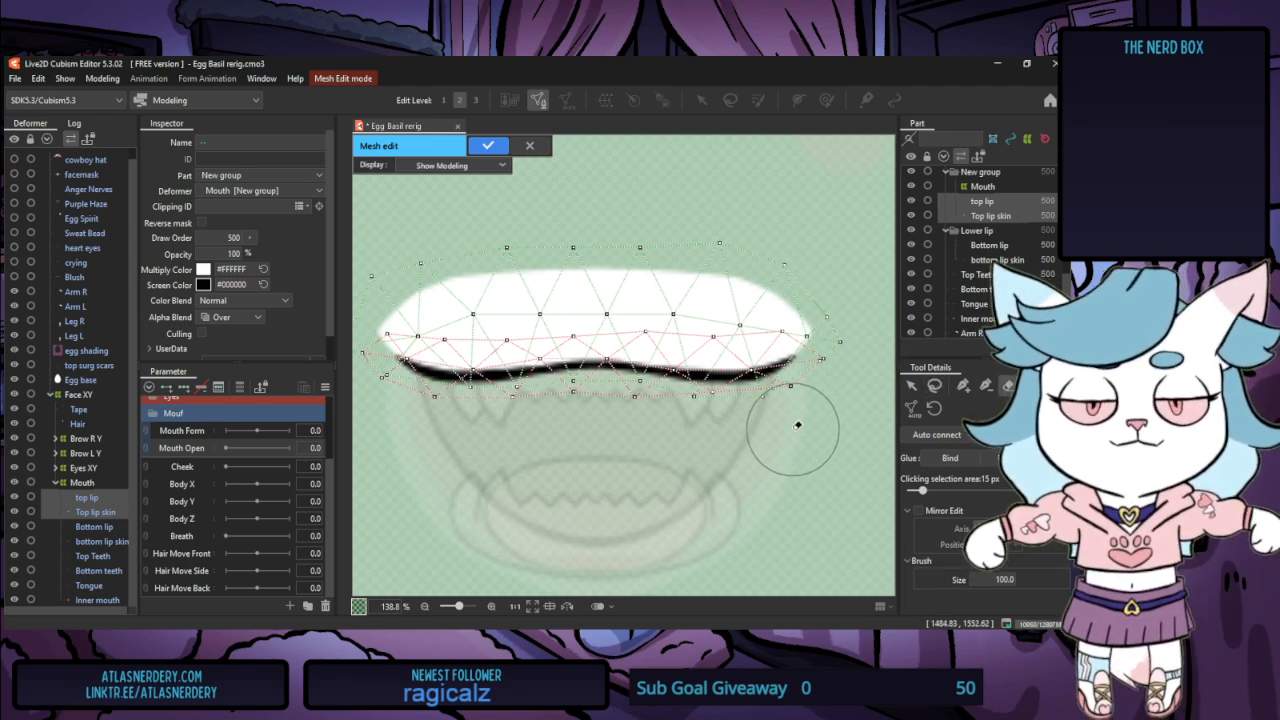
mouse_move(412, 390)
left_mouse_down()
mouse_move(642, 387)
mouse_move(787, 398)
mouse_move(797, 390)
mouse_move(780, 382)
mouse_move(798, 384)
mouse_move(456, 368)
mouse_move(450, 381)
mouse_move(395, 389)
mouse_move(394, 373)
mouse_move(770, 375)
left_mouse_up()
scroll(778, 400, "down", 3)
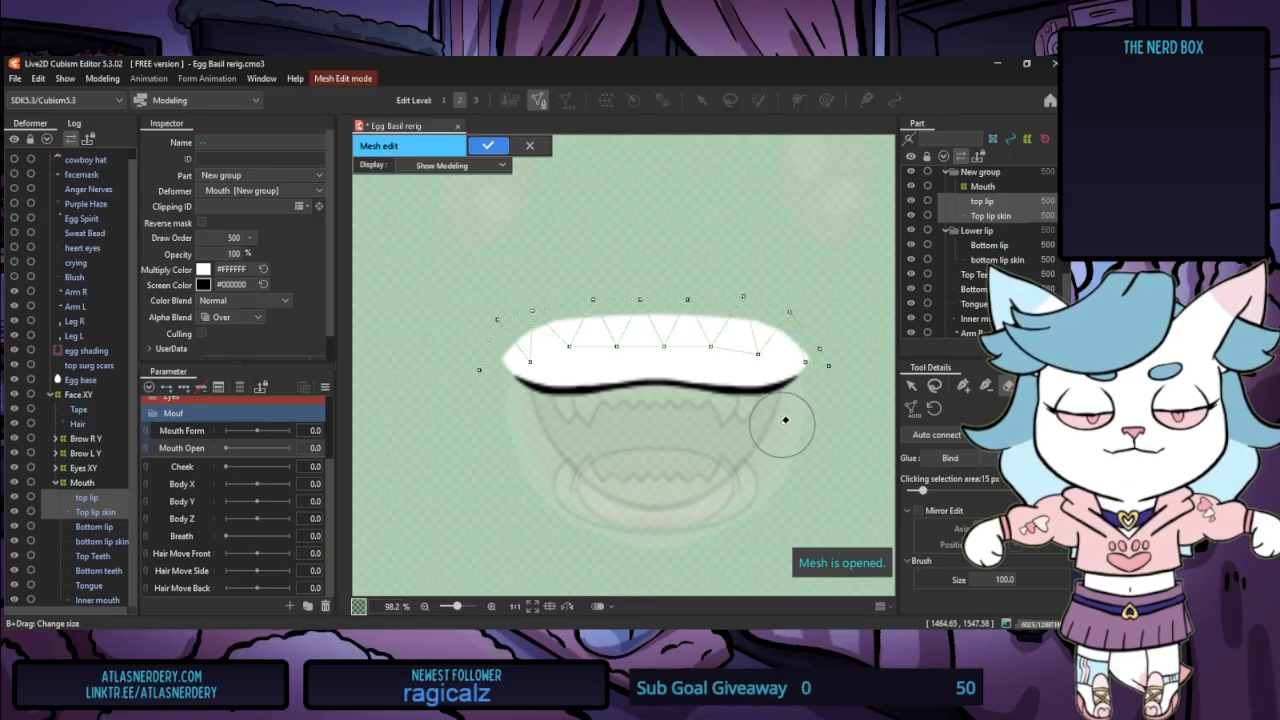
scroll(655, 425, "up", 3)
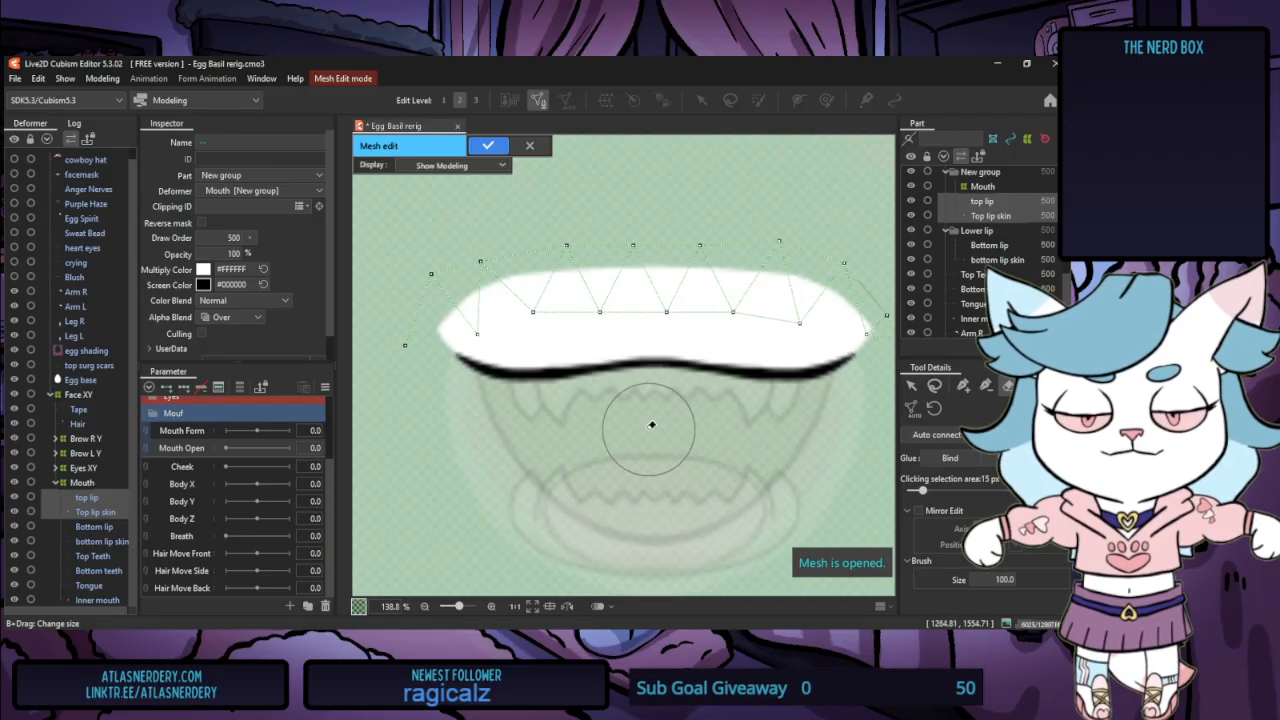
left_click(962, 457)
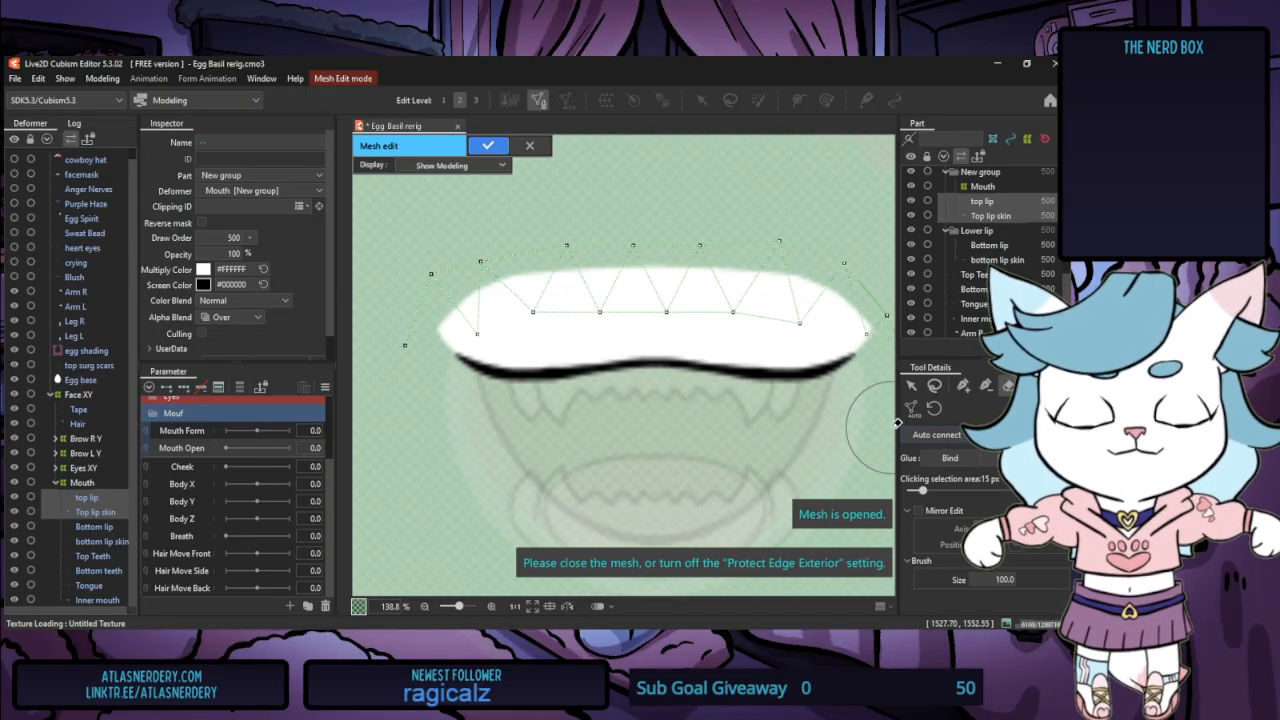
Trace a mesh-mapping stroke along the black top lip line from corner to corner and align its end point
left_click(1032, 386)
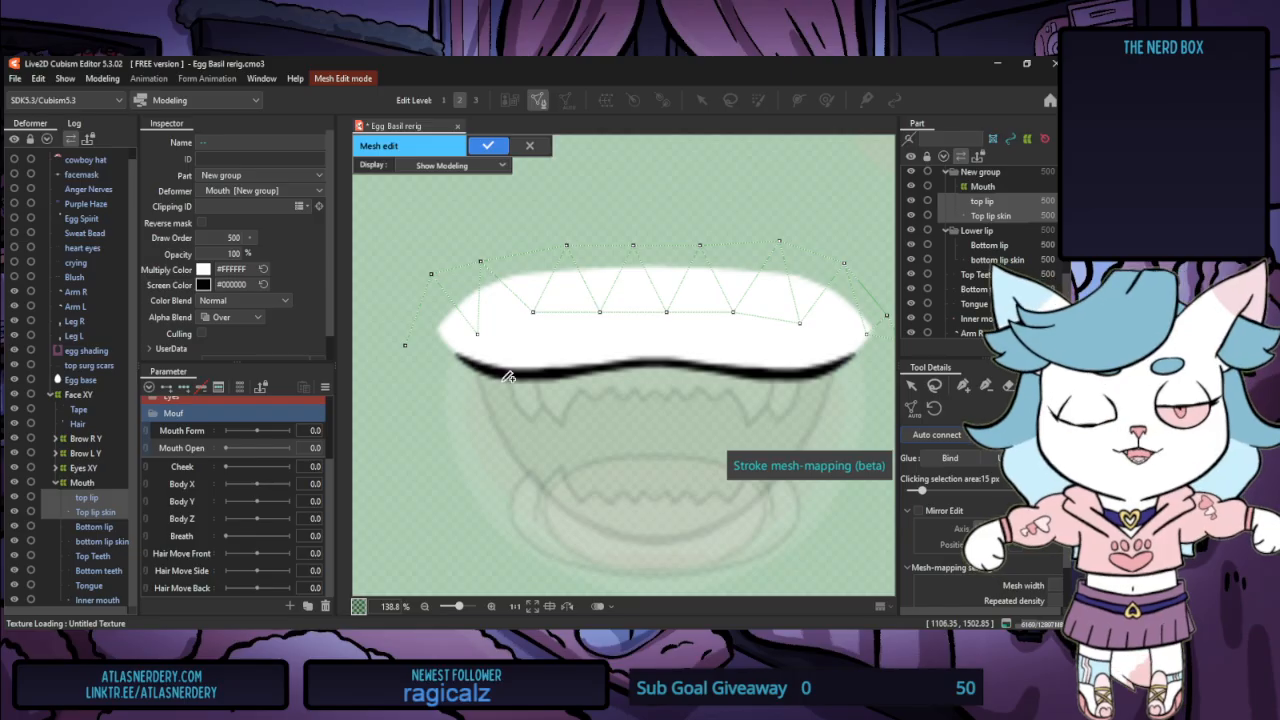
mouse_move(462, 360)
left_mouse_down()
mouse_move(567, 371)
mouse_move(656, 353)
mouse_move(773, 375)
mouse_move(858, 349)
left_mouse_up()
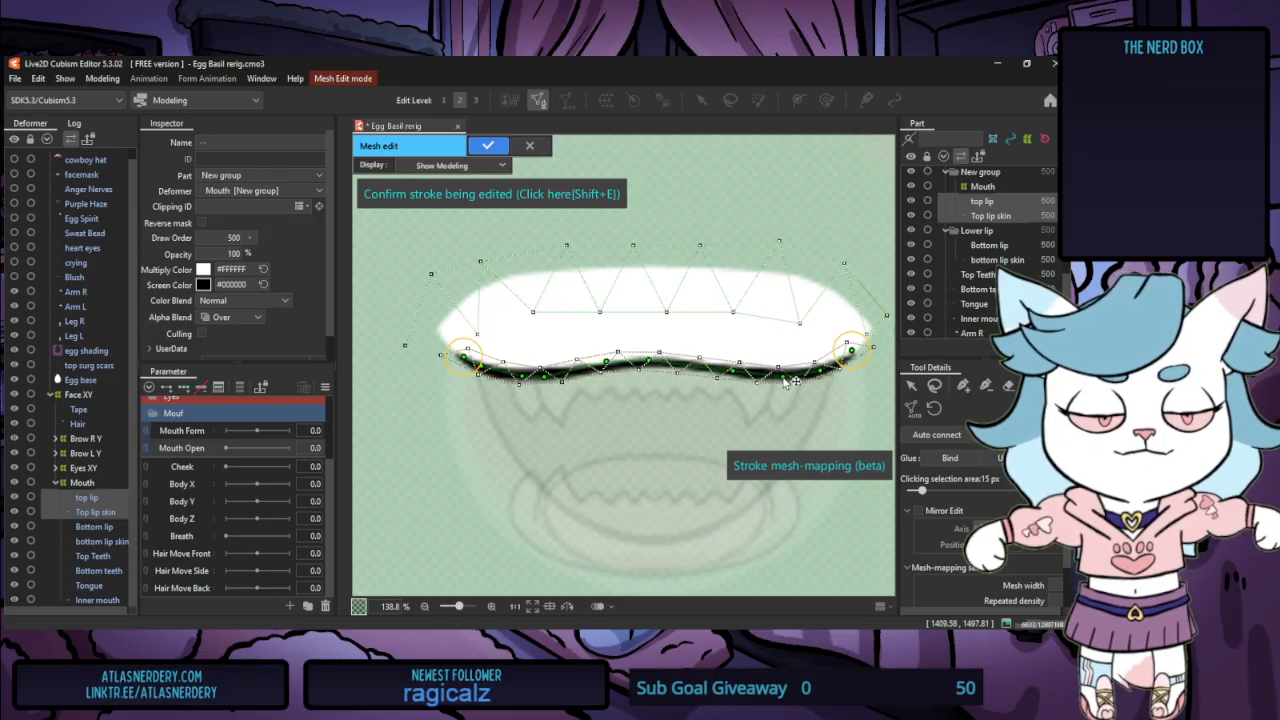
left_click_drag(851, 350, 854, 356)
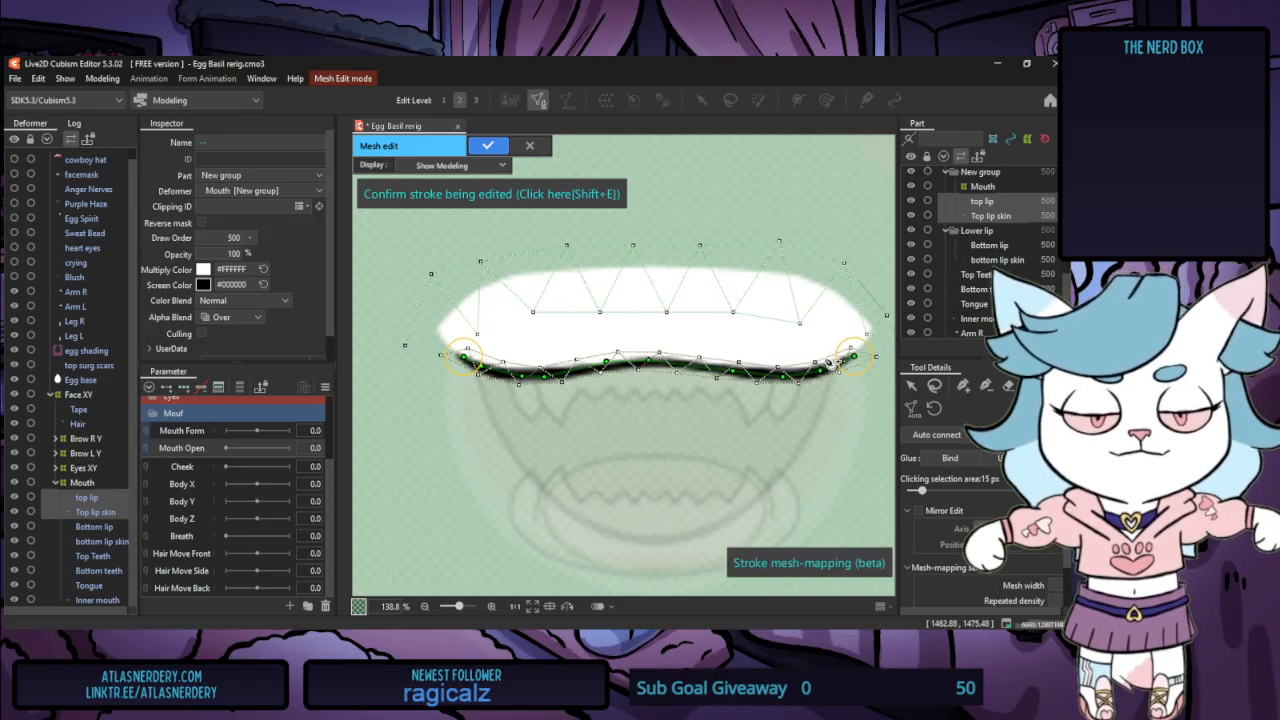
Set the lip stroke to mesh width 14, repeated density 17 and 3 vertices in mesh width, and confirm the stroke without mirror editing
scroll(1000, 500, "down", 2)
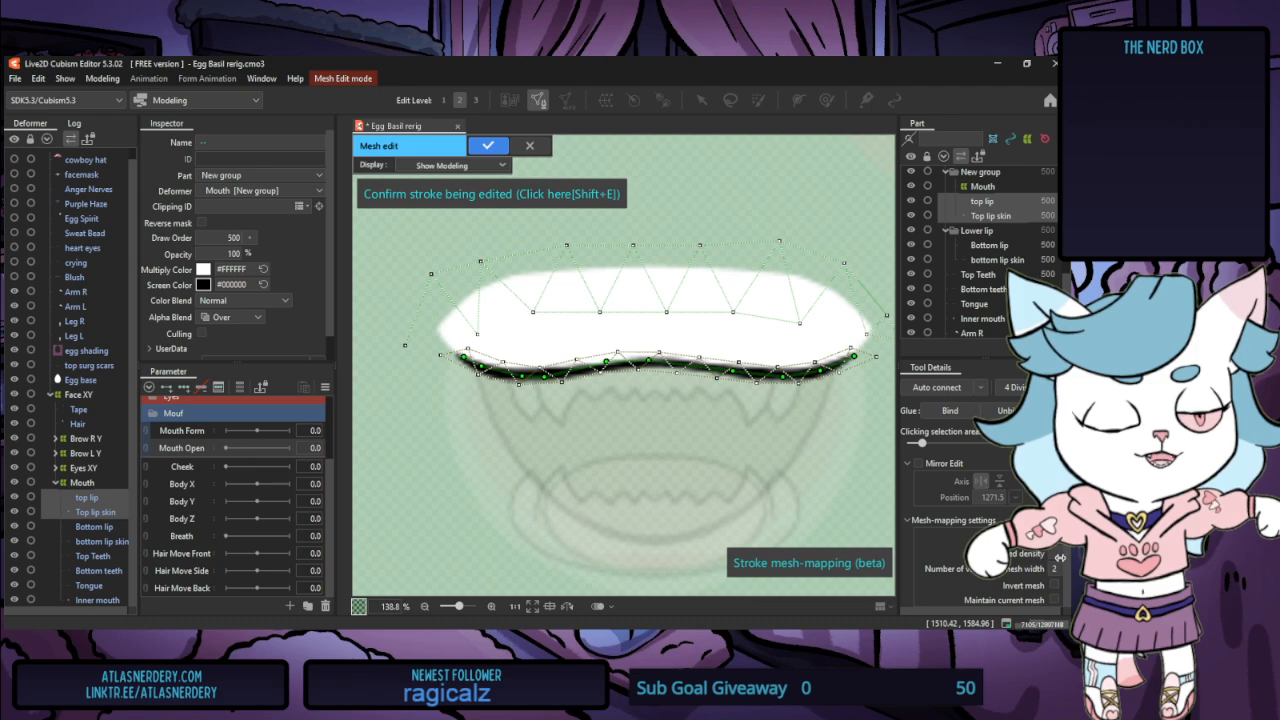
left_click_drag(897, 373, 878, 366)
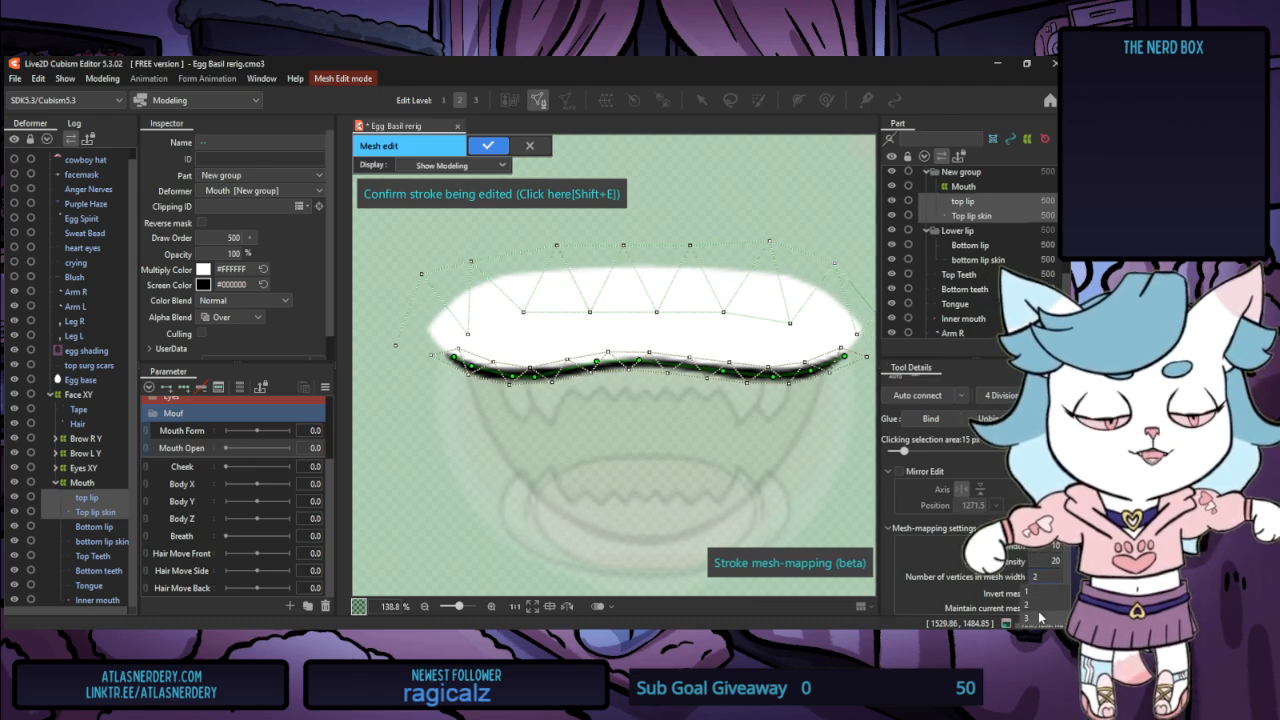
left_click(1038, 616)
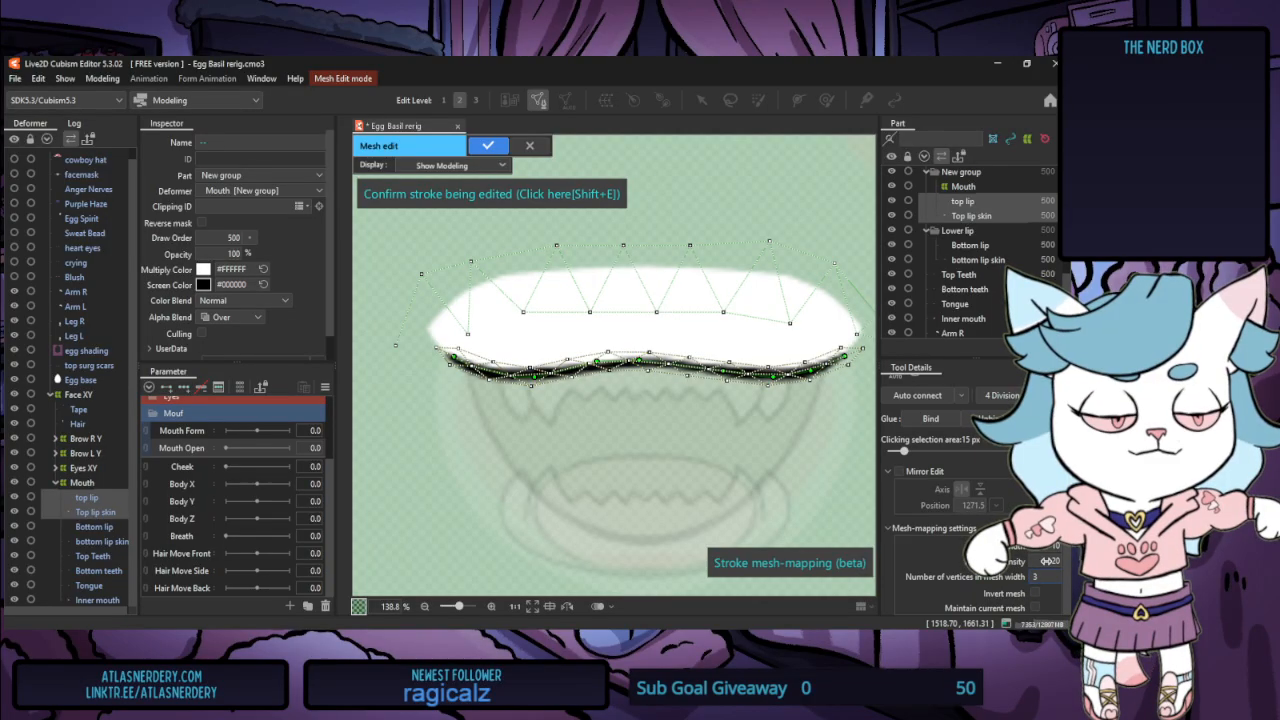
mouse_move(1046, 561)
left_mouse_down()
mouse_move(1000, 561)
mouse_move(1084, 546)
left_mouse_up()
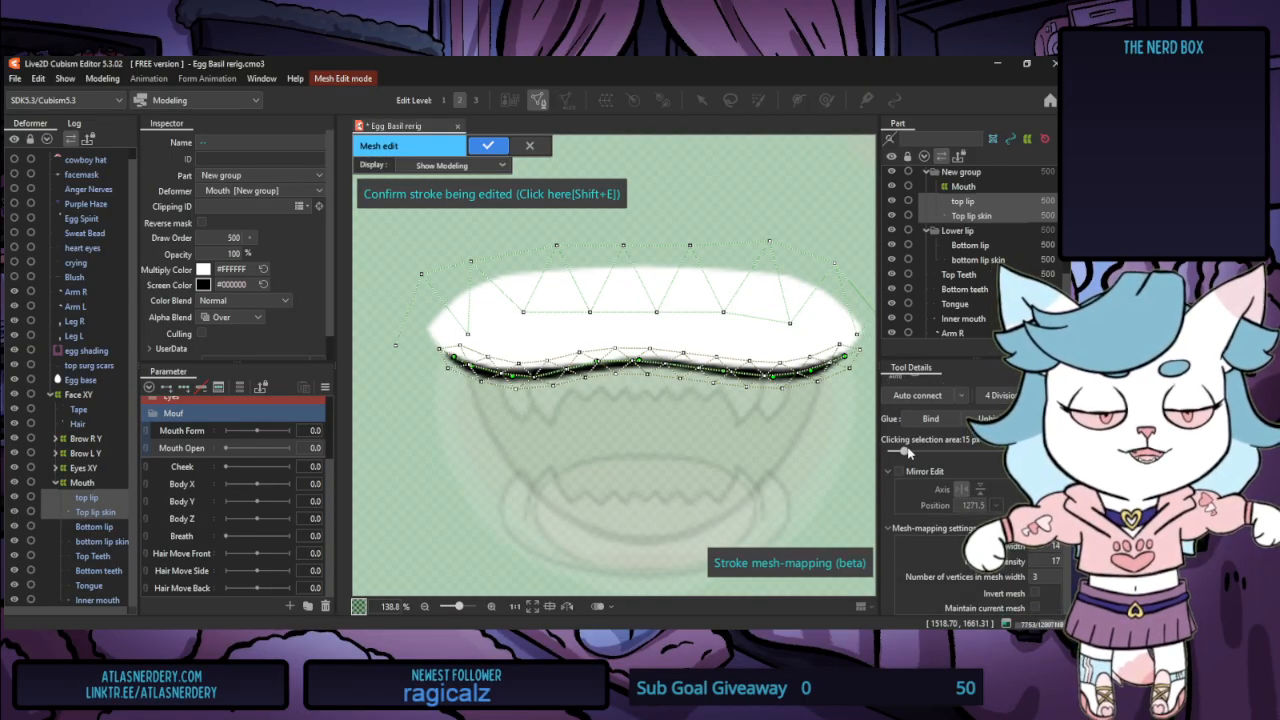
scroll(904, 470, "up", 2)
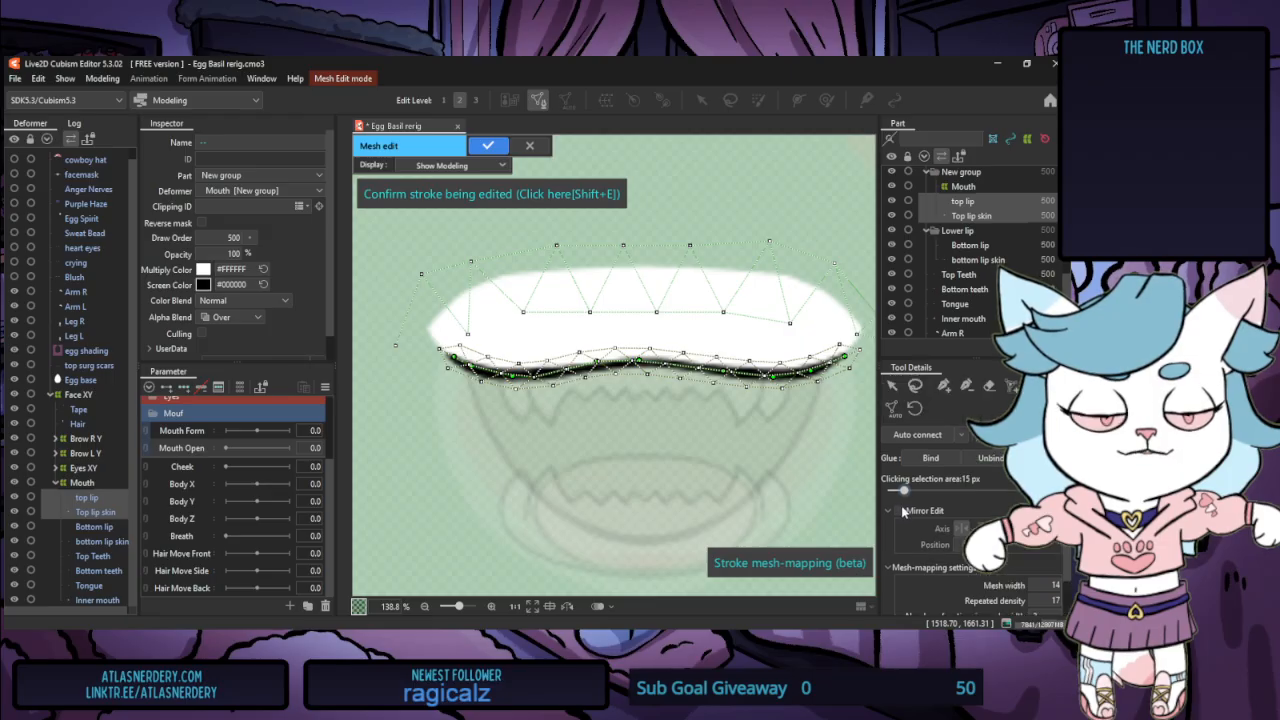
left_click(900, 510)
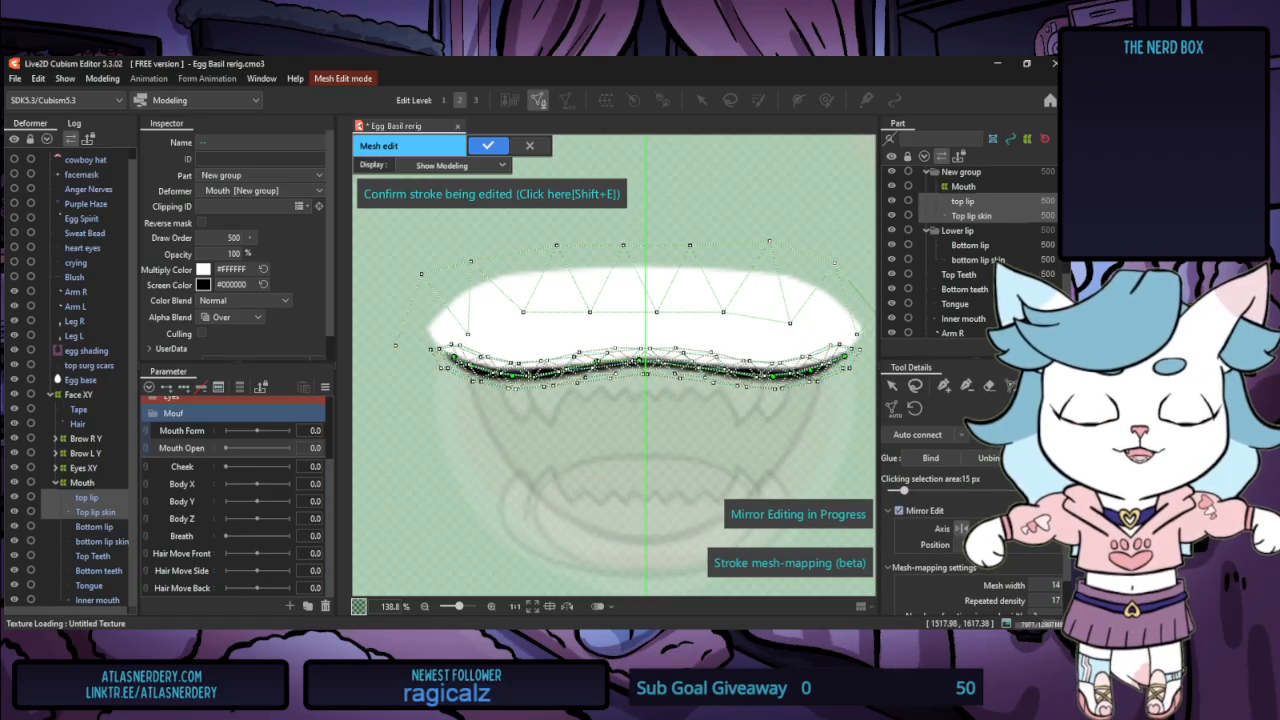
left_click(899, 510)
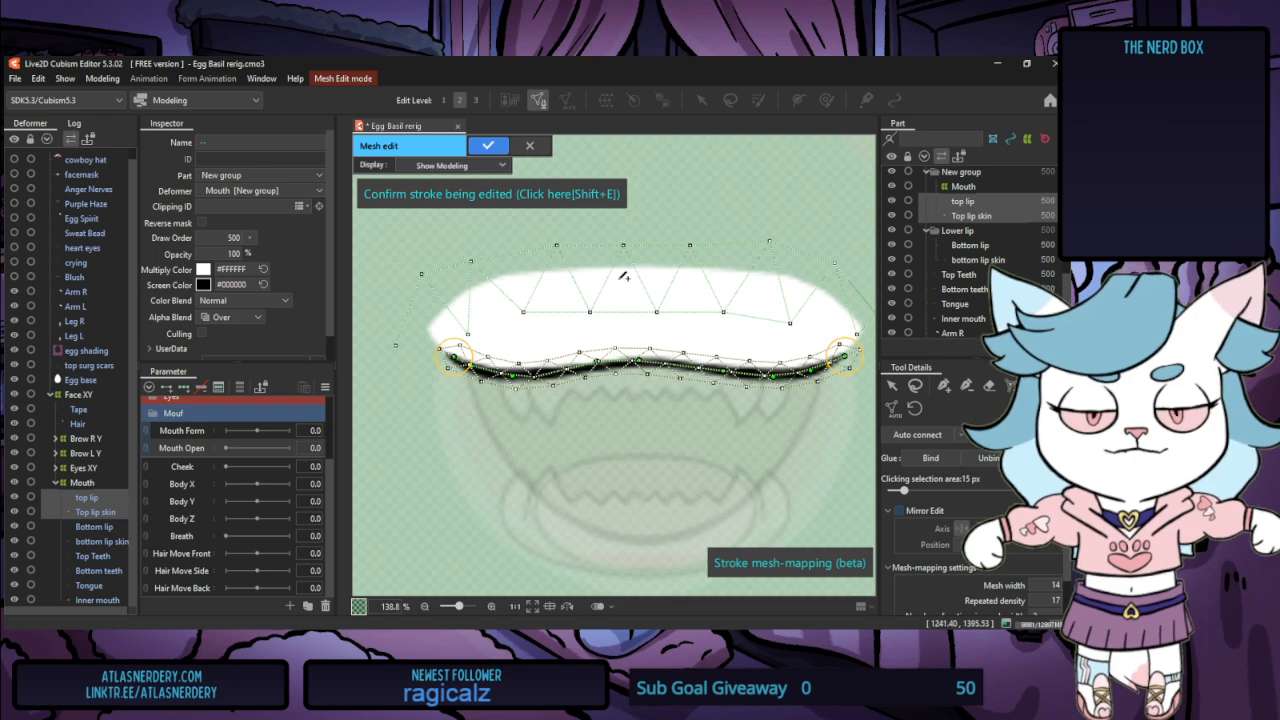
key("shift+e")
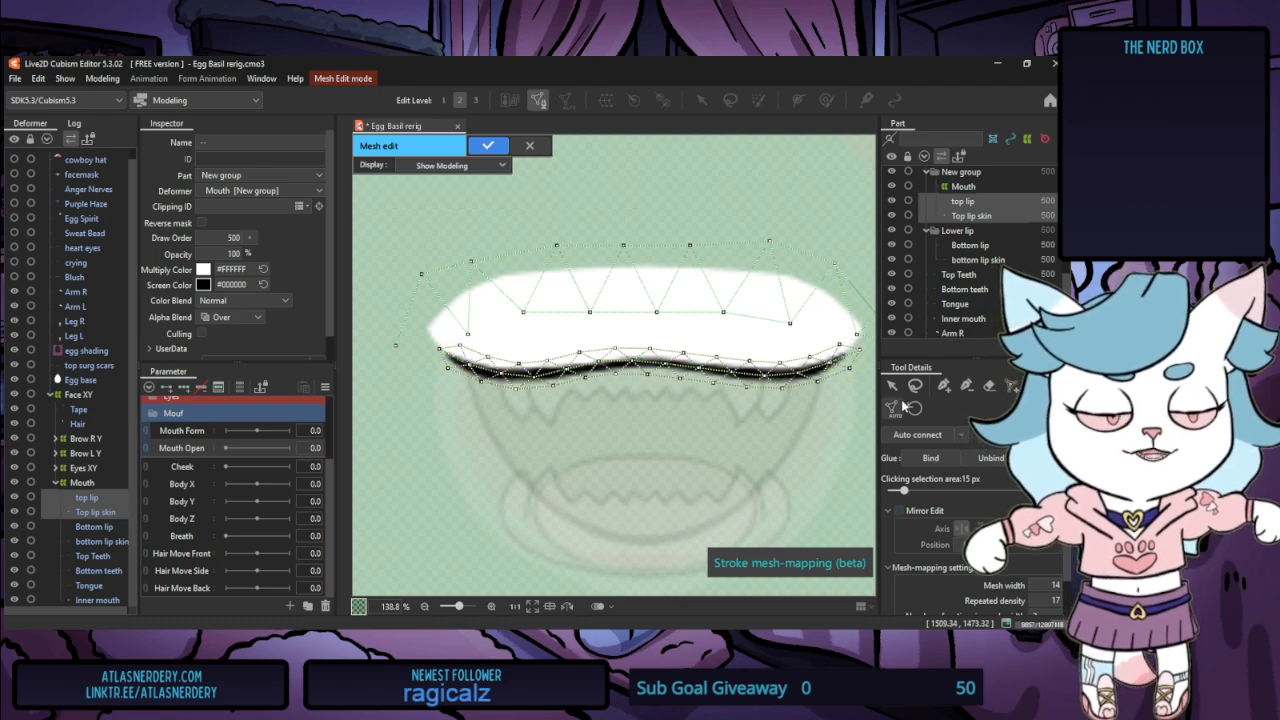
Join the upper skin vertices with the lip line mesh and fill the gap between them using Auto connect
left_click(947, 391)
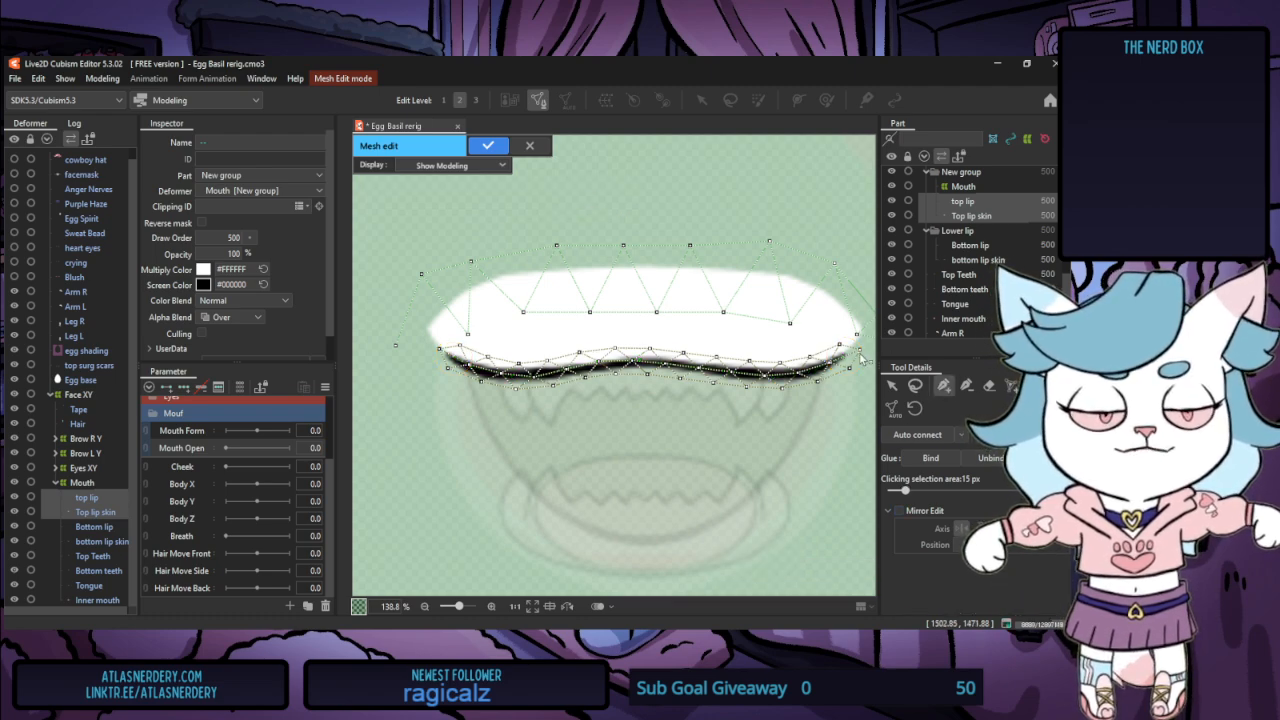
left_click_drag(861, 339, 842, 351)
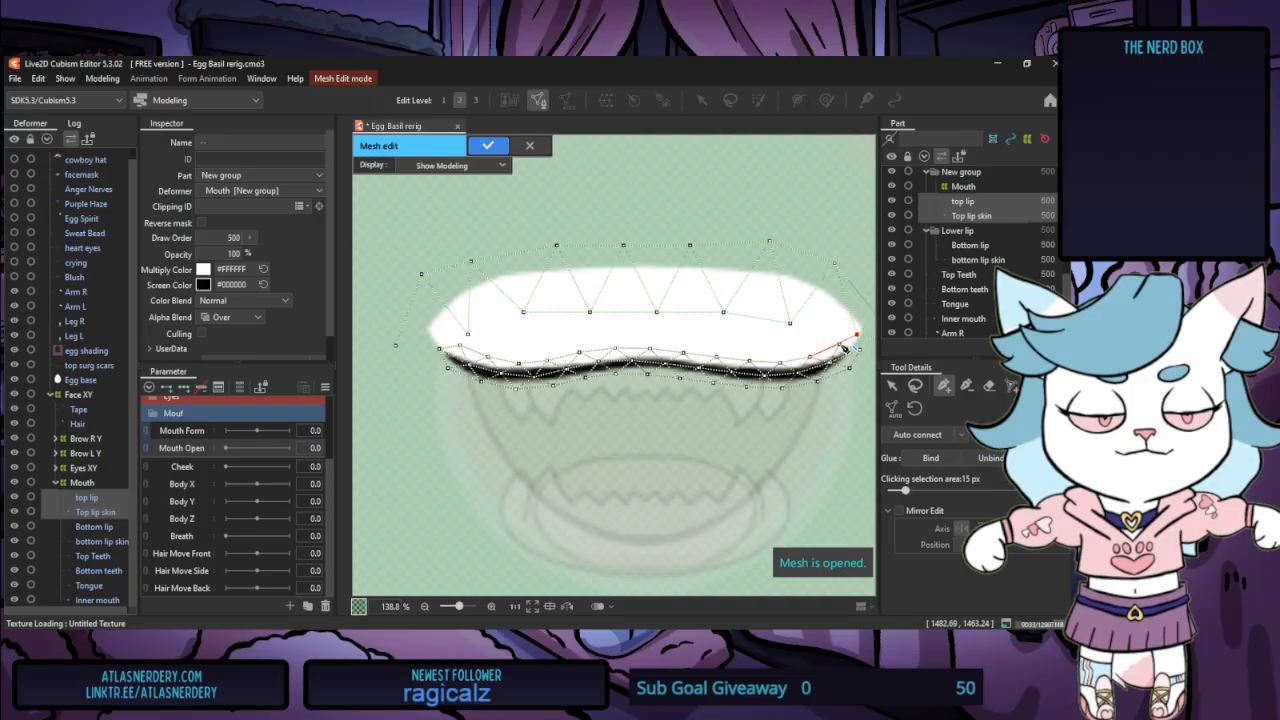
left_click(791, 324)
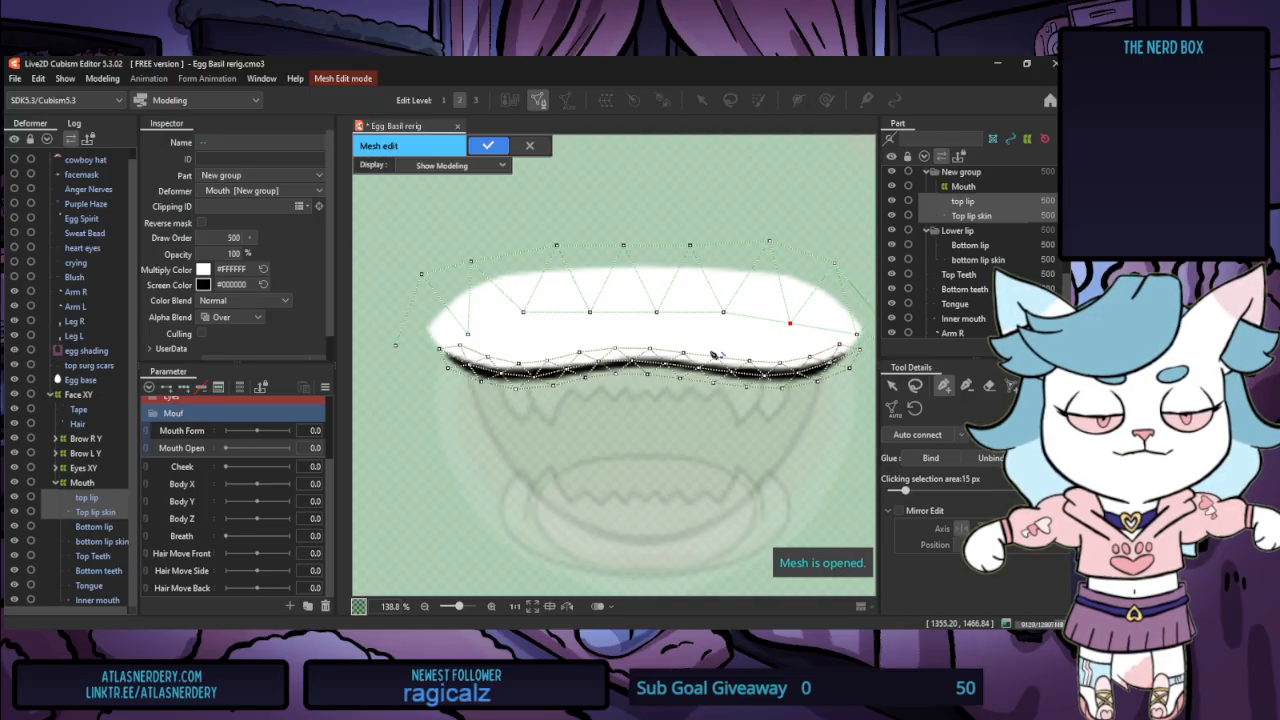
left_click(525, 315)
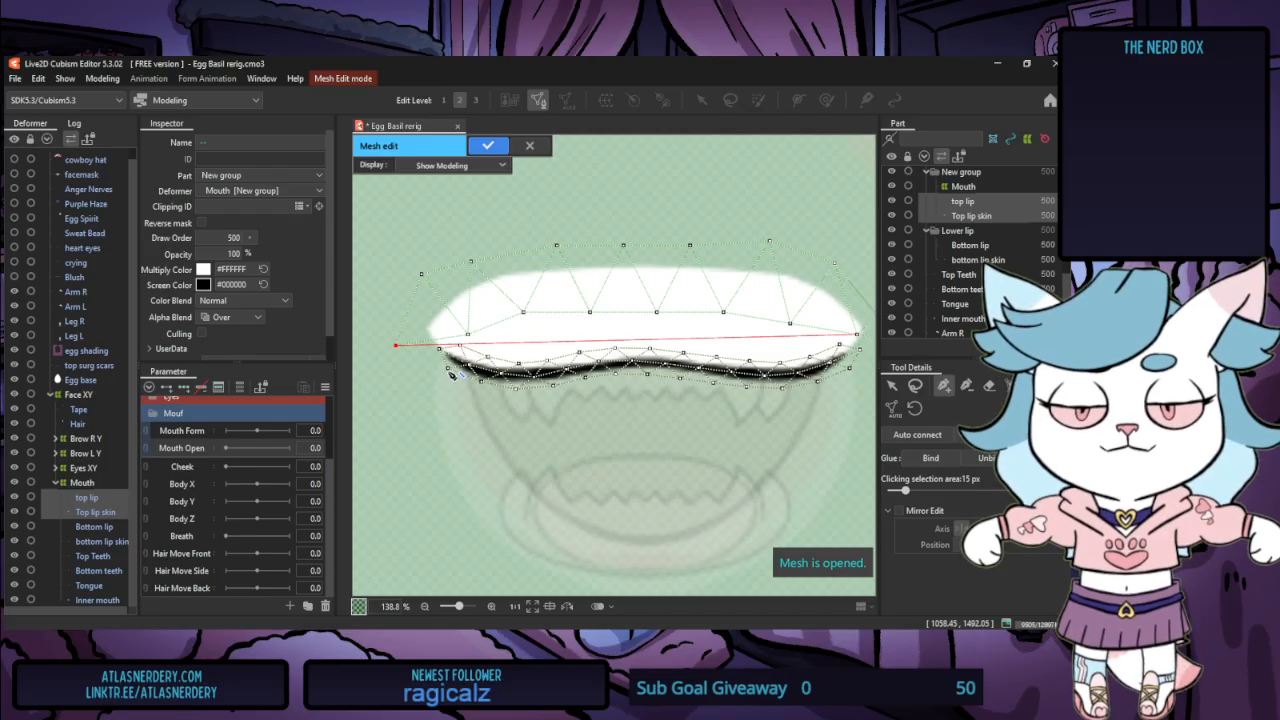
left_click(923, 435)
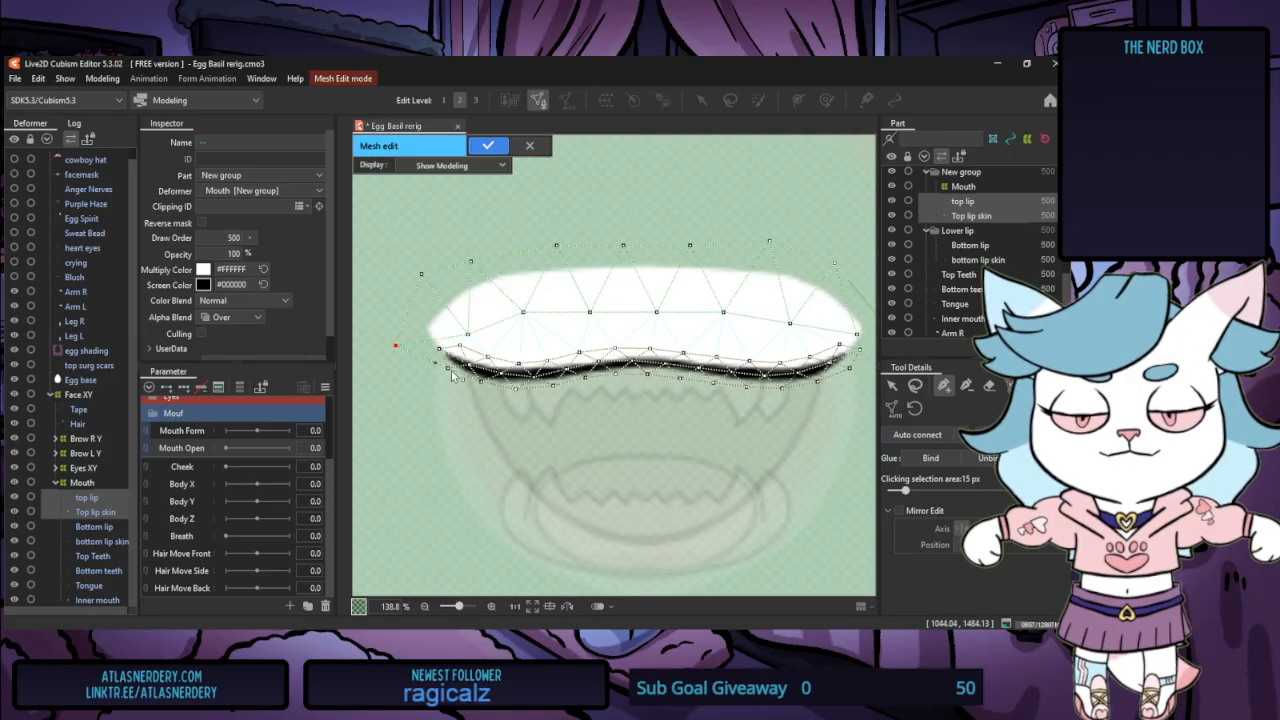
left_click(920, 436)
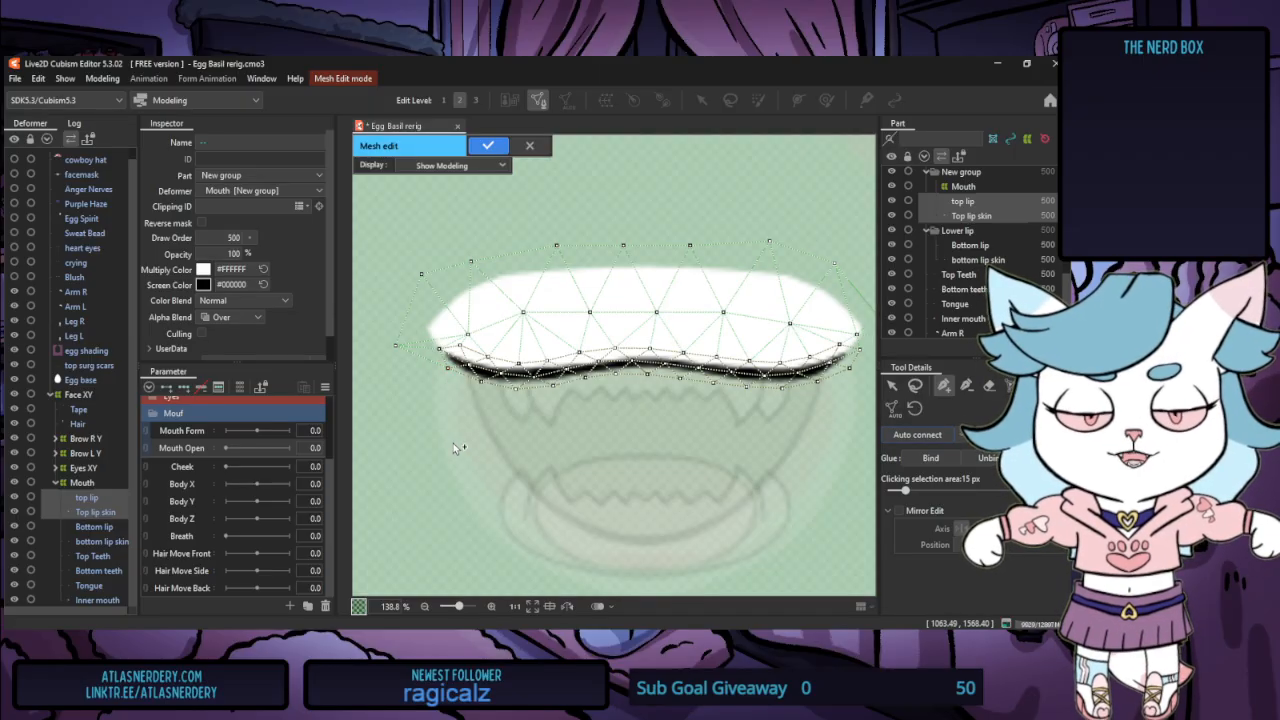
Use the vertex pen to connect the outer skin vertices with the lip line mesh at the top lip's right corner
scroll(452, 448, "down", 2)
scroll(455, 448, "up", 2)
scroll(462, 446, "down", 2)
scroll(553, 428, "up", 2)
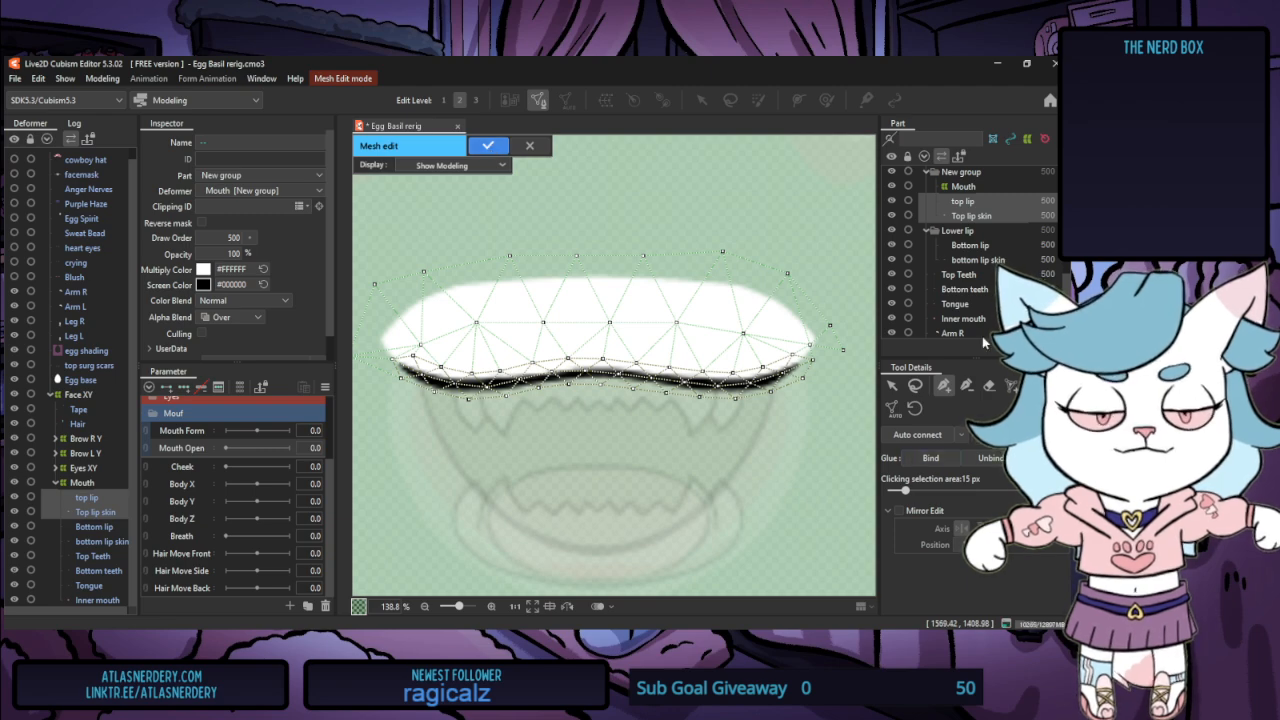
left_click(917, 387)
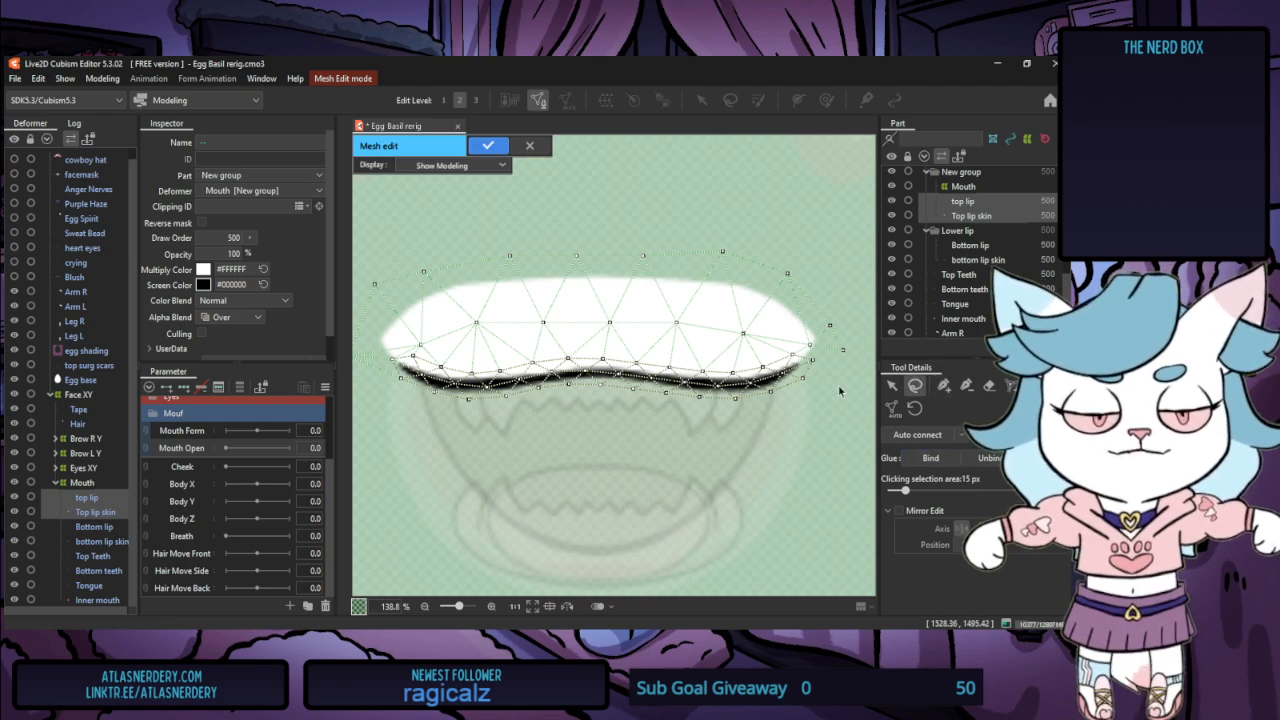
scroll(850, 372, "up", 6)
scroll(803, 351, "down", 4)
left_click(943, 385)
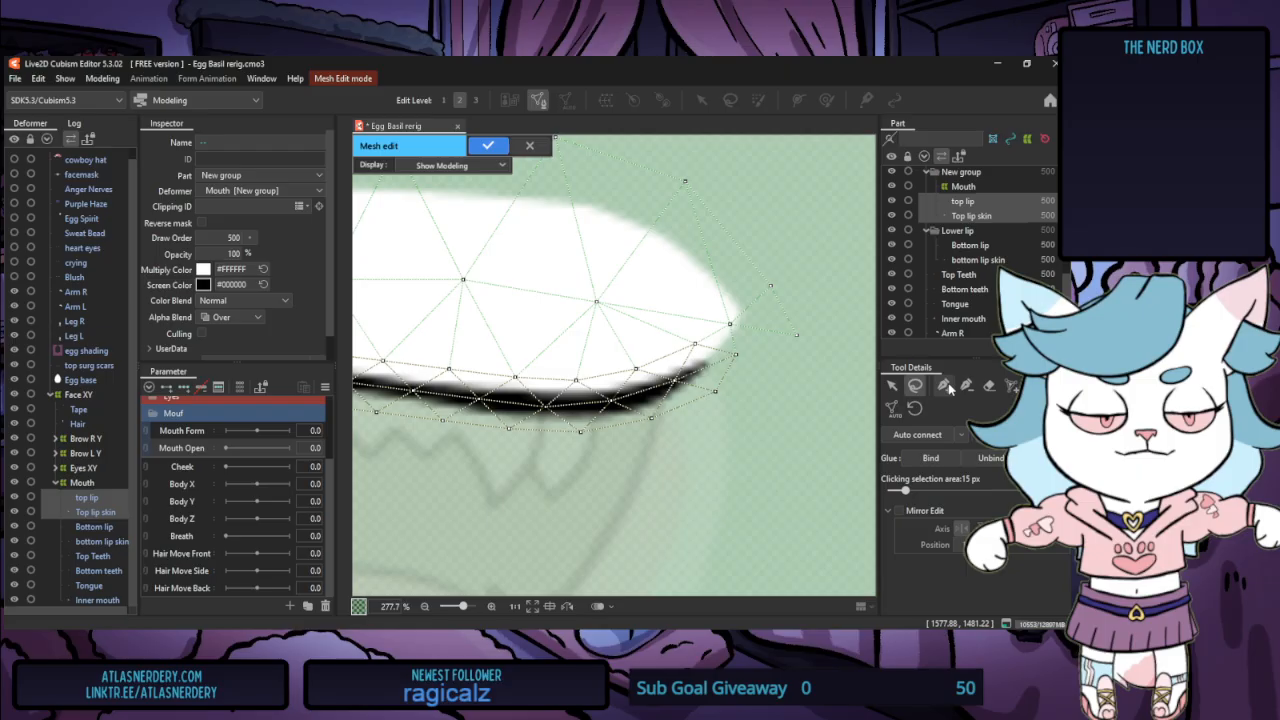
left_click(736, 354)
left_click(796, 337)
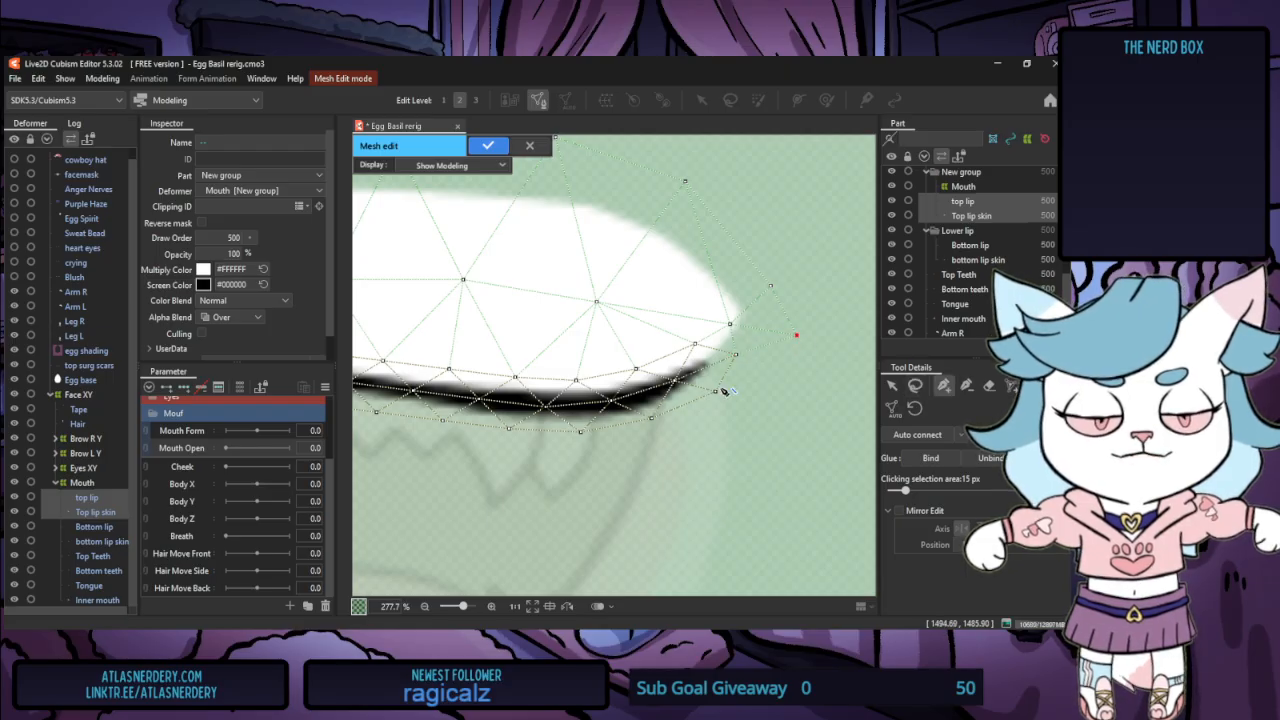
scroll(829, 430, "down", 3)
scroll(483, 422, "up", 3)
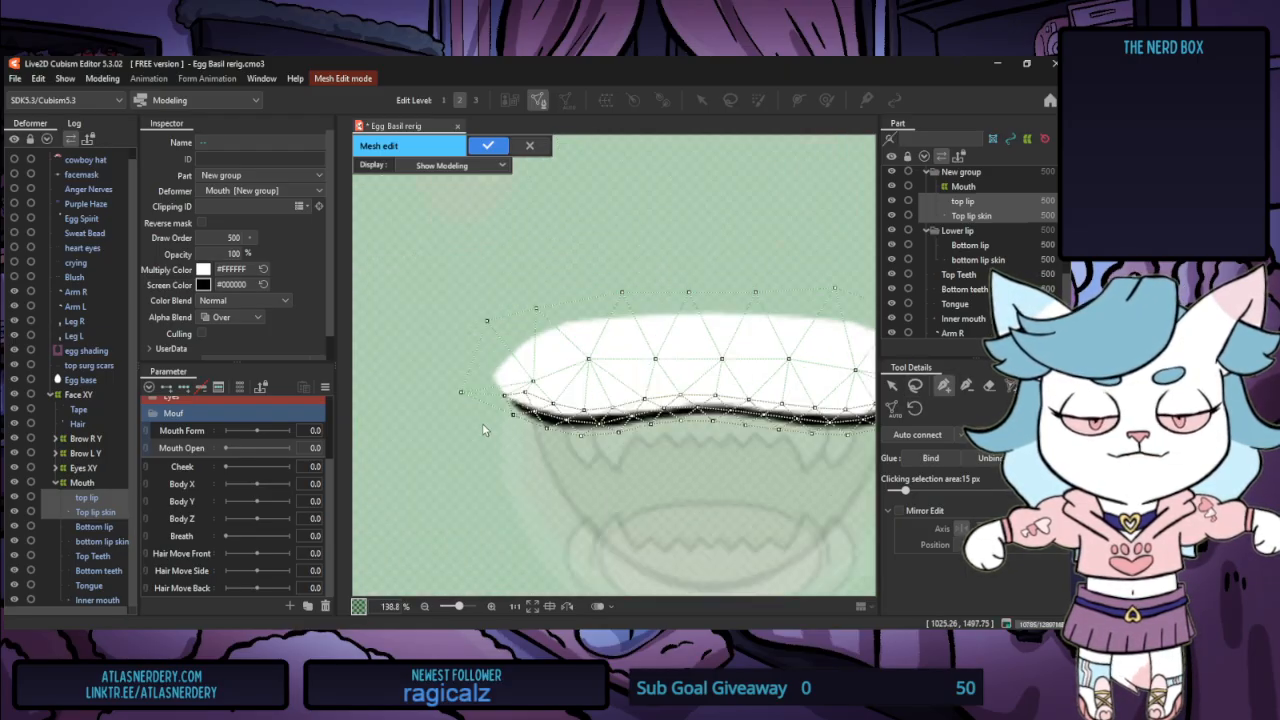
scroll(485, 421, "down", 3)
scroll(658, 440, "up", 2)
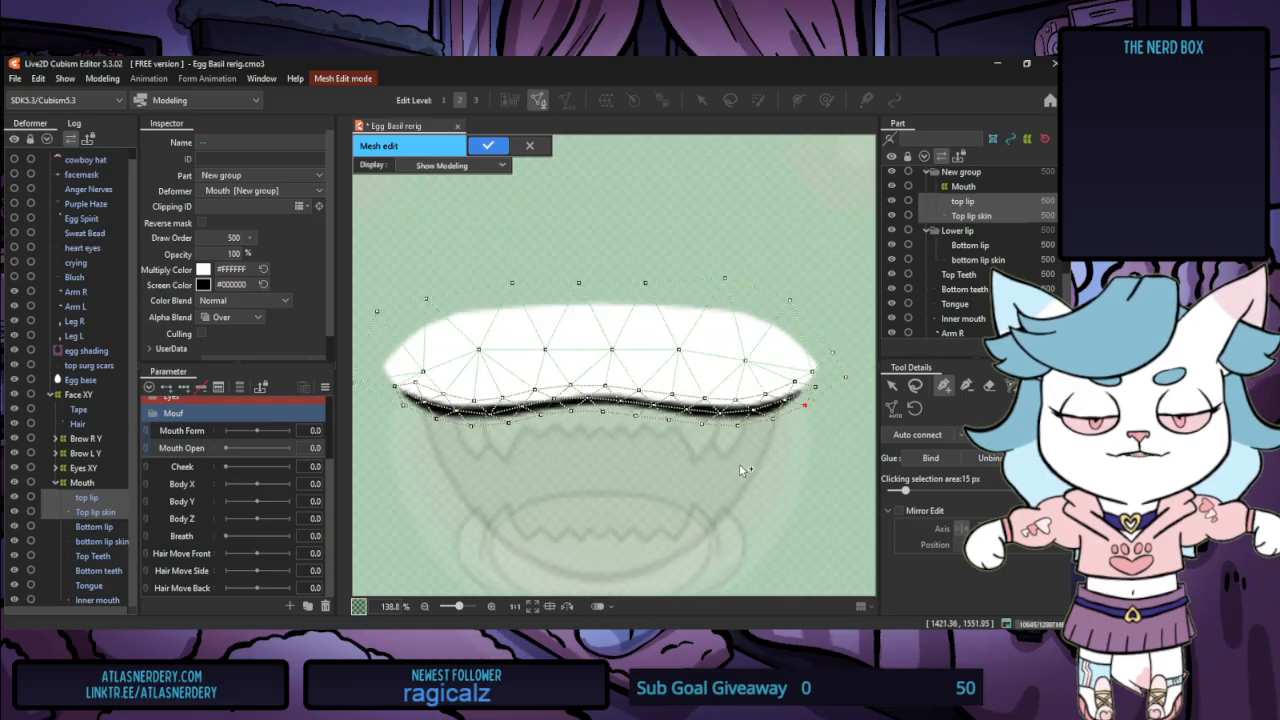
Reposition the skin mesh vertices around both corners of the top lip, reconnect the mesh with Auto connect, and apply the mesh edit
key("v")
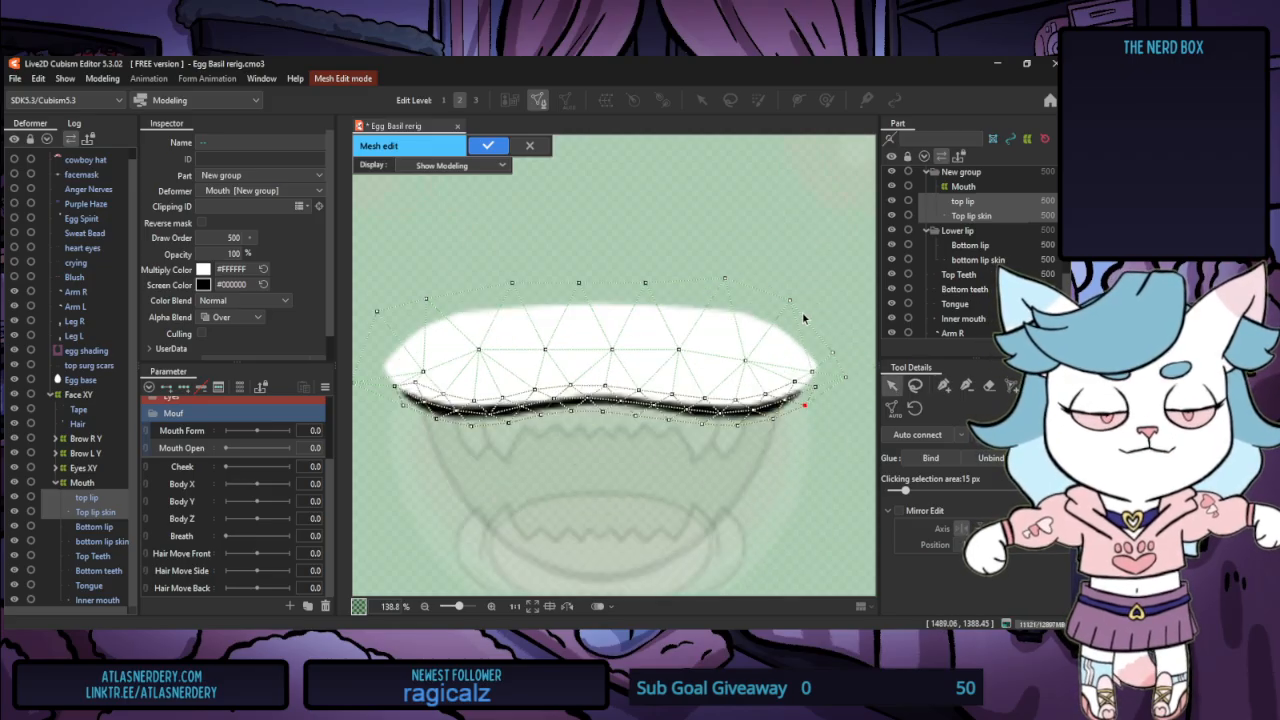
left_click(650, 288)
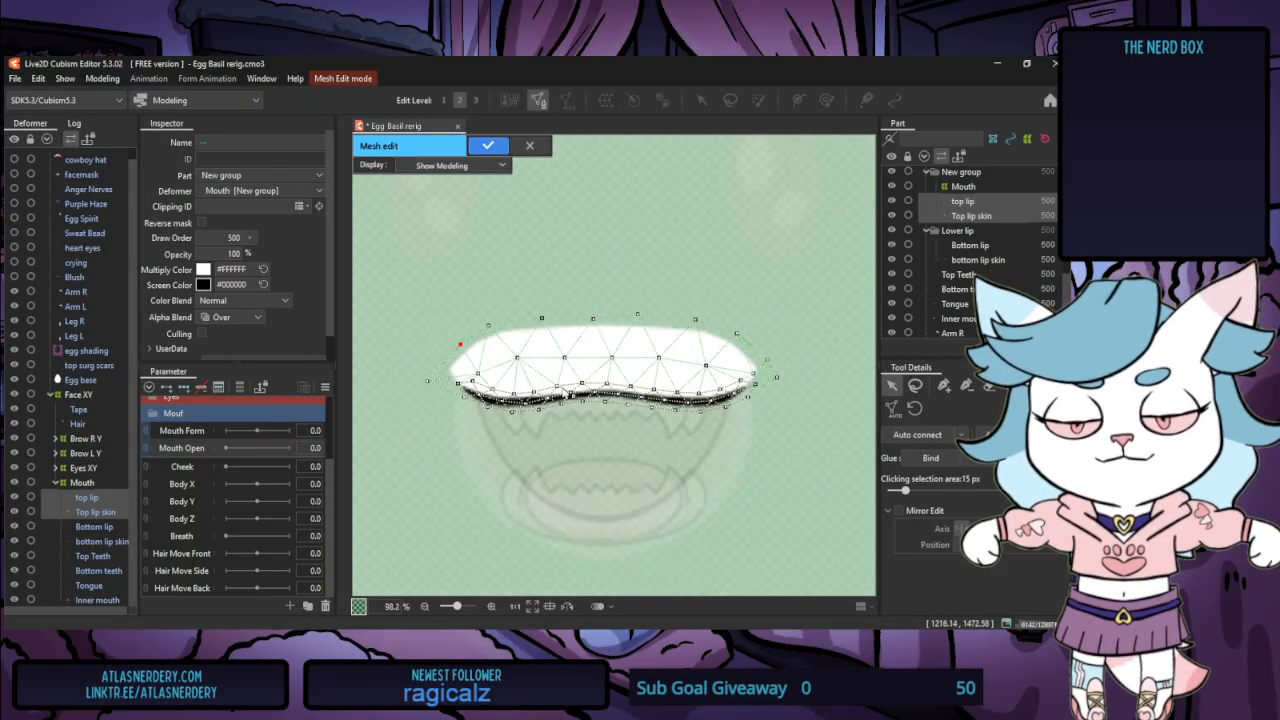
scroll(419, 375, "up", 2)
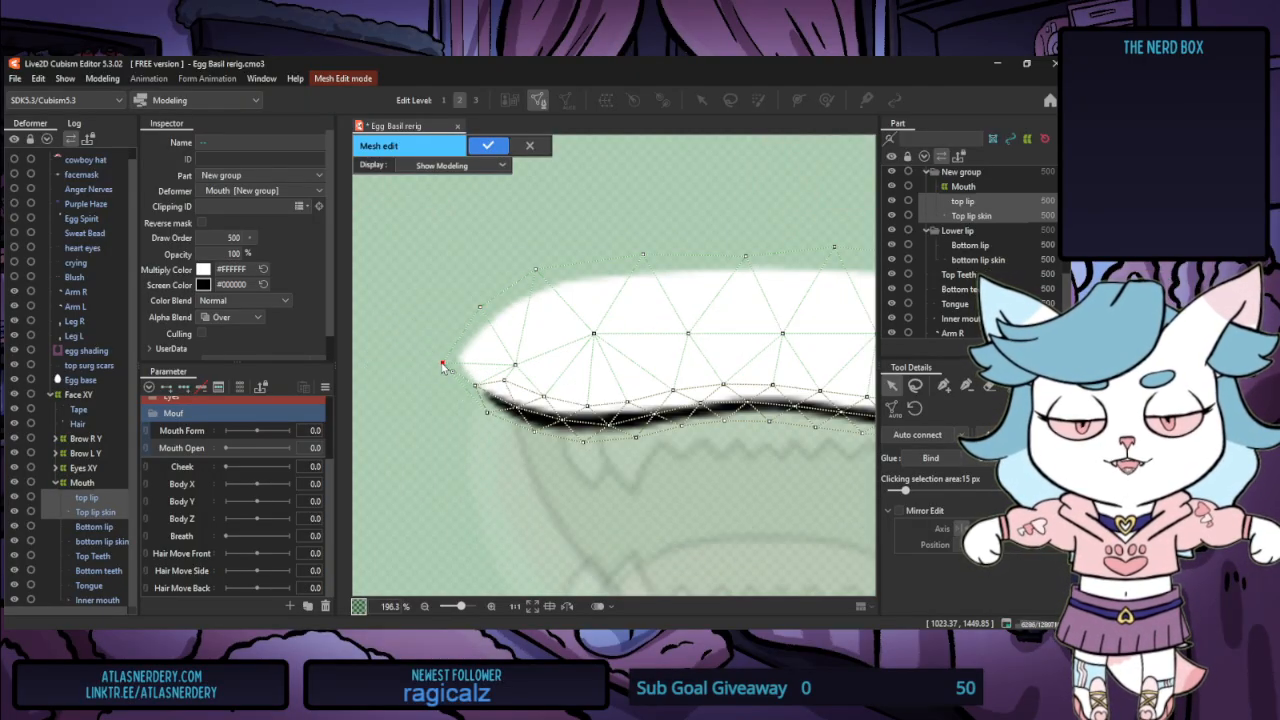
scroll(409, 367, "down", 2)
scroll(644, 383, "up", 4)
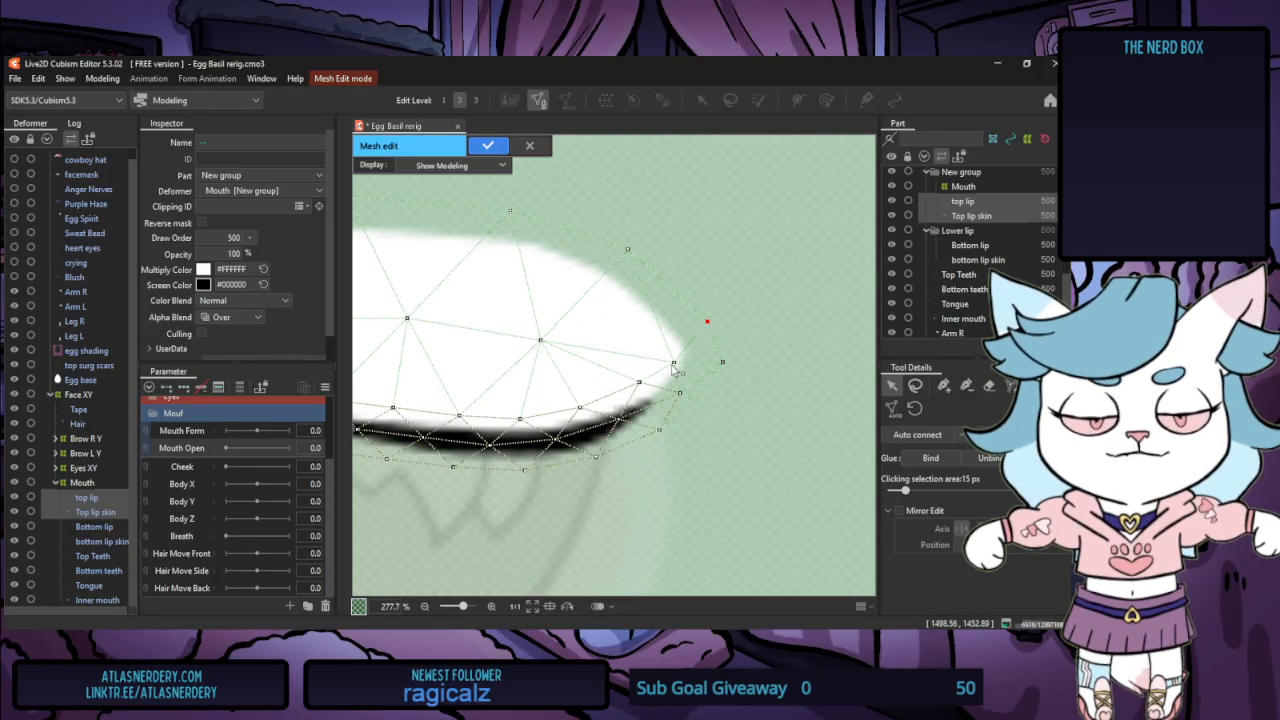
scroll(463, 396, "down", 4)
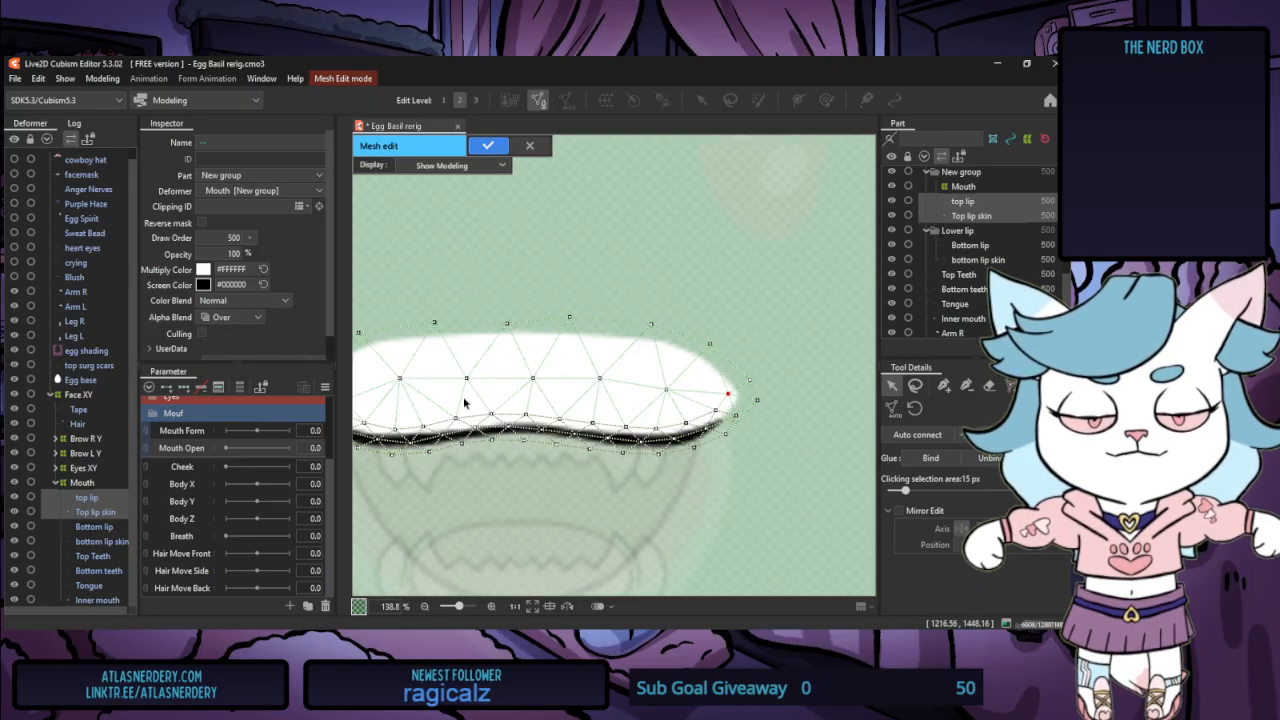
scroll(530, 452, "up", 3)
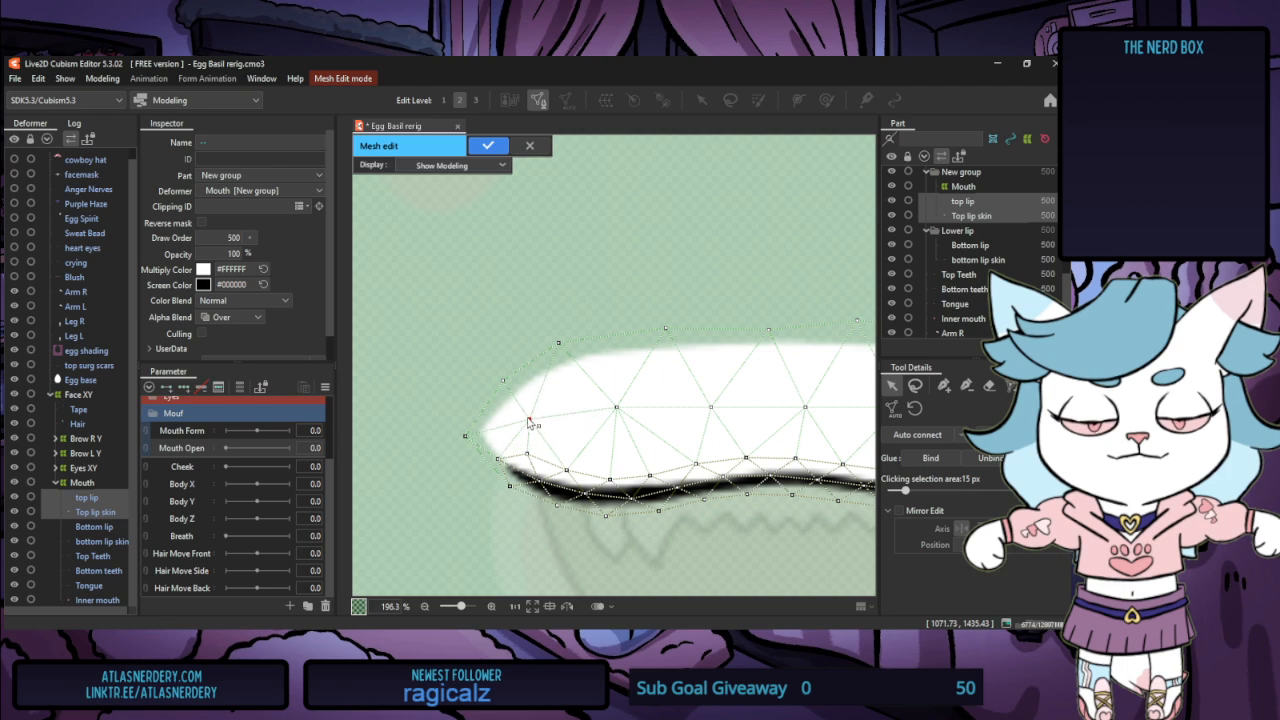
scroll(410, 322, "down", 2)
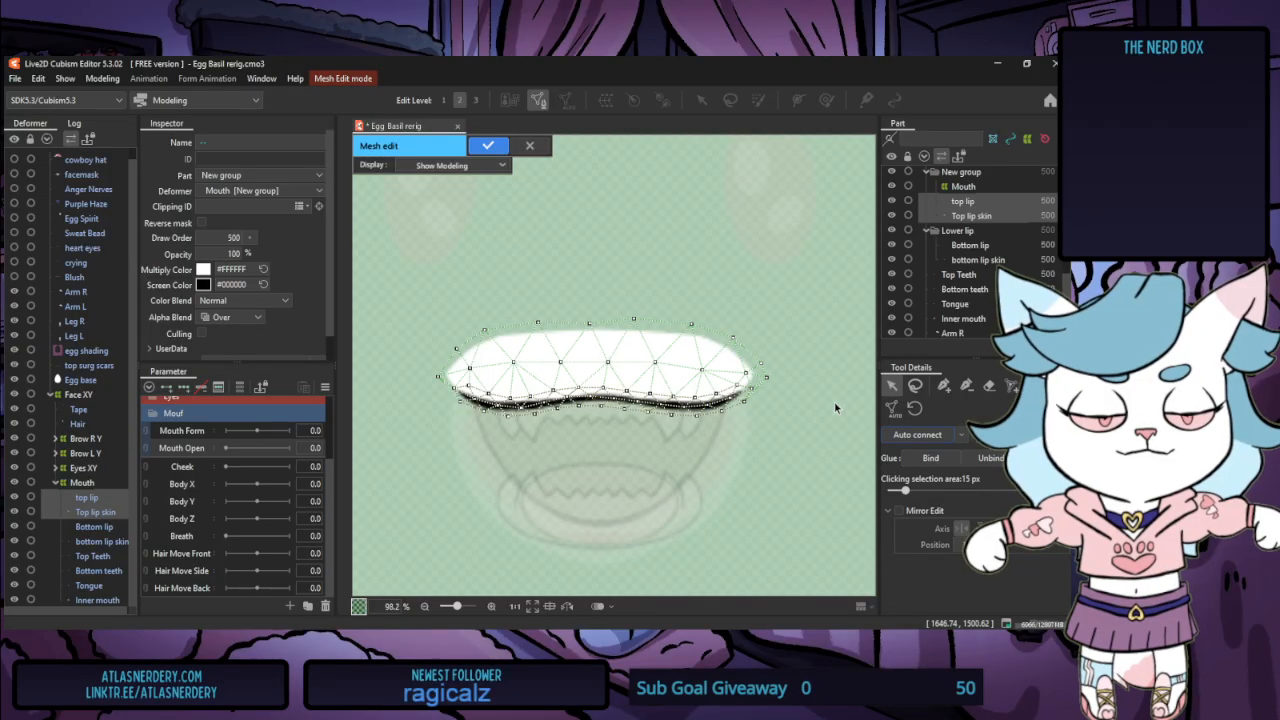
left_click(487, 145)
Bind all lip line vertices shared by top lip and Top lip skin with Glue, and apply the mesh edit
scroll(627, 397, "up", 2)
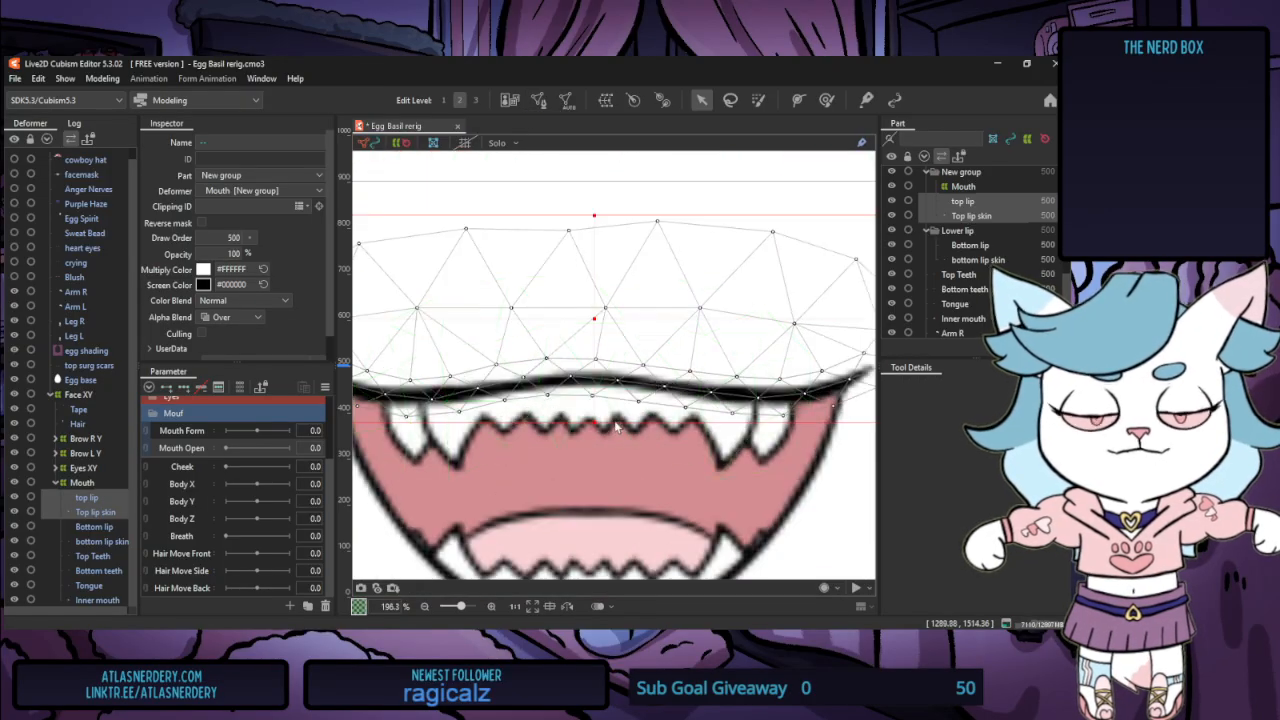
scroll(640, 390, "down", 1)
left_click(866, 100)
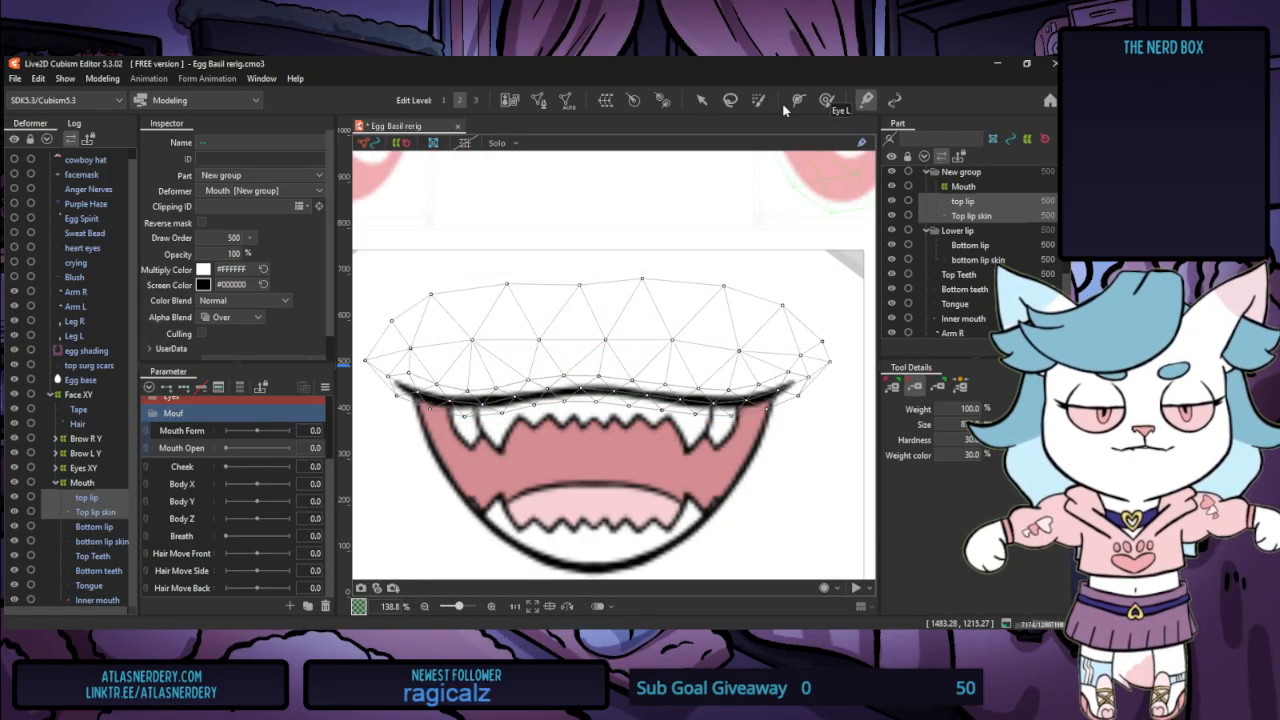
left_click(538, 100)
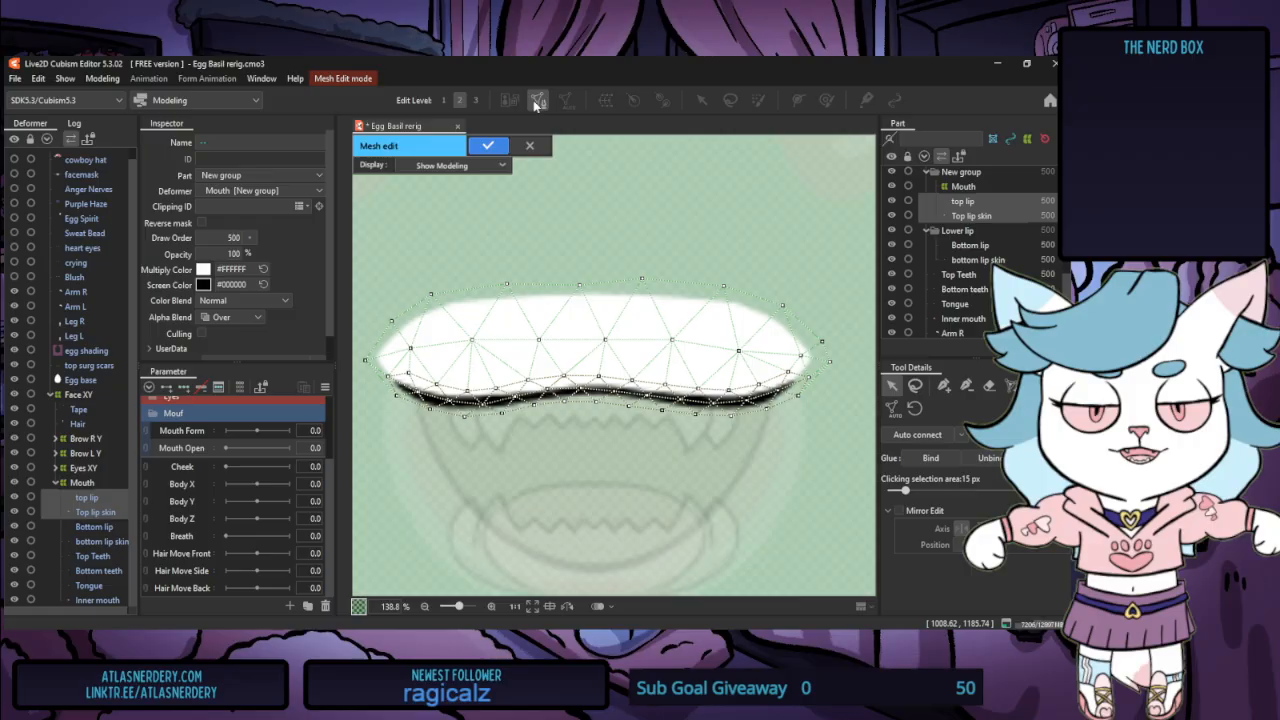
left_click(913, 388)
mouse_move(376, 360)
left_mouse_down()
mouse_move(395, 425)
mouse_move(538, 373)
mouse_move(760, 370)
mouse_move(825, 380)
mouse_move(820, 420)
left_mouse_up()
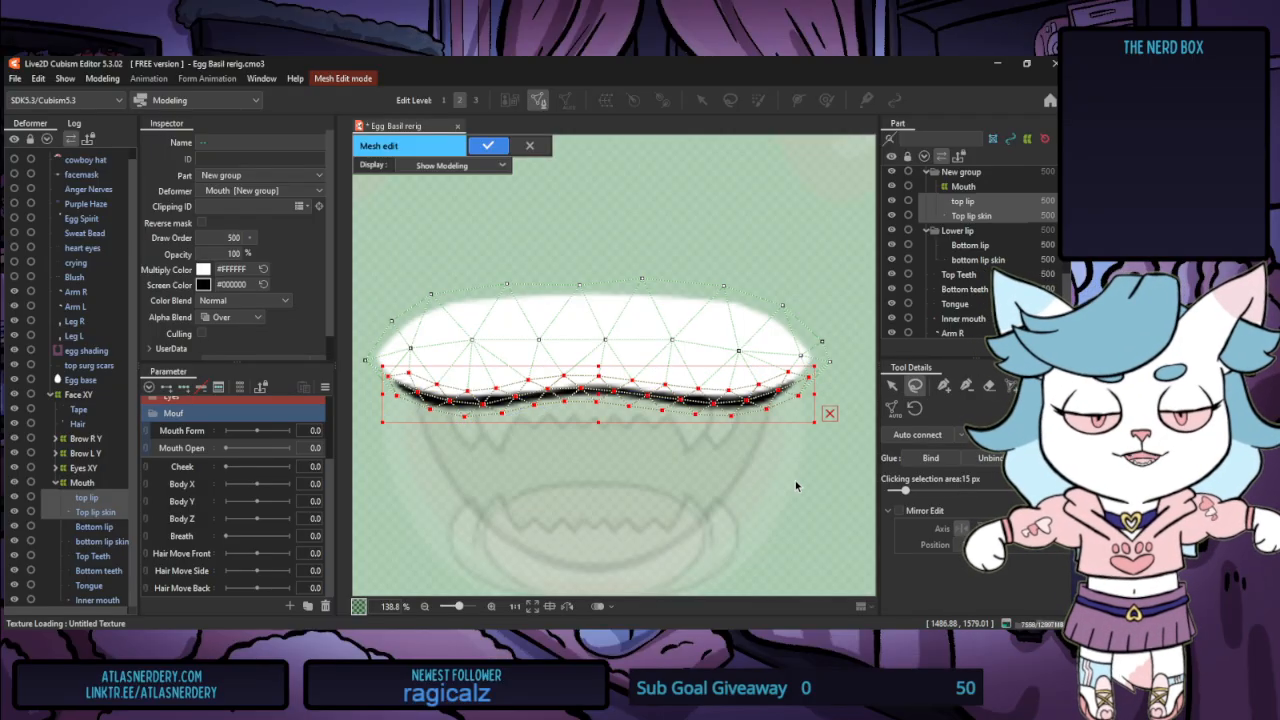
left_click(940, 459)
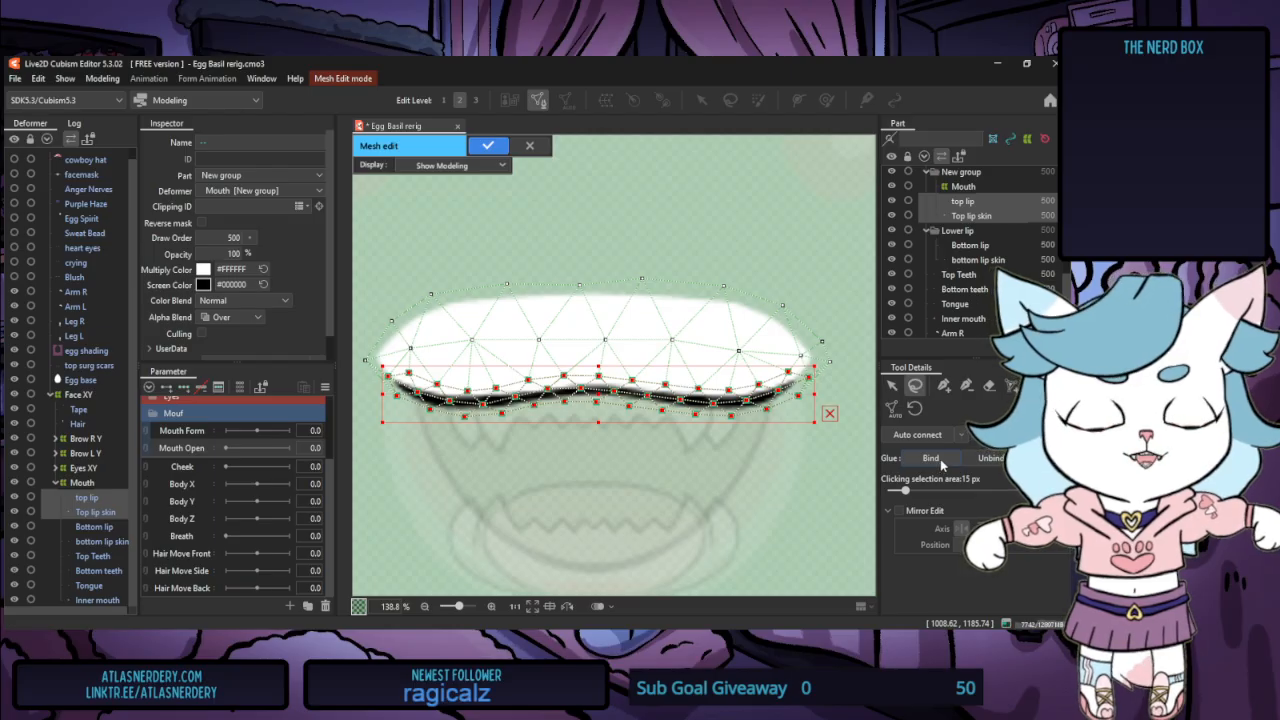
left_click(488, 147)
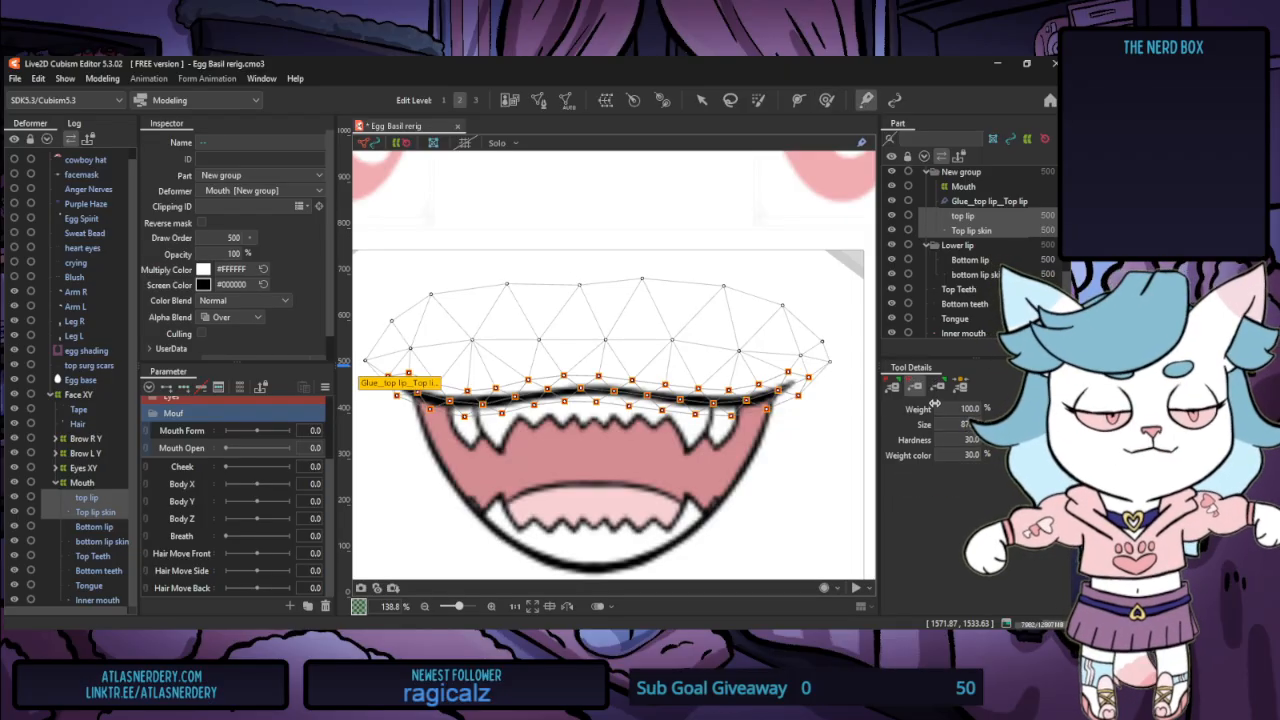
Paint the weight of the glue between top lip and Top lip skin along the lip line, and reduce the brush size to 124.8
left_click(88, 498)
left_click(95, 513)
left_click(388, 383)
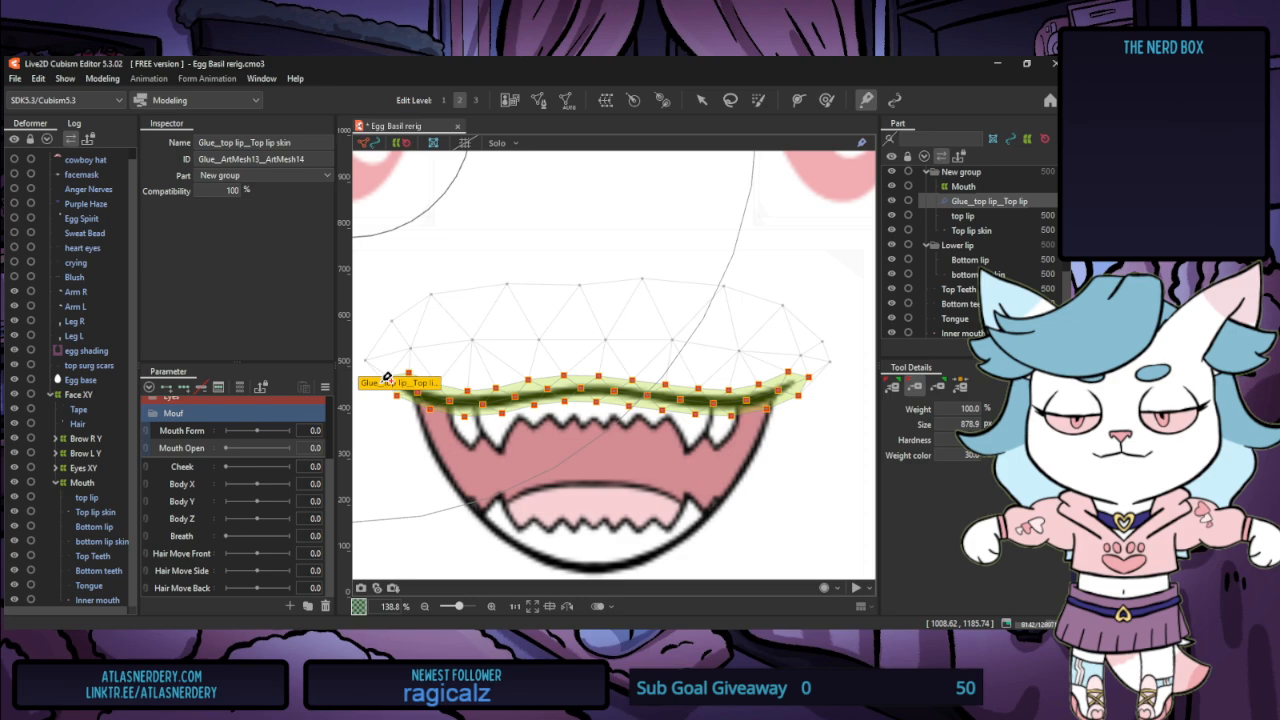
left_click(95, 513)
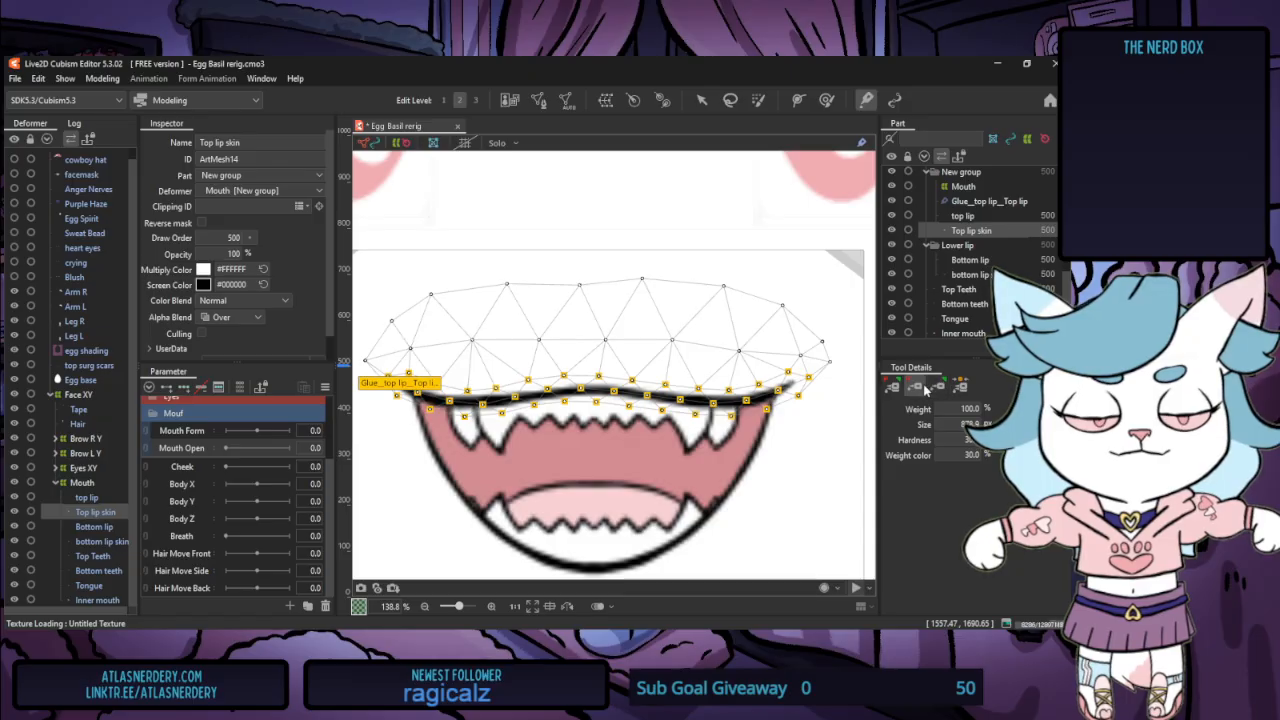
left_click(364, 388)
left_click(372, 386)
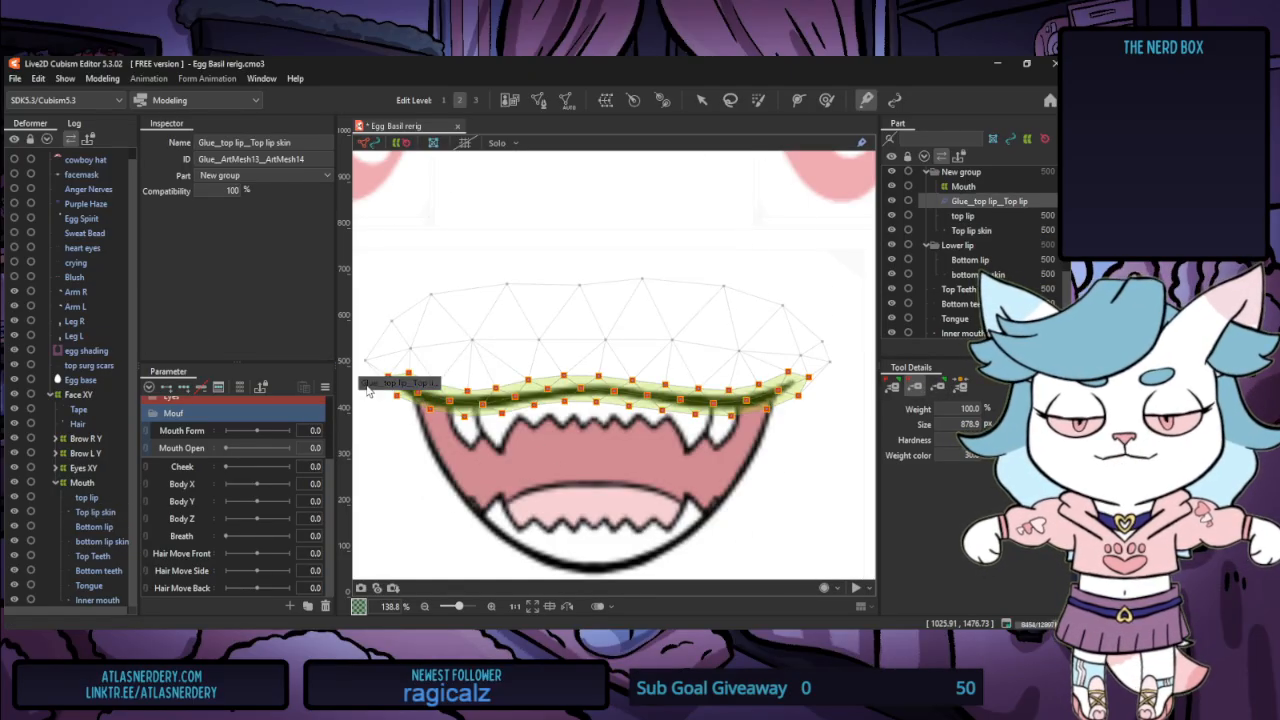
left_click_drag(765, 411, 794, 419)
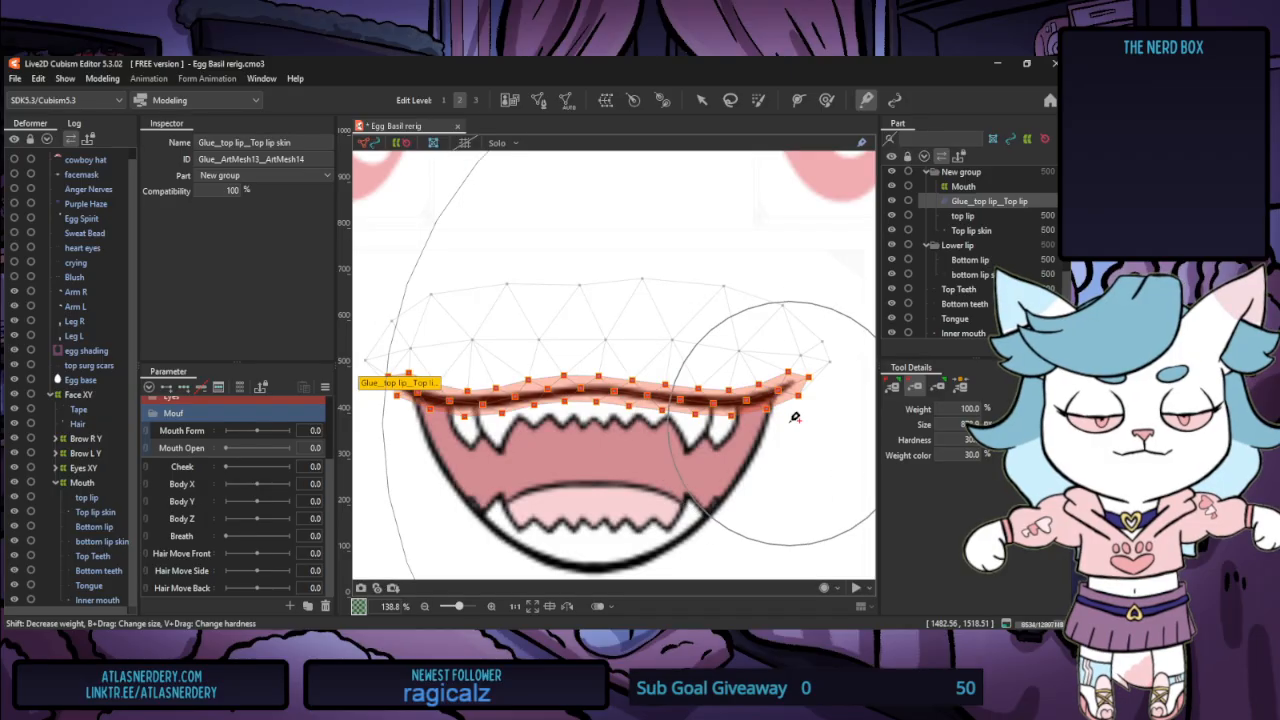
key("b")
mouse_move(580, 276)
left_mouse_down()
mouse_move(600, 280)
mouse_move(608, 246)
mouse_move(638, 348)
left_mouse_up()
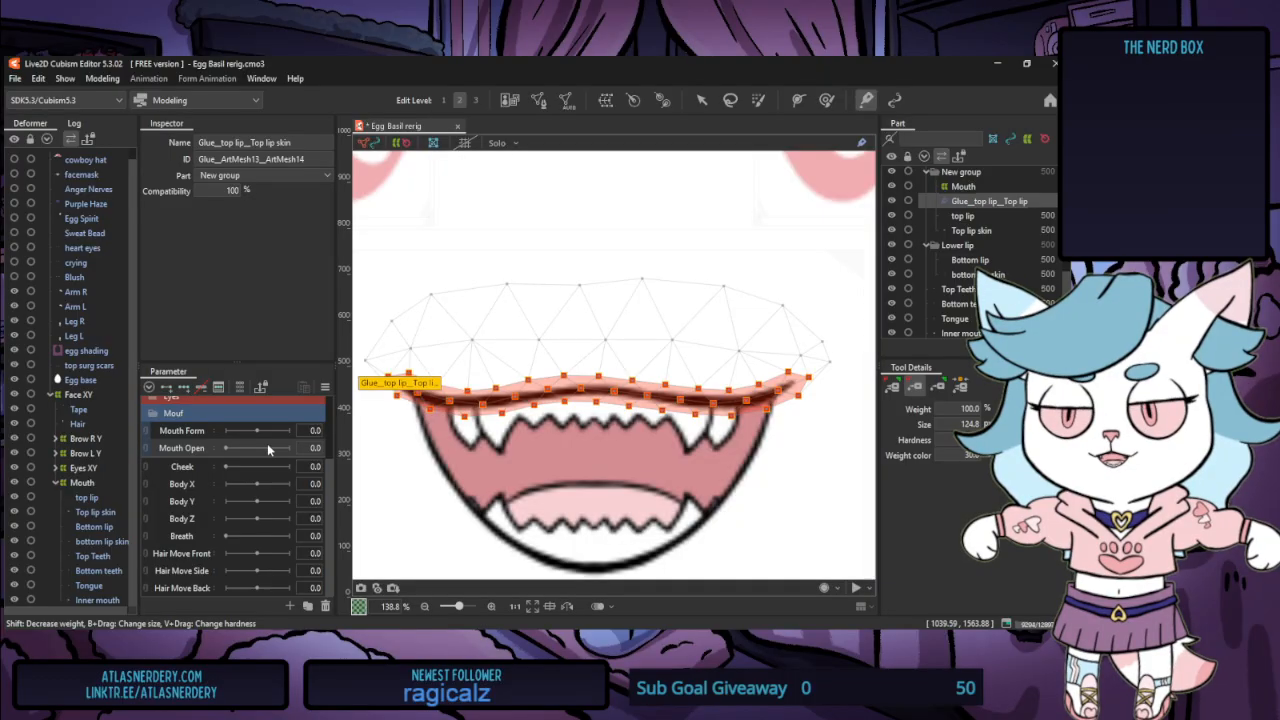
left_click(283, 175)
left_click(290, 172)
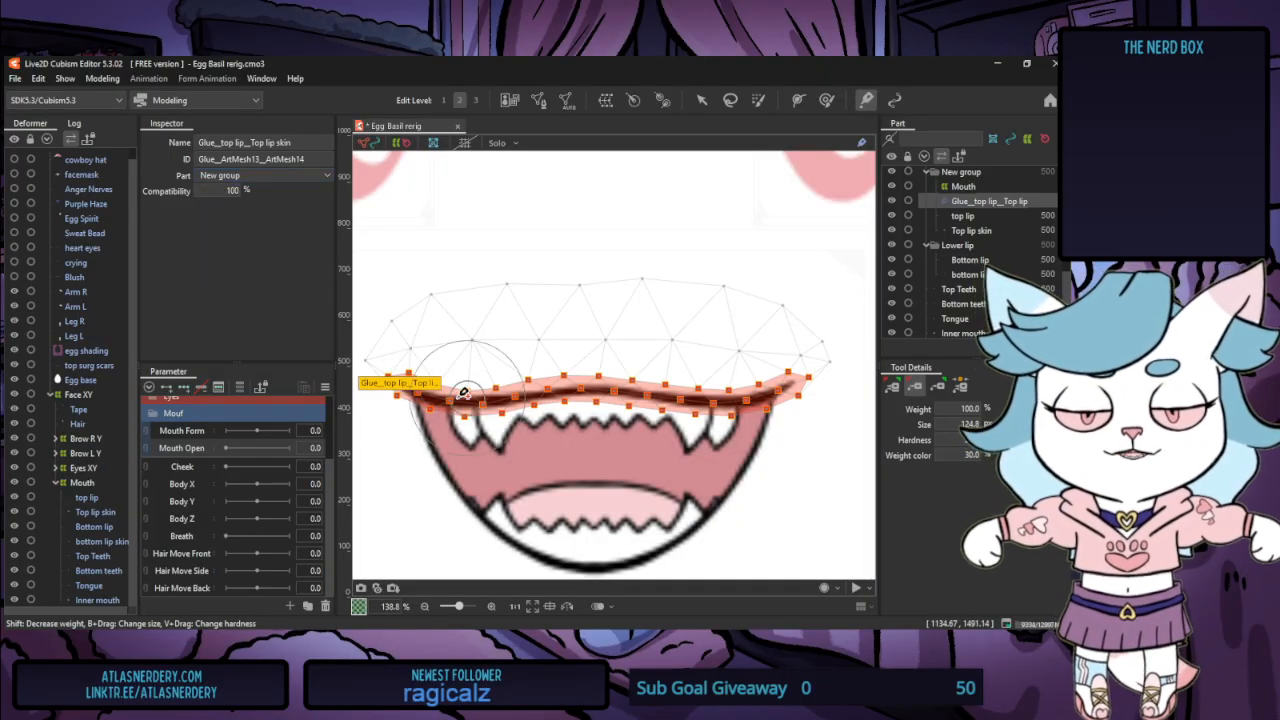
Test the glue by moving the top lip downward with the Arrow tool, and undo the move
left_click(702, 101)
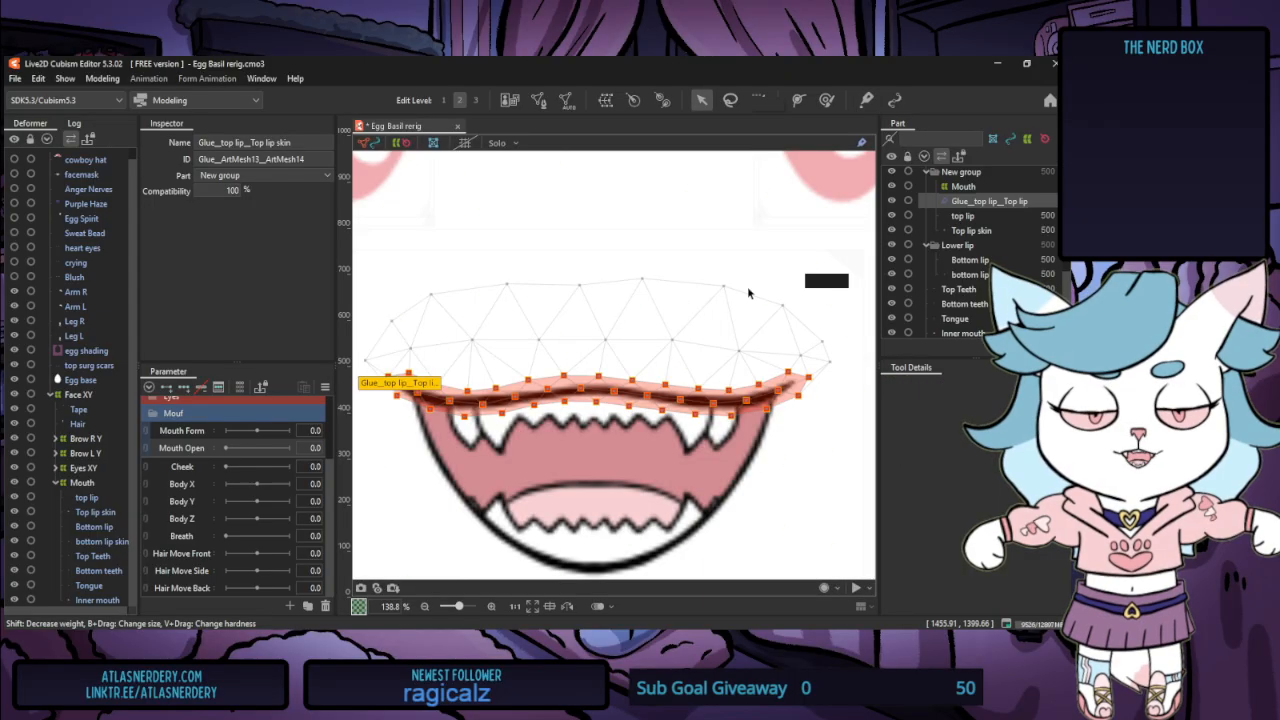
left_click(747, 286)
scroll(694, 200, "down", 3)
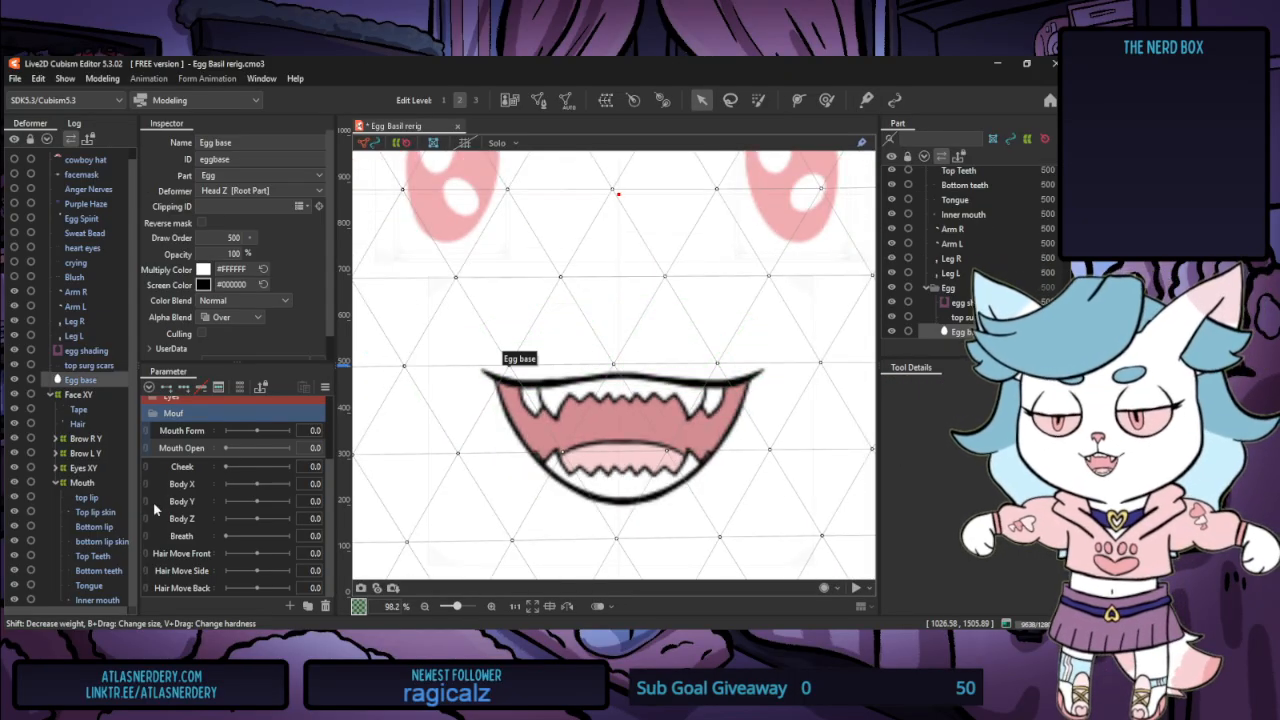
left_click(88, 498)
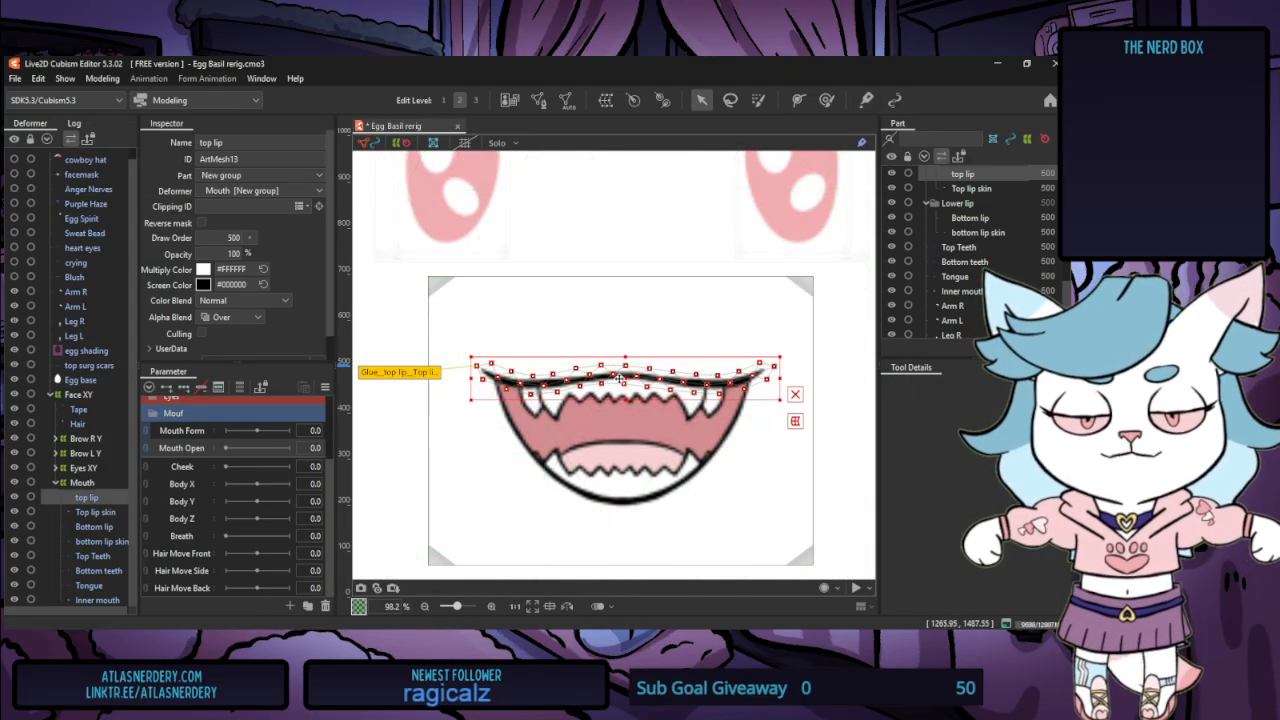
mouse_move(622, 448)
left_mouse_down()
mouse_move(620, 295)
mouse_move(618, 468)
left_mouse_up()
key("ctrl+z")
Compare the glue weight modes and repaint the top lip glue along the whole lip line at 100% weight using the first mode
left_click(408, 374)
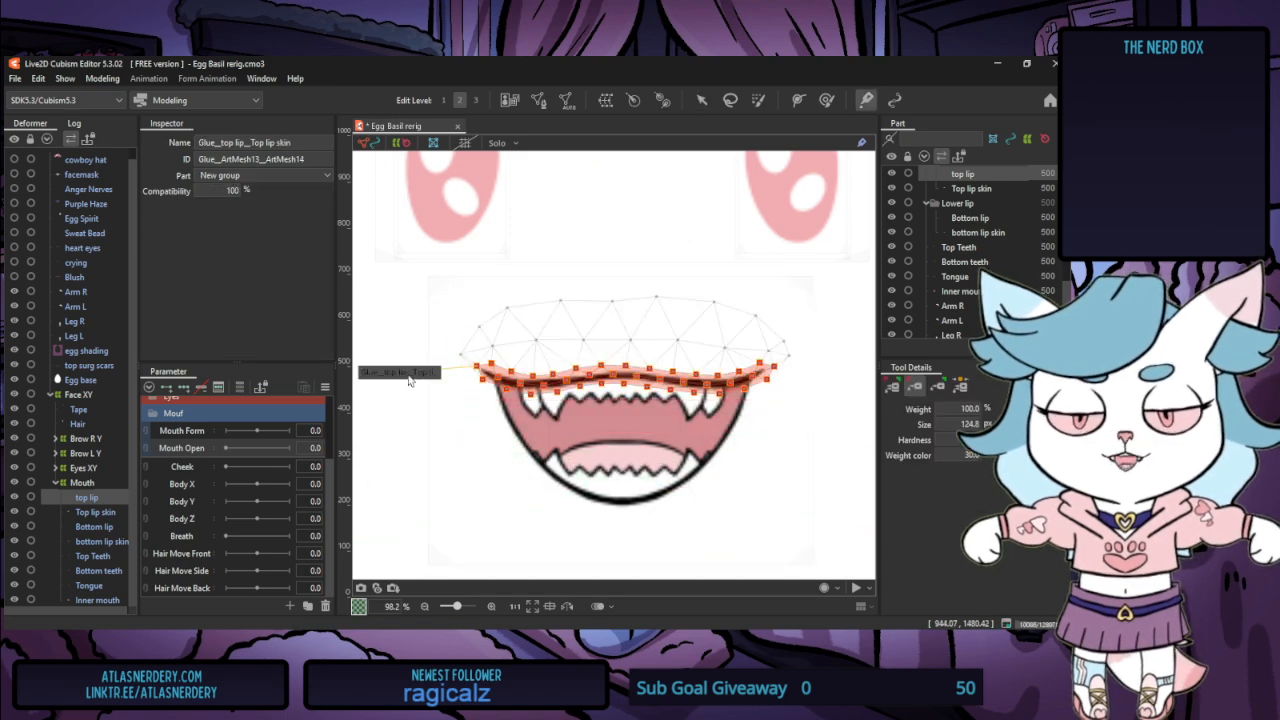
left_click(939, 389)
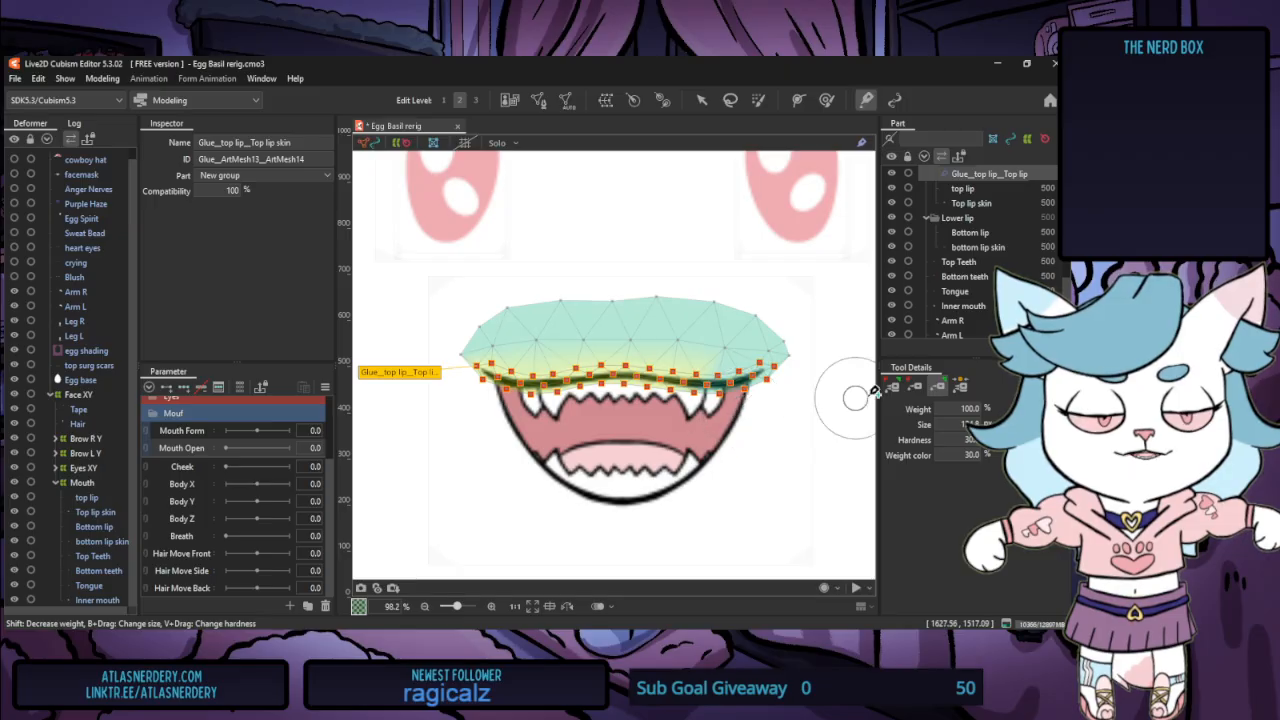
left_click(926, 391)
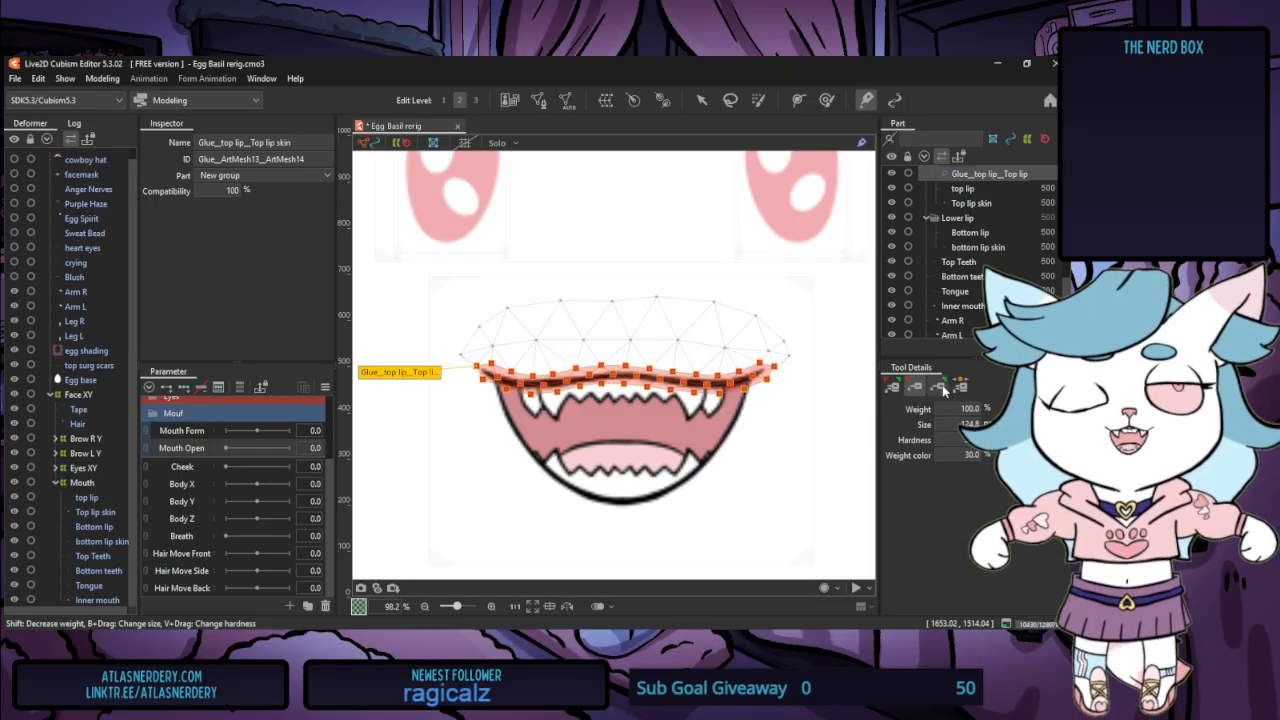
left_click(942, 389)
left_click(892, 390)
mouse_move(748, 420)
left_mouse_down()
mouse_move(776, 396)
mouse_move(490, 398)
mouse_move(506, 400)
left_mouse_up()
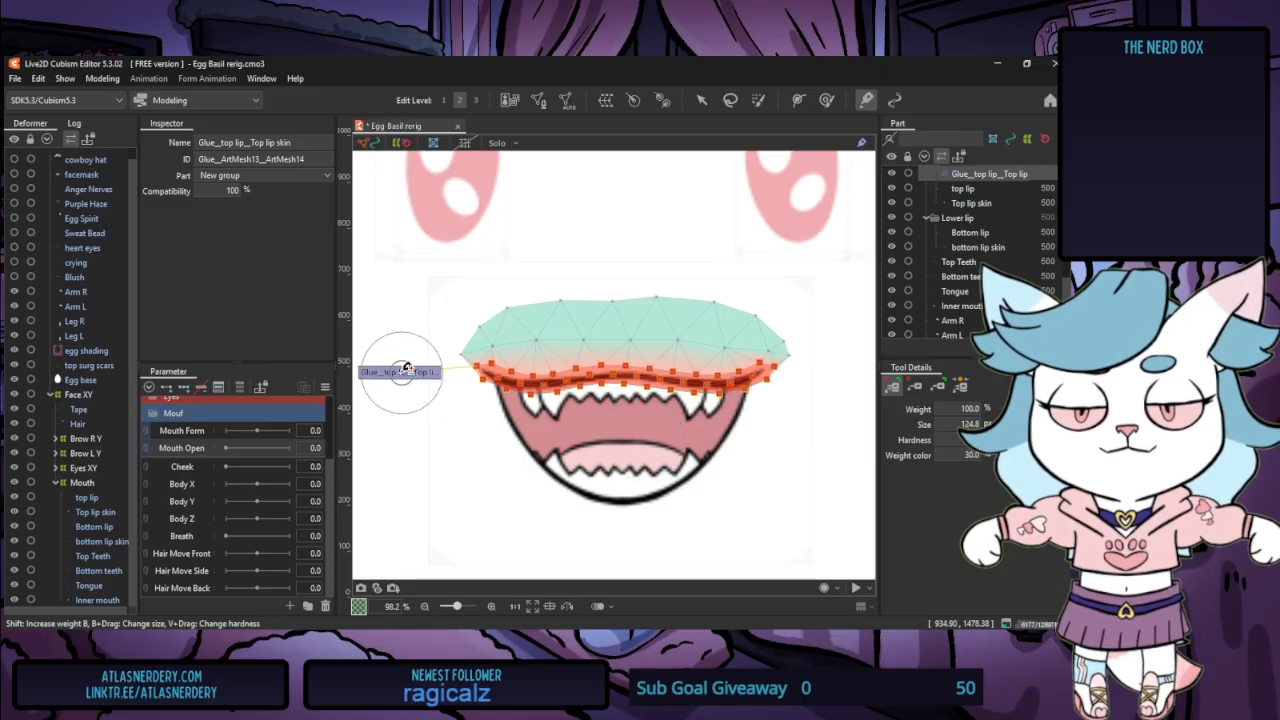
Recheck the repainted glue by shifting the top lip mesh over the teeth, and undo the shift
left_click(82, 497)
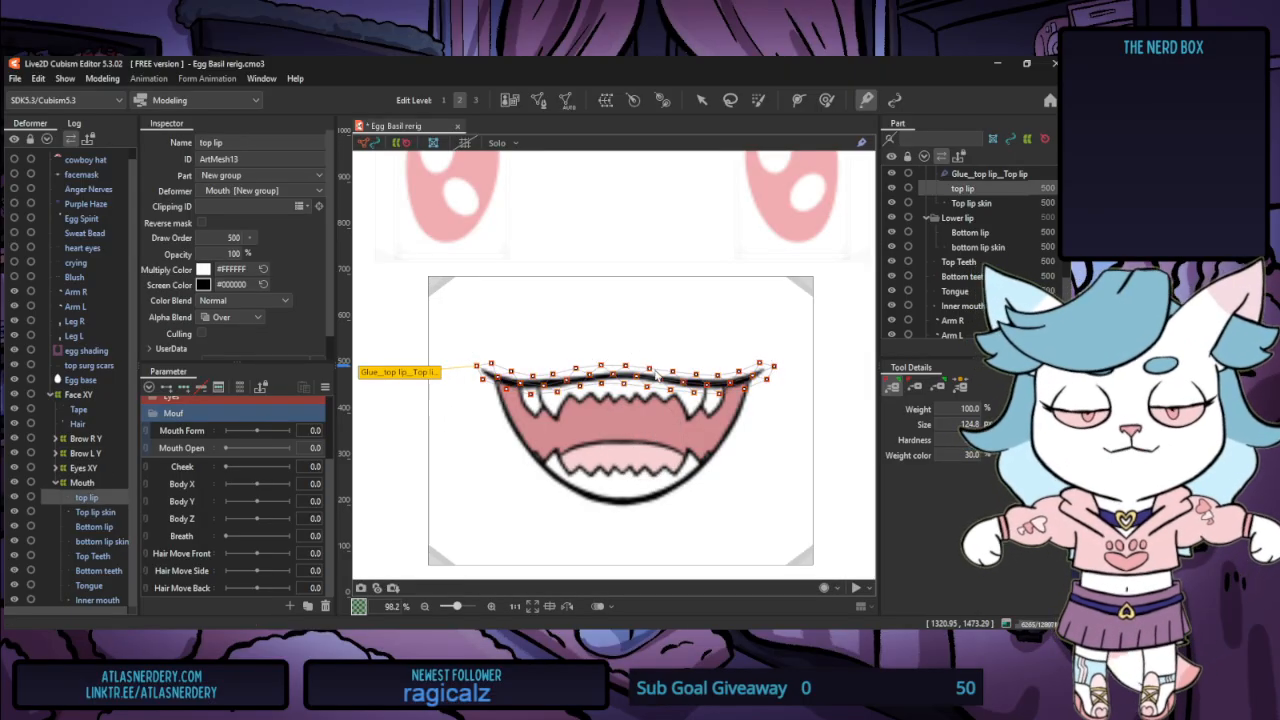
key("v")
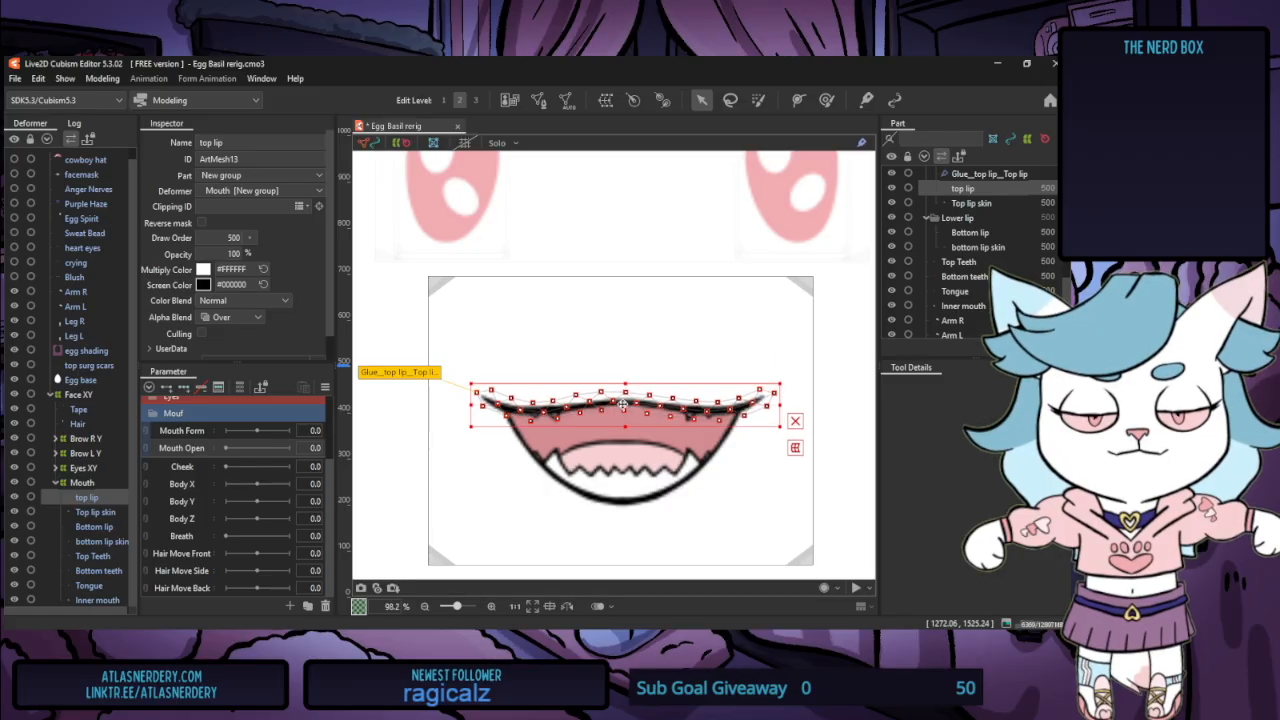
mouse_move(622, 404)
left_mouse_down()
mouse_move(622, 440)
mouse_move(610, 414)
mouse_move(600, 468)
mouse_move(540, 414)
mouse_move(626, 369)
mouse_move(610, 395)
left_mouse_up()
key("ctrl+z")
Open the Bottom lip and bottom lip skin meshes for editing and erase the old mesh around the lip line
left_click(96, 540)
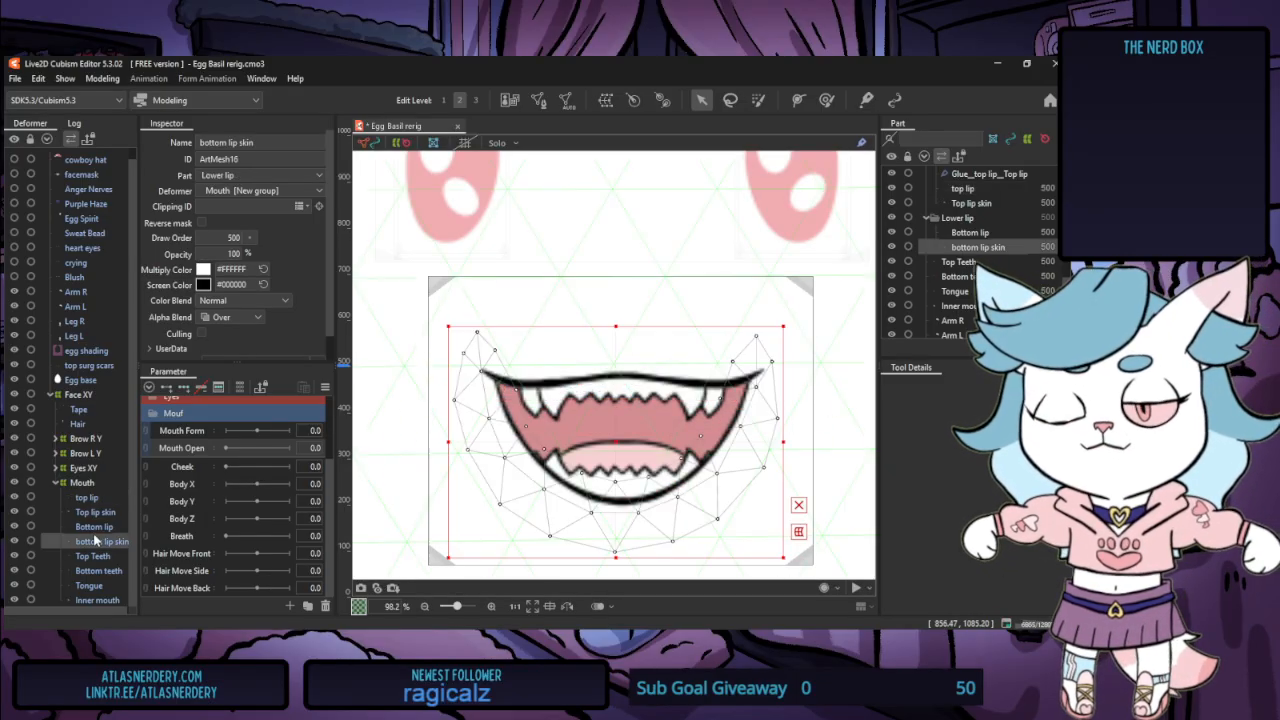
left_click(94, 526, "ctrl")
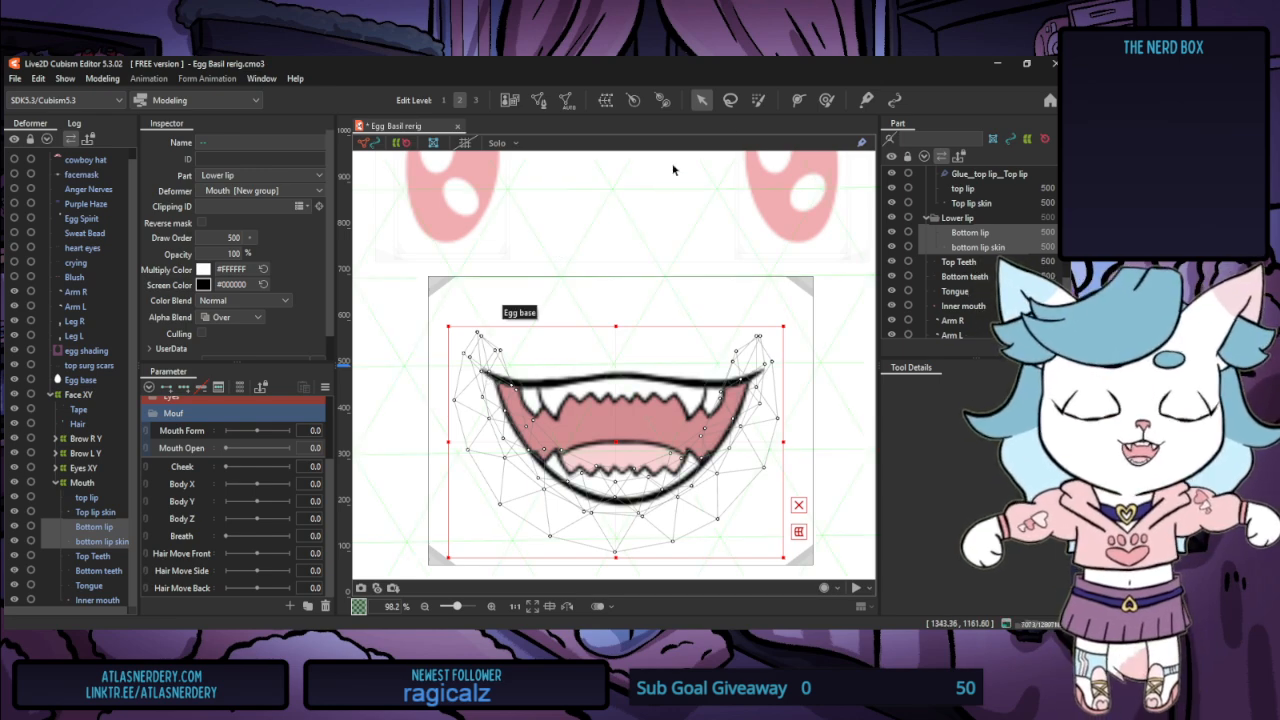
left_click(537, 101)
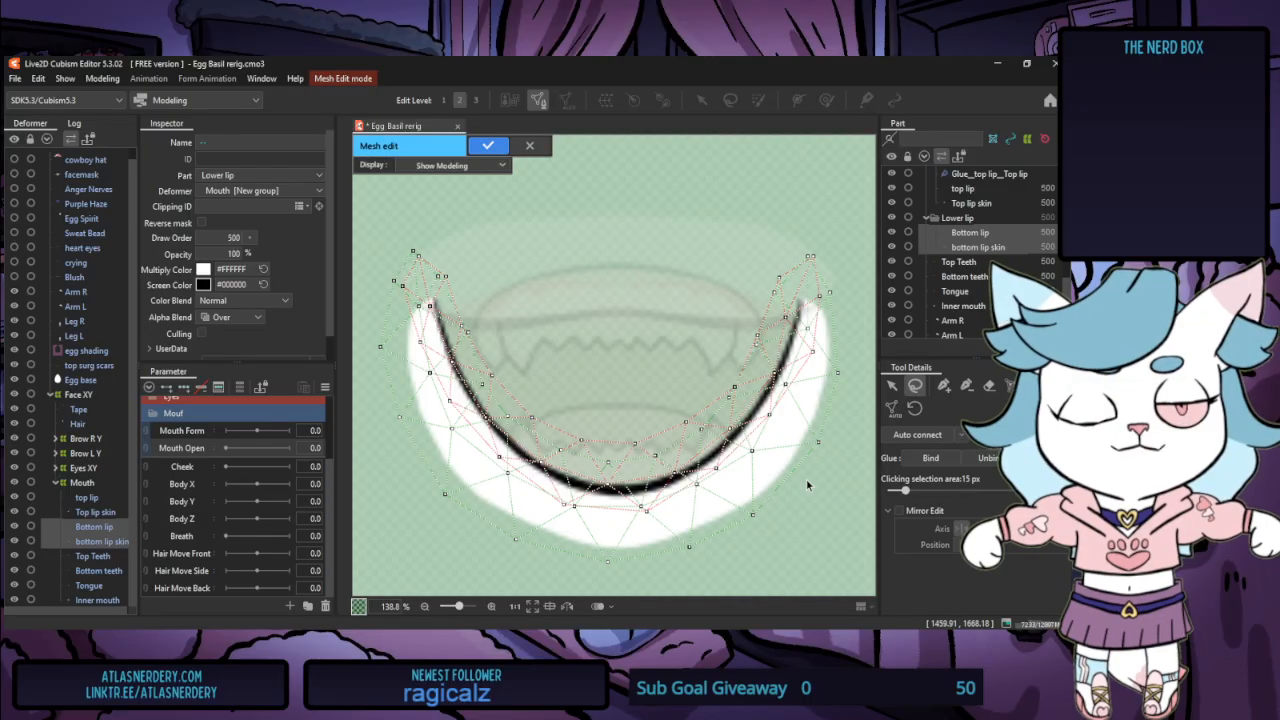
left_click(989, 386)
mouse_move(791, 241)
left_mouse_down()
mouse_move(752, 355)
mouse_move(719, 390)
mouse_move(598, 442)
mouse_move(535, 398)
mouse_move(462, 285)
mouse_move(473, 322)
mouse_move(461, 314)
mouse_move(449, 296)
mouse_move(514, 357)
mouse_move(496, 382)
mouse_move(536, 418)
left_mouse_up()
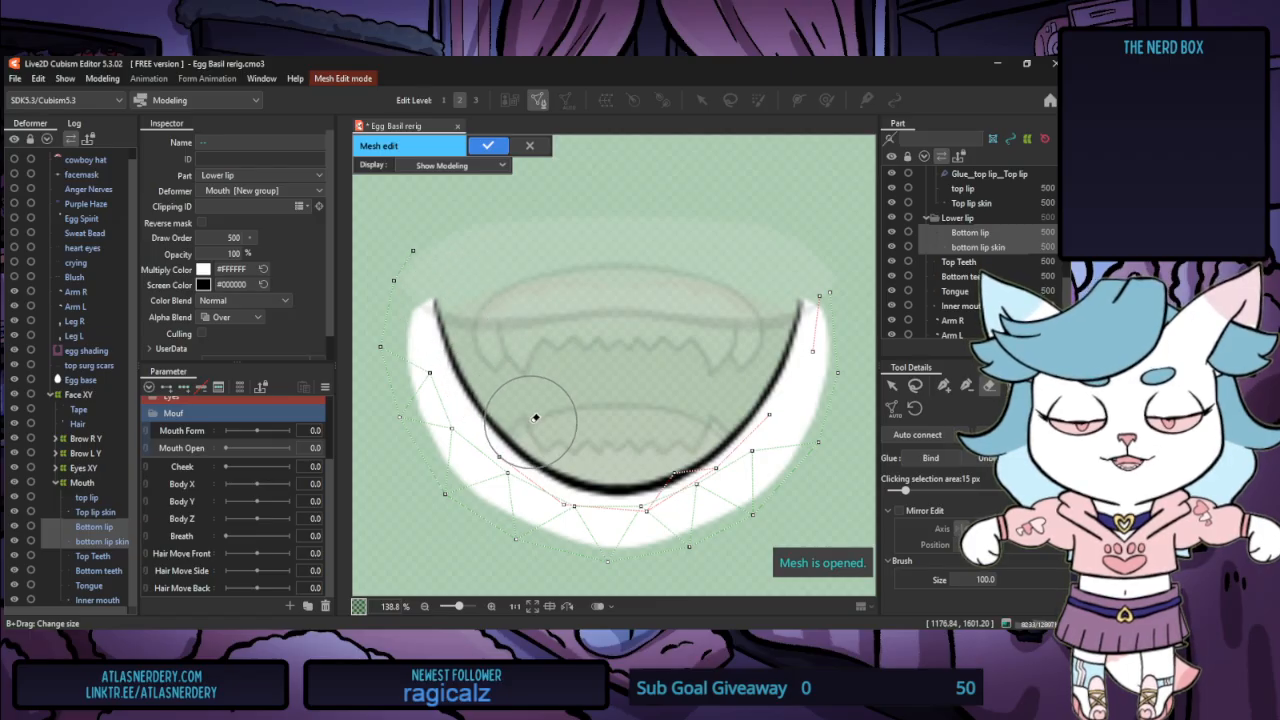
left_click(960, 388)
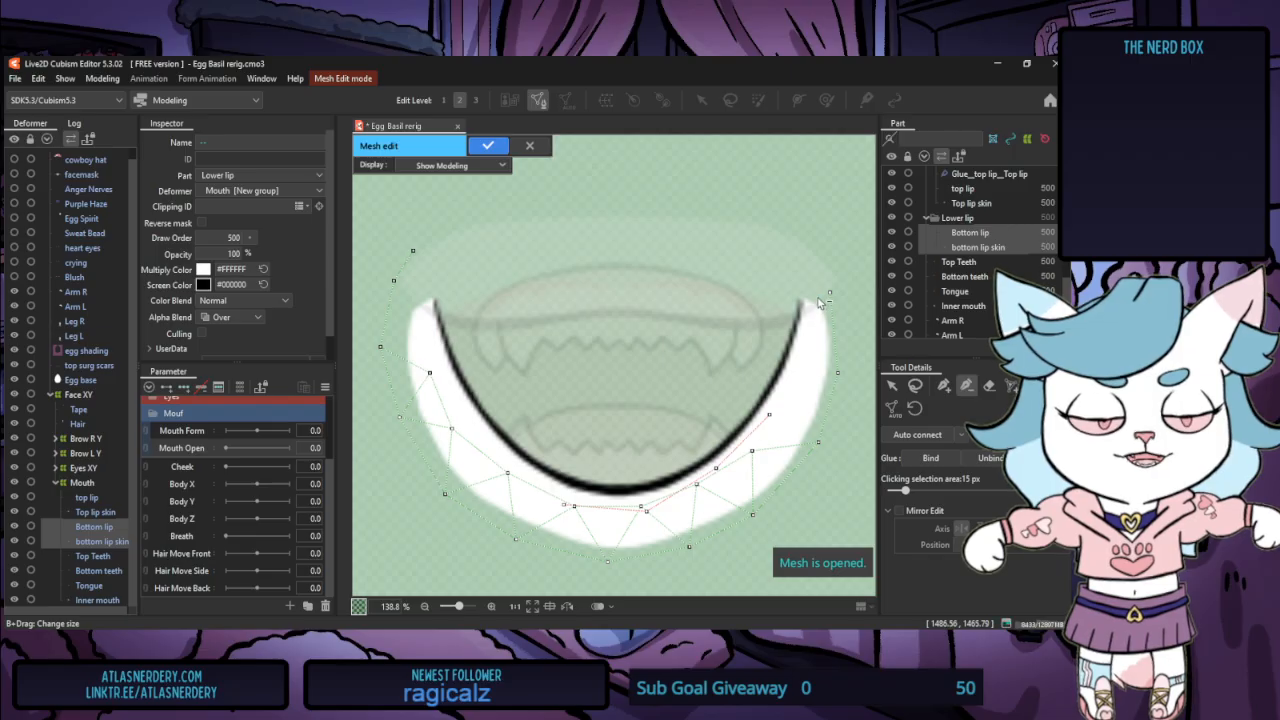
key("ctrl+z")
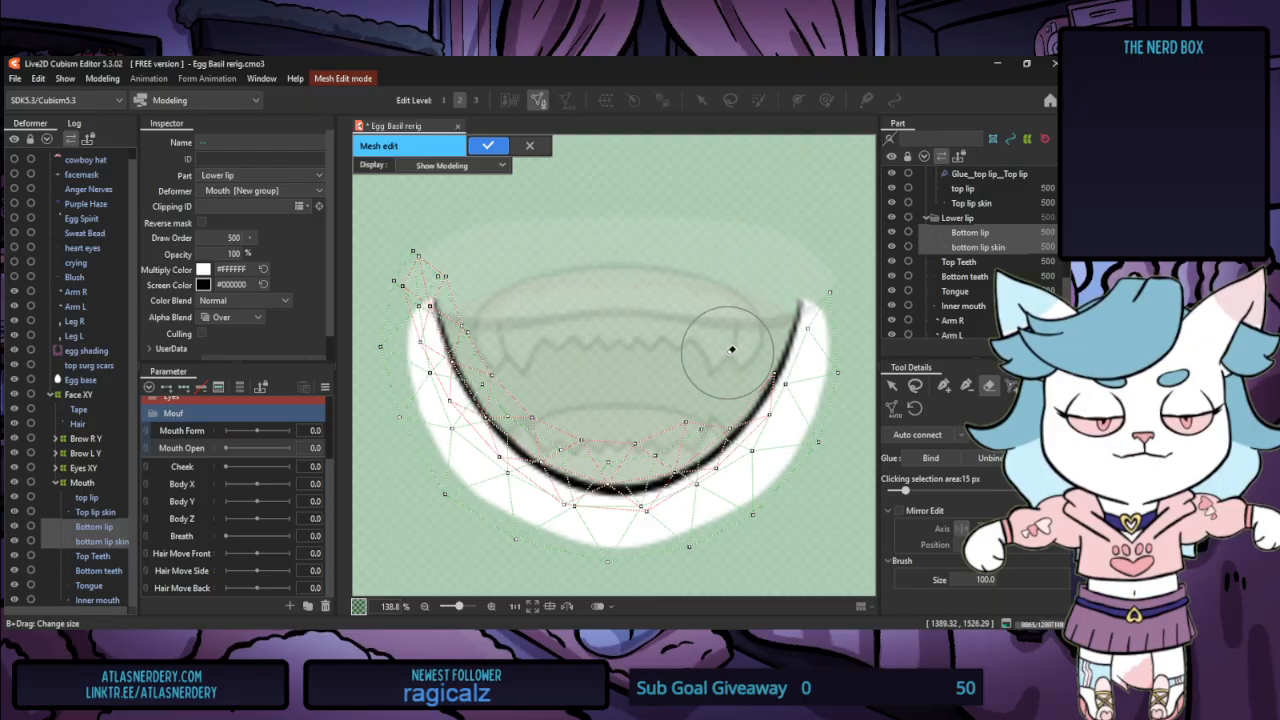
left_click_drag(713, 381, 740, 362)
mouse_move(677, 418)
left_mouse_down()
mouse_move(598, 431)
mouse_move(550, 420)
mouse_move(494, 338)
left_mouse_up()
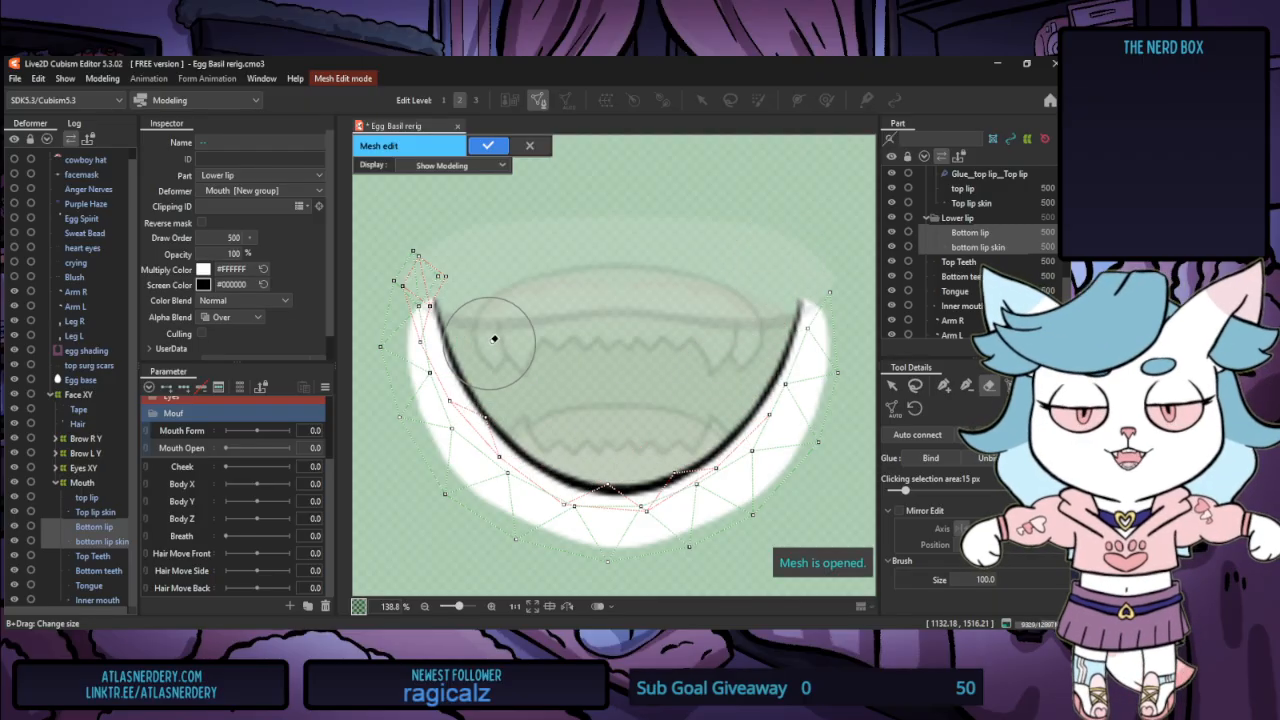
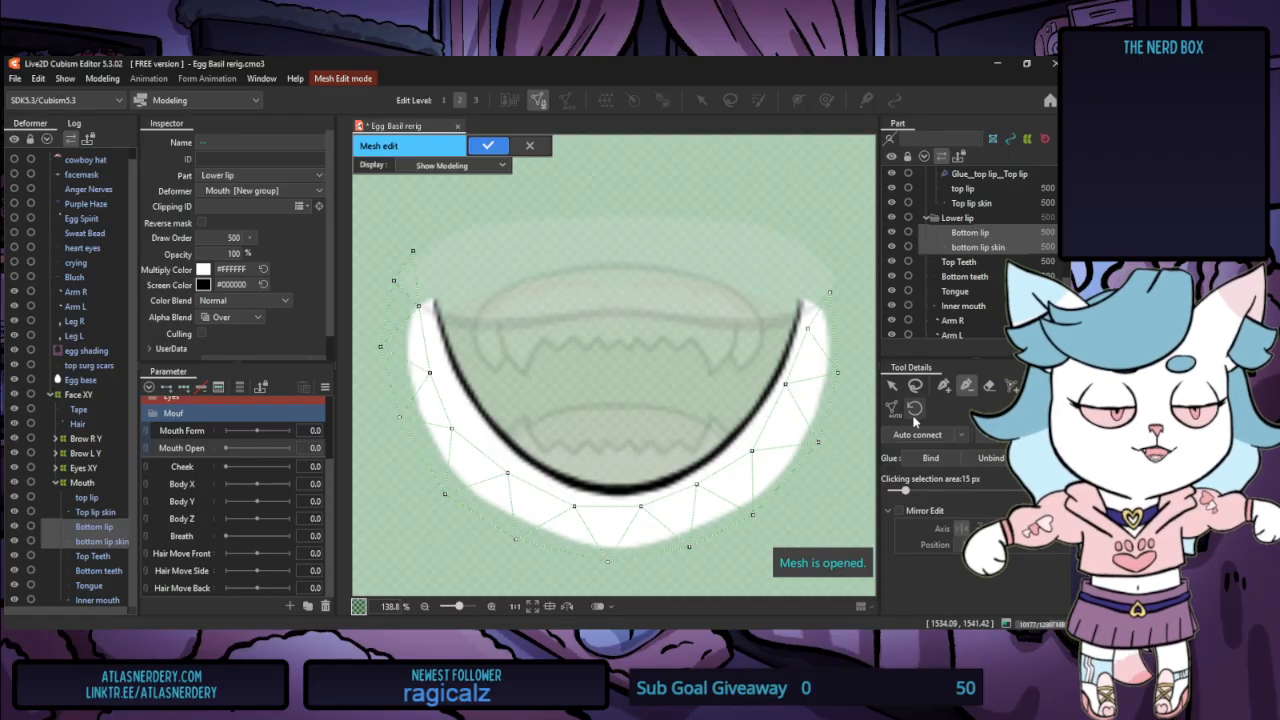
Draw a stroke mesh along the whole bottom lip line with mesh width 14 and repeated density 17
left_click(1012, 386)
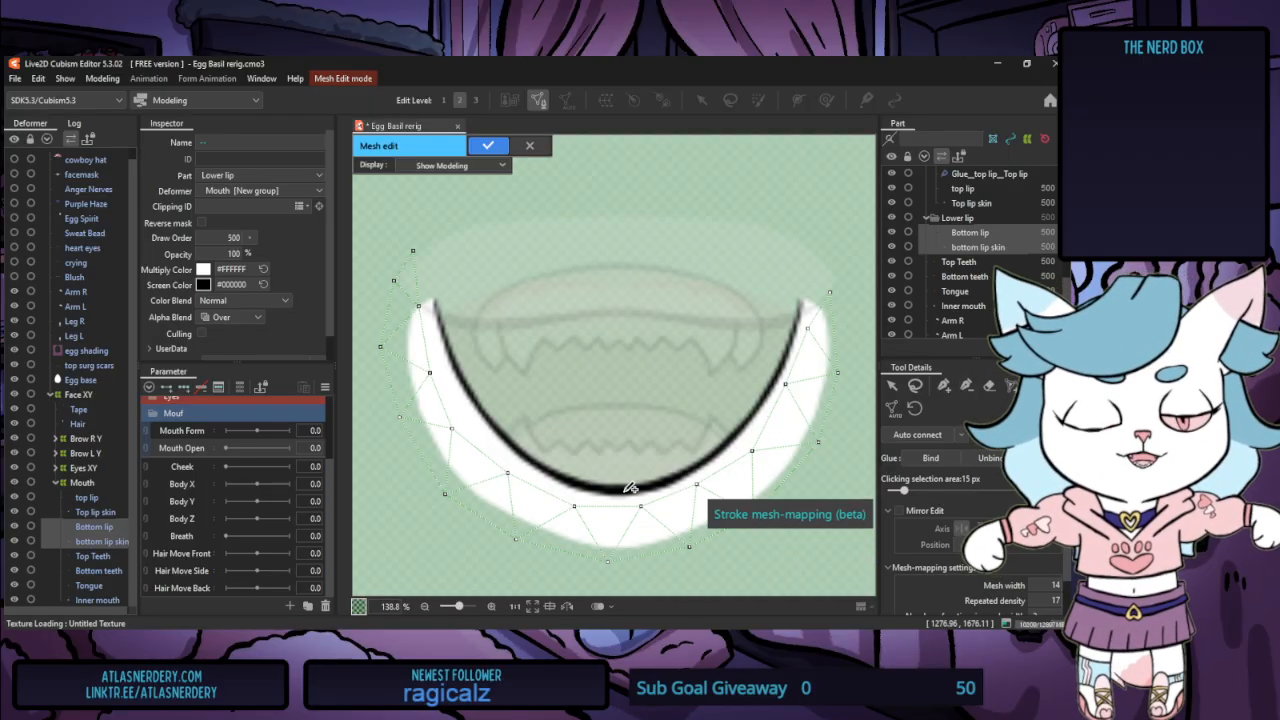
left_click_drag(806, 298, 781, 368)
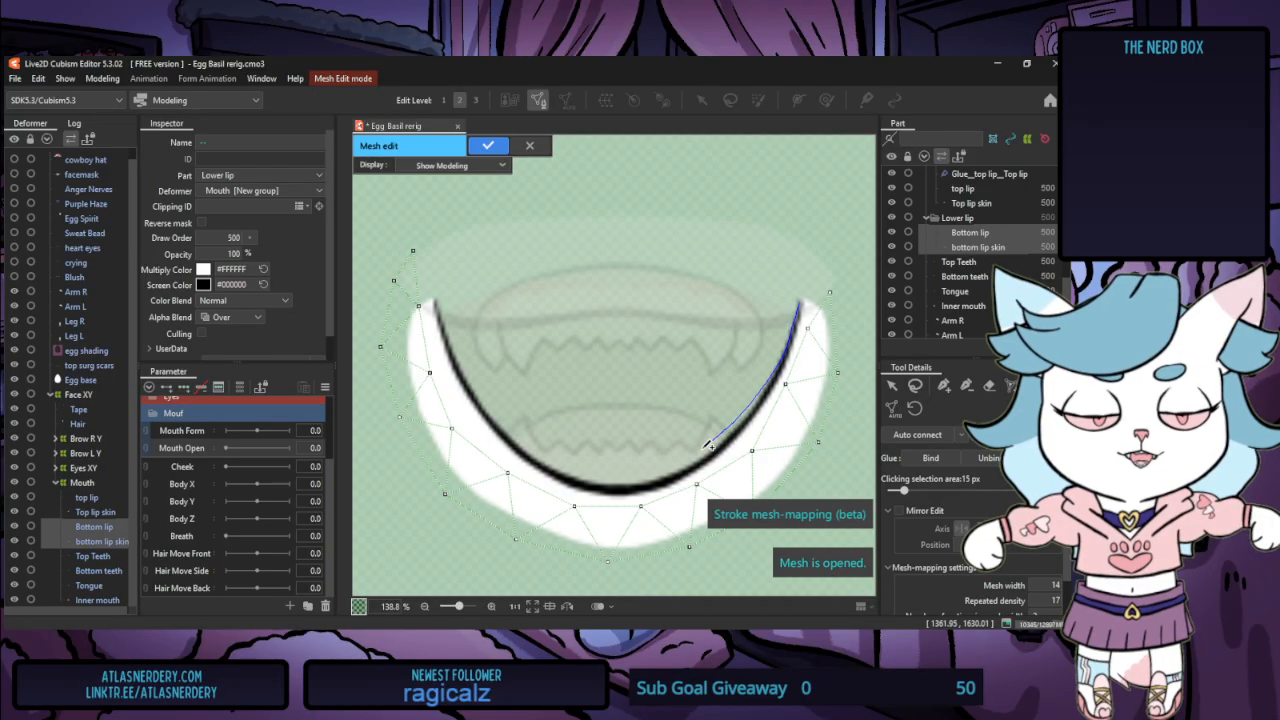
left_click_drag(444, 300, 440, 302)
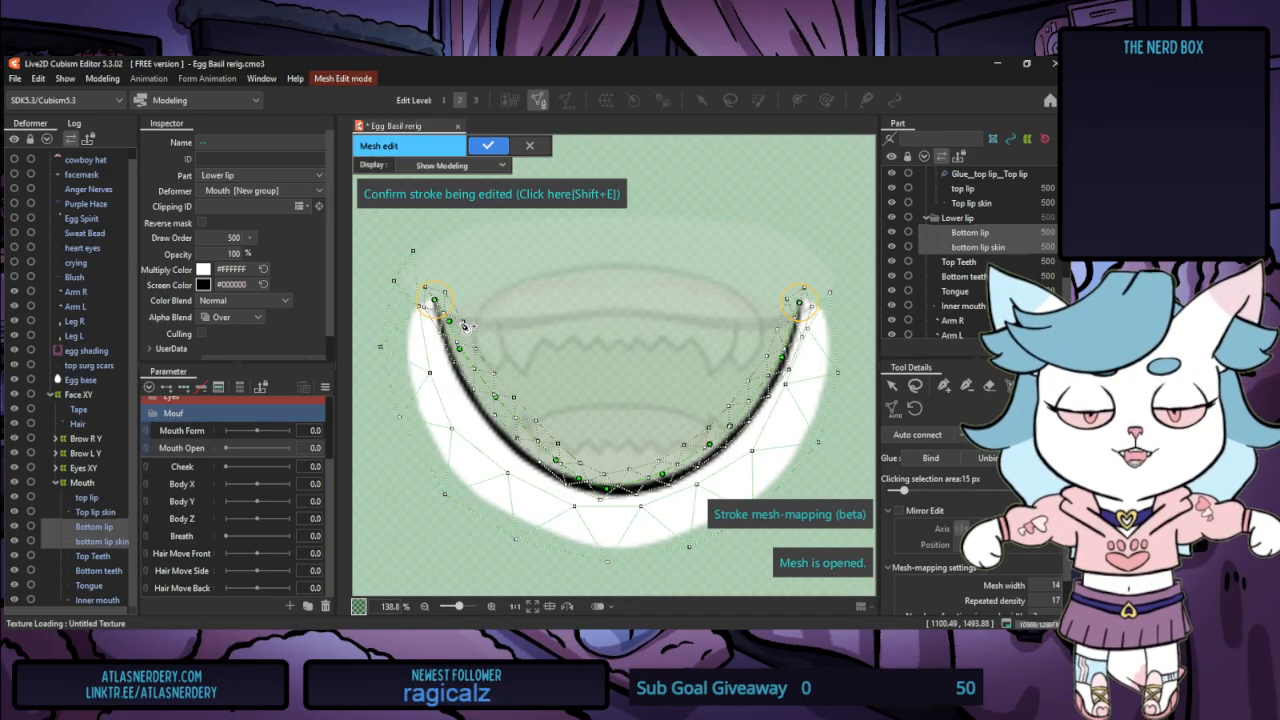
Align the stroke's control points with the centre of the bottom lip line and confirm the stroke mesh
left_click_drag(498, 401, 485, 415)
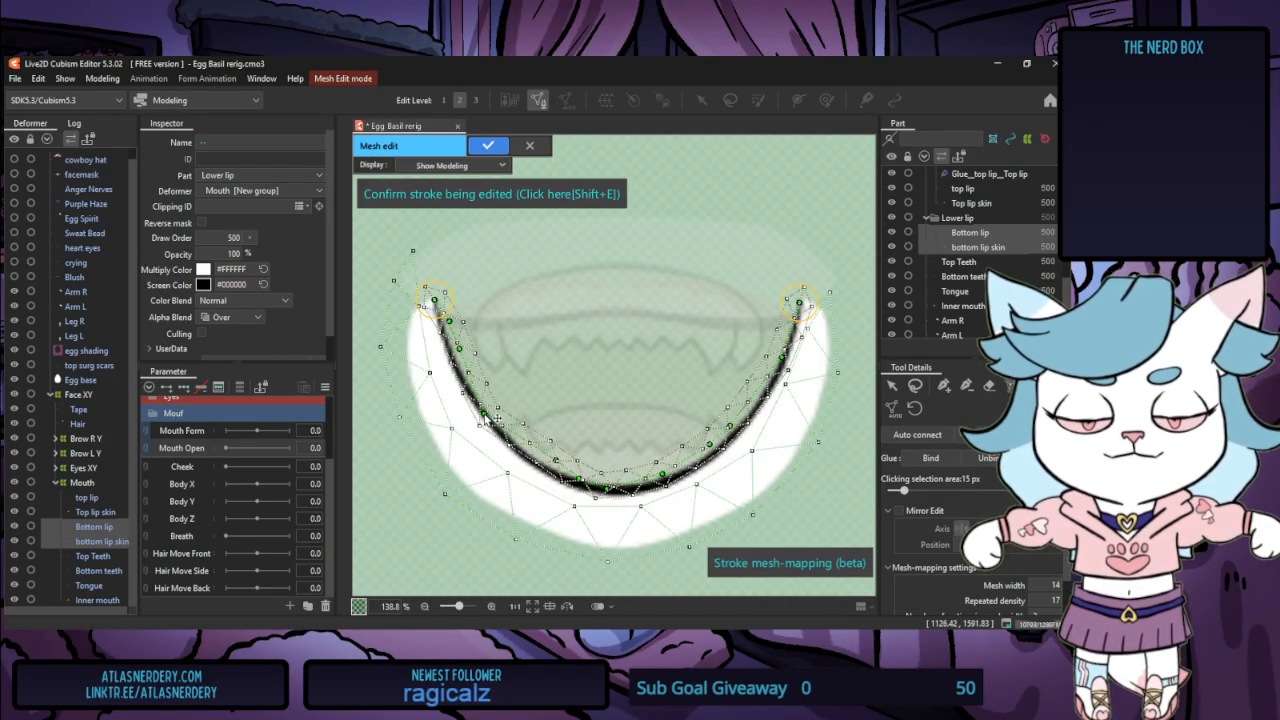
mouse_move(459, 348)
left_mouse_down()
mouse_move(452, 357)
mouse_move(446, 326)
left_mouse_up()
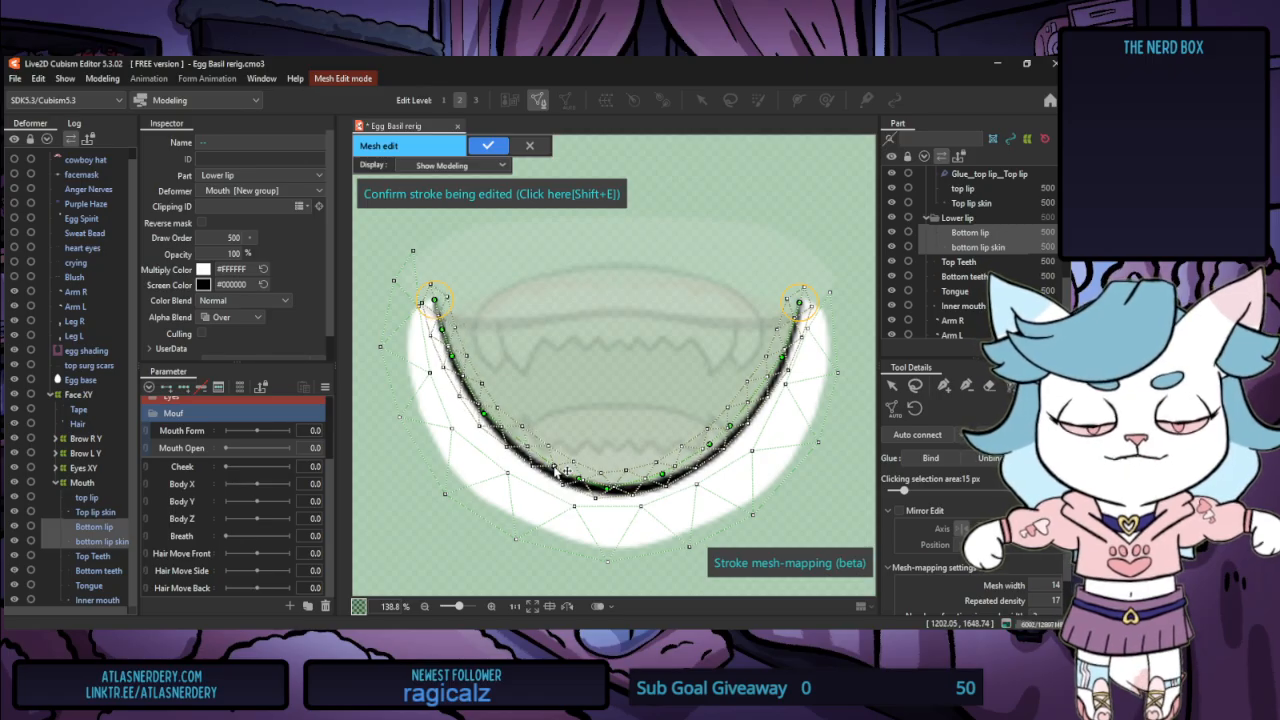
left_click_drag(563, 470, 558, 475)
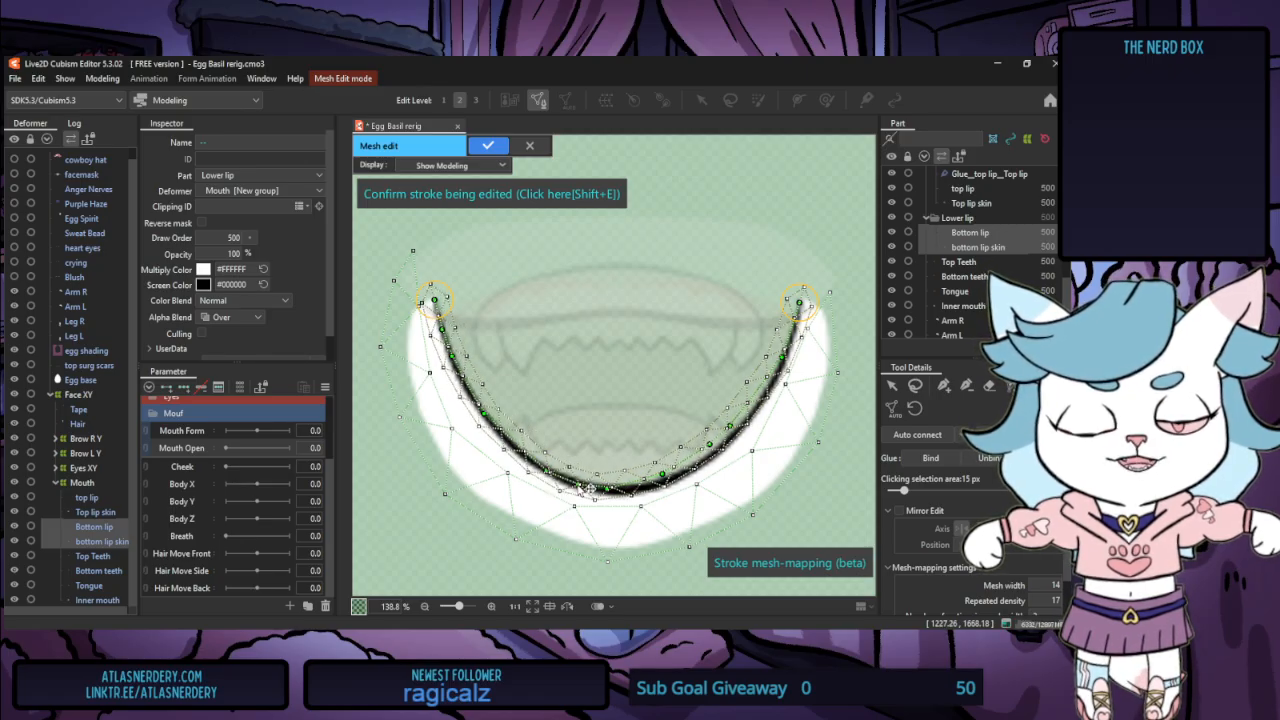
mouse_move(668, 479)
left_mouse_down()
mouse_move(678, 487)
mouse_move(756, 431)
left_mouse_up()
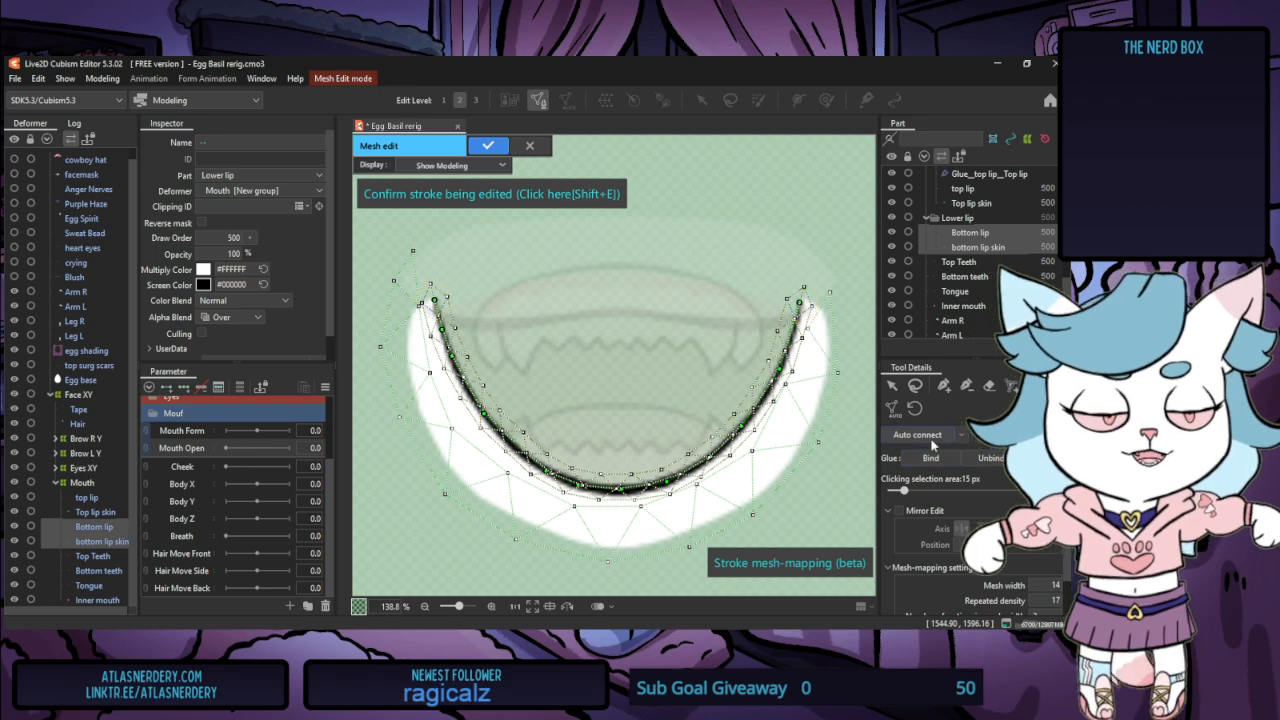
left_click(567, 201)
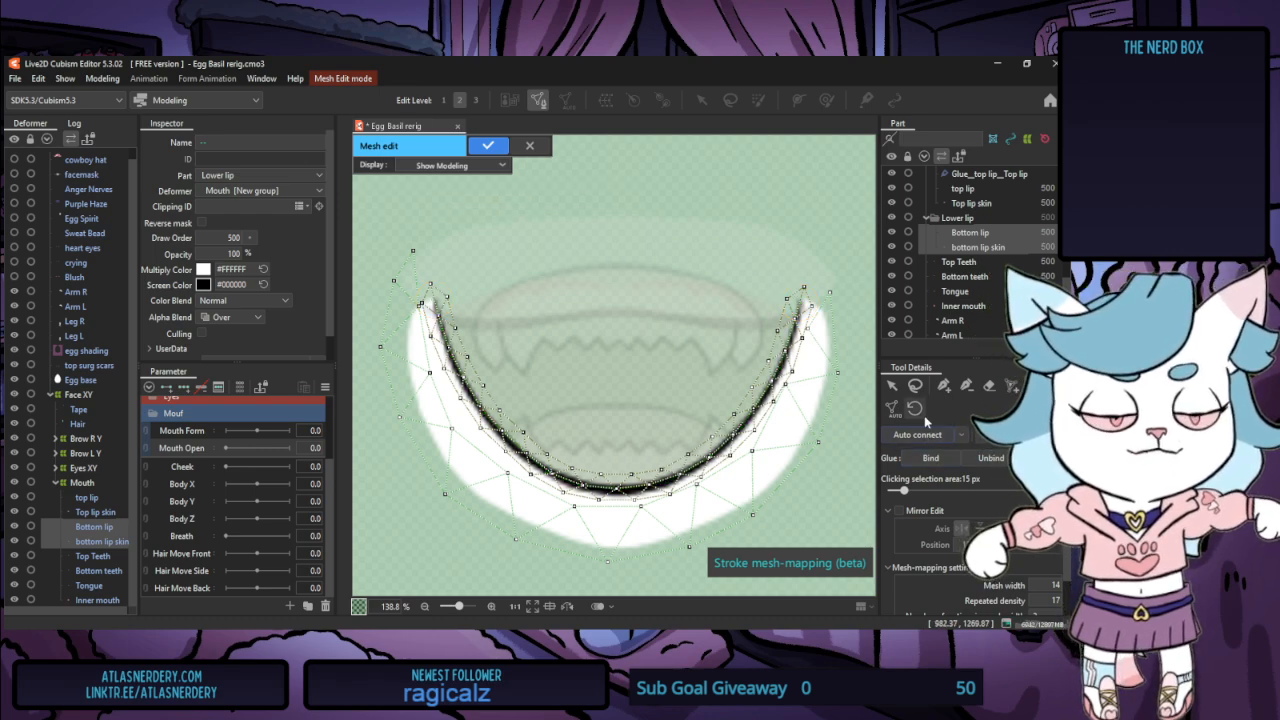
Adjust the mesh vertex spacing beside the lip line near the right mouth corner
left_click(943, 385)
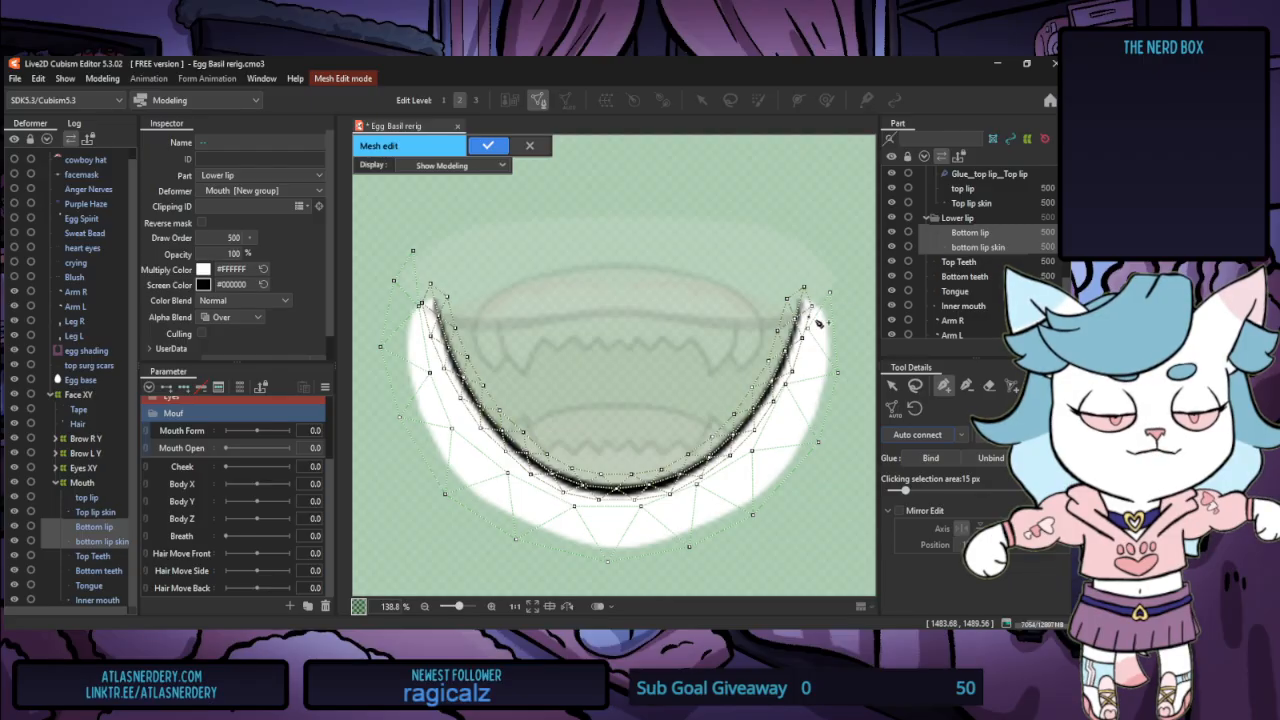
scroll(818, 323, "up", 5)
left_click(891, 385)
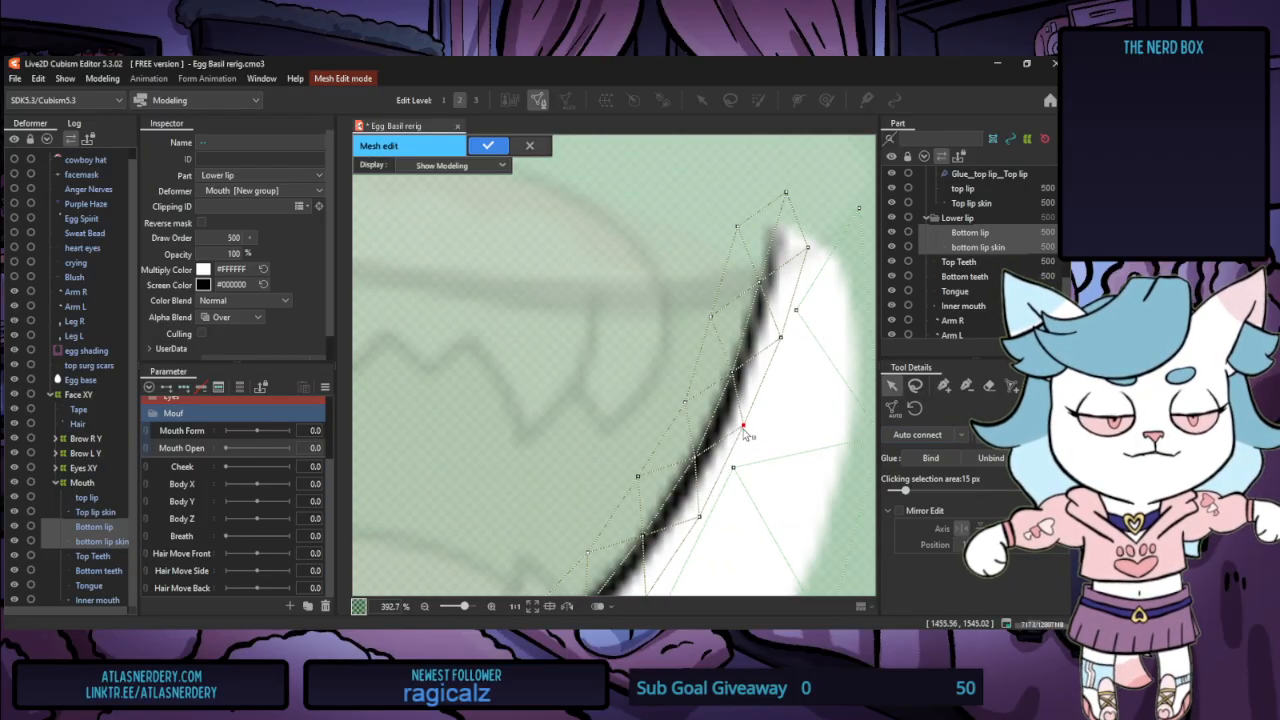
scroll(775, 430, "down", 3)
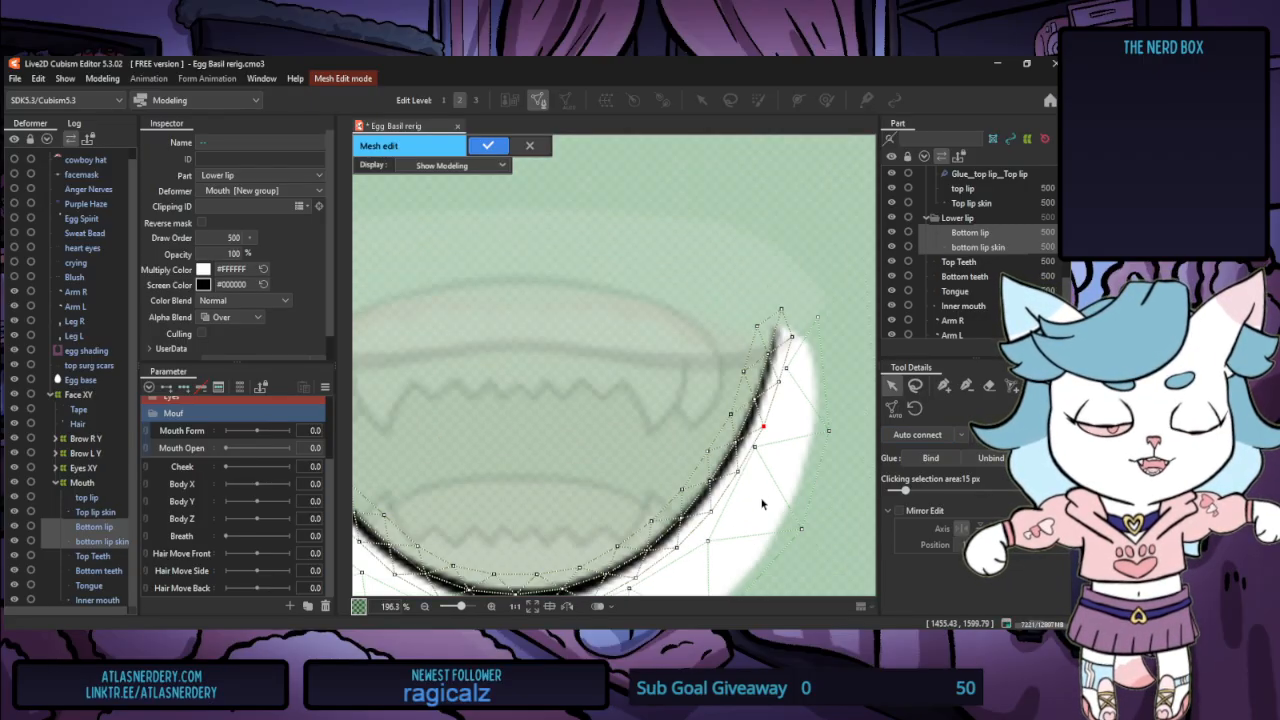
scroll(762, 504, "down", 1)
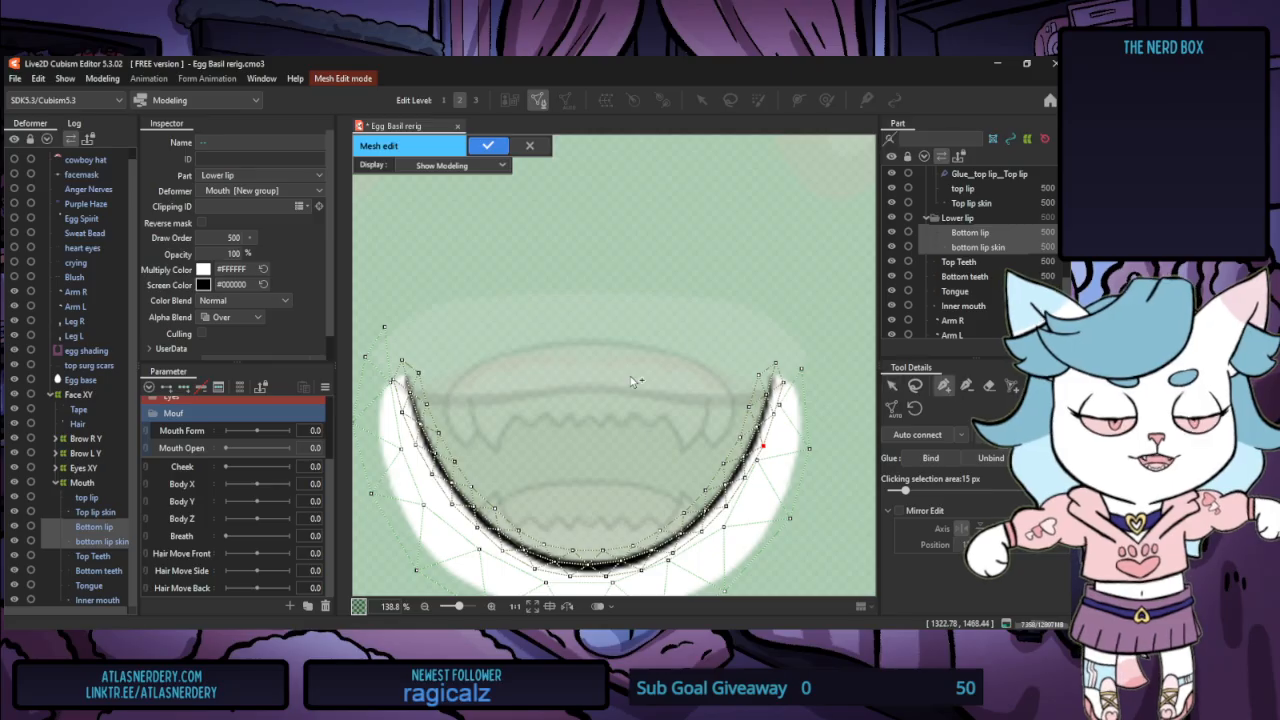
Pull the outer vertices of the bottom lip skin mesh closer to the artwork around the left mouth corner and side
left_click(890, 388)
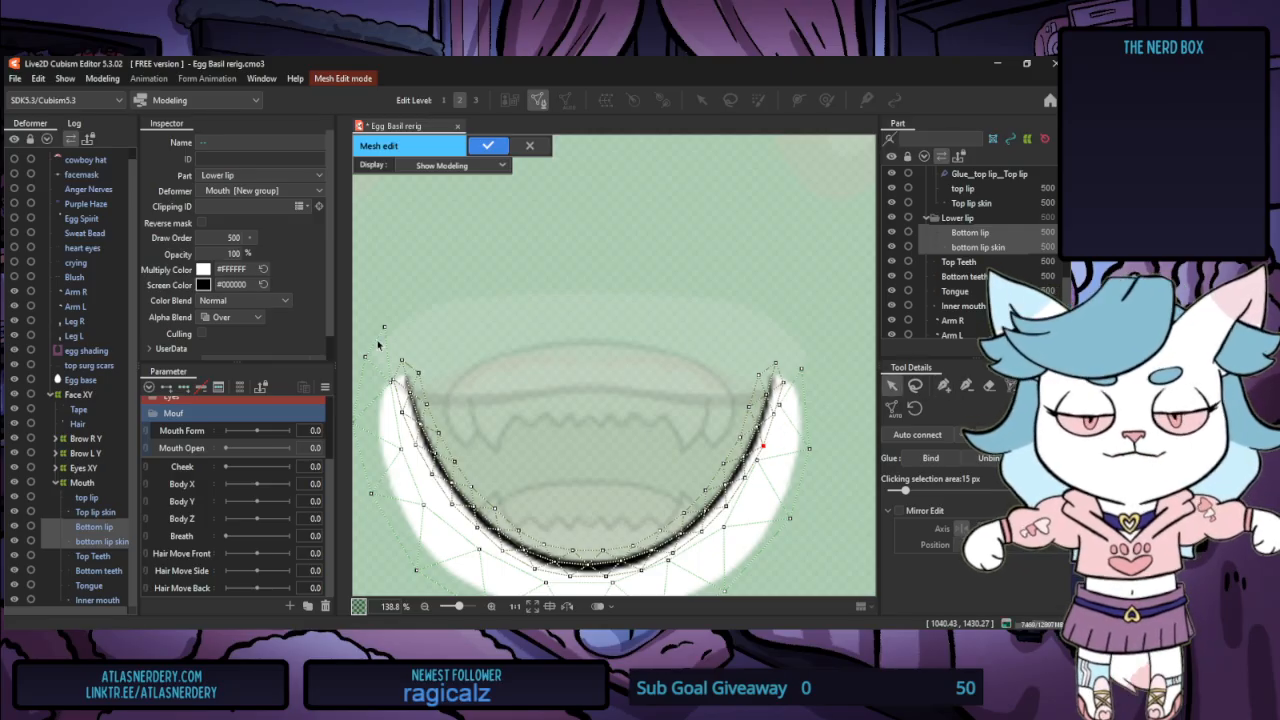
left_click(943, 388)
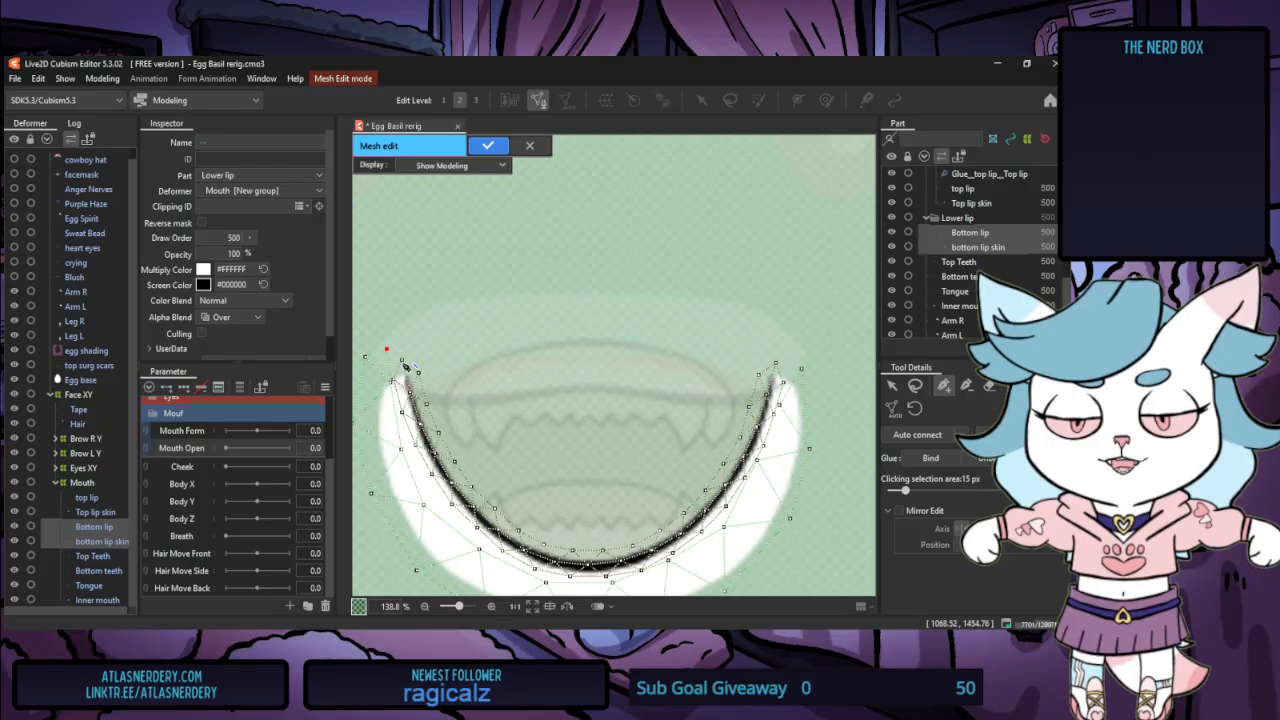
left_click(775, 363)
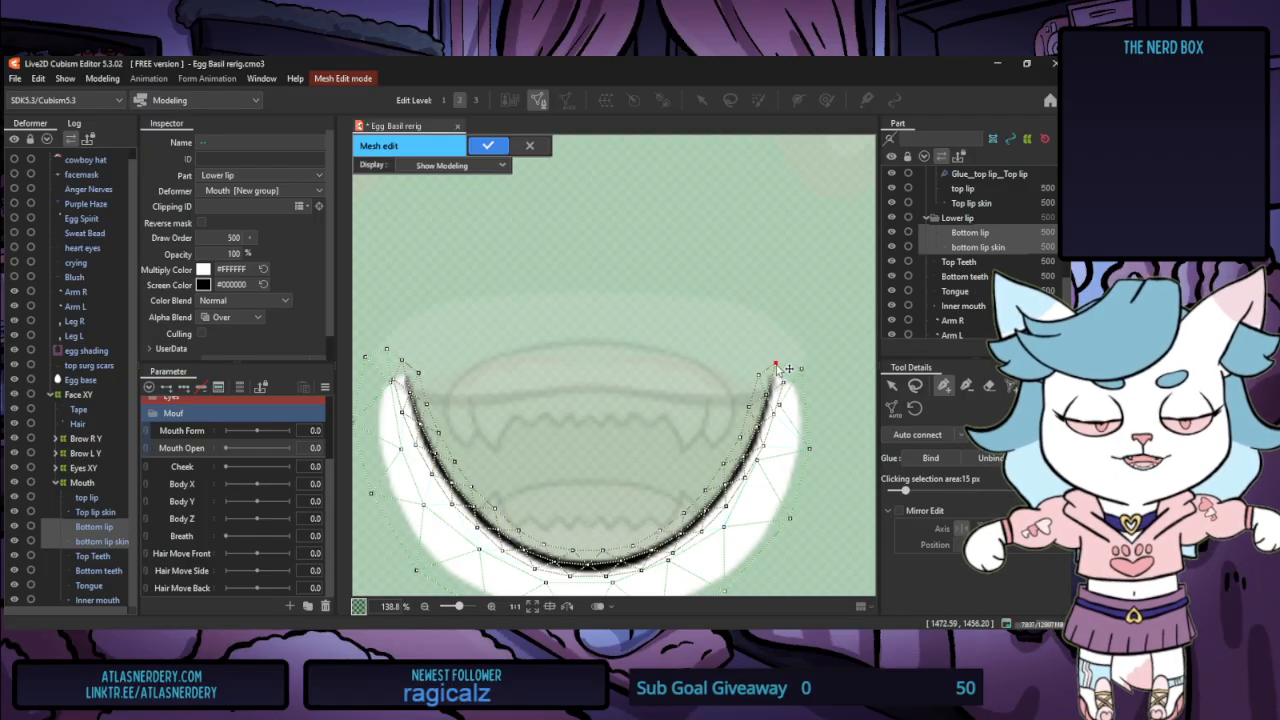
scroll(840, 414, "down", 2)
scroll(766, 386, "up", 4)
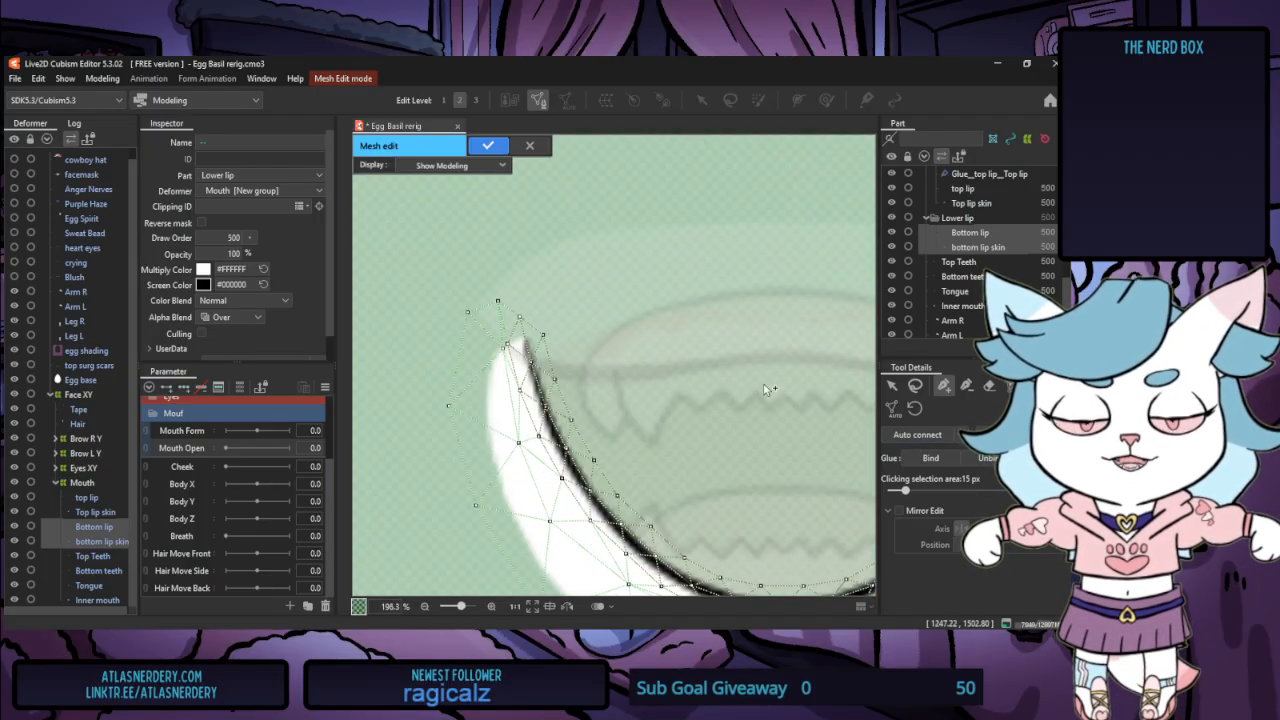
left_click(890, 389)
left_click_drag(467, 312, 481, 328)
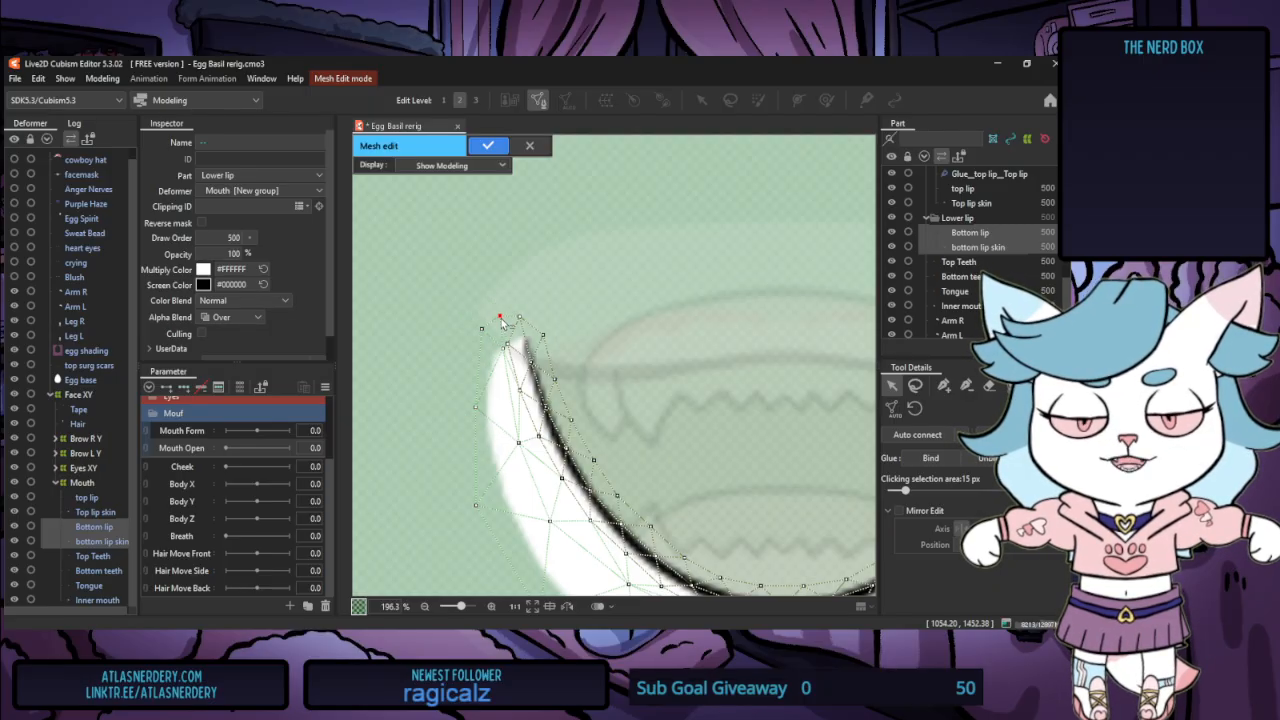
scroll(576, 412, "down", 2)
scroll(576, 412, "up", 2)
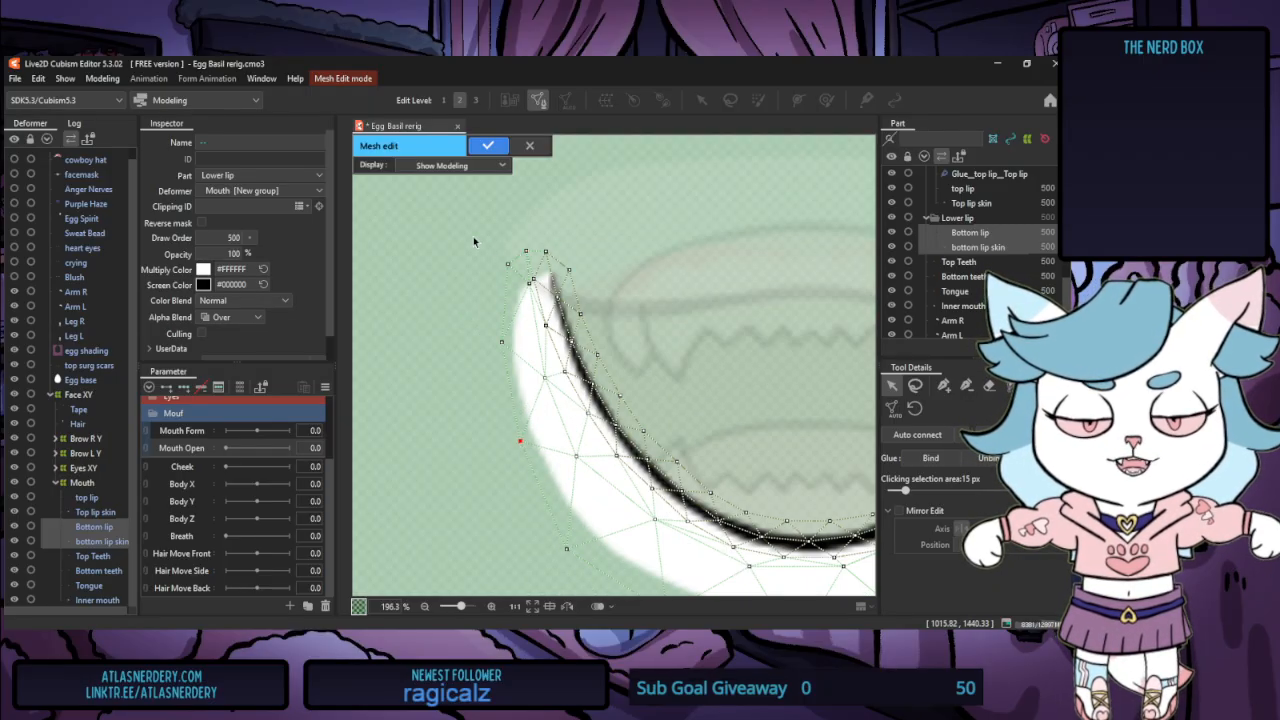
scroll(535, 431, "down", 1)
scroll(524, 477, "up", 2)
Tighten the outer vertices along the lower edge of the bottom lip skin mesh toward the artwork
left_click_drag(667, 563, 674, 549)
scroll(438, 380, "down", 2)
scroll(678, 488, "up", 2)
left_click(615, 507)
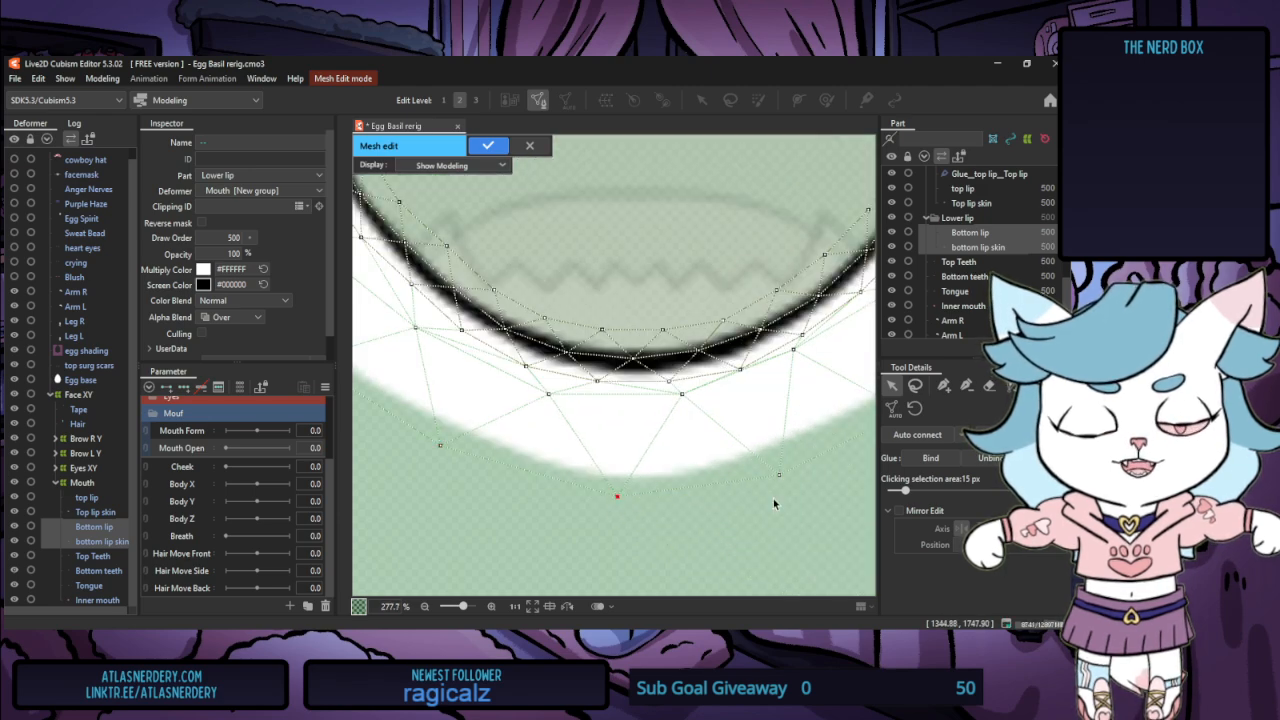
scroll(700, 485, "down", 3)
scroll(761, 367, "up", 1)
scroll(761, 367, "down", 2)
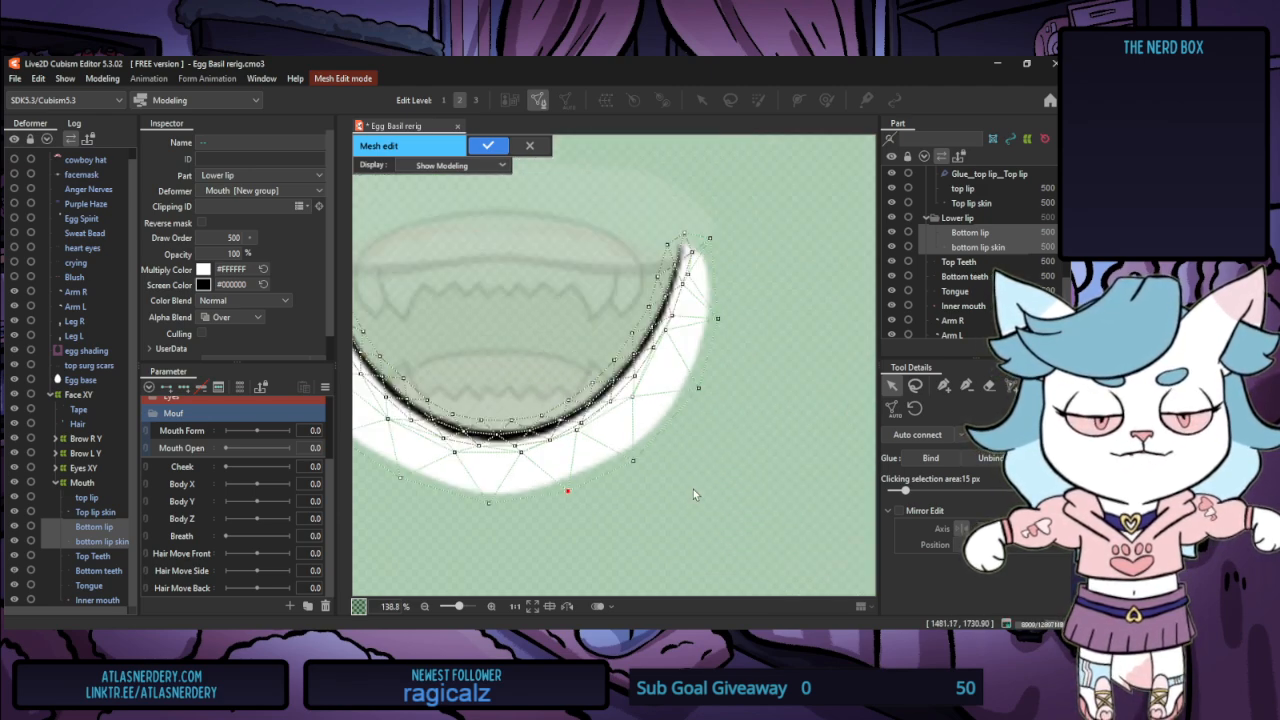
scroll(411, 380, "down", 1)
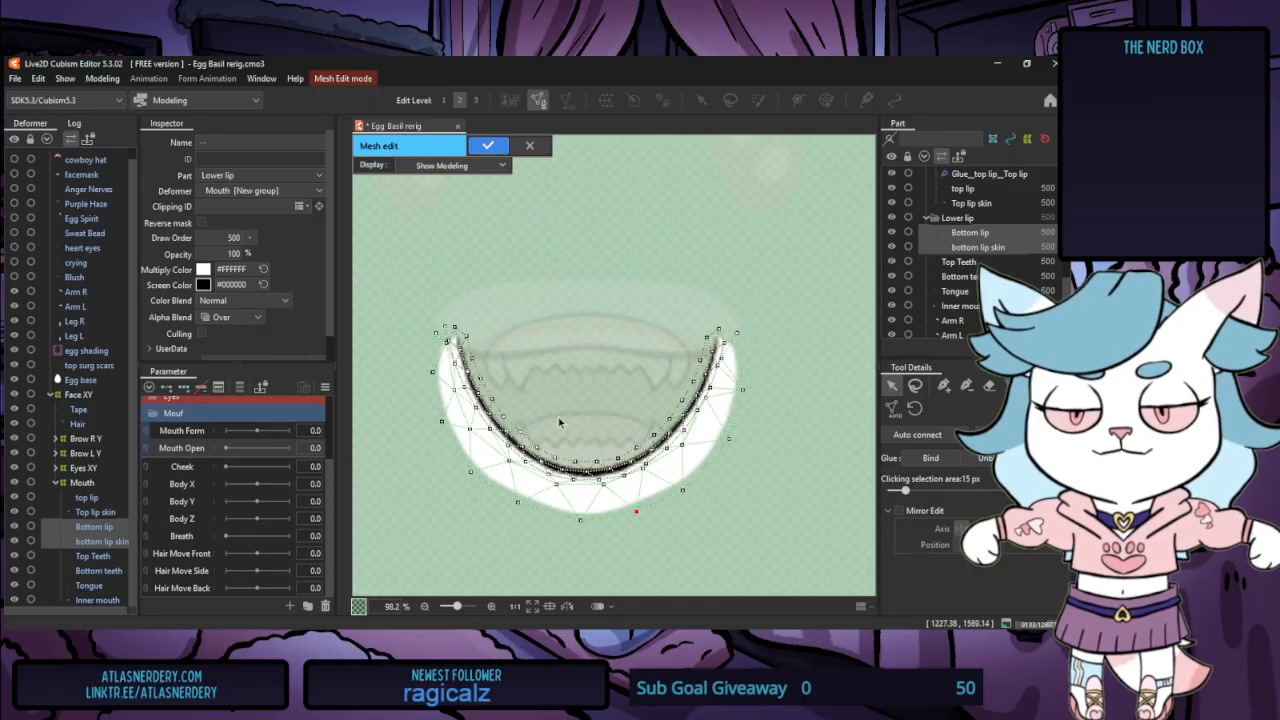
Lasso all vertices along the bottom lip line, bind them as glue between Bottom lip and bottom lip skin, and apply the mesh edit
scroll(451, 366, "up", 1)
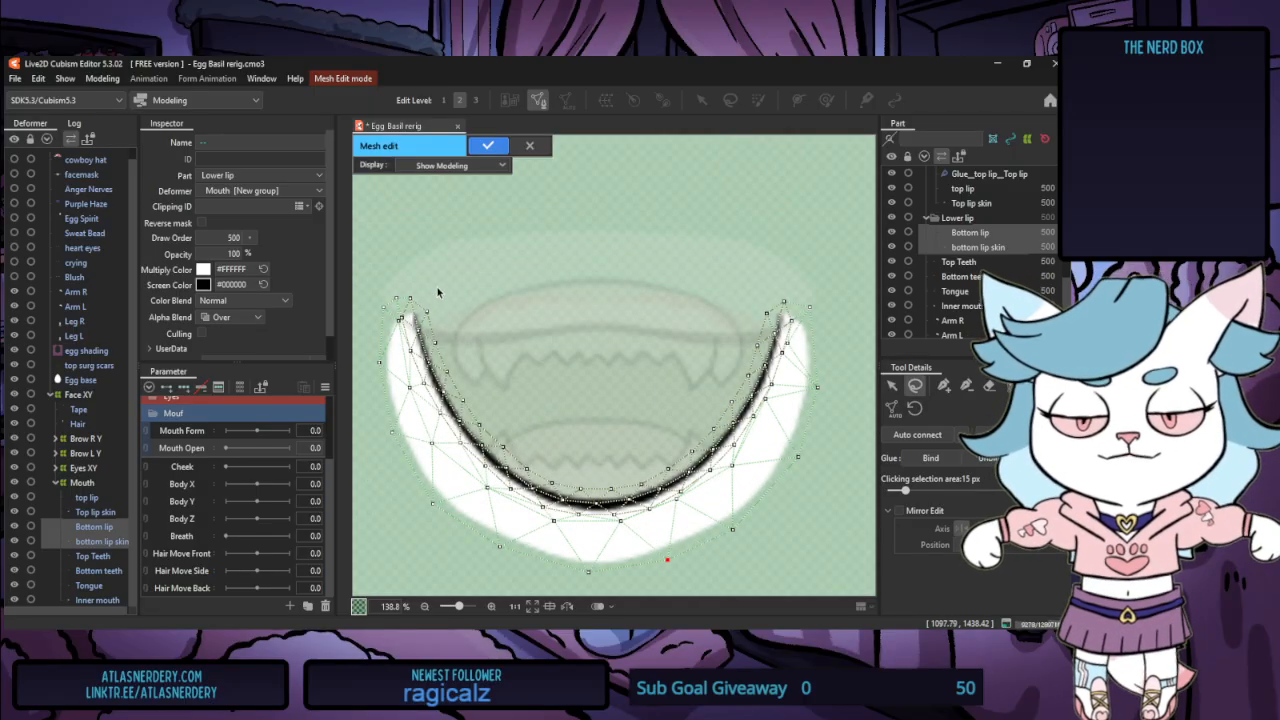
left_click_drag(430, 288, 405, 300)
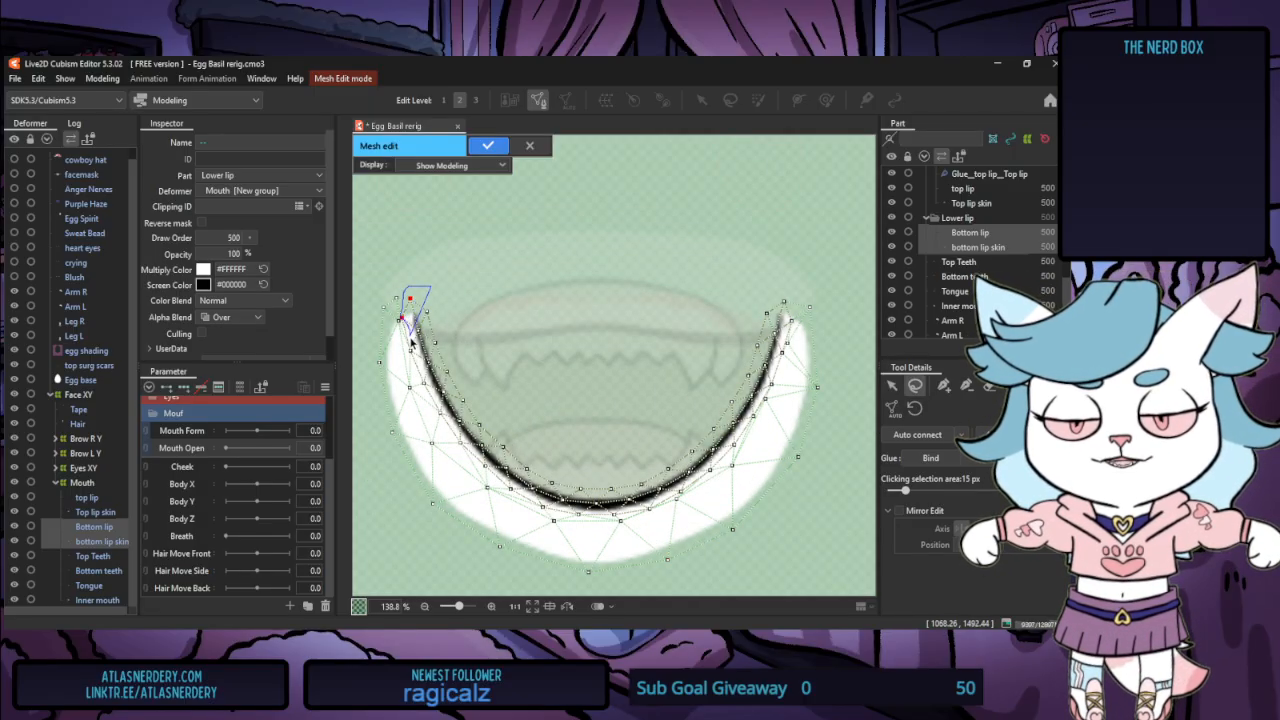
mouse_move(450, 440)
left_mouse_down()
mouse_move(497, 488)
mouse_move(584, 527)
mouse_move(666, 510)
mouse_move(716, 482)
mouse_move(767, 417)
mouse_move(761, 399)
mouse_move(786, 384)
mouse_move(782, 345)
mouse_move(796, 331)
mouse_move(767, 254)
mouse_move(740, 275)
left_mouse_up()
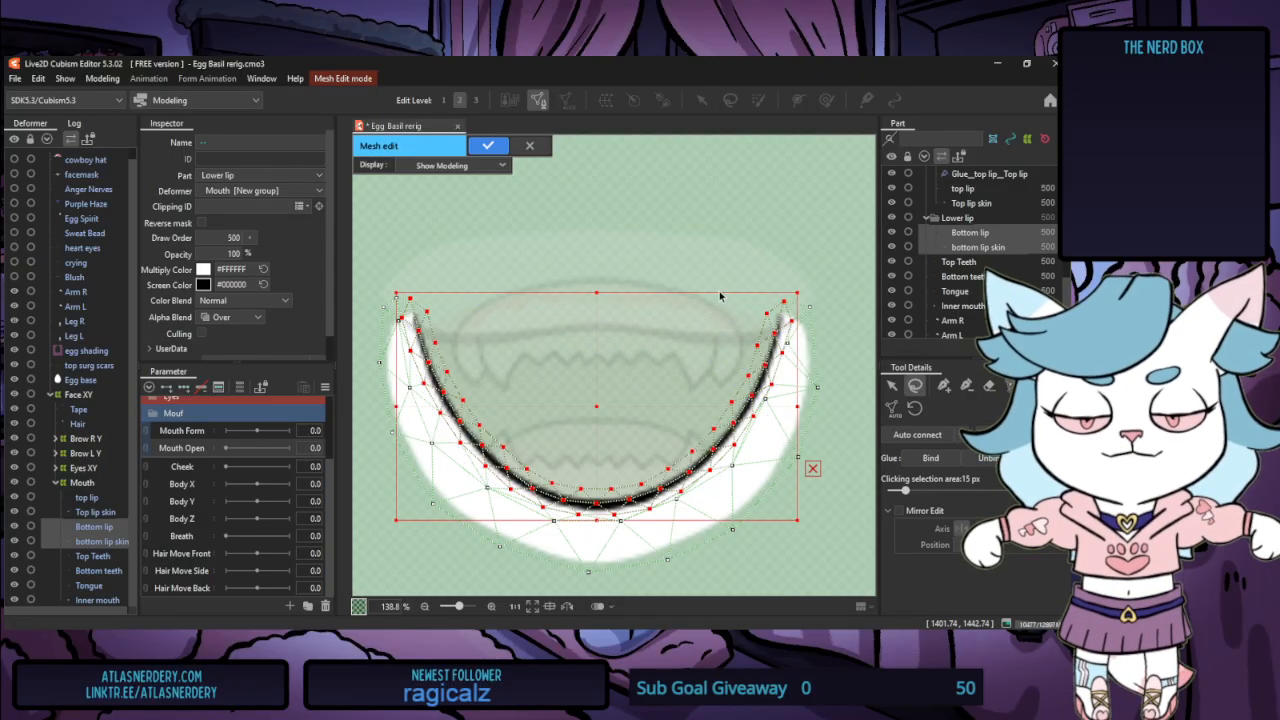
left_click(487, 147)
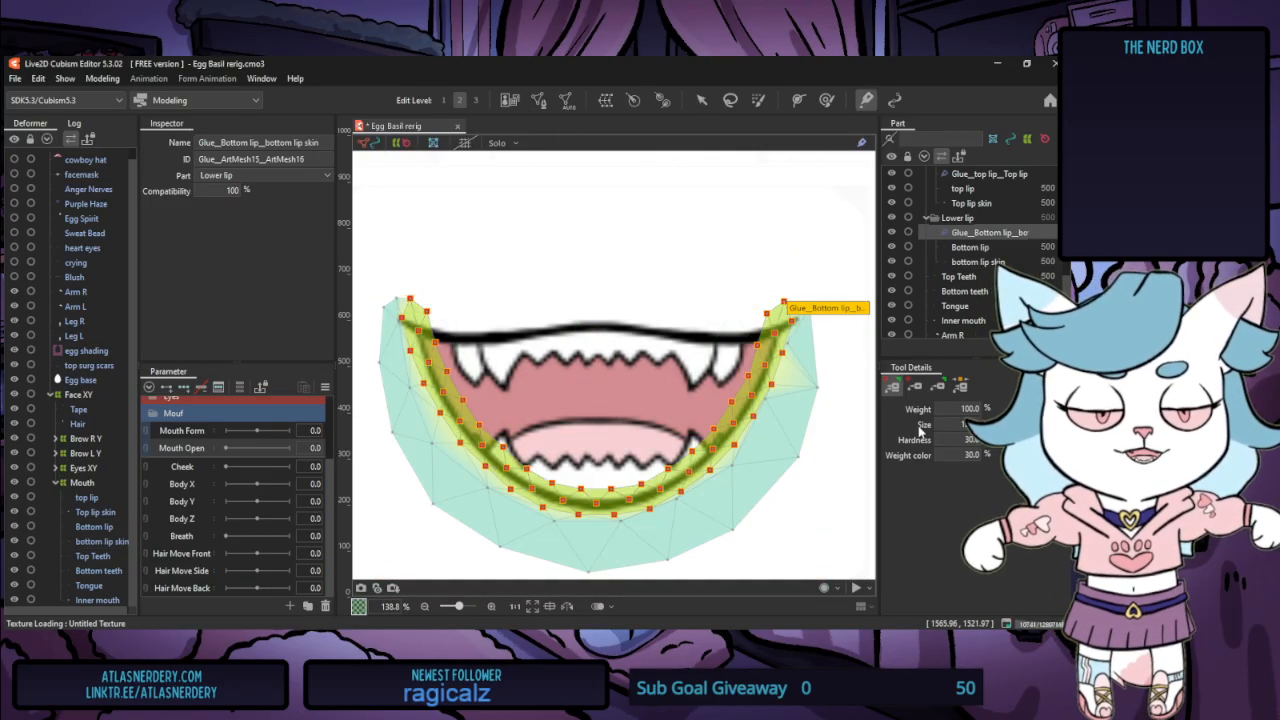
Paint the bottom lip glue at 100% weight along the whole lip line, and select the Bottom lip mesh
mouse_move(753, 320)
left_mouse_down()
mouse_move(732, 321)
mouse_move(745, 310)
mouse_move(745, 385)
mouse_move(705, 437)
mouse_move(620, 488)
mouse_move(500, 453)
mouse_move(429, 286)
mouse_move(440, 292)
left_mouse_up()
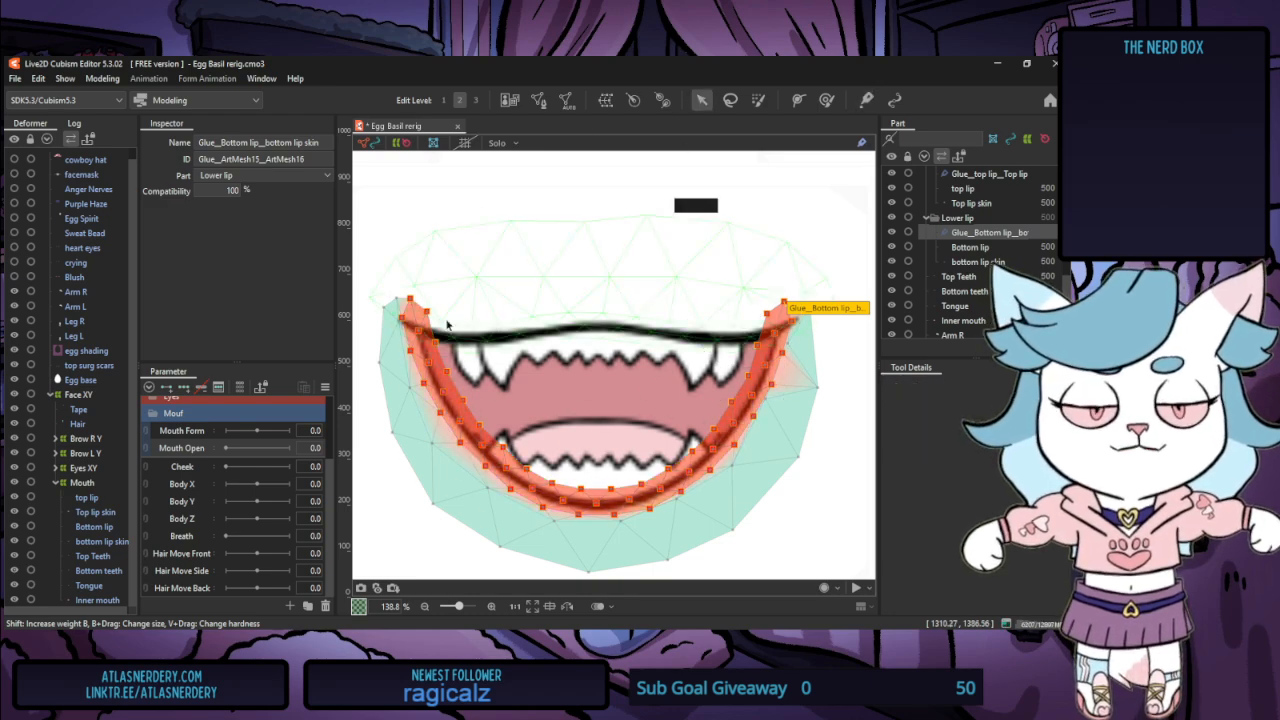
left_click(94, 526)
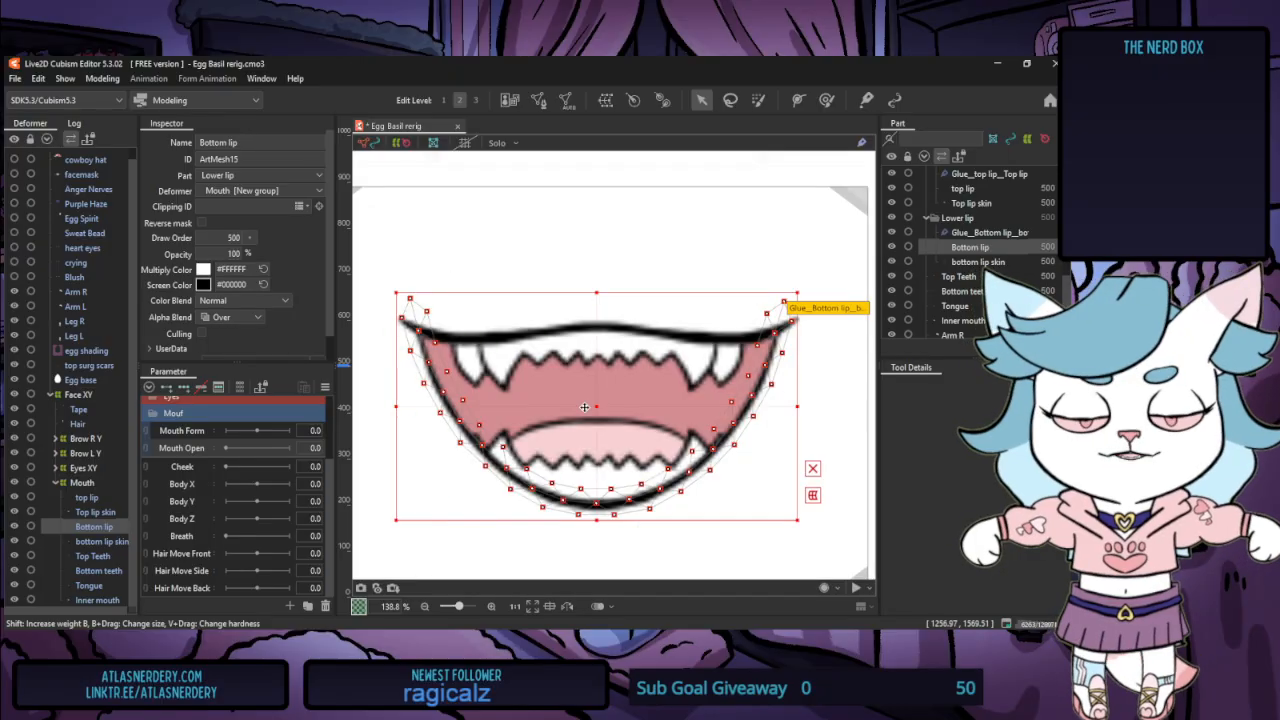
Open the top lip and Bottom lip meshes together for mesh editing
mouse_move(597, 406)
left_mouse_down()
mouse_move(597, 507)
mouse_move(588, 290)
mouse_move(598, 442)
mouse_move(590, 390)
mouse_move(590, 405)
left_mouse_up()
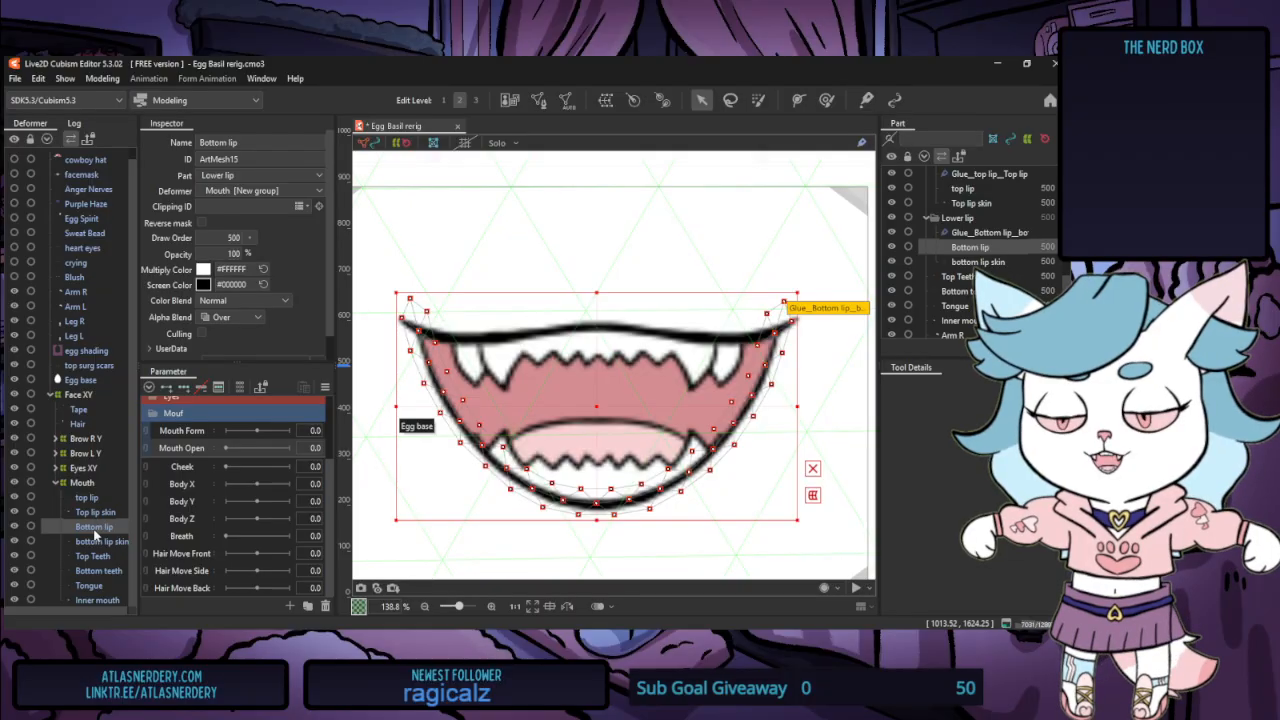
left_click(98, 495)
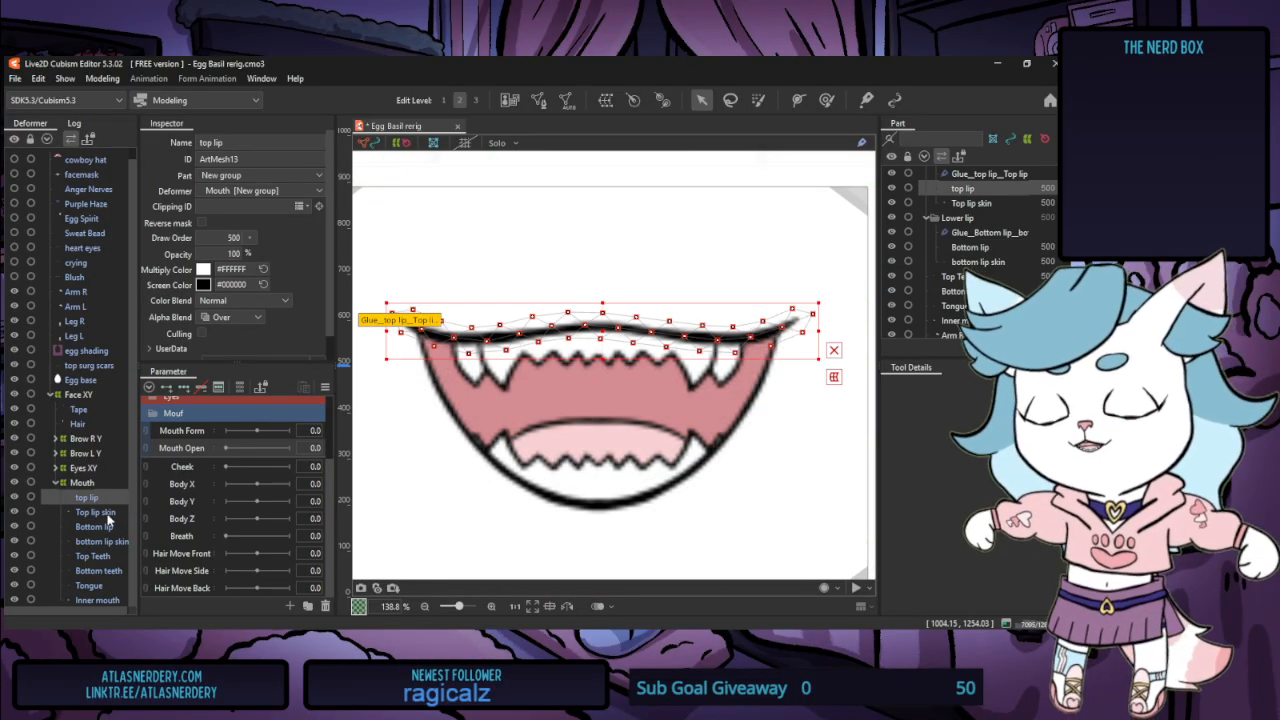
left_click(110, 527, "ctrl")
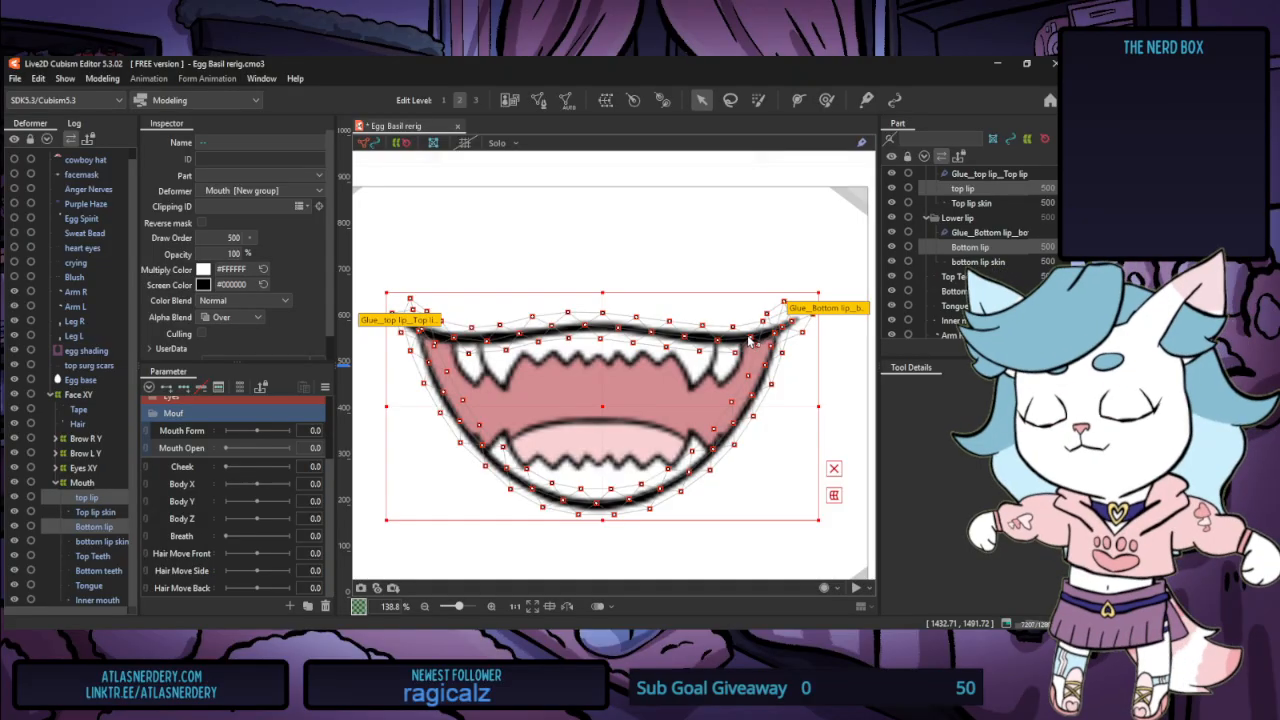
scroll(806, 348, "up", 5)
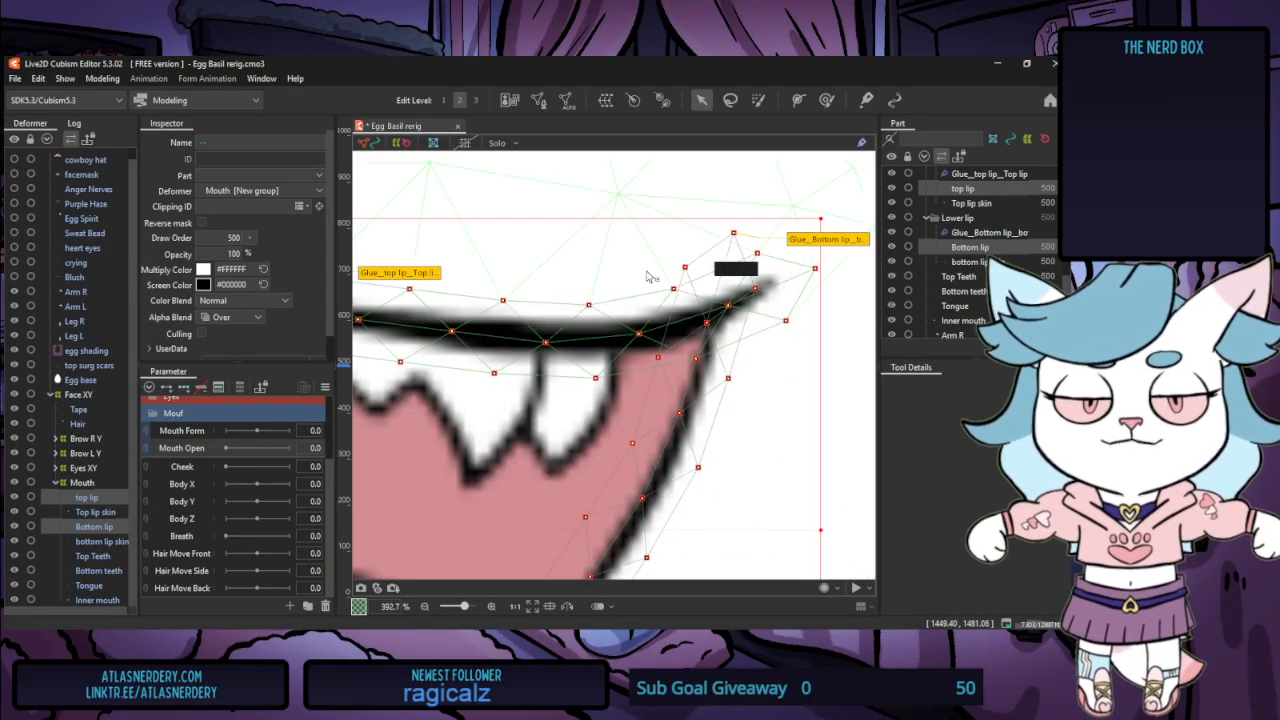
left_click(538, 101)
scroll(763, 365, "down", 4)
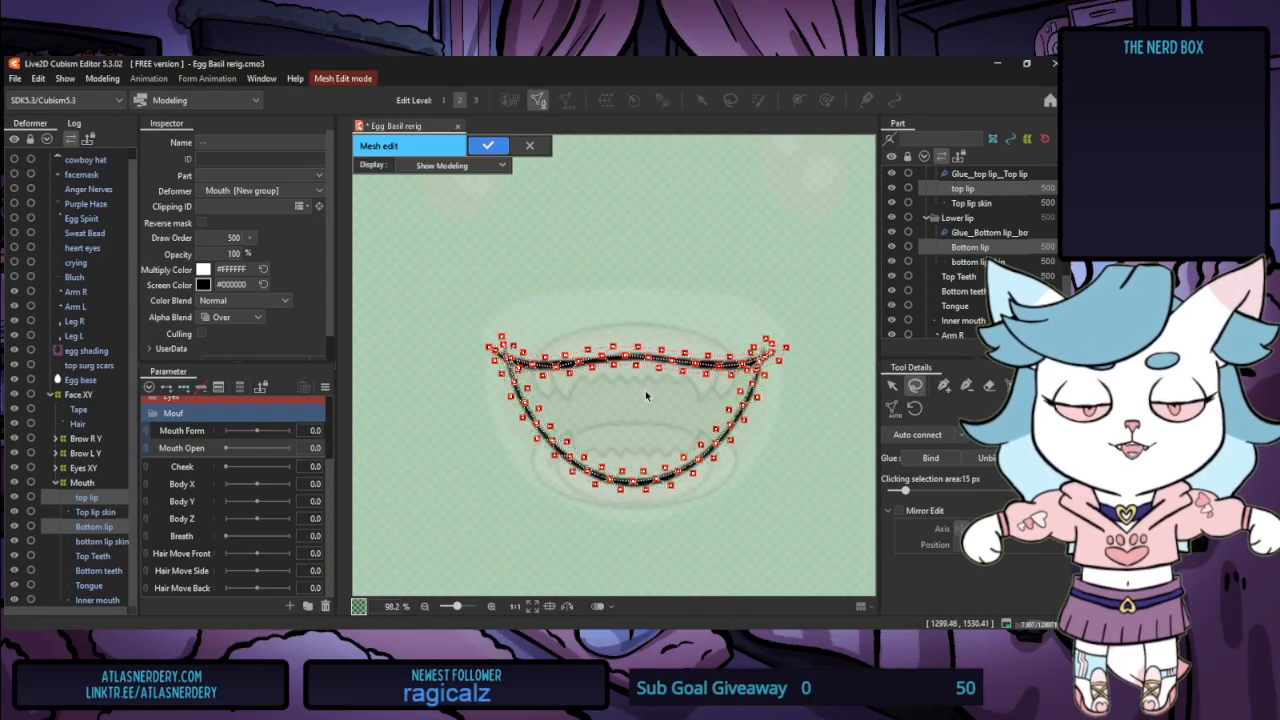
scroll(491, 372, "up", 5)
scroll(444, 425, "down", 5)
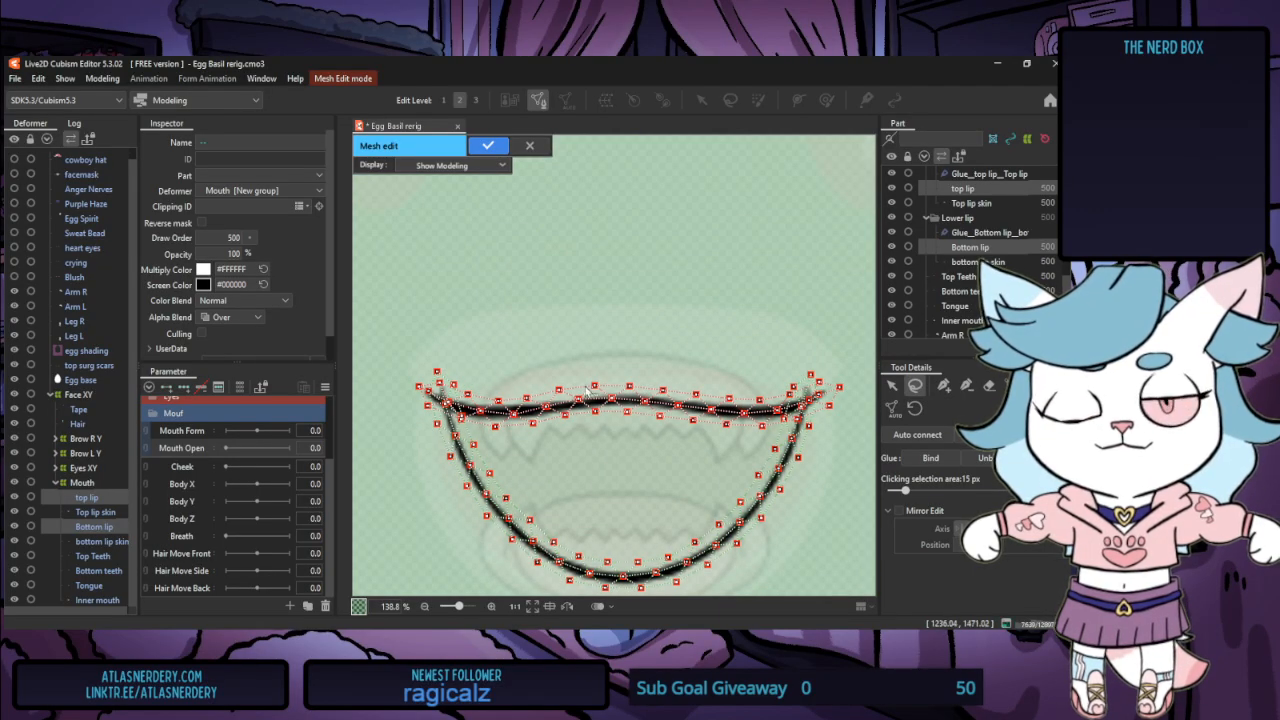
scroll(422, 401, "up", 3)
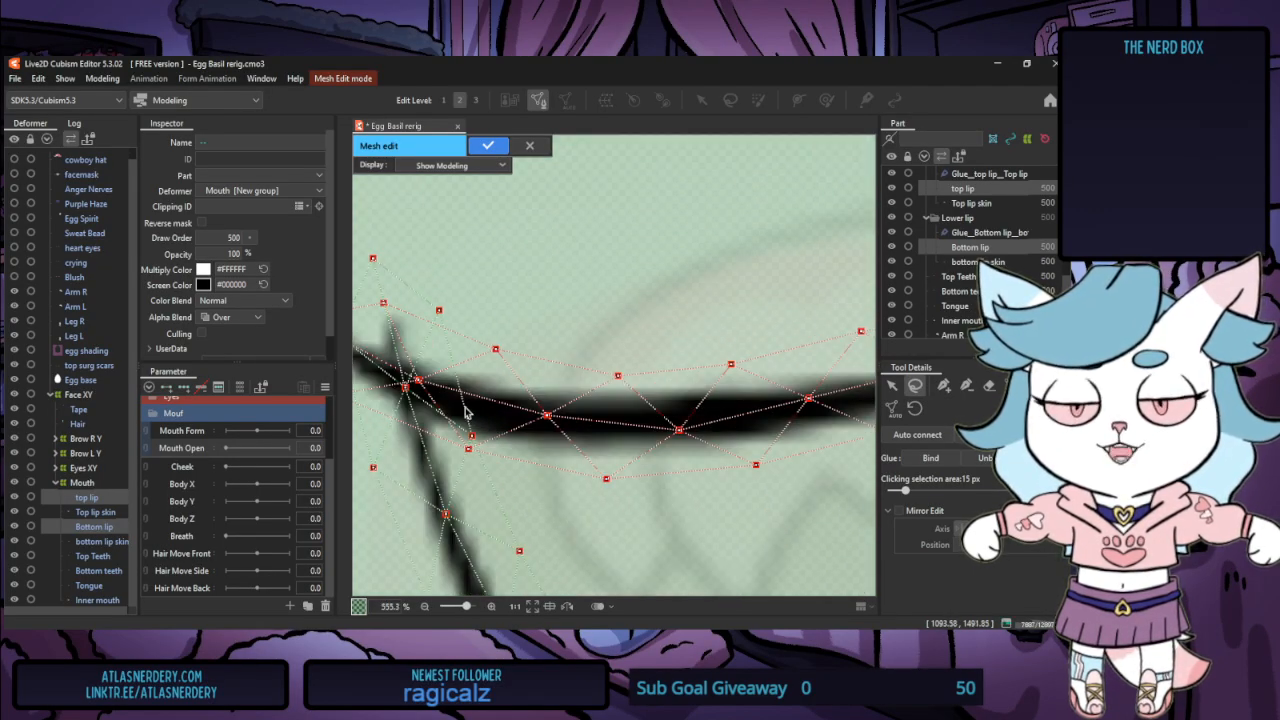
scroll(466, 409, "down", 4)
Add vertices along the top lip mesh's lower edge where it crosses the bottom lip line at the left mouth corner
left_click(113, 527)
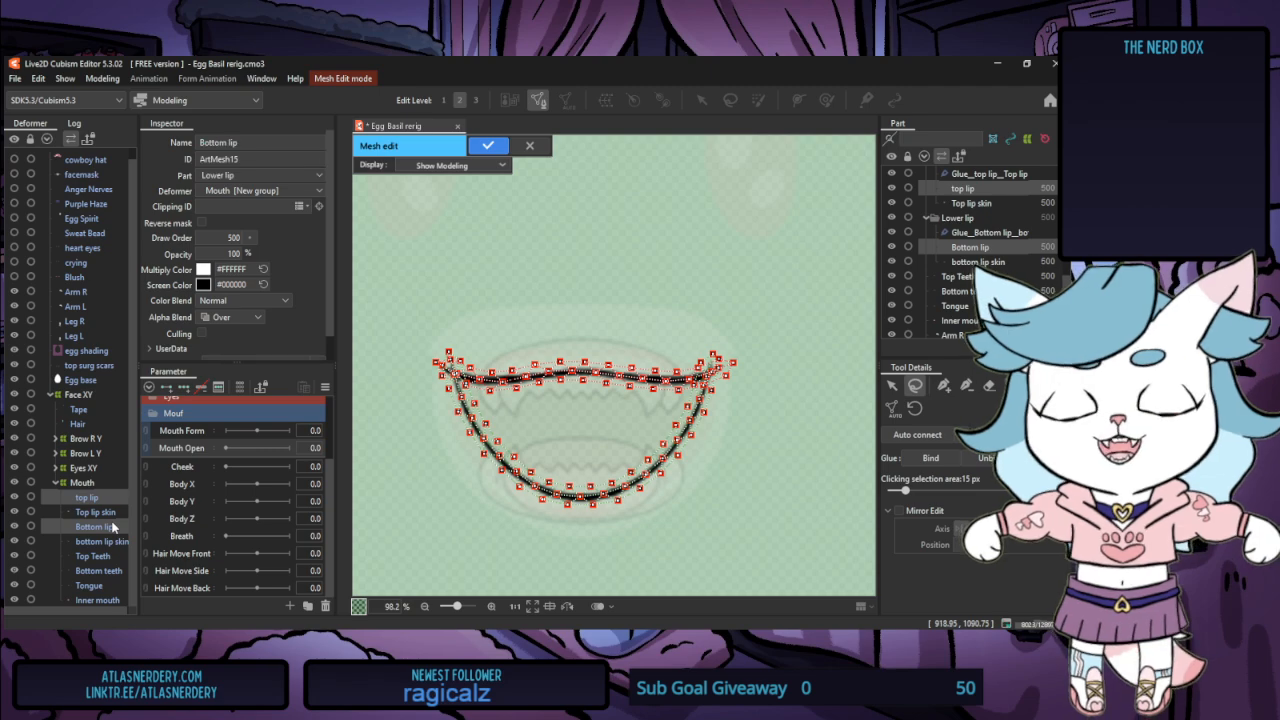
scroll(435, 369, "up", 5)
scroll(499, 400, "up", 1)
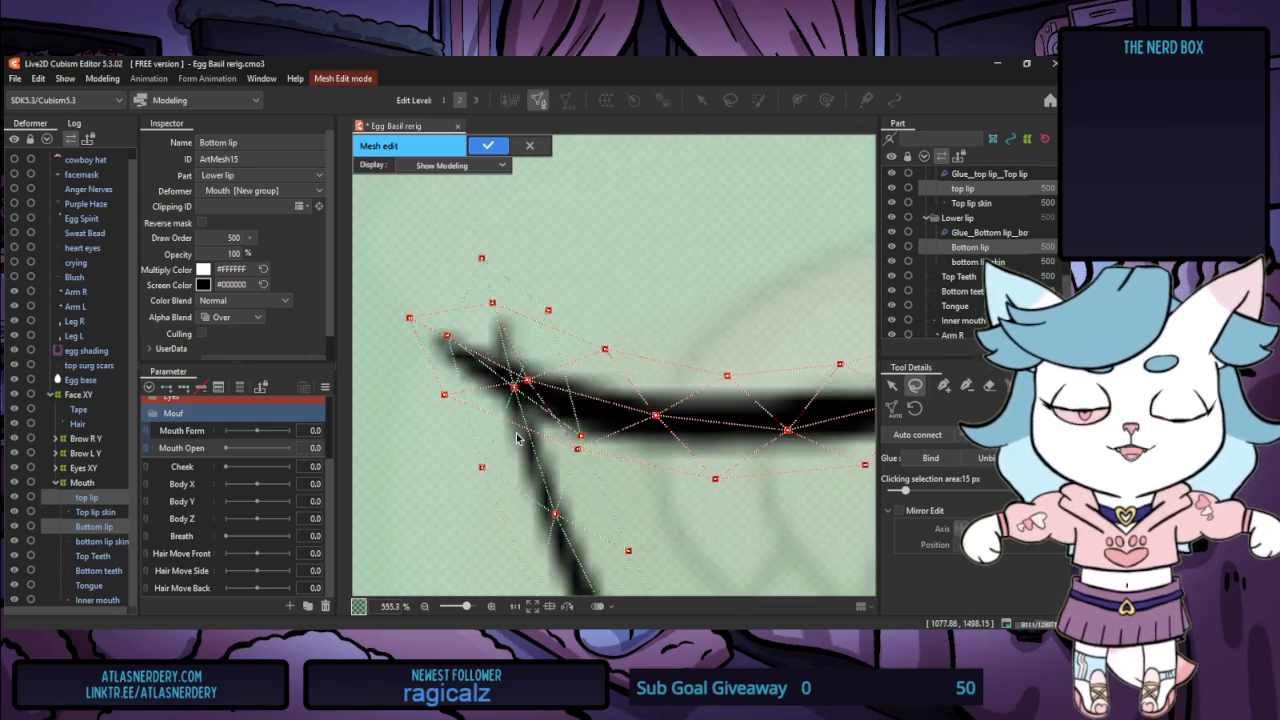
left_click_drag(482, 258, 491, 283)
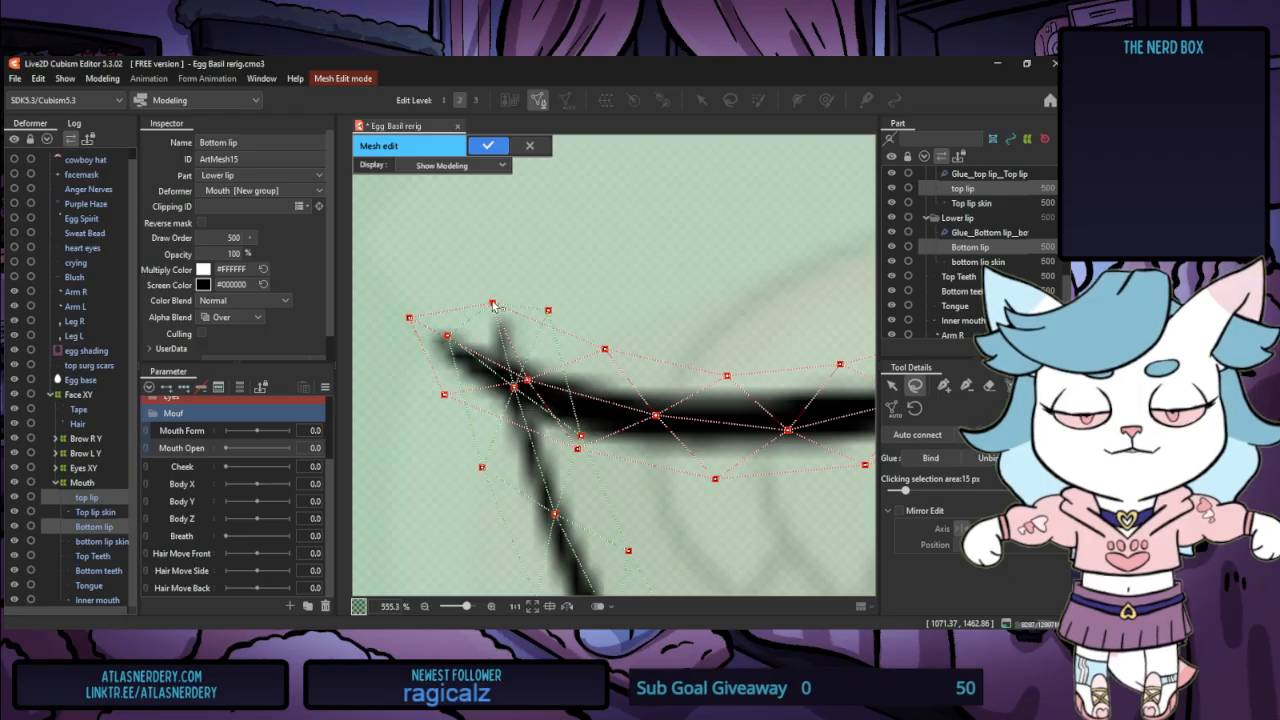
key("ctrl+z")
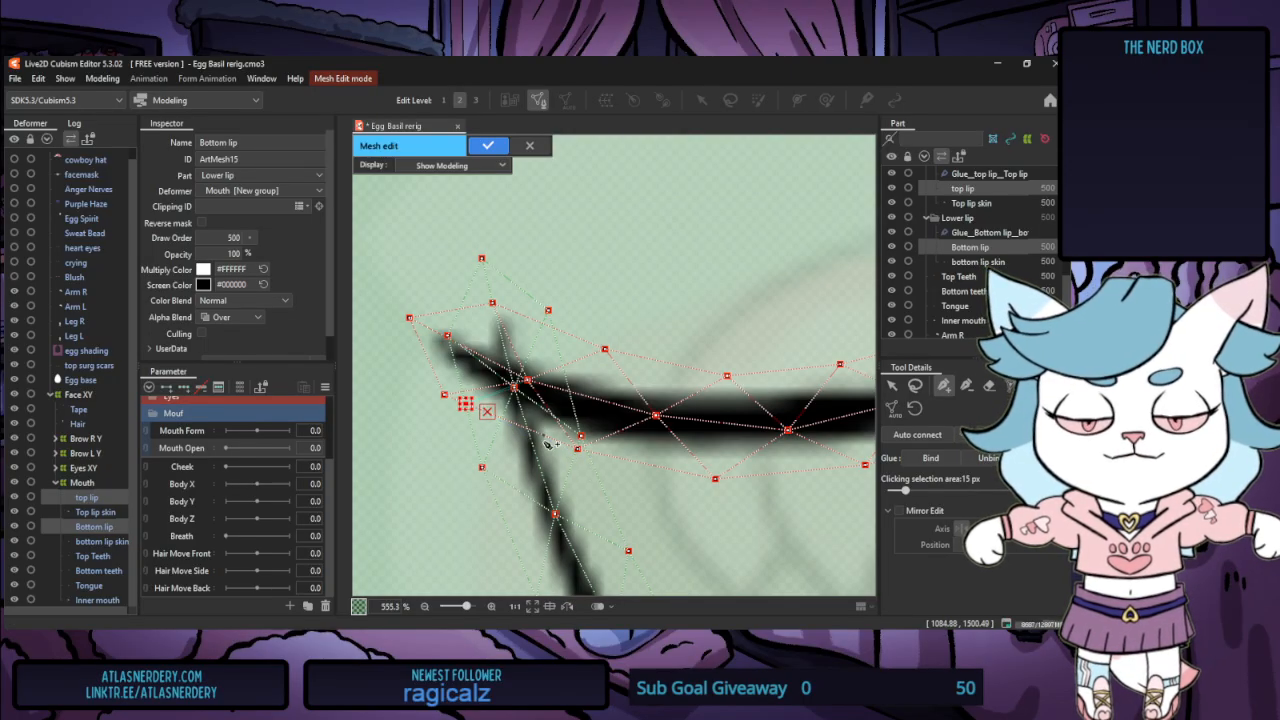
left_click_drag(460, 398, 593, 457)
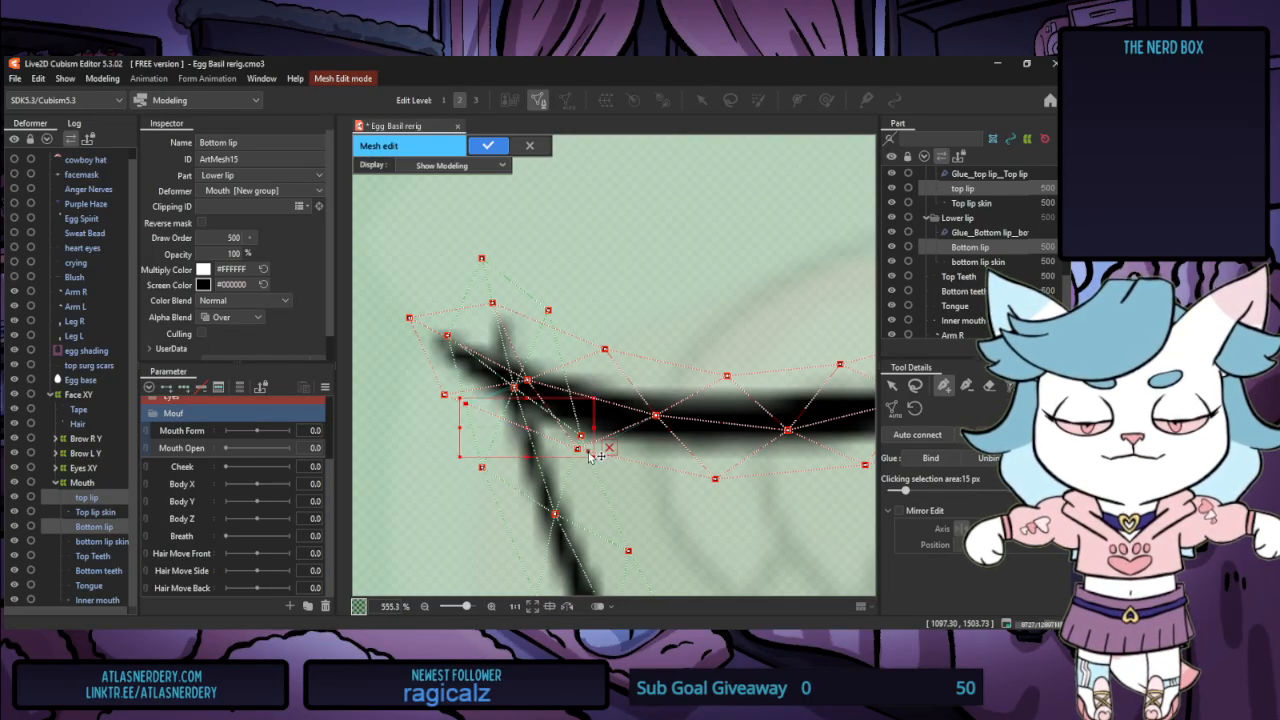
key("ctrl+z")
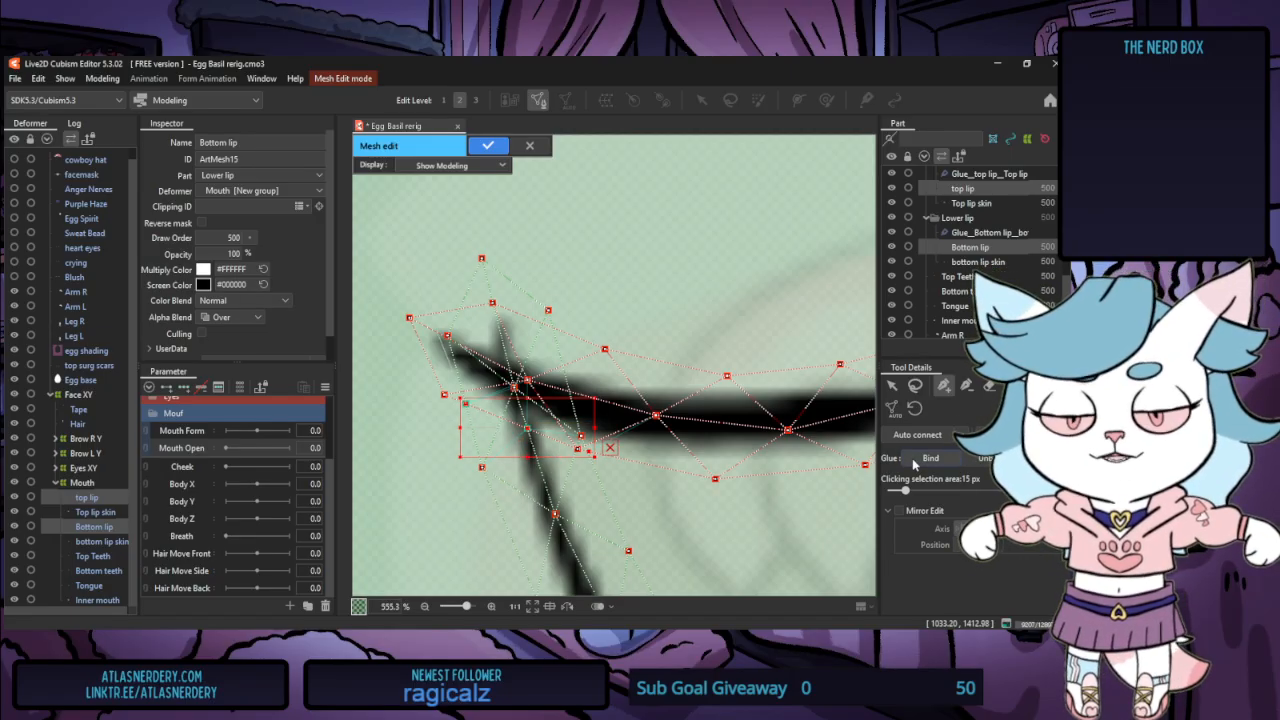
Add matching vertices at the right mouth corner, bind the top lip and Bottom lip as glue there, and apply the mesh edit
scroll(695, 434, "down", 5)
scroll(846, 411, "up", 5)
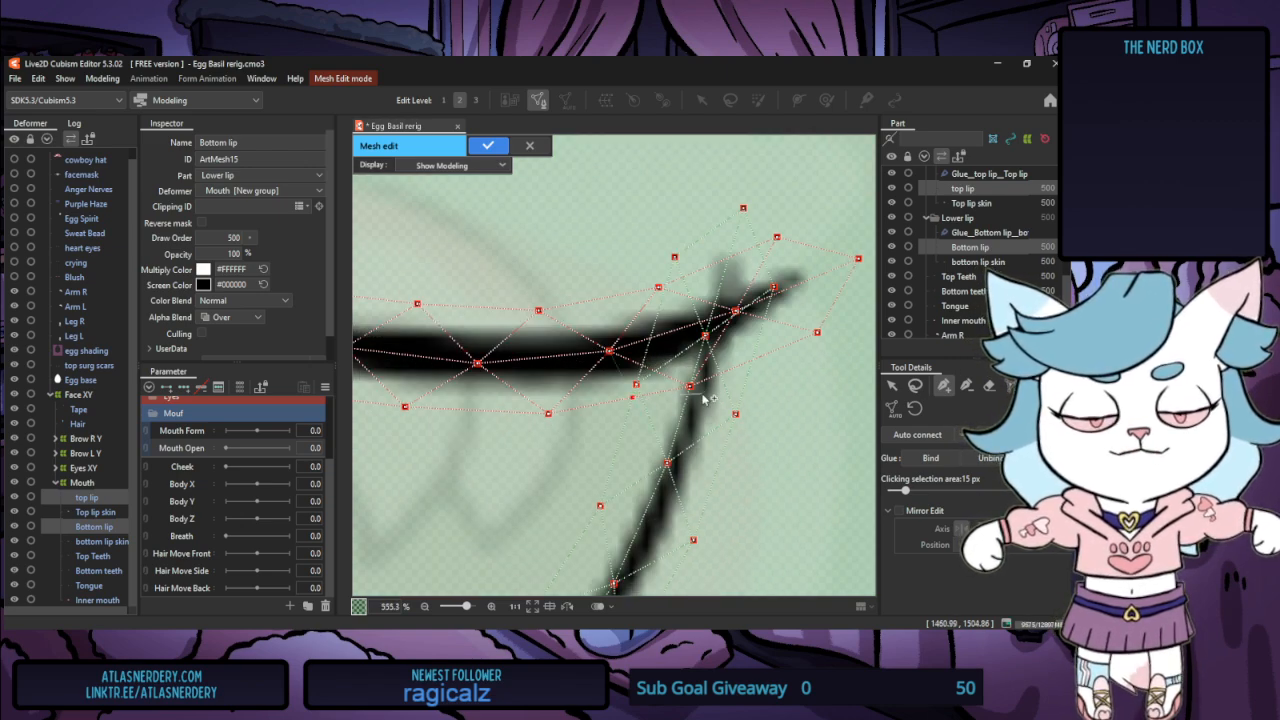
scroll(703, 398, "up", 4)
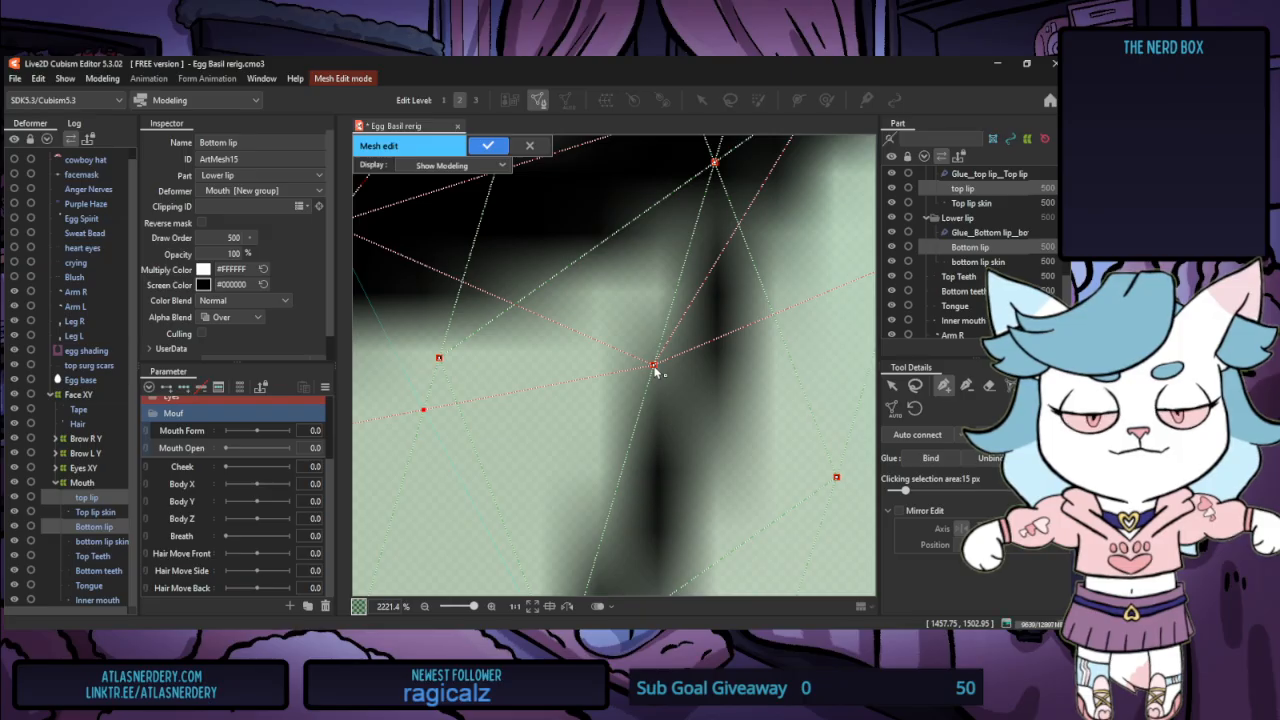
left_click(654, 367)
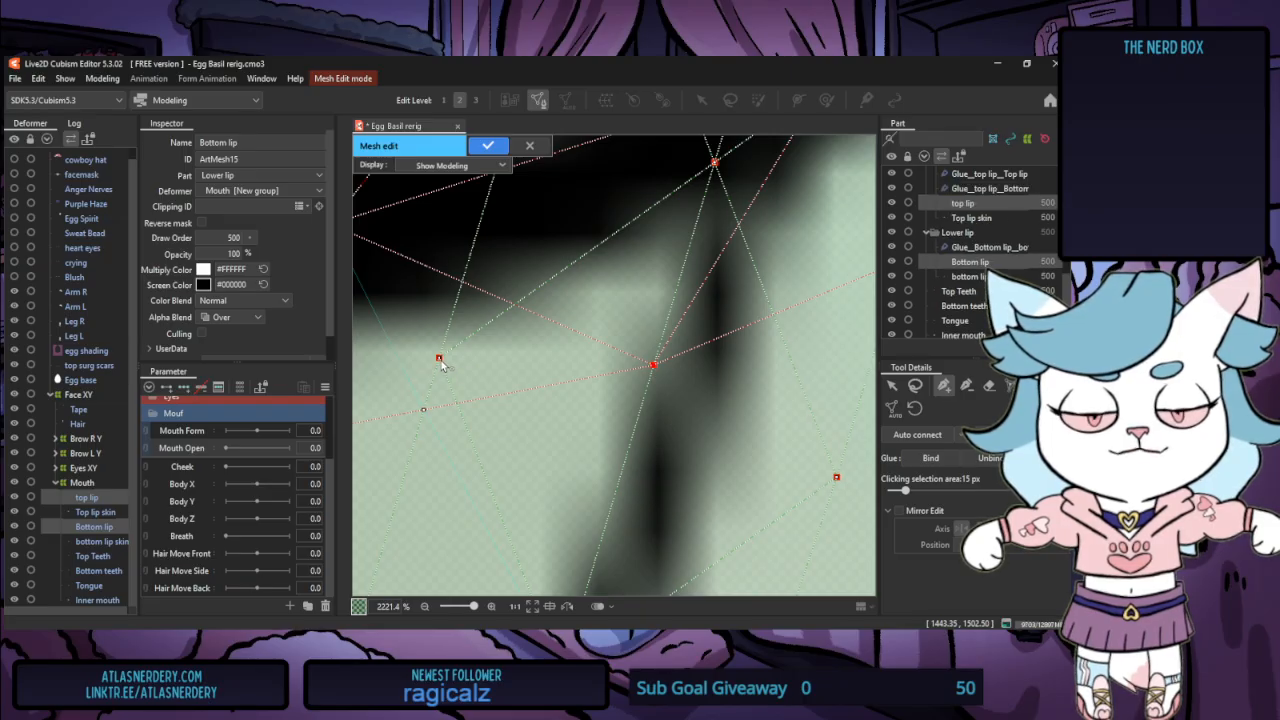
scroll(472, 404, "down", 1)
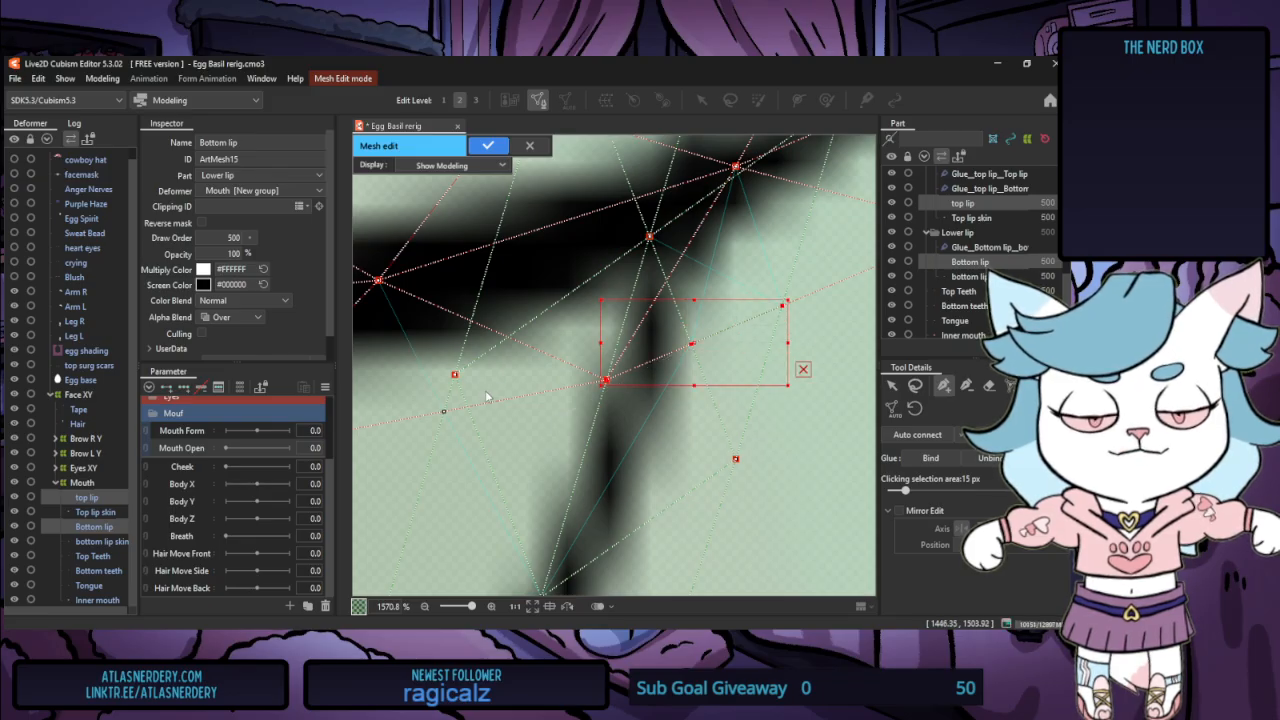
scroll(787, 424, "down", 7)
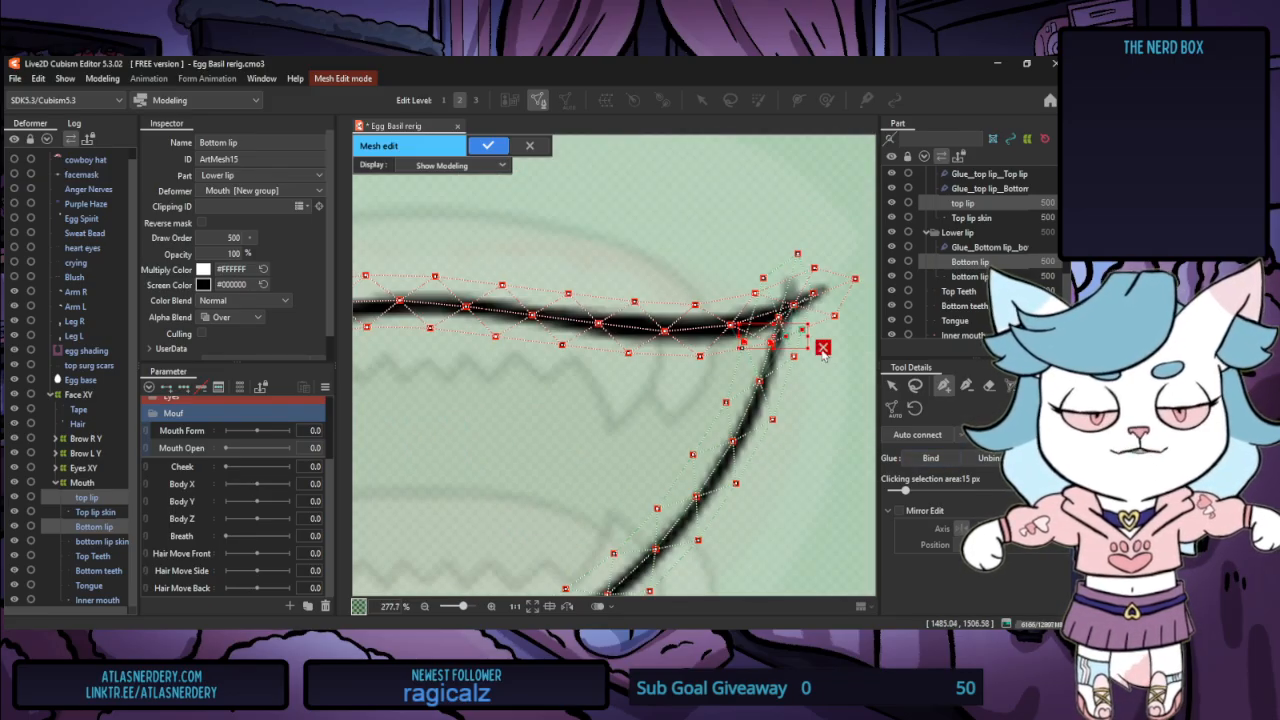
left_click(489, 147)
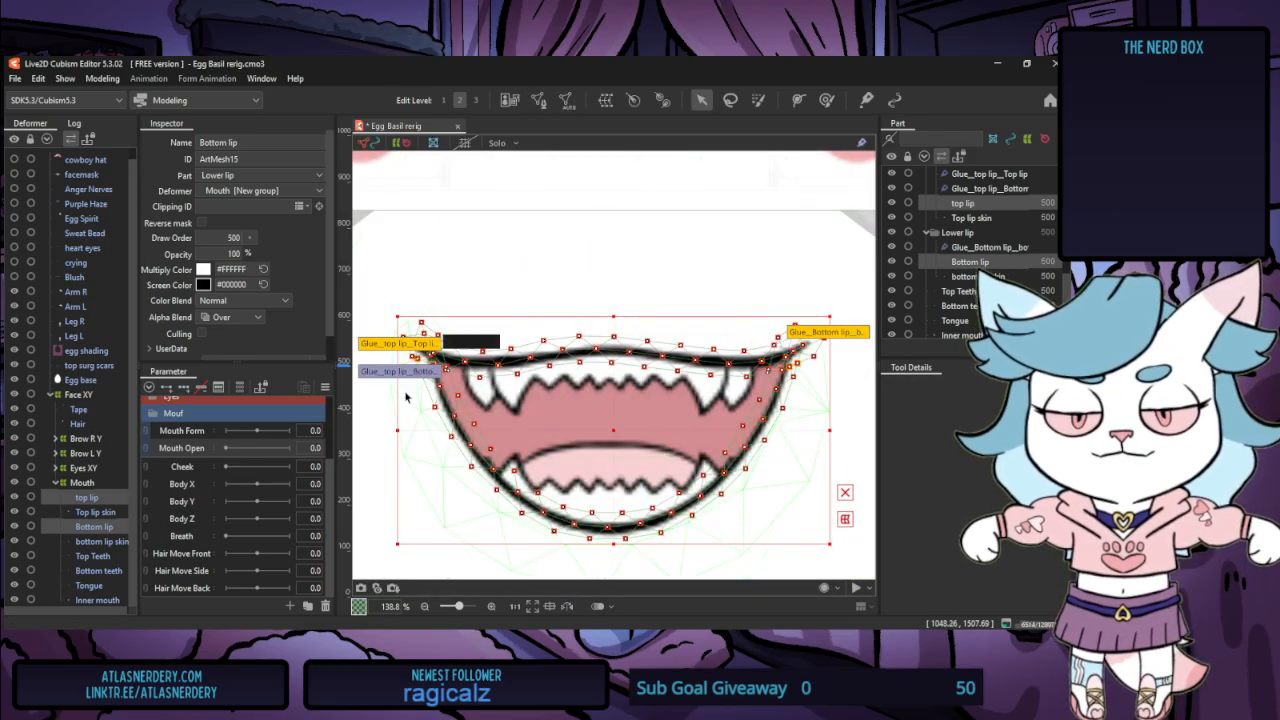
Test the glue between top lip and Bottom lip by moving the top lip mesh, and undo the move
left_click(381, 371)
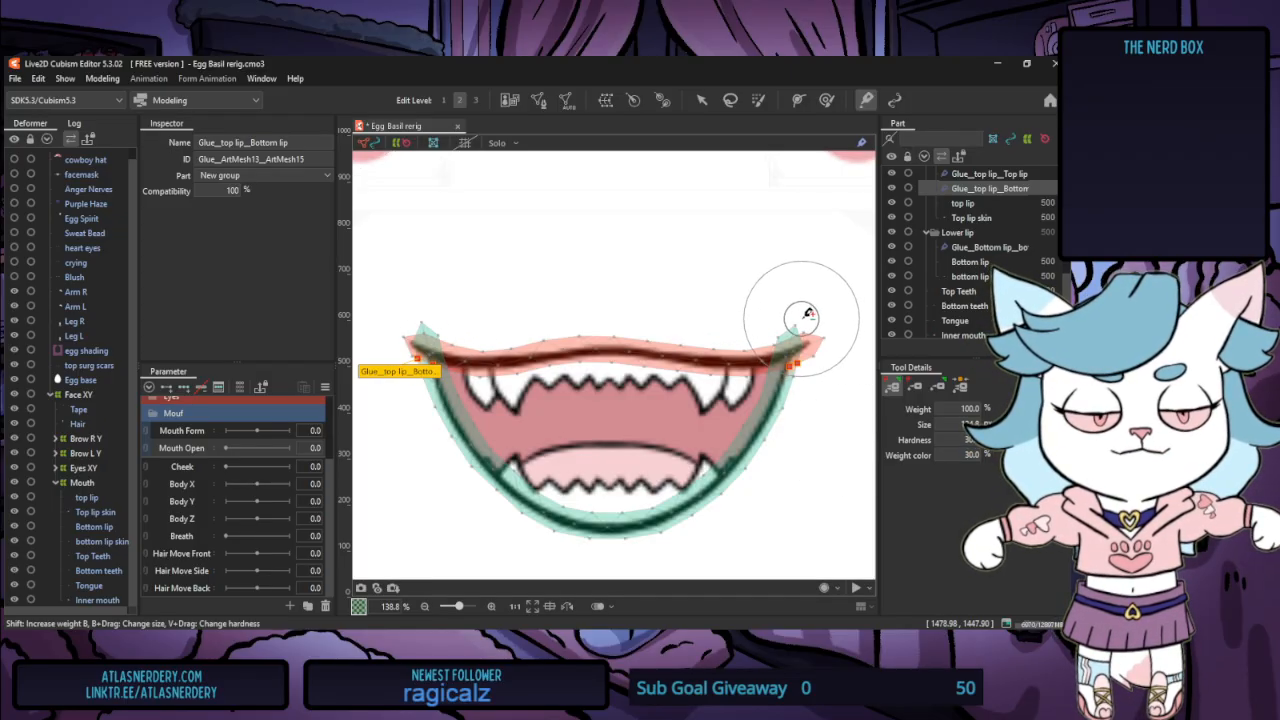
left_click(701, 100)
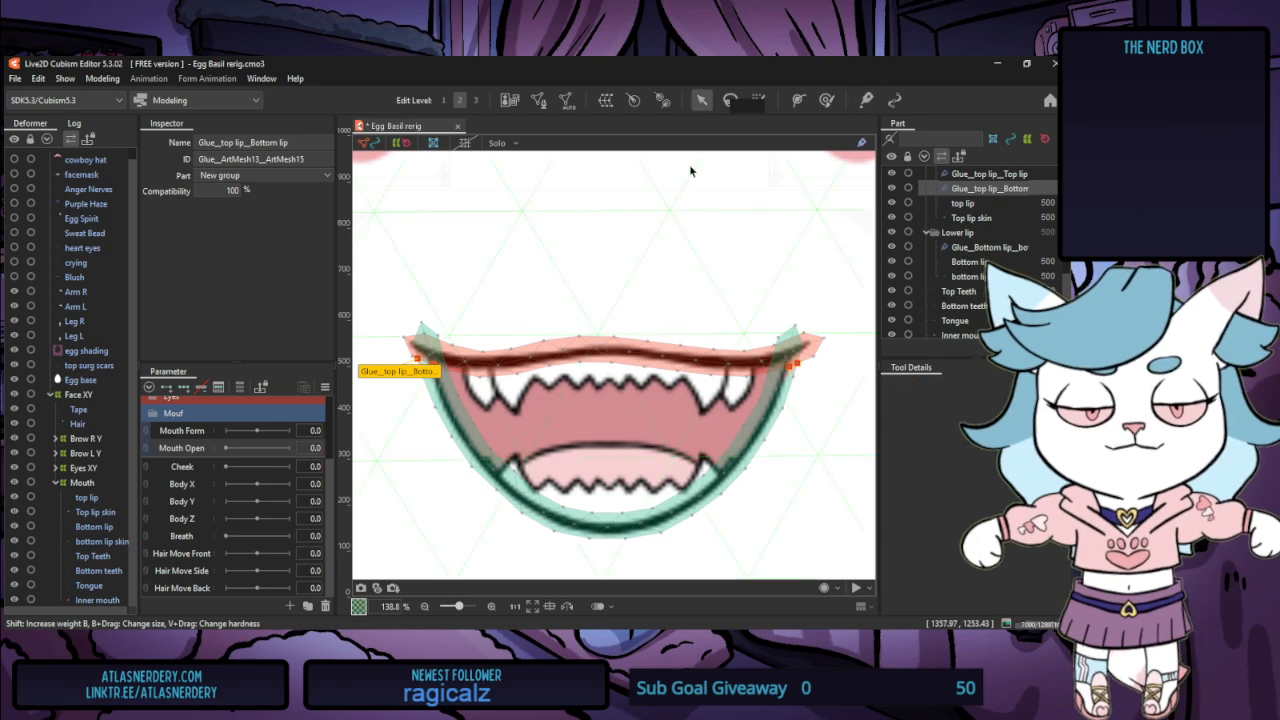
left_click(87, 498)
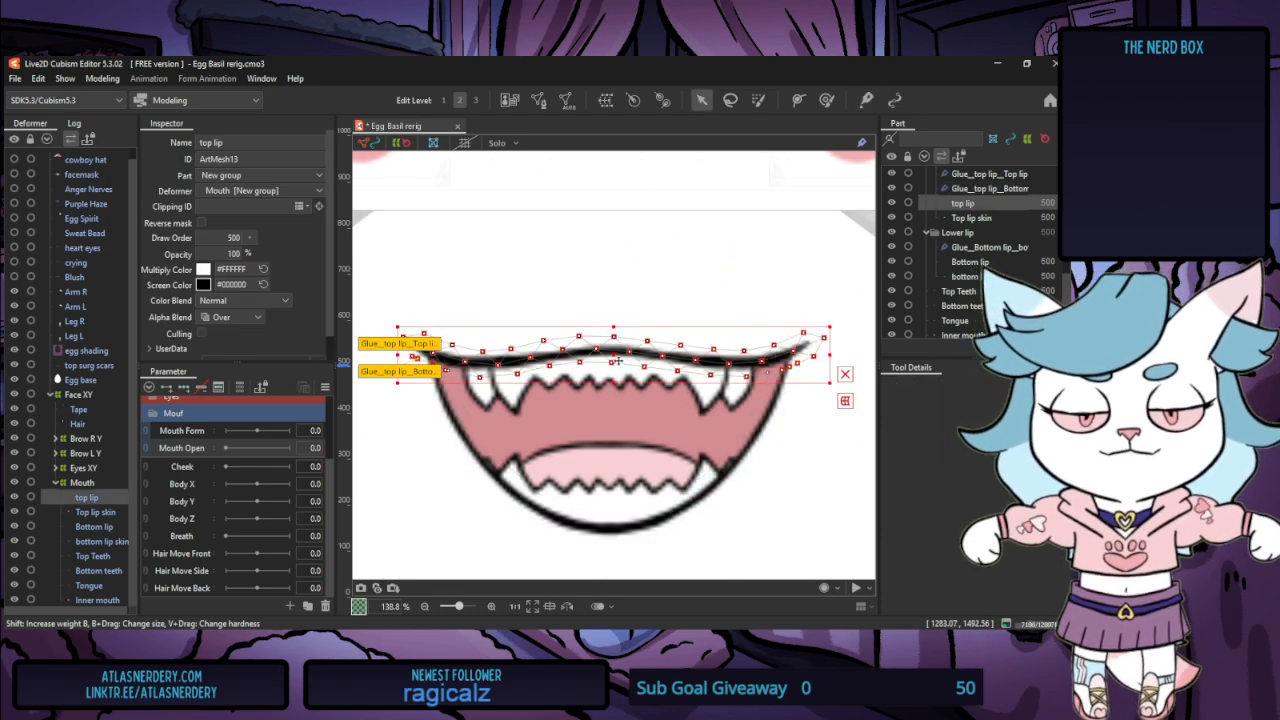
left_click_drag(593, 350, 637, 348)
left_click(633, 424)
left_click_drag(633, 424, 611, 473)
key("ctrl+z")
Reopen the top lip and Bottom lip for mesh editing and add and select the crossing vertices at the right mouth corner for gluing
left_click(388, 368)
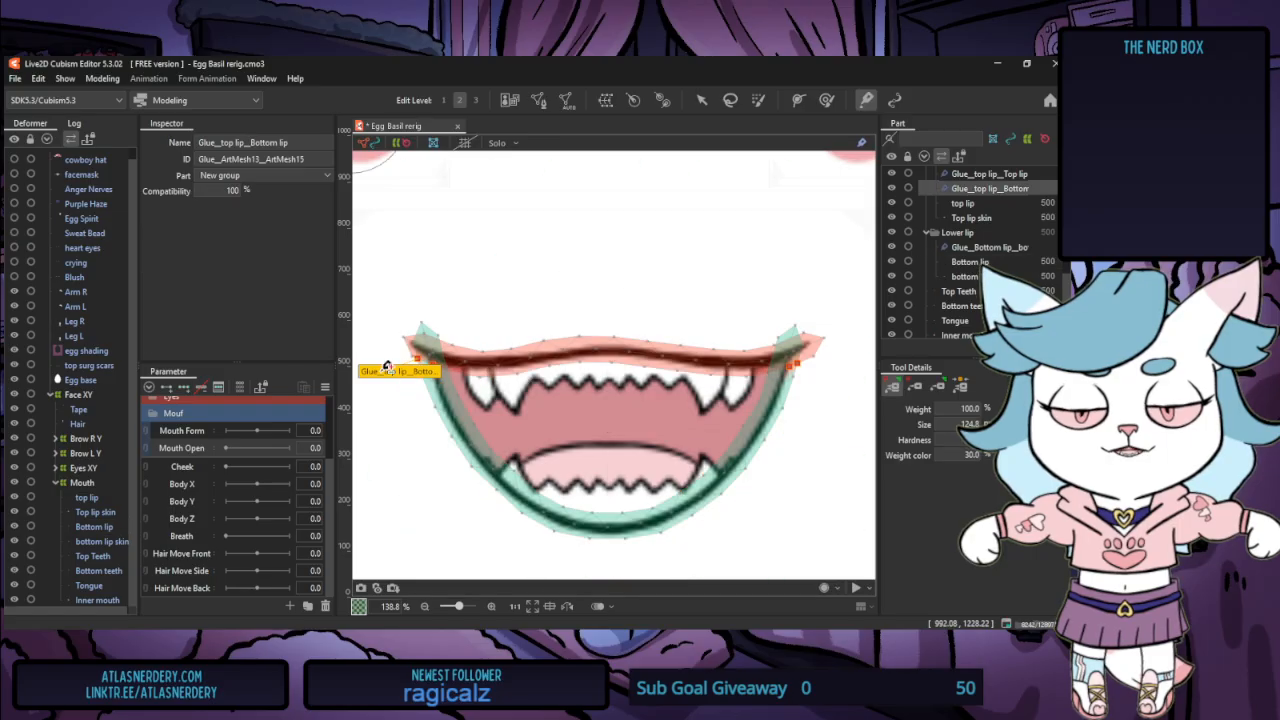
key("v")
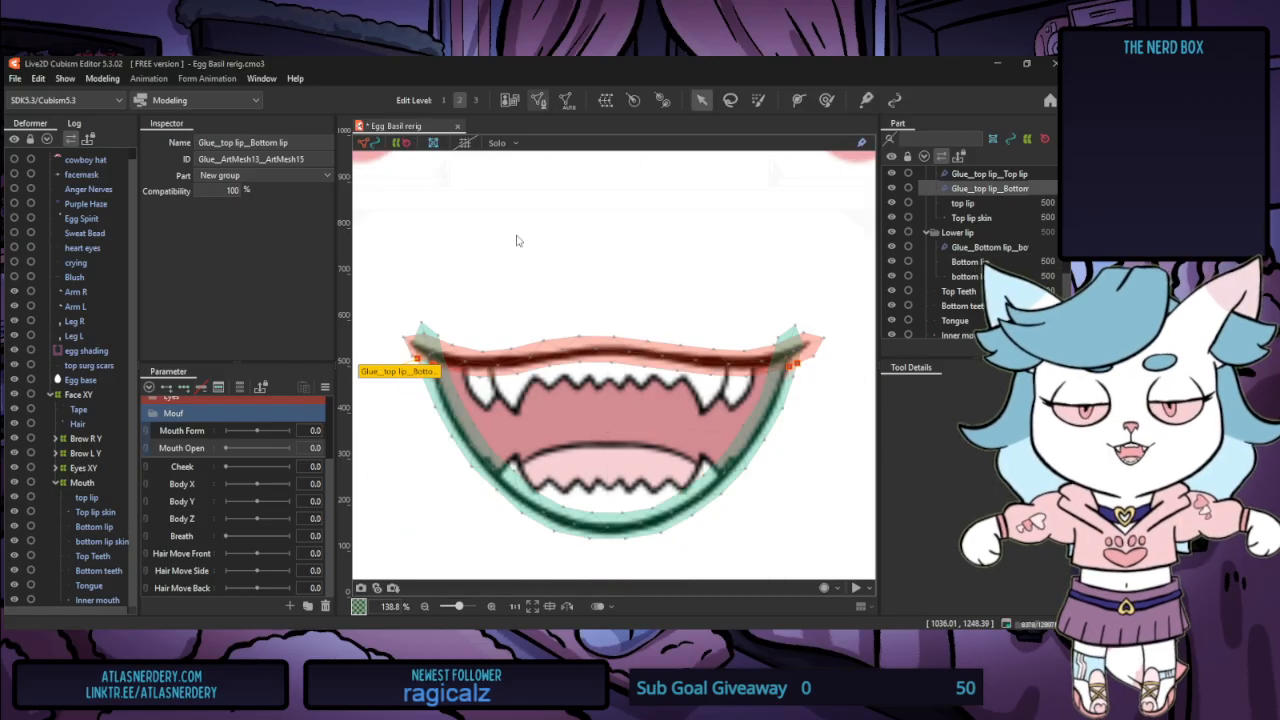
left_click(110, 500)
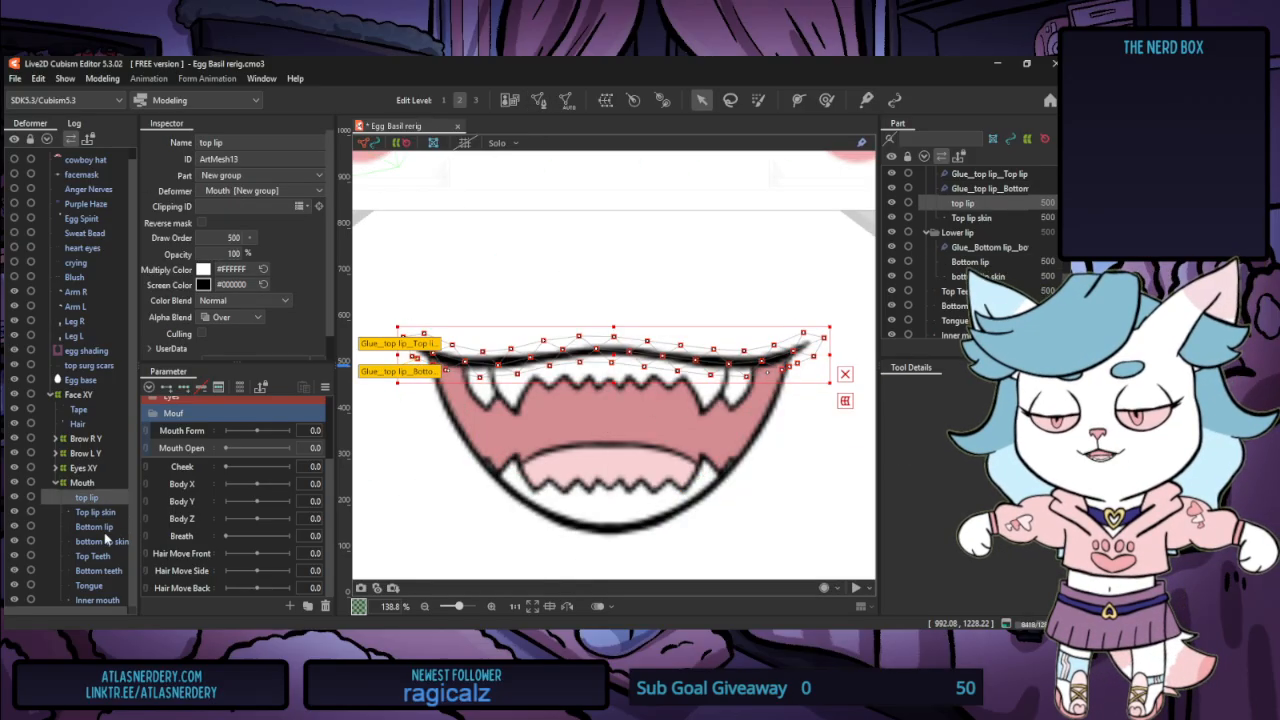
left_click(106, 528, "ctrl")
left_click(538, 100)
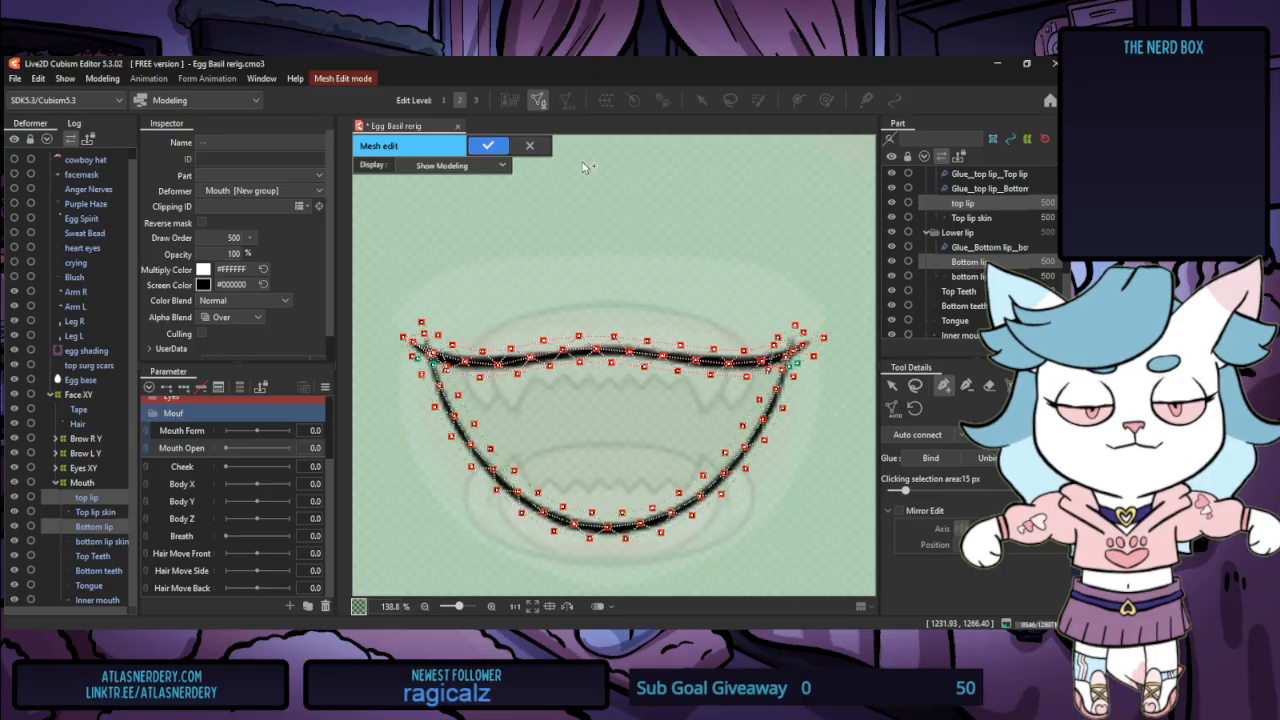
scroll(767, 385, "up", 8)
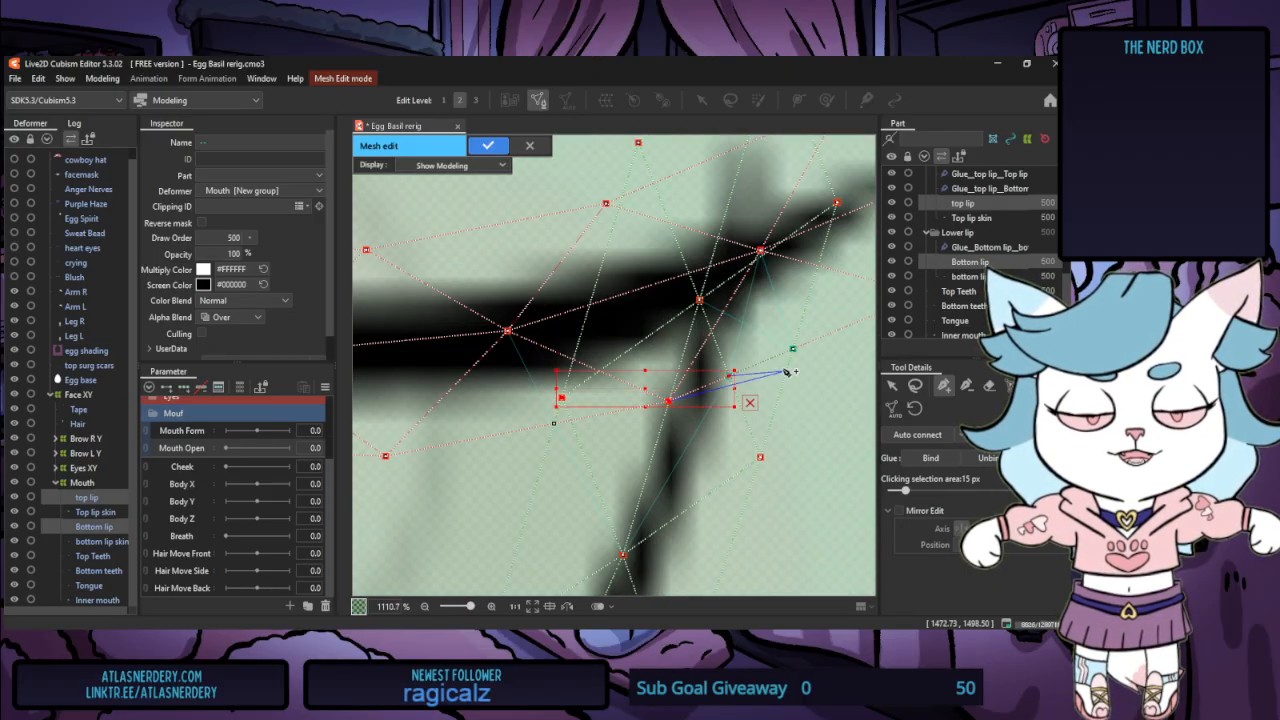
left_click(615, 412)
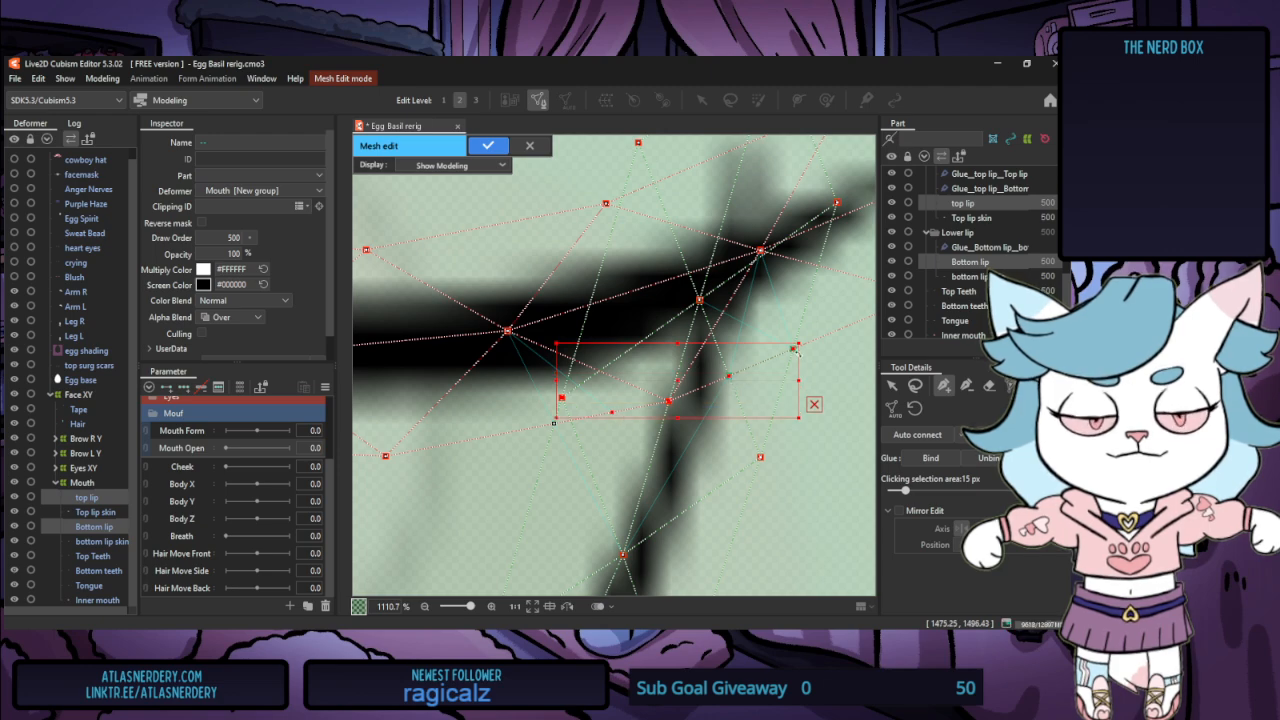
scroll(797, 352, "down", 6)
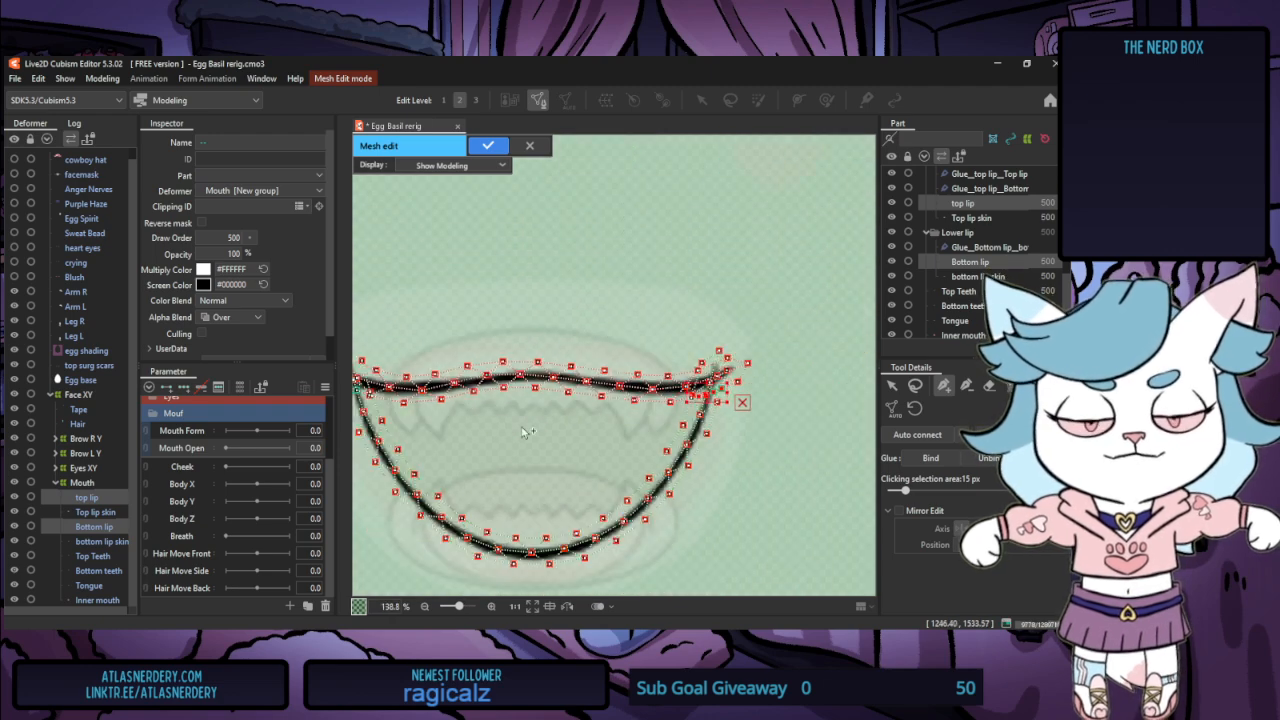
Connect the crossing vertices at the left mouth corner, bind the selected corner vertices as glue, and apply the mesh edit
scroll(458, 427, "up", 5)
scroll(640, 508, "up", 3)
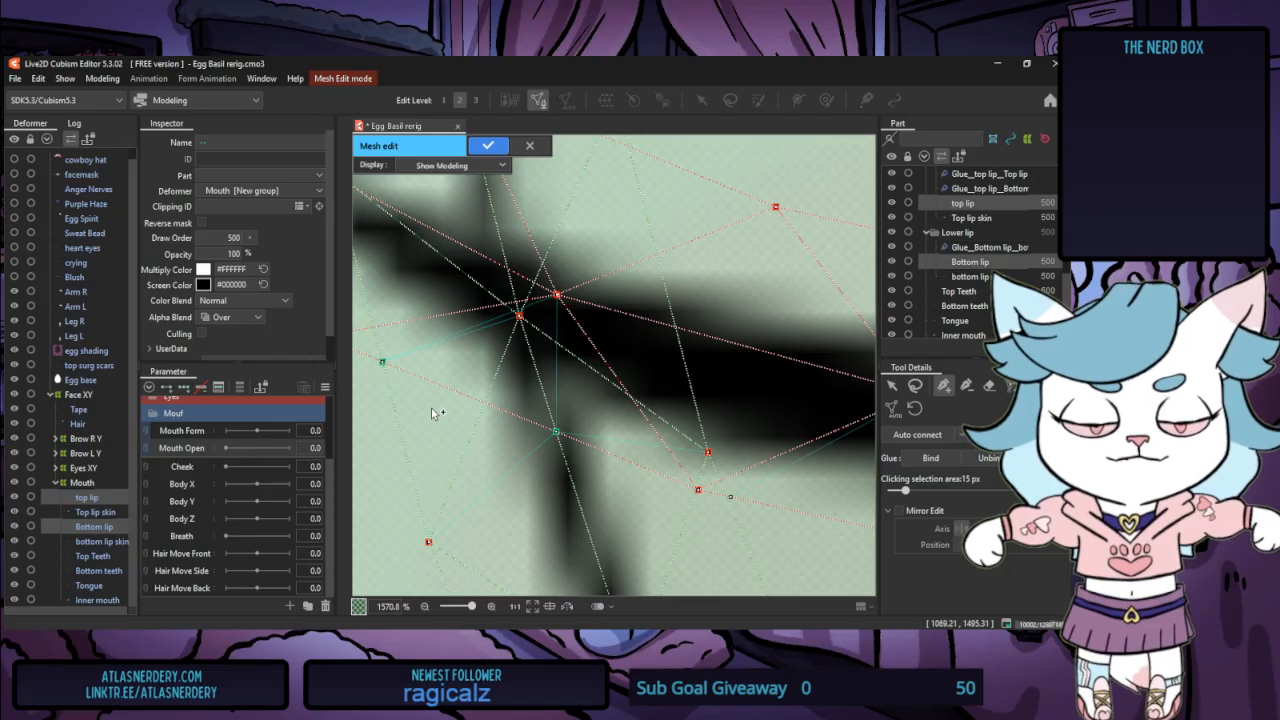
left_click_drag(384, 366, 572, 439)
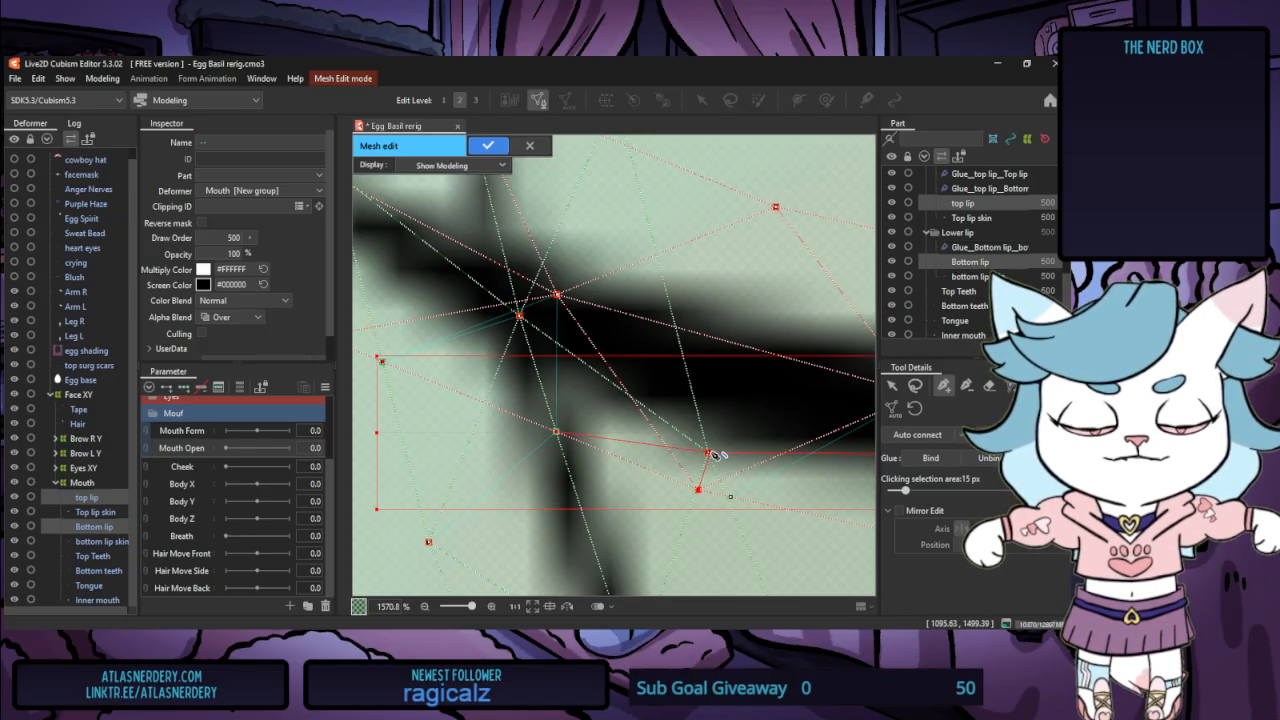
scroll(732, 500, "down", 10)
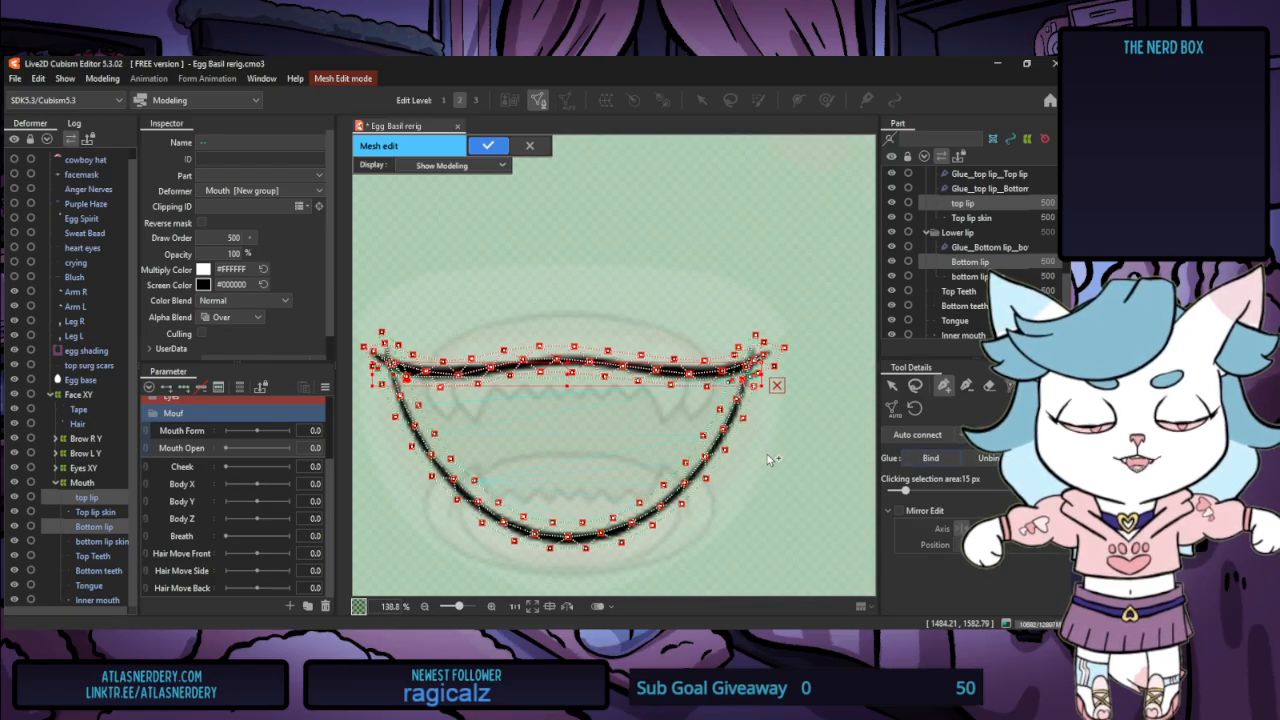
left_click(480, 150)
Check the glue between top lip and Bottom lip, and test it by moving the top lip mesh upward
left_click(369, 383)
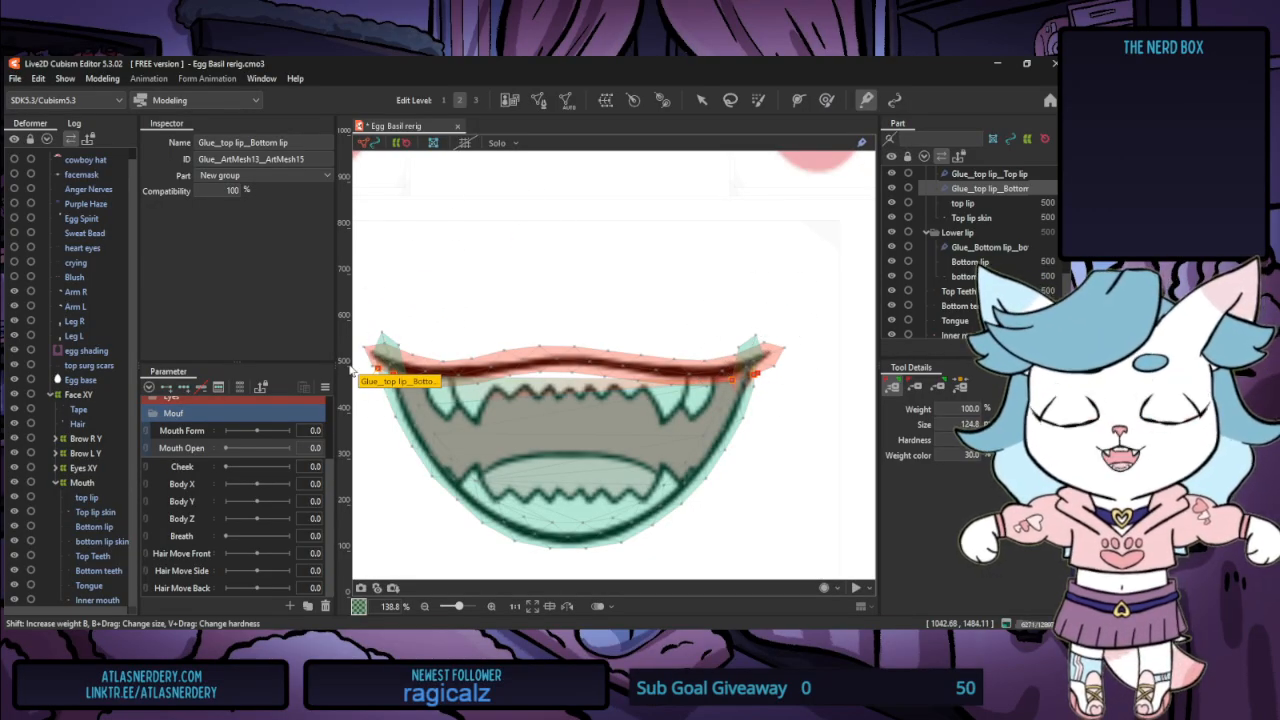
left_click(88, 497)
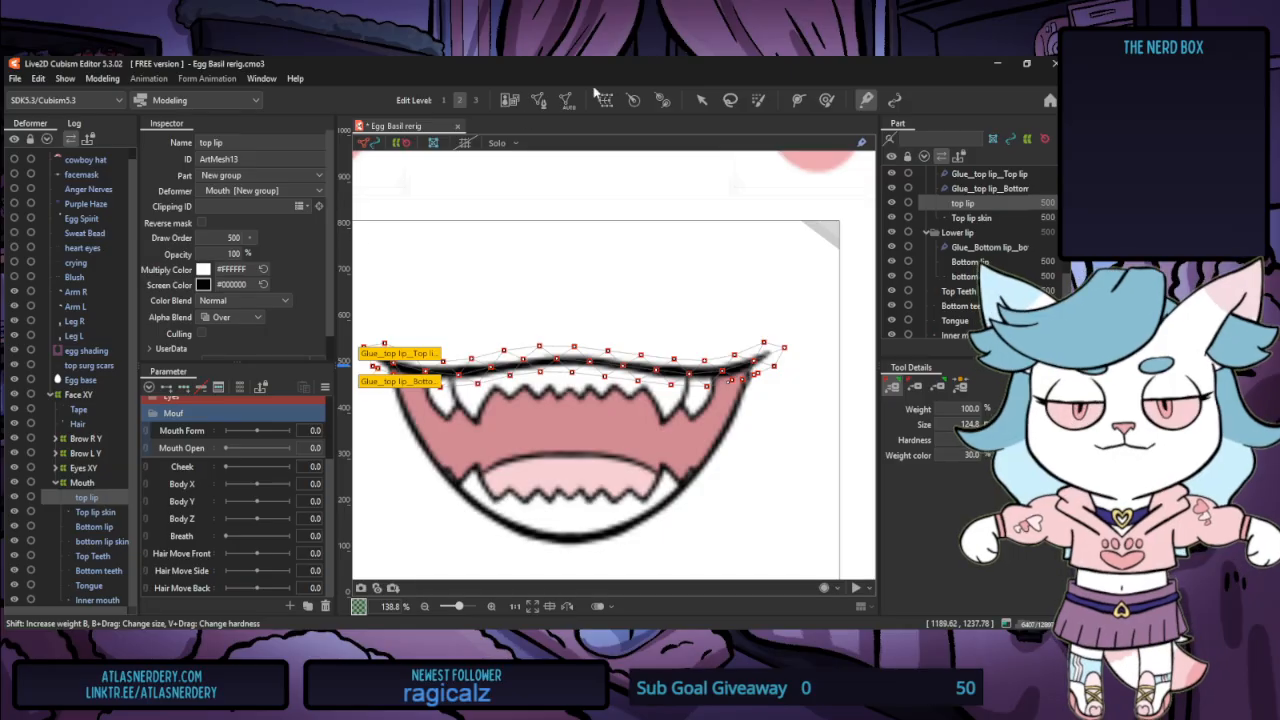
left_click(702, 99)
left_click_drag(568, 363, 556, 320)
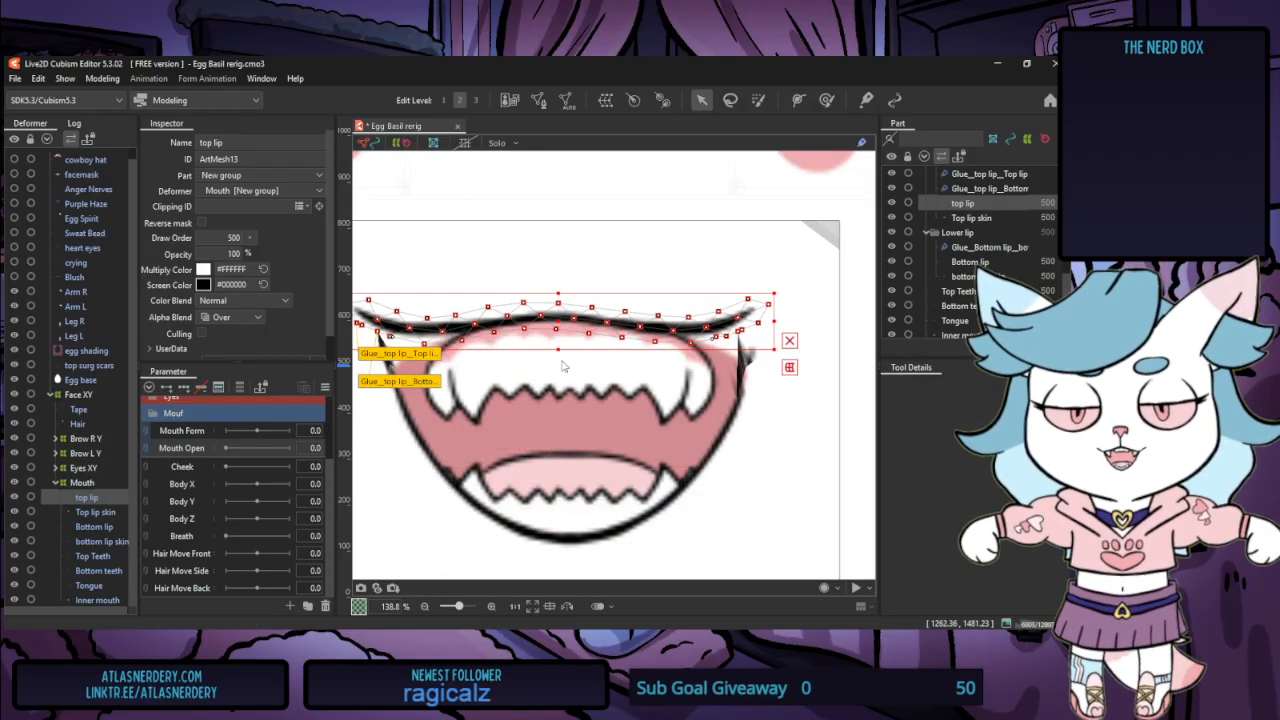
Undo the top lip move, test the corner glue by nudging the Bottom lip, and undo the nudge
key("ctrl+z")
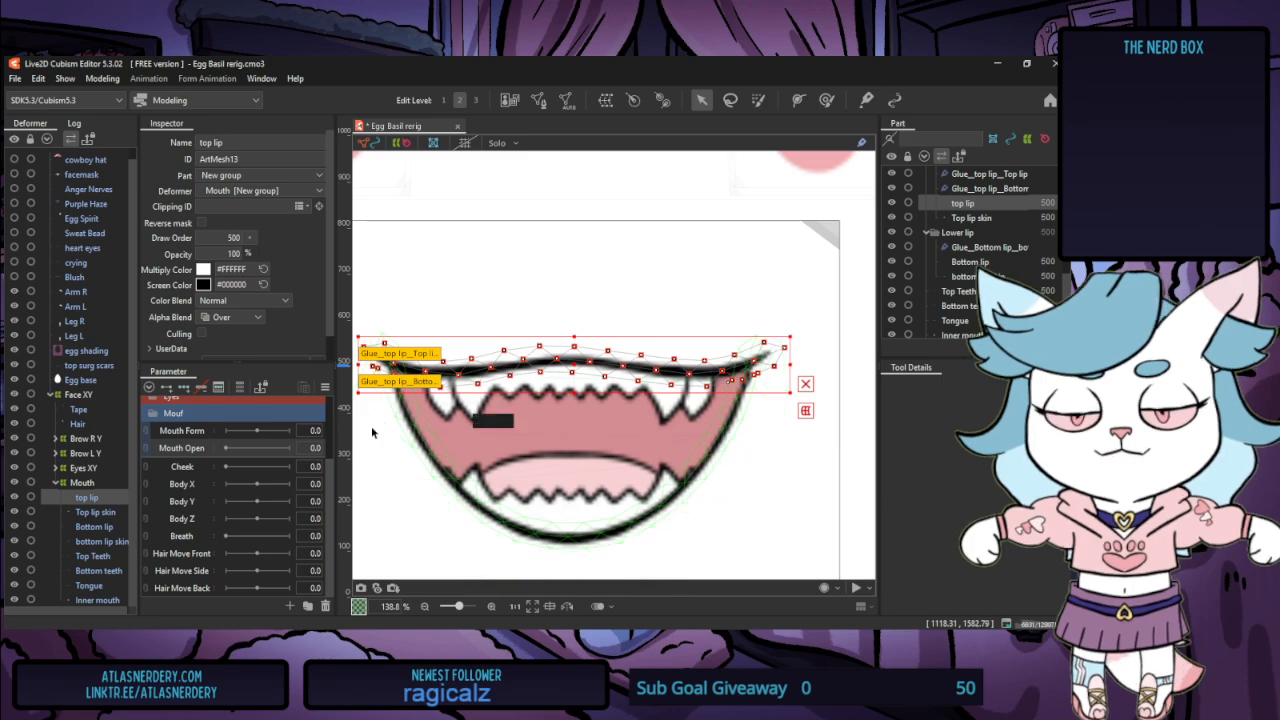
left_click(111, 530)
mouse_move(576, 446)
left_mouse_down()
mouse_move(552, 489)
mouse_move(566, 446)
mouse_move(588, 441)
left_mouse_up()
key("ctrl+z")
Undo the earlier edits back past the glue between top lip and Bottom lip and the glue between Bottom lip and its skin
left_click(400, 381)
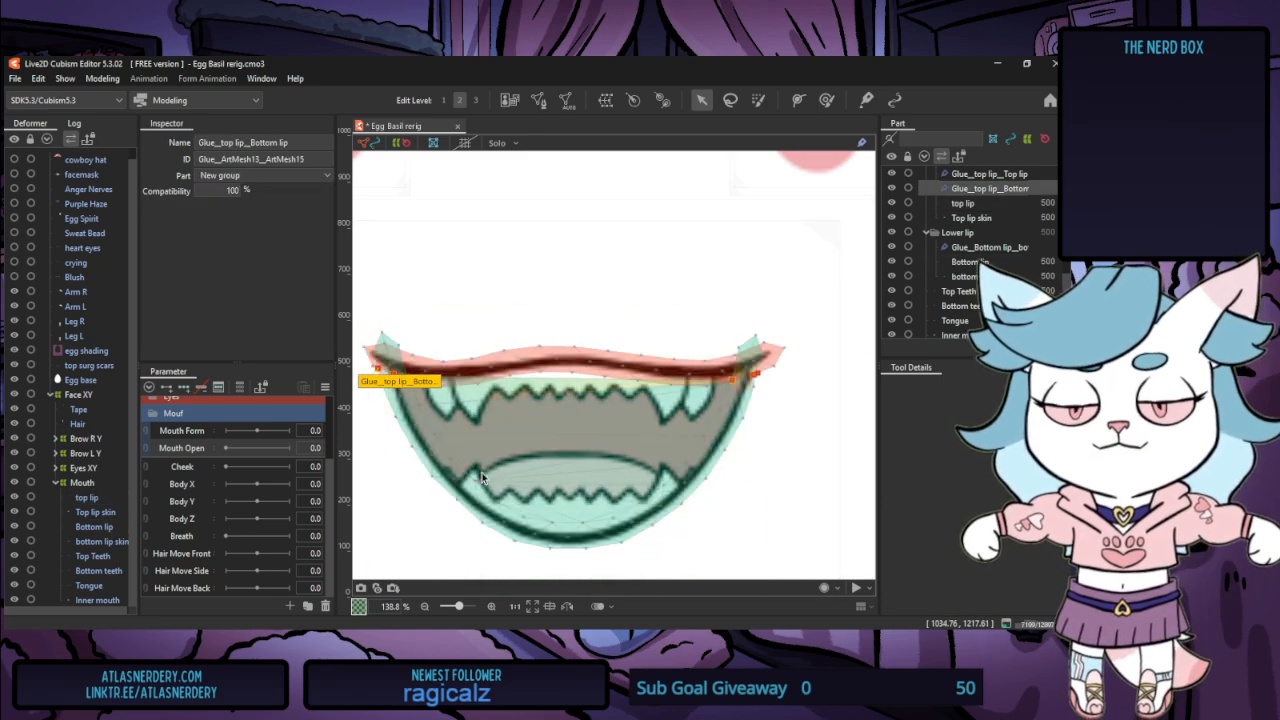
key("ctrl+z")
key("ctrl+z")
key("ctrl+z")
key("ctrl+z")
key("ctrl+z")
key("ctrl+z")
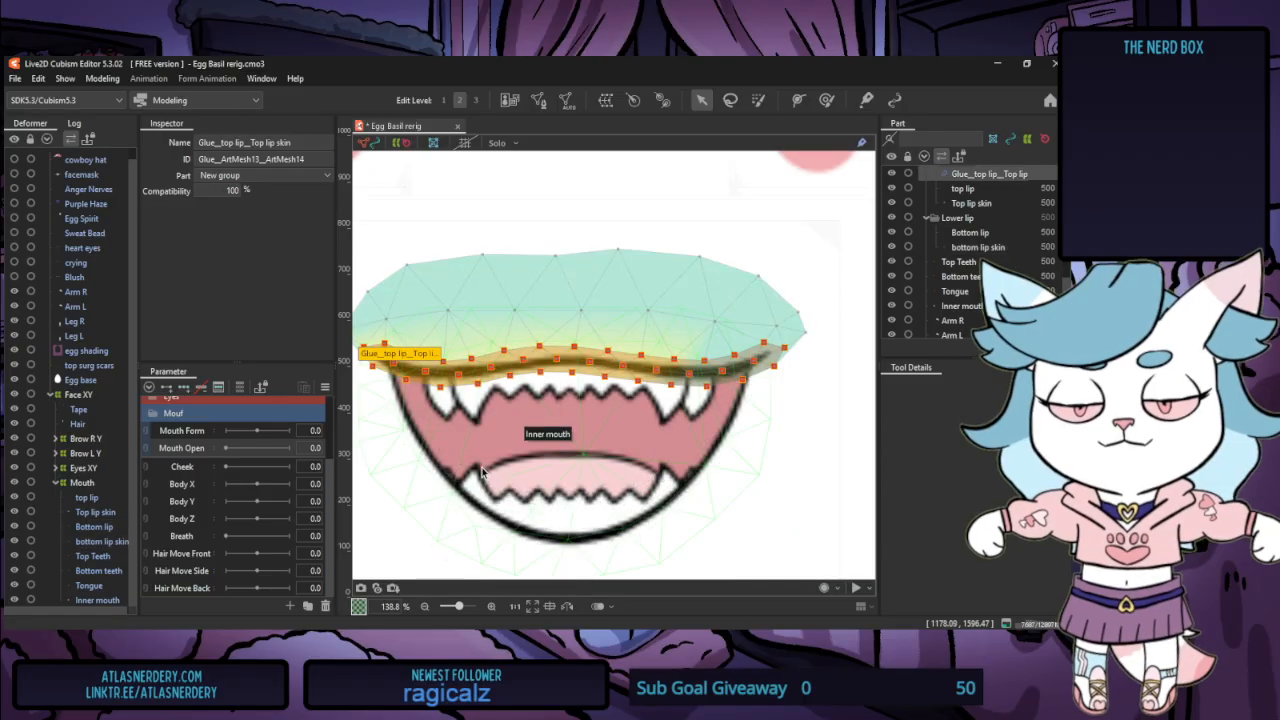
Test the glue between top lip and Top lip skin by moving the top lip mesh downward, and undo the move
left_click(577, 362)
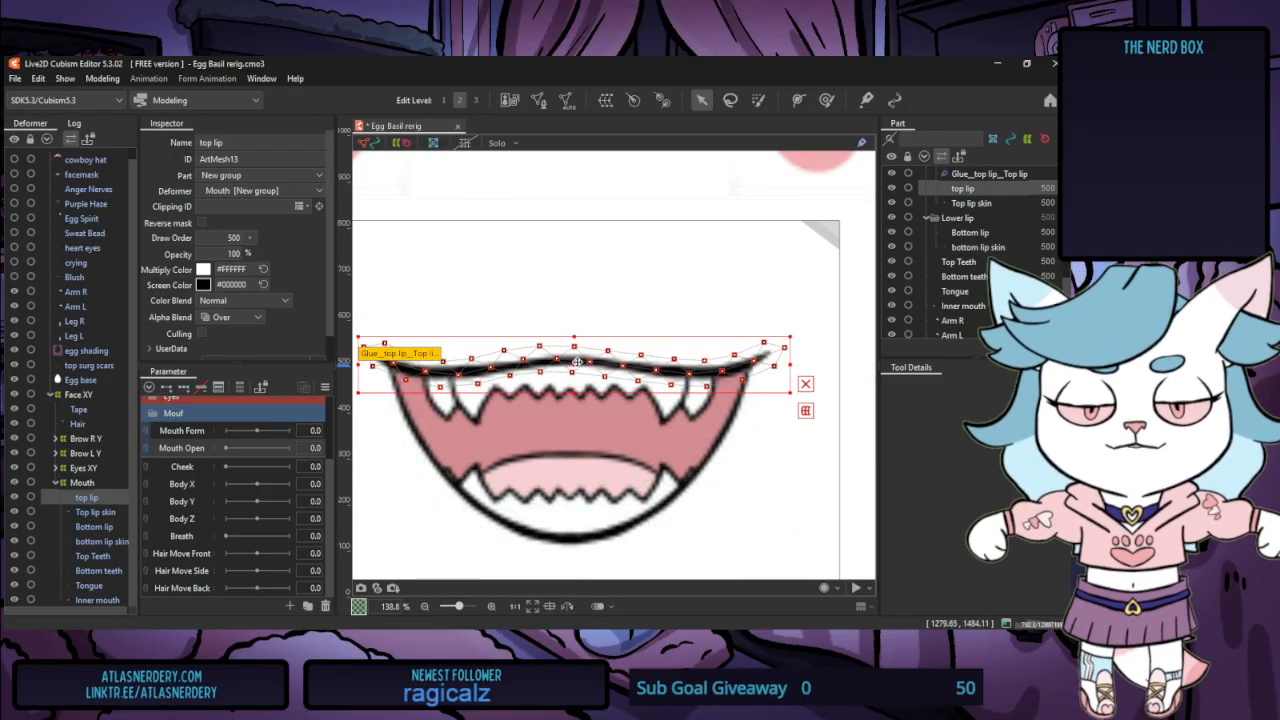
left_click_drag(577, 362, 592, 482)
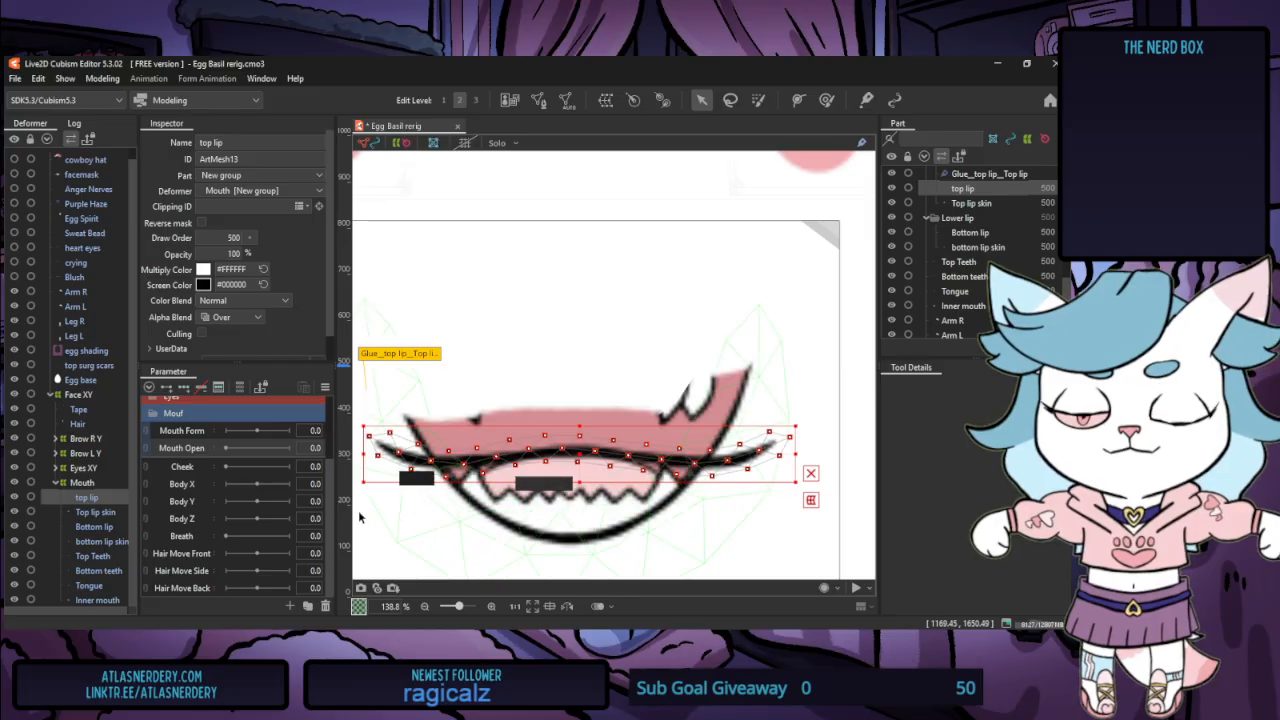
key("ctrl+z")
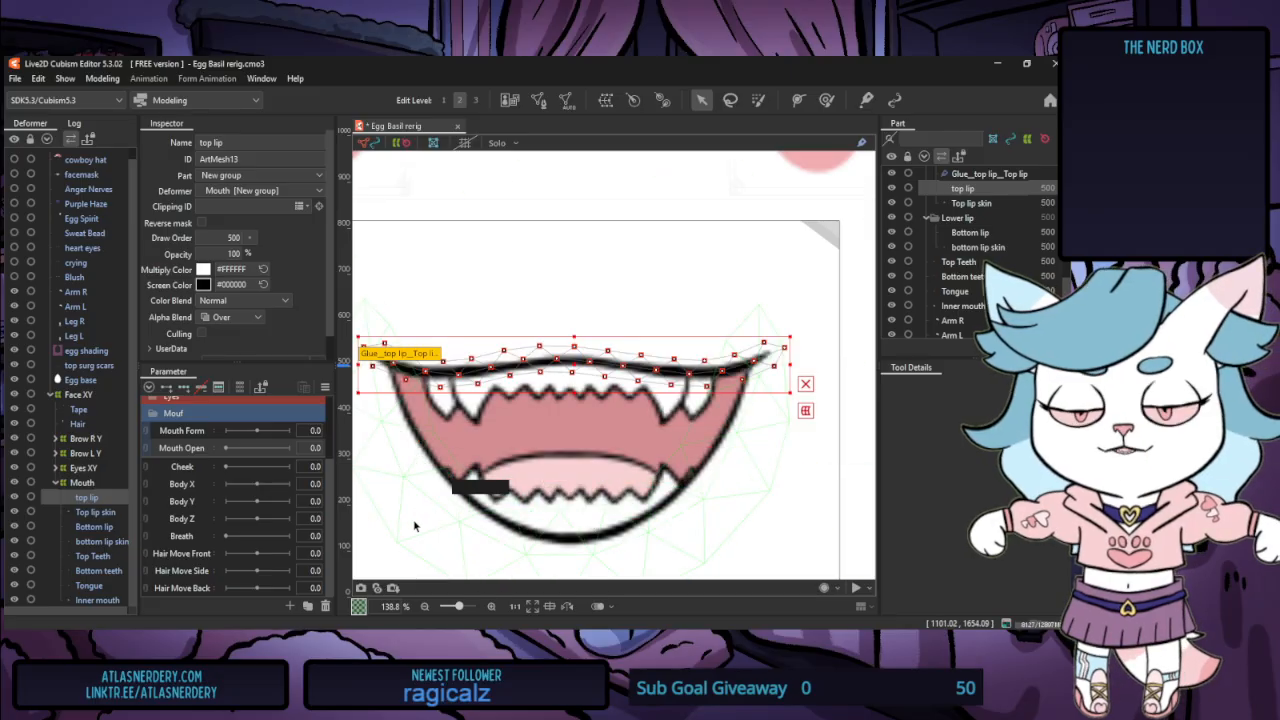
Paint the glue between top lip and Top lip skin with 100% weight toward the top lip along the whole lip line
left_click(110, 540)
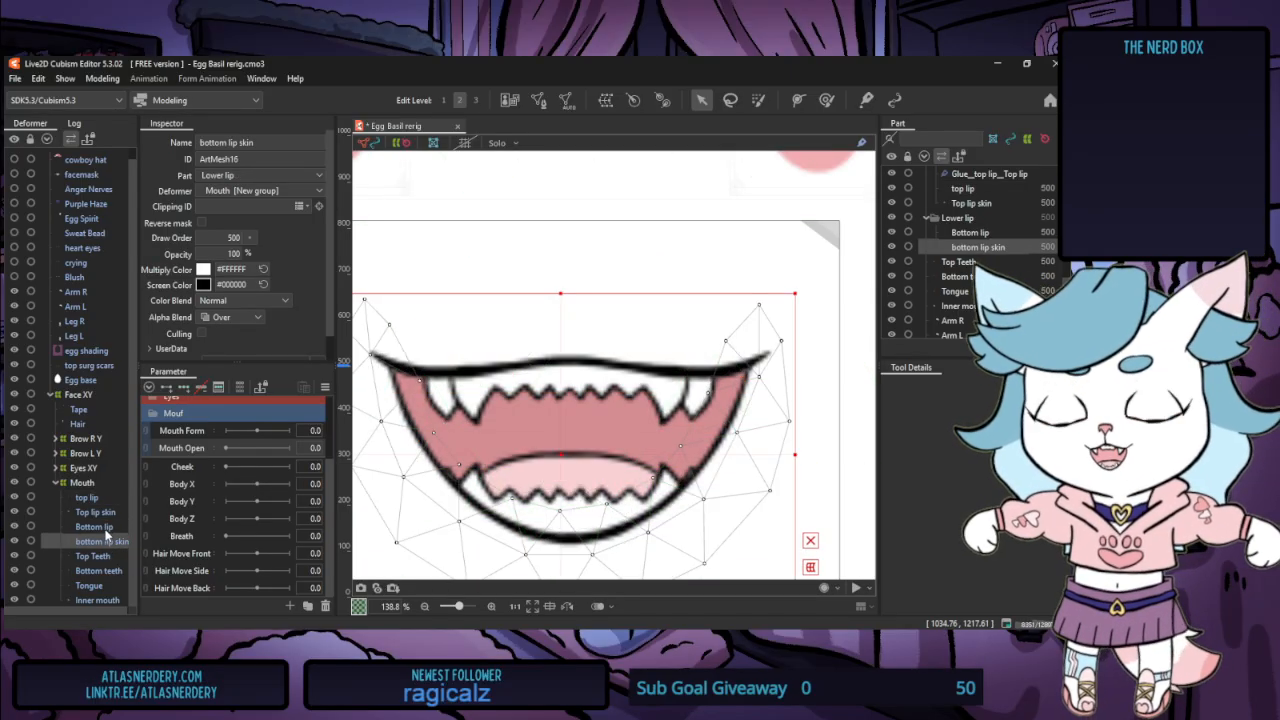
left_click(97, 512)
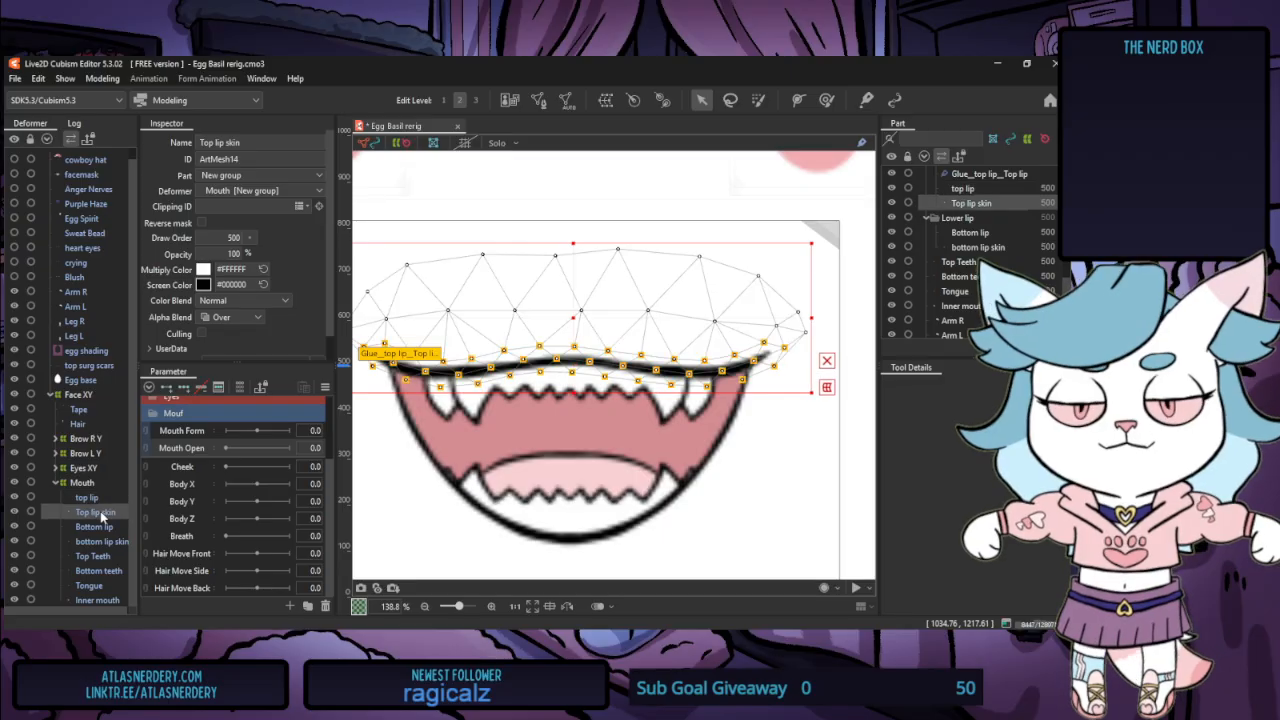
left_click(95, 497)
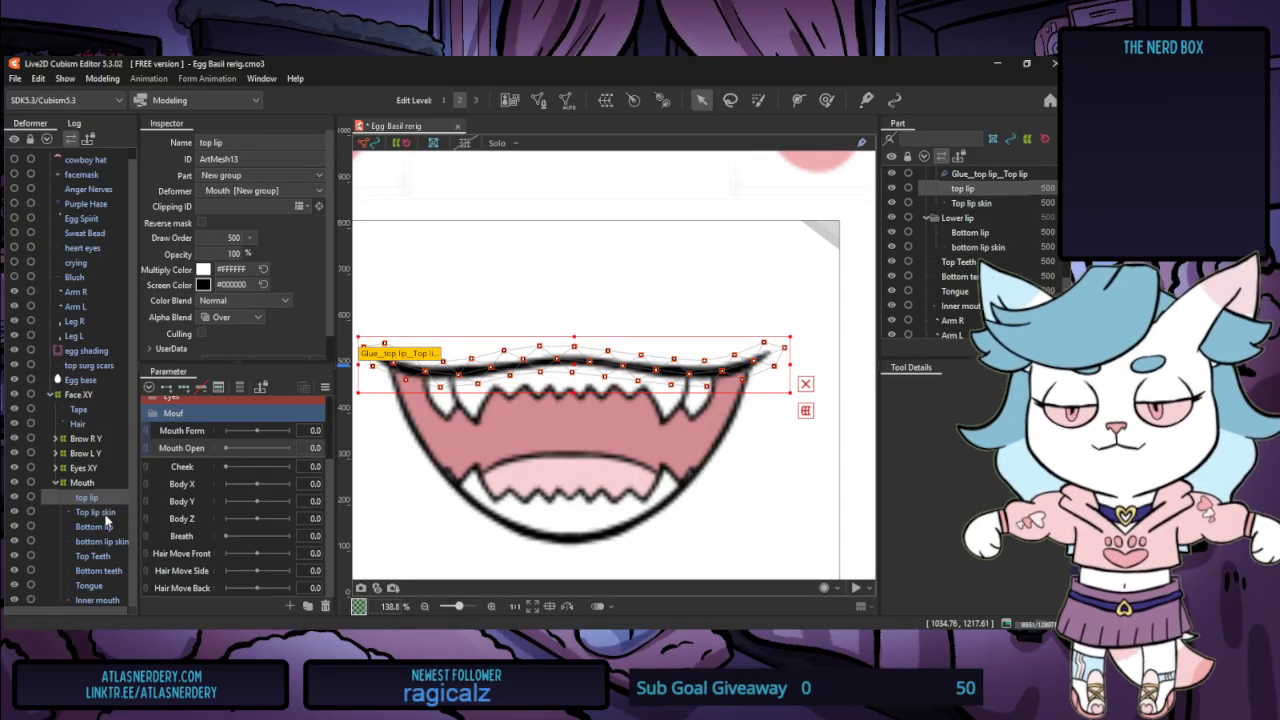
left_click(100, 512, "ctrl")
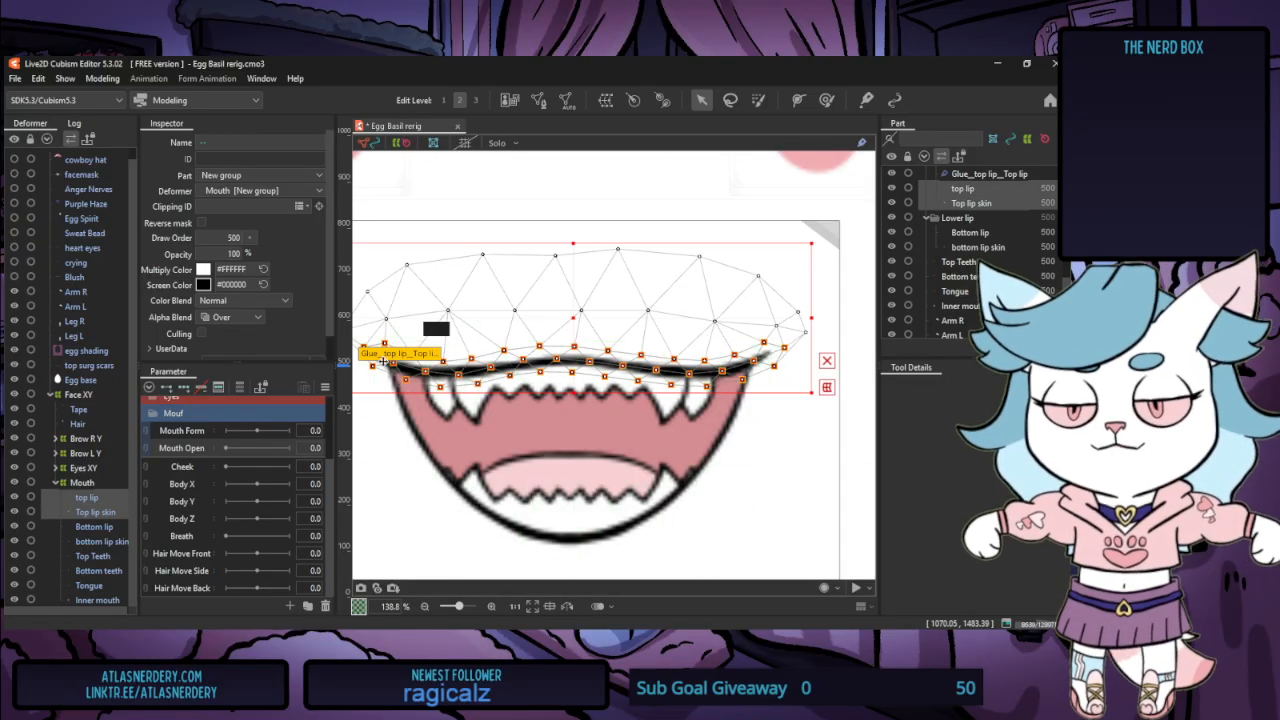
double_click(383, 361)
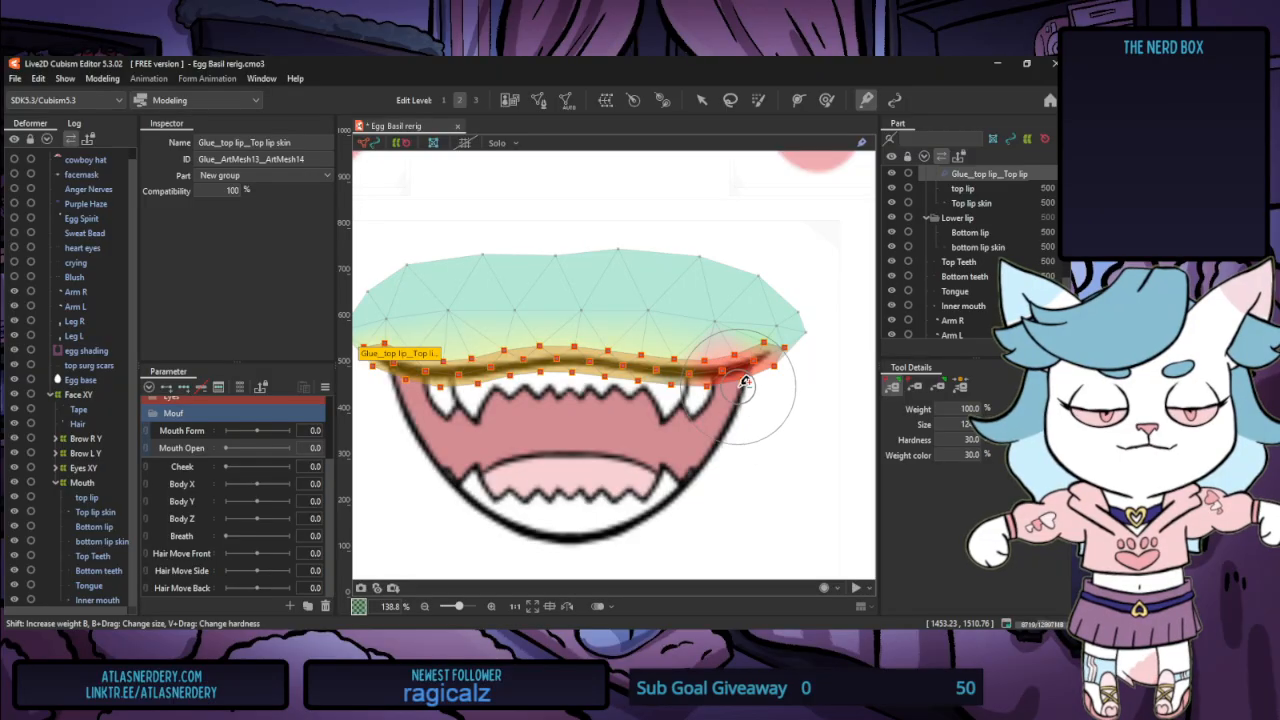
mouse_move(745, 383)
left_mouse_down()
mouse_move(760, 365)
mouse_move(380, 360)
mouse_move(517, 370)
left_mouse_up()
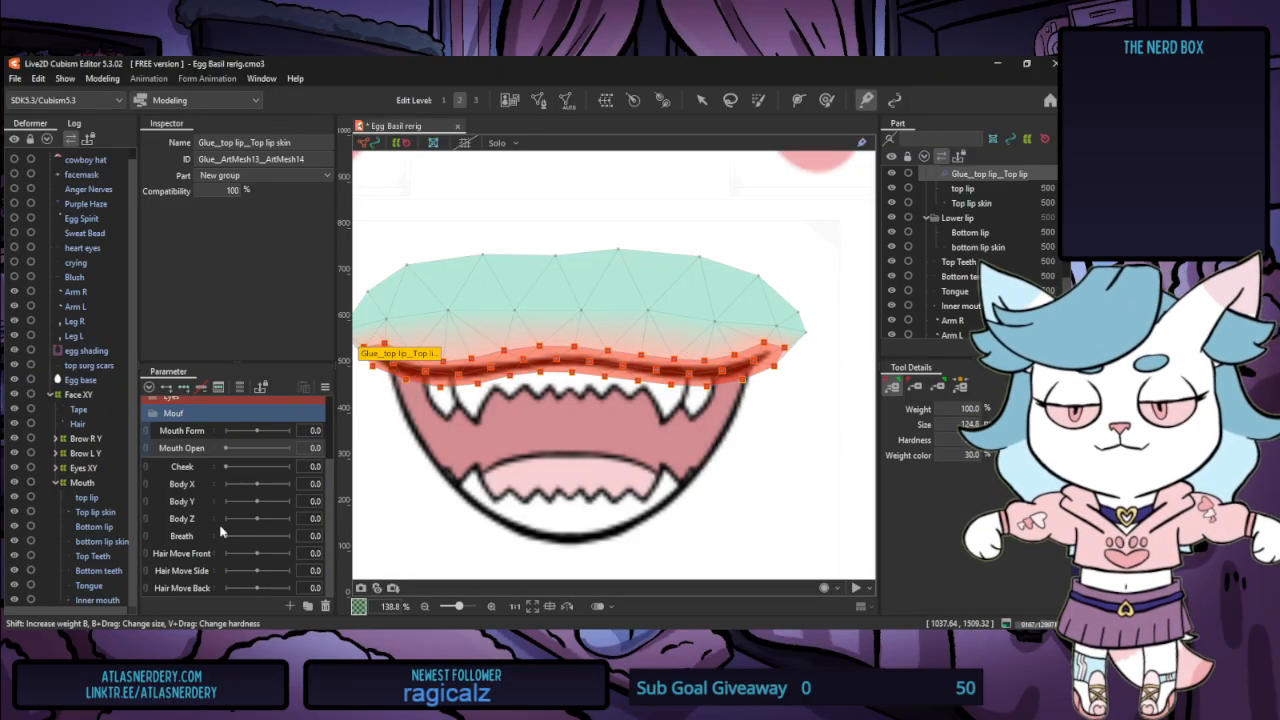
Open Bottom lip and bottom lip skin for mesh editing and erase the mesh along the lip line, keeping the skin's outer vertices
left_click(94, 526)
left_click(101, 541, "shift")
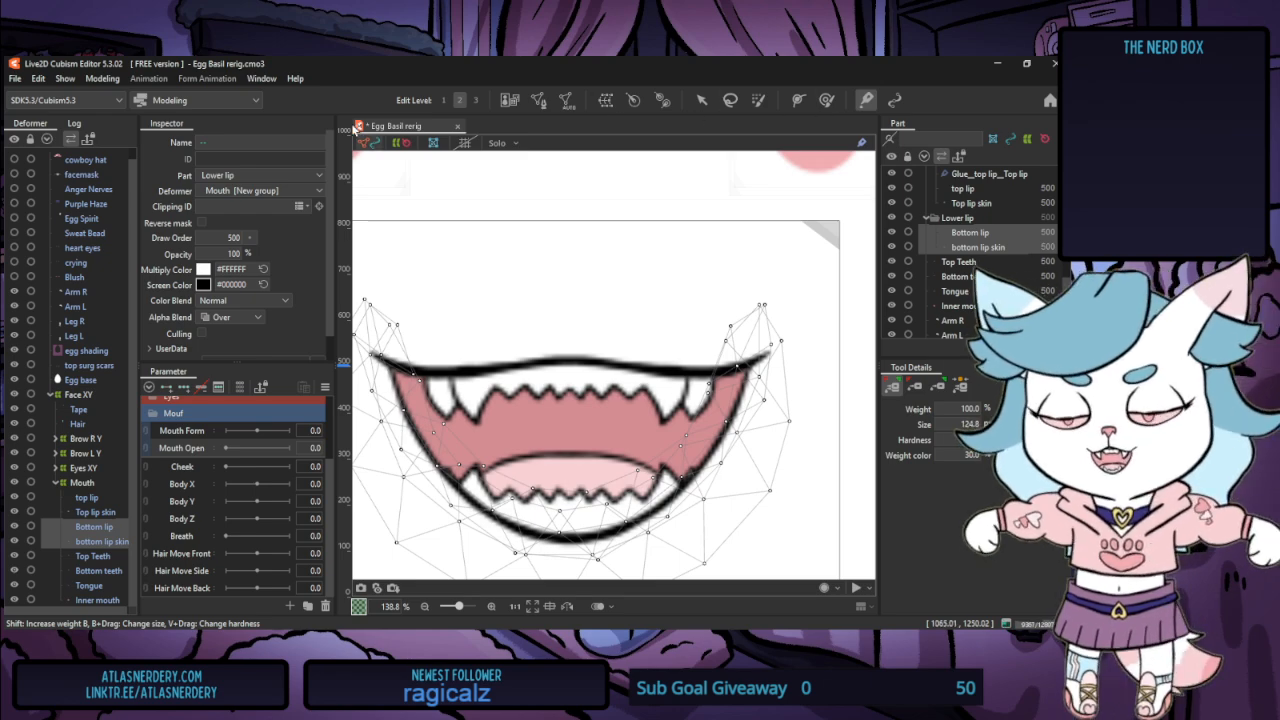
left_click(538, 100)
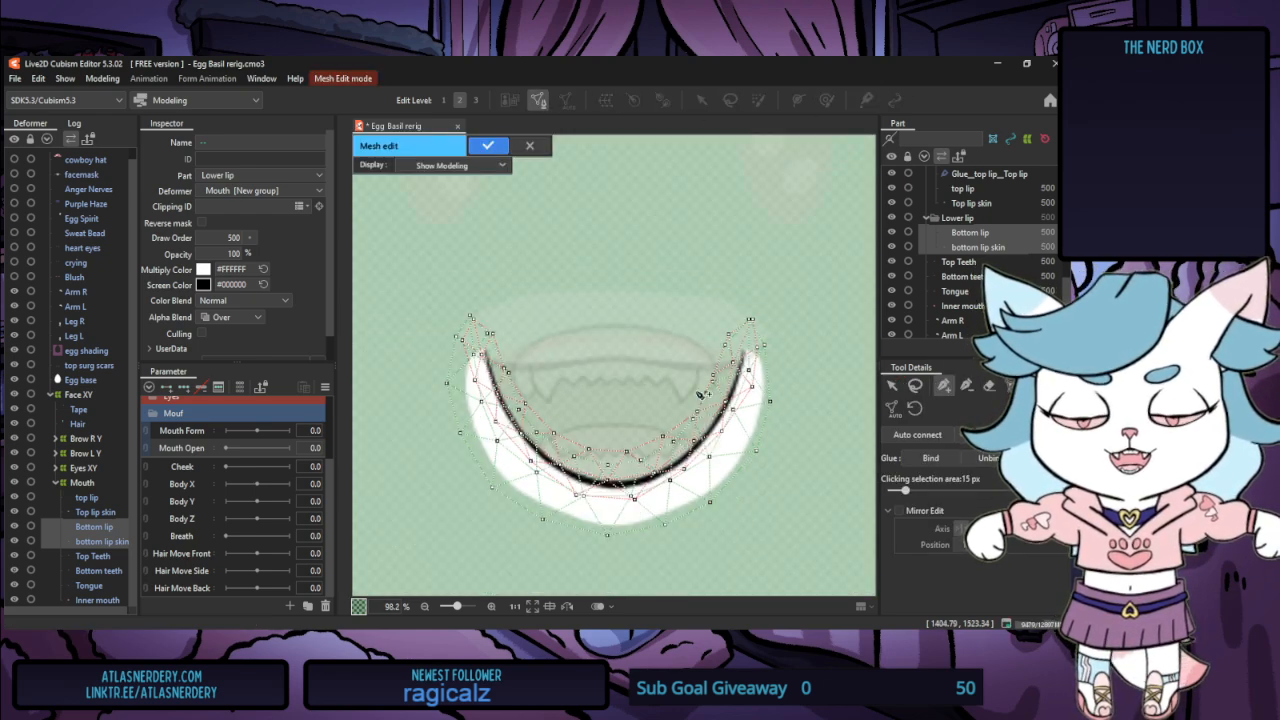
scroll(646, 422, "up", 4)
scroll(607, 447, "down", 2)
left_click(988, 387)
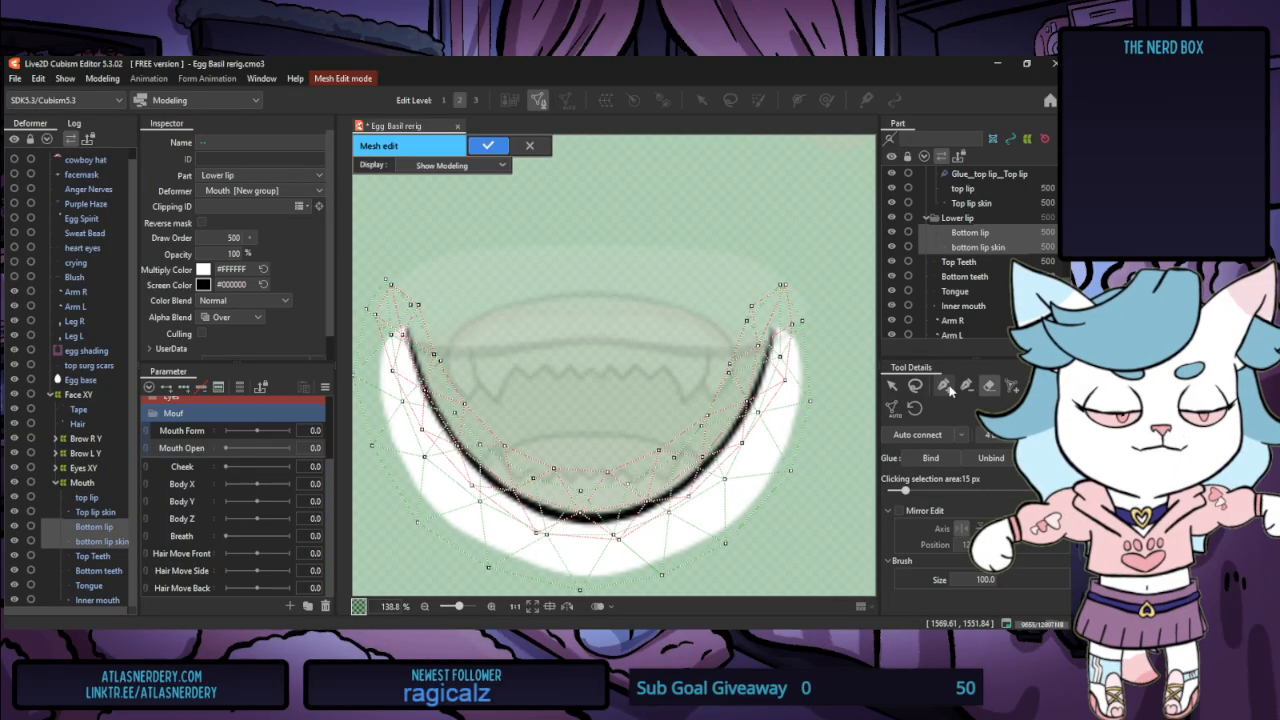
mouse_move(742, 290)
left_mouse_down()
mouse_move(717, 377)
mouse_move(643, 448)
mouse_move(563, 470)
mouse_move(487, 412)
mouse_move(451, 319)
mouse_move(500, 343)
left_mouse_up()
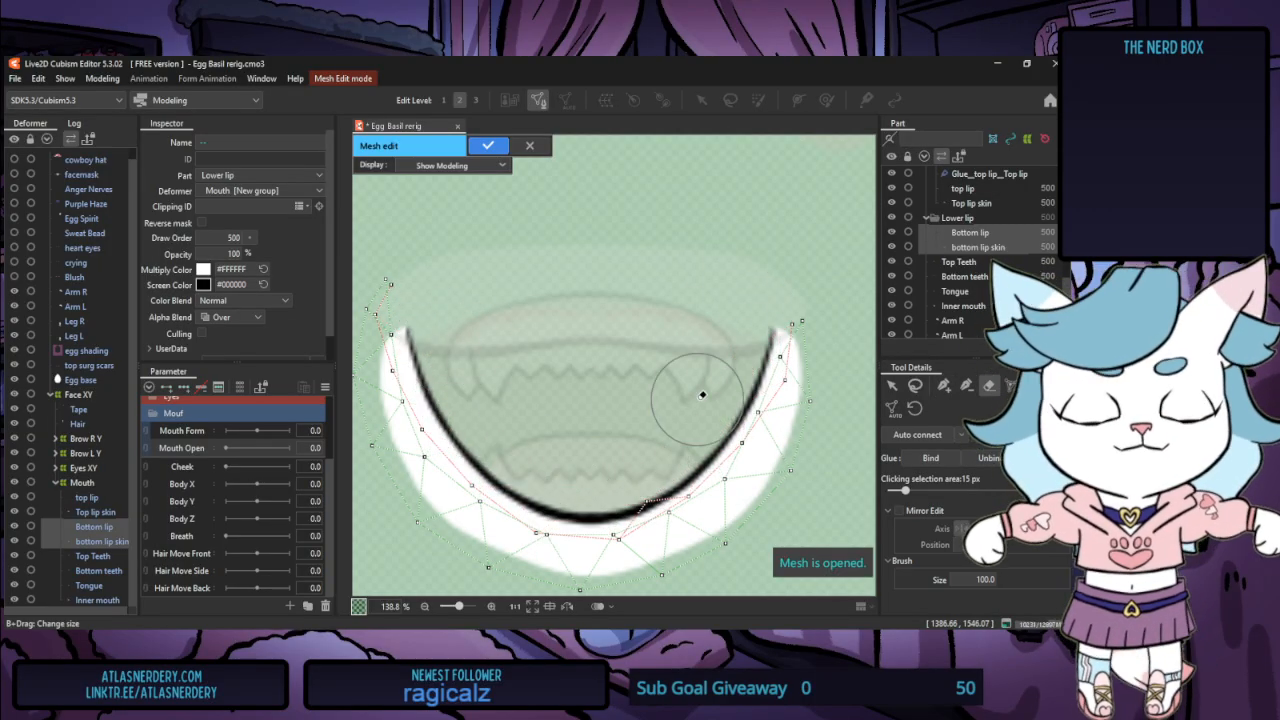
mouse_move(702, 395)
left_mouse_down()
mouse_move(751, 358)
mouse_move(617, 488)
mouse_move(681, 461)
mouse_move(547, 490)
mouse_move(490, 456)
mouse_move(430, 351)
mouse_move(465, 304)
left_mouse_up()
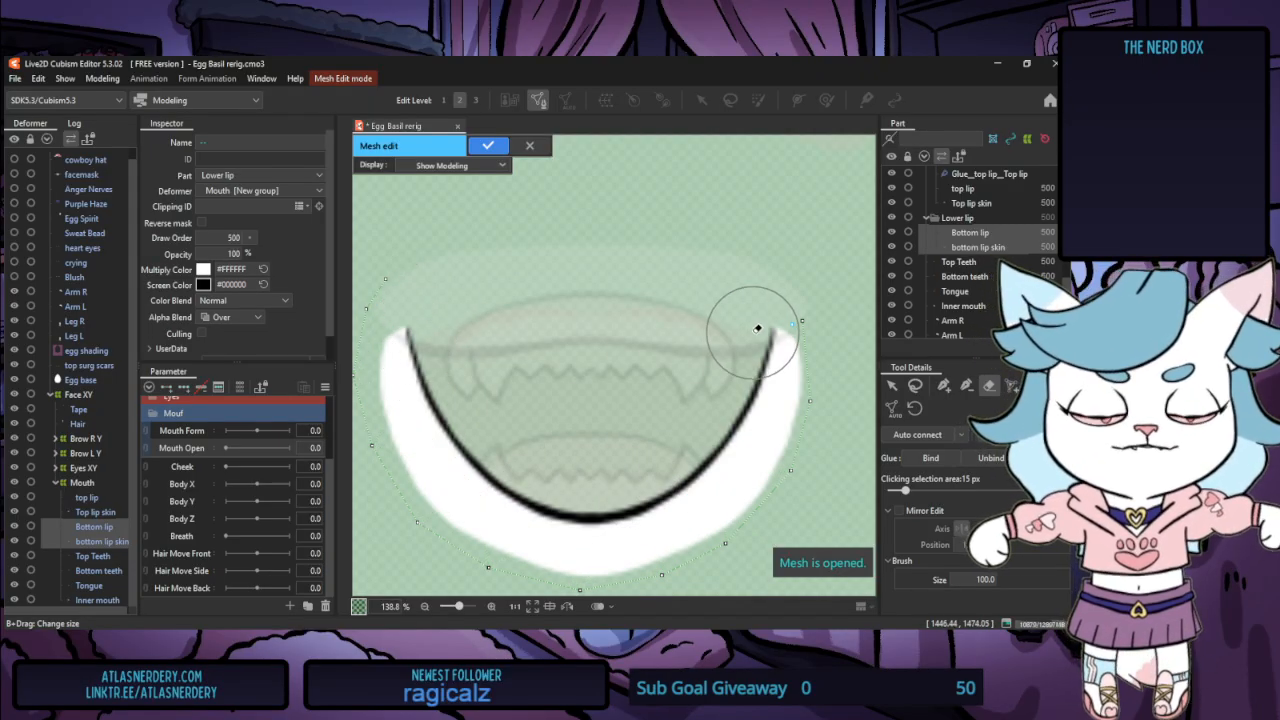
scroll(688, 319, "down", 2)
scroll(562, 388, "up", 2)
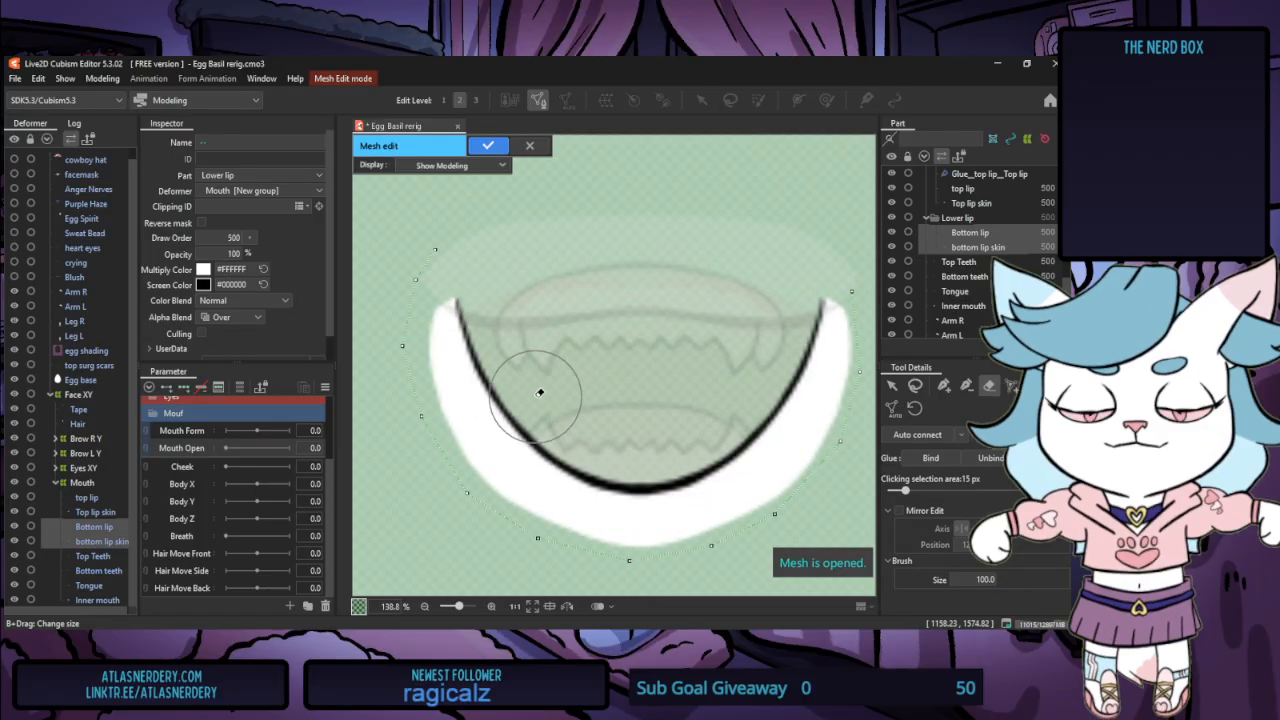
Enable mirror editing and trace the right half of the Bottom lip line with stroke mesh-mapping, from the corner to the centre
left_click(1012, 385)
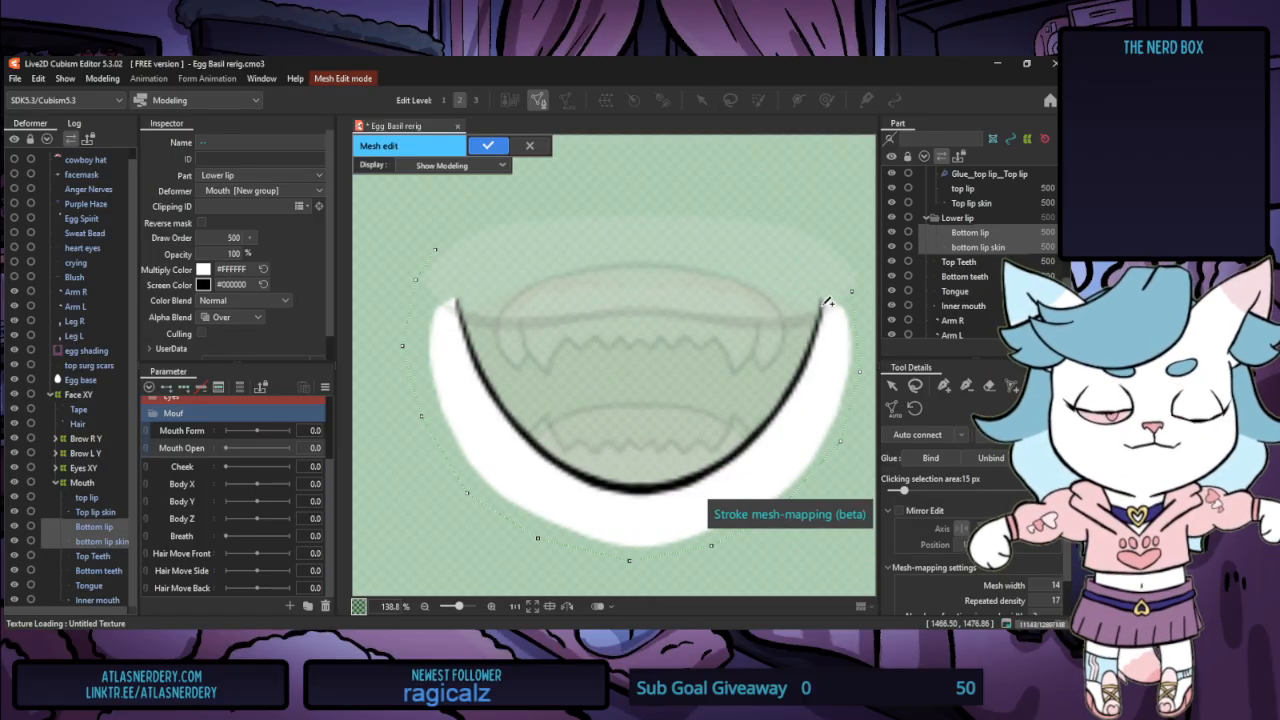
left_click(899, 511)
left_click_drag(828, 297, 824, 316)
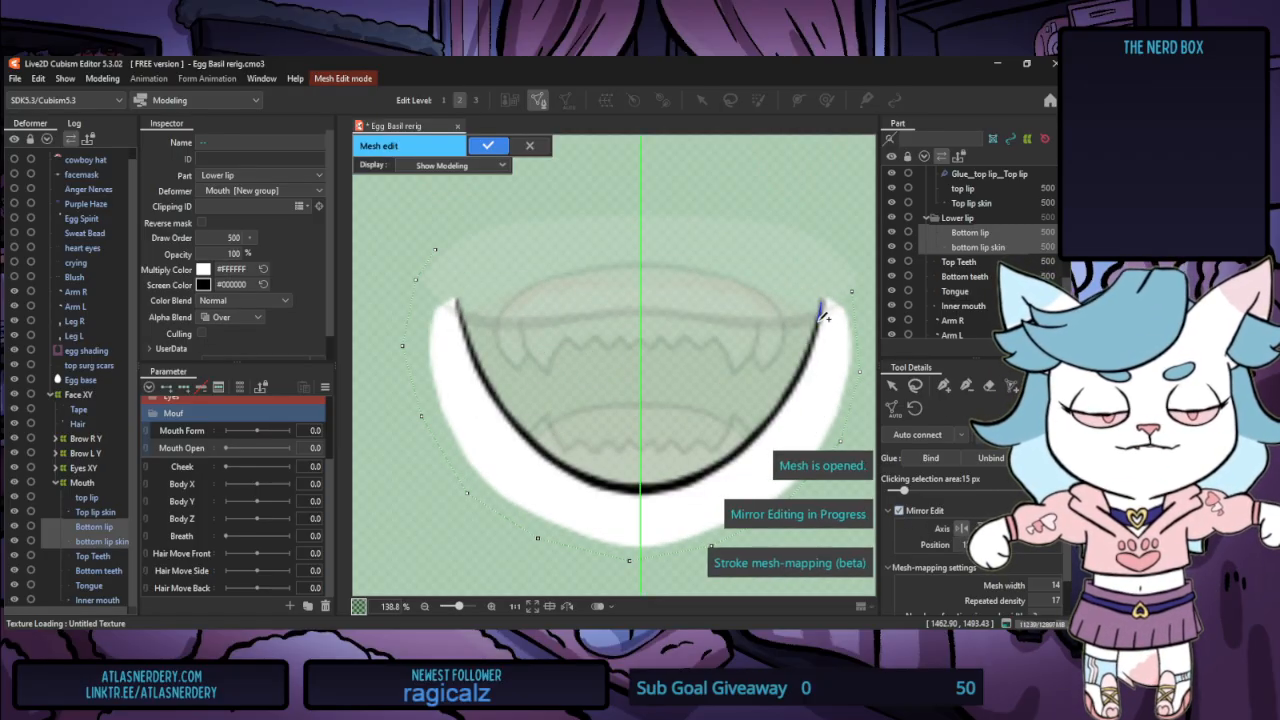
left_click_drag(802, 368, 764, 418)
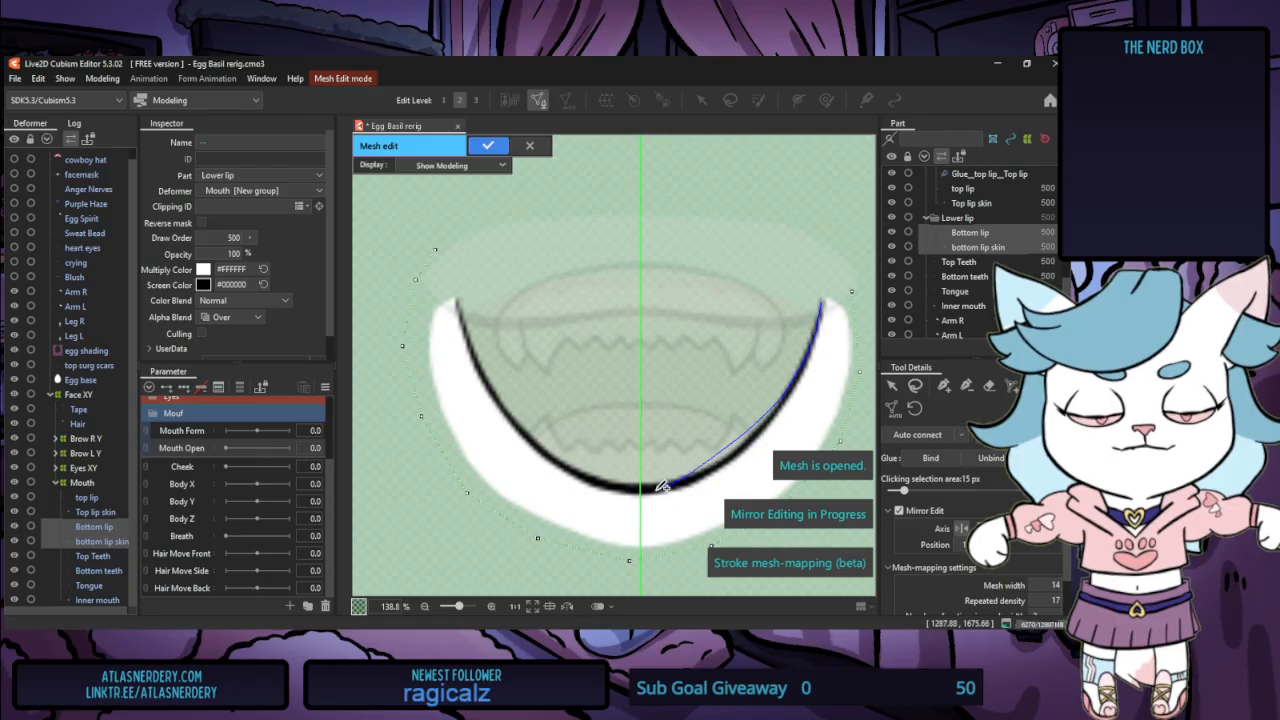
left_click_drag(655, 487, 645, 490)
Adjust the stroke's control points so the generated mesh follows the Bottom lip line from the centre to the corner
scroll(650, 495, "up", 5)
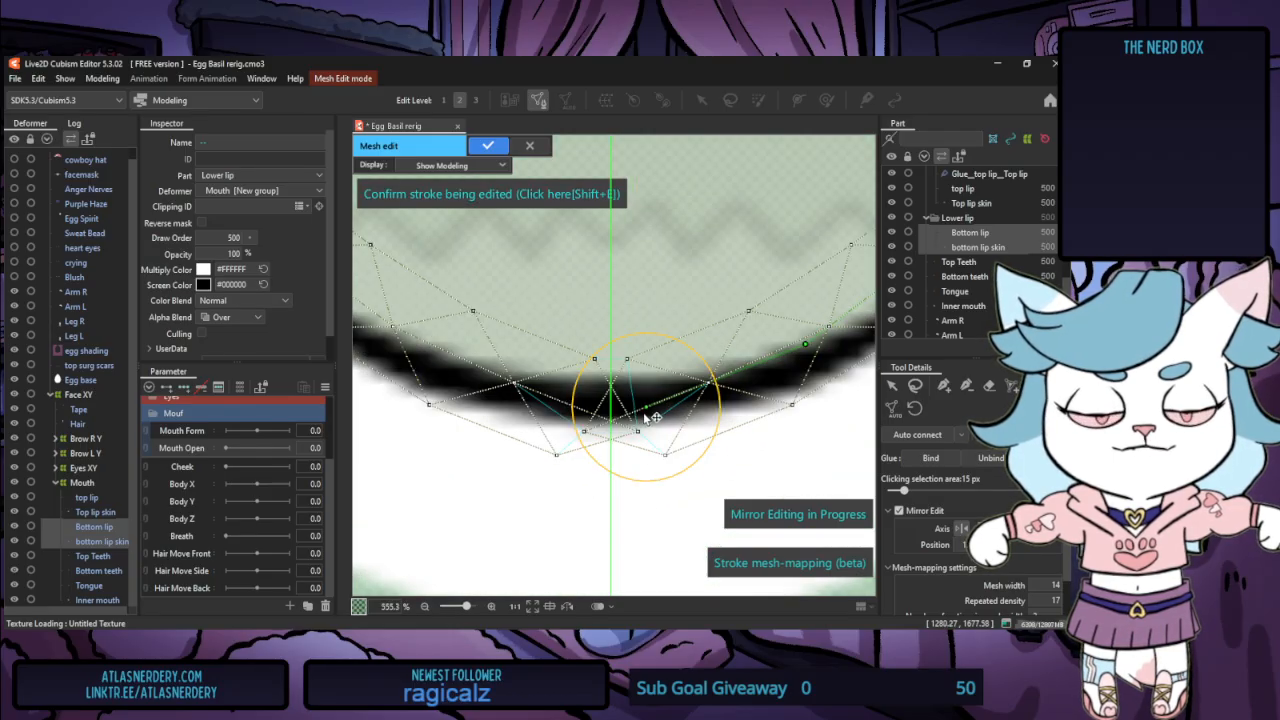
mouse_move(664, 418)
left_mouse_down()
mouse_move(697, 403)
mouse_move(639, 410)
left_mouse_up()
scroll(484, 437, "down", 3)
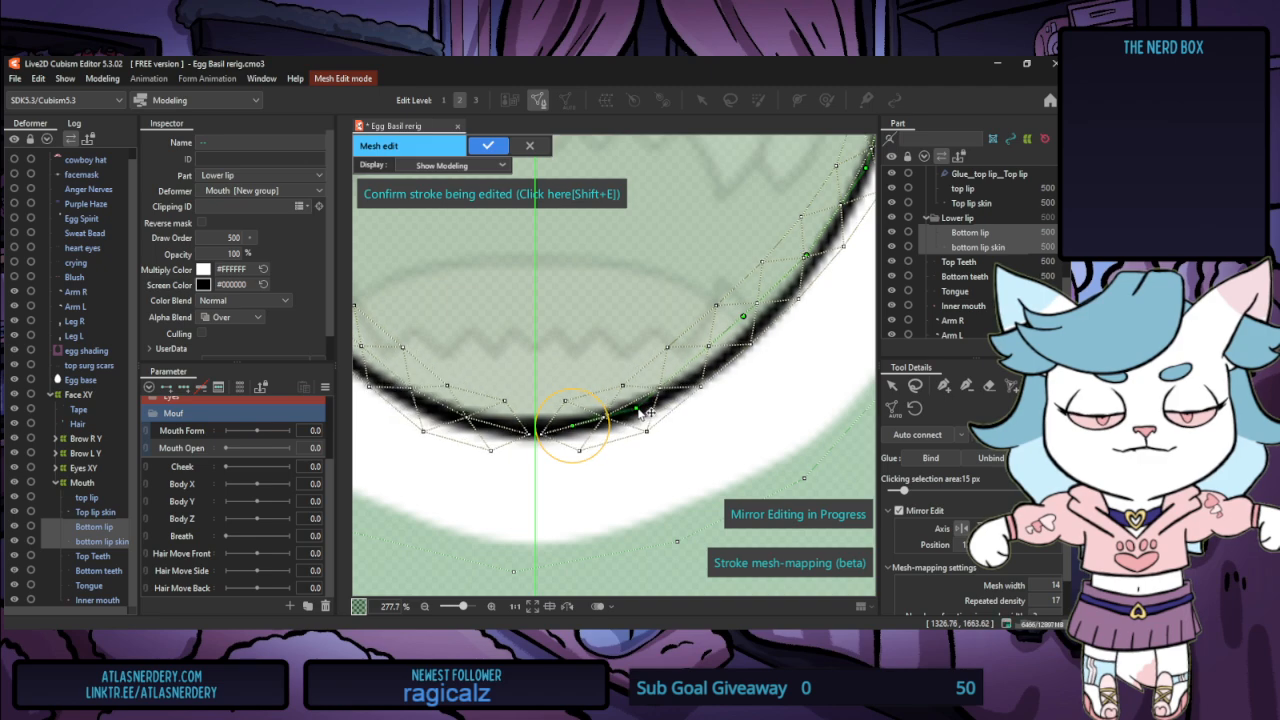
left_click_drag(743, 319, 757, 327)
left_click_drag(558, 424, 383, 537)
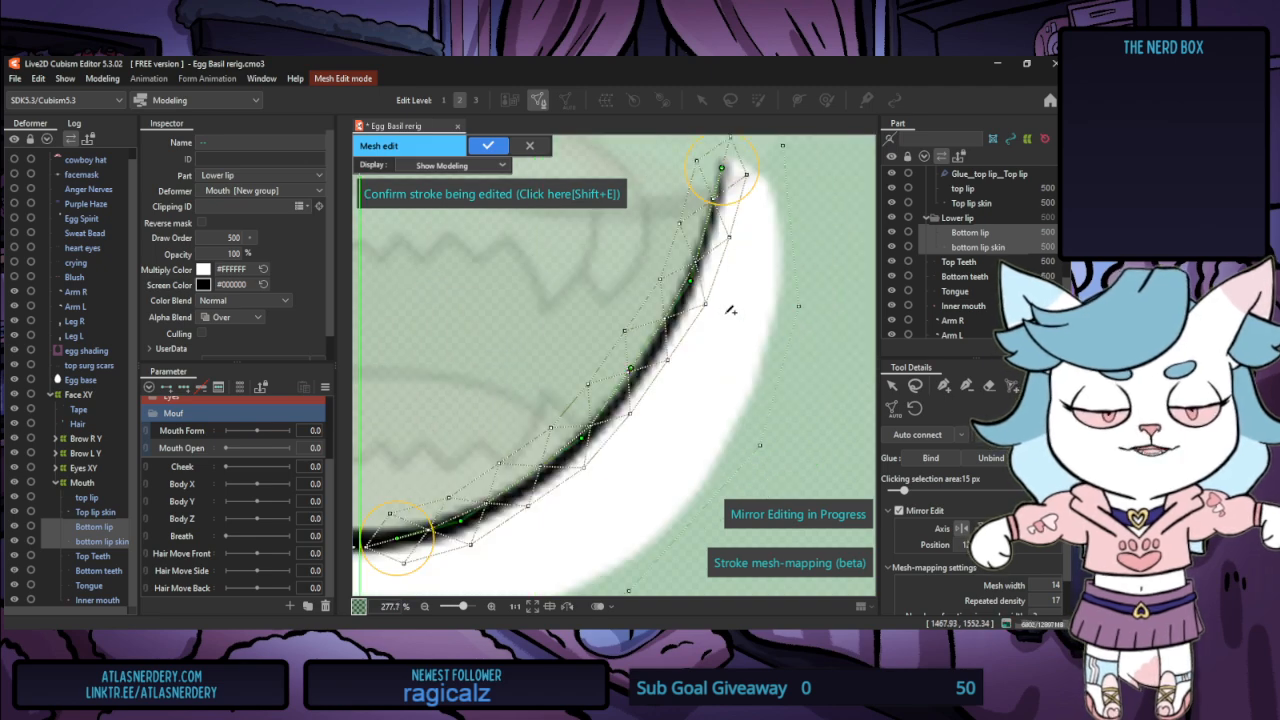
left_click_drag(636, 372, 770, 370)
scroll(764, 268, "down", 4)
scroll(770, 370, "up", 2)
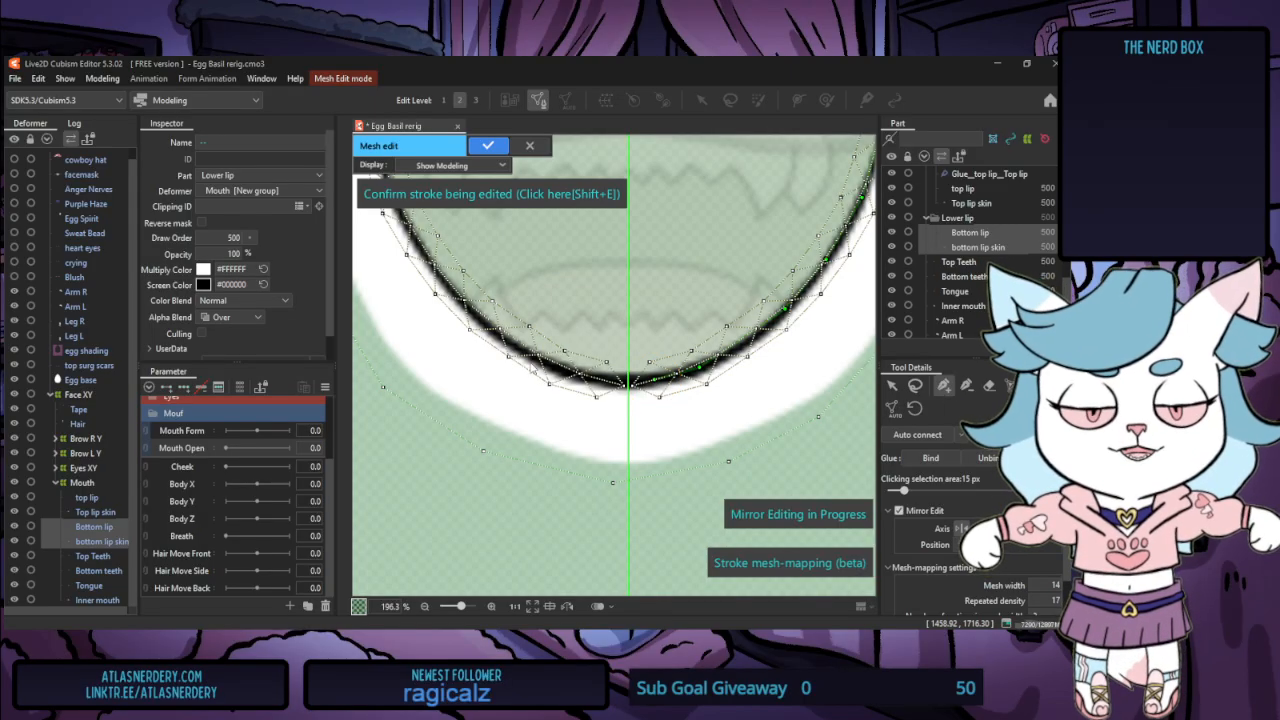
Join the mirrored mesh halves at the lip's centre by connecting the middle vertices and auto-connecting new ones above and below the line
scroll(638, 393, "up", 4)
left_click(637, 393)
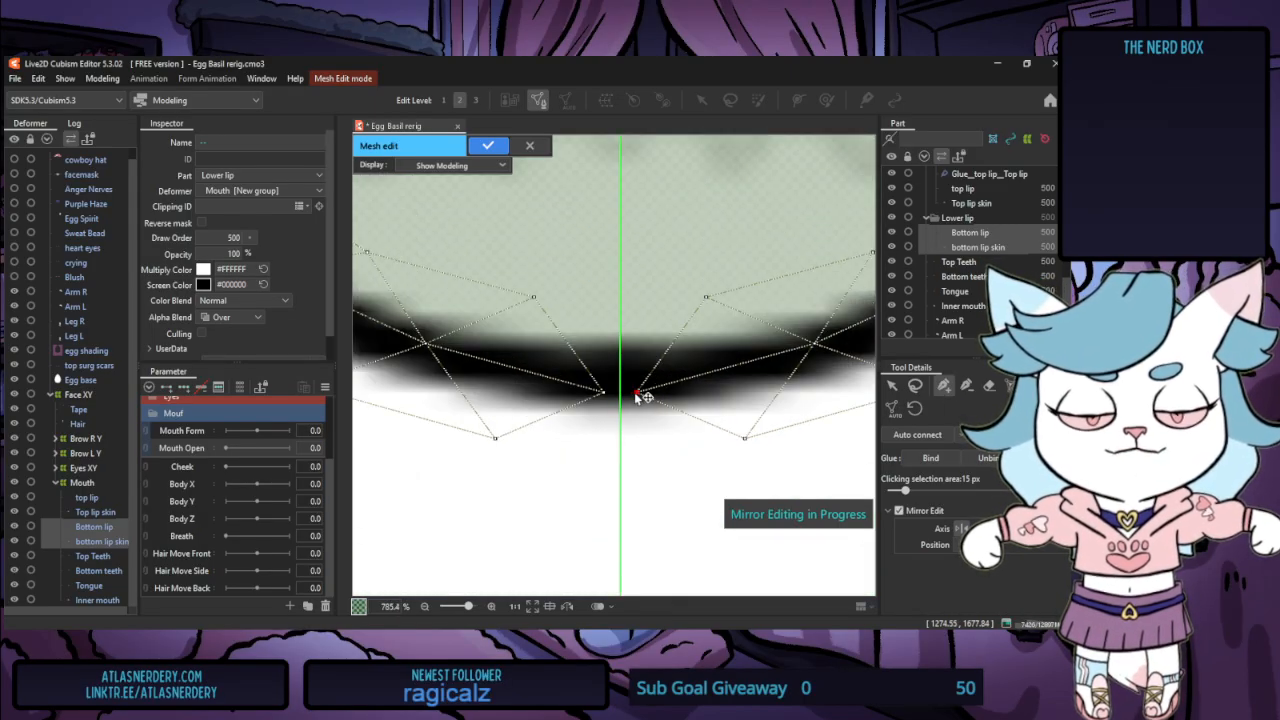
left_click(604, 393)
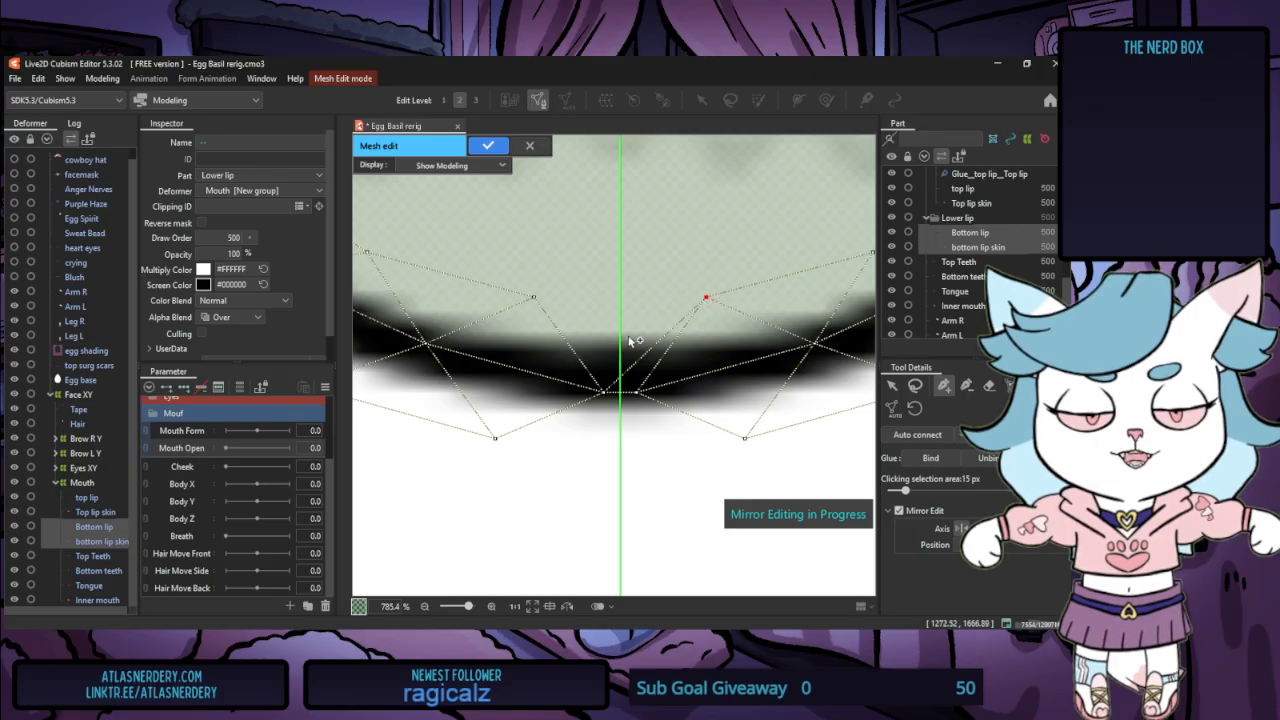
key("ctrl+z")
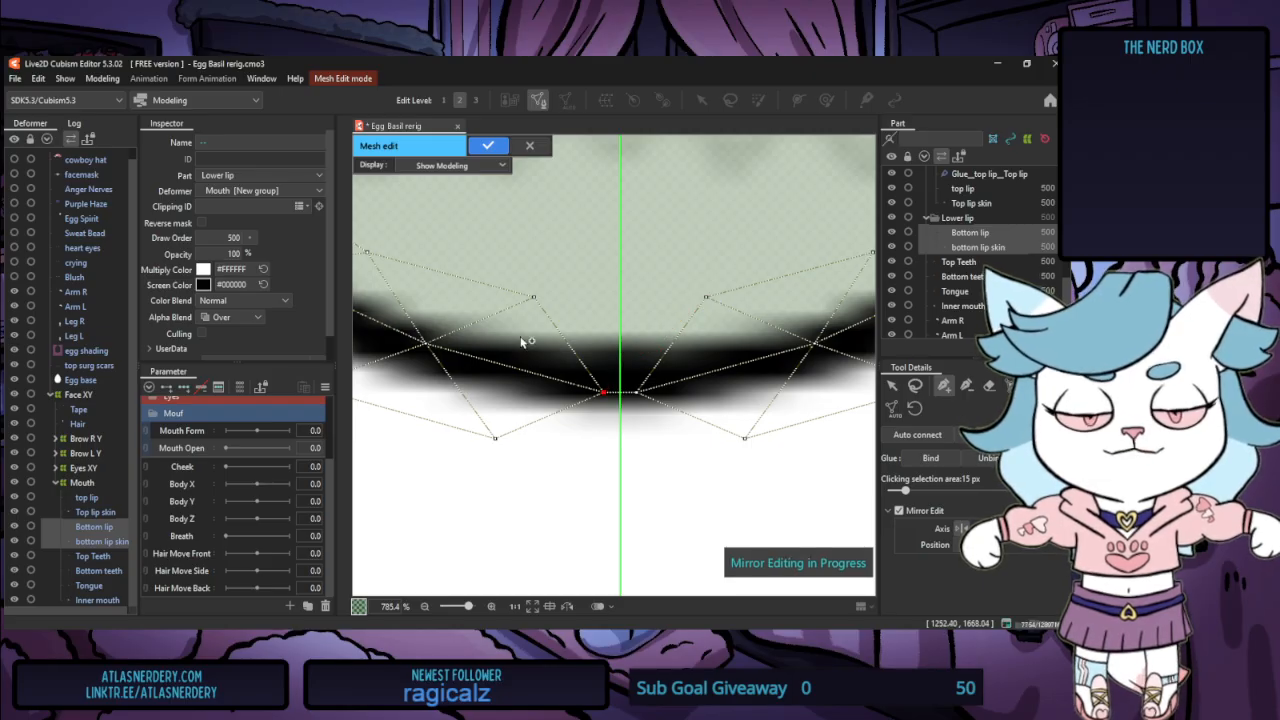
left_click(620, 337)
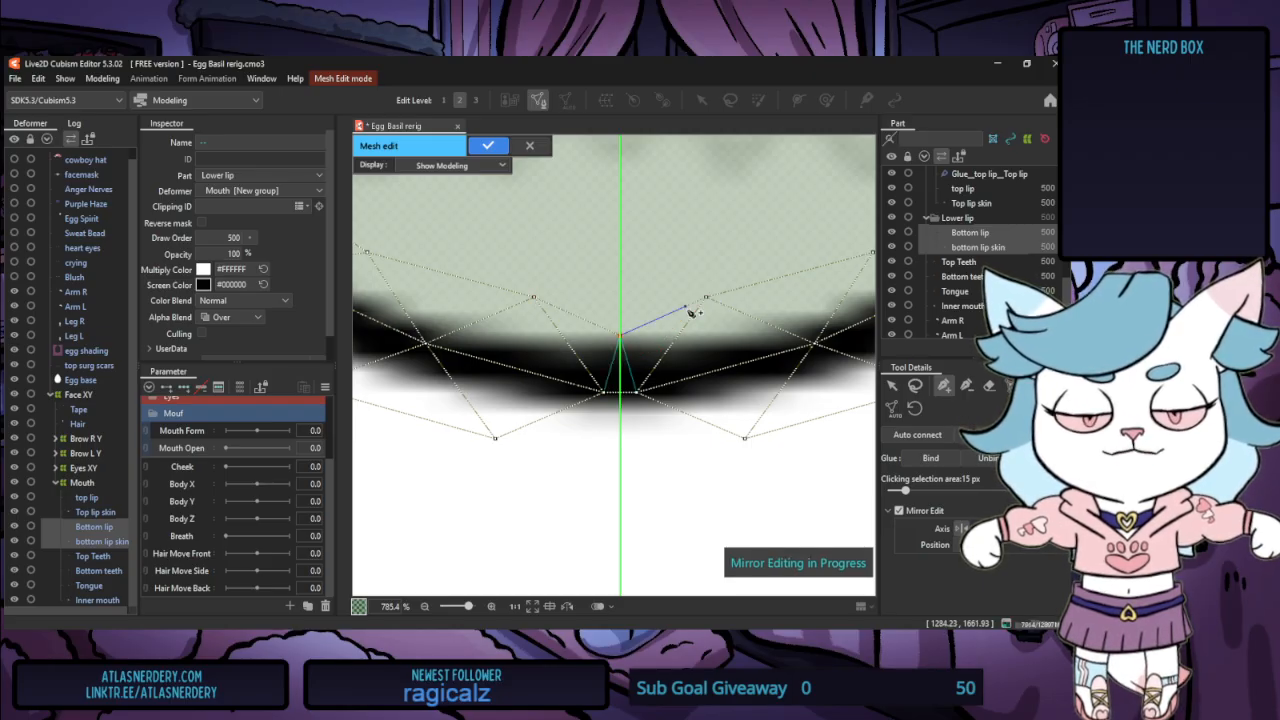
left_click(620, 451)
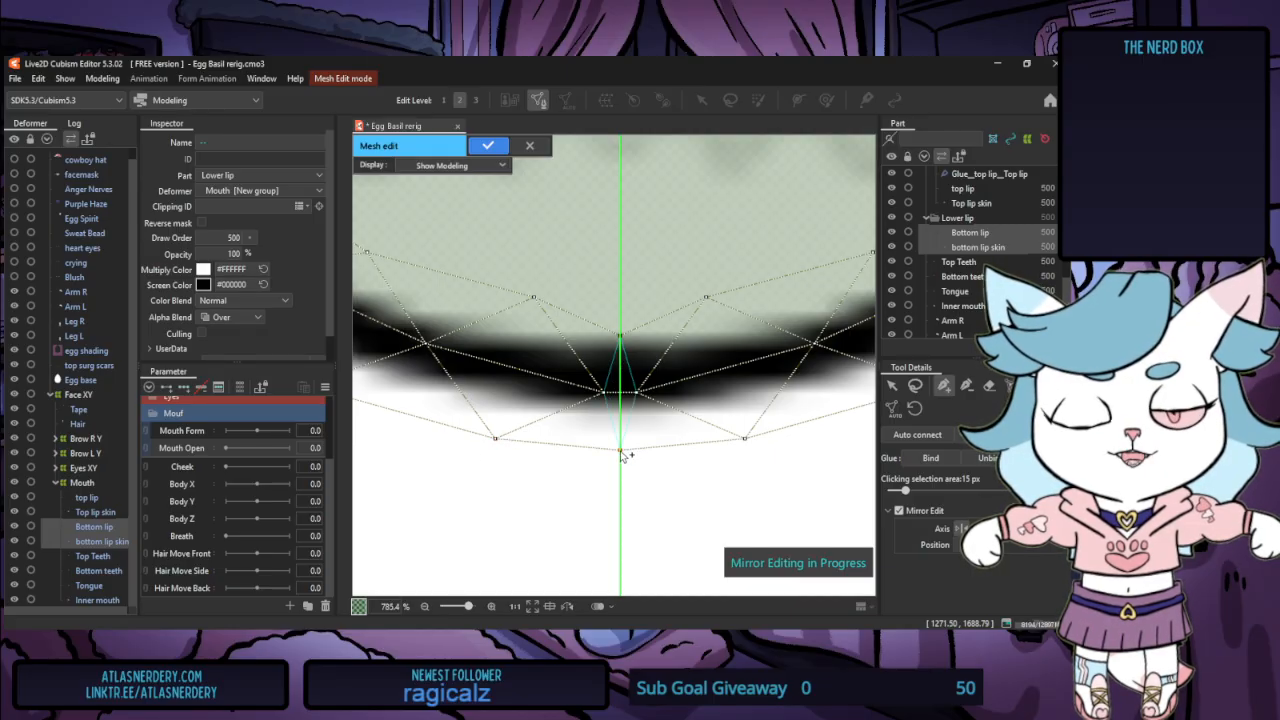
left_click(914, 434)
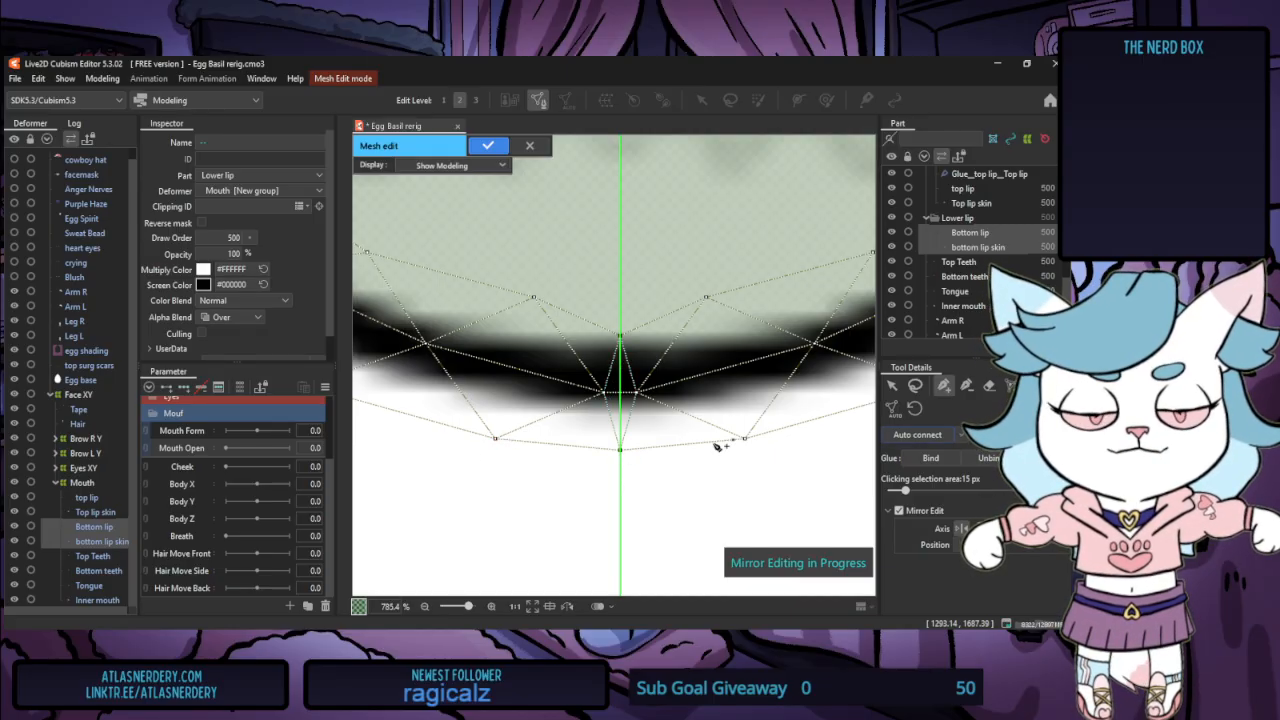
Even out the mesh at the lip's centre by raising the upper vertex and spreading the middle pair along the line
left_click_drag(622, 349, 625, 315)
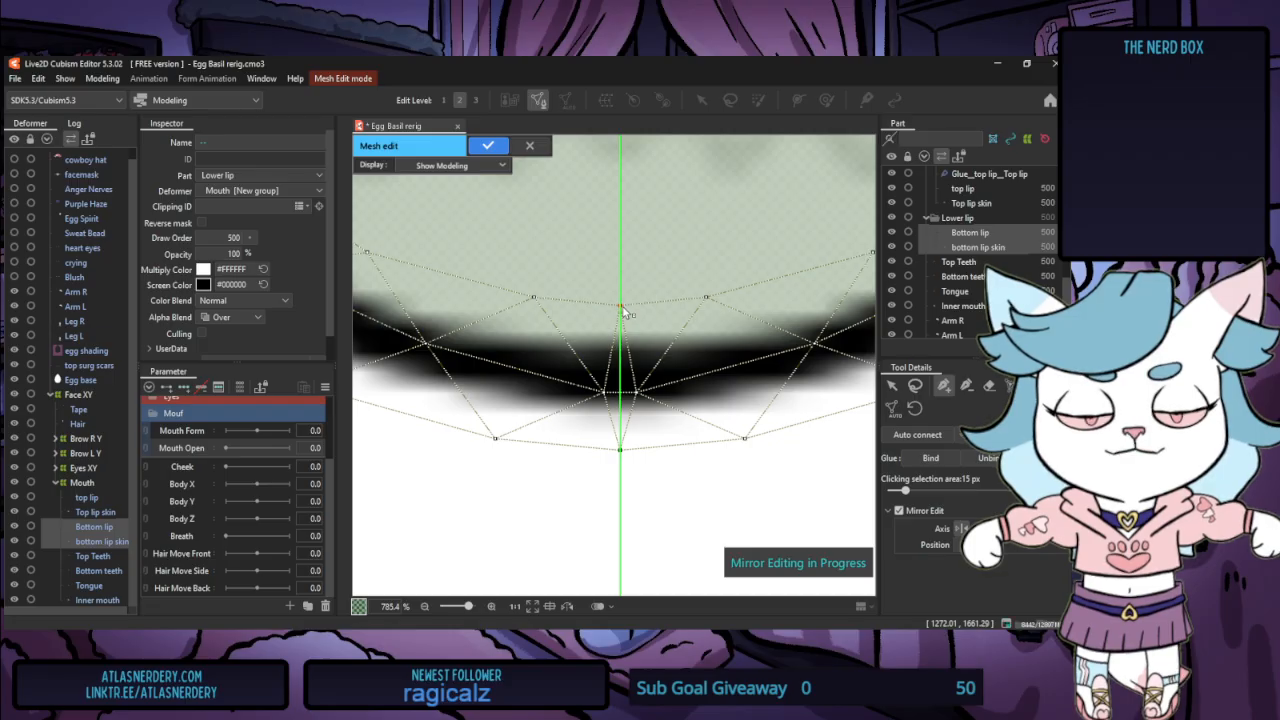
left_click_drag(607, 396, 588, 382)
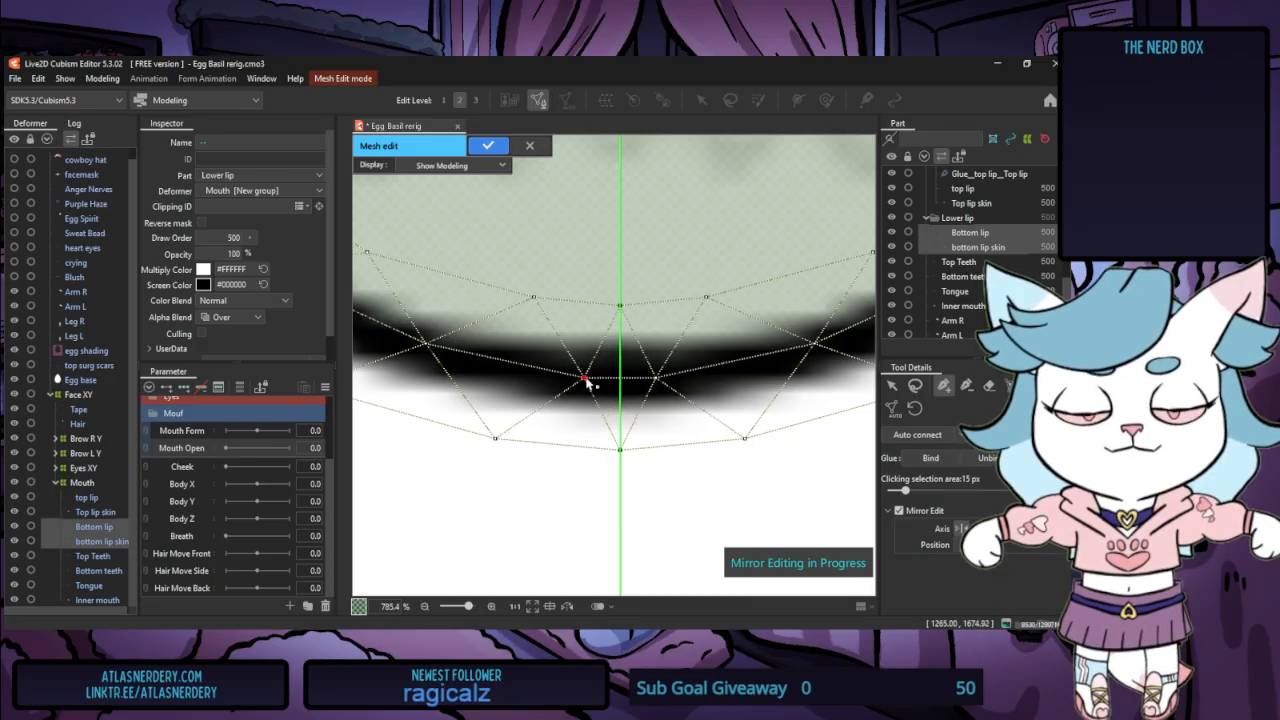
scroll(712, 452, "down", 6)
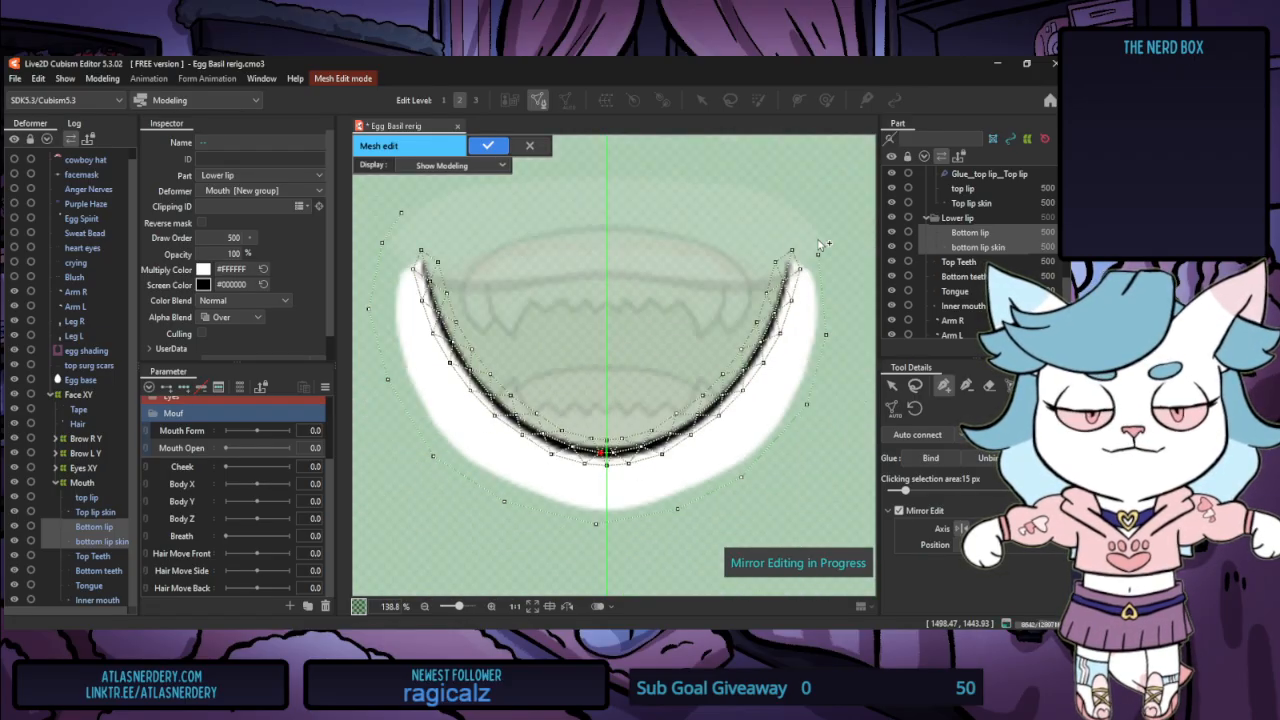
scroll(820, 243, "up", 4)
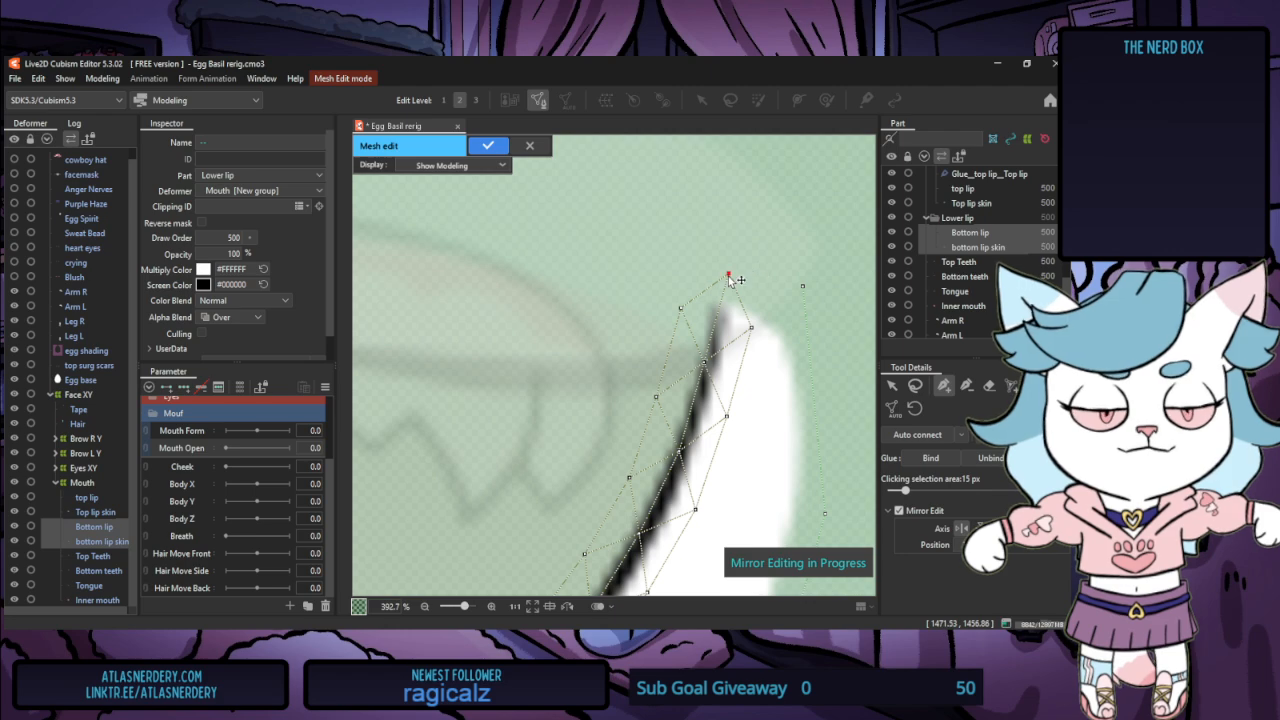
Adjust the outer vertices of the bottom lip skin mesh around both mouth corners
left_click_drag(731, 279, 815, 289)
scroll(815, 289, "down", 5)
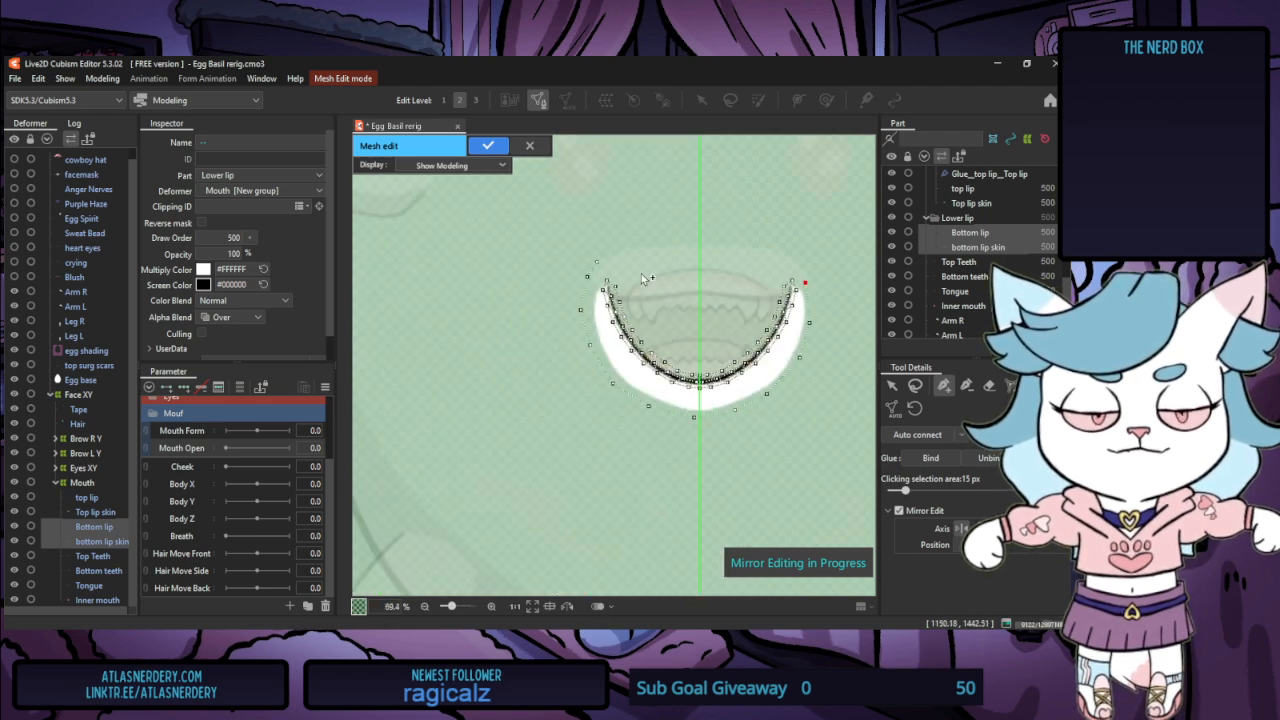
scroll(641, 278, "up", 4)
left_click(894, 385)
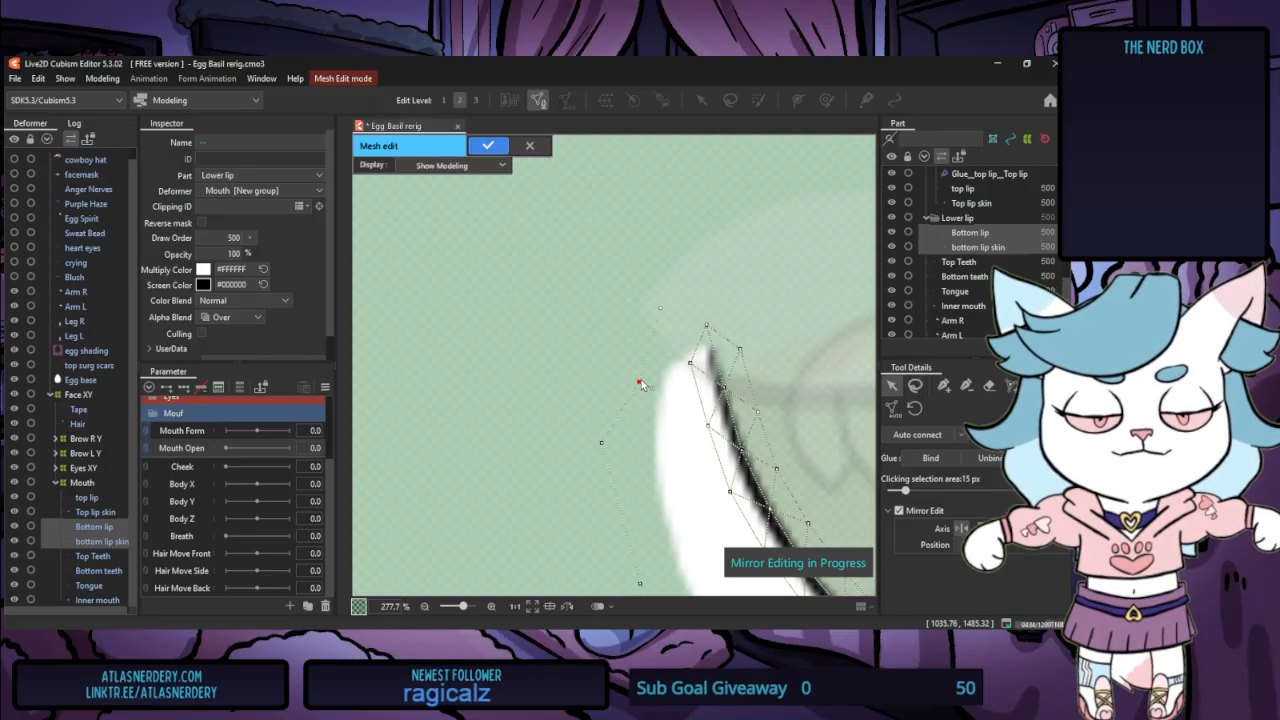
scroll(565, 380, "down", 3)
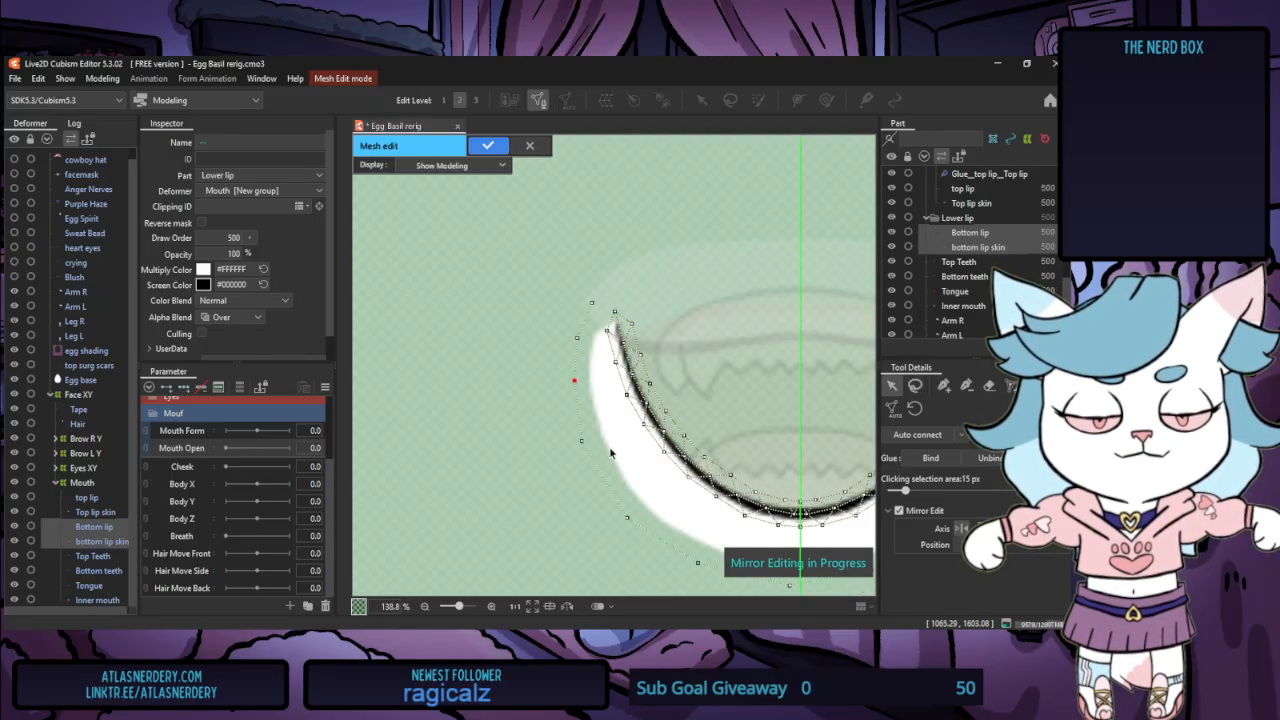
Turn off mirror editing and auto-connect the lip line vertices with the outer vertices of the lower lip mesh
left_click(628, 516)
left_click(898, 510)
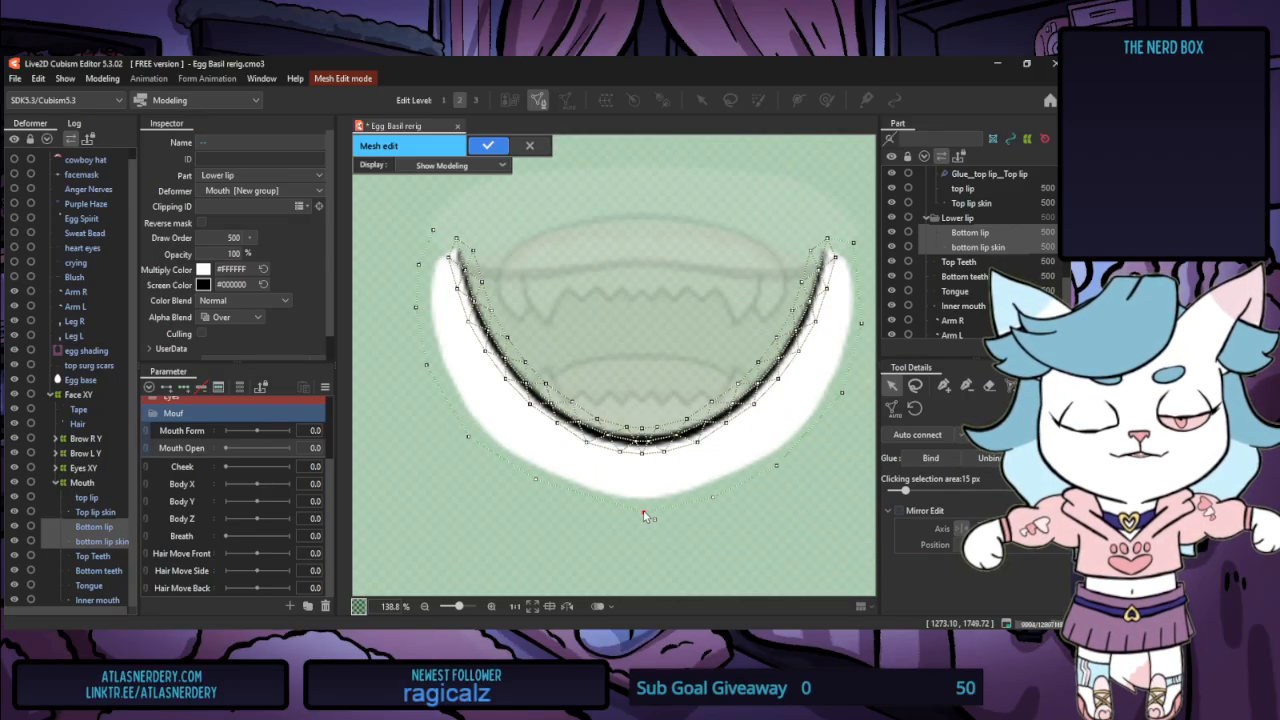
left_click(943, 387)
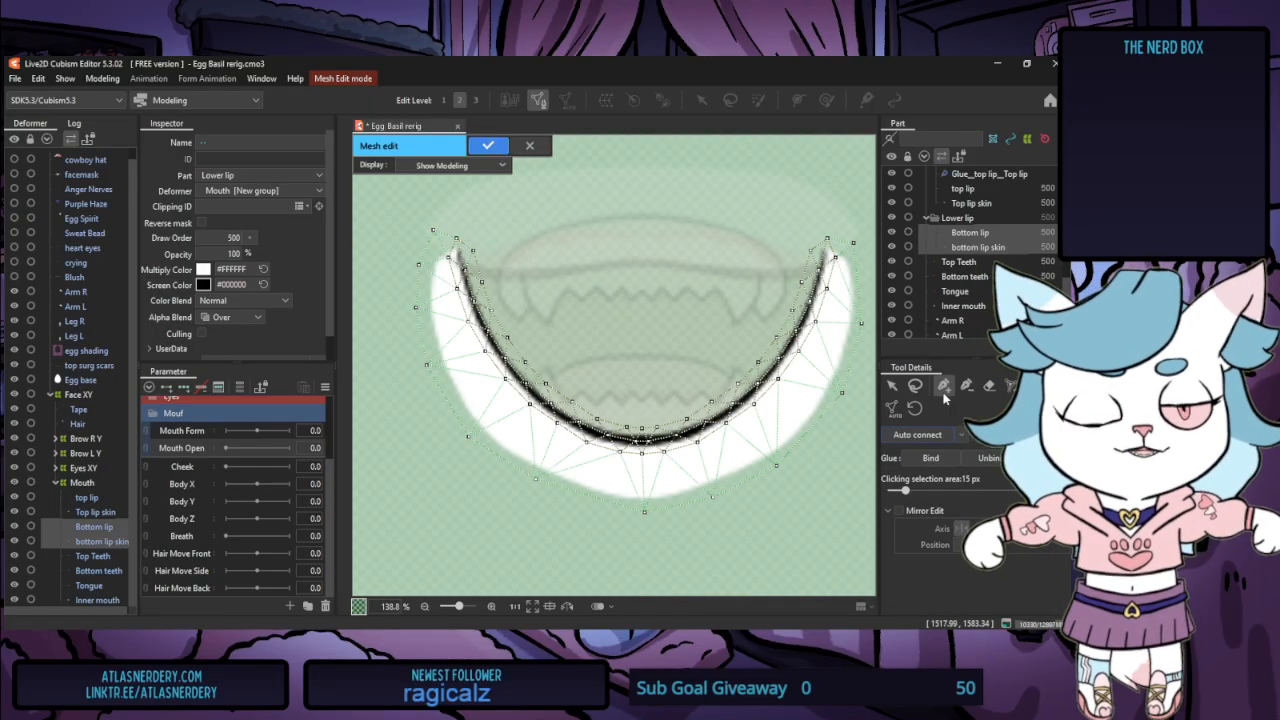
Lasso all vertices along the lower lip line, bind them as glue between Bottom lip and bottom lip skin, and apply the mesh edit
left_click(913, 387)
mouse_move(485, 230)
left_mouse_down()
mouse_move(439, 277)
mouse_move(480, 352)
mouse_move(551, 430)
mouse_move(627, 470)
mouse_move(712, 464)
mouse_move(773, 424)
mouse_move(841, 276)
mouse_move(807, 222)
left_mouse_up()
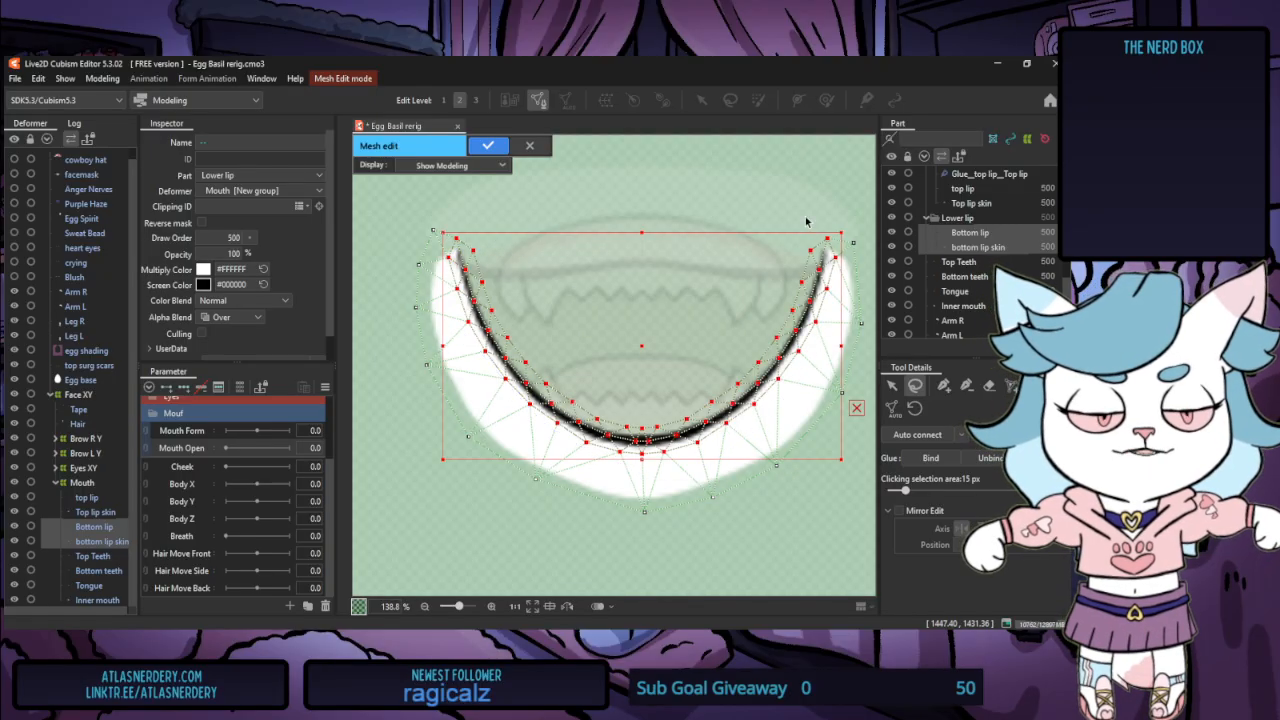
left_click(926, 458)
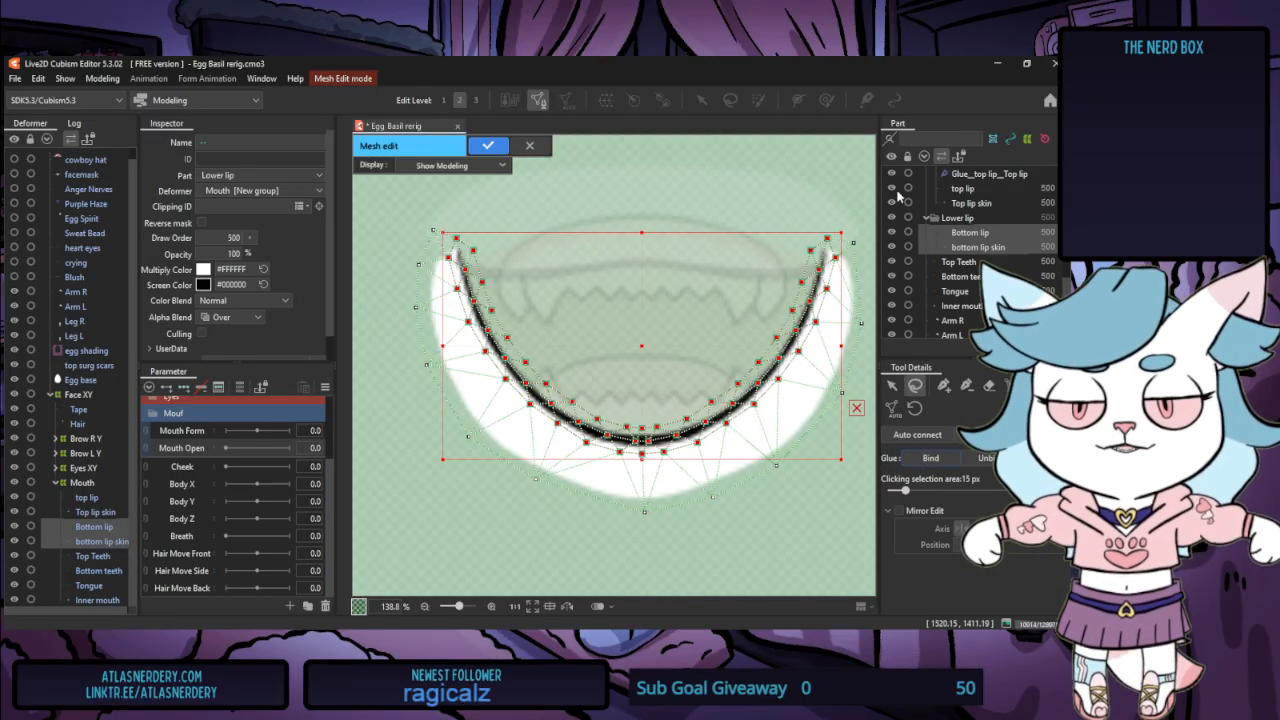
left_click(494, 148)
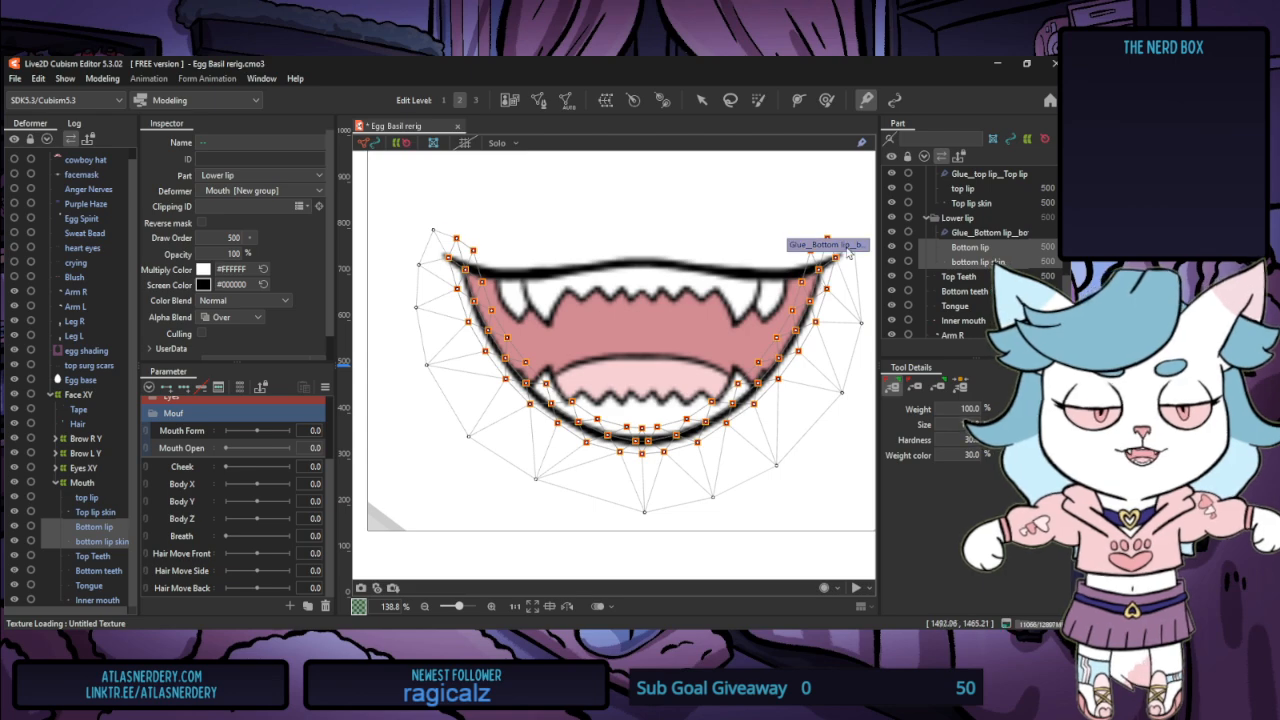
Paint the Bottom lip glue's weight at 100% along the whole lip line, then deselect the glue
left_click(822, 245)
mouse_move(775, 218)
left_mouse_down()
mouse_move(795, 243)
mouse_move(735, 372)
mouse_move(669, 405)
mouse_move(571, 386)
mouse_move(502, 284)
mouse_move(497, 236)
left_mouse_up()
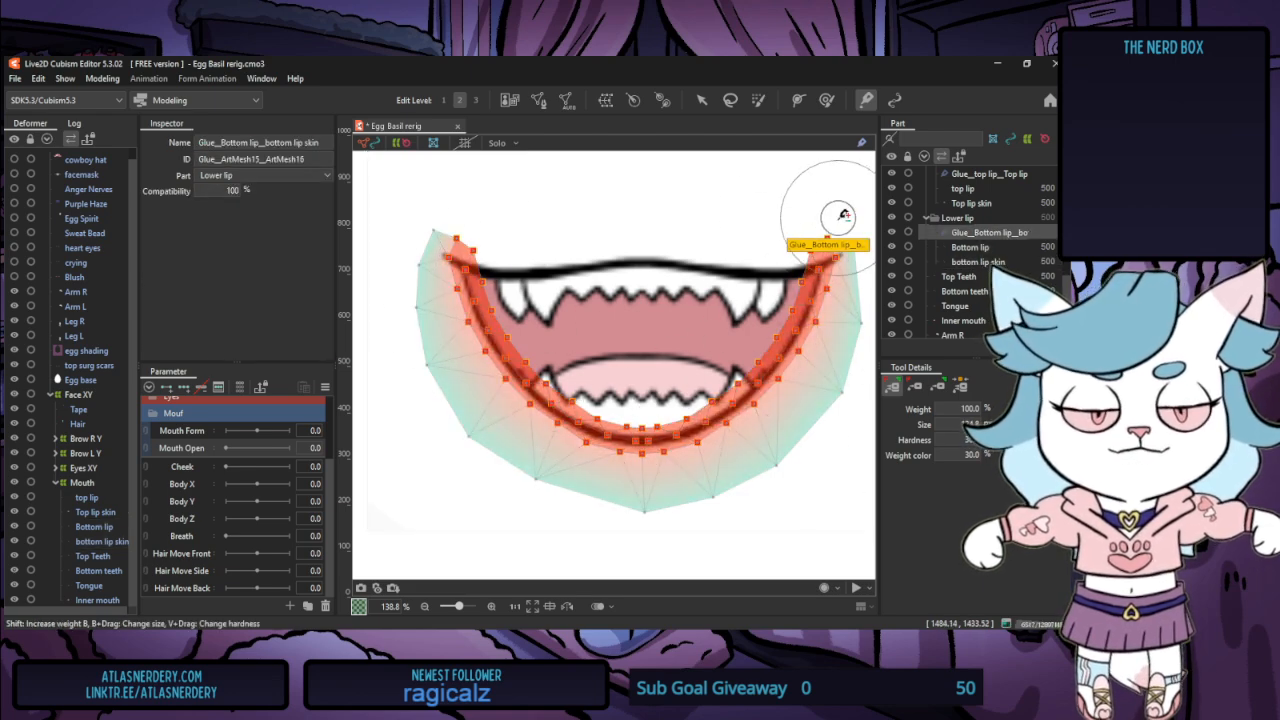
left_click(702, 101)
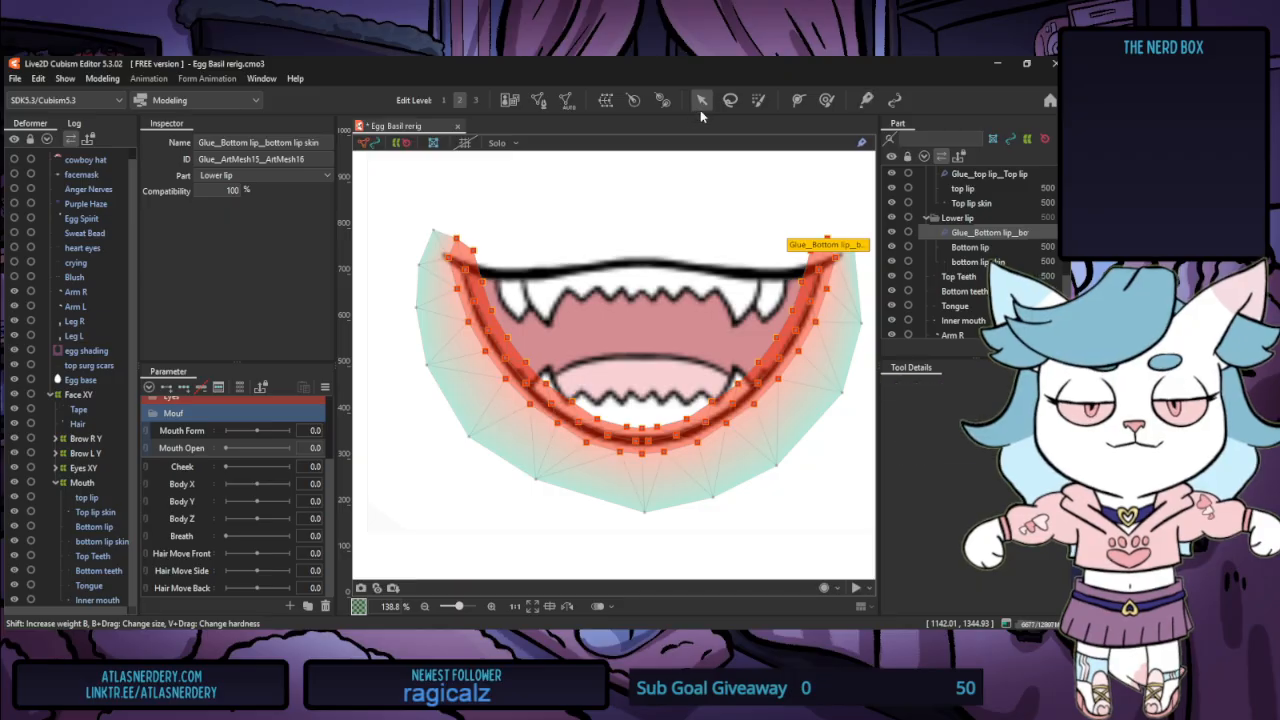
left_click(614, 213)
Test the glue by moving the Bottom lip upward, and undo the move
left_click(94, 526)
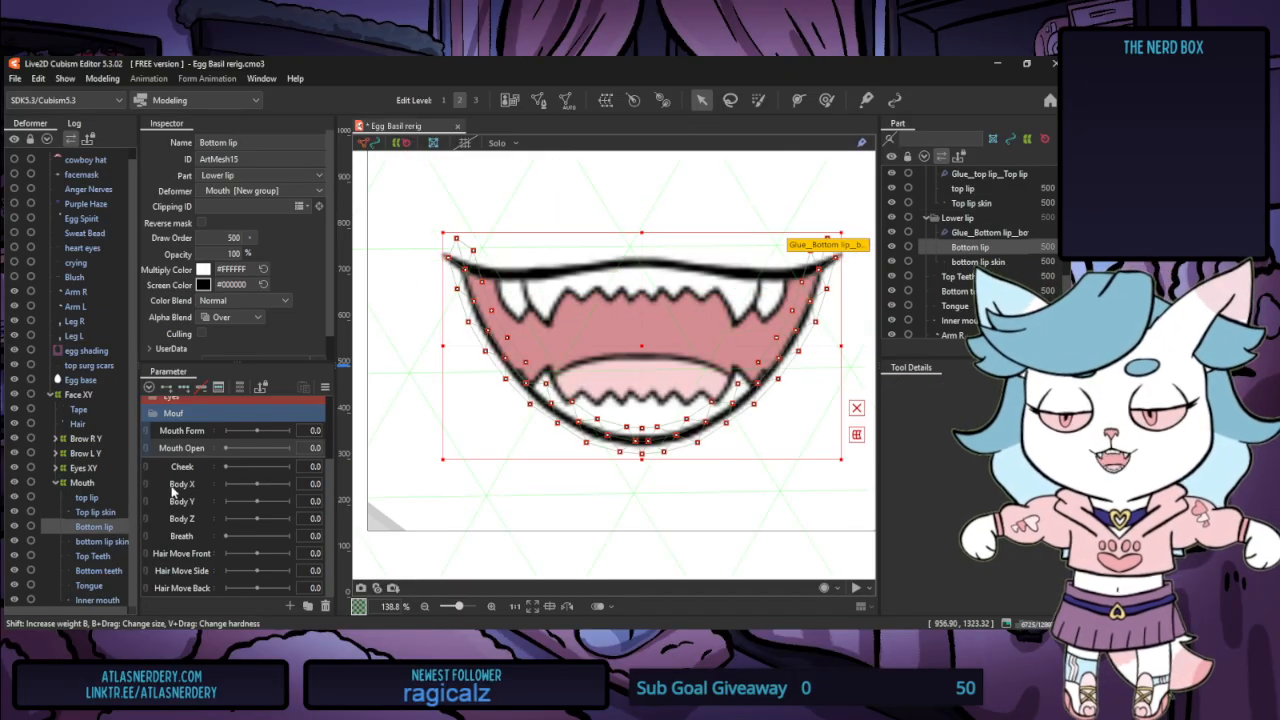
left_click_drag(653, 325, 648, 236)
key("ctrl+z")
key("ctrl+z")
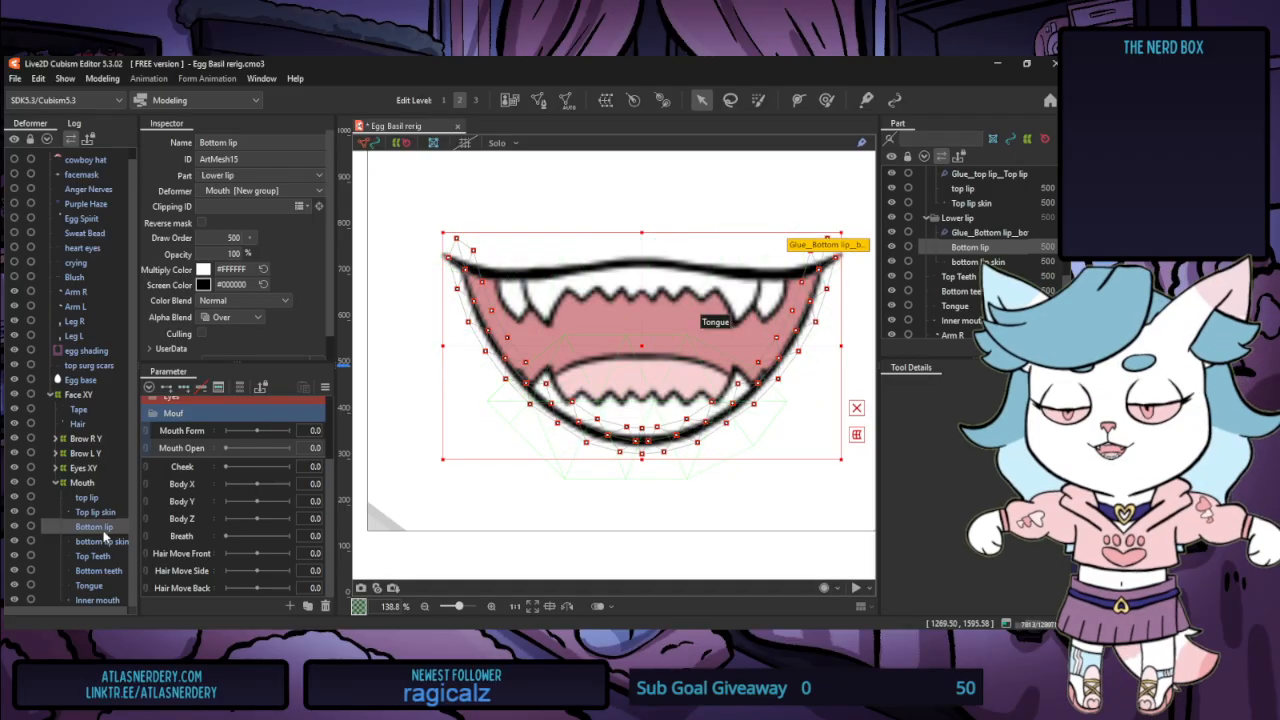
Select all the mouth meshes from top lip to Inner mouth and add two keys to the Mouth Open parameter
left_click(112, 512)
left_click(116, 500)
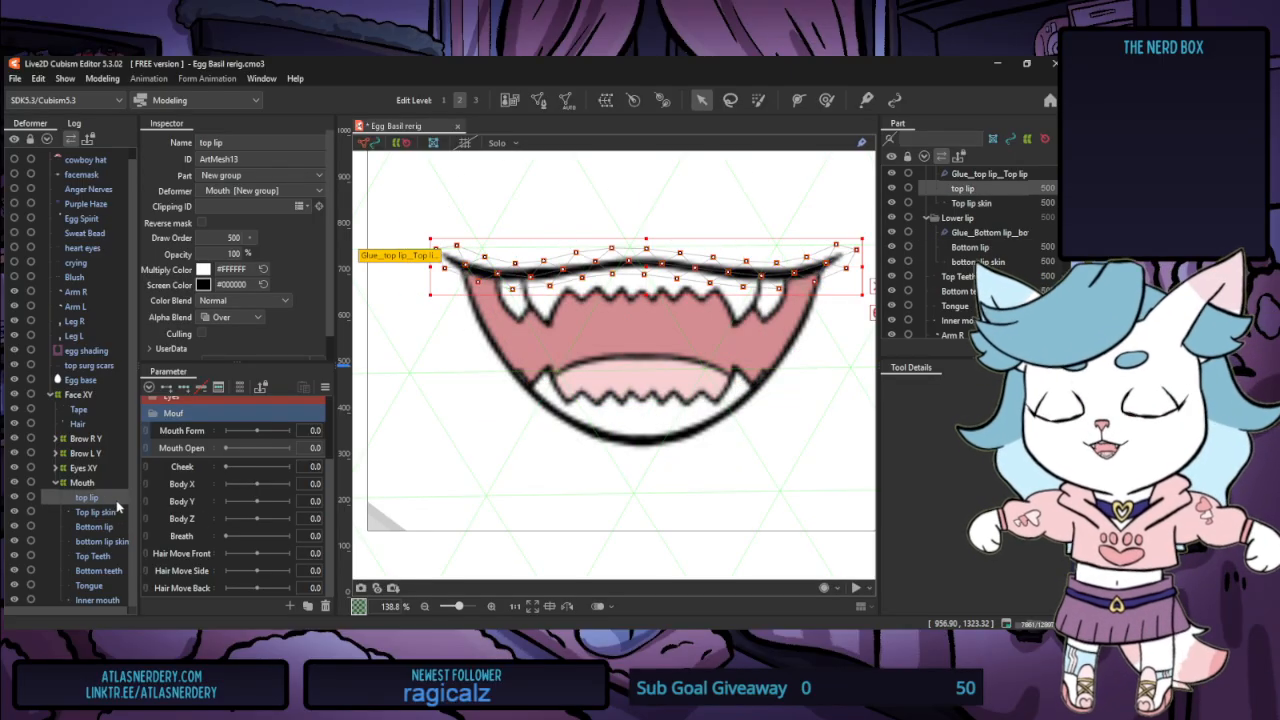
left_click(120, 525)
left_click(122, 500)
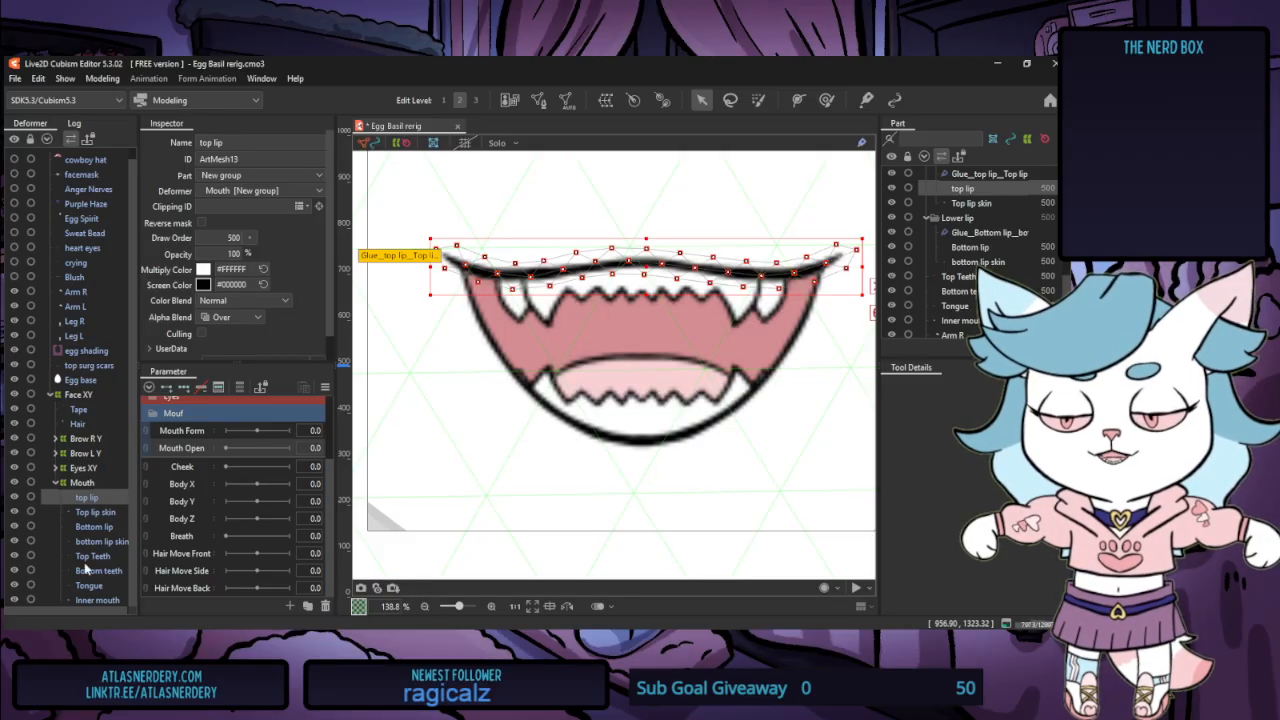
left_click(98, 597, "shift")
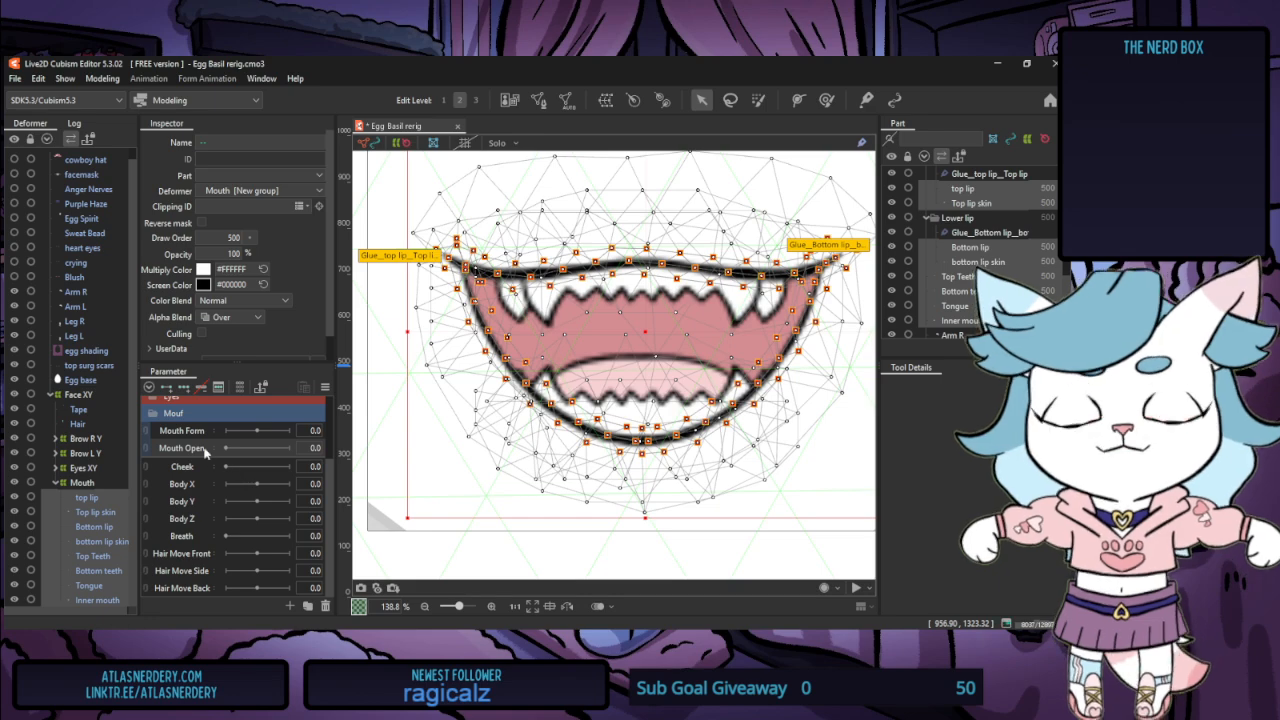
left_click(188, 390)
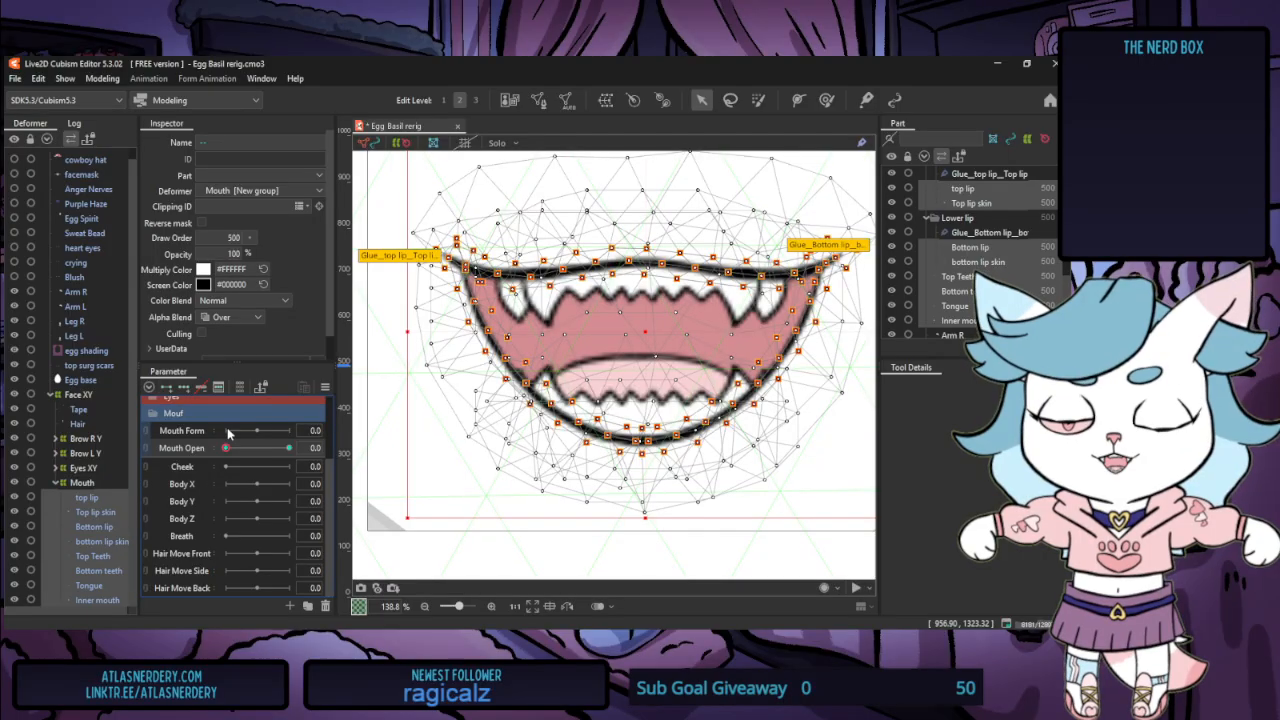
mouse_move(226, 448)
left_mouse_down()
mouse_move(240, 448)
mouse_move(204, 454)
left_mouse_up()
right_click(184, 449)
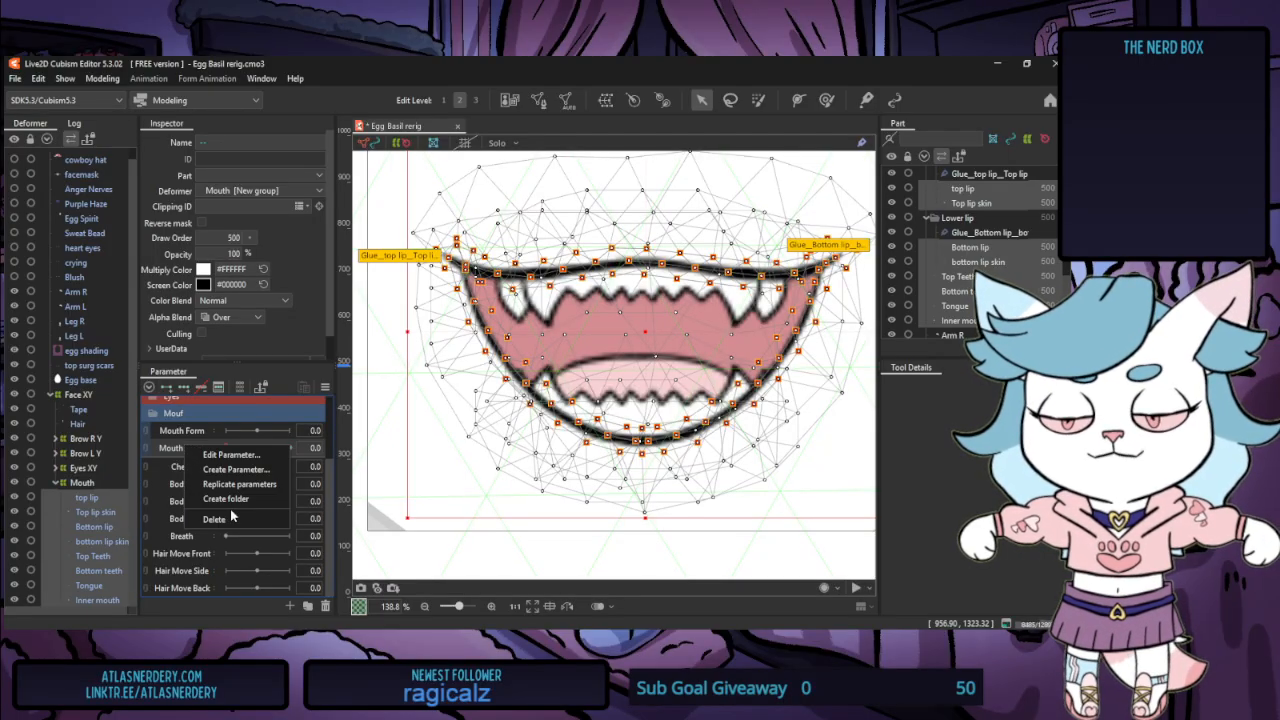
left_click(166, 456)
left_click(333, 389)
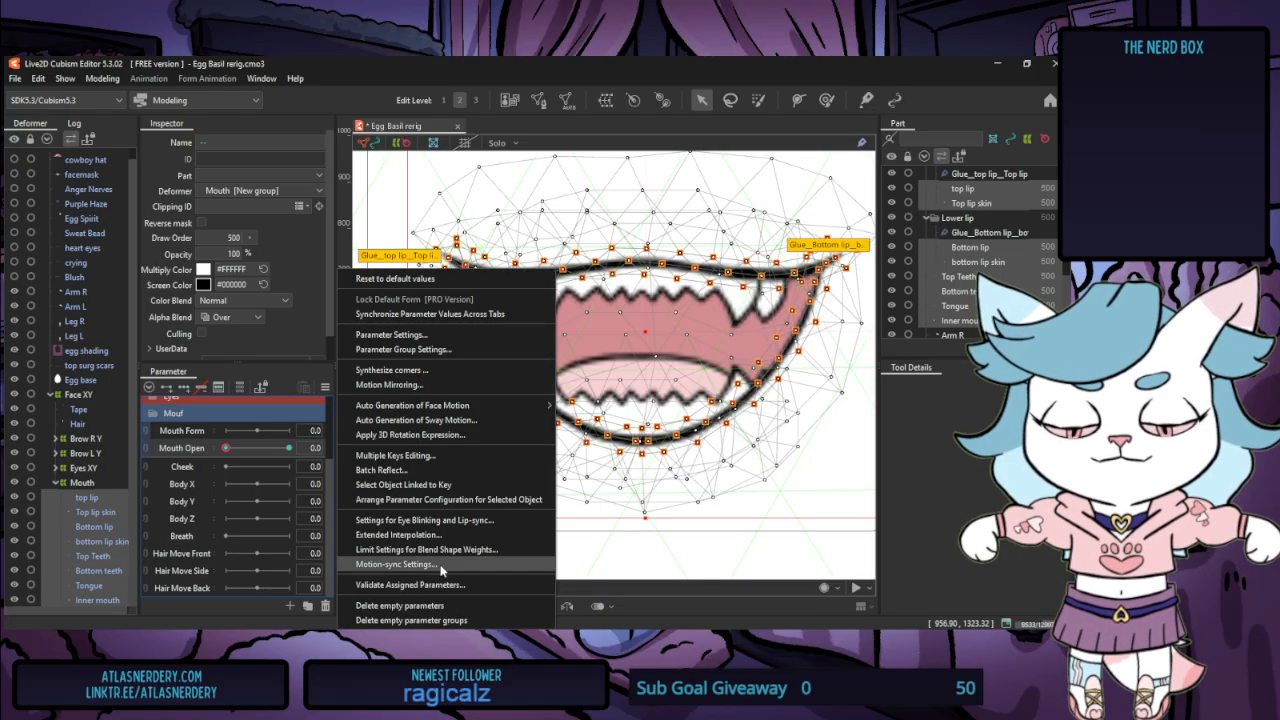
left_click(519, 521)
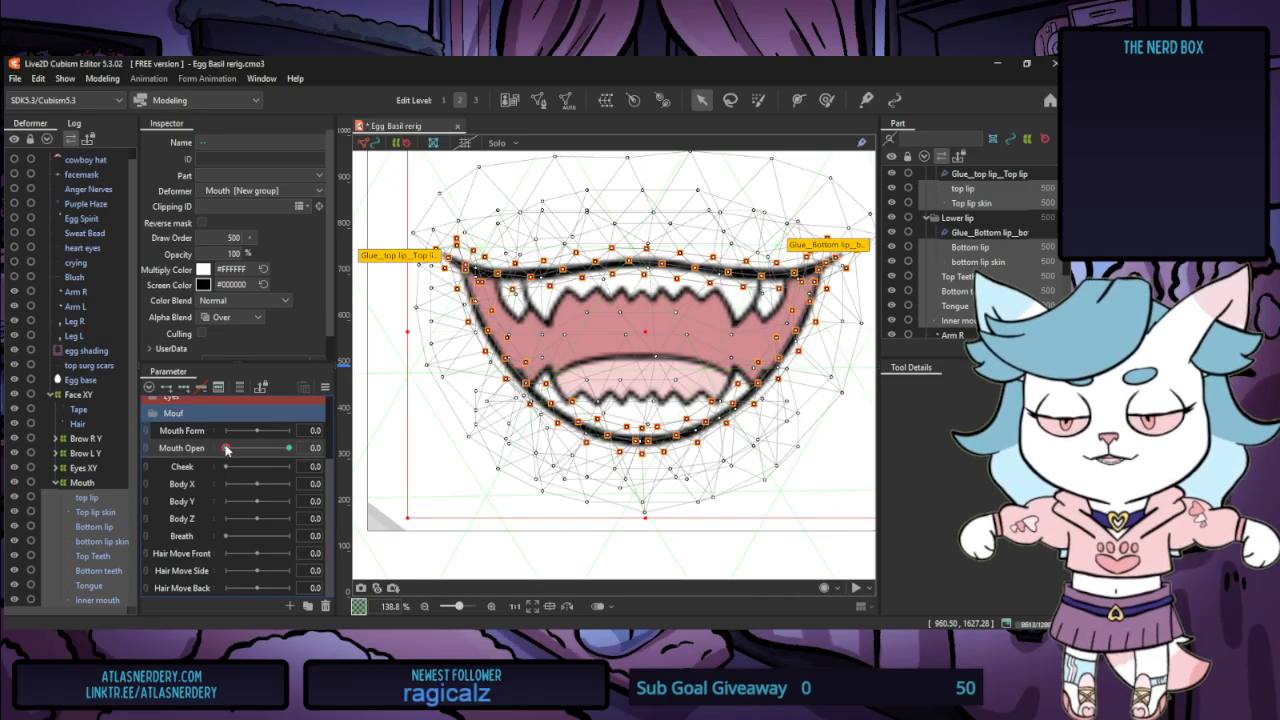
left_click(330, 386)
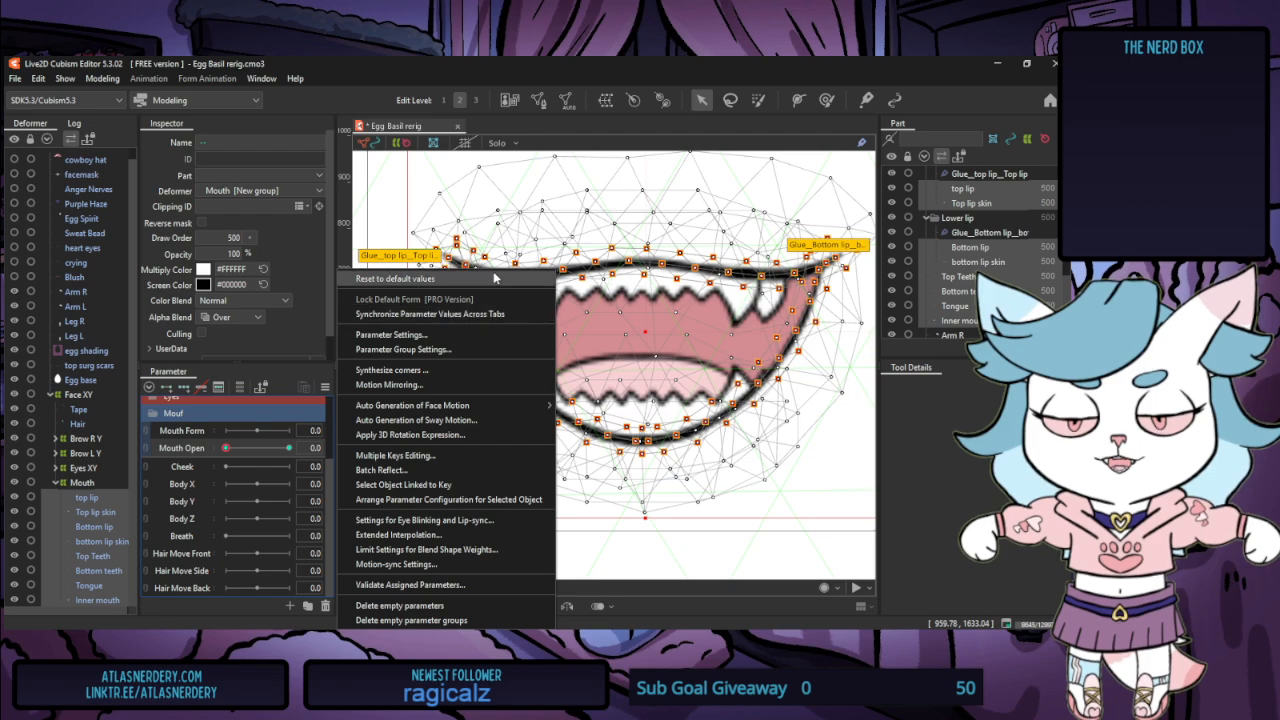
left_click(505, 340)
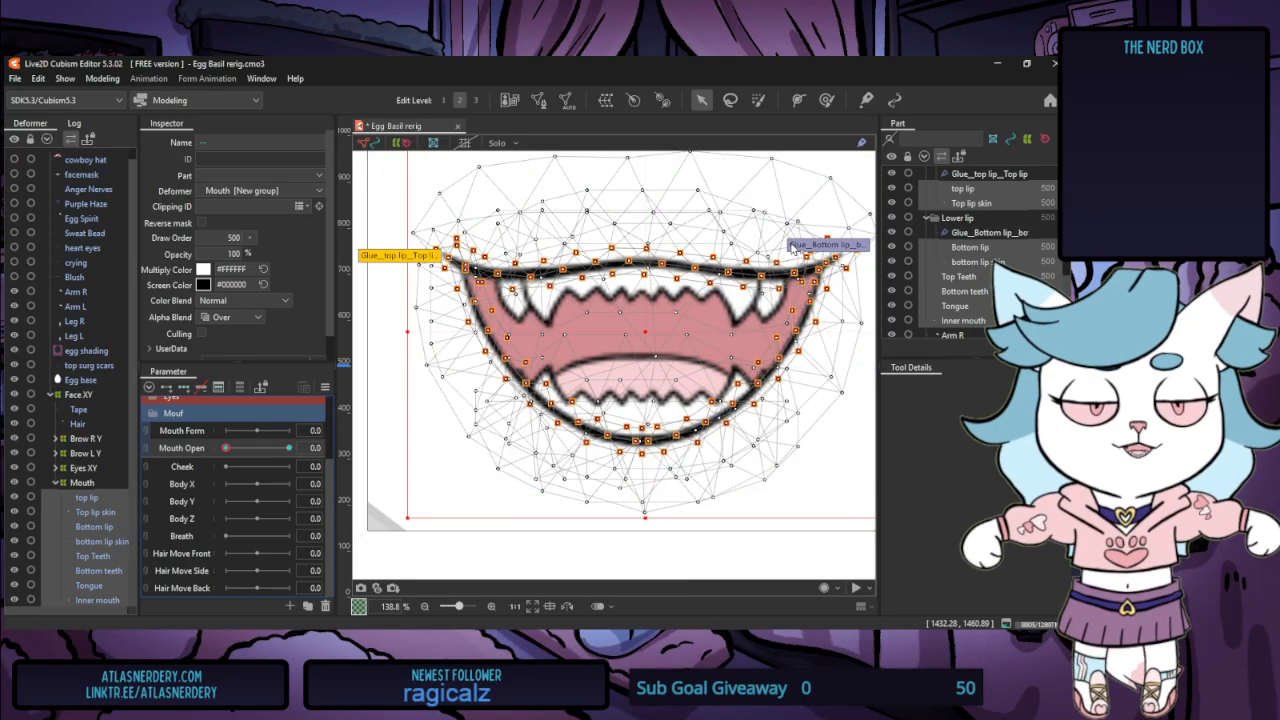
left_click(799, 101)
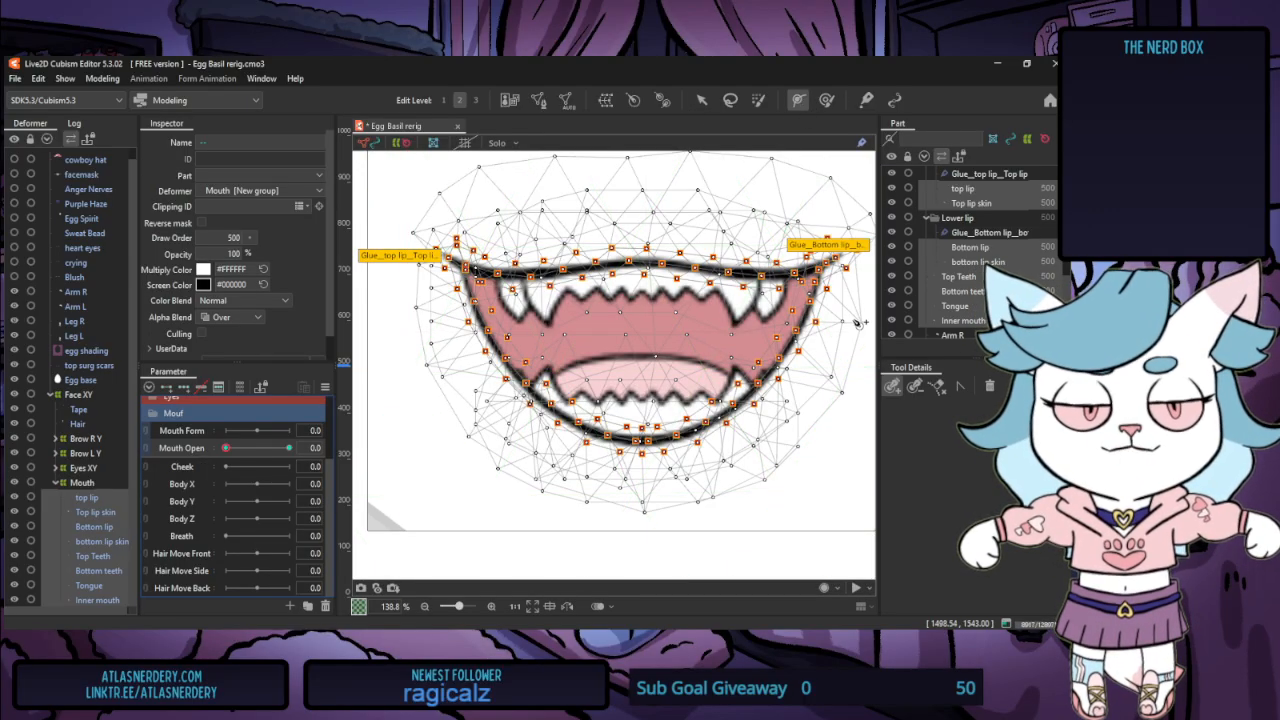
left_click(836, 259)
left_click(733, 291)
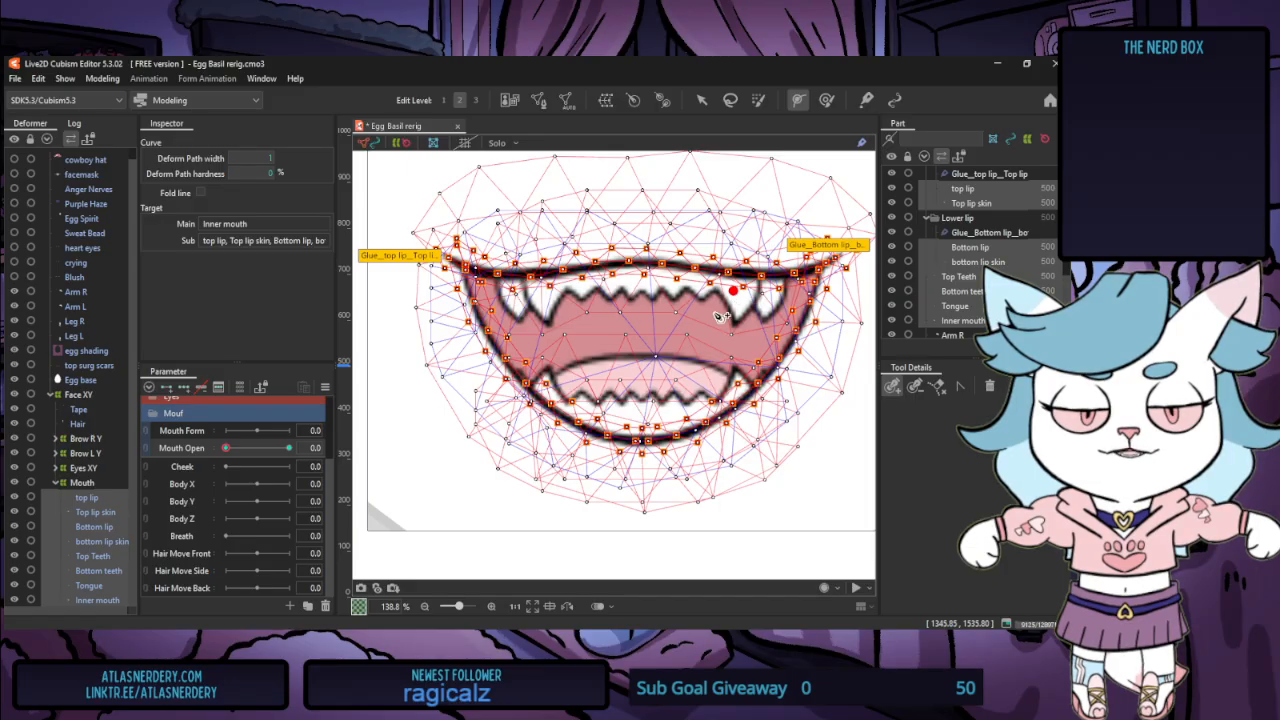
key("ctrl+z")
key("v")
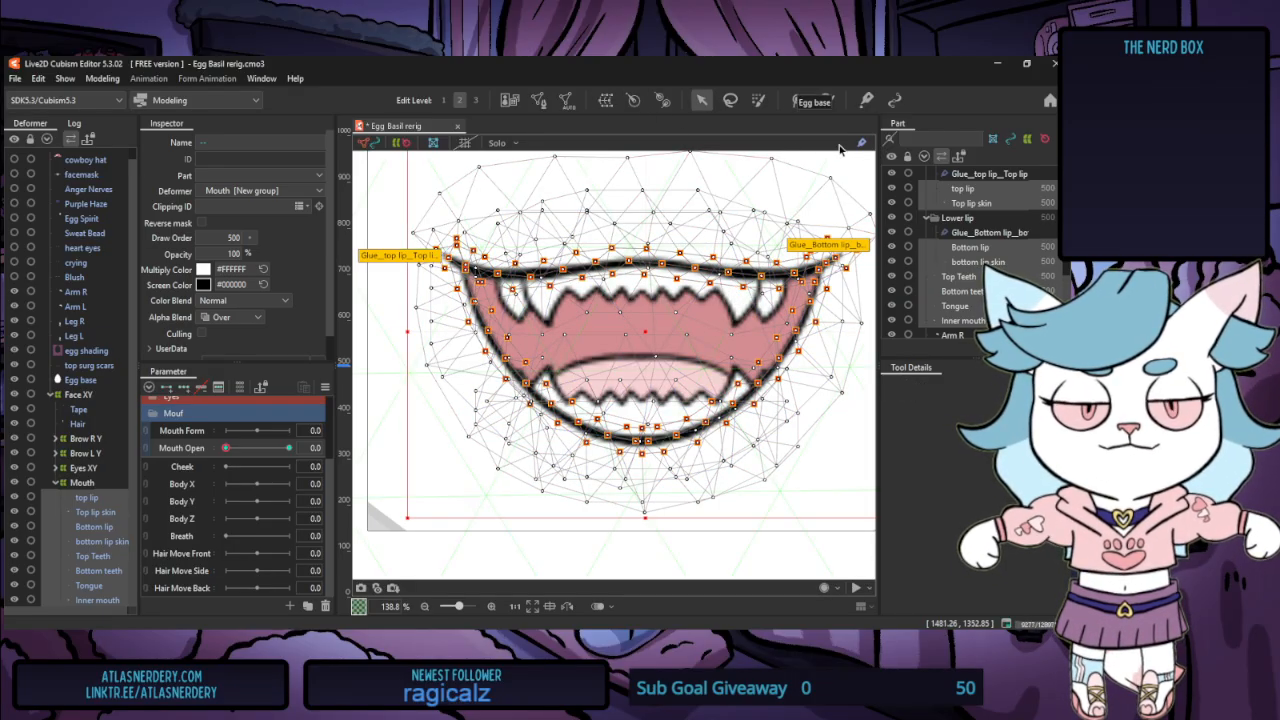
Try tracing the top lip line from corner to corner with a five-point ArtPath
left_click(897, 100)
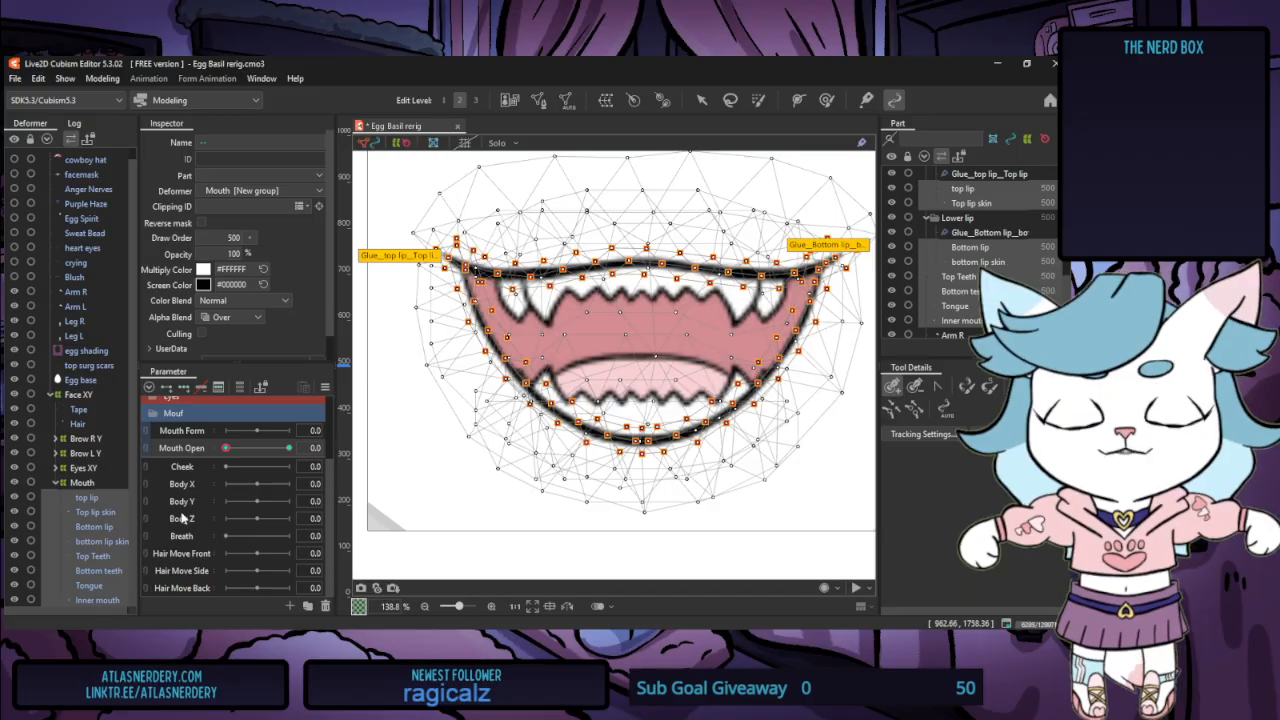
left_click(87, 498)
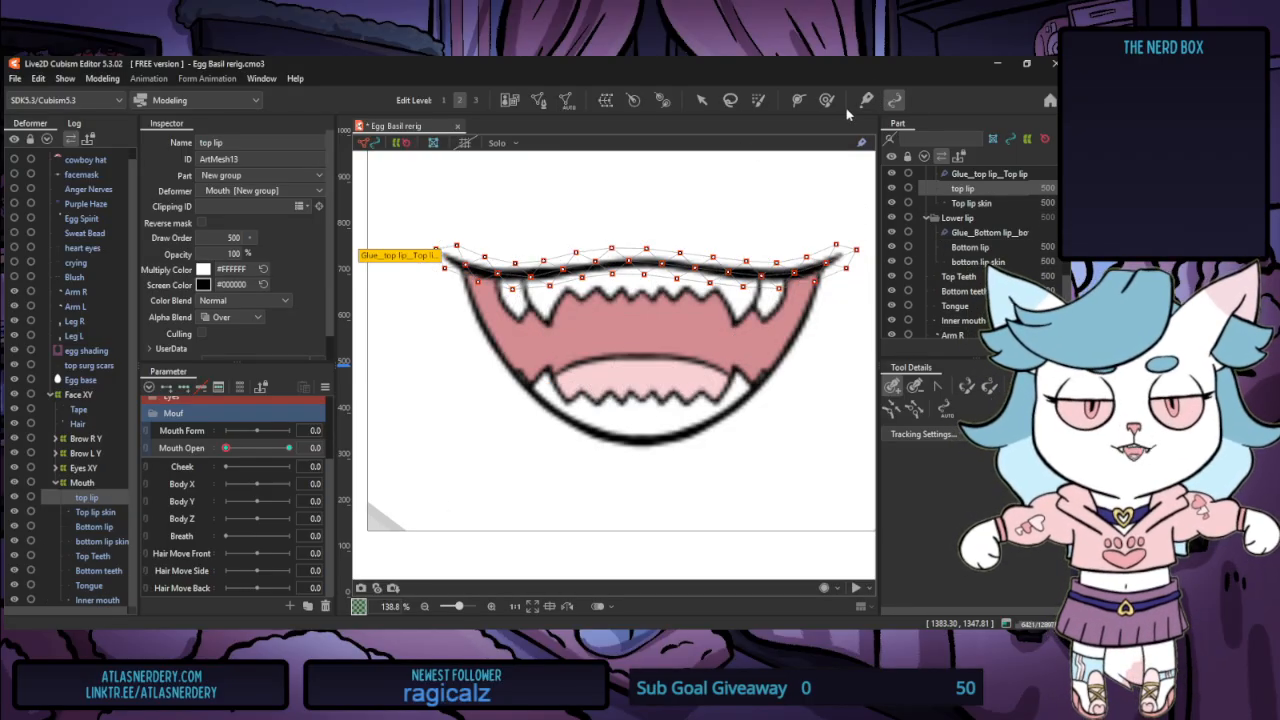
left_click(842, 265)
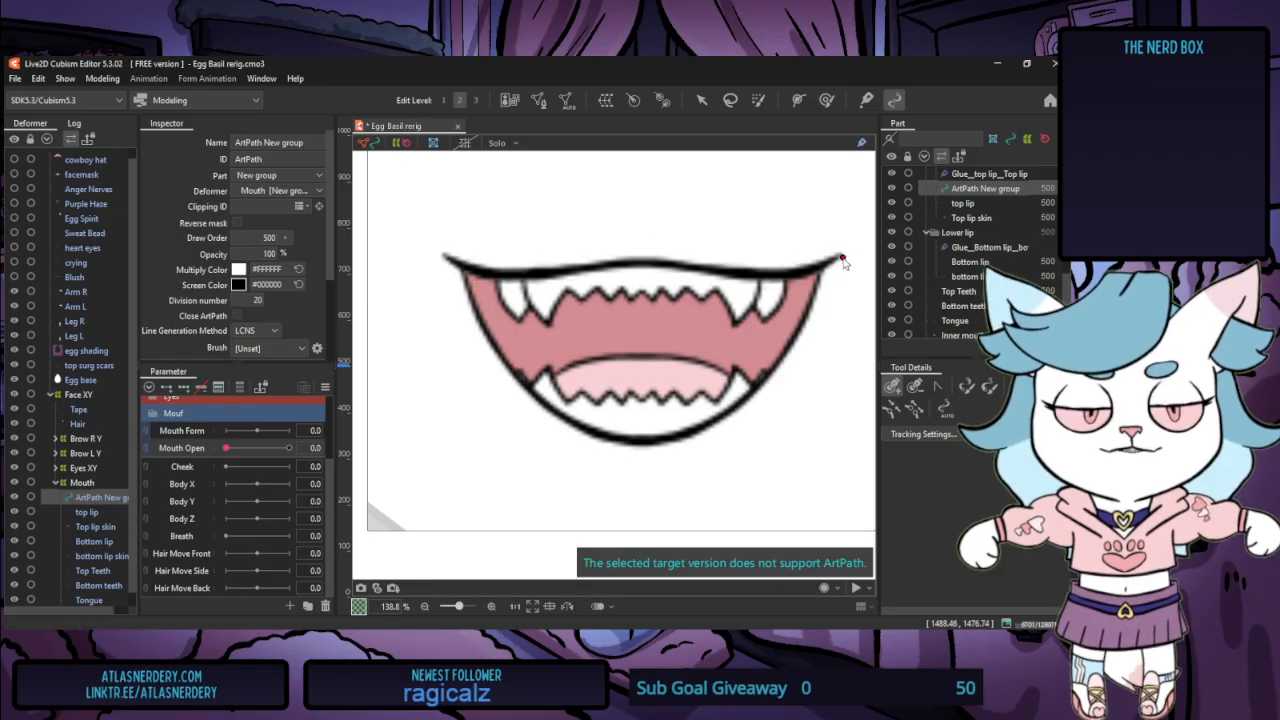
left_click(773, 274)
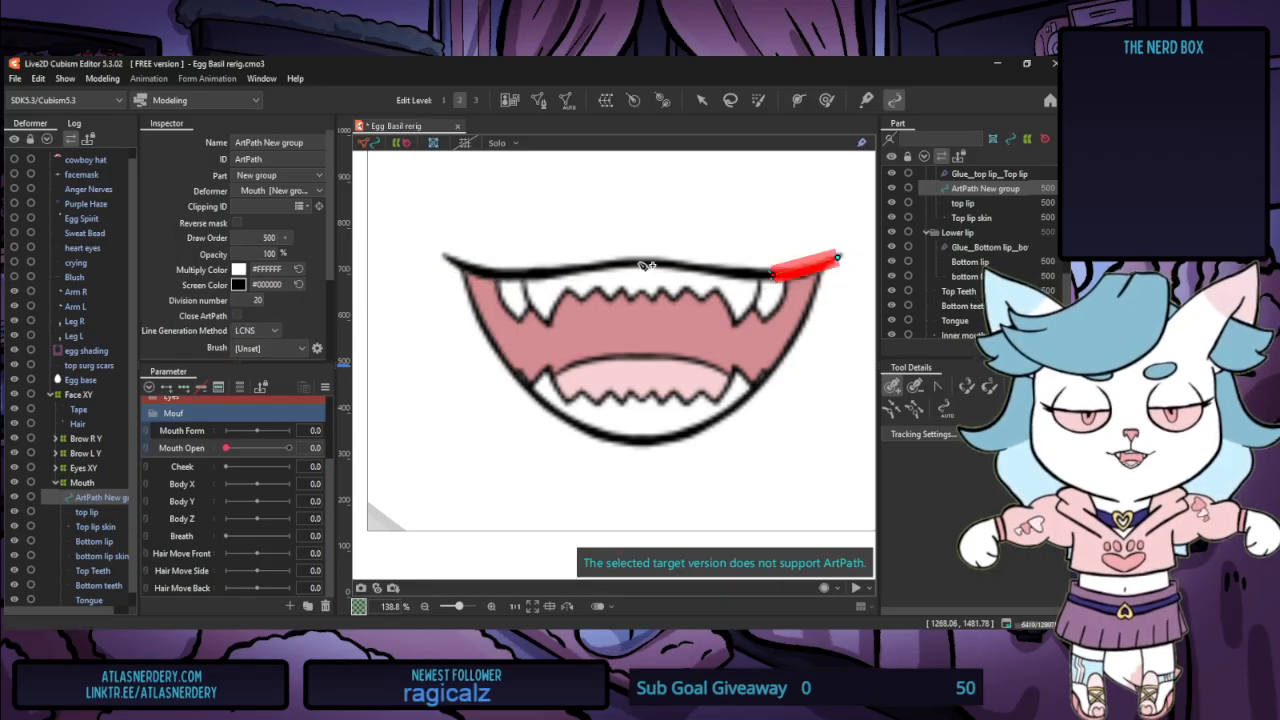
left_click(638, 262)
left_click(521, 276)
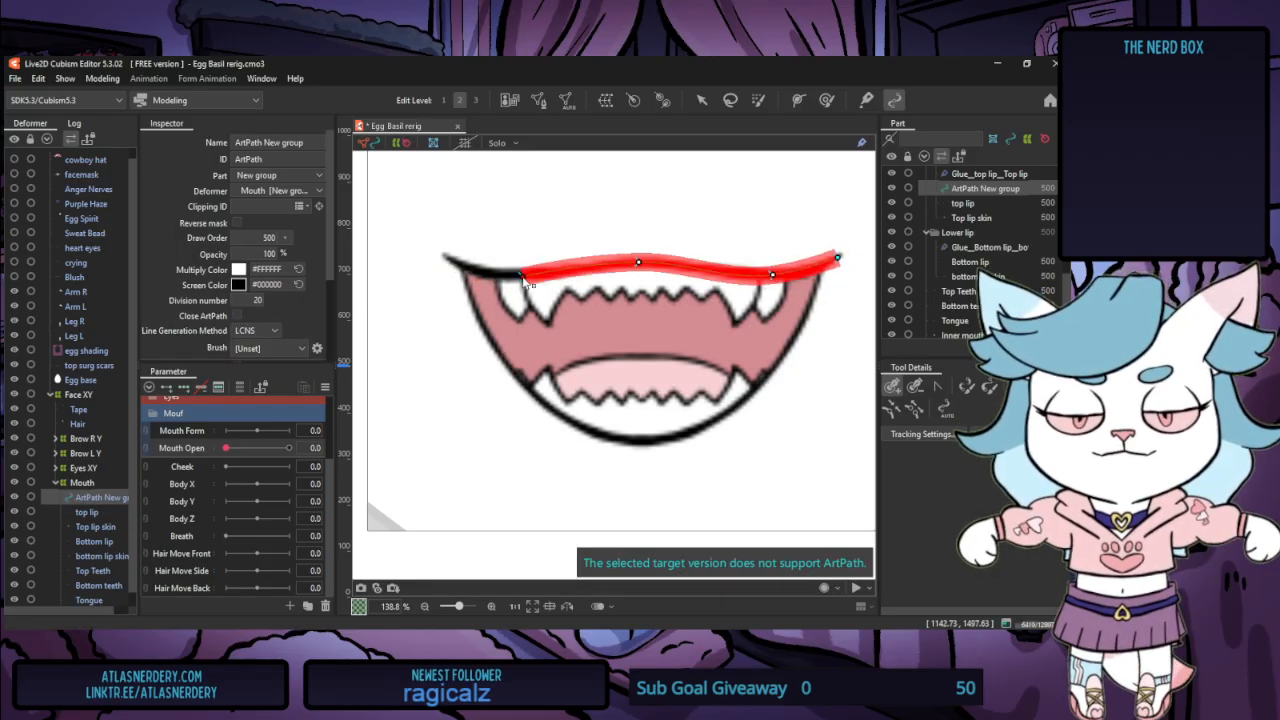
left_click(446, 256)
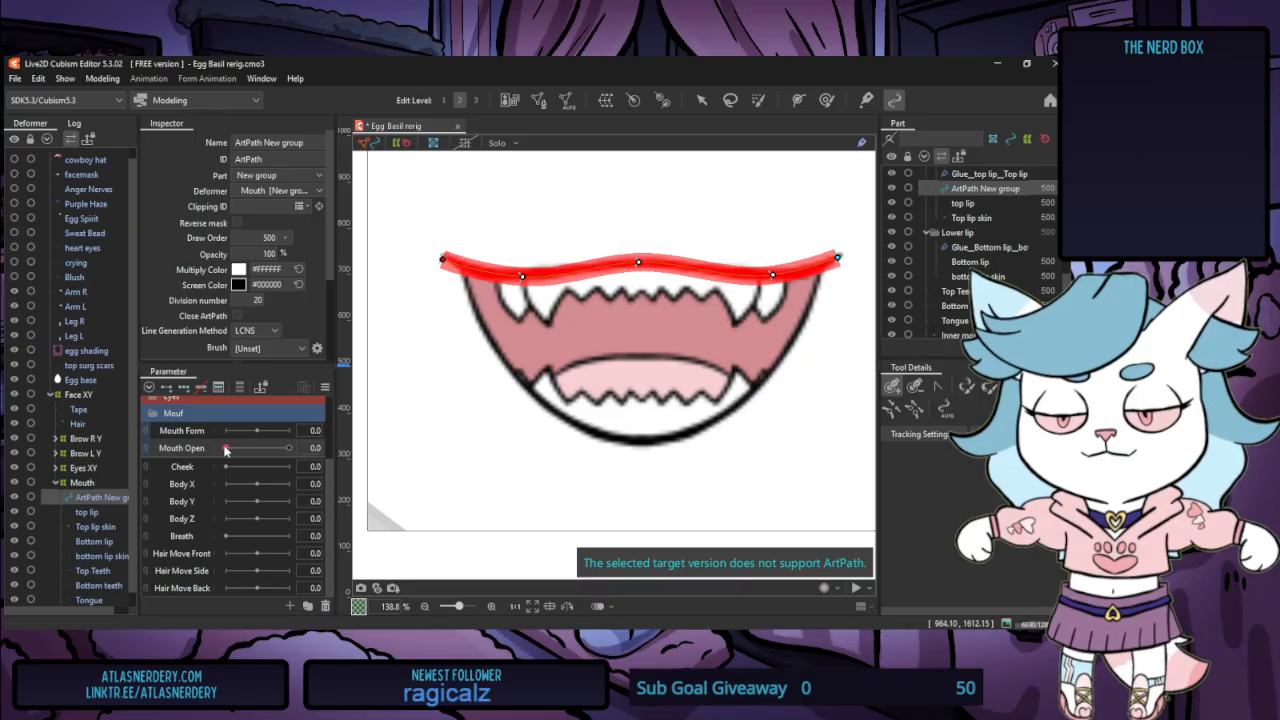
Delete the ArtPath traced over the top lip
left_click(702, 100)
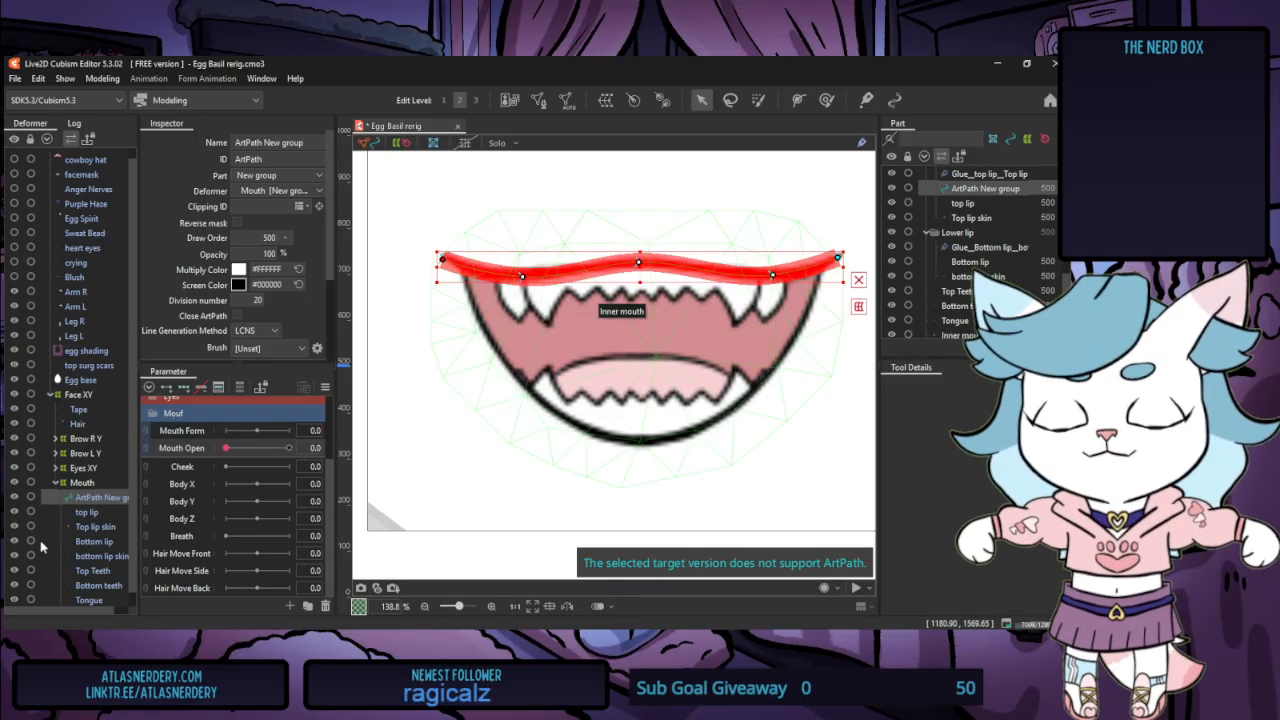
left_click(104, 512)
left_click(110, 498)
left_click(110, 516)
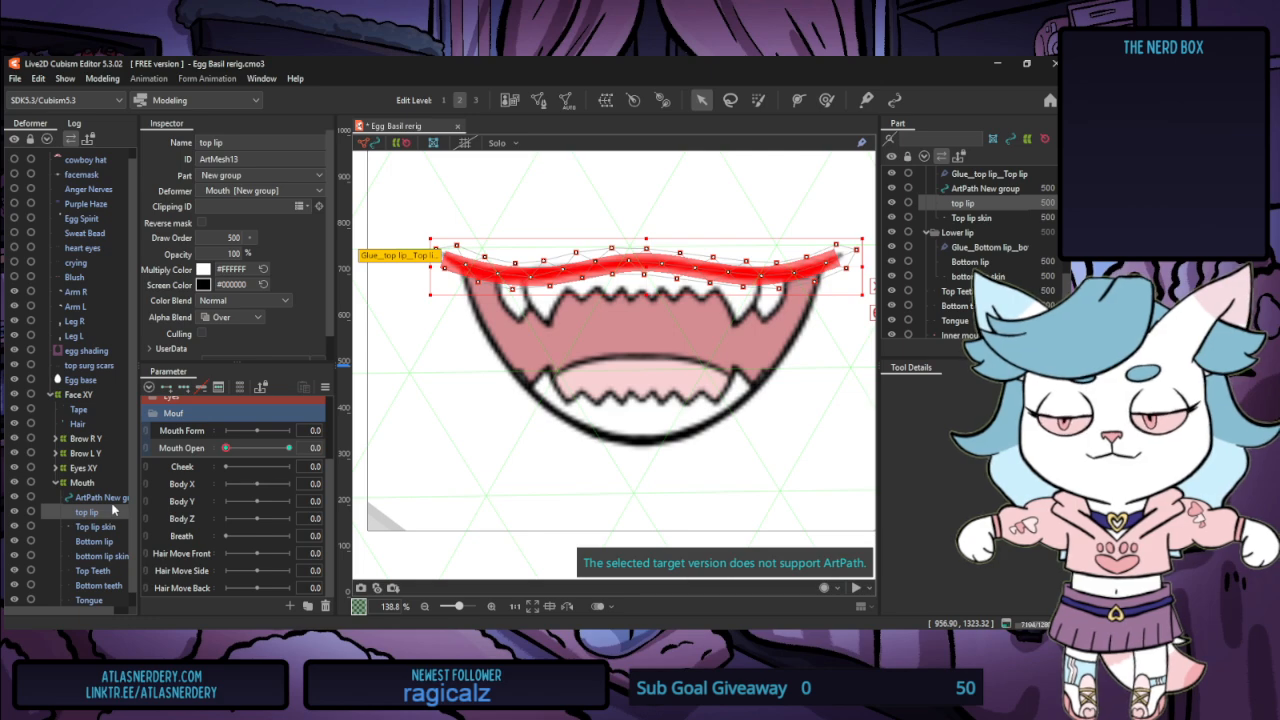
left_click(110, 498)
key("Delete")
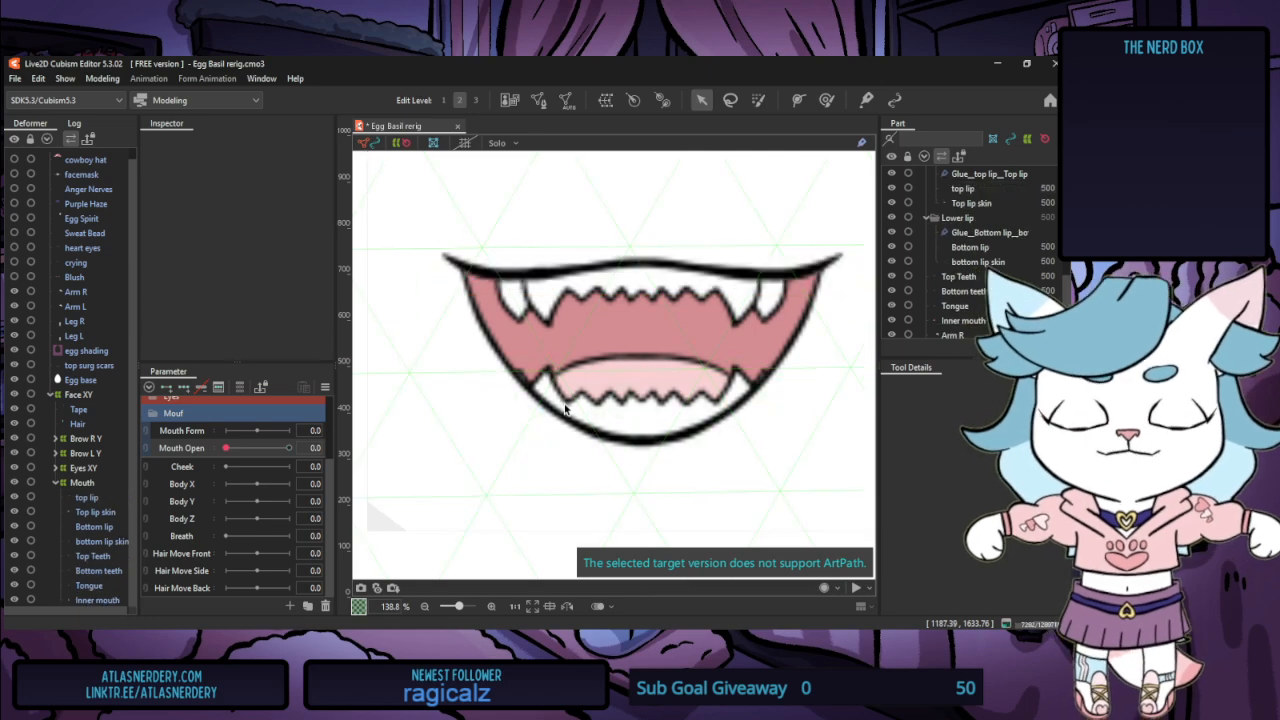
Select the top lip mesh and look through the SDK target versions and modeling commands
left_click(98, 497)
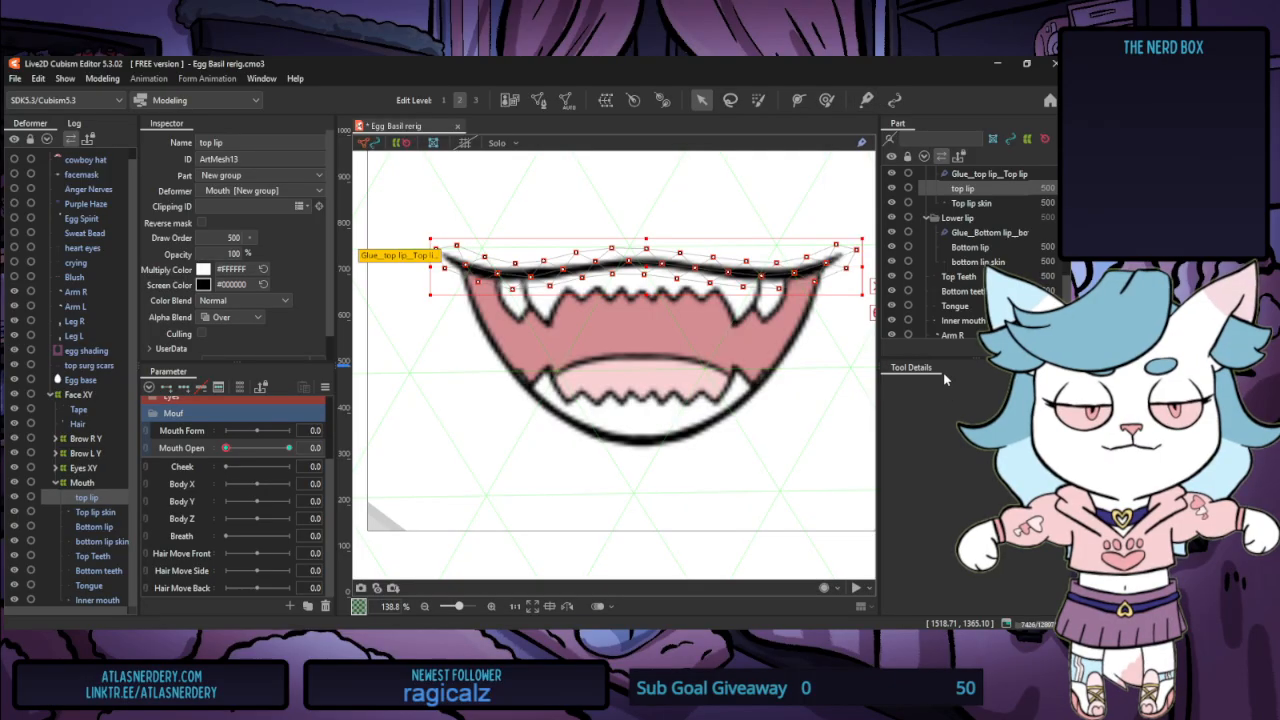
left_click(75, 100)
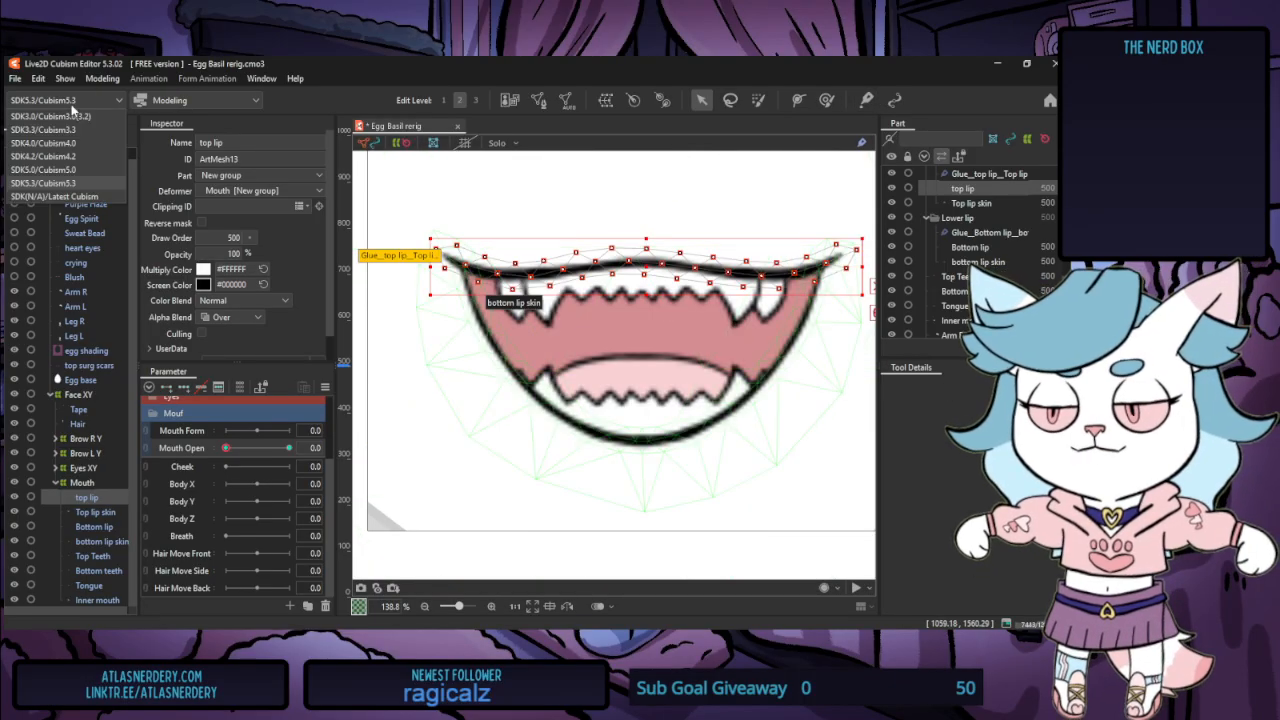
left_click(72, 109)
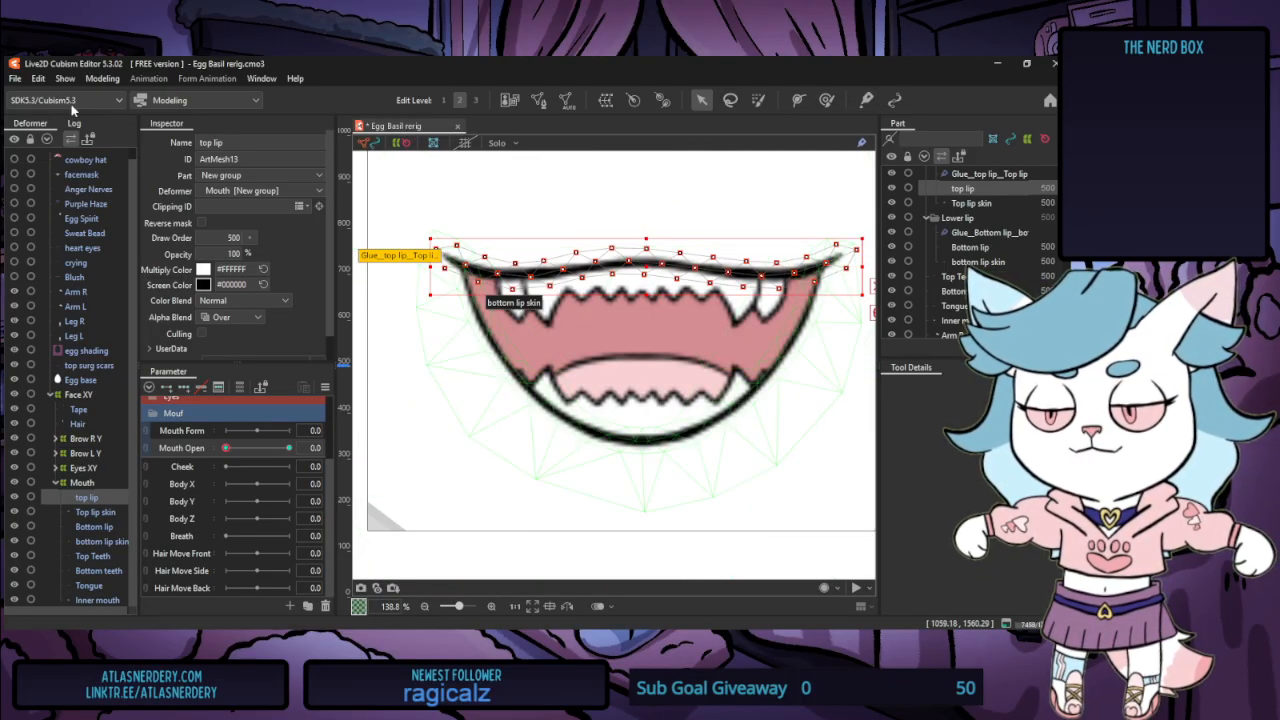
left_click(185, 104)
left_click(187, 103)
left_click(102, 79)
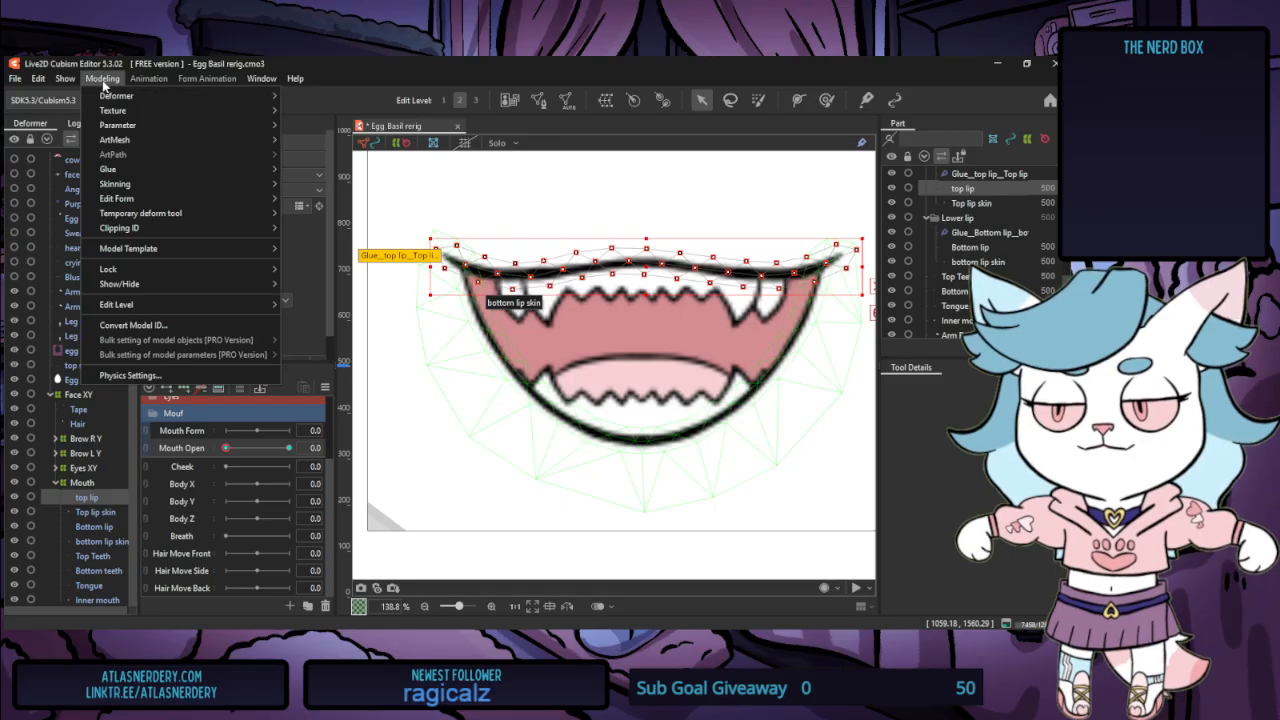
left_click(102, 79)
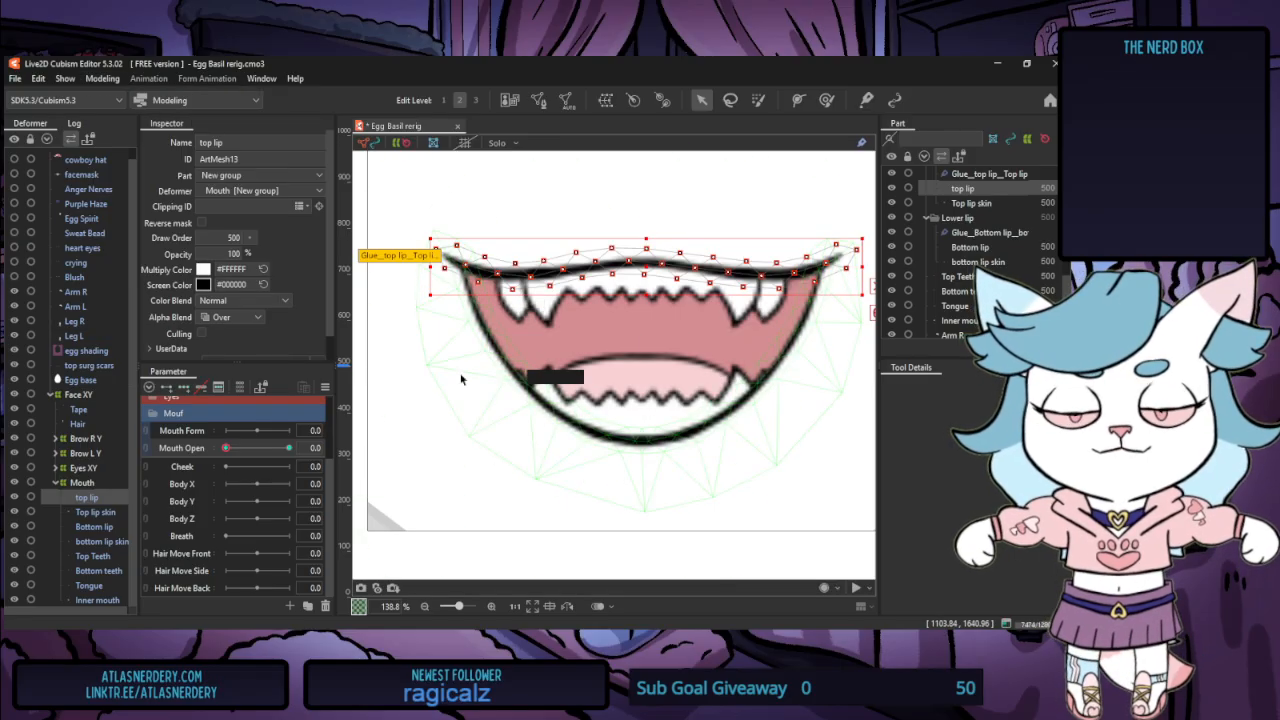
left_click(728, 104)
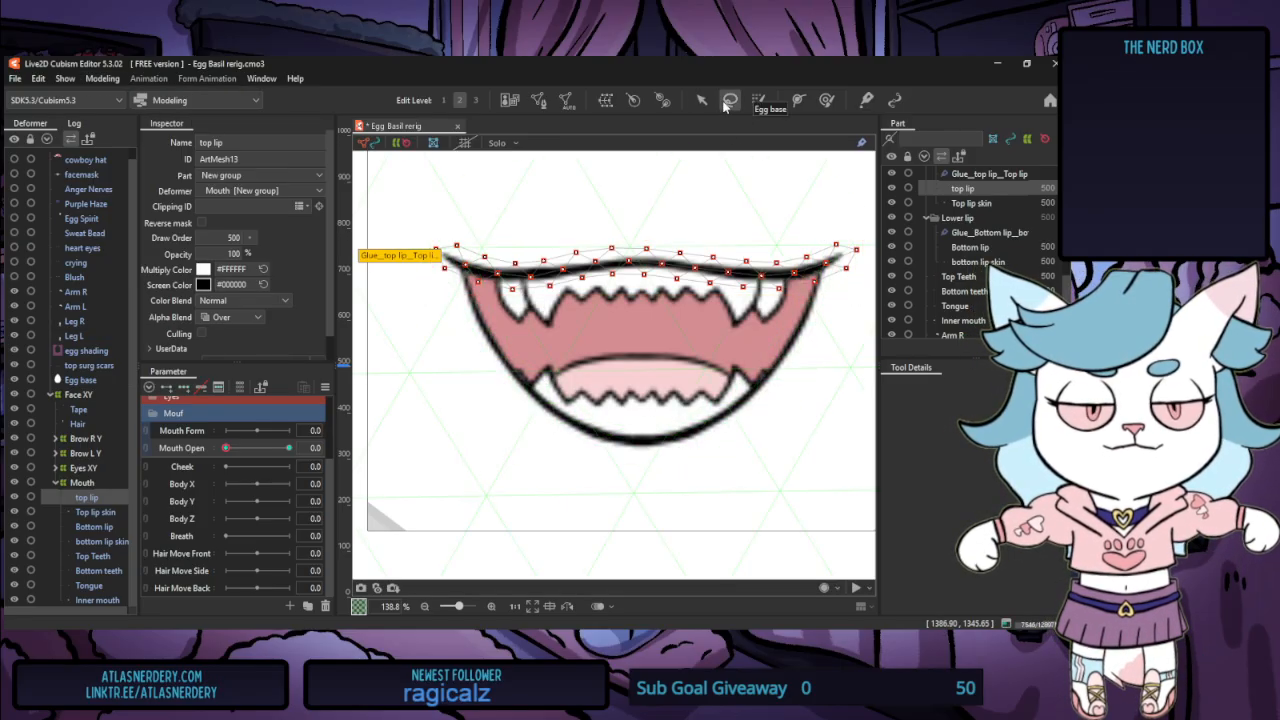
left_click(702, 104)
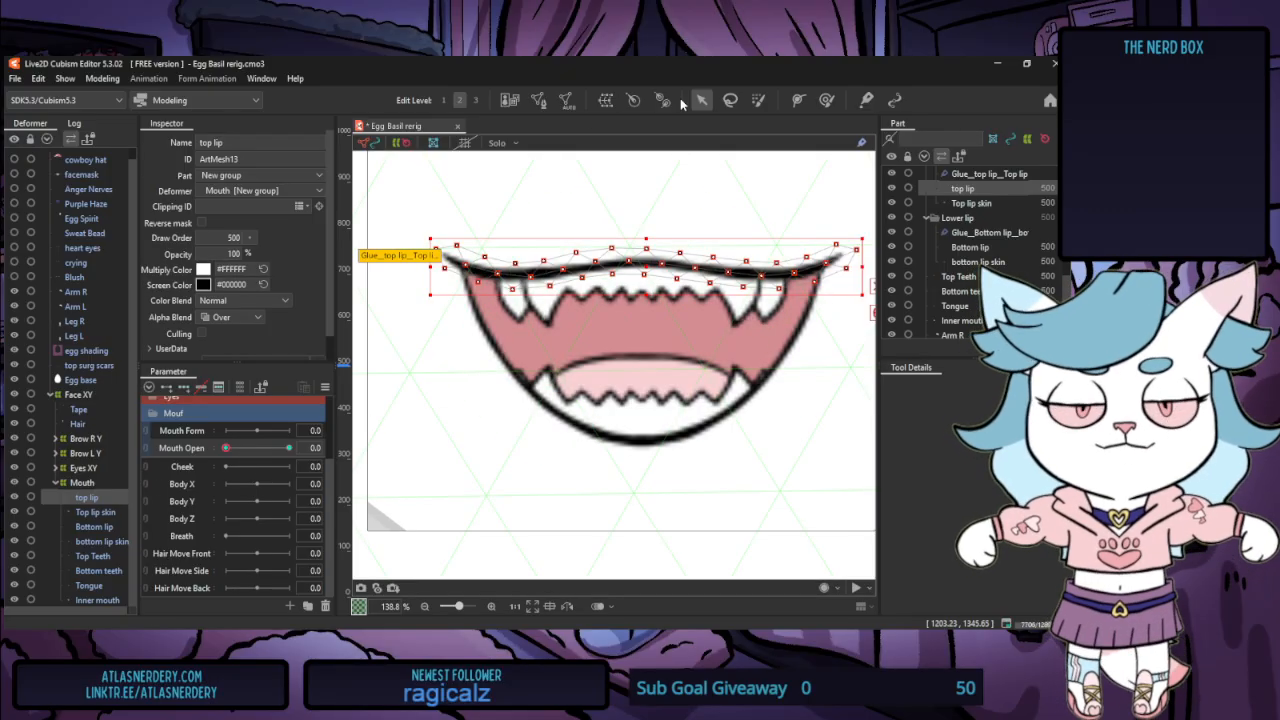
Try moving the top lip down and the Bottom lip up toward each other at Mouth Open 0
left_click_drag(645, 263, 650, 325)
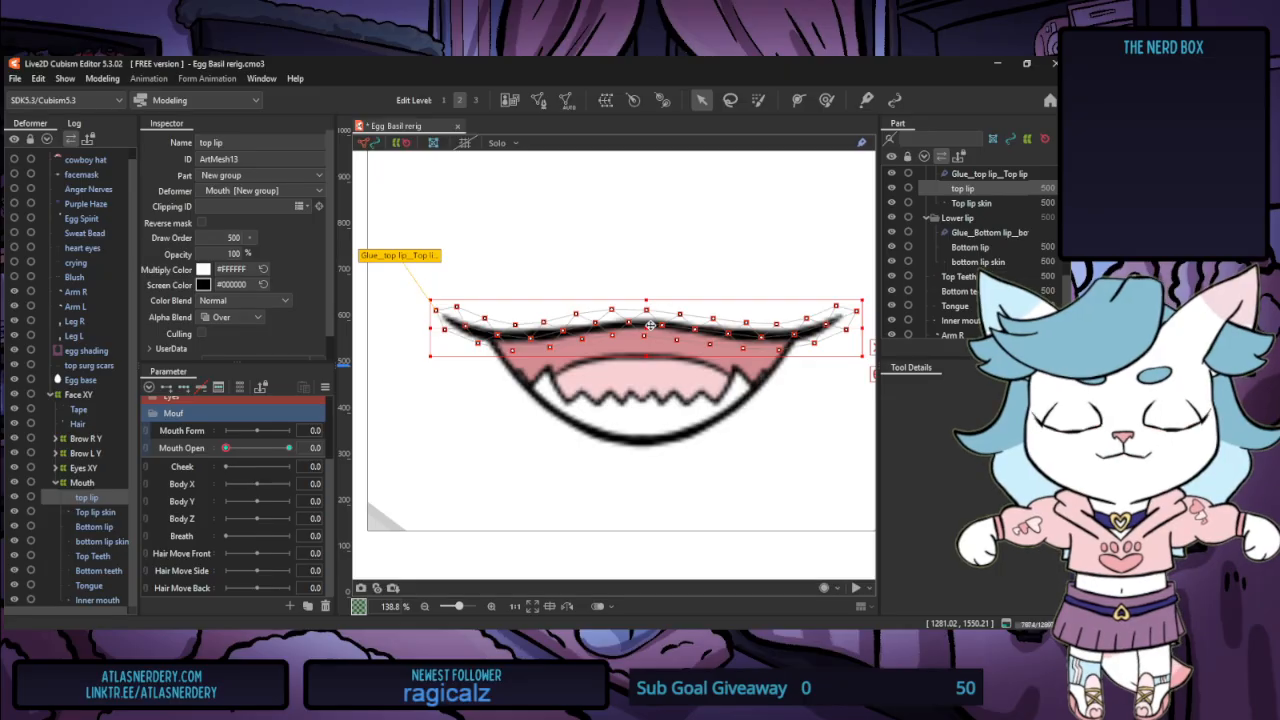
left_click(94, 527)
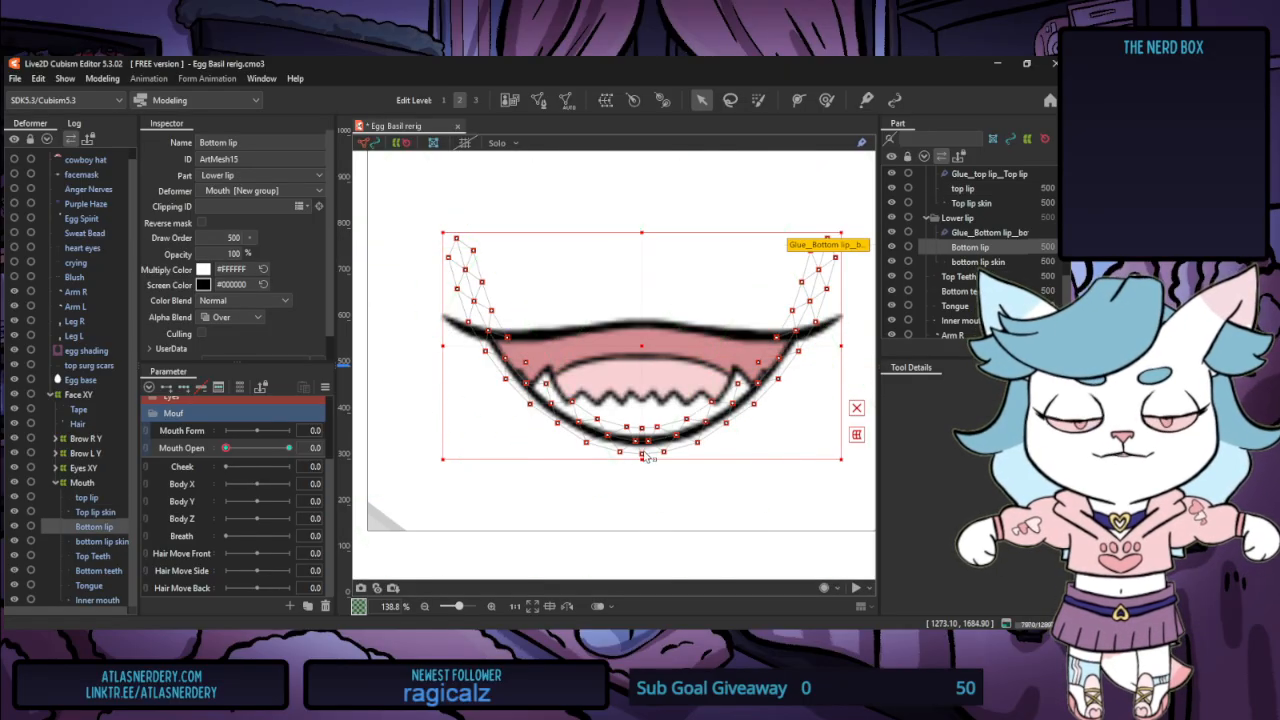
left_click_drag(645, 345, 645, 295)
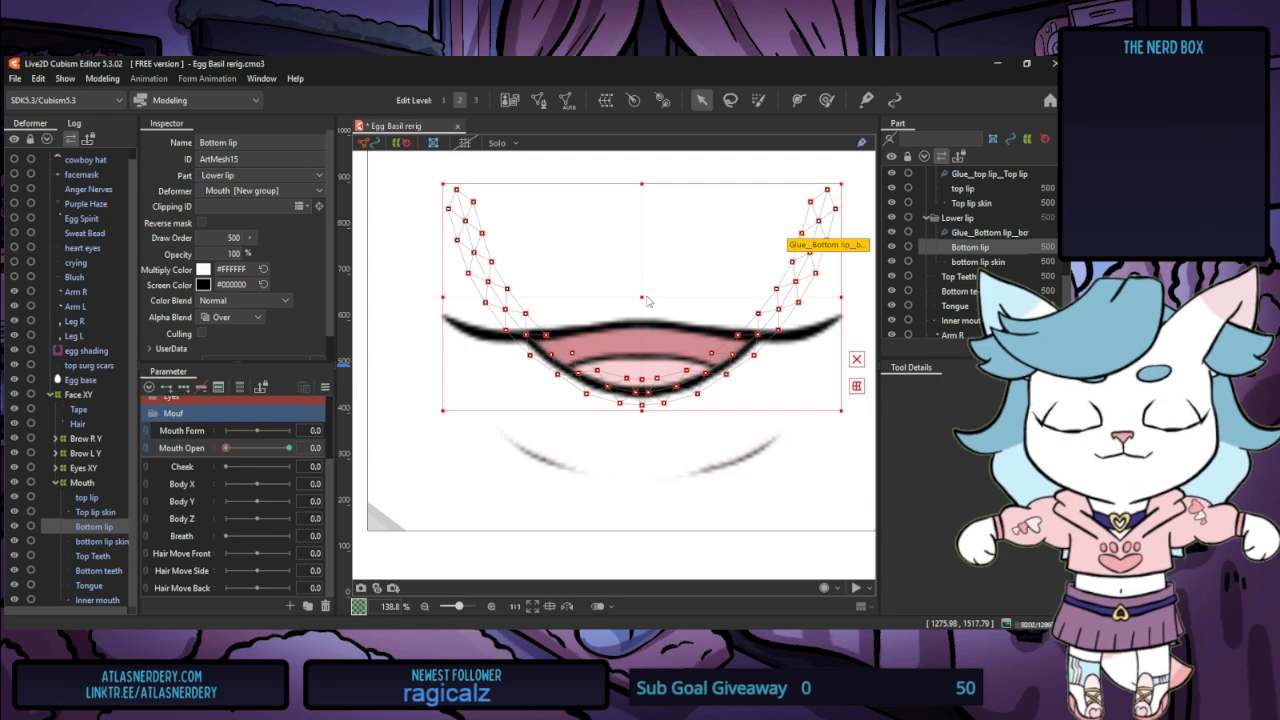
key("ctrl+z")
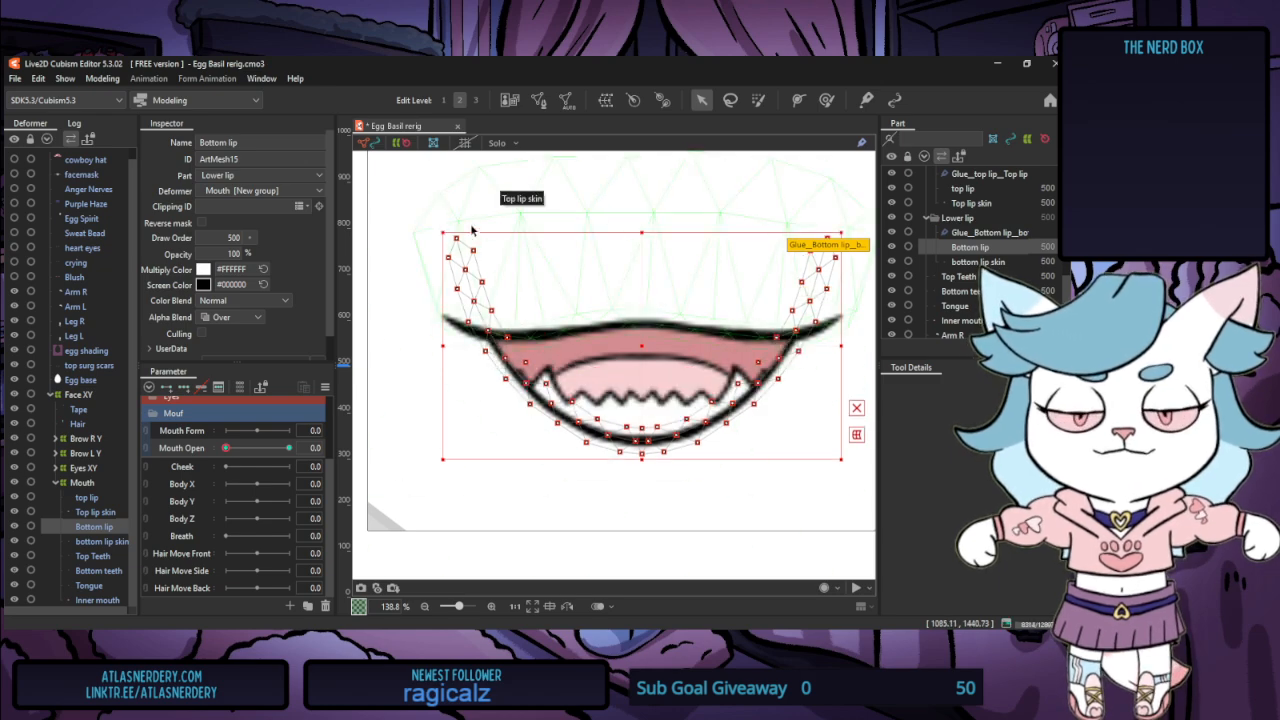
Try tracing the top lip with a five-point ArtPath extended past the mouth corner, and delete the path
left_click(895, 101)
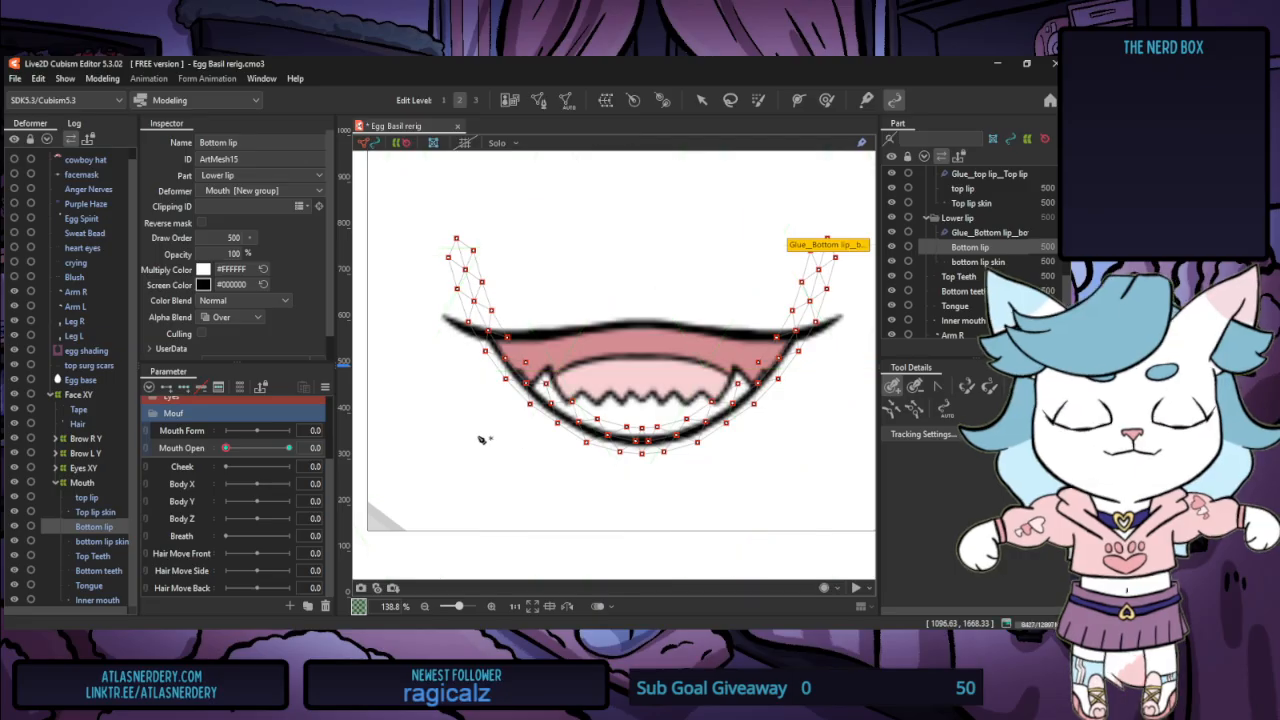
key("Up")
key("Up")
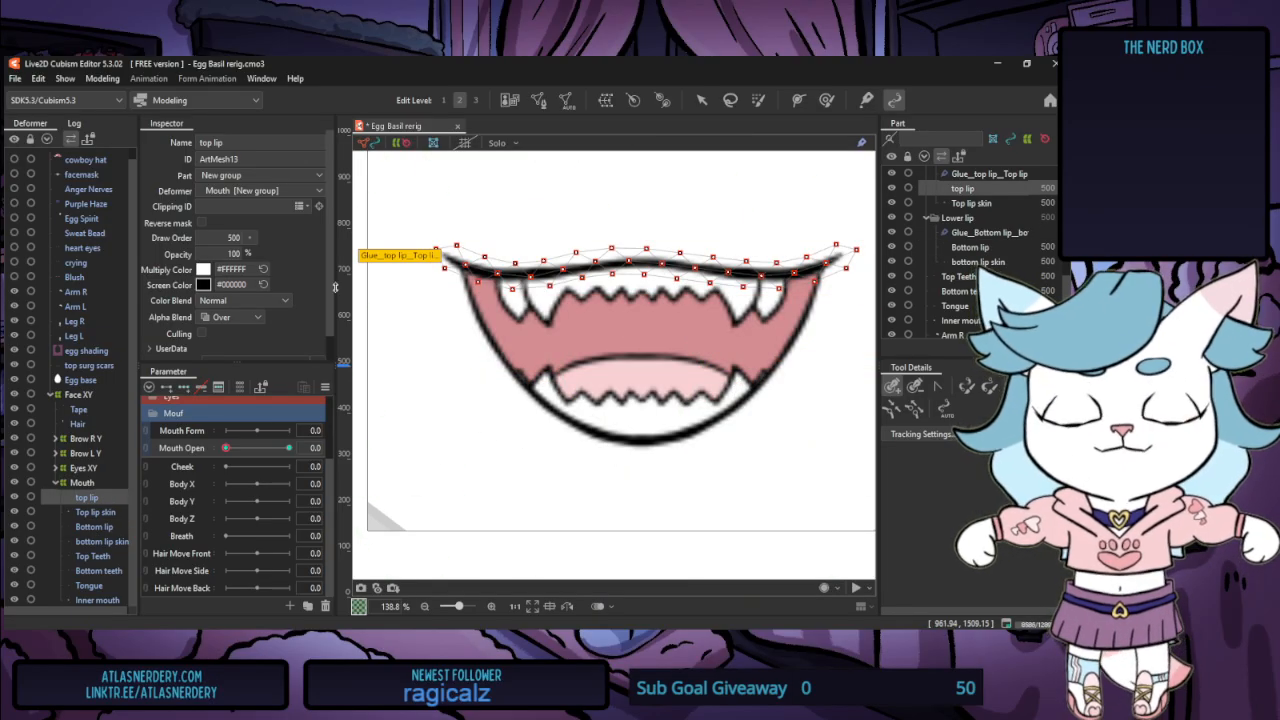
left_click(38, 78)
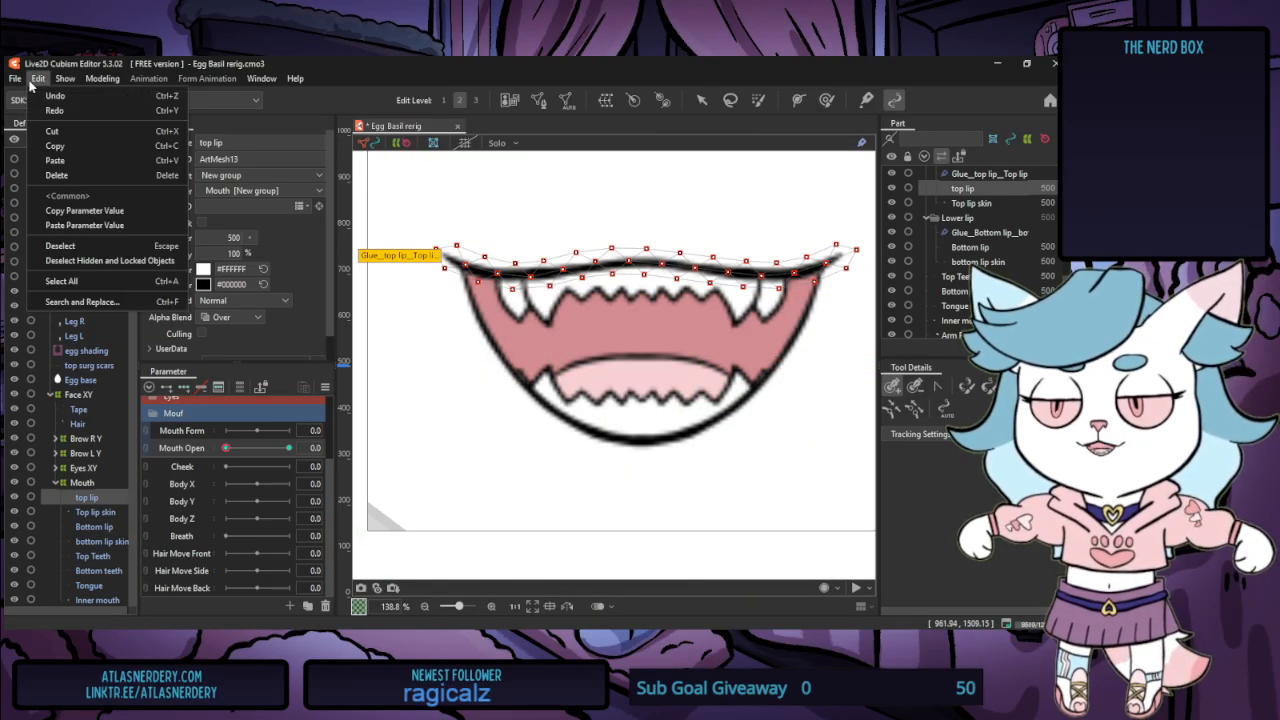
mouse_move(102, 78)
left_click(985, 73)
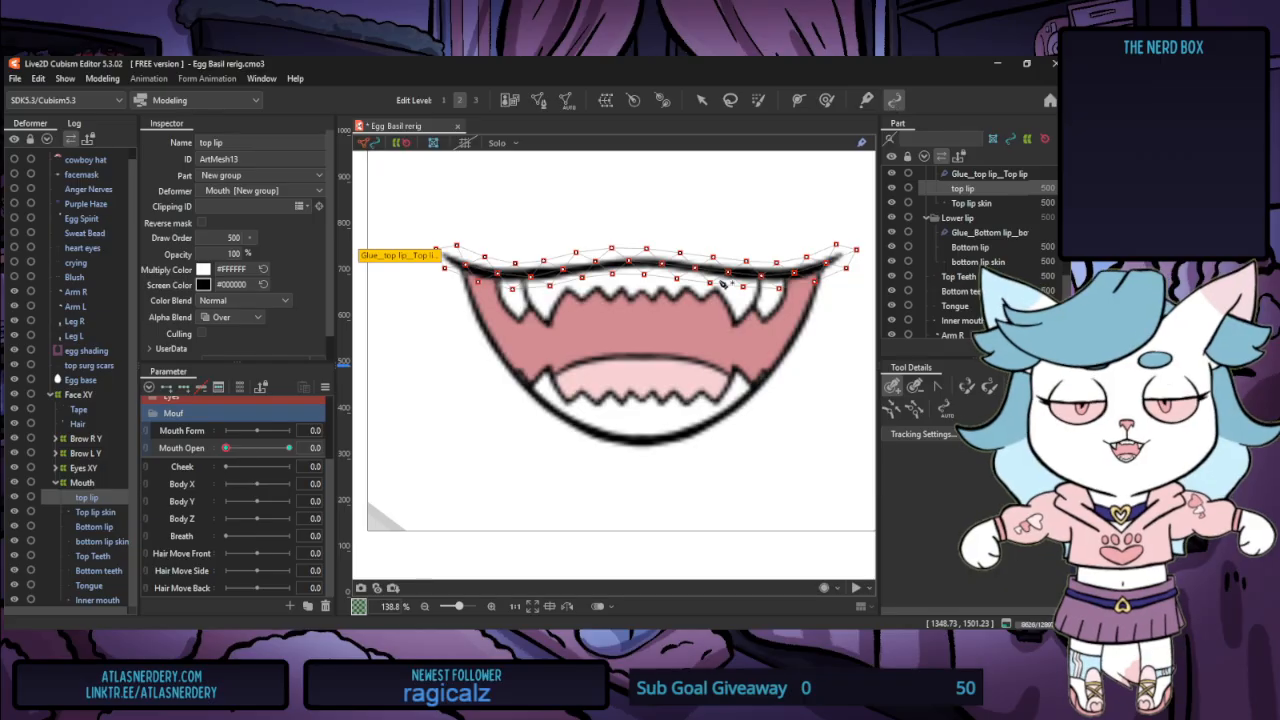
left_click(834, 260)
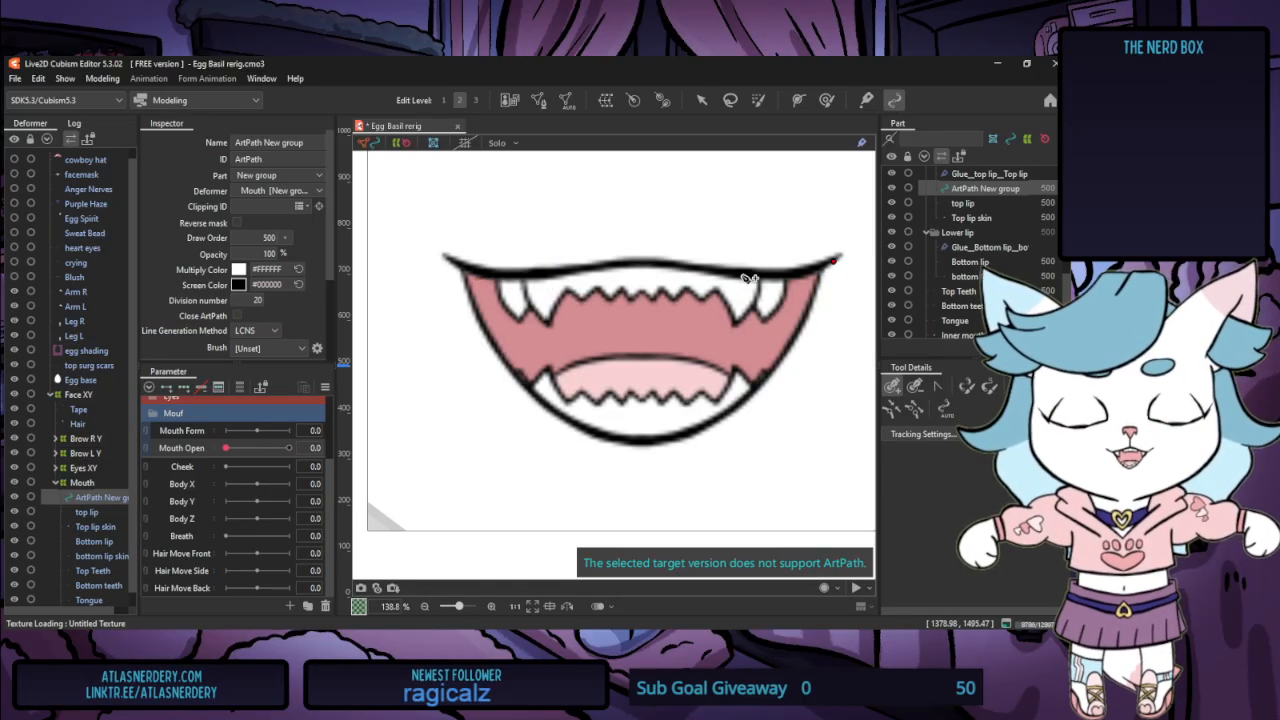
left_click(741, 273)
left_click(637, 262)
left_click(505, 276)
left_click(447, 257)
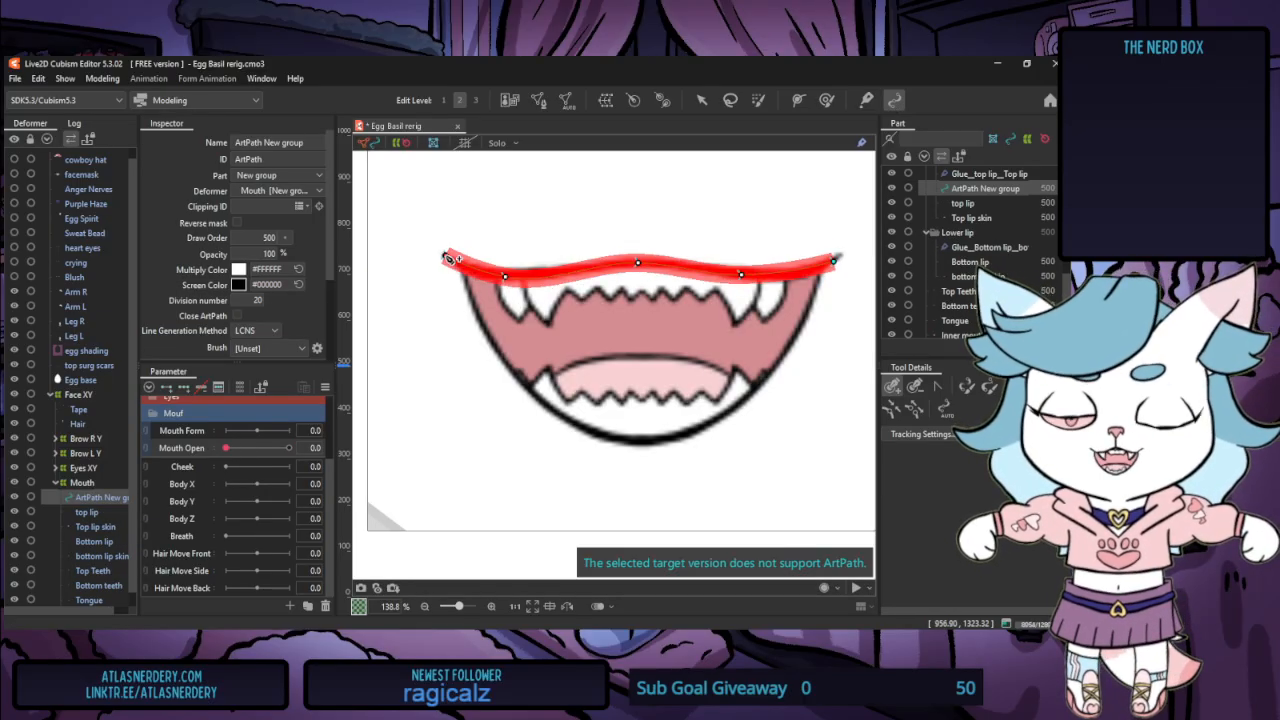
mouse_move(449, 259)
left_mouse_down()
mouse_move(400, 245)
mouse_move(628, 166)
mouse_move(441, 259)
left_mouse_up()
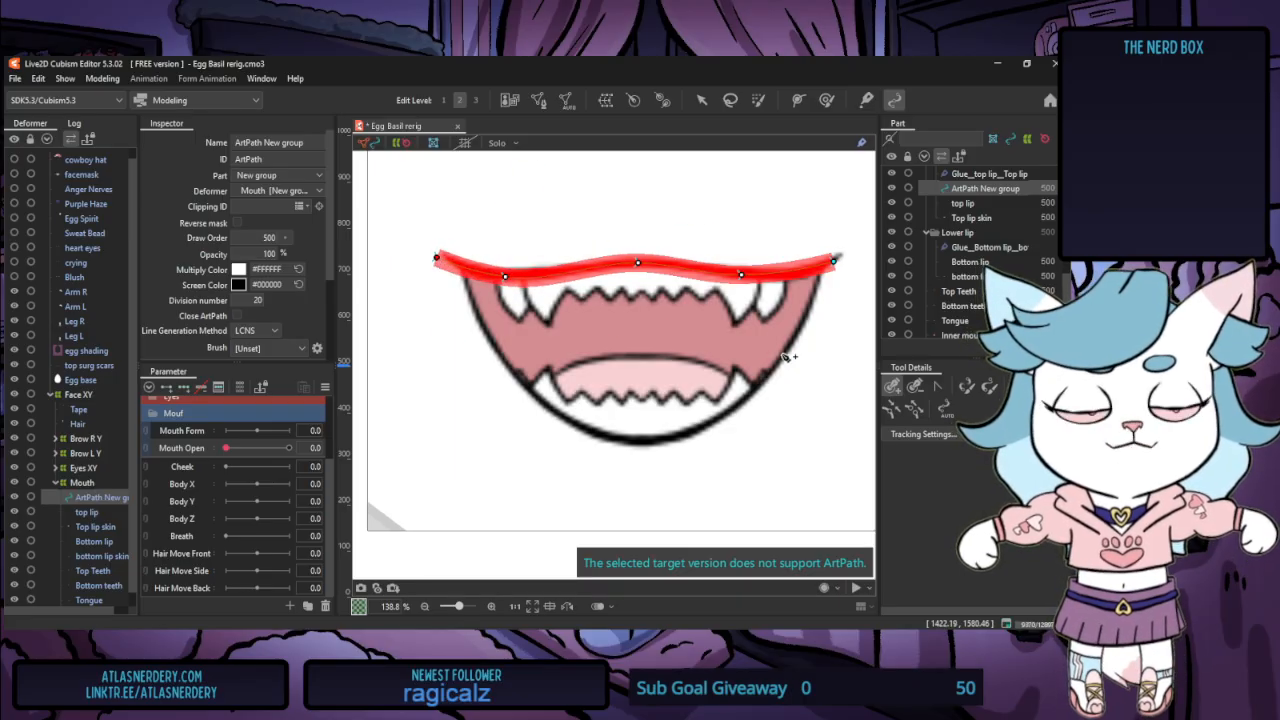
key("Delete")
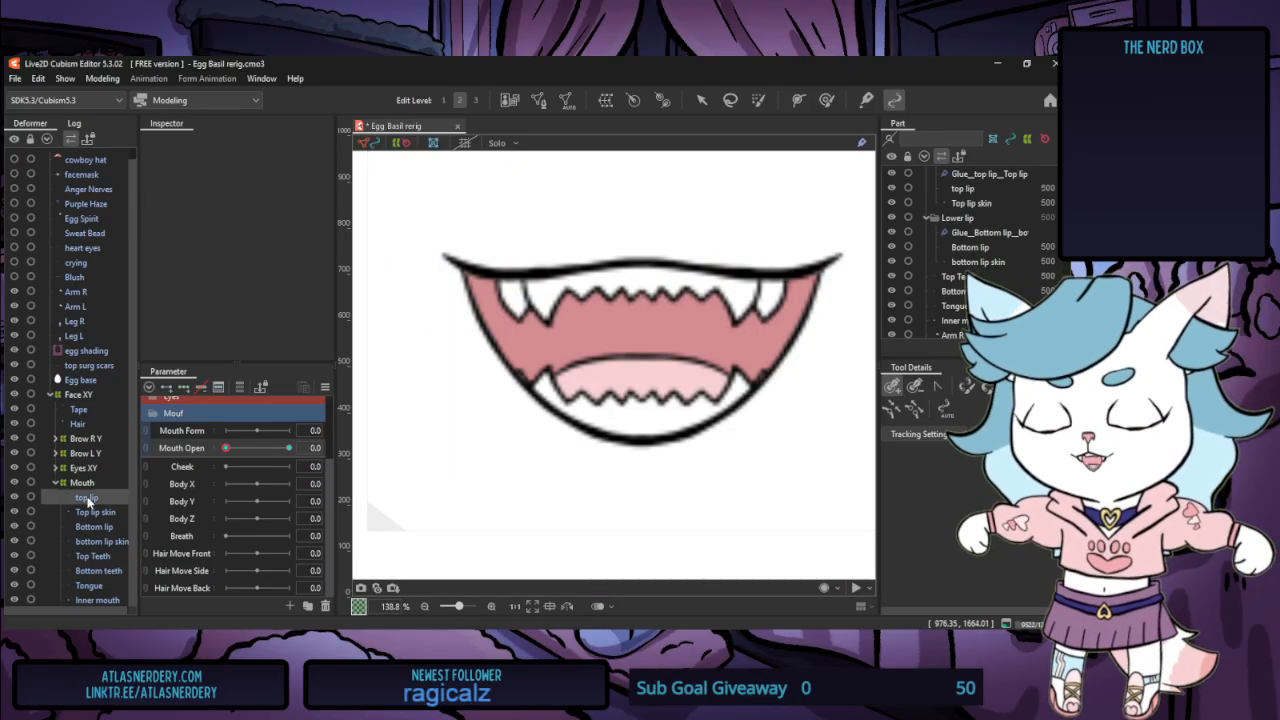
Move the whole top lip mesh straight down to the middle of the mouth at Mouth Open 0
left_click(86, 497)
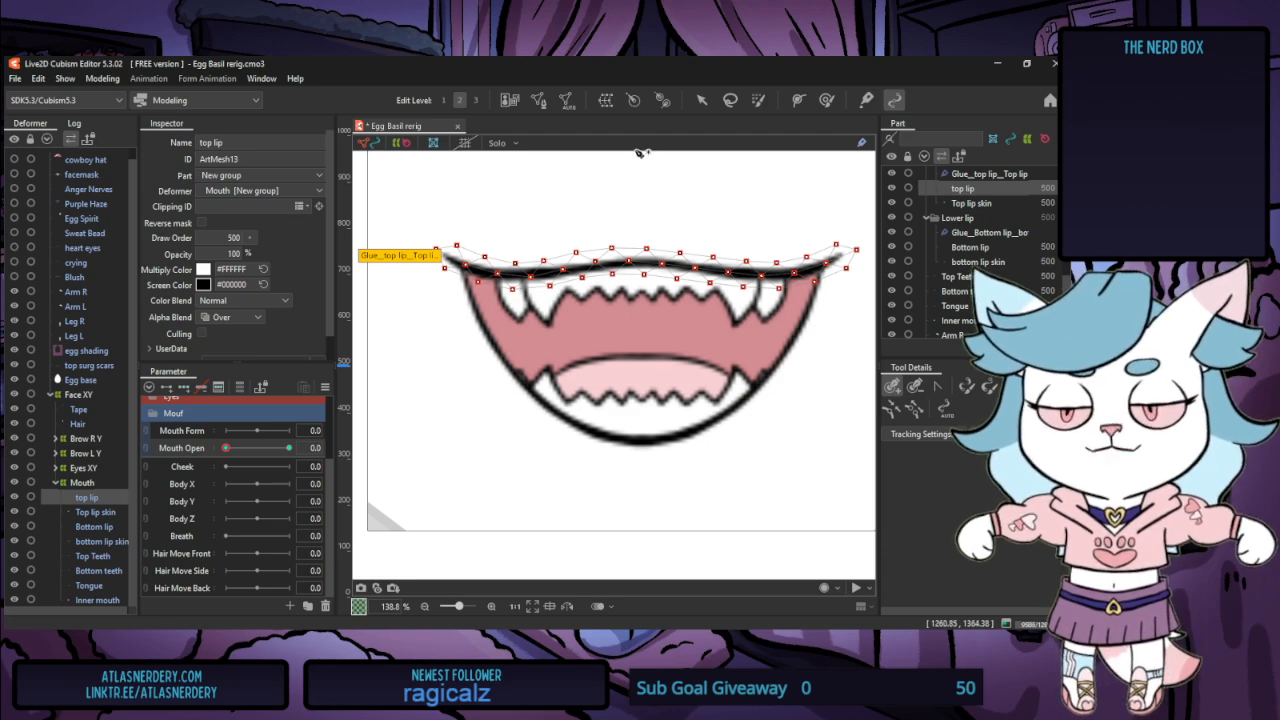
left_click(706, 101)
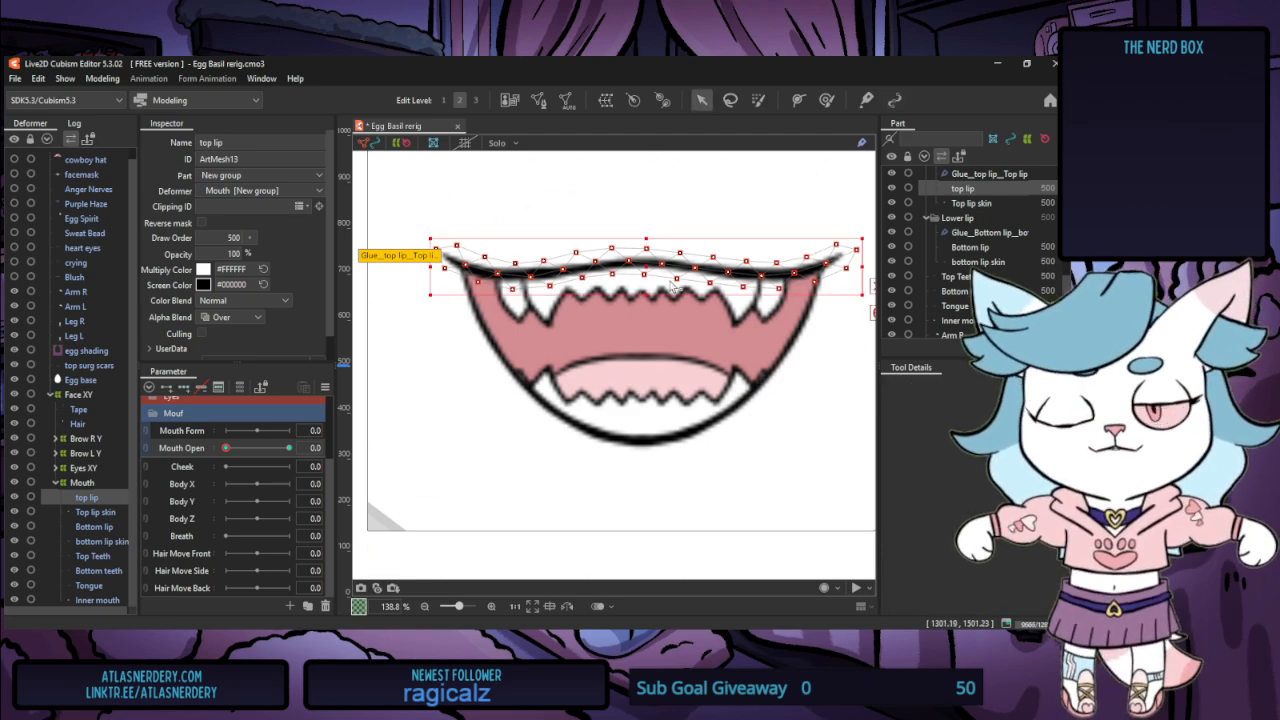
left_click_drag(647, 268, 652, 347)
Try raising the whole Bottom lip mesh to meet the lowered top lip, and undo the move
left_click(94, 526)
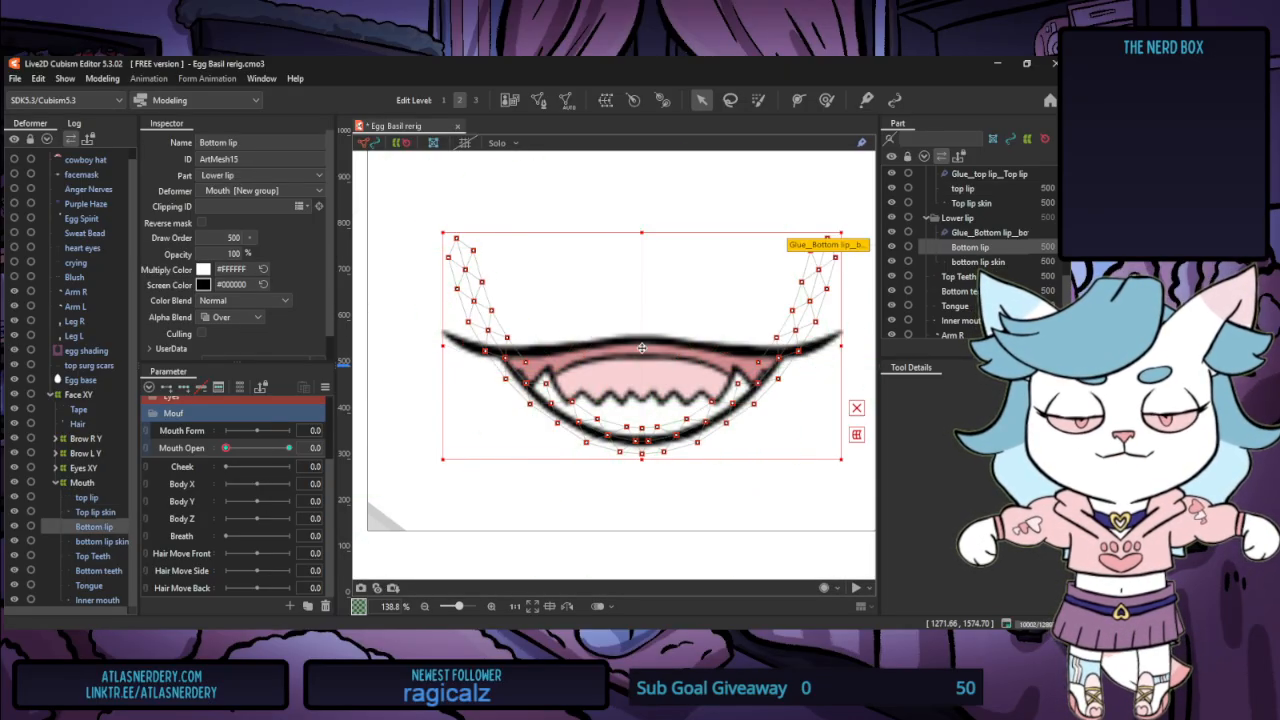
left_click_drag(647, 345, 655, 246)
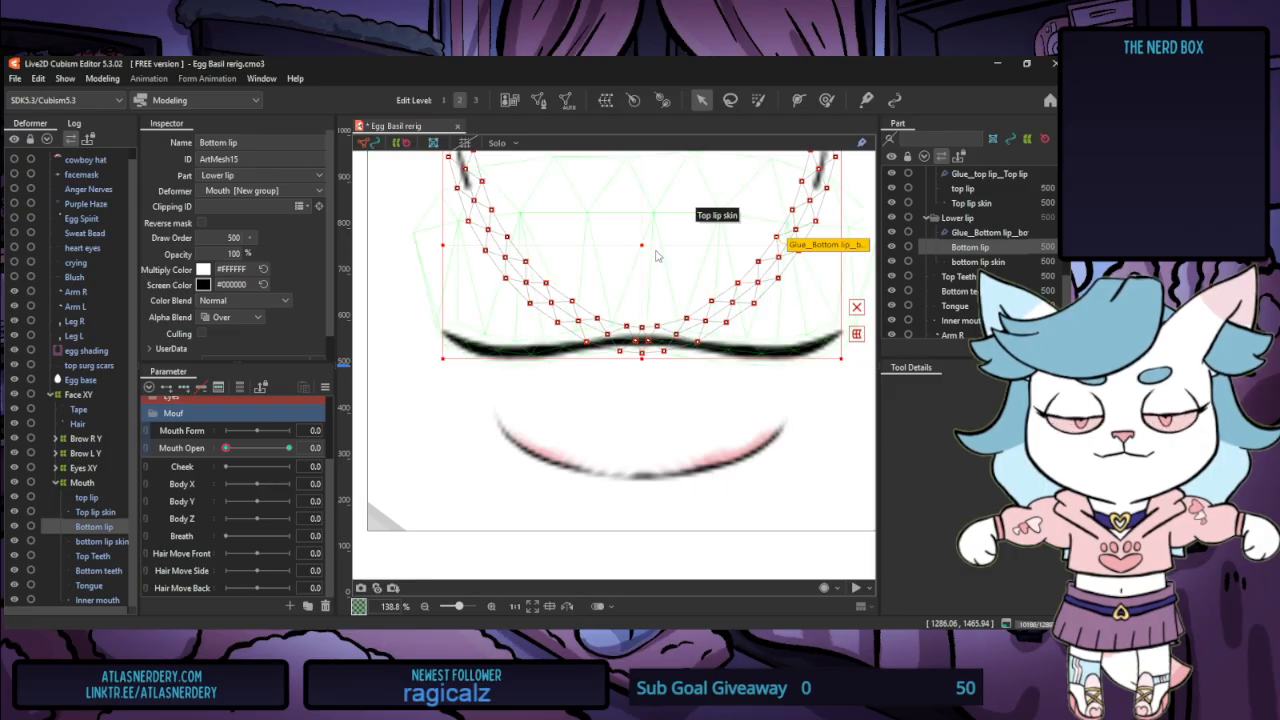
key("ctrl+z")
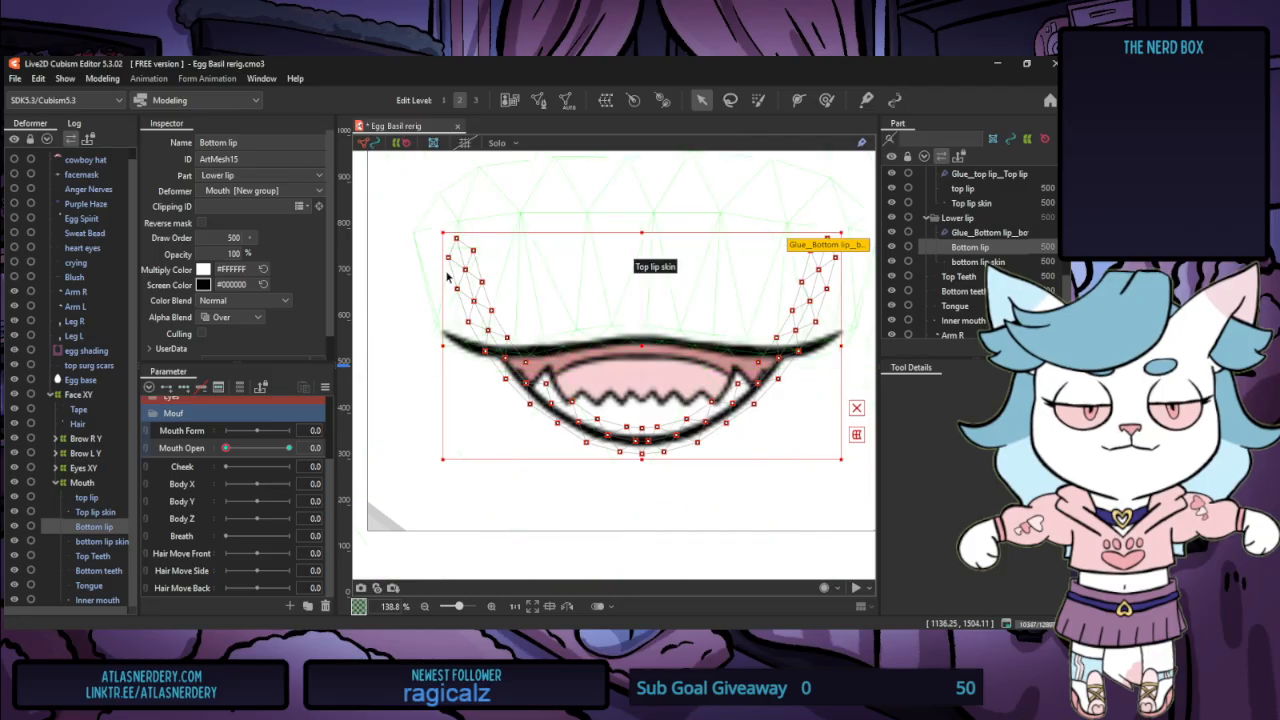
Try lasso-selecting the upper vertices at both ends of the Bottom lip, and clear the selection
scroll(447, 280, "down", 3)
scroll(604, 304, "up", 3)
left_click(731, 101)
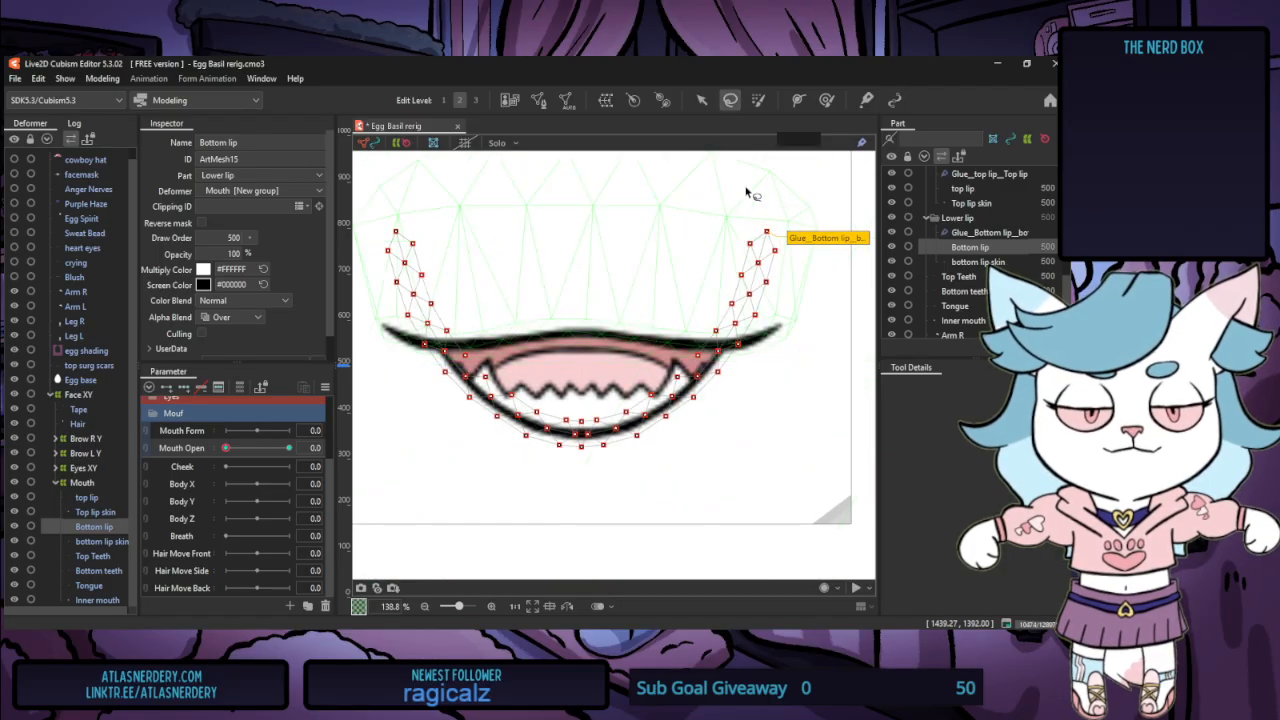
mouse_move(807, 193)
left_mouse_down()
mouse_move(680, 276)
mouse_move(834, 298)
mouse_move(820, 212)
left_mouse_up()
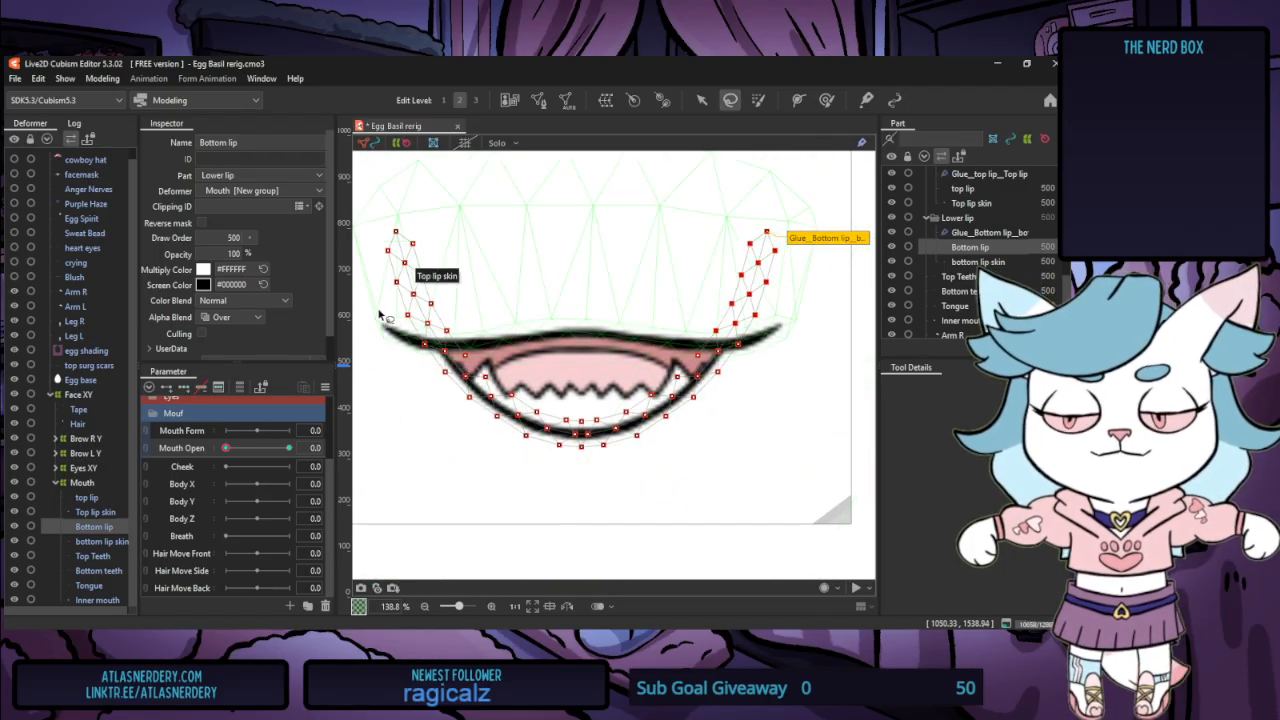
left_click_drag(458, 343, 668, 348)
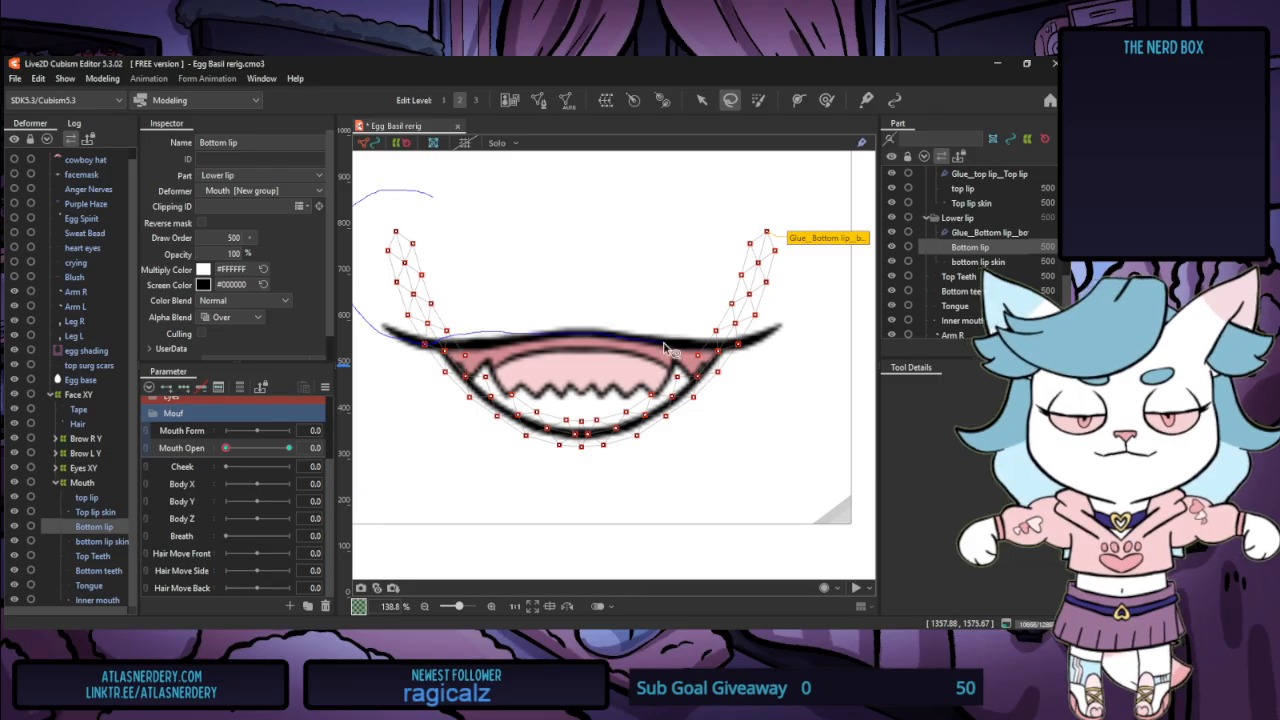
left_click_drag(777, 183, 701, 177)
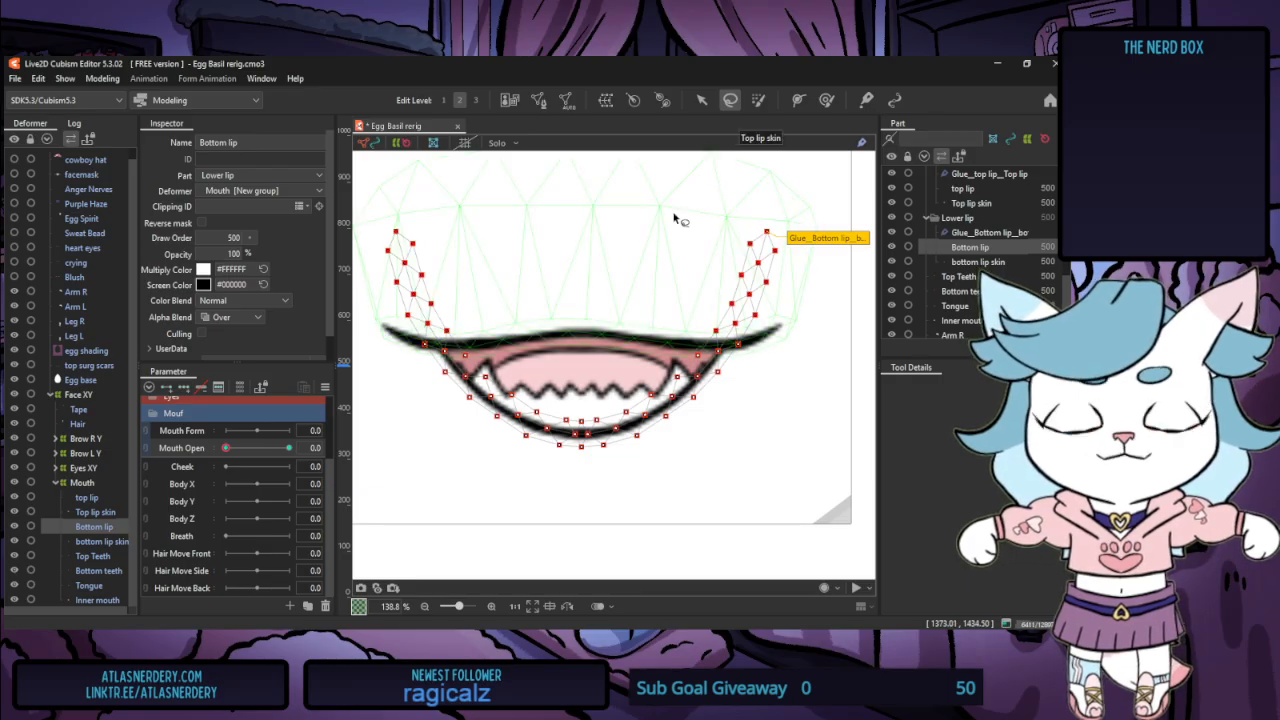
left_click(703, 100)
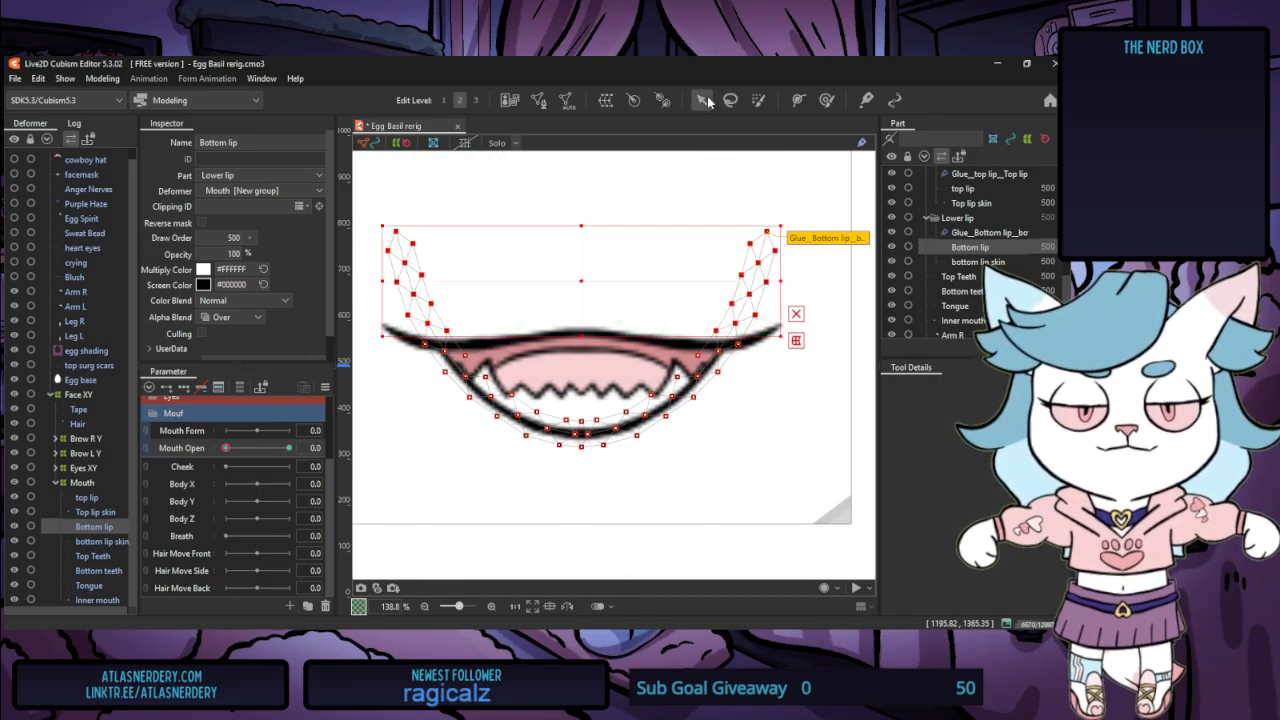
left_click(755, 420)
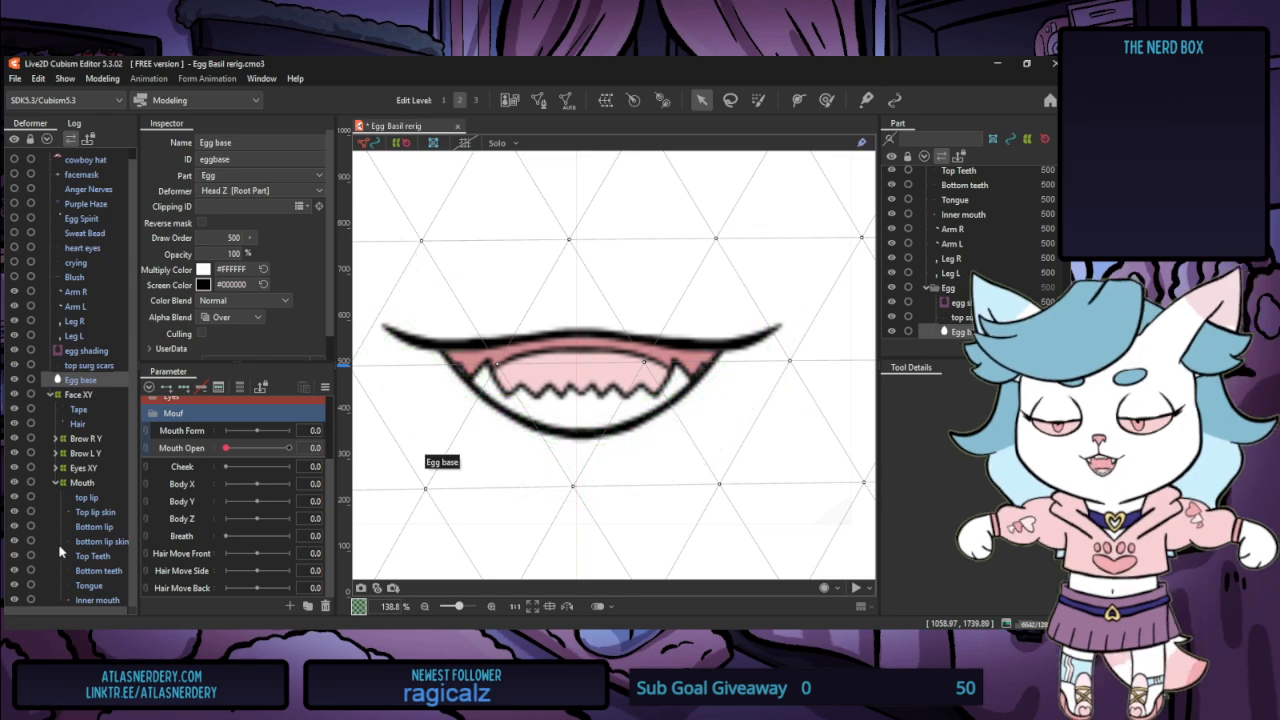
Try squashing the Bottom lip mesh vertically with its bounding box, and undo the scaling
left_click(92, 526)
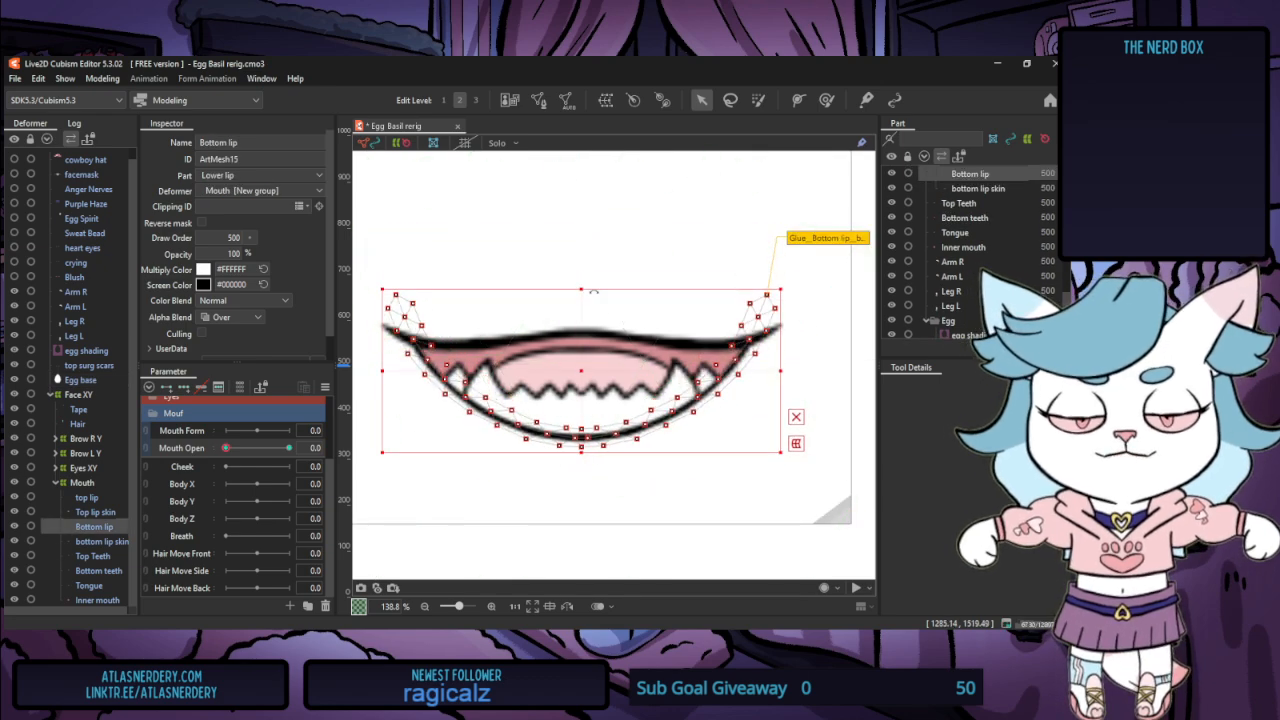
left_click_drag(580, 451, 596, 371)
key("ctrl+z")
key("ctrl+z")
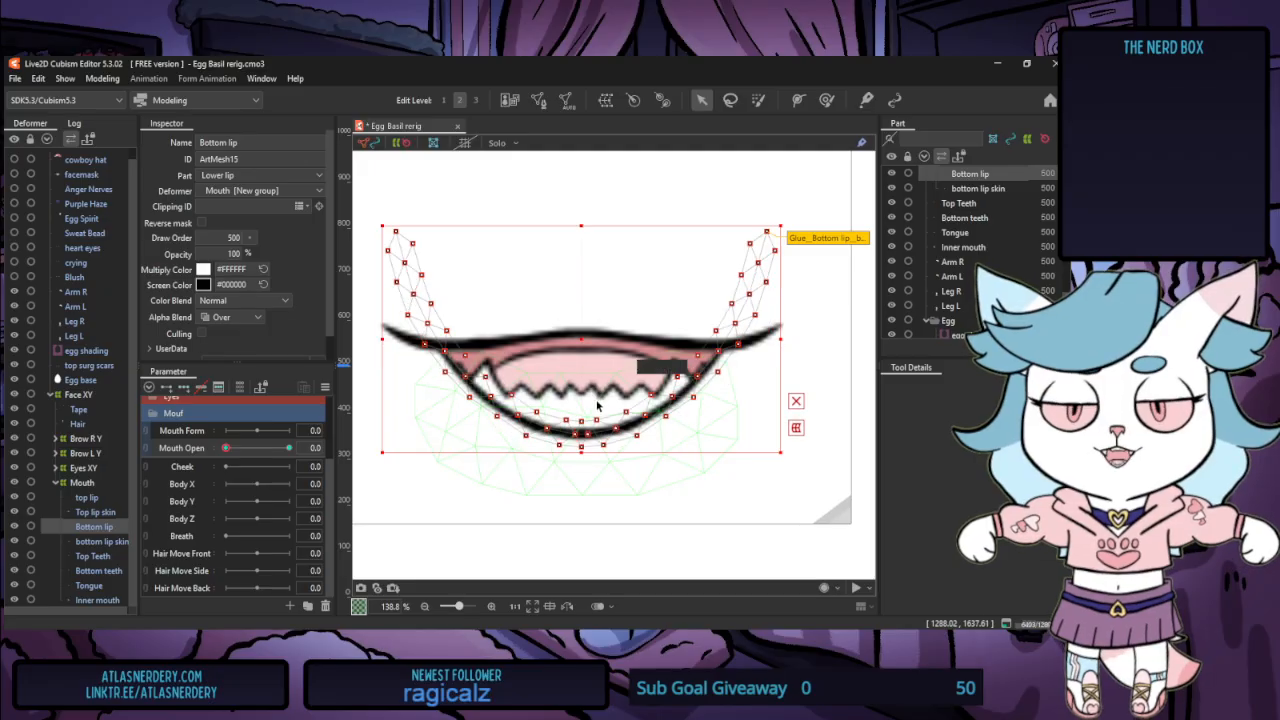
Activate the Deform Brush for the Bottom lip and shrink the brush to fit the mouth corner
left_click(866, 101)
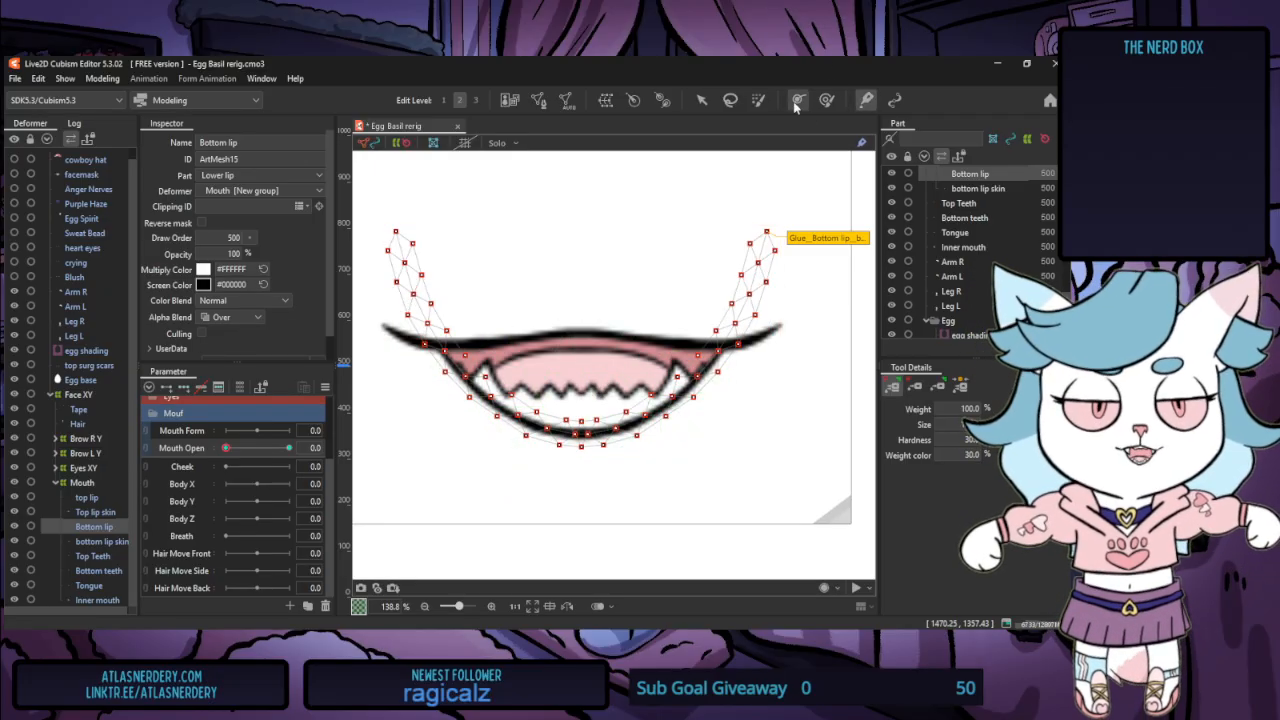
left_click(826, 100)
key("bracketleft")
key("bracketleft")
key("bracketleft")
key("bracketleft")
key("bracketleft")
key("bracketleft")
key("bracketleft")
key("bracketleft")
key("bracketleft")
key("bracketleft")
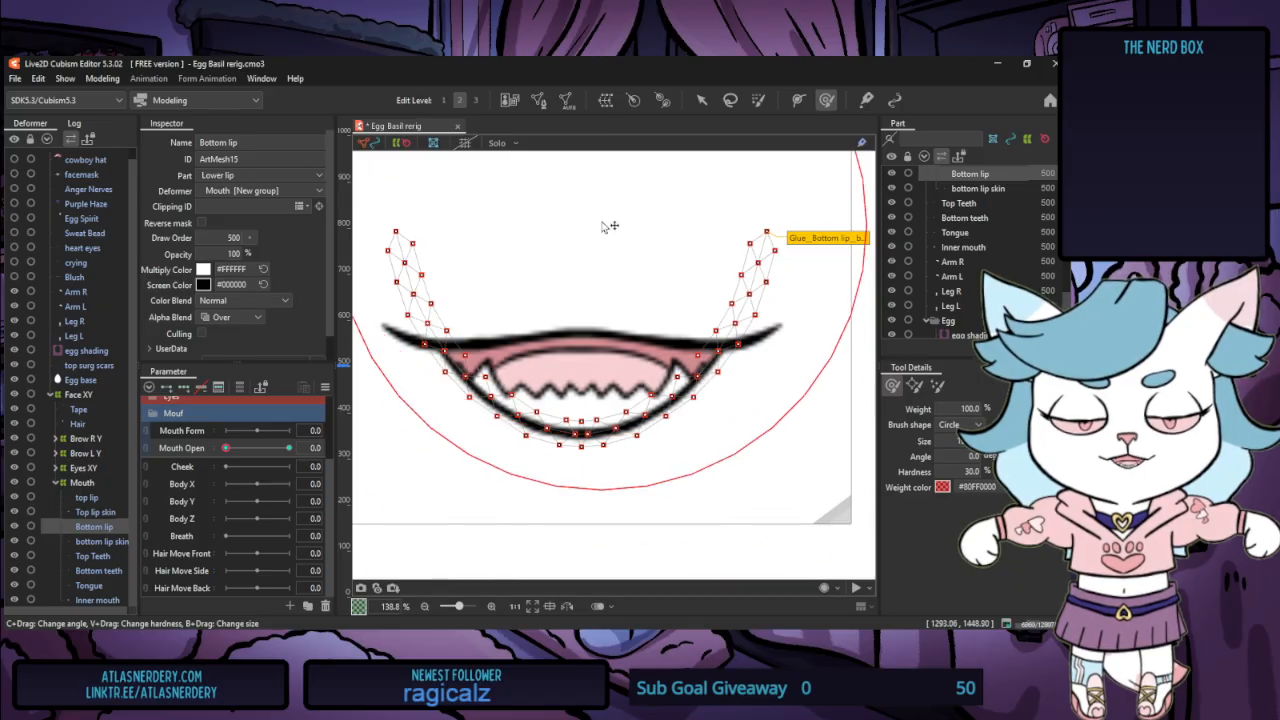
key("bracketleft")
key("bracketleft")
key("bracketleft")
key("bracketleft")
key("bracketleft")
key("bracketleft")
key("bracketleft")
key("bracketleft")
key("bracketleft")
key("bracketleft")
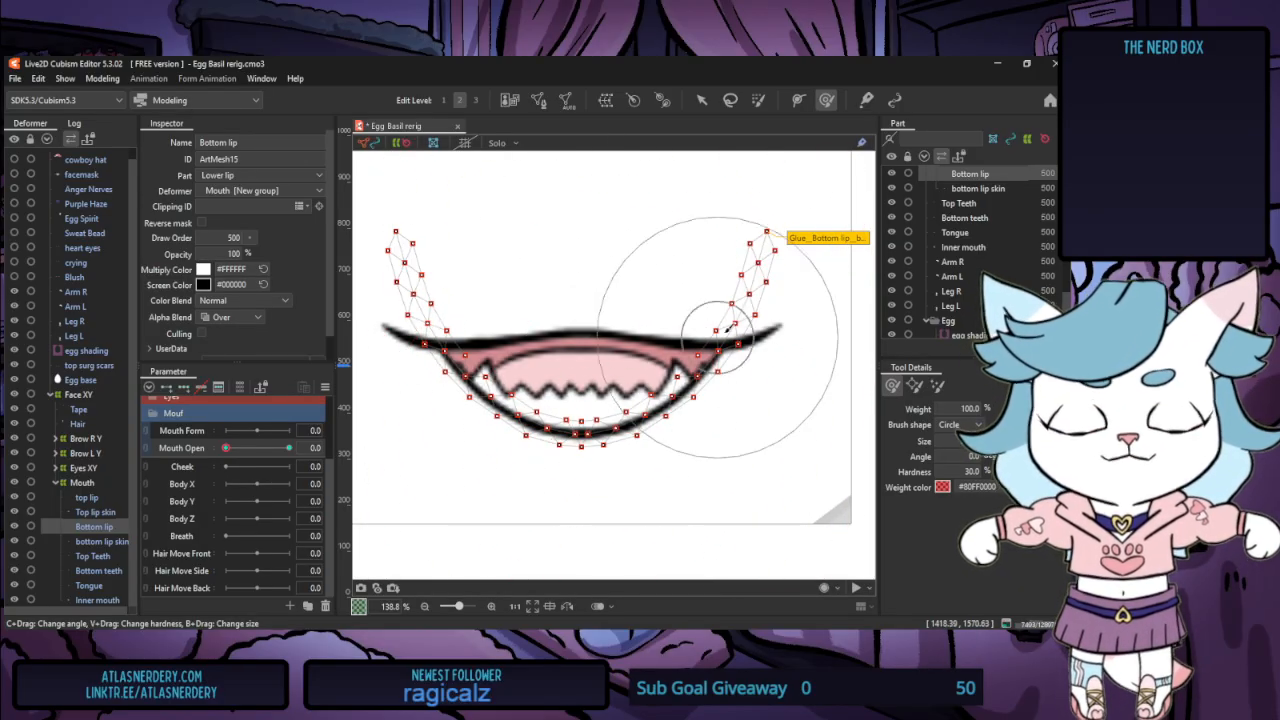
Pull both raised ends of the Bottom lip down to the mouth corners with the Deform Brush
left_click_drag(760, 222, 746, 274)
left_click_drag(408, 197, 422, 268)
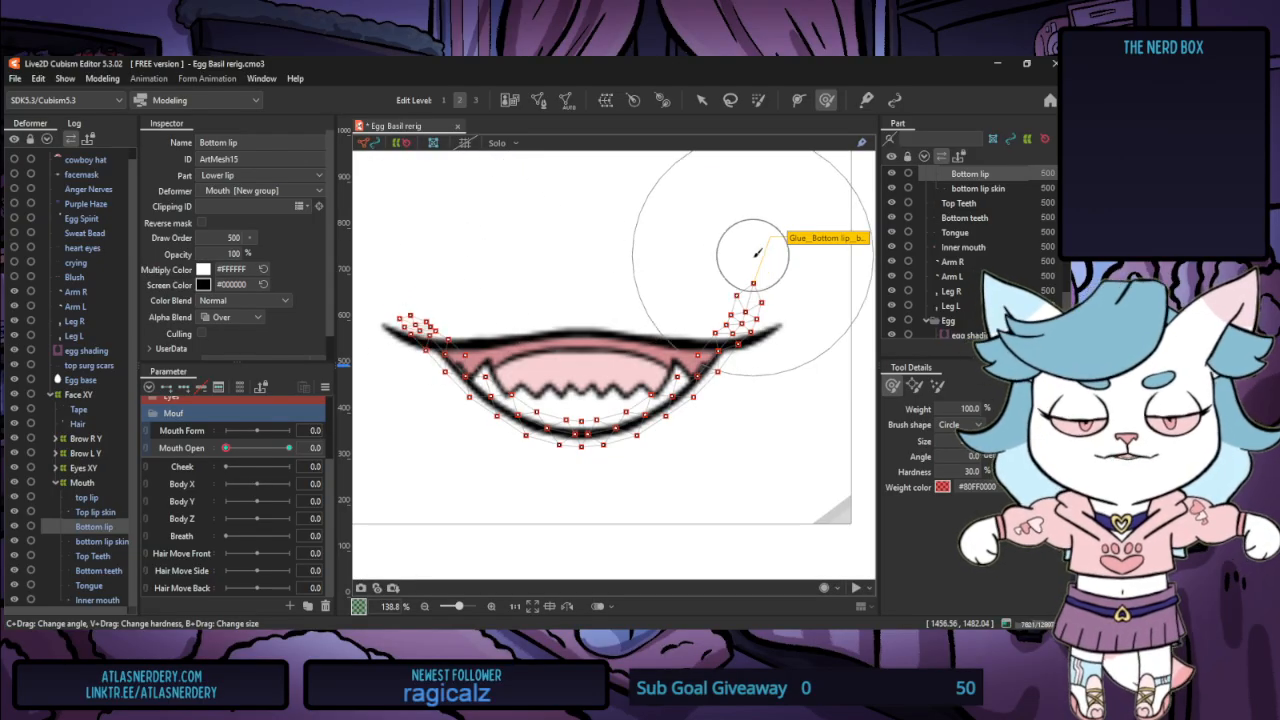
left_click_drag(754, 254, 745, 282)
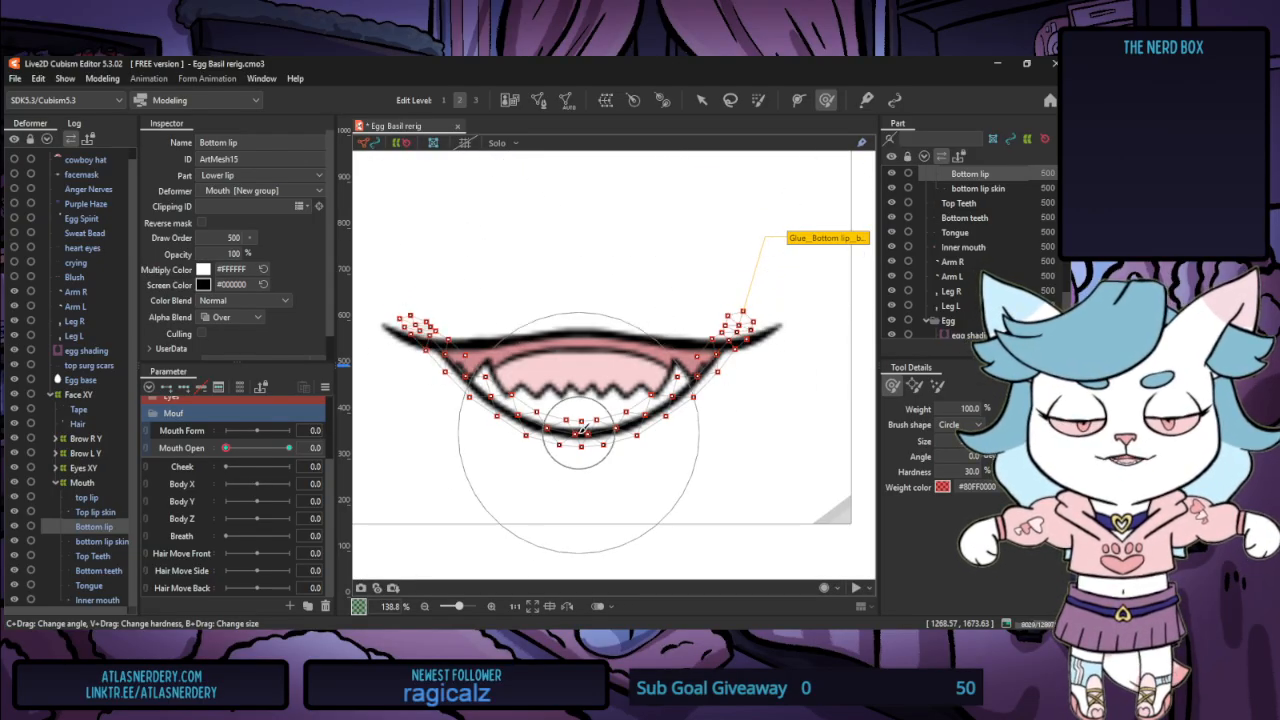
Brush the middle of the Bottom lip mesh upward until its line overlaps the top lip and closes the mouth
left_click_drag(580, 433, 580, 416)
left_click_drag(477, 417, 477, 405)
mouse_move(589, 431)
left_mouse_down()
mouse_move(598, 380)
mouse_move(645, 403)
mouse_move(661, 391)
mouse_move(655, 376)
mouse_move(694, 380)
left_mouse_up()
left_click_drag(513, 419, 497, 393)
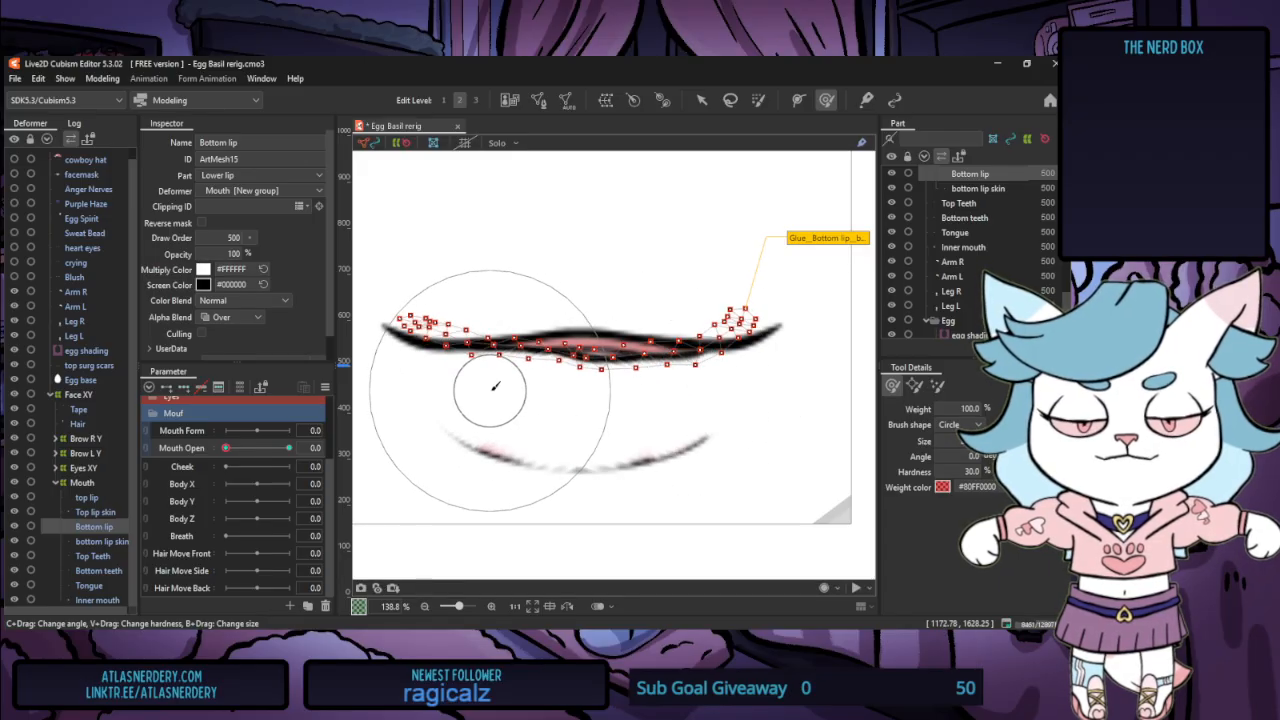
mouse_move(617, 389)
left_mouse_down()
mouse_move(619, 372)
mouse_move(569, 384)
left_mouse_up()
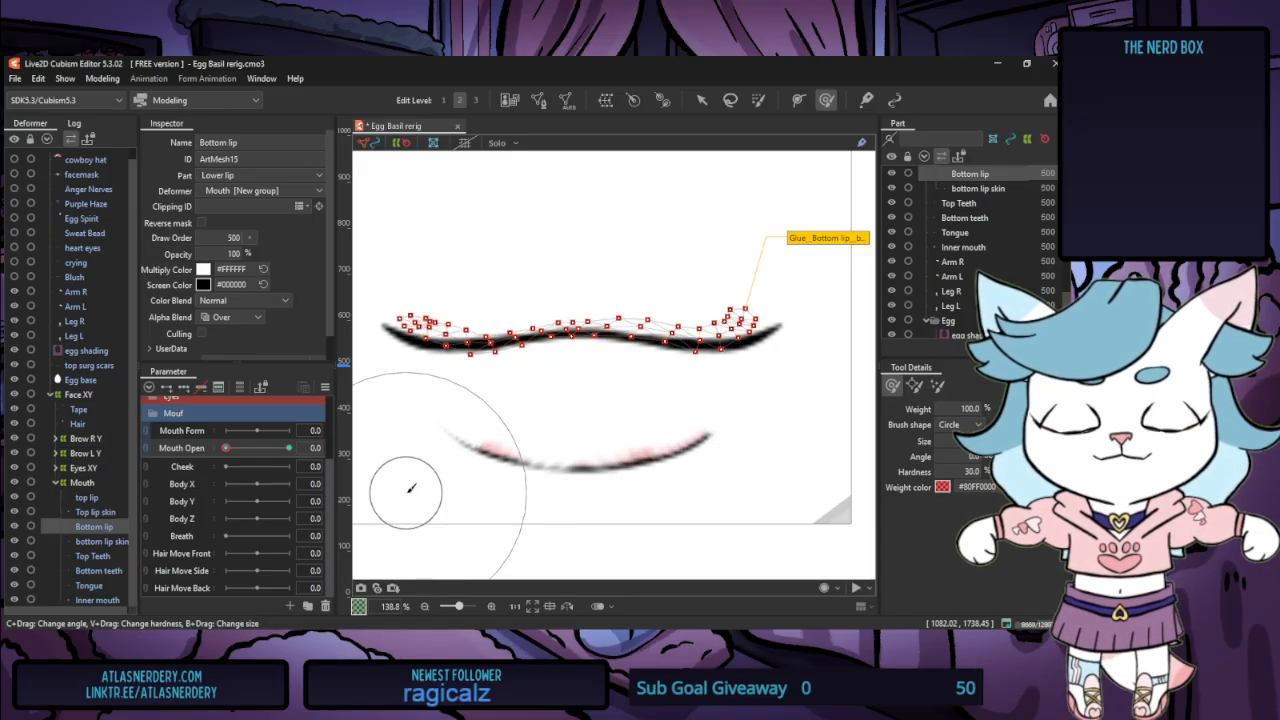
Squash the Inner mouth mesh vertically from below and above with its bounding box so it fits around the closed lips
left_click(92, 600)
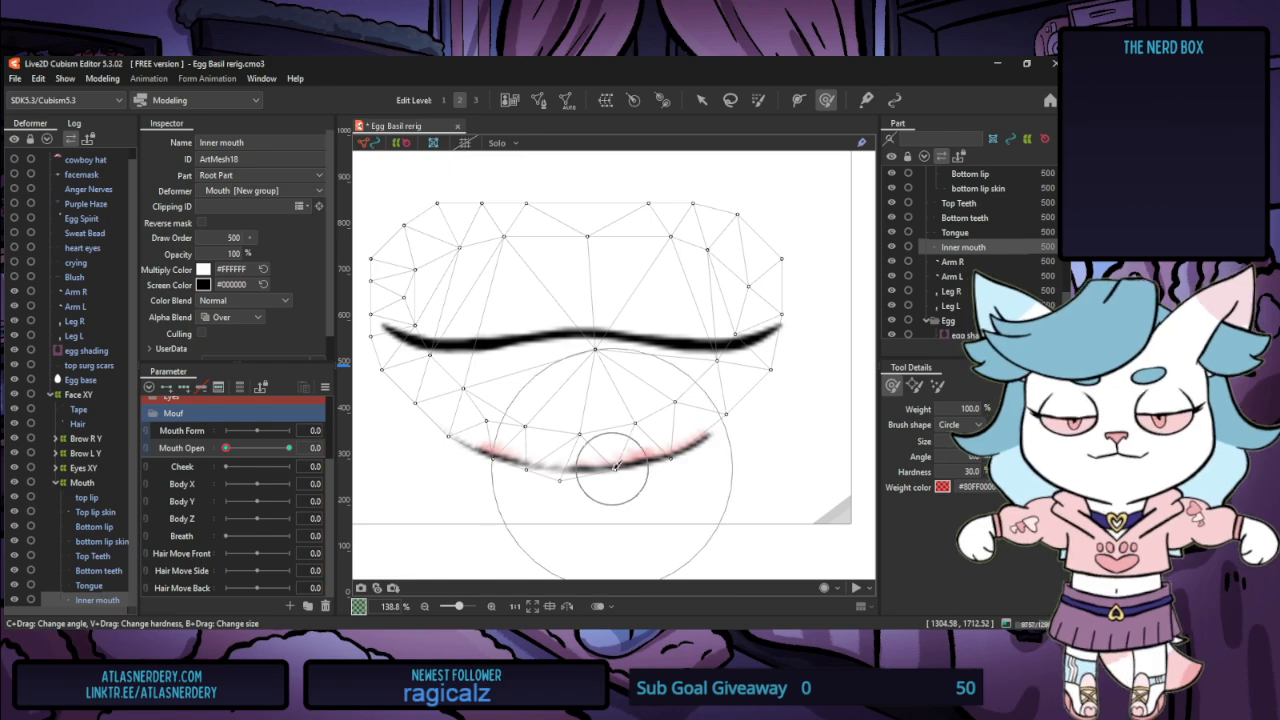
left_click(703, 101)
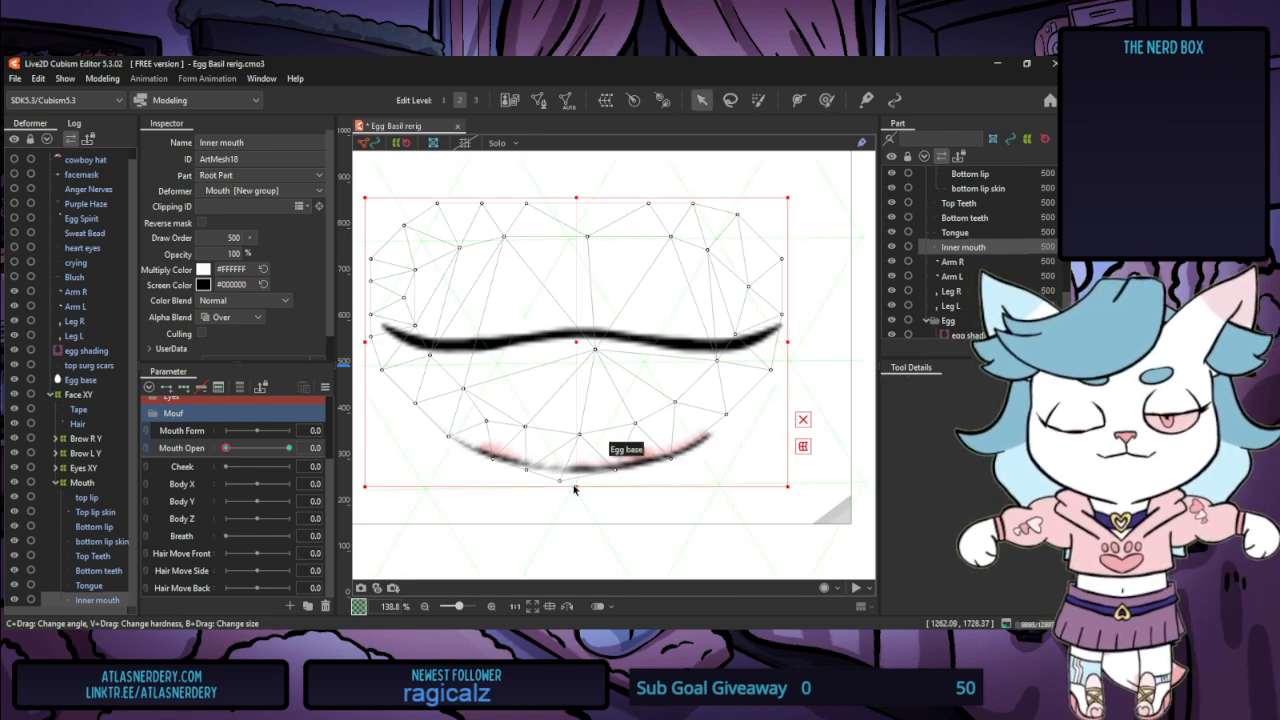
left_click(591, 431)
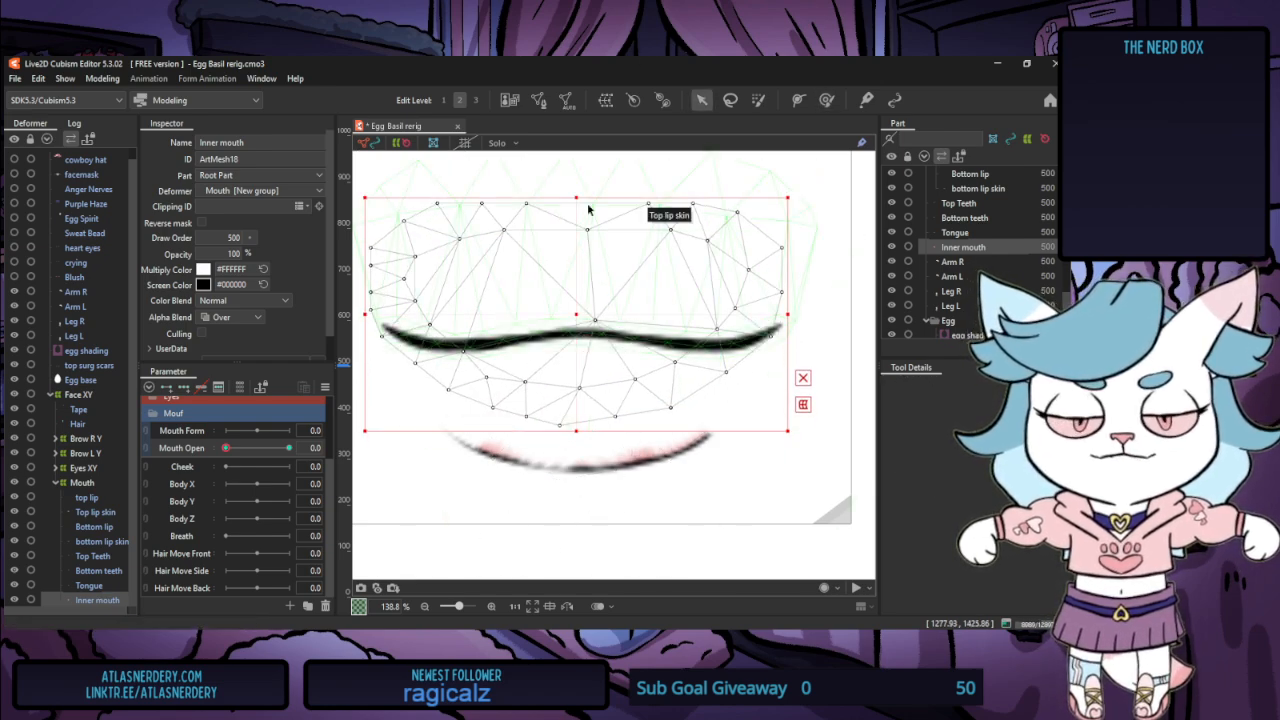
left_click_drag(584, 207, 584, 280)
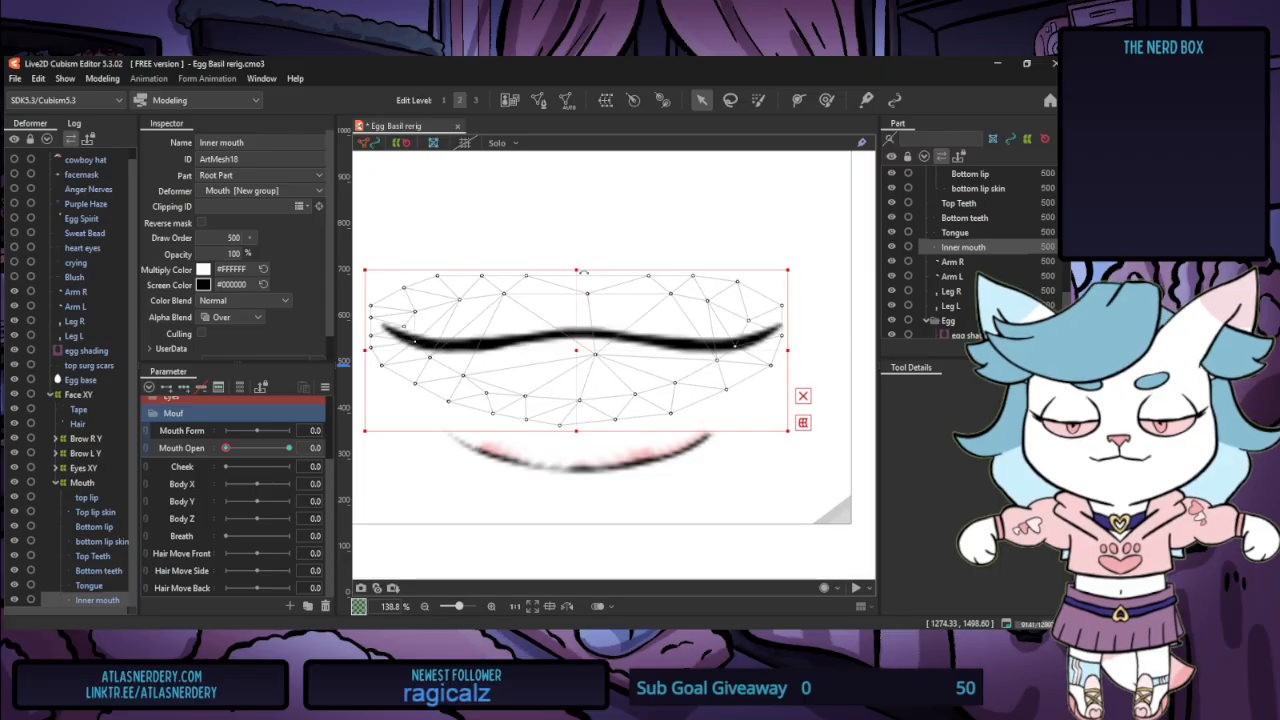
Copy the Inner mouth's ID and set ArtMesh18 as the clipping ID for the Tongue, Bottom teeth and Top Teeth
left_click(104, 557)
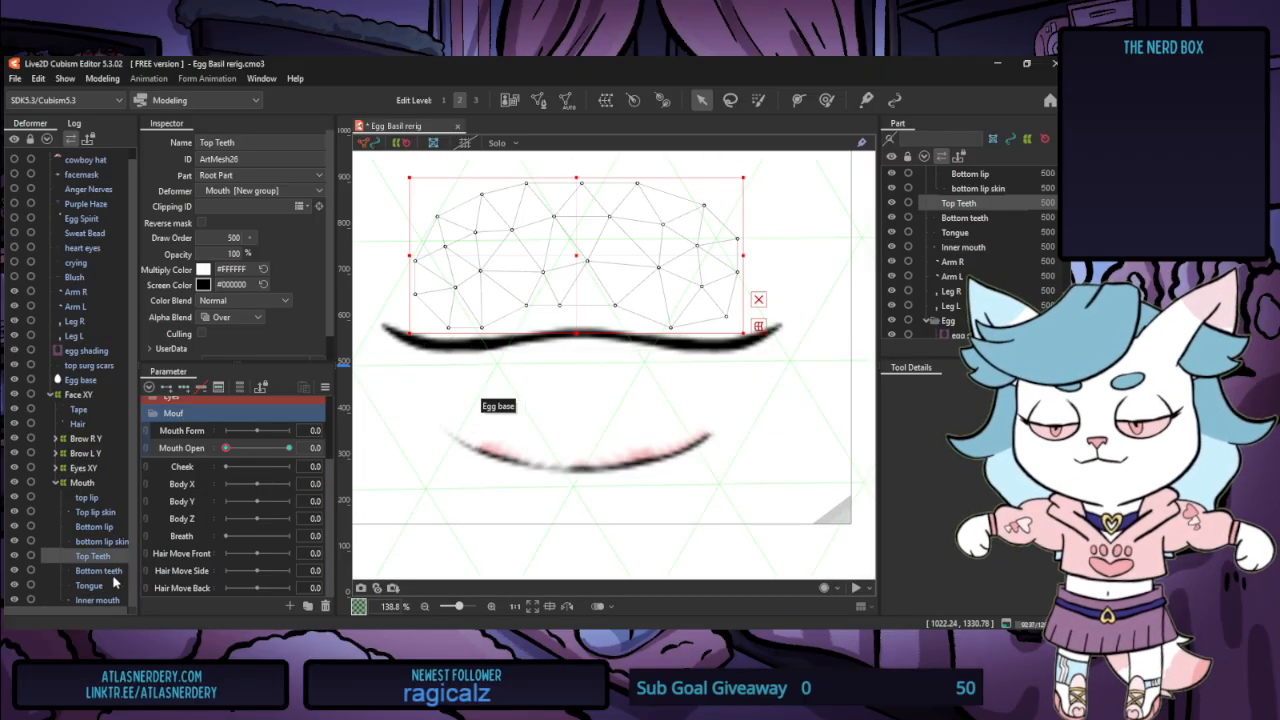
left_click(113, 571)
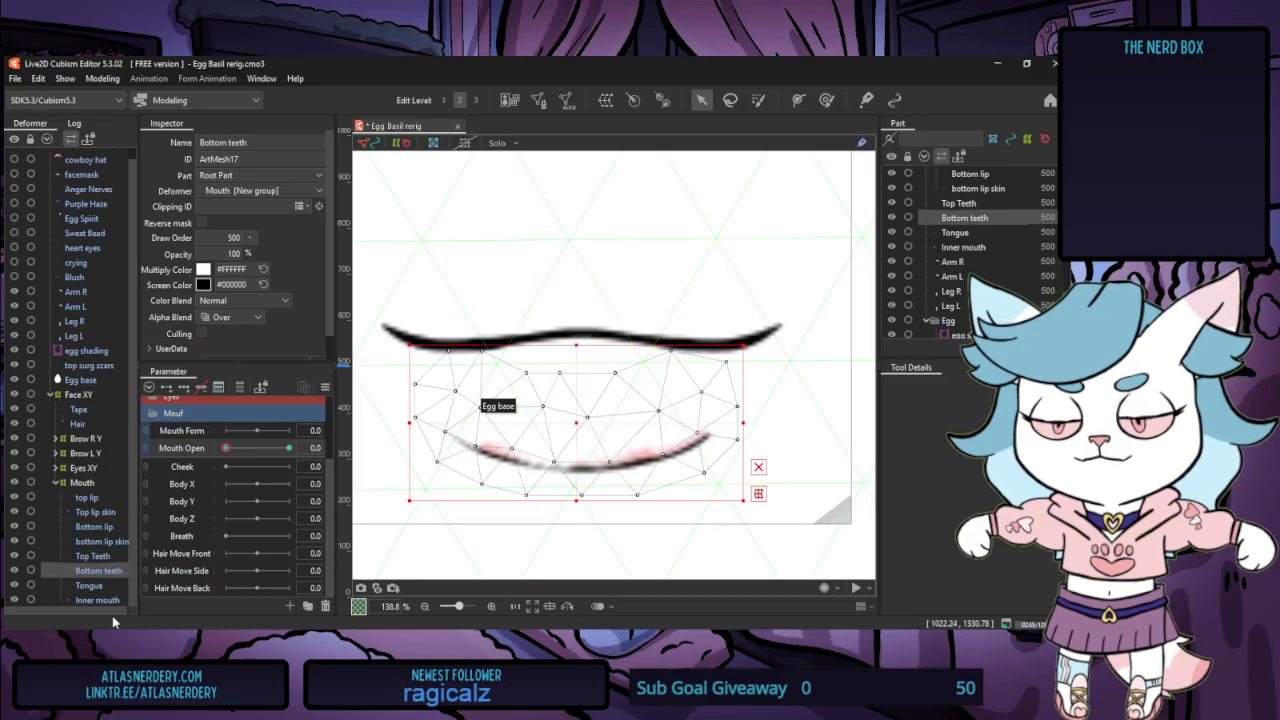
left_click(100, 600)
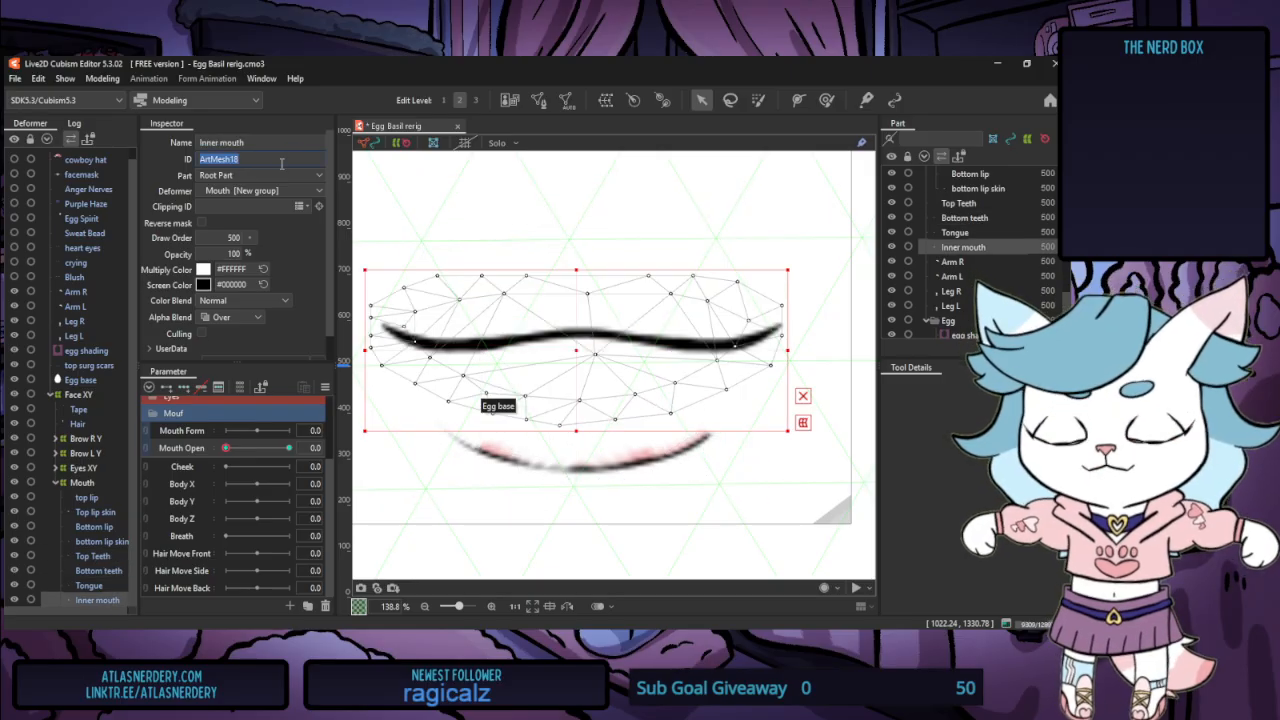
left_click(90, 586)
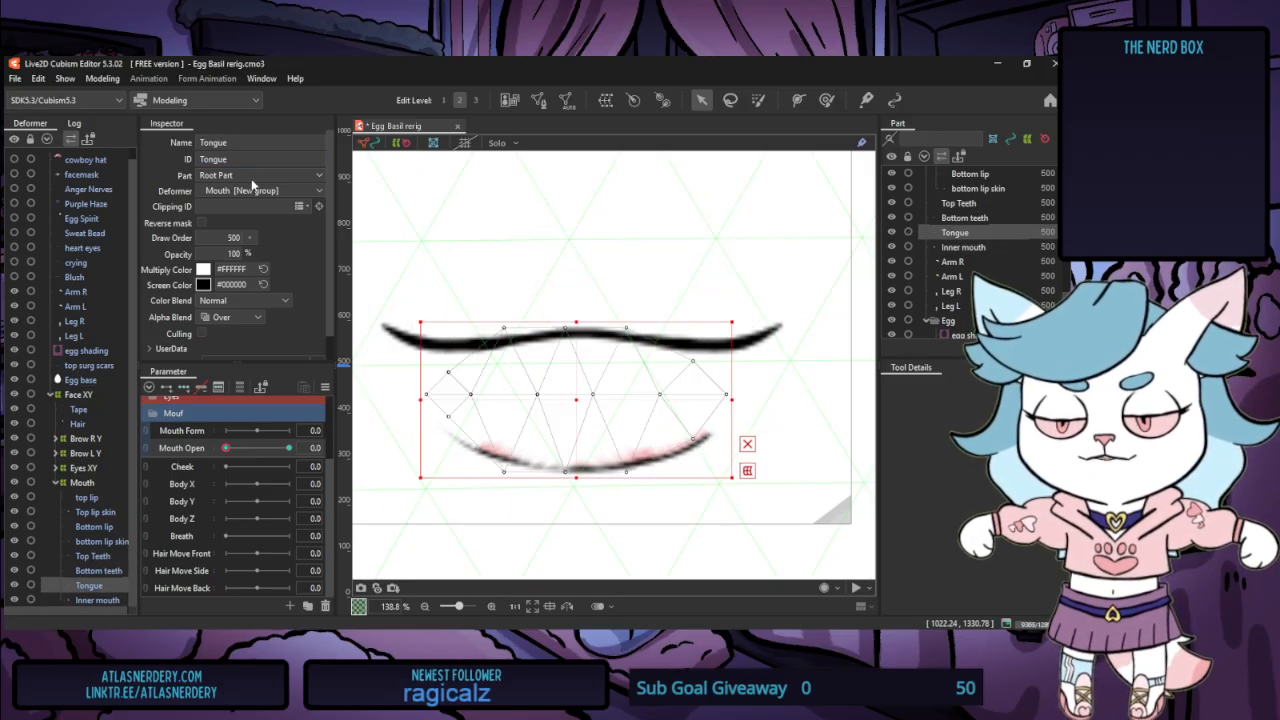
left_click(100, 570)
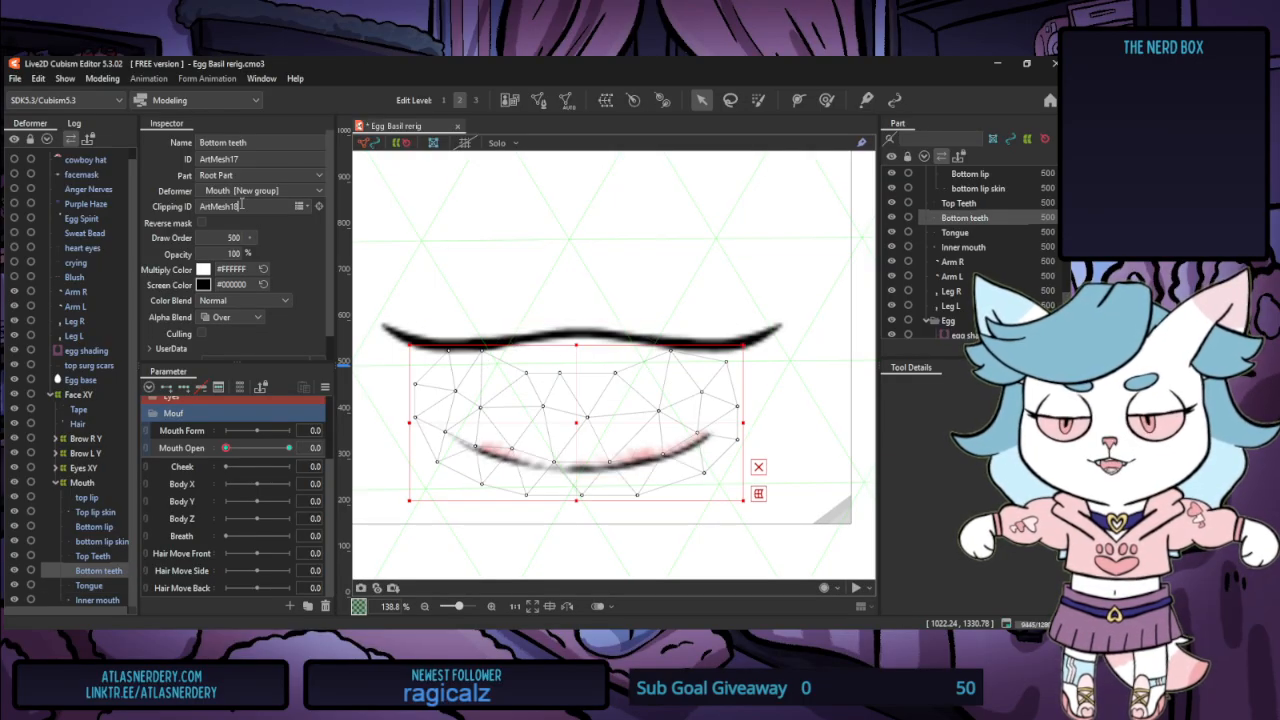
key("Return")
left_click(92, 556)
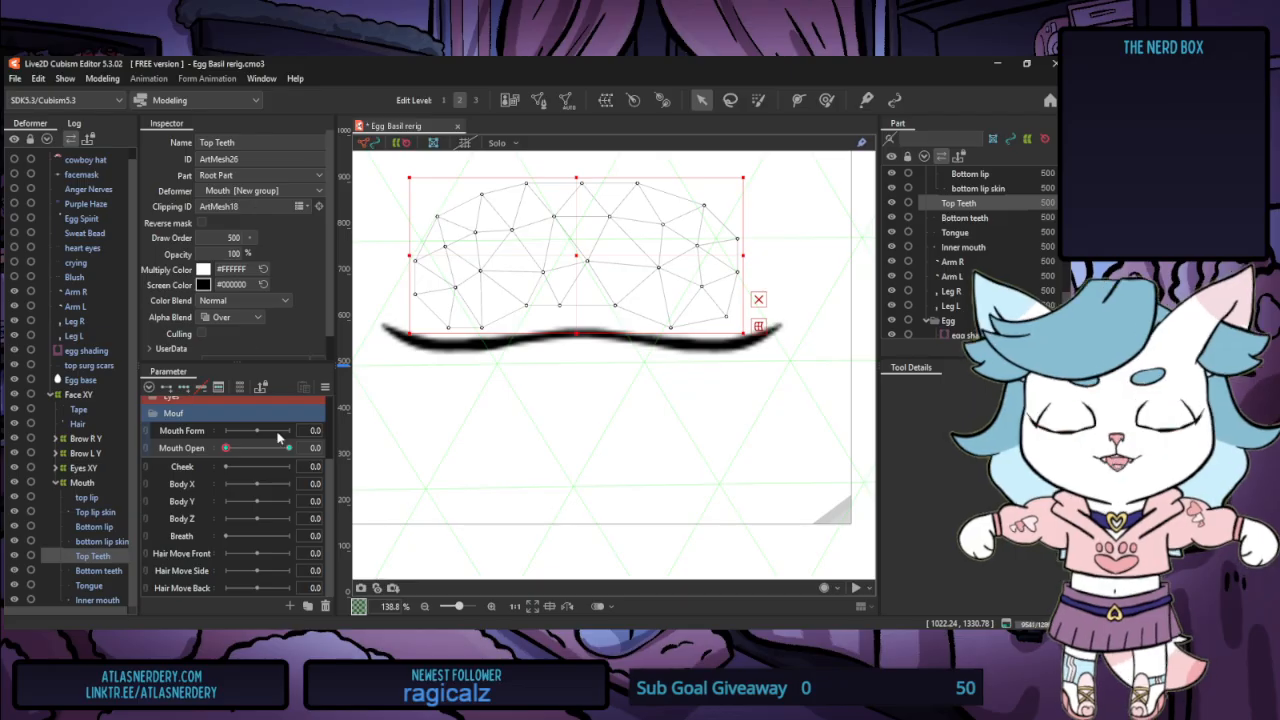
Examine the closed mouth on the whole egg, inspect the teeth and Bottom lip meshes, and preview a slightly open mouth
scroll(728, 415, "down", 10)
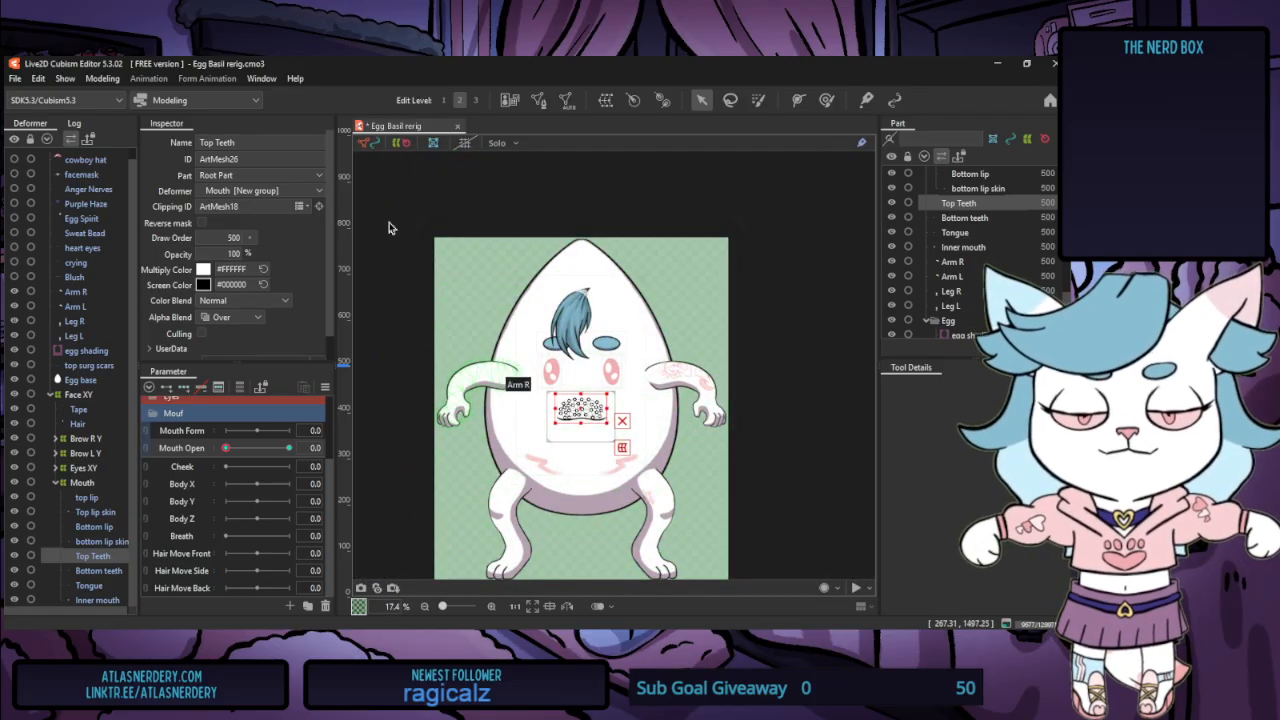
left_click(110, 84)
left_click(160, 376)
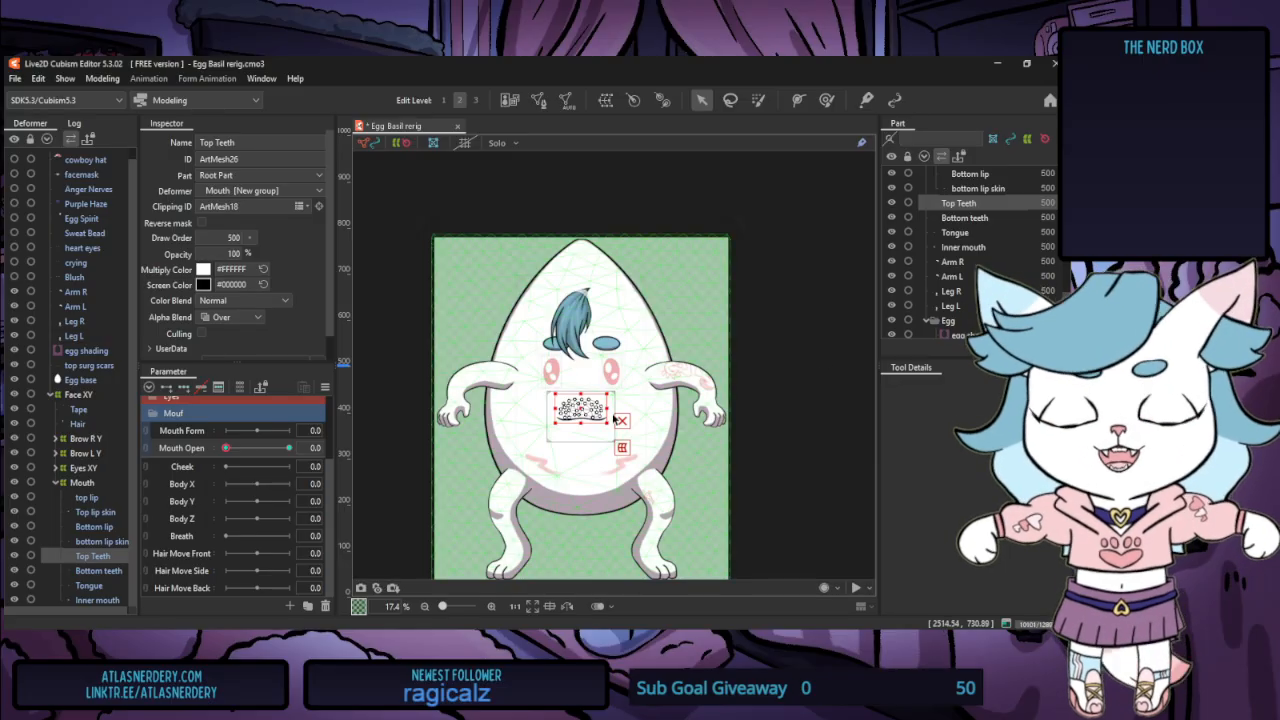
scroll(551, 428, "up", 5)
left_click(98, 570)
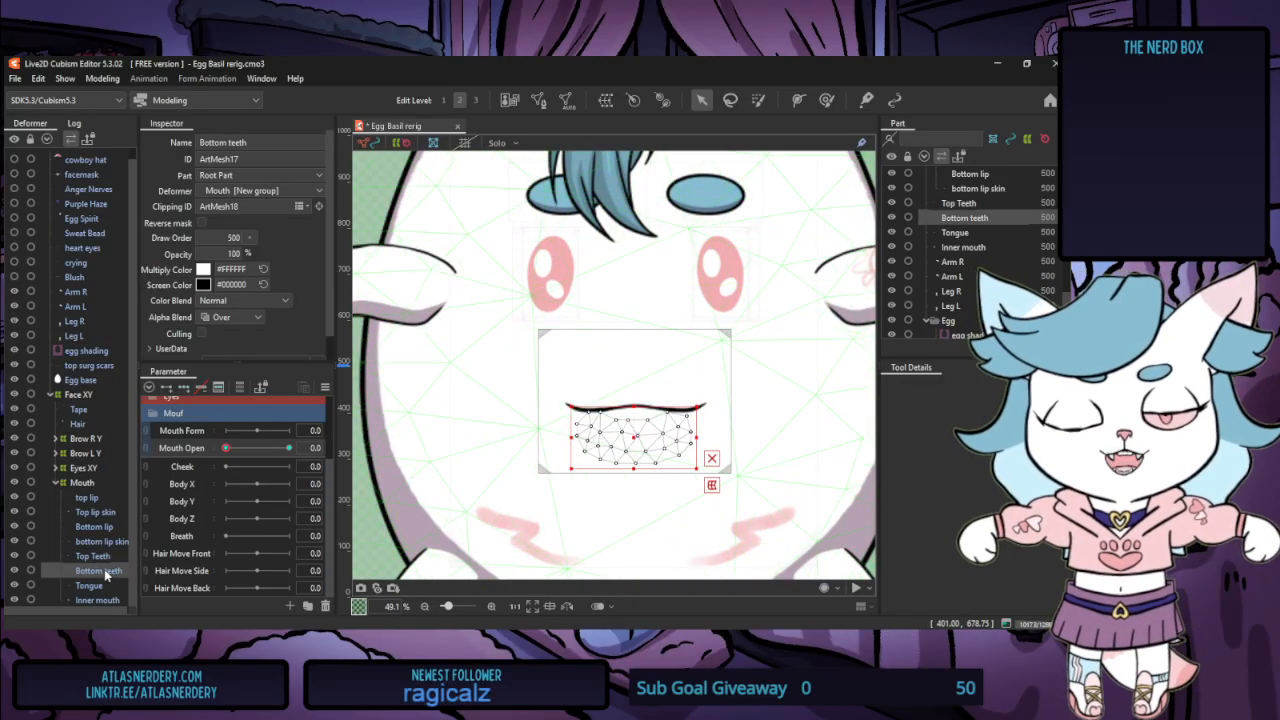
left_click_drag(230, 449, 197, 449)
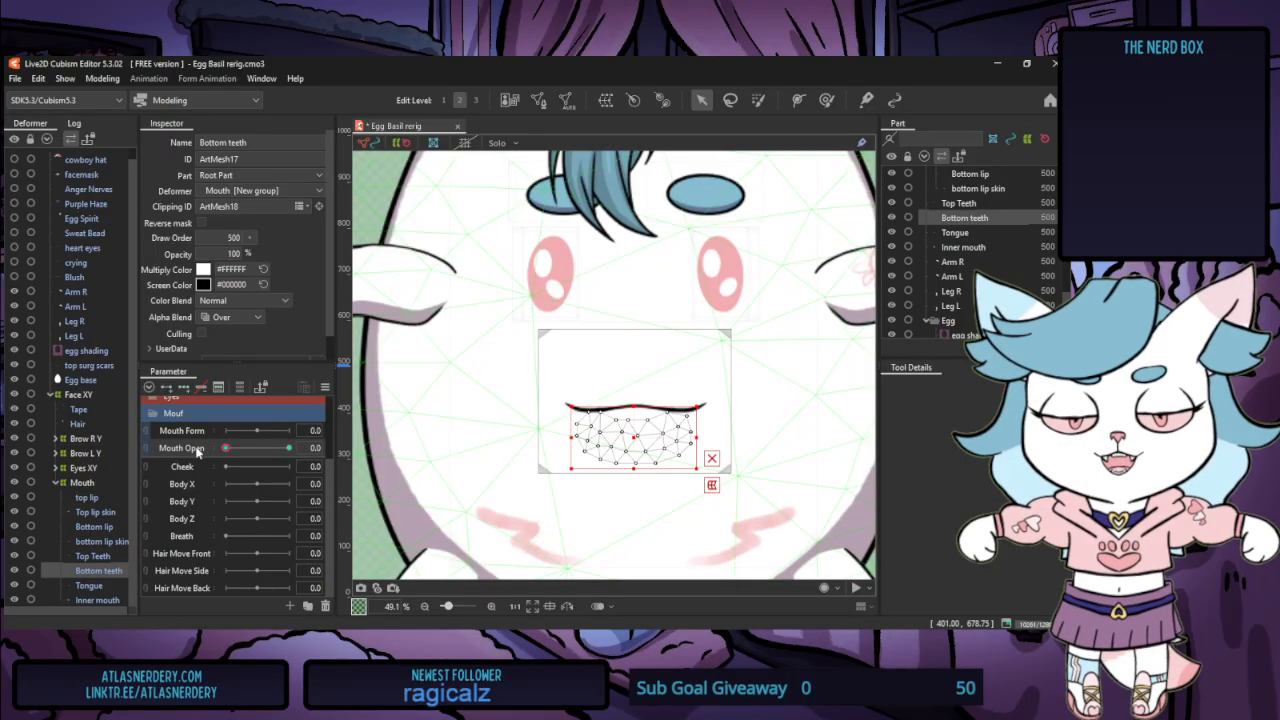
left_click(93, 526)
scroll(651, 438, "up", 5)
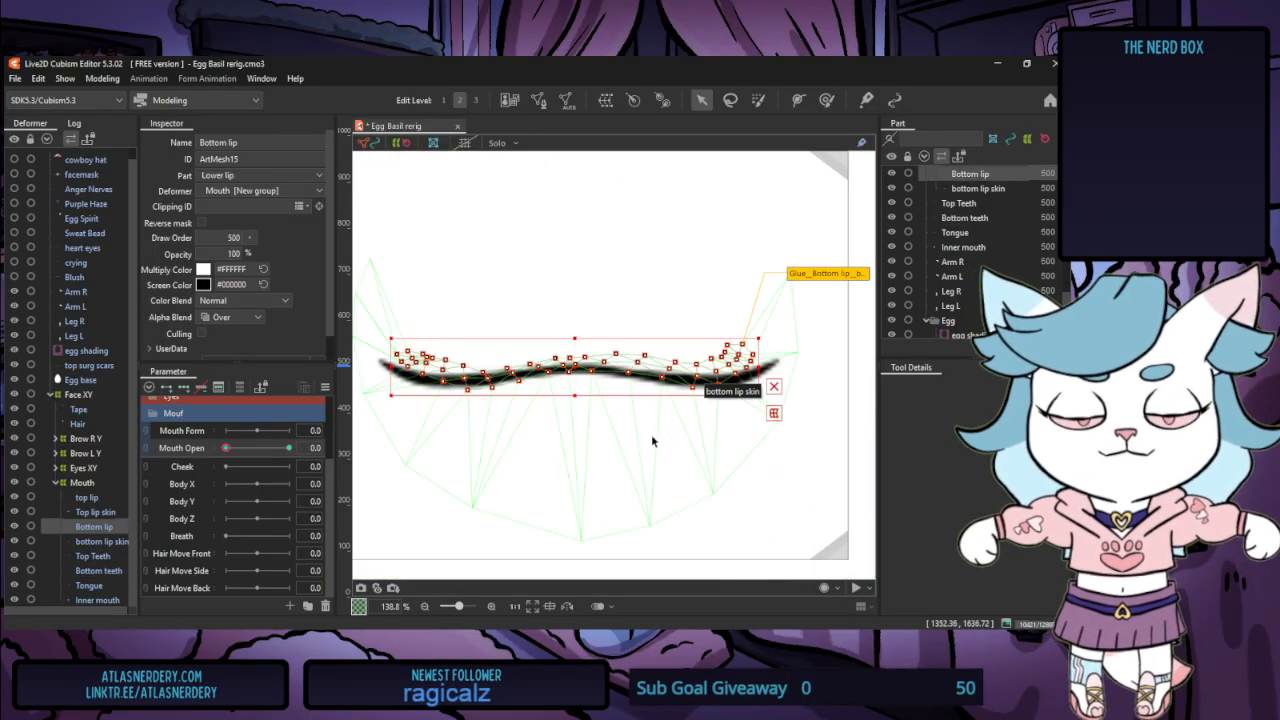
left_click(98, 570)
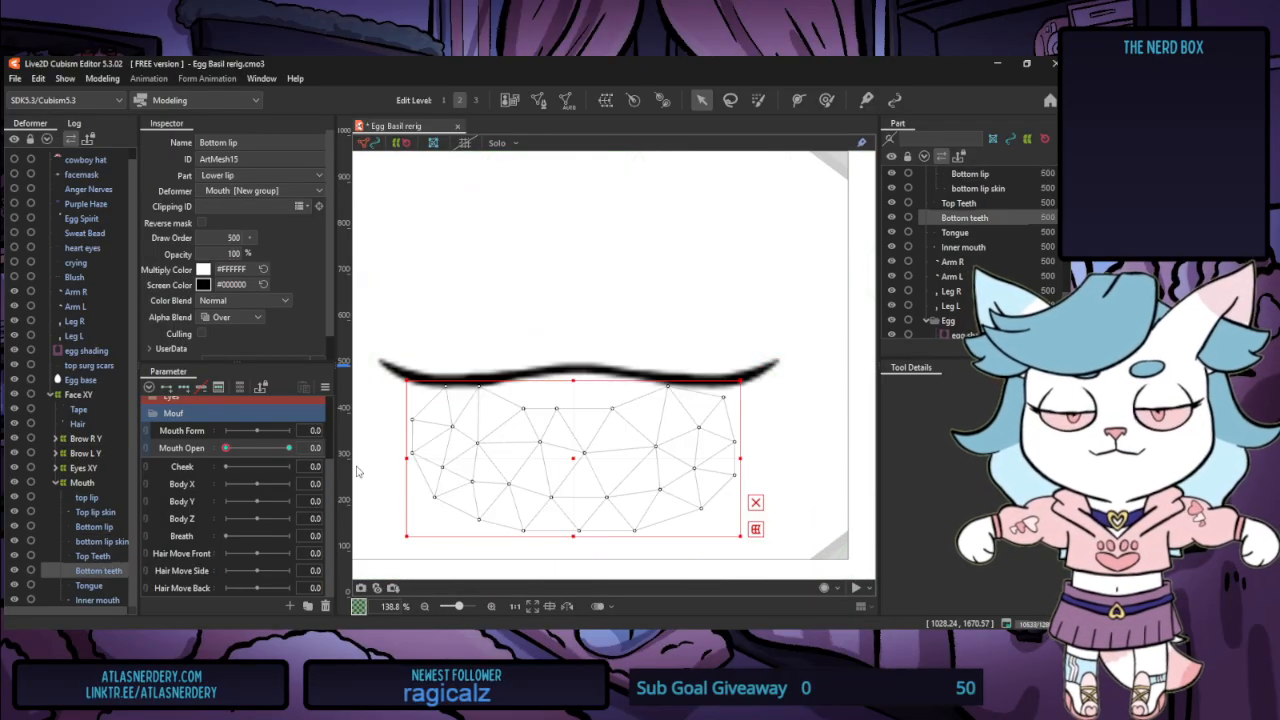
key("Up")
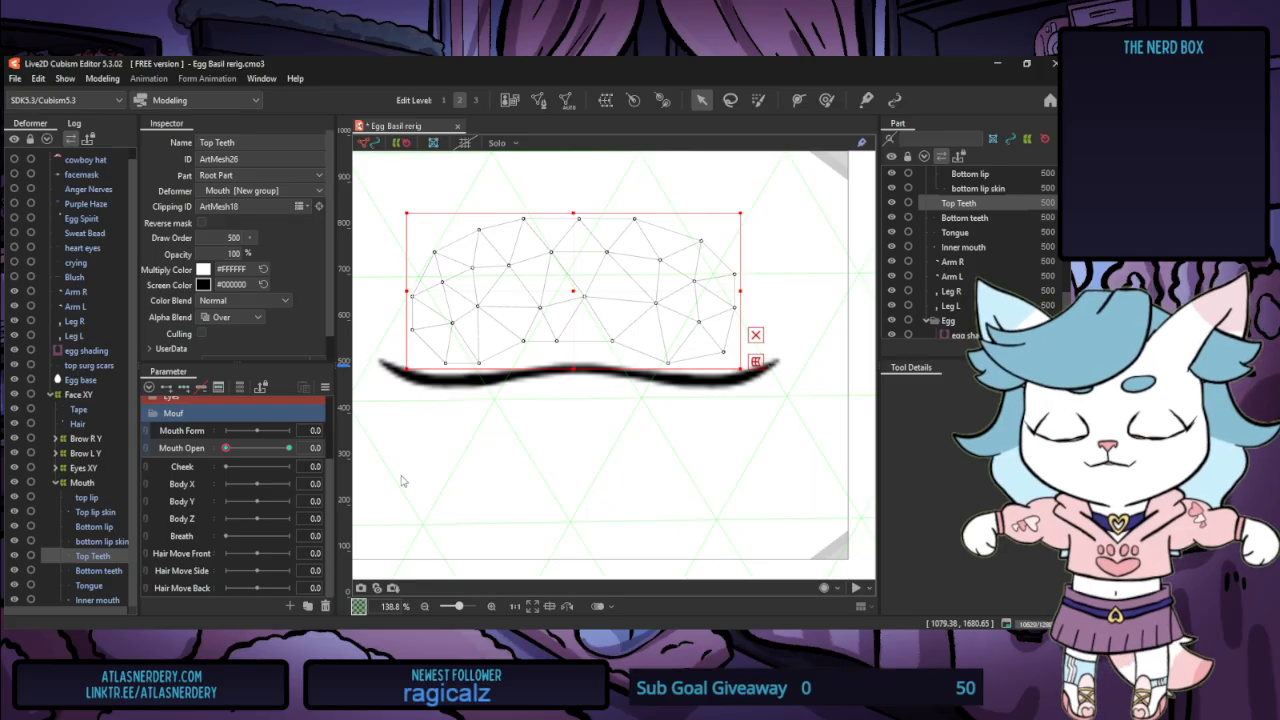
key("Up")
key("Up")
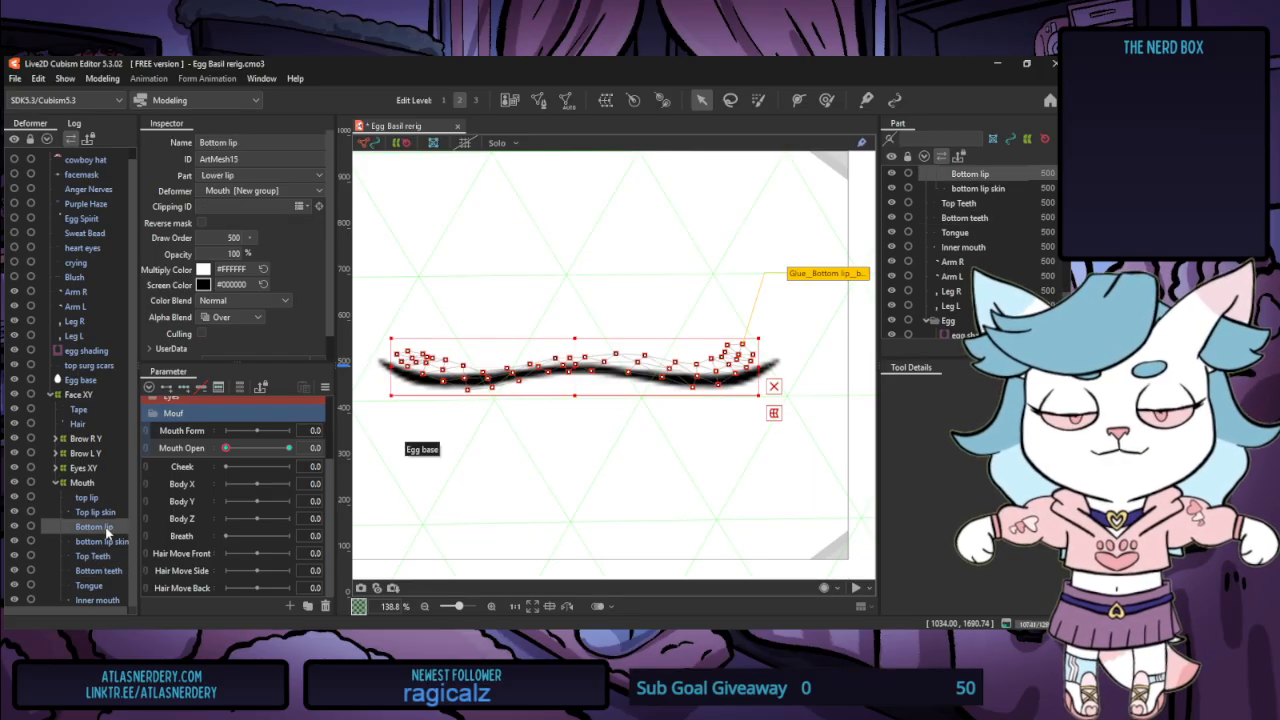
mouse_move(228, 448)
left_mouse_down()
mouse_move(316, 452)
mouse_move(241, 466)
left_mouse_up()
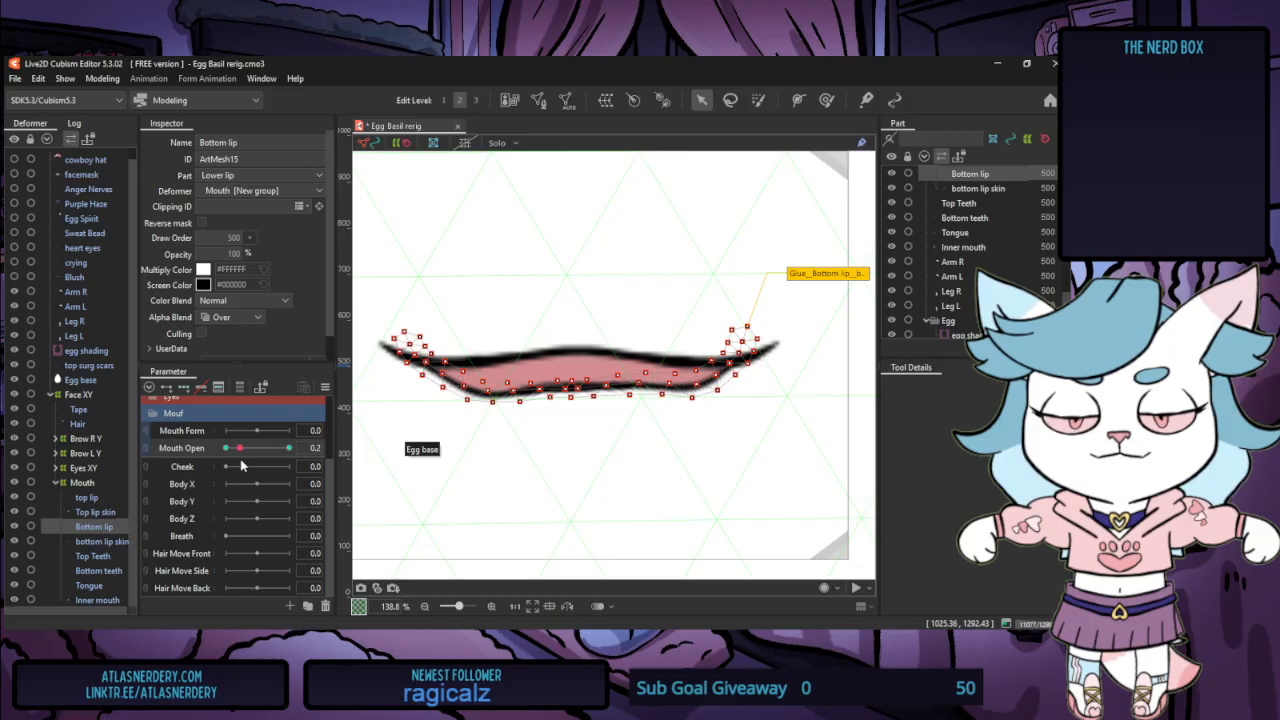
Refine the Bottom lip at Mouth Open 0 with the Deform Brush, nudging its middle and both ends along the top lip line
left_click(826, 99)
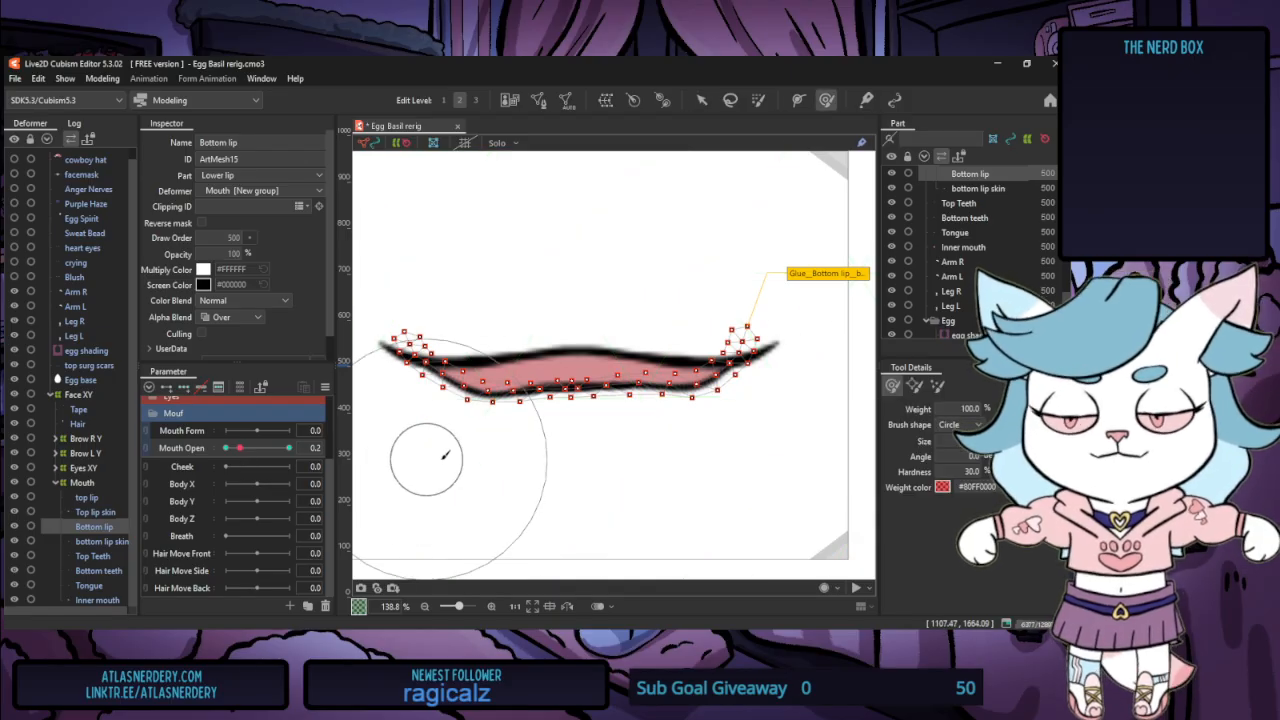
left_click(485, 443)
left_click_drag(485, 450, 485, 438)
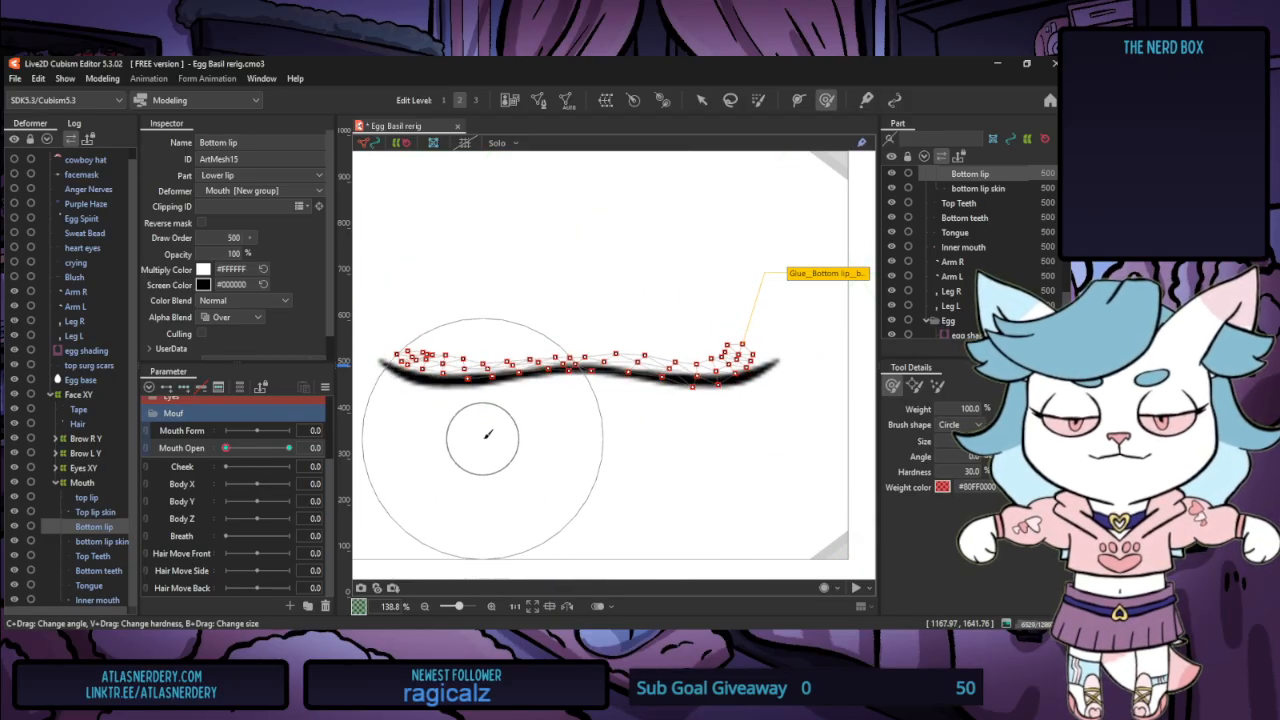
left_click_drag(618, 409, 568, 411)
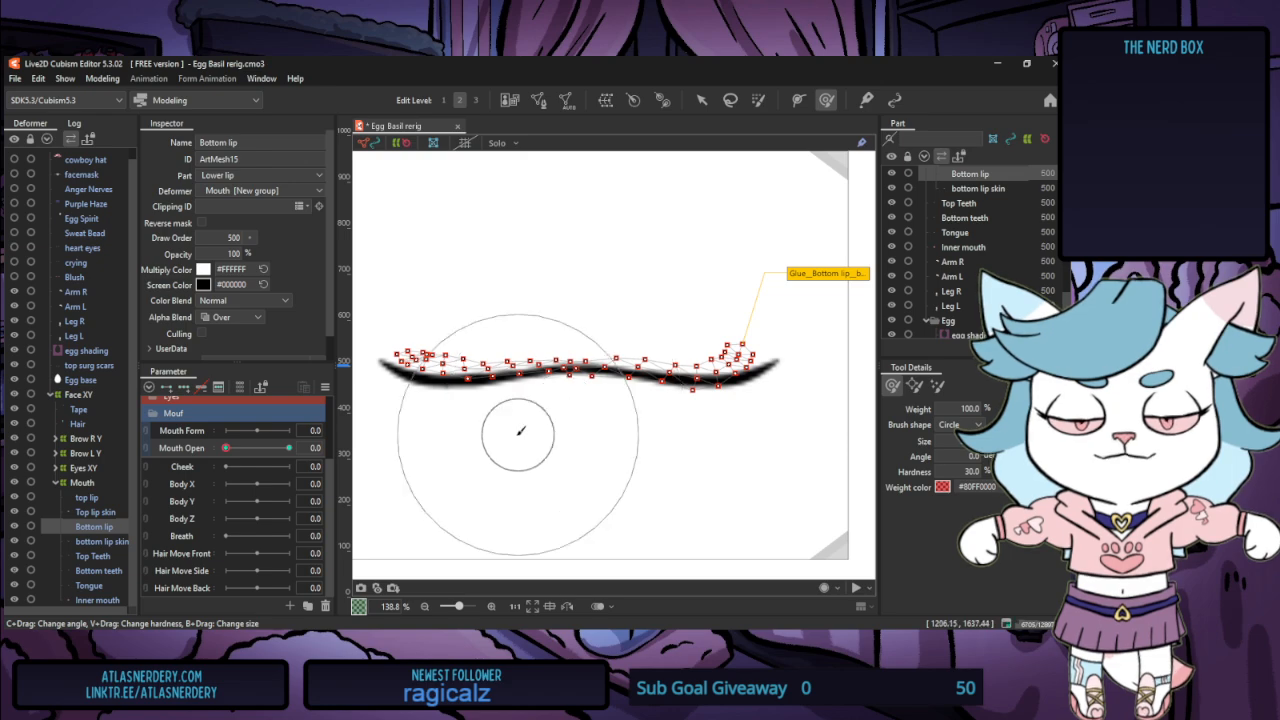
left_click_drag(488, 435, 485, 443)
left_click_drag(699, 452, 693, 450)
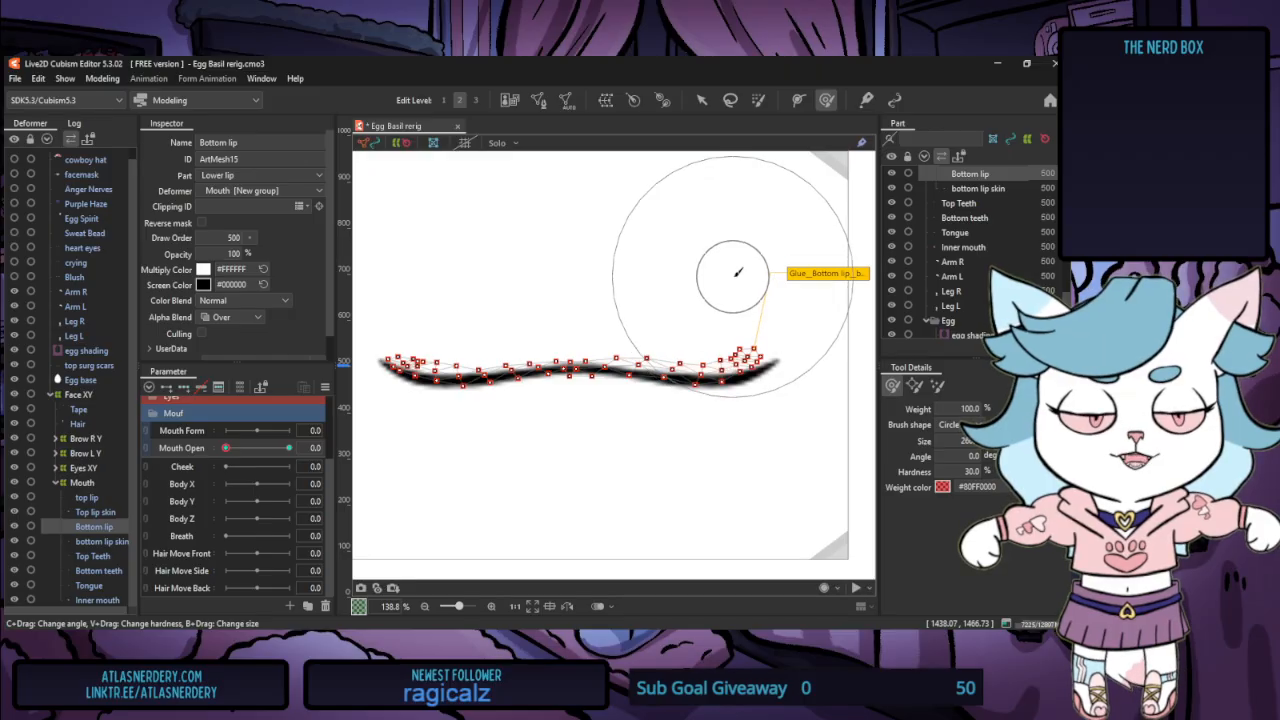
Set Mouth Open to 1.0 to check the open mouth, and restore and resize the editor window
left_click_drag(228, 449, 293, 448)
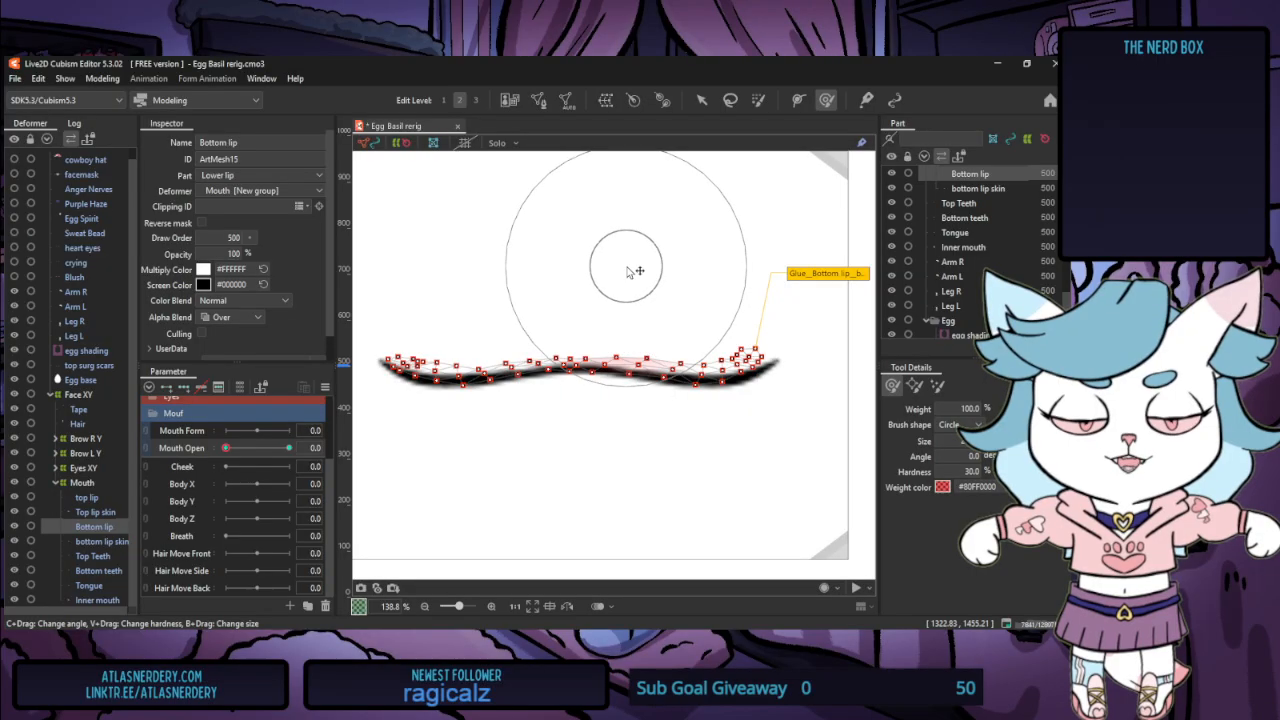
left_click_drag(228, 449, 307, 463)
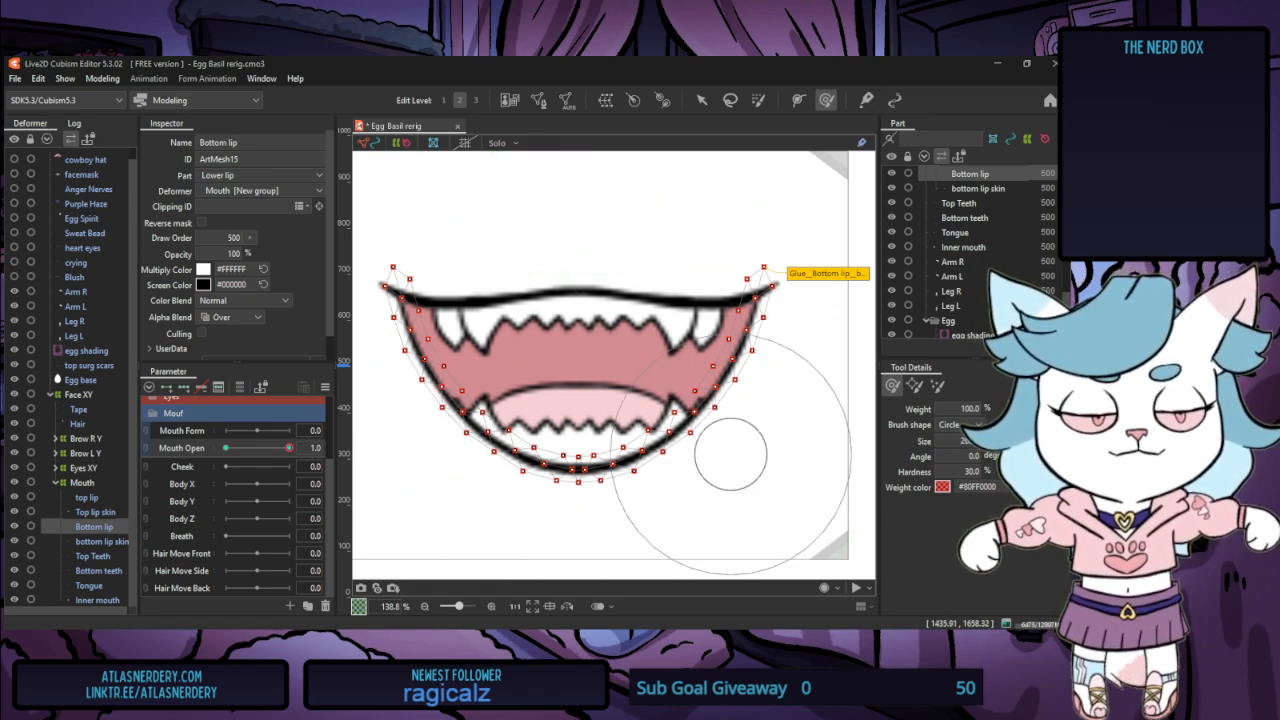
left_click(1027, 63)
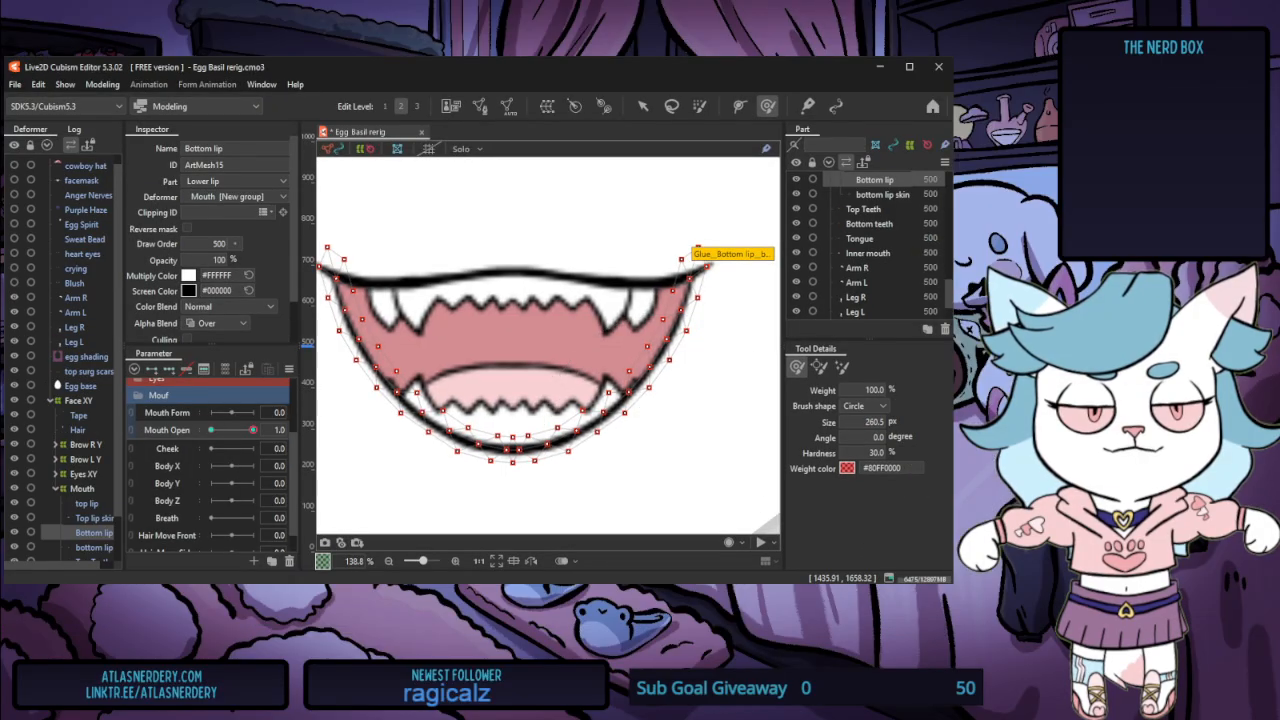
left_click_drag(824, 60, 824, 15)
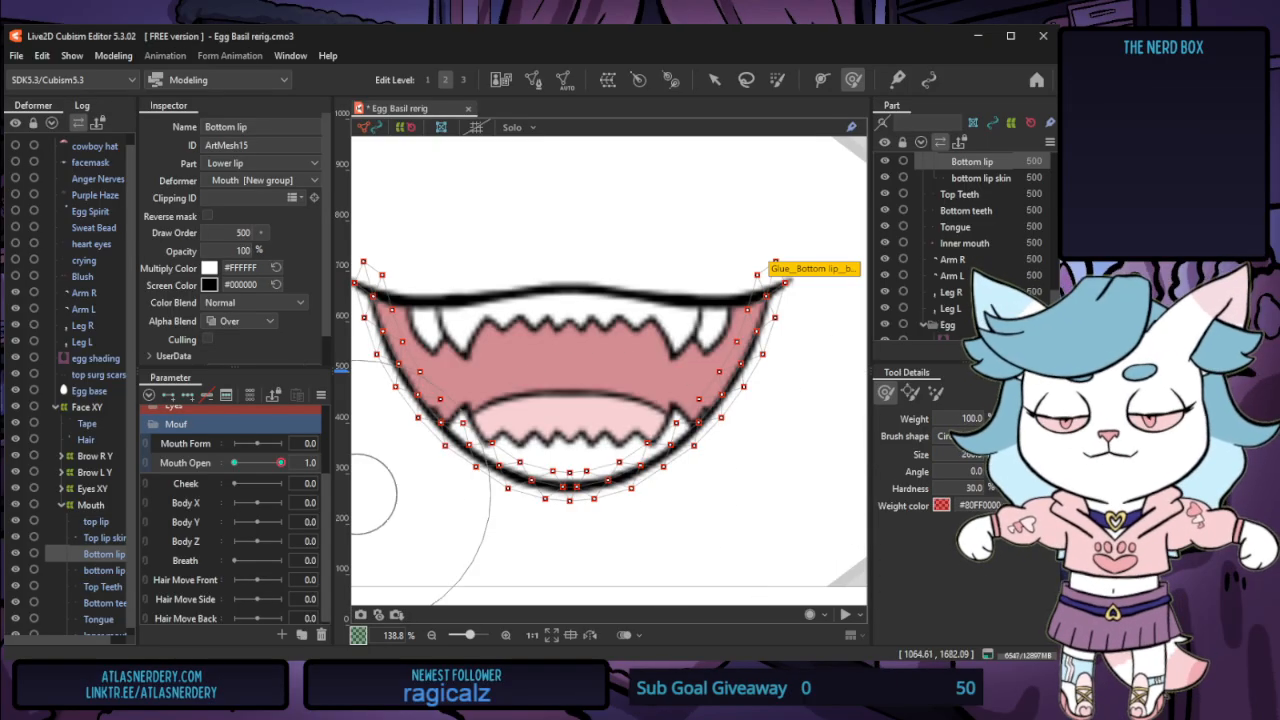
mouse_move(285, 464)
left_mouse_down()
mouse_move(234, 463)
mouse_move(283, 463)
left_mouse_up()
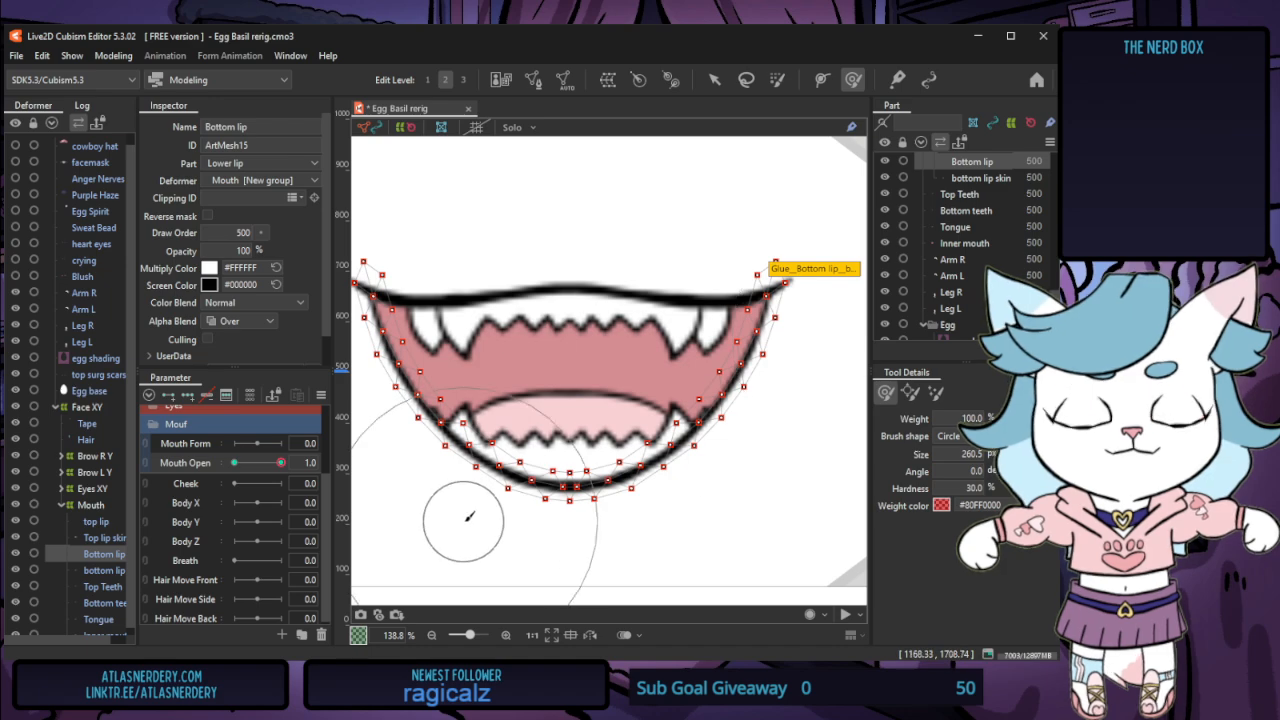
Add two keys on Mouth Form for the Bottom lip and set Mouth Form to -1.0
left_click(168, 396)
mouse_move(258, 444)
left_mouse_down()
mouse_move(286, 434)
mouse_move(221, 436)
left_mouse_up()
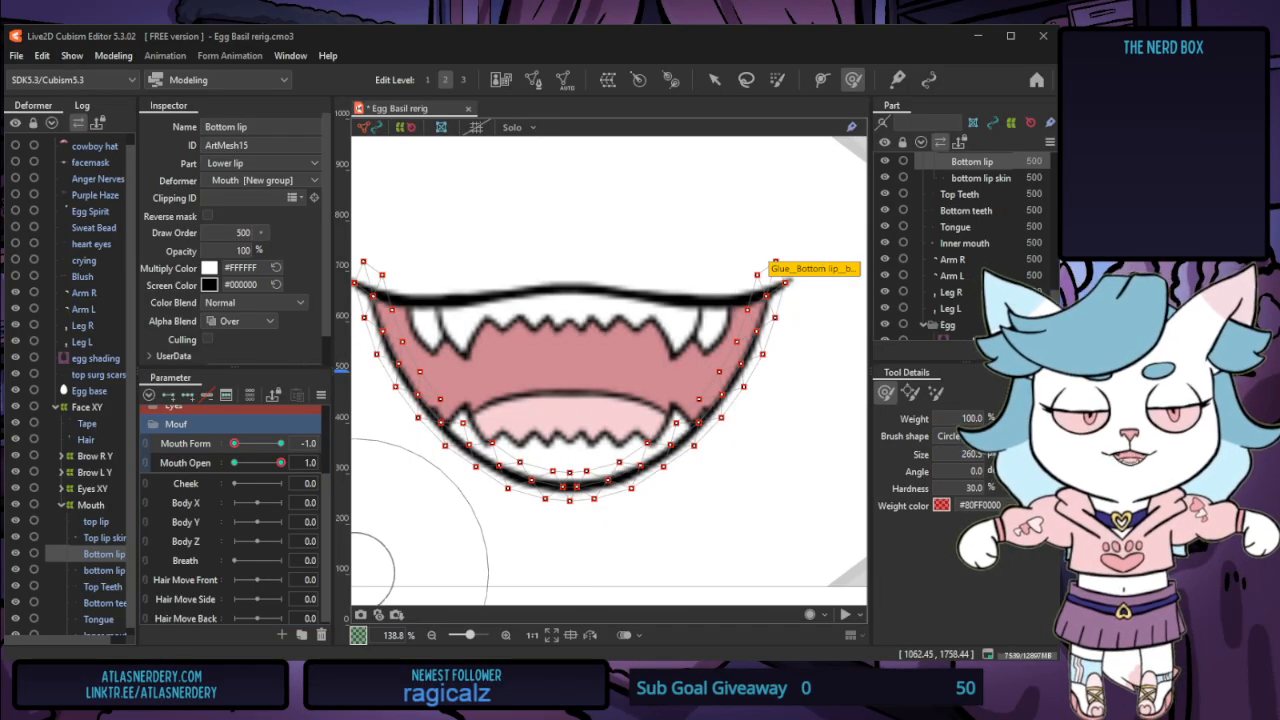
mouse_move(235, 443)
left_mouse_down()
mouse_move(293, 436)
mouse_move(234, 443)
left_mouse_up()
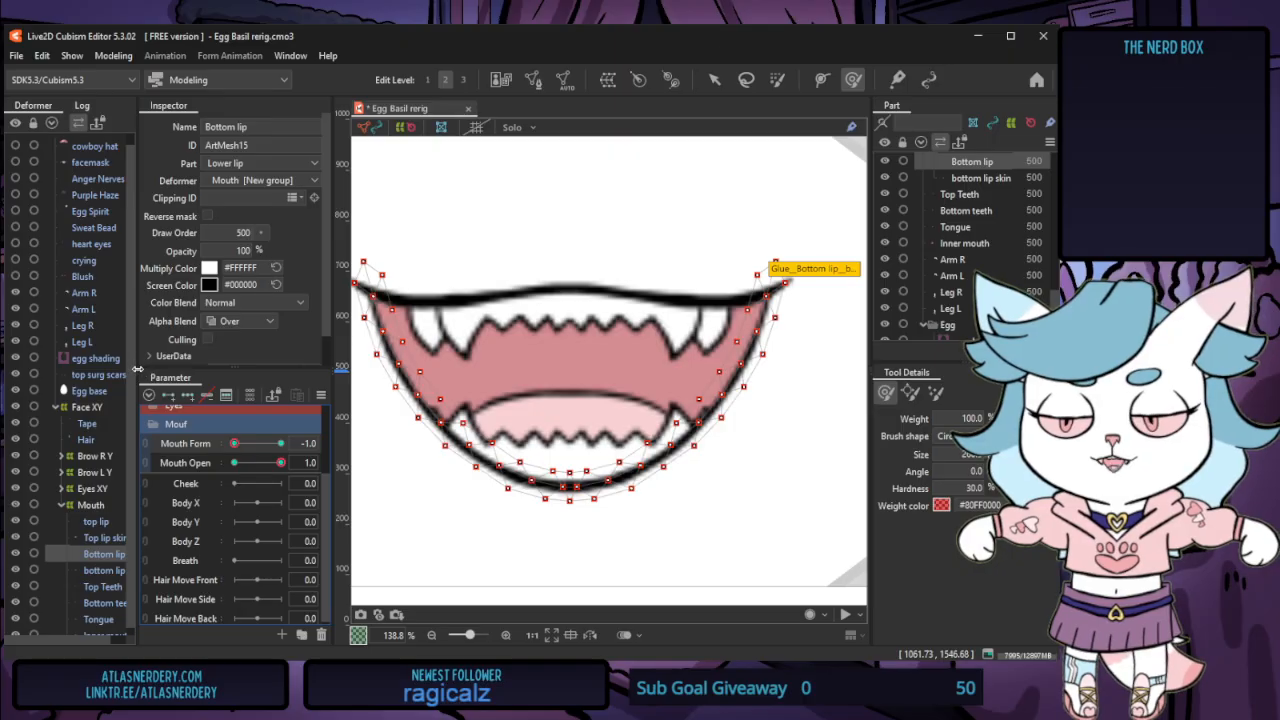
Try to pull the right end of the Top lip skin down with the Deform Brush, and undo the change
left_click_drag(137, 366, 161, 368)
left_click(103, 539)
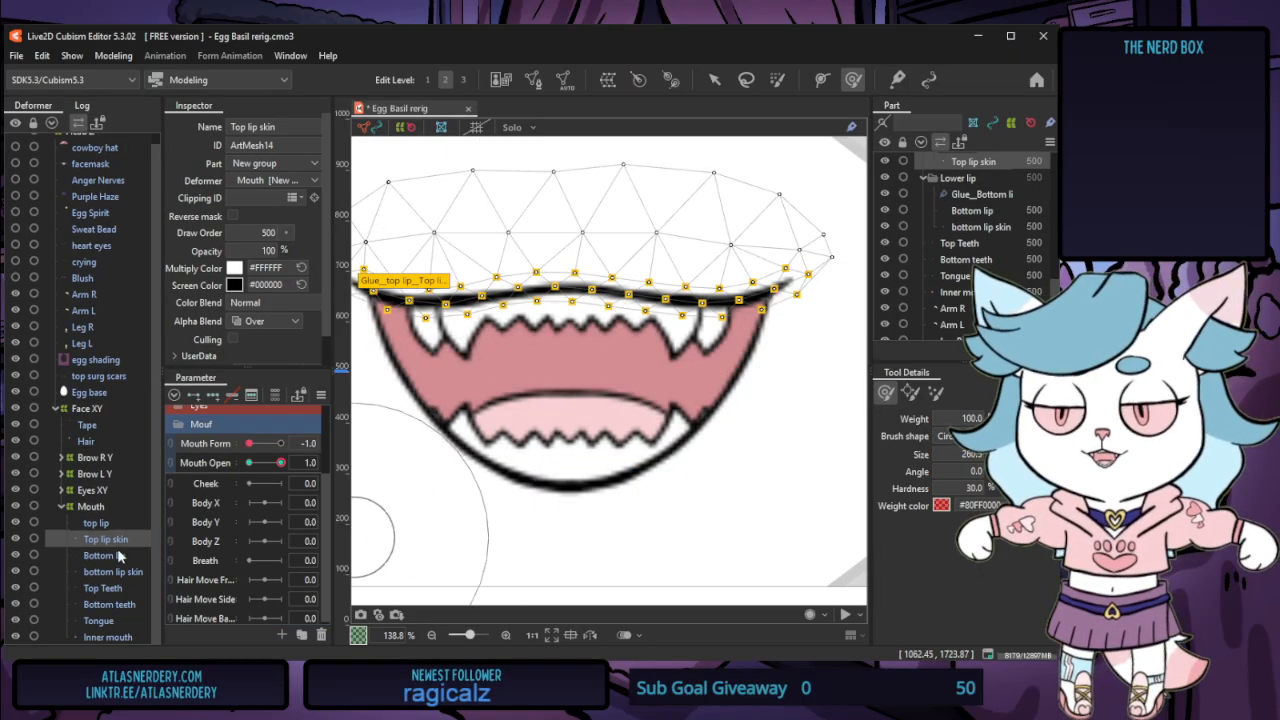
scroll(533, 436, "down", 4)
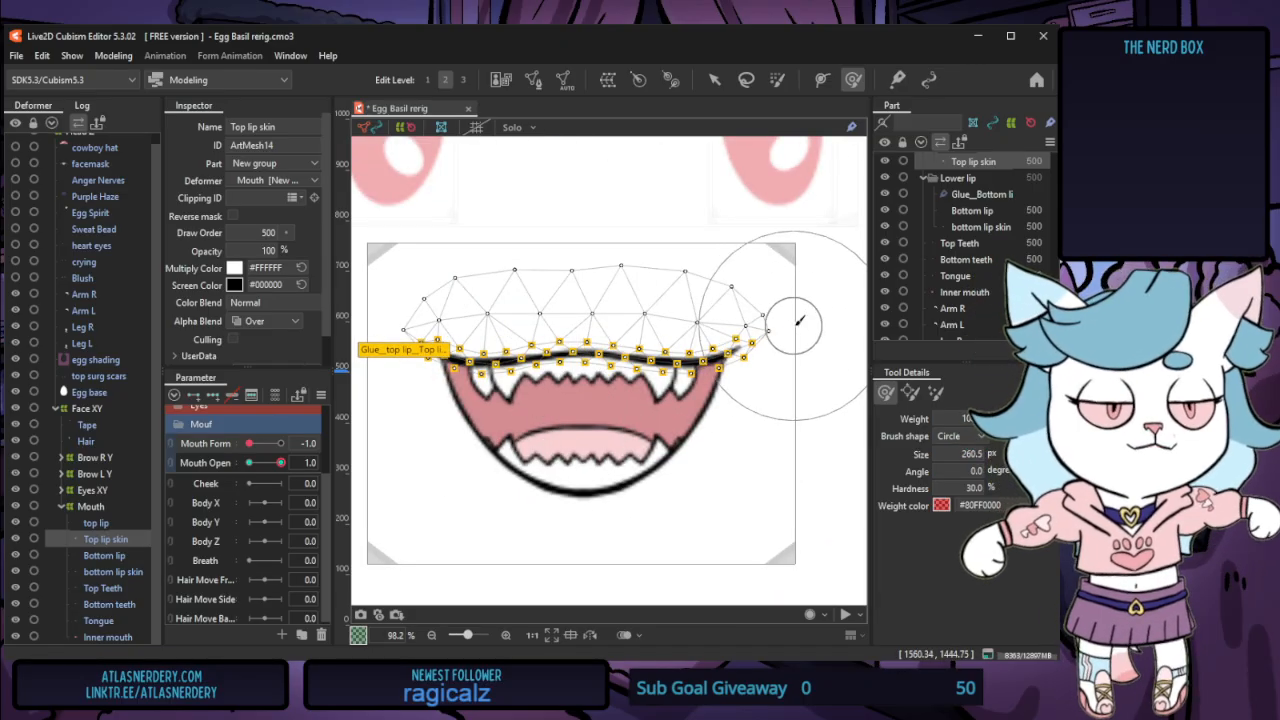
left_click_drag(766, 318, 758, 383)
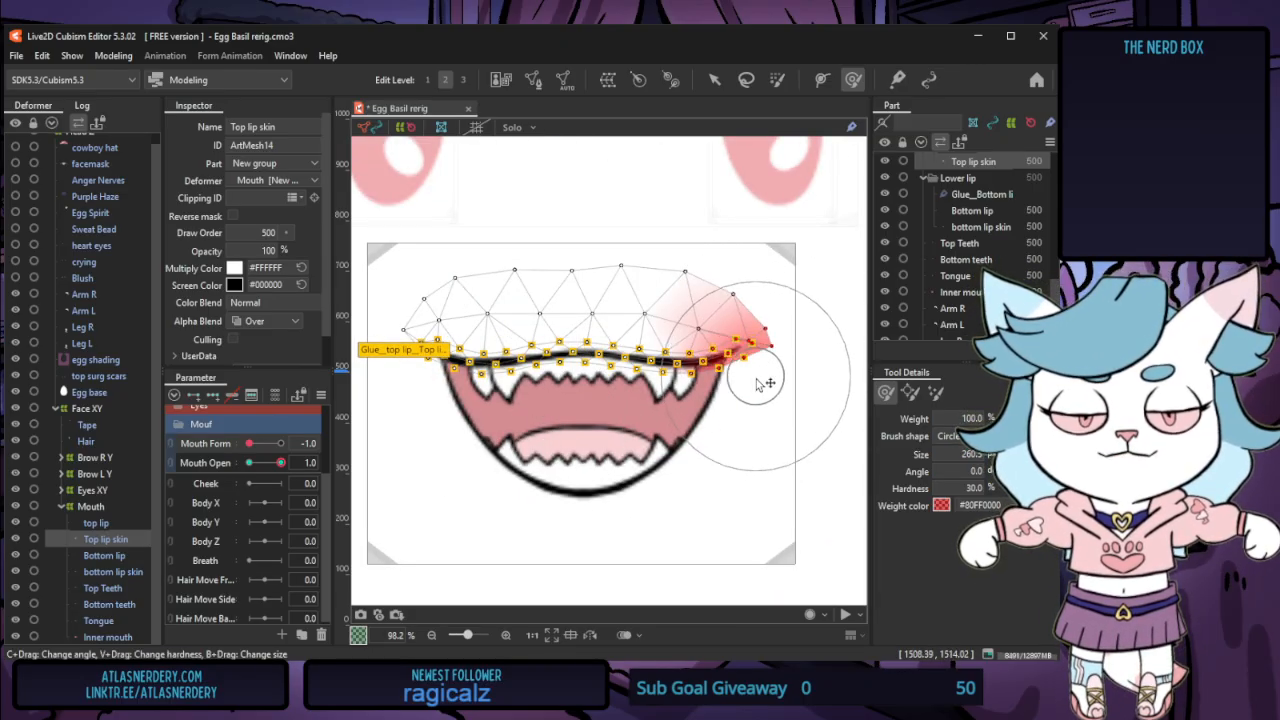
left_click(118, 557)
left_click(124, 521)
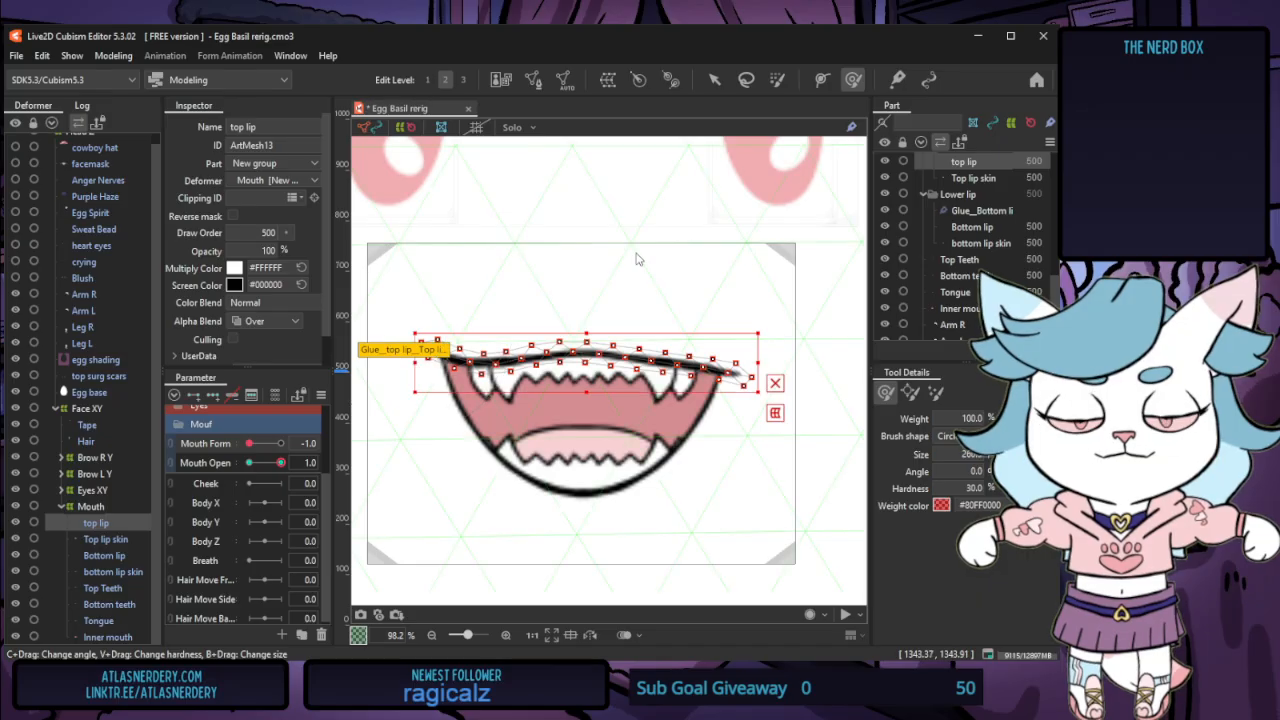
key("ctrl+z")
Lasso the vertices at both ends of the top lip mesh and switch to the Arrow tool
left_click(747, 80)
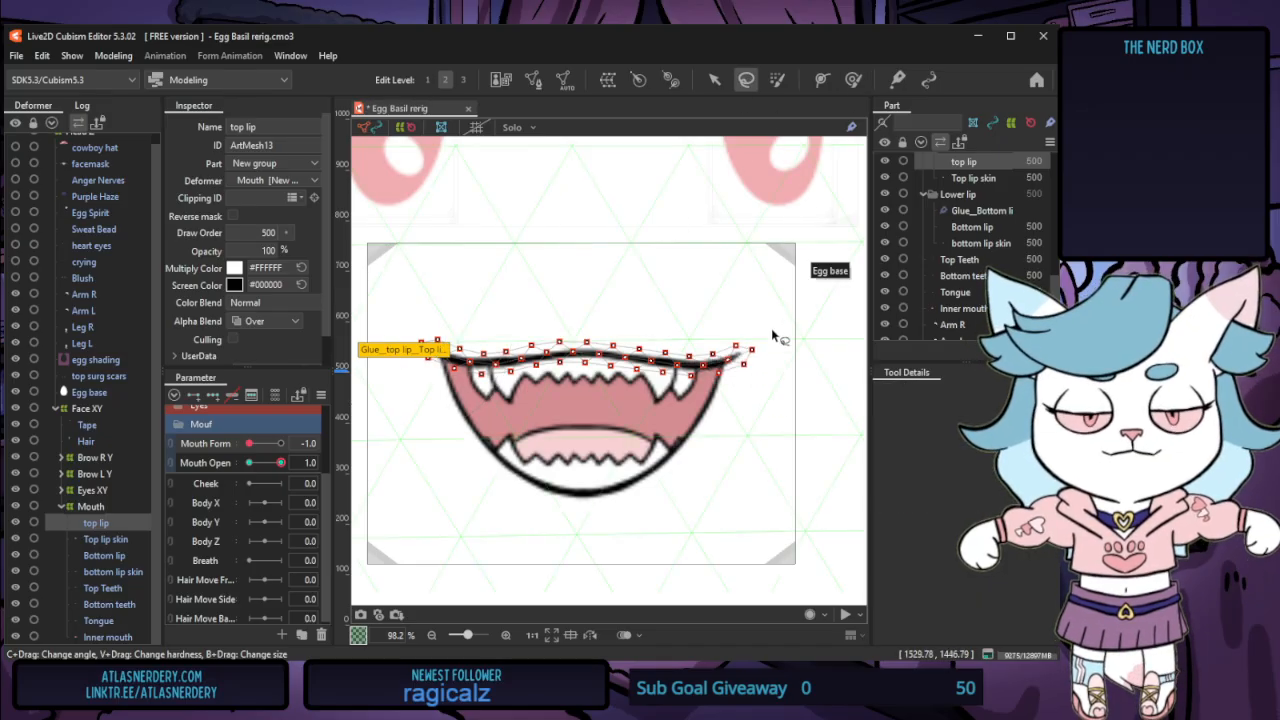
mouse_move(767, 324)
left_mouse_down()
mouse_move(723, 324)
mouse_move(706, 356)
mouse_move(713, 378)
mouse_move(792, 376)
left_mouse_up()
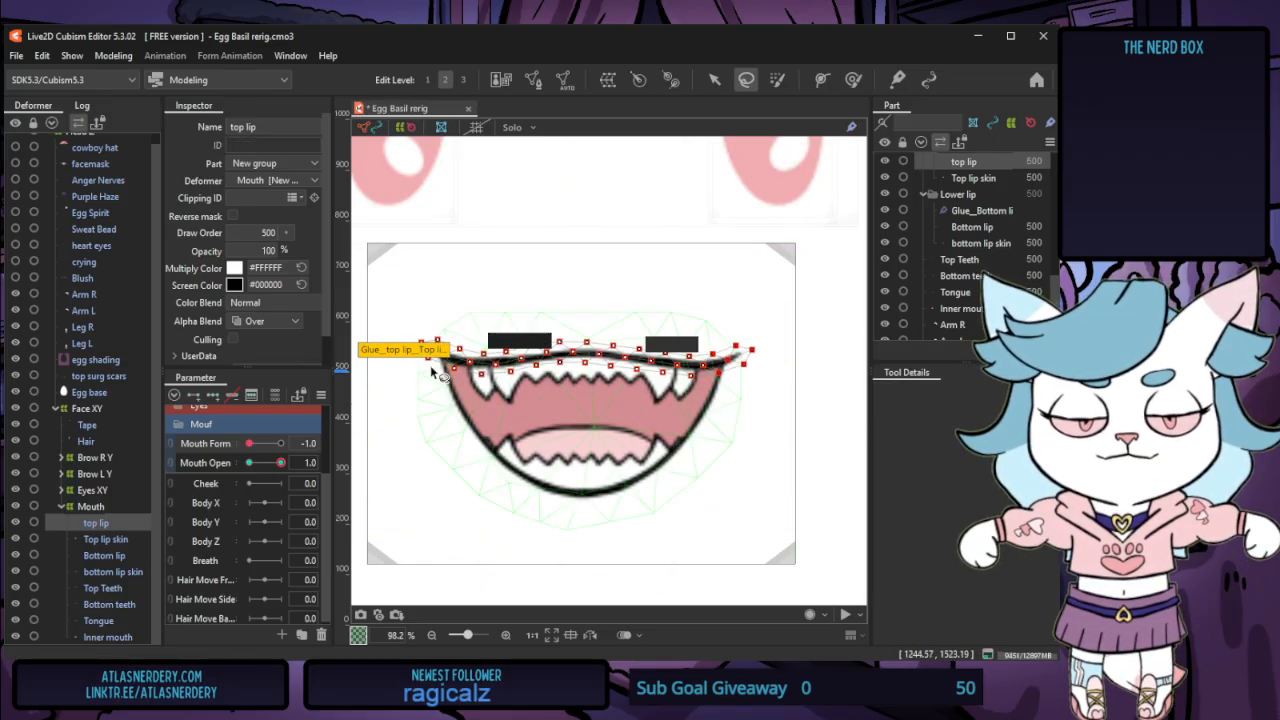
mouse_move(435, 300)
left_mouse_down()
mouse_move(393, 322)
mouse_move(431, 397)
mouse_move(440, 302)
left_mouse_up()
left_click_drag(732, 324, 737, 328)
left_click_drag(716, 383, 758, 340)
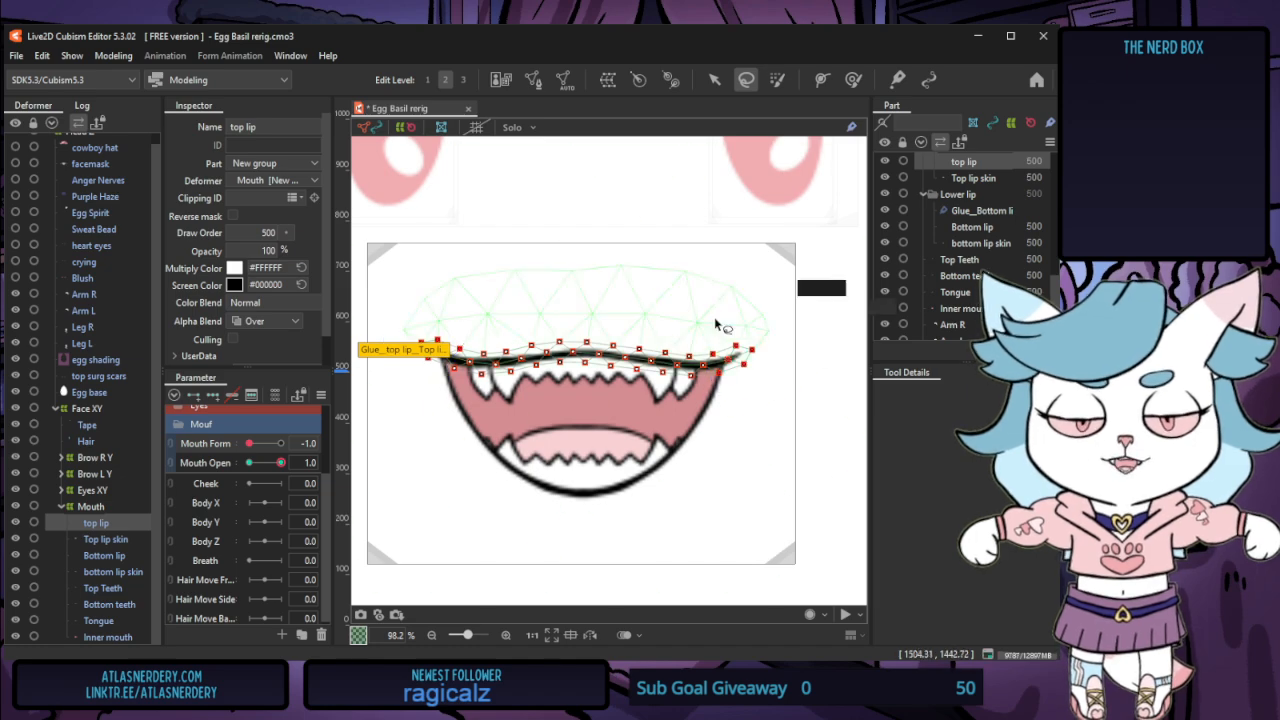
left_click(715, 80)
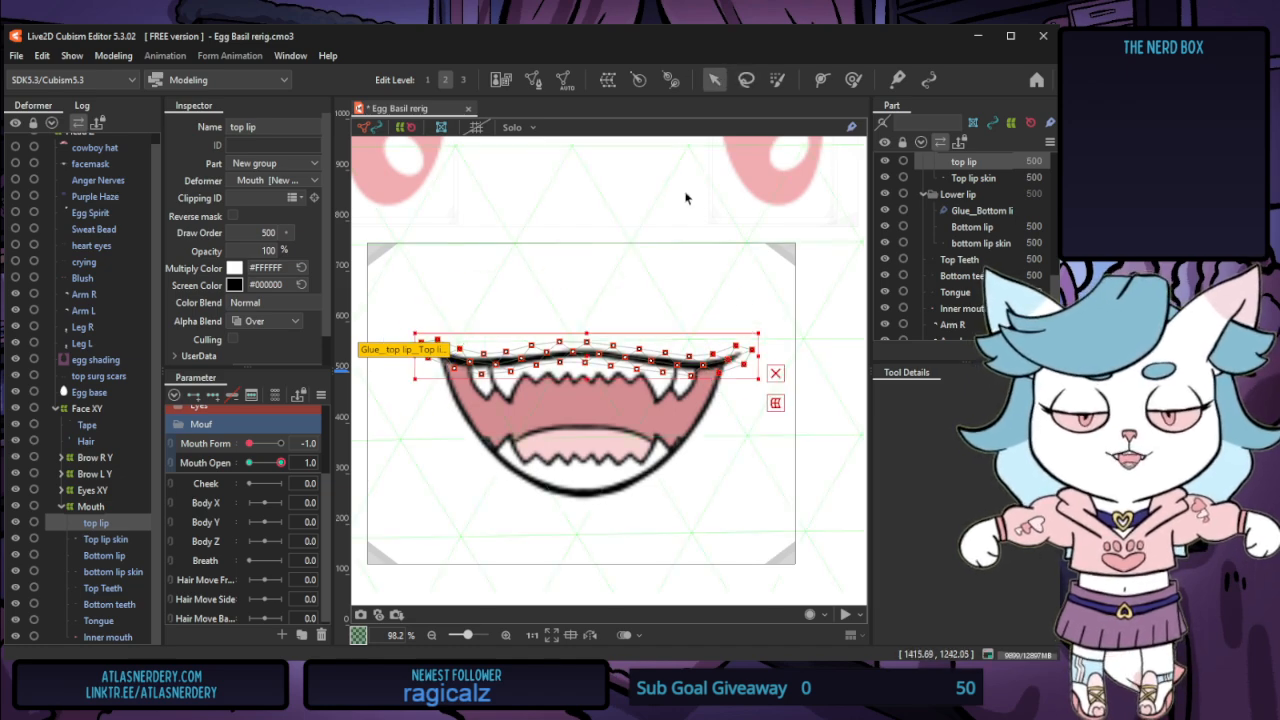
mouse_move(585, 354)
left_mouse_down()
mouse_move(586, 390)
mouse_move(586, 355)
left_mouse_up()
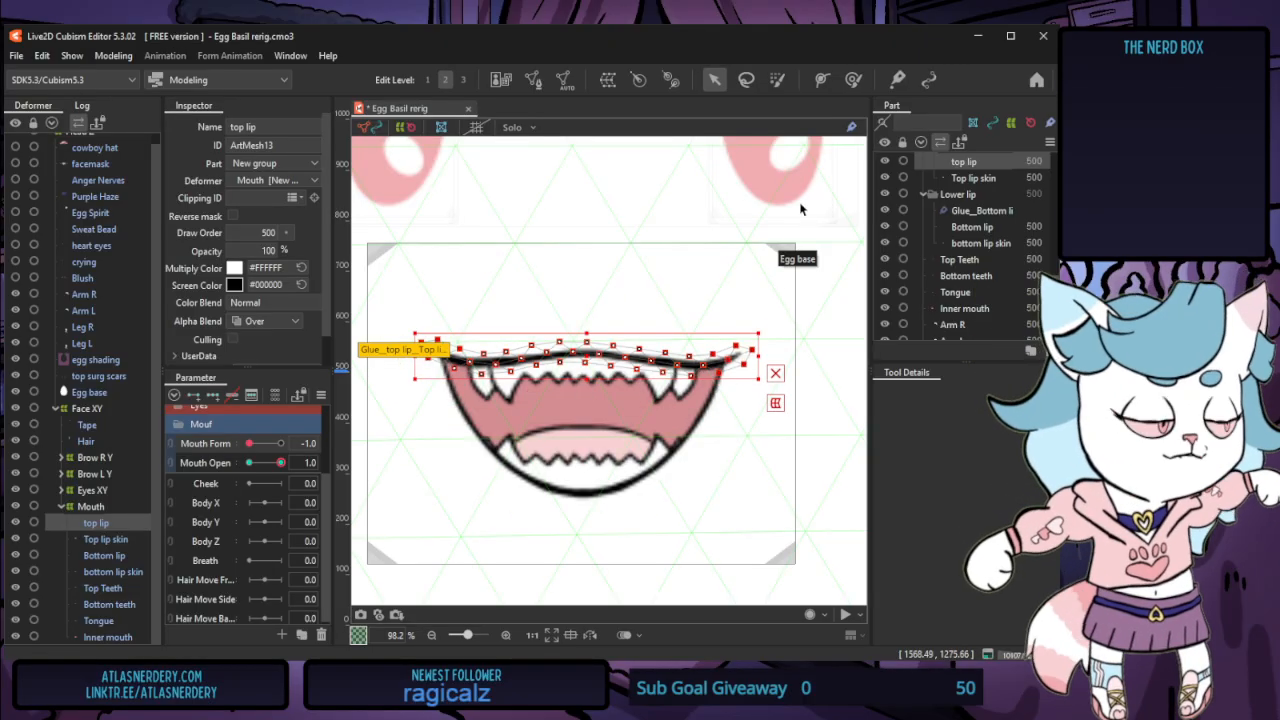
Try to draw a deform path along the top lip from its right end to the middle, and undo its points
left_click(853, 80)
left_click(820, 80)
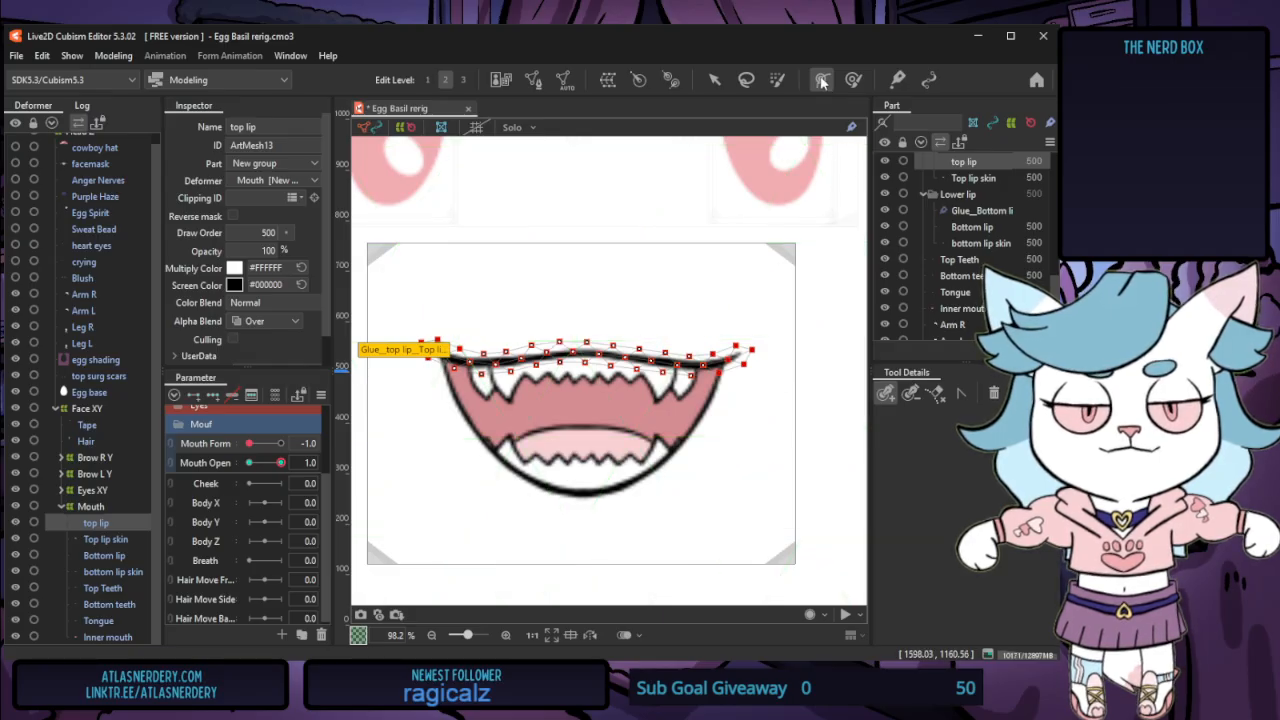
left_click(733, 357)
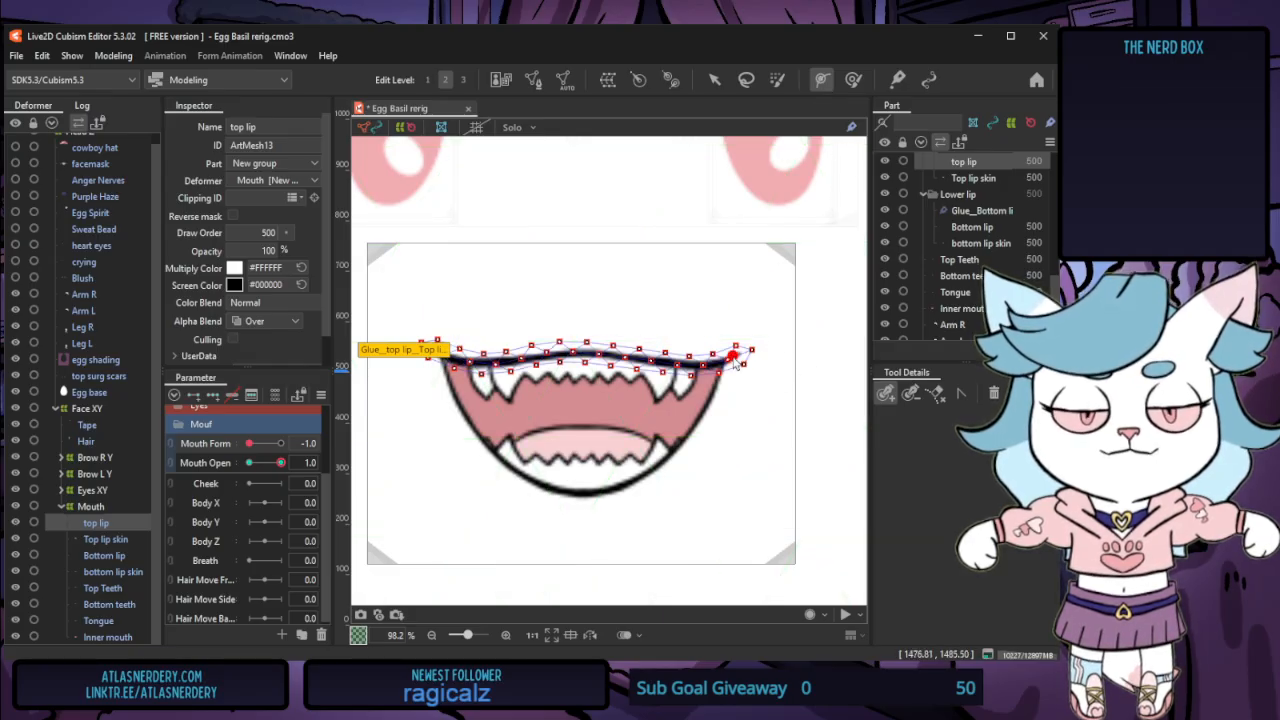
left_click(596, 355)
key("ctrl+z")
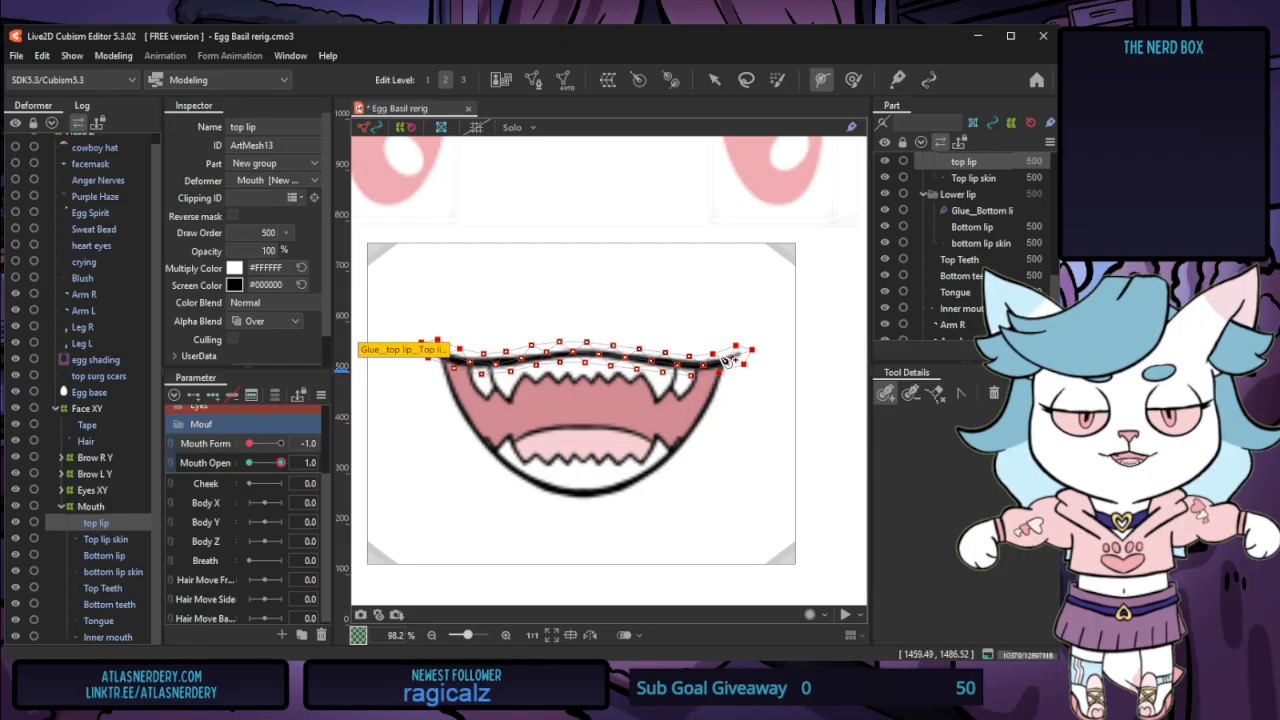
left_click(738, 356)
left_click(681, 365)
left_click(599, 356)
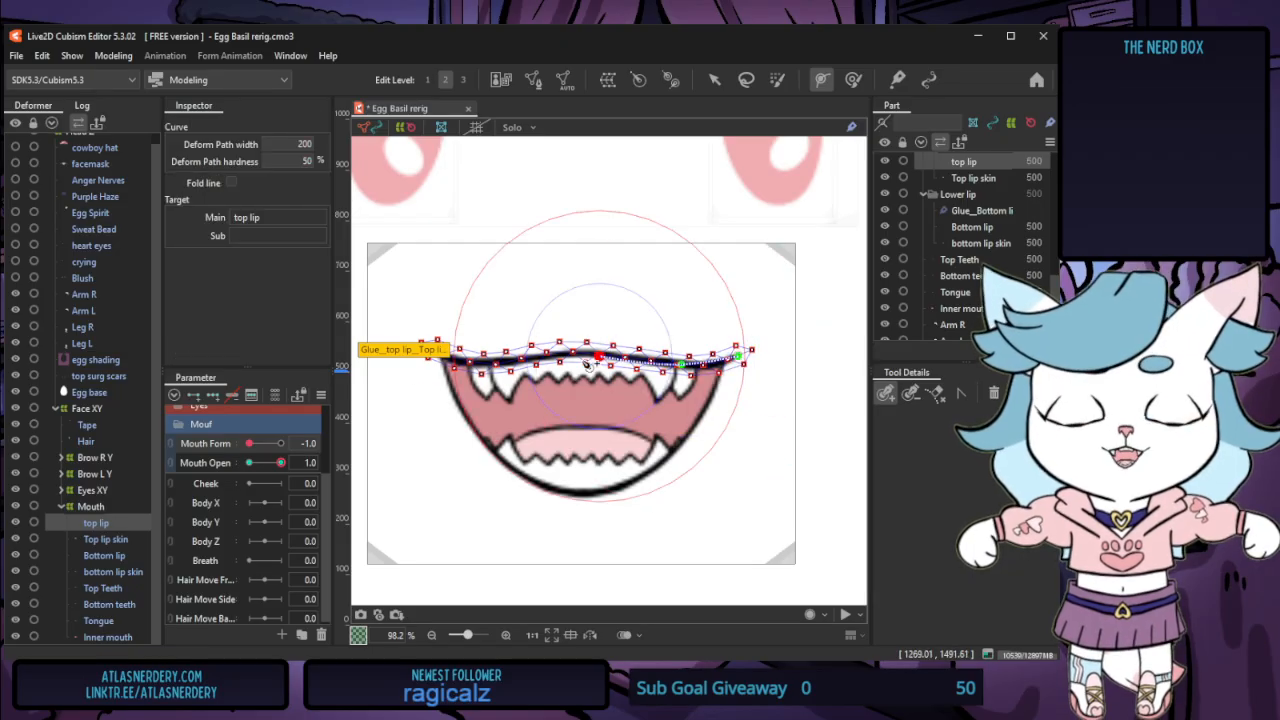
key("ctrl+z")
key("ctrl+z")
key("ctrl+z")
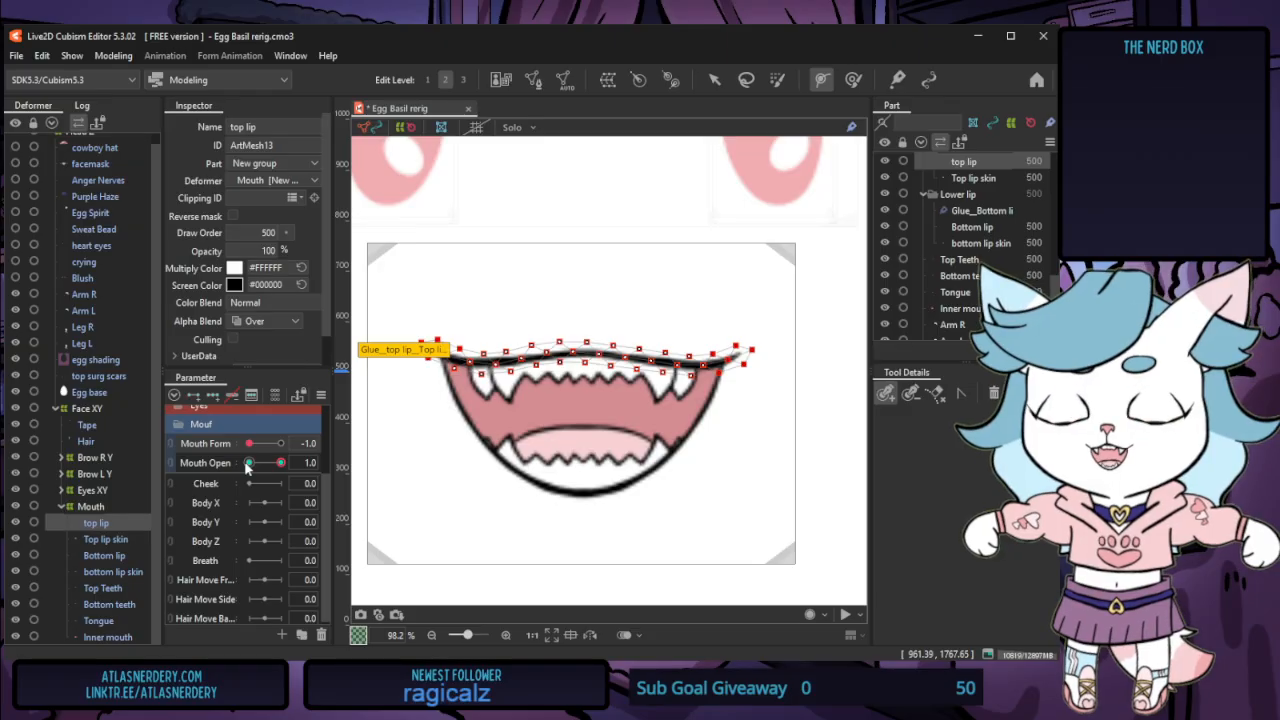
Clear the Mouth Form and Mouth Open keys from all mouth meshes, top lip to Inner mouth, and add two new keys on Mouth Open
left_click_drag(257, 465, 288, 471)
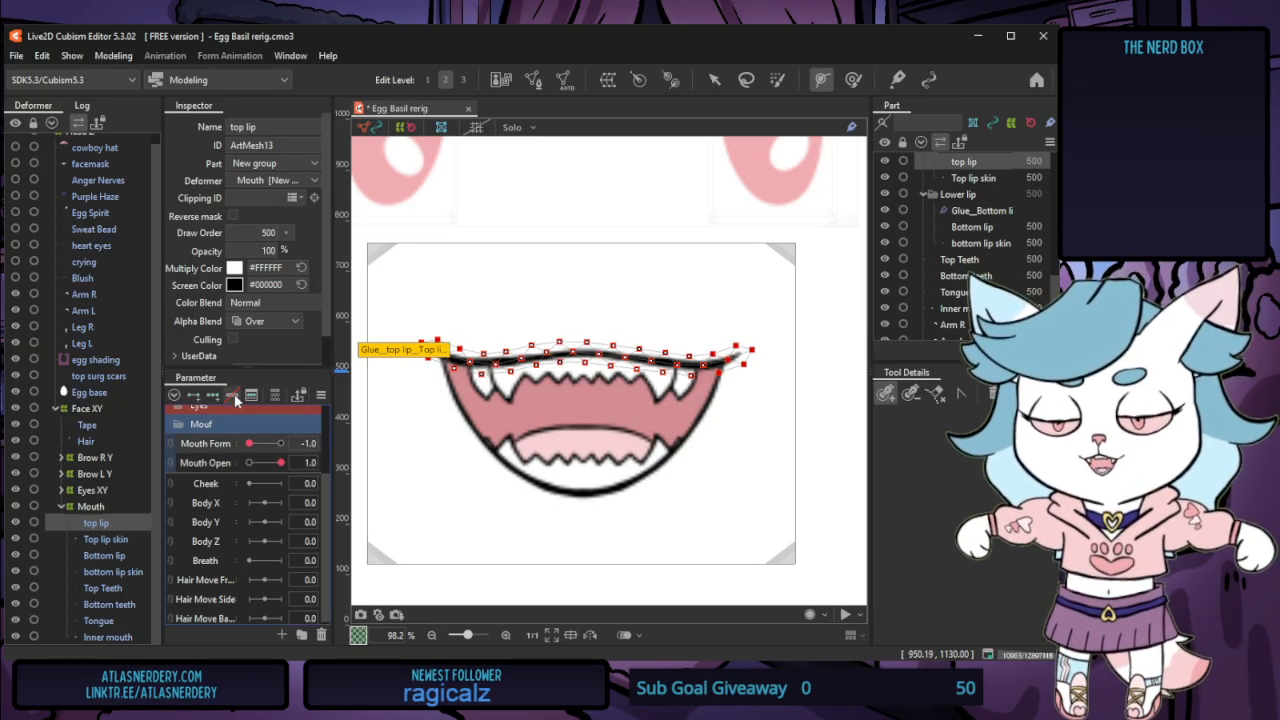
left_click(108, 637, "shift")
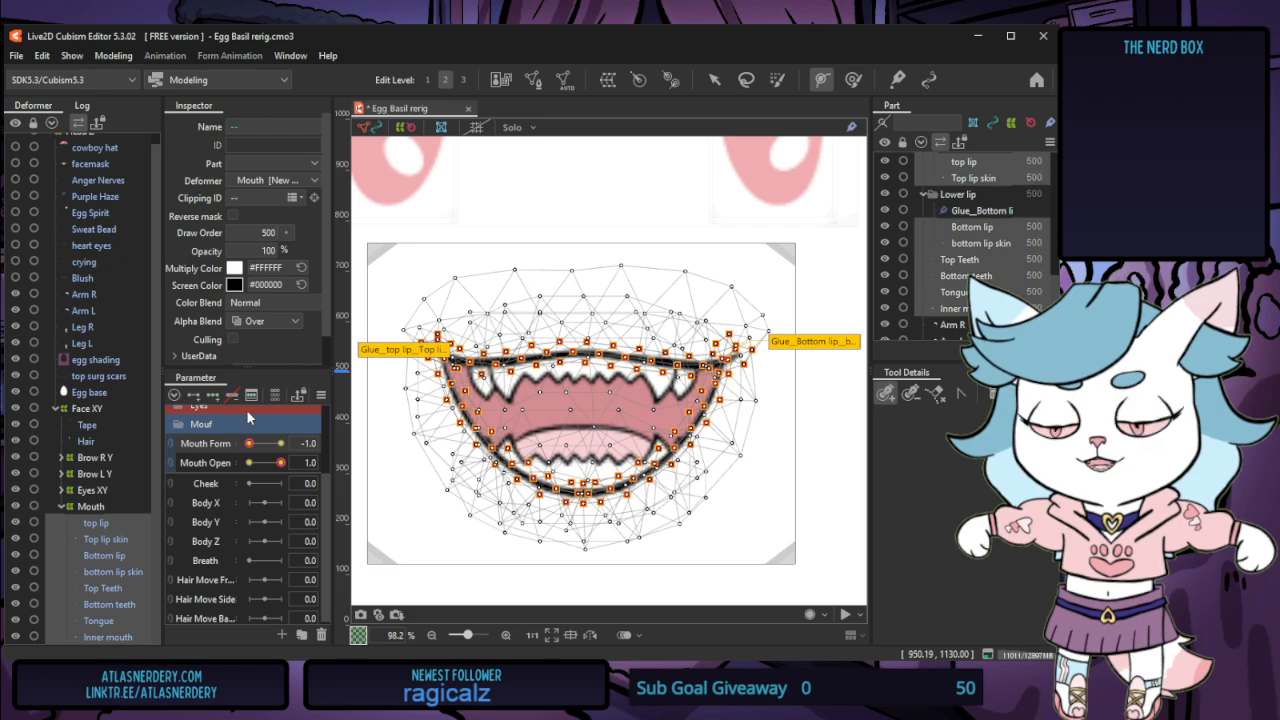
left_click(214, 464)
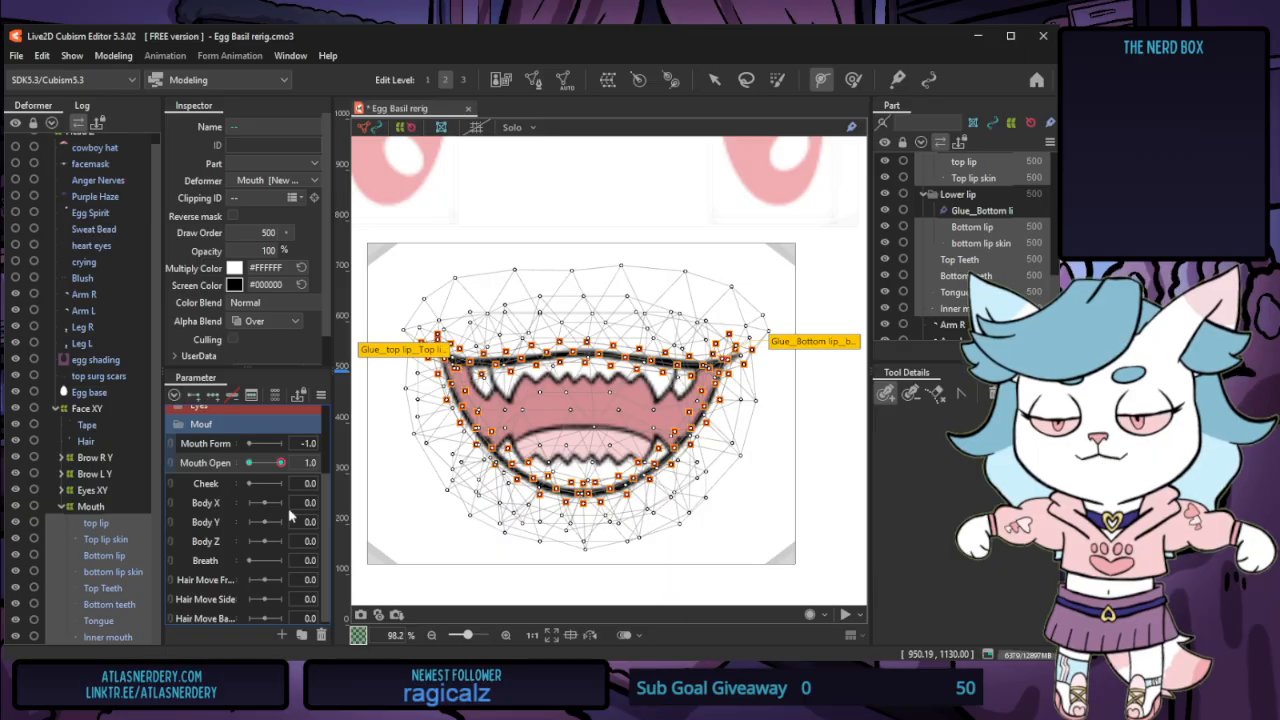
Draw a five-point deform path along the top lip from its right end to its left end
left_click(115, 526)
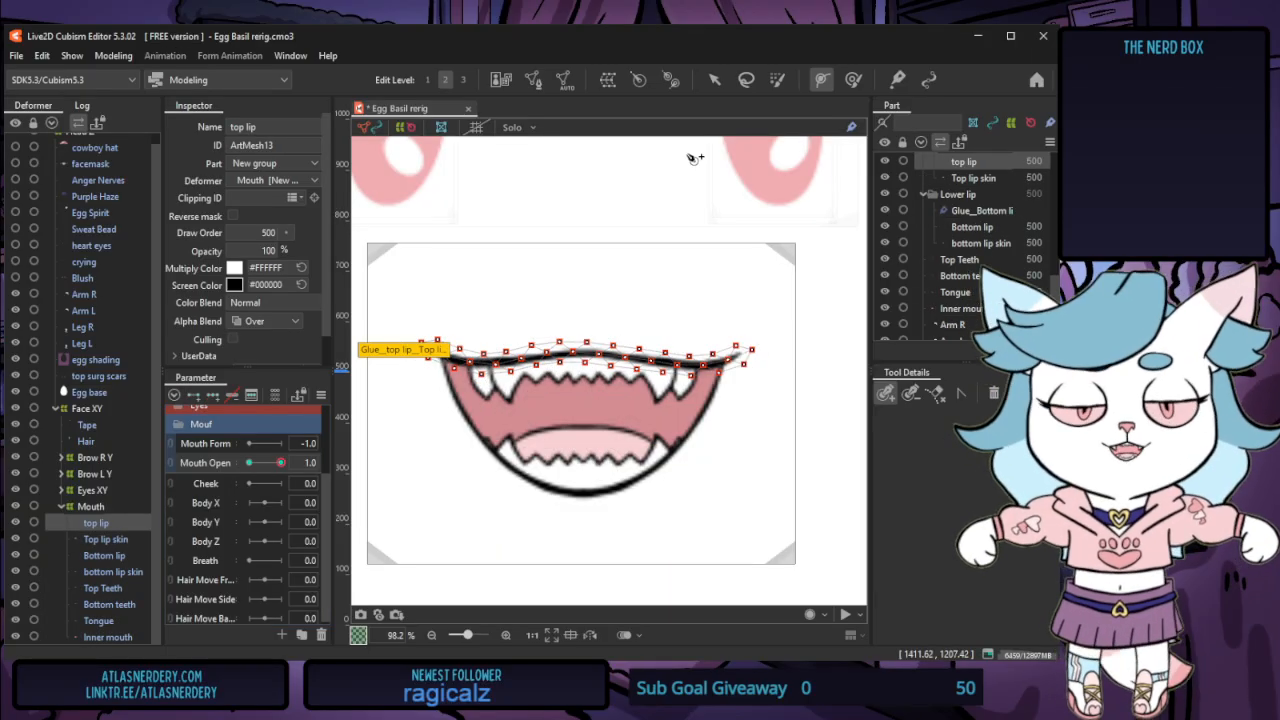
left_click(737, 359)
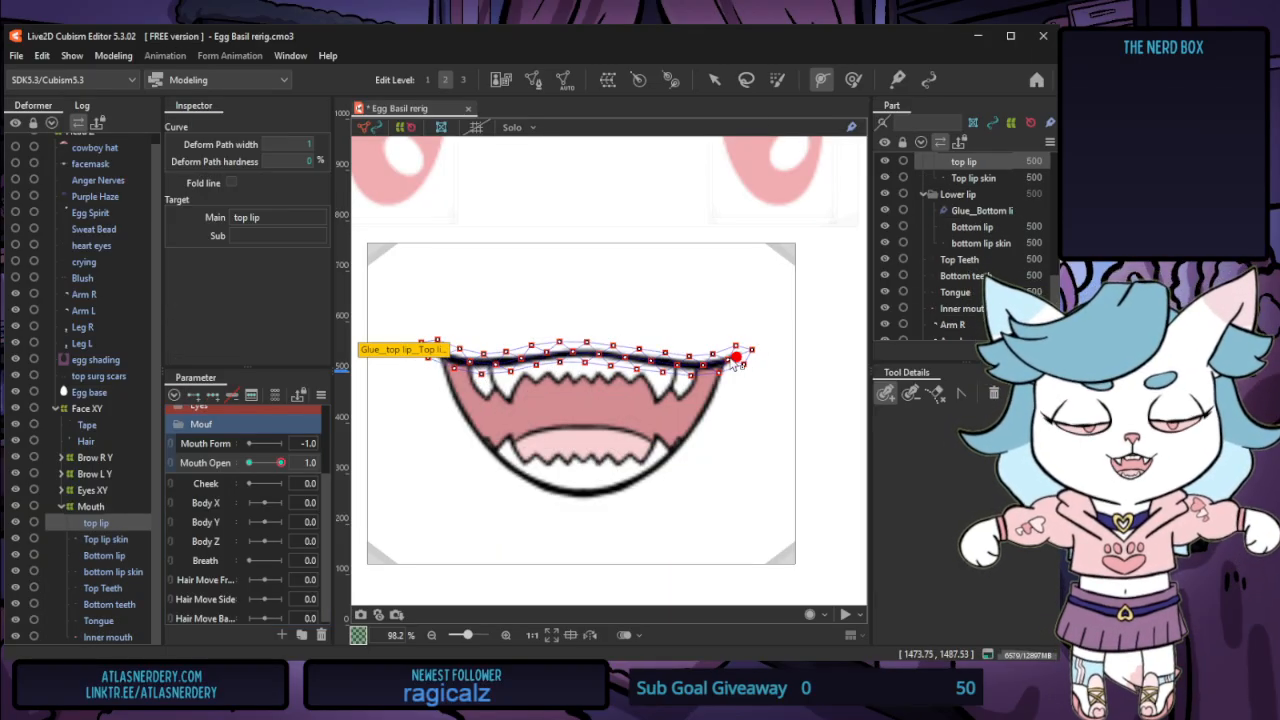
left_click(686, 369)
left_click(577, 357)
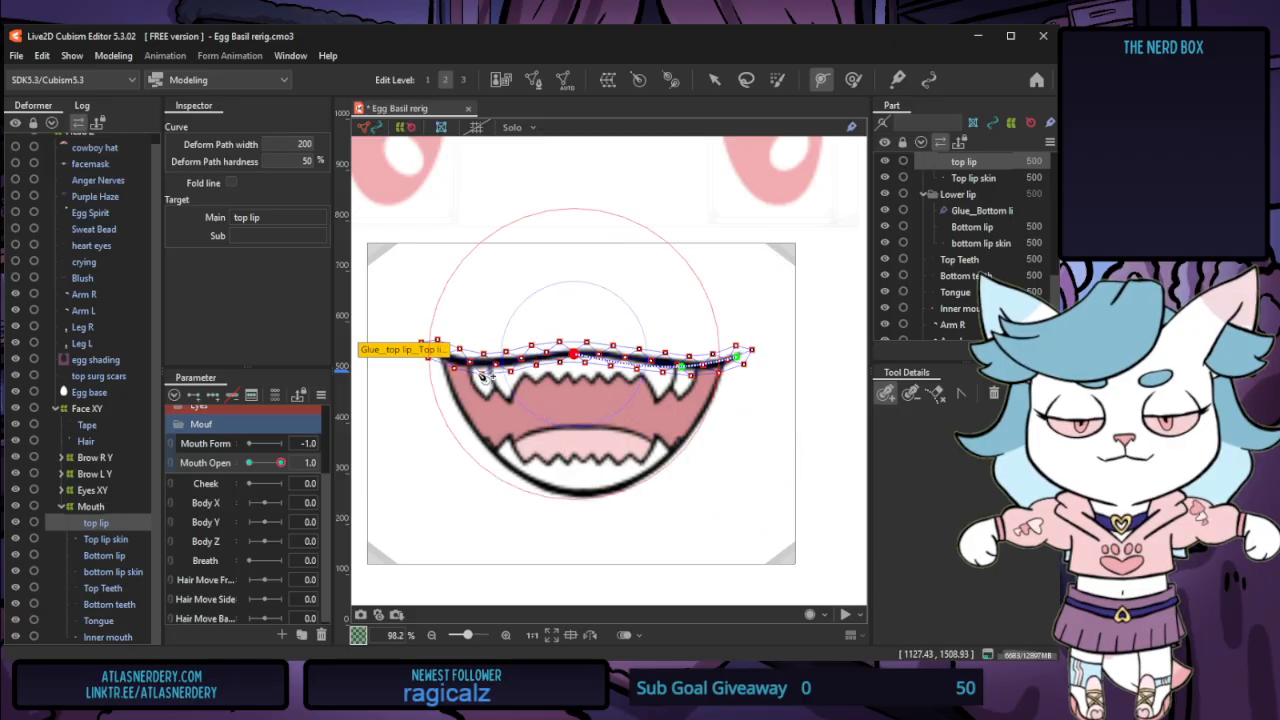
left_click(480, 369)
scroll(425, 352, "up", 4)
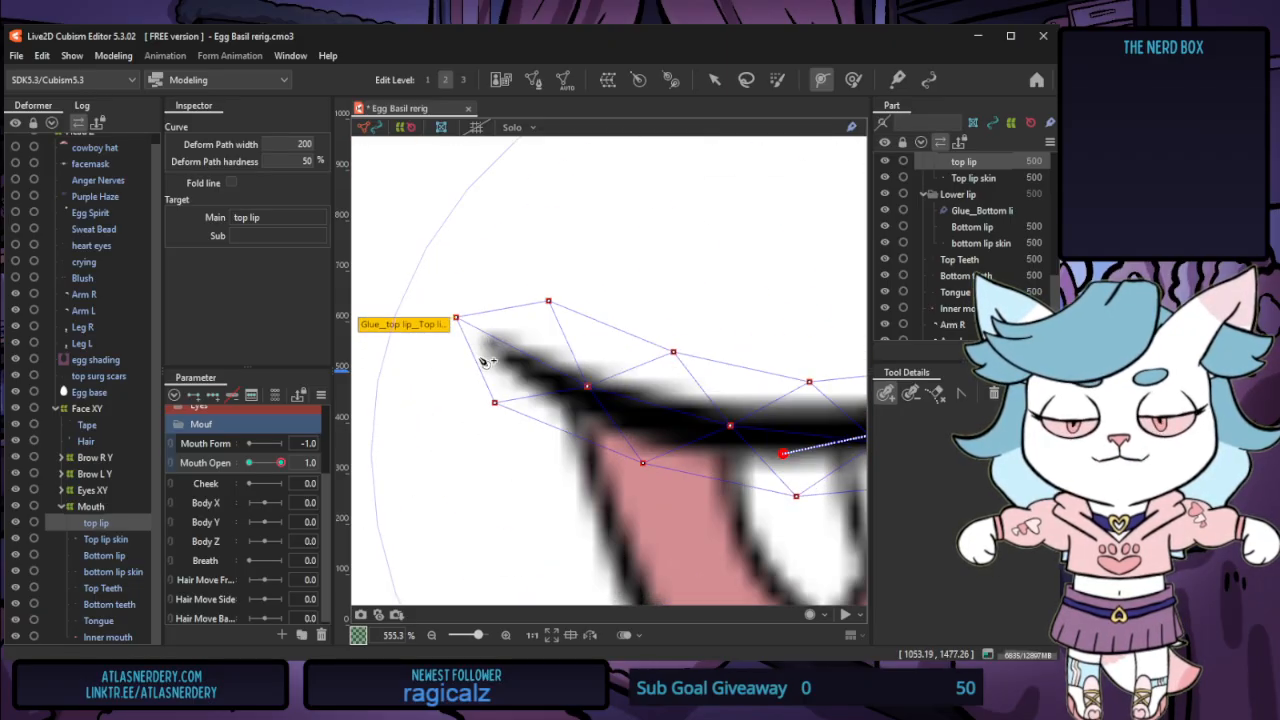
left_click(428, 350)
scroll(428, 358, "down", 3)
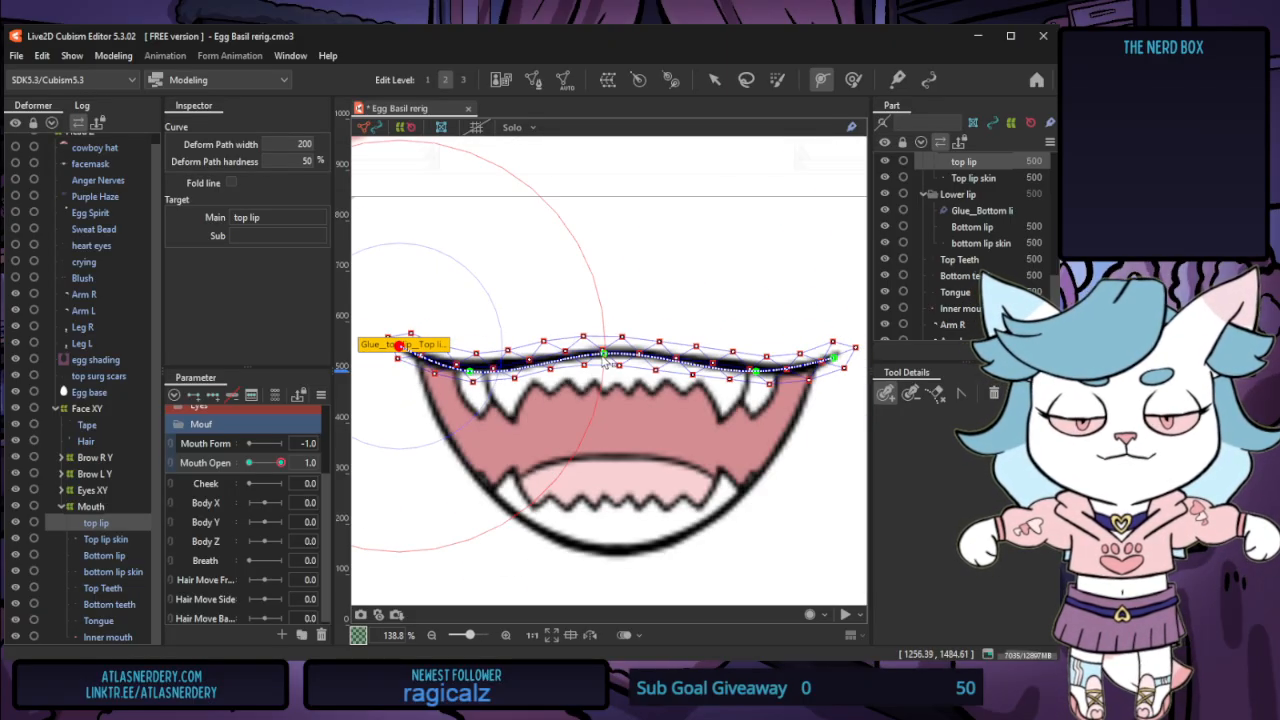
Adjust the top lip's deform path points, centring the middle one and shifting both intermediate points and the right end slightly inward
left_click_drag(604, 354, 612, 353)
left_click_drag(470, 371, 487, 368)
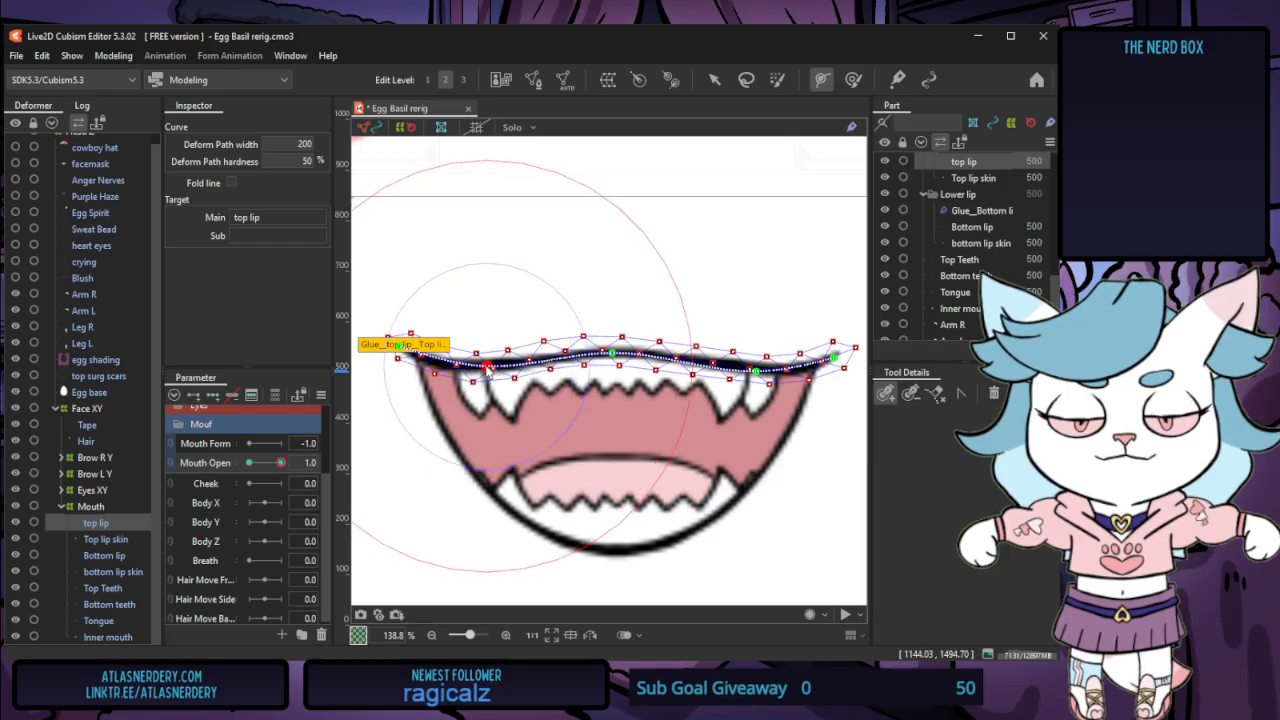
left_click_drag(756, 371, 735, 366)
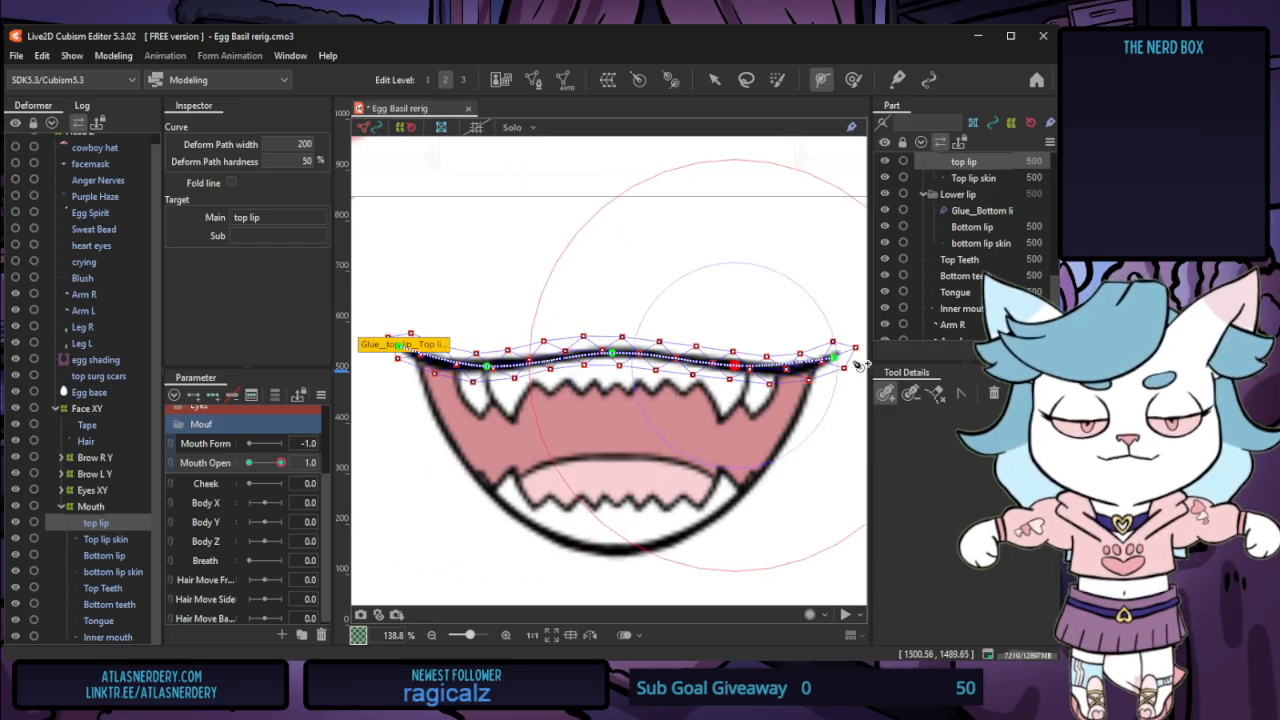
left_click_drag(834, 358, 826, 360)
scroll(526, 286, "down", 3)
scroll(543, 303, "up", 3)
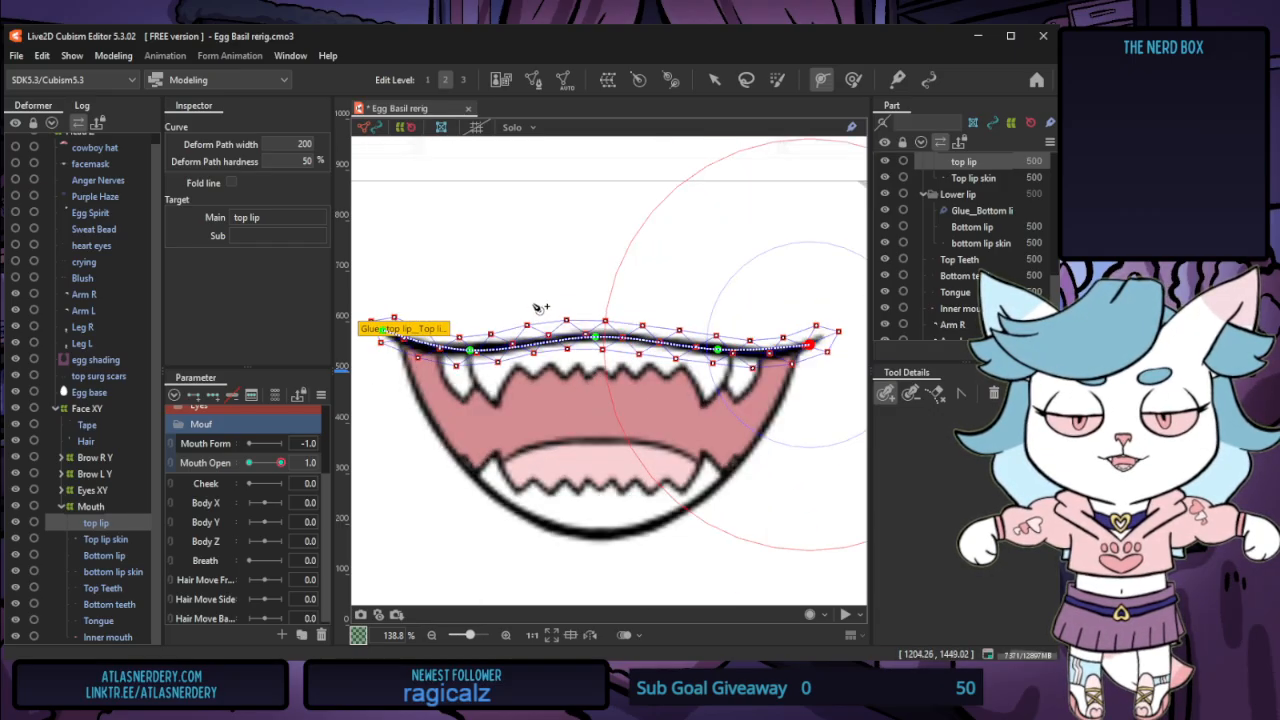
Draw a five-point deform path along the Bottom lip from its left end through the lowest point to its right end
left_click(119, 554)
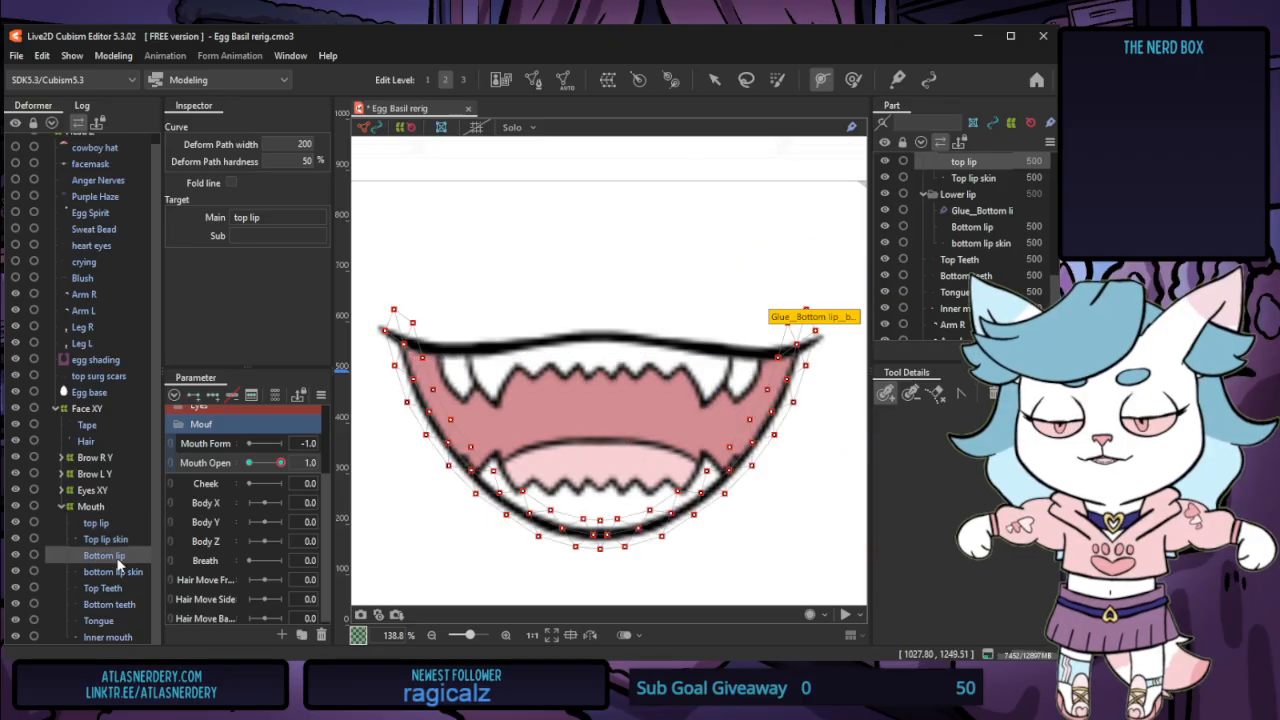
left_click(400, 334)
left_click(432, 426)
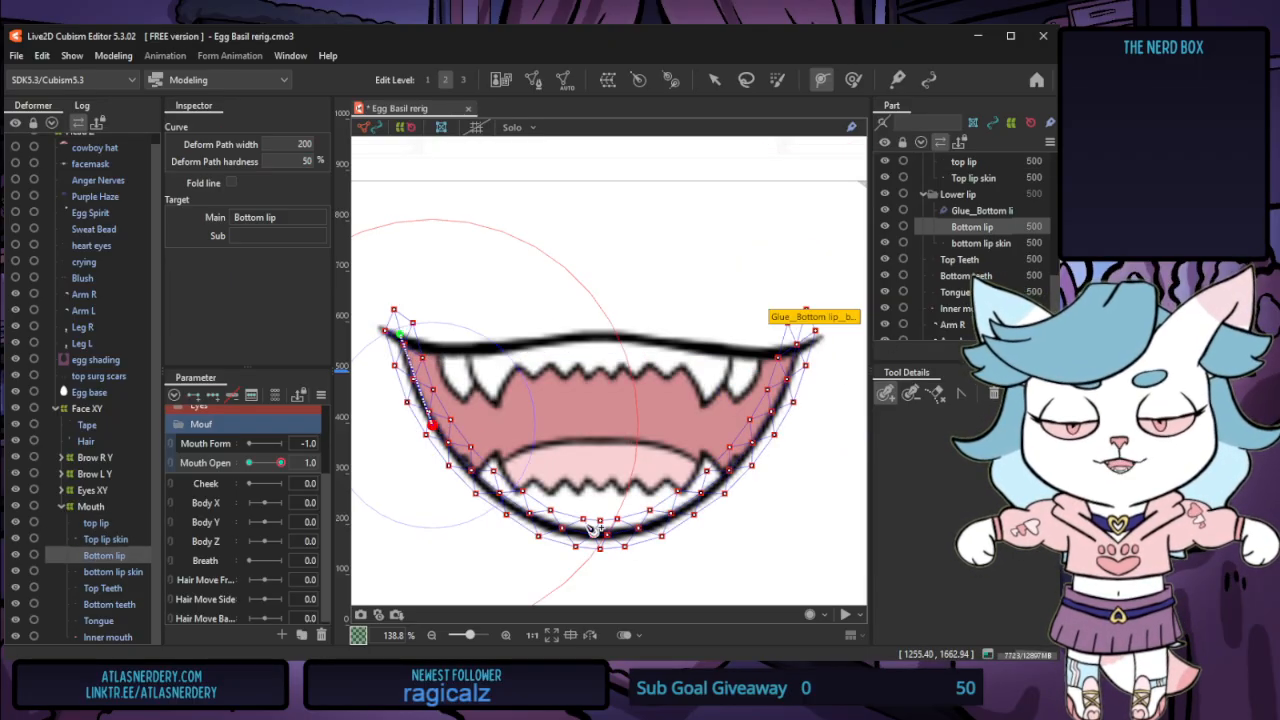
left_click(601, 537)
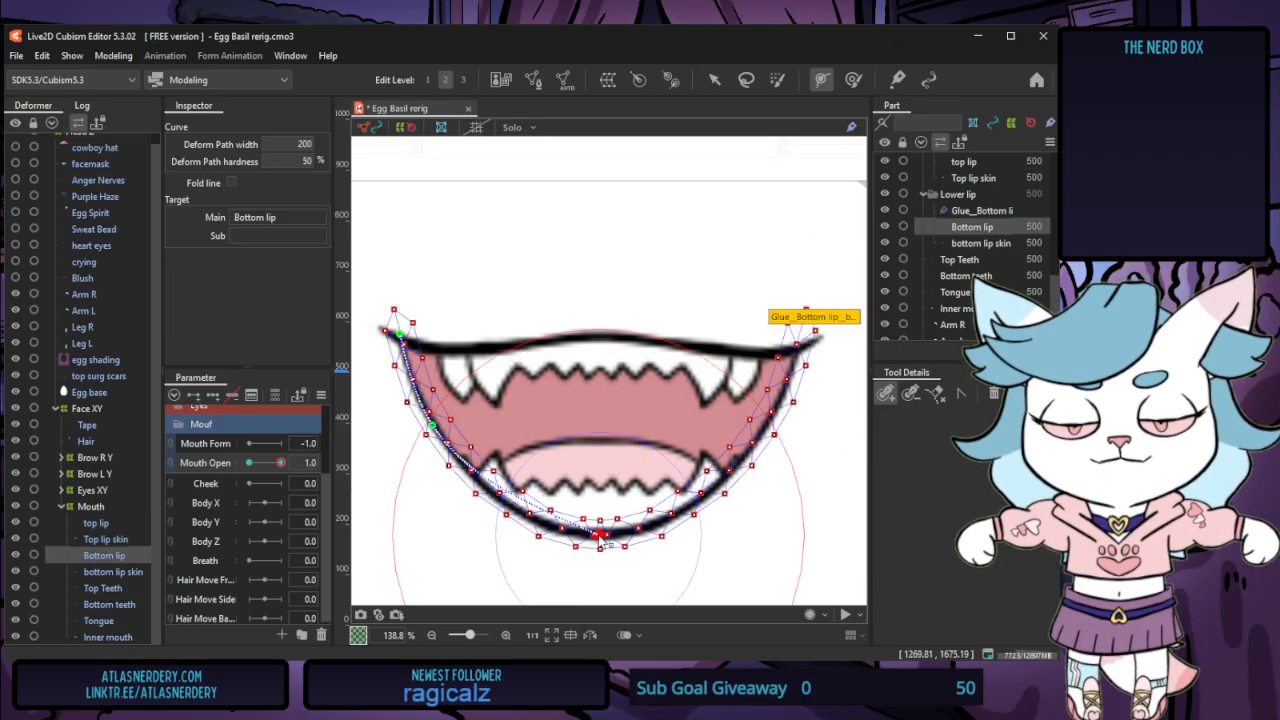
left_click(725, 479)
left_click(800, 341)
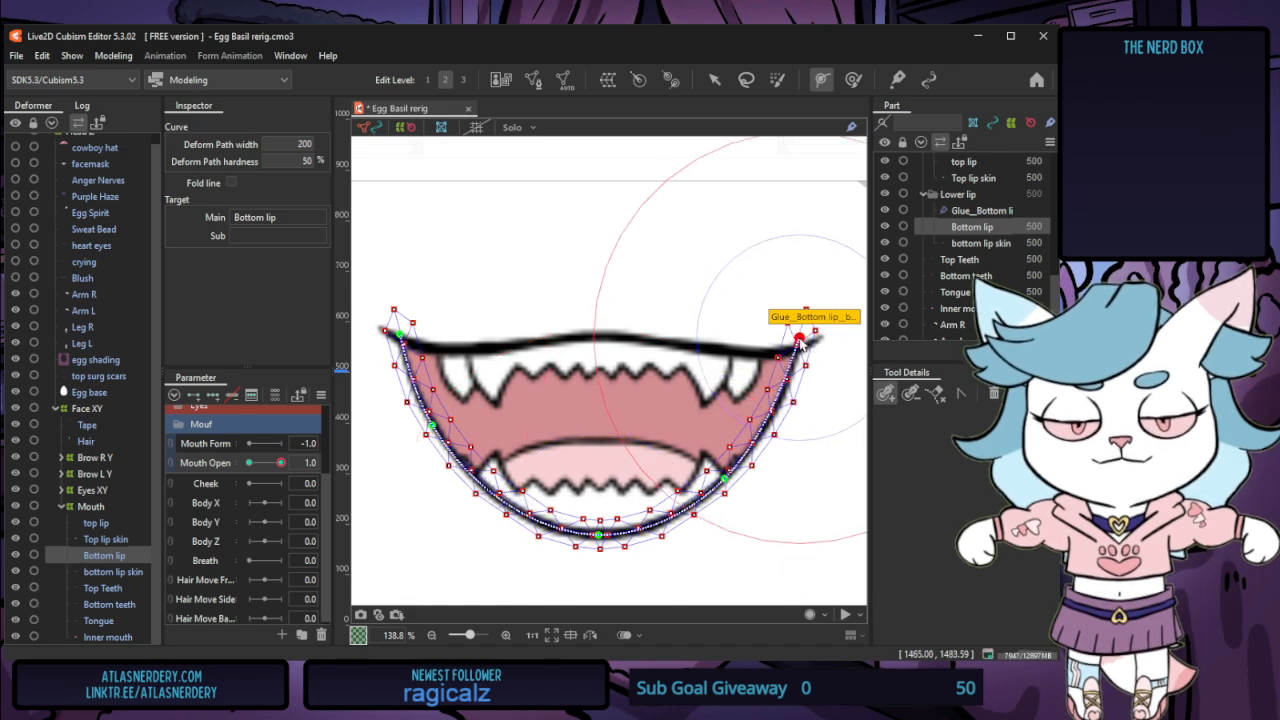
Even out the Bottom lip's deform path by repositioning its side points and middle point along the lip line
left_click(735, 472)
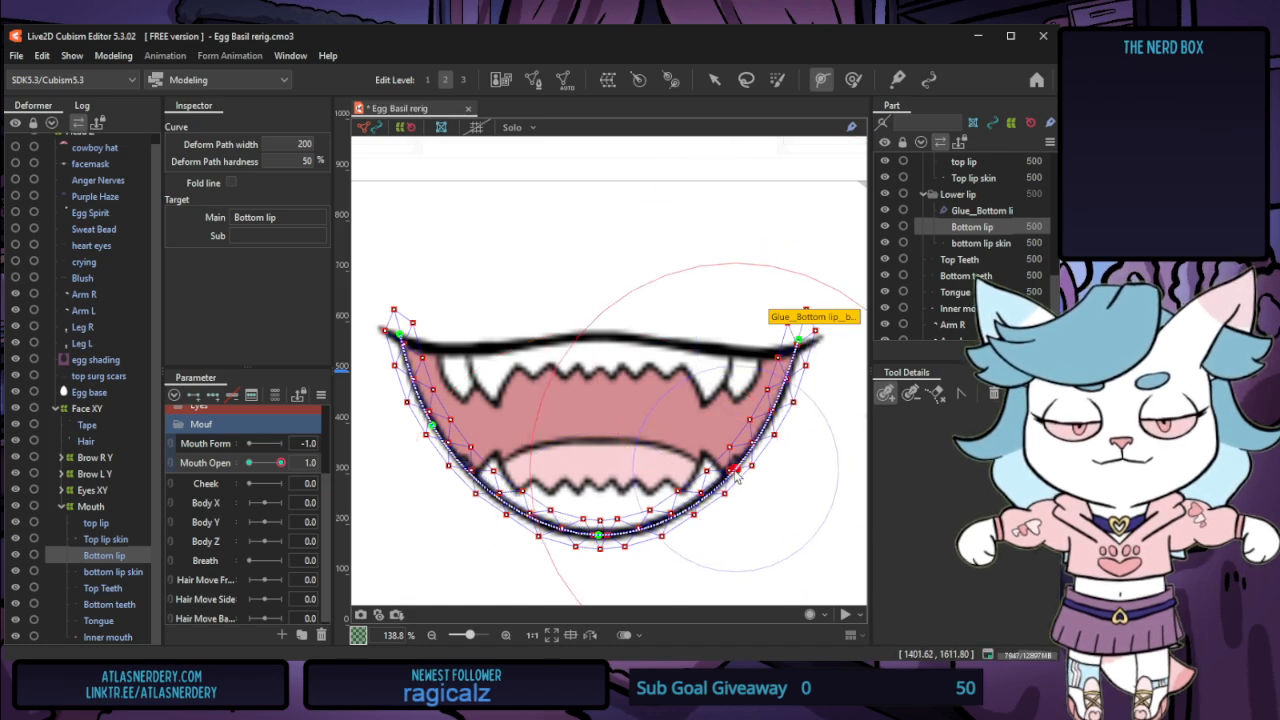
left_click(599, 538)
left_click(452, 455)
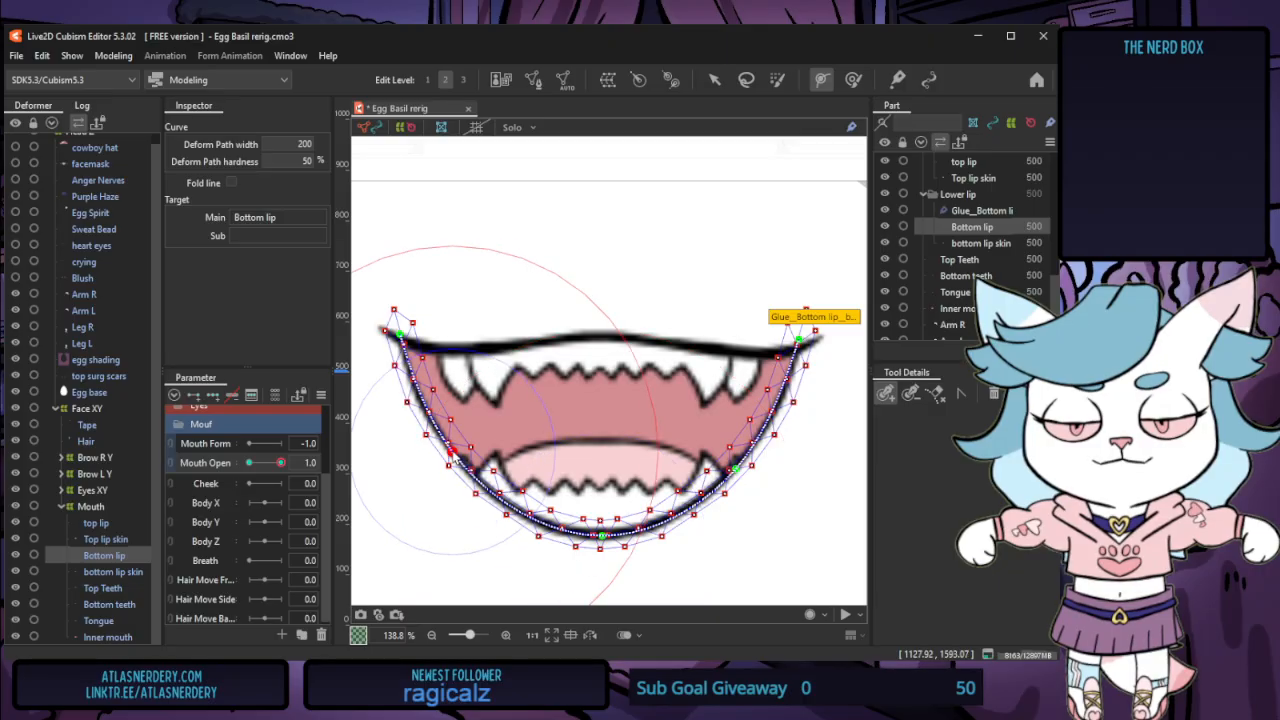
left_click(400, 336)
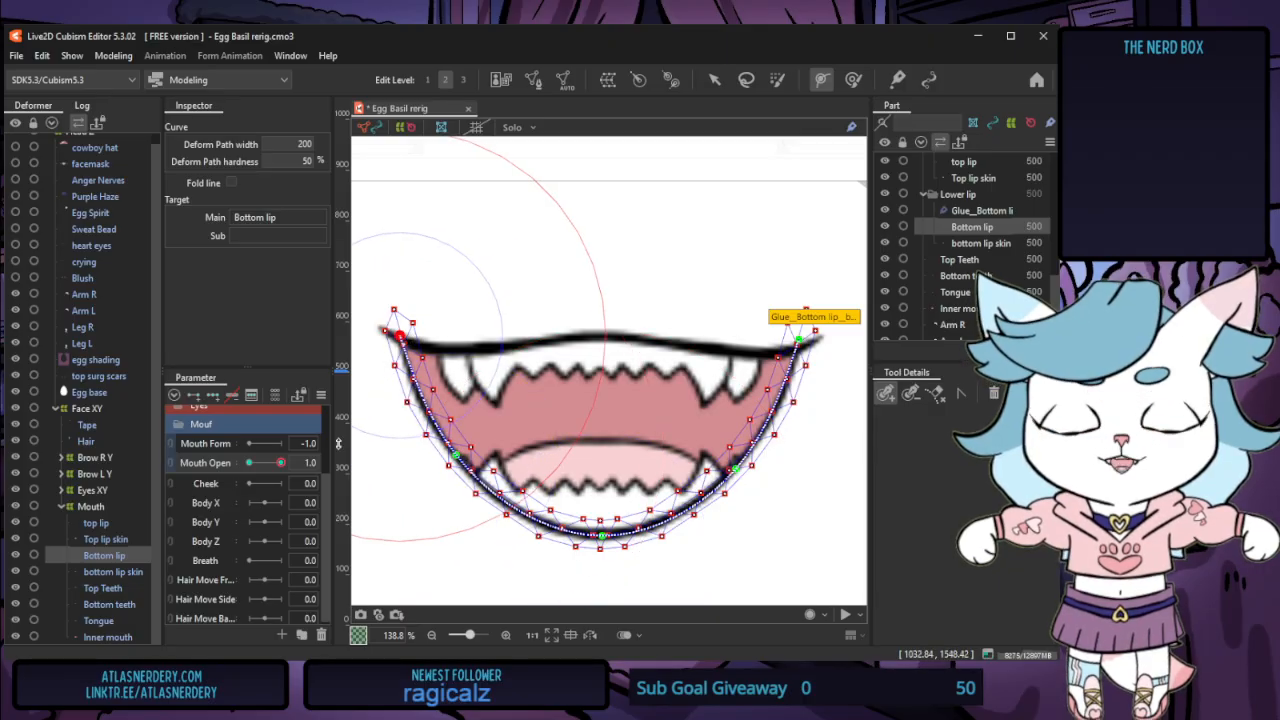
Set Mouth Open to 0.0 and move the top lip straight down over the upper teeth
left_click_drag(280, 464, 249, 464)
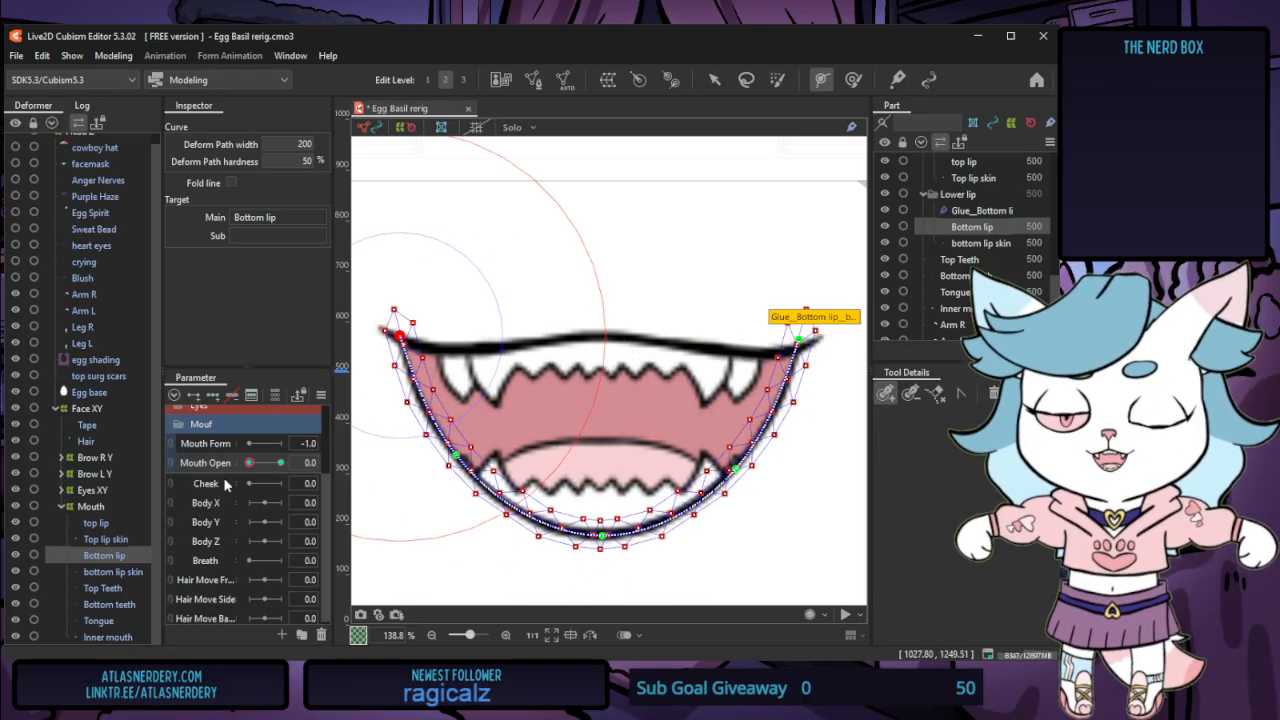
left_click(107, 521)
left_click(714, 79)
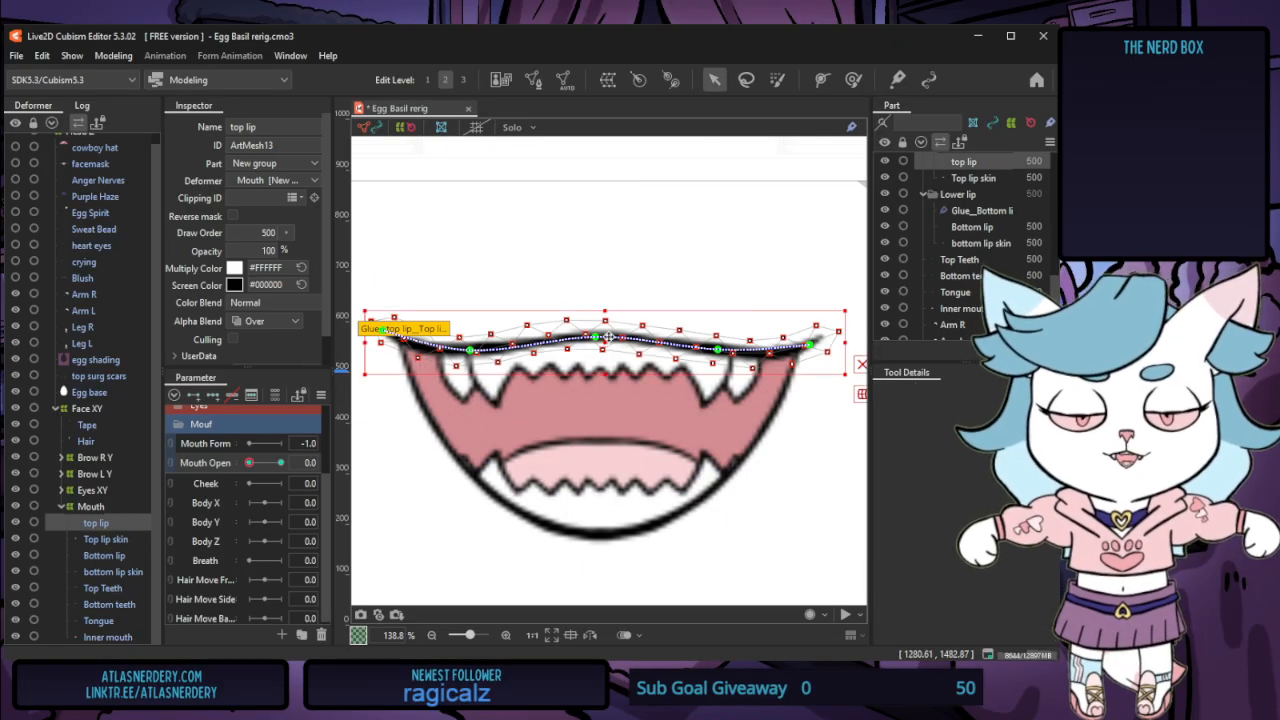
left_click_drag(607, 337, 600, 392)
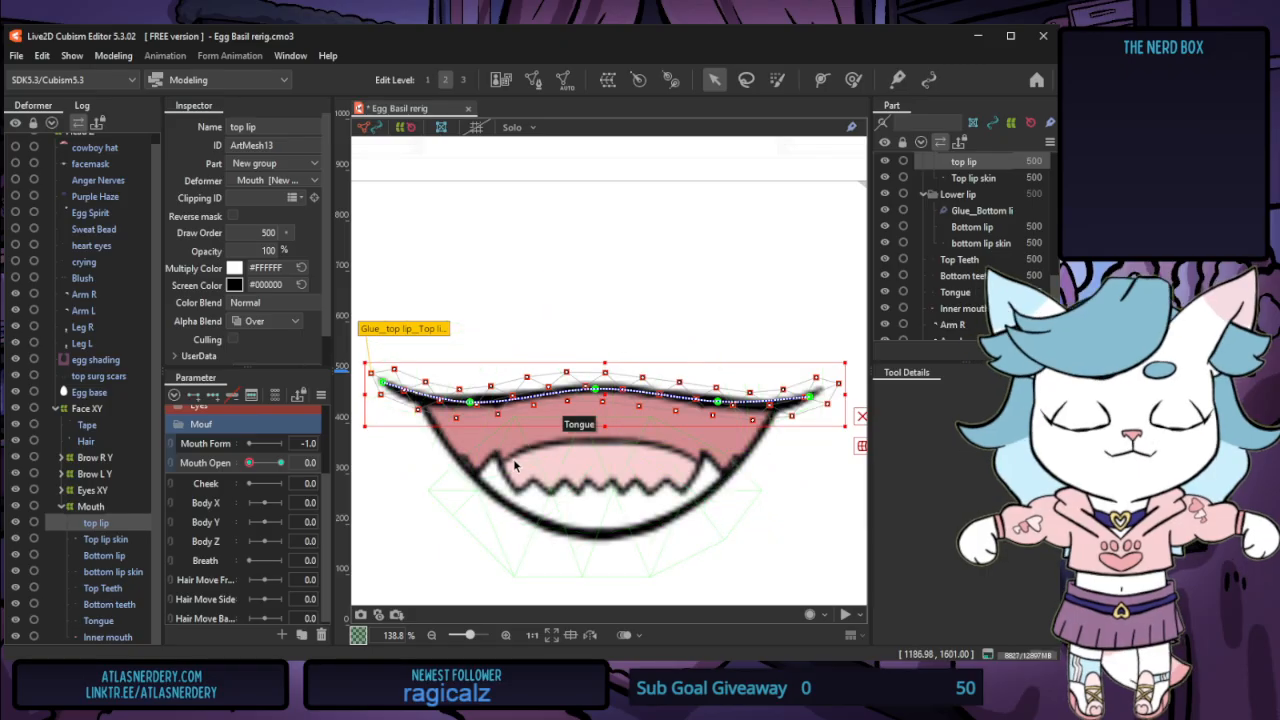
Undo the top lip's last move and move it slightly lower instead, with both end points of its deform path lowered further
key("ctrl+z")
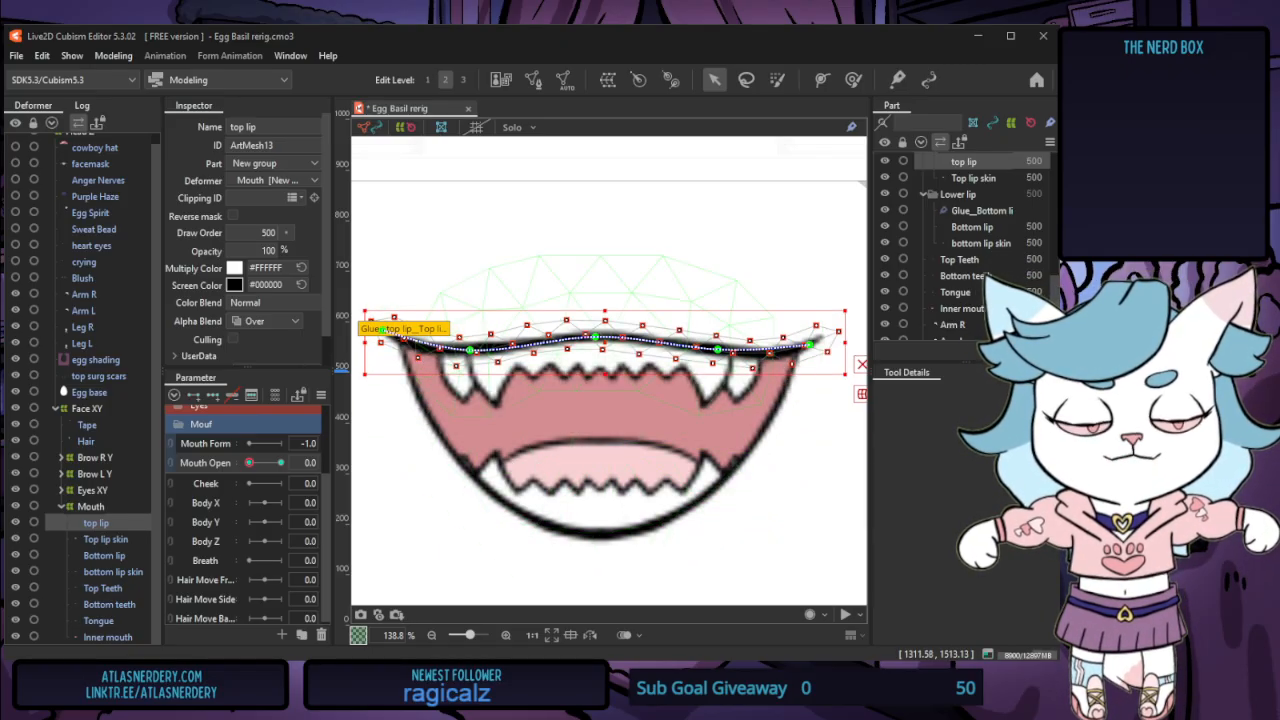
left_click_drag(598, 340, 600, 402)
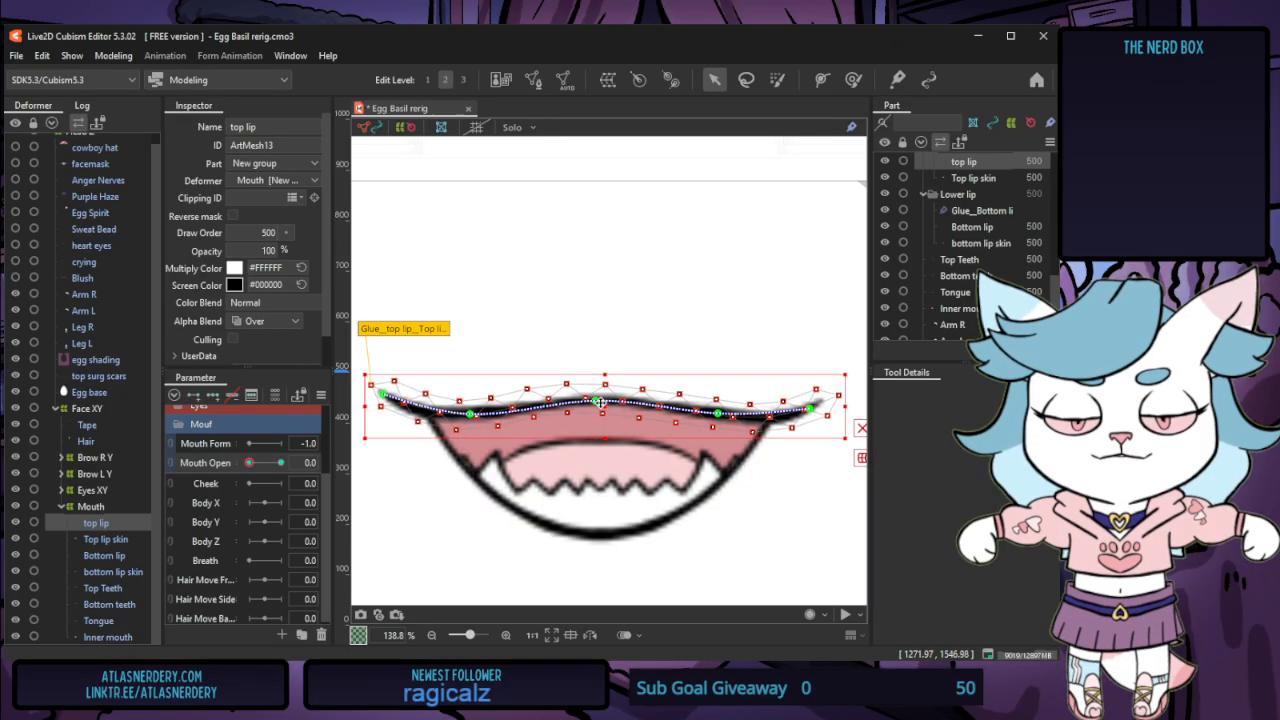
left_click(381, 395)
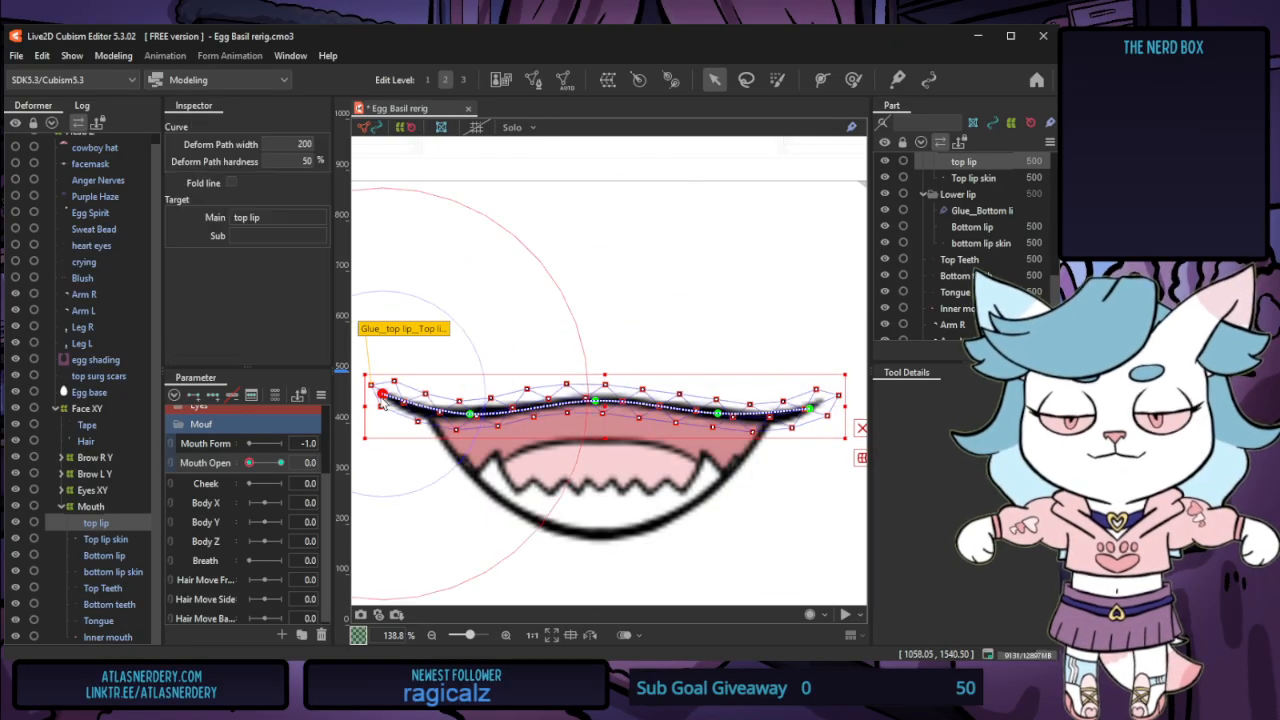
left_click(810, 408, "shift")
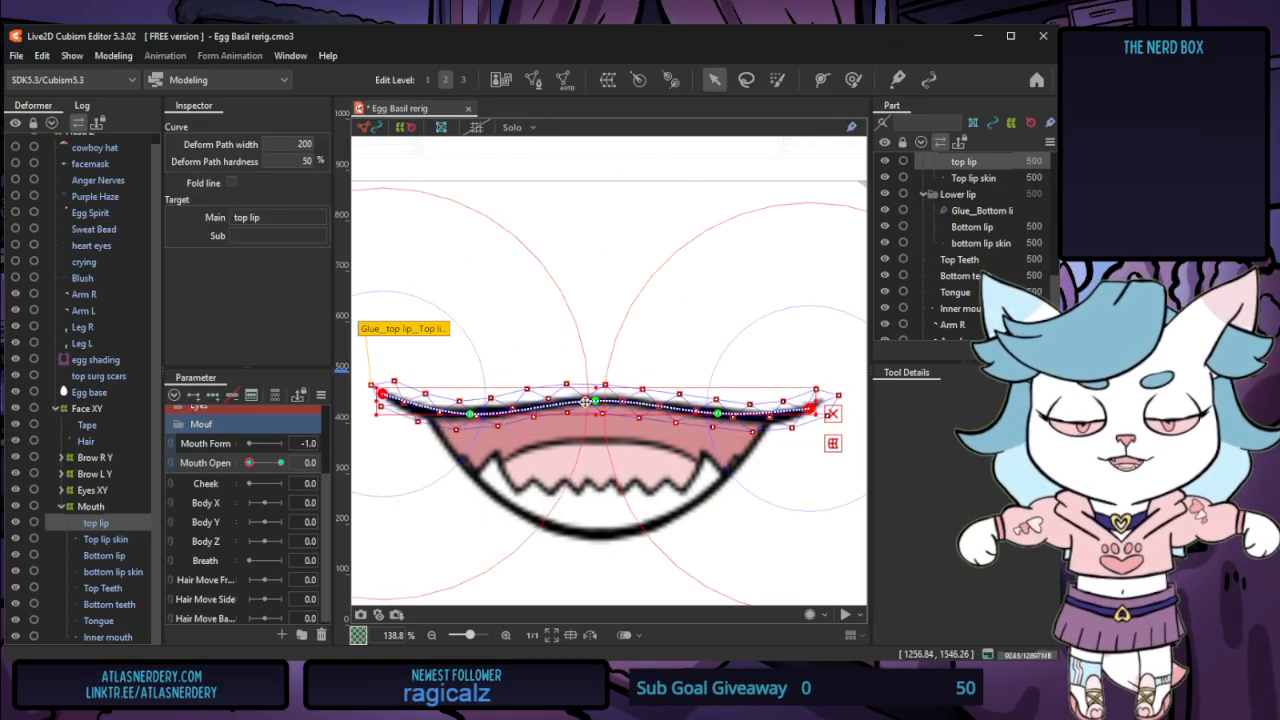
left_click_drag(585, 401, 584, 419)
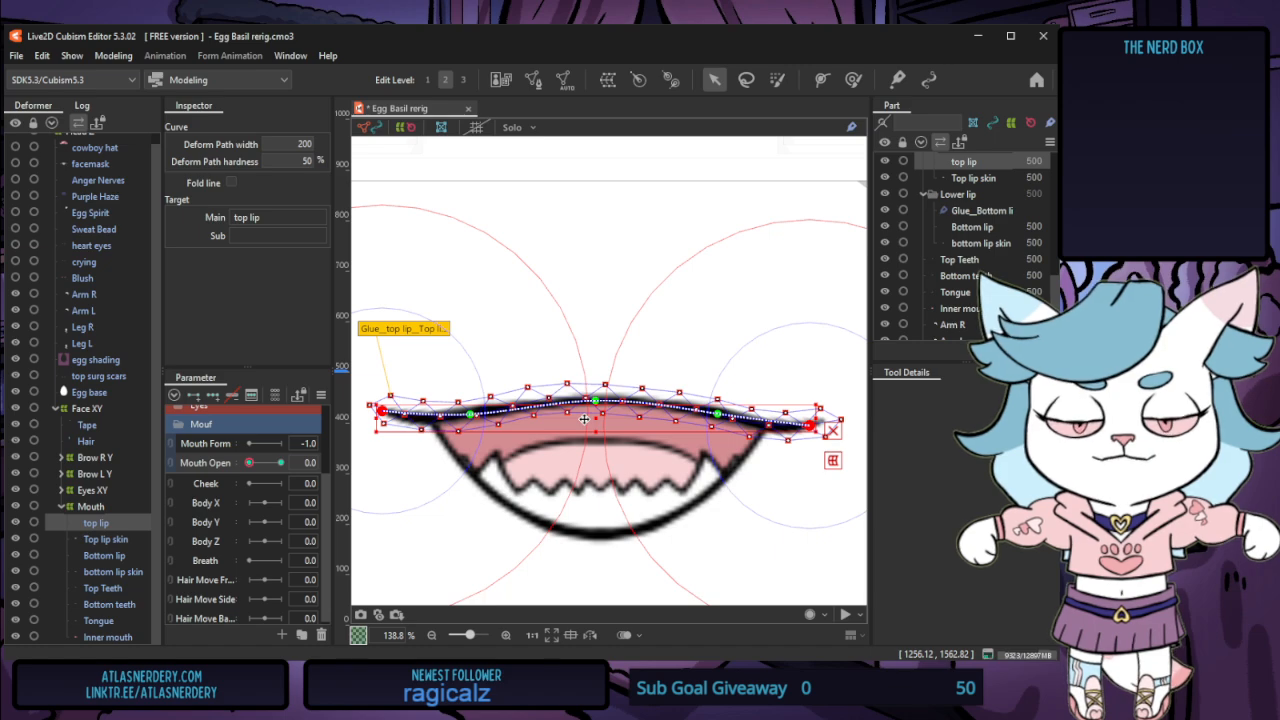
Lower both end points of the Bottom lip's deform path together to near the top lip's corners
left_click(600, 540)
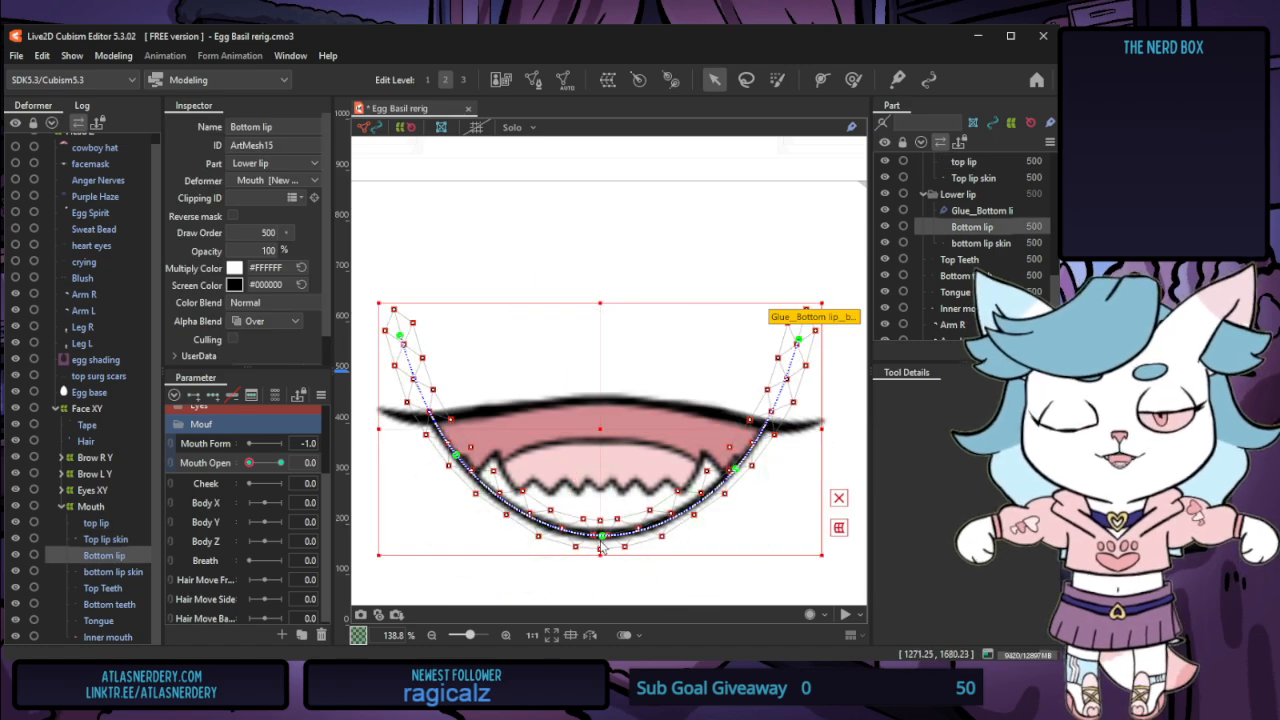
left_click(399, 335)
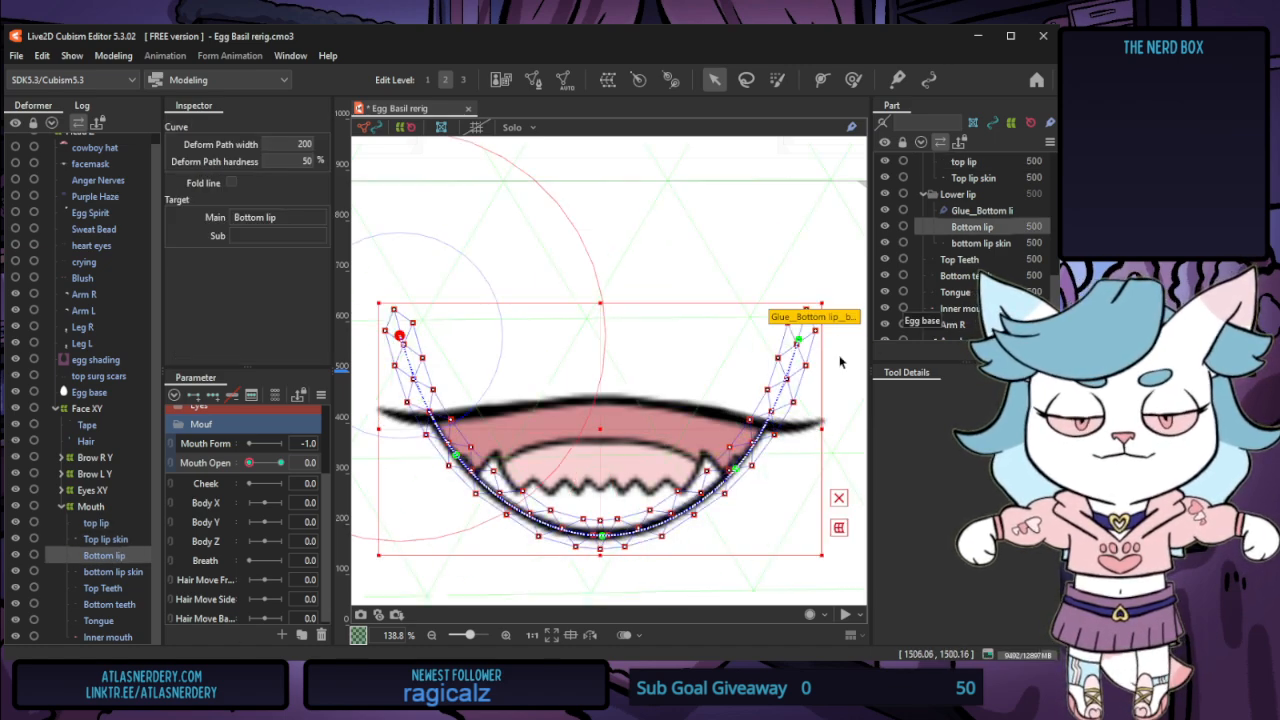
left_click(799, 340, "shift")
left_click_drag(600, 338, 598, 402)
Select the lowest point and the intermediate points of the Bottom lip's deform path for moving
left_click(458, 459)
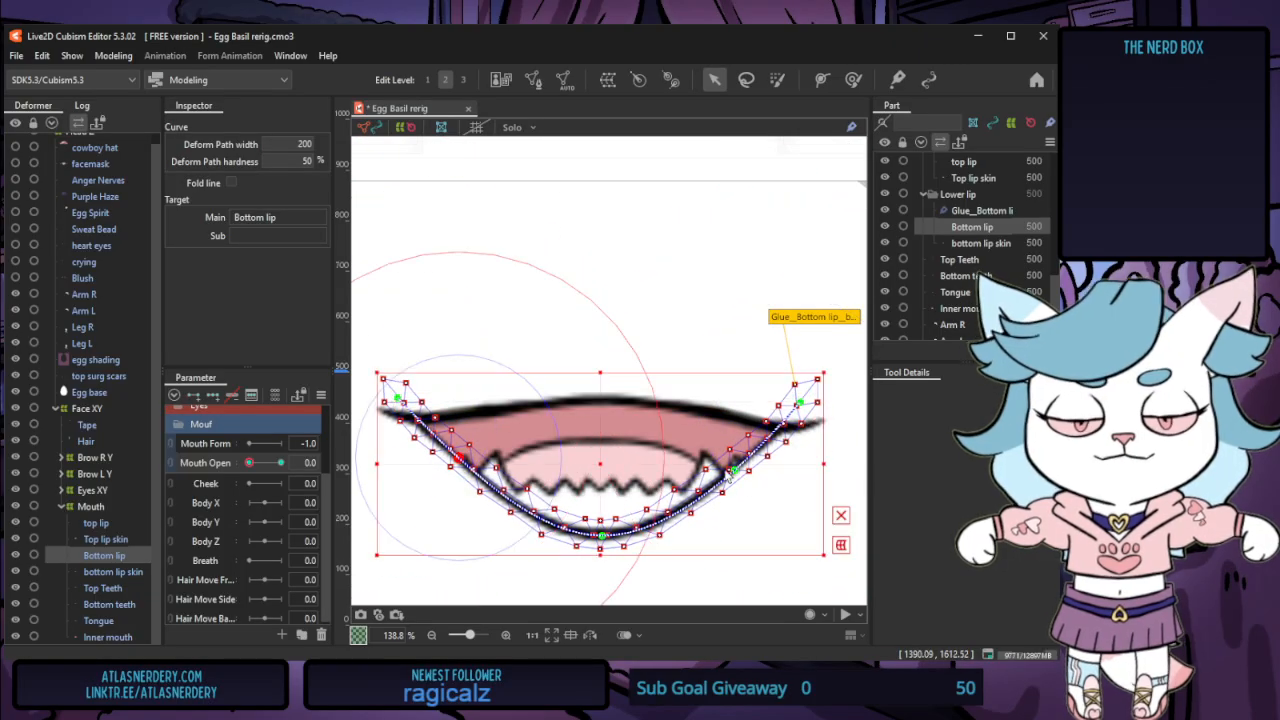
left_click(733, 470)
left_click(602, 537, "shift")
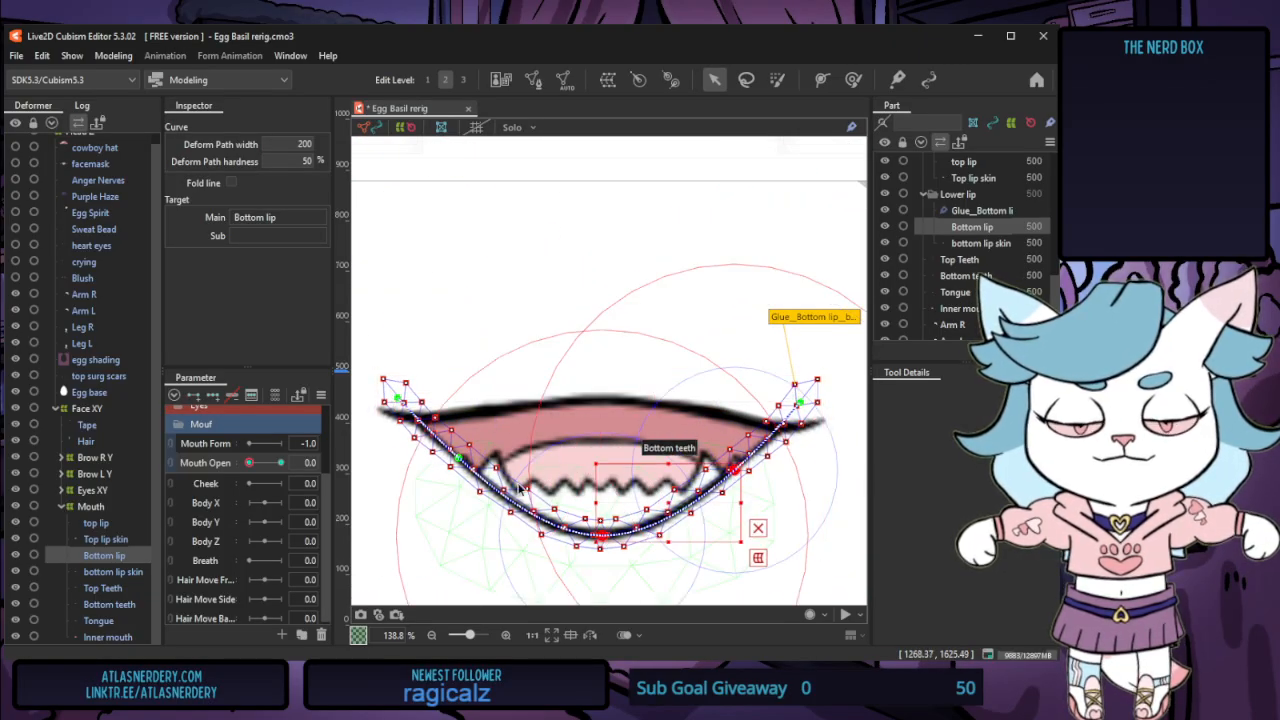
With Mouth Open at 0.0, raise the bottom lip's centre and two inner side curve points together towards the top lip
left_click(458, 459, "shift")
left_click_drag(600, 502, 599, 454)
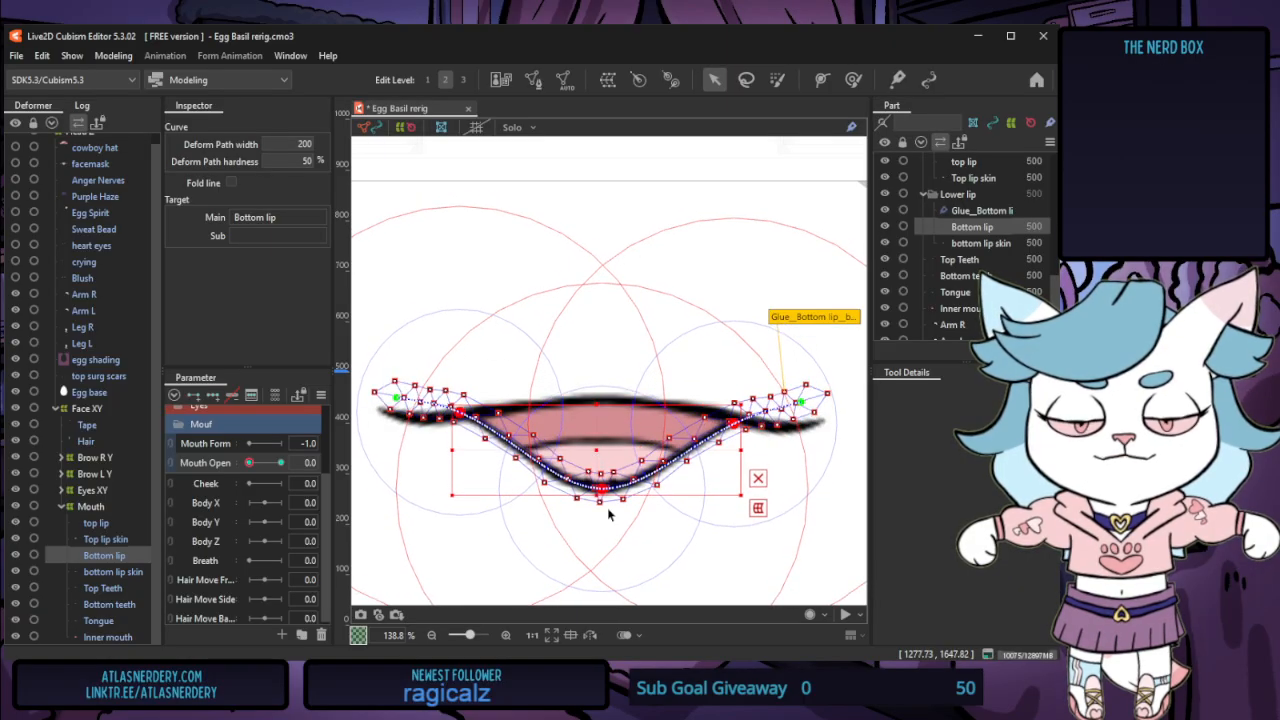
left_click(606, 496)
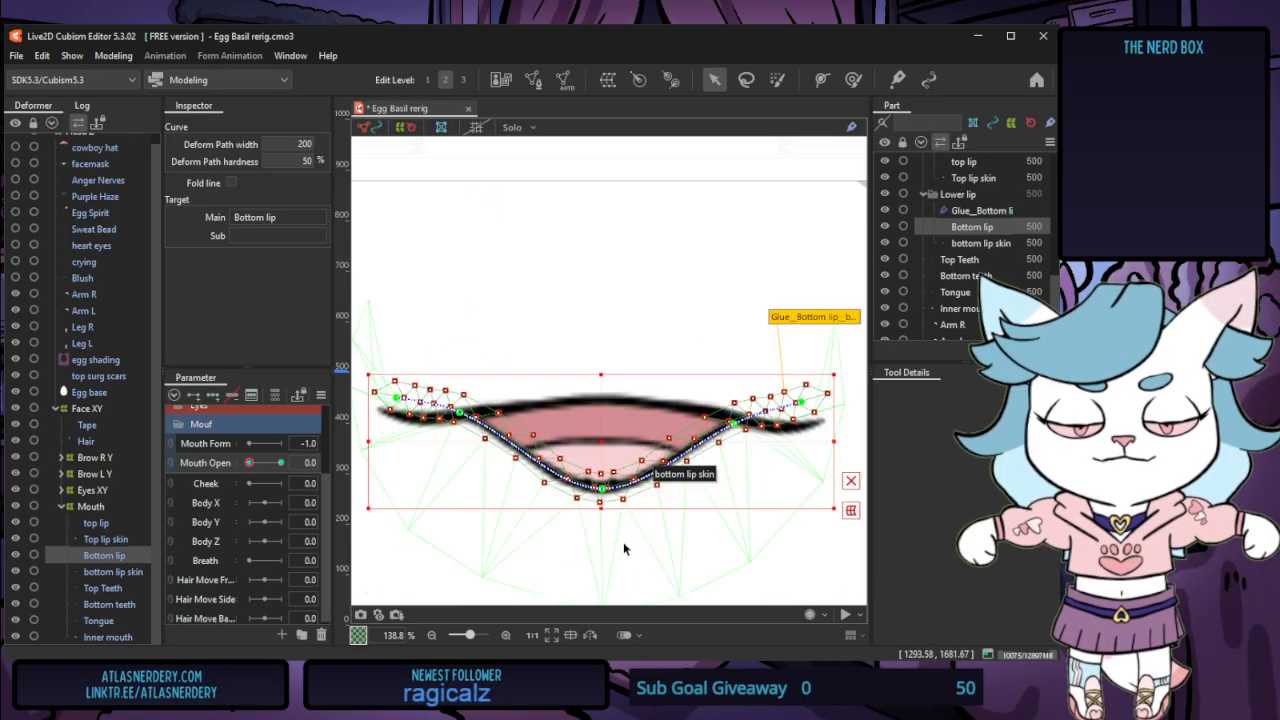
left_click(606, 492)
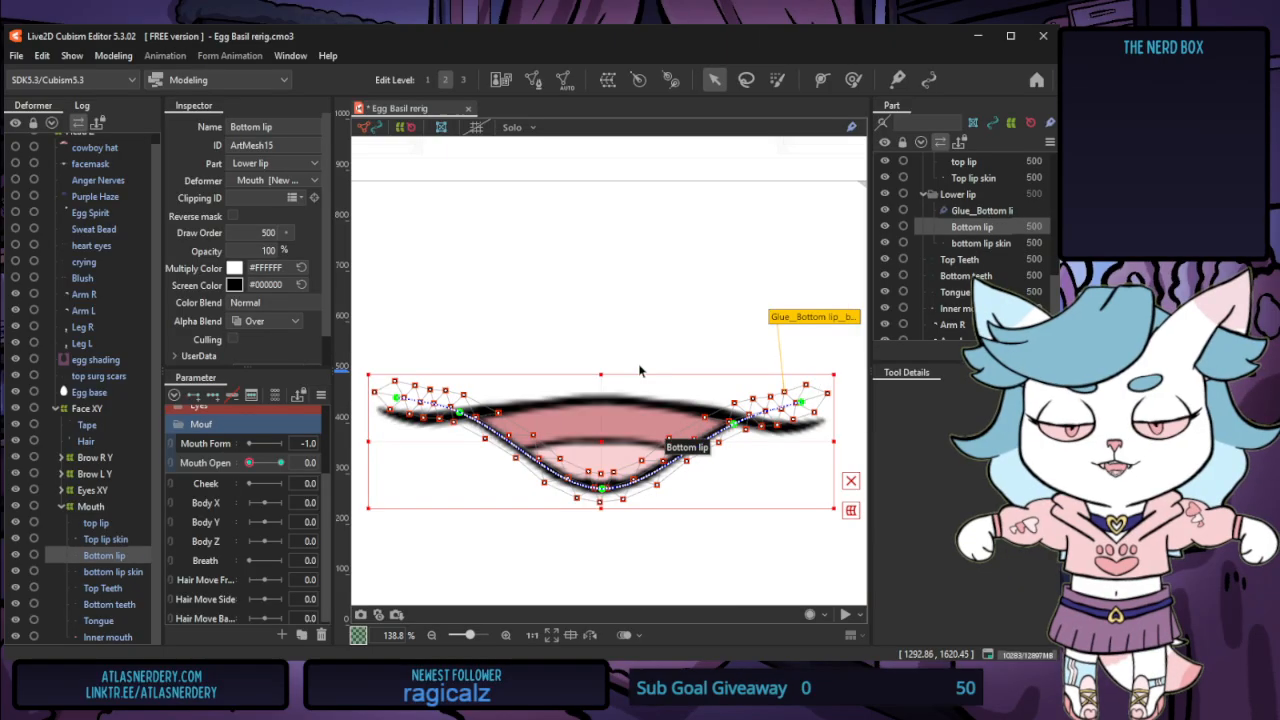
left_click(603, 490)
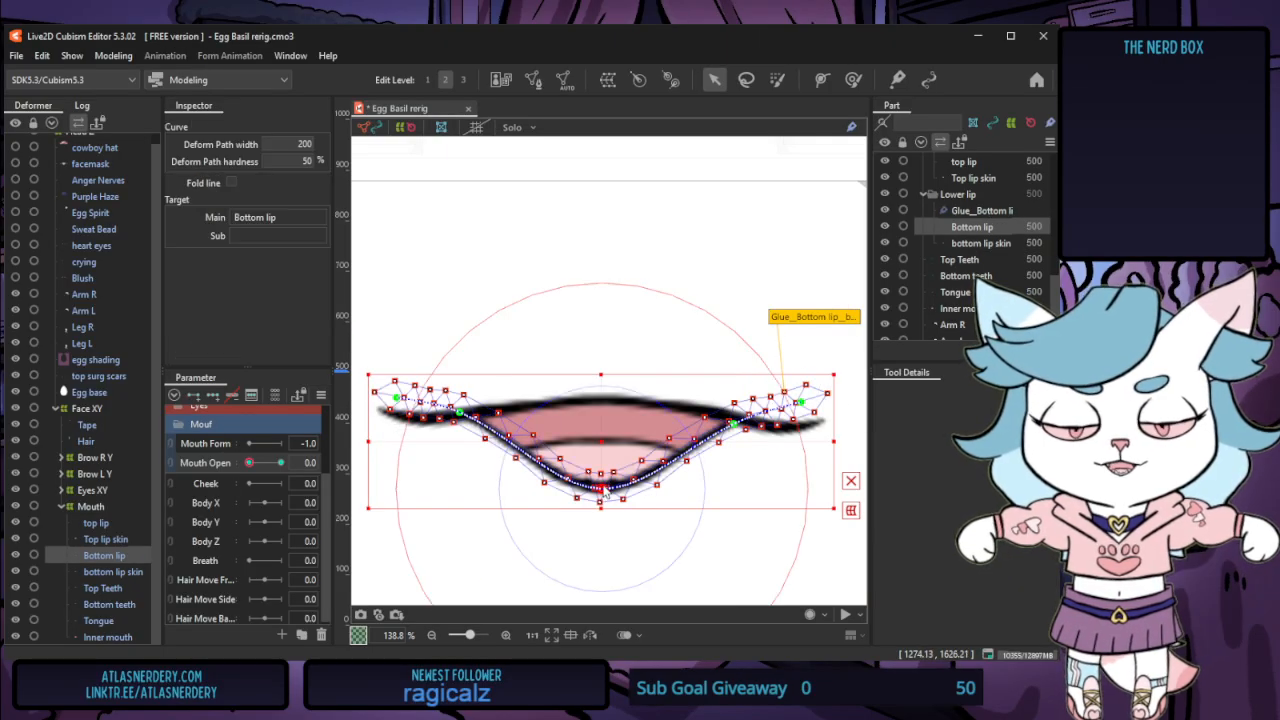
left_click_drag(607, 441, 606, 419)
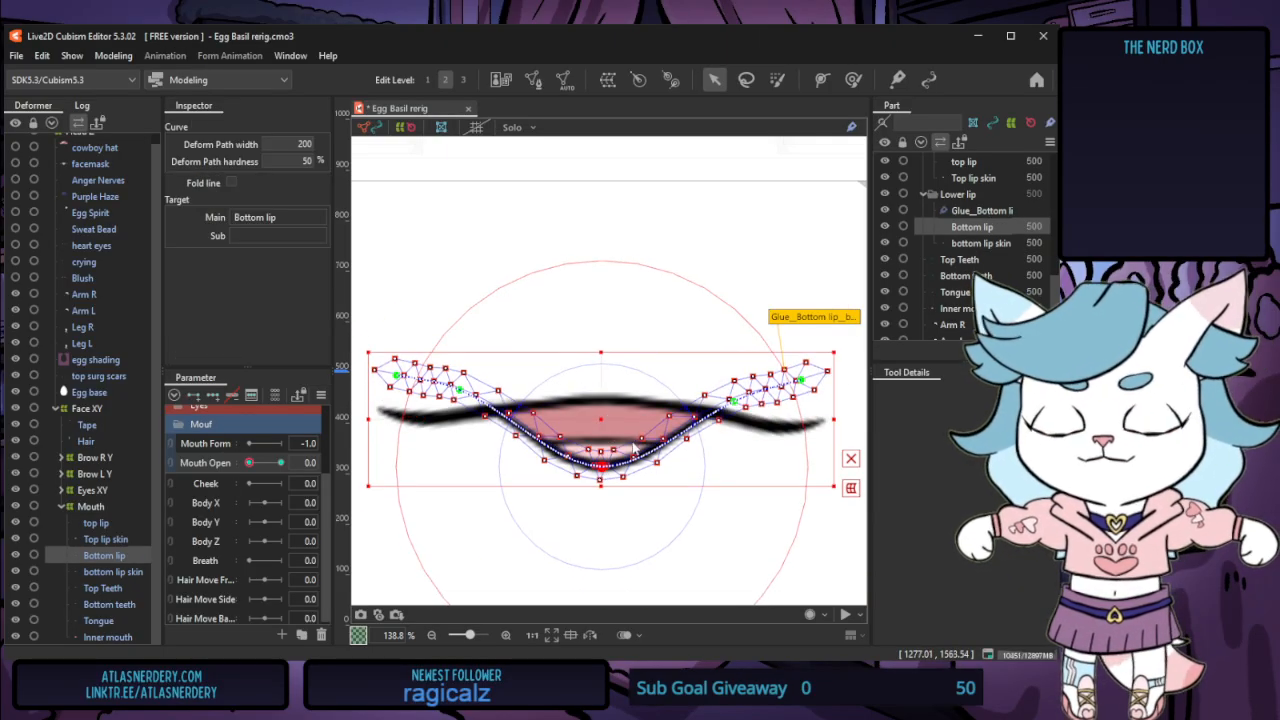
key("ctrl+z")
Raise only the bottom lip's centre curve point to flatten its curve just below the top lip
scroll(617, 518, "up", 5)
left_click(567, 427)
left_click(561, 412)
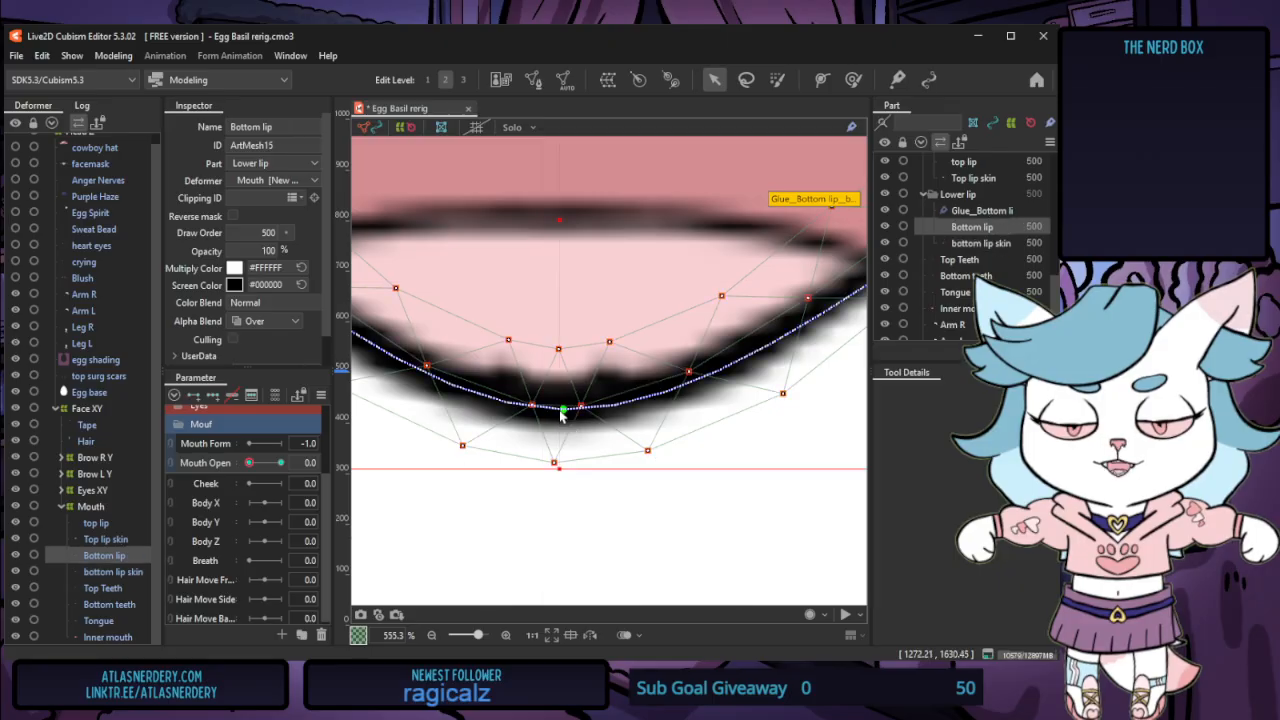
left_click(563, 412)
scroll(607, 540, "down", 3)
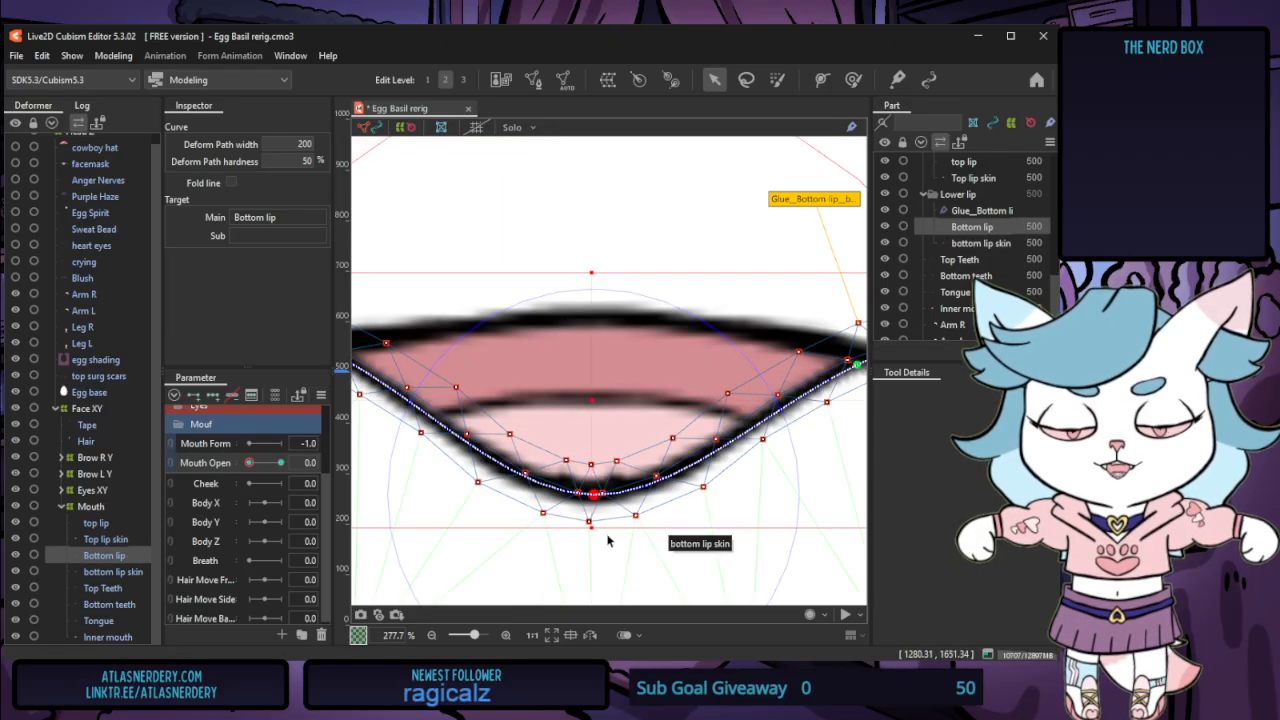
left_click_drag(594, 494, 595, 412)
left_click(594, 546)
scroll(594, 550, "down", 2)
scroll(615, 488, "down", 1)
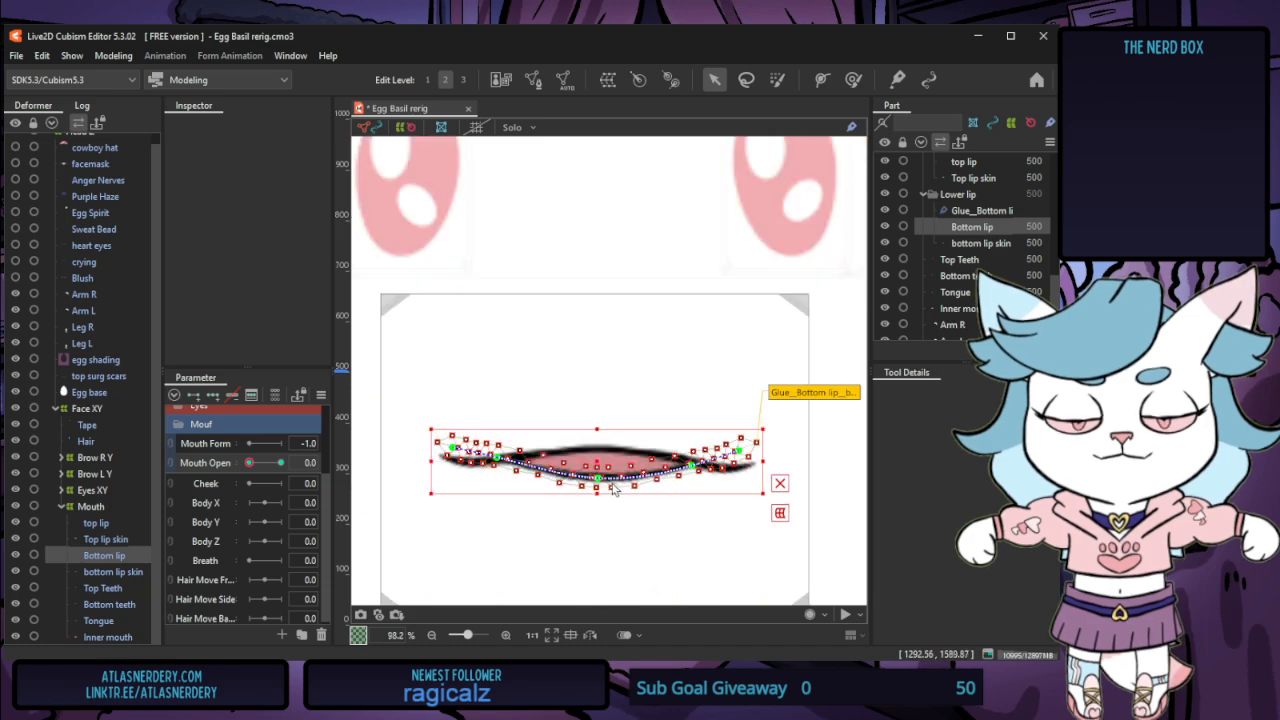
Lower the top lip's centre curve point onto the bottom lip and reposition its two end points to form a closed smile
scroll(585, 502, "up", 2)
left_click(600, 435)
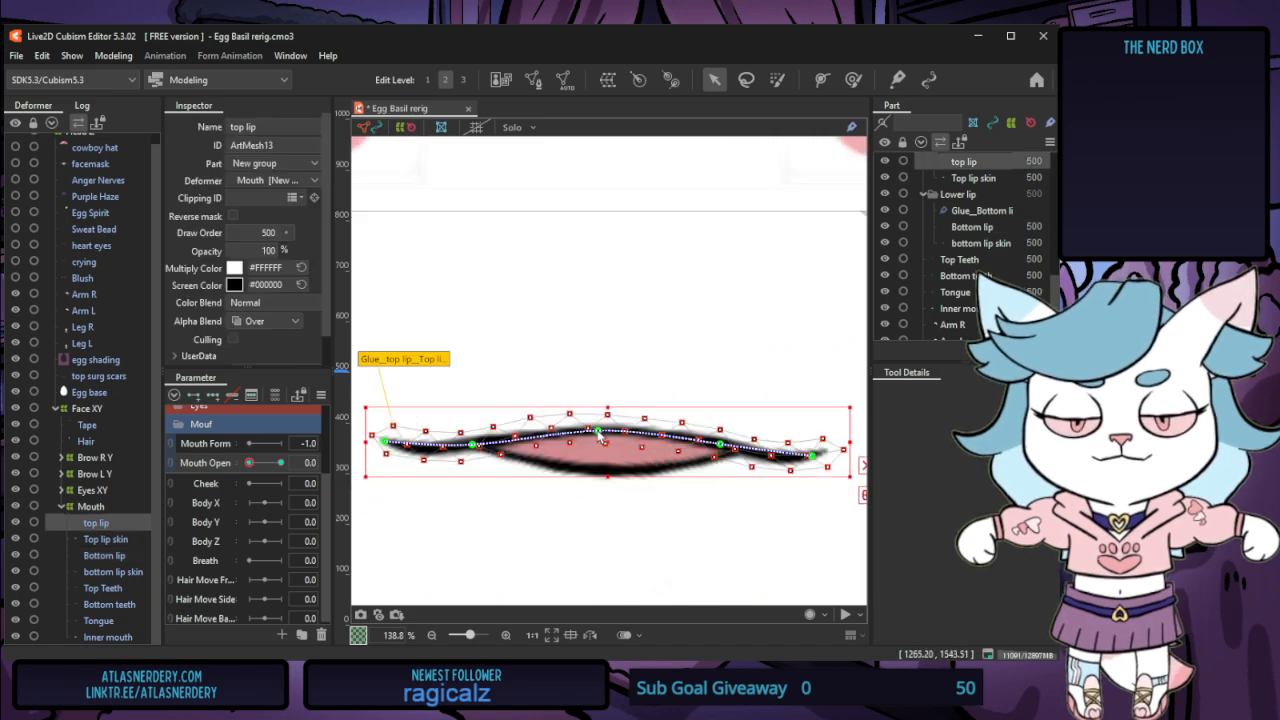
left_click_drag(600, 435, 602, 459)
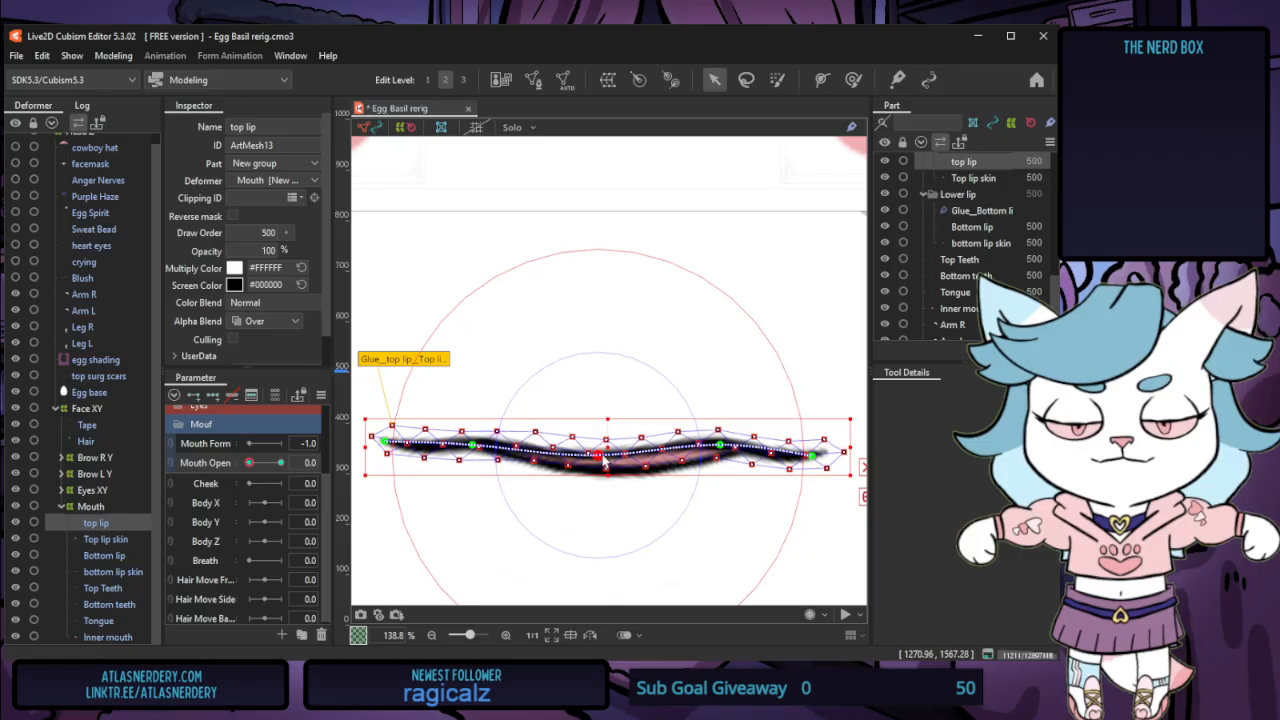
left_click(386, 441)
left_click(810, 456, "shift")
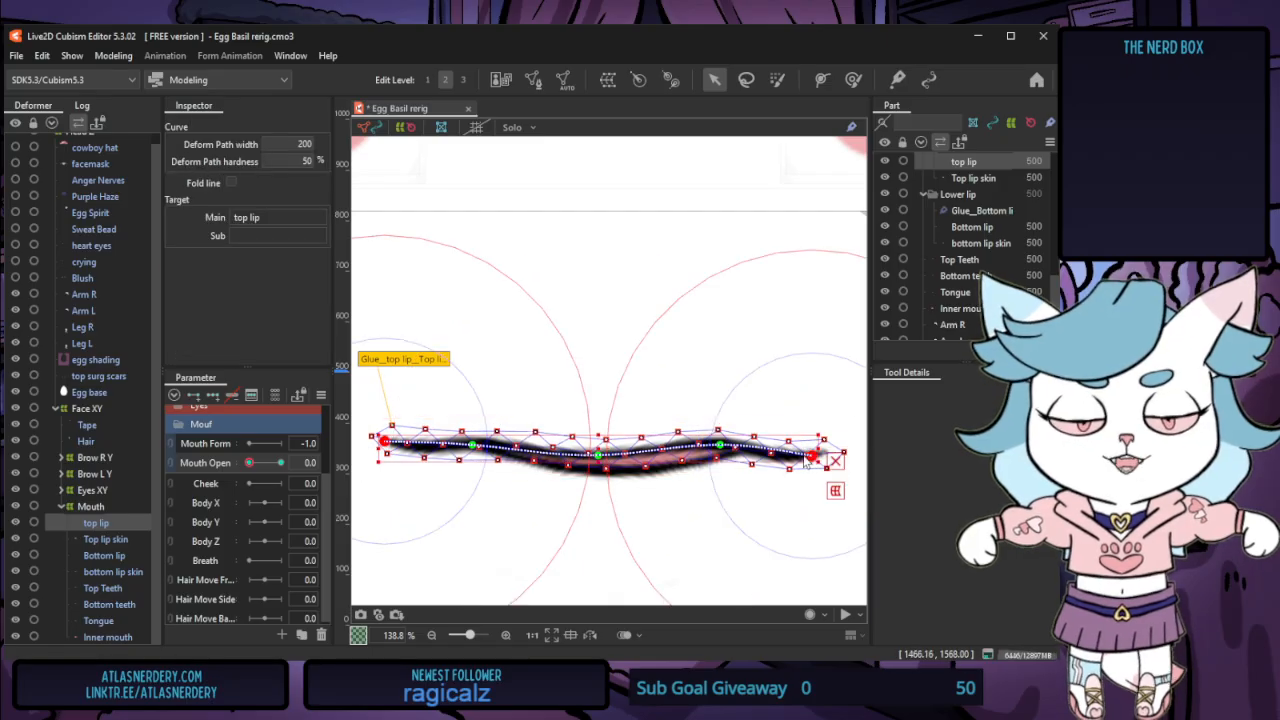
mouse_move(596, 445)
left_mouse_down()
mouse_move(596, 431)
mouse_move(604, 461)
left_mouse_up()
Nudge the bottom lip's two inner side curve points to line up with the closed top lip
left_click(632, 472)
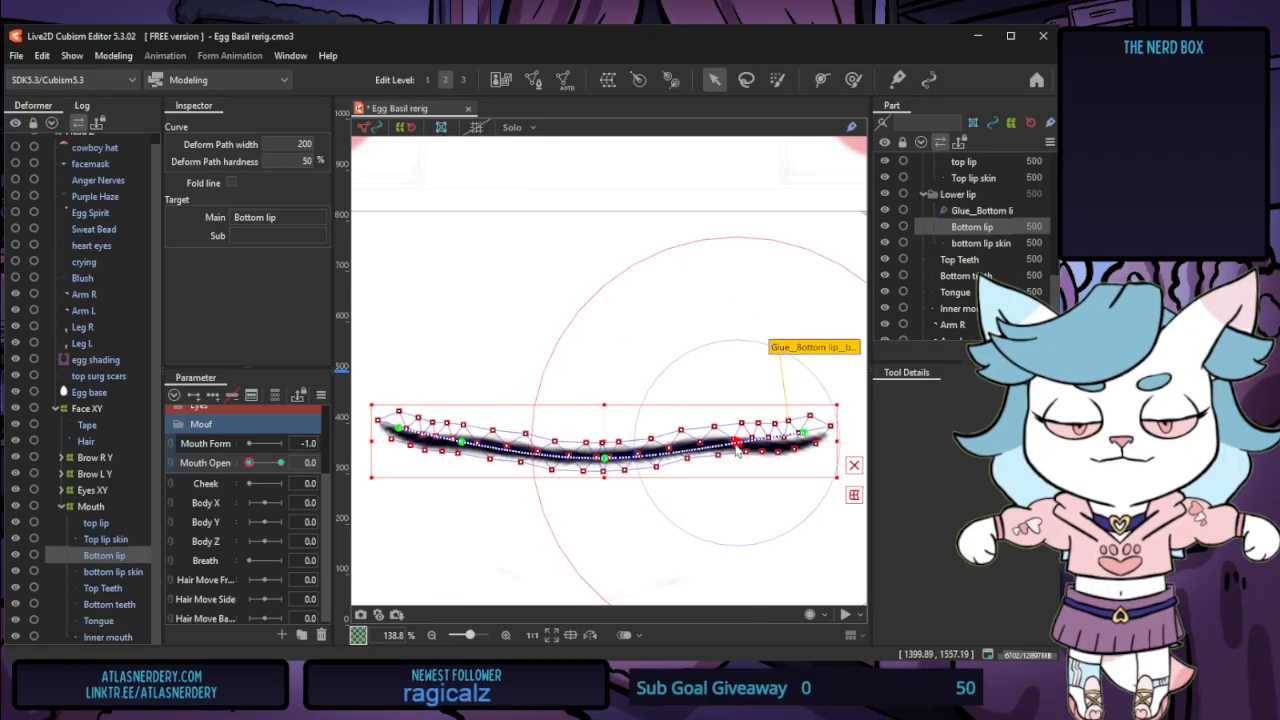
left_click(737, 442)
left_click(462, 438)
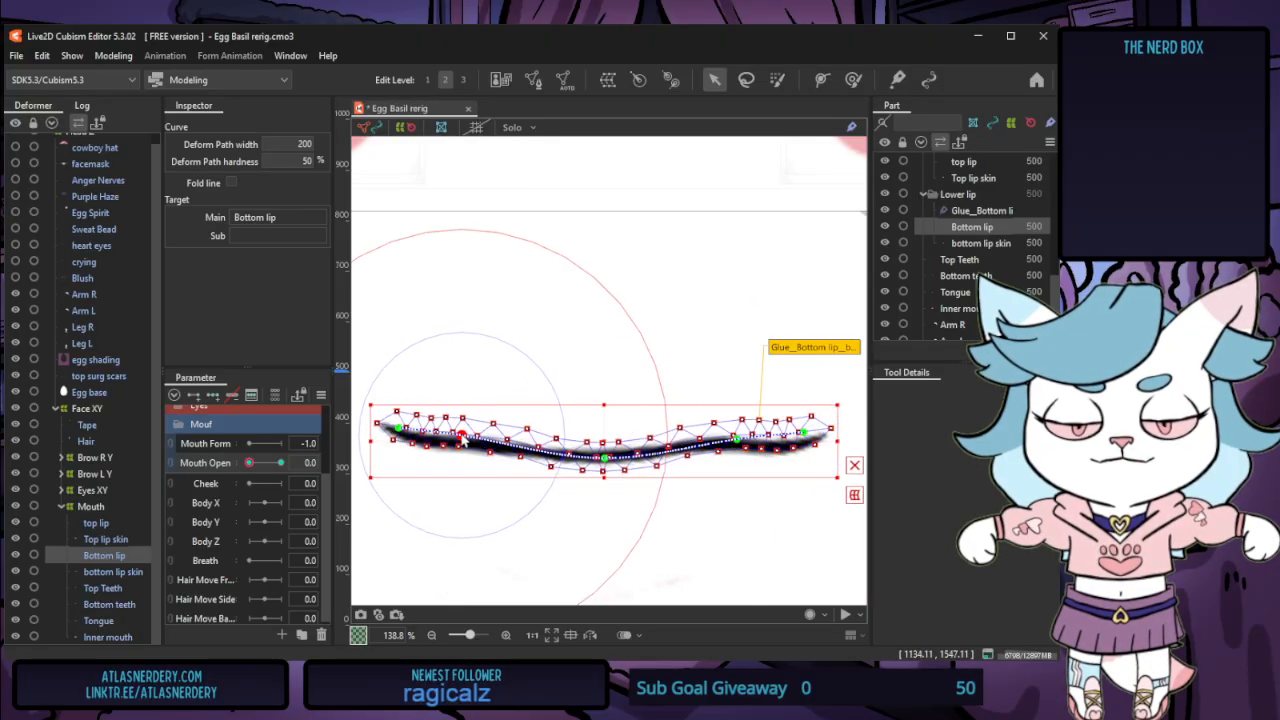
left_click(695, 189)
scroll(634, 296, "down", 5)
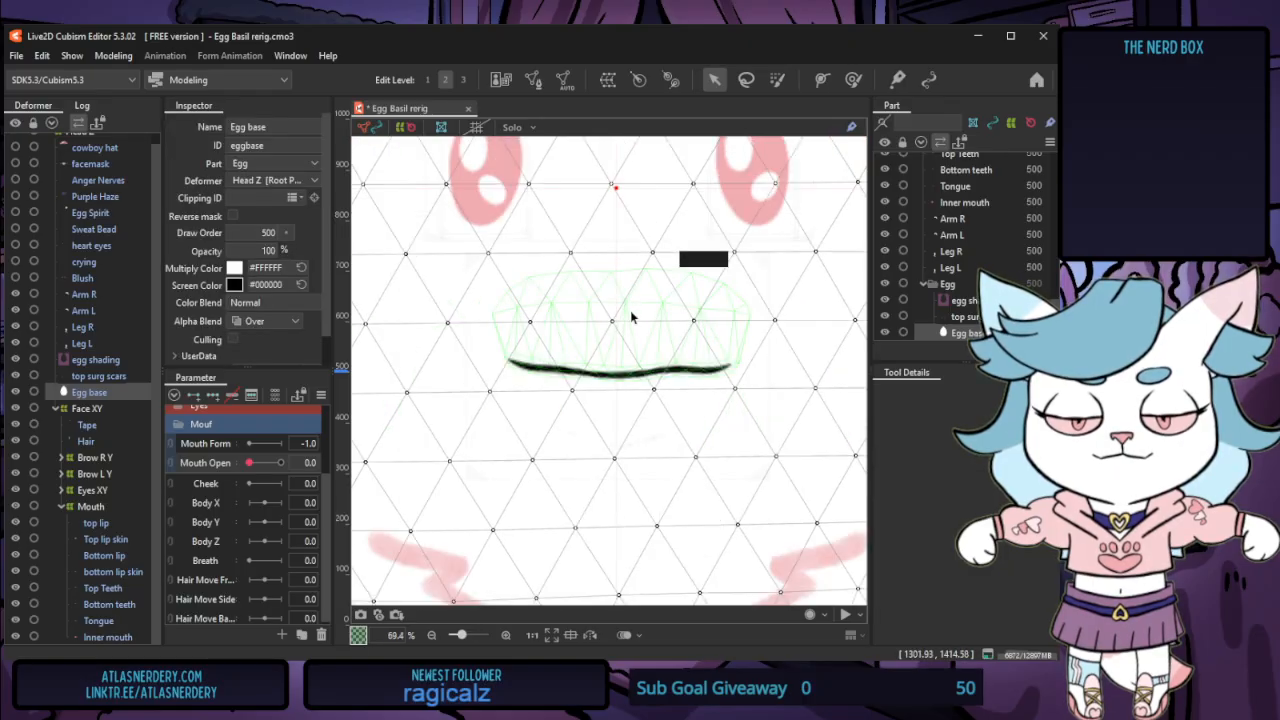
Select all mouth meshes from the top lip to the inner mouth and set Mouth Open to 1.0
mouse_move(251, 467)
left_mouse_down()
mouse_move(283, 464)
mouse_move(226, 476)
mouse_move(329, 469)
mouse_move(227, 470)
left_mouse_up()
left_click(108, 523)
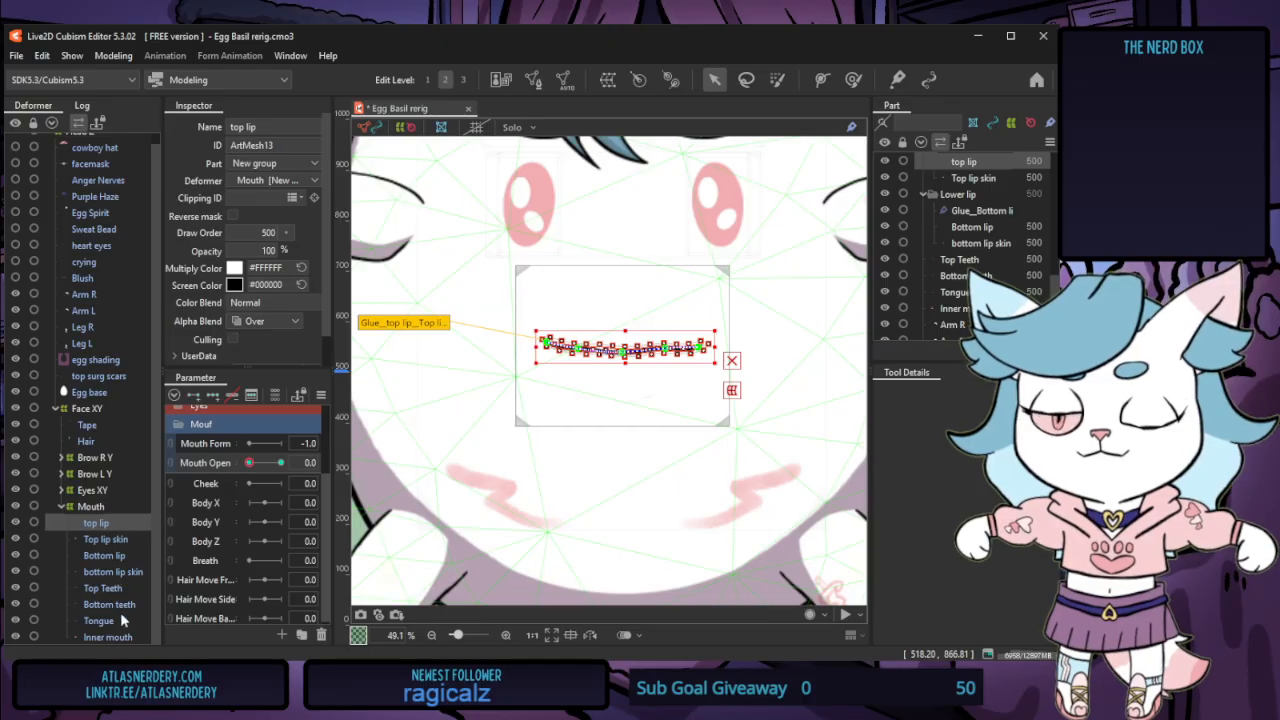
left_click(121, 641, "shift")
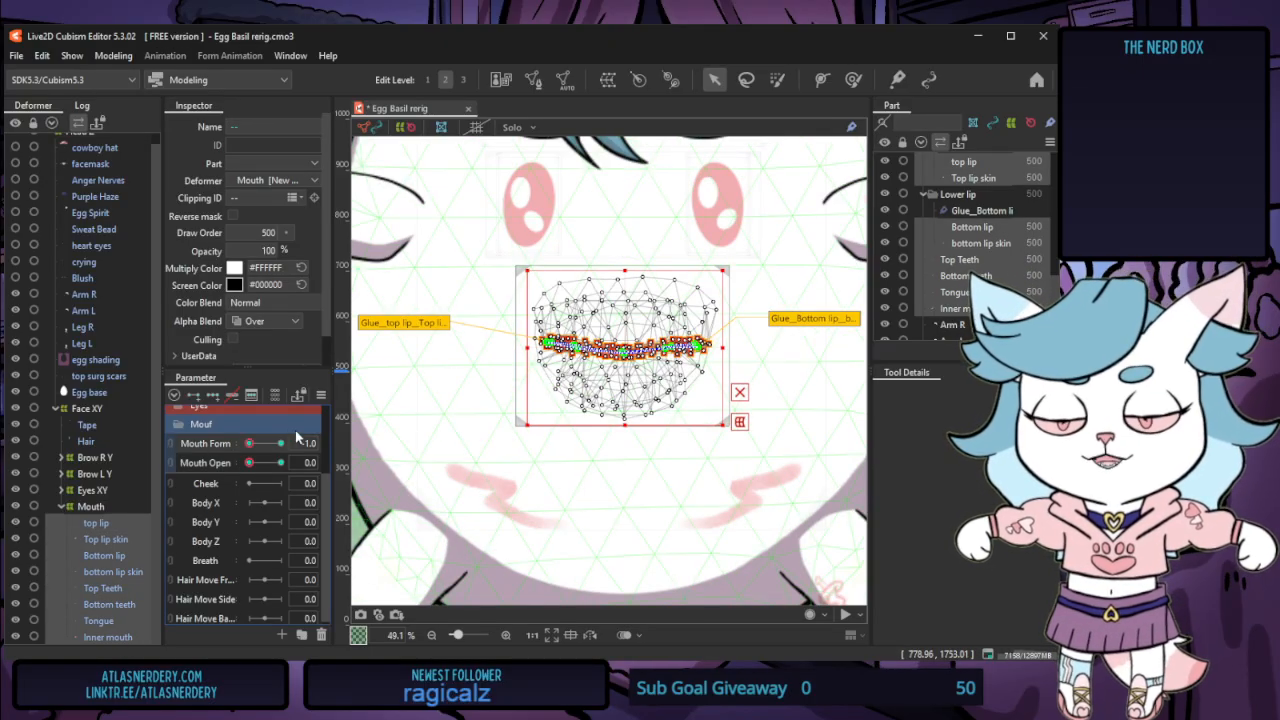
left_click_drag(272, 465, 287, 465)
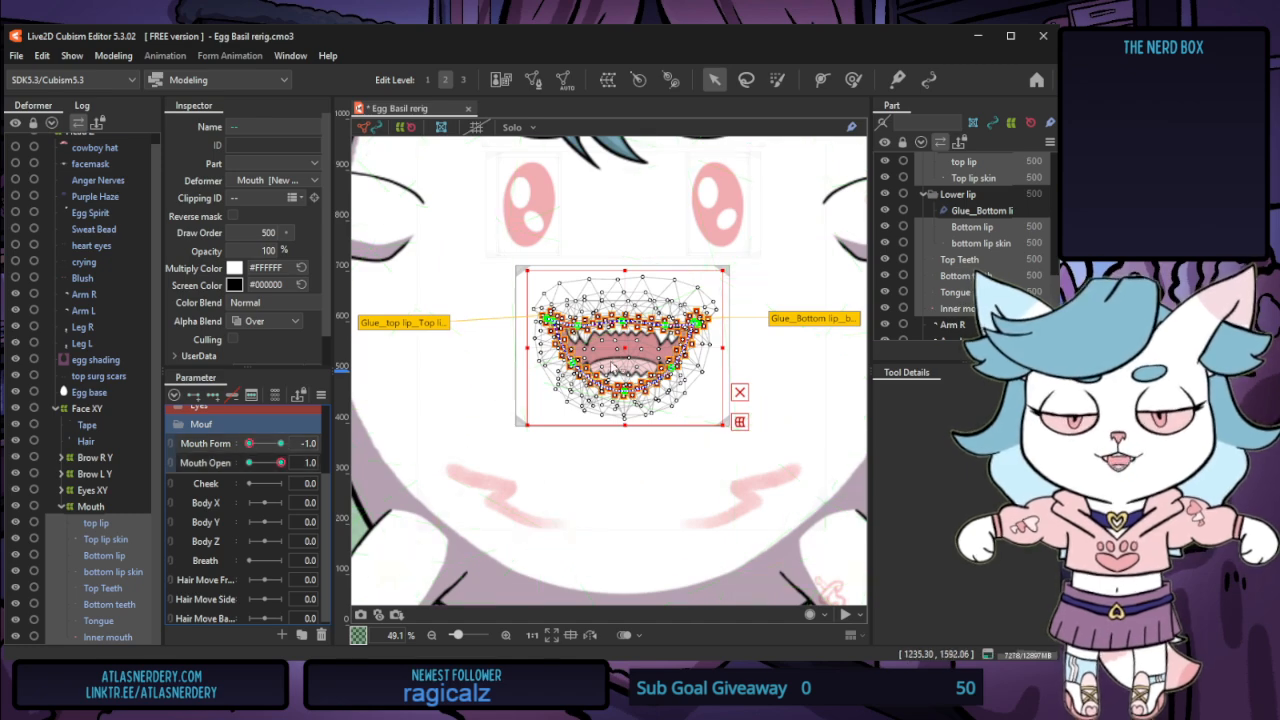
scroll(603, 357, "up", 2)
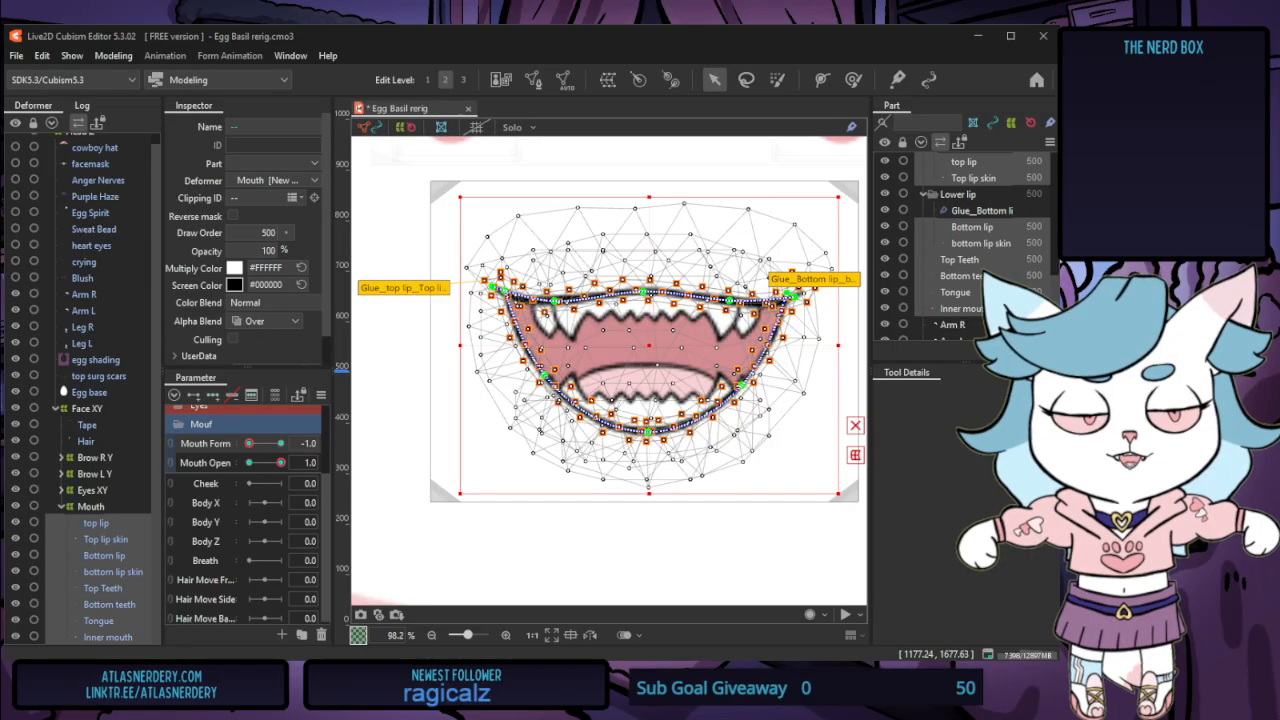
left_click(442, 316)
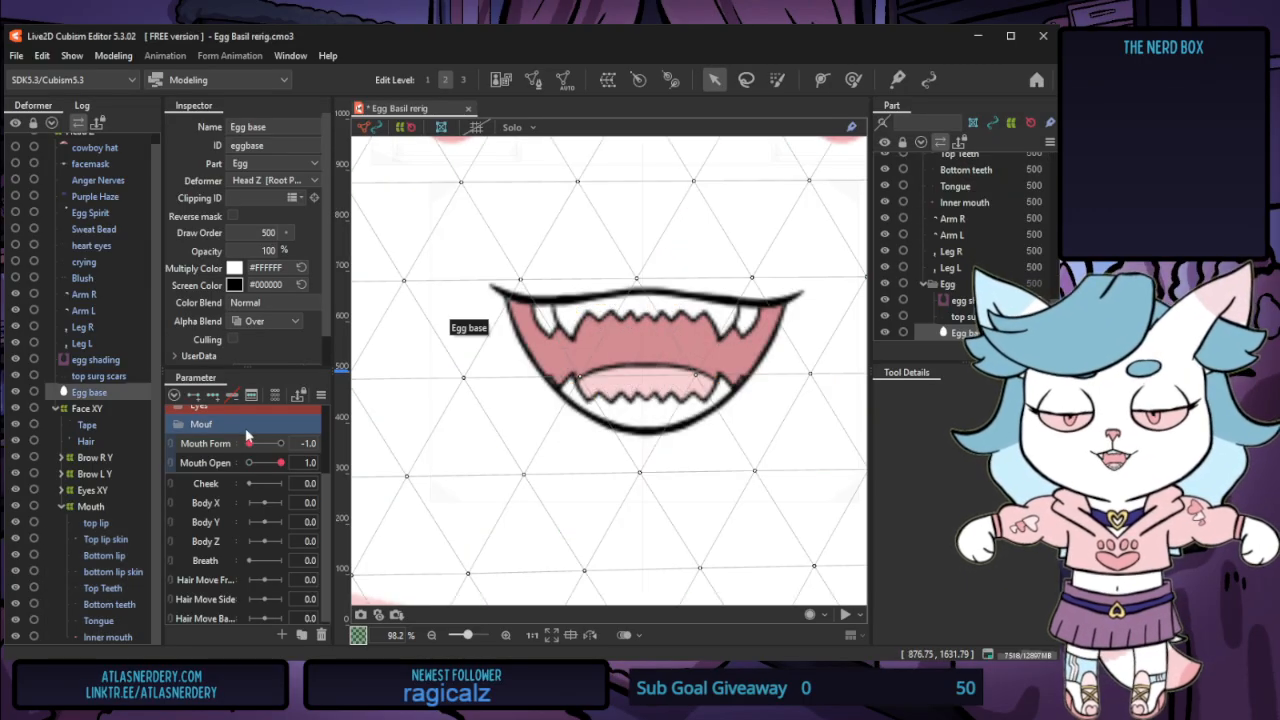
Bend the open mouth's top lip into an arch by lowering its two end curve points and its two inner side points
left_click(125, 524)
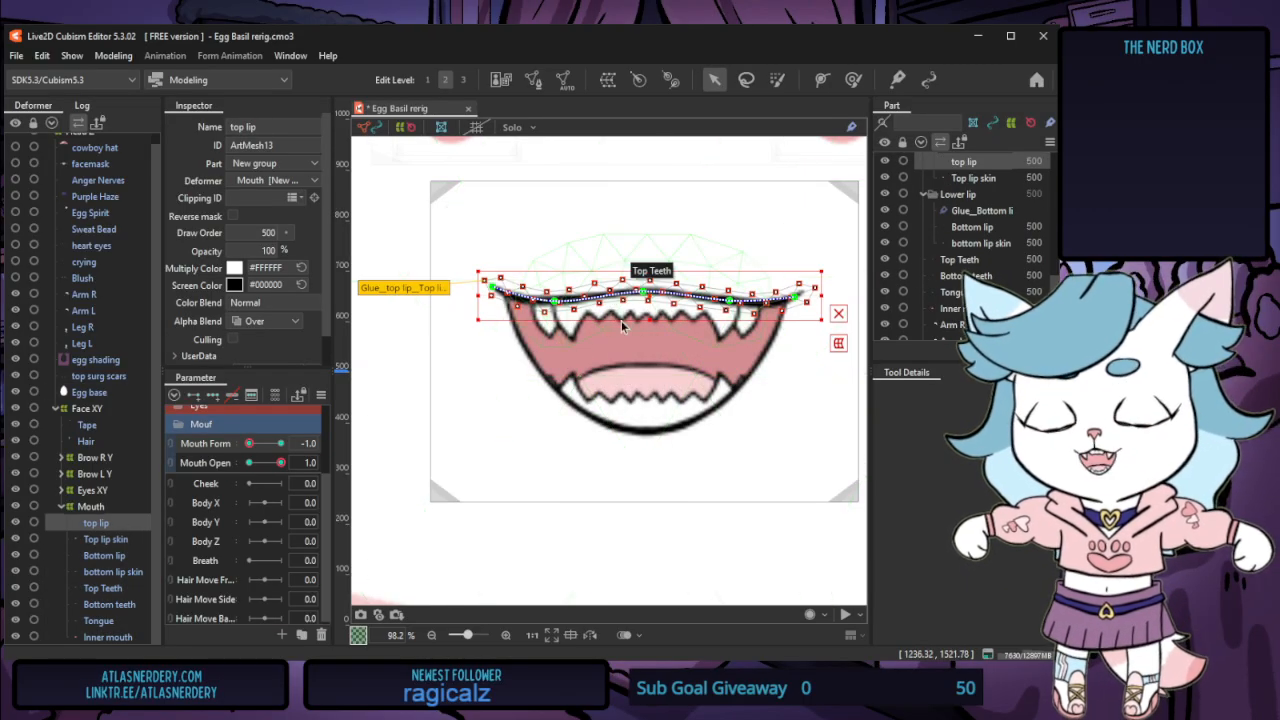
left_click(795, 298, "shift")
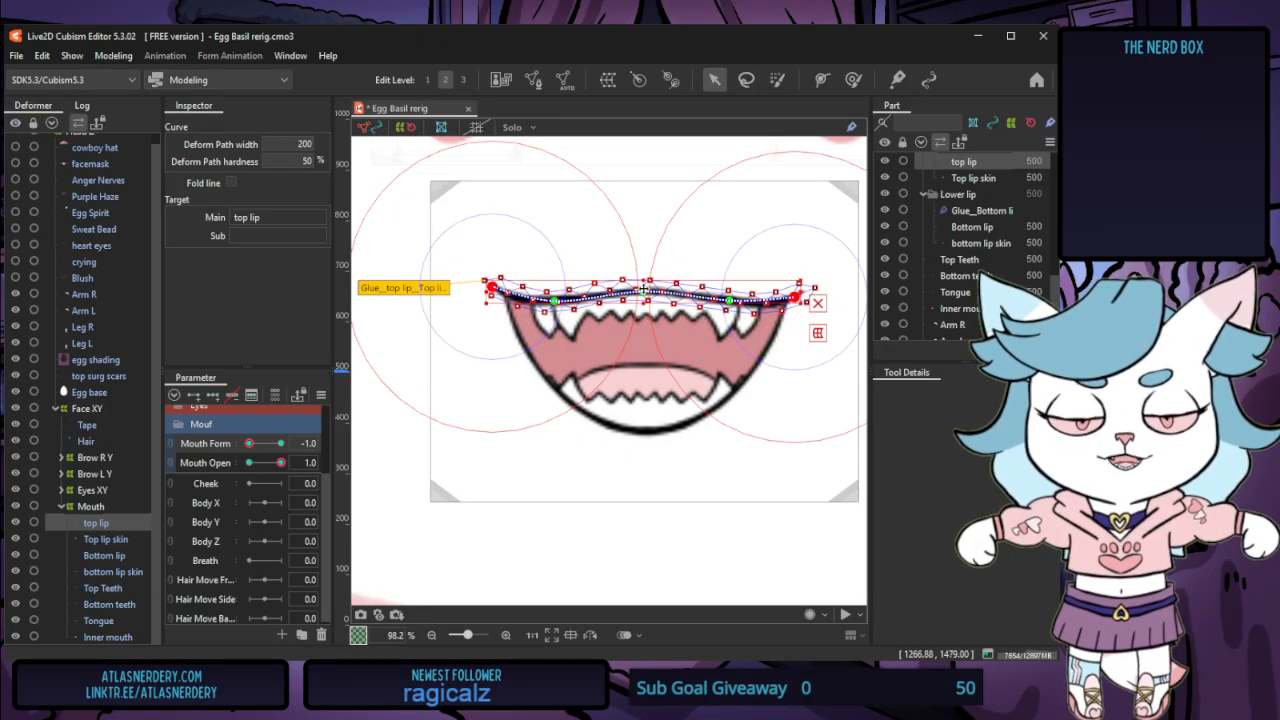
left_click_drag(643, 291, 643, 329)
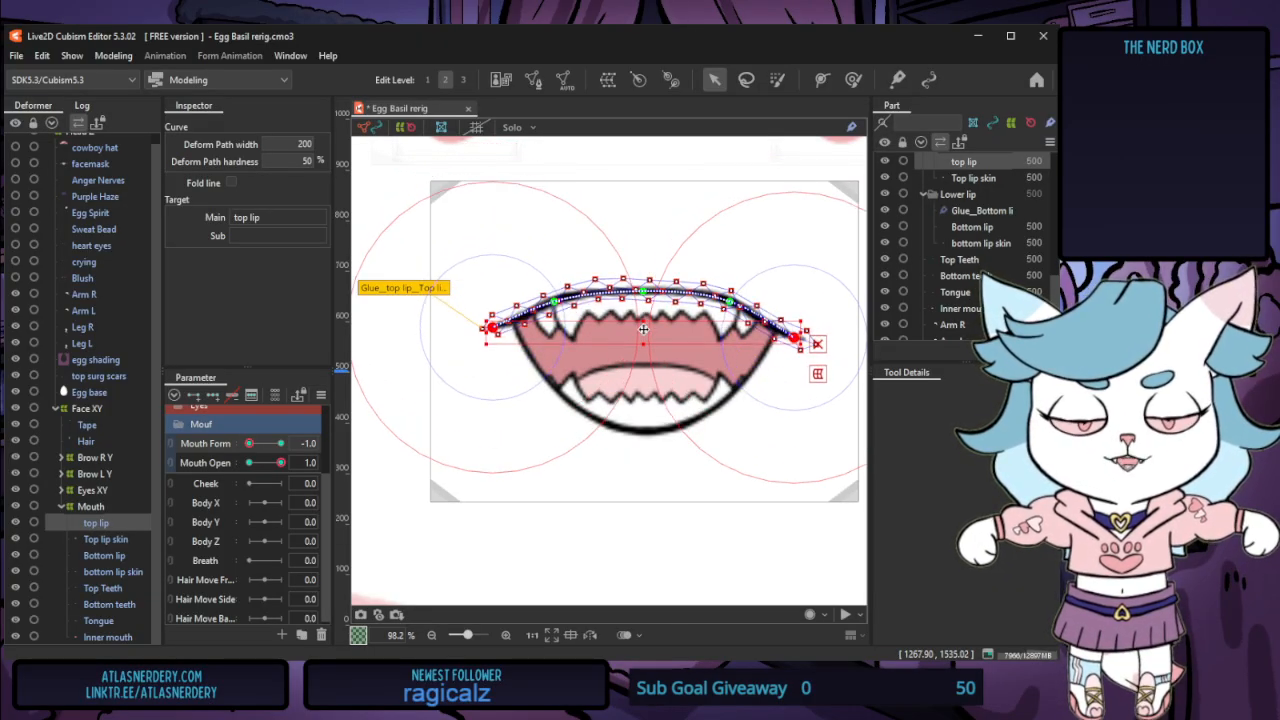
left_click(555, 301)
left_click(731, 301, "shift")
left_click_drag(643, 298, 642, 313)
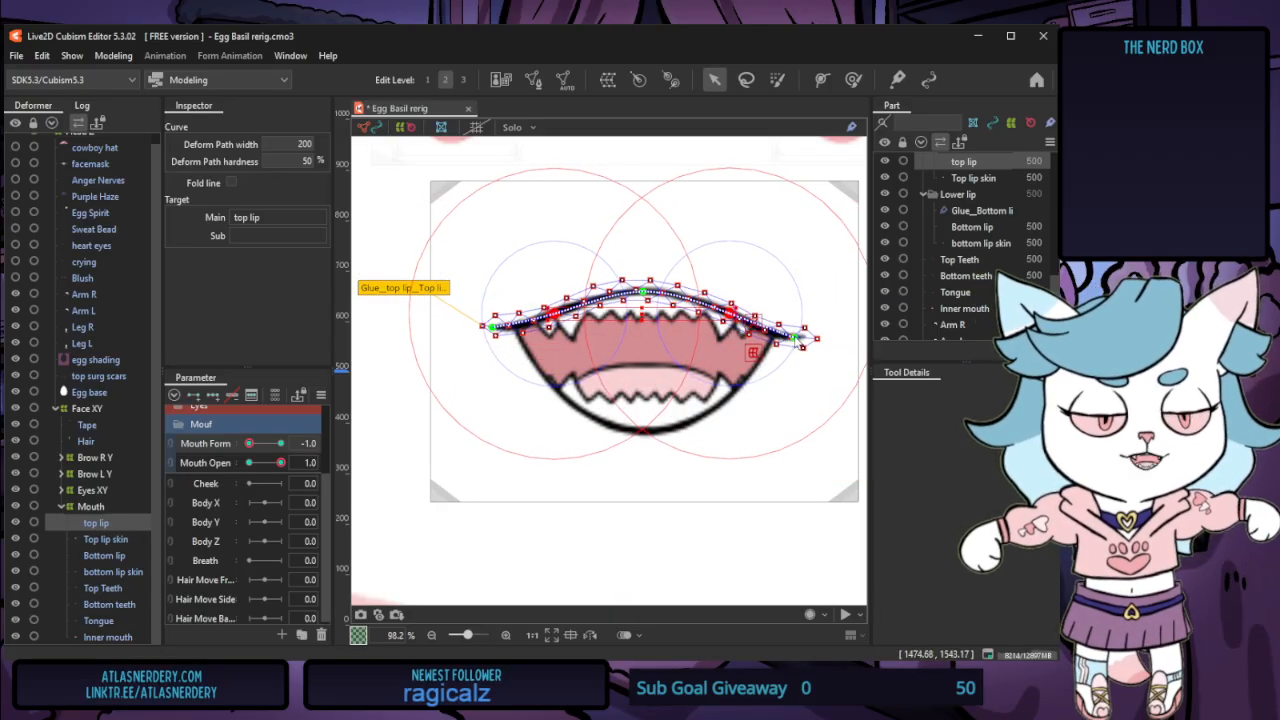
Lower the top lip's two end curve points further and bring them closer together
left_click(795, 337)
left_click(491, 327, "shift")
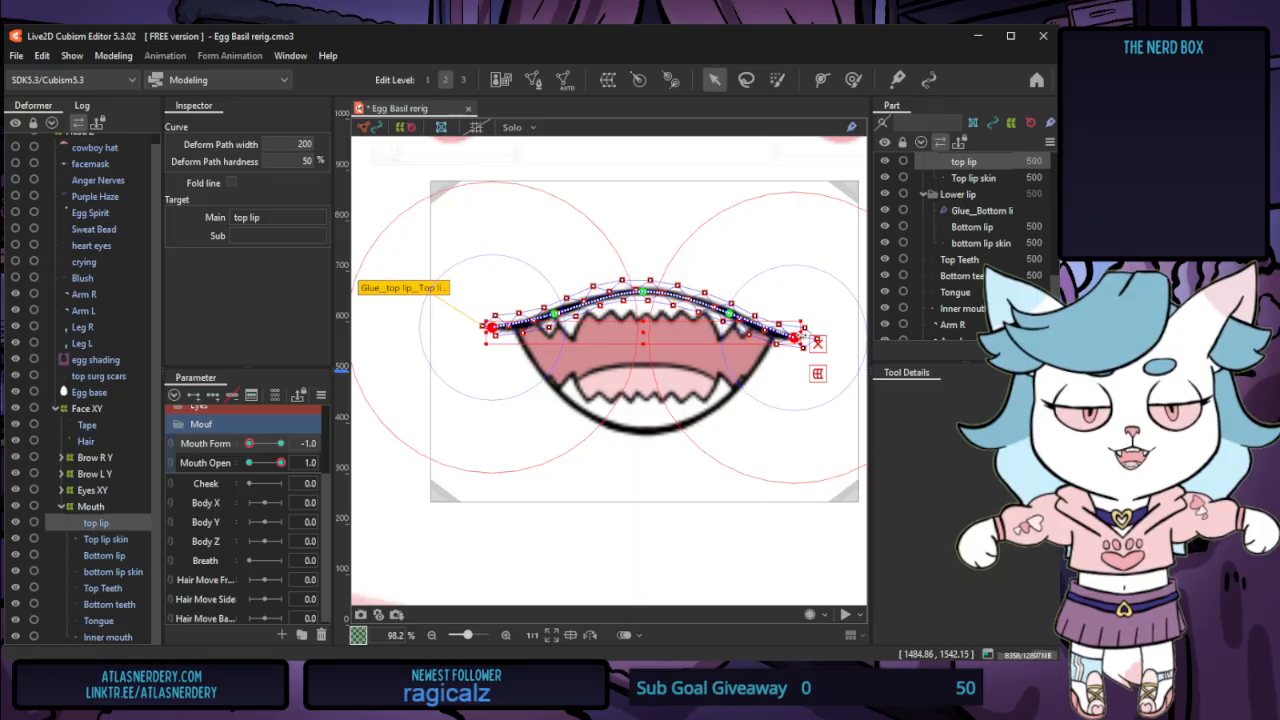
left_click_drag(802, 333, 784, 333)
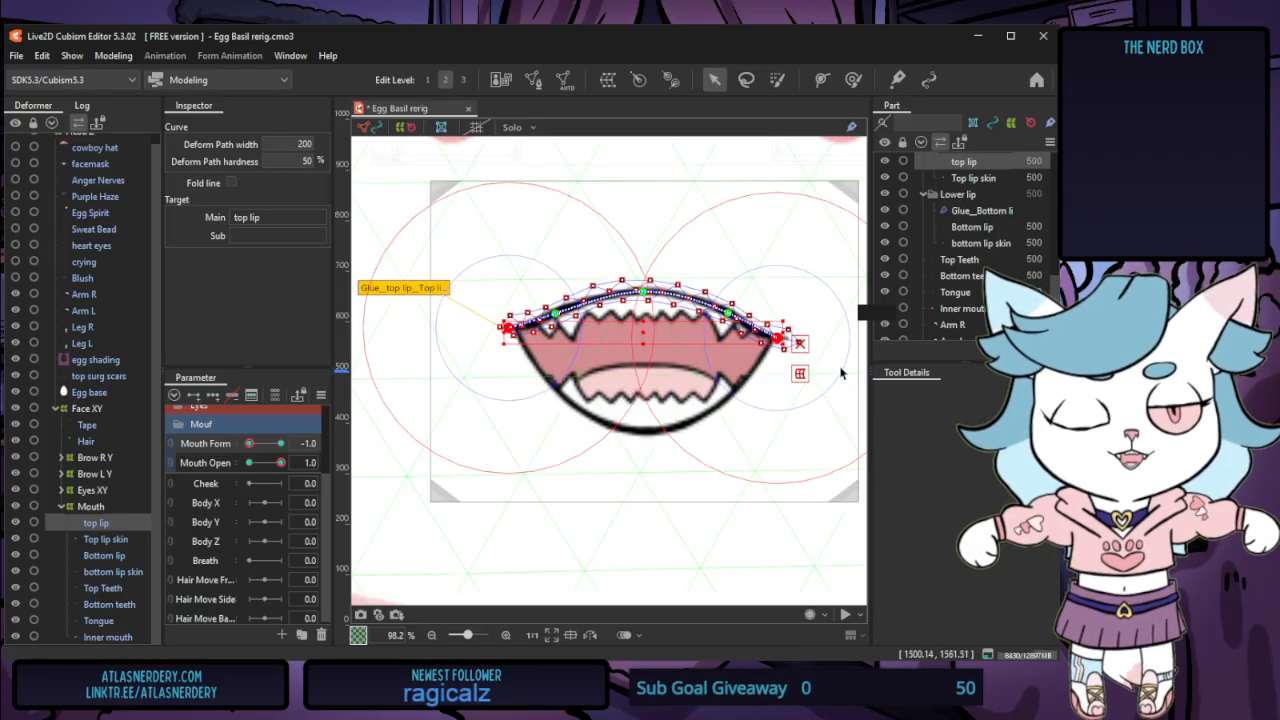
key("ctrl+z")
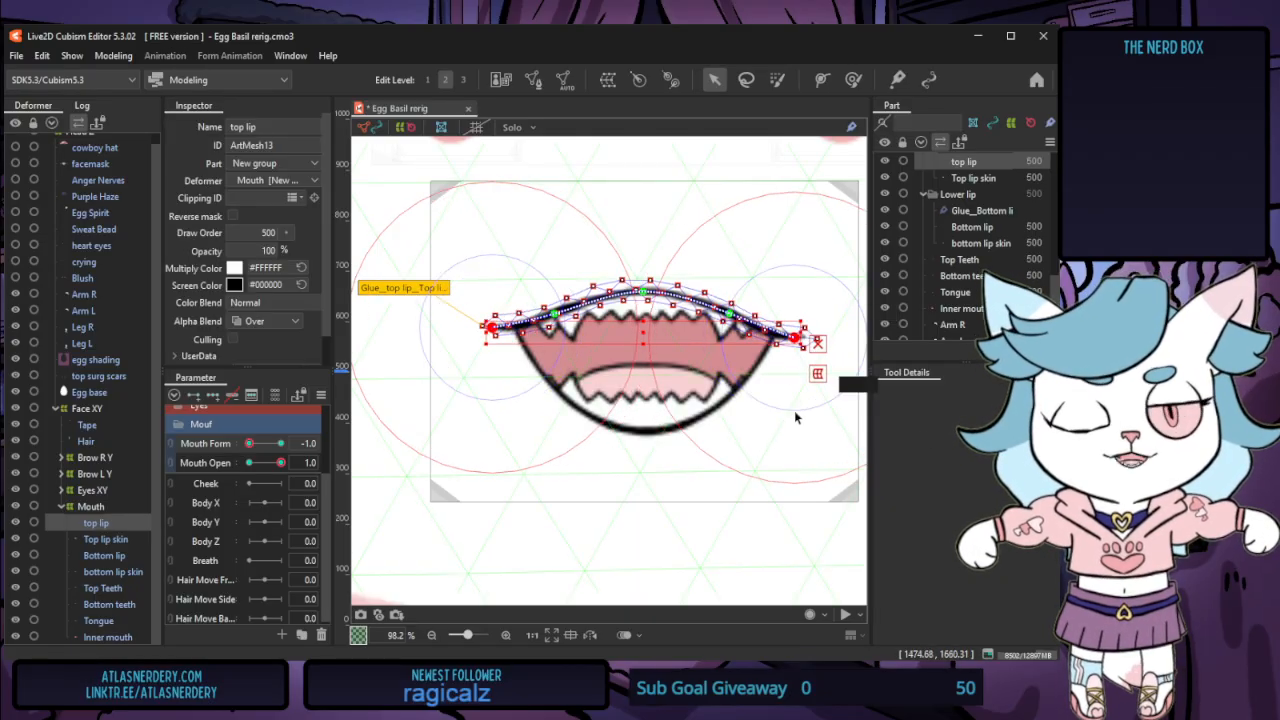
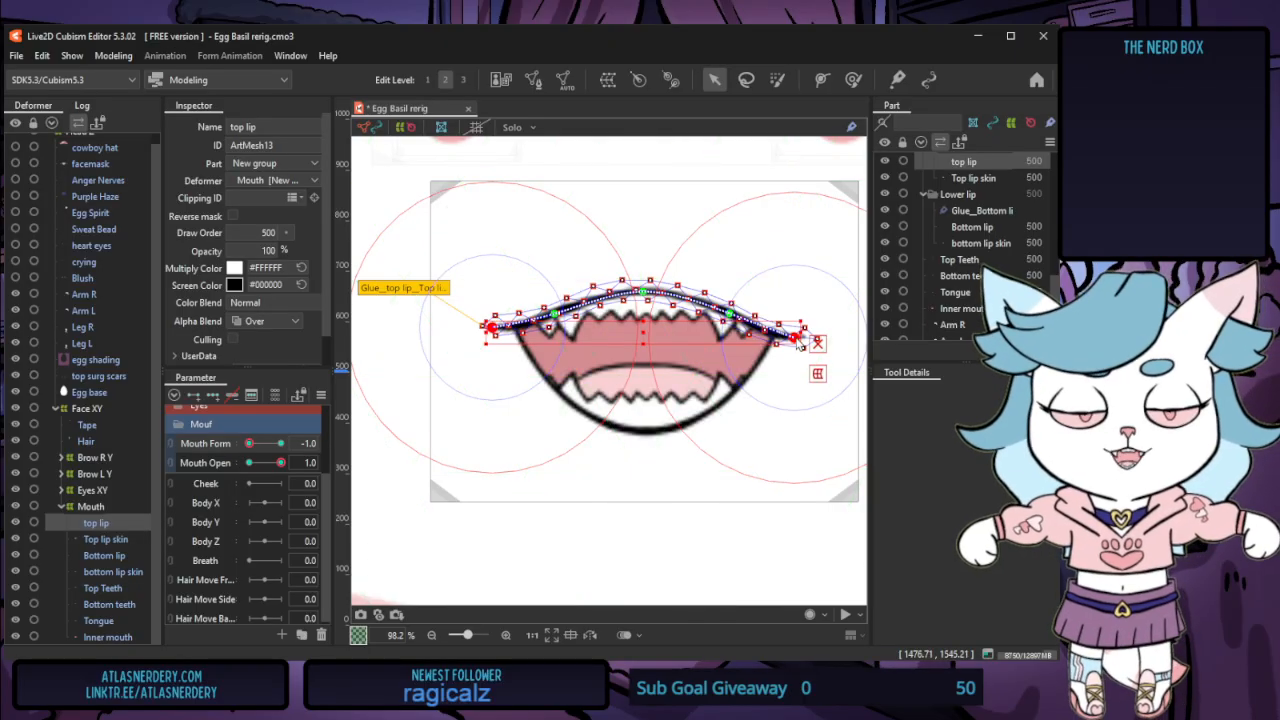
left_click_drag(644, 336, 644, 351)
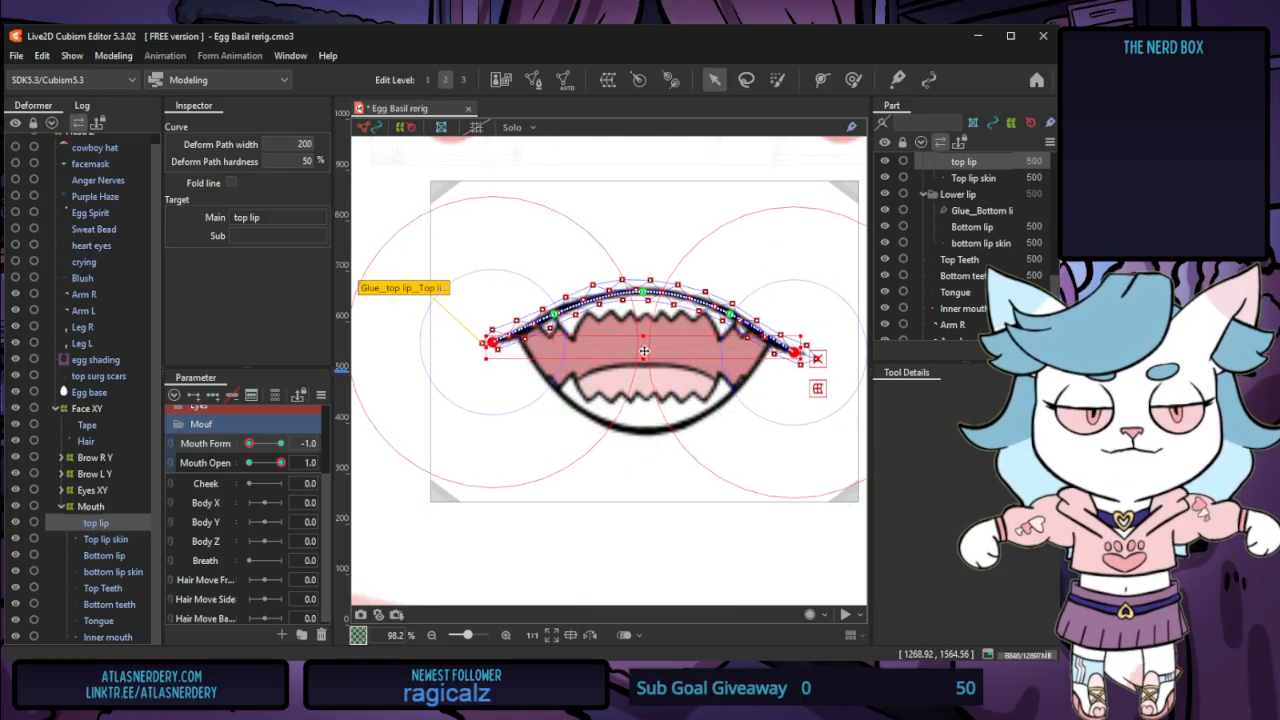
left_click_drag(802, 349, 784, 350)
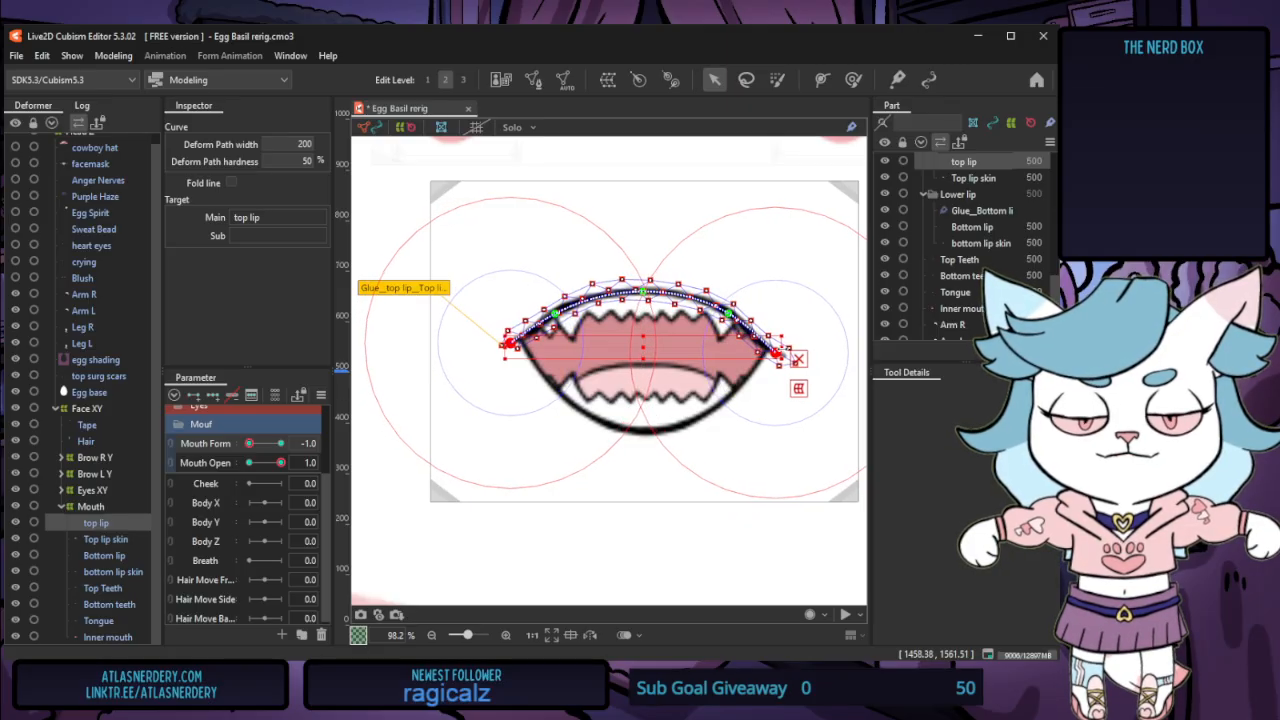
Move the bottom lip's two end curve points down and inward to meet the corners of the top lip
left_click(103, 556)
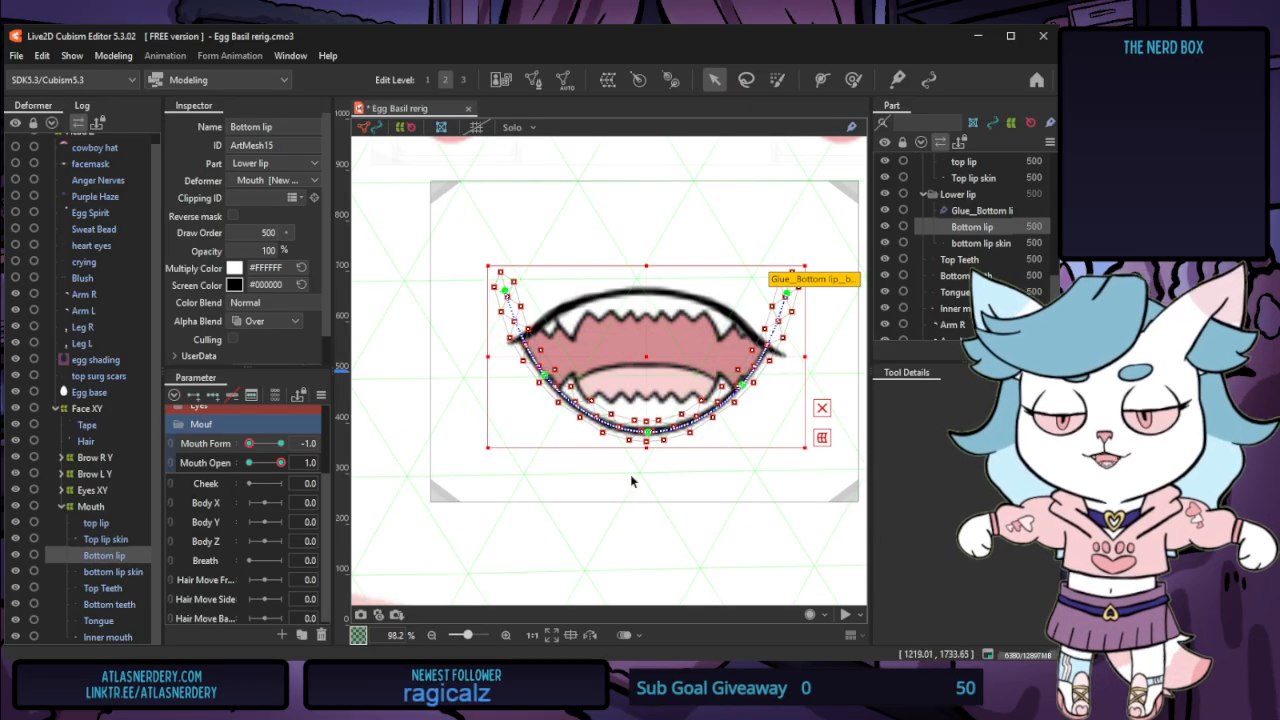
left_click(788, 292)
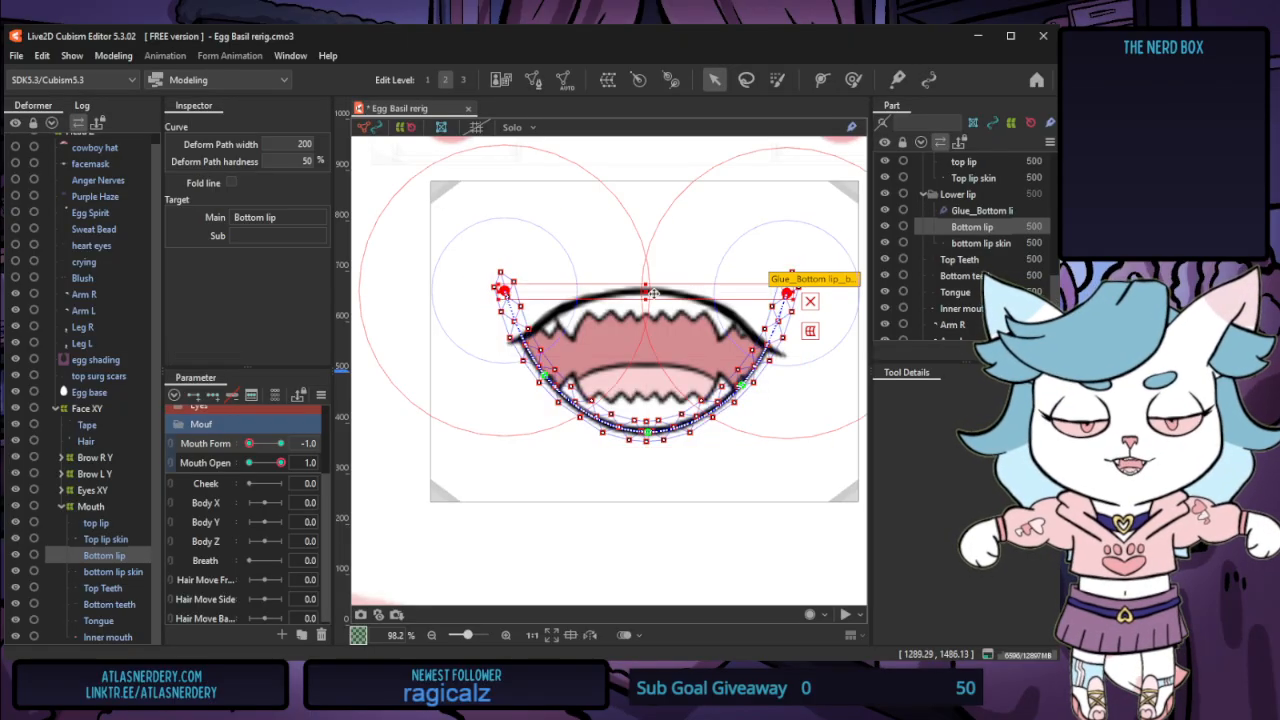
left_click_drag(652, 292, 646, 327)
key("ctrl+z")
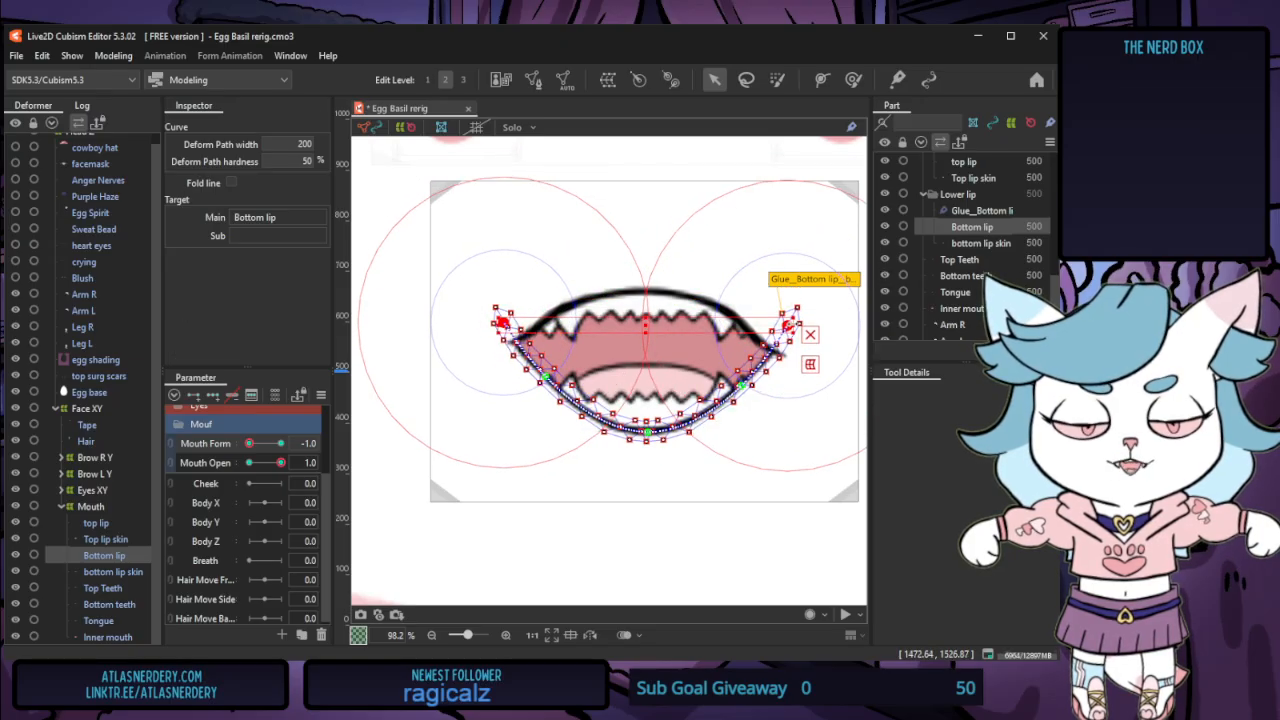
left_click_drag(788, 325, 775, 325)
left_click_drag(646, 324, 647, 336)
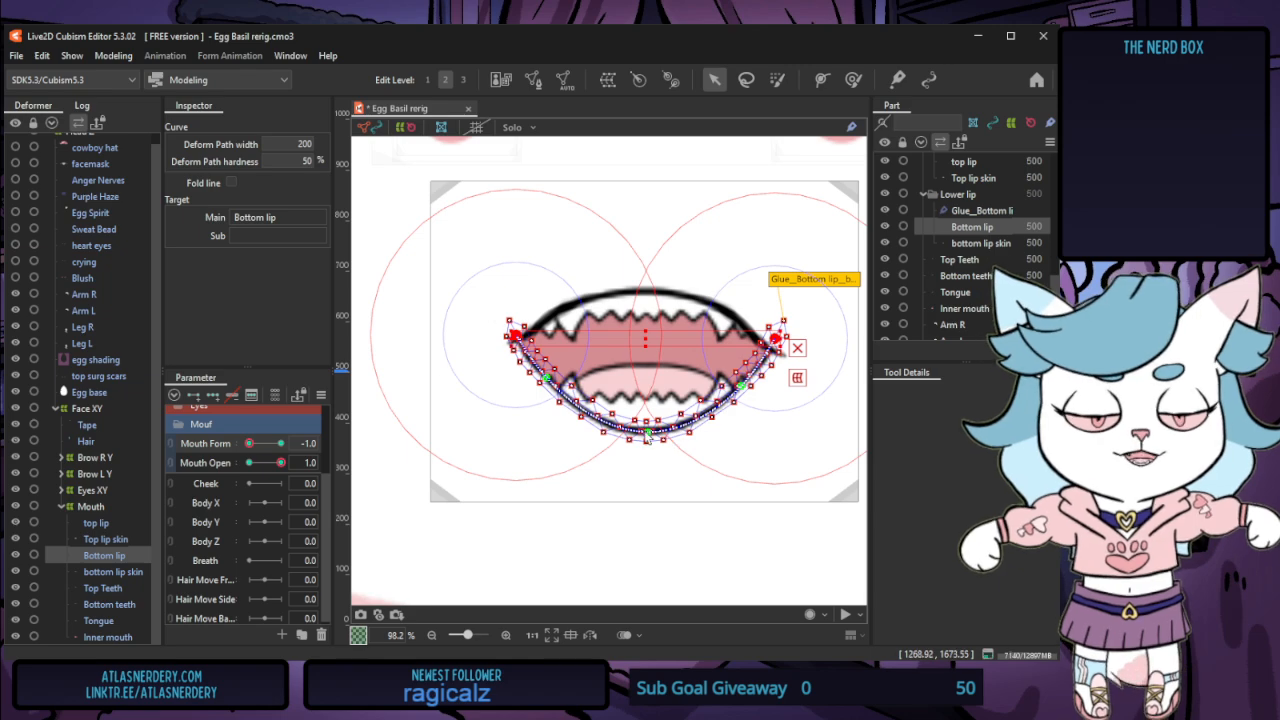
Bring the bottom lip's two inner side curve points slightly closer together
left_click(741, 386)
left_click(547, 378, "shift")
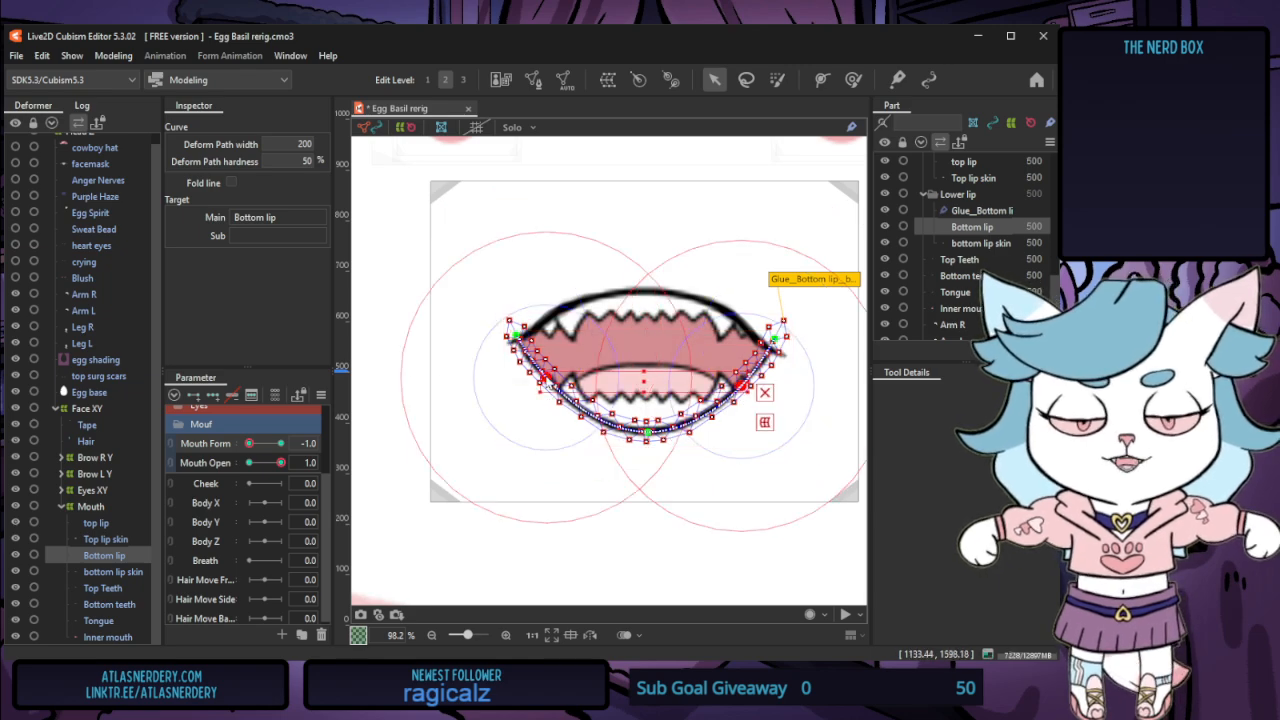
left_click_drag(748, 381, 740, 382)
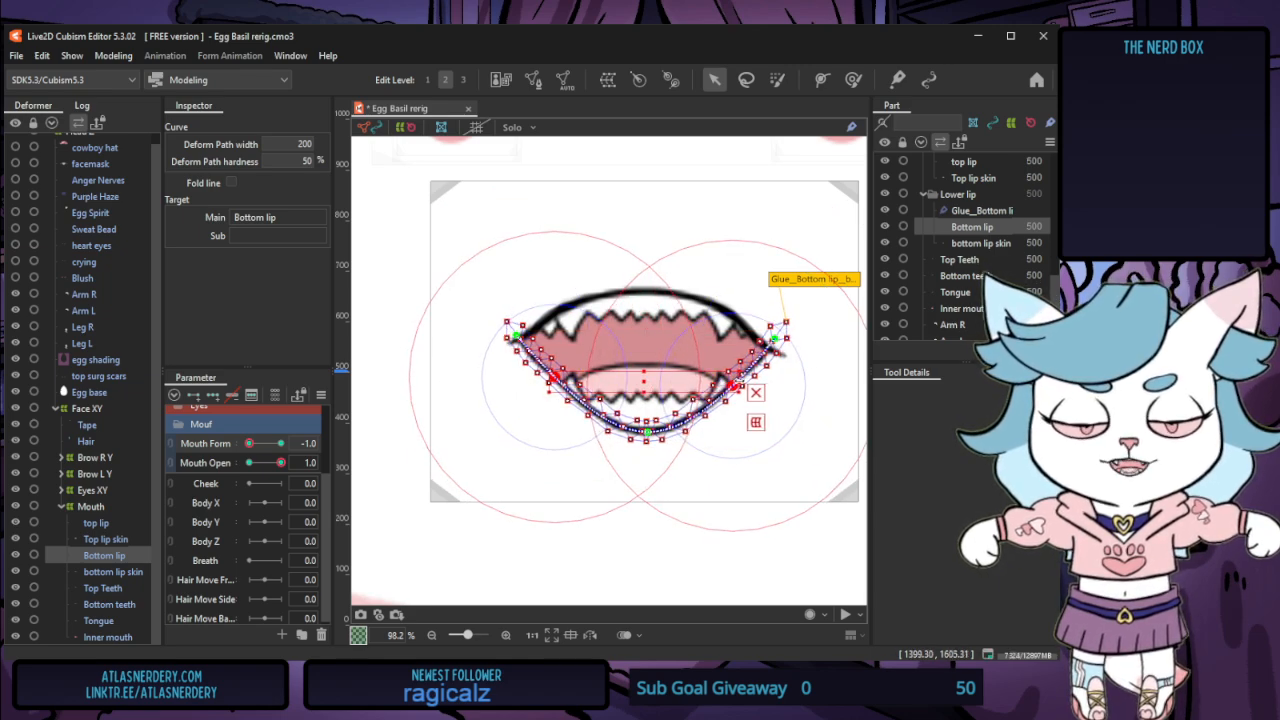
Try to shift the open mouth's whole bottom lip slightly upward and undo the move
left_click(649, 434)
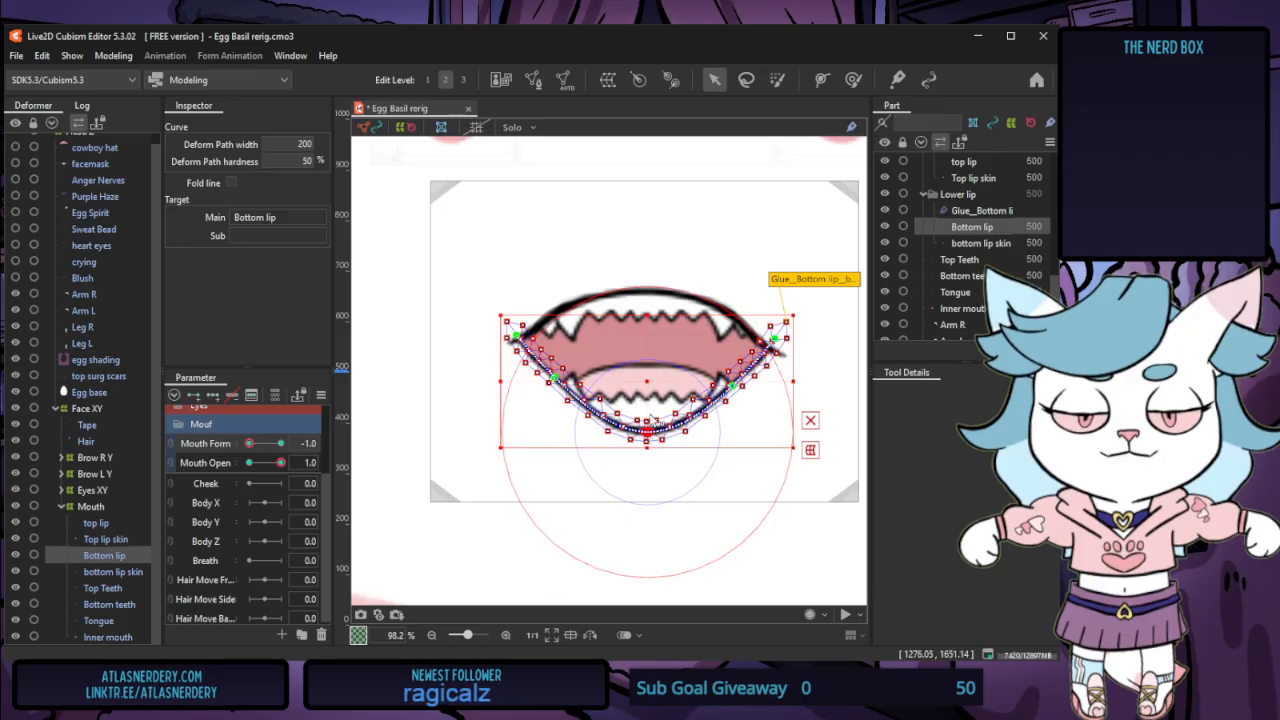
left_click_drag(649, 380, 650, 372)
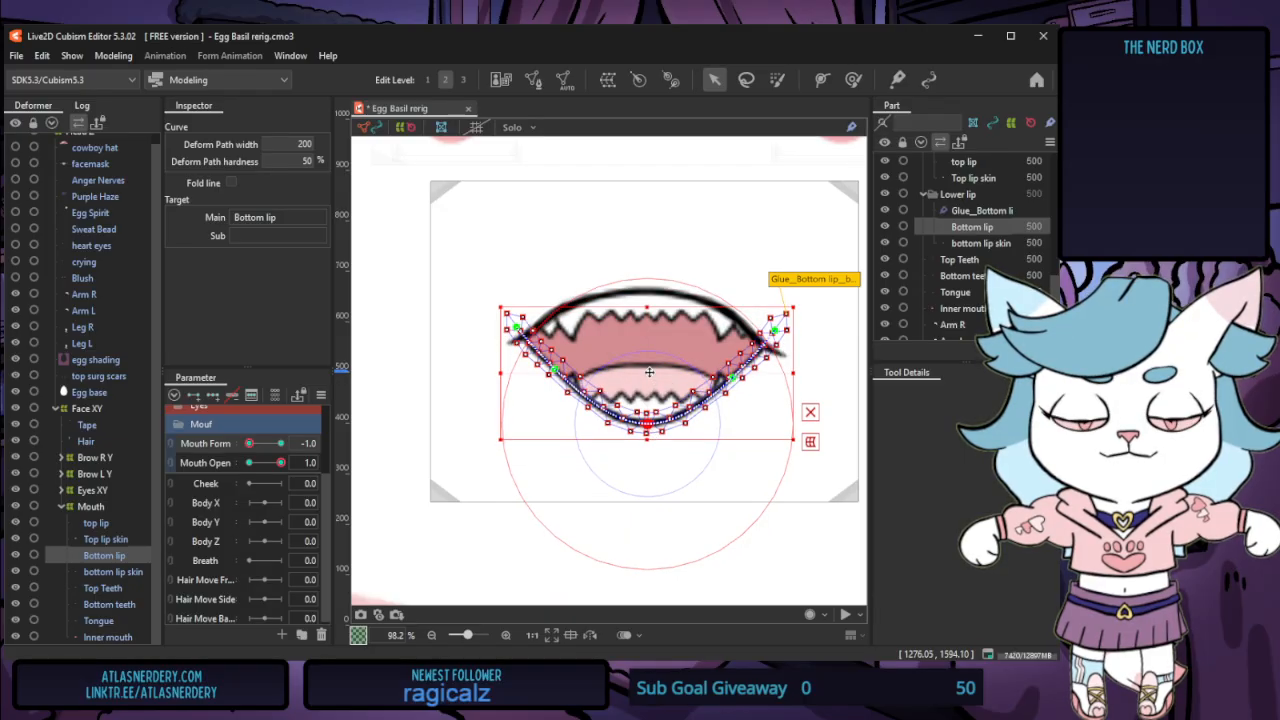
key("ctrl+z")
left_click(651, 436)
left_click(804, 522)
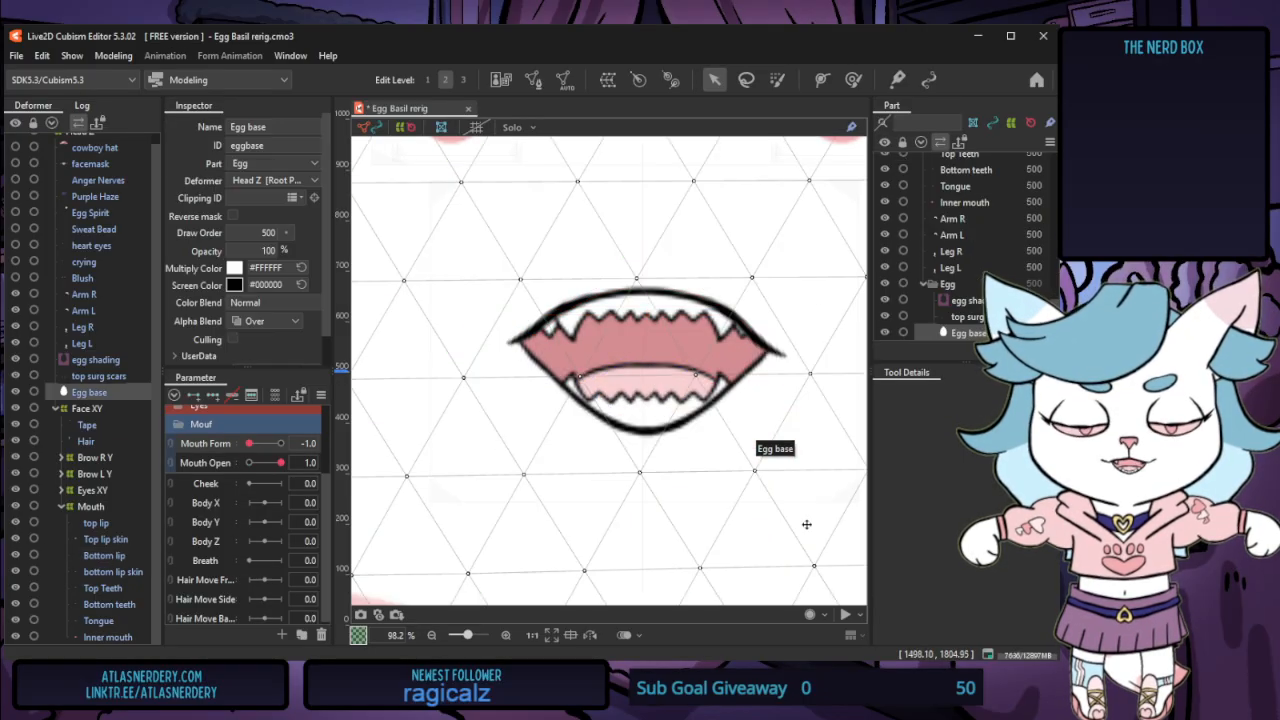
Adjust the bottom lip's middle curve point slightly downward at Mouth Form -1.0, Mouth Open 1.0
left_click(648, 437)
left_click(646, 439)
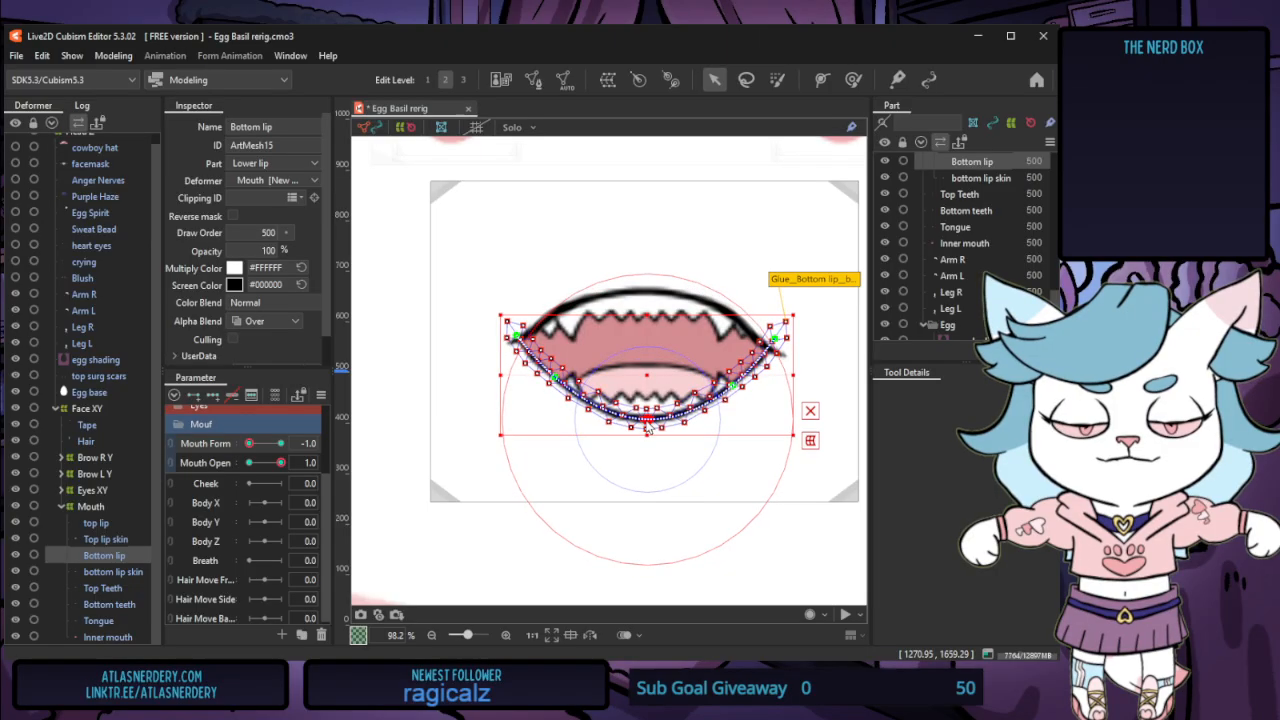
left_click_drag(646, 440, 646, 442)
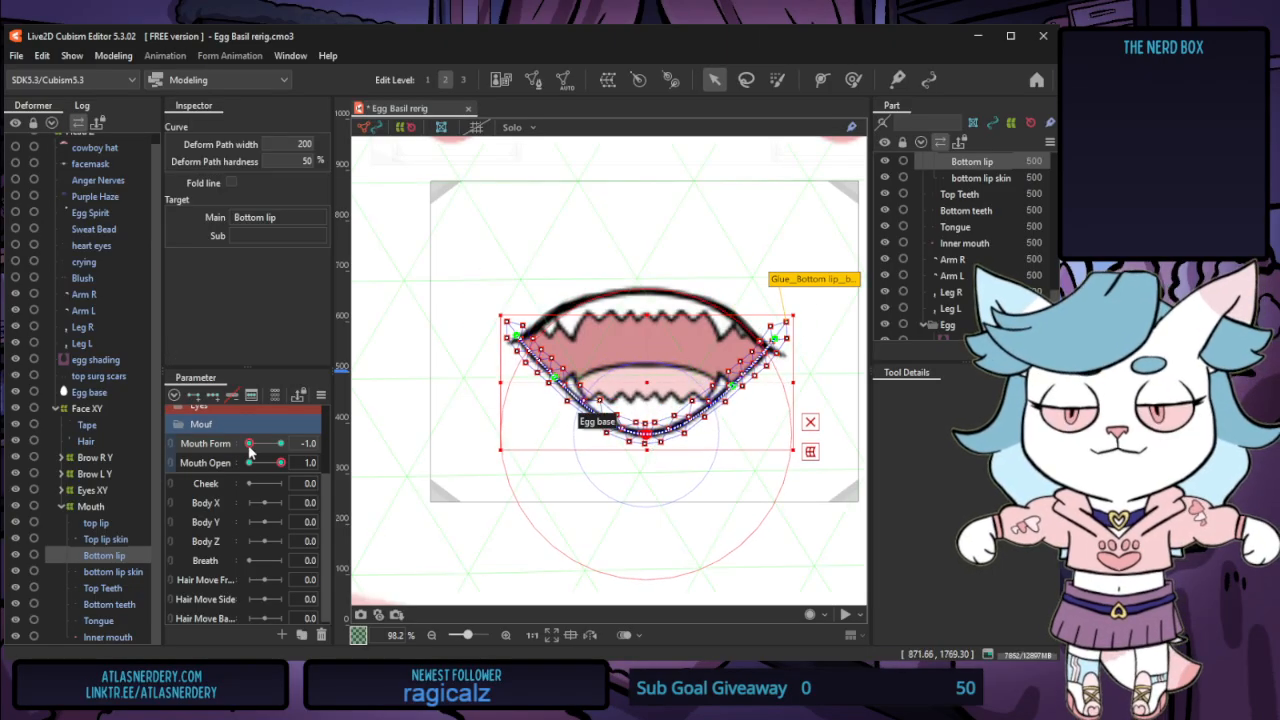
mouse_move(249, 445)
left_mouse_down()
mouse_move(282, 445)
mouse_move(237, 447)
left_mouse_up()
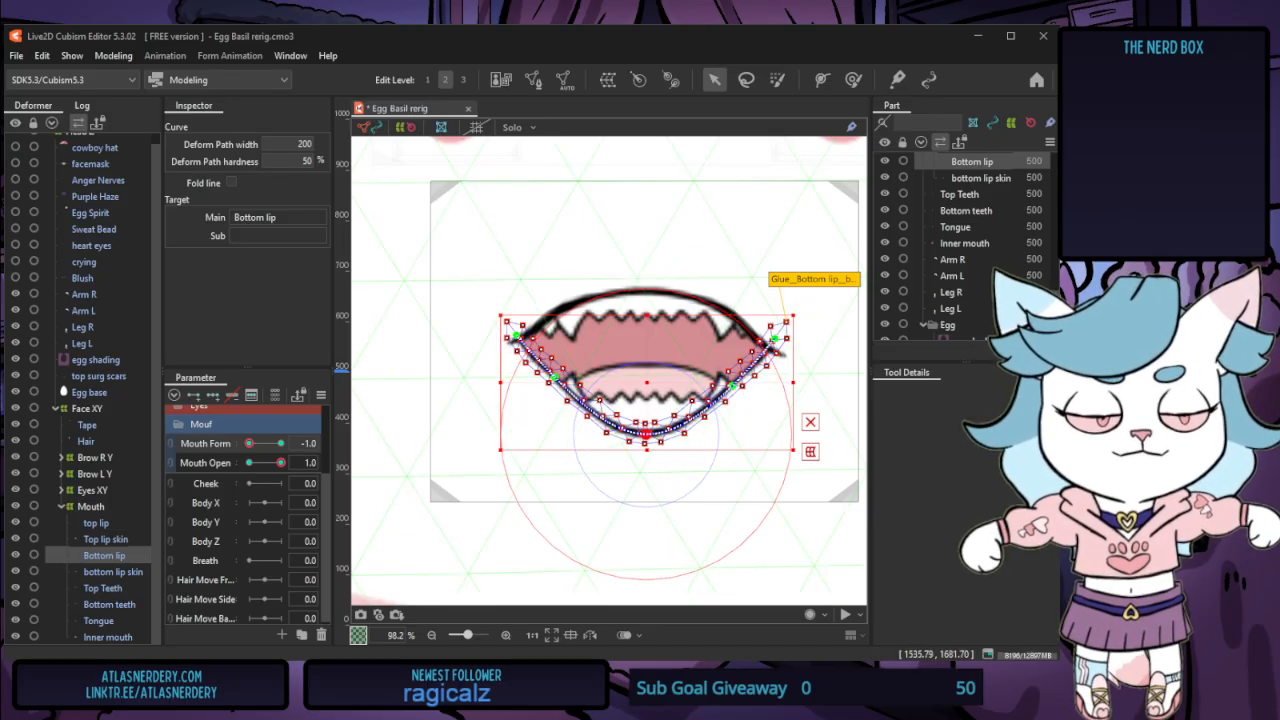
Set Mouth Open to 0.0 and slightly raise the bottom lip's two end curve points at Mouth Form -1.0
left_click_drag(280, 463, 218, 466)
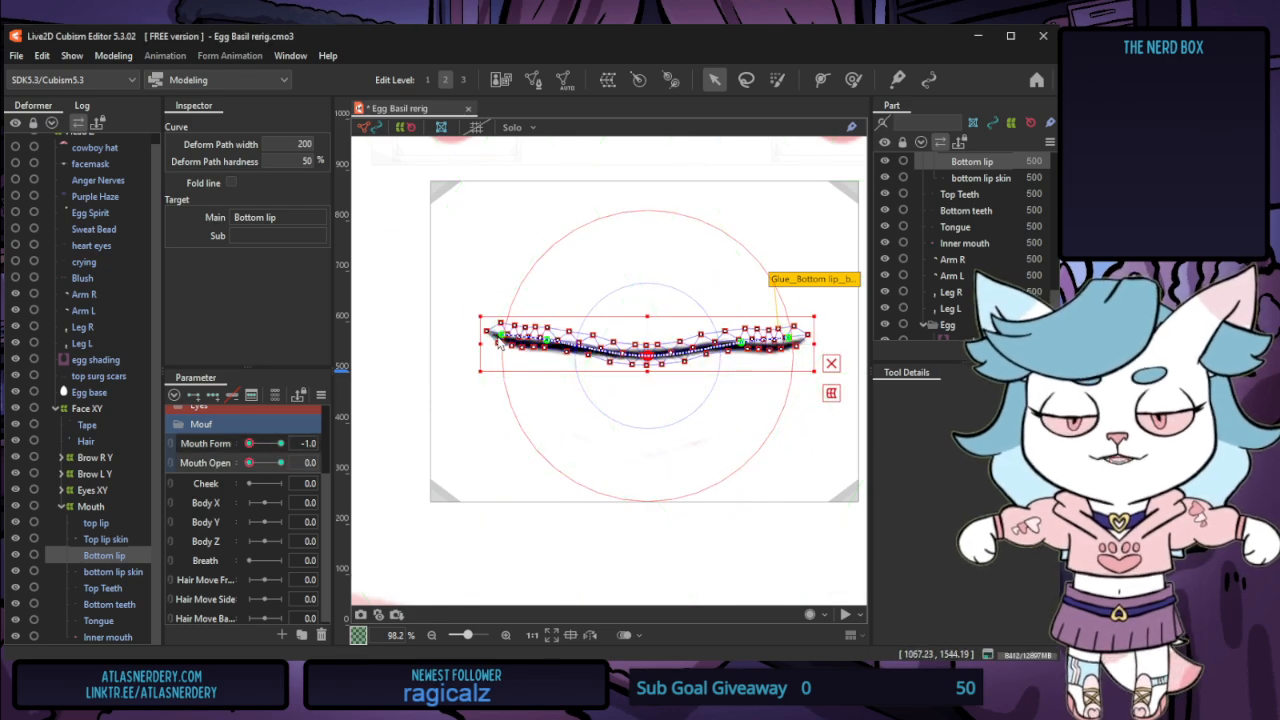
left_click(790, 341)
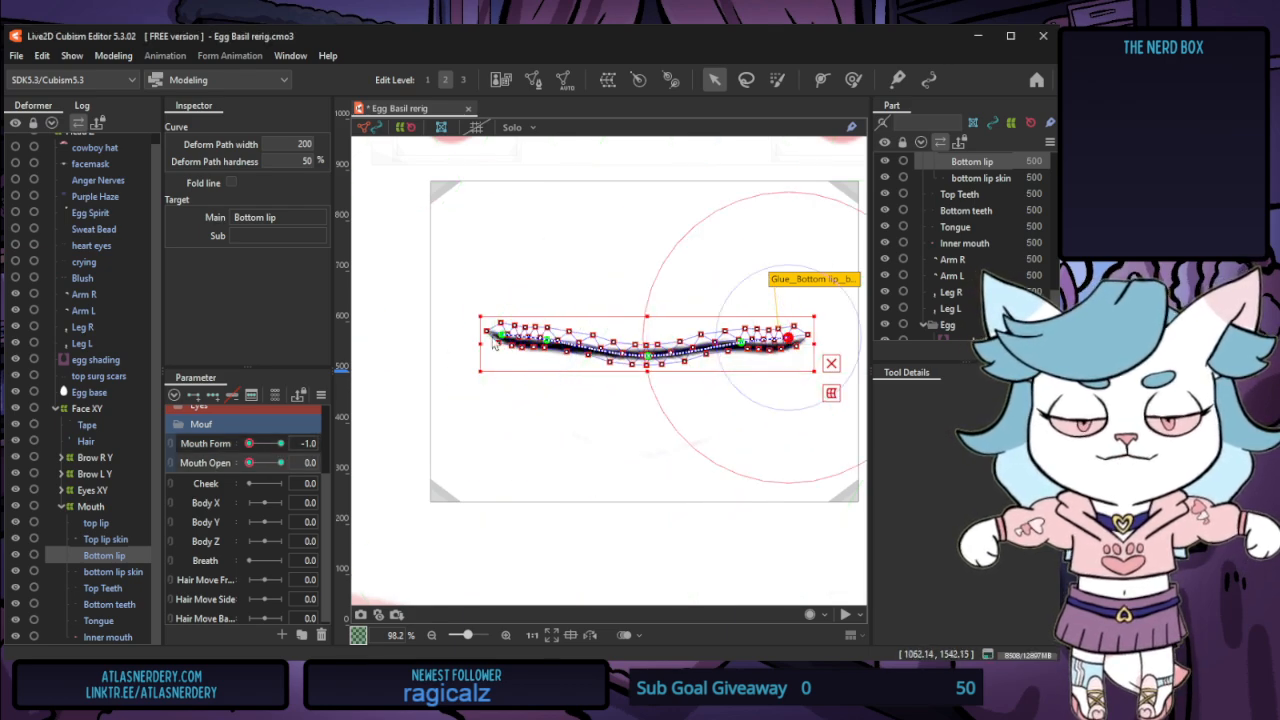
left_click(502, 337, "shift")
left_click_drag(645, 332, 645, 321)
left_click(541, 428)
Slightly raise the closed top lip's two end curve points at Mouth Form -1.0
left_click(107, 523)
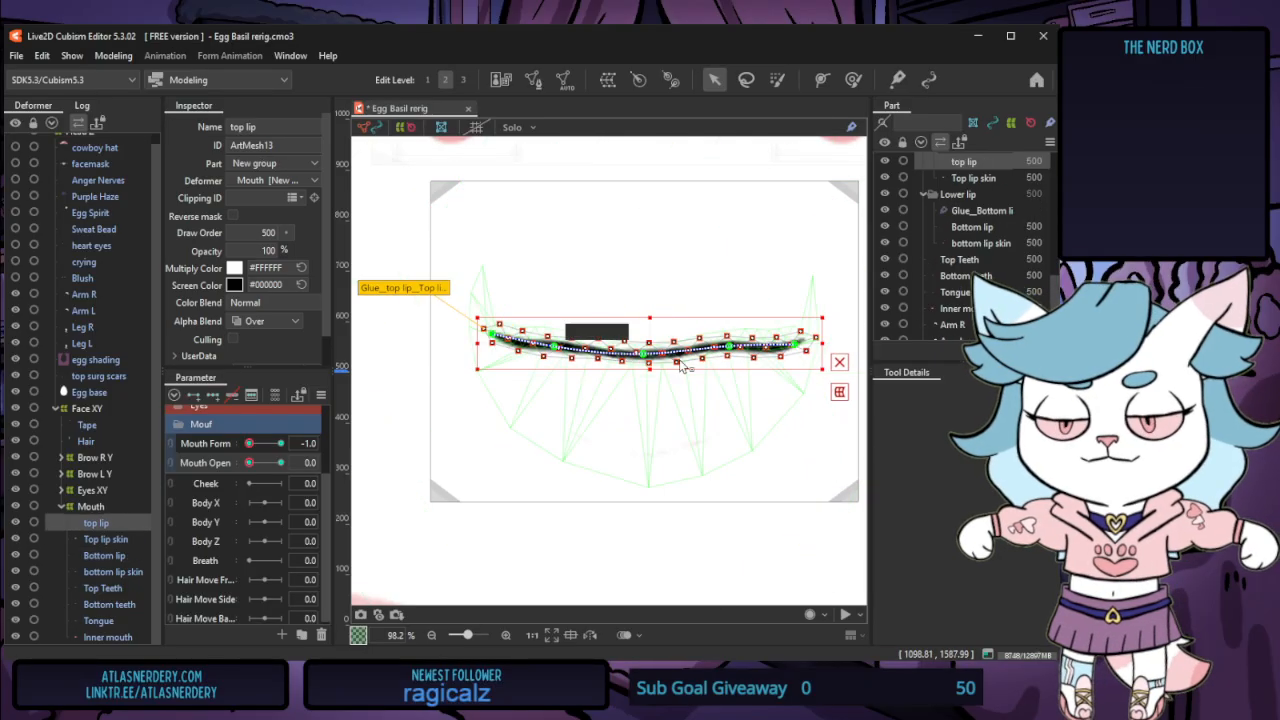
left_click(492, 334)
left_click(795, 343, "shift")
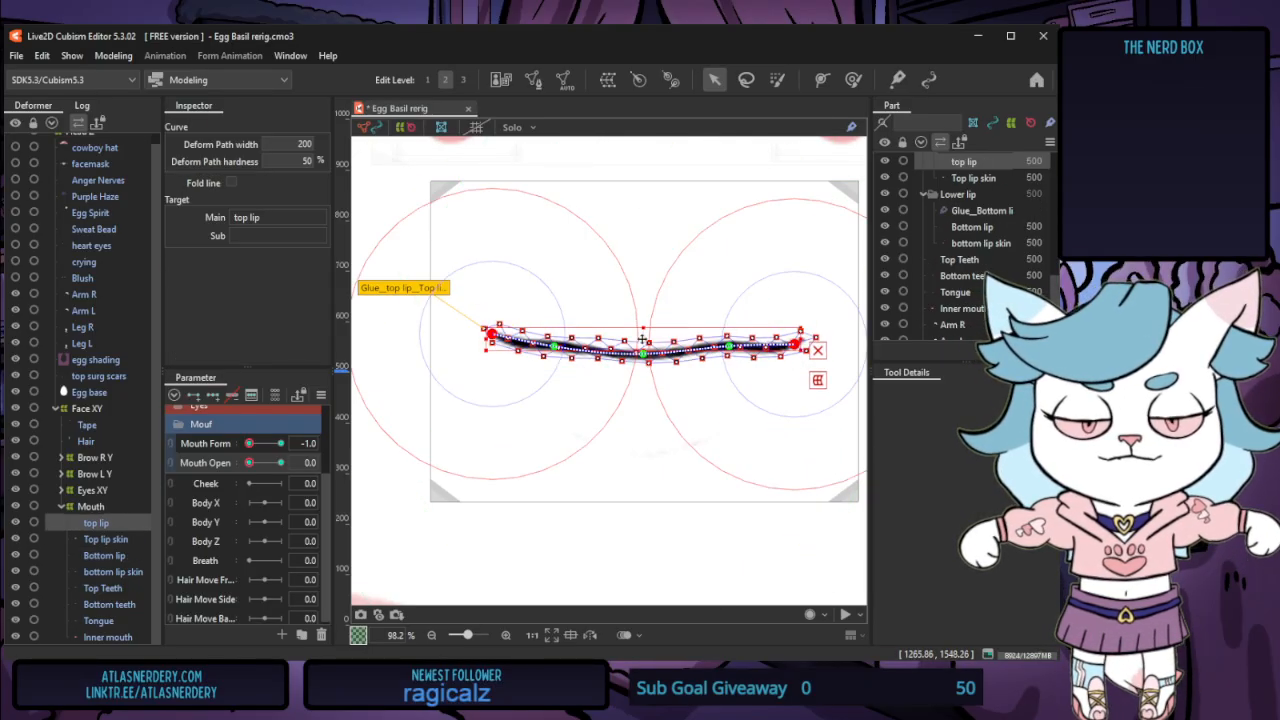
left_click_drag(645, 335, 645, 328)
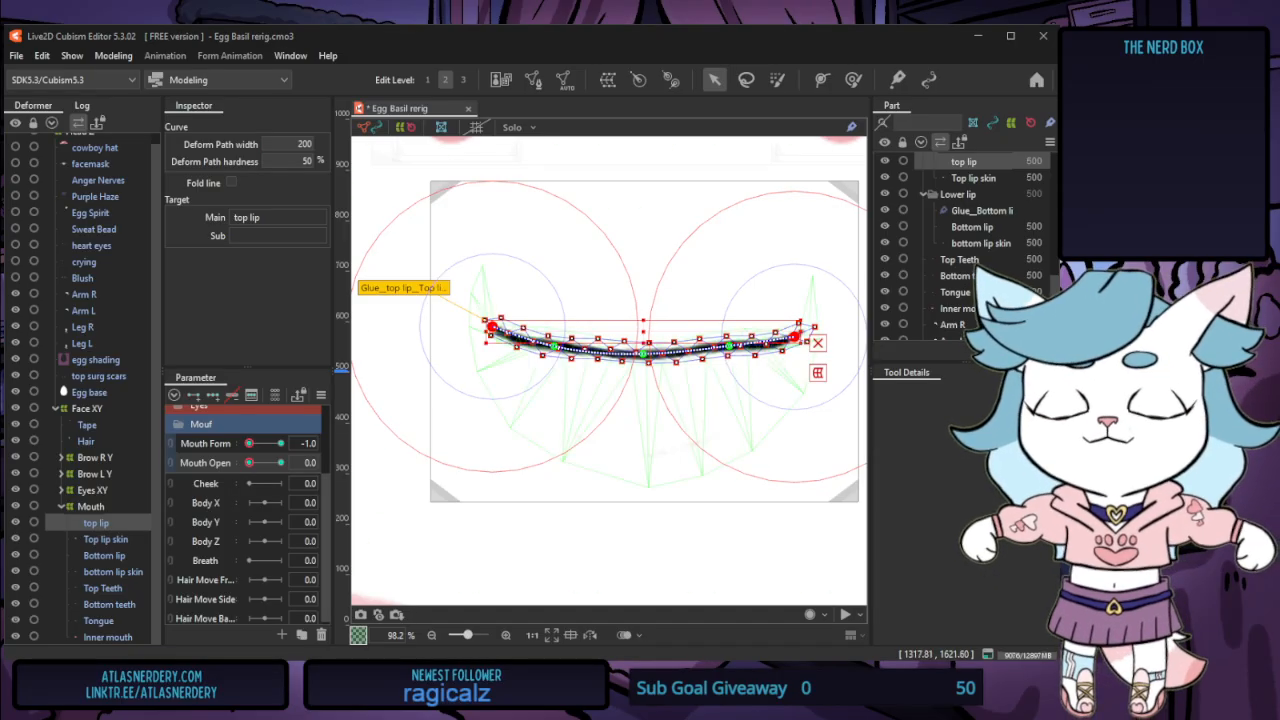
Raise the closed top lip's two end curve points at Mouth Form 1.0, and lower them at Mouth Form -1.0
left_click_drag(249, 462, 281, 443)
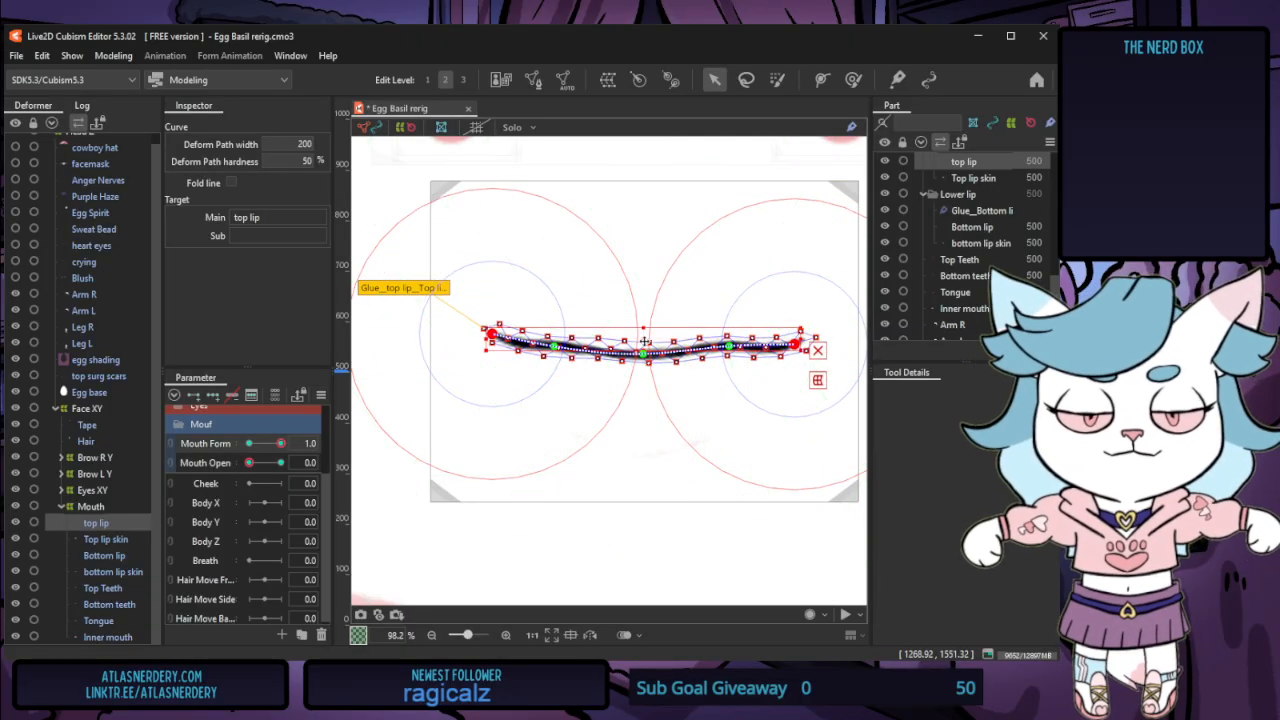
left_click_drag(645, 340, 643, 327)
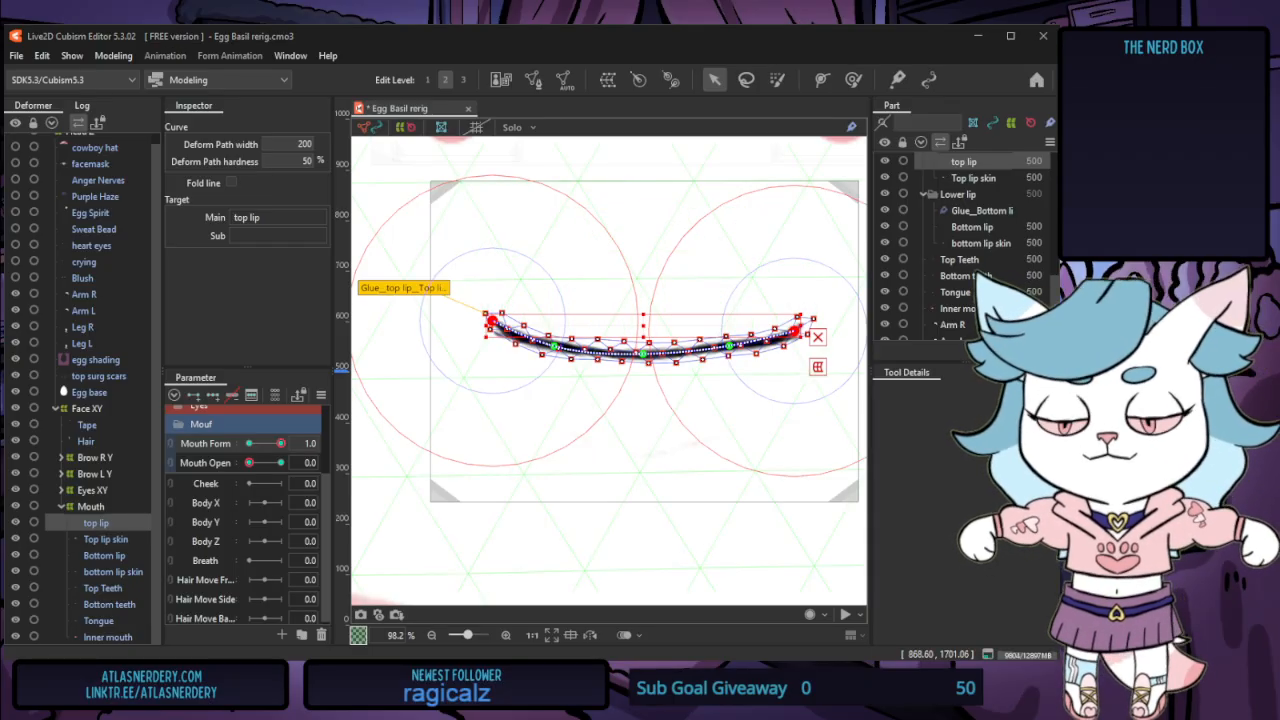
left_click(249, 443)
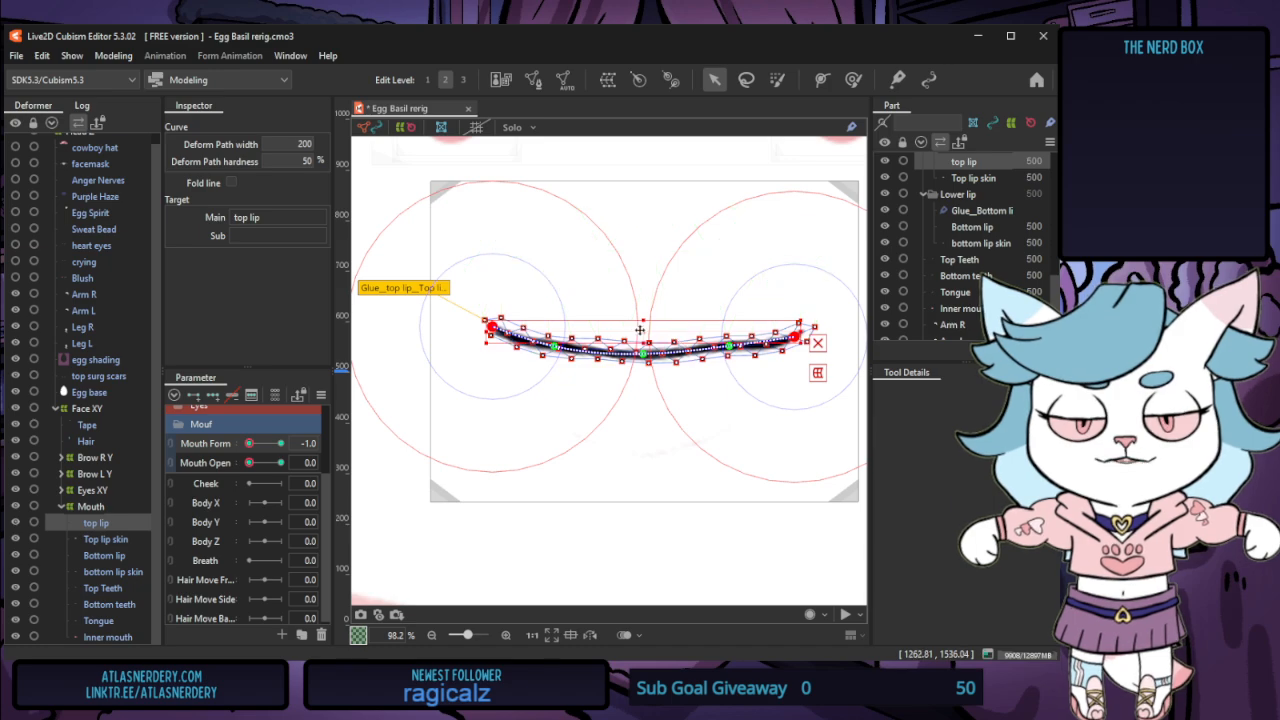
left_click_drag(642, 331, 642, 347)
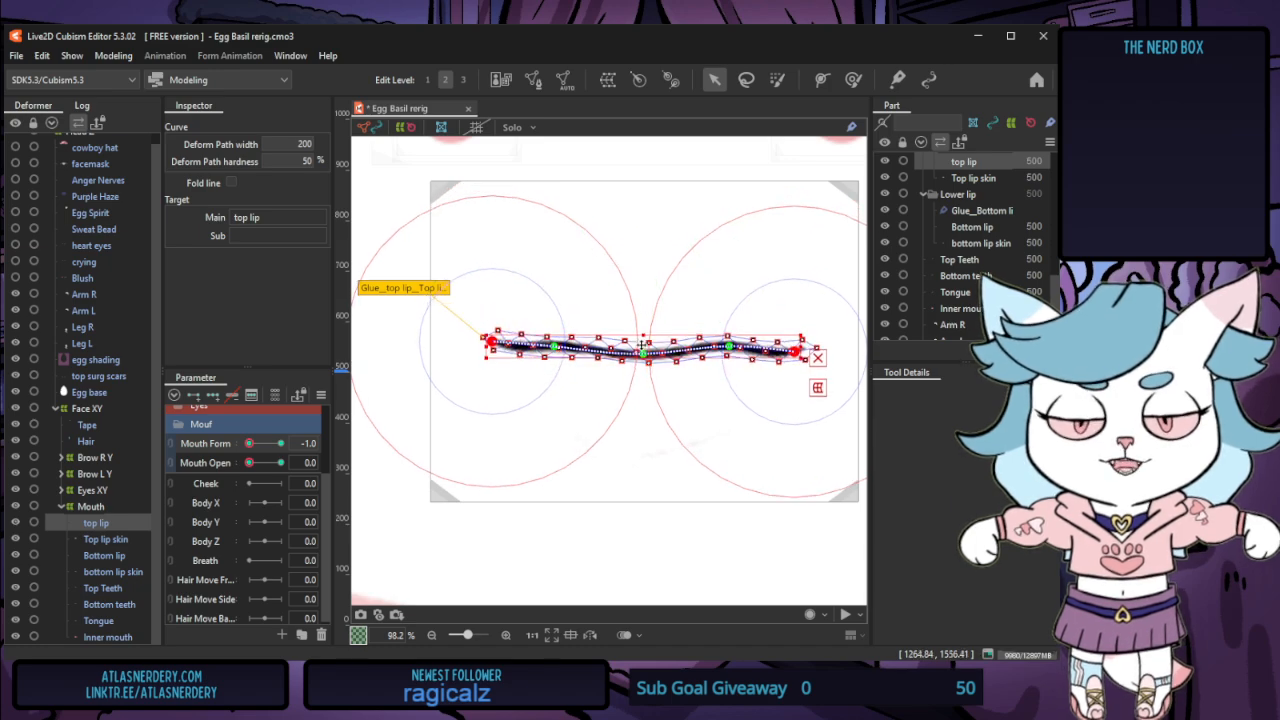
scroll(530, 347, "down", 5)
scroll(505, 343, "up", 2)
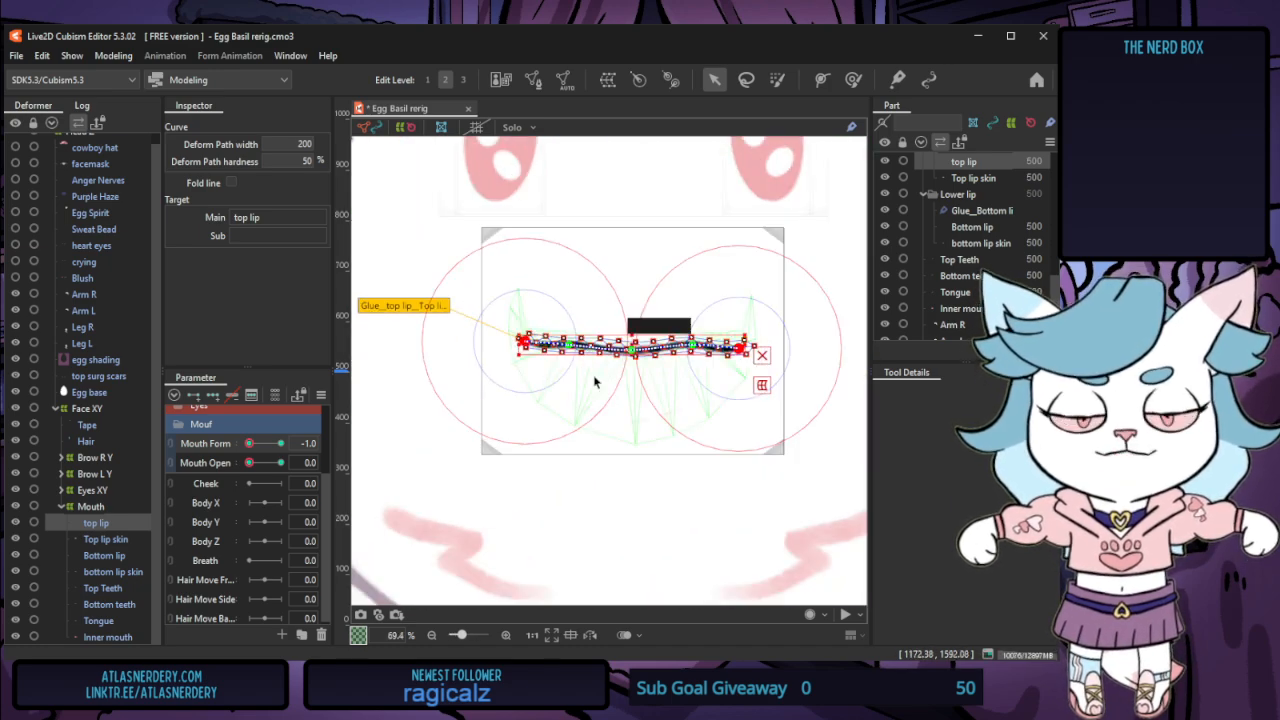
left_click(638, 532)
scroll(487, 360, "down", 3)
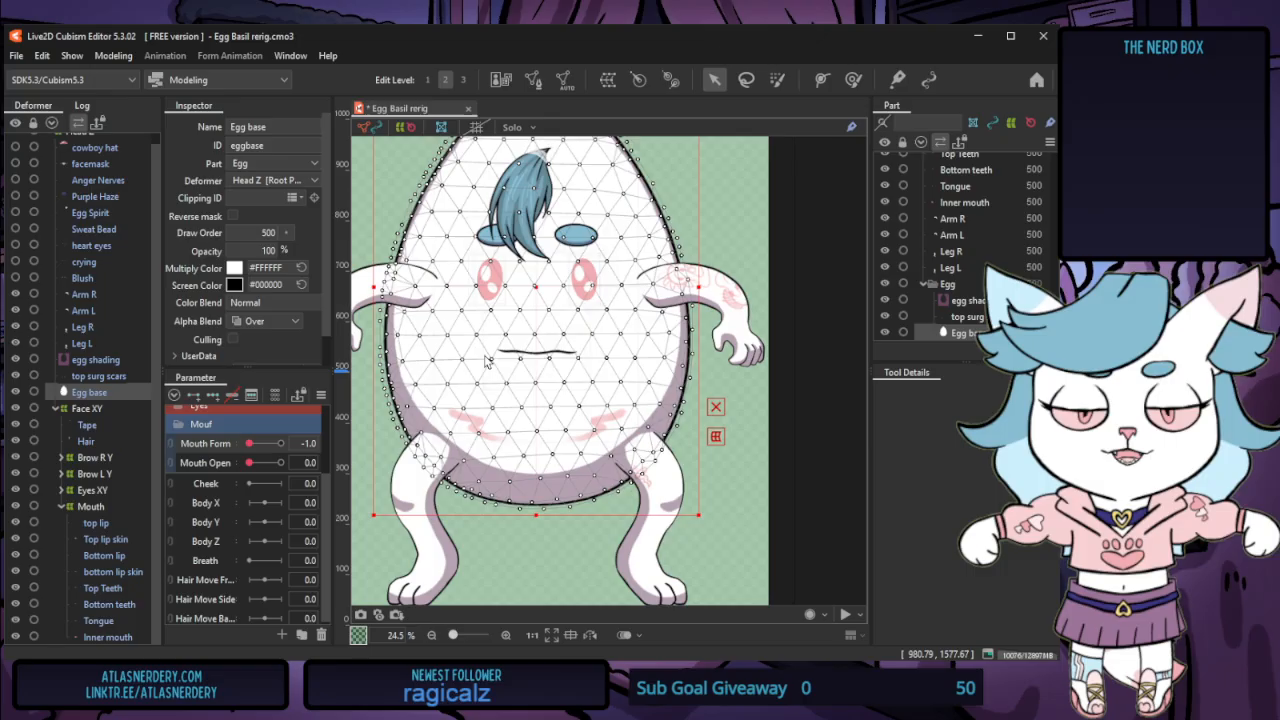
left_click(827, 407)
At Mouth Form 1.0, Mouth Open 0.0, raise the bottom lip's end curve points to follow the smiling top lip
mouse_move(248, 464)
left_mouse_down()
mouse_move(275, 466)
mouse_move(228, 459)
mouse_move(280, 444)
mouse_move(284, 463)
mouse_move(243, 466)
left_mouse_up()
scroll(513, 347, "up", 3)
scroll(471, 402, "up", 2)
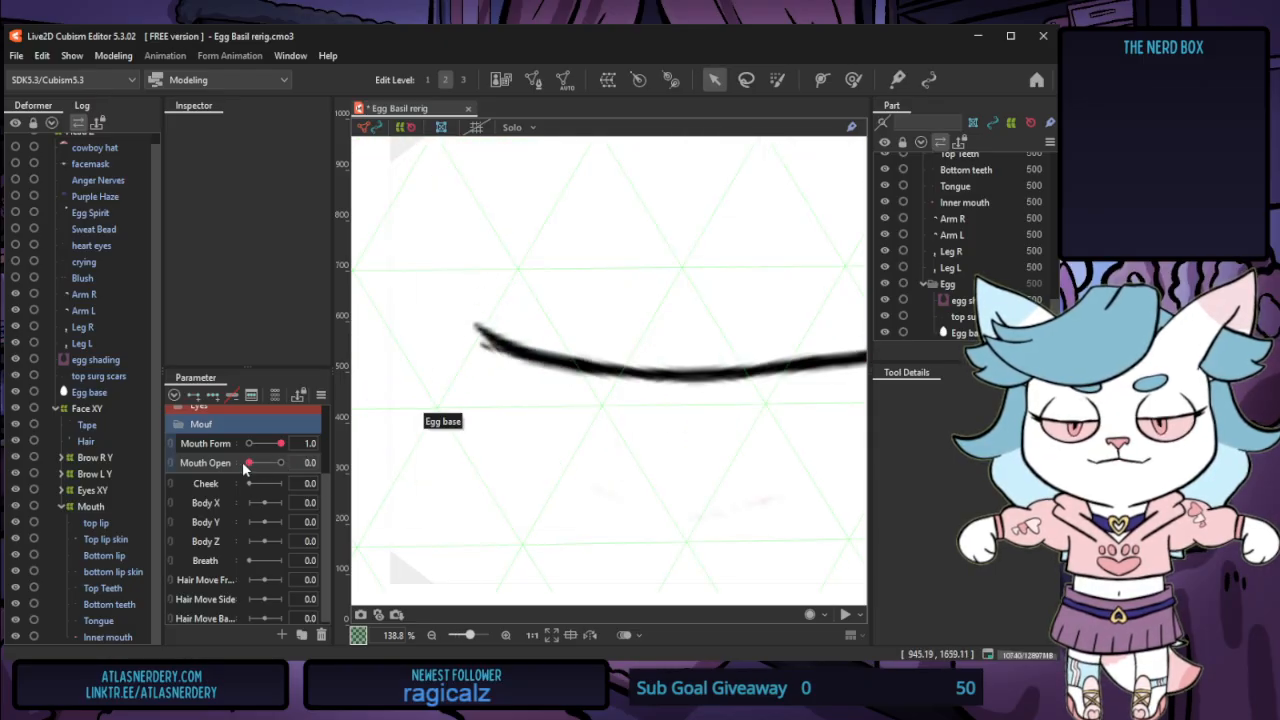
left_click(105, 553)
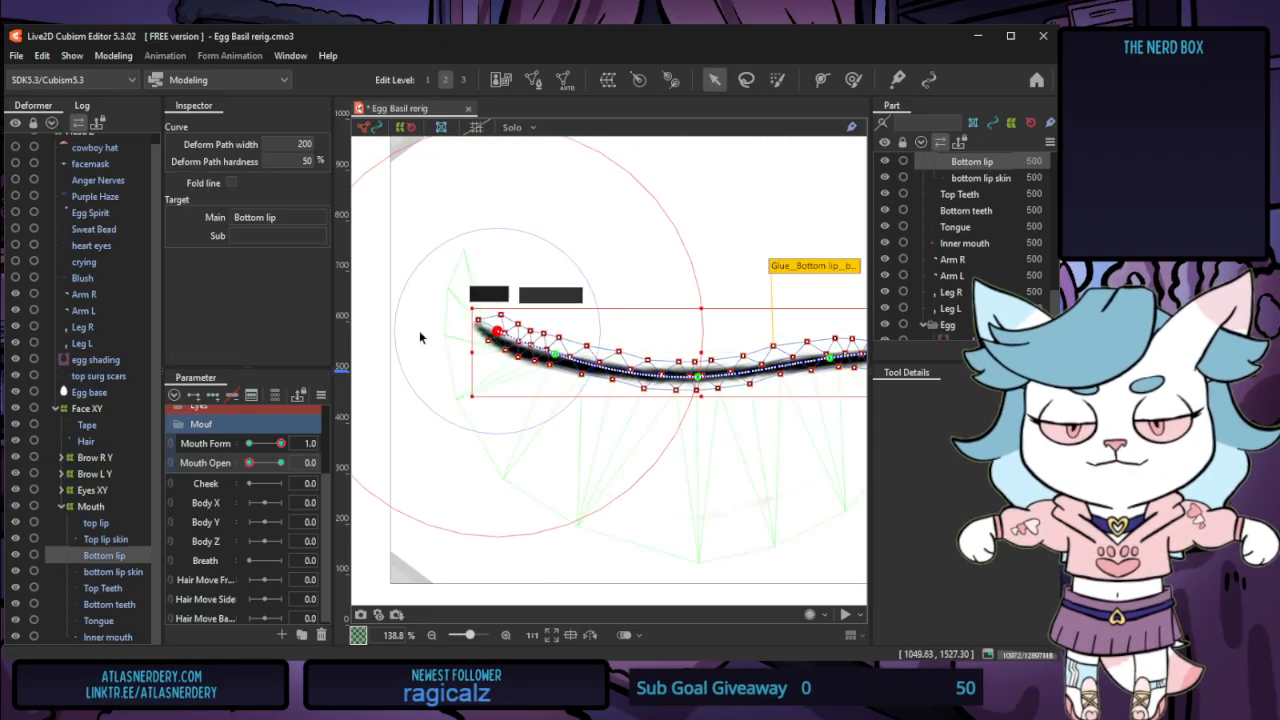
scroll(420, 338, "down", 1)
scroll(784, 360, "up", 2)
left_click_drag(732, 331, 719, 319)
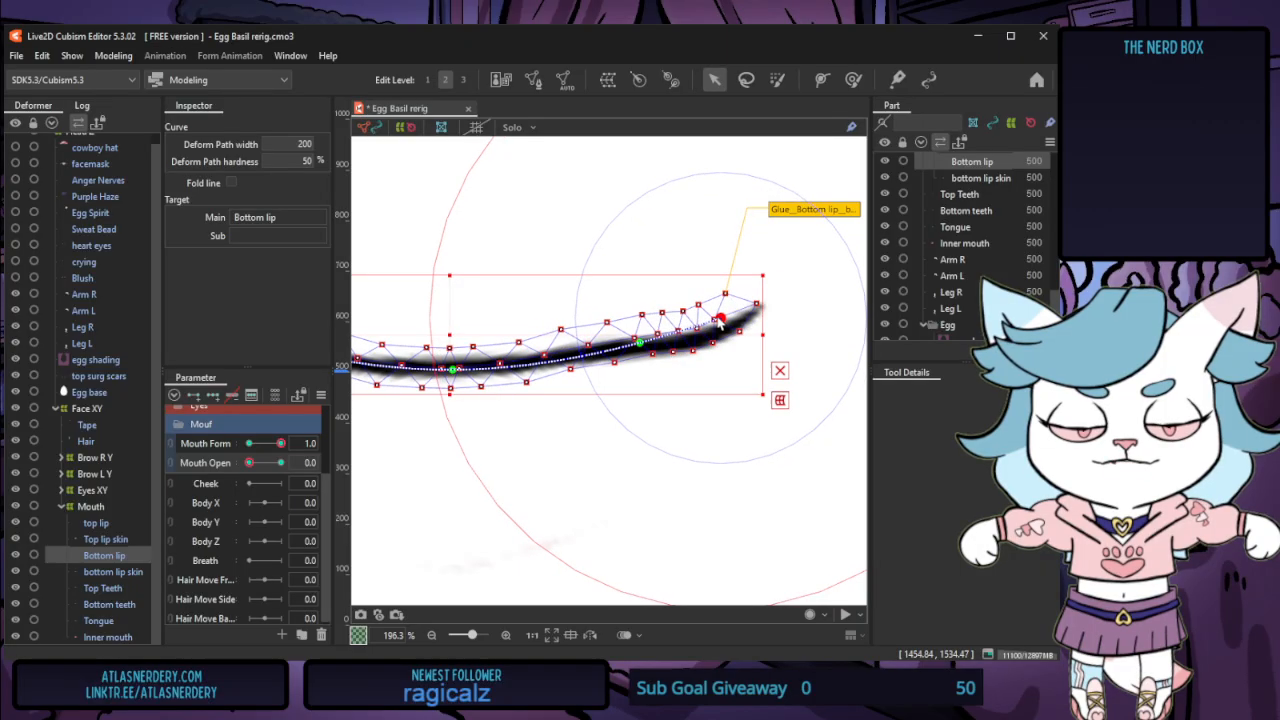
scroll(720, 330, "down", 5)
left_click(820, 458)
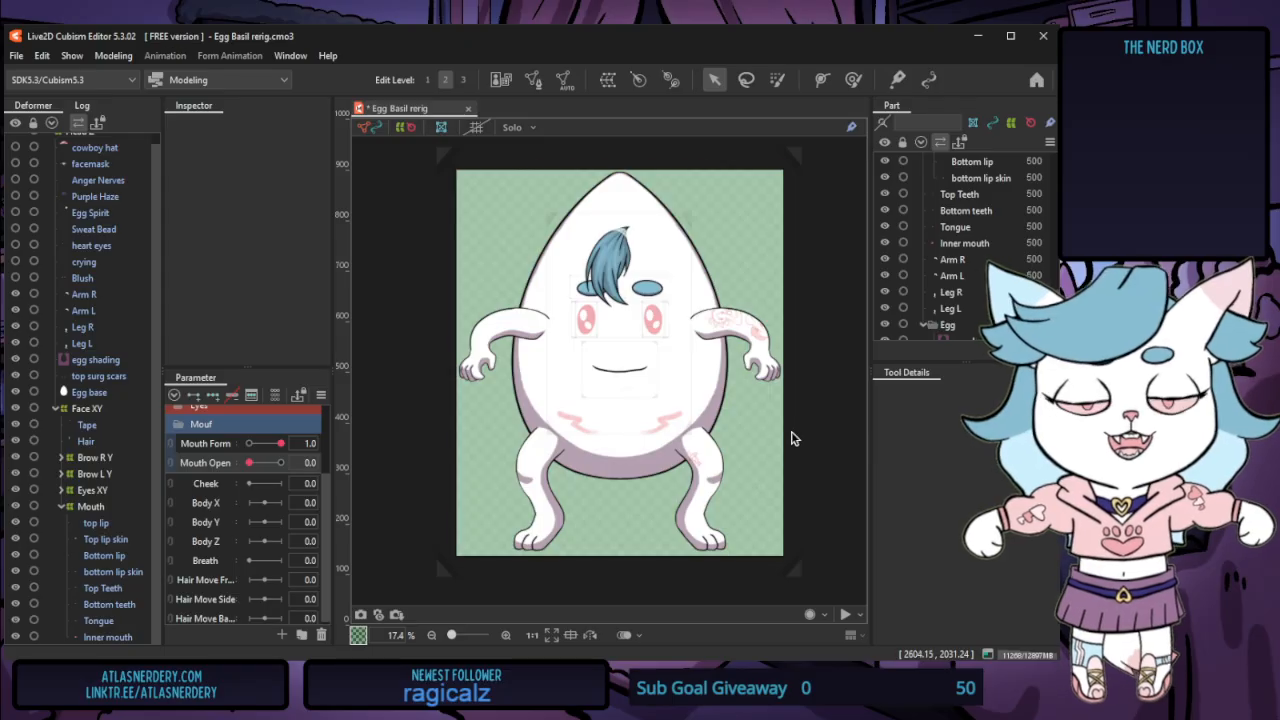
Select all the mouth meshes from top lip to Inner mouth and add a keyform at Mouth Open 0.5
scroll(602, 373, "up", 3)
scroll(655, 403, "down", 2)
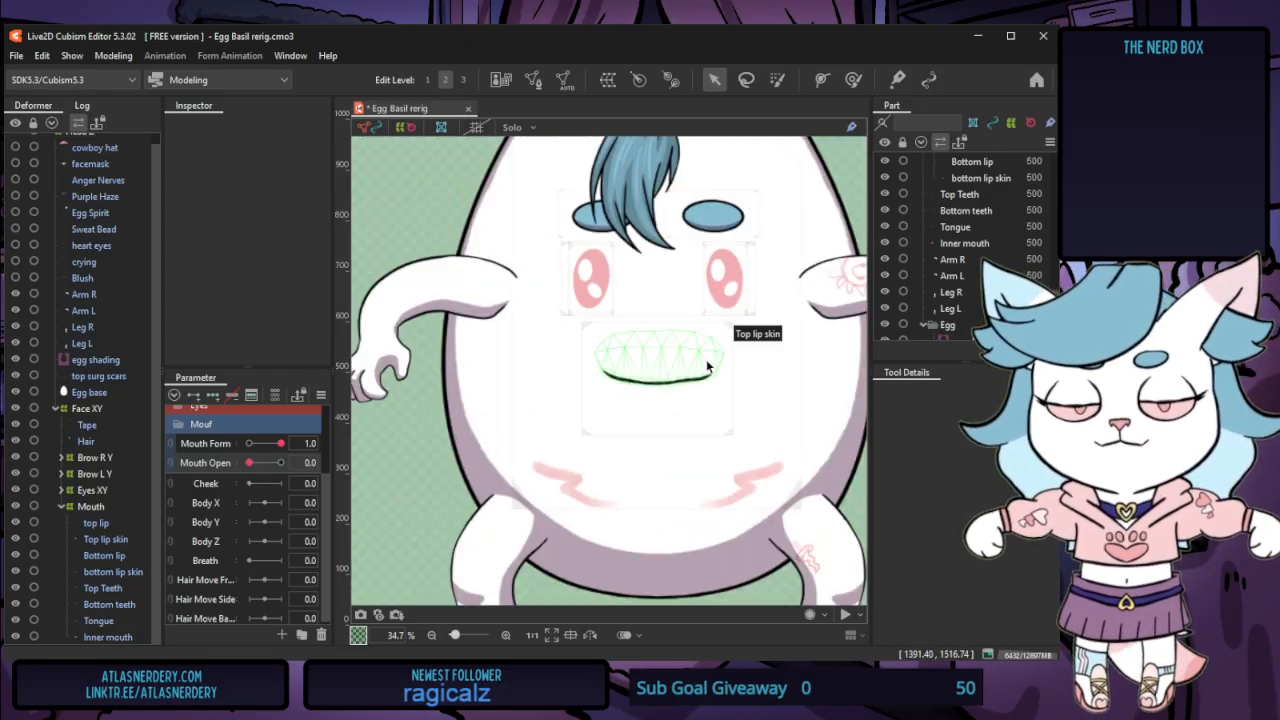
scroll(706, 362, "up", 2)
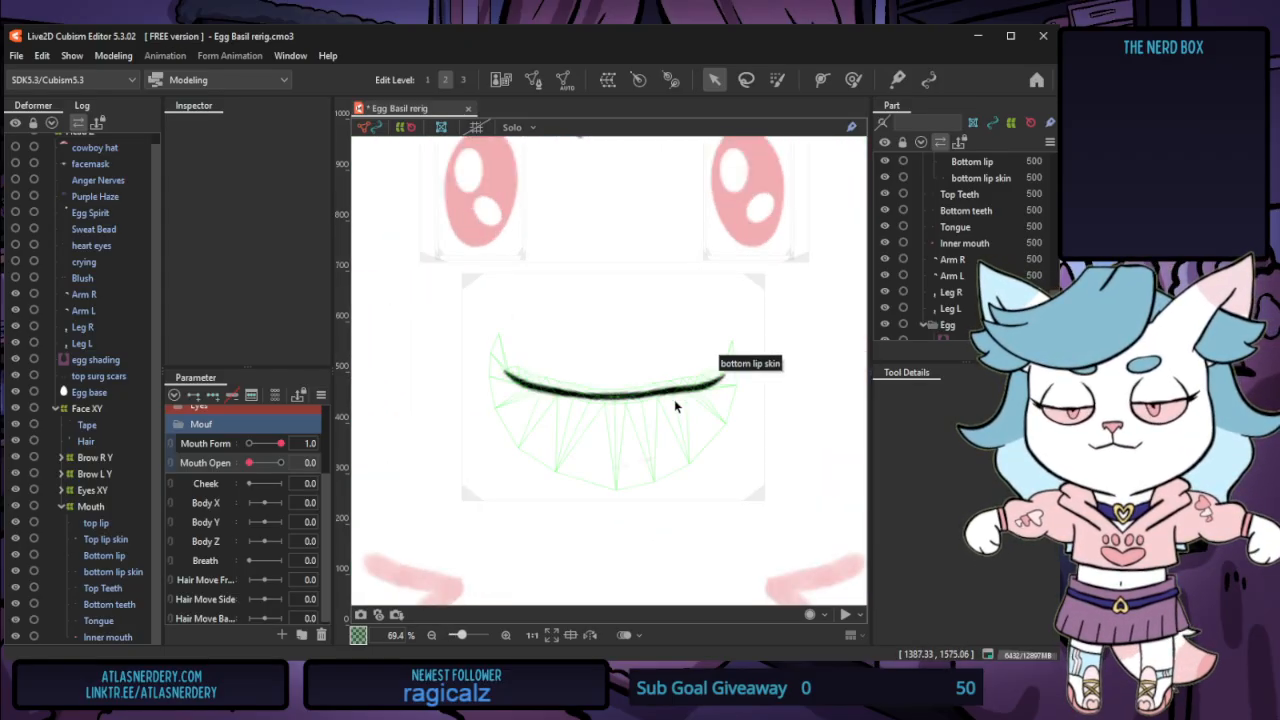
left_click(97, 523)
left_click(125, 553, "shift")
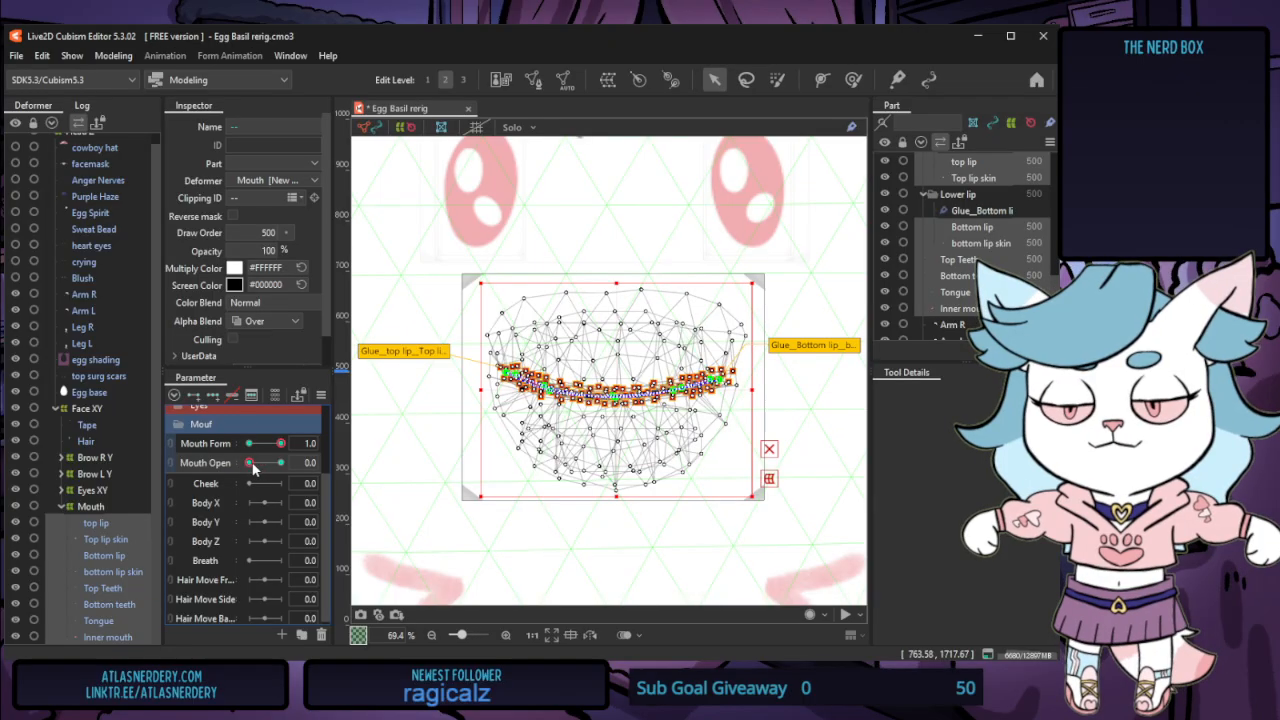
mouse_move(259, 463)
left_mouse_down()
mouse_move(268, 468)
mouse_move(255, 468)
left_mouse_up()
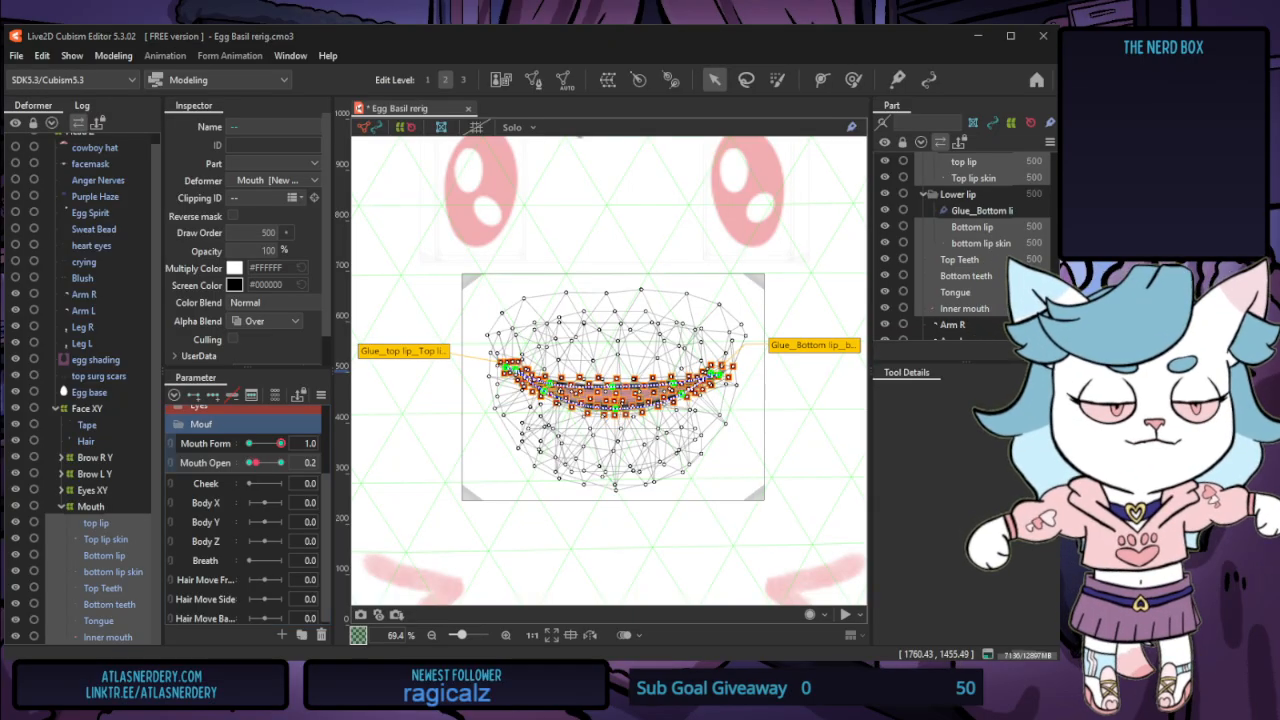
mouse_move(255, 468)
left_mouse_down()
mouse_move(283, 467)
mouse_move(231, 468)
left_mouse_up()
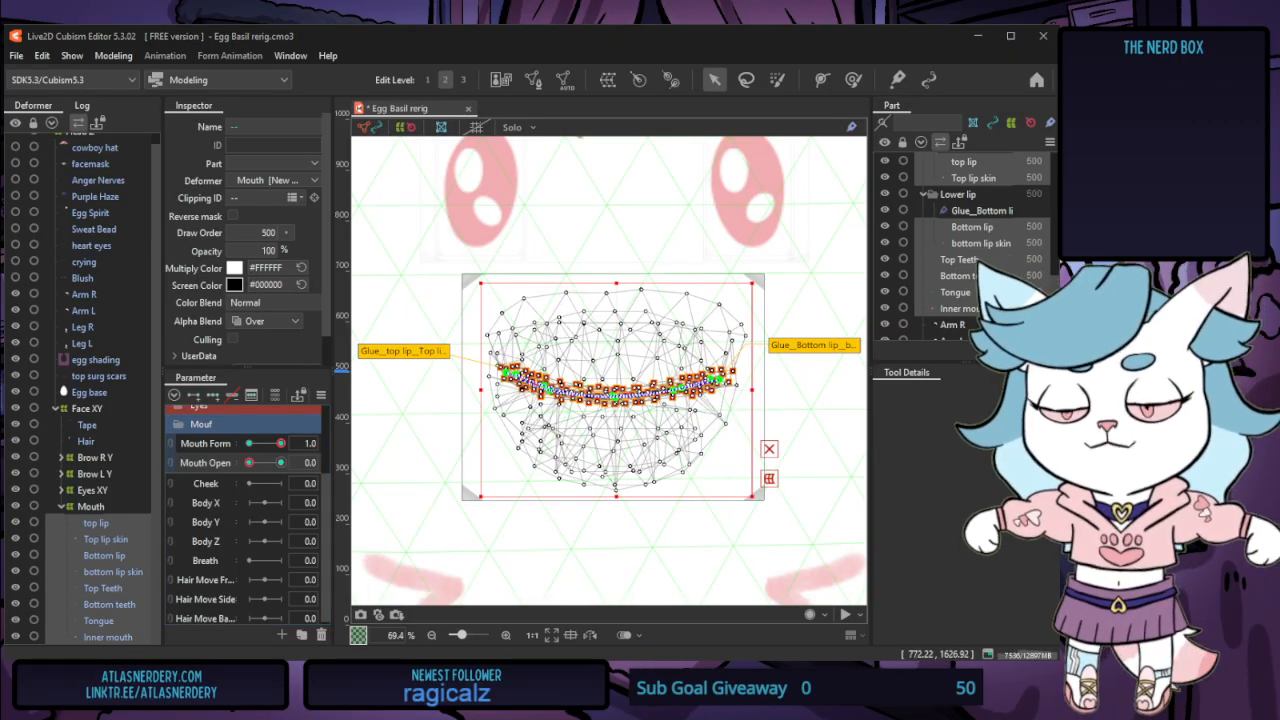
left_click(266, 463)
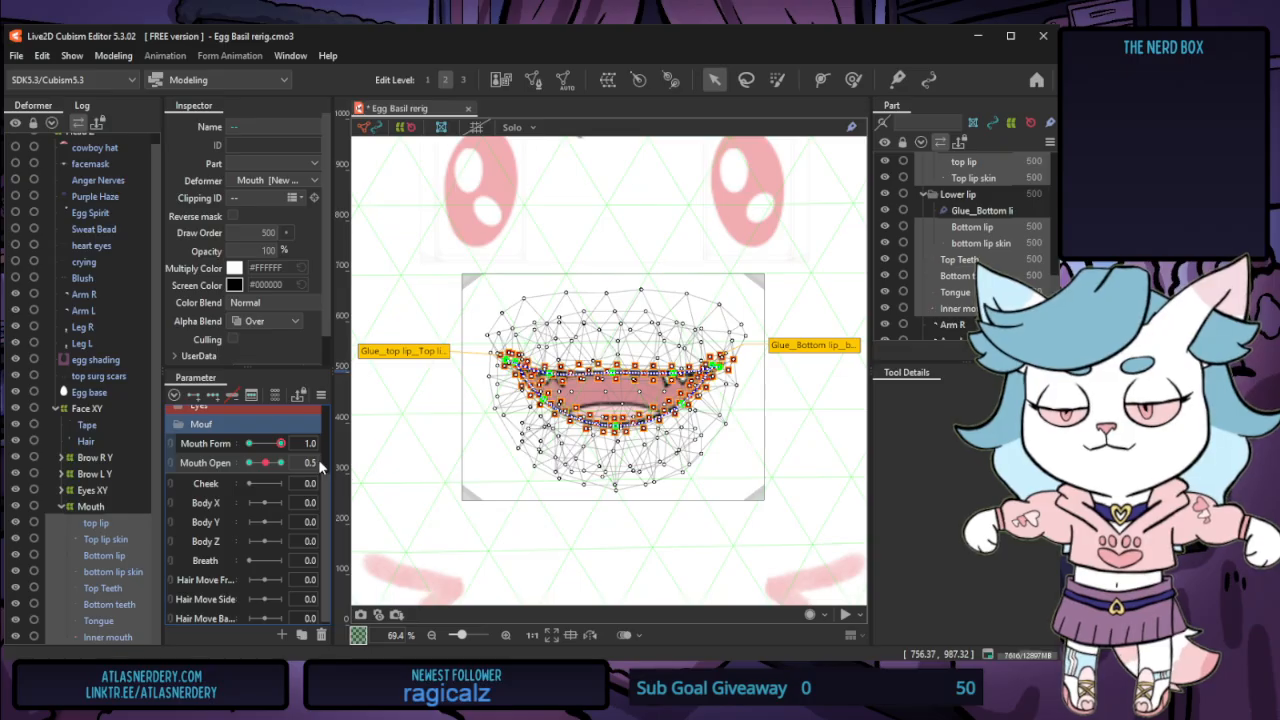
left_click(318, 463)
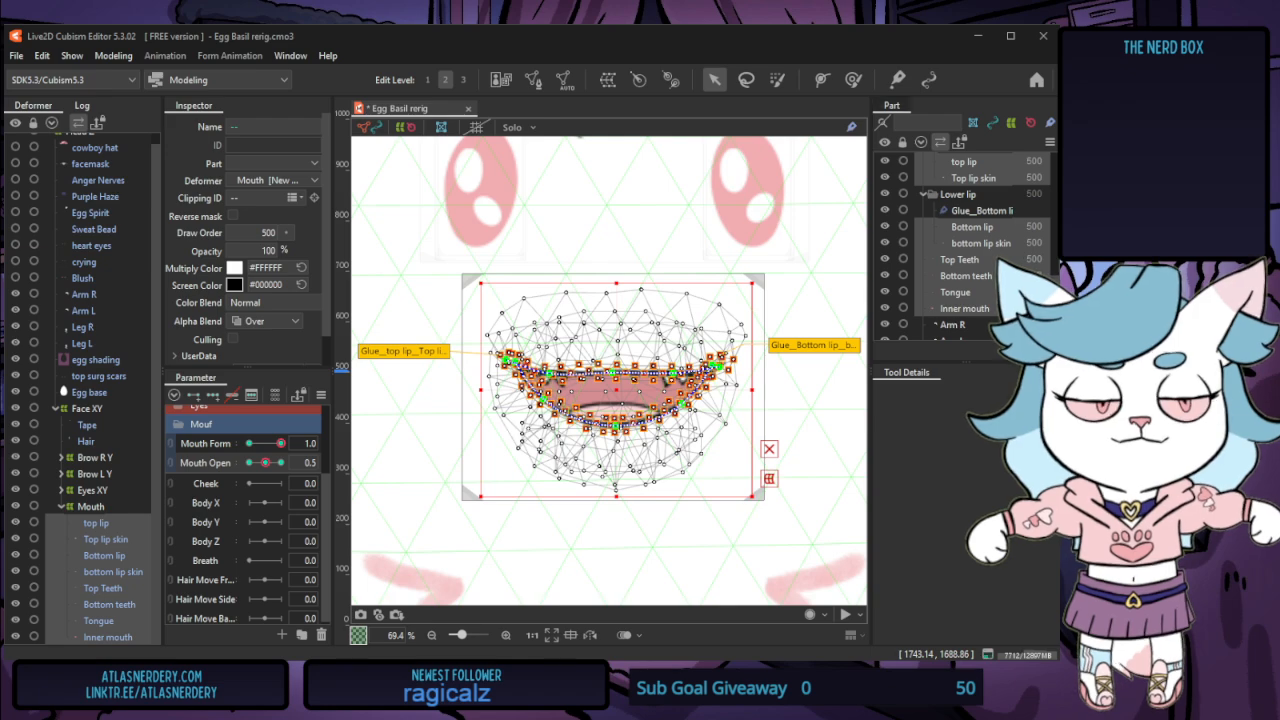
Lower the Top Teeth mesh at Mouth Form 1.0, Mouth Open 0.5 so more teeth show below the top lip
scroll(630, 440, "up", 2)
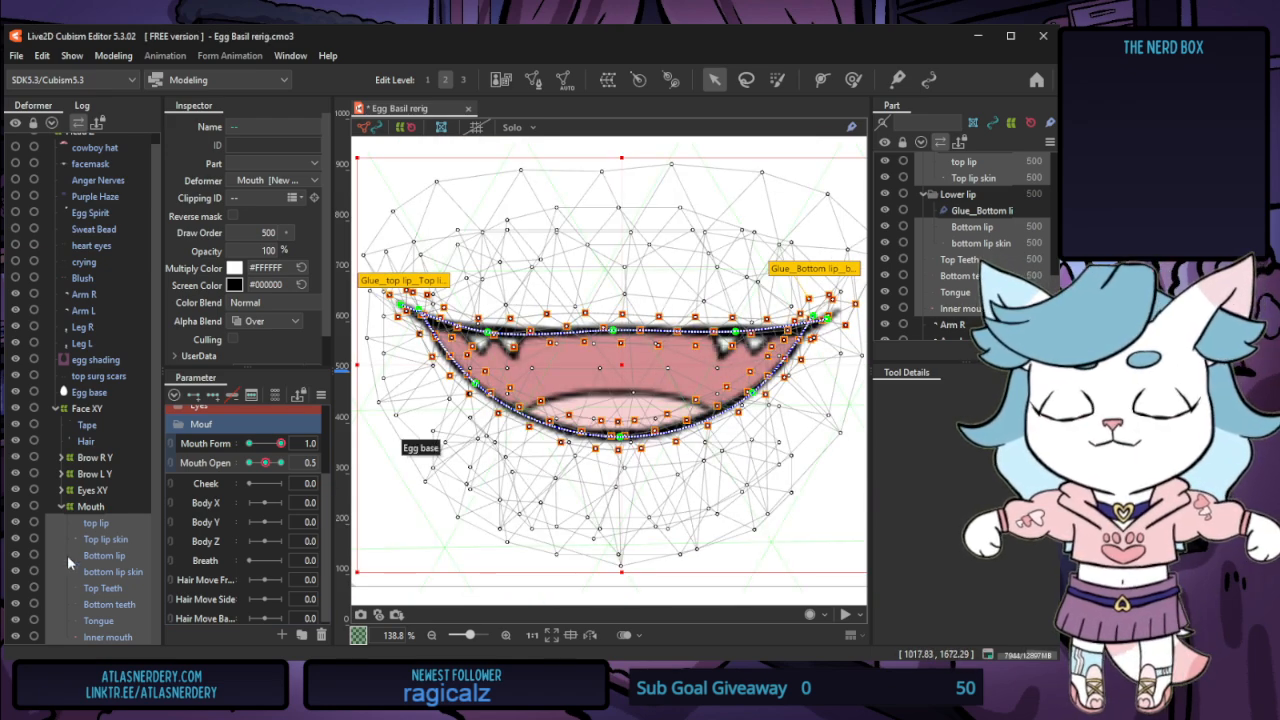
left_click(105, 555)
left_click(113, 571)
left_click(120, 588)
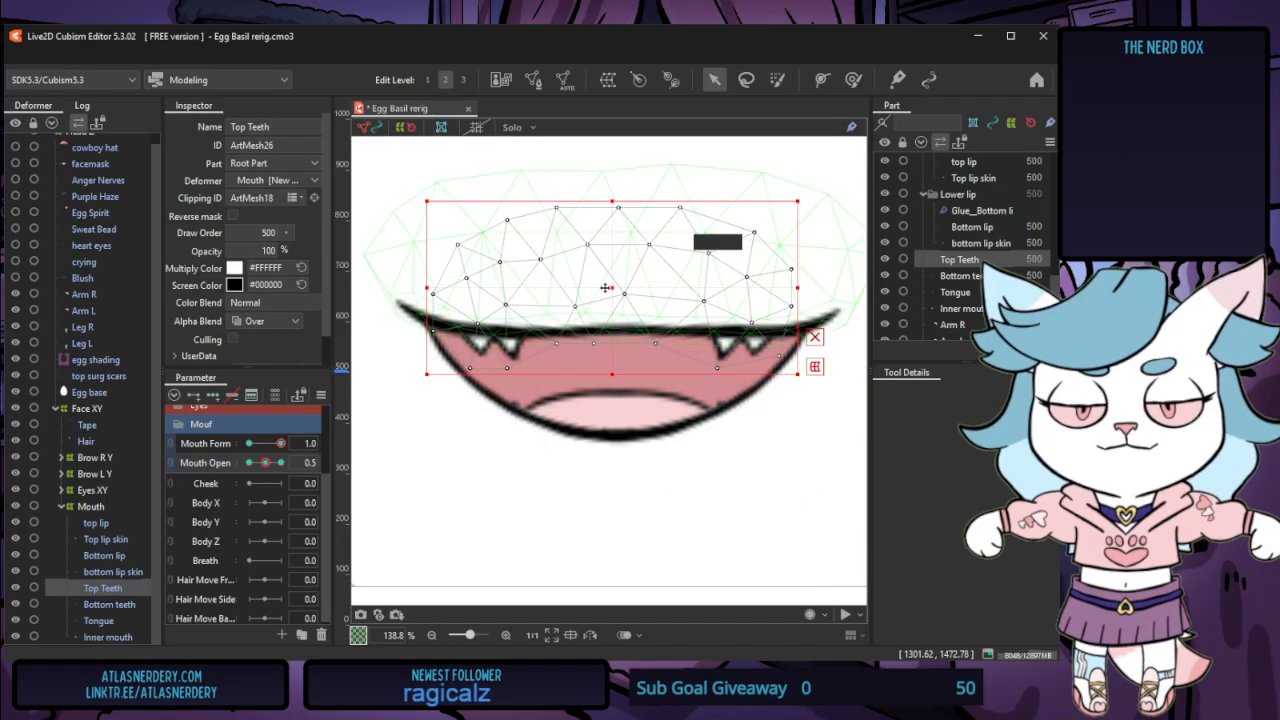
left_click_drag(614, 288, 616, 306)
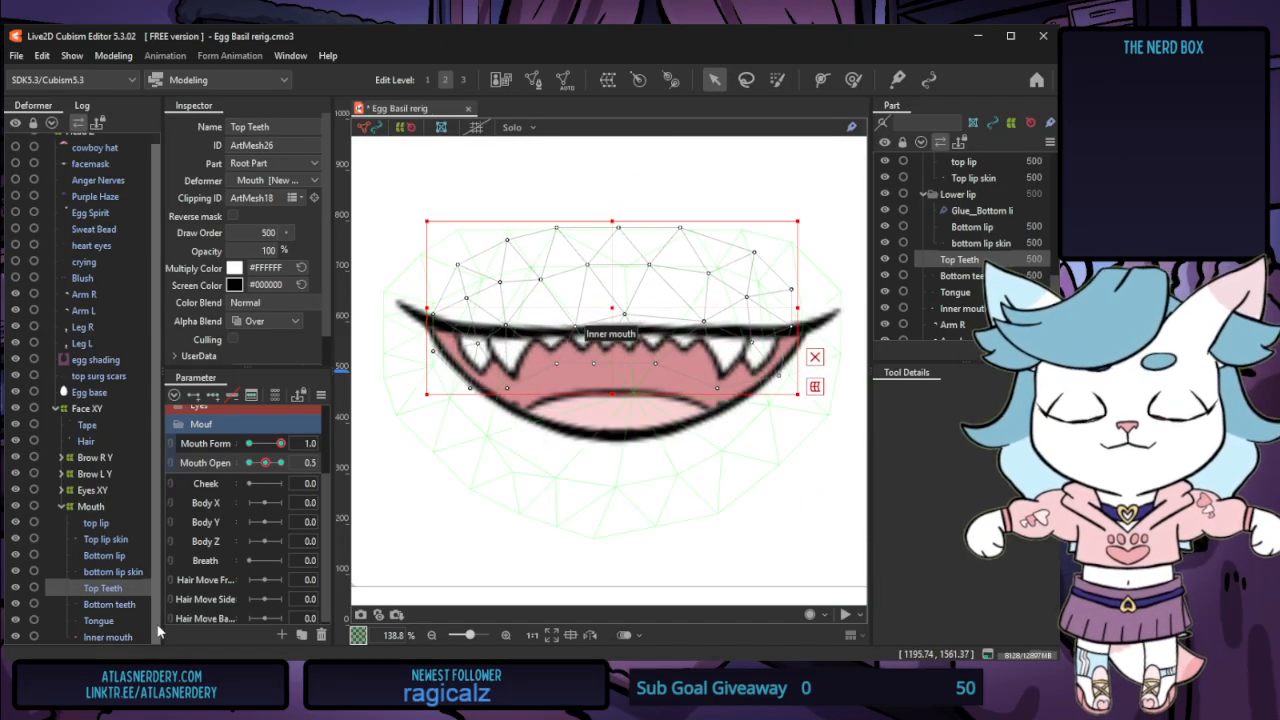
Raise the Bottom teeth mesh into the half-open mouth and lower the Top Teeth mesh further toward it
left_click(110, 604)
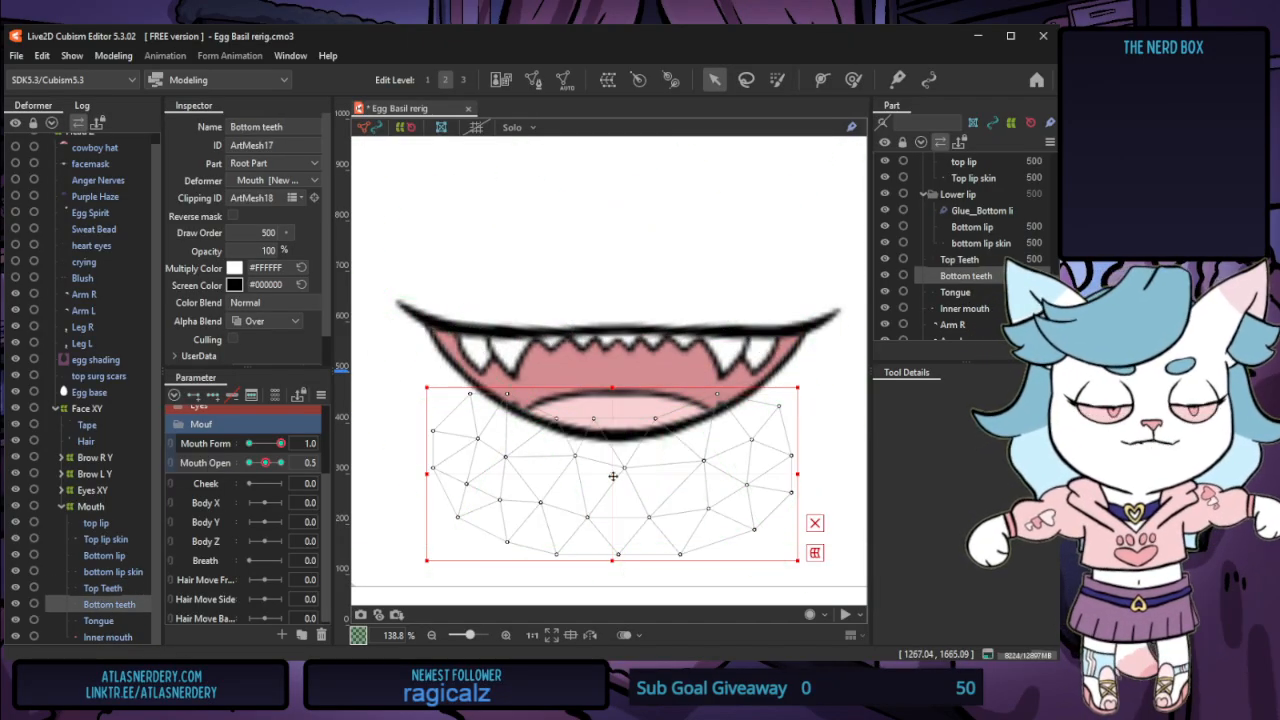
left_click_drag(613, 476, 619, 430)
left_click(101, 556)
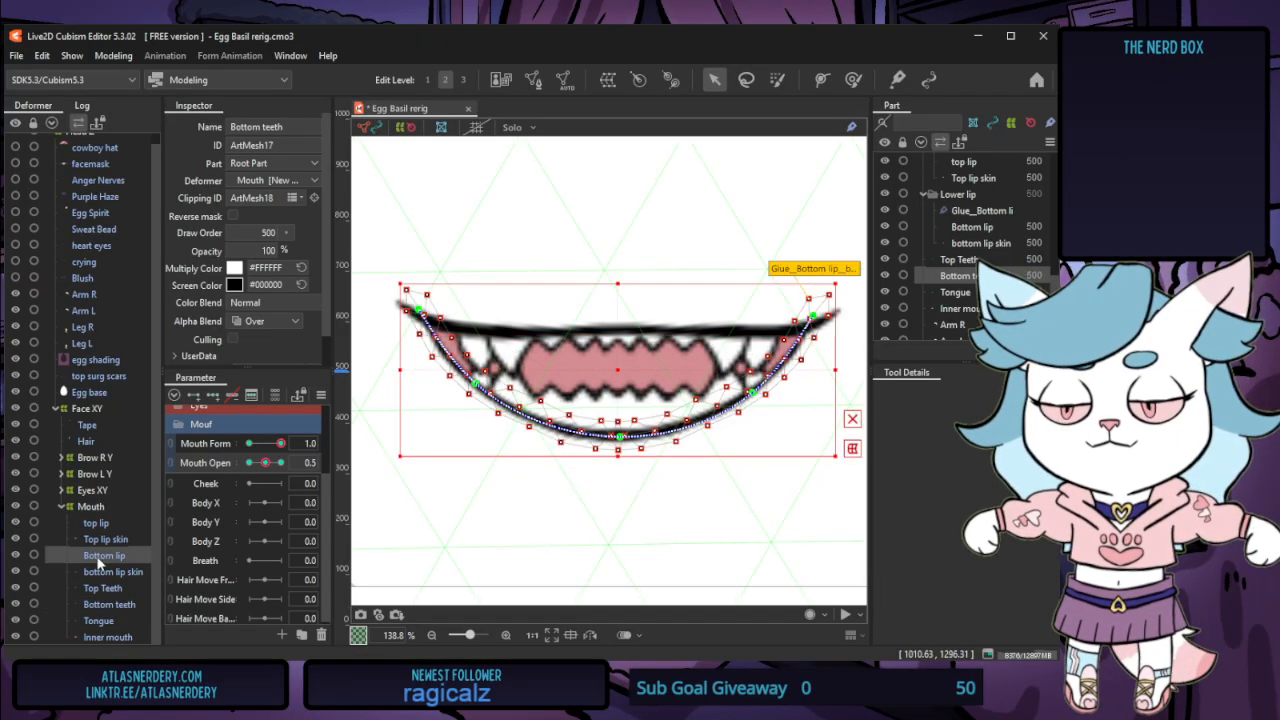
left_click(103, 588)
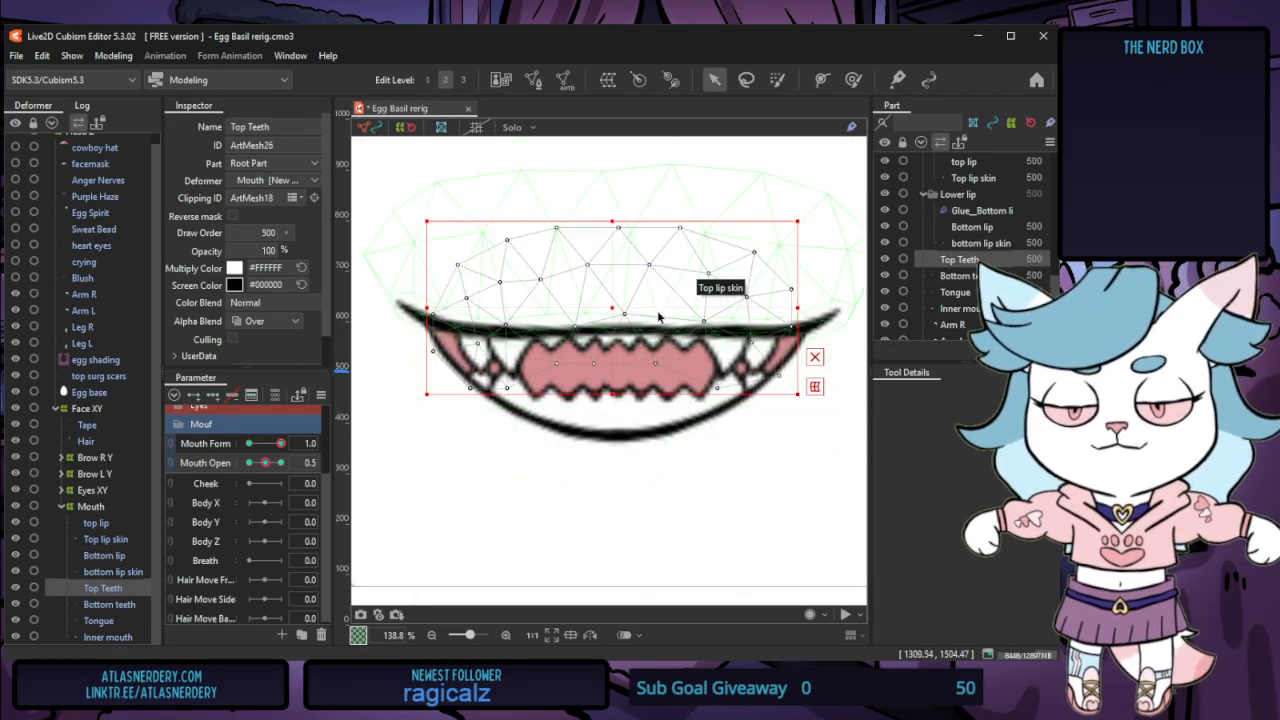
left_click_drag(614, 306, 614, 323)
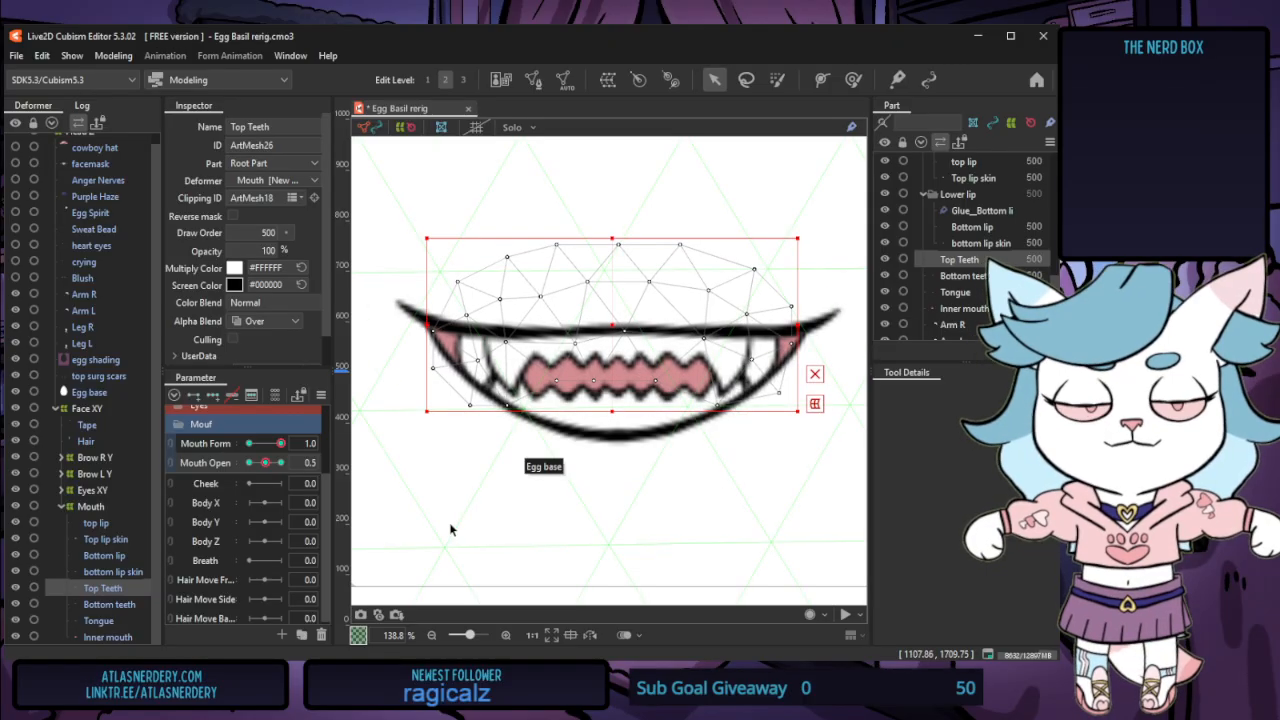
At Mouth Form 1.0, Mouth Open 0.5, raise the Bottom teeth mesh until its tips nearly meet the top teeth
left_click(135, 607)
mouse_move(622, 440)
left_mouse_down()
mouse_move(621, 397)
mouse_move(619, 416)
mouse_move(605, 405)
mouse_move(623, 438)
left_mouse_up()
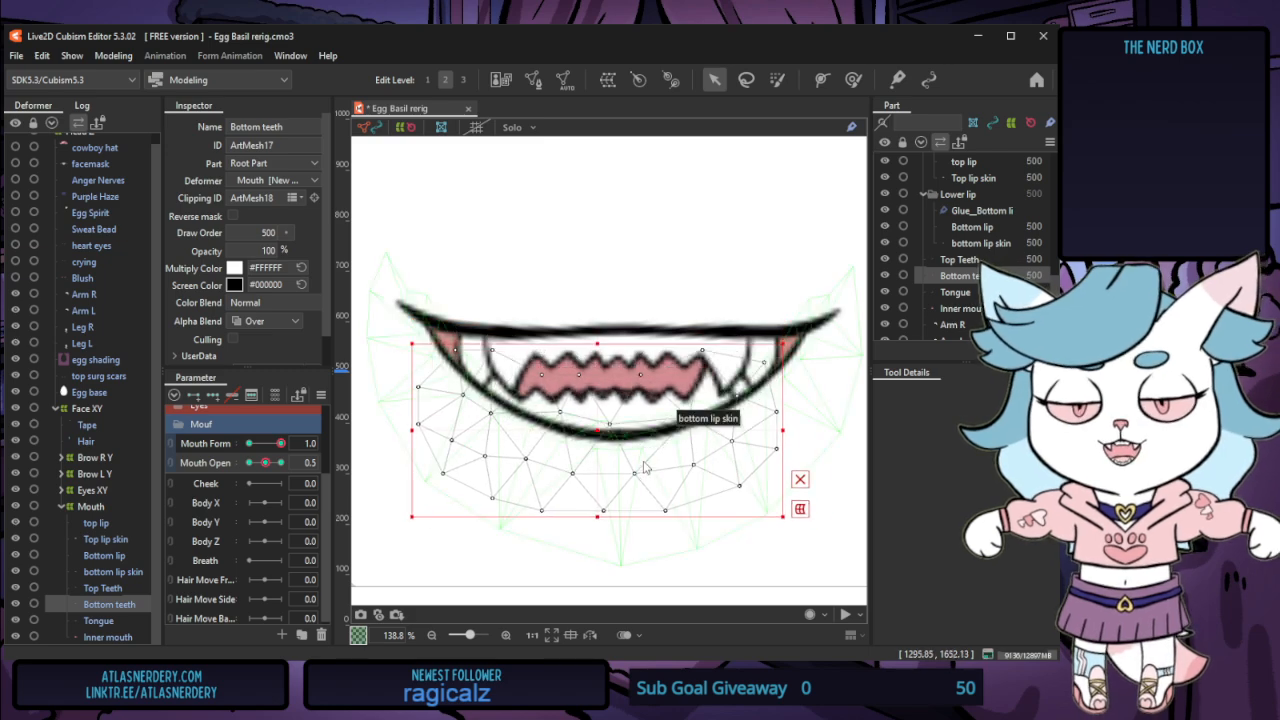
left_click_drag(603, 432, 611, 418)
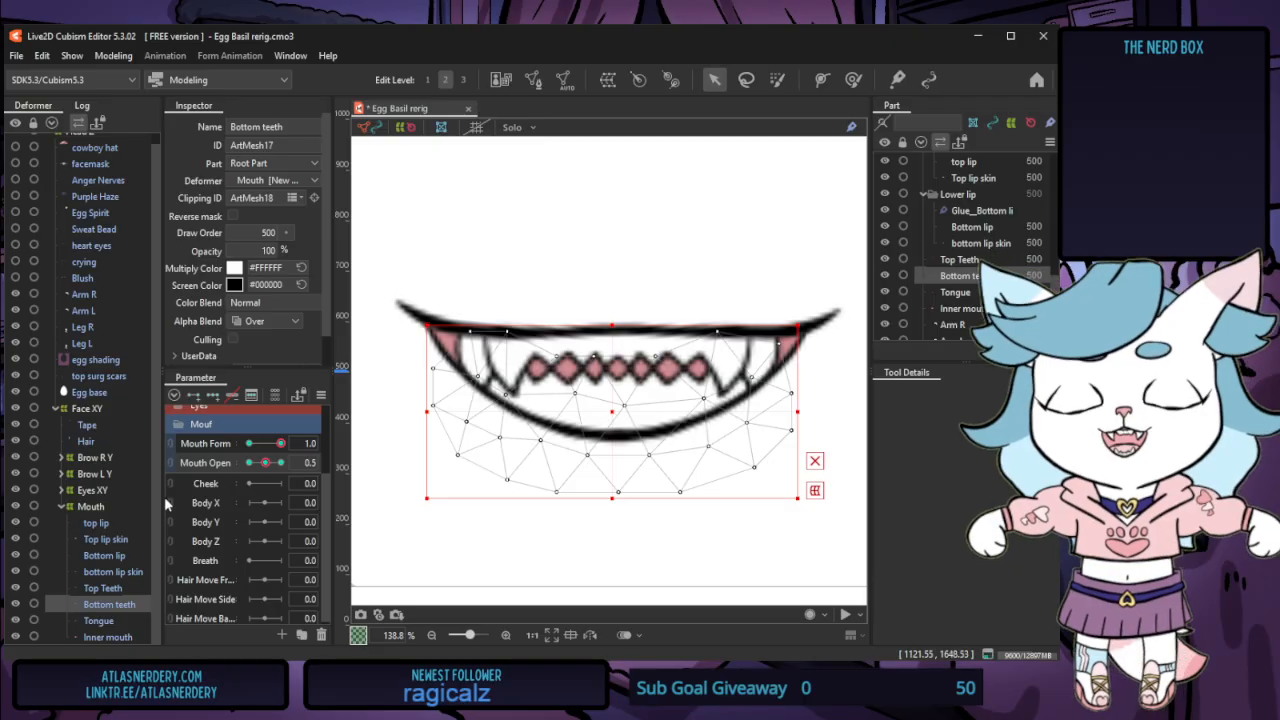
Raise the middle curve point of the Bottom lip slightly at Mouth Form 1.0, Mouth Open 0.5
left_click(98, 620)
left_click(104, 555)
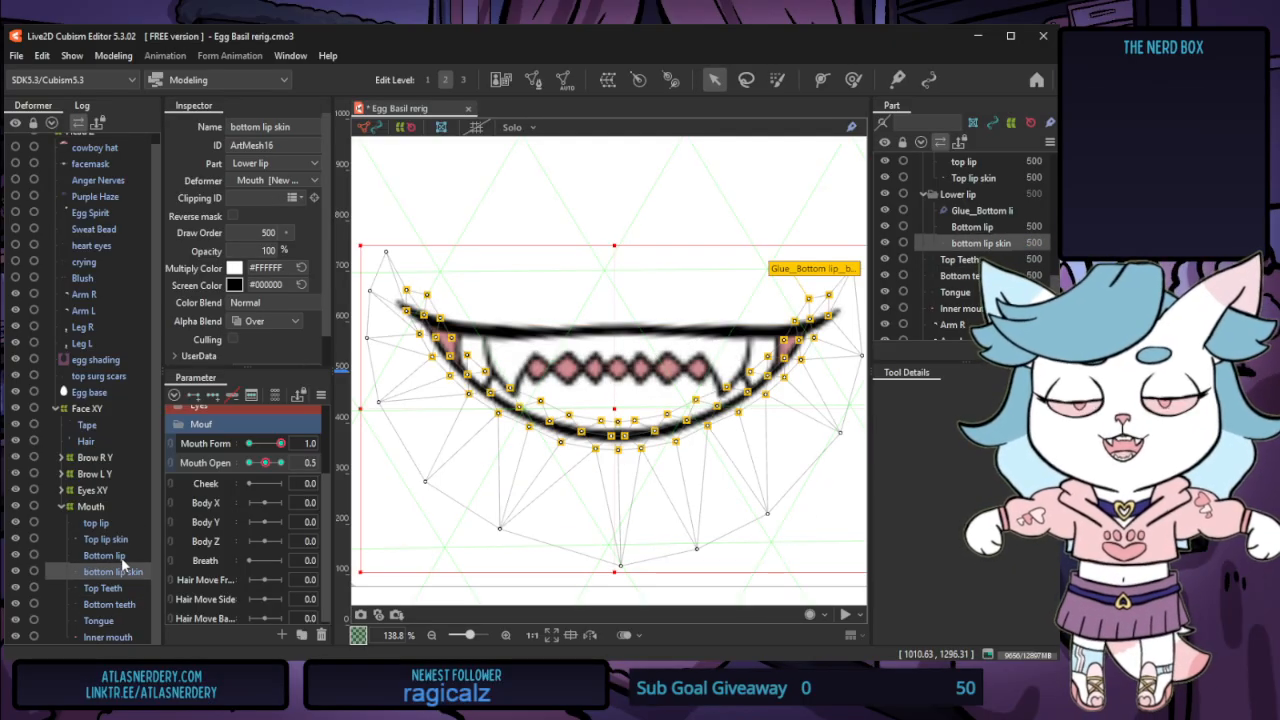
left_click_drag(617, 437, 614, 424)
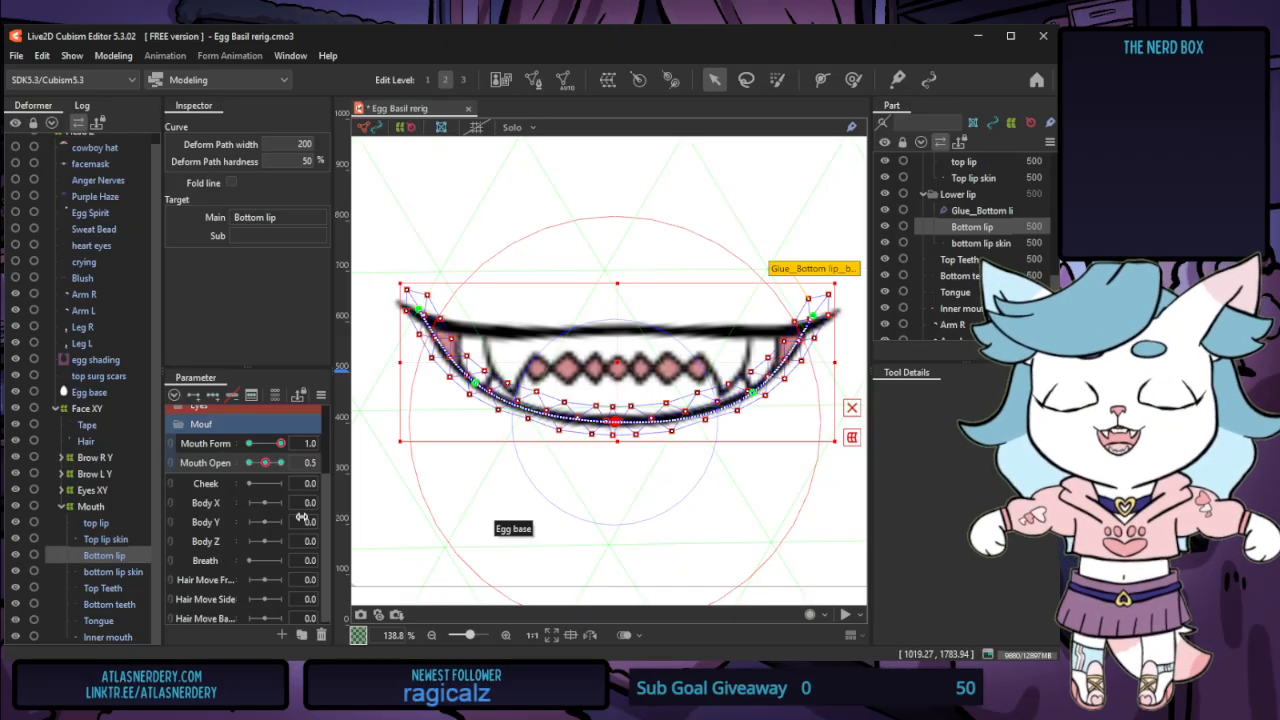
At Mouth Form -1.0, Mouth Open 0.0, raise the Bottom teeth mesh up to the closed lip line
mouse_move(265, 463)
left_mouse_down()
mouse_move(287, 462)
mouse_move(246, 467)
left_mouse_up()
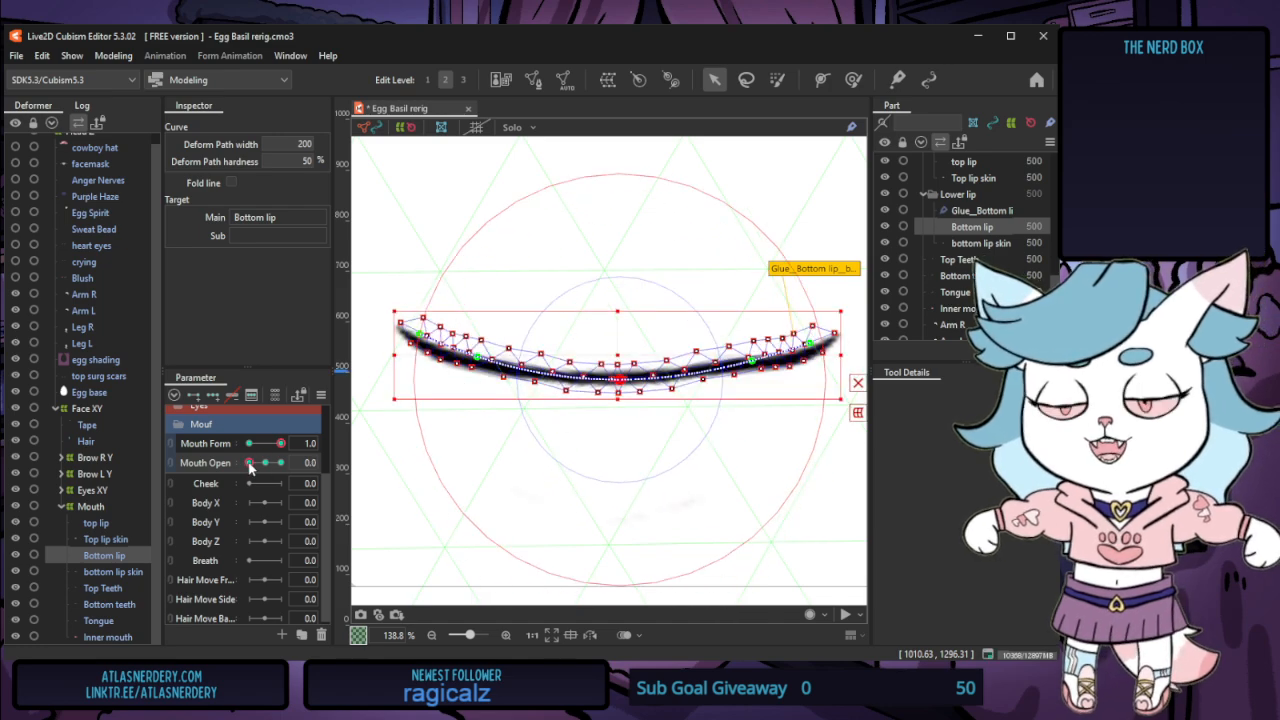
left_click(112, 590)
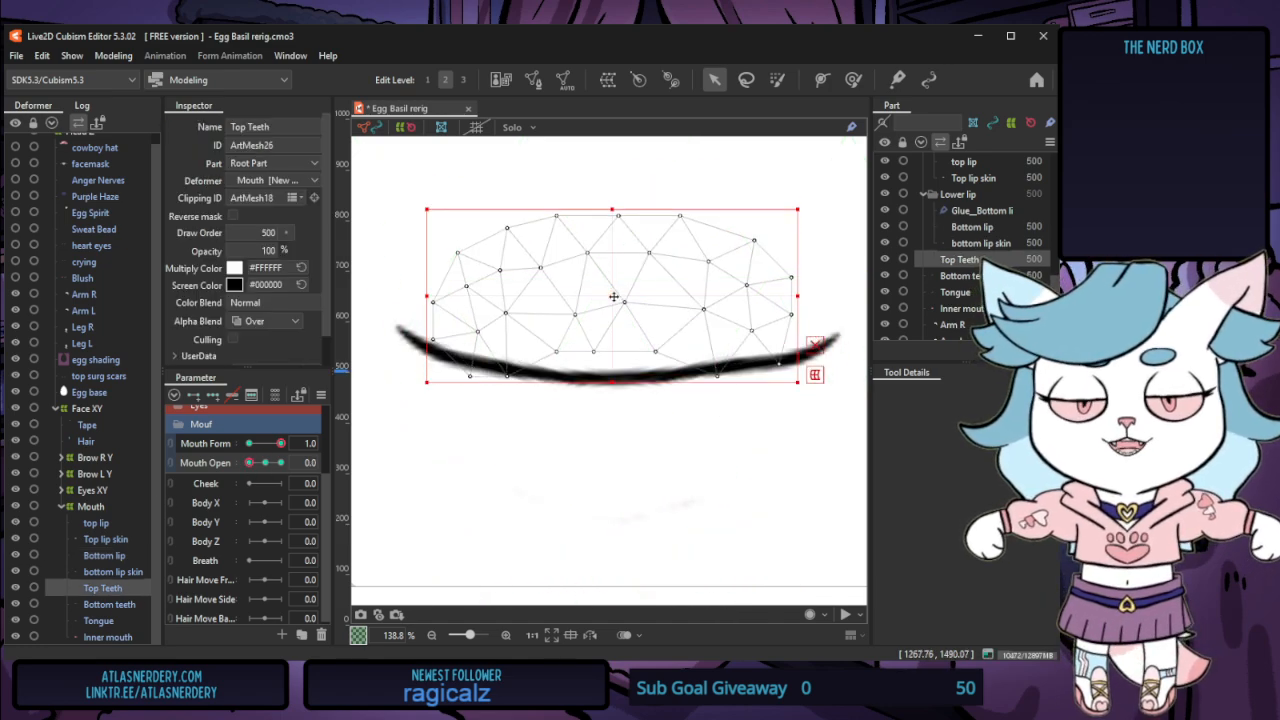
left_click(116, 606)
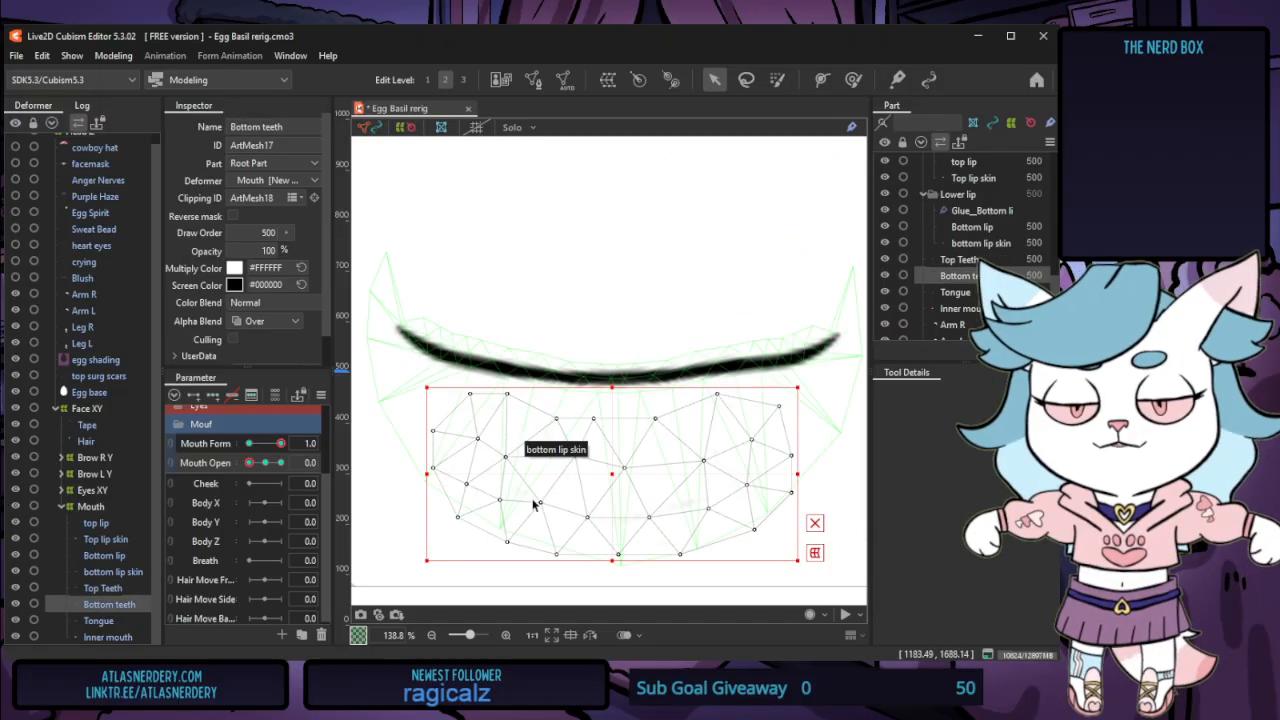
mouse_move(249, 464)
left_mouse_down()
mouse_move(280, 466)
mouse_move(249, 472)
mouse_move(249, 444)
left_mouse_up()
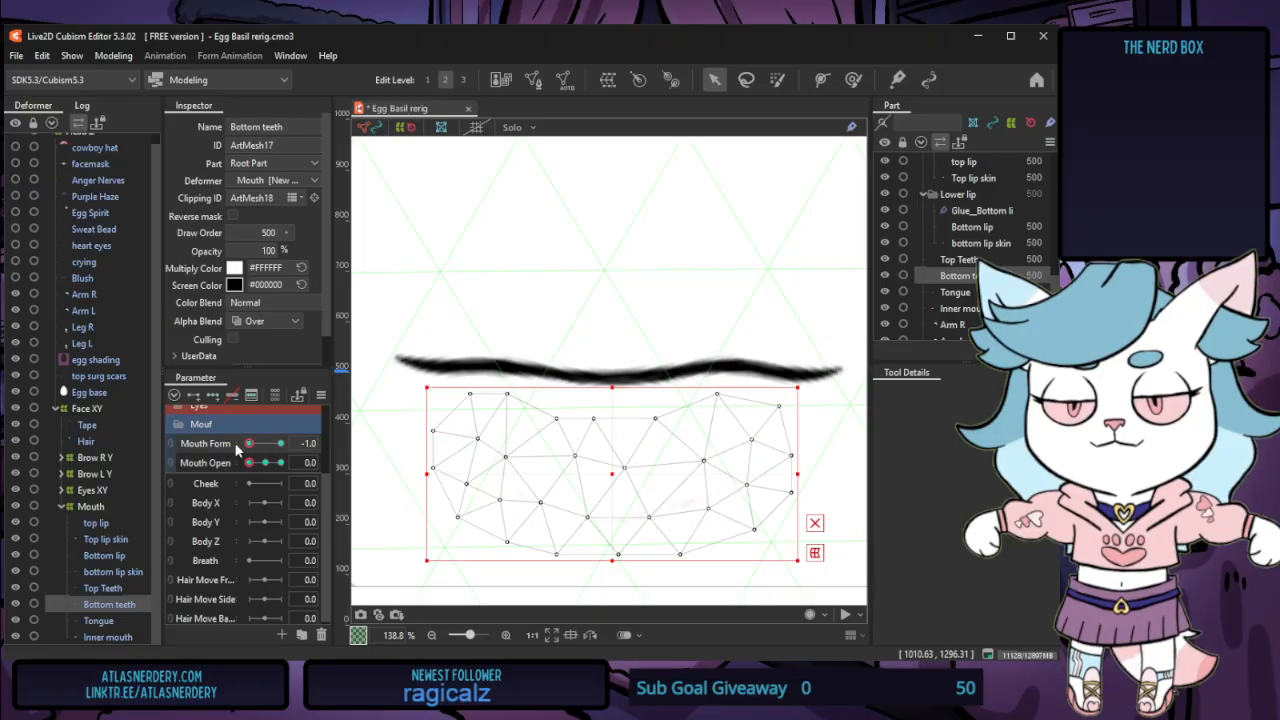
left_click_drag(613, 478, 614, 416)
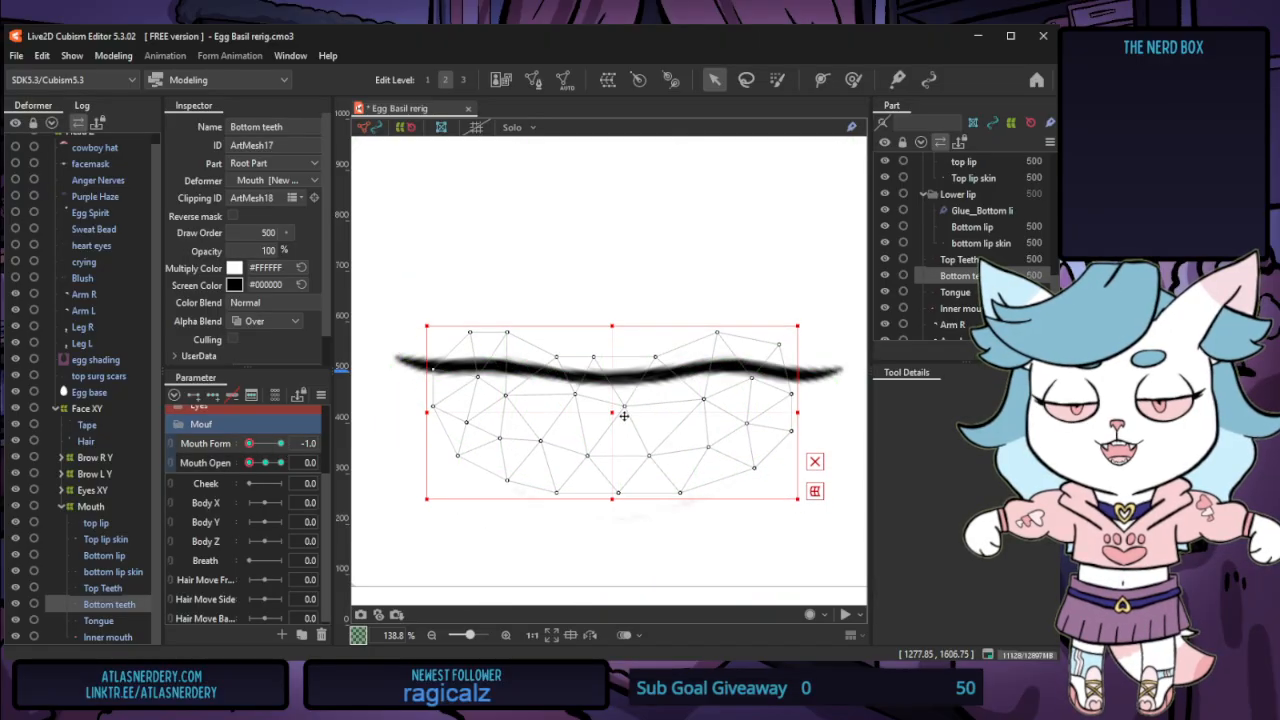
Lower the Top Teeth mesh over the closed lips and raise the Bottom teeth mesh a little further to overlap it
left_click(132, 588)
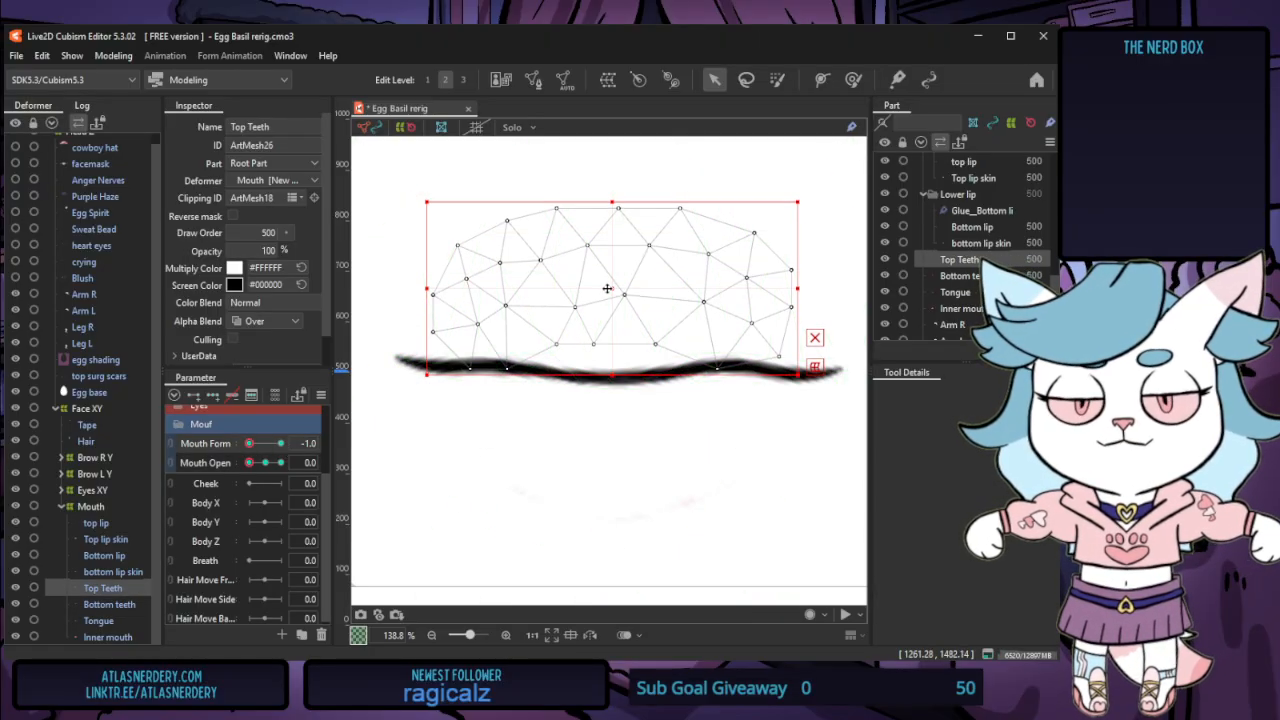
left_click_drag(606, 290, 605, 355)
mouse_move(251, 465)
left_mouse_down()
mouse_move(269, 476)
mouse_move(235, 481)
left_mouse_up()
left_click(109, 604)
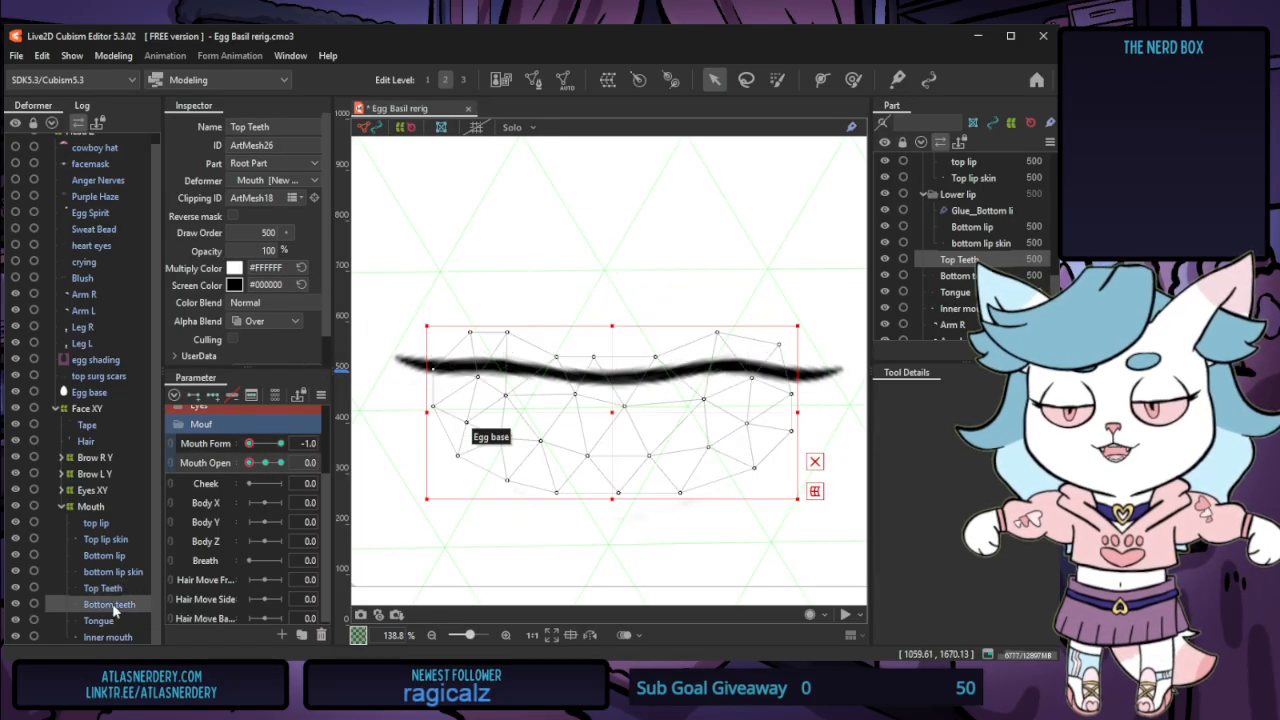
left_click_drag(611, 405, 609, 385)
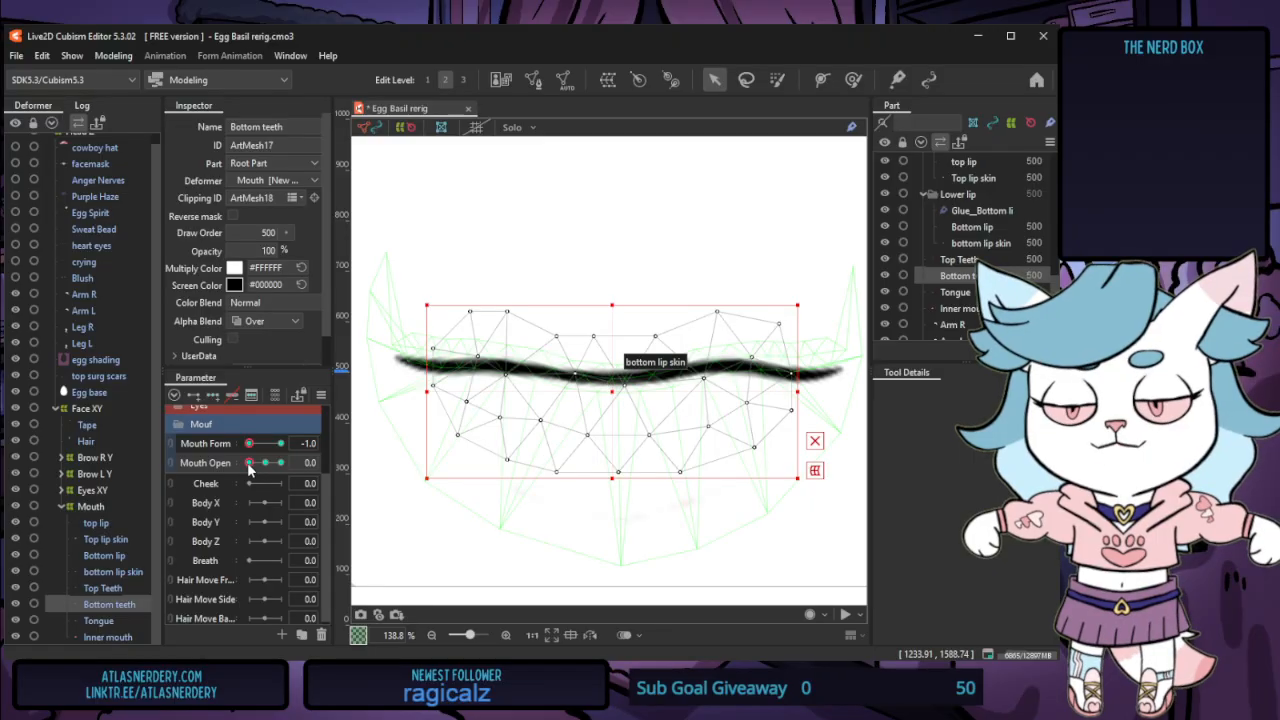
At Mouth Form -1.0, lower the Bottom teeth mesh at Mouth Open 1.0 and the Top Teeth mesh at Mouth Open 0.5
left_click_drag(247, 462, 287, 472)
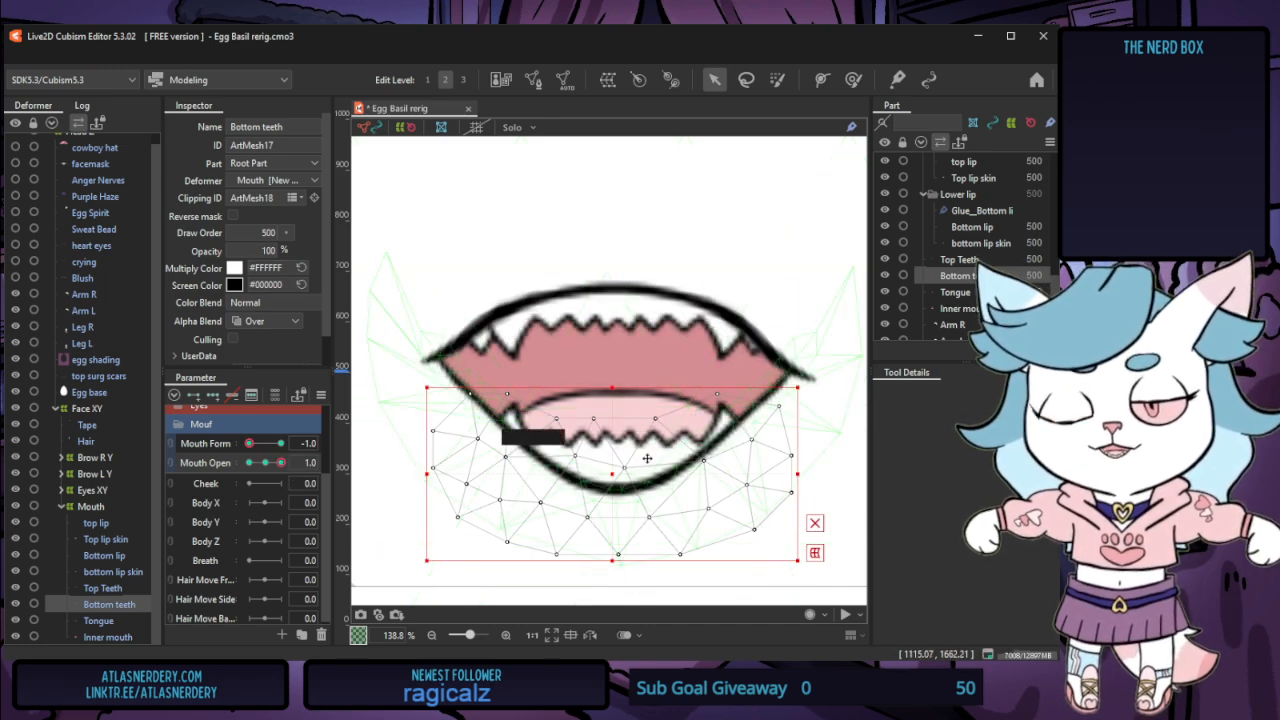
left_click_drag(613, 477, 616, 508)
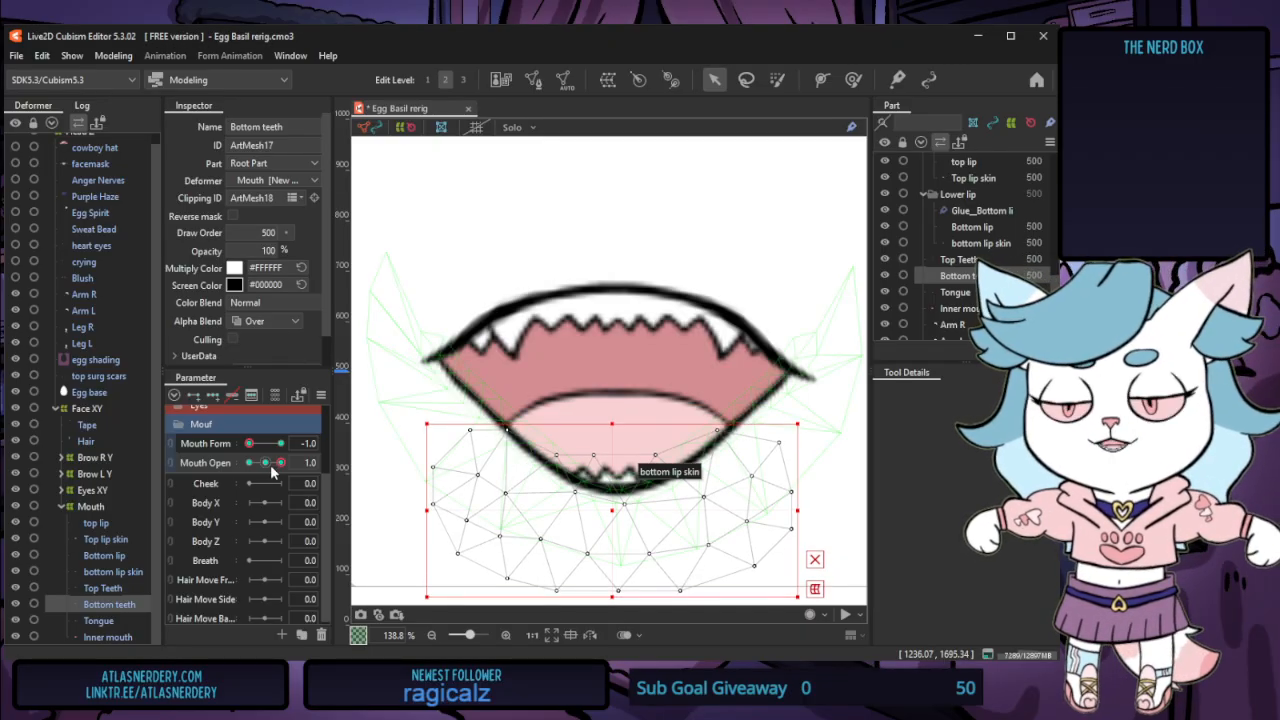
mouse_move(280, 463)
left_mouse_down()
mouse_move(241, 464)
mouse_move(284, 483)
mouse_move(243, 476)
mouse_move(284, 480)
mouse_move(265, 470)
left_mouse_up()
left_click(103, 588)
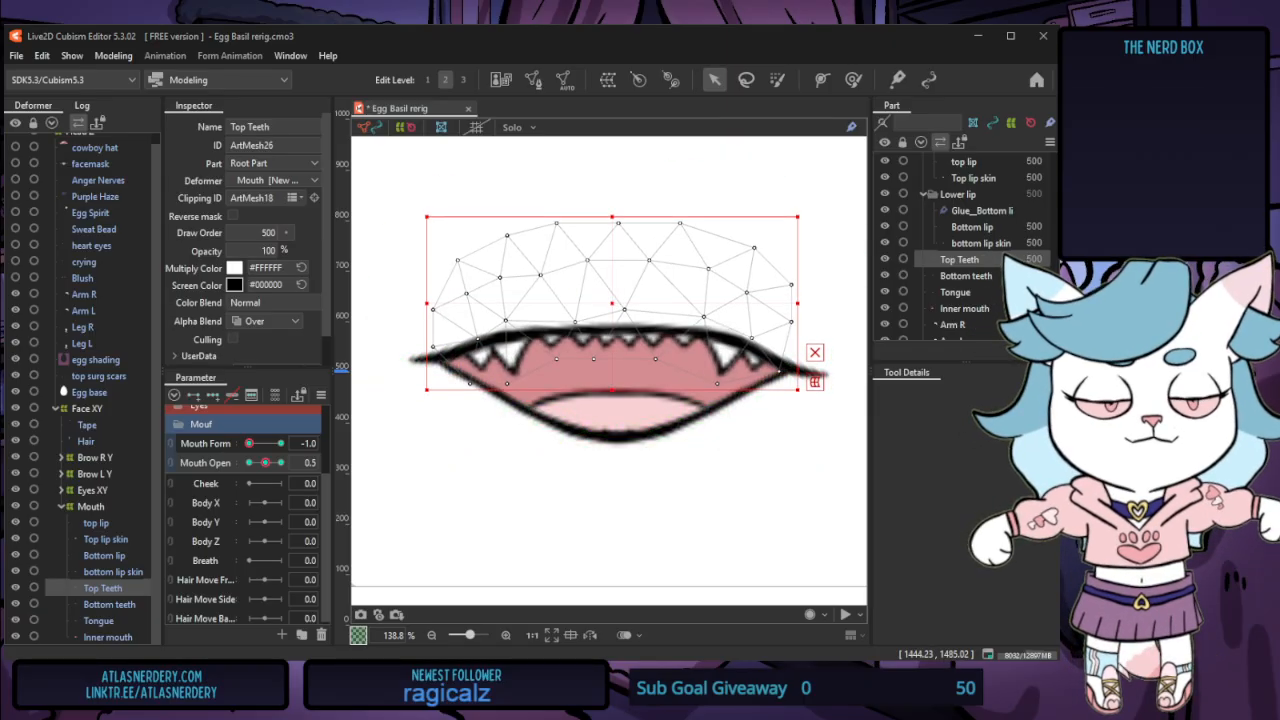
left_click_drag(614, 305, 614, 317)
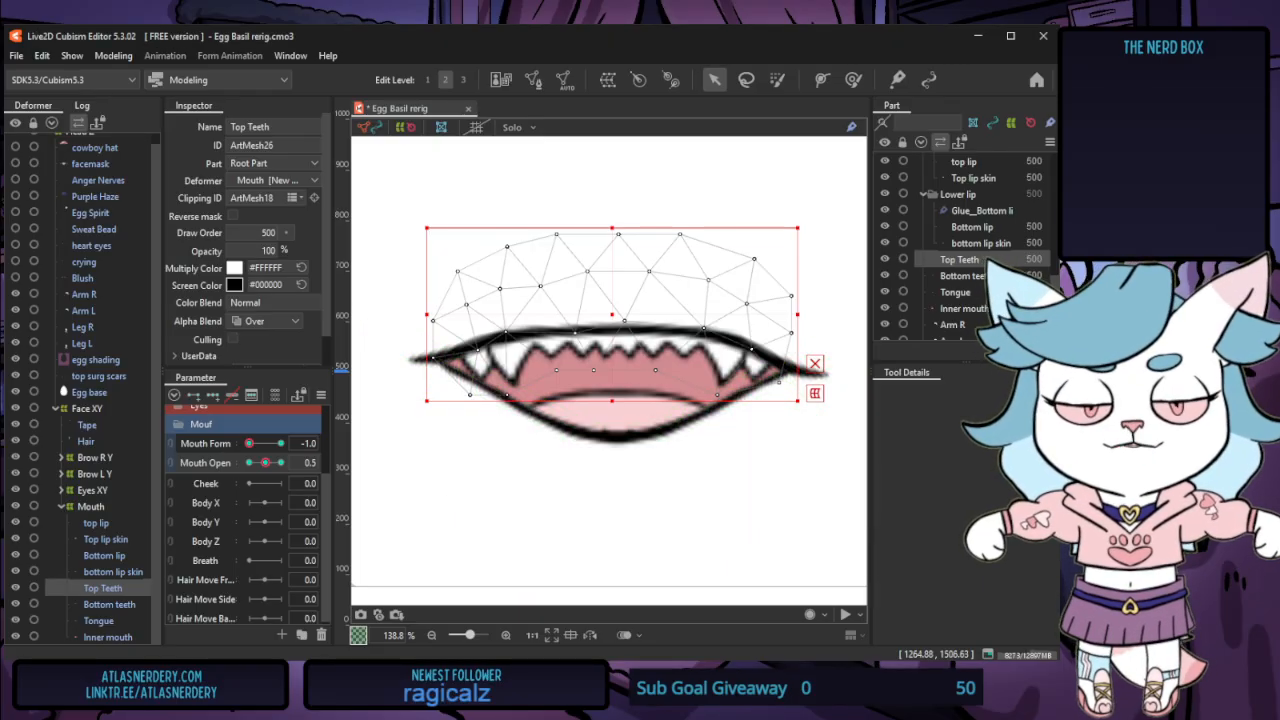
left_click_drag(608, 313, 608, 323)
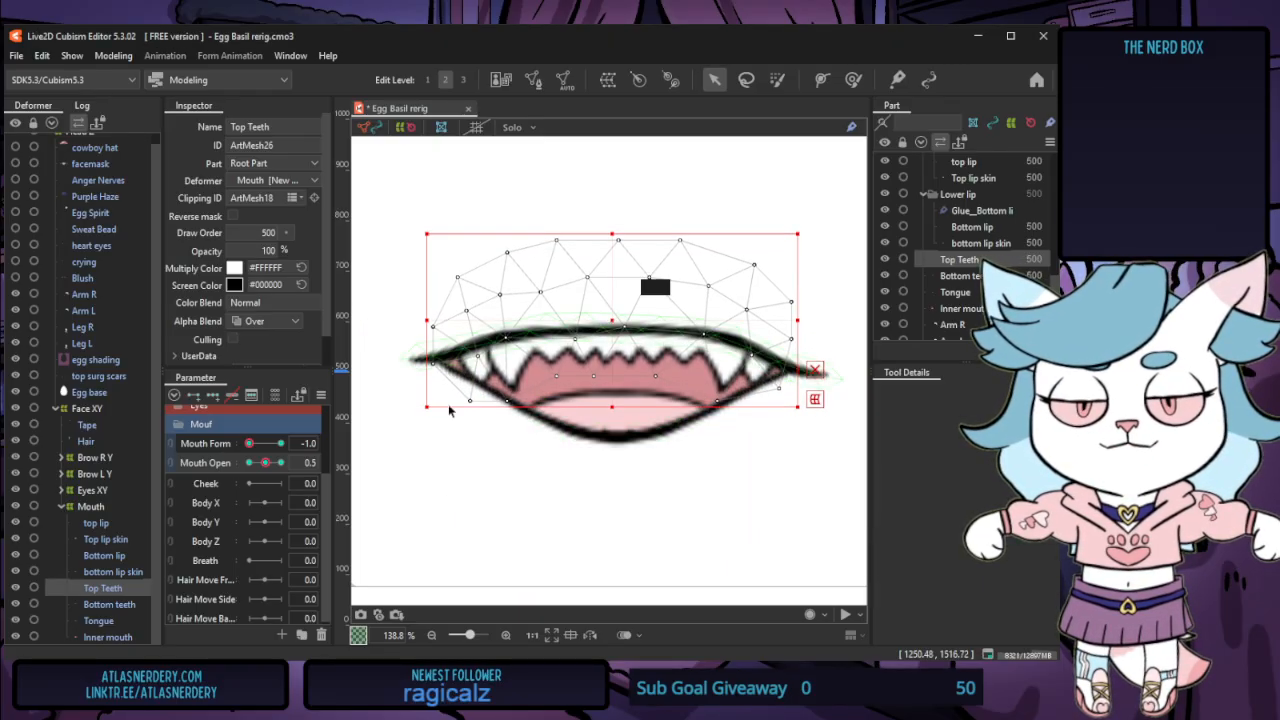
At Mouth Form 1.0, Mouth Open 1.0, lower the Bottom teeth mesh so only the tips show above the bottom lip
left_click(281, 463)
mouse_move(283, 466)
left_mouse_down()
mouse_move(227, 476)
mouse_move(298, 466)
left_mouse_up()
left_click(281, 444)
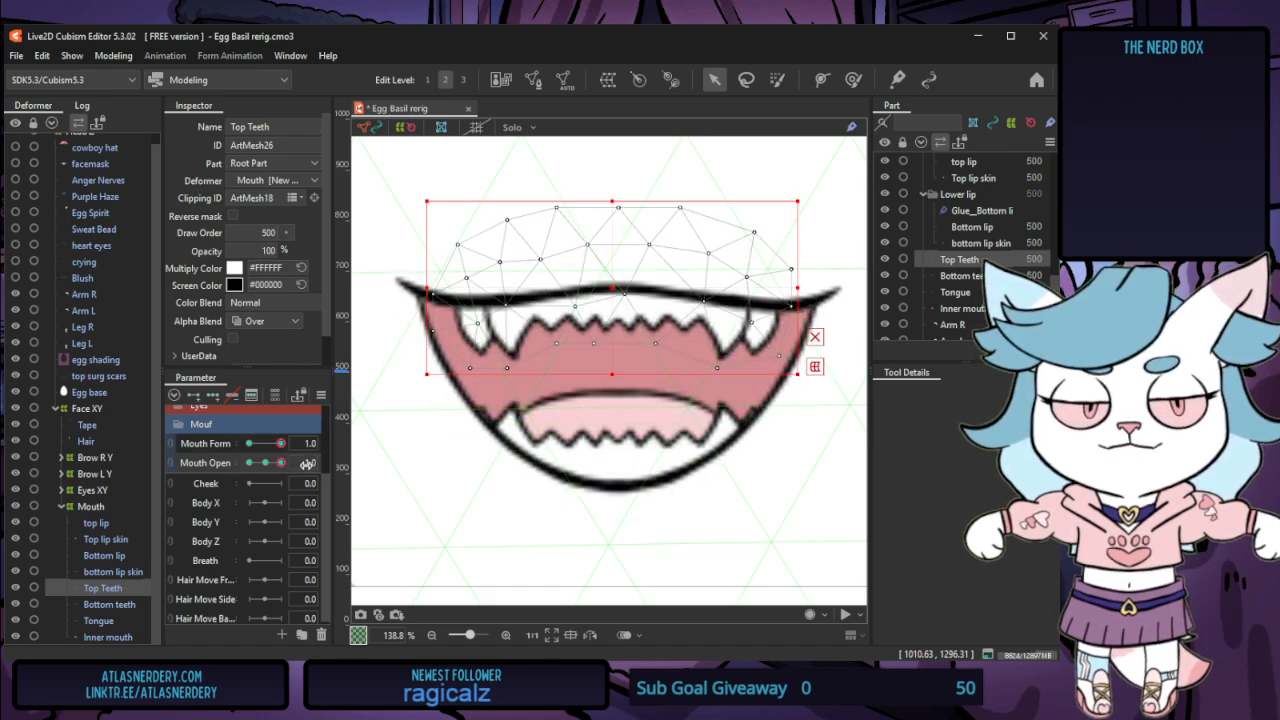
left_click(598, 432)
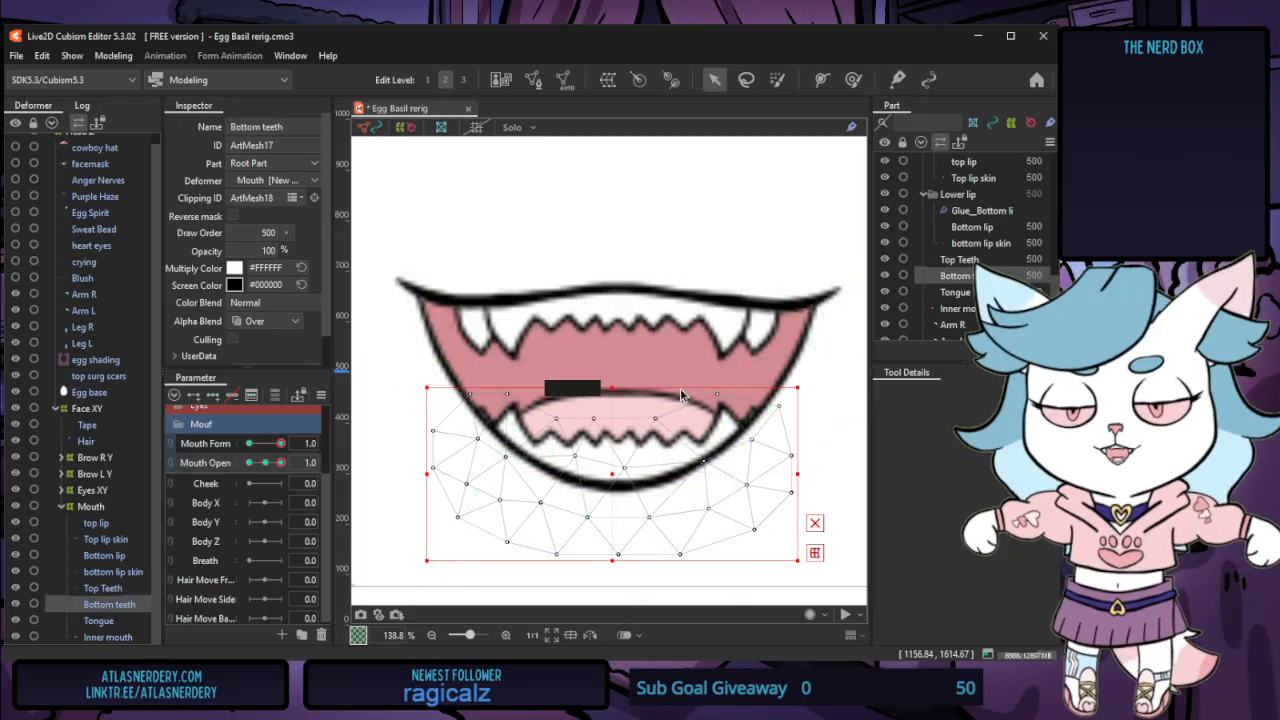
left_click_drag(612, 474, 612, 509)
mouse_move(276, 467)
left_mouse_down()
mouse_move(250, 465)
mouse_move(282, 470)
left_mouse_up()
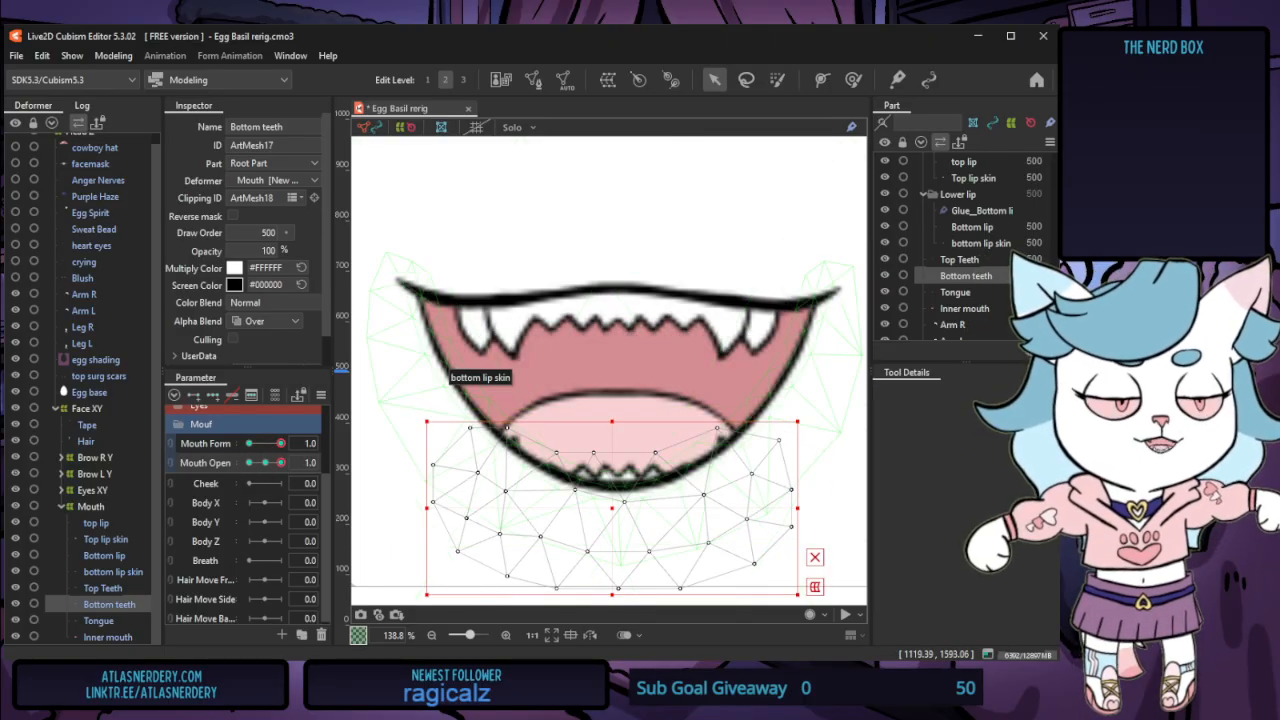
Set Mouth Form to 0.0 at Mouth Open 1.0 and select all the mouth meshes from top lip to Inner mouth
left_click_drag(281, 443, 267, 450)
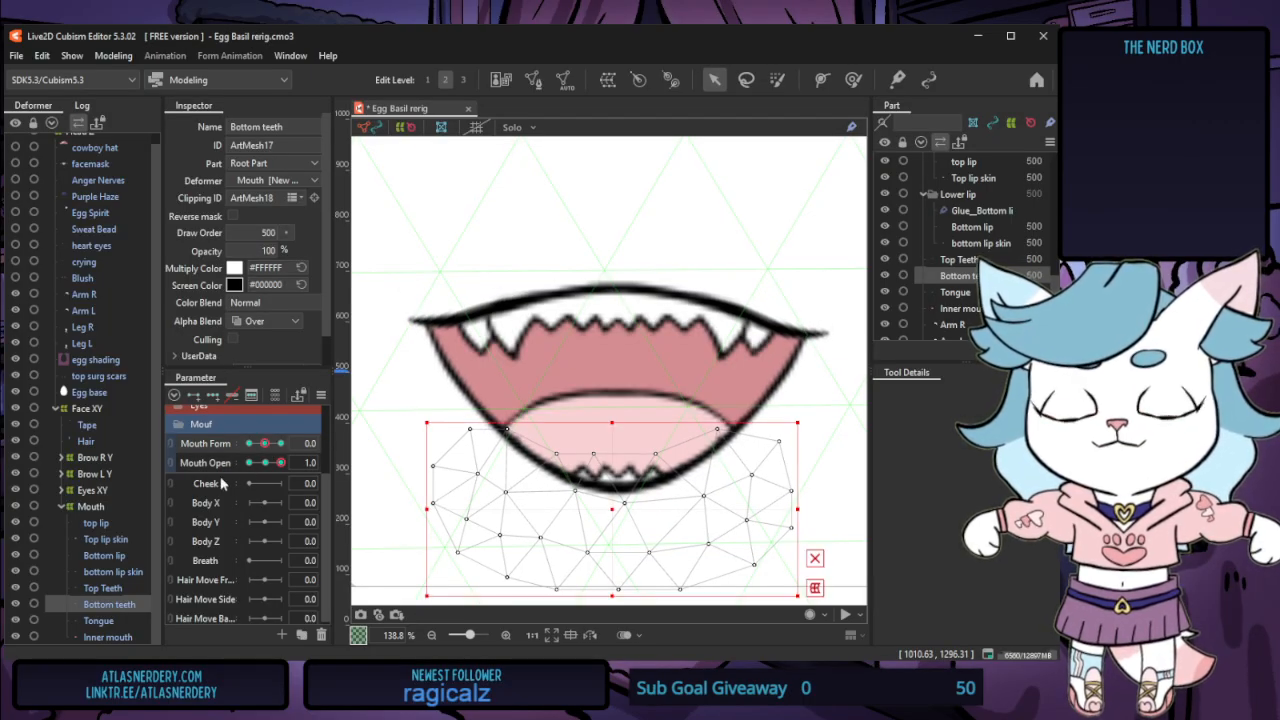
left_click(113, 523)
left_click(127, 636, "shift")
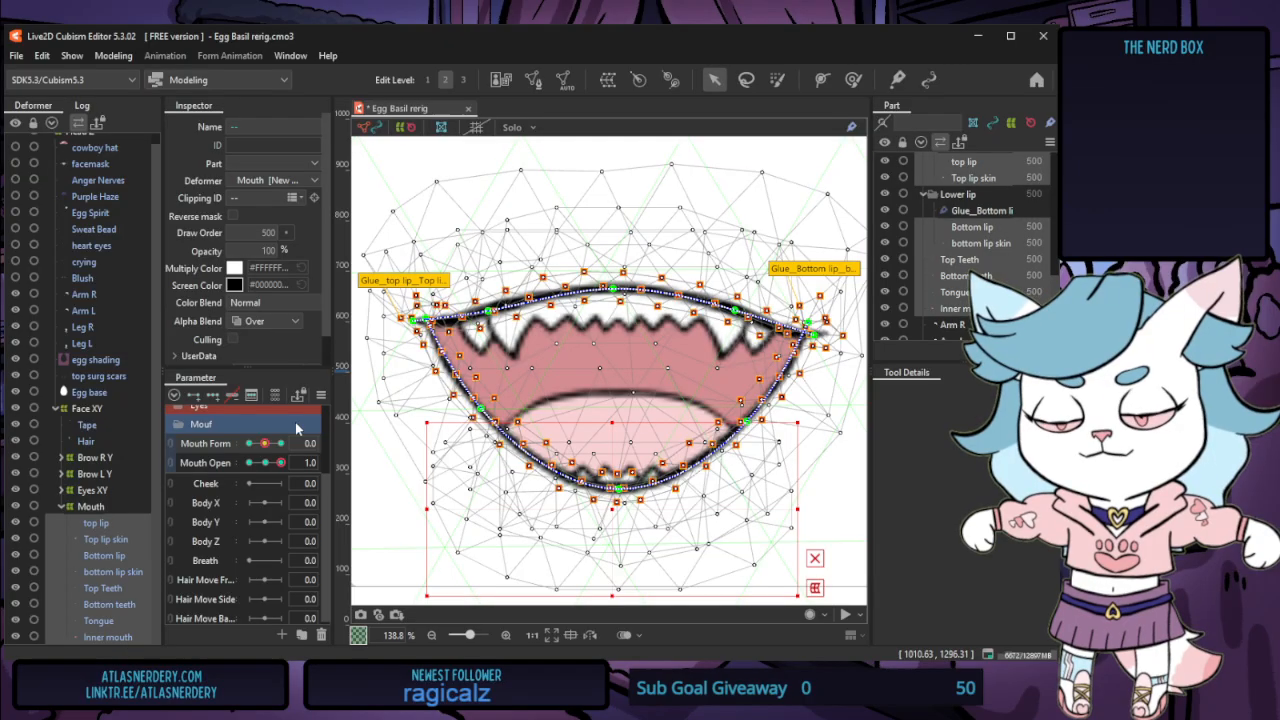
left_click_drag(265, 443, 266, 448)
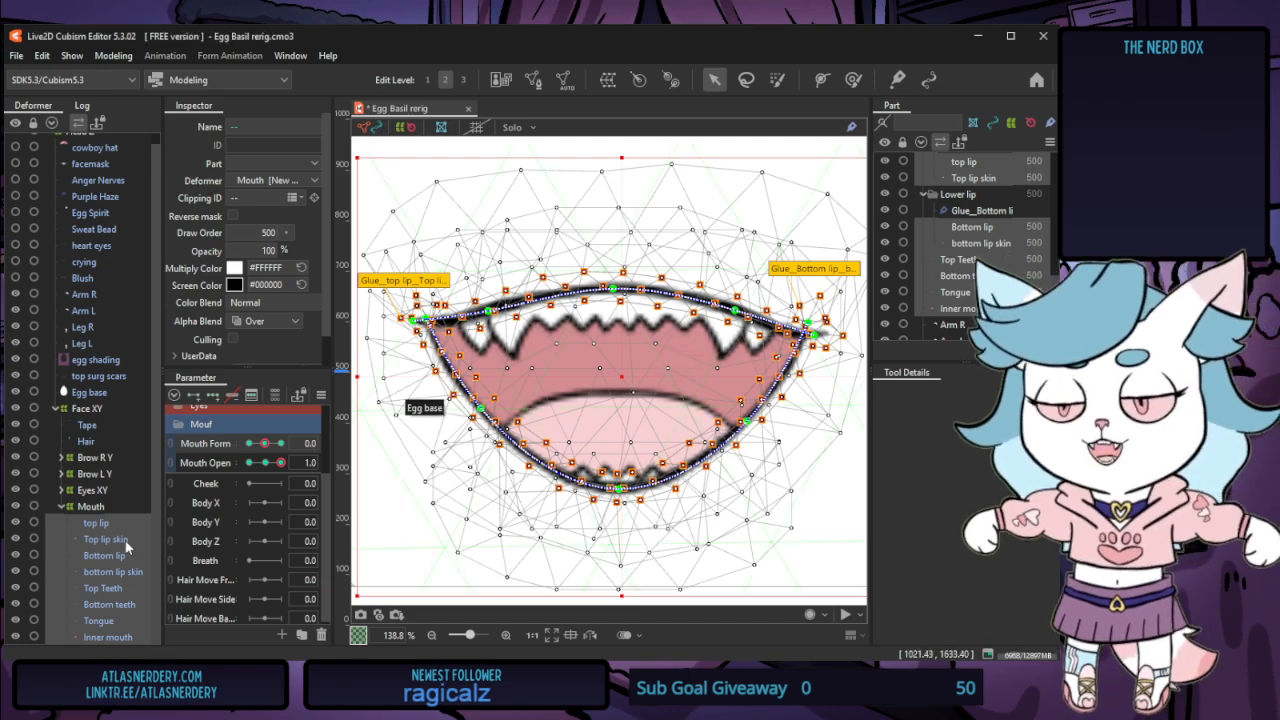
Select the Top lip skin mesh and open its glue with the top lip for editing
left_click(100, 523)
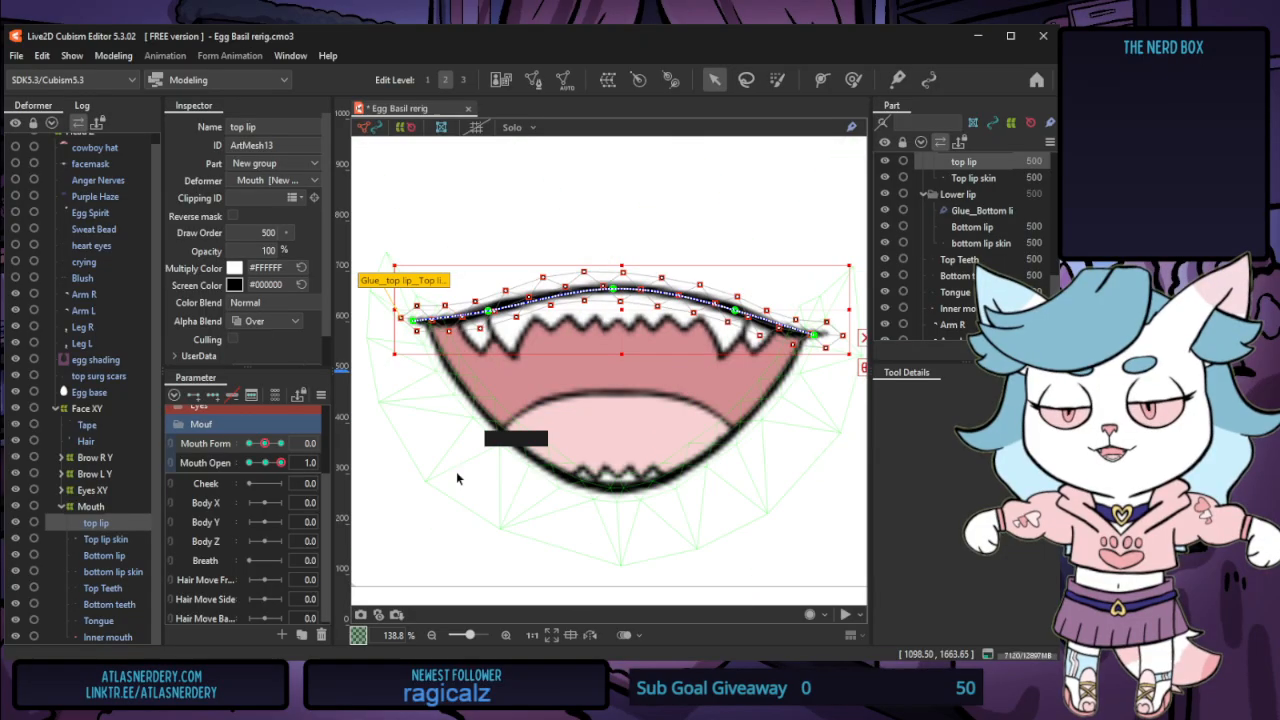
left_click(138, 553)
left_click(110, 539)
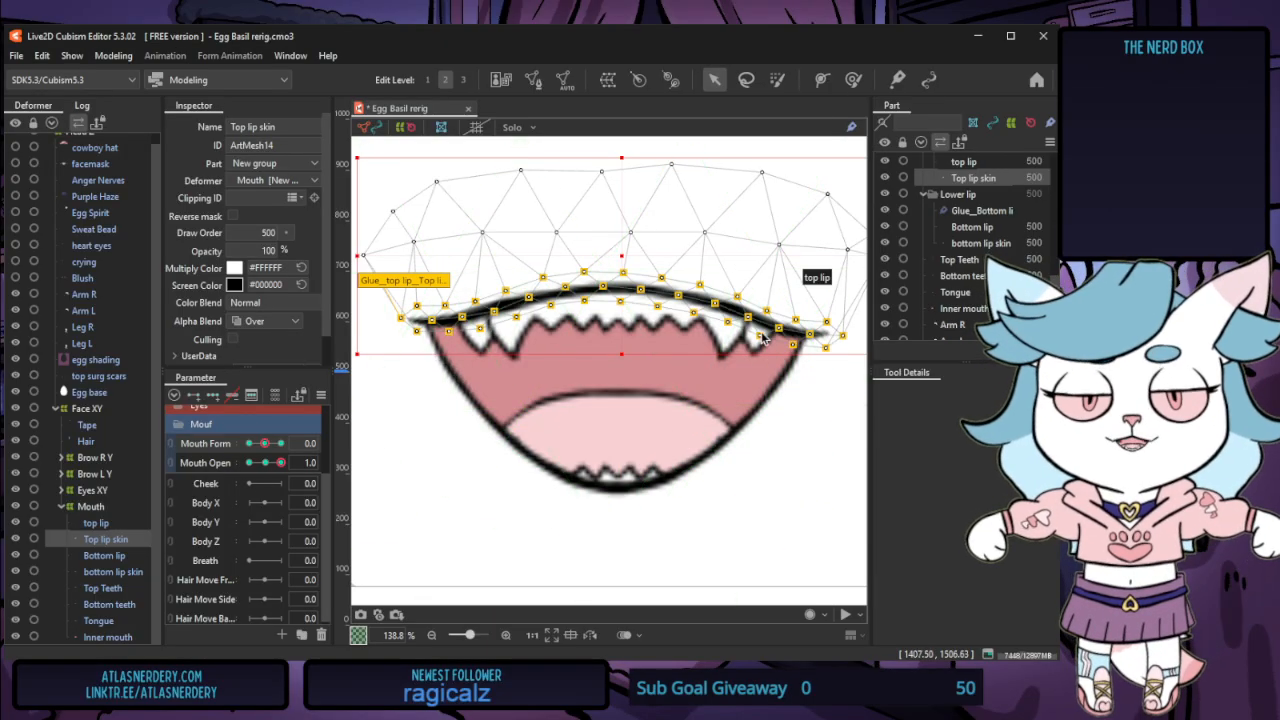
right_click(383, 290)
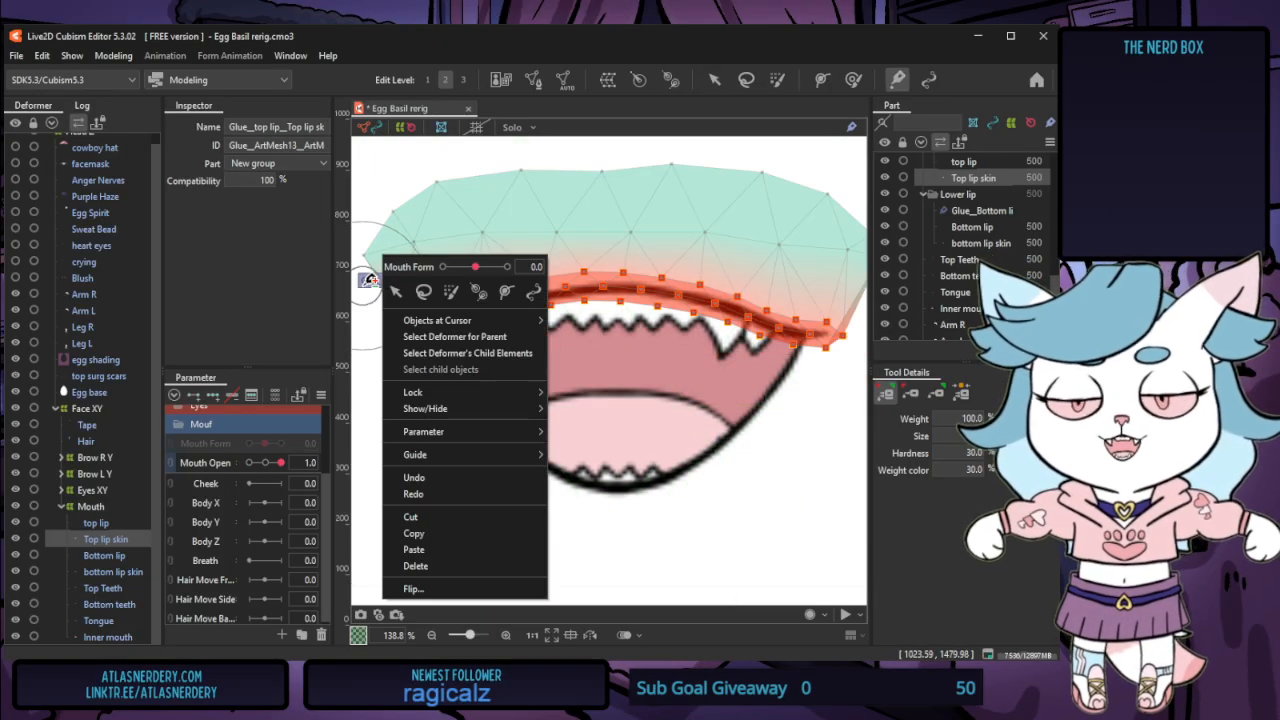
mouse_move(487, 456)
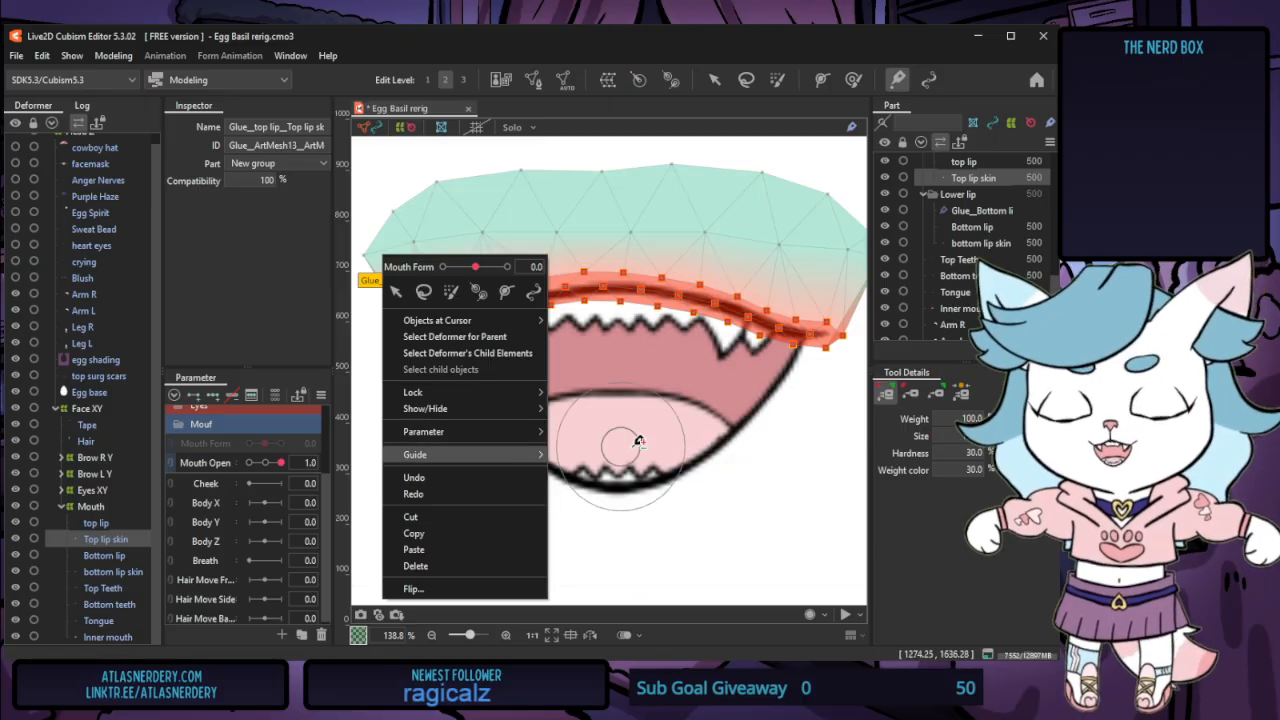
left_click(368, 470)
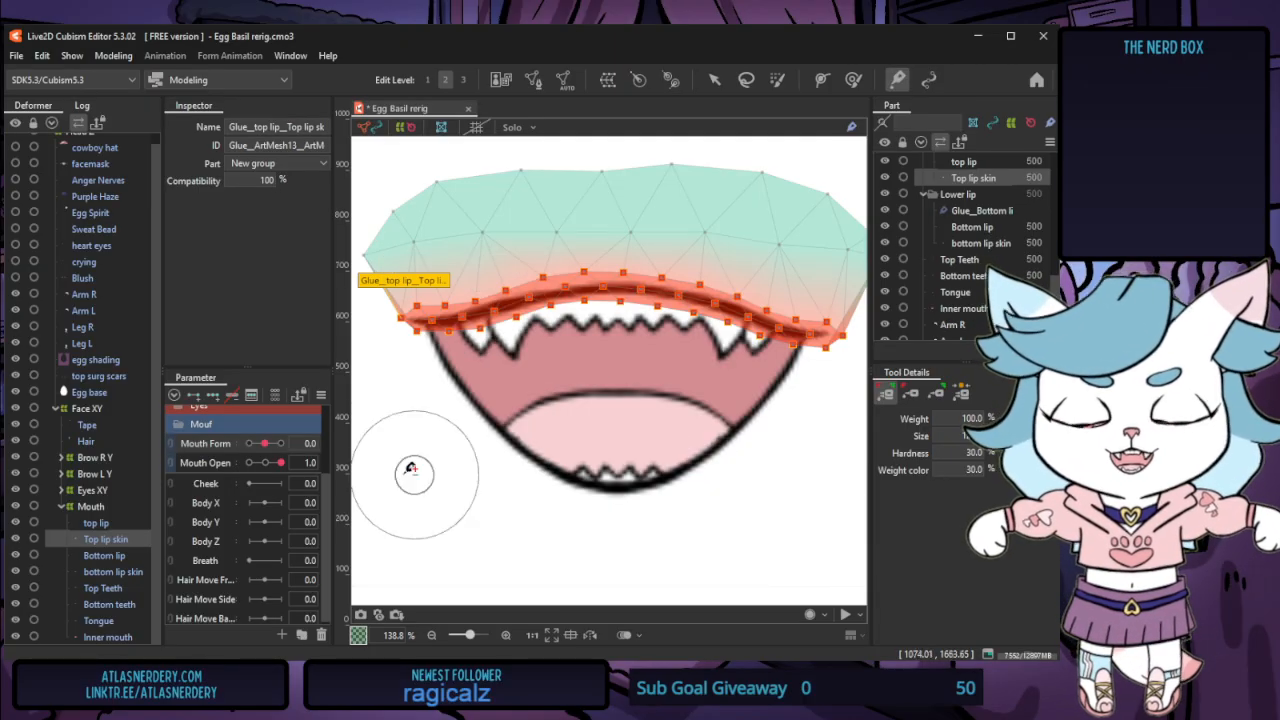
Try hiding all unselected objects around the glued top lip meshes and undo it
right_click(391, 281)
mouse_move(466, 425)
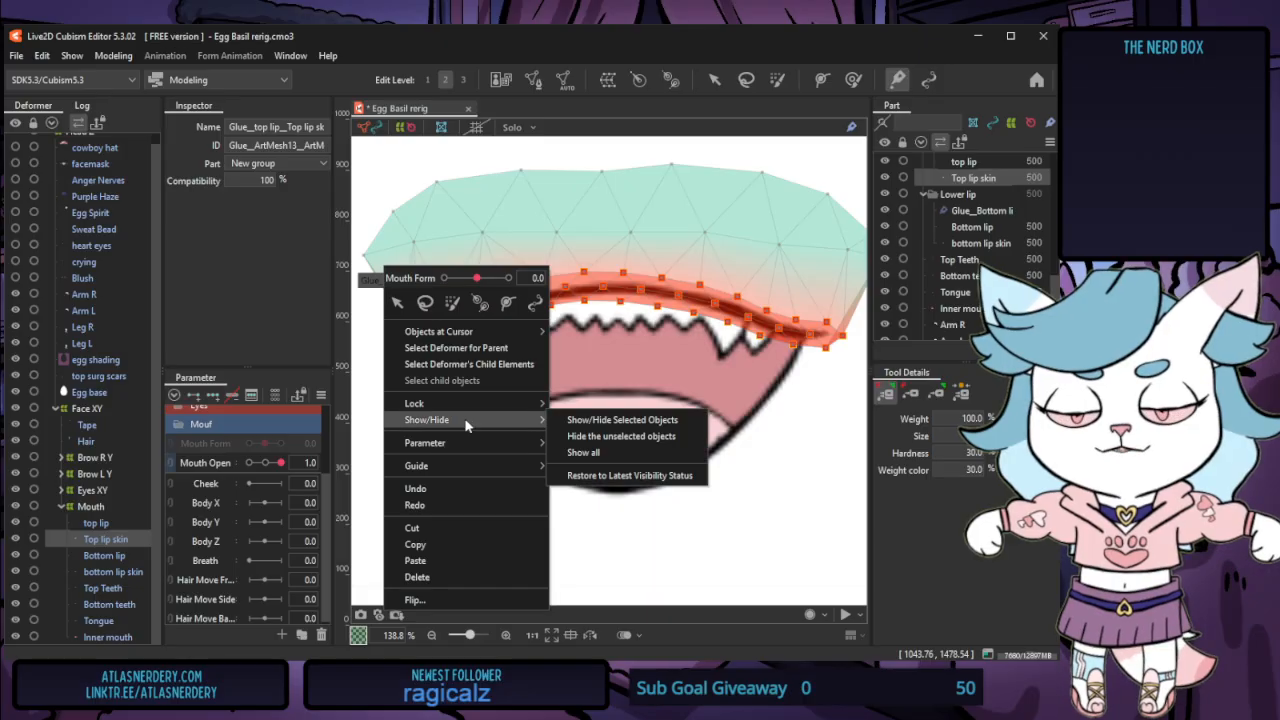
left_click(617, 436)
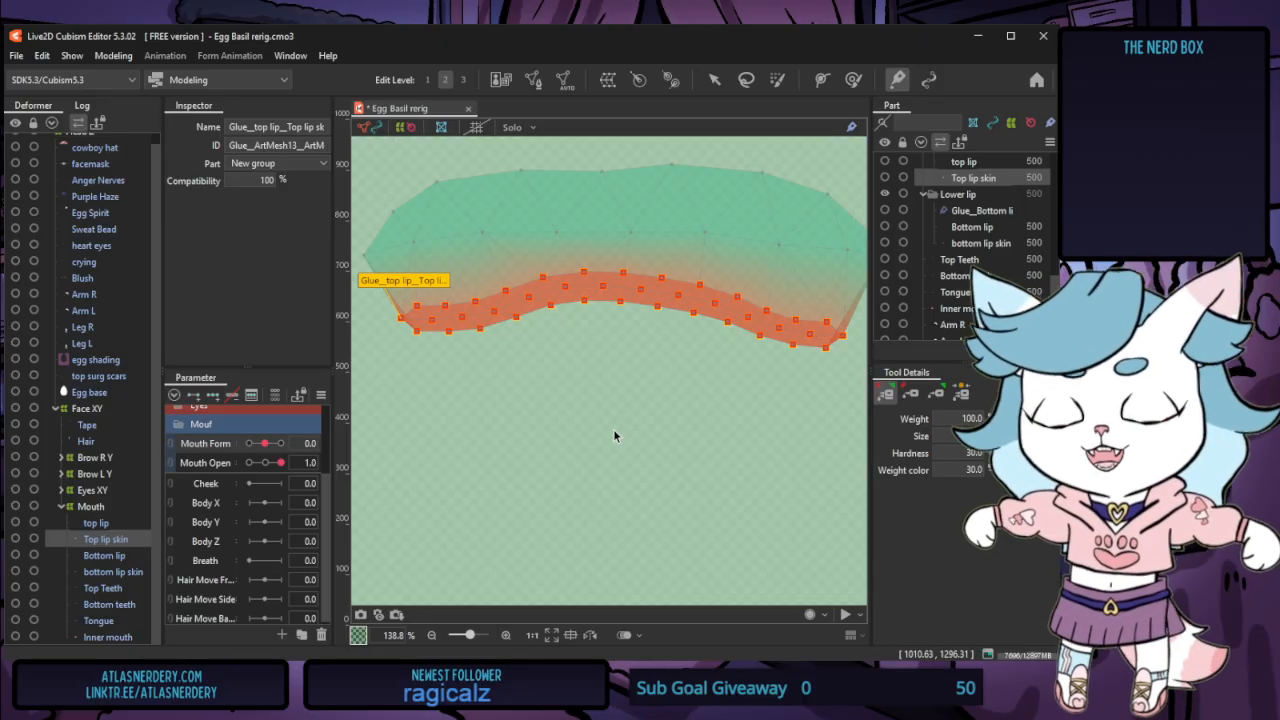
key("ctrl+z")
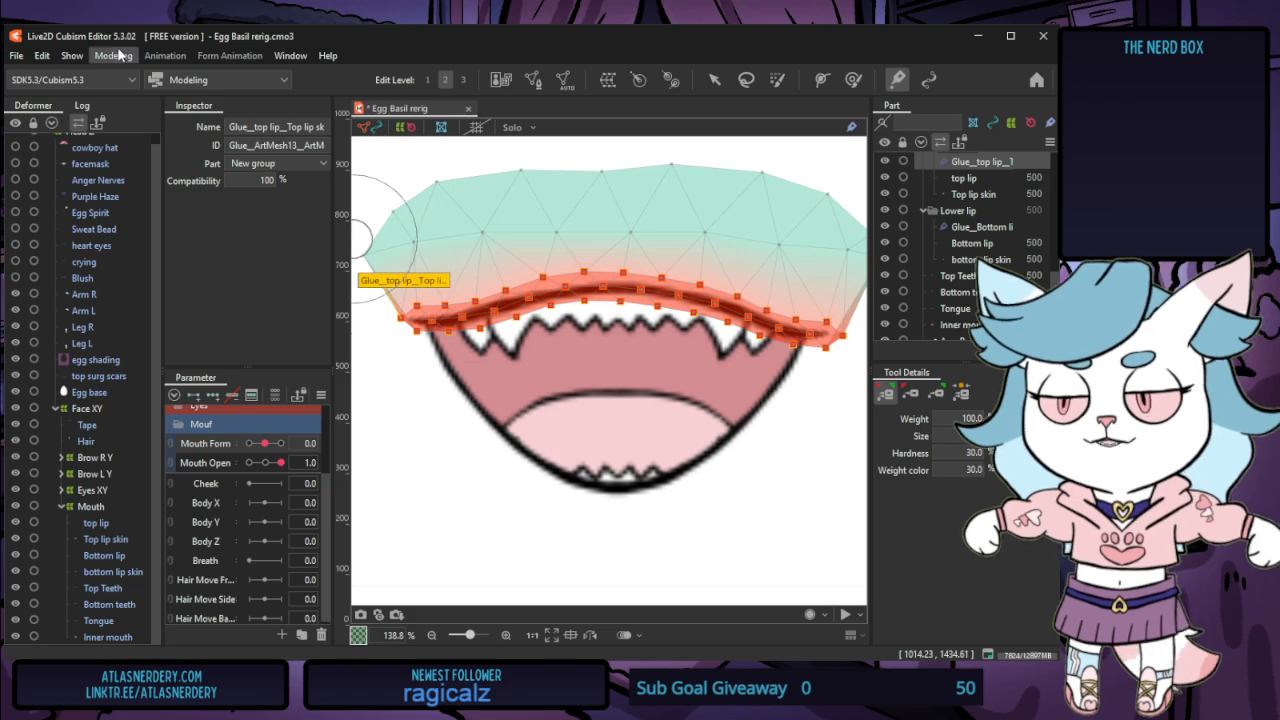
Set the canvas display type to Model Image
left_click(70, 56)
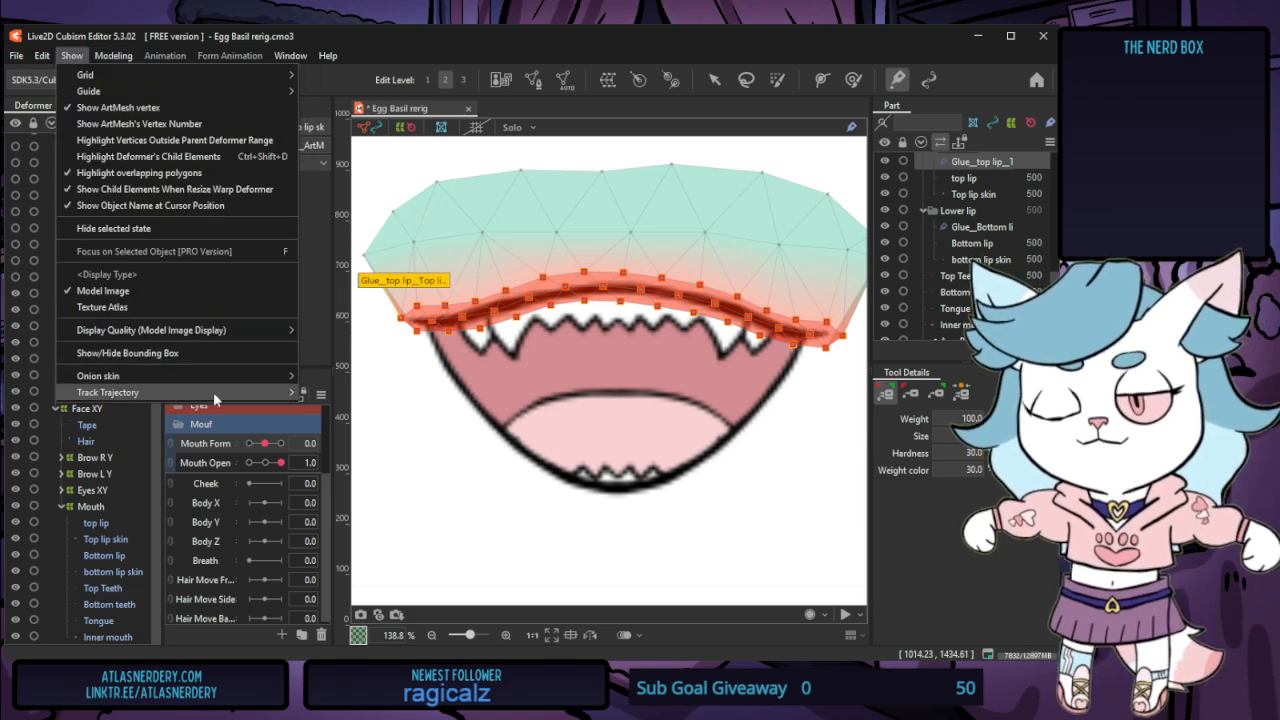
mouse_move(210, 378)
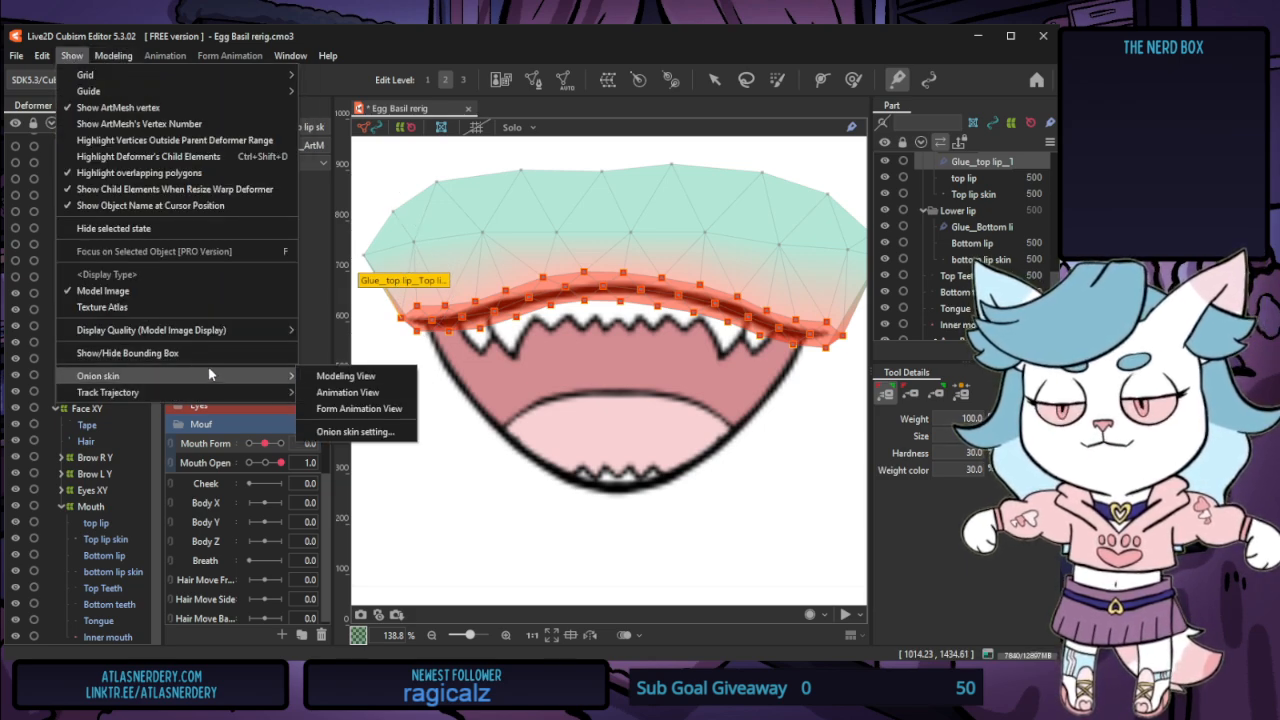
mouse_move(201, 88)
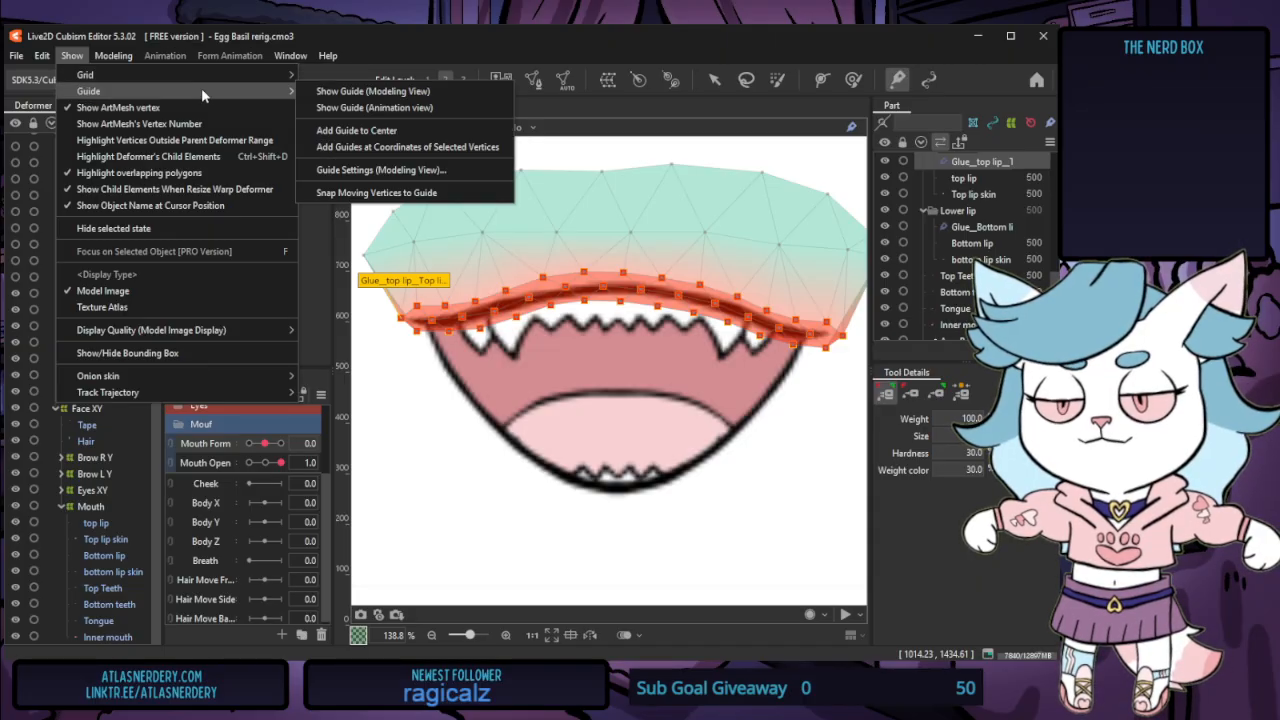
left_click(187, 290)
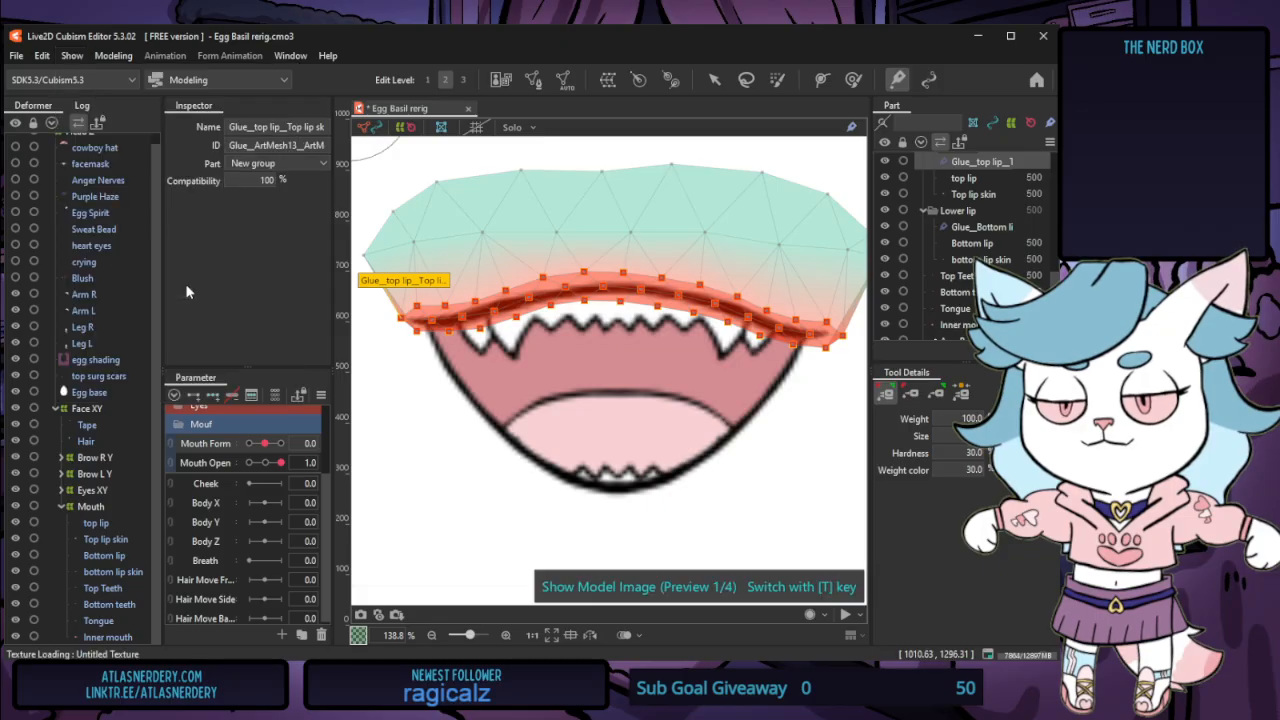
Toggle glue application off and back on for the mouth meshes
left_click(72, 56)
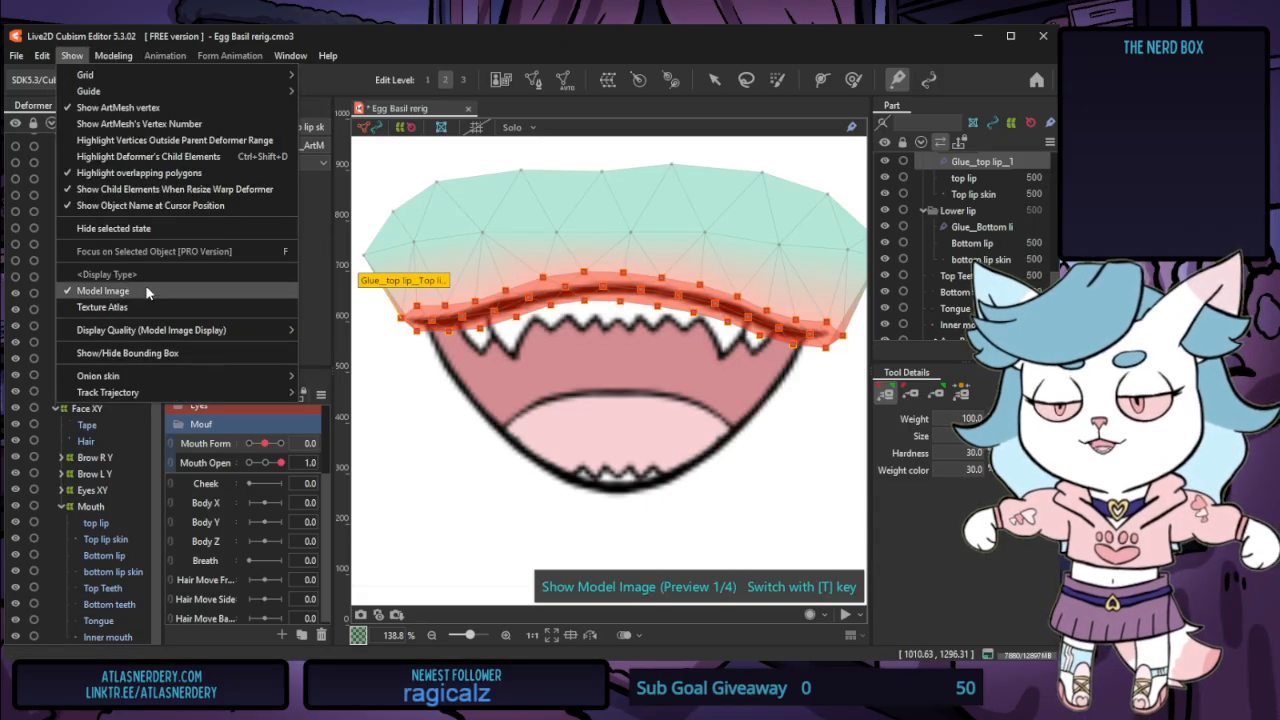
mouse_move(129, 58)
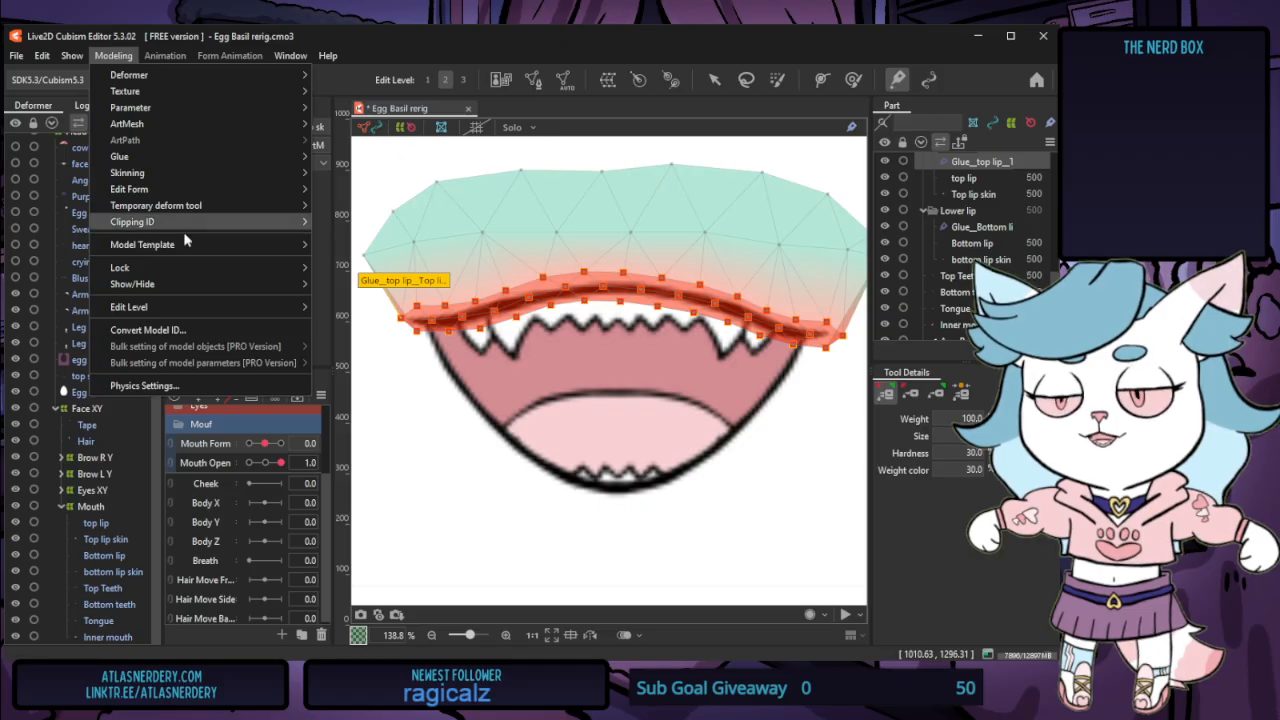
mouse_move(233, 289)
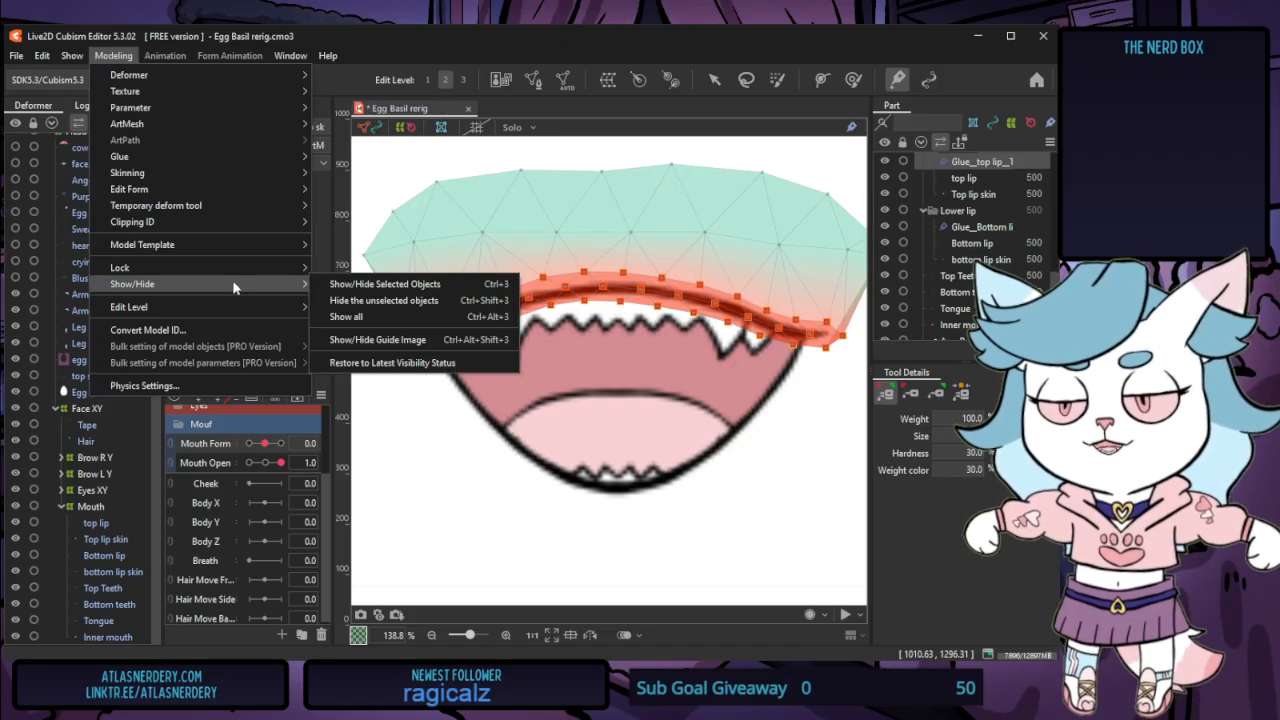
mouse_move(246, 162)
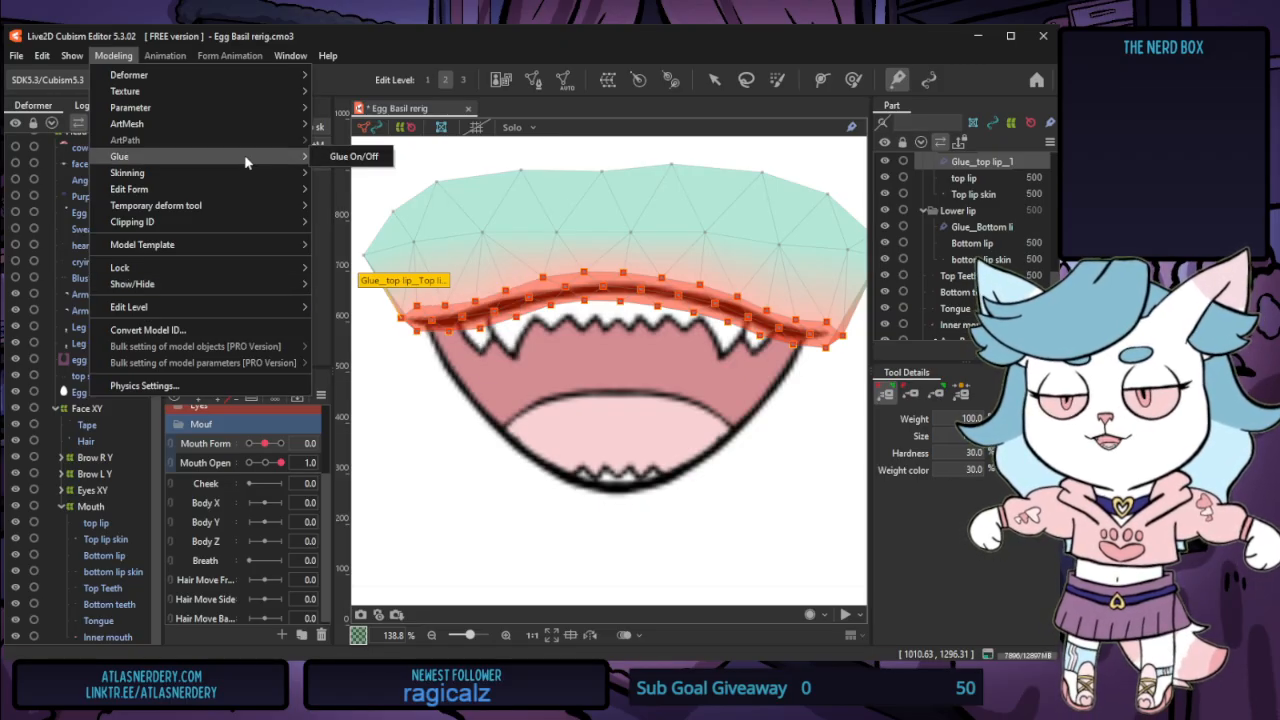
left_click(354, 158)
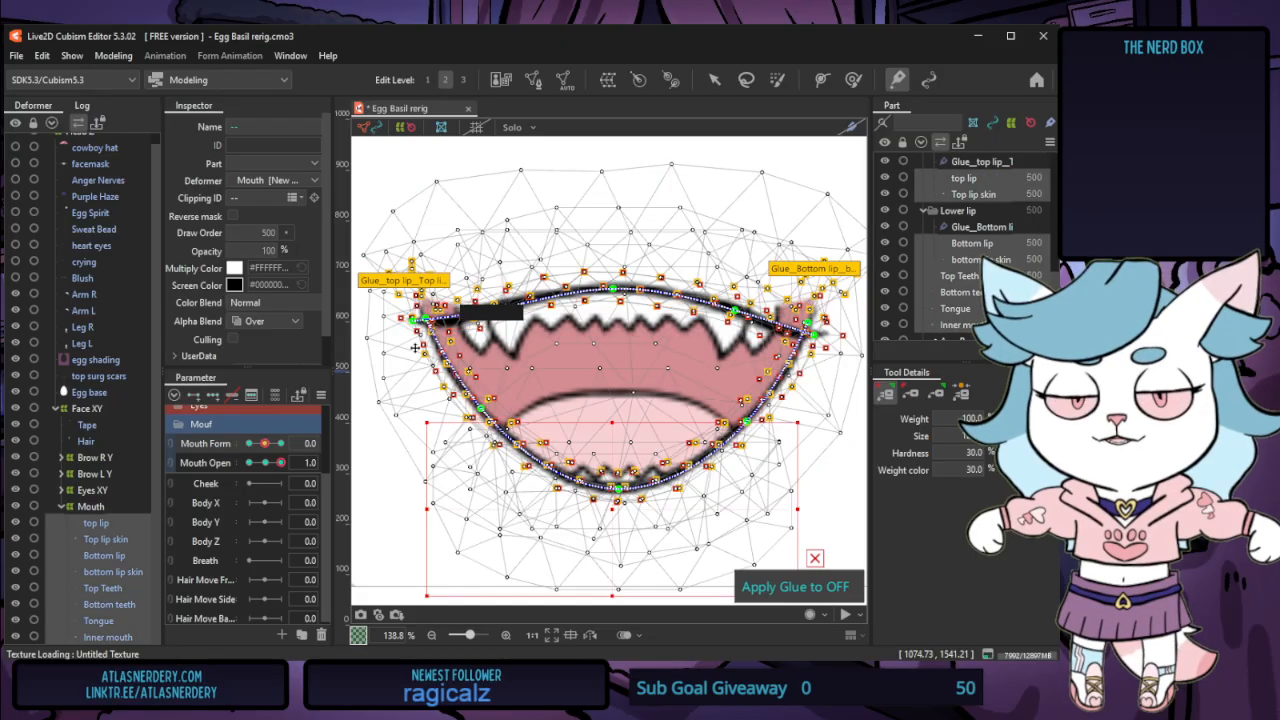
left_click(113, 55)
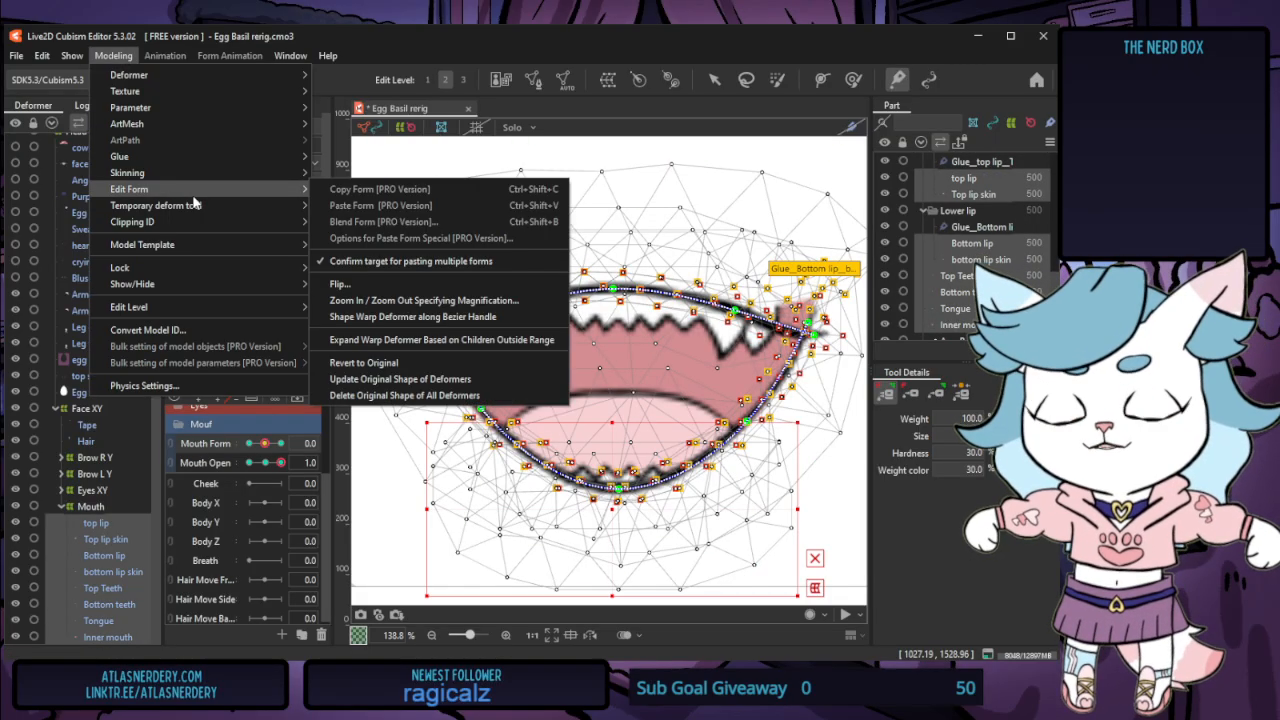
key("ctrl+z")
left_click(118, 56)
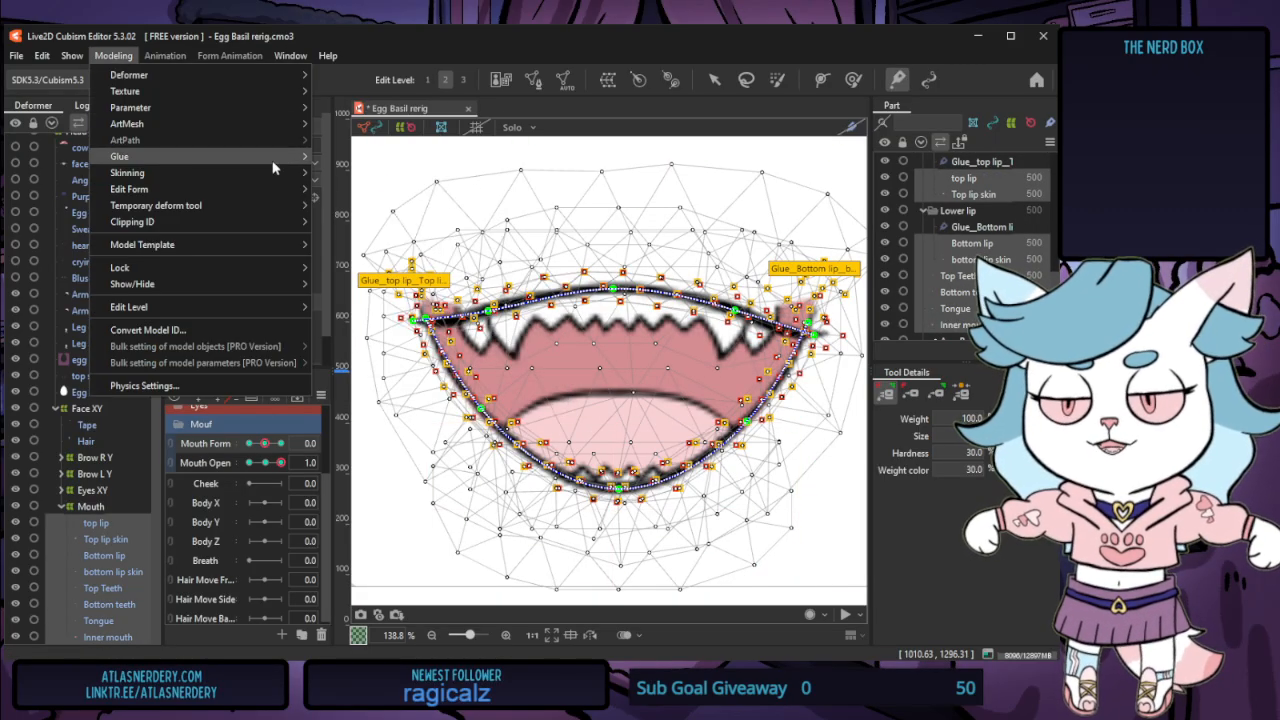
mouse_move(274, 167)
left_click(335, 160)
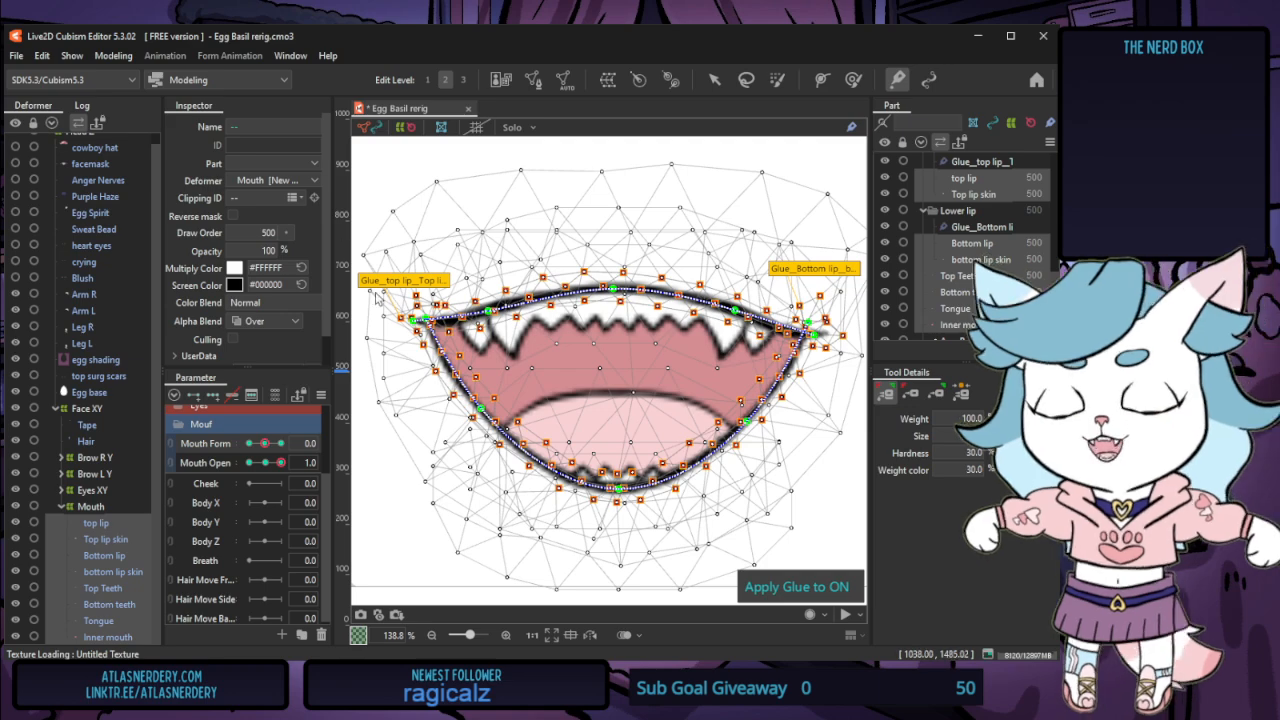
left_click(113, 55)
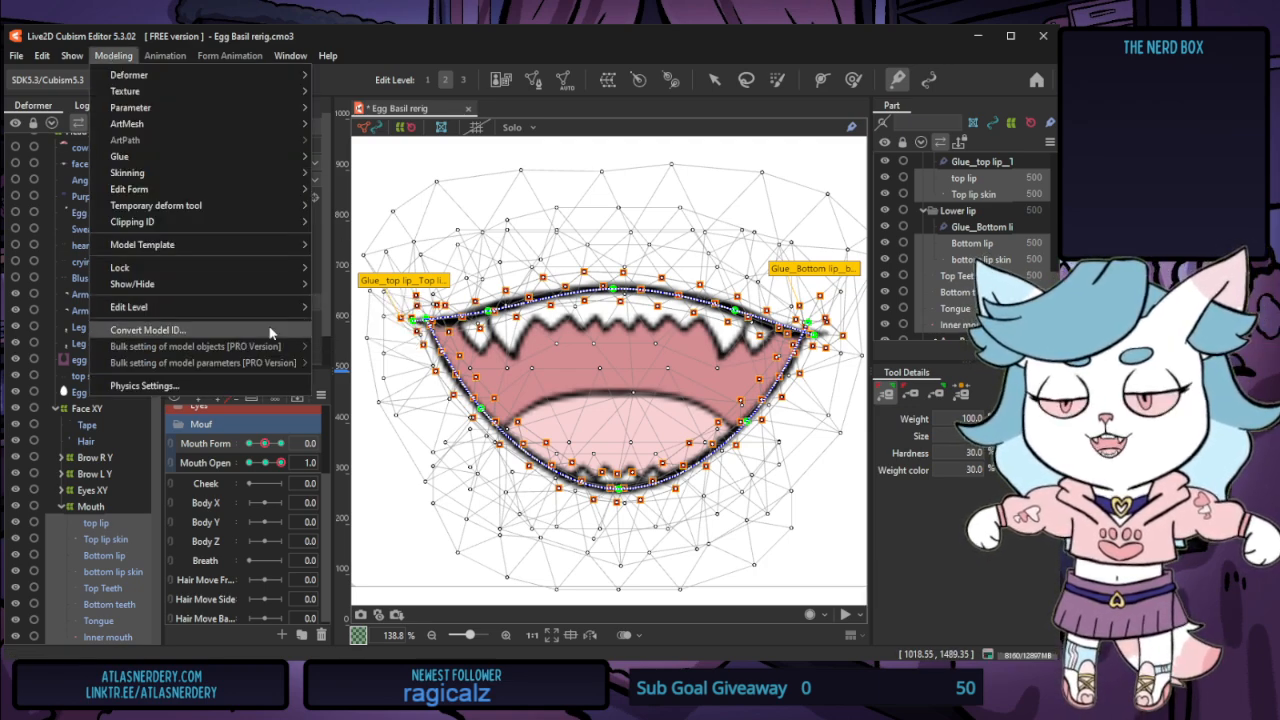
mouse_move(196, 77)
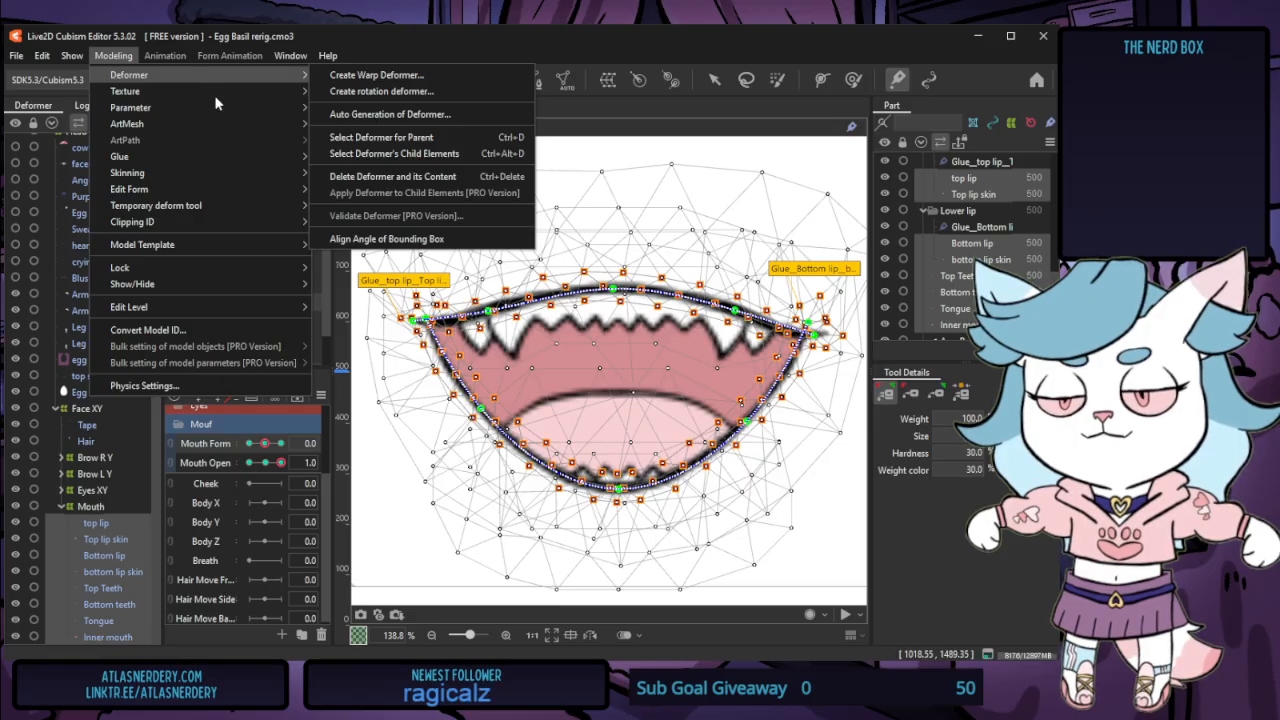
mouse_move(220, 104)
mouse_move(125, 91)
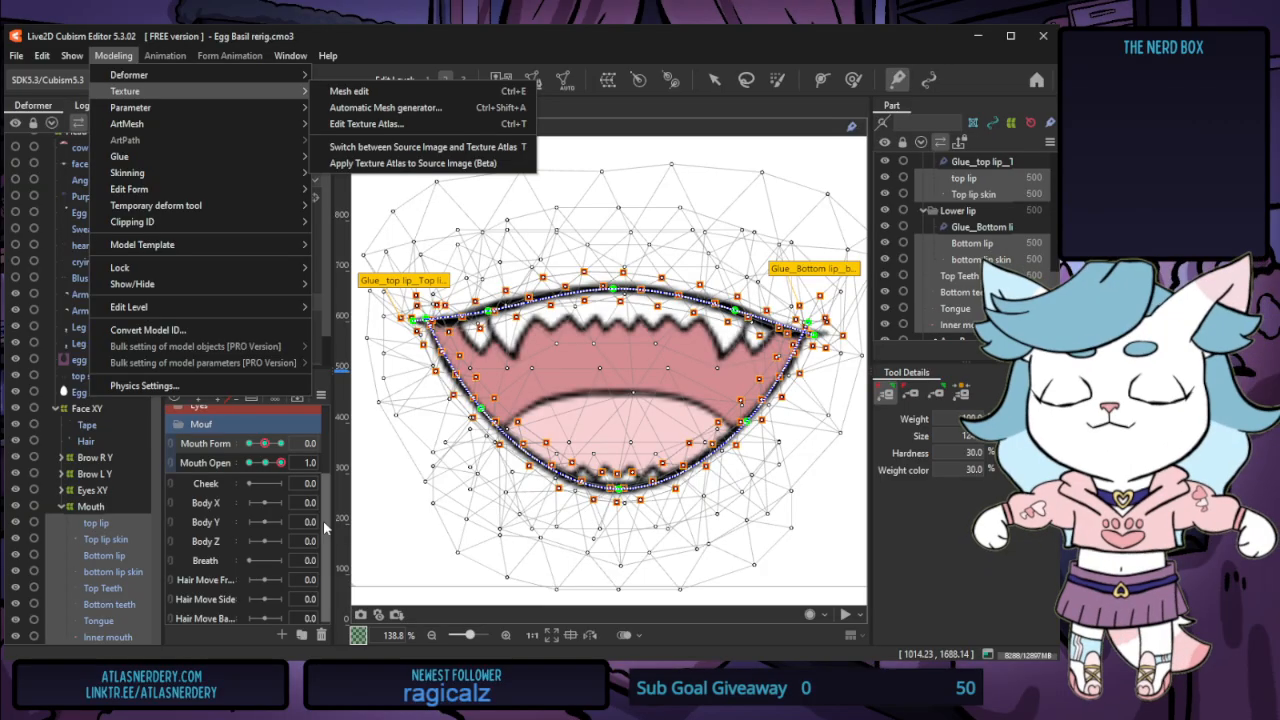
left_click(120, 555)
Reshape the top lip's deform path at Mouth Form 0.0 and Mouth Open 1.0, pulling both corners and side points slightly inward
left_click(128, 523)
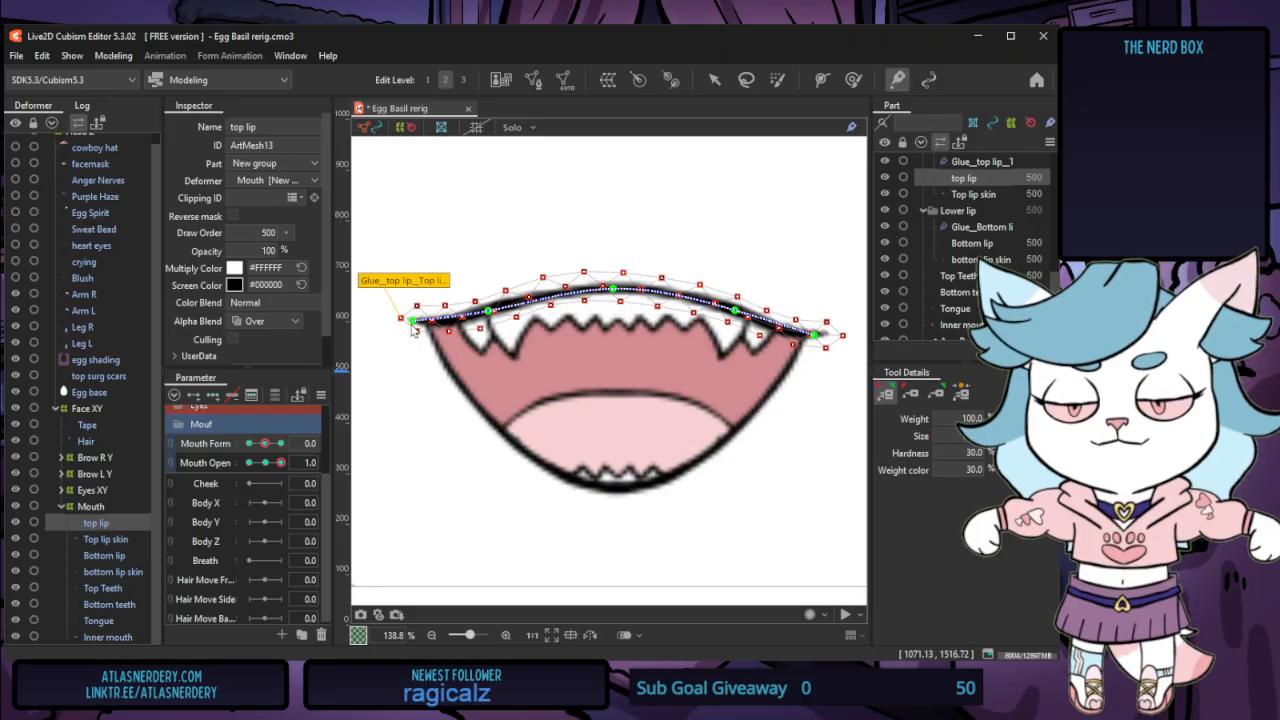
left_click(714, 80)
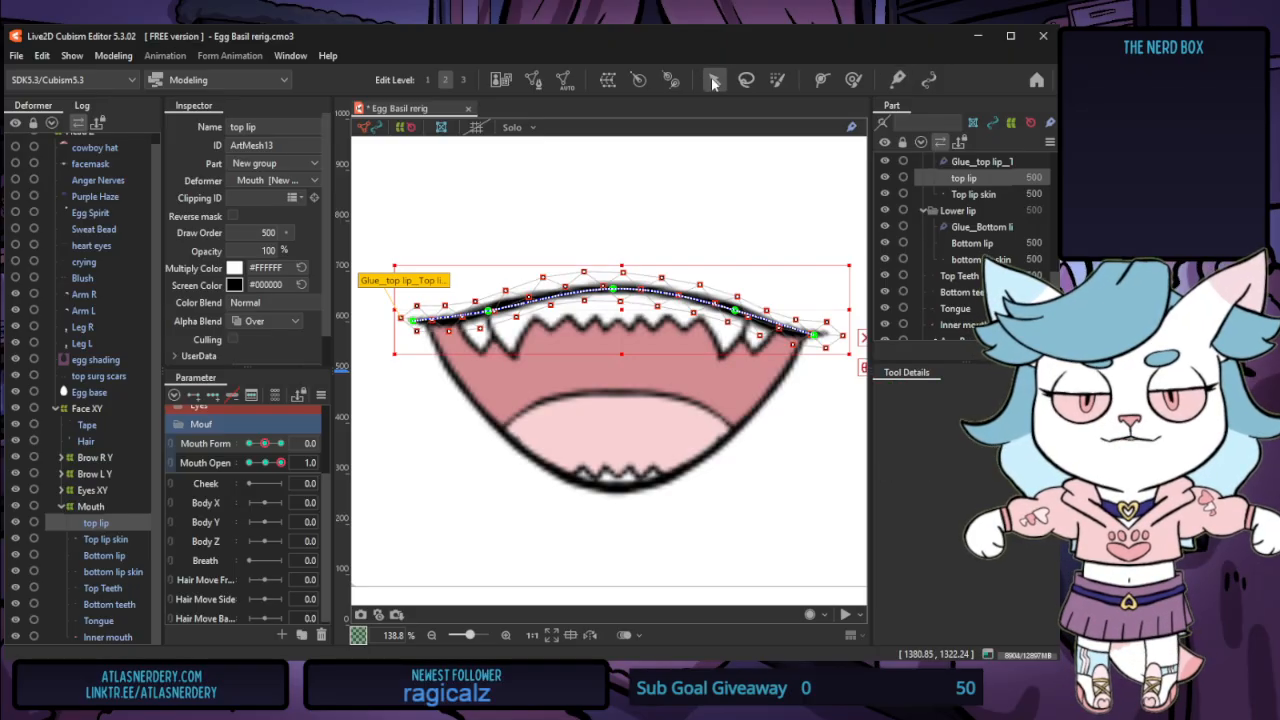
left_click(423, 330)
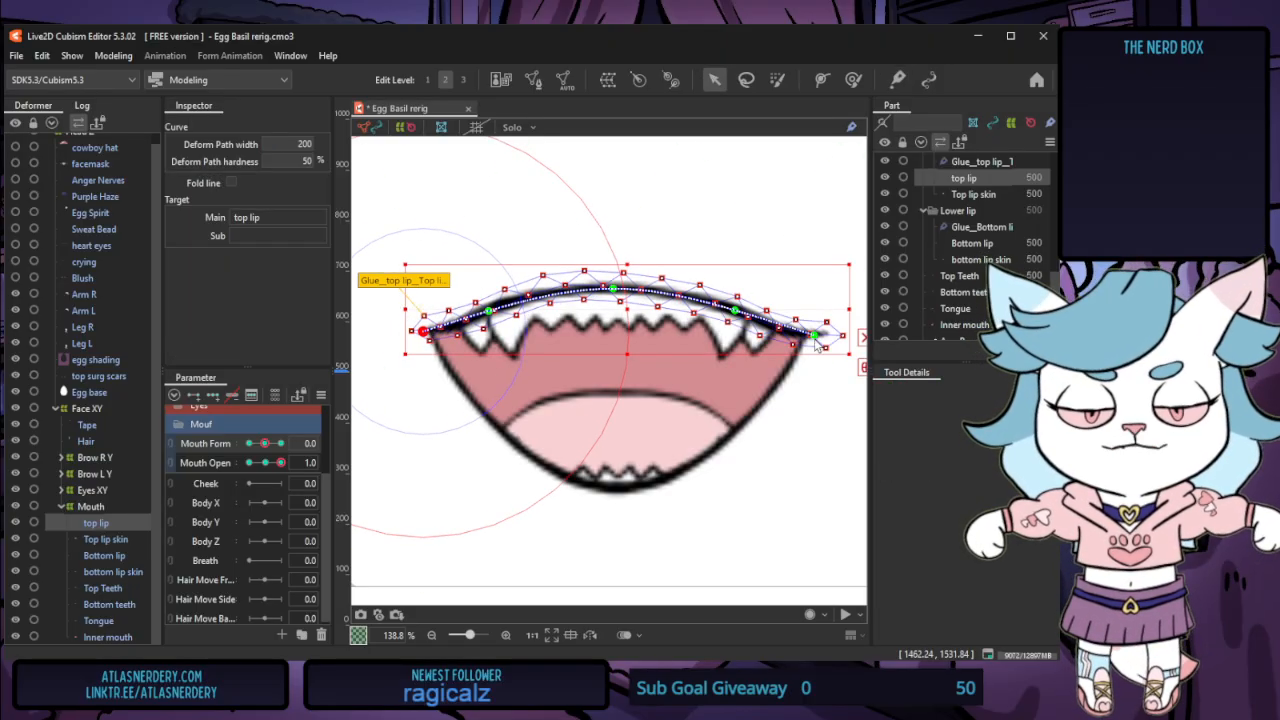
left_click_drag(814, 335, 795, 341)
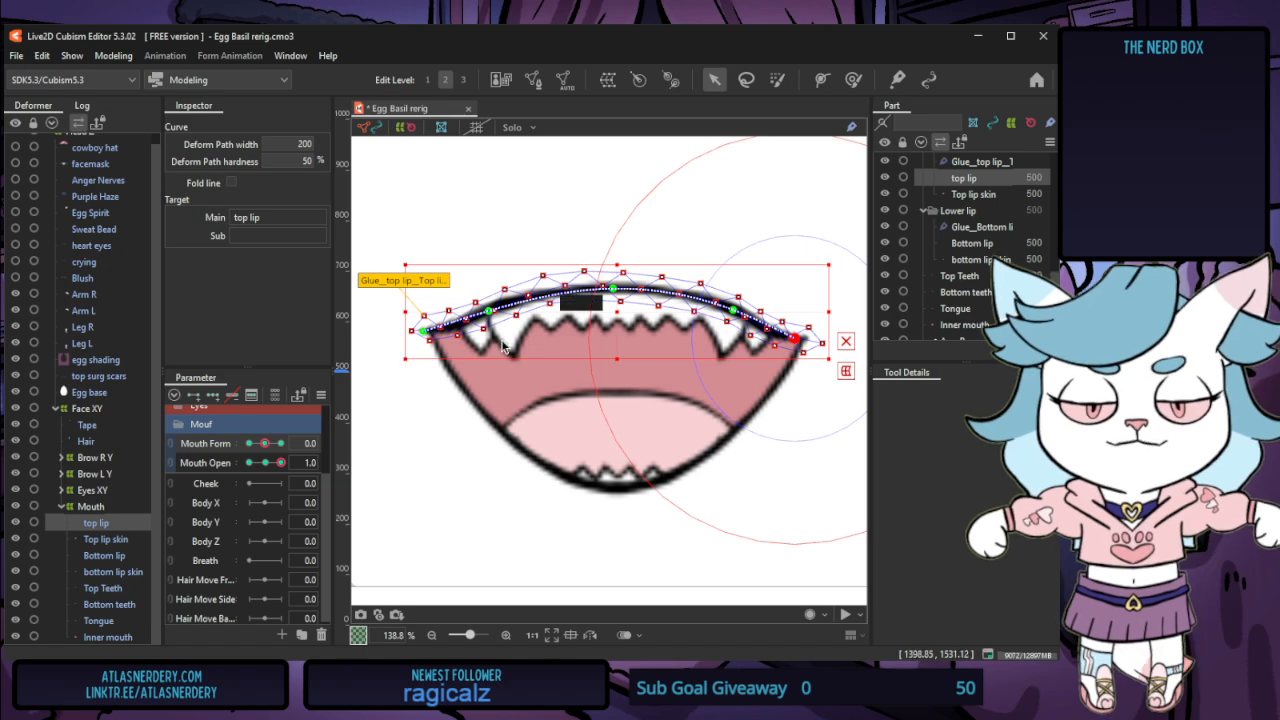
left_click(498, 309)
left_click_drag(499, 308, 502, 308)
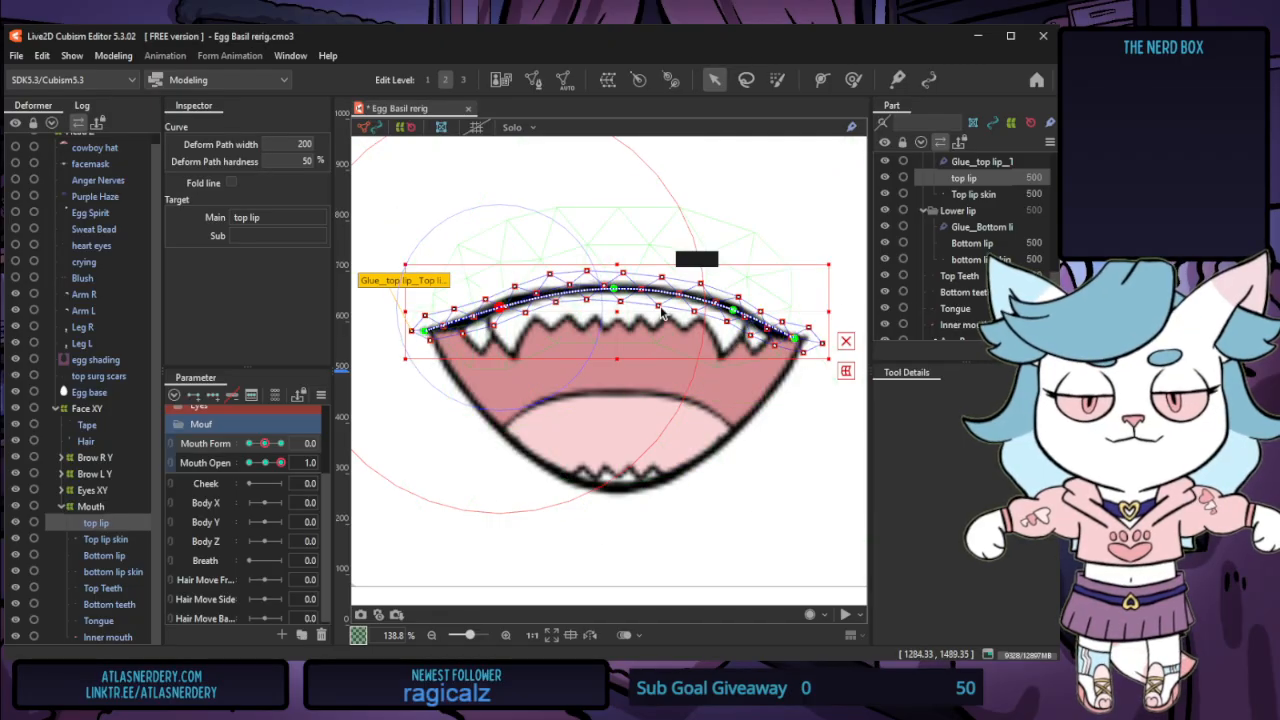
left_click_drag(733, 310, 724, 305)
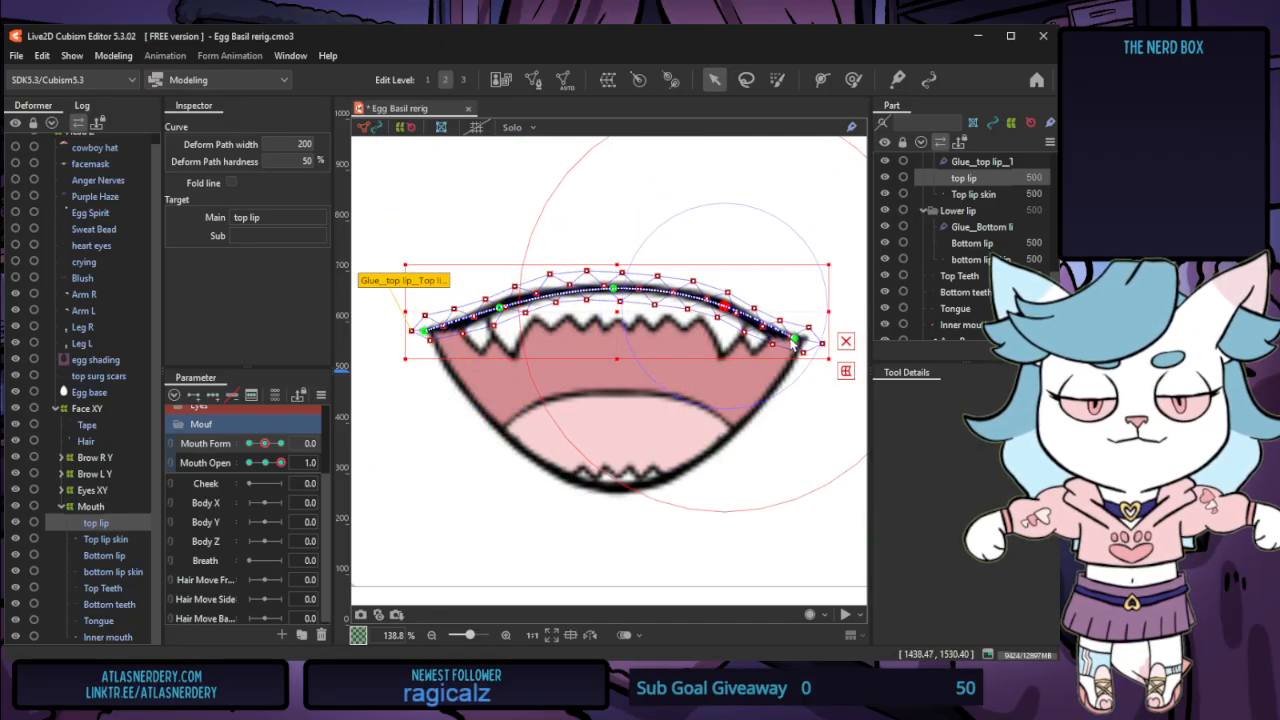
left_click_drag(794, 344, 801, 346)
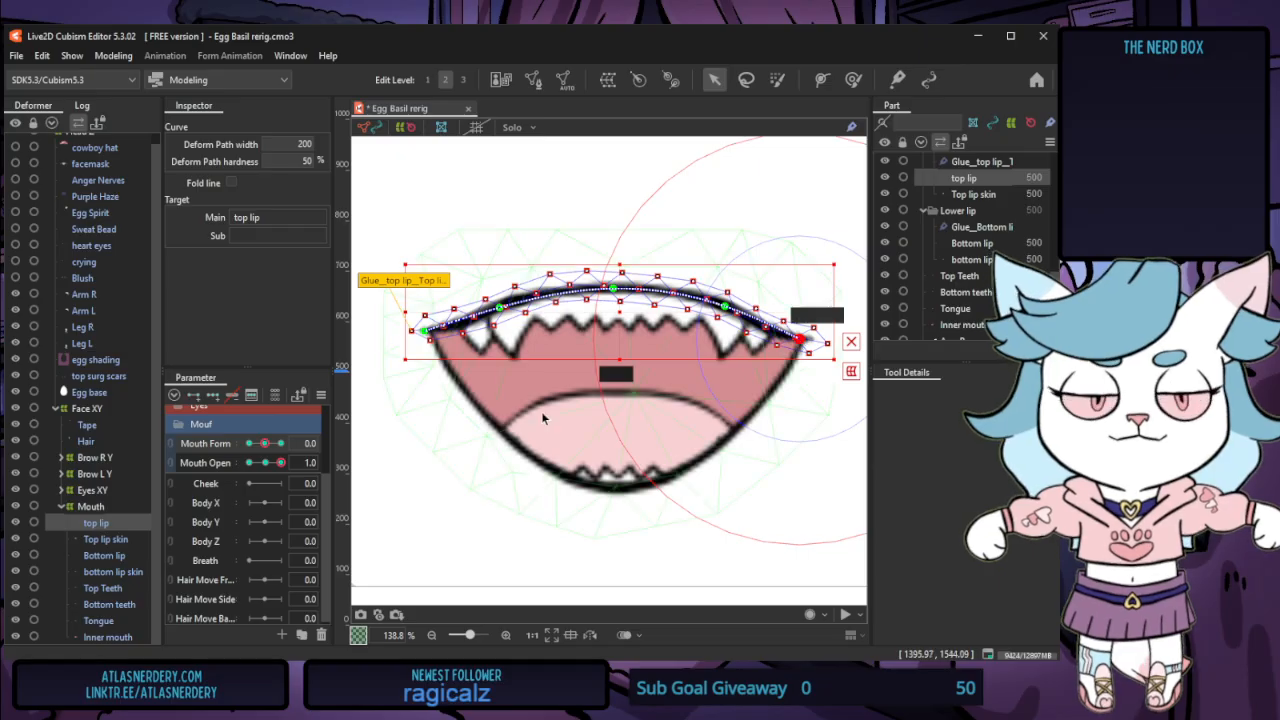
Reshape the Bottom lip's deform path by lowering its centre, narrowing the sides and aligning both corners with the top lip
left_click(105, 555)
left_click_drag(619, 498, 619, 510)
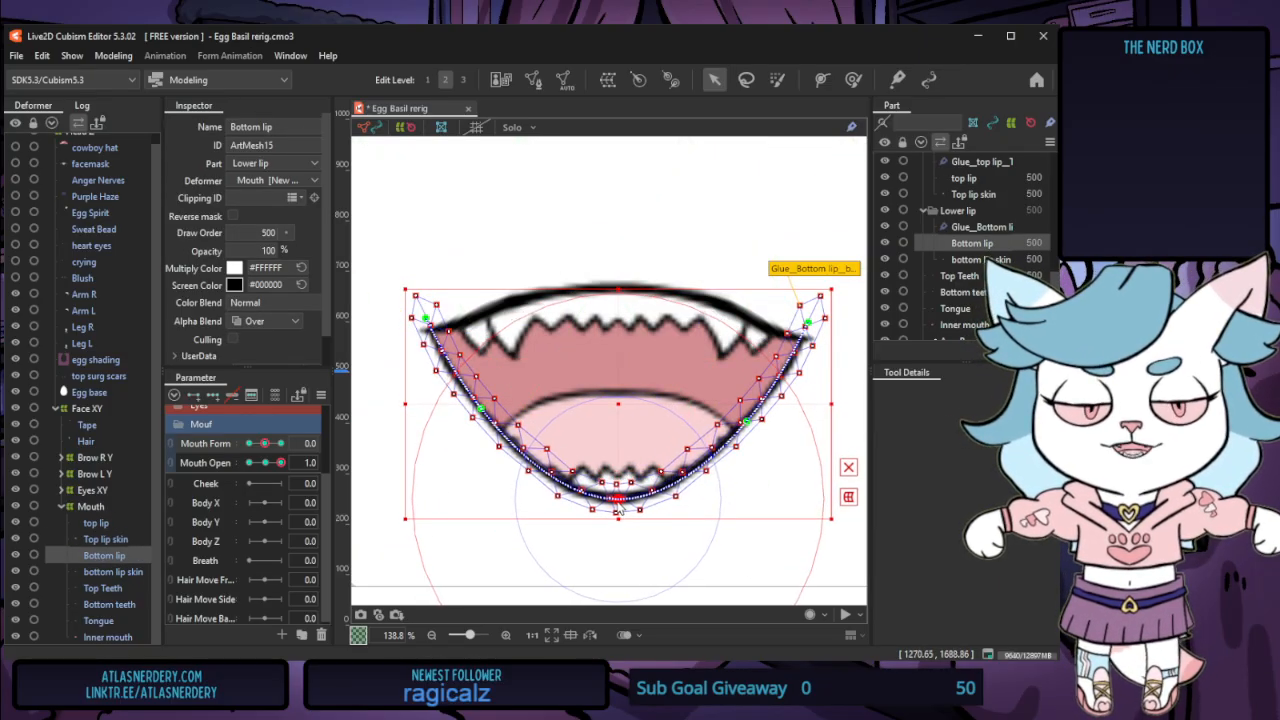
left_click(747, 423)
left_click(482, 409, "shift")
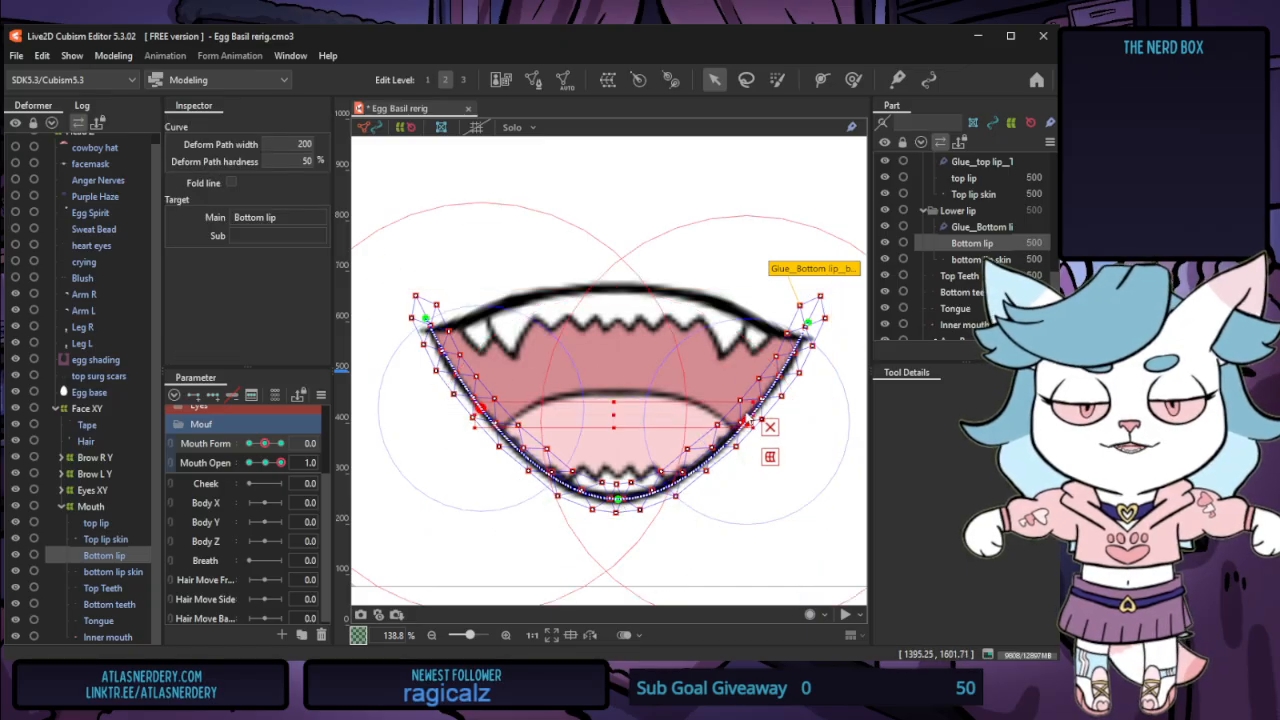
left_click_drag(754, 415, 745, 416)
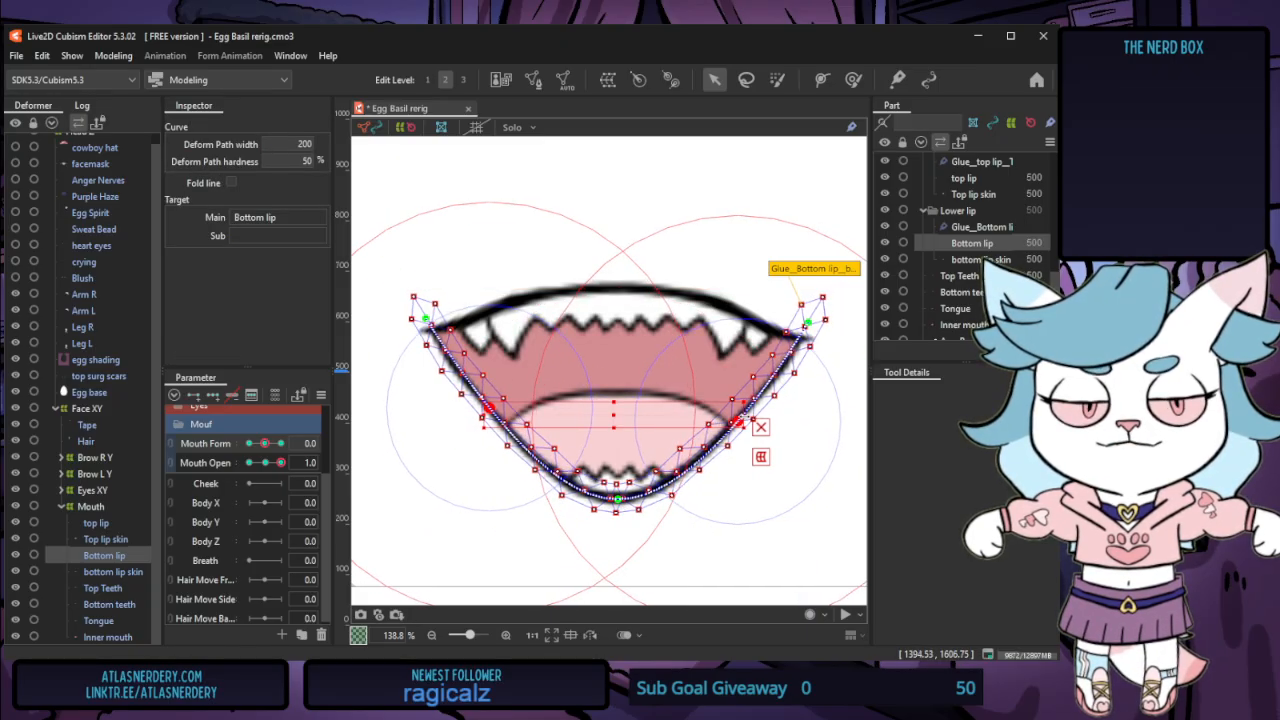
left_click(431, 328)
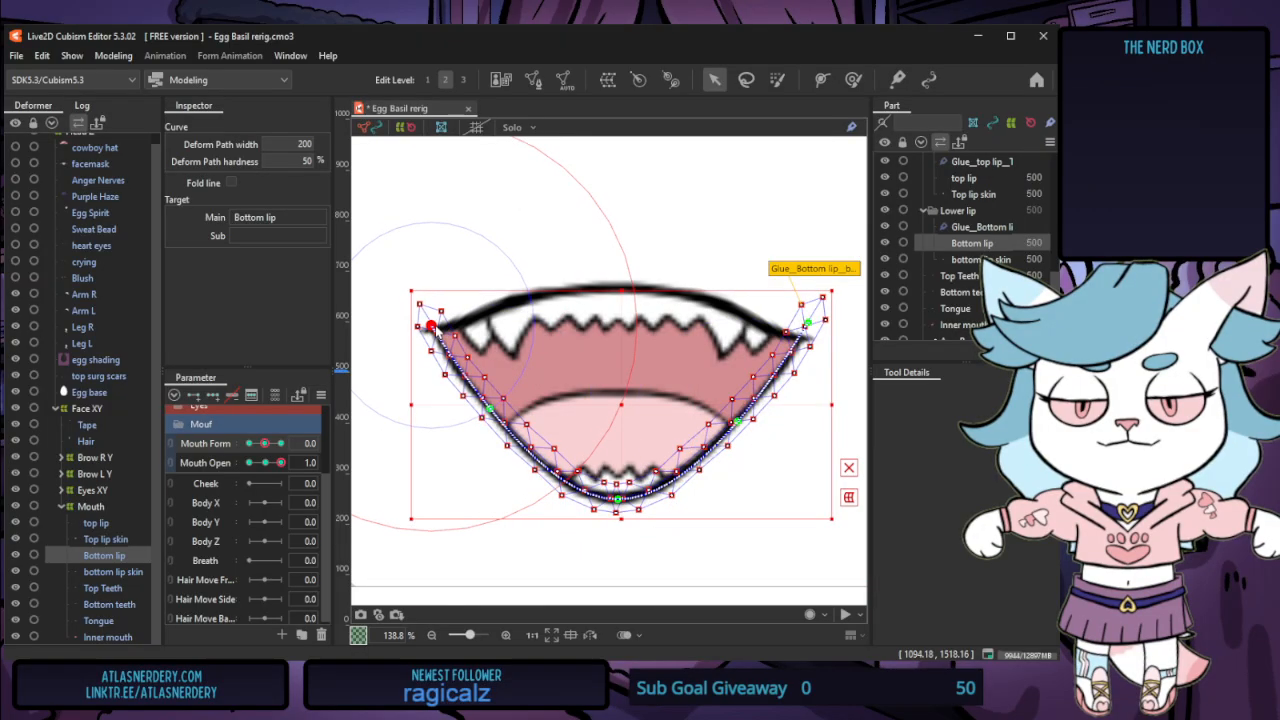
left_click_drag(808, 322, 800, 334)
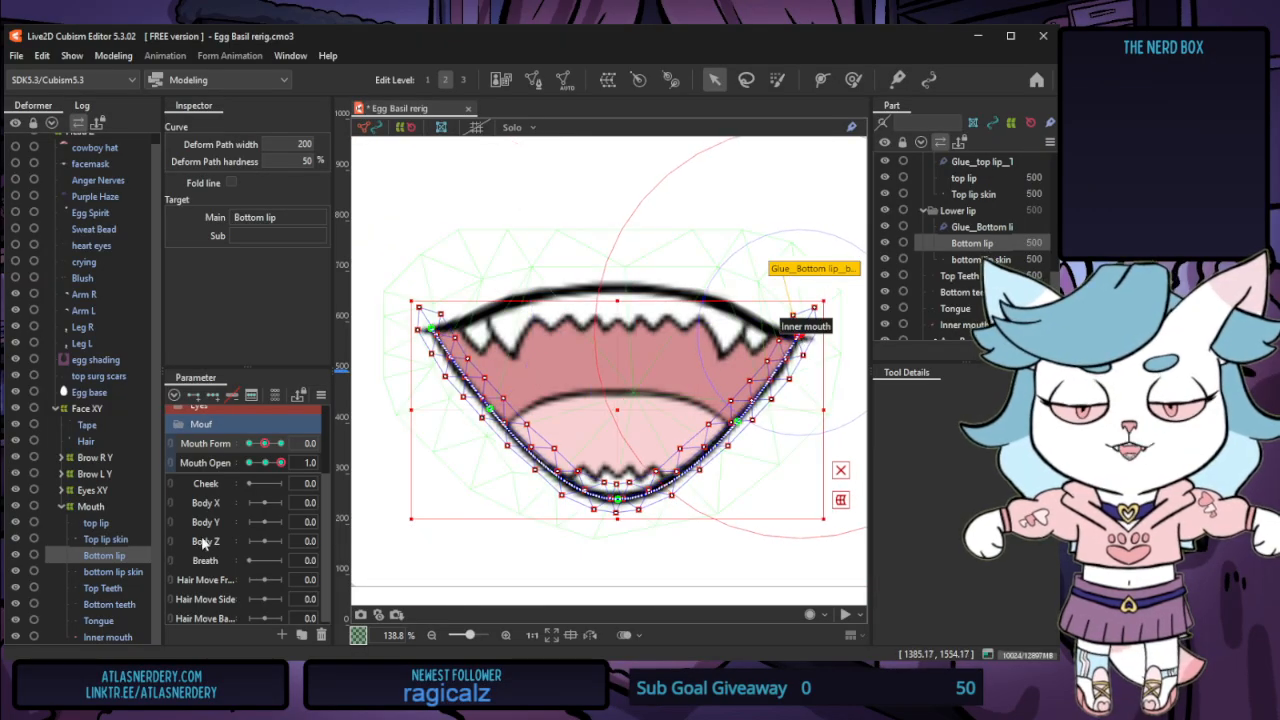
Set Mouth Open to 0.5 and nudge the Bottom teeth mesh slightly upward
left_click(260, 462)
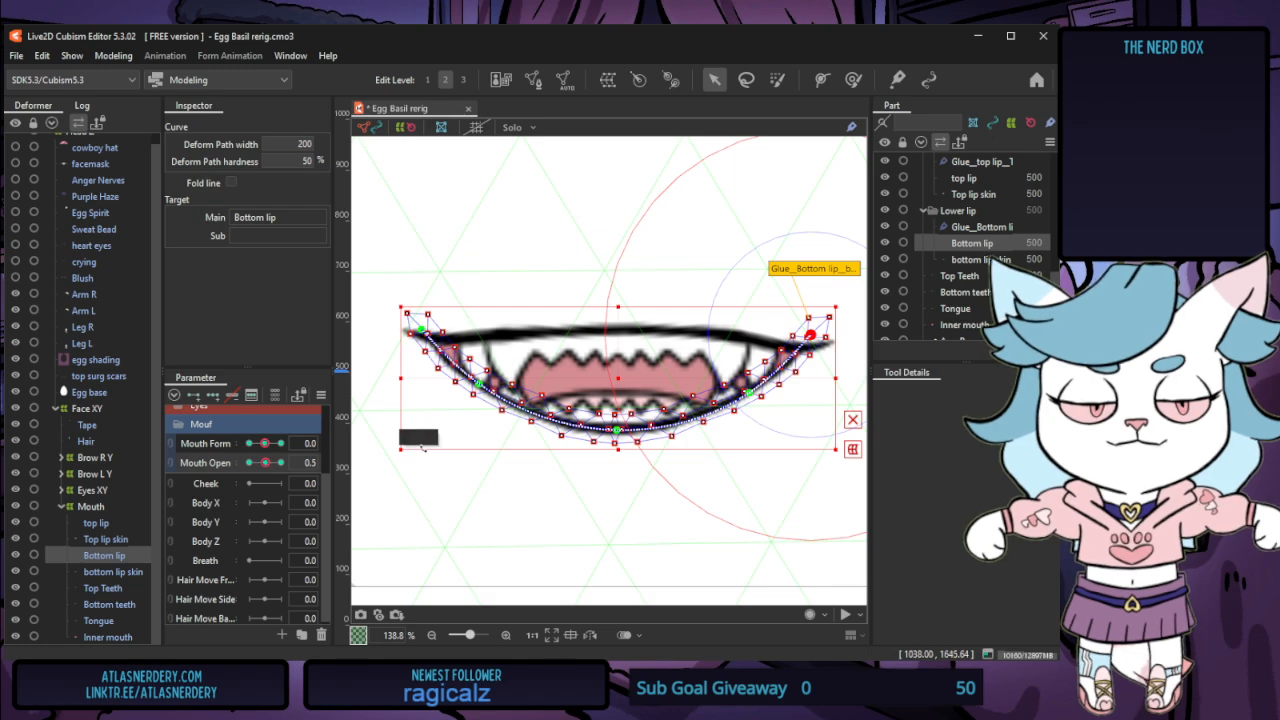
left_click(108, 604)
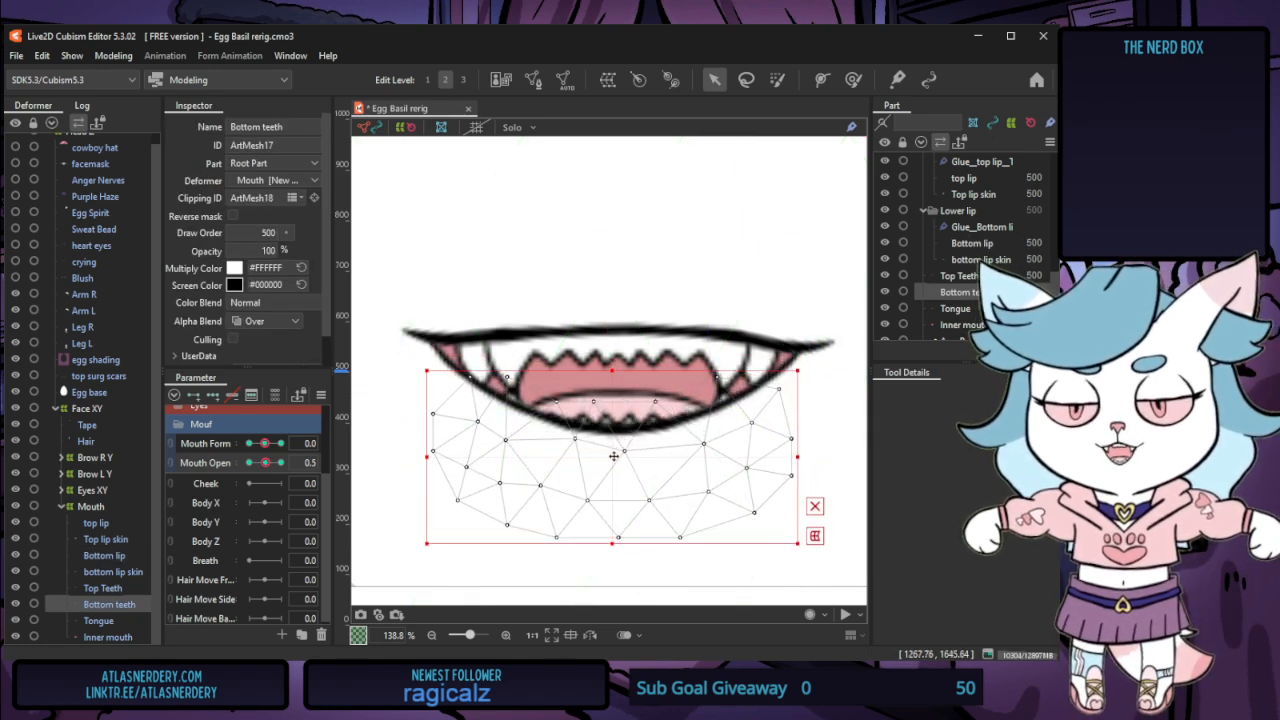
left_click_drag(614, 456, 614, 455)
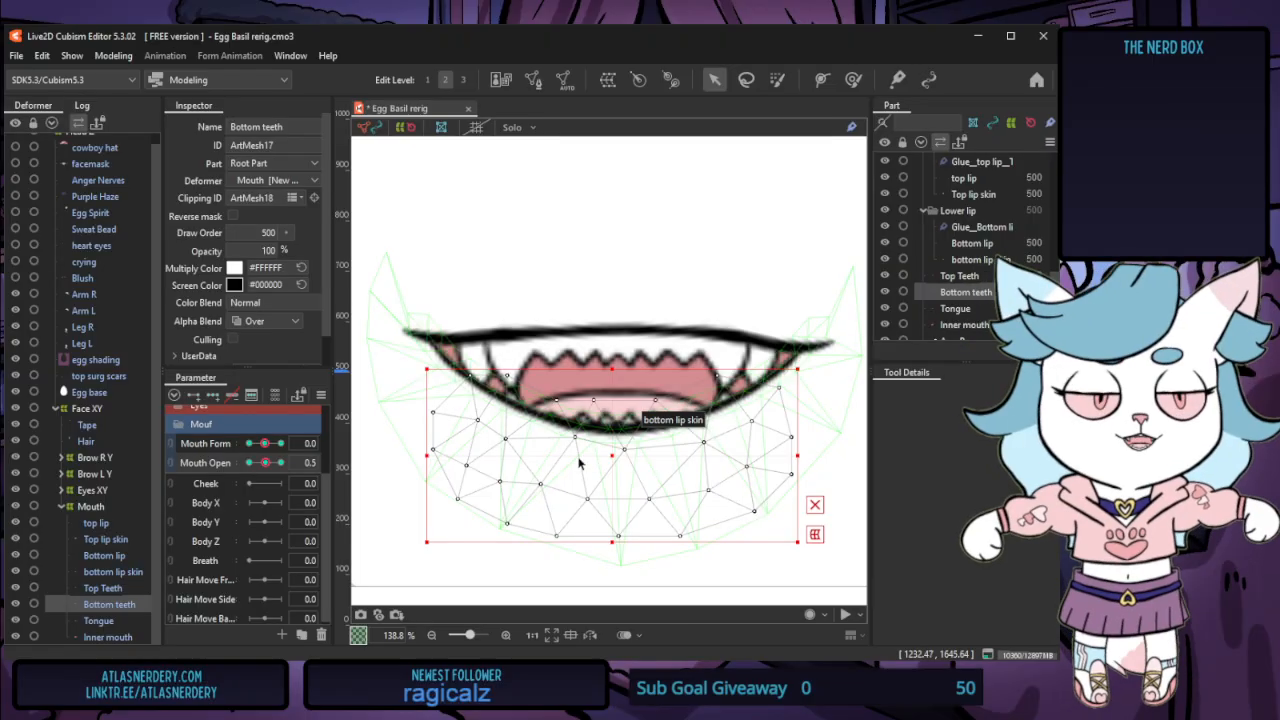
Set Mouth Form and Mouth Open to 1.0 and raise the Tongue mesh slightly
left_click_drag(265, 444, 281, 464)
left_click(281, 444)
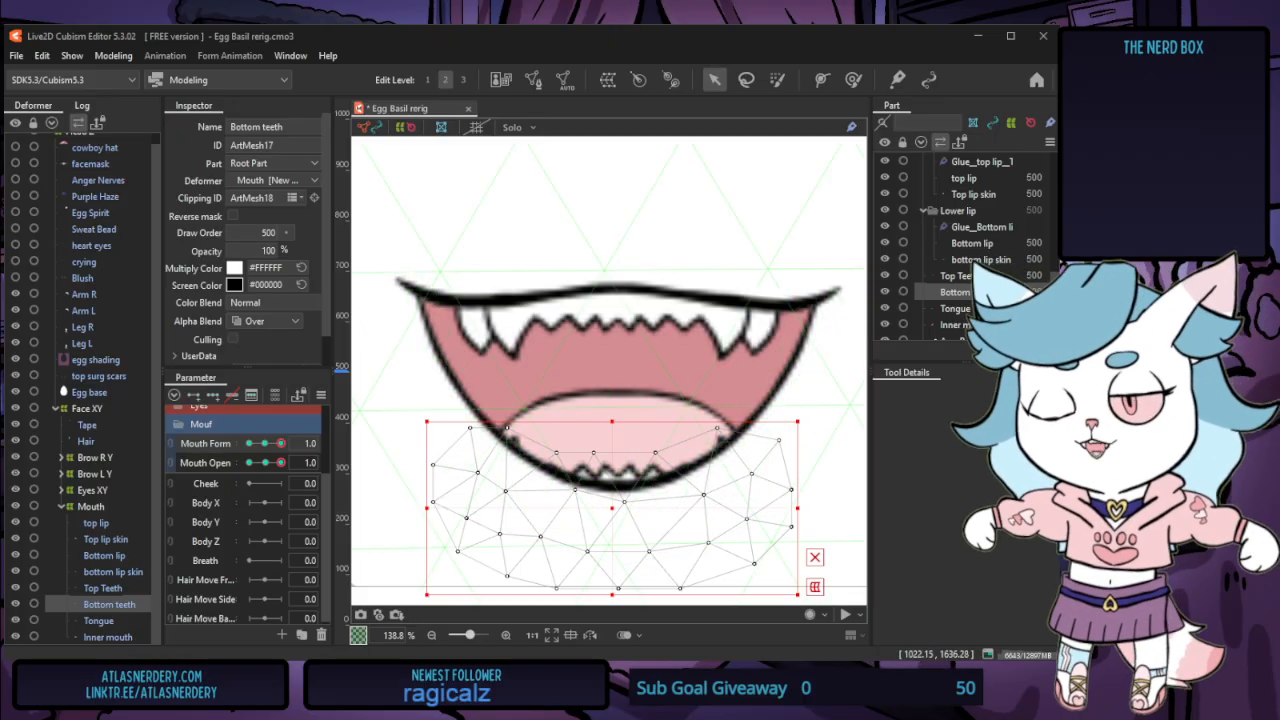
left_click(109, 621)
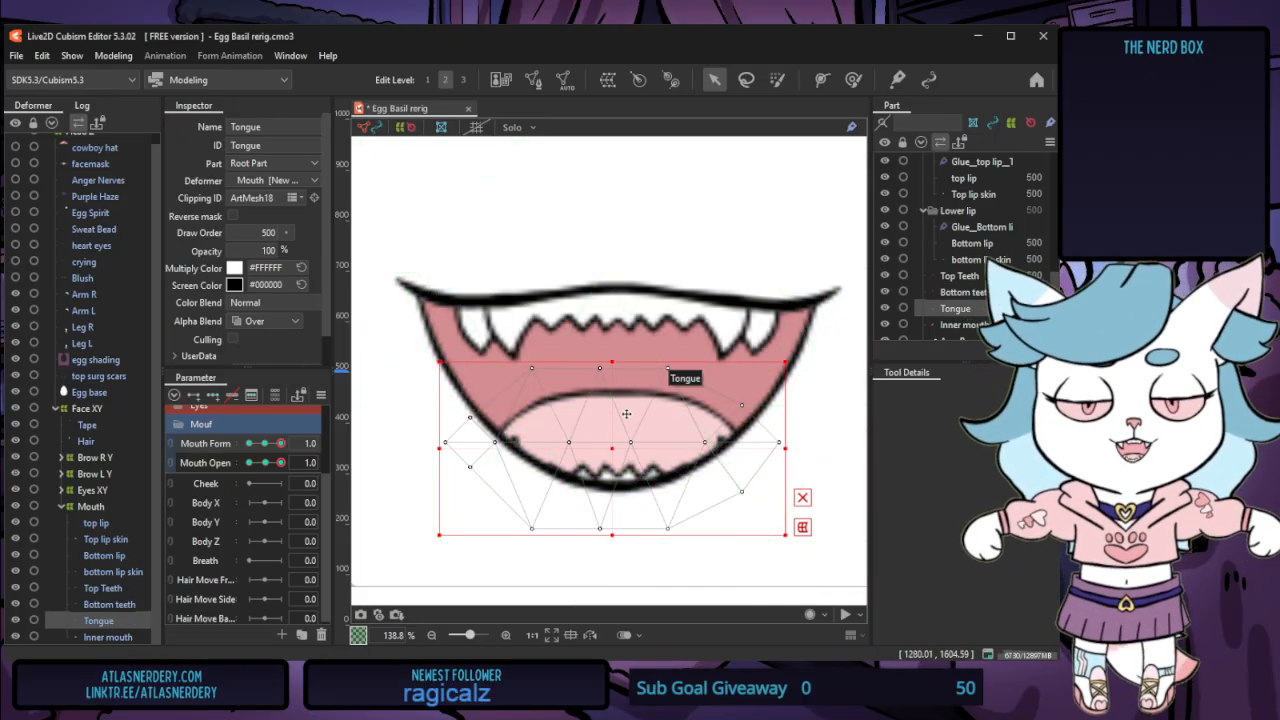
left_click_drag(611, 452, 611, 442)
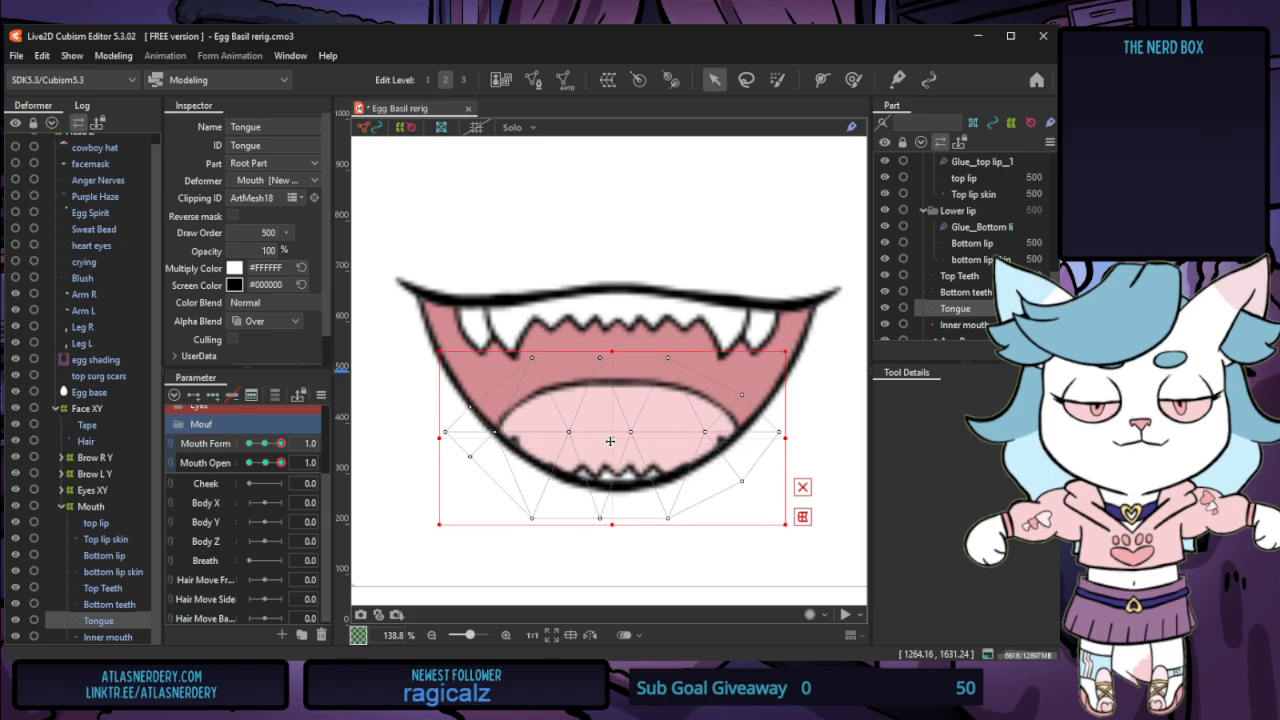
Raise the Tongue at Mouth Form 1.0, Mouth Open 0.5, and lower it slightly at Mouth Form 0.0, Mouth Open 1.0
left_click_drag(281, 463, 269, 464)
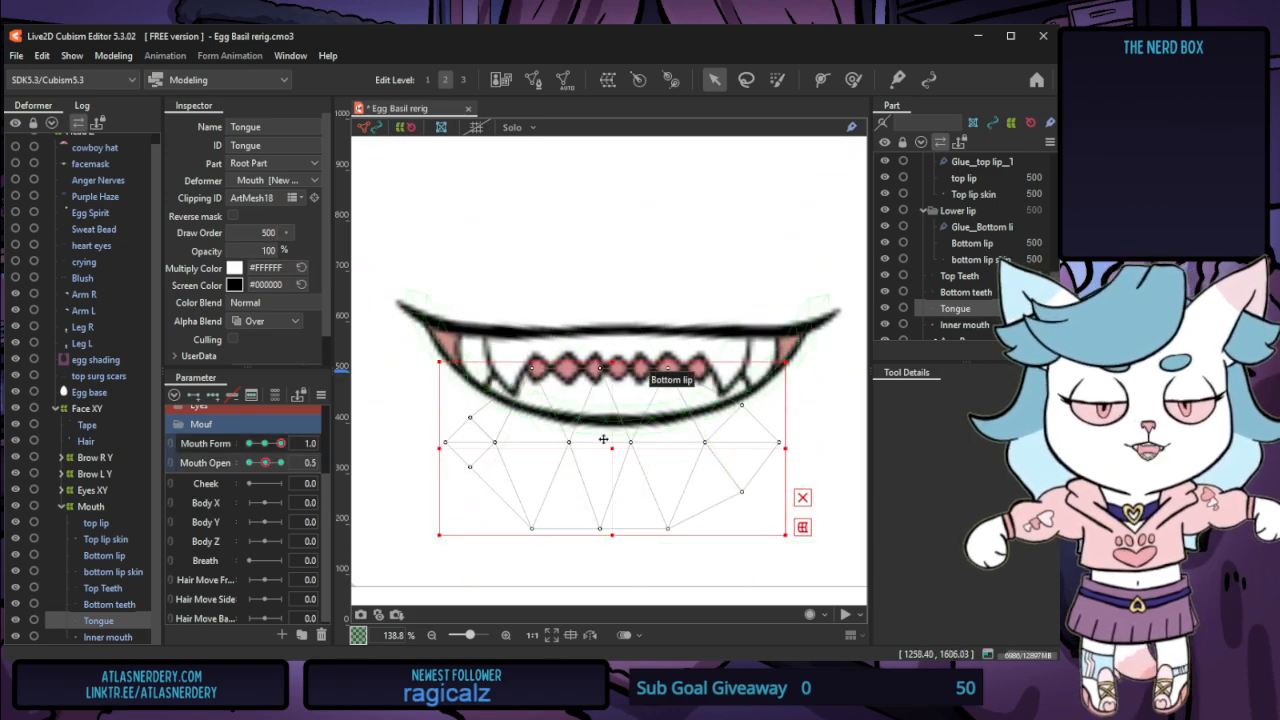
left_click_drag(615, 451, 613, 407)
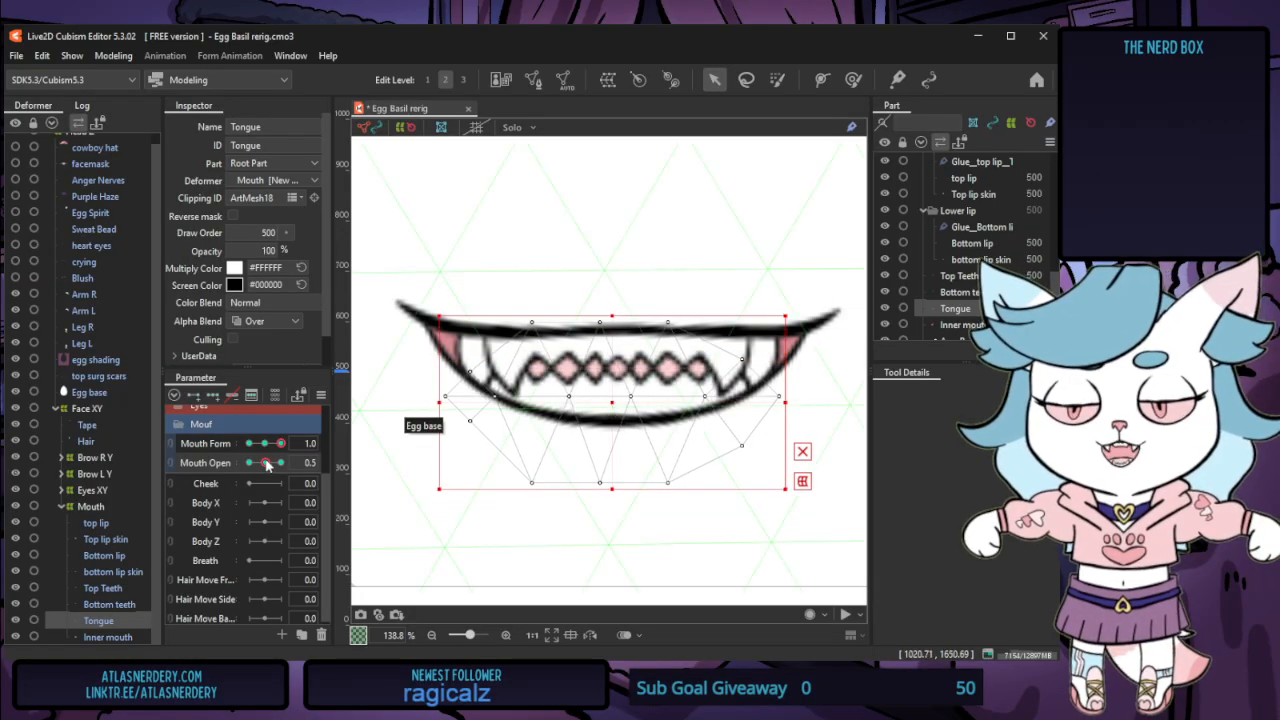
mouse_move(266, 464)
left_mouse_down()
mouse_move(283, 461)
mouse_move(250, 464)
mouse_move(282, 466)
mouse_move(265, 447)
left_mouse_up()
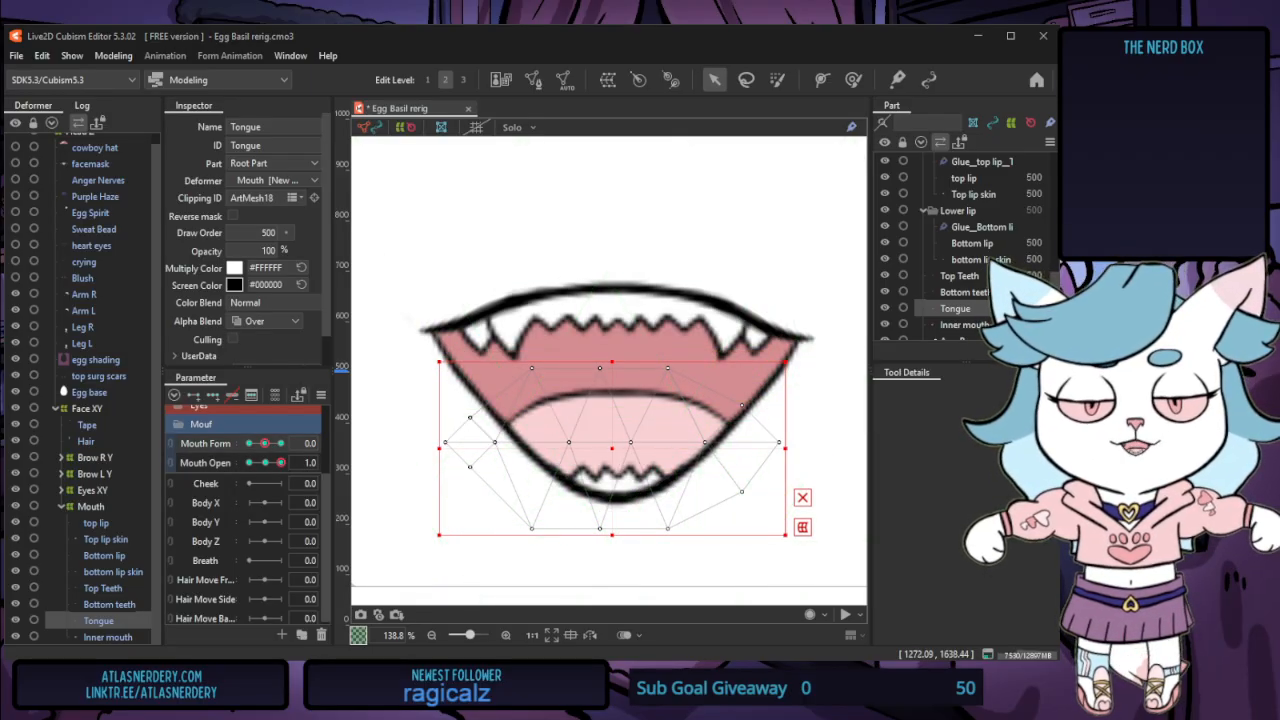
left_click_drag(616, 449, 616, 459)
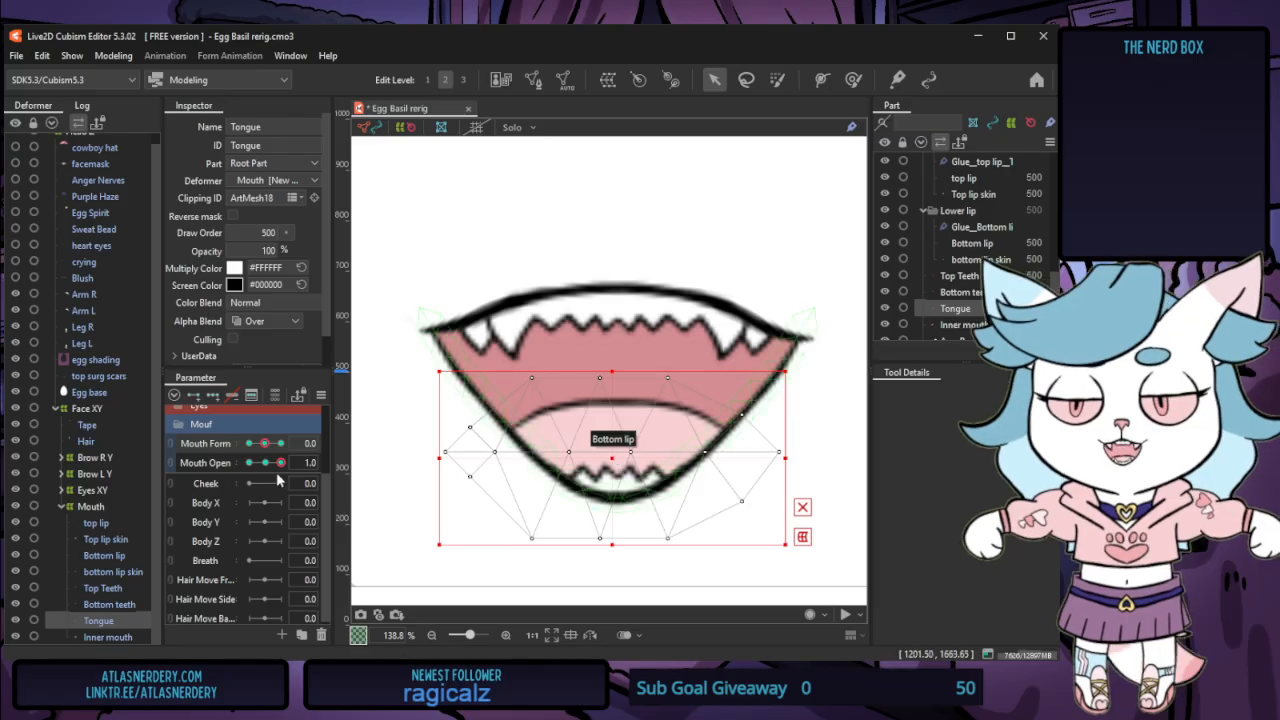
Set Mouth Open to 0.5 at Mouth Form 0.0 and narrow the top lip's deform path from both sides
left_click_drag(279, 461, 267, 466)
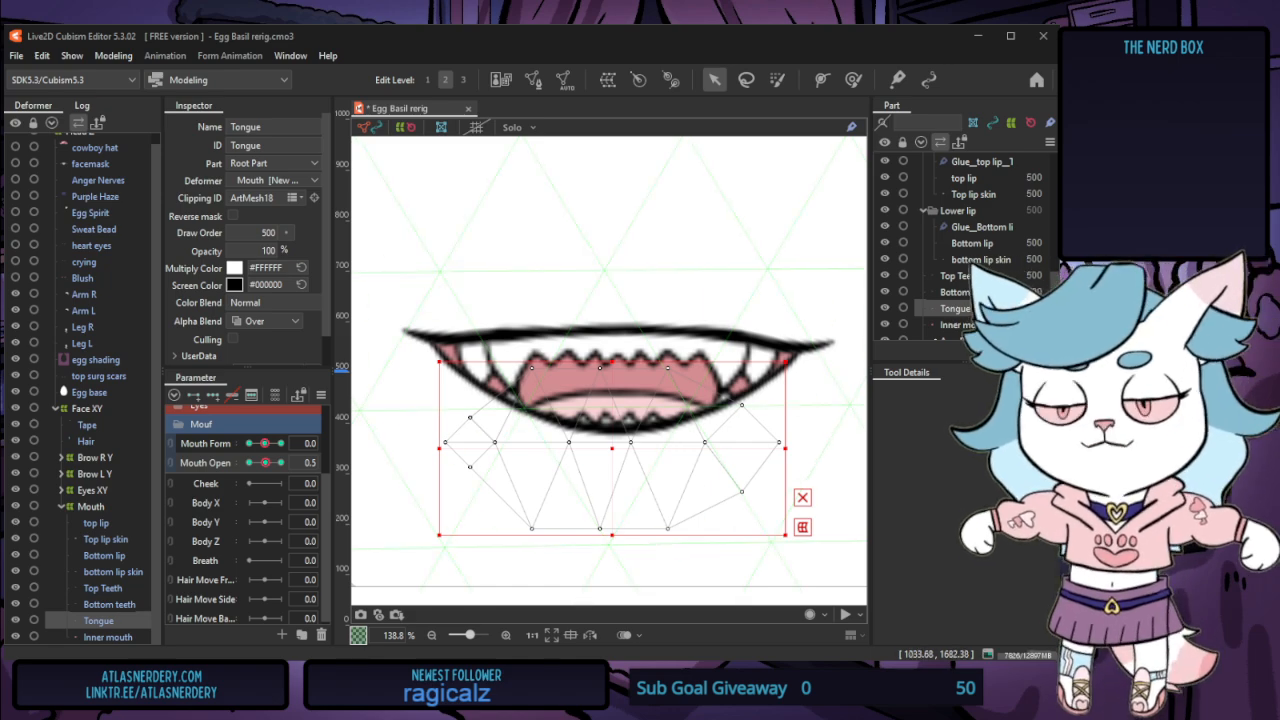
left_click(97, 523)
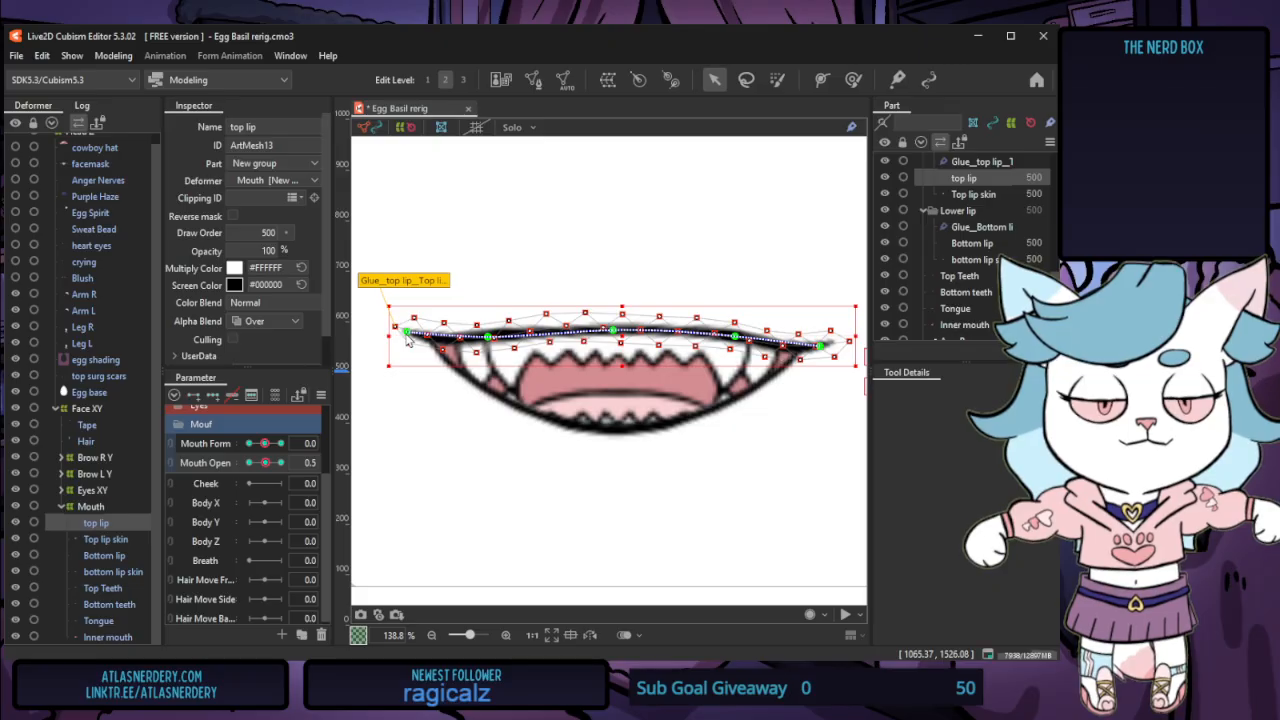
left_click(488, 338)
left_click(407, 332, "shift")
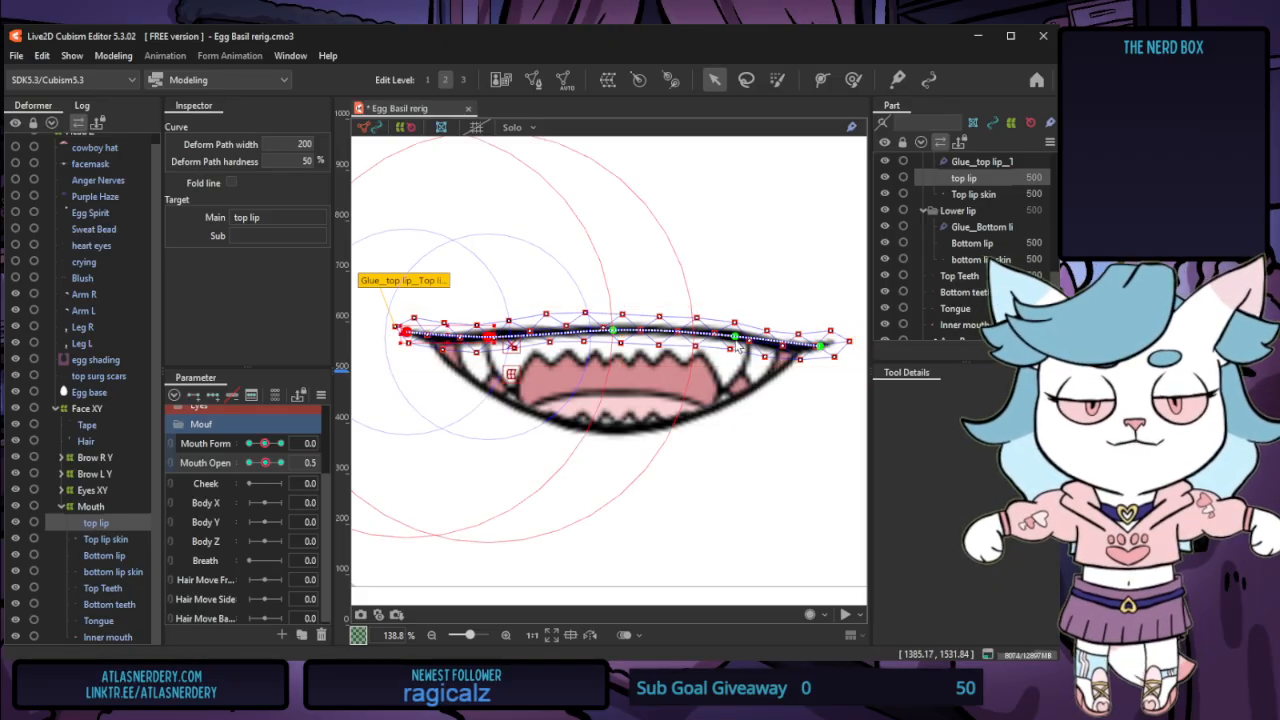
left_click(820, 346, "shift")
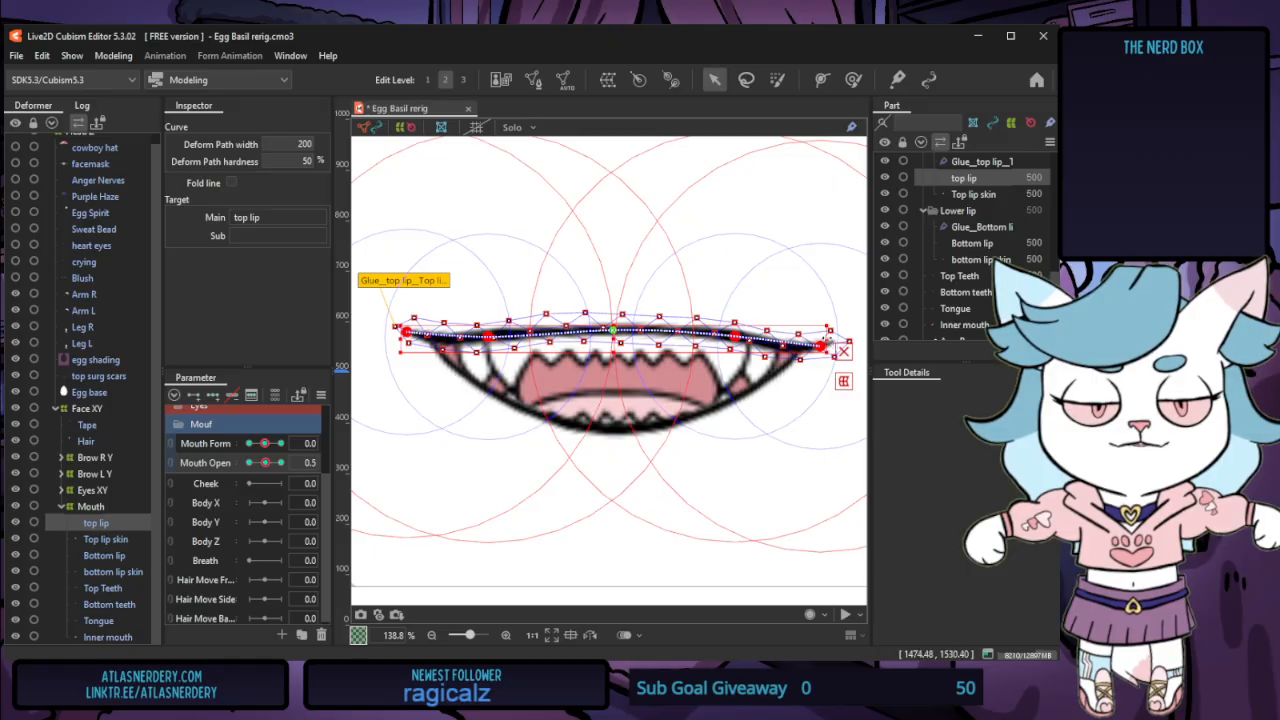
left_click_drag(826, 339, 773, 339)
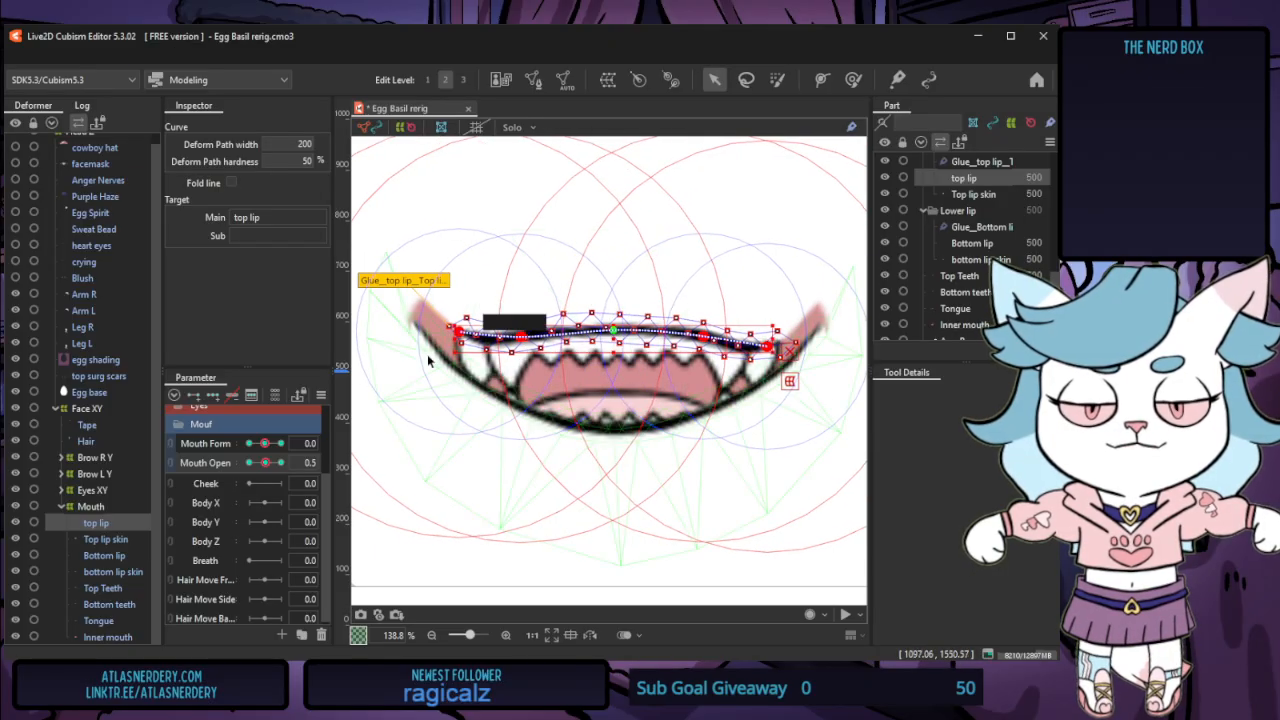
Arch the top lip by lowering both corner points of its deform path and raising the centre point
left_click(462, 340)
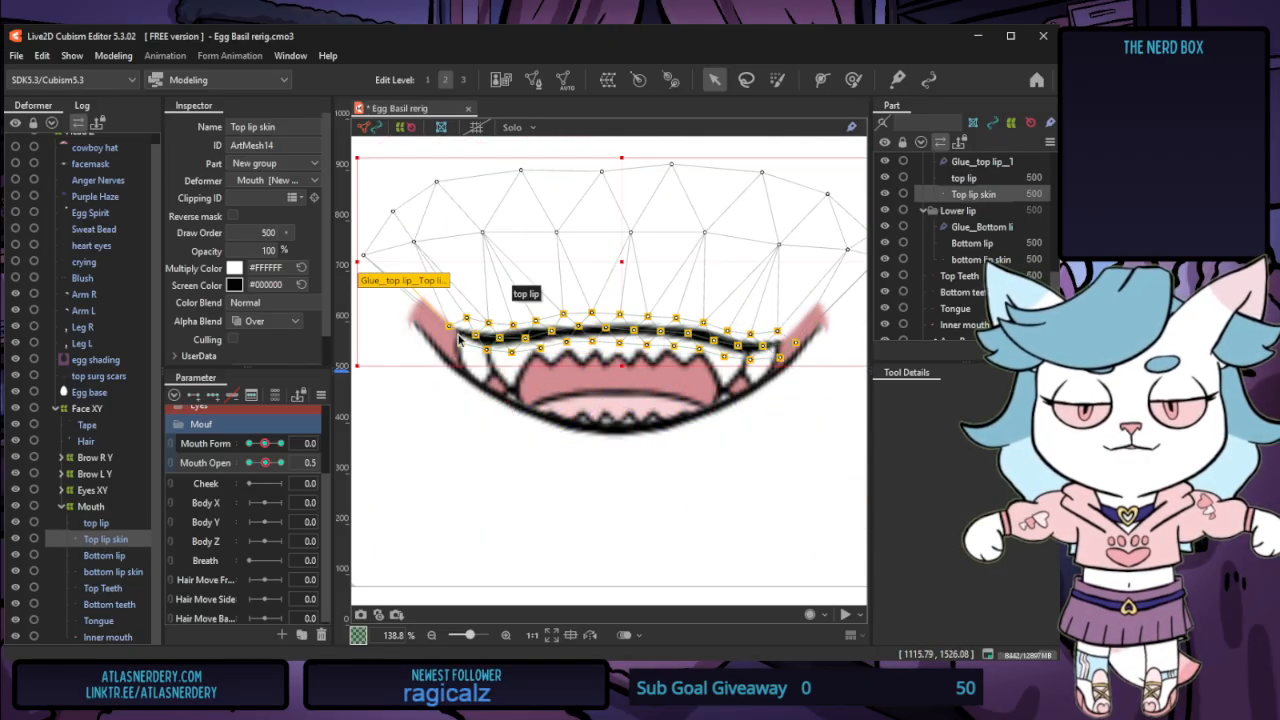
left_click_drag(459, 331, 469, 368)
left_click(768, 349)
left_click_drag(769, 349, 772, 373)
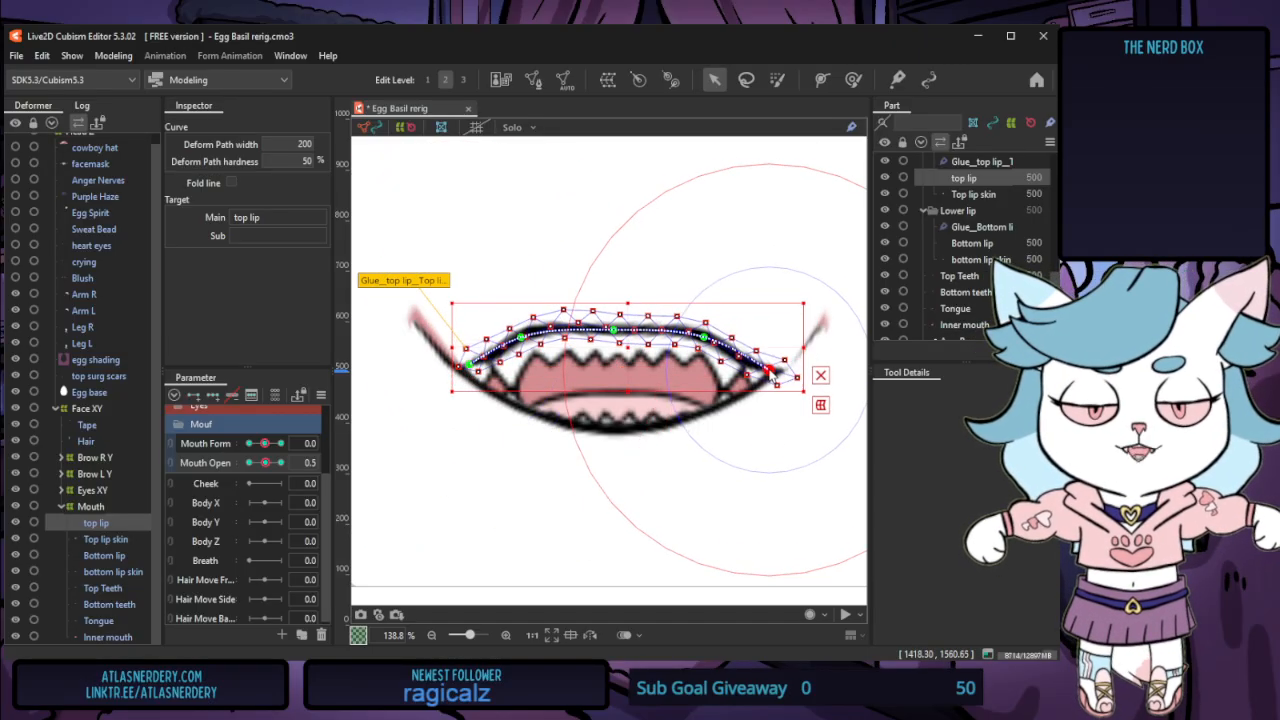
left_click_drag(614, 331, 612, 318)
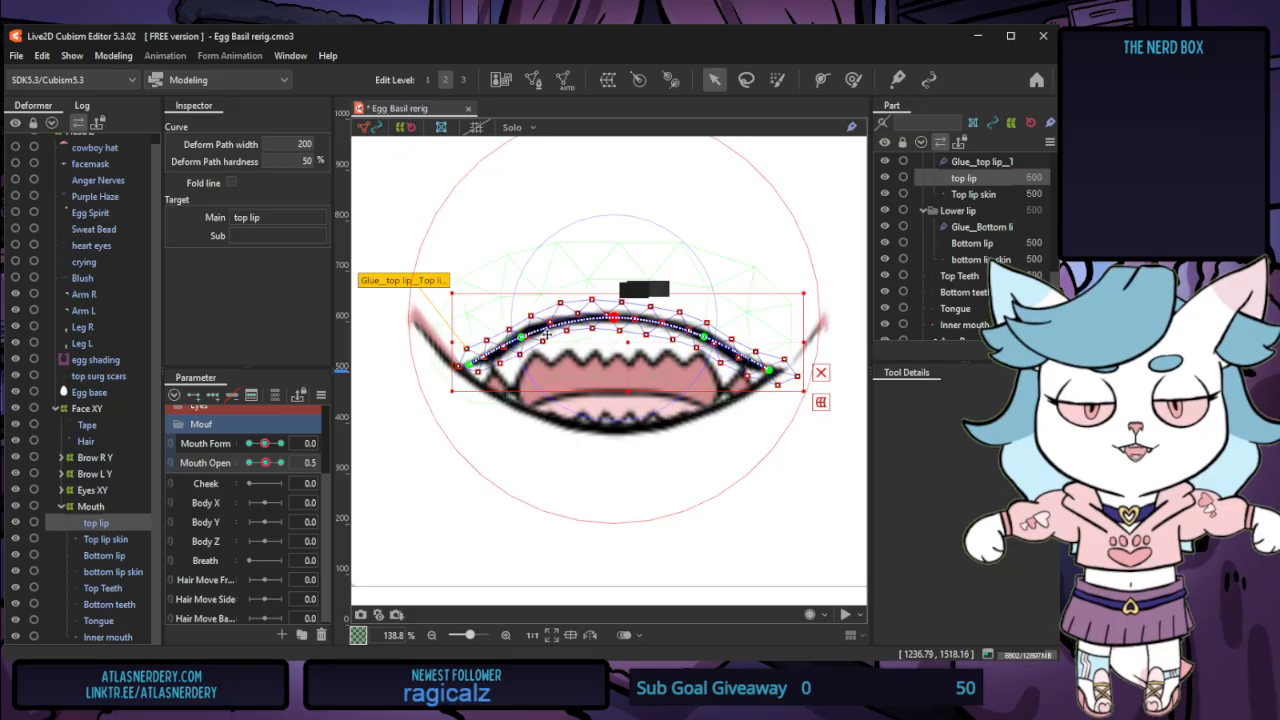
left_click(521, 341)
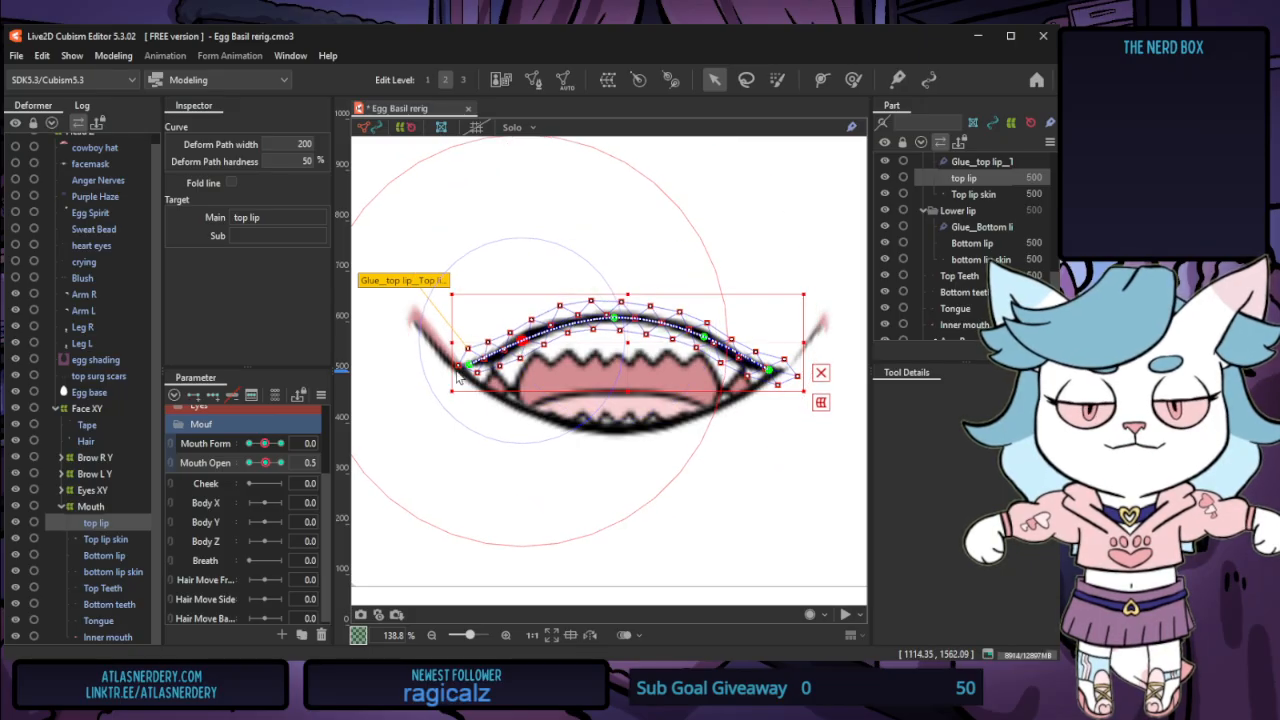
left_click_drag(469, 365, 466, 376)
left_click_drag(769, 370, 766, 376)
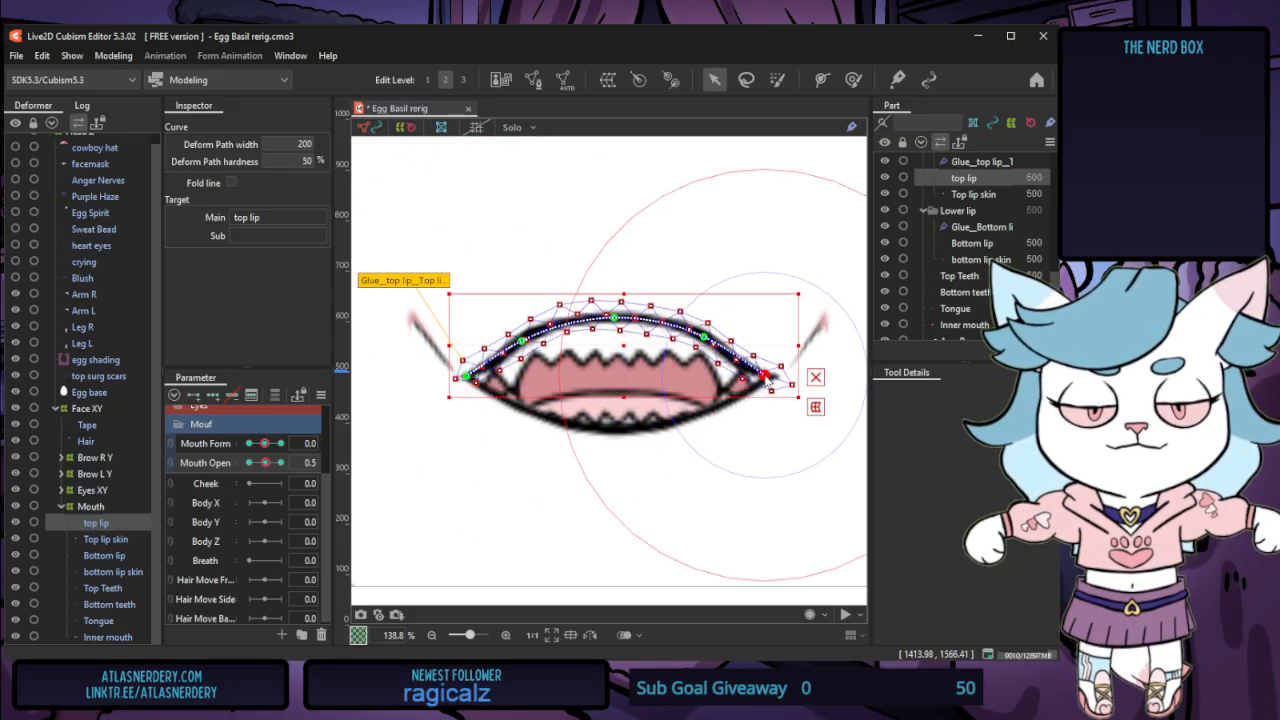
Narrow the Bottom lip's deform path and shift its corner and side points downward, leaving the centre point in place
left_click(128, 554)
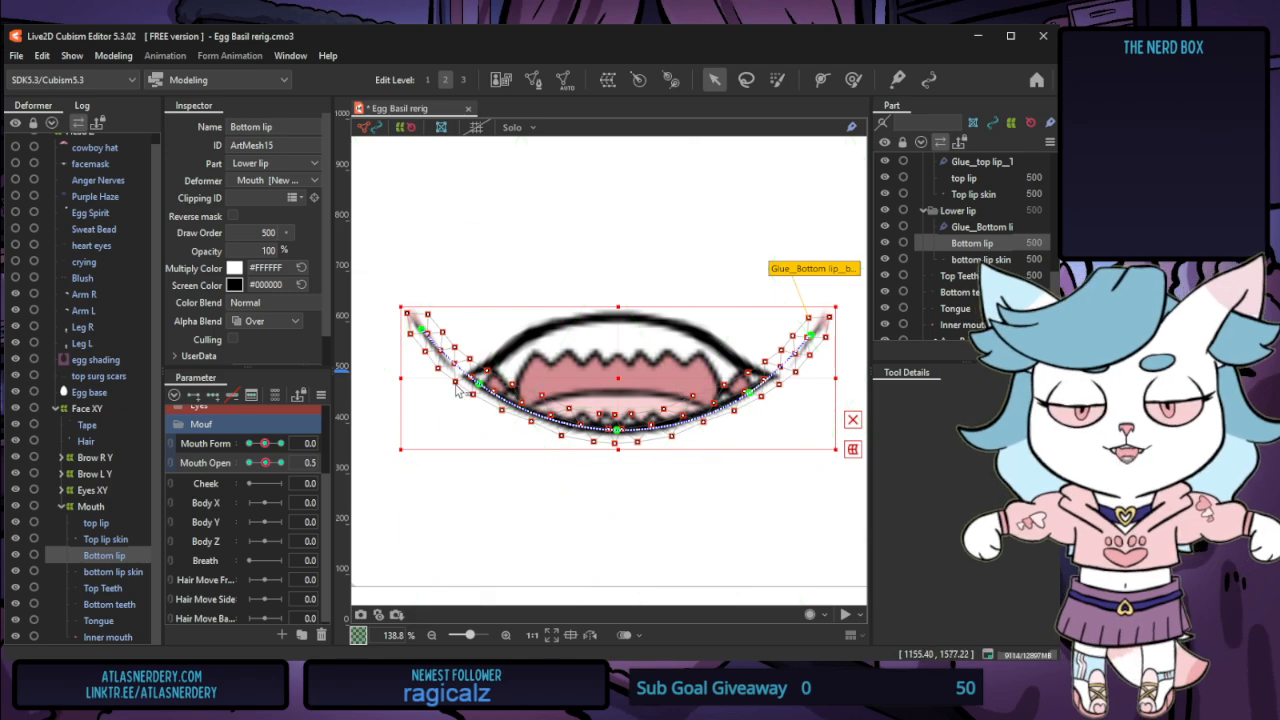
left_click(483, 393)
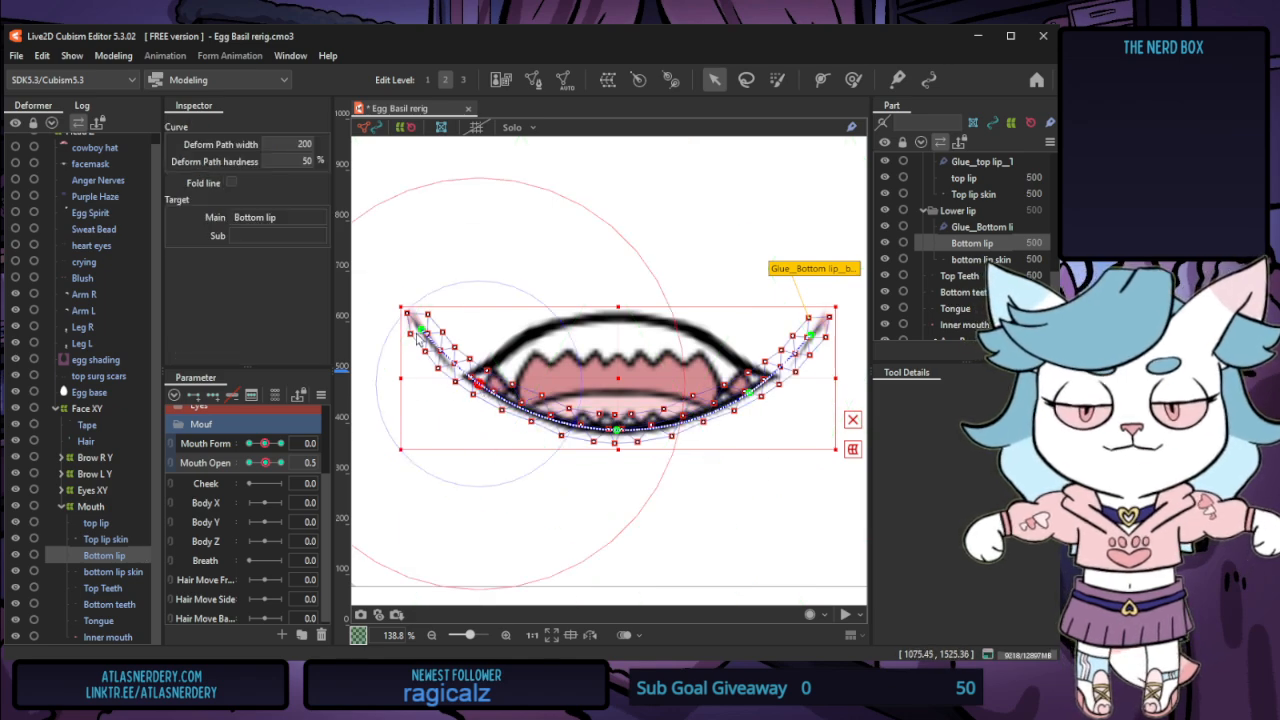
left_click(811, 335, "shift")
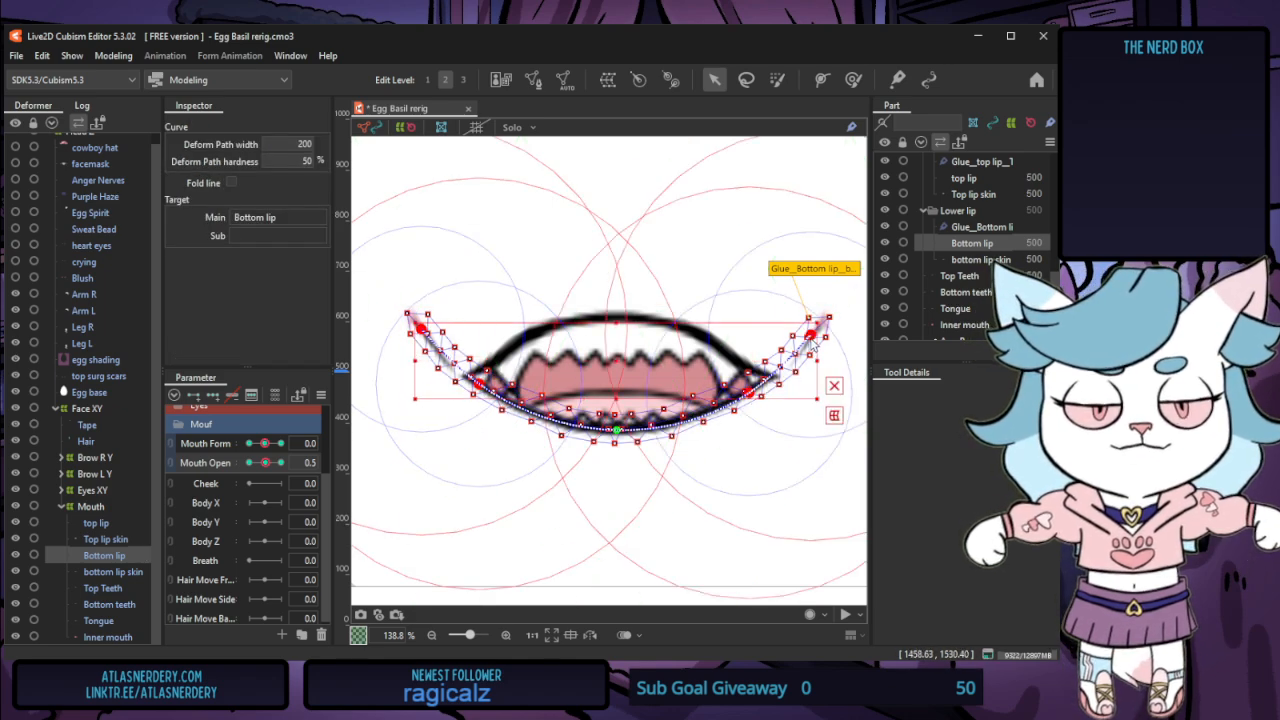
left_click_drag(817, 362, 770, 367)
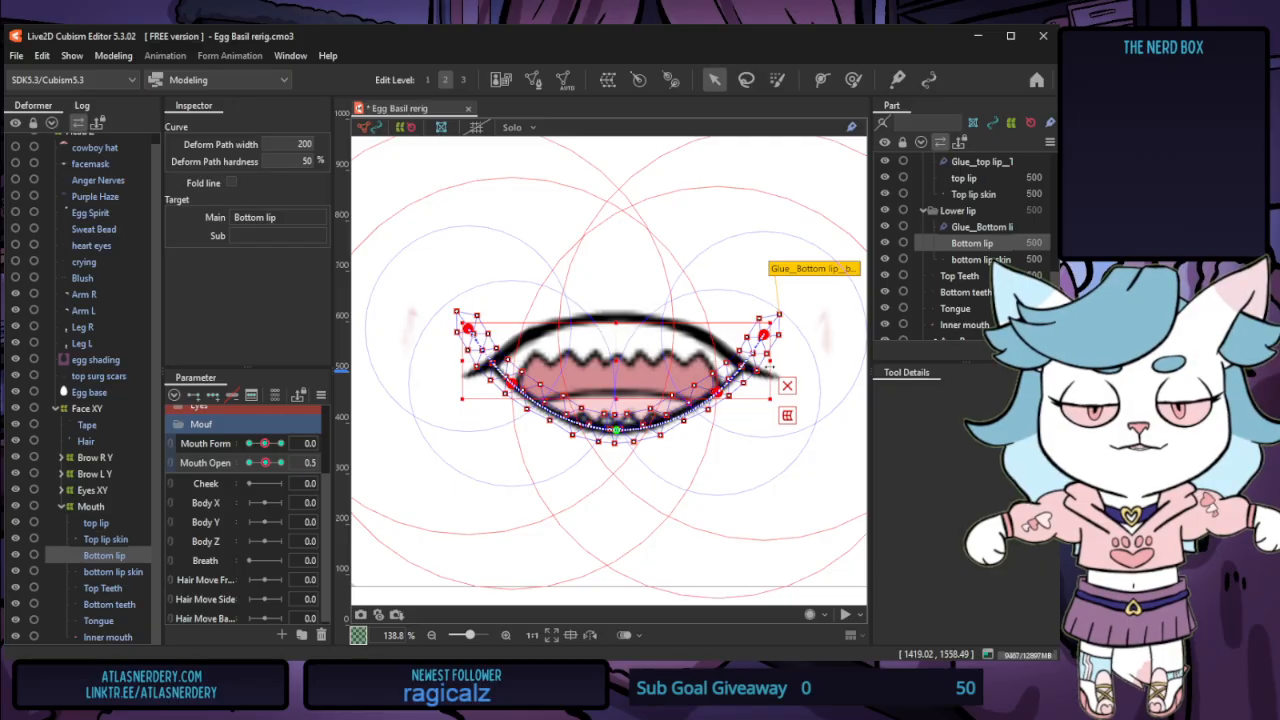
left_click_drag(614, 361, 614, 383)
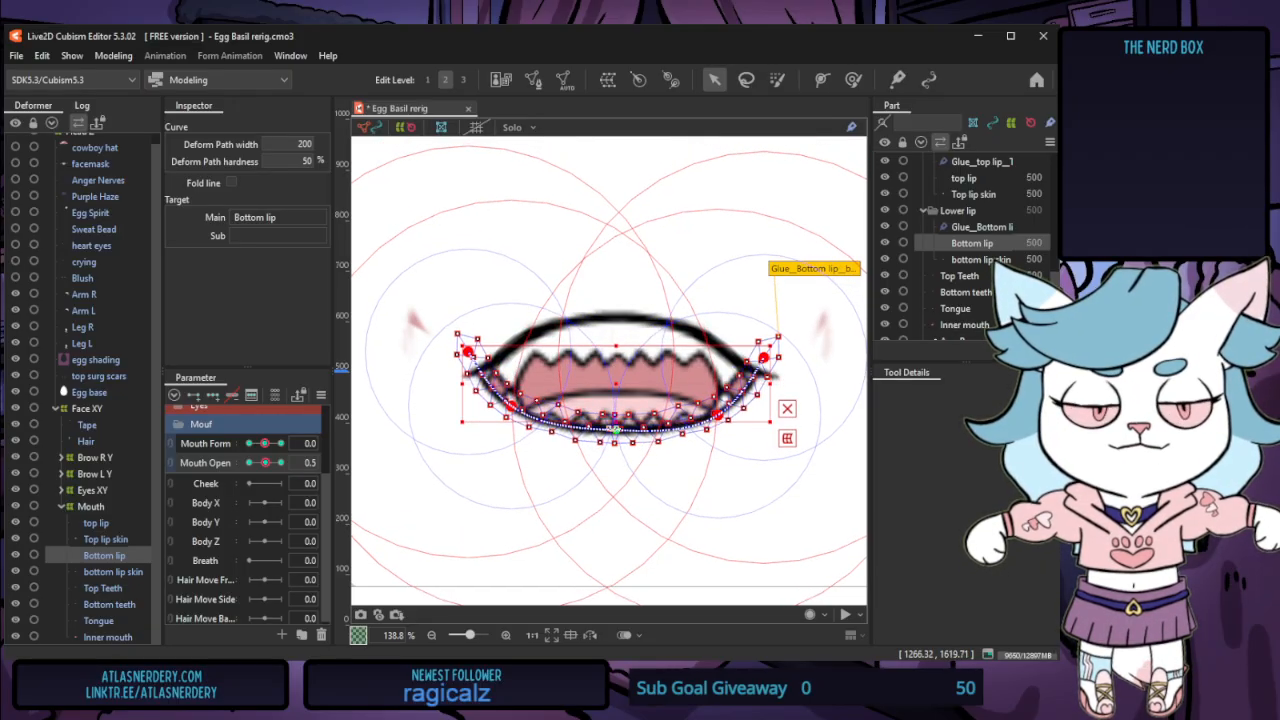
left_click(719, 521)
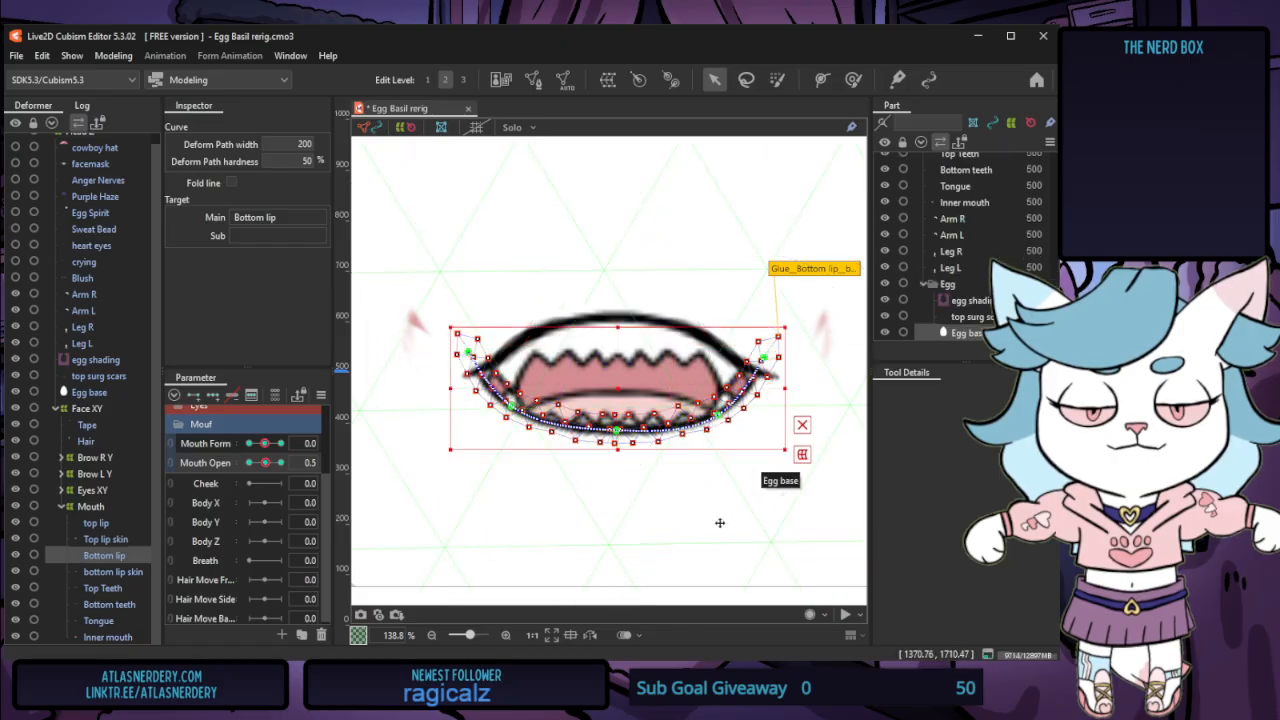
Lower the Bottom lip's centre point and pull its corner points in to meet the top lip's corners
left_click(620, 432)
left_click_drag(617, 433, 617, 449)
left_click(468, 354)
left_click_drag(468, 354, 474, 362)
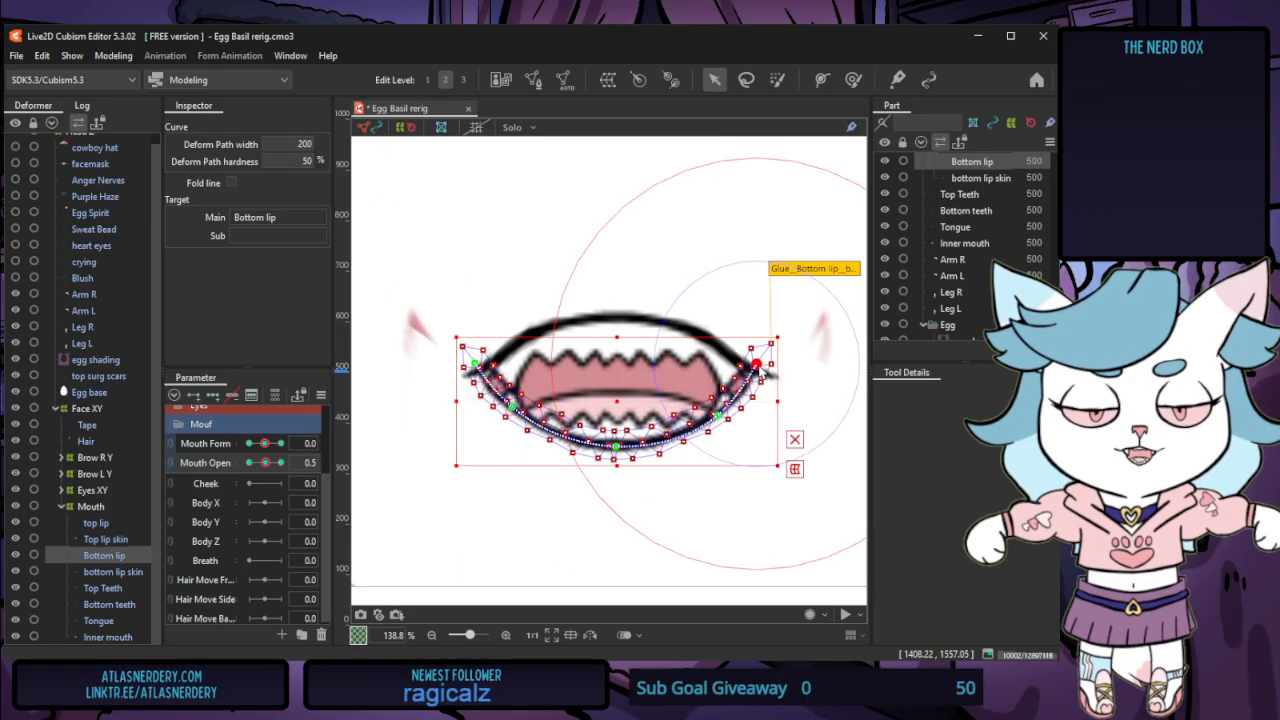
Scale the Inner mouth mesh narrower and shorter so it fits around the smaller lips
left_click(109, 637)
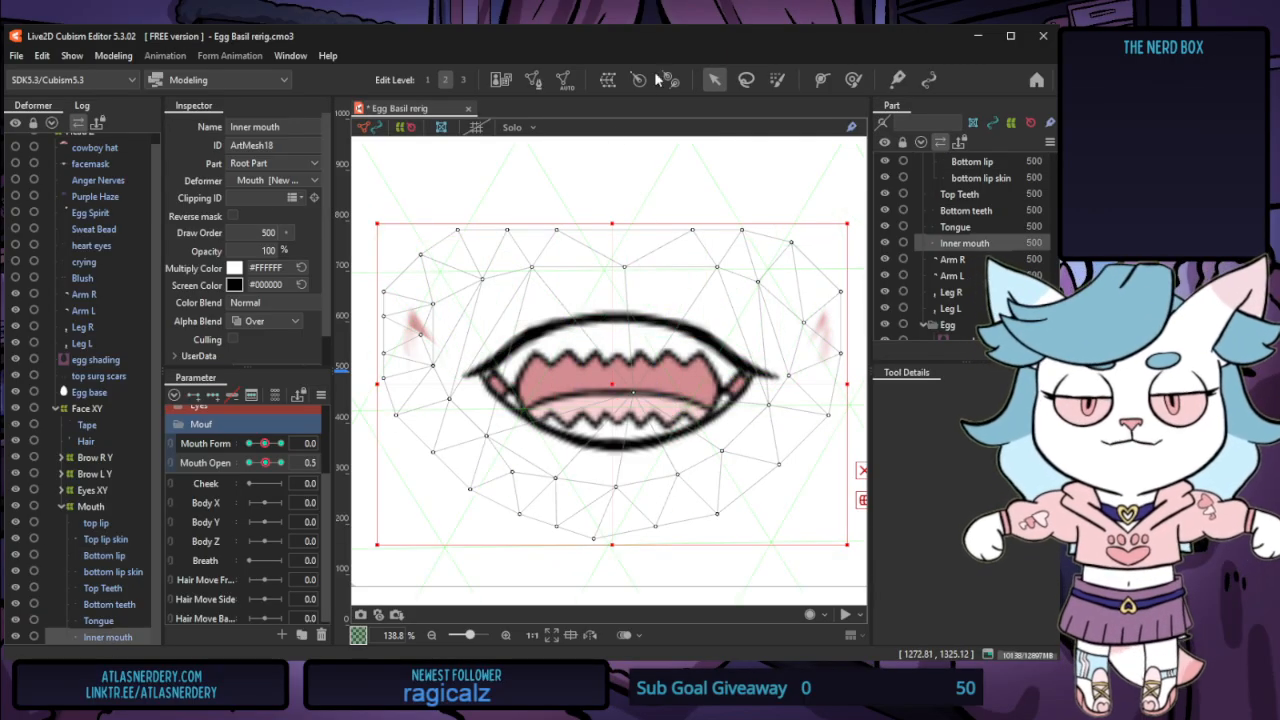
left_click_drag(848, 382, 792, 382)
left_click_drag(611, 545, 611, 505)
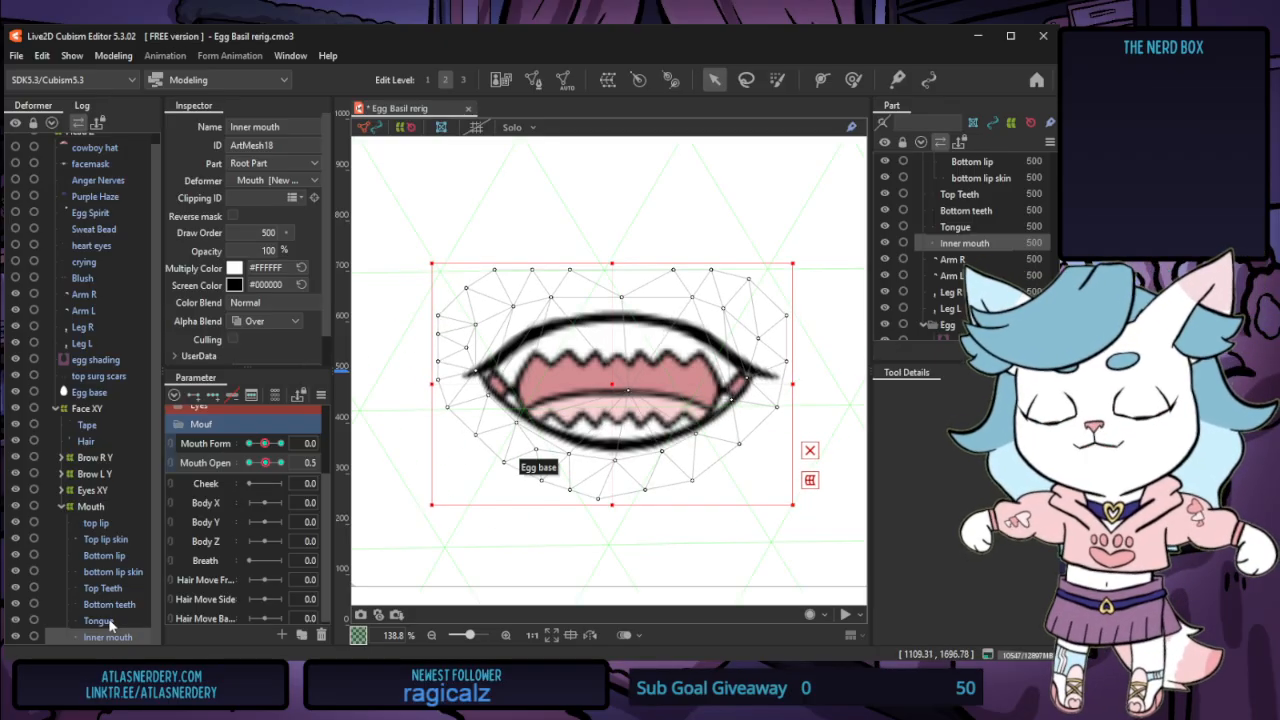
Lower the Bottom teeth mesh below the edge of the Bottom lip
left_click(100, 621)
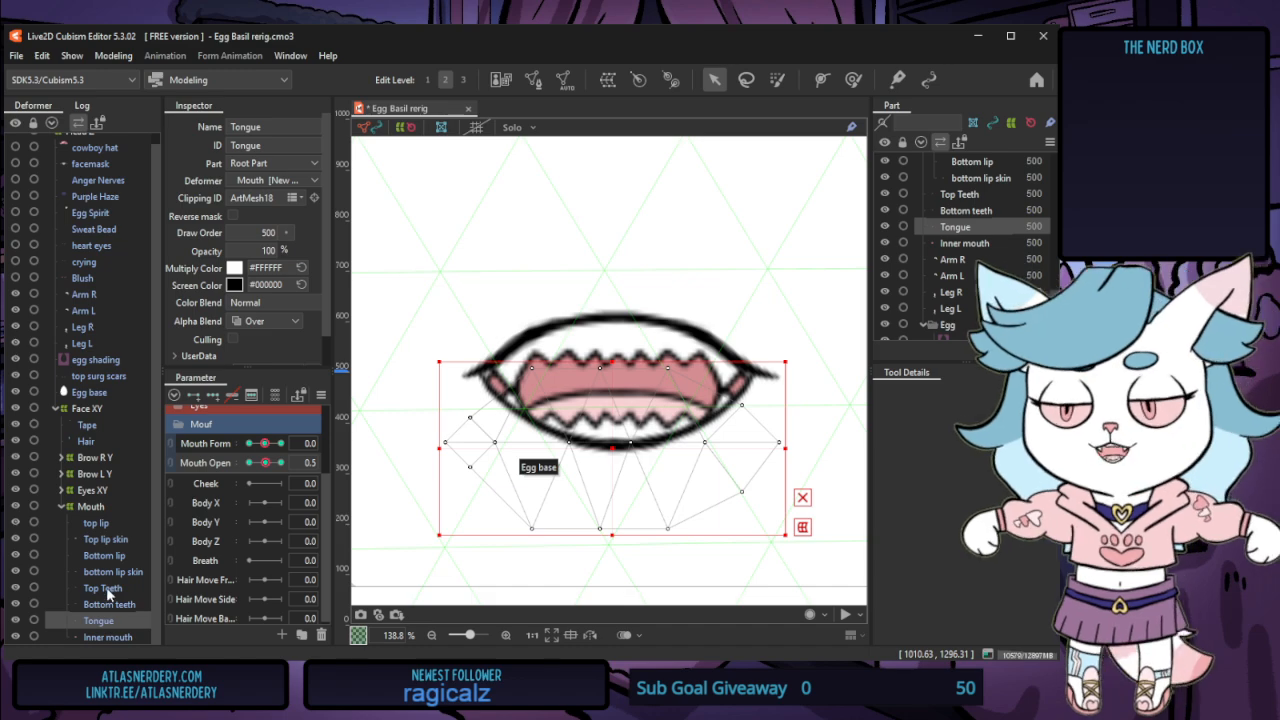
left_click(110, 604)
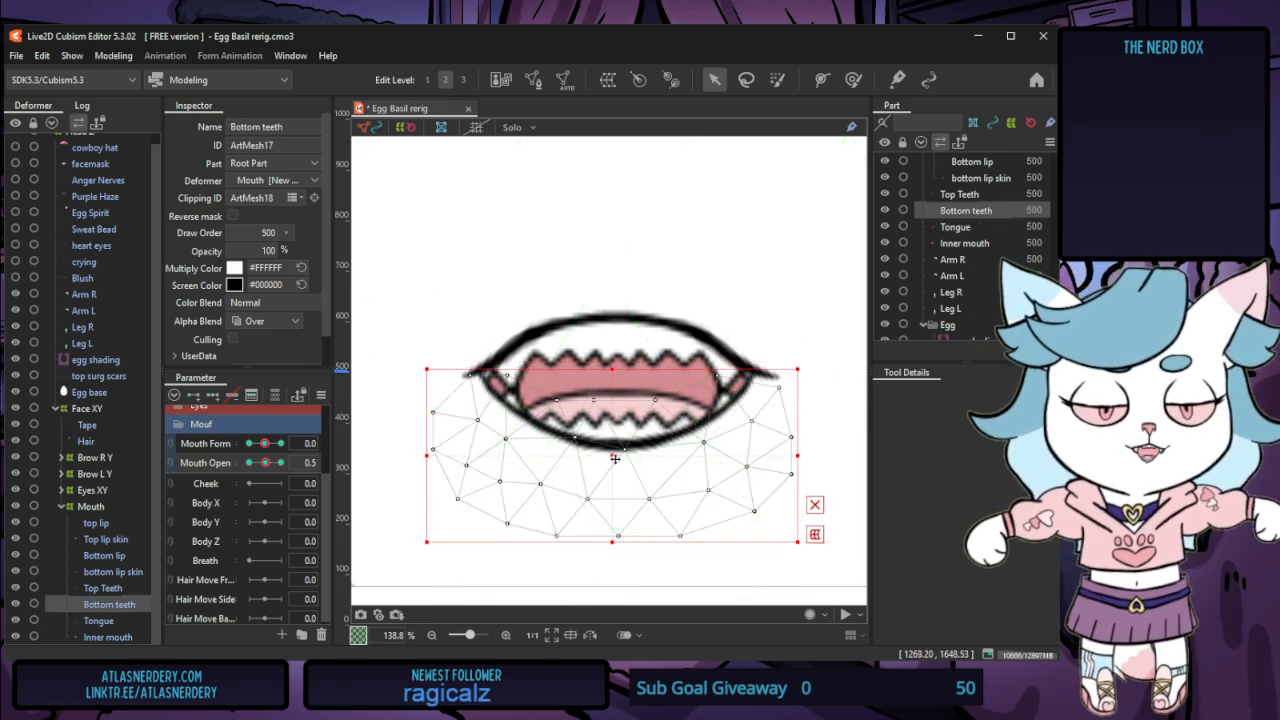
left_click_drag(614, 458, 614, 485)
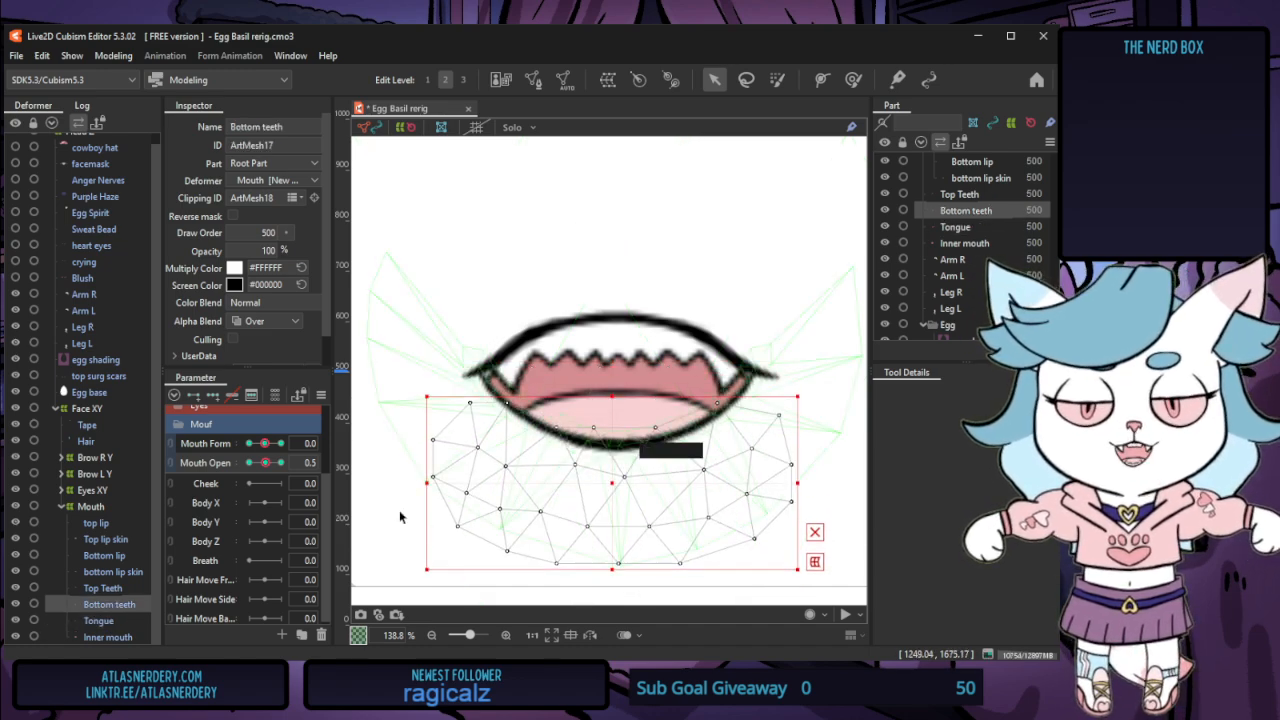
Try to raise the Top Teeth mesh slightly toward the top lip
left_click(137, 588)
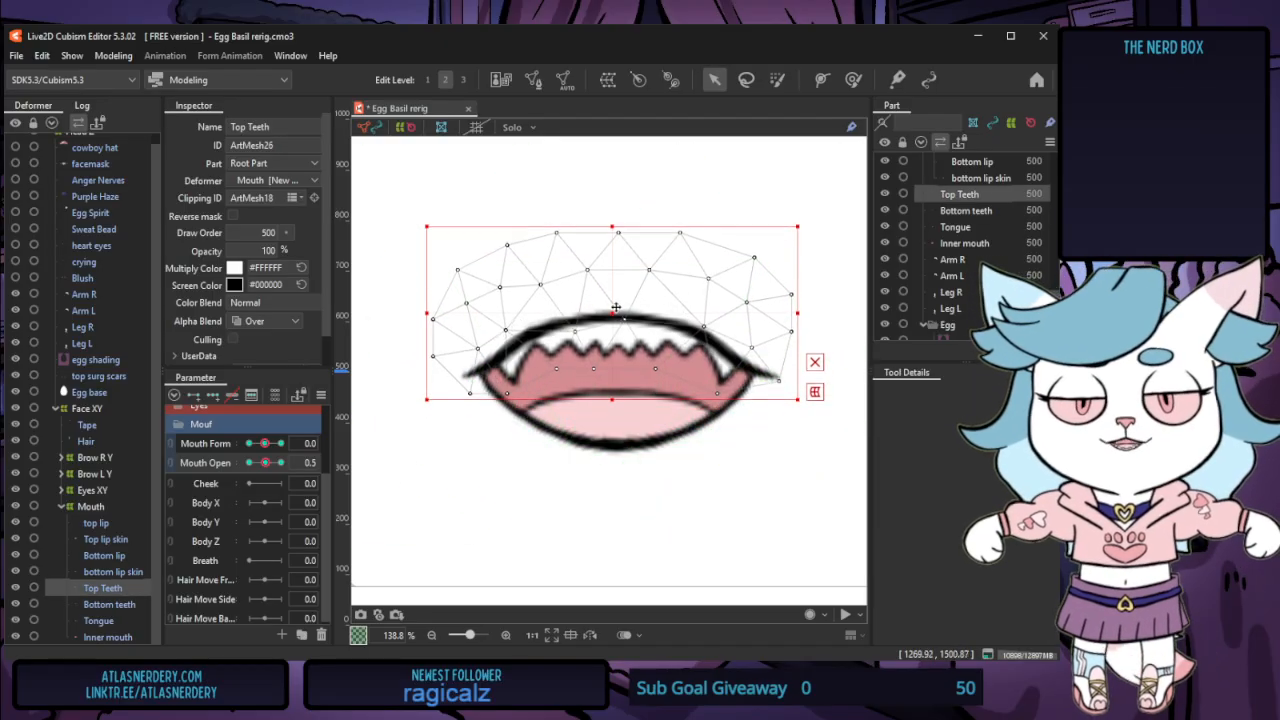
left_click_drag(616, 307, 617, 302)
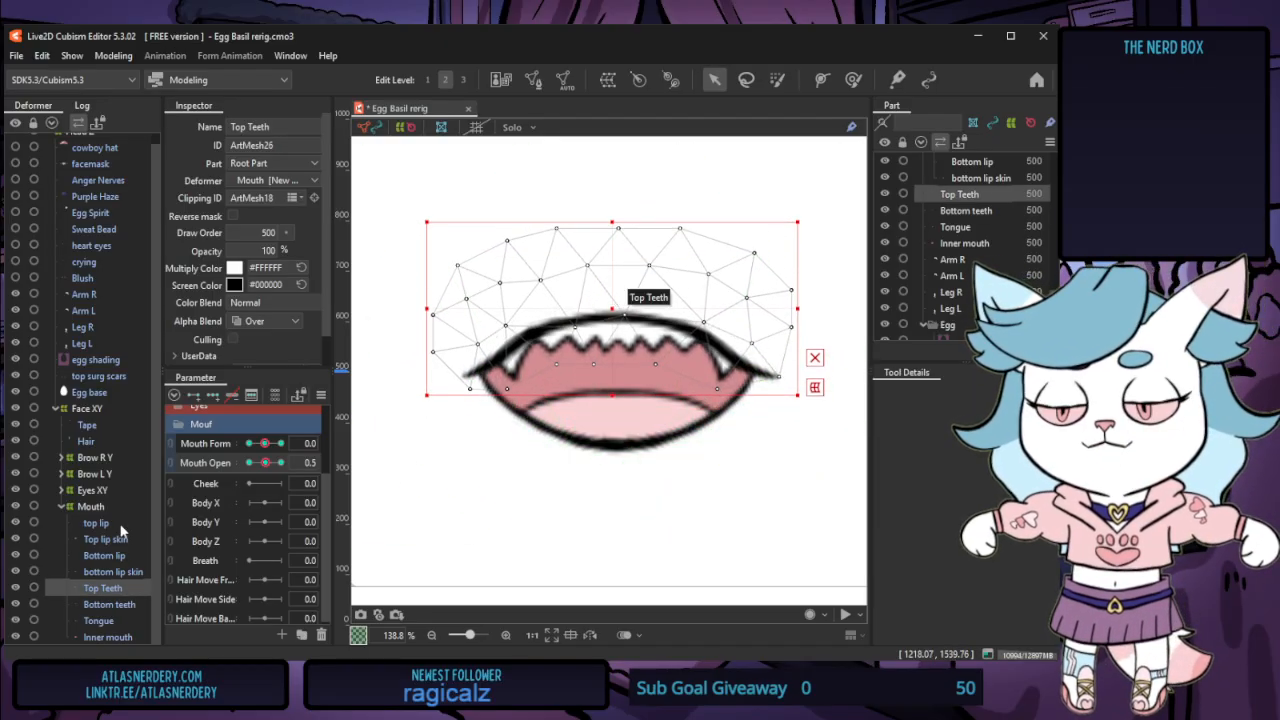
key("ctrl+z")
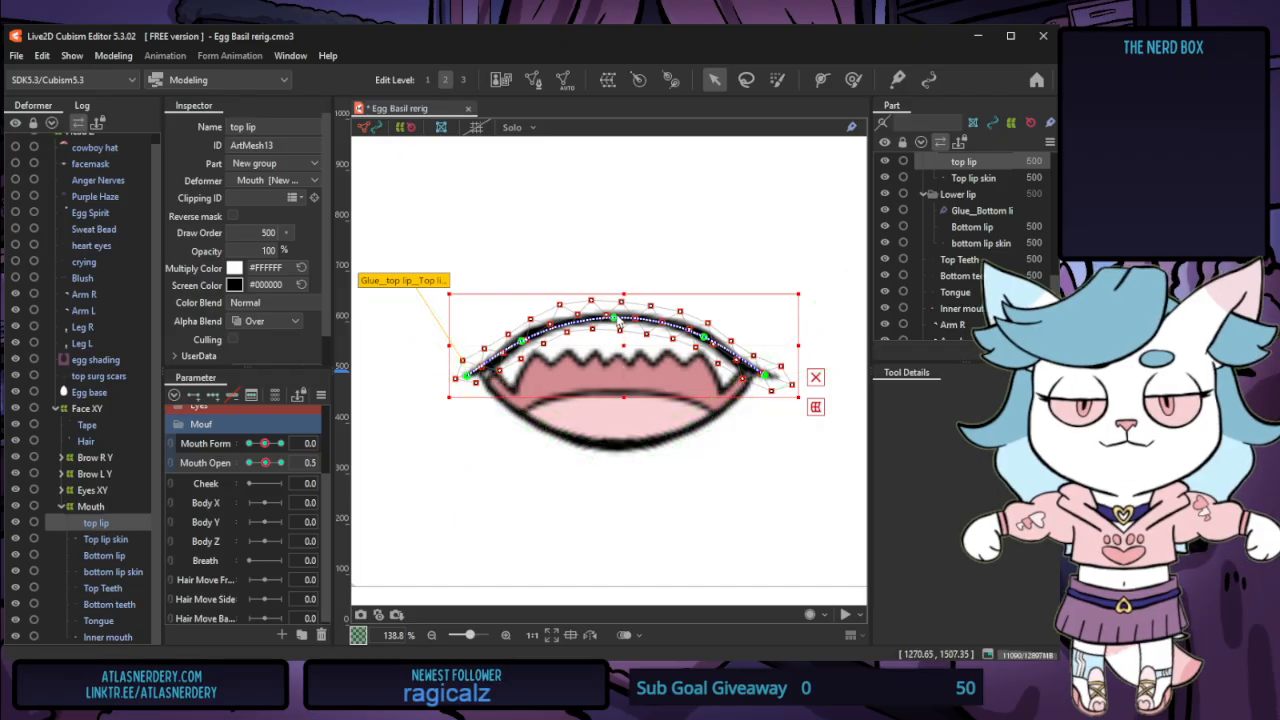
Lower the three middle points of the top lip's deform path, and lower the middle of the Bottom lip
left_click(524, 344)
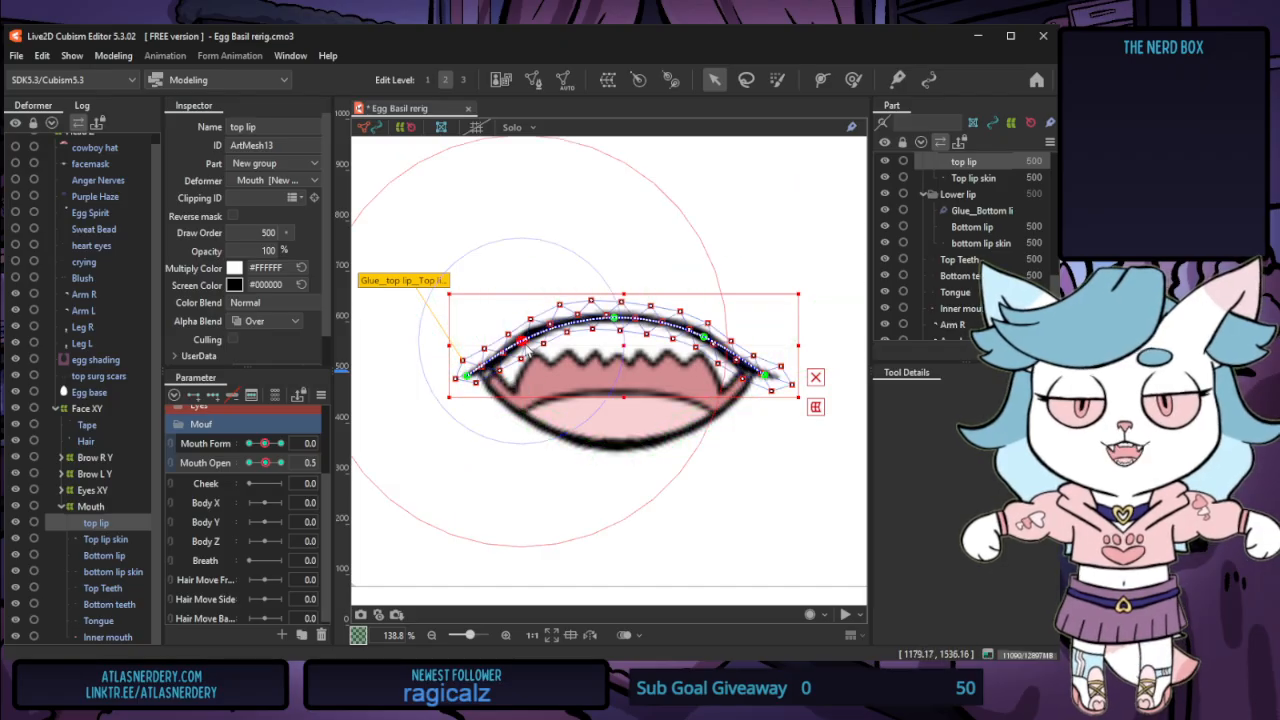
left_click(615, 319, "shift")
left_click(705, 339, "shift")
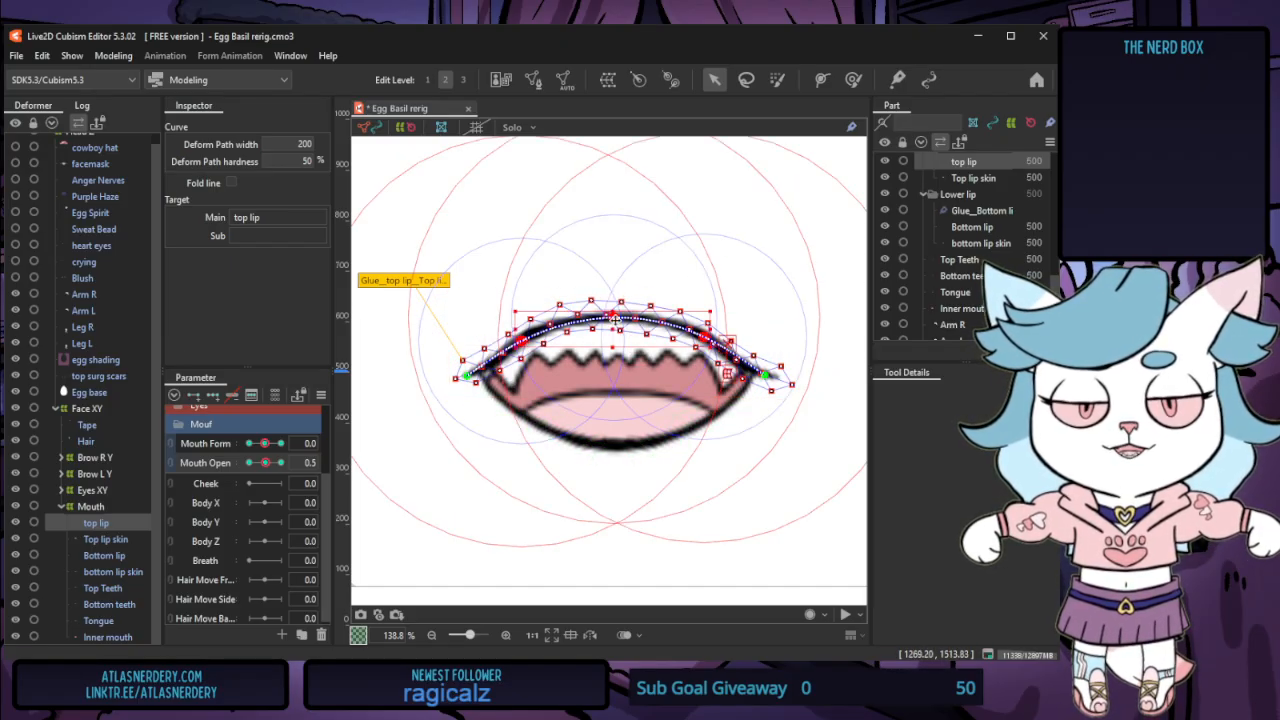
left_click_drag(614, 316, 621, 346)
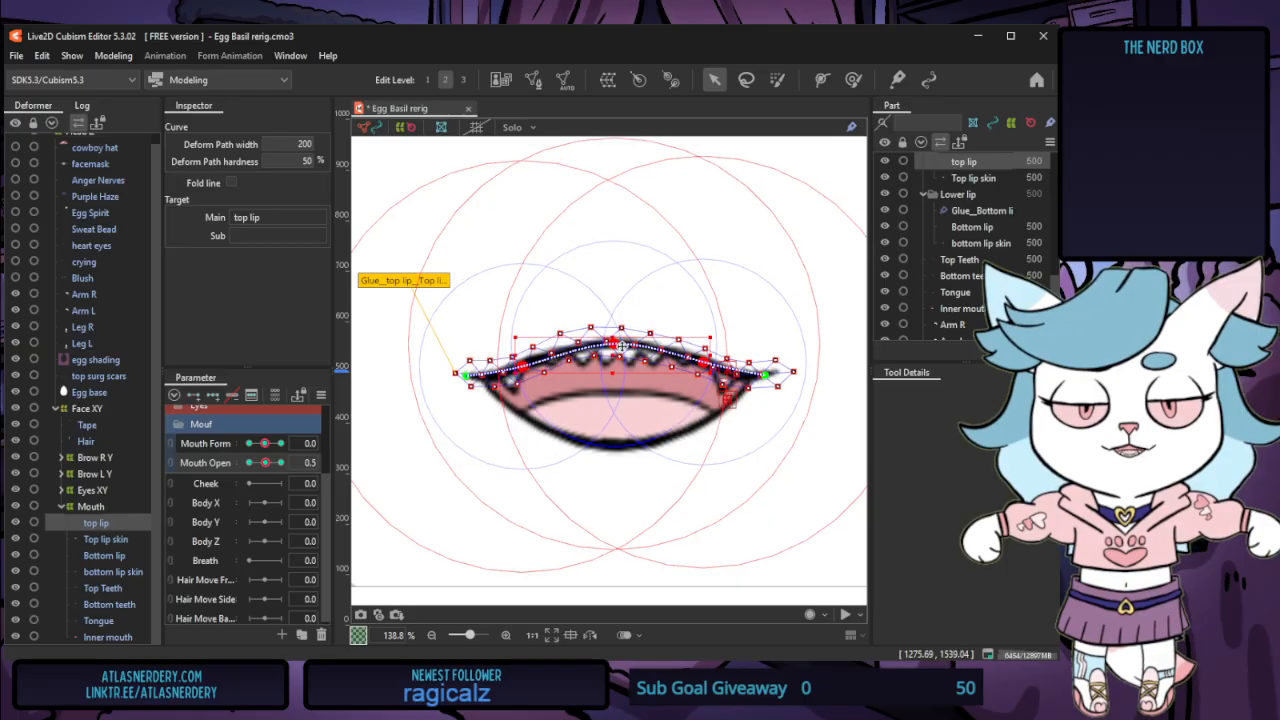
left_click(612, 460)
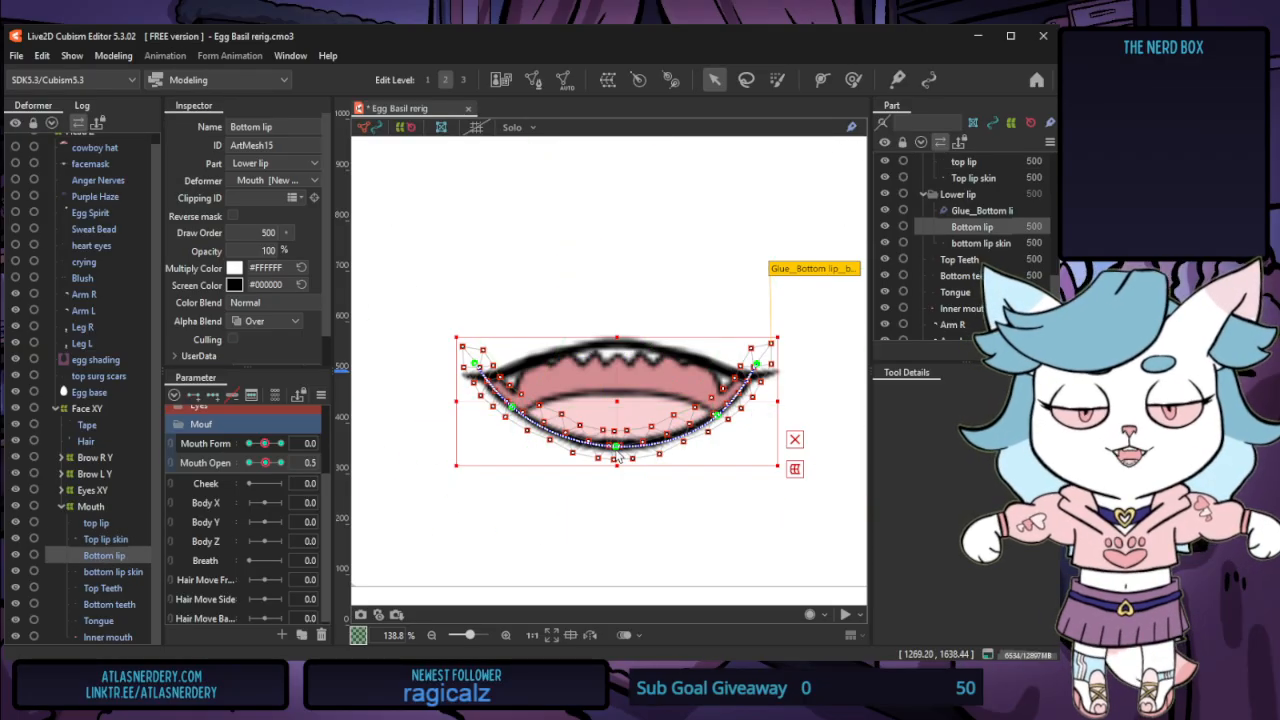
left_click_drag(621, 402, 621, 416)
Compare the mouth on the full character at Mouth Open 1.0 and 0.5
scroll(800, 500, "down", 8)
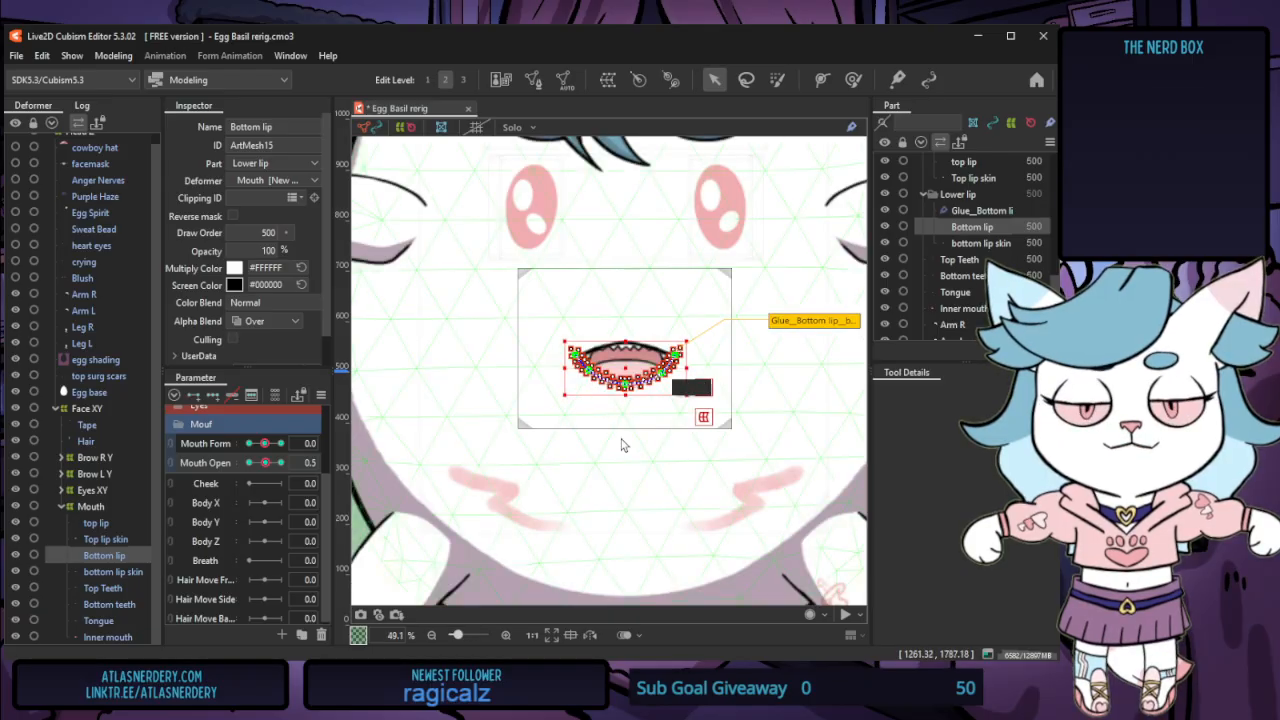
left_click(851, 474)
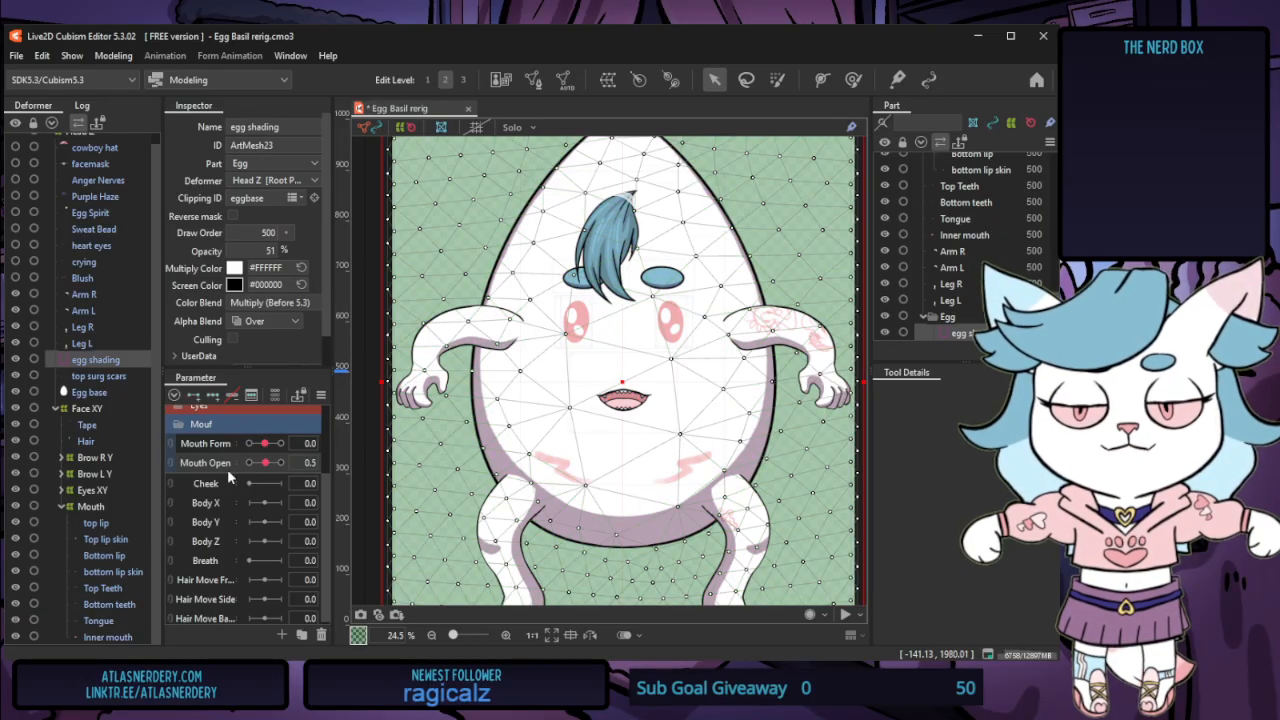
mouse_move(261, 471)
left_mouse_down()
mouse_move(254, 462)
mouse_move(276, 464)
mouse_move(232, 464)
mouse_move(285, 468)
mouse_move(224, 466)
mouse_move(300, 480)
left_mouse_up()
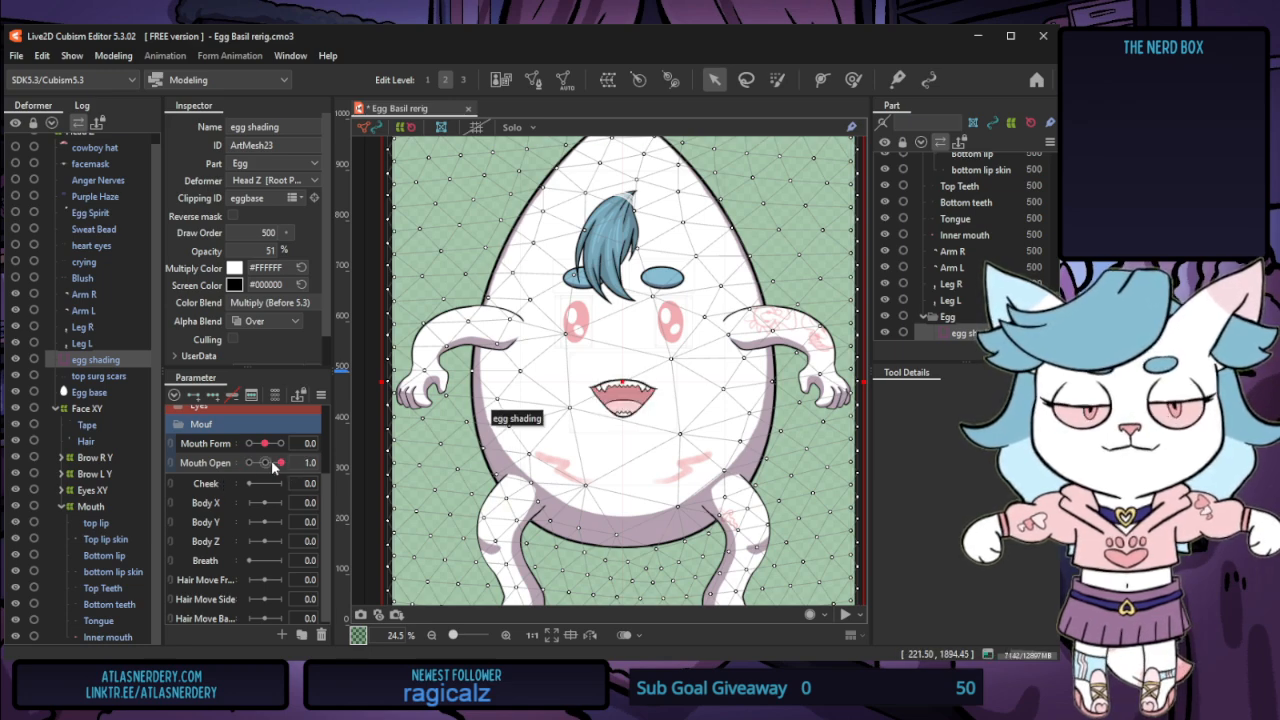
left_click(268, 465)
scroll(637, 417, "up", 5)
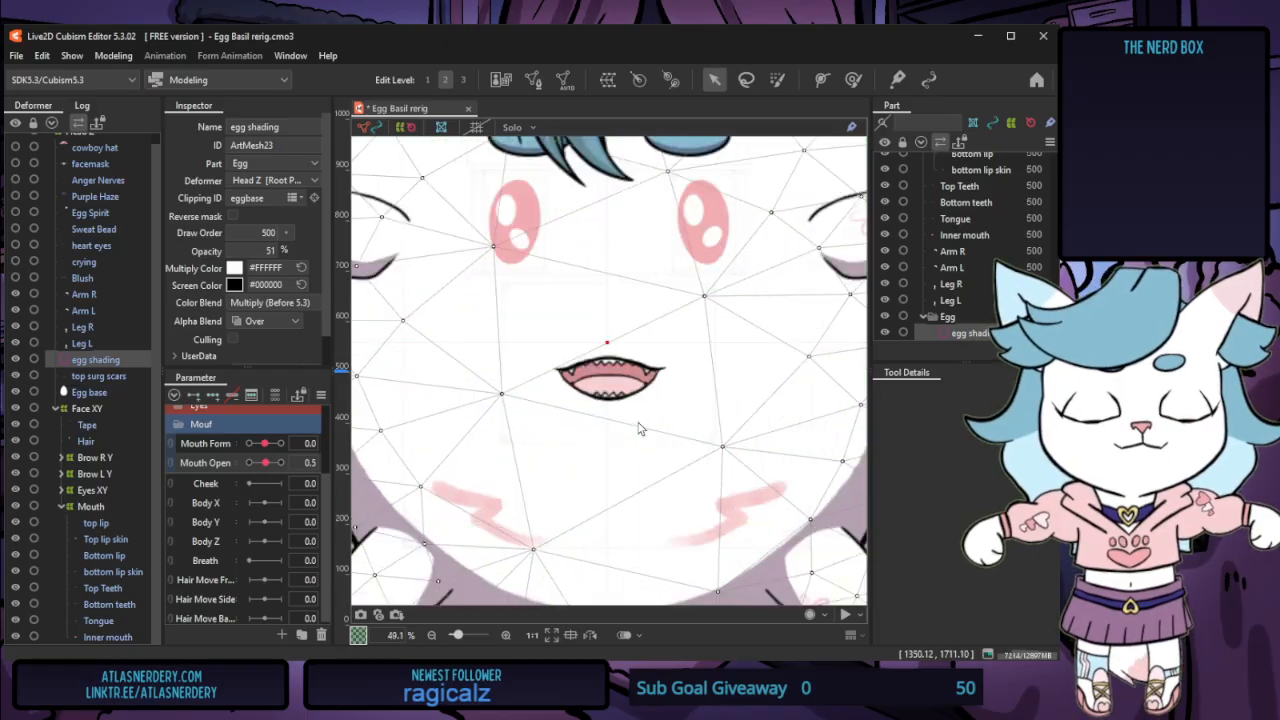
At Mouth Open 0.5, raise the top lip's three middle deform path points and pull both corners inward and down
left_click(118, 525)
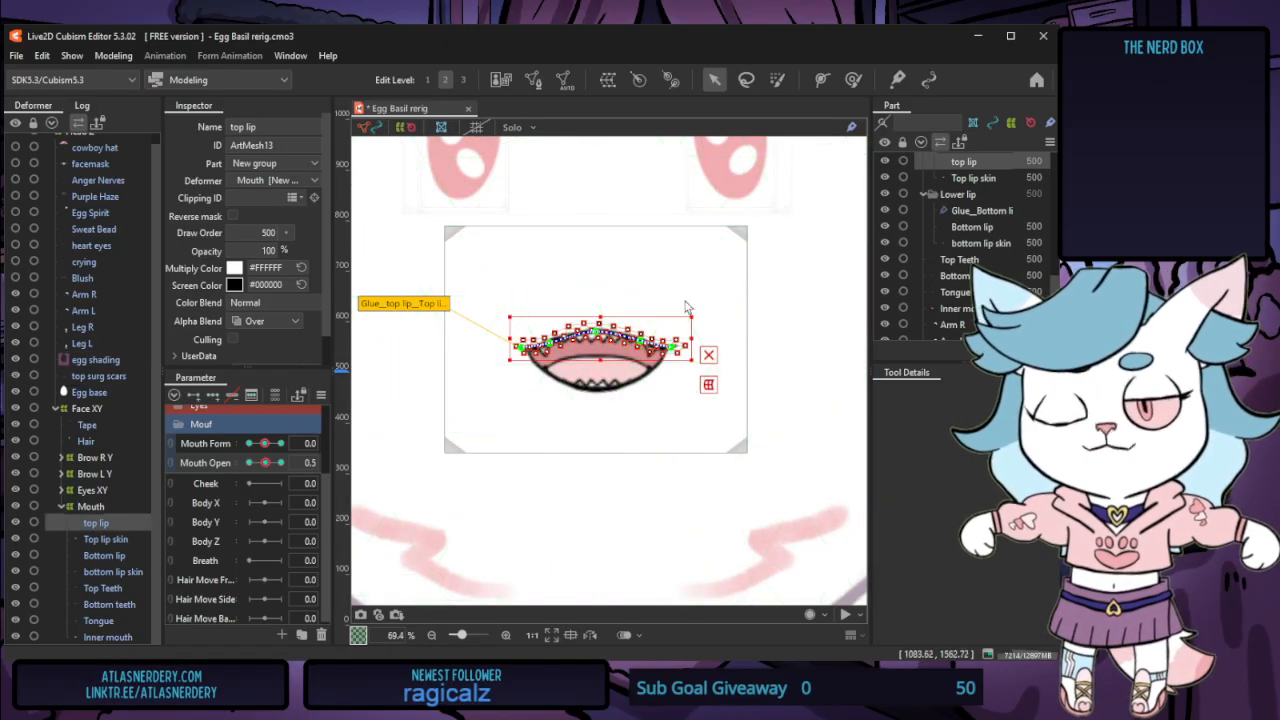
scroll(625, 345, "up", 3)
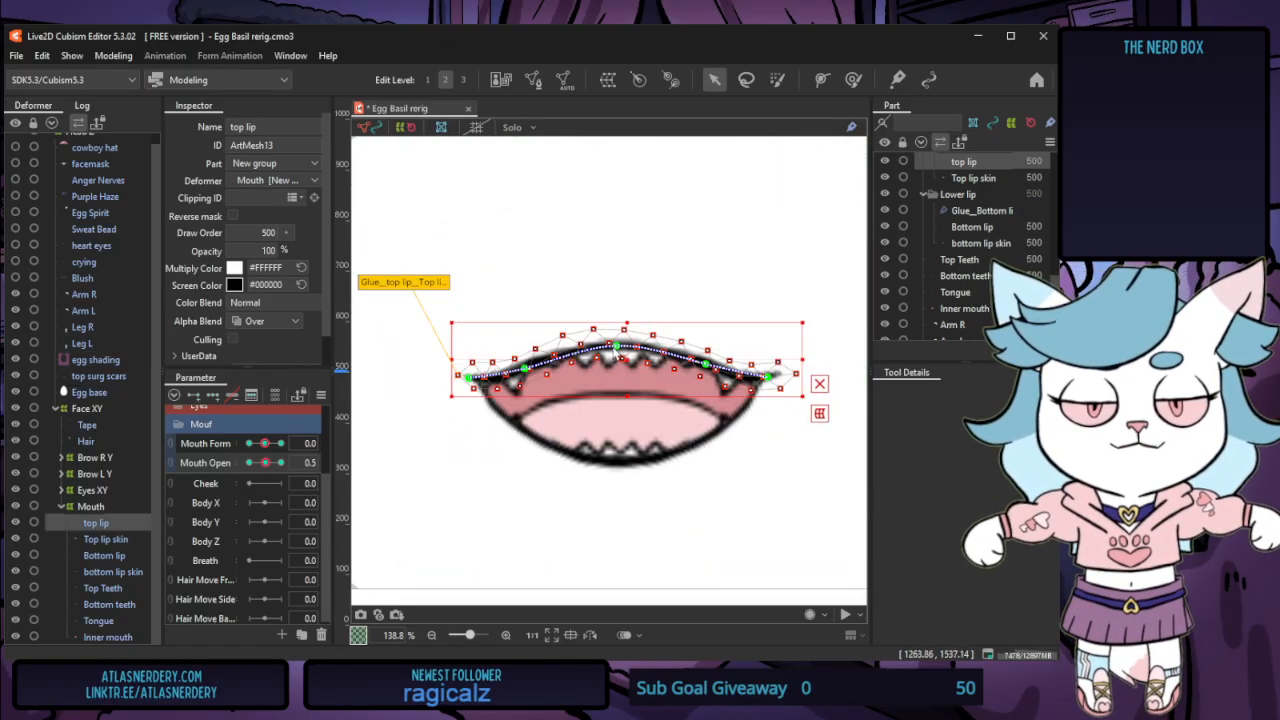
left_click_drag(616, 345, 618, 332)
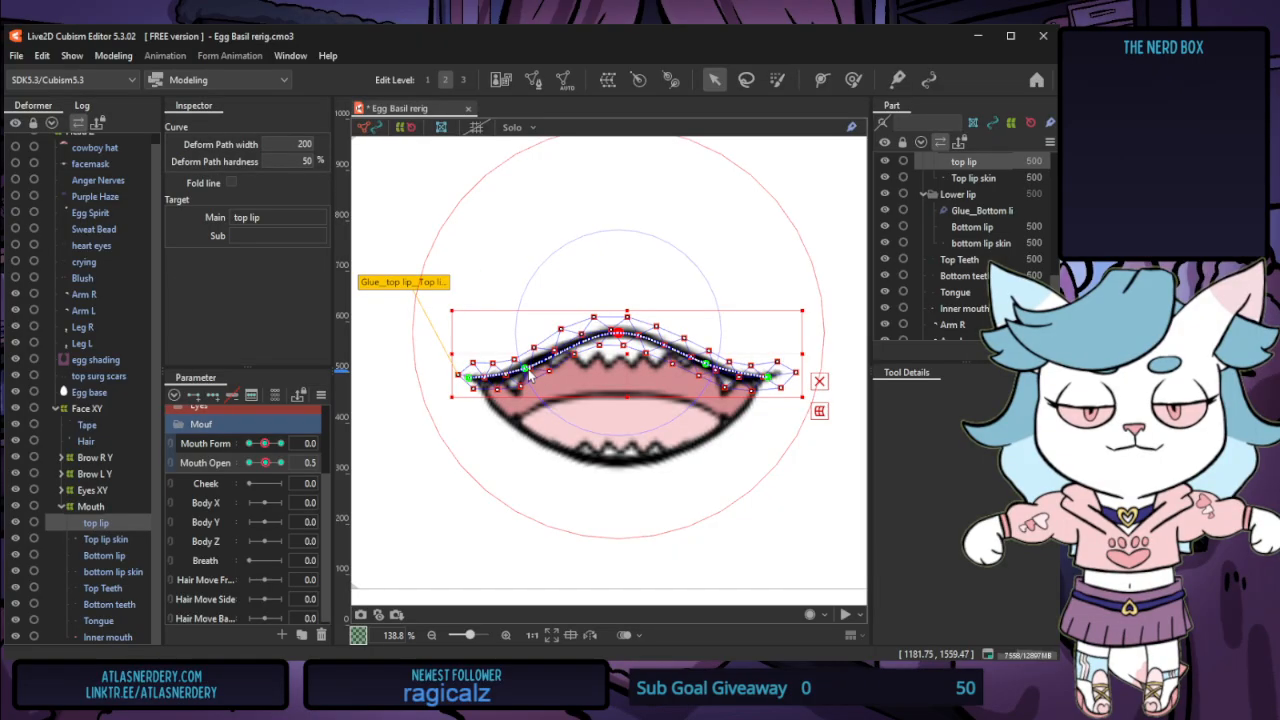
left_click_drag(525, 369, 526, 361)
left_click_drag(706, 365, 709, 349)
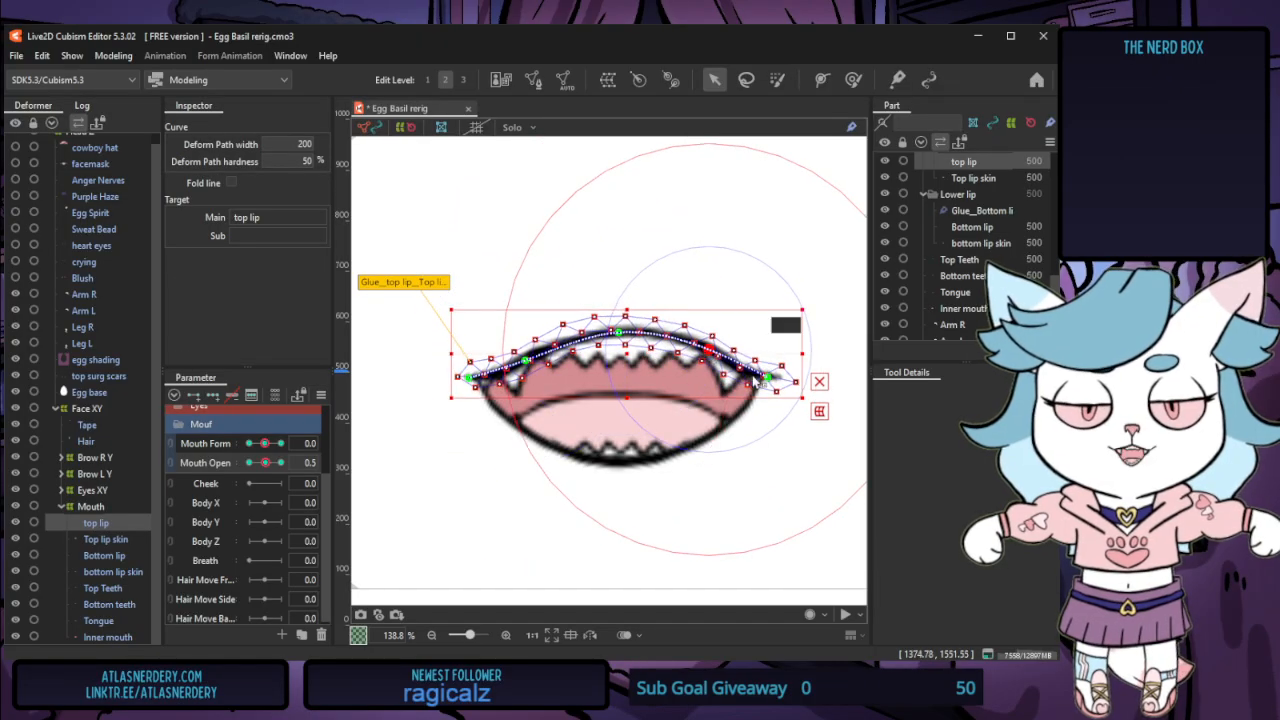
left_click_drag(526, 362, 480, 390)
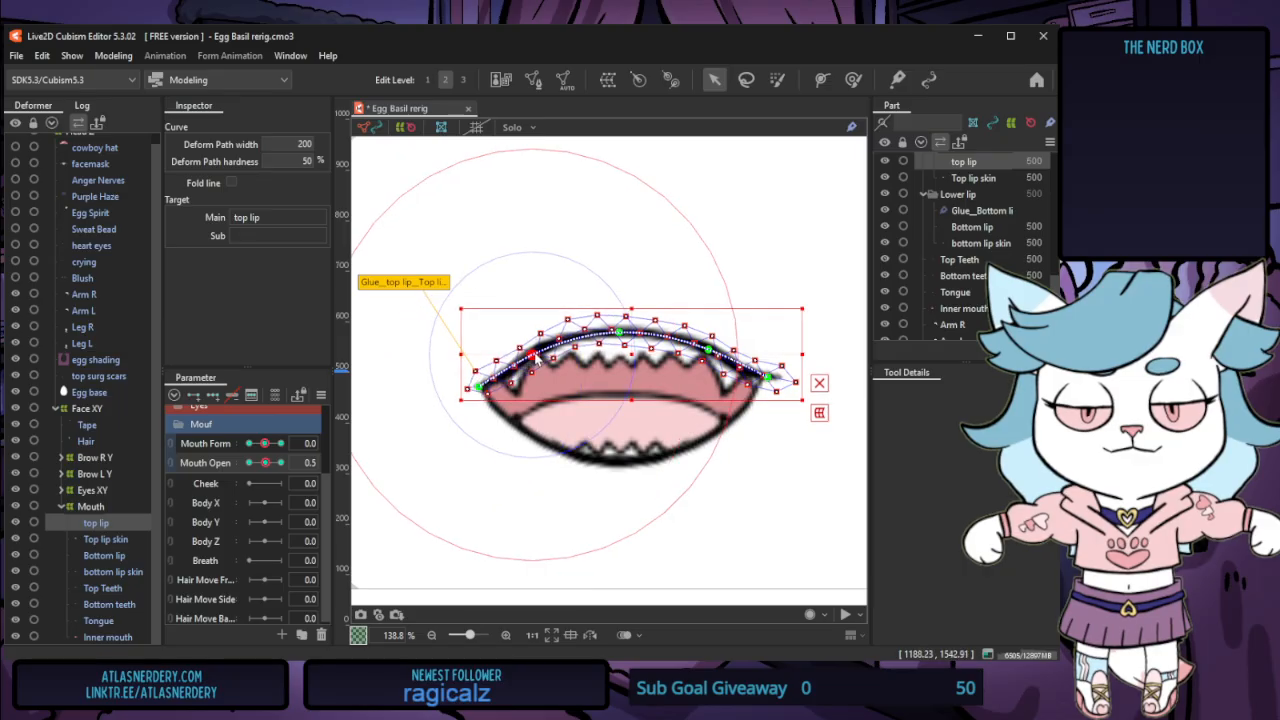
left_click(706, 350)
left_click_drag(767, 378, 757, 392)
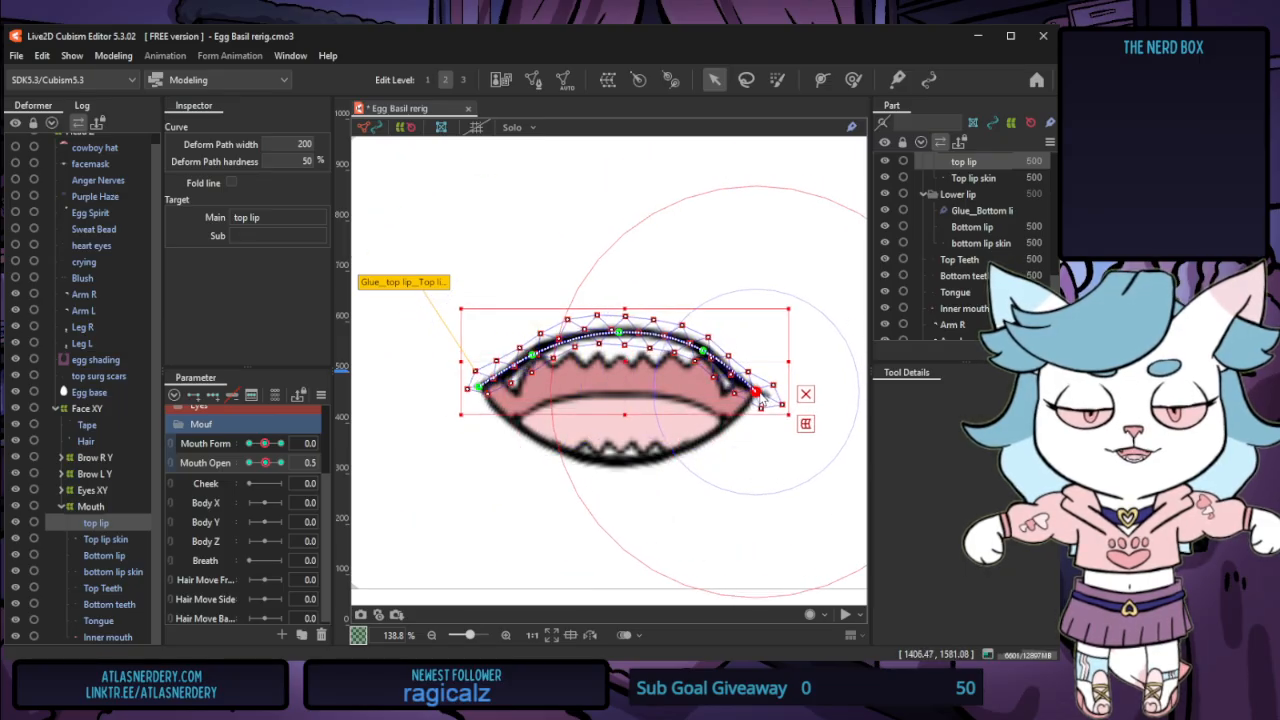
Lower the middle of the Bottom lip's deform path and adjust its side points and one corner to meet the top lip
left_click(119, 559)
left_click(518, 428)
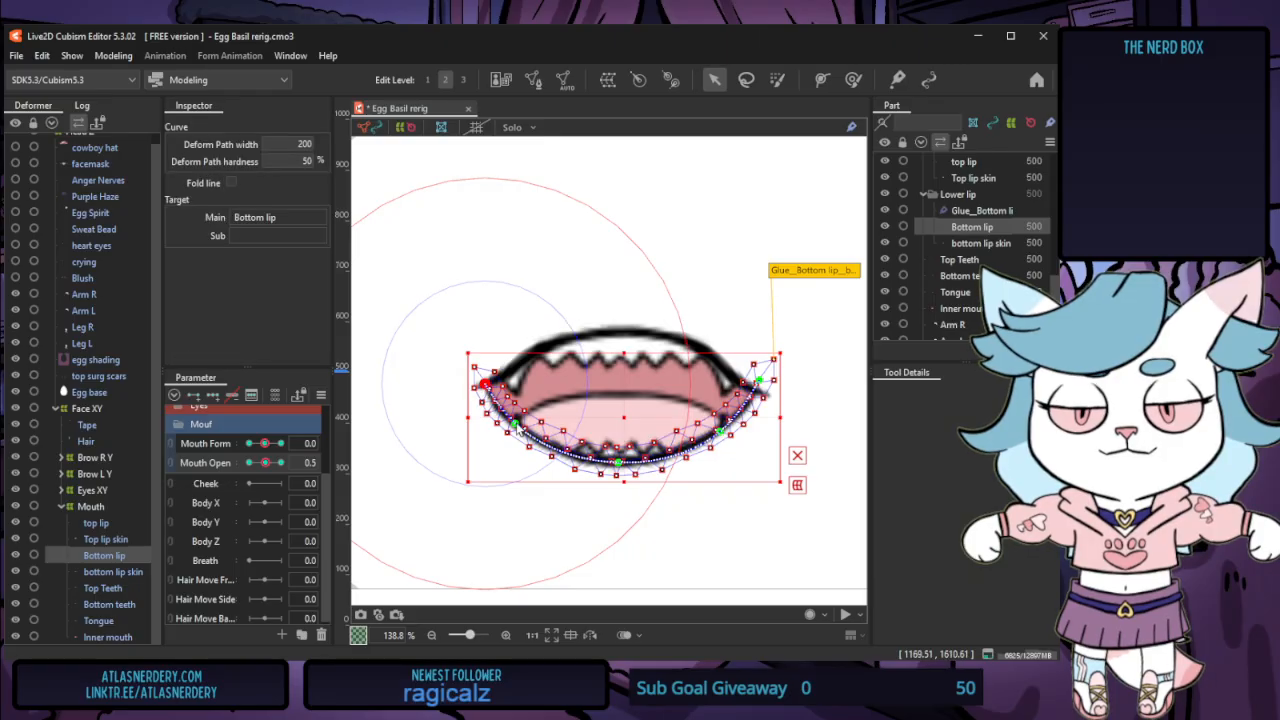
left_click_drag(624, 463, 624, 479)
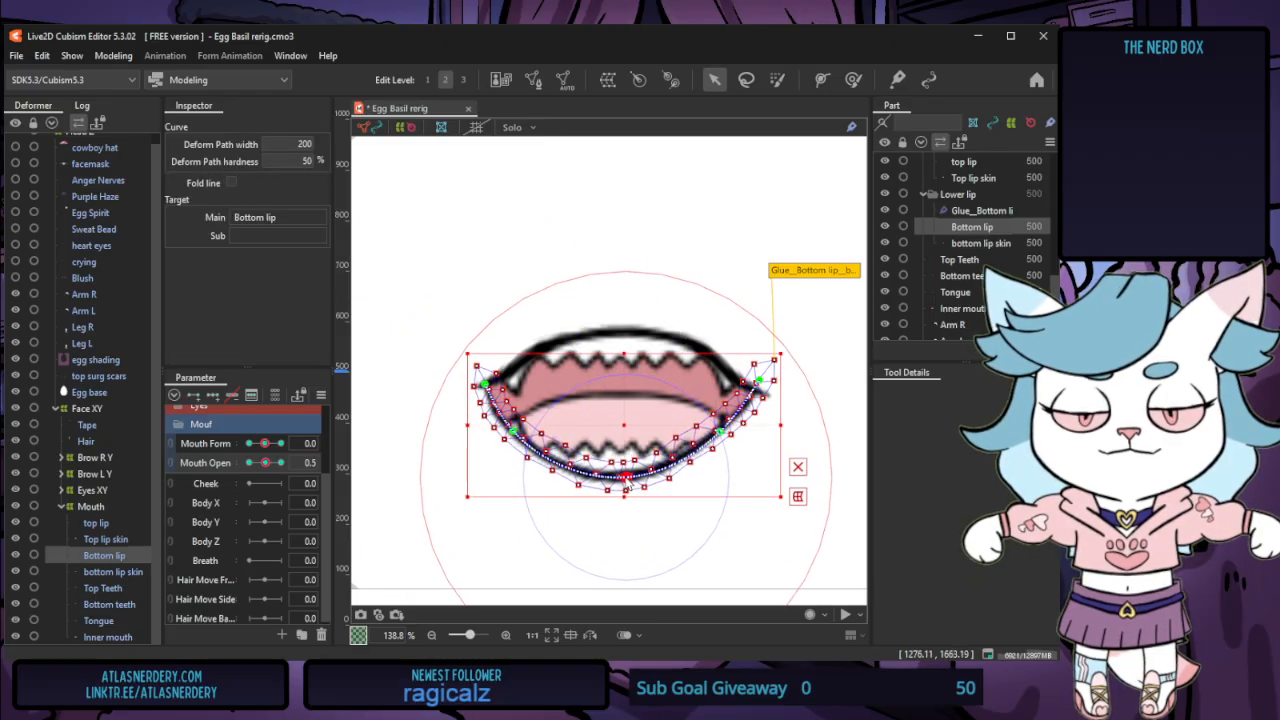
left_click_drag(723, 441, 724, 449)
left_click_drag(763, 388, 752, 389)
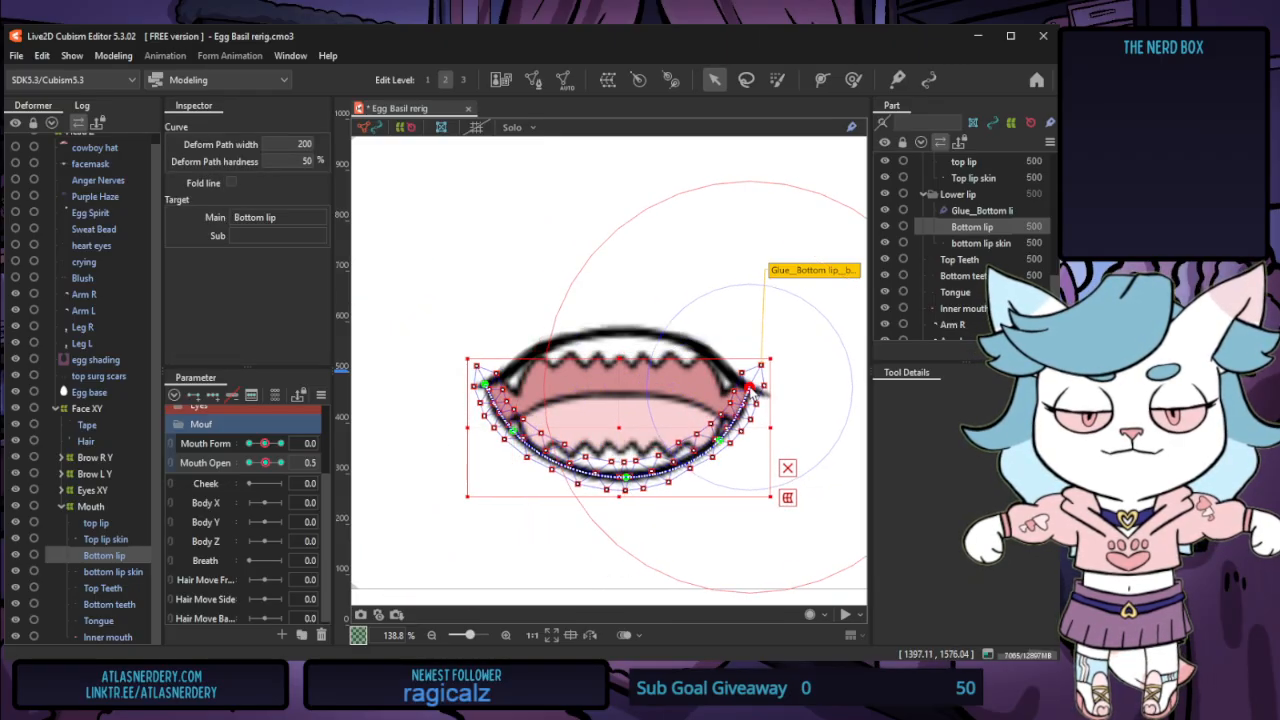
left_click_drag(719, 442, 709, 446)
left_click_drag(514, 434, 525, 441)
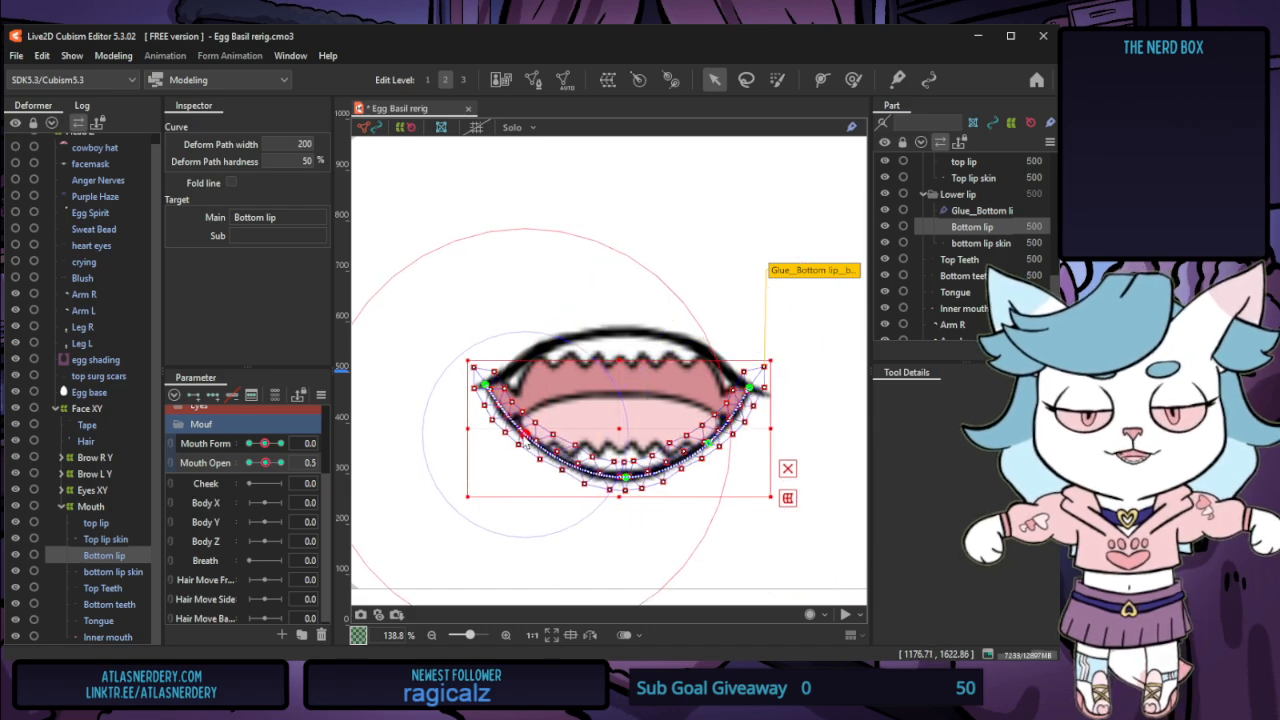
Move the Bottom teeth mesh down to follow the lowered Bottom lip
left_click(136, 584)
left_click(132, 558)
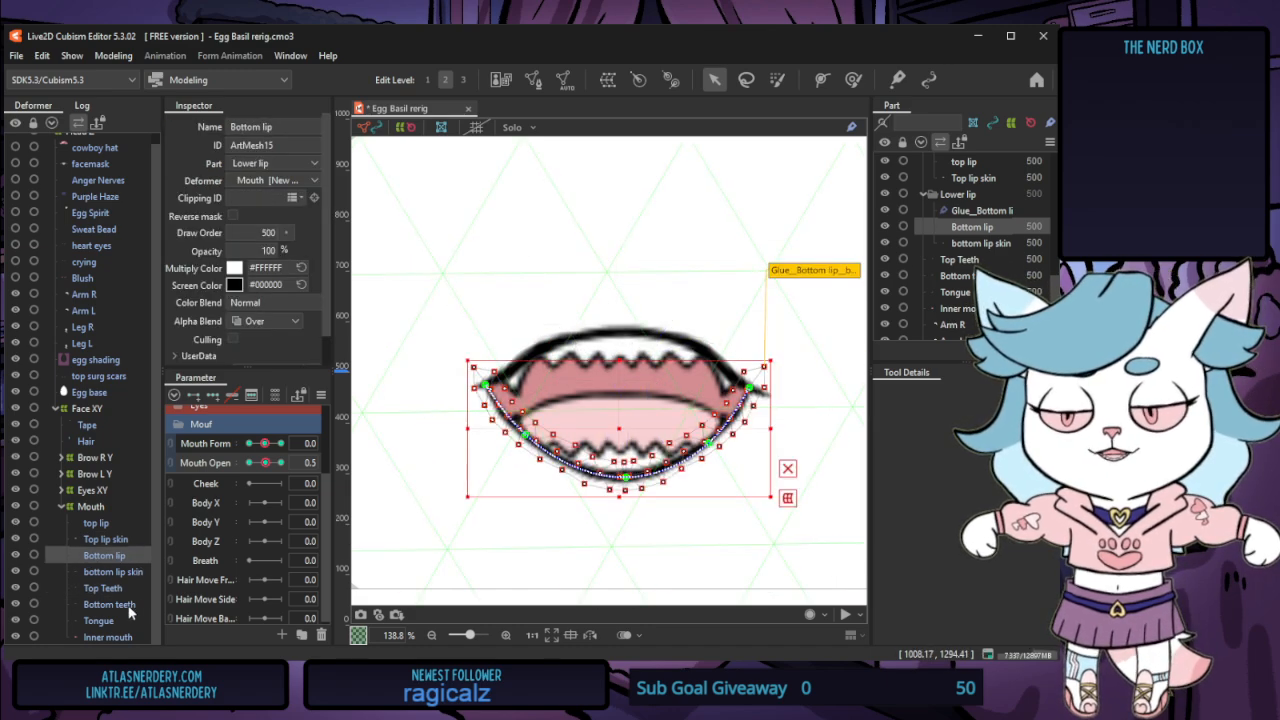
left_click(128, 606)
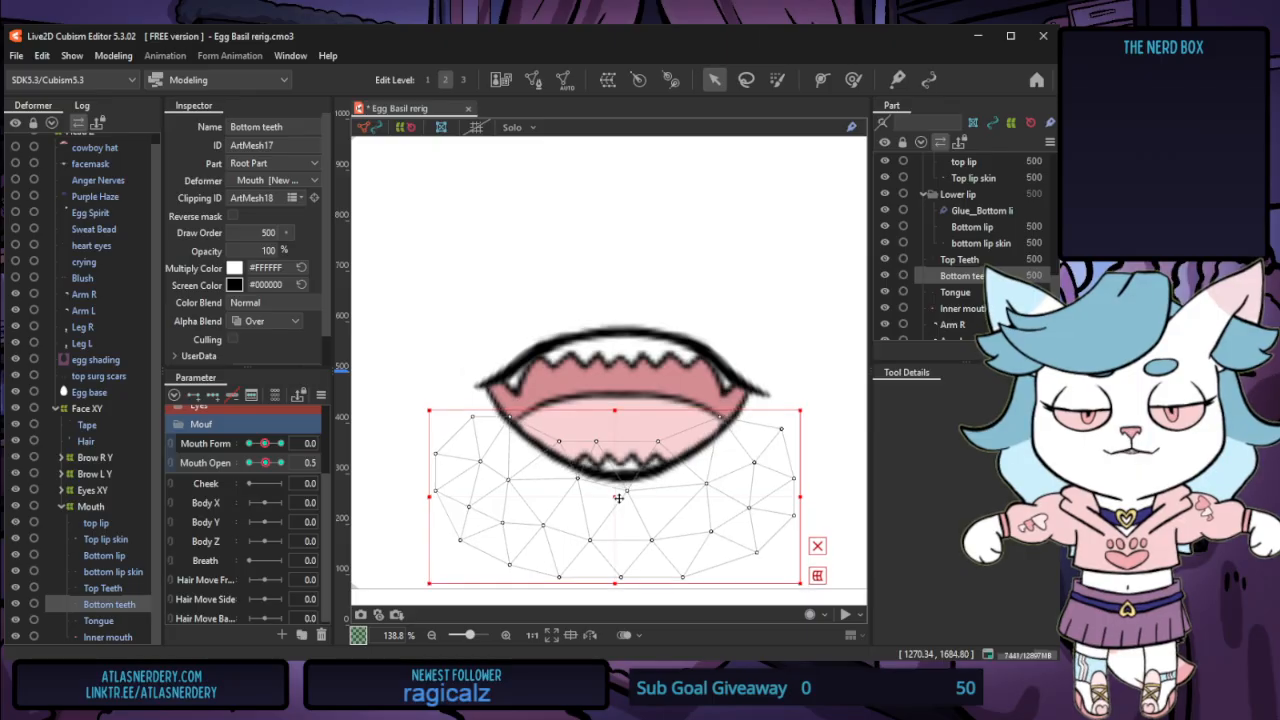
Compare the mouth on the full character at Mouth Open 0.0 and 0.5
scroll(668, 360, "down", 5)
scroll(806, 439, "down", 3)
left_click(849, 456)
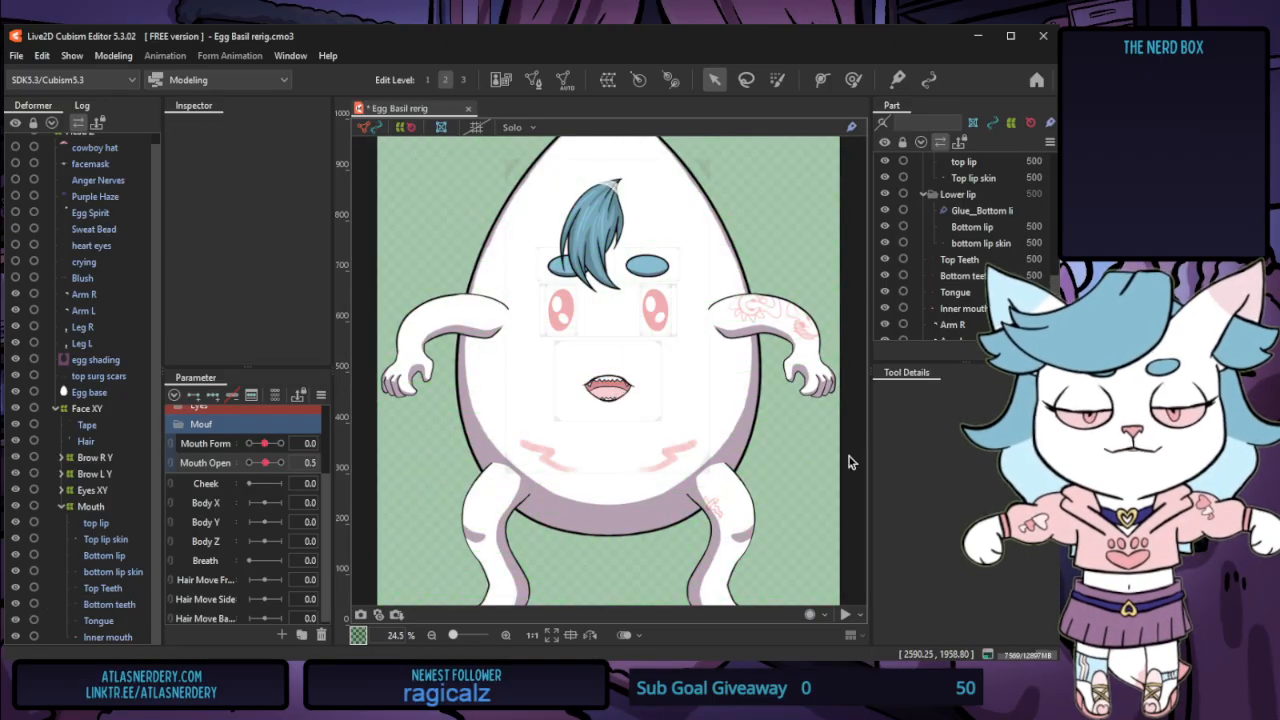
left_click_drag(273, 465, 226, 462)
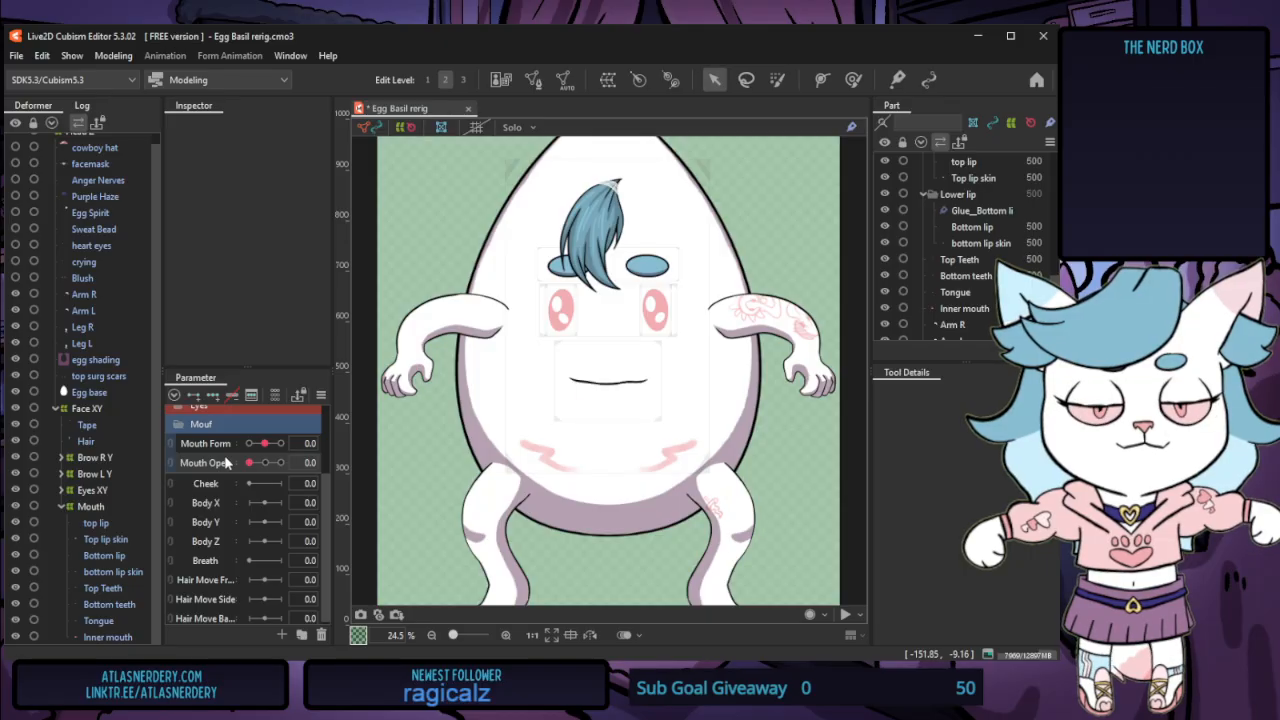
left_click(265, 466)
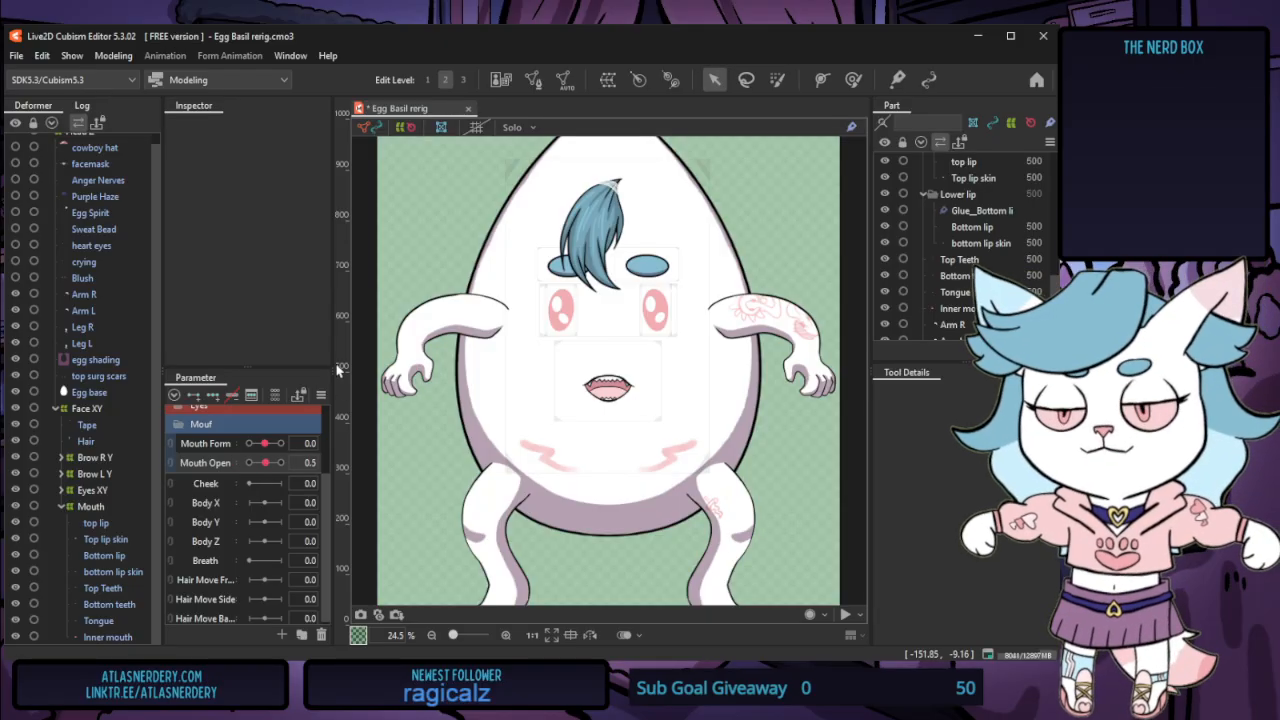
Widen the Parameter palette, and narrow the Part palette and the program window
left_click_drag(337, 370, 370, 362)
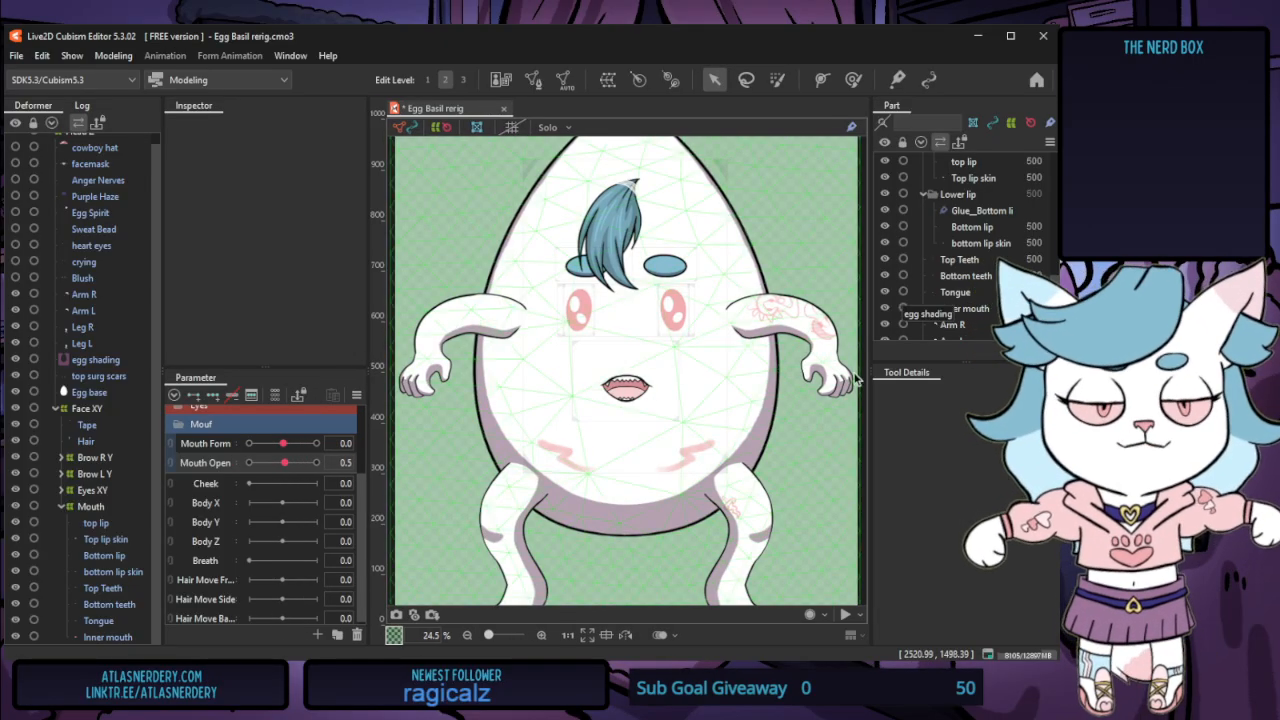
left_click_drag(870, 372, 913, 372)
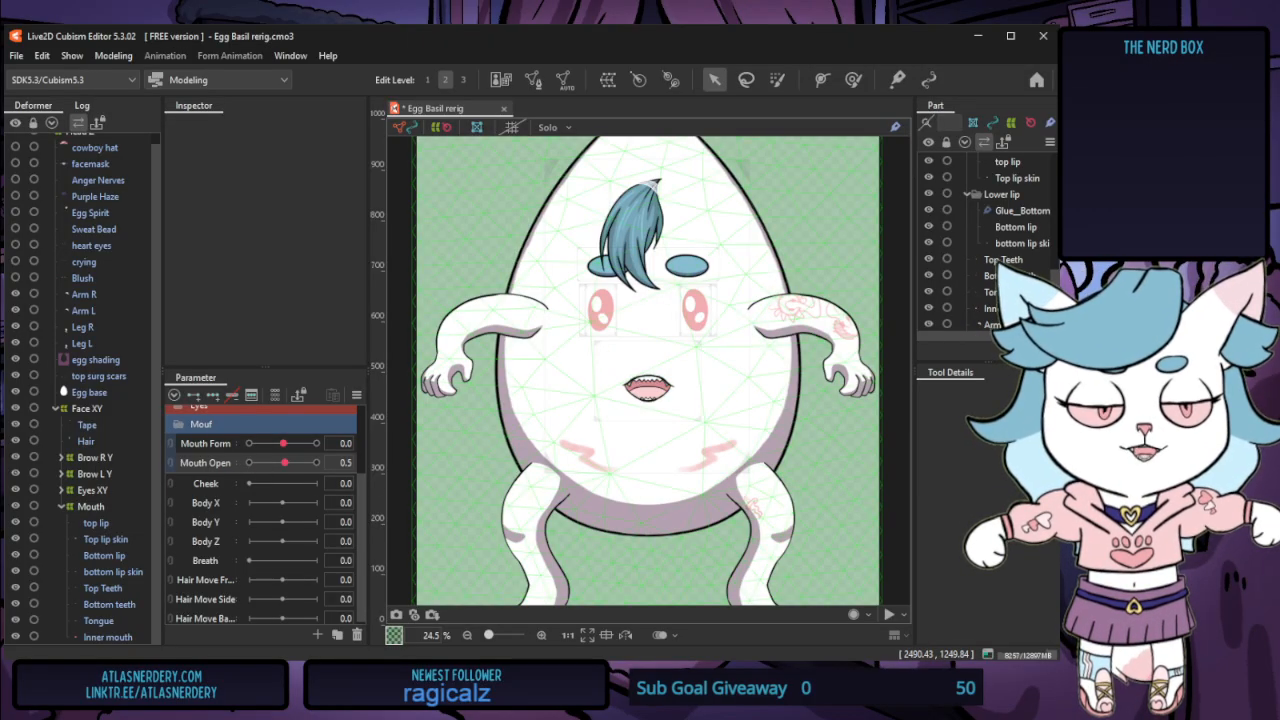
left_click_drag(1062, 372, 1035, 372)
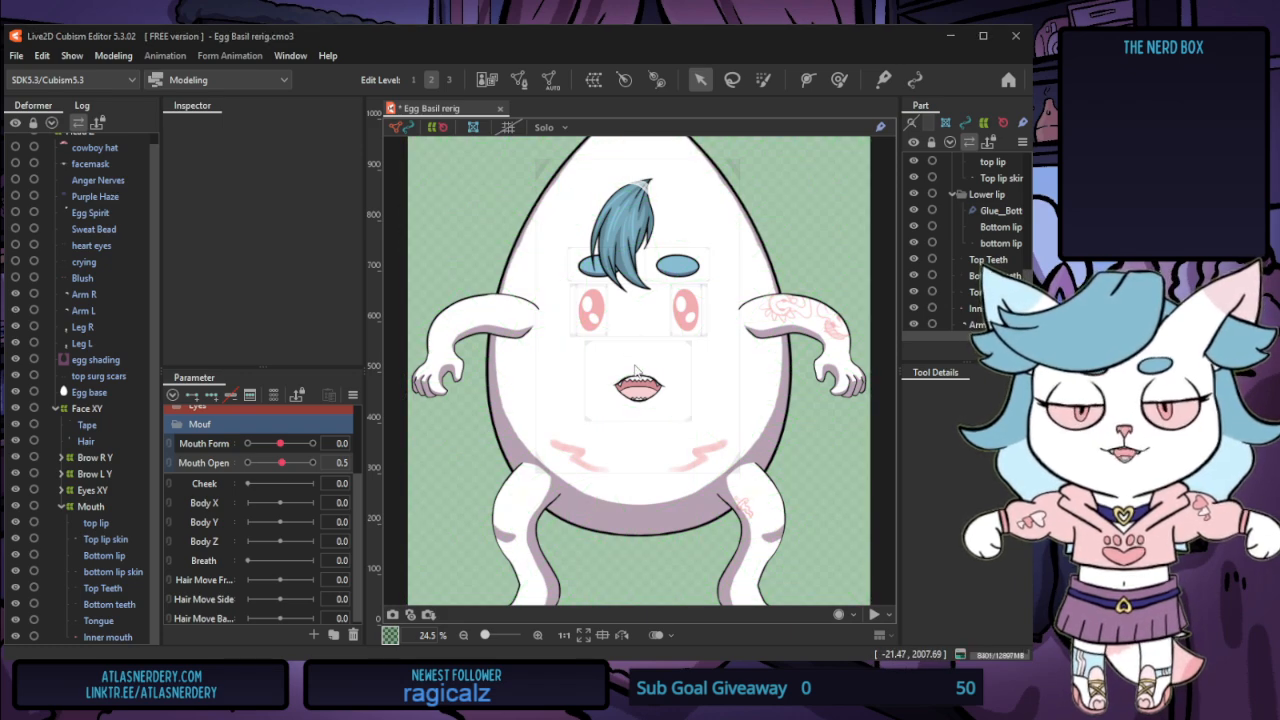
Add Mouth Form keys at 0.2 and -0.5 to all the mouth meshes, from the top lip to the Inner mouth
left_click(106, 520)
left_click(139, 636, "shift")
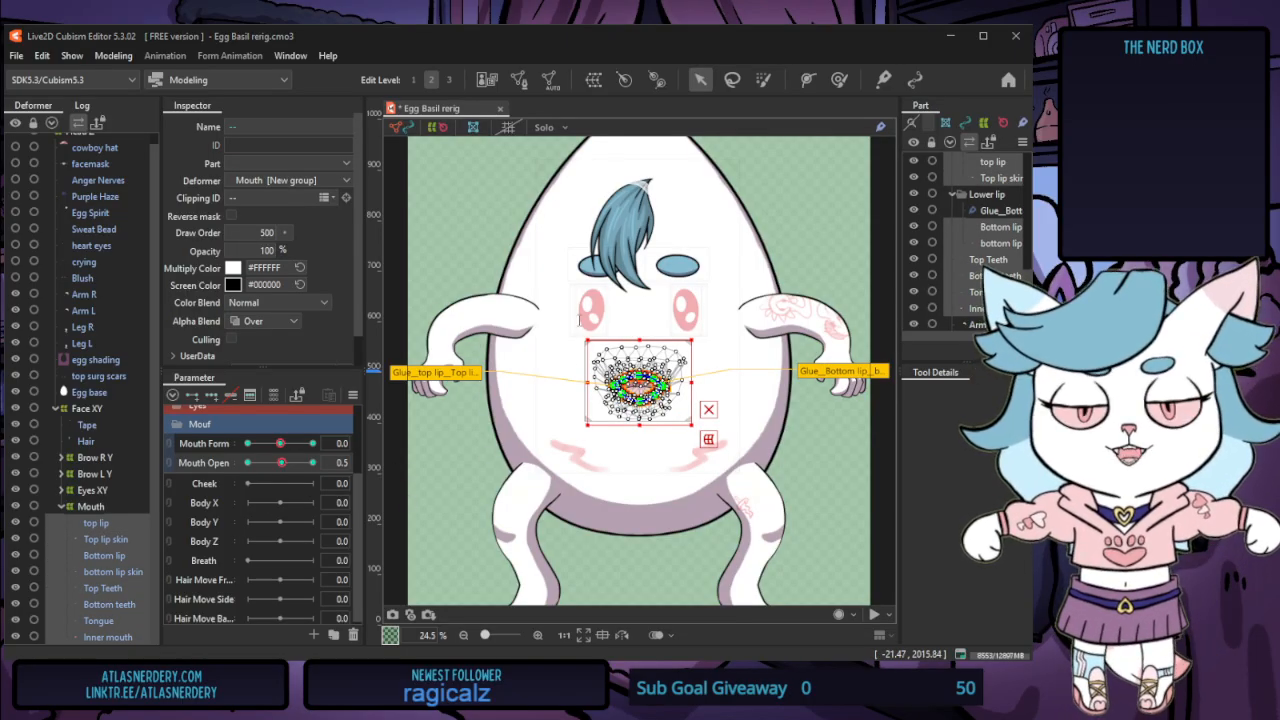
left_click(446, 437)
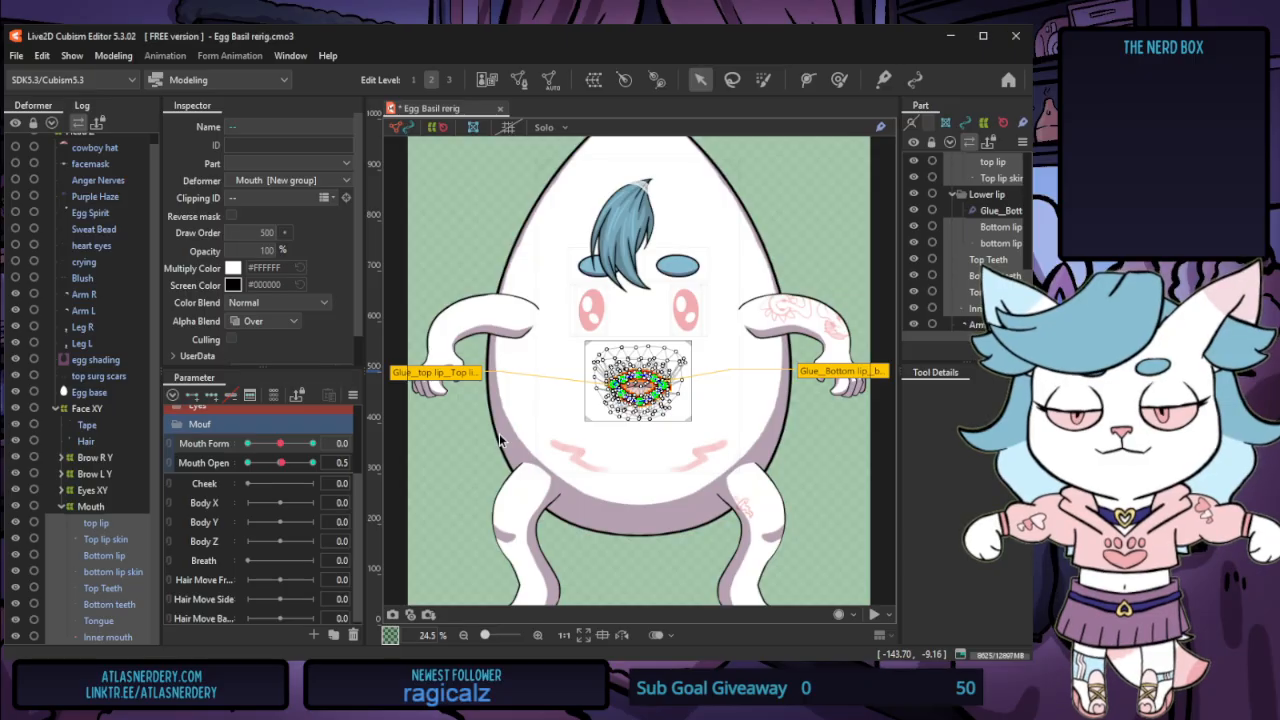
left_click(280, 463)
left_click(280, 445)
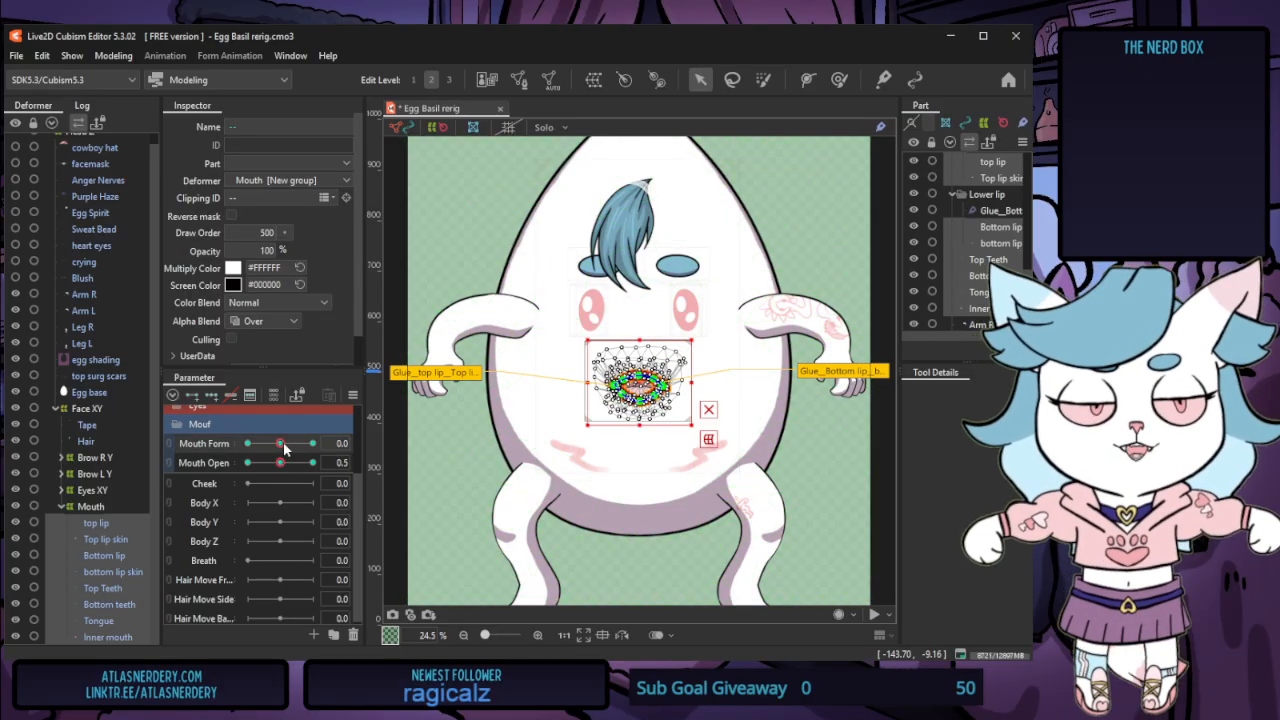
left_click_drag(283, 450, 288, 449)
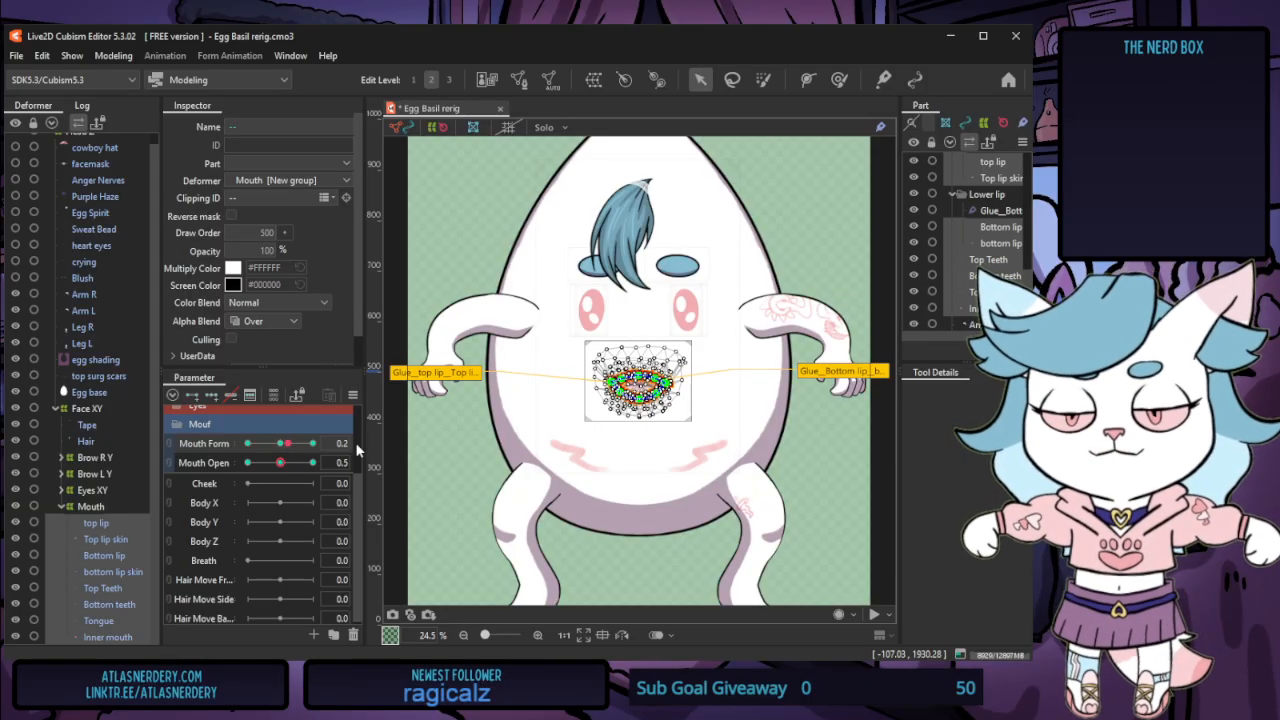
left_click(311, 462)
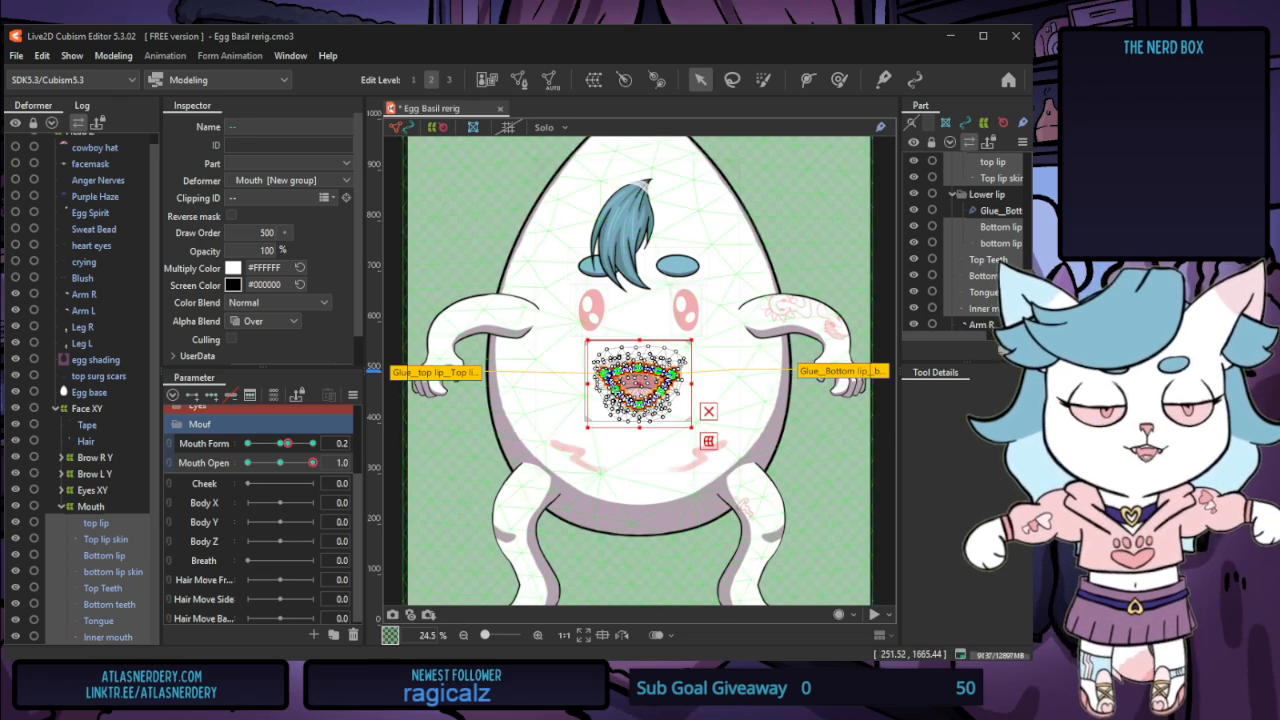
left_click(262, 443)
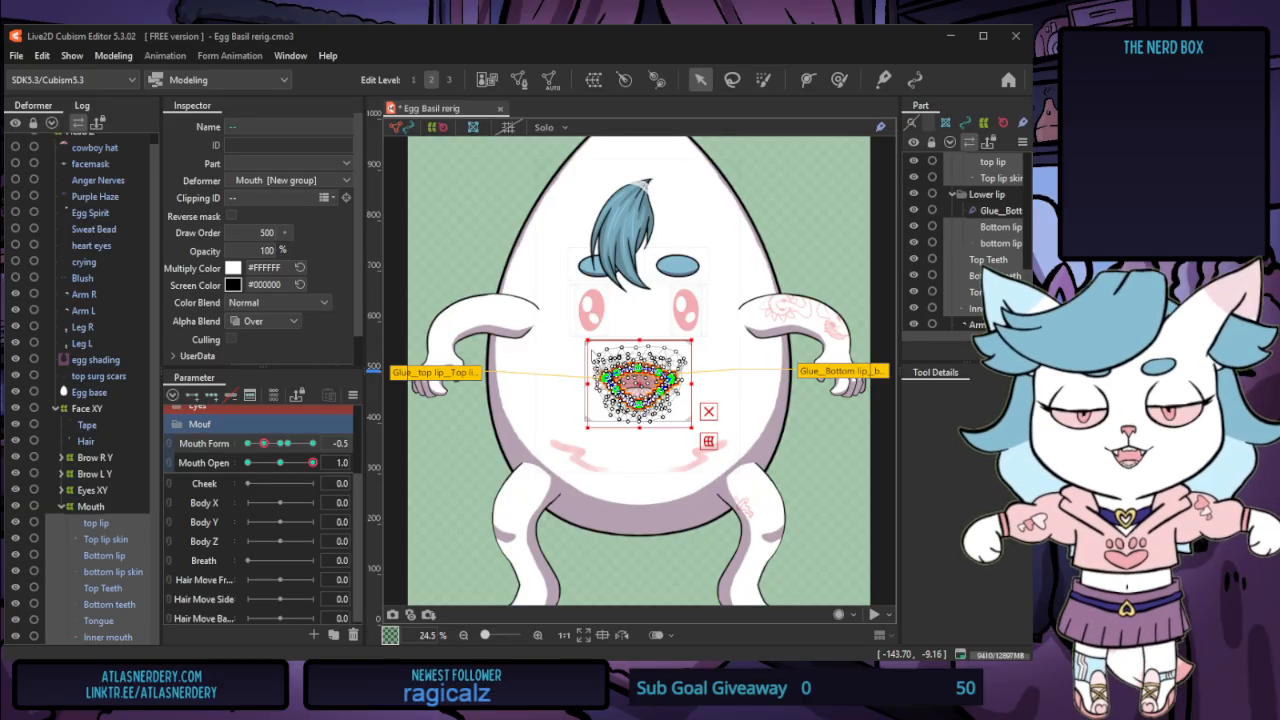
key("ctrl+z")
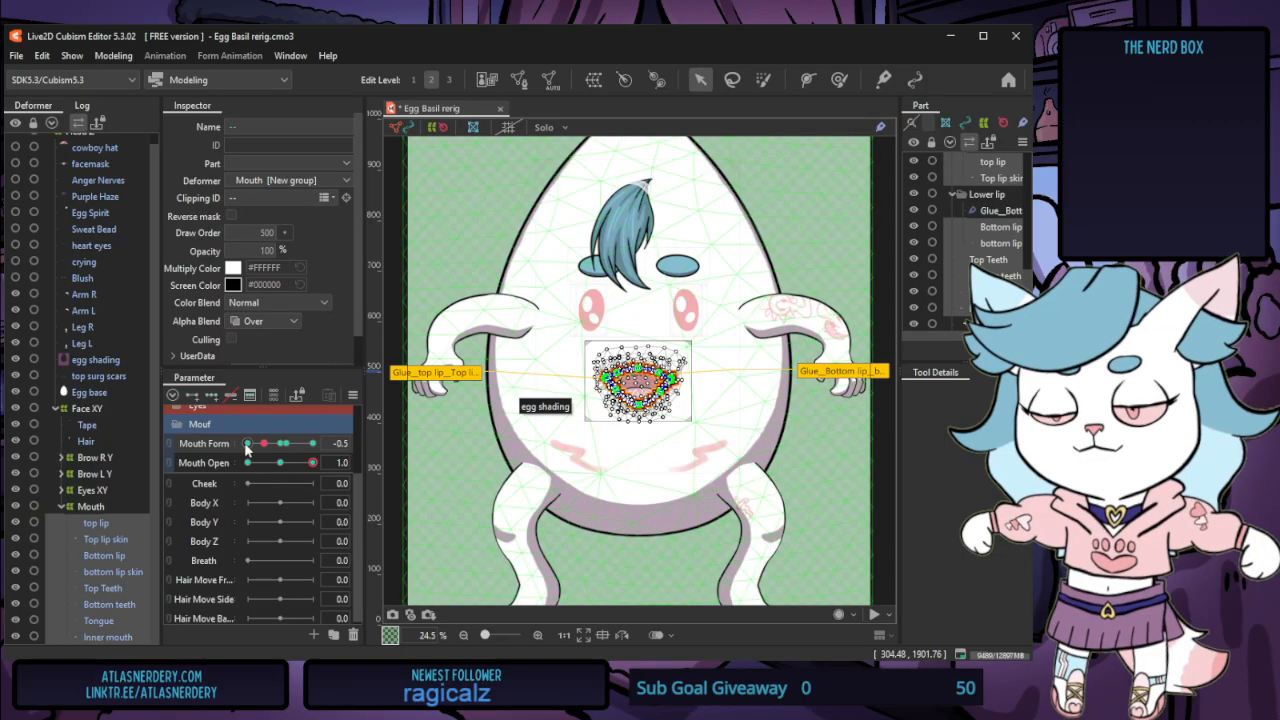
At Mouth Form 0.2 and Mouth Open 1.0, raise both end points of the top lip's deform path slightly
left_click(286, 444)
left_click(883, 441)
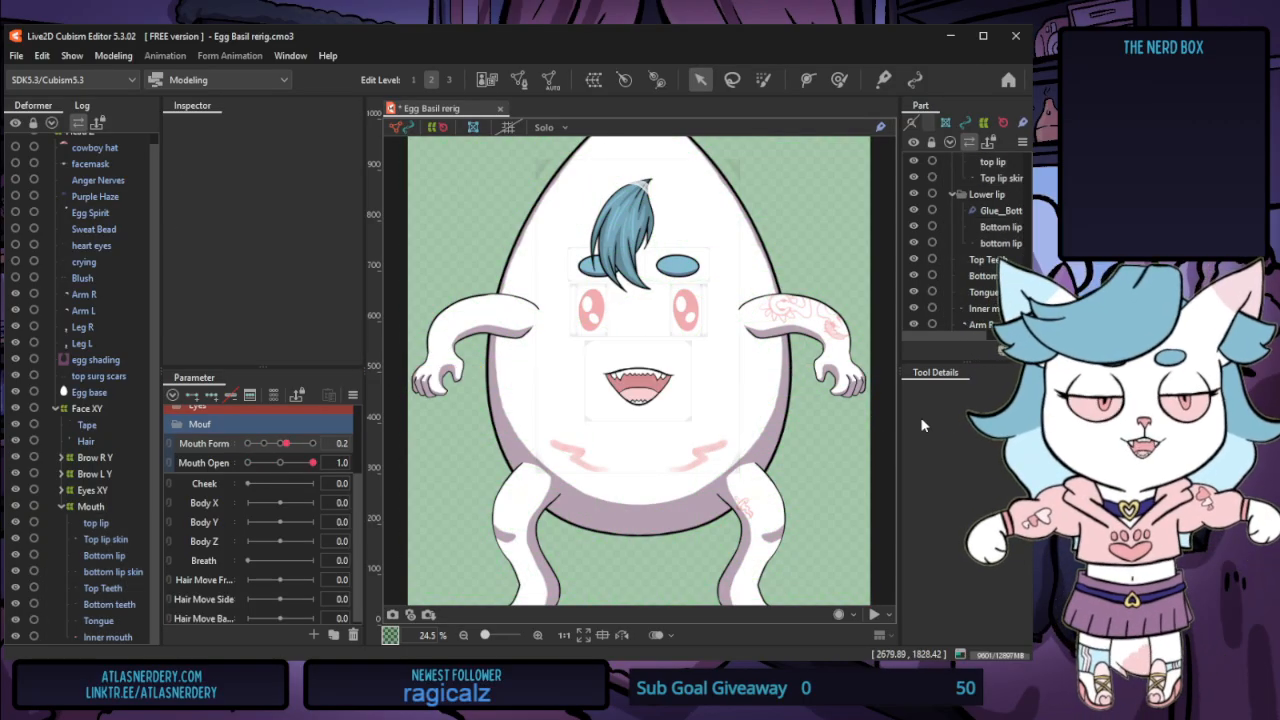
scroll(660, 360, "up", 5)
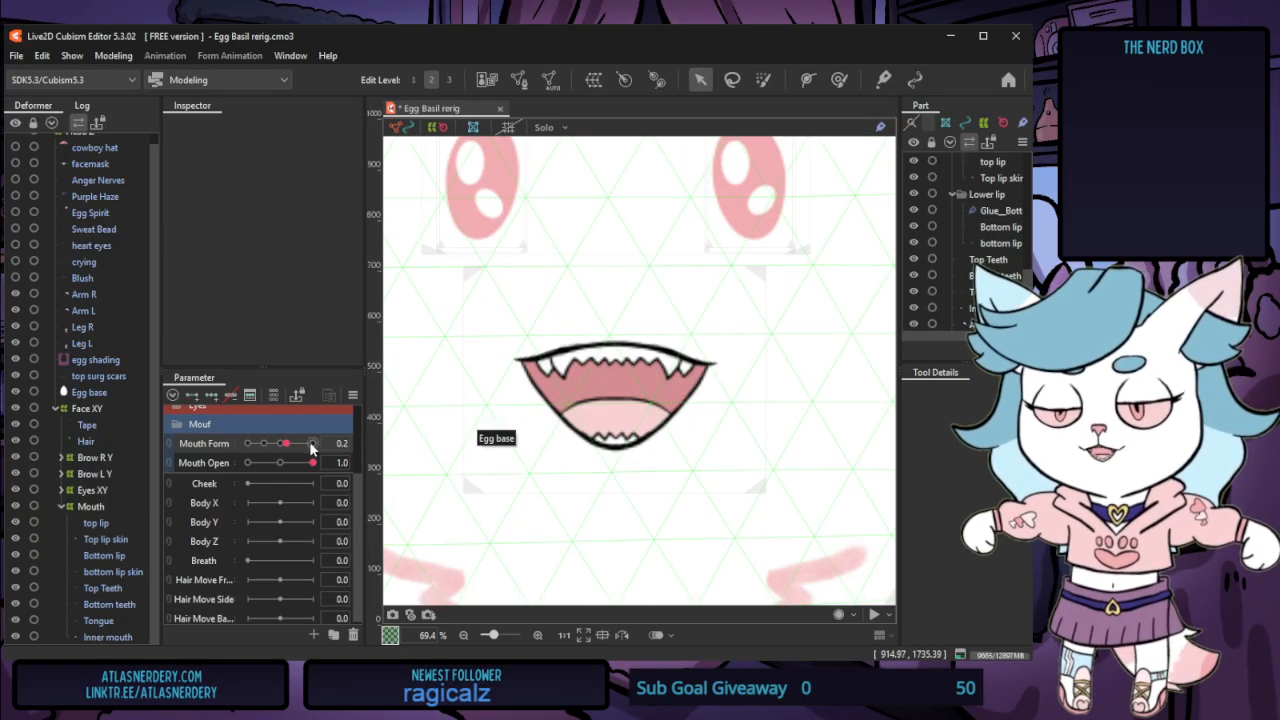
left_click(98, 526)
left_click(123, 638, "shift")
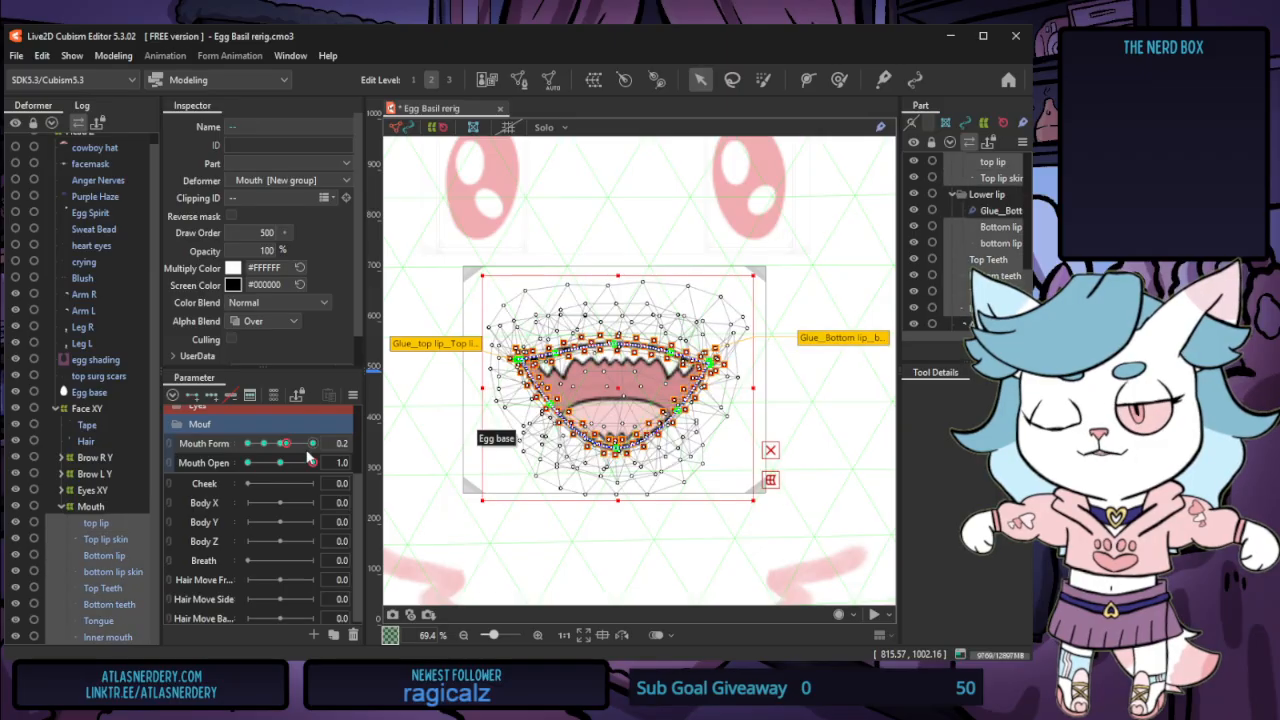
left_click(125, 573)
left_click(96, 523)
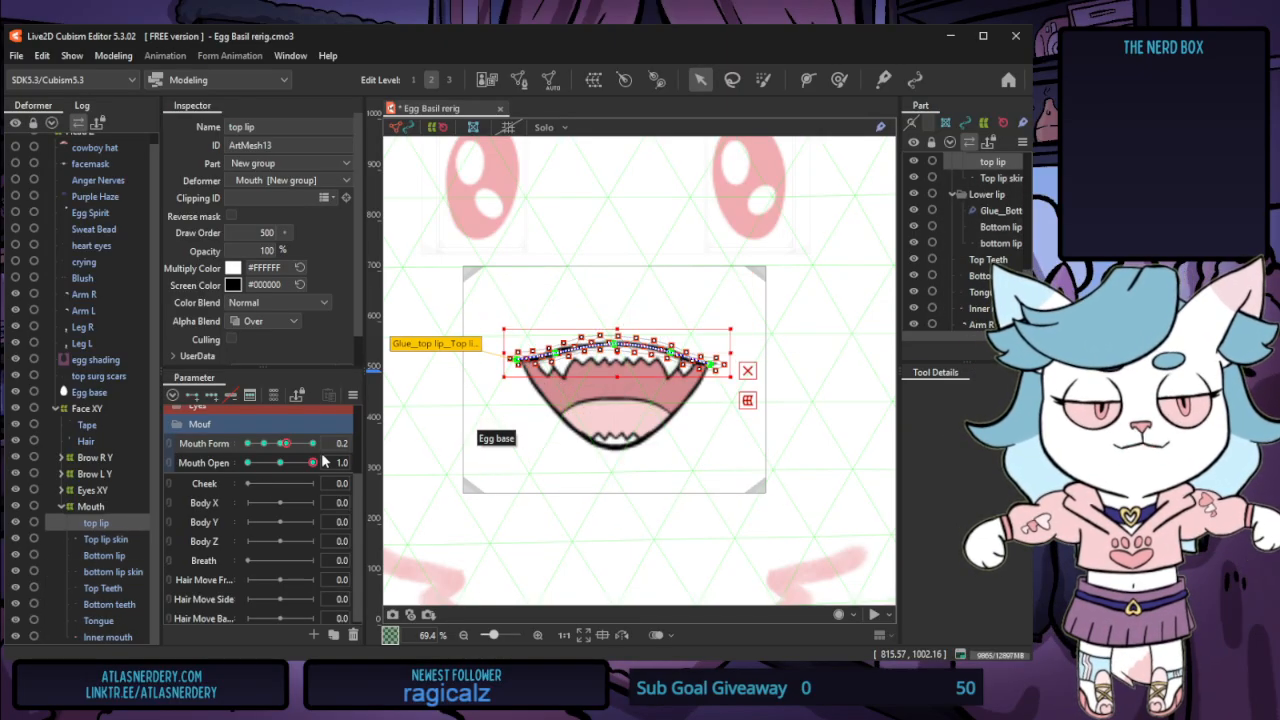
left_click(515, 360)
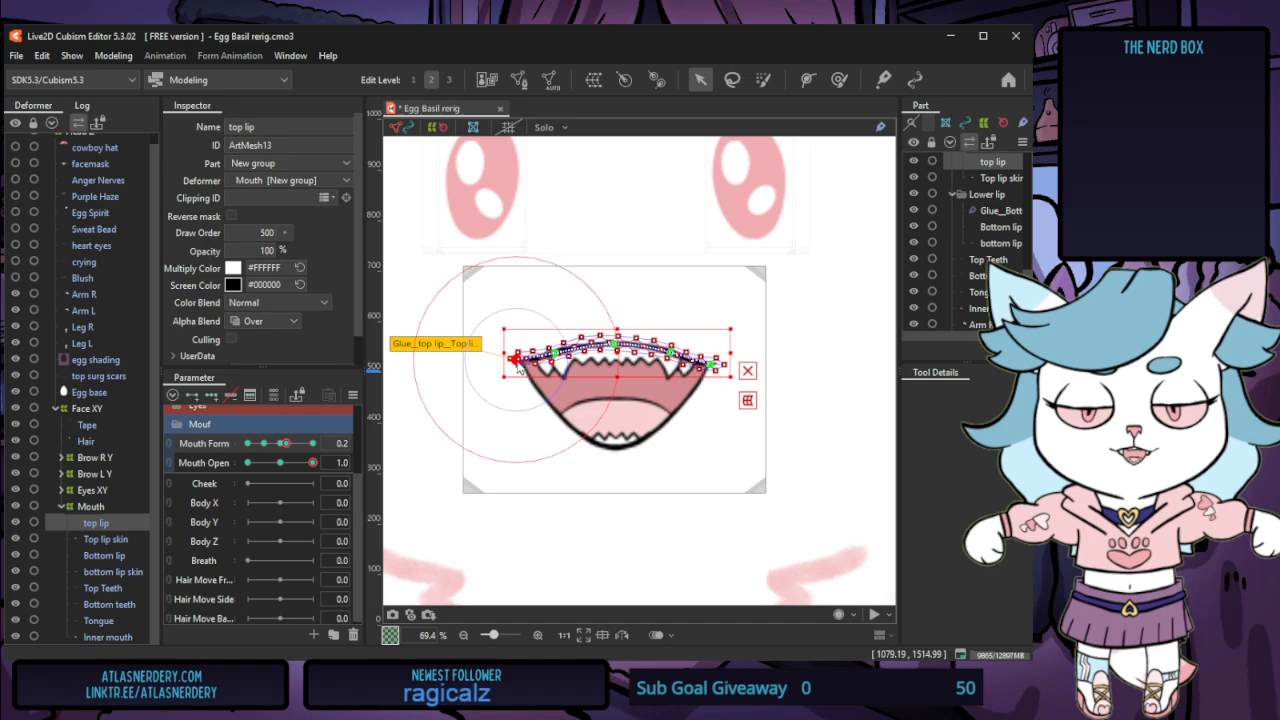
left_click(710, 365, "shift")
left_click_drag(613, 365, 613, 360)
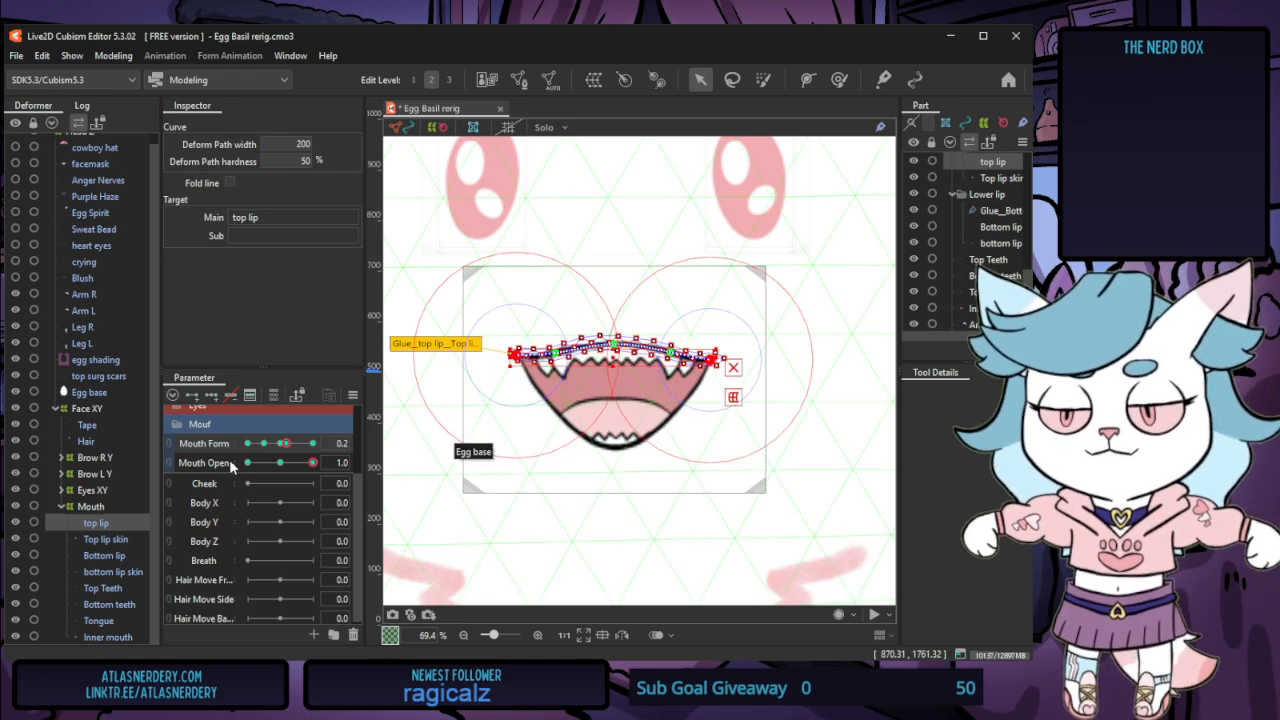
Spread the Bottom lip's side points outward and lower its middle, moving the Bottom teeth mesh down with it
left_click(112, 556)
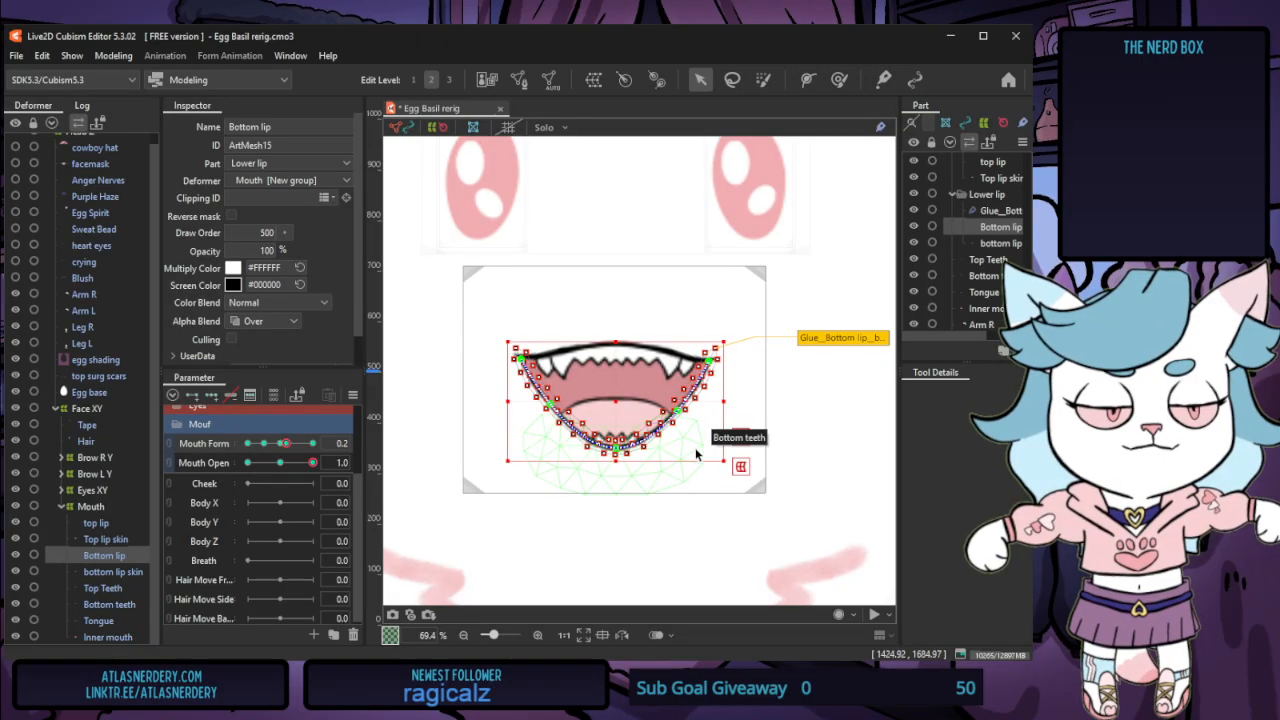
left_click(678, 410)
left_click(550, 404, "shift")
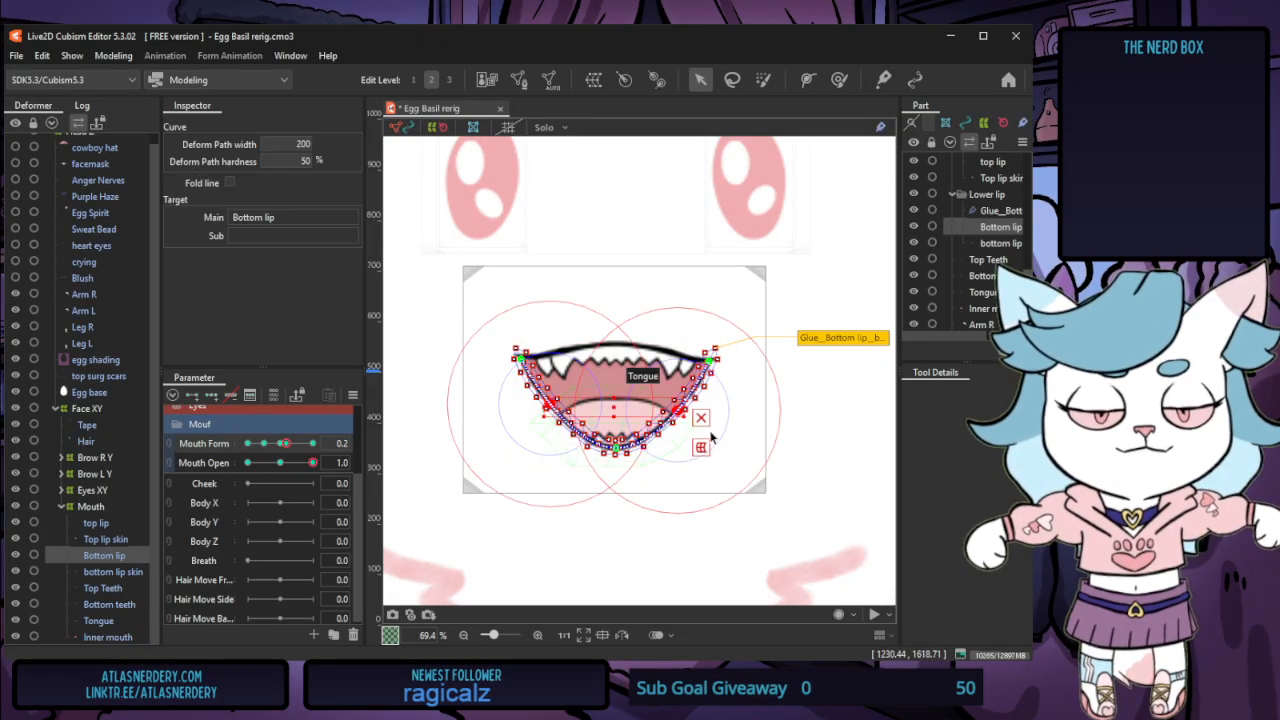
left_click_drag(684, 408, 689, 408)
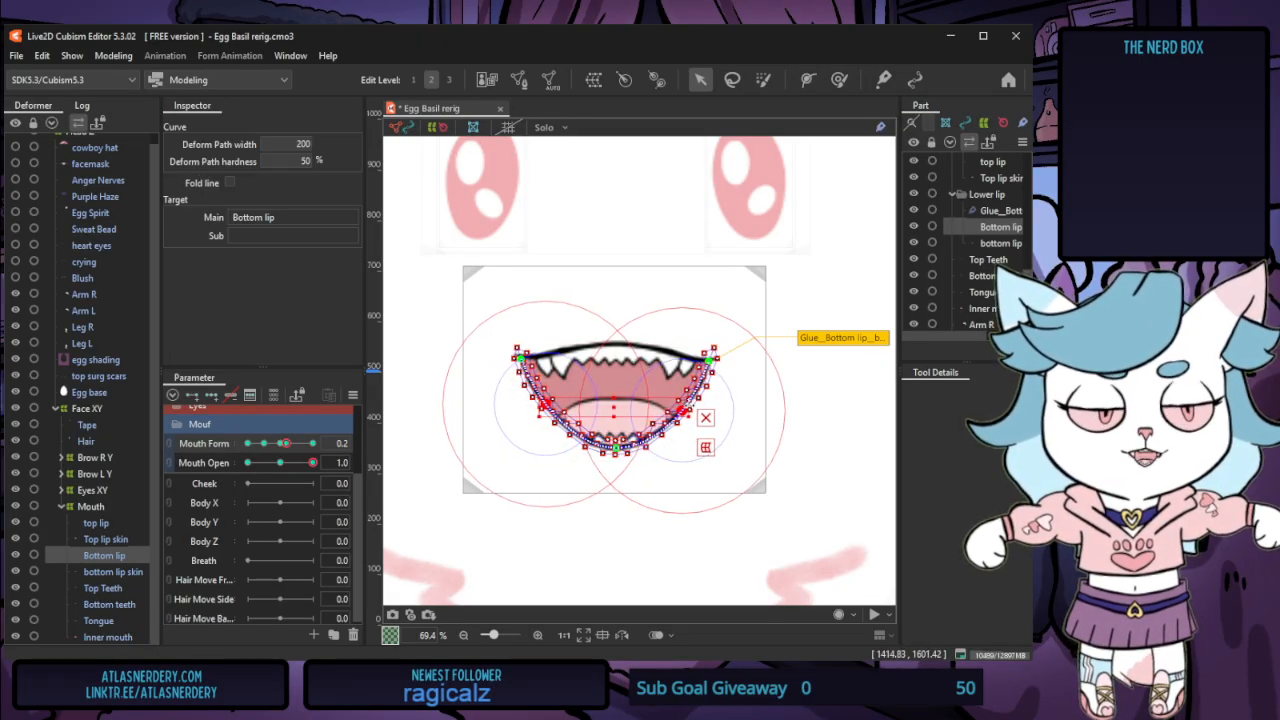
left_click(615, 449)
left_click_drag(615, 449, 610, 466)
left_click(109, 604)
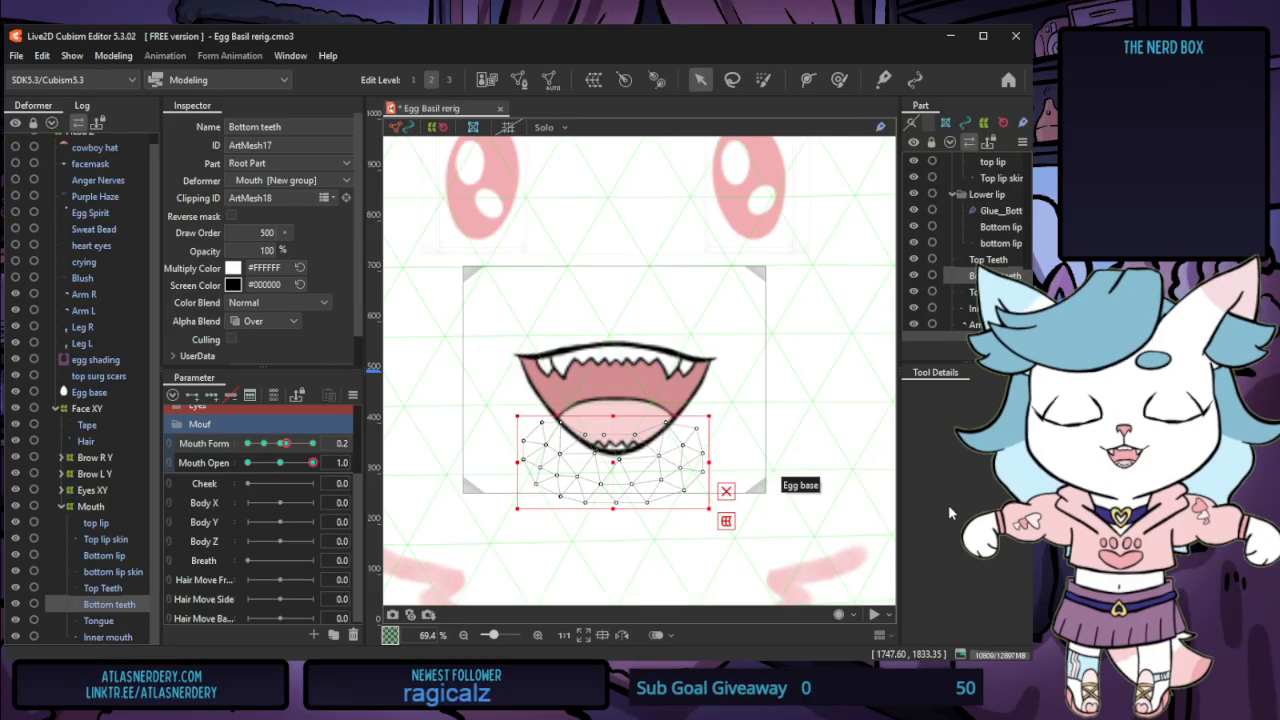
At Mouth Form 0.2 and Mouth Open 0.5, move the Bottom teeth mesh down very slightly
left_click(281, 464)
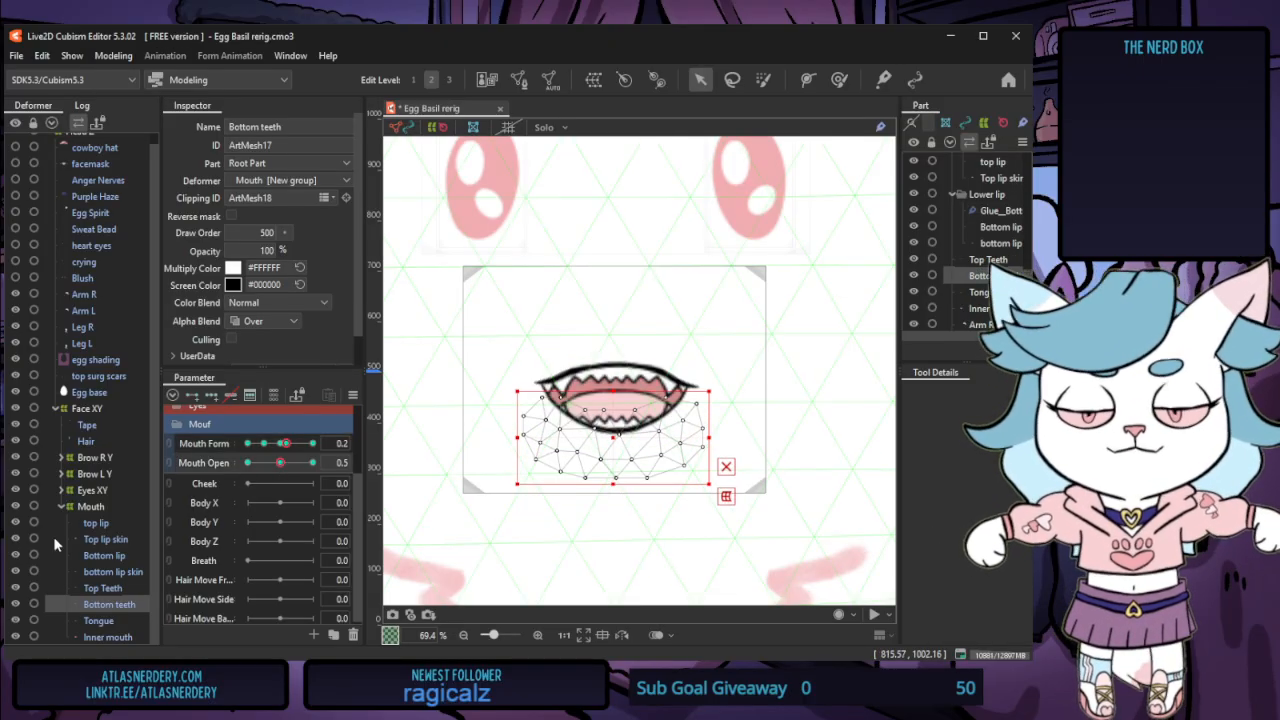
left_click(103, 588)
left_click(109, 604)
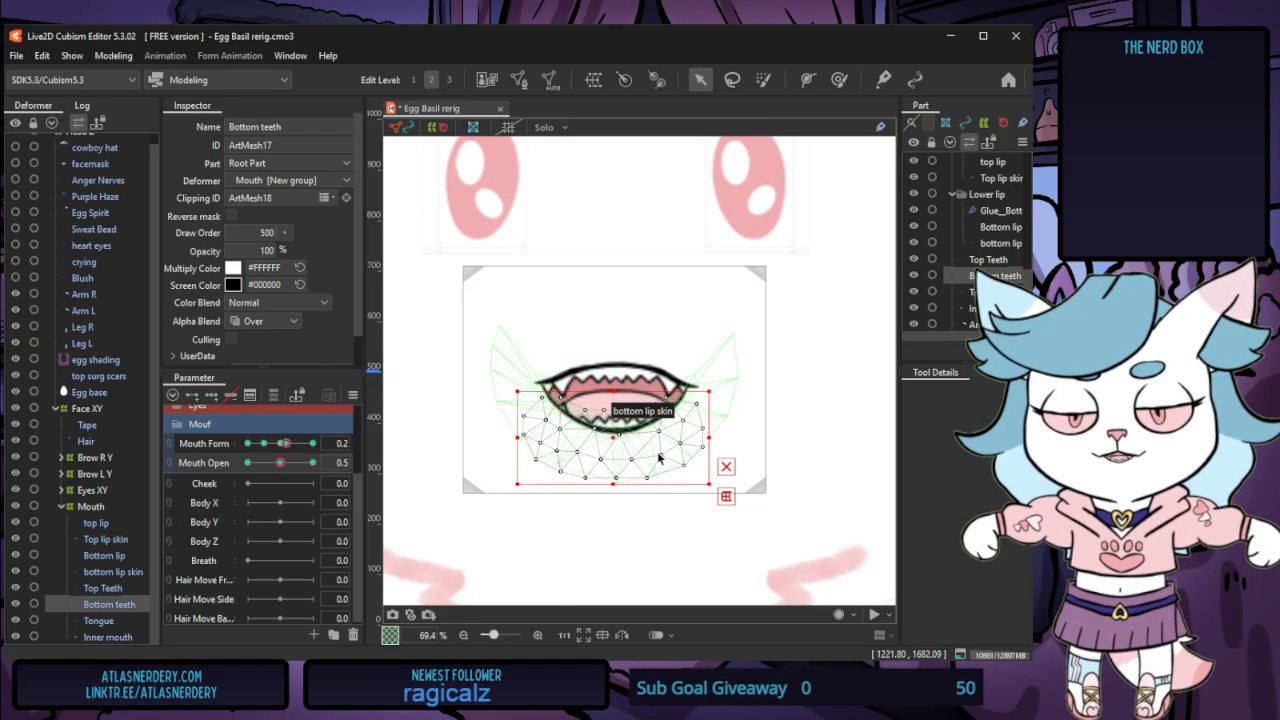
left_click_drag(612, 438, 612, 440)
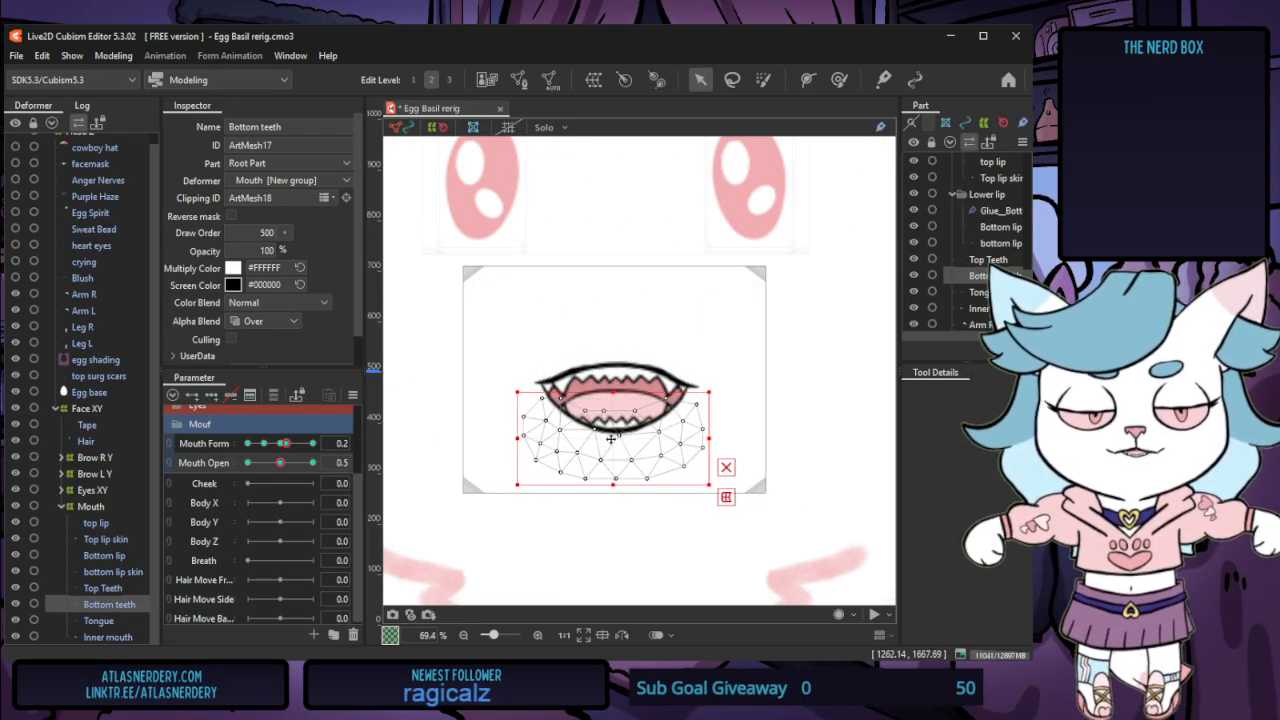
Flatten the Bottom lip at Mouth Open 0.5 by raising both side points and the middle point of its deform path
left_click(108, 555)
scroll(636, 426, "up", 4)
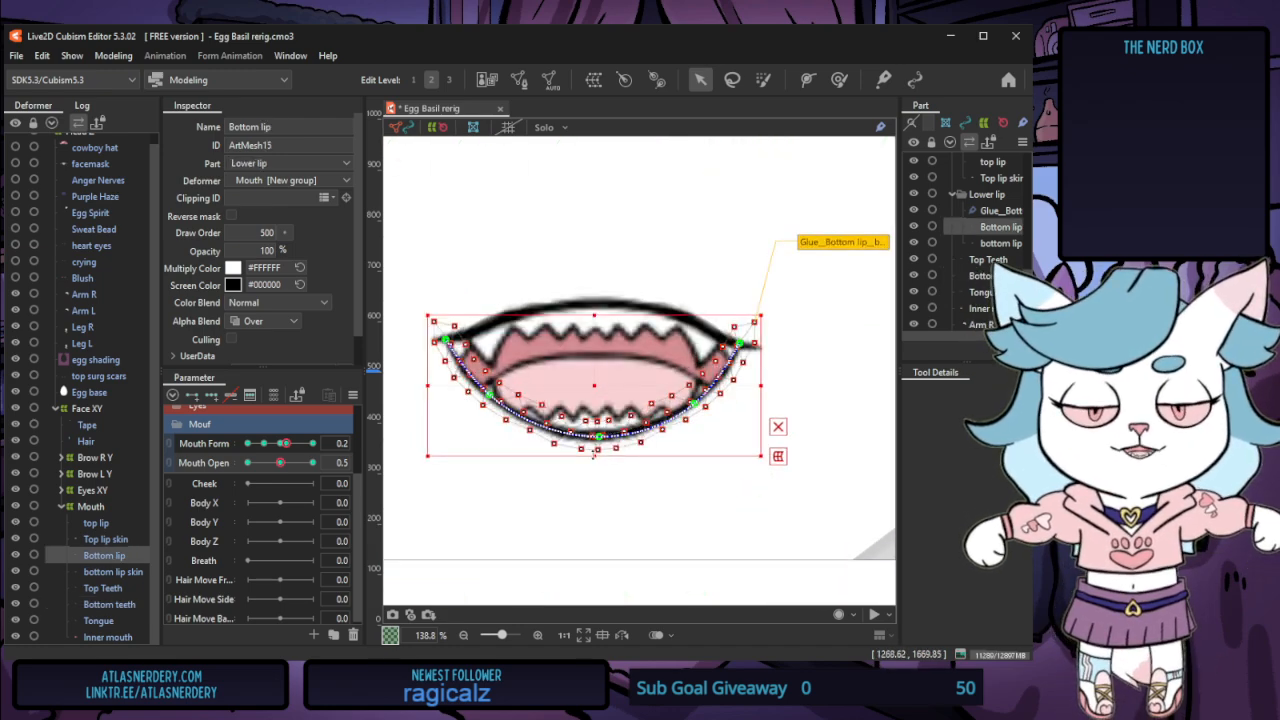
left_click_drag(594, 456, 594, 412)
key("ctrl+z")
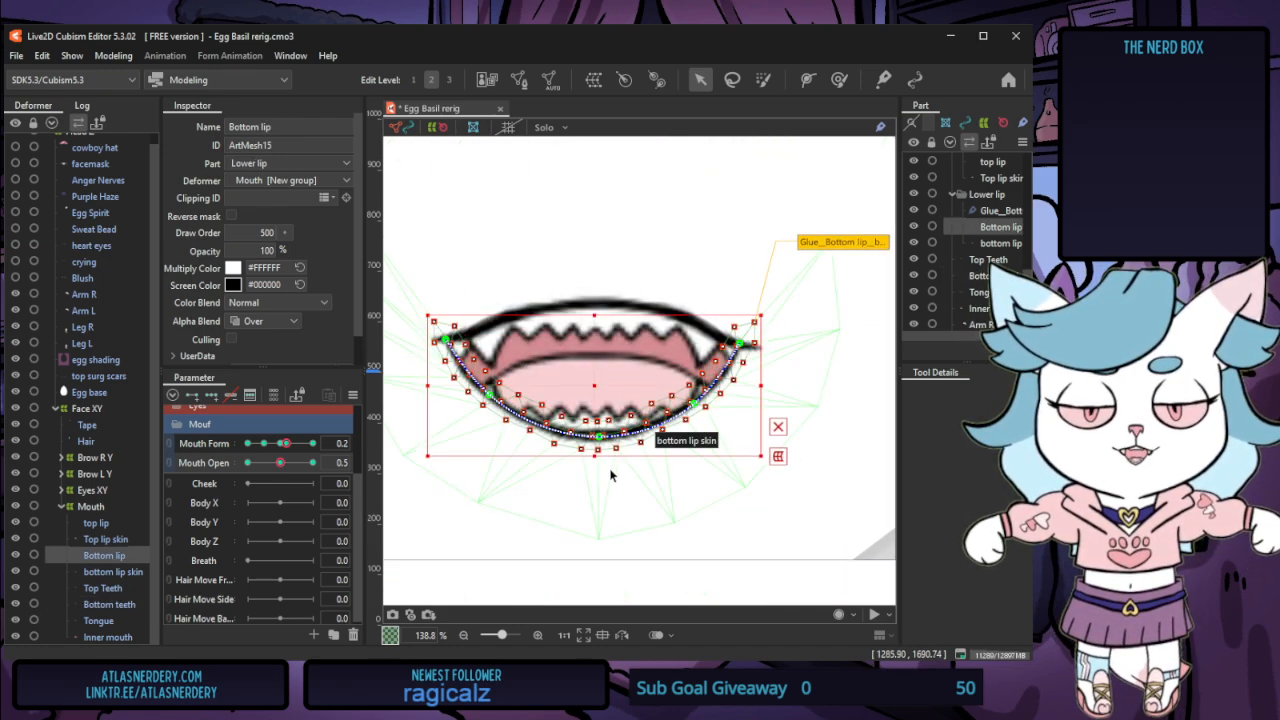
left_click_drag(489, 395, 488, 382)
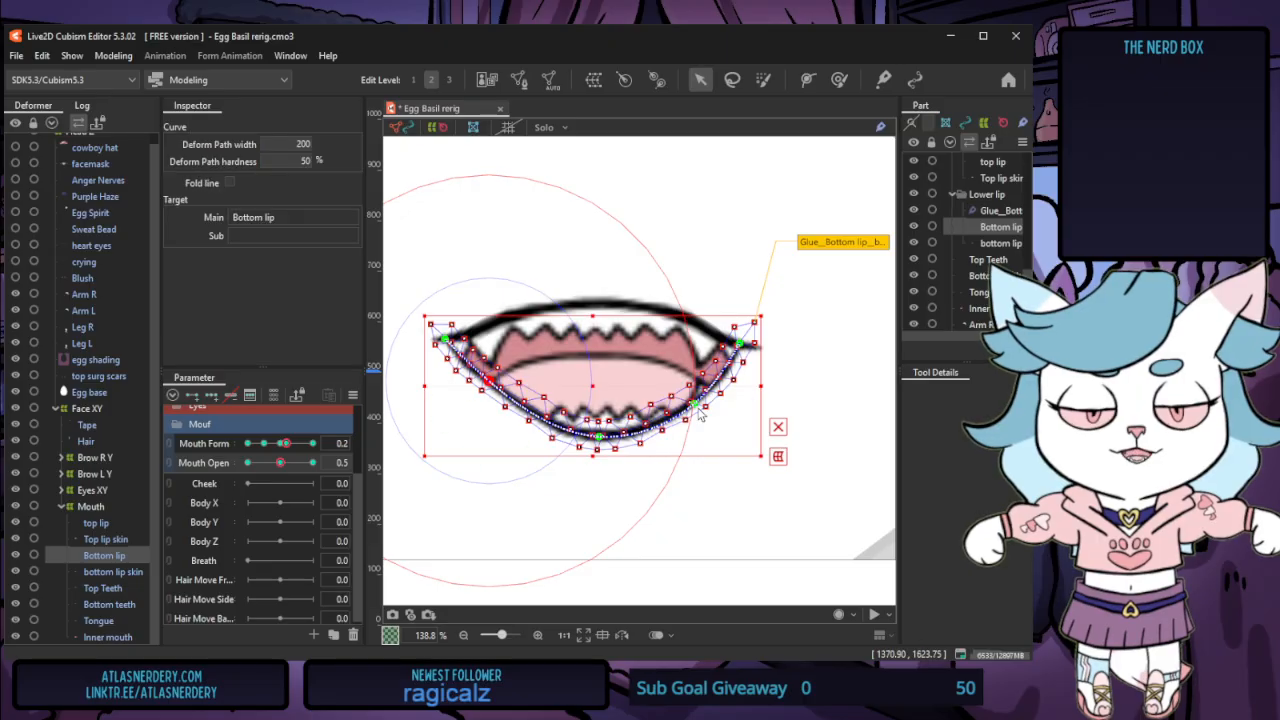
left_click_drag(695, 404, 701, 386)
left_click_drag(598, 448, 597, 415)
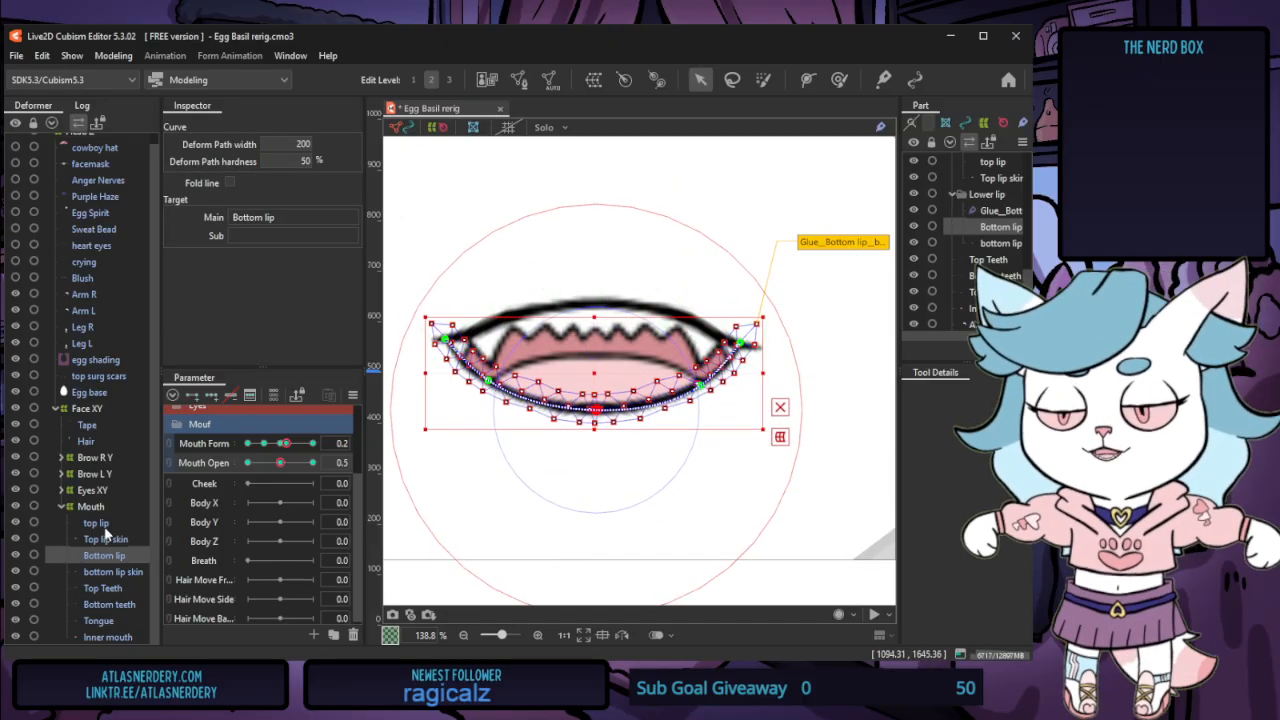
Raise both end points of the top lip's deform path at Mouth Form 0.2 and Mouth Open 0.5
left_click(96, 522)
left_click(472, 323)
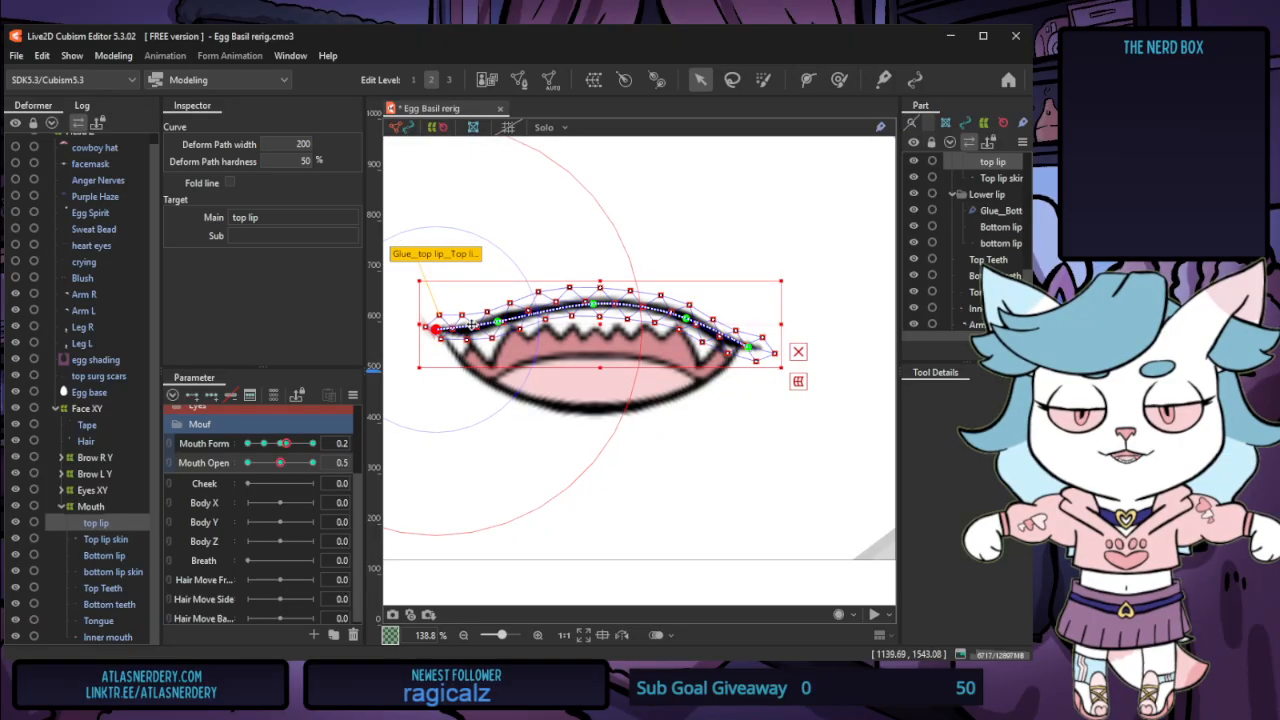
left_click_drag(760, 358, 755, 329)
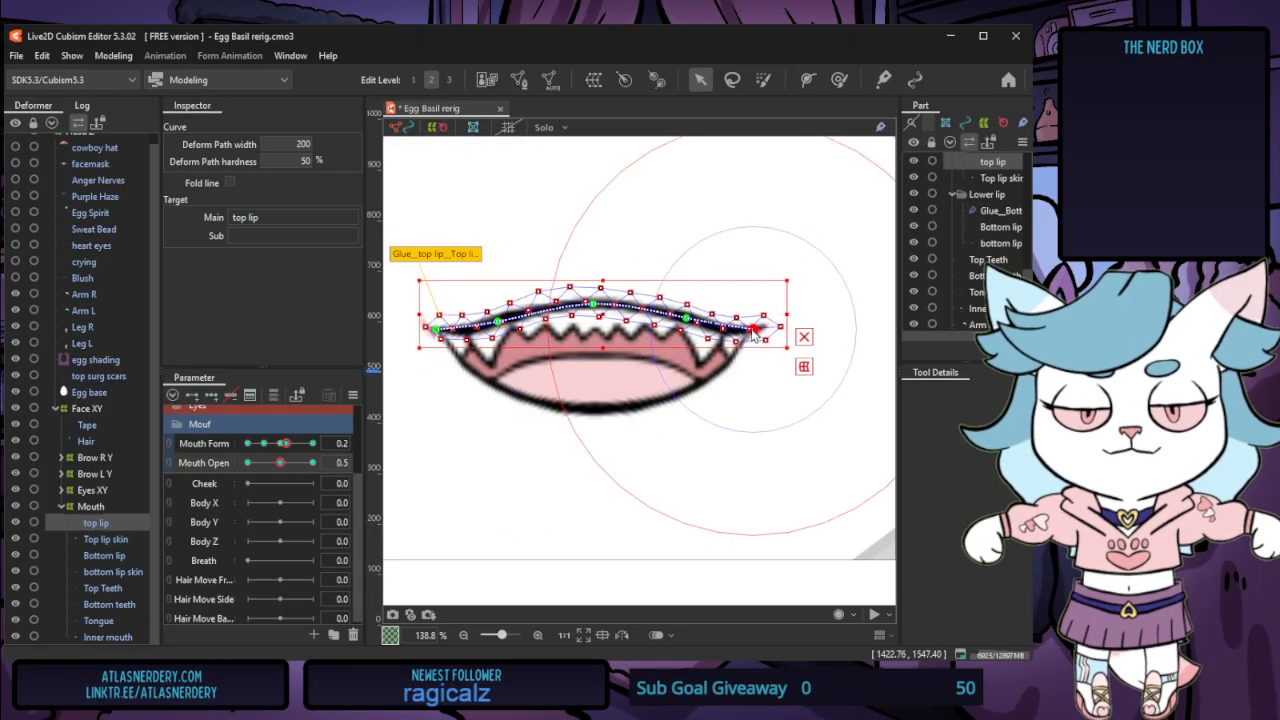
Raise the Bottom lip's end points to meet the top lip's corners, pull its side points inward and adjust its middle point
left_click(104, 555)
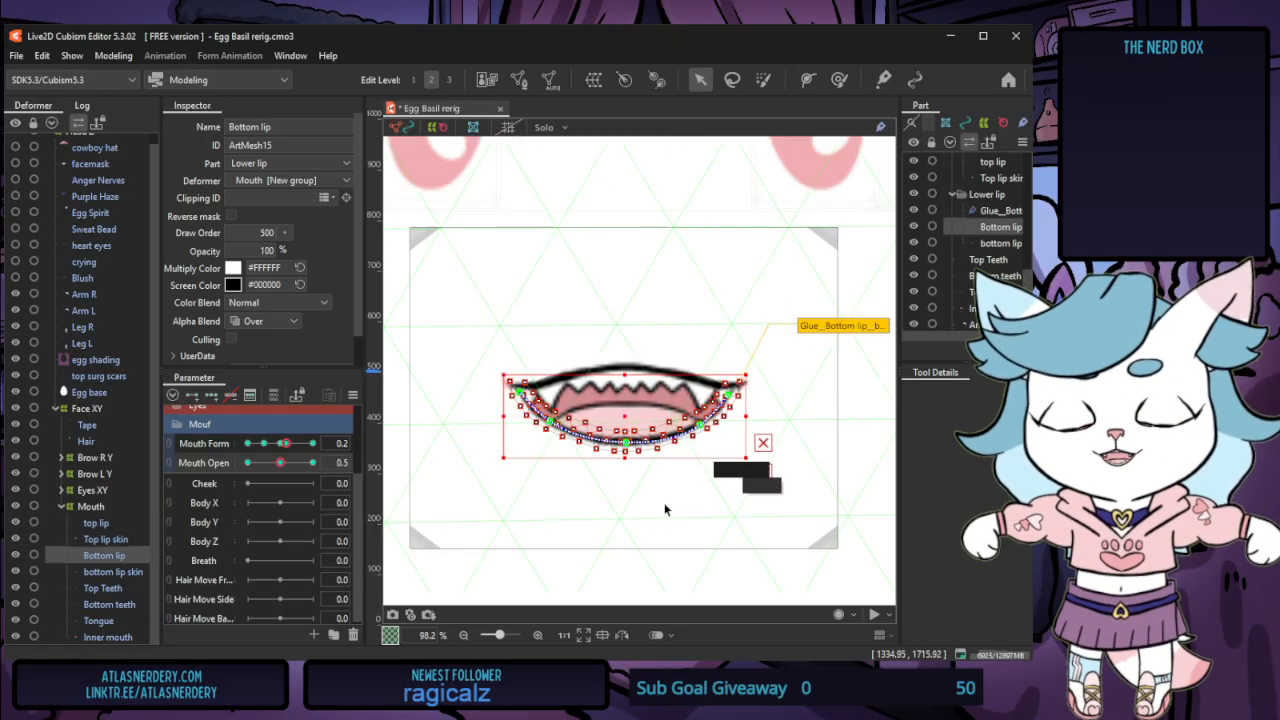
left_click_drag(477, 367, 482, 354)
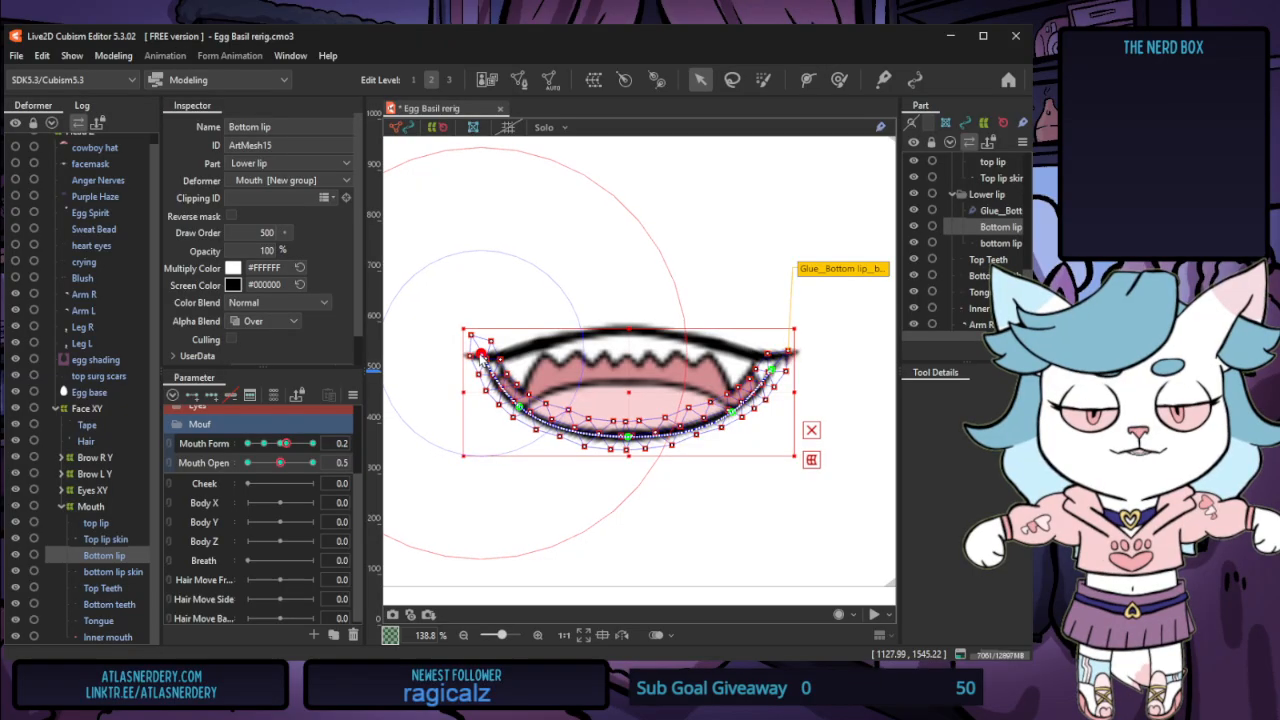
left_click_drag(772, 370, 774, 347)
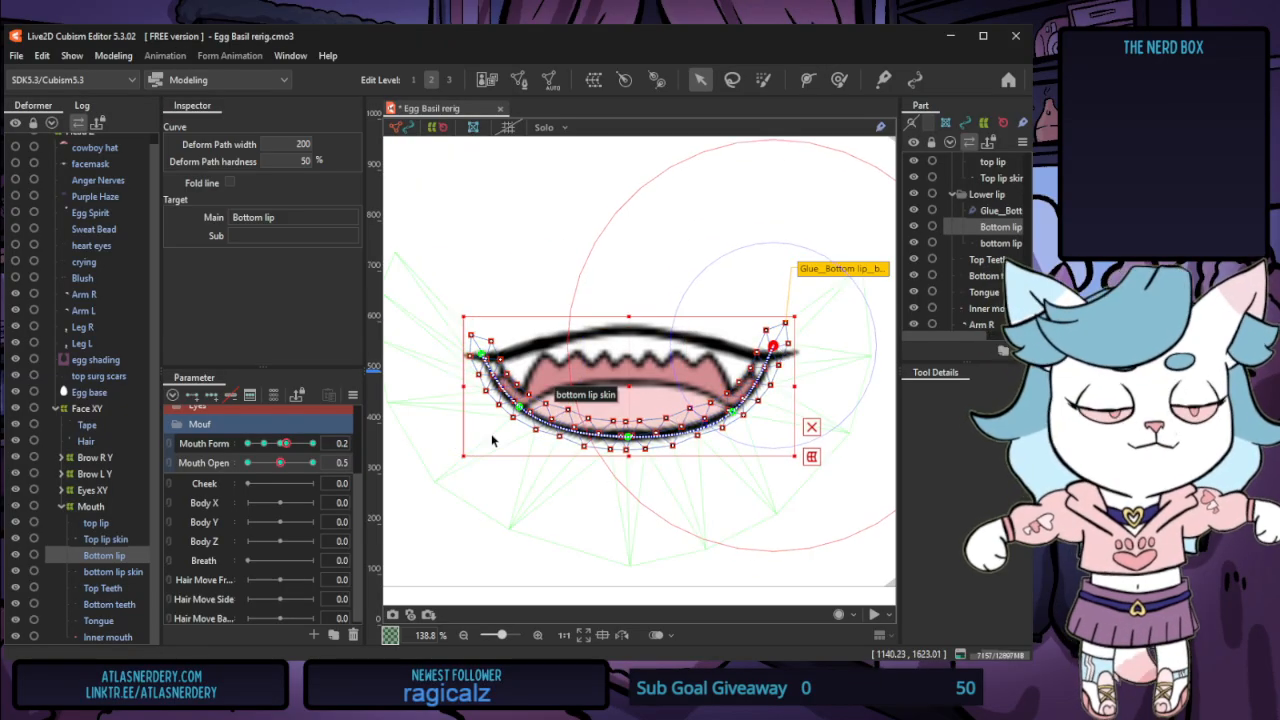
left_click_drag(519, 408, 527, 404)
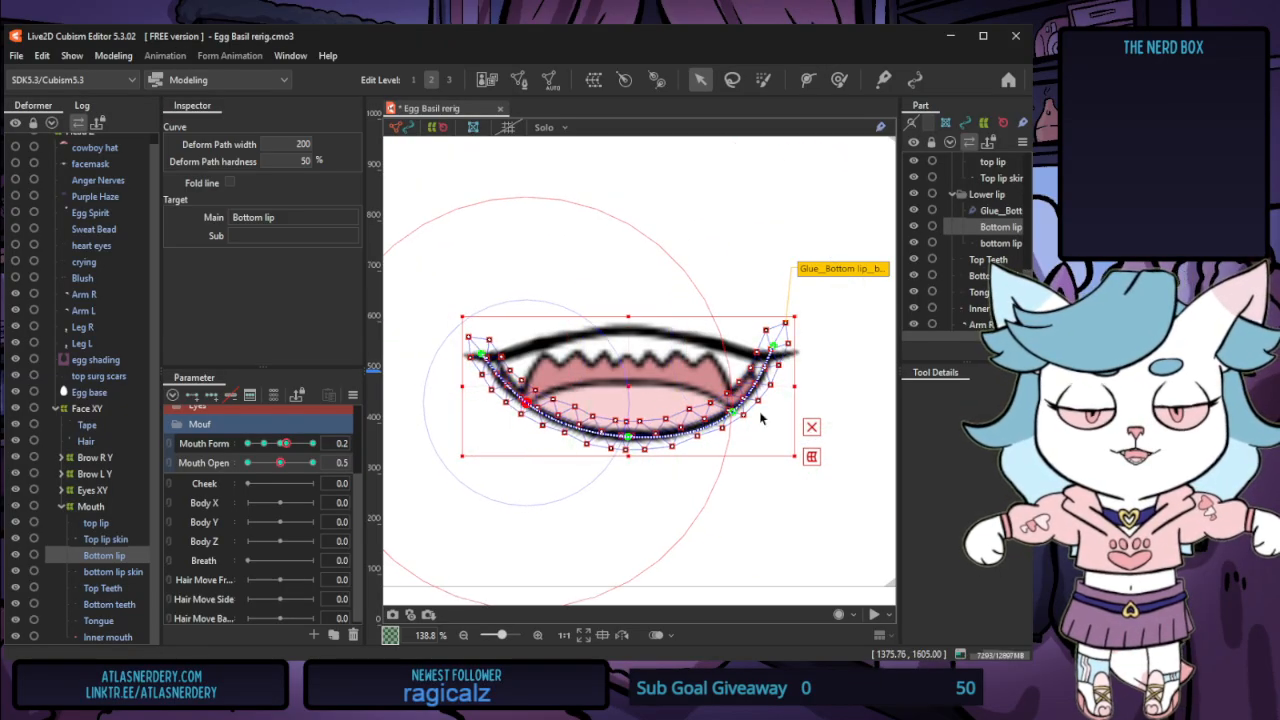
left_click_drag(734, 411, 730, 405)
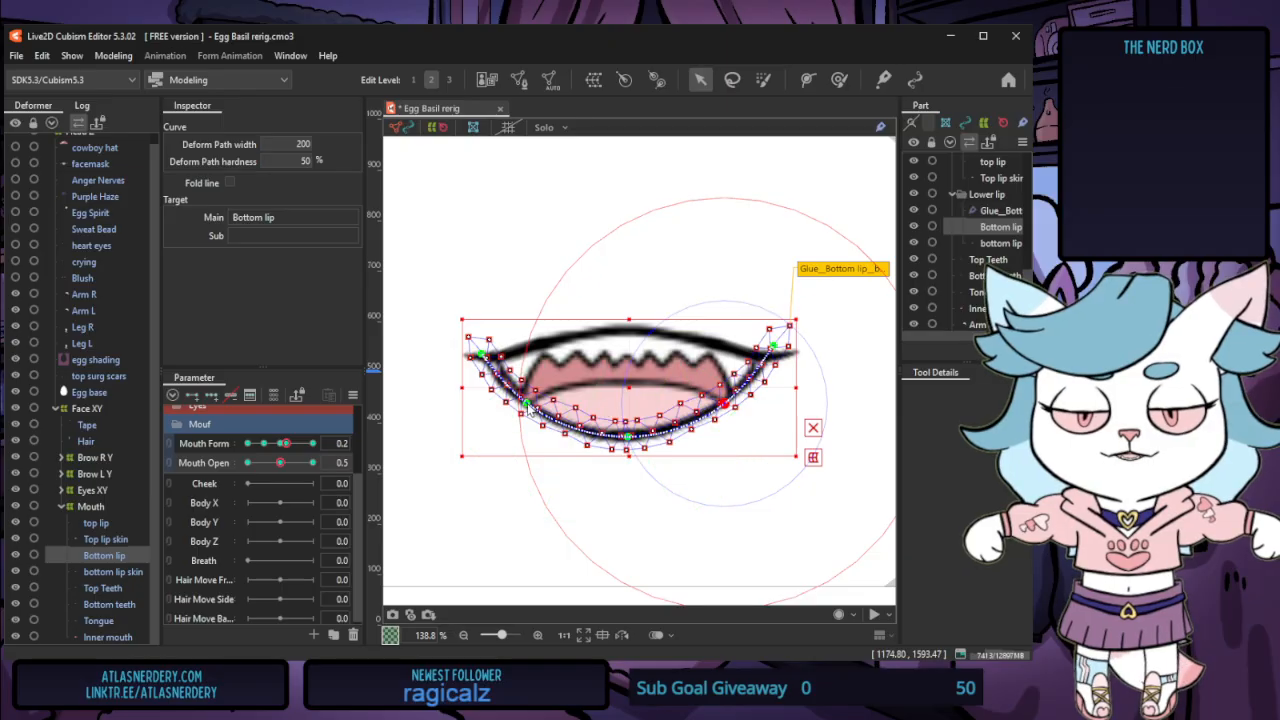
left_click_drag(527, 405, 530, 402)
left_click_drag(628, 437, 628, 443)
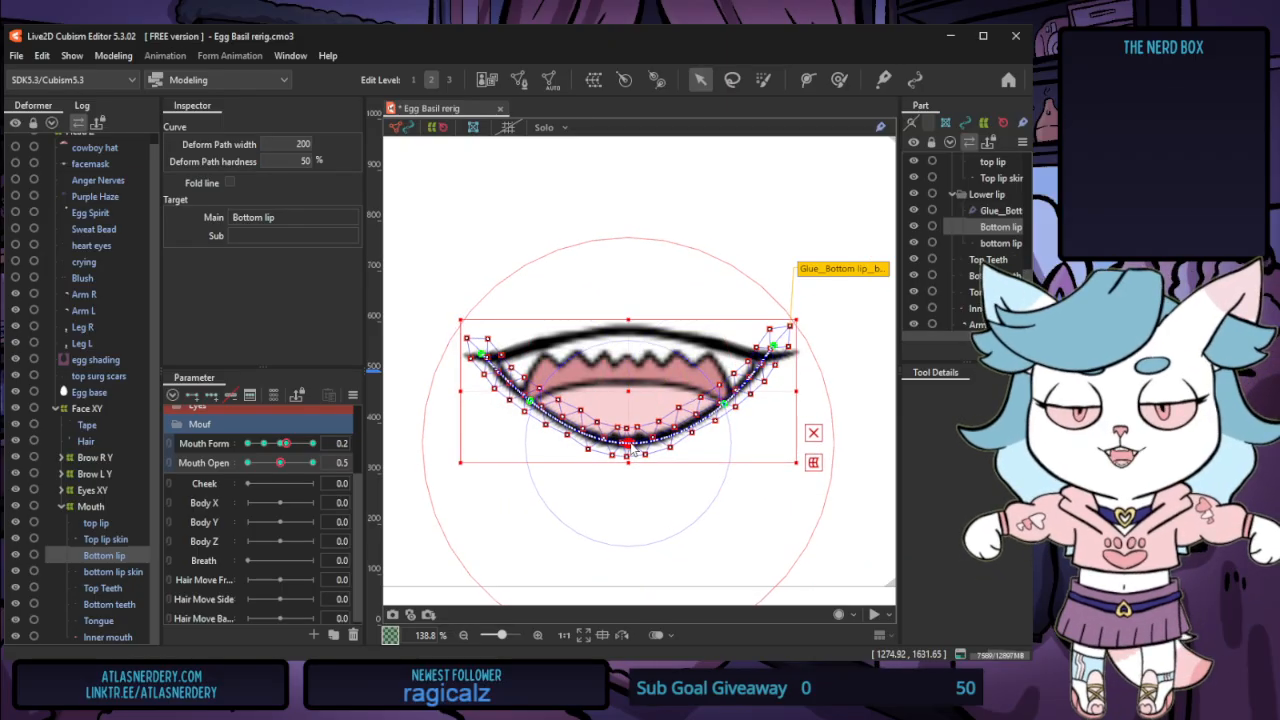
left_click_drag(631, 448, 631, 437)
scroll(699, 425, "down", 5)
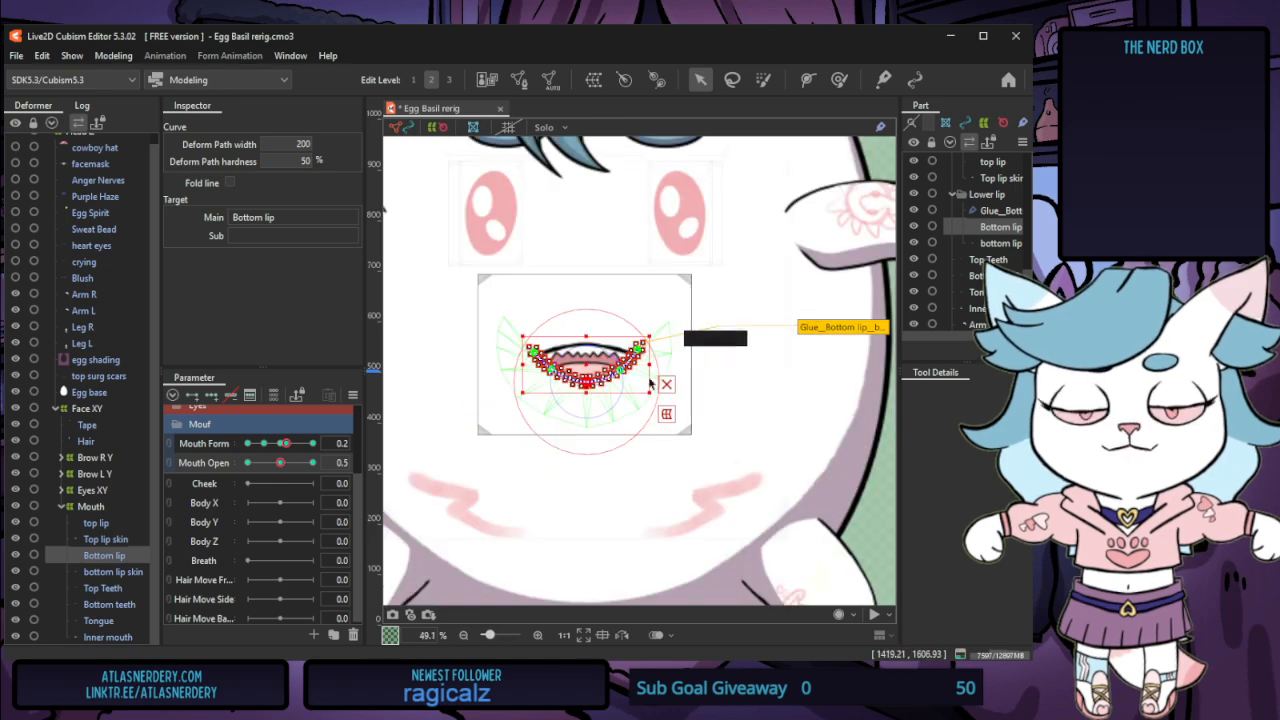
Preview the mouth on the whole face while varying Mouth Form and Mouth Open
left_click(787, 515)
scroll(665, 545, "up", 3)
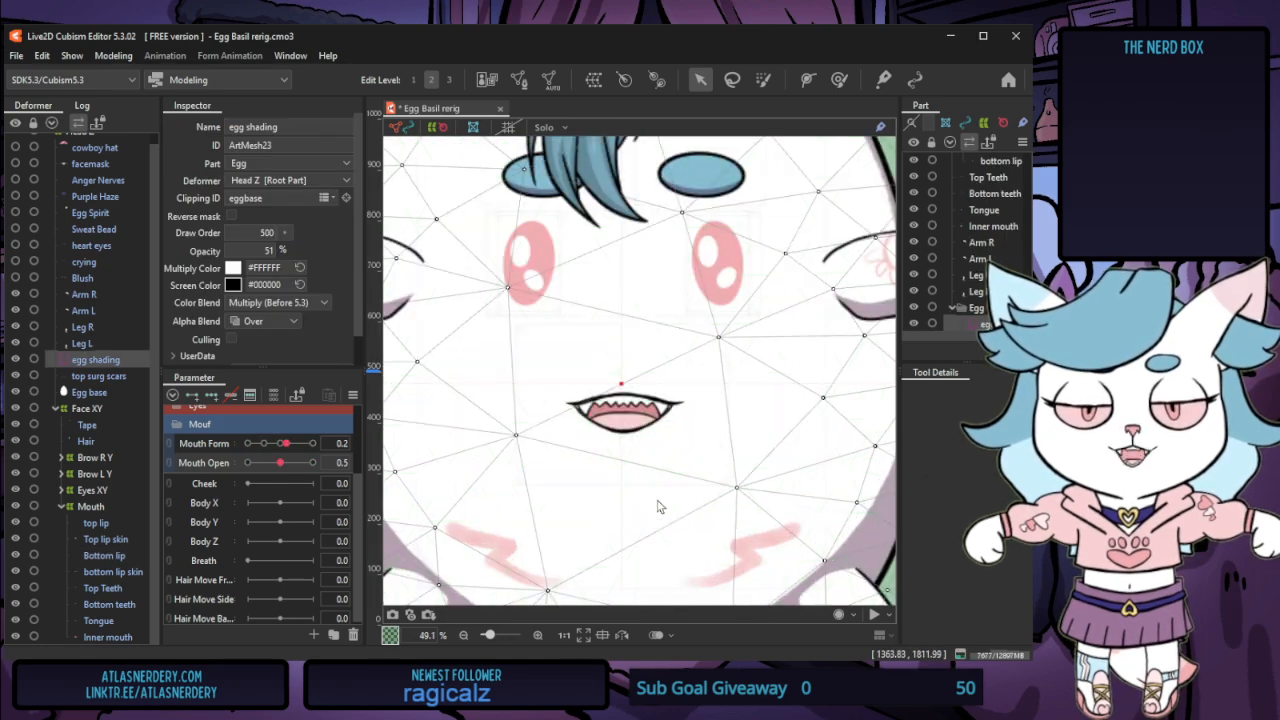
left_click_drag(285, 446, 320, 464)
left_click(283, 462)
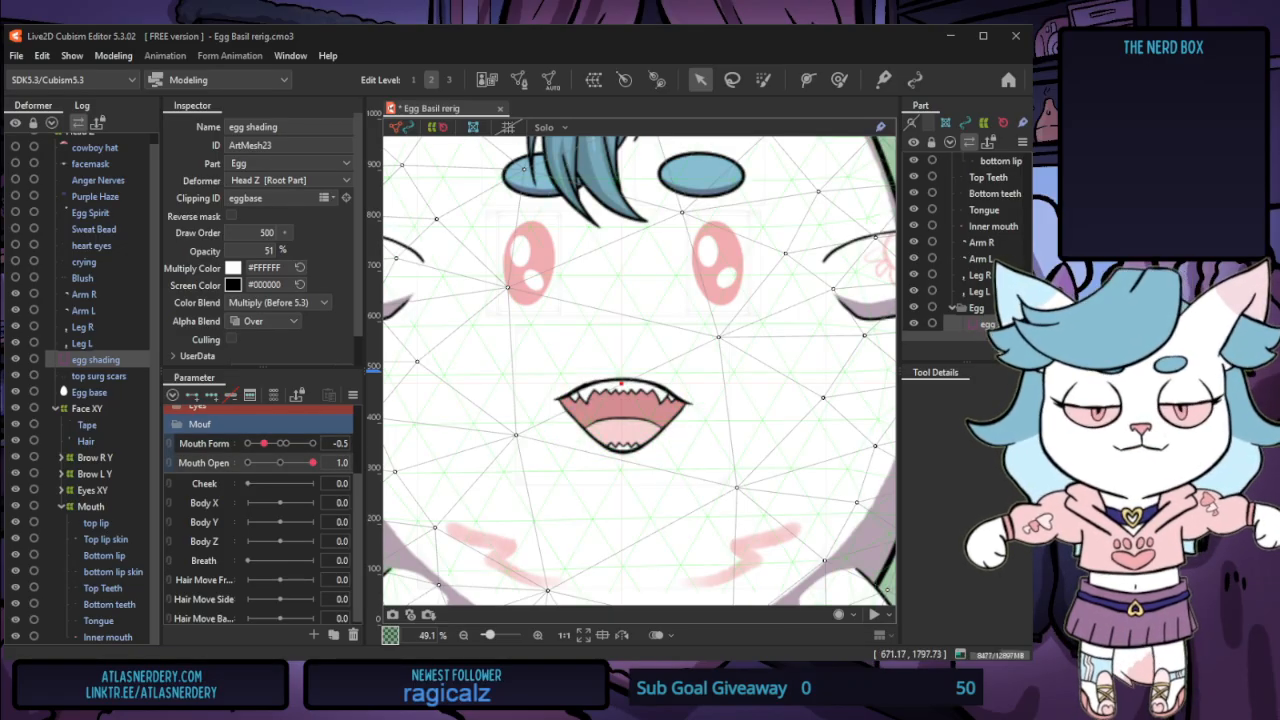
At Mouth Form -1.0 and Mouth Open 1.0, narrow the top lip by pulling its end and side points inward, and raise its arch
mouse_move(264, 443)
left_mouse_down()
mouse_move(243, 443)
mouse_move(286, 443)
mouse_move(240, 443)
left_mouse_up()
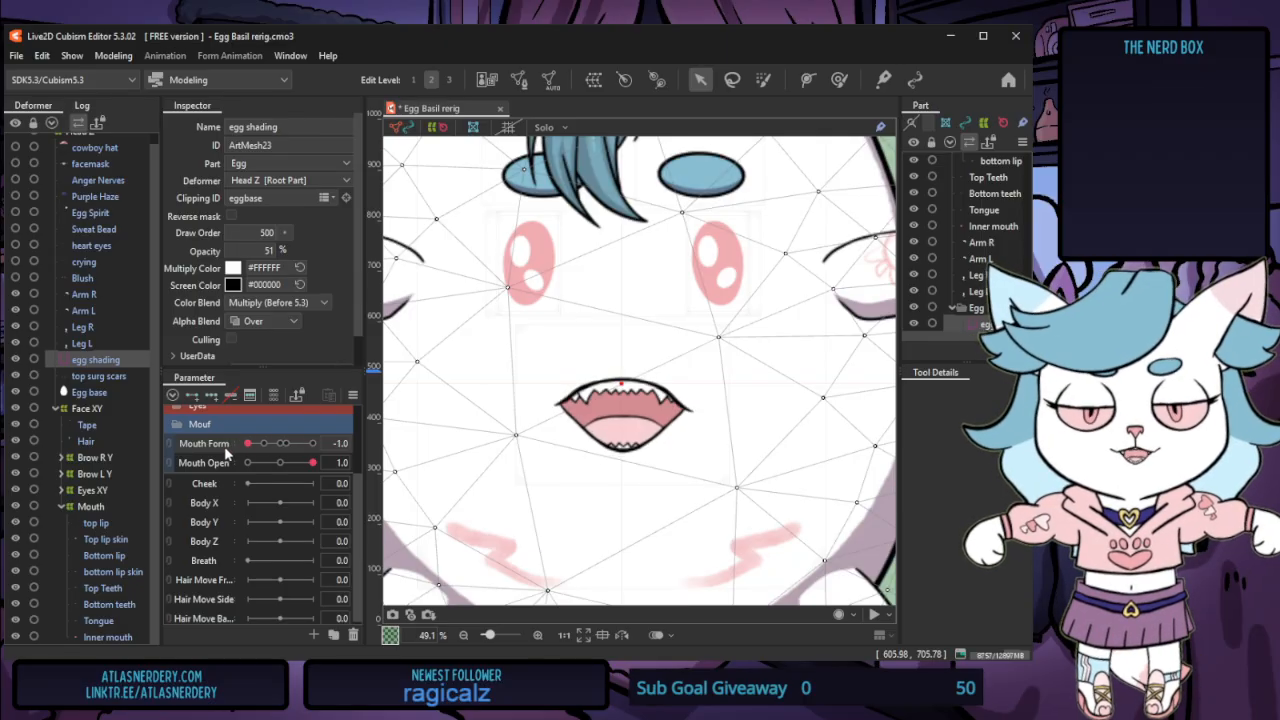
left_click(96, 523)
scroll(585, 400, "up", 4)
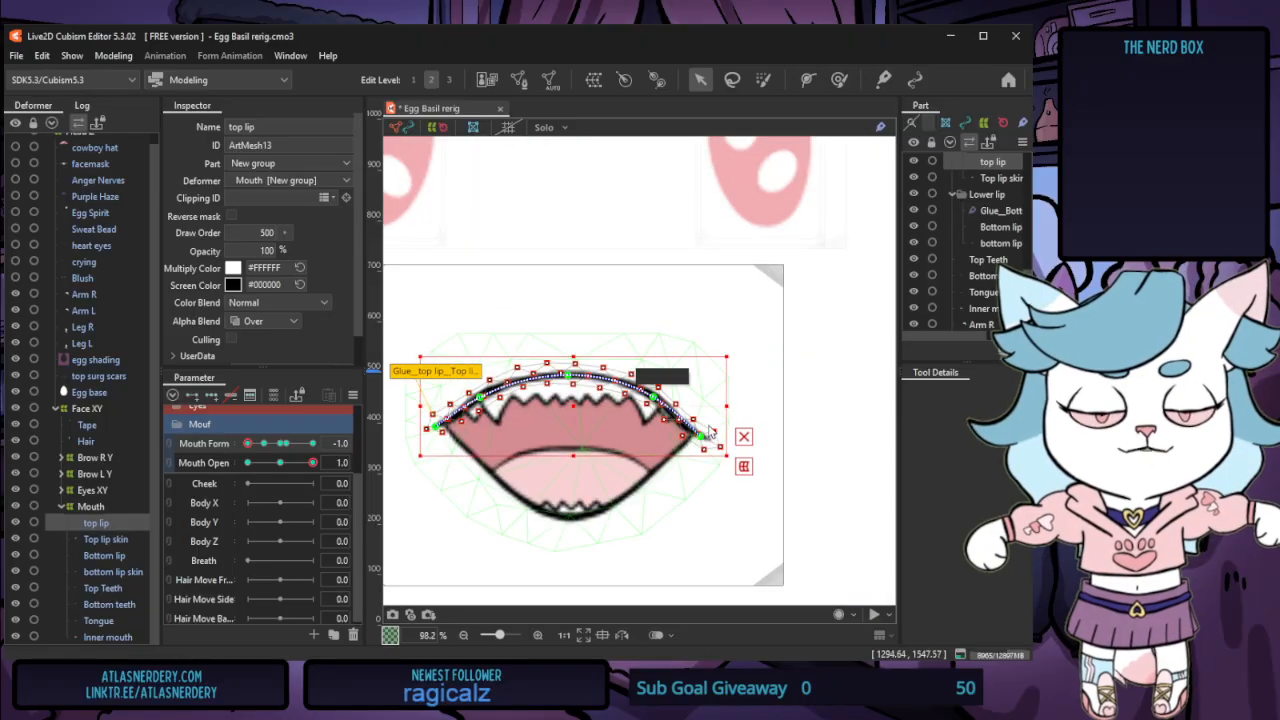
scroll(848, 474, "down", 1)
scroll(628, 500, "up", 2)
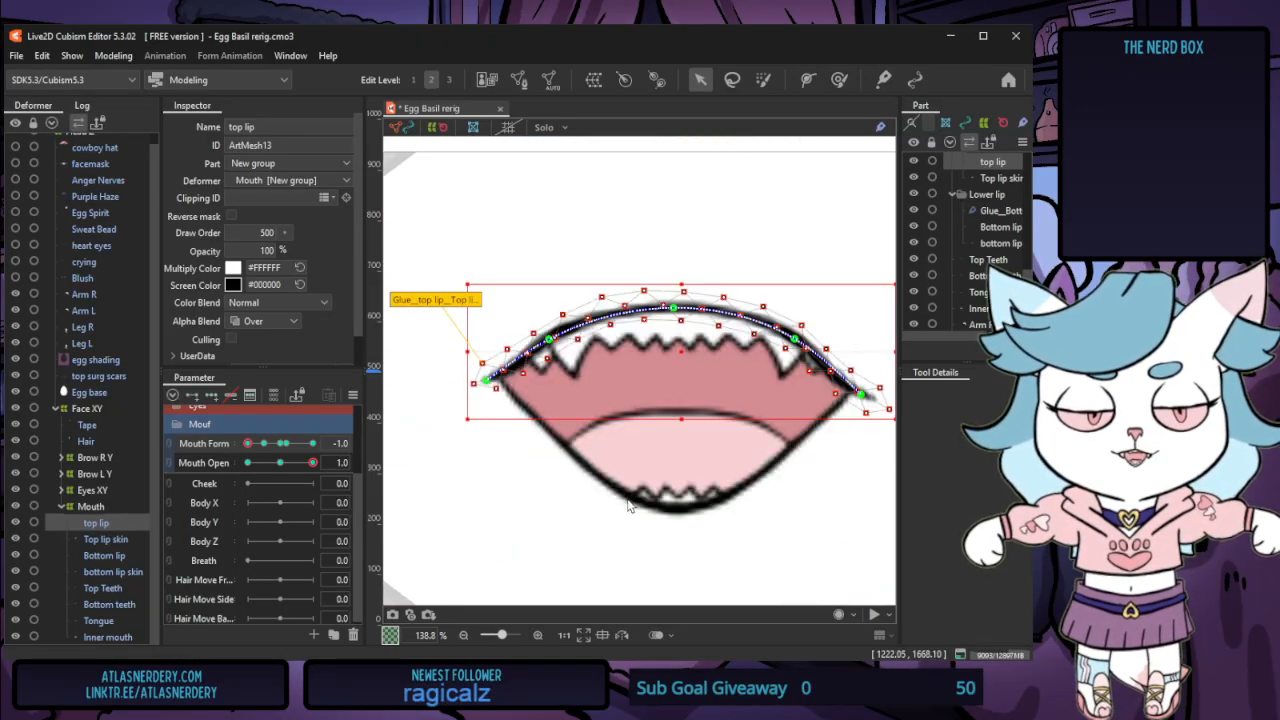
scroll(510, 482, "down", 1)
left_click_drag(492, 409, 506, 417)
left_click_drag(758, 420, 748, 416)
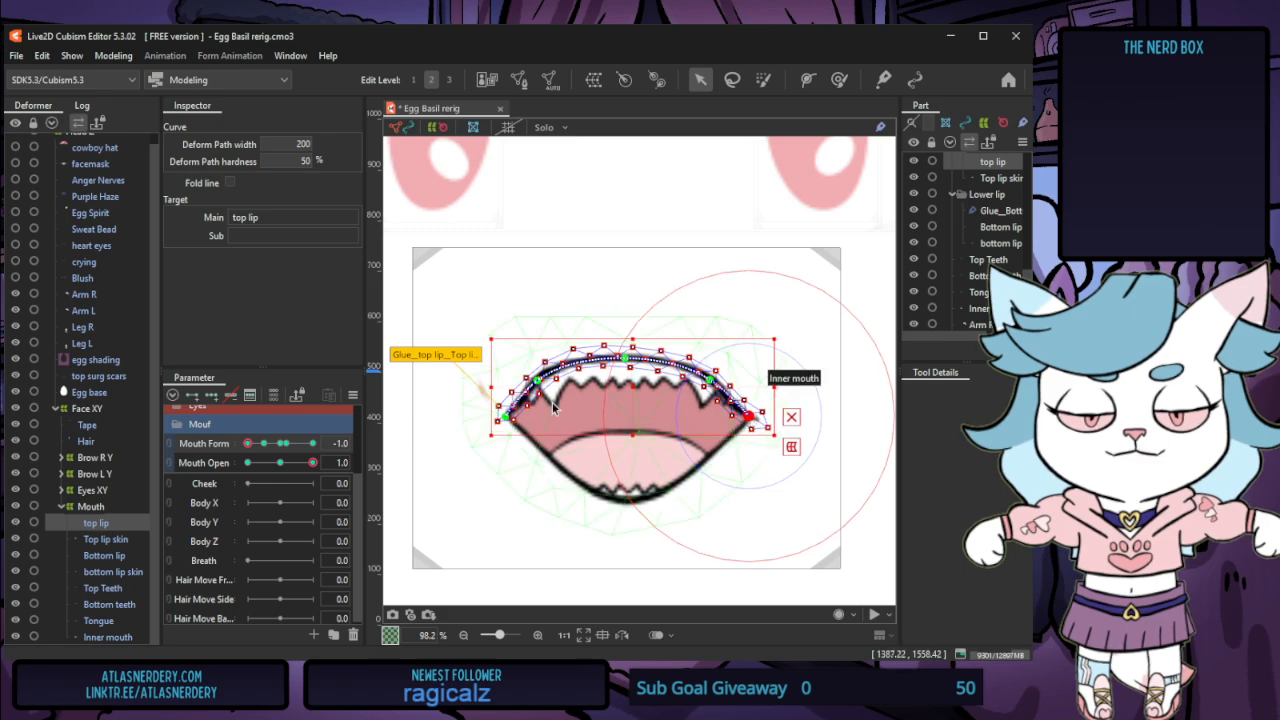
left_click_drag(537, 380, 552, 375)
left_click_drag(710, 380, 702, 374)
left_click(626, 359)
left_click_drag(627, 363, 624, 357)
Lower the Bottom lip at Mouth Form -1.0 and Mouth Open 1.0, pull its end points inward and lower its middle point further
left_click(105, 555)
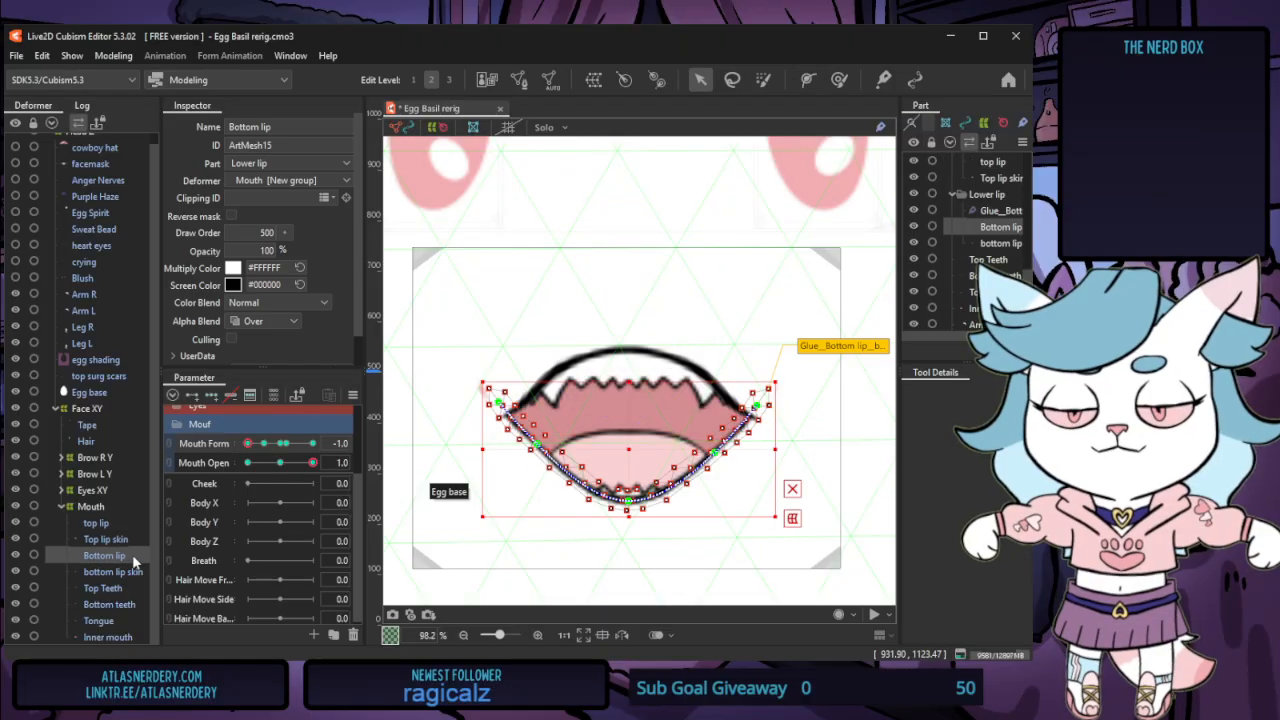
left_click_drag(632, 449, 632, 456)
left_click_drag(498, 409, 507, 409)
left_click_drag(757, 412, 746, 412)
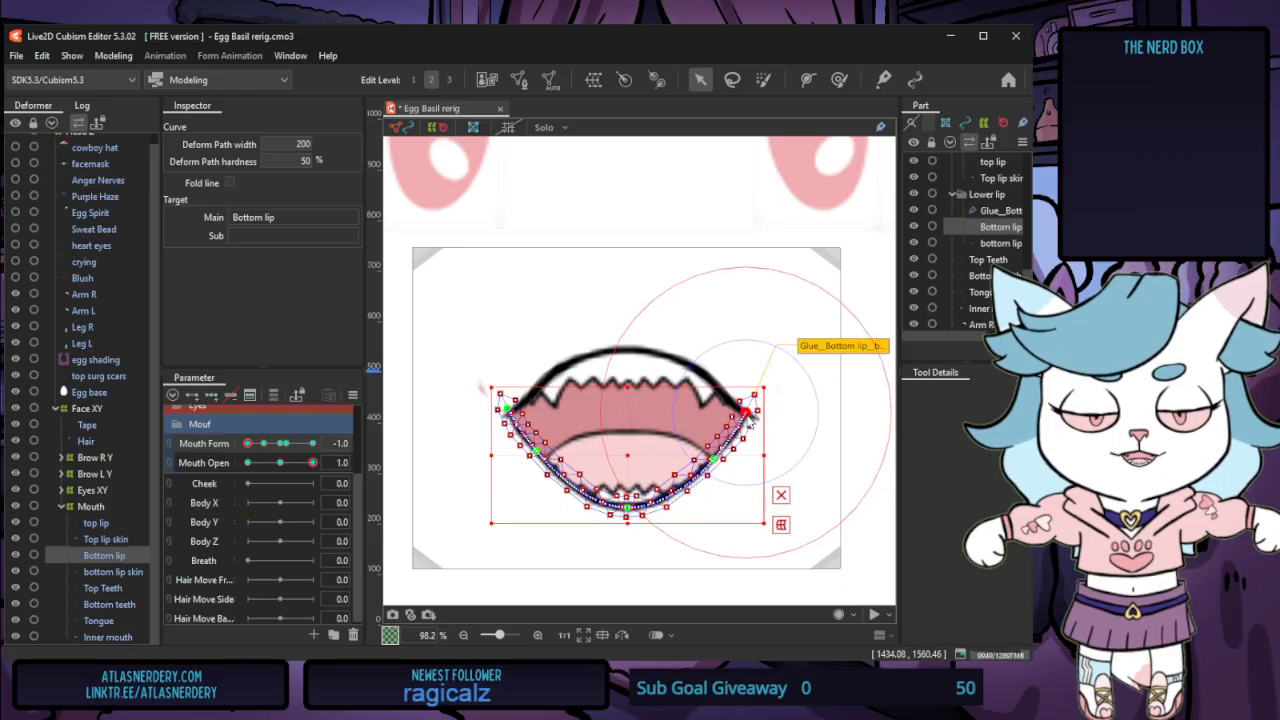
left_click_drag(627, 508, 627, 515)
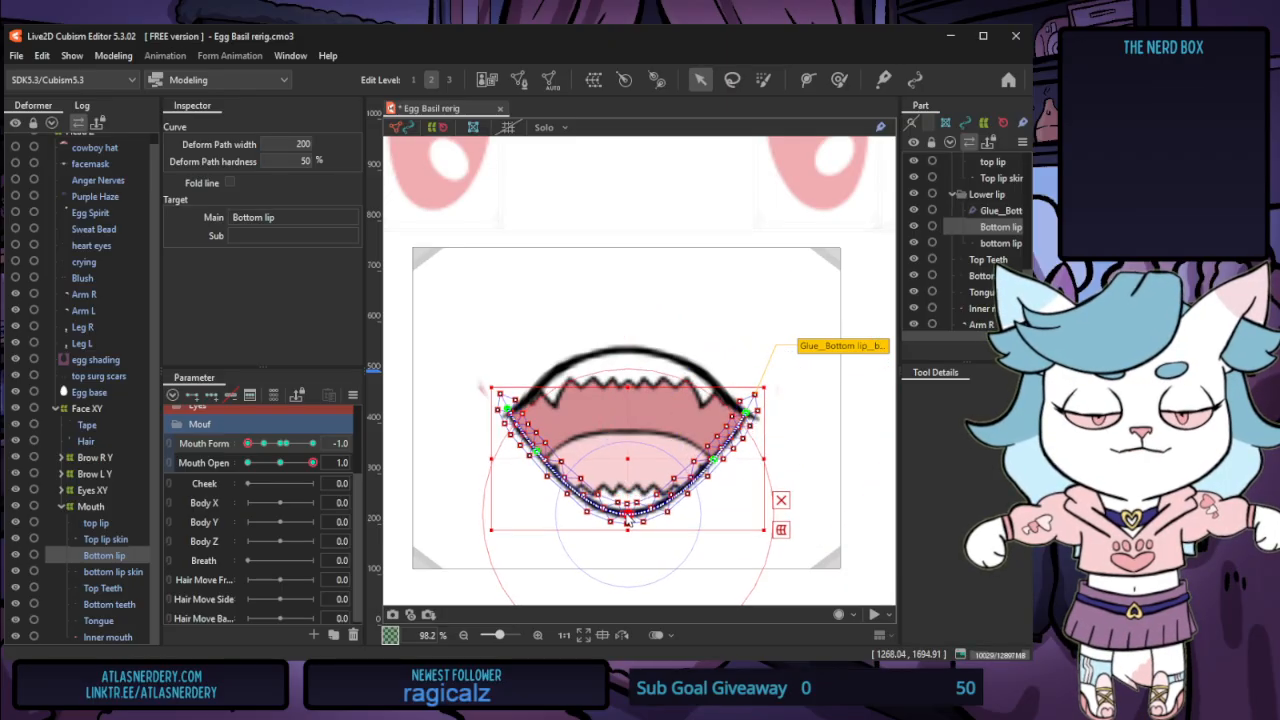
At Mouth Form -1.0 and Mouth Open 0.5, raise the Bottom lip's middle point and move the Tongue mesh down
left_click(280, 463)
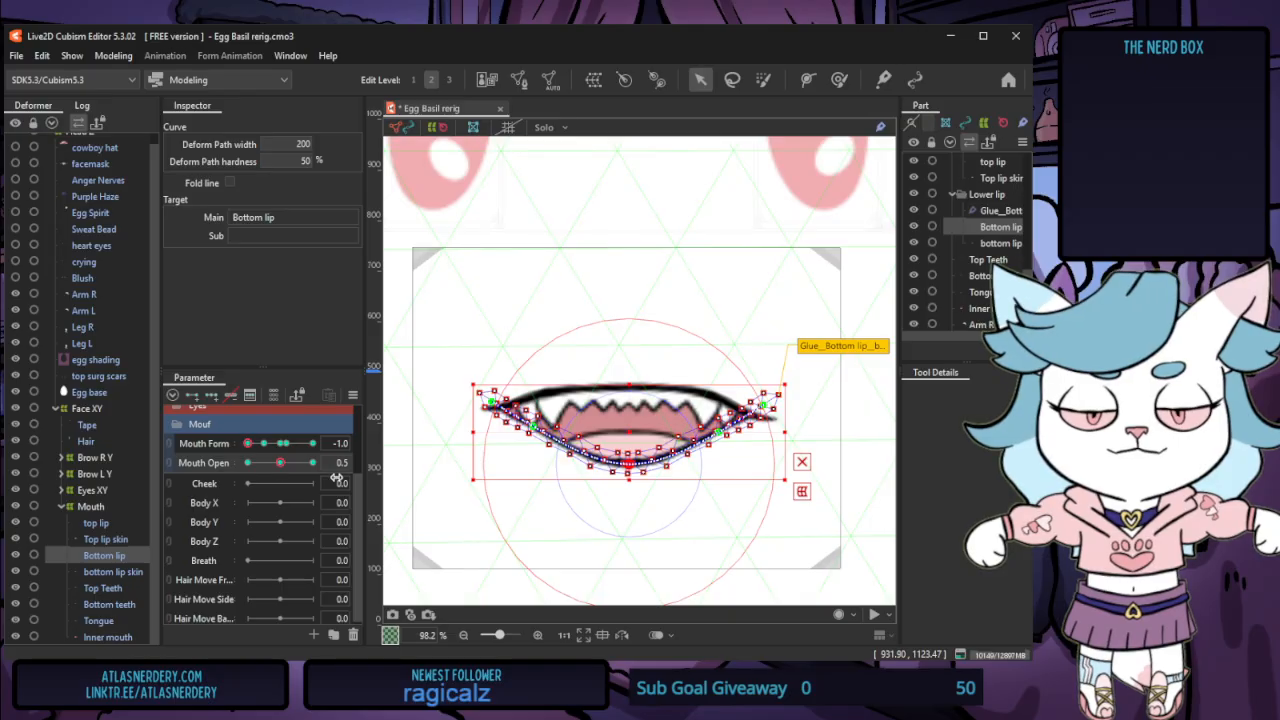
left_click_drag(629, 472, 630, 458)
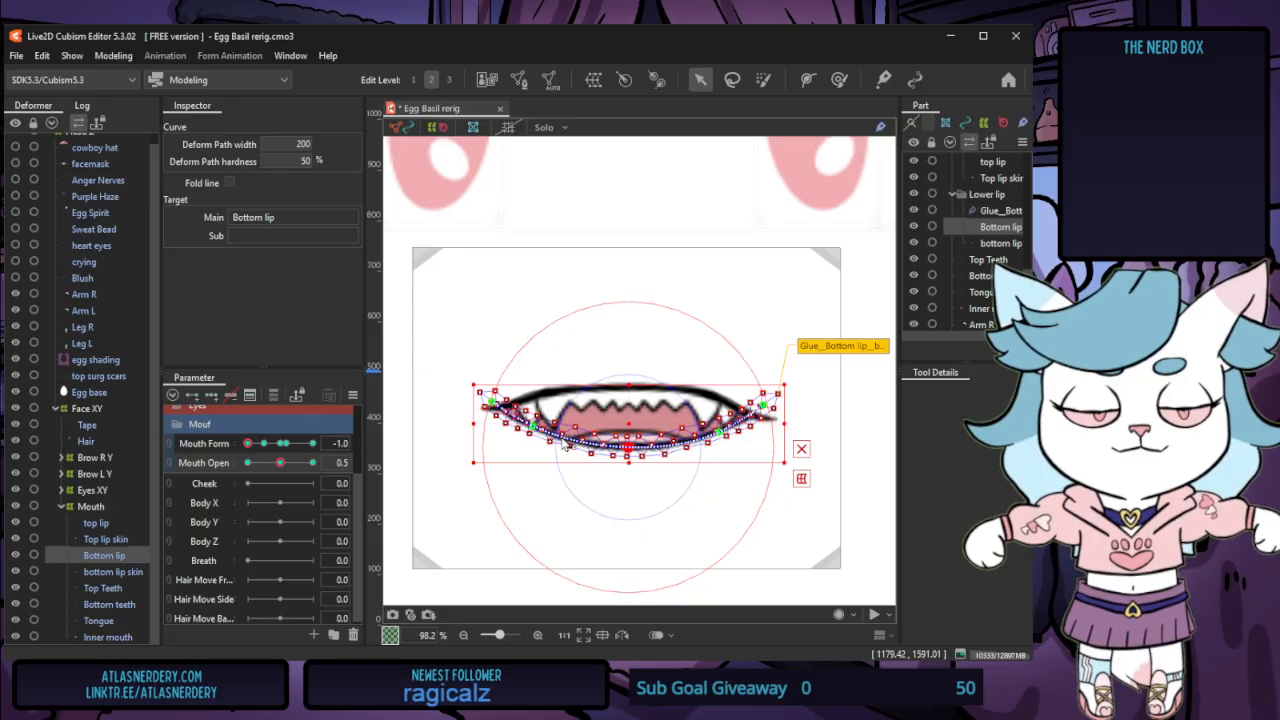
left_click(99, 621)
left_click_drag(623, 471, 624, 487)
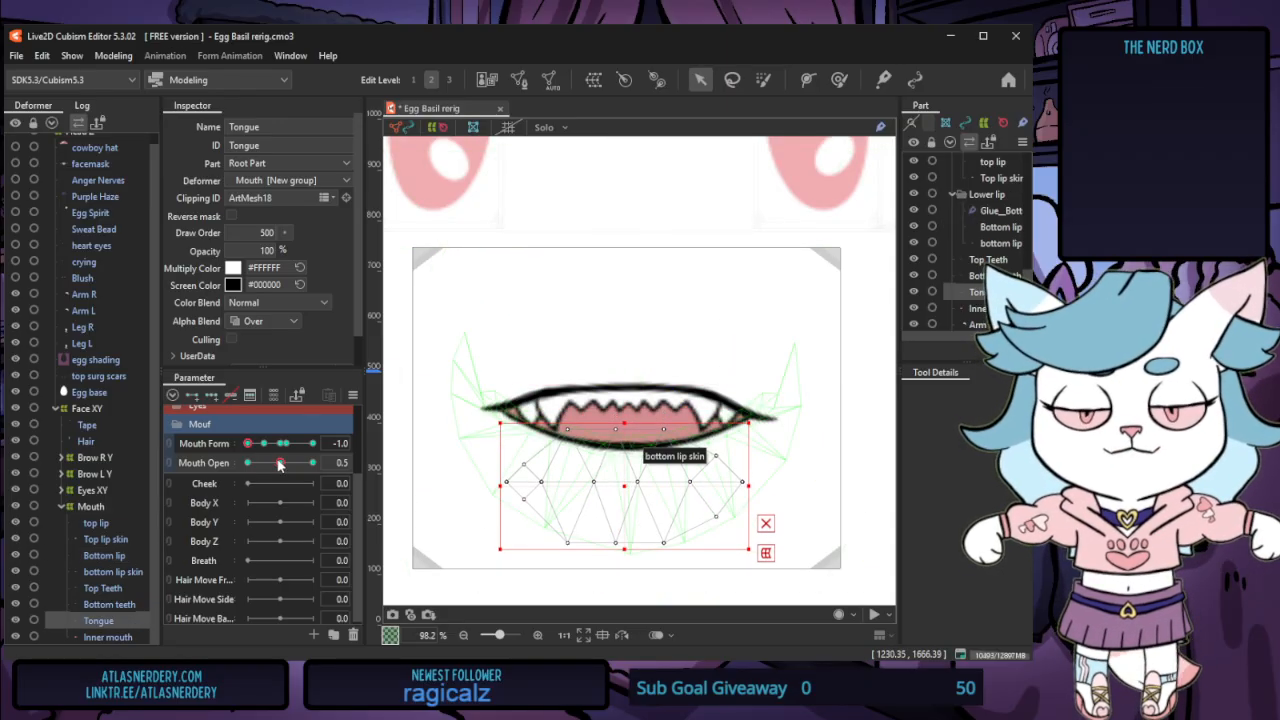
At Mouth Form -0.5 and Mouth Open 1.0, raise the top lip's side points slightly outward and its middle point upward
left_click_drag(279, 464, 320, 478)
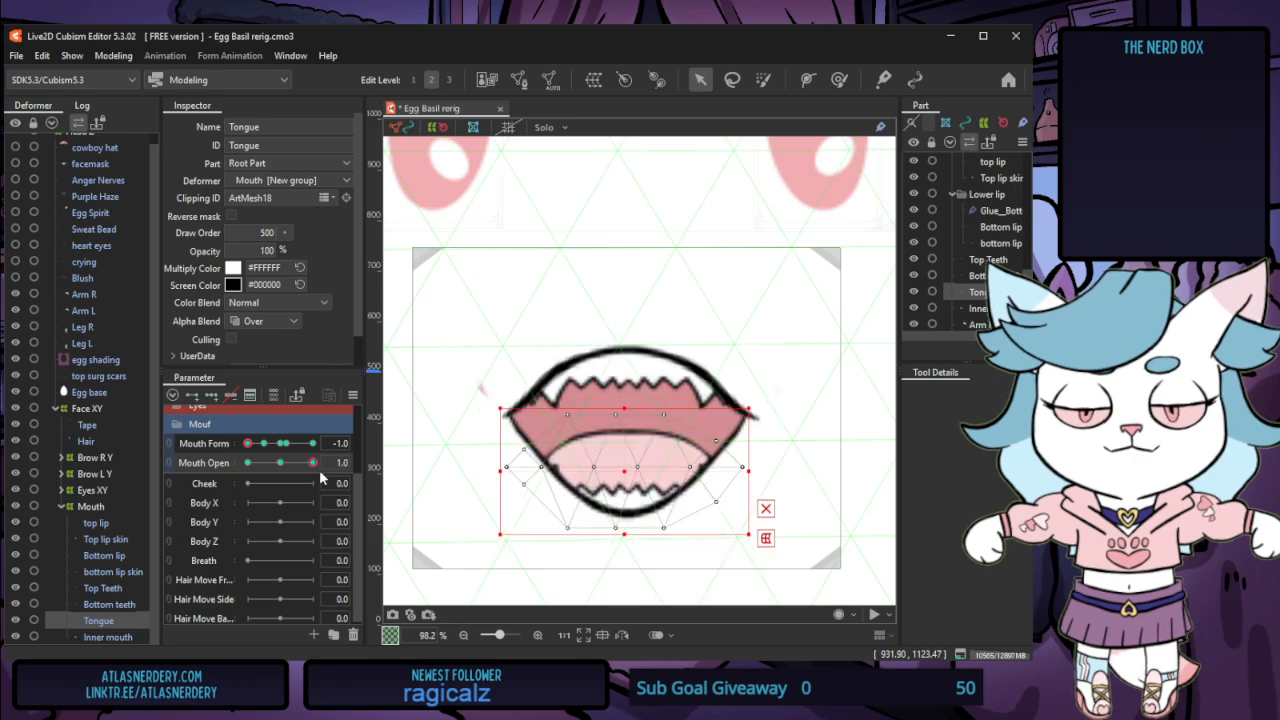
left_click(265, 445)
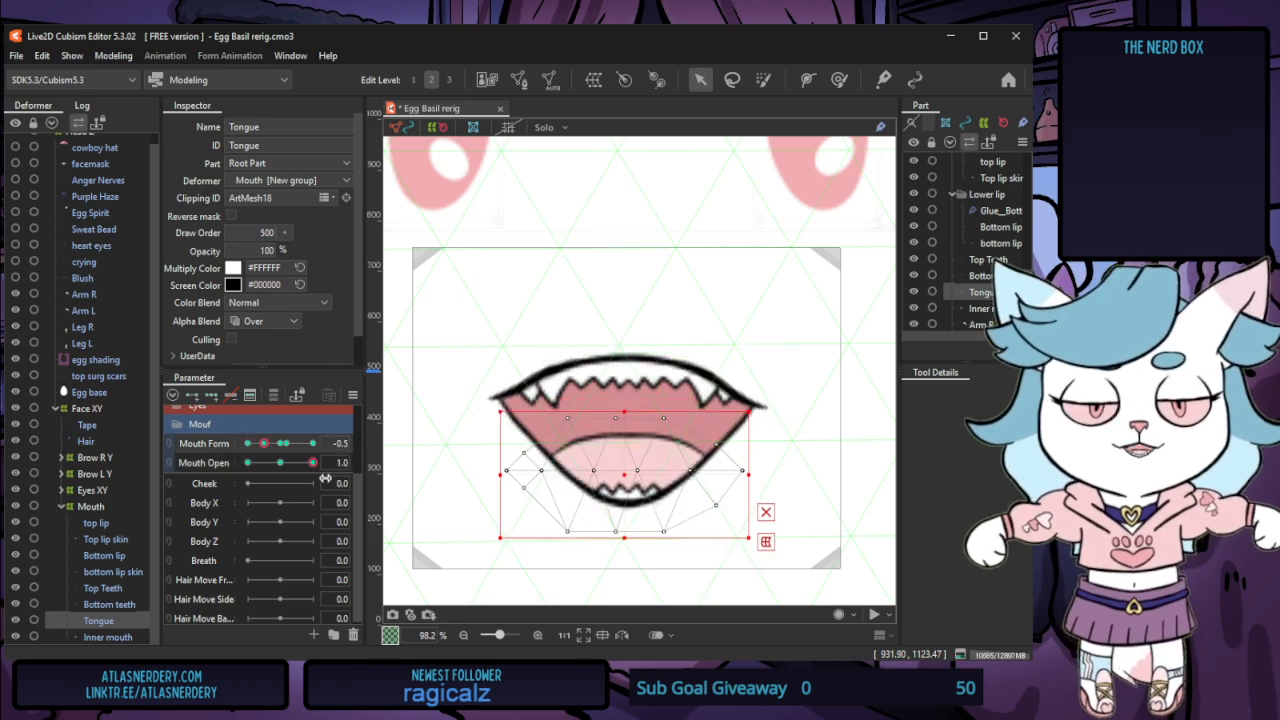
left_click(95, 523)
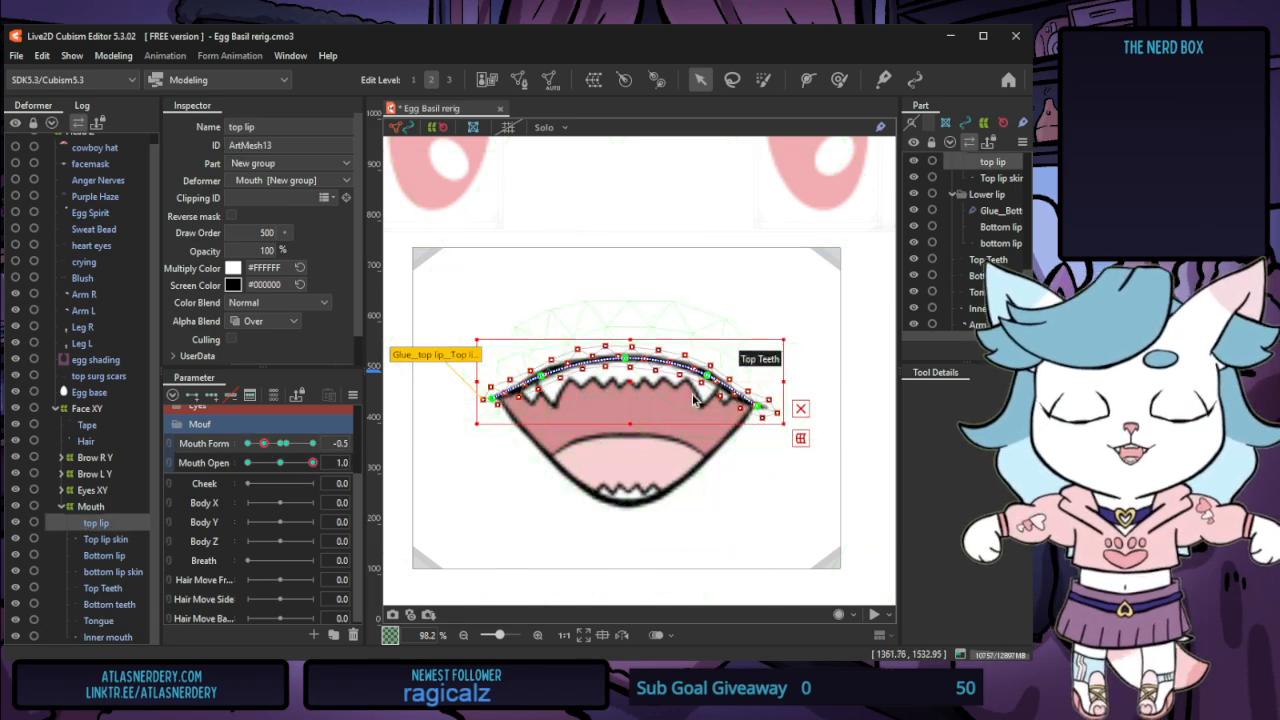
left_click_drag(542, 377, 540, 370)
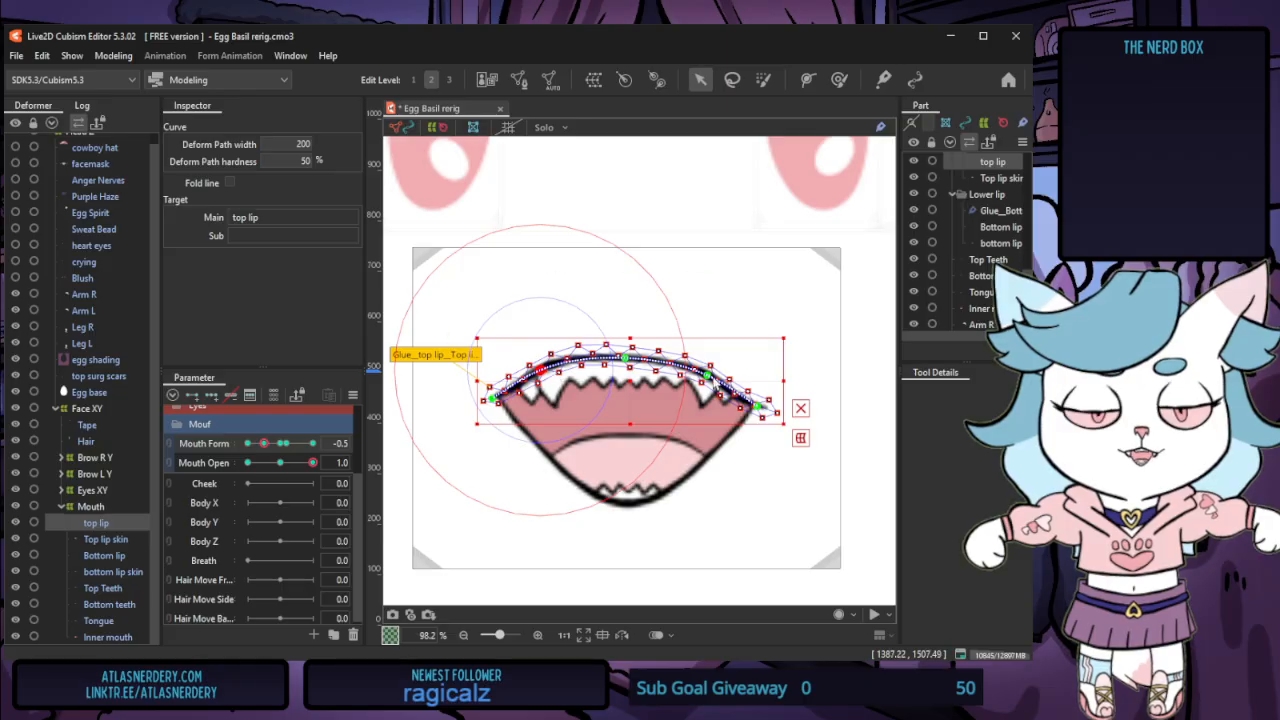
left_click_drag(708, 376, 713, 370)
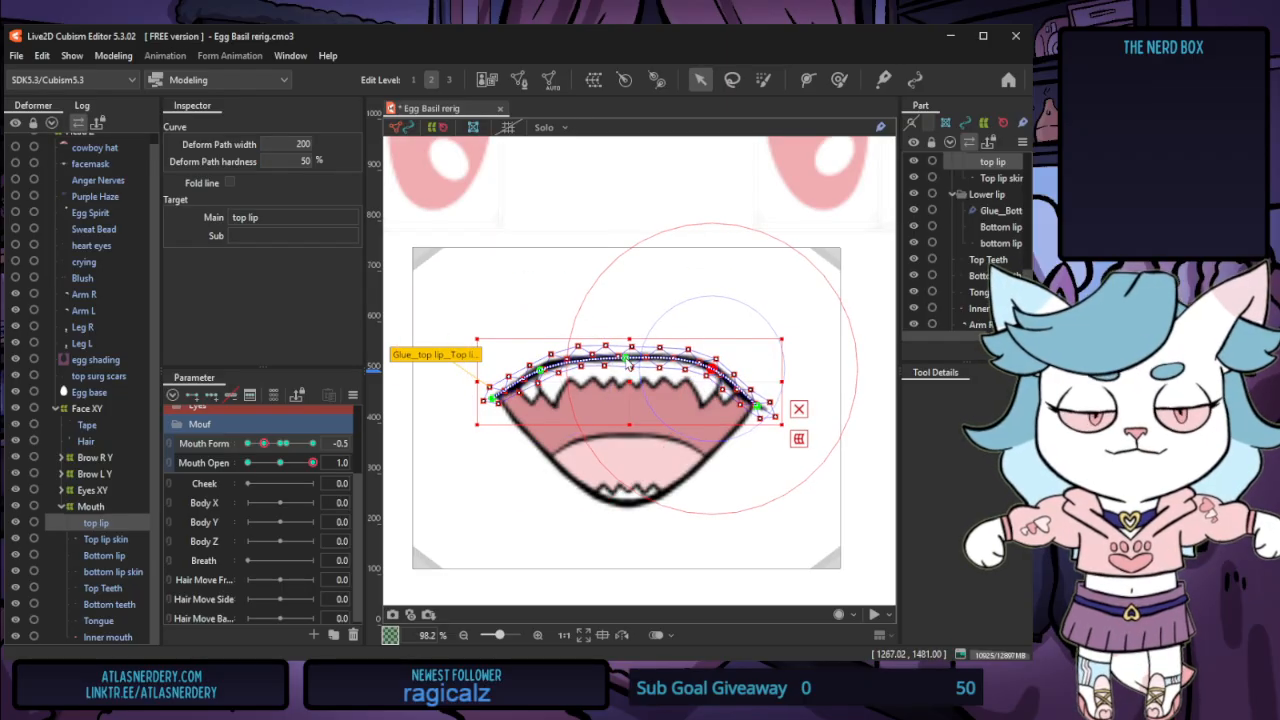
mouse_move(629, 364)
left_mouse_down()
mouse_move(615, 214)
mouse_move(629, 351)
left_mouse_up()
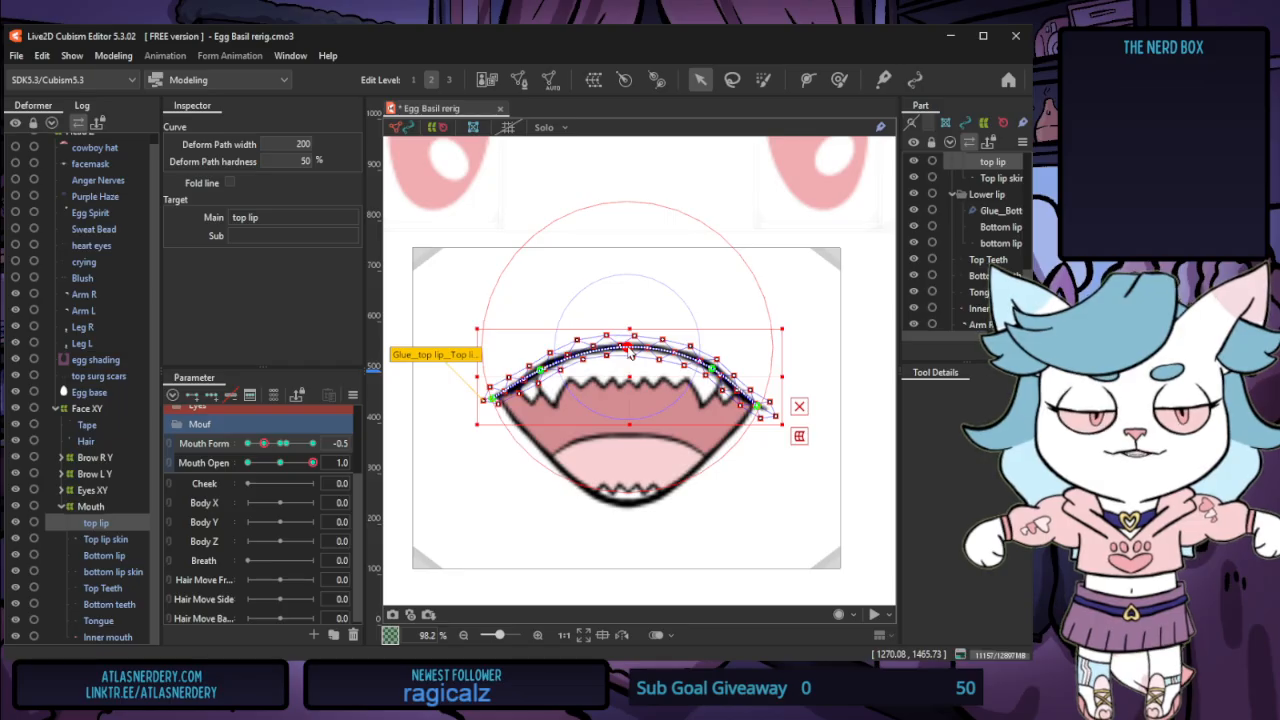
At Mouth Form -0.5 and Mouth Open 1.0, widen the Bottom lip by moving its side points outward and lower its middle point
left_click(106, 556)
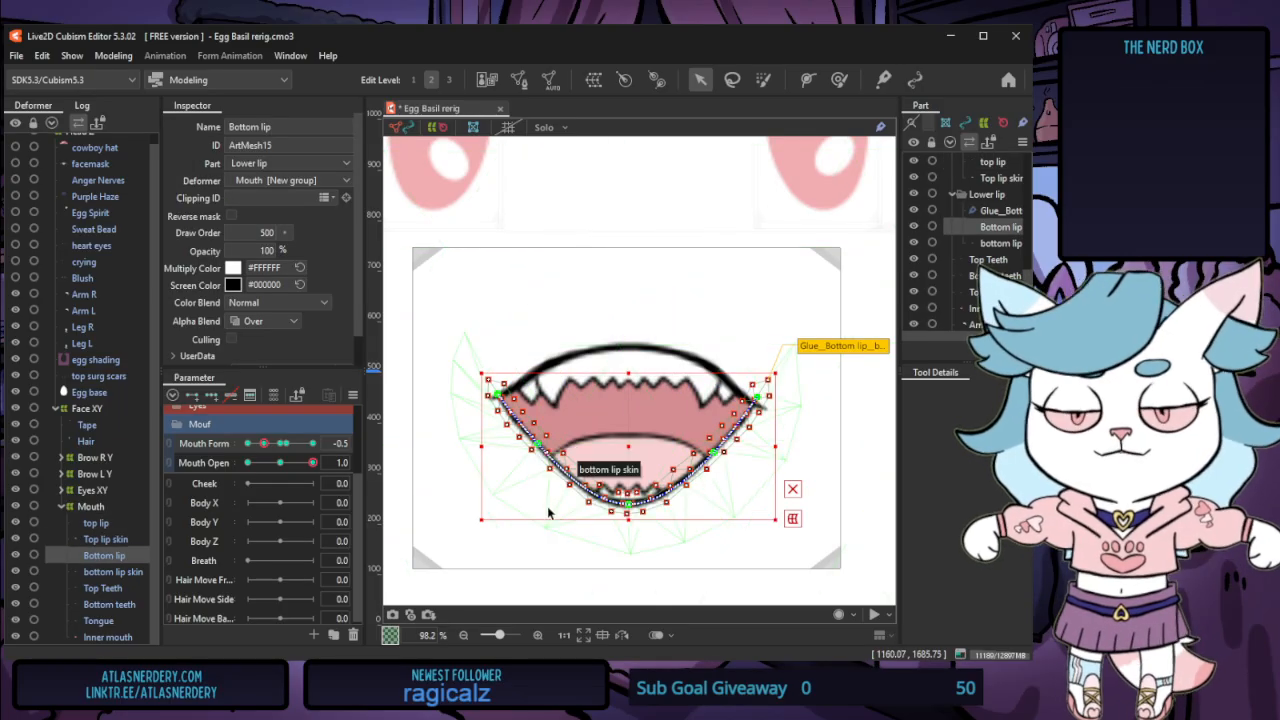
left_click(722, 453)
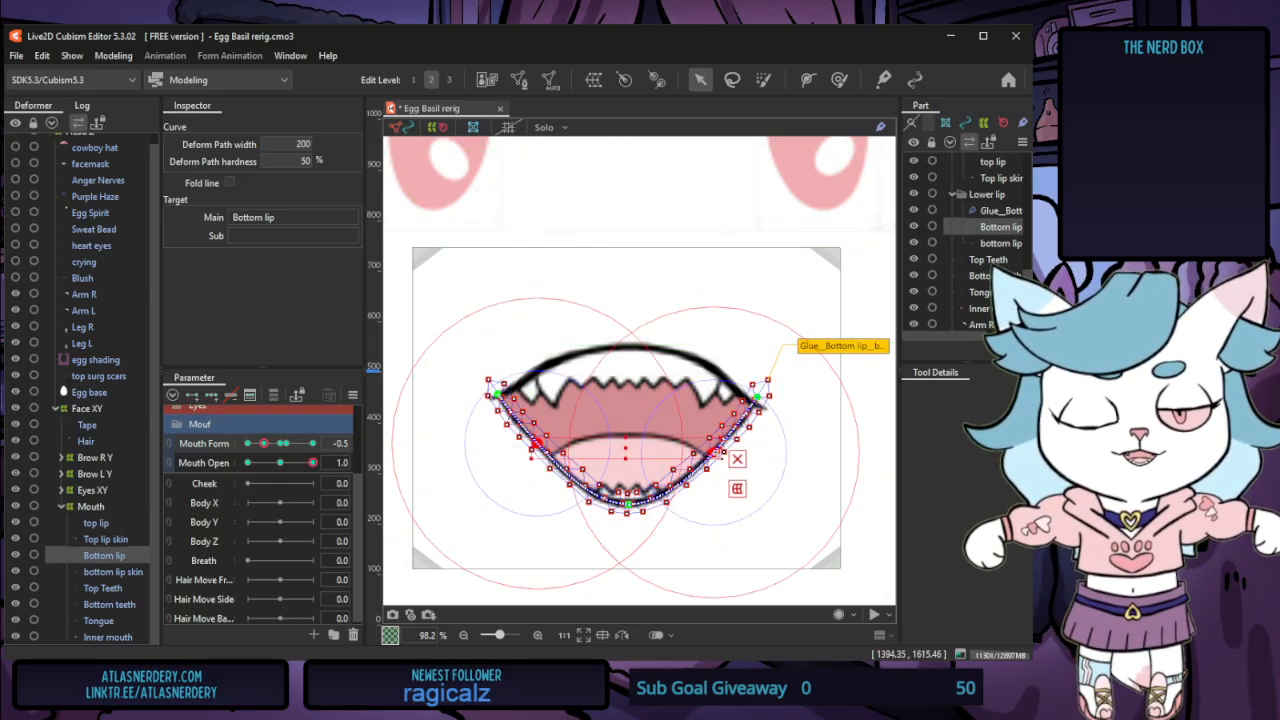
left_click_drag(722, 453, 736, 453)
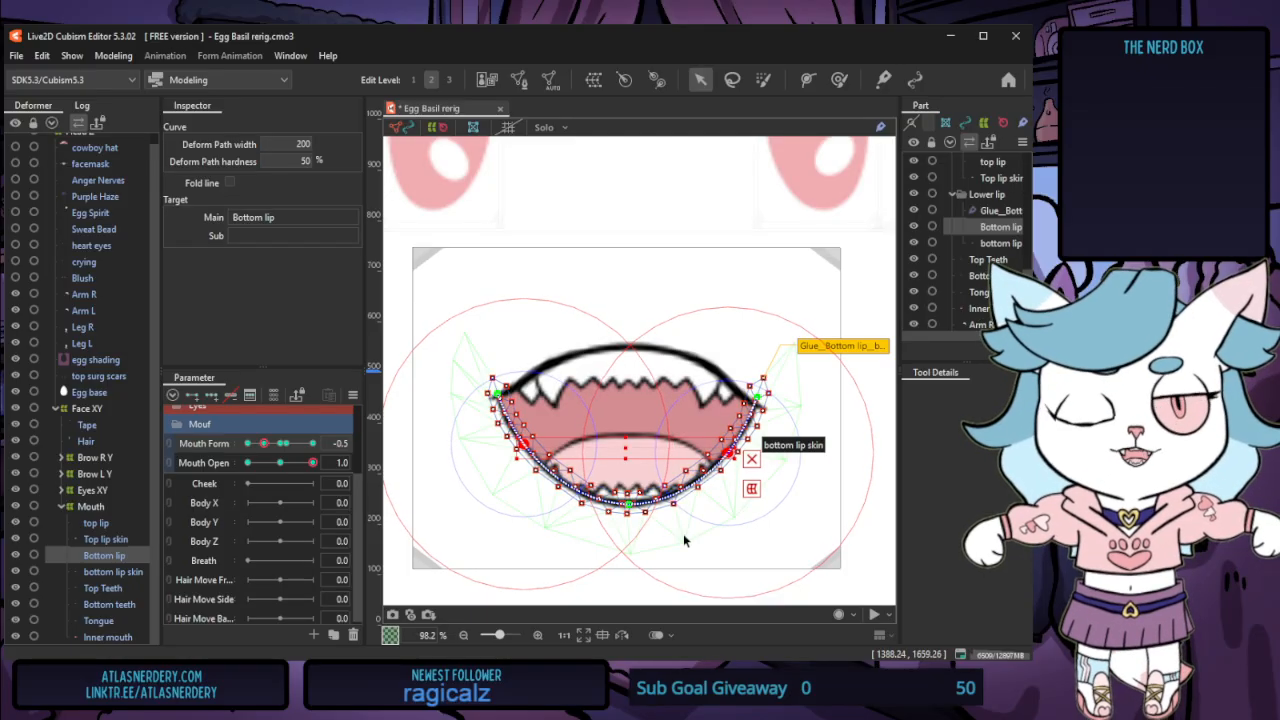
left_click(627, 512)
left_click_drag(628, 513, 628, 521)
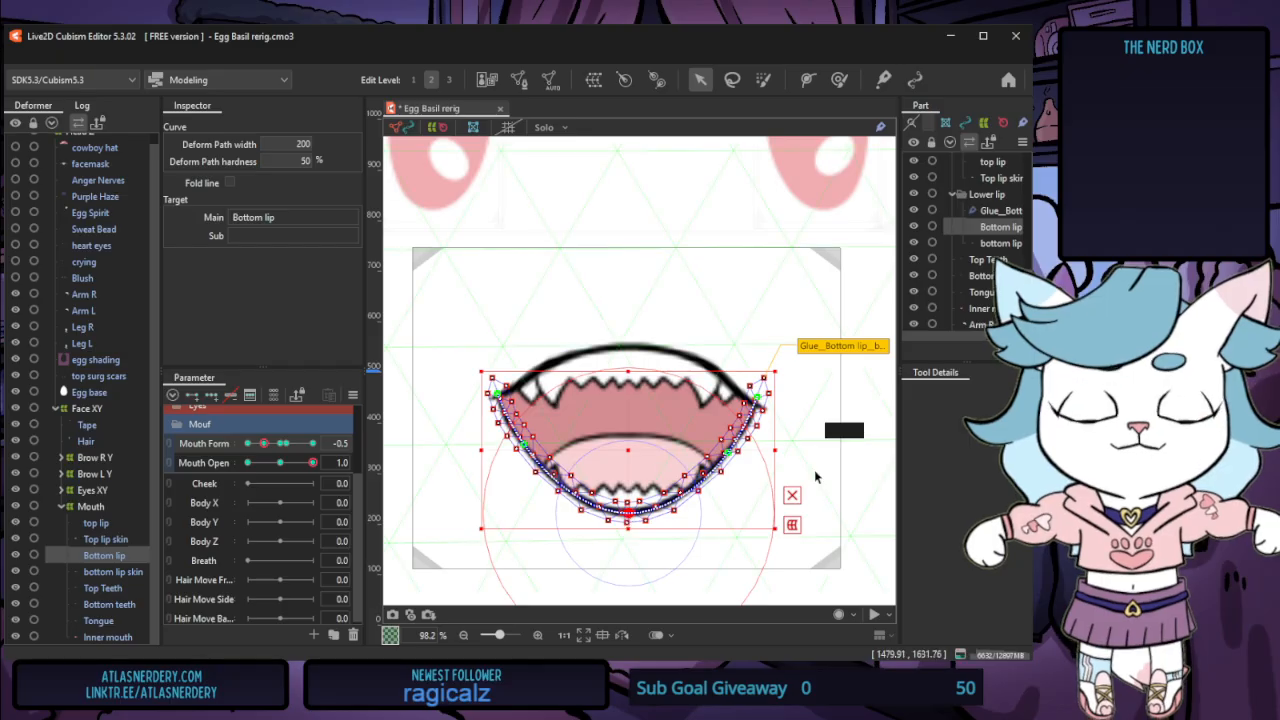
At Mouth Form -0.5 and Mouth Open 0.5, move the Tongue mesh down toward the bottom teeth
left_click_drag(312, 463, 285, 466)
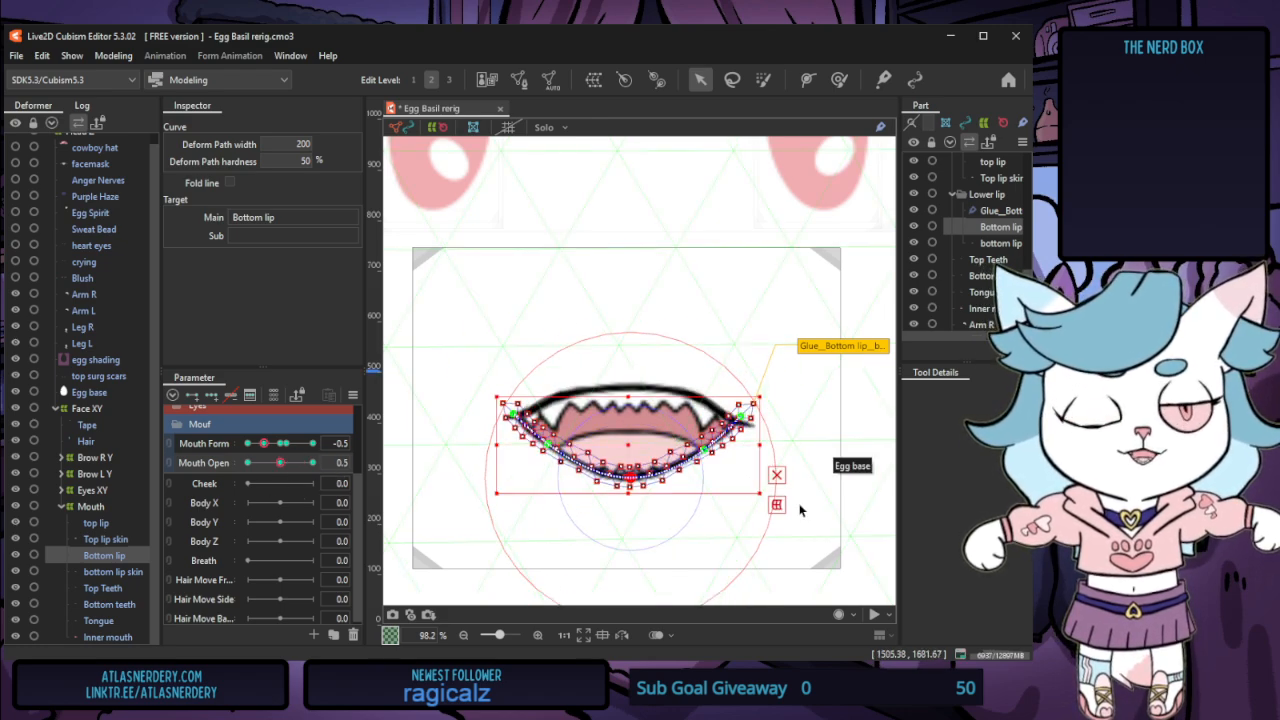
scroll(616, 441, "up", 2)
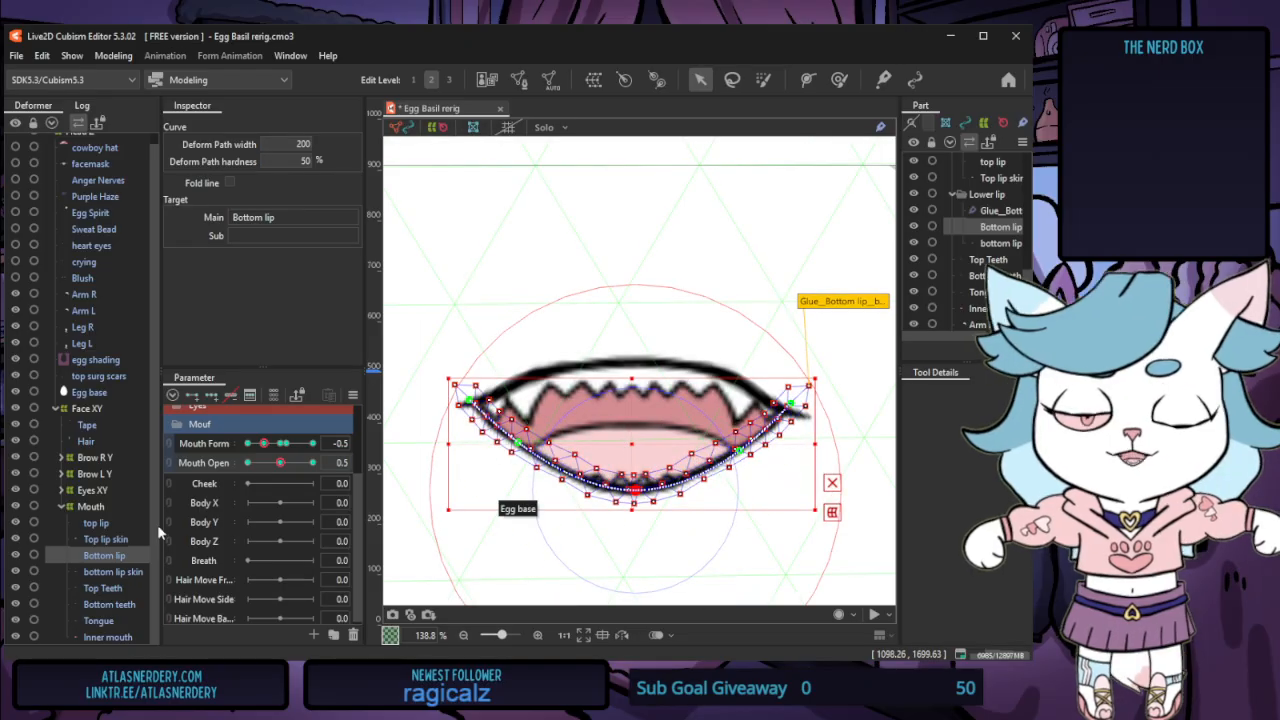
left_click(90, 622)
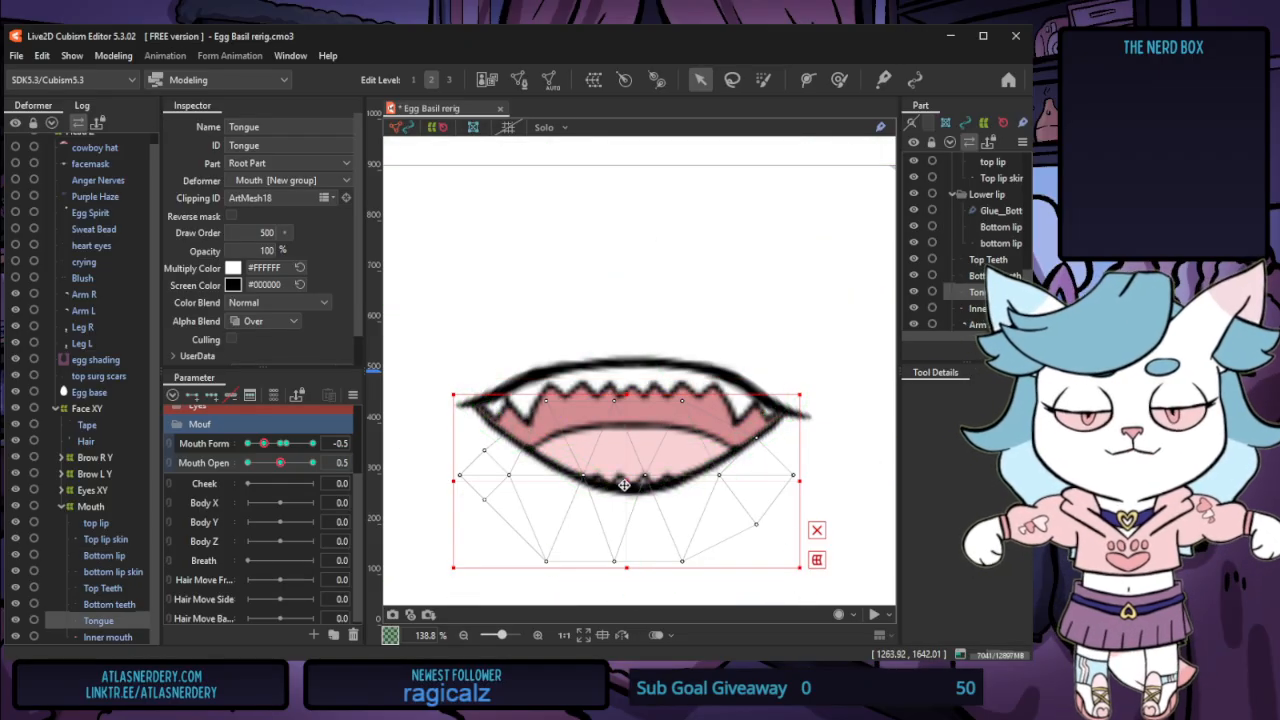
left_click_drag(624, 530, 624, 524)
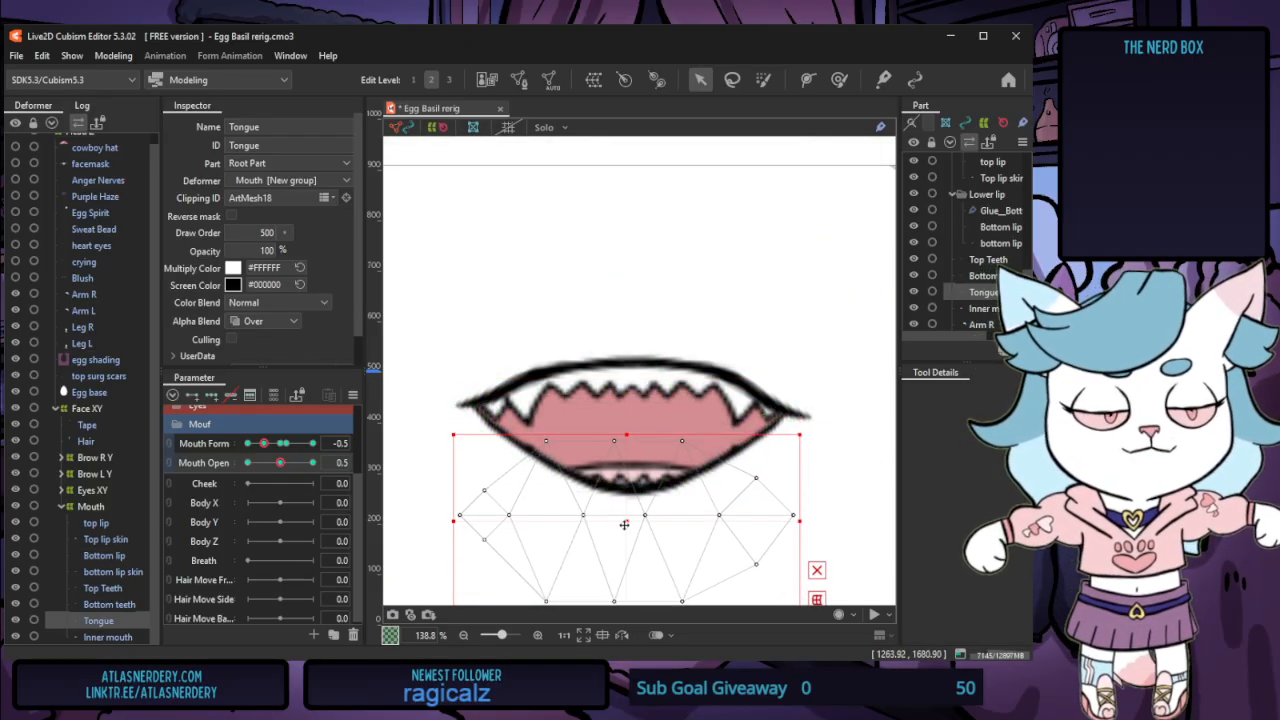
Narrow the top lip at Mouth Form -0.5 and Mouth Open 0.5 by pulling its end points and side points inward
left_click(99, 525)
left_click(460, 406)
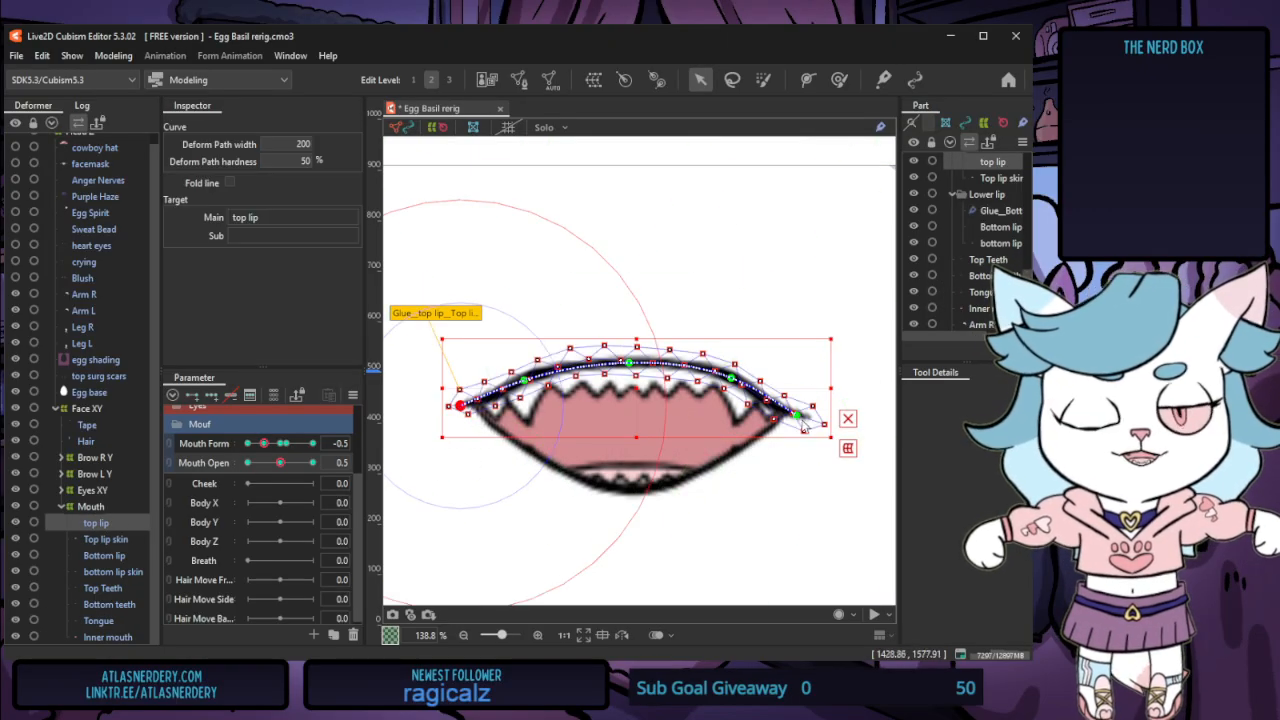
left_click(800, 416, "shift")
left_click_drag(803, 410, 771, 411)
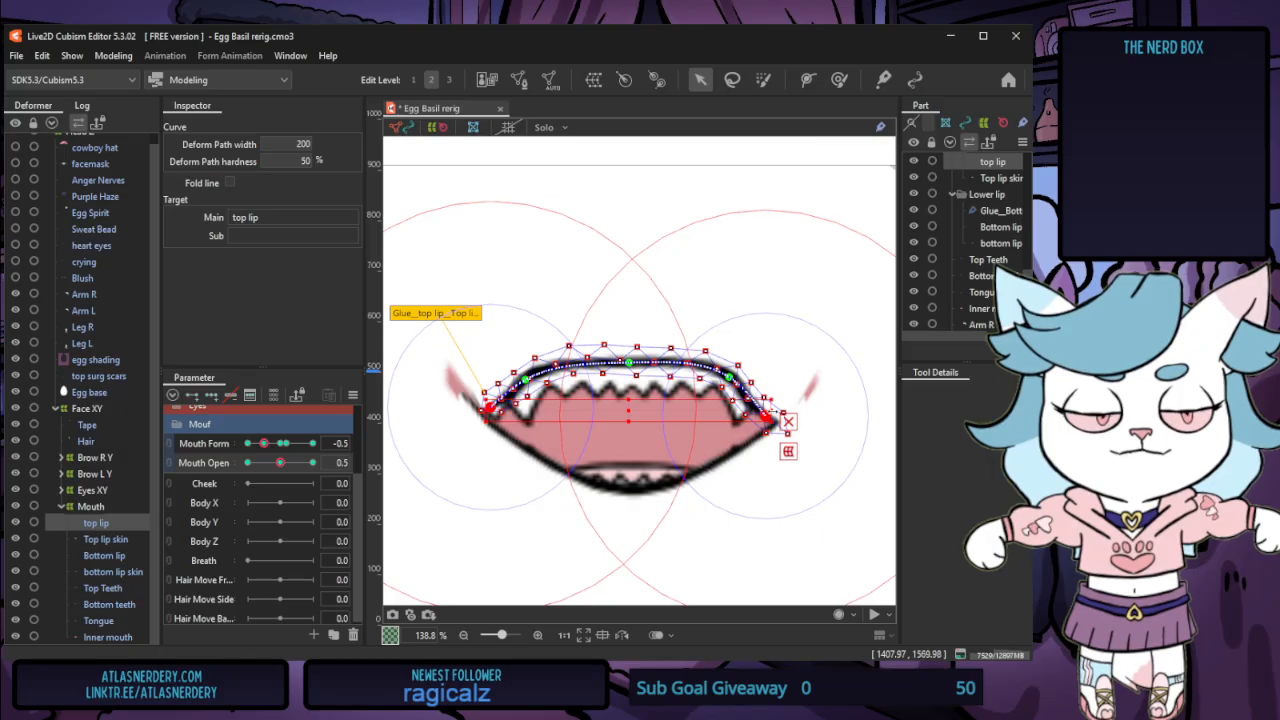
left_click(730, 377)
left_click(526, 379, "shift")
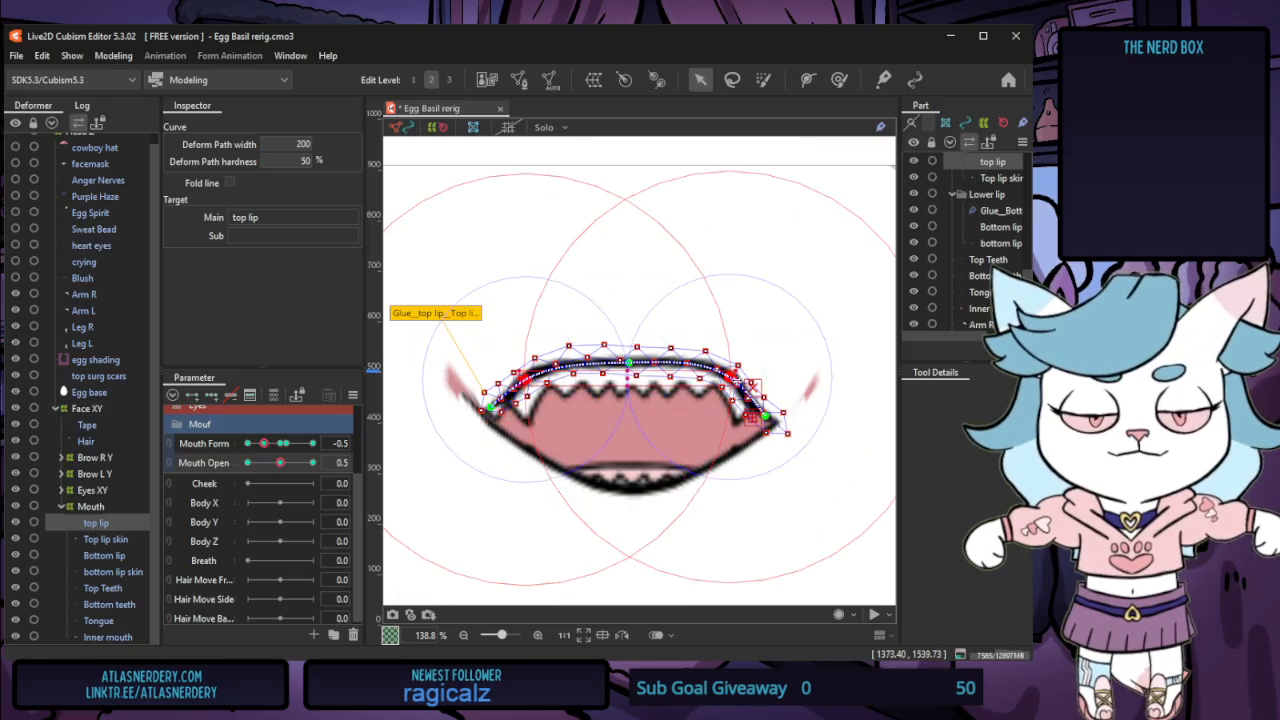
left_click_drag(752, 388, 735, 388)
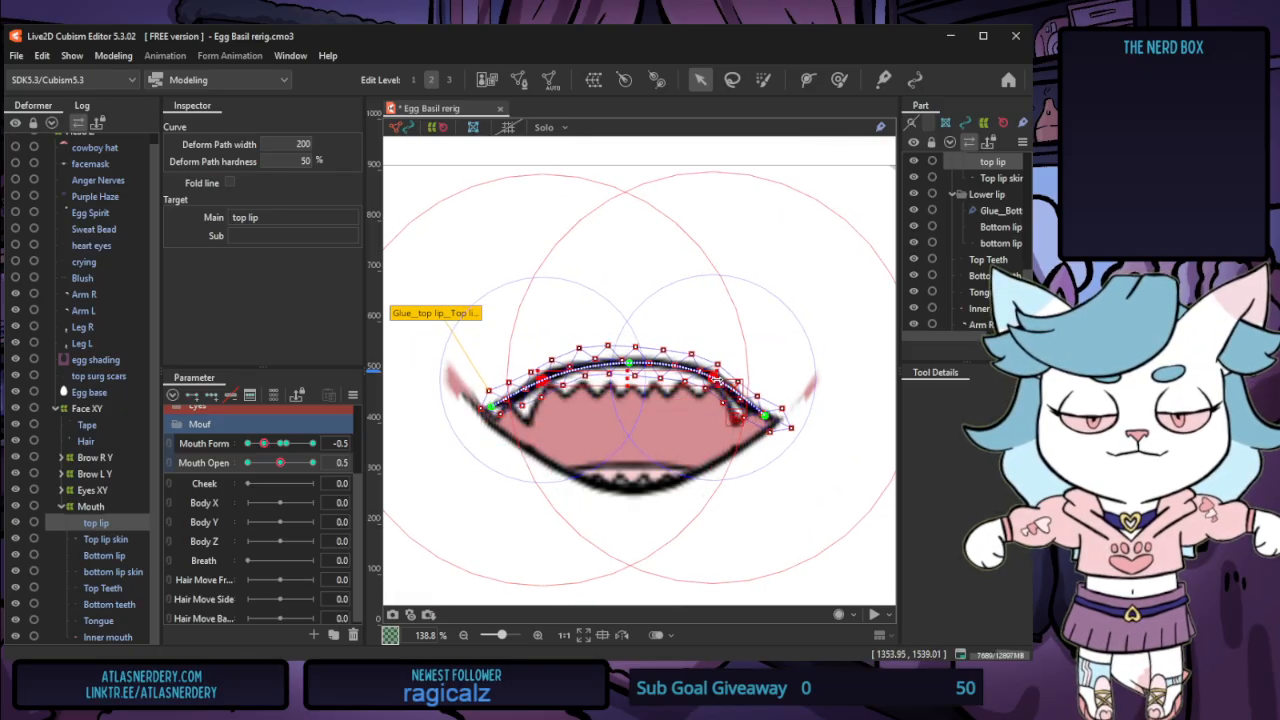
At Mouth Form -0.5 and Mouth Open 0.5, pull the Bottom lip's end points inward and upward, and shift its side points slightly inward
left_click(128, 619)
left_click(121, 556)
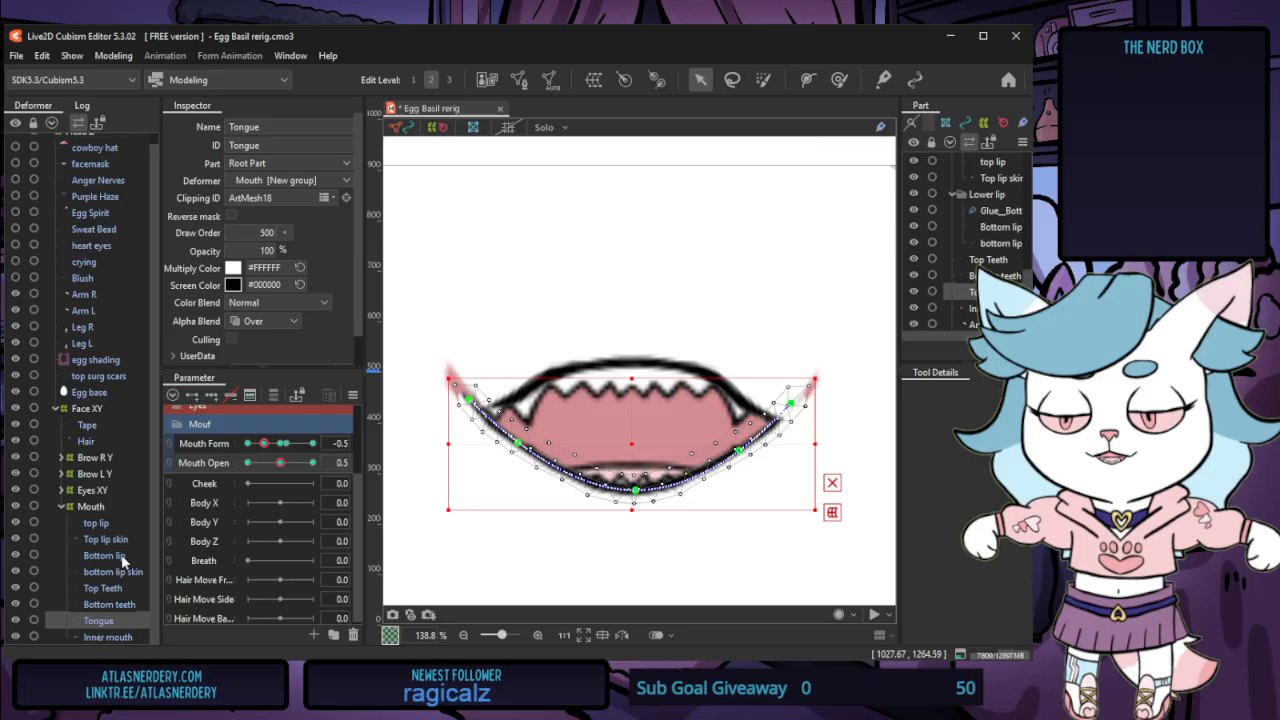
left_click(476, 401)
left_click_drag(476, 401, 494, 369)
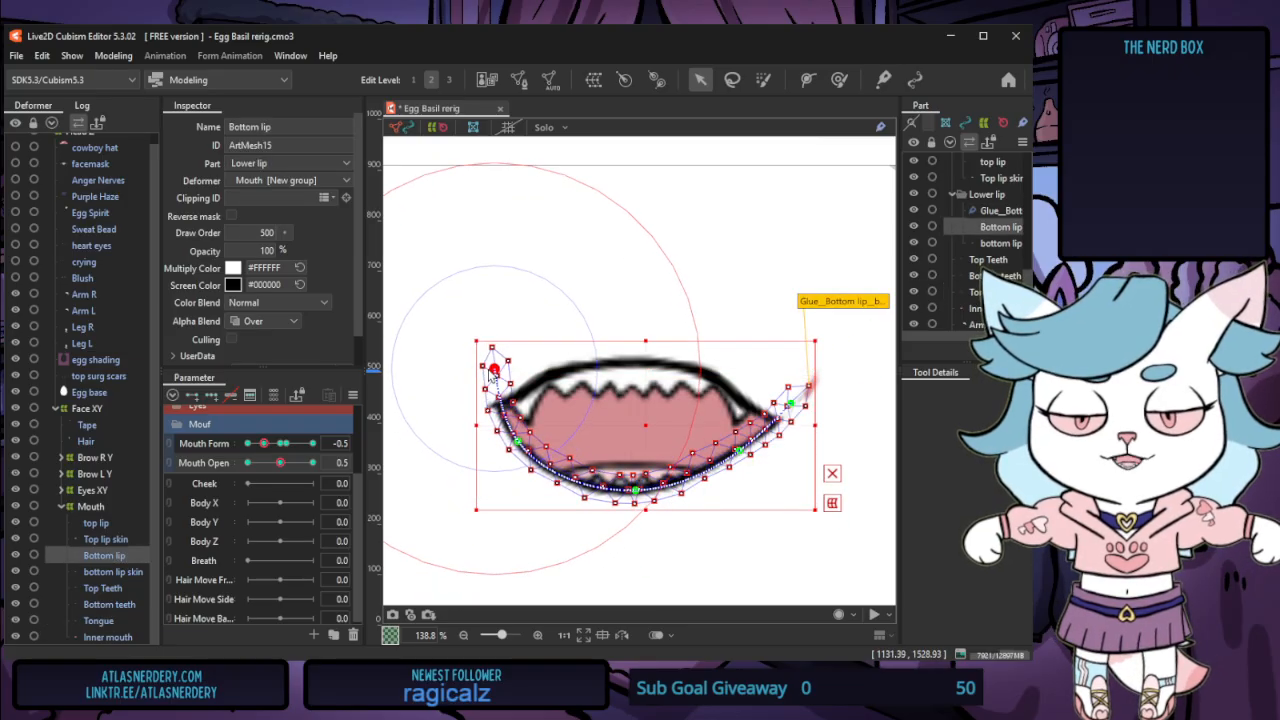
left_click_drag(812, 390, 780, 356)
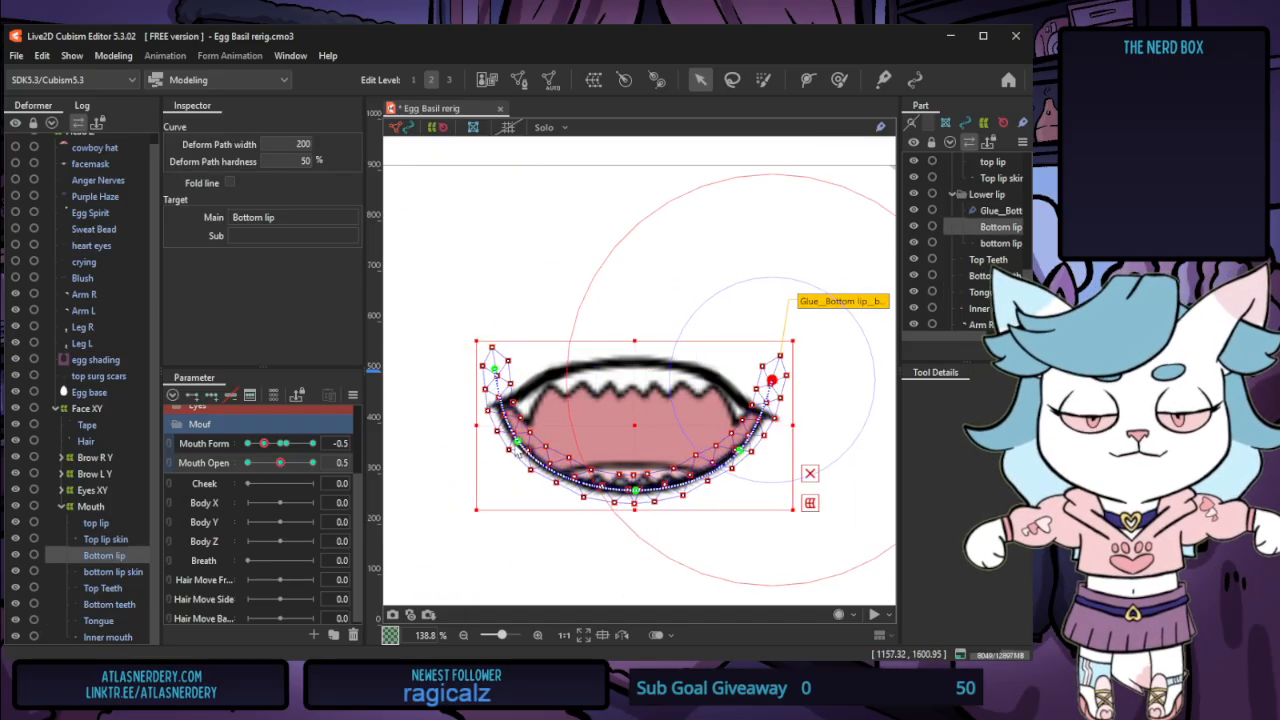
left_click(525, 447)
left_click_drag(526, 445, 532, 450)
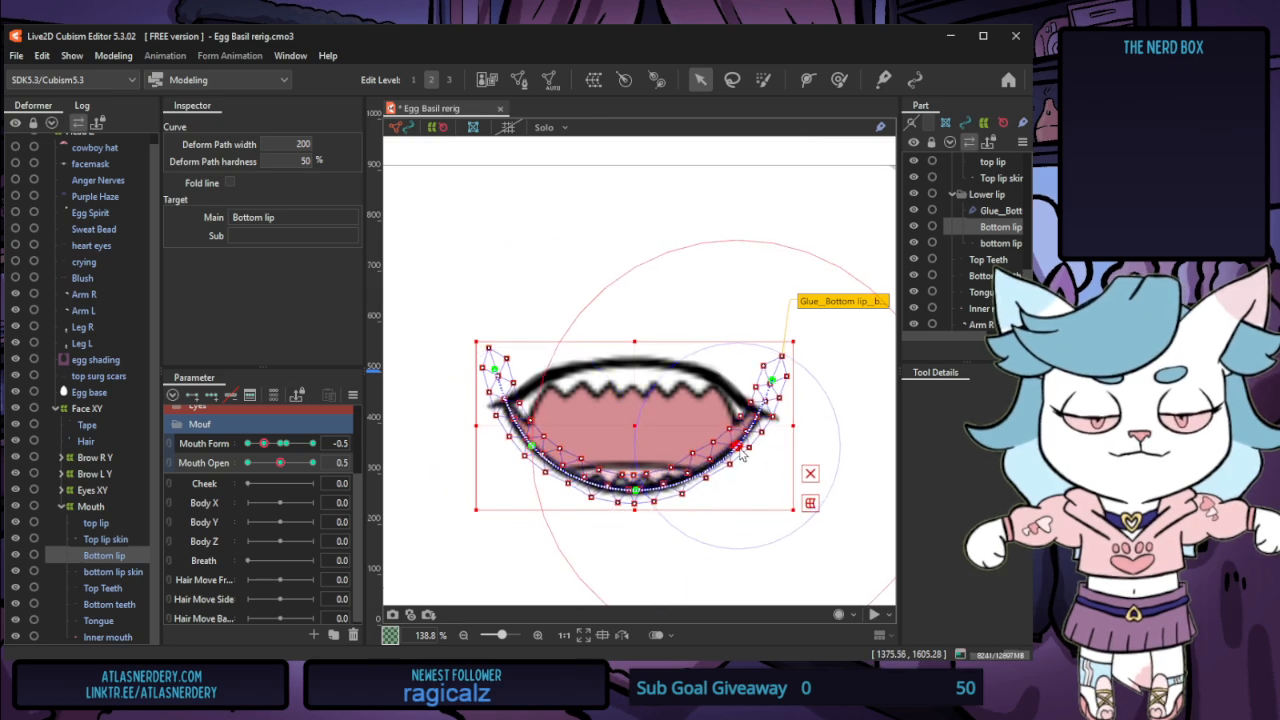
Examine the mouth's shape transitions by varying Mouth Form and Mouth Open across their ranges
scroll(856, 461, "down", 8)
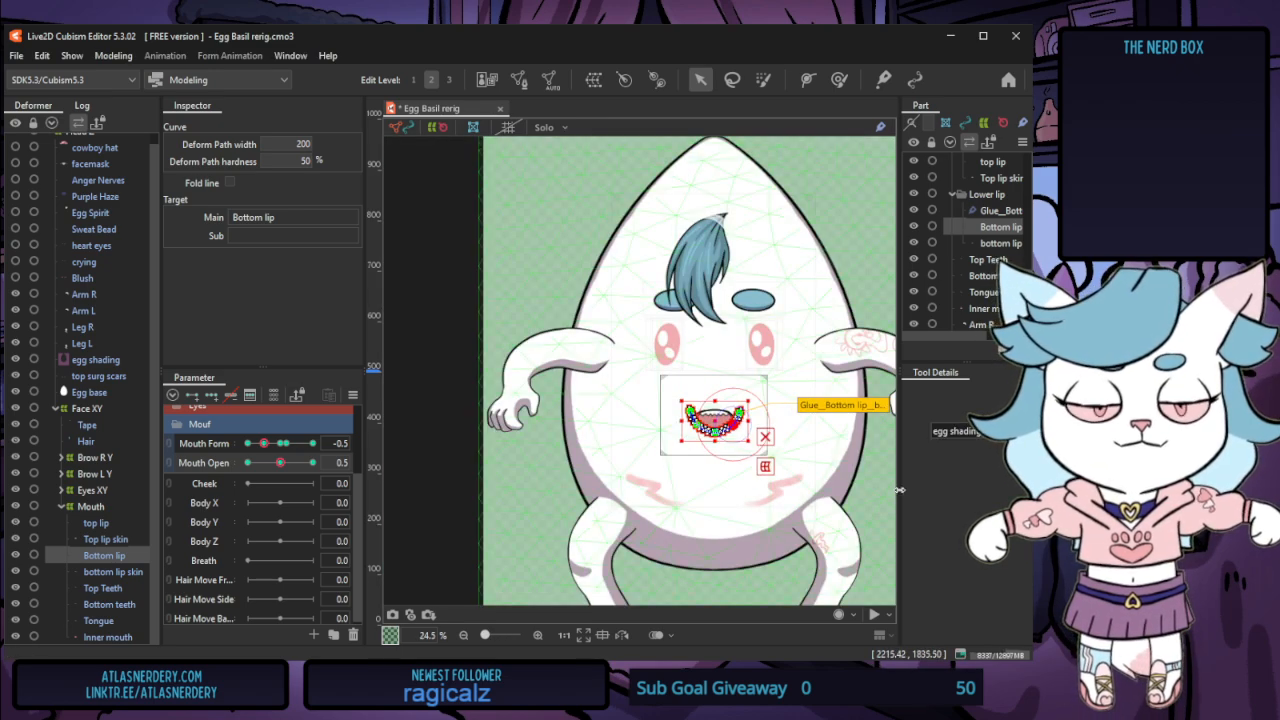
left_click(848, 485)
scroll(812, 402, "up", 6)
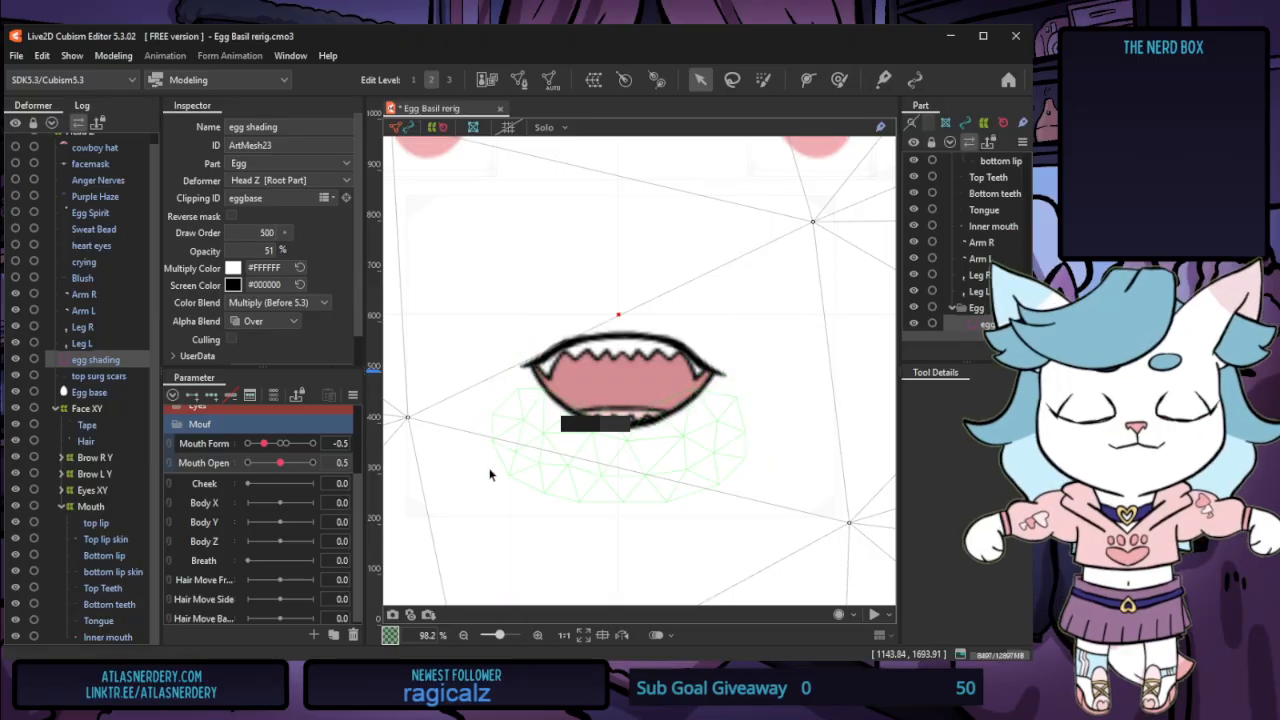
left_click_drag(266, 446, 307, 441)
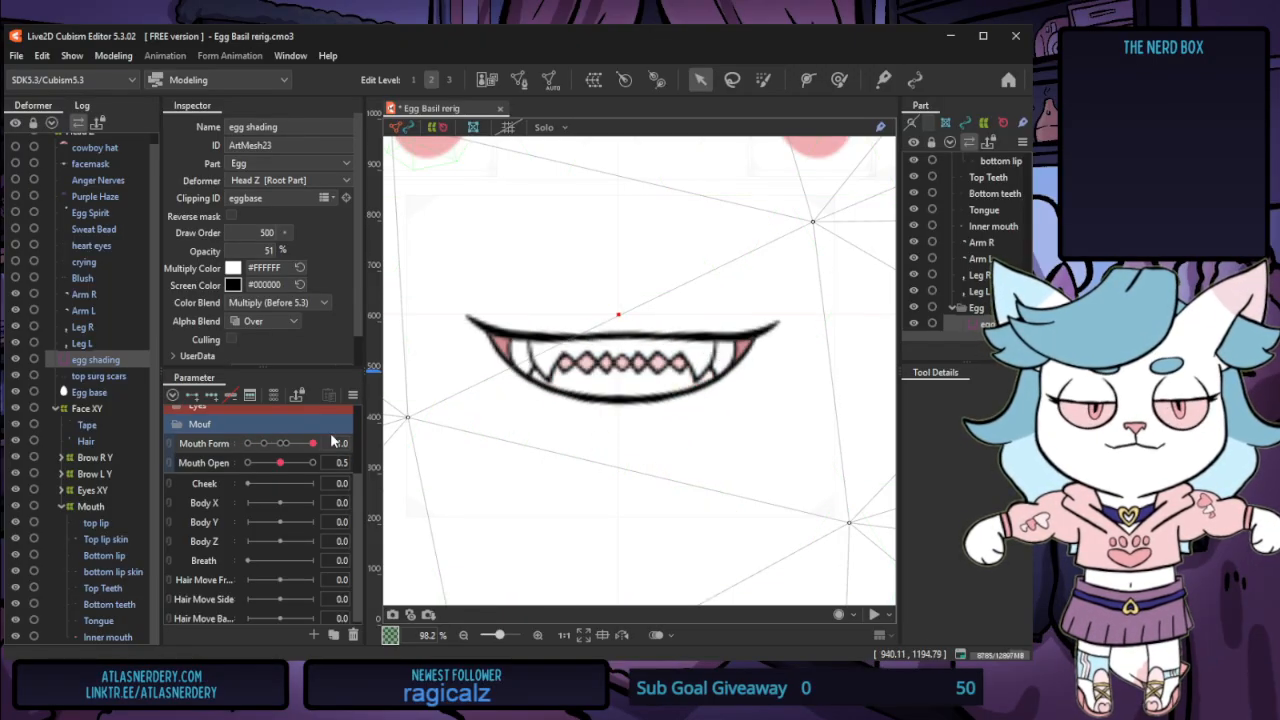
mouse_move(312, 443)
left_mouse_down()
mouse_move(282, 444)
mouse_move(310, 444)
mouse_move(287, 452)
mouse_move(321, 463)
left_mouse_up()
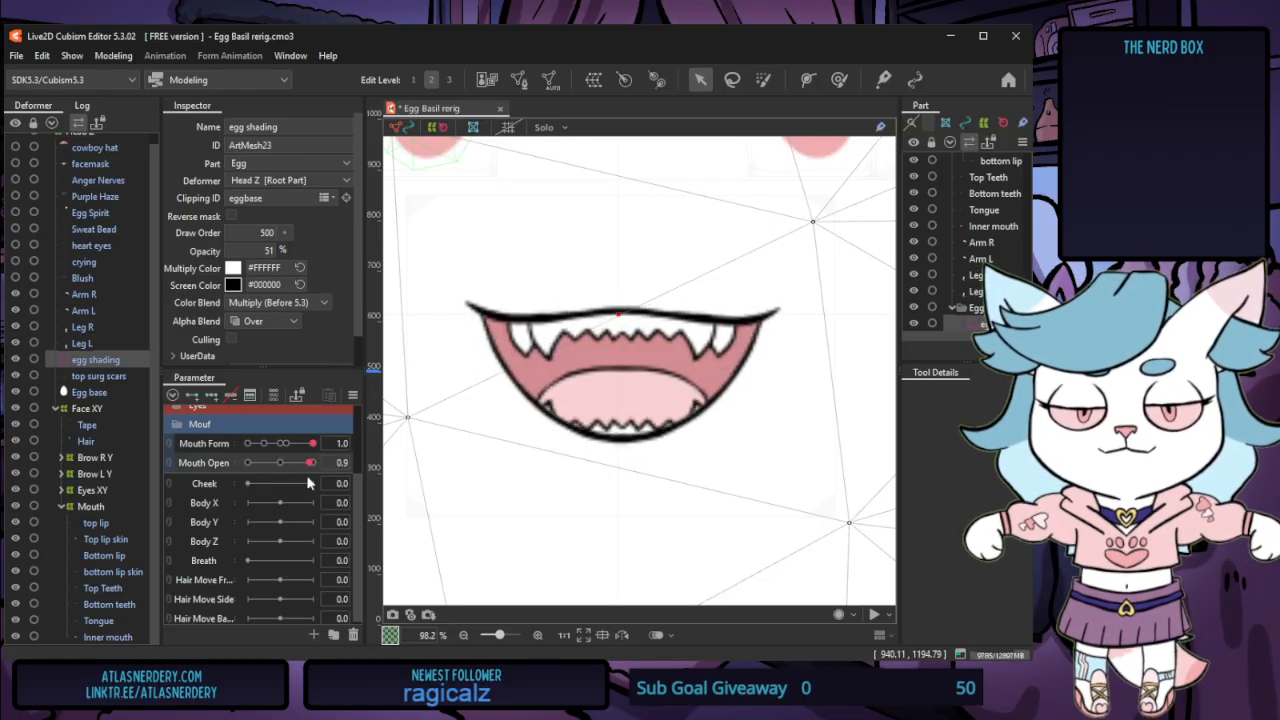
left_click_drag(304, 471, 278, 478)
left_click(286, 447)
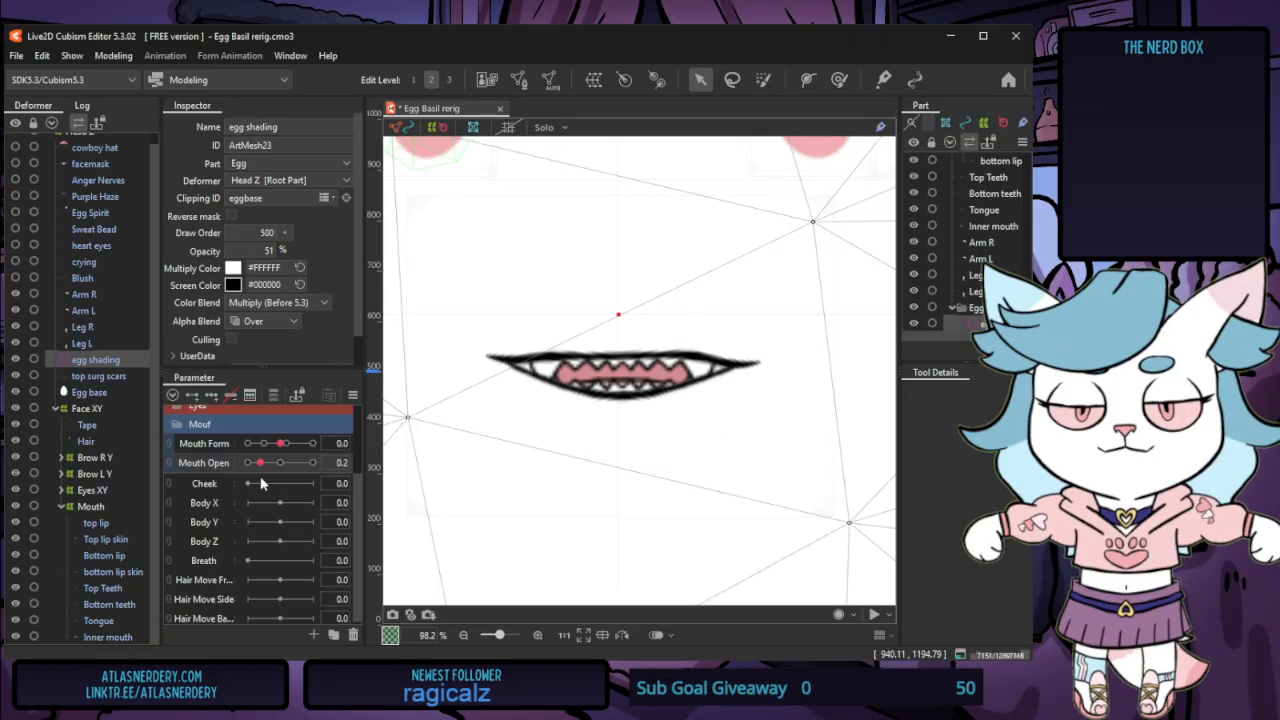
left_click_drag(282, 445, 280, 483)
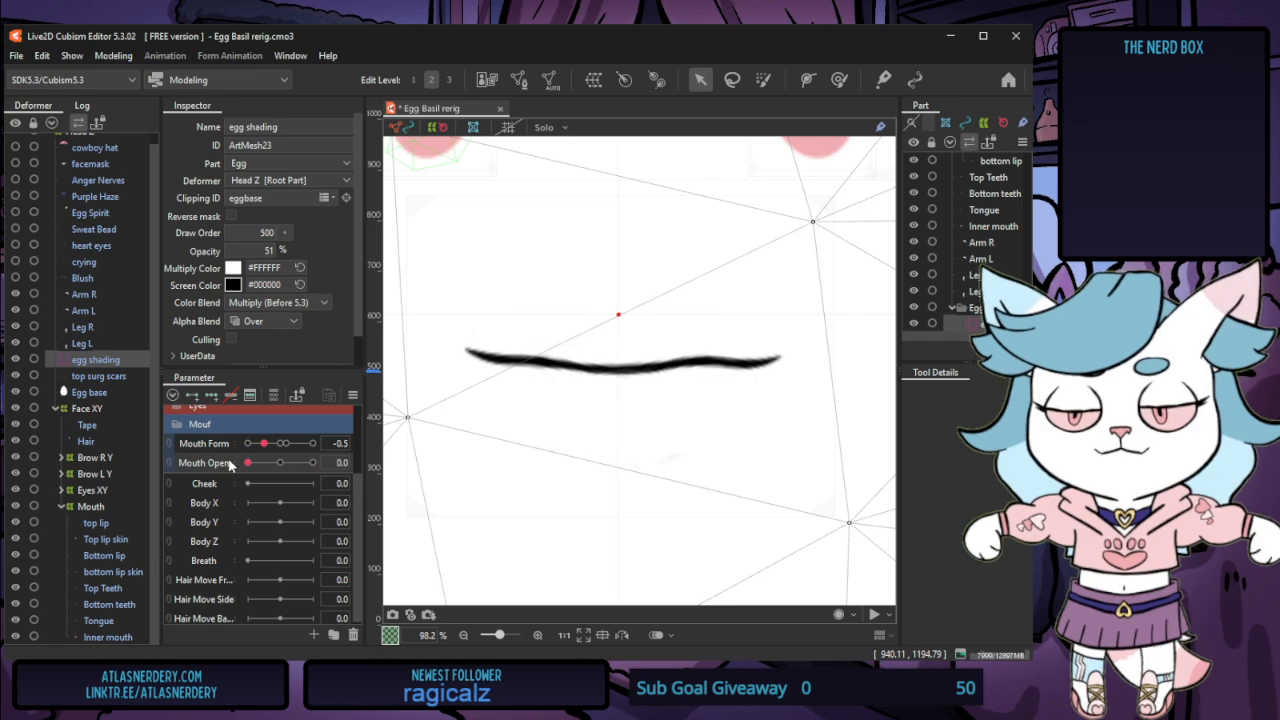
At Mouth Form -1.0 and Mouth Open 1.0, move the Bottom lip's end points upward and slightly inward to meet the top lip
left_click(246, 446)
left_click_drag(249, 463, 366, 452)
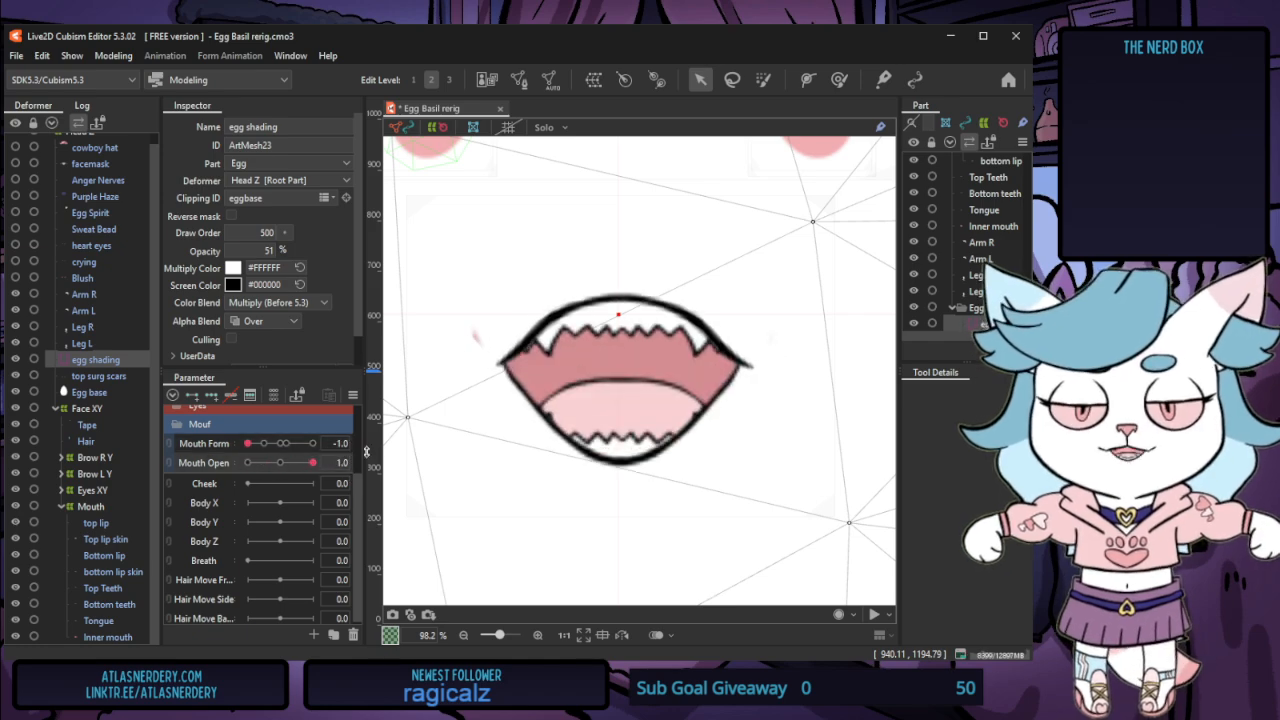
left_click(117, 555)
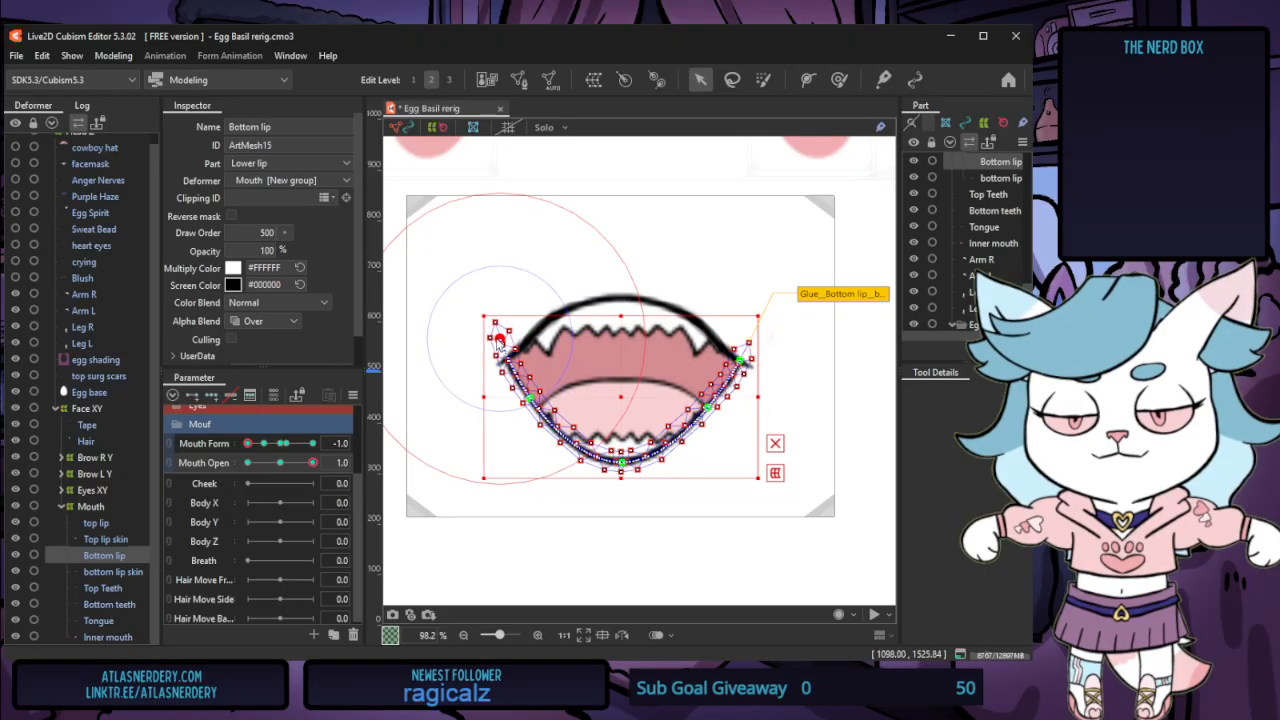
left_click(744, 358)
left_click_drag(740, 360, 736, 346)
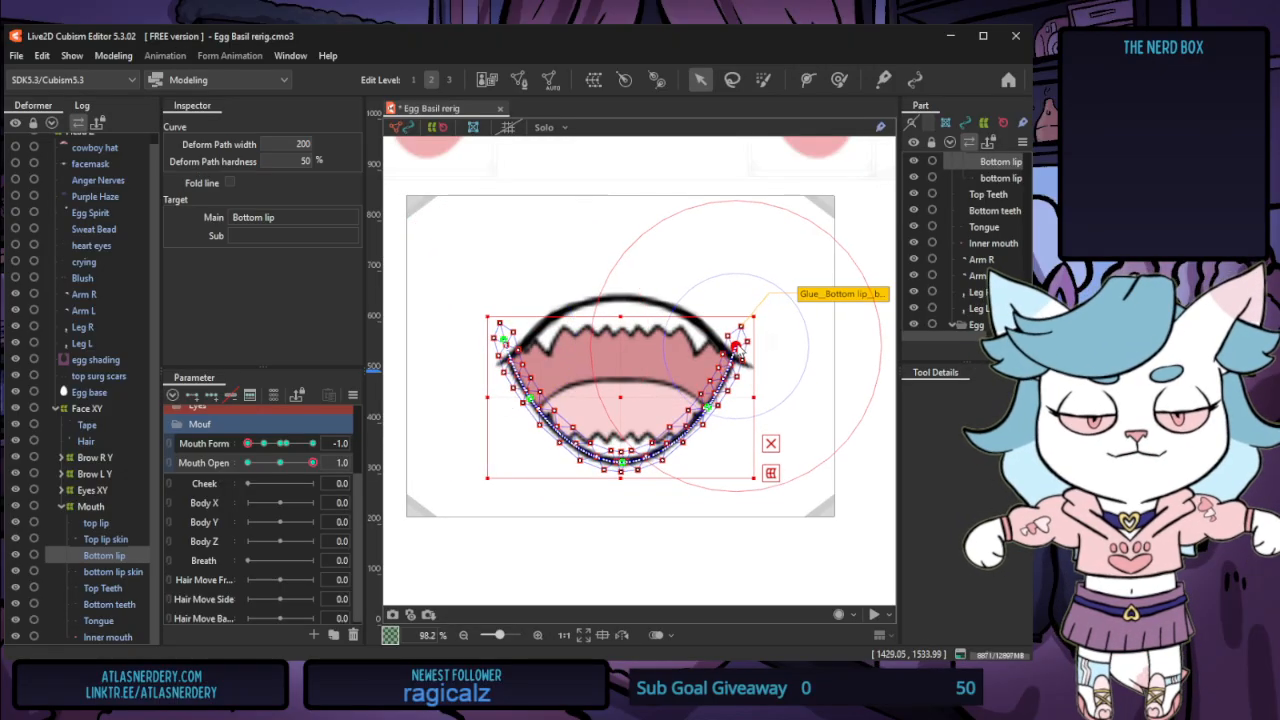
Check how the mouth opens and closes at Mouth Form -1.0 by sweeping Mouth Open between 0.0 and 1.0
left_click(248, 463)
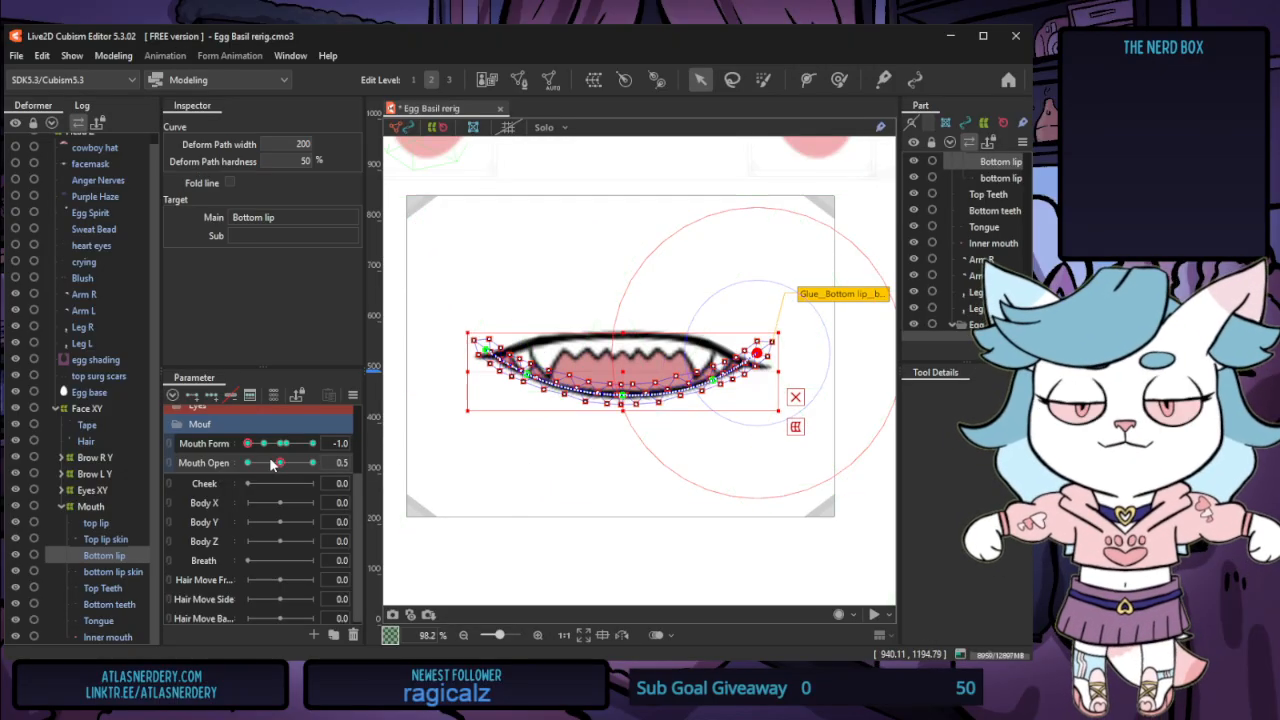
left_click(116, 507)
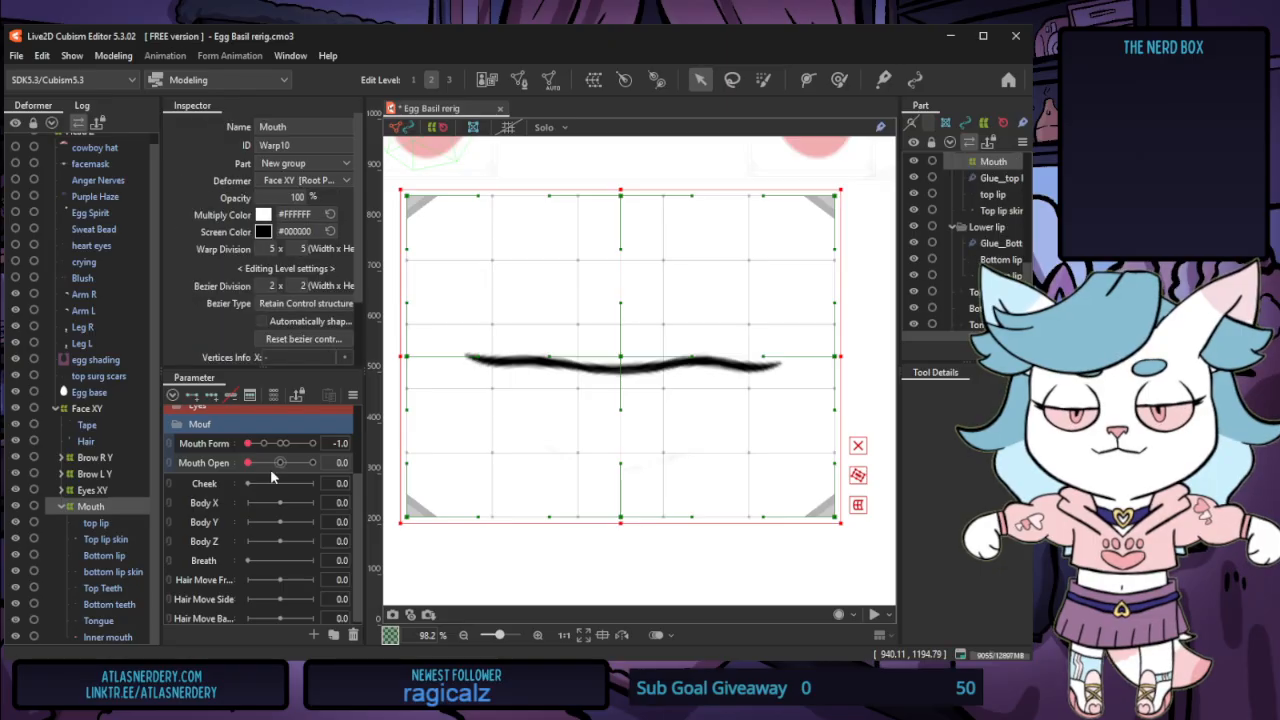
mouse_move(252, 464)
left_mouse_down()
mouse_move(279, 465)
mouse_move(241, 470)
mouse_move(284, 466)
mouse_move(240, 482)
left_mouse_up()
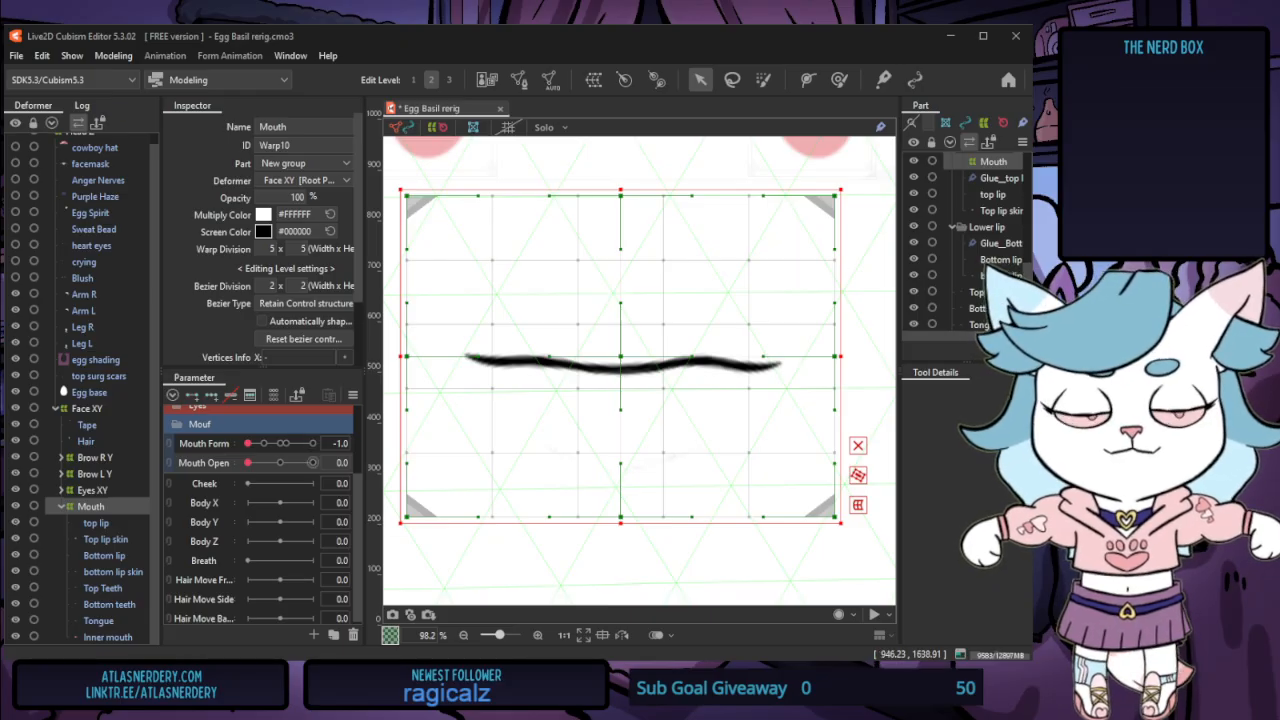
left_click_drag(247, 462, 312, 463)
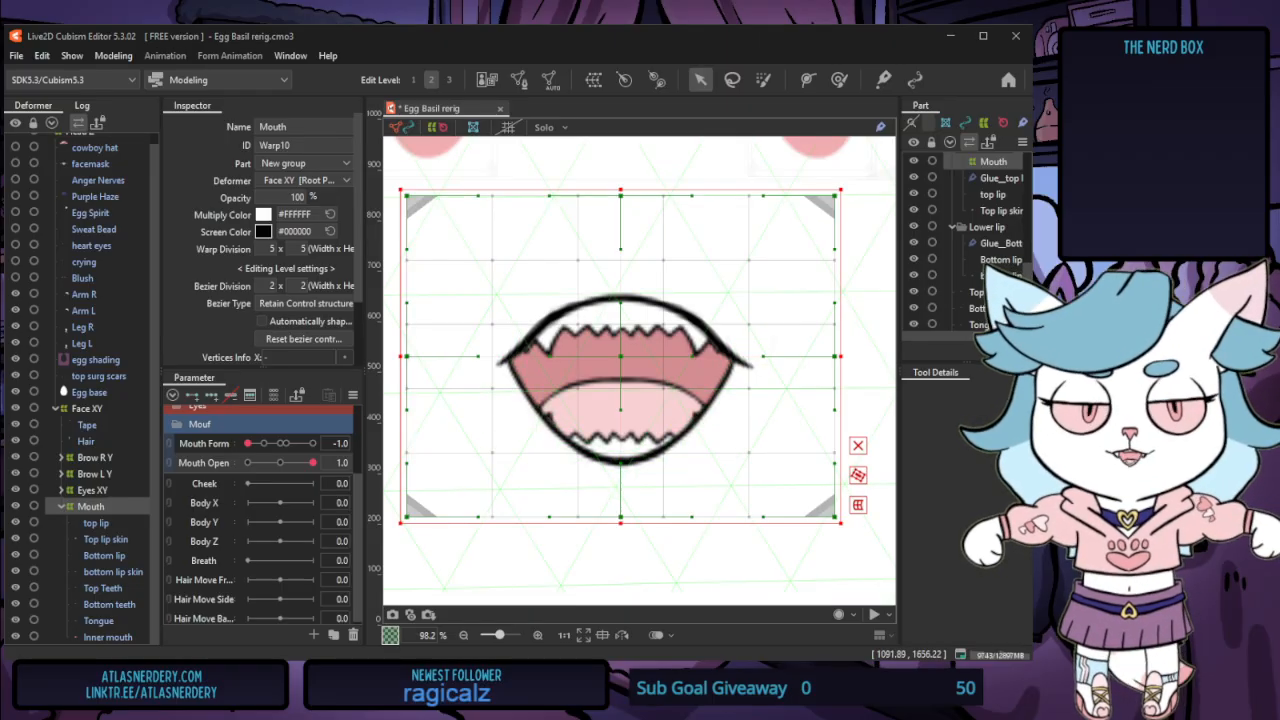
left_click_drag(312, 463, 281, 470)
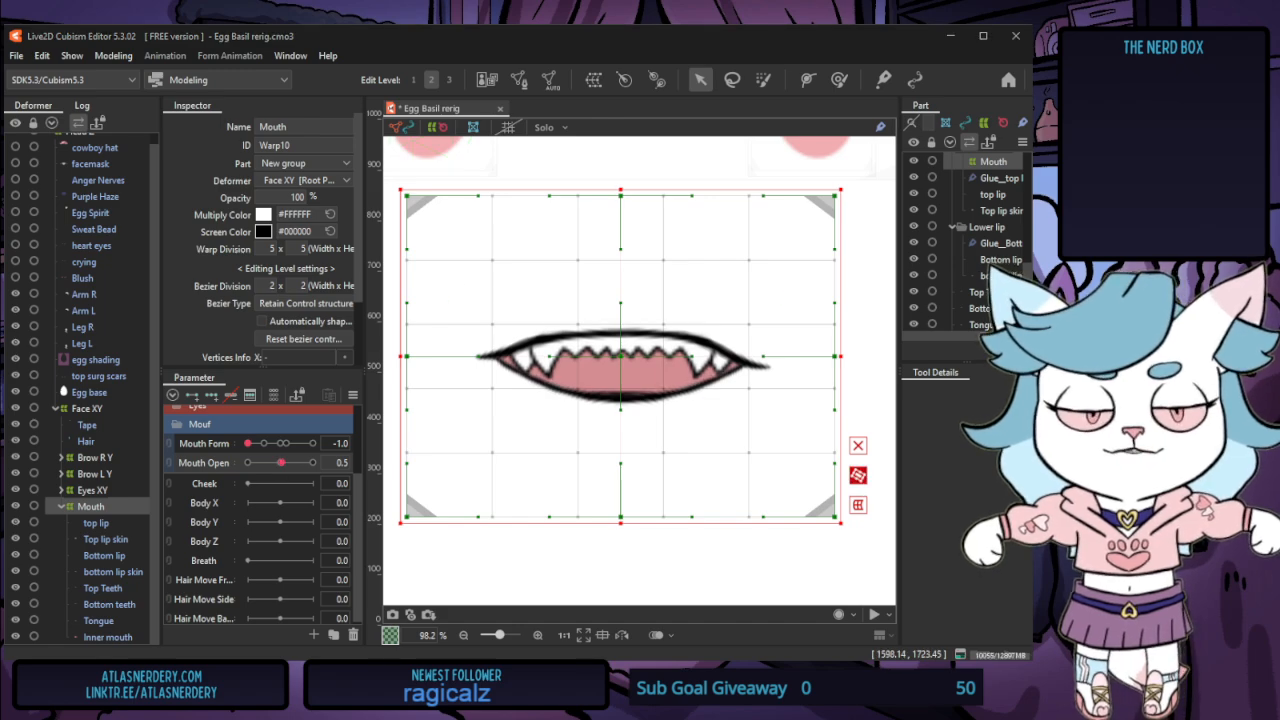
Select all mouth meshes from top lip through Inner mouth and add Mouth Open keys at 0.3 and 0.6
left_click_drag(281, 463, 287, 466)
left_click(97, 524)
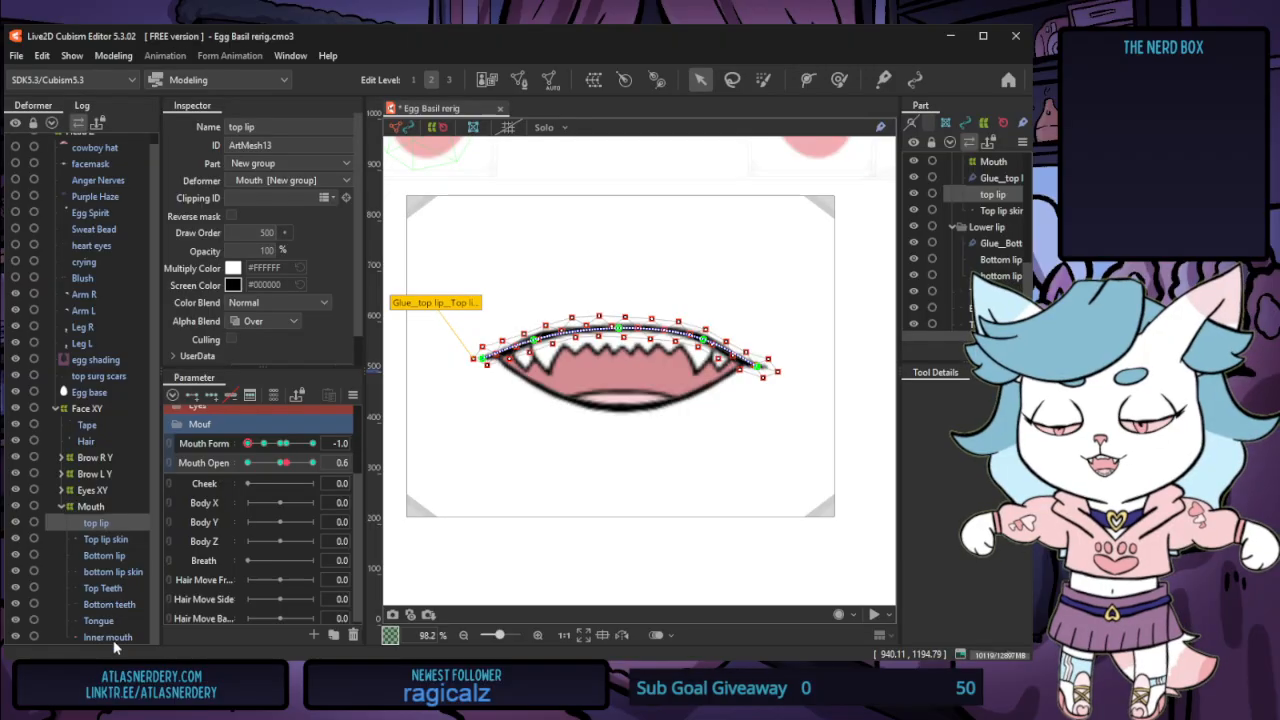
left_click(108, 637, "shift")
left_click_drag(294, 467, 268, 468)
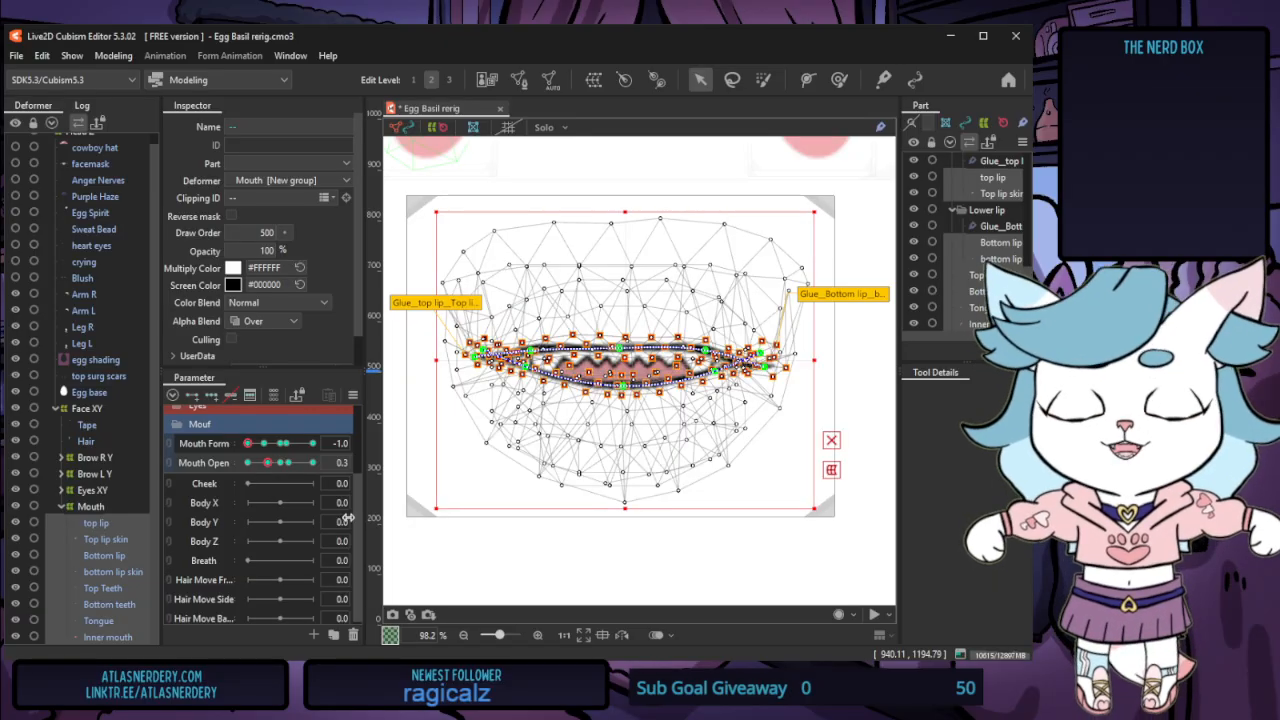
left_click(289, 466)
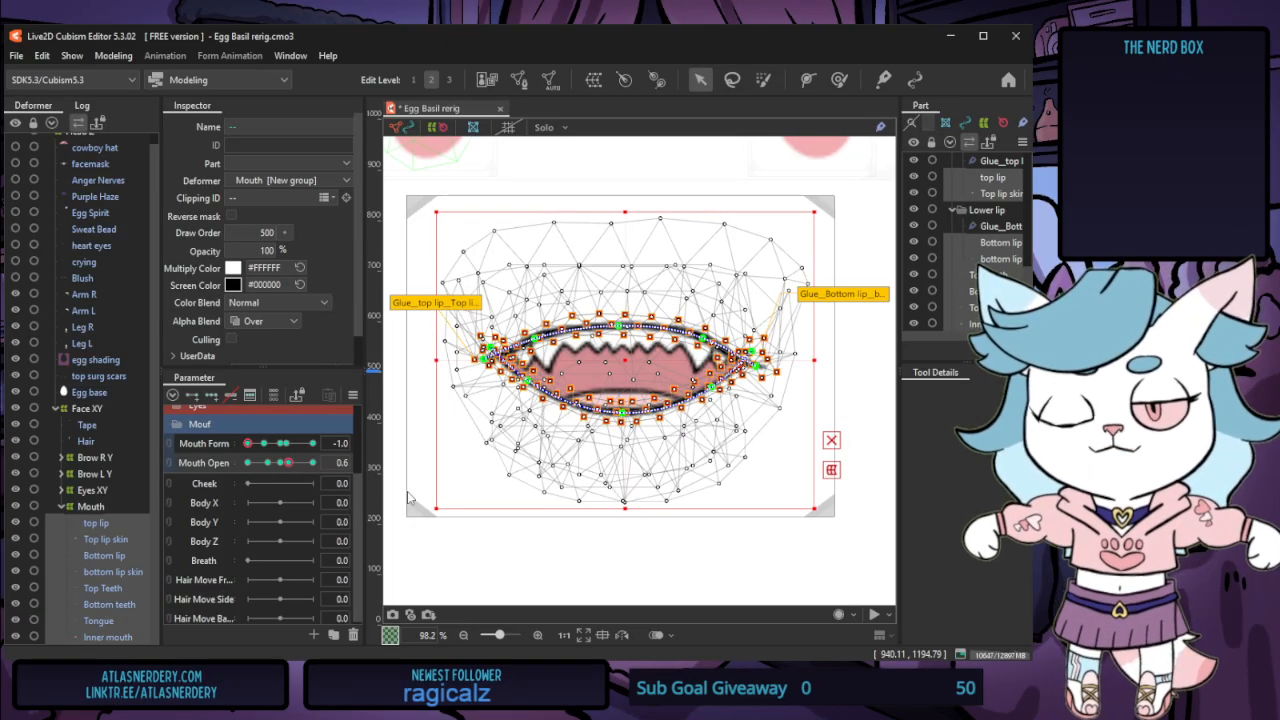
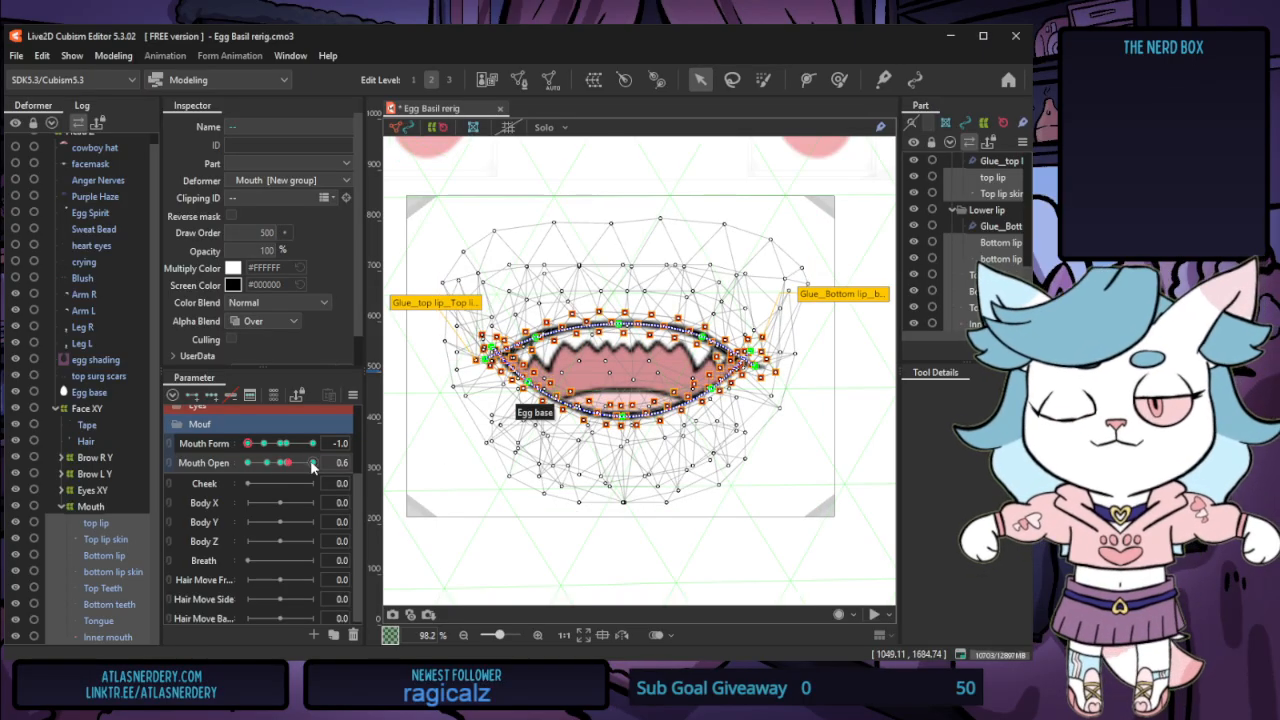
left_click(288, 462)
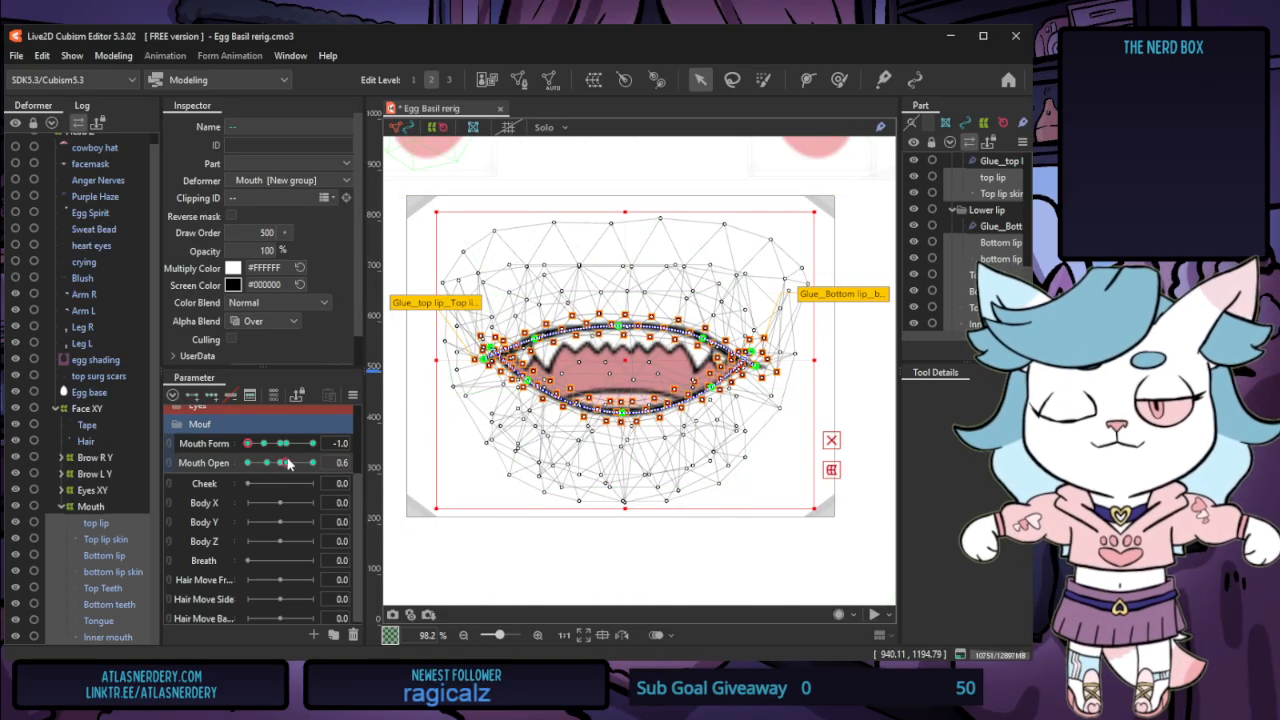
At Mouth Form 1.0 and Mouth Open 0.6, move the Bottom teeth and the Tongue slightly downward inside the mouth
left_click(110, 539)
left_click(97, 522)
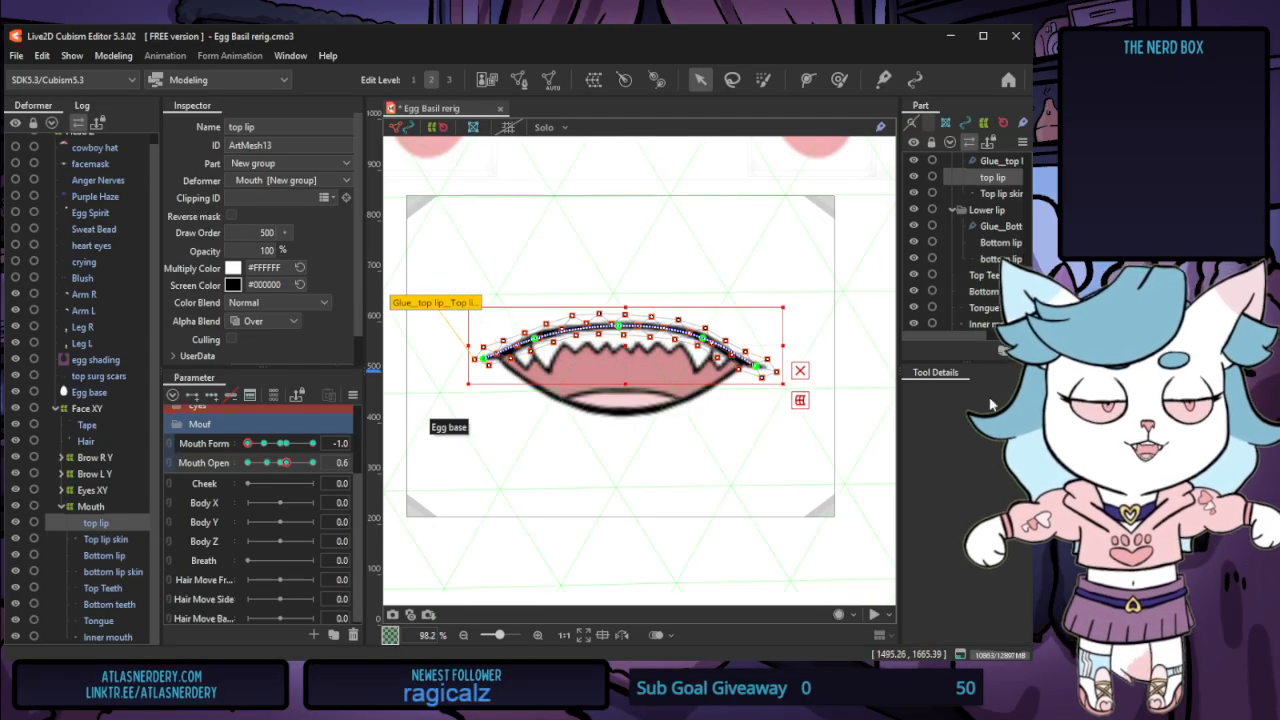
left_click(312, 443)
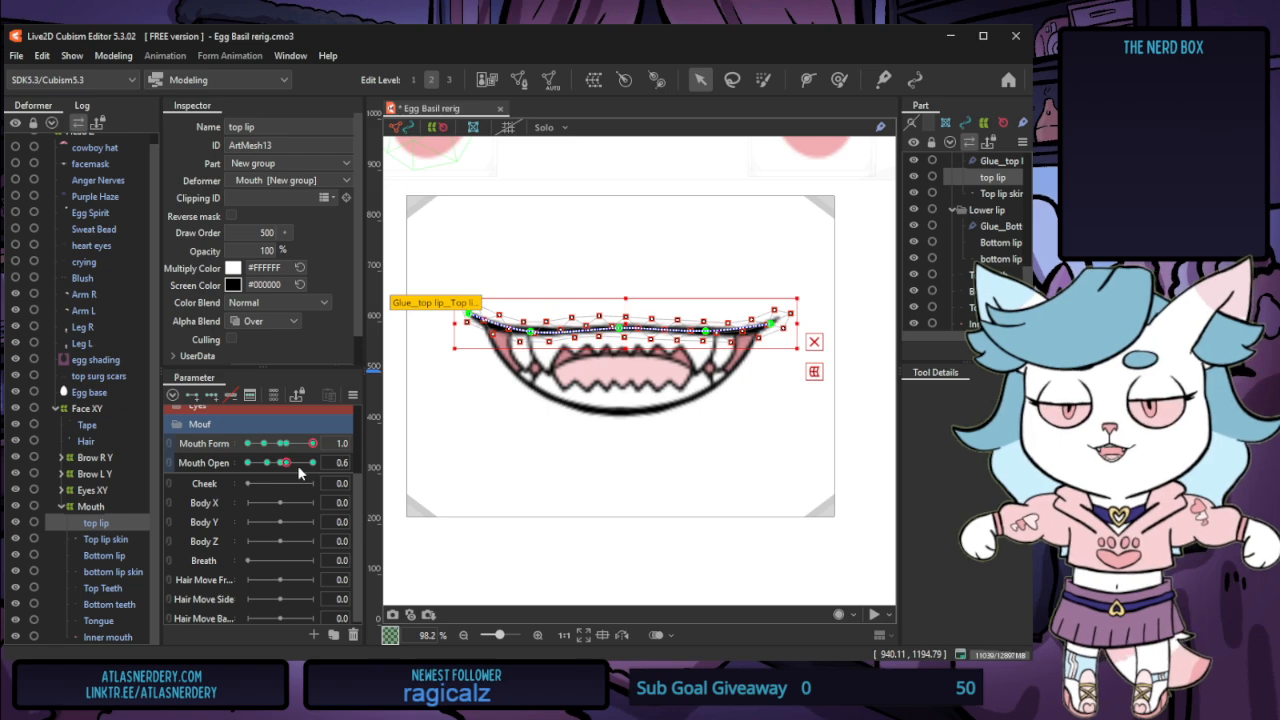
left_click_drag(300, 462, 286, 462)
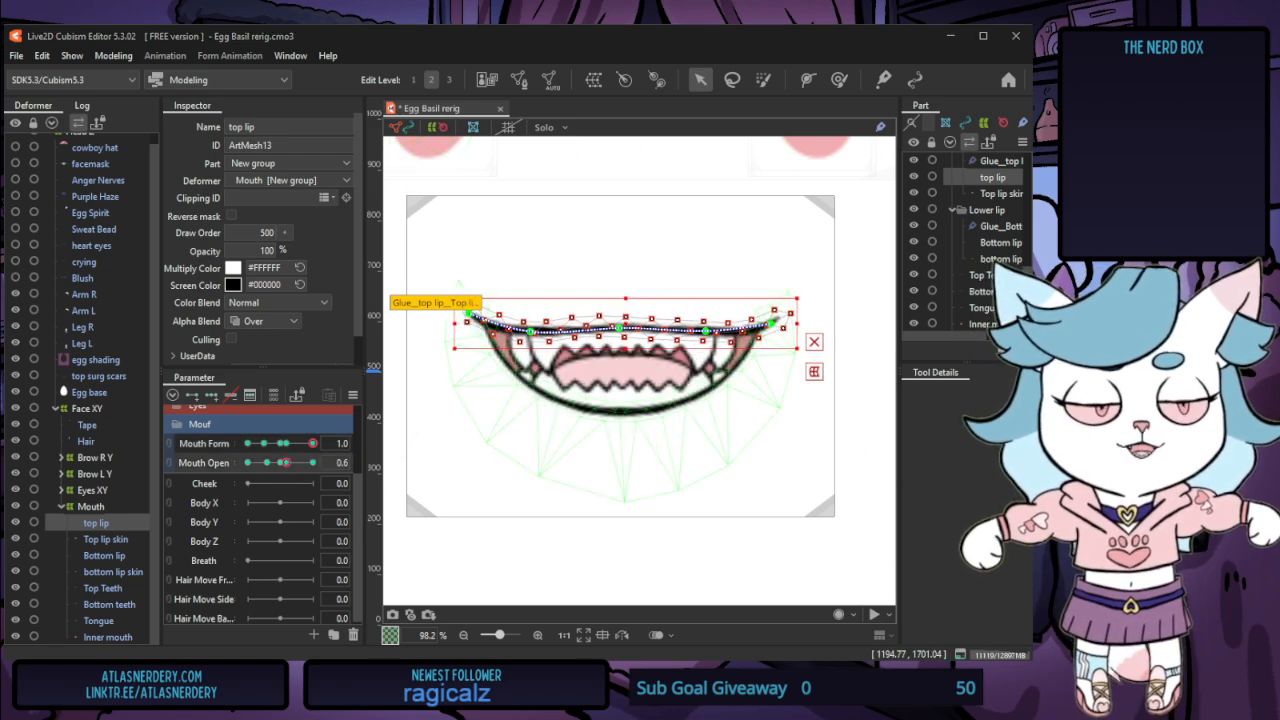
scroll(645, 410, "up", 2)
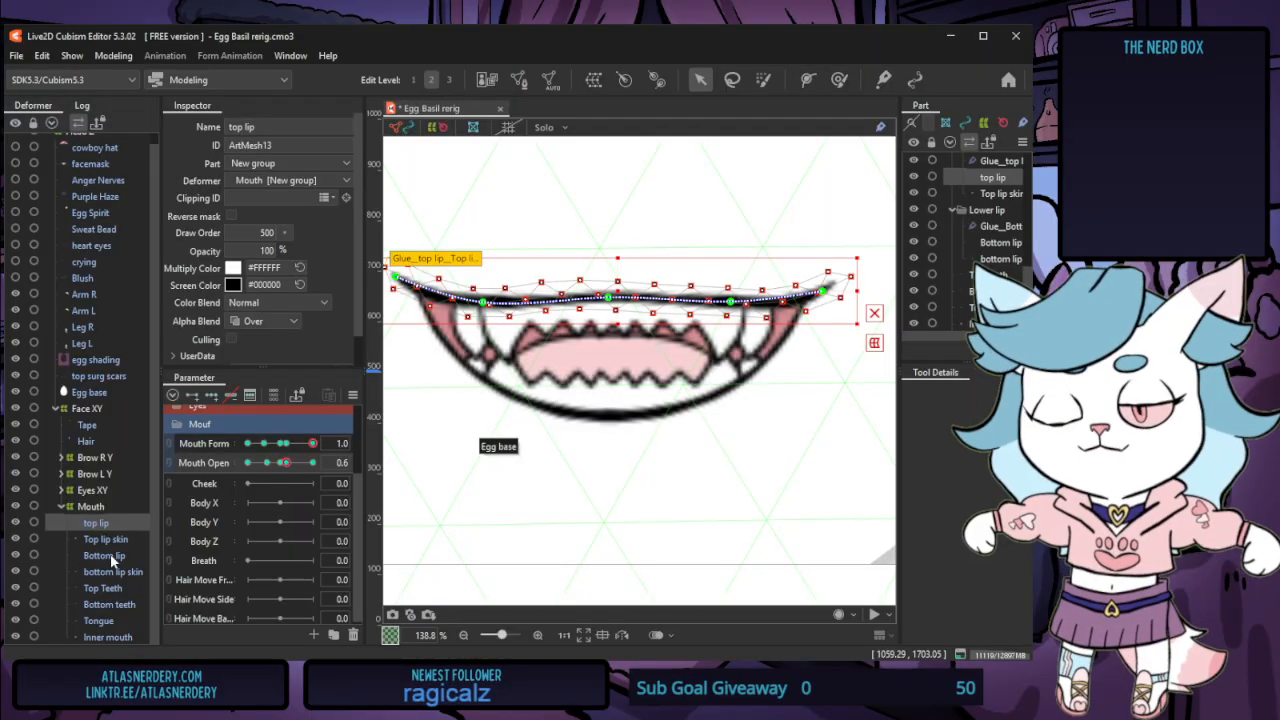
left_click(110, 553)
left_click(113, 589)
left_click(606, 421)
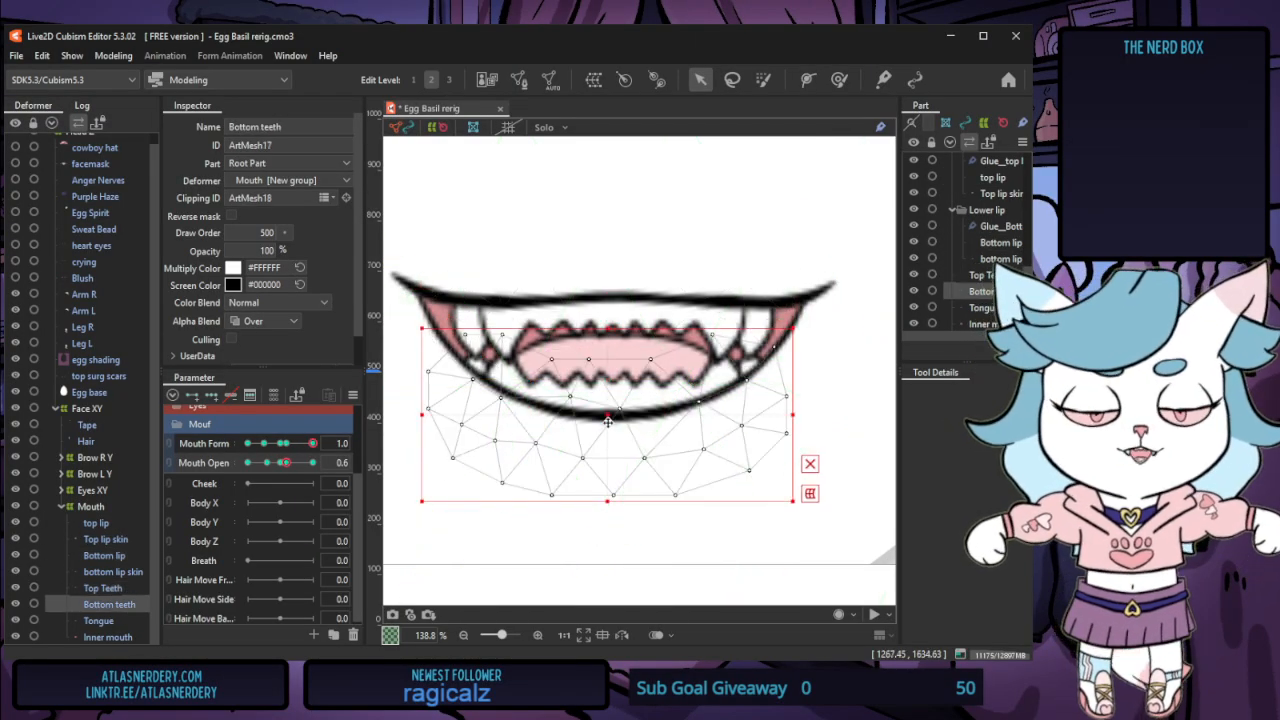
left_click_drag(606, 421, 609, 444)
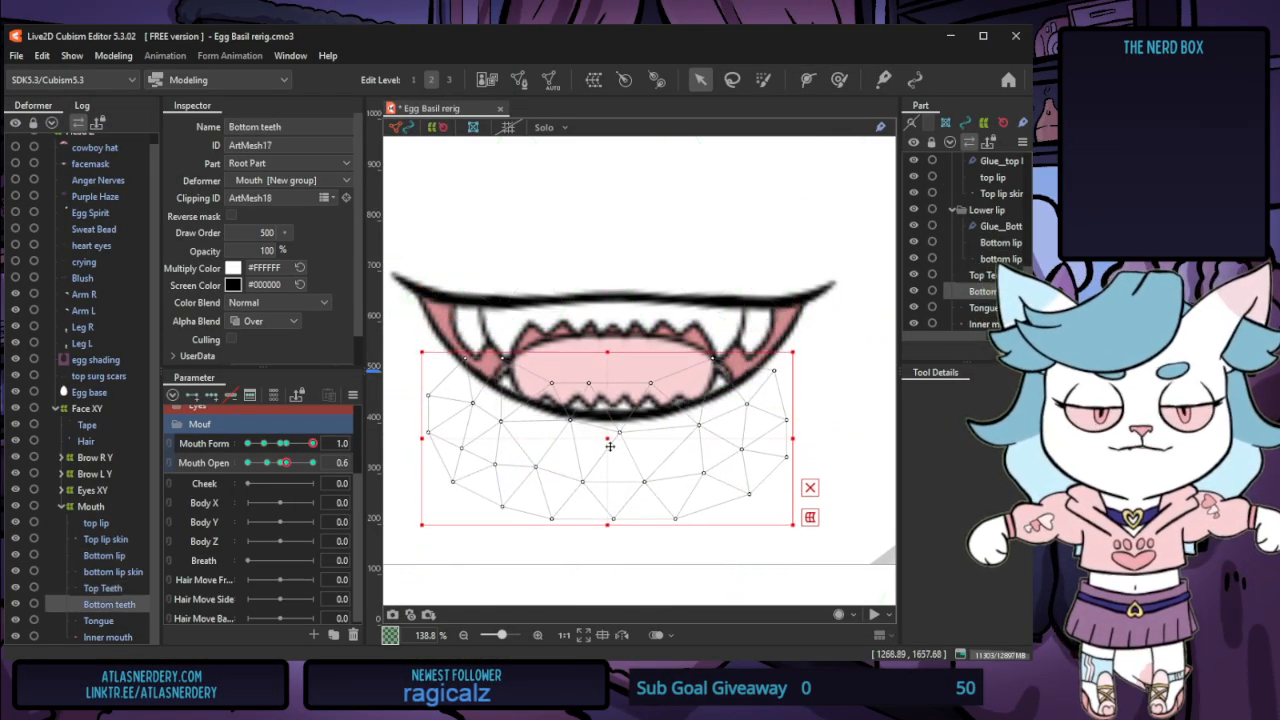
left_click(100, 620)
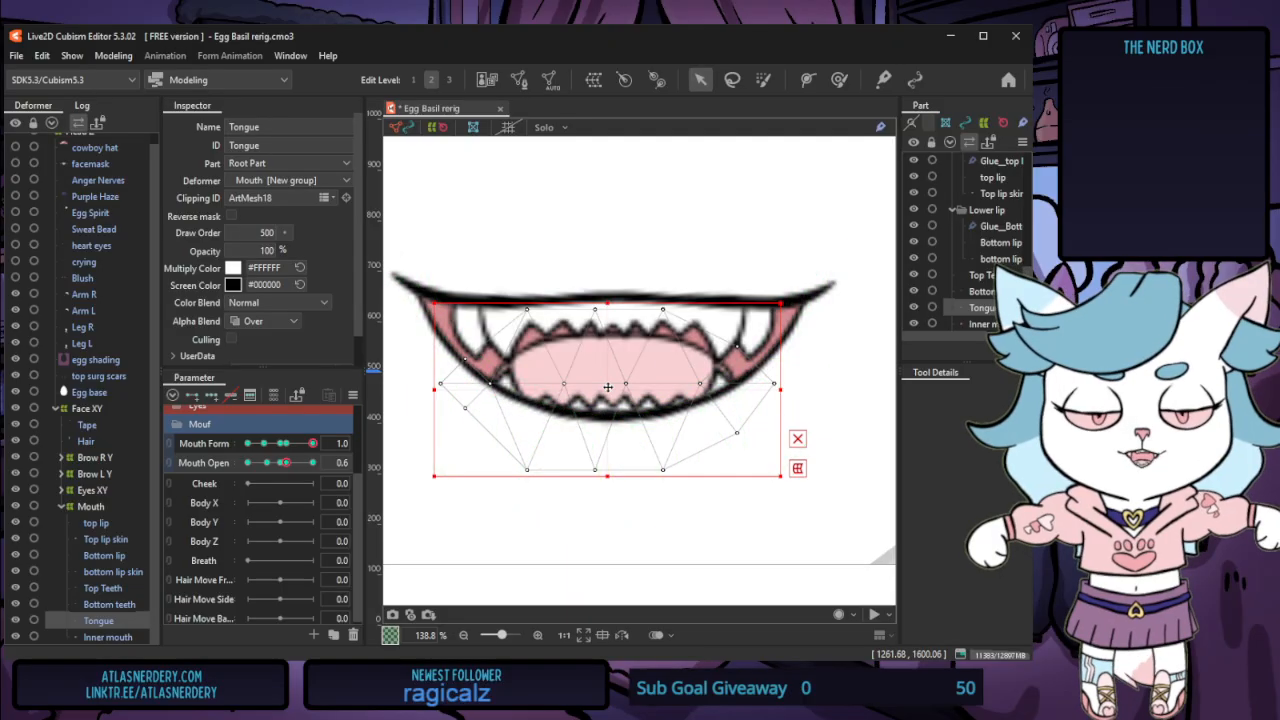
left_click_drag(609, 398, 609, 403)
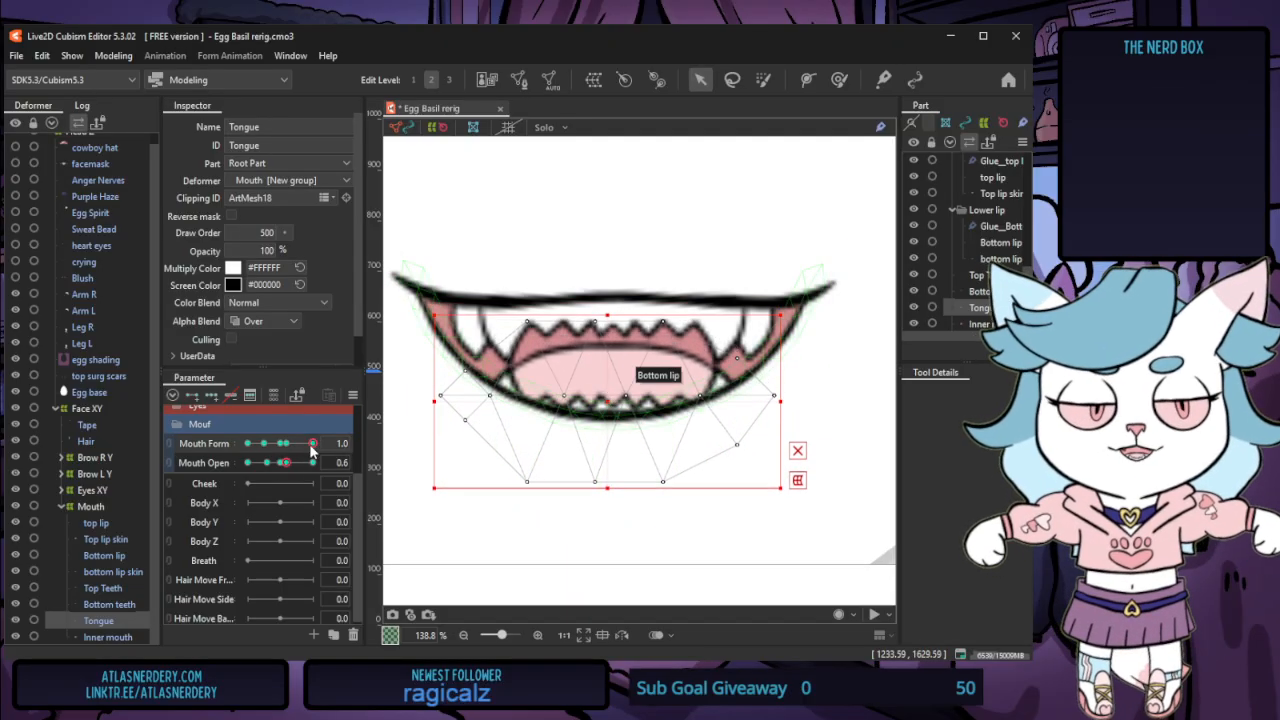
At Mouth Form 0.2 and Mouth Open 0.6, raise the Bottom lip's middle and two side curve points for a shallower lower edge
left_click_drag(314, 444, 288, 444)
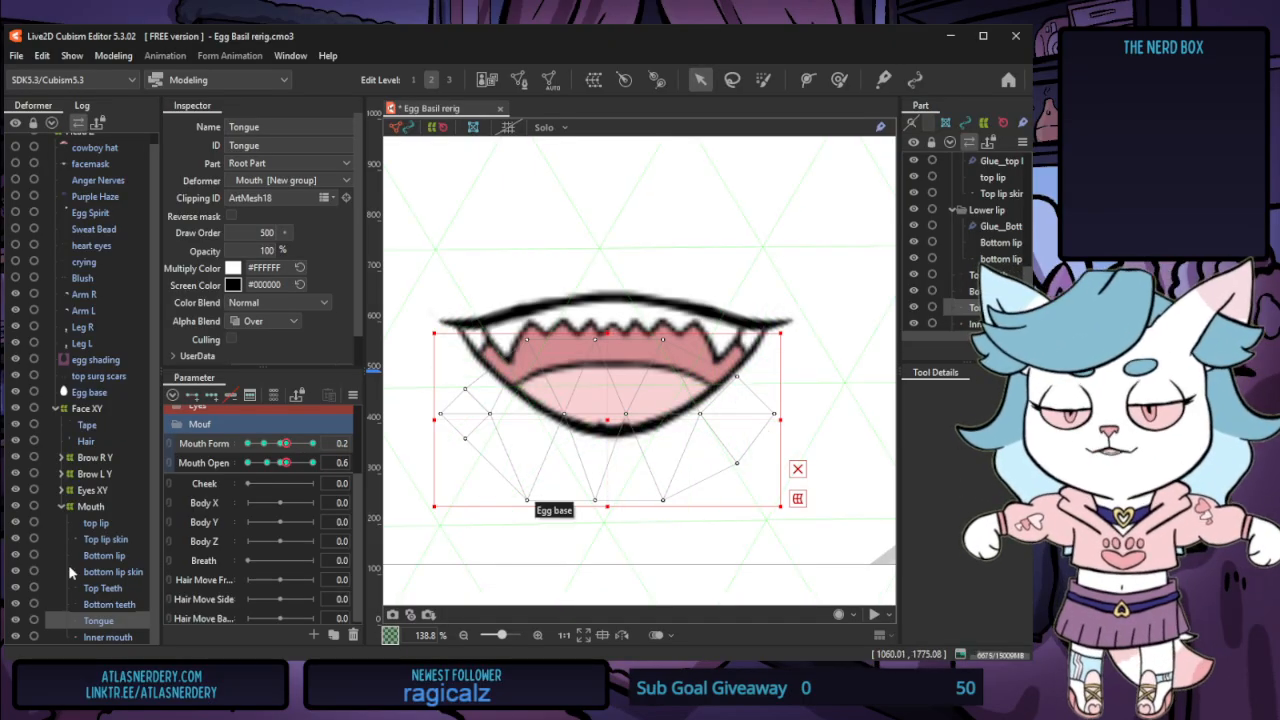
left_click(116, 558)
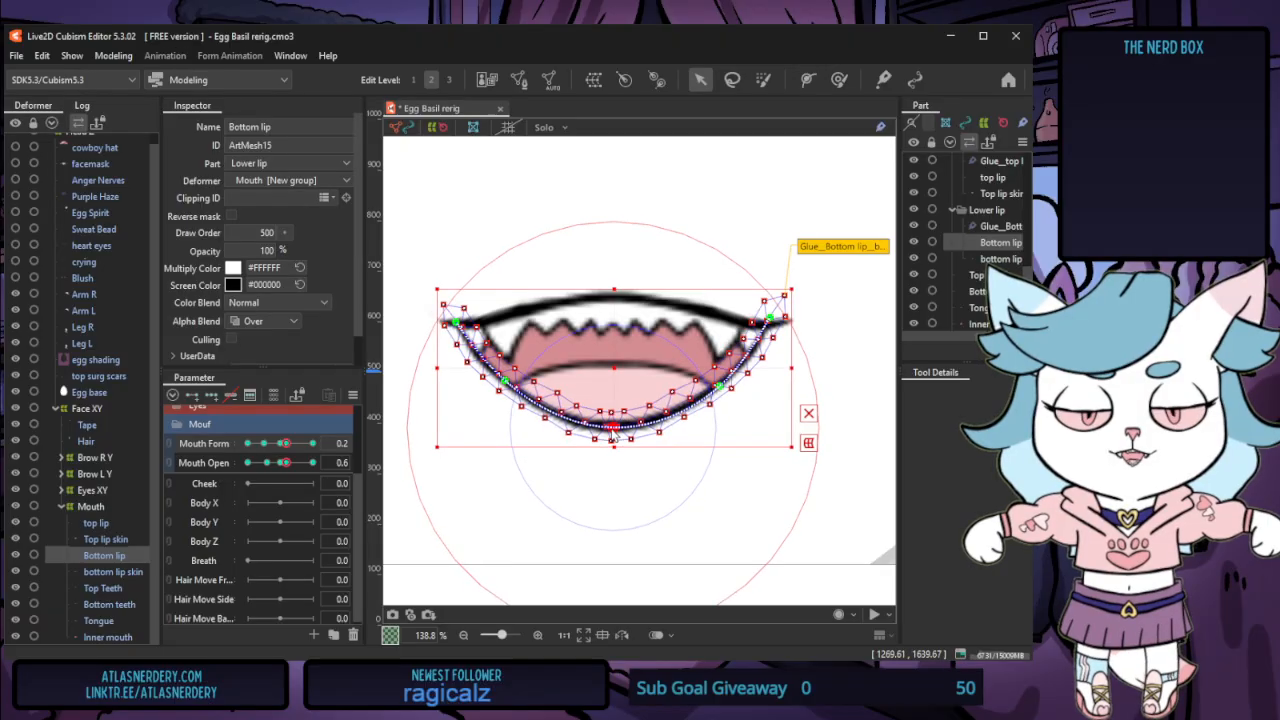
left_click_drag(615, 418, 616, 411)
left_click_drag(504, 380, 504, 372)
left_click_drag(719, 387, 716, 376)
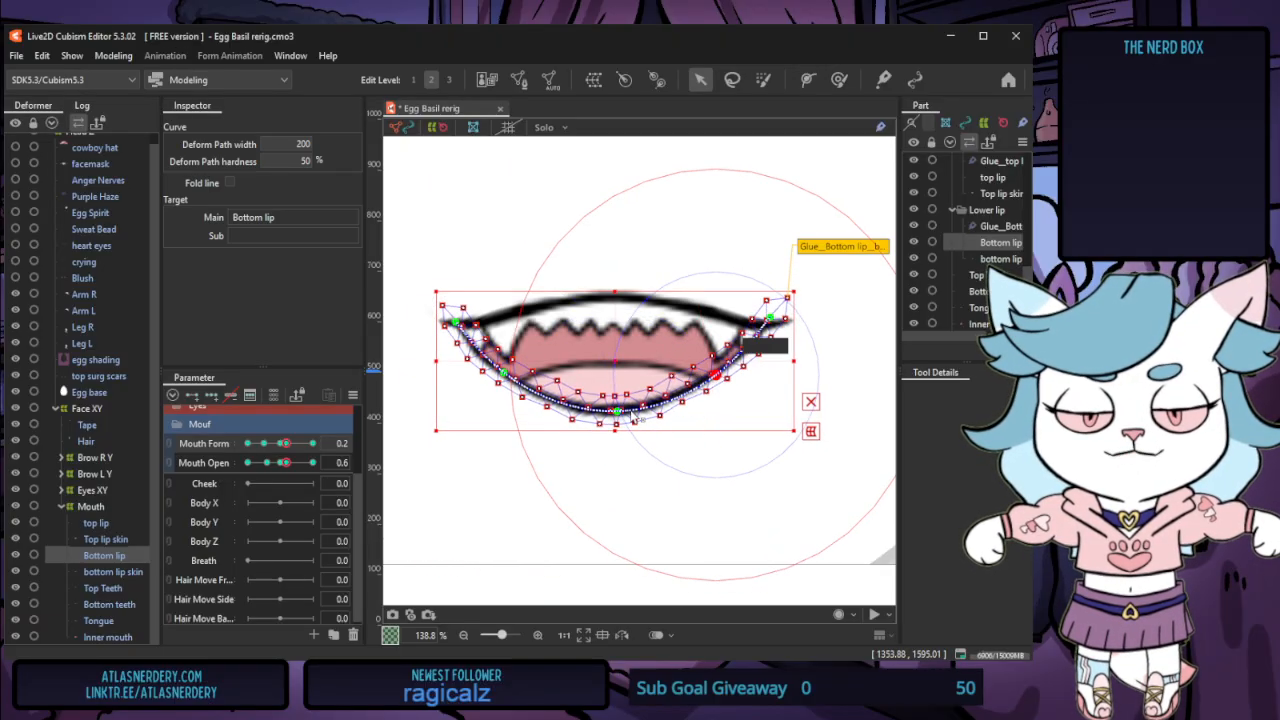
left_click(504, 376)
left_click(615, 410)
left_click_drag(615, 410, 615, 405)
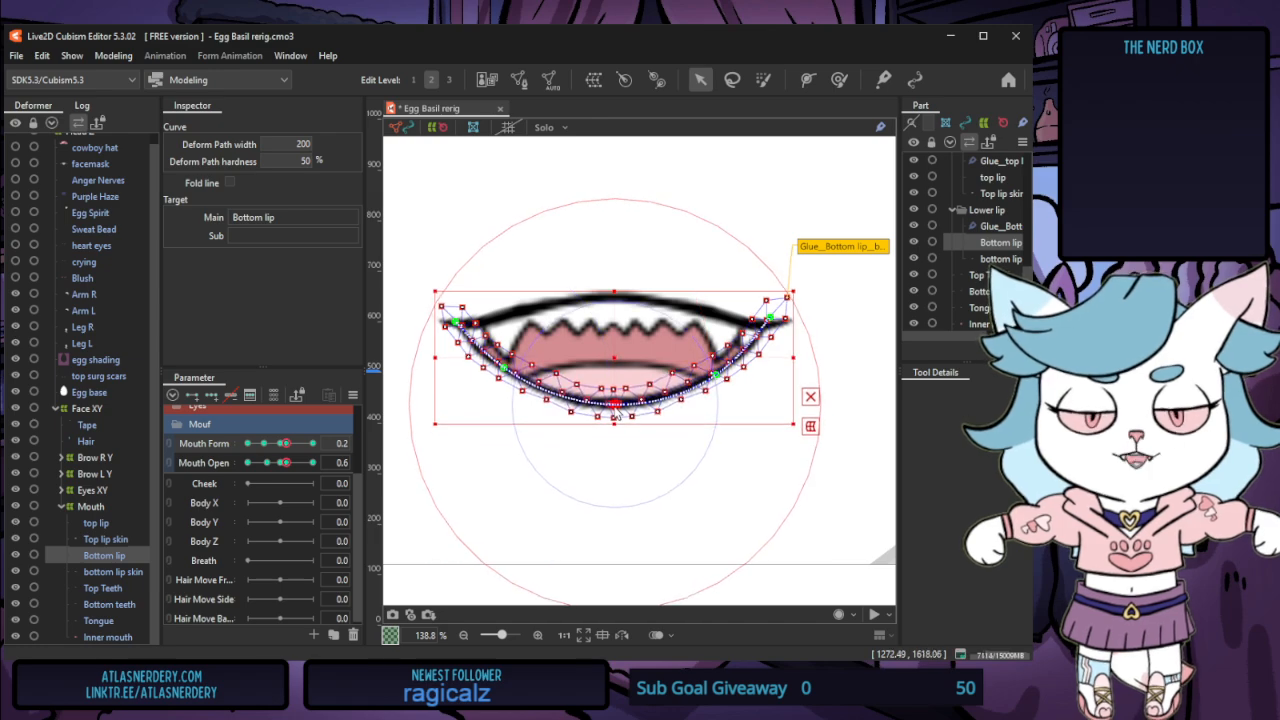
At Mouth Form 0.0 and Mouth Open 0.6, lower the Tongue slightly and move the Bottom teeth down behind the bottom lip
left_click(281, 444)
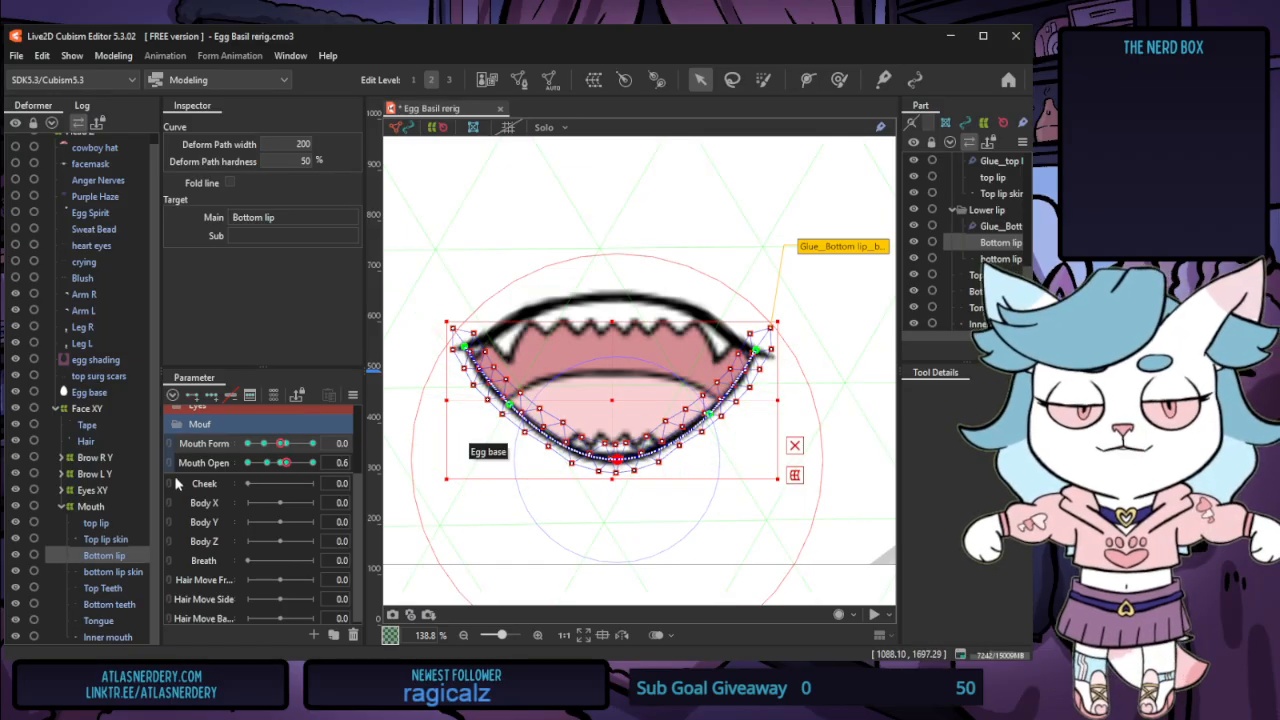
left_click(129, 621)
left_click_drag(607, 428, 616, 498)
left_click(612, 448)
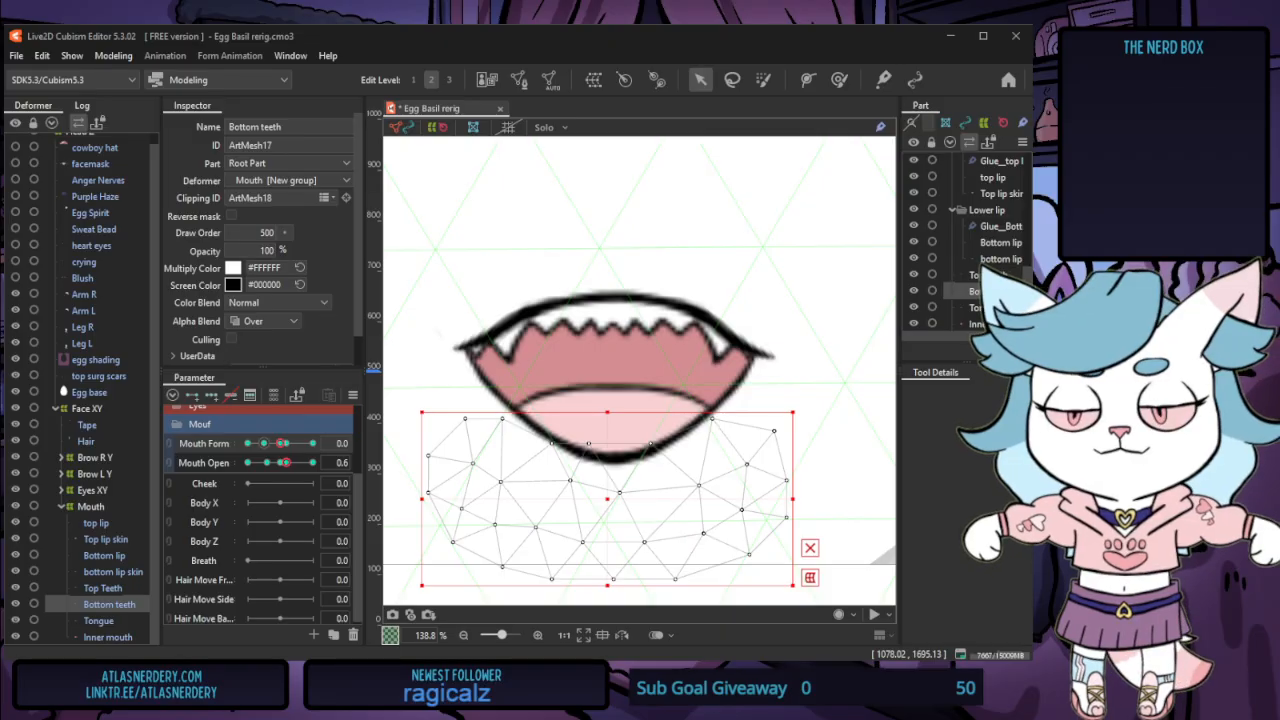
At Mouth Form -0.5 and Mouth Open 0.6, move the Bottom teeth and the Tongue slightly downward
left_click(264, 444)
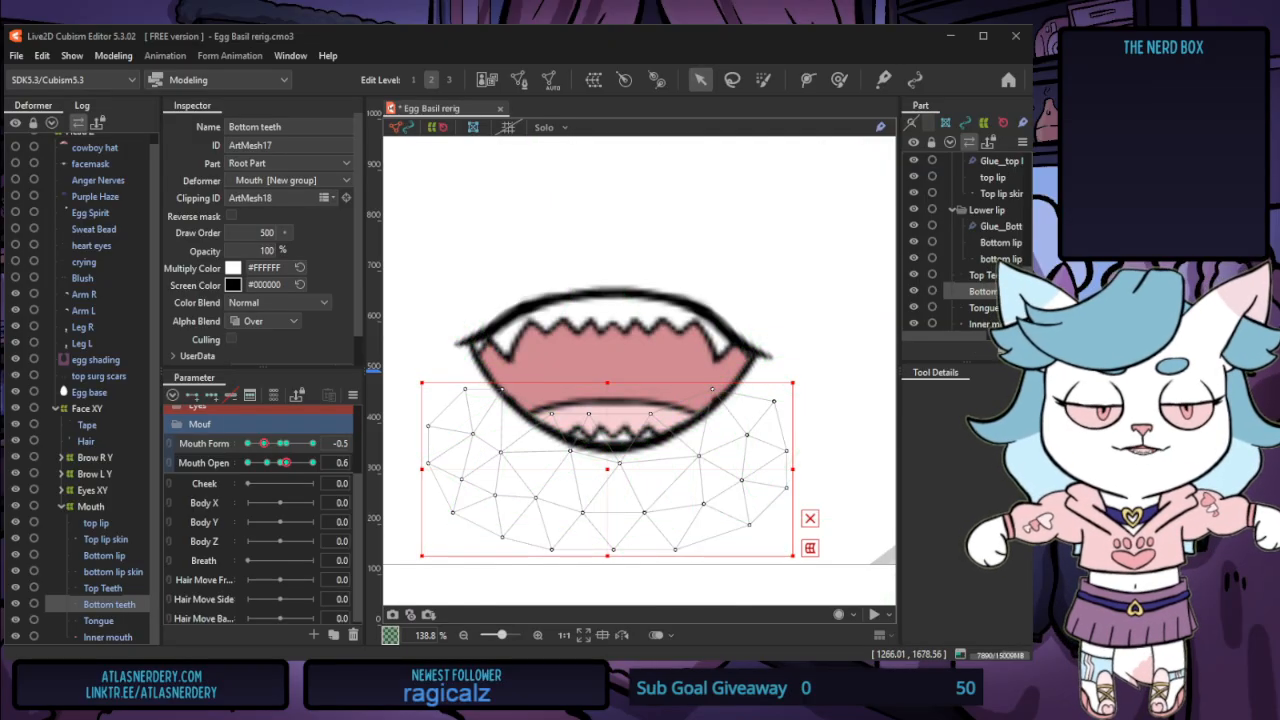
left_click_drag(607, 469, 607, 482)
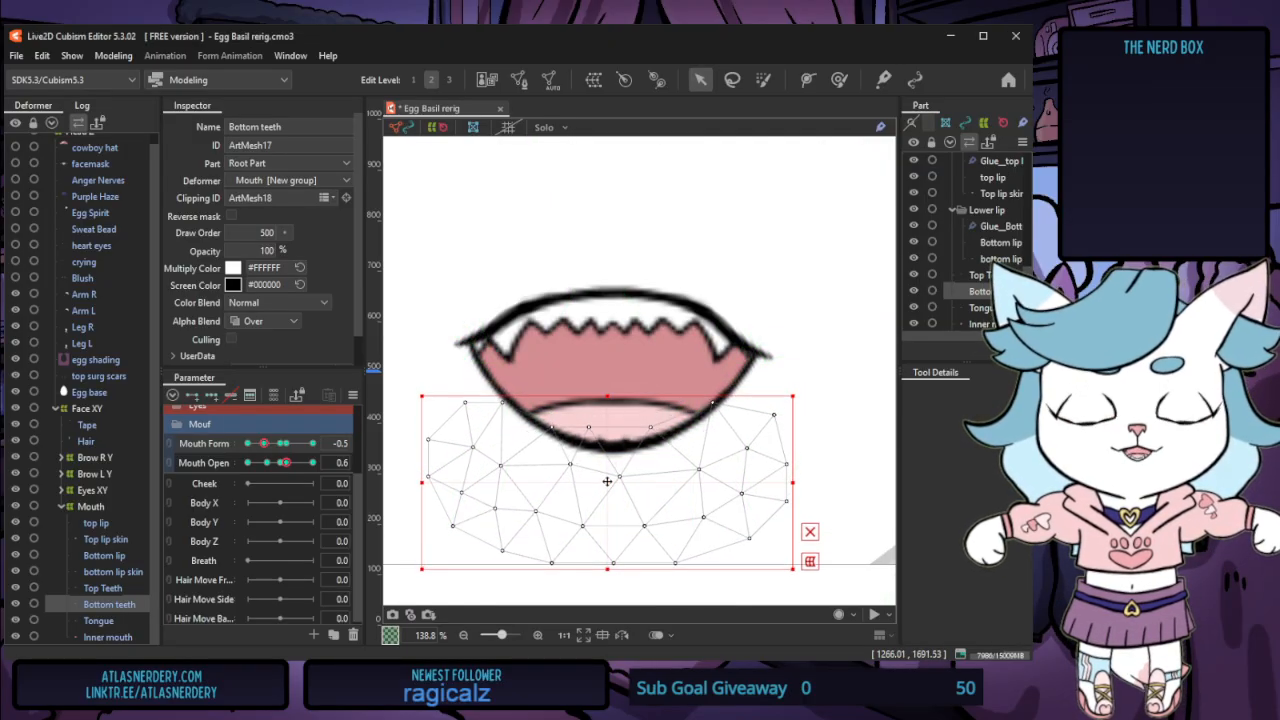
left_click(92, 620)
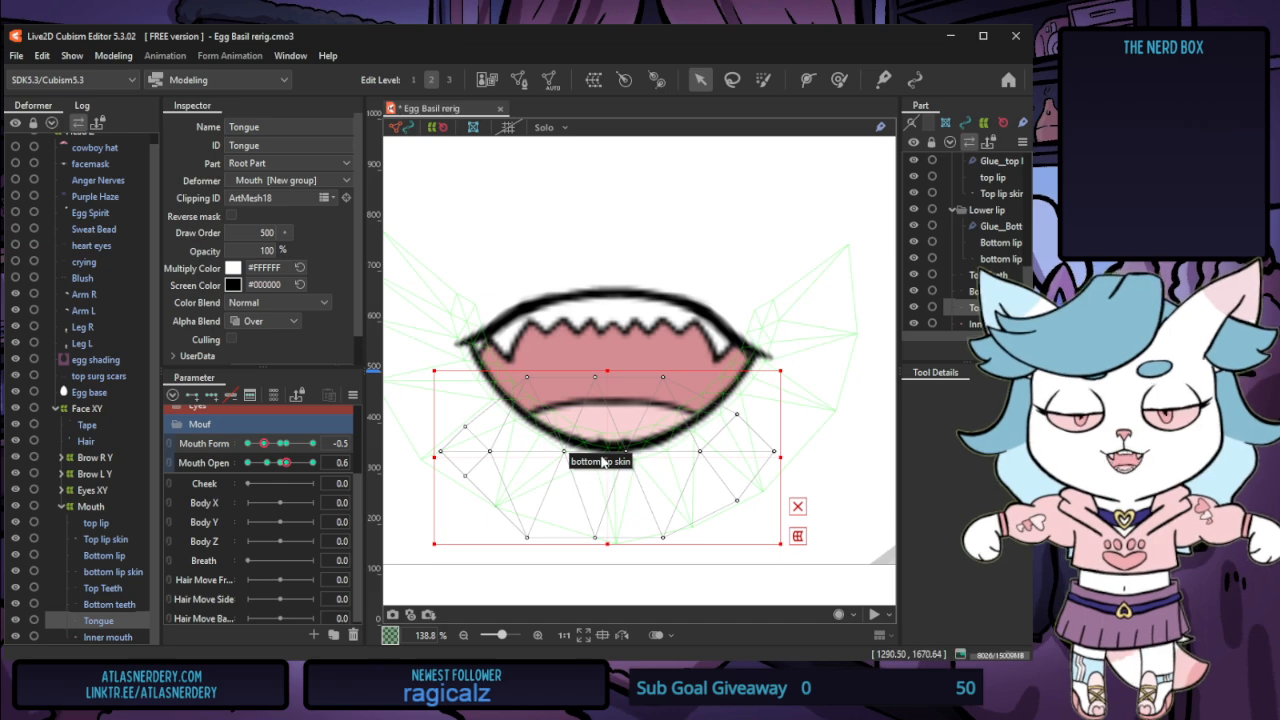
left_click_drag(607, 459, 607, 474)
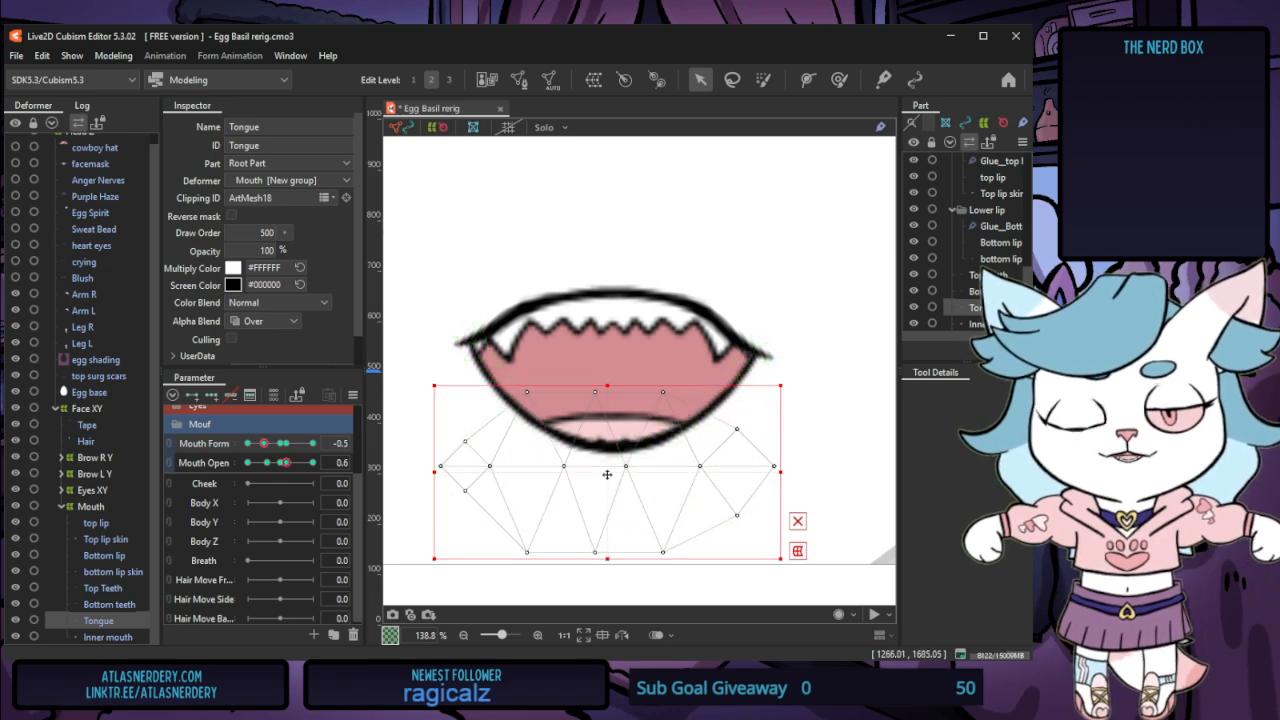
At Mouth Form -0.5 and Mouth Open 0.6, pull the top lip's two end points inward and down to meet the bottom lip
left_click(96, 524)
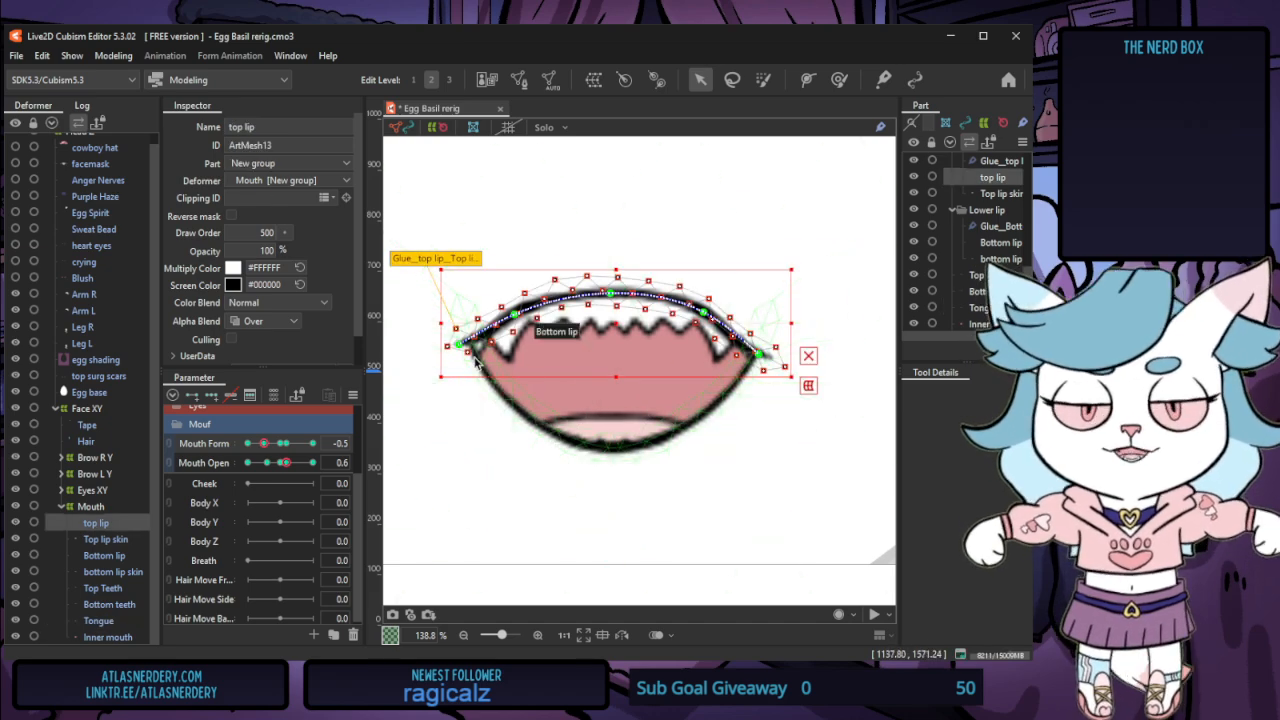
left_click_drag(459, 344, 467, 355)
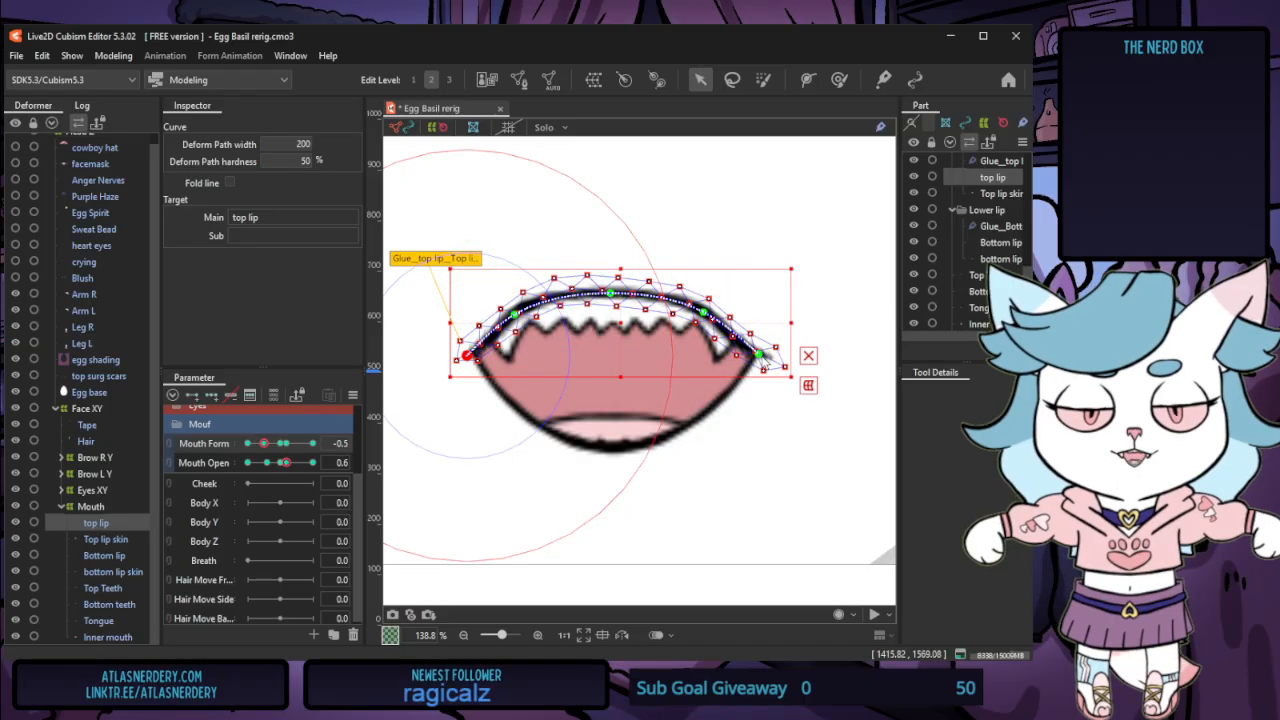
left_click(759, 354)
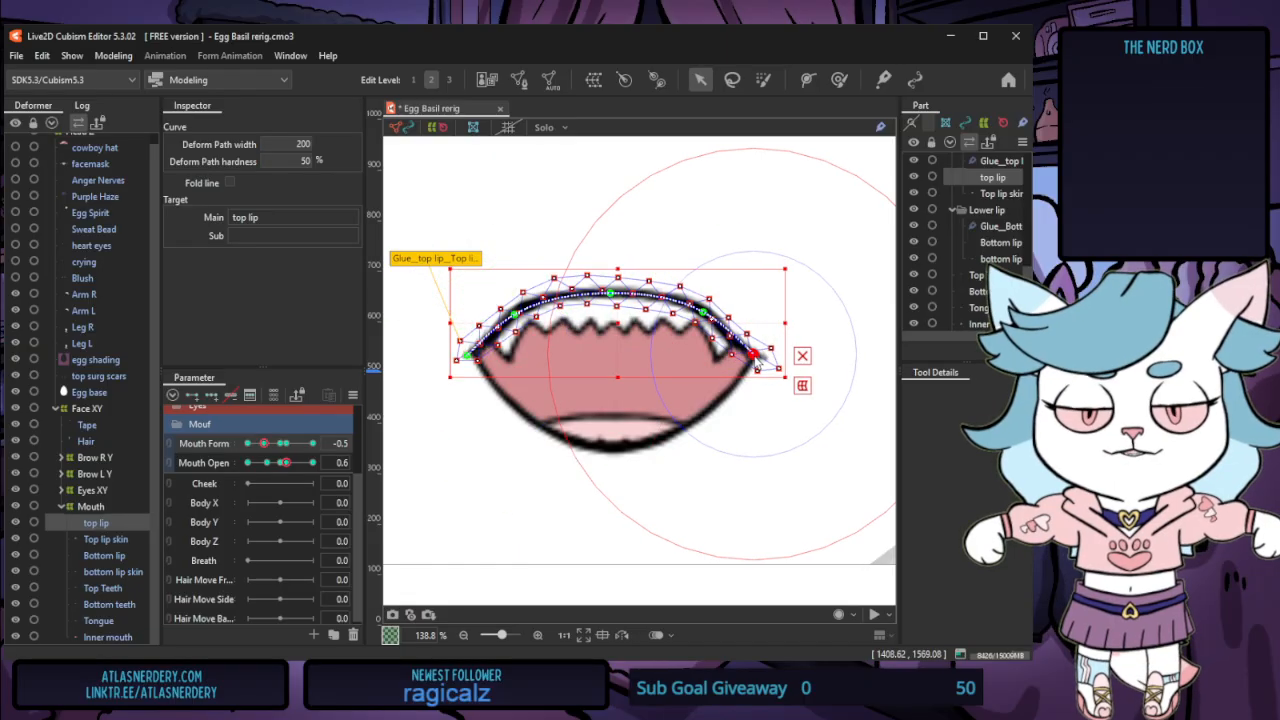
left_click(518, 316)
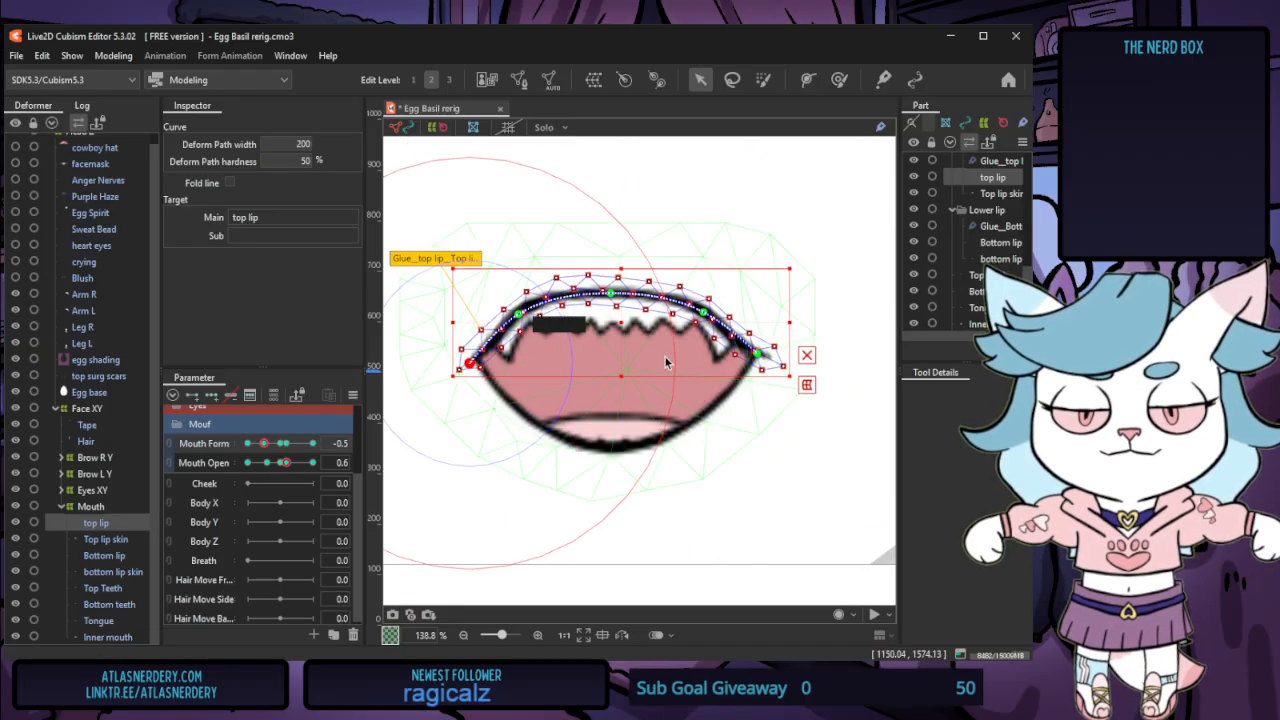
left_click(757, 358)
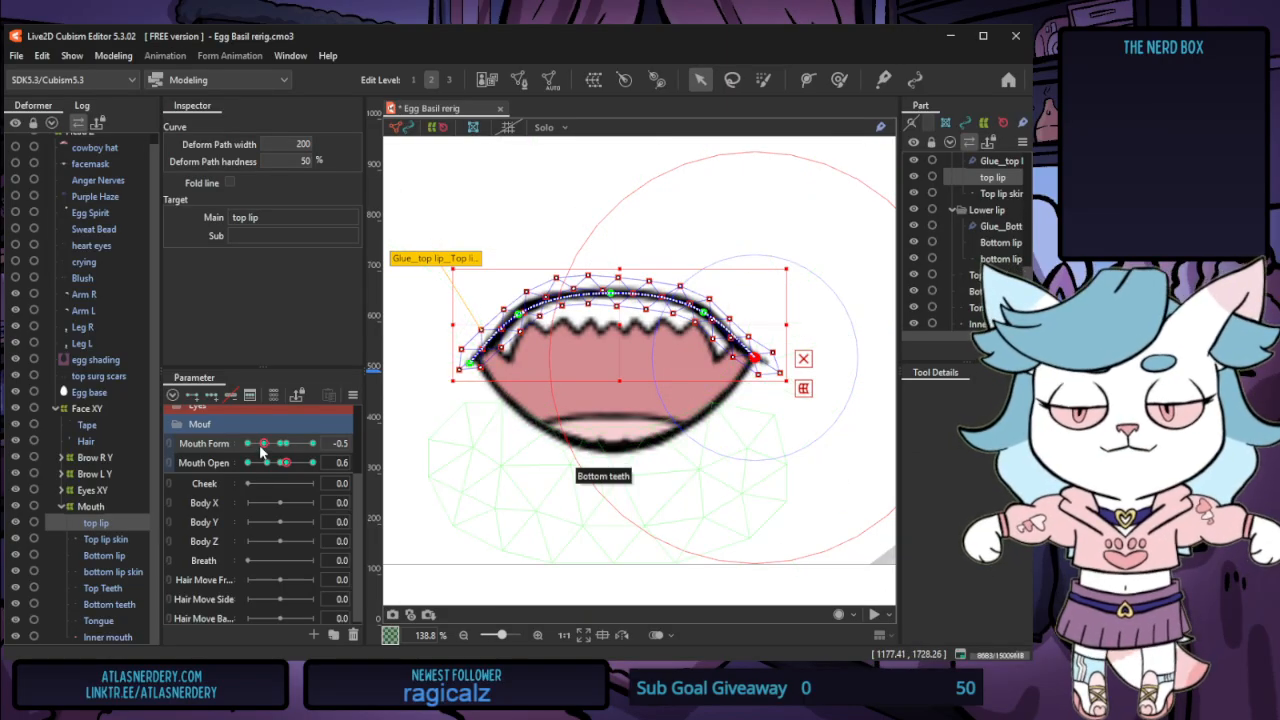
At Mouth Form -1.0 and Mouth Open 0.6, raise the Bottom lip's middle and two side curve points slightly
left_click_drag(260, 449, 246, 449)
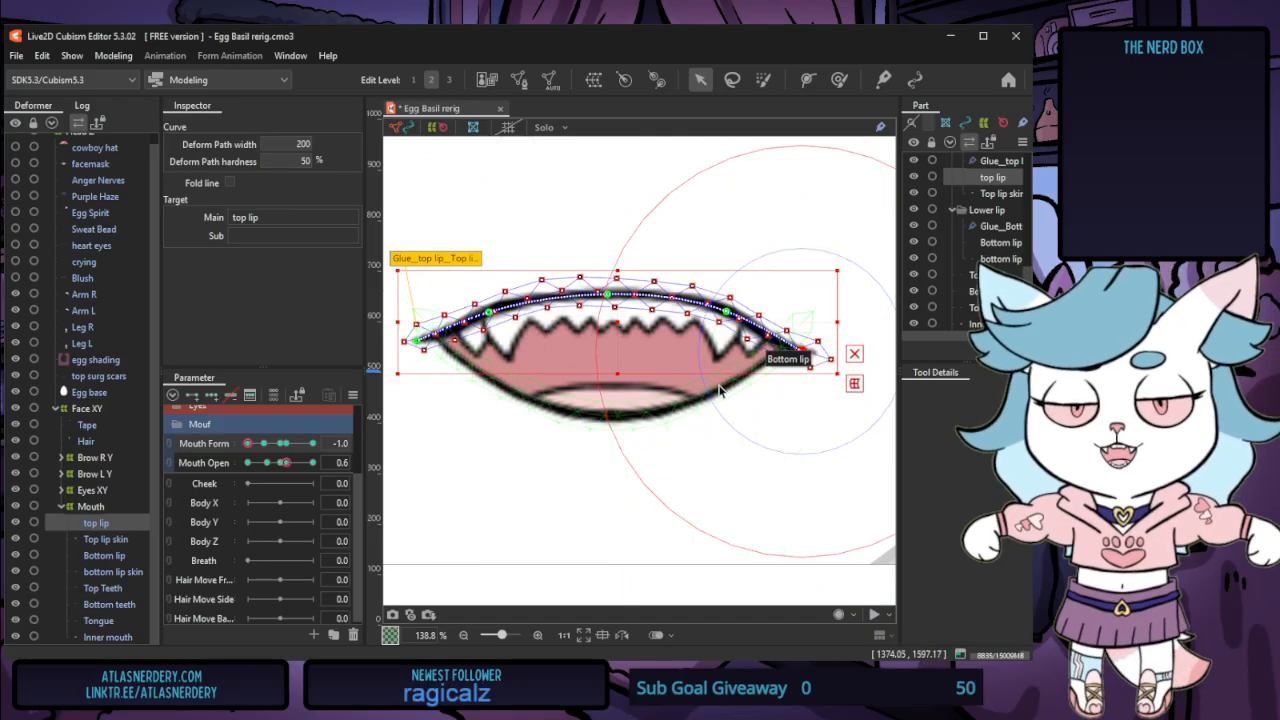
left_click(108, 553)
left_click(614, 408)
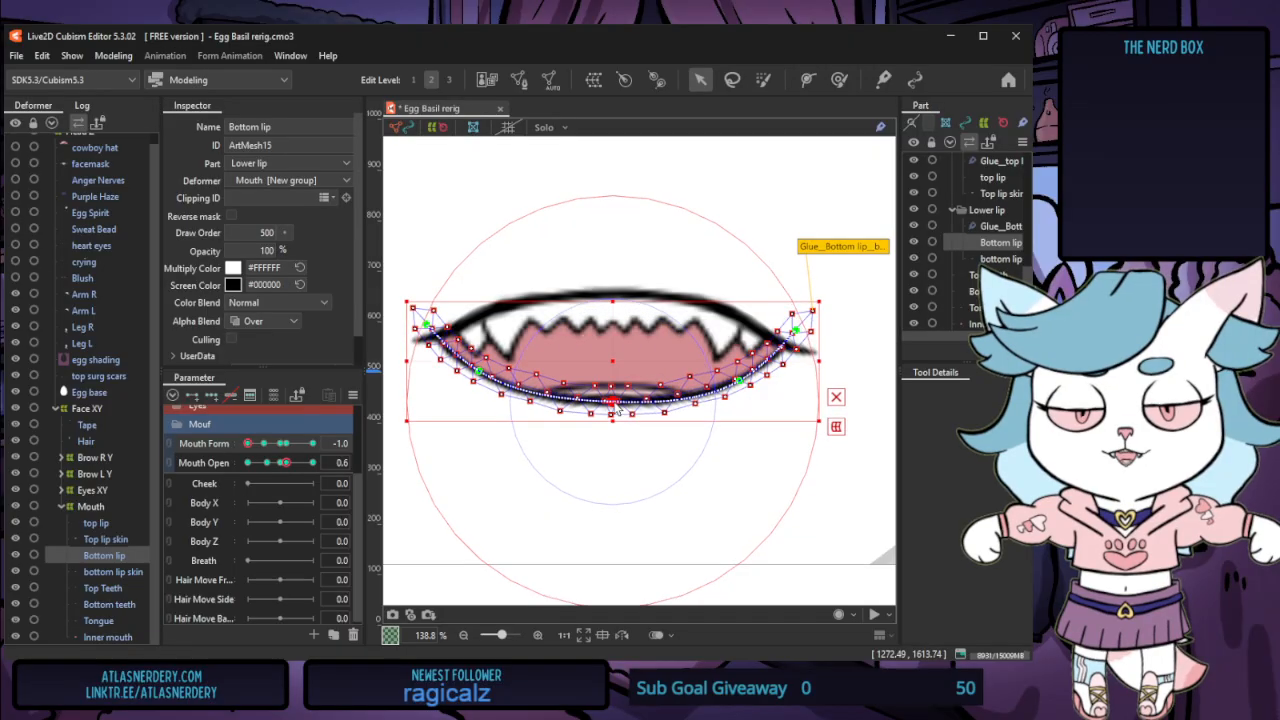
left_click_drag(617, 410, 615, 407)
left_click_drag(479, 373, 479, 367)
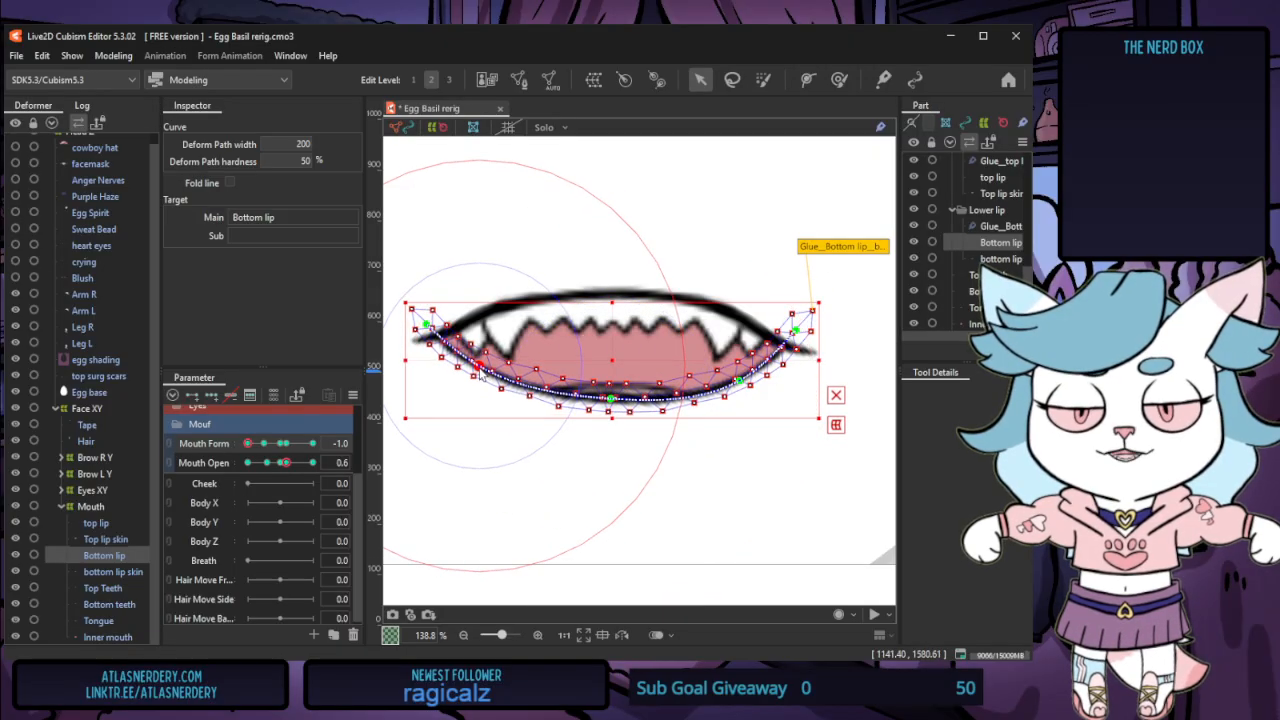
left_click_drag(741, 381, 740, 375)
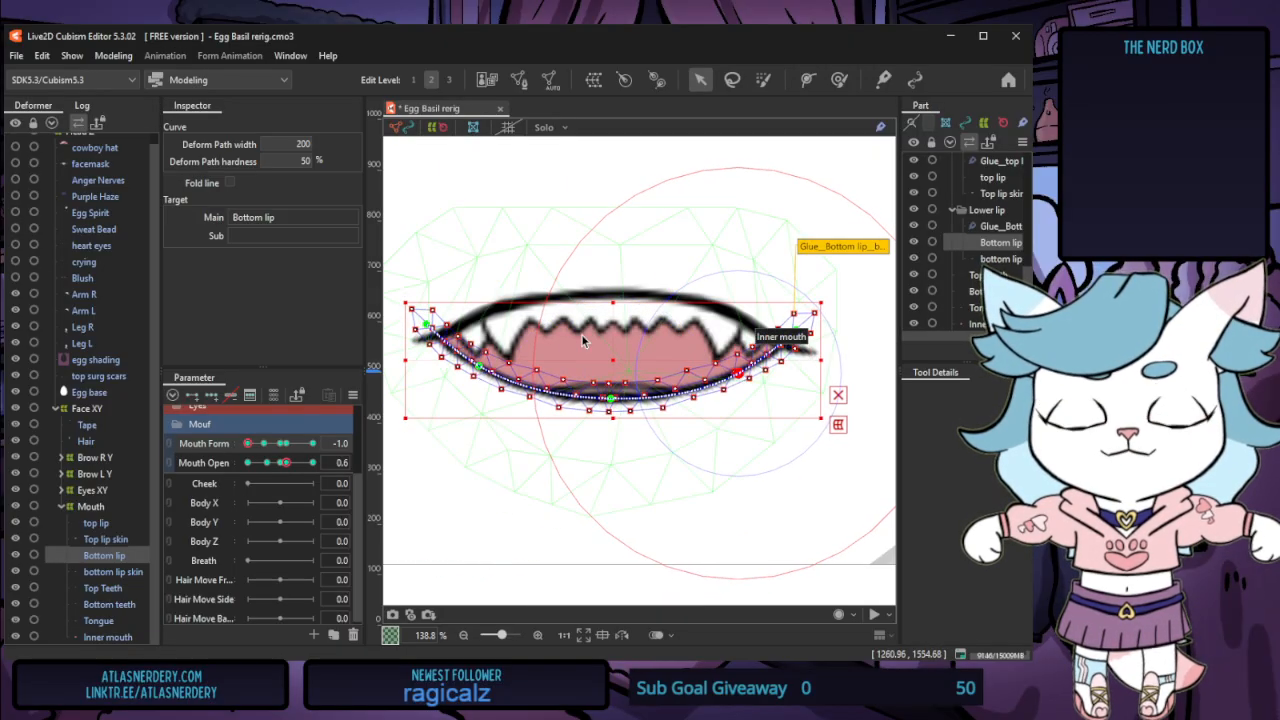
At Mouth Form 1.0 and Mouth Open 0.3, move the Bottom teeth upward to close the gaps against the top teeth
scroll(581, 334, "down", 4)
left_click_drag(285, 462, 267, 464)
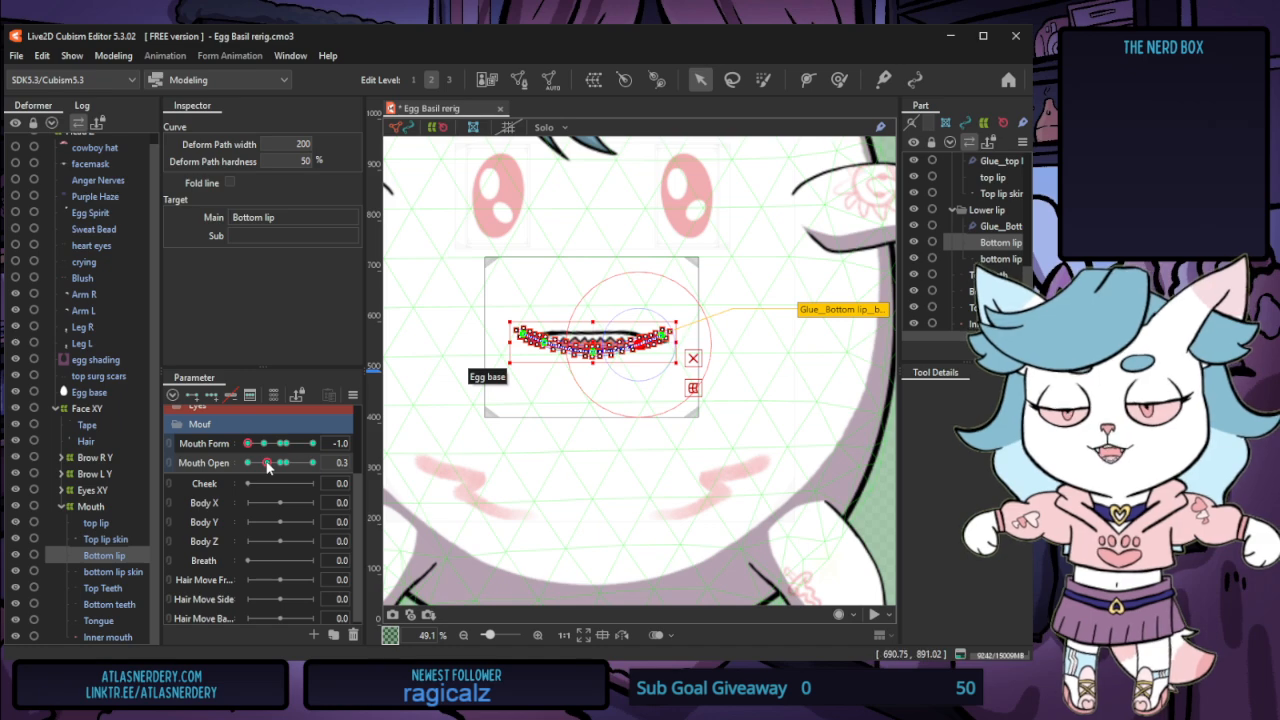
left_click(312, 443)
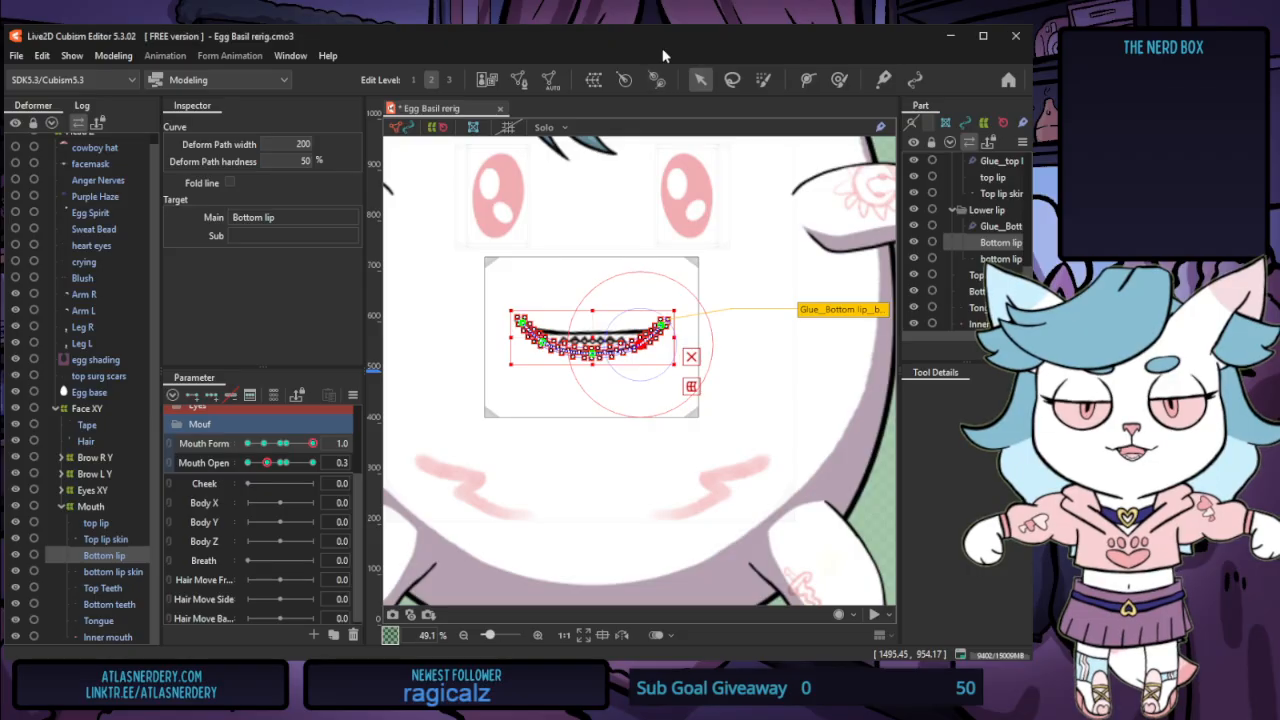
scroll(577, 326, "up", 4)
left_click(120, 556)
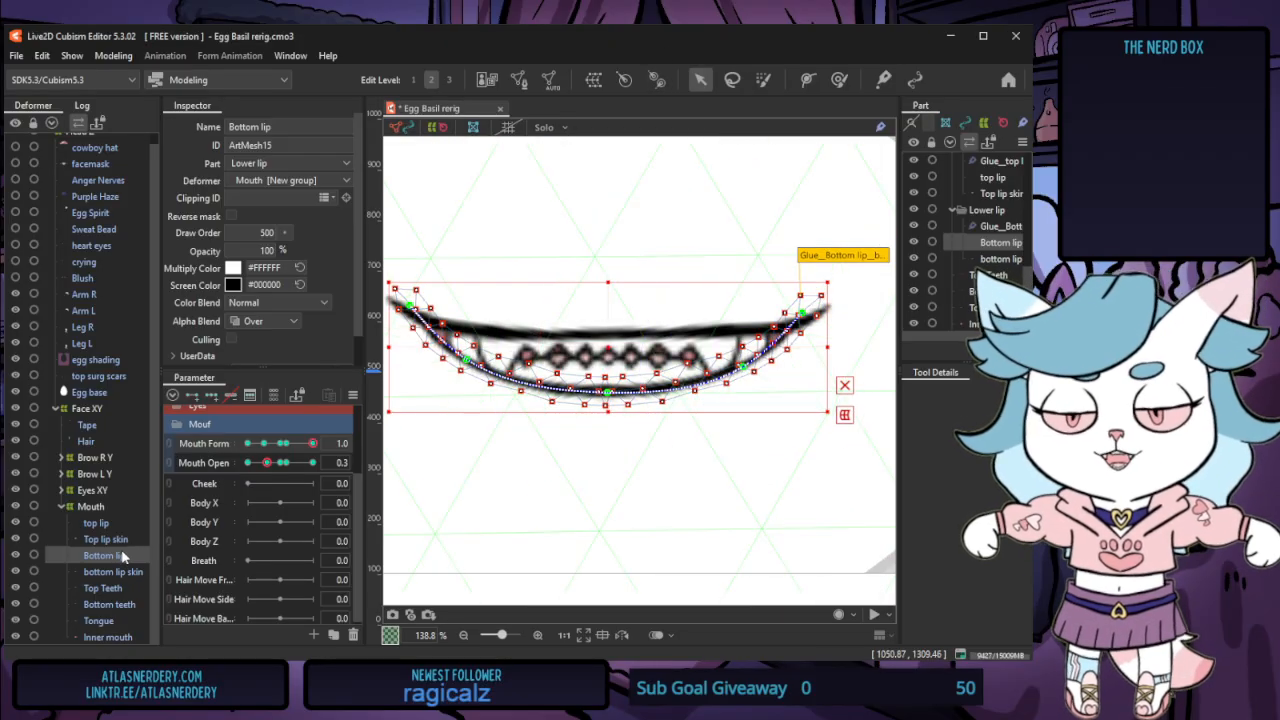
left_click(118, 524)
left_click(100, 508)
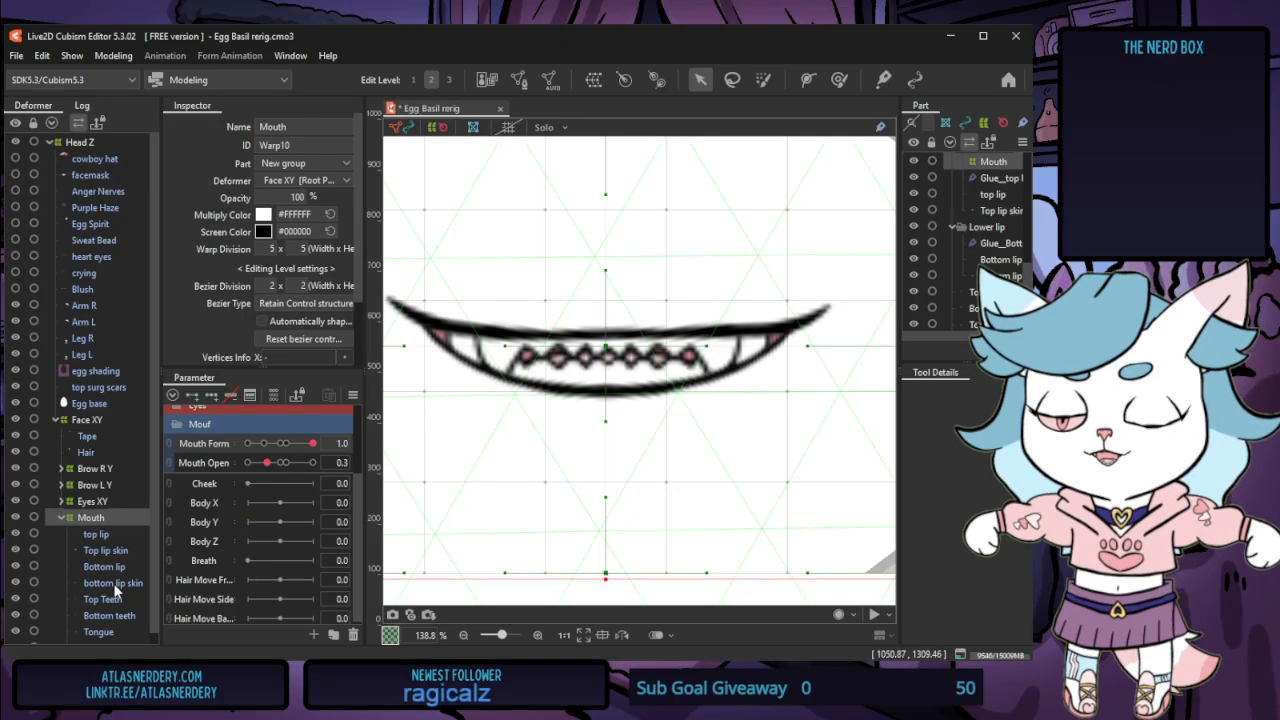
left_click(103, 599)
left_click(109, 615)
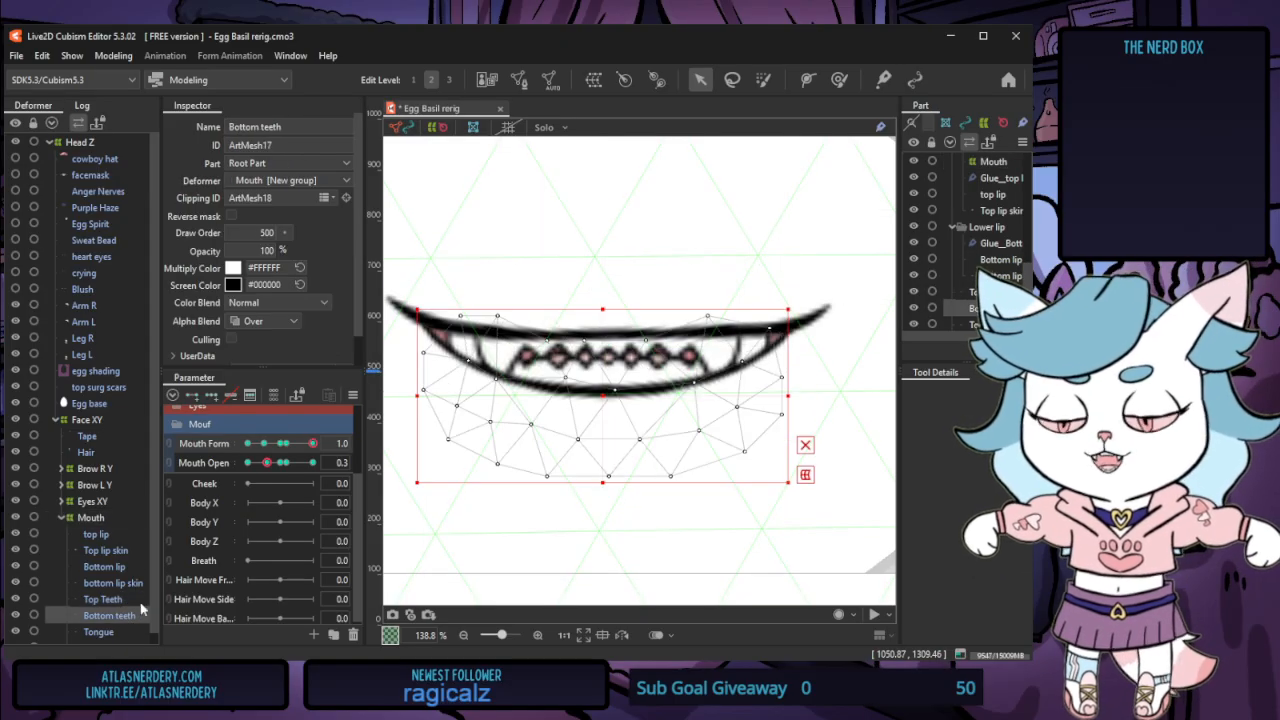
left_click_drag(603, 393, 603, 379)
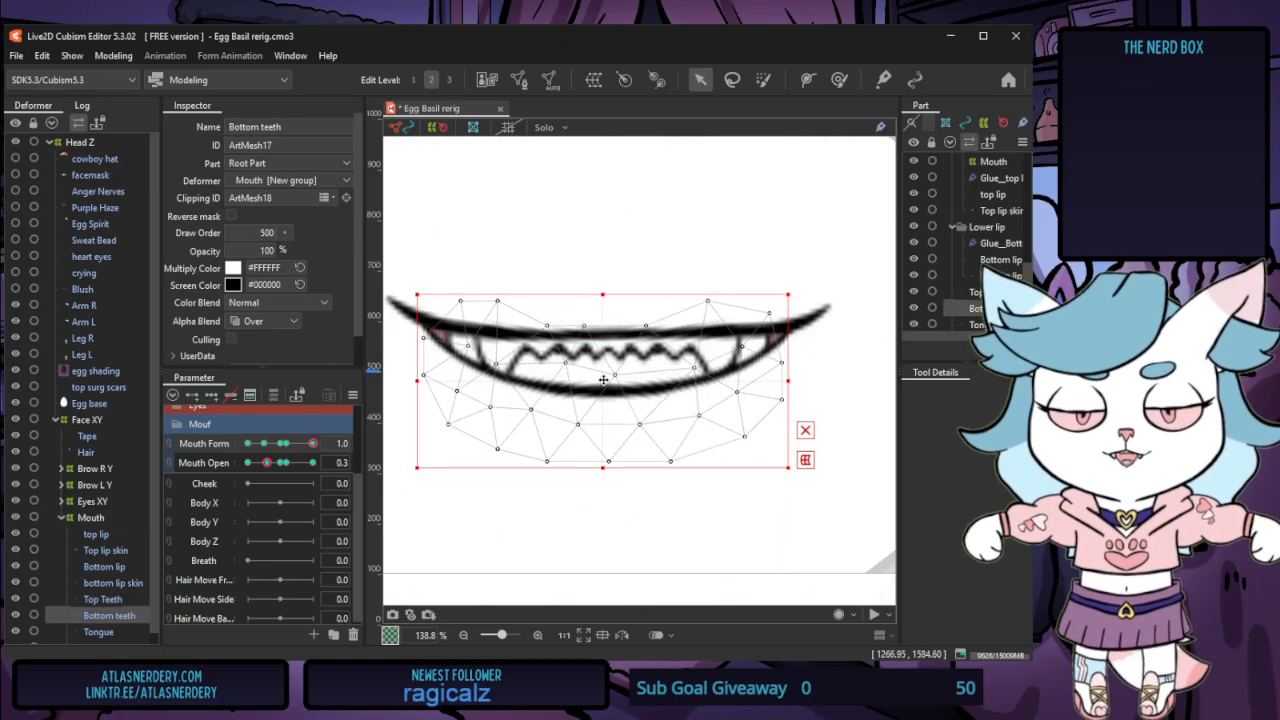
At Mouth Form 1.0 and Mouth Open 0.3, lower the top lip's two end points slightly
scroll(700, 420, "down", 4)
scroll(700, 420, "up", 2)
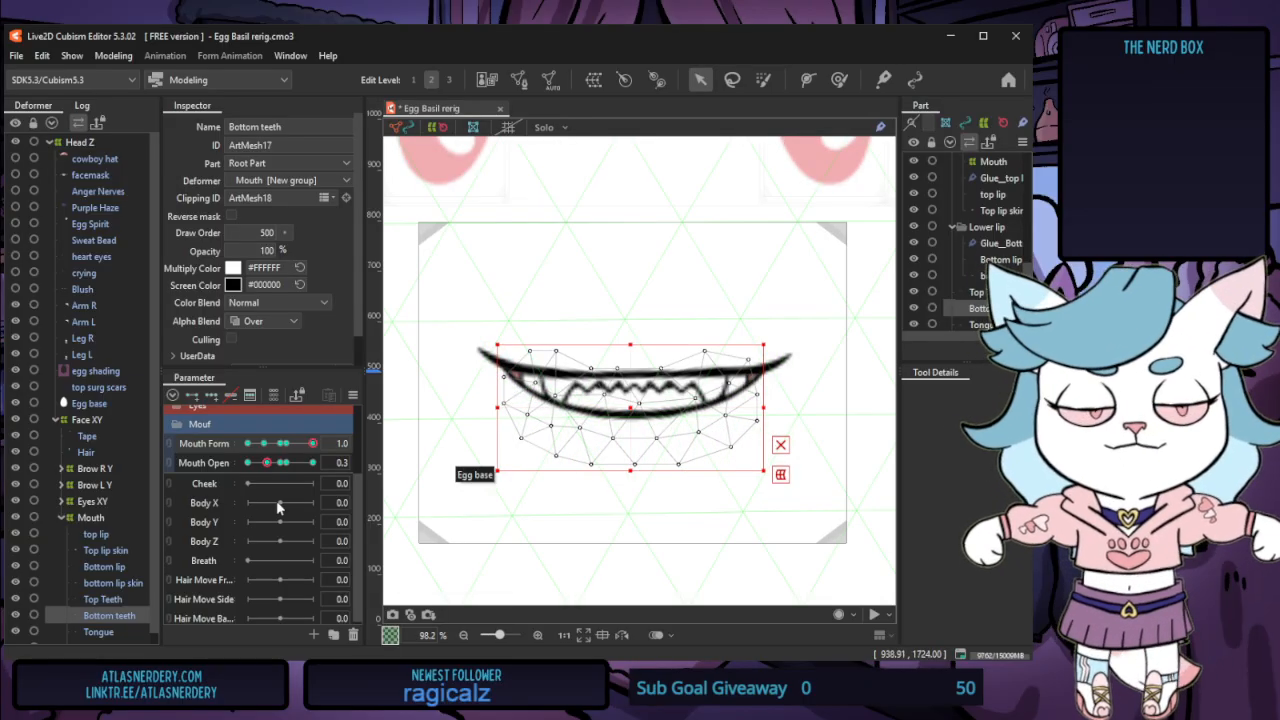
left_click(289, 443)
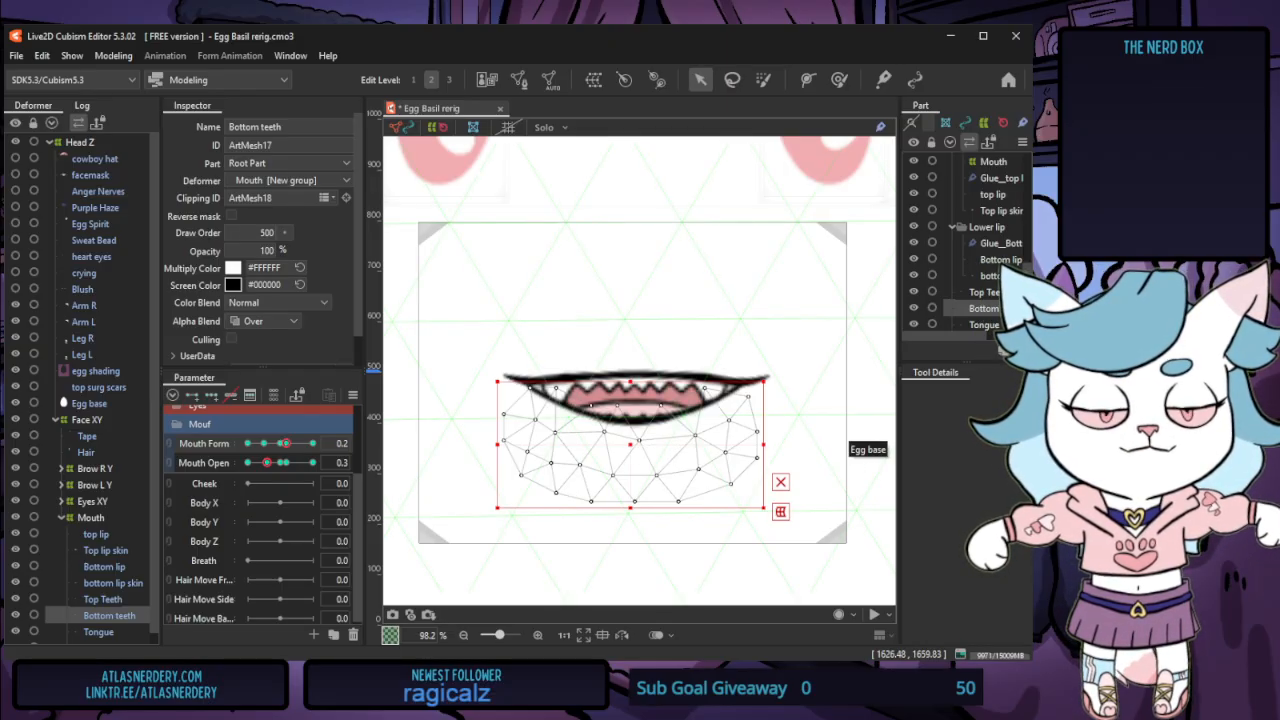
left_click_drag(298, 450, 365, 449)
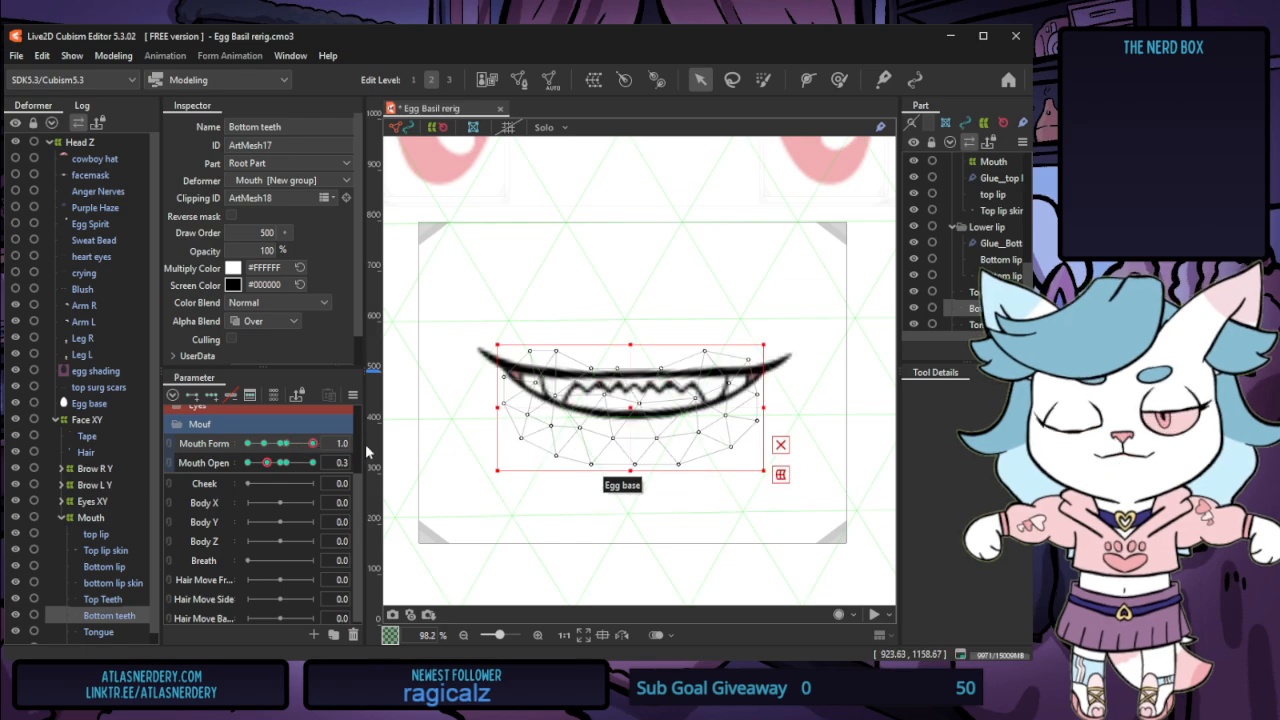
scroll(630, 437, "up", 3)
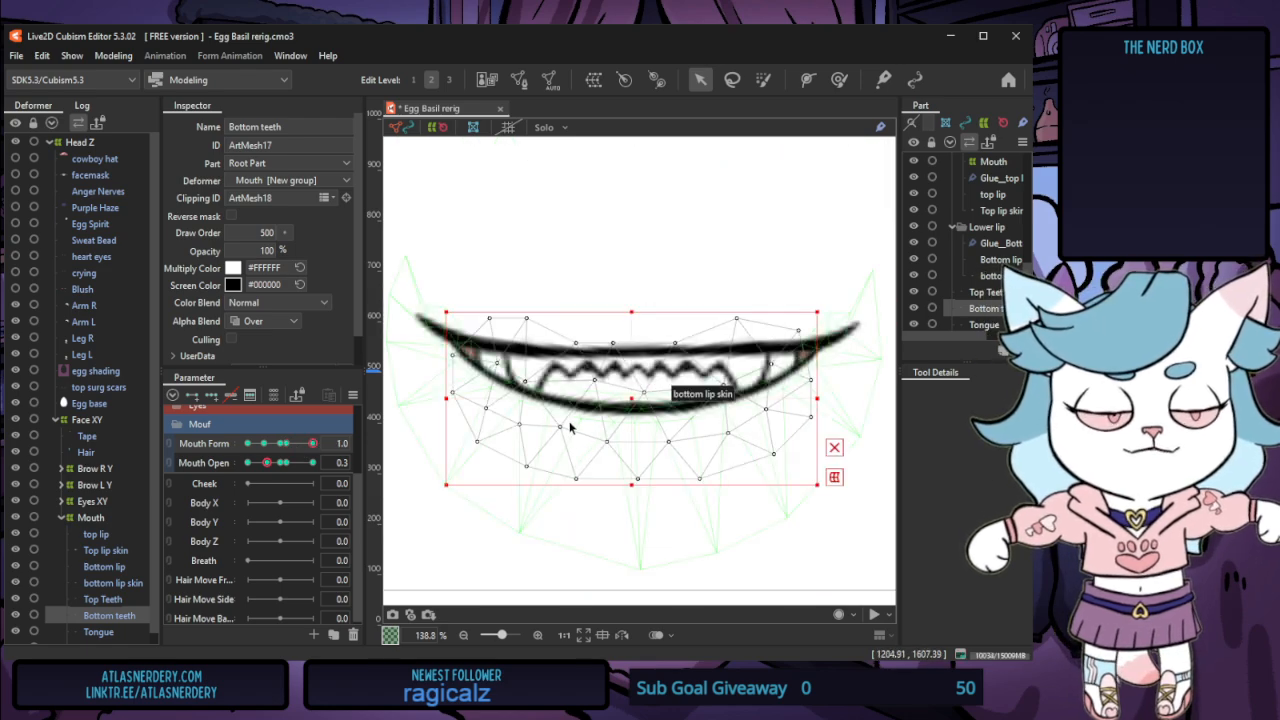
left_click(100, 535)
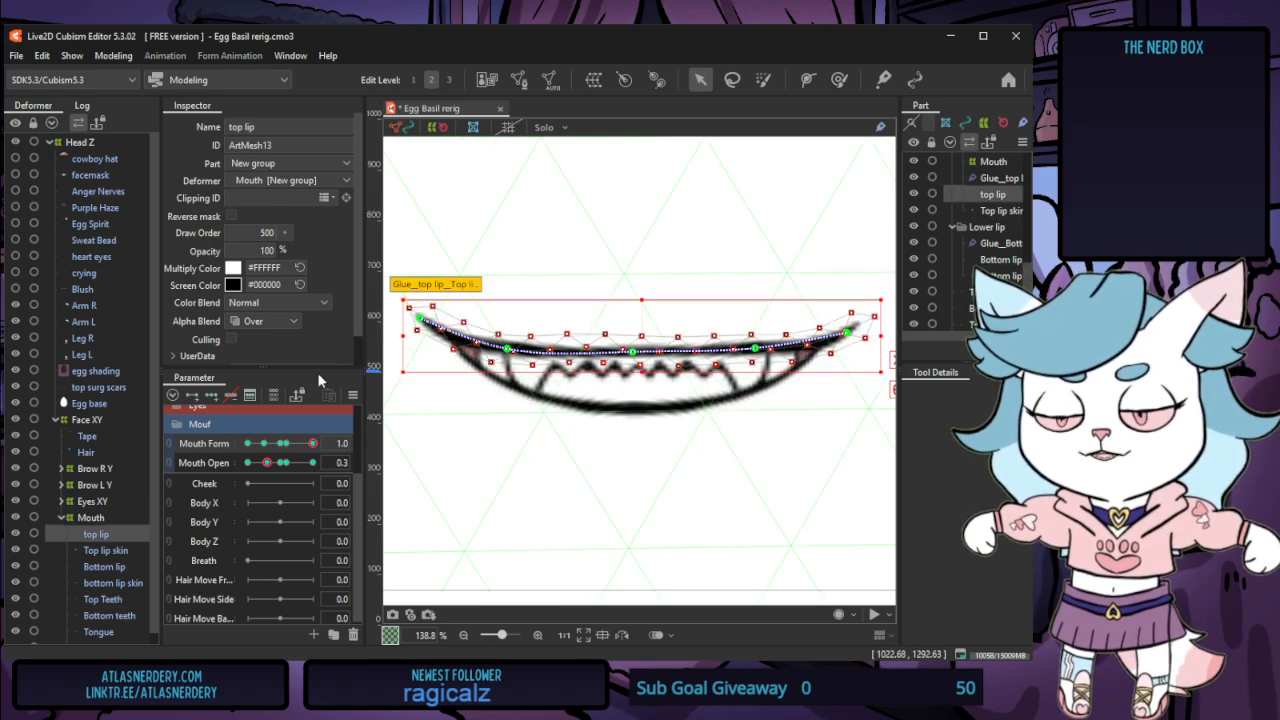
left_click(420, 318)
left_click(848, 332, "shift")
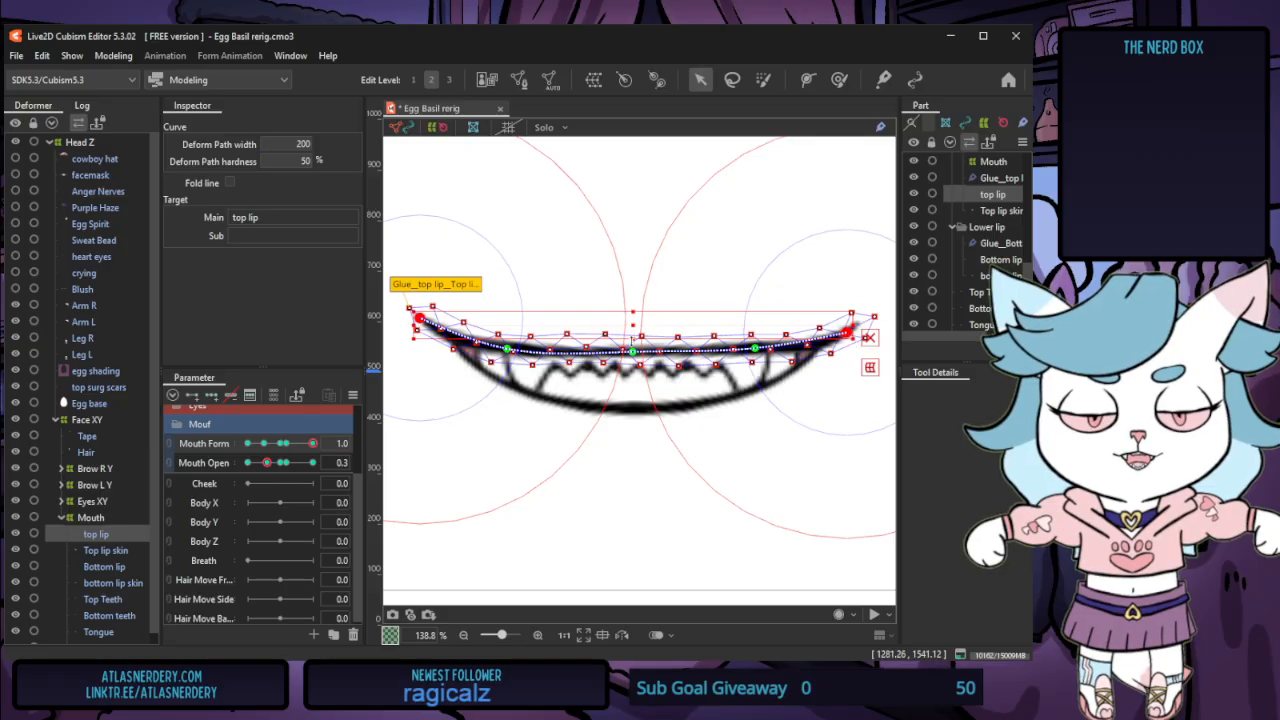
left_click_drag(631, 324, 632, 334)
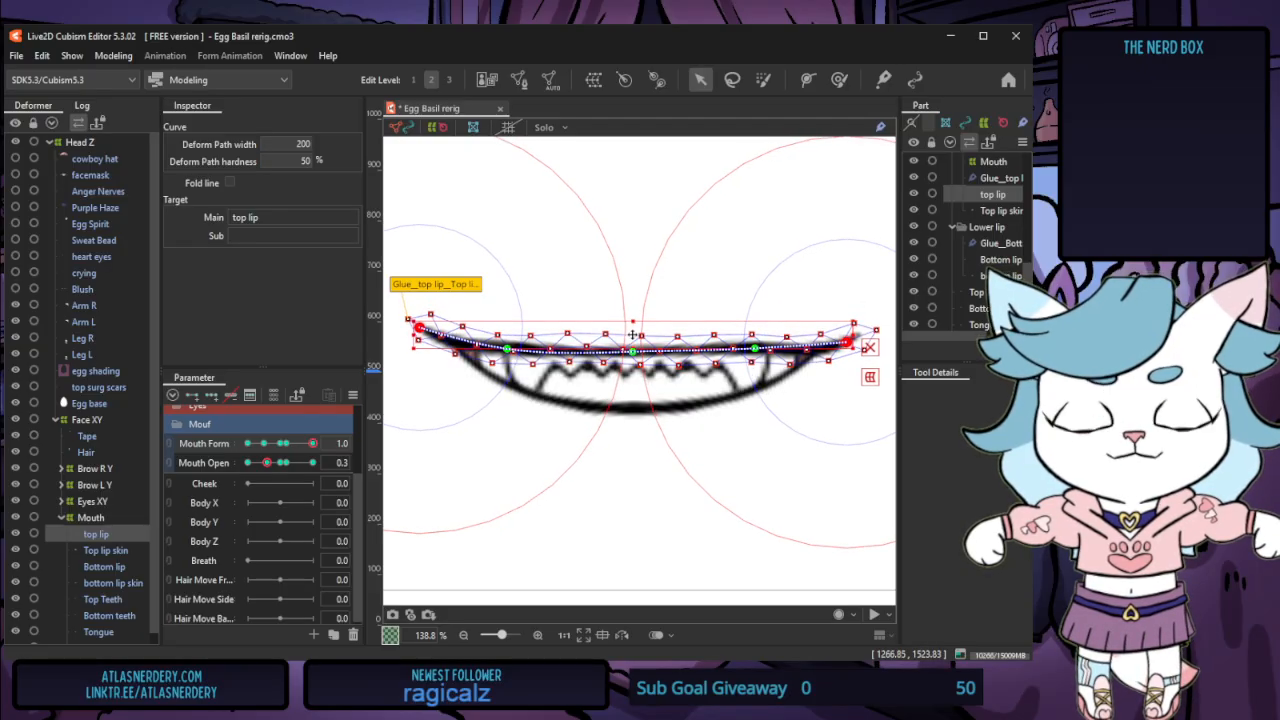
At Mouth Form 0.2 and Mouth Open 0.3, move the Top Teeth slightly downward
left_click(288, 443)
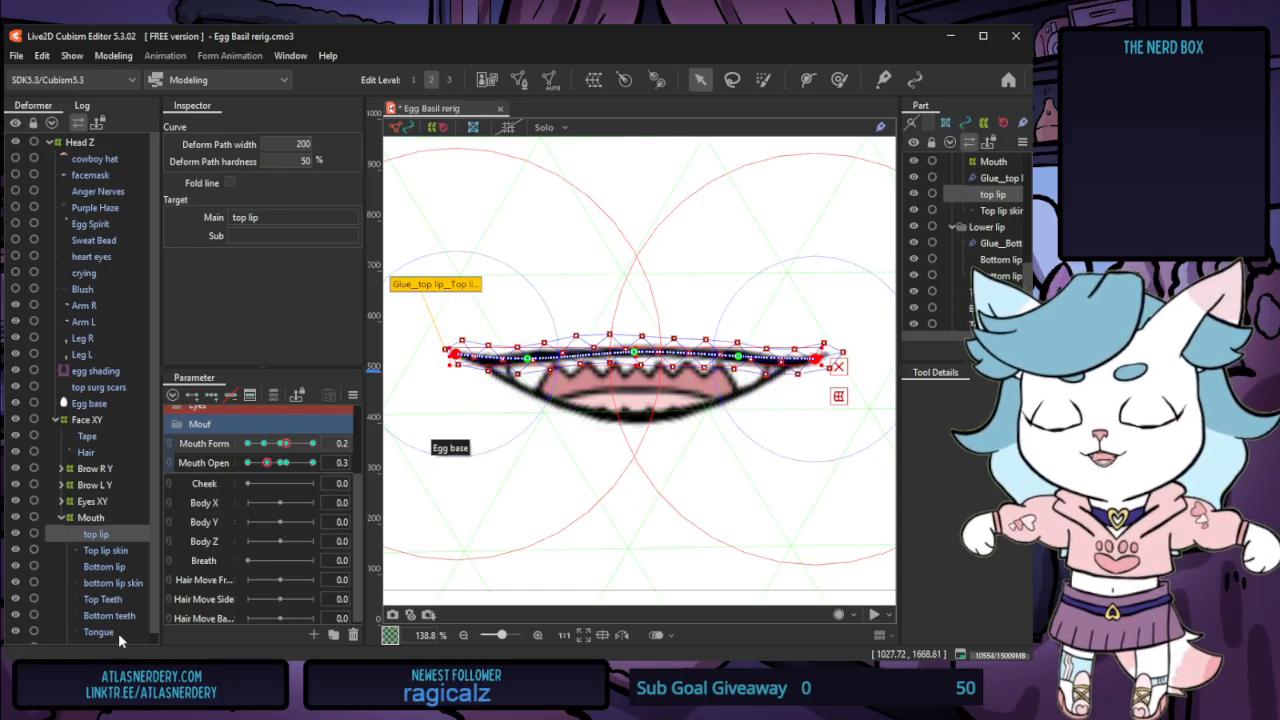
left_click(115, 600)
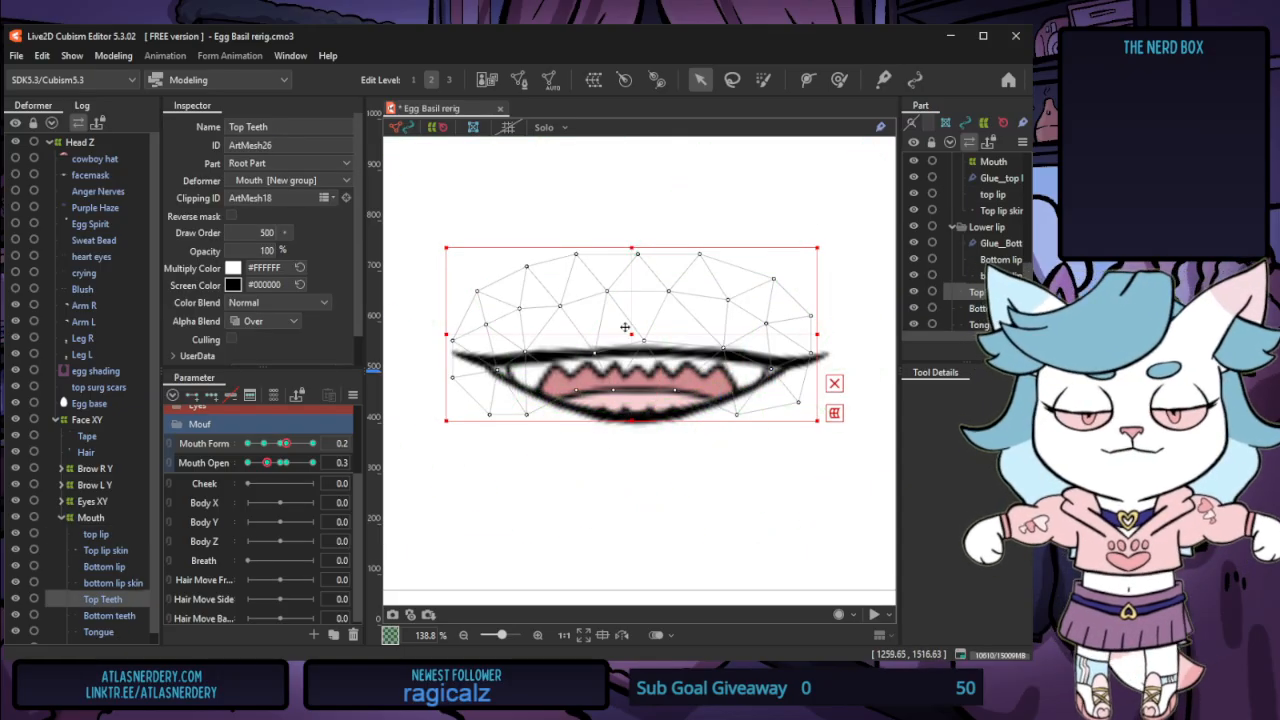
left_click_drag(633, 329, 633, 341)
At Mouth Form 0.2 and Mouth Open 0.3, raise the Bottom lip's middle and two side curve points slightly
left_click(104, 567)
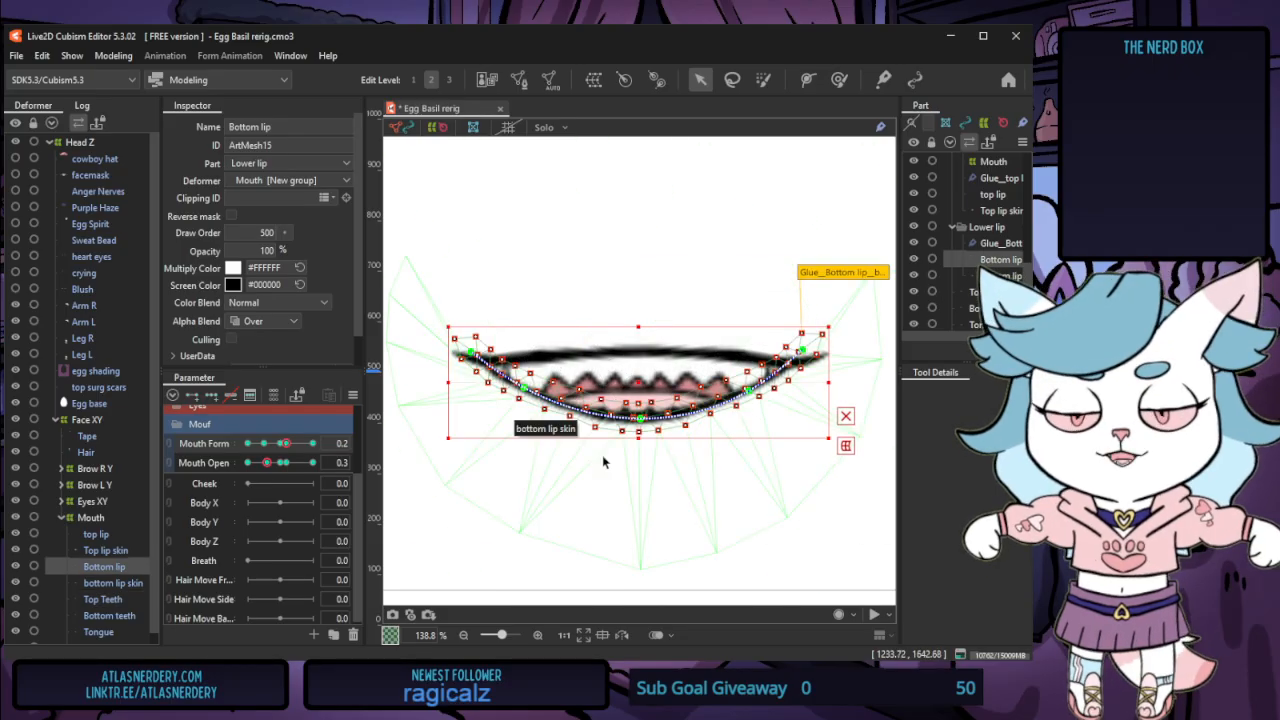
left_click(638, 409)
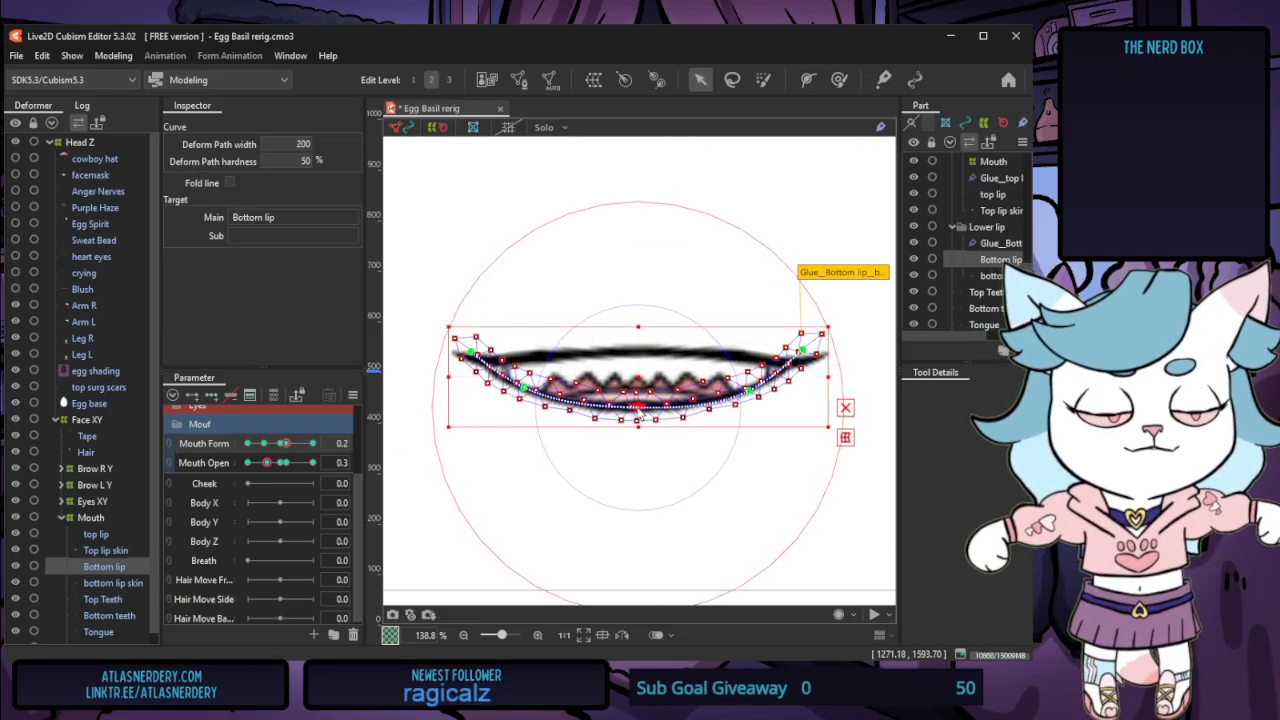
left_click_drag(524, 389, 525, 386)
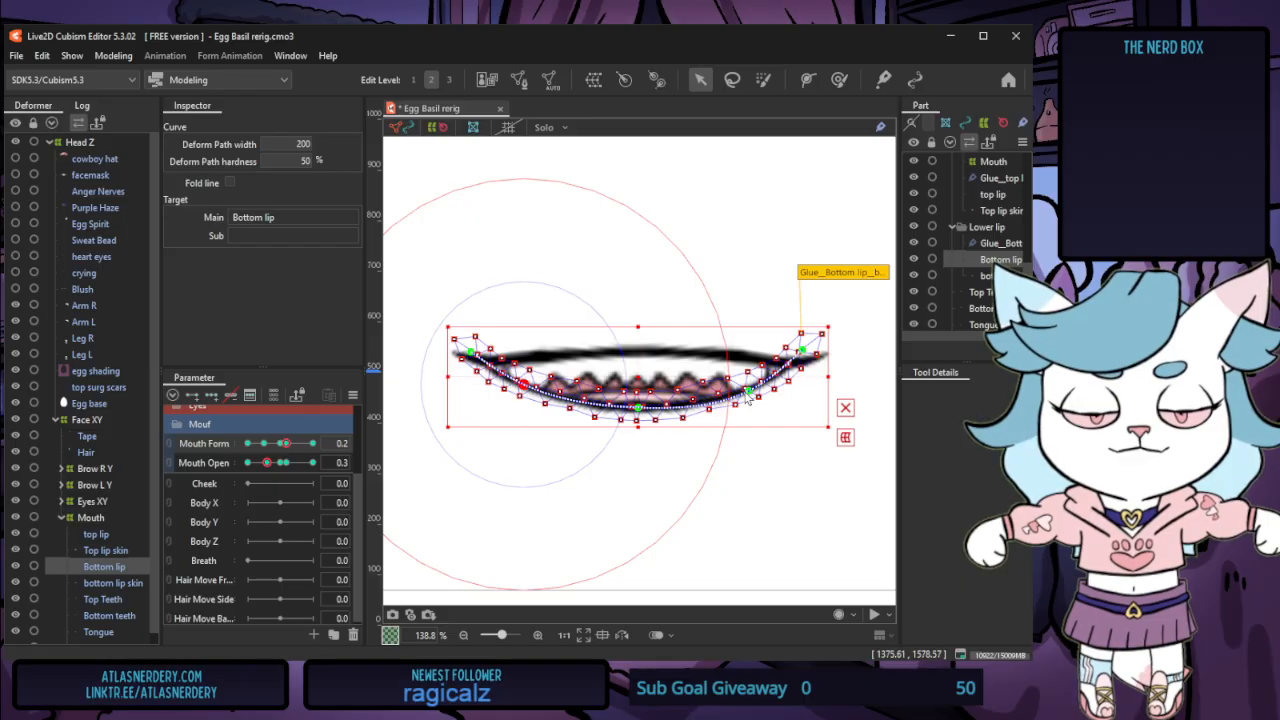
left_click_drag(749, 390, 748, 383)
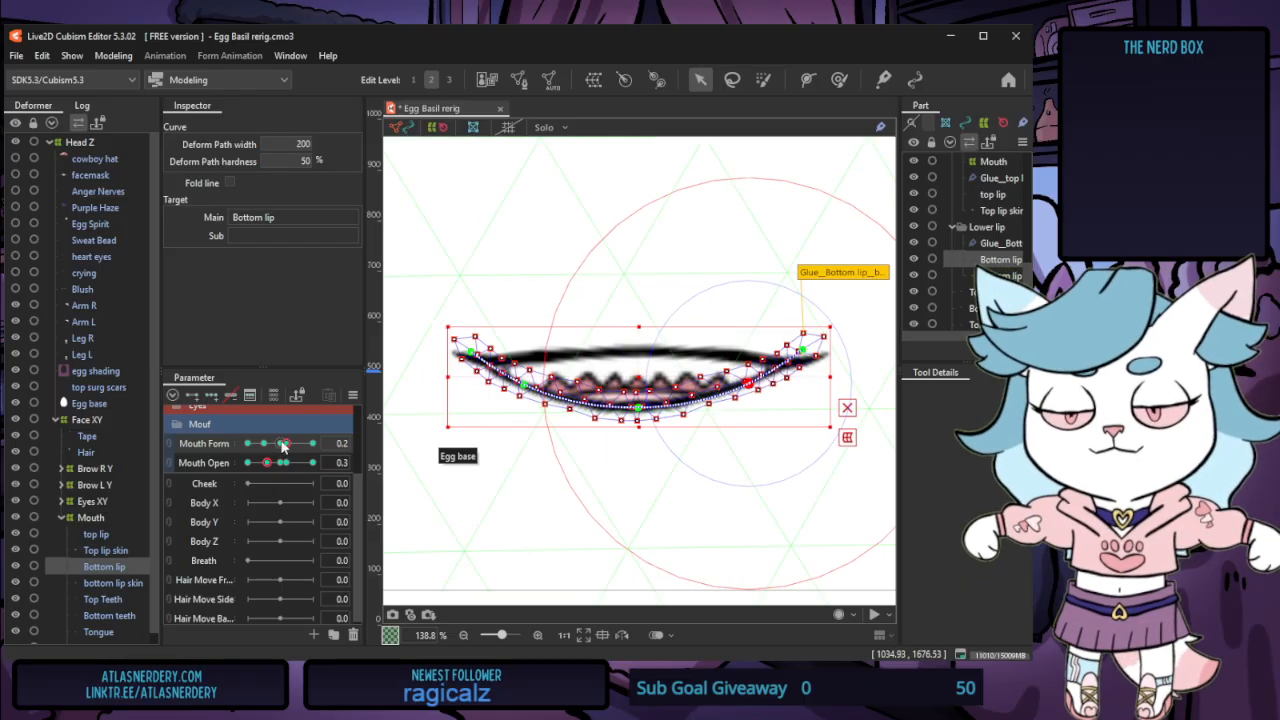
At Mouth Form 0.0 and Mouth Open 0.5, move the Bottom teeth downward behind the lip and the Top Teeth upward
left_click(283, 446)
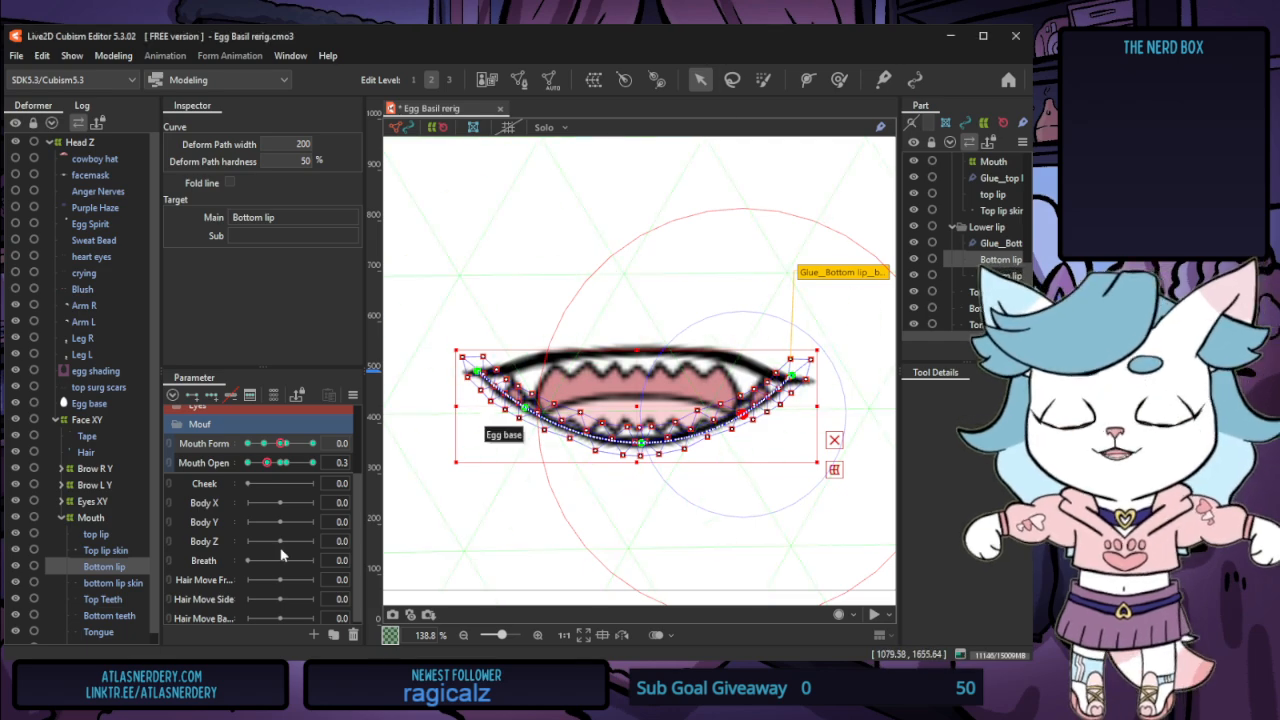
mouse_move(280, 459)
left_mouse_down()
mouse_move(318, 463)
mouse_move(260, 461)
mouse_move(280, 463)
left_mouse_up()
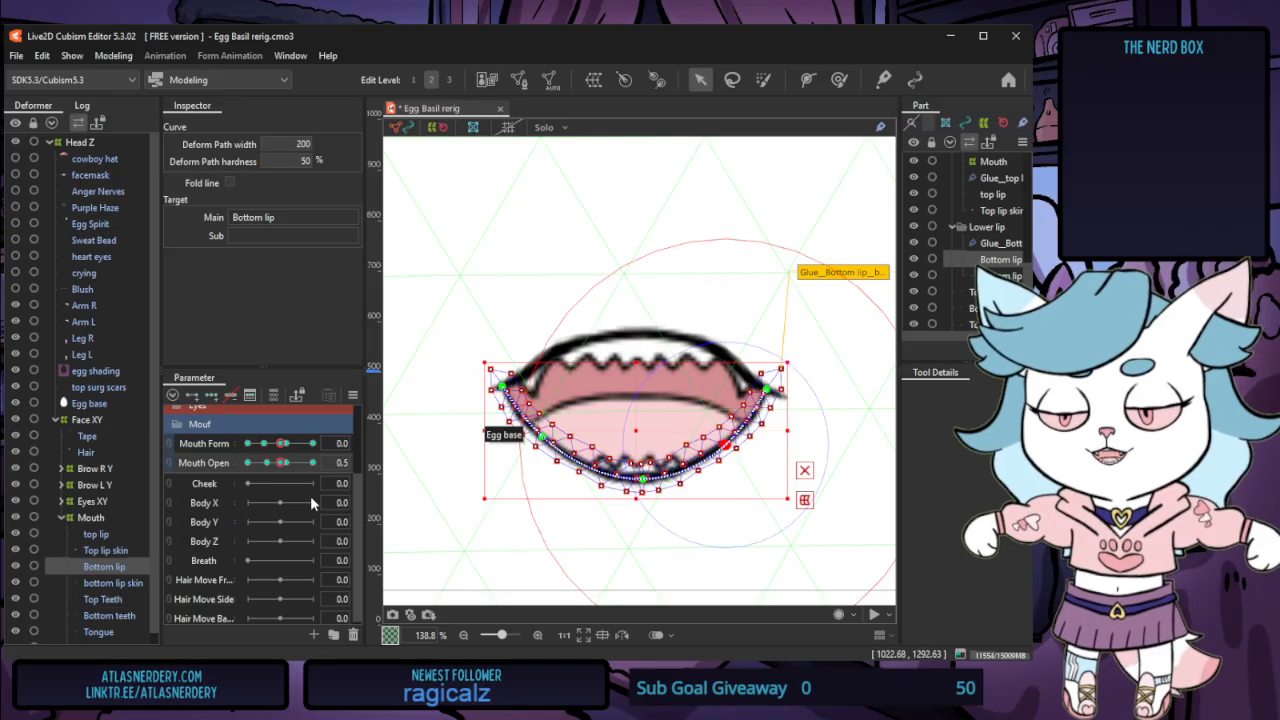
left_click(122, 614)
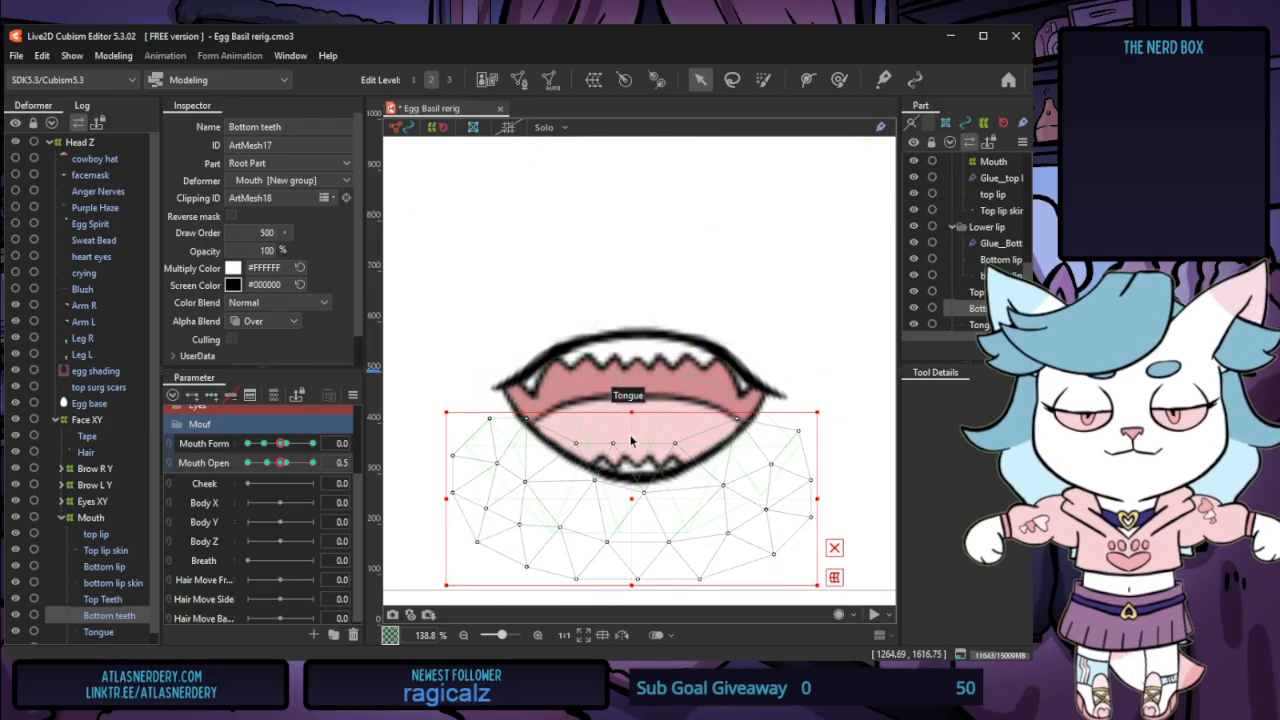
left_click_drag(631, 501, 631, 513)
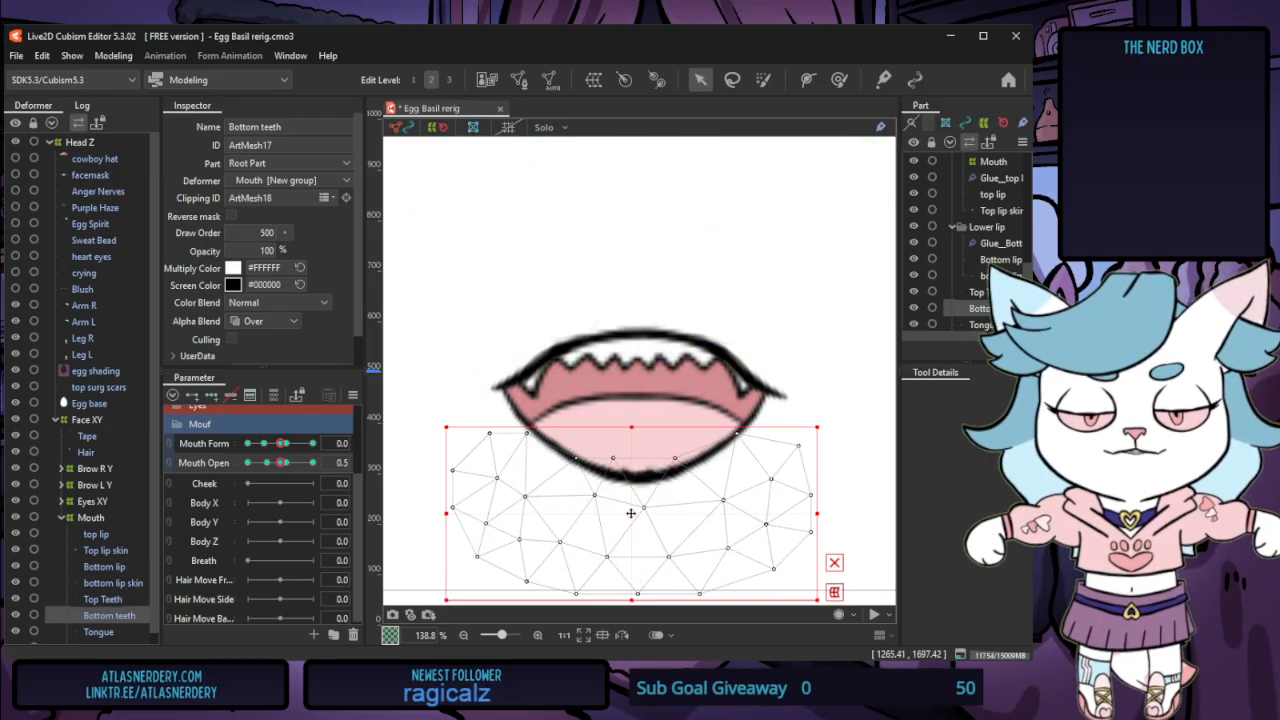
left_click(105, 549)
left_click(110, 566)
left_click(118, 599)
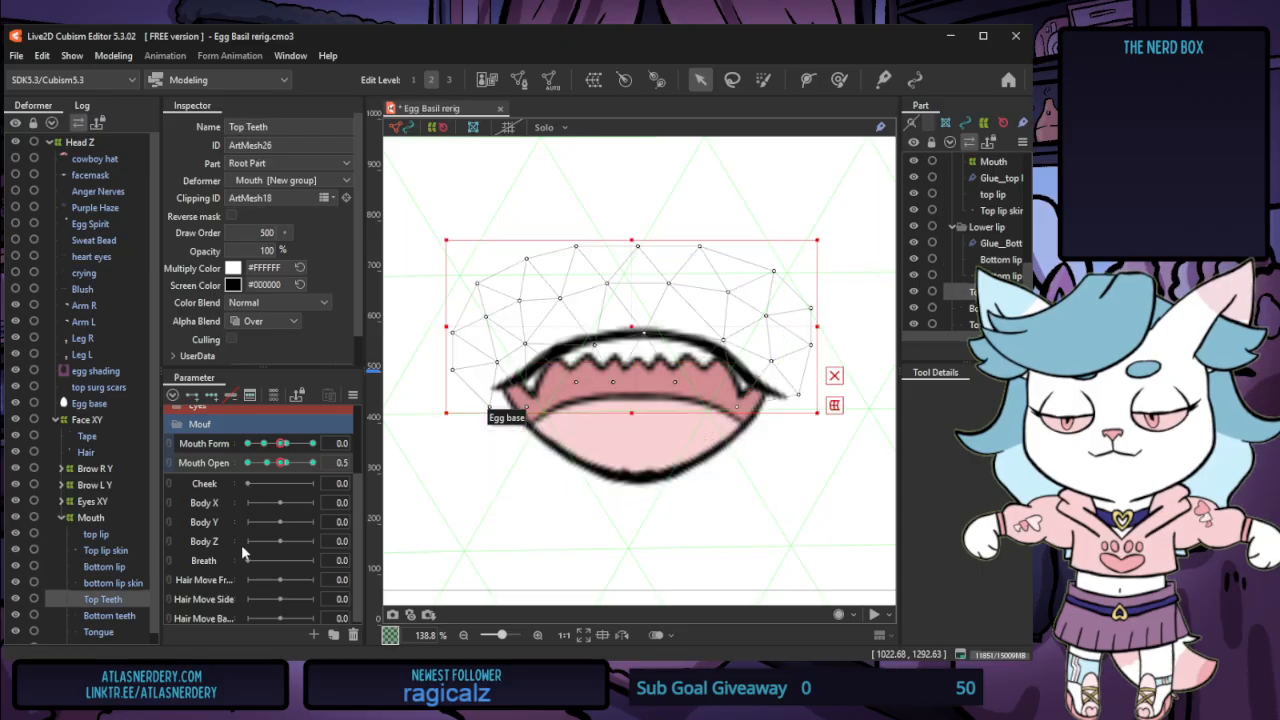
left_click_drag(633, 326, 633, 312)
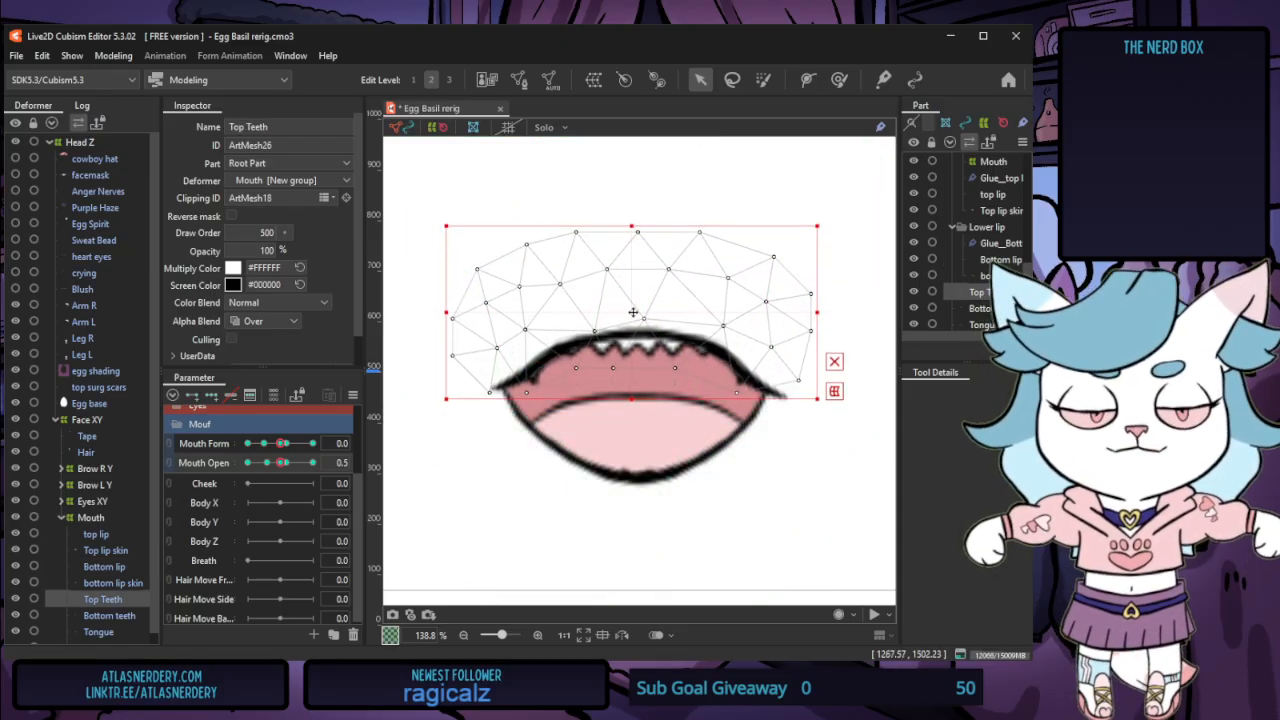
mouse_move(633, 312)
left_mouse_down()
mouse_move(635, 292)
mouse_move(635, 310)
left_mouse_up()
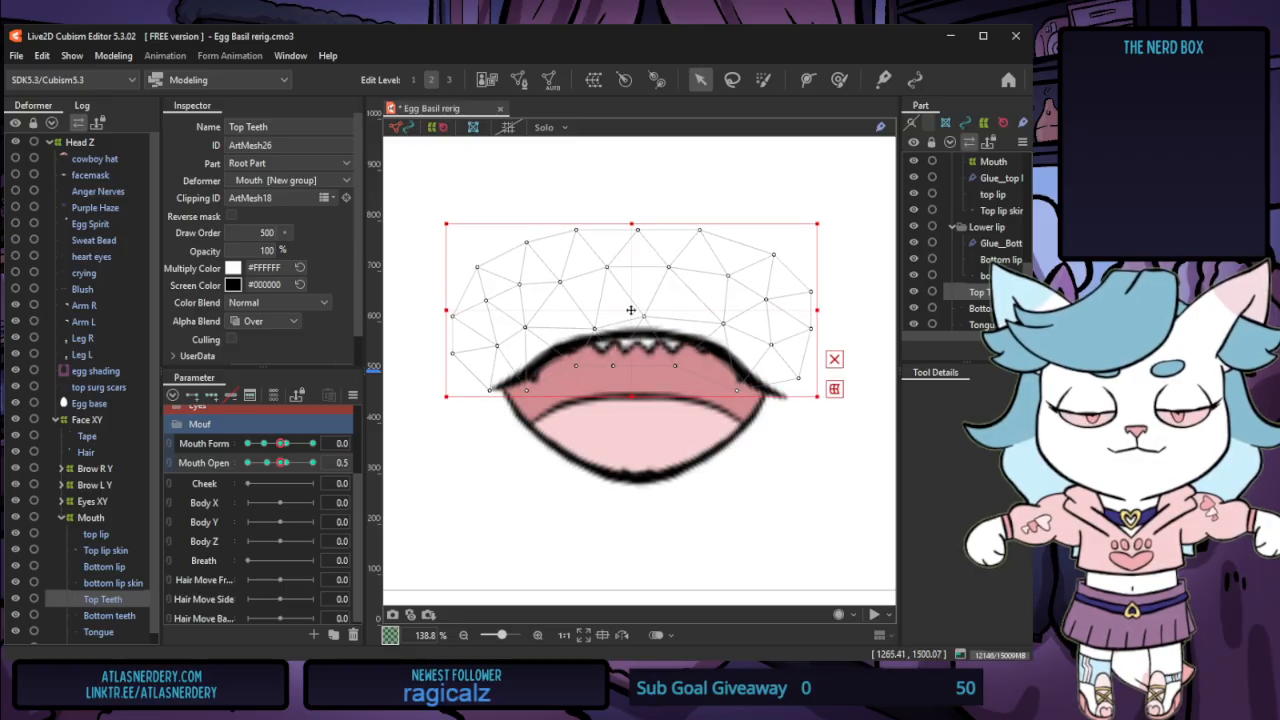
At Mouth Form 0.0 and Mouth Open 0.3, move the Top Teeth up and the Bottom teeth down behind the lips
left_click(269, 464)
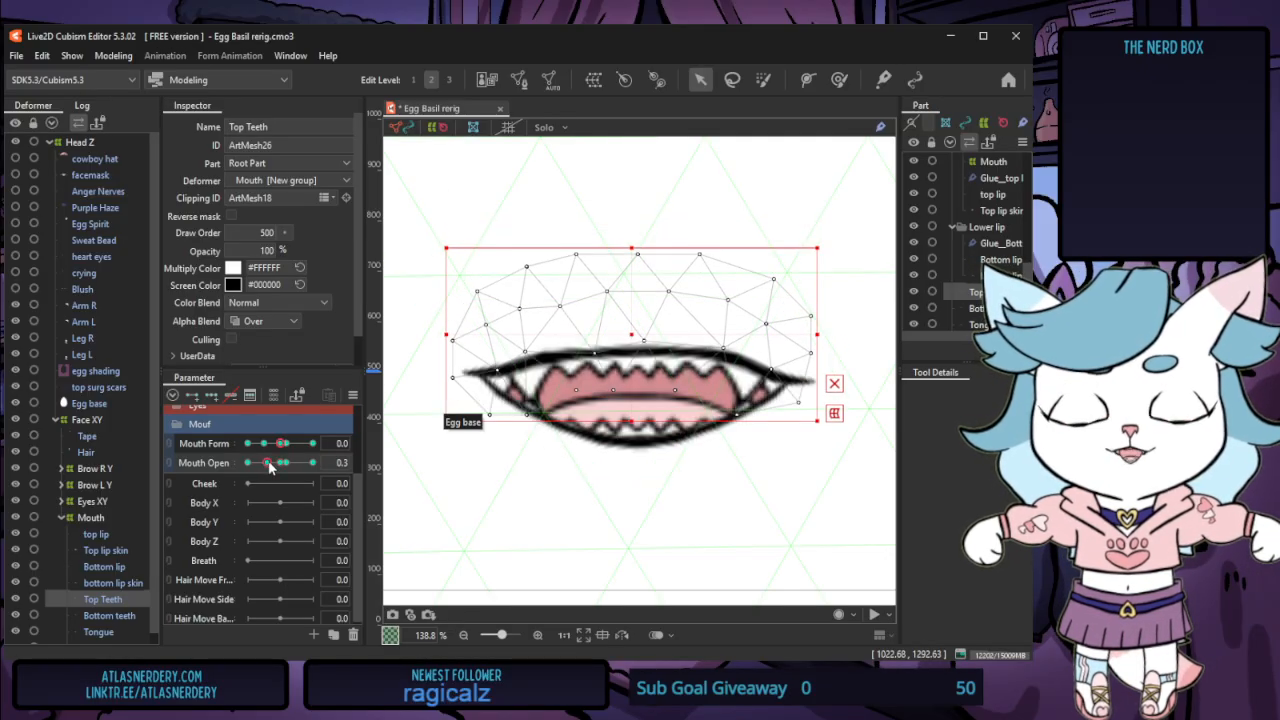
left_click_drag(632, 330, 632, 307)
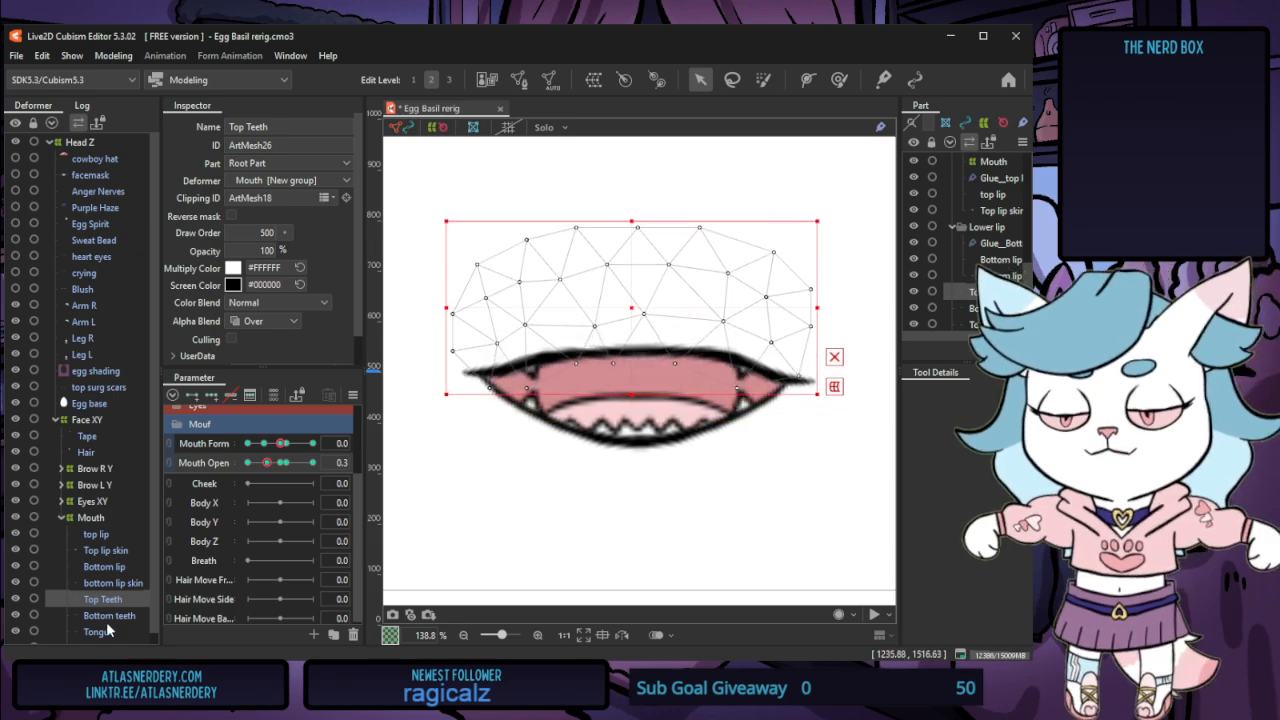
left_click(652, 427)
left_click_drag(652, 427, 632, 479)
left_click(108, 615)
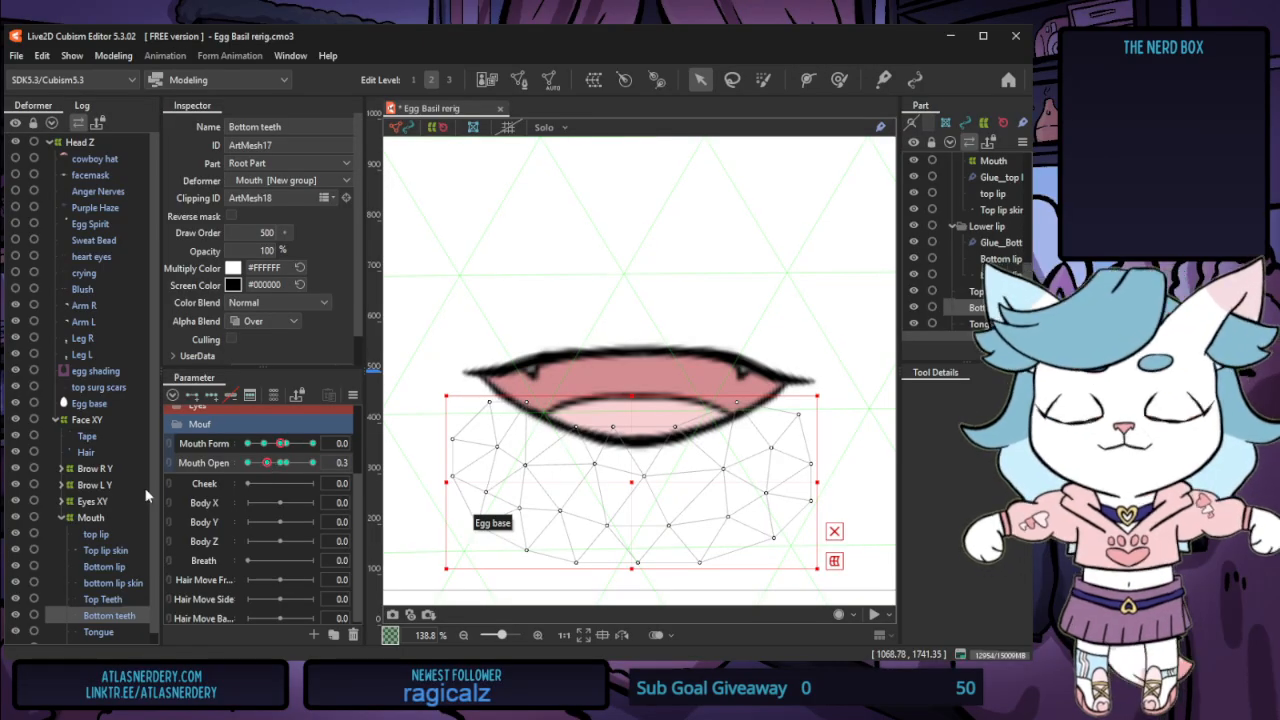
At Mouth Form 0.0 and Mouth Open 0.3, pull the top lip's end and side curve points inward and down into a smooth arch
left_click(137, 530)
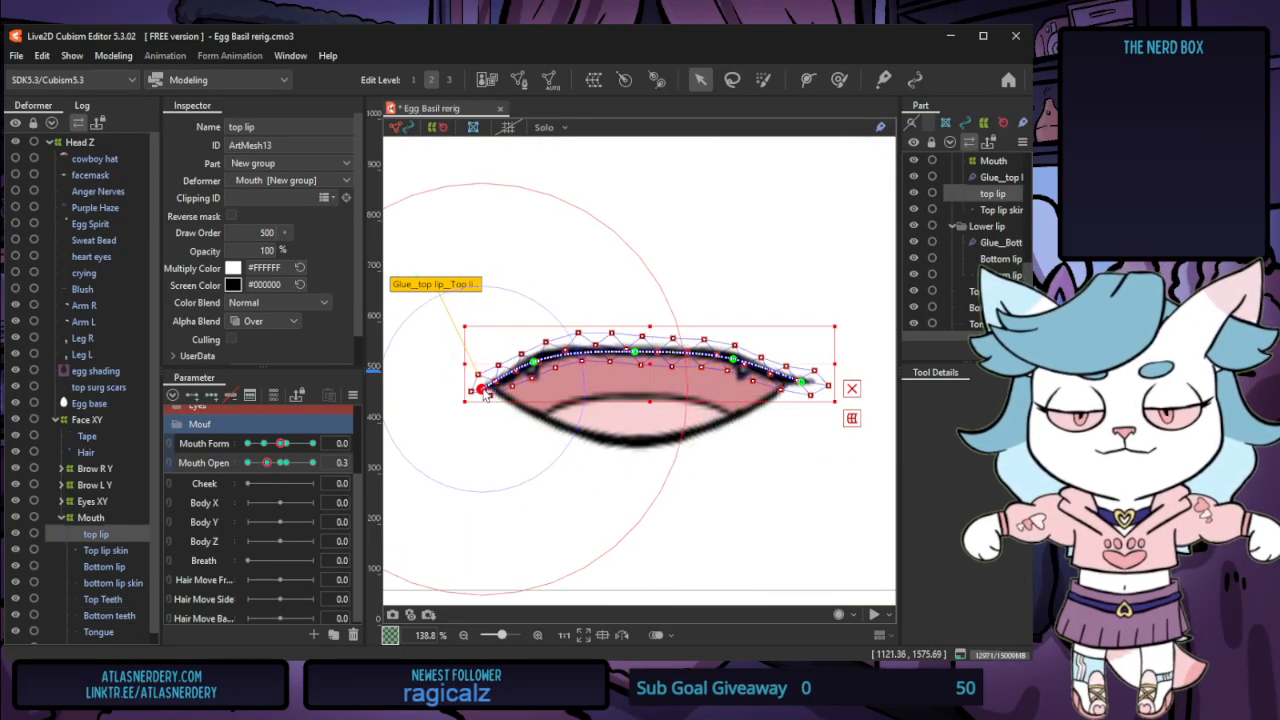
left_click(483, 391)
left_click(558, 368)
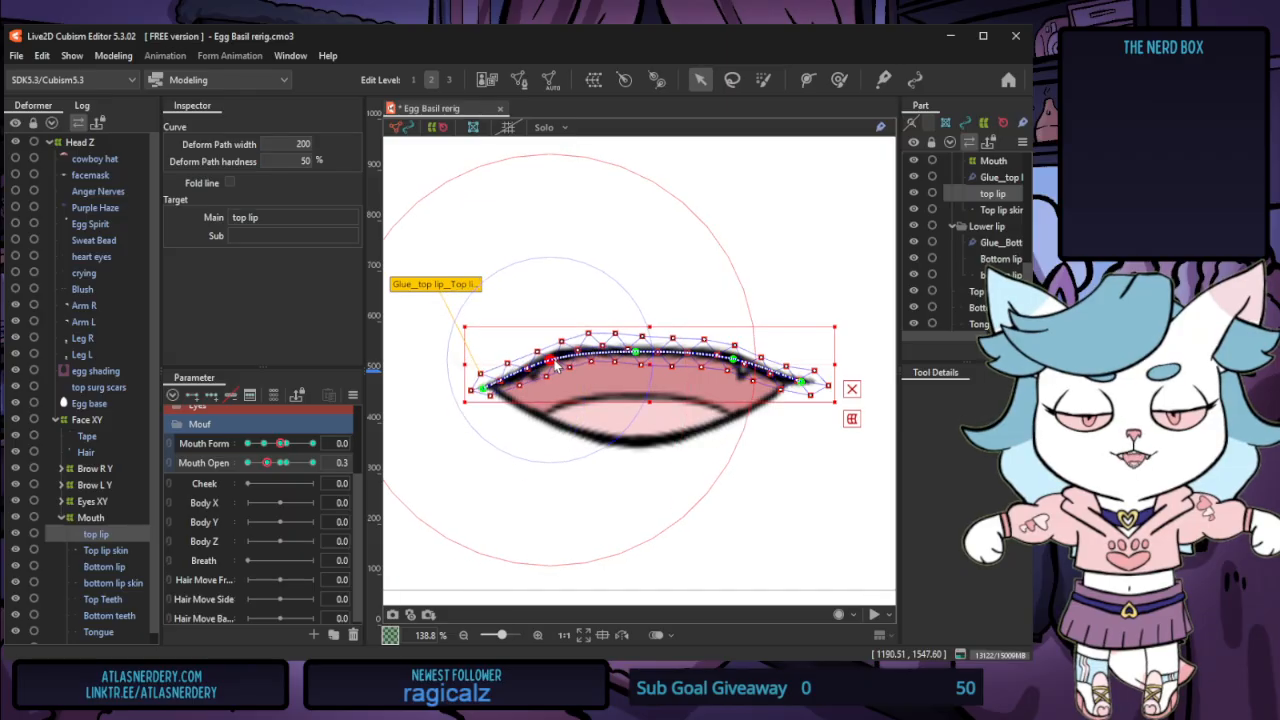
left_click_drag(733, 363, 719, 367)
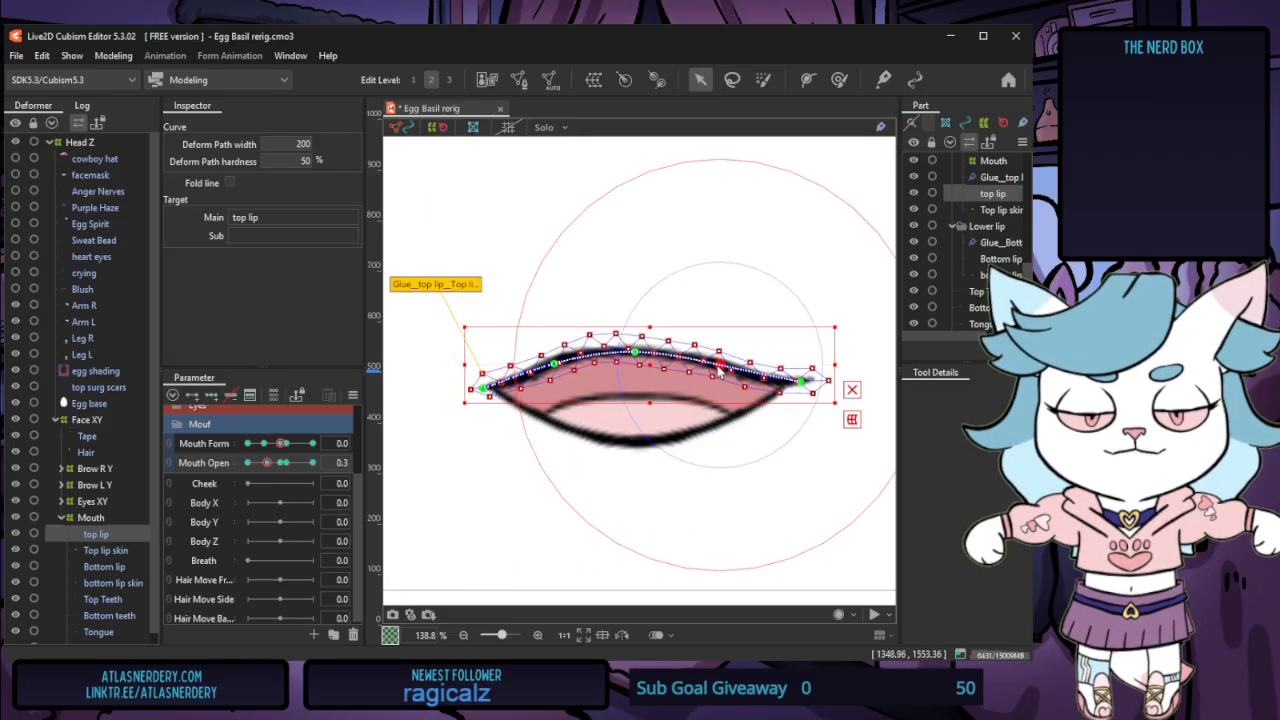
left_click_drag(800, 383, 778, 393)
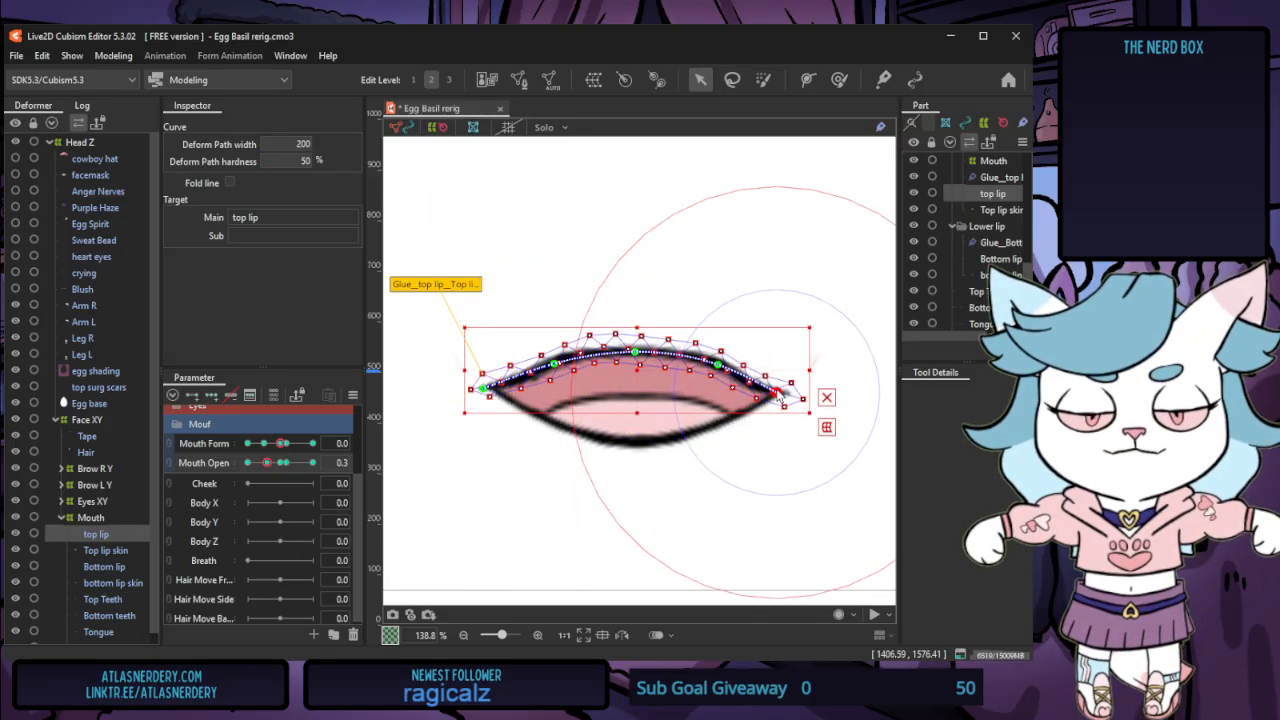
left_click(637, 352)
left_click_drag(639, 355, 633, 353)
left_click(554, 366)
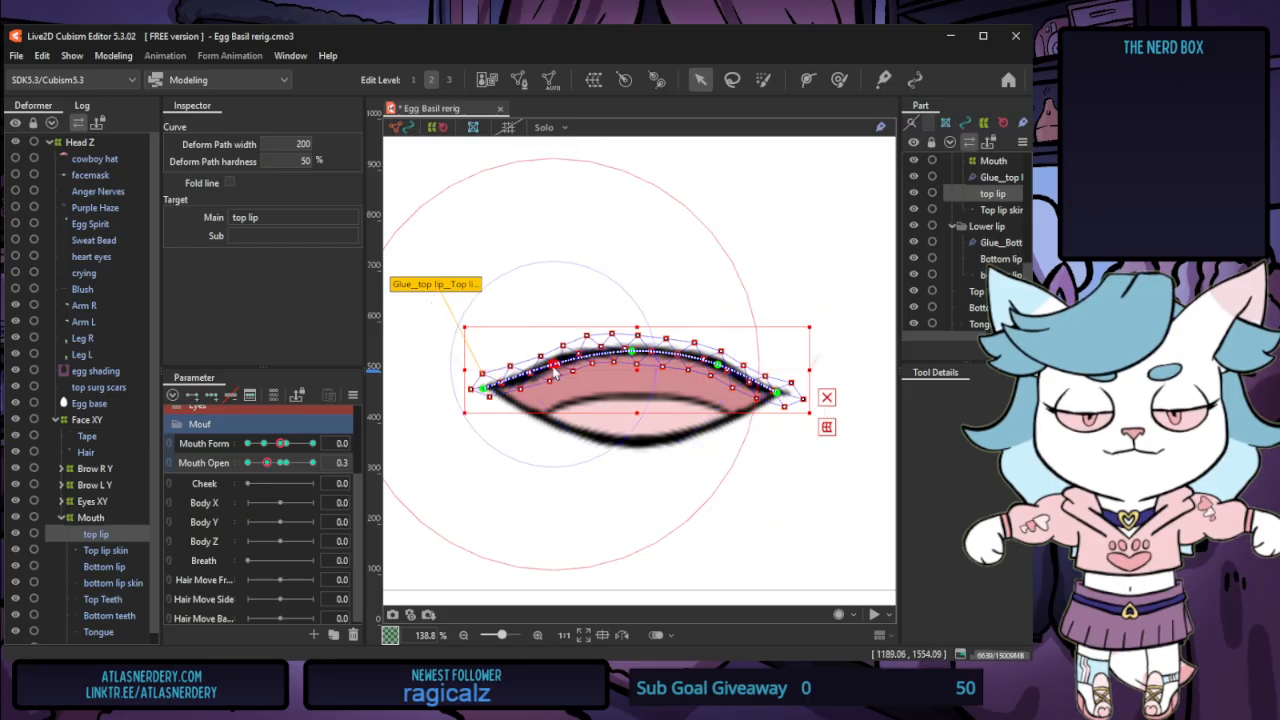
left_click_drag(484, 389, 486, 397)
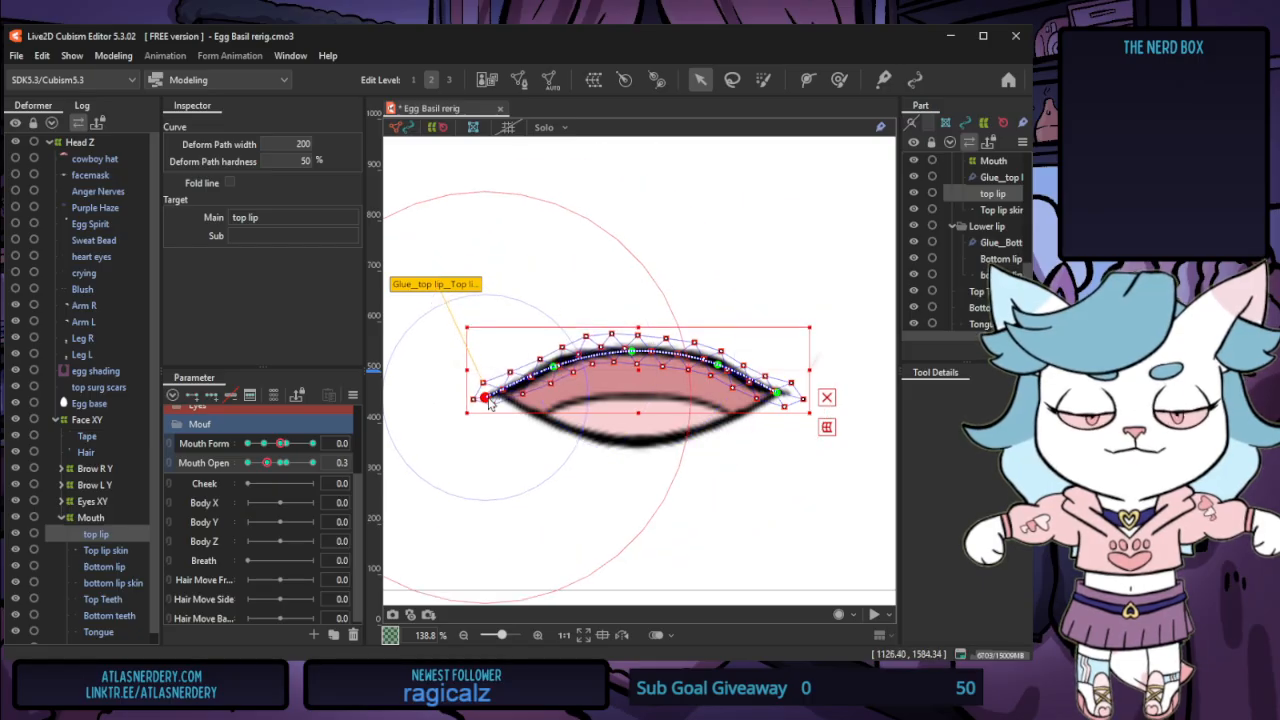
left_click(778, 393)
mouse_move(778, 397)
left_mouse_down()
mouse_move(768, 393)
mouse_move(779, 398)
left_mouse_up()
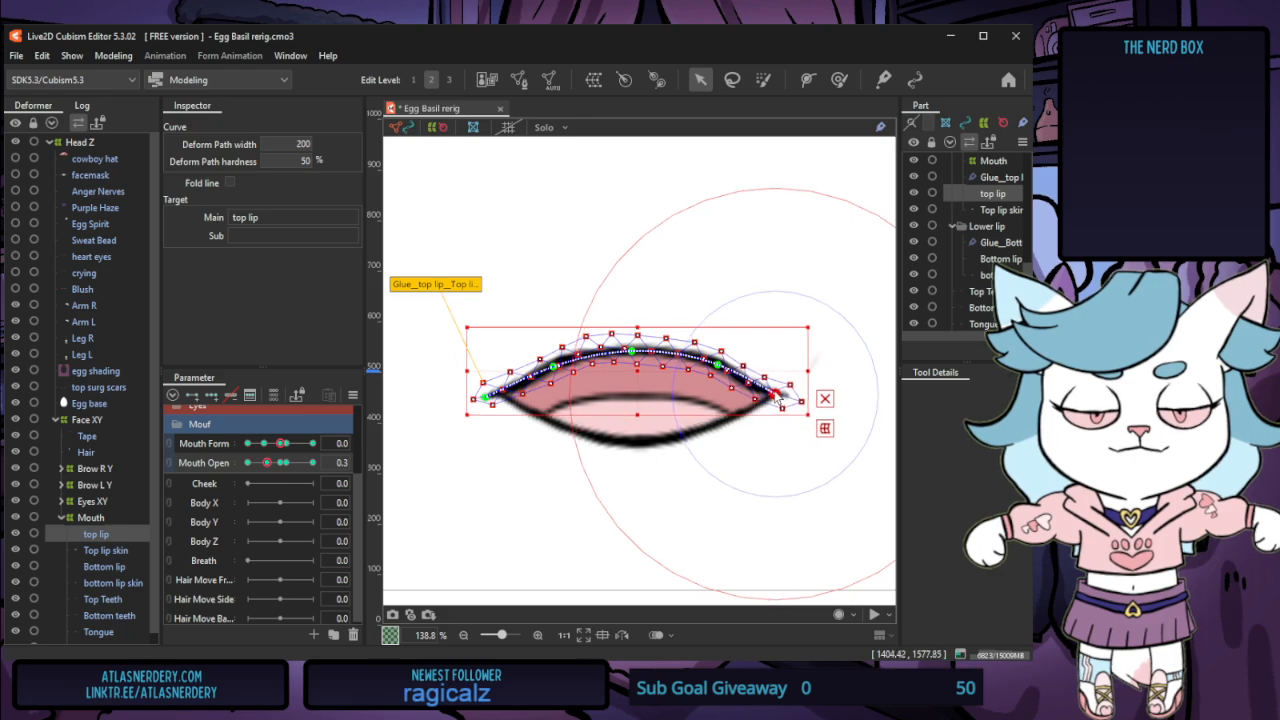
At Mouth Form 0.0 and Mouth Open 0.3, pull the Bottom lip's two end points inward and lower its middle point slightly
left_click(552, 426)
left_click_drag(792, 375, 783, 372)
left_click_drag(477, 371, 487, 372)
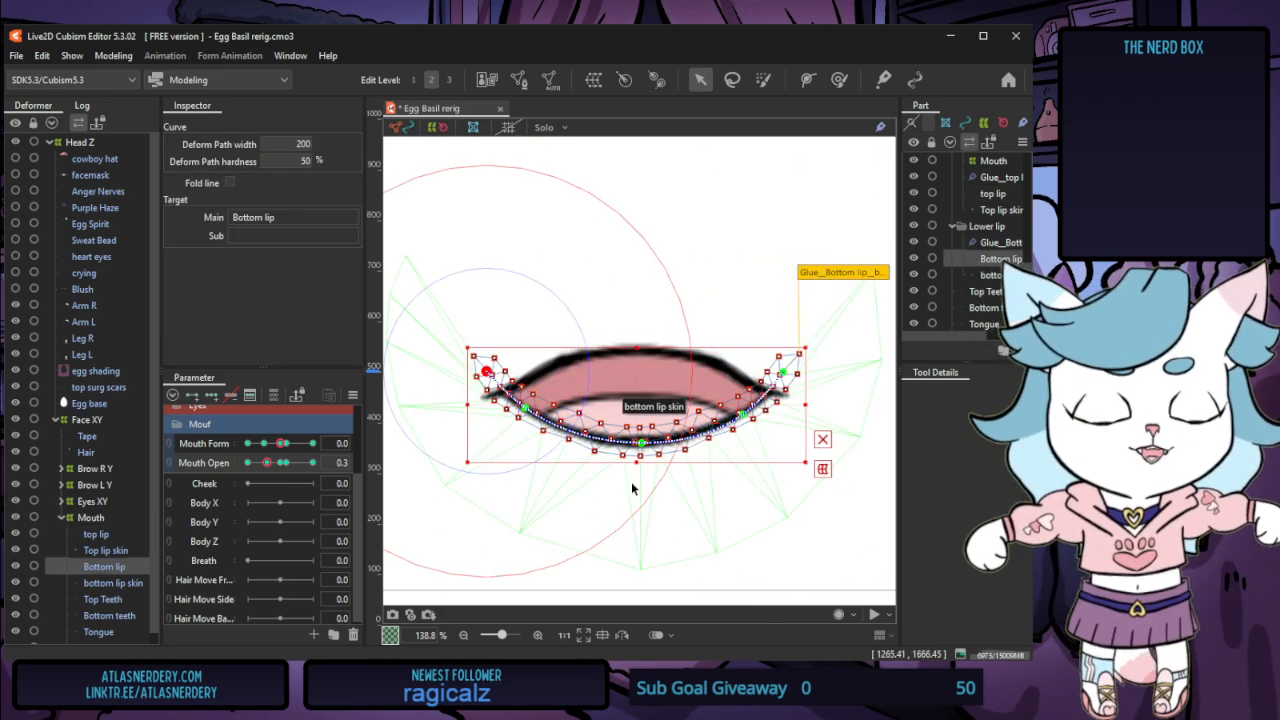
left_click_drag(641, 443, 645, 452)
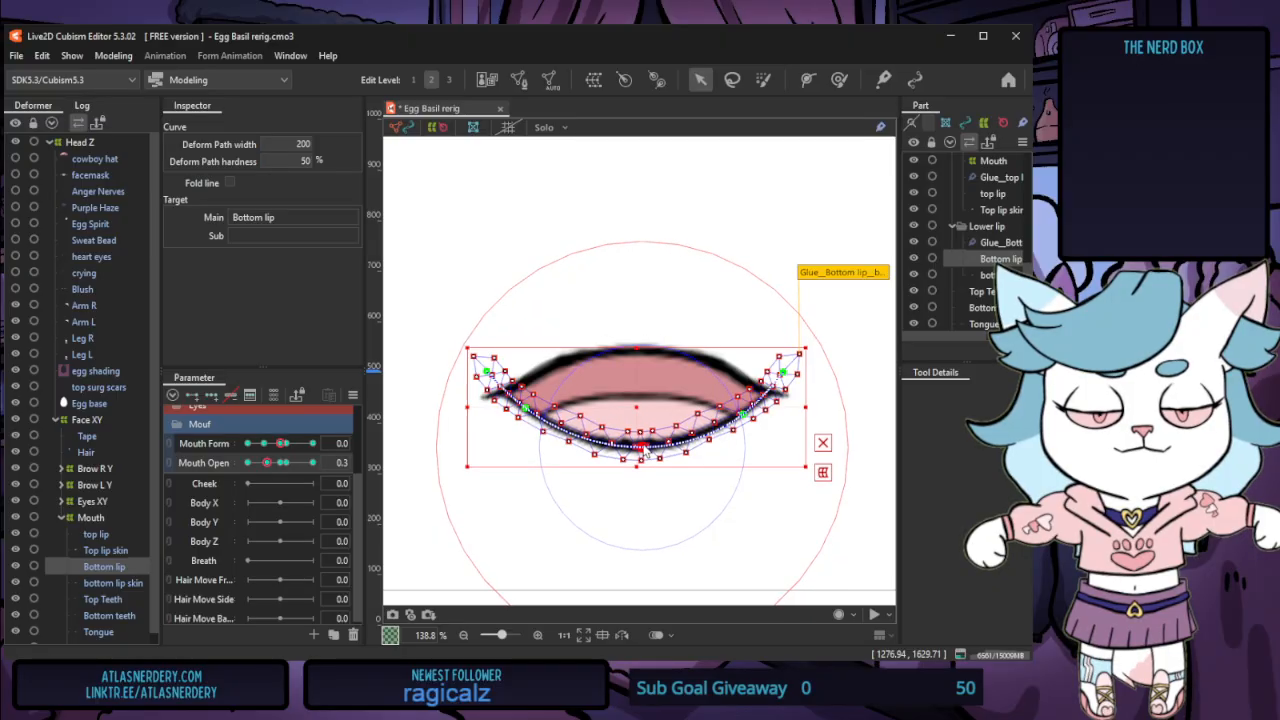
At Mouth Form -0.5 and Mouth Open 0.3, pull the top lip's end and side curve points inward and lower them into an arch
left_click(267, 441)
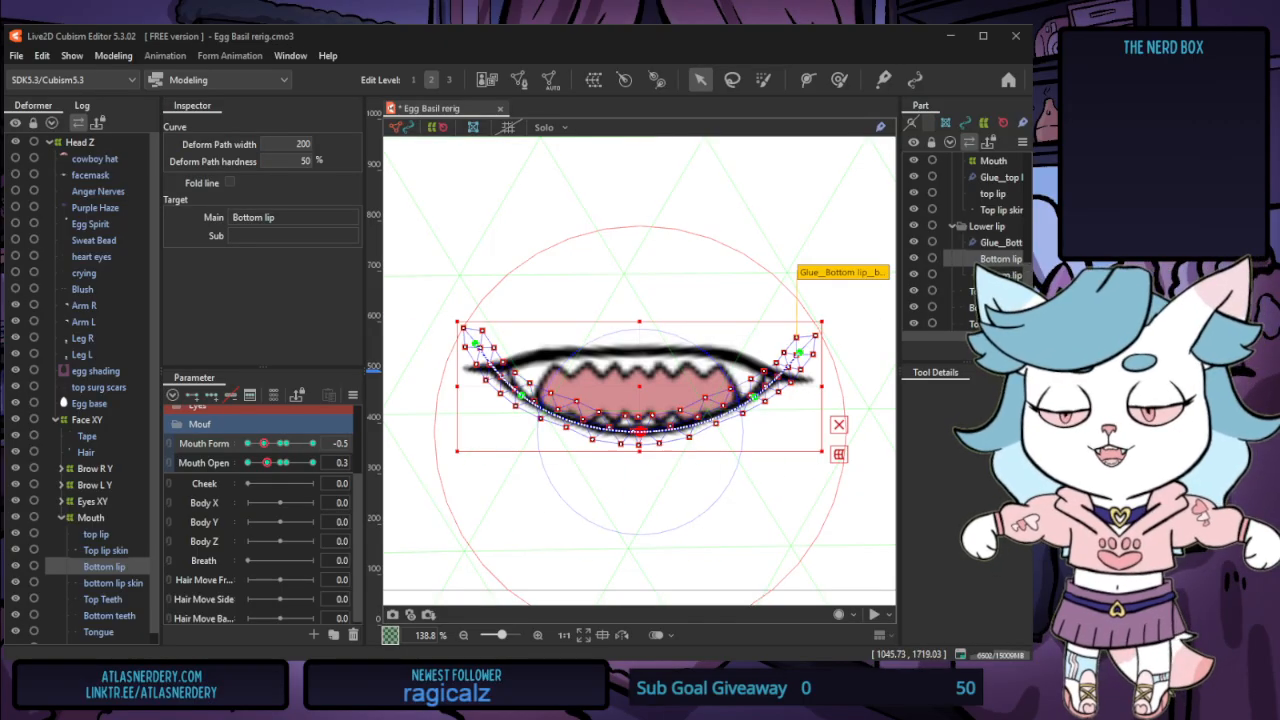
left_click(645, 351)
left_click(532, 357)
left_click(734, 358, "shift")
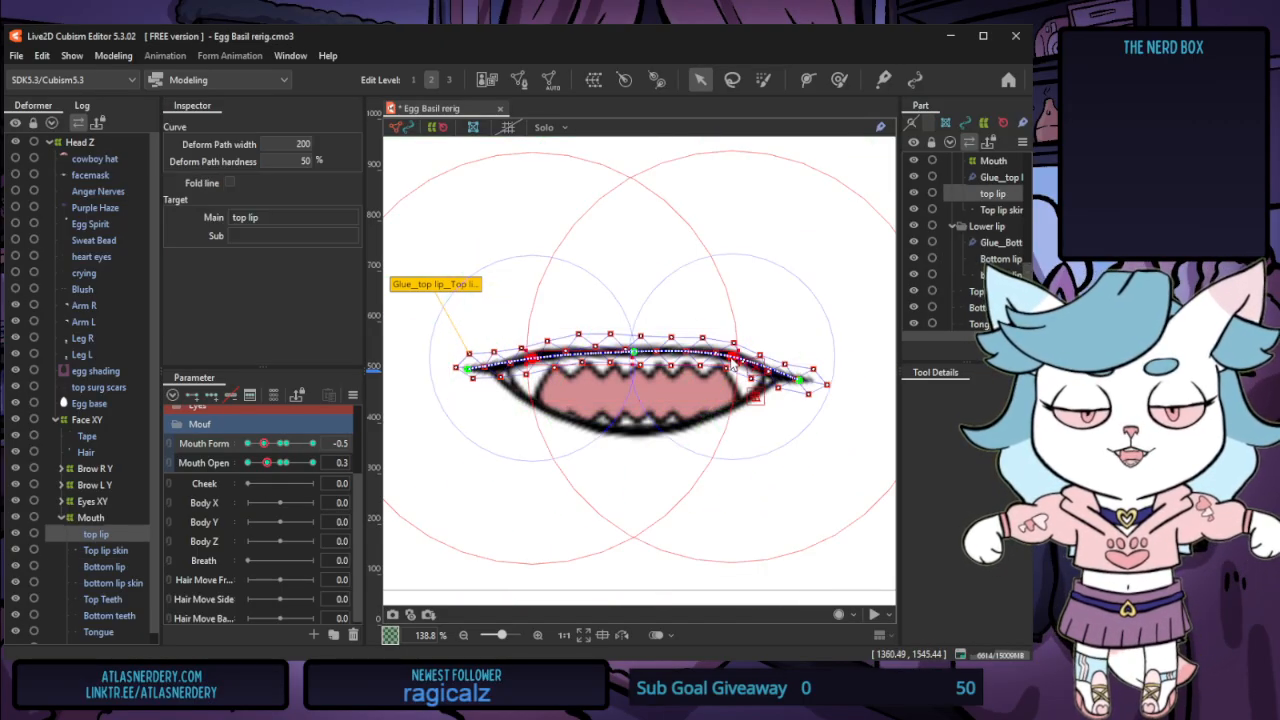
left_click(800, 381, "shift")
left_click(468, 370, "shift")
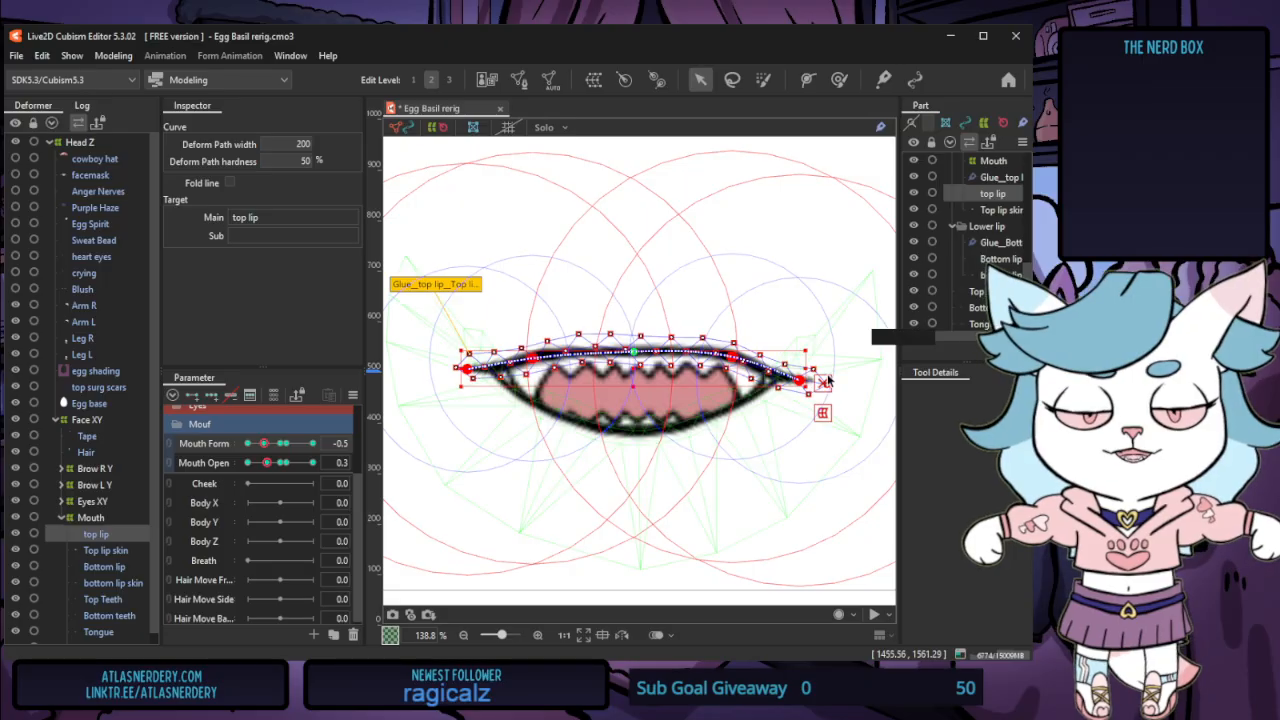
left_click_drag(808, 367, 773, 370)
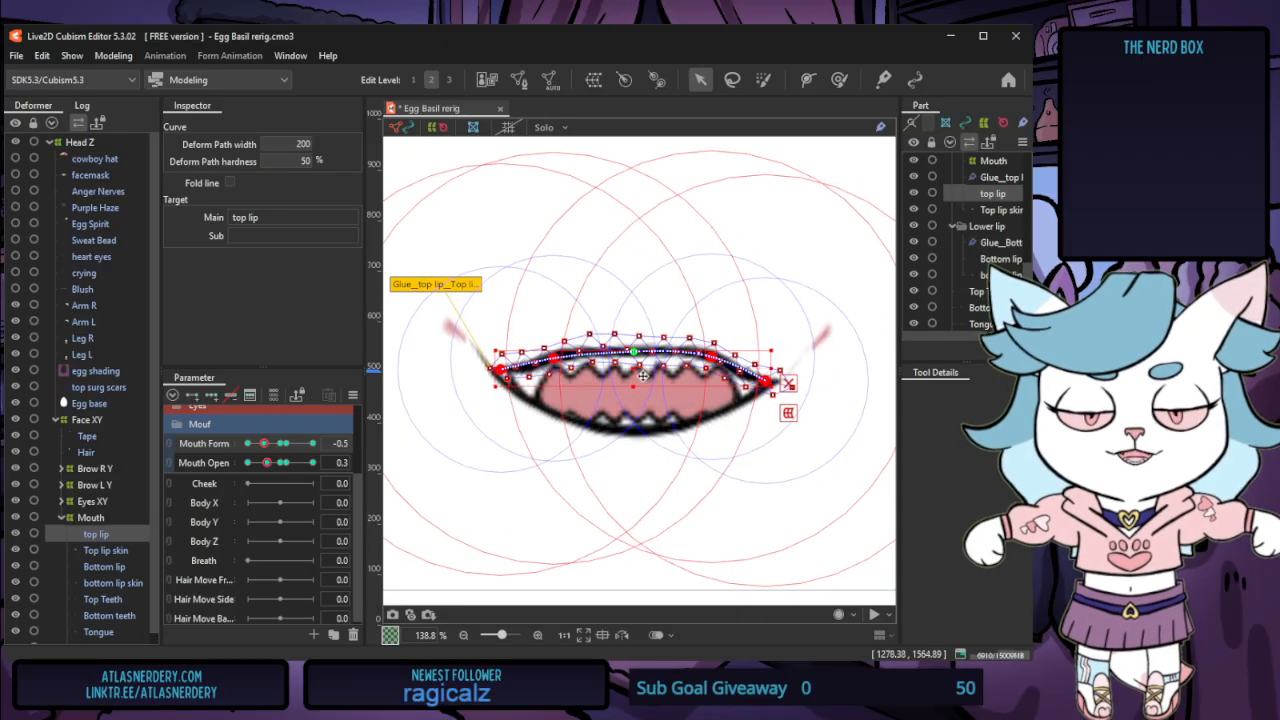
left_click_drag(639, 370, 640, 384)
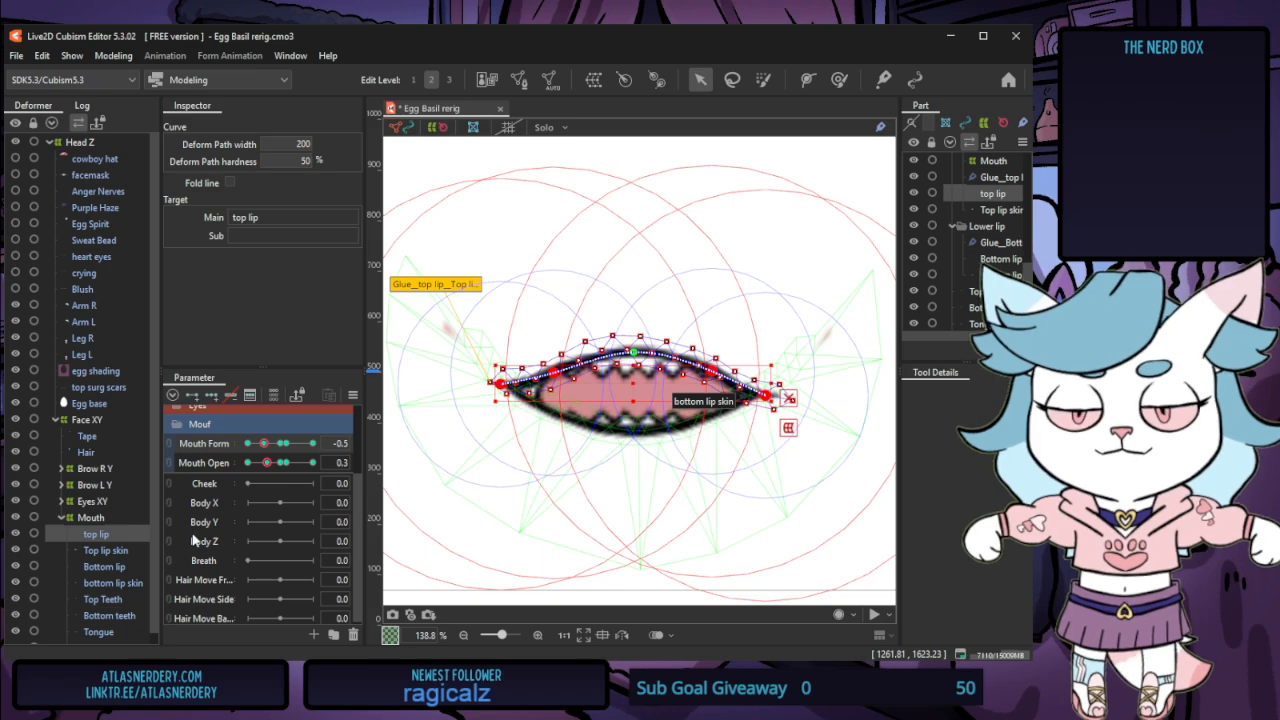
At Mouth Form -0.5 and Mouth Open 0.3, pull the Bottom lip's two end points inward and up, and lower its middle point slightly
left_click(104, 567)
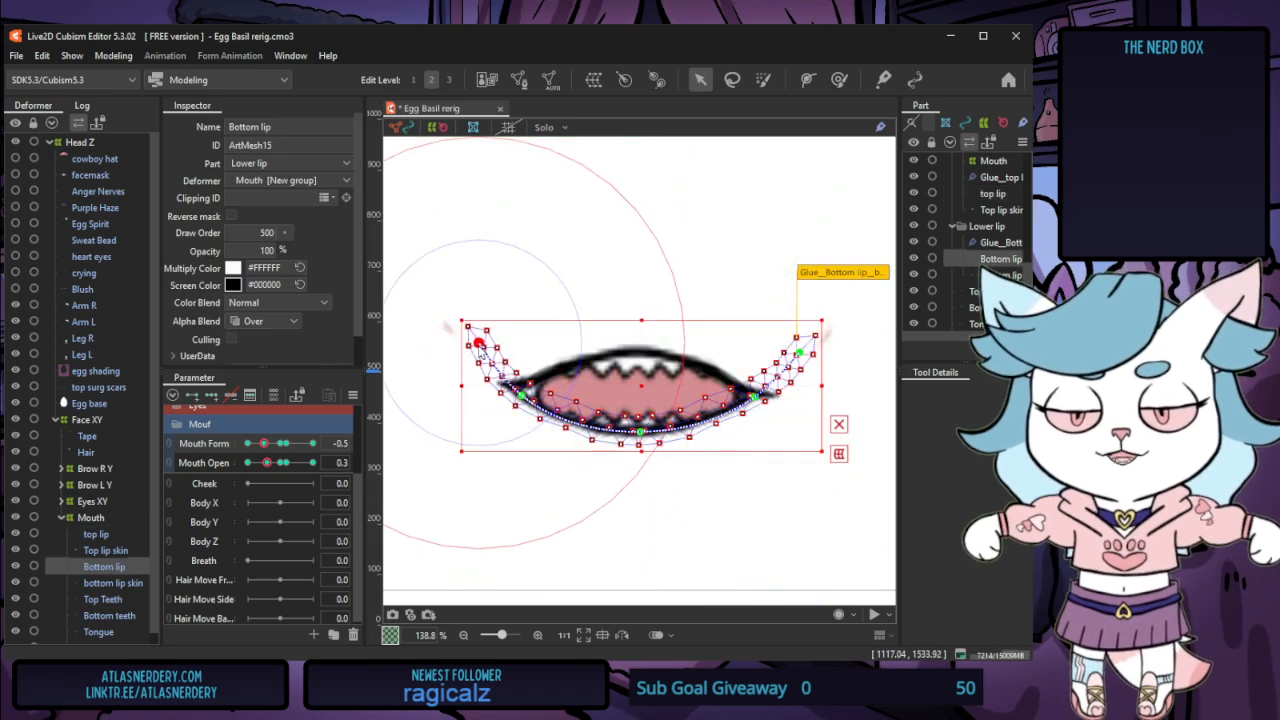
left_click_drag(496, 340, 494, 322)
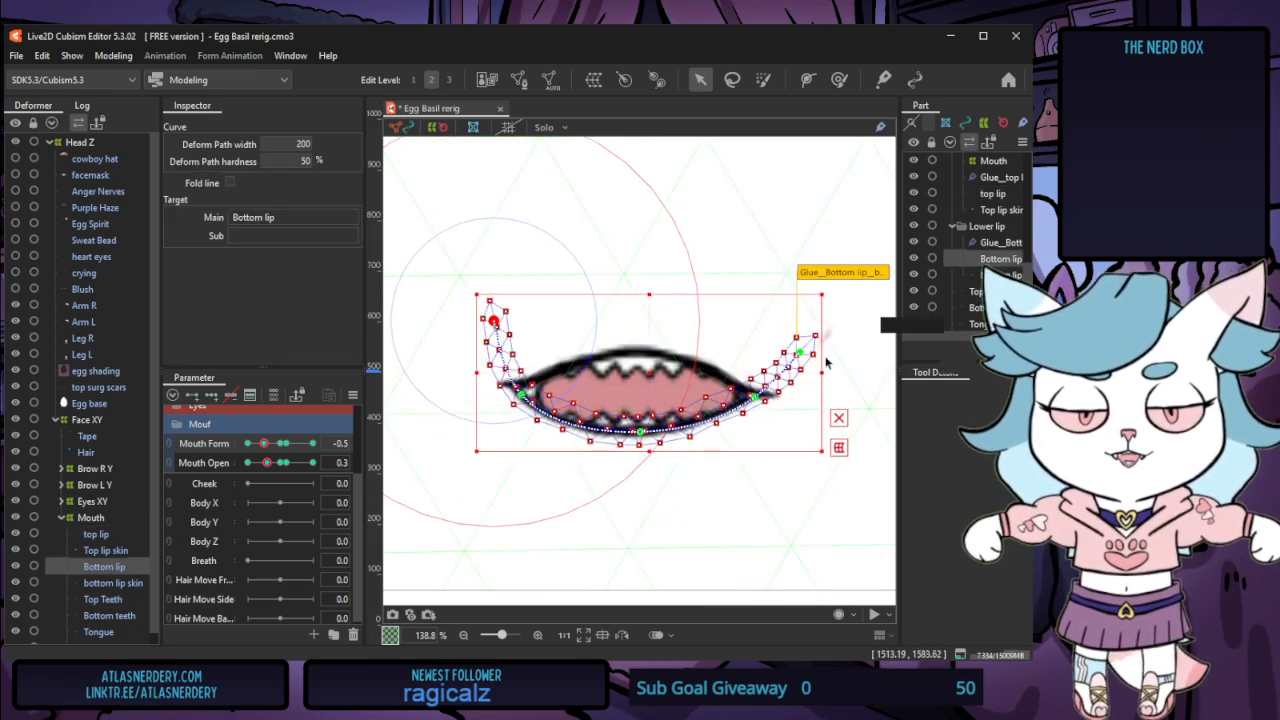
left_click_drag(801, 354, 789, 329)
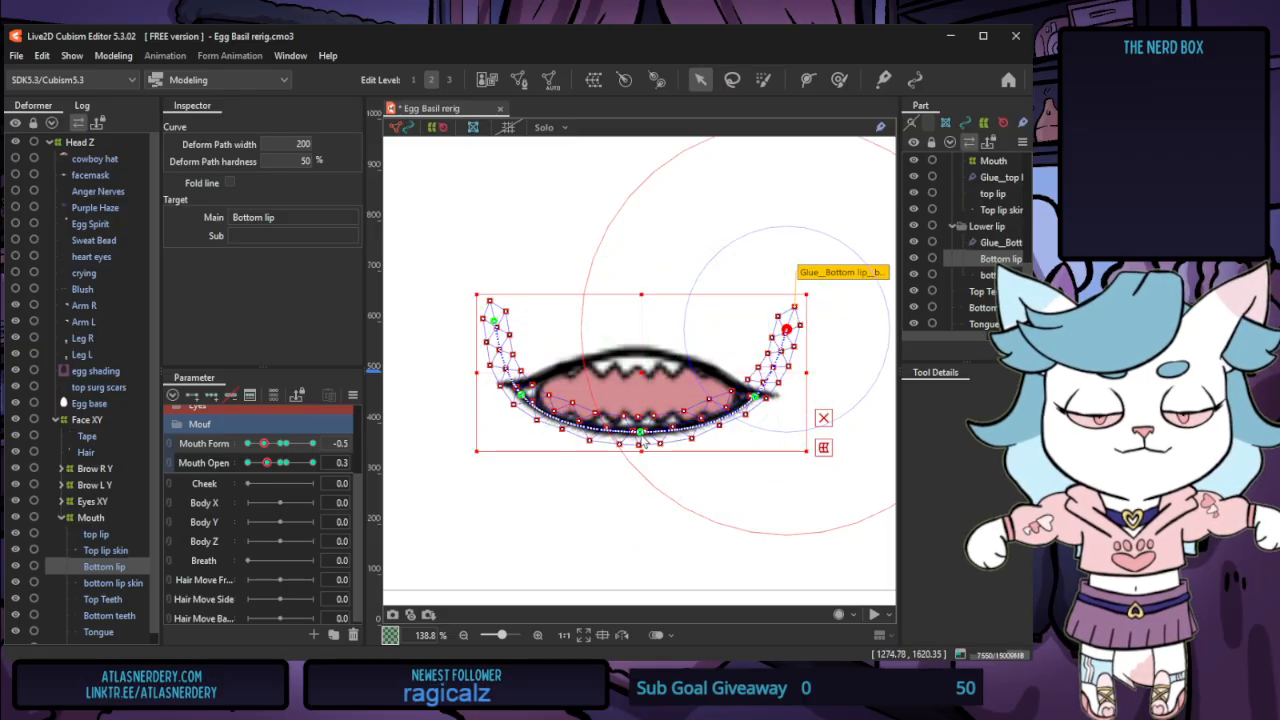
left_click_drag(640, 433, 641, 439)
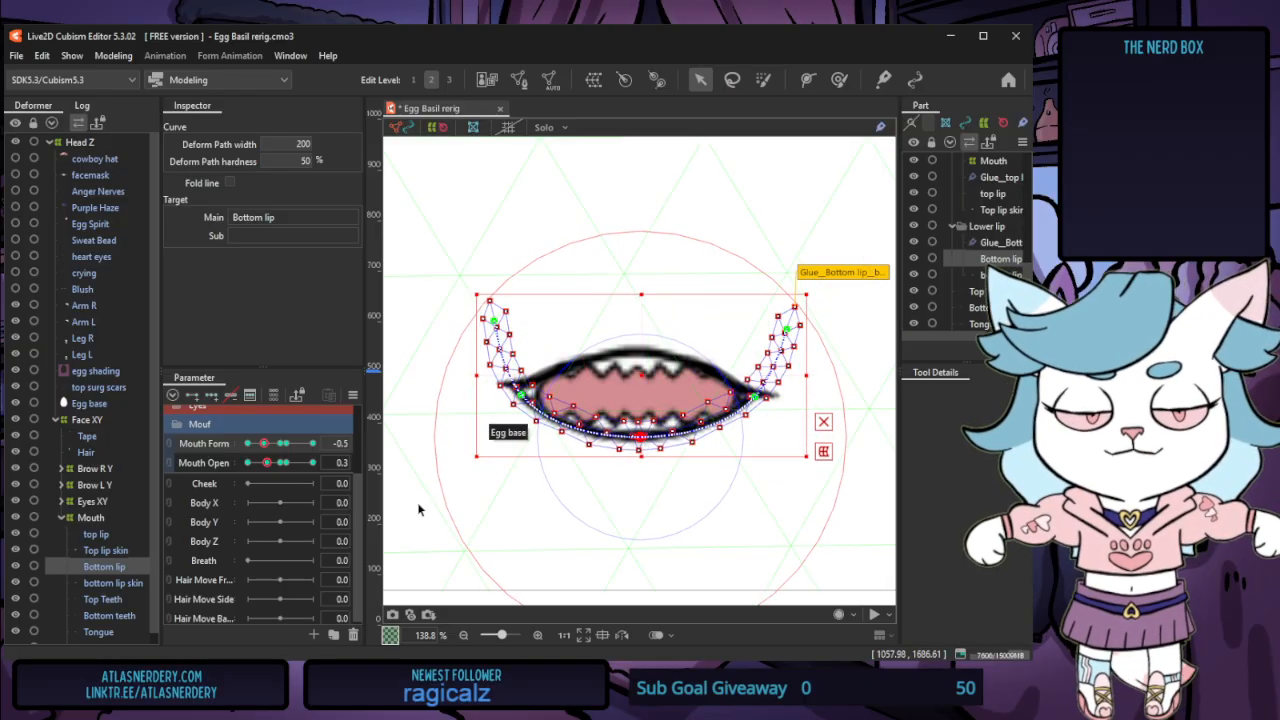
At Mouth Form -0.5 and Mouth Open 0.3, move the Bottom teeth down behind the bottom lip
left_click(103, 599)
left_click(98, 632)
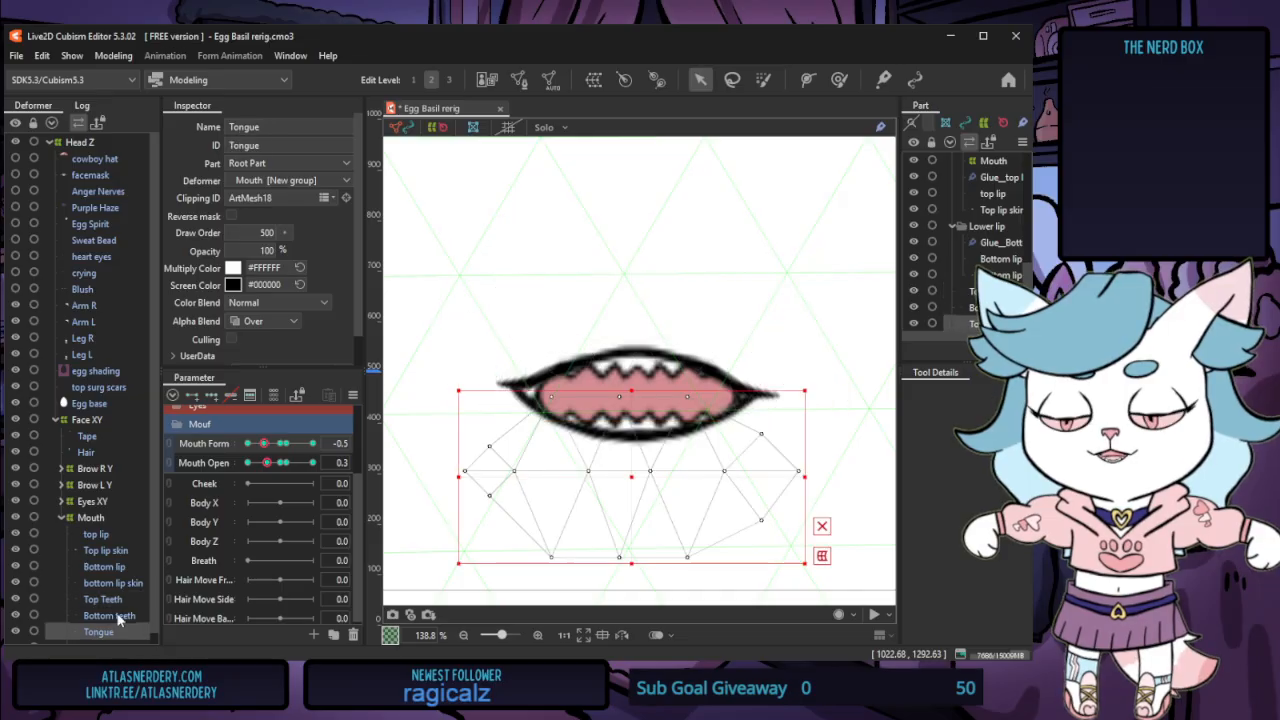
left_click(107, 615)
left_click_drag(633, 457, 633, 479)
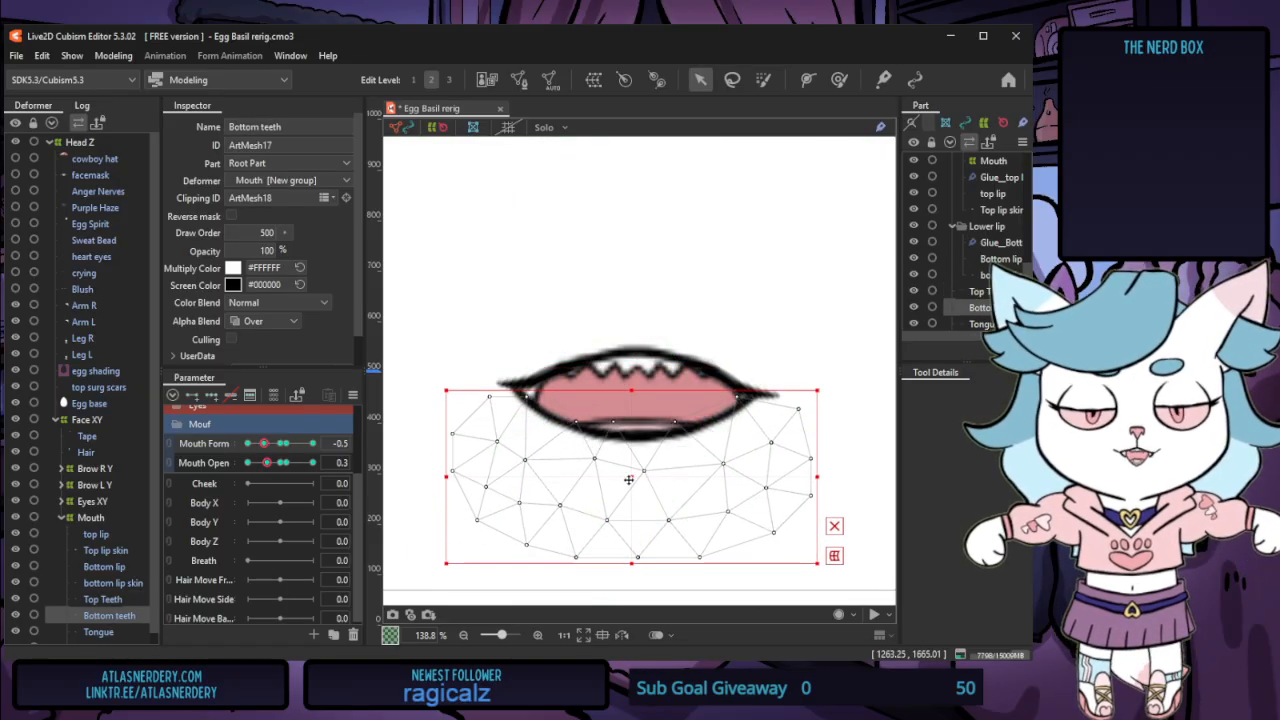
At Mouth Form -1.0 and Mouth Open 0.3, raise the Bottom lip's middle curve point to flatten the mouth
scroll(648, 430, "down", 8)
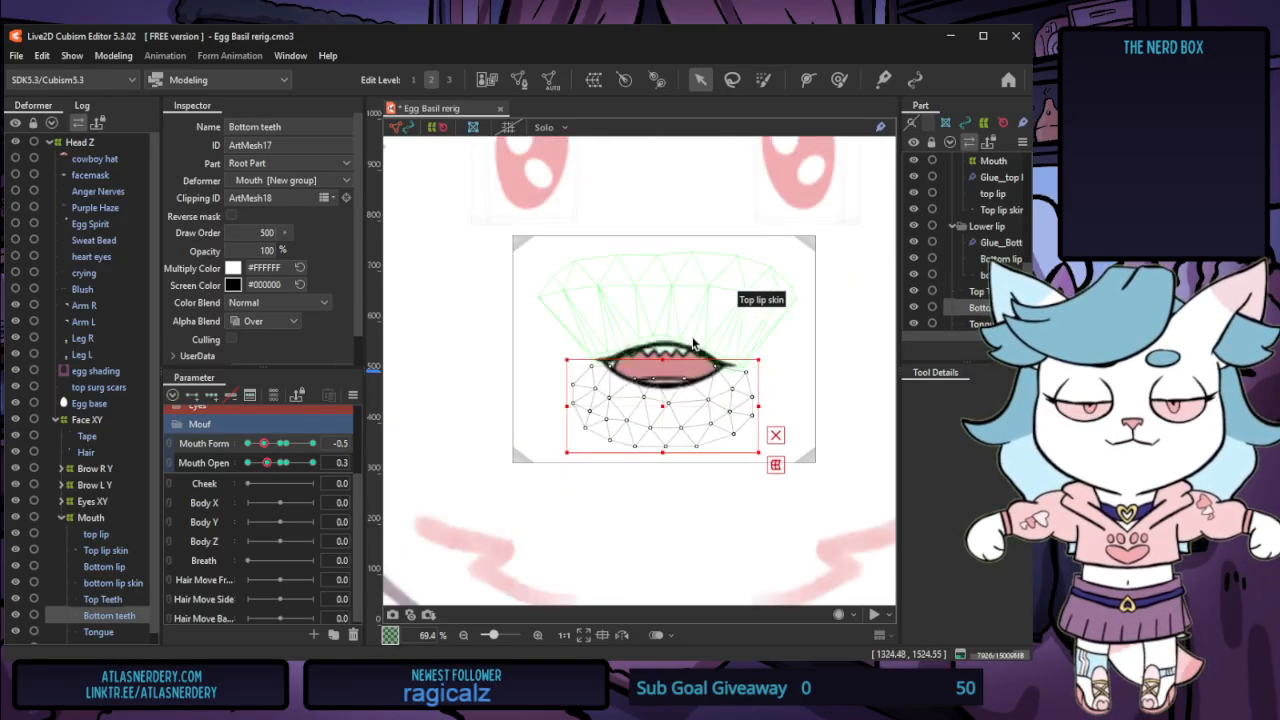
scroll(648, 430, "up", 3)
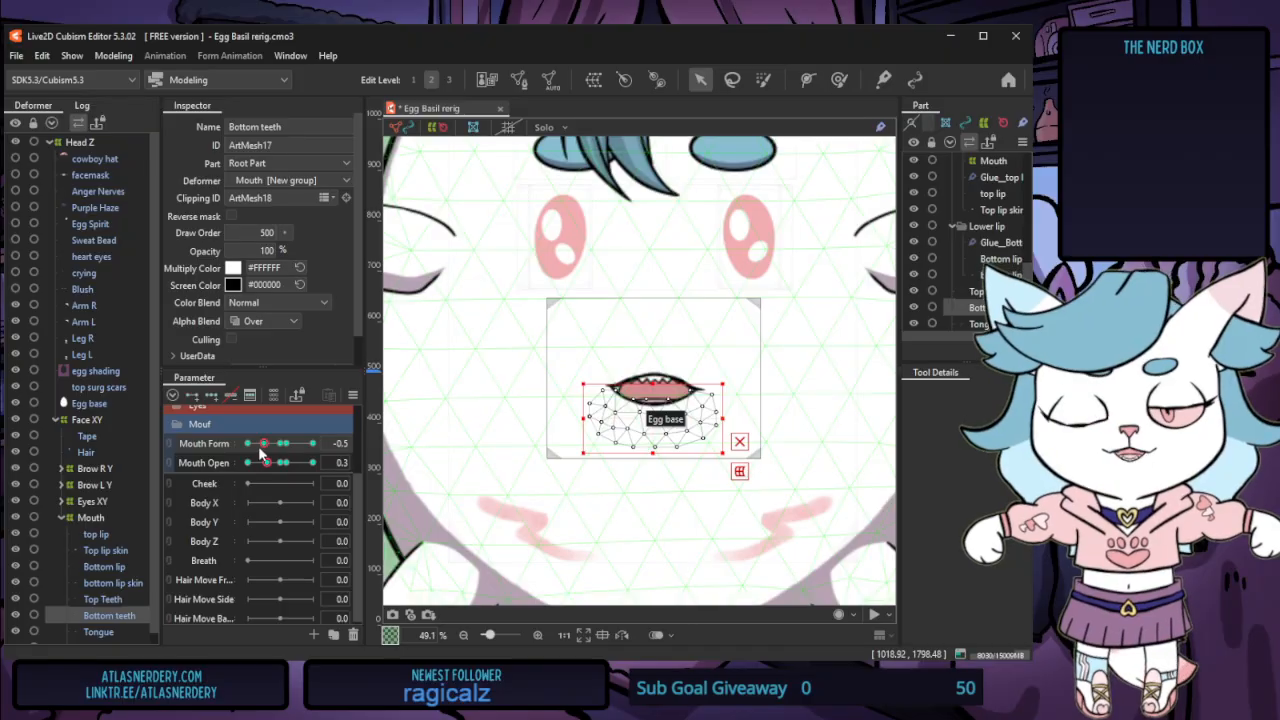
left_click_drag(261, 449, 247, 446)
scroll(680, 424, "up", 5)
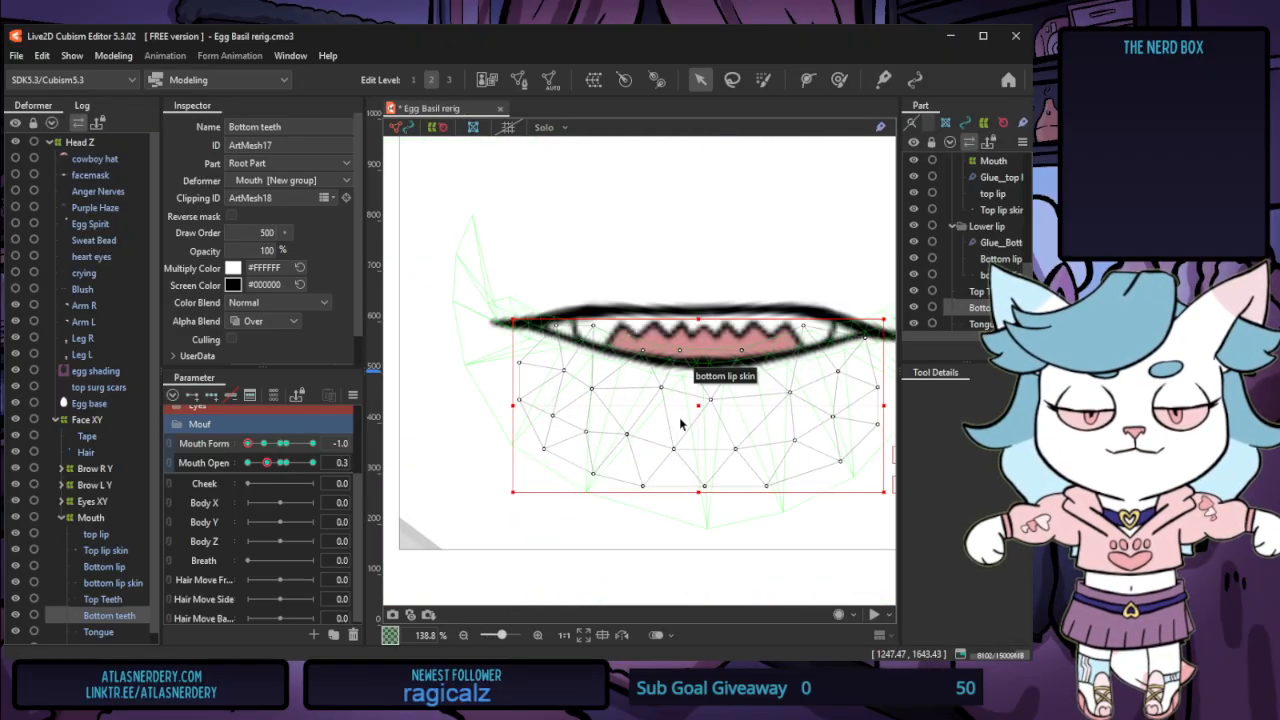
scroll(491, 466, "down", 3)
scroll(607, 433, "up", 3)
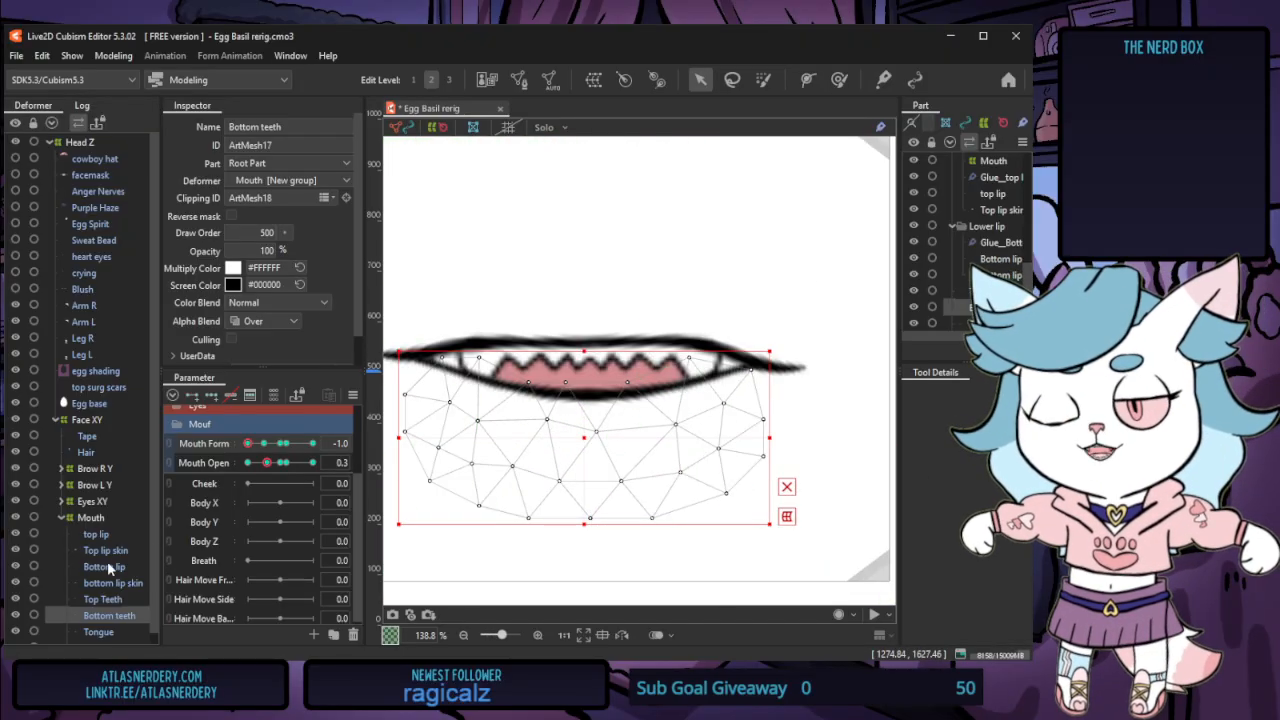
left_click(104, 567)
left_click_drag(591, 398, 584, 382)
left_click(719, 373)
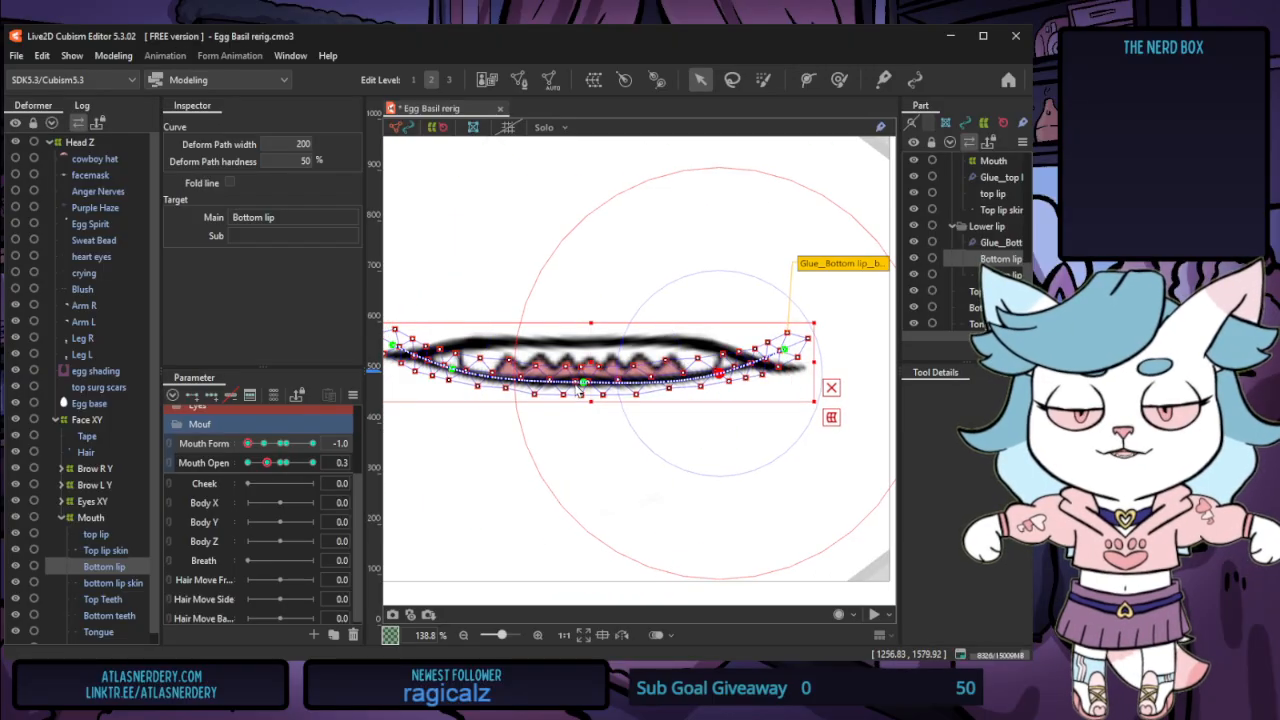
Deselect the Bottom lip curve and open the model's Physics Settings to preview the rig
scroll(685, 430, "down", 8)
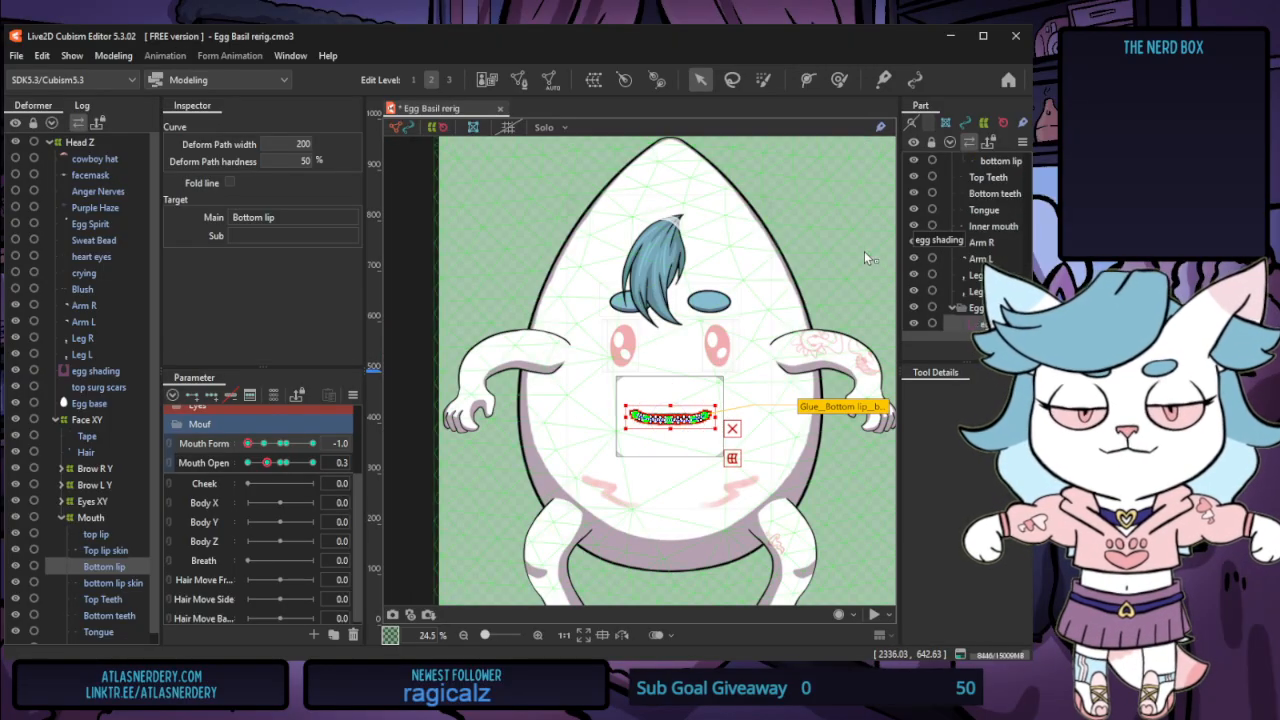
left_click(452, 403)
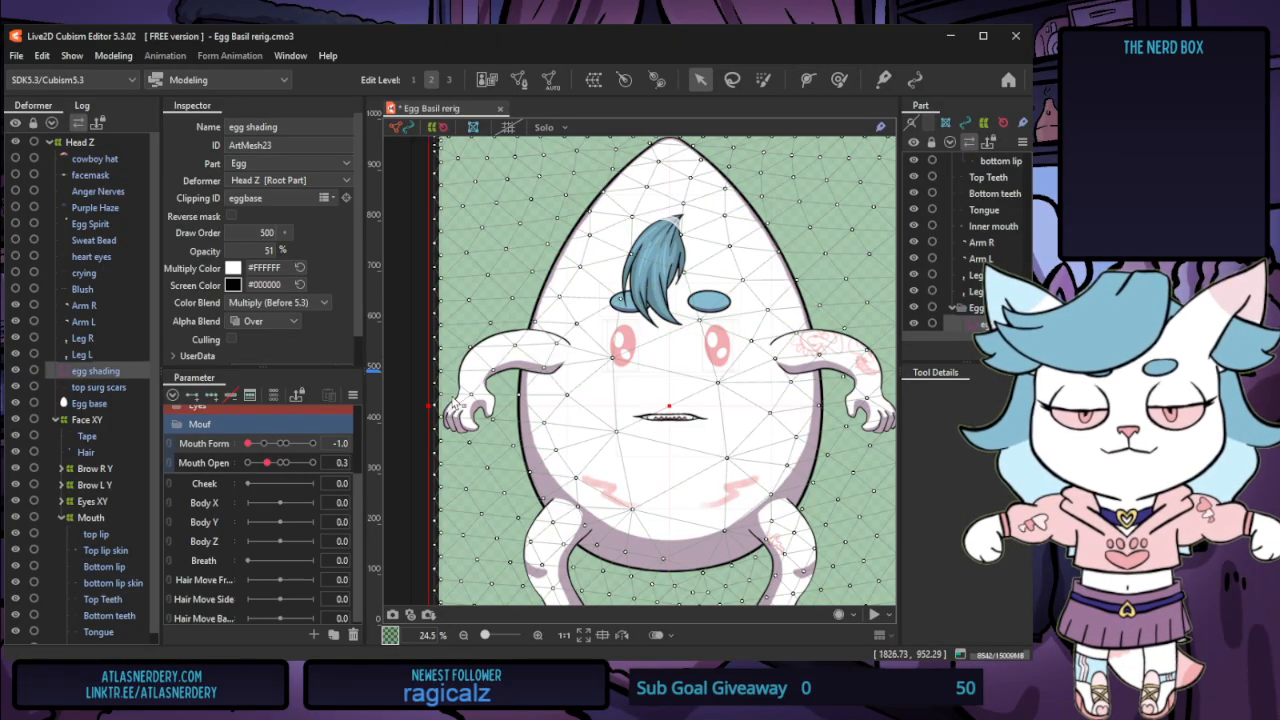
left_click(99, 58)
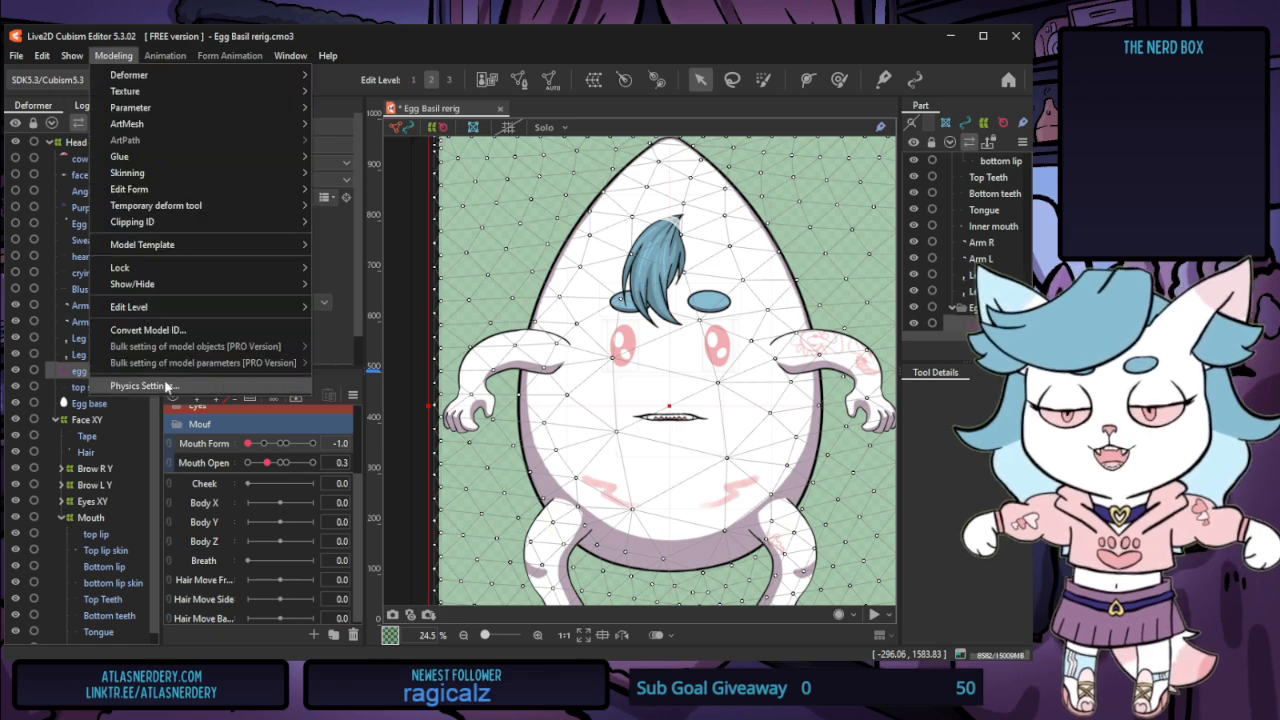
left_click(168, 385)
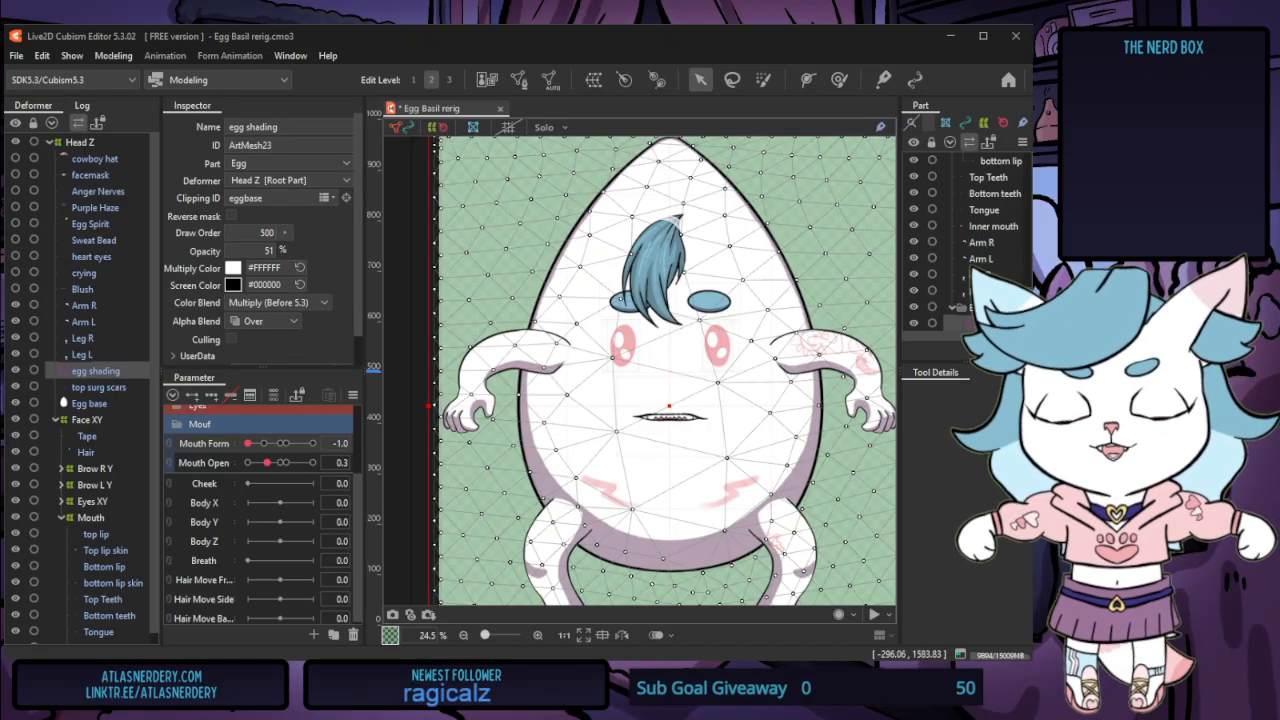
Switch to VTube Studio and load the brown-haired sailor-uniform avatar in place of the current model
double_click(1082, 580)
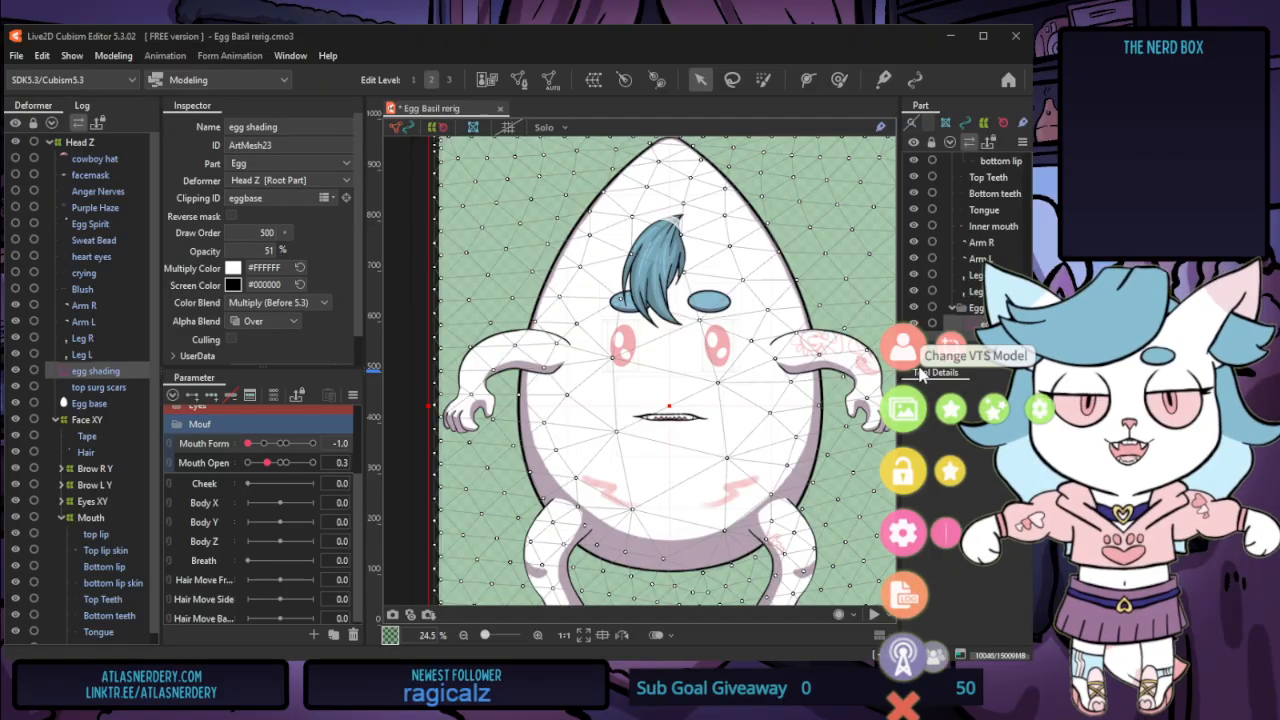
left_click(919, 370)
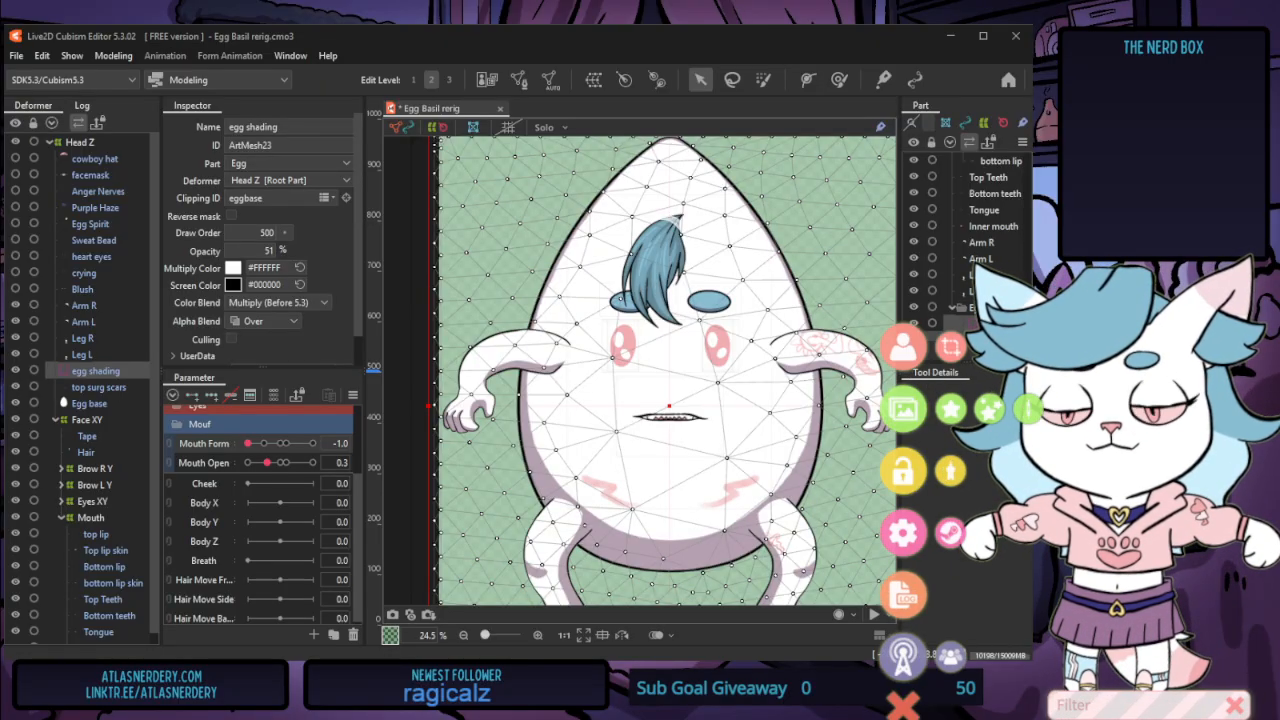
left_click(1204, 714)
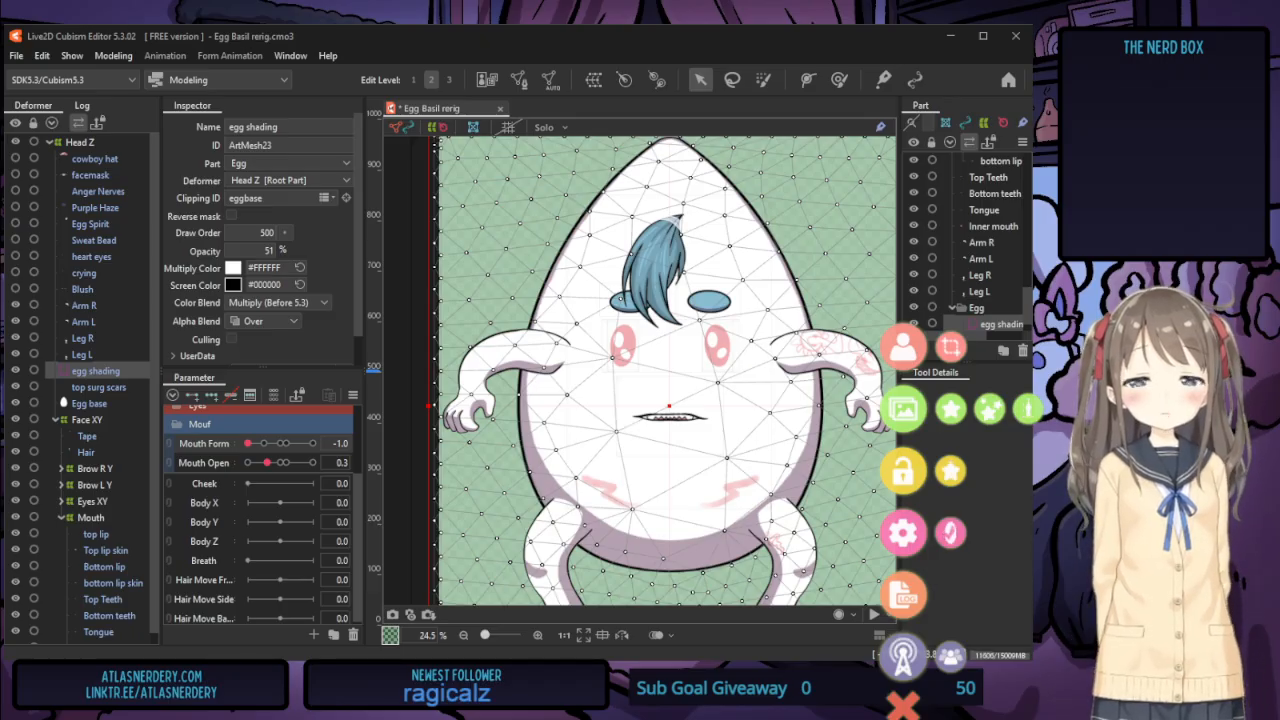
Return to the Physics Settings preview, reposition its window, and close it
key("alt+Tab")
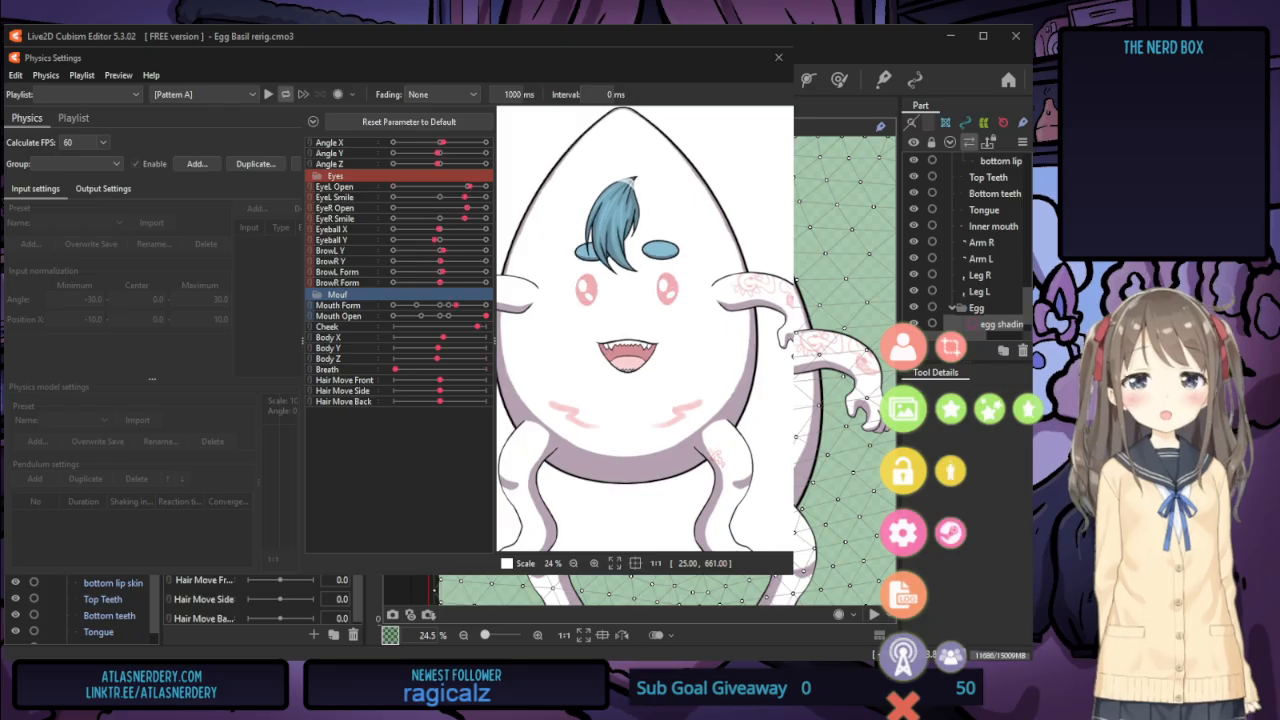
left_click_drag(400, 58, 535, 107)
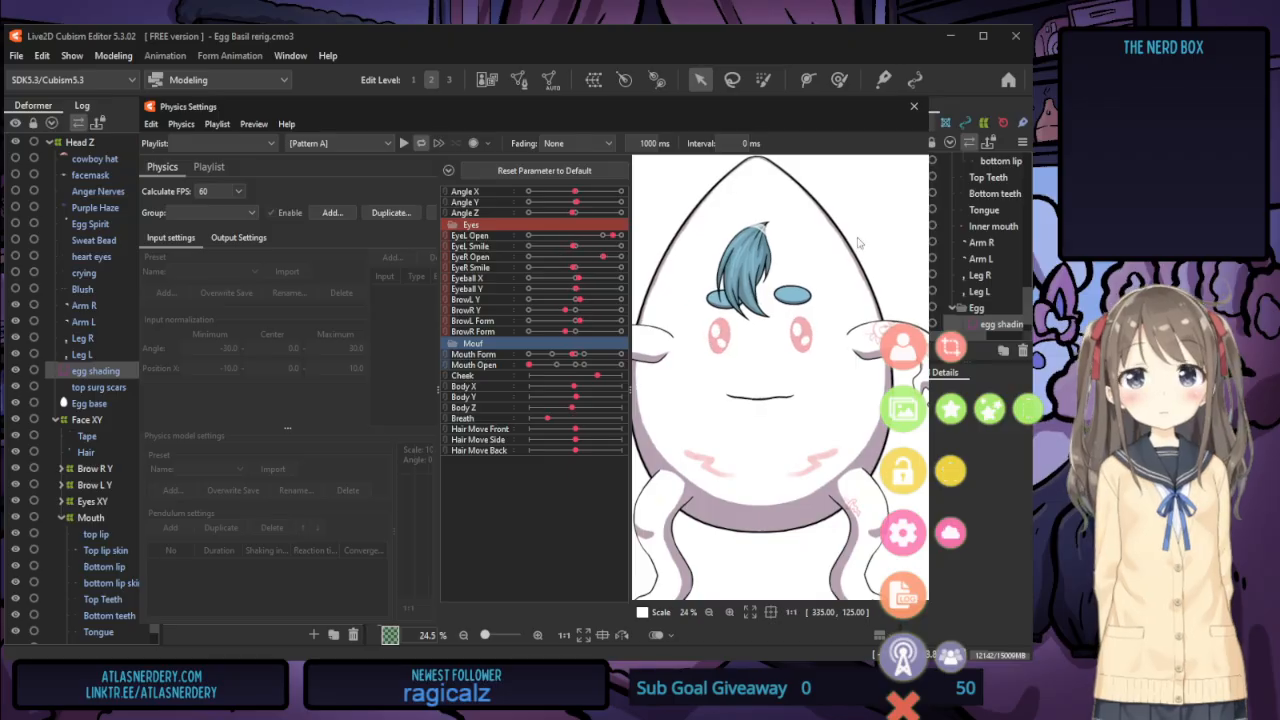
left_click(913, 106)
left_click(951, 37)
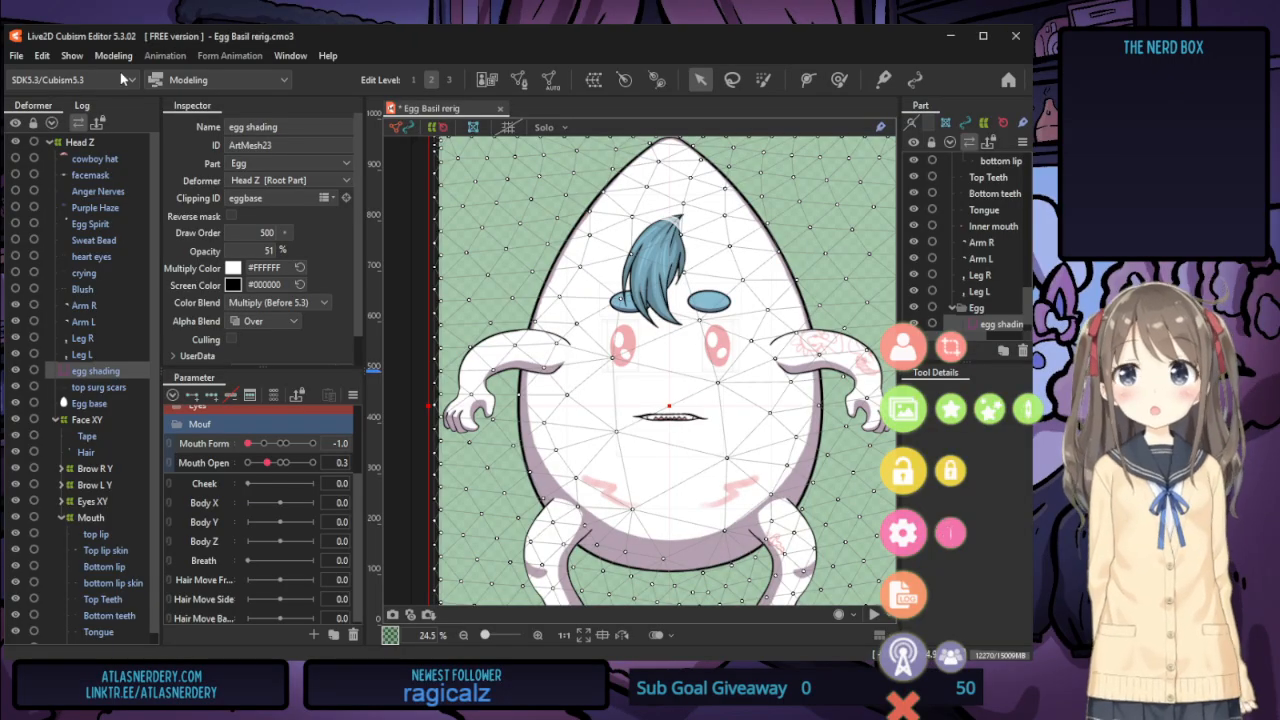
Reopen the Physics Settings and enlarge its window to preview the whole egg model
left_click(113, 55)
left_click(150, 387)
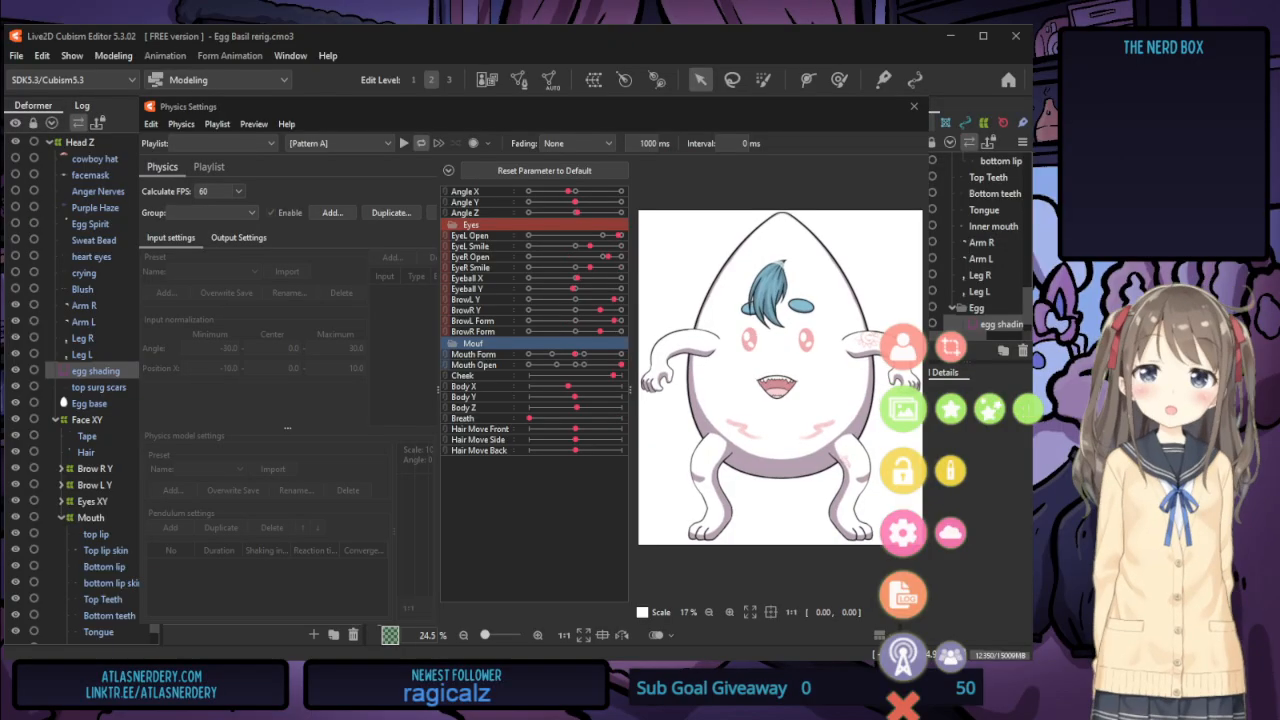
left_click_drag(140, 98, 47, 34)
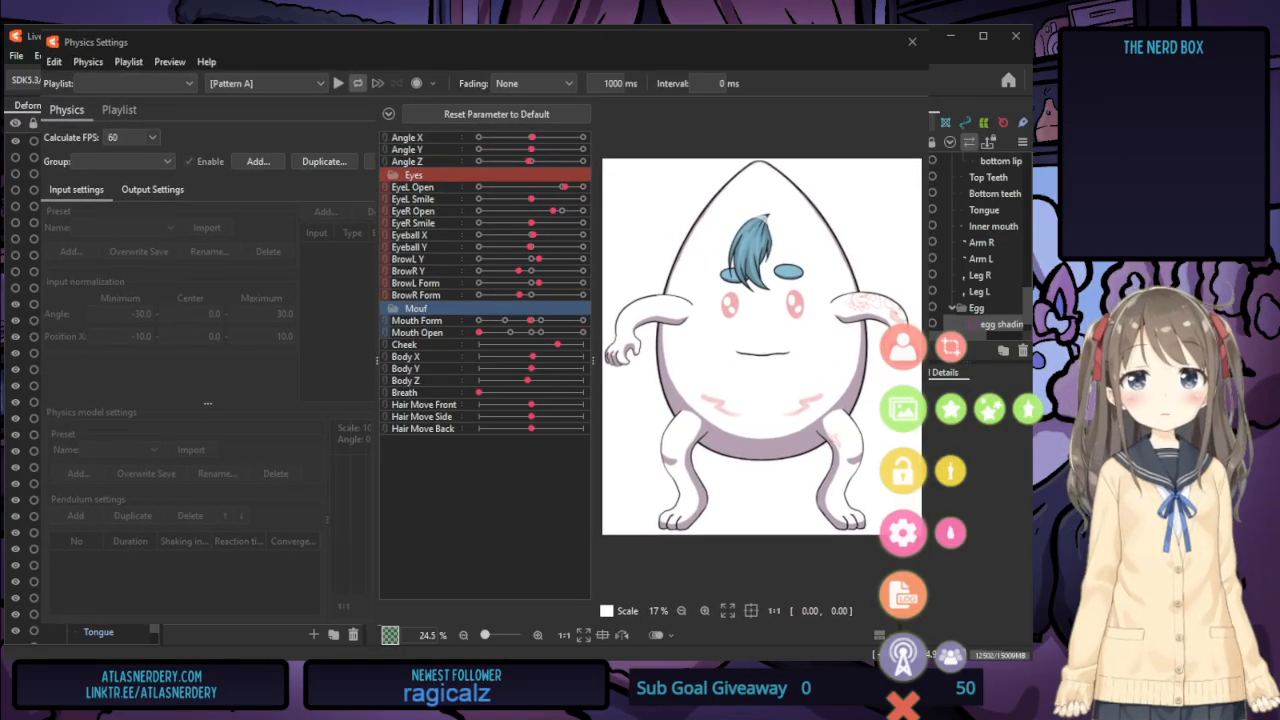
left_click_drag(929, 626, 974, 656)
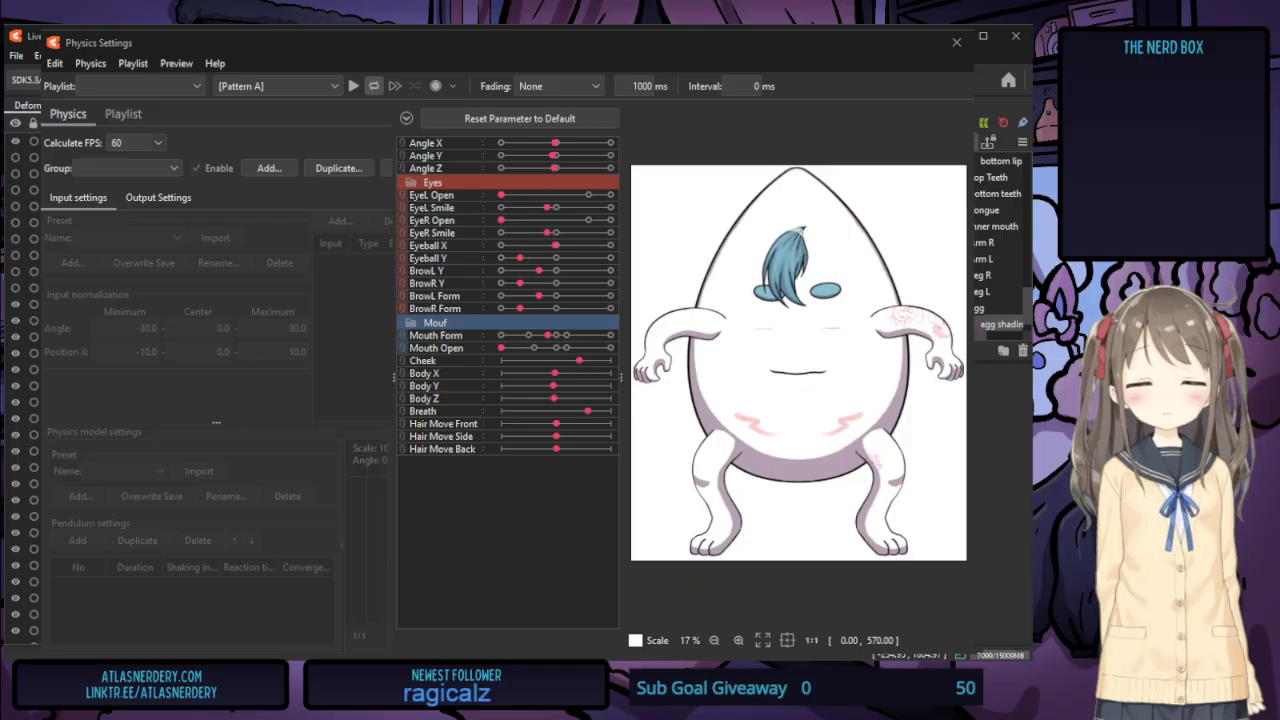
Change the VTube Studio model back to the blue-haired white avatar and dismiss its controls
double_click(1036, 562)
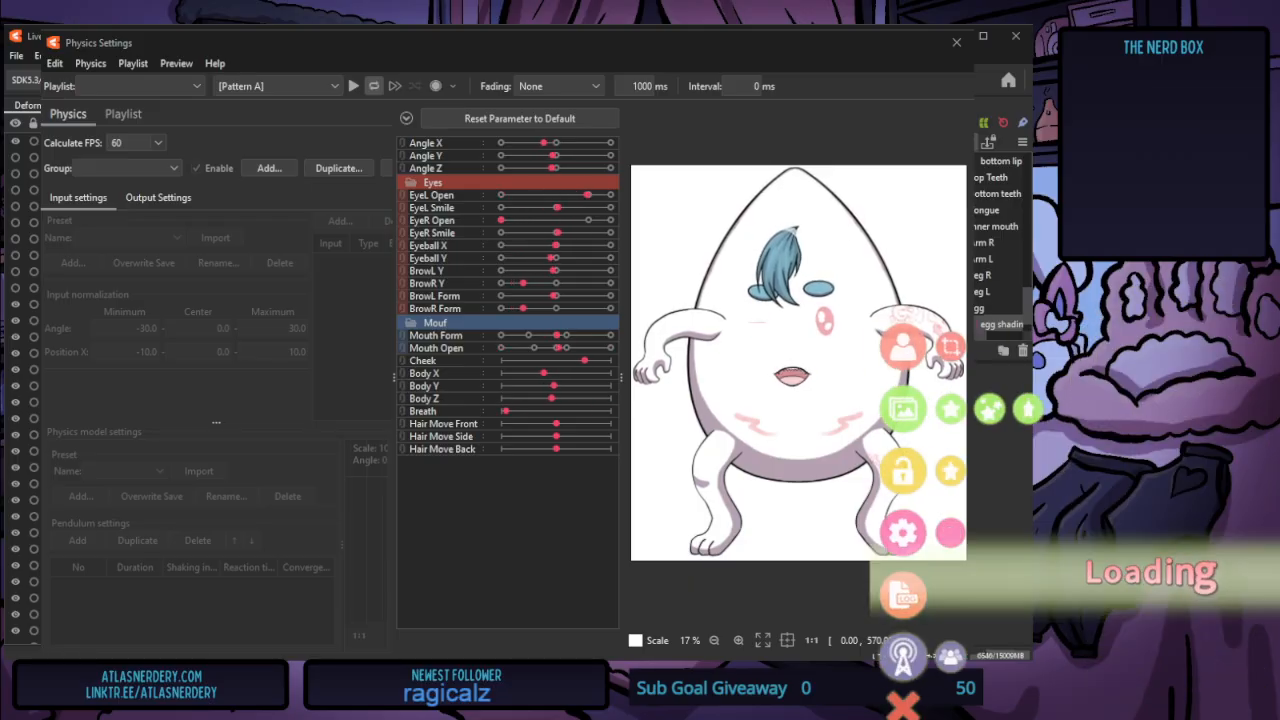
left_click(903, 705)
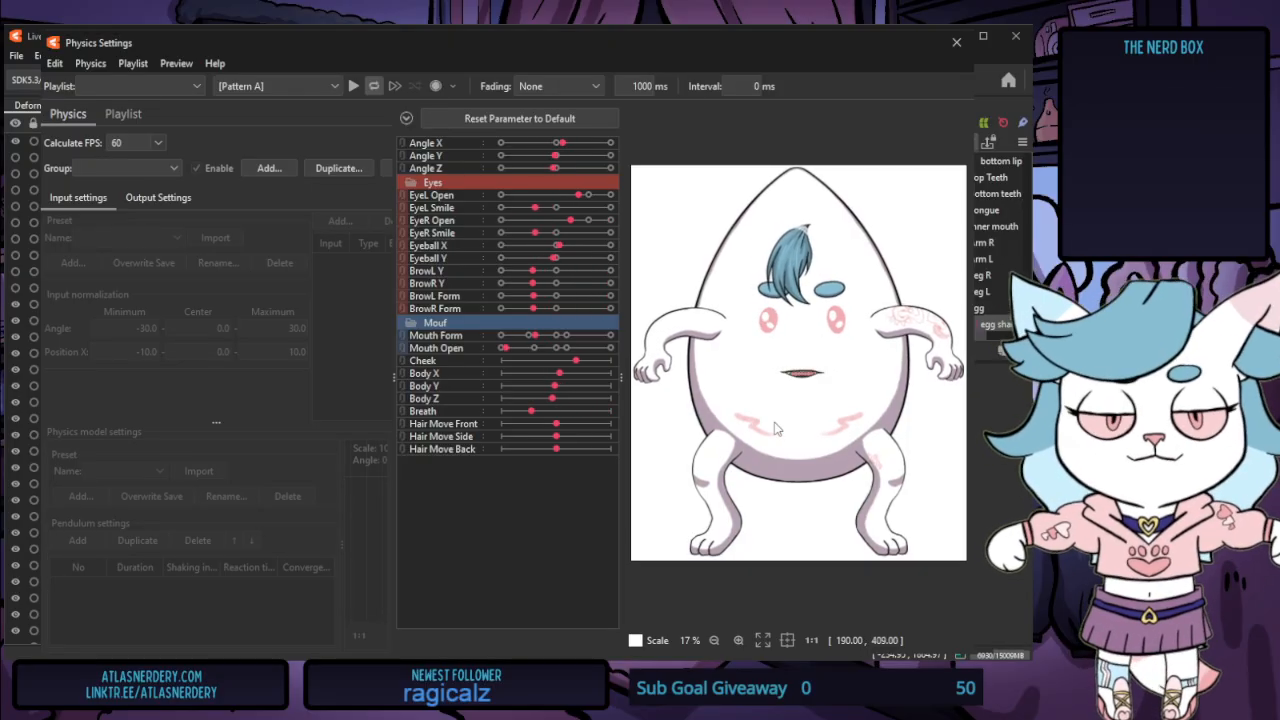
Examine the mouth in the Physics Settings preview and on the model at Mouth Open 1.0, from Mouth Form -1.0 to 1.0
scroll(781, 418, "up", 3)
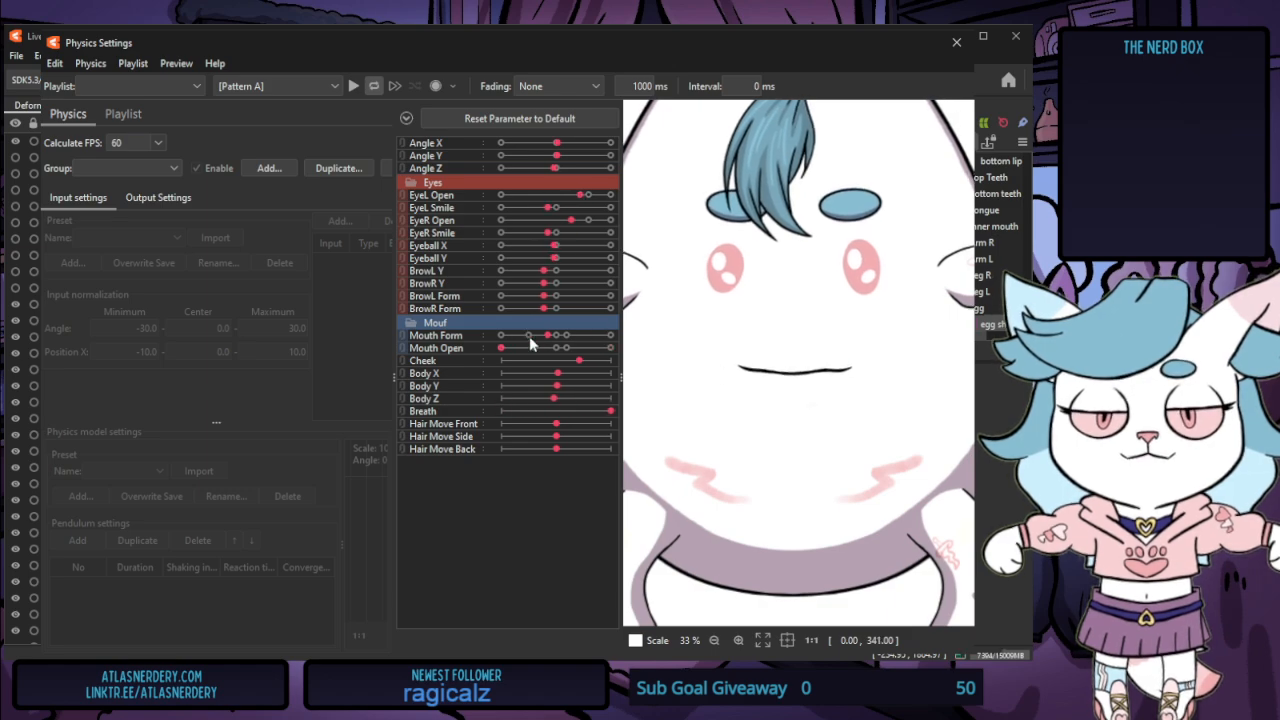
left_click(957, 42)
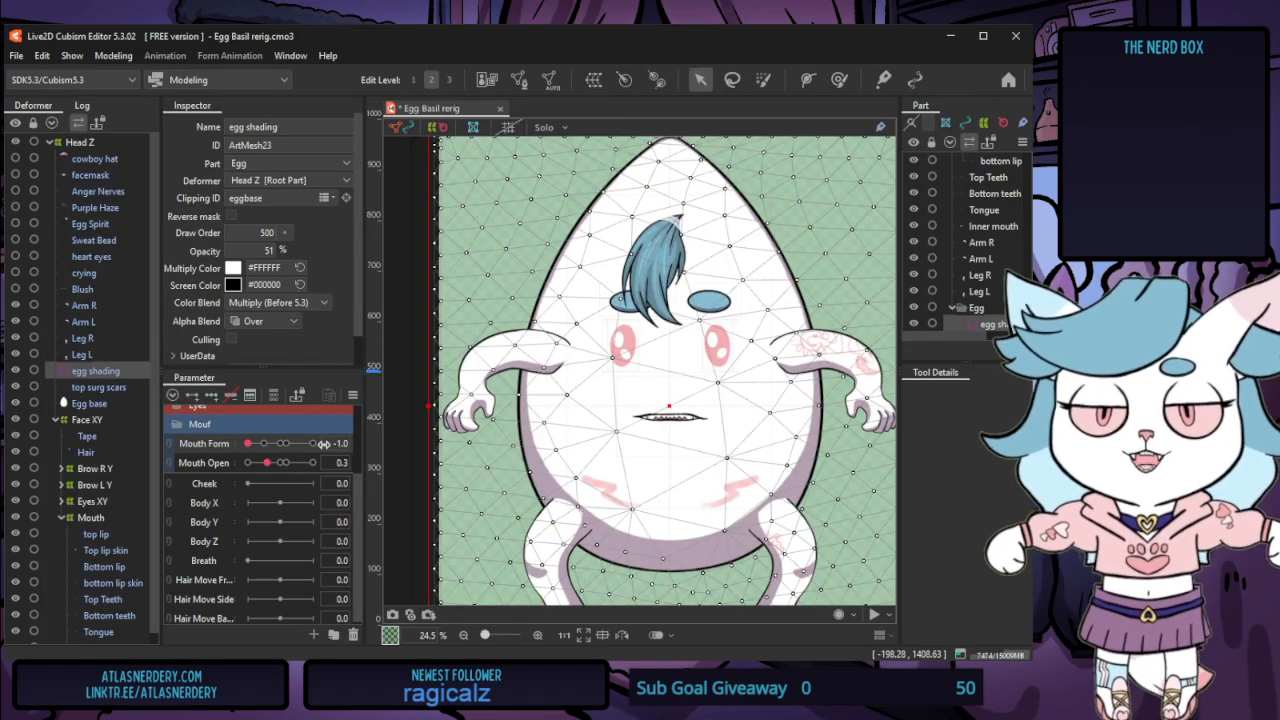
mouse_move(249, 463)
left_mouse_down()
mouse_move(281, 465)
mouse_move(262, 447)
left_mouse_up()
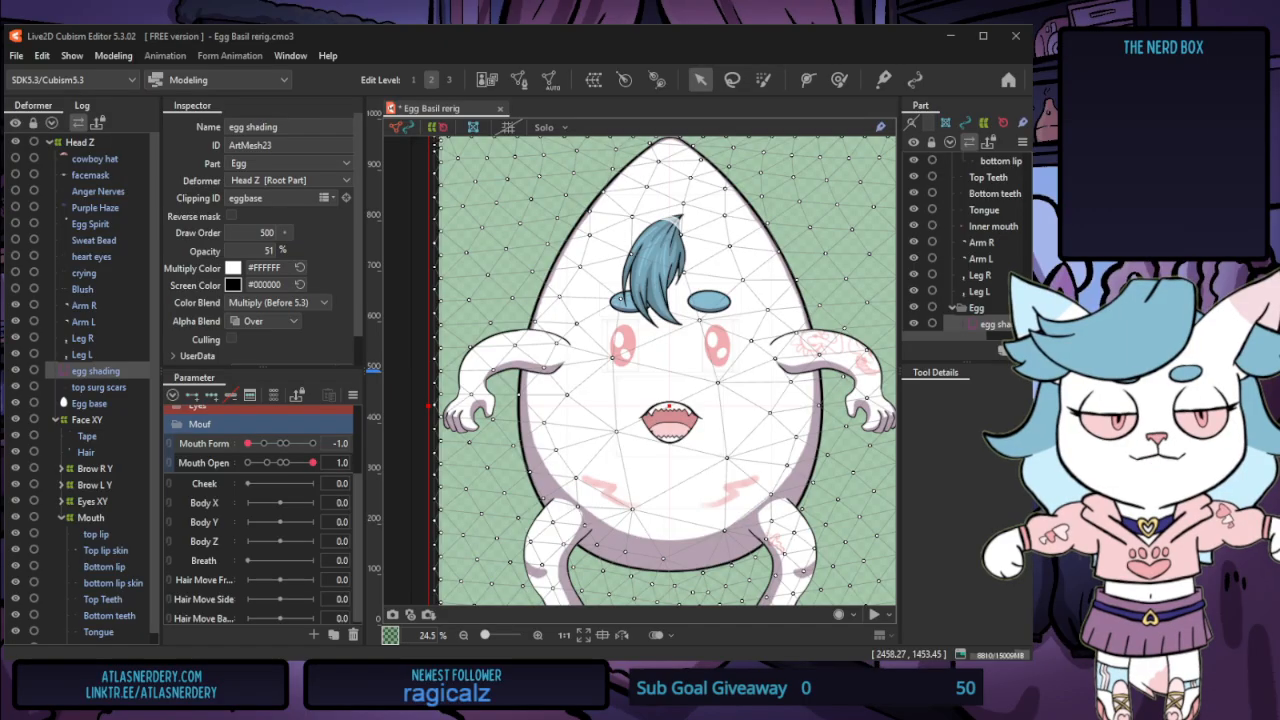
left_click_drag(247, 443, 383, 443)
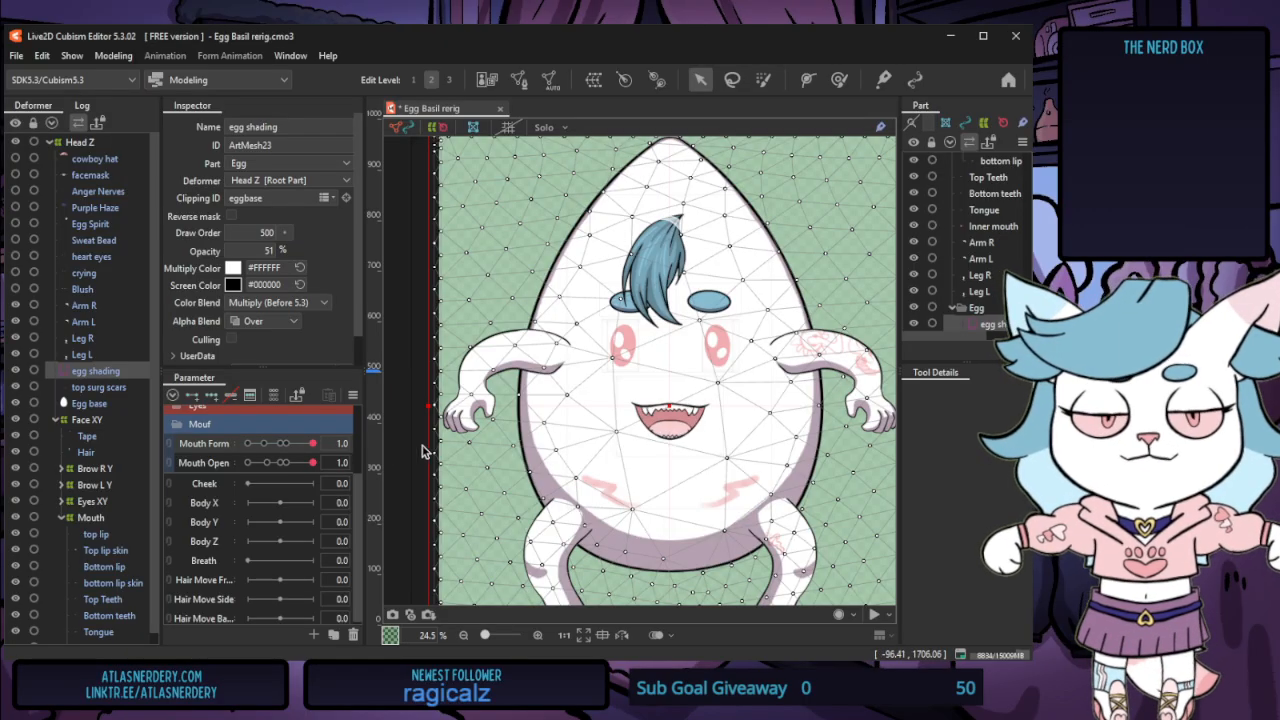
Lower the middle of the top lip's deform path slightly at Mouth Form 1.0 and Mouth Open 1.0
scroll(757, 400, "up", 5)
scroll(600, 430, "down", 4)
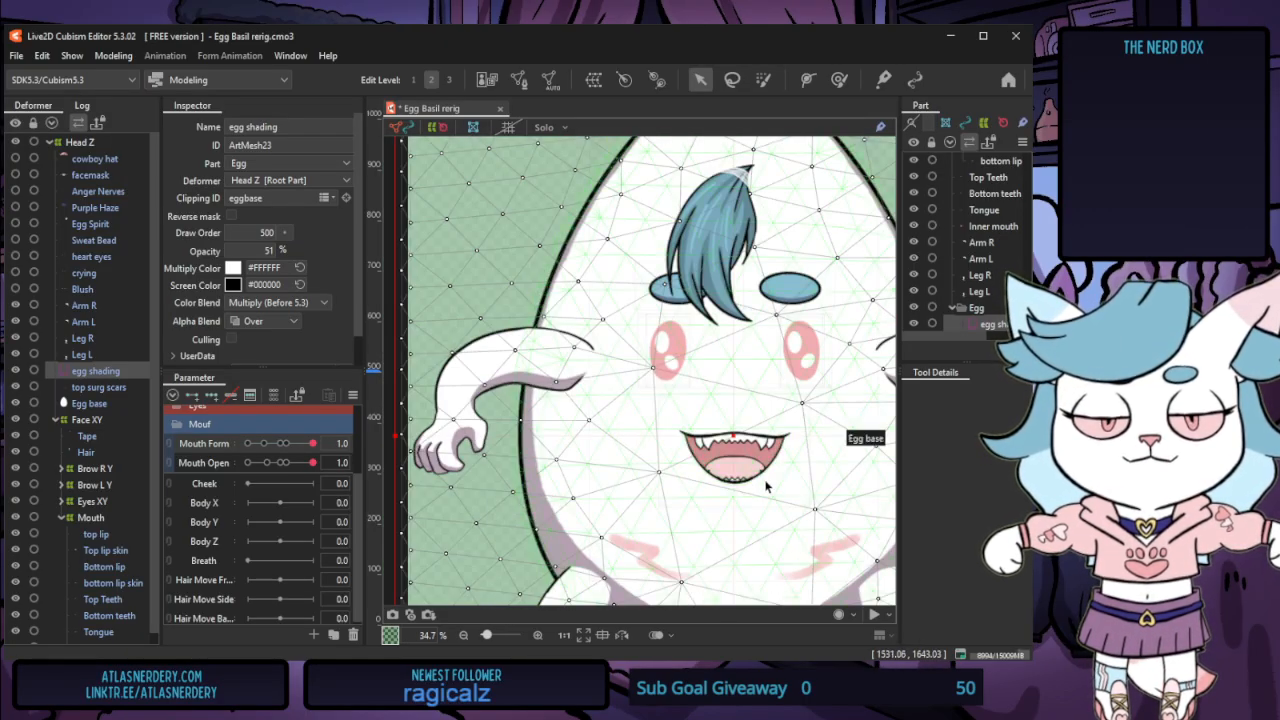
scroll(767, 486, "up", 4)
scroll(792, 482, "down", 1)
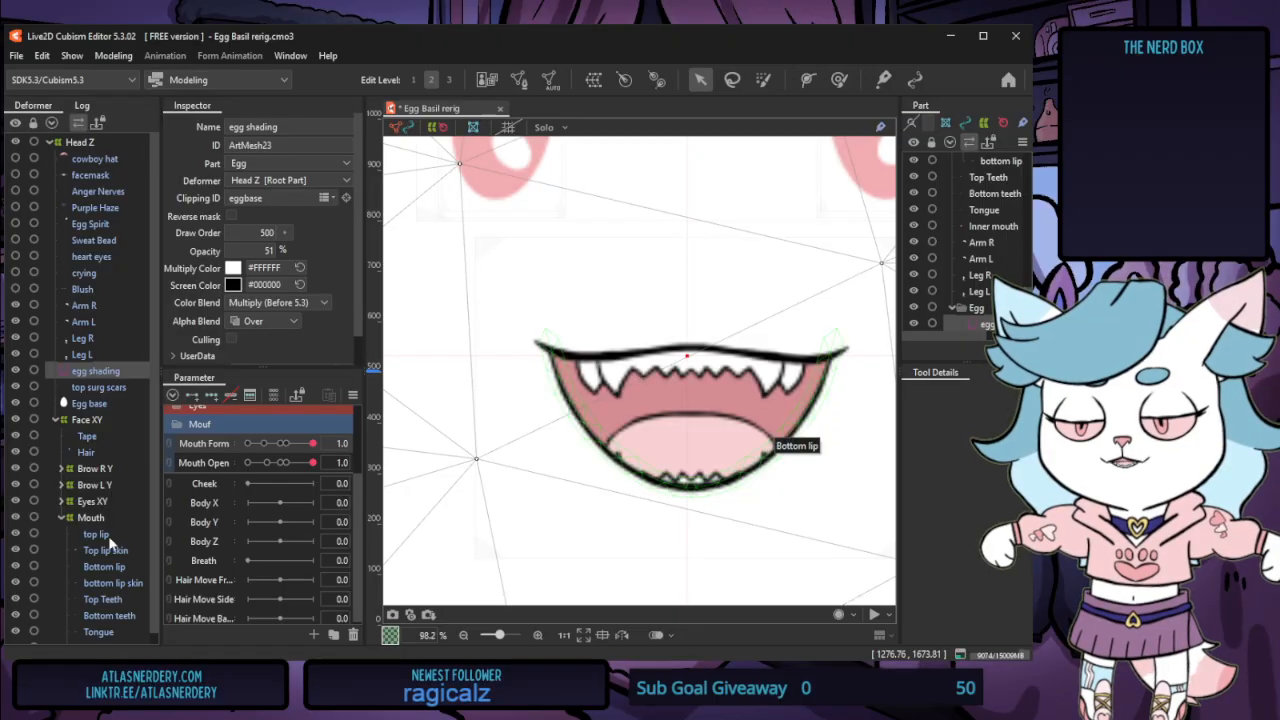
left_click(100, 535)
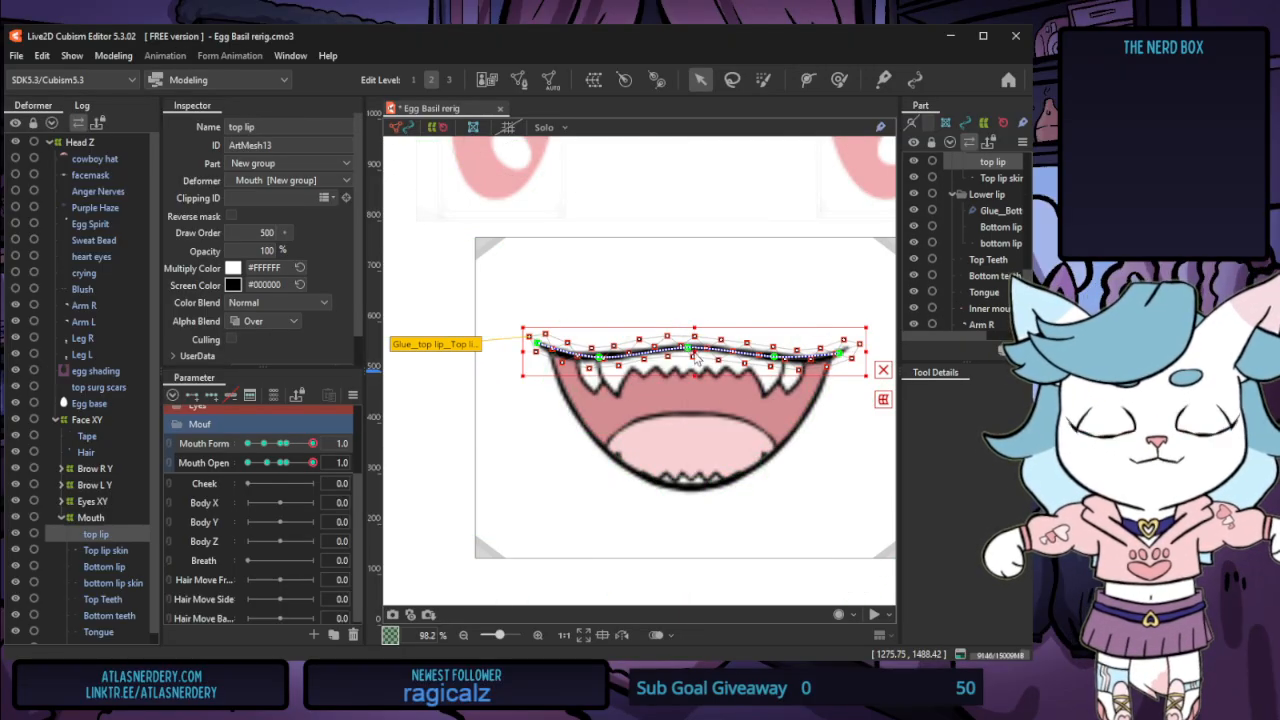
scroll(696, 358, "up", 2)
left_click_drag(684, 347, 678, 354)
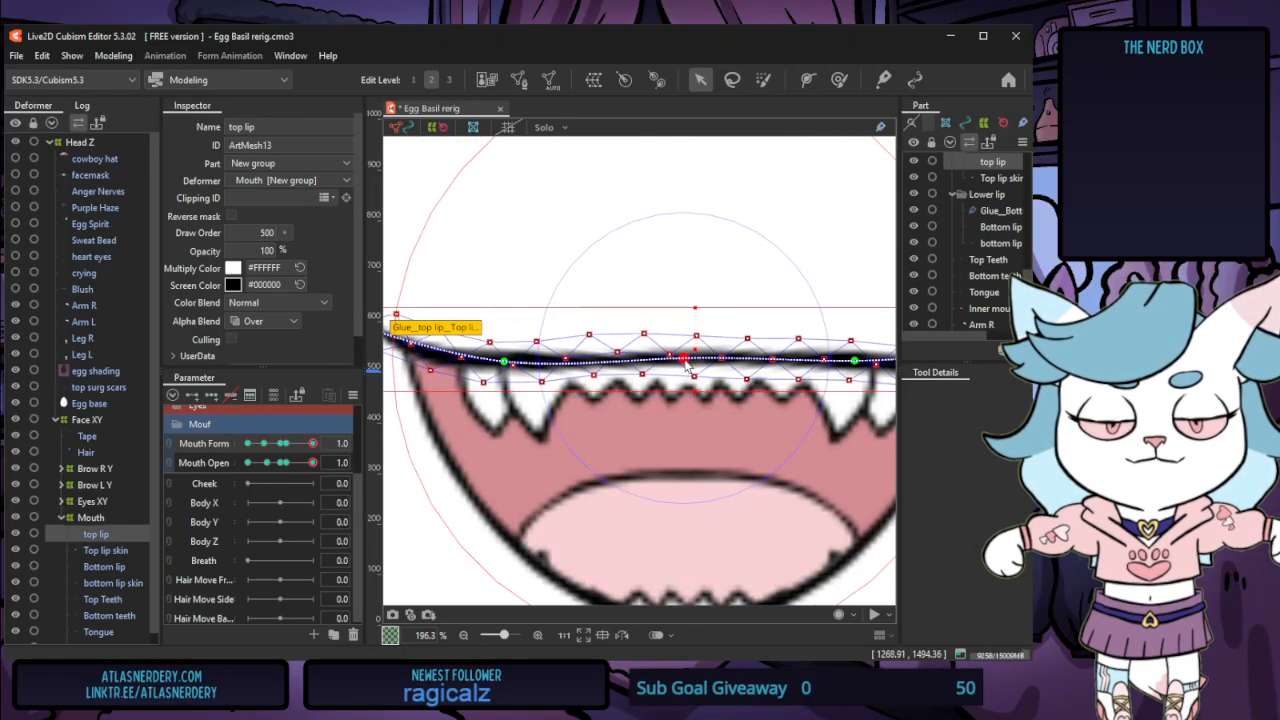
scroll(532, 286, "down", 1)
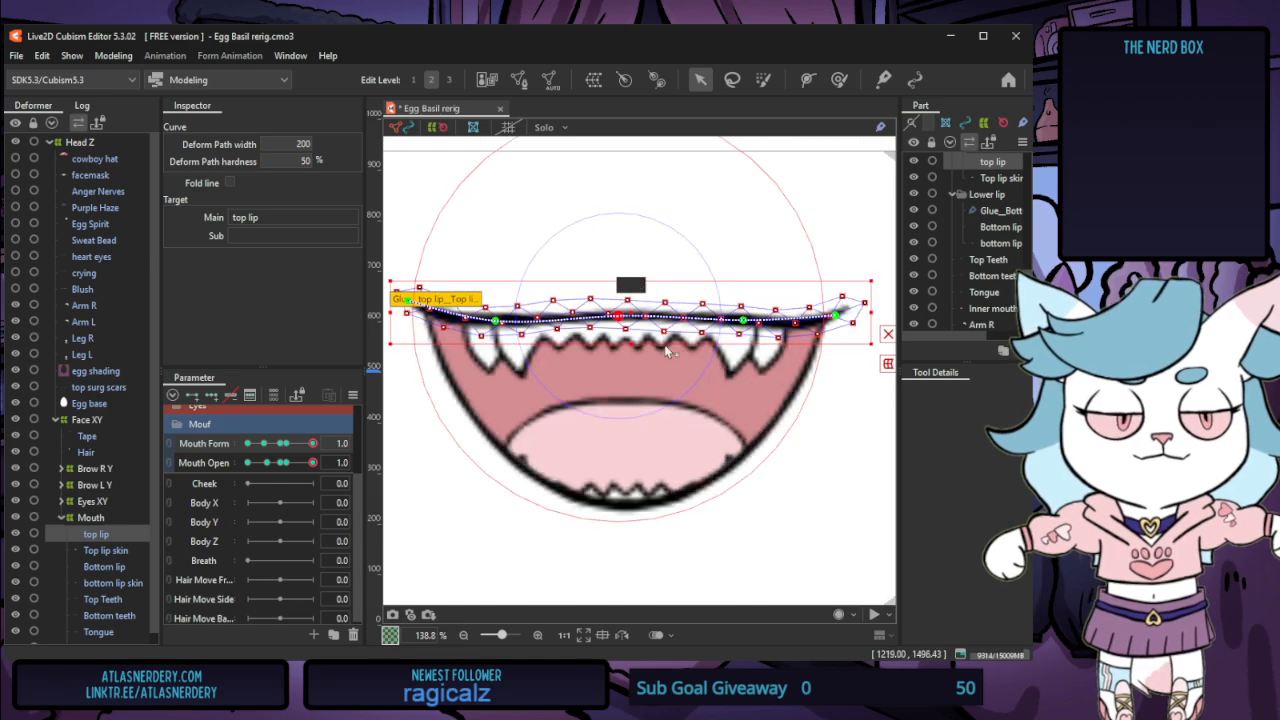
Raise both corner points of the top lip's deform path to curl the ends of the smile upward
left_click_drag(834, 316, 832, 306)
scroll(690, 411, "down", 1)
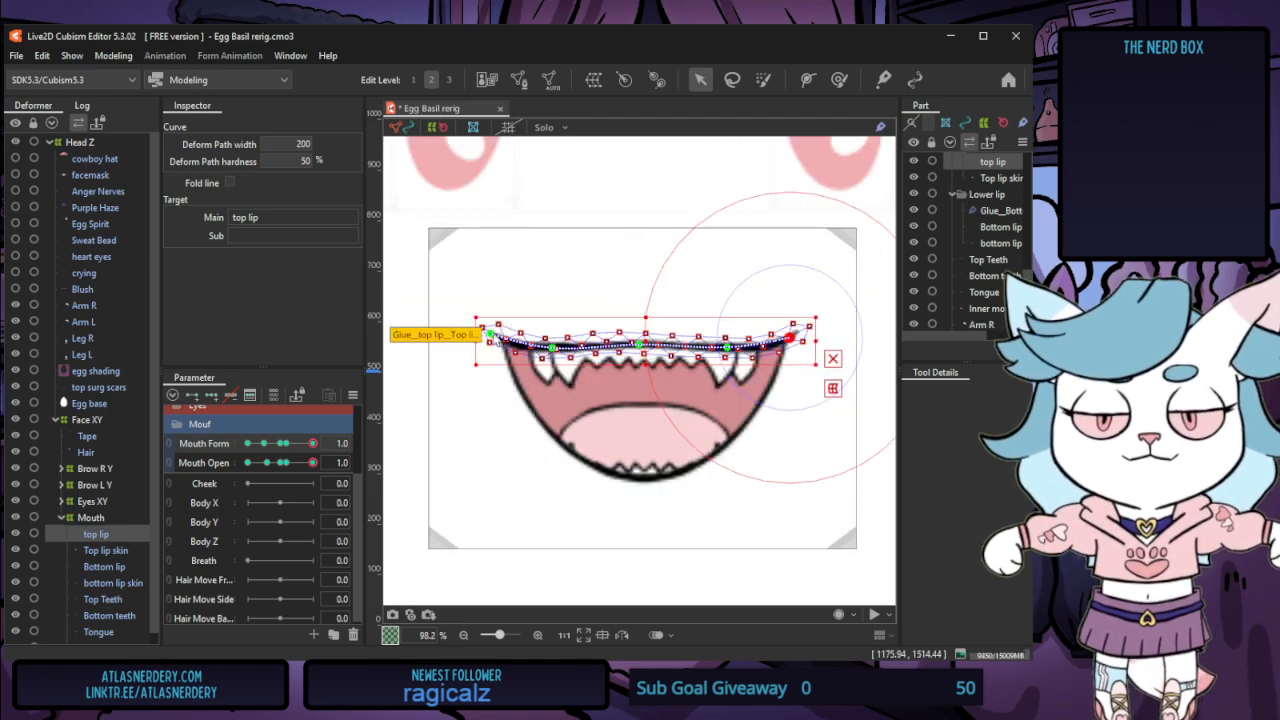
left_click(492, 333)
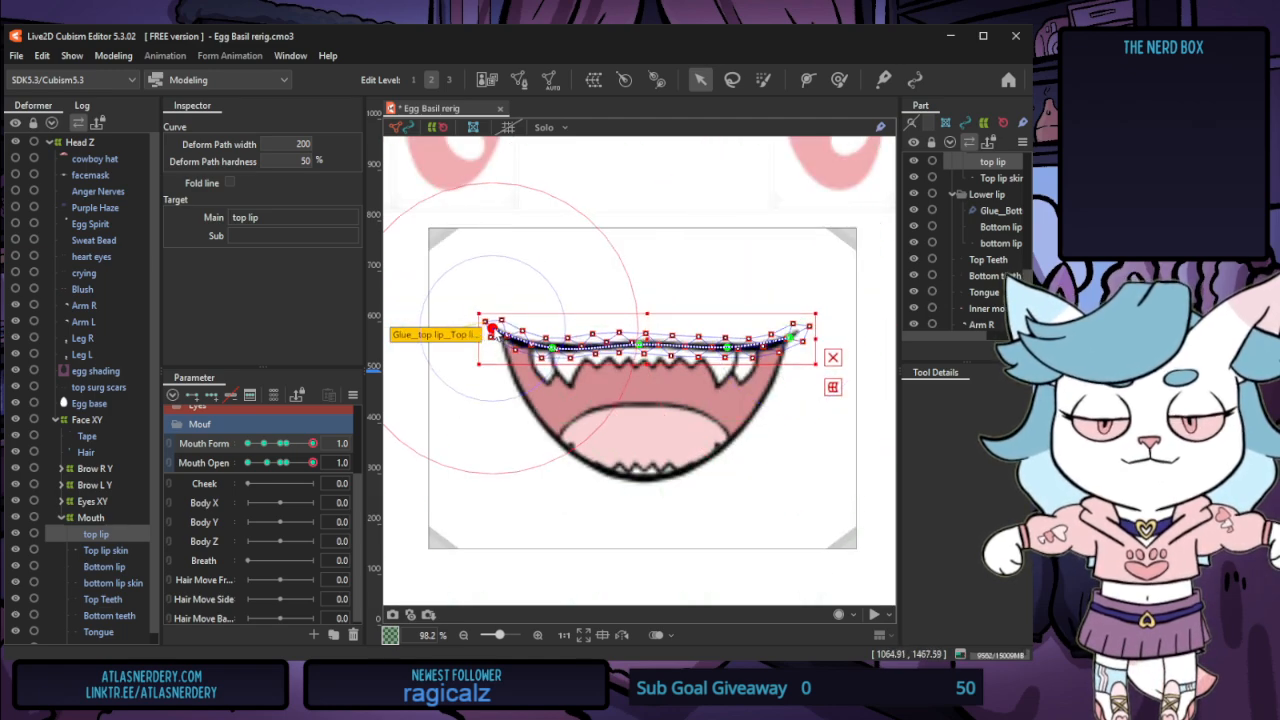
Move both upper end points of the bottom lip's deform path to meet the raised top lip corners
left_click(104, 566)
left_click(495, 336)
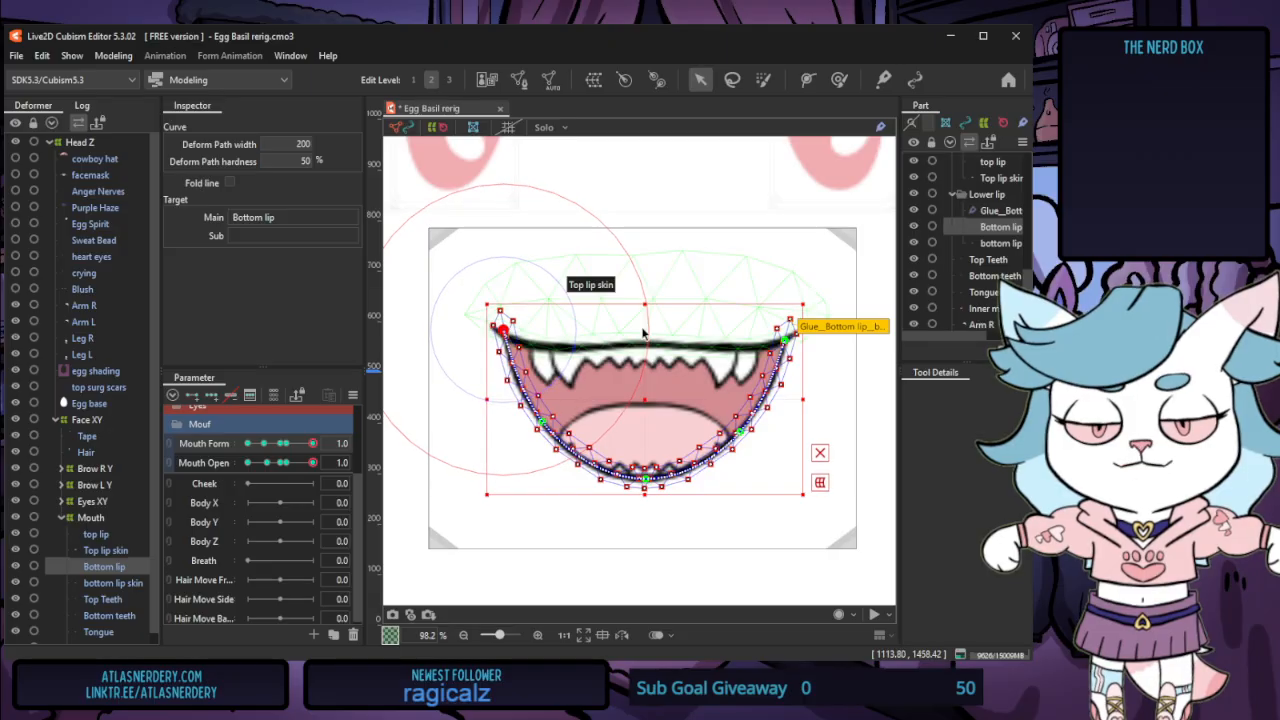
left_click(781, 331)
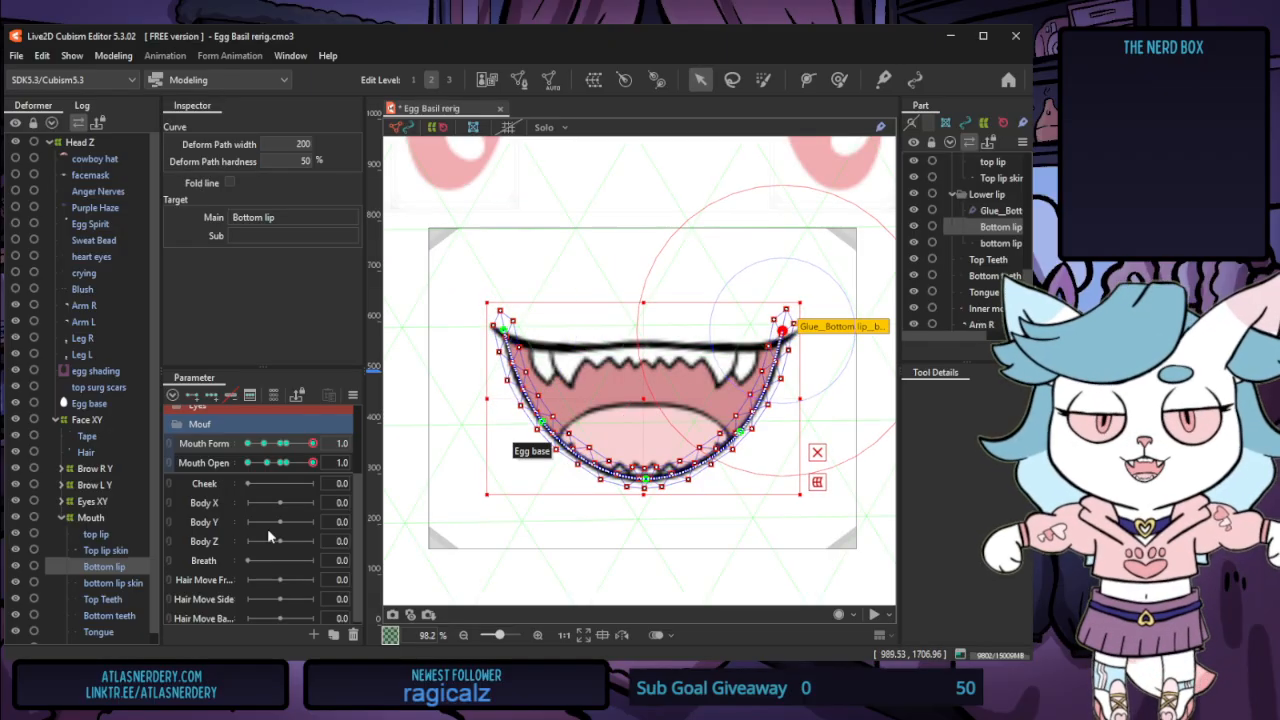
Adjust the corners and side points of the Bottom lip's path at Mouth Form 0.2 and Mouth Open 1.0
mouse_move(307, 447)
left_mouse_down()
mouse_move(290, 441)
mouse_move(401, 458)
mouse_move(278, 461)
mouse_move(318, 461)
mouse_move(290, 459)
mouse_move(318, 460)
mouse_move(288, 446)
left_mouse_up()
left_click(120, 633)
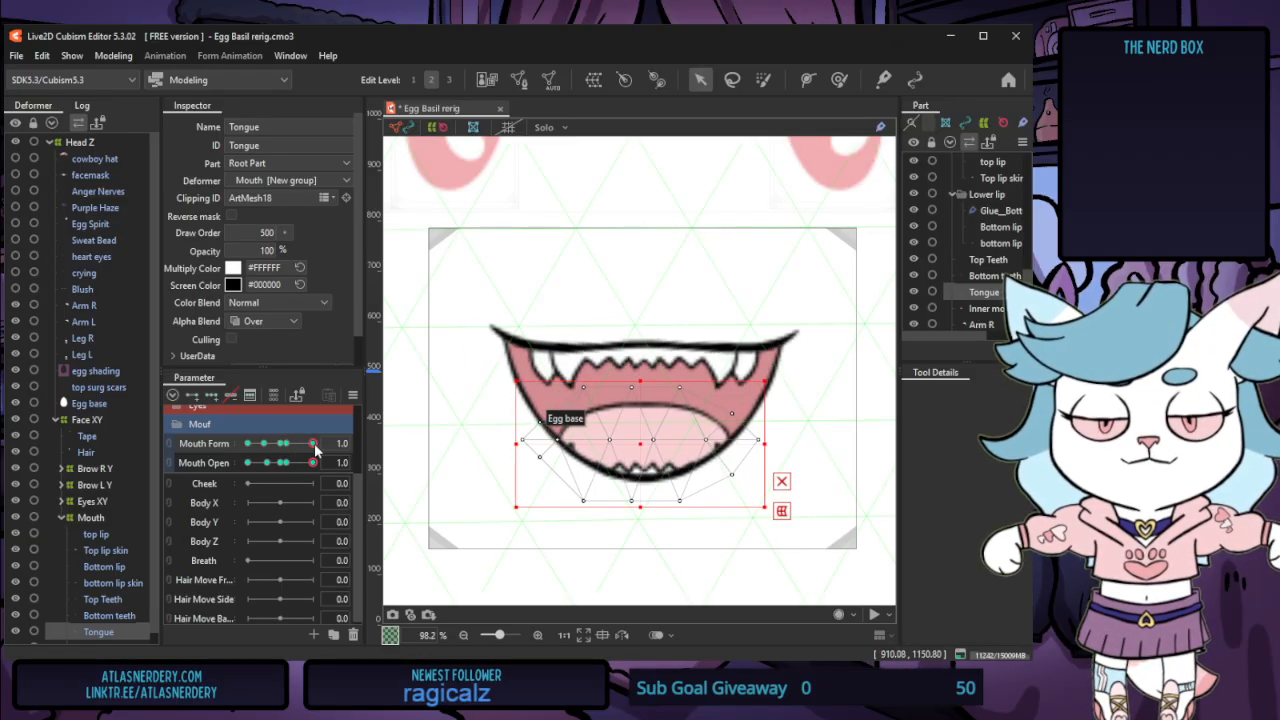
left_click_drag(263, 448, 289, 449)
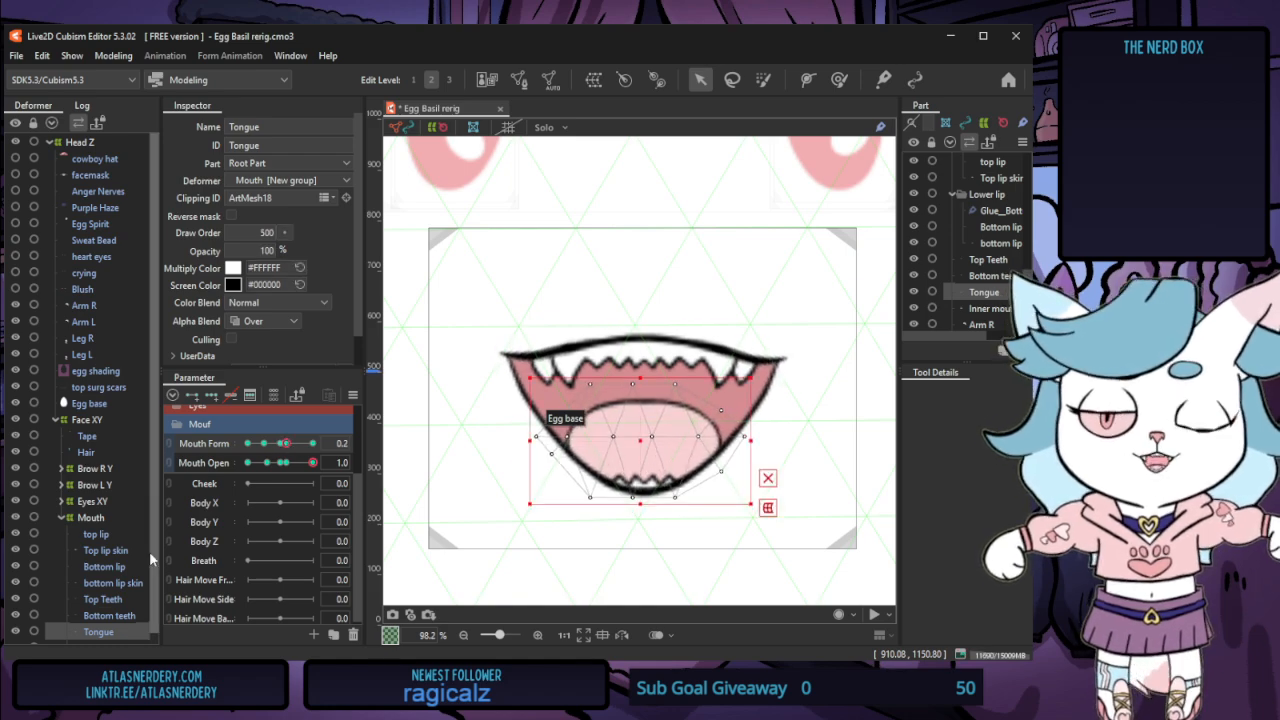
left_click(104, 566)
left_click(508, 355)
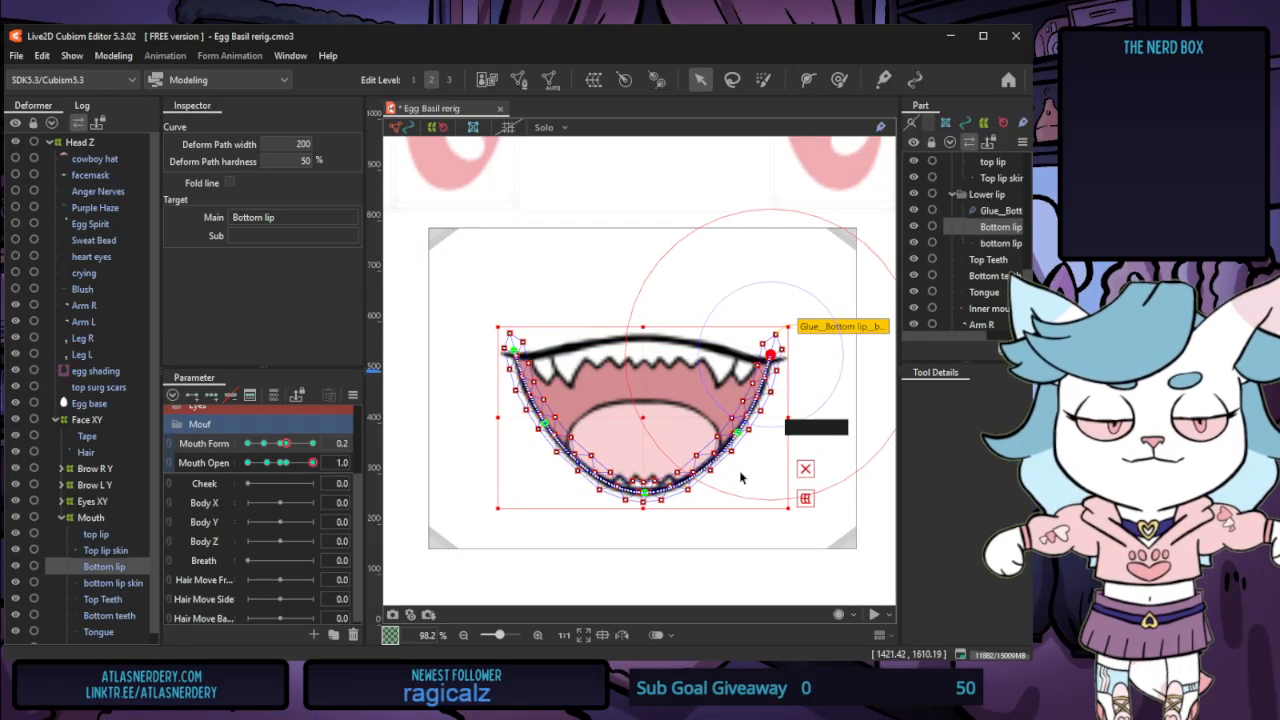
left_click(737, 432)
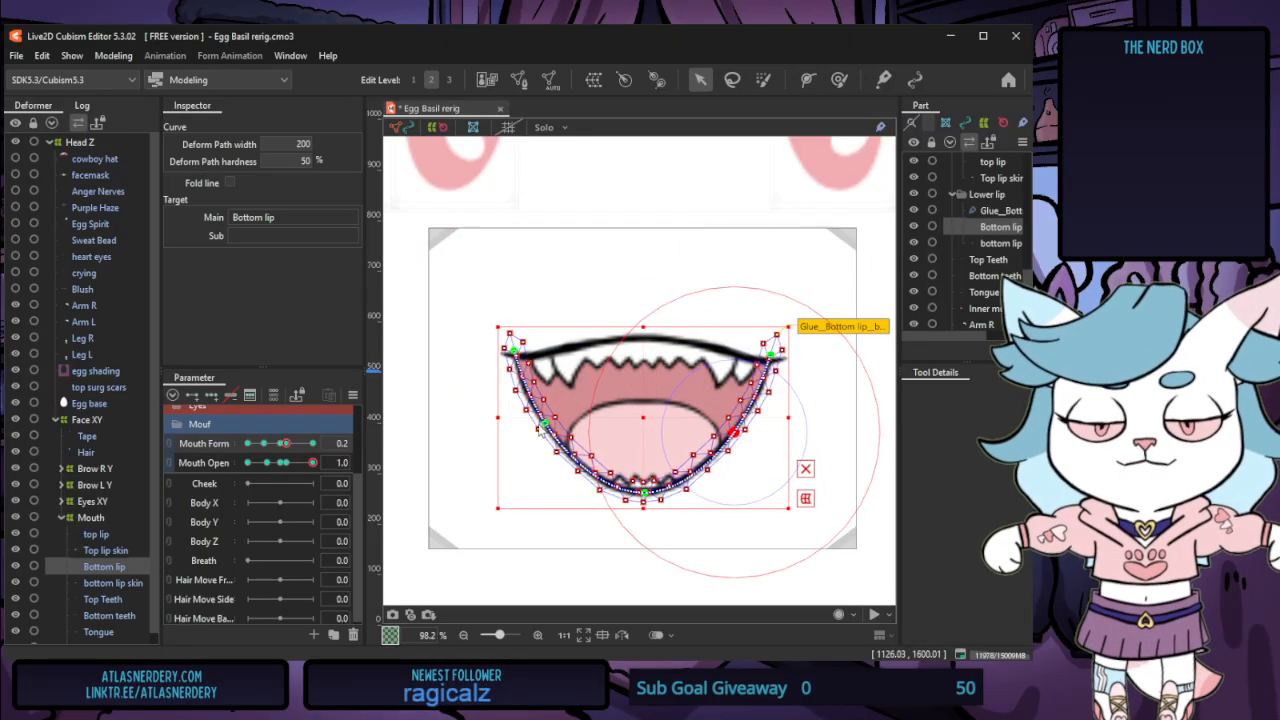
At Mouth Form 0.0 and Mouth Open 1.0, flatten the top lip's arch slightly and shift the lip downward
left_click_drag(287, 445, 280, 448)
left_click(103, 535)
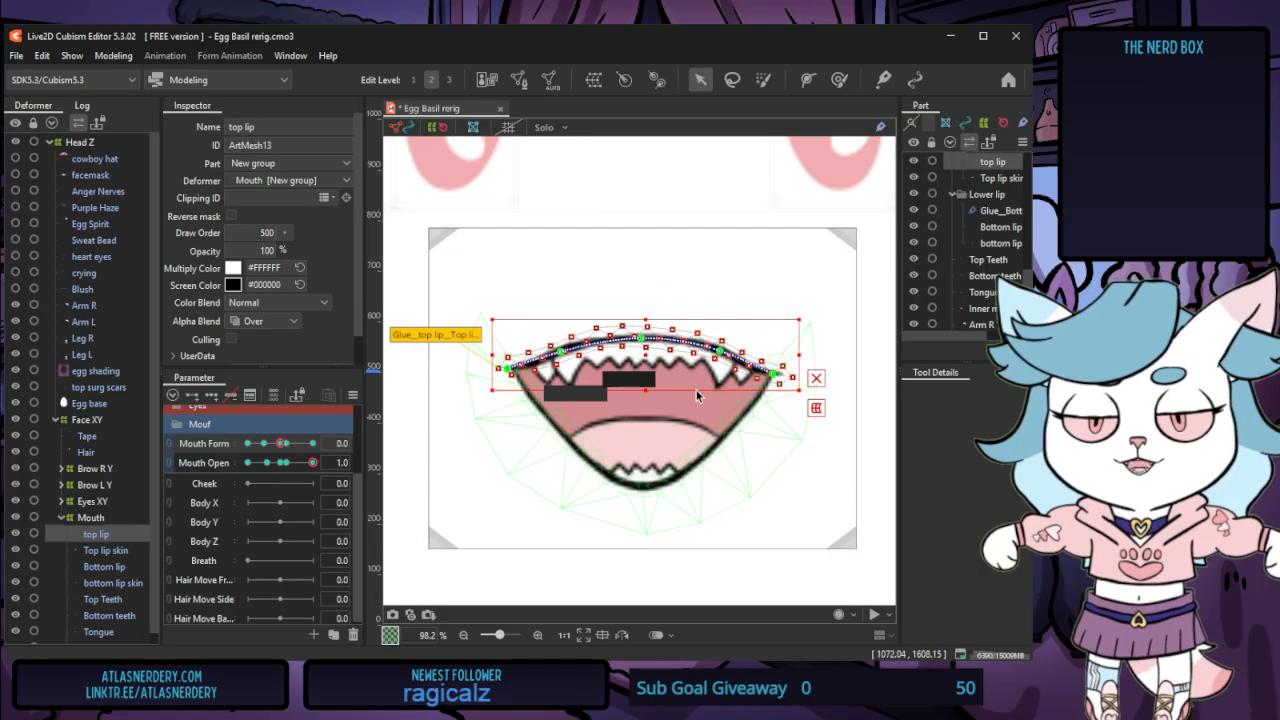
left_click(638, 345)
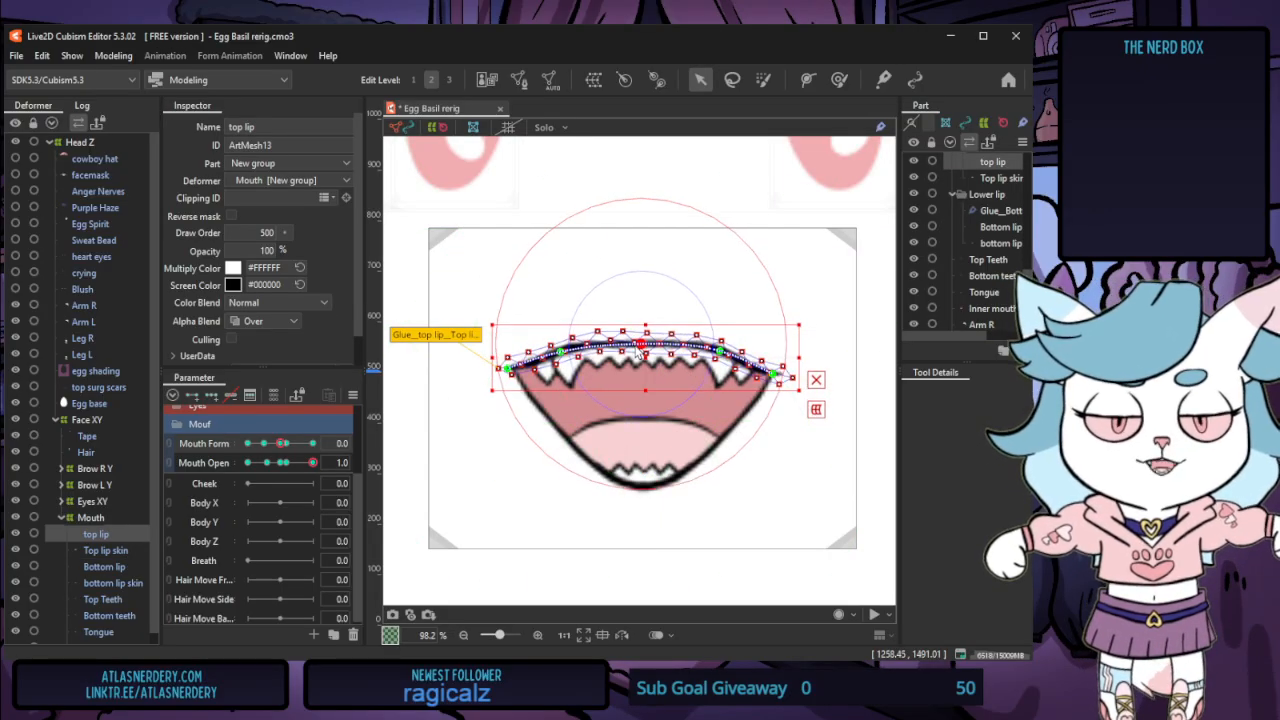
left_click(561, 352)
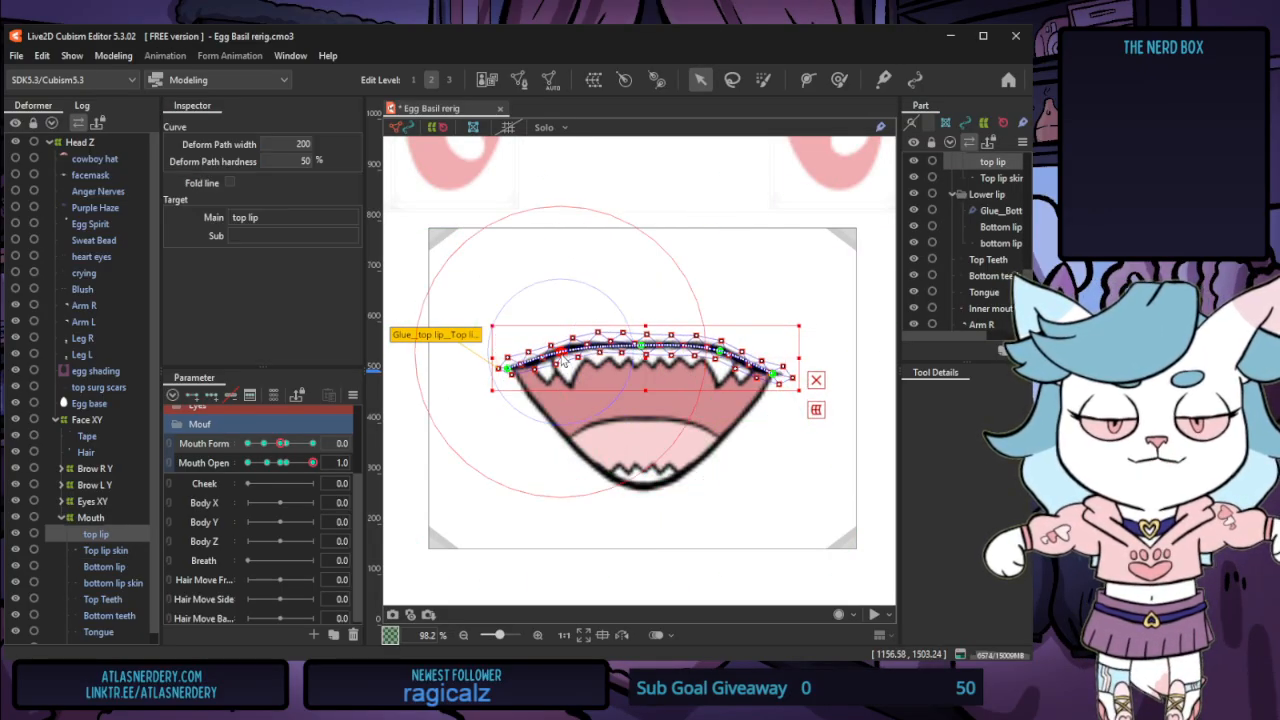
left_click(655, 353)
left_click_drag(647, 355, 647, 366)
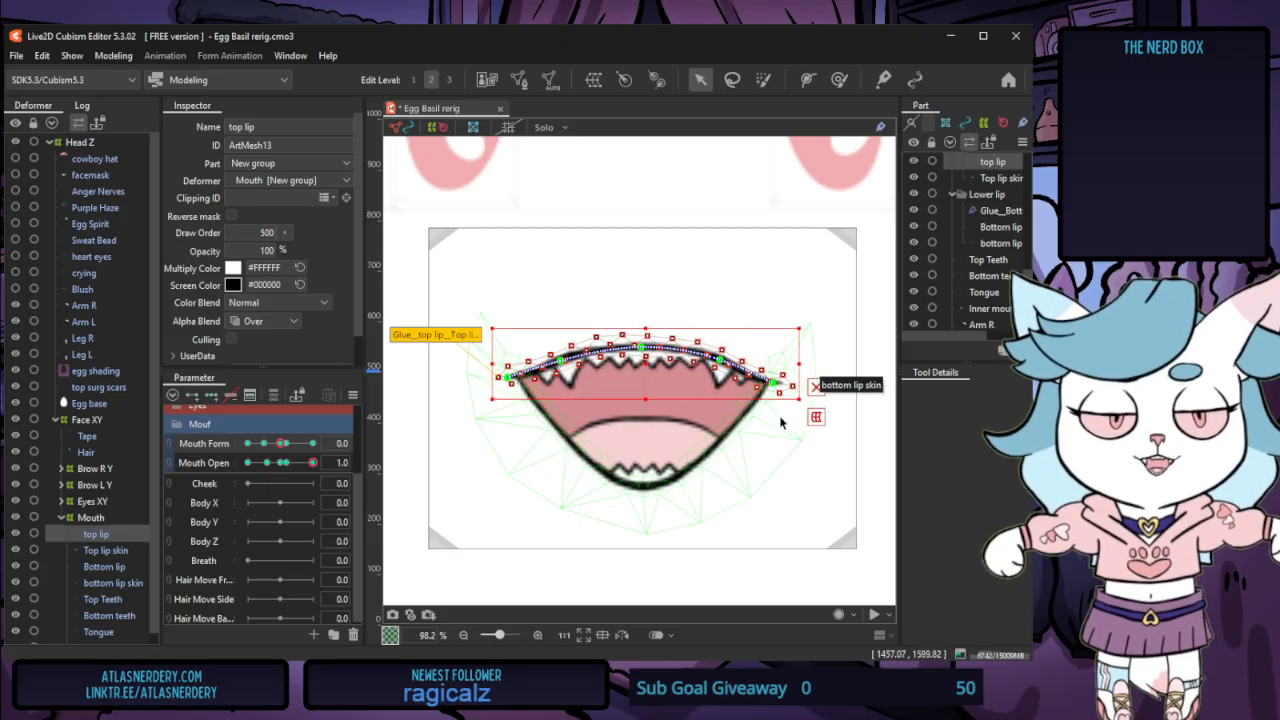
Narrow the top lip by moving its corner and side path points slightly inward
left_click(771, 385)
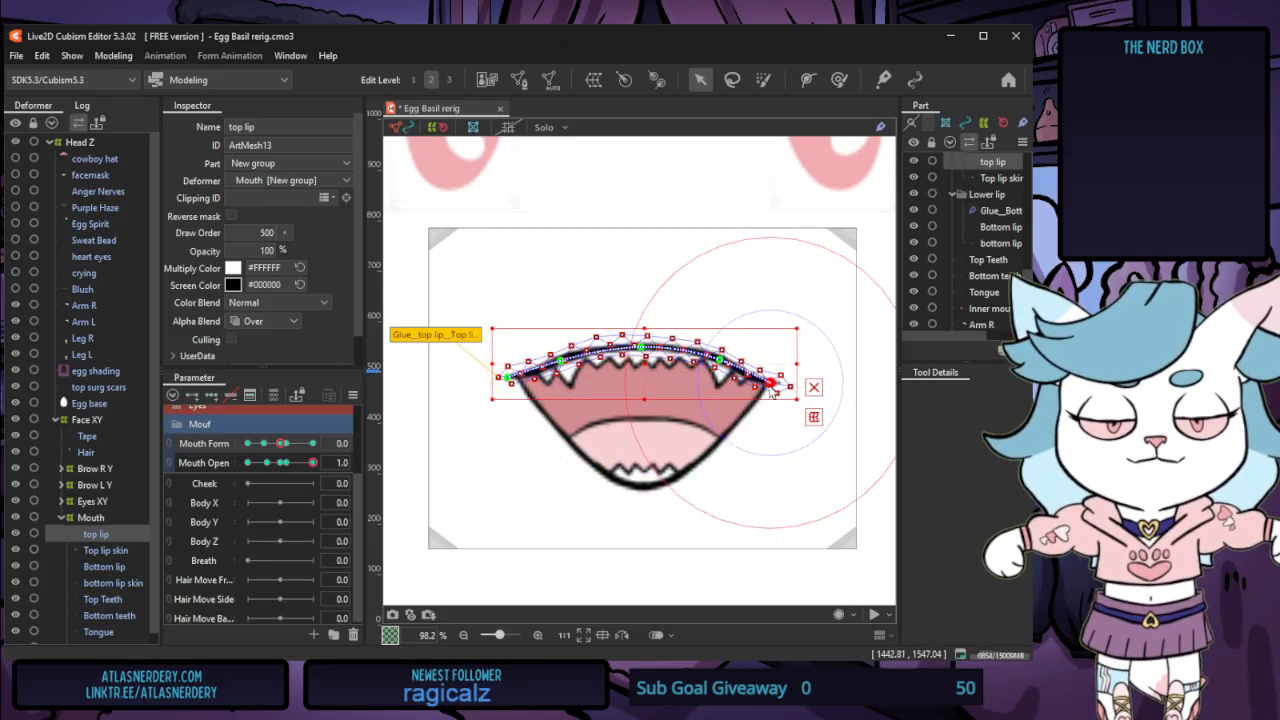
left_click(511, 380)
left_click(565, 360)
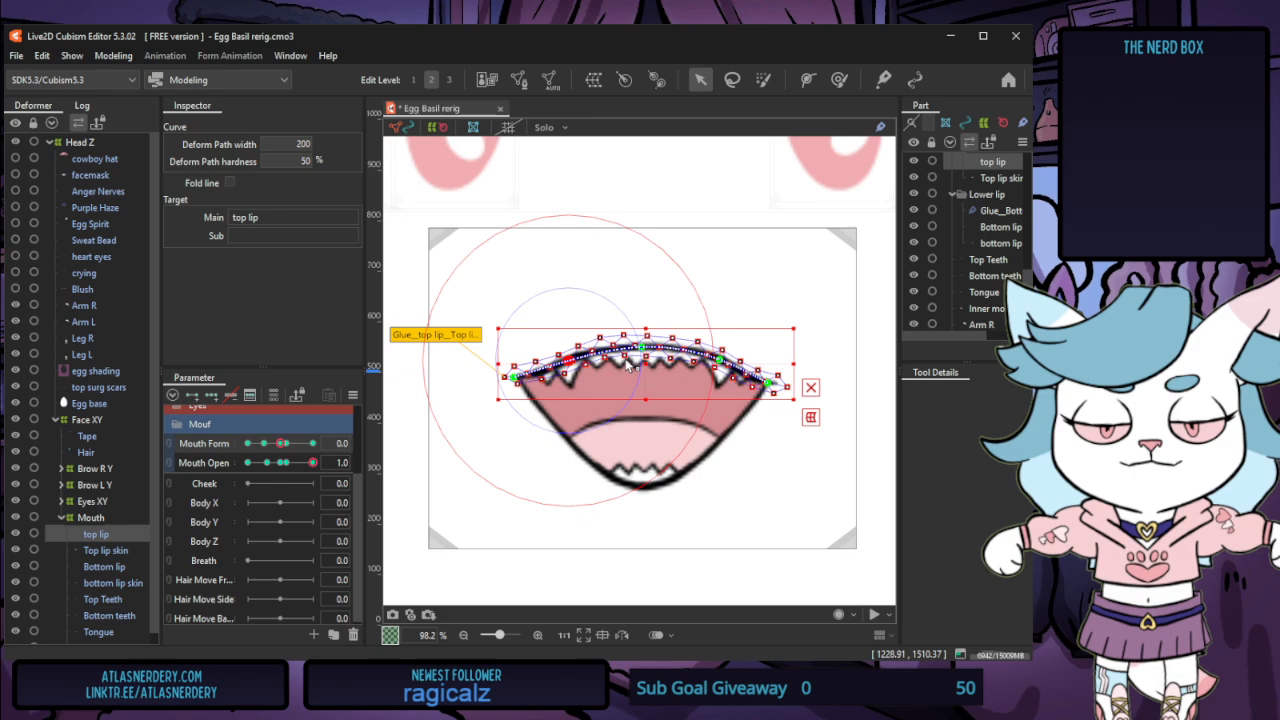
left_click(716, 358)
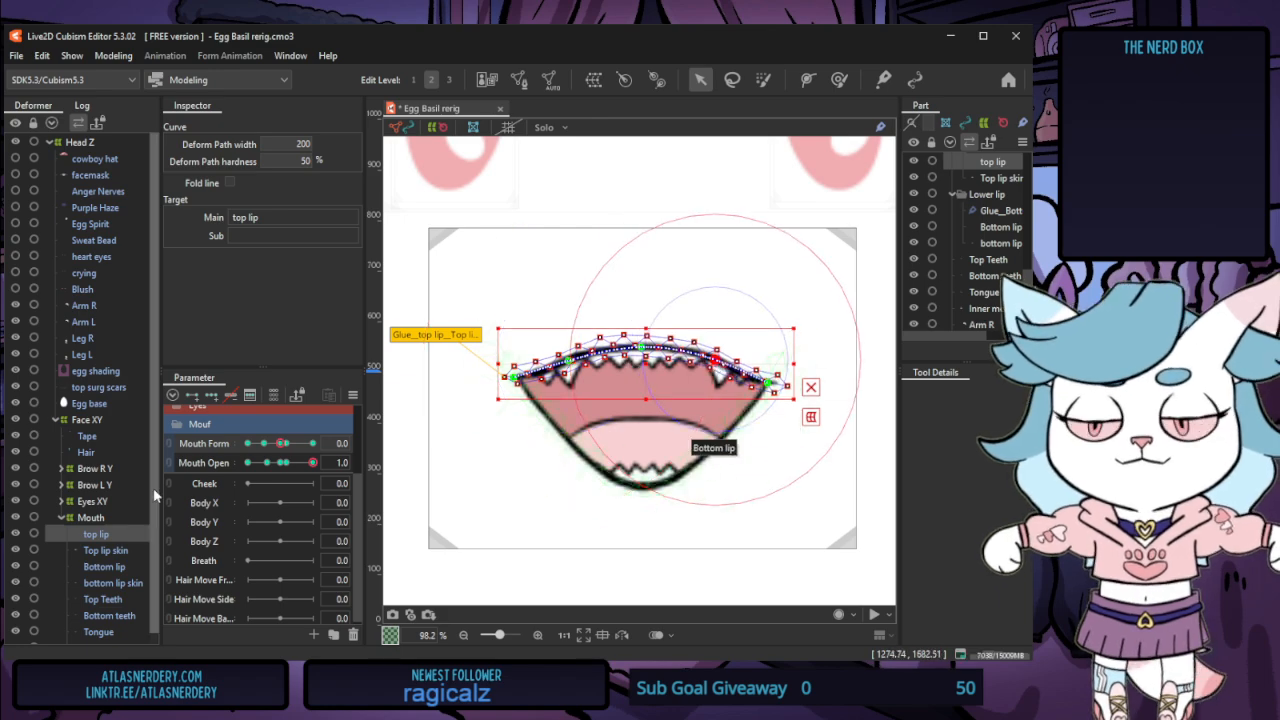
Pull both end points of the top lip's path further inward together at Mouth Form 0.0
left_click_drag(283, 443, 278, 449)
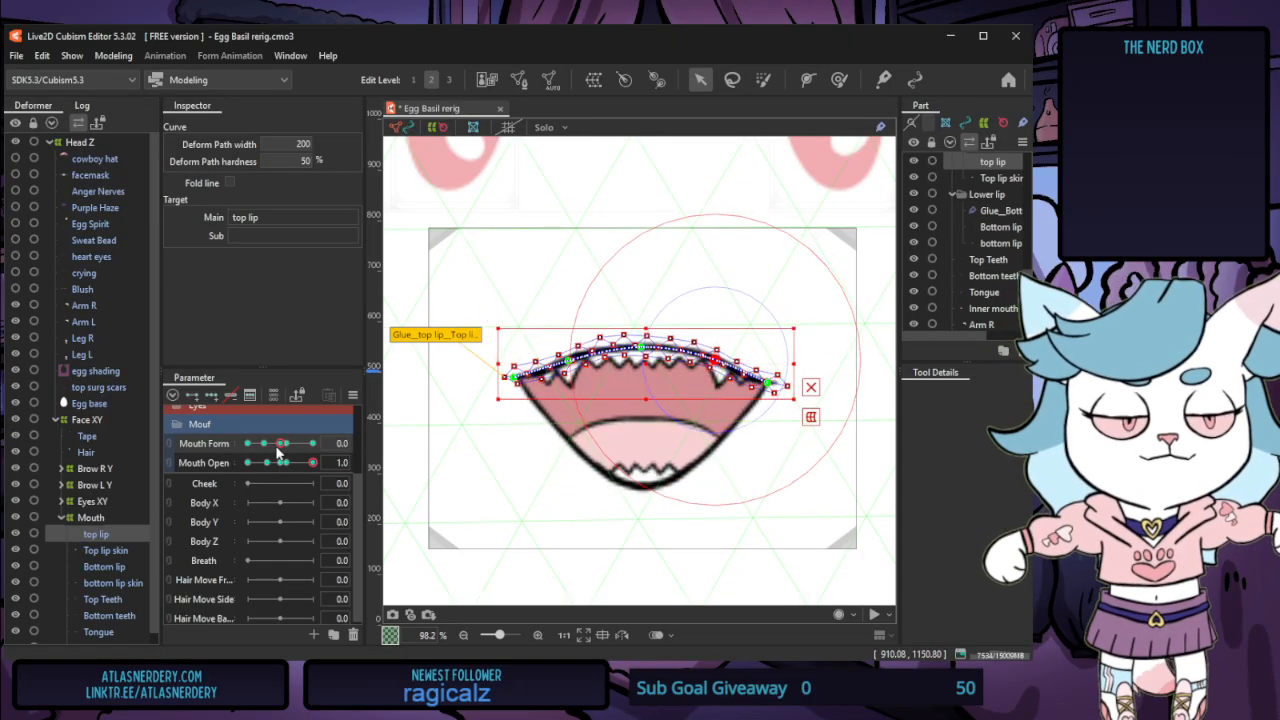
left_click(768, 384)
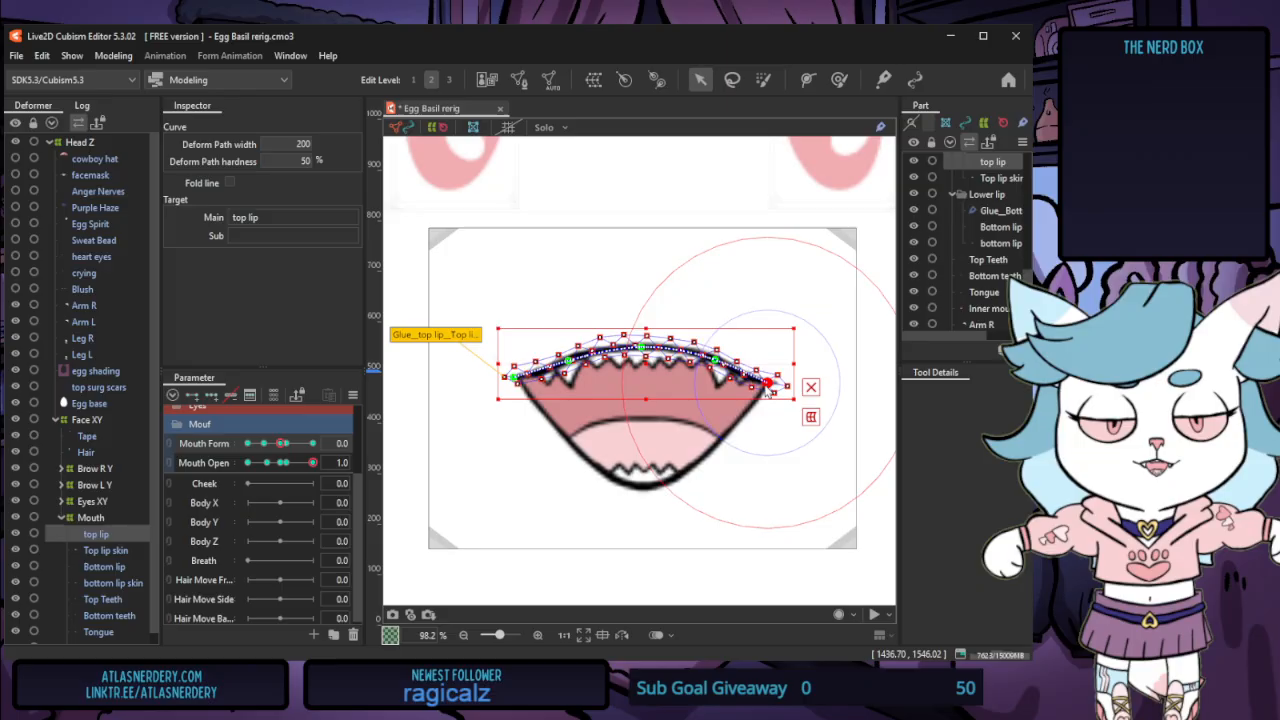
left_click(514, 378, "shift")
left_click_drag(772, 385, 755, 393)
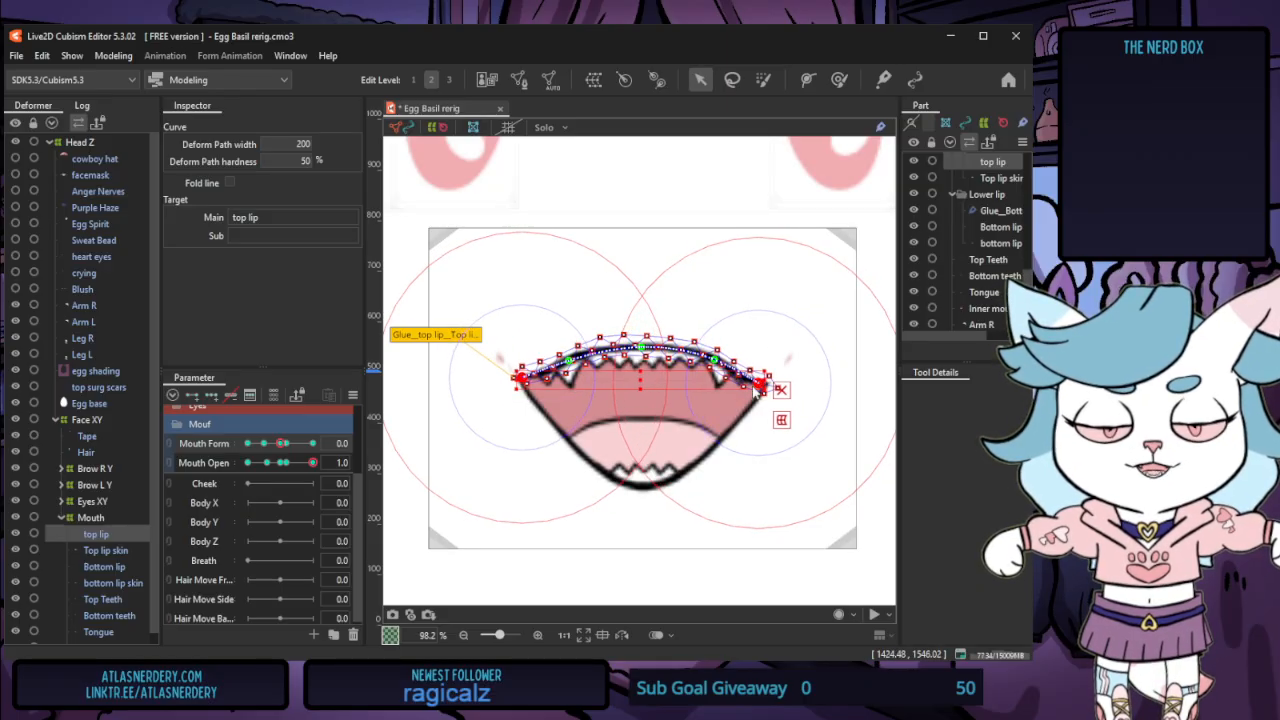
Reshape the Bottom lip at Mouth Form 0.0 by moving its corners inward and up and raising its lowest point
left_click(118, 567)
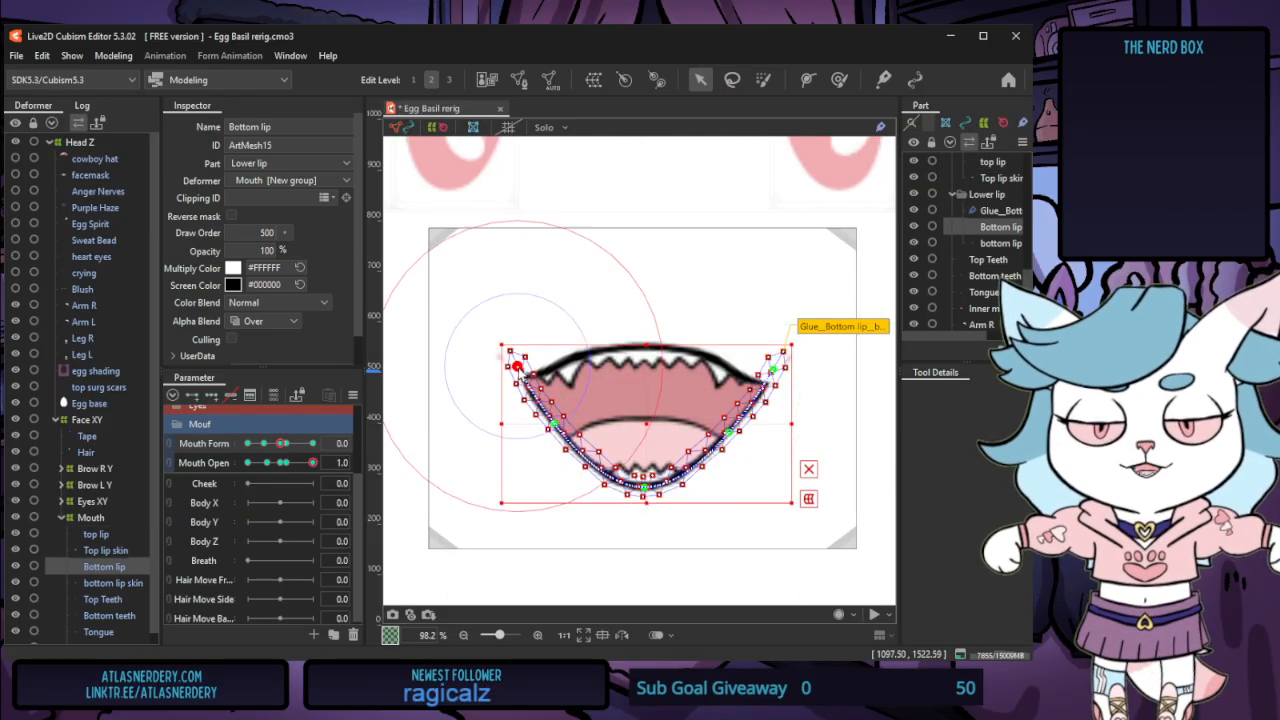
left_click_drag(526, 370, 531, 361)
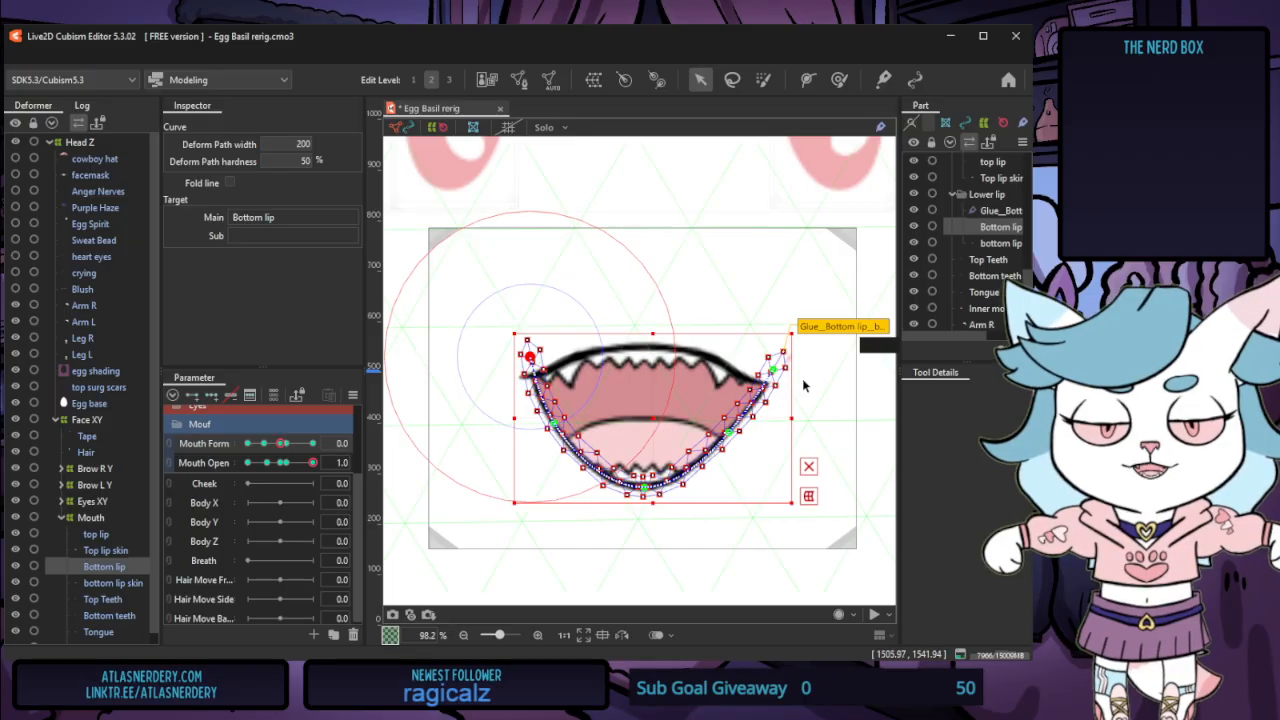
left_click_drag(775, 374, 762, 367)
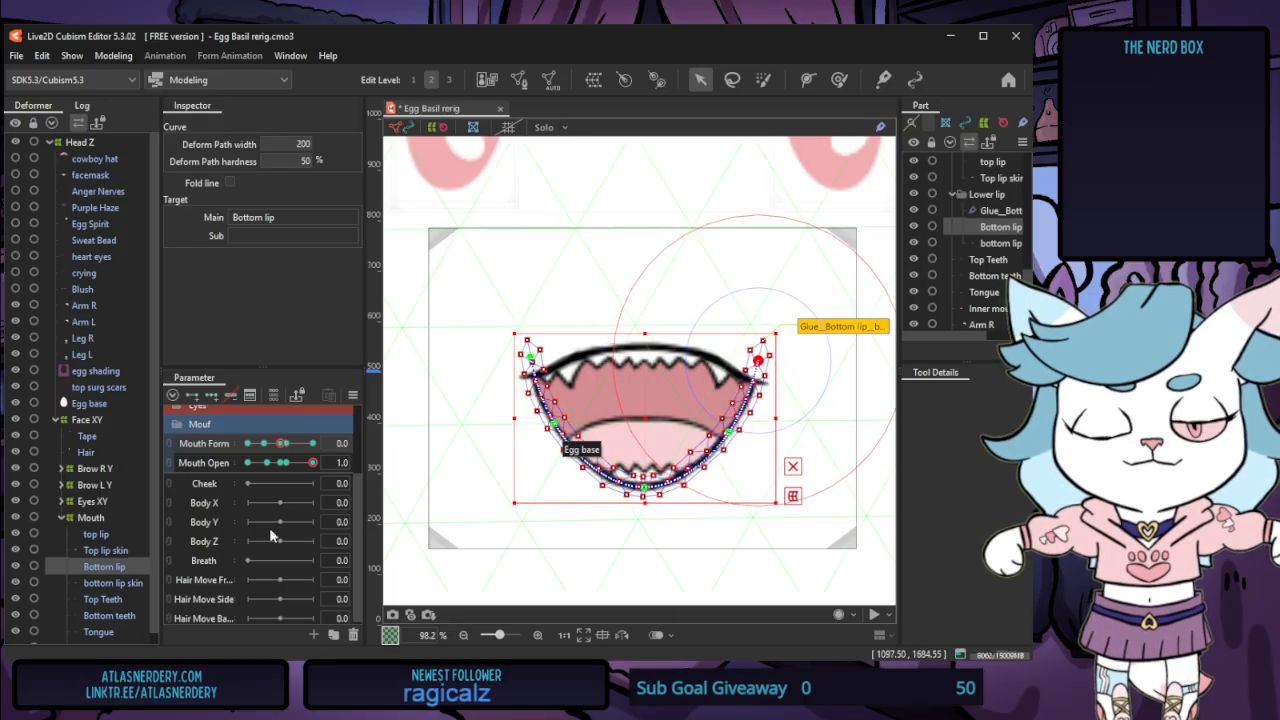
mouse_move(284, 444)
left_mouse_down()
mouse_move(304, 445)
mouse_move(283, 445)
left_mouse_up()
left_click(553, 426)
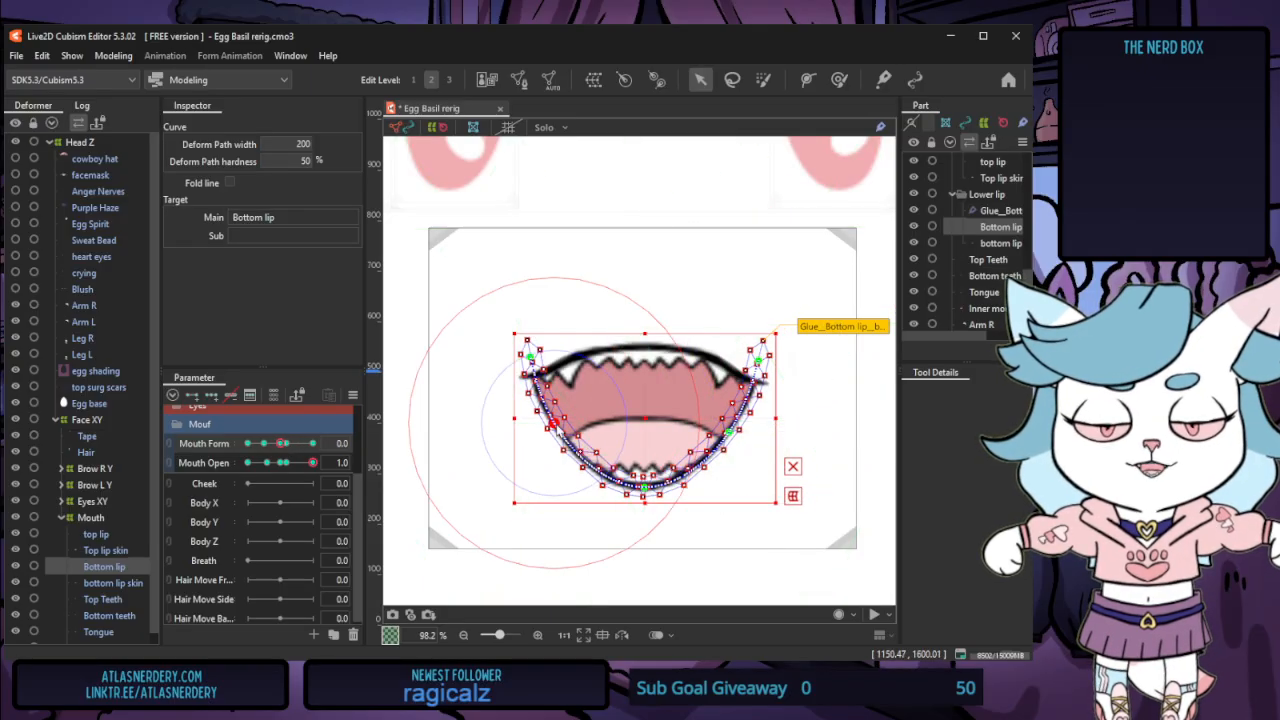
left_click_drag(648, 490, 647, 479)
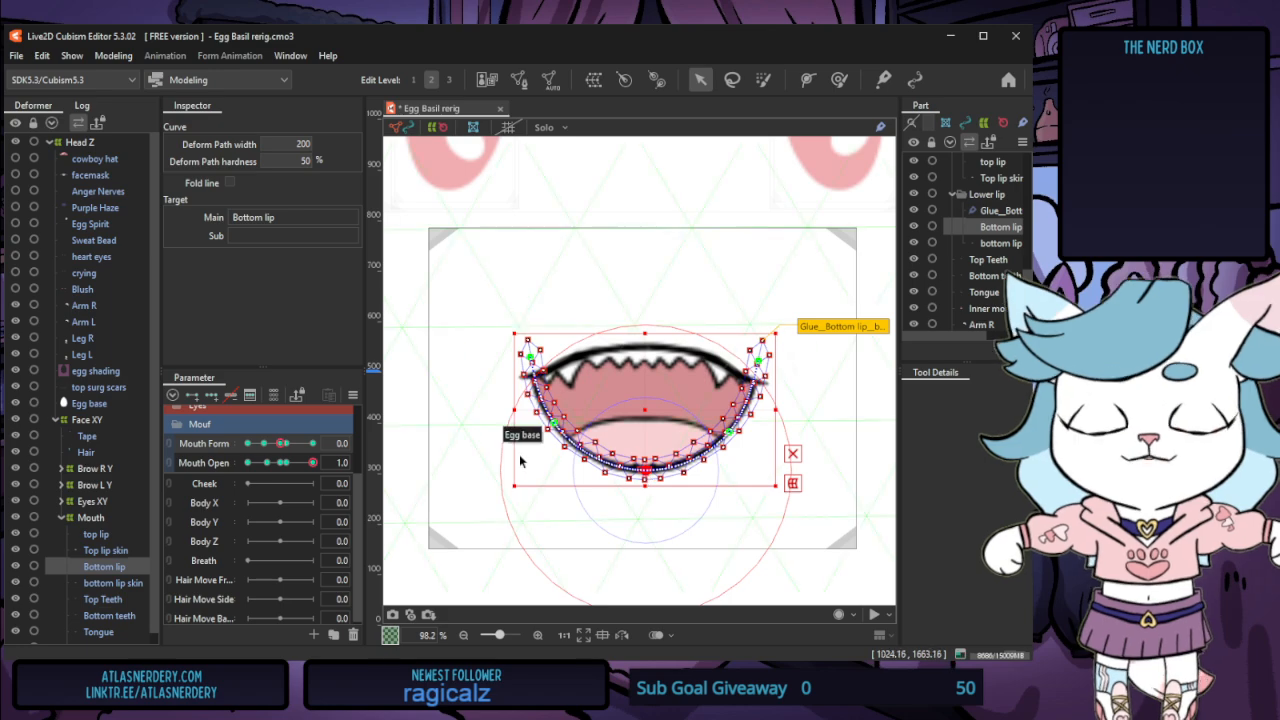
At Mouth Form -0.5 and Mouth Open 1.0, move both top lip corners down and inward to meet the bottom lip
scroll(518, 458, "down", 2)
left_click_drag(280, 445, 263, 444)
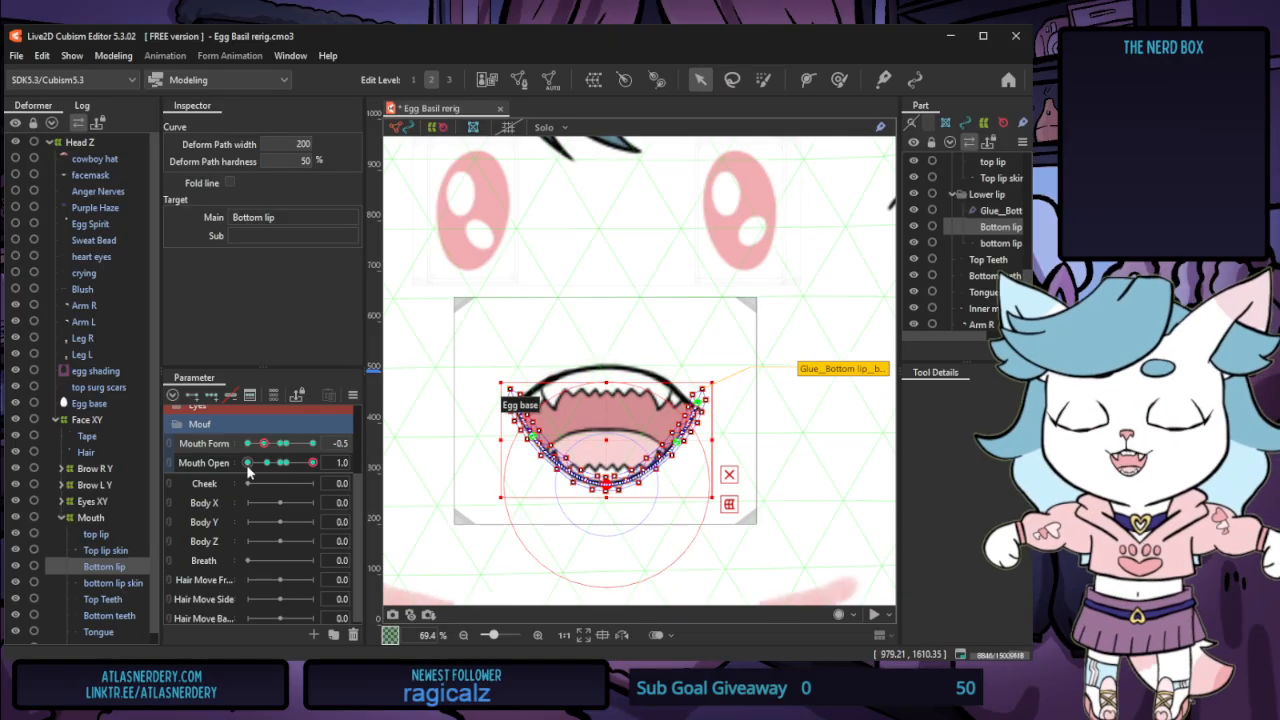
mouse_move(263, 443)
left_mouse_down()
mouse_move(250, 441)
mouse_move(268, 447)
left_mouse_up()
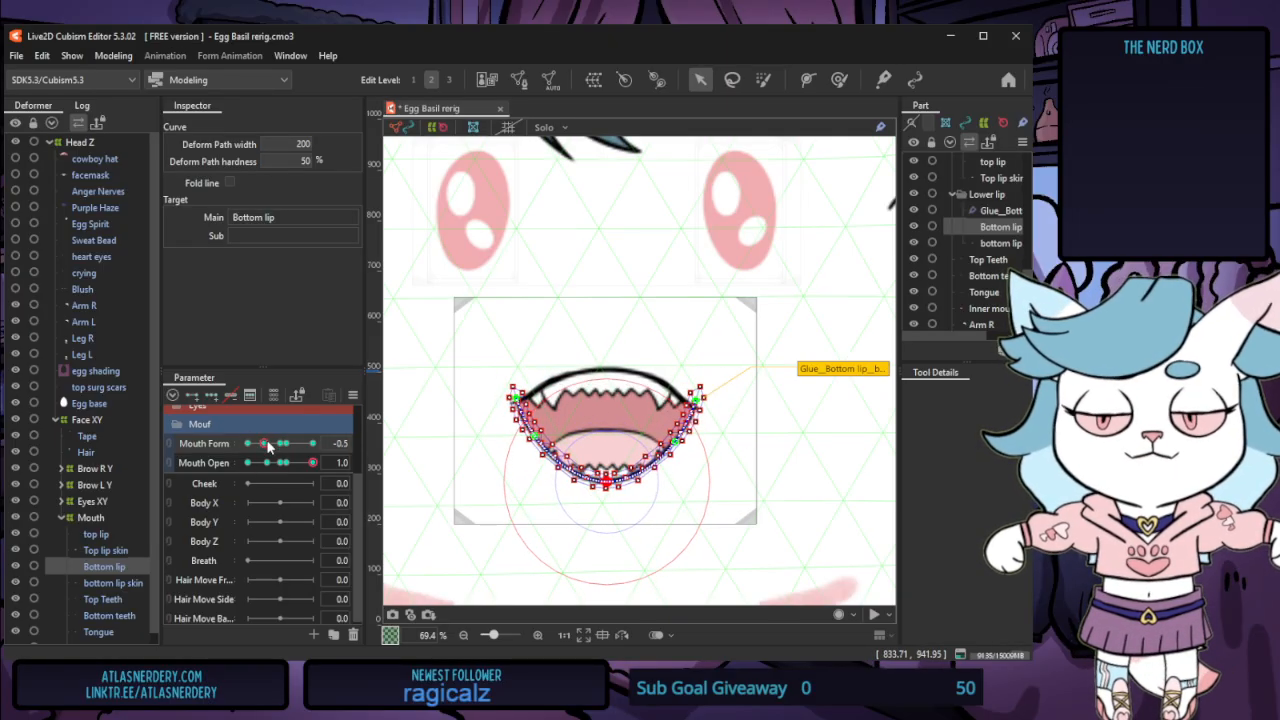
scroll(620, 465, "up", 2)
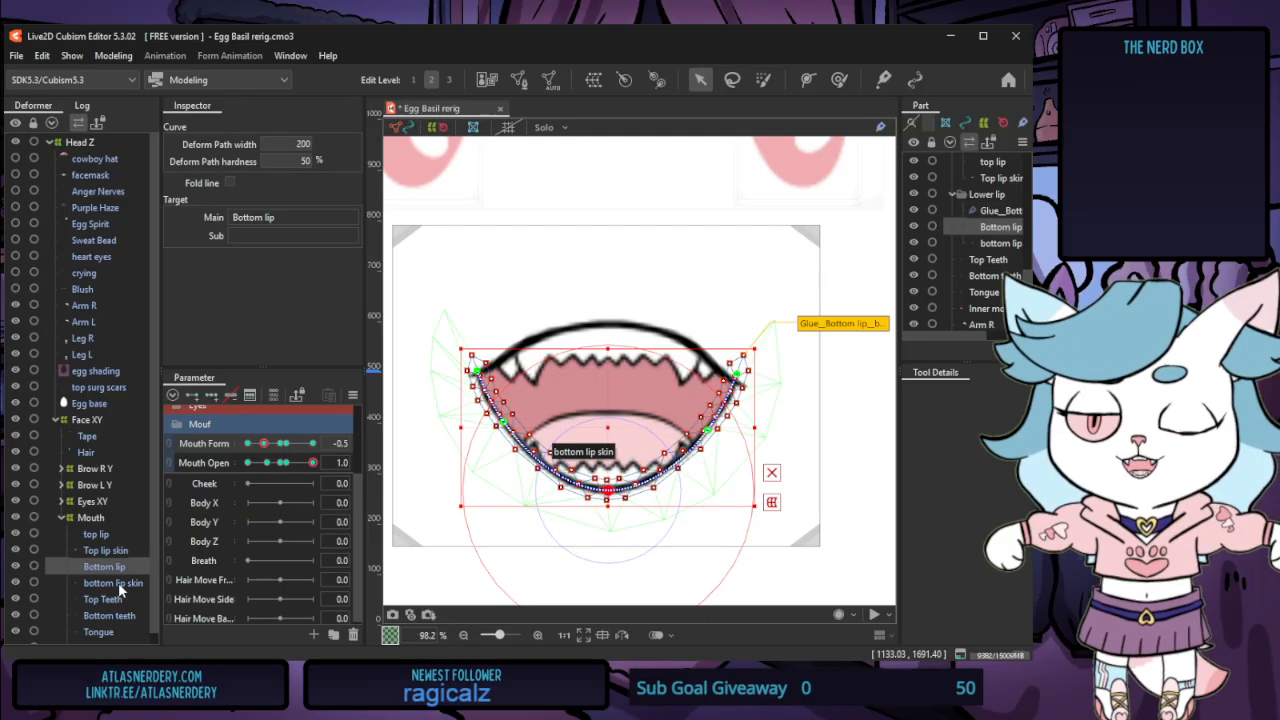
left_click(114, 538)
left_click_drag(471, 376, 483, 391)
left_click_drag(744, 398, 738, 403)
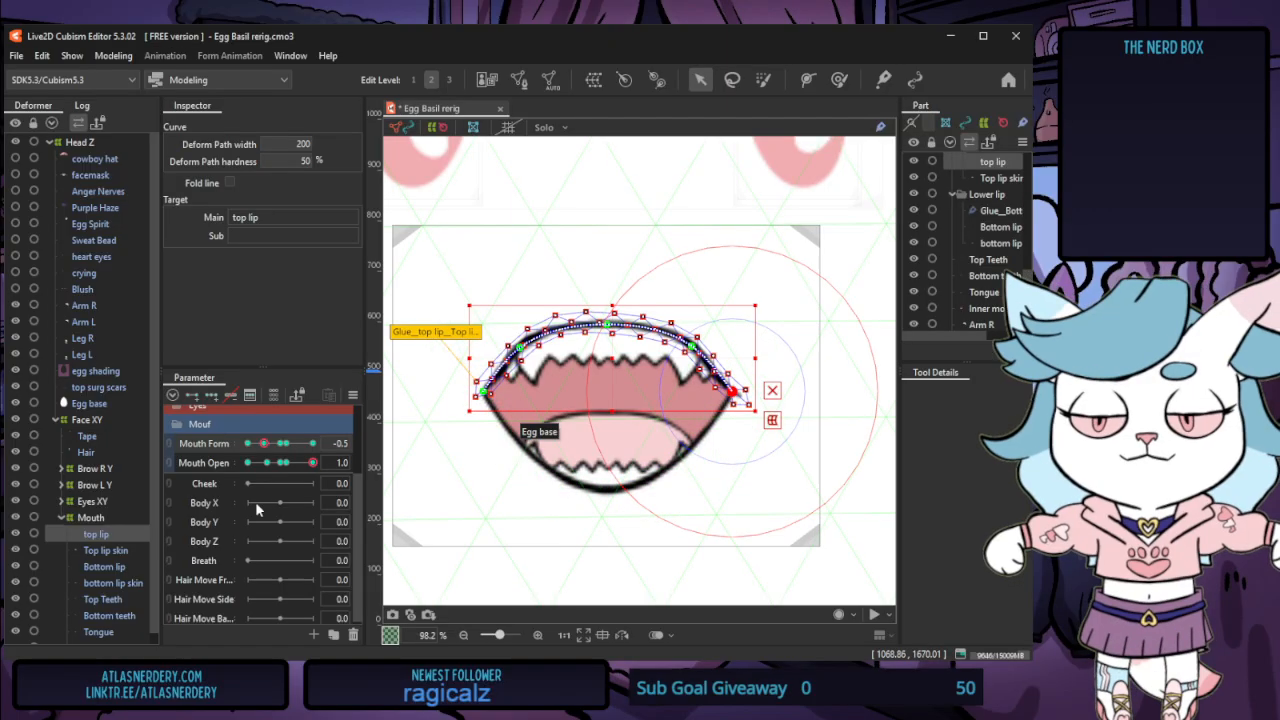
At Mouth Form -1.0, pull the top lip's corners down and inward and round its arch with the middle points
left_click_drag(267, 447, 237, 447)
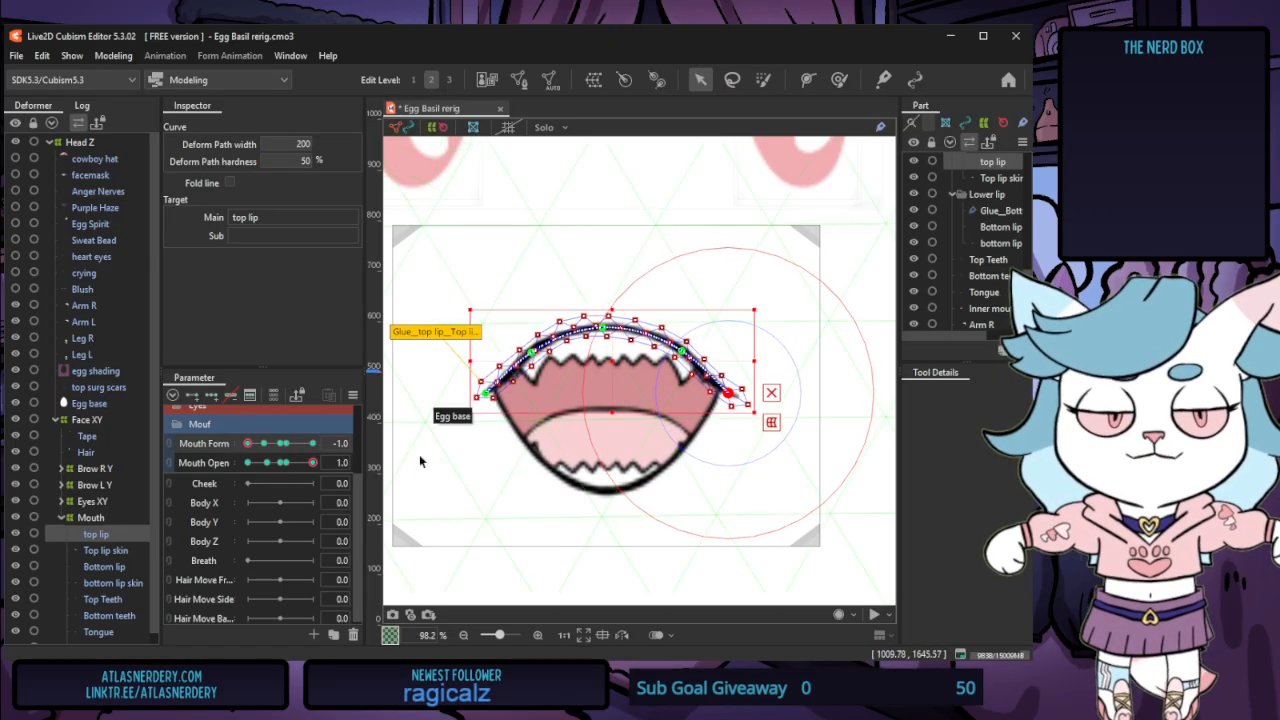
left_click_drag(486, 393, 499, 413)
left_click_drag(729, 393, 715, 414)
left_click_drag(531, 353, 606, 343)
left_click(678, 355)
left_click(541, 354)
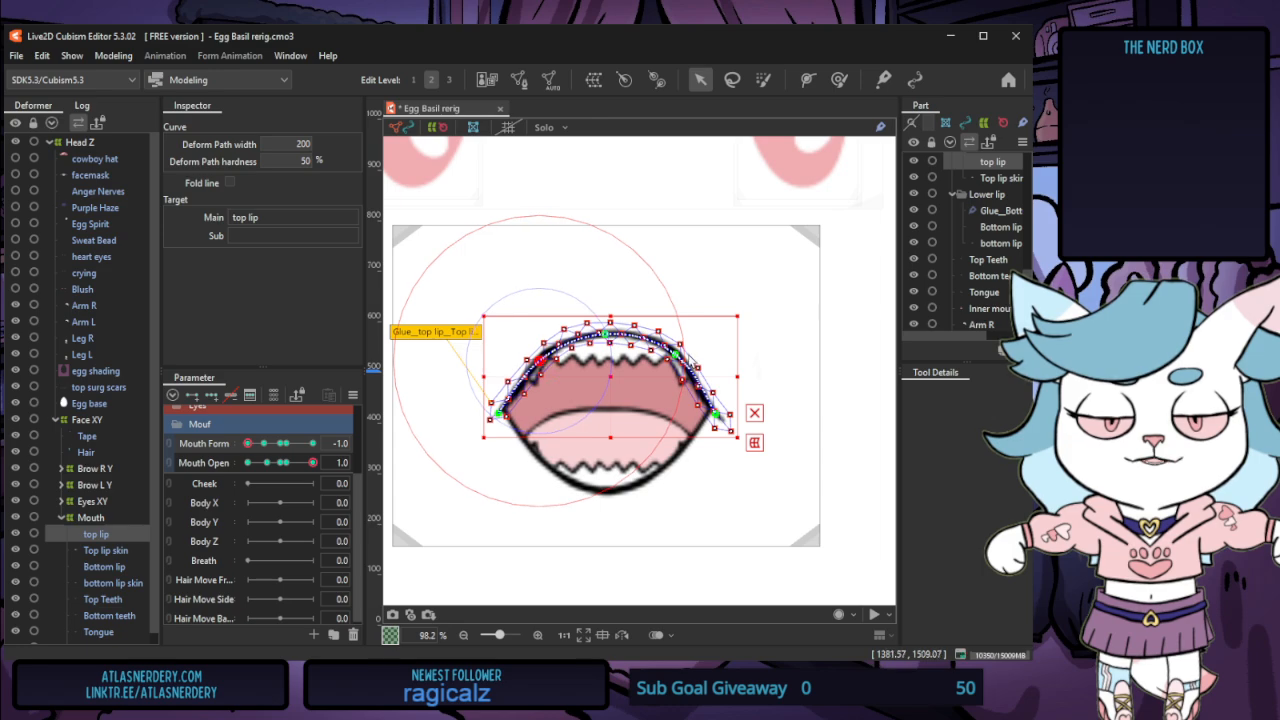
left_click(678, 356)
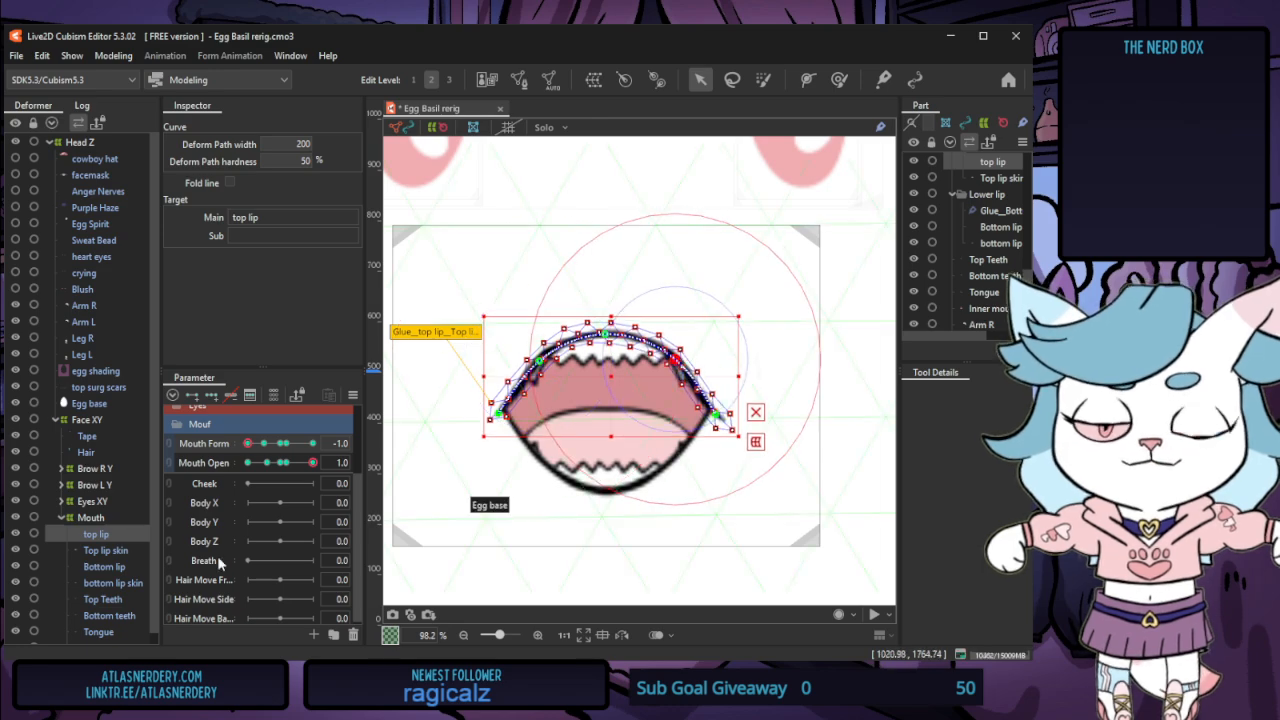
At Mouth Form -1.0, move the Bottom lip's side points inward and raise its lowest point
left_click(125, 570)
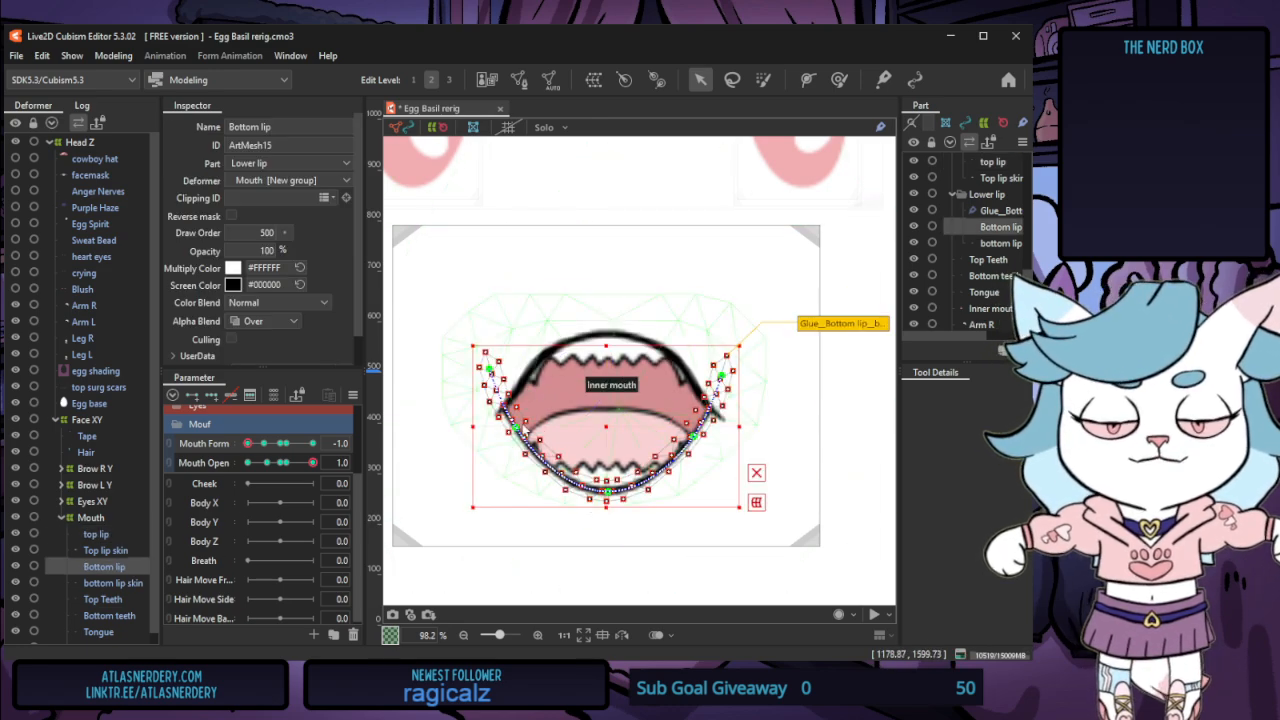
left_click(688, 436)
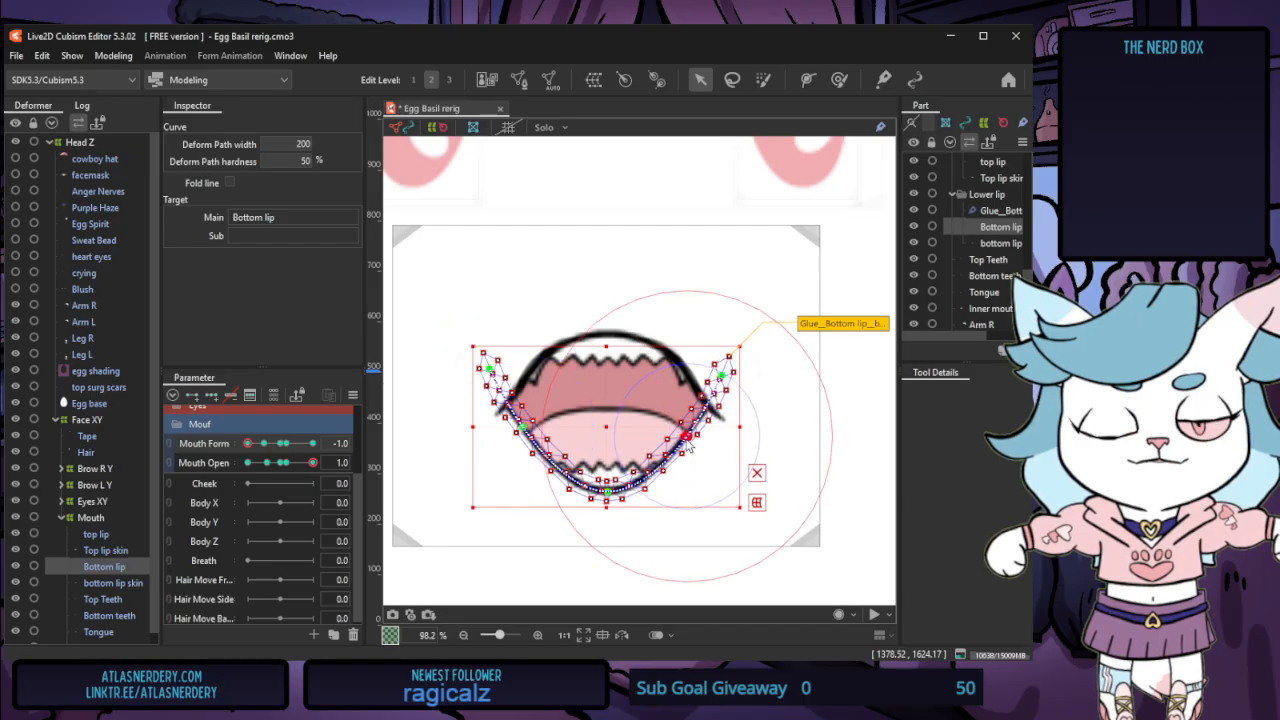
left_click_drag(605, 492, 606, 482)
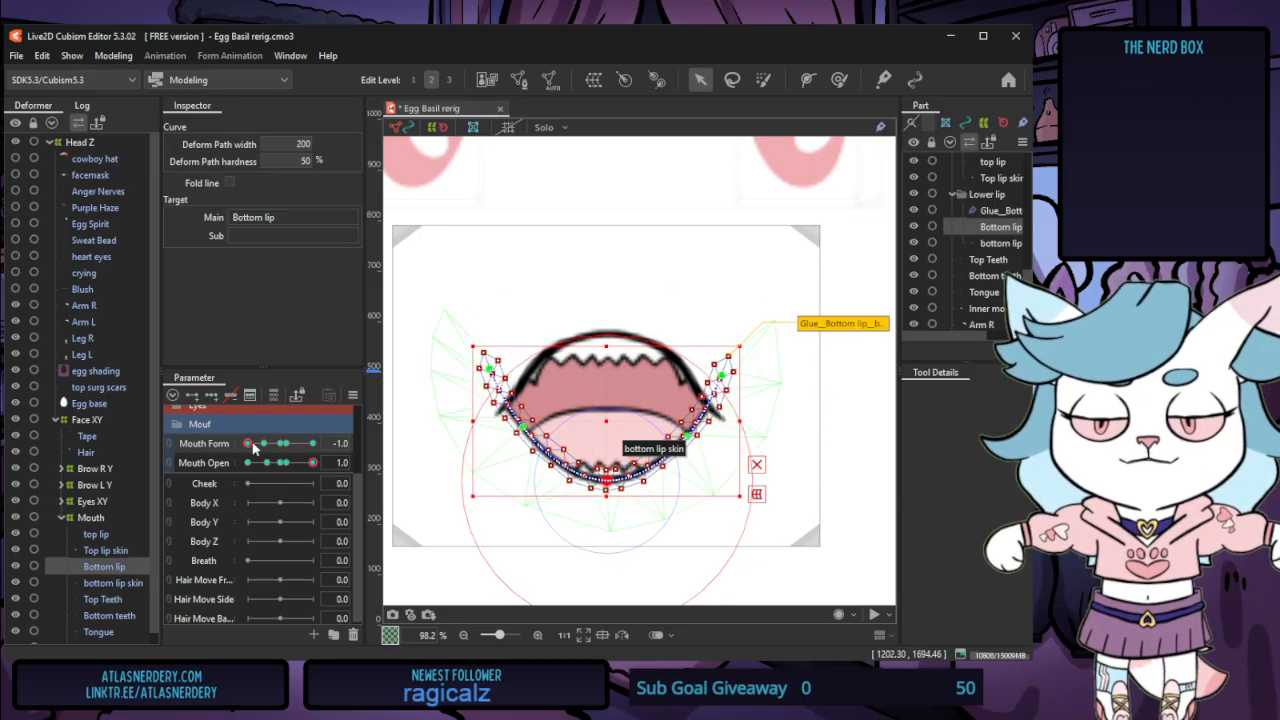
mouse_move(248, 443)
left_mouse_down()
mouse_move(305, 440)
mouse_move(247, 443)
left_mouse_up()
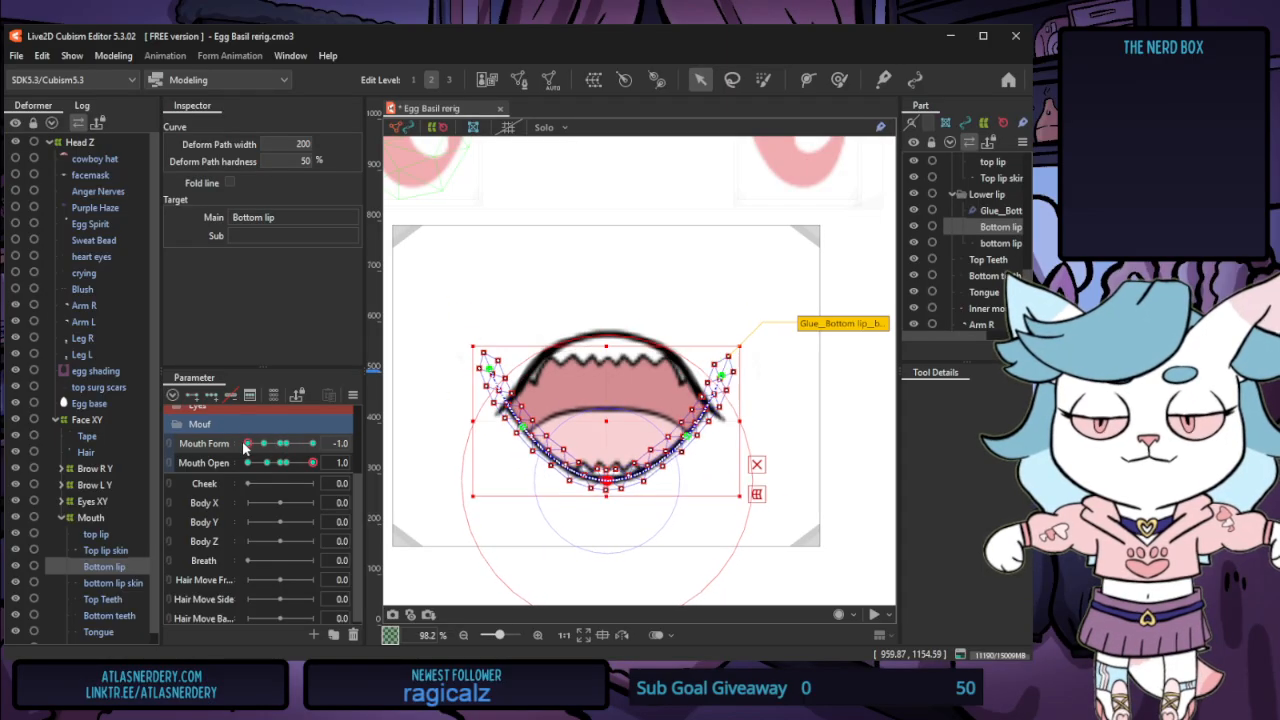
Preview the mouth movement on the whole model in Physics Settings, then close the window
left_click(113, 55)
left_click(150, 385)
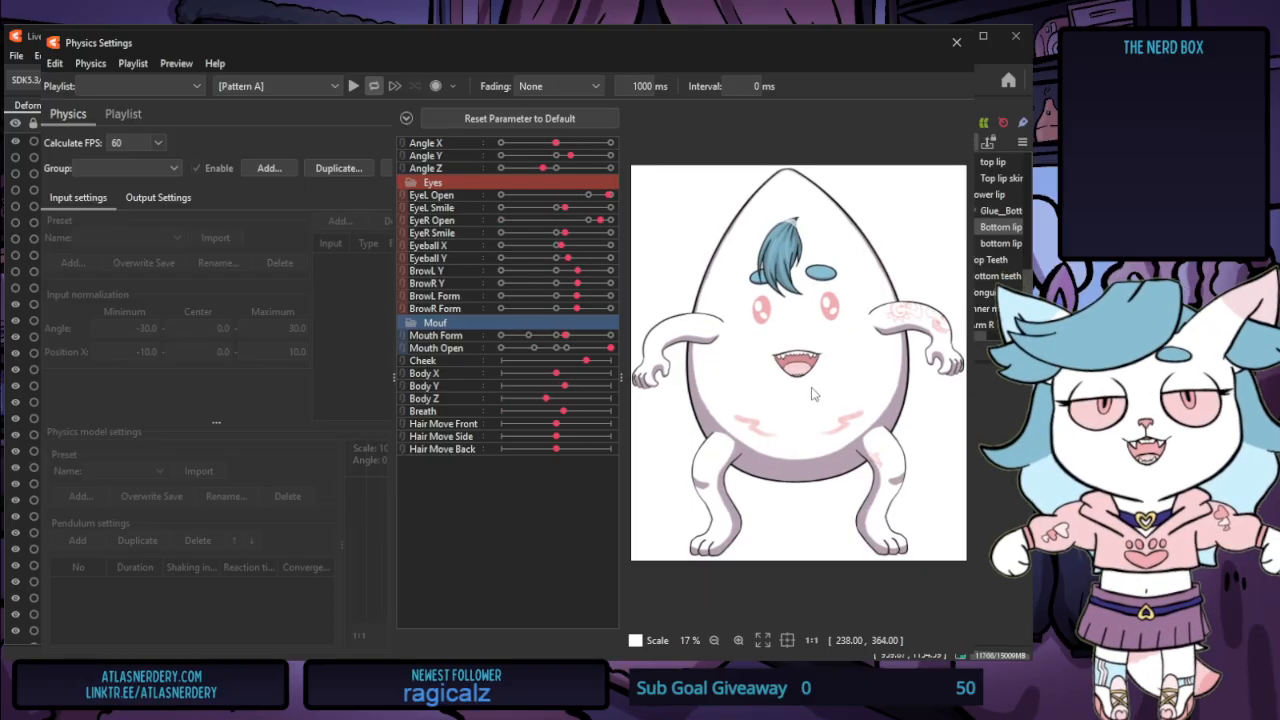
scroll(802, 397, "up", 2)
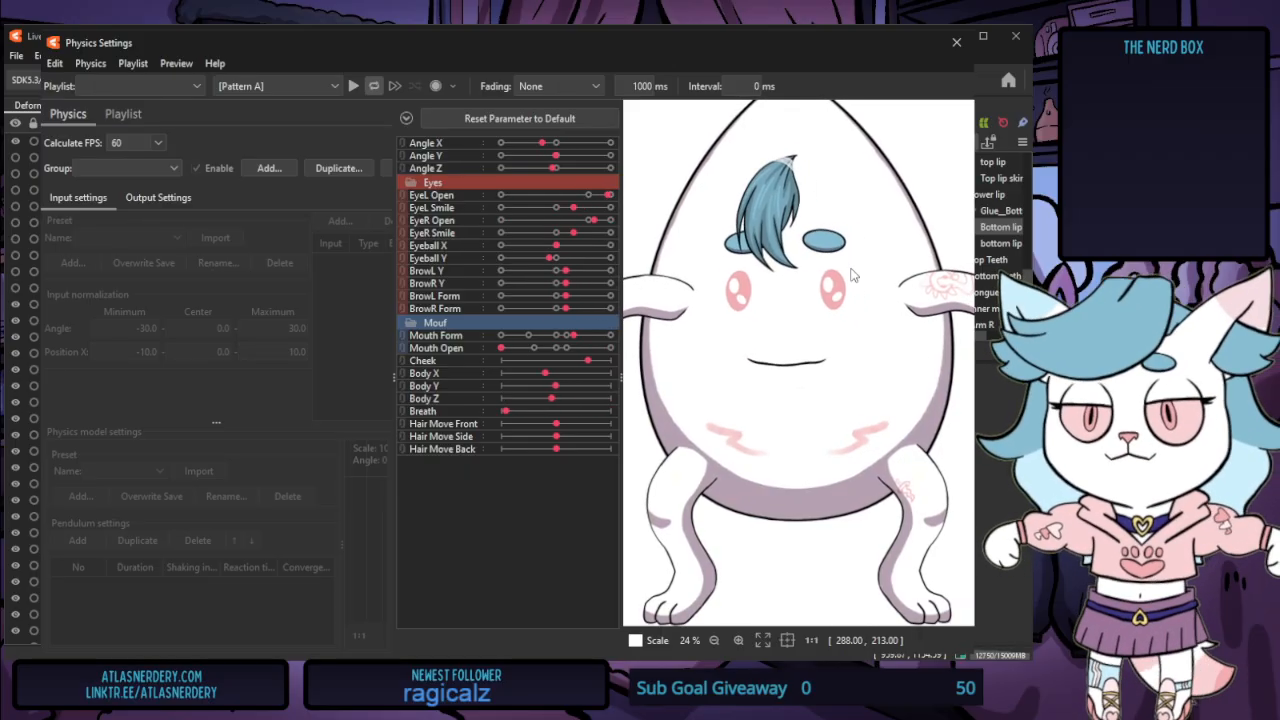
left_click(956, 42)
Reset the parameters to their defaults, deselect the Bottom lip and save the model
scroll(603, 366, "down", 4)
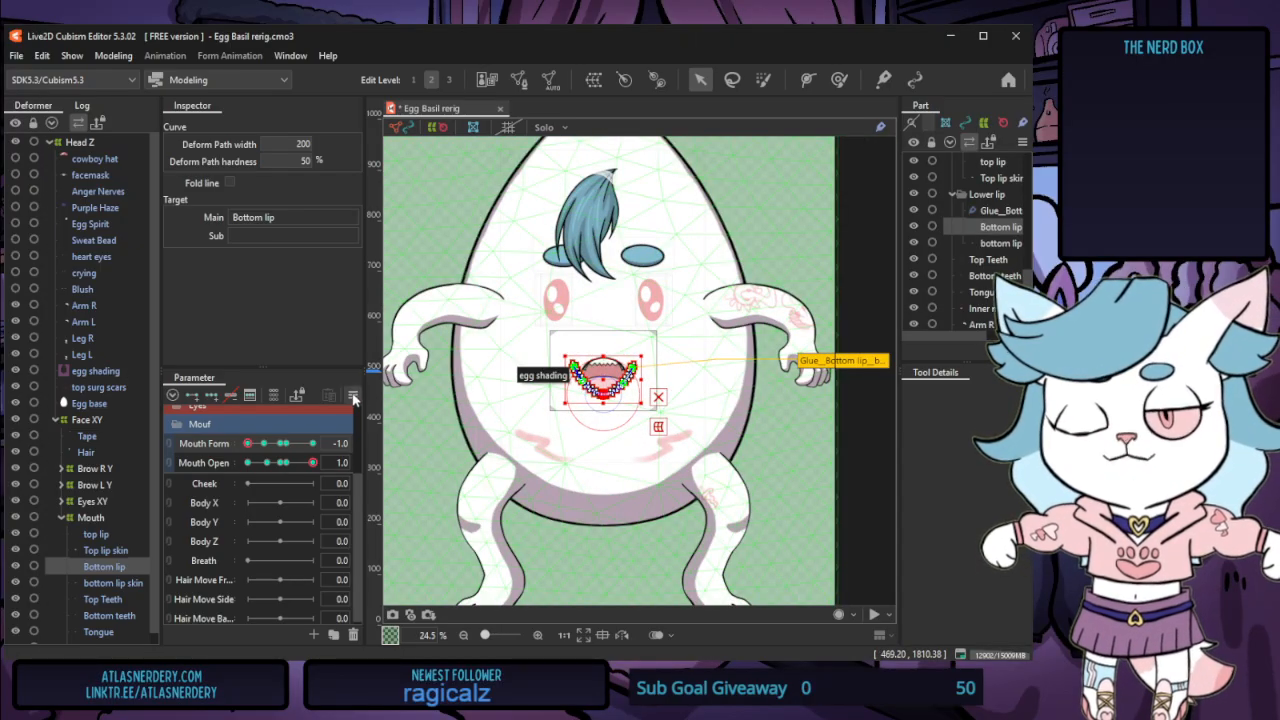
key("ctrl+q")
left_click(868, 324)
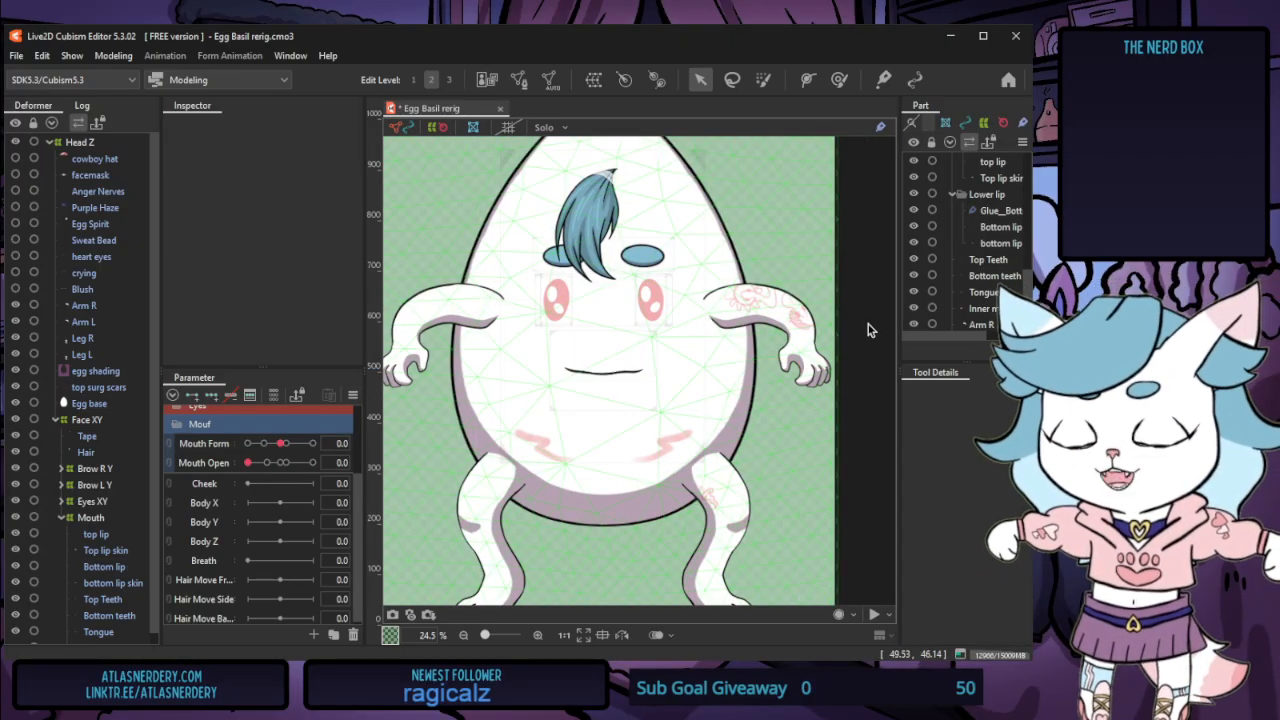
key("ctrl+s")
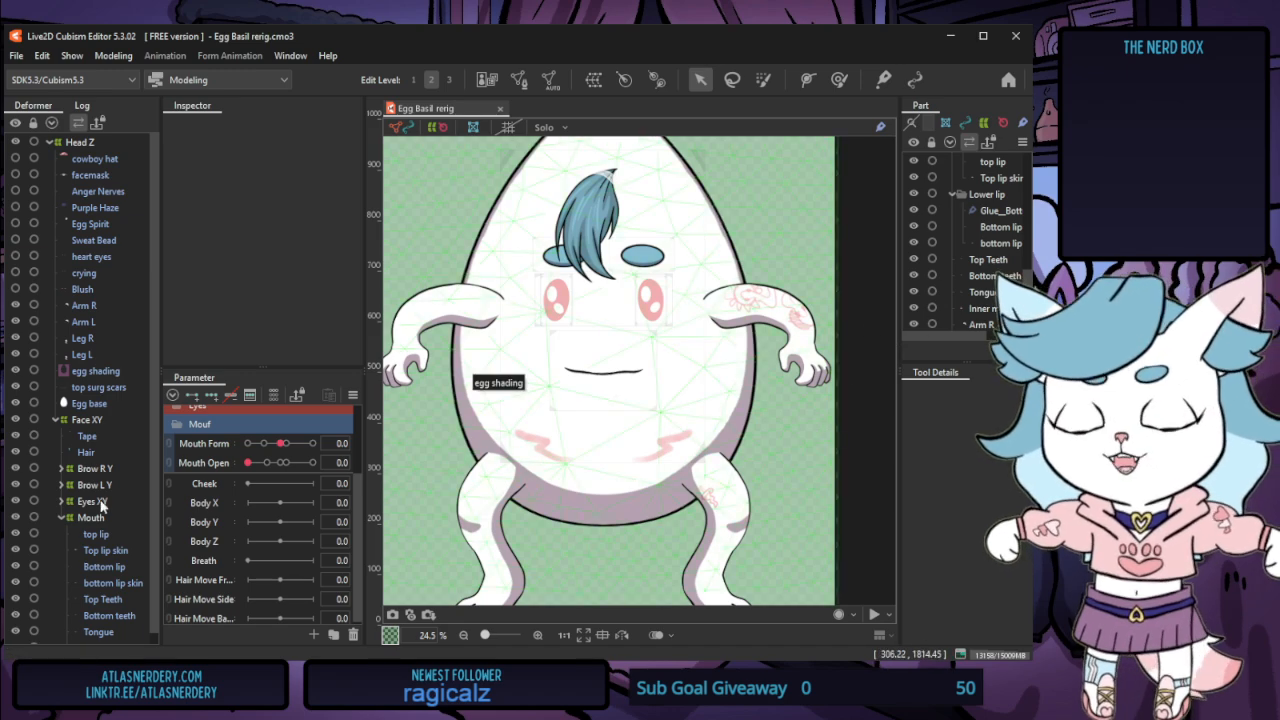
Separate the combined Angle X and Angle Y control into individual parameters
scroll(265, 548, "down", 1)
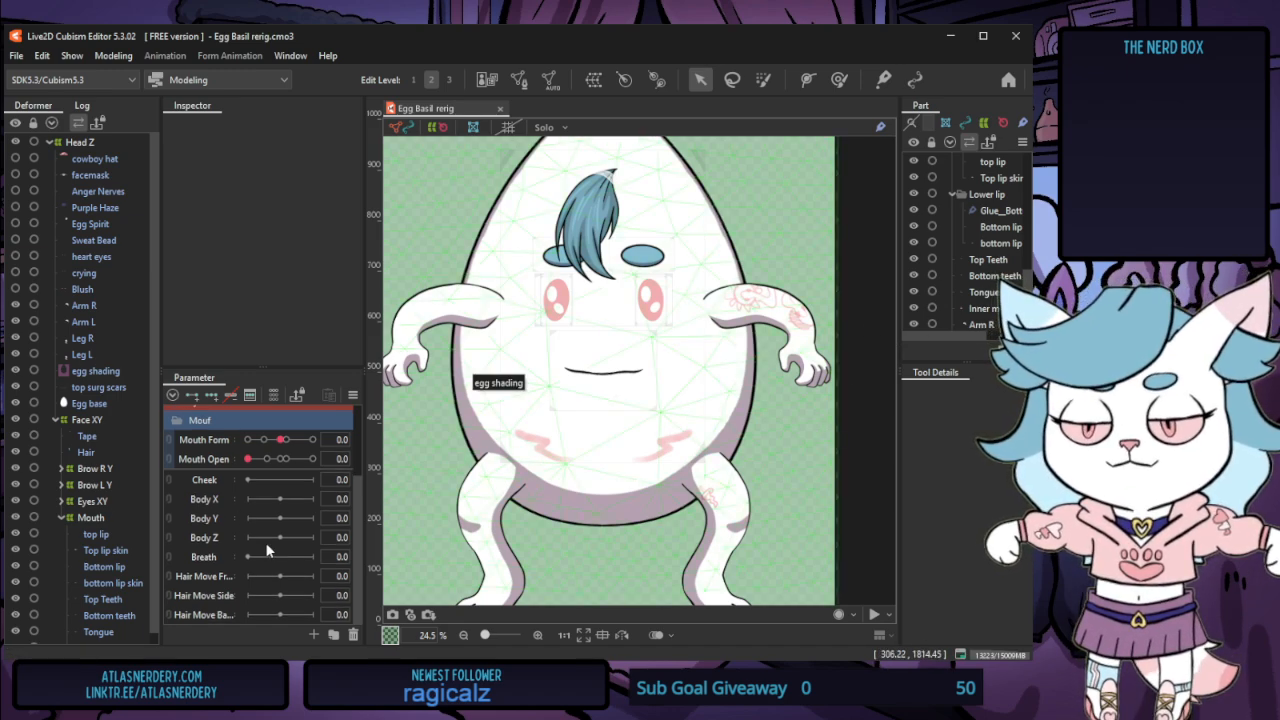
scroll(265, 542, "up", 2)
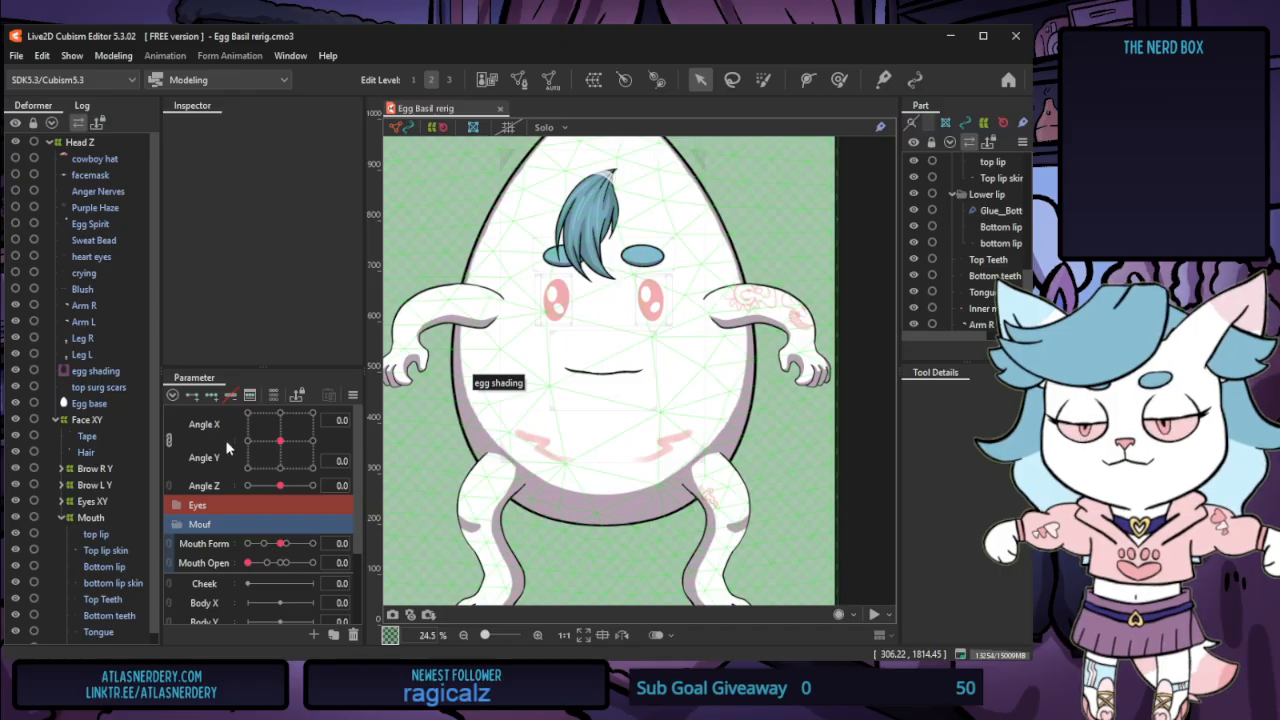
scroll(235, 500, "down", 2)
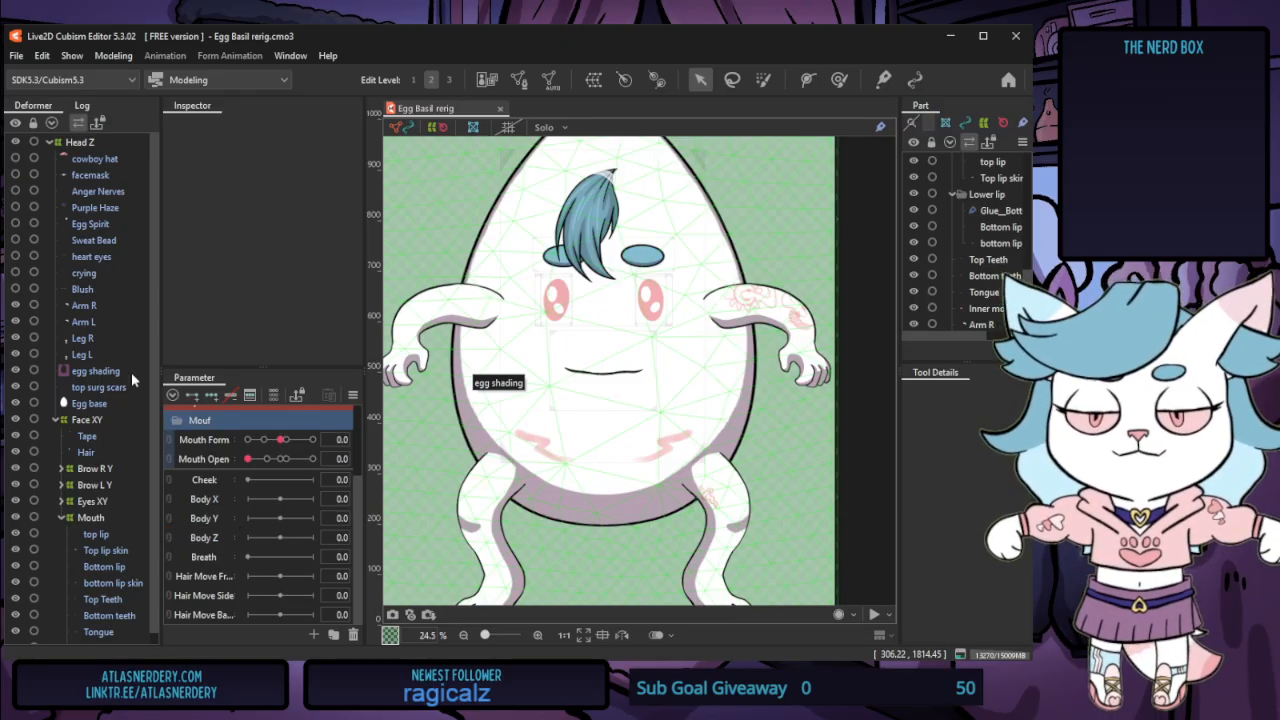
scroll(233, 482, "up", 2)
left_click(169, 440)
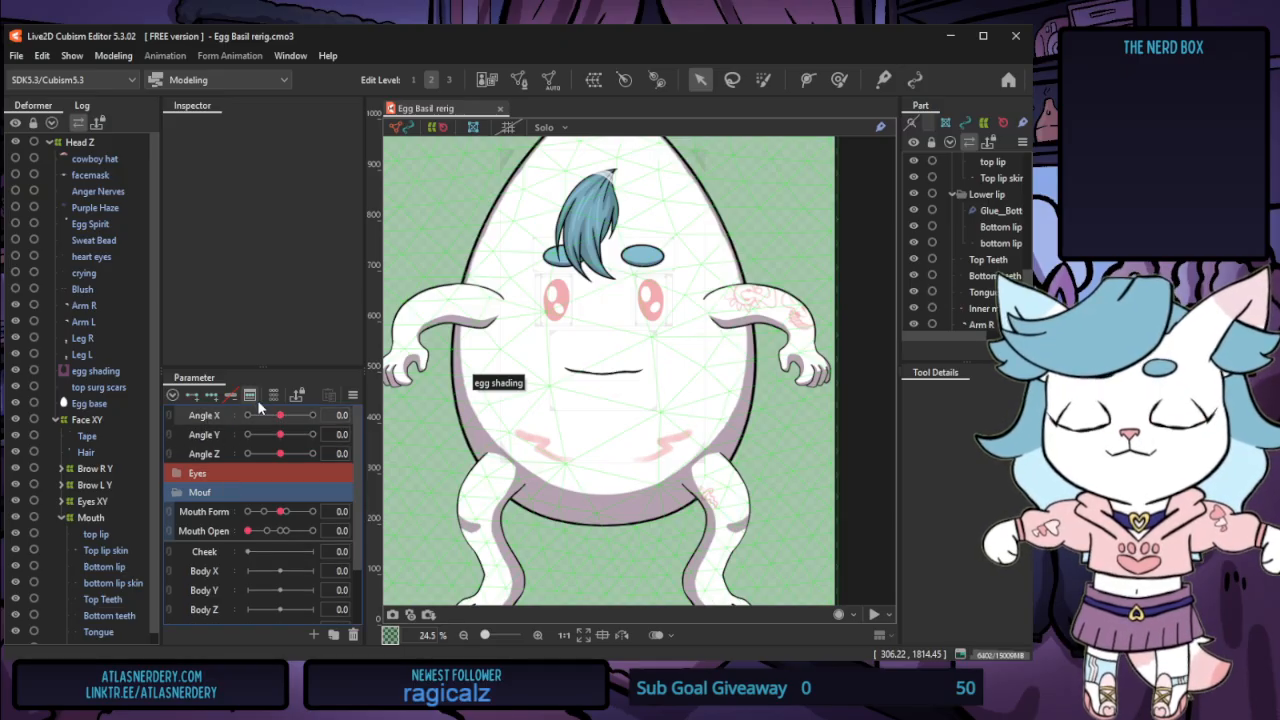
right_click(208, 415)
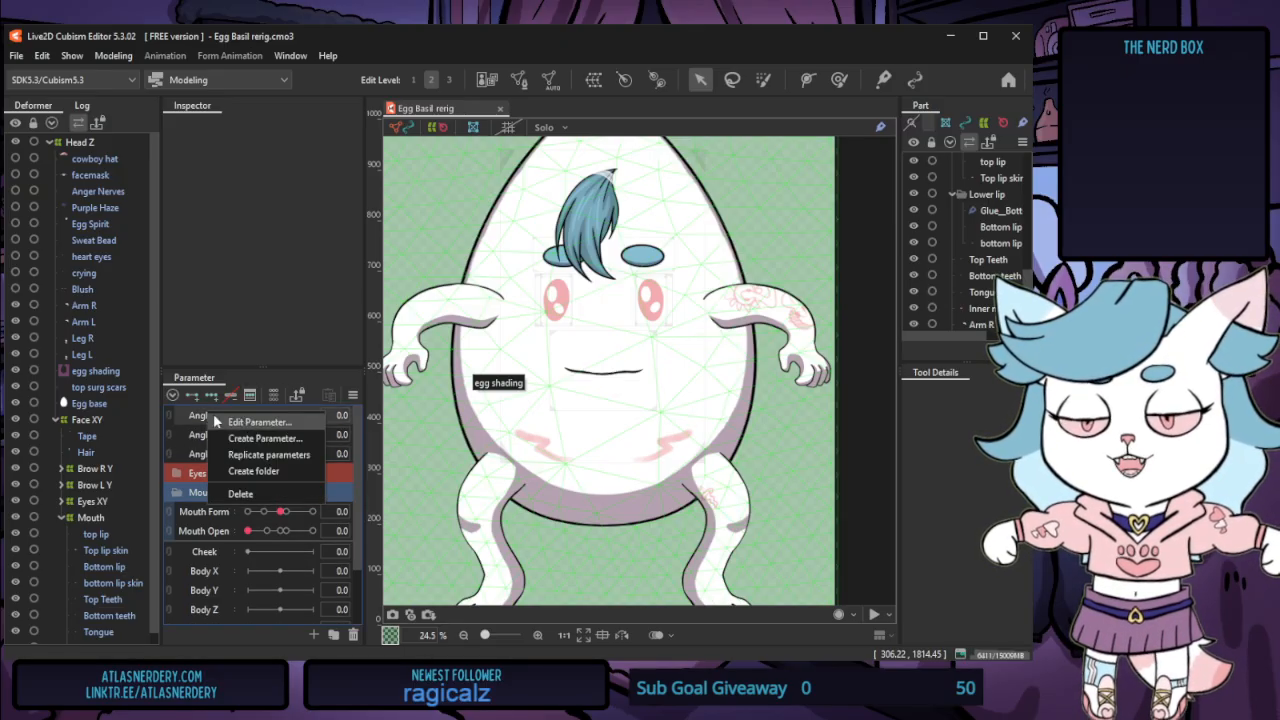
key("Escape")
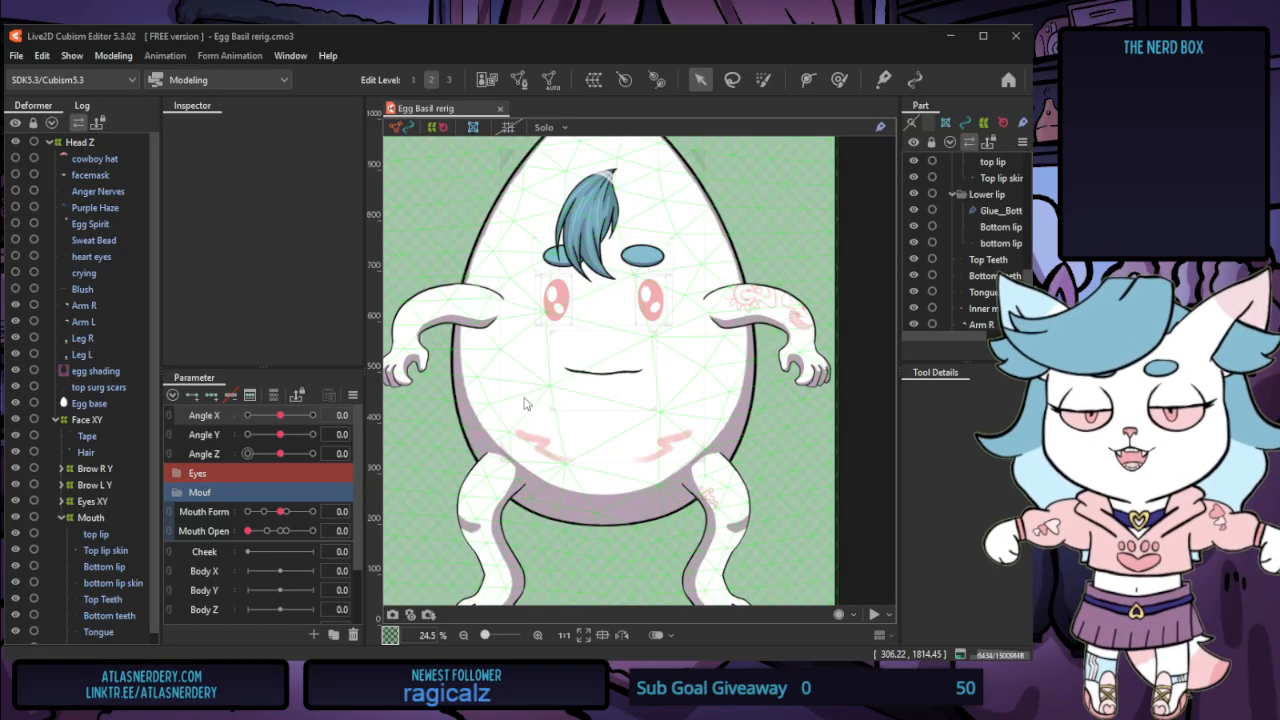
right_click(213, 415)
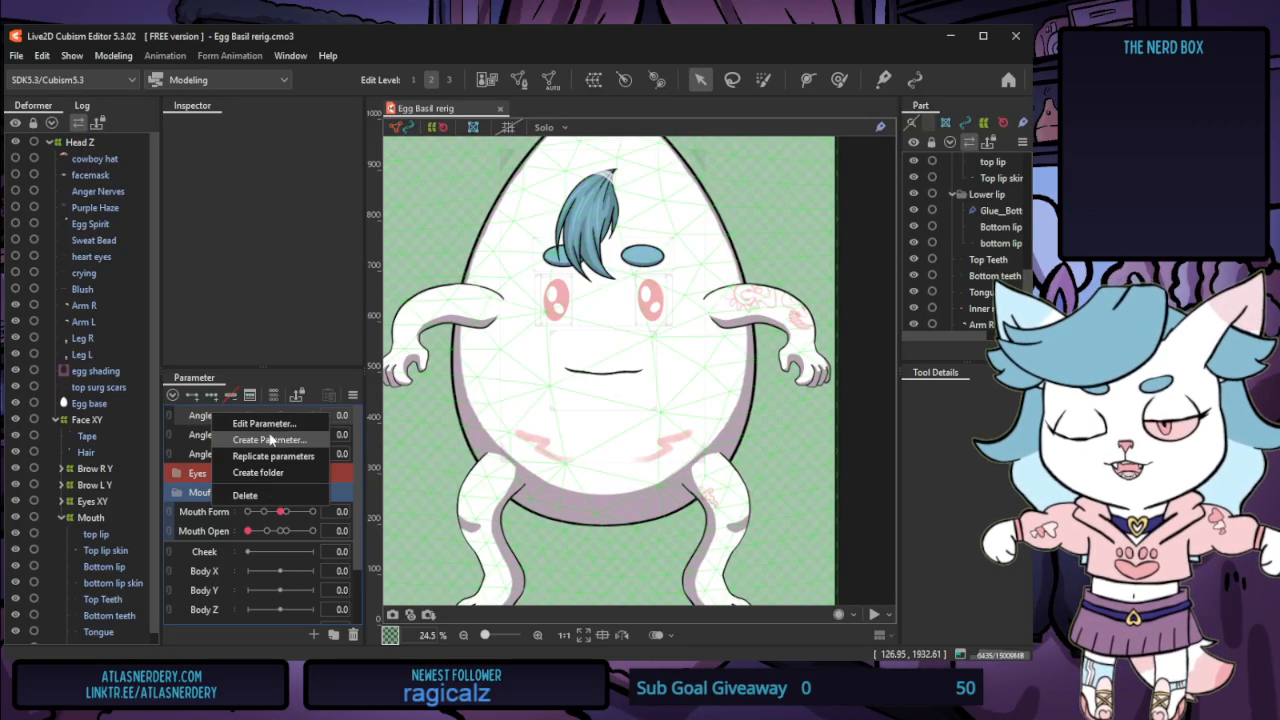
key("Escape")
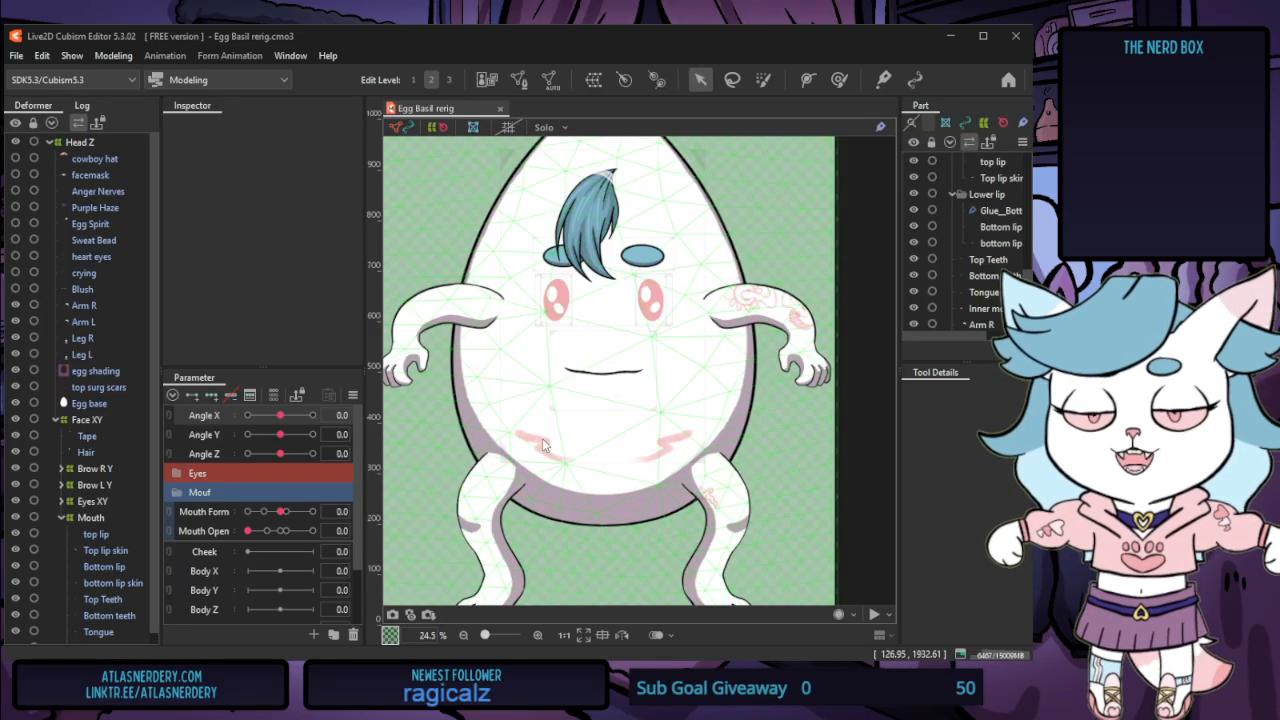
Delete the three Hair Move parameters and the Cheek parameter
scroll(230, 549, "down", 3)
left_click(203, 580)
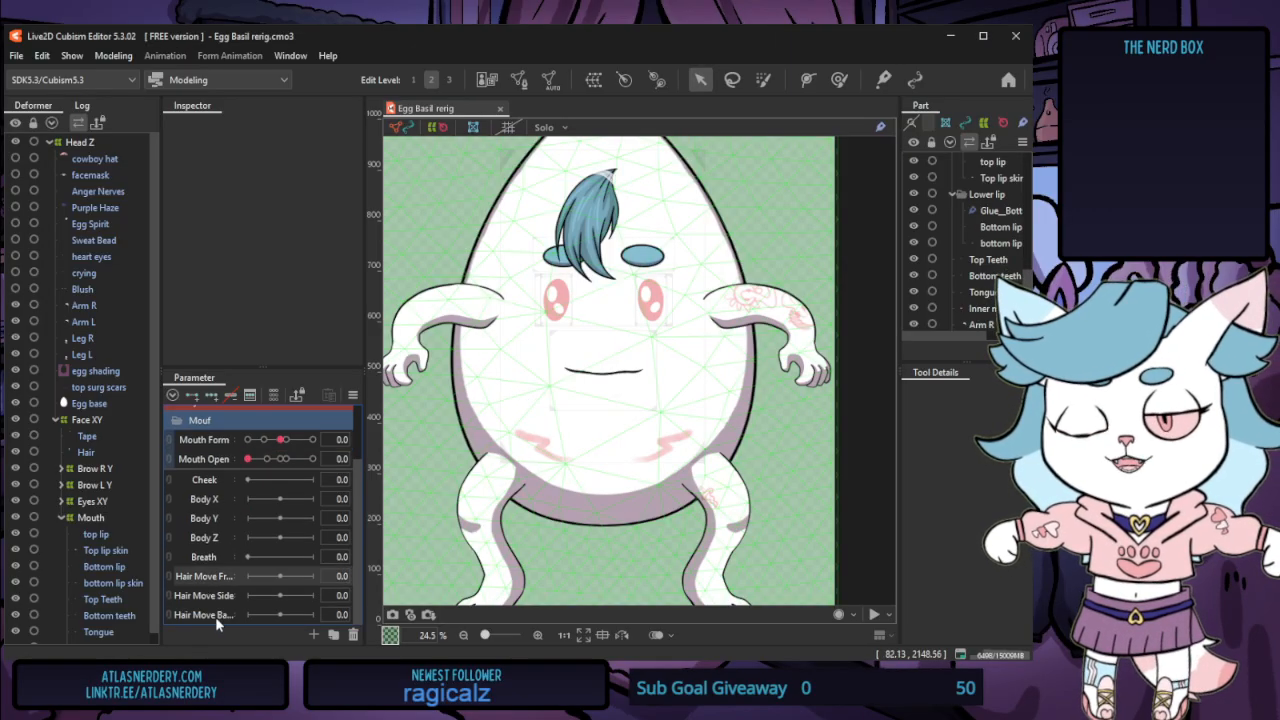
left_click(215, 614, "shift")
key("Delete")
left_click(575, 377)
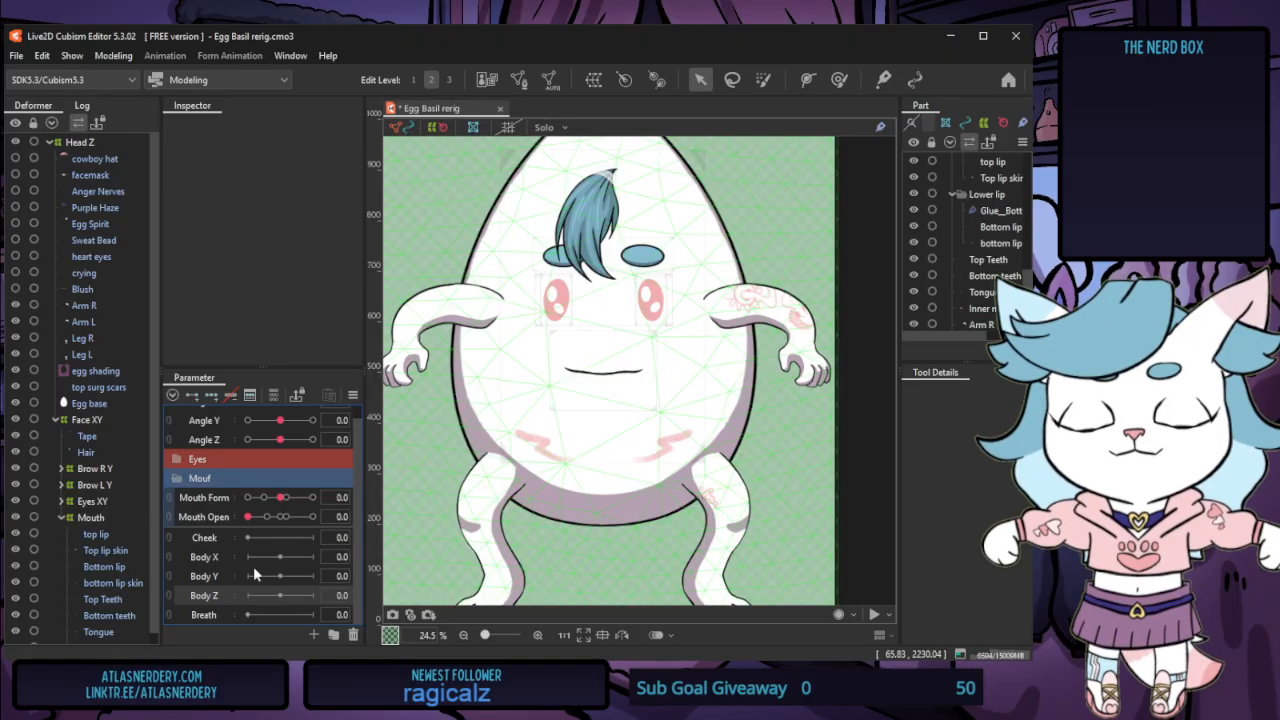
key("Delete")
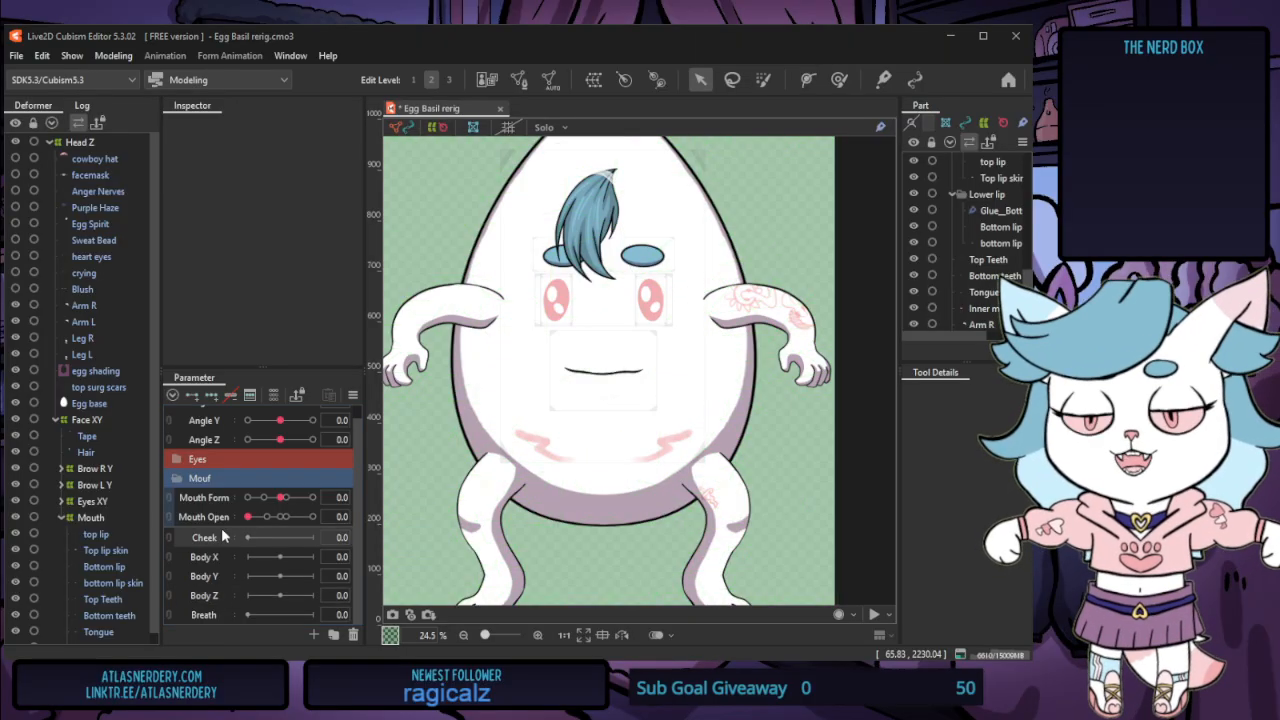
left_click(509, 372)
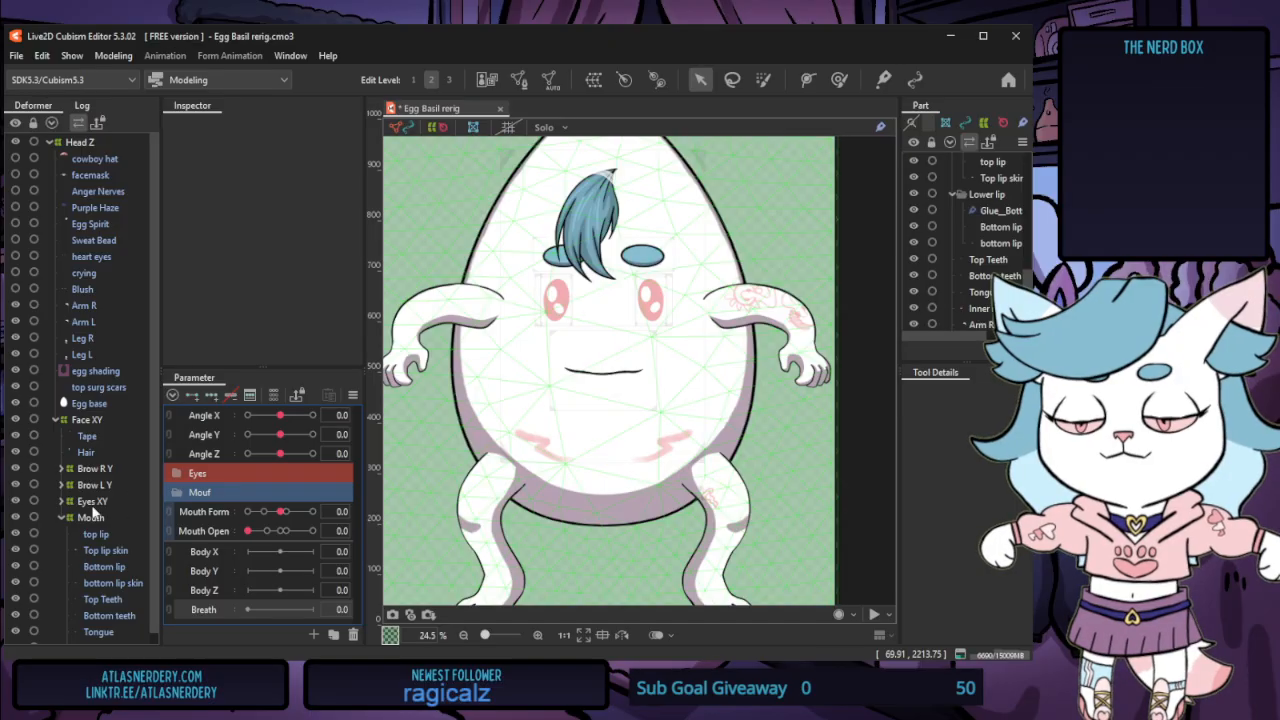
Check the whole model's movement in Physics Settings, then close the window
left_click(113, 55)
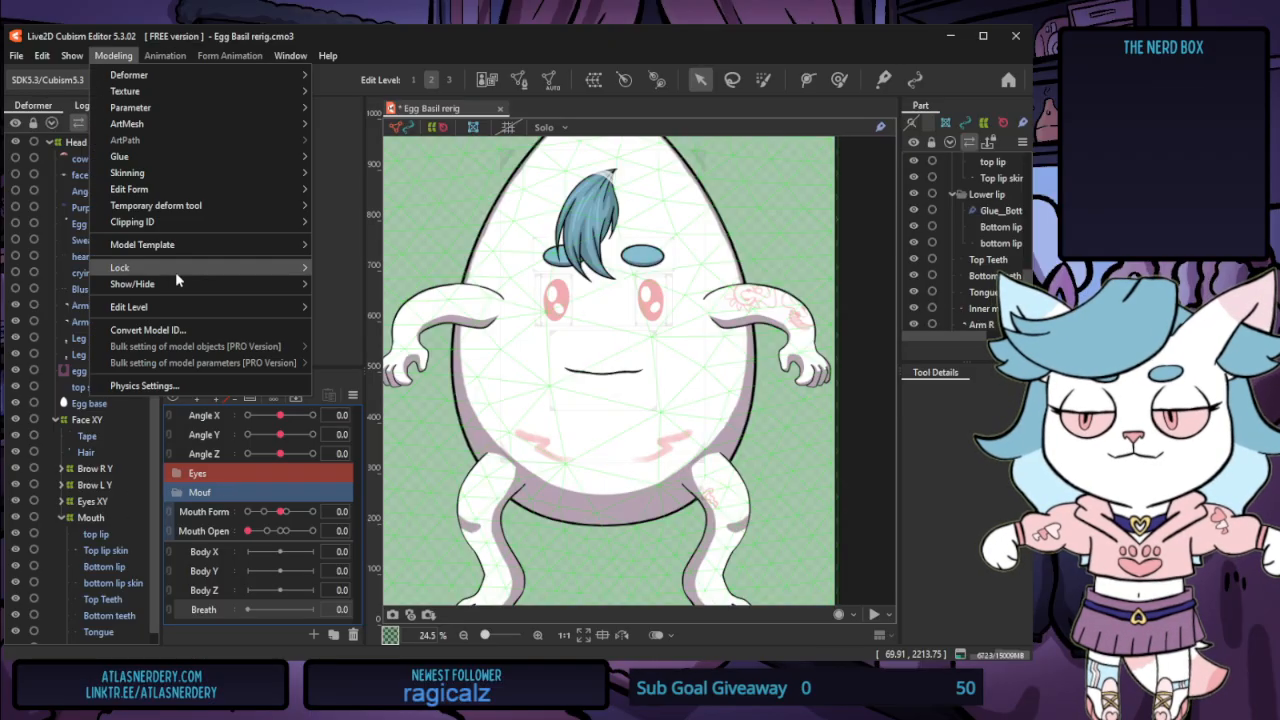
left_click(201, 387)
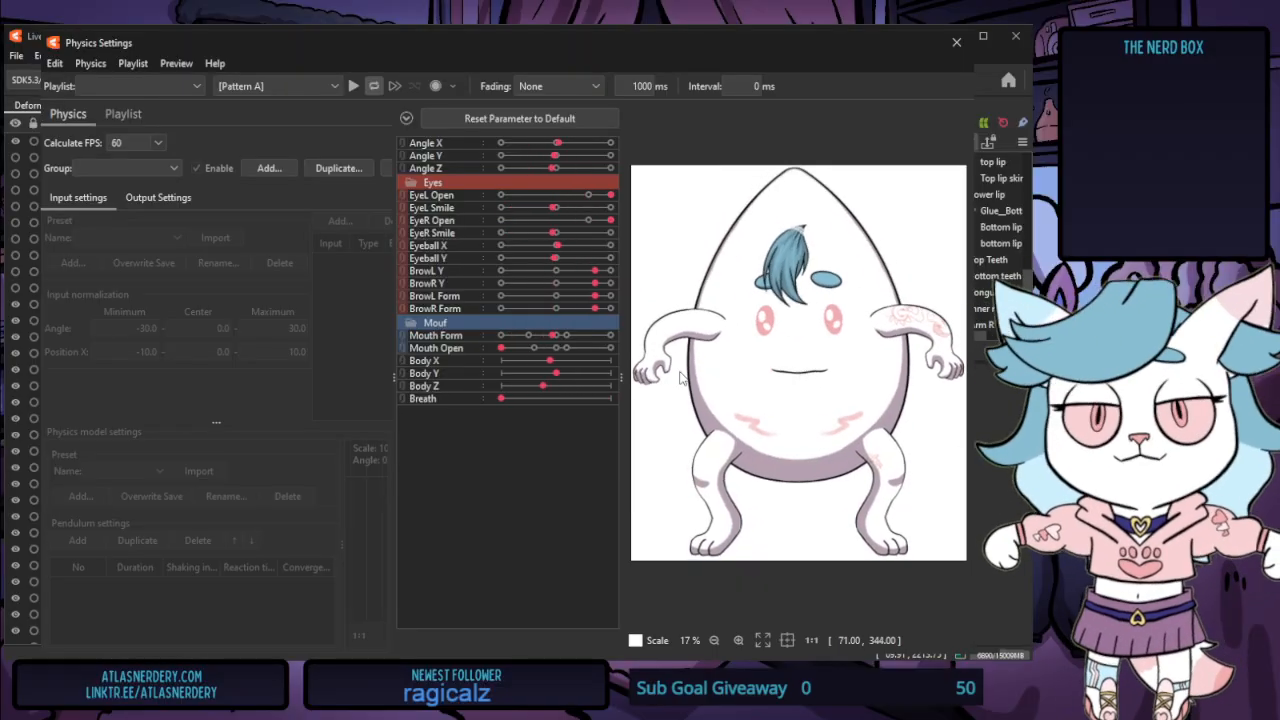
left_click(957, 43)
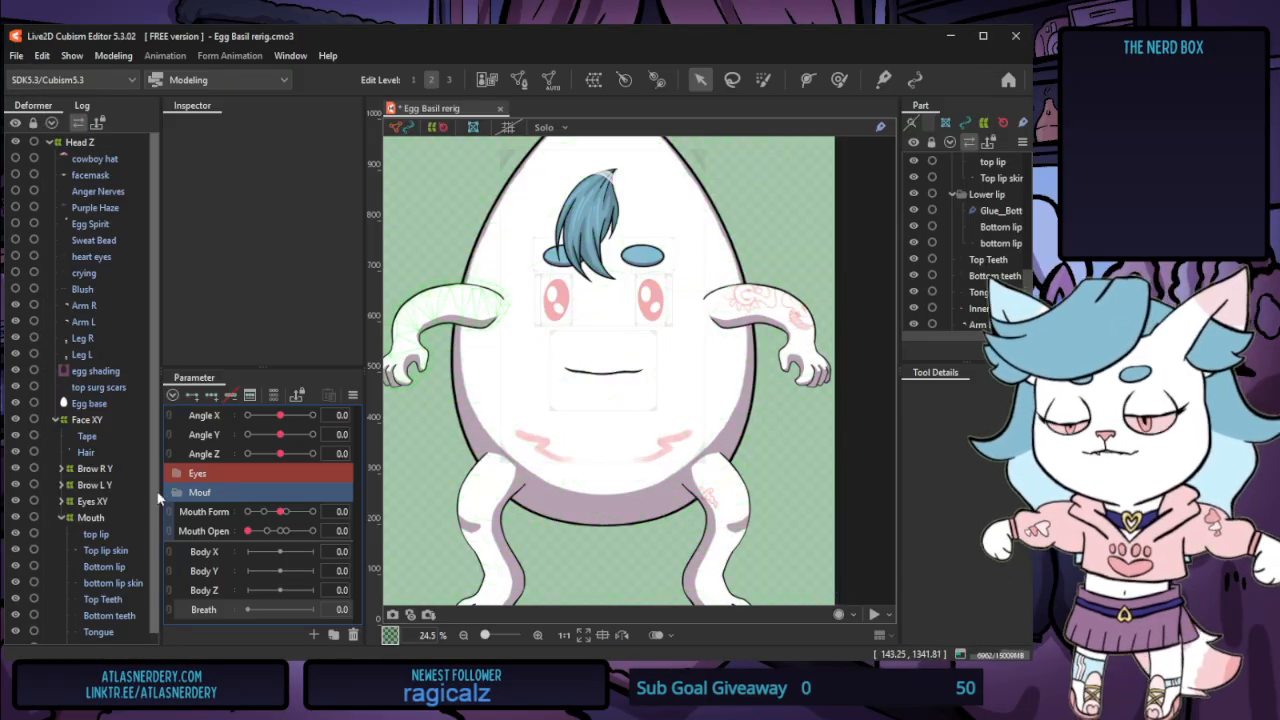
Collapse the Mouth deformer in the hierarchy and the Mouf parameter folder
scroll(104, 537, "down", 1)
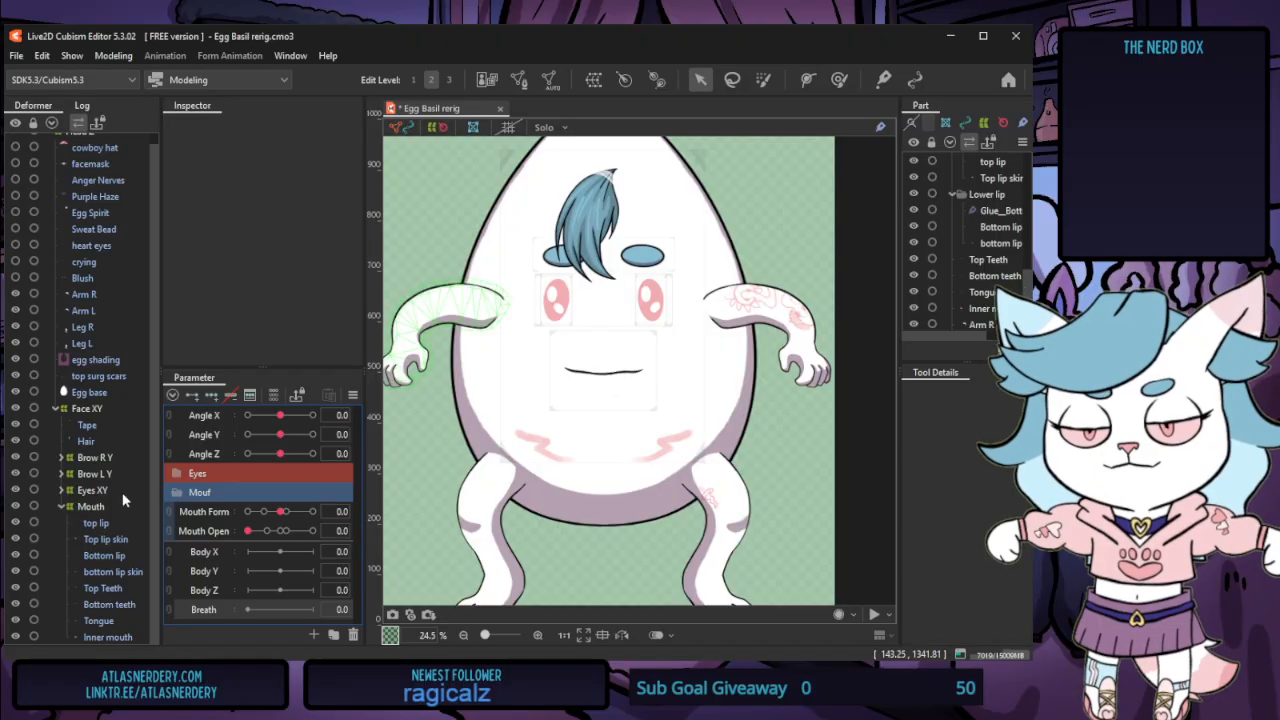
left_click(86, 568)
scroll(105, 450, "up", 1)
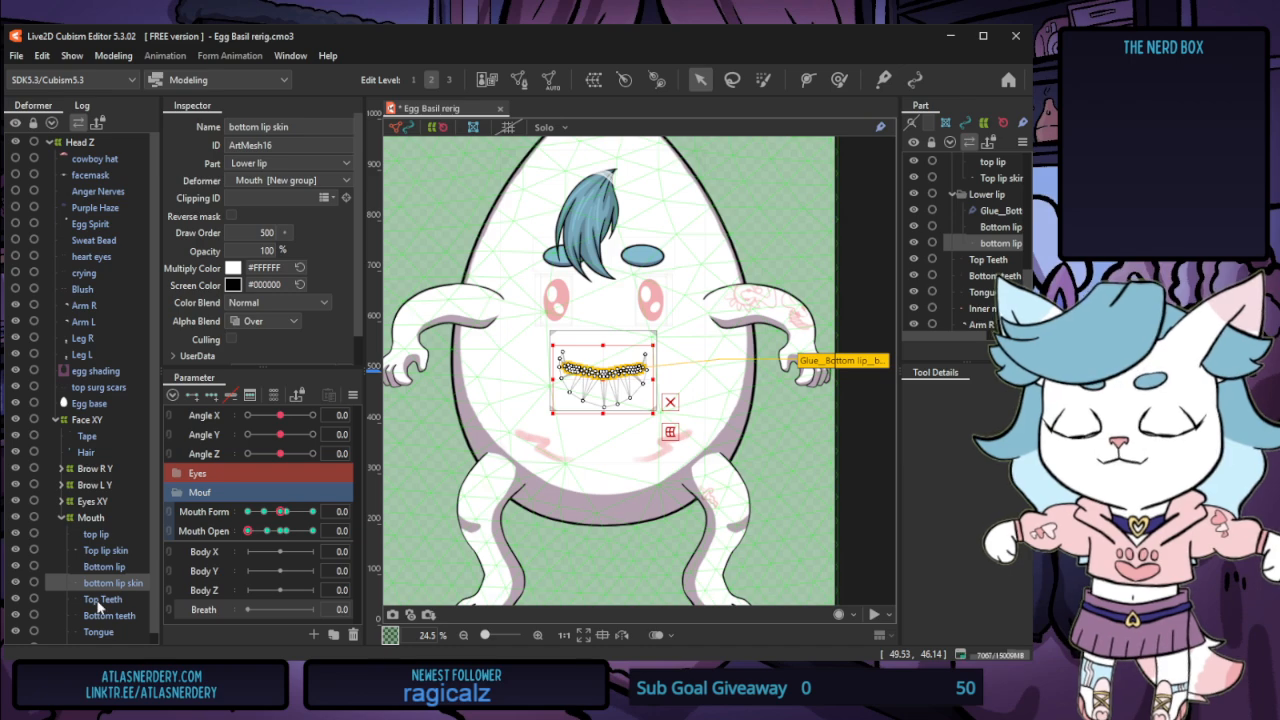
left_click(61, 512)
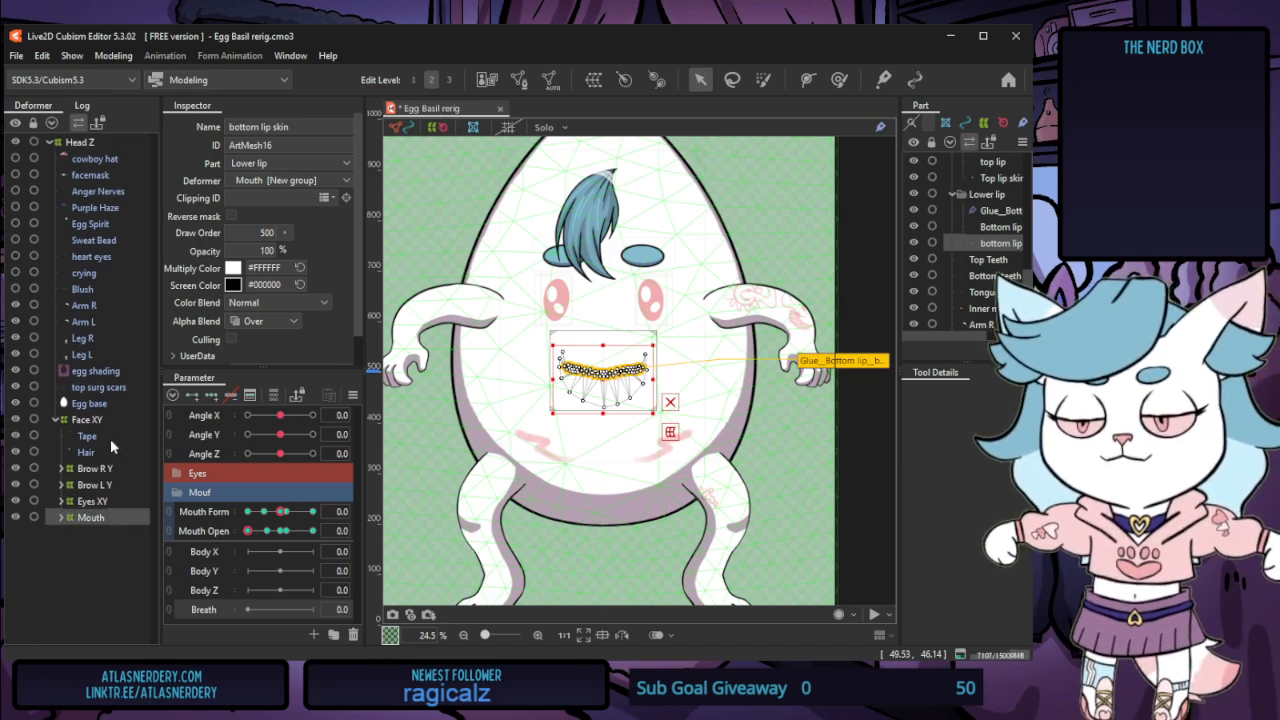
left_click(178, 495)
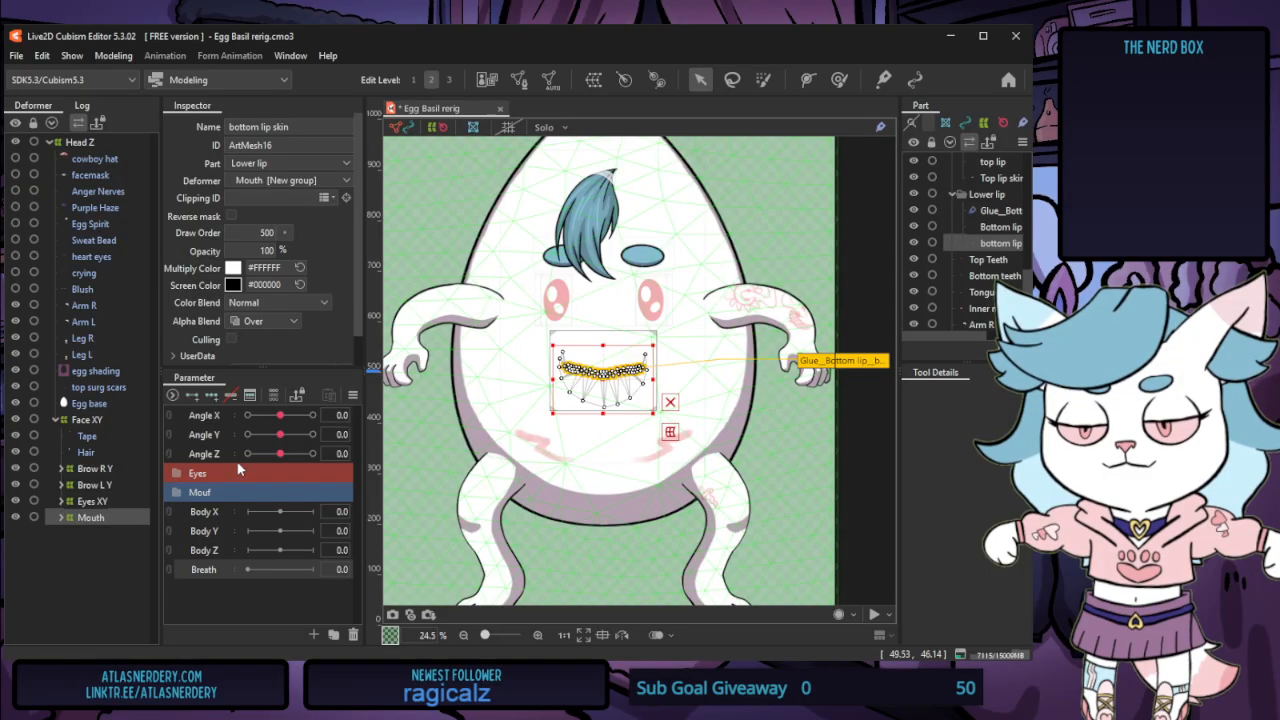
Link Angle X and Angle Y back into one combined control, deselect the bottom lip skin and test the head angles
left_click(169, 417)
mouse_move(281, 441)
left_mouse_down()
mouse_move(284, 405)
mouse_move(300, 425)
mouse_move(360, 439)
mouse_move(237, 396)
mouse_move(305, 483)
mouse_move(292, 418)
mouse_move(281, 441)
left_mouse_up()
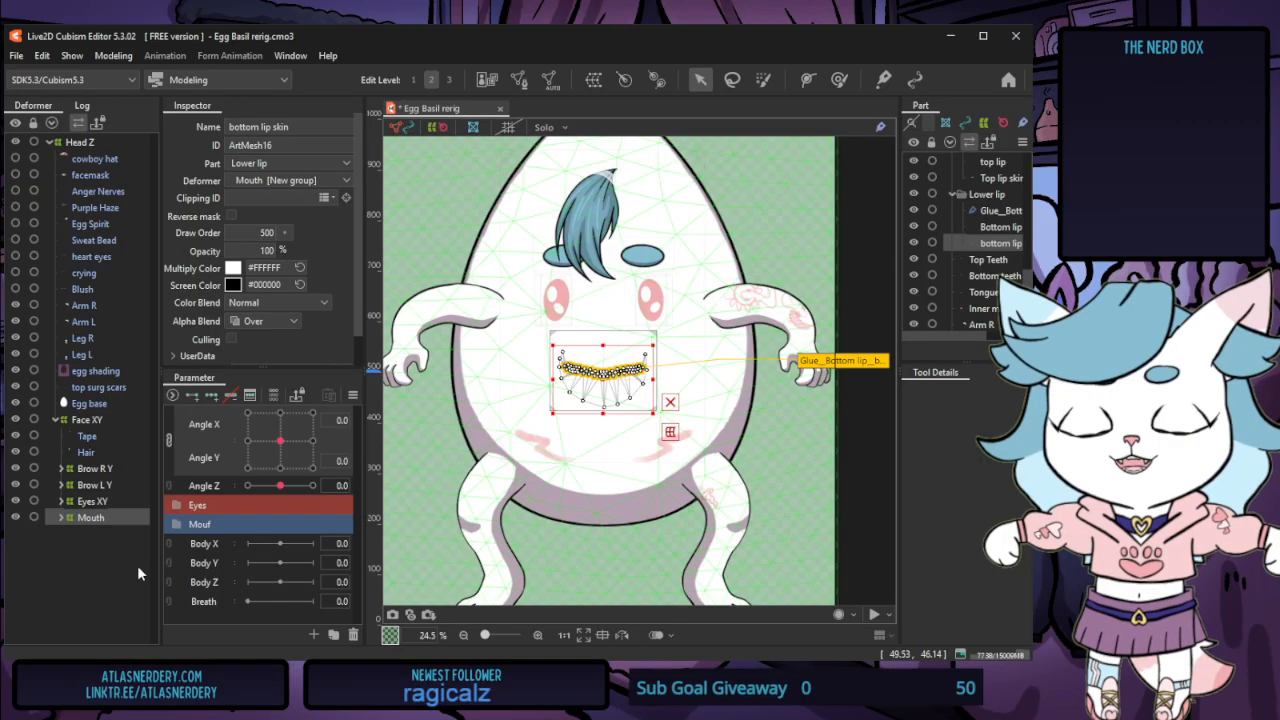
left_click(840, 506)
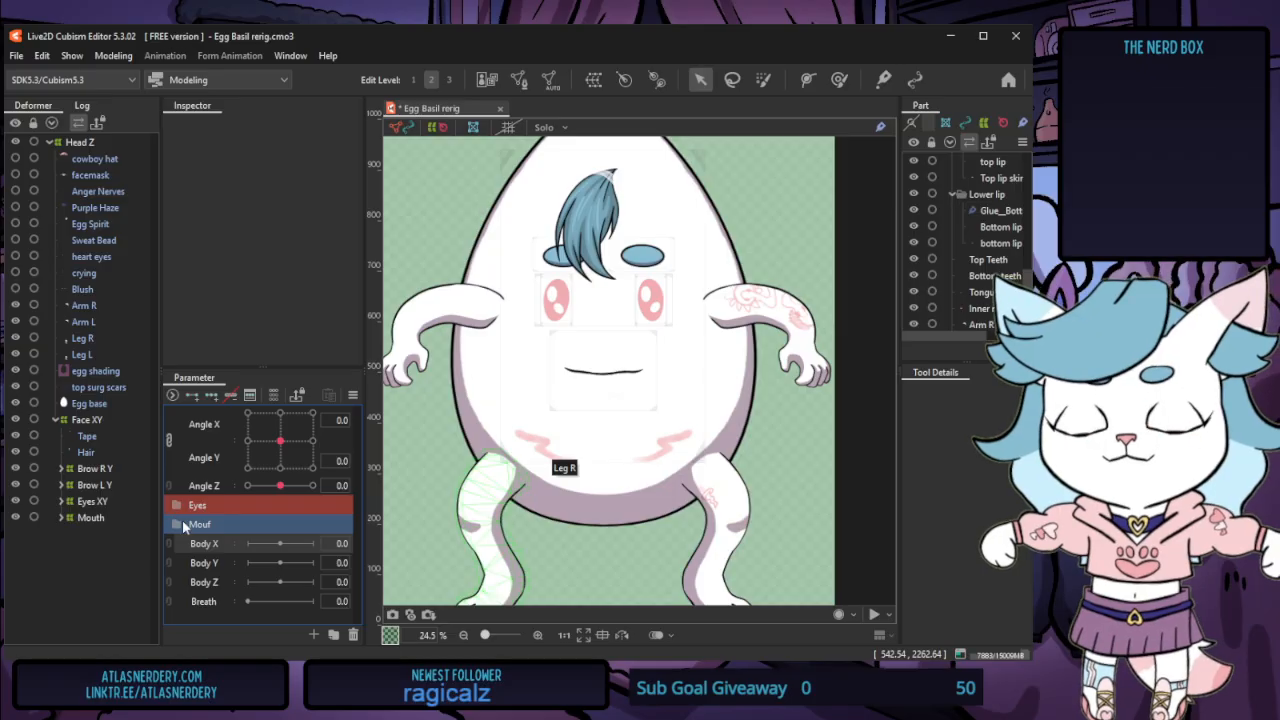
mouse_move(279, 441)
left_mouse_down()
mouse_move(237, 420)
mouse_move(250, 442)
mouse_move(284, 424)
mouse_move(251, 449)
mouse_move(281, 442)
left_mouse_up()
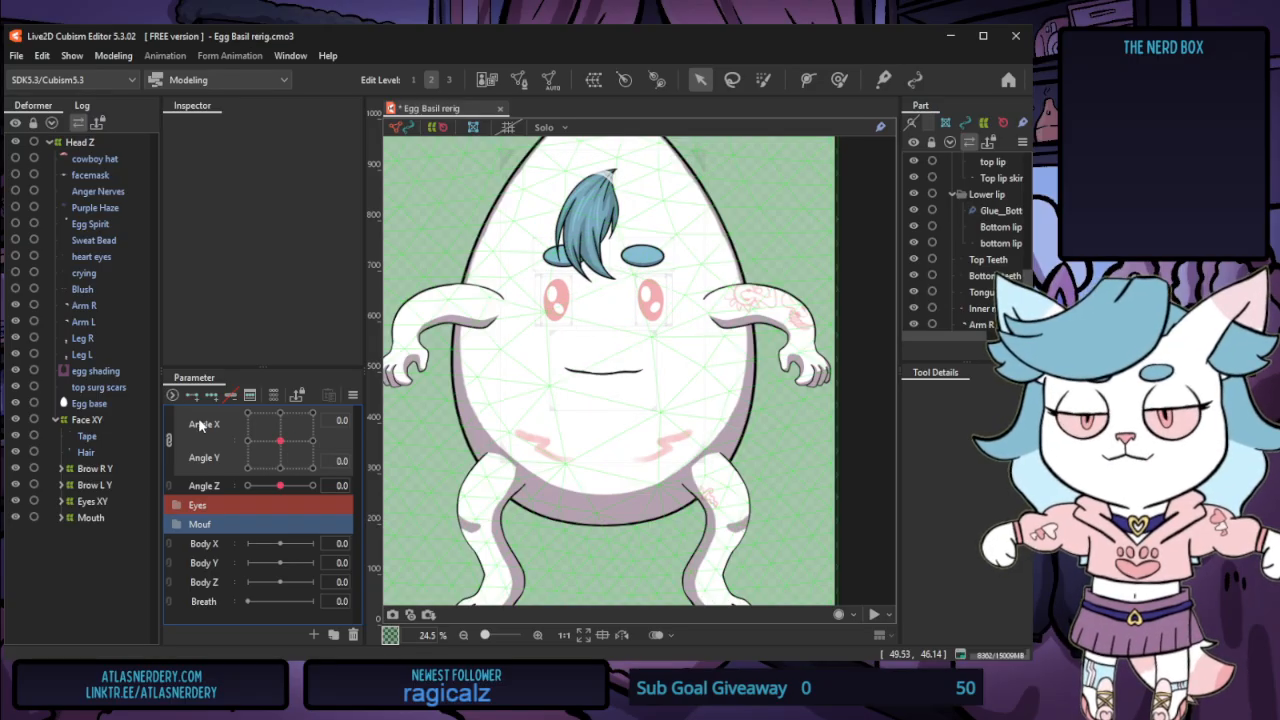
Create a parameter named Hair p and a 5 x 5 parent warp deformer named Hair p for the Hair mesh
right_click(216, 412)
left_click(289, 443)
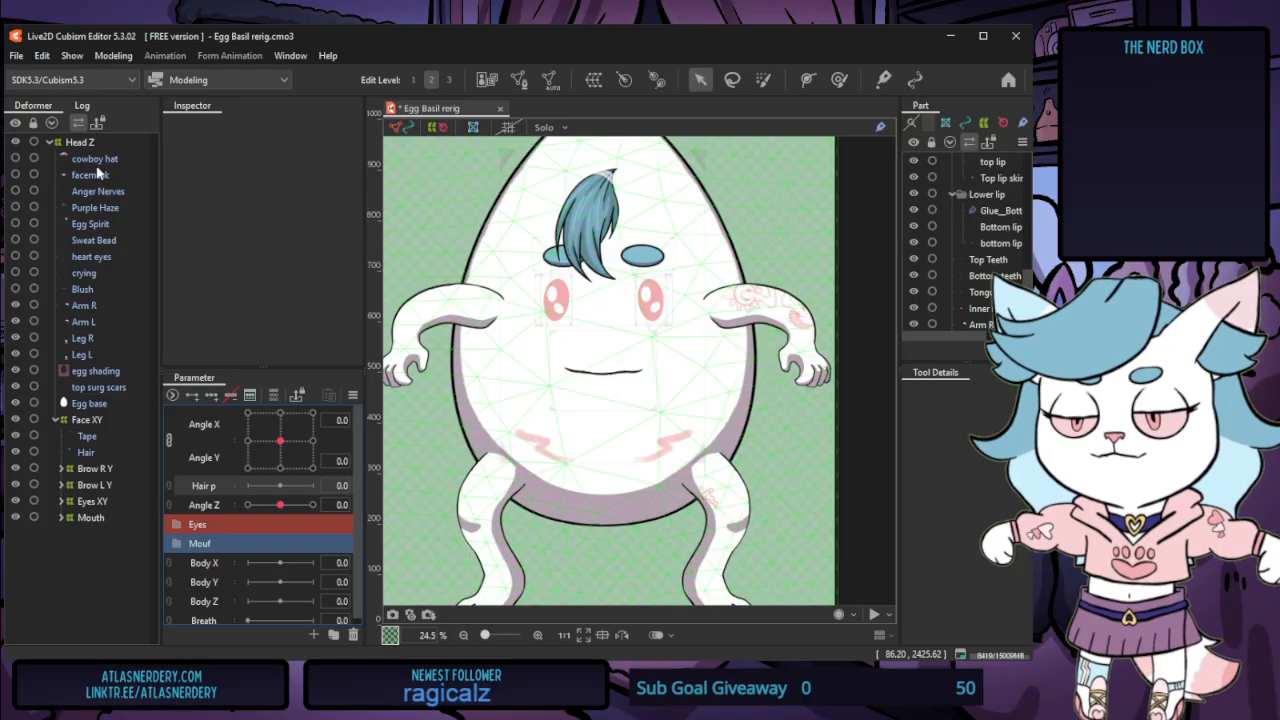
left_click(88, 452)
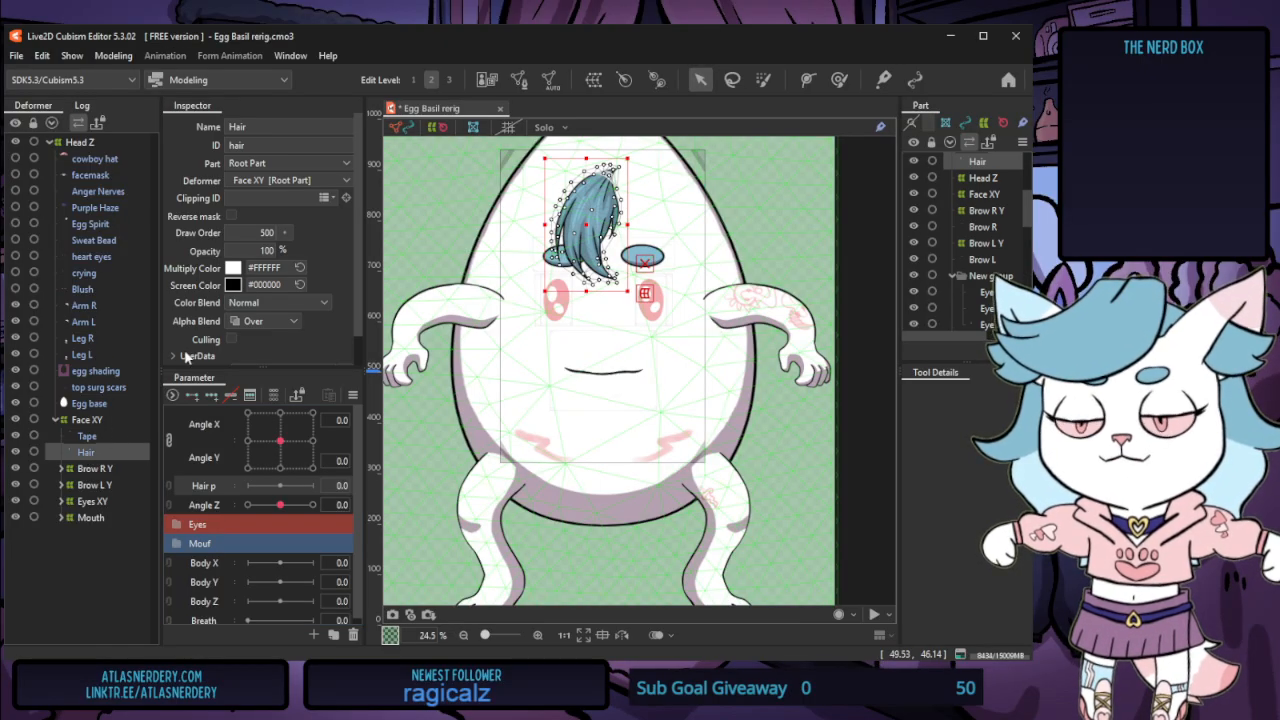
left_click(594, 80)
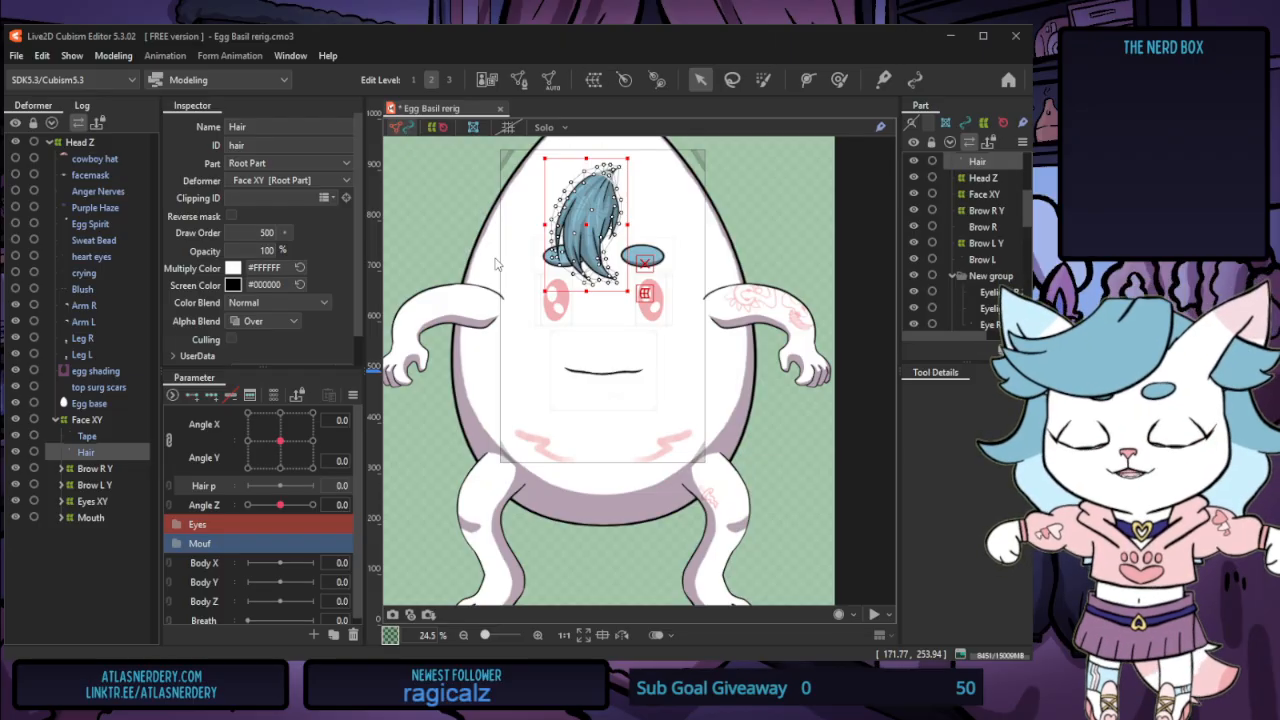
left_click(608, 476)
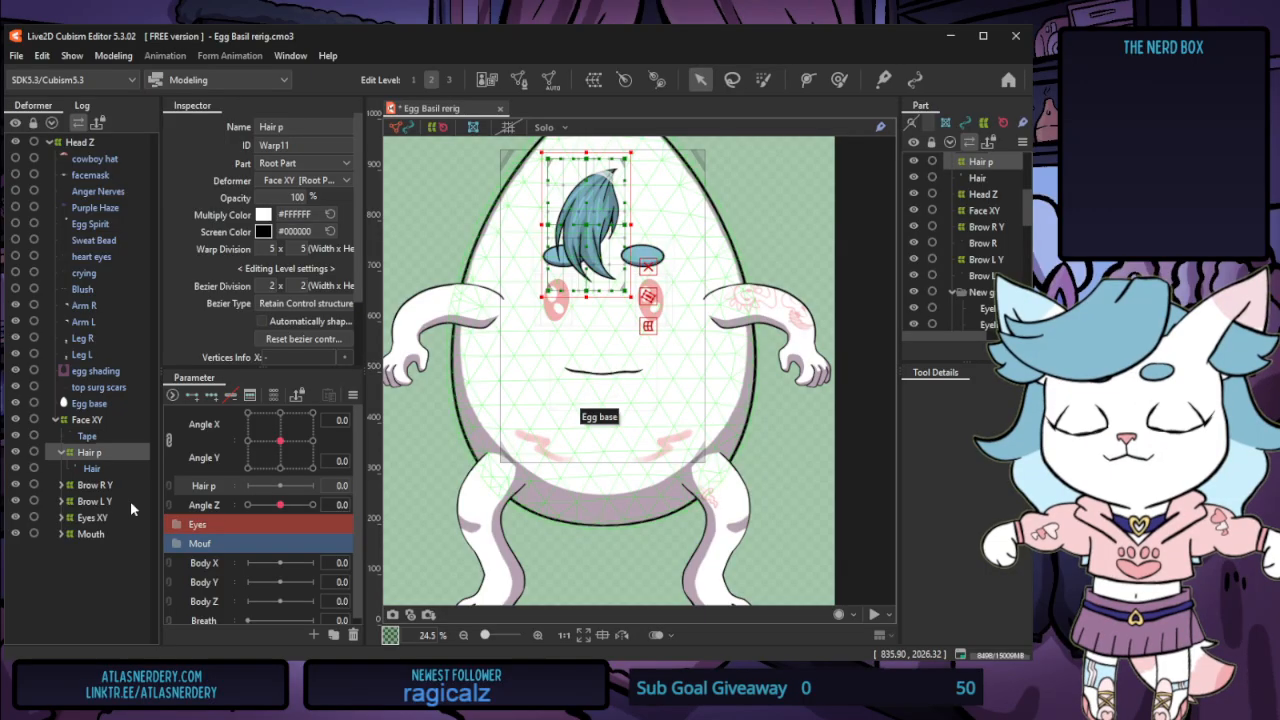
Rename the Hair p parameter to Hair p x
left_click(95, 470)
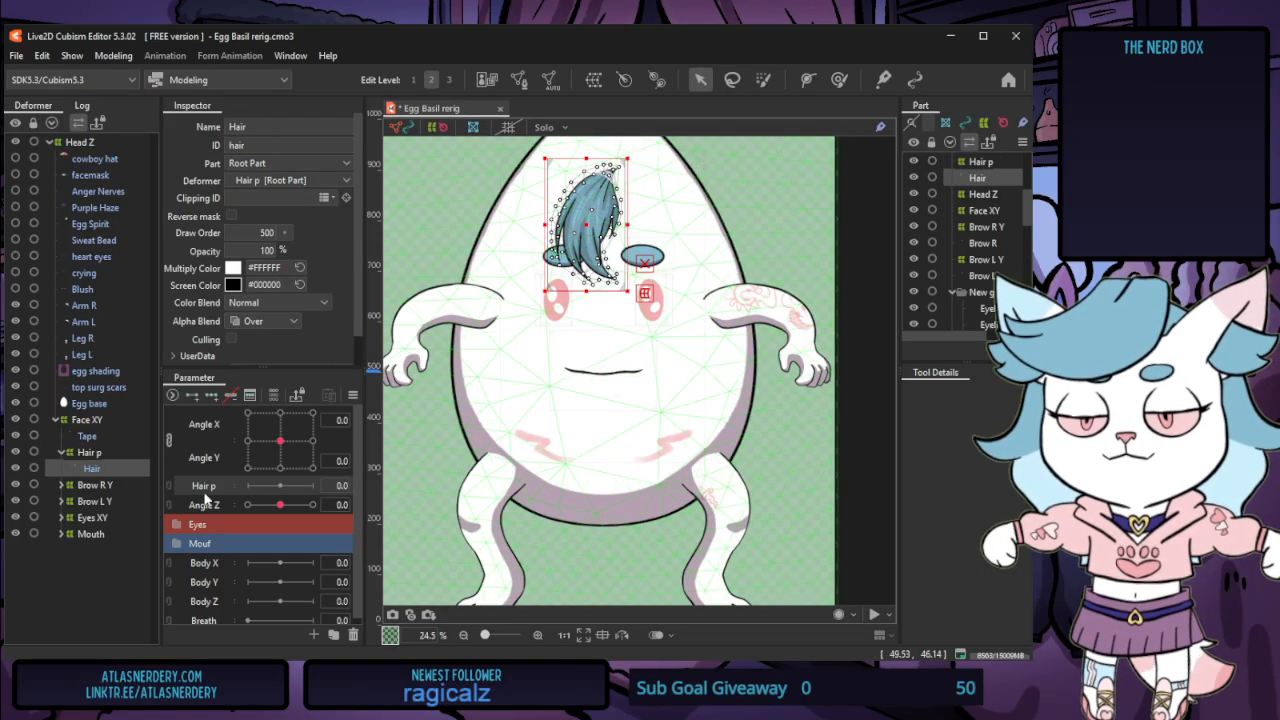
right_click(201, 491)
left_click(234, 507)
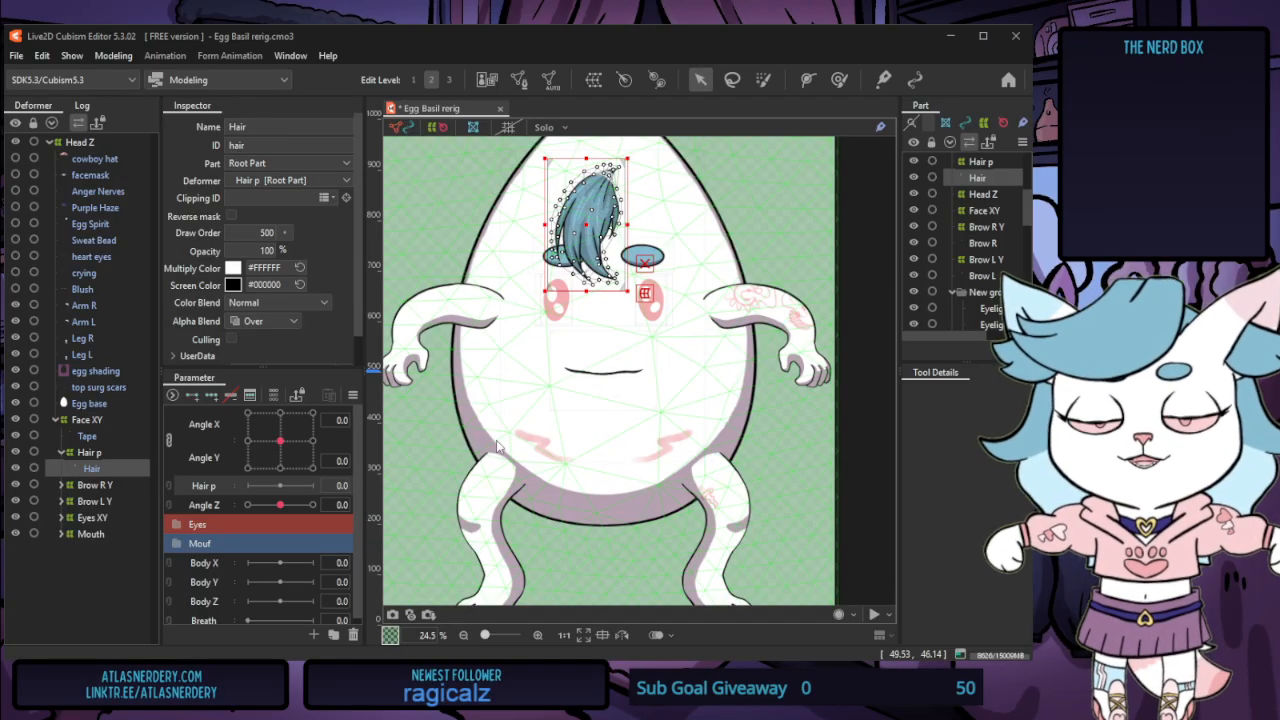
Replicate the Hair p x parameter and rename the copy Hair p y
right_click(212, 487)
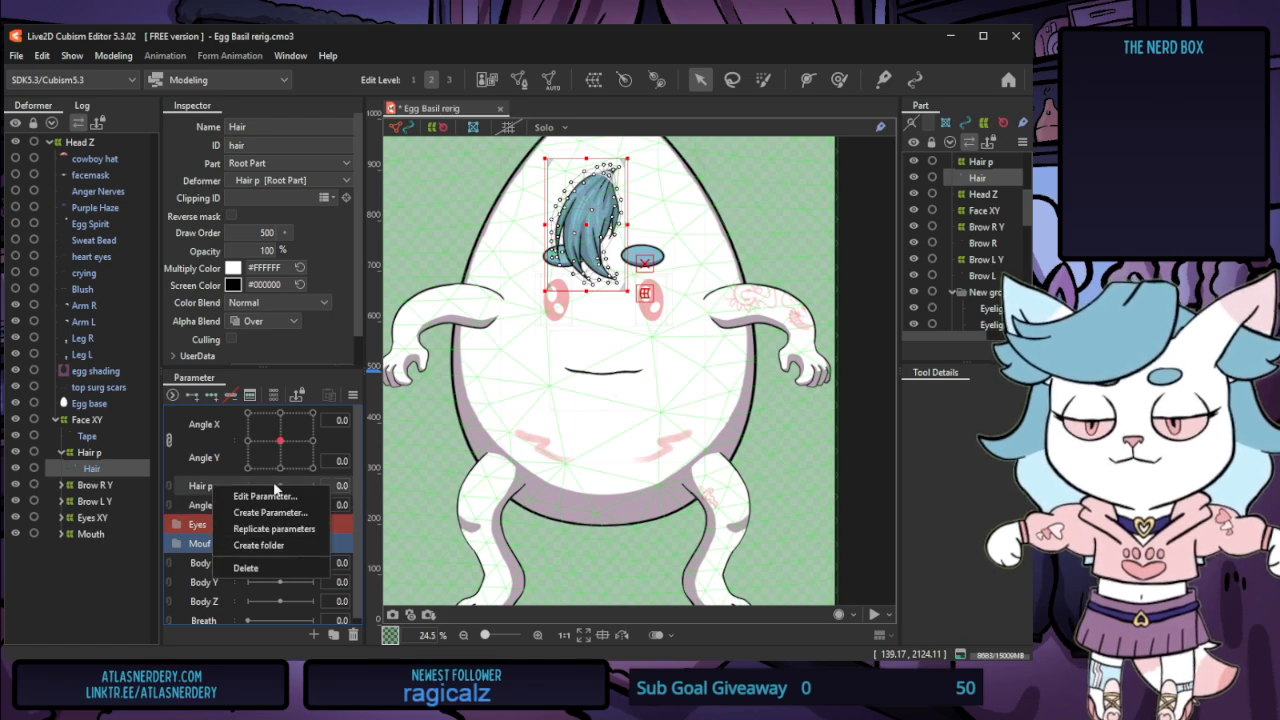
left_click(274, 528)
right_click(219, 504)
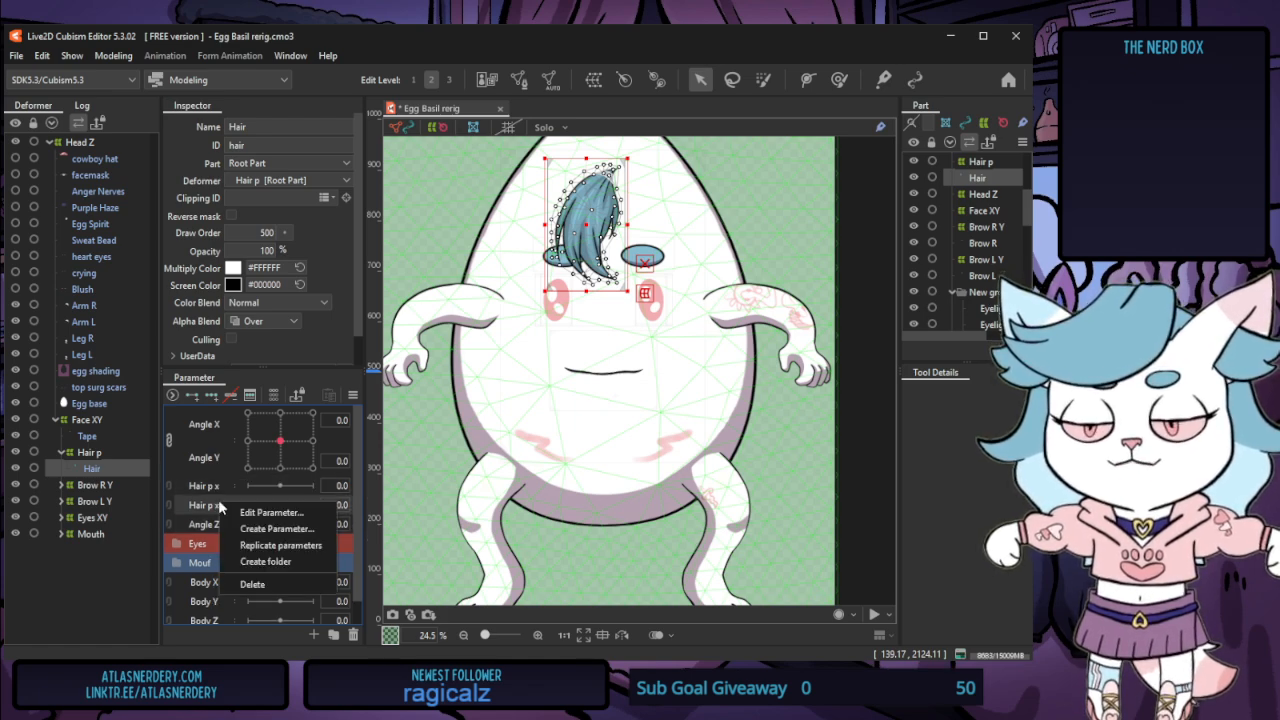
left_click(243, 515)
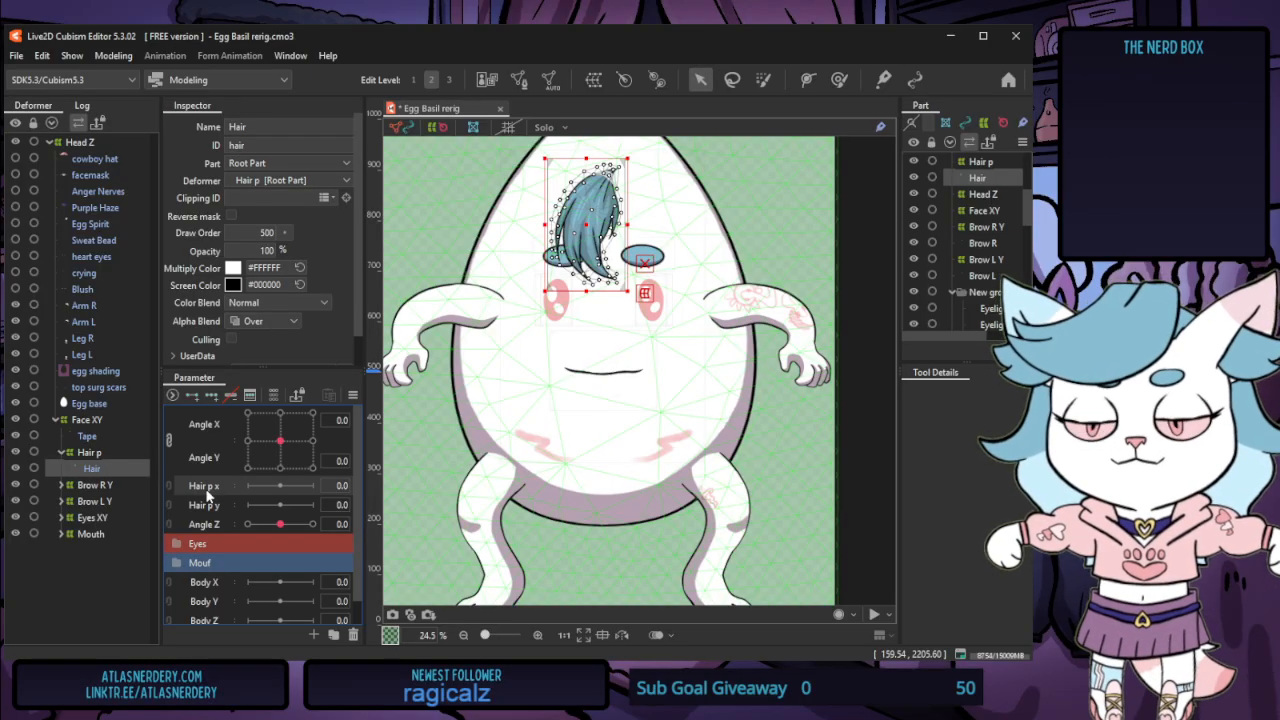
Replicate the Hair p x parameter for the Hair p deformer
left_click(113, 453)
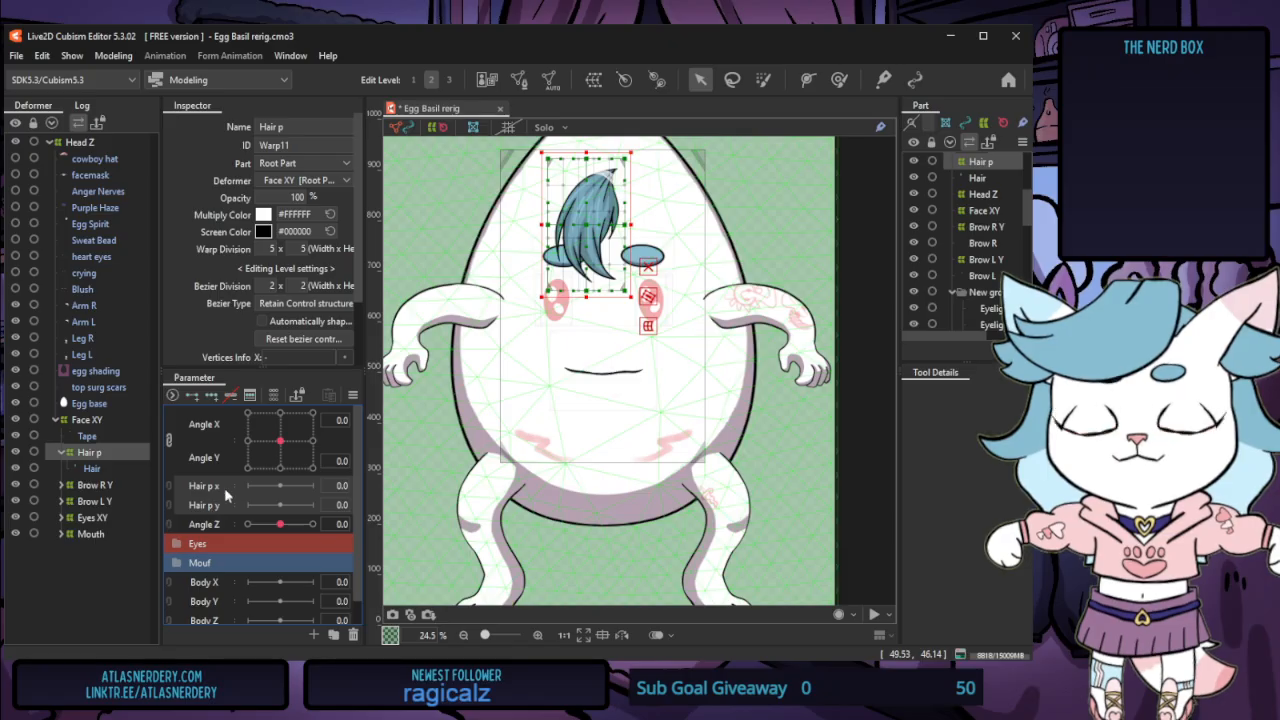
right_click(194, 486)
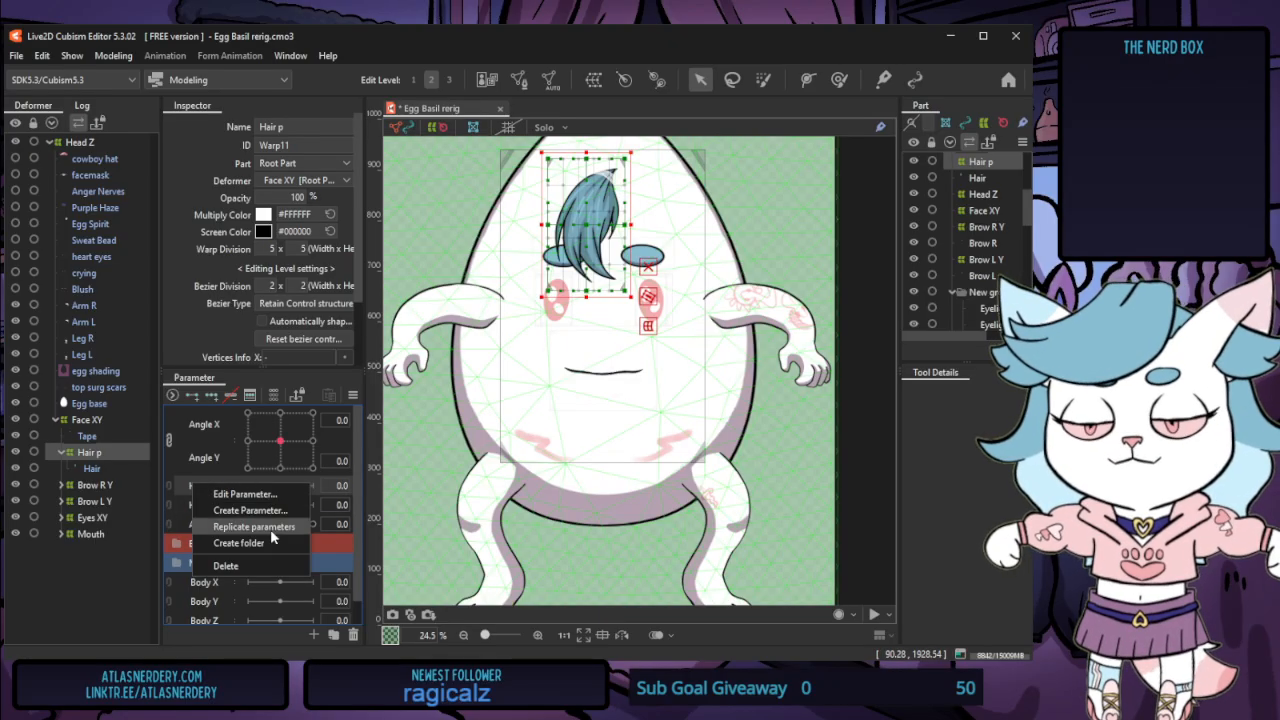
left_click(270, 529)
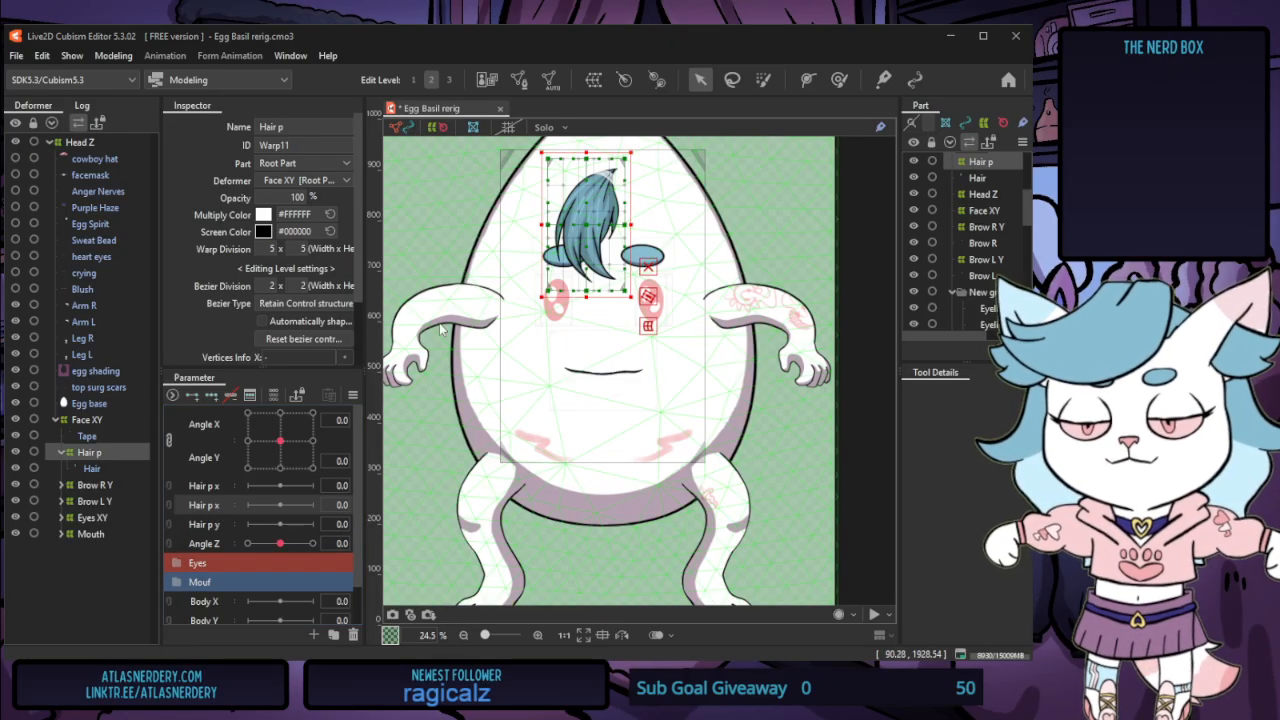
Rename the two Hair p x parameters to Hair p x1 and Hair p x2
right_click(213, 508)
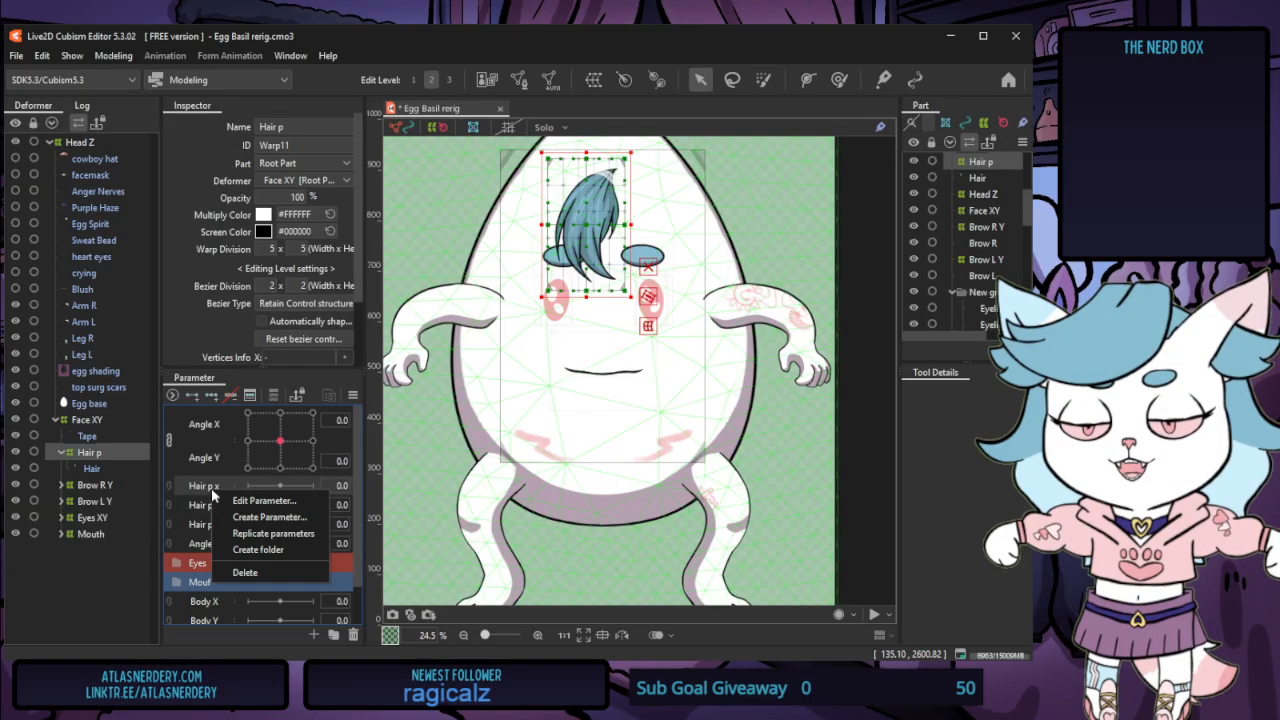
left_click(279, 494)
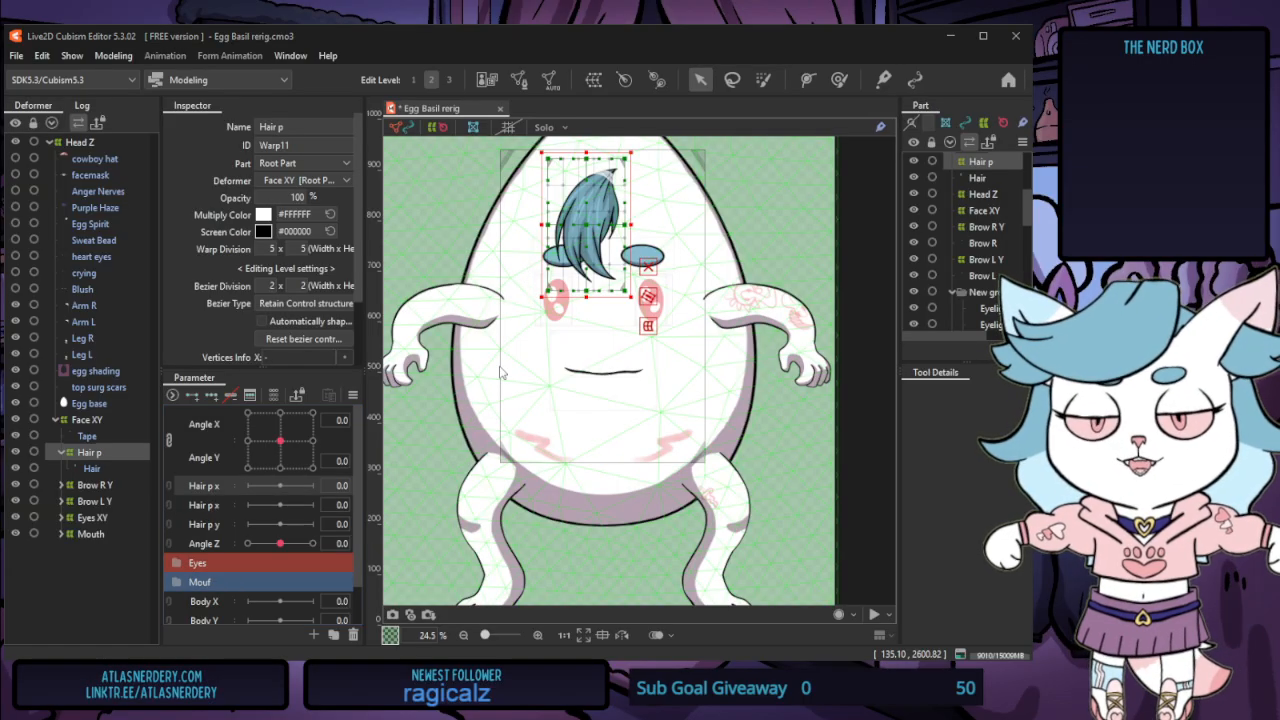
left_click(501, 438)
right_click(223, 502)
left_click(258, 513)
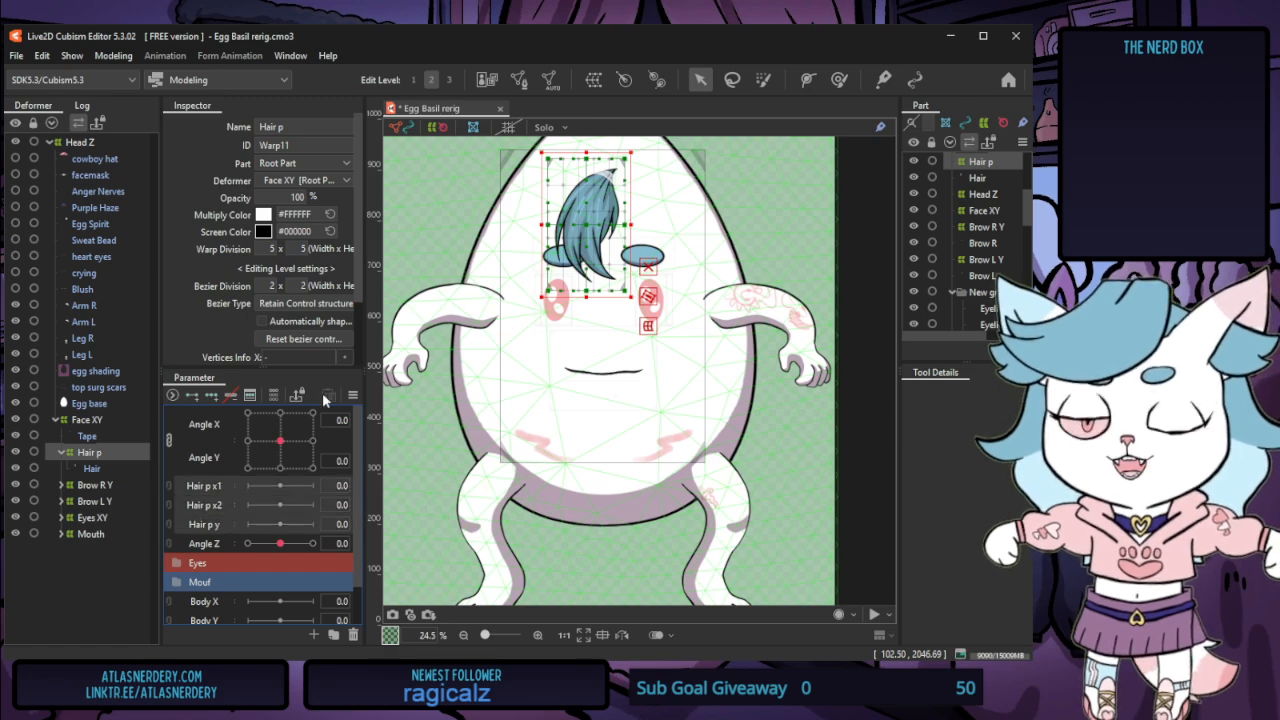
Create a parameter folder above the hair parameters and name it phsyics
left_click(333, 636)
right_click(236, 490)
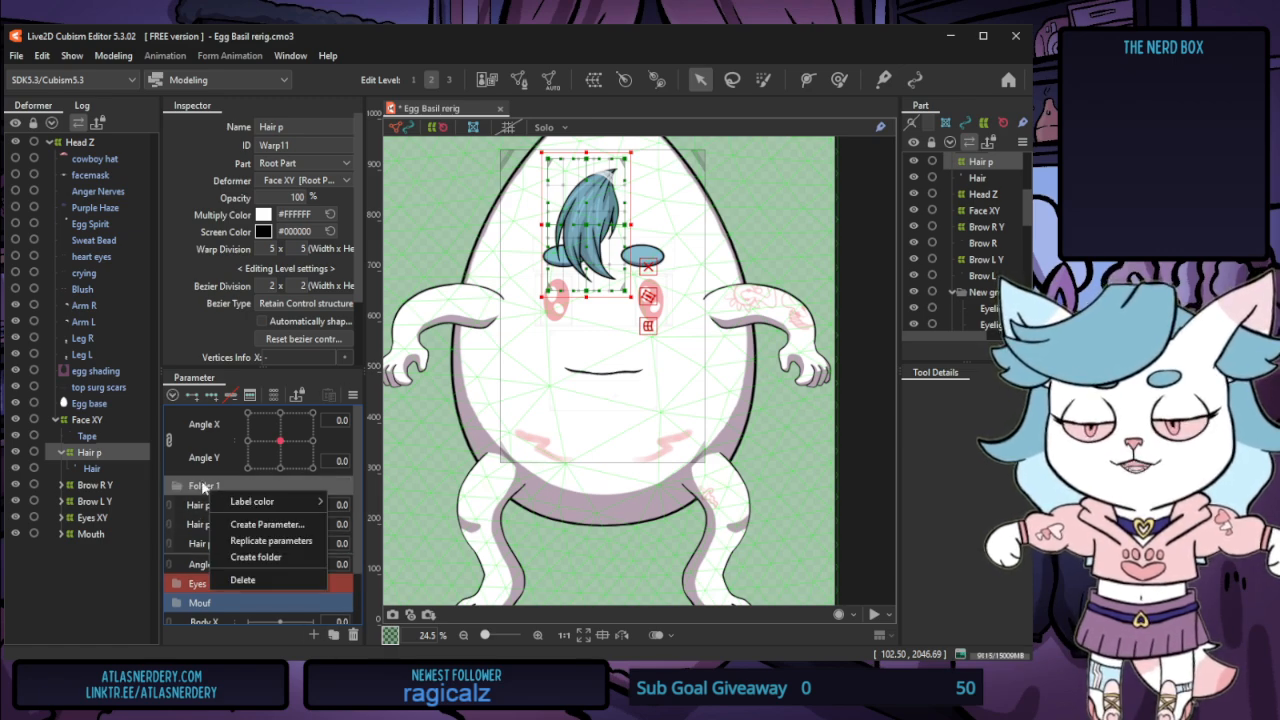
double_click(203, 484)
type("physics")
key("Return")
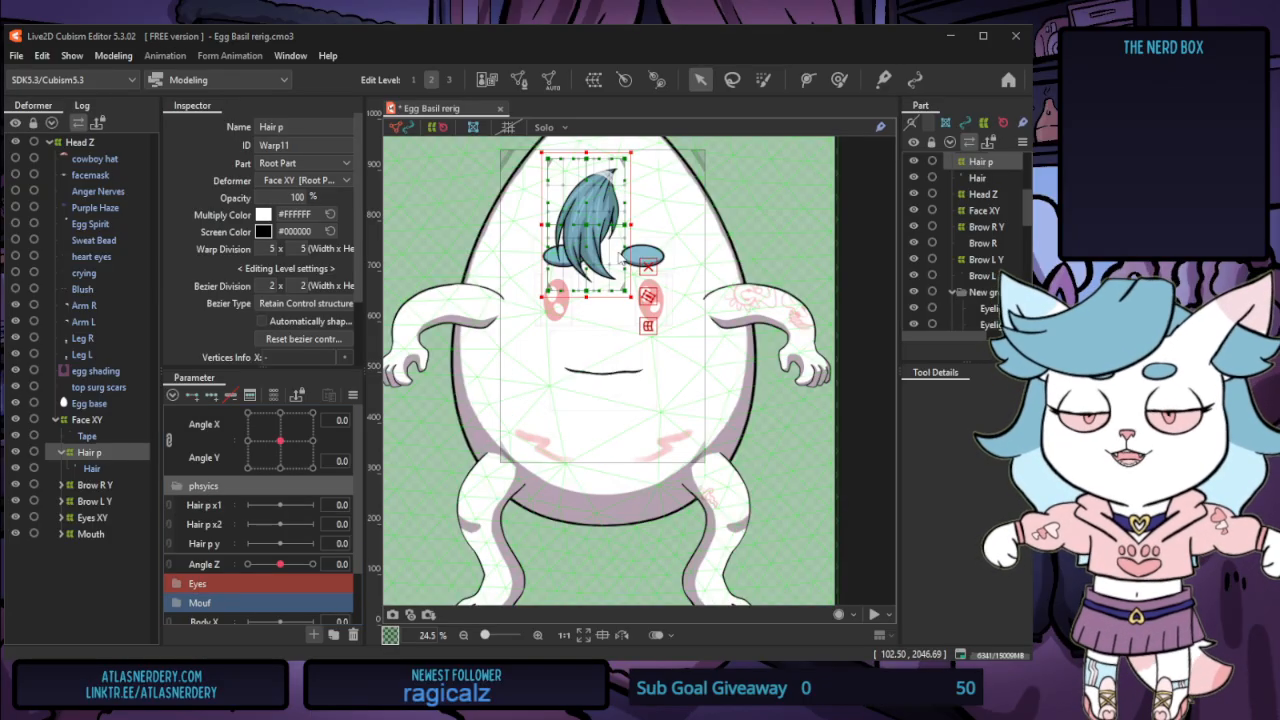
Set the phsyics folder's label color to green
right_click(225, 488)
mouse_move(273, 502)
left_click(374, 564)
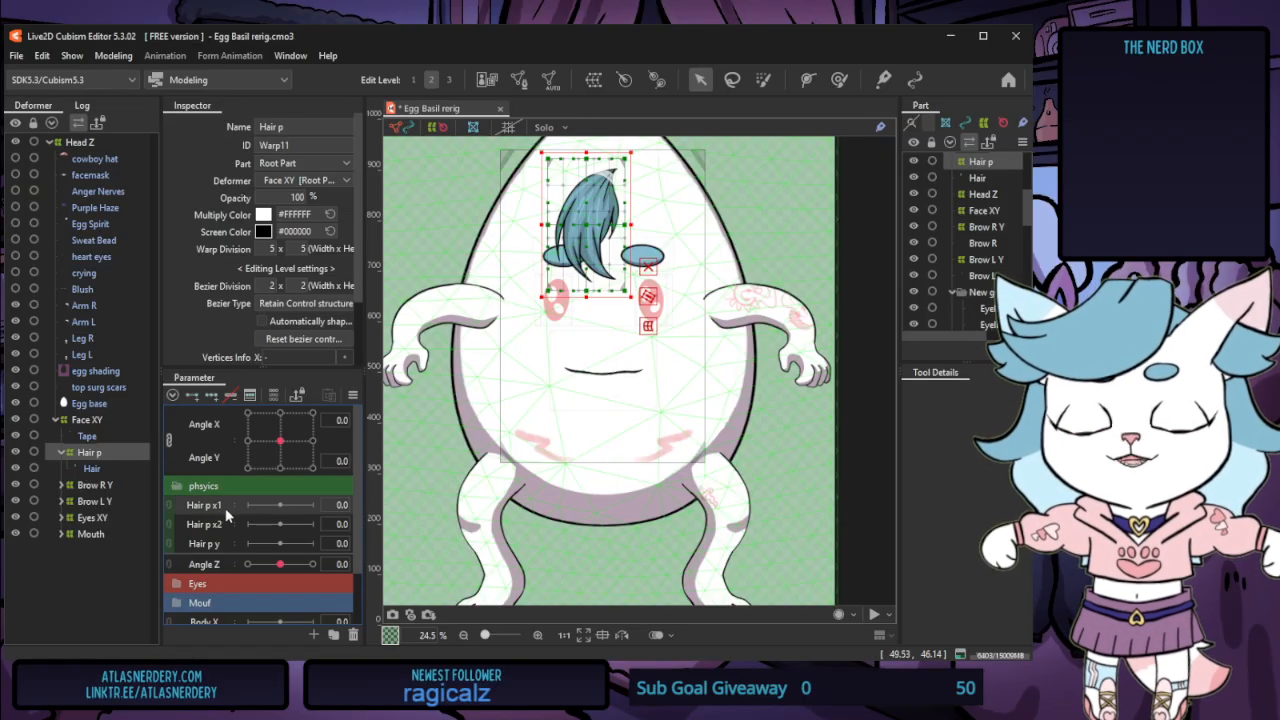
left_click(838, 80)
scroll(543, 271, "up", 3)
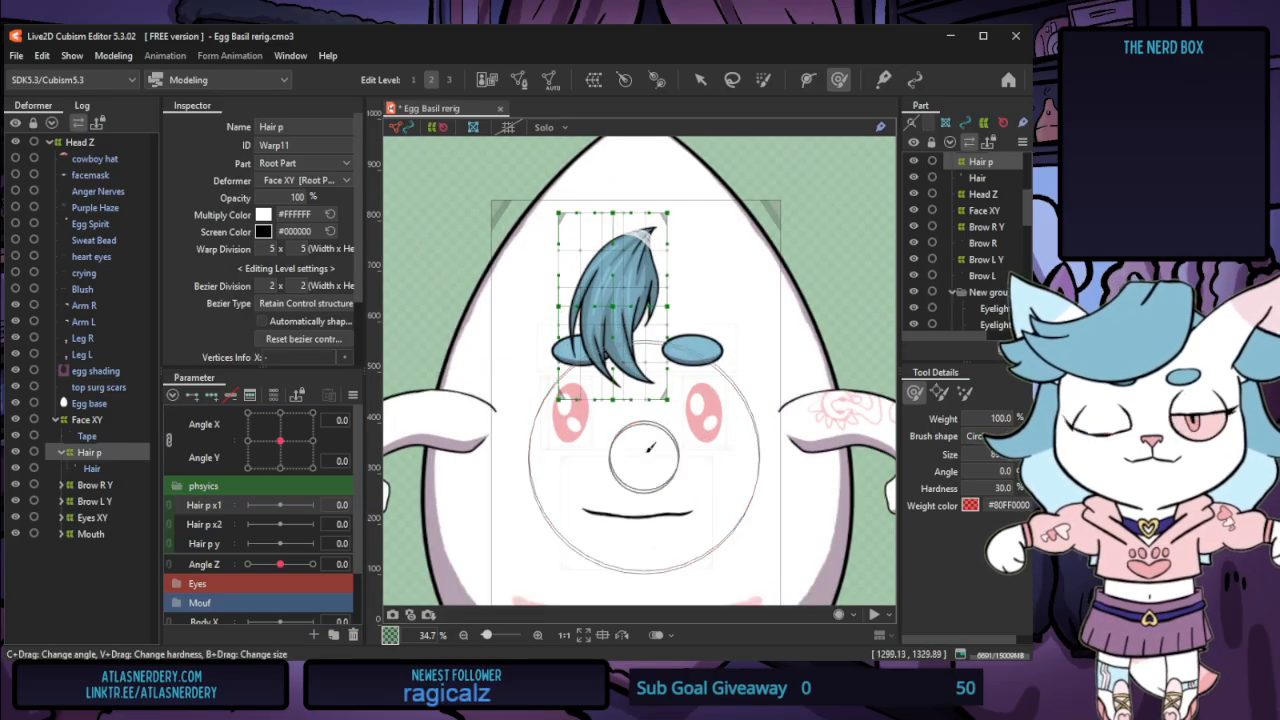
mouse_move(606, 376)
left_mouse_down()
mouse_move(601, 472)
mouse_move(603, 360)
mouse_move(574, 349)
left_mouse_up()
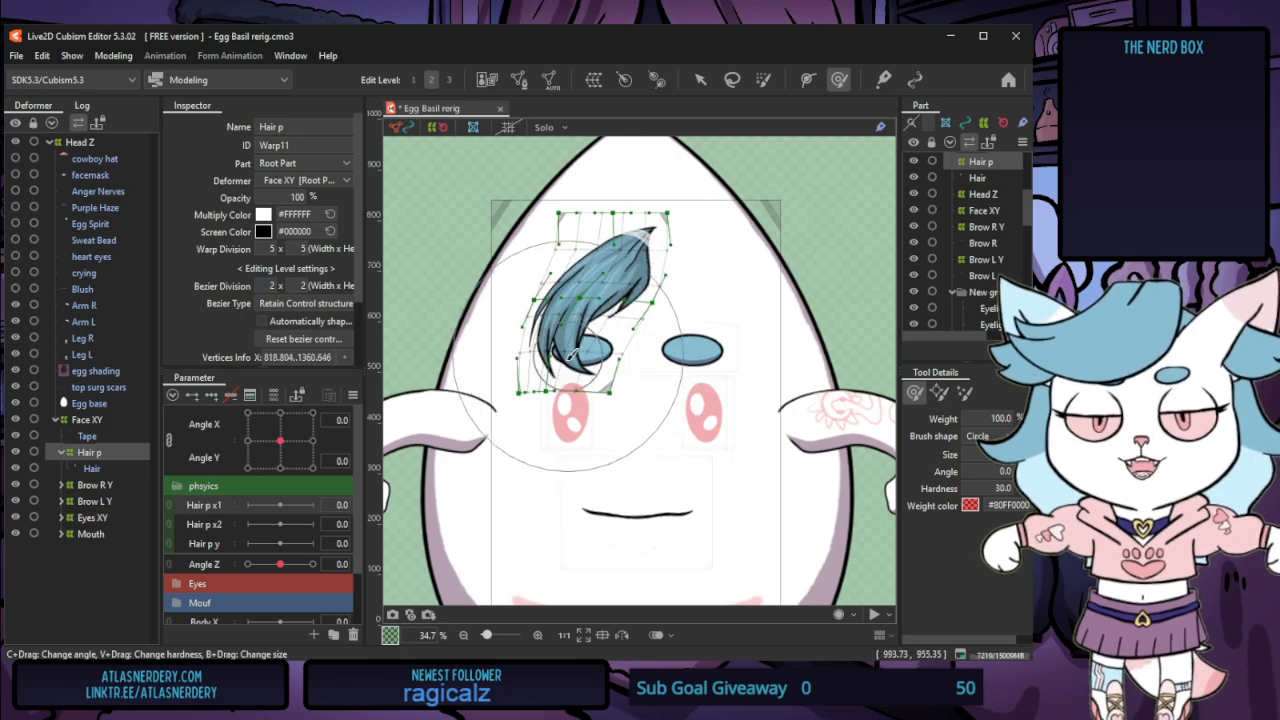
key("ctrl+z")
key("ctrl+z")
key("ctrl+z")
key("ctrl+z")
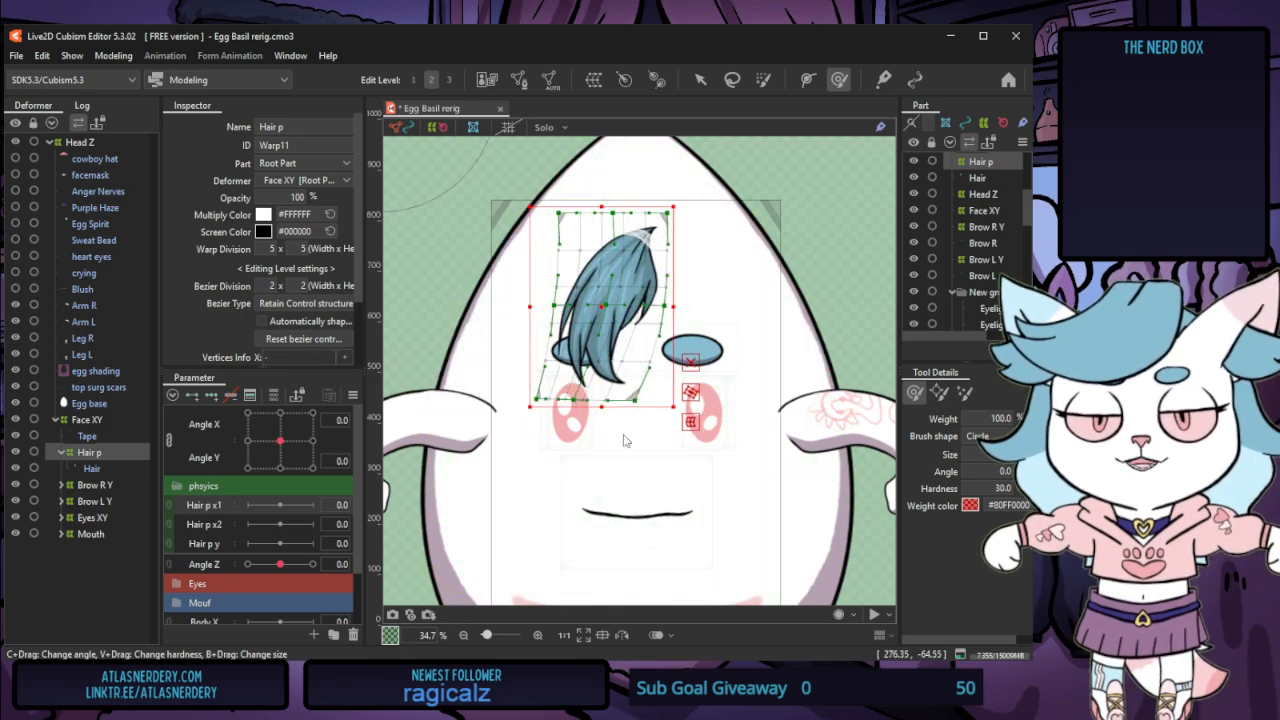
key("ctrl+z")
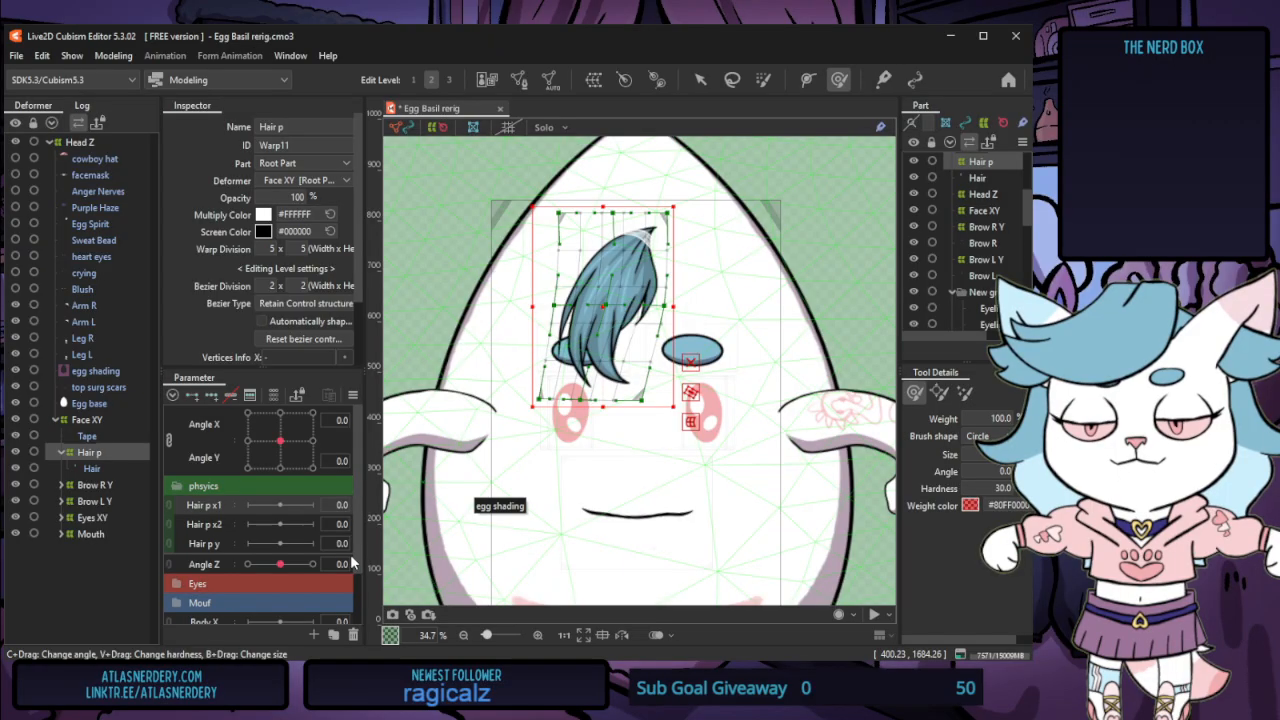
key("ctrl+z")
key("ctrl+z")
key("ctrl+z")
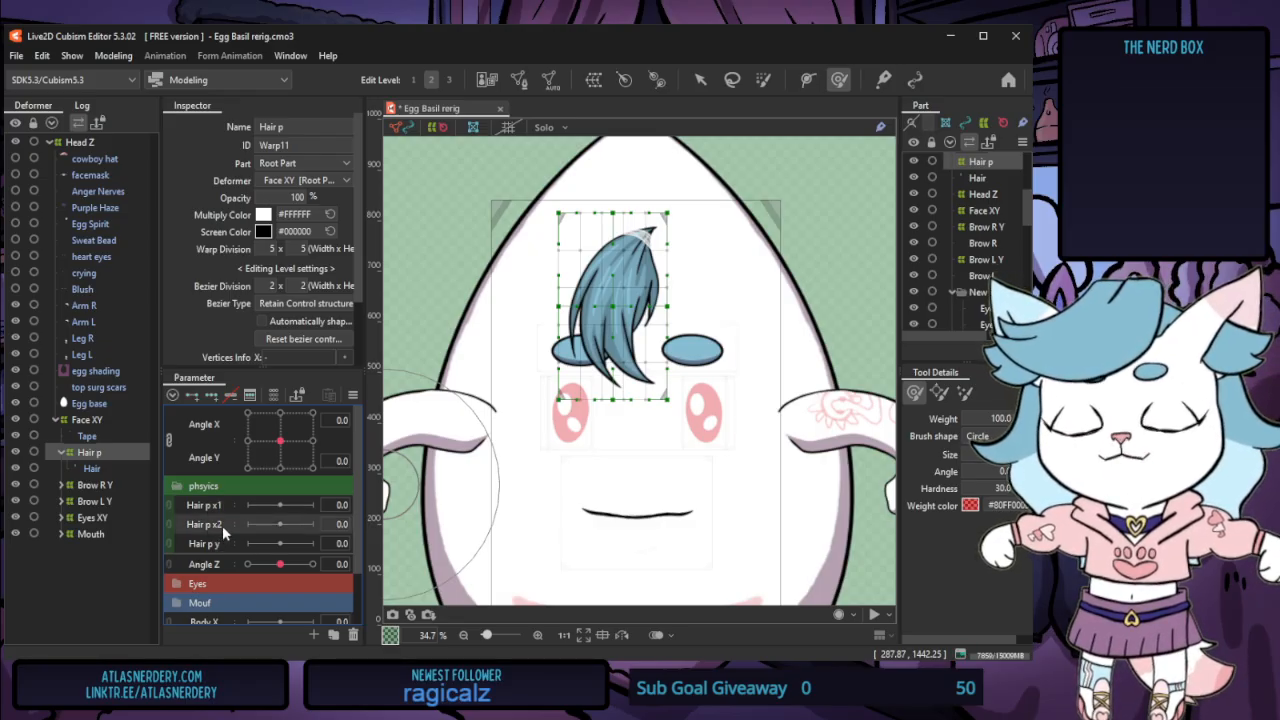
Rename the Hair p warp deformer to Hair p x and create a parent warp deformer named Hair p y for the Hair mesh
right_click(108, 451)
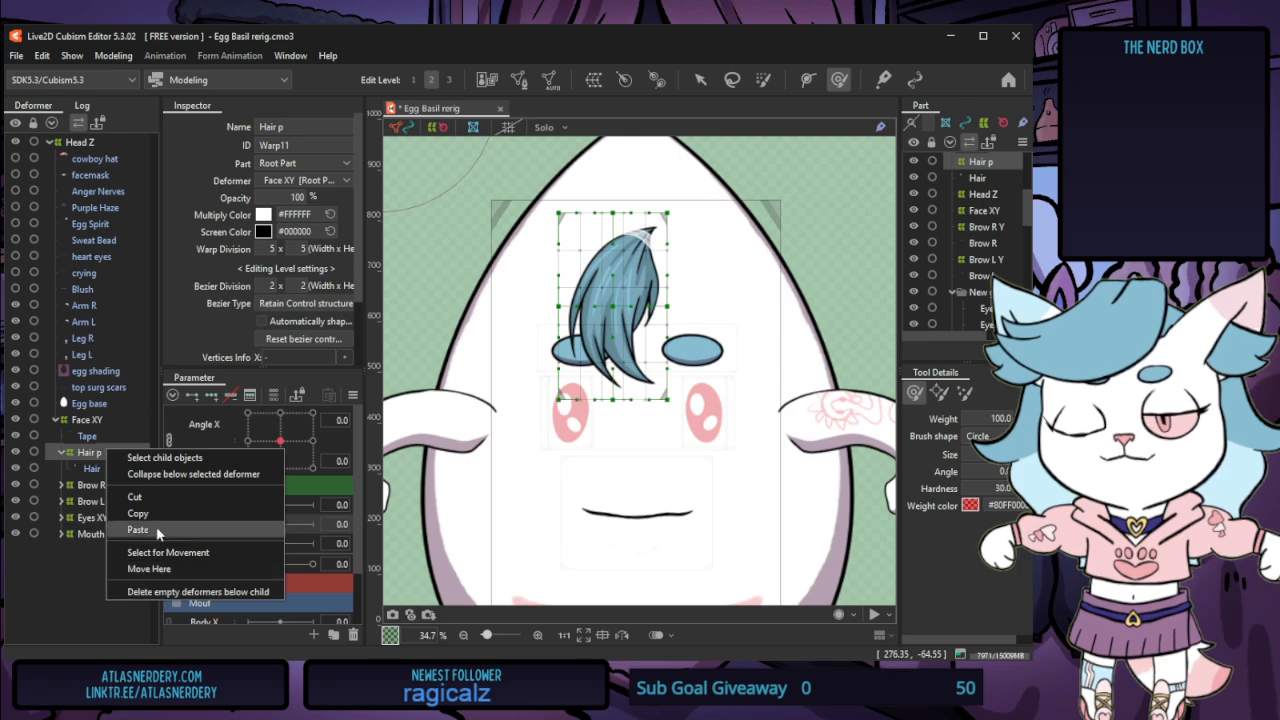
left_click(84, 454)
left_click(327, 124)
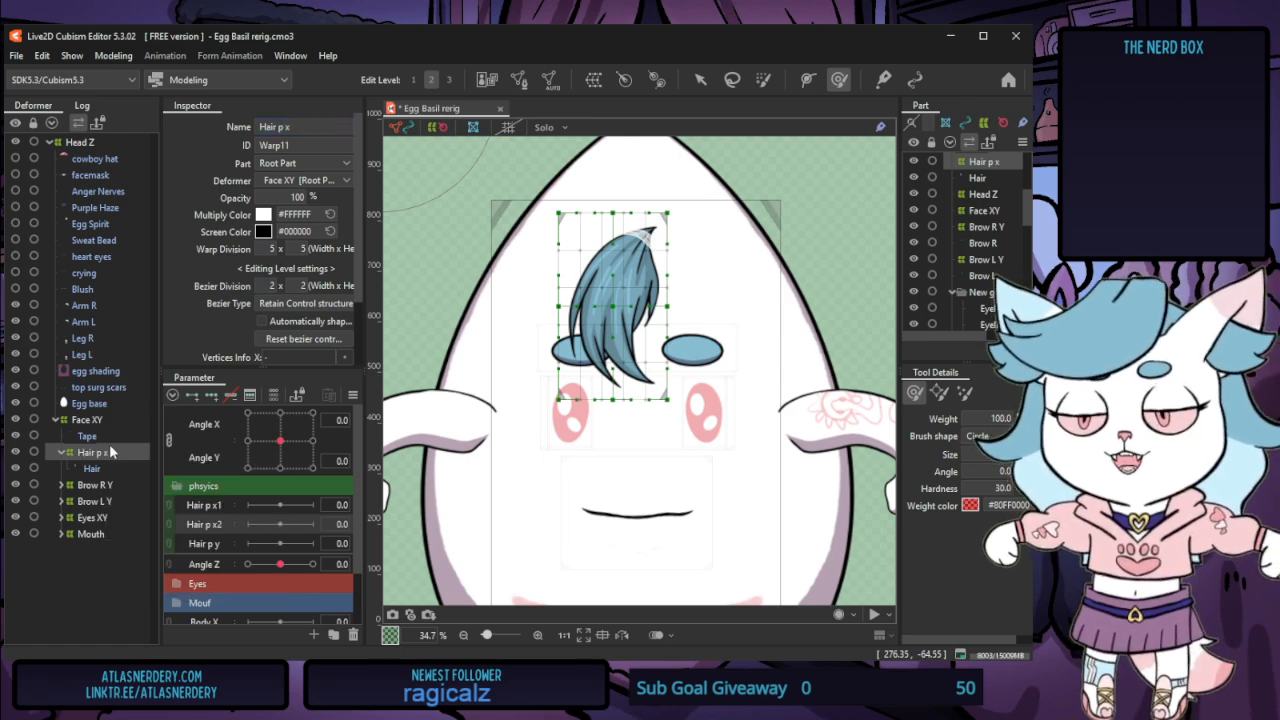
left_click(95, 468)
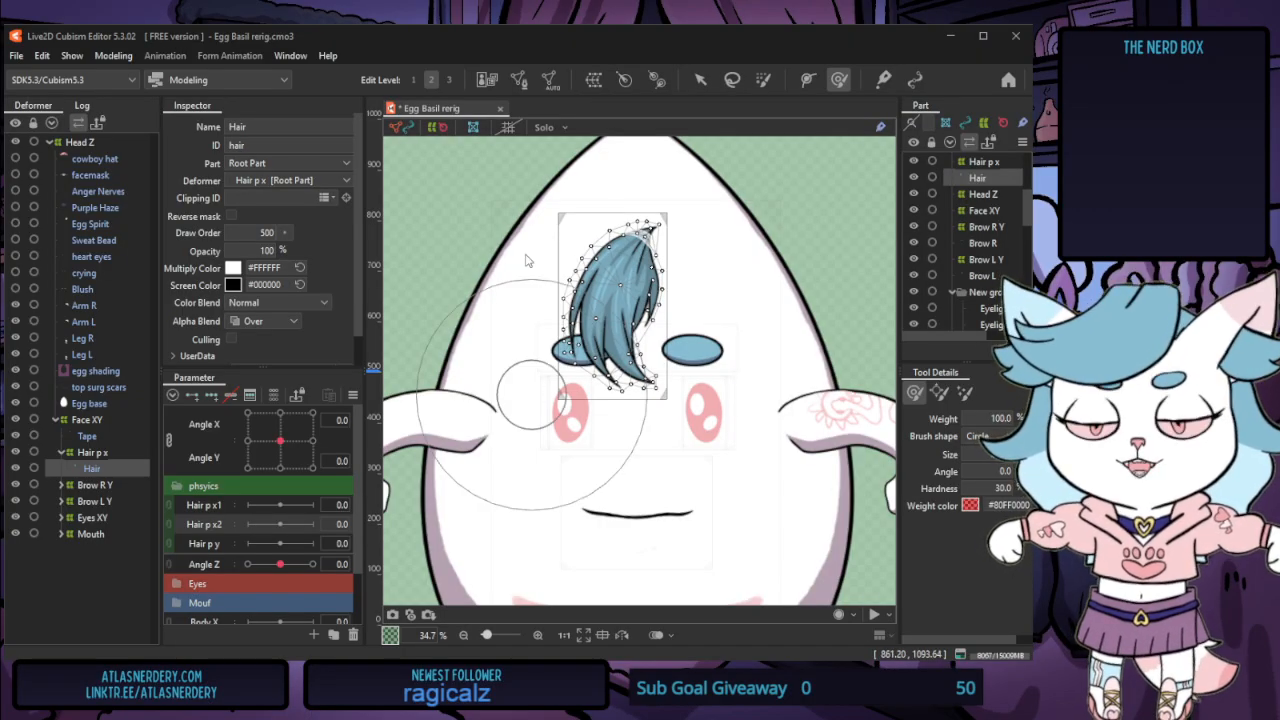
left_click(600, 472)
Add three keys on Hair p x1 and Hair p x2 for the Hair p x deformer, and brush the hair leftward at Hair p x1 -30
left_click(117, 452)
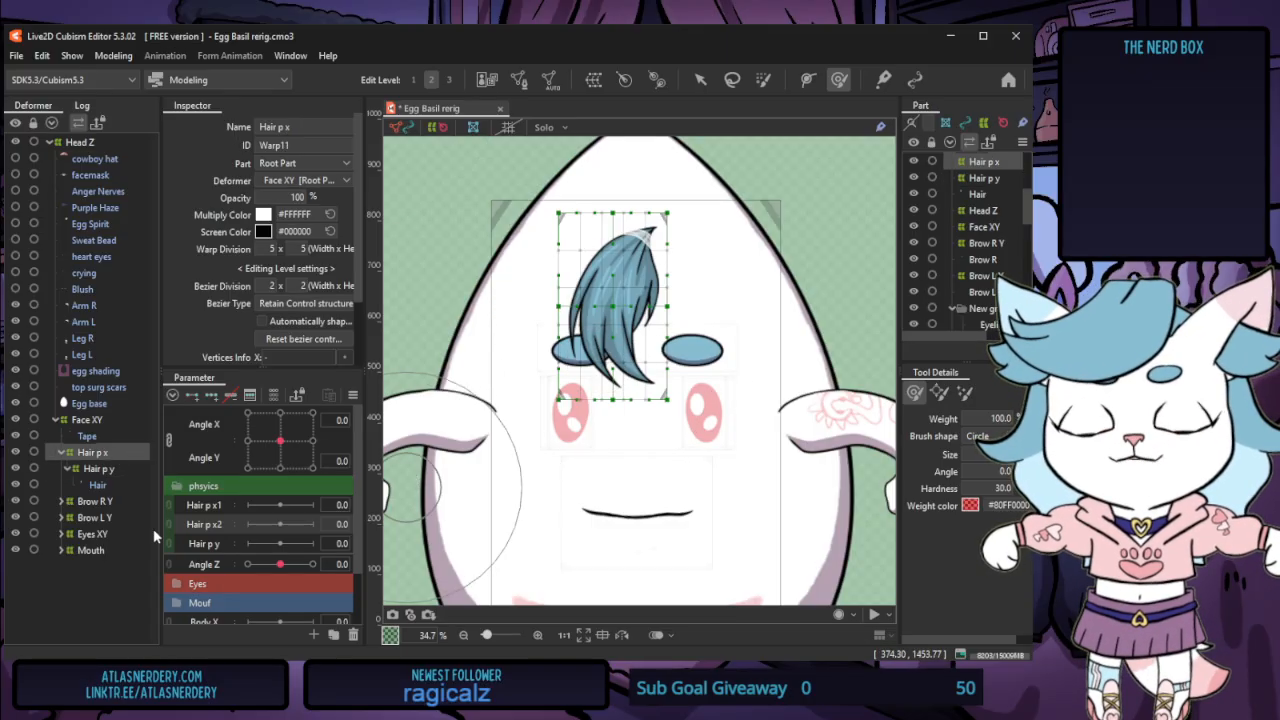
left_click(211, 395)
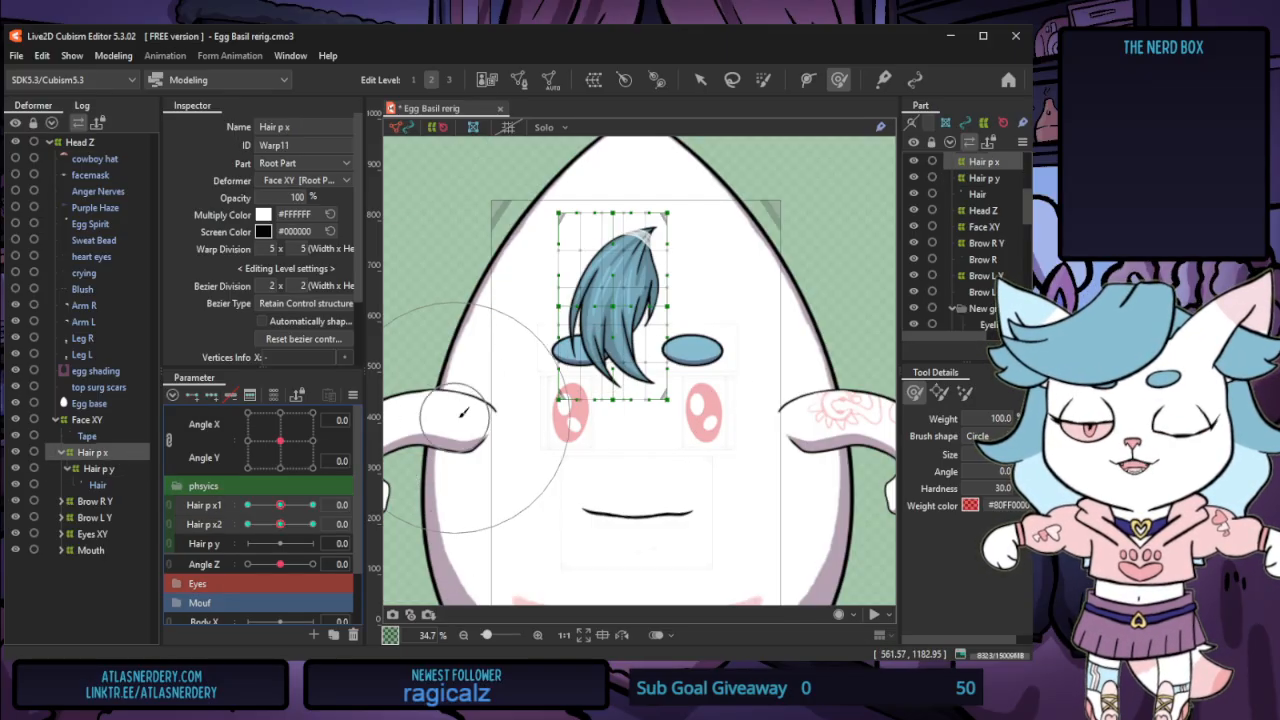
left_click(278, 507)
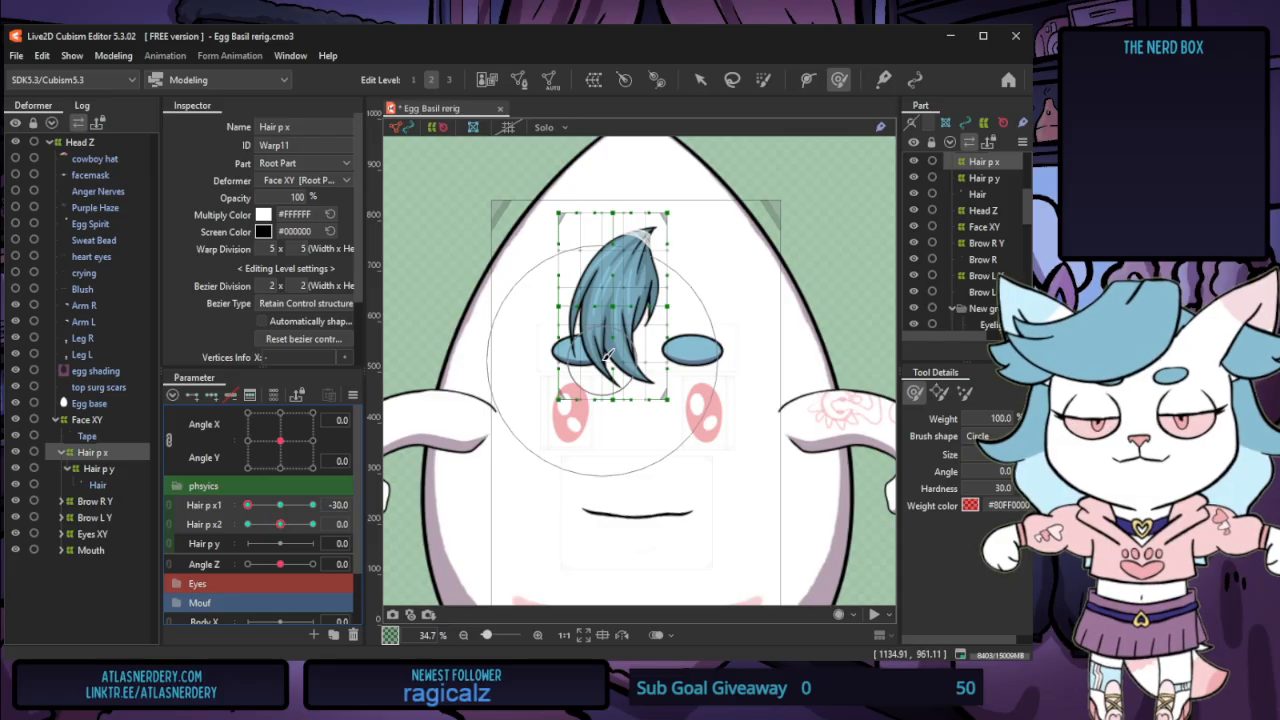
mouse_move(606, 364)
left_mouse_down()
mouse_move(587, 361)
mouse_move(618, 437)
mouse_move(602, 441)
left_mouse_up()
mouse_move(593, 347)
left_mouse_down()
mouse_move(568, 358)
mouse_move(581, 359)
left_mouse_up()
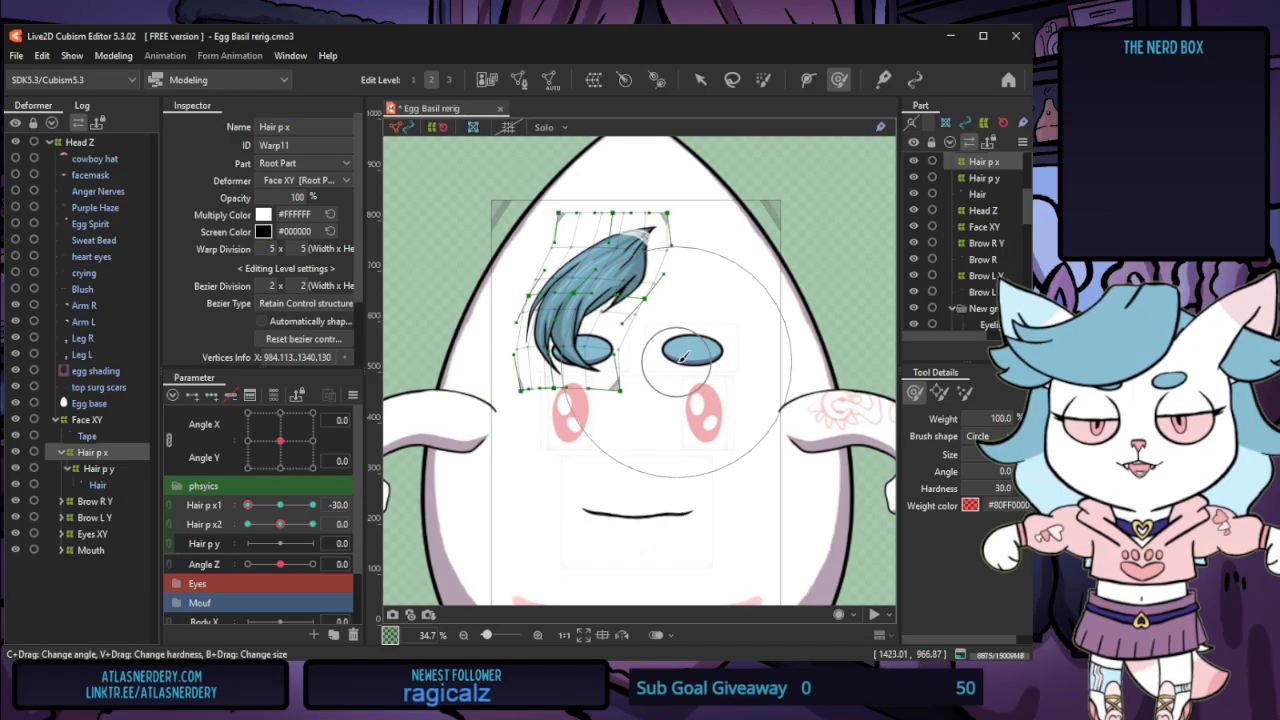
Set Hair p x1 to 30 and brush the Hair p x deformer so the hair sweeps to the right
left_click_drag(249, 506, 312, 506)
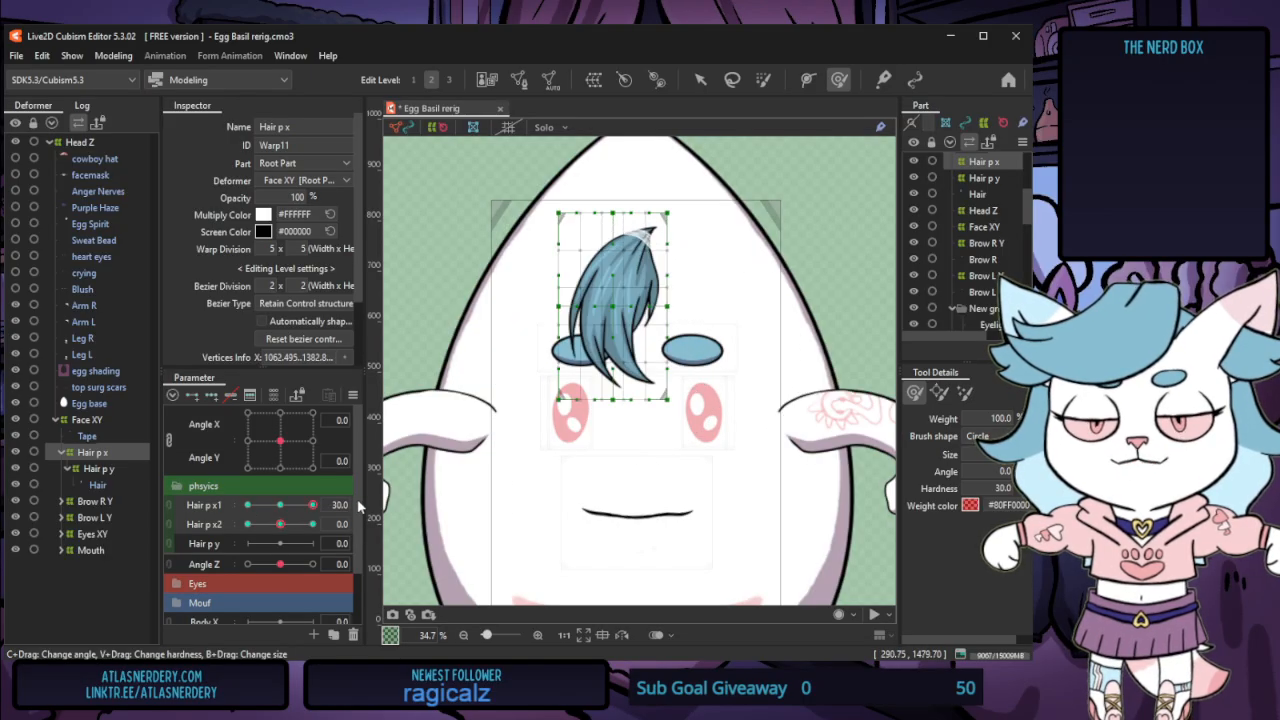
mouse_move(601, 363)
left_mouse_down()
mouse_move(622, 392)
mouse_move(659, 419)
mouse_move(670, 448)
mouse_move(705, 450)
left_mouse_up()
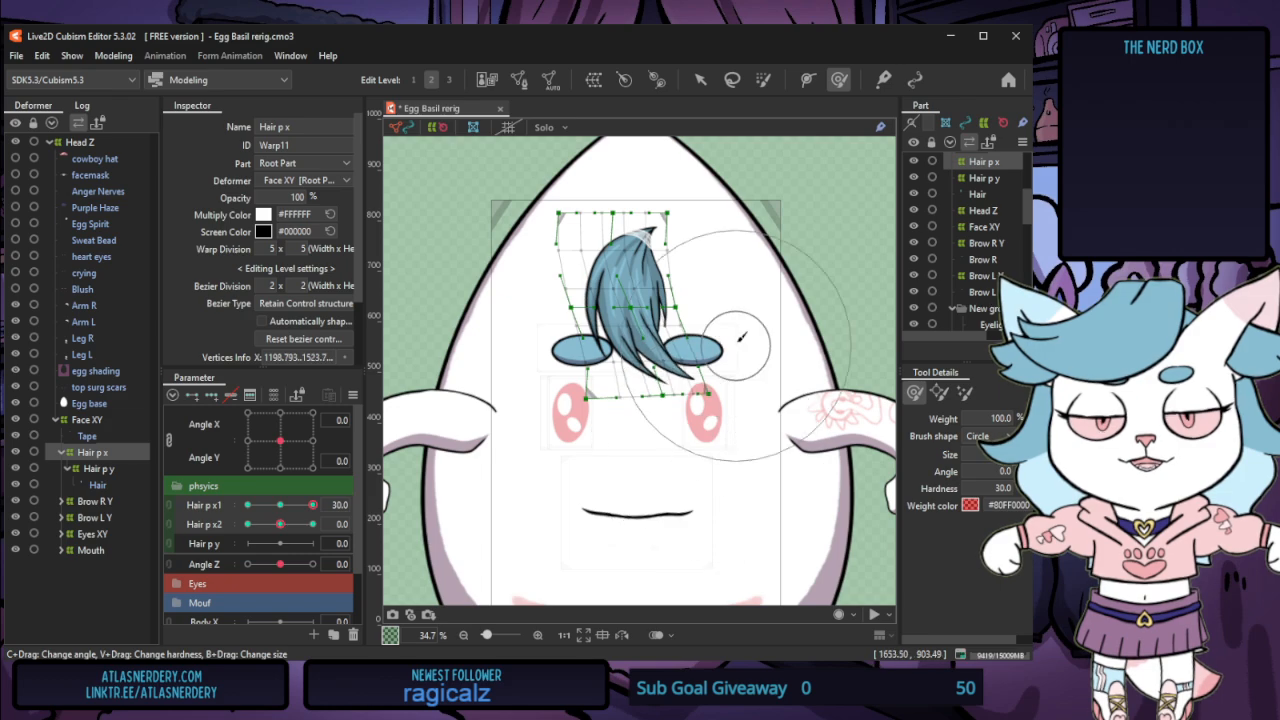
left_click_drag(738, 340, 761, 327)
left_click_drag(640, 385, 648, 382)
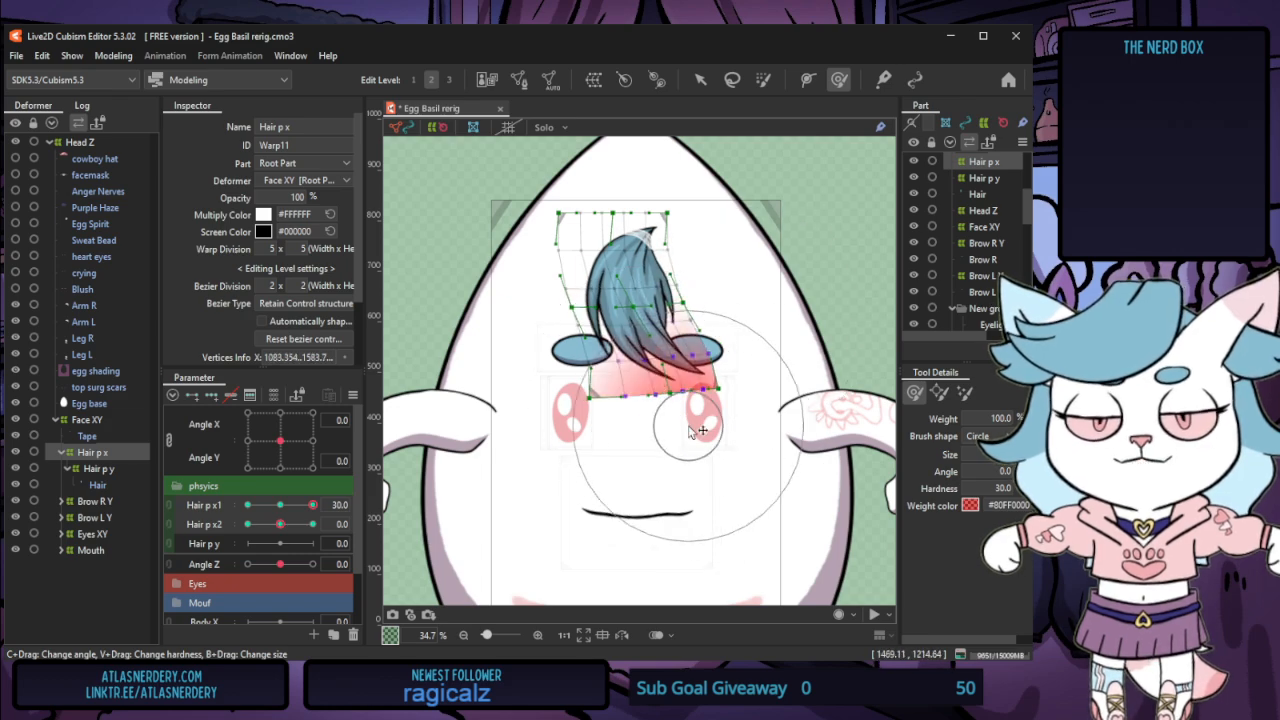
mouse_move(312, 506)
left_mouse_down()
mouse_move(241, 508)
mouse_move(316, 512)
left_mouse_up()
left_click_drag(621, 358, 745, 350)
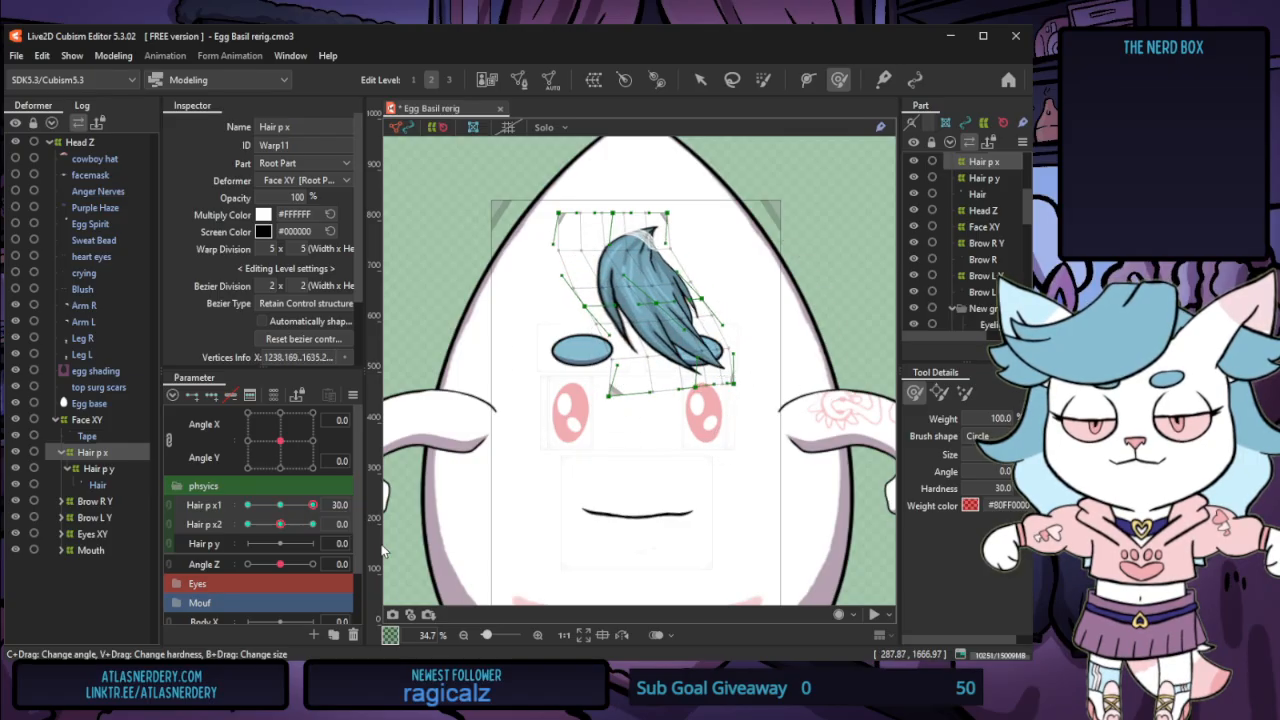
With Hair p x1 at 0, brush the hair tips leftward at Hair p x2 -30 and rightward at 30, then reset Hair p x2 to 0
mouse_move(313, 512)
left_mouse_down()
mouse_move(247, 507)
mouse_move(280, 508)
mouse_move(217, 526)
left_mouse_up()
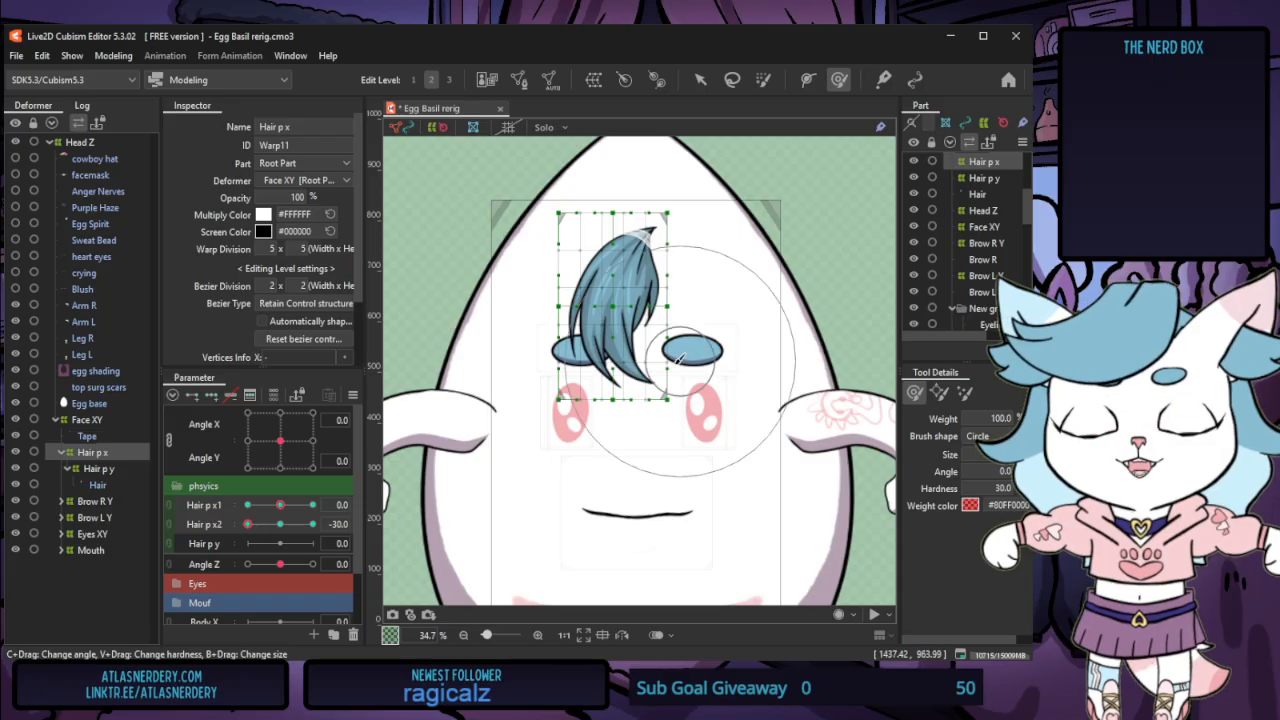
left_click_drag(613, 412, 600, 438)
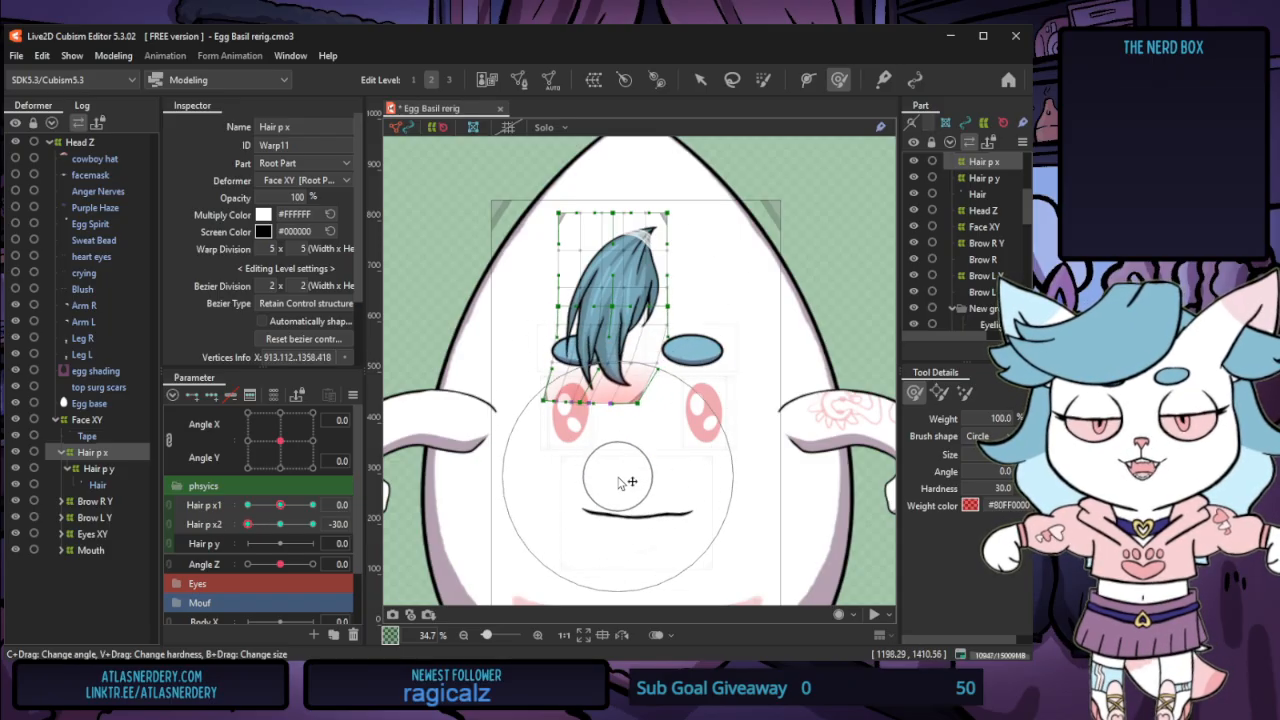
left_click_drag(701, 460, 684, 473)
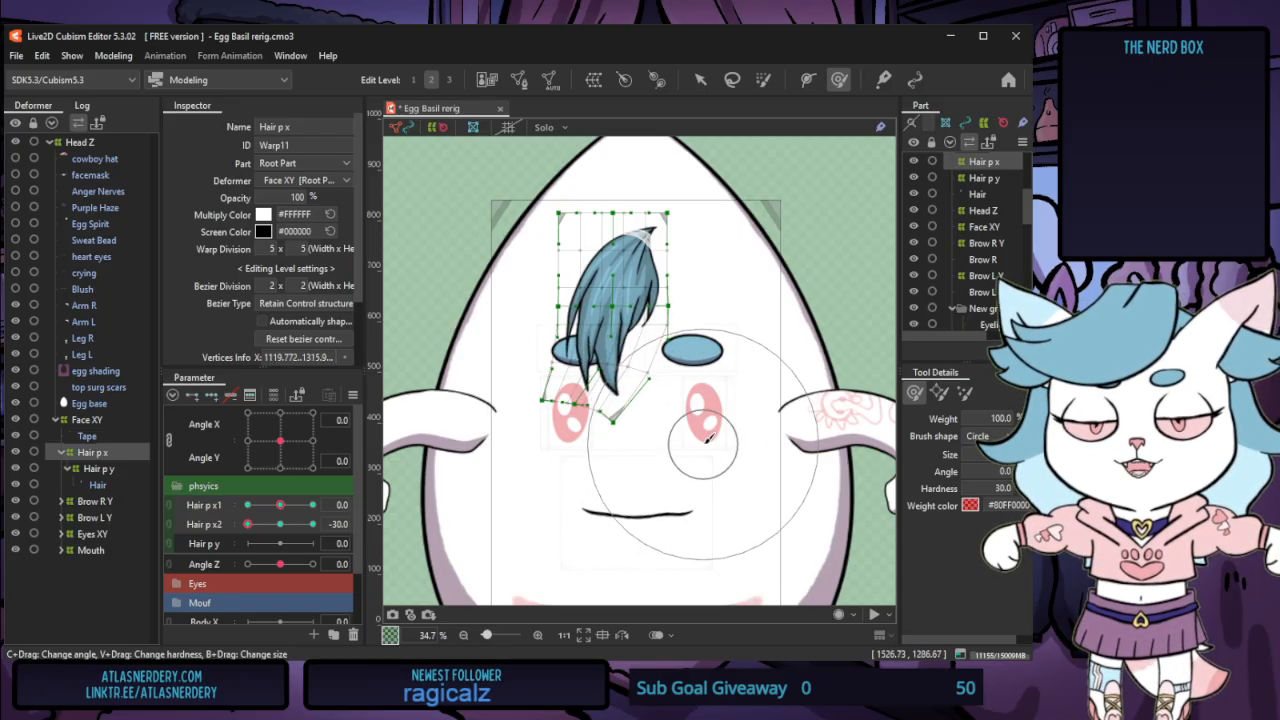
left_click_drag(606, 425, 595, 428)
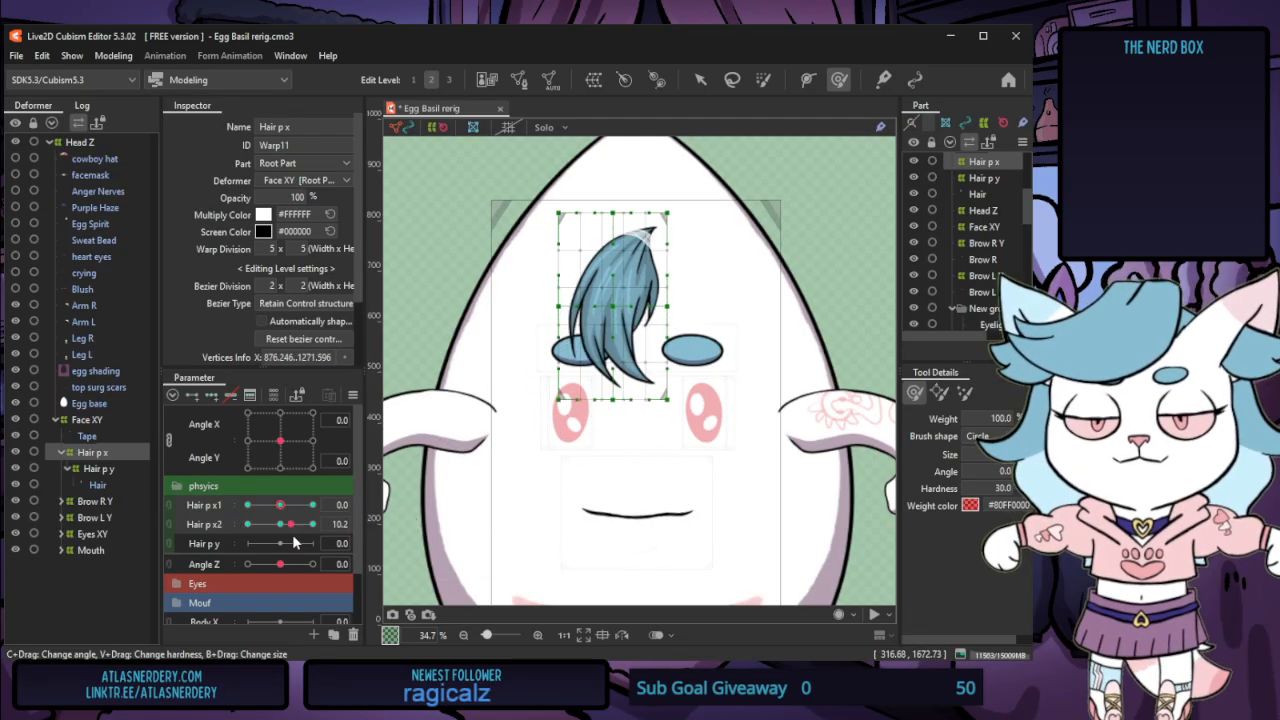
mouse_move(625, 434)
left_mouse_down()
mouse_move(707, 441)
mouse_move(744, 423)
mouse_move(762, 389)
mouse_move(623, 361)
mouse_move(573, 415)
mouse_move(520, 403)
left_mouse_up()
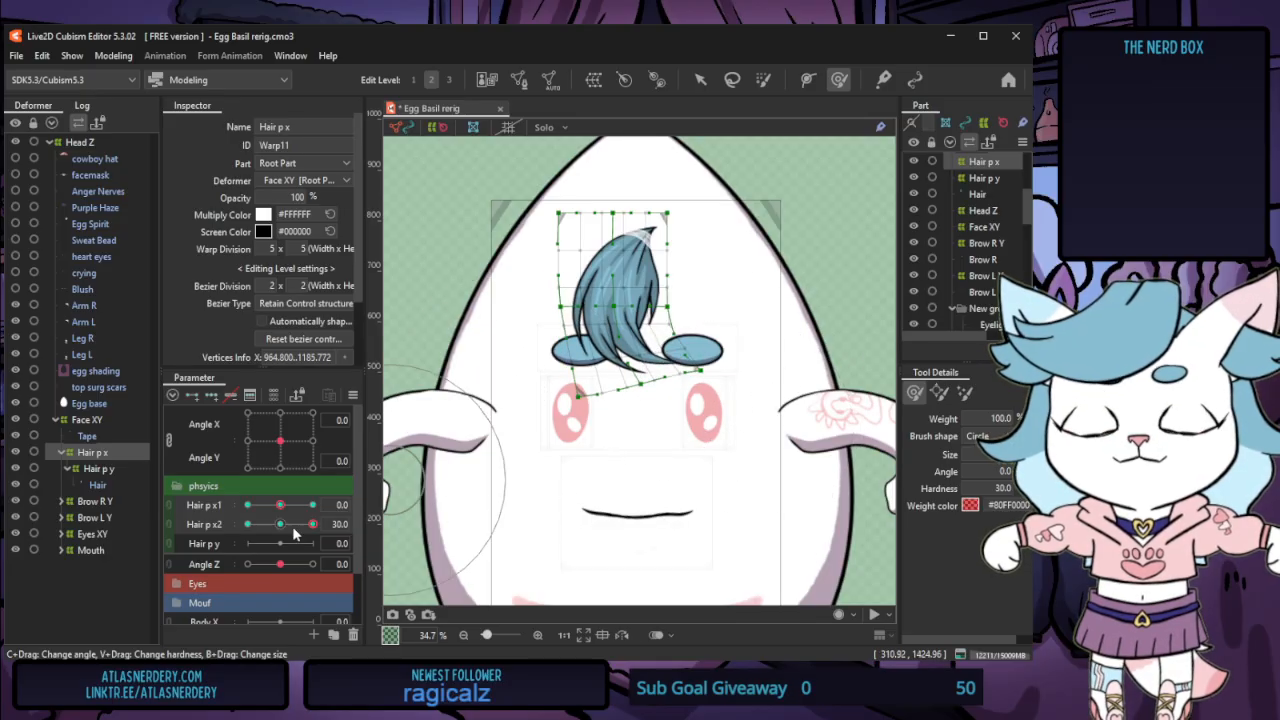
left_click_drag(311, 526, 276, 532)
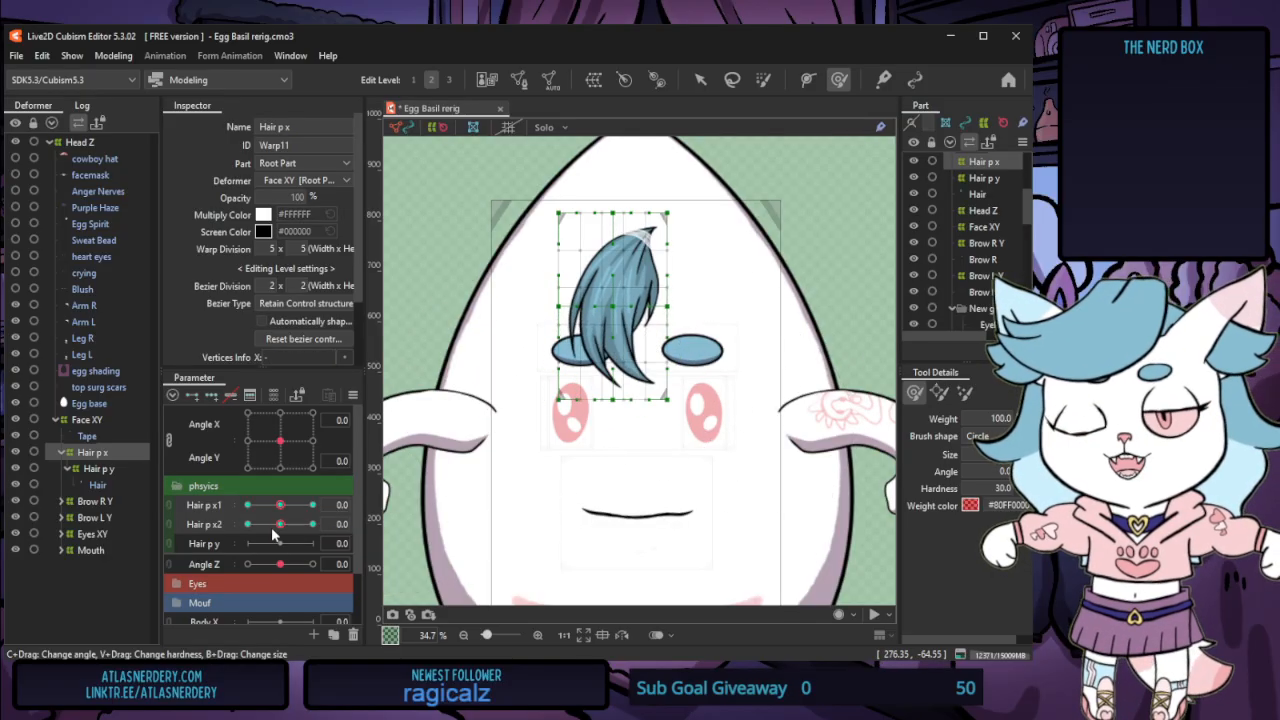
Add three keys on the Hair p y parameter for the Hair p y deformer
left_click(112, 471)
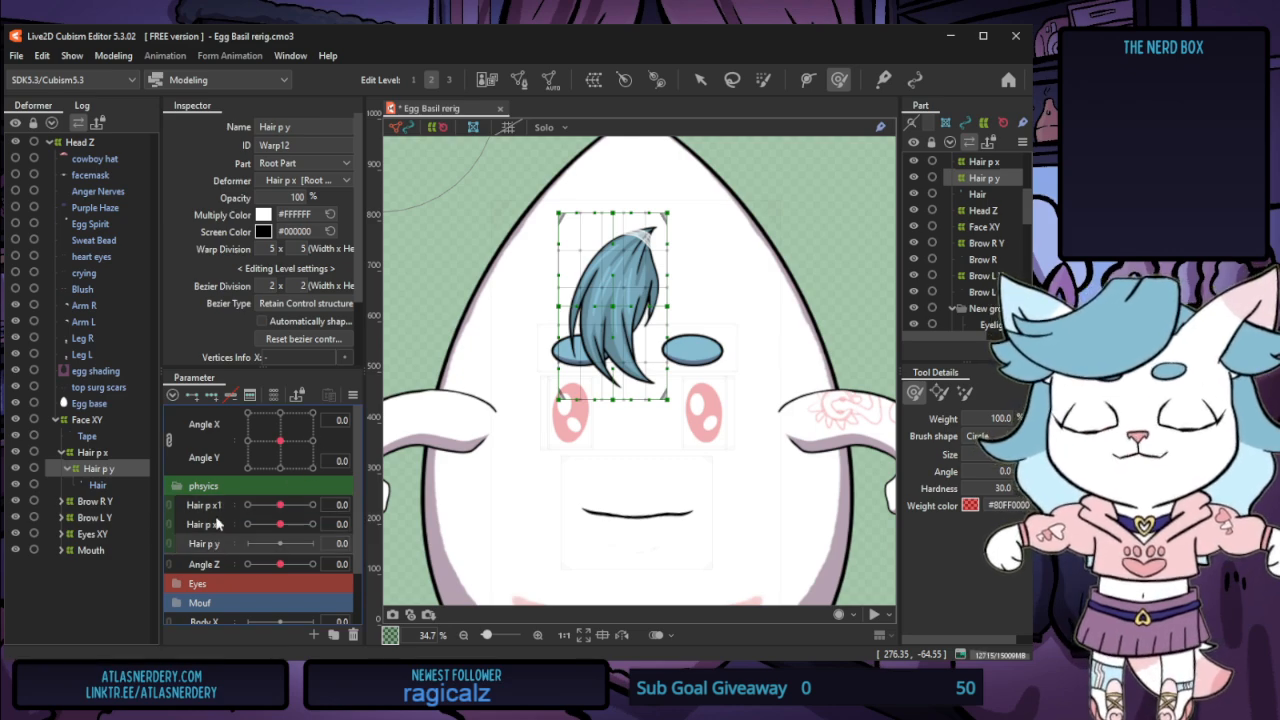
left_click(211, 397)
left_click_drag(613, 380, 601, 363)
left_click_drag(610, 381, 606, 354)
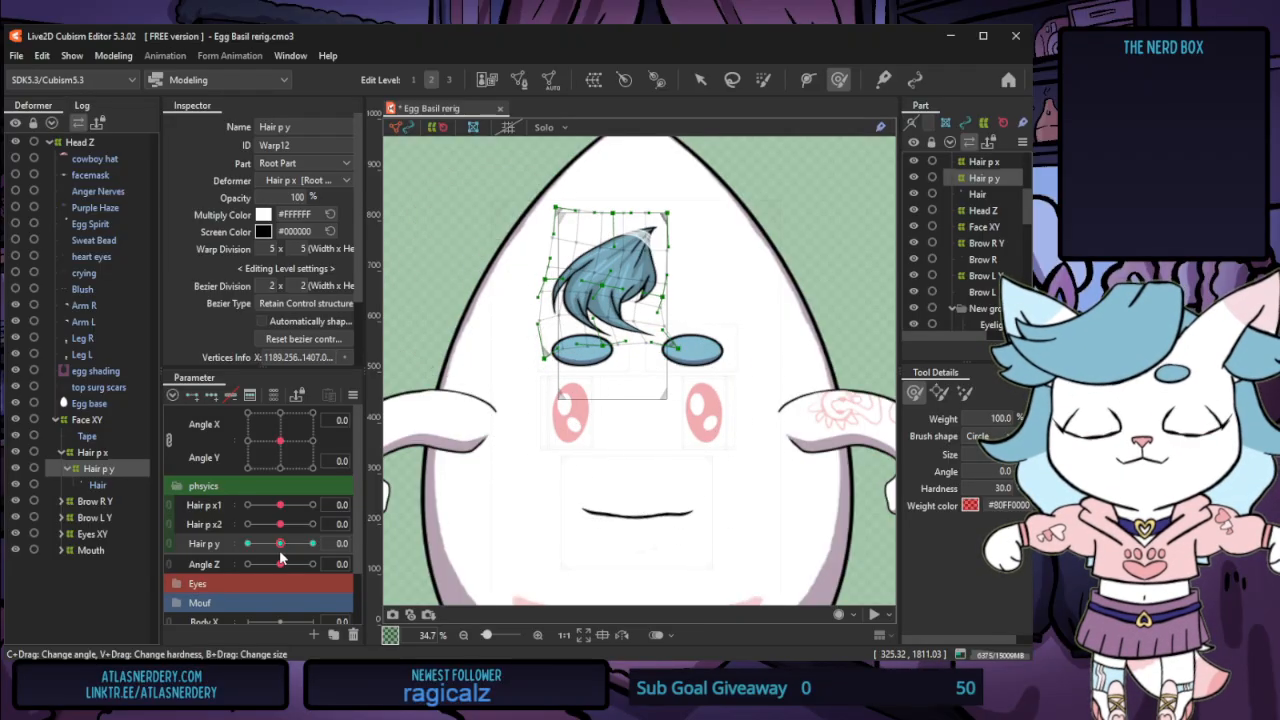
mouse_move(280, 545)
left_mouse_down()
mouse_move(228, 547)
mouse_move(343, 543)
left_mouse_up()
key("ctrl+z")
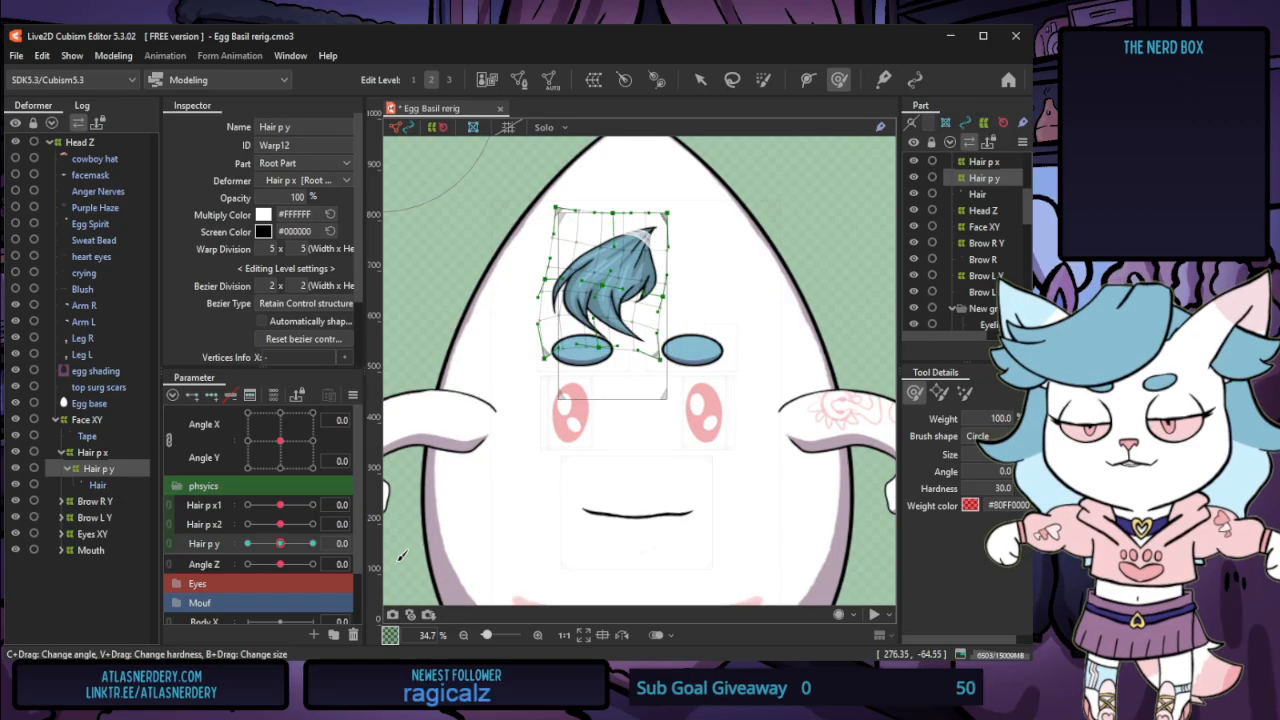
key("ctrl+z")
key("ctrl+z")
key("ctrl+z")
key("ctrl+z")
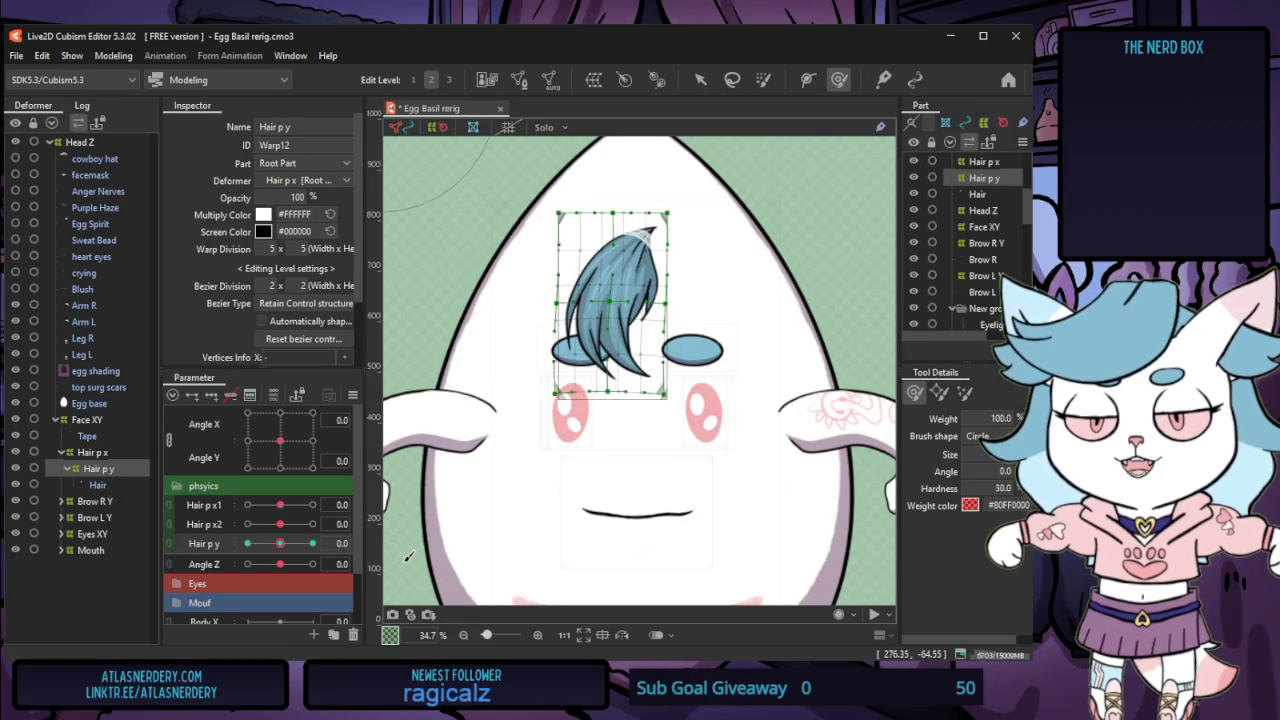
key("ctrl+z")
key("ctrl+z")
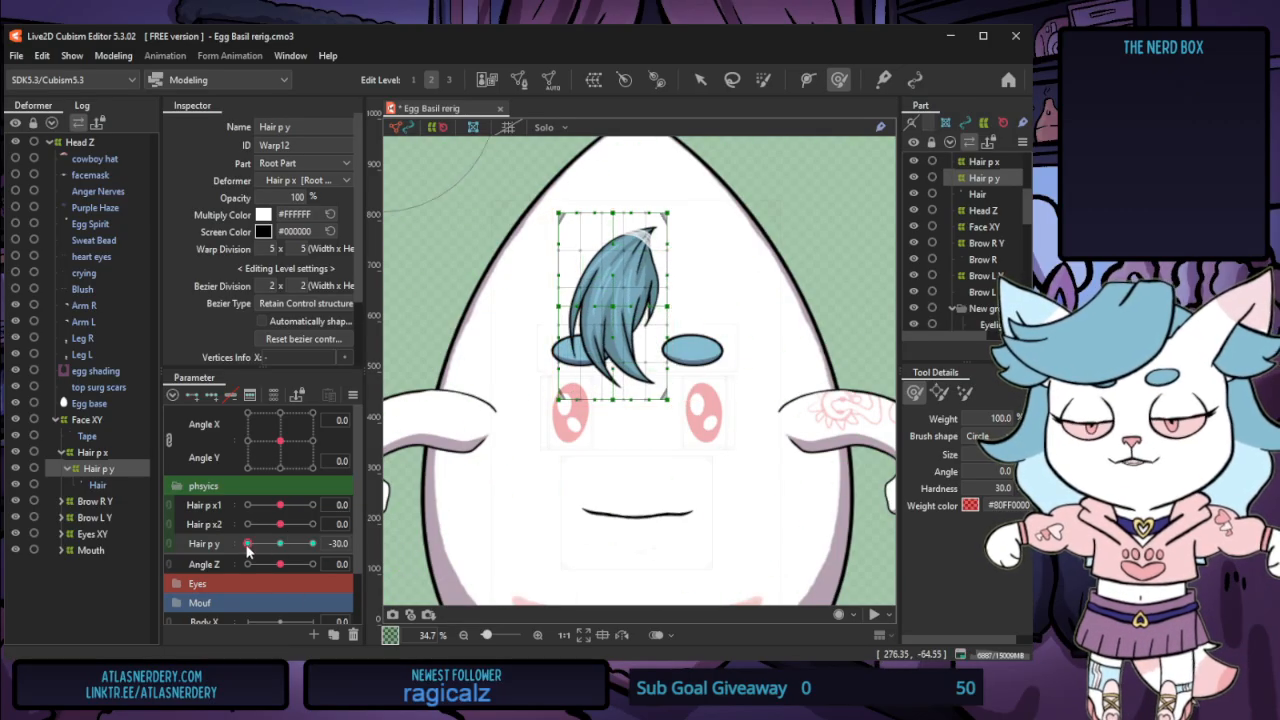
Brush the Hair p y deformer so the hair stretches downward at Hair p y -30 and its tips lift upward and outward at 30
mouse_move(614, 330)
left_mouse_down()
mouse_move(600, 365)
mouse_move(618, 370)
left_mouse_up()
left_click_drag(677, 417, 718, 336)
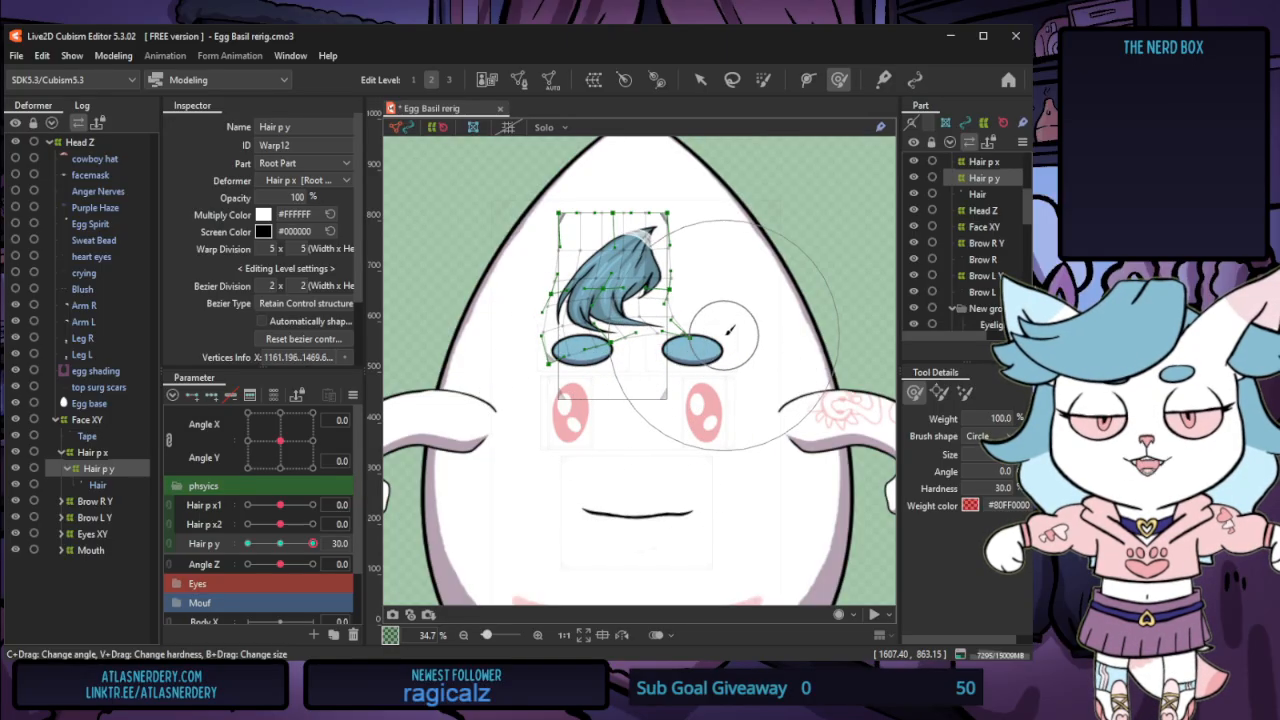
left_click_drag(545, 337, 529, 326)
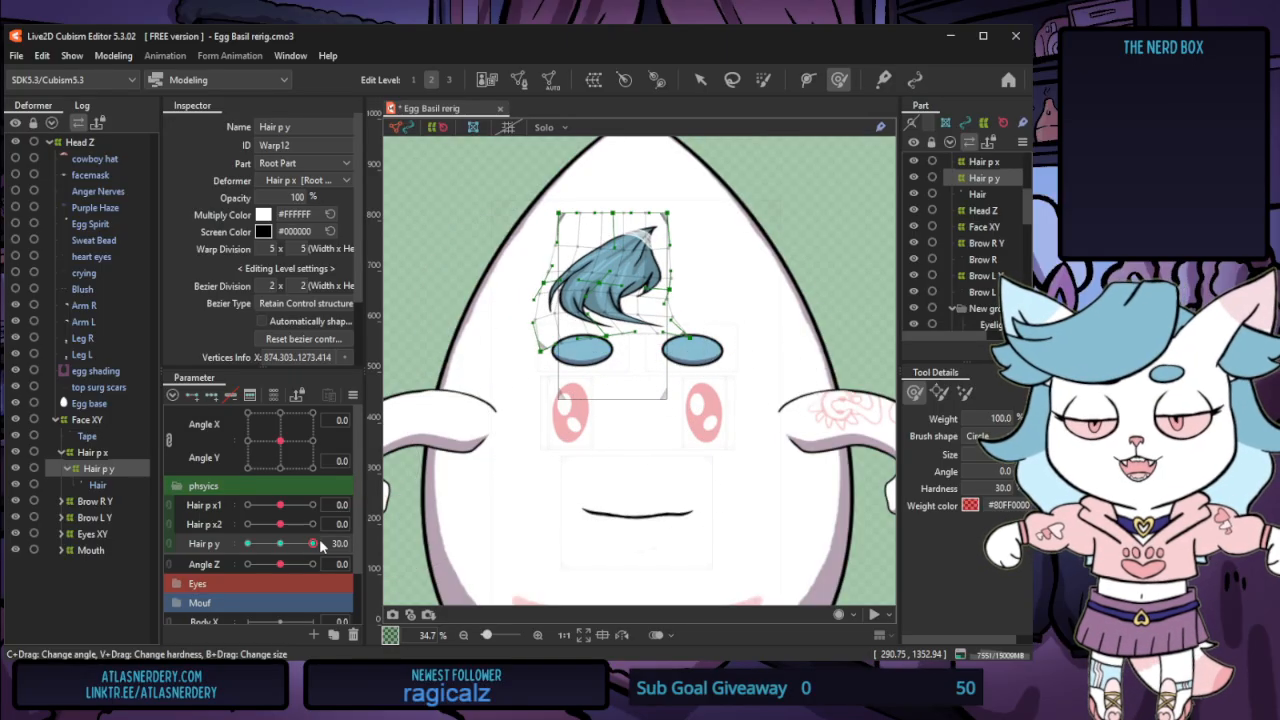
Refine the Hair p y -30 keyform by brushing the hair's lower edge and both sides into a longer, narrower shape
left_click(247, 543)
left_click_drag(607, 362, 604, 376)
left_click_drag(522, 362, 526, 374)
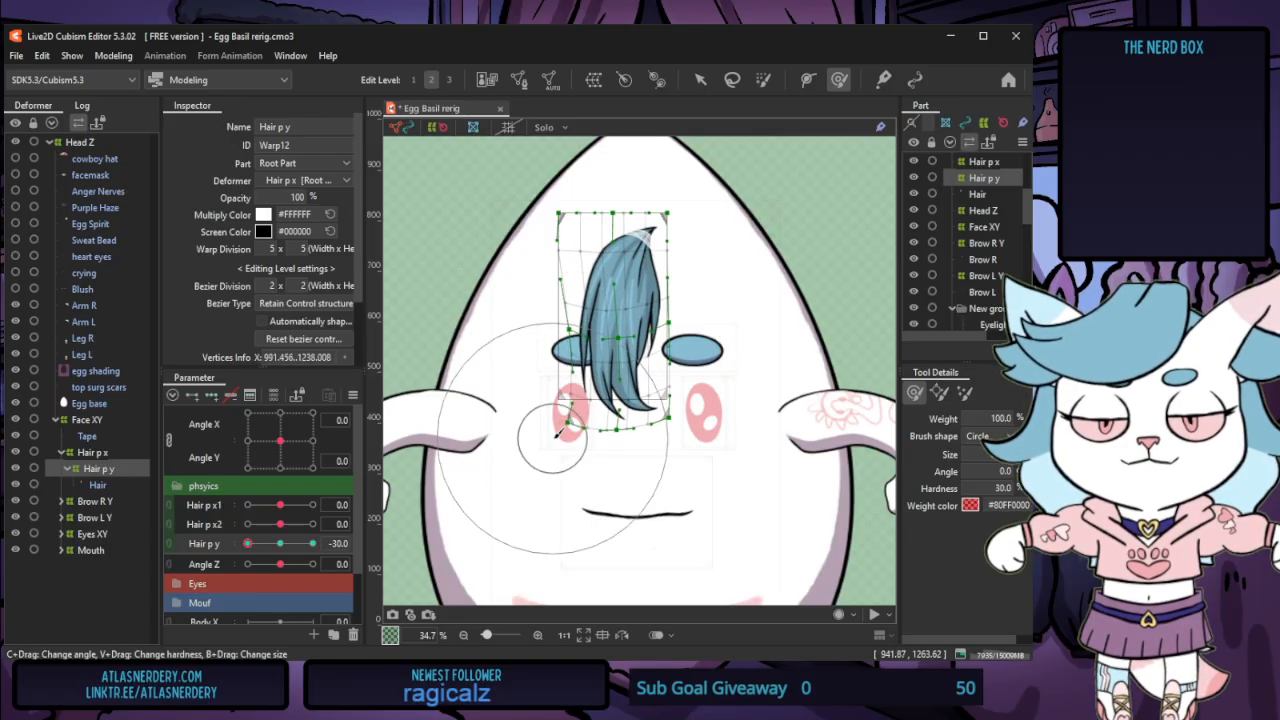
left_click_drag(551, 441, 562, 440)
left_click_drag(711, 364, 706, 361)
left_click(708, 371)
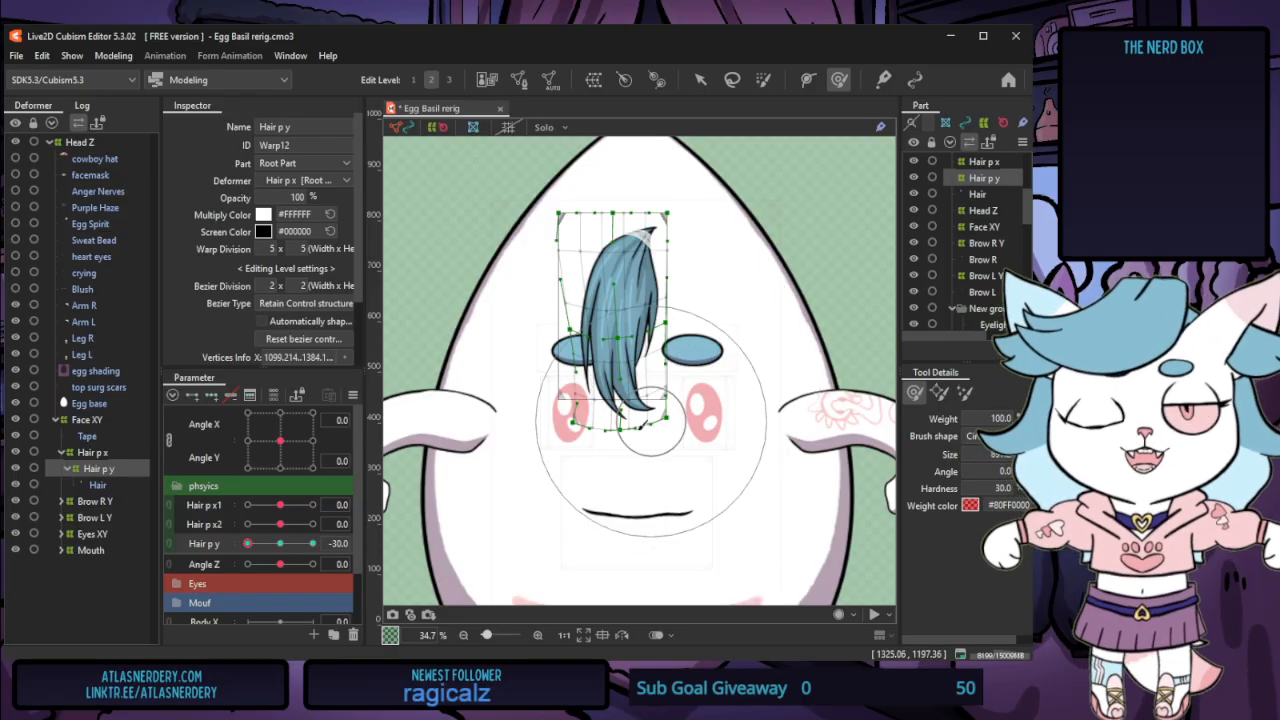
Reset Hair p y to 0 and move the Angle Z parameter above the phsyics group
left_click(281, 543)
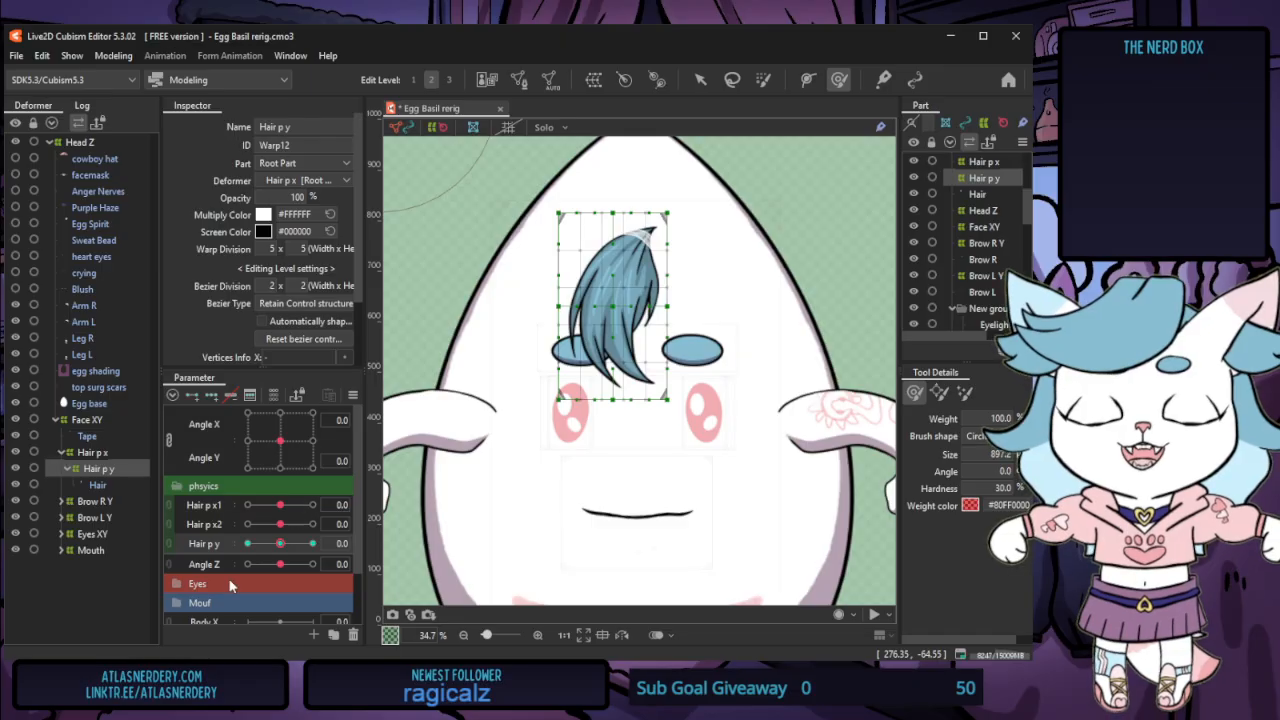
left_click_drag(197, 566, 213, 487)
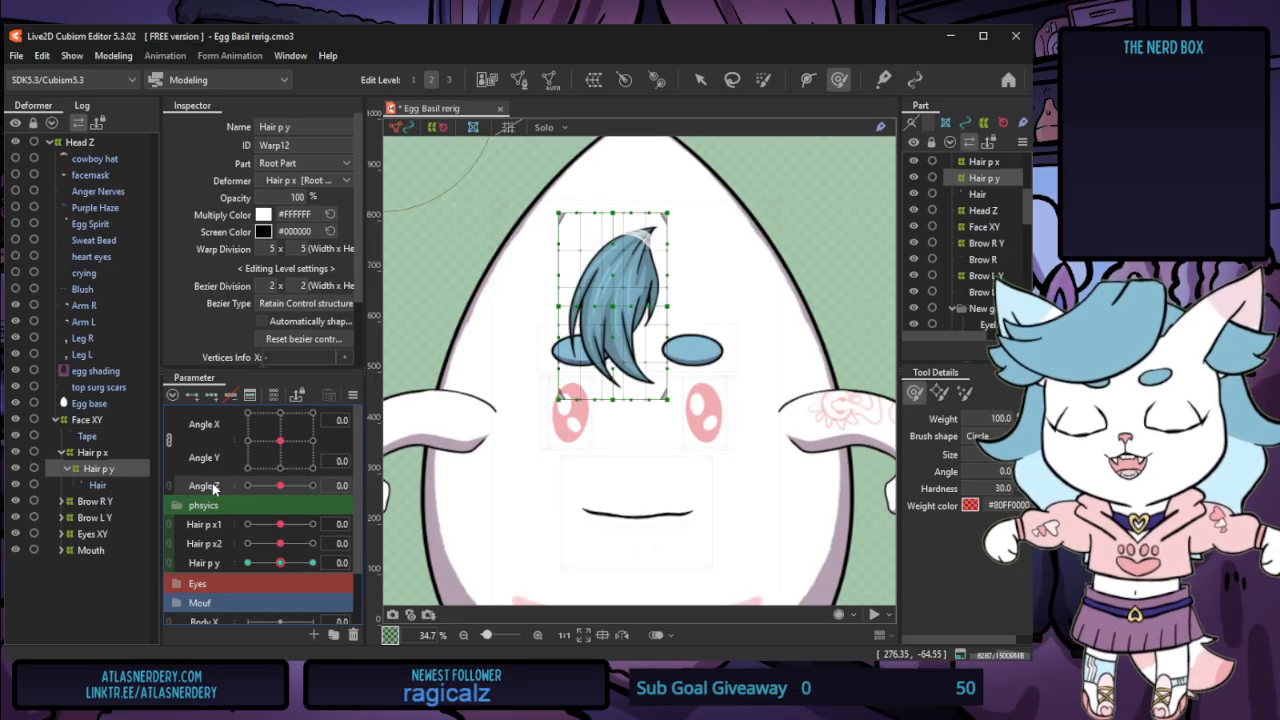
Open the physics settings, create a Hair group with the Hair (Short) model preset, and widen the settings and parameter areas
left_click(113, 55)
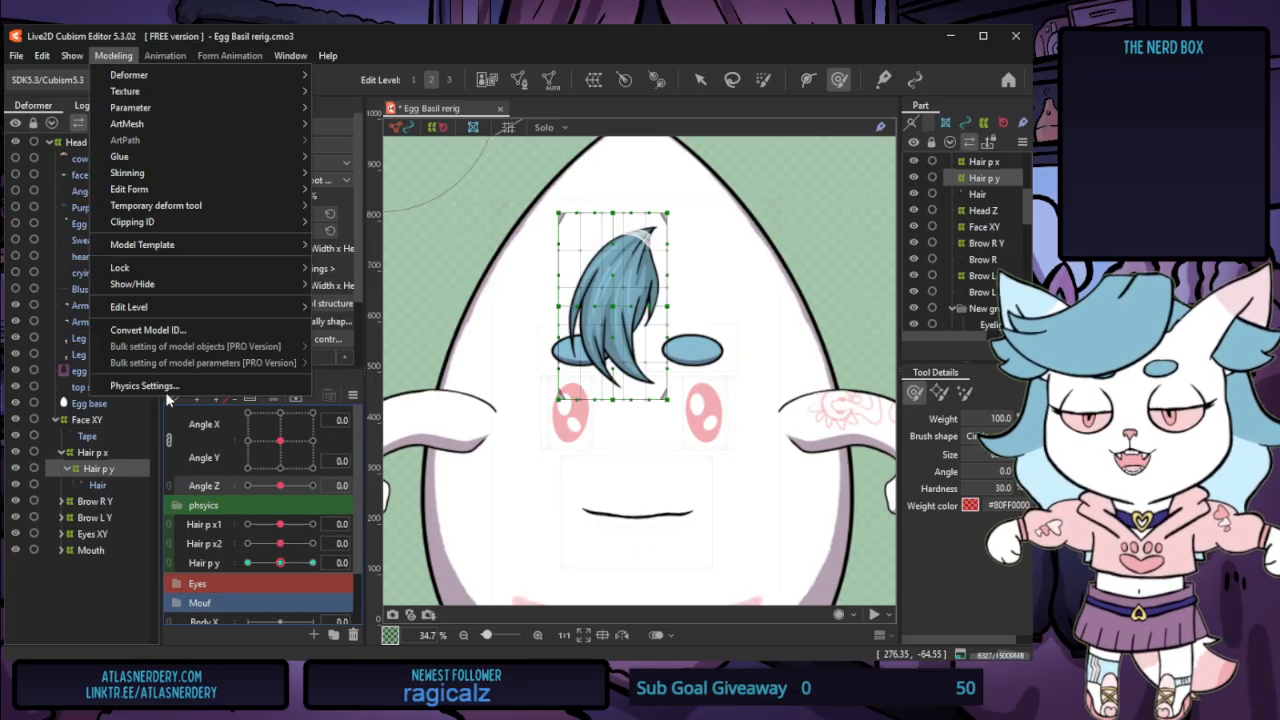
left_click(135, 385)
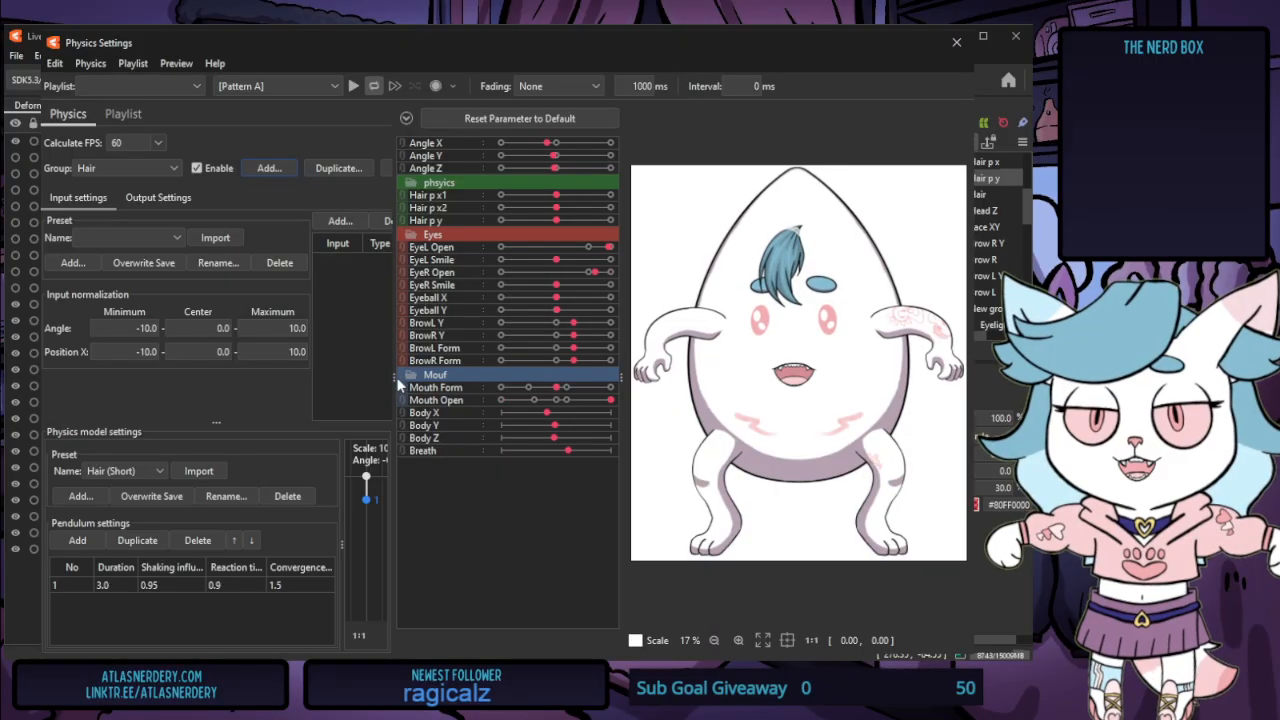
left_click_drag(398, 383, 516, 380)
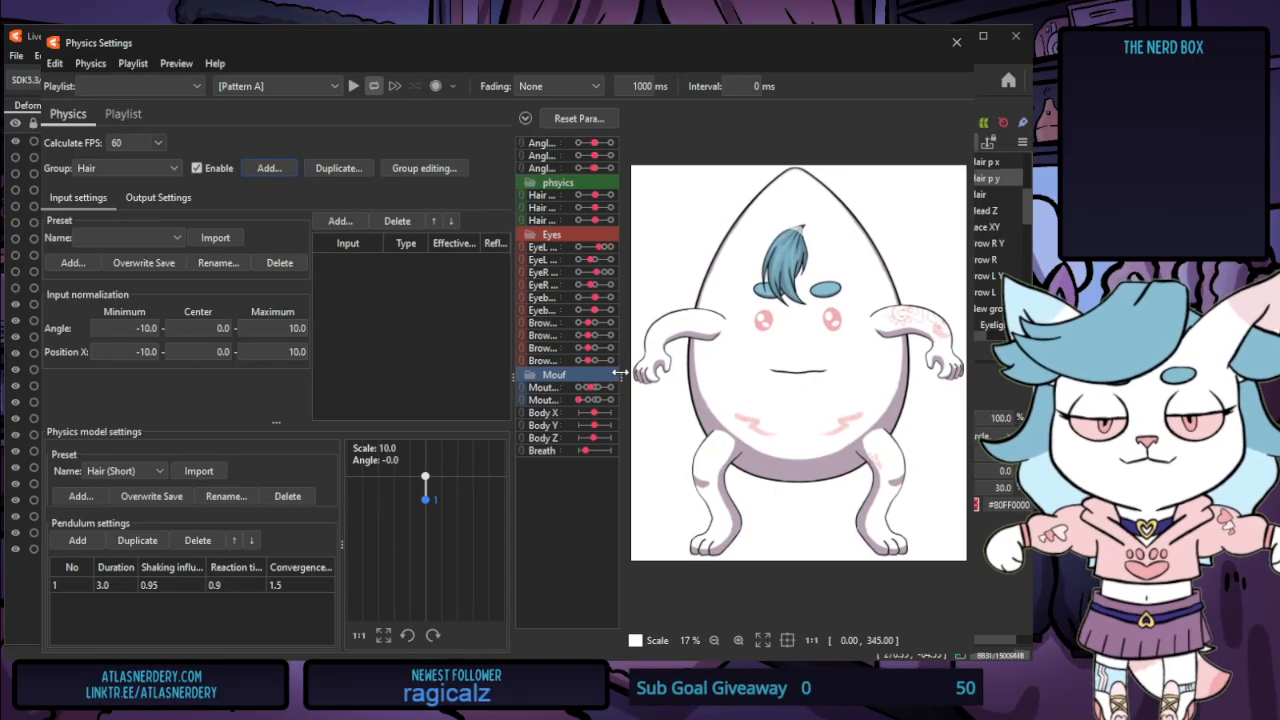
left_click_drag(620, 372, 683, 368)
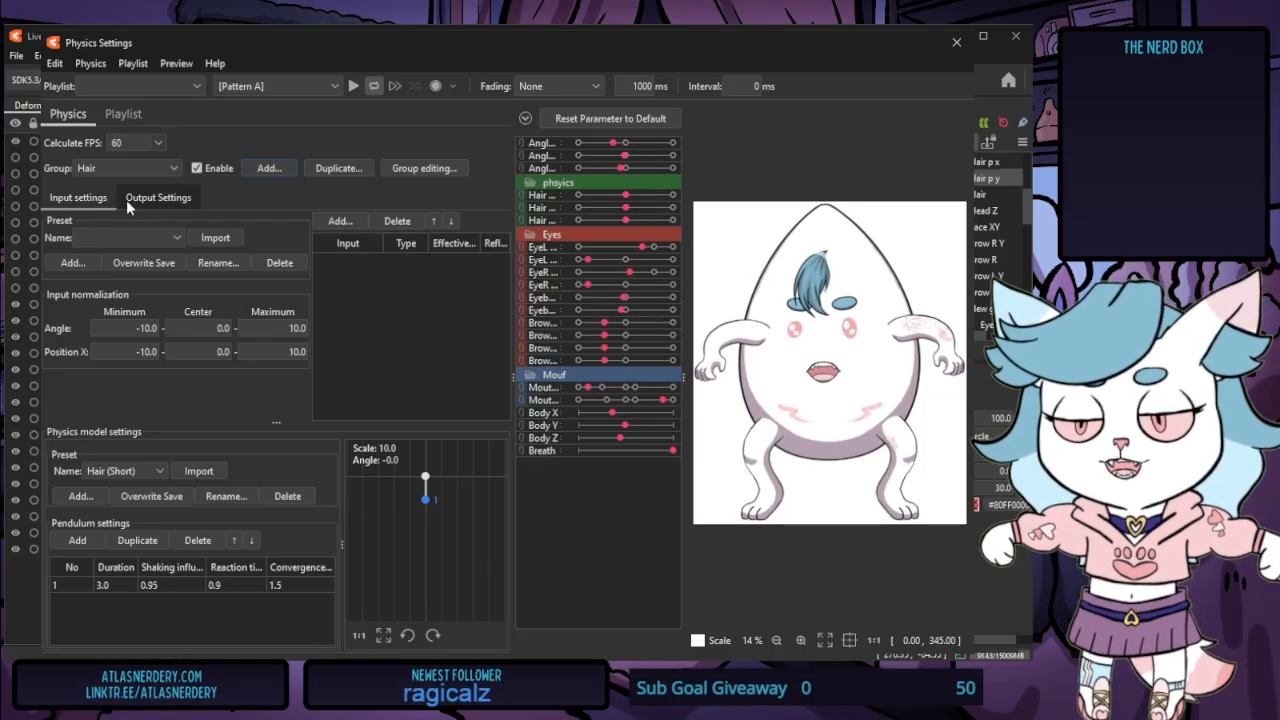
Add Angle X, Angle Y, Angle Z and Breath as inputs of the Hair group, and adjust the input table's column widths
left_click(166, 241)
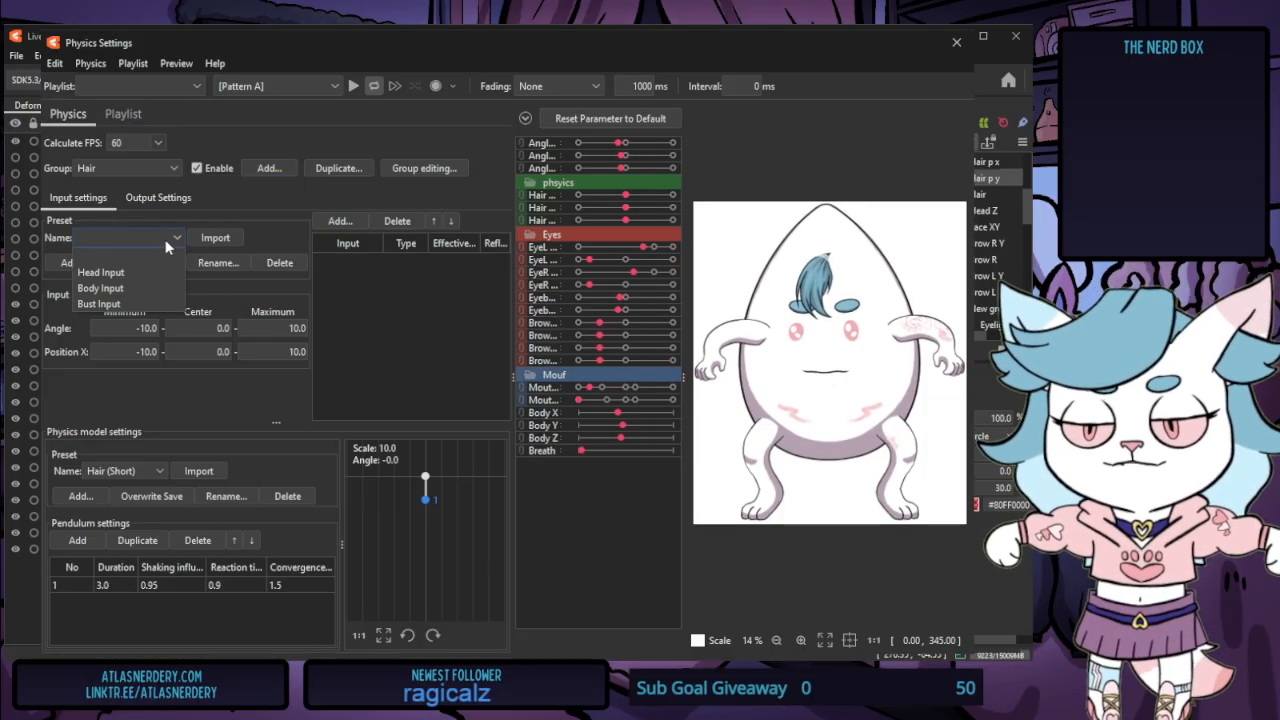
left_click(166, 245)
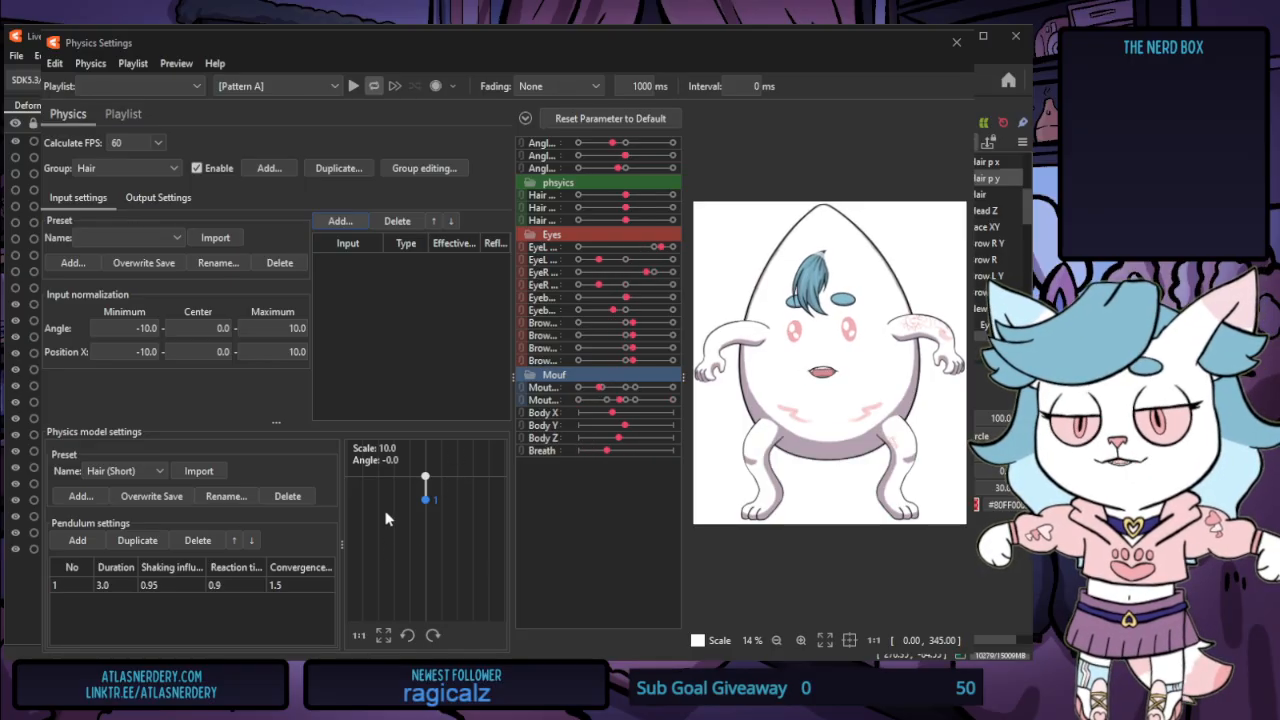
left_click(484, 544)
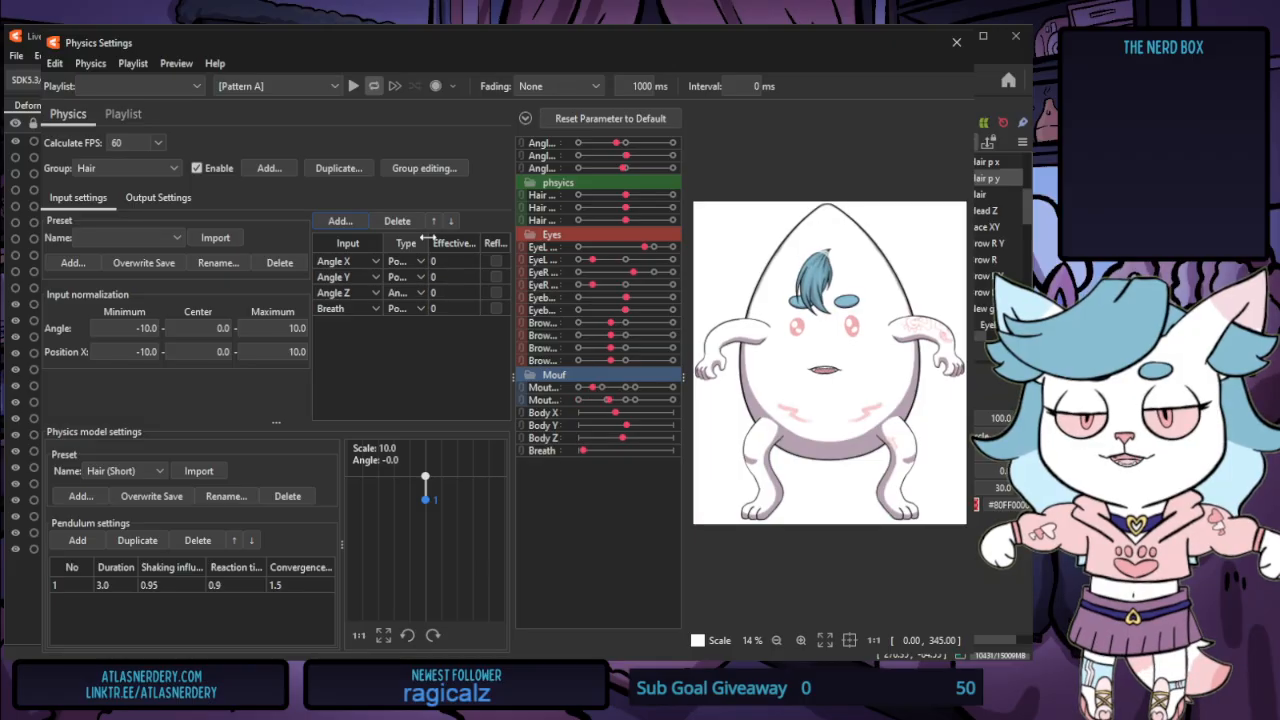
left_click_drag(429, 243, 453, 237)
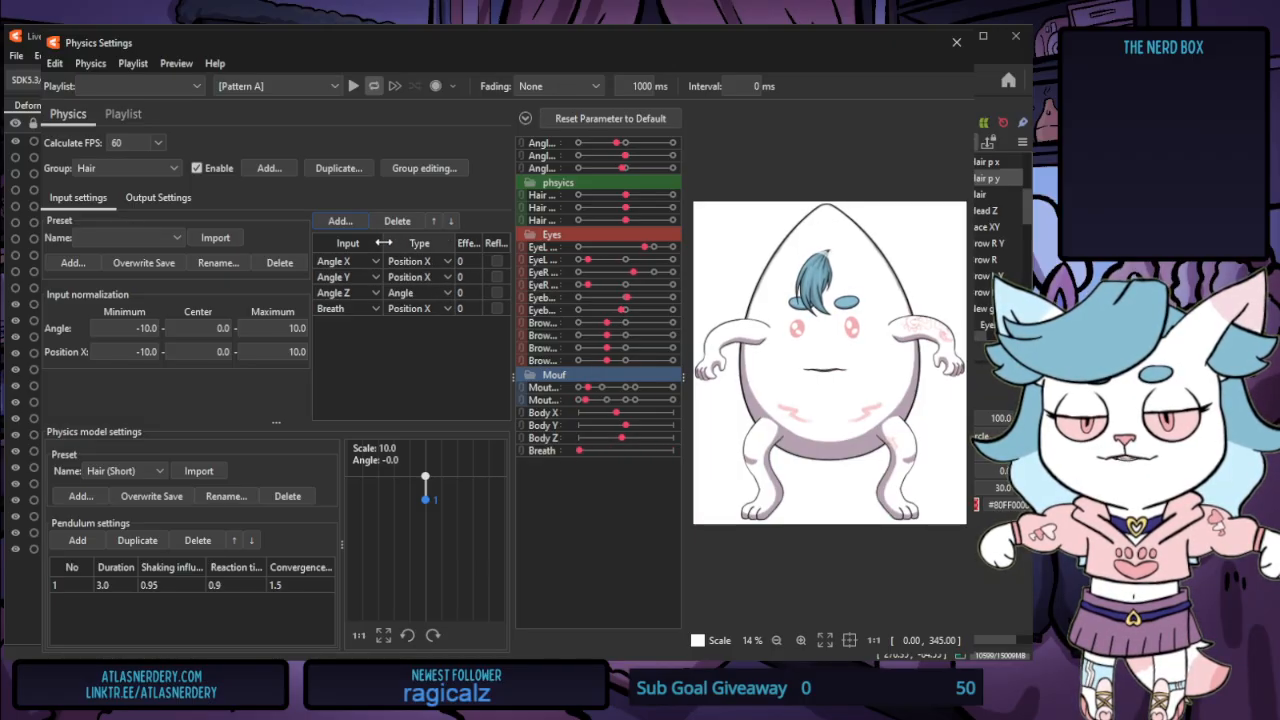
left_click_drag(382, 242, 370, 242)
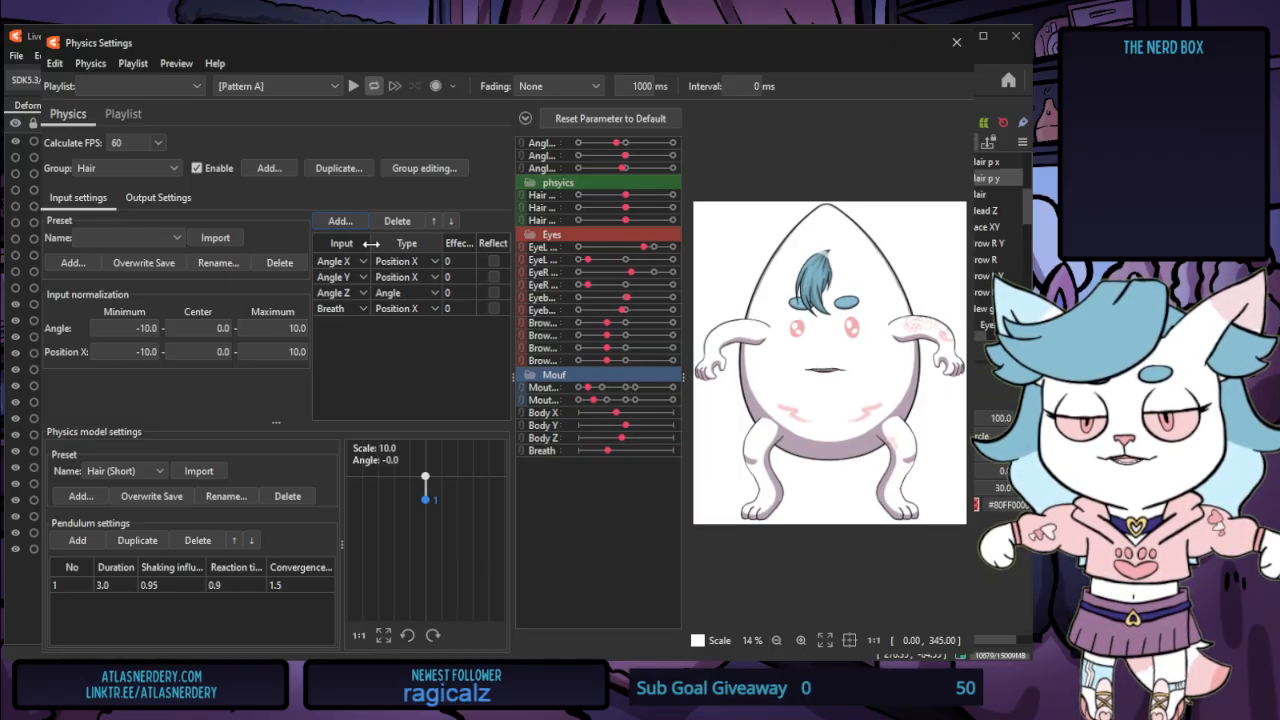
Set the Hair inputs' effectiveness to 40 for Angle X and Angle Y, 100 for Angle Z and 10 for Breath, and add a second pendulum
double_click(449, 309)
type("10")
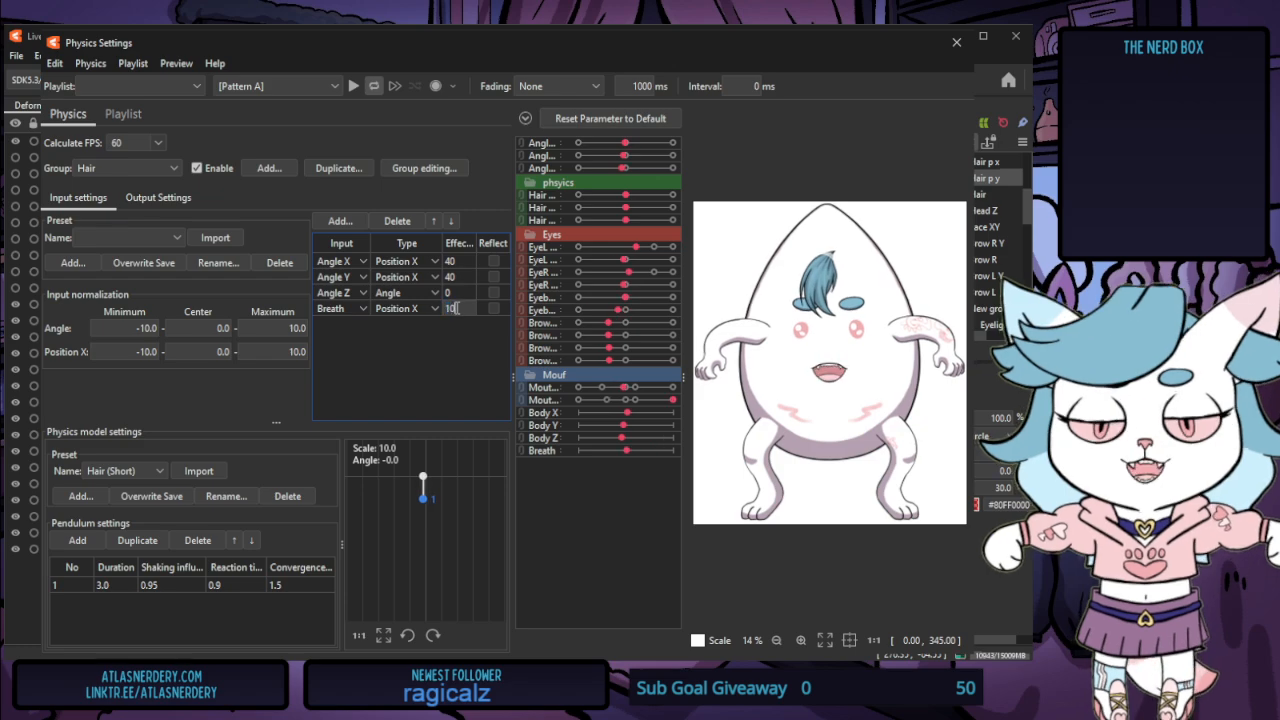
left_click(456, 293)
double_click(455, 292)
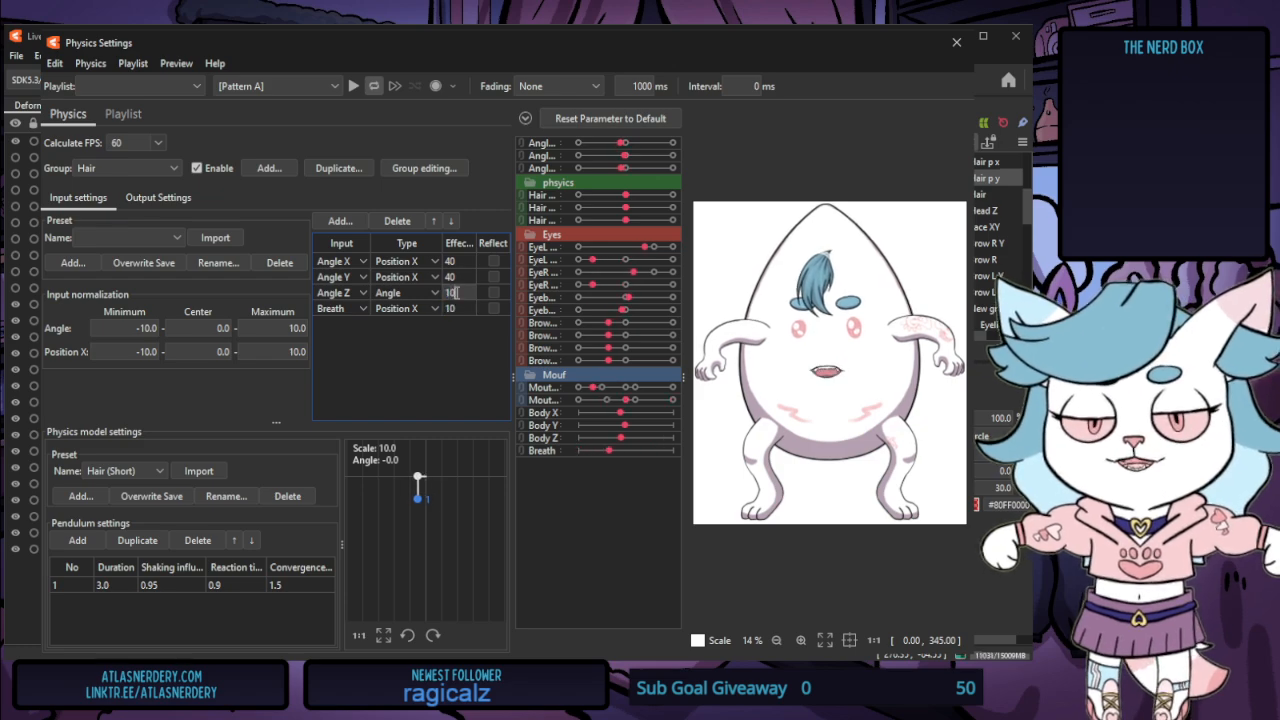
type("100")
key("Return")
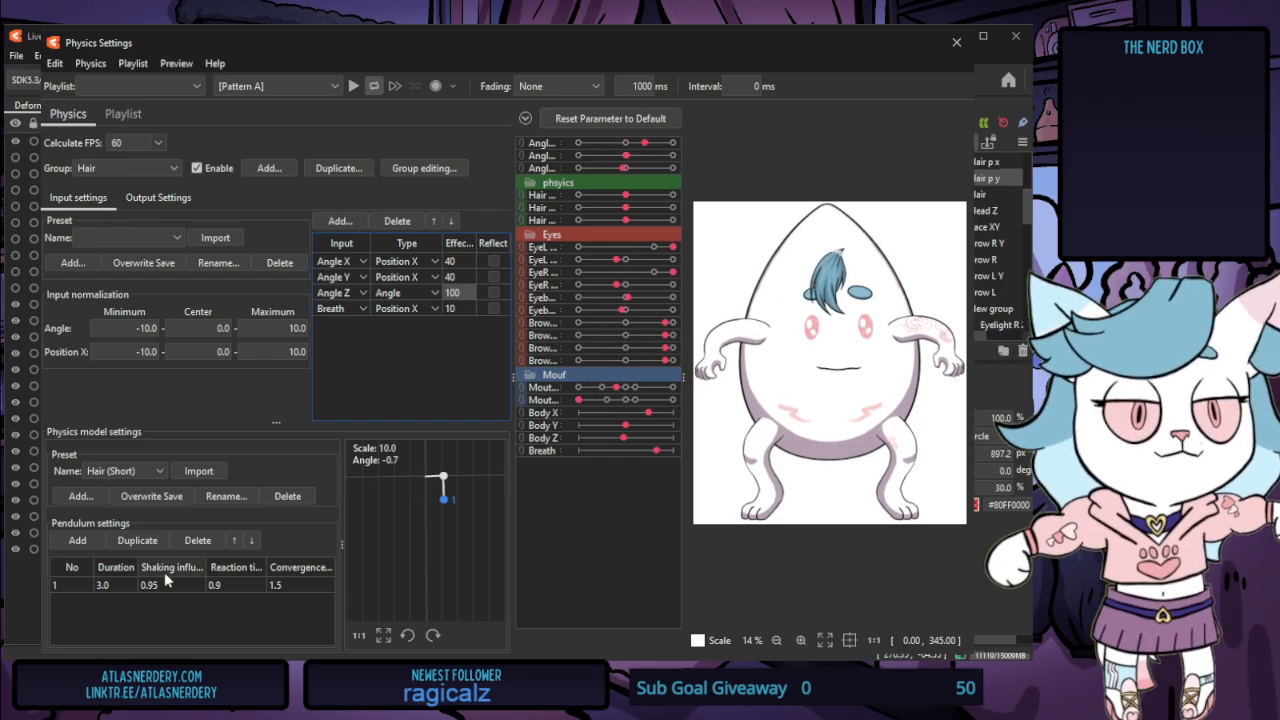
left_click(79, 540)
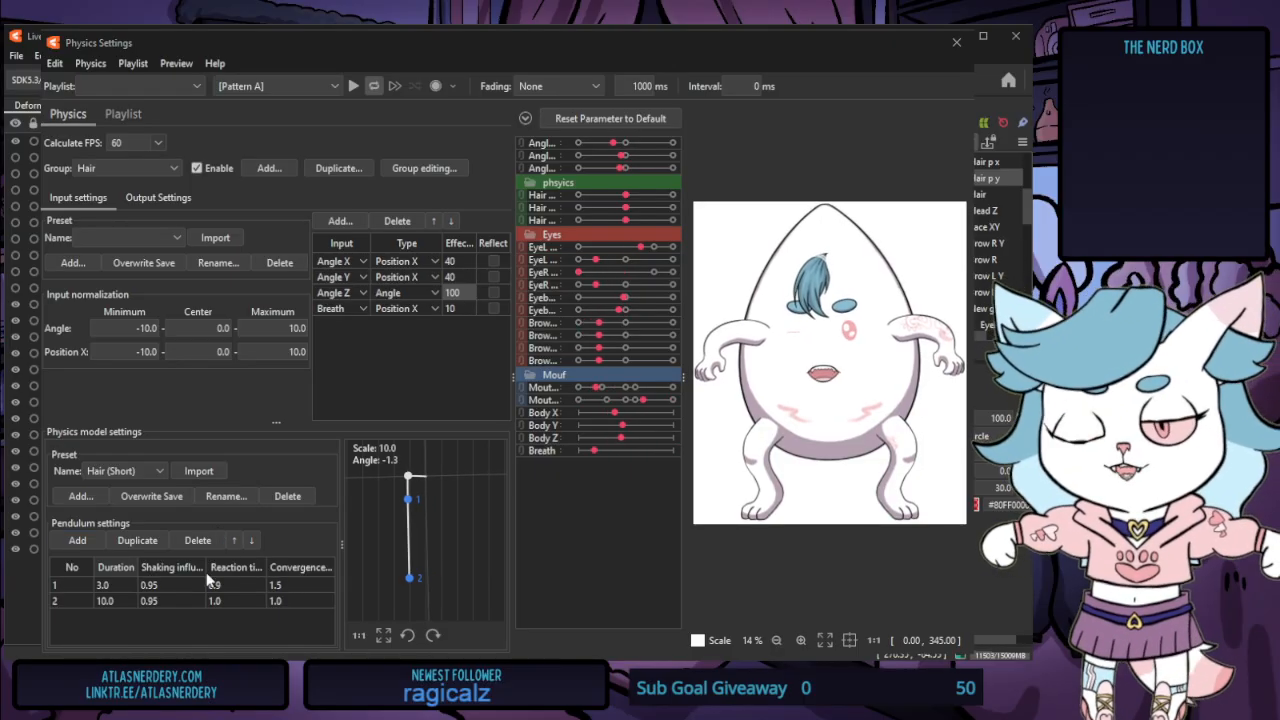
left_click(210, 578)
right_click(234, 568)
left_click(290, 578)
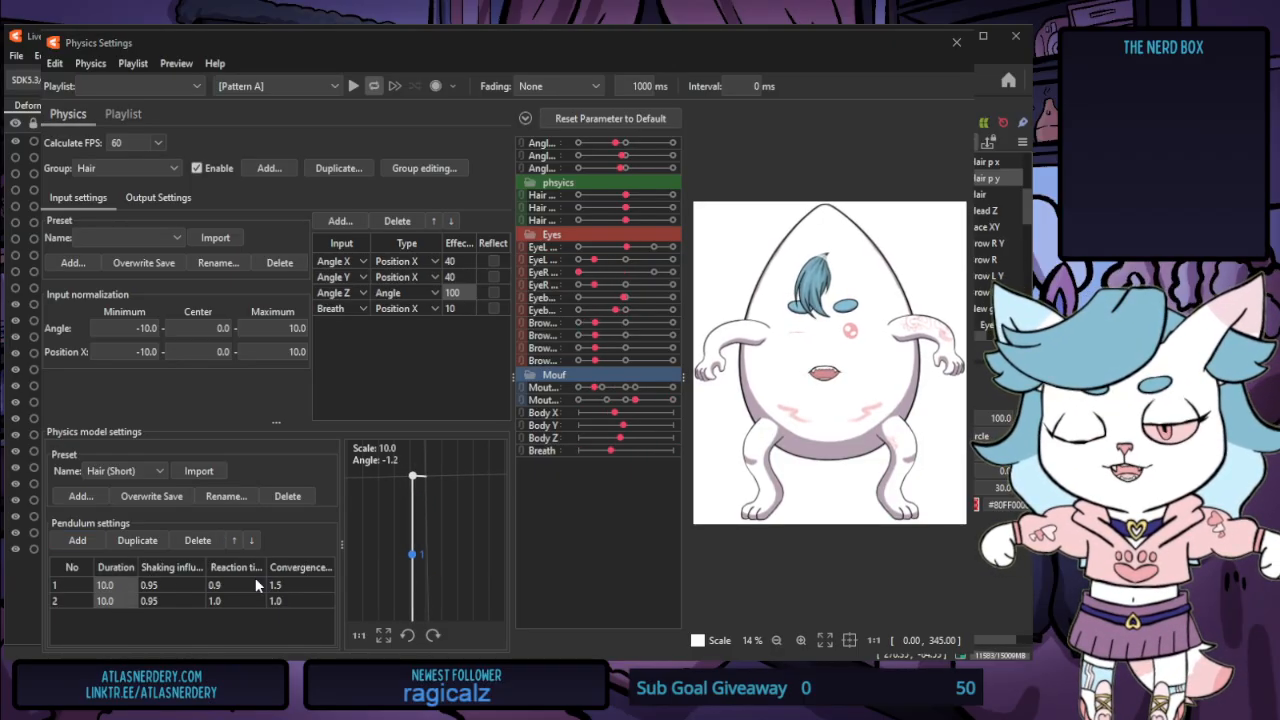
right_click(306, 571)
left_click(325, 581)
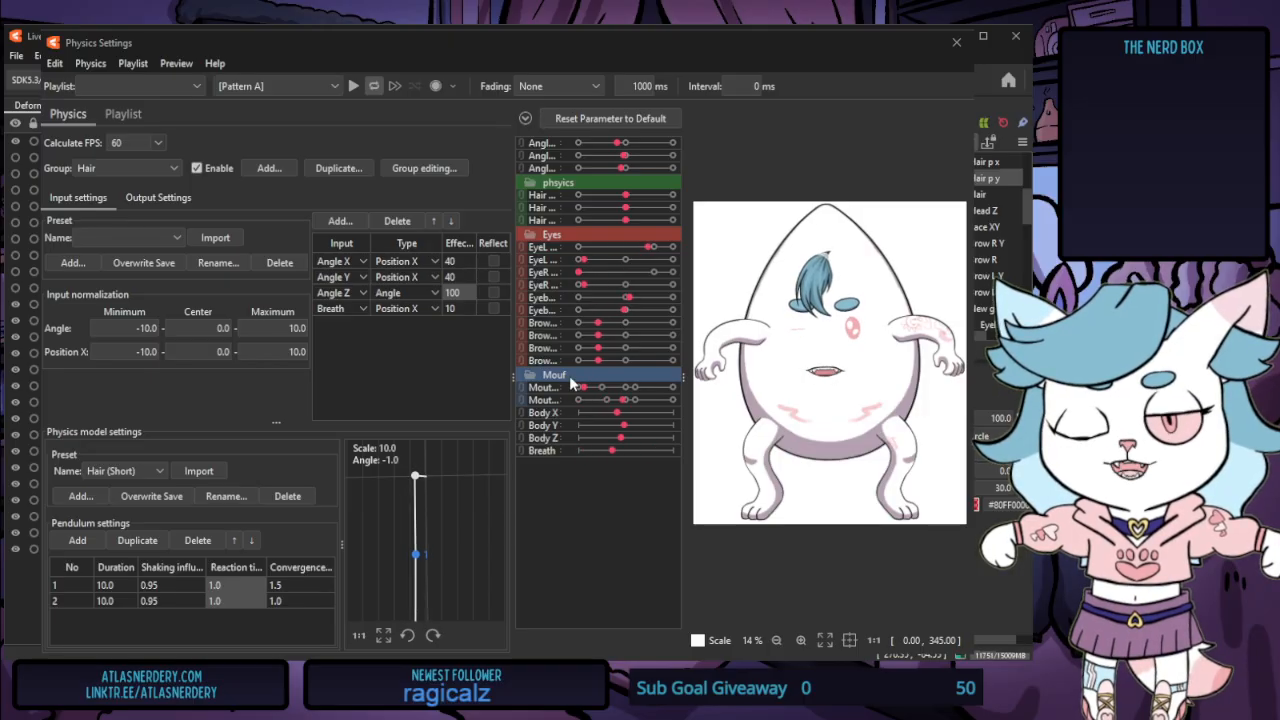
key("ctrl+z")
key("ctrl+z")
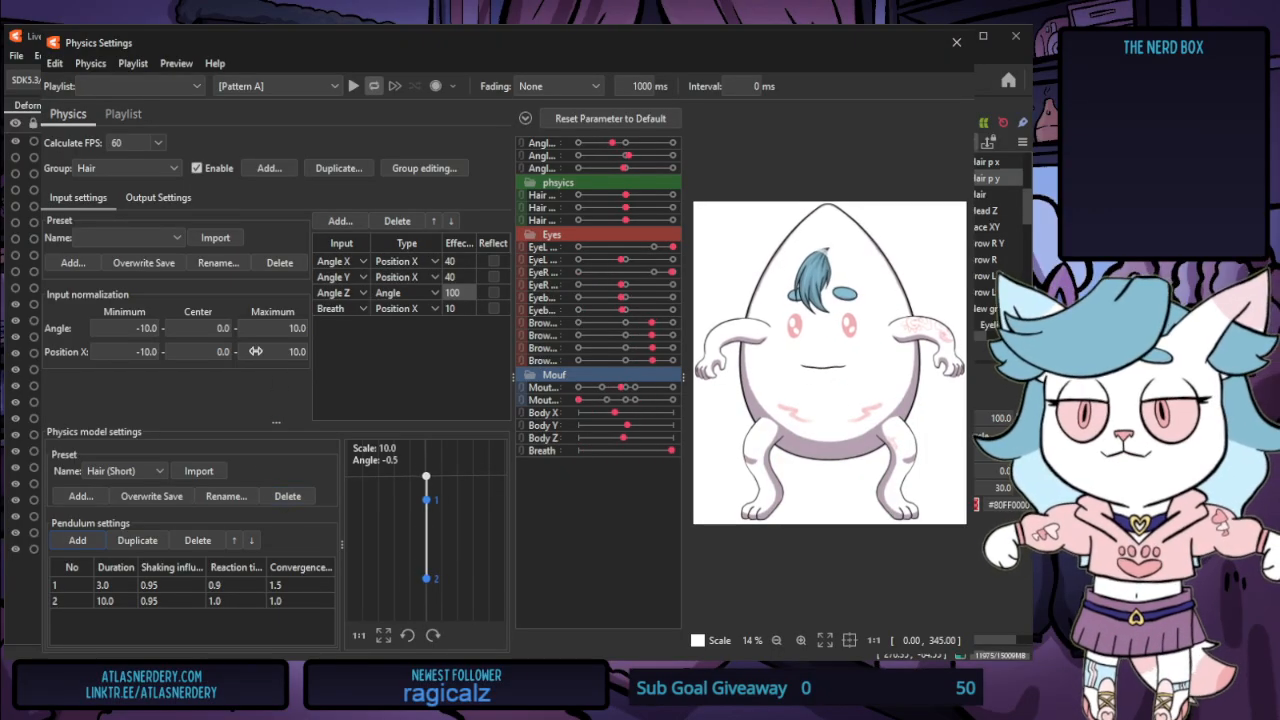
Add Hair p x1 on pendulum 1 and Hair p x2 and Hair p y on pendulum 2 as outputs, all with scale 30
left_click(145, 197)
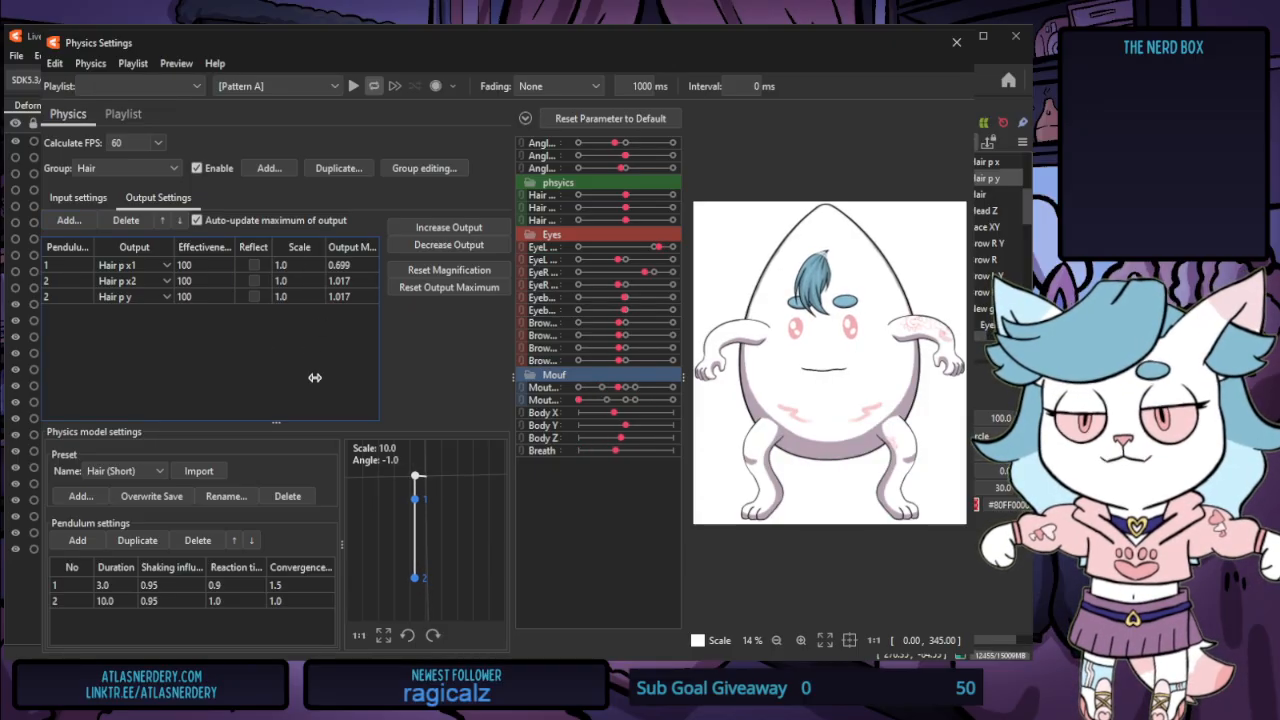
right_click(320, 248)
left_click(325, 260)
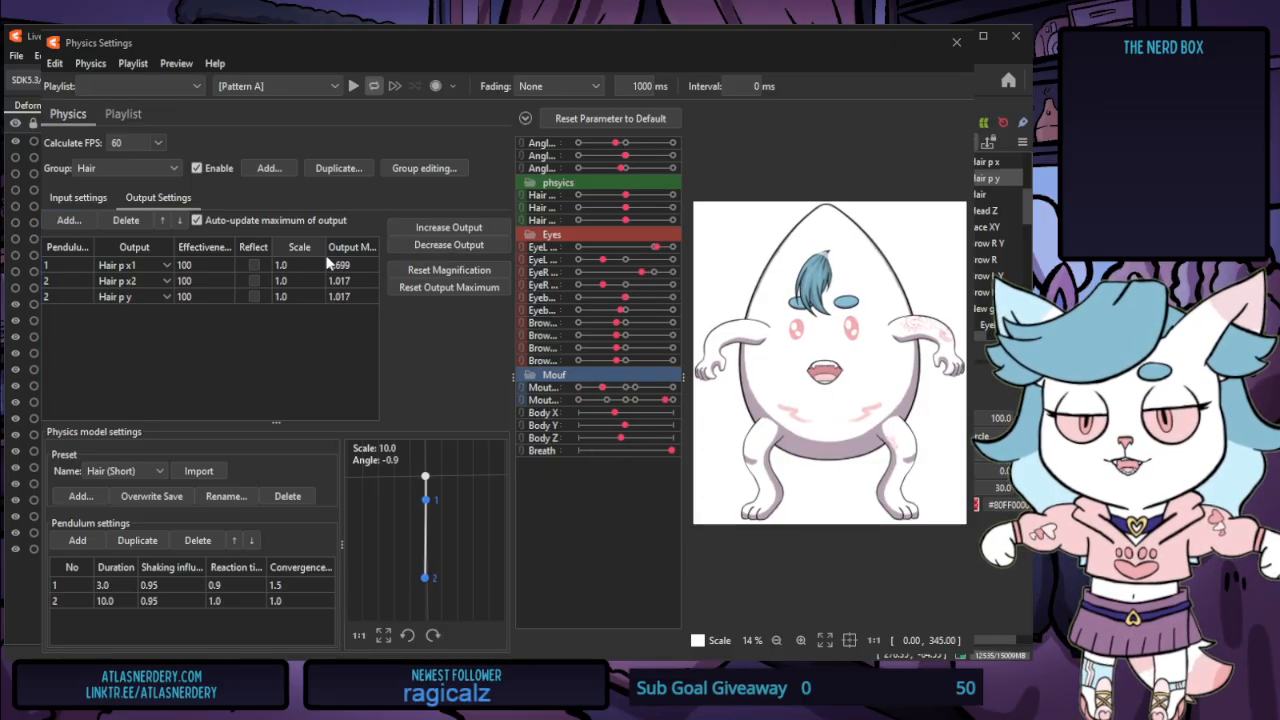
type("30")
left_click(474, 361)
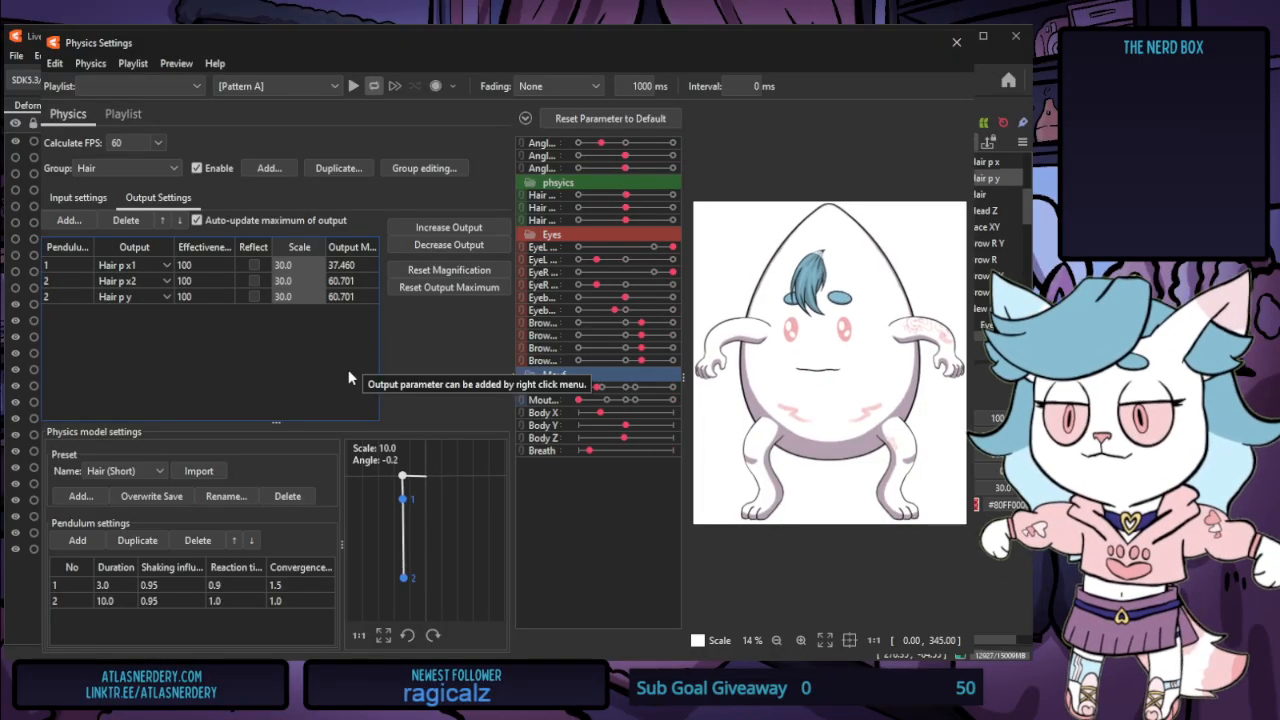
Set the Hair p y output's effectiveness to 50
left_click(207, 293)
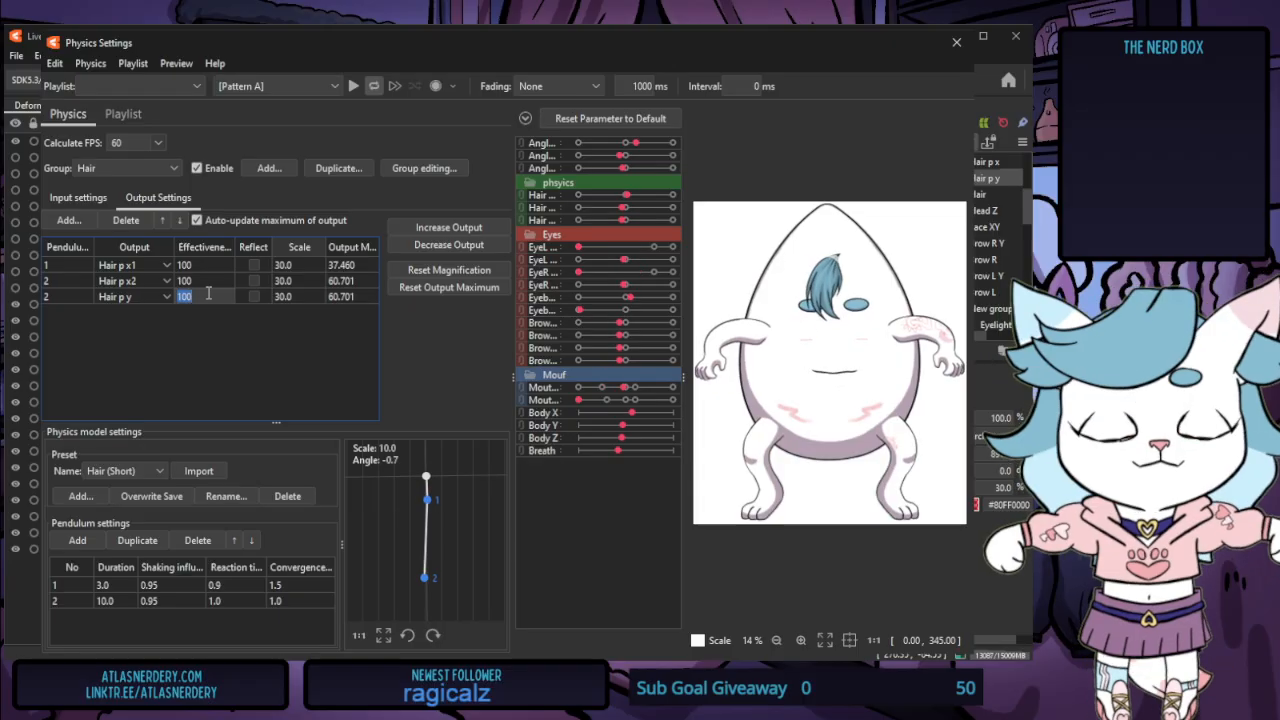
type("50")
key("Return")
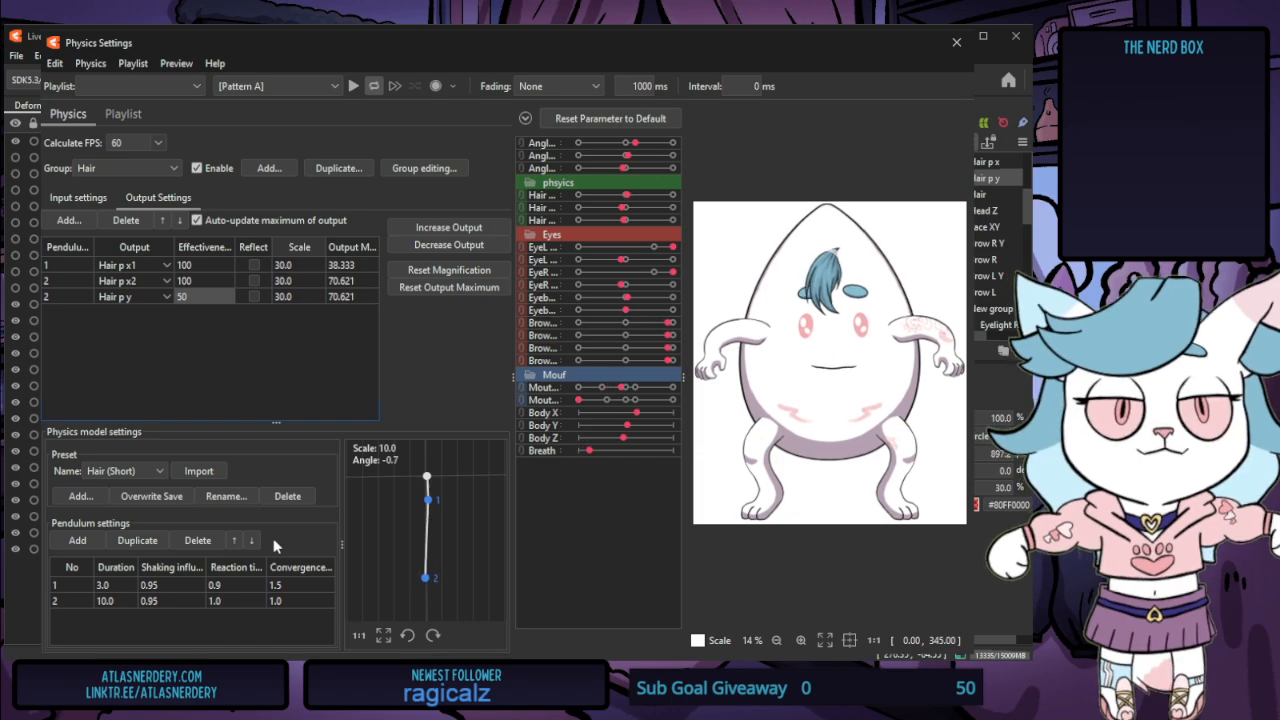
Set the duration of both pendulums to 10 and their reaction time to 1.0
left_click_drag(114, 569, 152, 583)
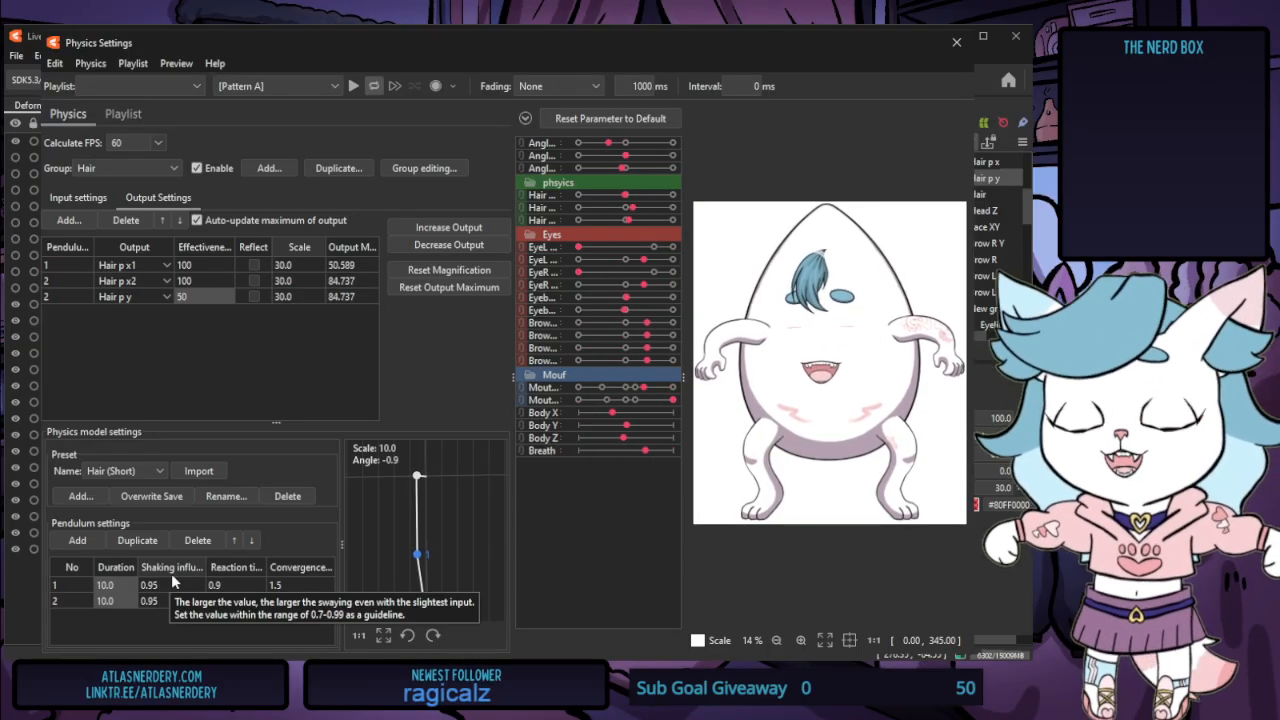
right_click(259, 572)
left_click(261, 579)
type("1")
key("Return")
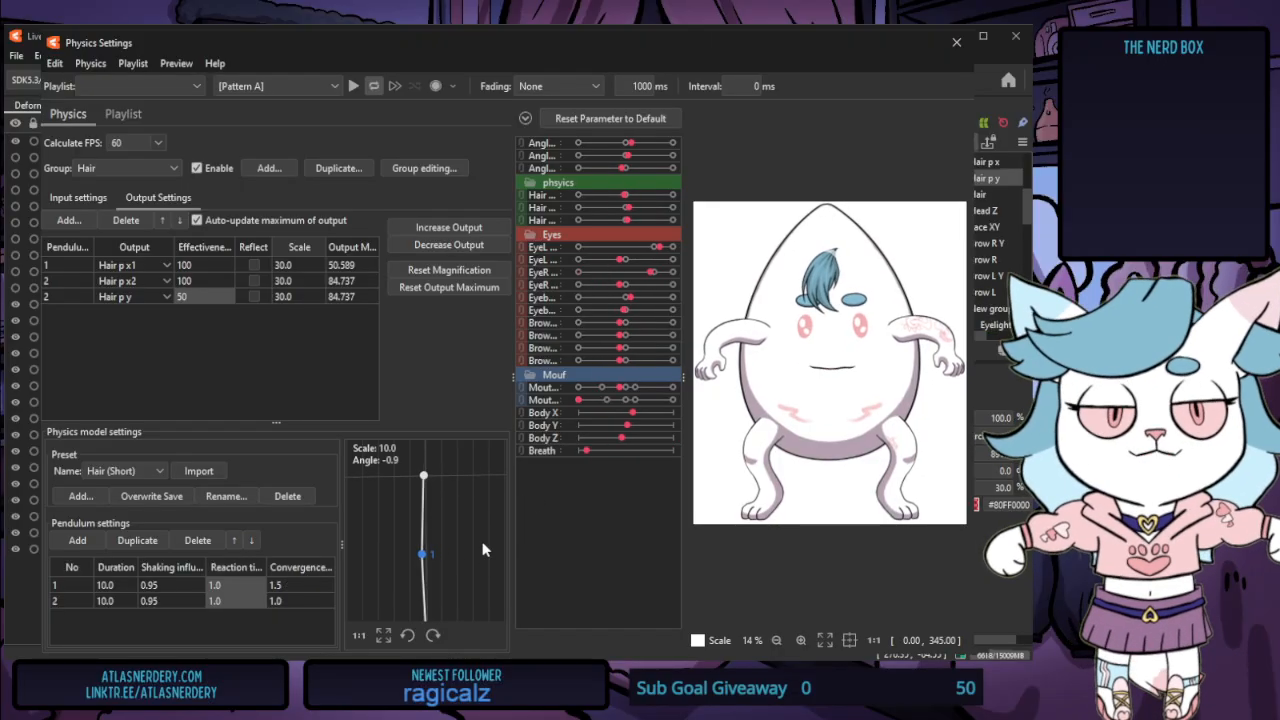
Set the Hair p y output's effectiveness to 100
double_click(199, 298)
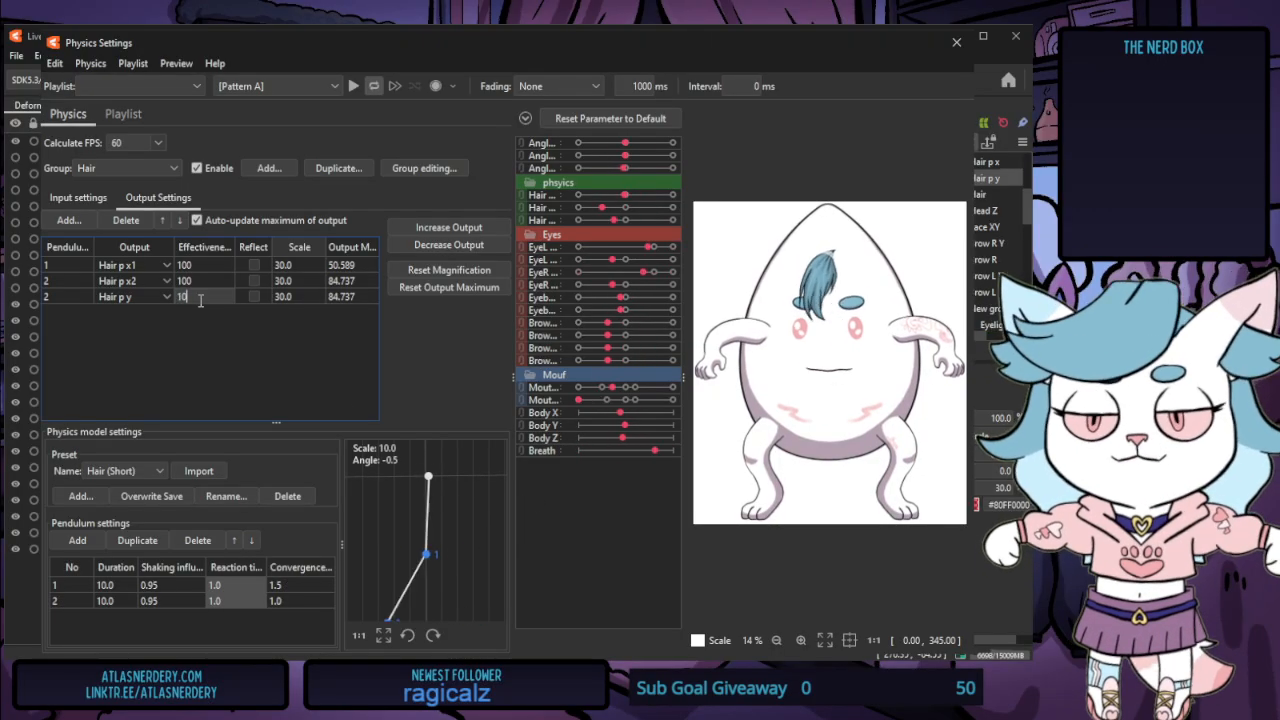
type("100")
key("Return")
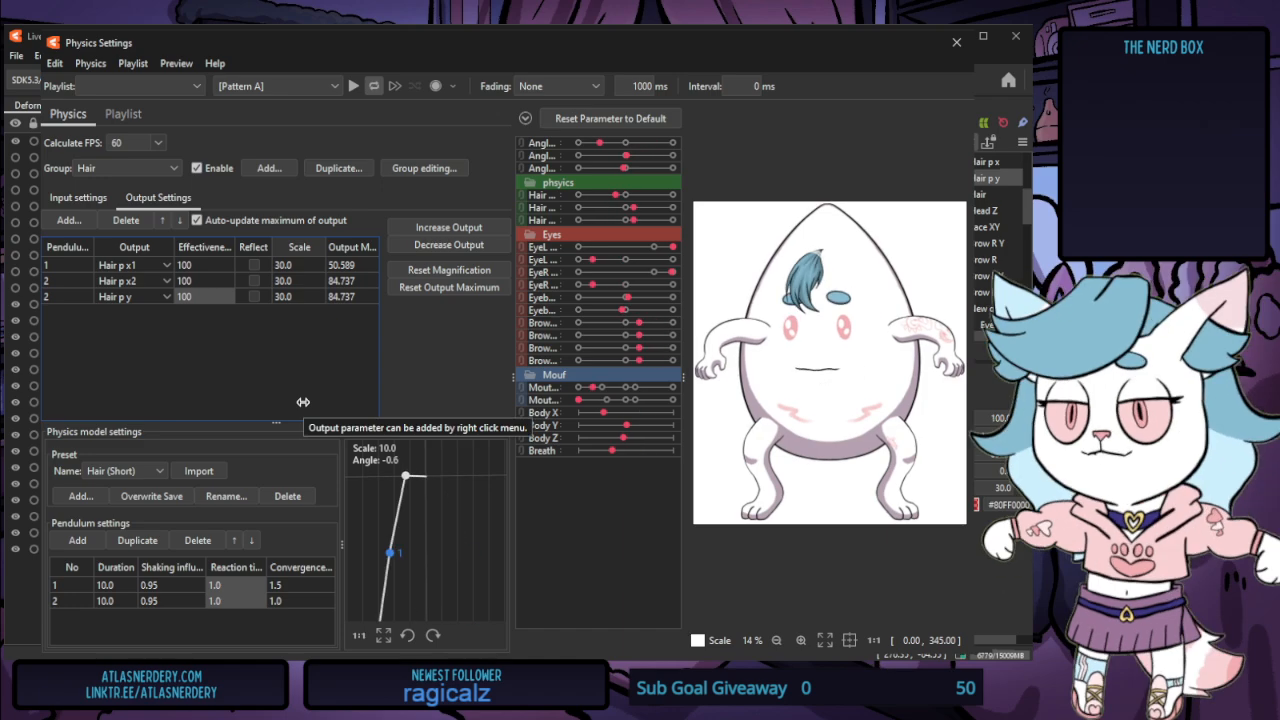
Set the Hair p y output's effectiveness to 60 and close the physics settings
double_click(190, 299)
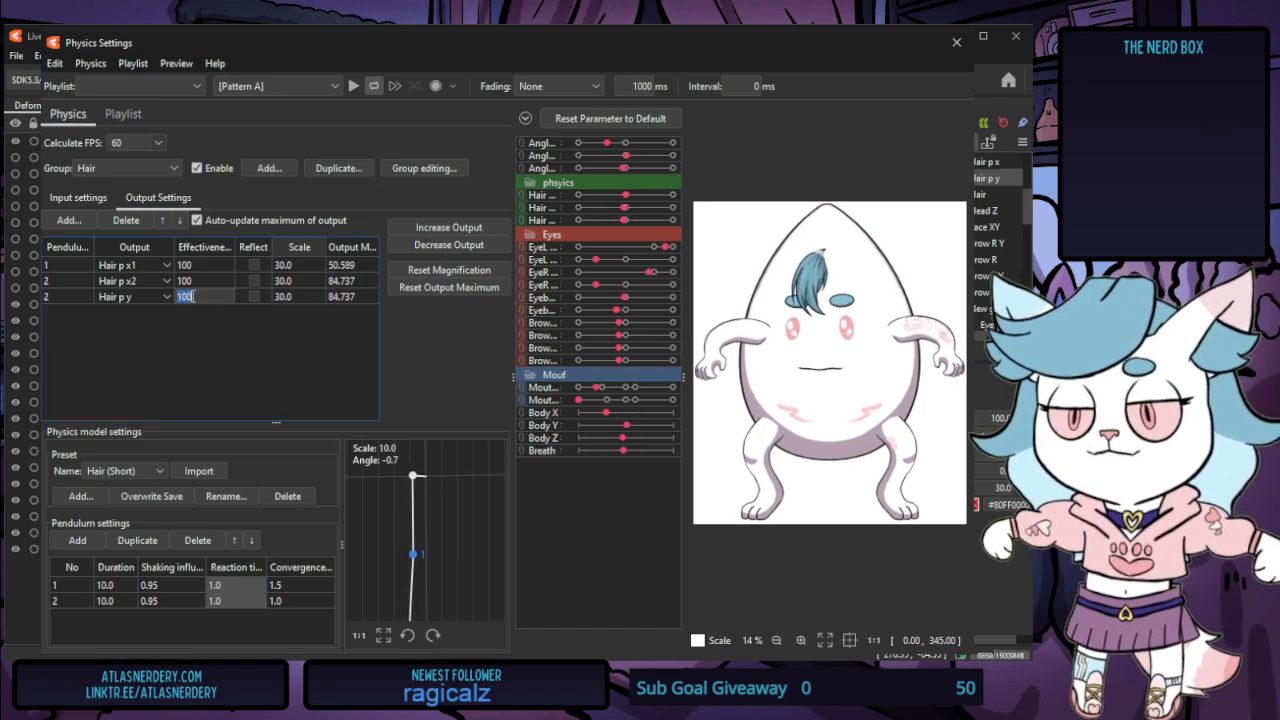
type("60")
key("Return")
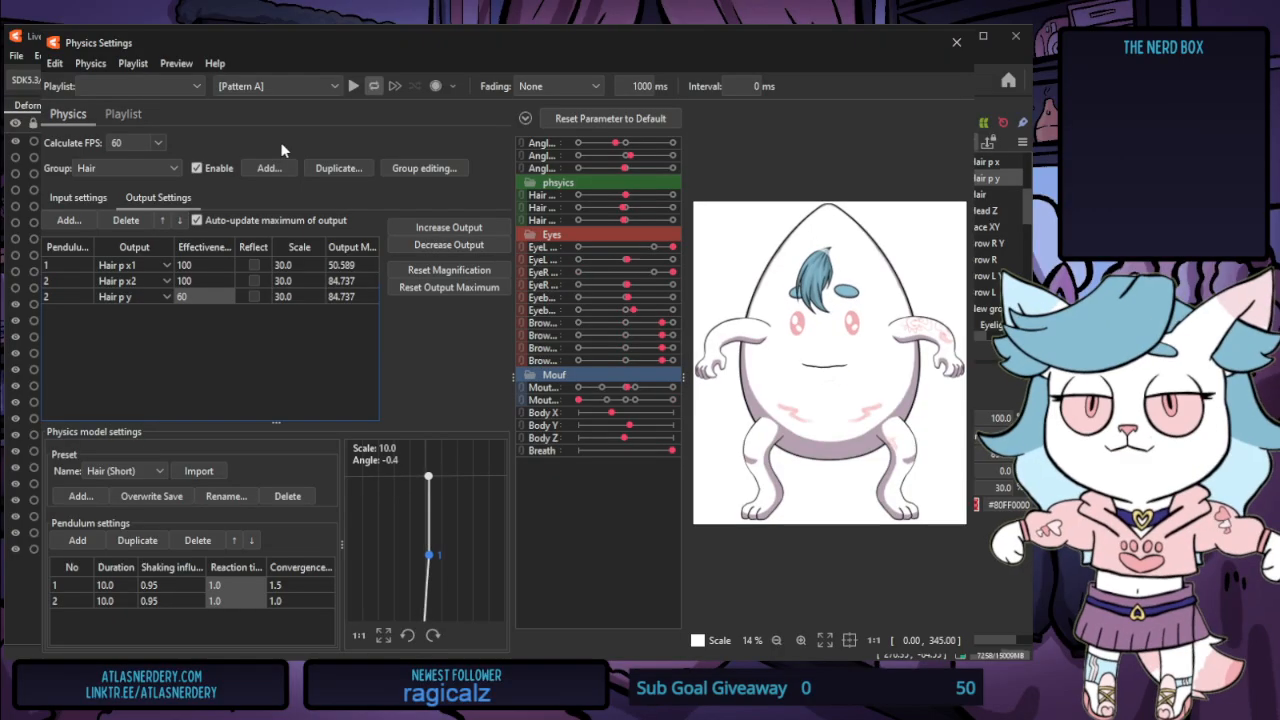
left_click(956, 42)
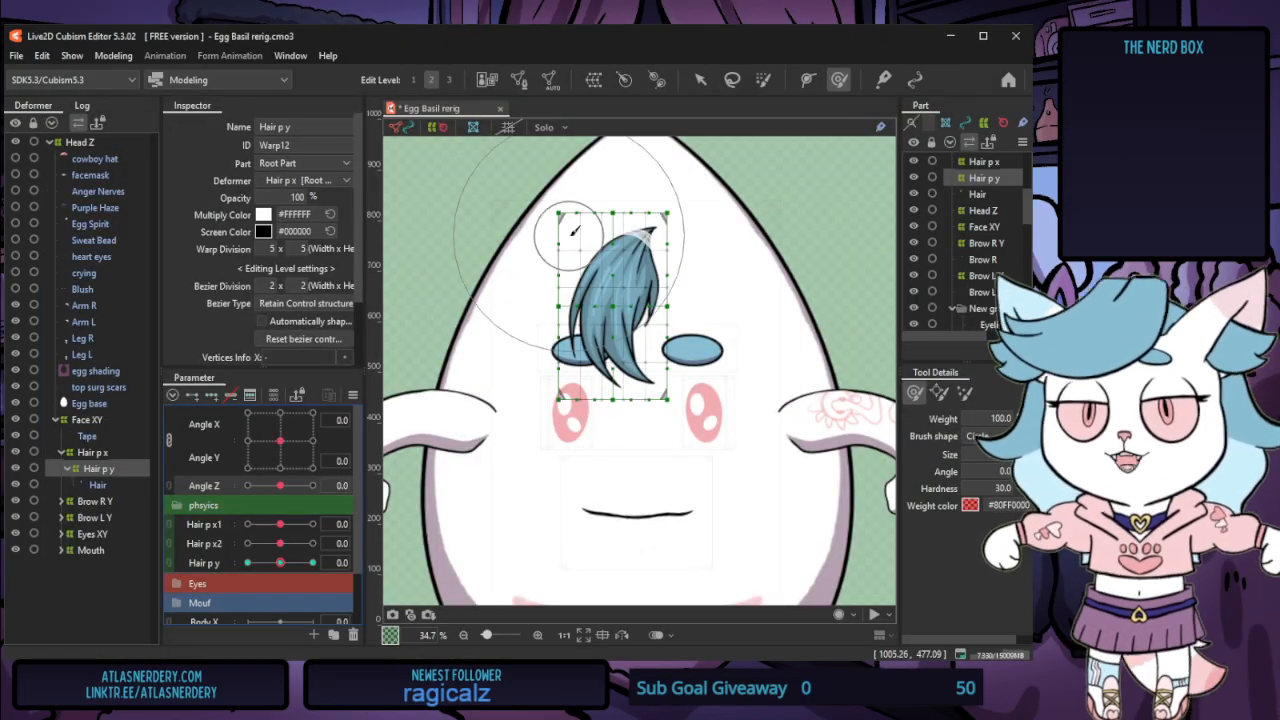
Deselect the Hair p y deformer and examine the hair up close and on the whole egg character
left_click(700, 79)
left_click(645, 238)
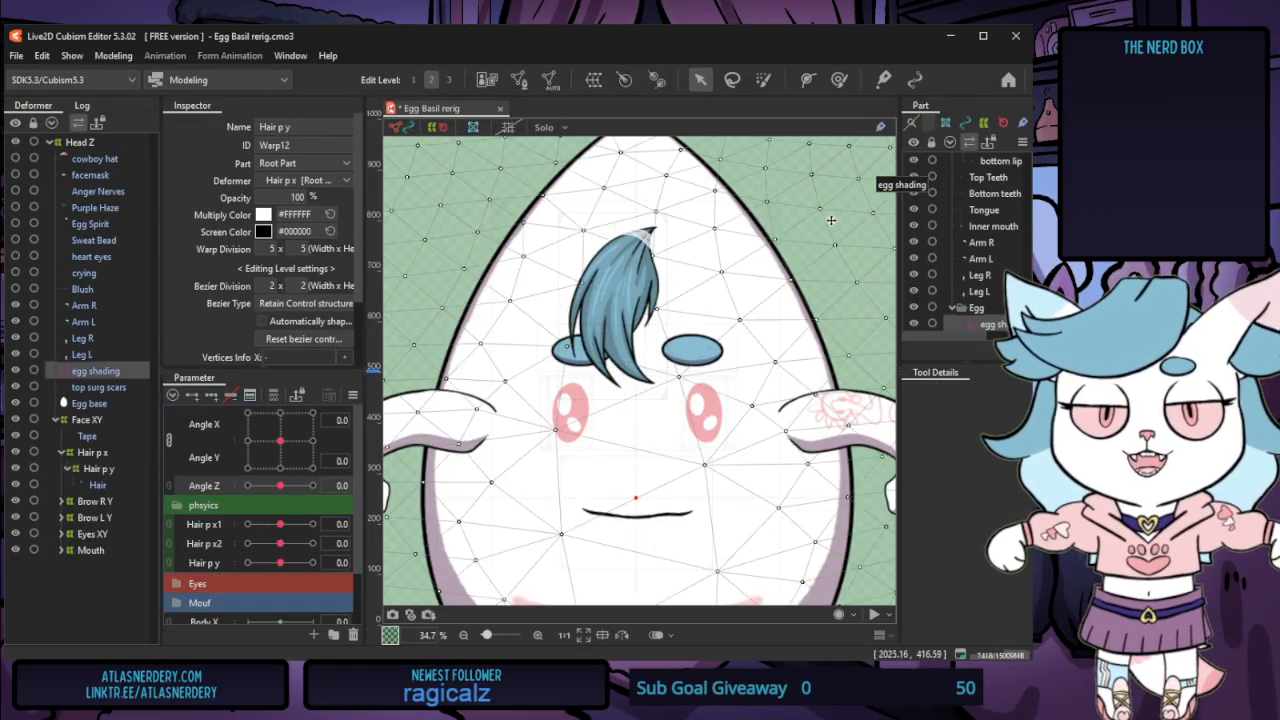
scroll(643, 240, "down", 6)
left_click(780, 203)
scroll(587, 215, "up", 5)
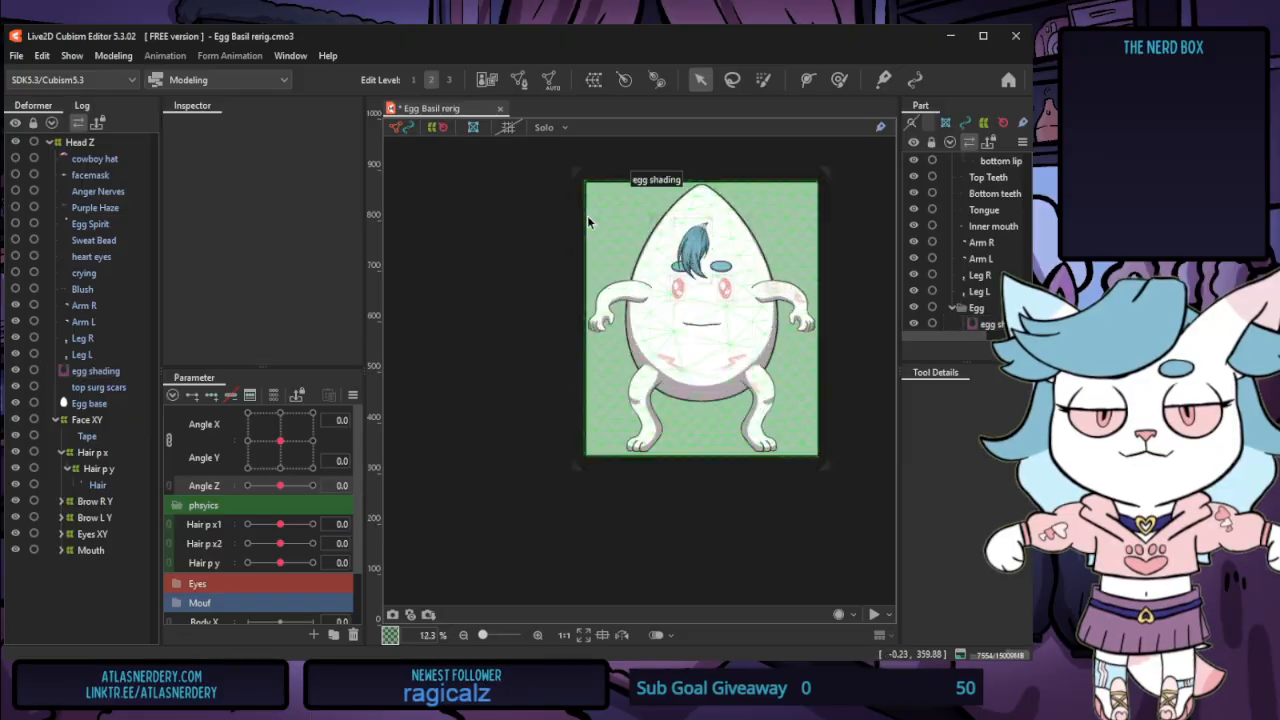
scroll(803, 215, "up", 8)
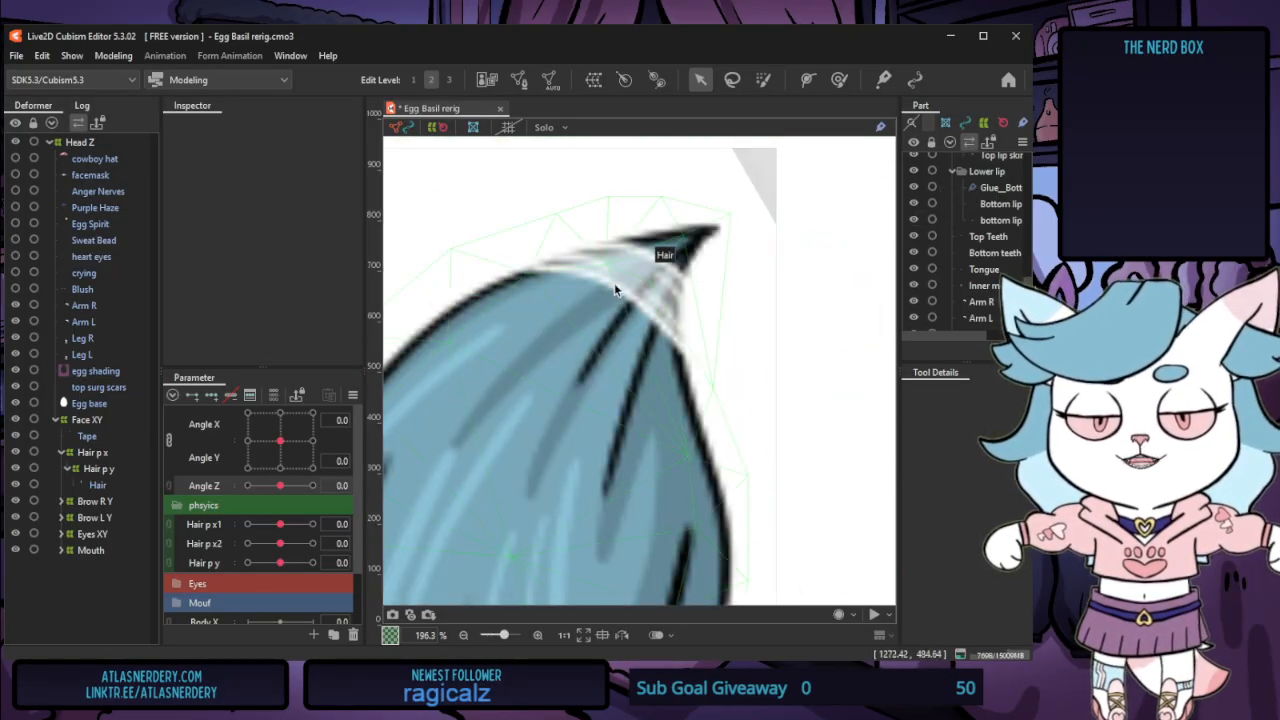
scroll(640, 281, "down", 10)
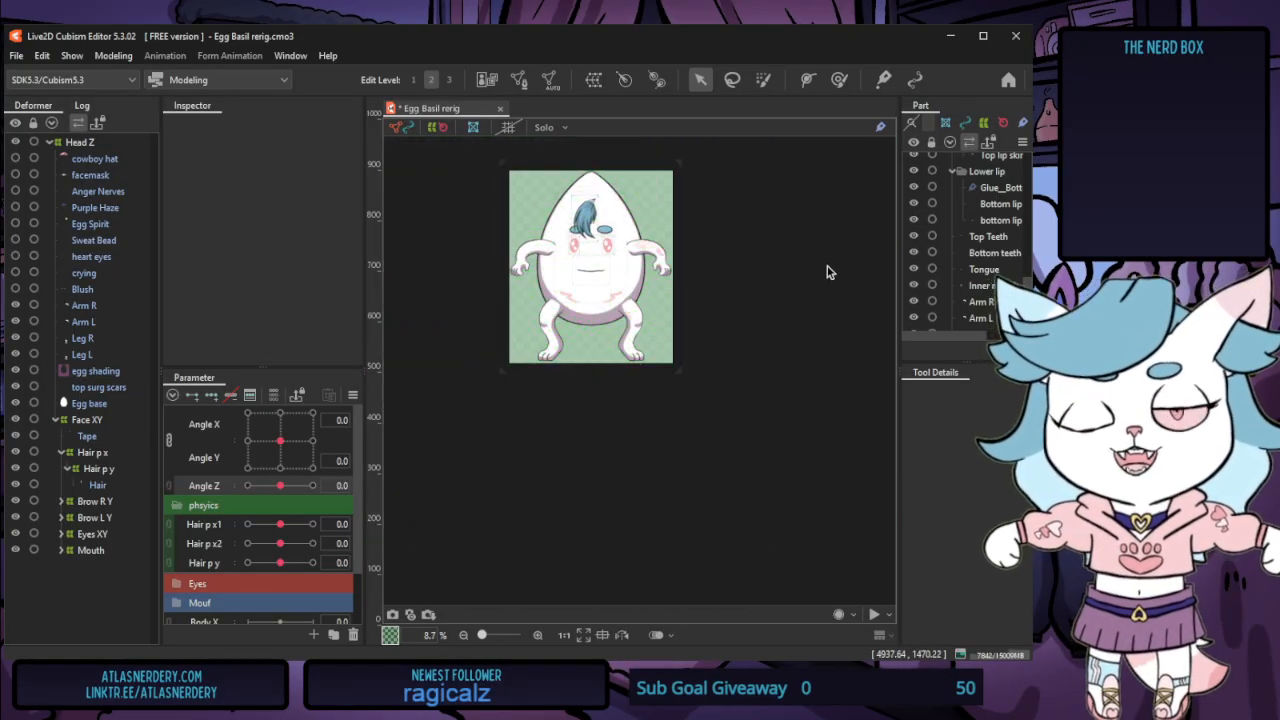
scroll(555, 172, "up", 2)
scroll(555, 172, "up", 2)
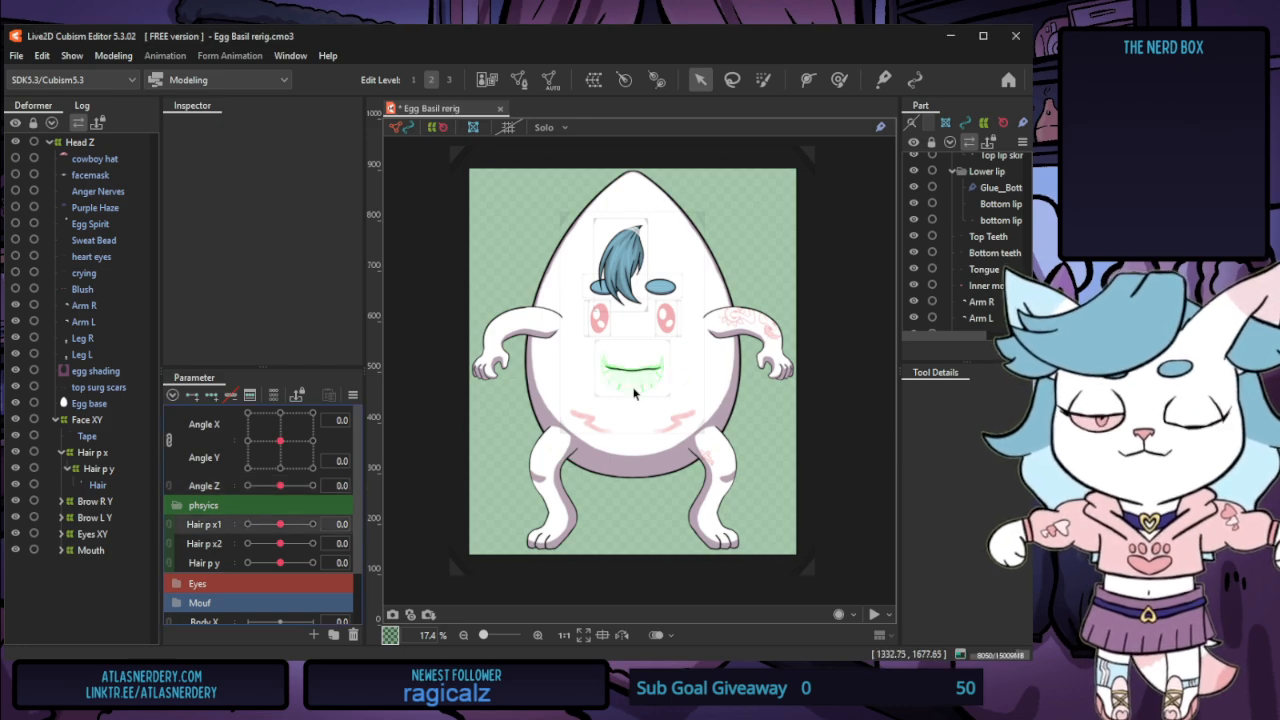
Rename the parameters Hair p x1, Hair p x2 and Hair p y as p x1, p x2 and p y1
right_click(194, 525)
left_click(224, 535)
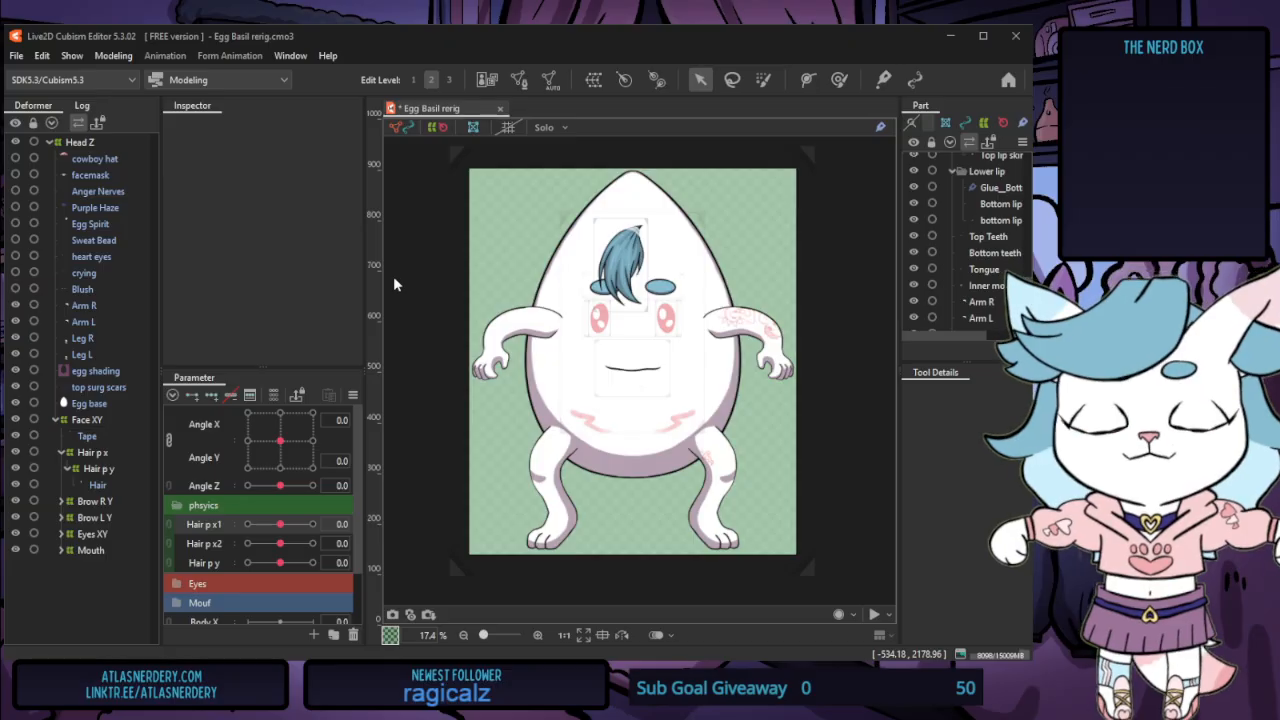
left_click(427, 384)
right_click(210, 546)
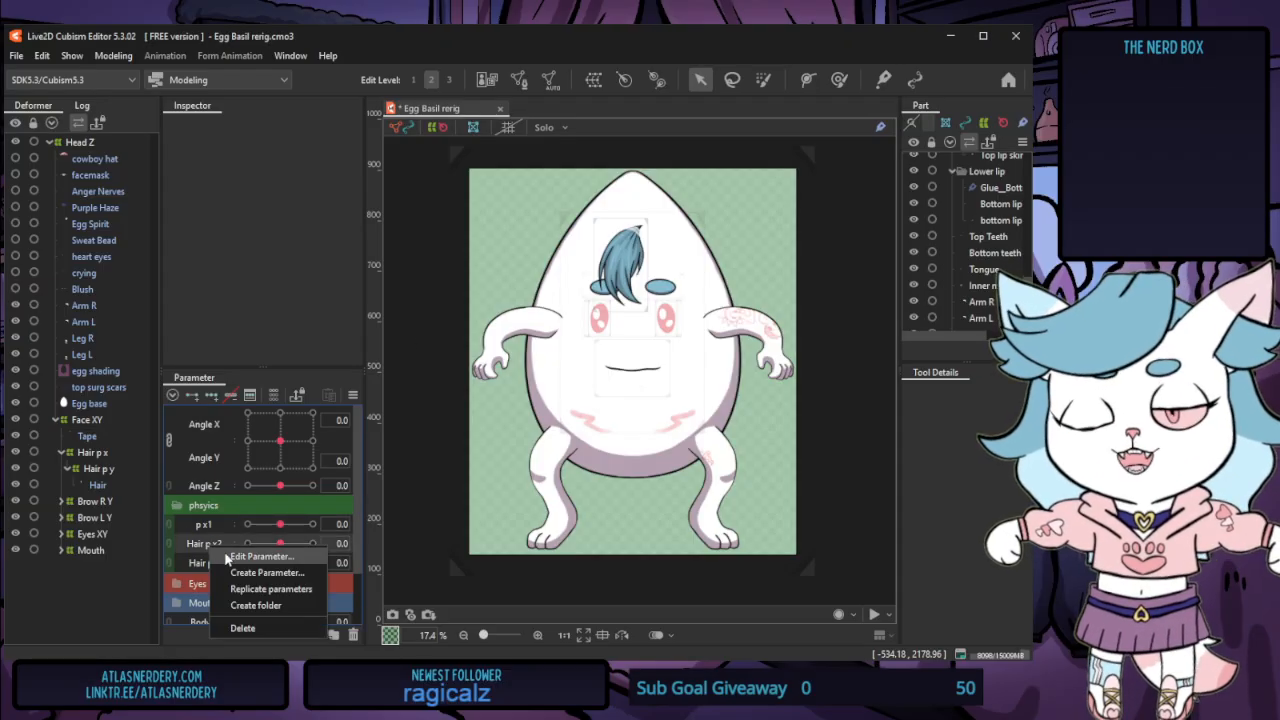
left_click(232, 554)
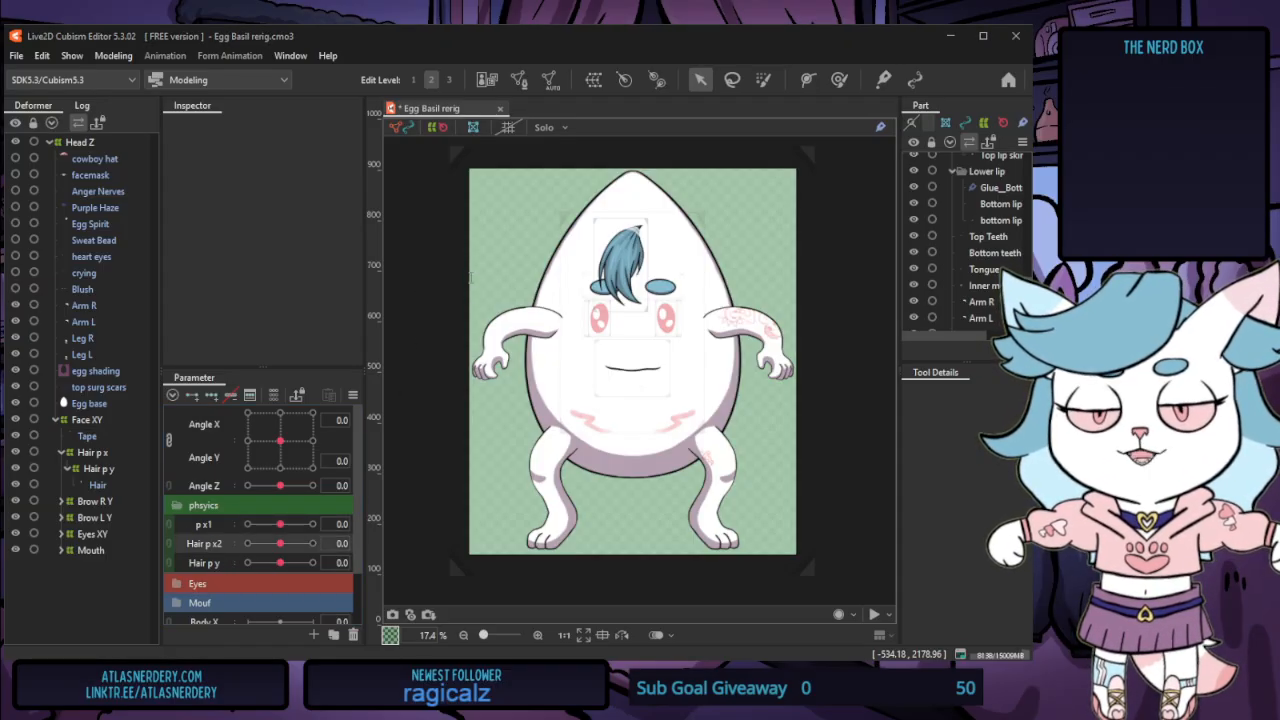
right_click(198, 565)
left_click(220, 574)
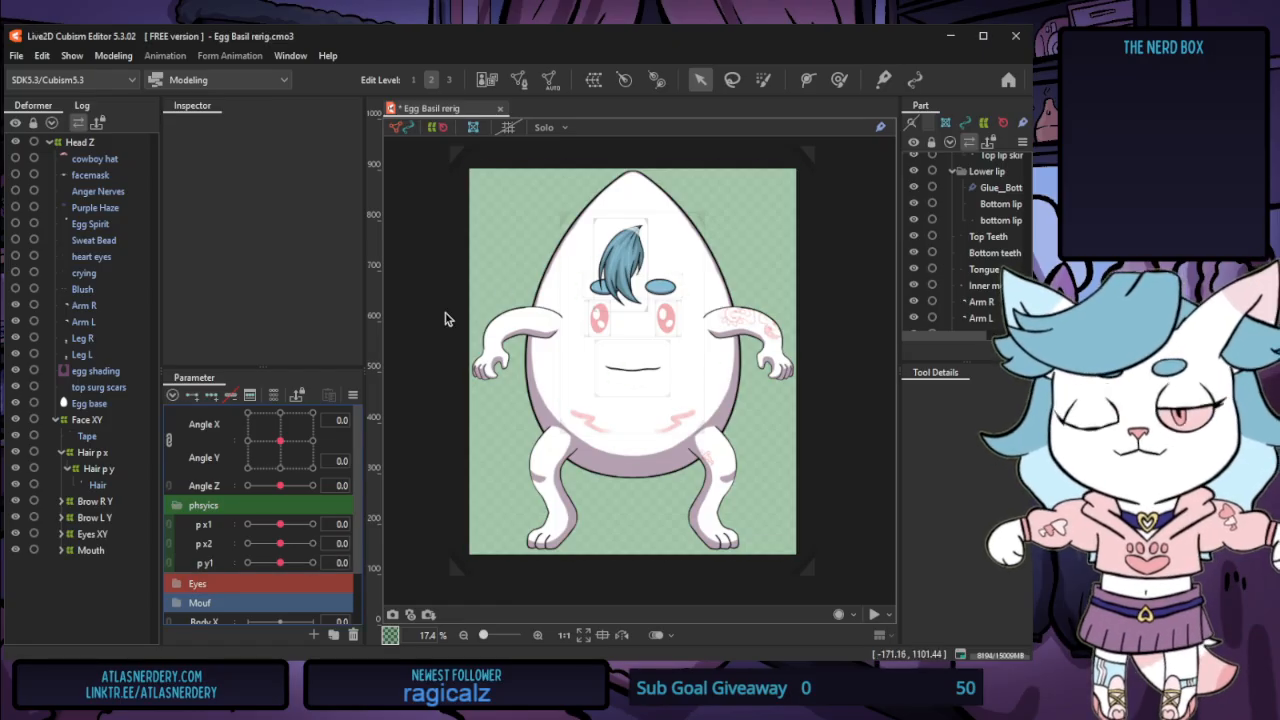
Check the renamed parameters in the Hair physics group's output settings, closing the physics settings when done
left_click(113, 55)
left_click(184, 385)
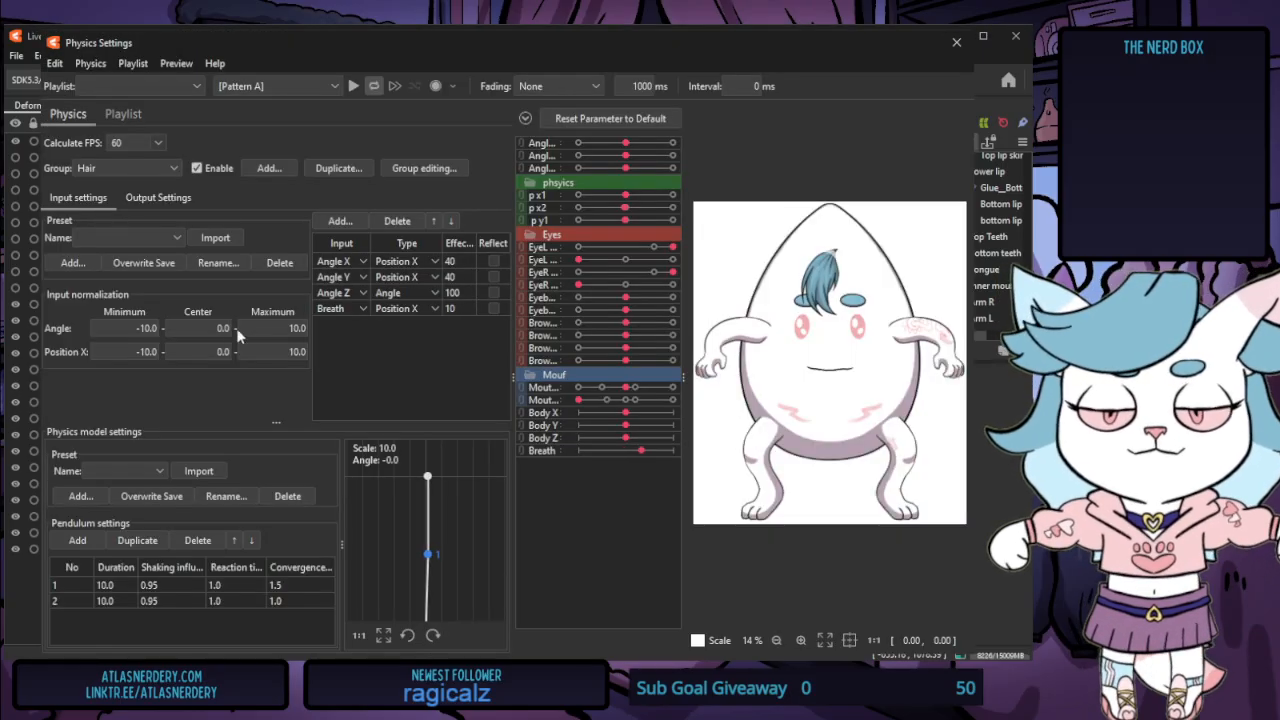
left_click(157, 197)
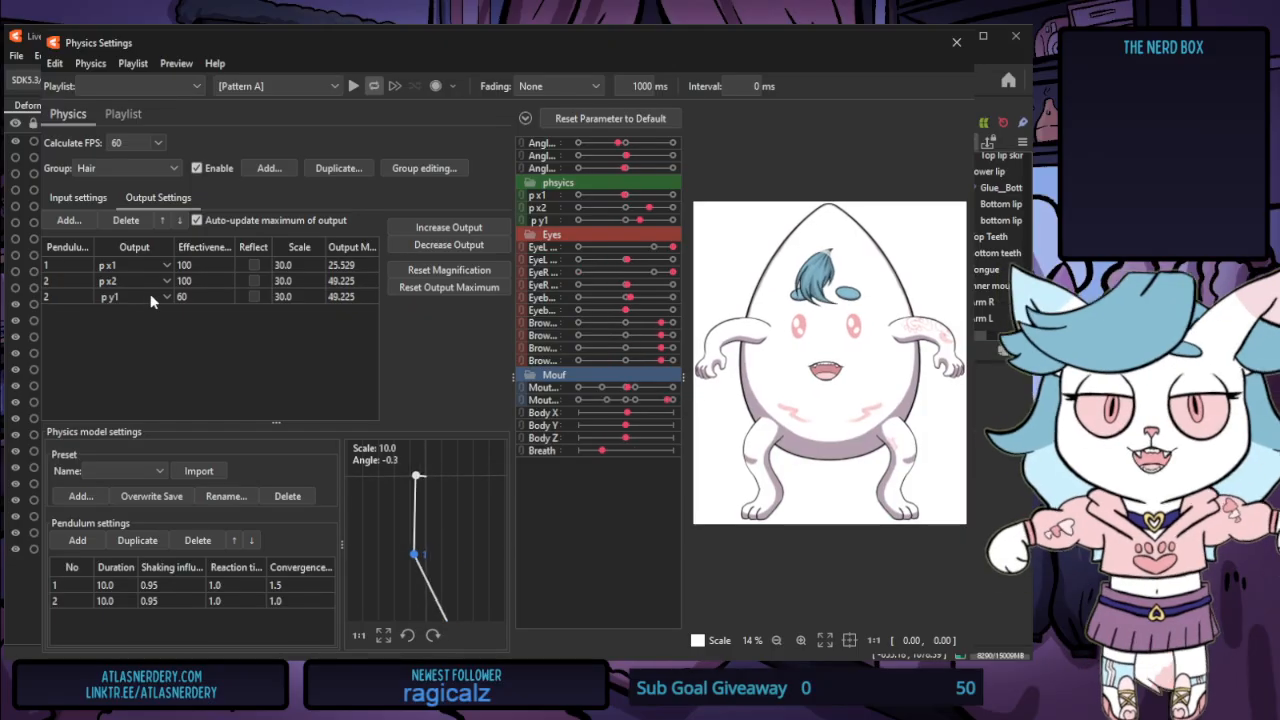
left_click(956, 43)
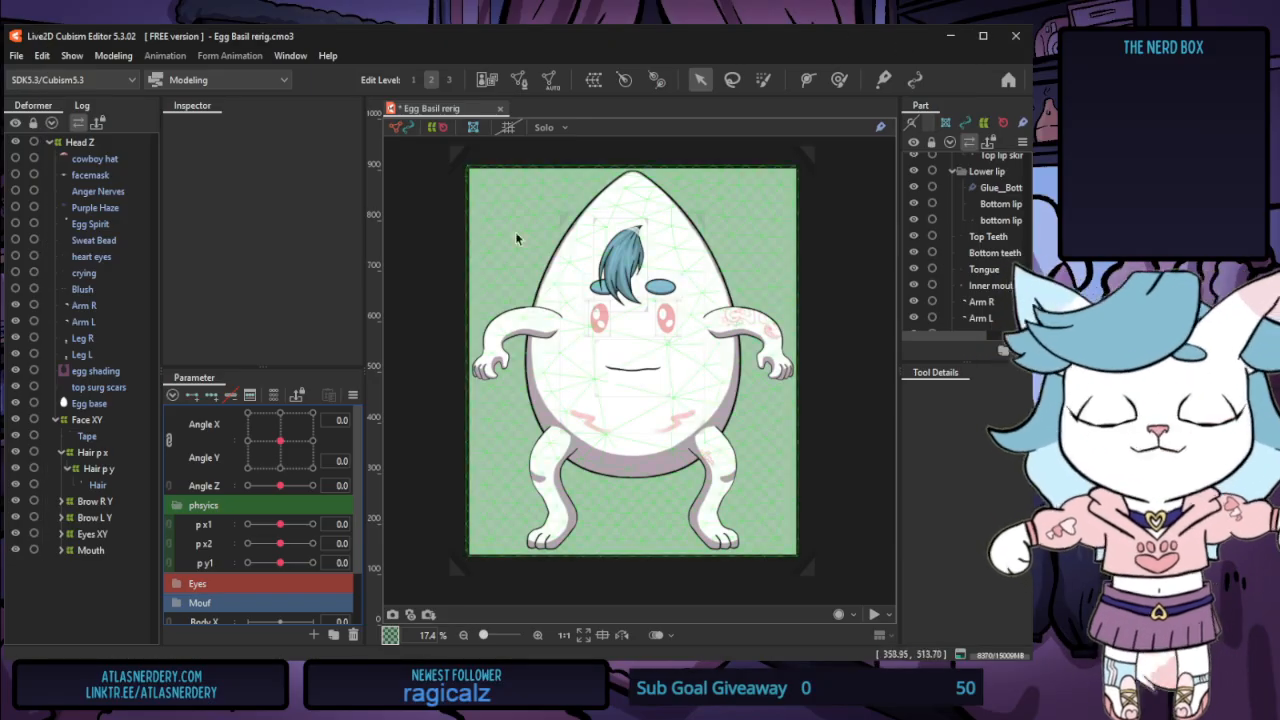
Create a warp deformer named Eyelight L P around Eyelight L 2, inside the left eye's Eye Smile deformer
scroll(633, 273, "up", 4)
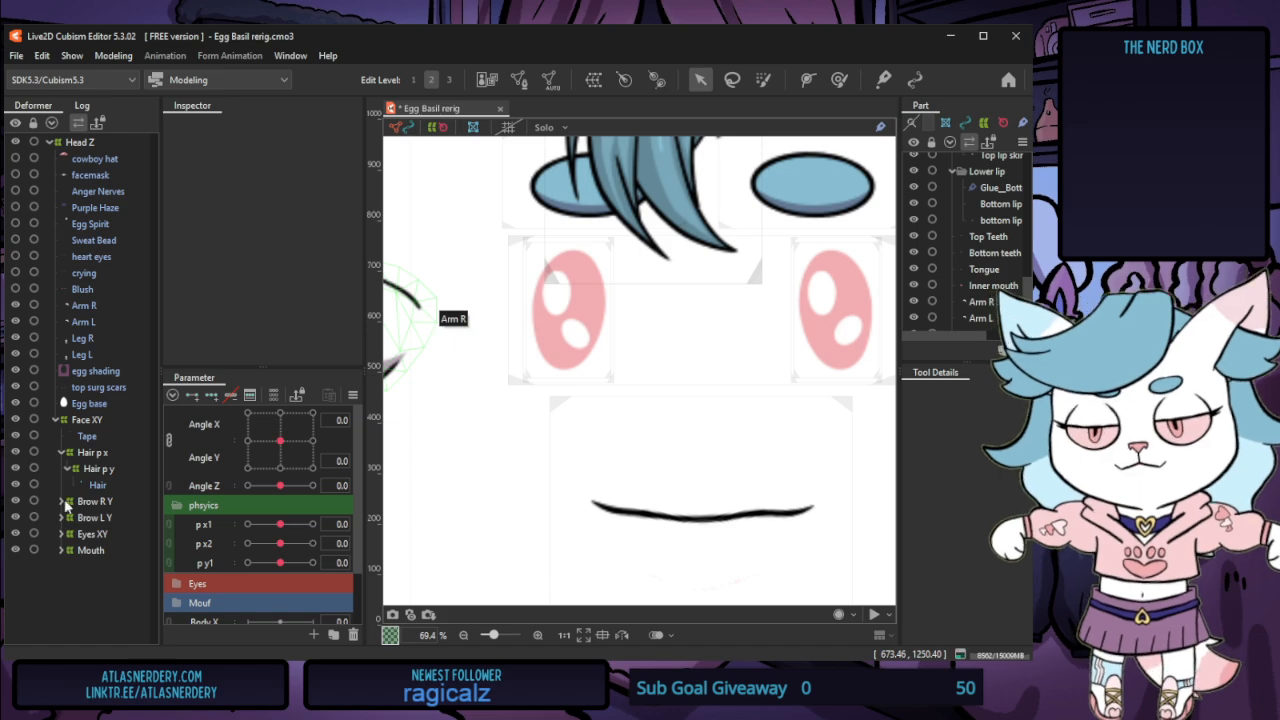
left_click(63, 535)
left_click(72, 567)
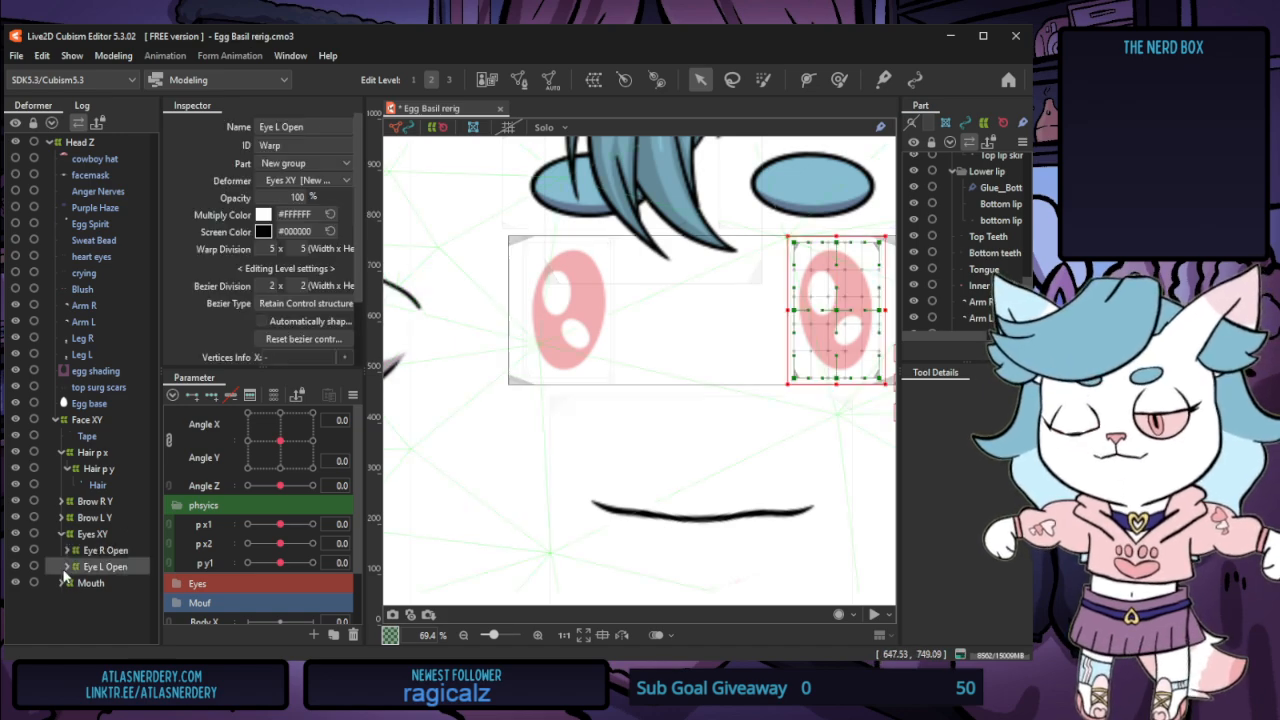
left_click(67, 567)
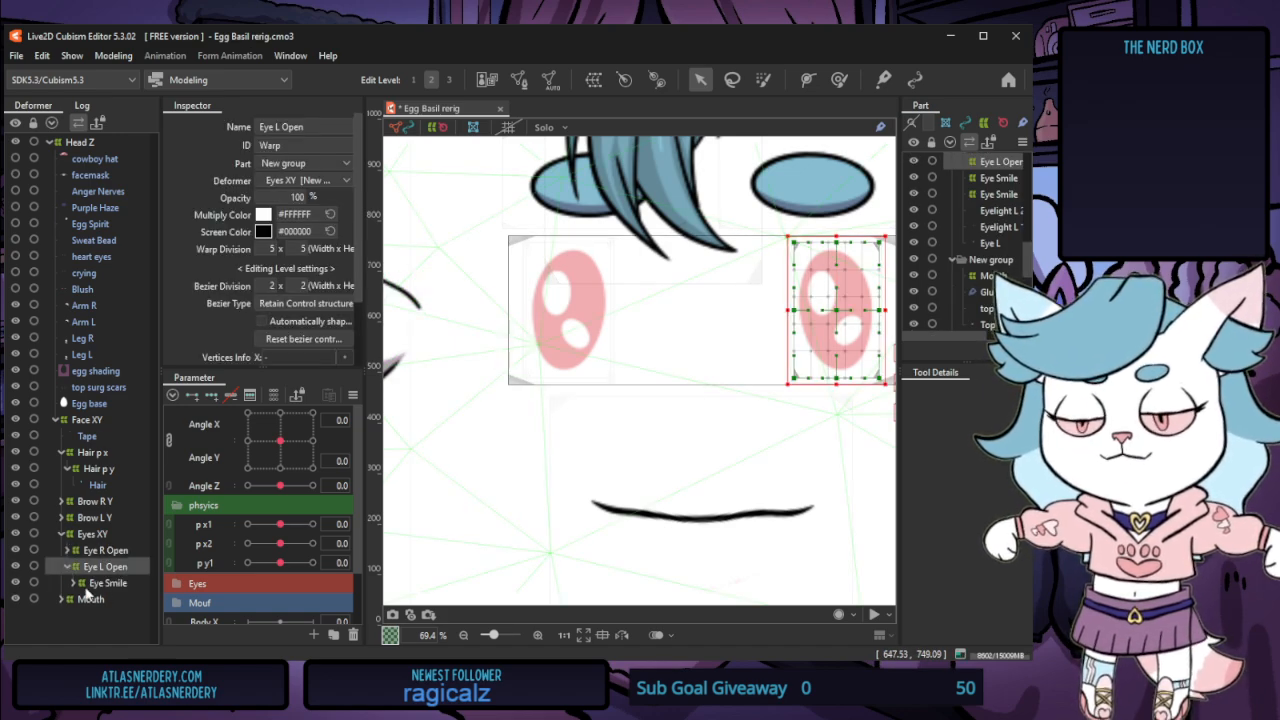
left_click(77, 583)
left_click(117, 588)
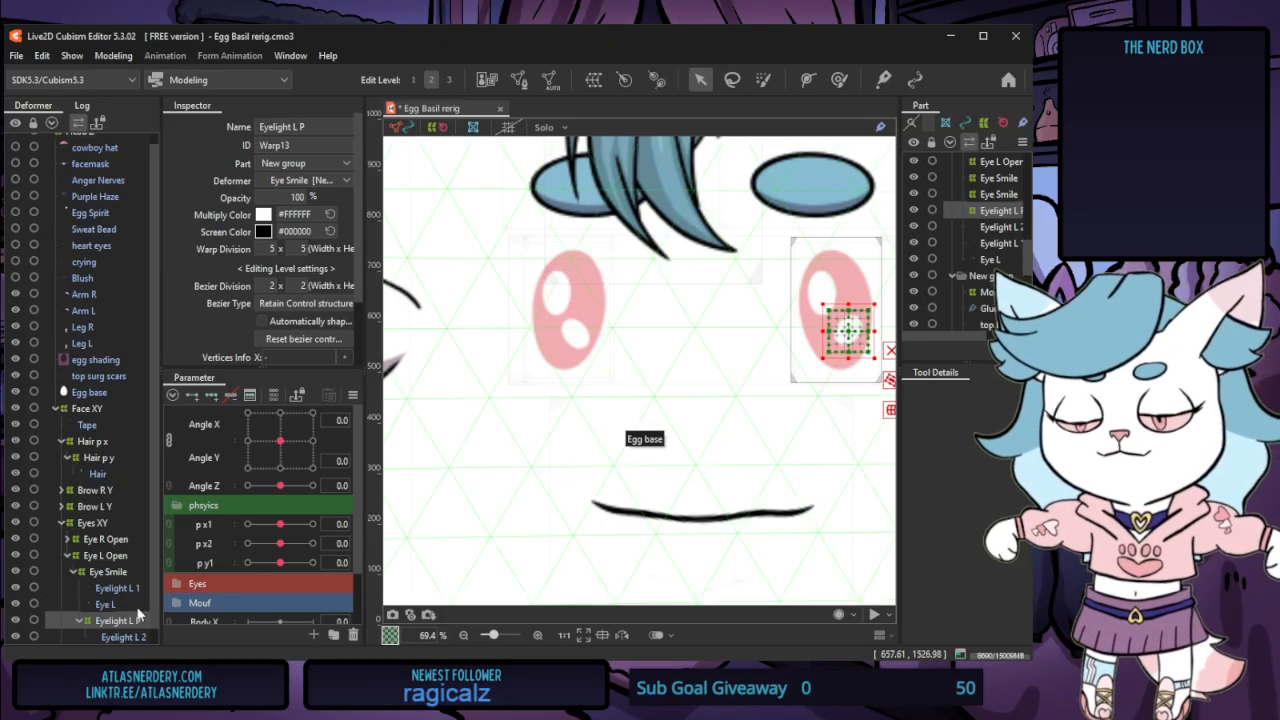
Add three keyforms for the Eyelight L P deformer on both p x1 and p x2
scroll(119, 592, "down", 1)
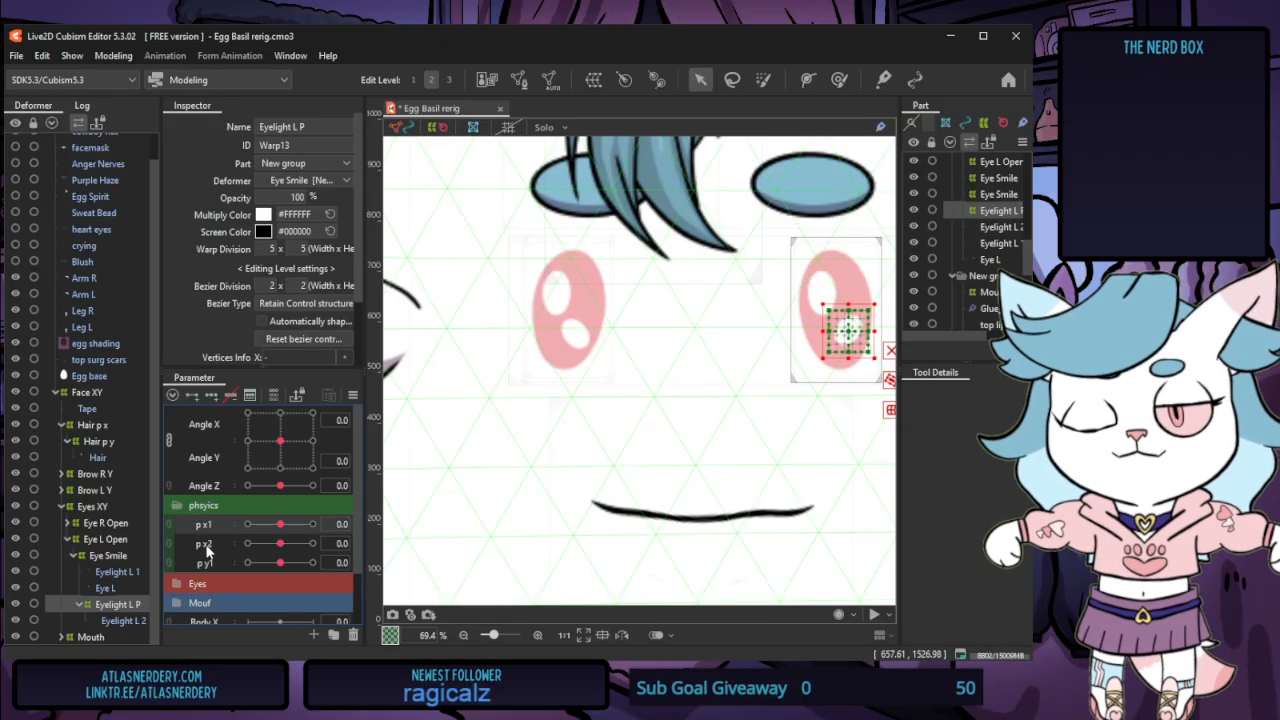
scroll(441, 443, "down", 2)
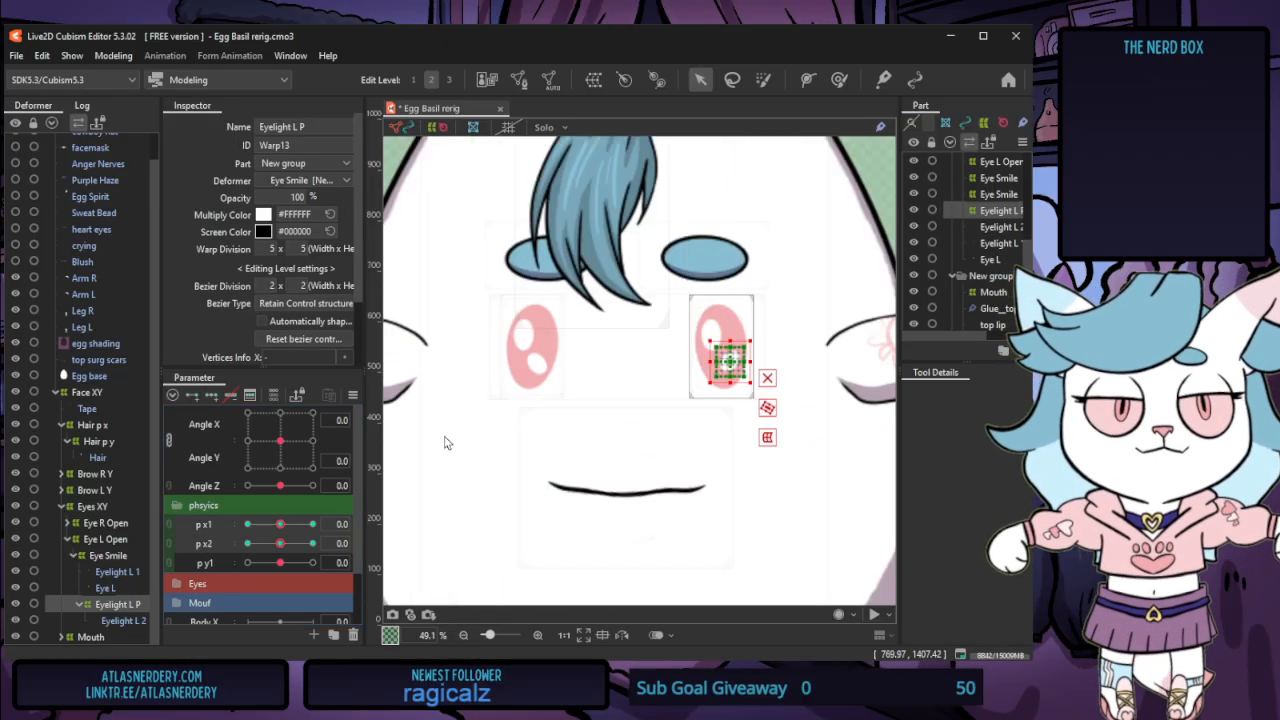
scroll(620, 382, "up", 3)
scroll(679, 403, "up", 2)
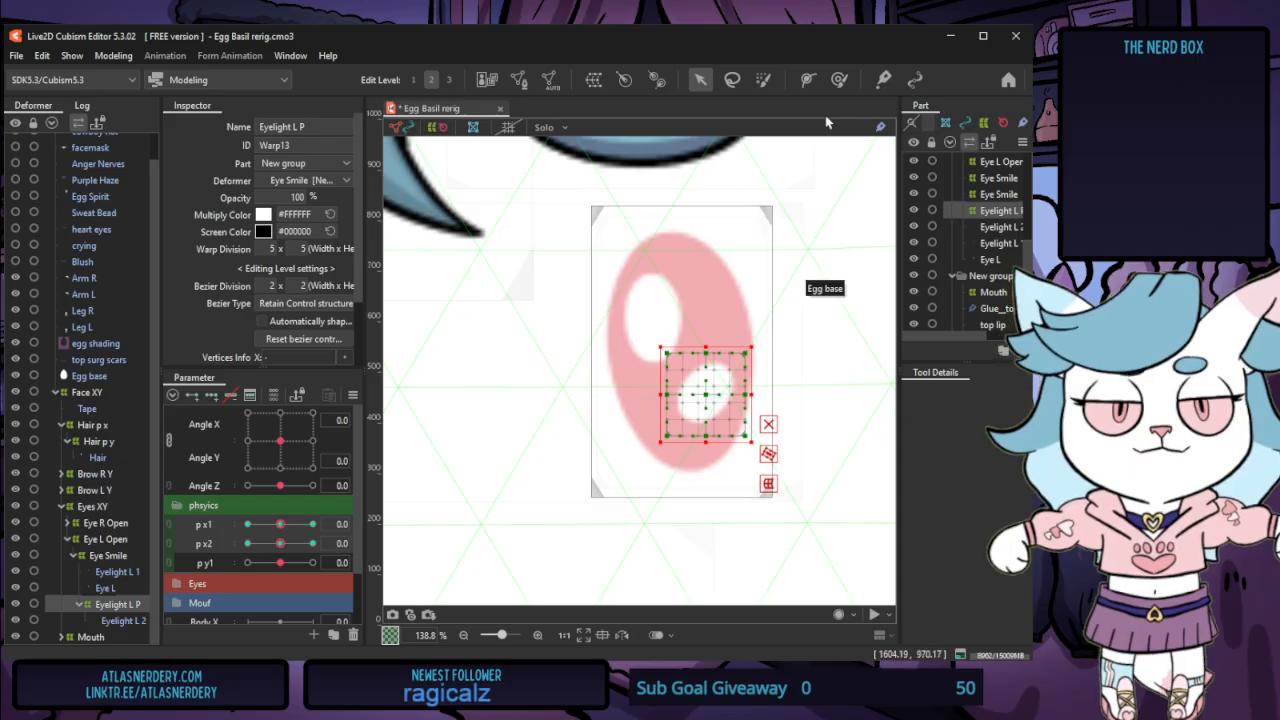
Shape the Eyelight L P warp on p x1: flattened and widened at -30, stretched tall and narrowed at 30
left_click_drag(285, 530, 232, 532)
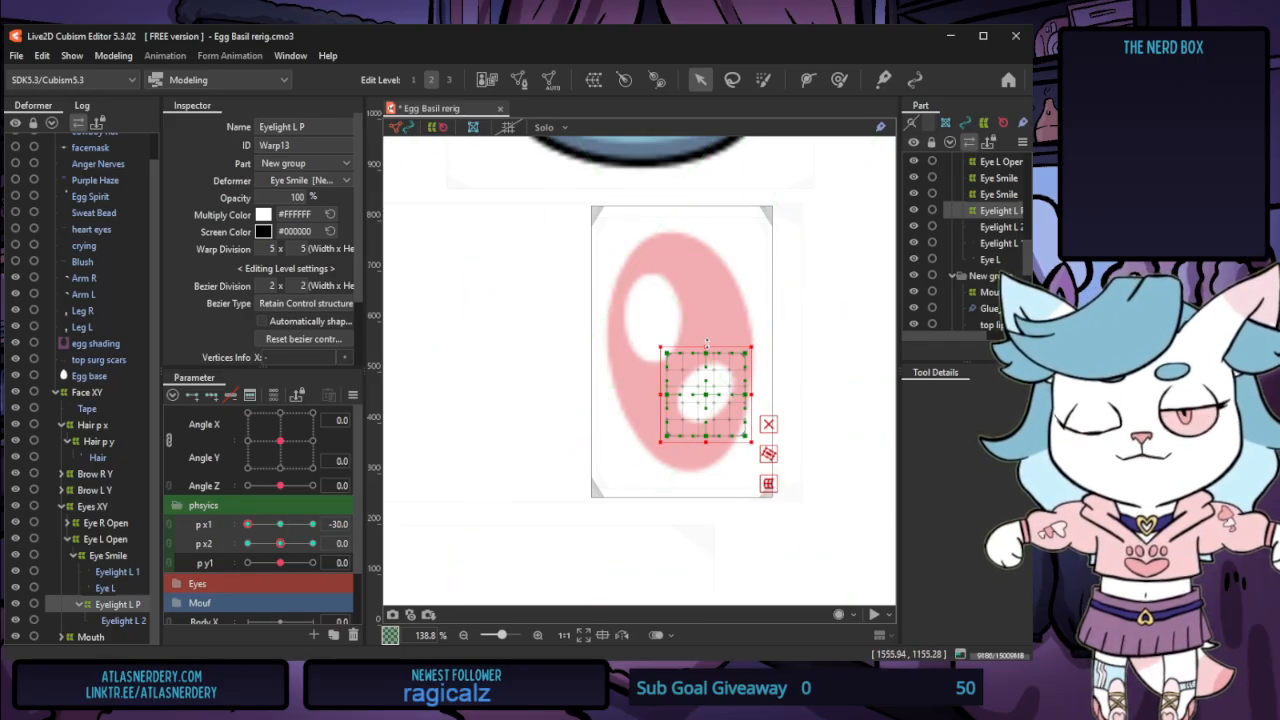
left_click_drag(707, 343, 763, 395)
left_click_drag(249, 526, 316, 535)
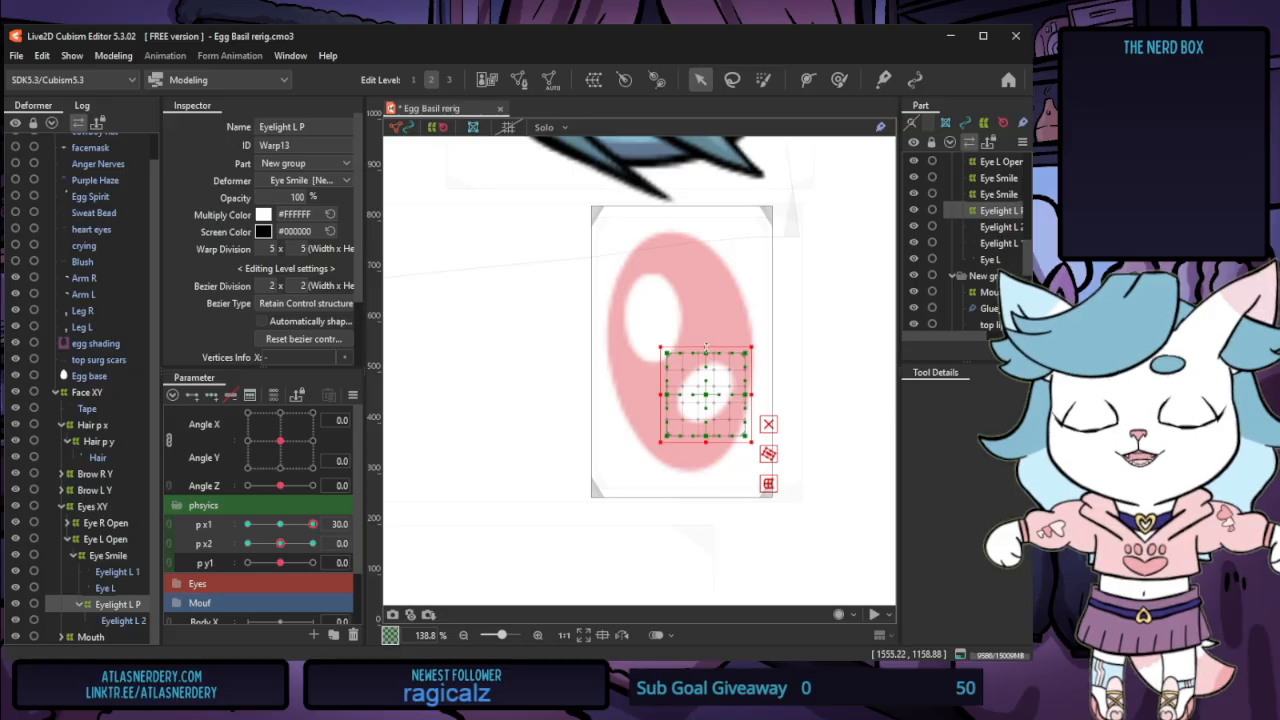
left_click_drag(706, 347, 706, 327)
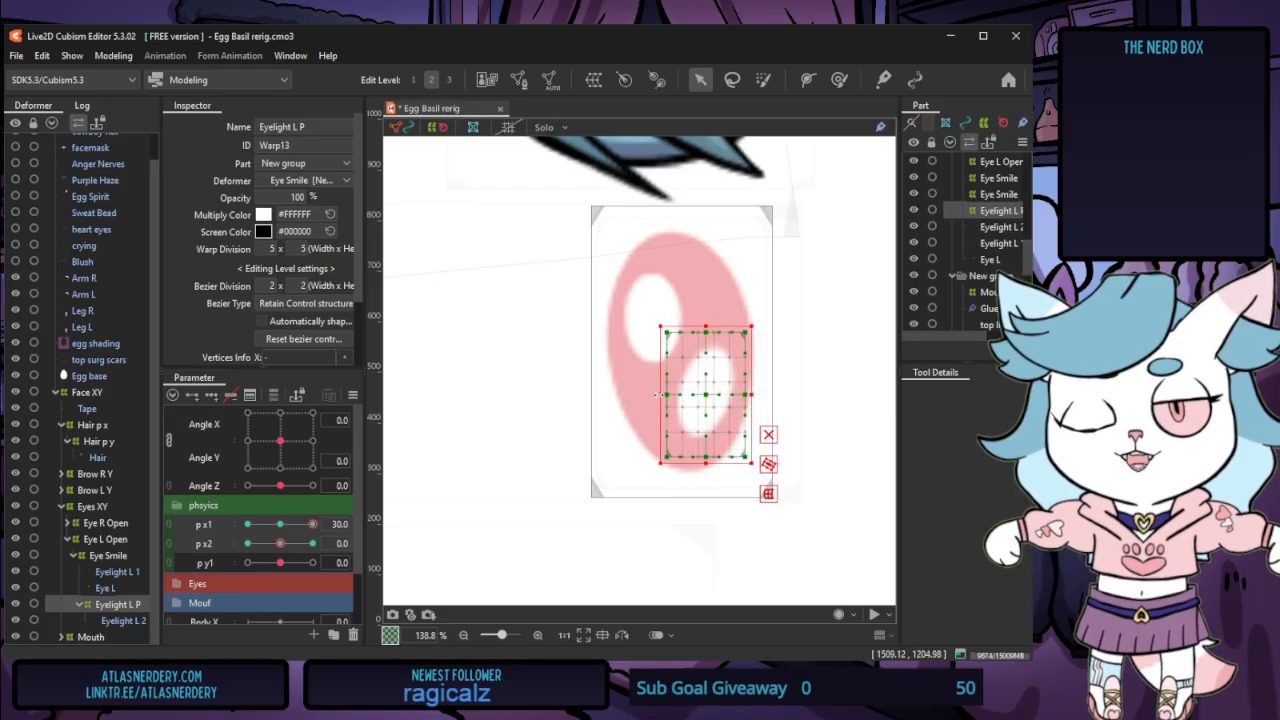
left_click_drag(660, 396, 668, 396)
left_click_drag(312, 524, 218, 548)
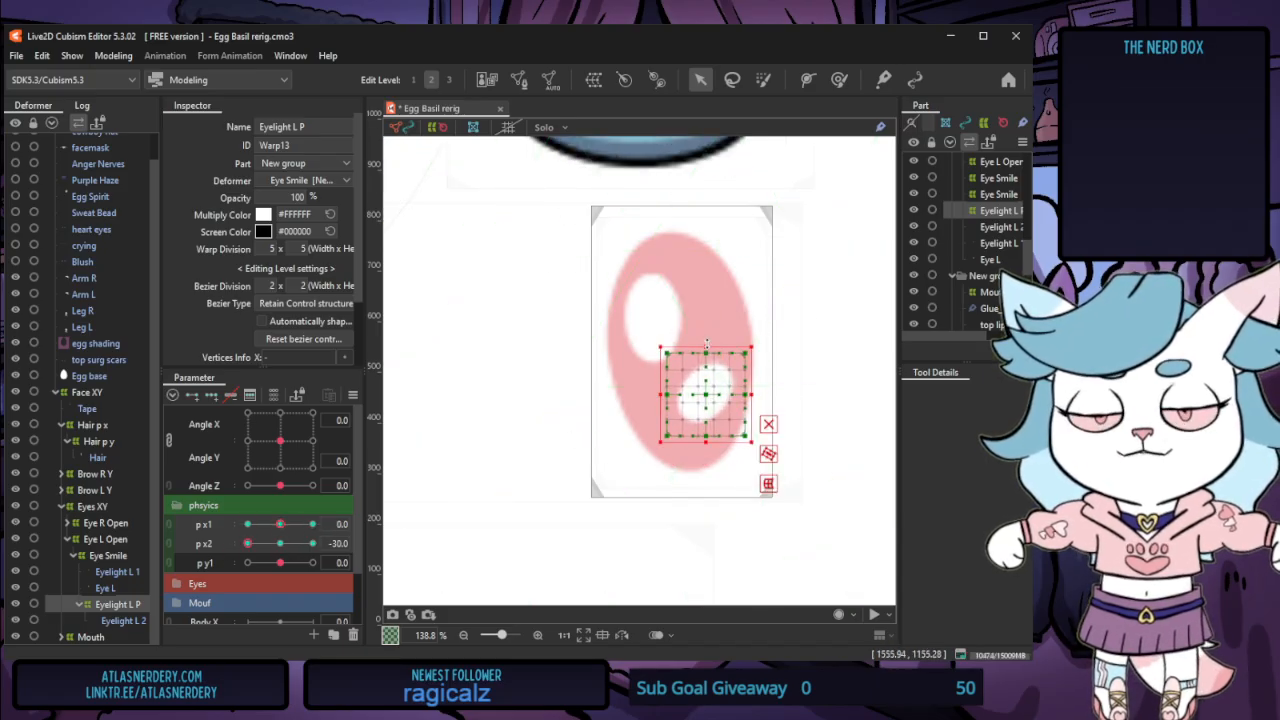
left_click_drag(707, 343, 707, 335)
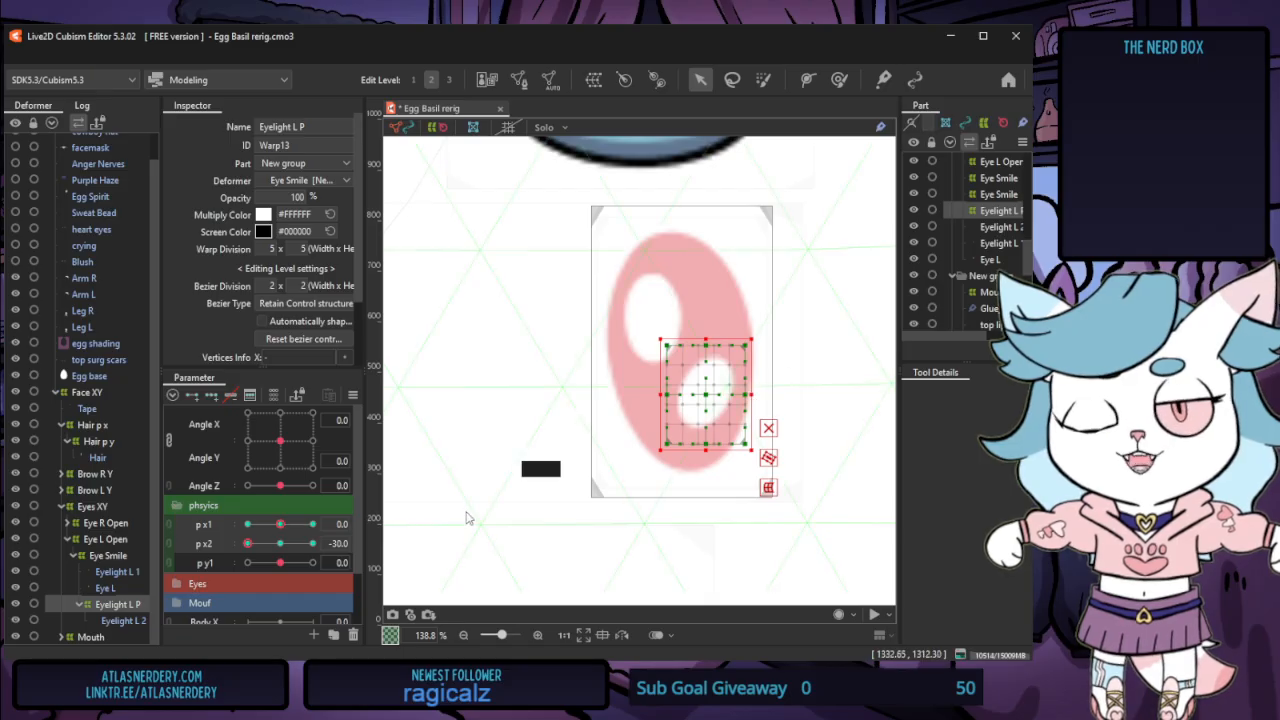
key("ctrl+z")
Exaggerate the Eyelight L P squash at p x1 -30 and the stretch at 30, resetting p x1 to 0
left_click(279, 544)
left_click_drag(280, 525, 225, 523)
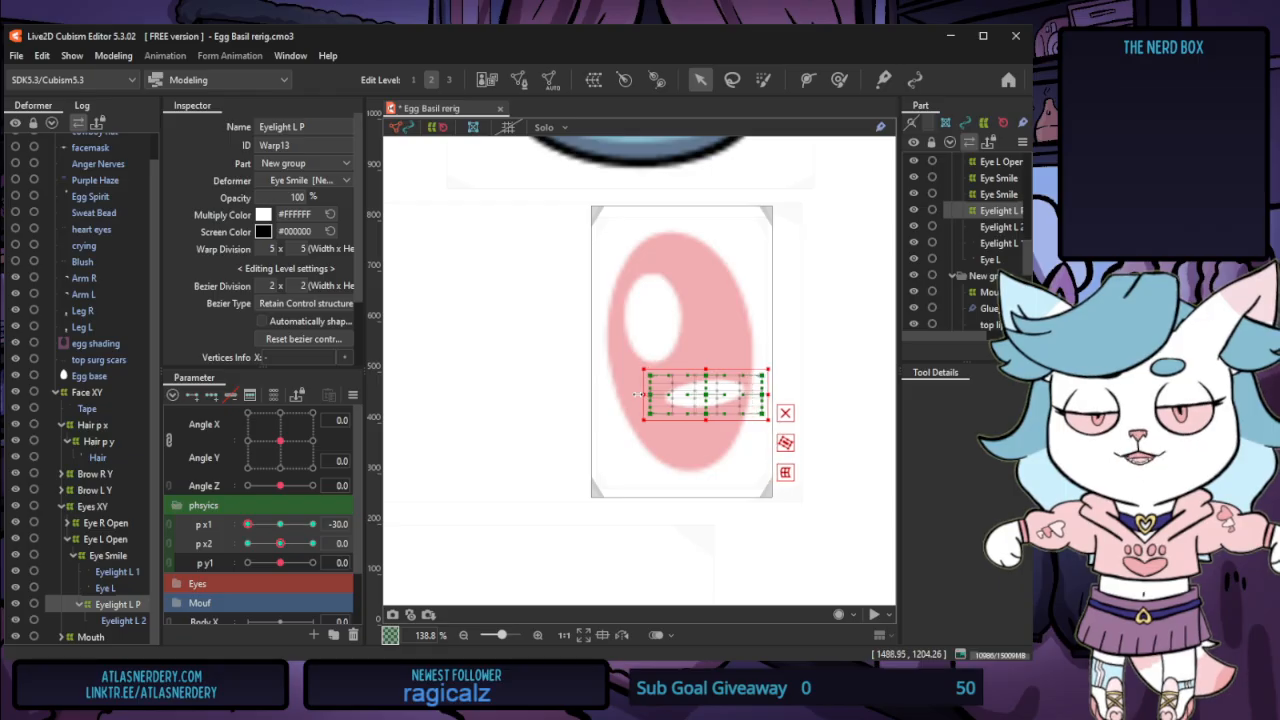
left_click_drag(247, 524, 383, 510)
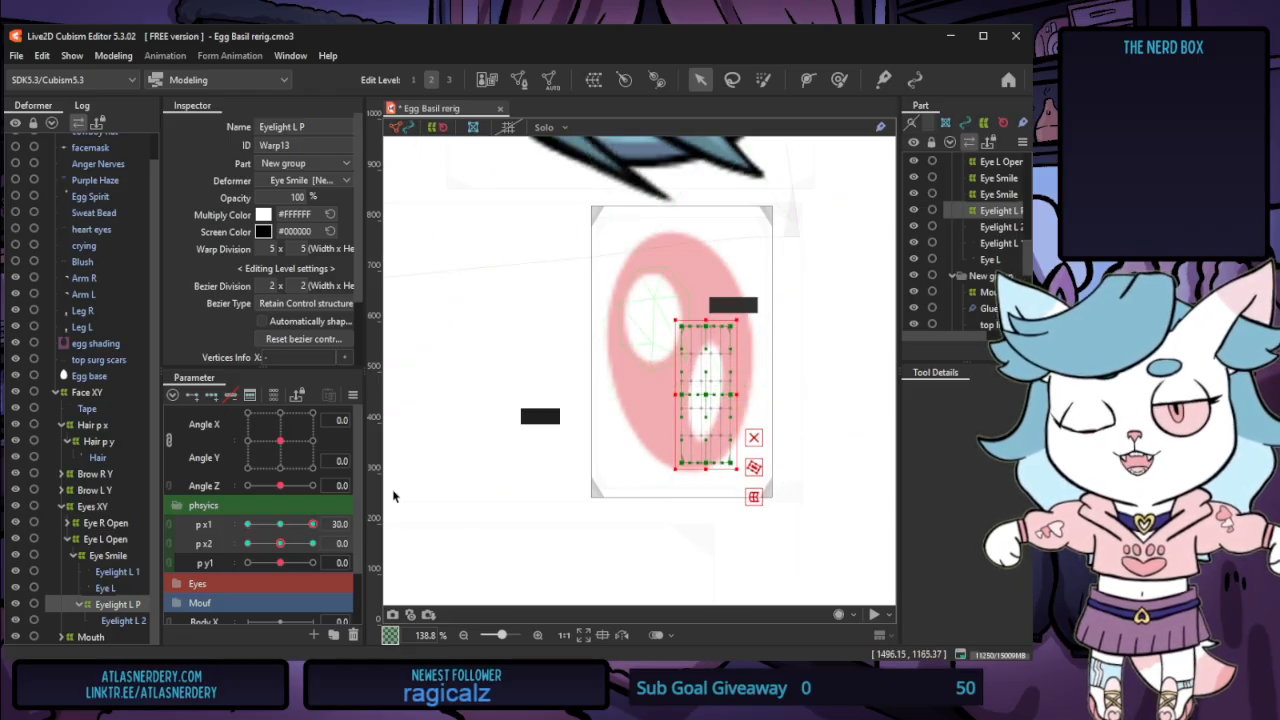
left_click(283, 524)
Shape the Eyelight L P warp on p x2: slightly flattened and wider at -30, taller and narrower at 30
left_click_drag(281, 544, 206, 546)
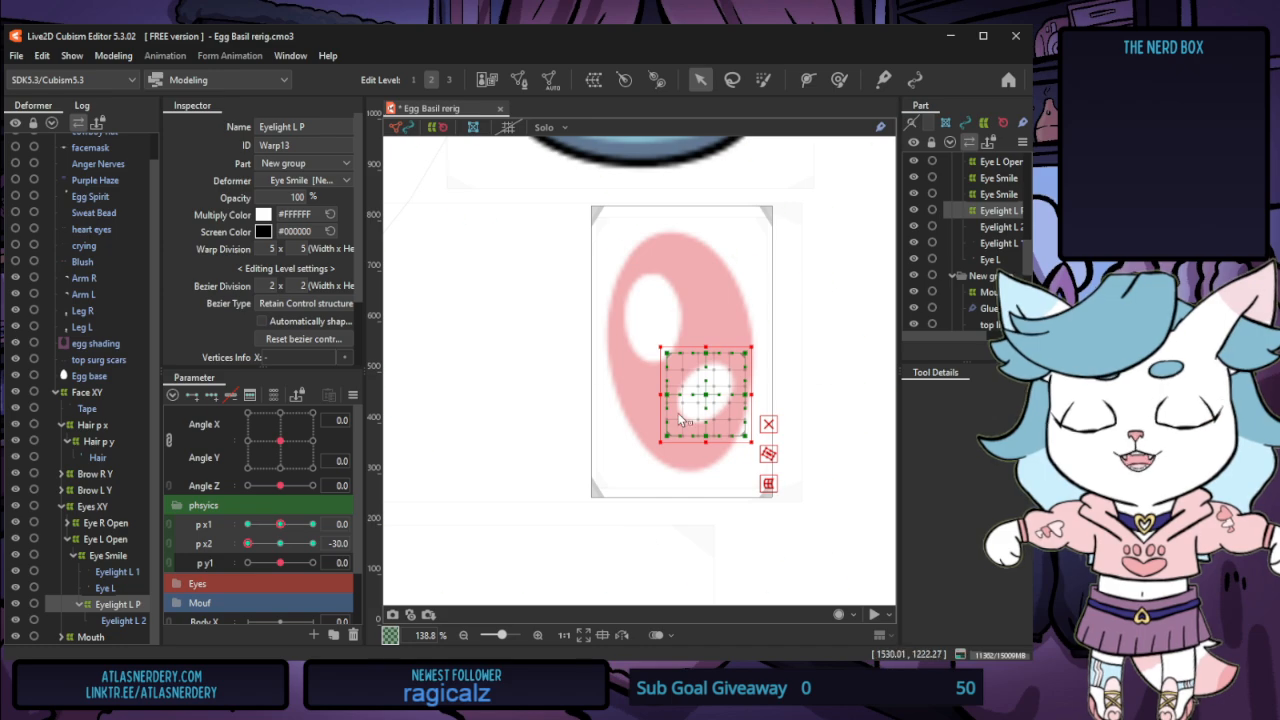
left_click_drag(707, 343, 707, 358)
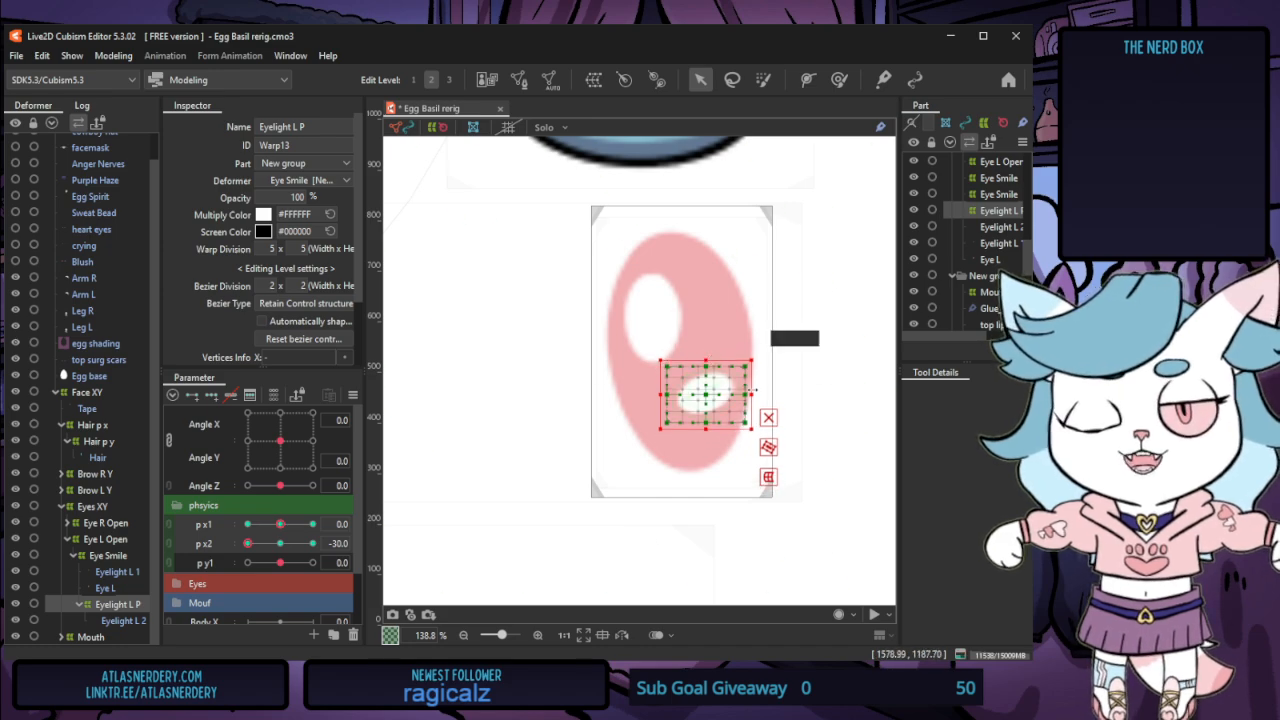
left_click_drag(753, 396, 760, 395)
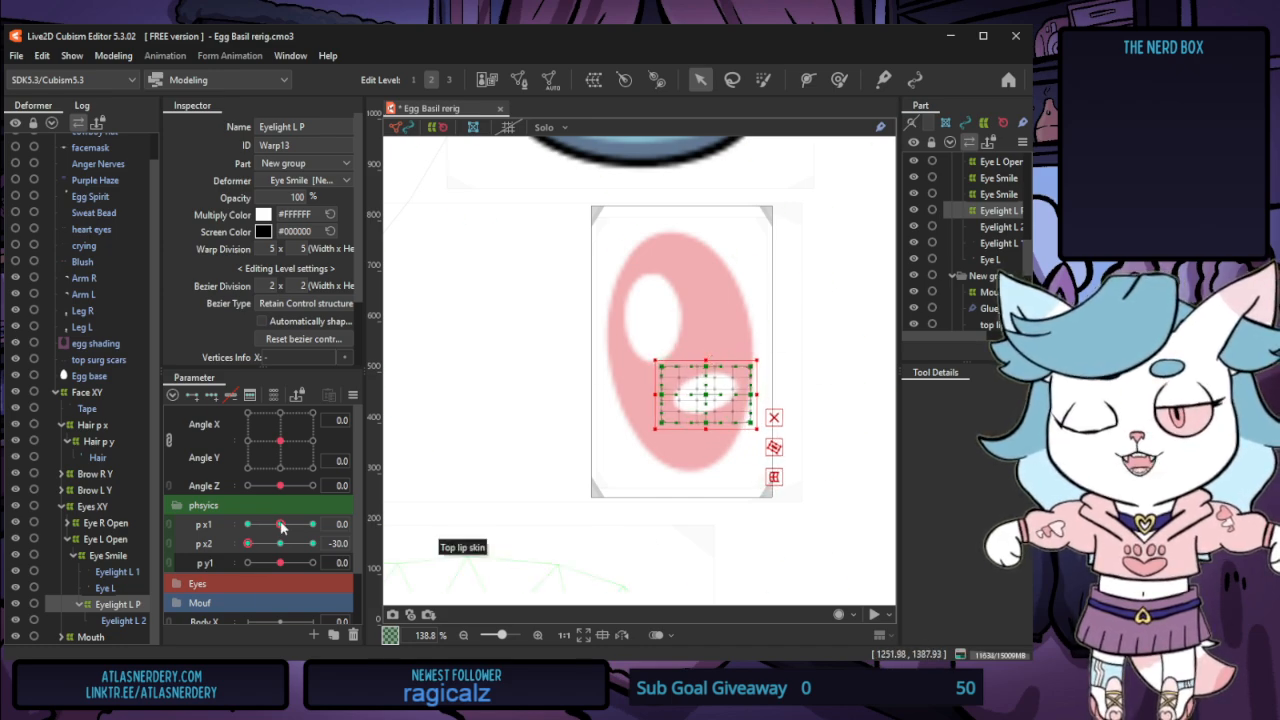
left_click_drag(282, 525, 328, 555)
mouse_move(707, 346)
left_mouse_down()
mouse_move(707, 316)
mouse_move(707, 330)
left_mouse_up()
left_click_drag(660, 393, 667, 395)
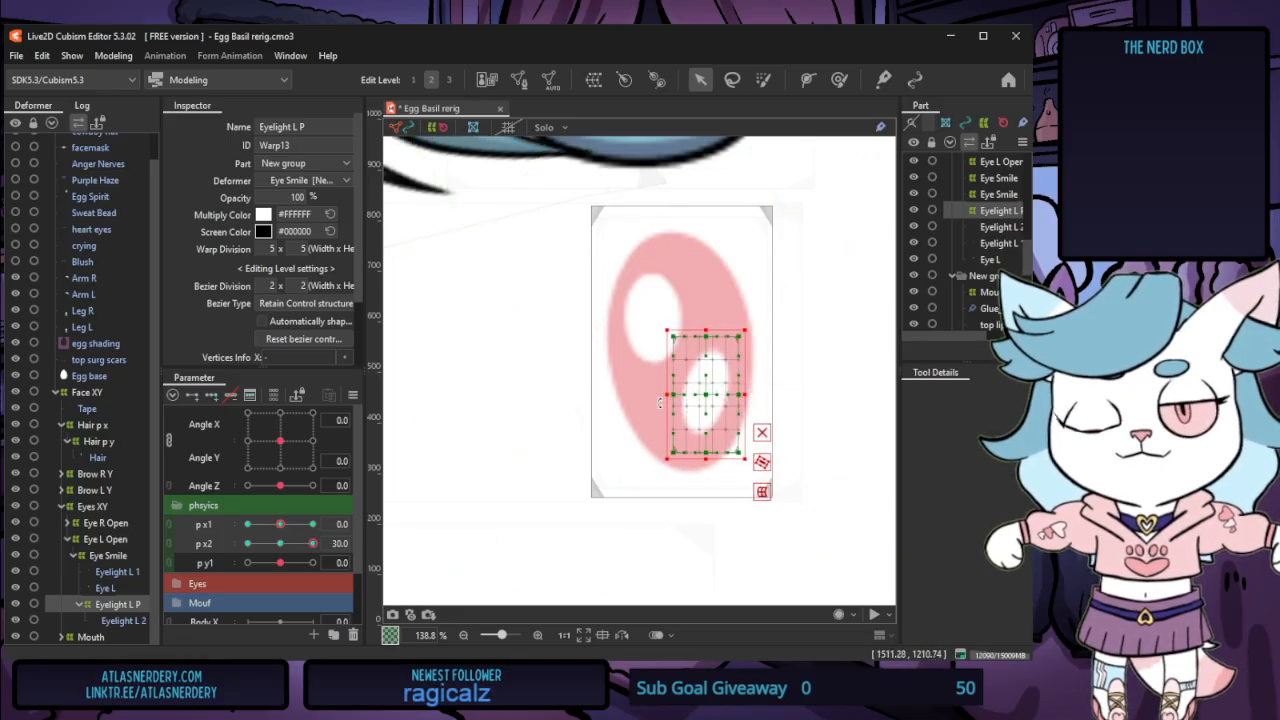
left_click(281, 543)
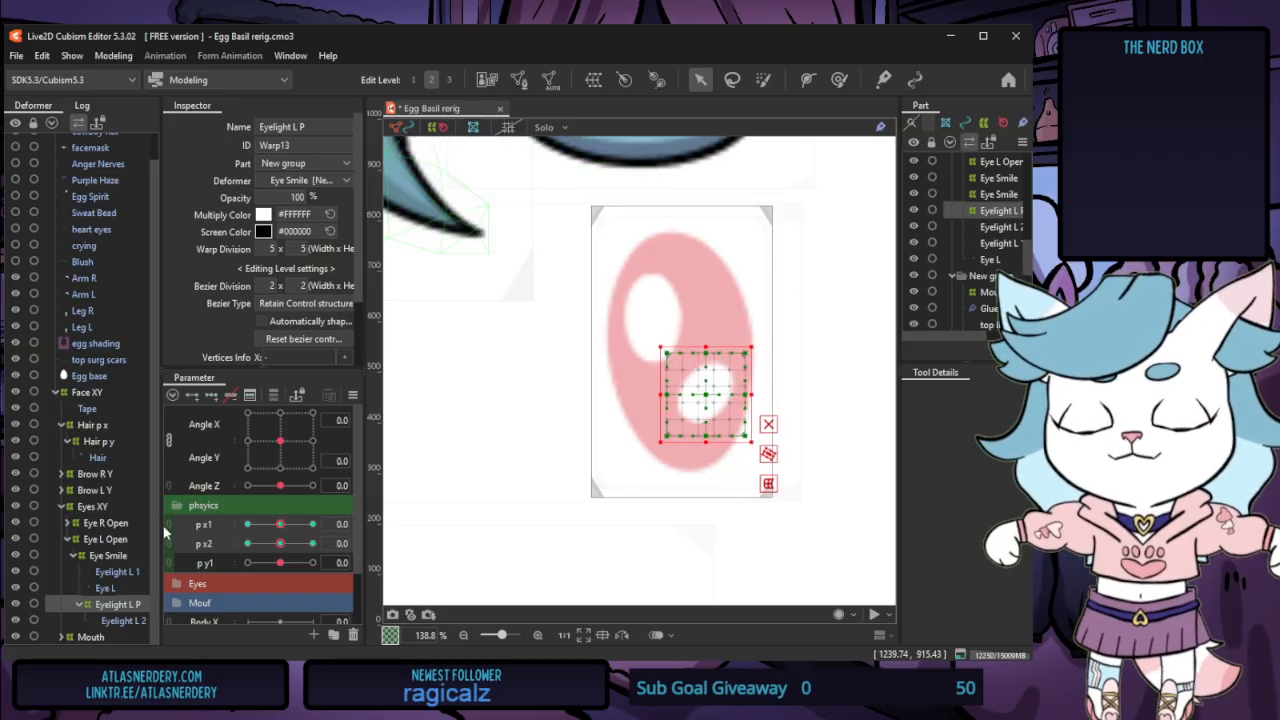
Create a new physics group named Eyelight L in the model's physics settings
left_click(113, 55)
left_click(186, 389)
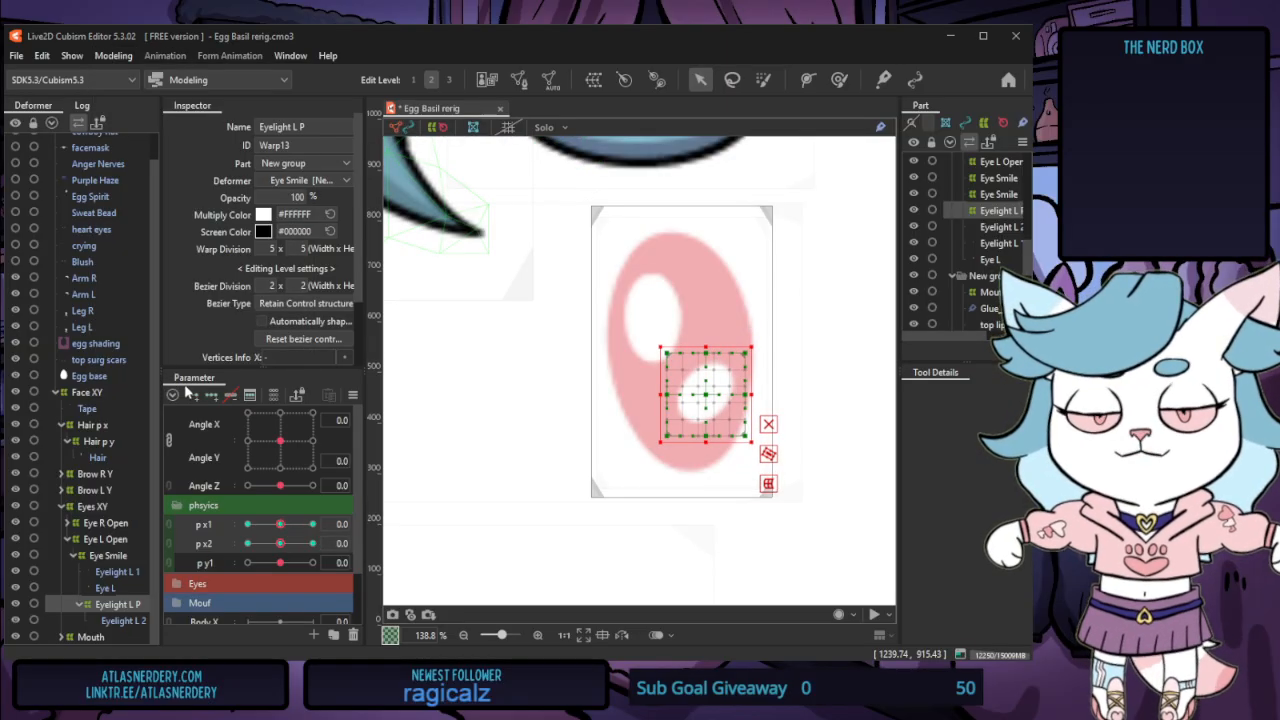
scroll(868, 336, "up", 3)
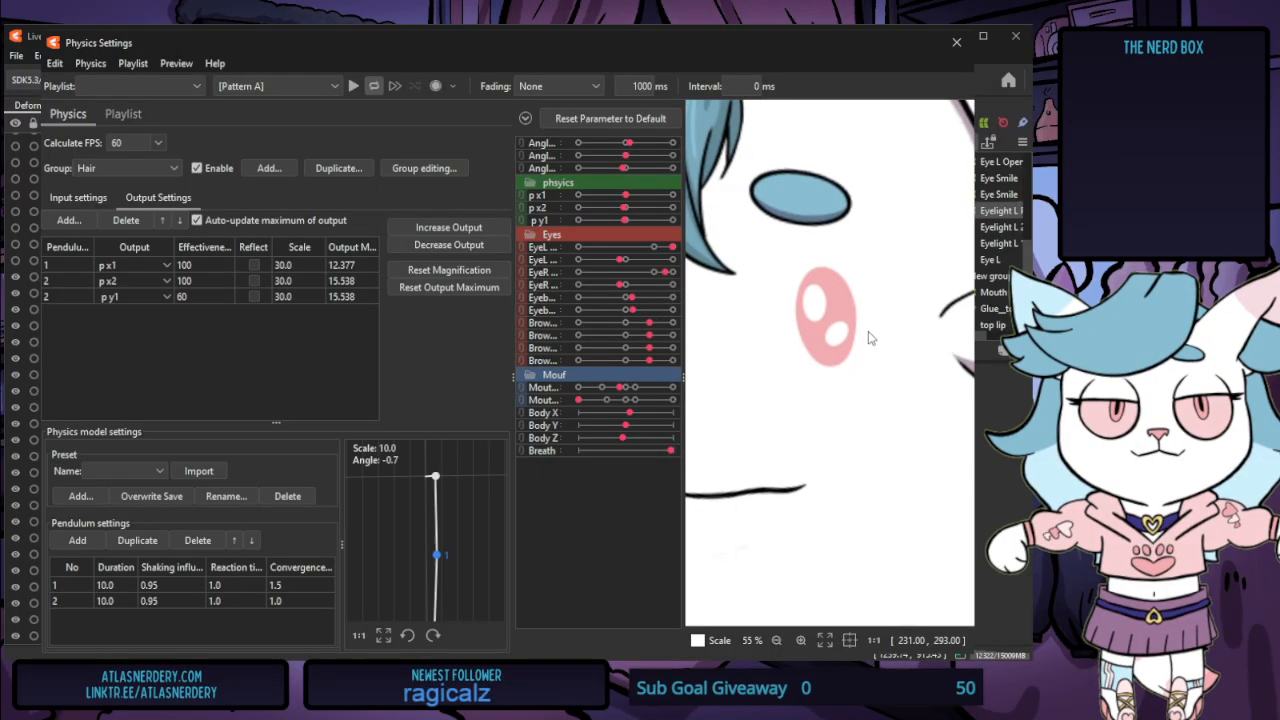
scroll(868, 338, "down", 1)
scroll(868, 338, "up", 5)
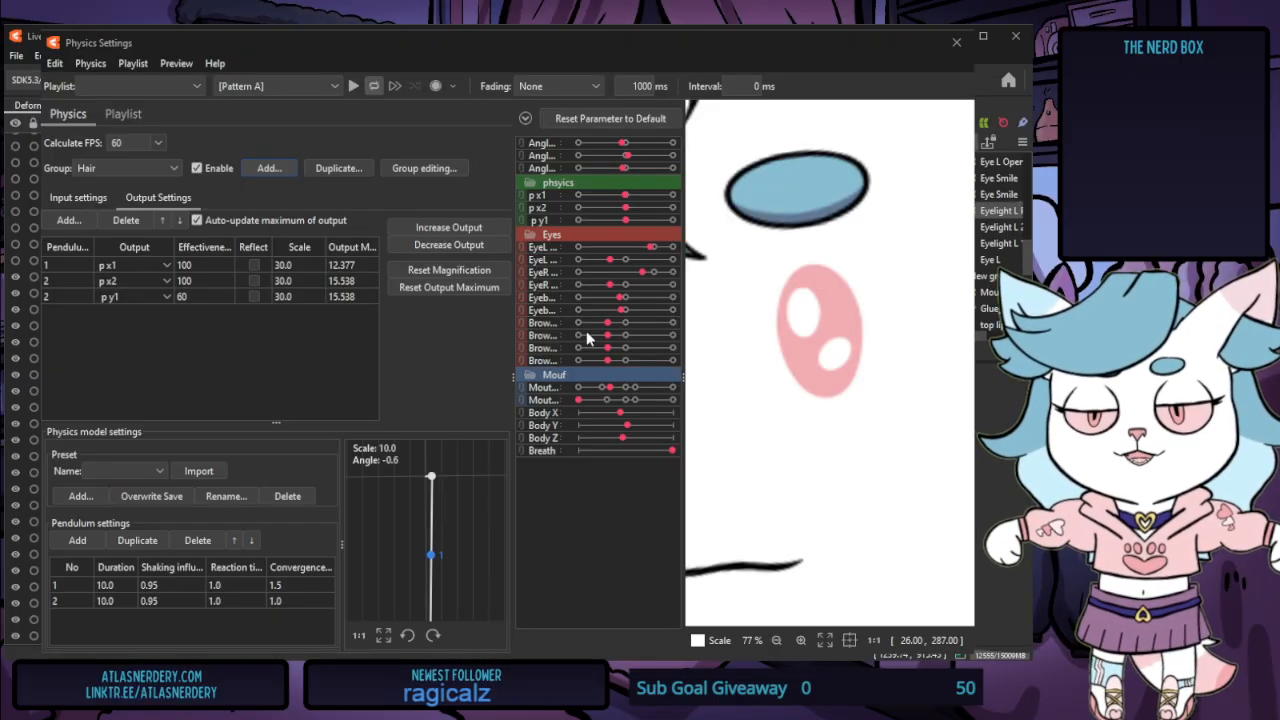
left_click(491, 404)
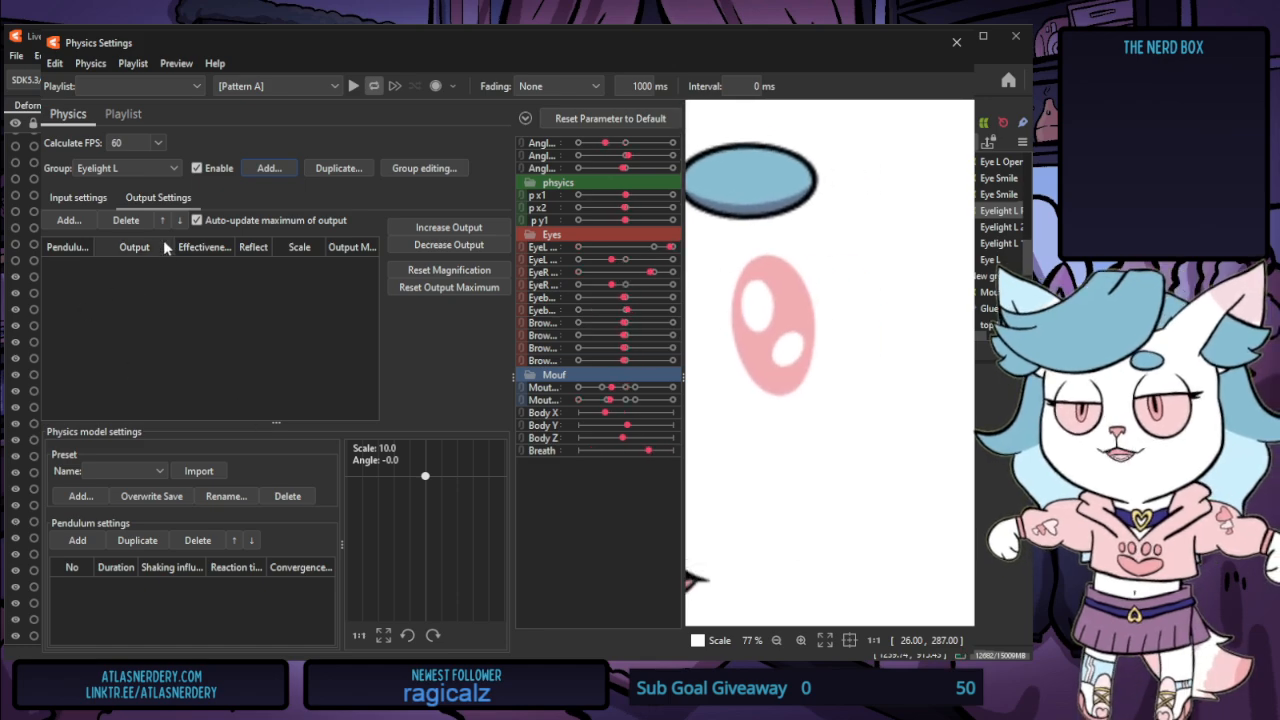
Add EyeL Open, Eyeball X and Eyeball Y as Position X inputs to the Eyelight L group, plus Breath as an Angle input
left_click(89, 200)
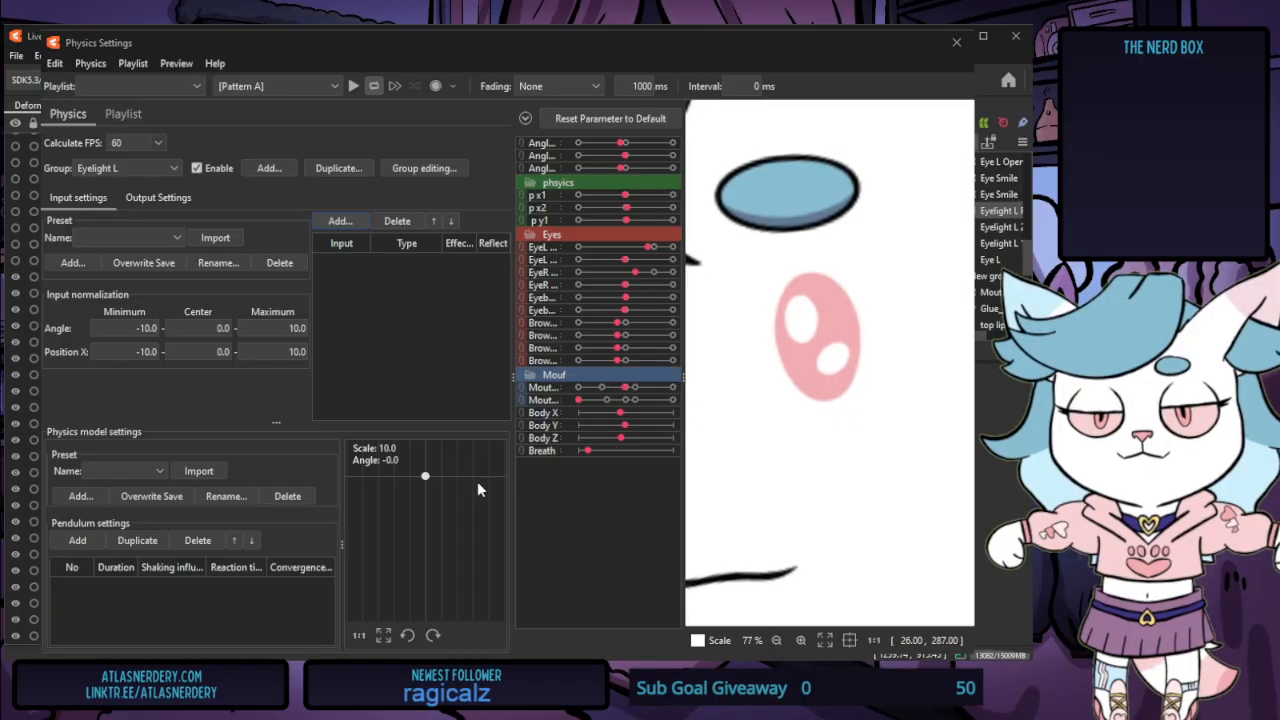
left_click(485, 538)
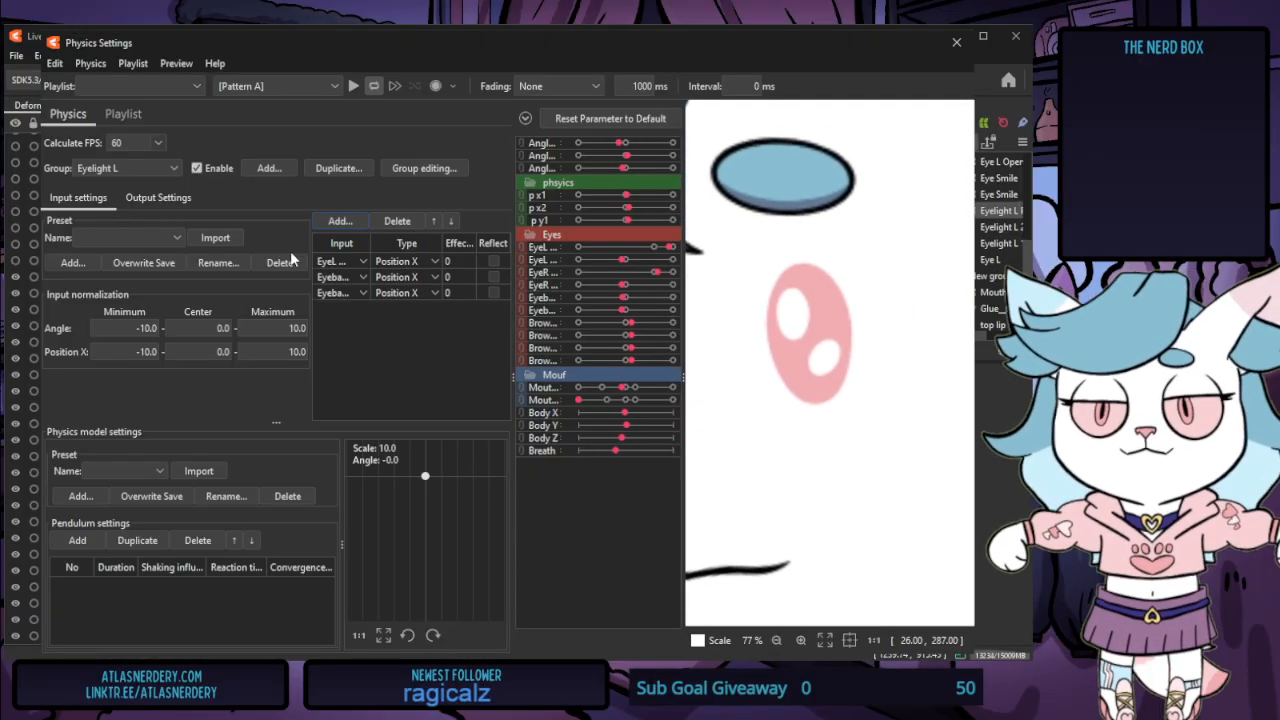
double_click(456, 261)
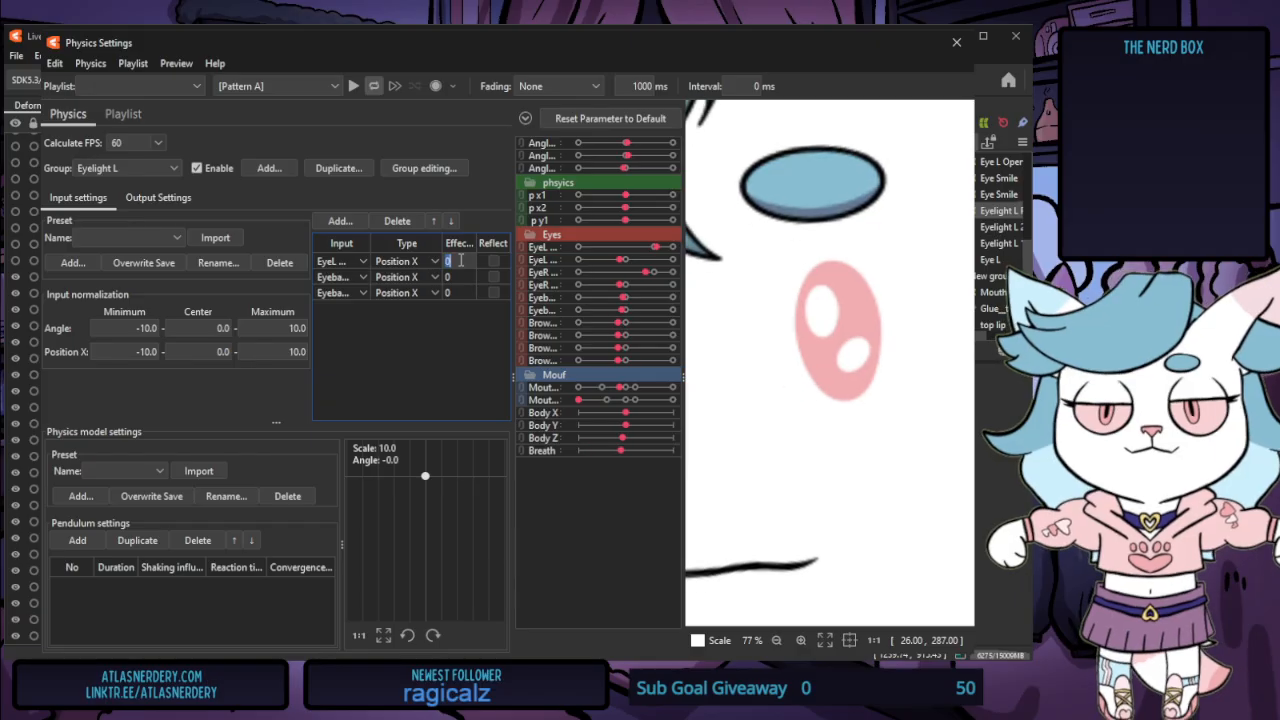
left_click(436, 337)
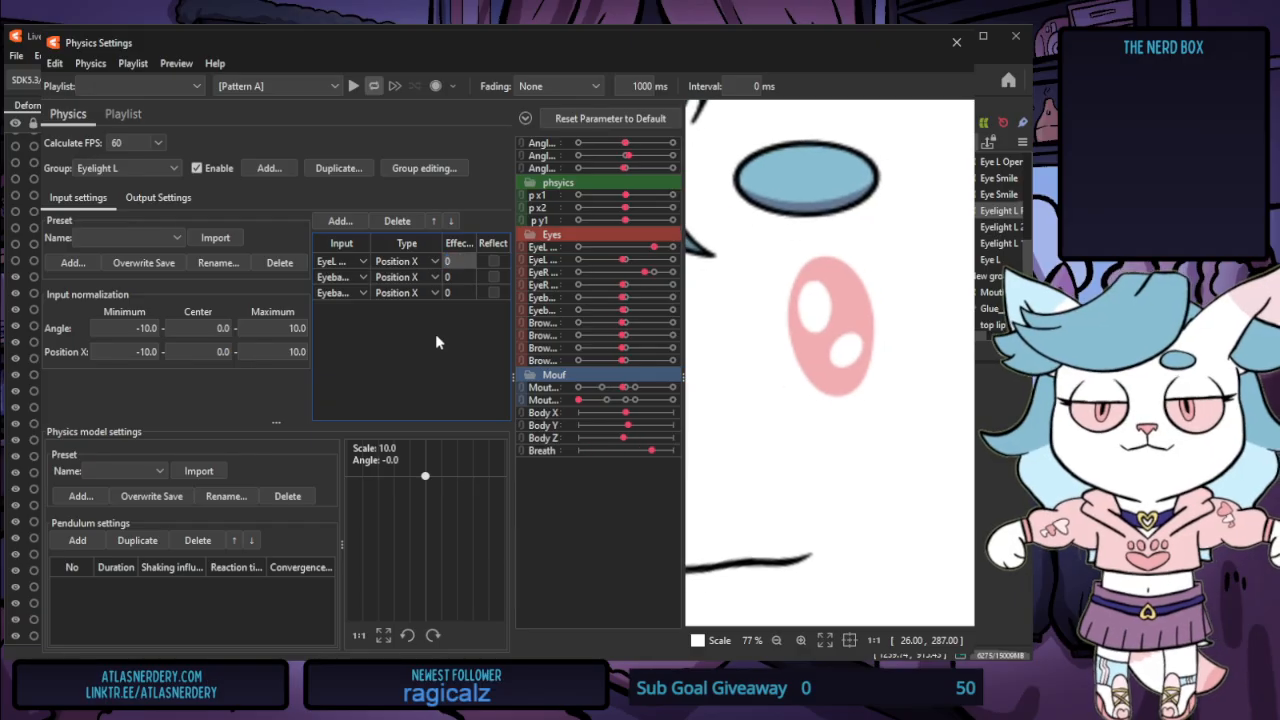
left_click(408, 277)
left_click(384, 262)
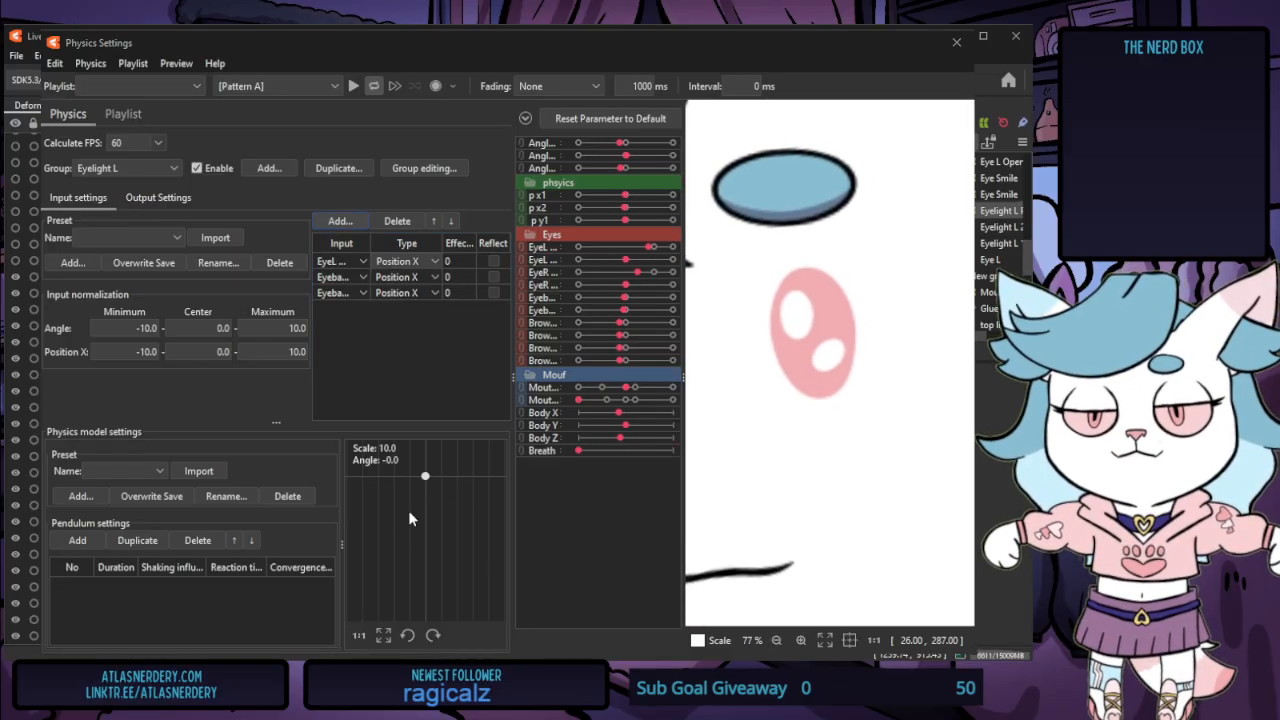
left_click(418, 309)
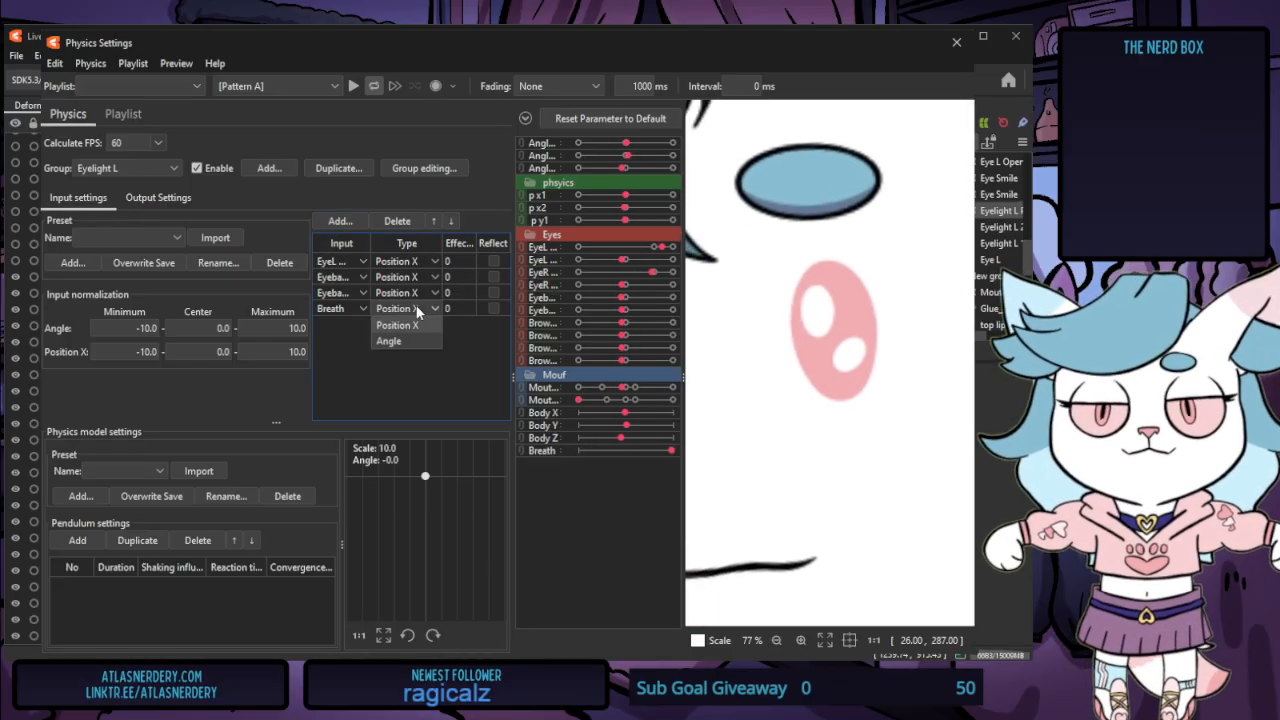
left_click(425, 342)
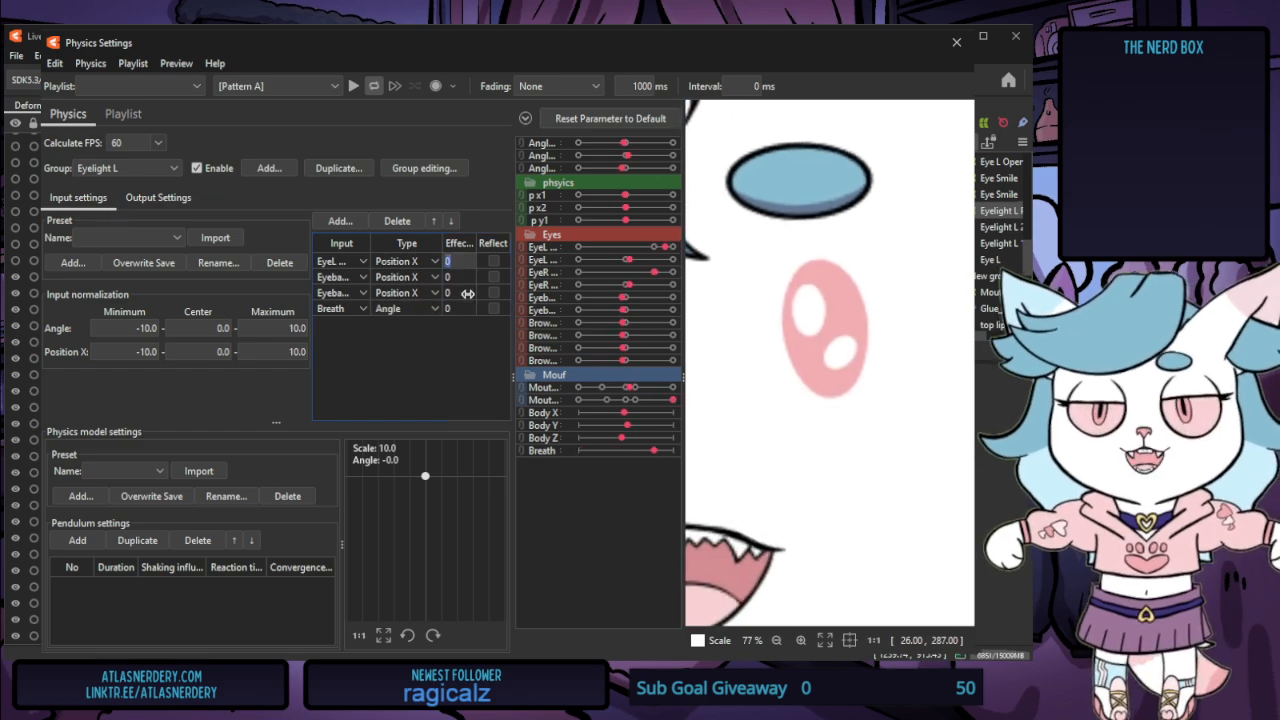
Set the input effectiveness to 50 for EyeL Open, 25 for Eyeball X, 25 for Eyeball Y and 100 for Breath
left_click(468, 279)
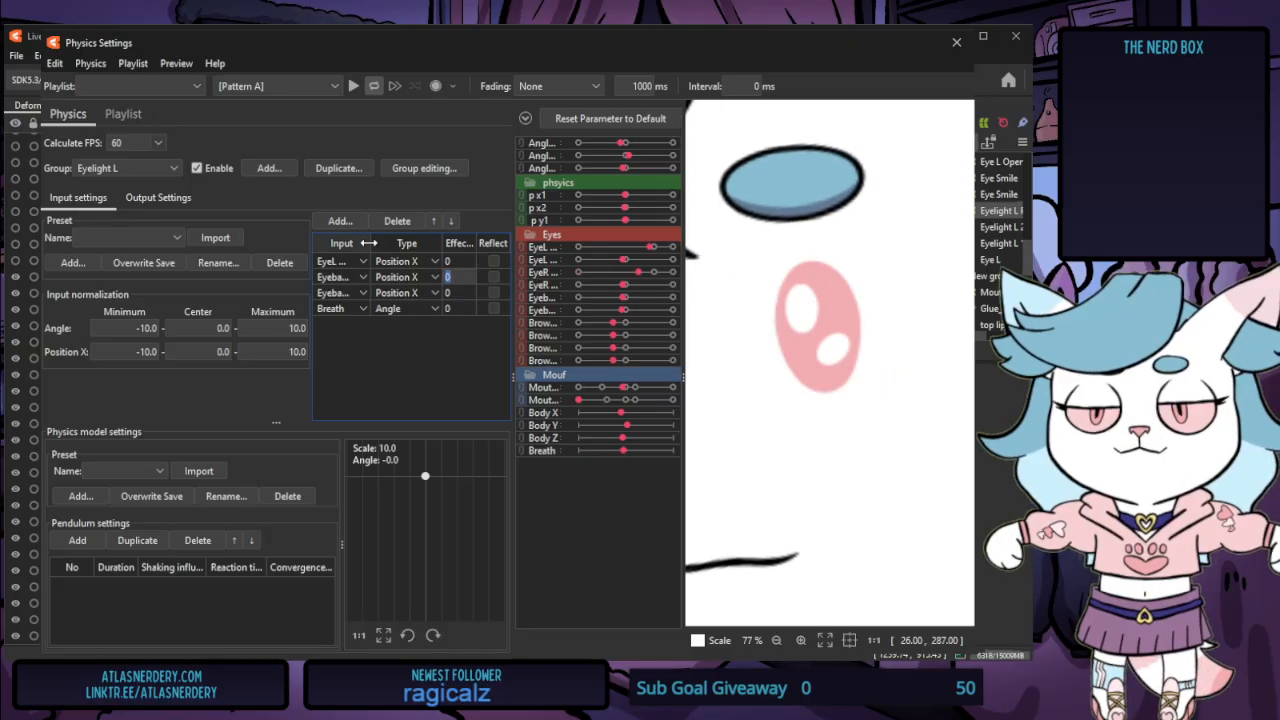
left_click_drag(370, 243, 382, 243)
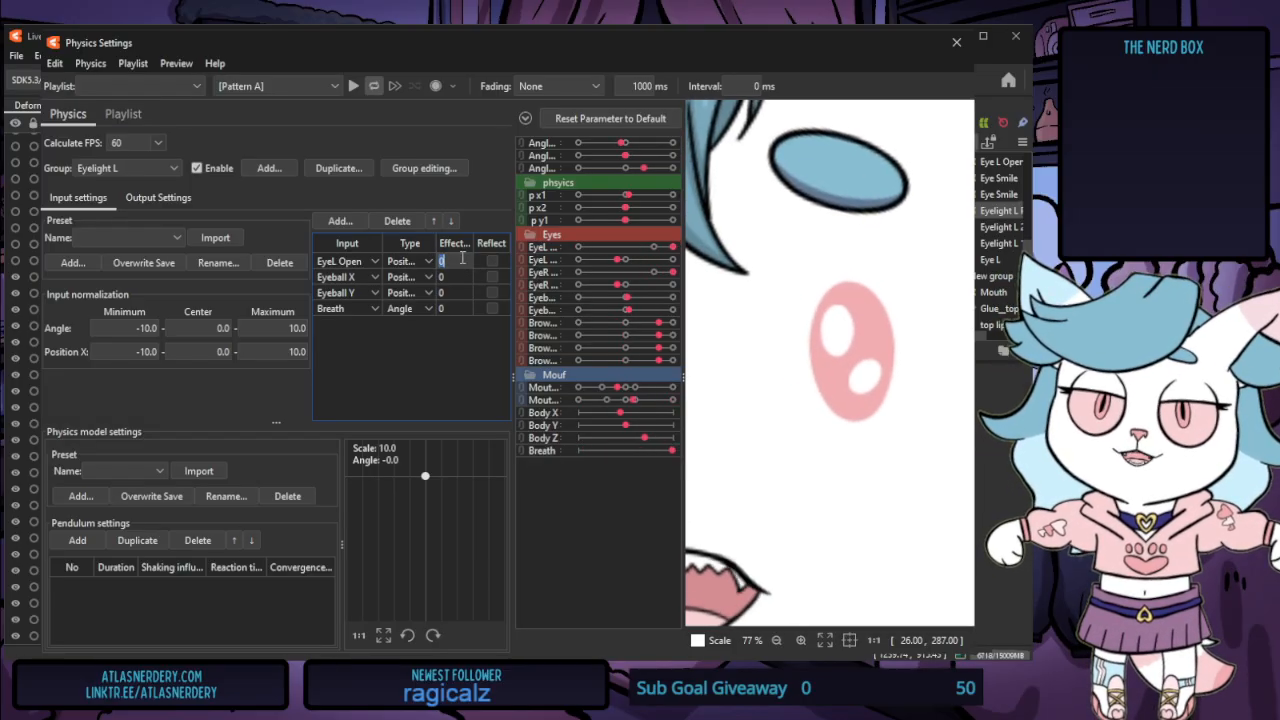
type("0")
left_click(454, 276)
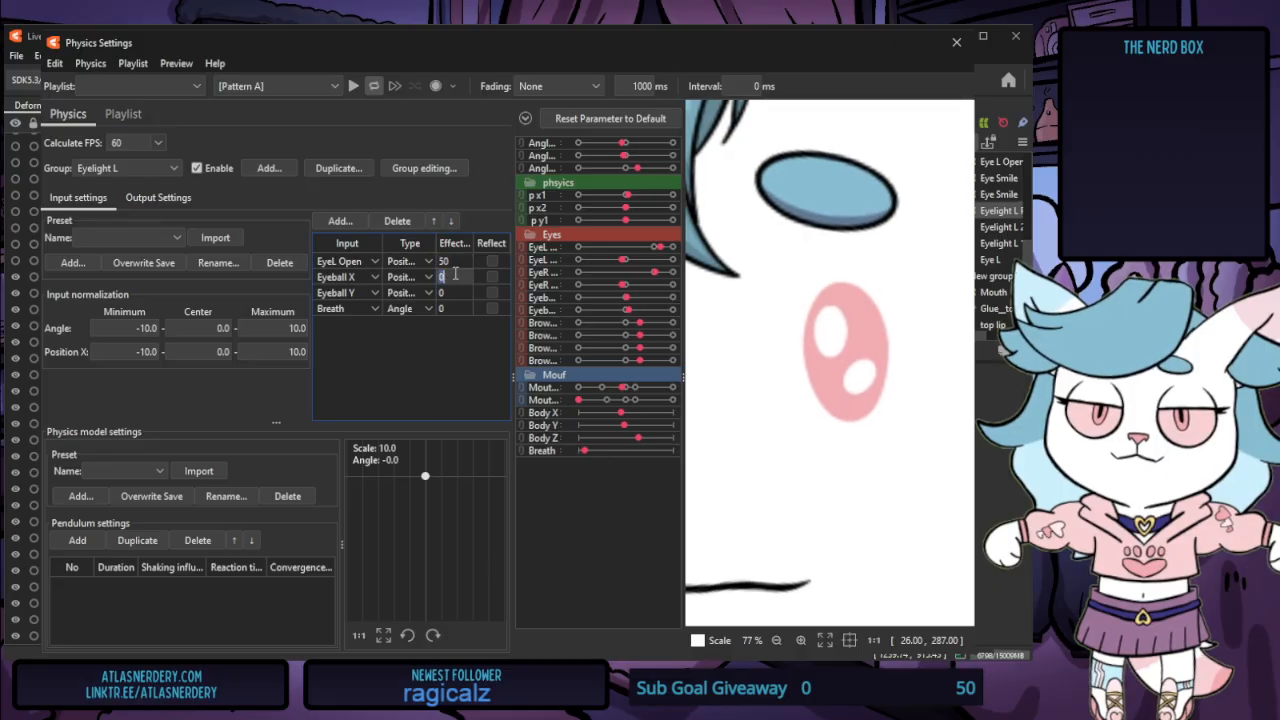
type("25")
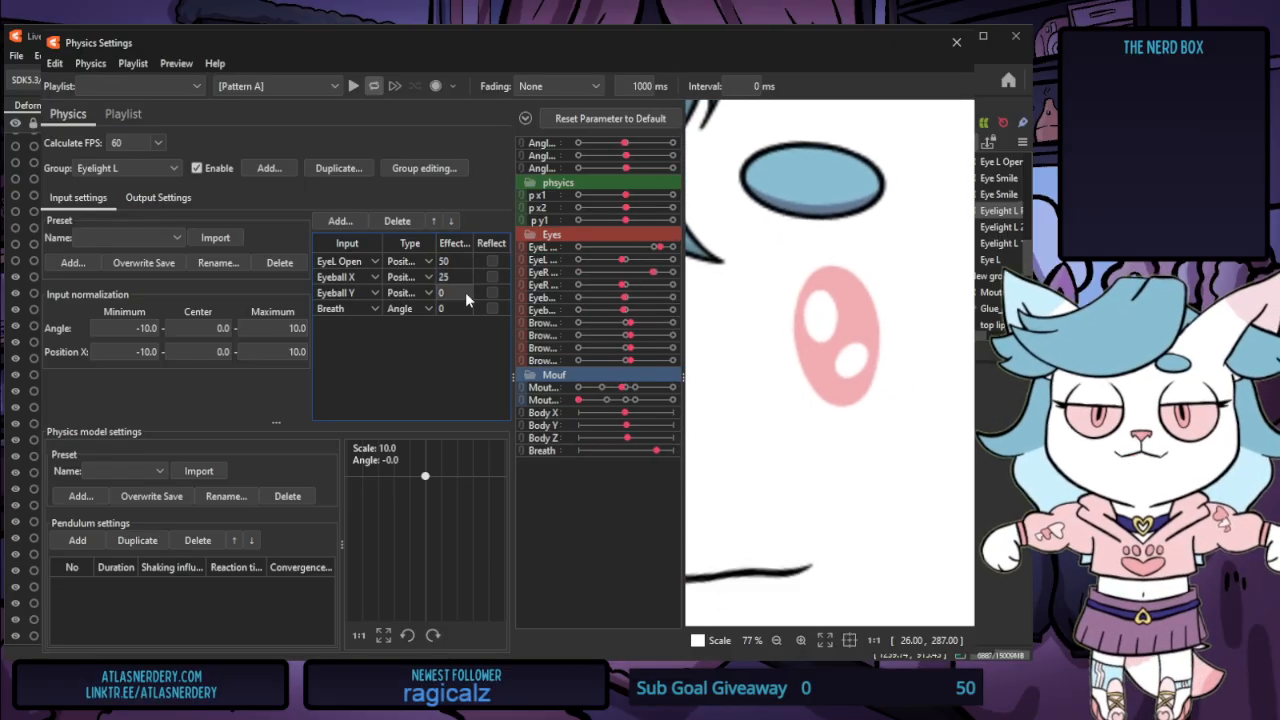
left_click(465, 292)
type("25")
left_click(465, 309)
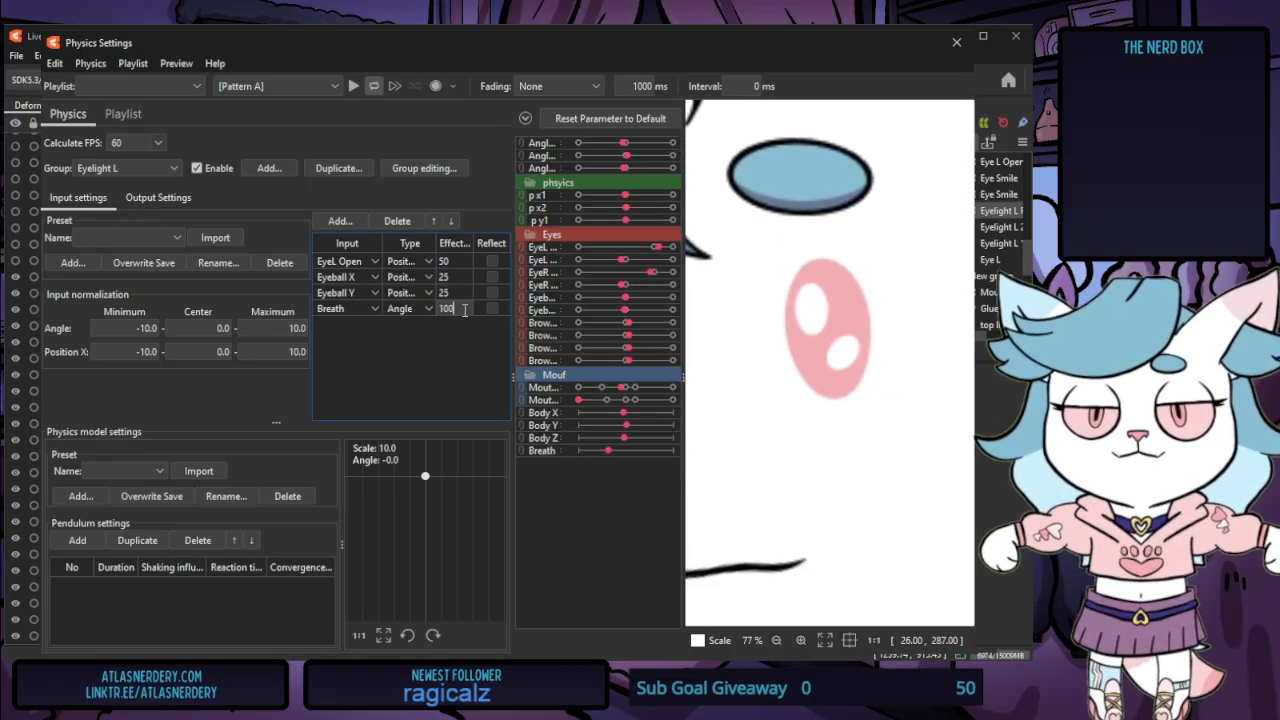
key("Return")
Add two pendulums to the Eyelight L group and output them to p x1 and p x2 respectively
left_click(184, 199)
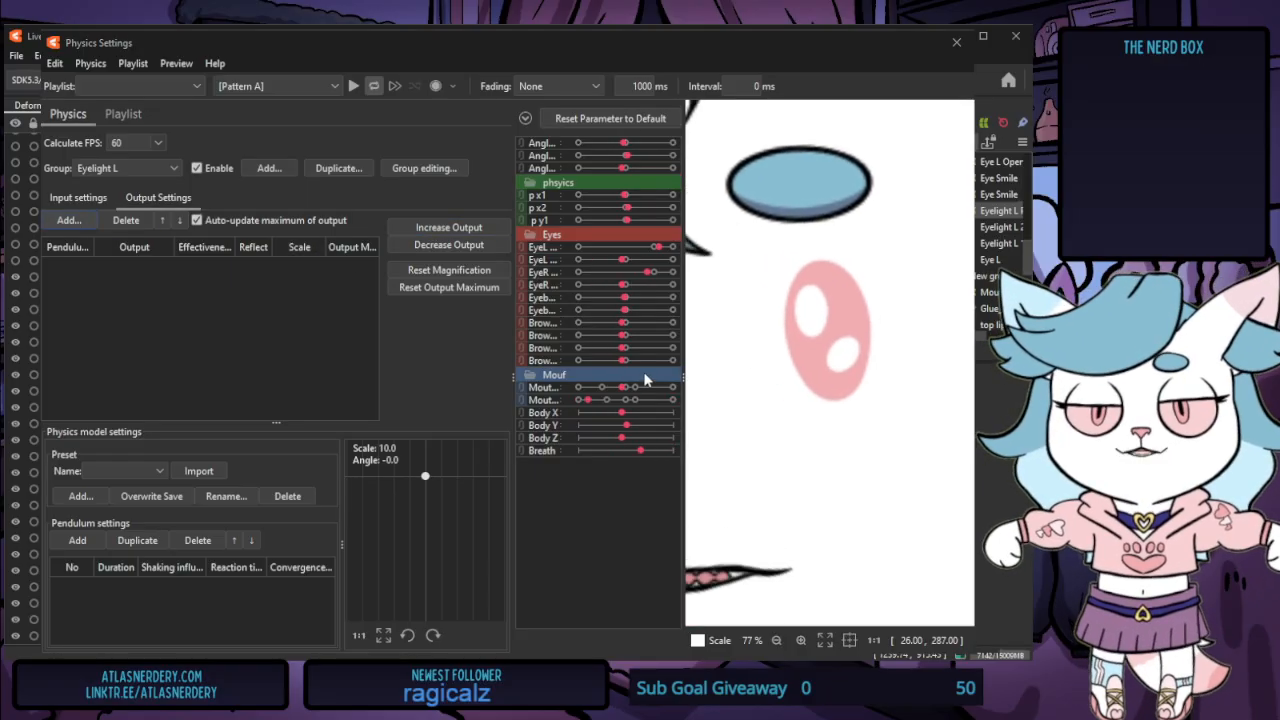
left_click(75, 540)
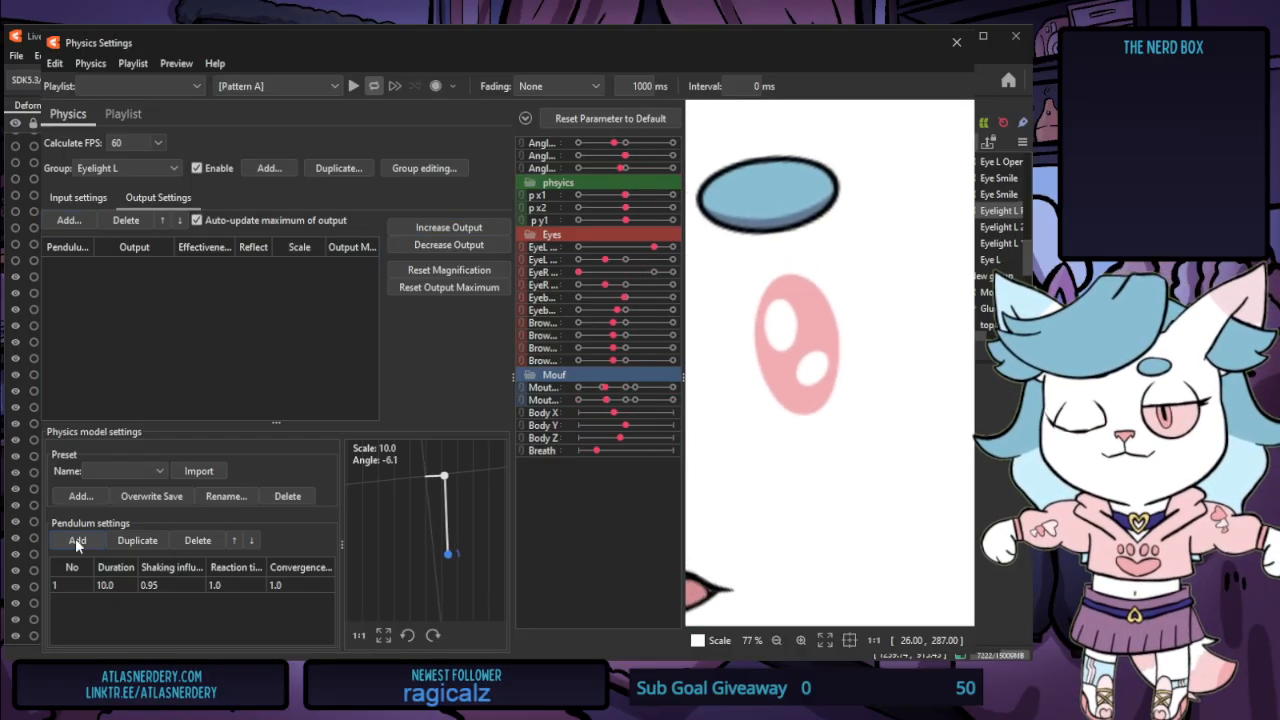
left_click(75, 540)
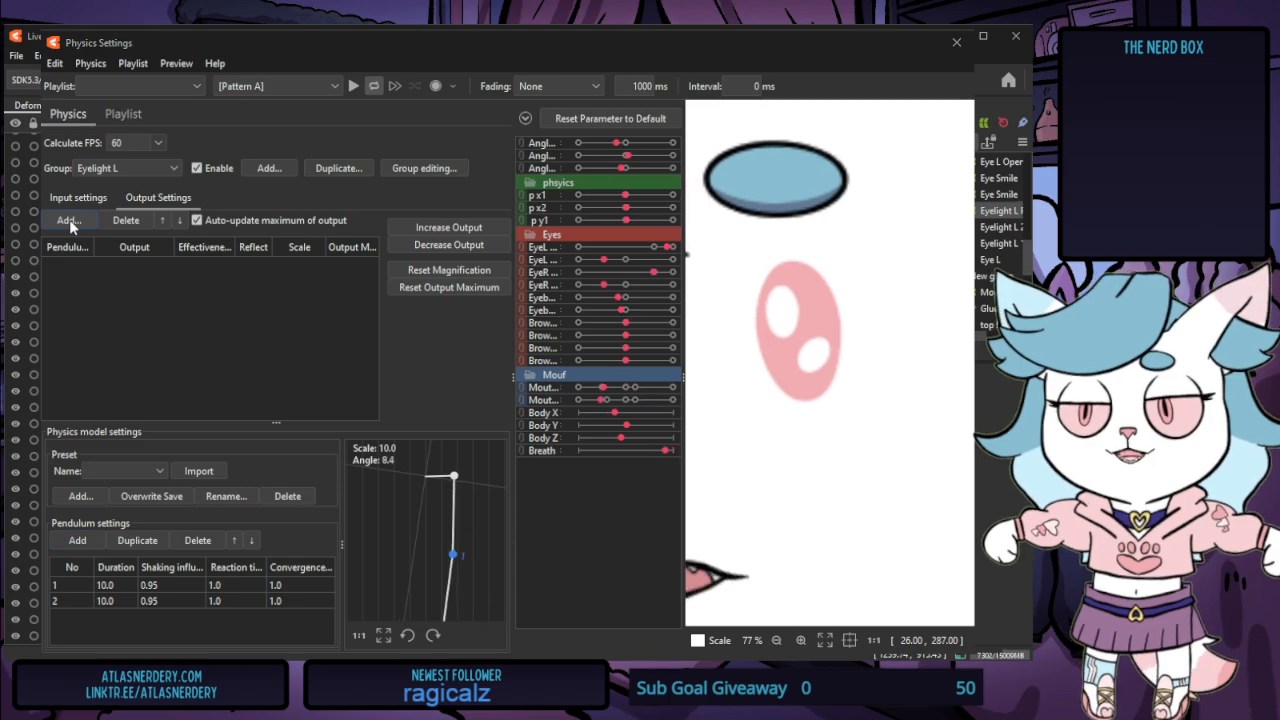
left_click(471, 546)
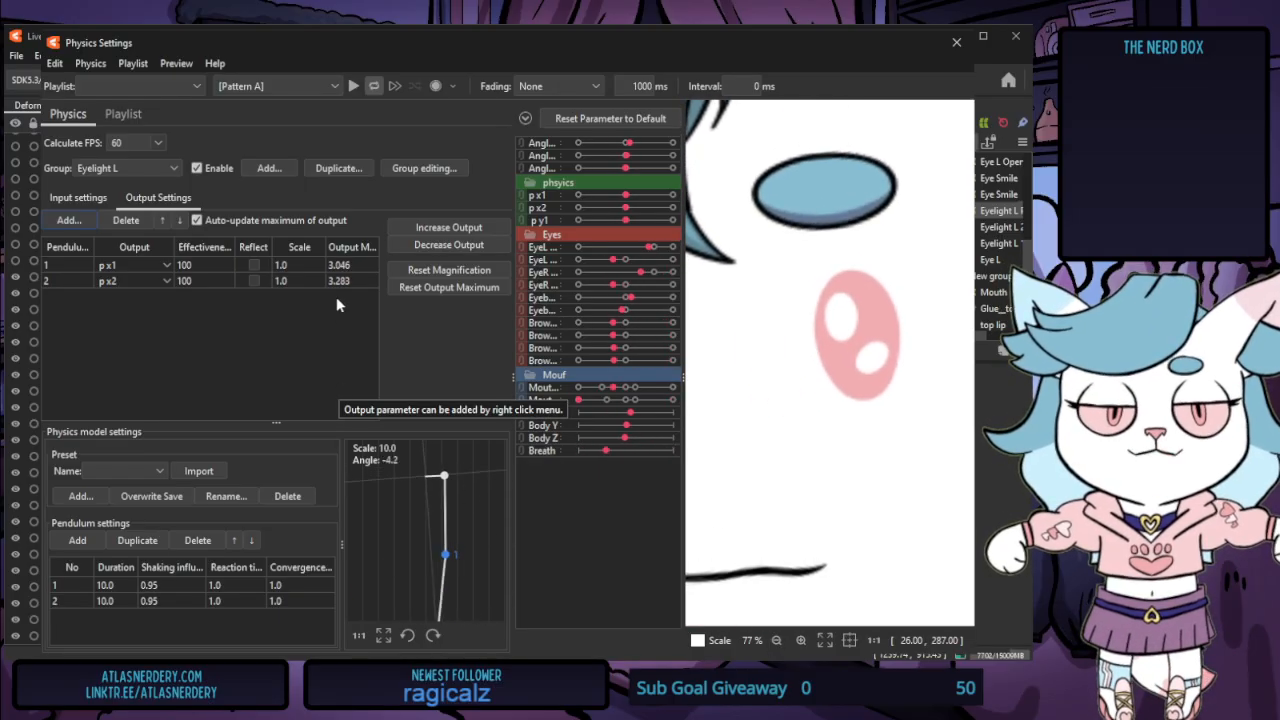
Increase the Eyelight L output scales to 29.513 for p x1 and 30.463 for p x2, and close the physics settings
left_click(86, 199)
left_click(128, 199)
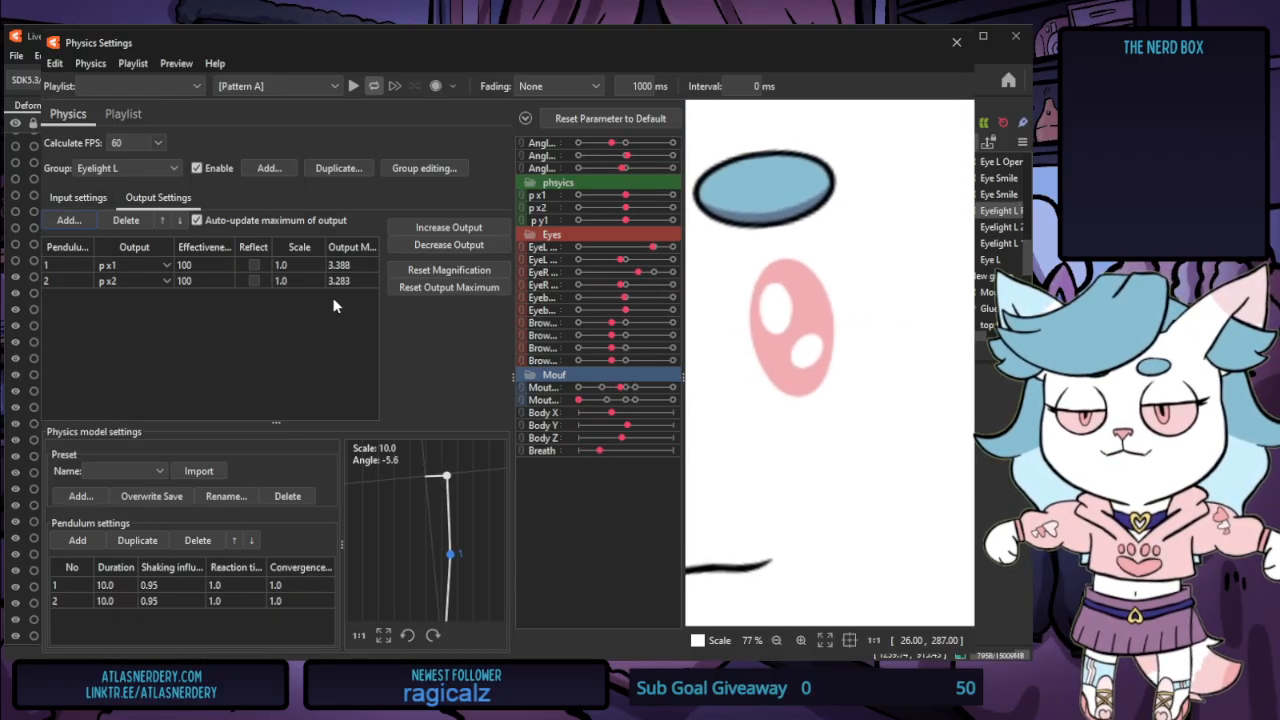
left_click(466, 227)
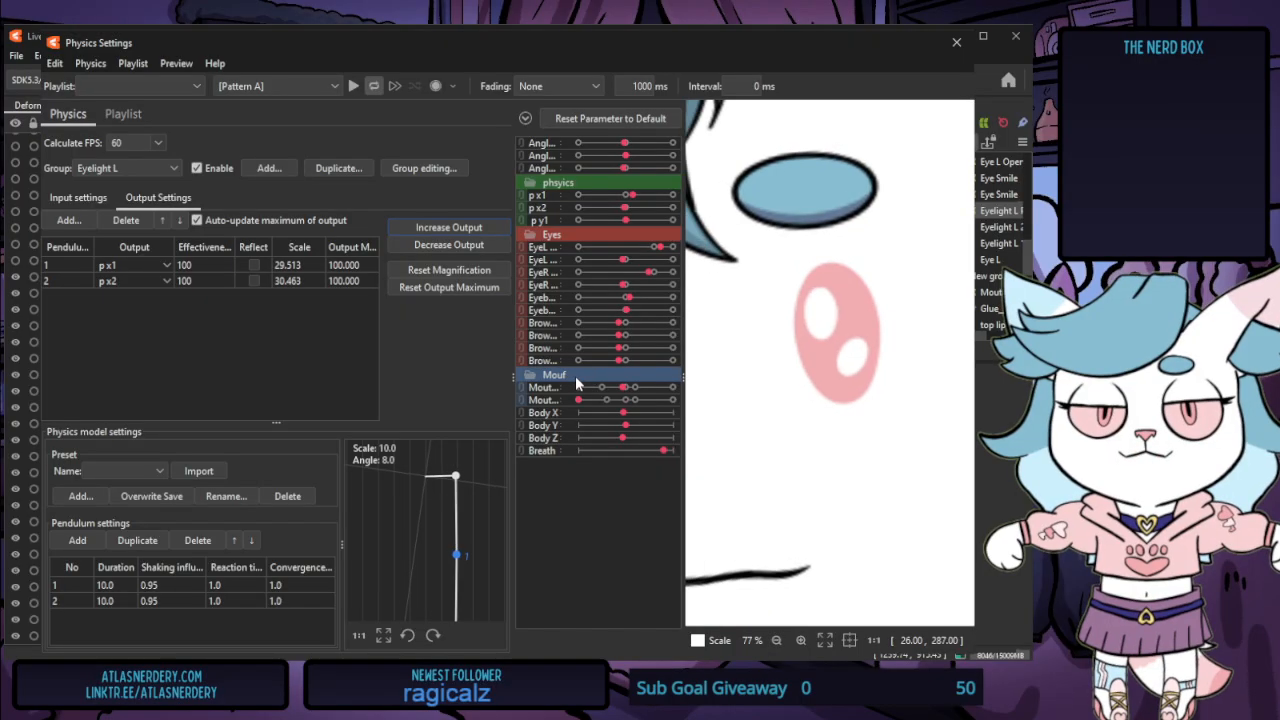
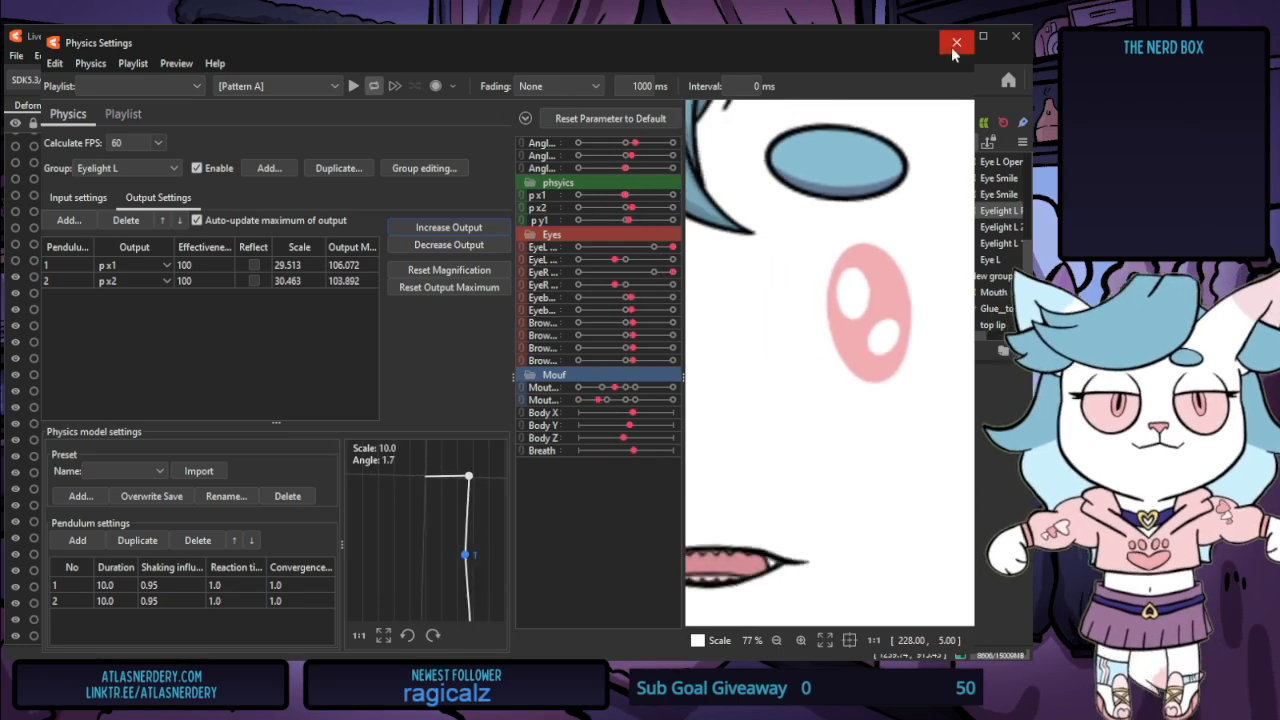
left_click(955, 43)
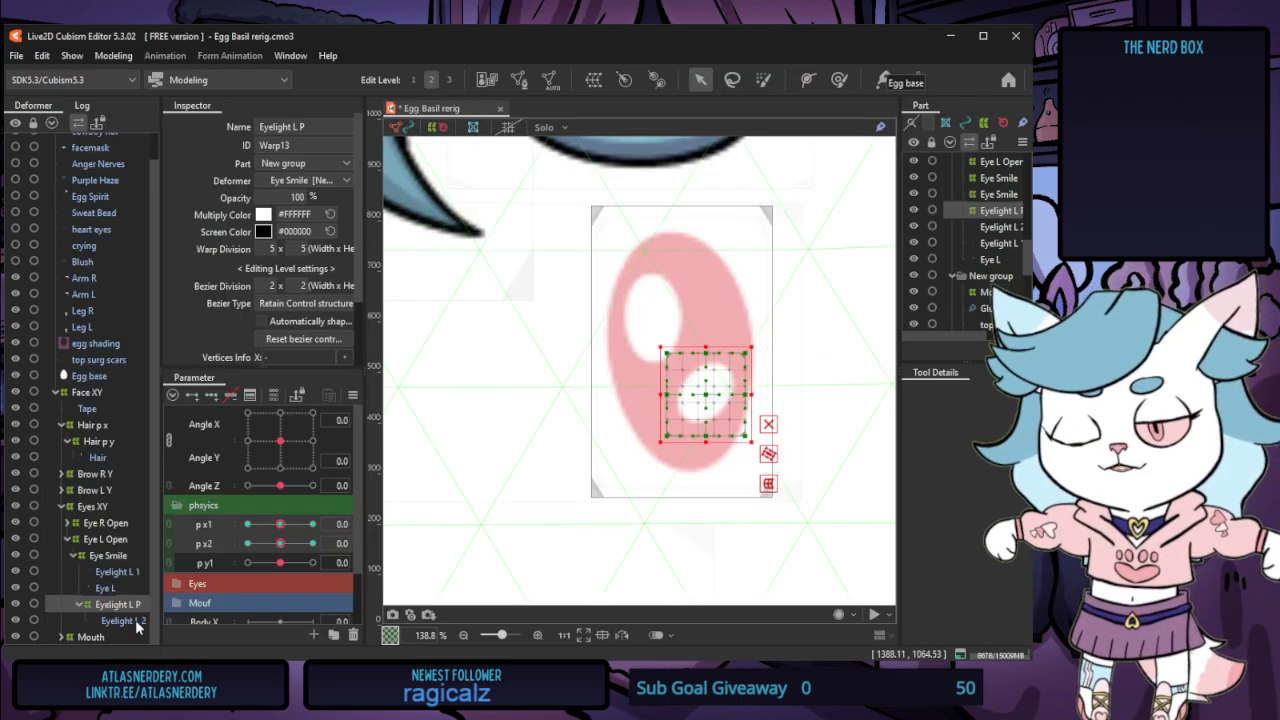
Rename the Eyelight L P warp deformer as Eyelight L 1 P
left_click(128, 572)
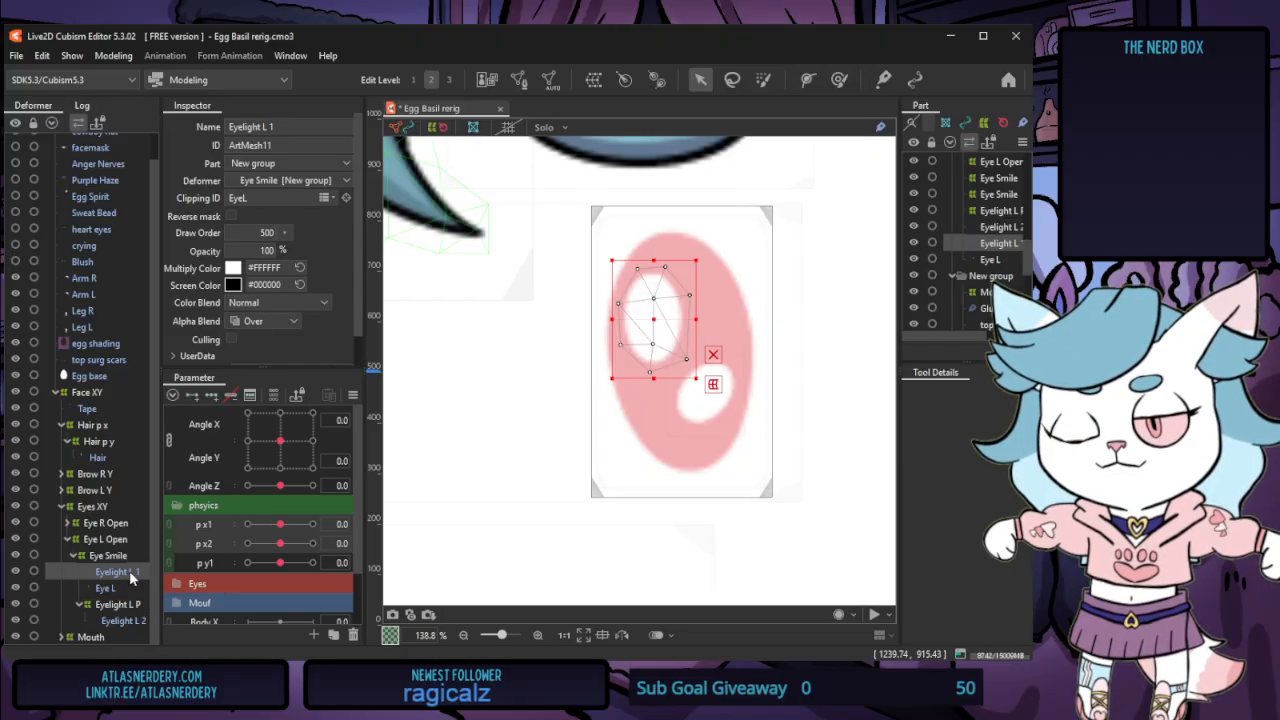
left_click(132, 606)
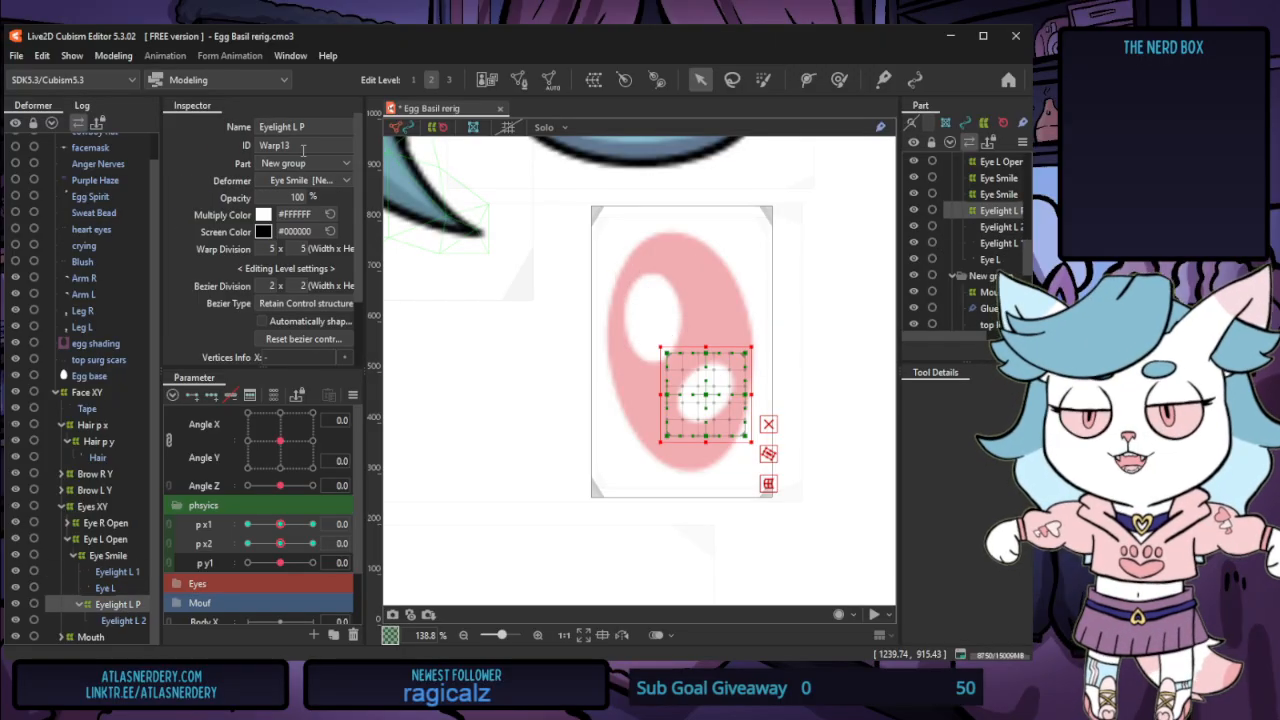
left_click(297, 130)
left_click(300, 130)
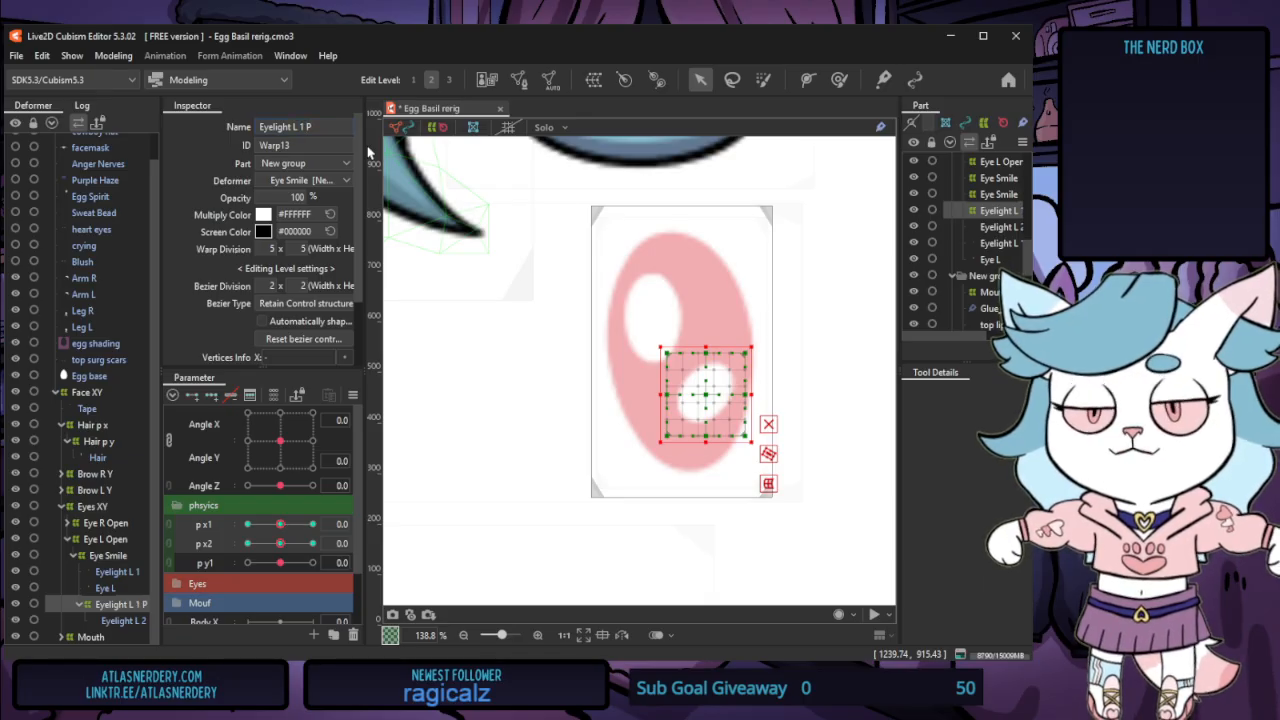
Create a warp deformer named Eyelight L2 P around Eyelight L 1 and add three keyforms for it on p x1
left_click(123, 570)
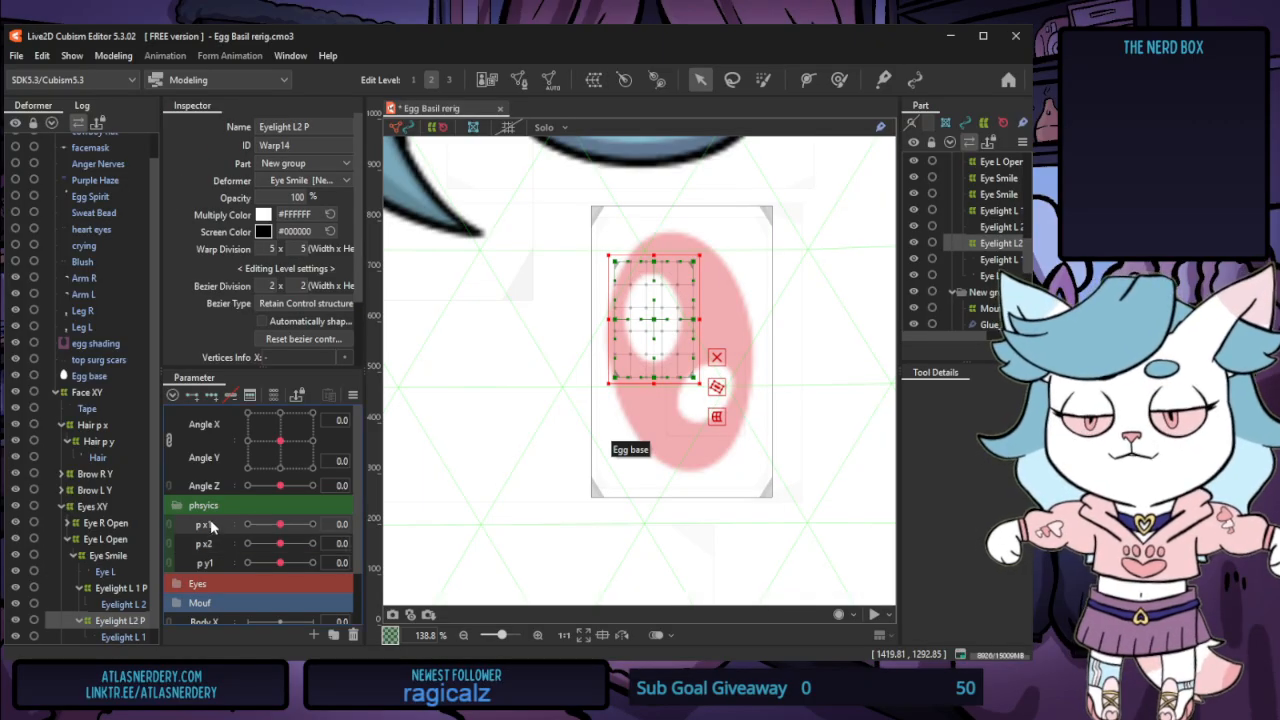
left_click(210, 398)
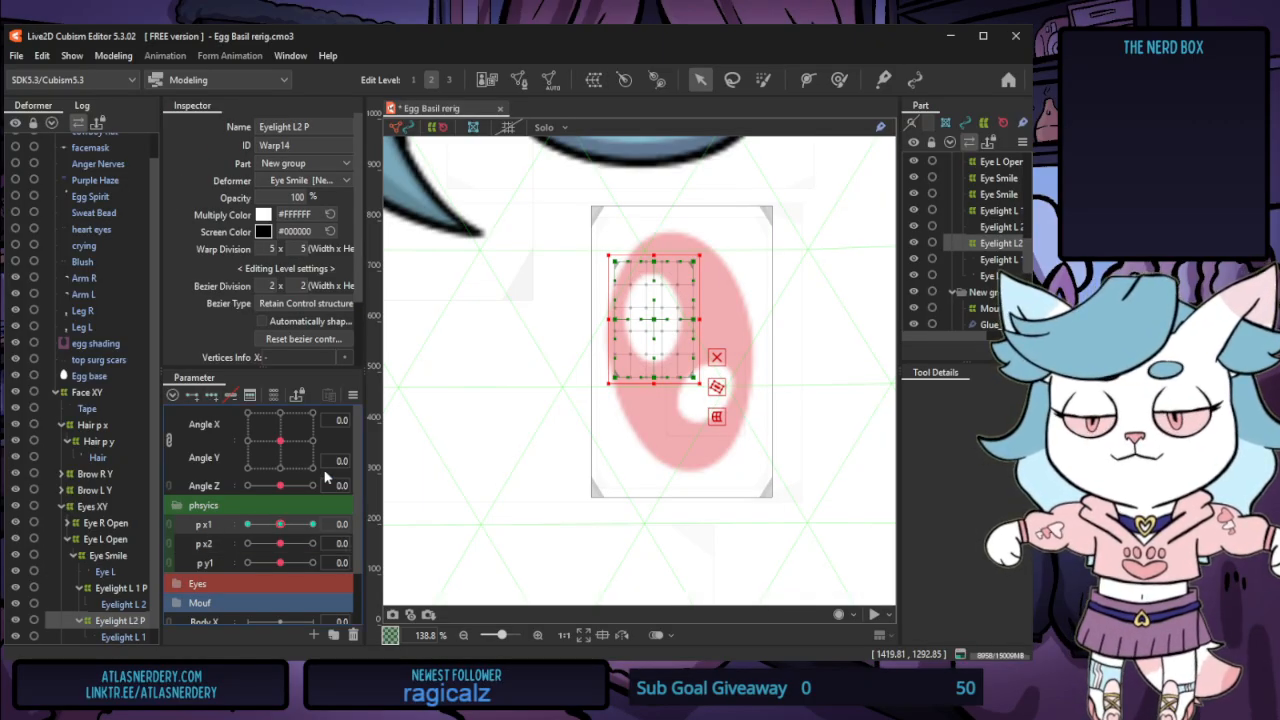
left_click_drag(653, 258, 662, 305)
key("ctrl+z")
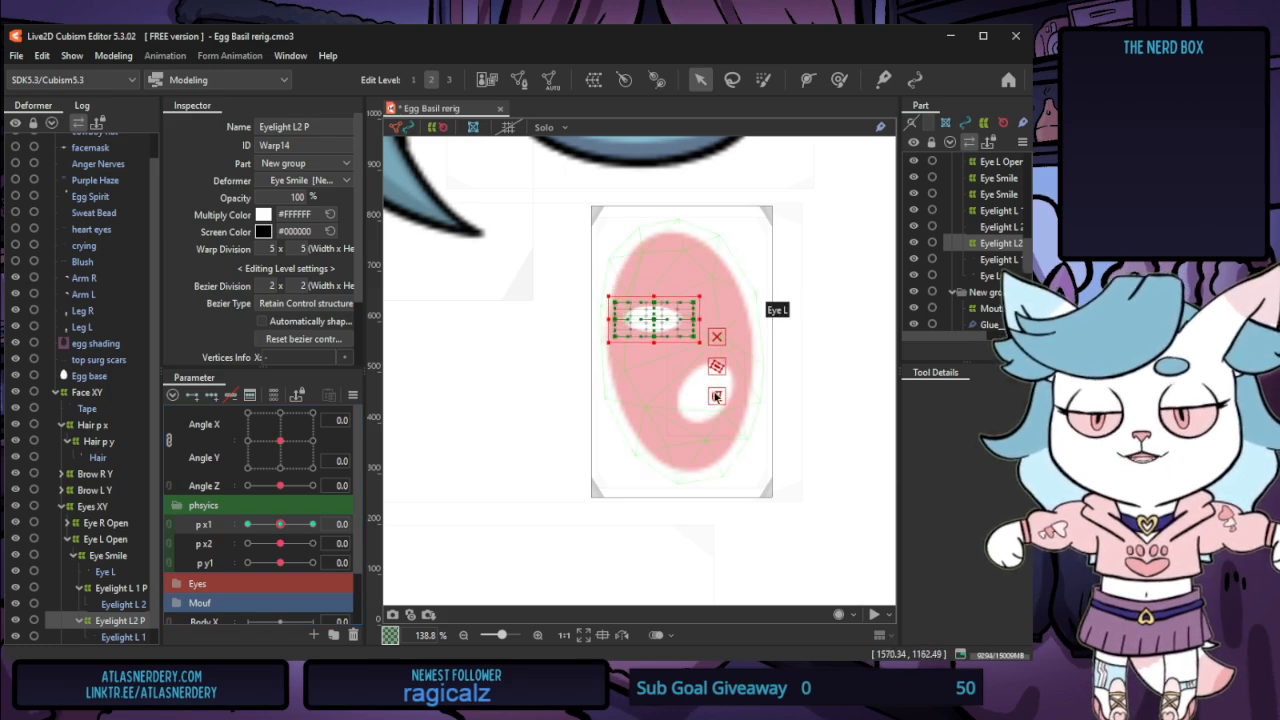
key("ctrl+z")
Shape the Eyelight L2 P warp on p x1: flattened and widened at -30, stretched taller and narrowed at 30
left_click_drag(280, 528, 247, 524)
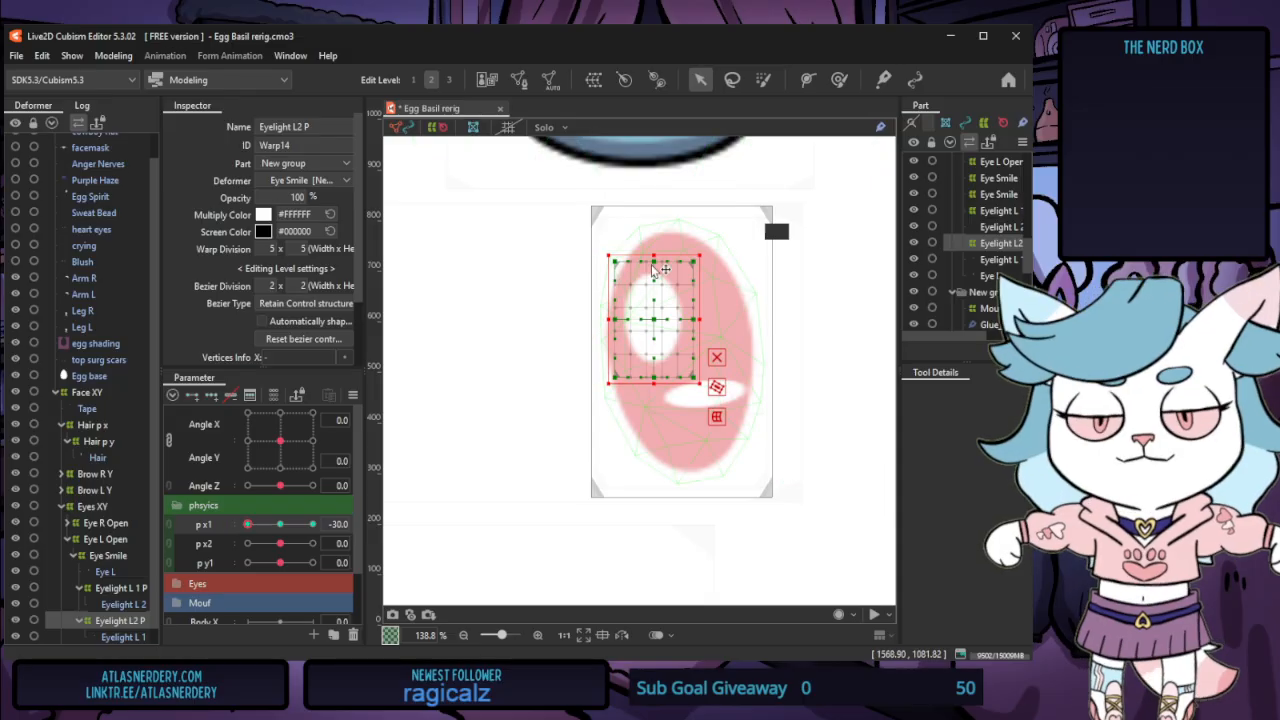
left_click_drag(648, 256, 740, 318)
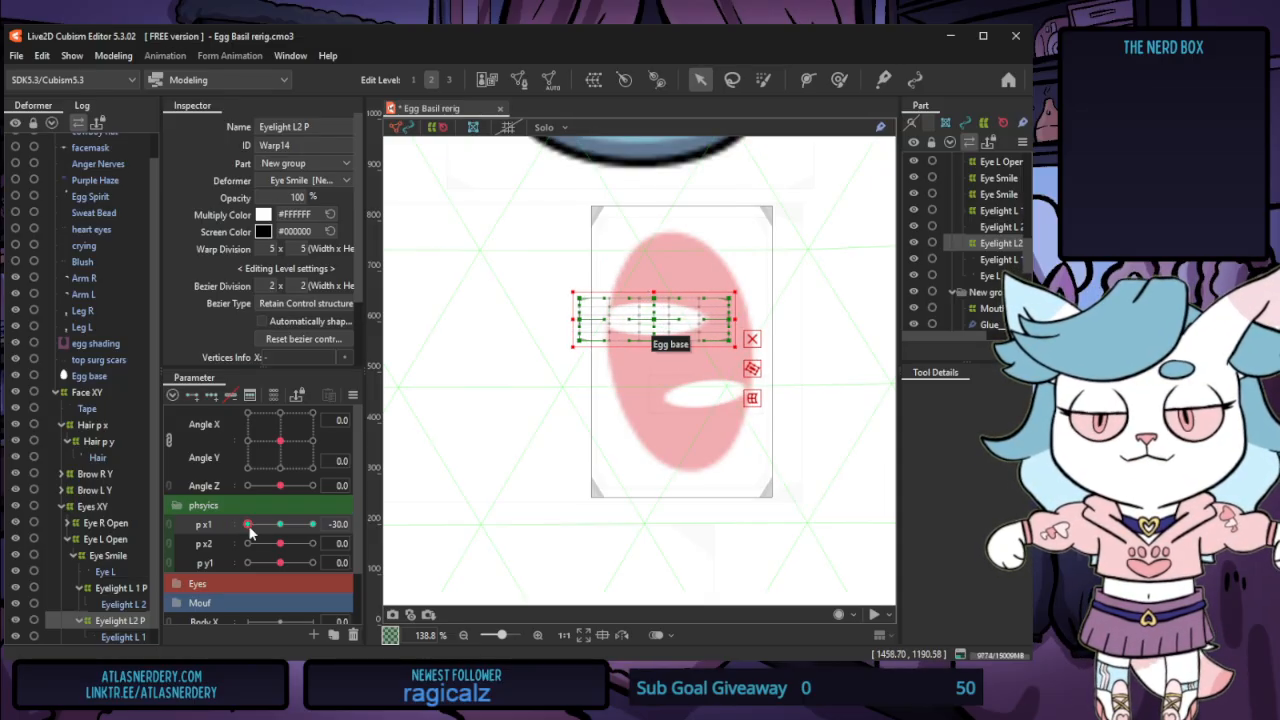
left_click_drag(248, 525, 315, 535)
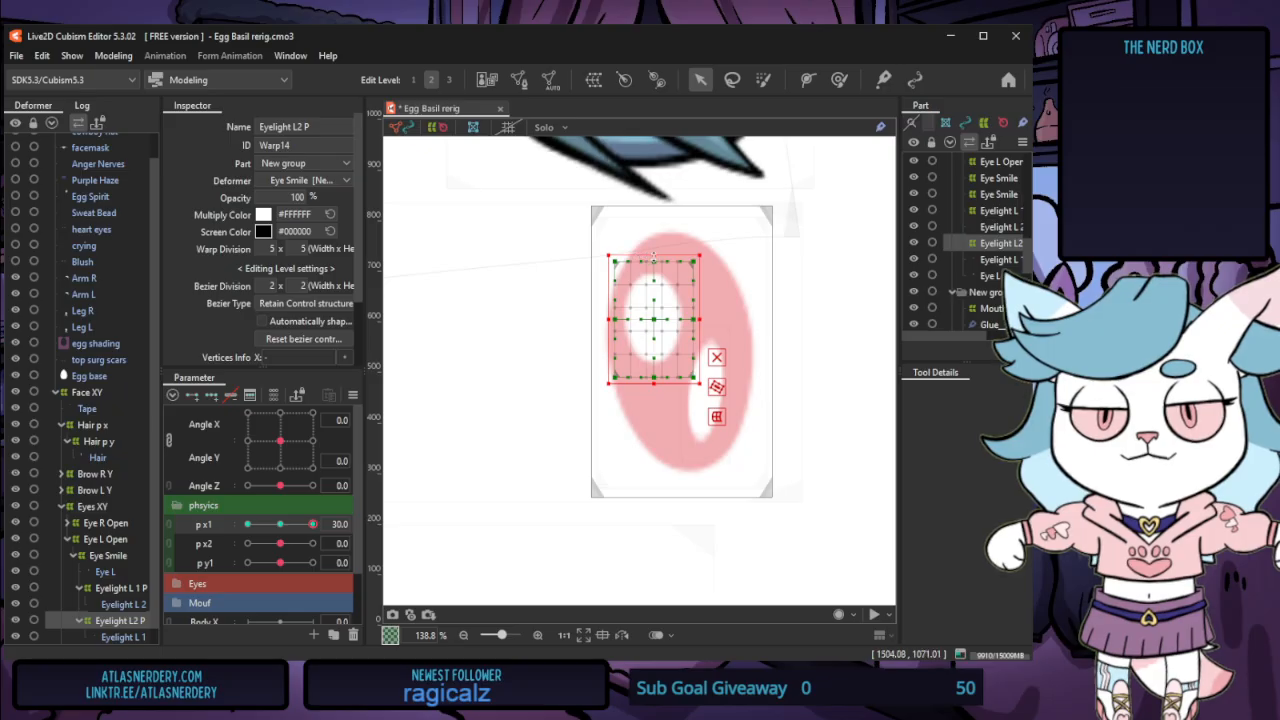
left_click_drag(653, 257, 665, 231)
left_click_drag(705, 319, 690, 319)
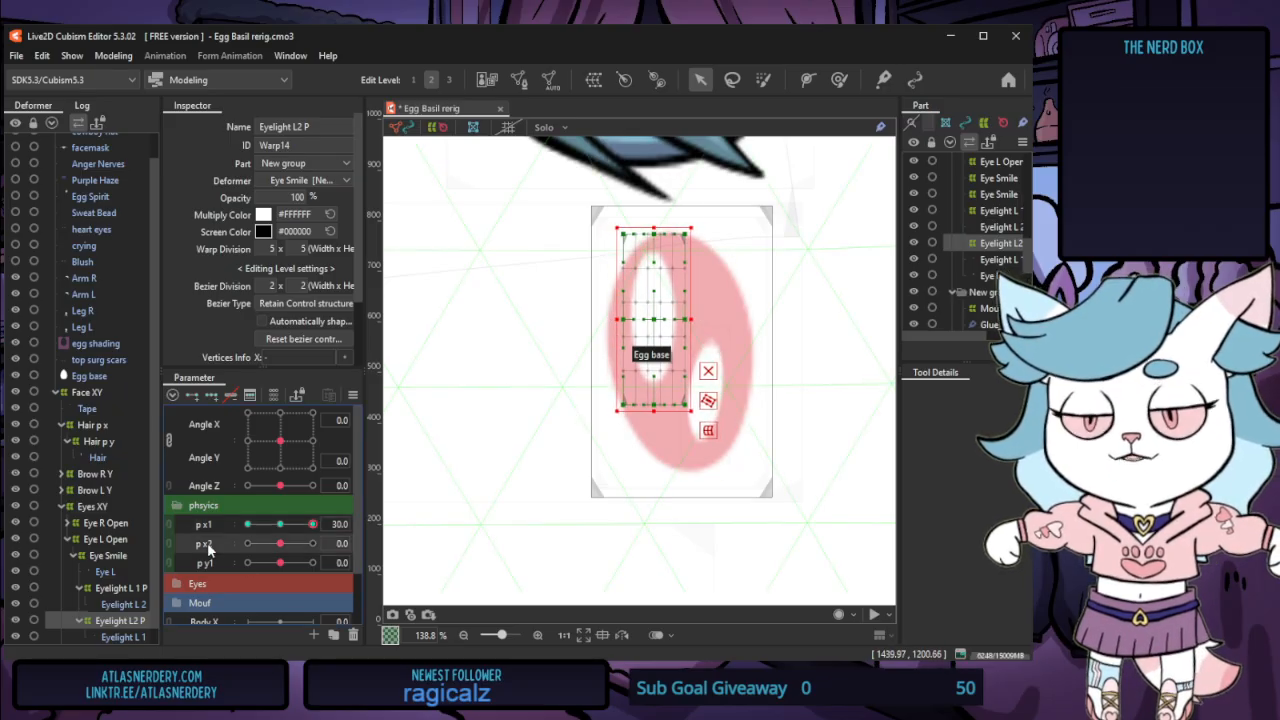
Add three keyforms for Eyelight L2 P on p x2, resetting p x1 to 0 and moving p x2 to -30
left_click(212, 396)
left_click(280, 524)
left_click_drag(281, 544, 228, 548)
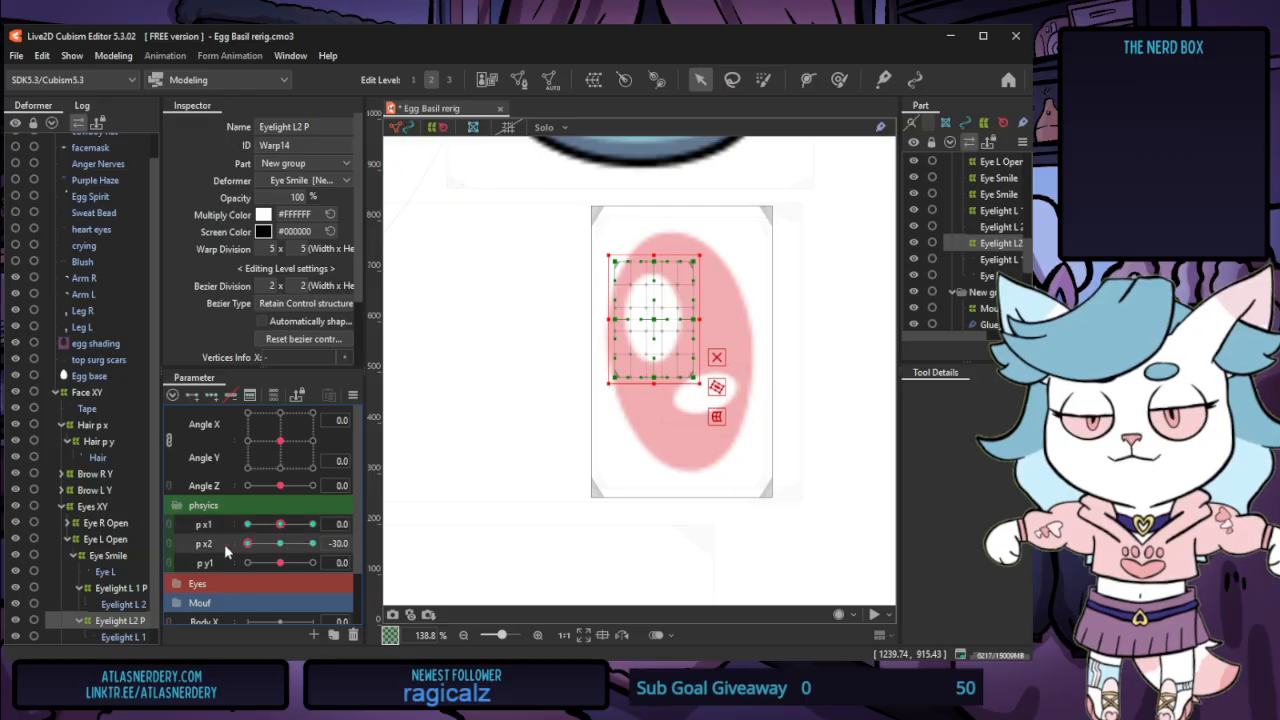
Shape the Eyelight L2 P warp on p x2: flattened and widened at -30, stretched taller and narrowed at 30
left_click_drag(655, 255, 655, 267)
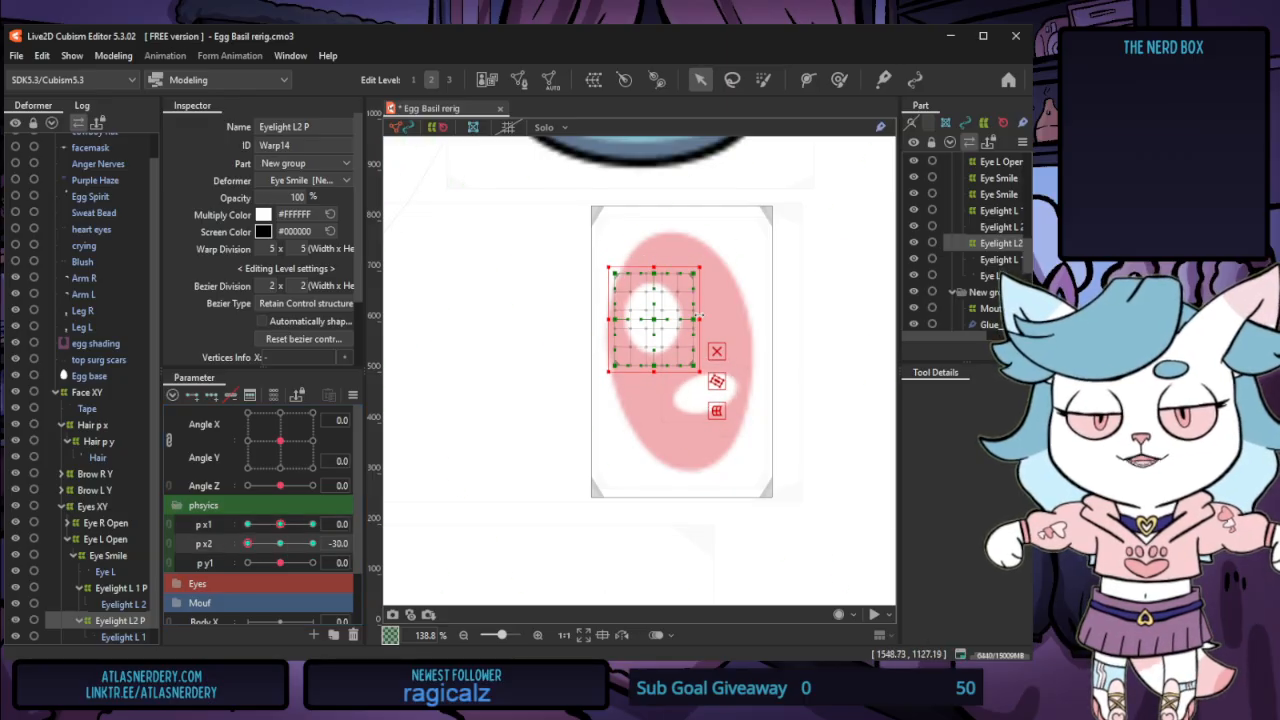
left_click_drag(701, 319, 711, 319)
left_click_drag(252, 544, 318, 545)
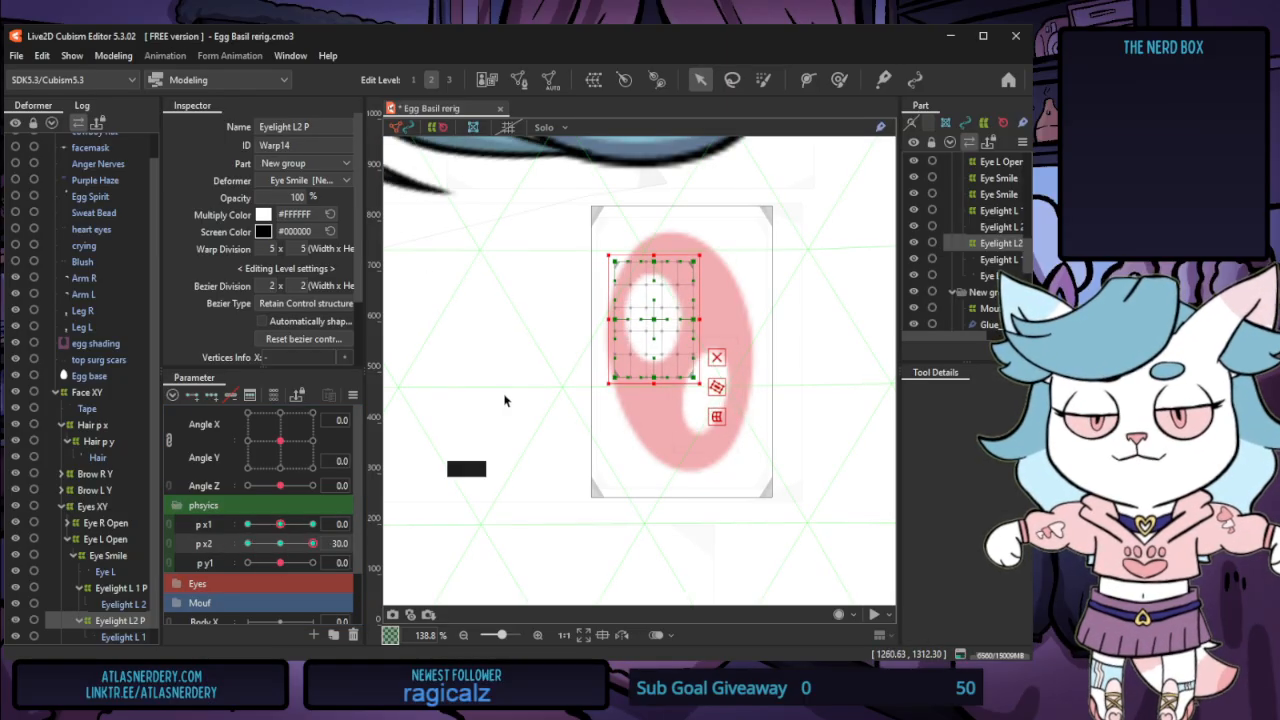
left_click_drag(656, 255, 659, 242)
left_click_drag(607, 320, 614, 320)
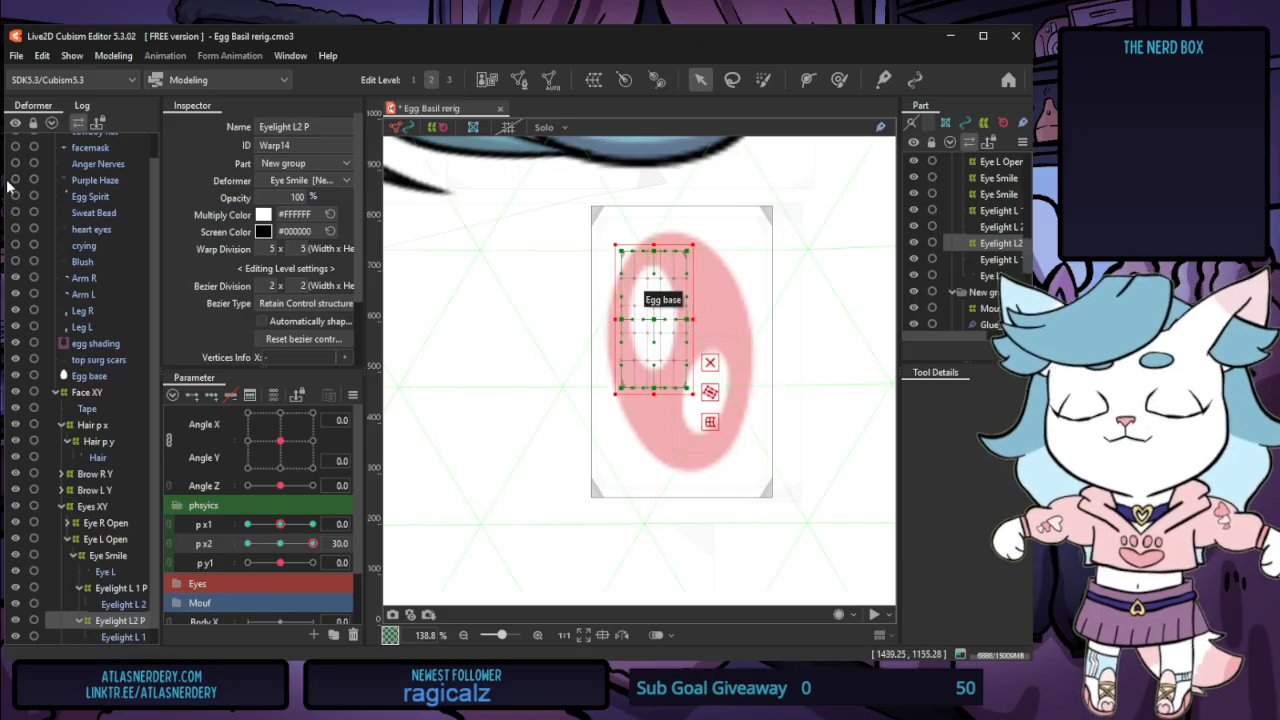
Preview the Eyelight L physics simulation, examining the left eye's highlights up close, and close the physics settings
left_click(113, 55)
left_click(150, 392)
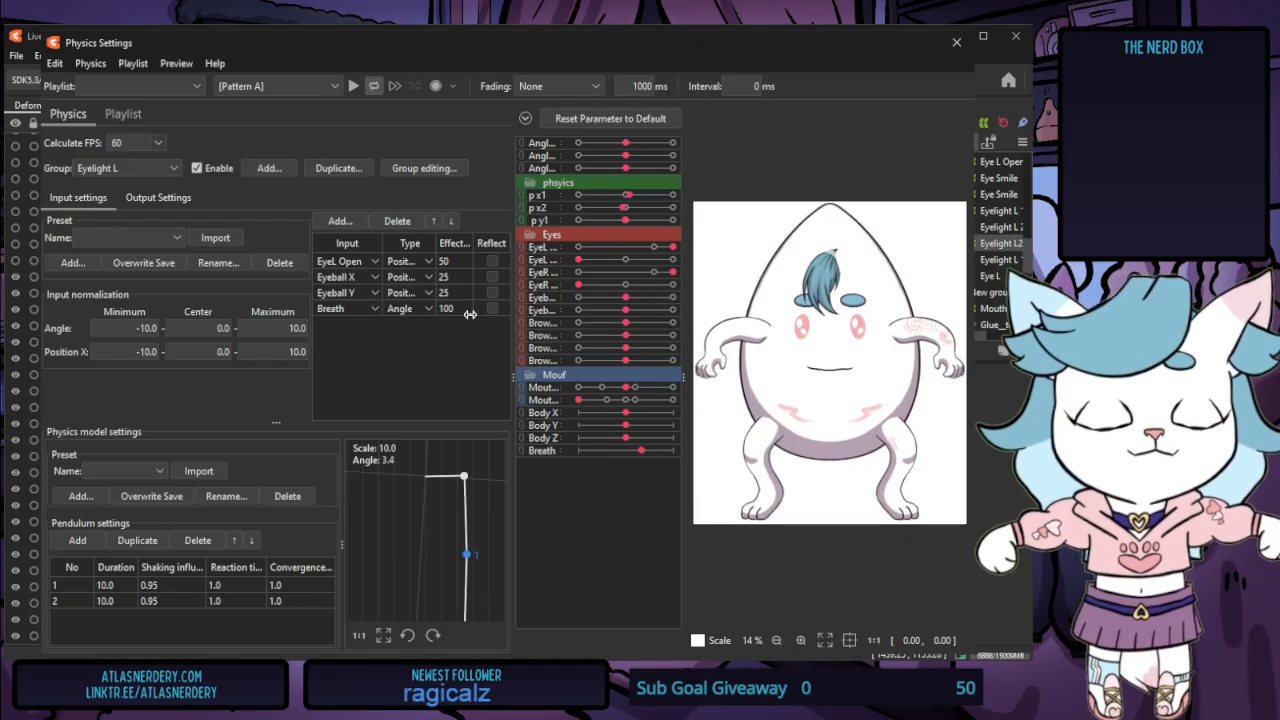
scroll(775, 341, "up", 5)
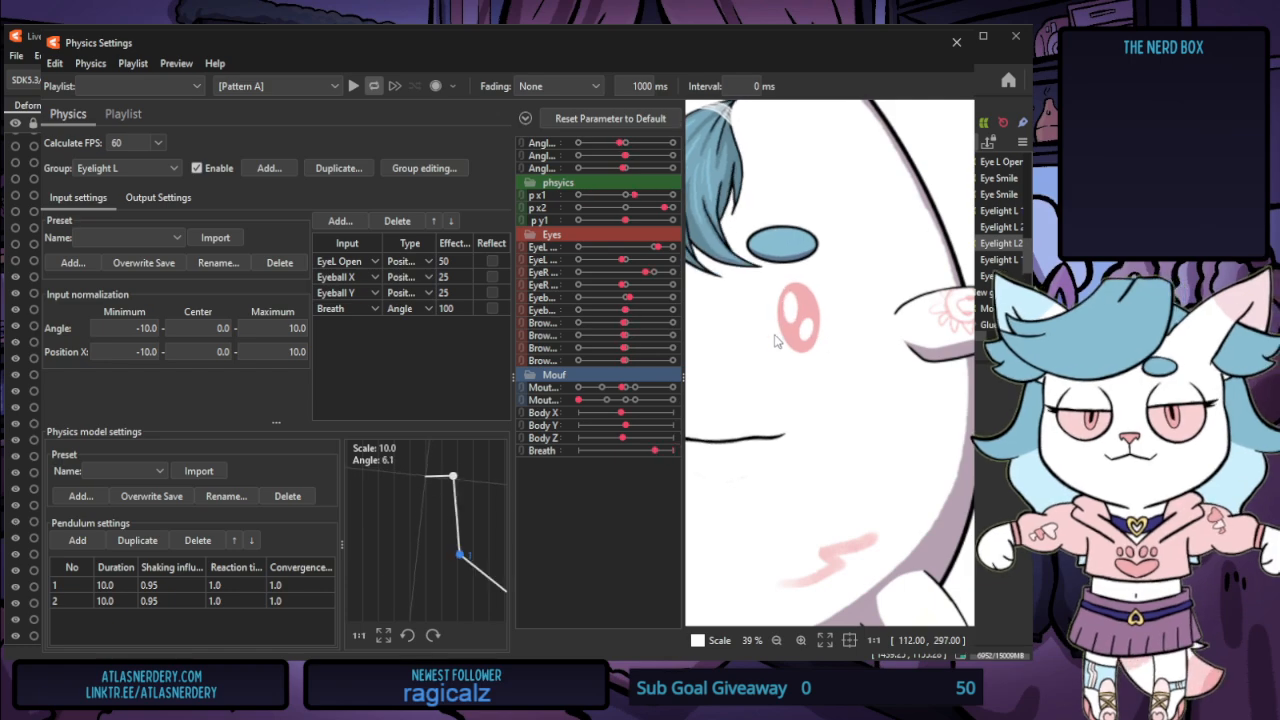
scroll(775, 341, "up", 5)
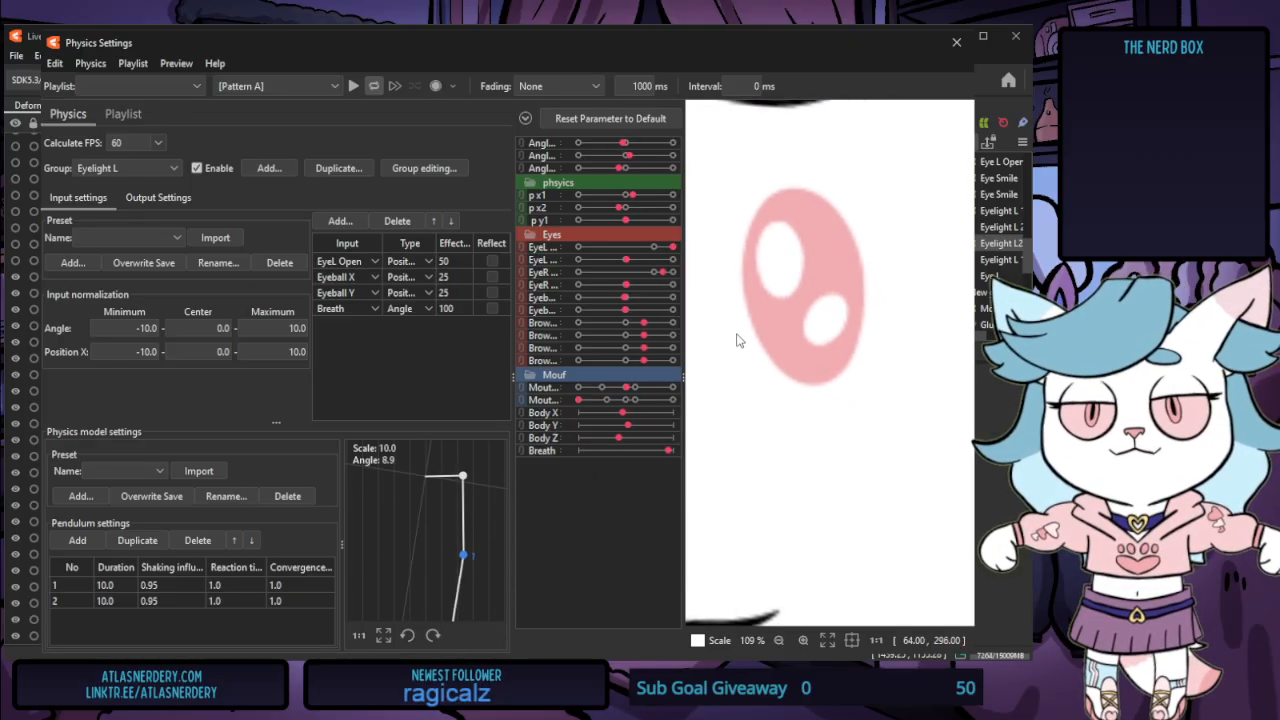
scroll(846, 383, "down", 3)
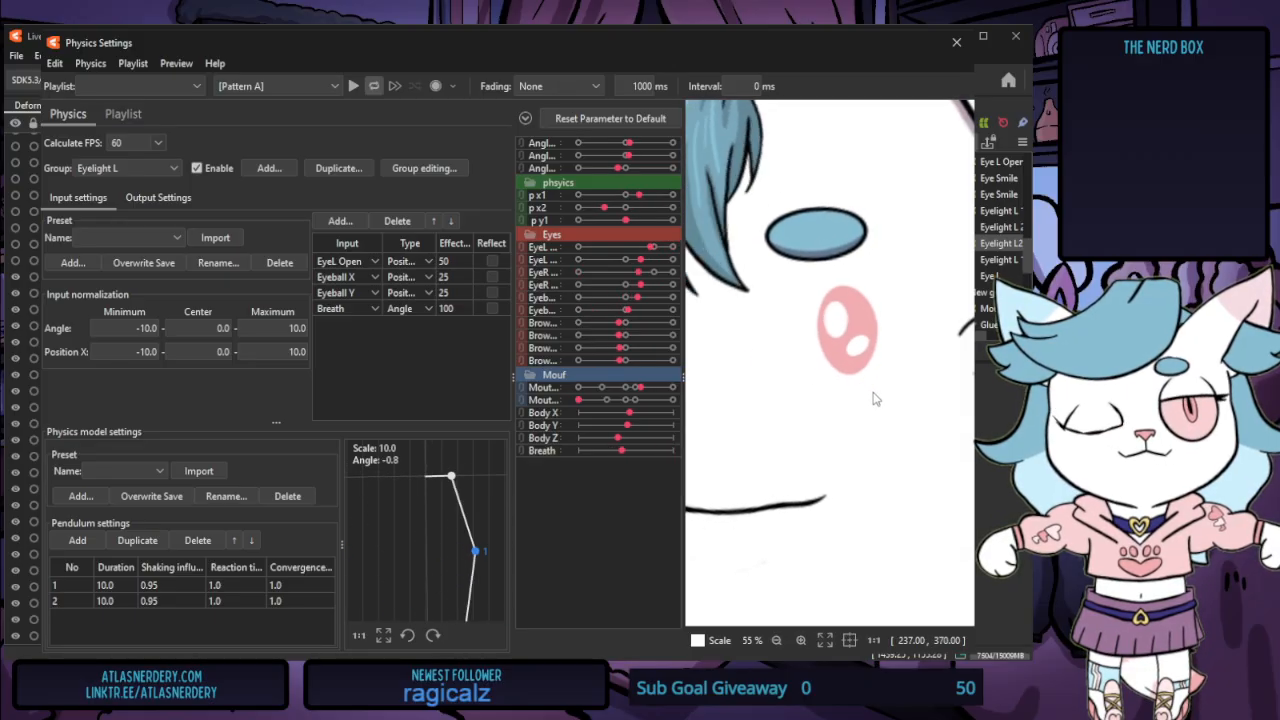
scroll(873, 399, "down", 3)
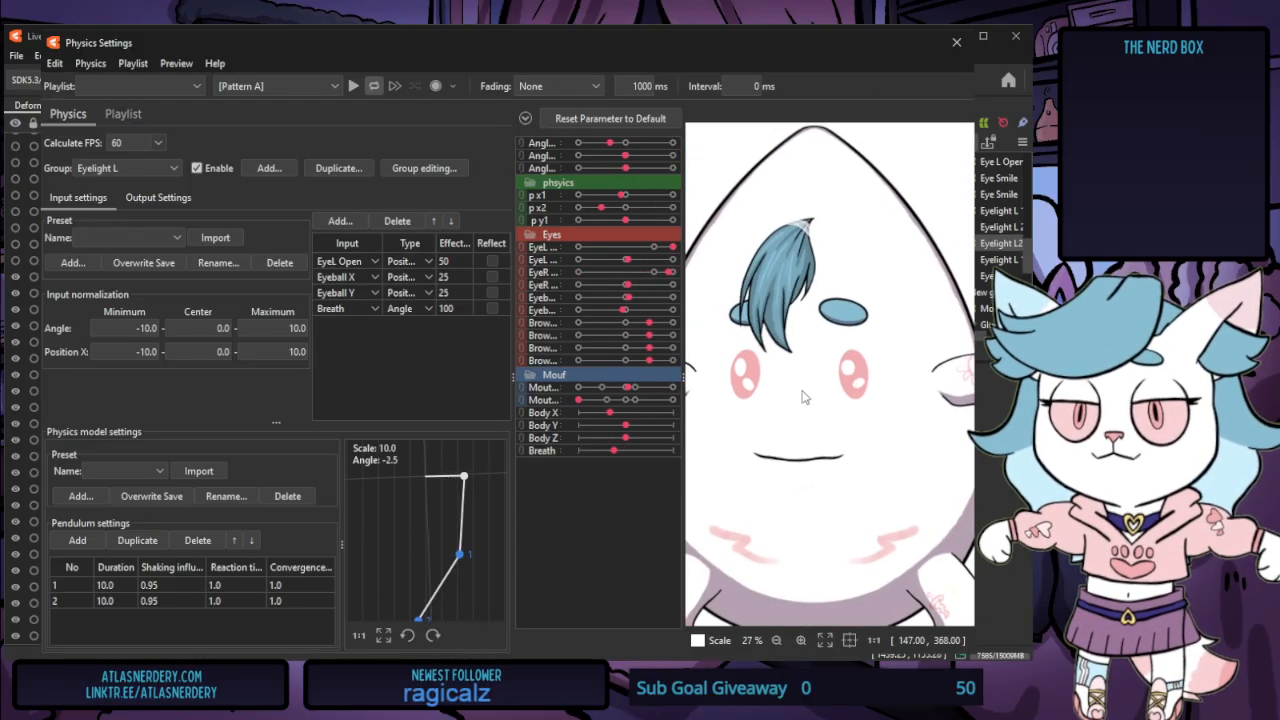
left_click(956, 42)
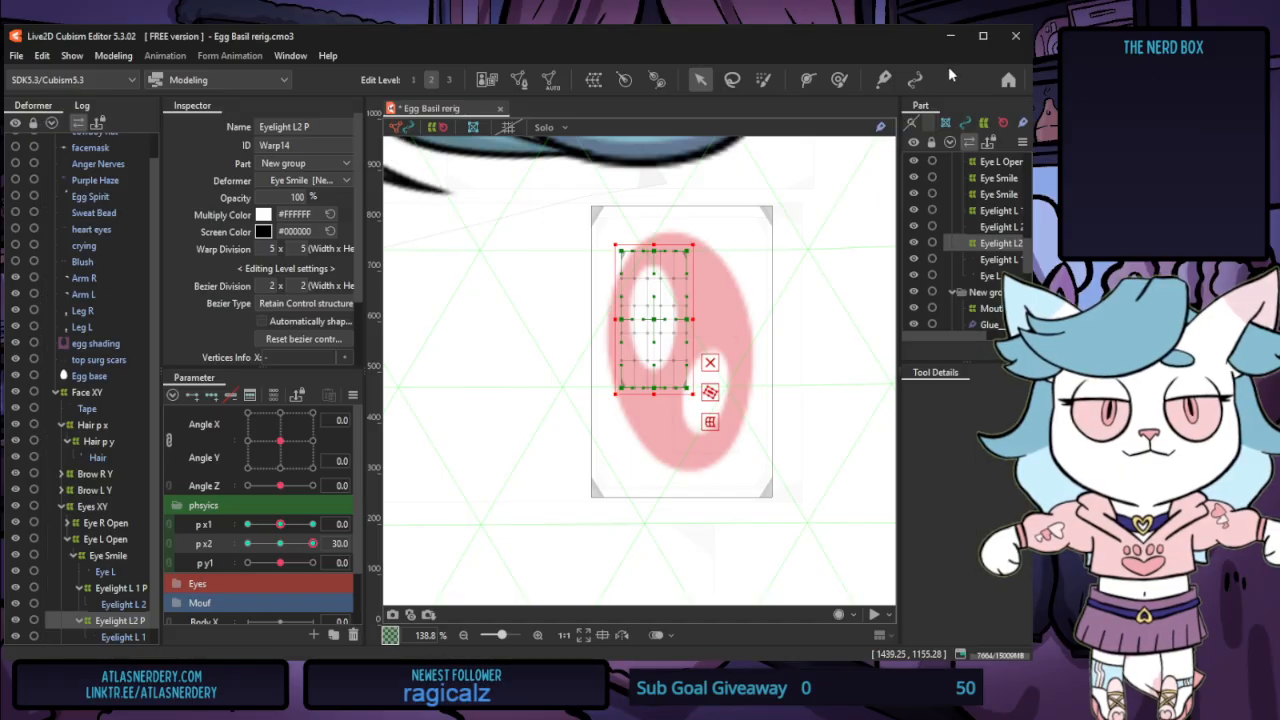
Shift the Eyelight L2 P warp together with its Eyelight L 1 mesh slightly right at p x2 30
left_click(118, 602)
left_click(116, 590)
left_click(122, 605)
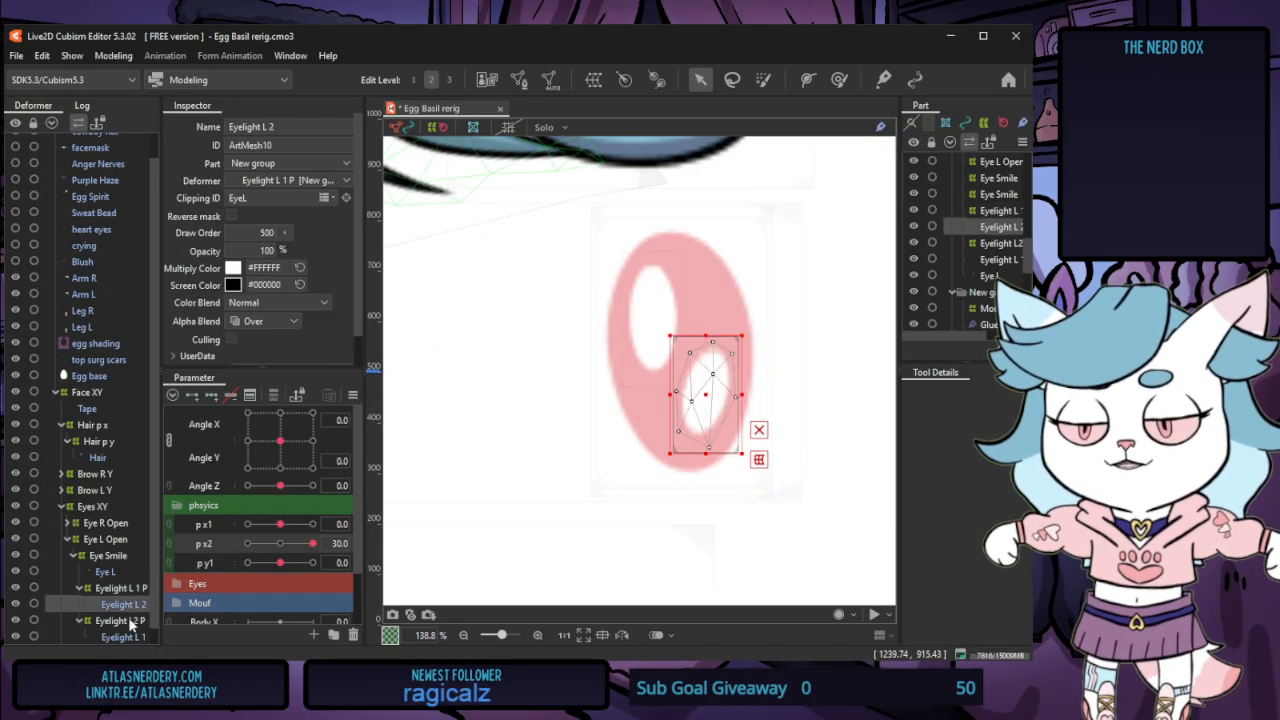
left_click(130, 624)
left_click(126, 637)
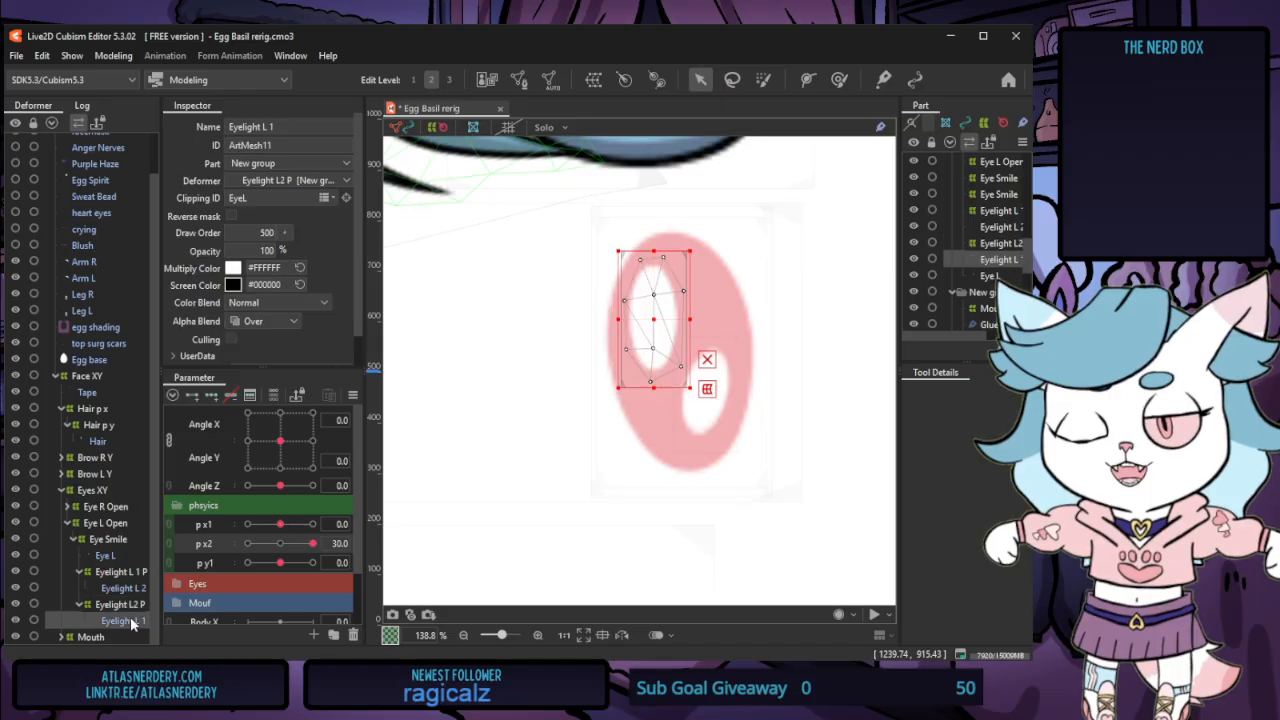
left_click(138, 606)
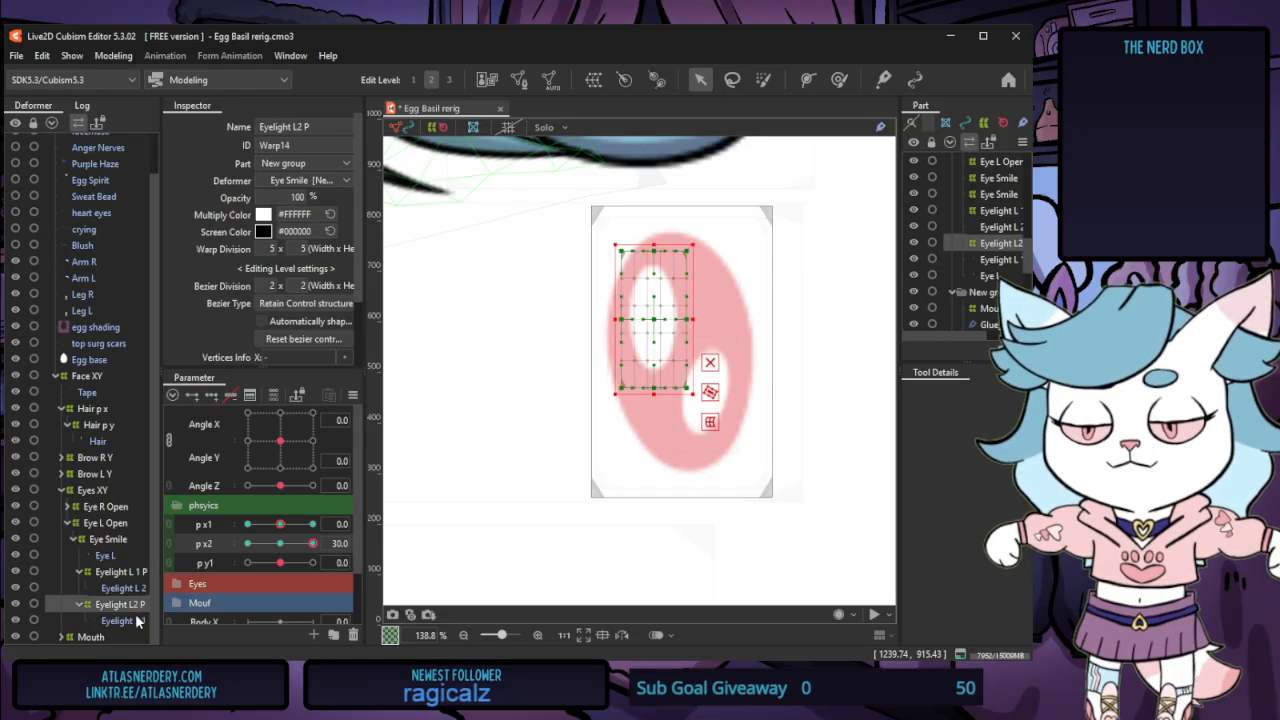
left_click(138, 621, "ctrl")
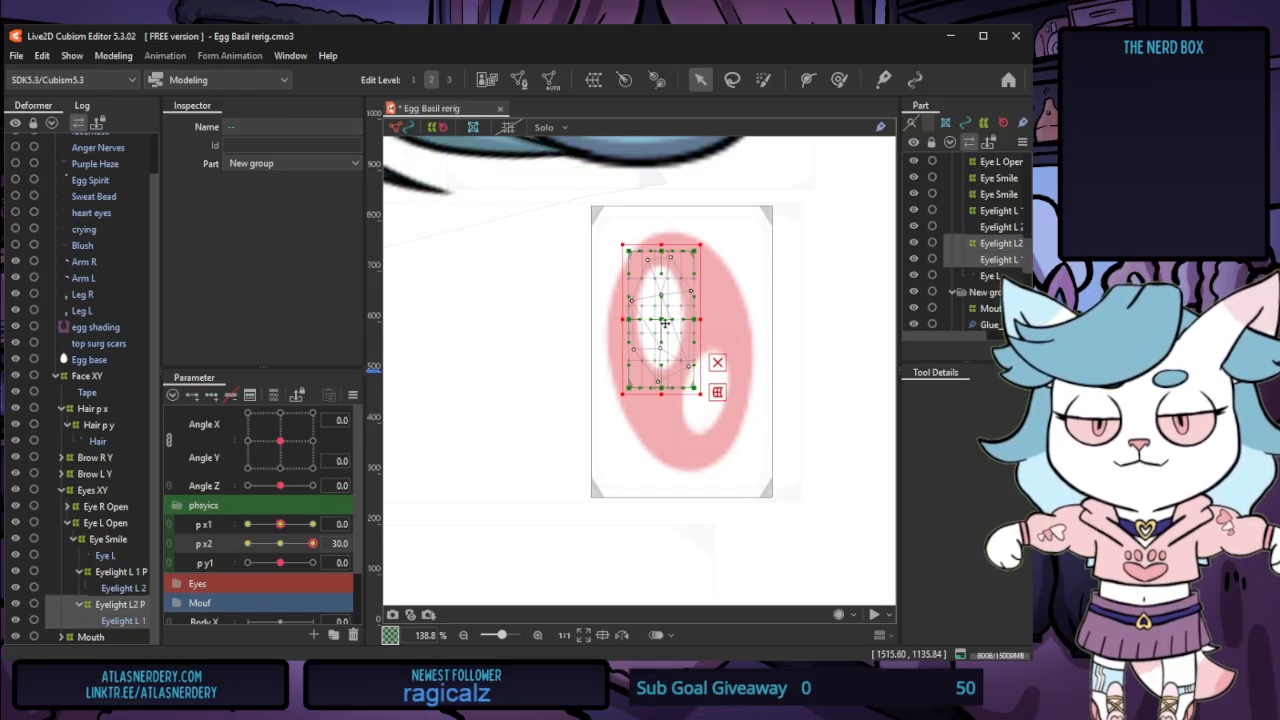
left_click(580, 507)
Scrub p x2 to check how the left eyelights deform, and return it to 0
left_click(288, 545)
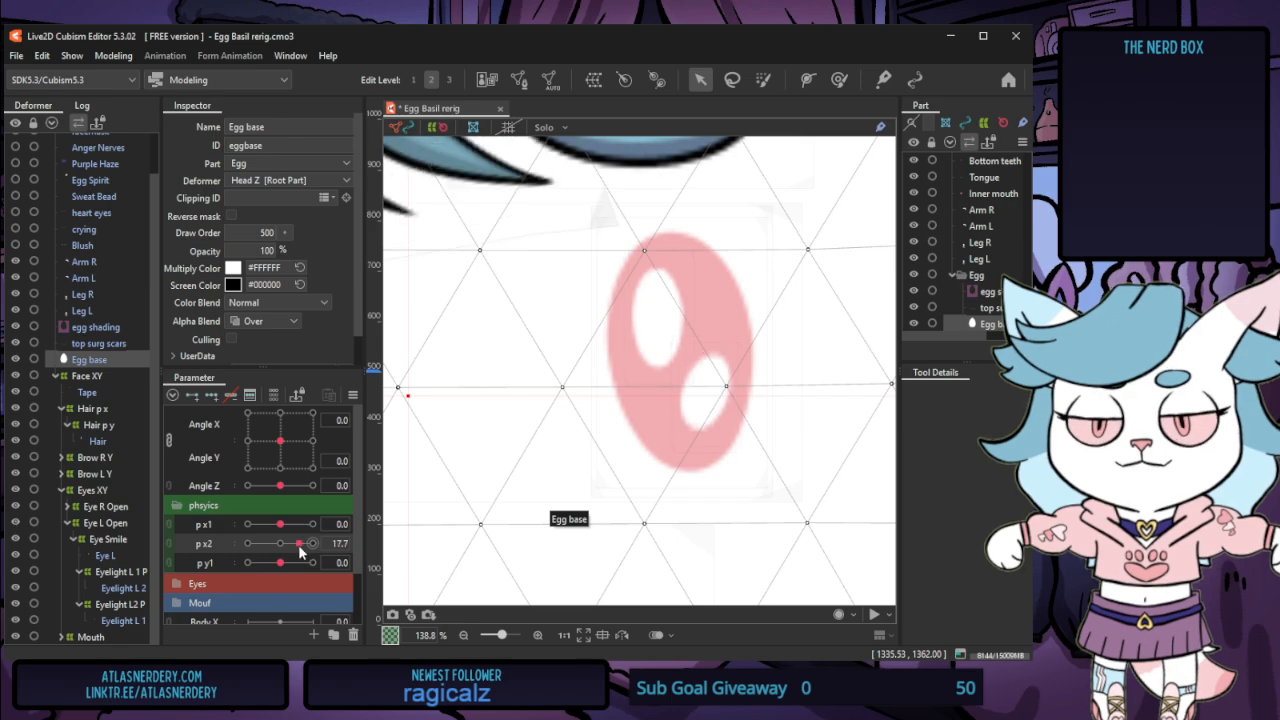
mouse_move(288, 545)
left_mouse_down()
mouse_move(255, 529)
mouse_move(287, 529)
mouse_move(278, 537)
left_mouse_up()
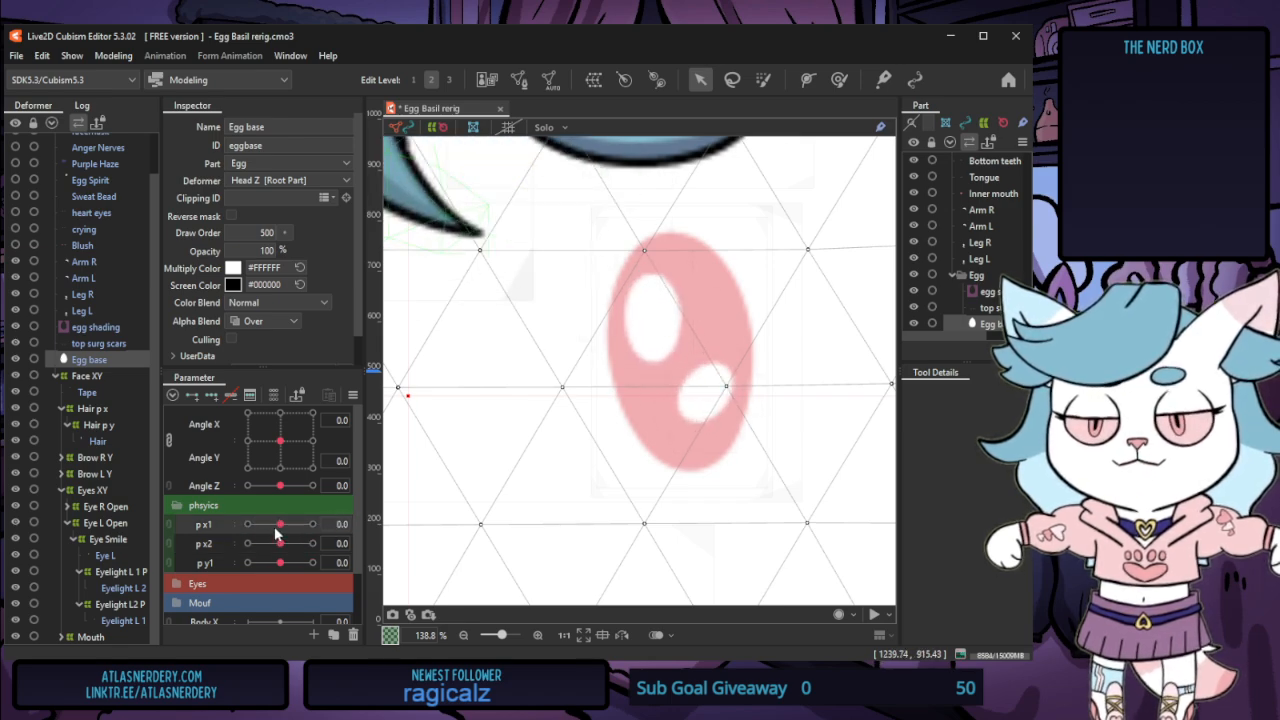
left_click(117, 606)
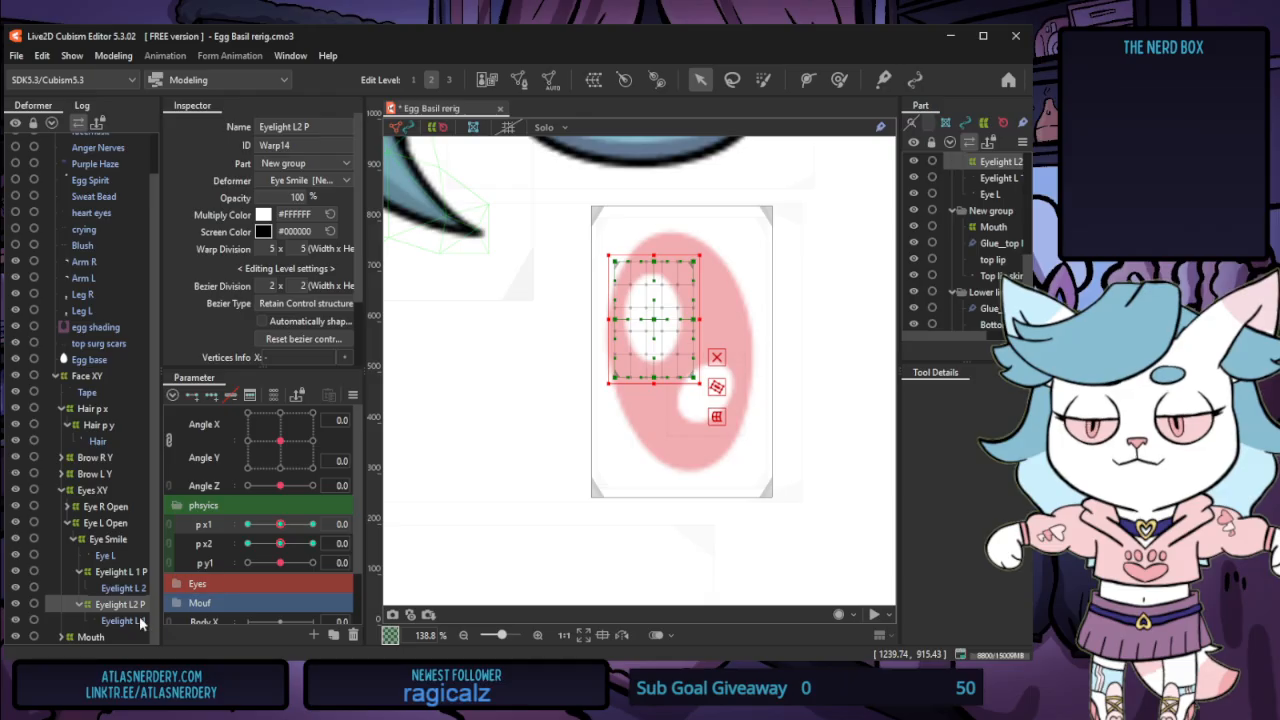
left_click(139, 622)
left_click(137, 606)
left_click_drag(281, 544, 276, 536)
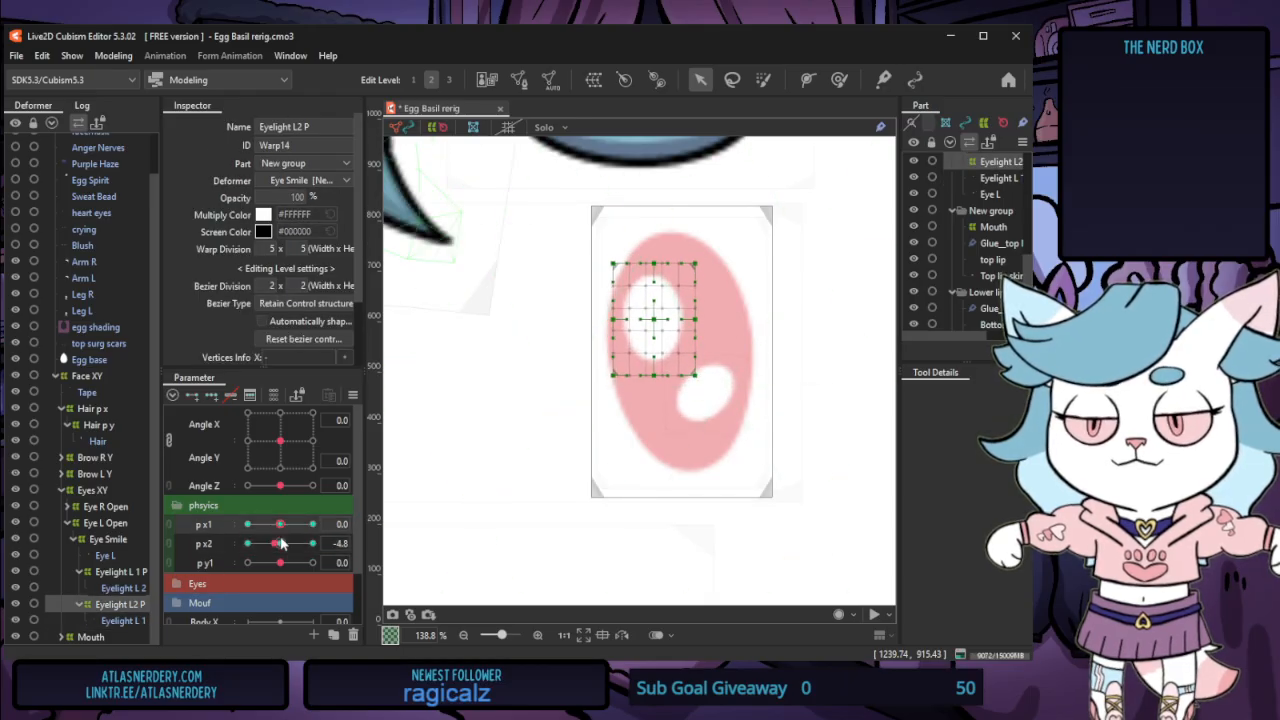
left_click(281, 543)
Duplicate the Eyelight L 1 P and Eyelight L2 P warp deformers by copying and pasting them
scroll(640, 420, "down", 6)
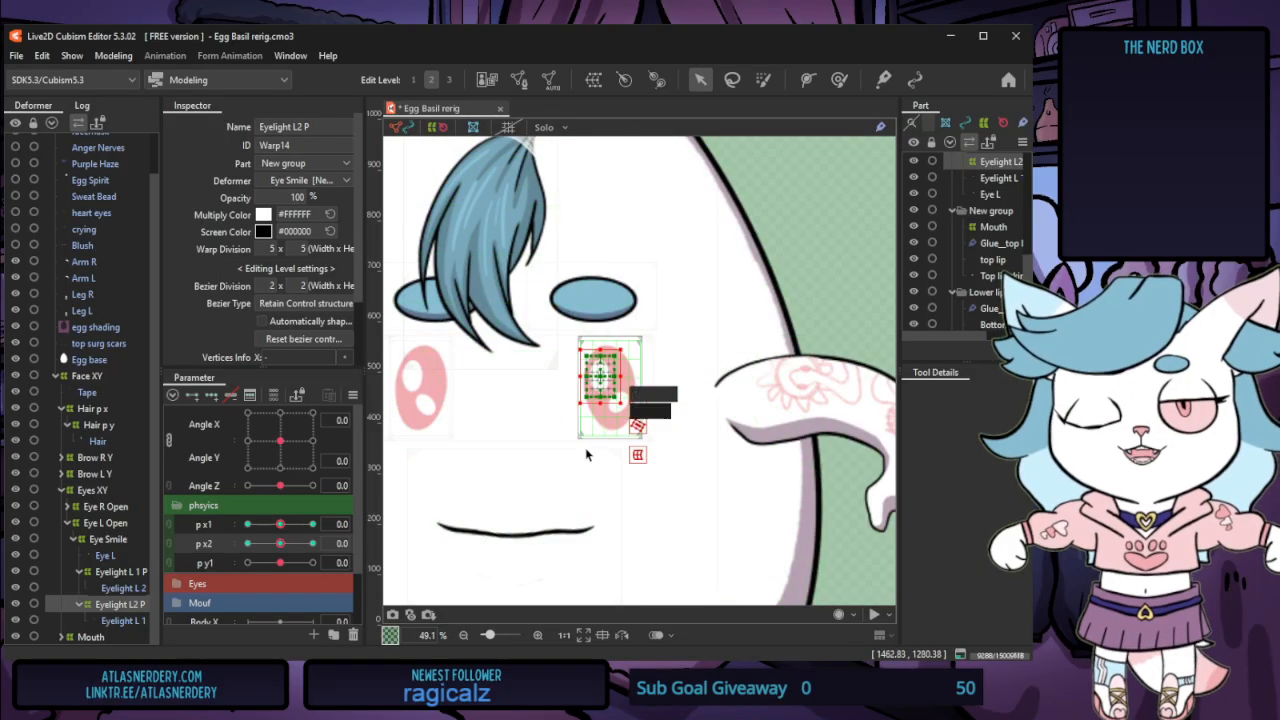
scroll(681, 500, "up", 3)
left_click(123, 572, "ctrl")
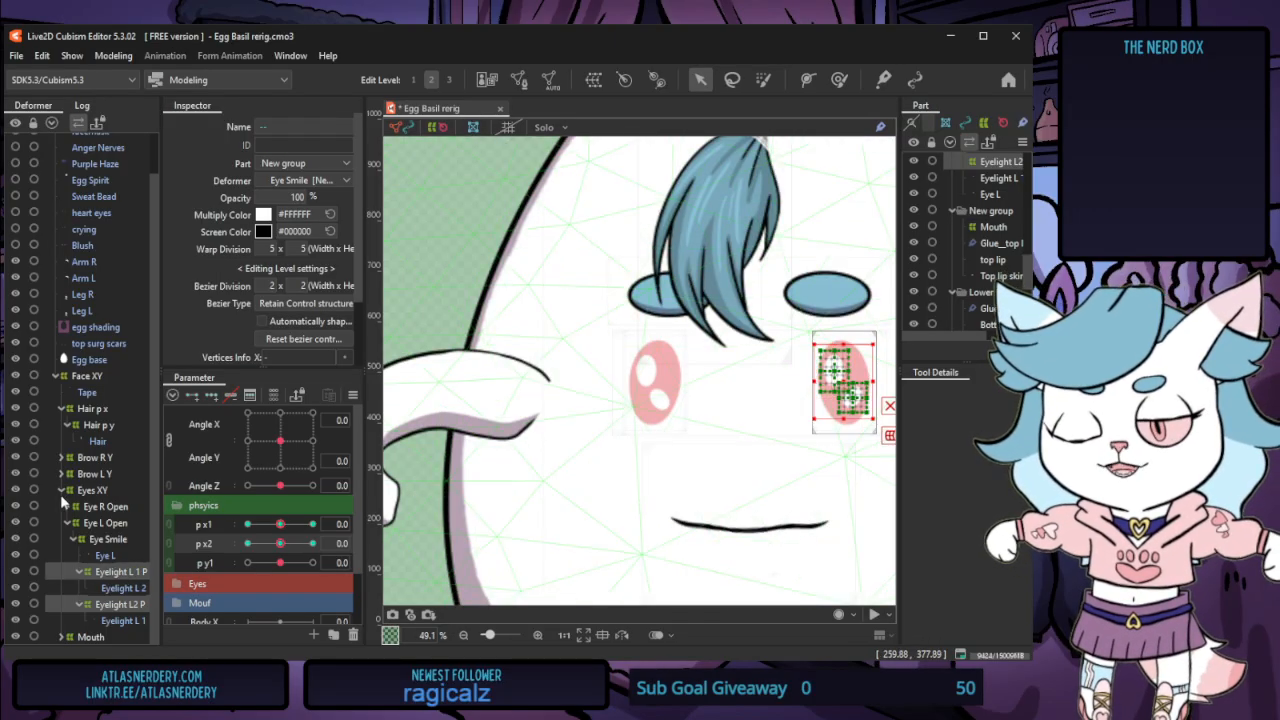
left_click(69, 523)
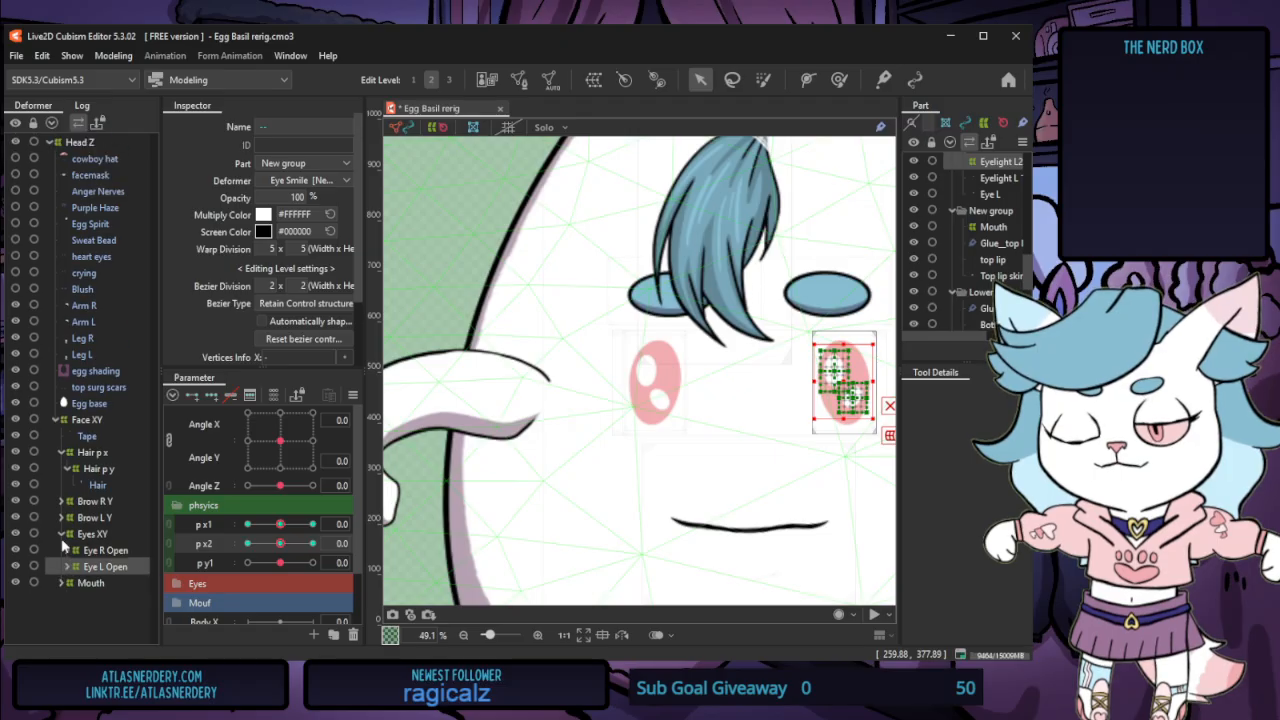
left_click(63, 552)
left_click(66, 551)
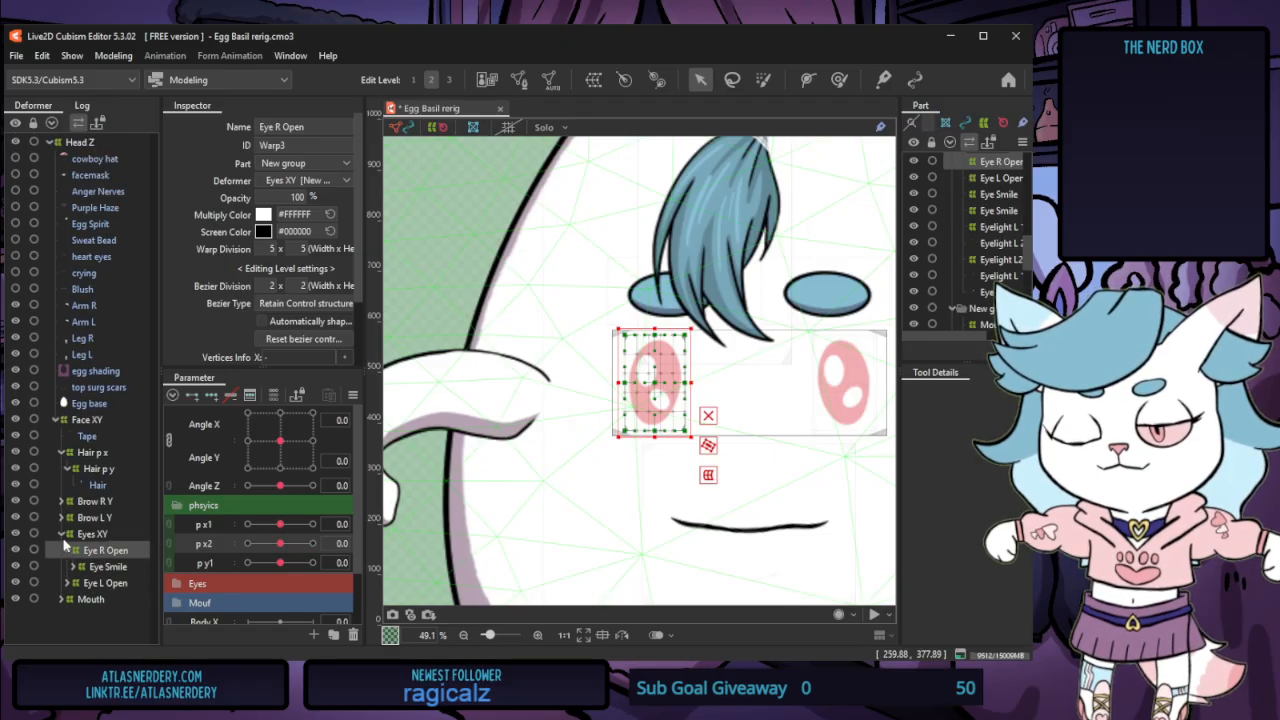
key("ctrl+v")
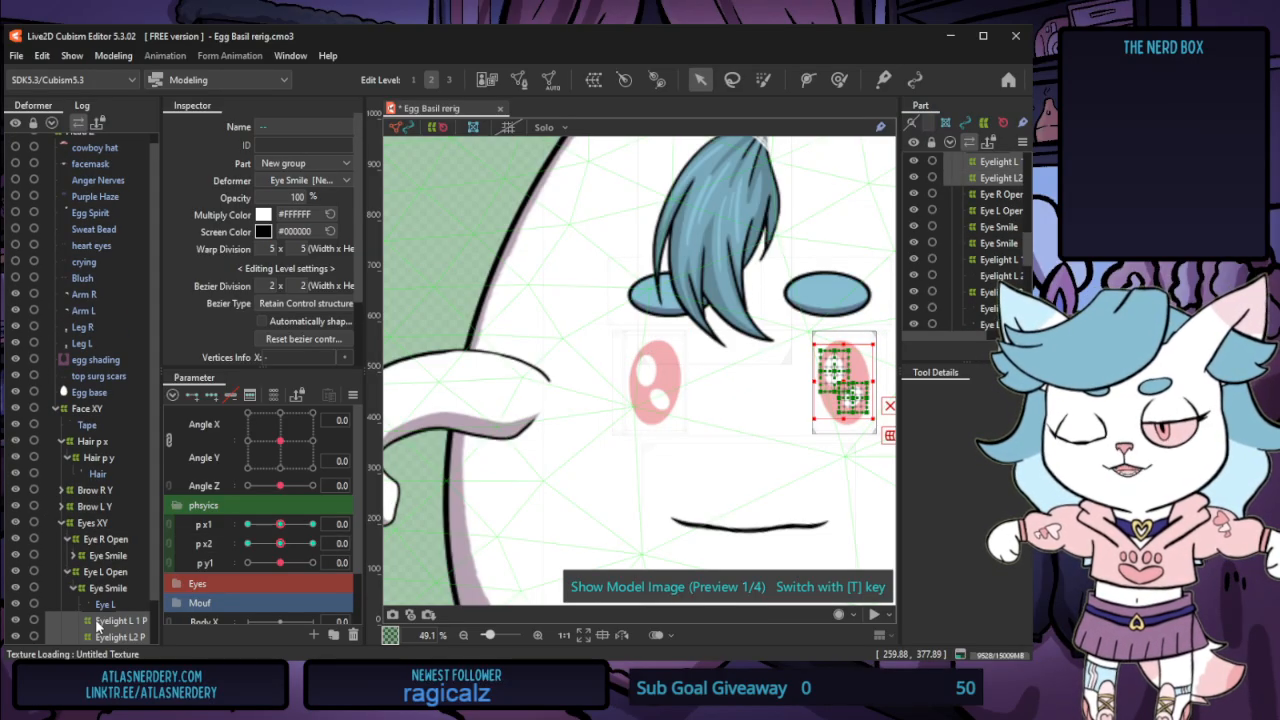
scroll(114, 563, "down", 1)
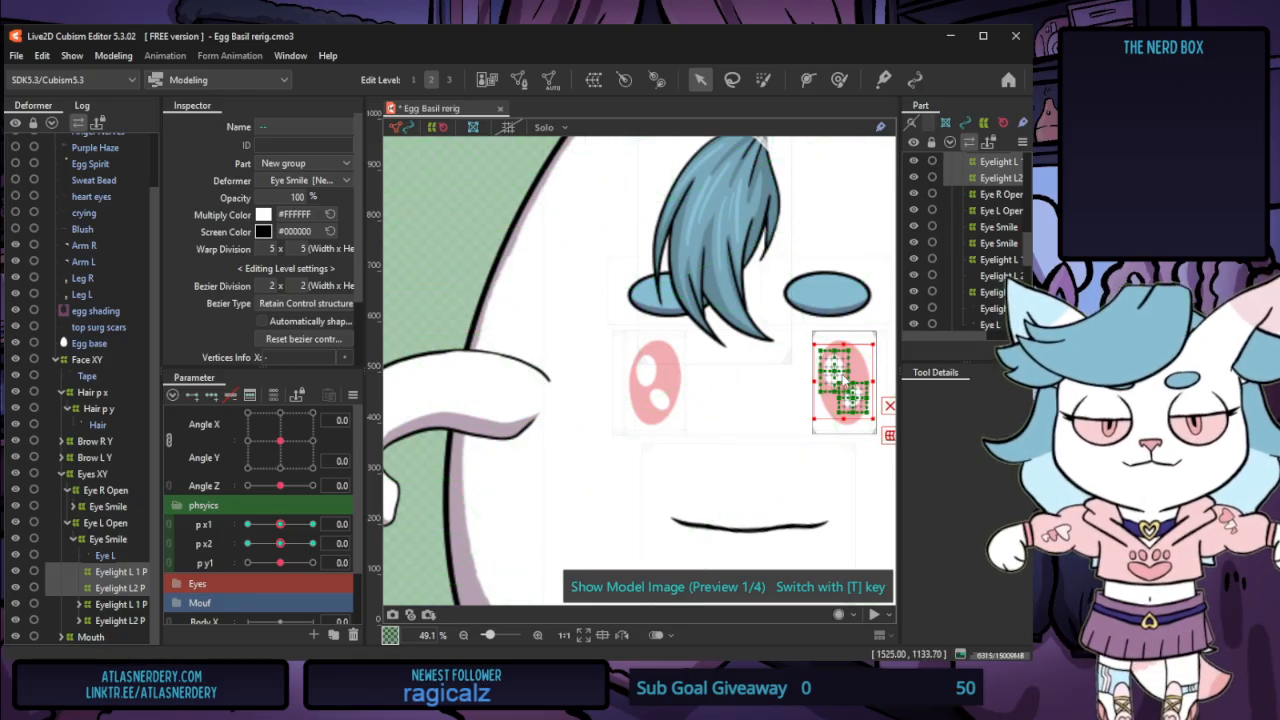
Flip the pasted eyelight warps horizontally and try moving them together onto the character's right eye
left_click(491, 494)
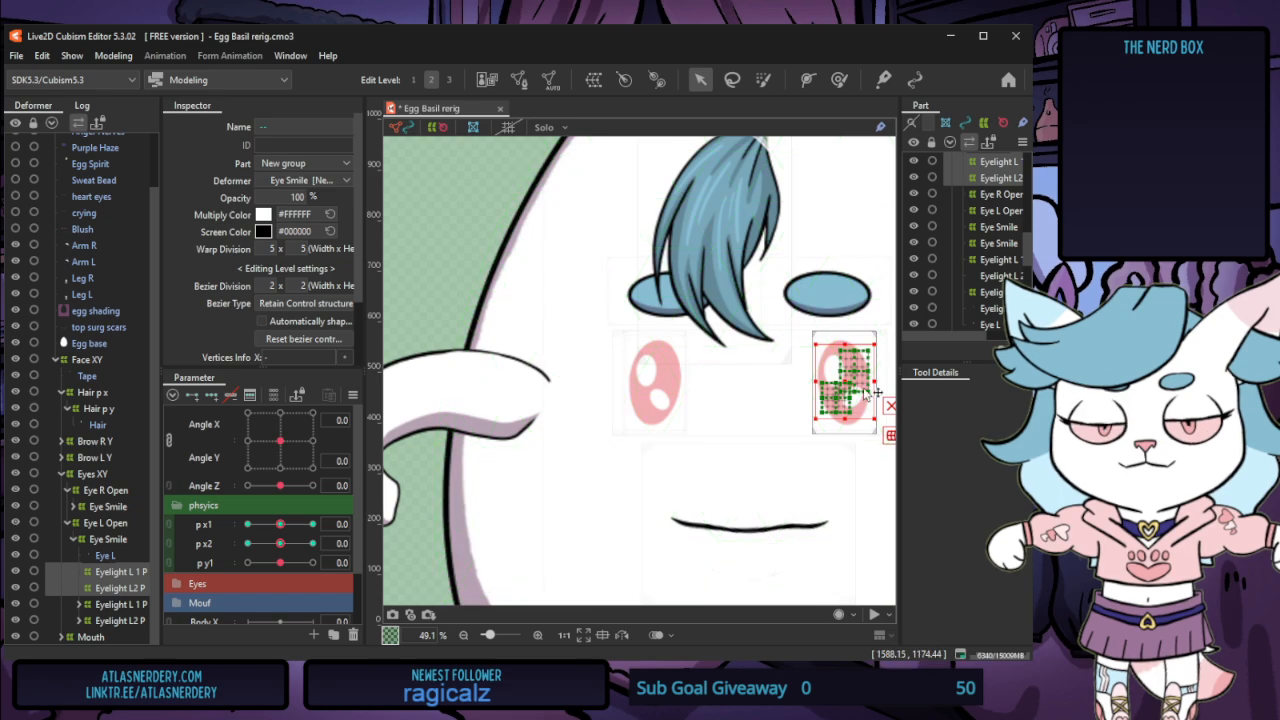
key("ctrl+z")
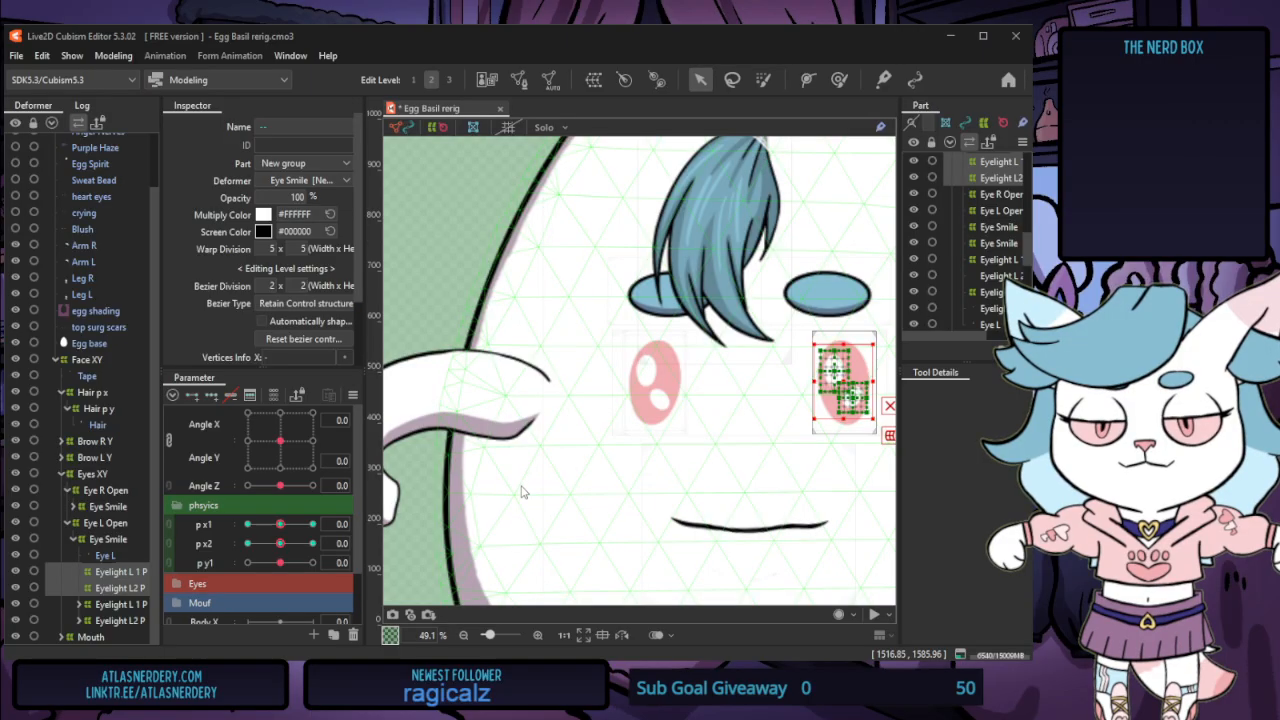
key("ctrl+y")
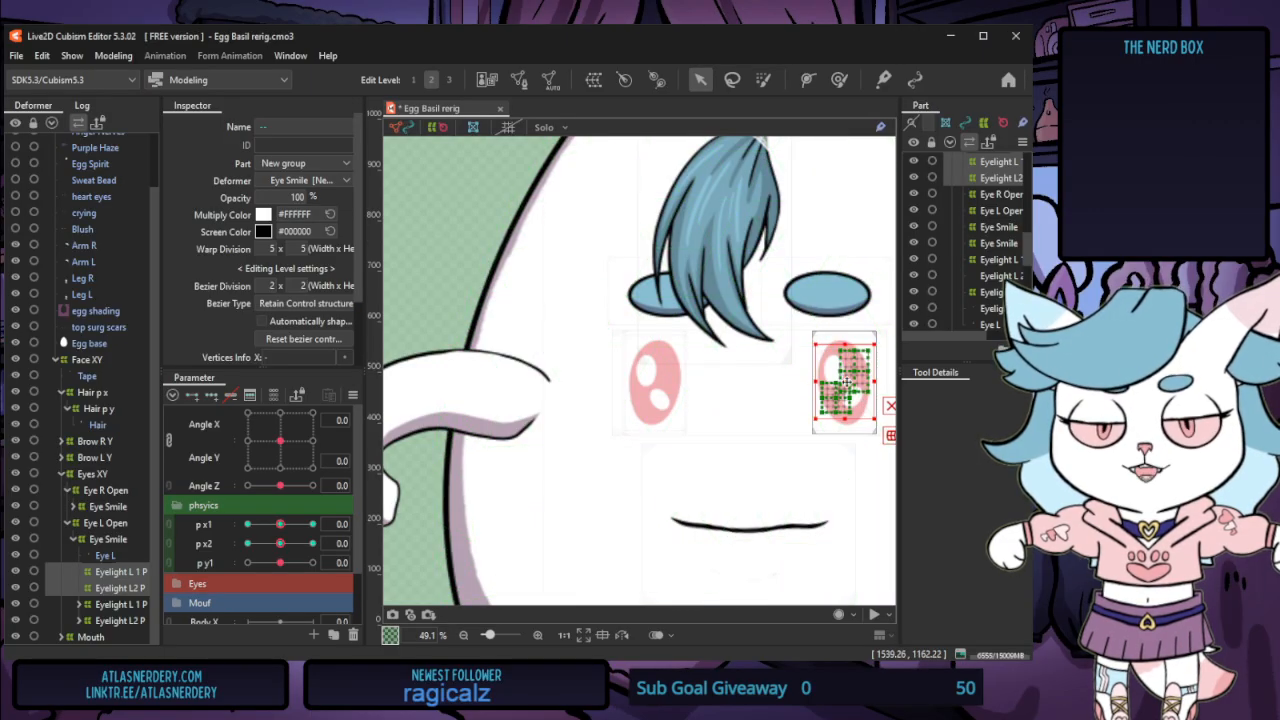
left_click_drag(846, 382, 656, 381)
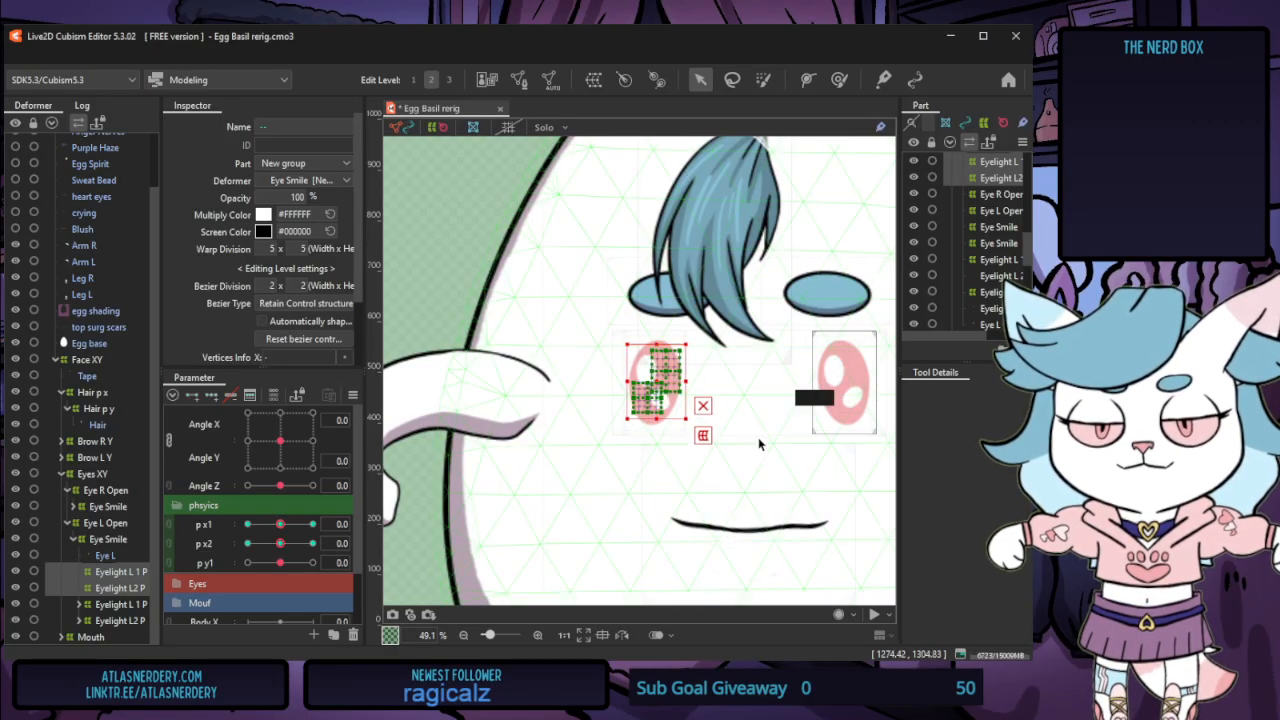
key("ctrl+z")
Place the pasted Eyelight L 1 P over the right eye's lower highlight and the pasted Eyelight L2 P over its upper one
left_click(116, 573)
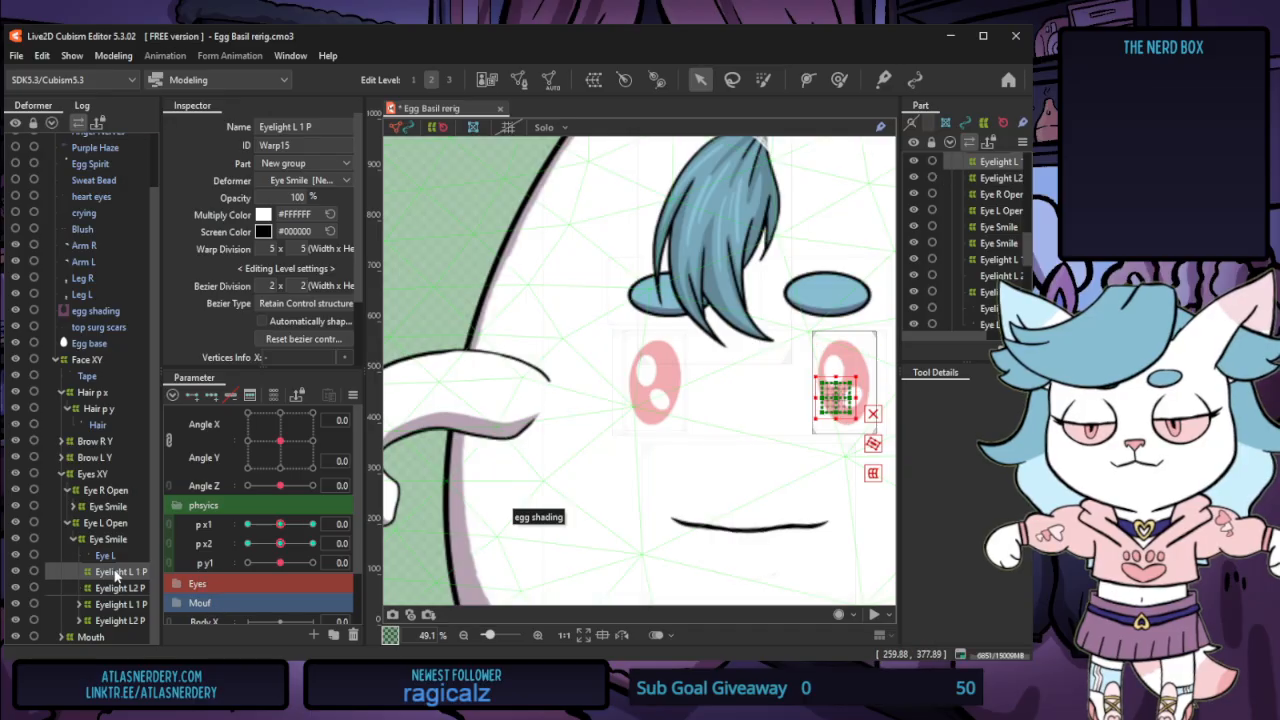
left_click_drag(836, 392, 660, 398)
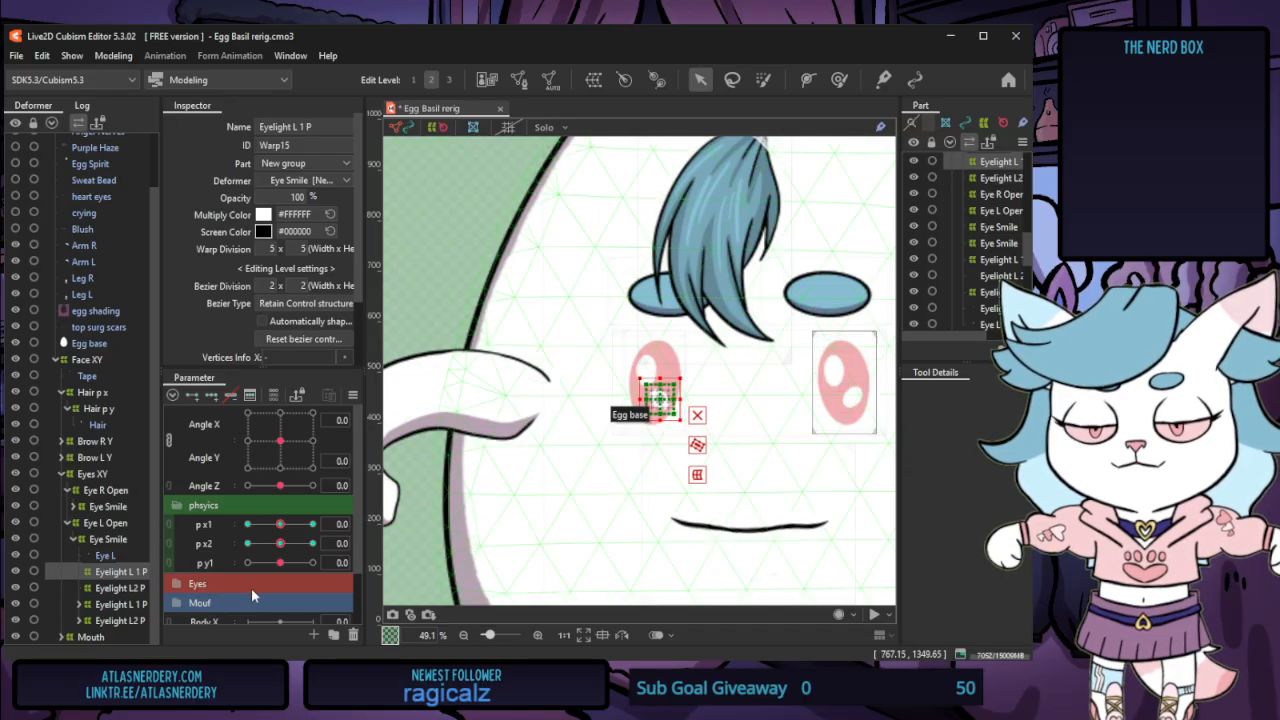
left_click(130, 589)
left_click_drag(856, 372, 648, 370)
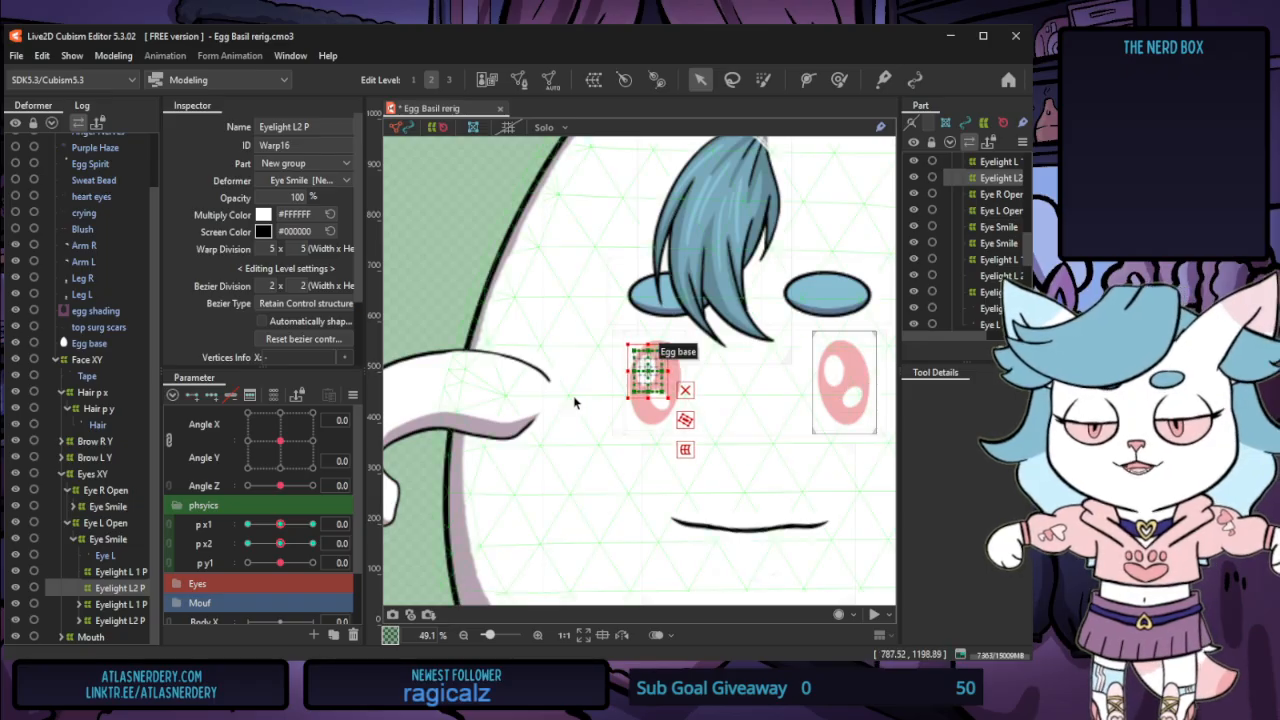
Move both pasted eyelight warps under the Eye Smile deformer inside Eye R Open
left_click(130, 574, "shift")
left_click_drag(121, 575, 95, 508)
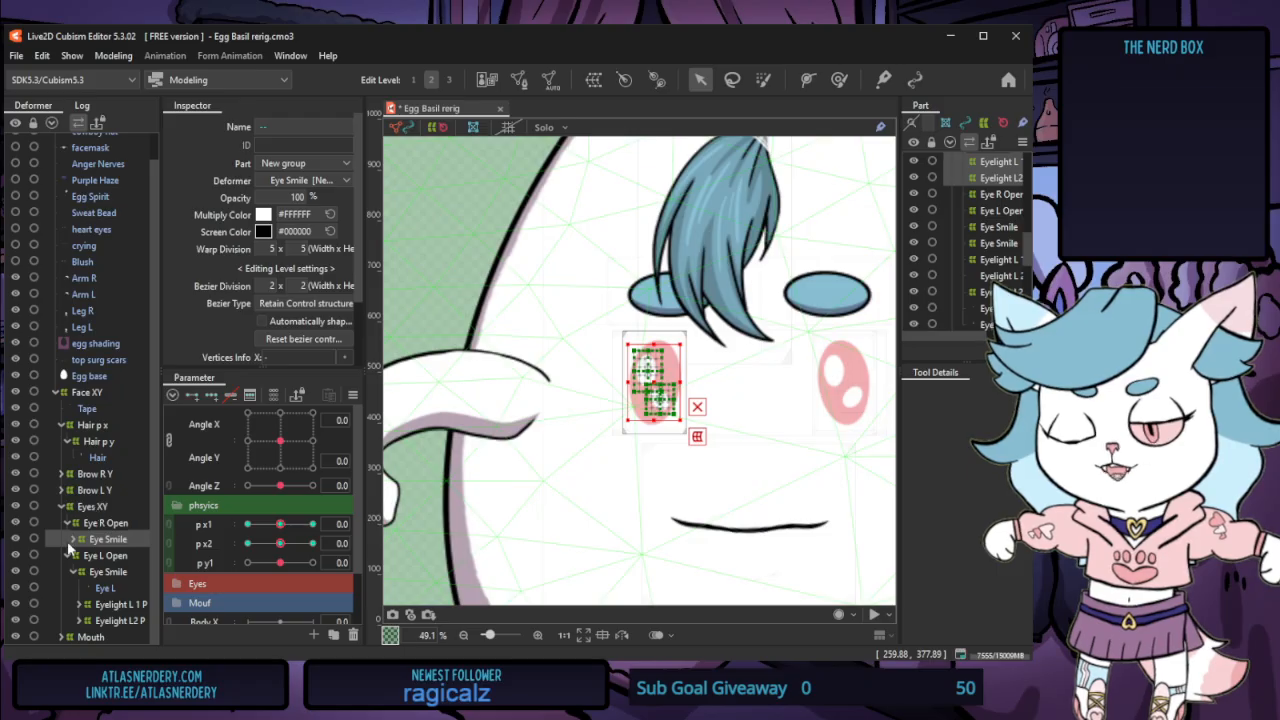
left_click(73, 540)
Parent Eyelight R 1 to the pasted Eyelight L 1 P and Eyelight R 2 to the pasted Eyelight L2 P, and test p x1
left_click(126, 571)
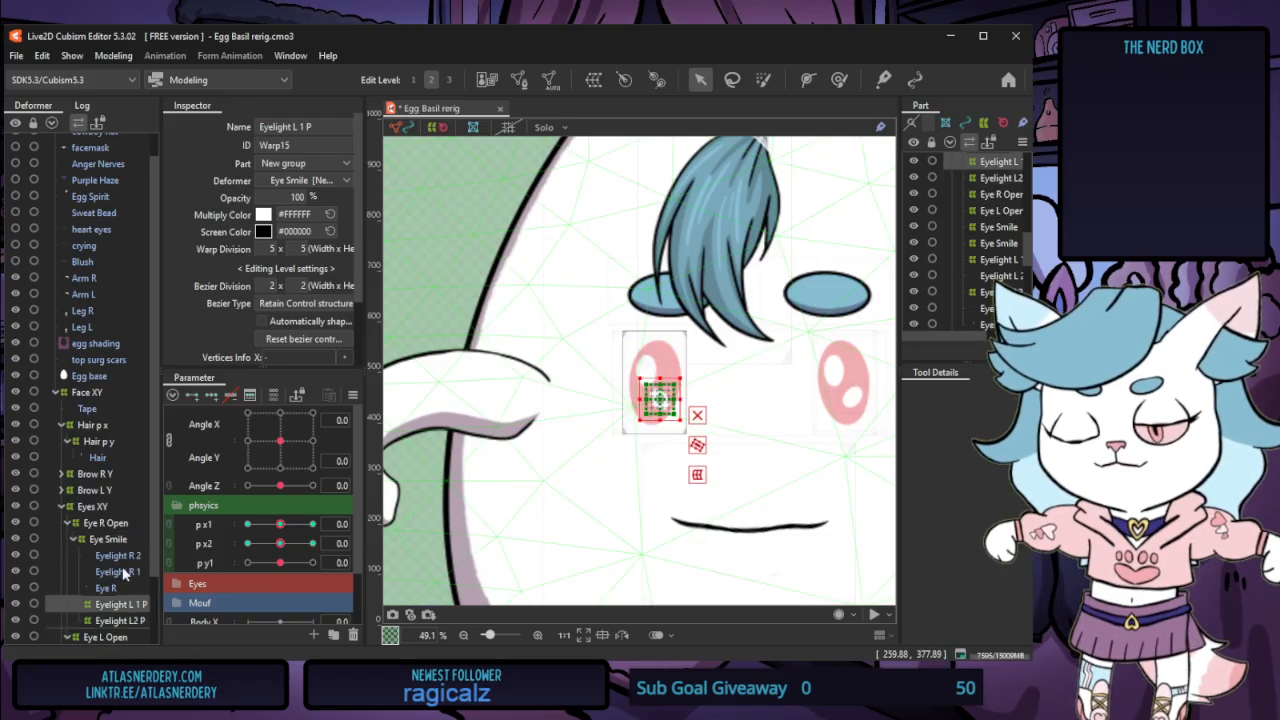
left_click_drag(126, 571, 126, 600)
left_click(135, 556)
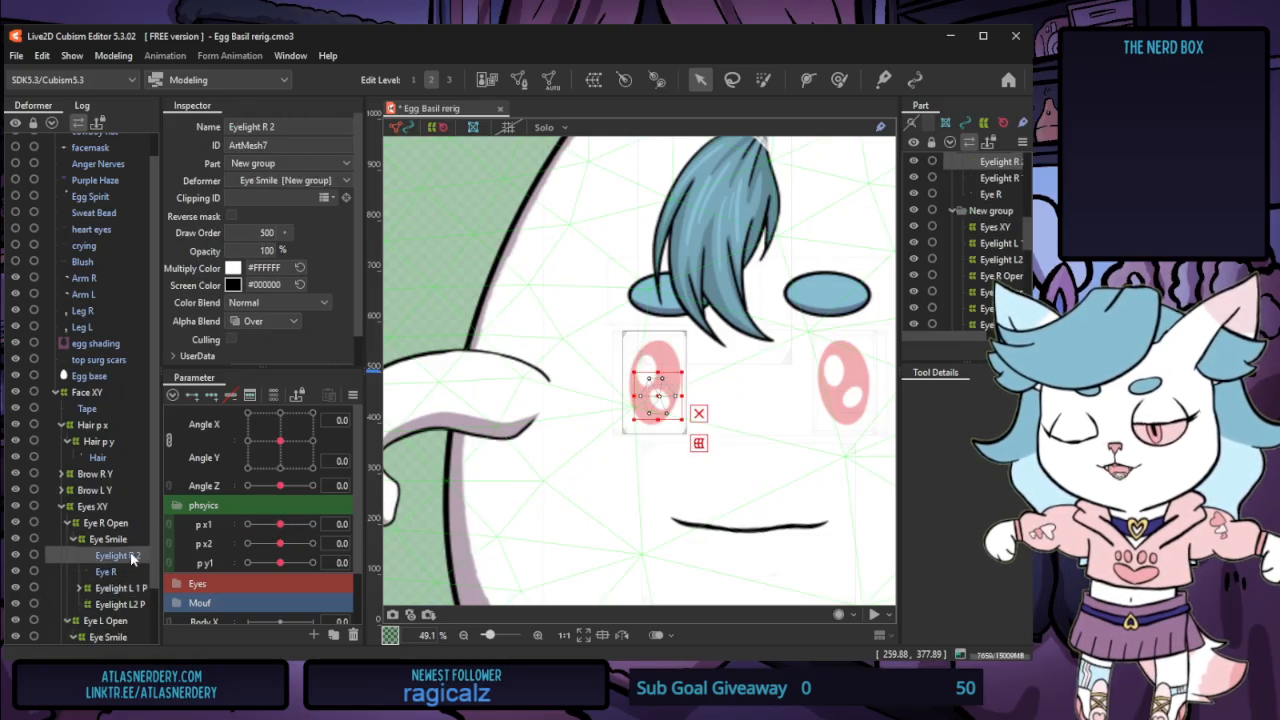
left_click_drag(135, 556, 137, 604)
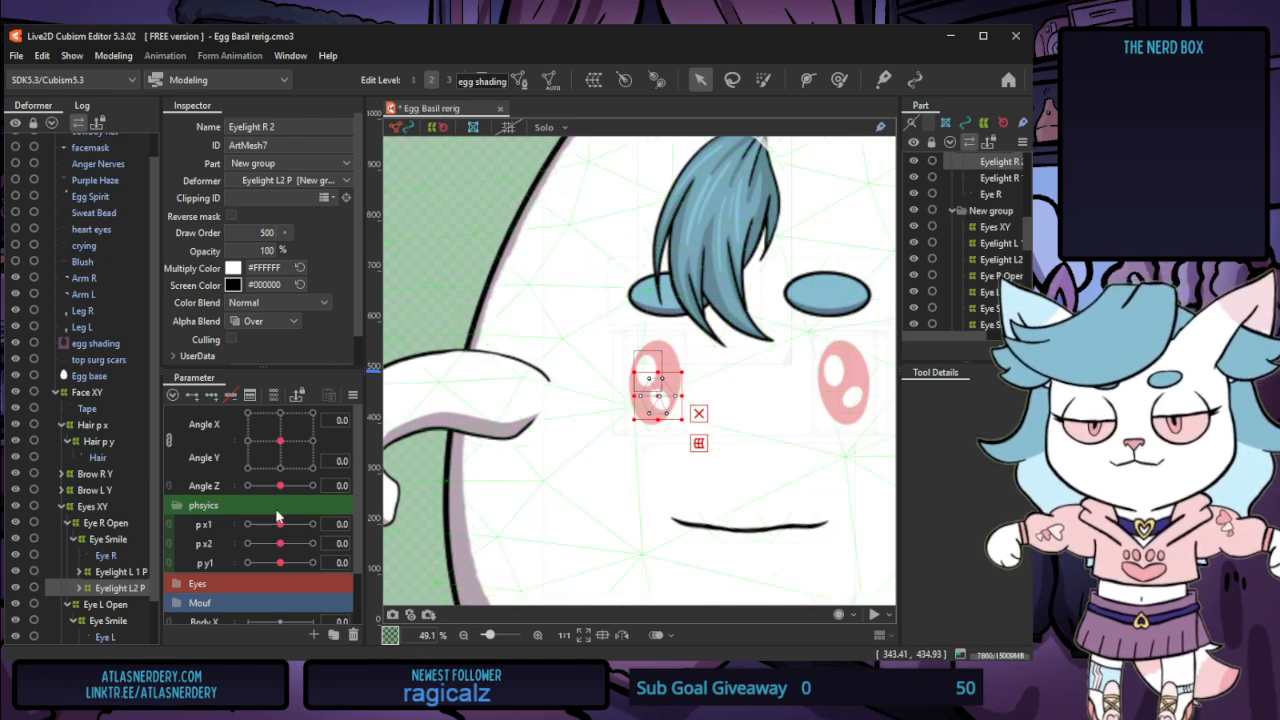
left_click_drag(280, 524, 282, 556)
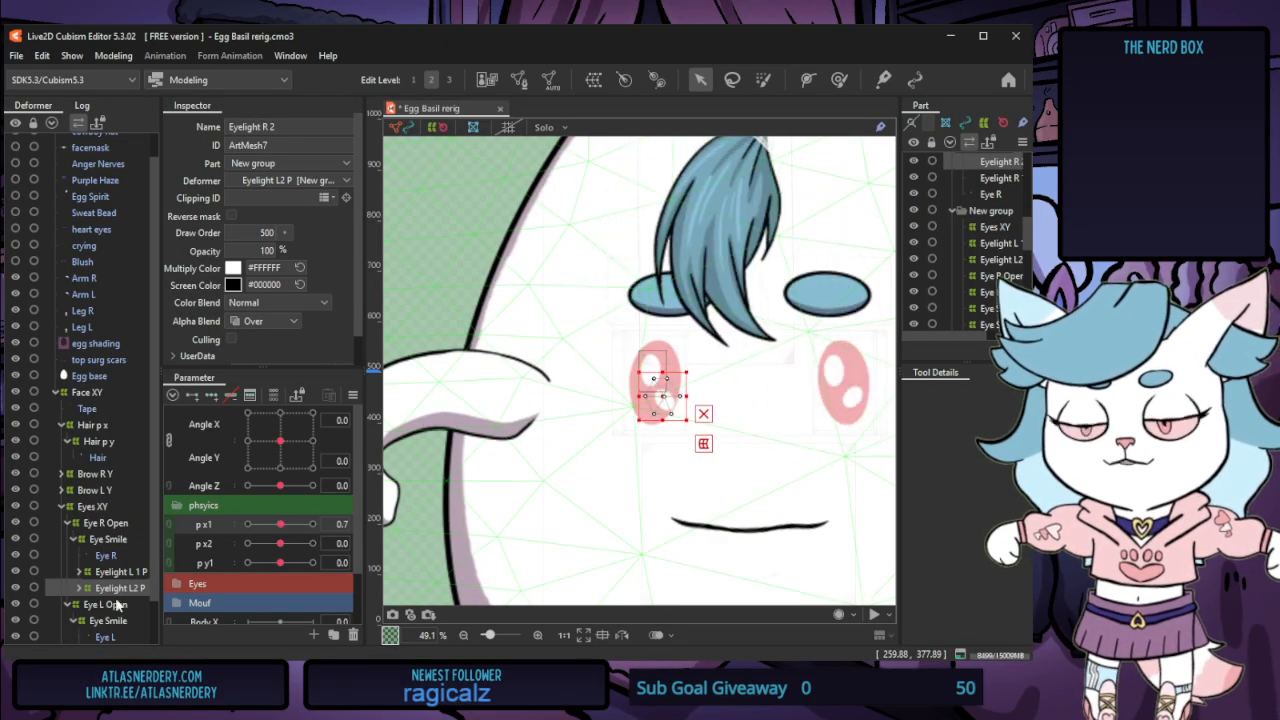
Undo the reparenting of the right eyelights and remove the pasted copies of Eyelight L 1 P and Eyelight L2 P
key("ctrl+z")
key("ctrl+z")
key("ctrl+z")
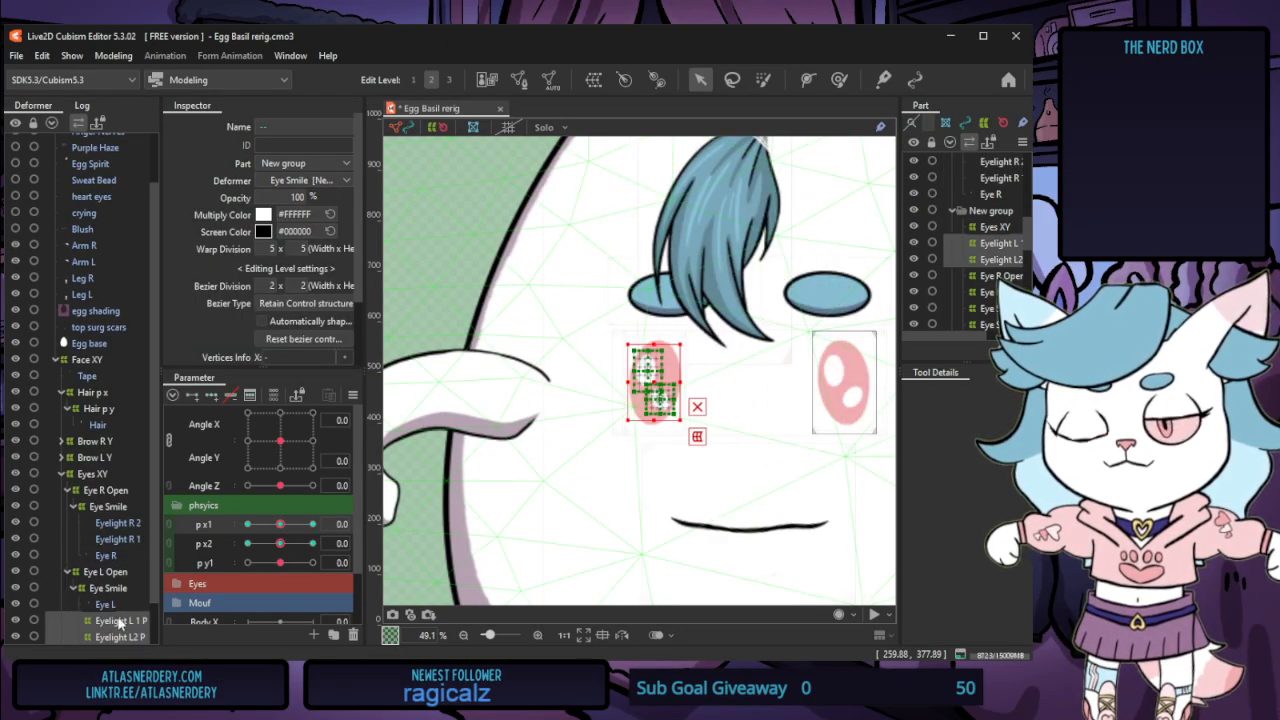
scroll(118, 623, "down", 1)
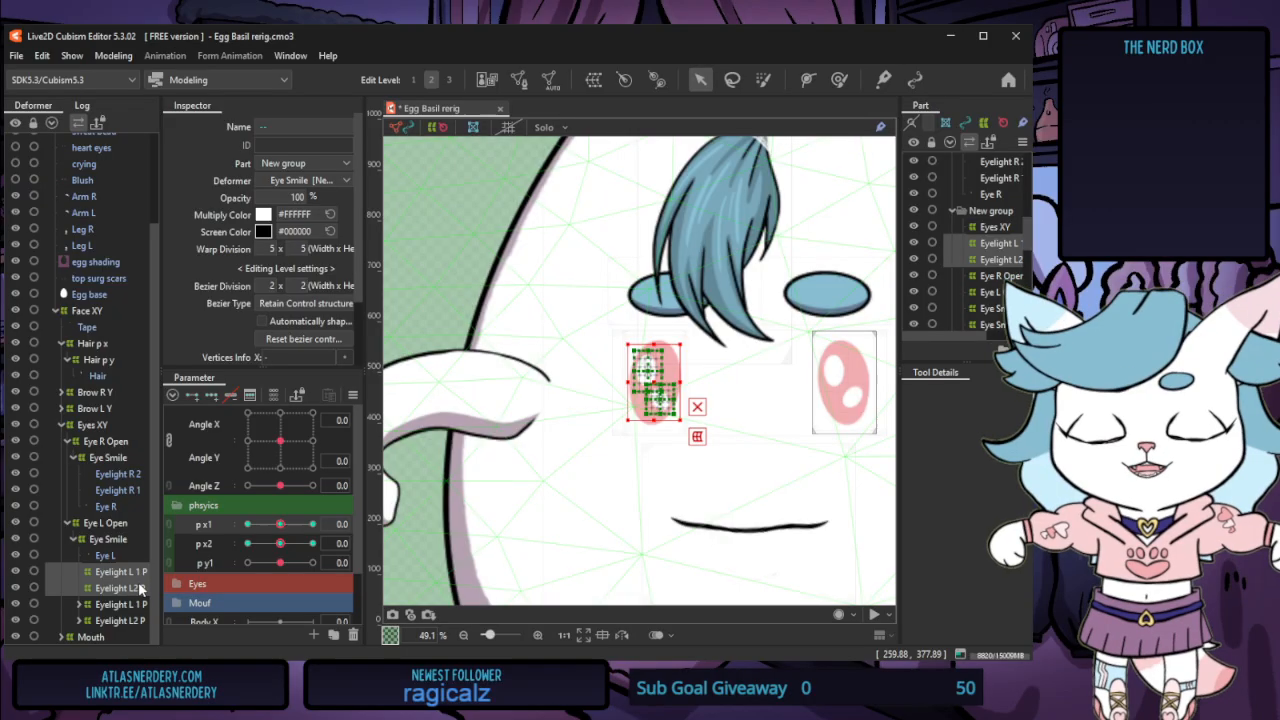
scroll(140, 590, "up", 1)
Create a 5 x 5 warp deformer named Eyelight R1 p around Eyelight R 1 and add three keys to p x1 and p x2
left_click(121, 523)
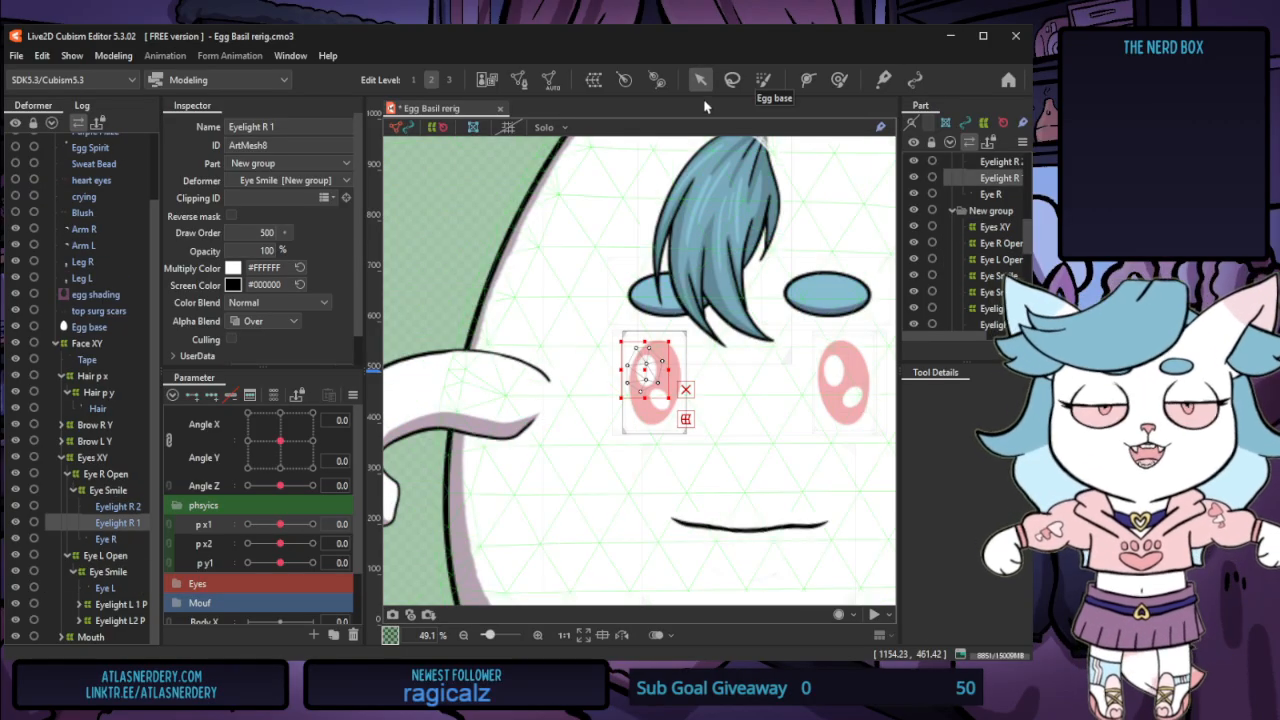
scroll(700, 320, "up", 6)
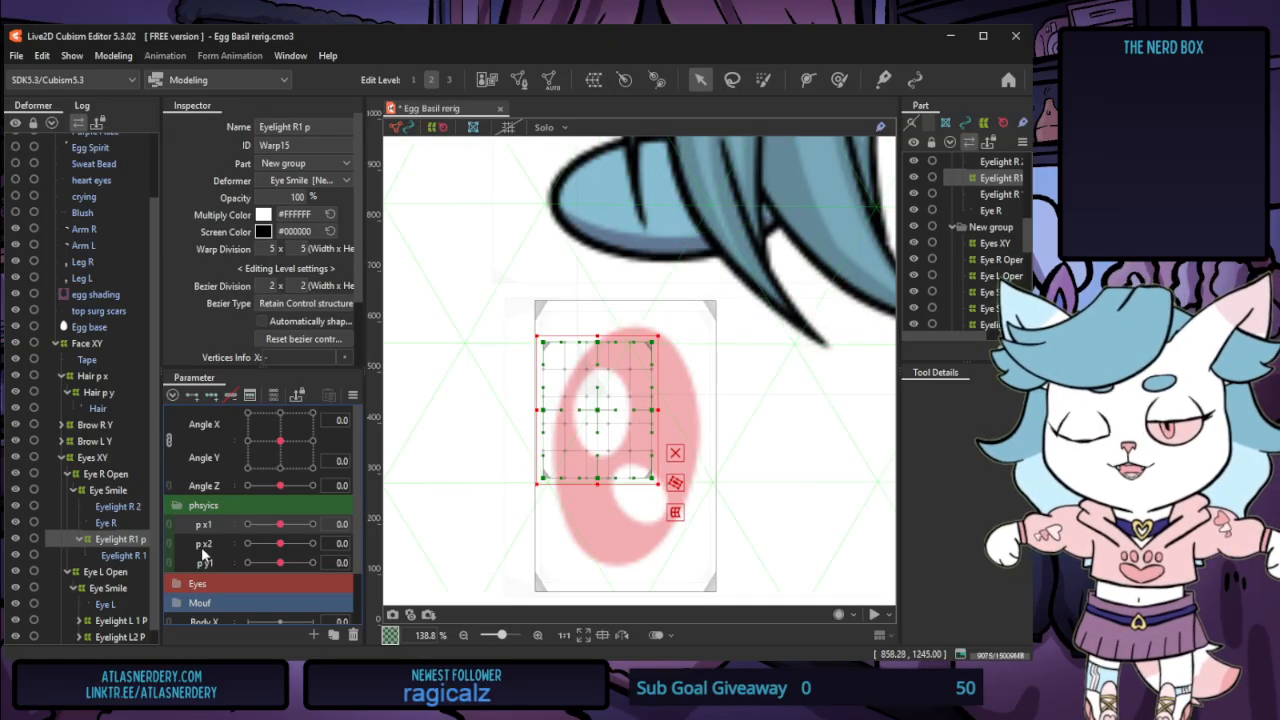
left_click_drag(280, 530, 247, 526)
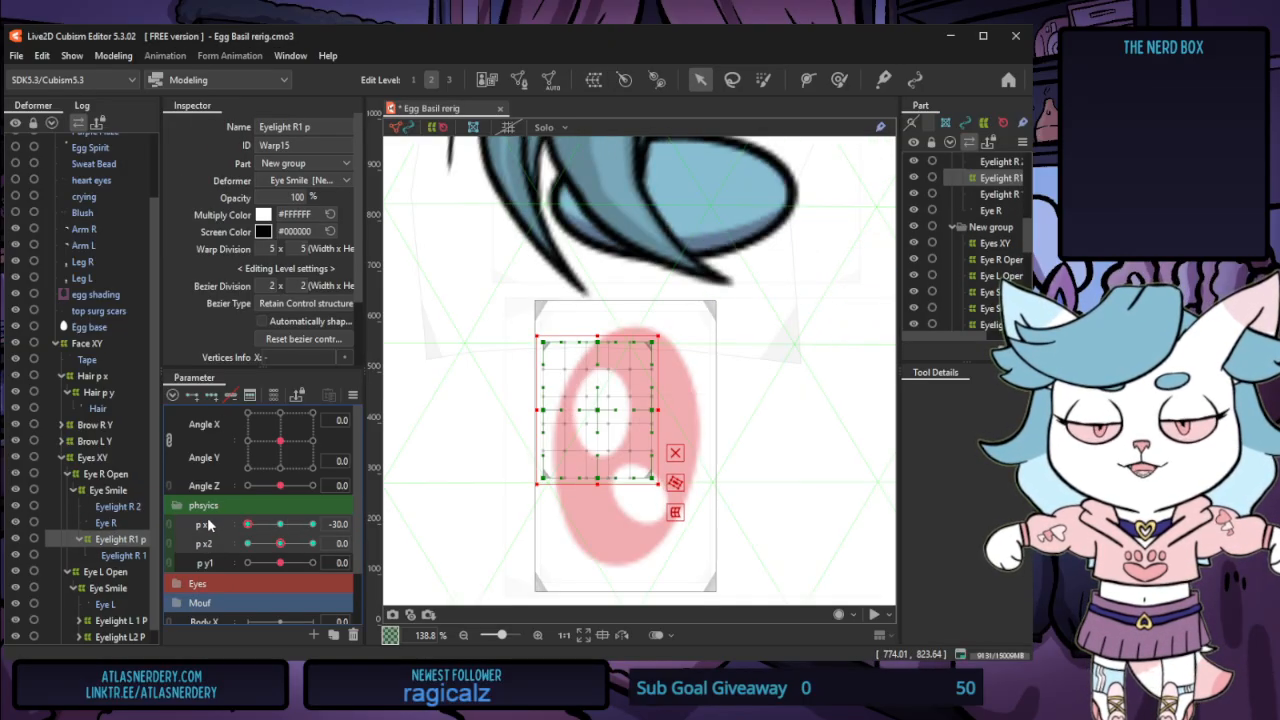
Try stretching Eyelight R1 p taller and narrower at p x1 -30 and compare it with the left eye
left_click_drag(596, 334, 597, 299)
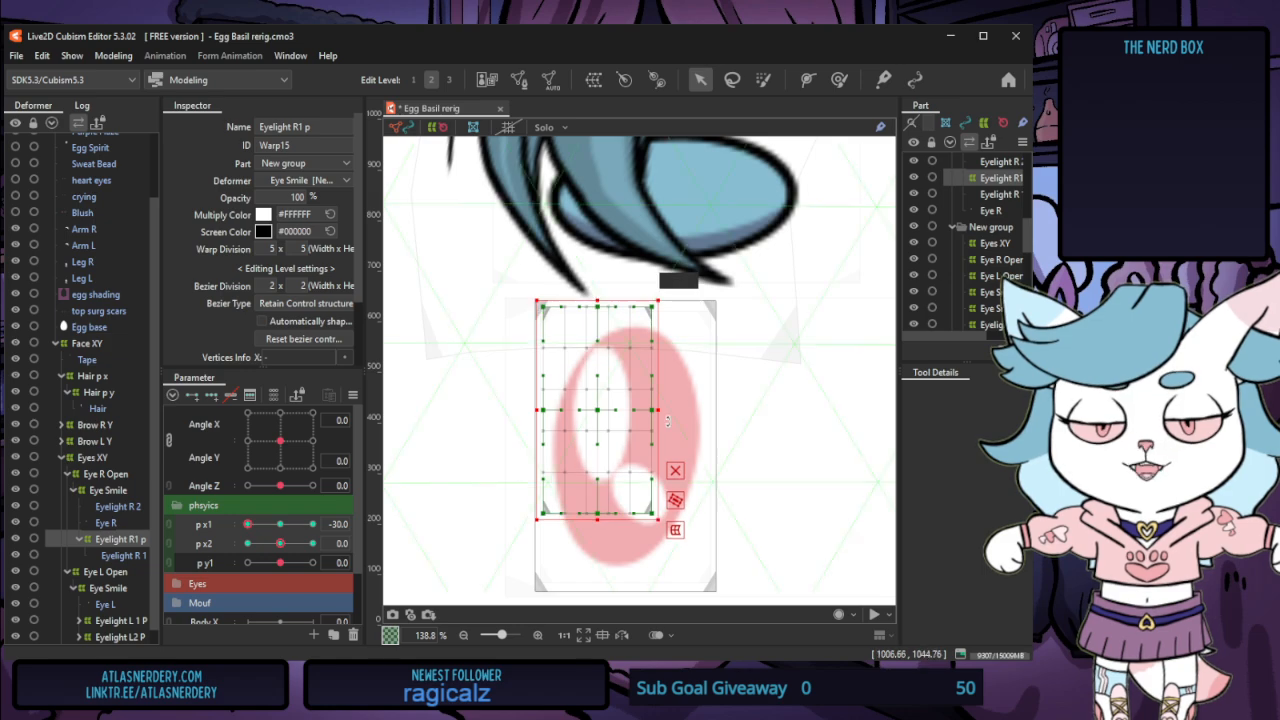
left_click_drag(659, 412, 651, 412)
mouse_move(247, 524)
left_mouse_down()
mouse_move(313, 524)
mouse_move(228, 530)
left_mouse_up()
scroll(437, 472, "down", 5)
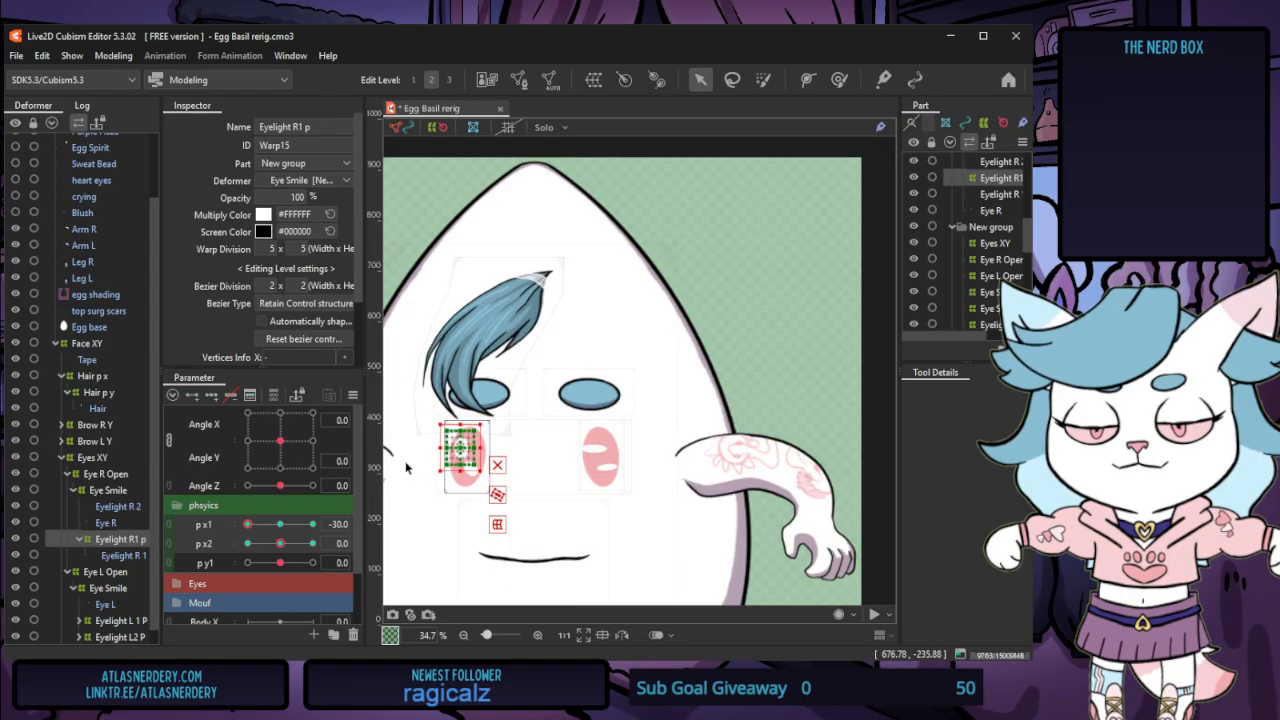
scroll(458, 440, "up", 5)
Squash Eyelight R1 p flat and wide at p x1 -30, and stretch it tall and narrow at p x1 30
left_click_drag(613, 337, 613, 373)
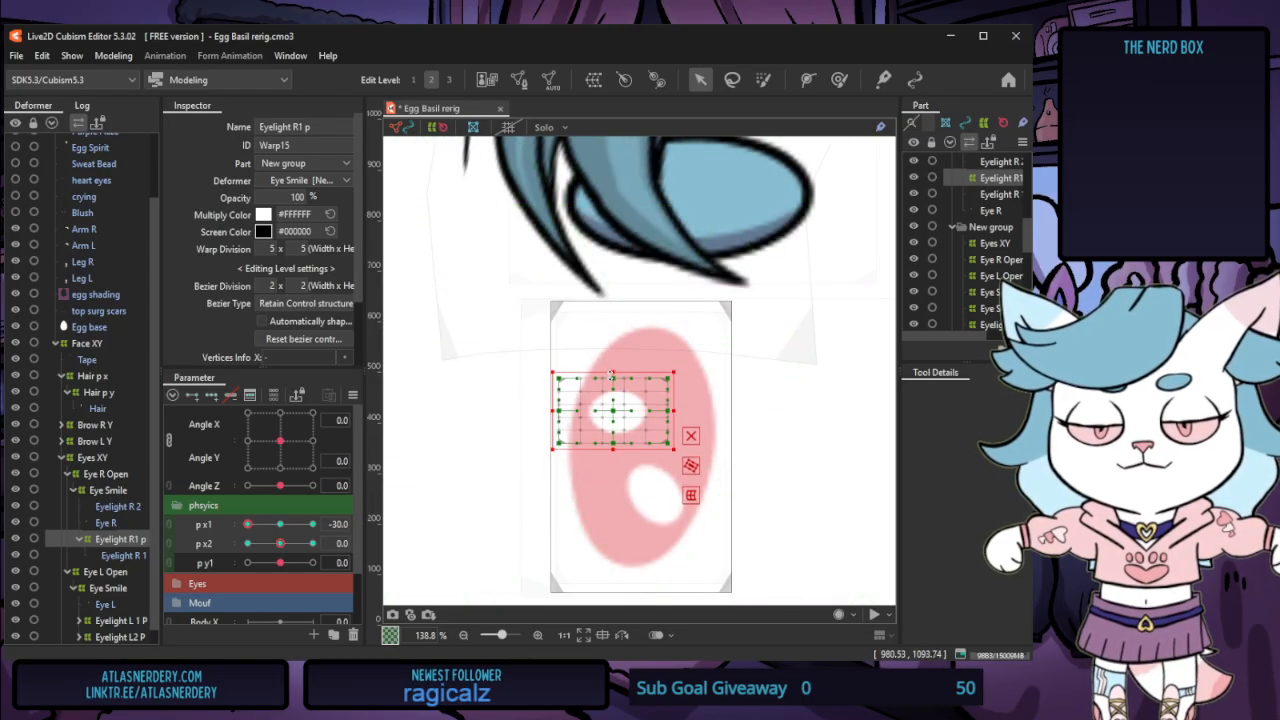
left_click_drag(674, 411, 700, 411)
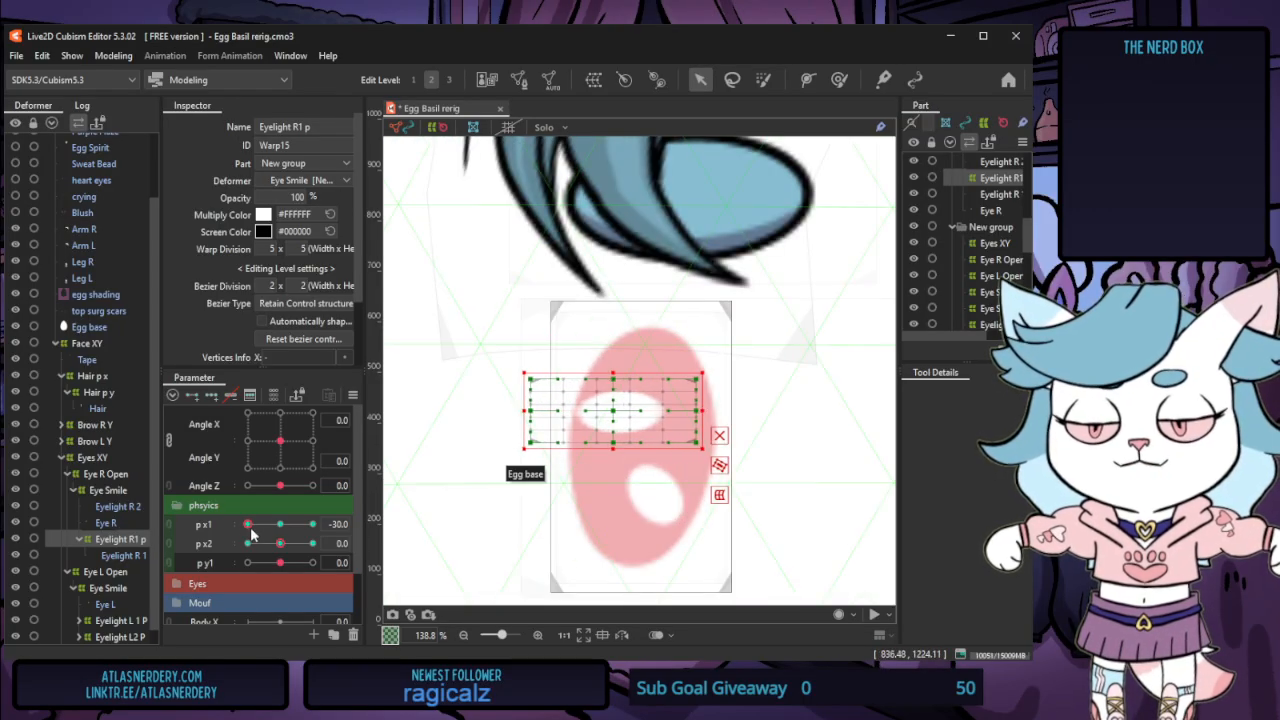
left_click_drag(248, 524, 201, 533)
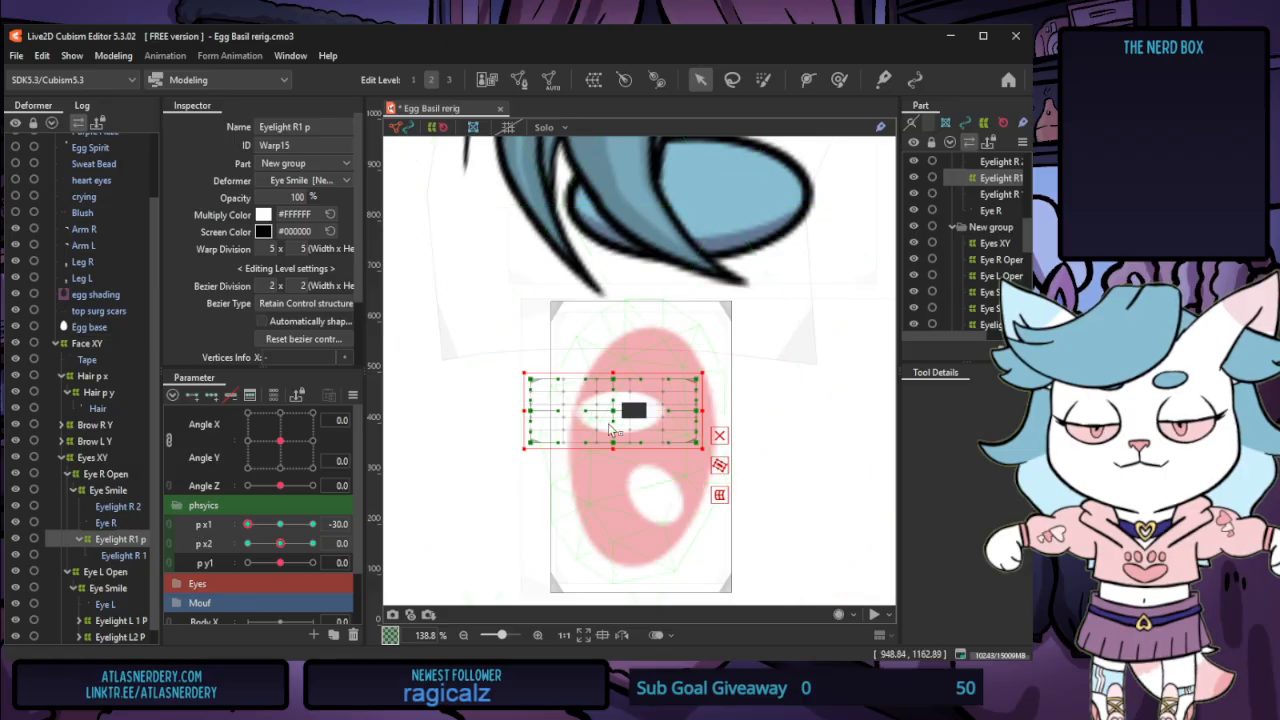
left_click_drag(522, 410, 494, 413)
left_click_drag(248, 524, 320, 526)
left_click_drag(623, 344, 623, 301)
left_click_drag(674, 410, 661, 411)
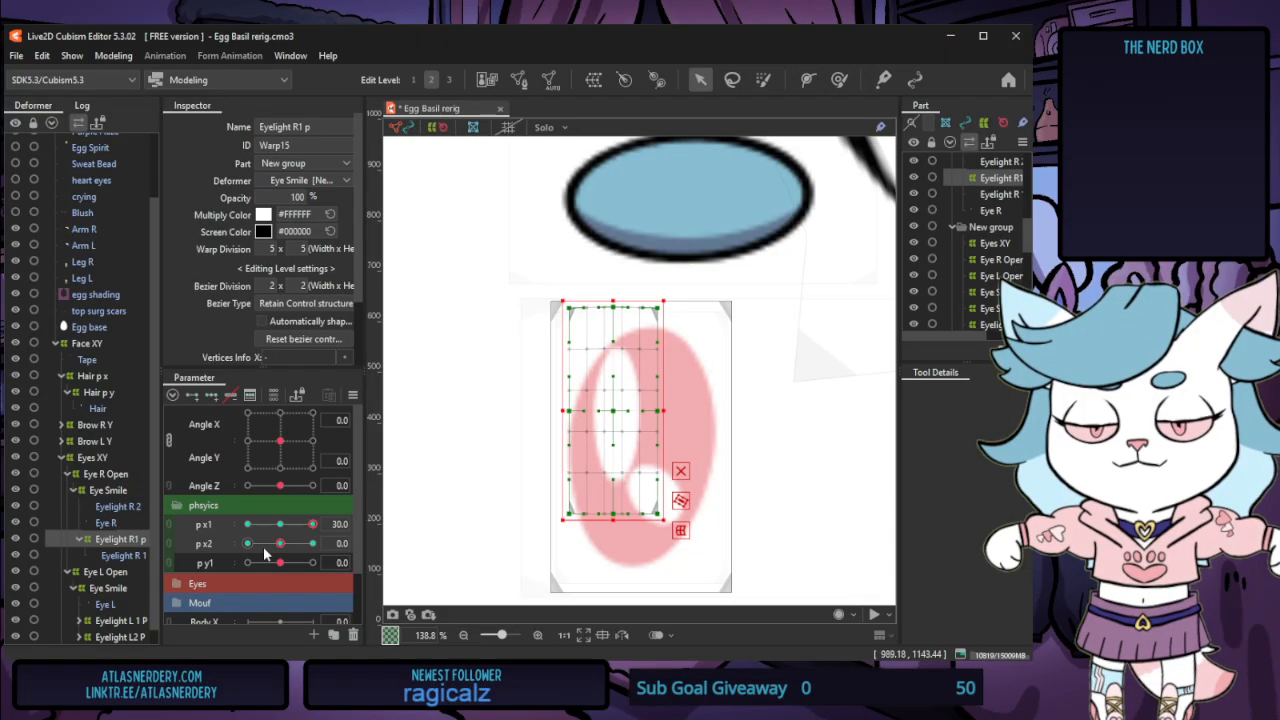
left_click(280, 525)
With p x1 at 0, flatten and widen Eyelight R1 p at p x2 -30 and make it slightly taller at p x2 30
left_click_drag(280, 544, 194, 548)
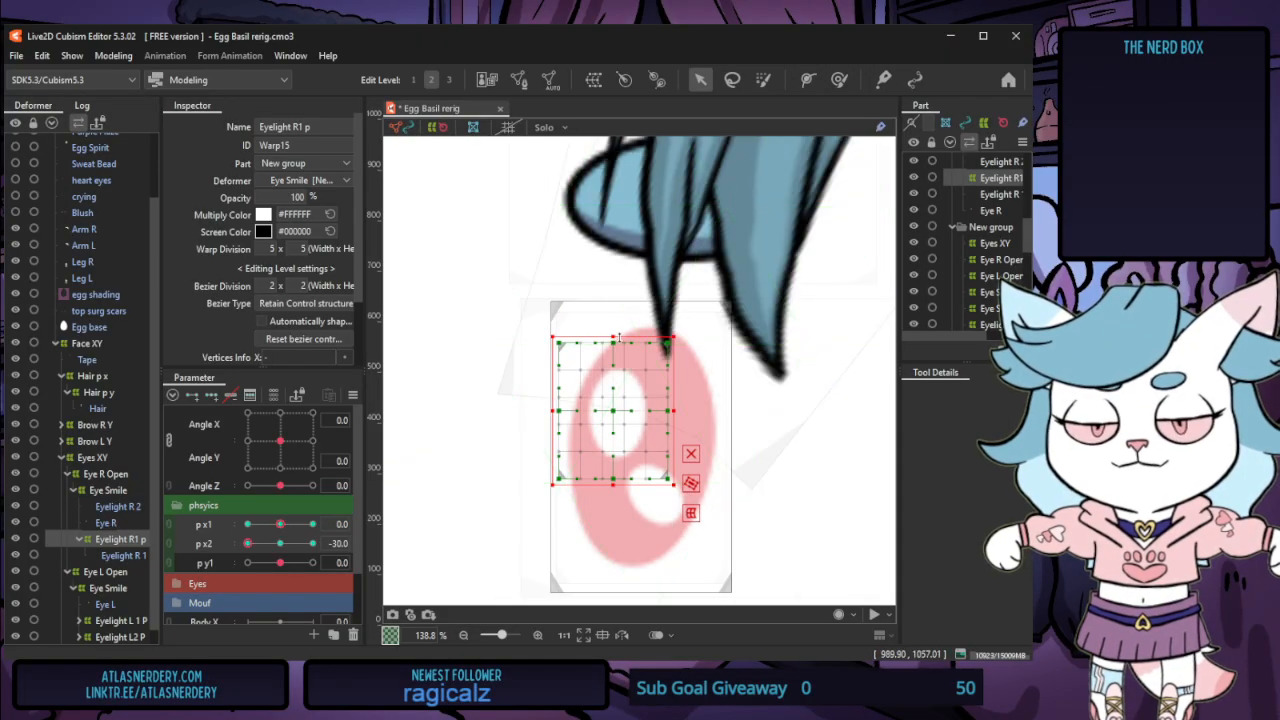
left_click_drag(619, 340, 619, 355)
left_click_drag(672, 410, 704, 410)
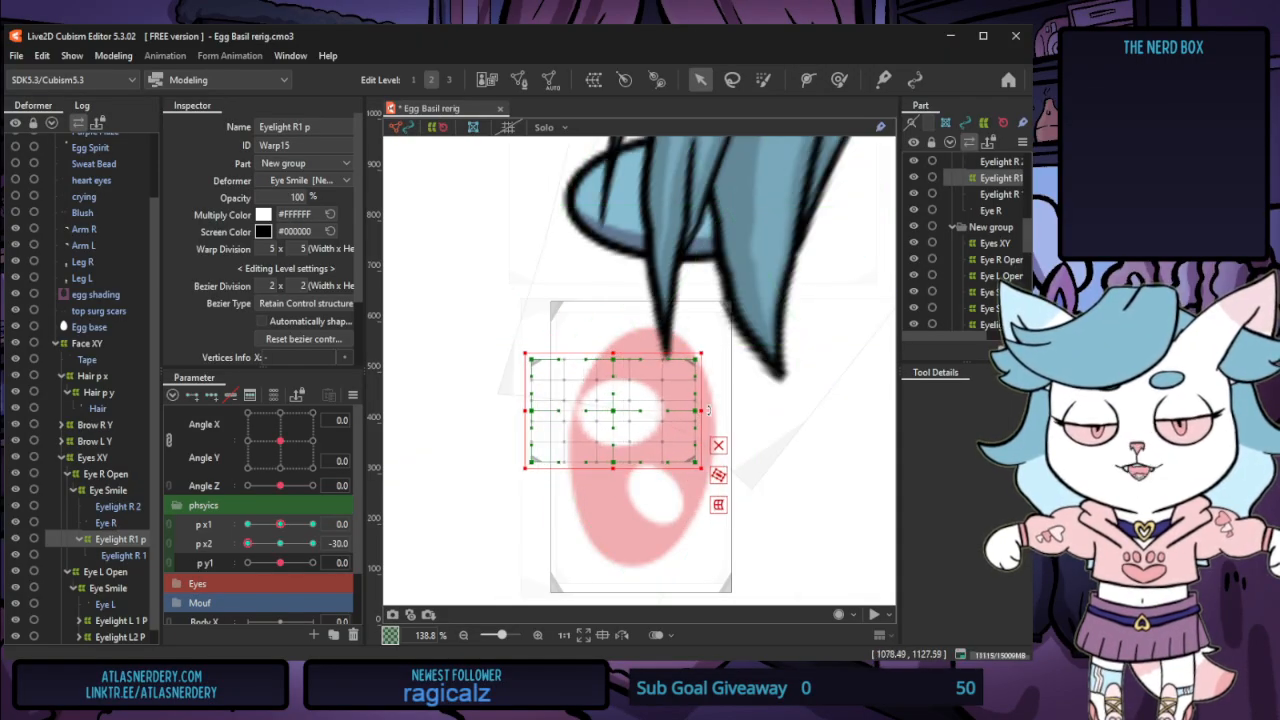
left_click_drag(280, 525, 240, 524)
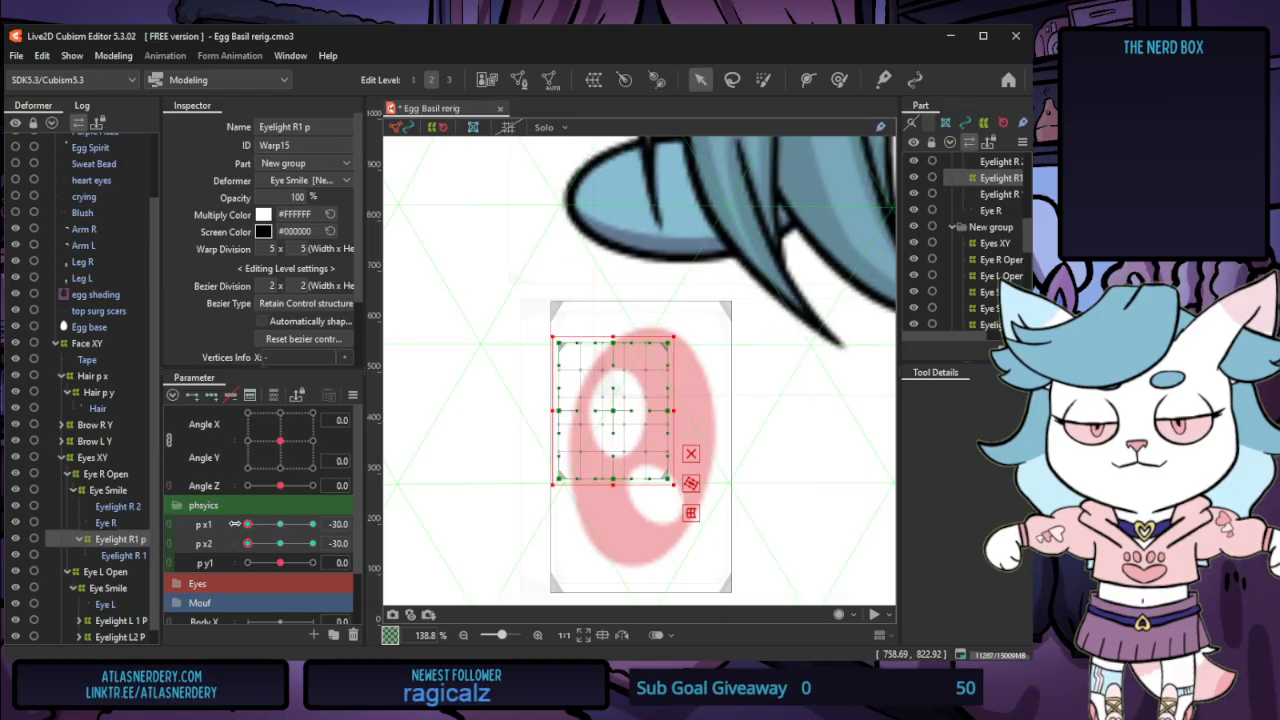
left_click(279, 543)
left_click(250, 543)
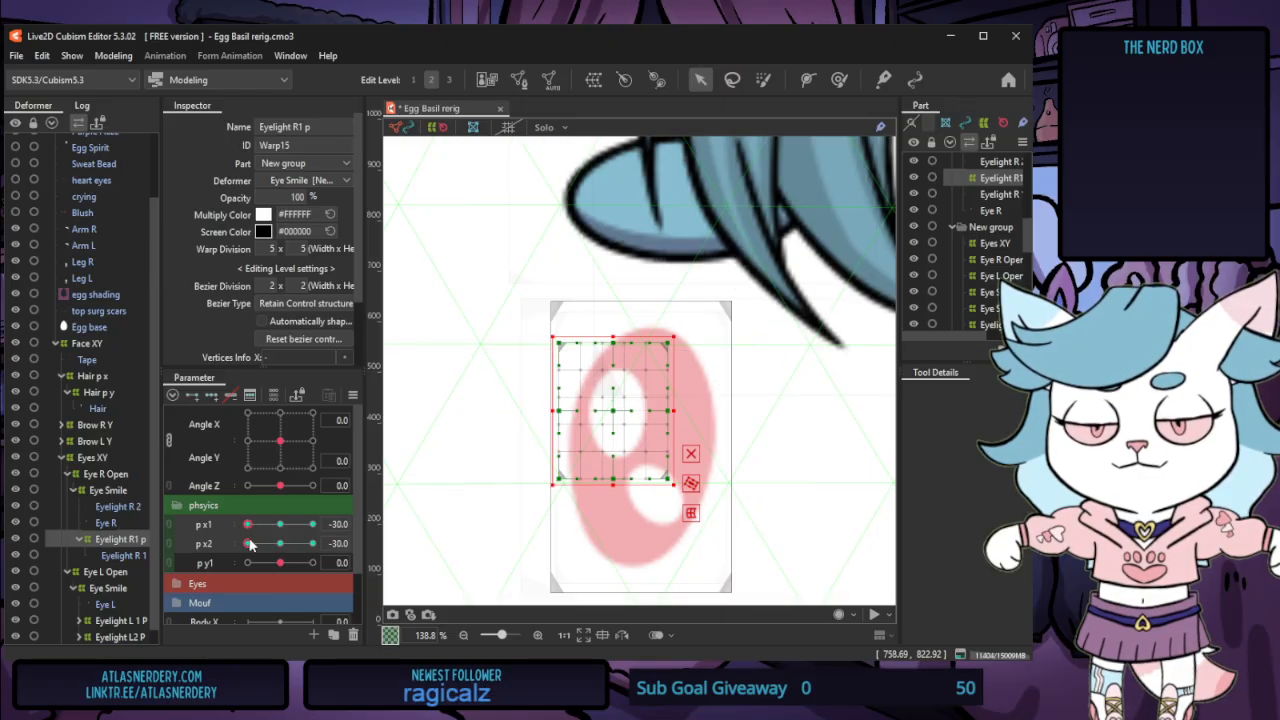
left_click(270, 526)
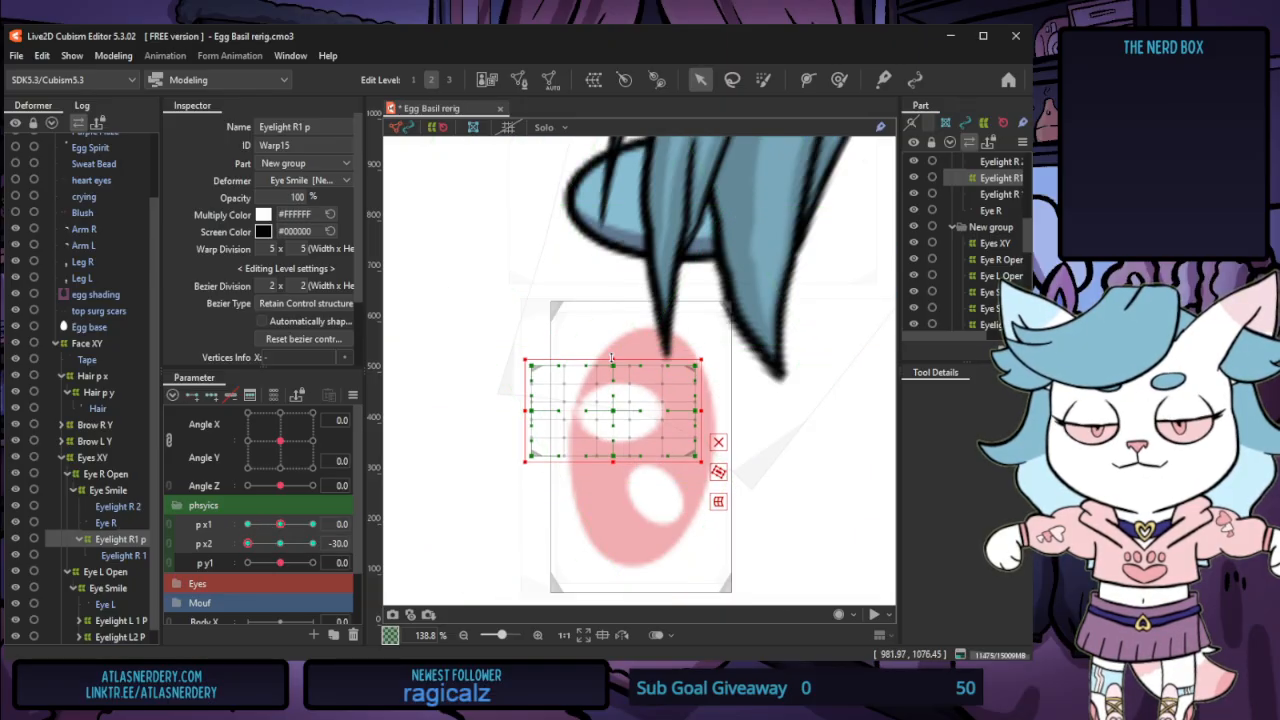
left_click(313, 543)
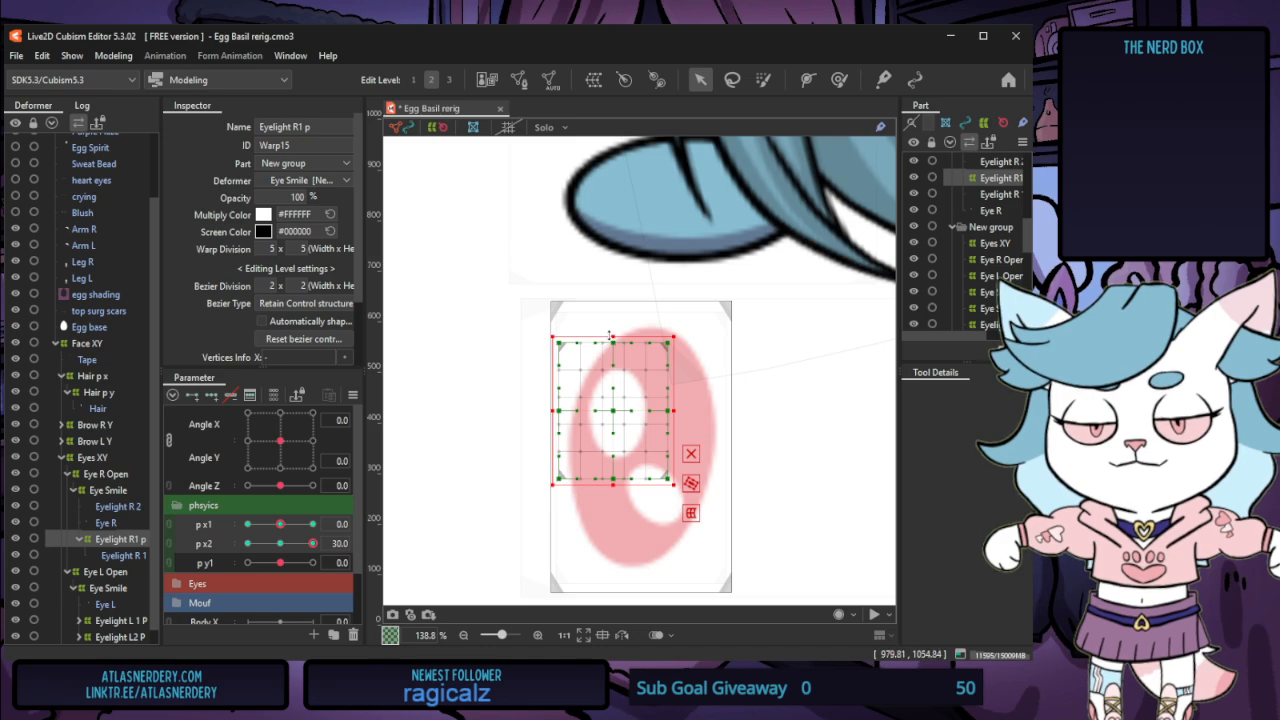
left_click_drag(611, 336, 611, 321)
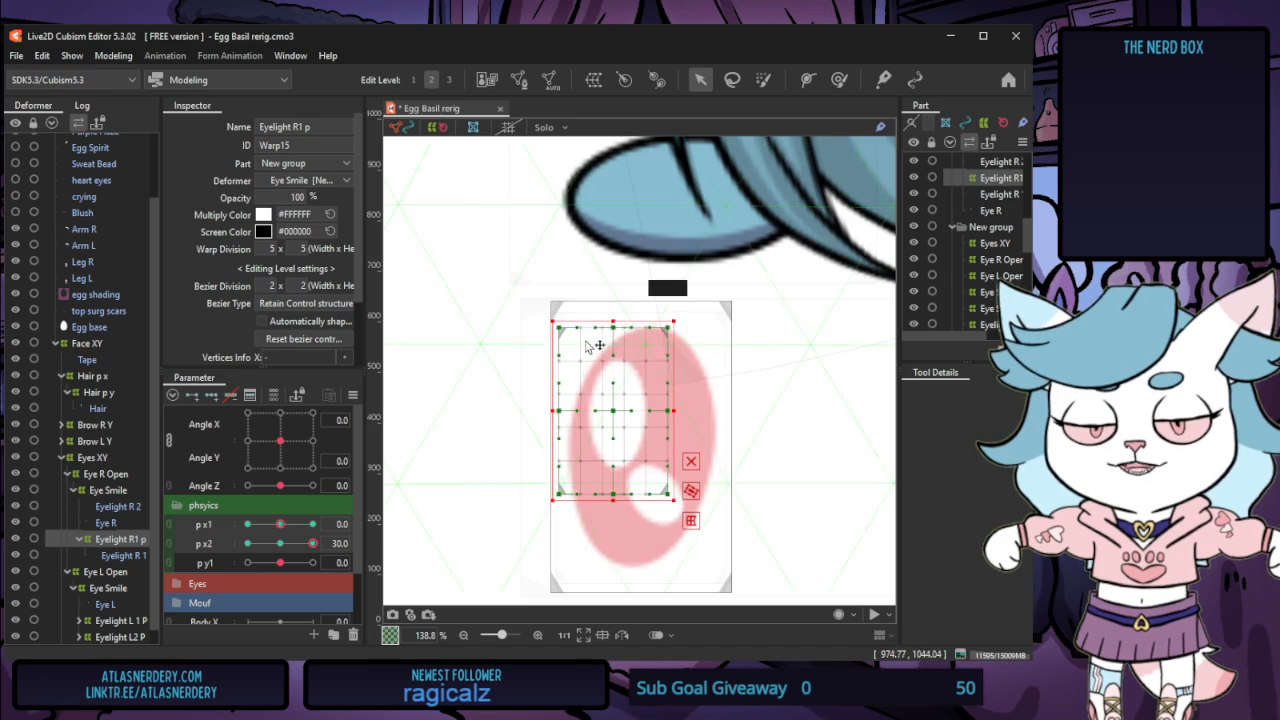
left_click(280, 544)
Create a 5 x 5 warp deformer named Eyelight R2 p around Eyelight R 2 and add three keys to p x1 and p x2
left_click(106, 522)
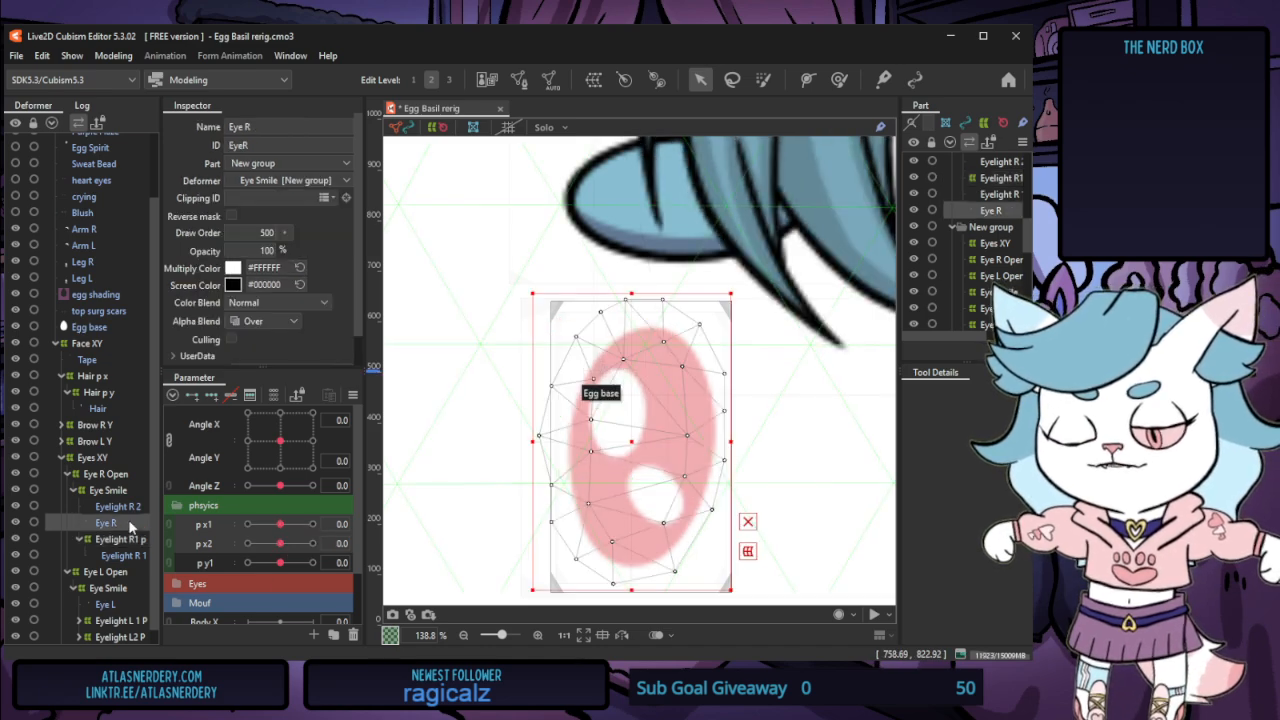
left_click(118, 506)
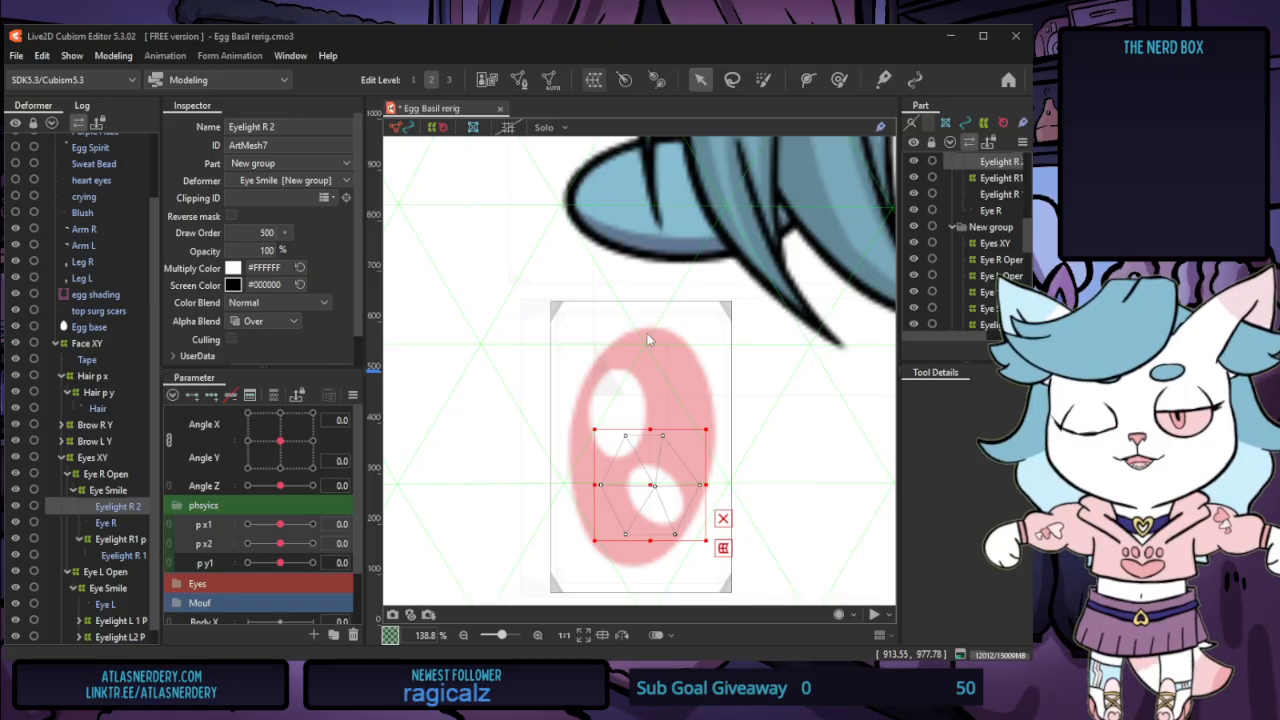
left_click(655, 428)
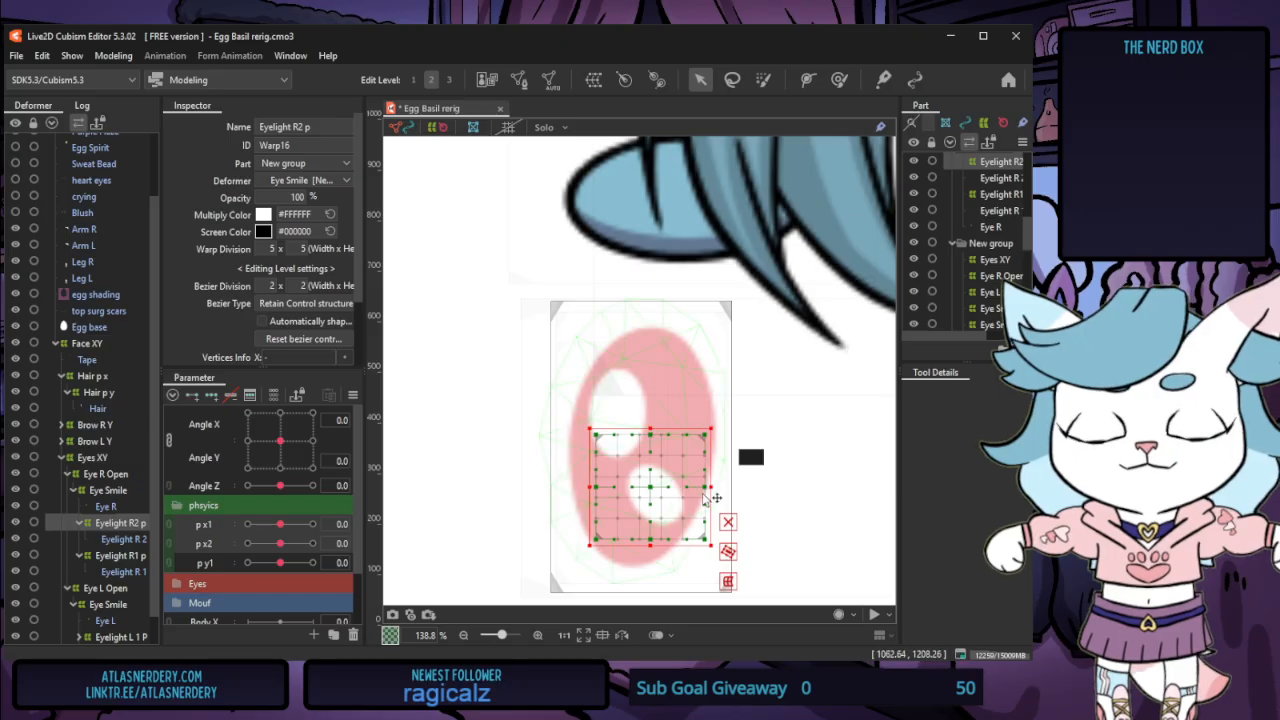
left_click_drag(650, 429, 650, 454)
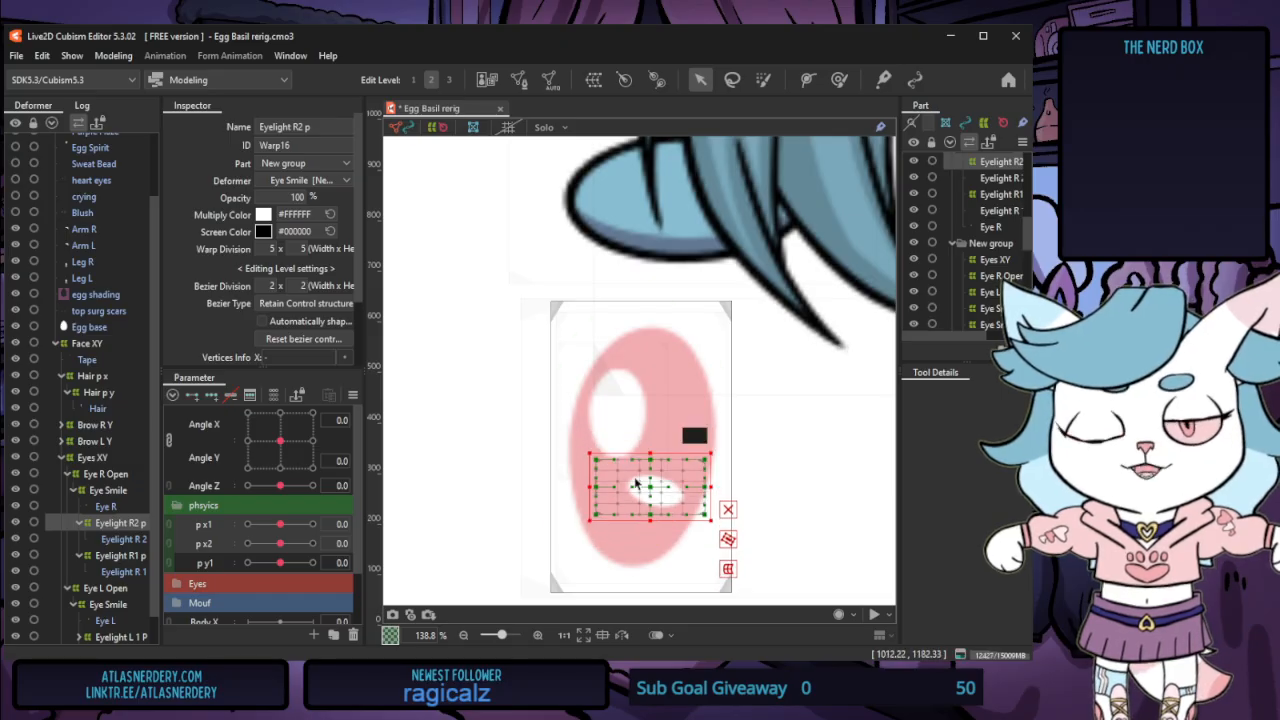
key("ctrl+z")
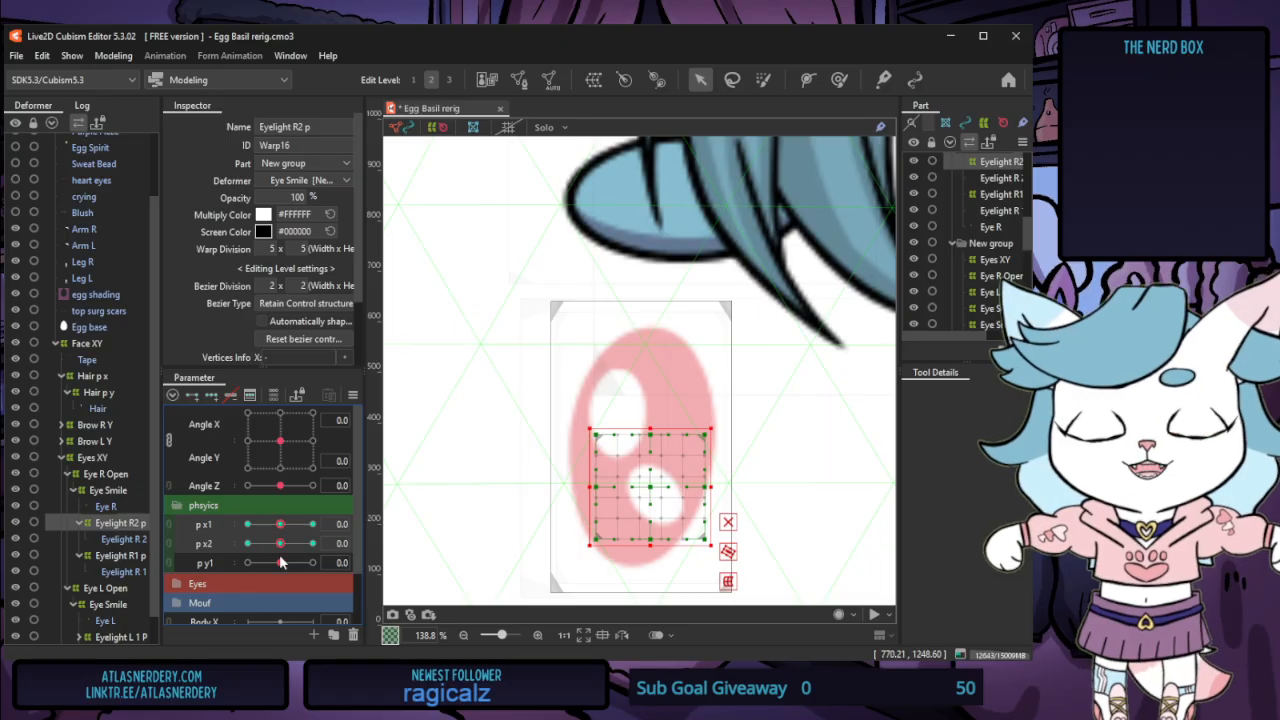
Squash Eyelight R2 p flat and wide at p x1 -30, narrow it at p x1 30, and return p x1 to 0
left_click_drag(279, 526, 242, 525)
left_click_drag(650, 430, 650, 455)
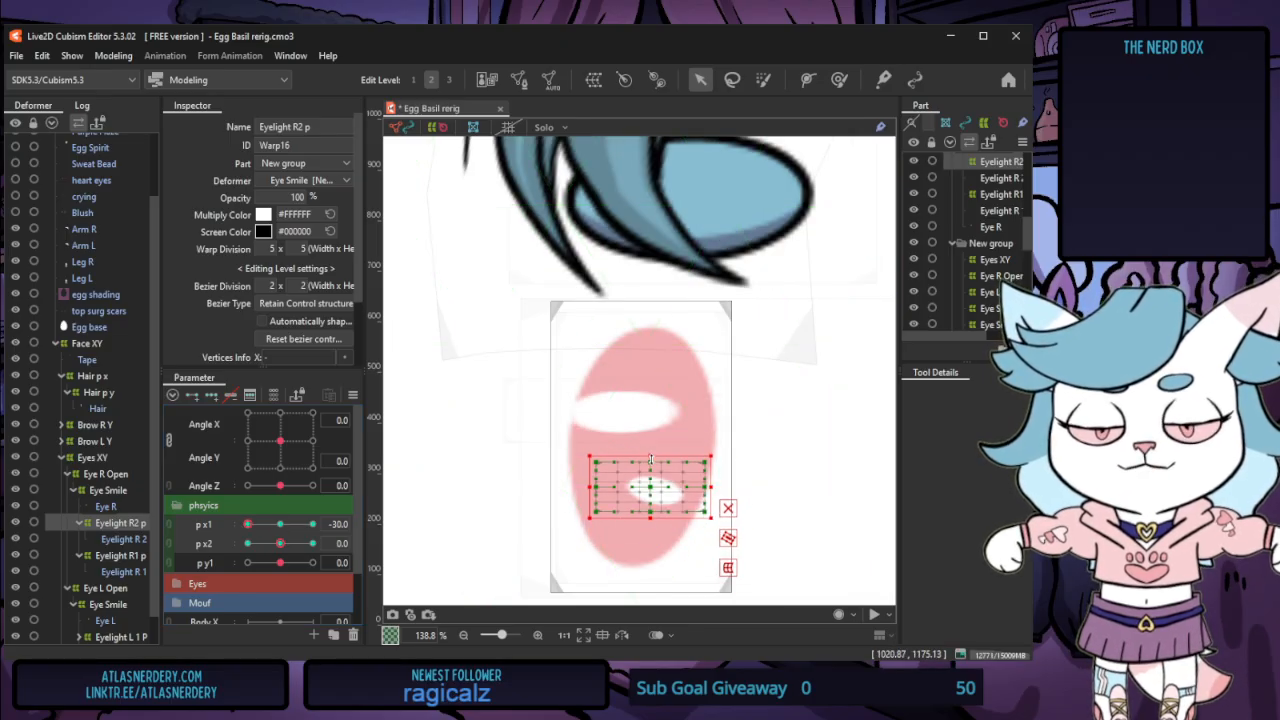
left_click_drag(590, 490, 548, 492)
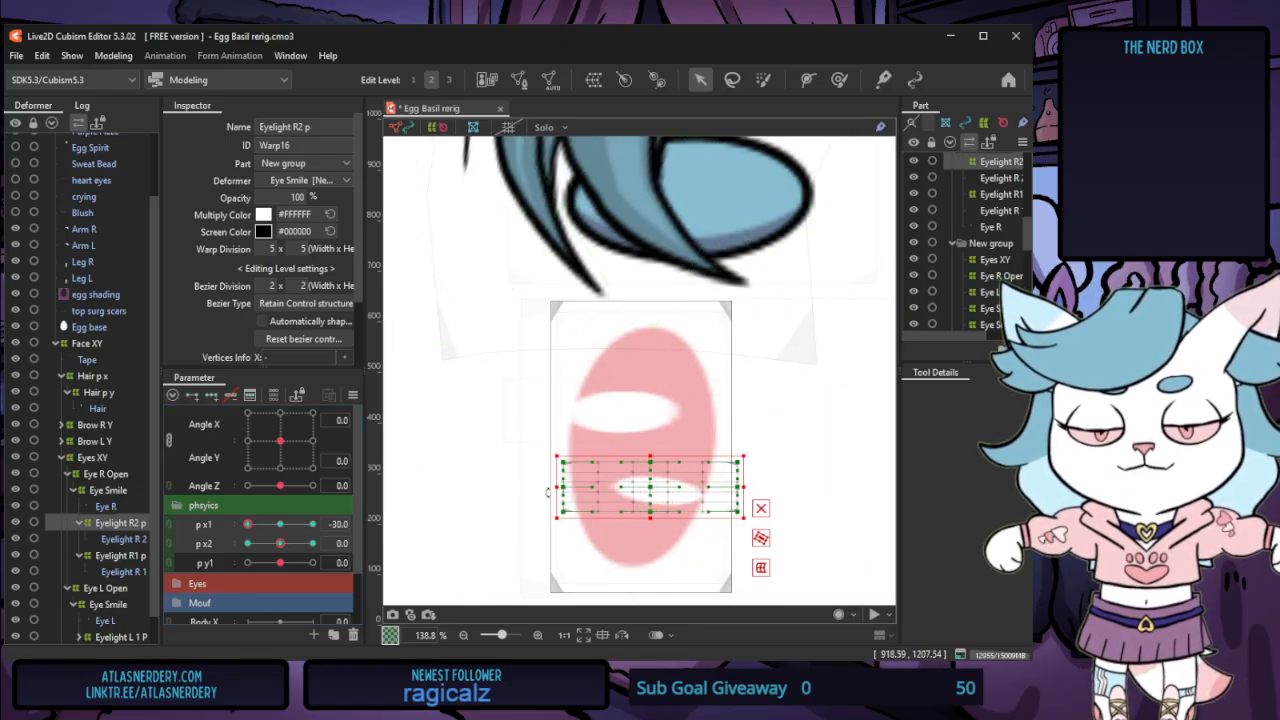
left_click_drag(250, 525, 313, 525)
left_click_drag(585, 493, 603, 491)
left_click(280, 525)
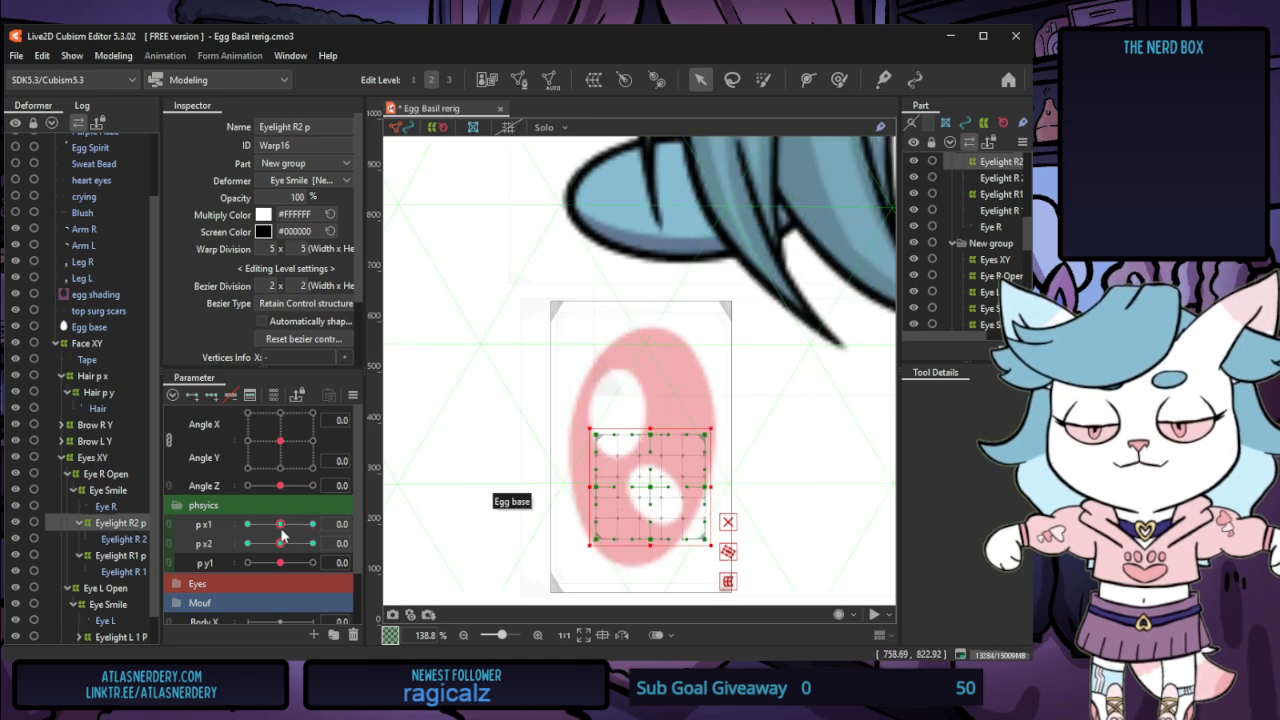
Slightly flatten and widen Eyelight R2 p at p x2 -30, make it taller and narrower at 30, and reset p x2 to 0
left_click_drag(280, 543, 217, 544)
left_click_drag(650, 430, 652, 441)
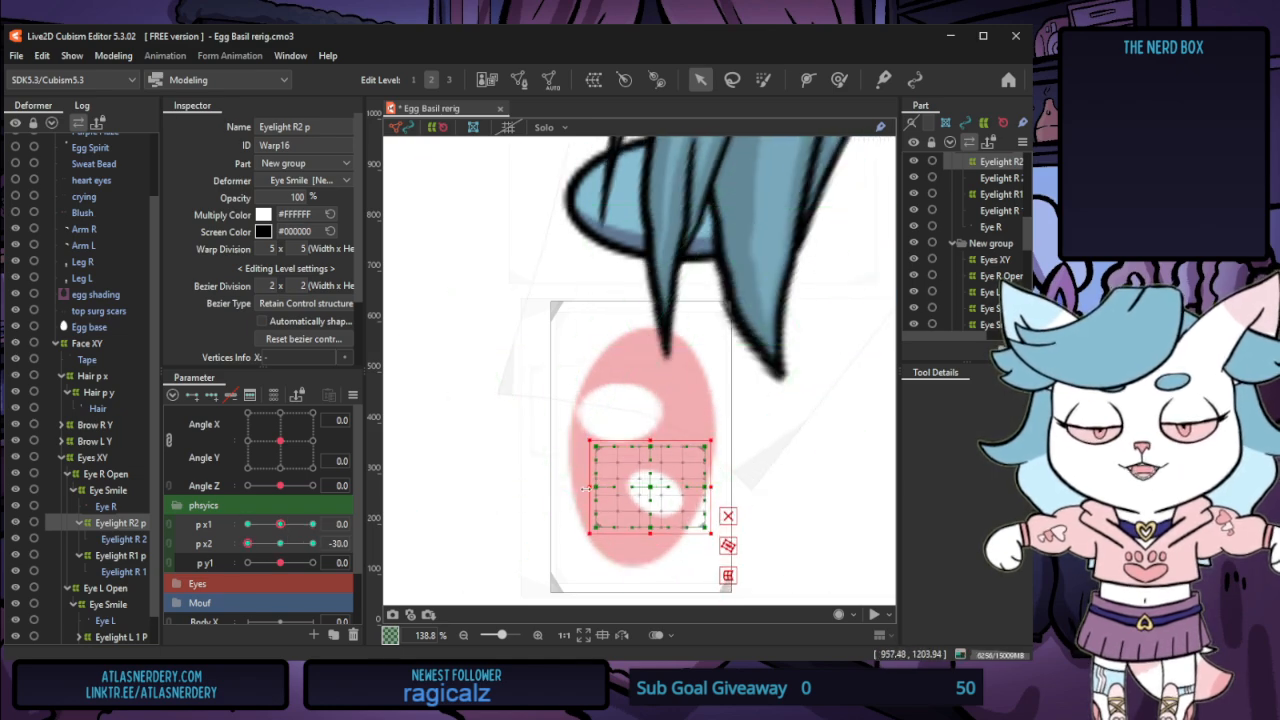
left_click_drag(711, 487, 729, 487)
left_click(312, 544)
left_click_drag(651, 430, 652, 402)
left_click_drag(711, 487, 697, 487)
left_click(280, 545)
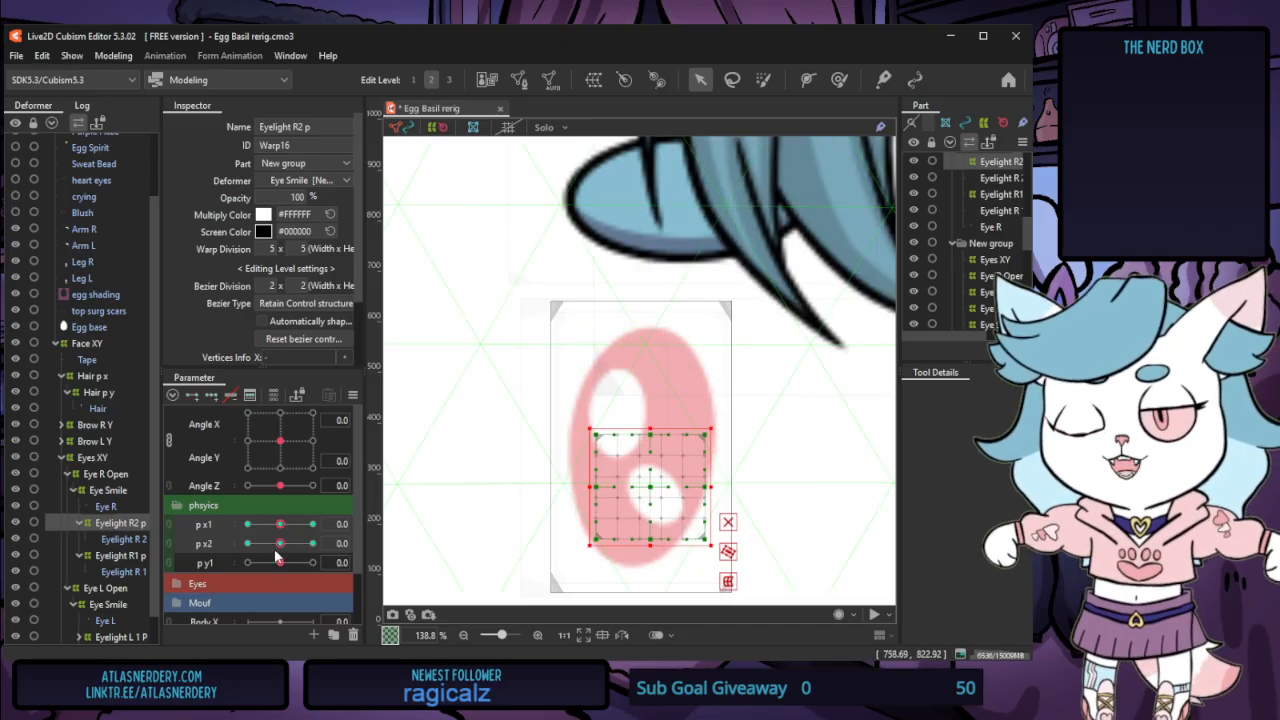
Open the physics settings and add a new physics group named Eyelight R
left_click(133, 56)
left_click(190, 385)
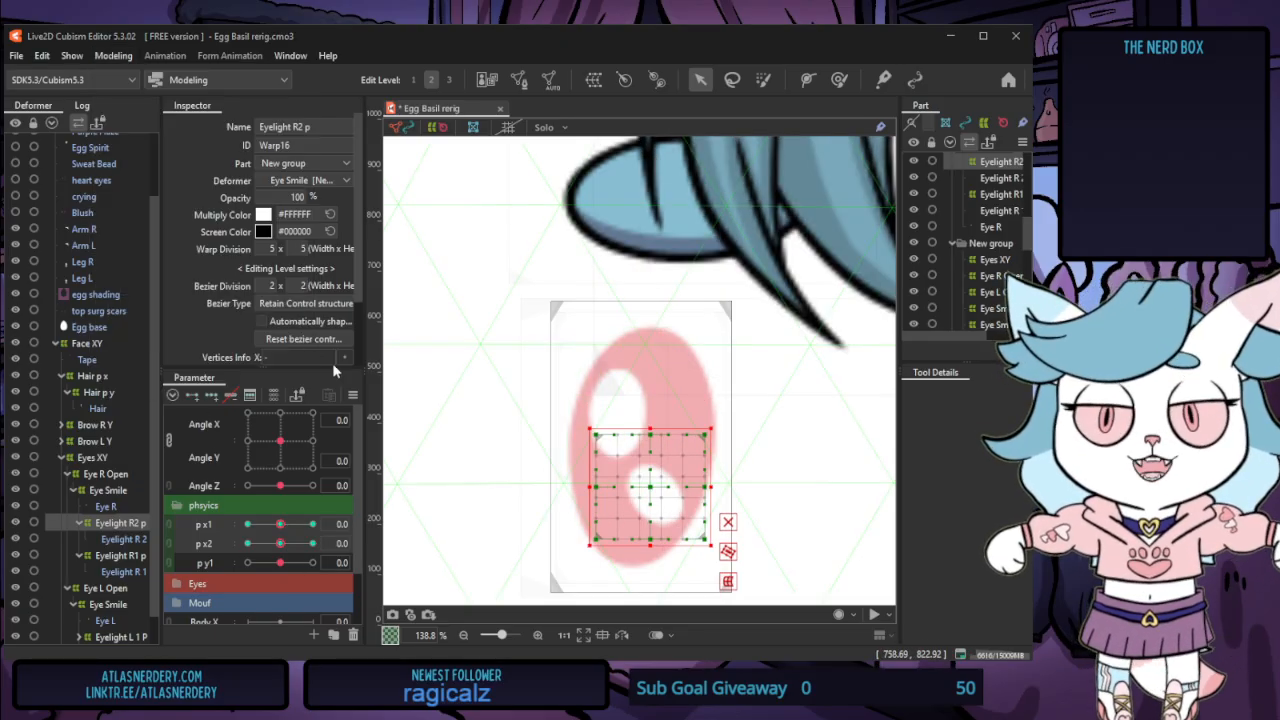
scroll(832, 343, "up", 2)
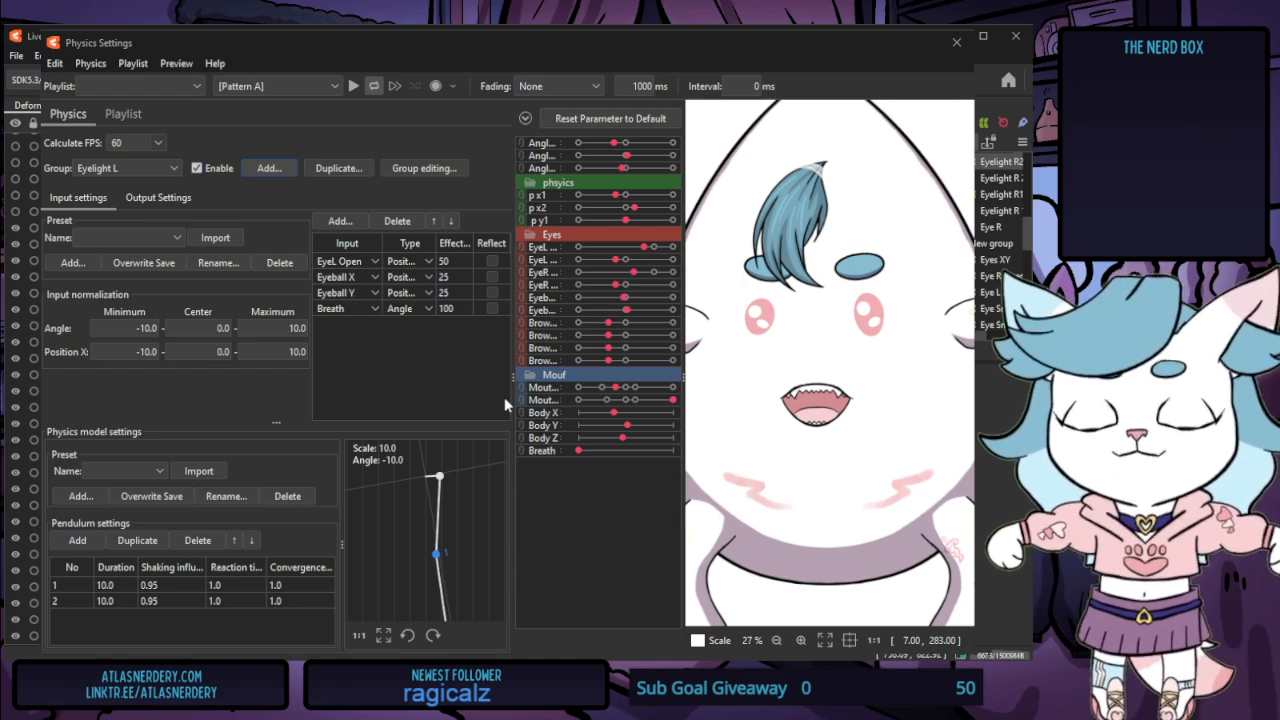
left_click(454, 400)
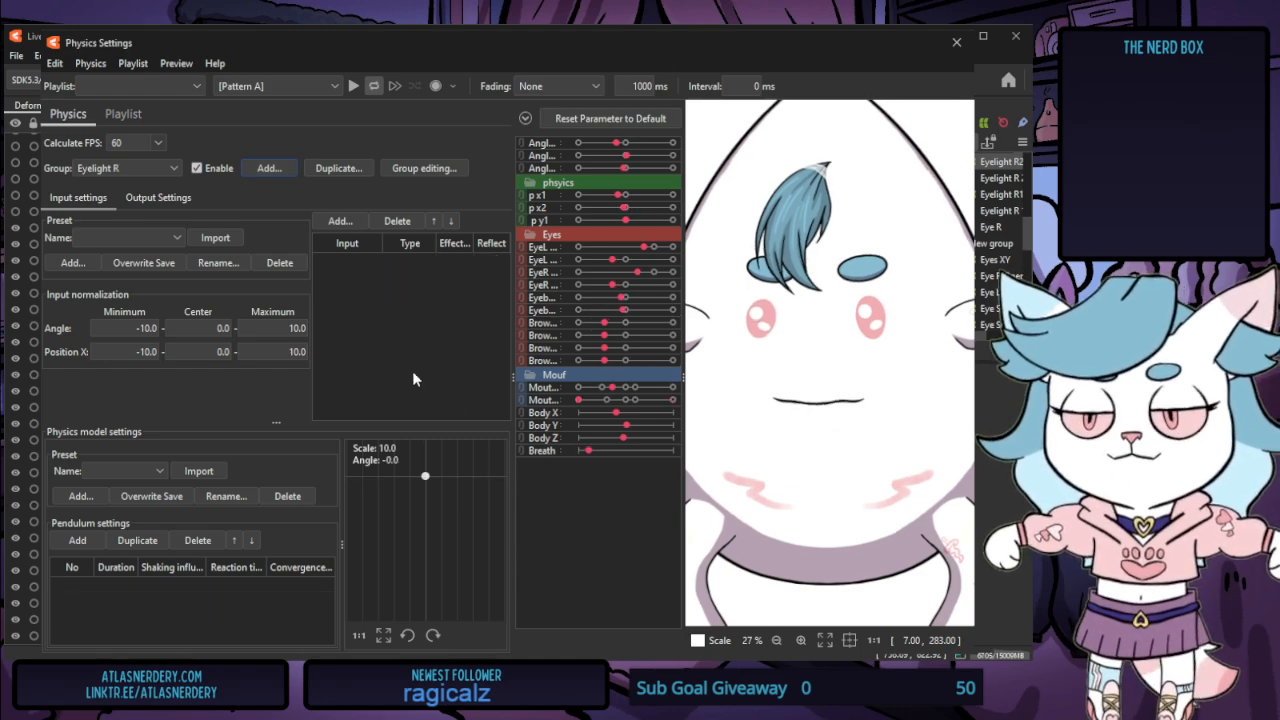
Replace the empty Eyelight R group with a duplicate of Eyelight L named Eyelight R, and select it for editing
left_click(125, 168)
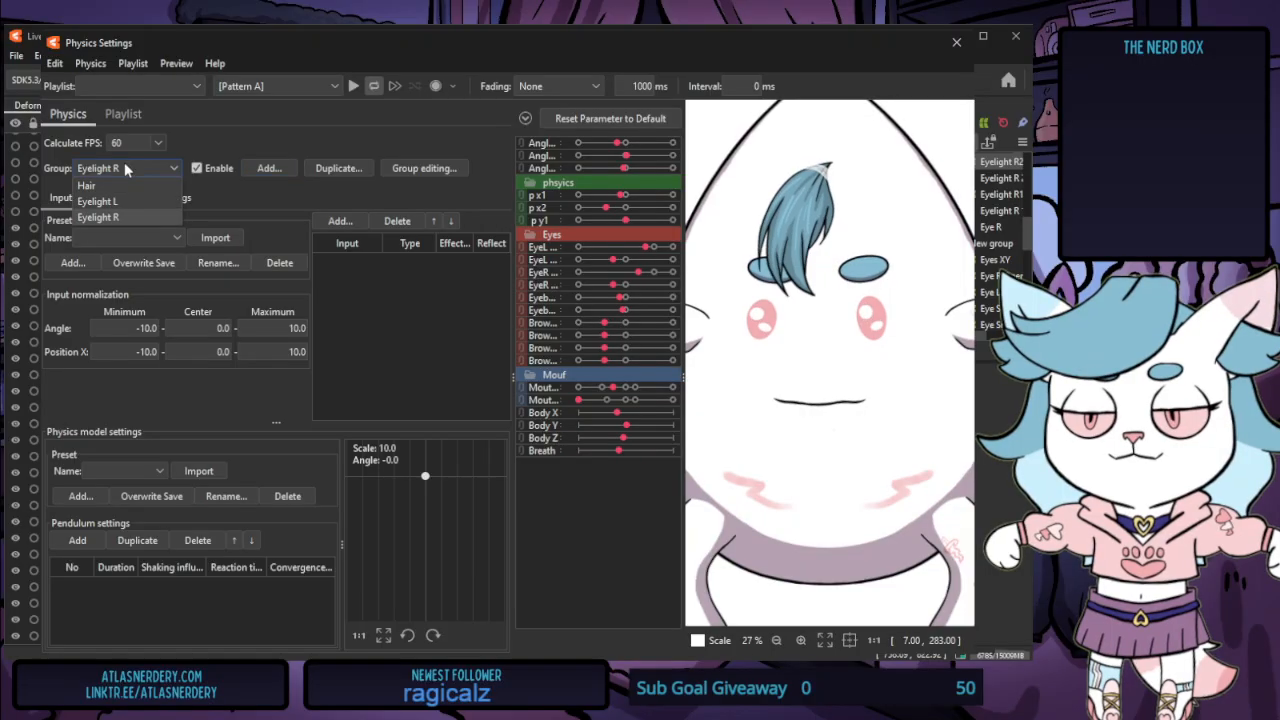
left_click(125, 168)
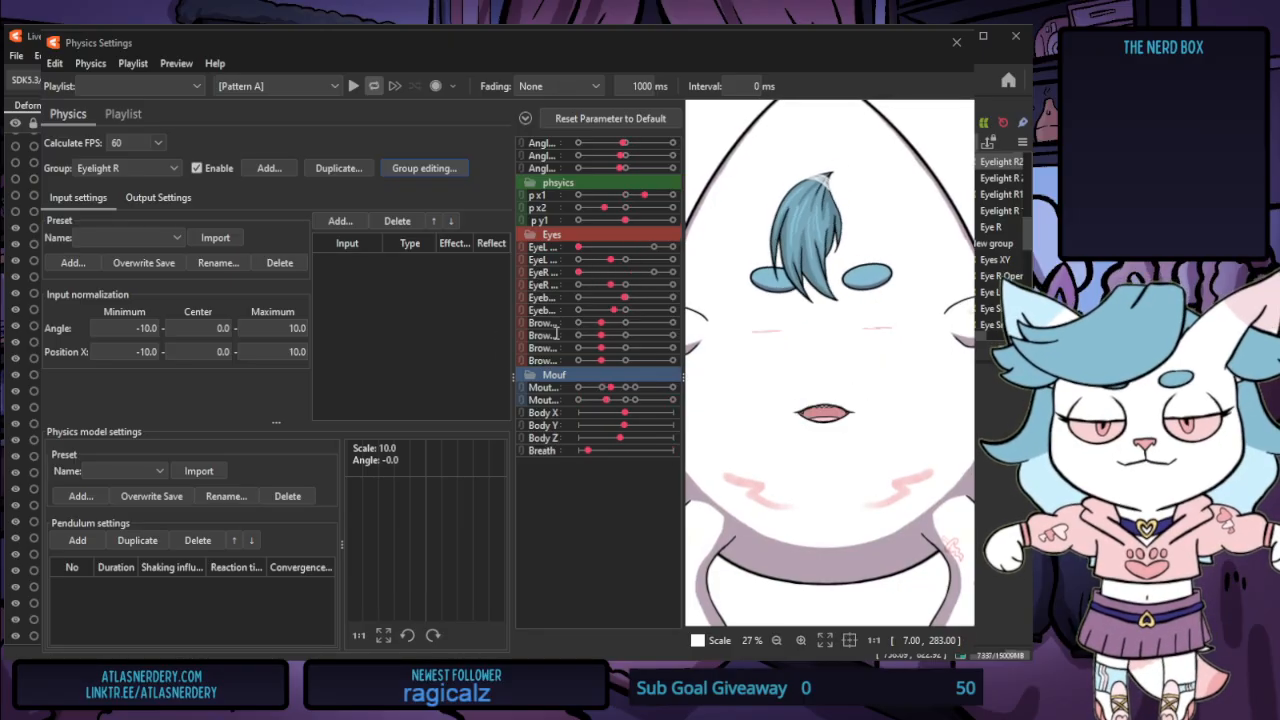
left_click(490, 552)
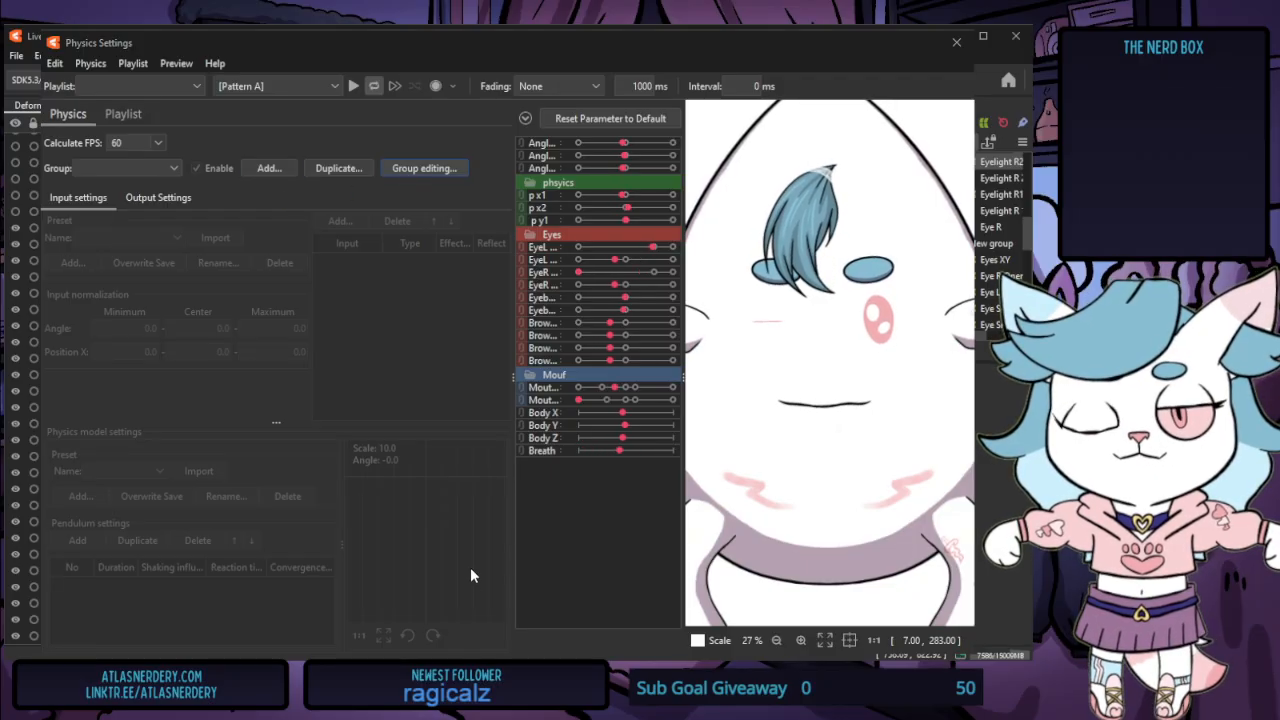
left_click(130, 168)
left_click(128, 212)
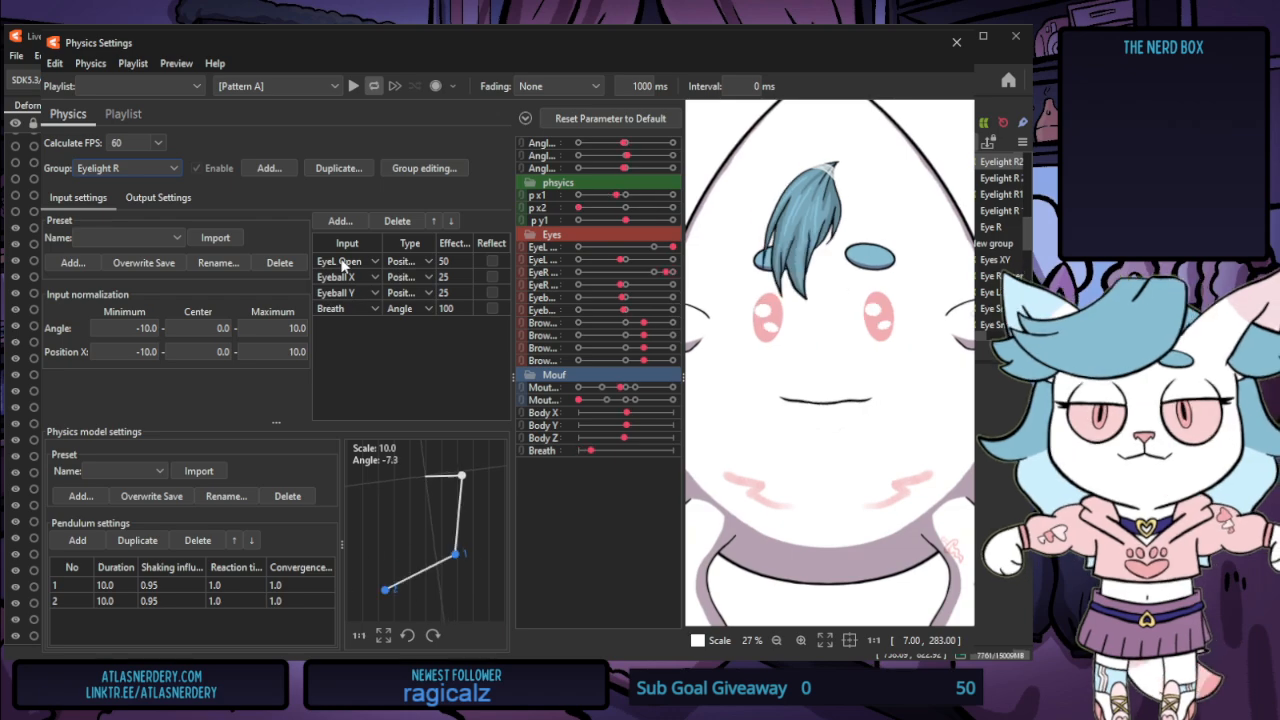
Switch the Eyelight R group's first input to EyeR Open, review its outputs and preview, and close the physics settings
left_click(375, 261)
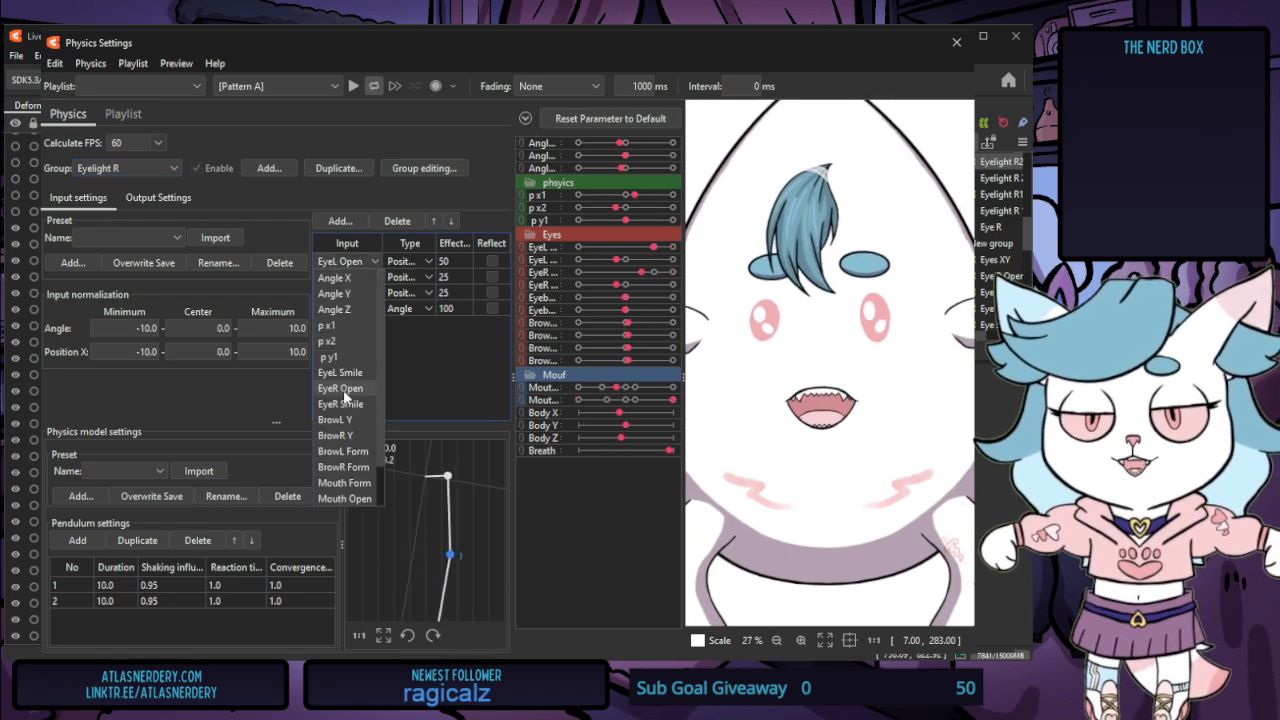
left_click(372, 390)
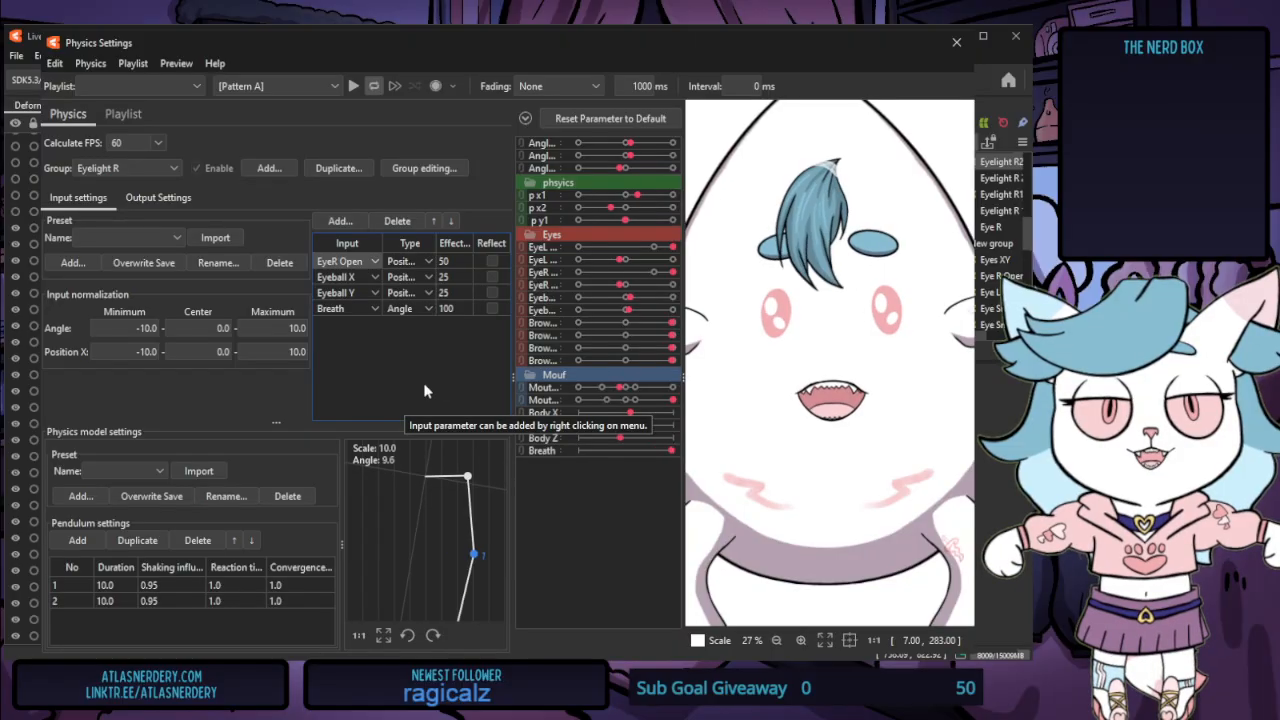
left_click(158, 197)
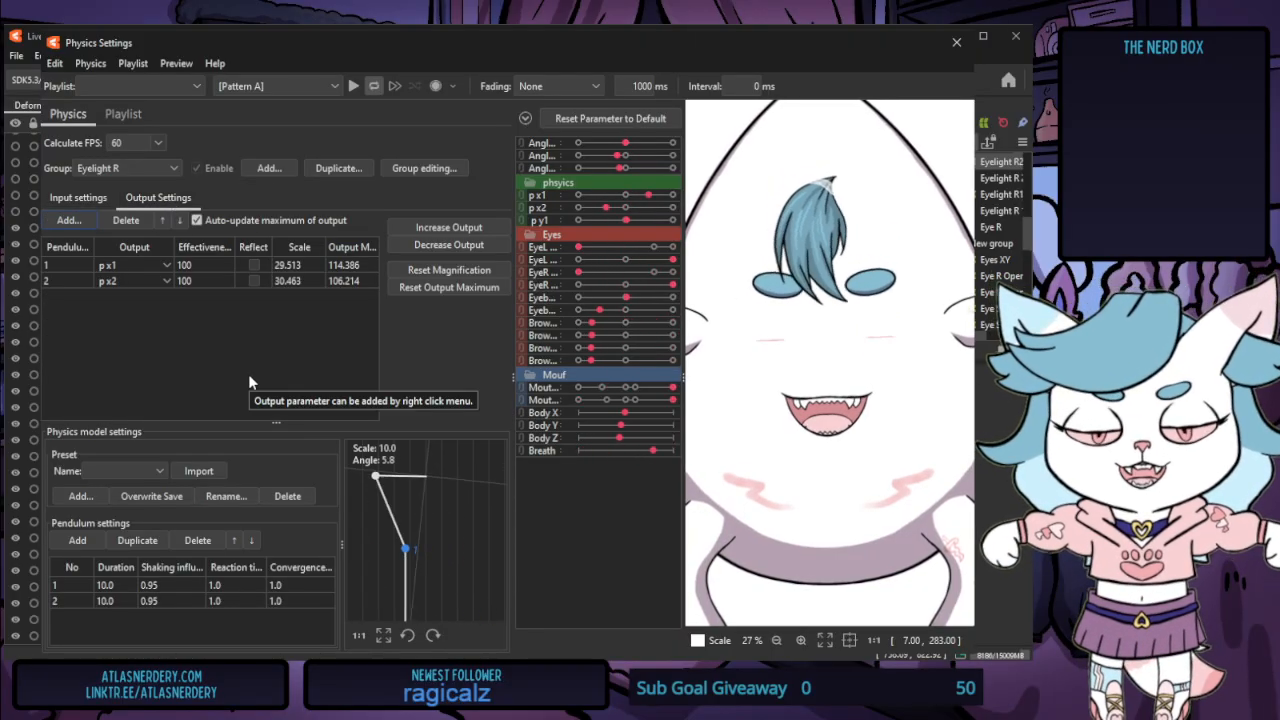
scroll(875, 445, "down", 6)
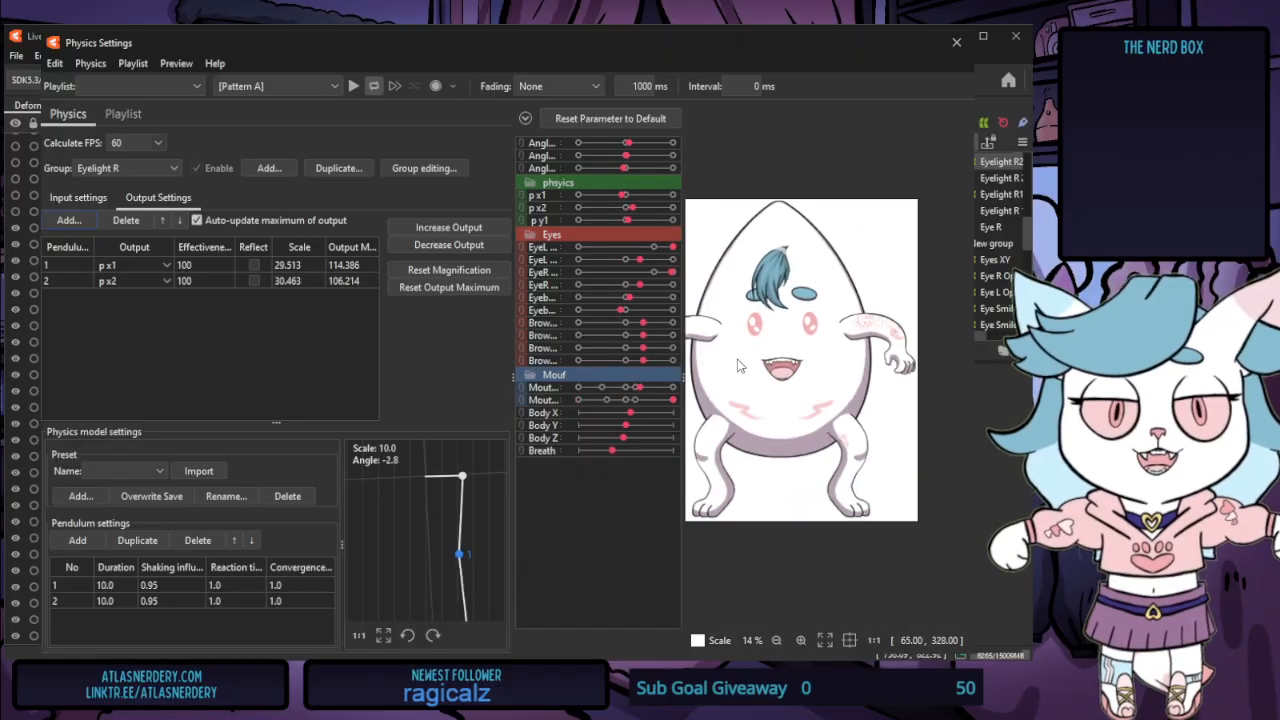
scroll(875, 445, "up", 5)
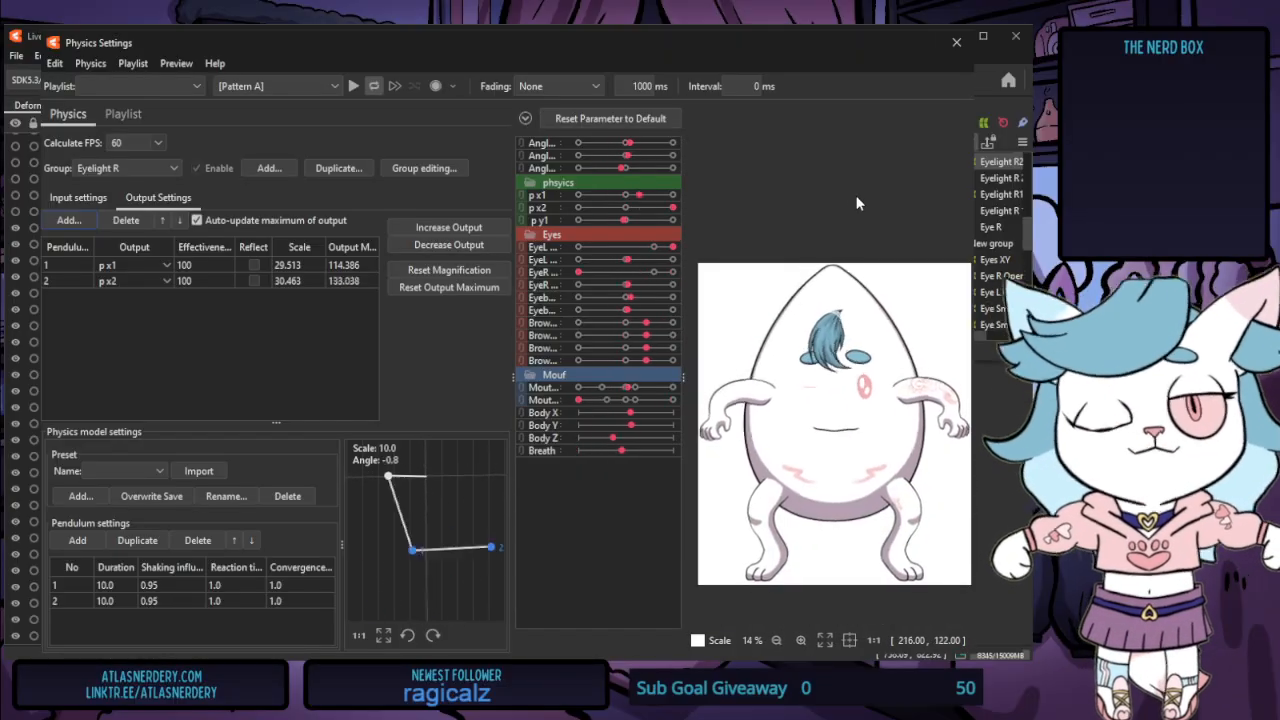
left_click(956, 42)
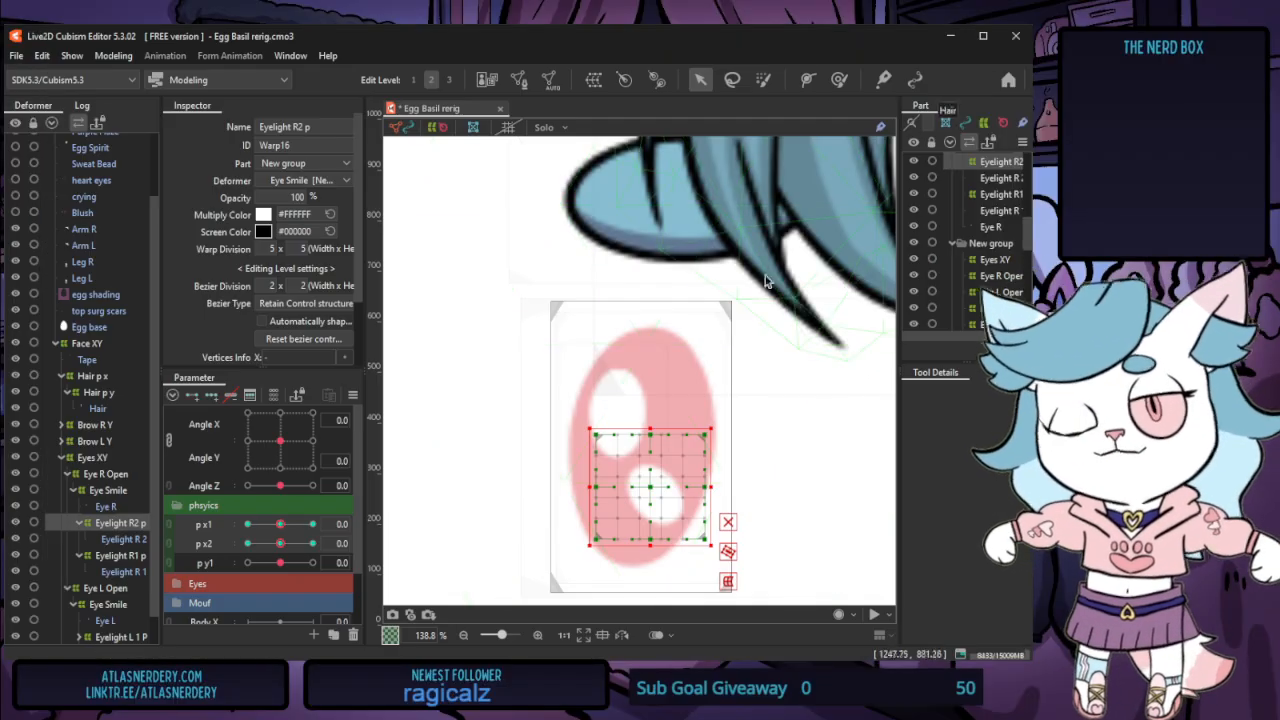
Clear the selection, collapse the phsyics parameter folder, and add a new parameter named Blush toggle
scroll(444, 458, "down", 2)
left_click(750, 260)
scroll(750, 257, "down", 2)
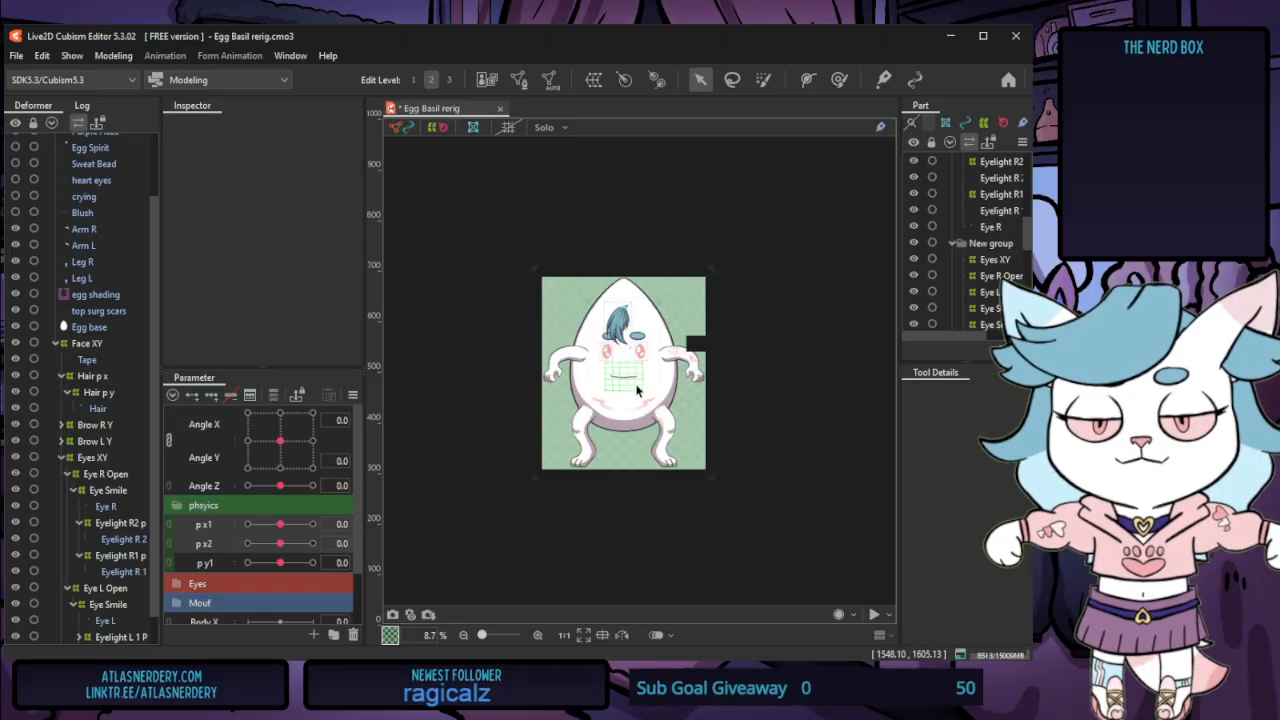
scroll(634, 386, "up", 2)
left_click(177, 505)
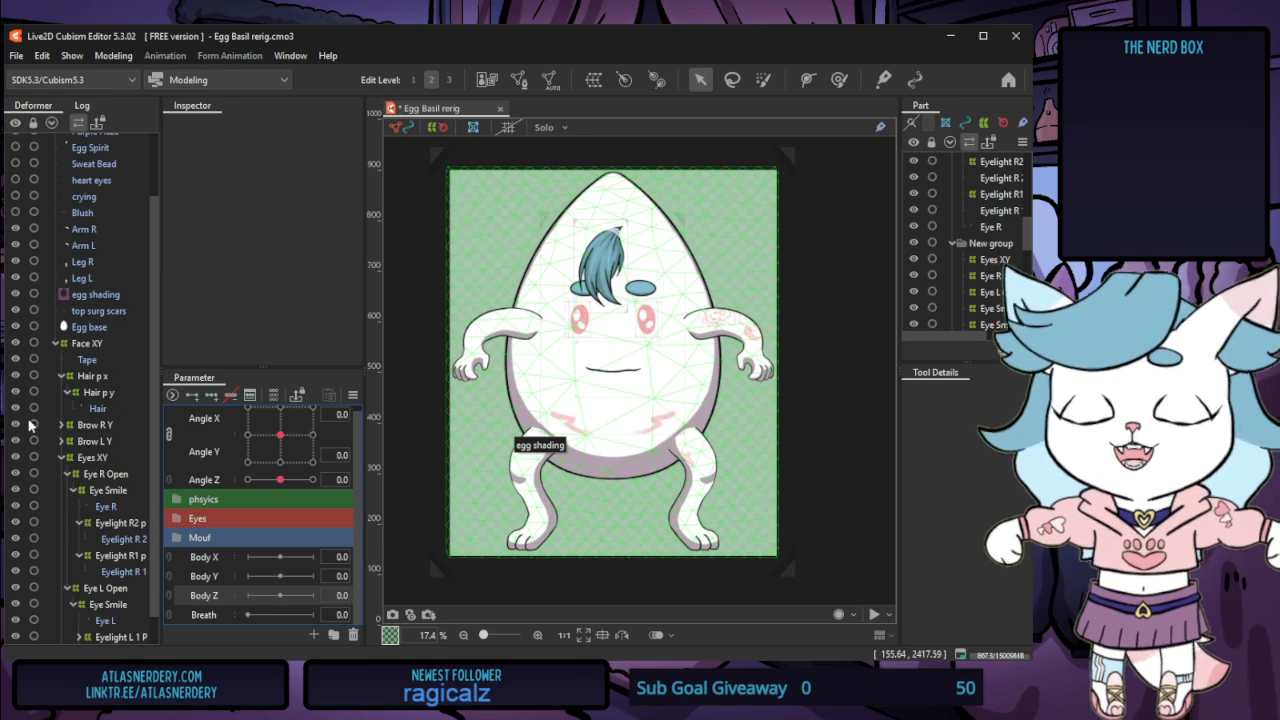
scroll(50, 198, "up", 2)
left_click(48, 142)
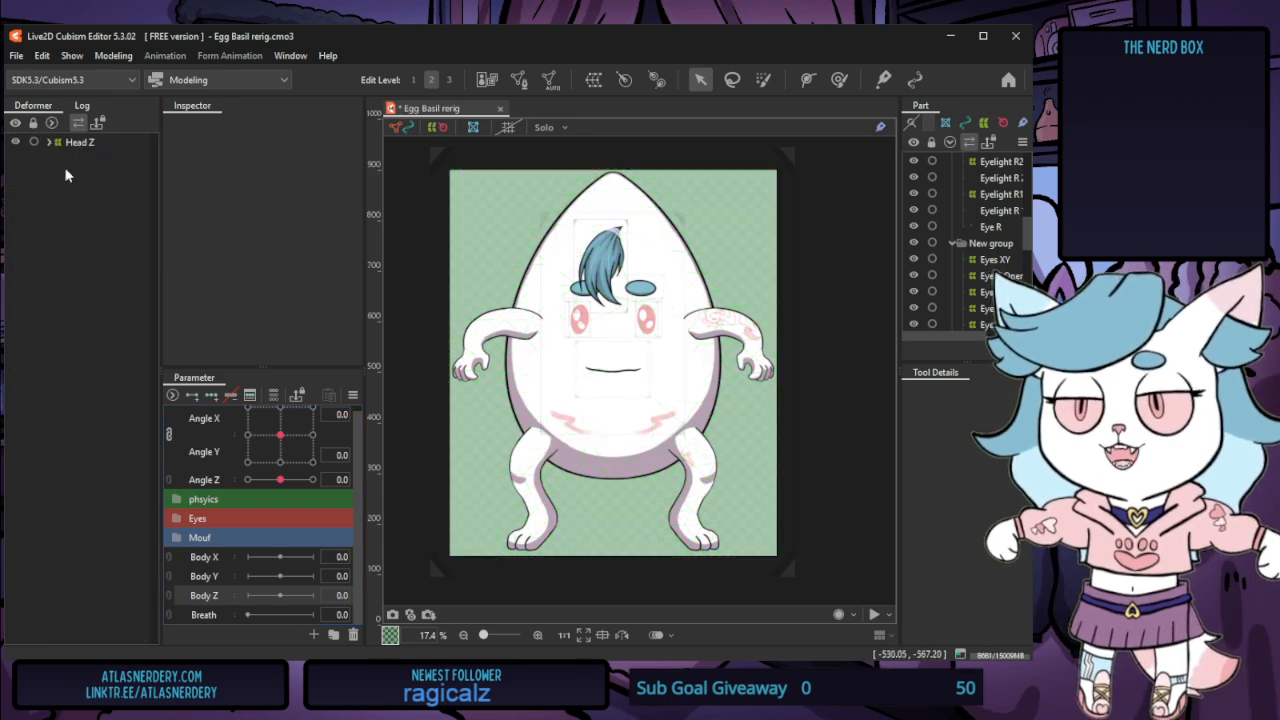
left_click(49, 142)
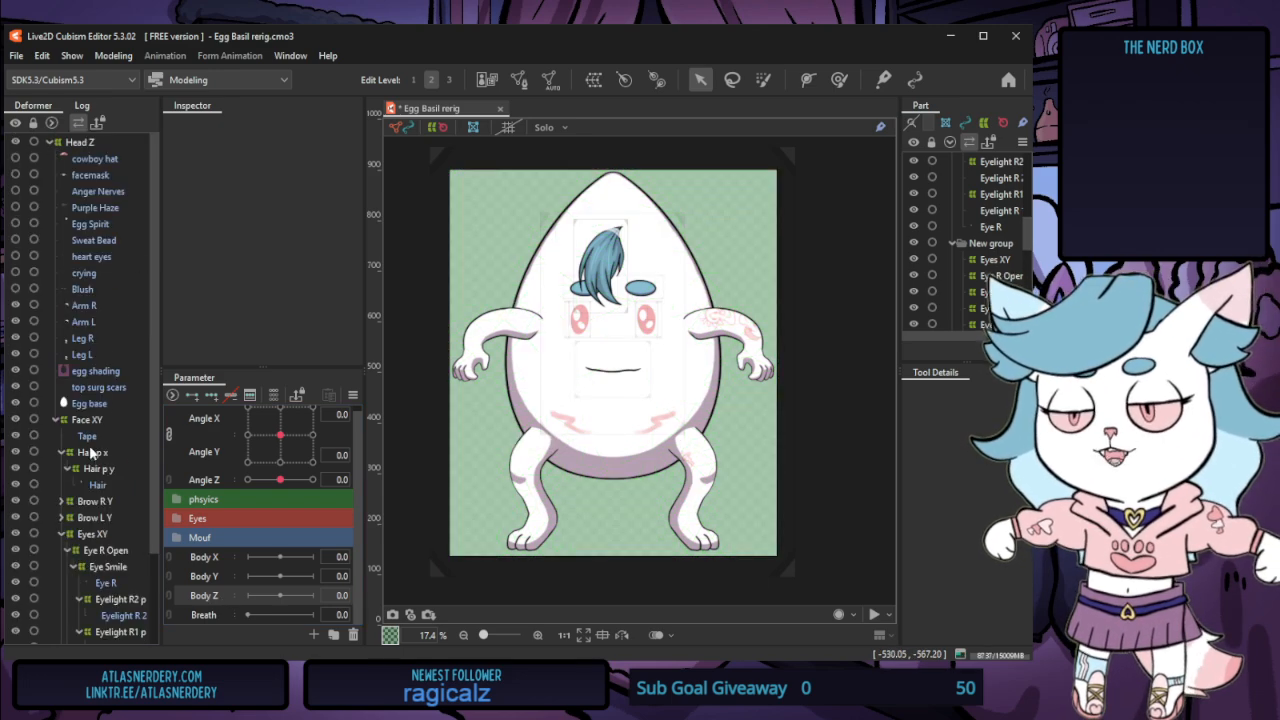
mouse_move(15, 285)
left_mouse_down()
mouse_move(14, 162)
mouse_move(14, 292)
left_mouse_up()
scroll(226, 517, "up", 2)
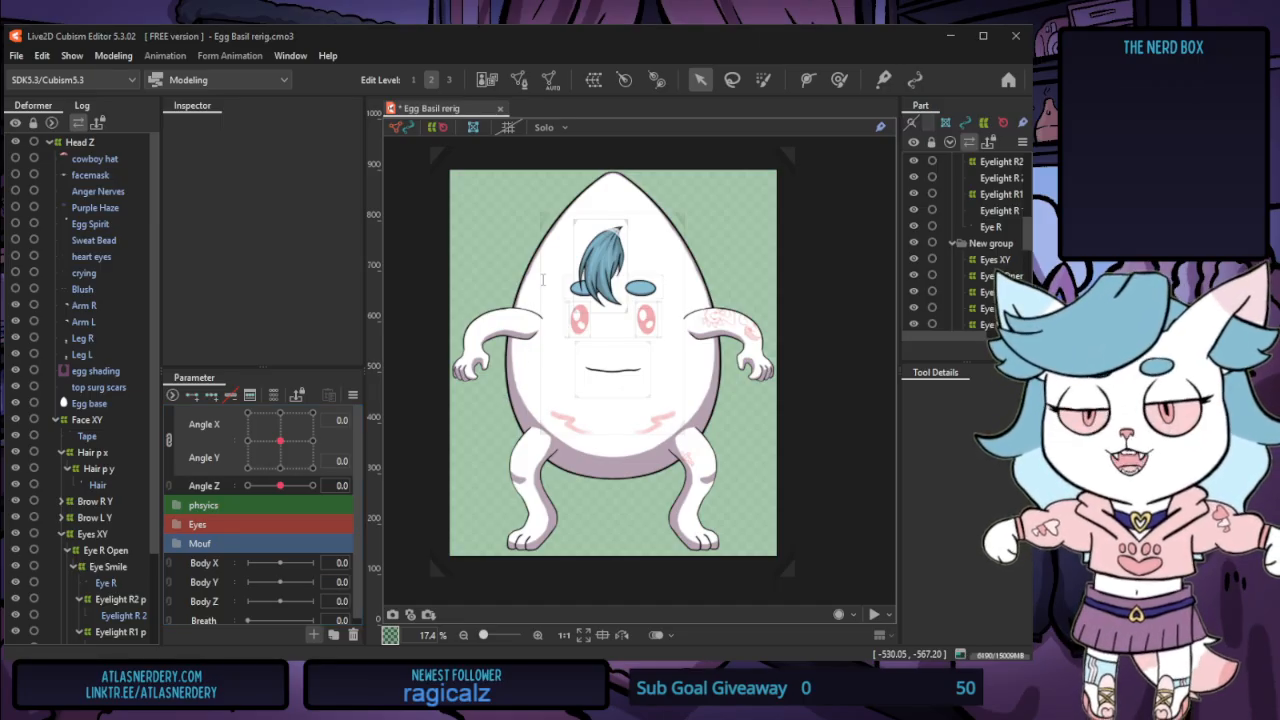
key("Return")
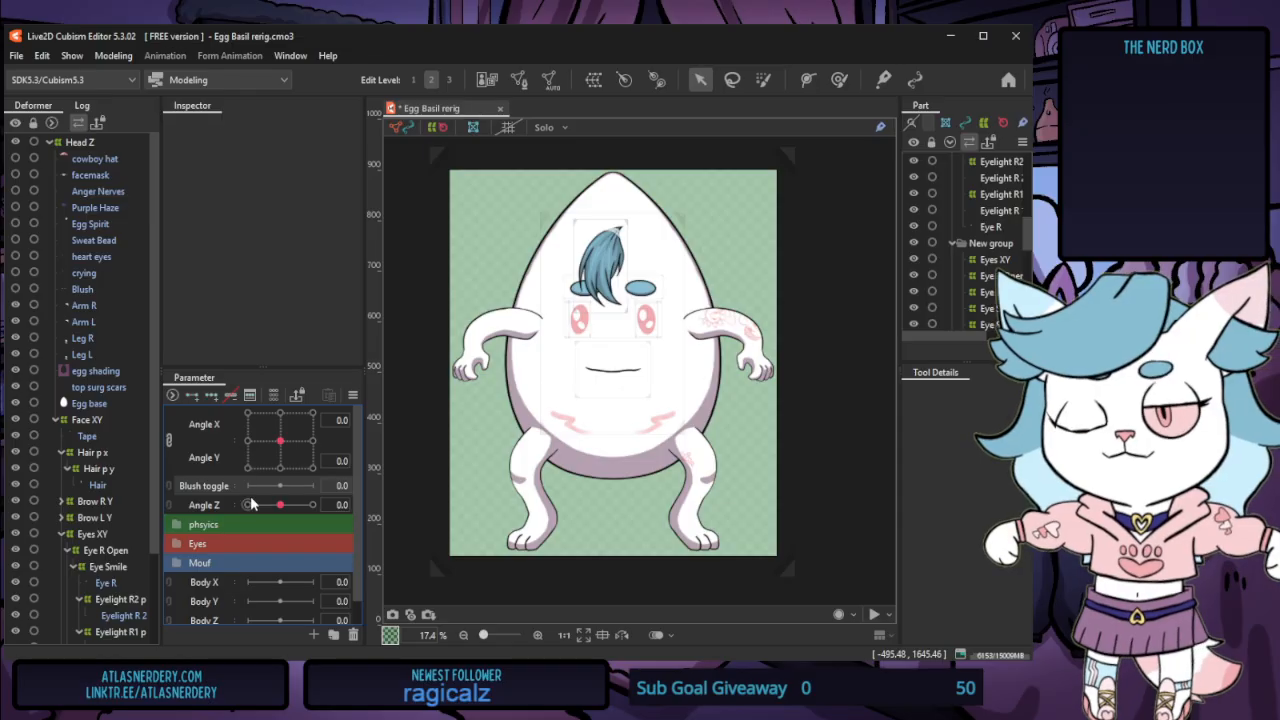
Create a warp deformer named Blush toggle around the Blush mesh under Head Z
left_click(88, 289)
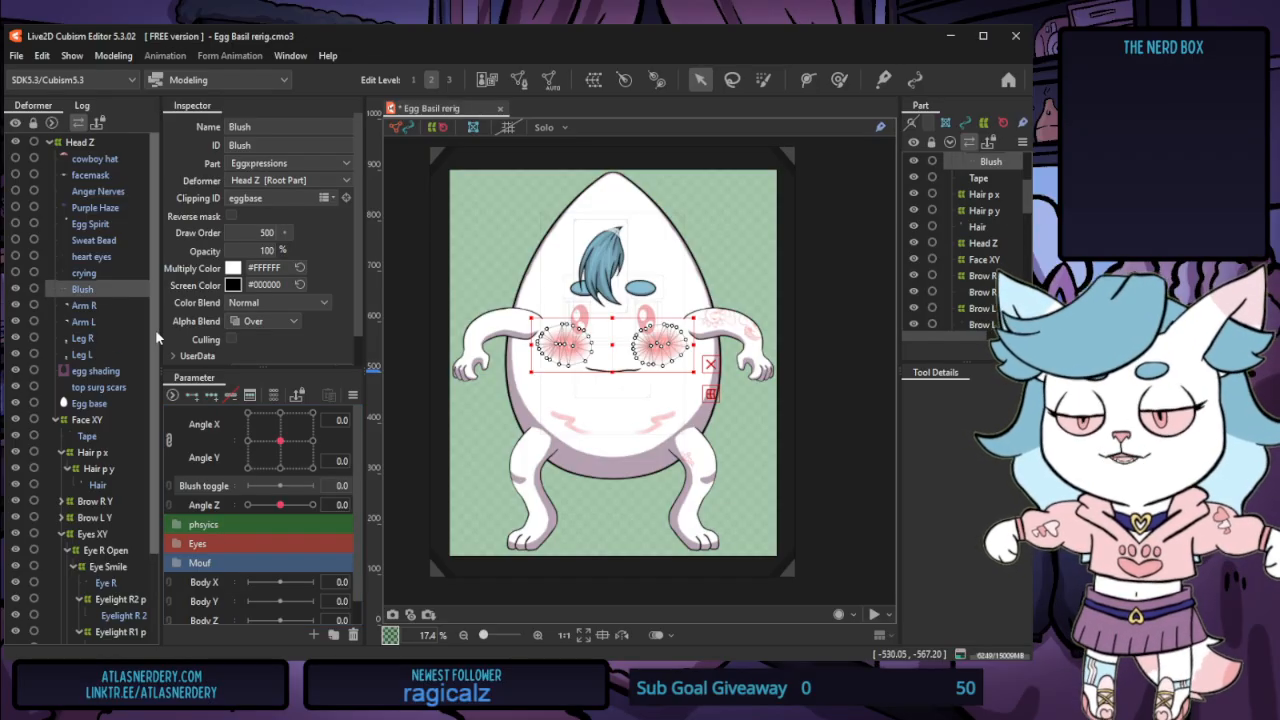
left_click(594, 79)
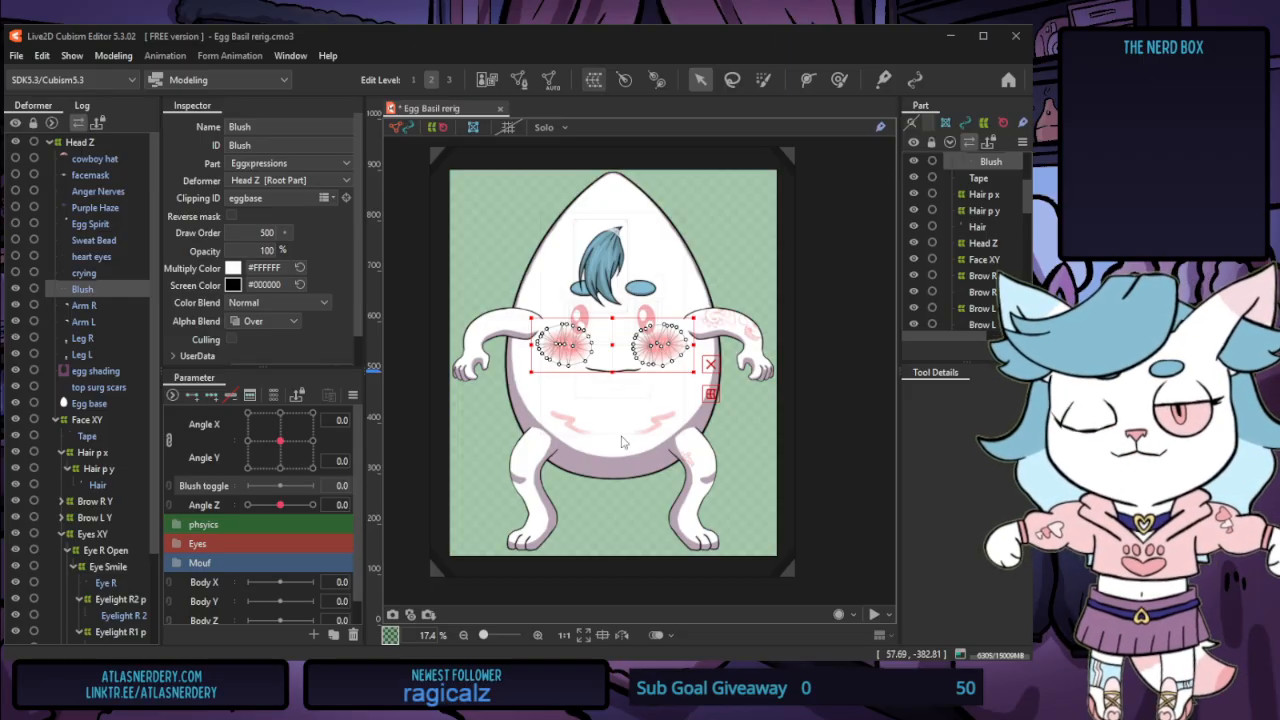
left_click(619, 483)
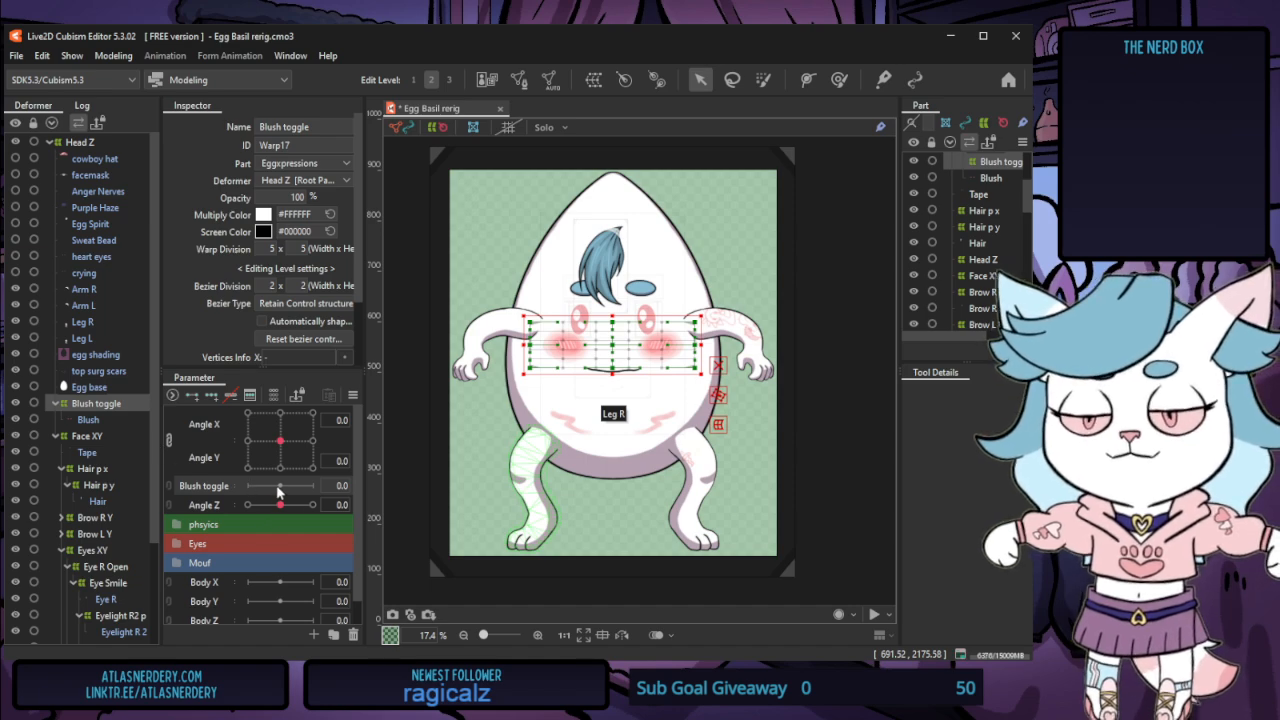
Add keyforms for the Blush toggle warp to the Blush toggle parameter, with opacity 0% at -30, and test the slider up to 30
left_click(194, 396)
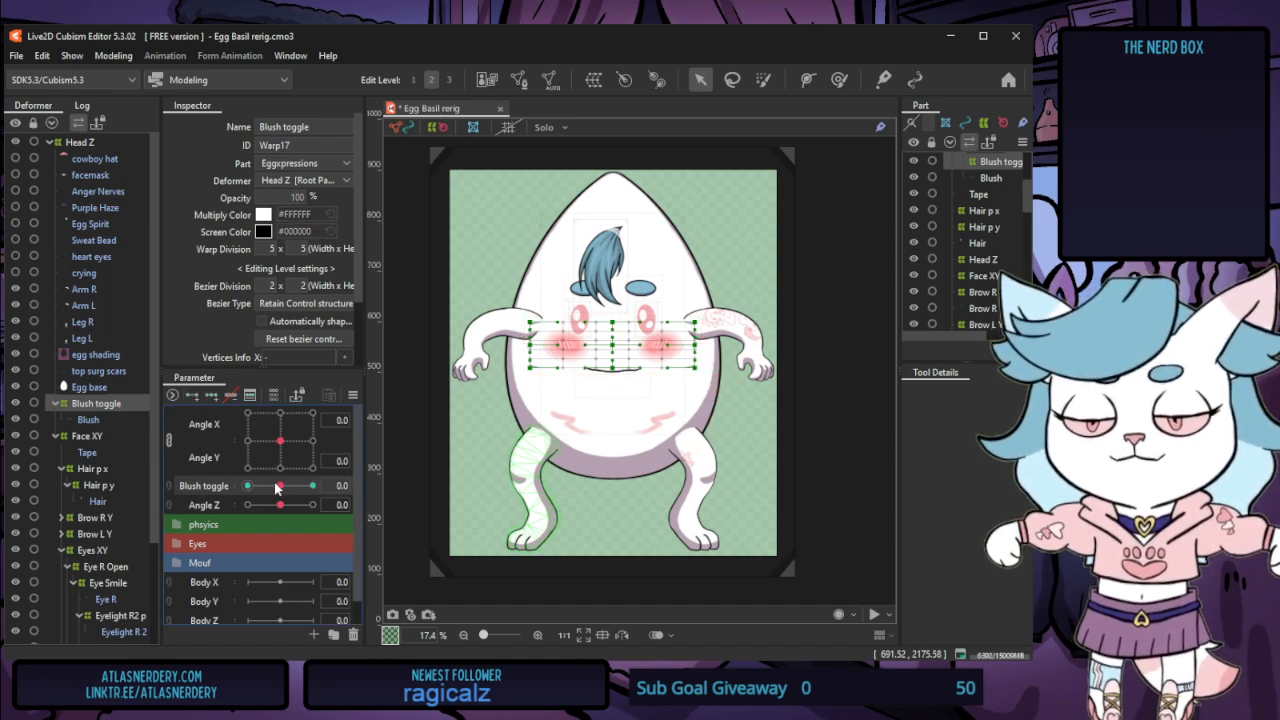
left_click_drag(278, 487, 247, 486)
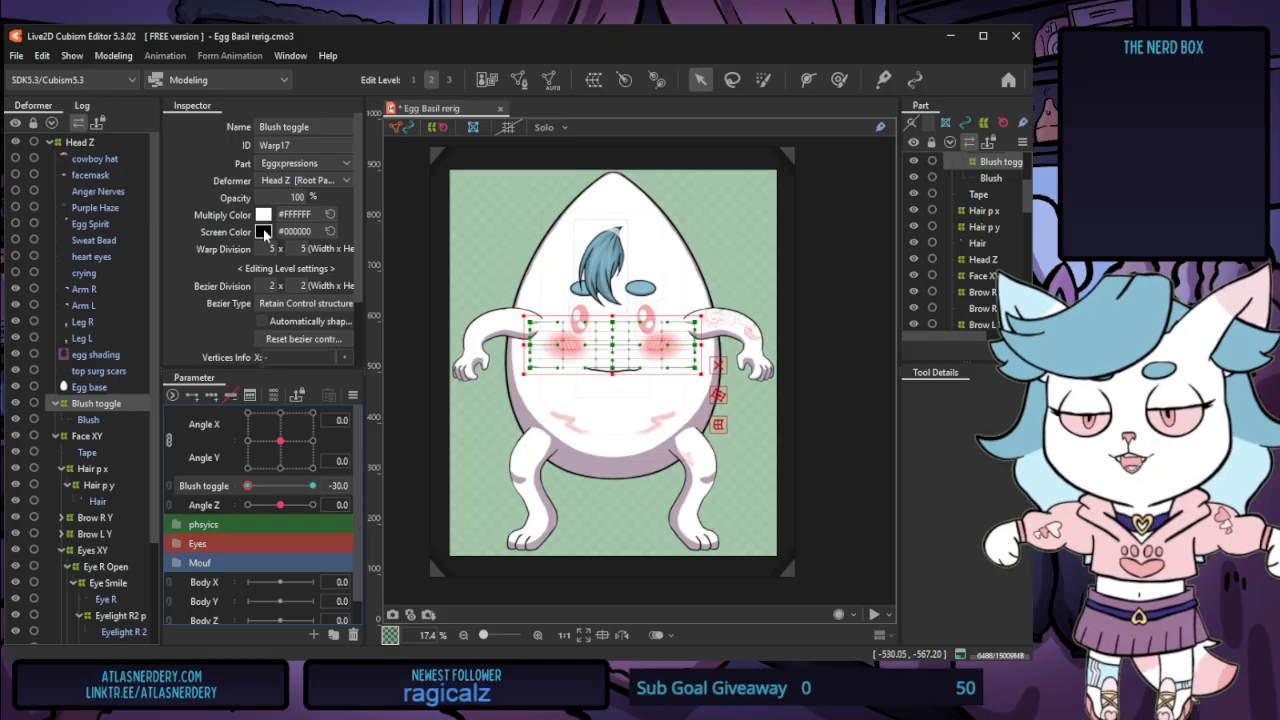
left_click_drag(290, 196, 240, 196)
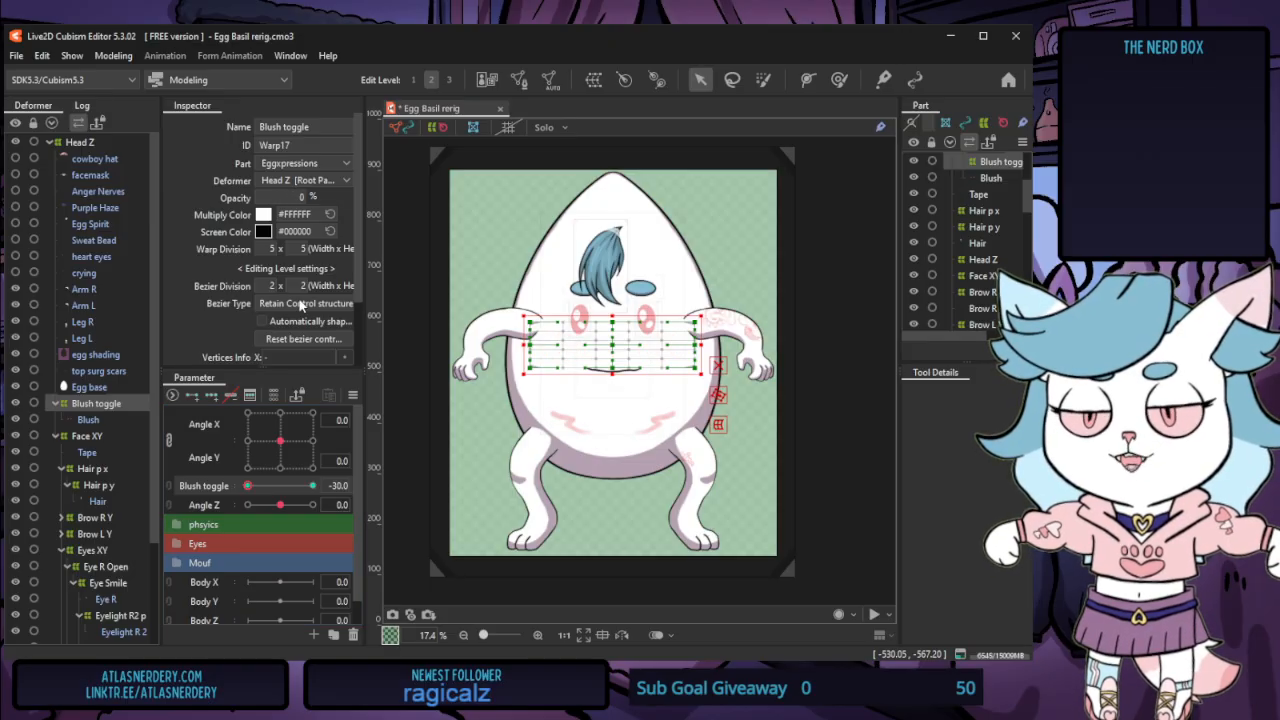
left_click_drag(247, 486, 325, 486)
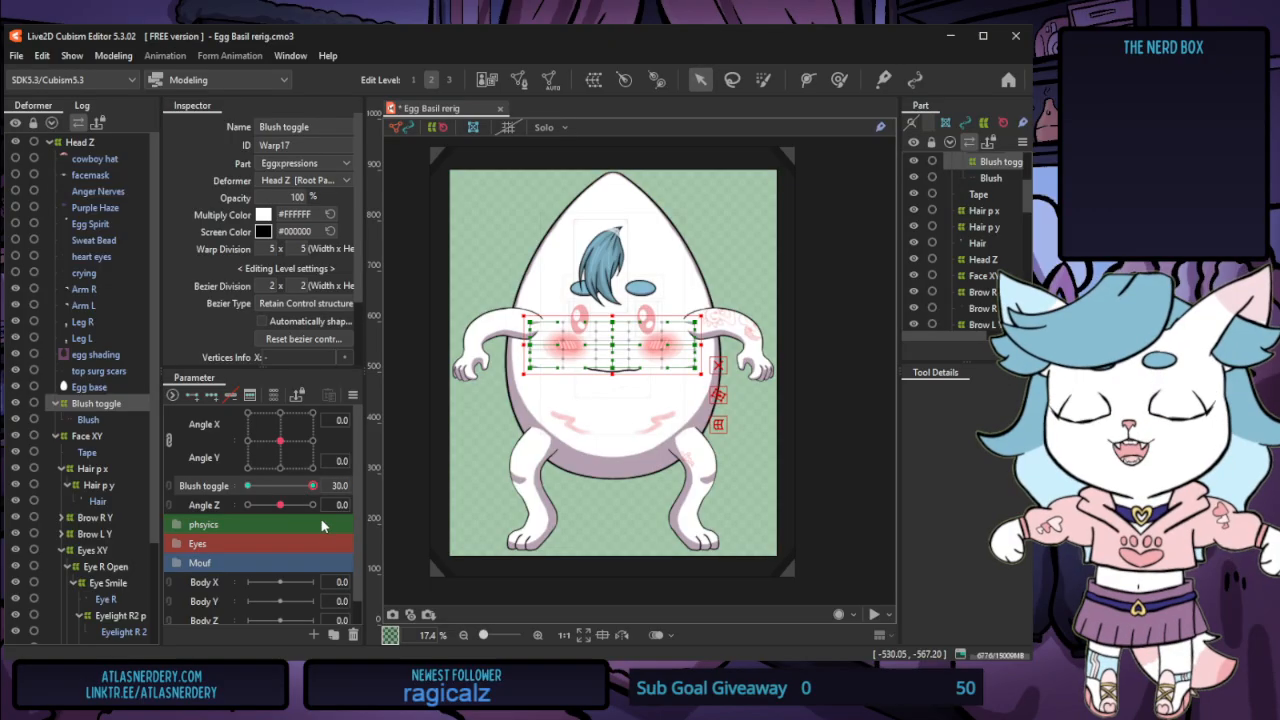
left_click_drag(313, 485, 350, 482)
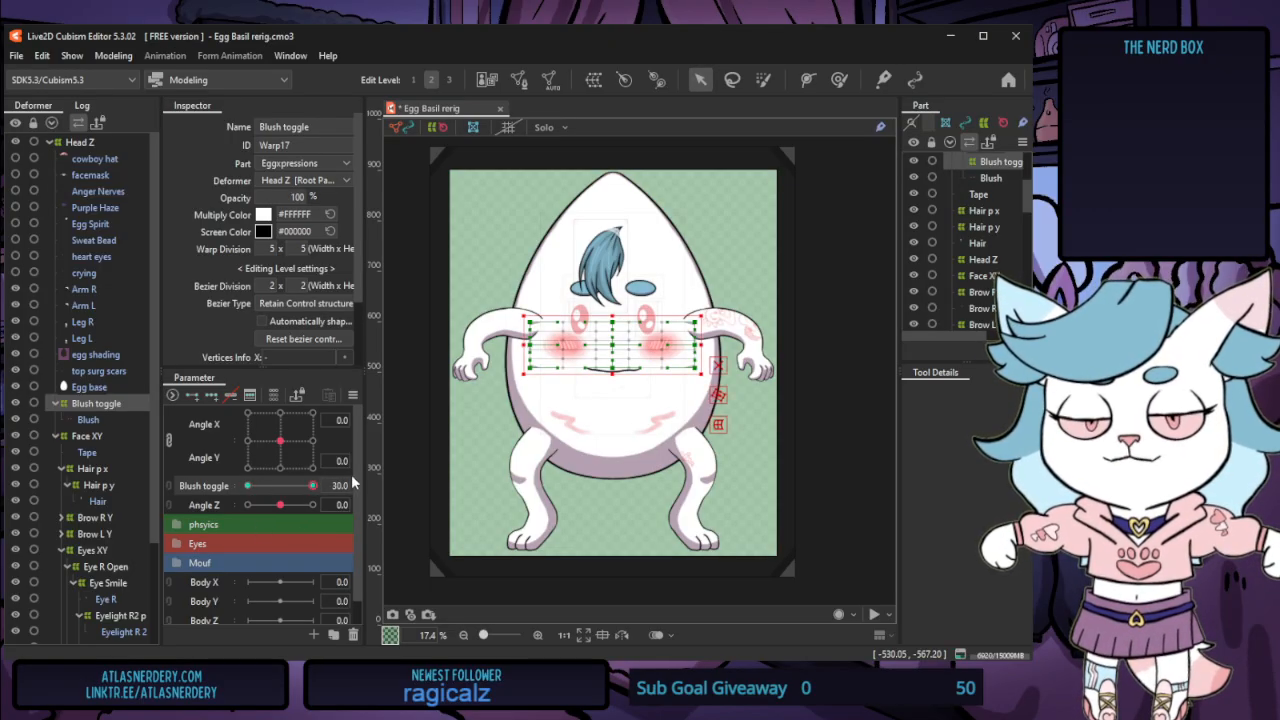
Expand the phsyics folder again and delete the Blush toggle parameter
scroll(229, 545, "down", 1)
left_click(178, 505)
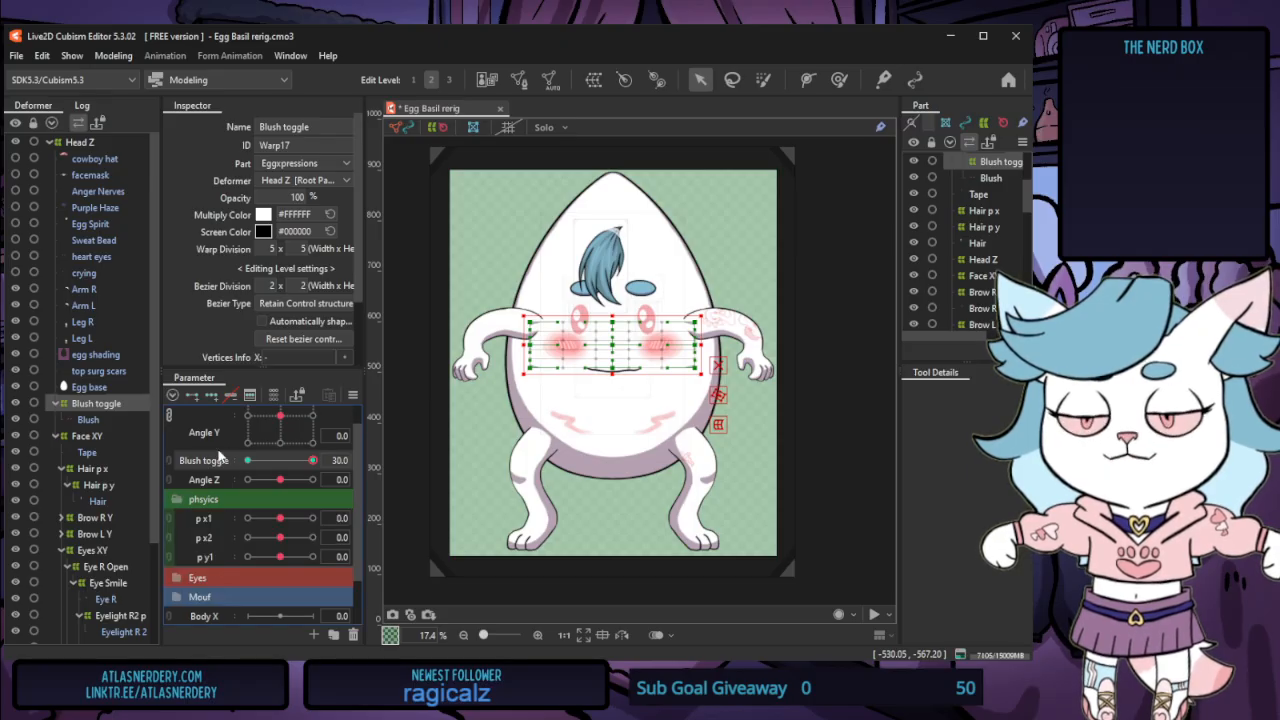
left_click(352, 633)
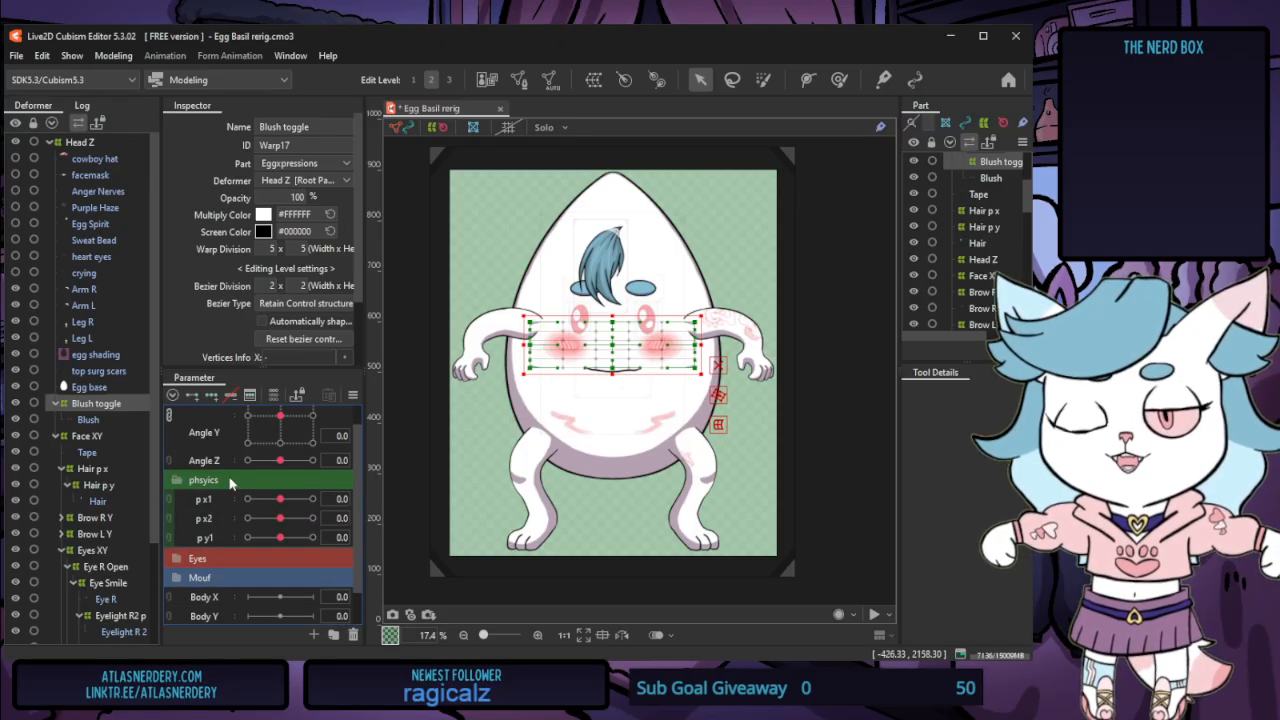
Key the Blush toggle warp at both ends of EyeL Smile and EyeR Smile, setting its opacity to 0% with both parameters at 0
left_click(205, 561)
scroll(212, 545, "down", 3)
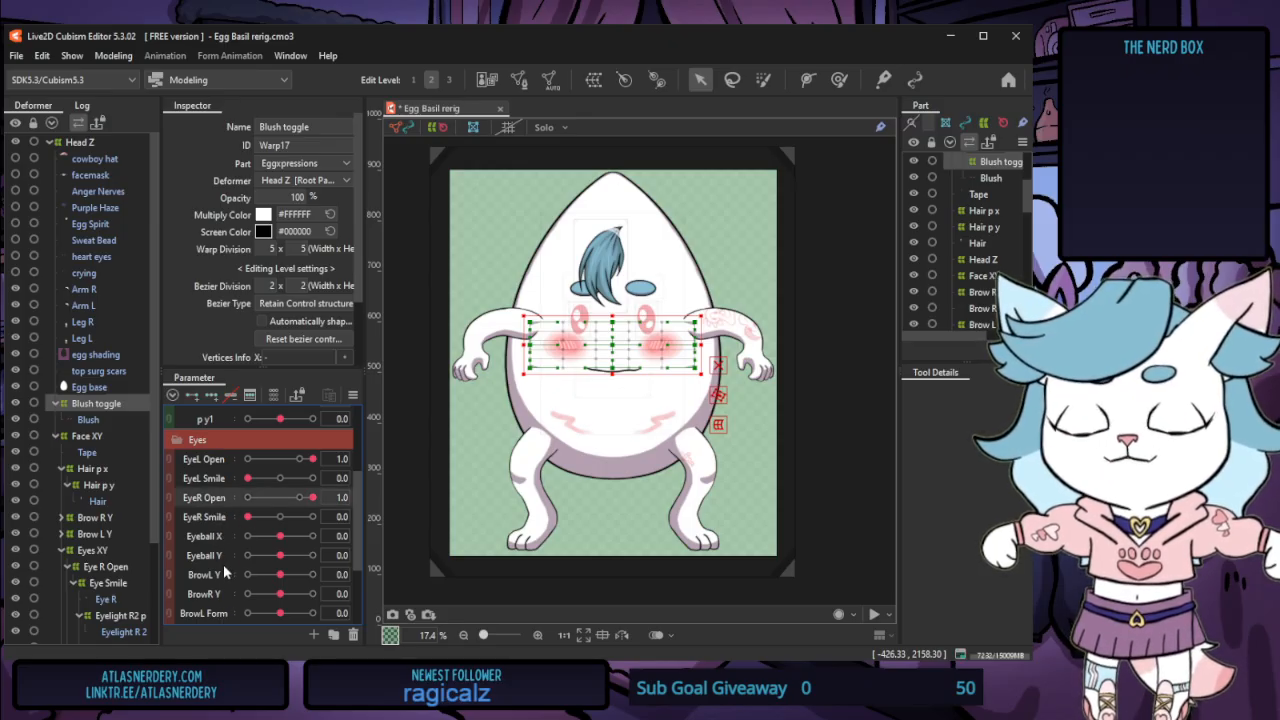
left_click(222, 522)
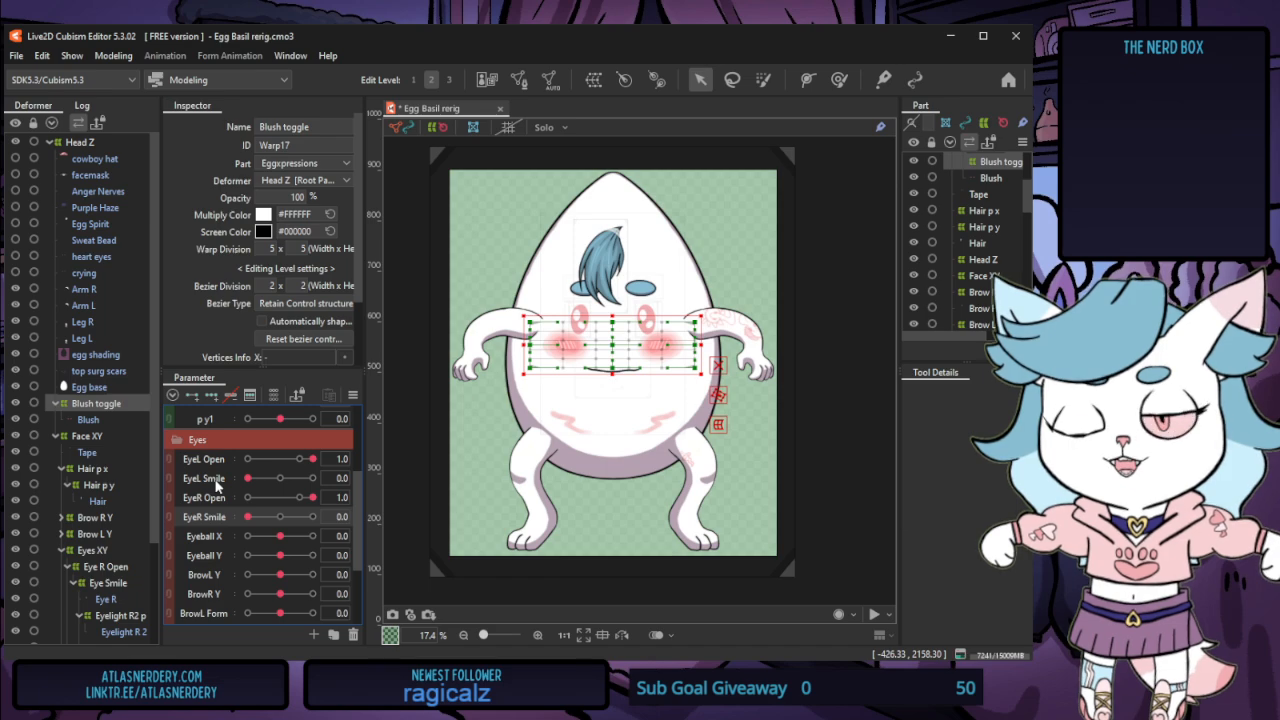
left_click(217, 485)
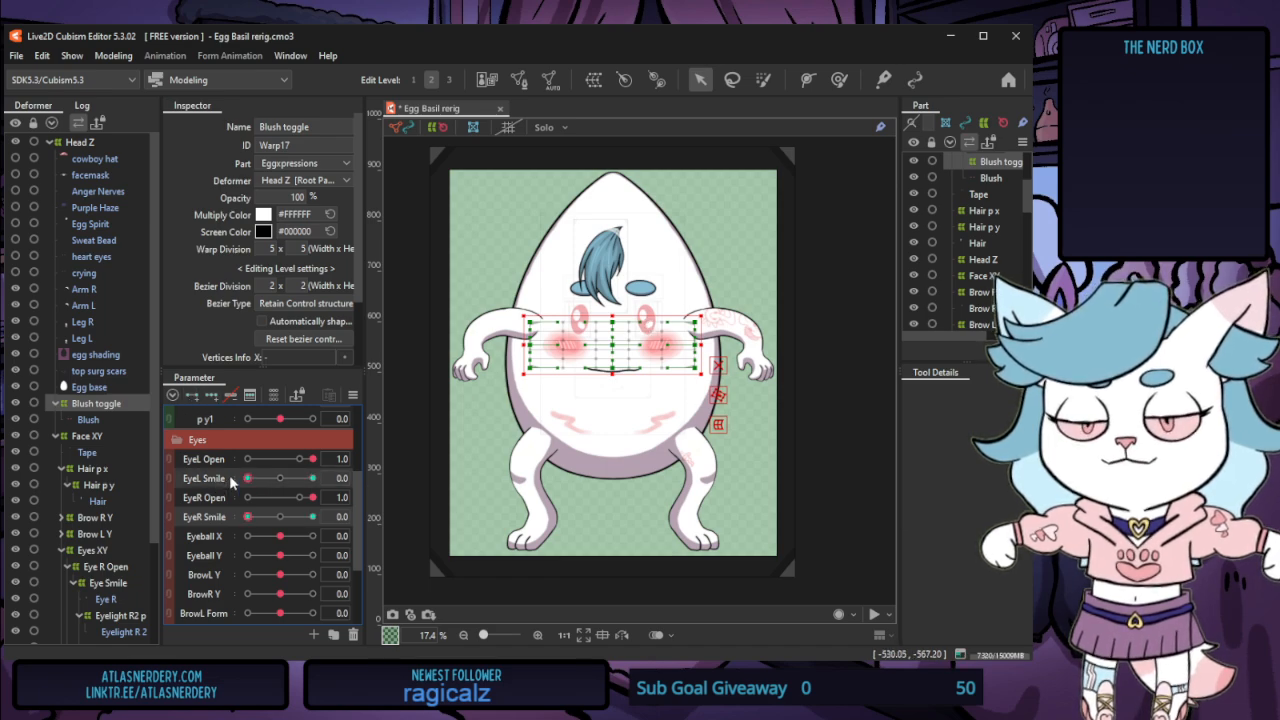
left_click_drag(276, 197, 268, 231)
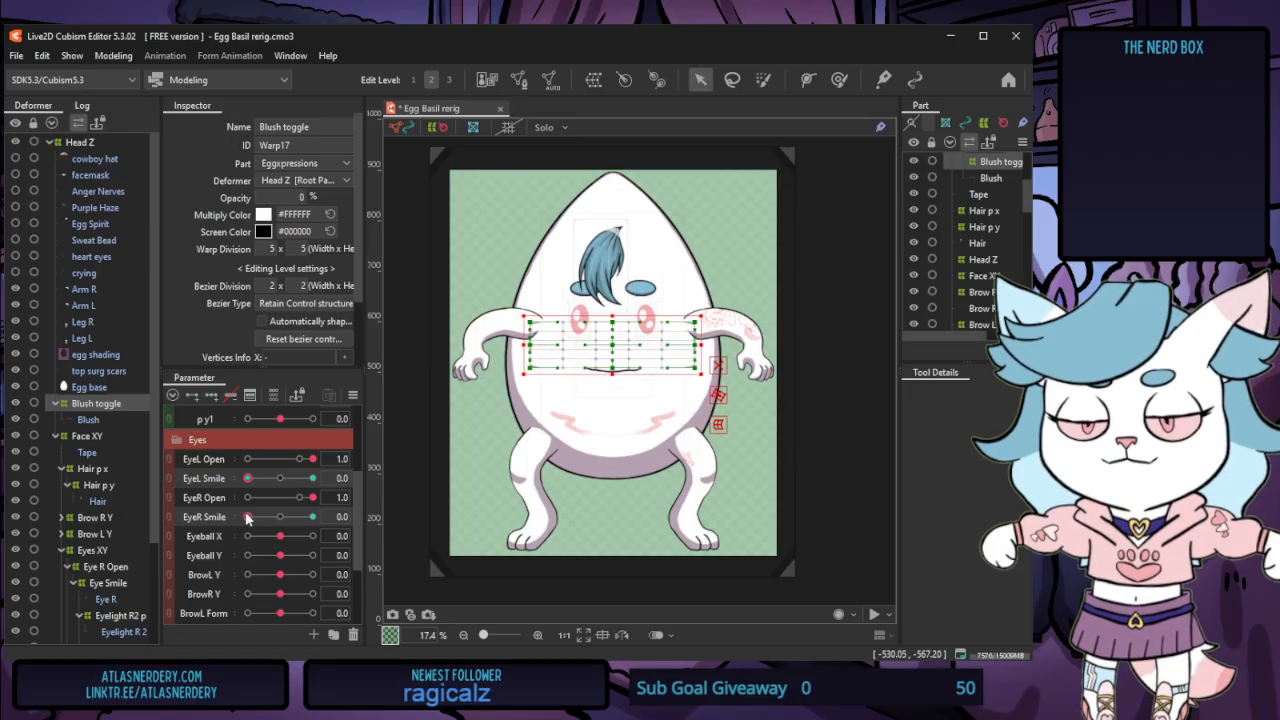
left_click_drag(278, 480, 244, 476)
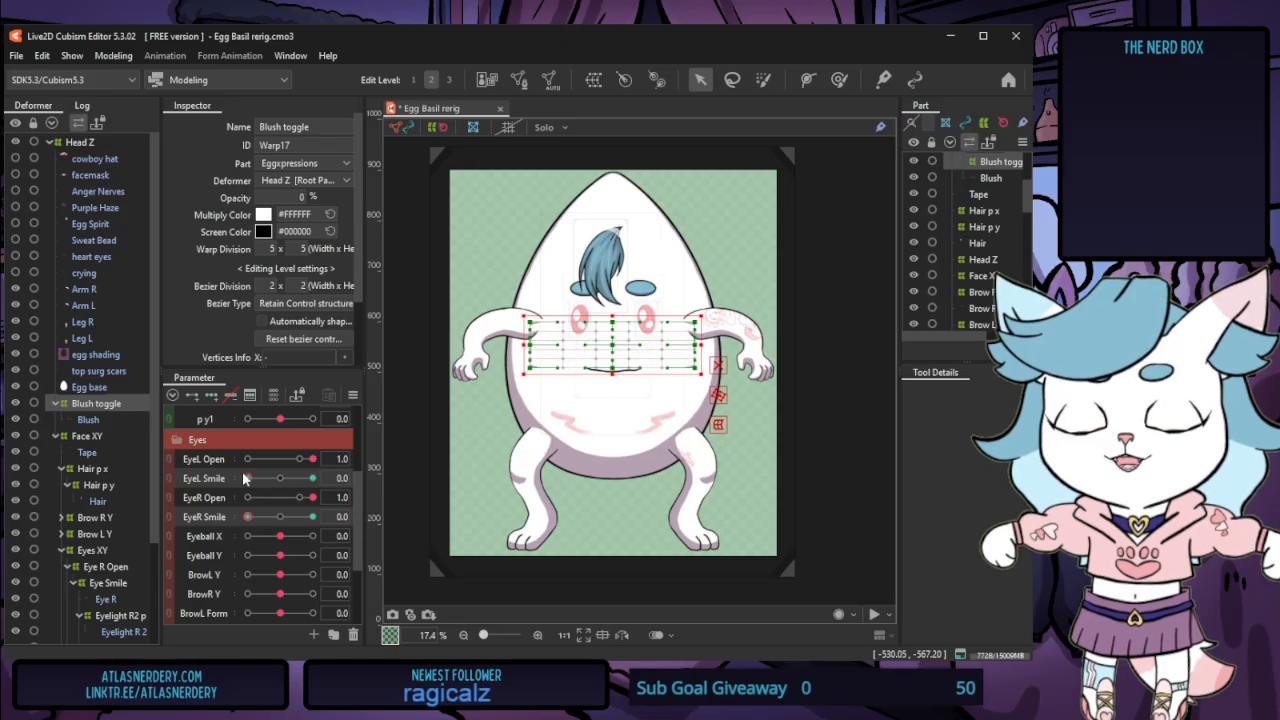
Preview the smile-driven blush in the physics settings, then test its fade by moving EyeR Smile and returning it to 0
left_click(130, 55)
left_click(190, 386)
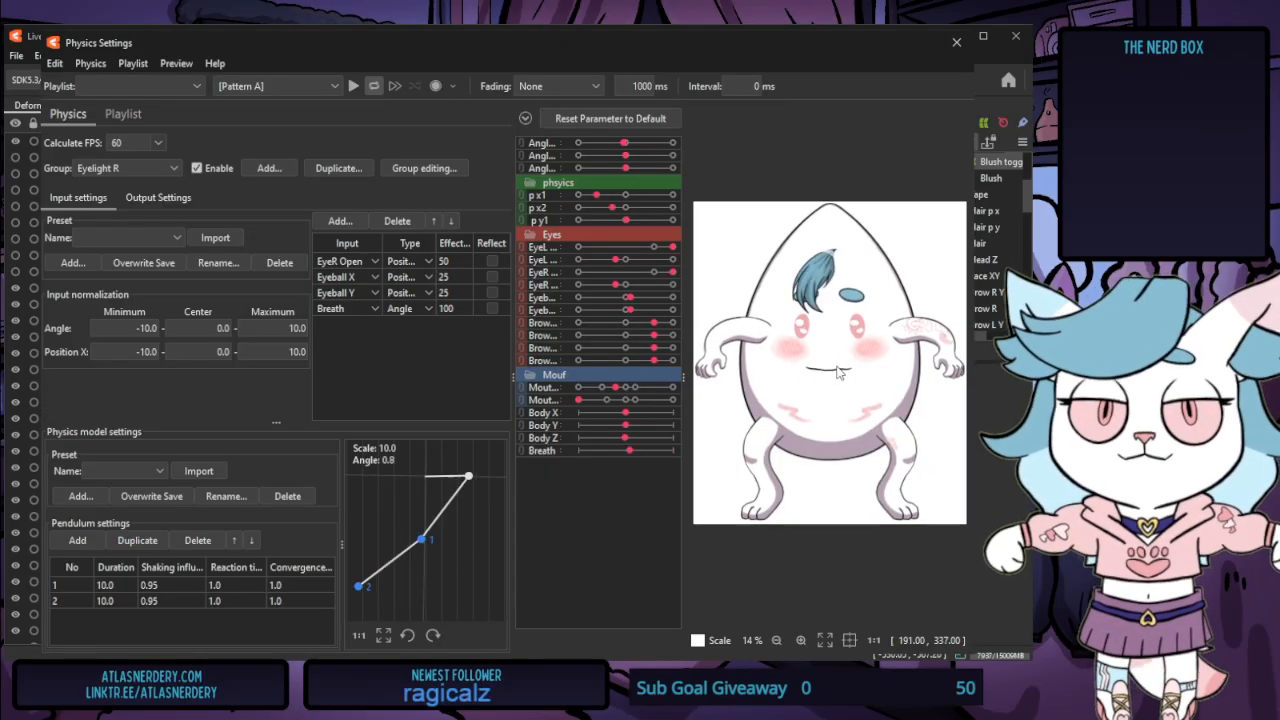
scroll(840, 364, "up", 3)
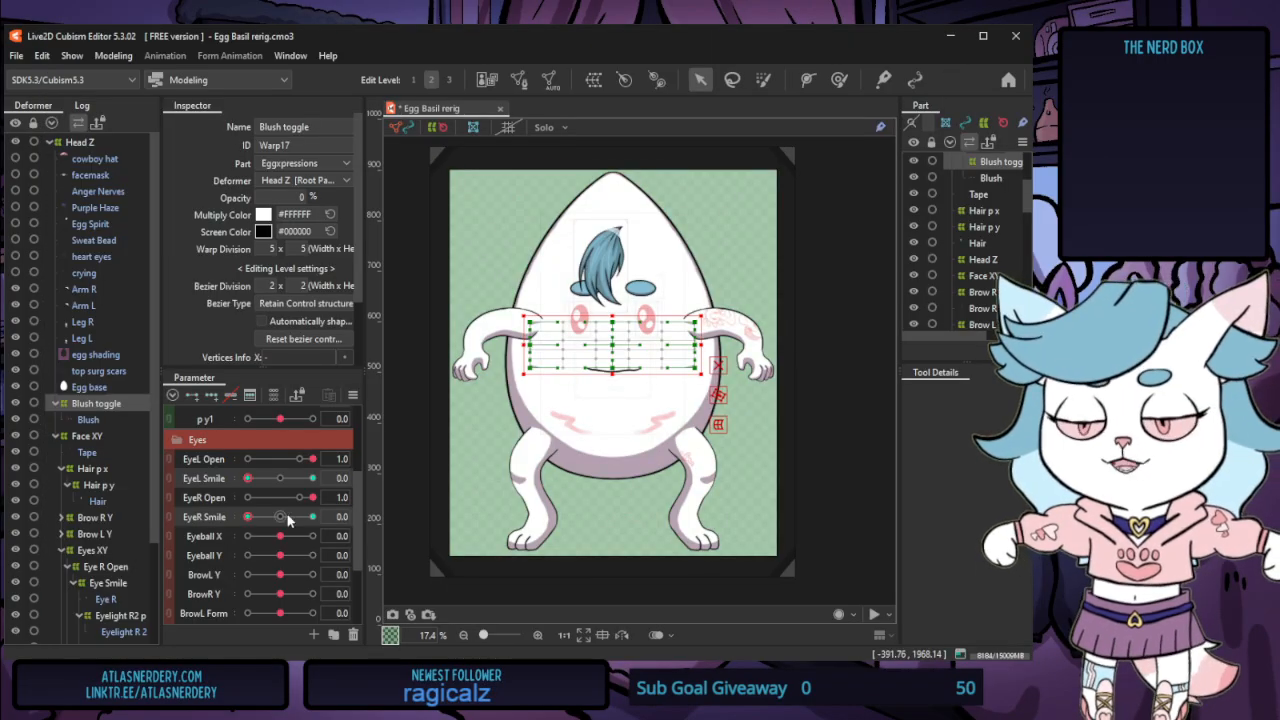
left_click(285, 517)
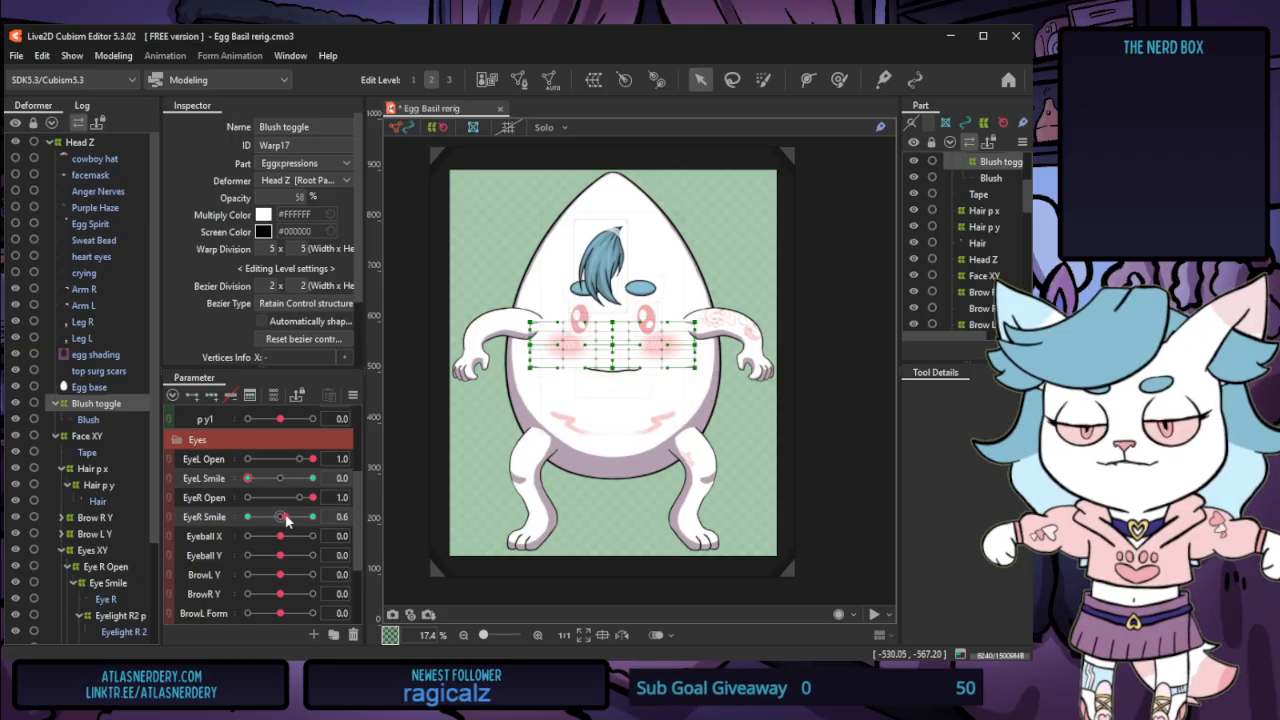
left_click_drag(283, 518, 236, 516)
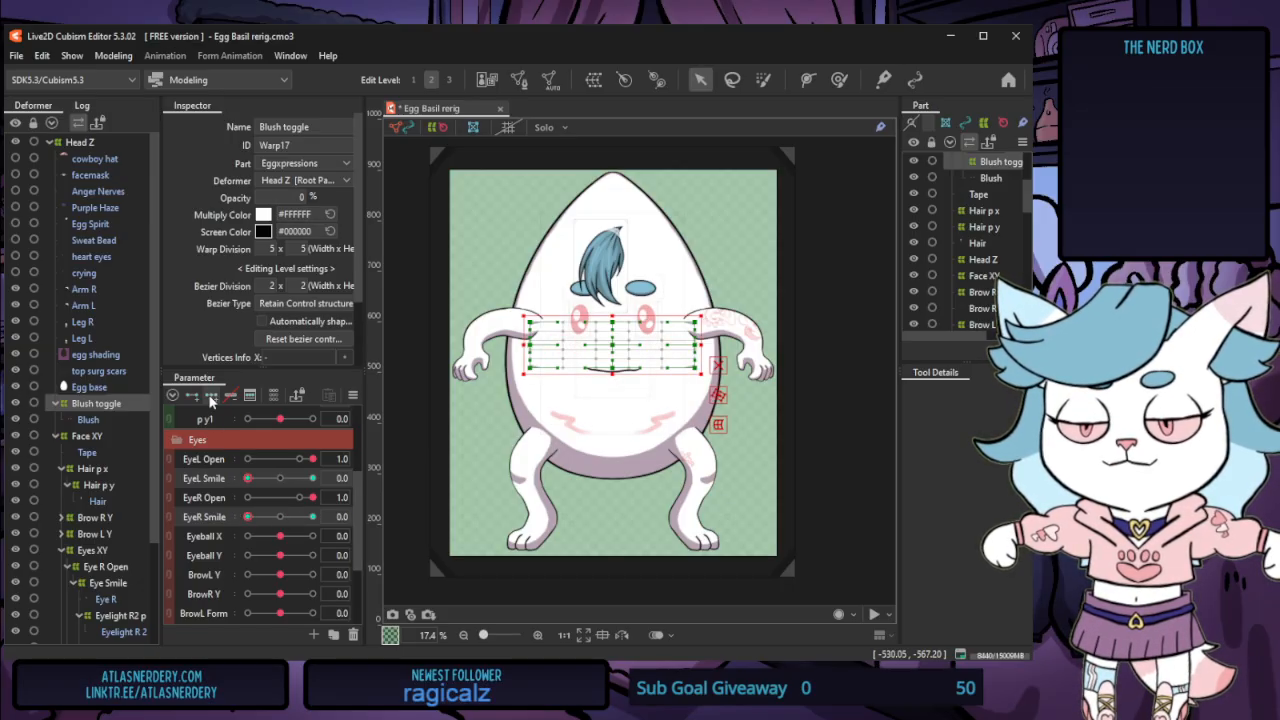
Add middle keyforms at 0.5 on EyeL Smile and EyeR Smile with 0% blush opacity, and preview the result in the physics settings
left_click(280, 478)
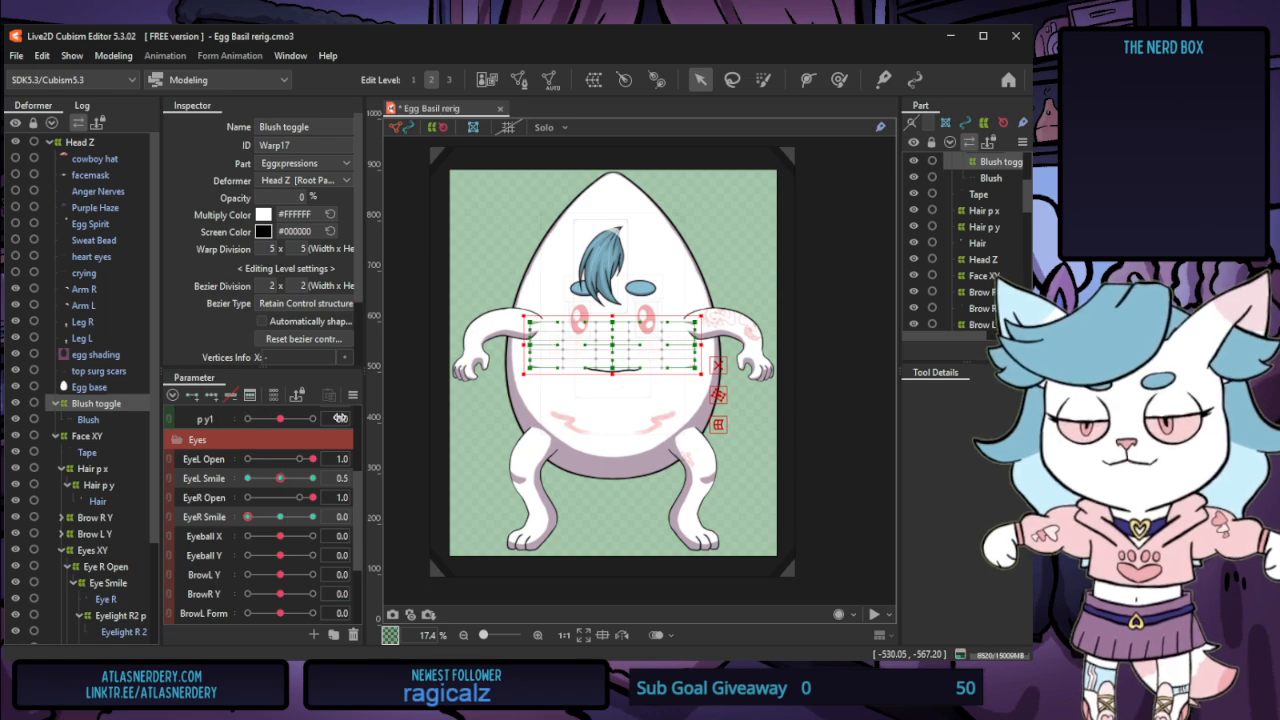
left_click(280, 517)
left_click_drag(284, 193, 306, 224)
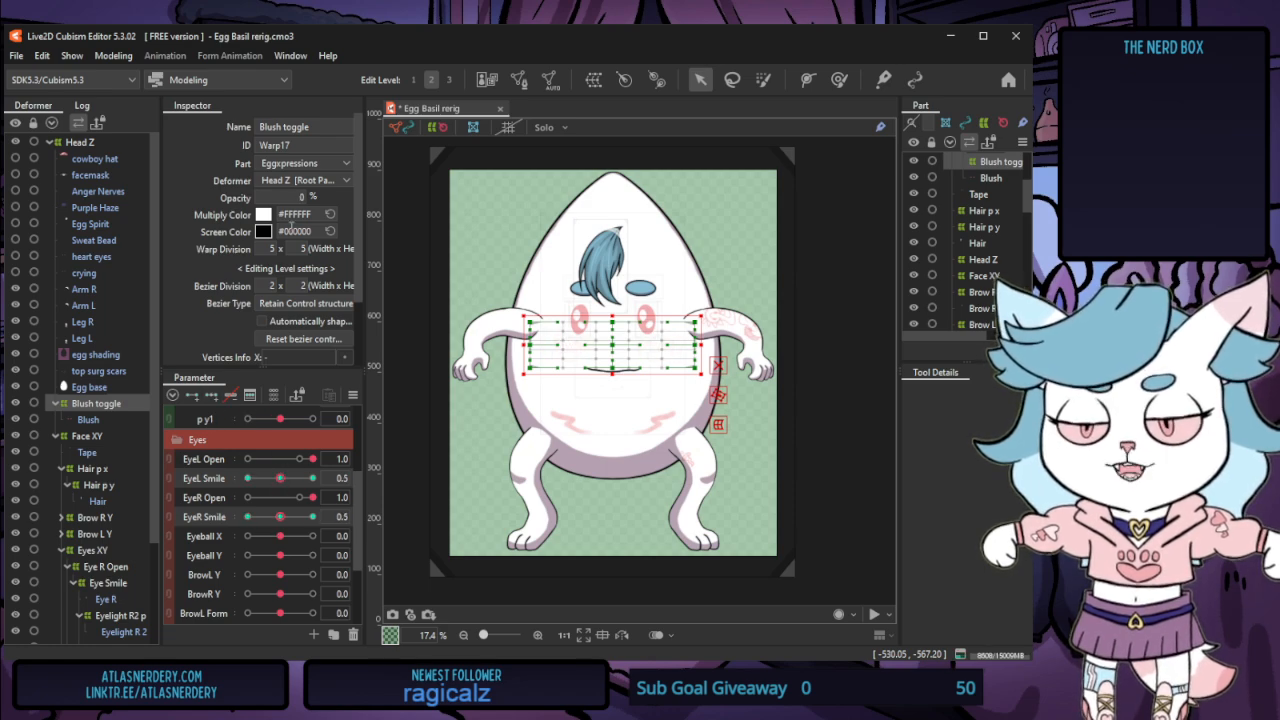
left_click(113, 55)
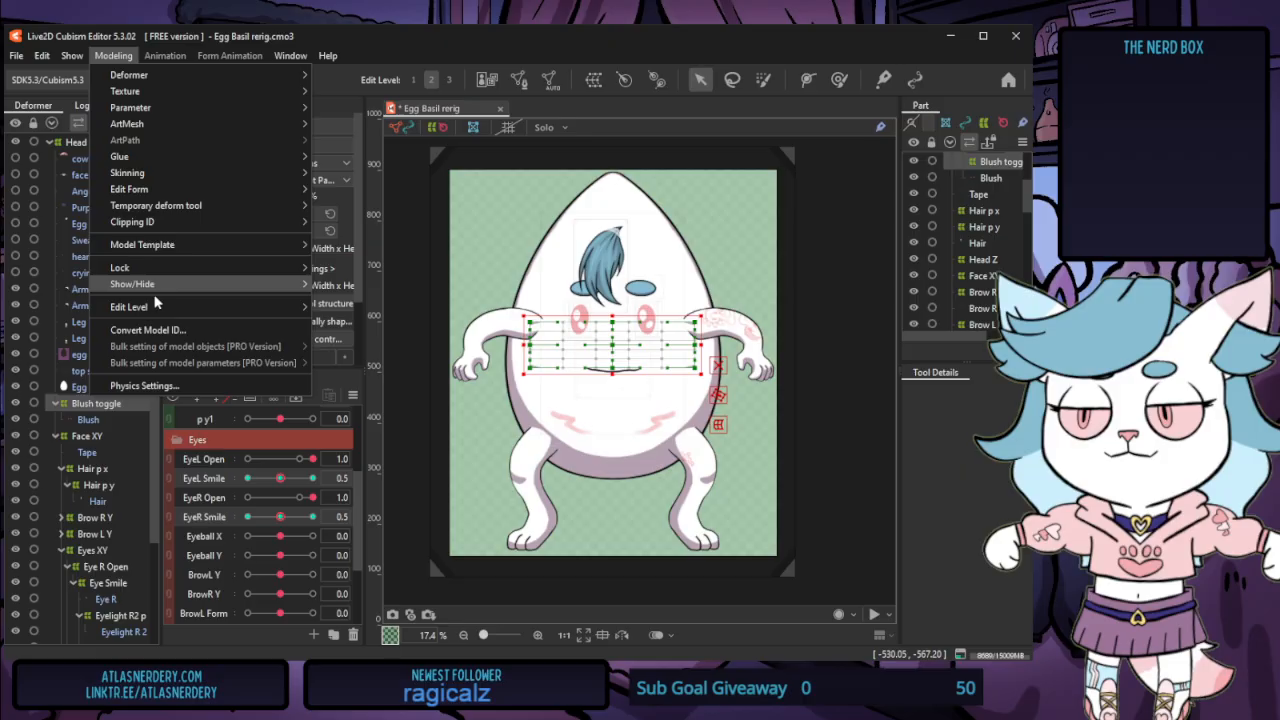
left_click(150, 391)
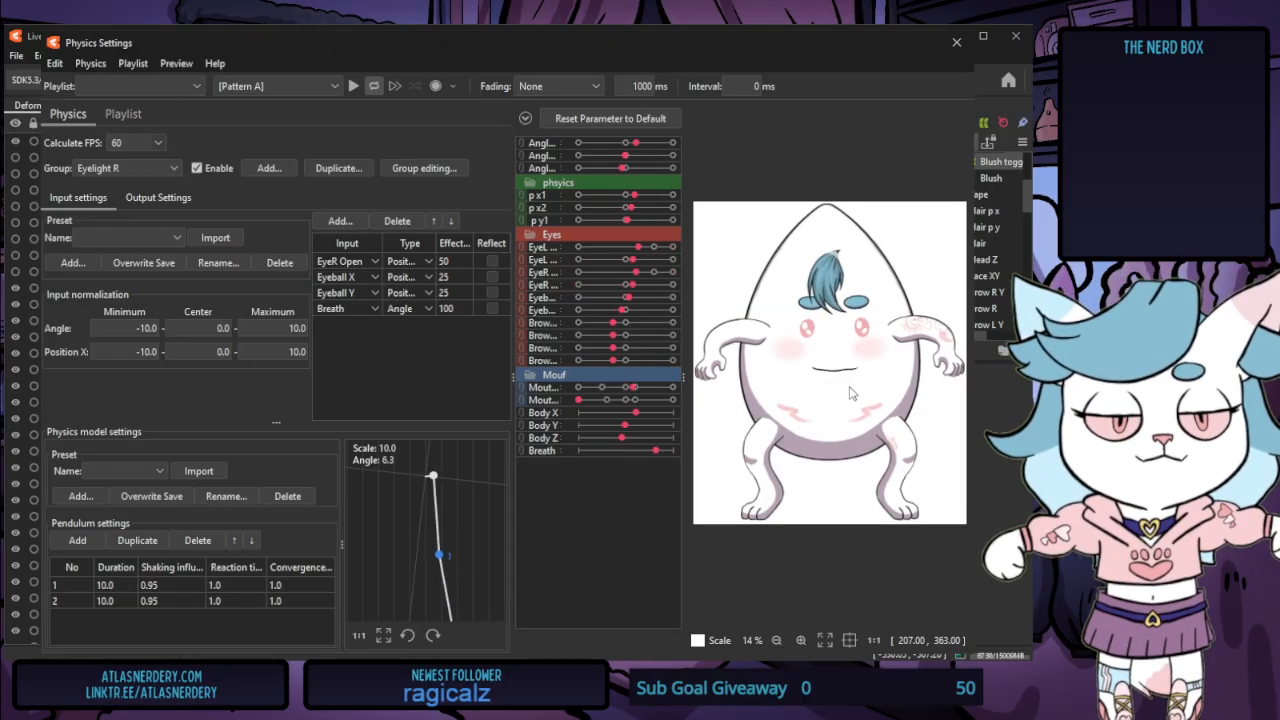
Close the physics preview and nest the Blush toggle warp, together with its Blush mesh, under the Face XY deformer
scroll(840, 391, "up", 3)
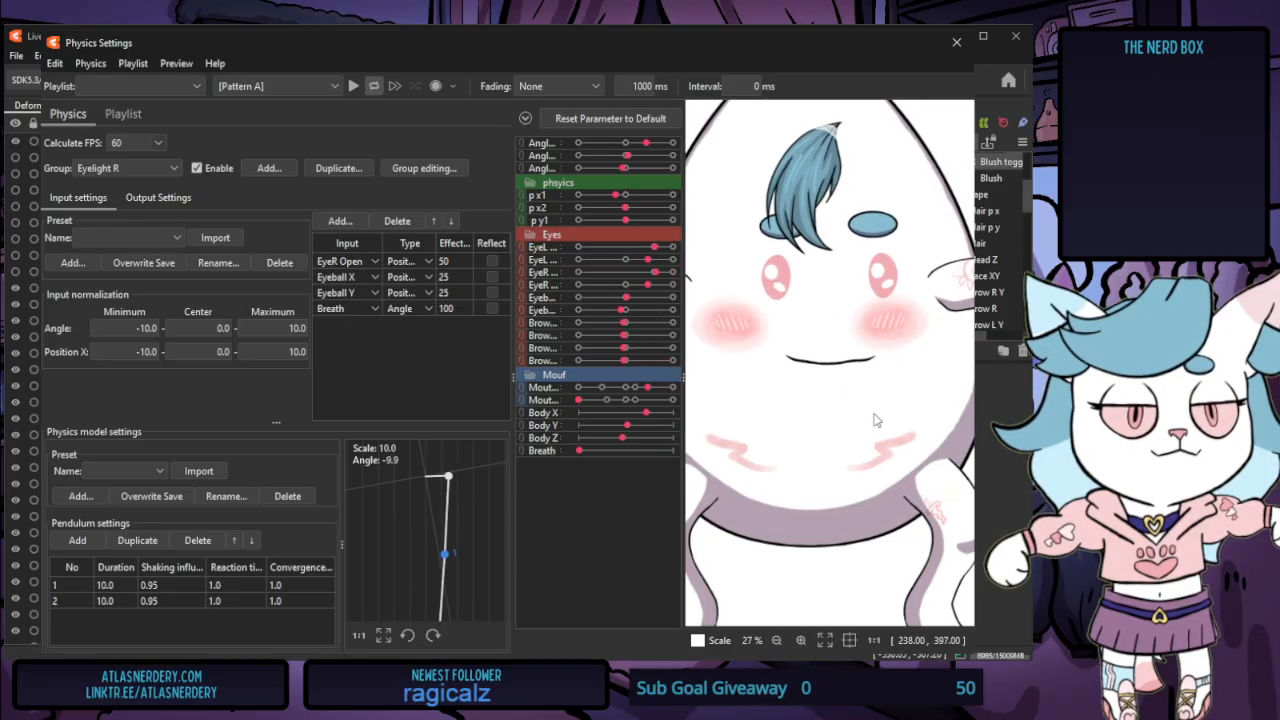
left_click(957, 43)
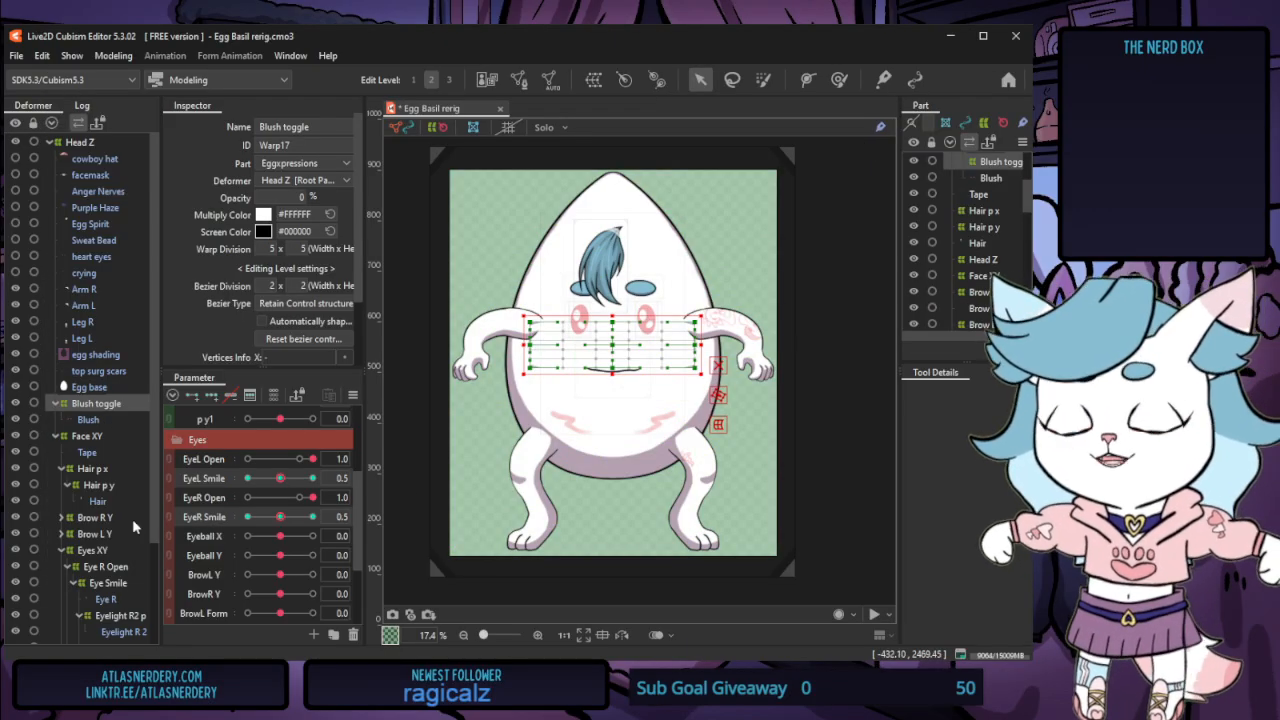
left_click(92, 420, "ctrl")
left_click_drag(88, 405, 92, 452)
Preview the re-parented blush with head movement in the physics settings and return to the model
left_click(137, 56)
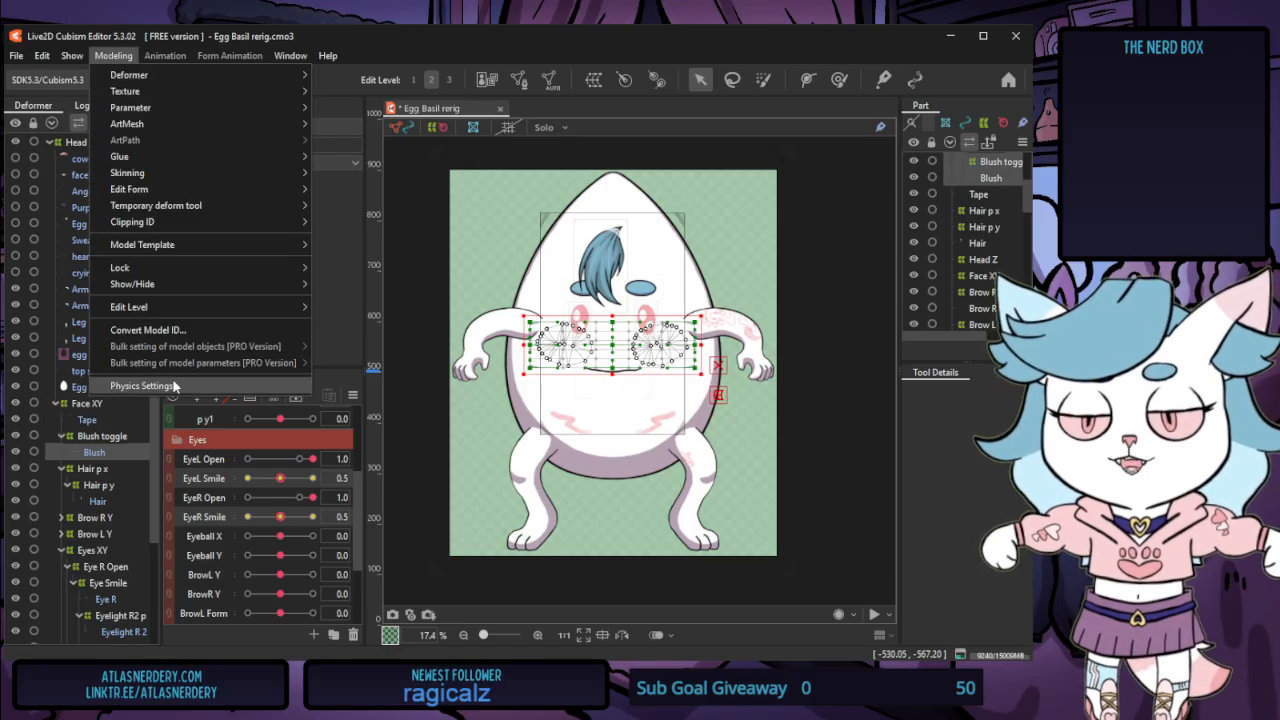
left_click(142, 386)
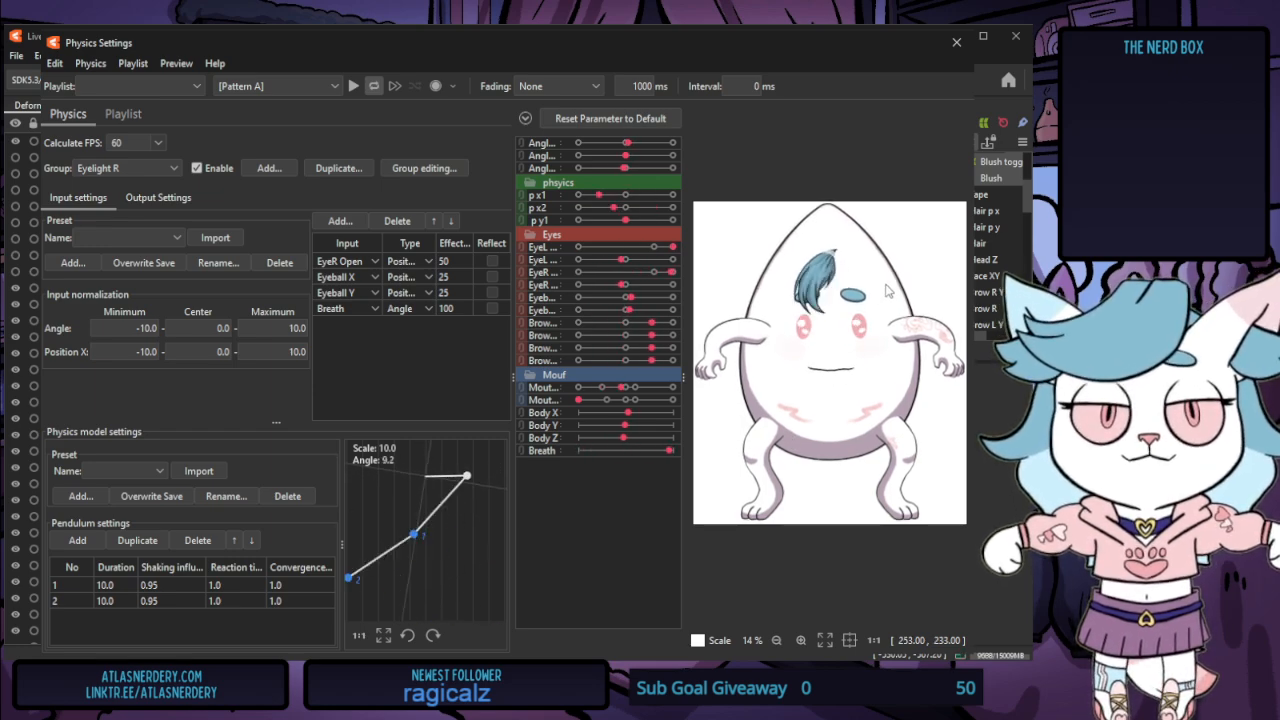
left_click(956, 43)
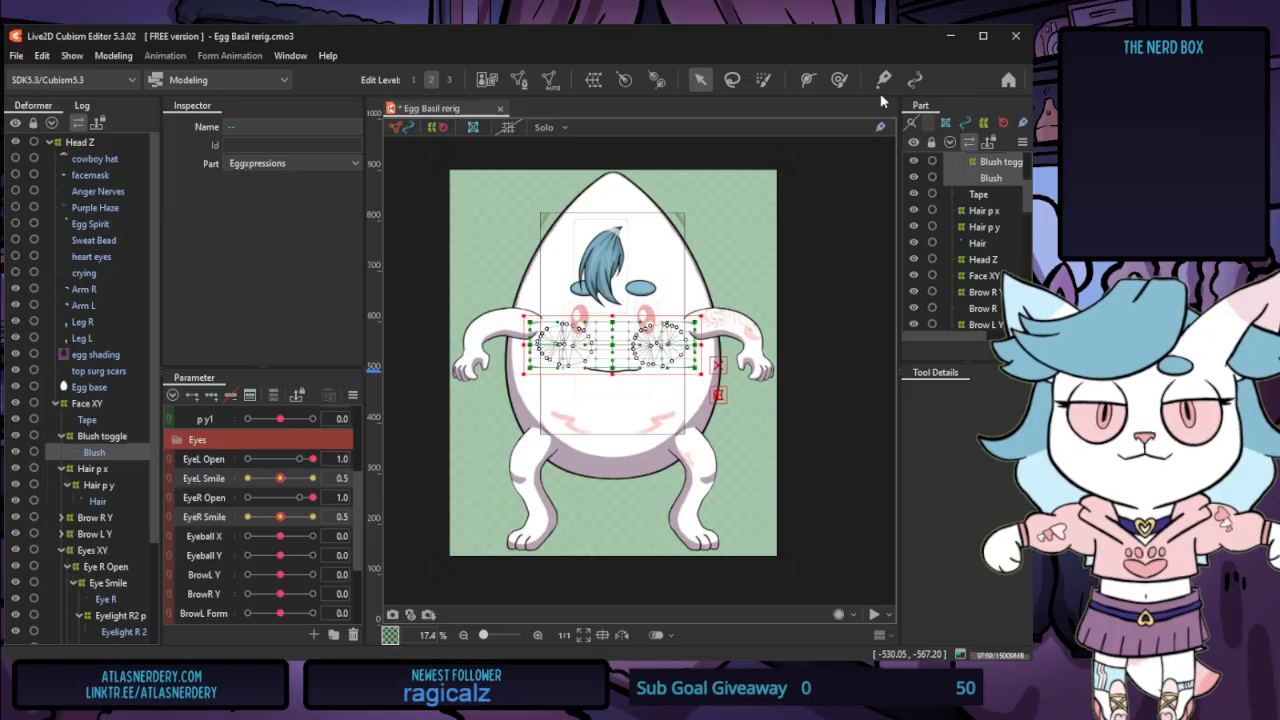
Create a parameter named Cowboy hat and place it above Angle X at the start of the parameter list
scroll(208, 470, "up", 3)
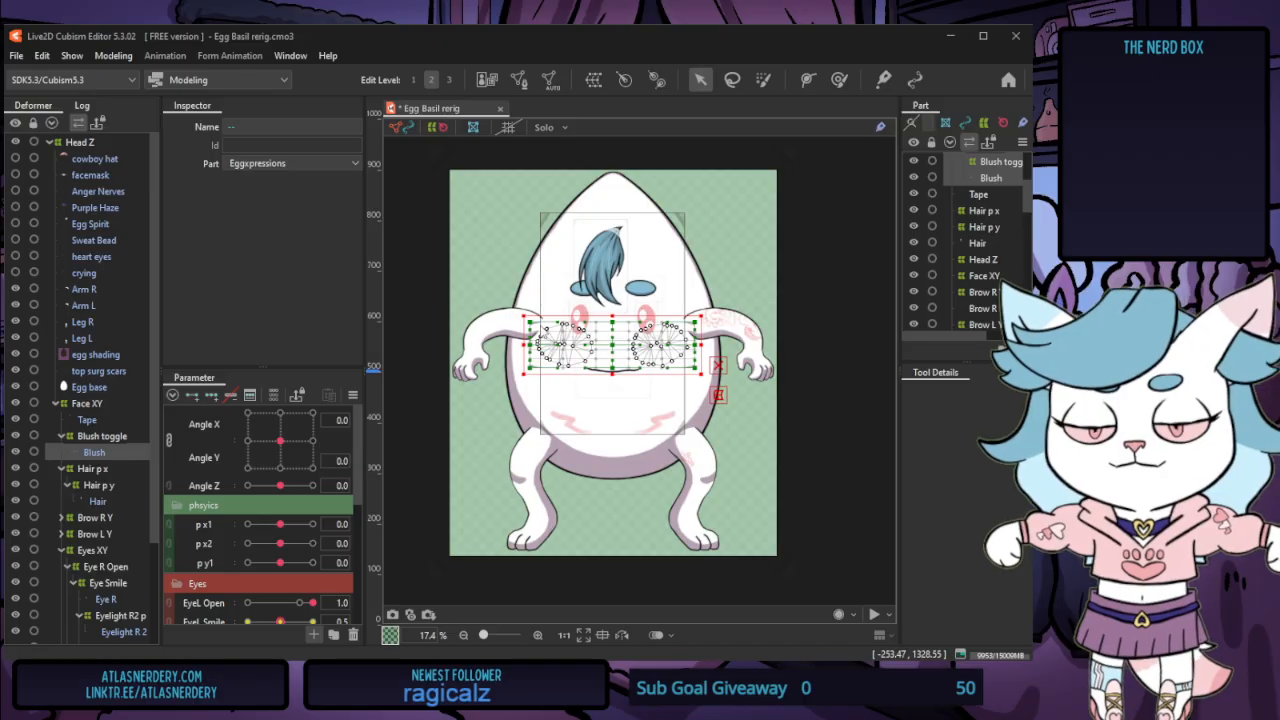
key("Return")
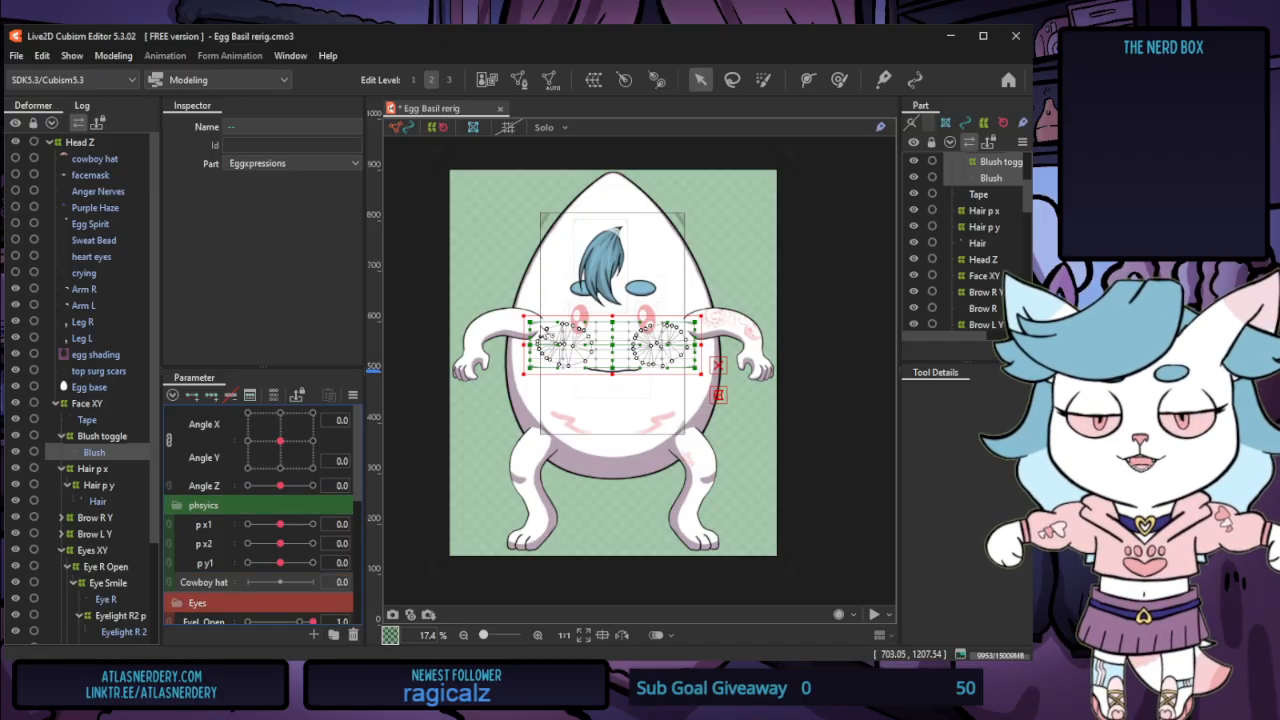
left_click_drag(207, 581, 219, 418)
right_click(224, 420)
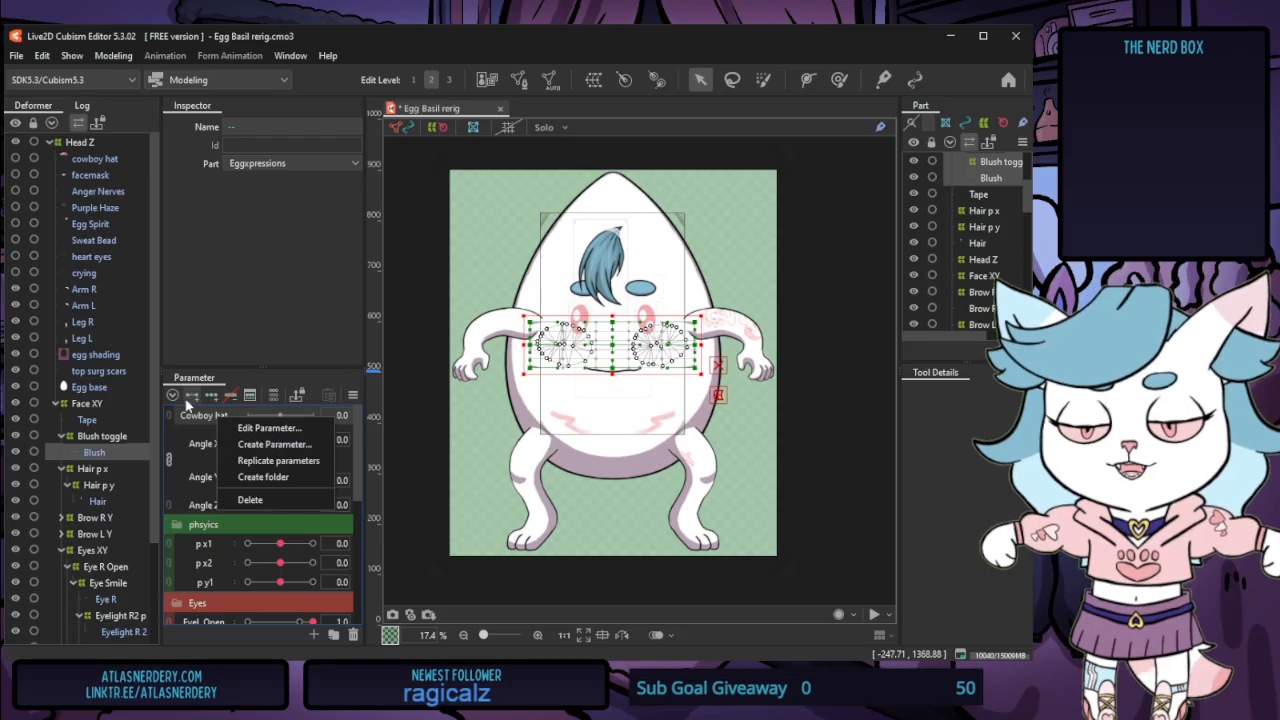
key("Escape")
Create a parameter folder and name it Toggles
left_click(334, 634)
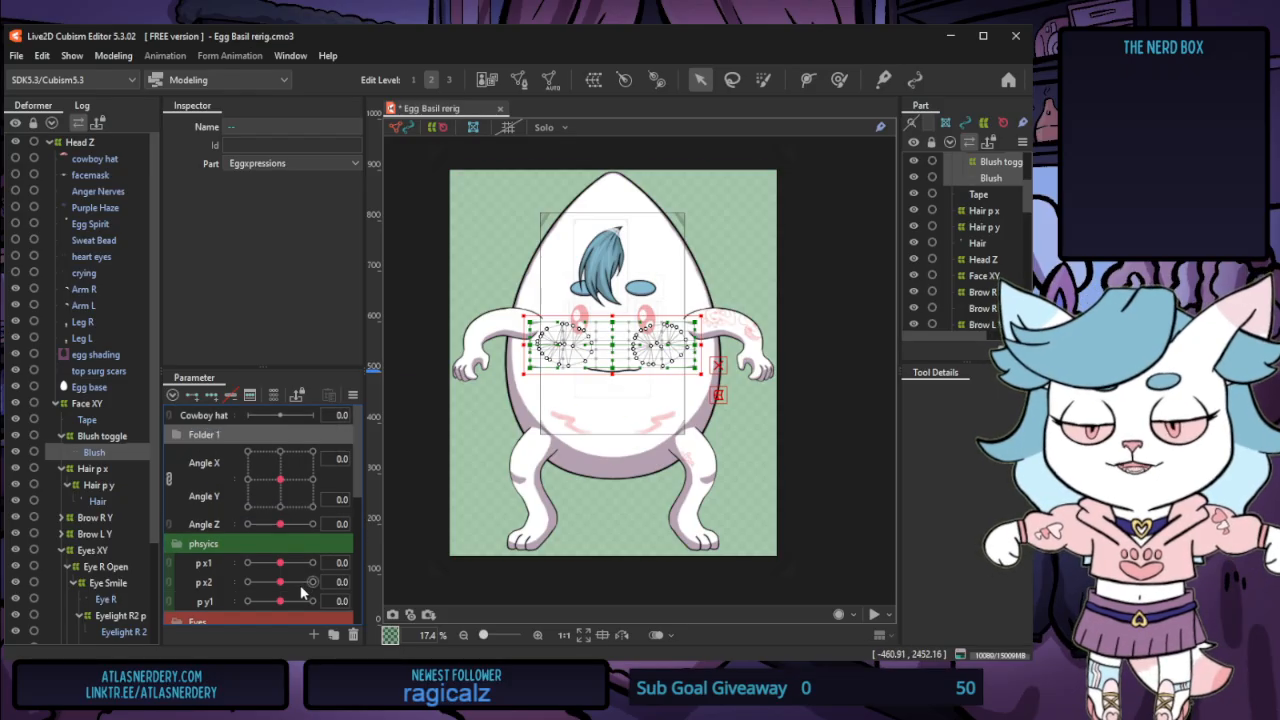
double_click(212, 433)
type("Te")
key("Return")
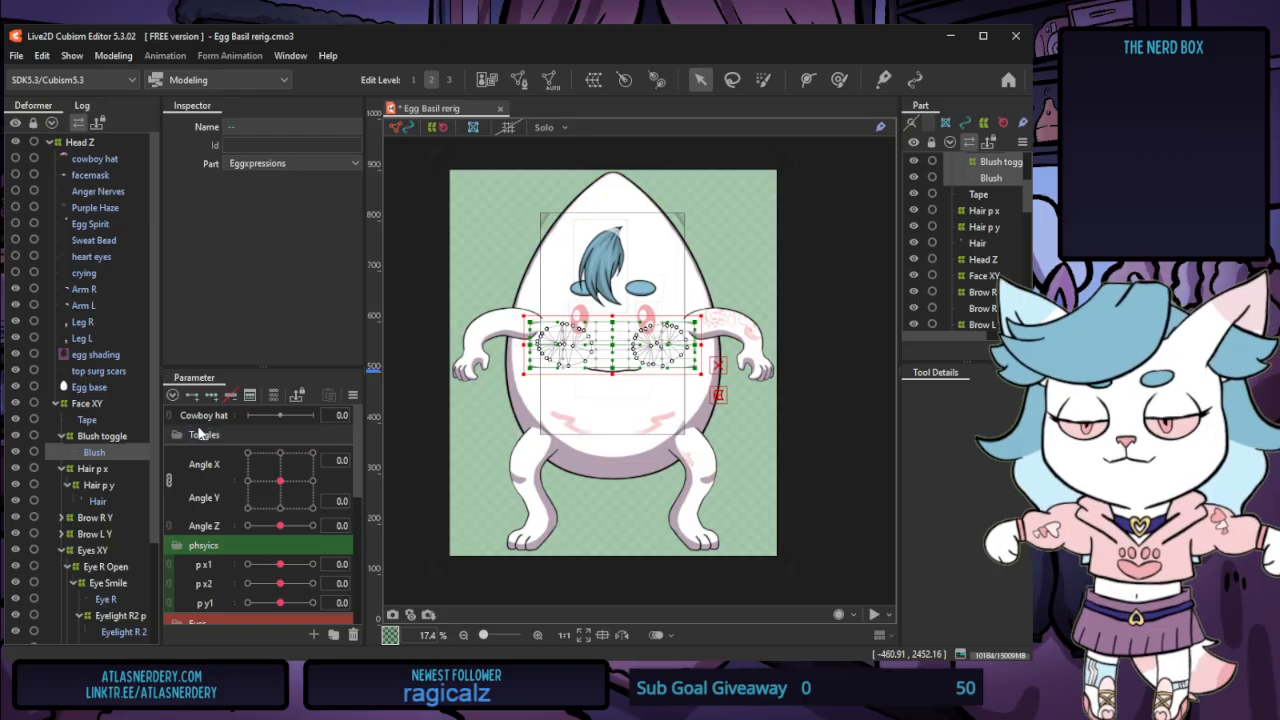
Put the Cowboy hat parameter inside the Toggles folder and give the folder a purple label color
mouse_move(200, 418)
left_mouse_down()
mouse_move(198, 434)
mouse_move(200, 420)
left_mouse_up()
right_click(222, 414)
mouse_move(305, 425)
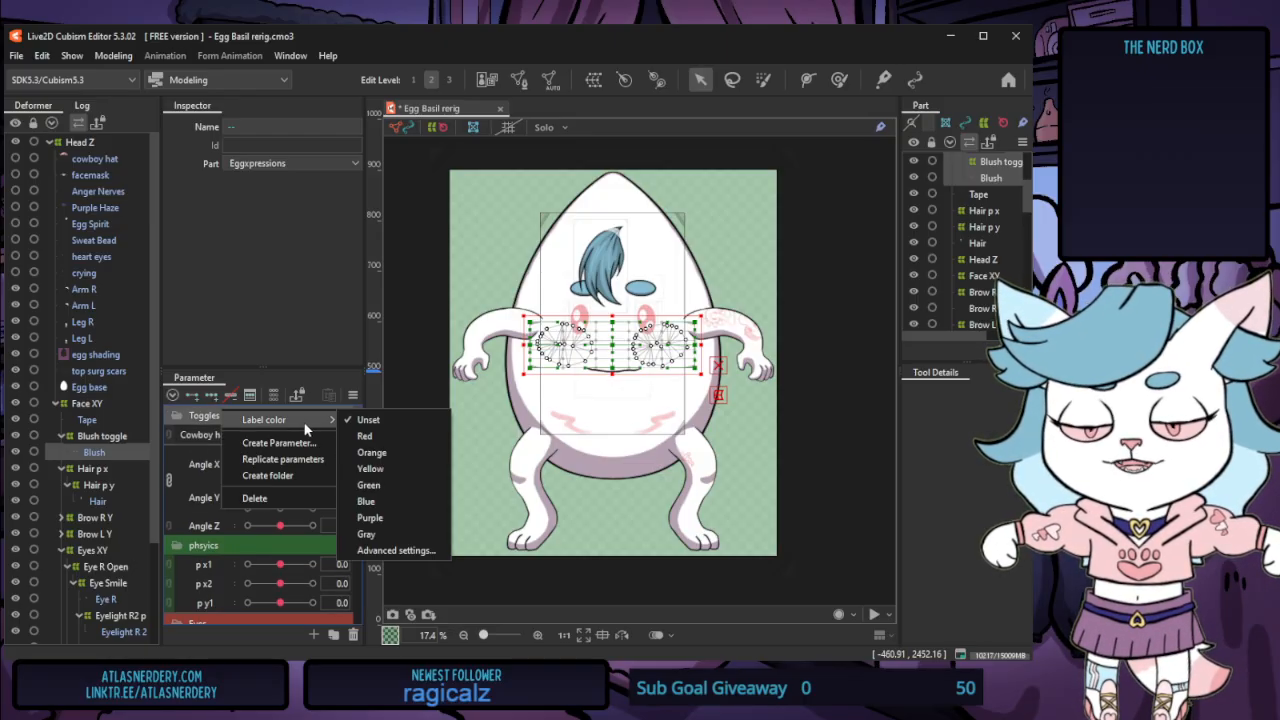
left_click(413, 517)
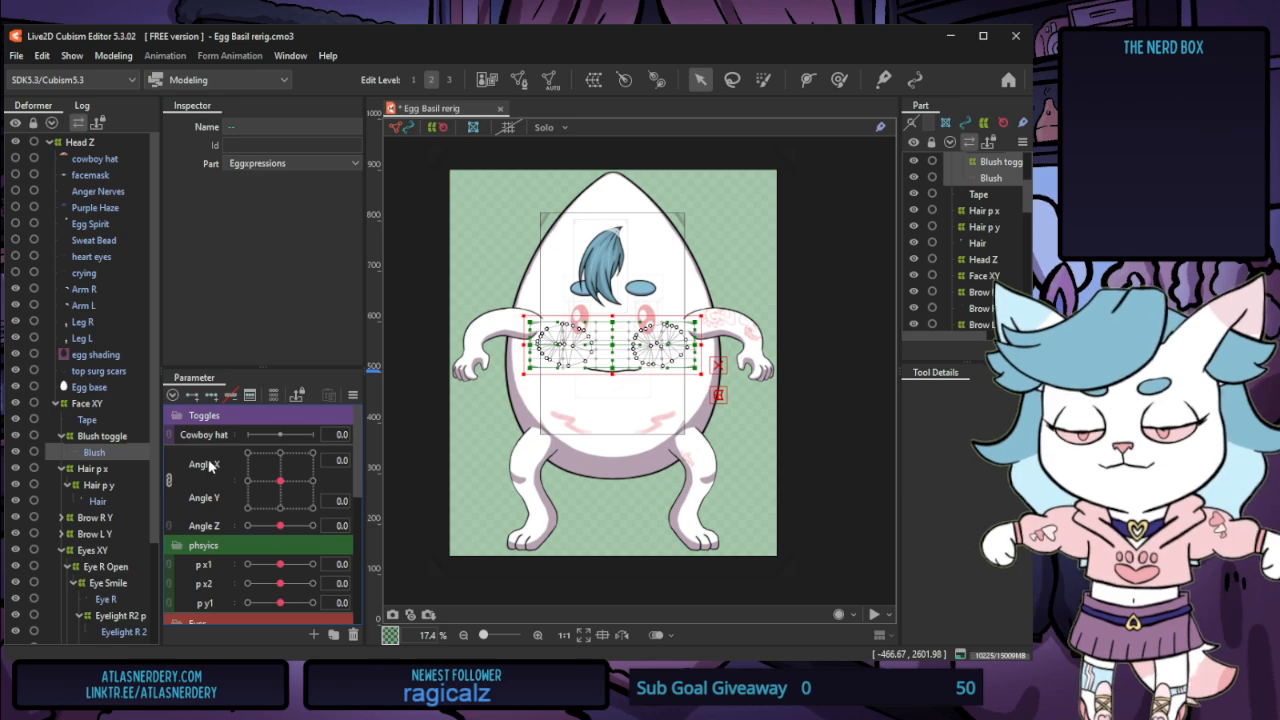
Create a parameter folder named Head angles above Angle X, Angle Y and Angle Z
left_click(333, 634)
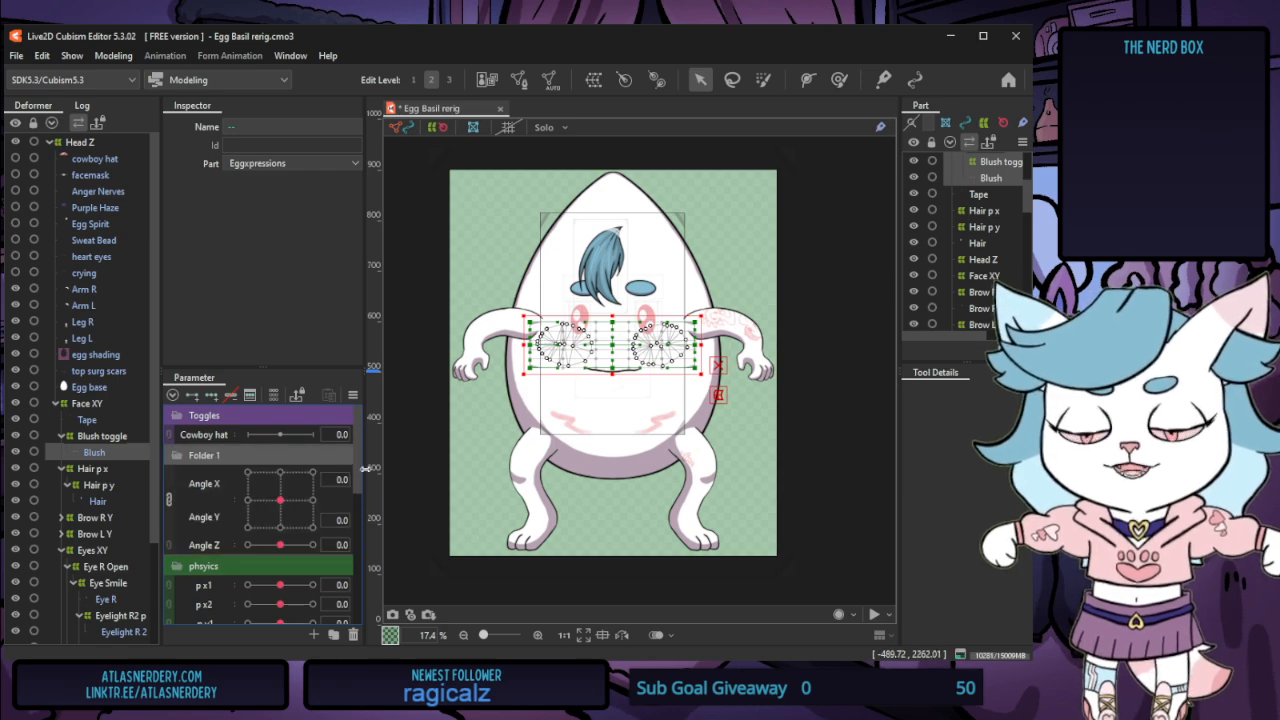
double_click(203, 456)
type("Head a")
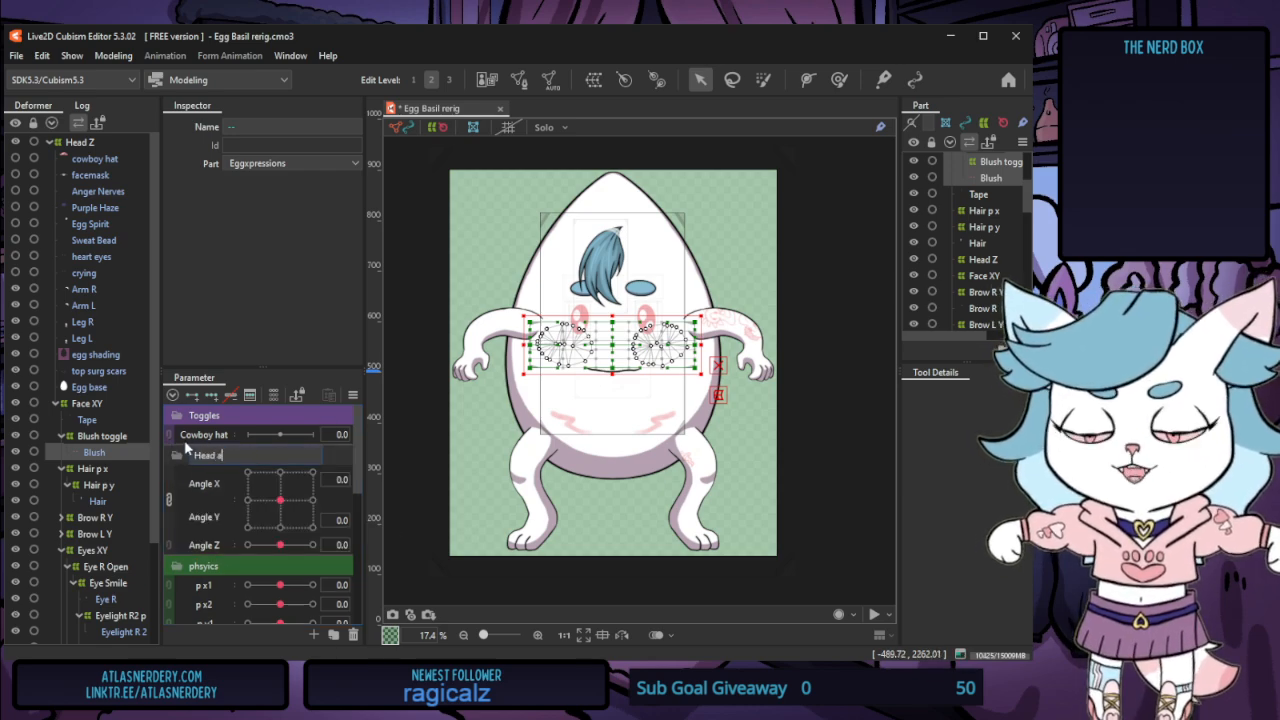
type("ngles")
key("Return")
Set the label color of the Head angles folder to blue
right_click(210, 455)
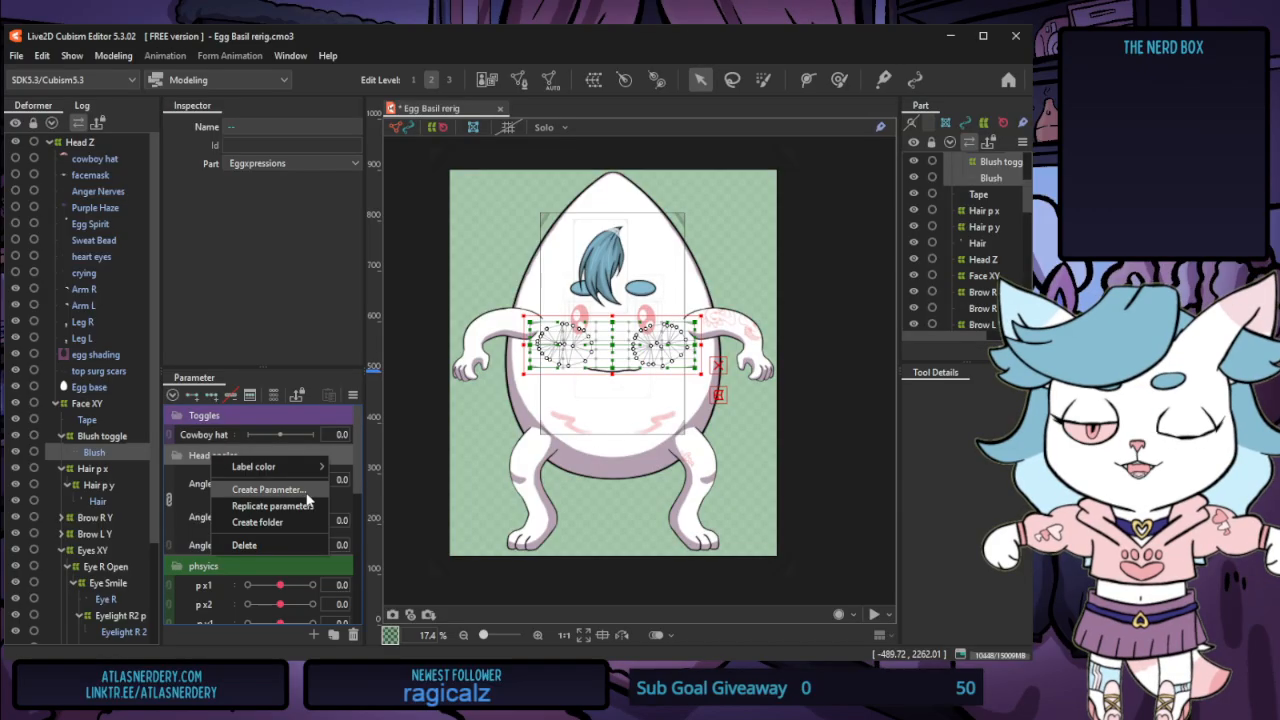
mouse_move(232, 466)
left_click(383, 518)
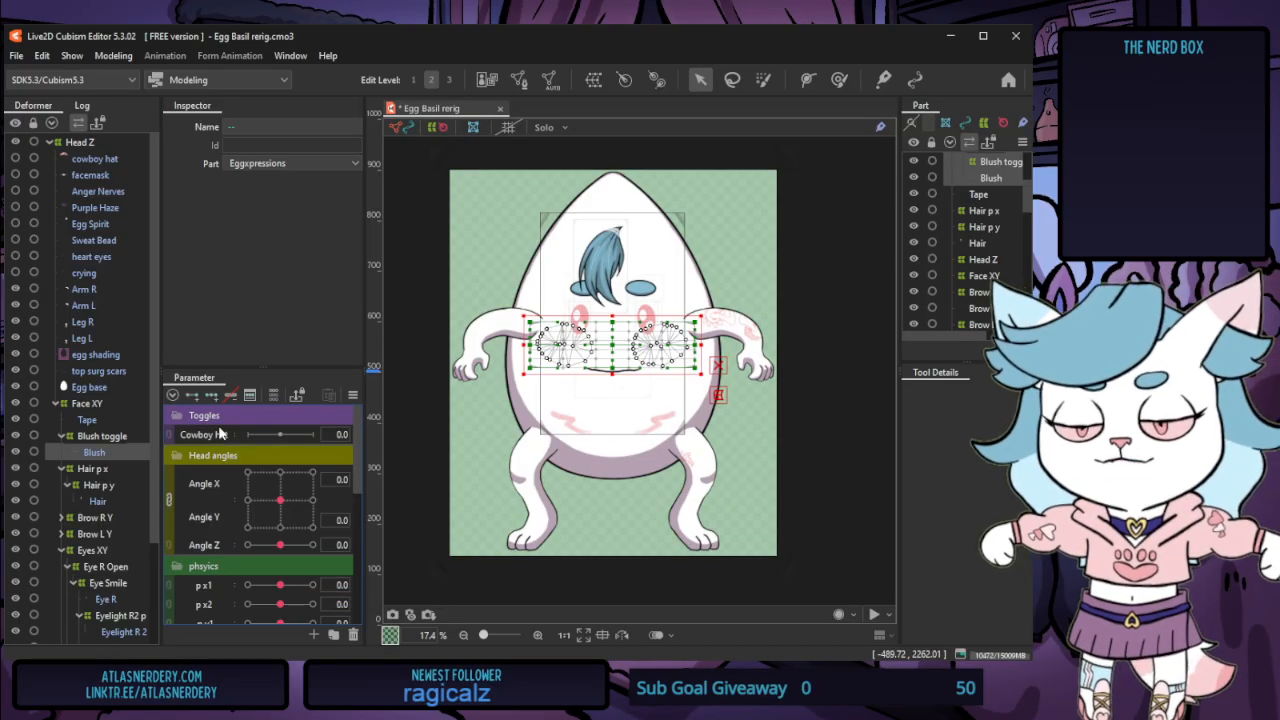
right_click(240, 456)
mouse_move(302, 464)
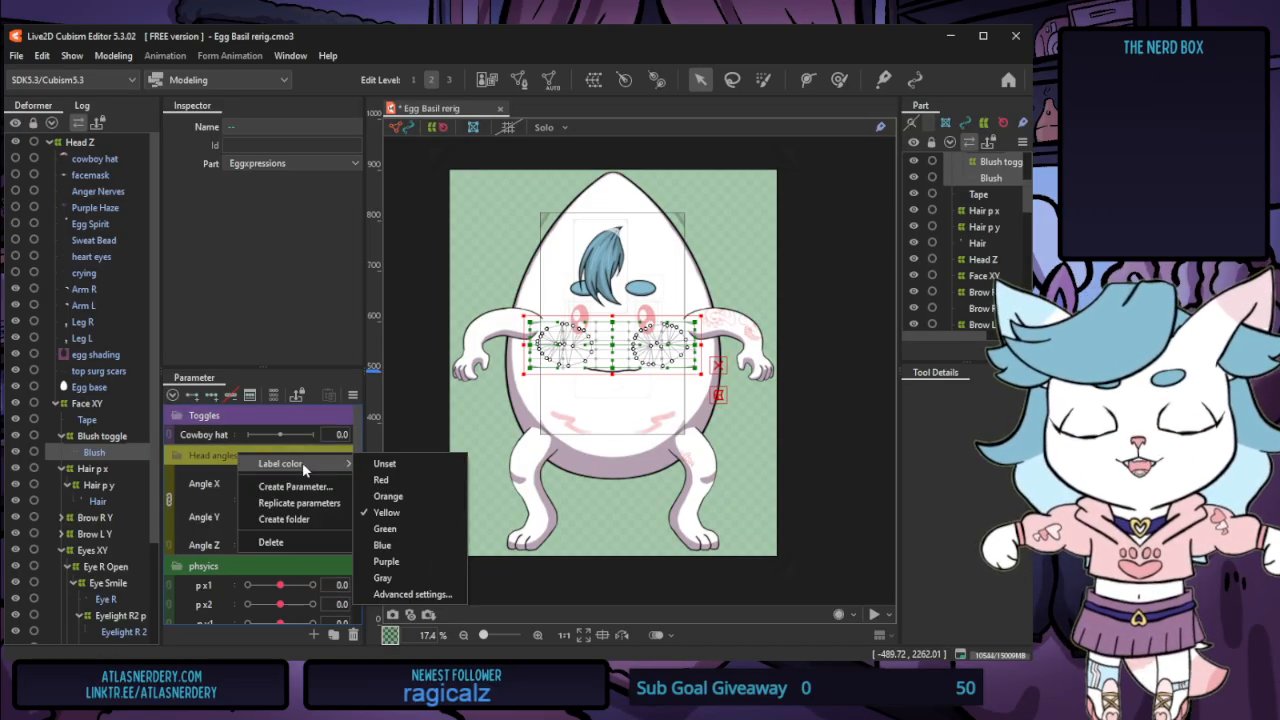
left_click(385, 545)
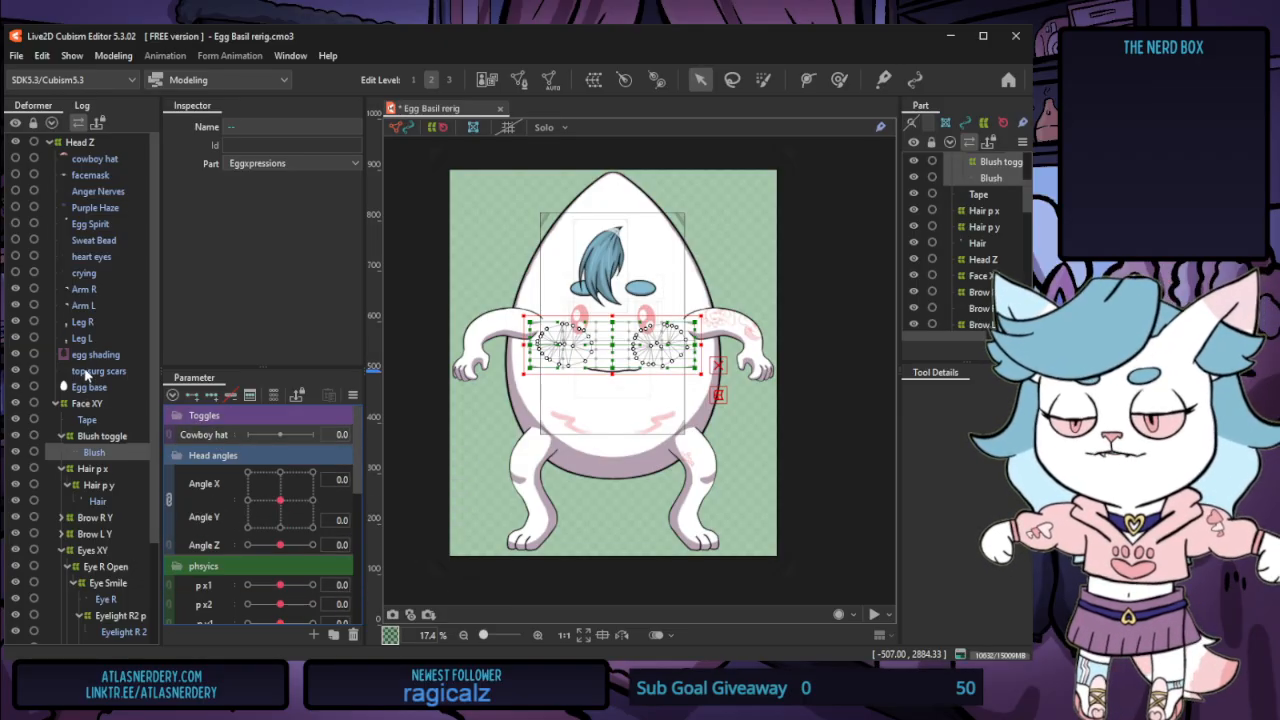
Try a warp deformer named Cowboyhat XY around the cowboy hat mesh, and undo it
left_click(92, 160)
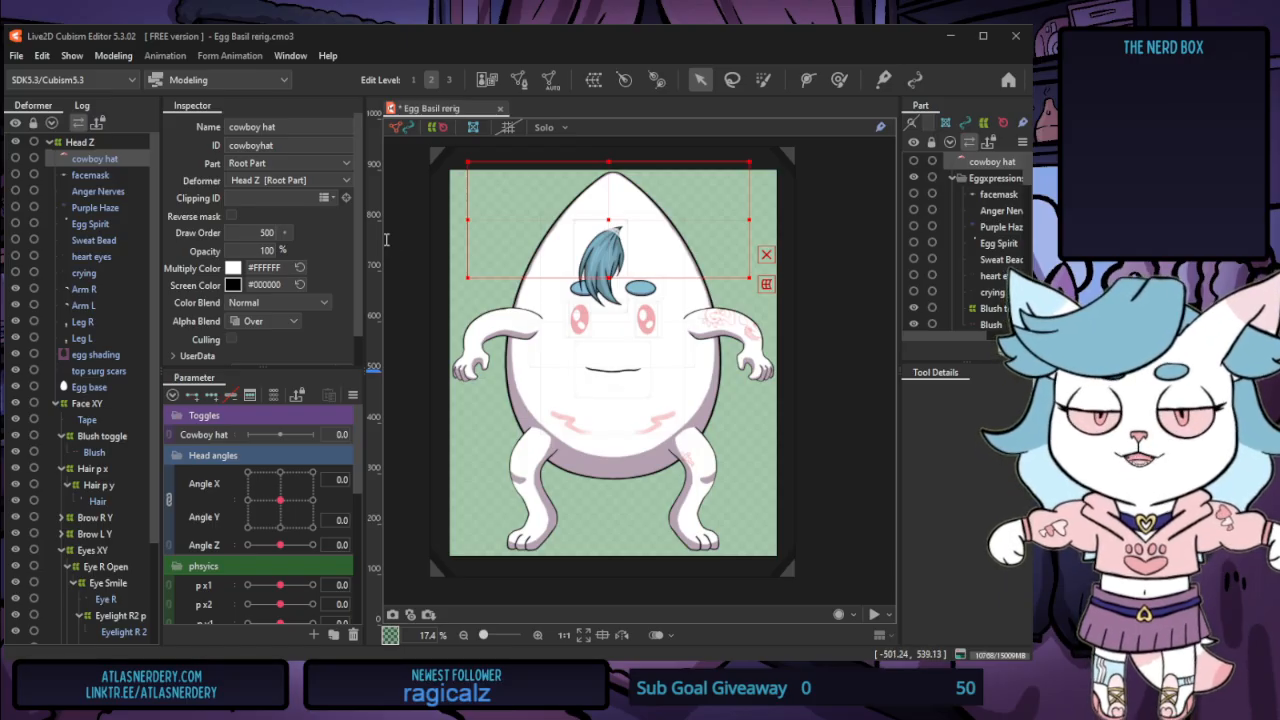
left_click(590, 475)
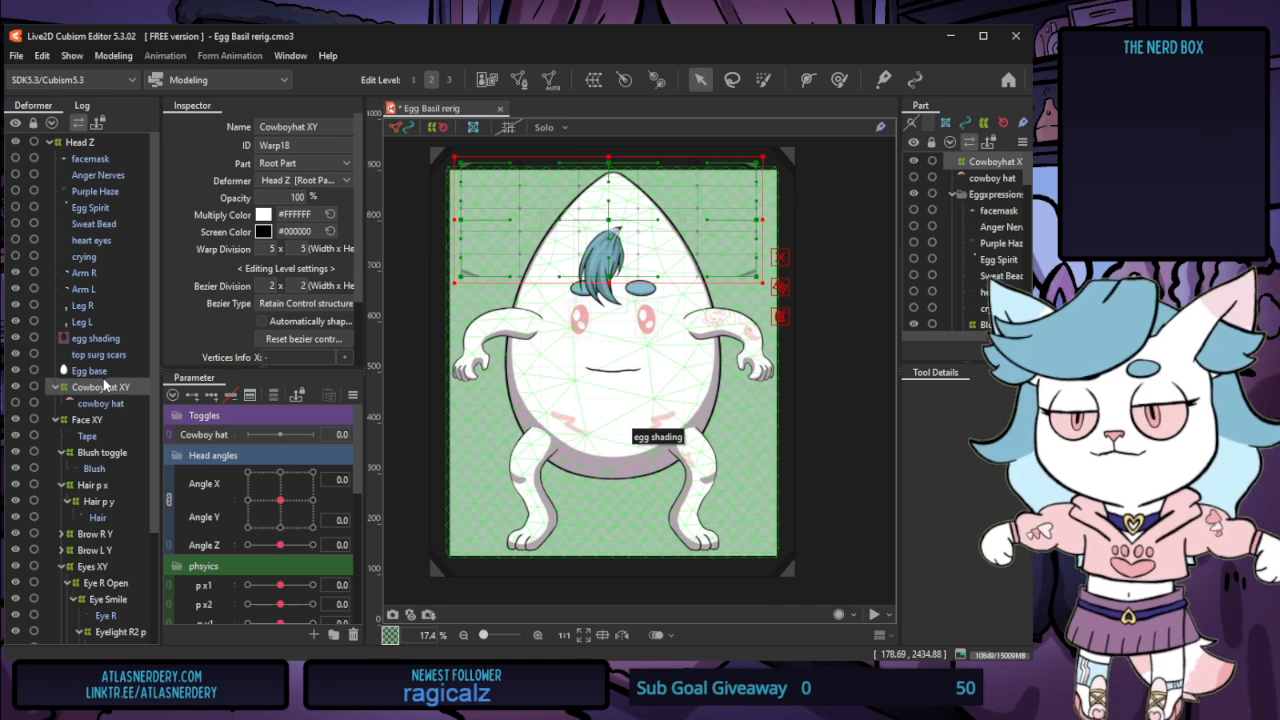
key("ctrl+z")
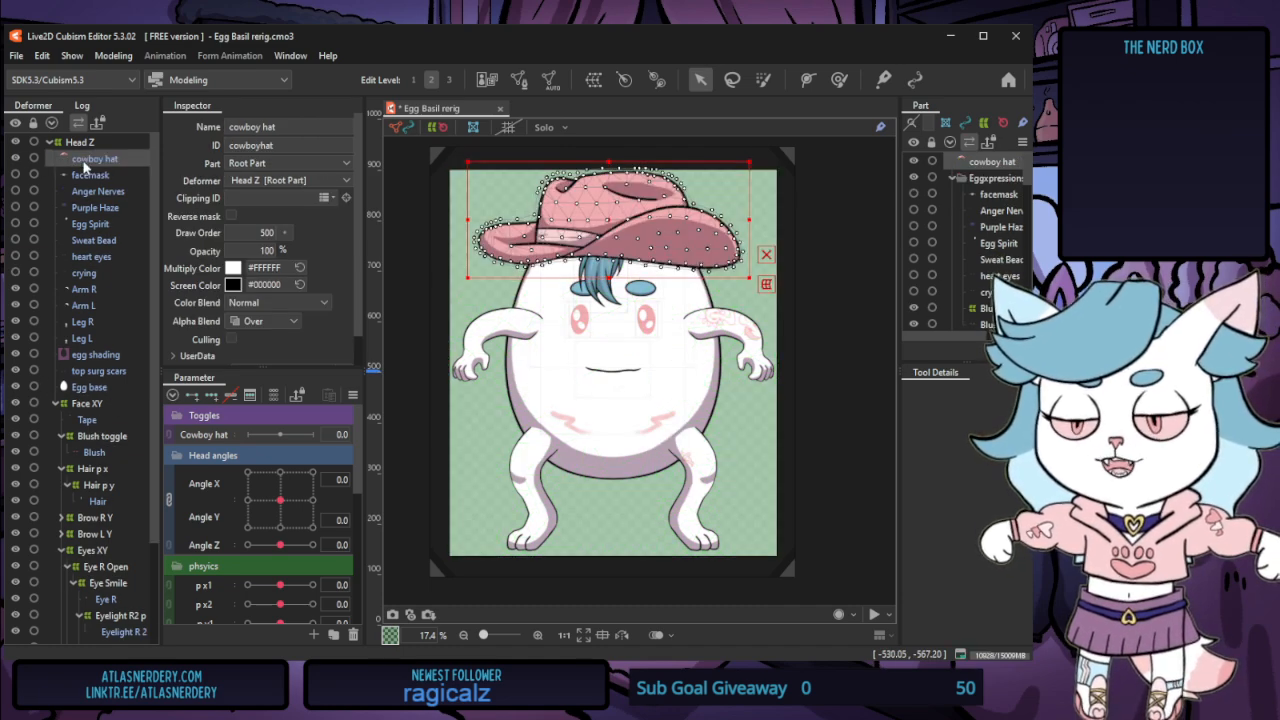
Try nesting the cowboy hat mesh under Face XY, test it with Angle X and Y, and undo the move
left_click(82, 415)
left_click_drag(88, 159, 95, 410)
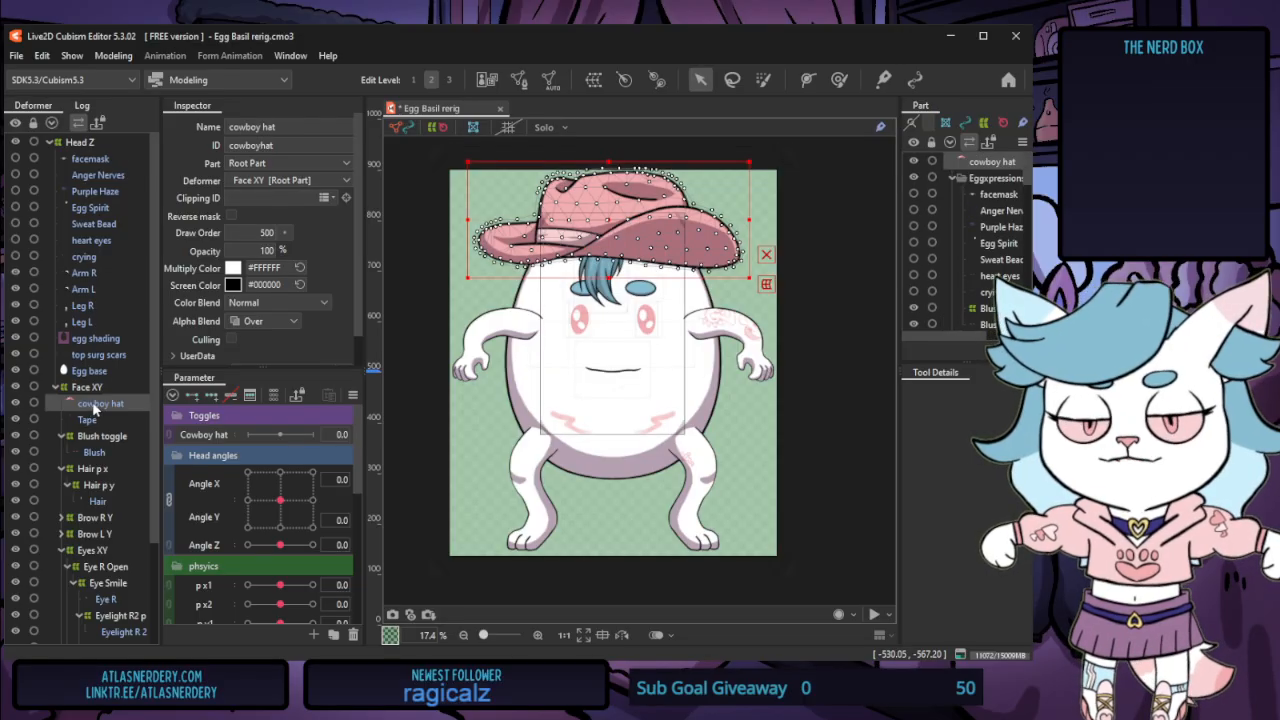
mouse_move(280, 500)
left_mouse_down()
mouse_move(255, 487)
mouse_move(375, 569)
mouse_move(285, 490)
mouse_move(221, 458)
mouse_move(275, 492)
mouse_move(244, 481)
mouse_move(225, 521)
mouse_move(254, 566)
mouse_move(267, 508)
left_mouse_up()
key("ctrl+z")
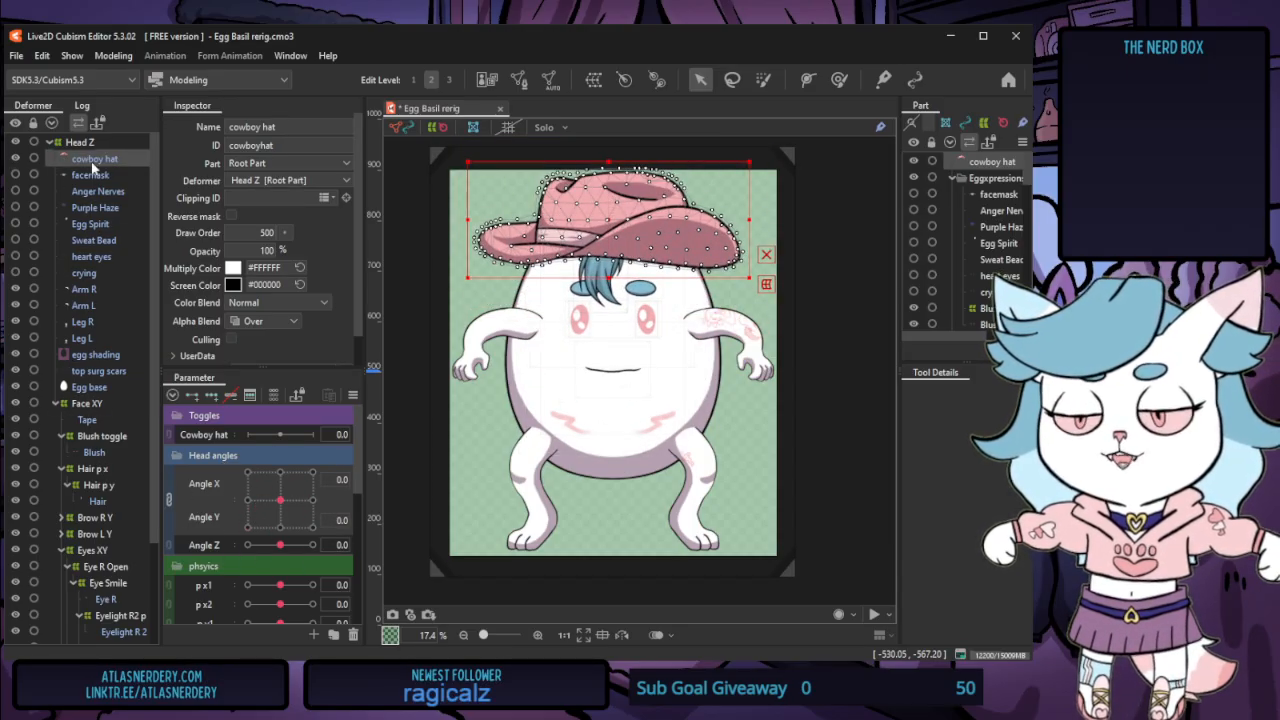
Create a 5 x 5 warp deformer named hat xy around the cowboy hat, and unlink Angle X from Angle Y
left_click(595, 82)
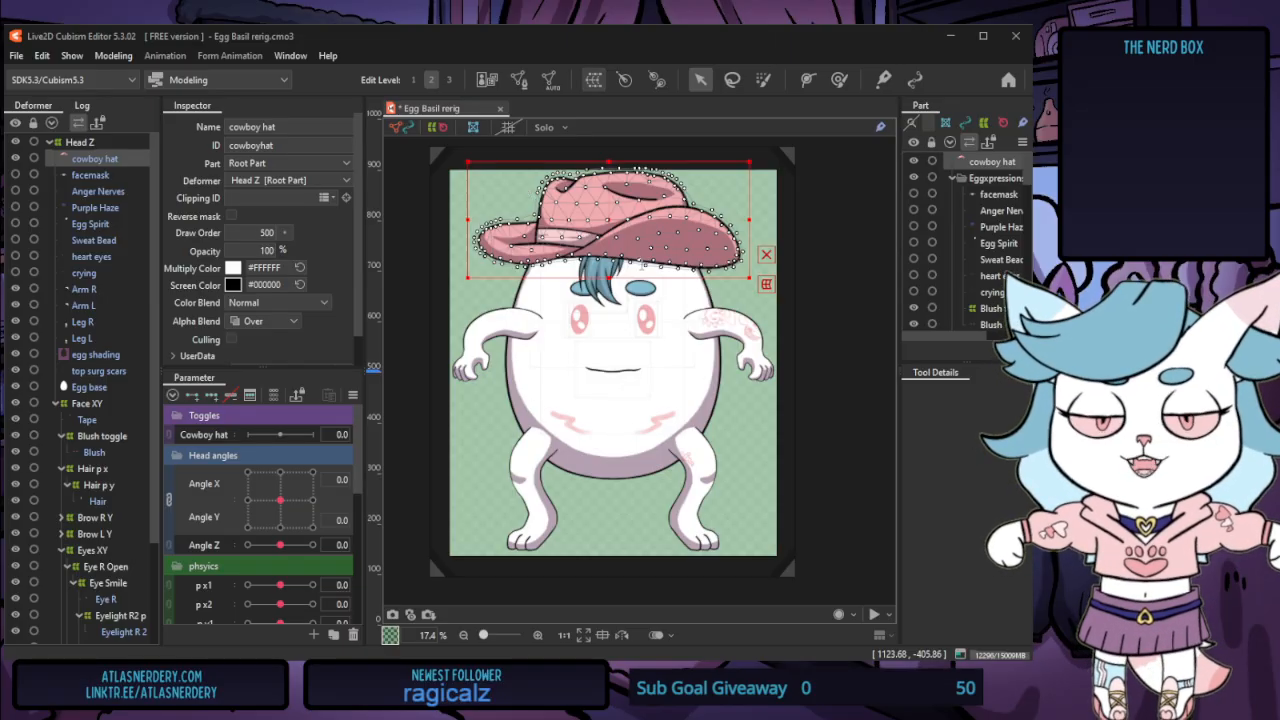
left_click(608, 460)
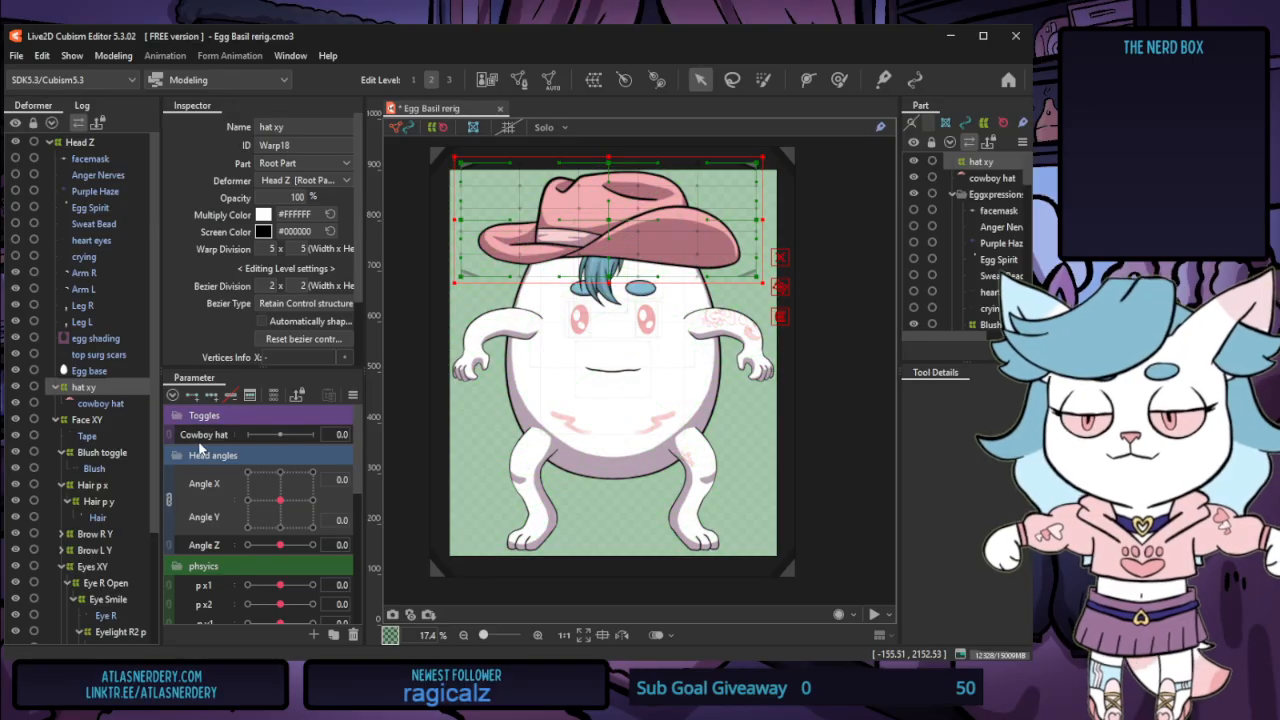
left_click(164, 499)
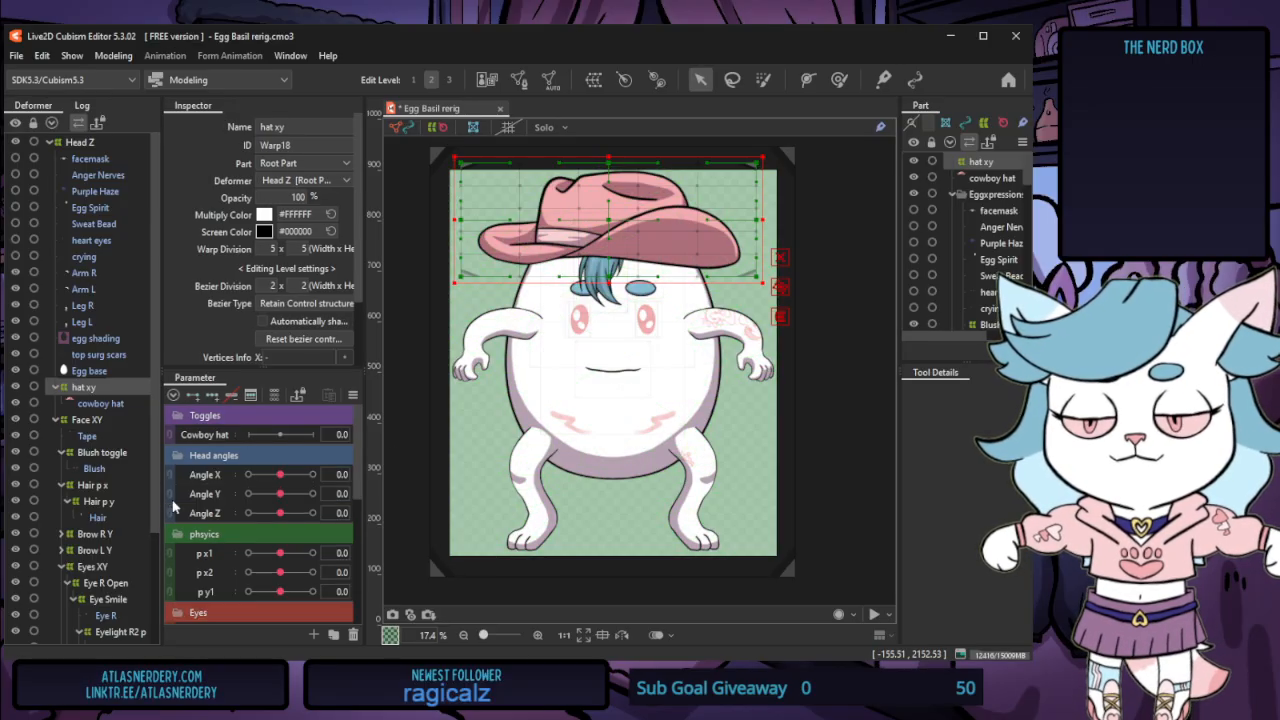
Add two keyforms on Cowboy hat for the hat mesh, set its opacity to 0% at -30, and test the toggle across its range
left_click(105, 404)
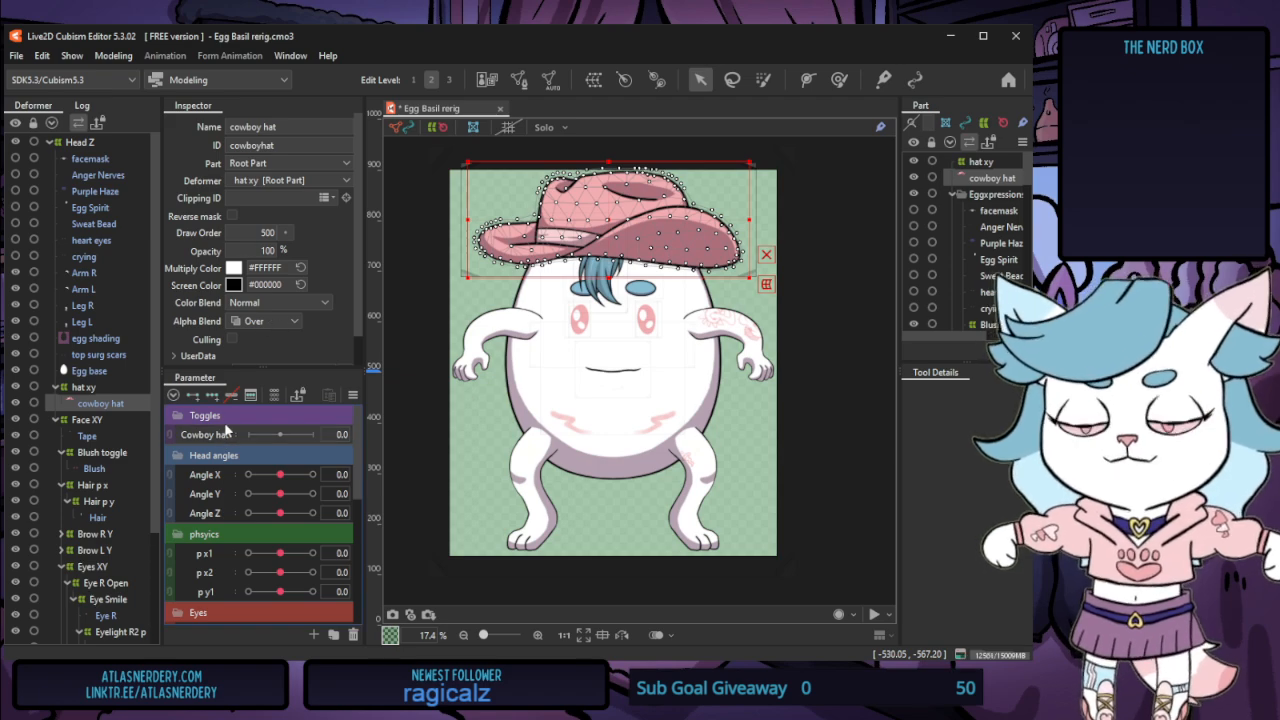
left_click(194, 396)
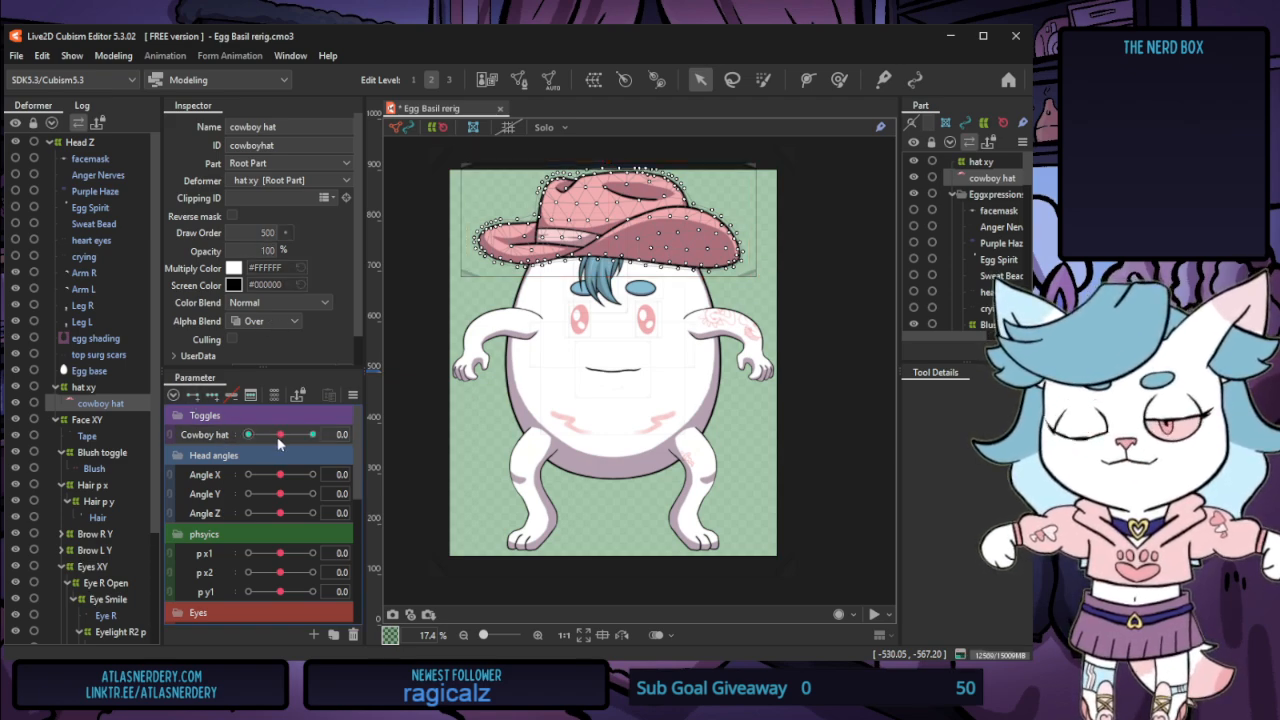
left_click_drag(282, 440, 237, 434)
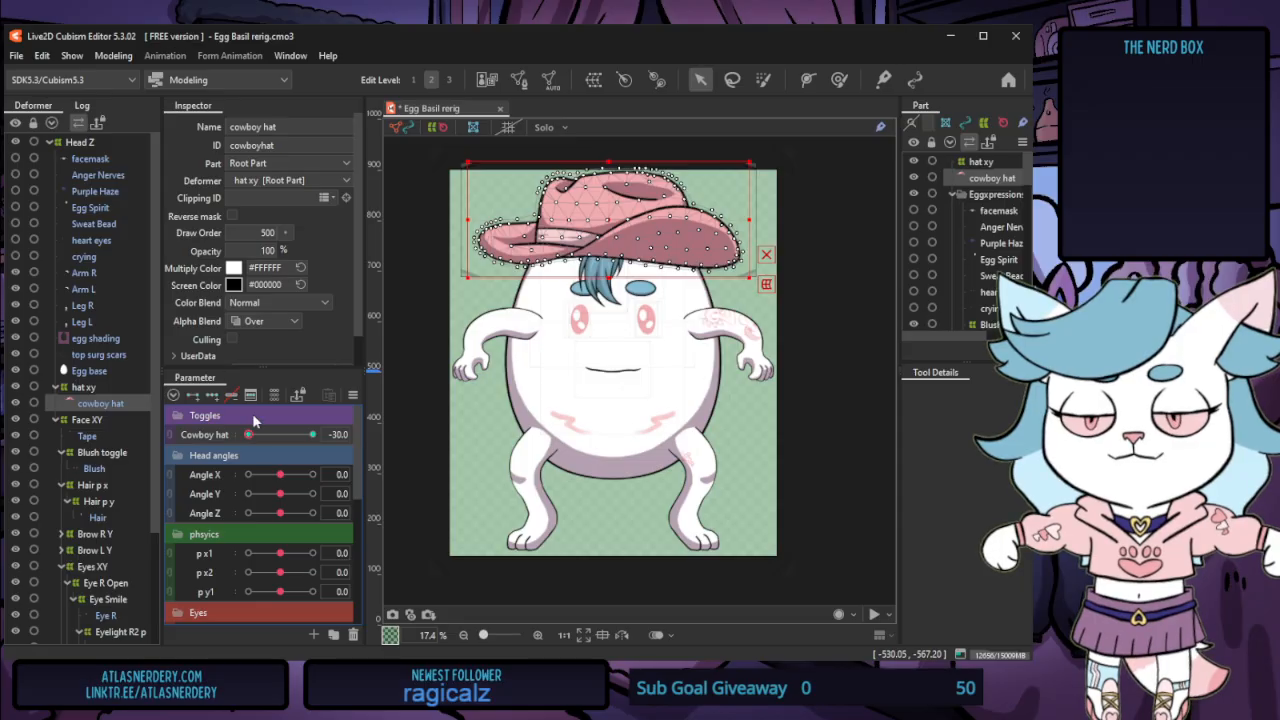
left_click_drag(267, 252, 178, 252)
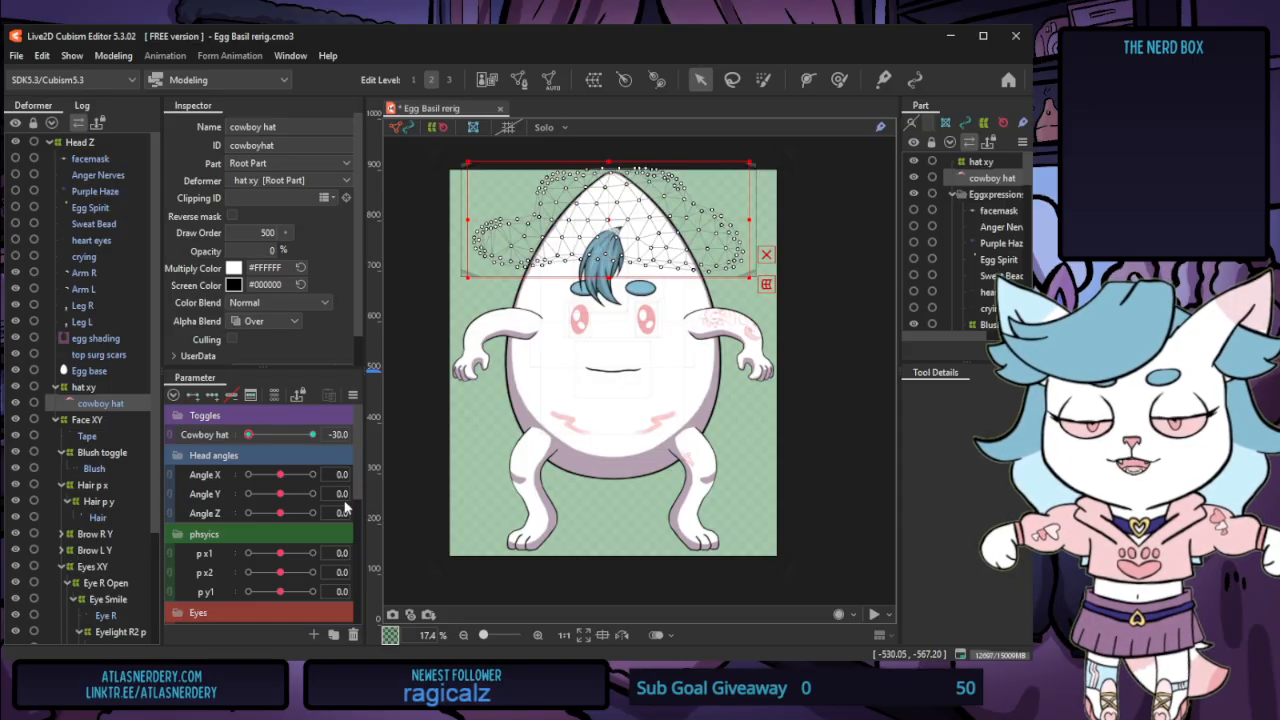
left_click_drag(256, 434, 333, 437)
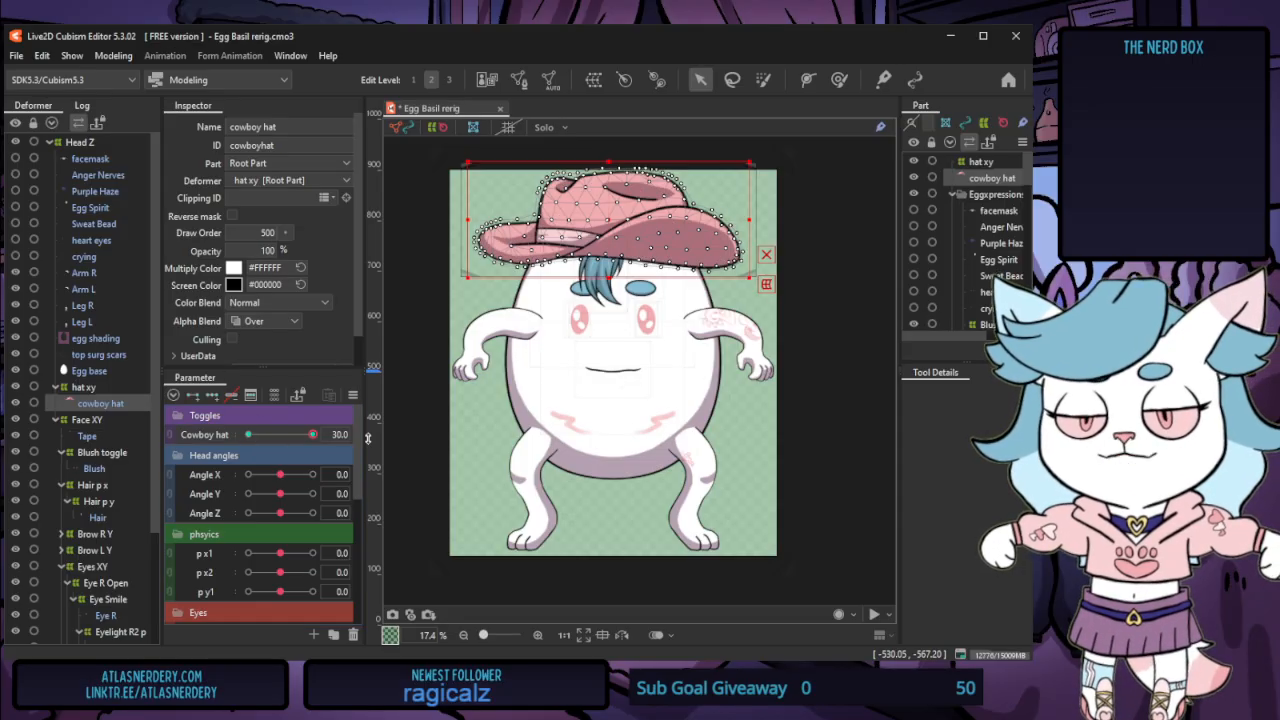
left_click_drag(311, 434, 203, 432)
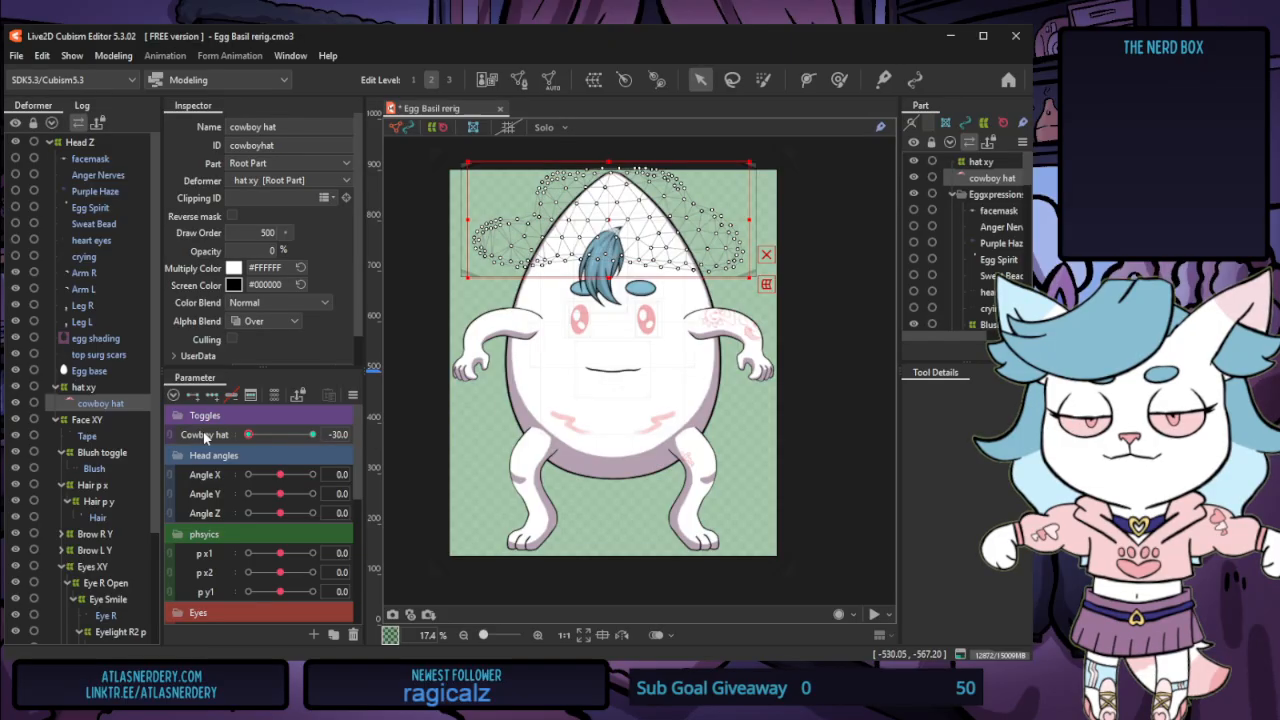
Edit the Cowboy hat parameter so its minimum value is 0, and test its slider
right_click(206, 438)
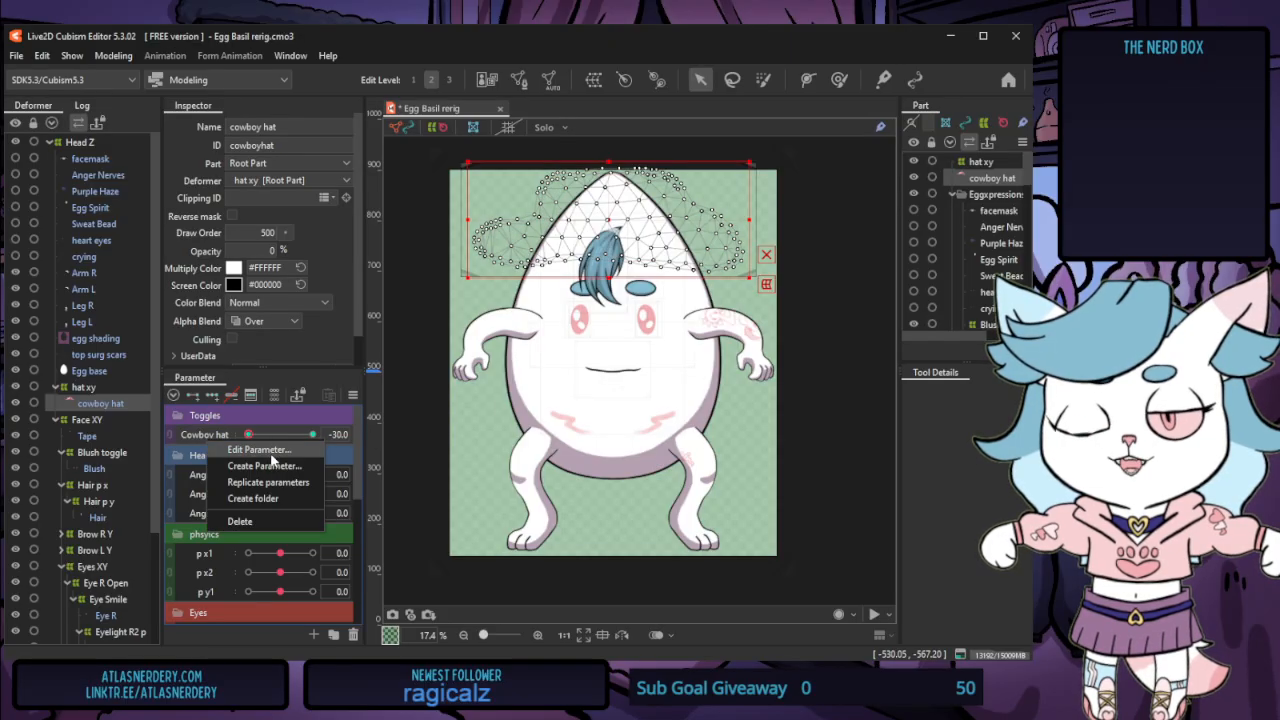
left_click(282, 453)
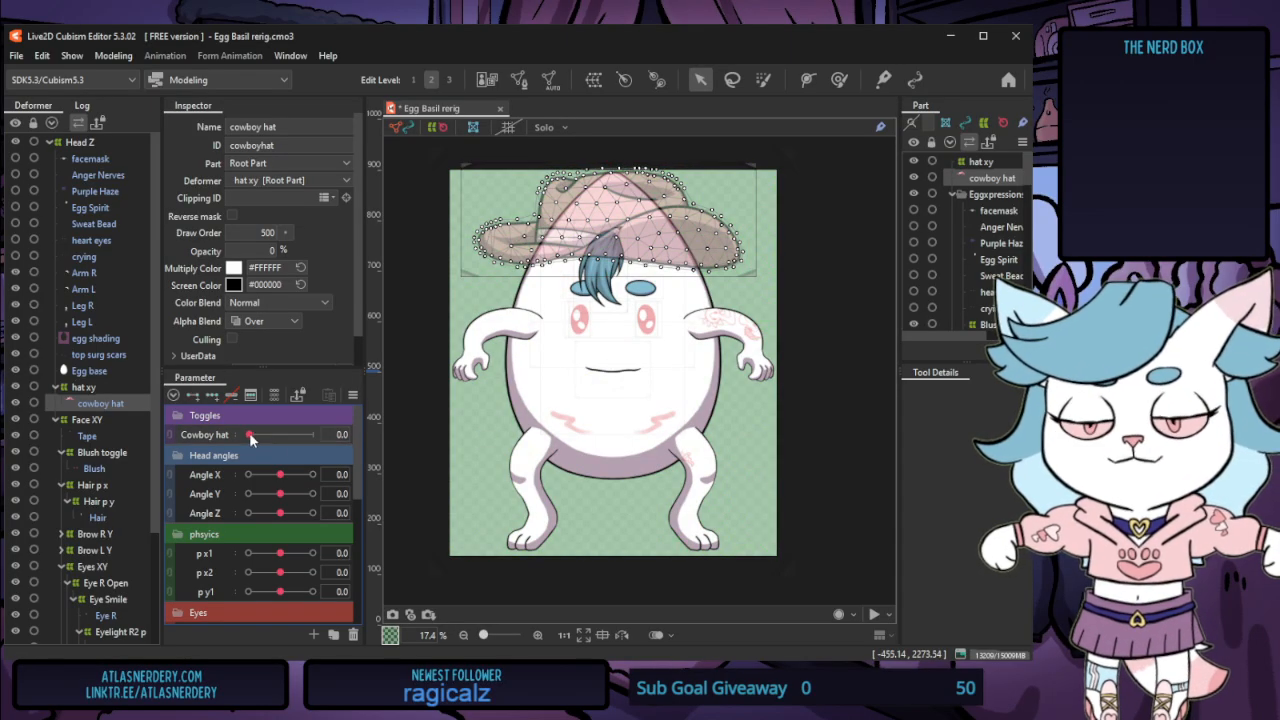
left_click_drag(250, 435, 285, 434)
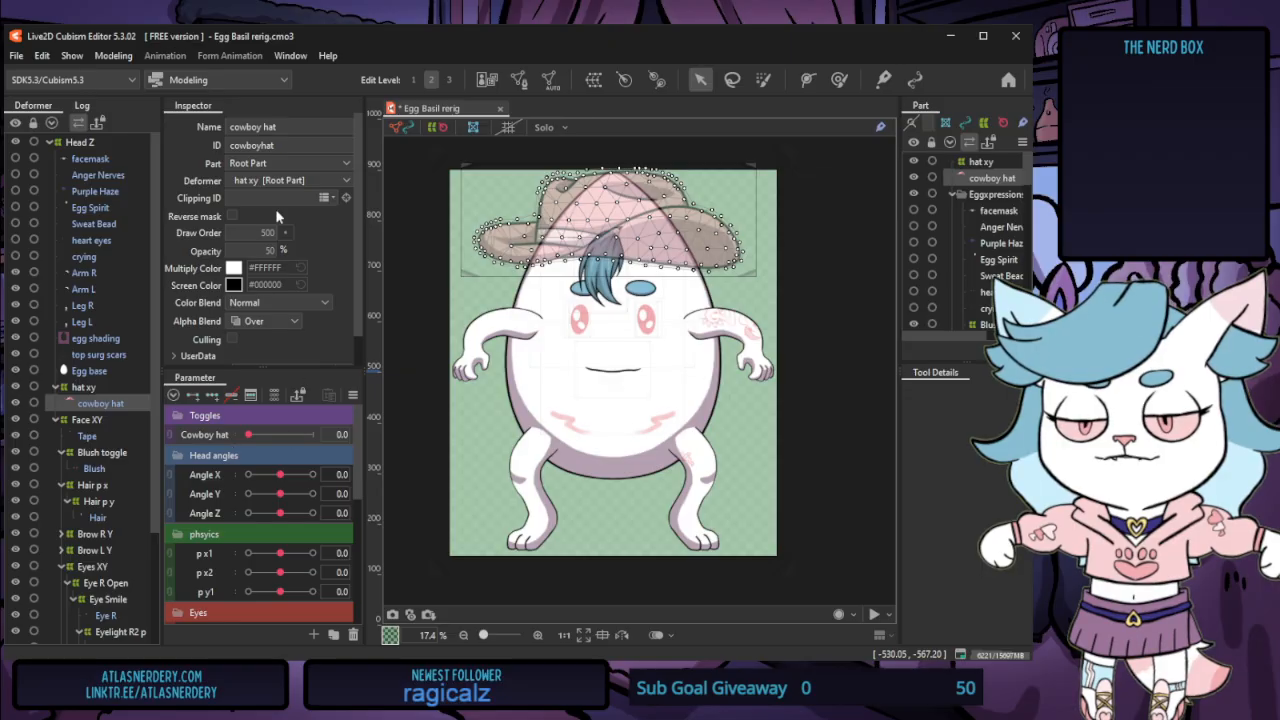
Add two keyforms on Cowboy hat for the hat mesh, making it fully transparent at 0 and fully opaque at 1
left_click_drag(287, 436, 344, 434)
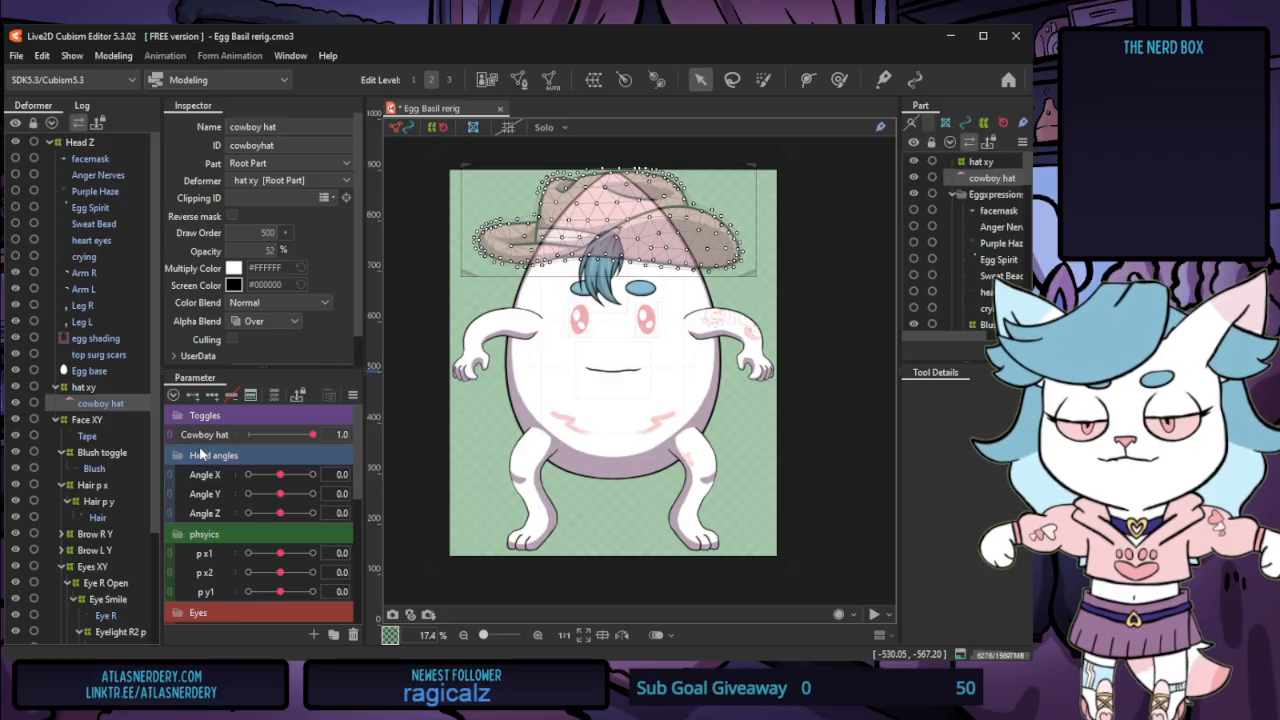
left_click(84, 387)
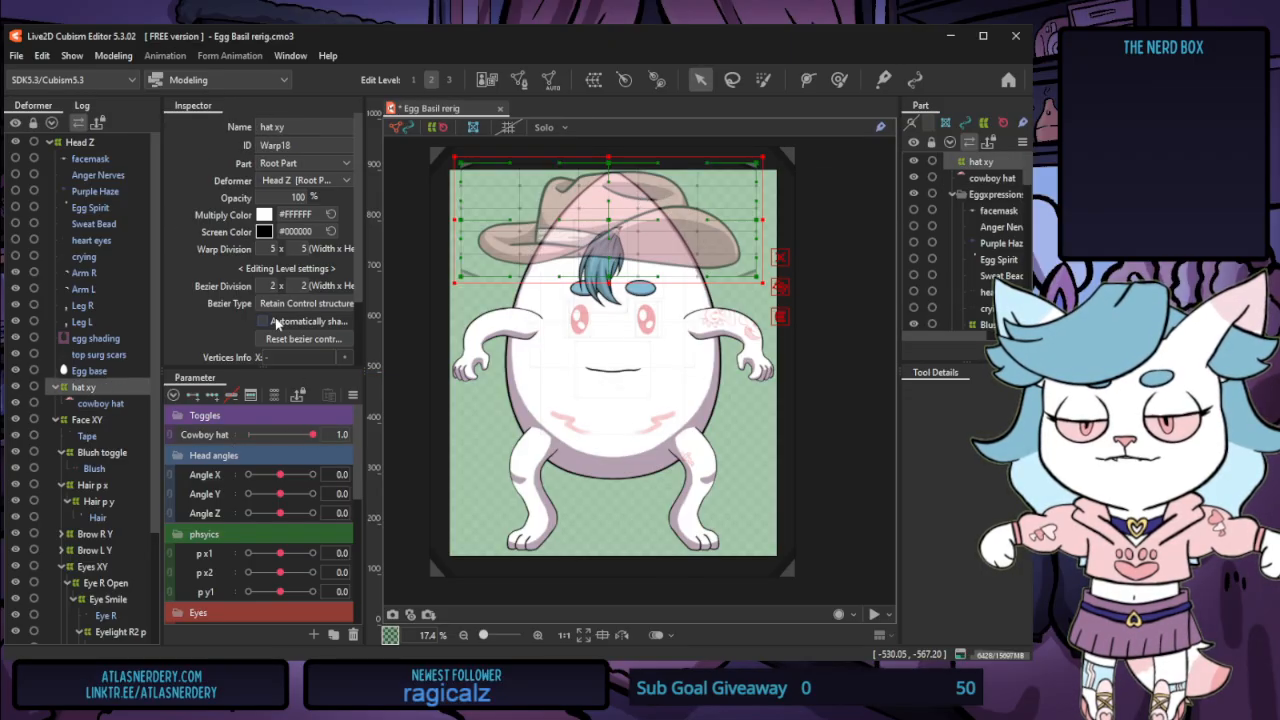
left_click_drag(313, 435, 191, 425)
left_click(80, 404)
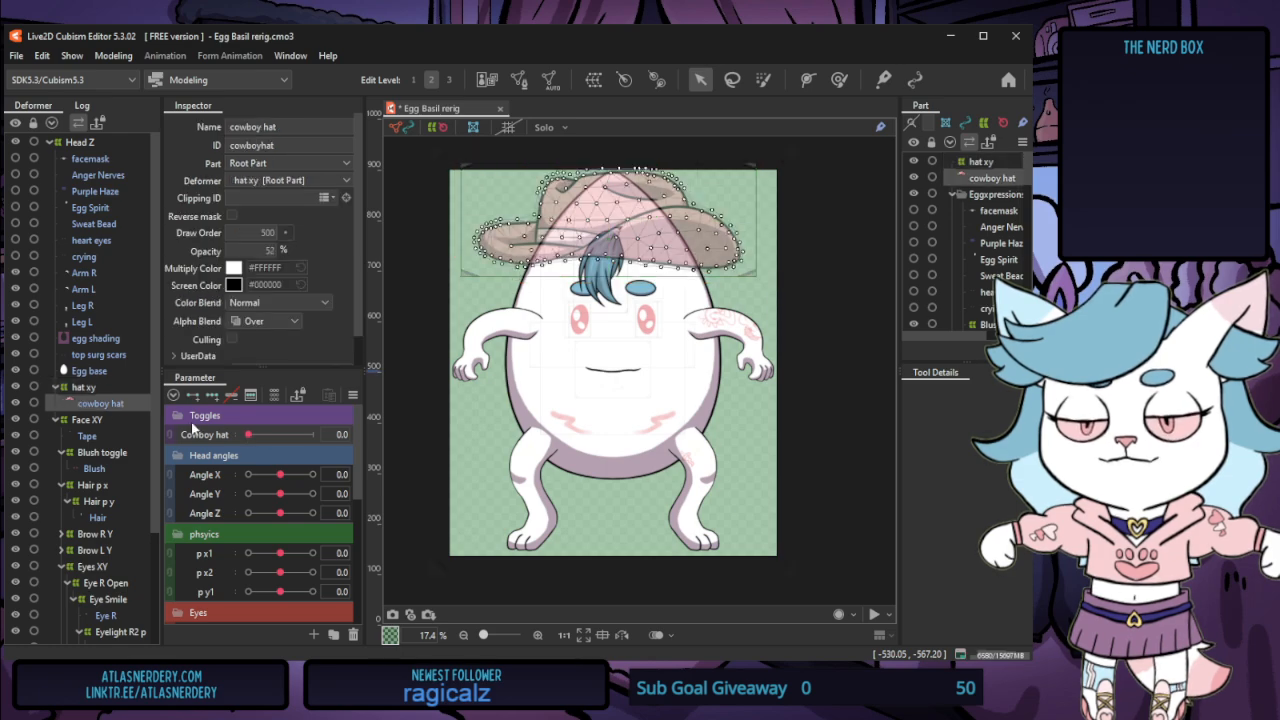
left_click(191, 395)
left_click_drag(270, 250, 200, 252)
left_click_drag(250, 435, 358, 432)
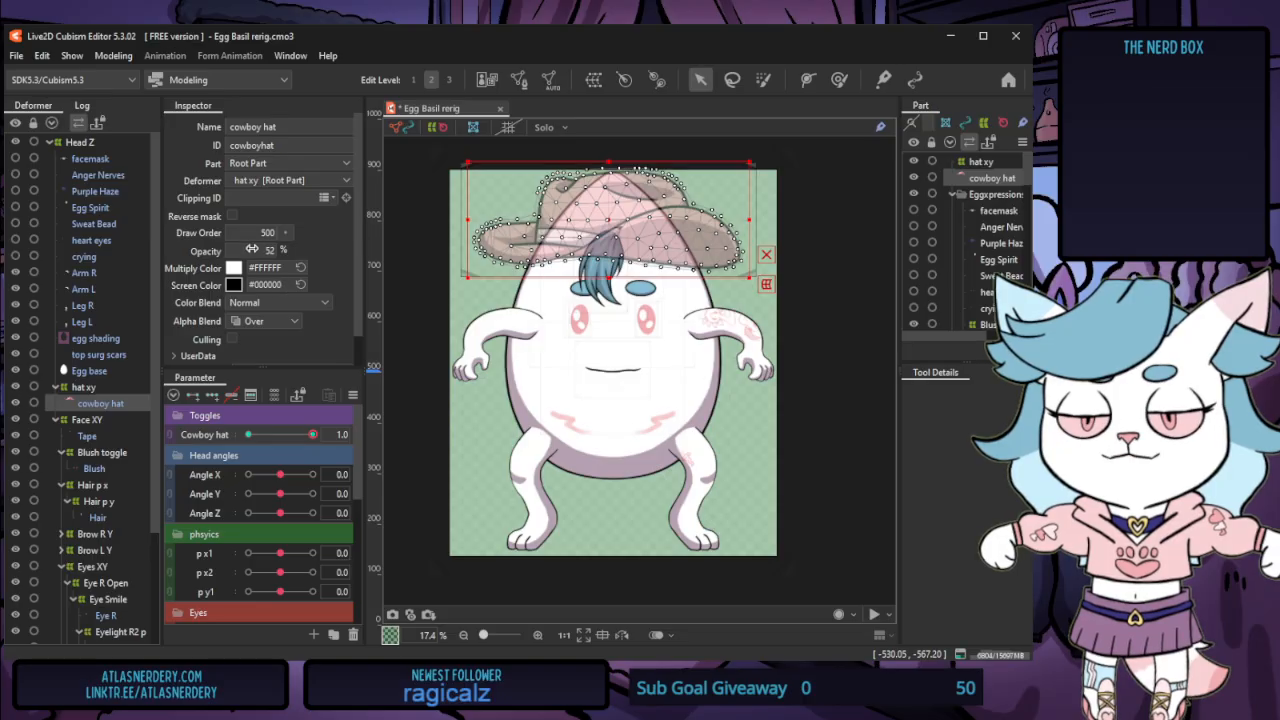
left_click_drag(252, 249, 258, 257)
left_click_drag(314, 435, 352, 437)
Try narrowing and shifting the hat xy warp with Angle X at -30, and undo those changes
left_click(84, 387)
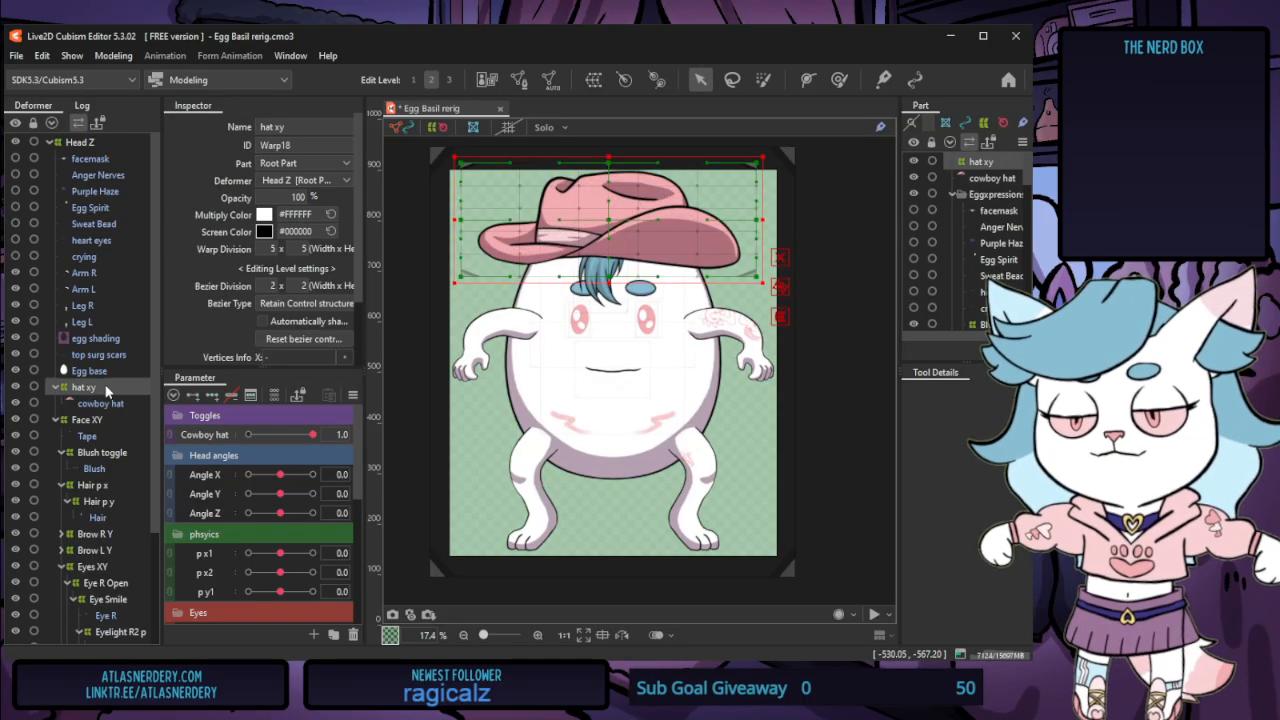
left_click(170, 481)
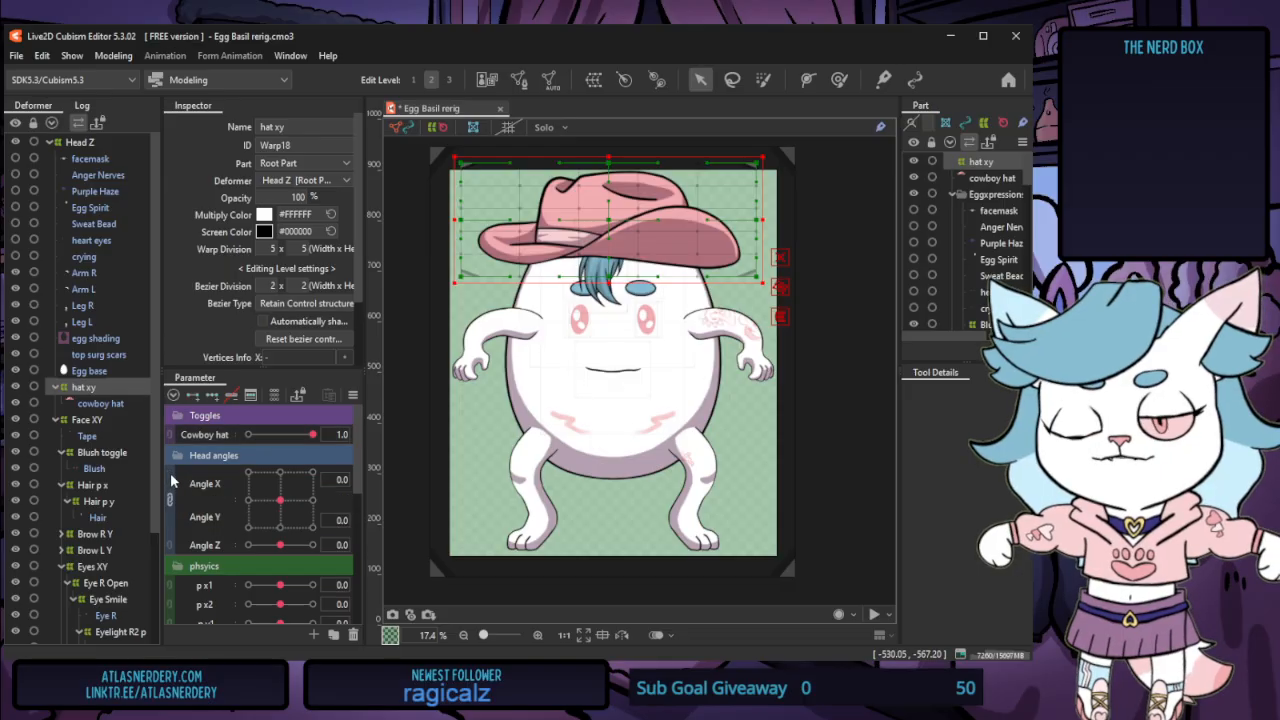
left_click(168, 491)
left_click_drag(285, 476, 203, 476)
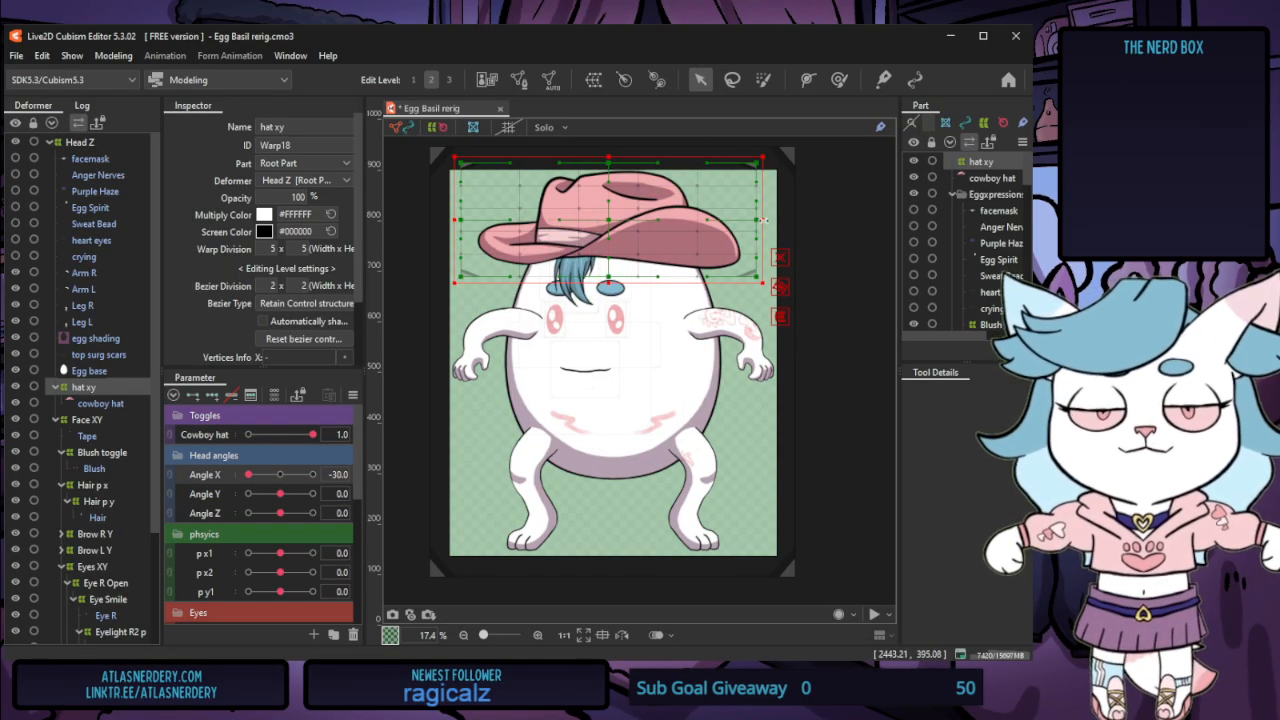
left_click_drag(764, 219, 743, 219)
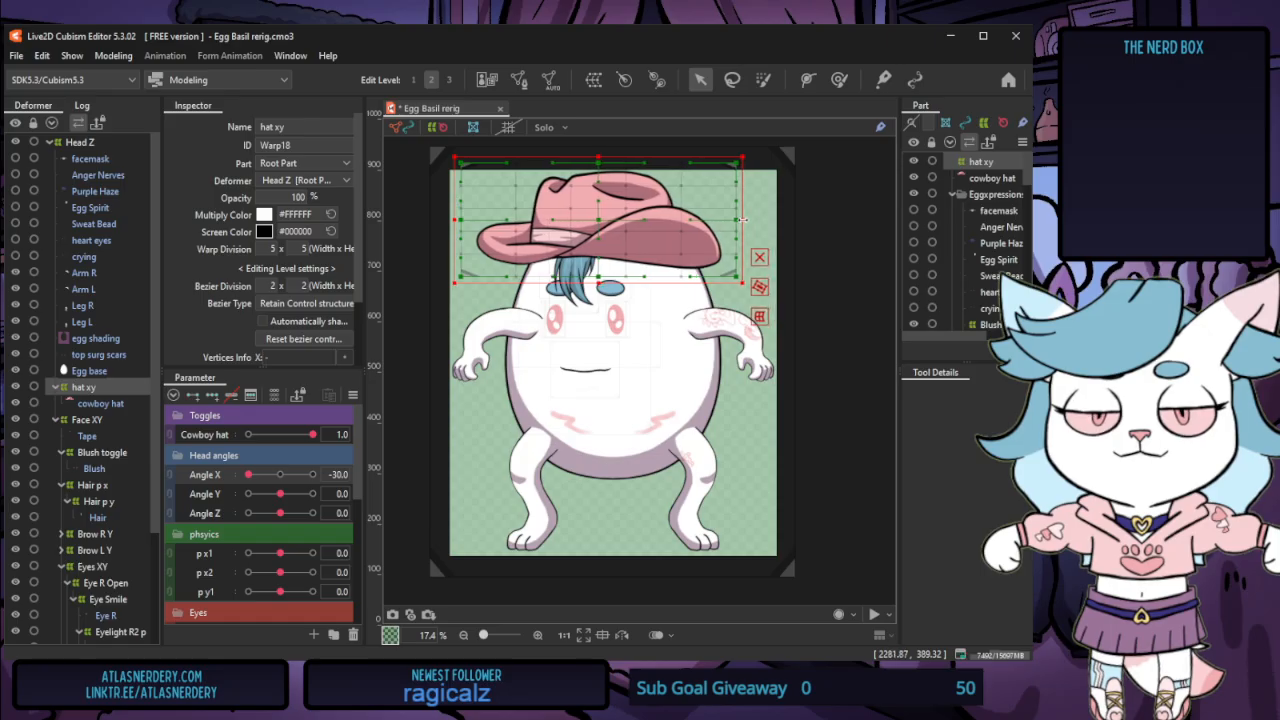
left_click_drag(455, 220, 471, 220)
left_click_drag(609, 222, 603, 222)
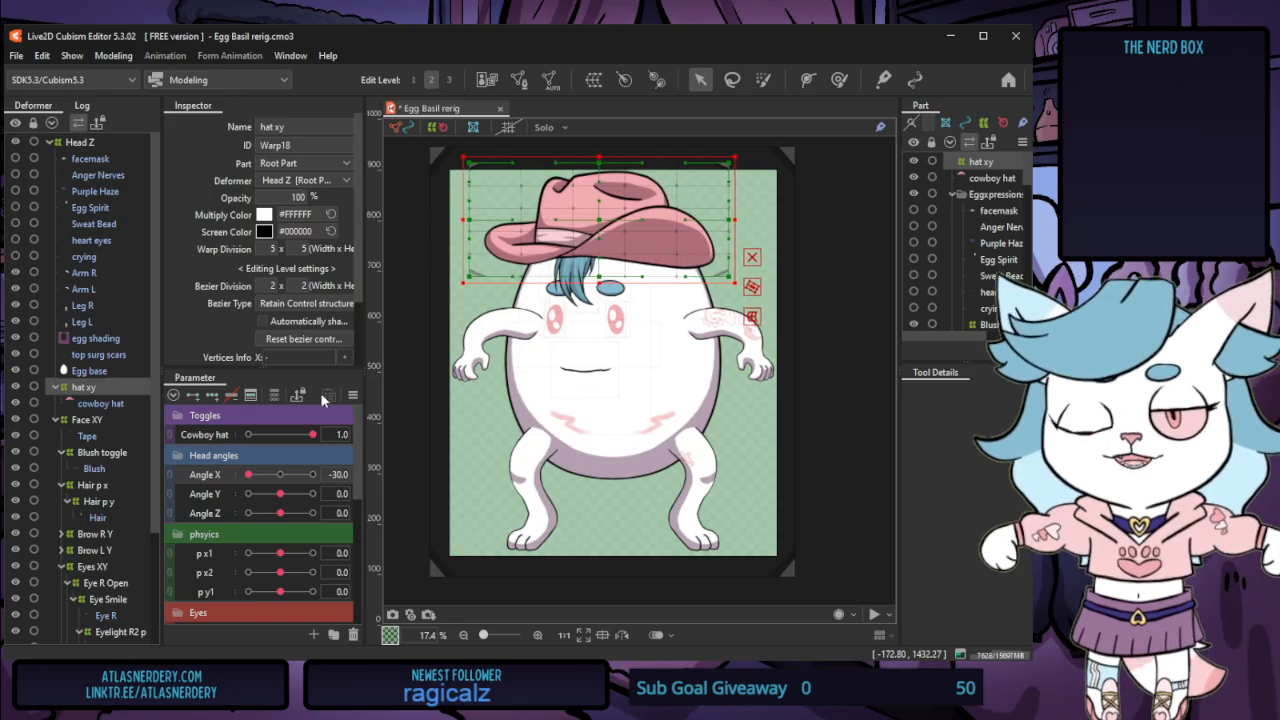
mouse_move(248, 477)
left_mouse_down()
mouse_move(282, 482)
mouse_move(248, 477)
left_mouse_up()
key("ctrl+z")
key("ctrl+z")
key("ctrl+z")
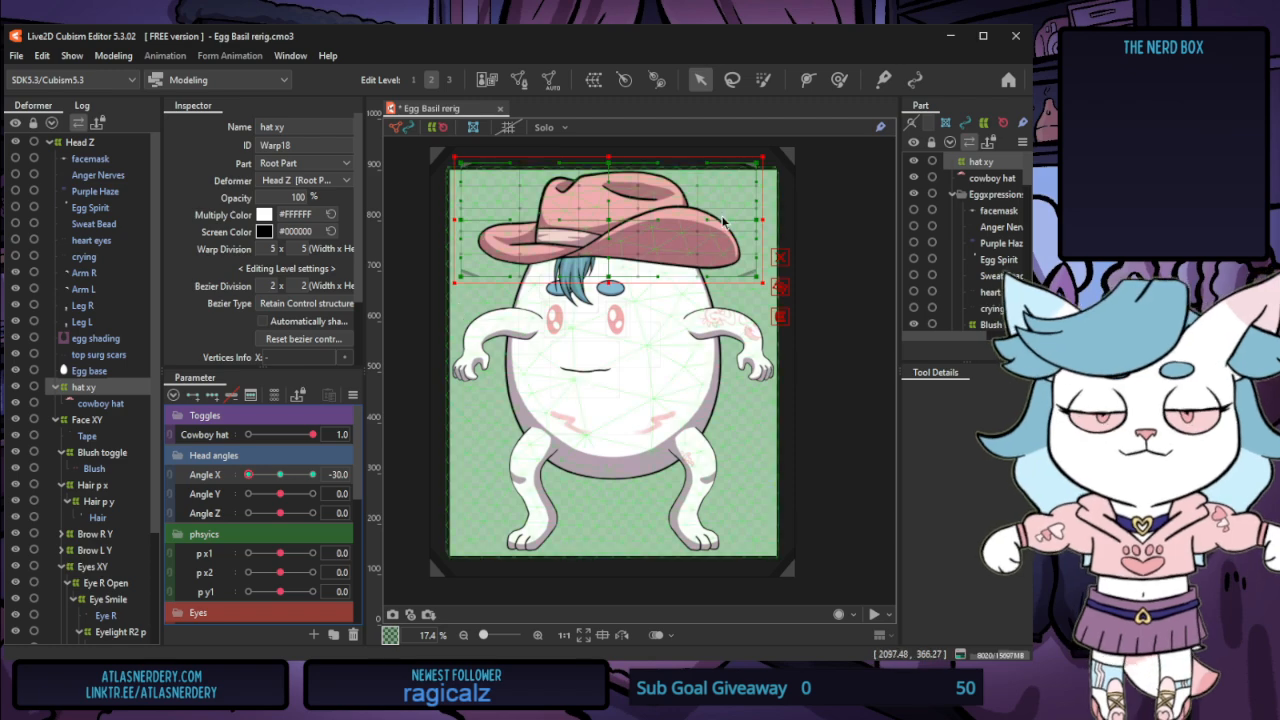
Narrow and shift the hat xy warp with the face turn at Angle X -30 and 30, and test the motion
left_click_drag(762, 220, 724, 221)
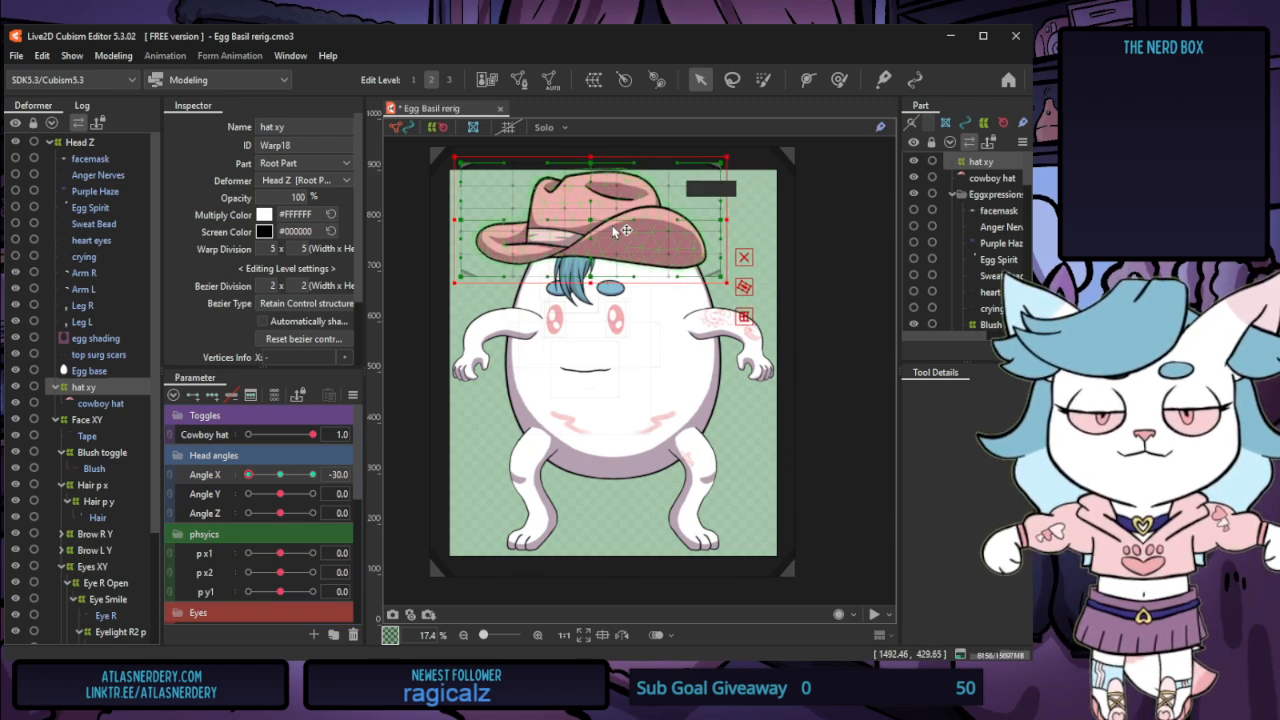
left_click_drag(591, 219, 599, 218)
left_click_drag(249, 476, 322, 475)
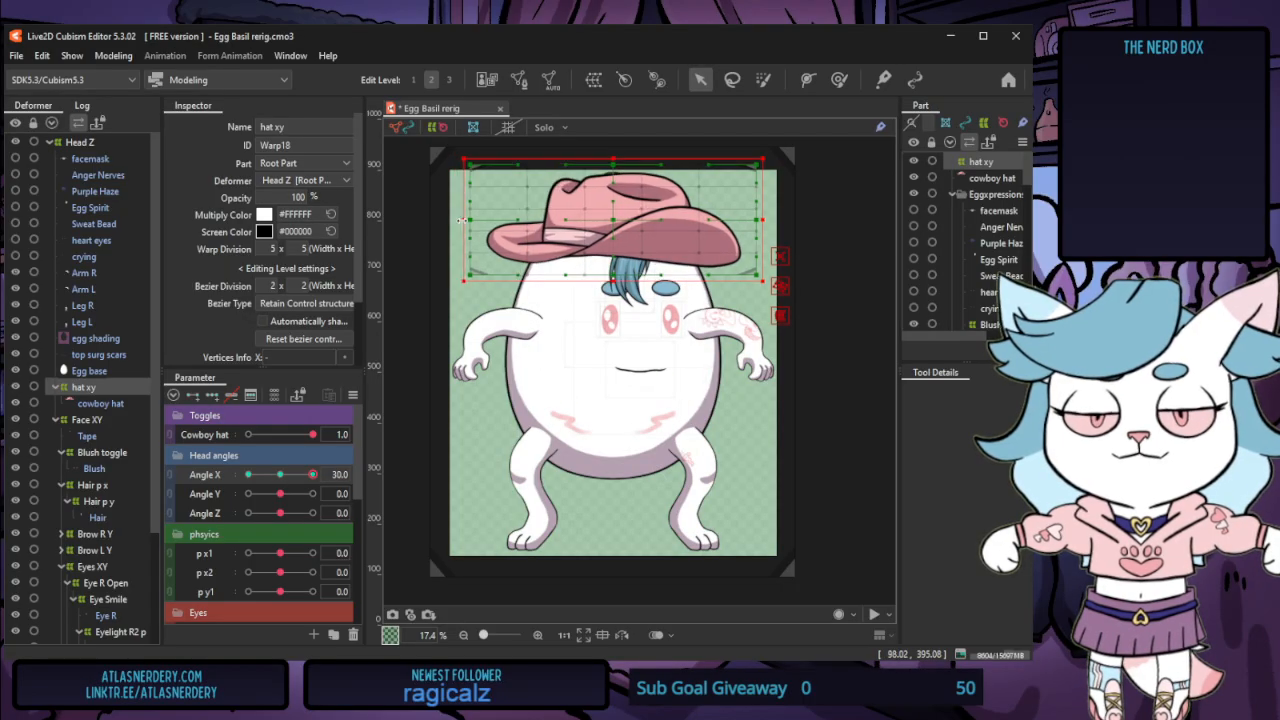
left_click_drag(458, 224, 486, 224)
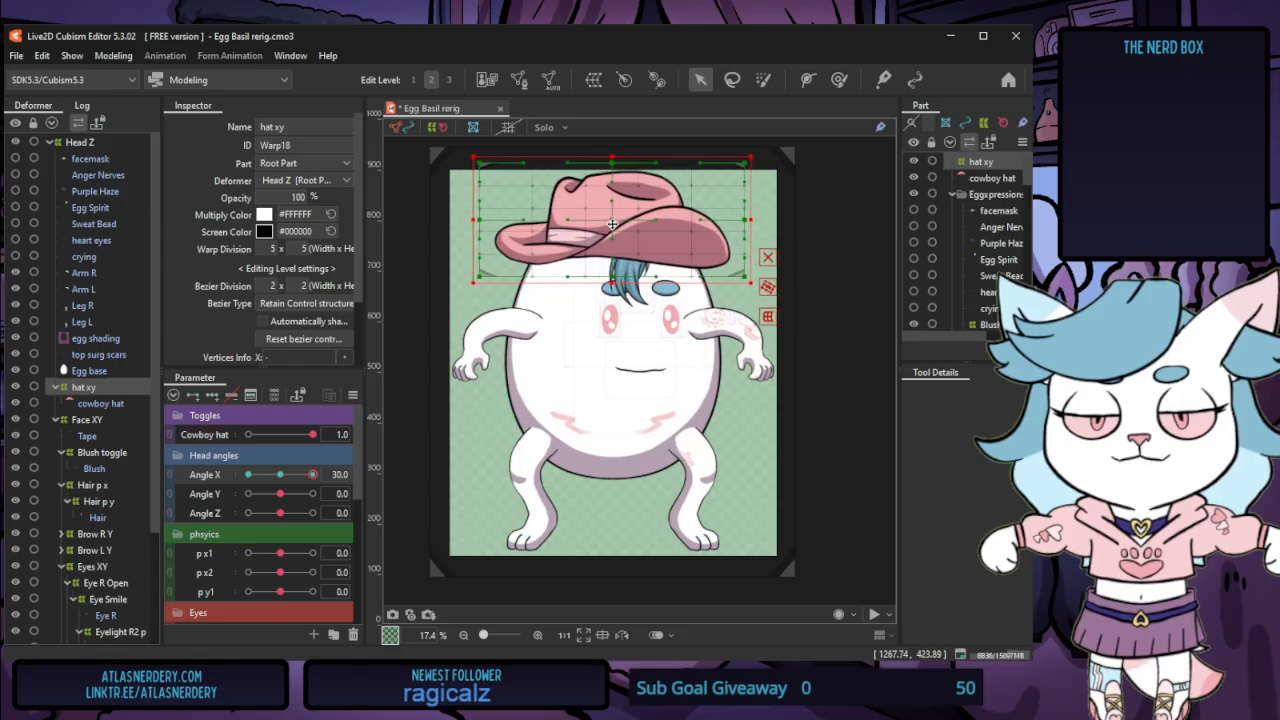
left_click_drag(305, 478, 249, 476)
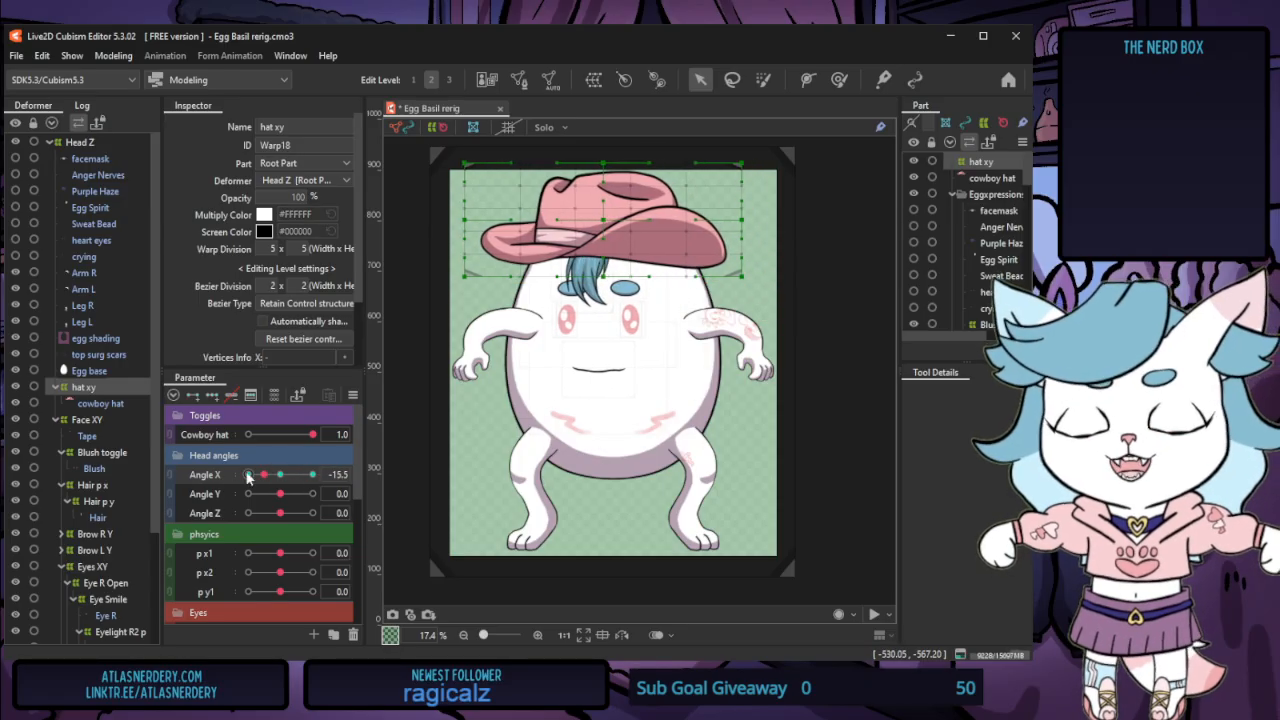
Delete the Angle X keyforms from the hat xy warp at 0, and check the Angle Y and Z parameters
left_click(275, 474)
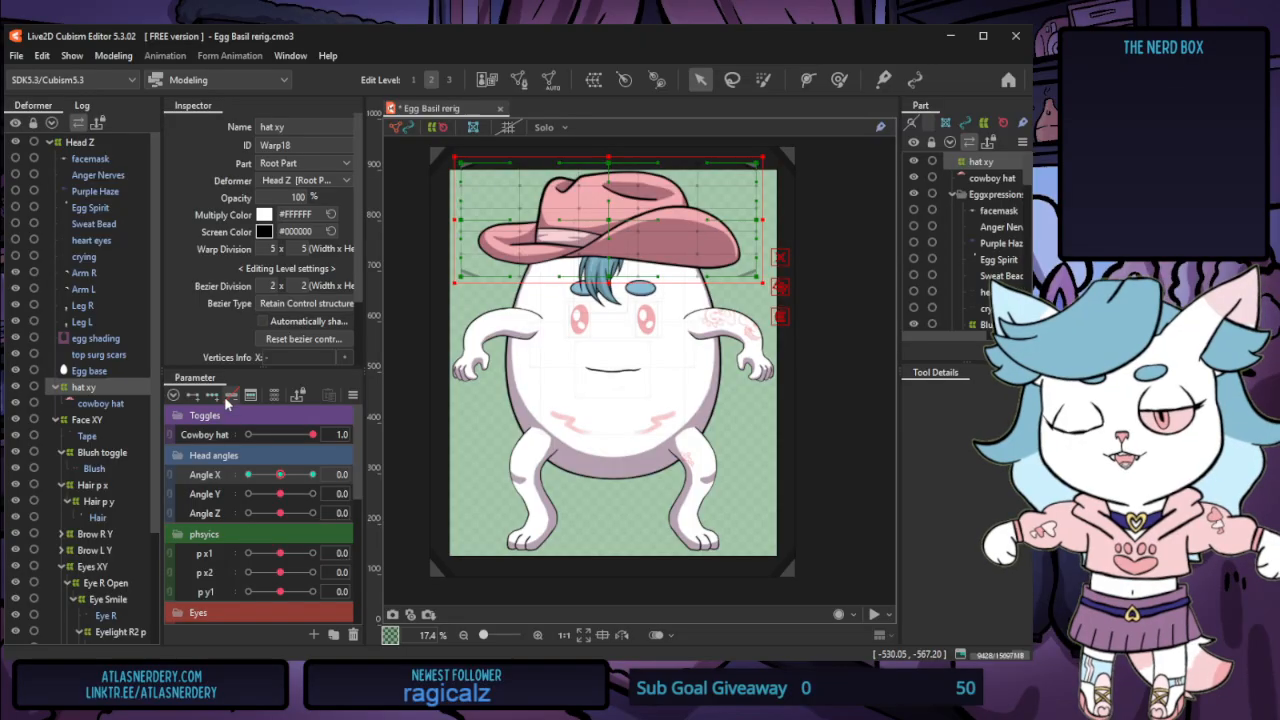
left_click(230, 398)
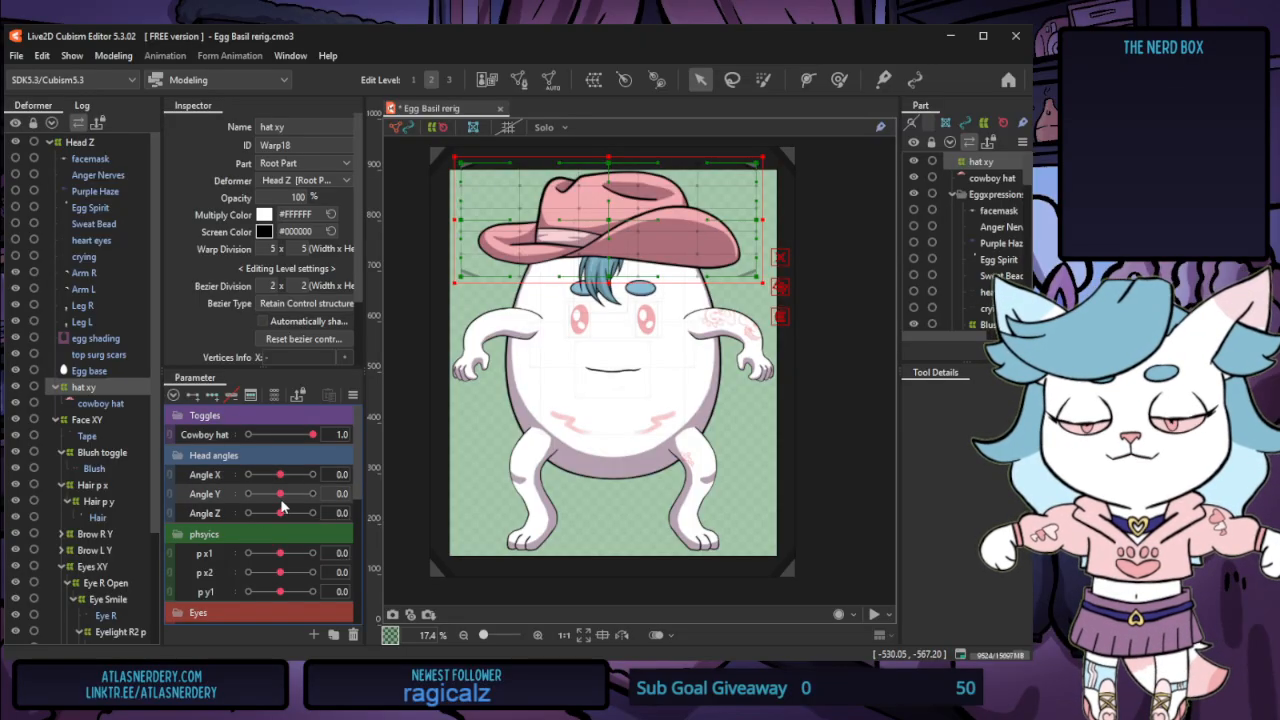
mouse_move(280, 494)
left_mouse_down()
mouse_move(256, 503)
mouse_move(304, 515)
mouse_move(261, 514)
mouse_move(296, 514)
mouse_move(280, 514)
left_mouse_up()
left_click(224, 513)
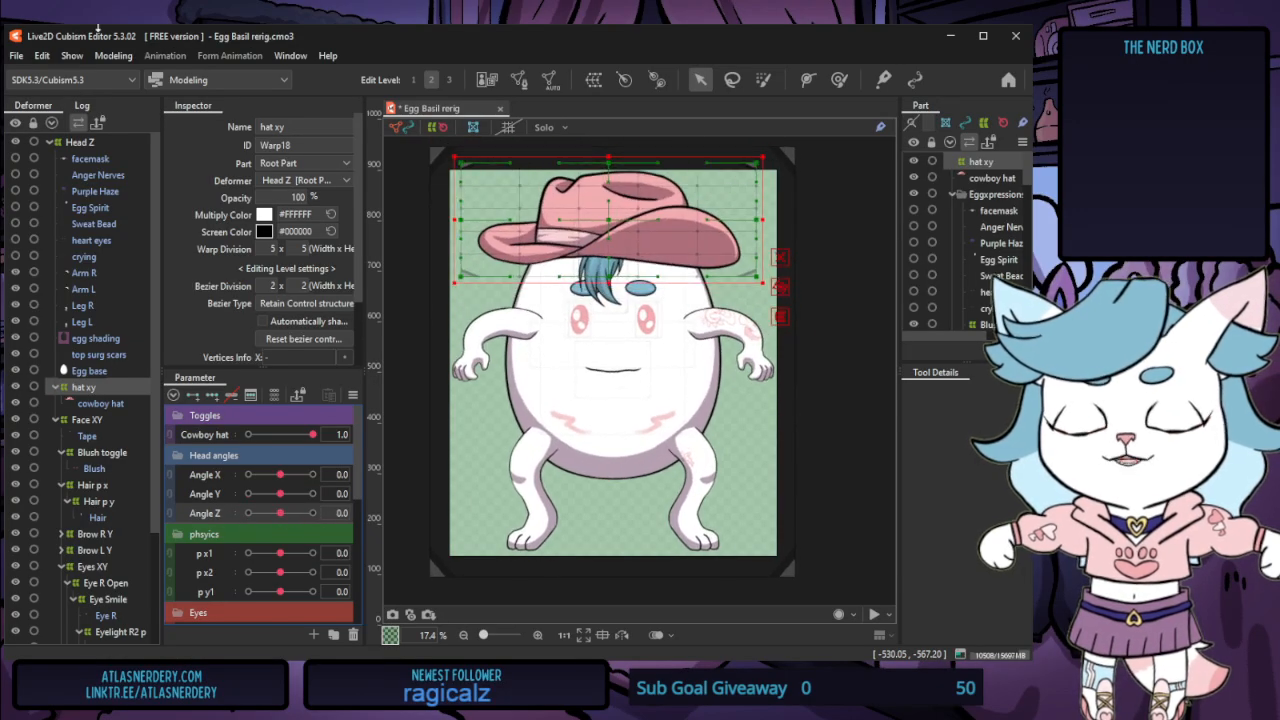
Preview the egg in the physics settings with the Cowboy hat toggle set to 1, and close the preview
left_click(113, 55)
left_click(189, 392)
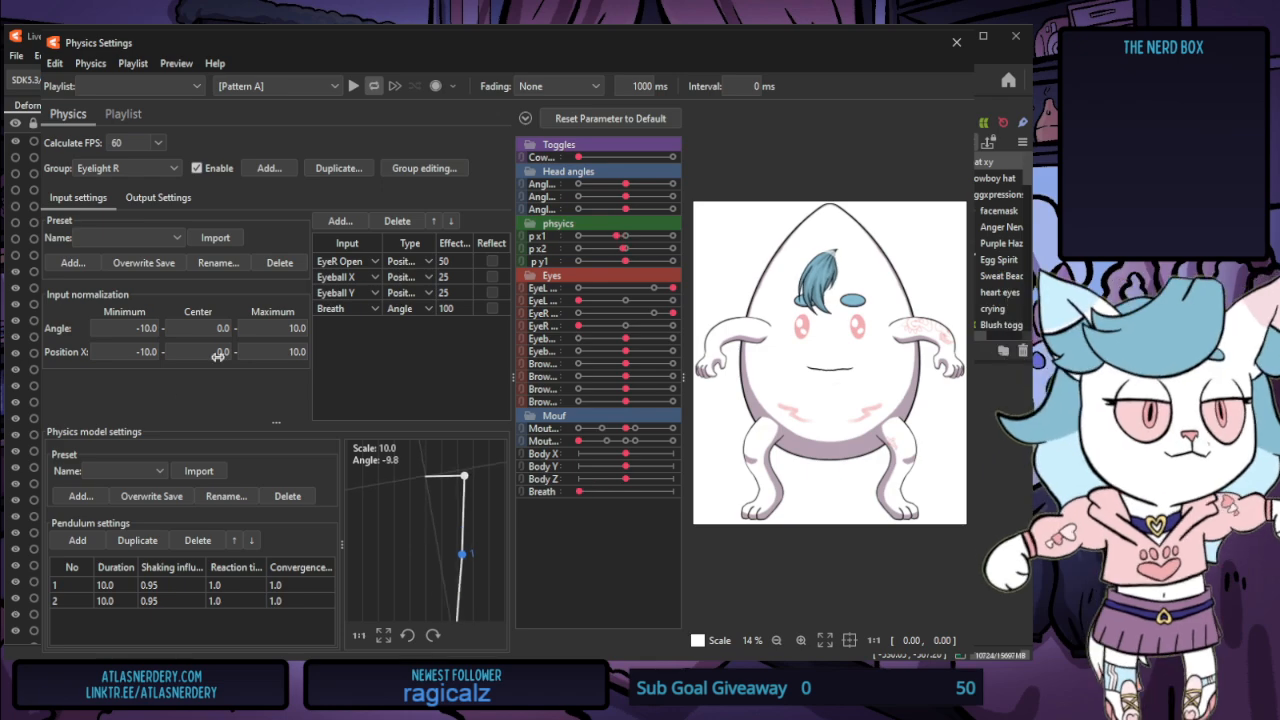
left_click(956, 42)
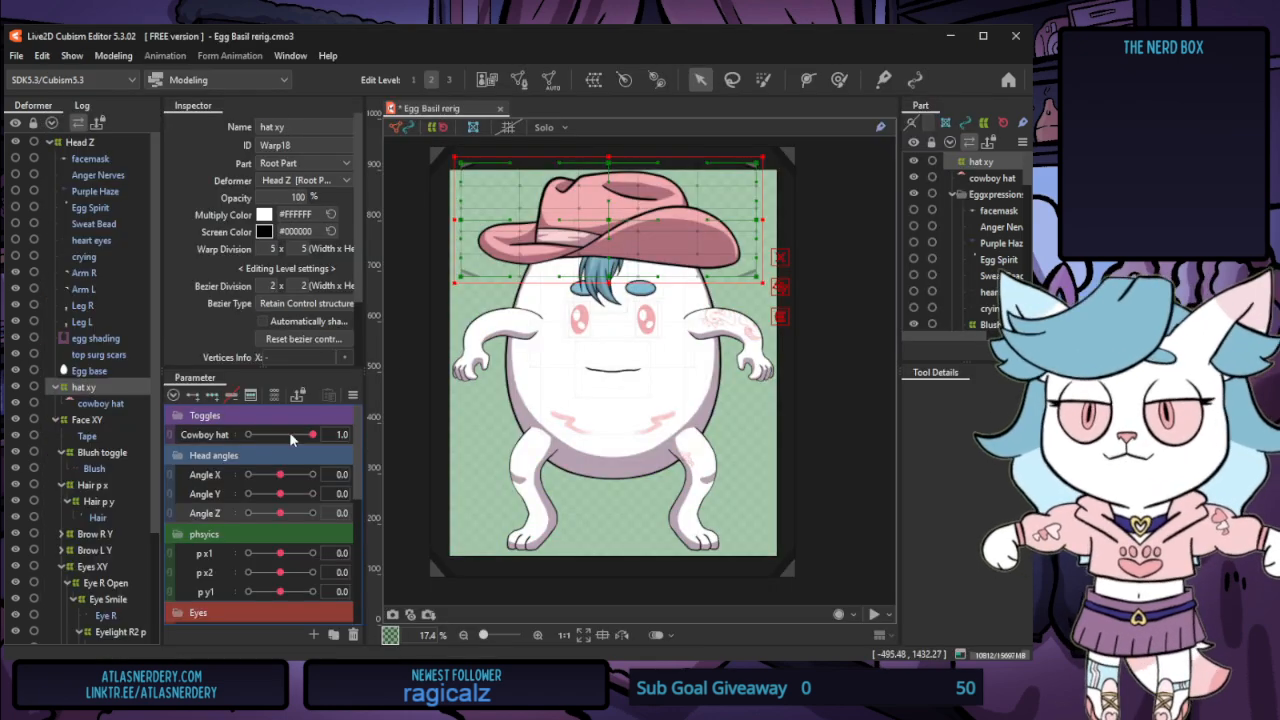
mouse_move(310, 435)
left_mouse_down()
mouse_move(248, 435)
mouse_move(312, 435)
left_mouse_up()
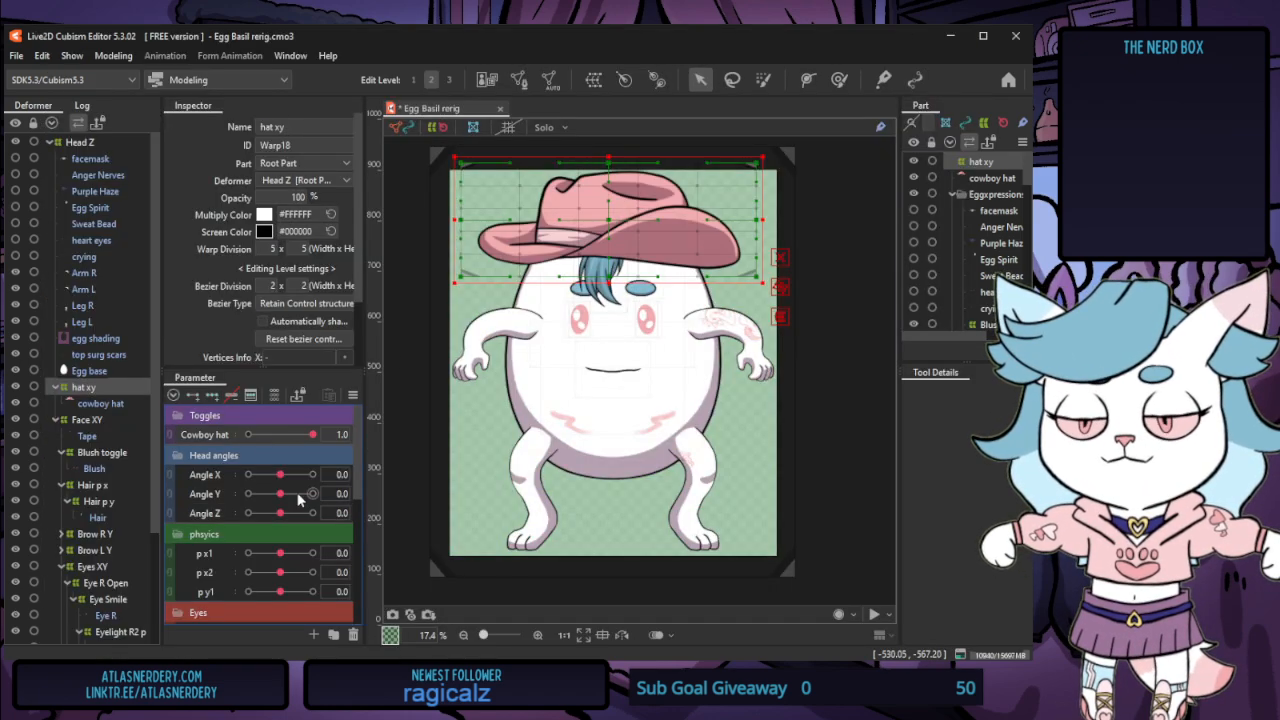
left_click(102, 406)
left_click(115, 382)
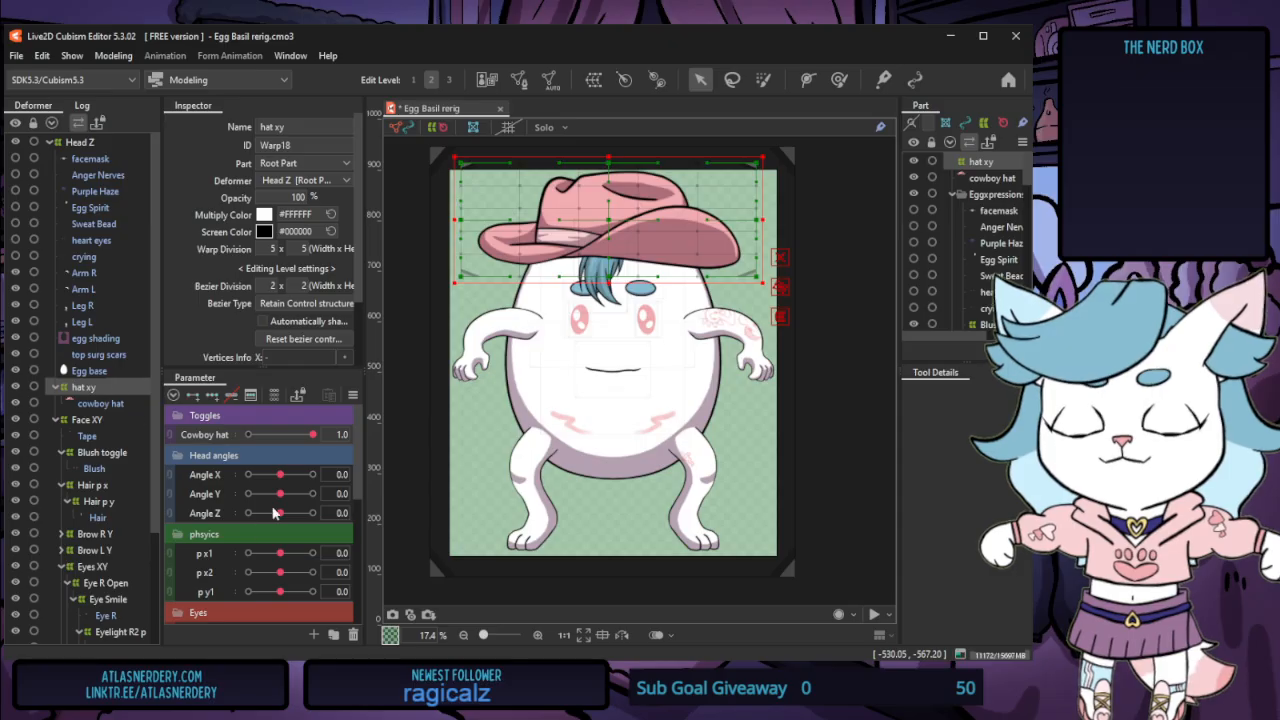
left_click(125, 55)
left_click(152, 388)
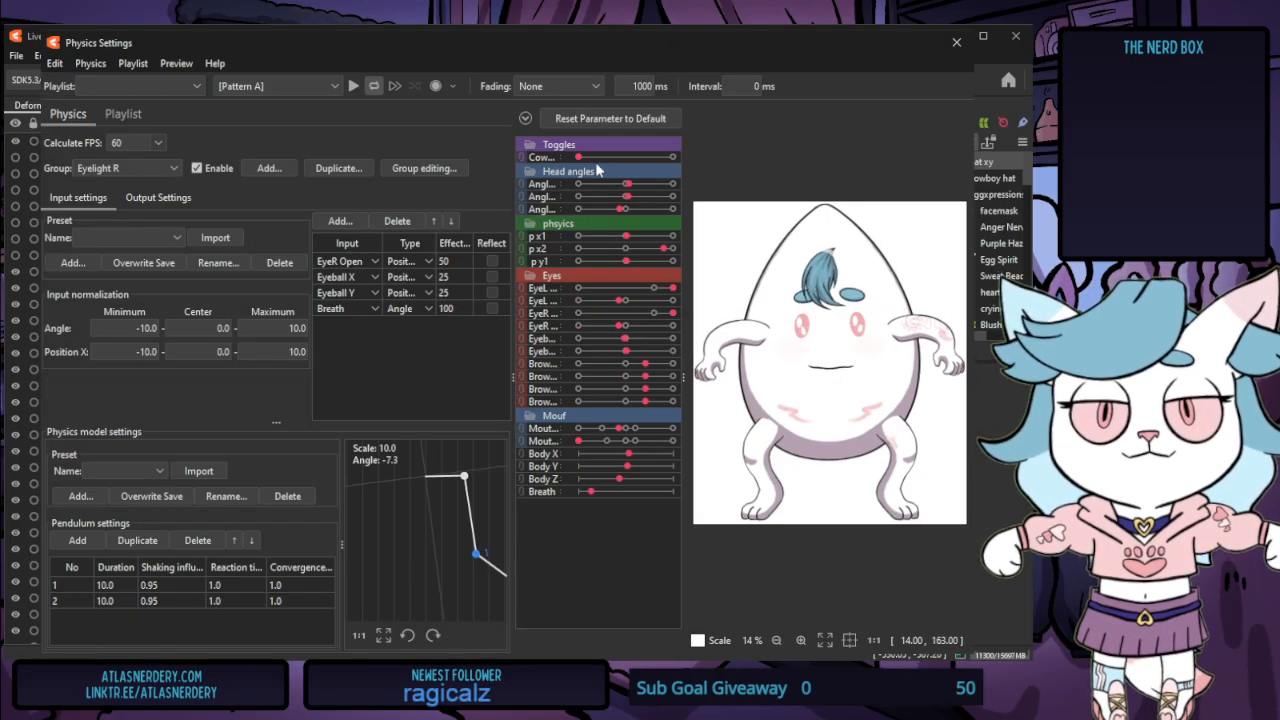
left_click(663, 157)
left_click_drag(663, 157, 711, 156)
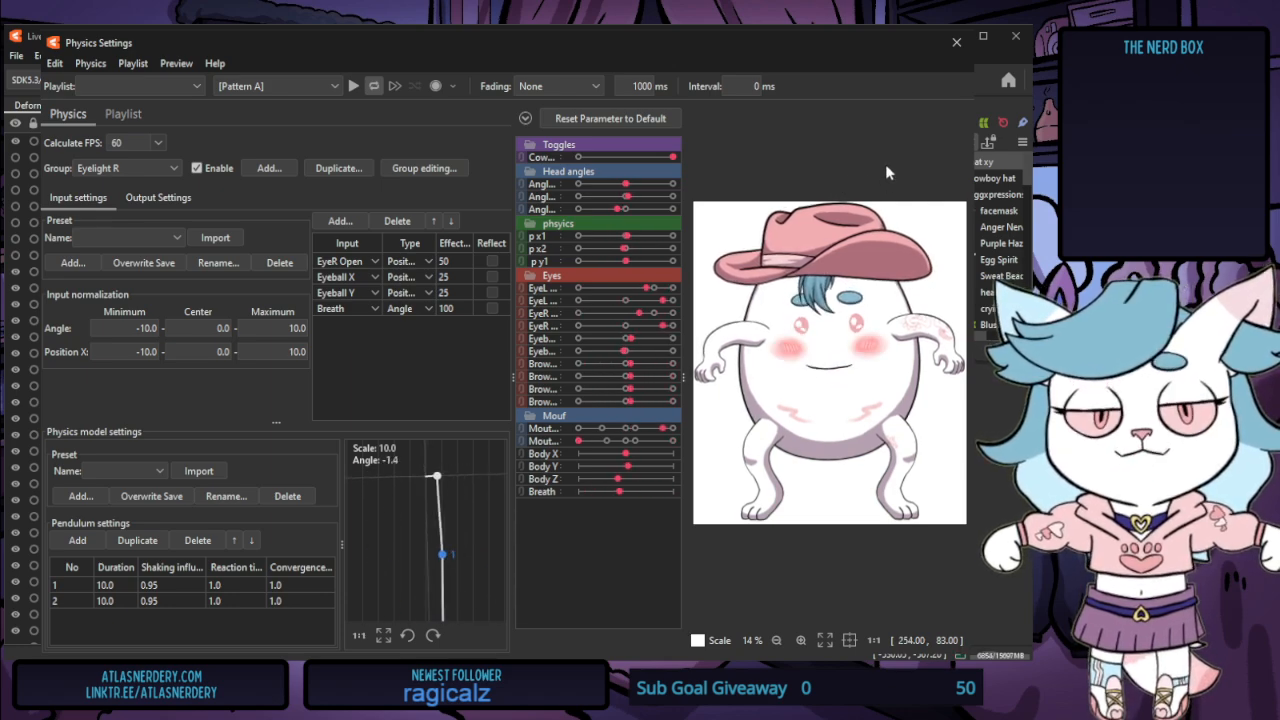
left_click(956, 42)
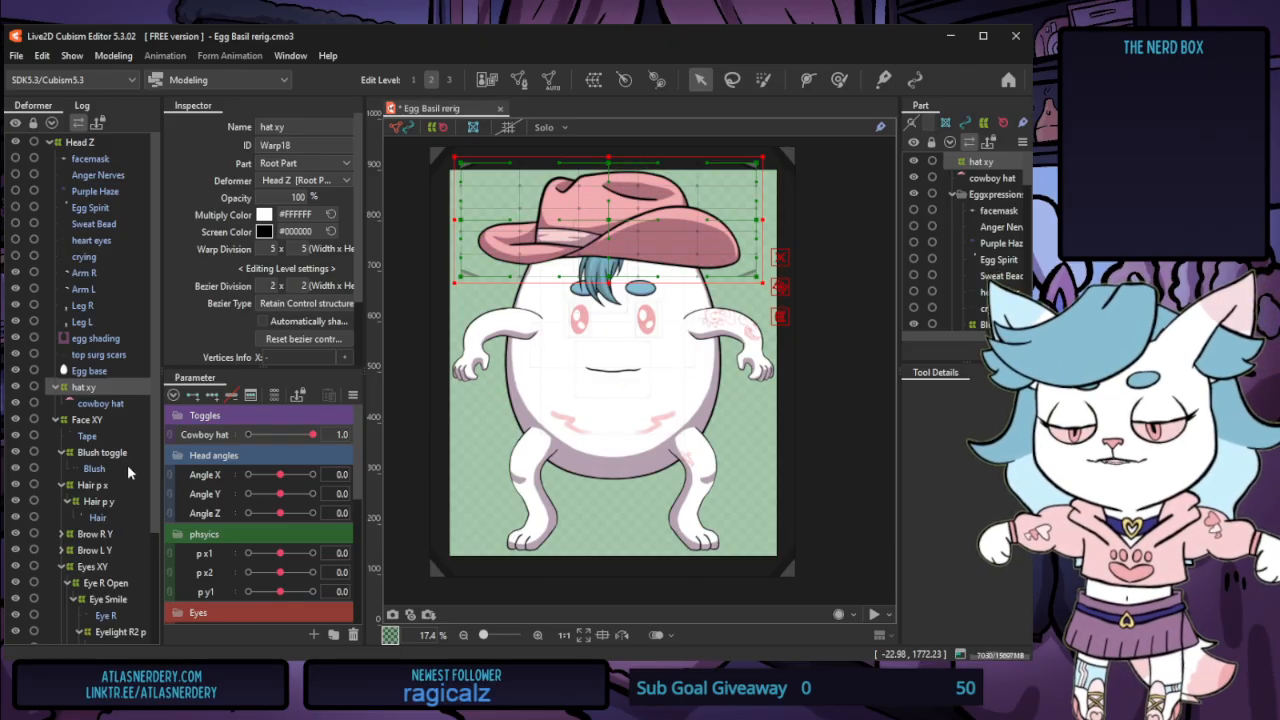
Check the Purple Haze mesh's visibility, and make the Anger Nerves mesh visible and select it
left_click(97, 191)
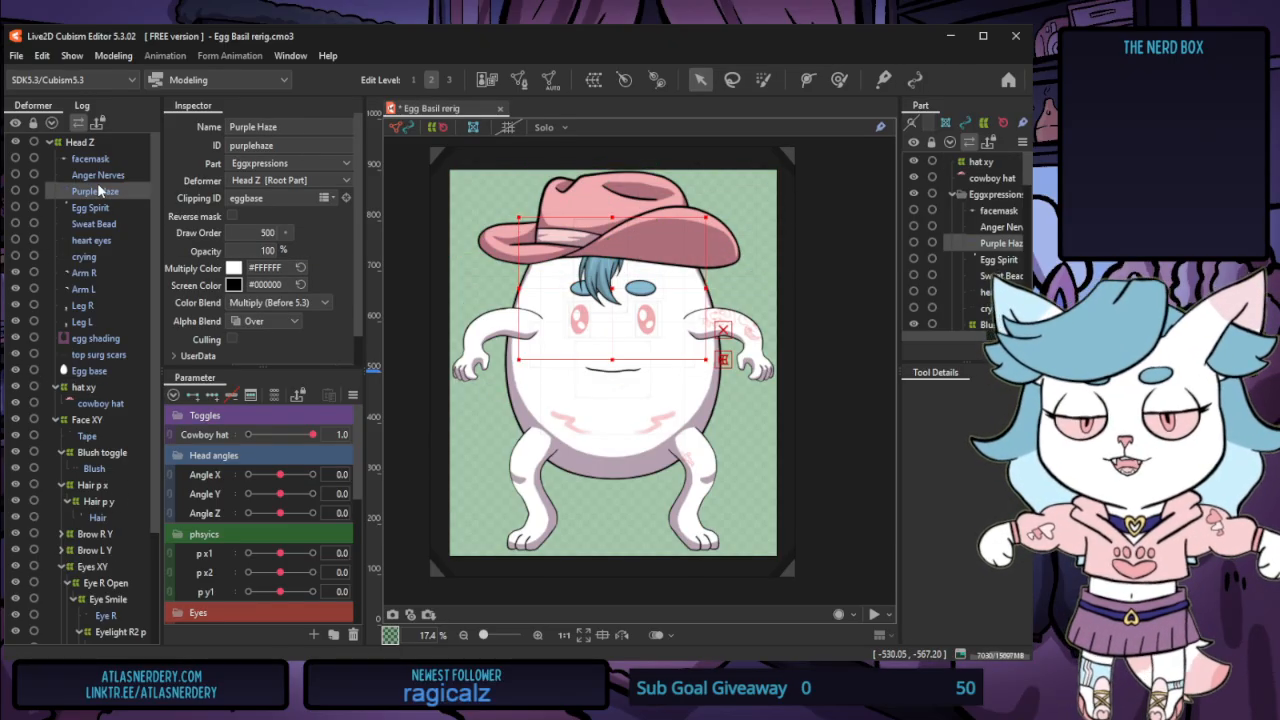
left_click(16, 191)
left_click(16, 191)
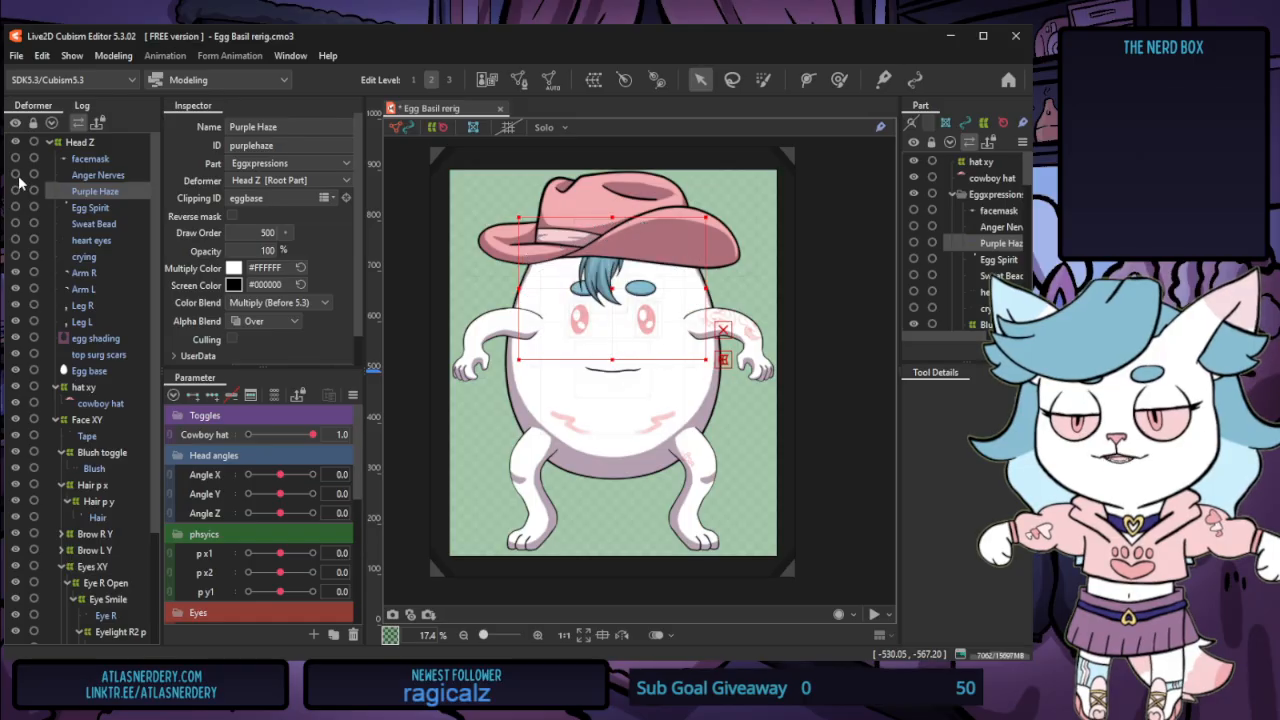
left_click(17, 176)
left_click(17, 176)
left_click(17, 176)
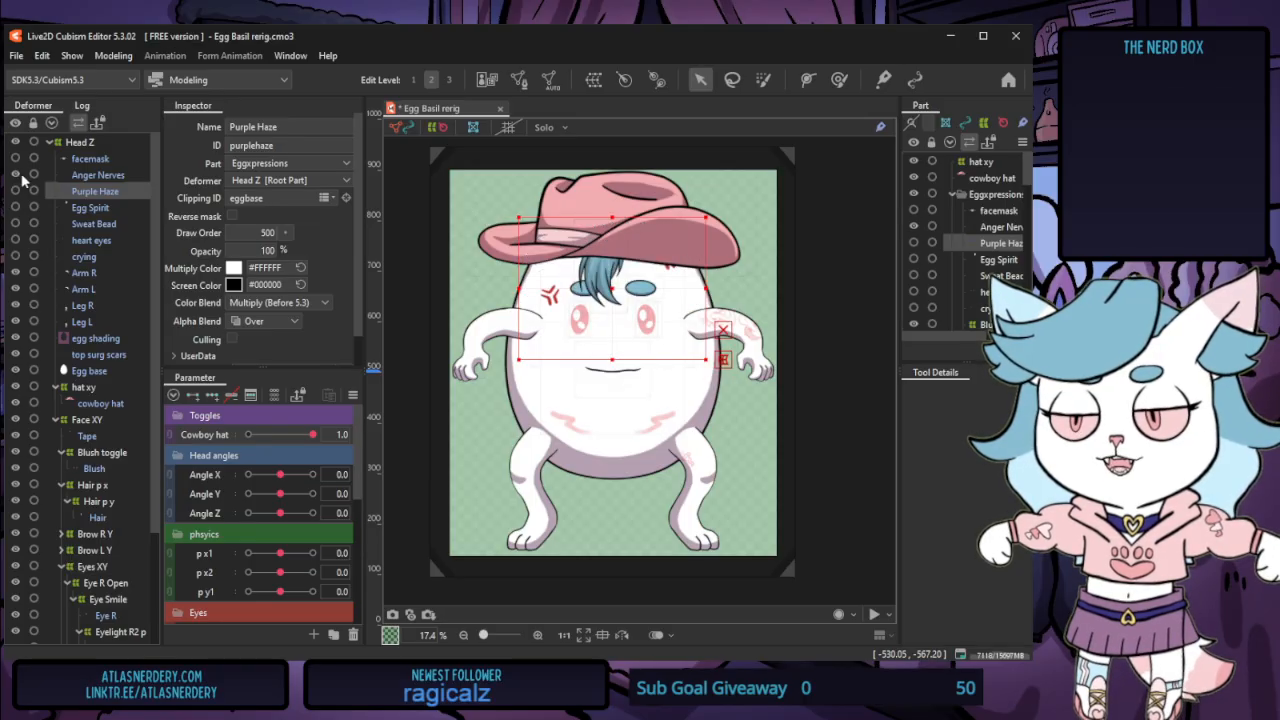
left_click(97, 175)
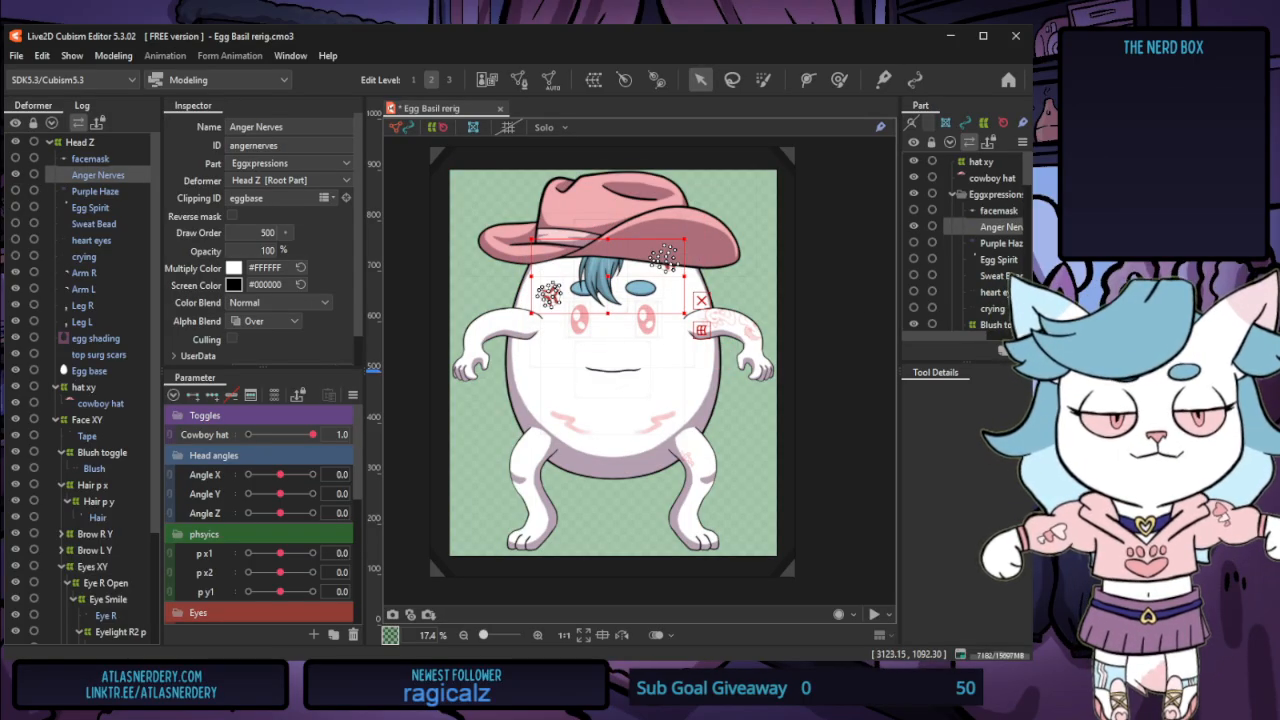
Resize and reposition the editor window to give the parts list more room
left_click_drag(1031, 225, 1137, 225)
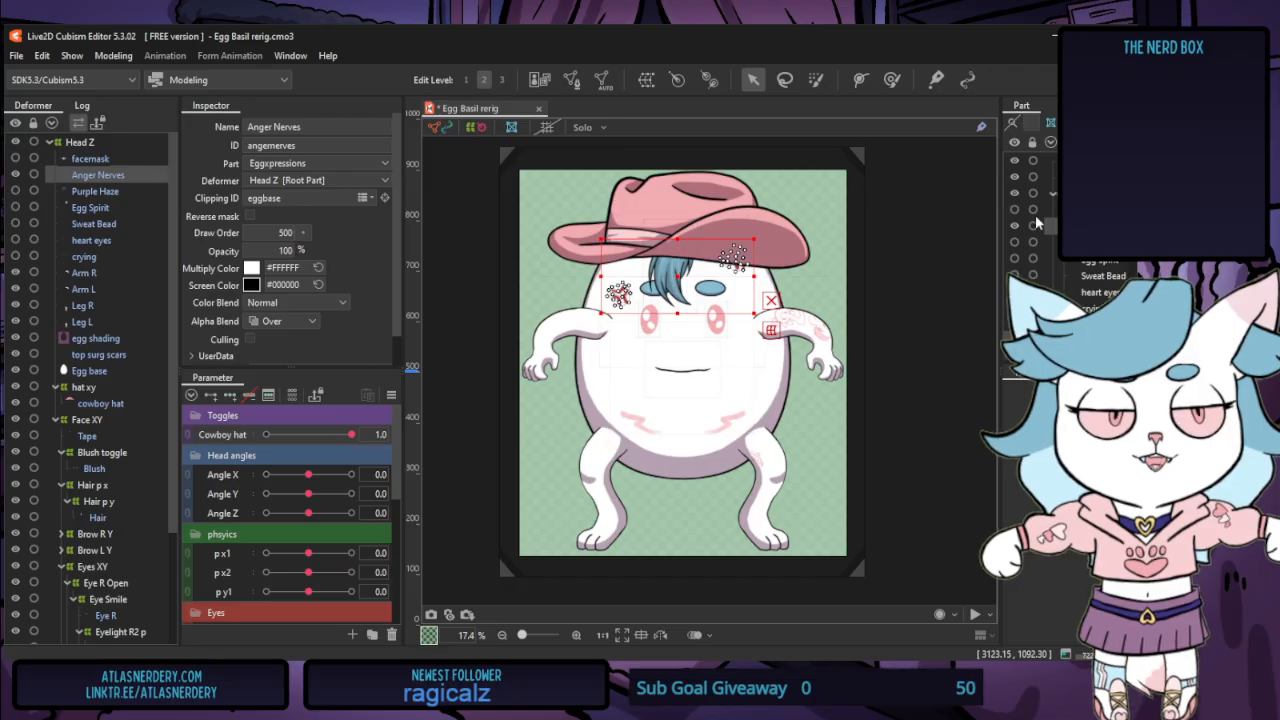
left_click(1090, 36)
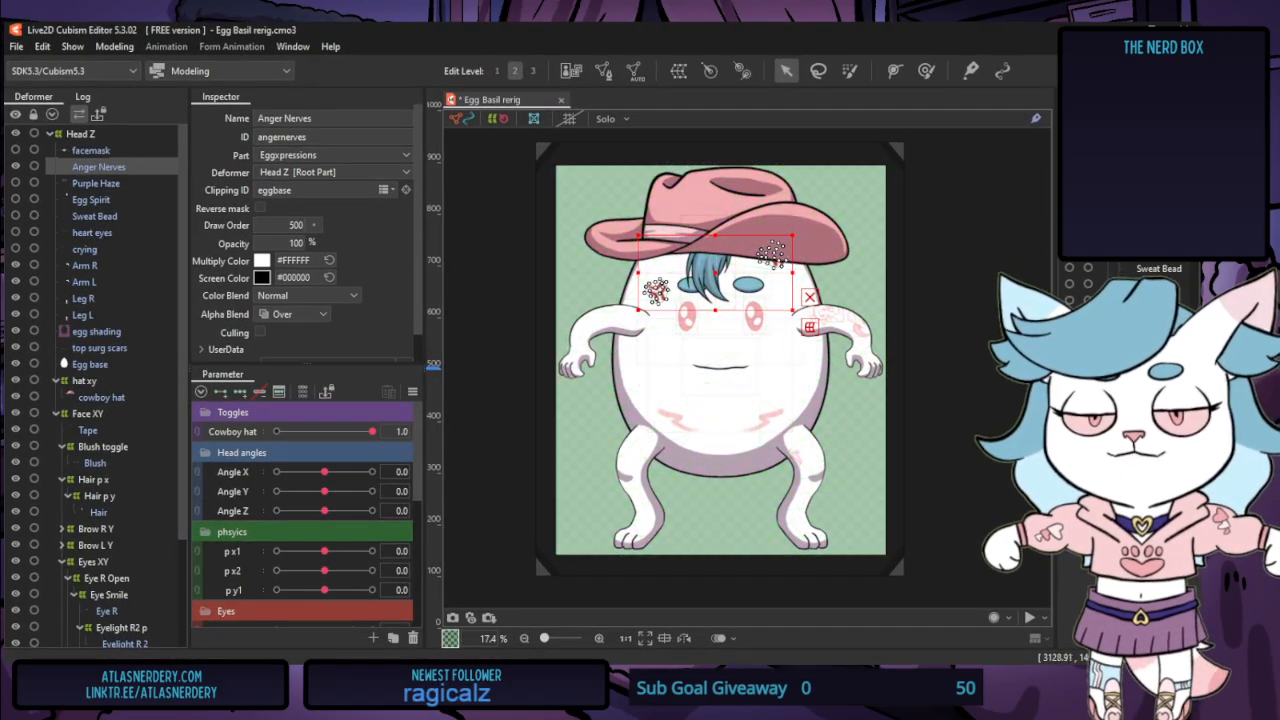
left_click(1152, 28)
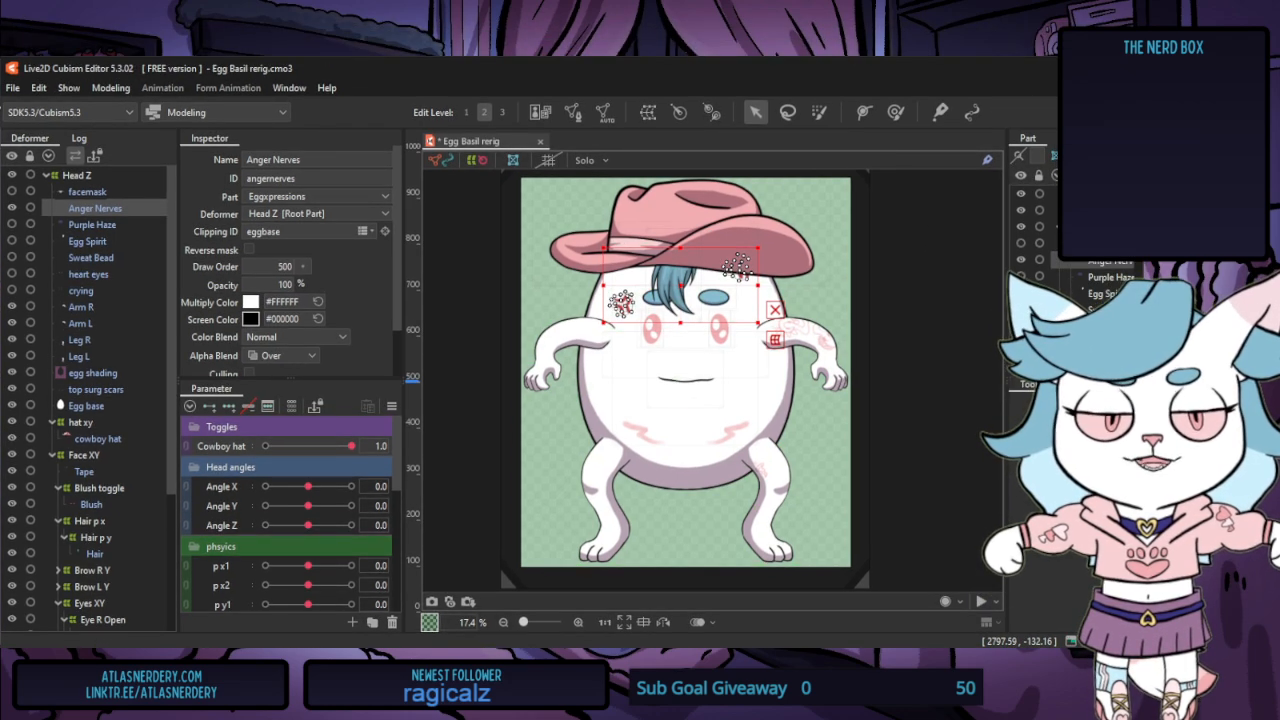
left_click_drag(966, 60, 955, 60)
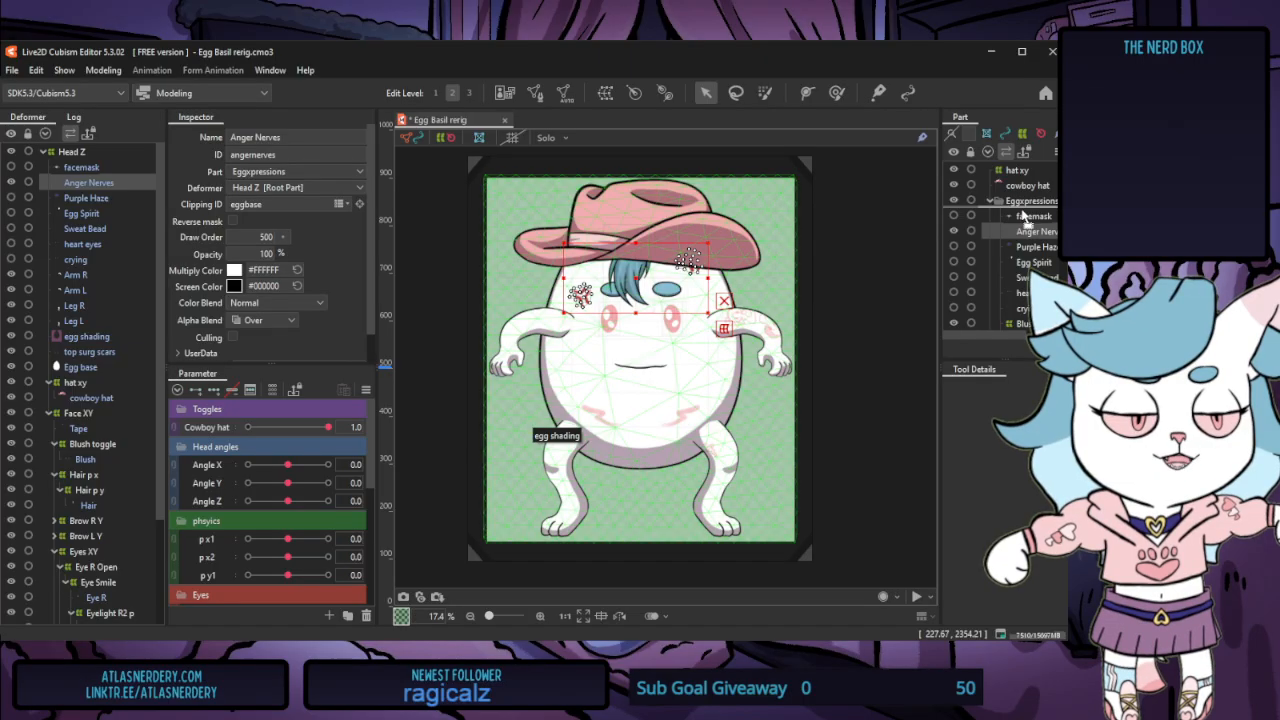
Undo a trial reorder of Anger Nerves above facemask, and move the cowboy hat mesh into Eggxpressions directly below Anger Nerves
left_click_drag(1024, 217, 1023, 206)
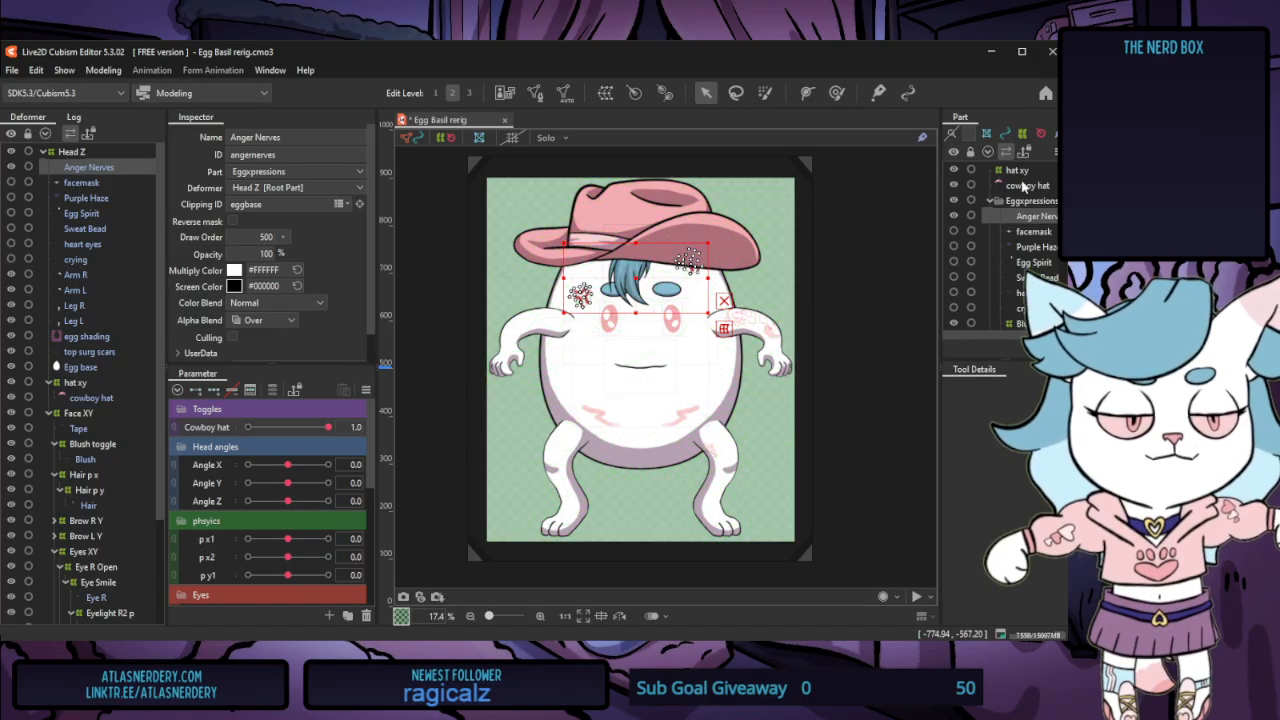
key("ctrl+z")
left_click(1024, 186)
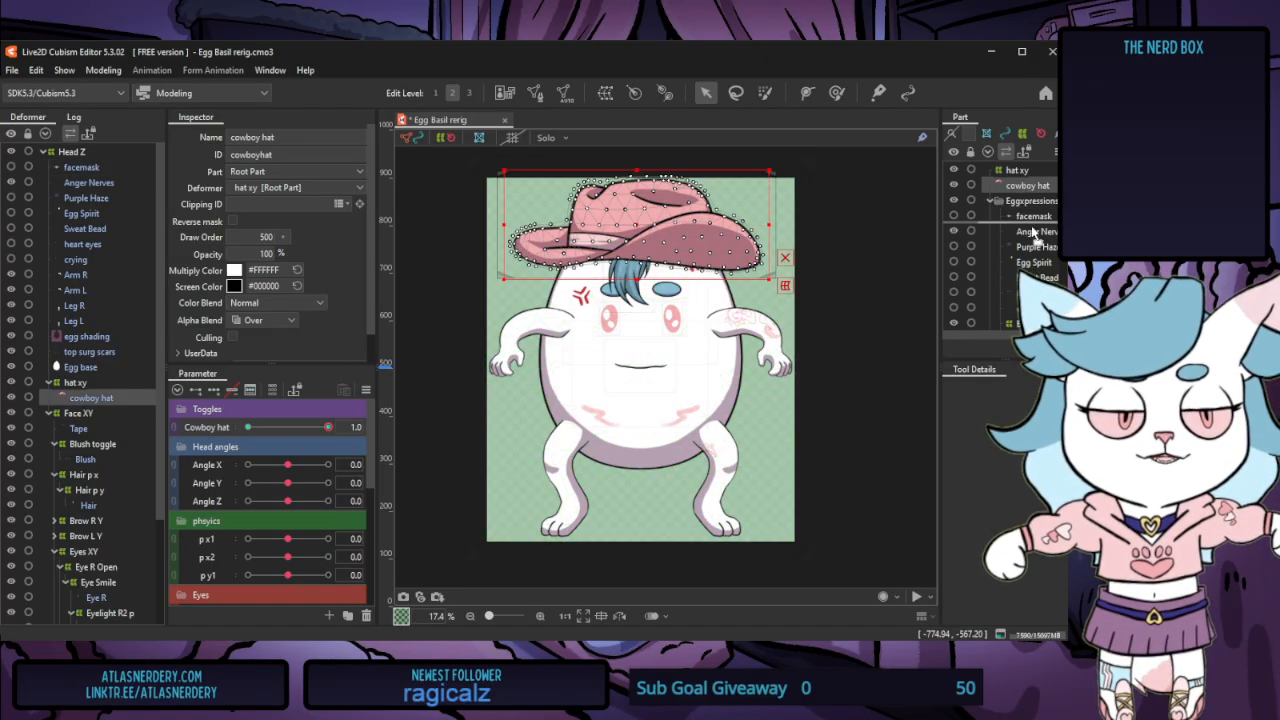
left_click_drag(1034, 237, 1034, 237)
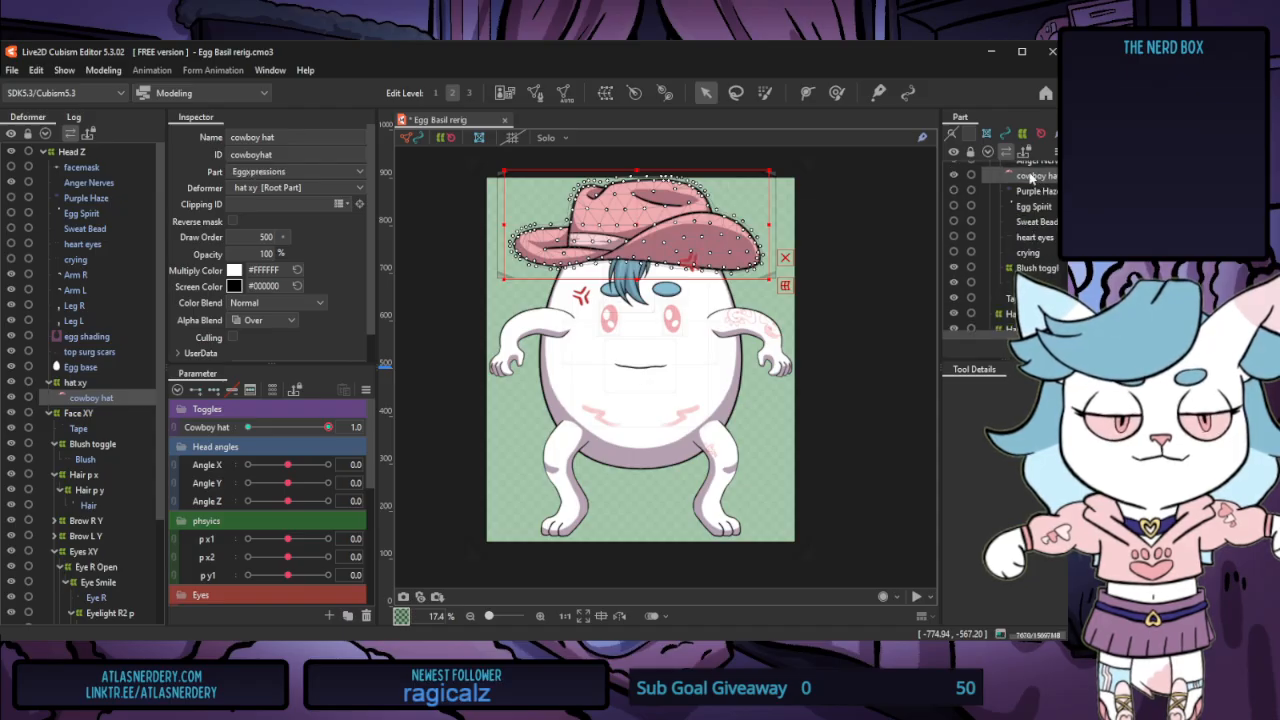
Reorder Purple Haze directly below crying in Eggxpressions, and shift the Anger Nerves mesh slightly down on the canvas, clear of the hat brim
left_click(1035, 192)
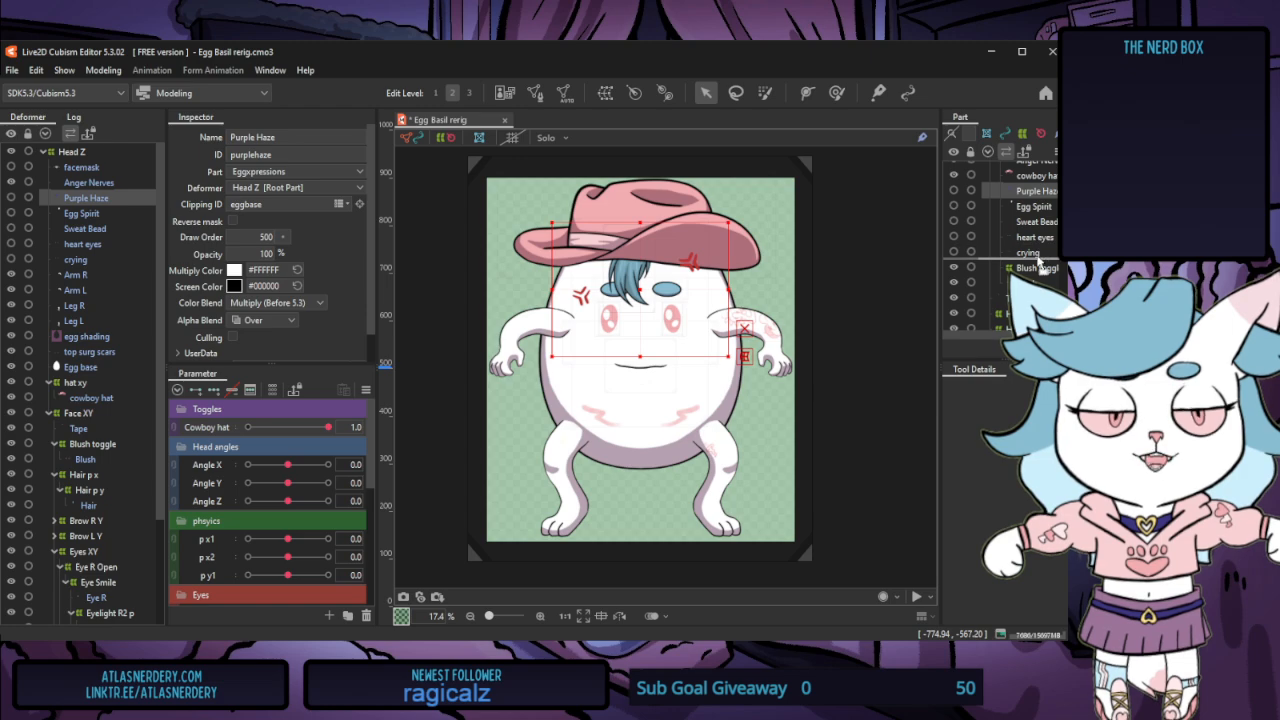
left_click_drag(1038, 260, 1038, 260)
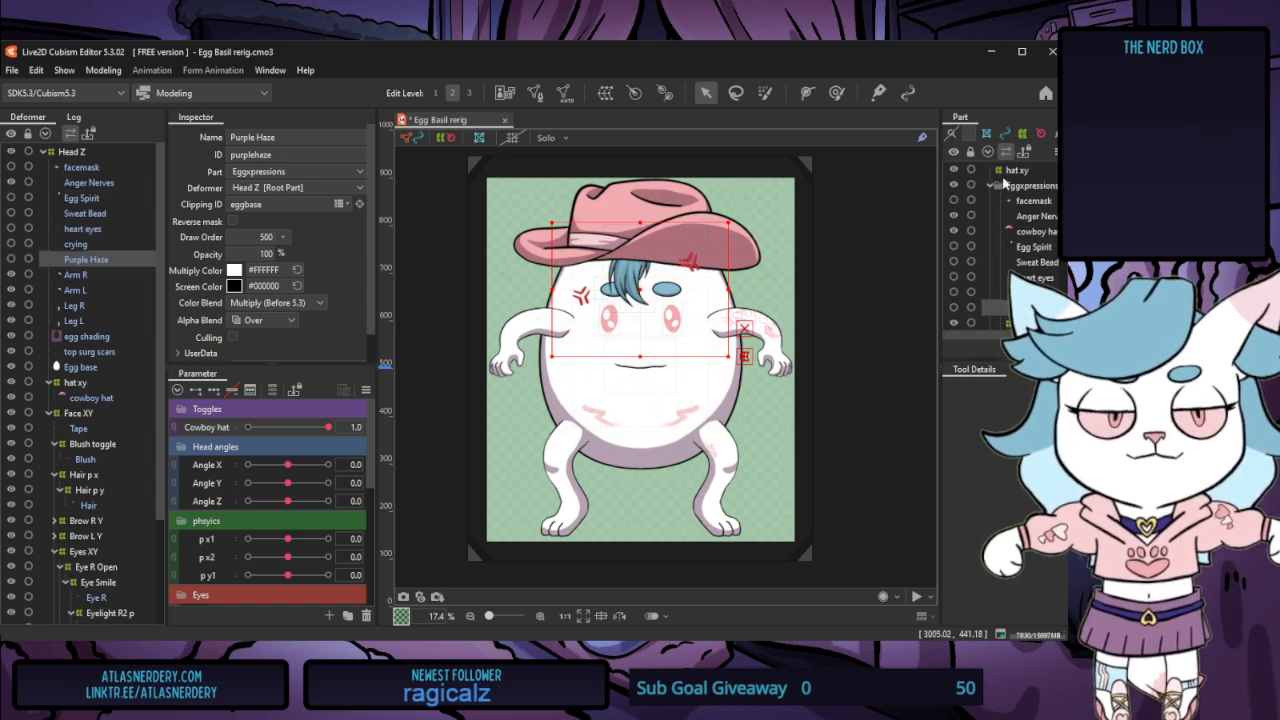
left_click(1030, 216)
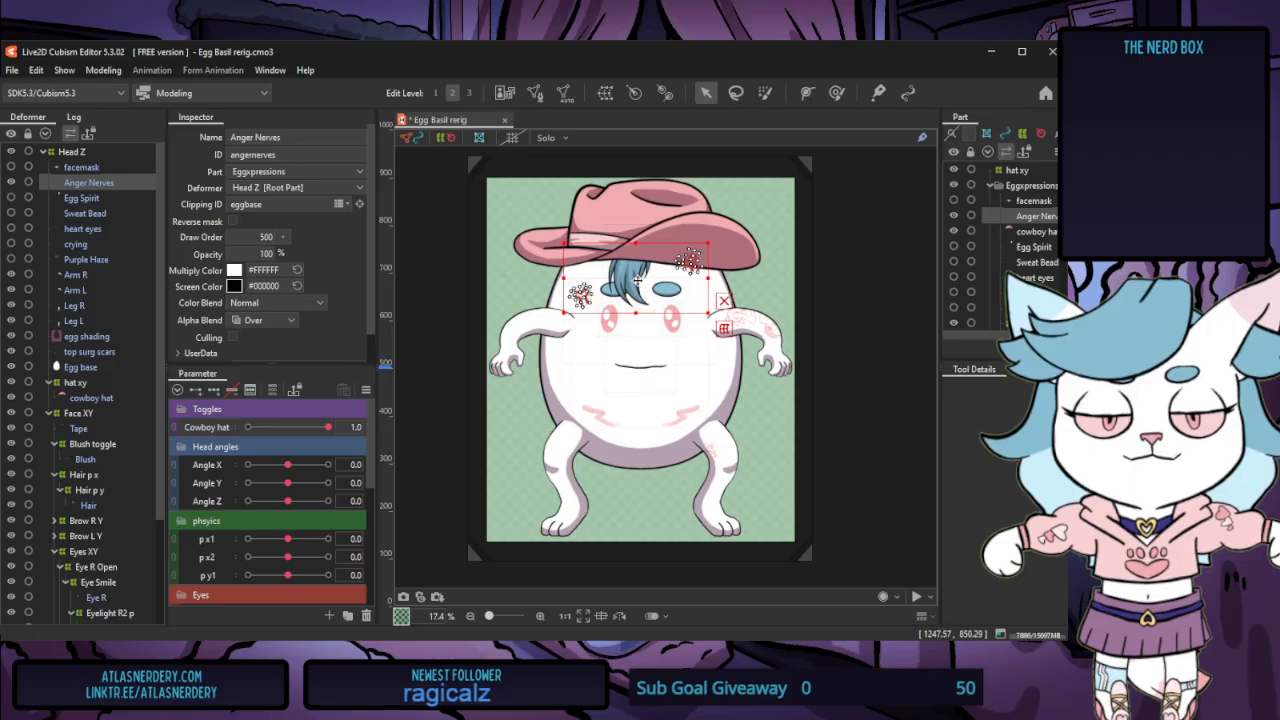
left_click_drag(637, 280, 638, 297)
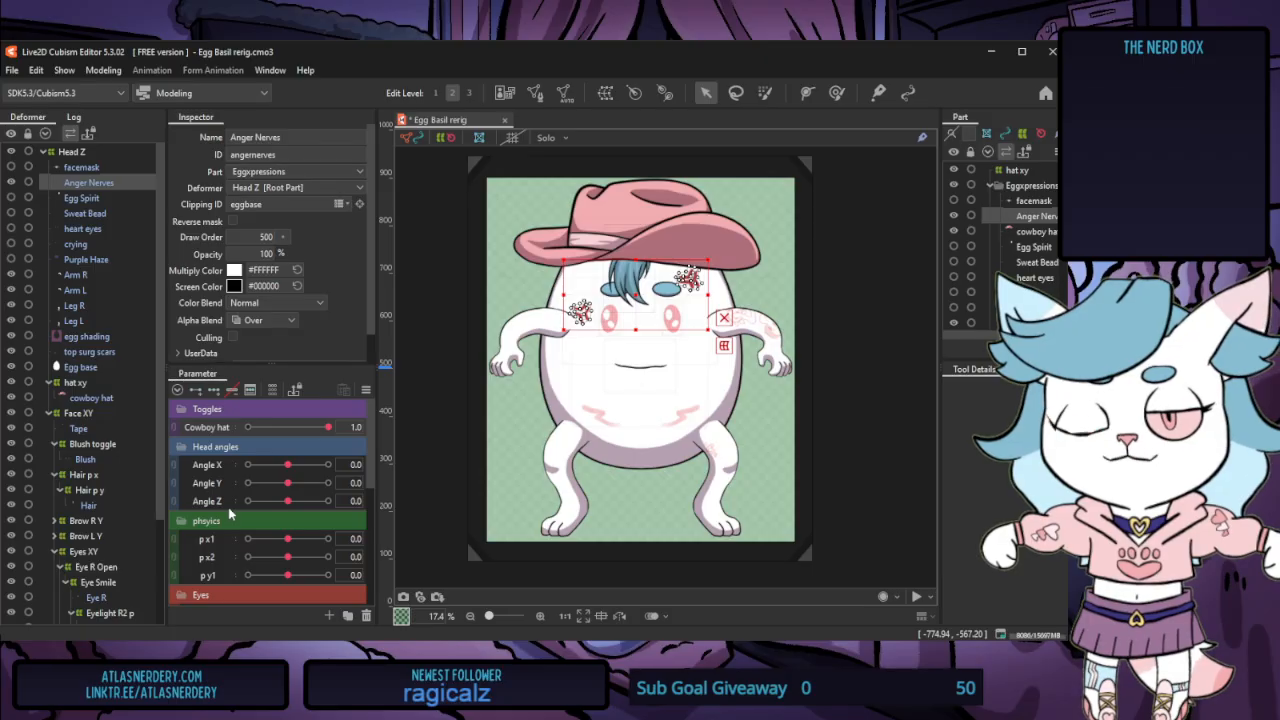
Add three keys to BrowL Form and BrowR Form for the Anger Nerves mesh, and set both parameters to -1.0
scroll(229, 507, "down", 10)
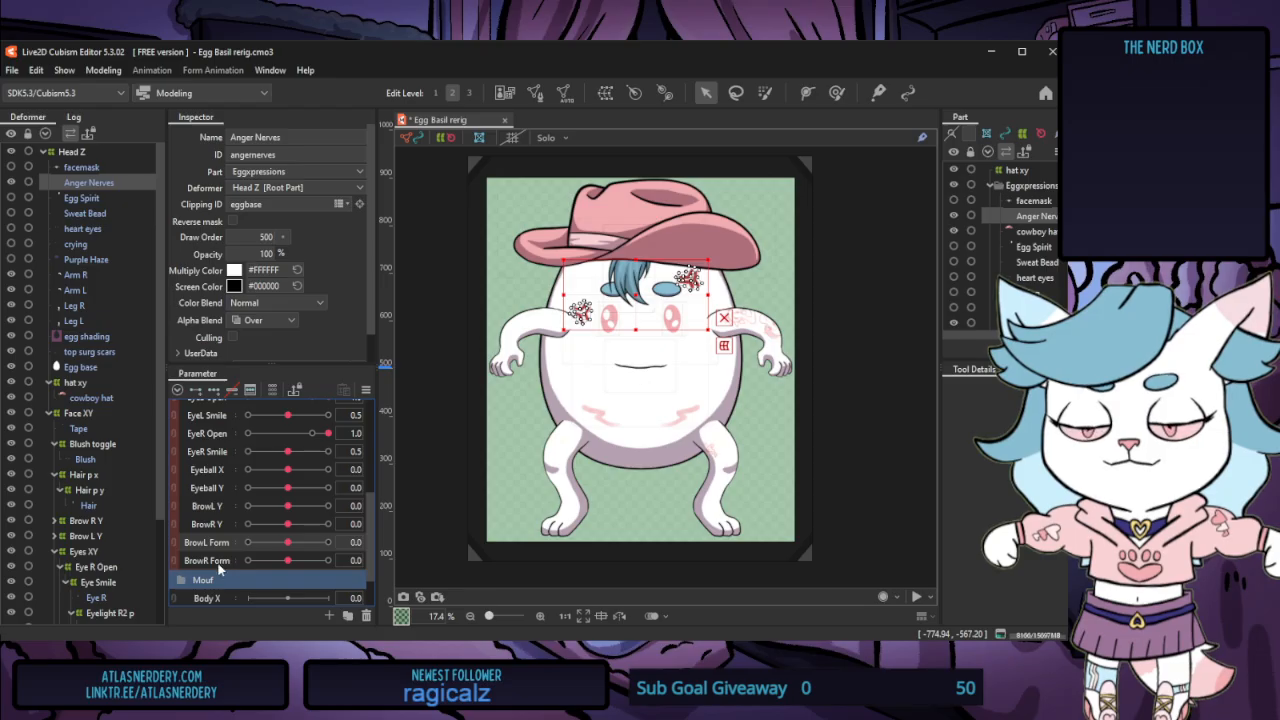
left_click(213, 392)
left_click_drag(285, 547, 216, 546)
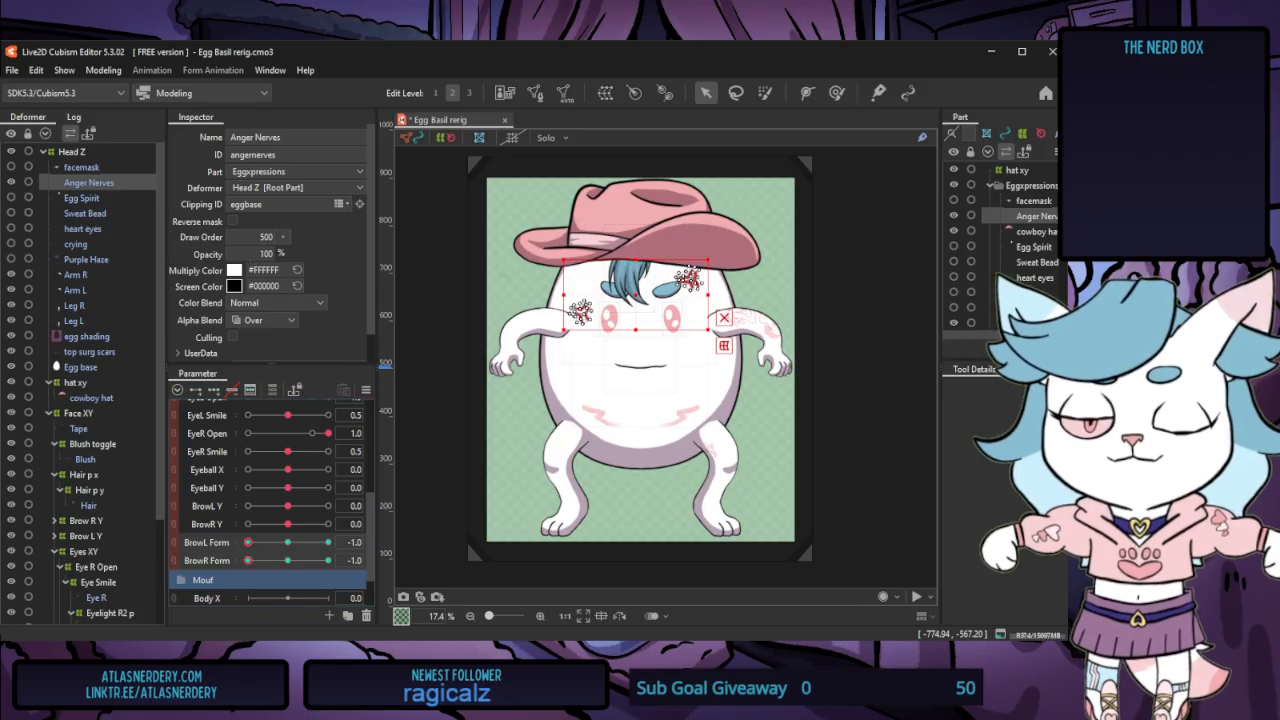
Try setting the Anger Nerves opacity to 0% where BrowL Form and BrowR Form are both 1.0, and check other brow combinations
left_click(287, 543)
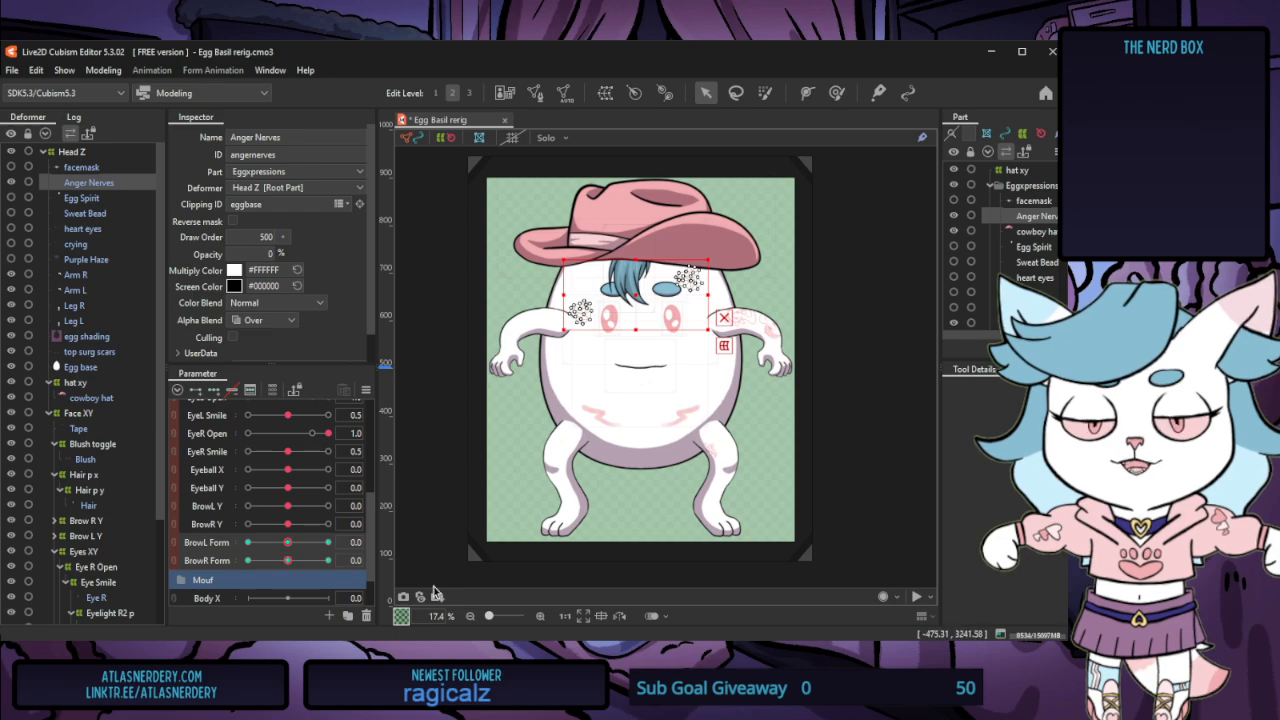
left_click(326, 558)
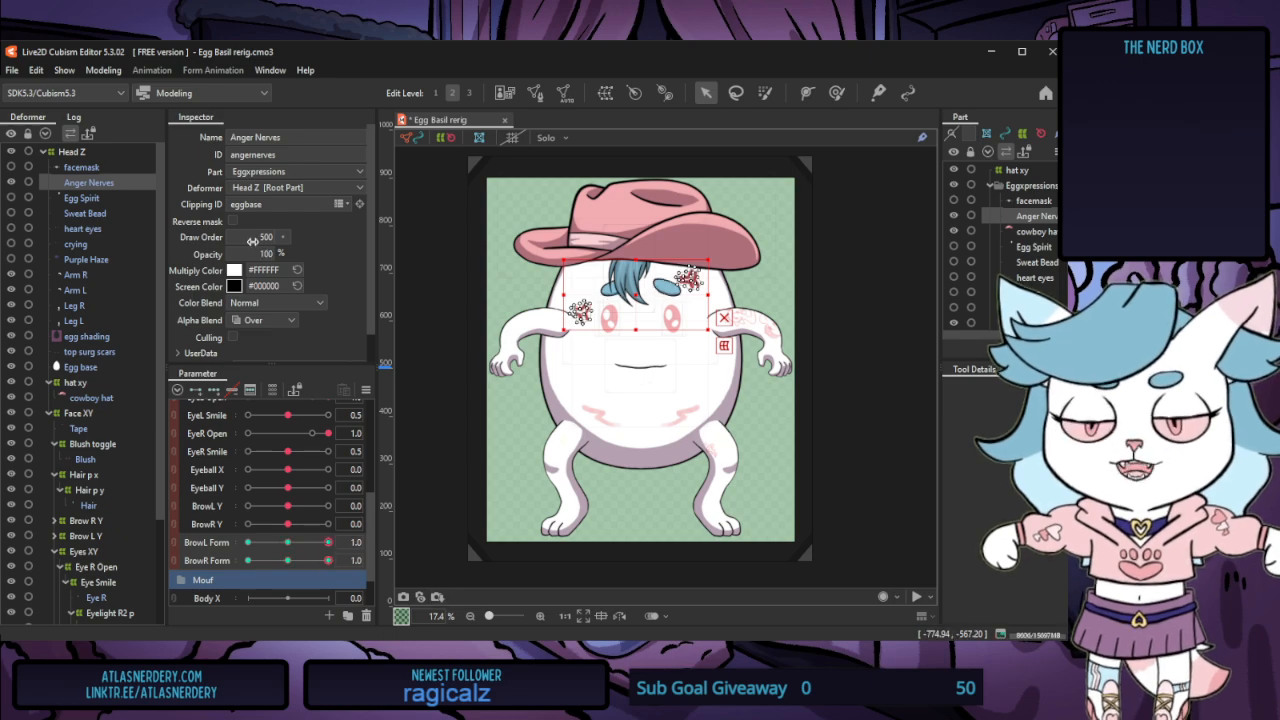
left_click_drag(262, 255, 192, 256)
left_click(288, 560)
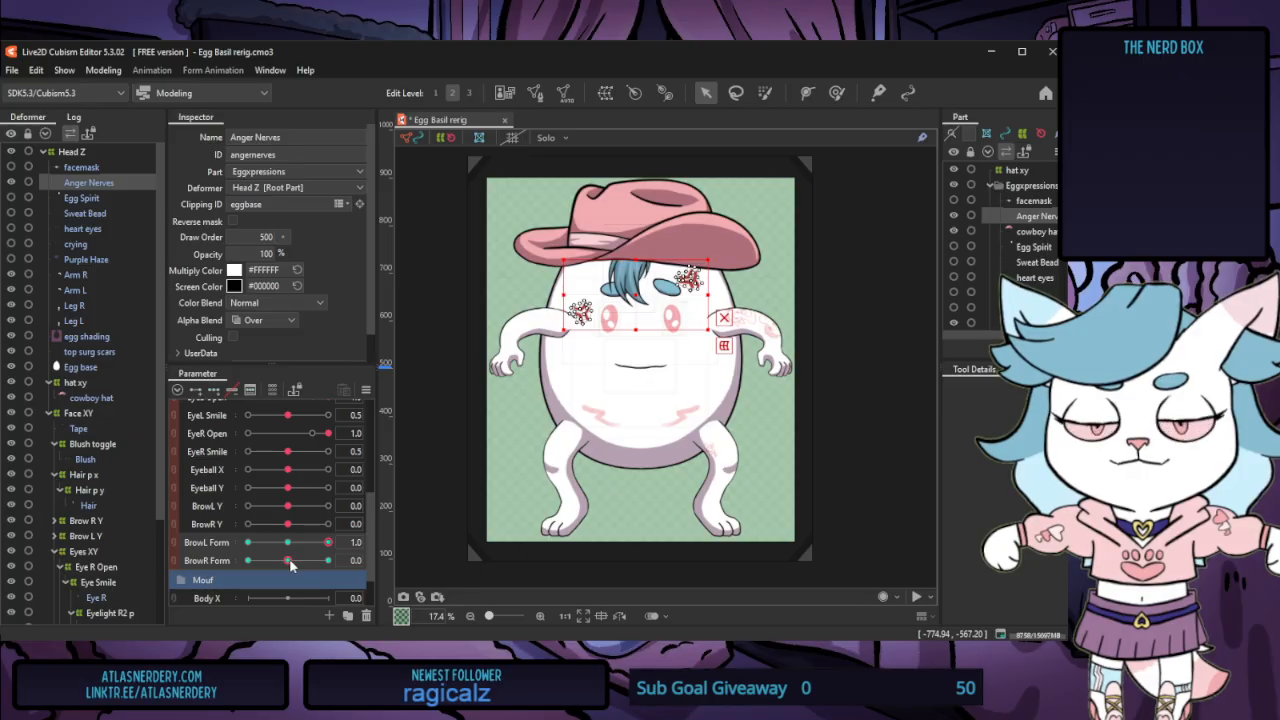
left_click(248, 560)
left_click(248, 543)
Rekey Anger Nerves at 0% opacity, with fresh three-point keys on both BrowL Form and BrowR Form
left_click(288, 562)
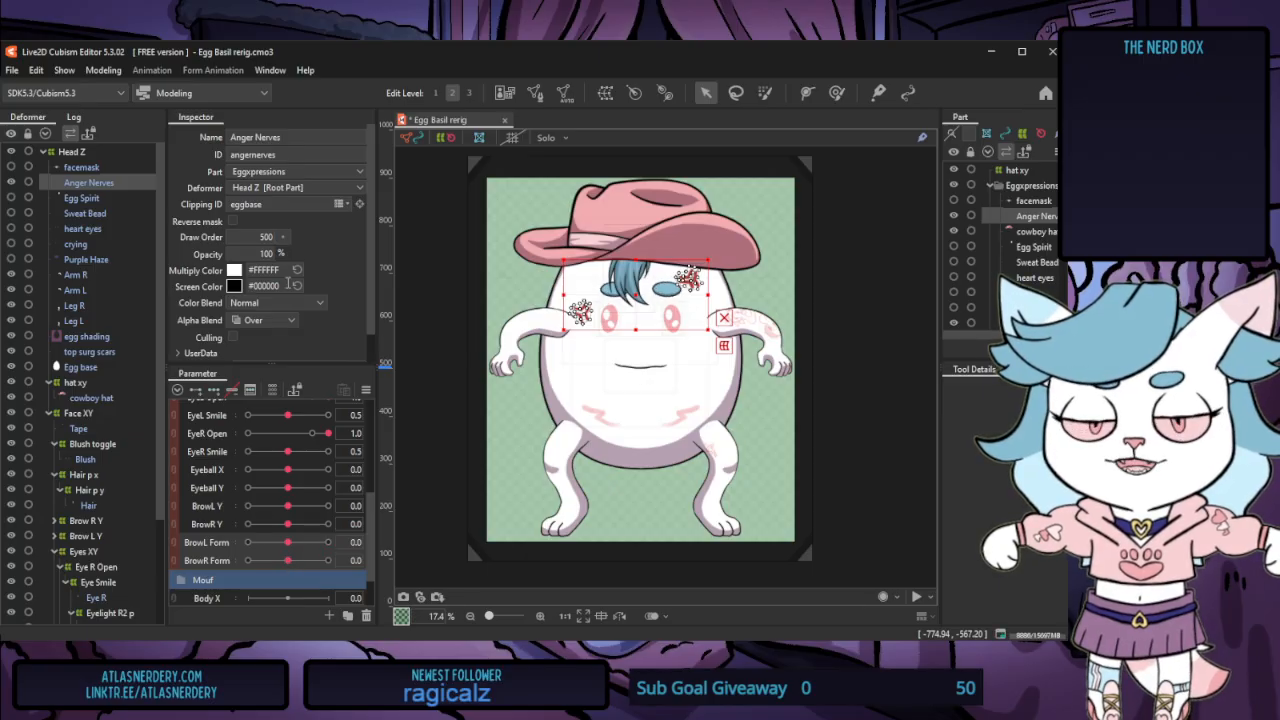
left_click_drag(262, 257, 162, 257)
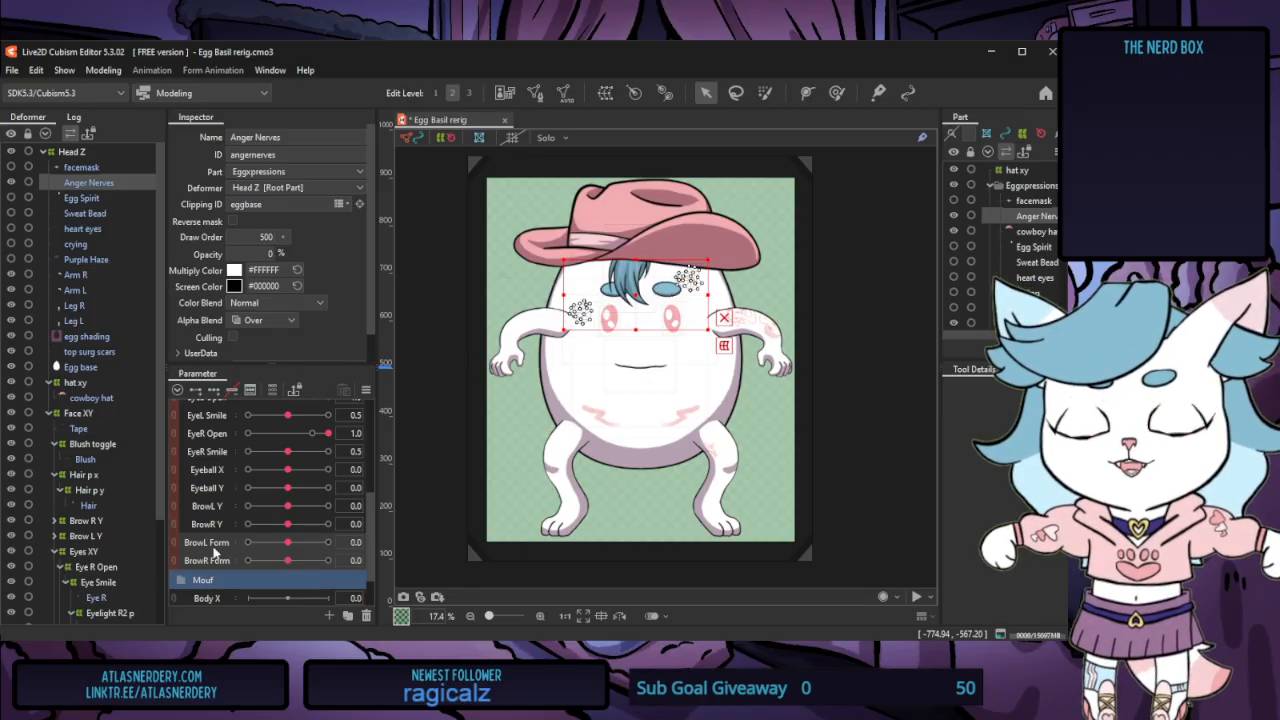
left_click(210, 392)
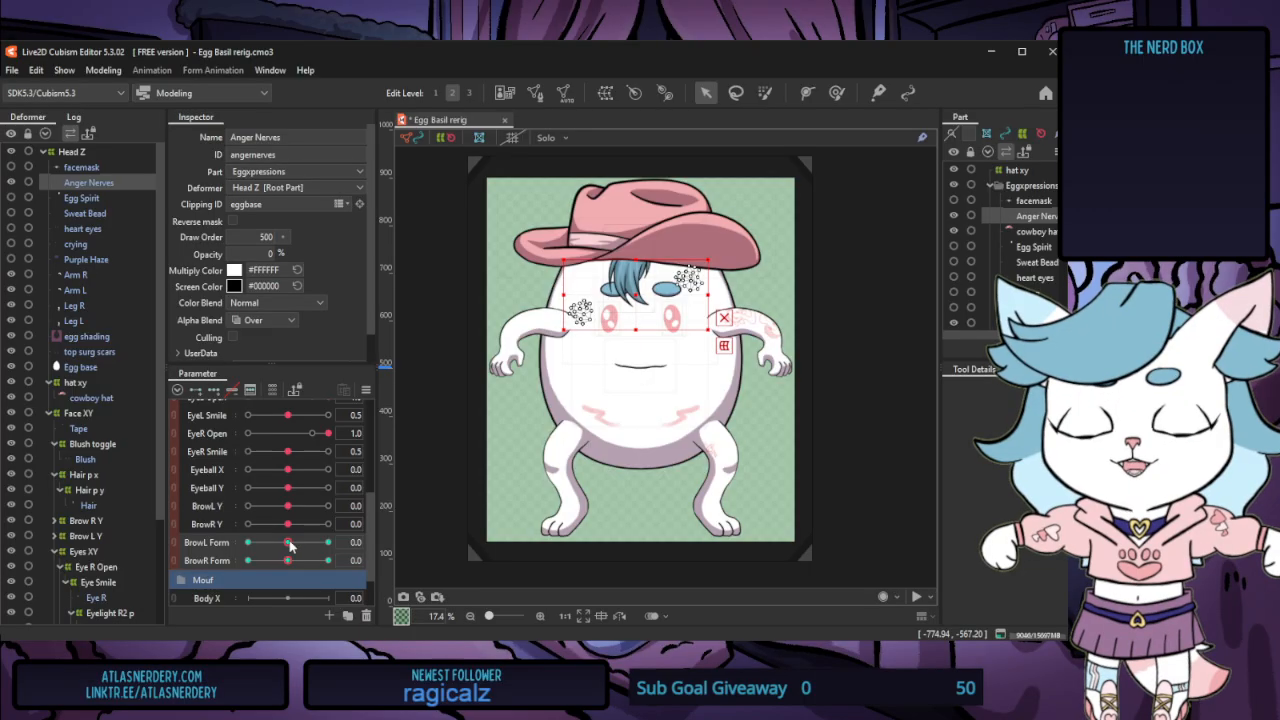
Set the Anger Nerves opacity to 100% with BrowL Form at -1.0, with BrowR Form at -1.0, and with both at -1.0
left_click_drag(288, 542, 229, 543)
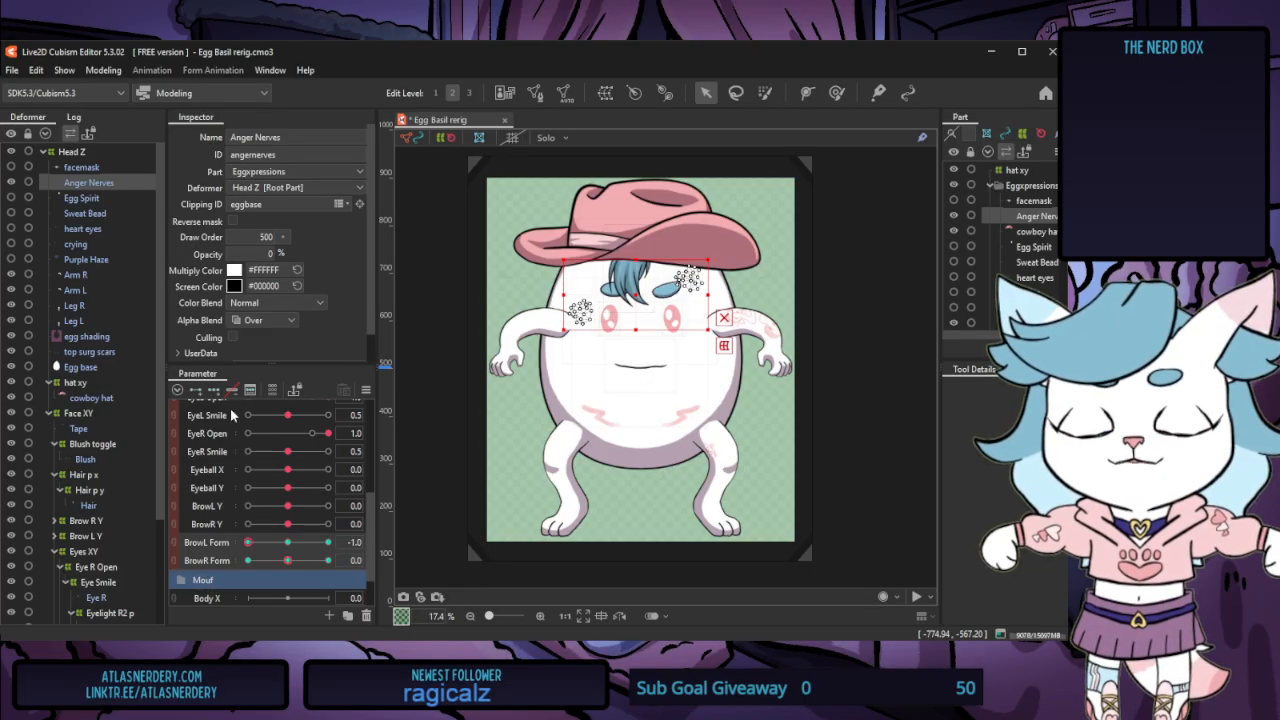
left_click_drag(256, 259, 356, 259)
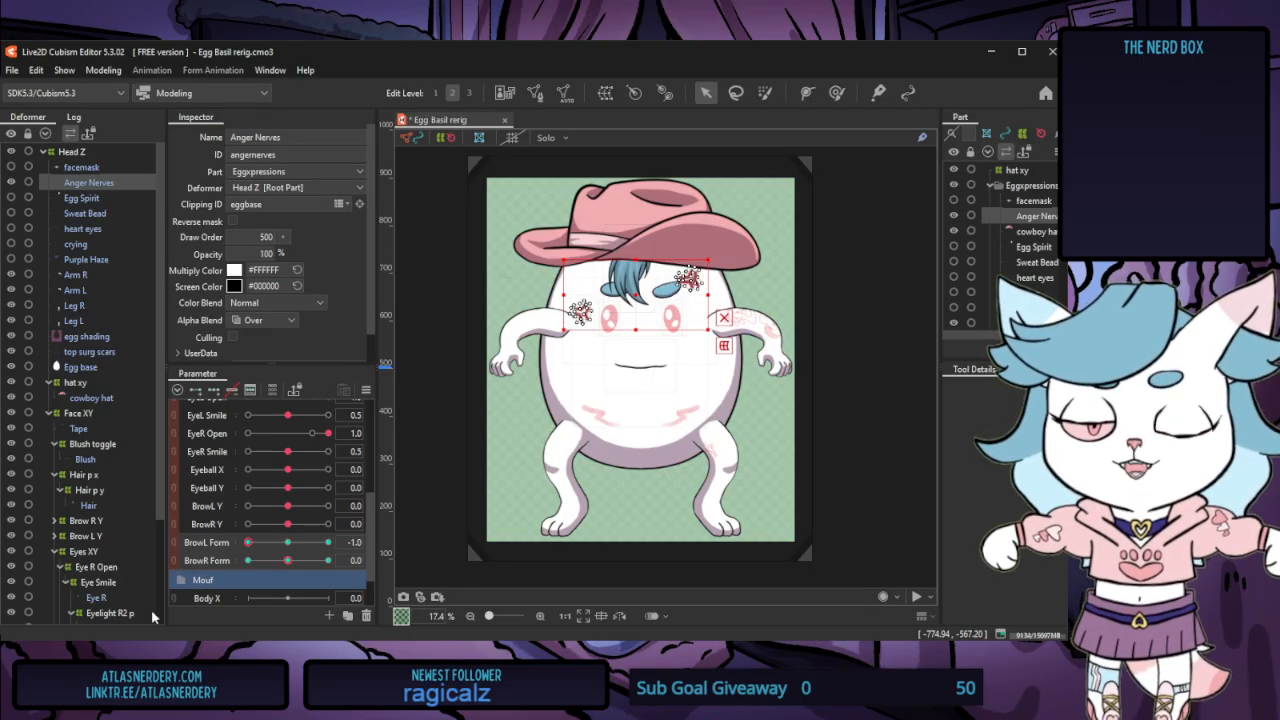
left_click(287, 542)
left_click_drag(287, 560, 213, 561)
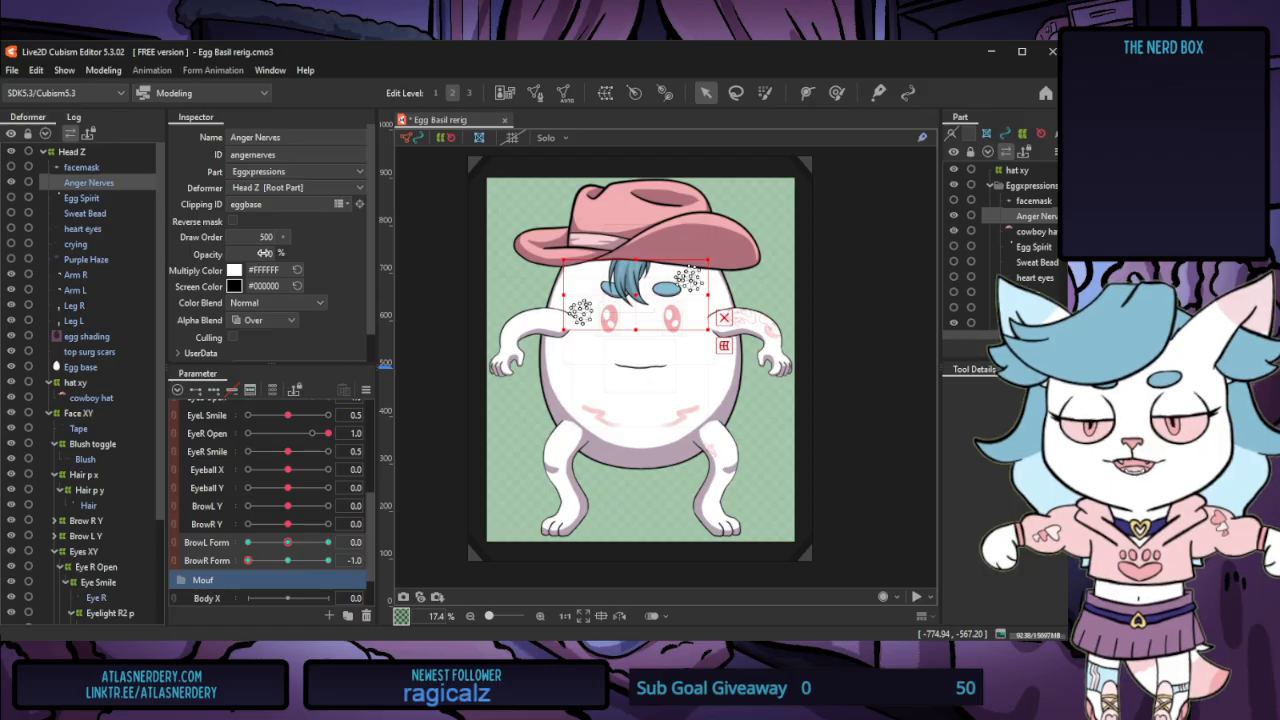
left_click_drag(256, 259, 356, 259)
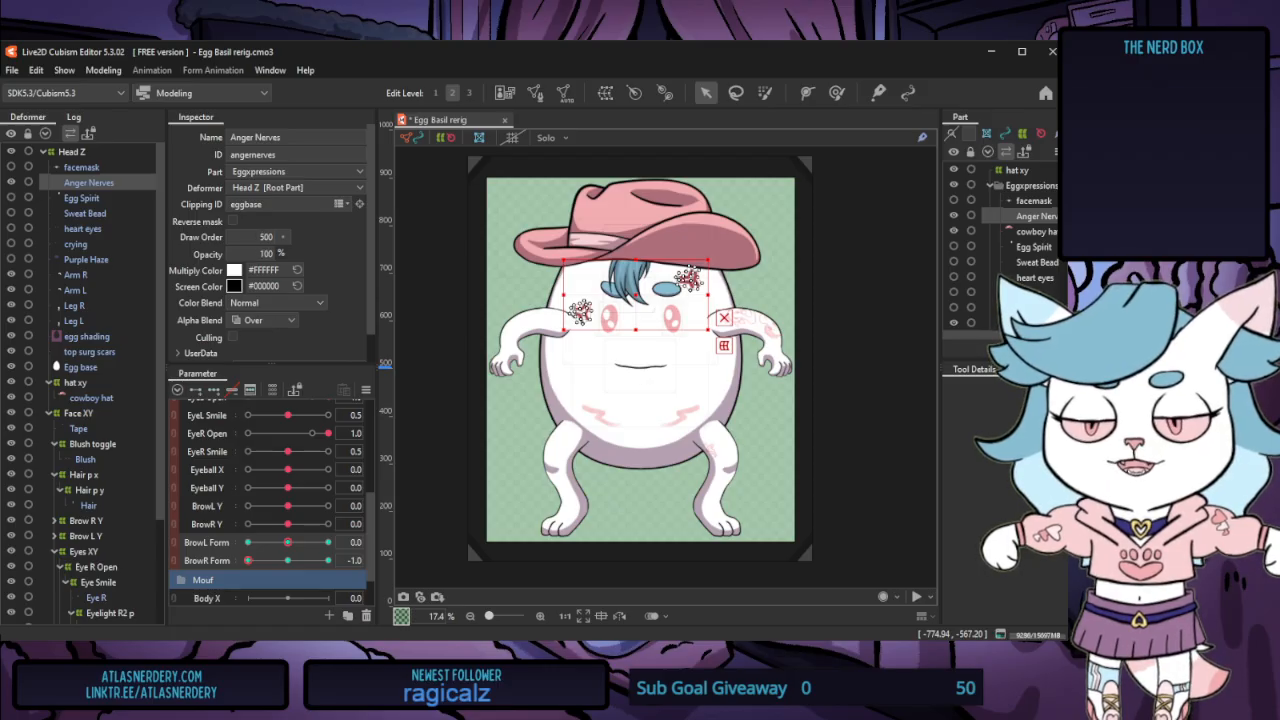
left_click_drag(285, 541, 237, 543)
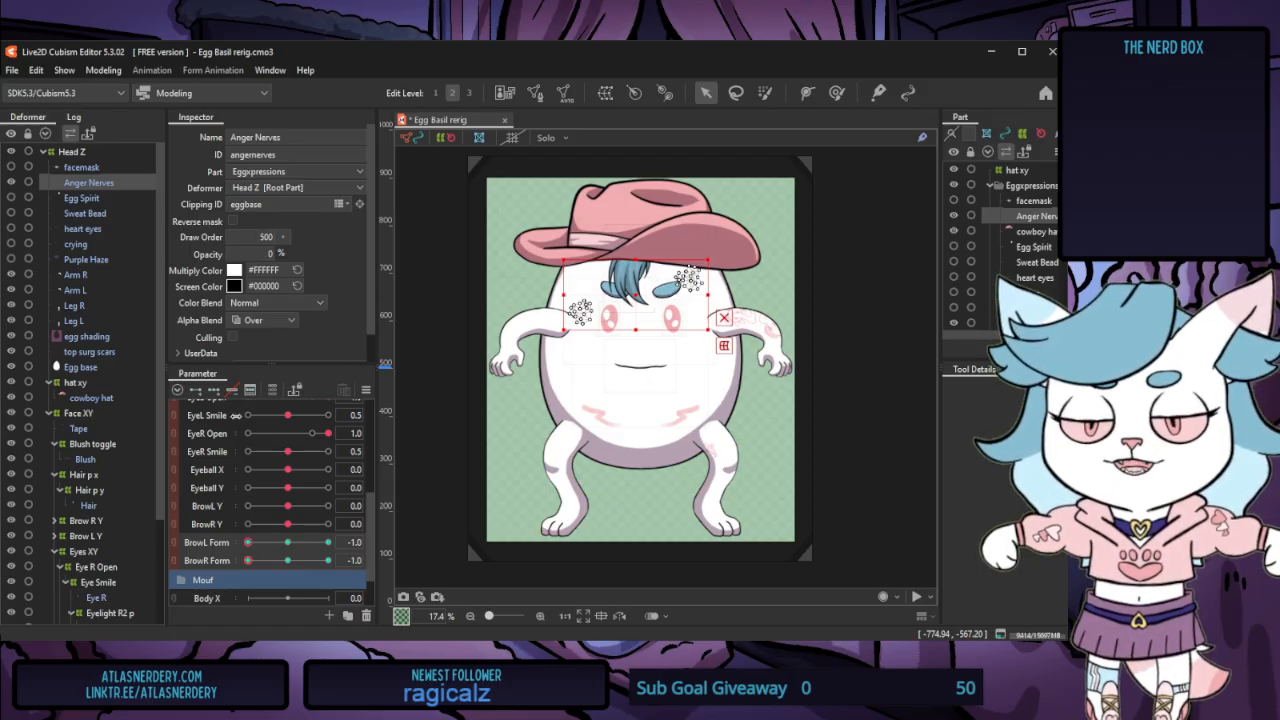
left_click_drag(244, 252, 344, 252)
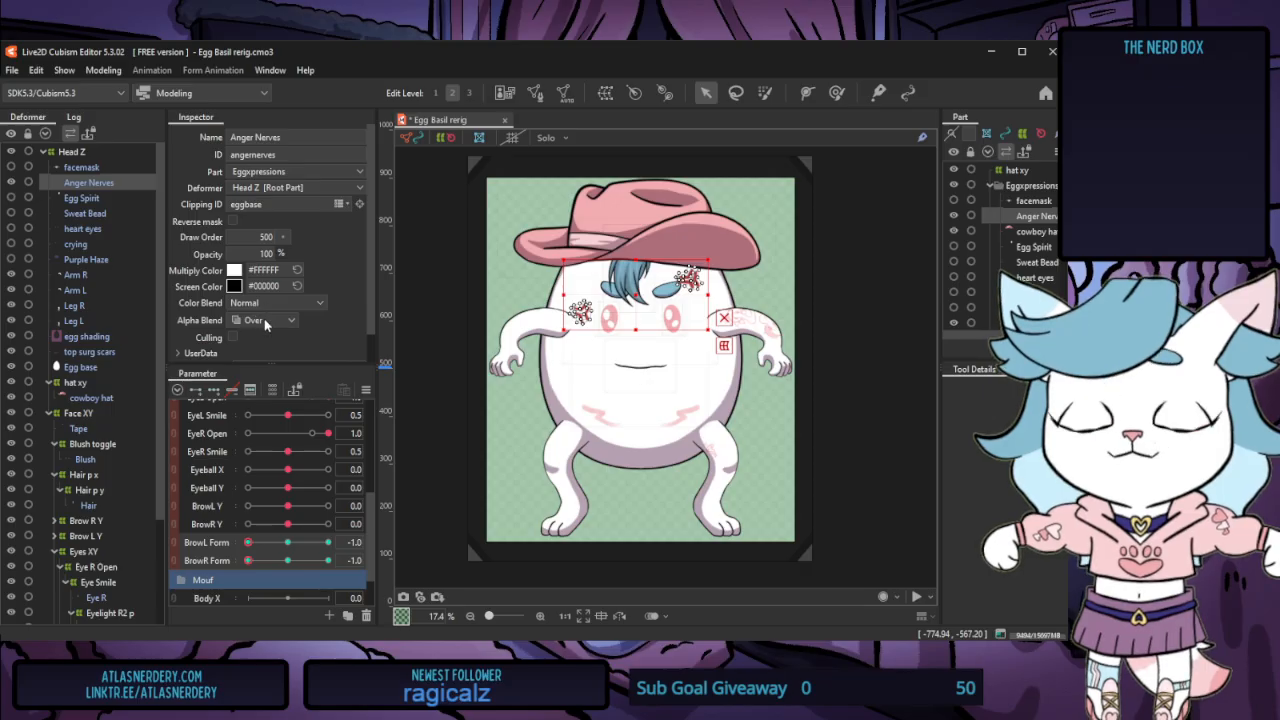
Preview how the anger nerves respond to the eyebrows in the physics simulation, and return to the model
left_click(99, 70)
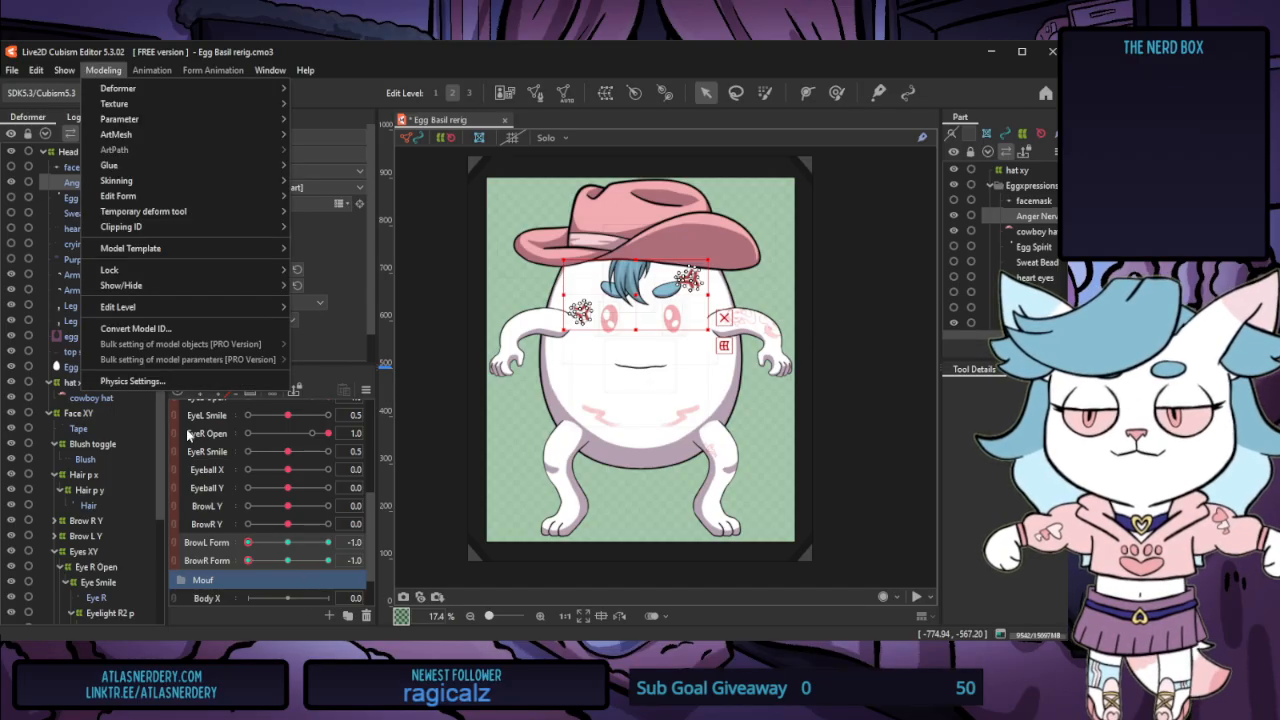
left_click(187, 383)
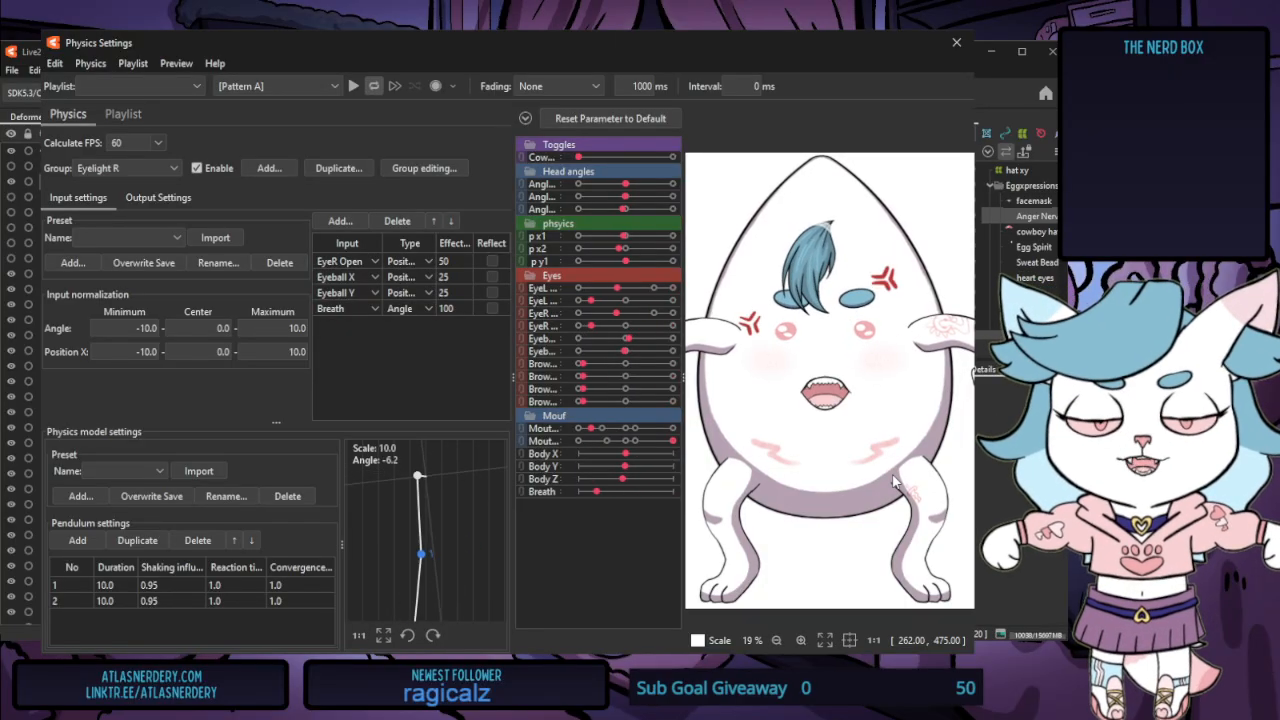
left_click(957, 42)
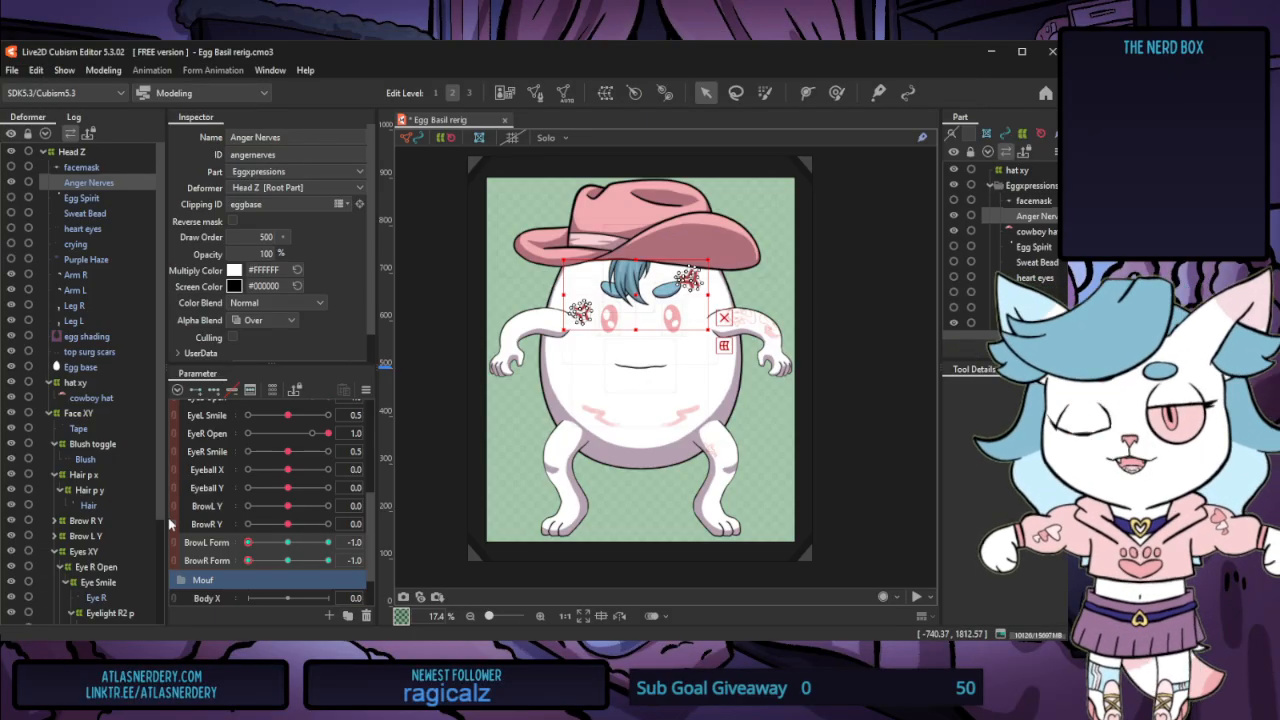
Move the middle Anger Nerves key to -0.5 on both BrowL Form and BrowR Form
left_click(288, 559)
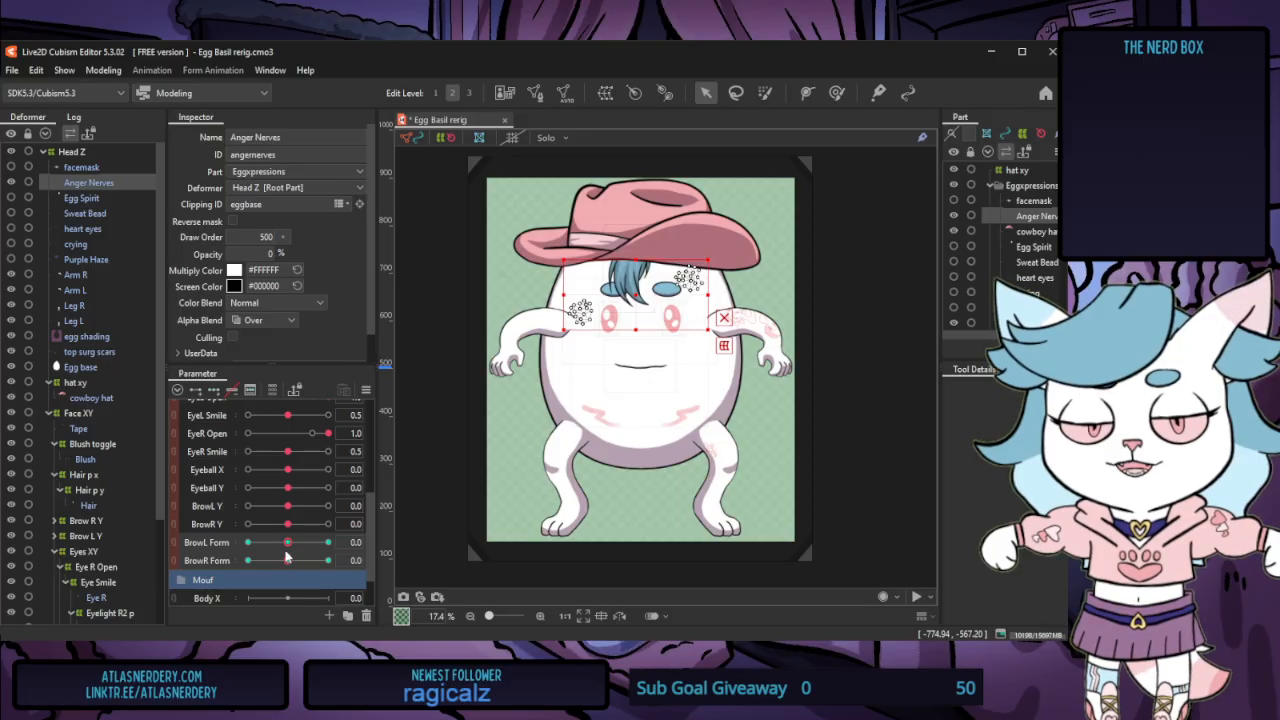
left_click_drag(288, 542, 246, 550)
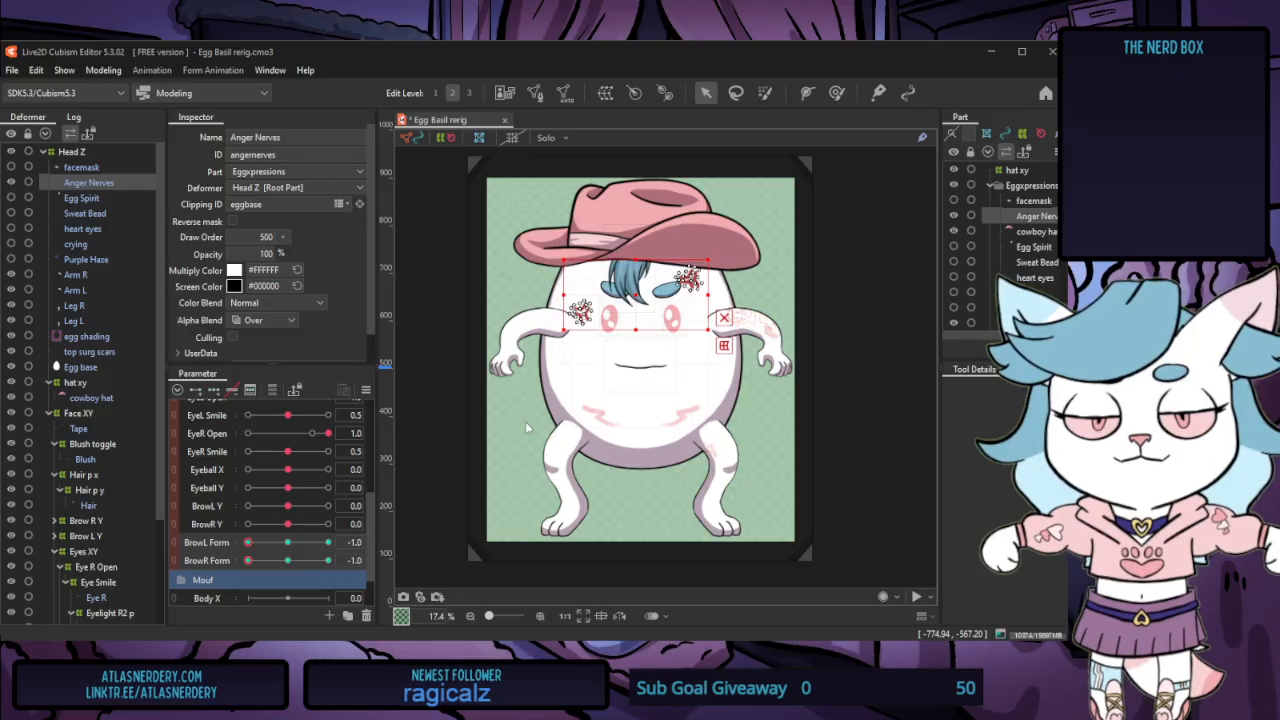
left_click(288, 542)
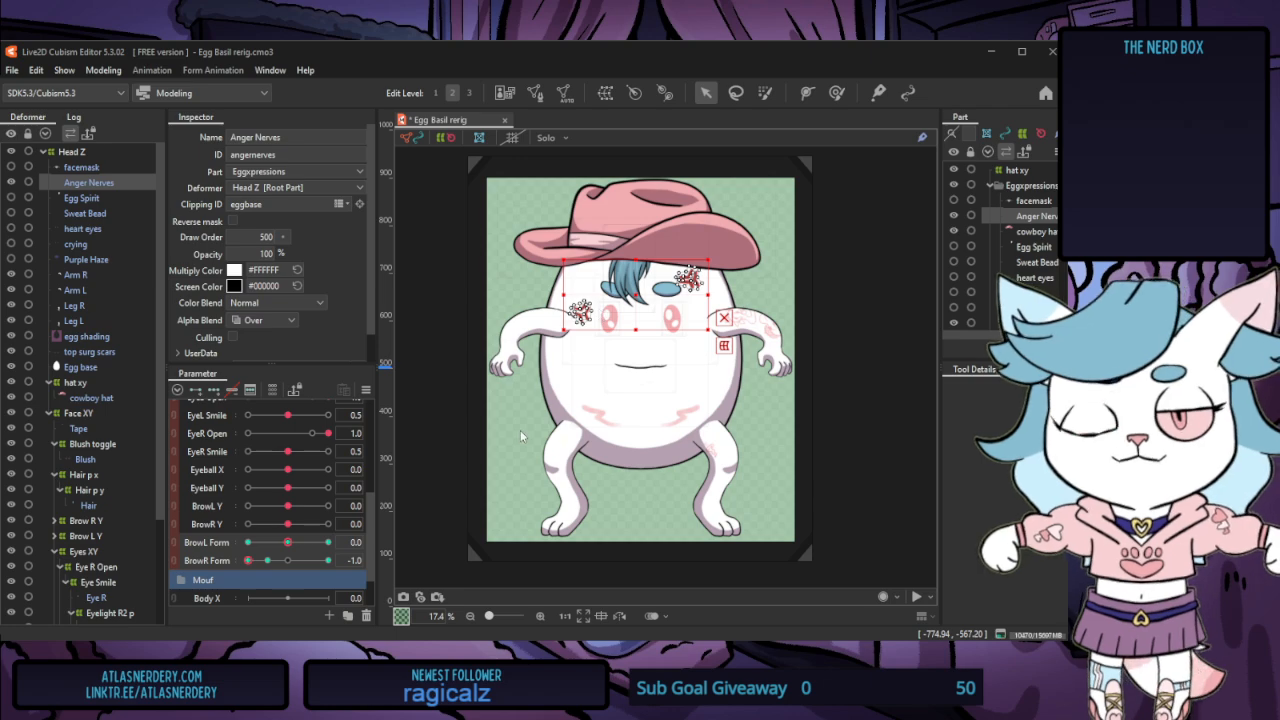
left_click(267, 543)
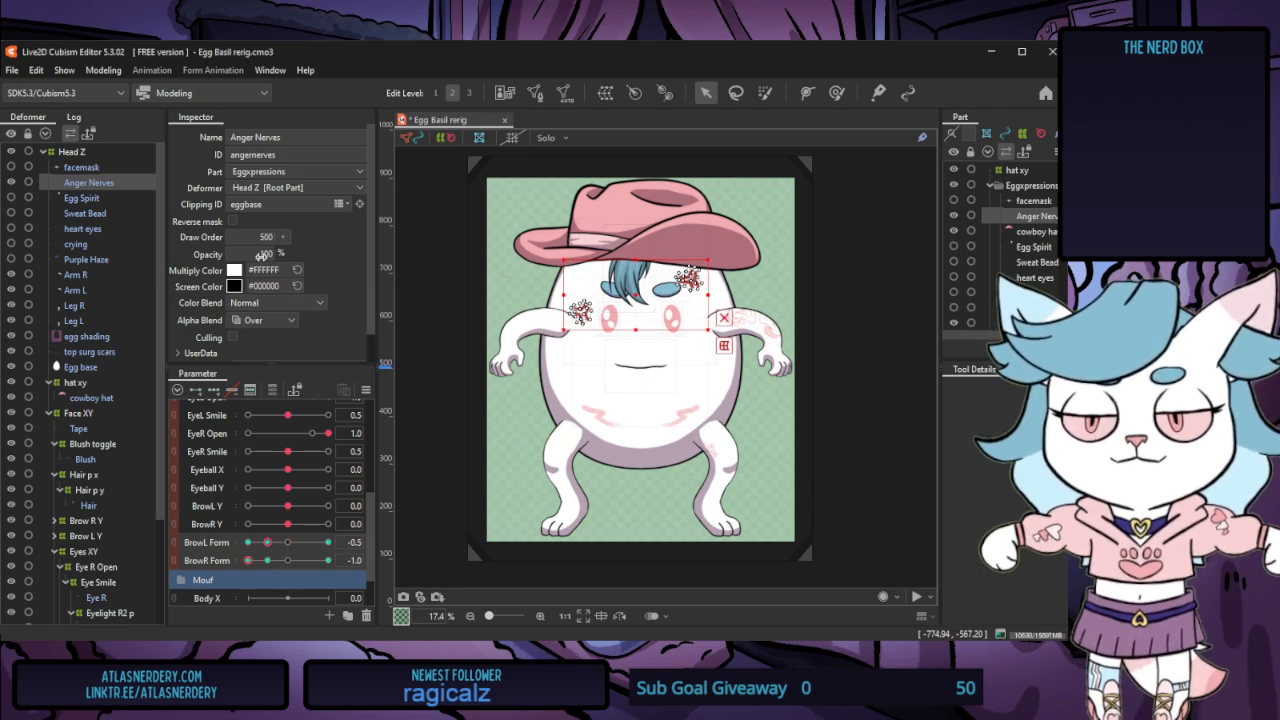
Test the opacity fade along both brow forms and set Anger Nerves to 100% opacity at BrowL Form -0.5, BrowR Form -1.0
left_click(288, 560)
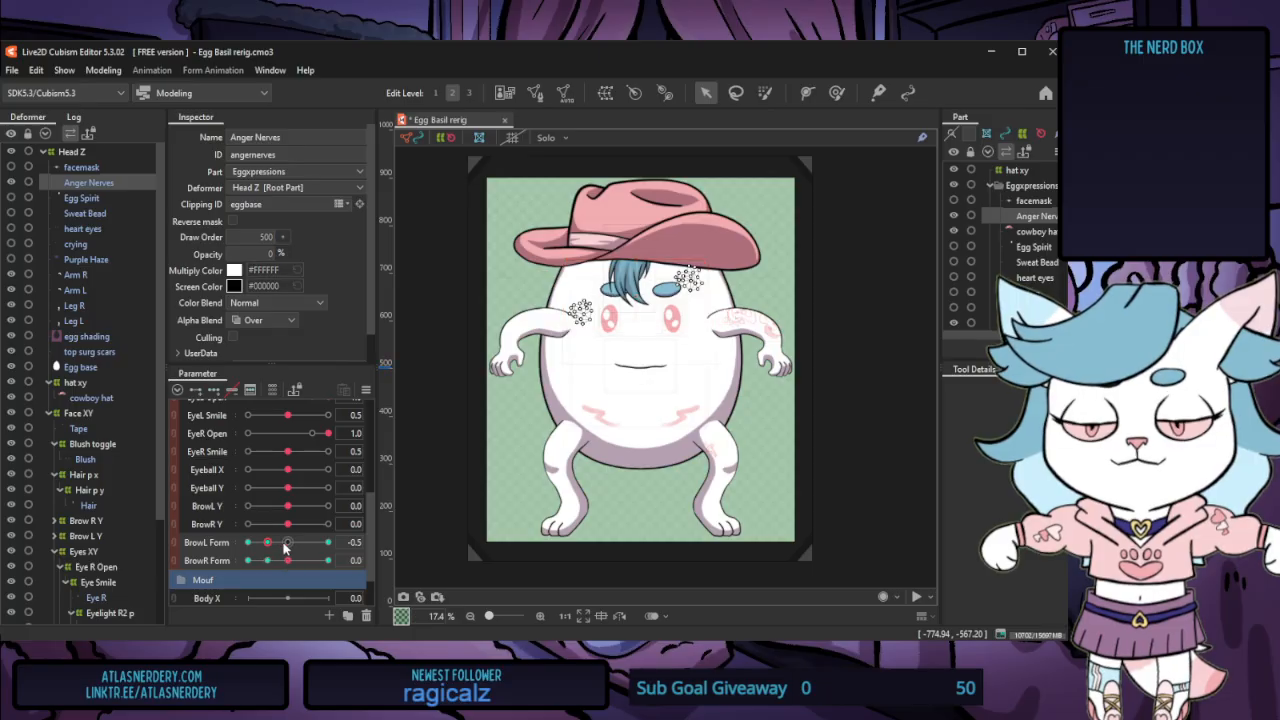
left_click_drag(270, 543, 249, 543)
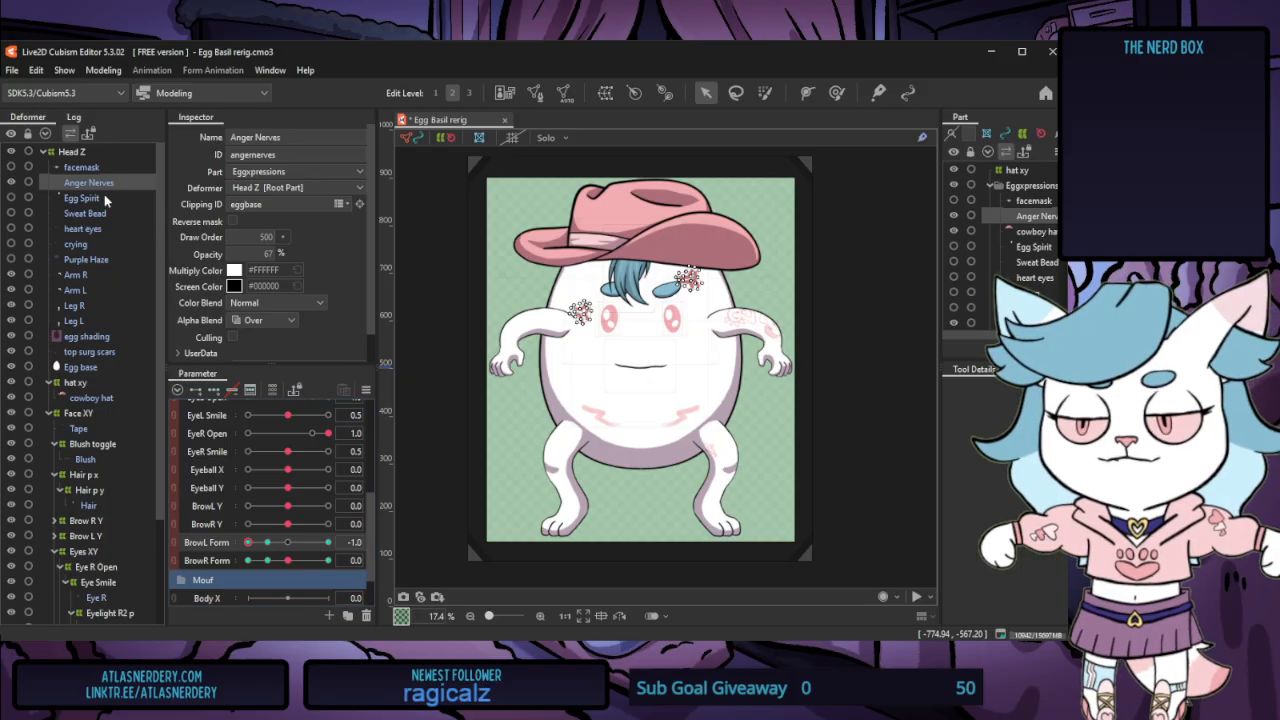
left_click(105, 198)
left_click(108, 186)
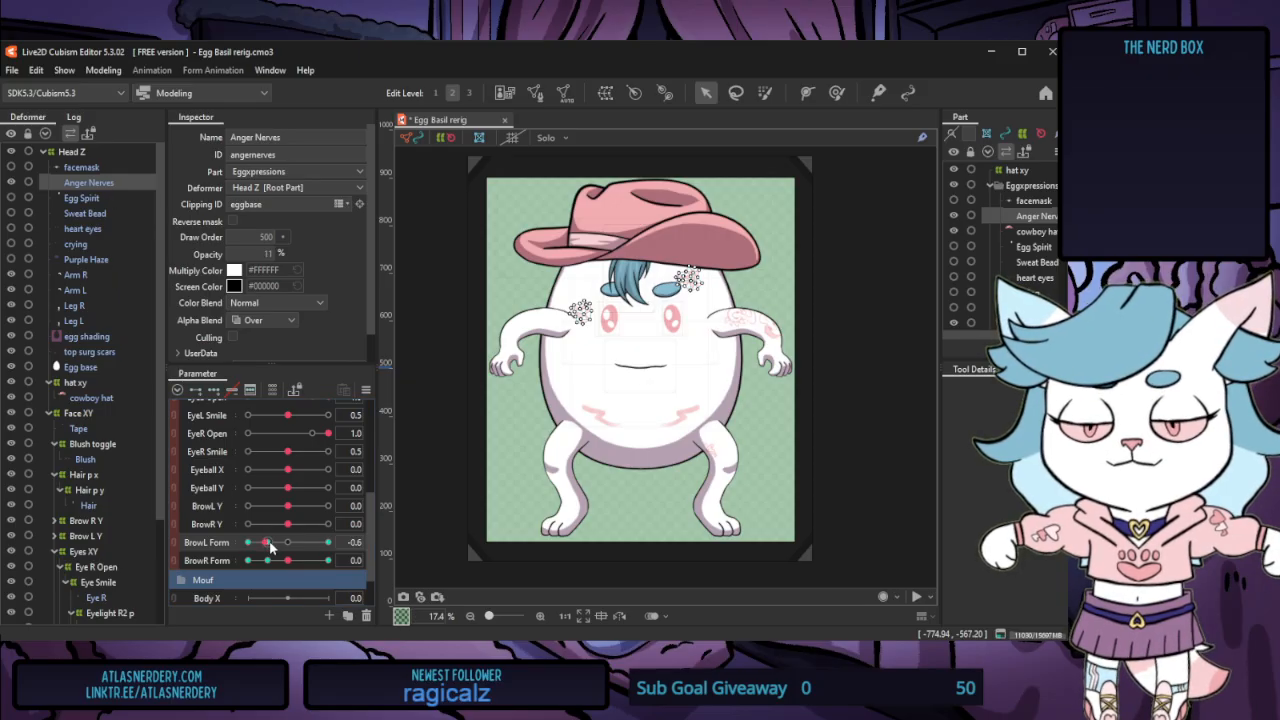
left_click(248, 560)
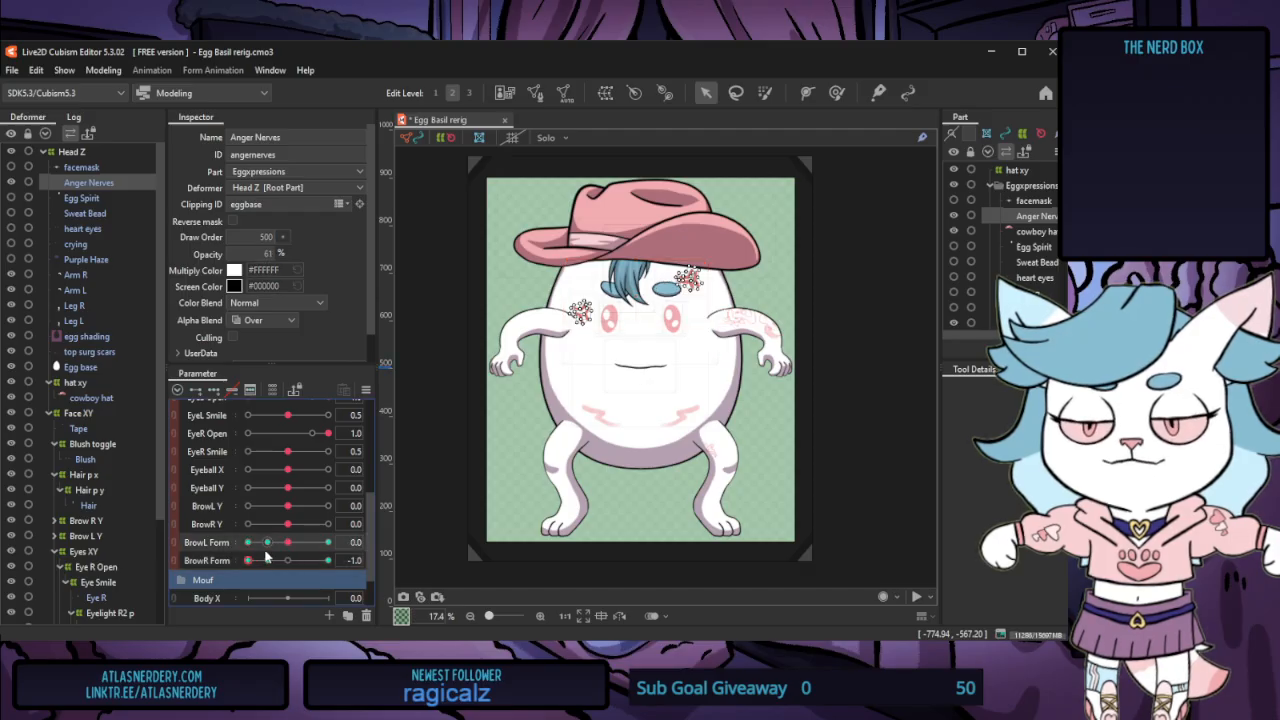
left_click(267, 542)
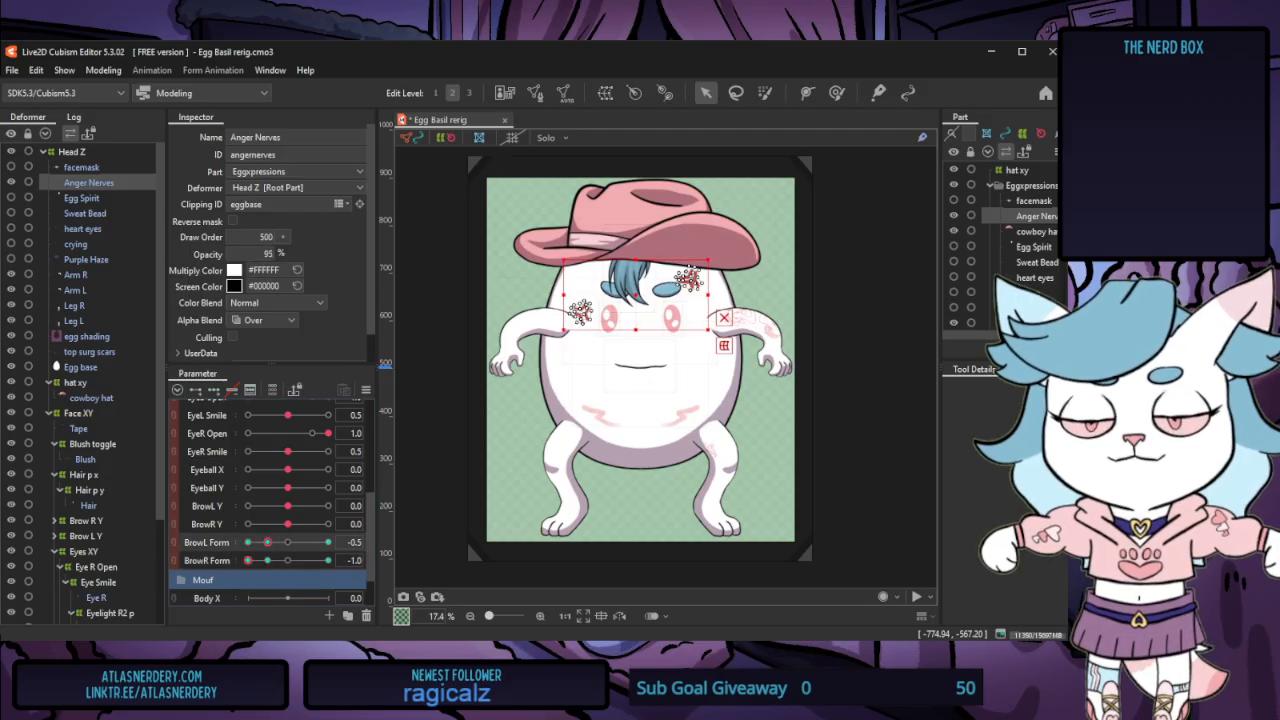
left_click_drag(247, 253, 147, 253)
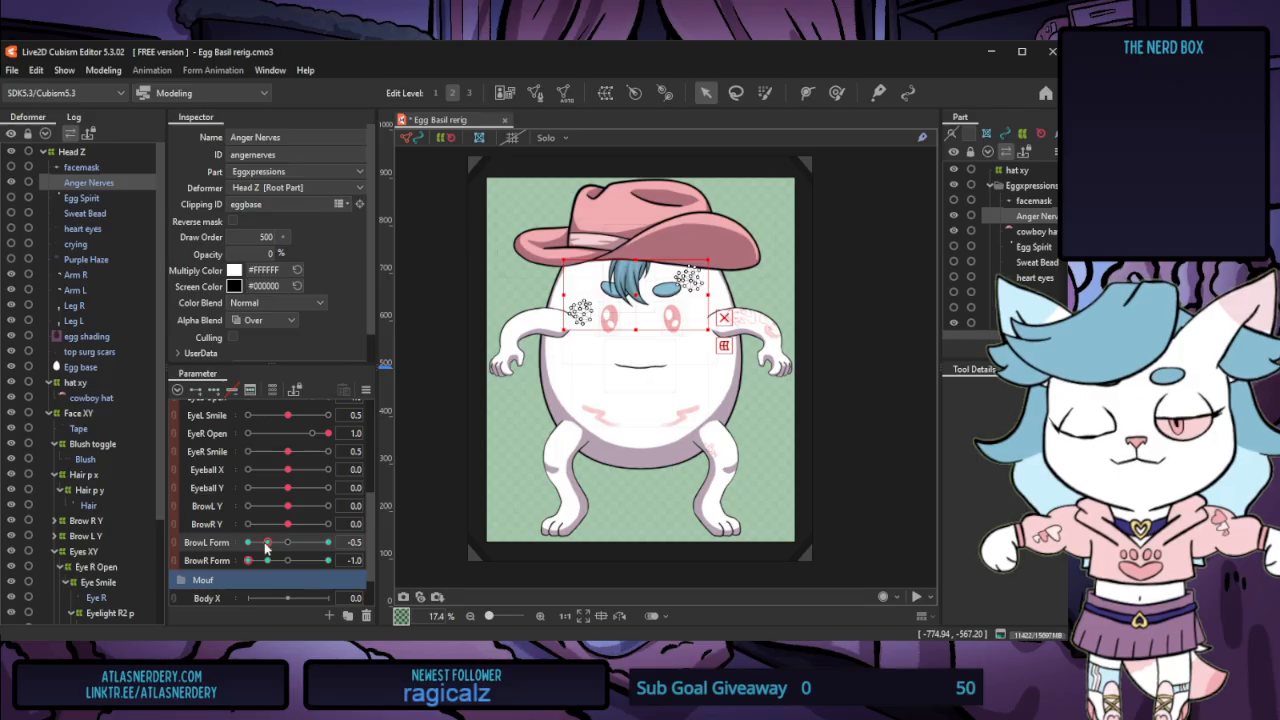
left_click_drag(247, 252, 347, 252)
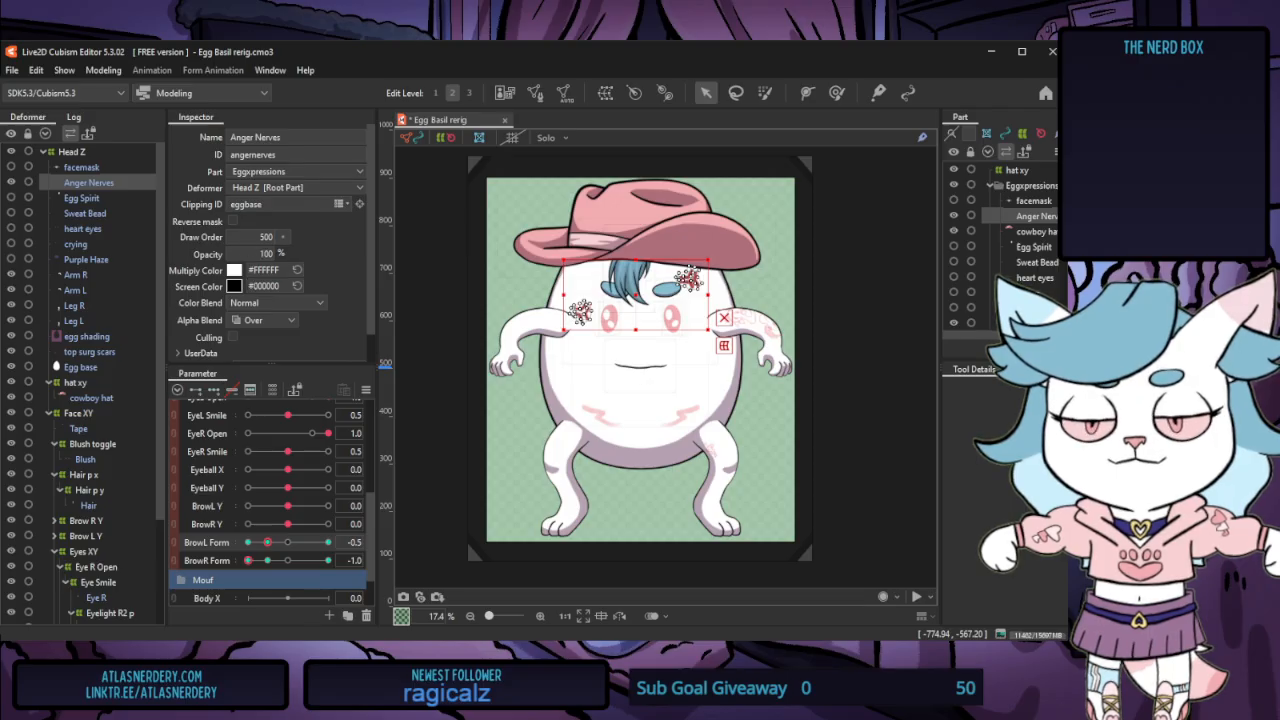
Check the Anger Nerves opacity at the remaining -0.5, -1.0 and 1.0 key combinations of BrowL Form and BrowR Form
left_click(267, 560)
left_click(249, 542)
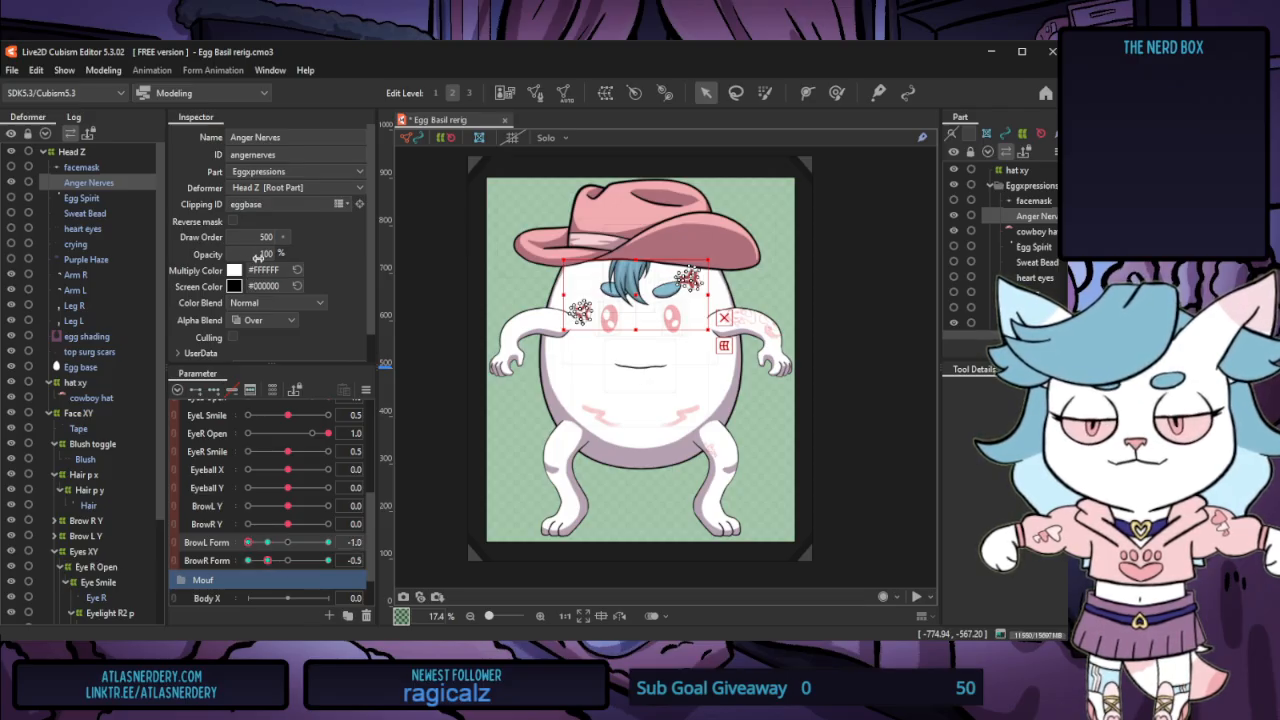
left_click(267, 542)
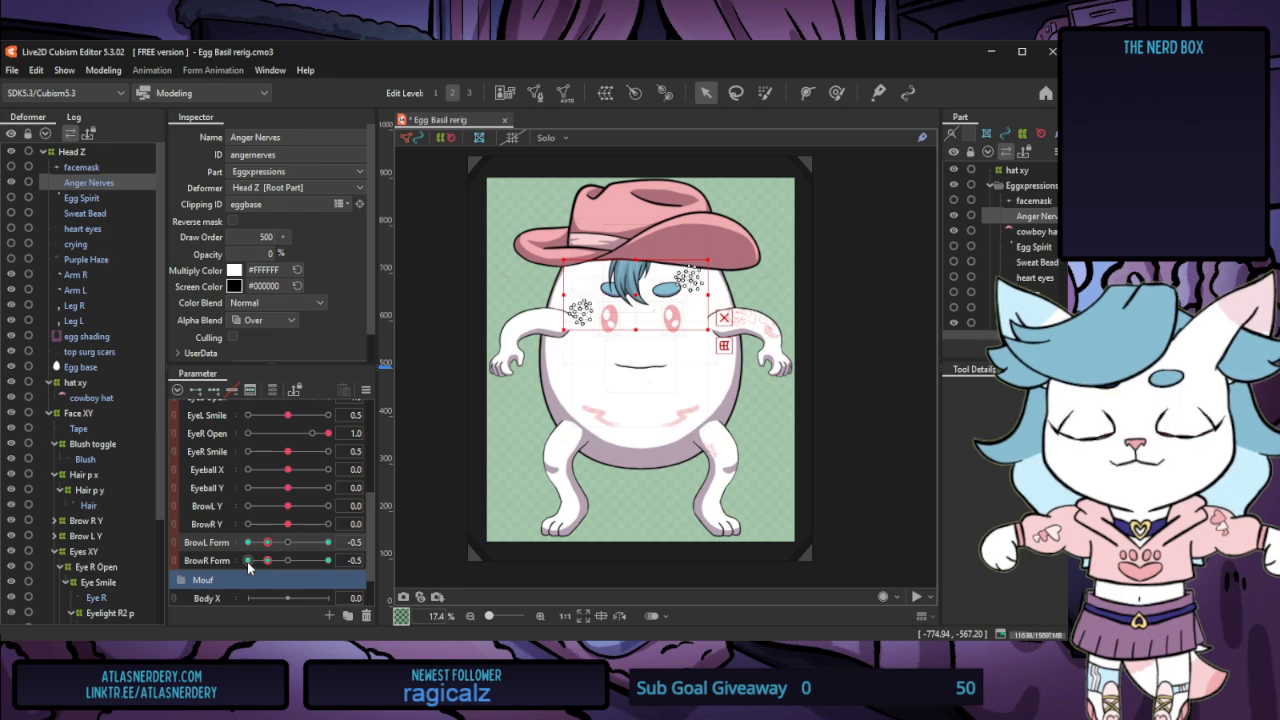
left_click(249, 560)
left_click(267, 560)
left_click(249, 542)
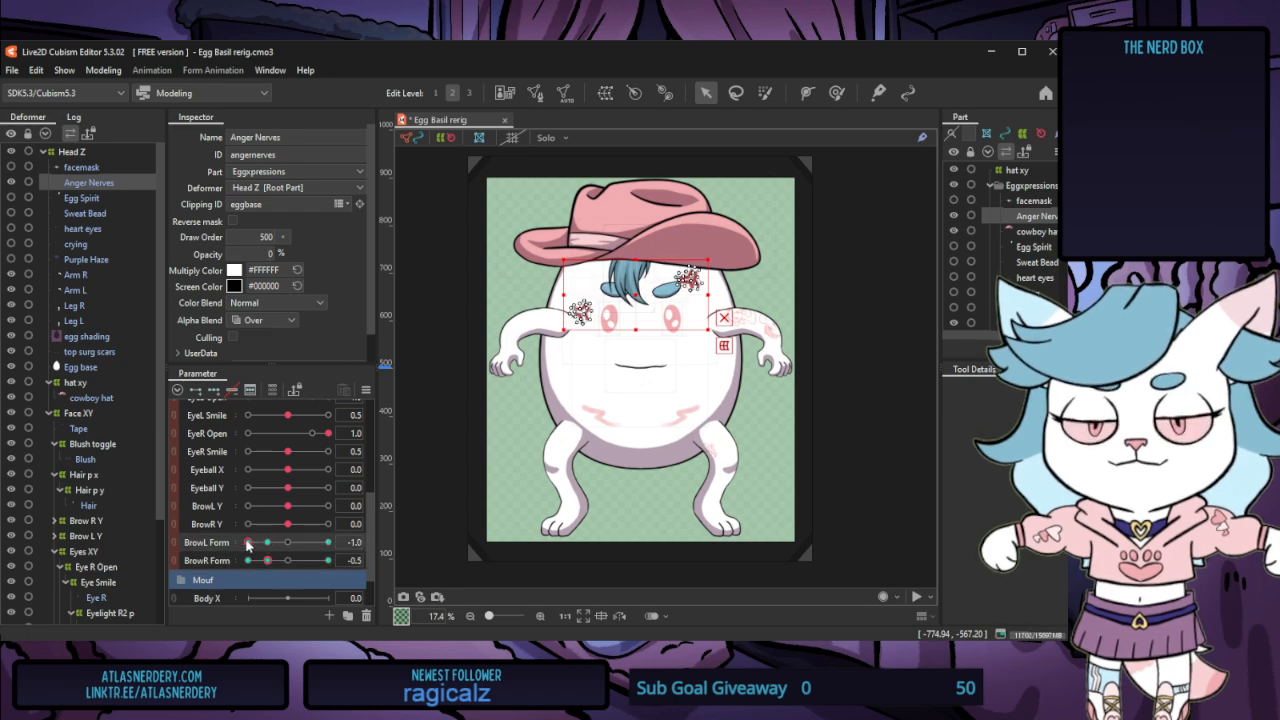
left_click(249, 560)
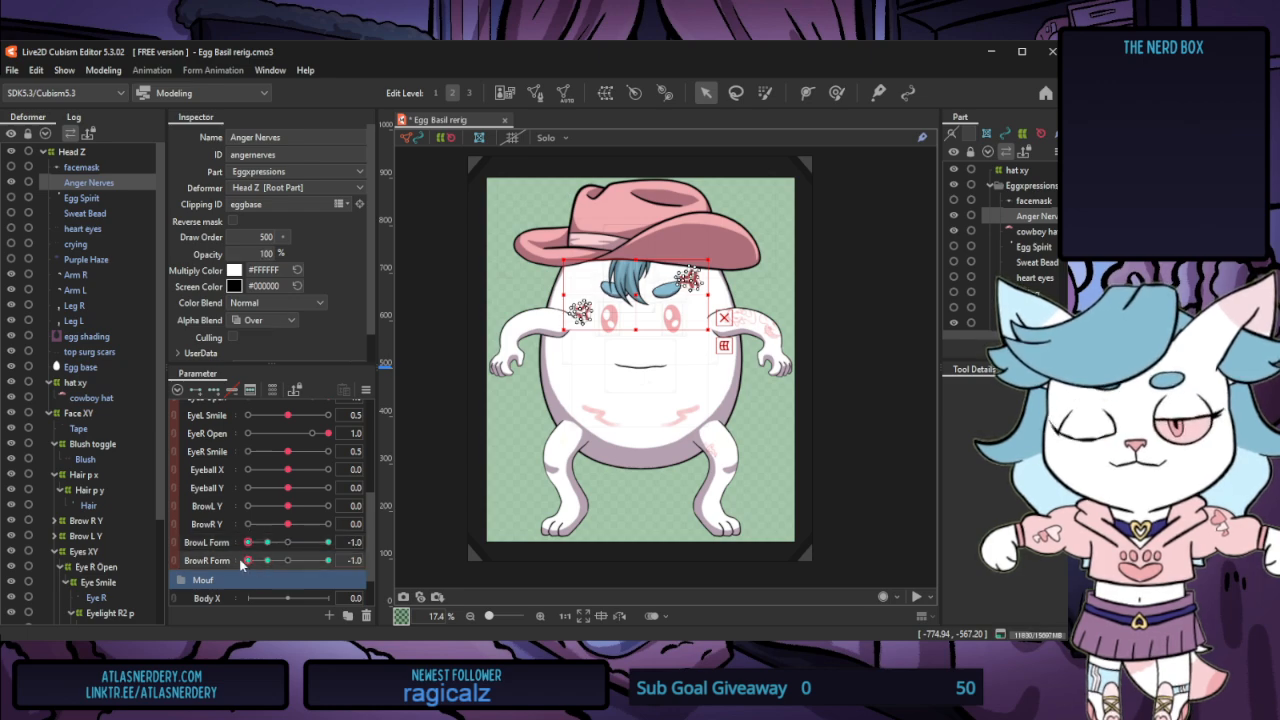
left_click(328, 542)
Test the moved brow form keys of the anger nerves in the physics preview, and close it
left_click(103, 70)
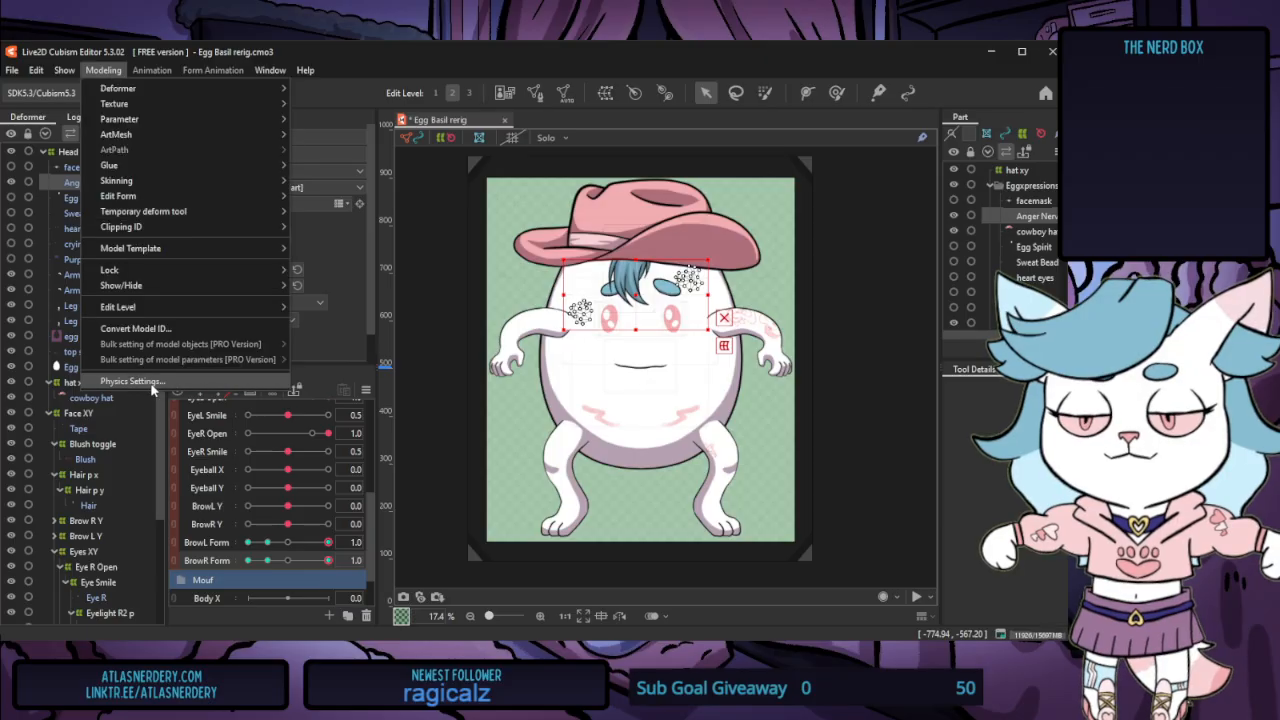
left_click(150, 385)
scroll(845, 314, "up", 2)
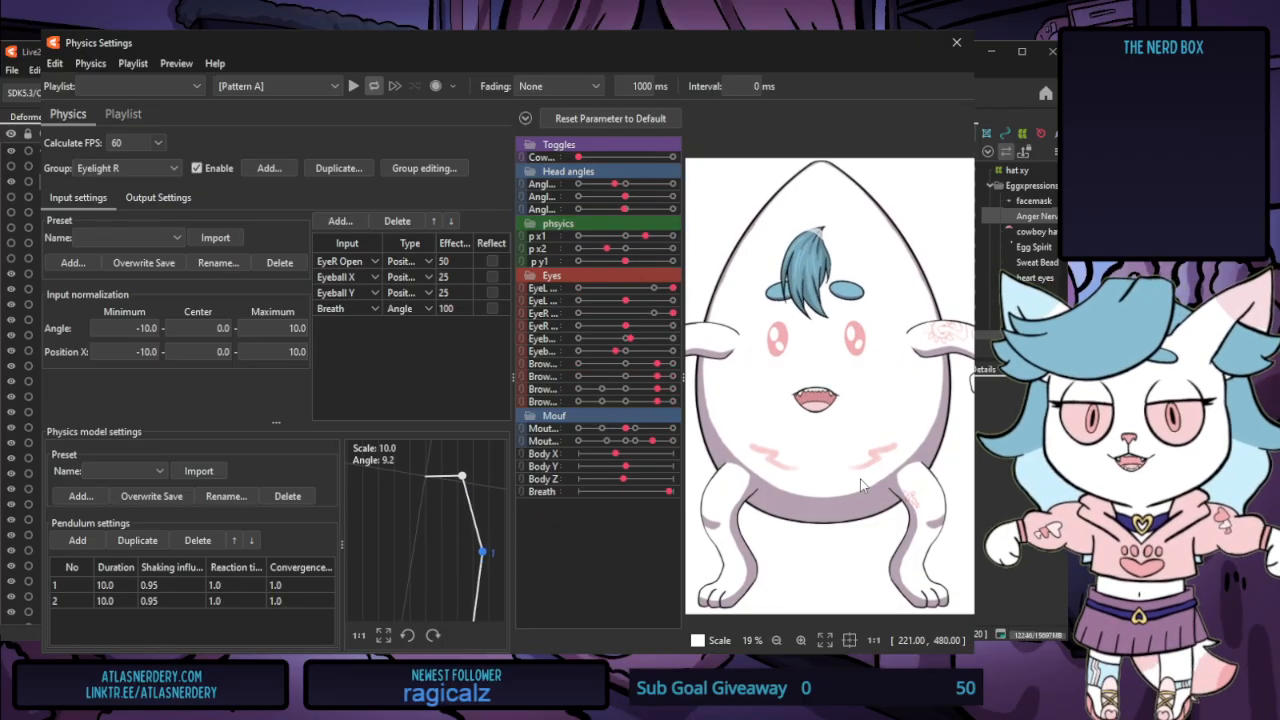
left_click(957, 43)
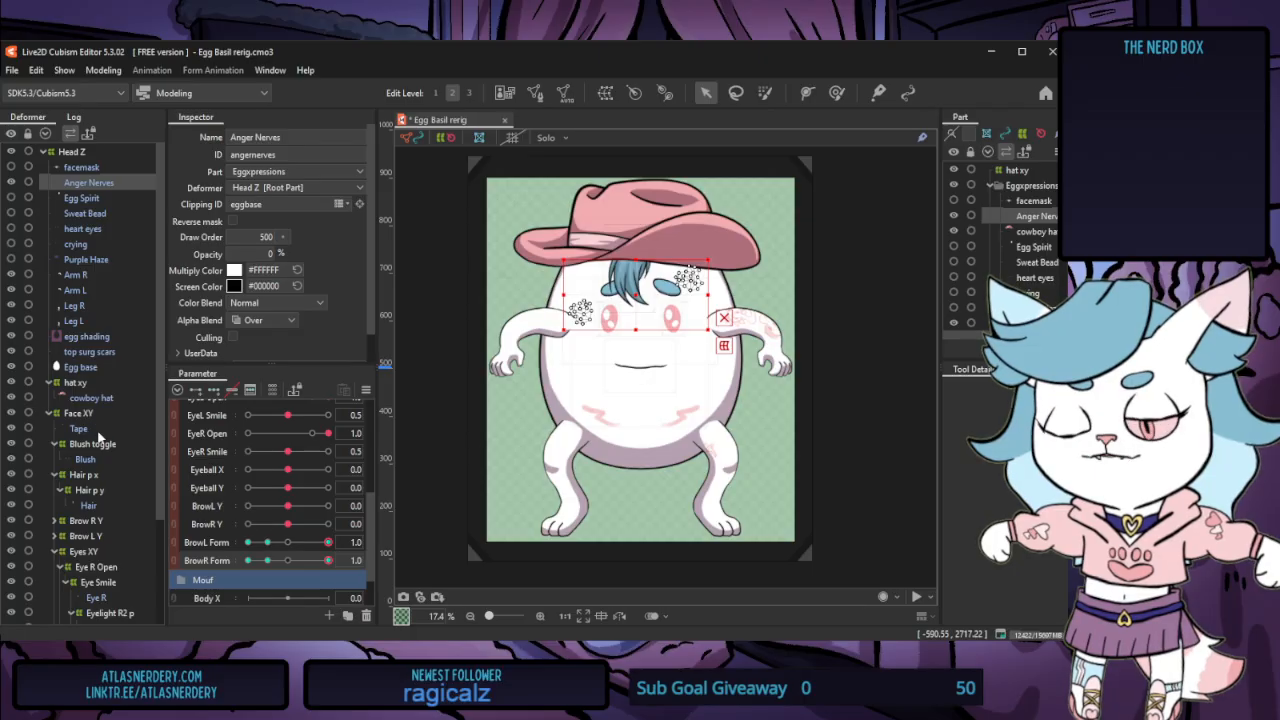
Select the Blush toggle deformer and move its middle key to 0.8 on both EyeL Smile and EyeR Smile
left_click(100, 461)
left_click(100, 444)
scroll(310, 519, "up", 1)
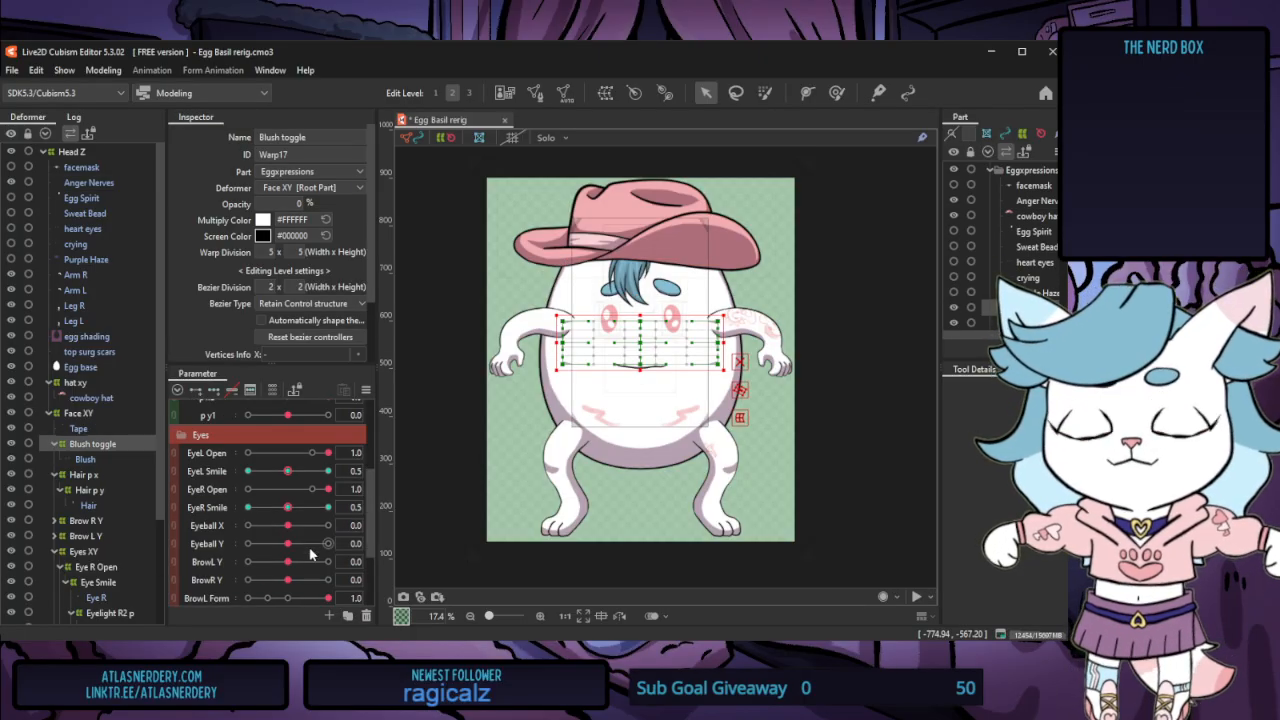
scroll(313, 527, "up", 1)
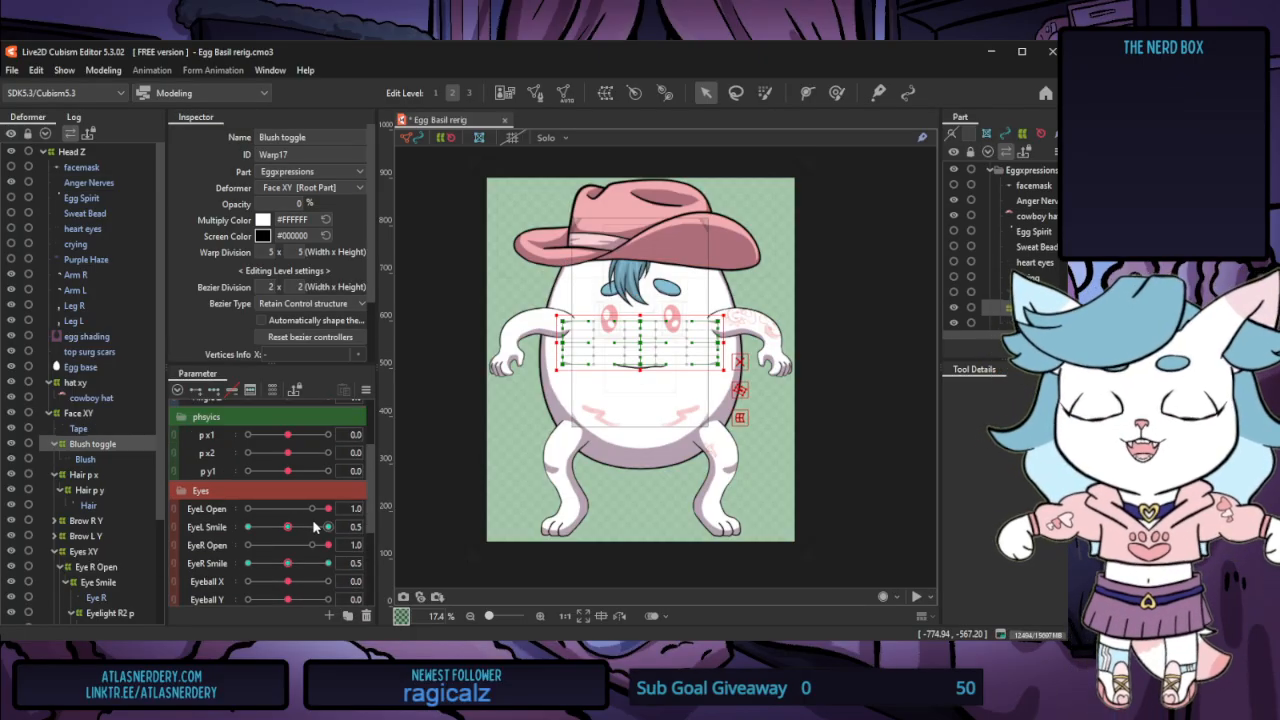
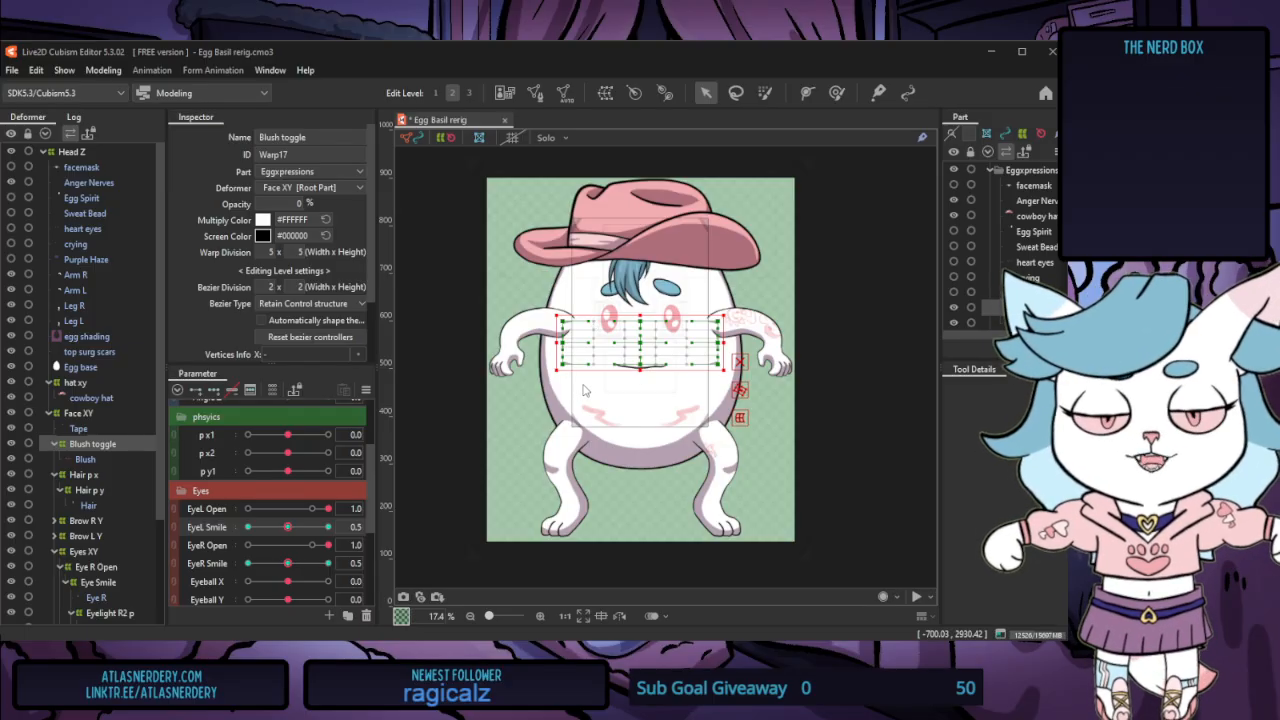
key("ctrl+z")
left_click(320, 564)
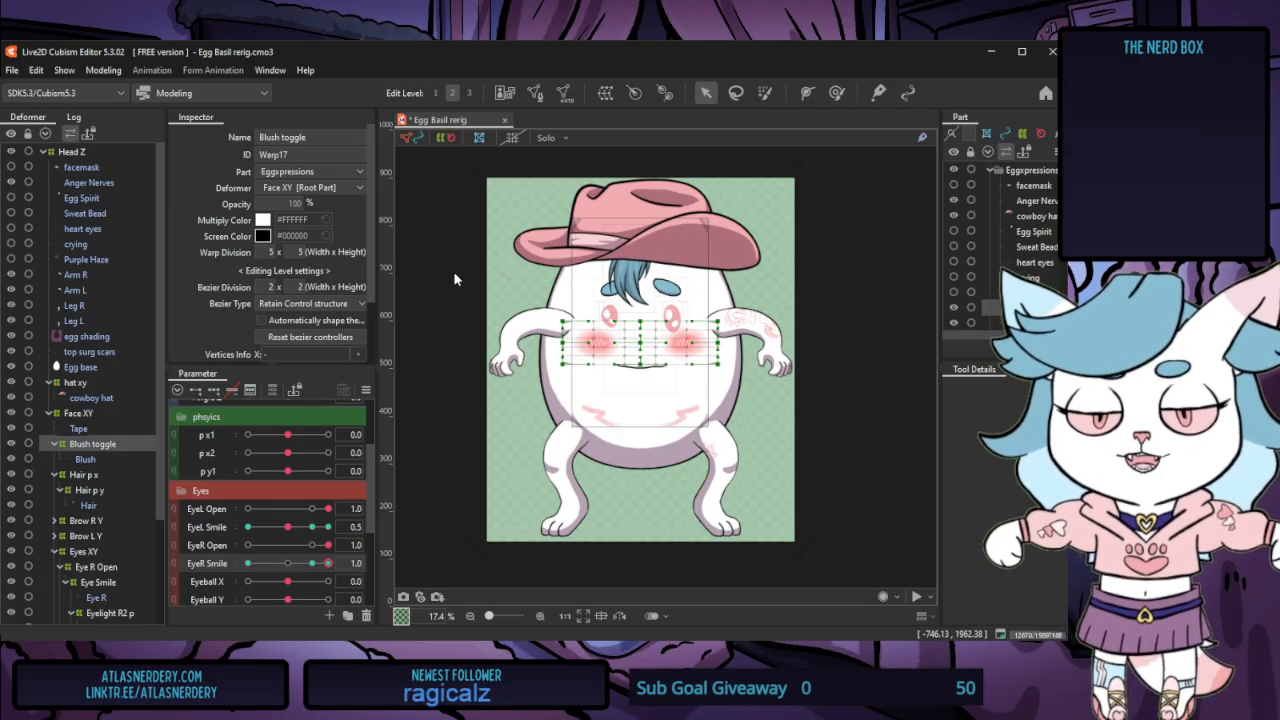
Reset all parameters to default, test the blush fade up close in the physics preview, and close it
key("ctrl+r")
left_click(103, 70)
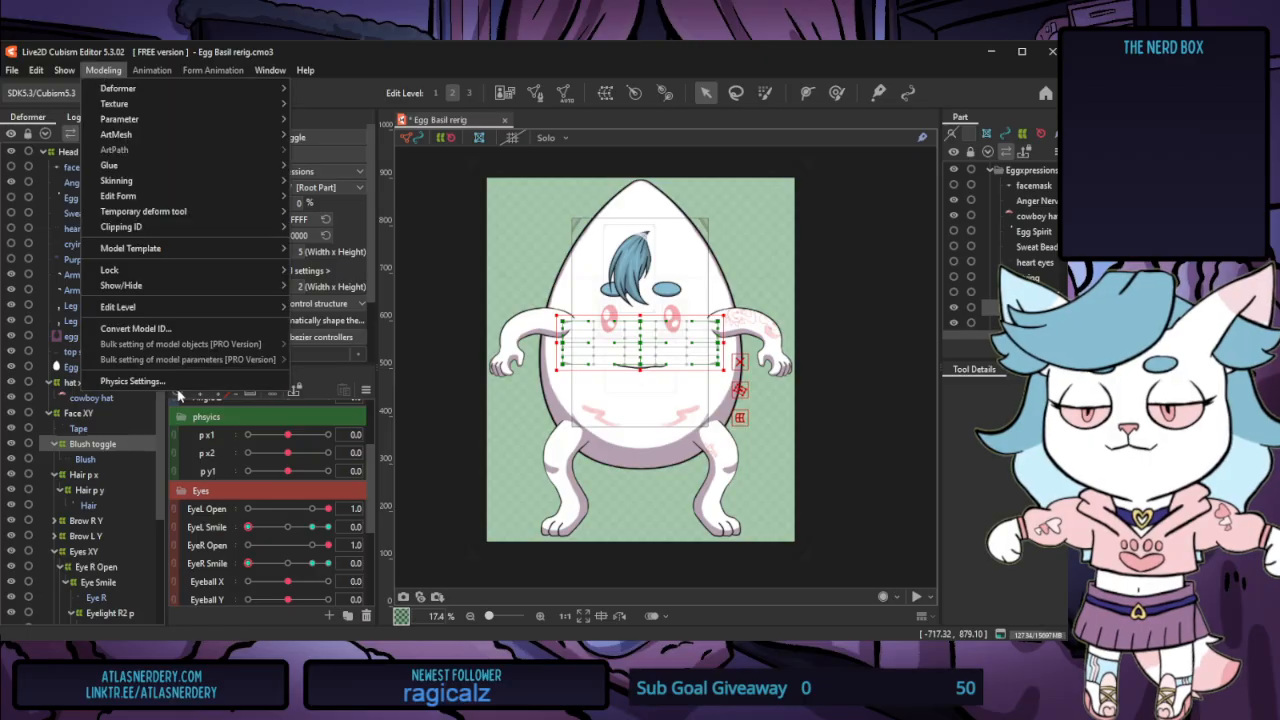
left_click(198, 373)
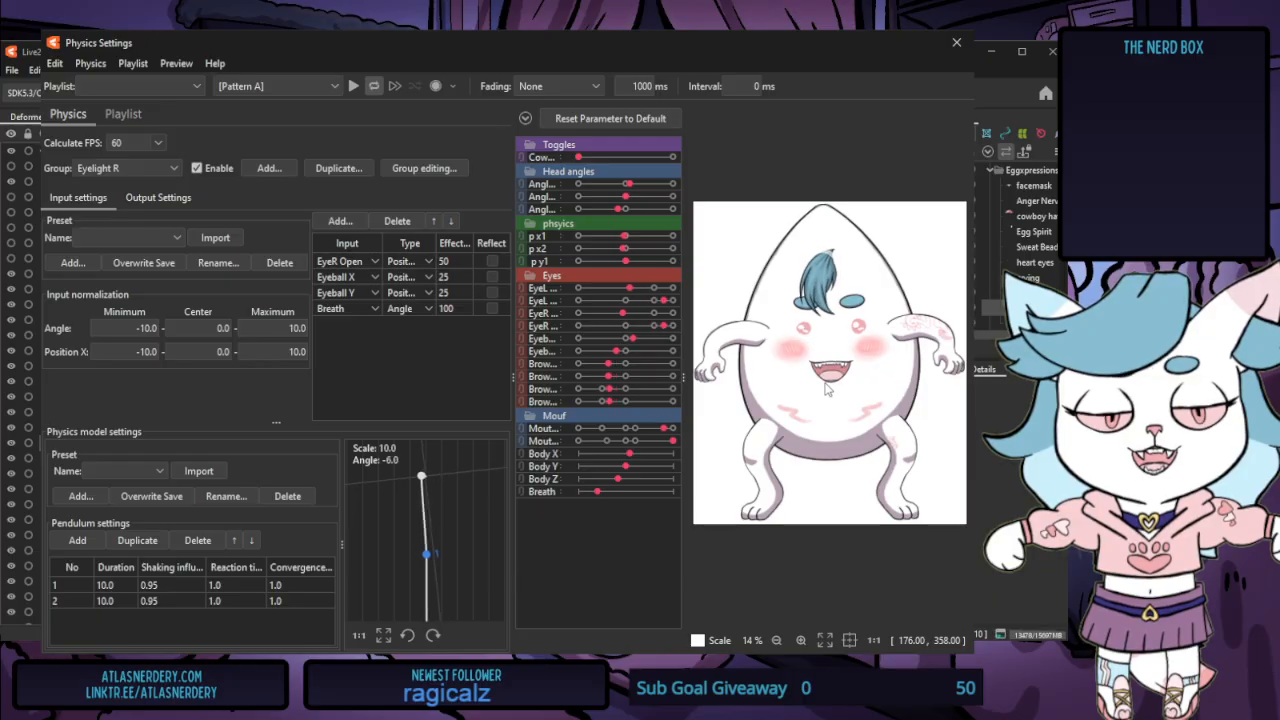
scroll(826, 388, "up", 3)
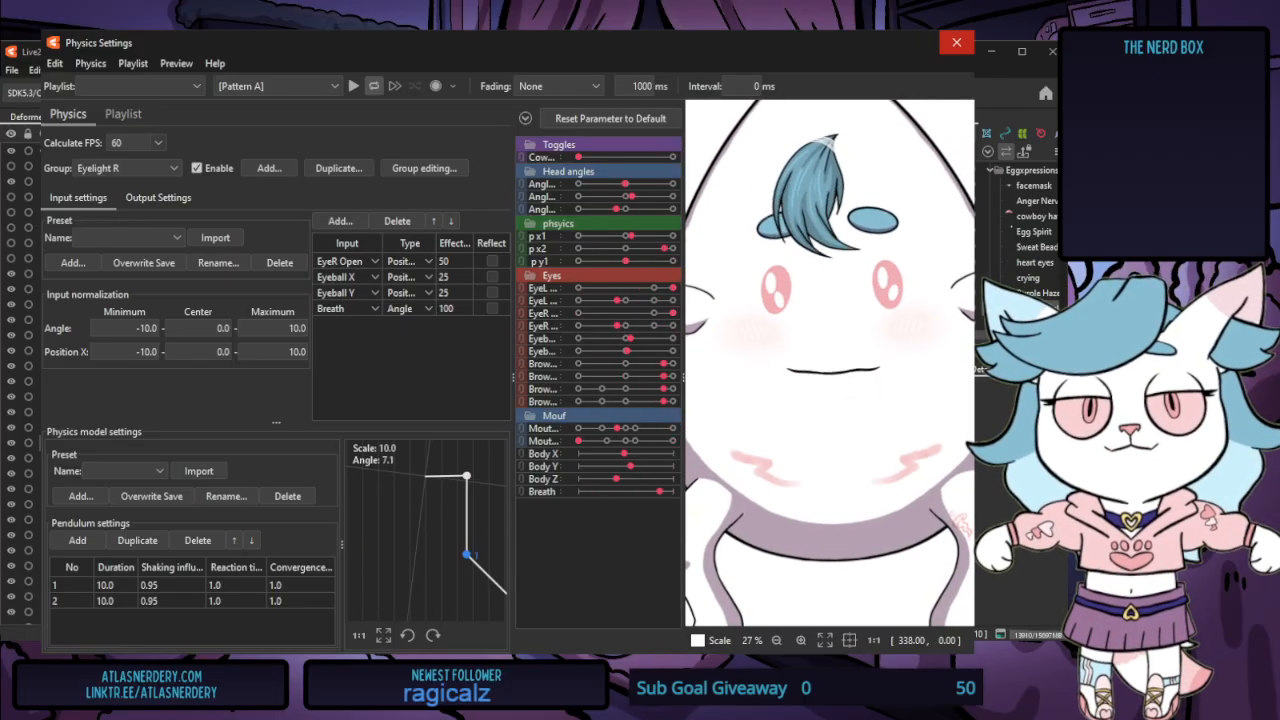
left_click(957, 44)
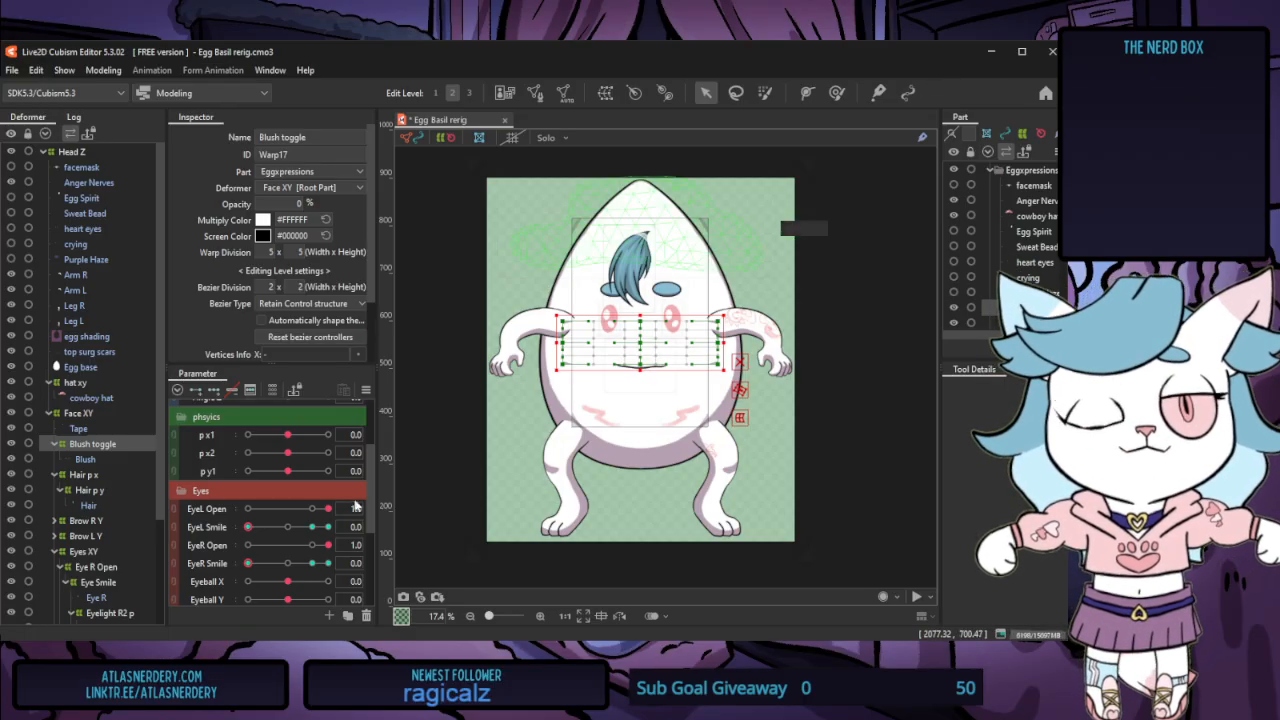
Try setting the Blush toggle's opacity to 0% at EyeL Smile 1.0 with EyeR Smile 0.8, and at EyeL Smile 0.8 with EyeR Smile 1.0
left_click(308, 530)
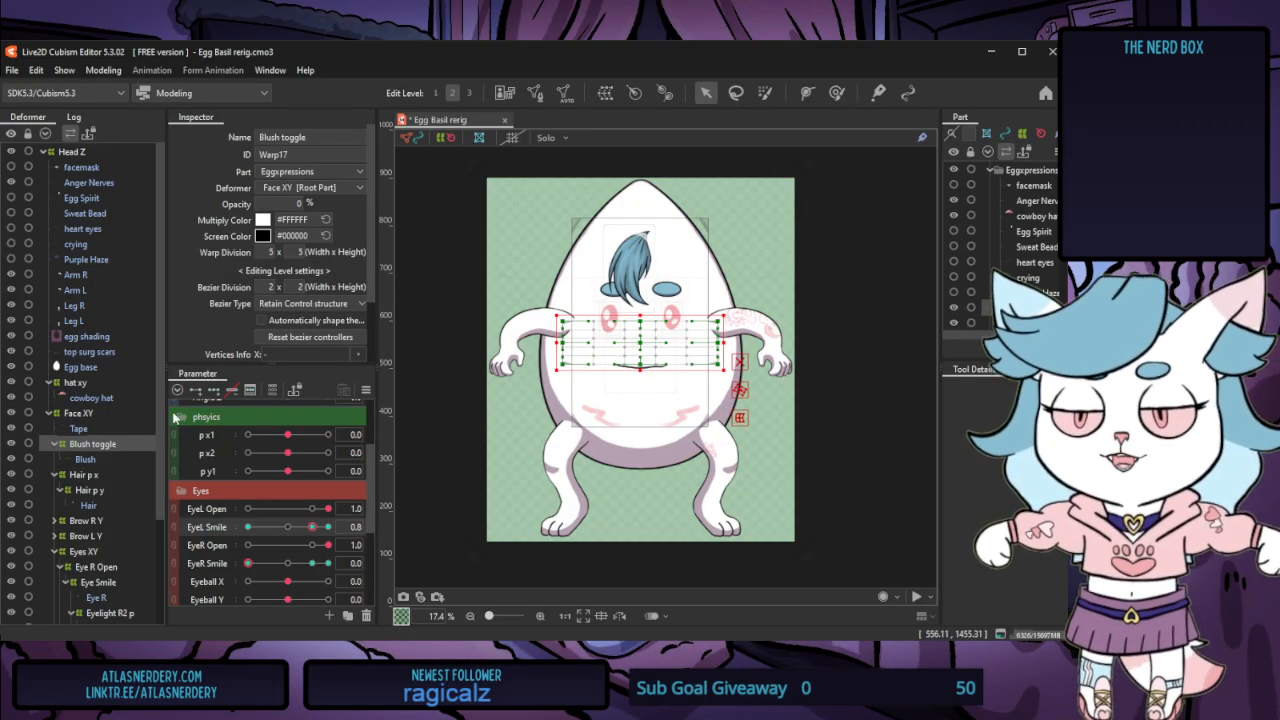
left_click_drag(312, 566, 335, 568)
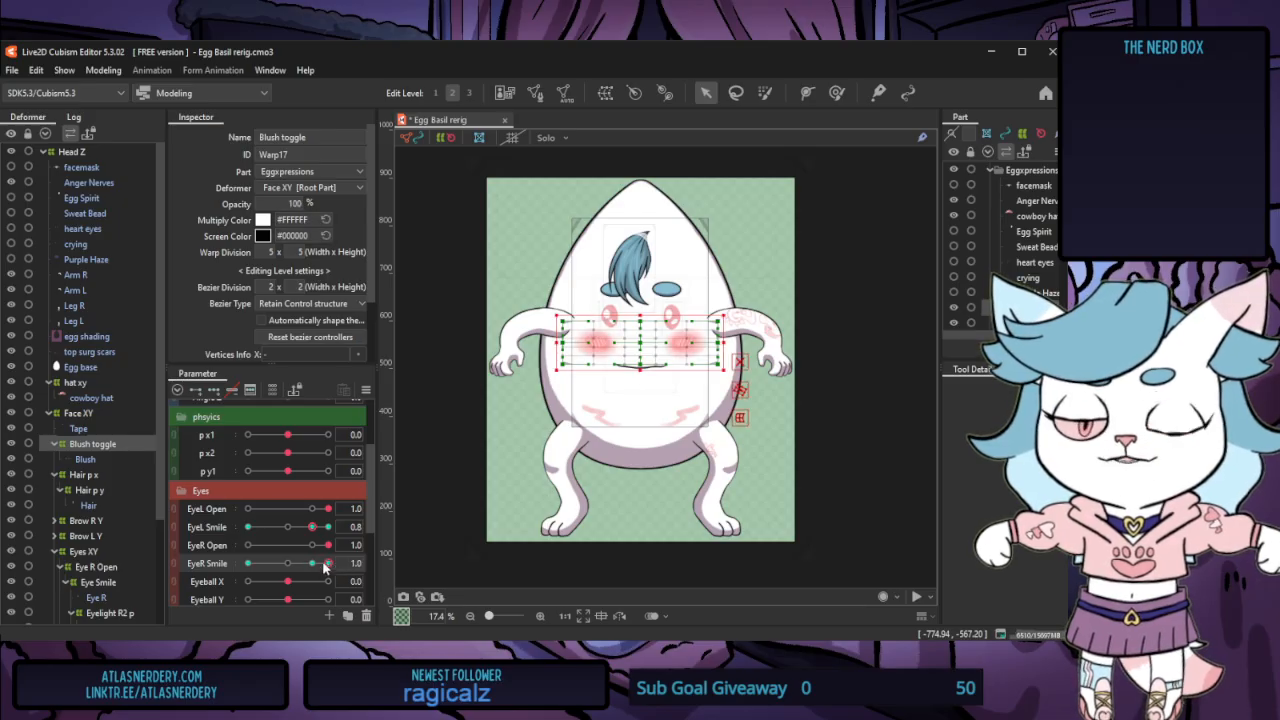
left_click_drag(317, 529, 316, 566)
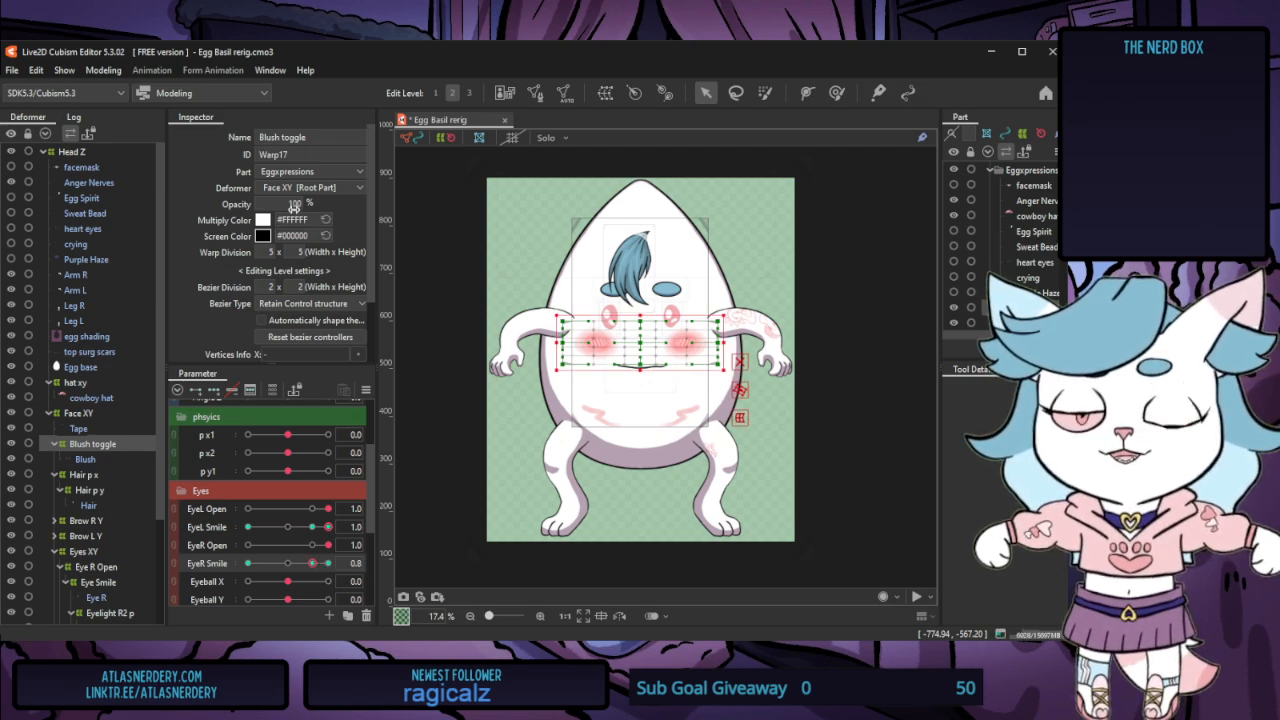
left_click_drag(294, 207, 200, 207)
left_click(328, 564)
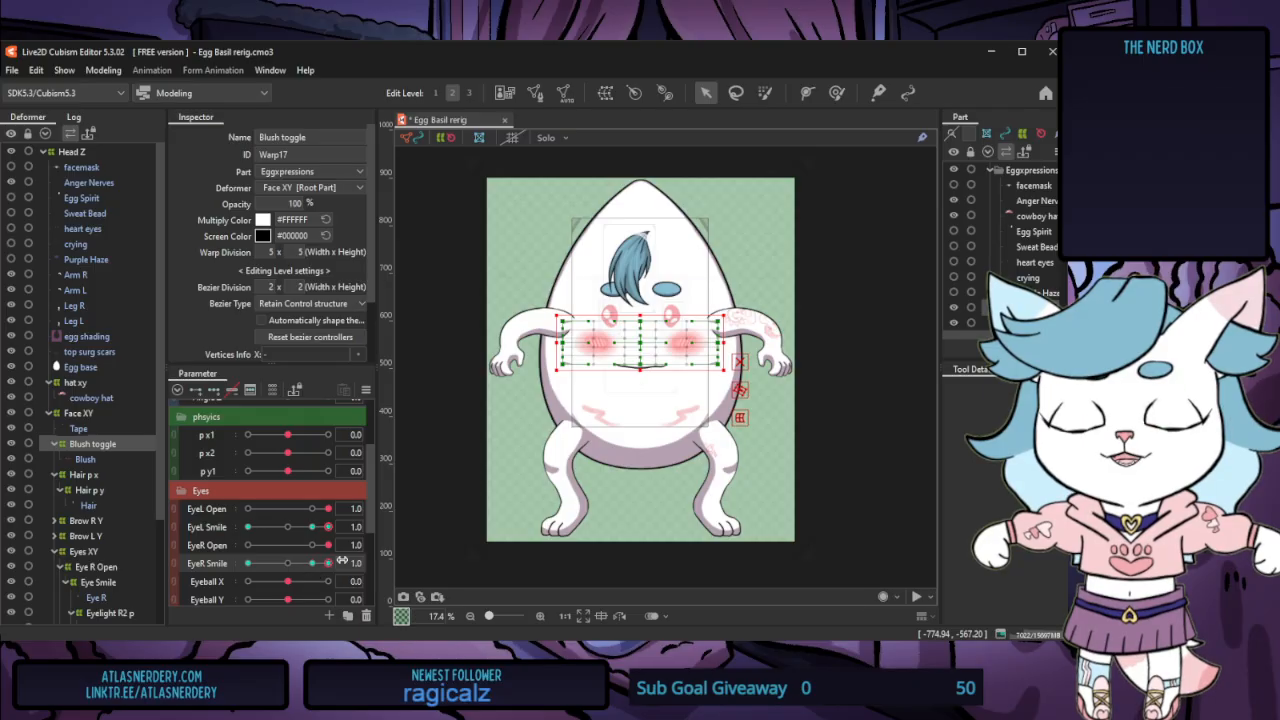
left_click(312, 527)
left_click_drag(294, 204, 200, 204)
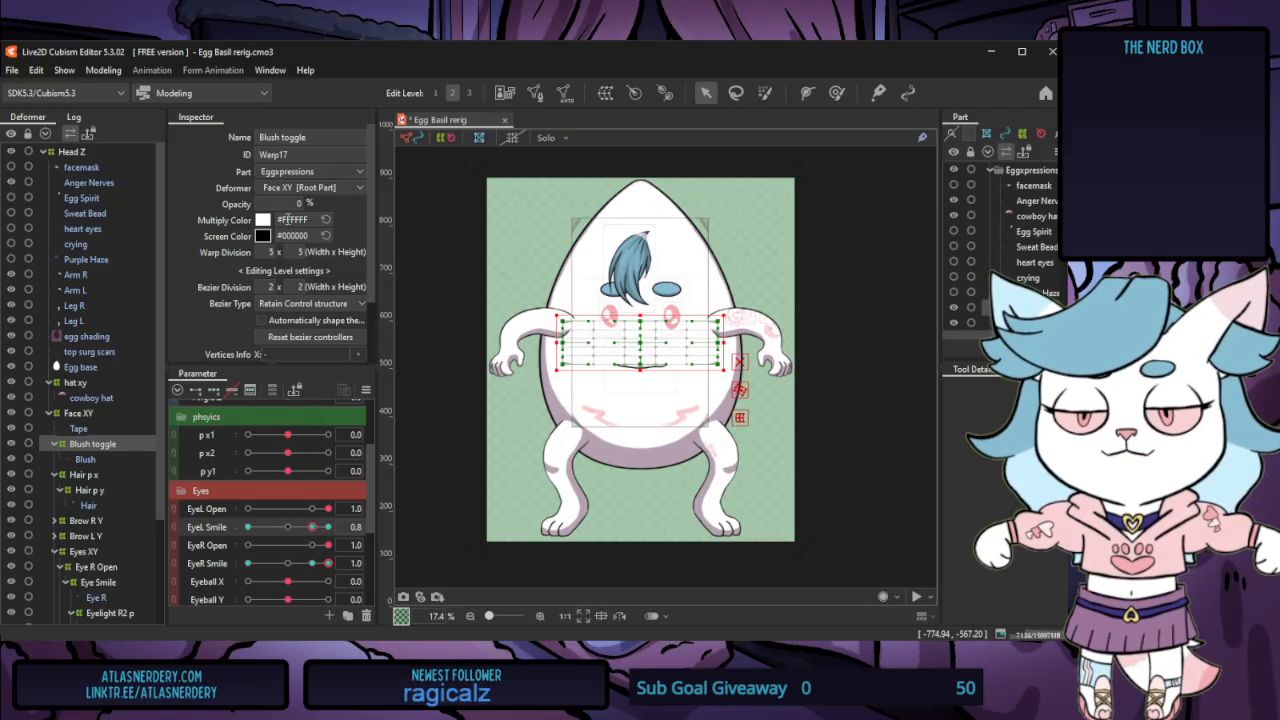
Test the lowered blush opacity in the physics preview, and close it
left_click(112, 71)
left_click(160, 380)
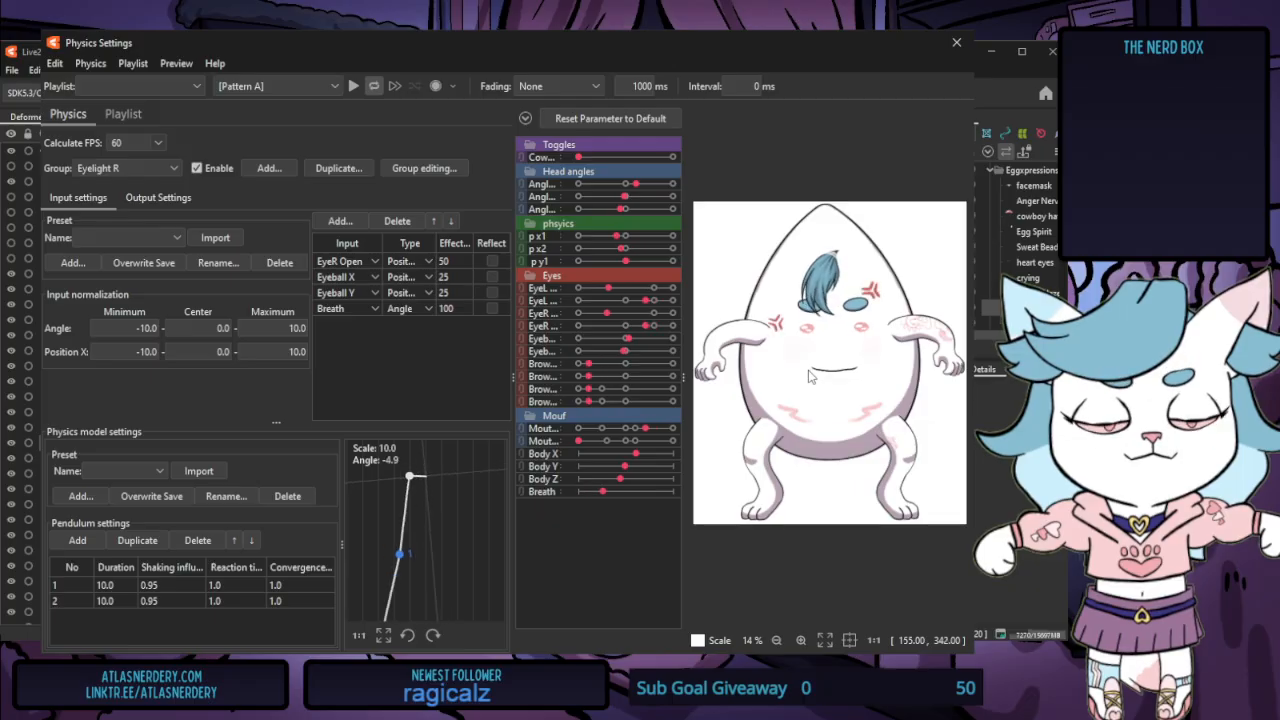
left_click(957, 44)
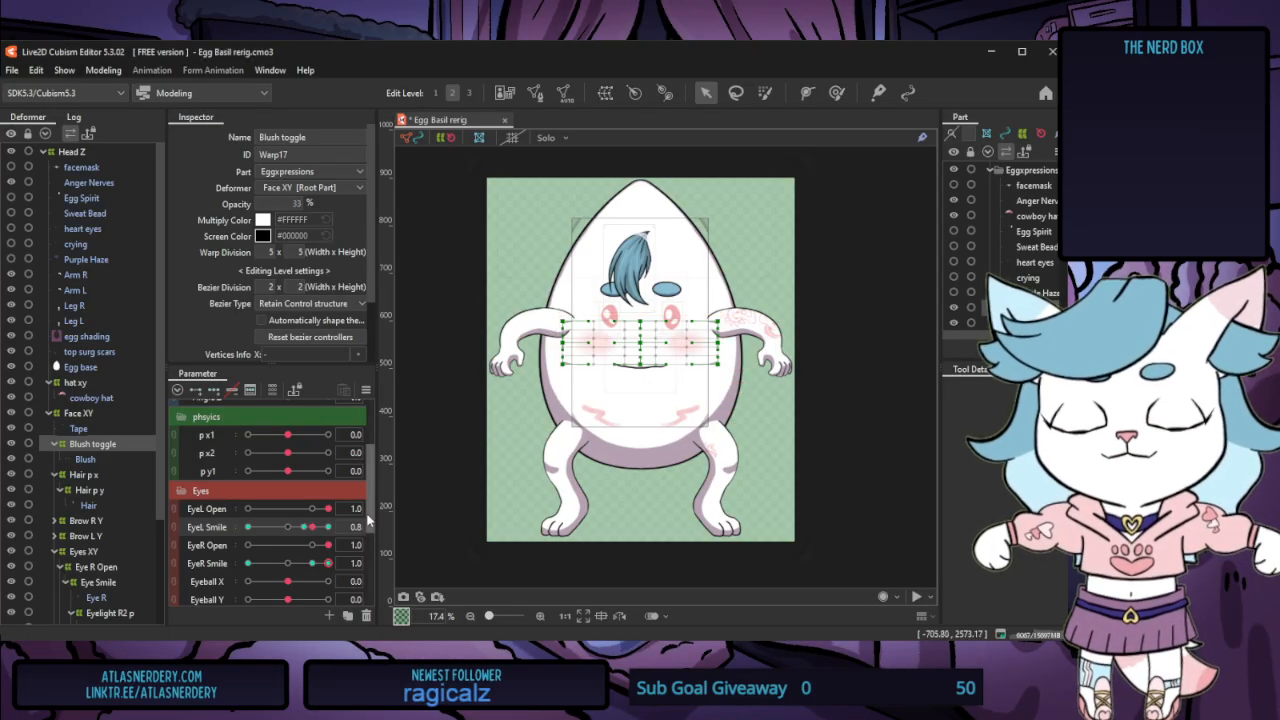
Try moving the middle blush keys to about 0.7 on the eye smile parameters, and test them in the physics preview
left_click_drag(328, 563, 313, 563)
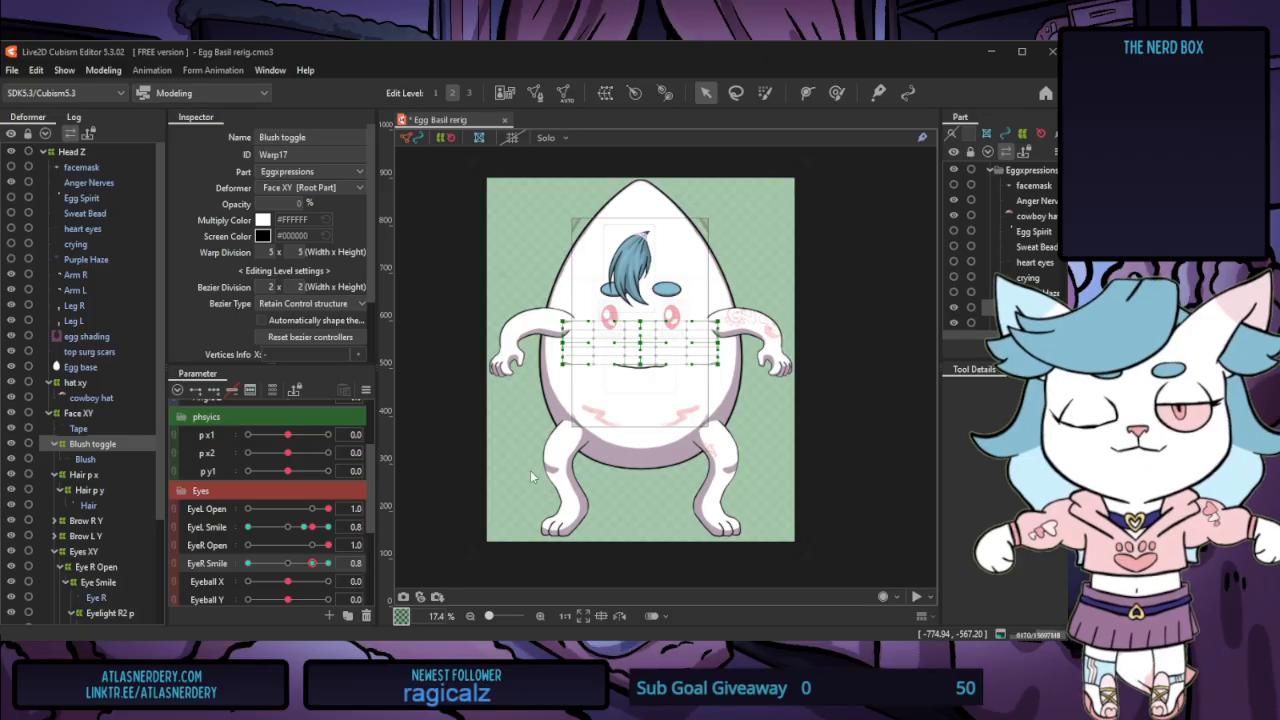
left_click(90, 72)
left_click(196, 378)
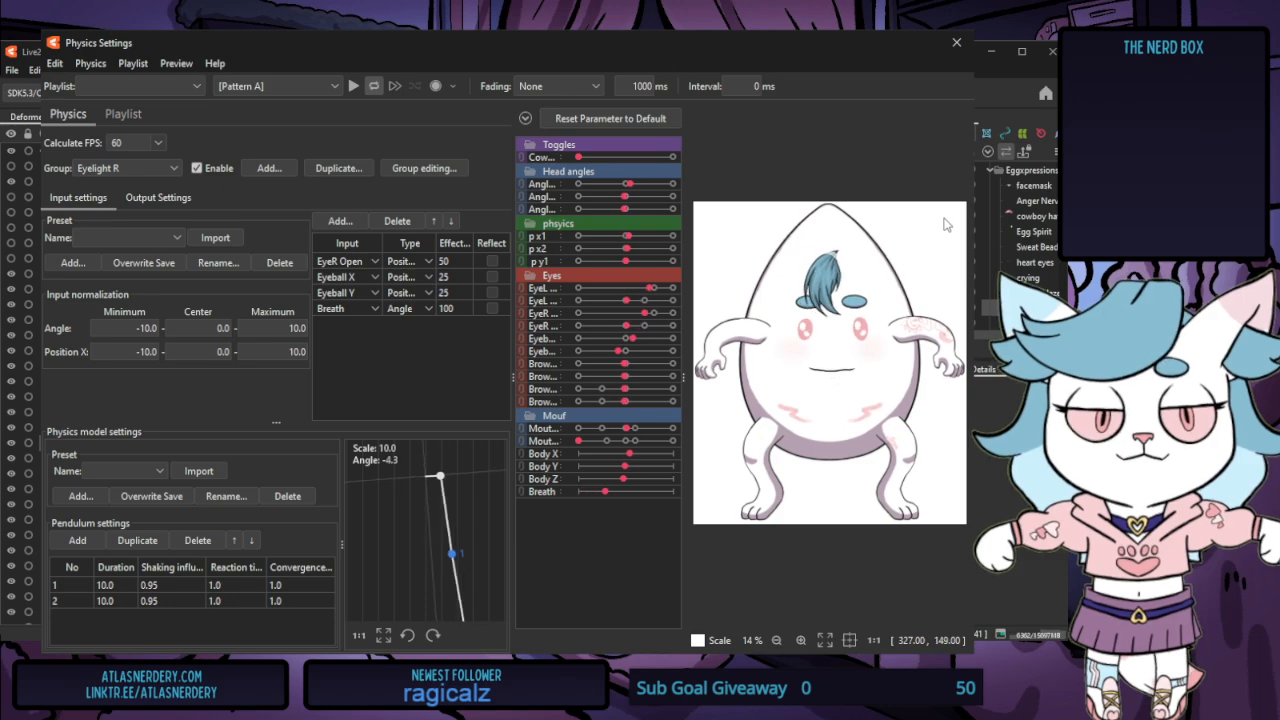
left_click(956, 42)
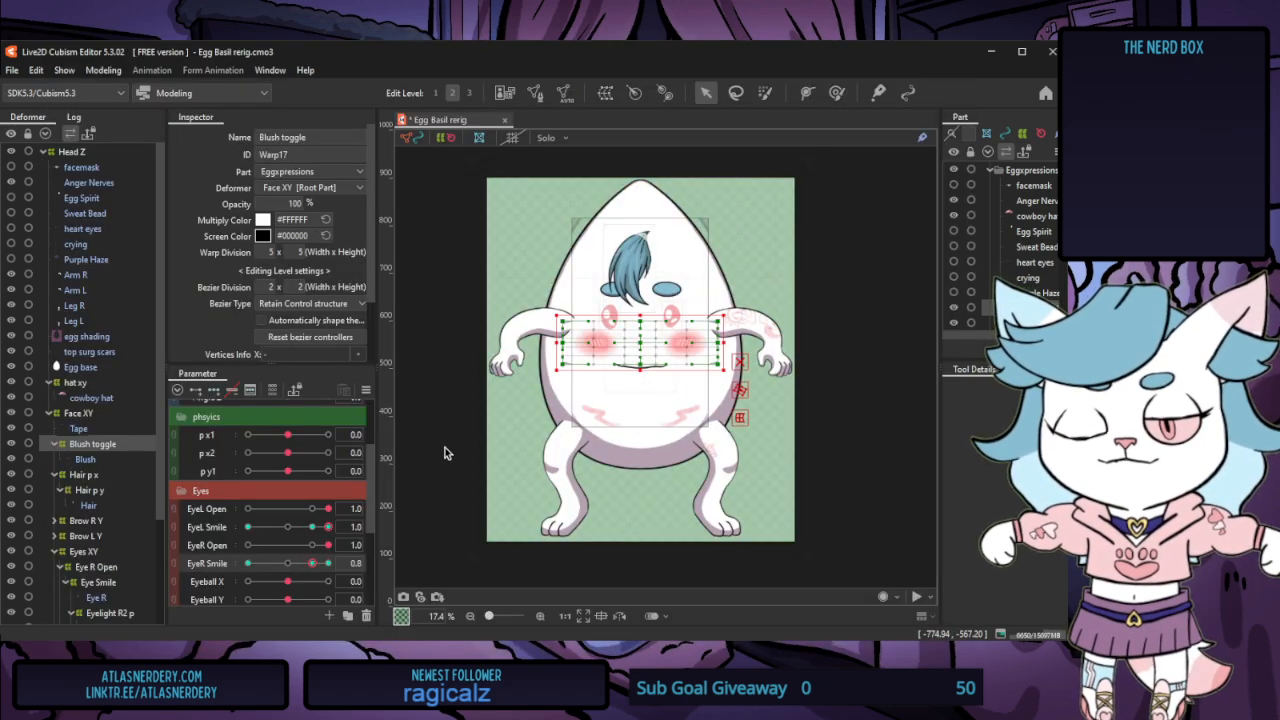
Test the restored blush keys and opacity in the physics preview, and close it
left_click(105, 71)
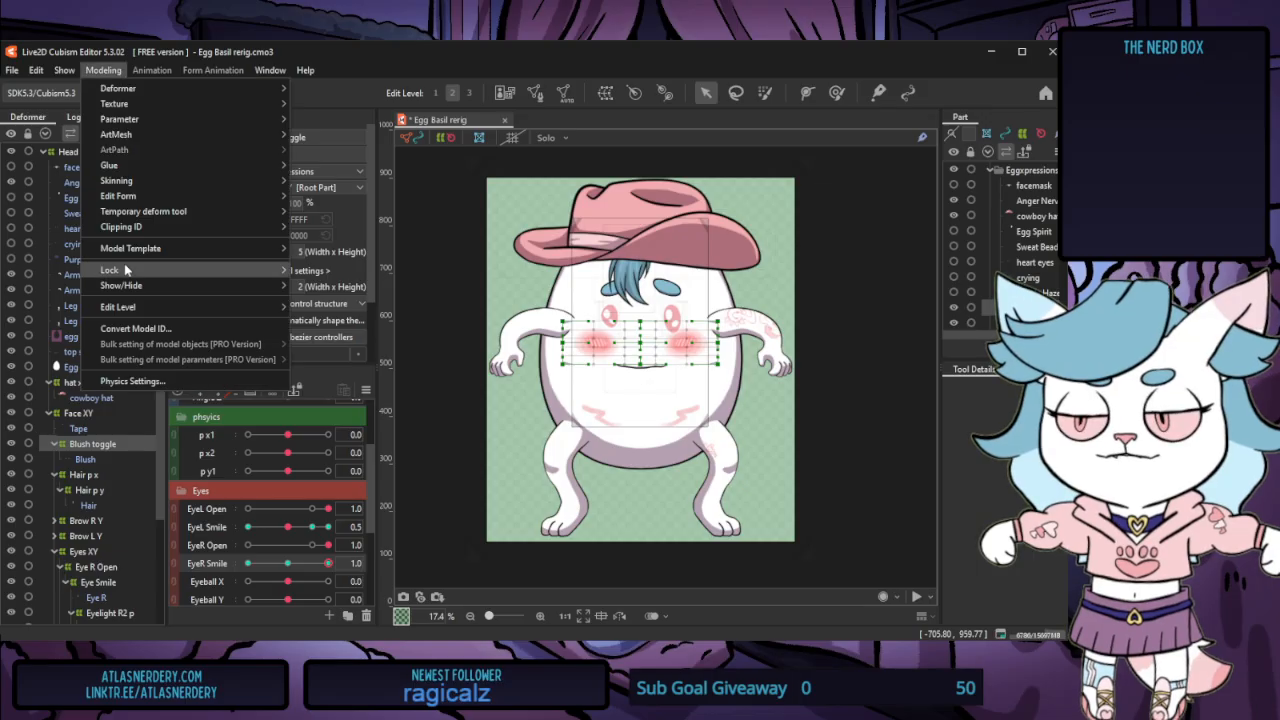
left_click(191, 381)
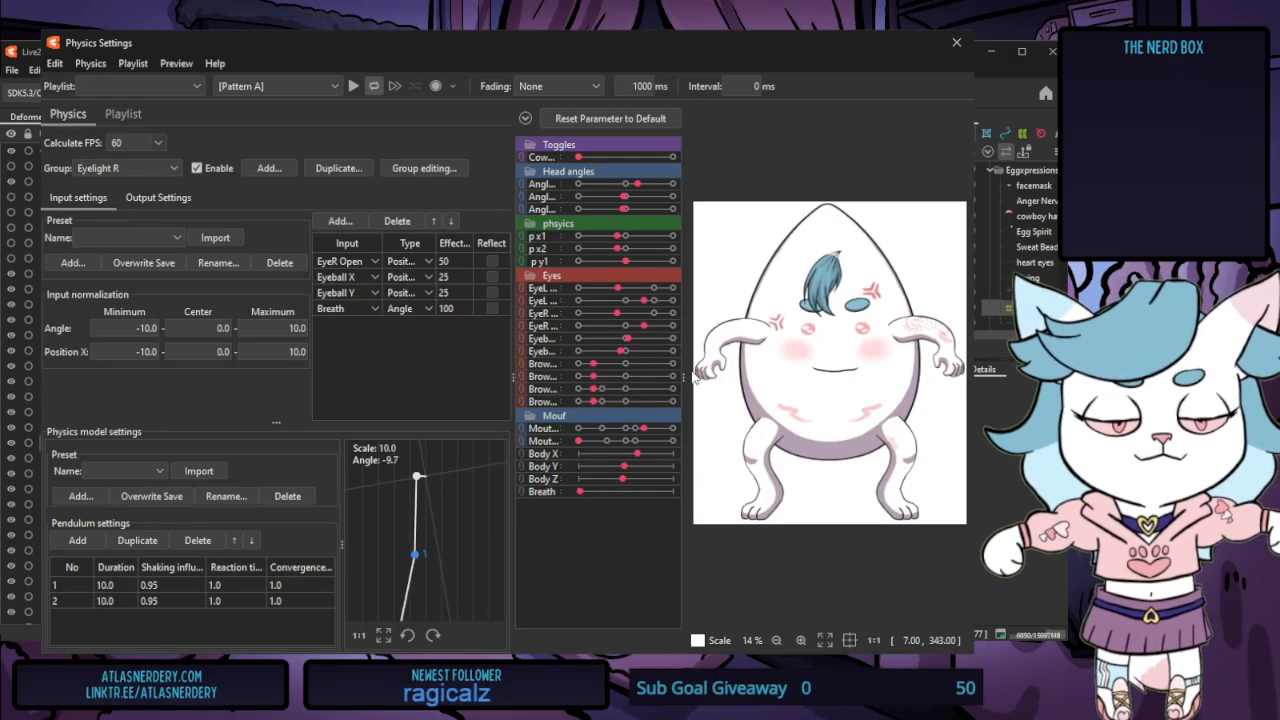
scroll(909, 360, "up", 5)
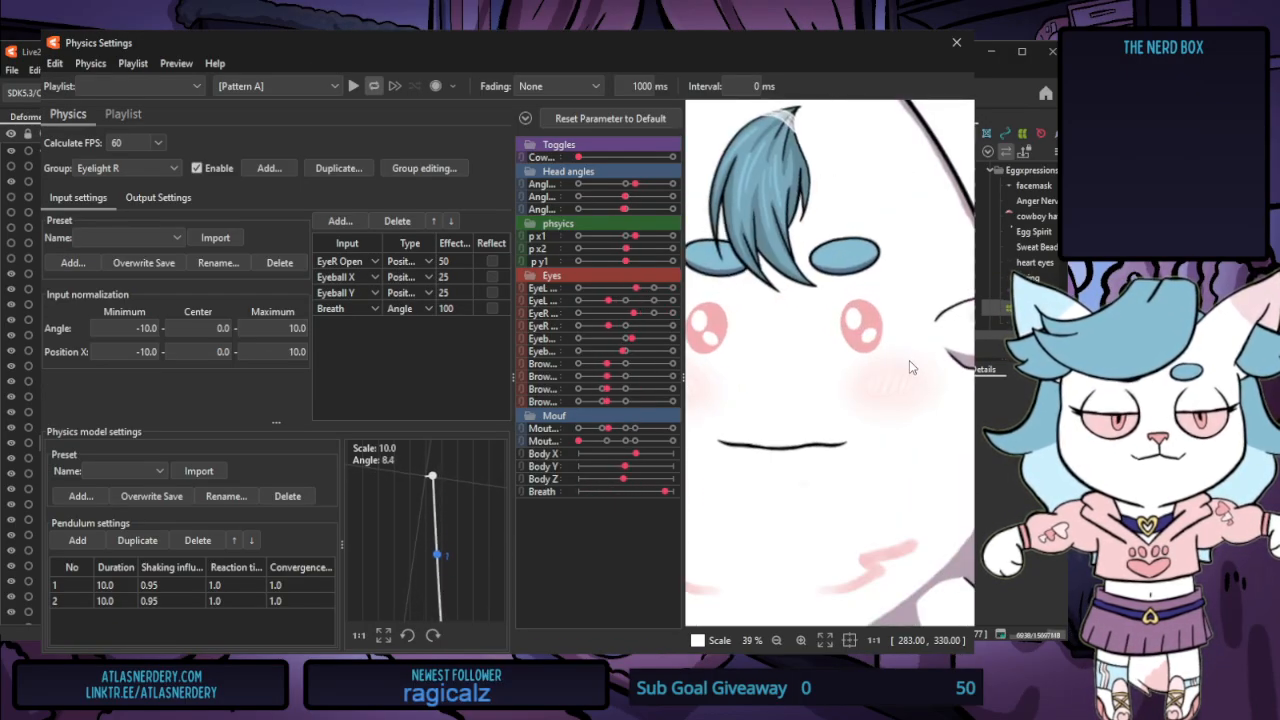
left_click(956, 42)
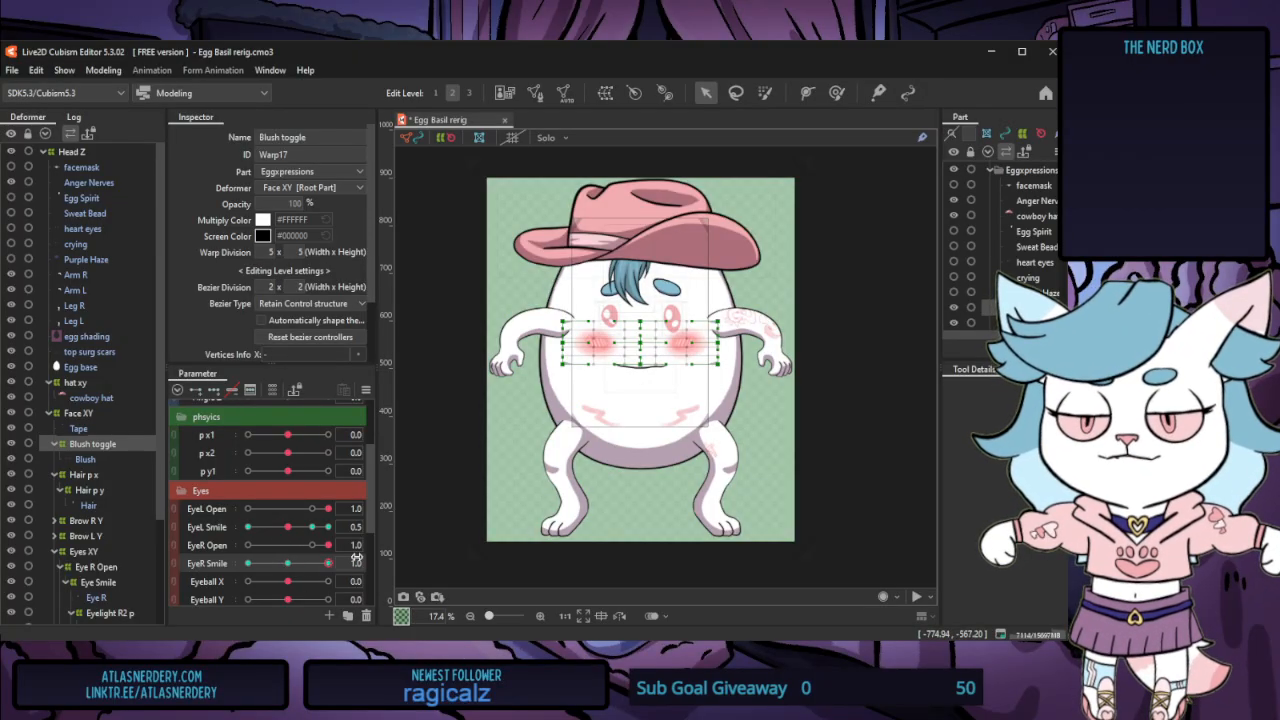
Check the Blush toggle's opacity with EyeL Smile at 0.5 and 0.8 against EyeR Smile at 0.5 and 1.0
left_click_drag(328, 563, 285, 565)
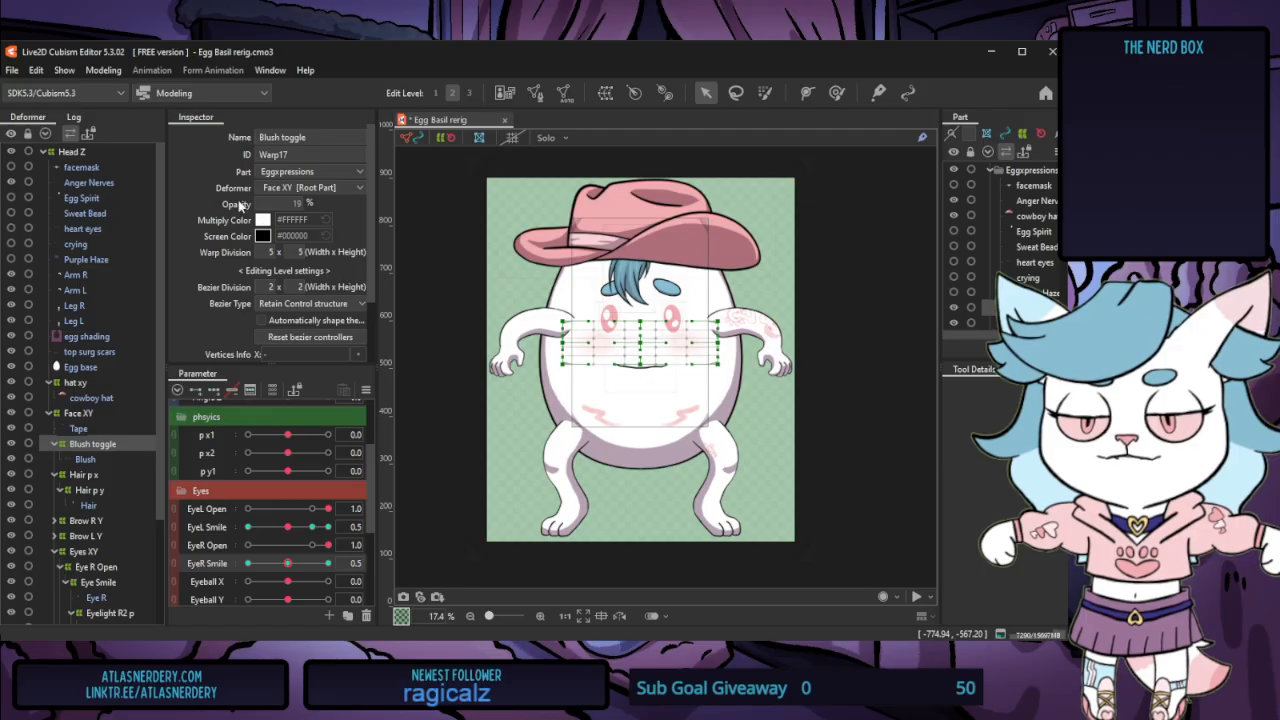
left_click(312, 529)
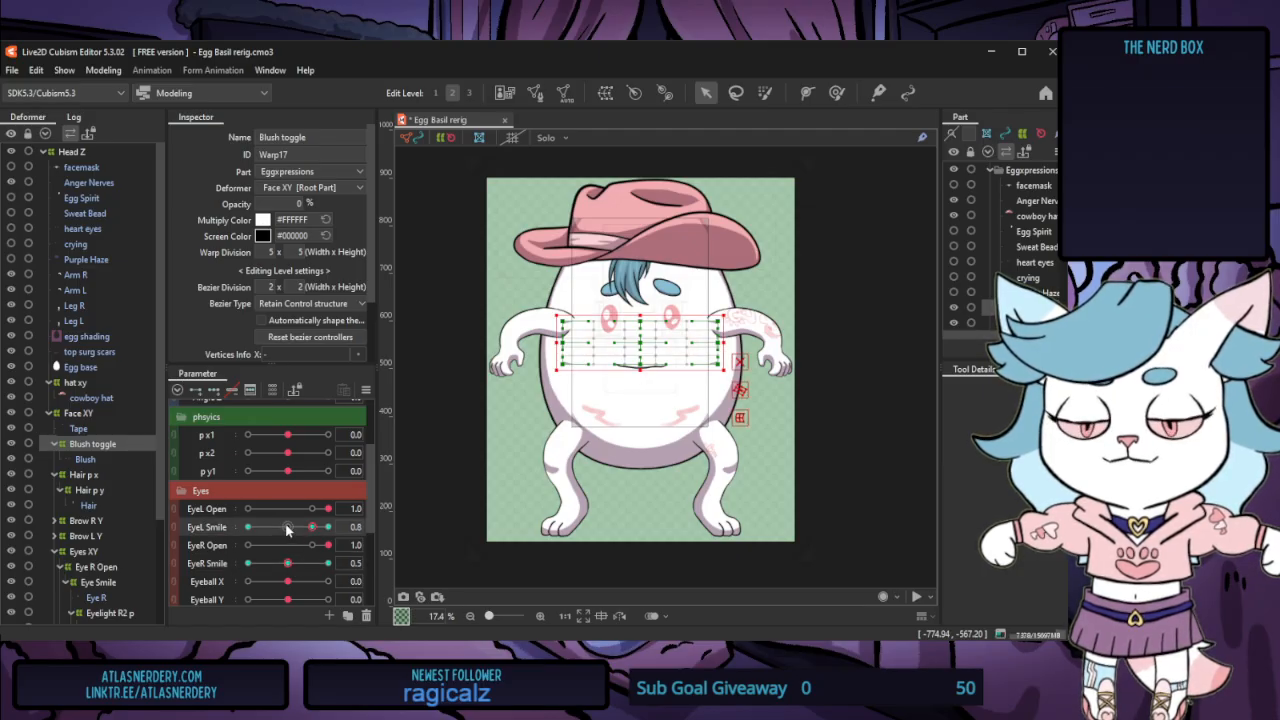
left_click(288, 527)
left_click_drag(287, 572, 351, 579)
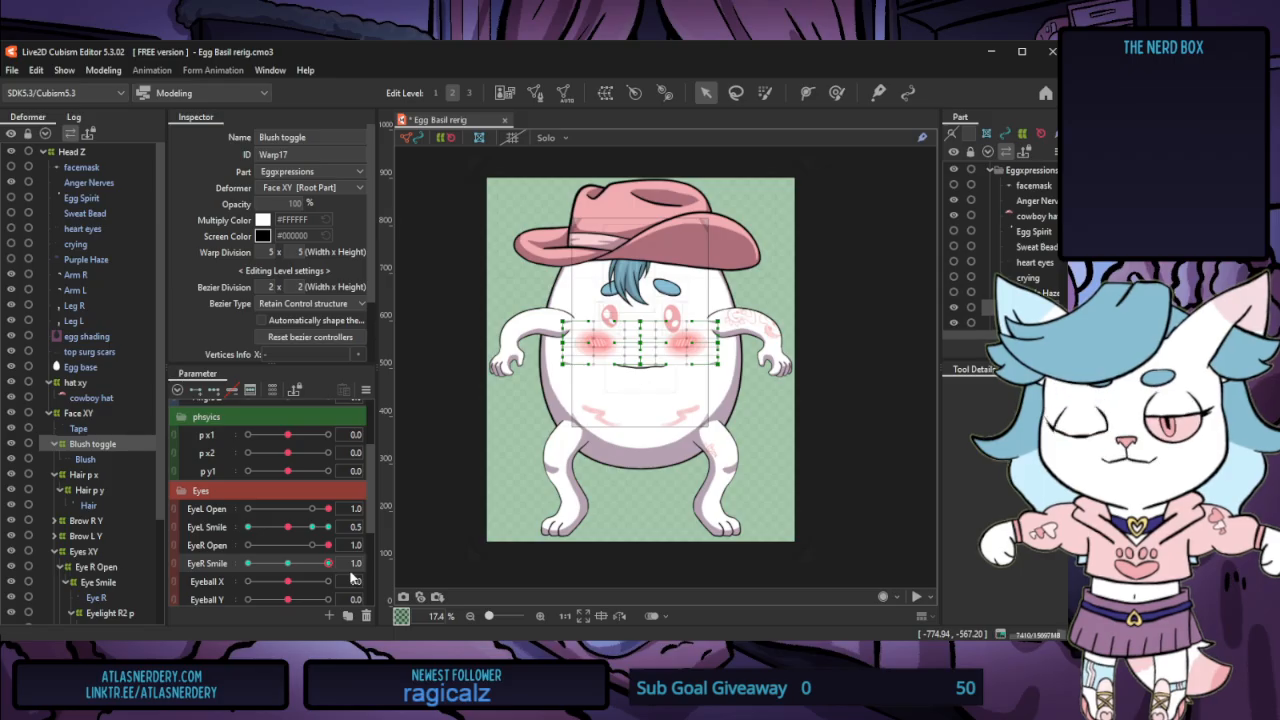
left_click(314, 529)
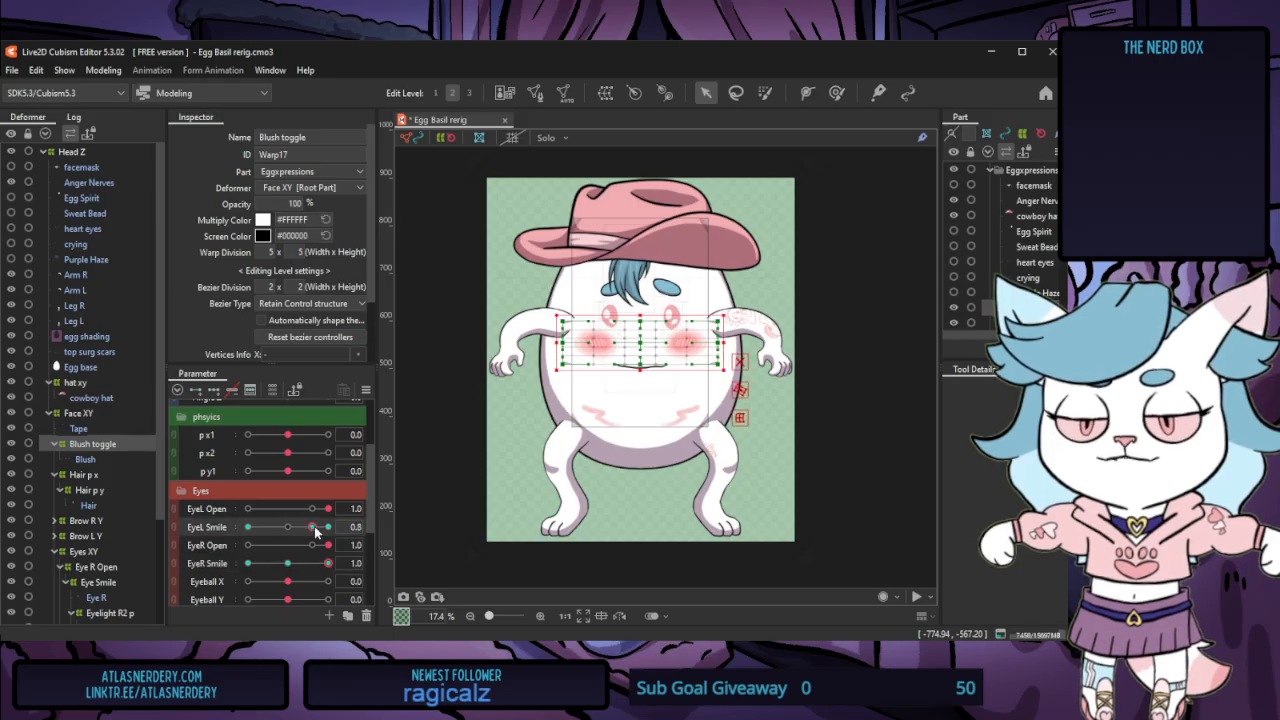
Set the Blush toggle's opacity to 0% at EyeL Smile 0.0 with EyeR Smile 1.0
left_click(247, 528)
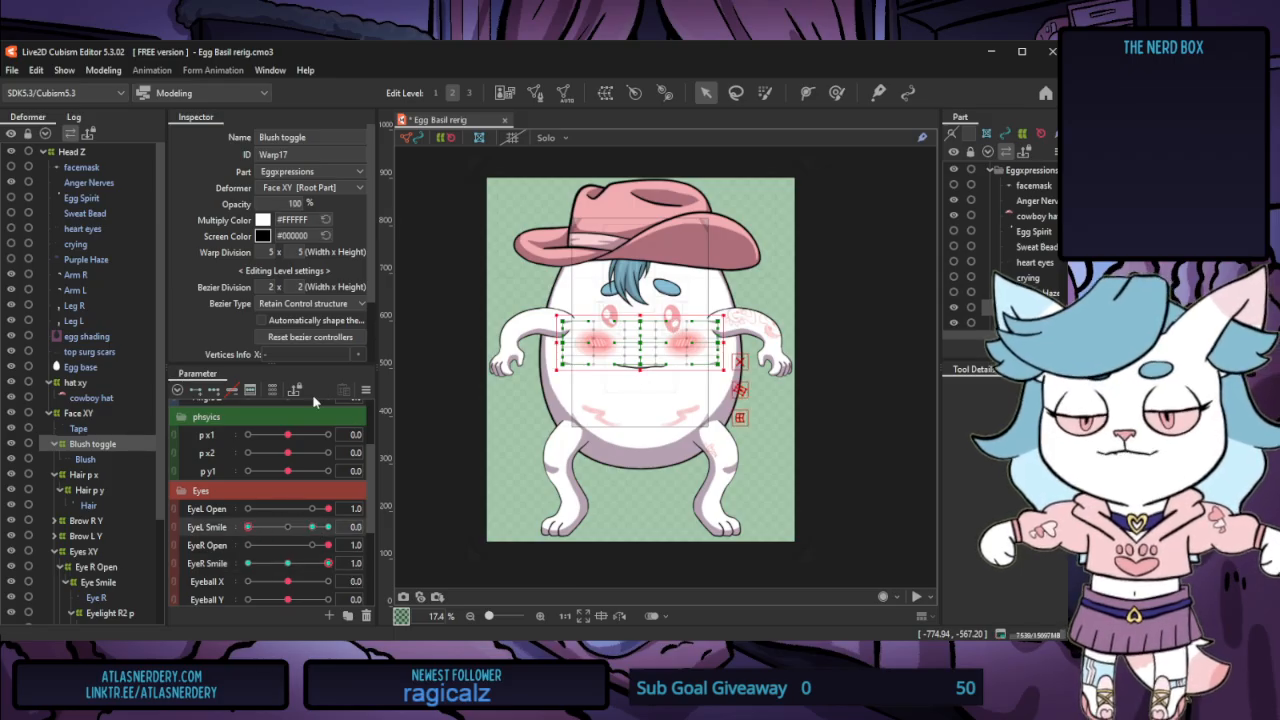
left_click_drag(248, 564, 376, 562)
left_click_drag(296, 204, 210, 204)
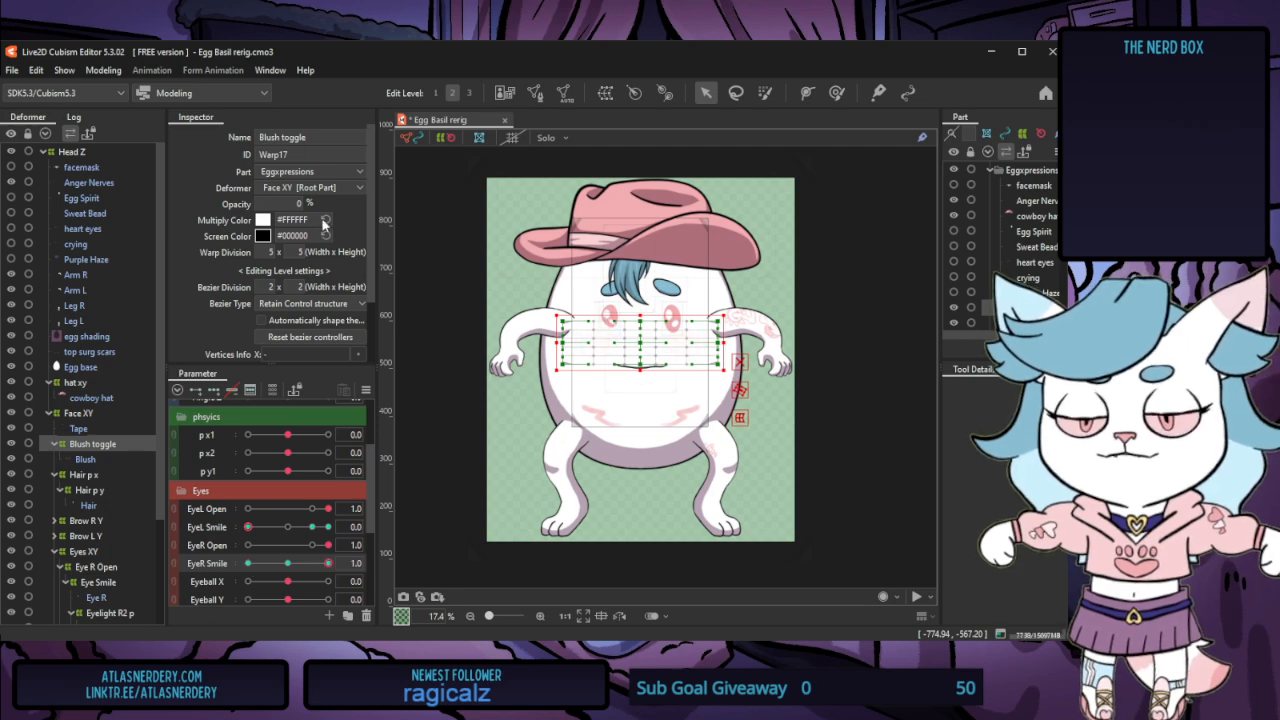
Check the opacity at EyeL Smile 0.8 with EyeR Smile 0.0 and 0.5, and move the middle blush key to 0.6 on both smile parameters
left_click(310, 527)
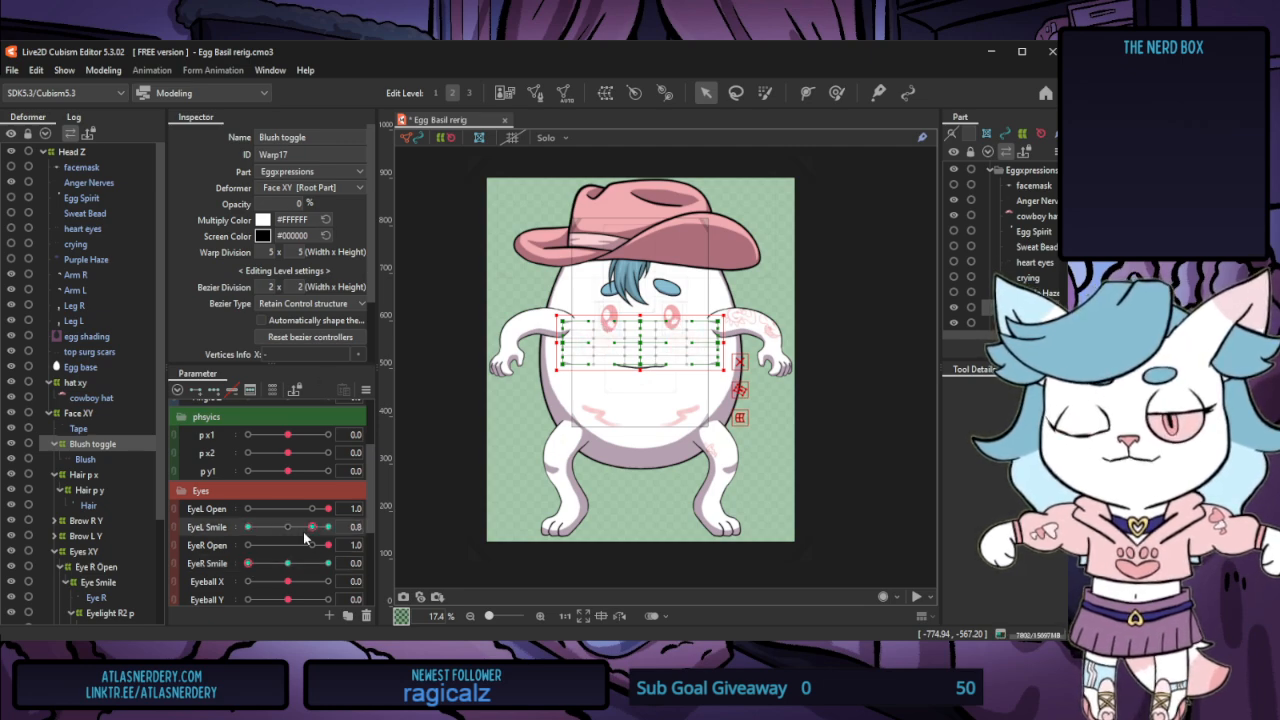
left_click(290, 565)
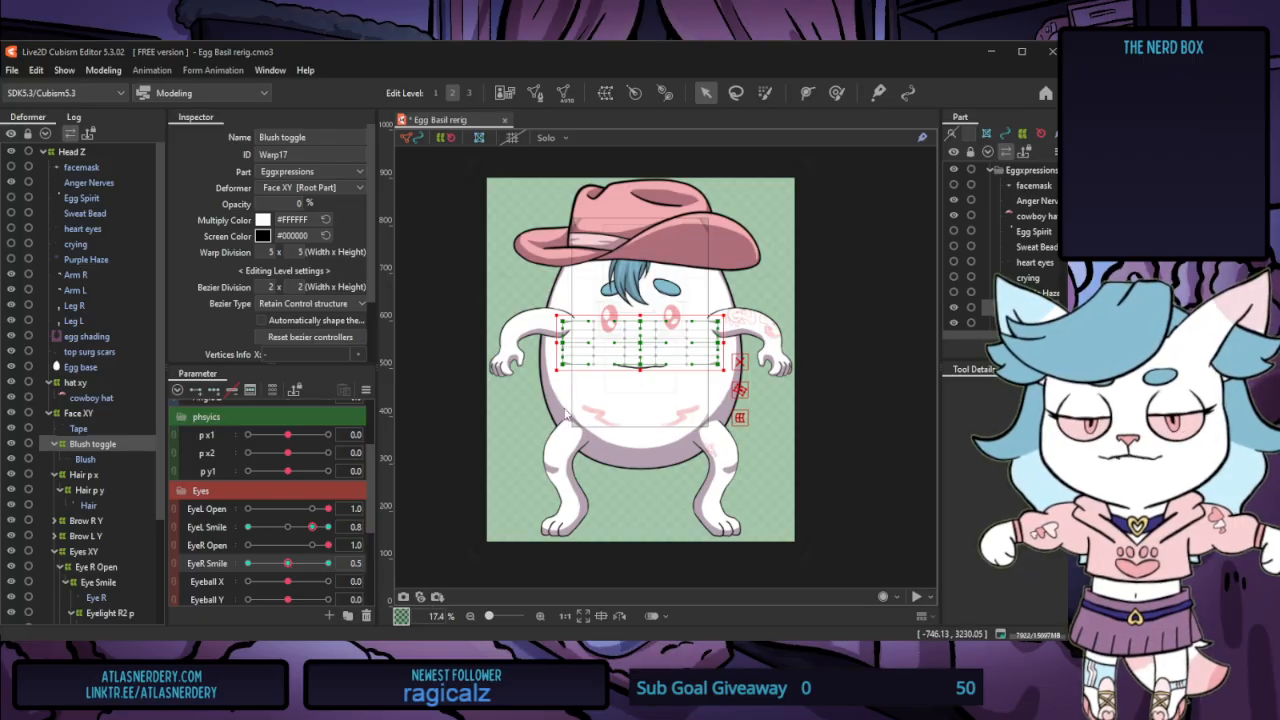
left_click(313, 527)
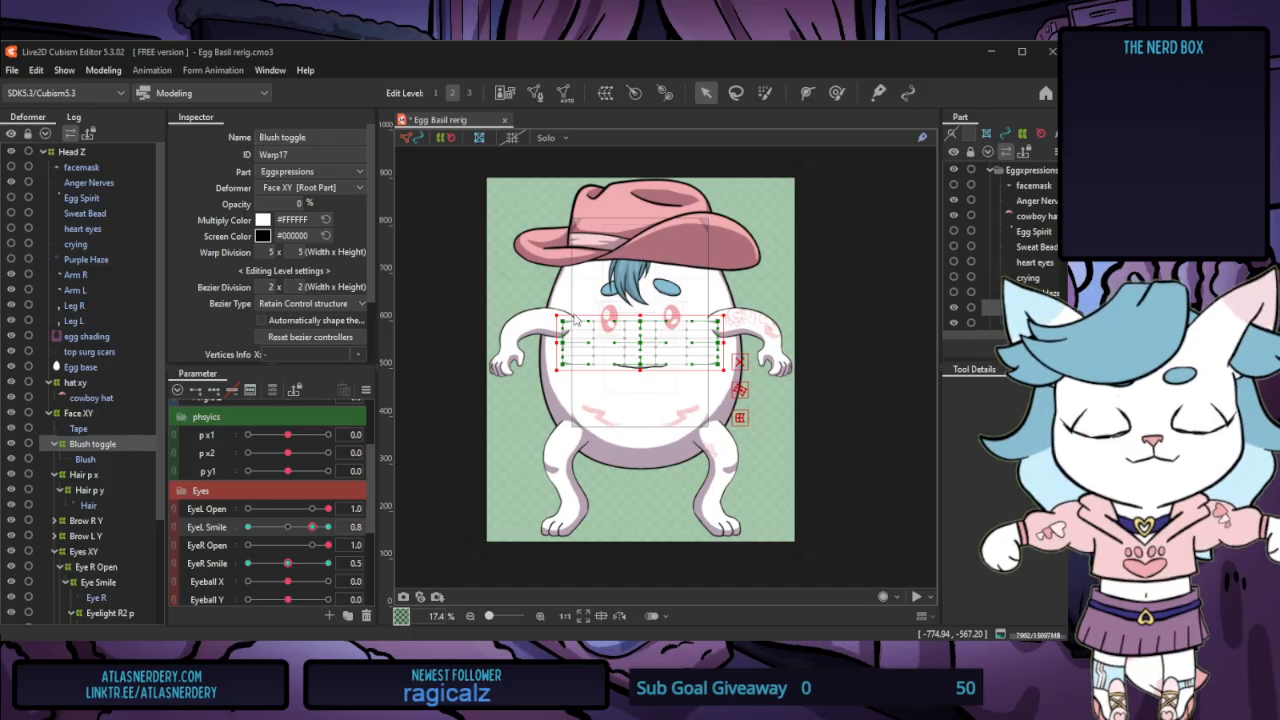
Check the Blush toggle's opacity at EyeL Smile 0.6 with EyeR Smile 1.0, and at EyeL Smile 1.0 with EyeR Smile 0.6
left_click(327, 563)
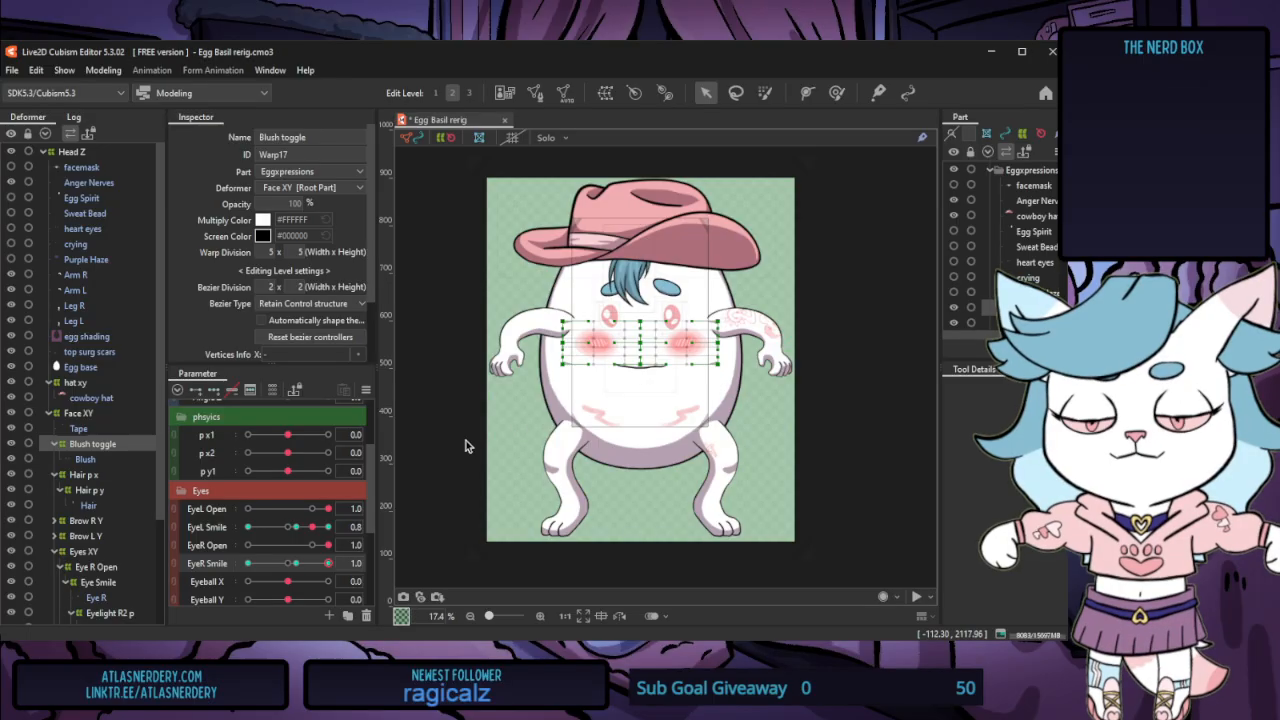
left_click(296, 528)
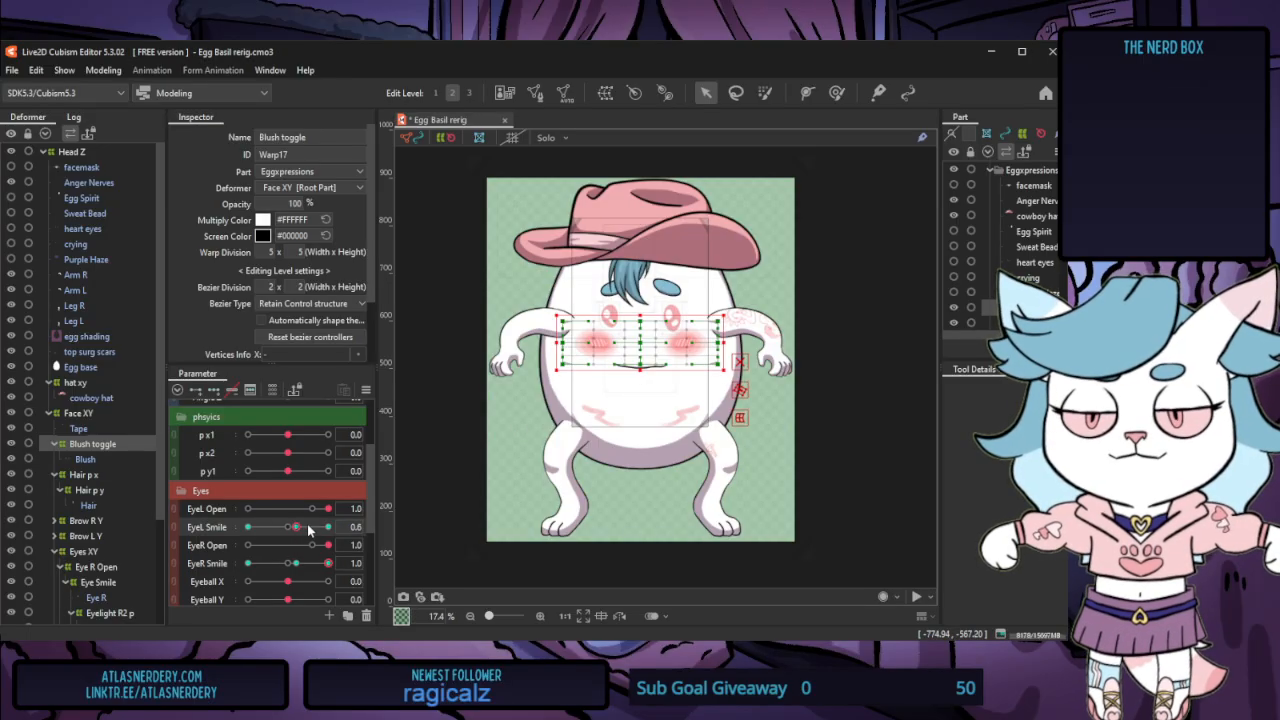
left_click(325, 528)
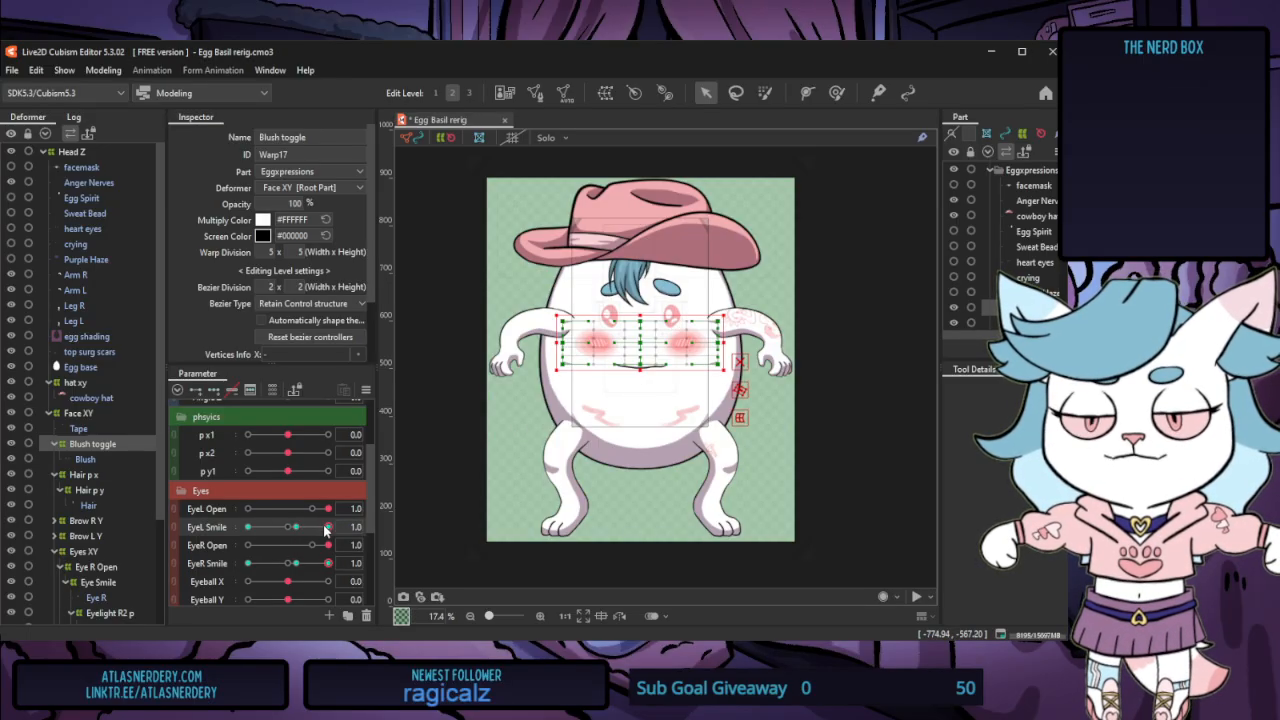
left_click(298, 564)
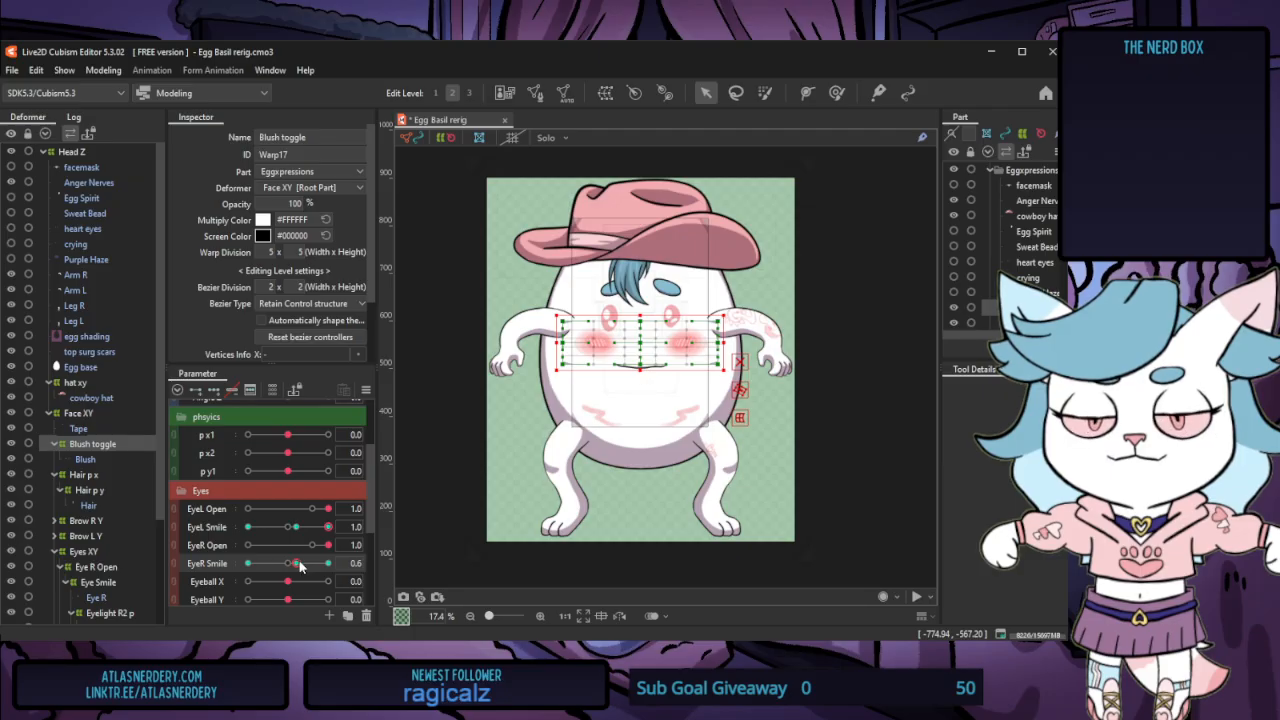
Check the Blush toggle's opacity with both smiles at 0.0, EyeL Smile 1.0 with EyeR Smile 0.0, and both at 0.6
left_click(250, 527)
left_click(250, 563)
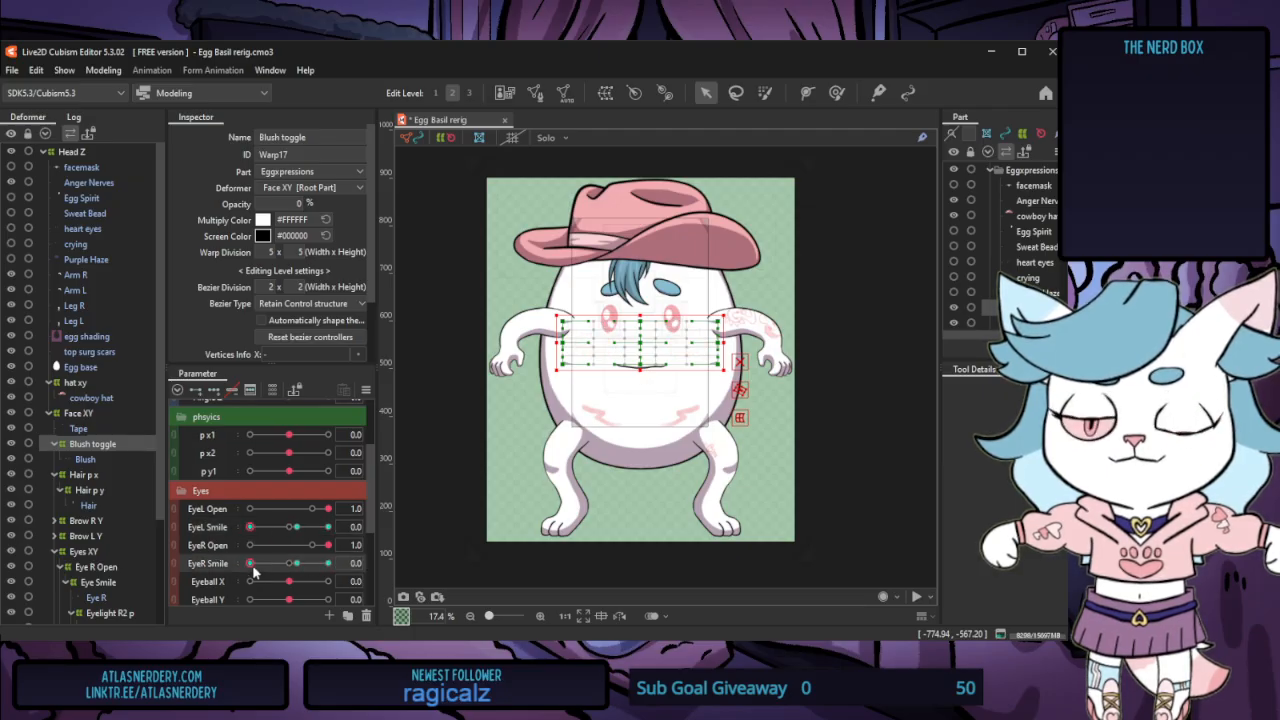
left_click(329, 527)
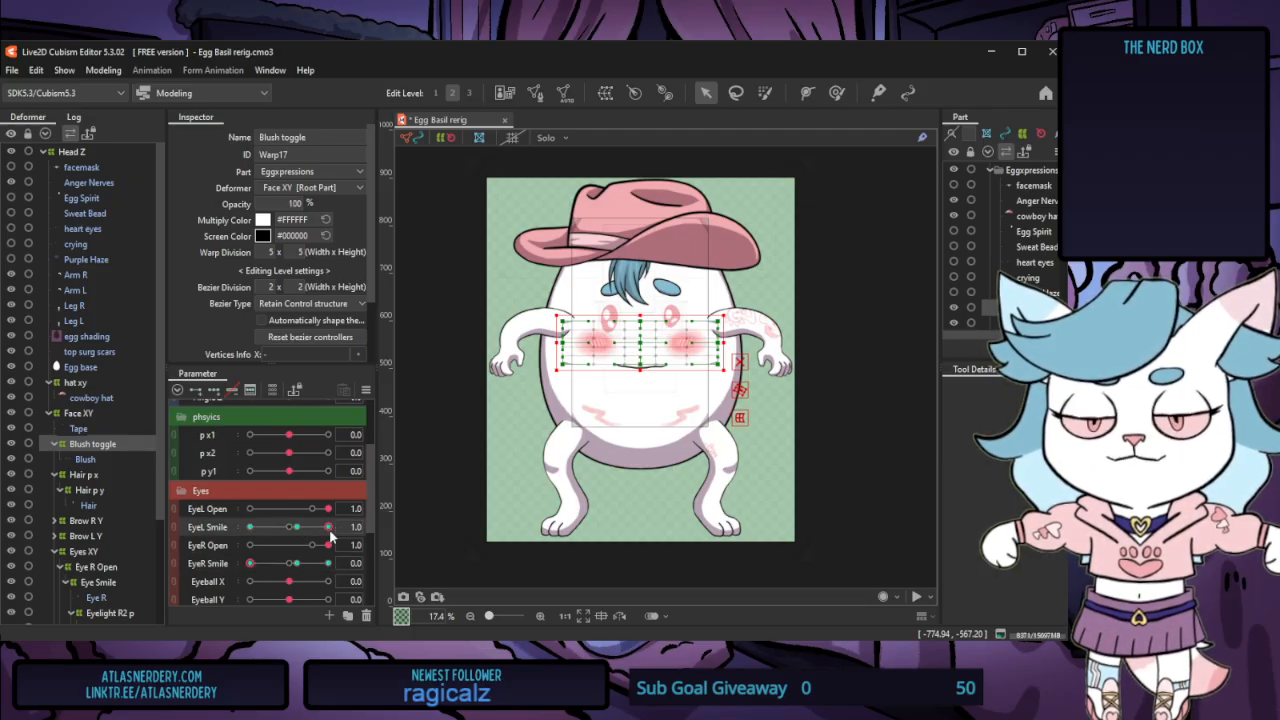
left_click_drag(330, 532, 306, 531)
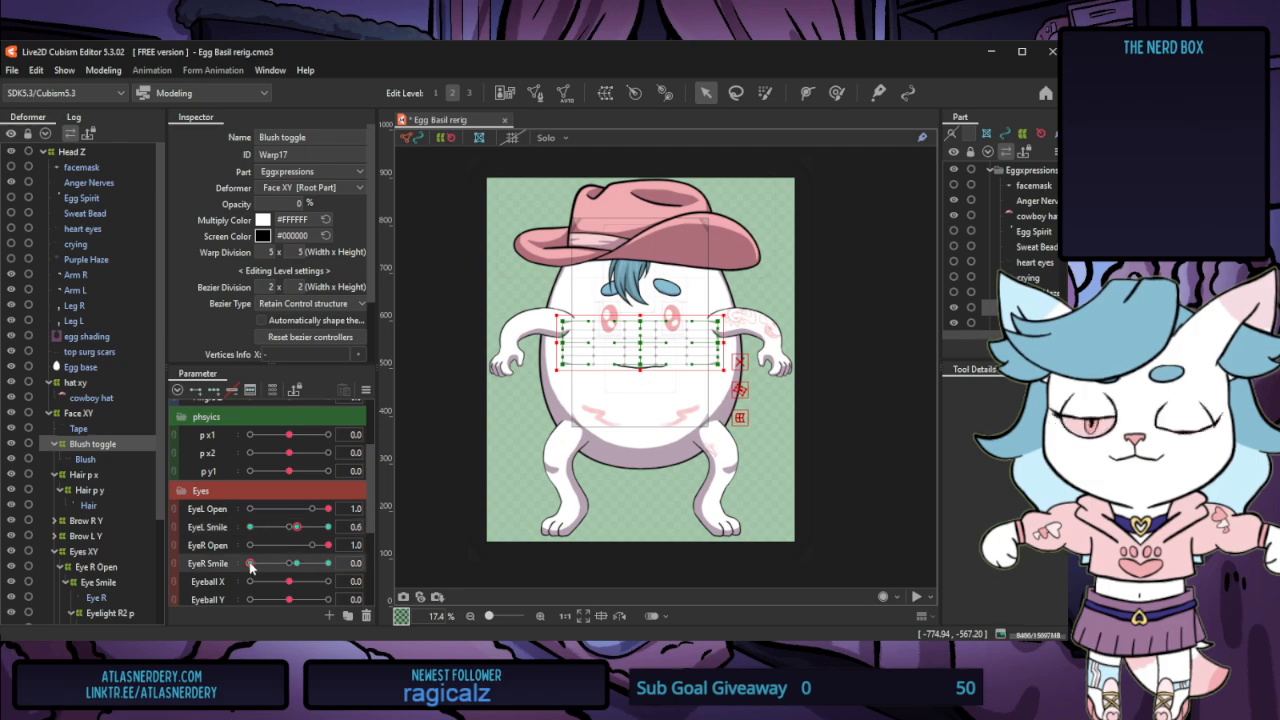
left_click_drag(250, 566, 303, 567)
Preview the blush and anger nerves in motion in the physics settings, then return to the model
left_click(115, 74)
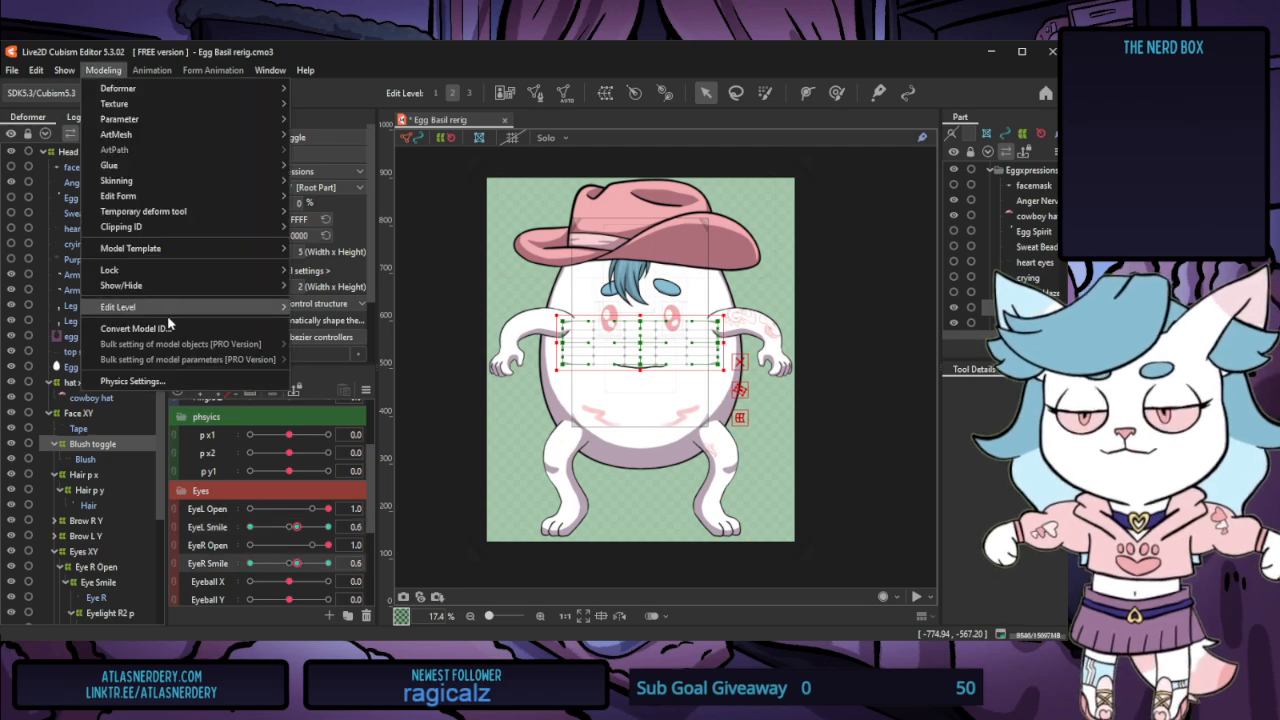
left_click(178, 381)
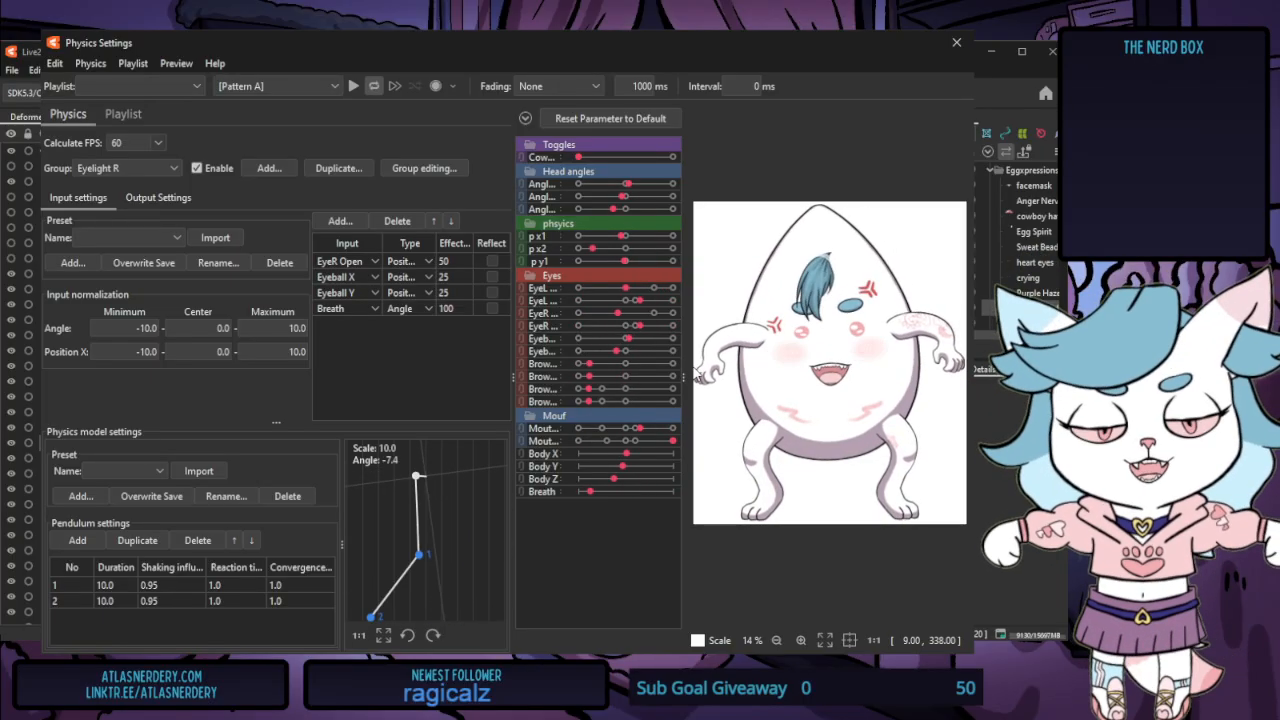
left_click(956, 42)
Duplicate the Cowboy hat parameter in the Toggles group and rename the copy as Crying toggle
scroll(250, 480, "up", 3)
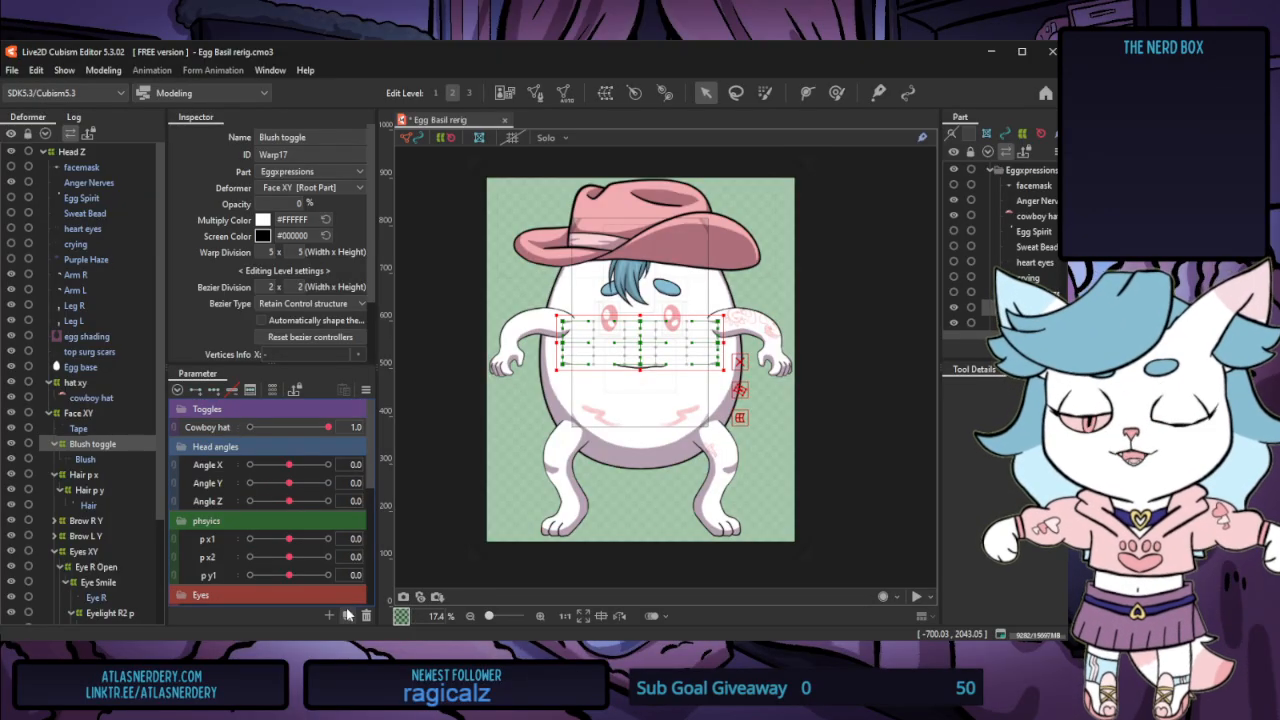
right_click(207, 429)
left_click(264, 469)
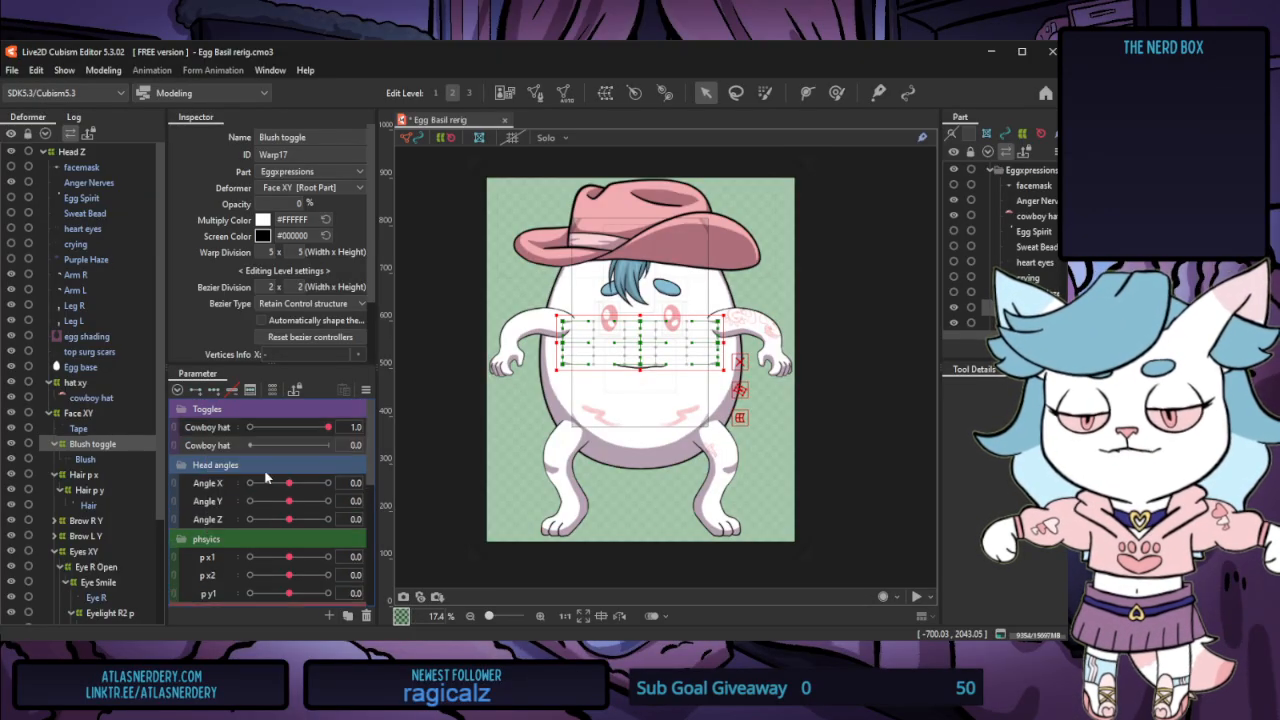
right_click(214, 447)
double_click(204, 444)
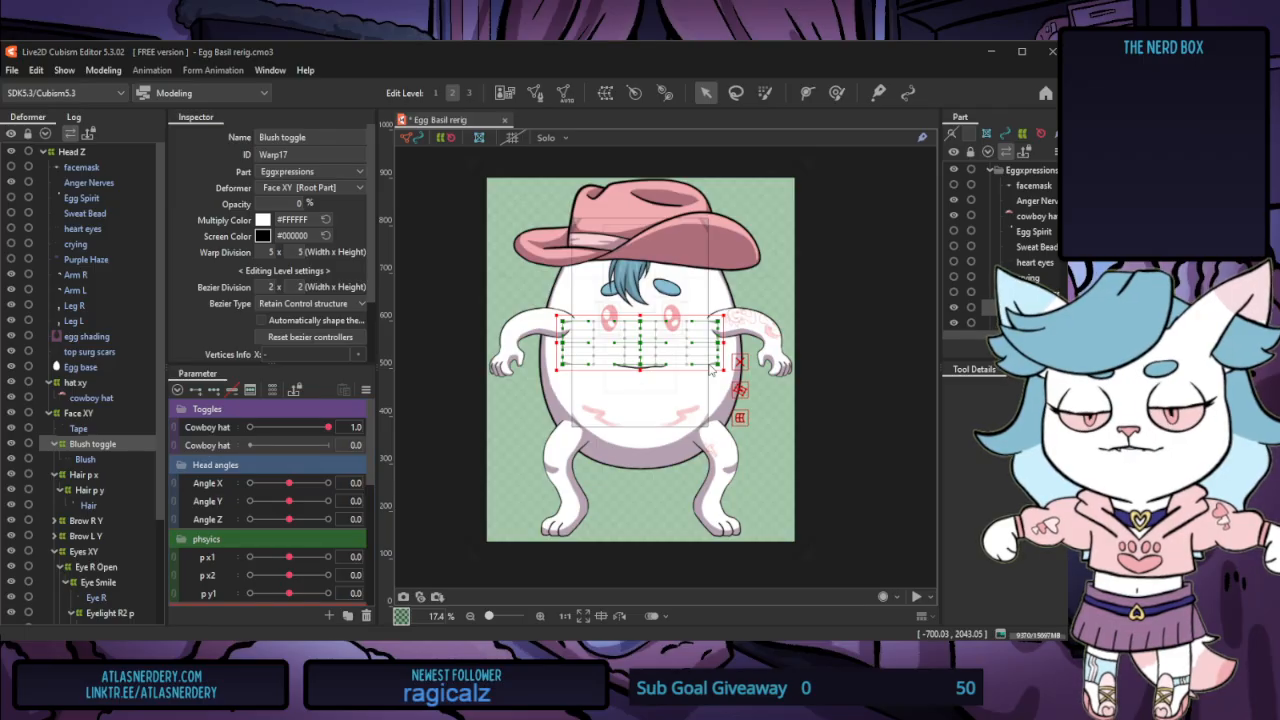
right_click(205, 447)
left_click(268, 455)
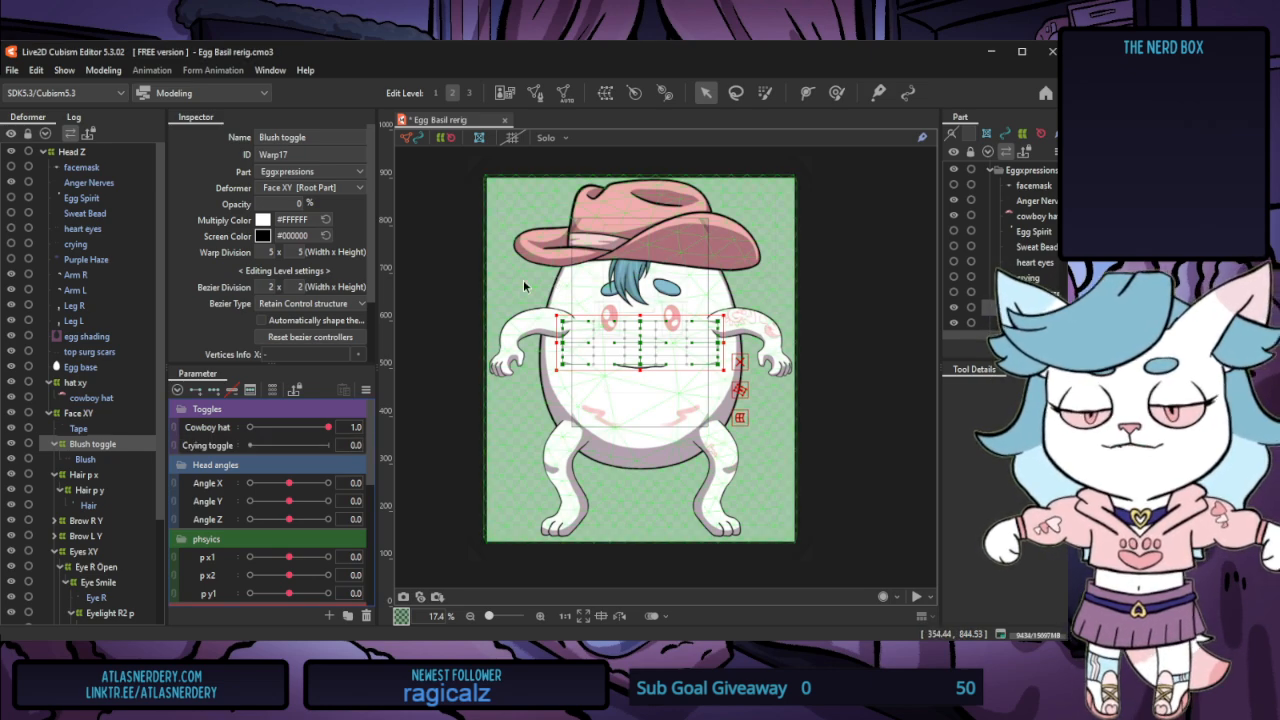
Parent the crying mesh to the Eyes XY deformer and key it at 0.0 and 1.0 of the Crying toggle parameter
left_click(85, 246)
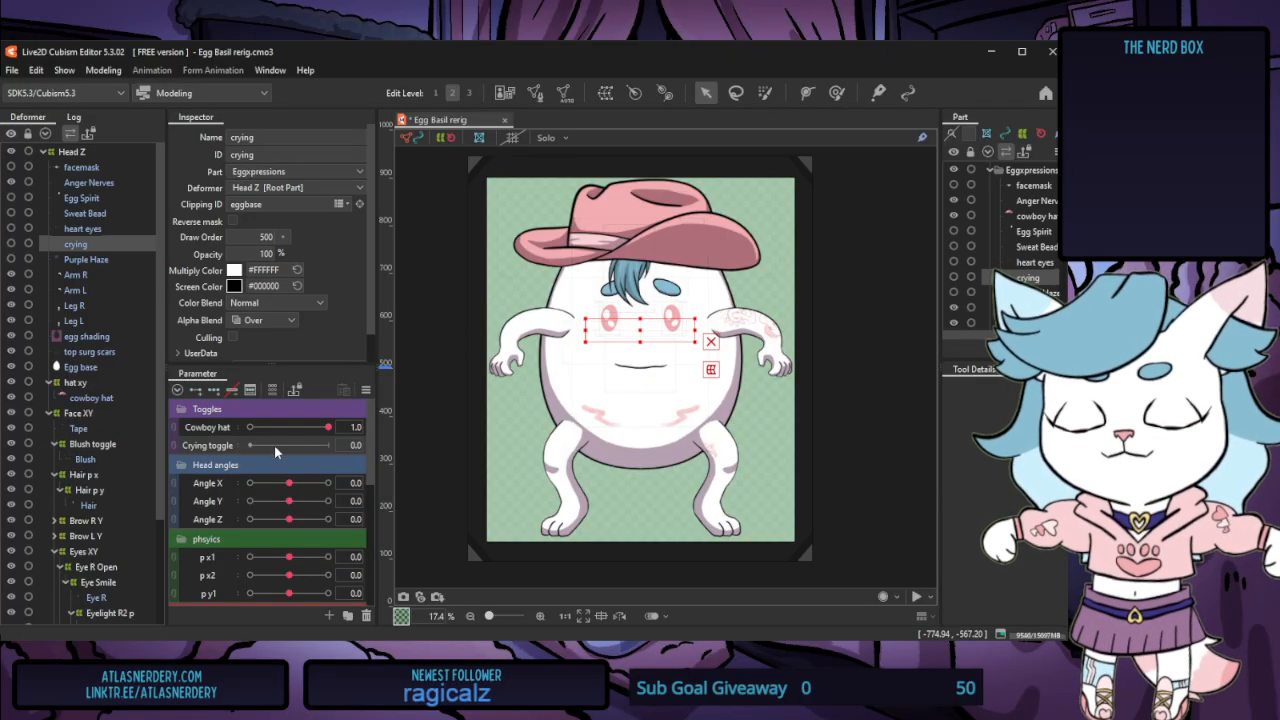
left_click_drag(86, 250, 85, 560)
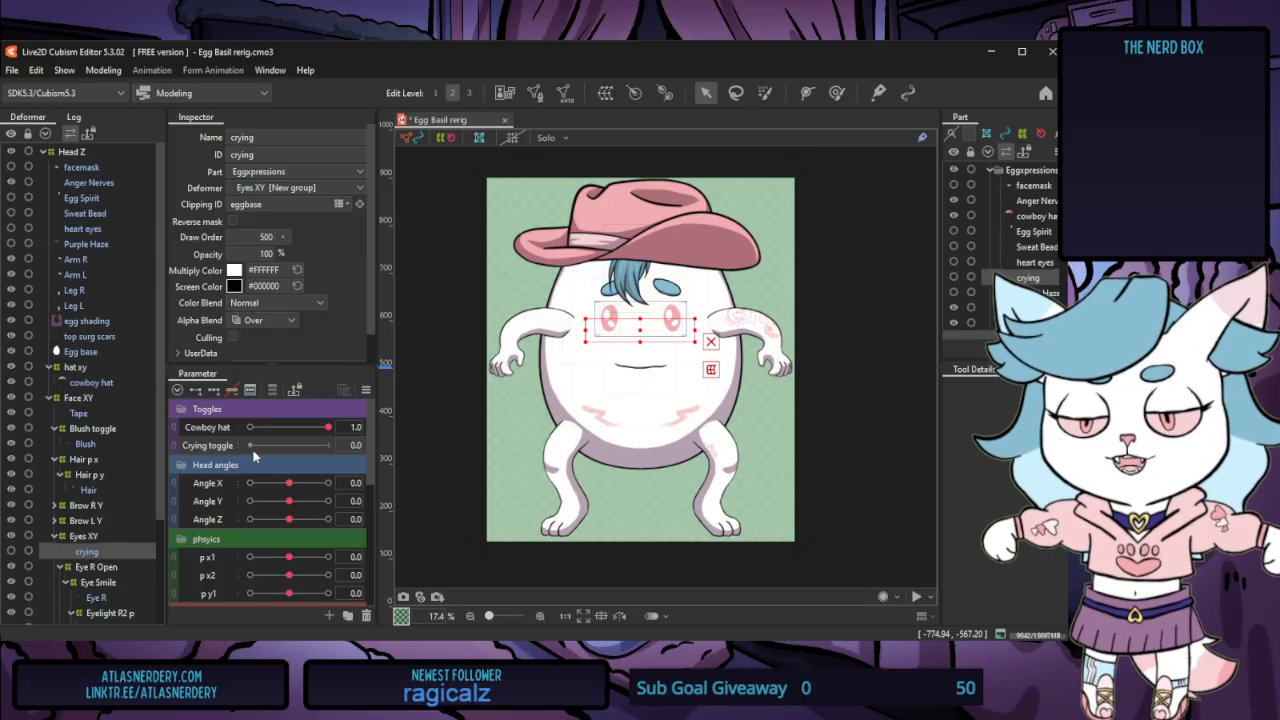
left_click(195, 390)
left_click_drag(252, 445, 348, 445)
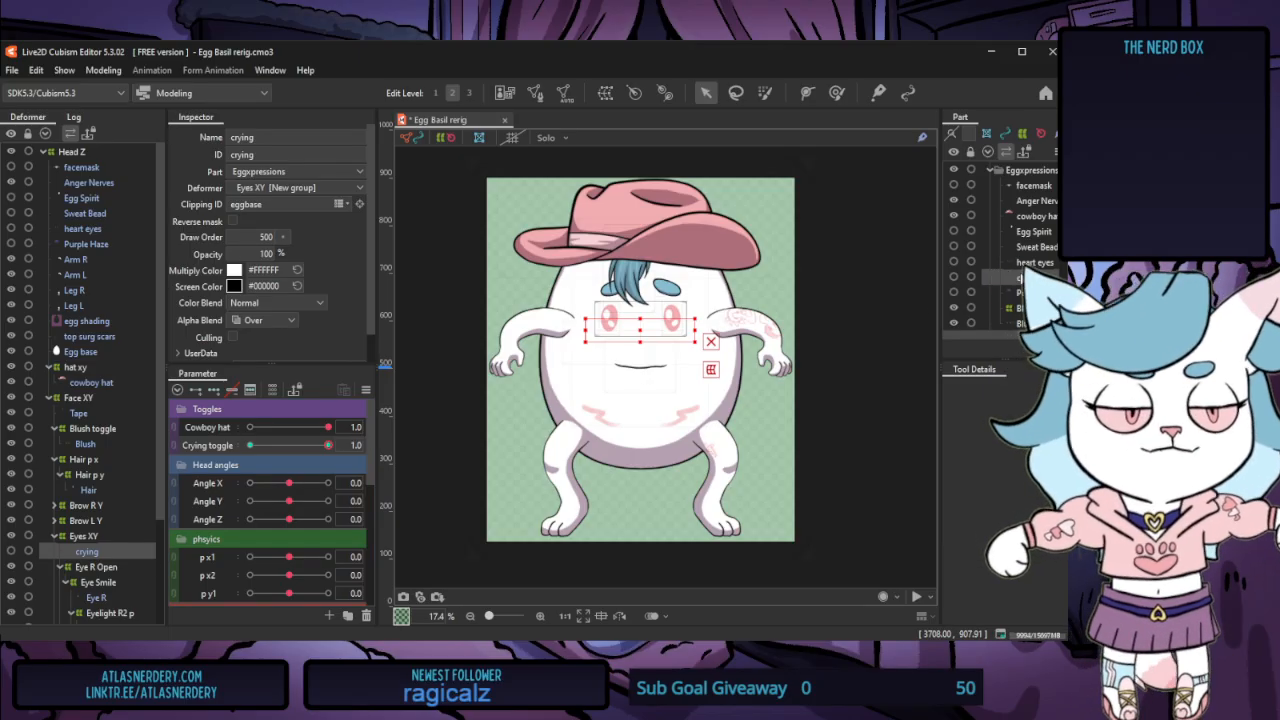
Make the crying mesh visible and inspect the tears under the eyes with Crying toggle at 1.0
scroll(1020, 276, "up", 1)
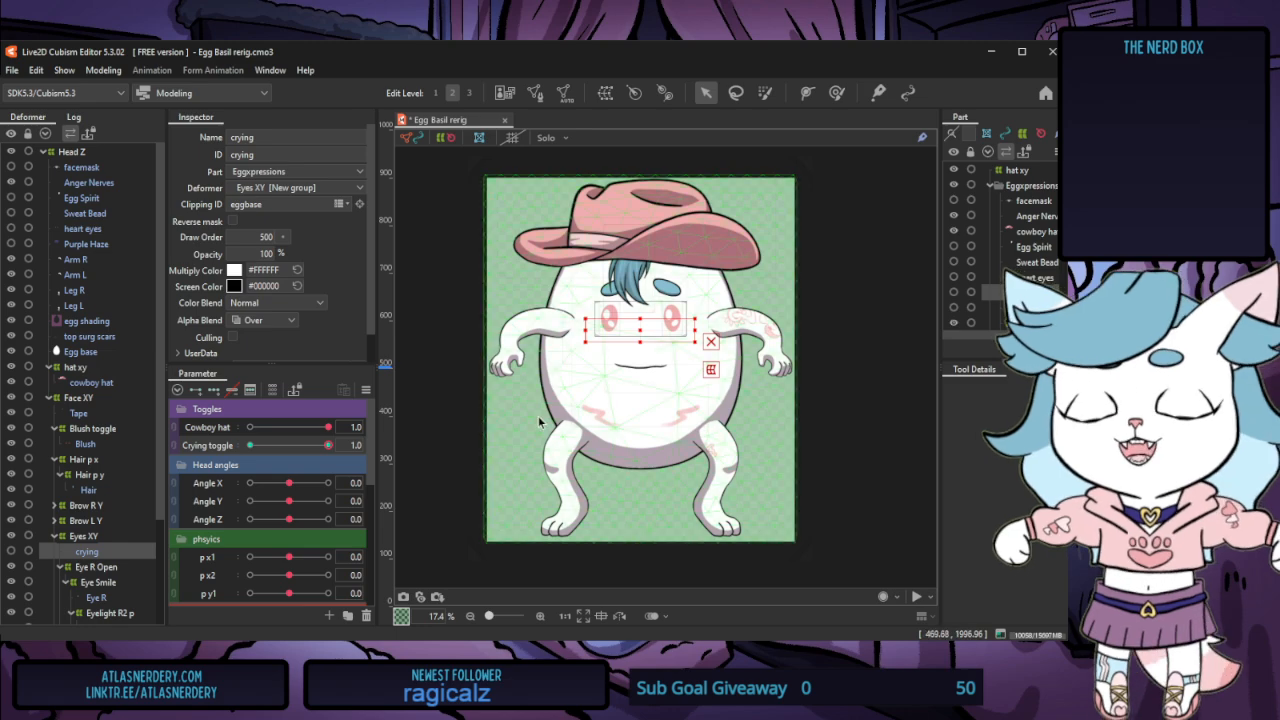
left_click(13, 553)
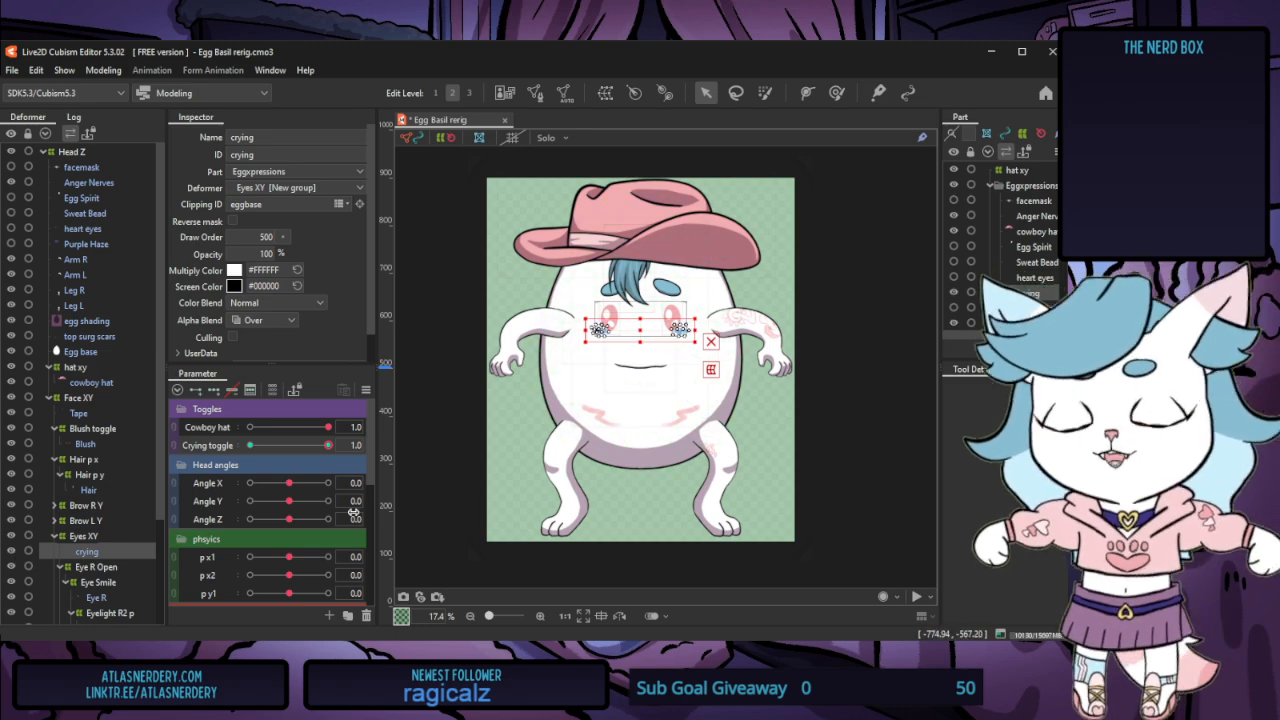
left_click(862, 368)
scroll(664, 316, "up", 3)
scroll(768, 406, "down", 1)
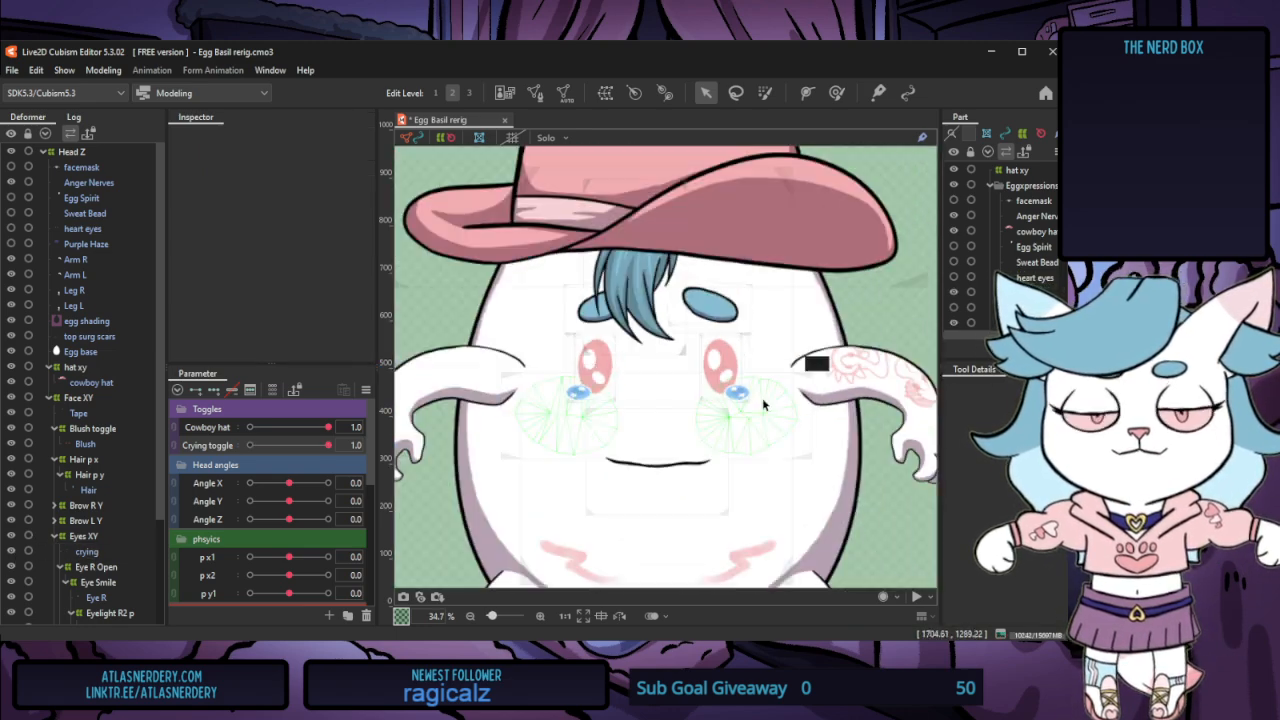
scroll(763, 404, "down", 2)
Preview the tears in the physics settings, then set both Crying toggle and Cowboy hat to 0.0
left_click(103, 70)
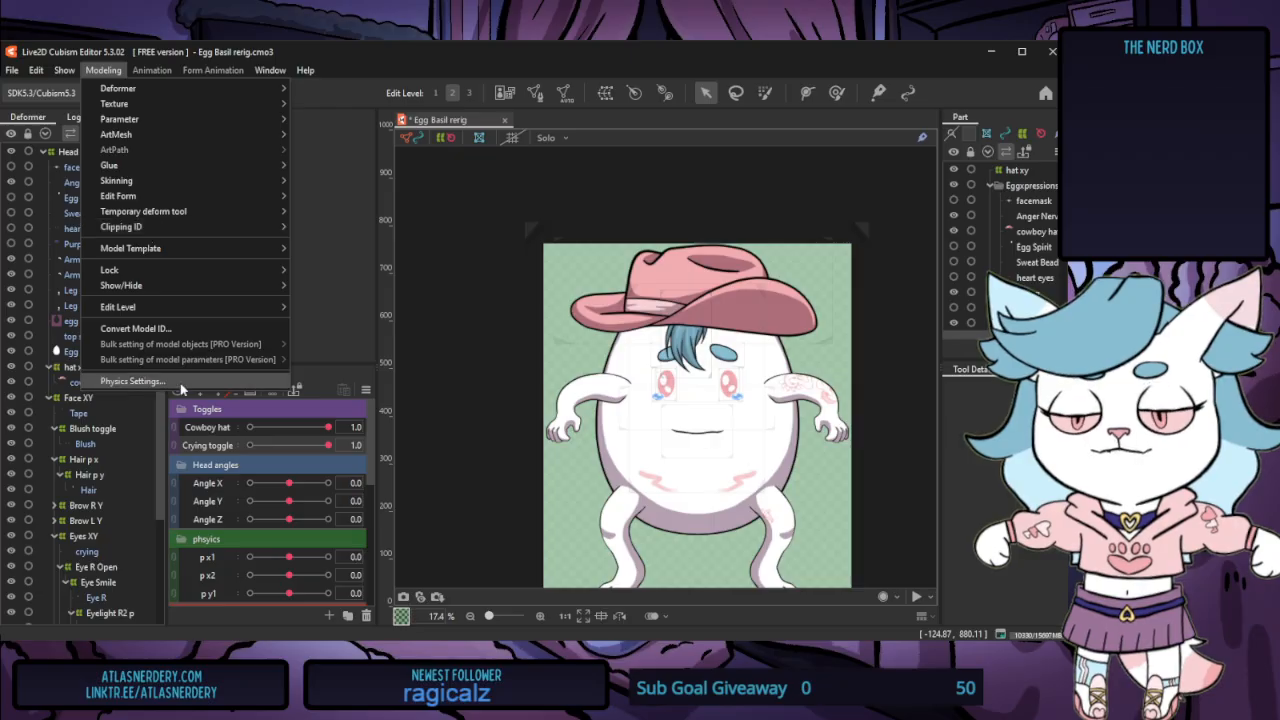
left_click(181, 386)
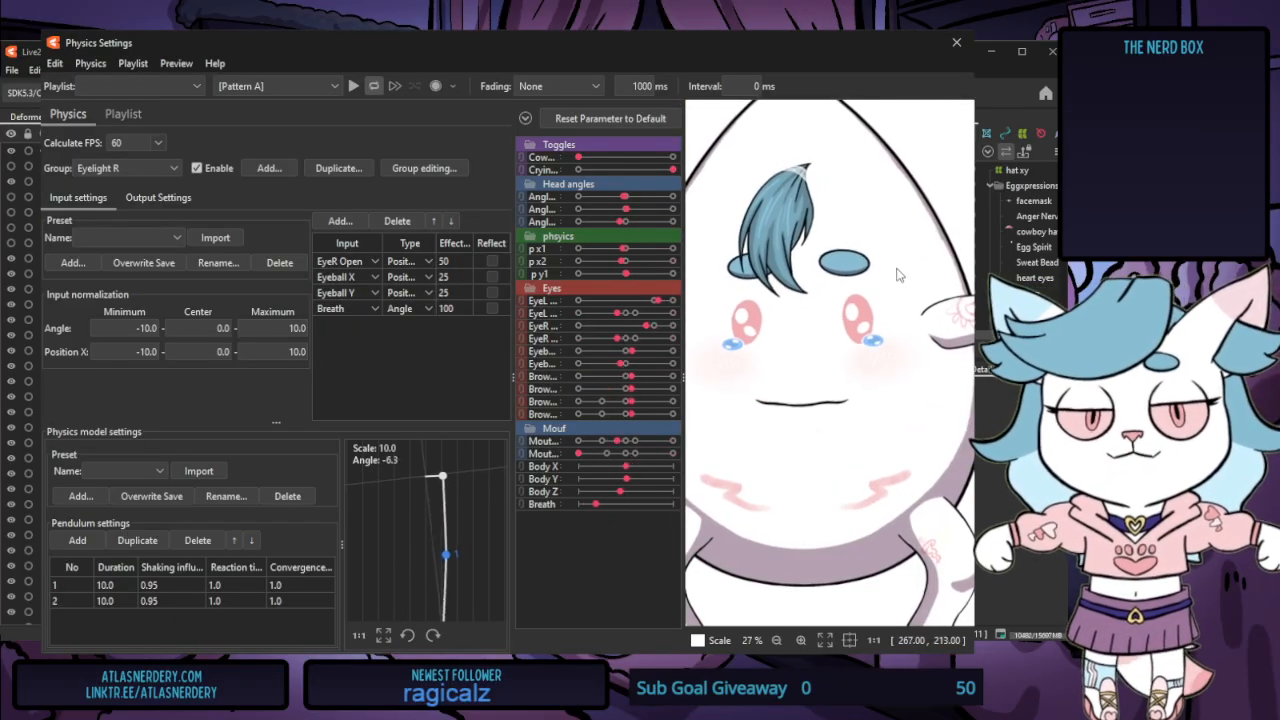
scroll(897, 274, "down", 2)
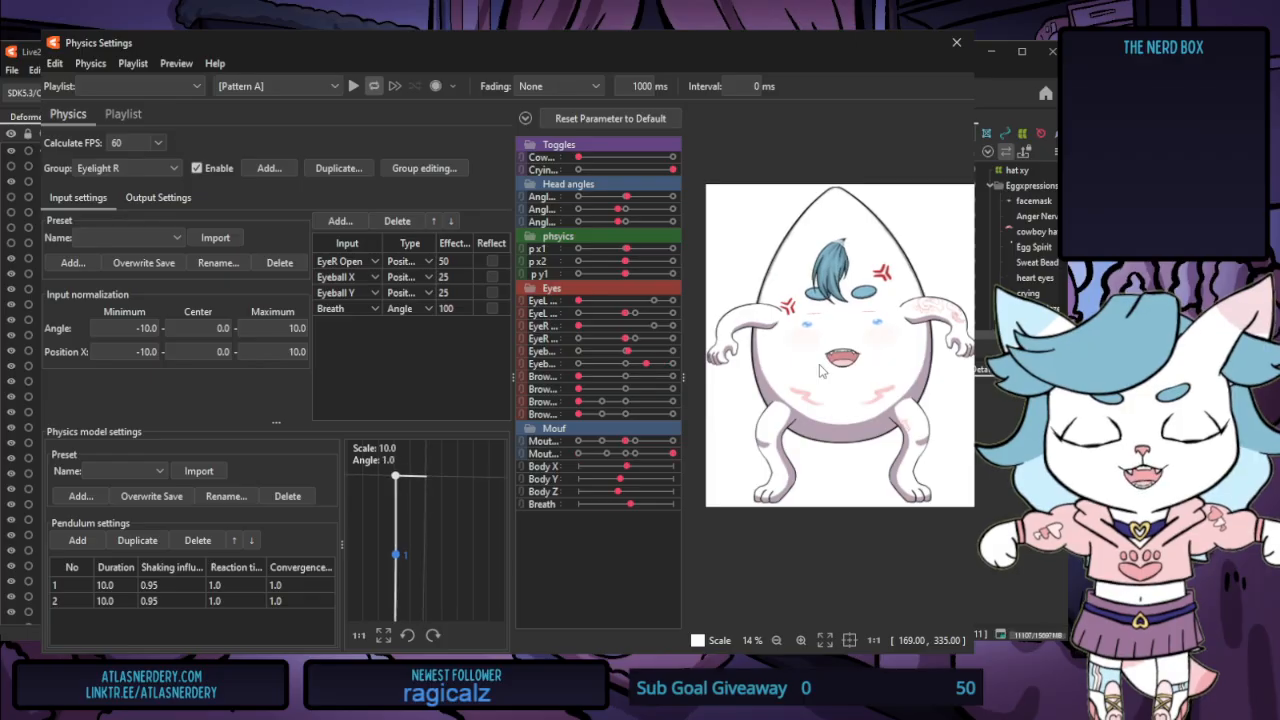
left_click(957, 44)
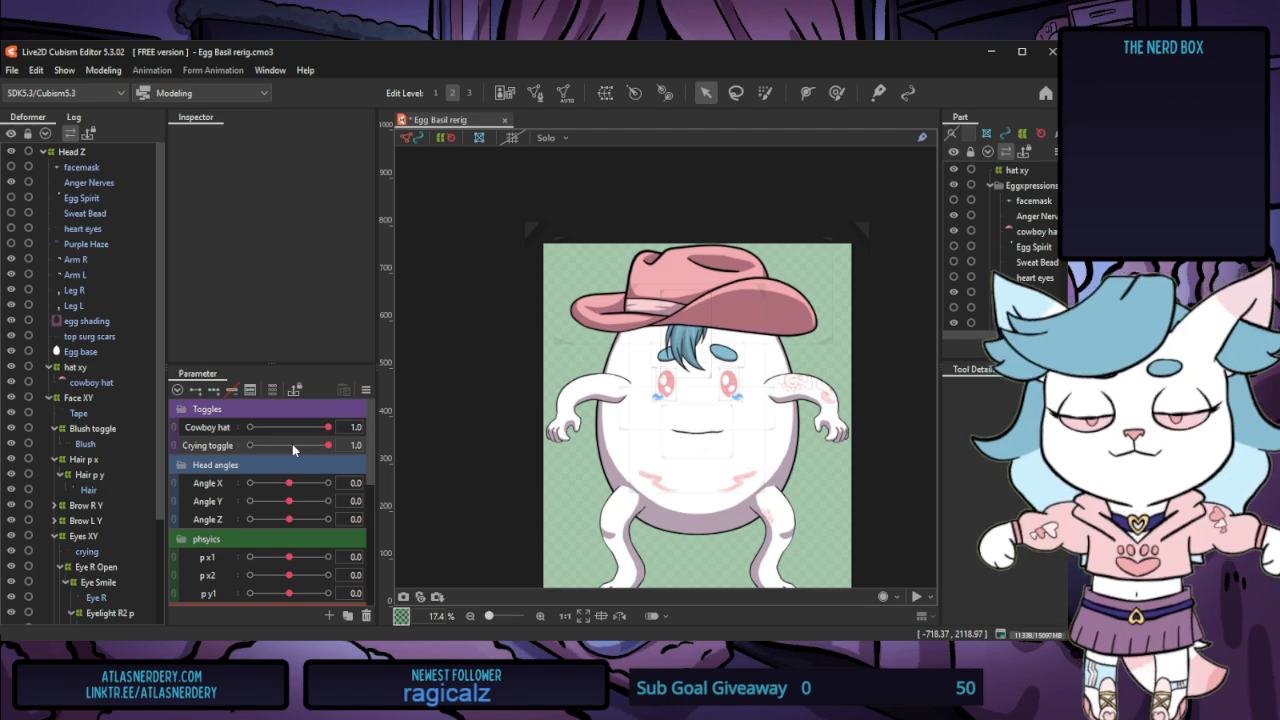
left_click(251, 445)
left_click(249, 427)
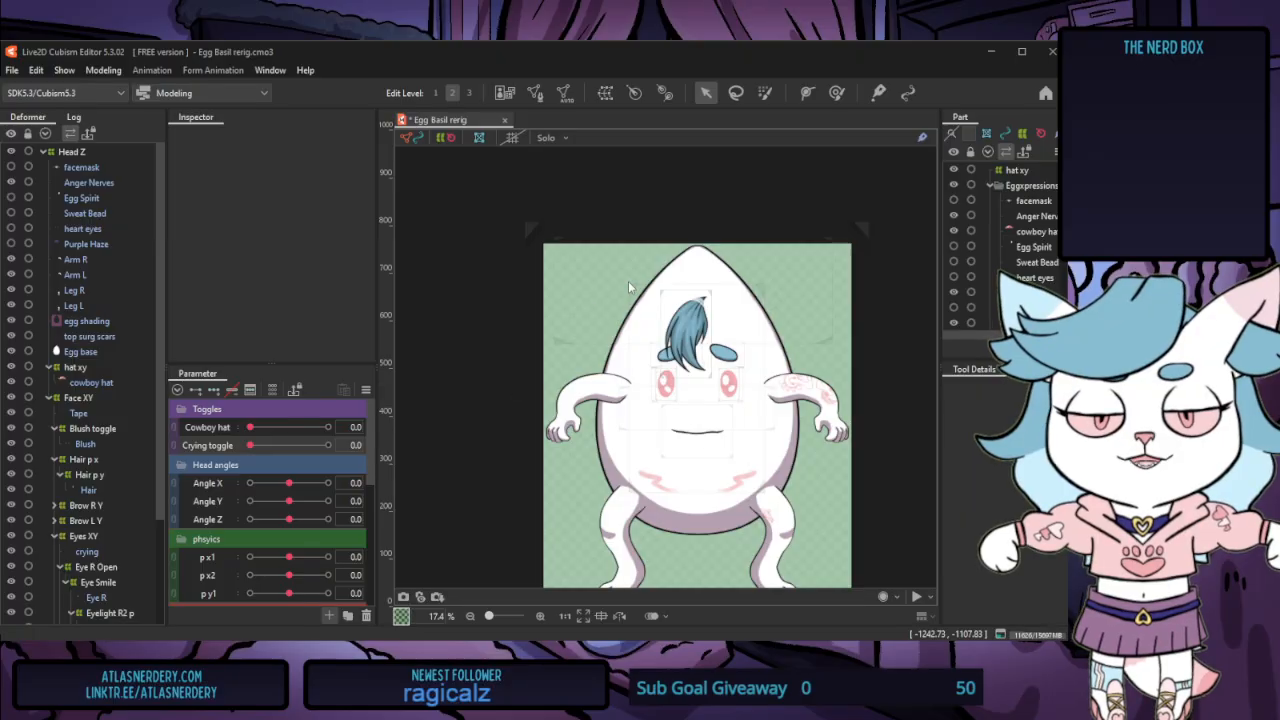
Find the Anger Nerves mesh among the expression extras and hide it
left_click(86, 213)
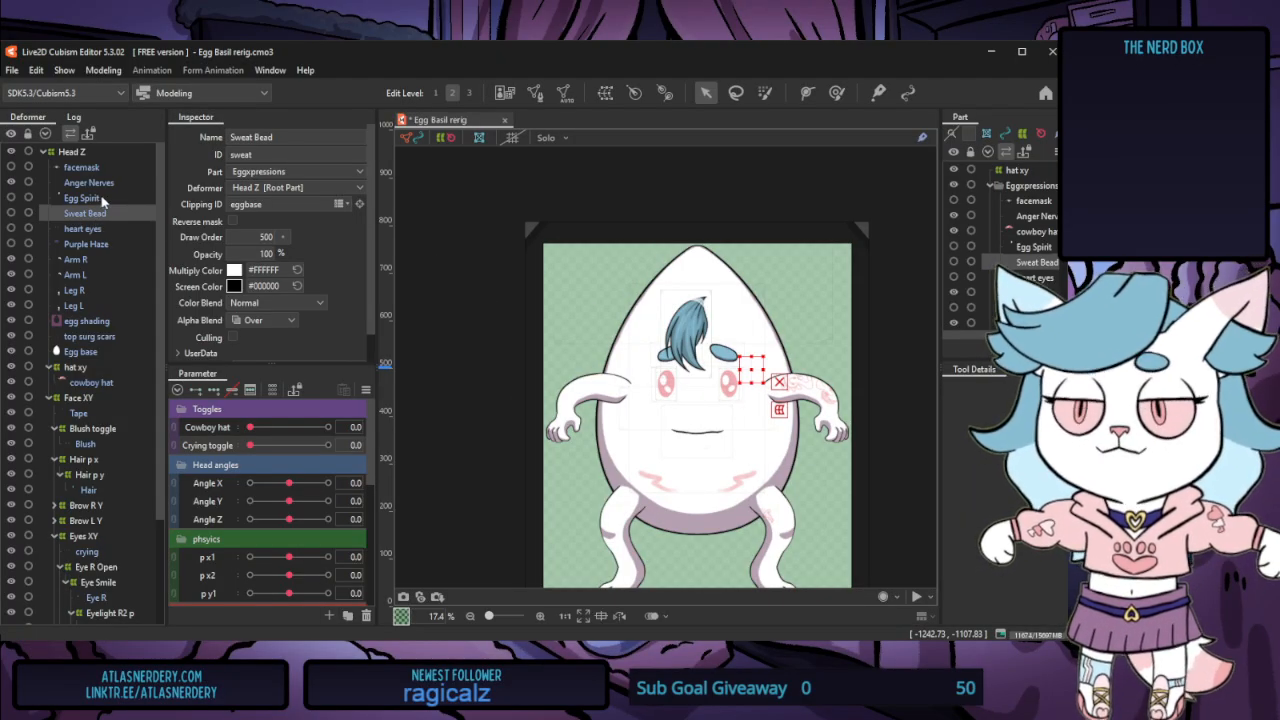
left_click(83, 198)
left_click(86, 183)
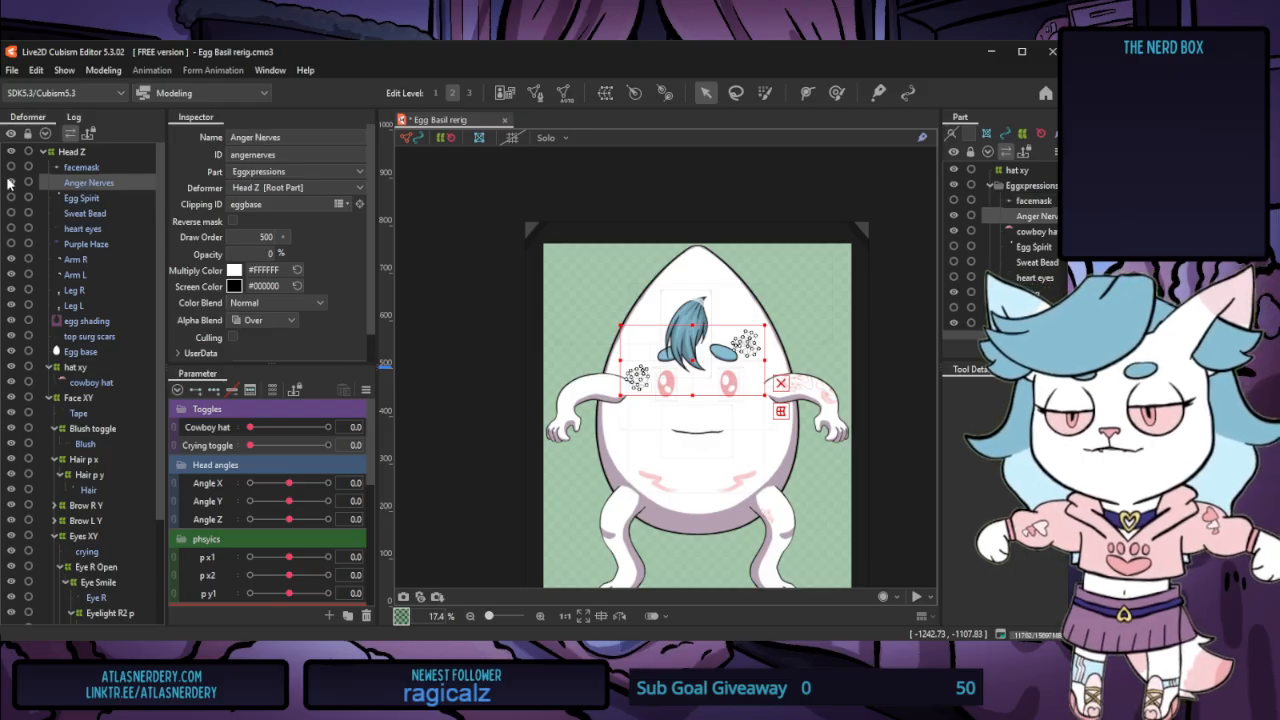
left_click(10, 182)
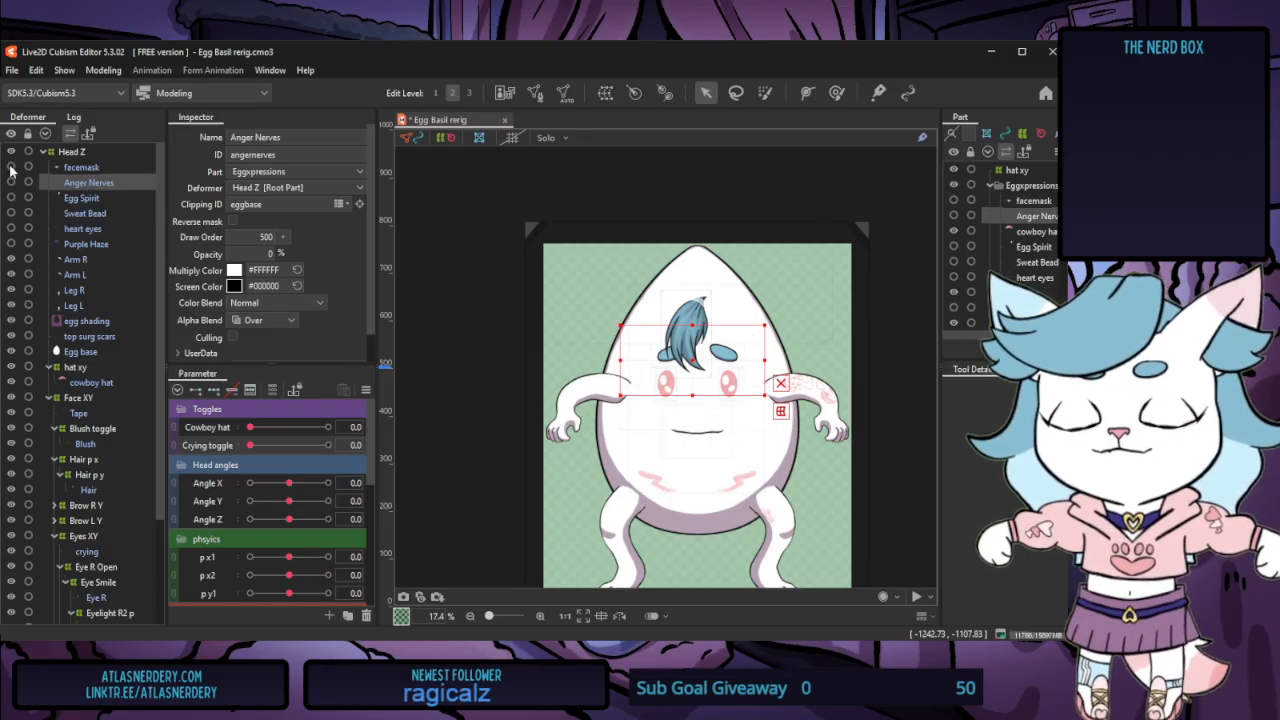
Create a warp deformer named Arm L XY around the Arm R and Arm L meshes, parented to Head Z
left_click(100, 337)
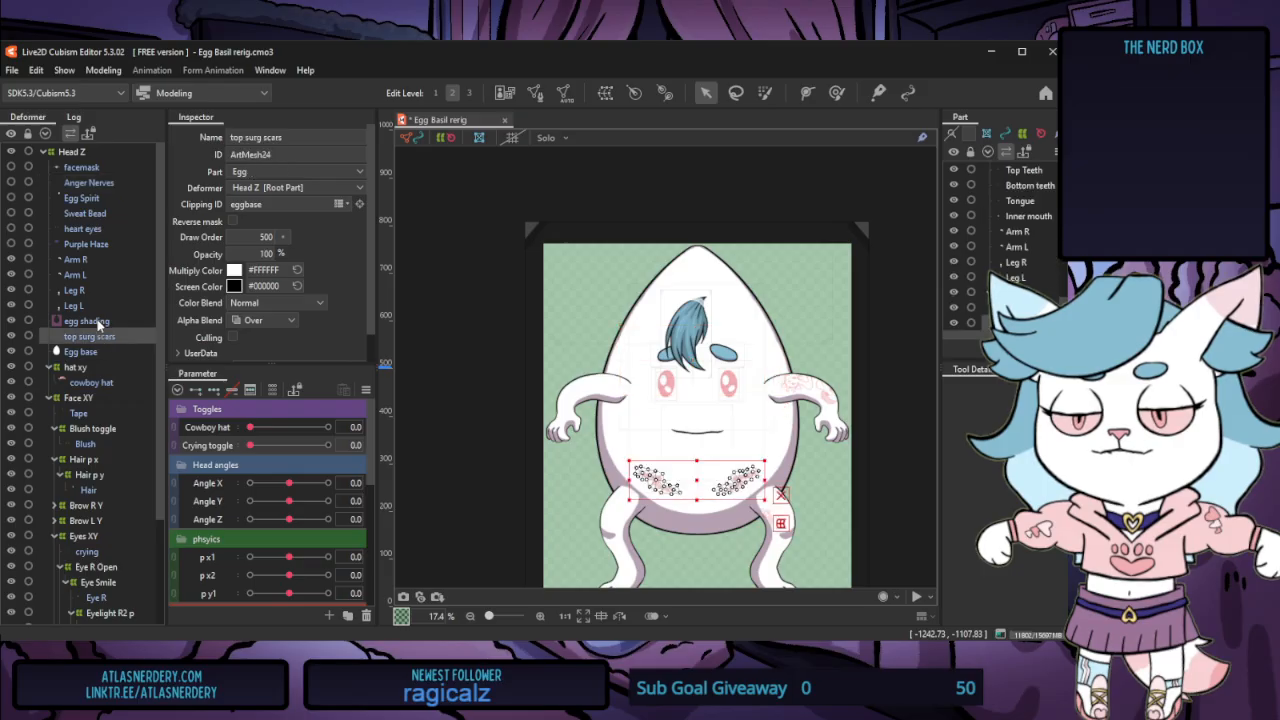
left_click(83, 274)
left_click(80, 259)
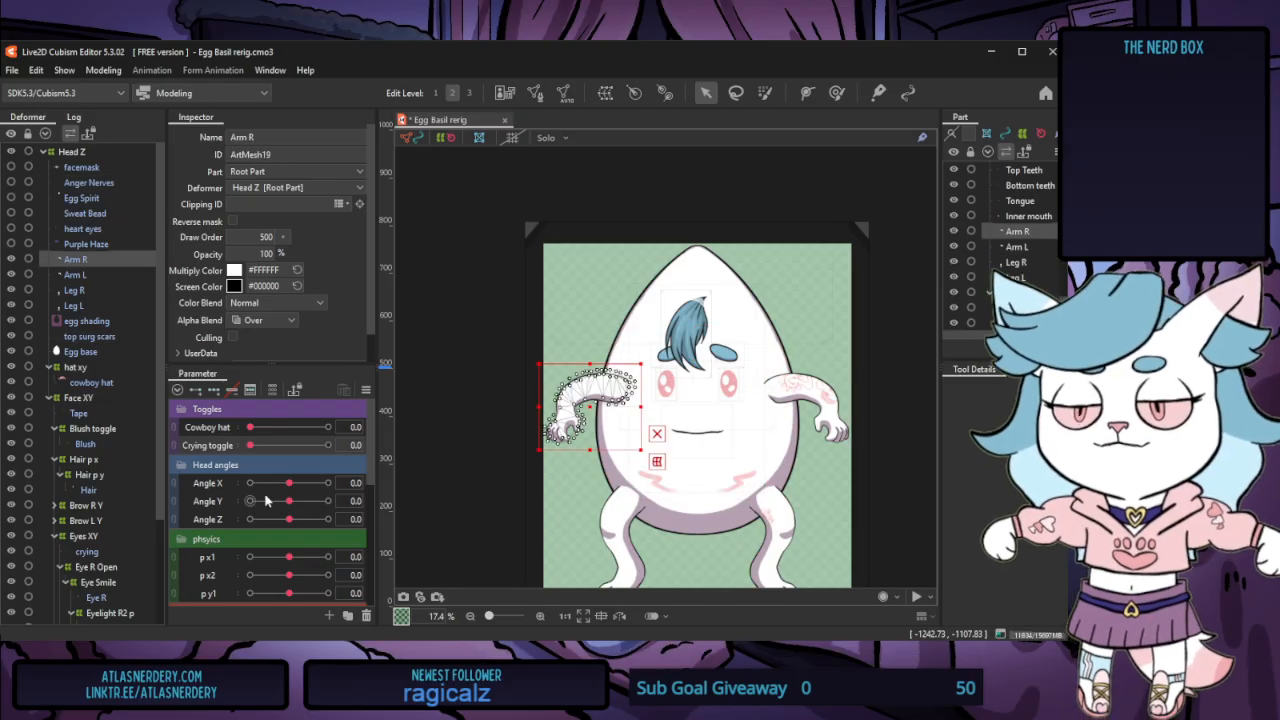
scroll(211, 492, "down", 3)
left_click(90, 271)
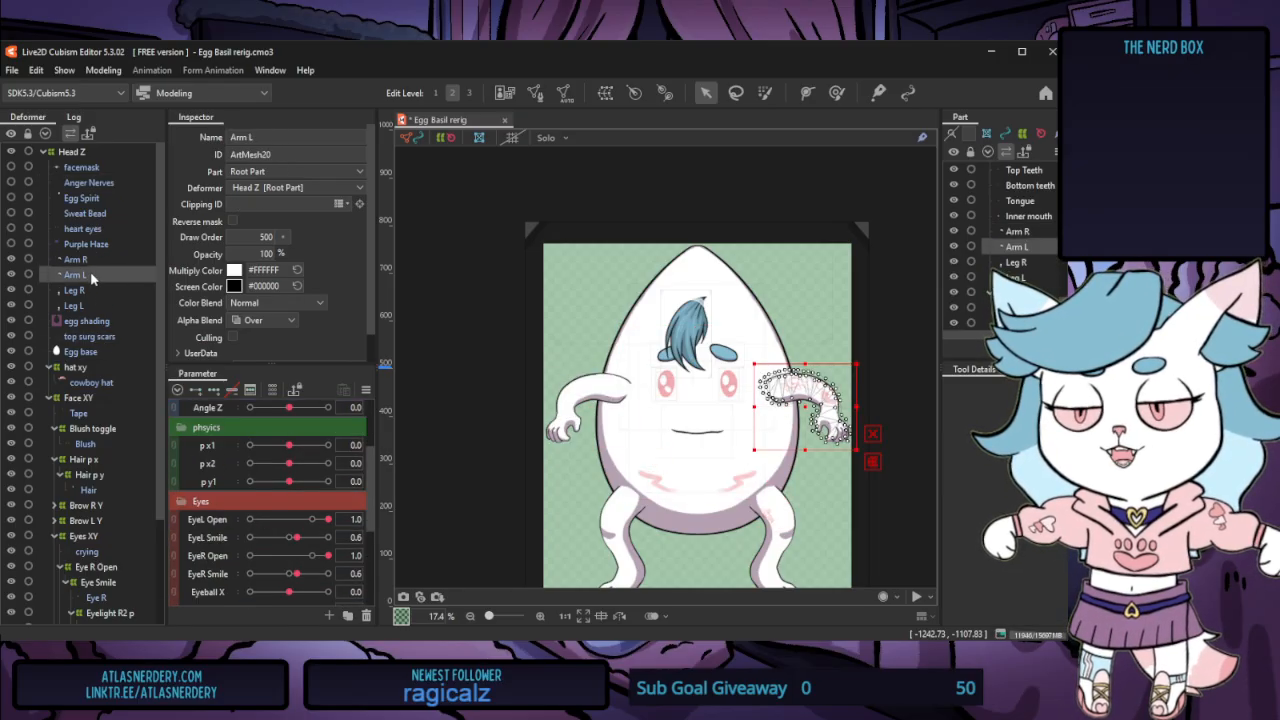
left_click(92, 256)
left_click(97, 270)
left_click(98, 256)
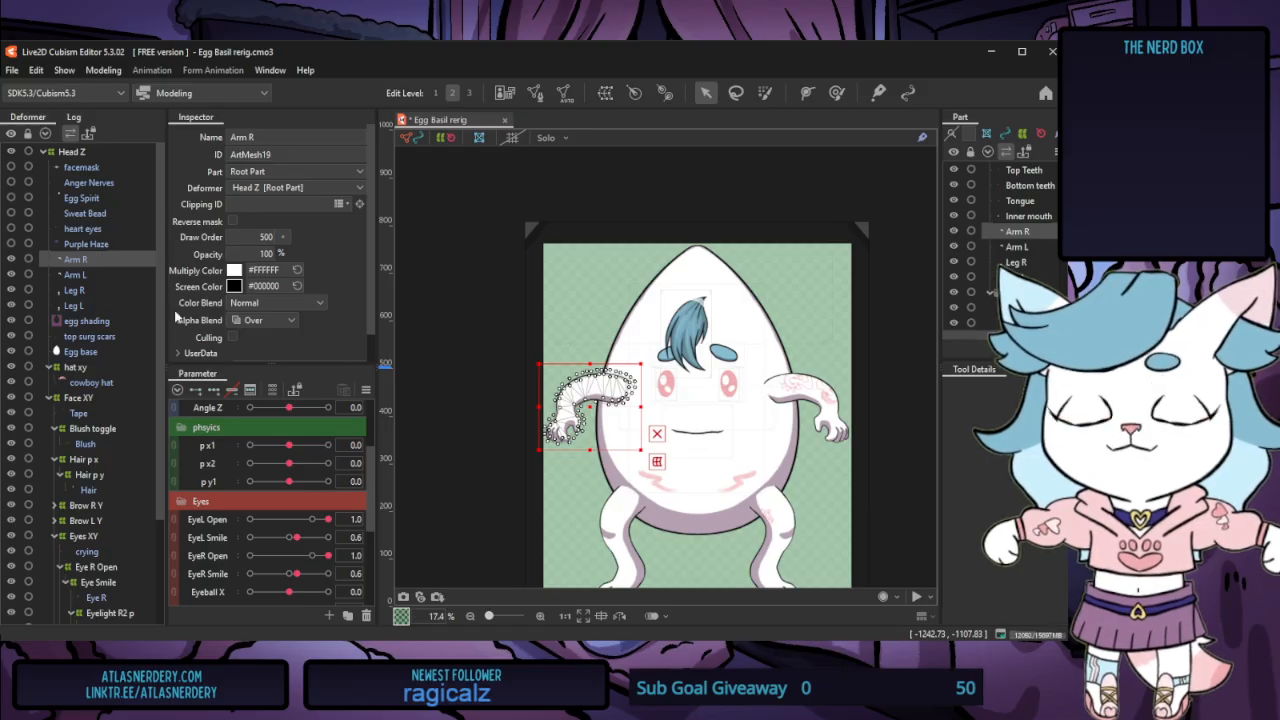
scroll(300, 505, "up", 3)
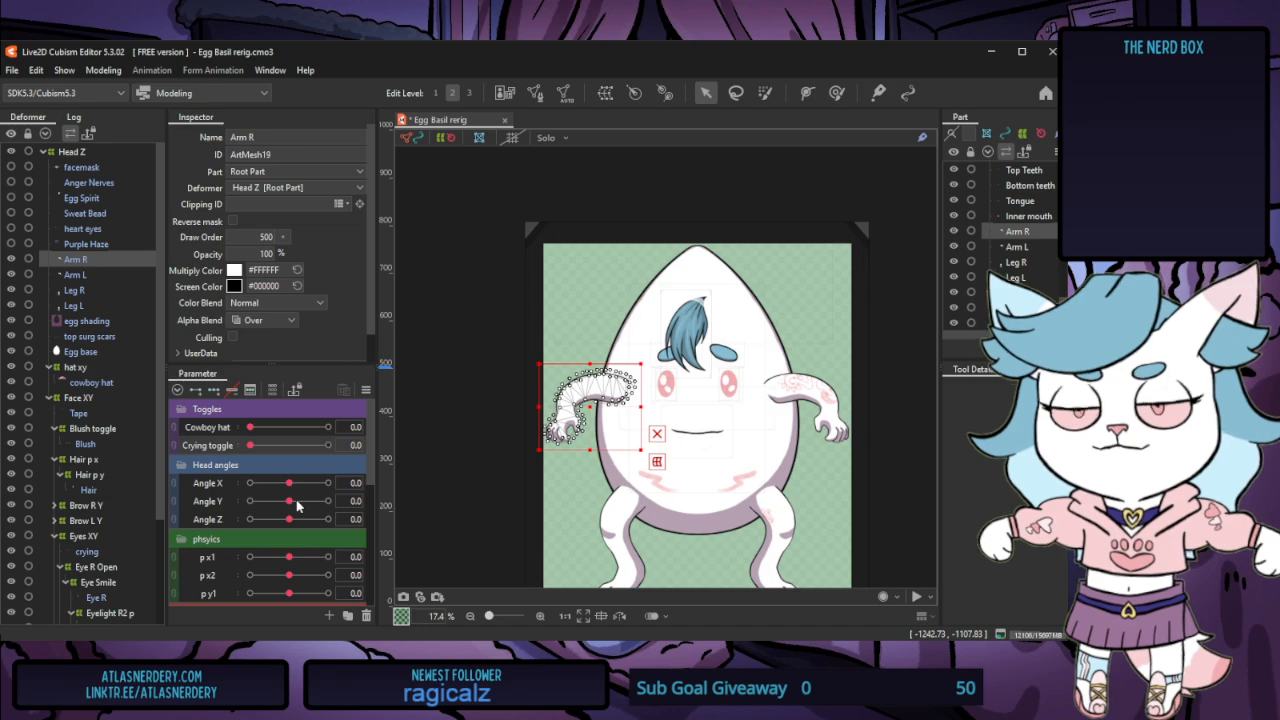
left_click(88, 276, "ctrl")
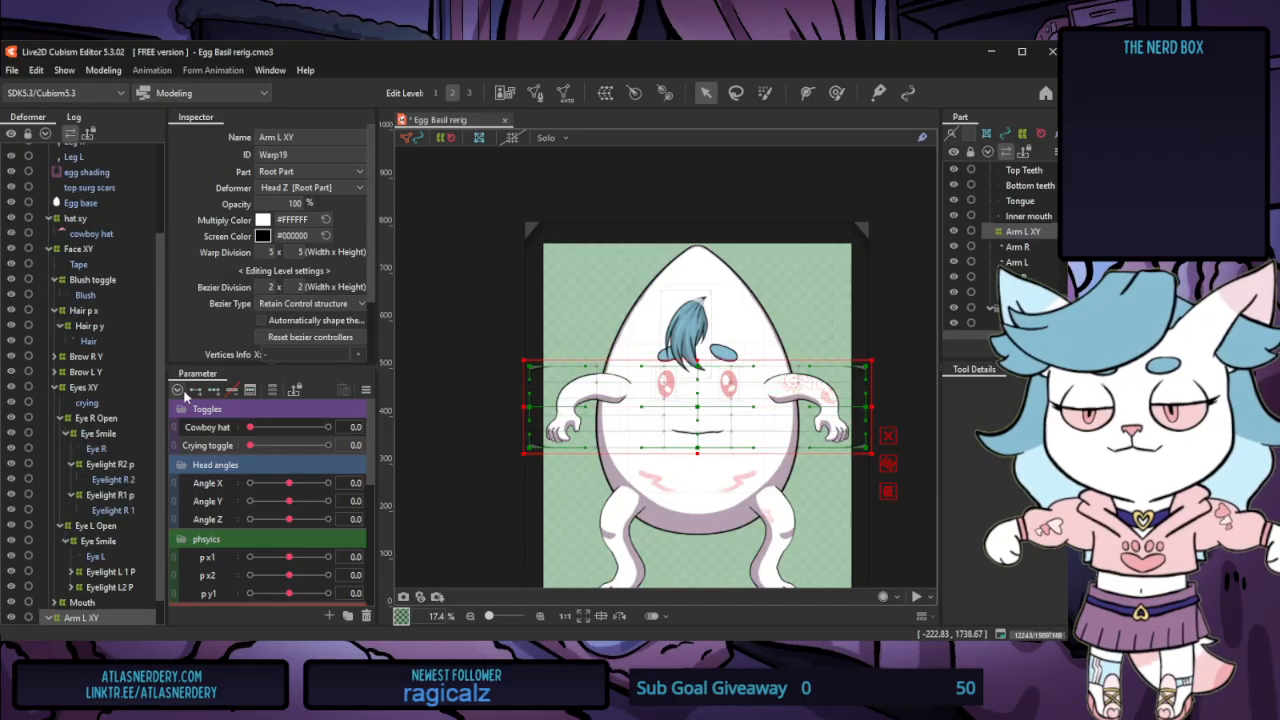
Move the Arm R mesh out of the Arm L XY deformer to Face XY, leaving Arm L inside
scroll(86, 571, "down", 1)
left_click(90, 606)
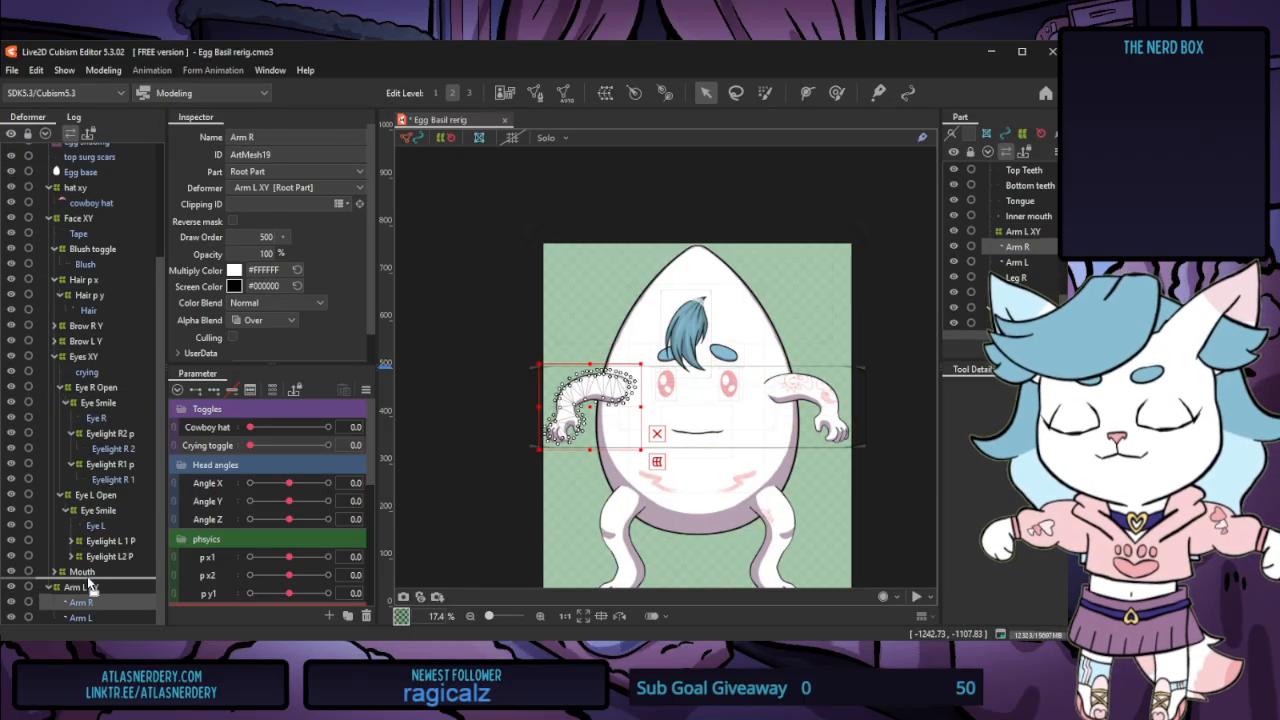
left_click(91, 619)
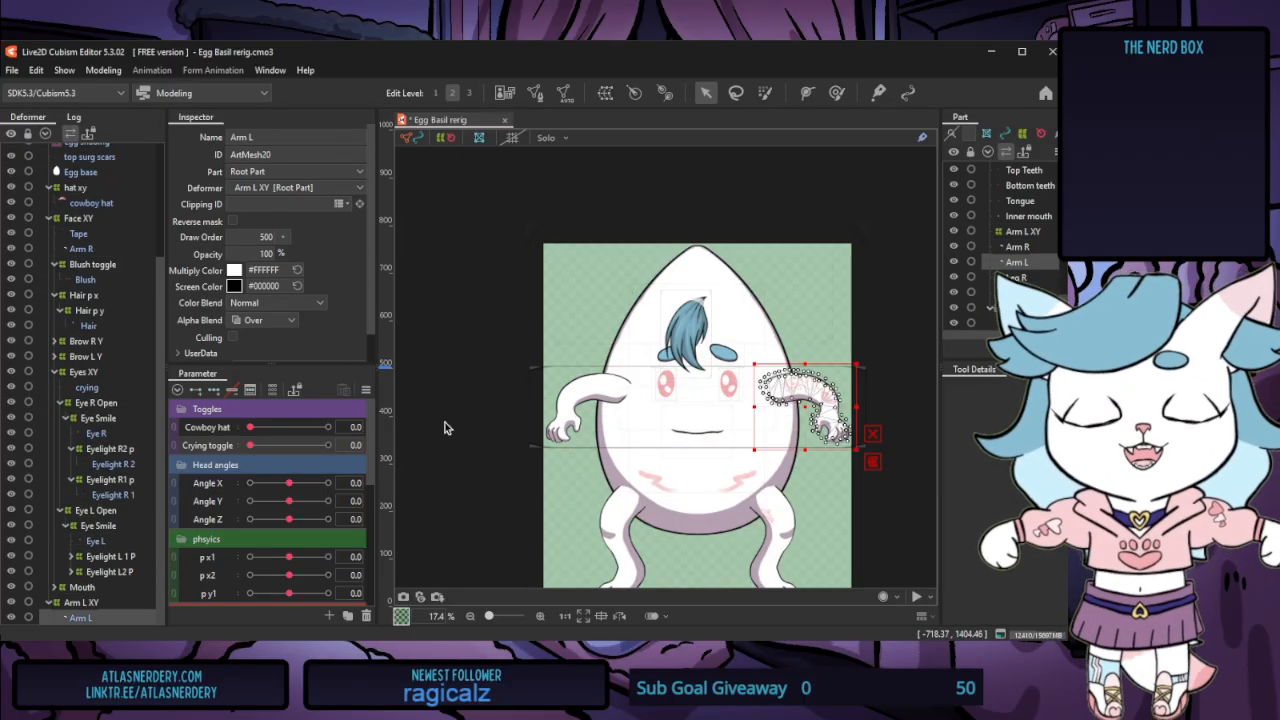
Check the arms' movement at Angle X -30.0, return it to 0.0 and select the Arm R mesh under Face XY
left_click(185, 412)
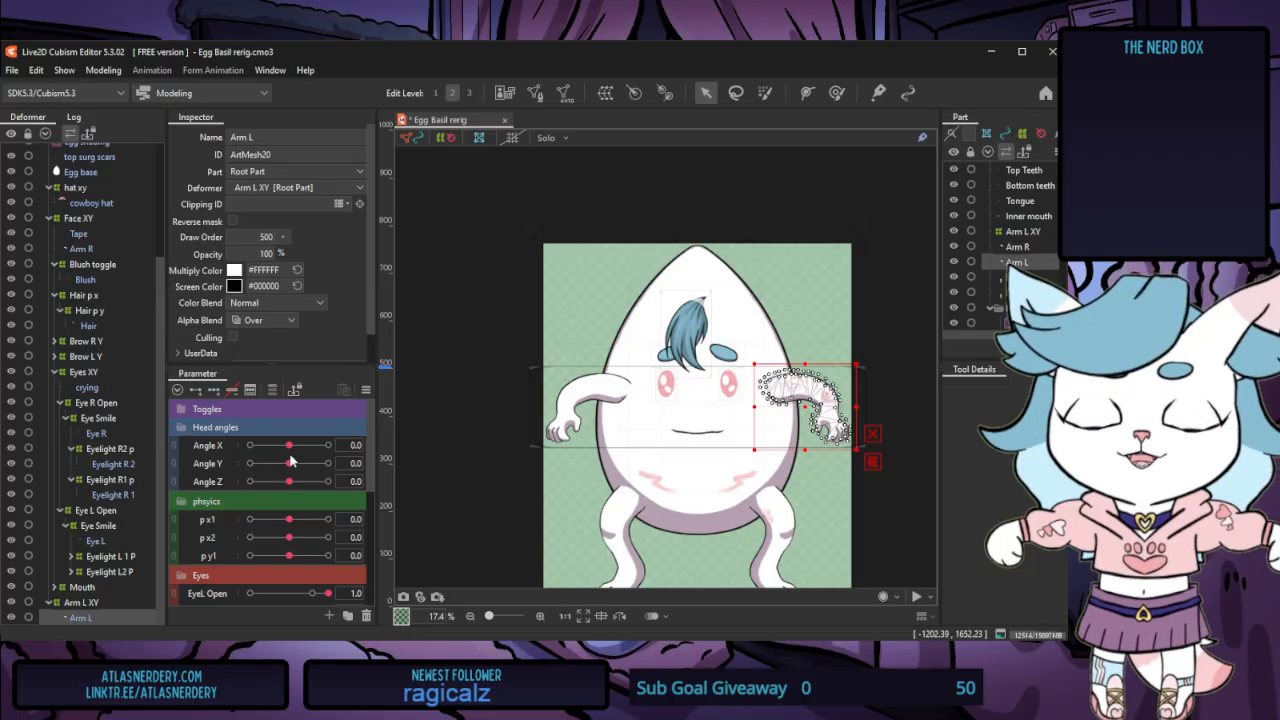
left_click_drag(289, 445, 233, 457)
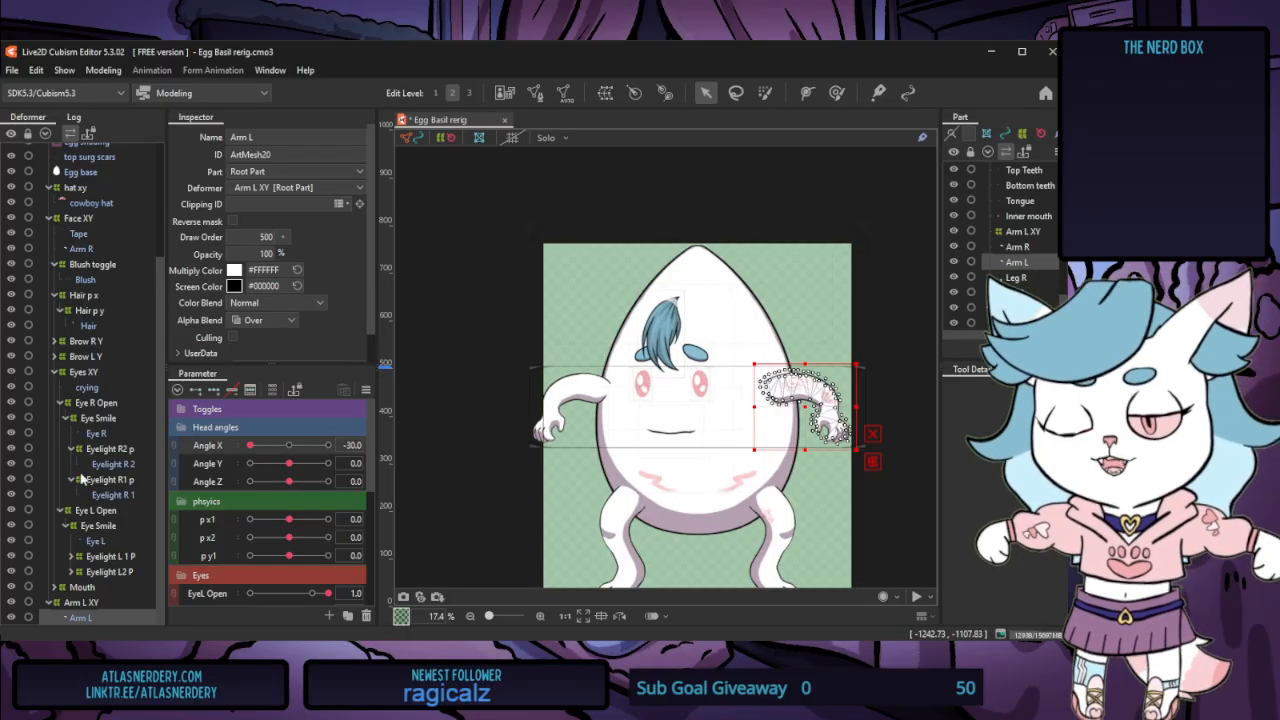
scroll(84, 480, "up", 4)
key("ctrl+z")
scroll(102, 560, "down", 3)
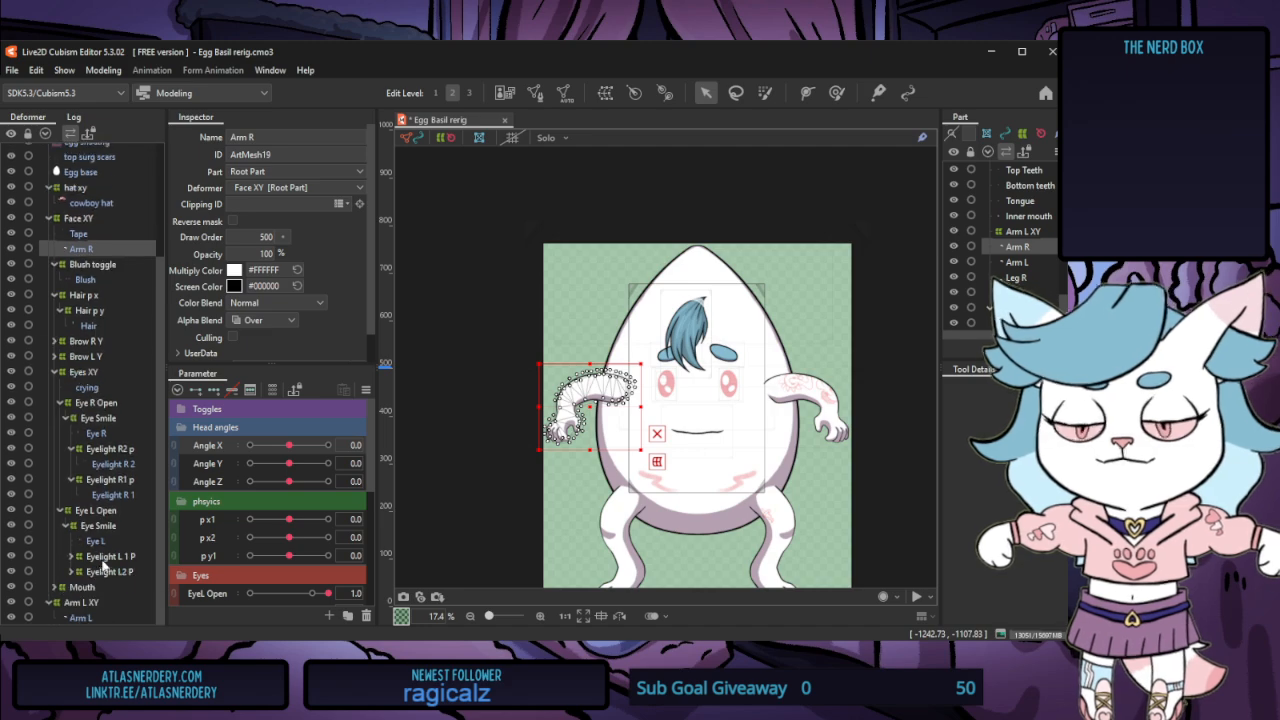
scroll(82, 370, "up", 3)
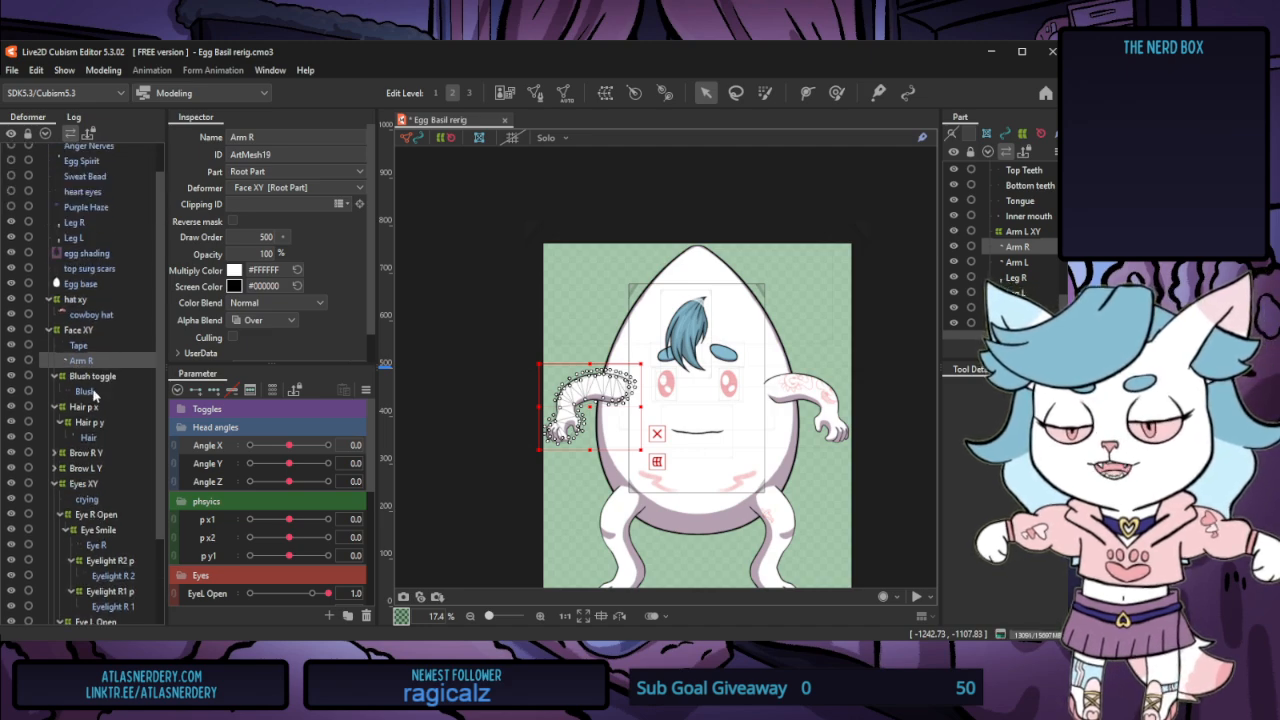
Check the arms at Angle X -30.0 and delete the Arm L XY warp deformer
scroll(114, 470, "up", 1)
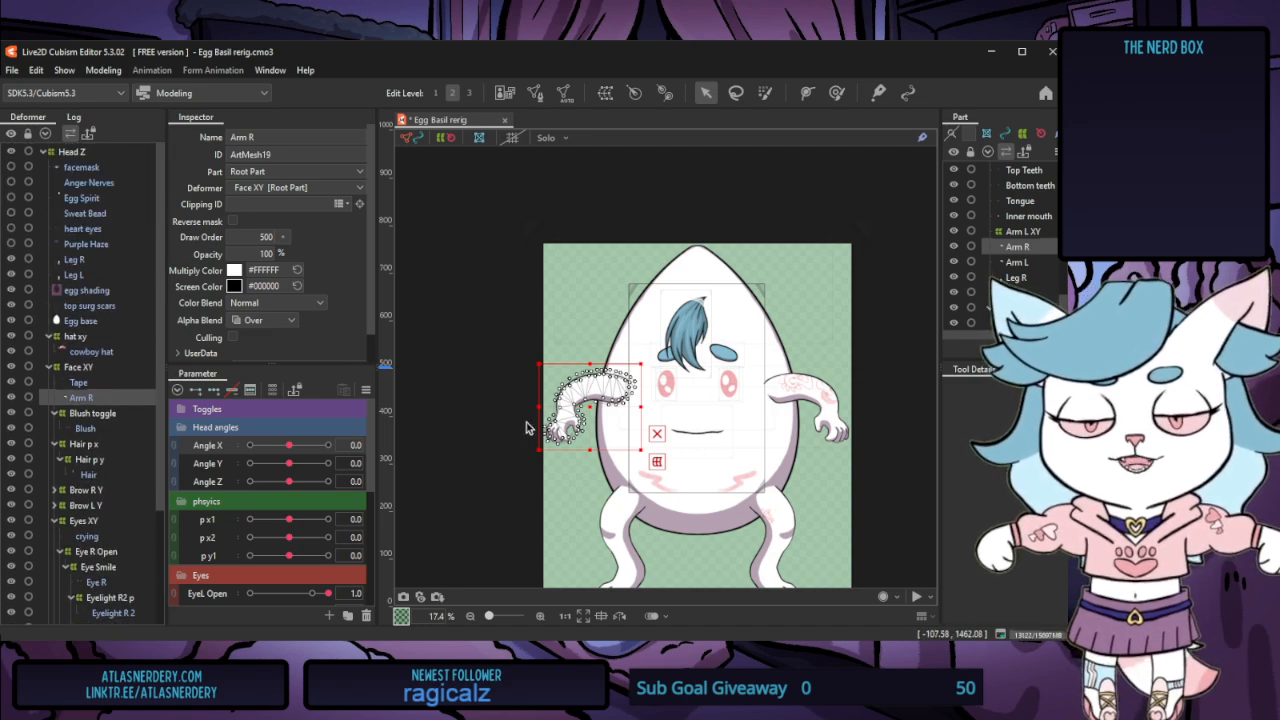
left_click_drag(289, 445, 252, 453)
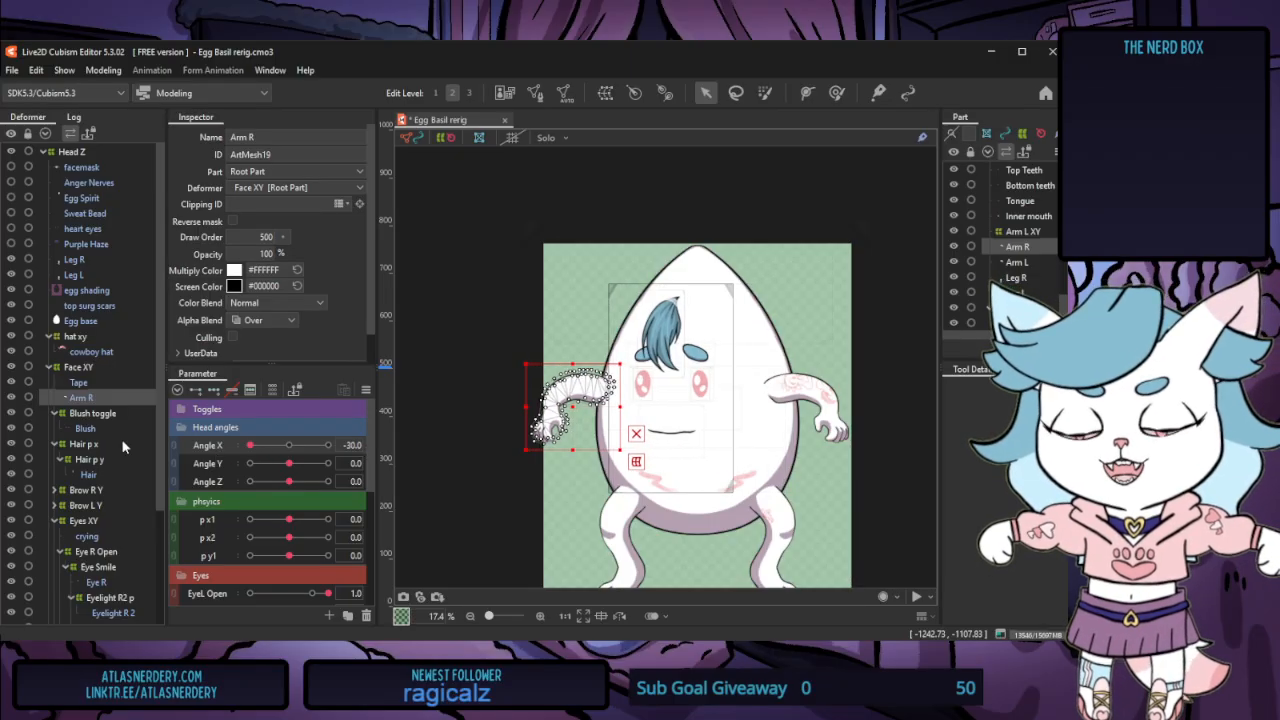
scroll(72, 497, "down", 4)
left_click(83, 604)
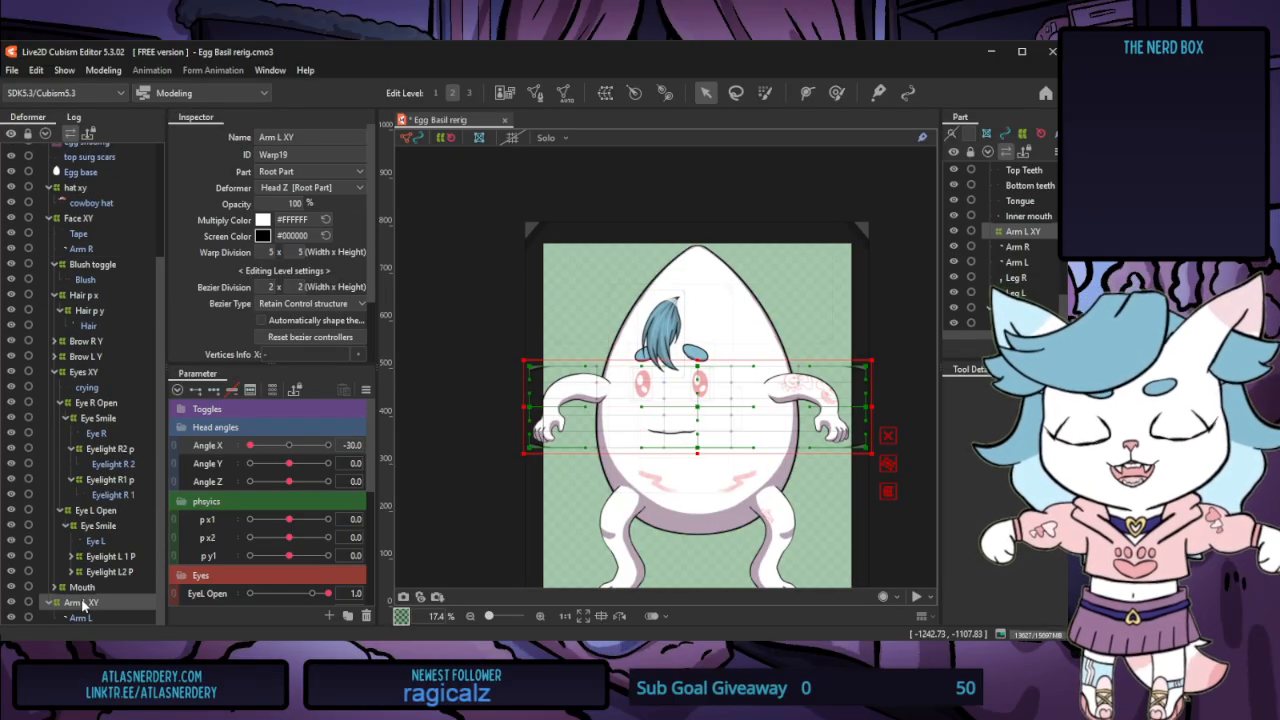
key("Delete")
Move the Arm L mesh from Head Z into Face XY below Arm R, and check its placement at Angle X 0.0
scroll(62, 400, "up", 4)
left_click(88, 274)
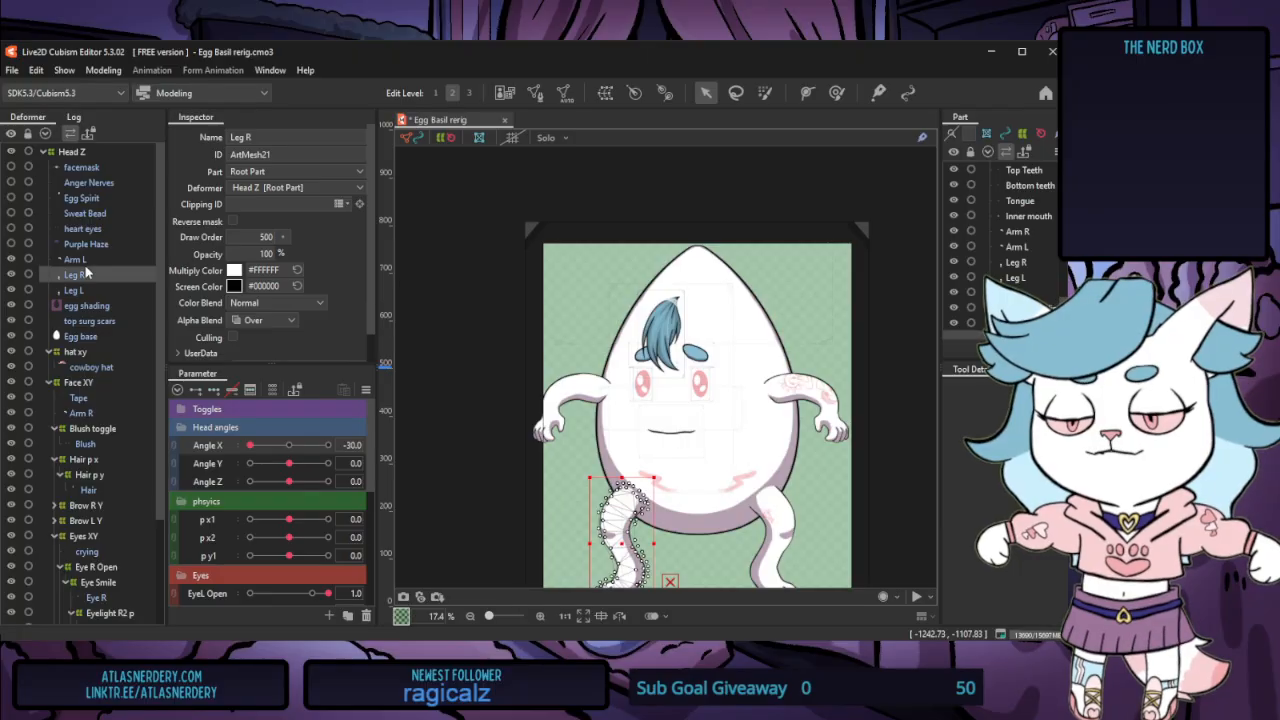
left_click(87, 261)
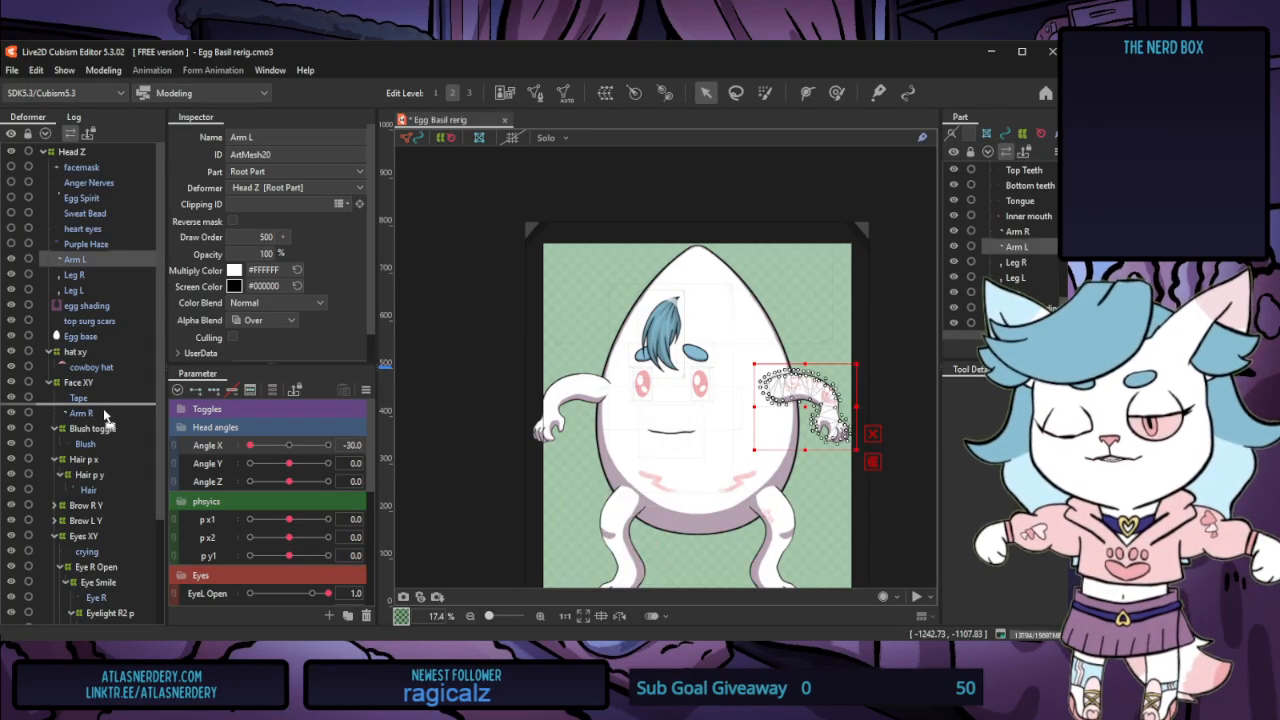
left_click_drag(104, 416, 104, 414)
left_click(84, 372)
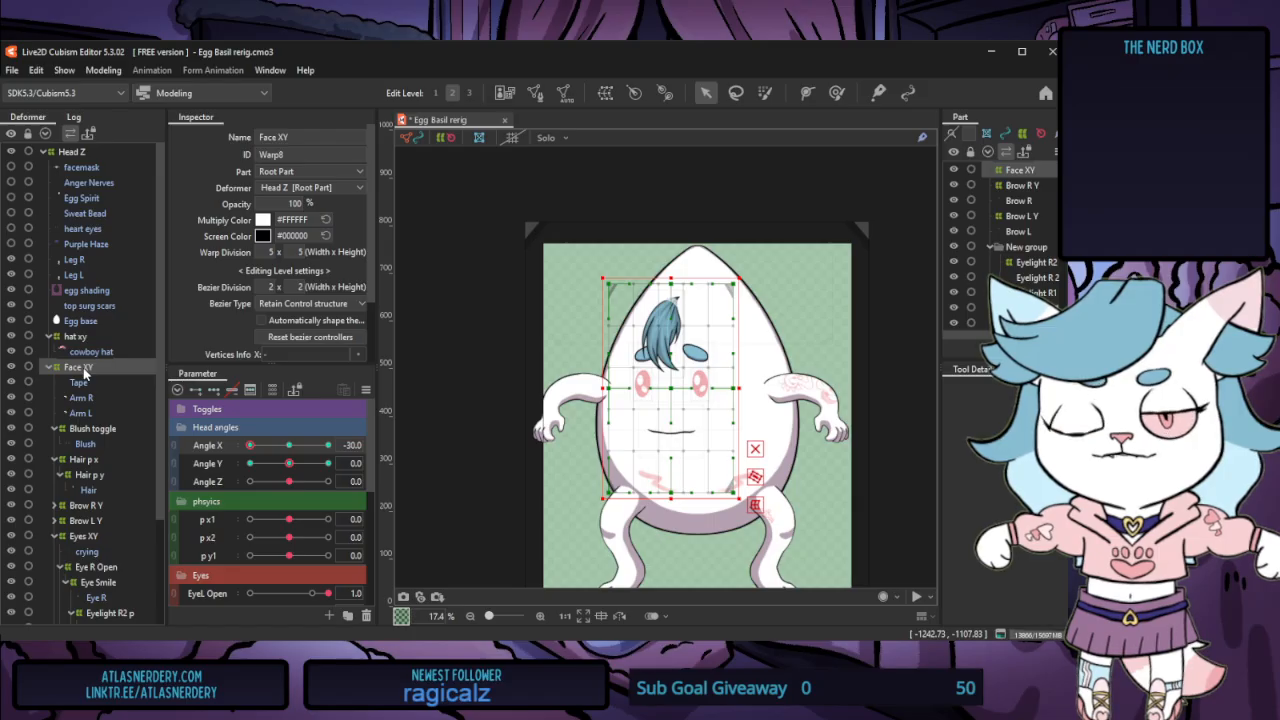
left_click(290, 448)
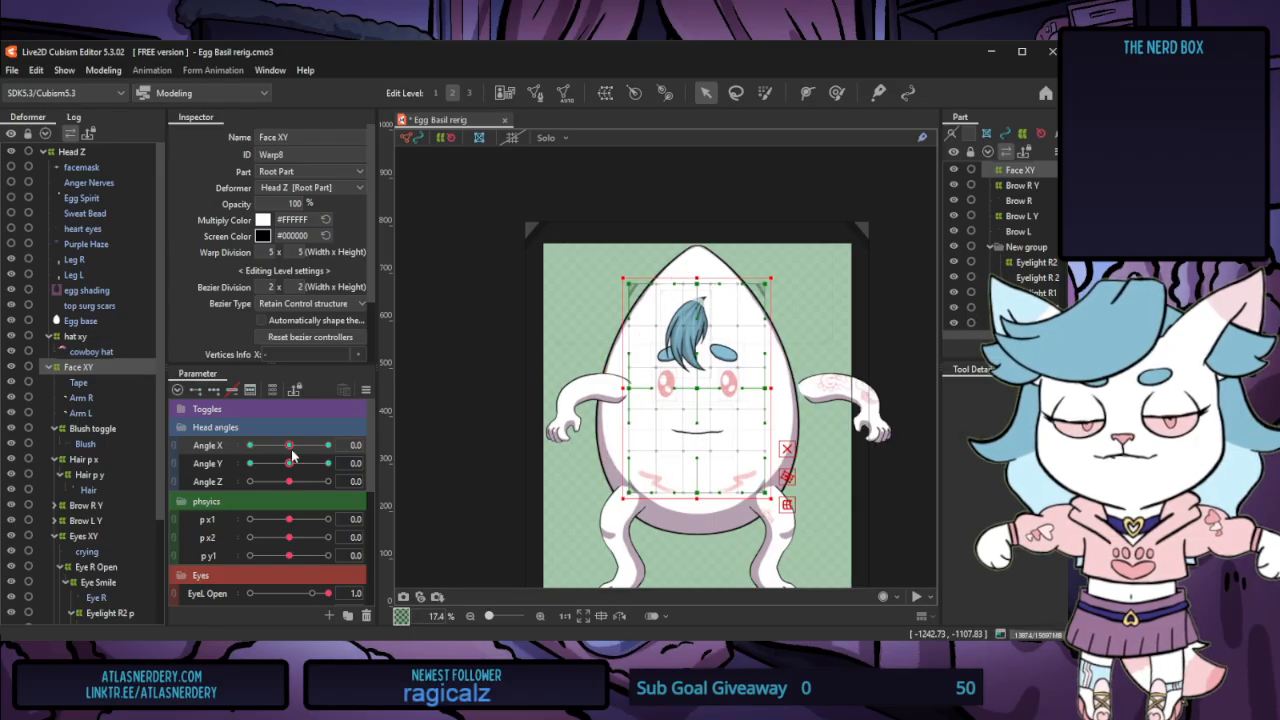
Reattach the Arm L mesh under Face XY with Angle X at 0.0, and check how the arms follow the head angle
left_click(97, 418)
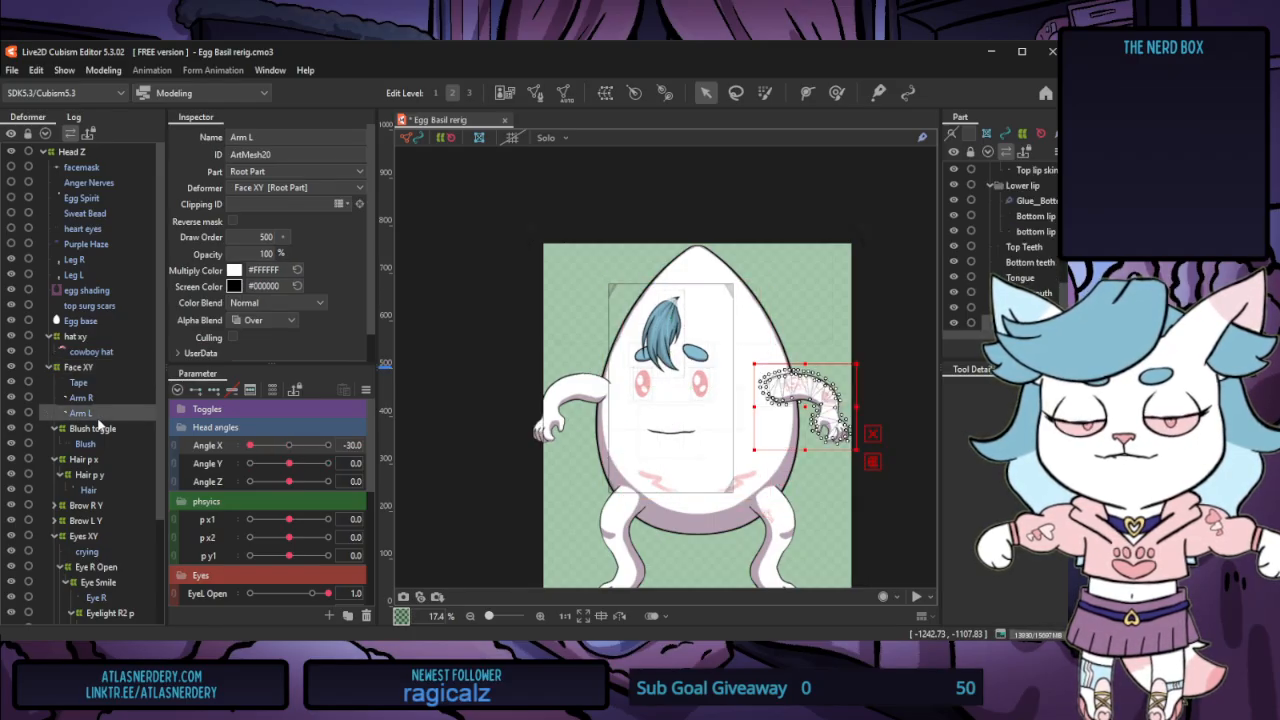
left_click_drag(82, 413, 104, 390)
left_click(289, 446)
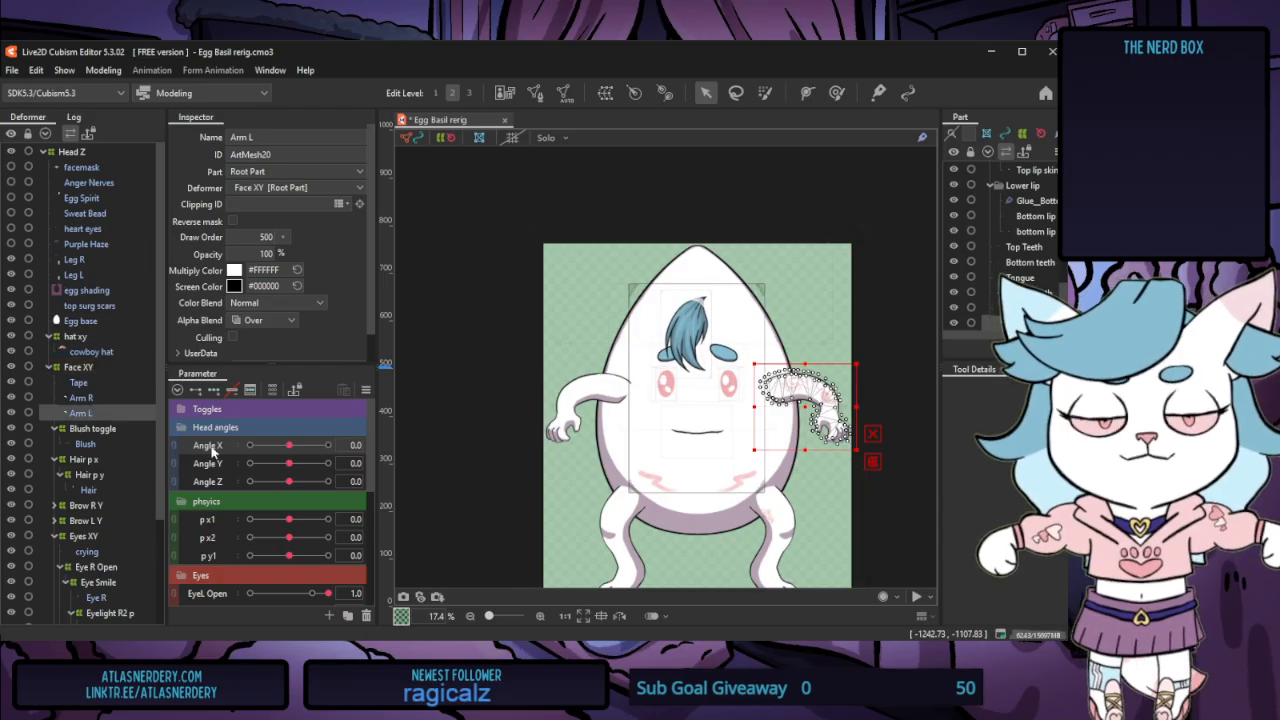
mouse_move(289, 446)
left_mouse_down()
mouse_move(245, 455)
mouse_move(355, 441)
mouse_move(250, 446)
mouse_move(340, 440)
mouse_move(283, 451)
left_mouse_up()
Move the Arm R and Arm L meshes together out of Face XY to Head Z, above Leg R
left_click(104, 398)
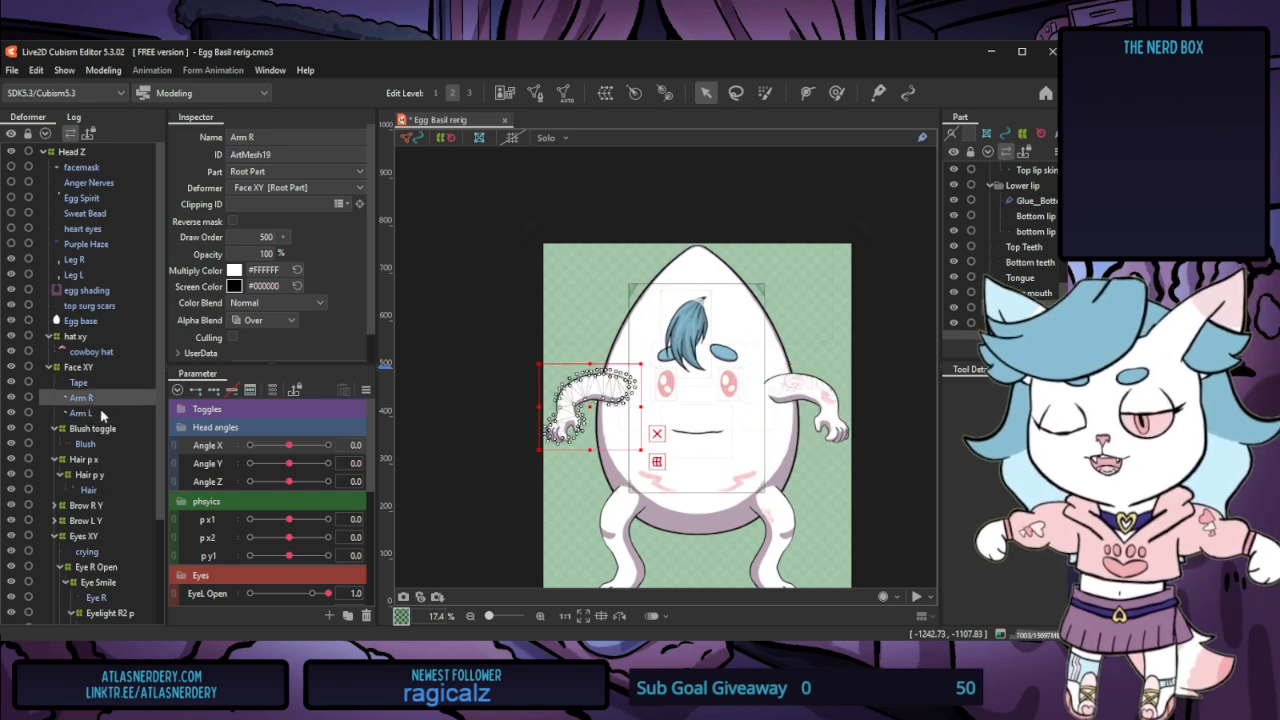
left_click(104, 413, "ctrl")
scroll(102, 389, "down", 2)
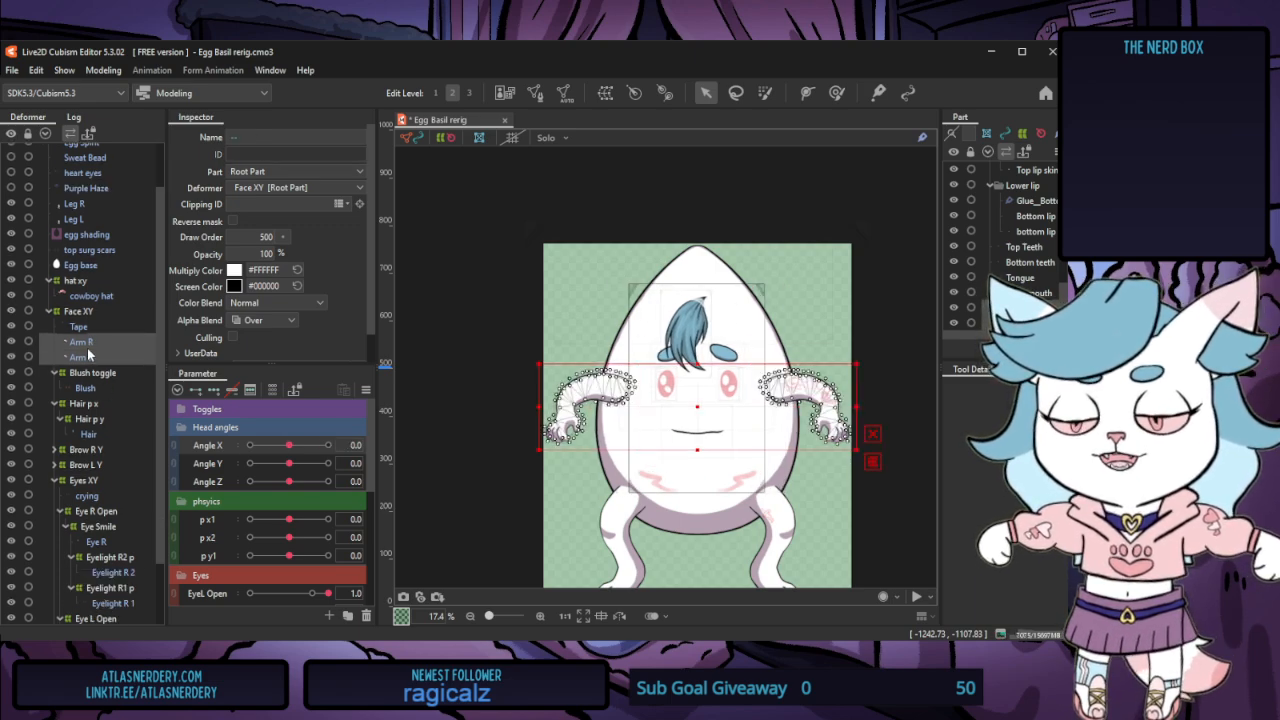
left_click_drag(87, 348, 86, 281)
scroll(95, 278, "up", 2)
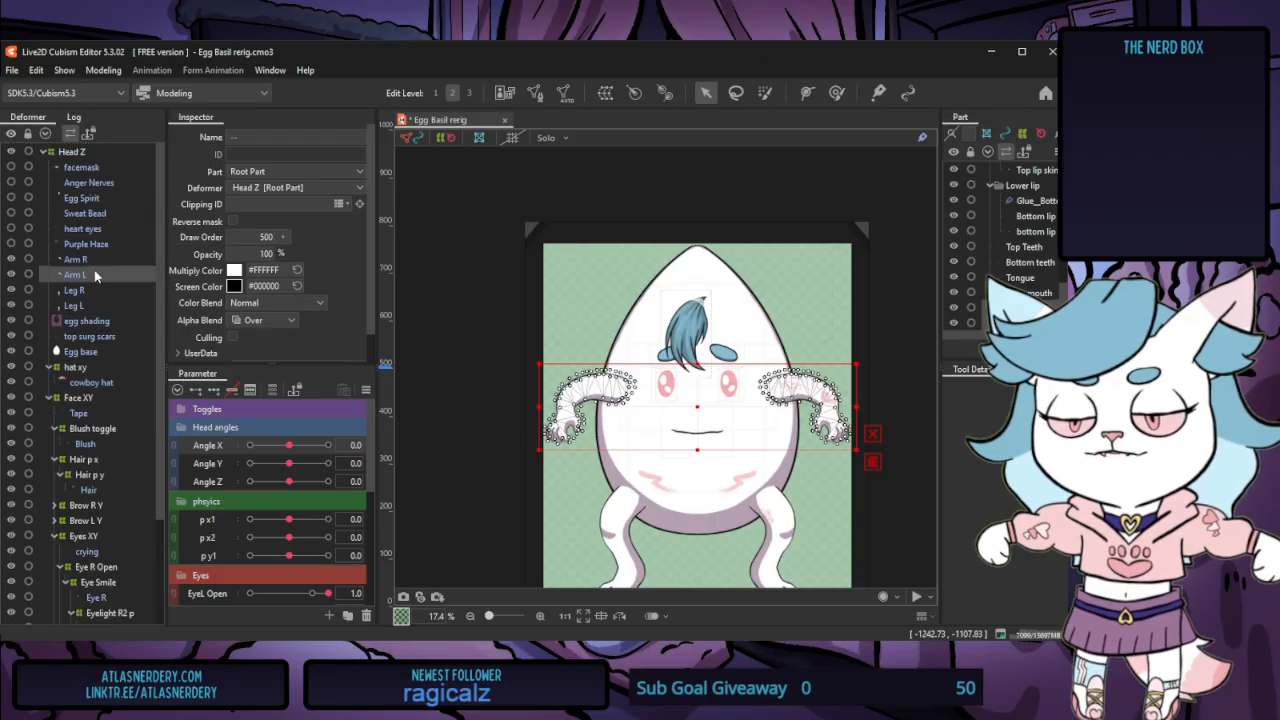
Create a warp deformer named Arm L XY around the Arm L mesh under Head Z, with three keyforms on Body X
left_click(88, 259)
left_click(88, 274)
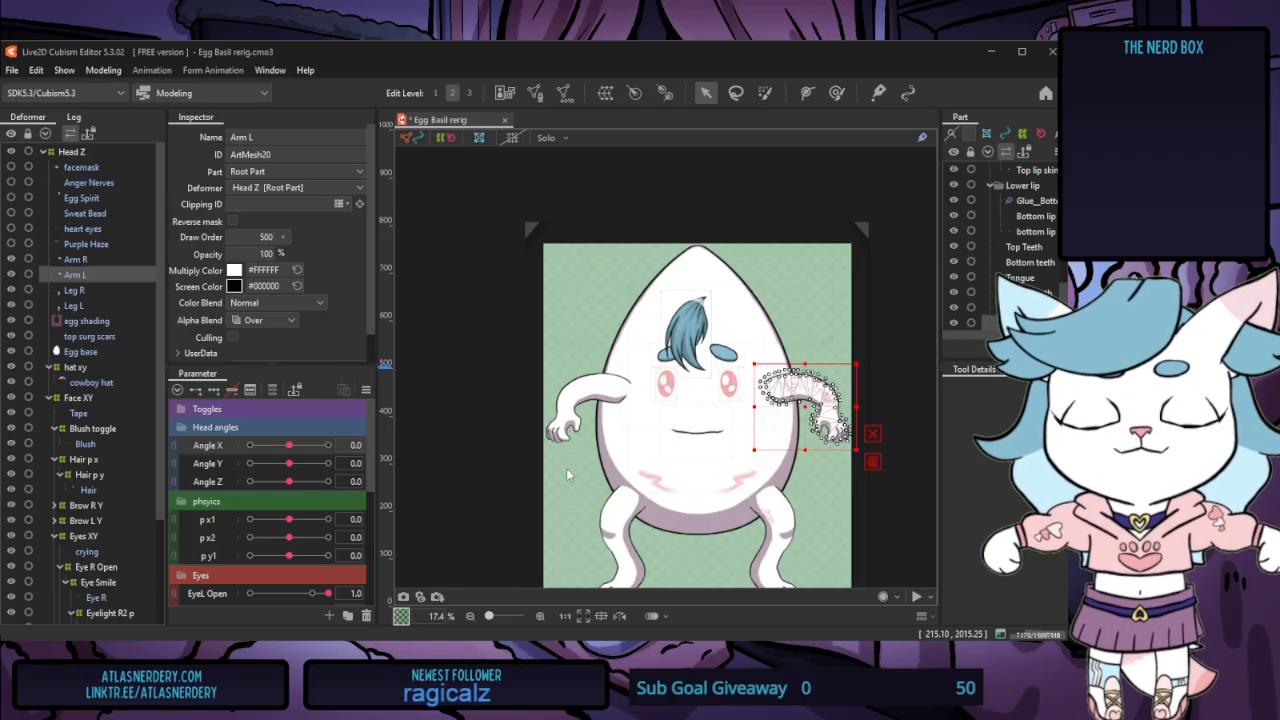
scroll(231, 458, "down", 5)
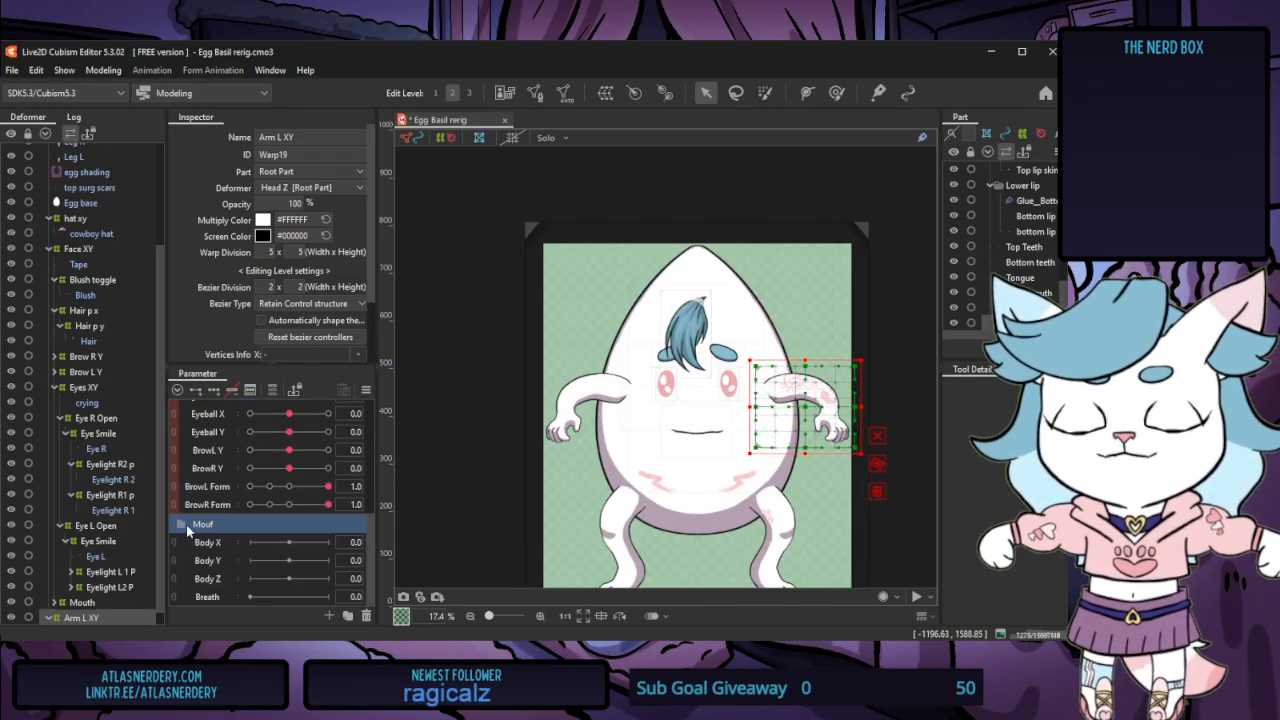
scroll(98, 553, "down", 1)
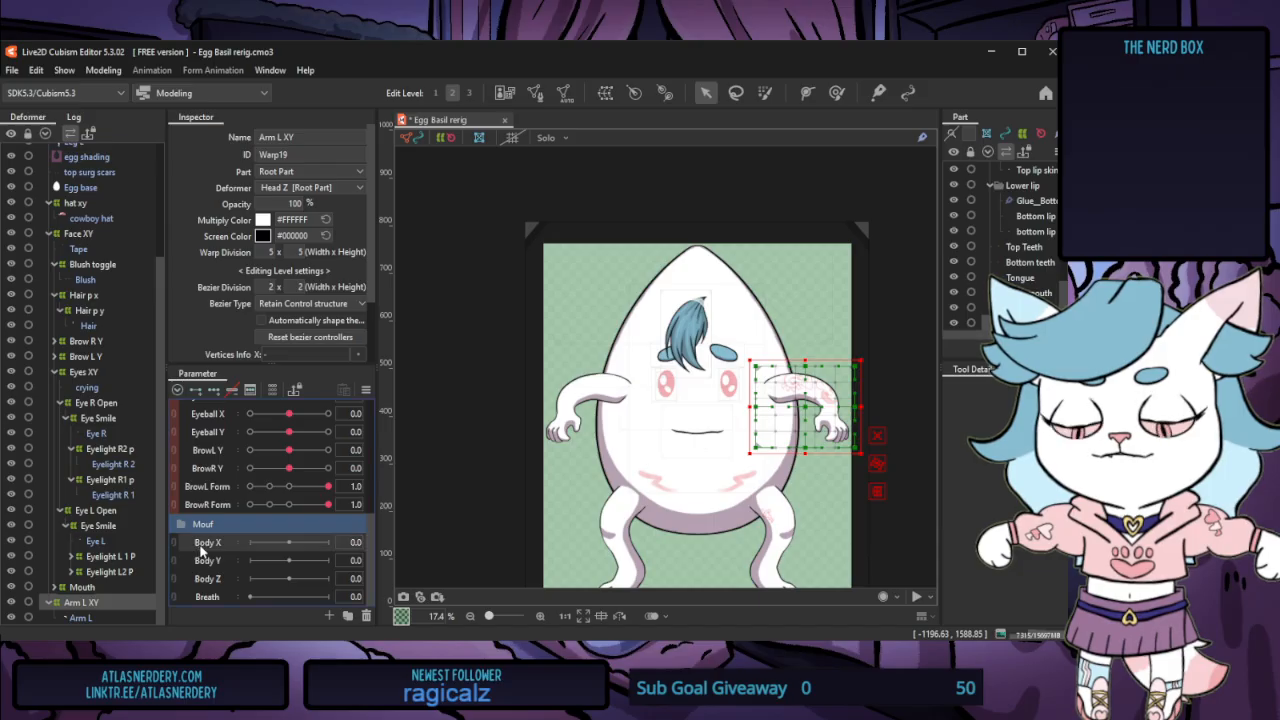
left_click(213, 389)
mouse_move(290, 545)
left_mouse_down()
mouse_move(213, 545)
mouse_move(289, 547)
left_mouse_up()
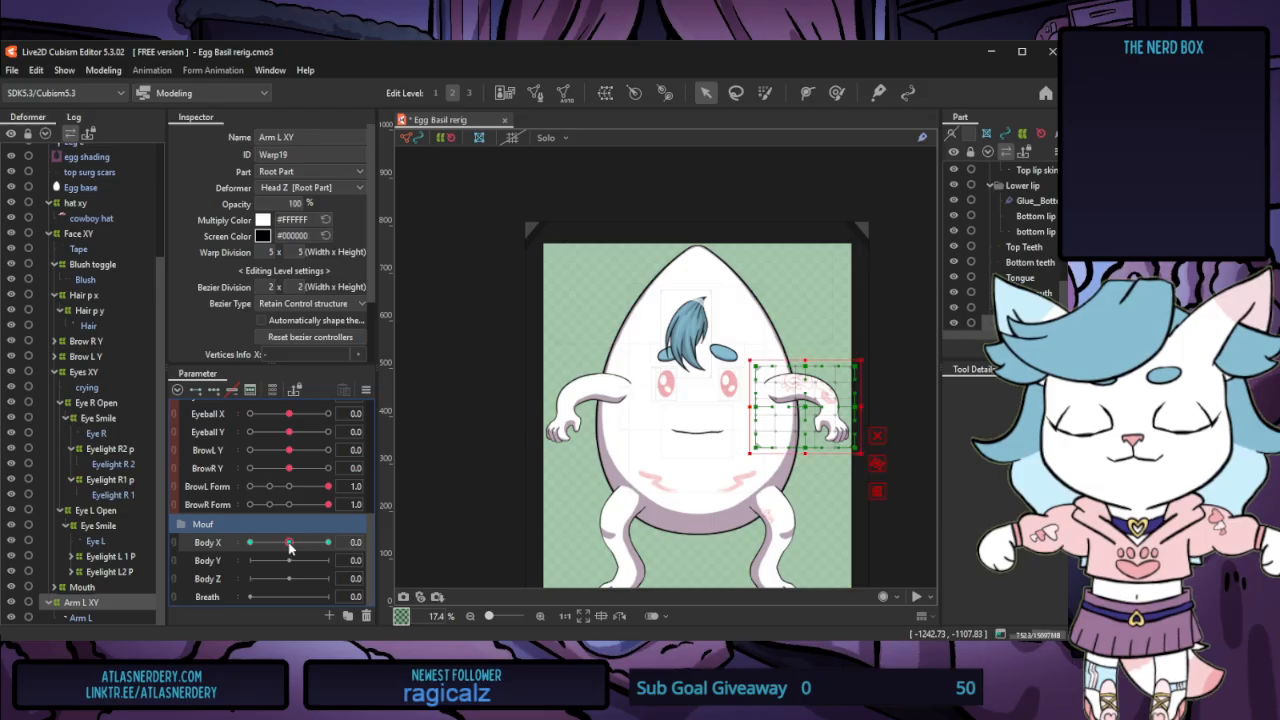
Shift the Arm L XY deformer slightly toward the body at Body X -10.0 and outward at Body X 10.0
scroll(838, 446, "up", 2)
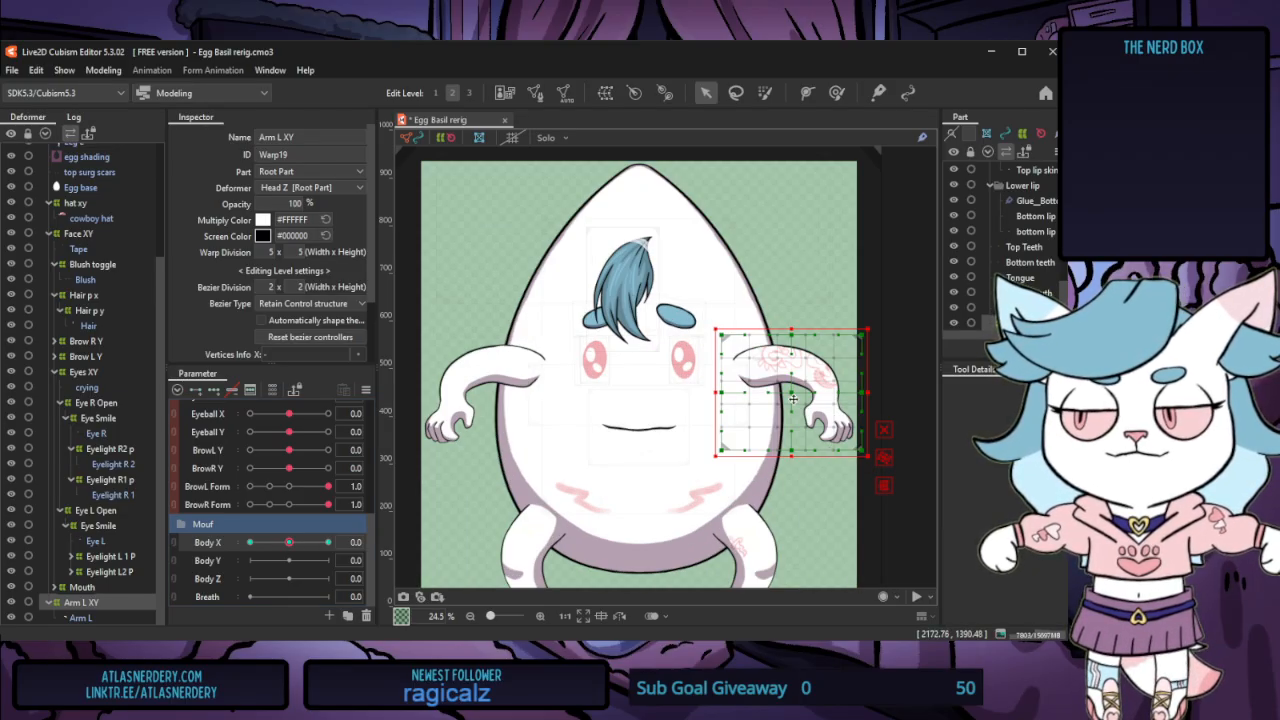
left_click_drag(796, 393, 776, 393)
key("ctrl+z")
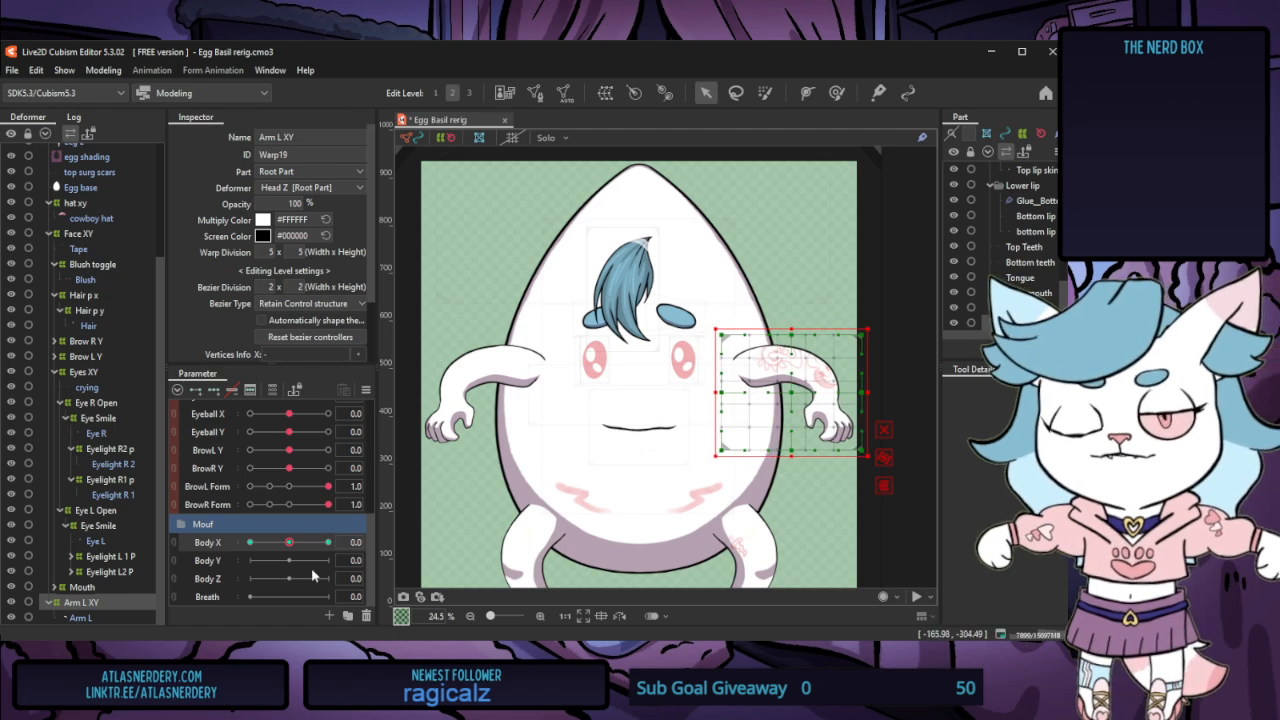
left_click_drag(285, 545, 250, 542)
left_click_drag(791, 393, 776, 393)
left_click(328, 542)
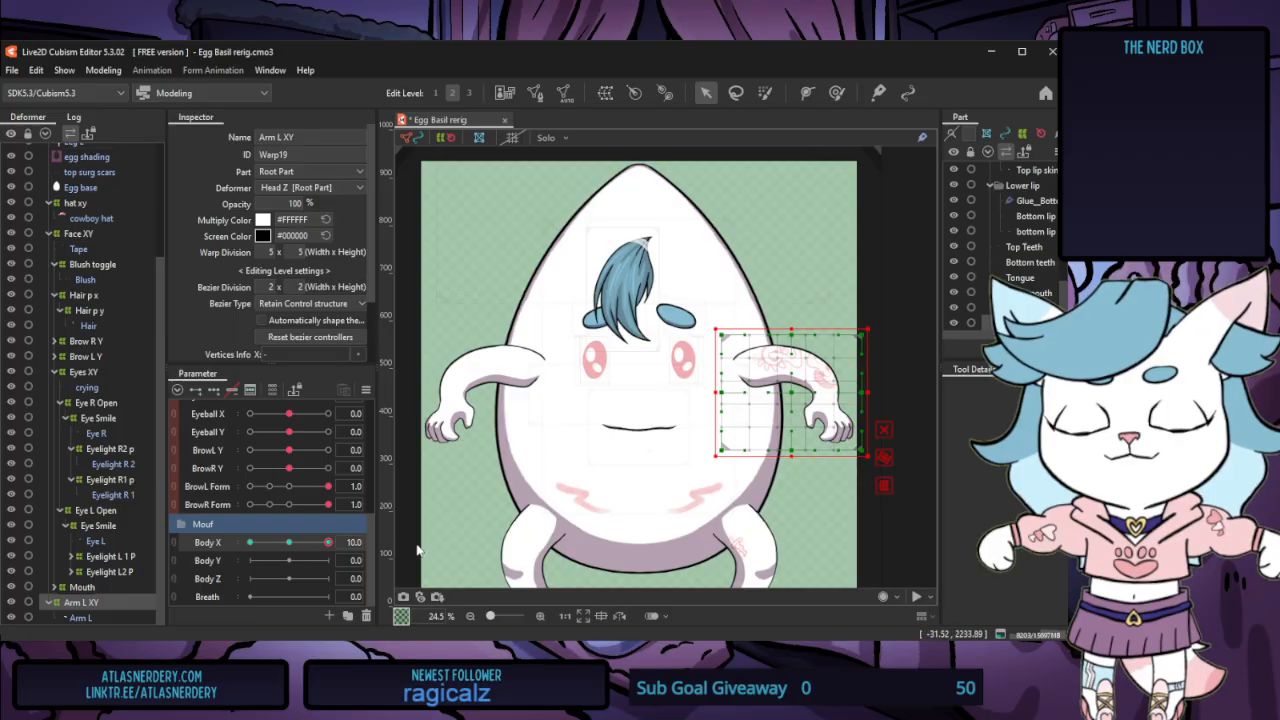
left_click_drag(788, 392, 815, 390)
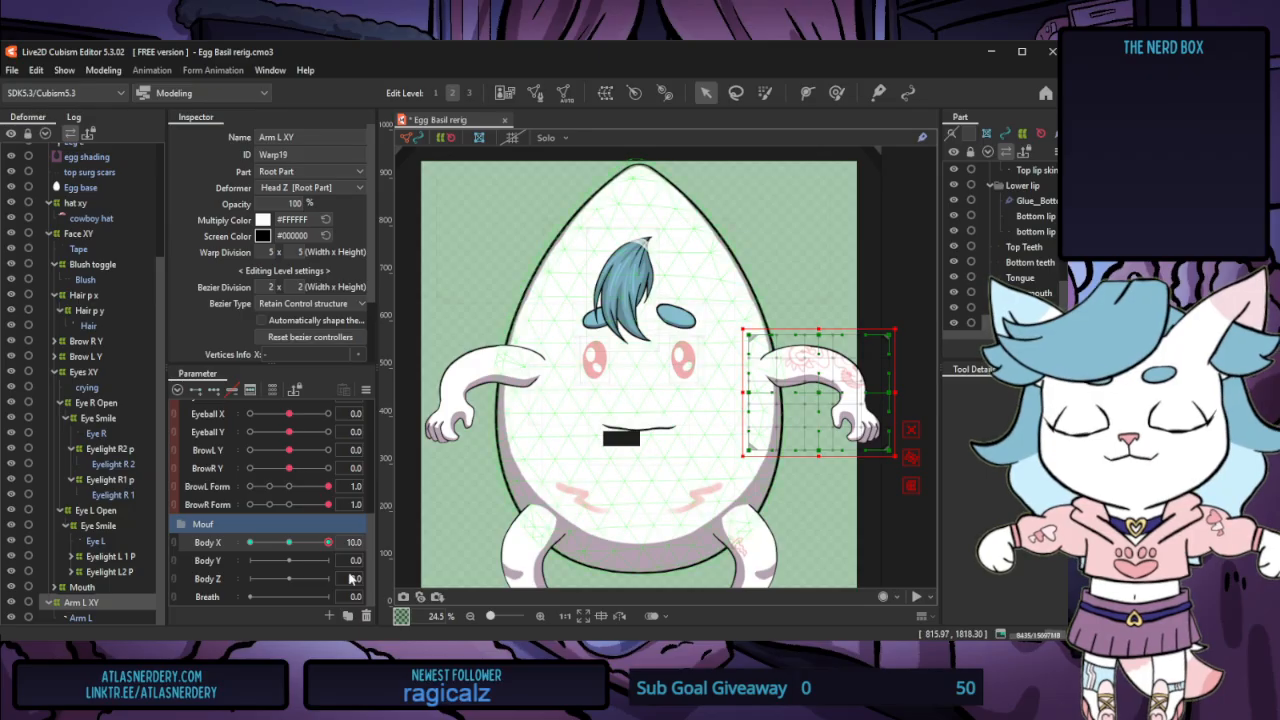
Add three Body Y keyforms to Arm L XY with Body X at 0.0, lowering the arm at 10.0 and raising it at -10.0
left_click(281, 547)
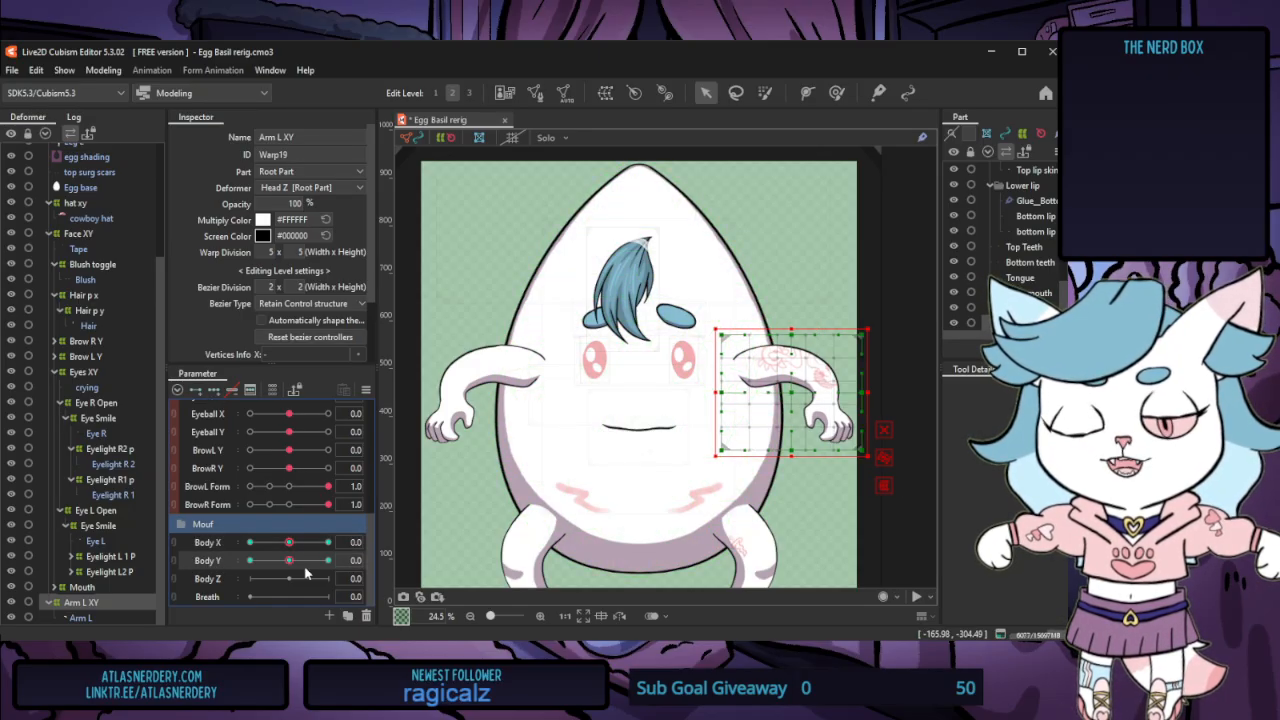
left_click_drag(292, 566, 398, 566)
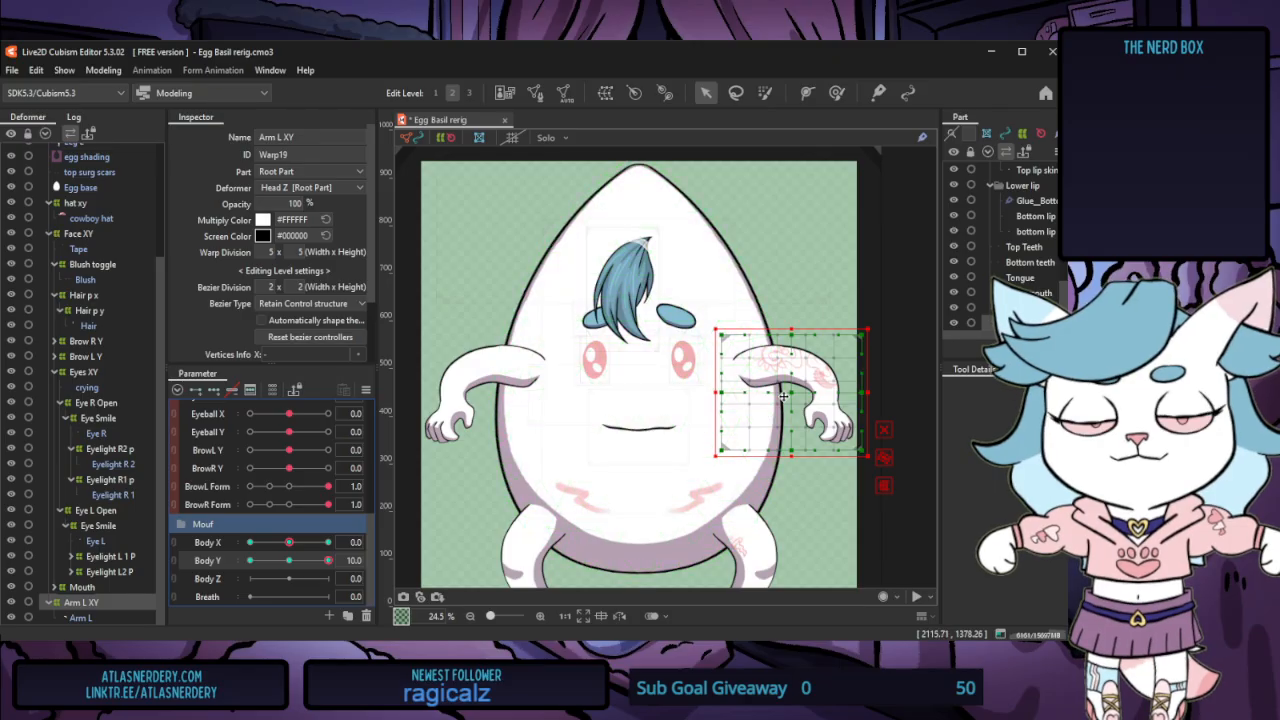
left_click_drag(789, 392, 789, 356)
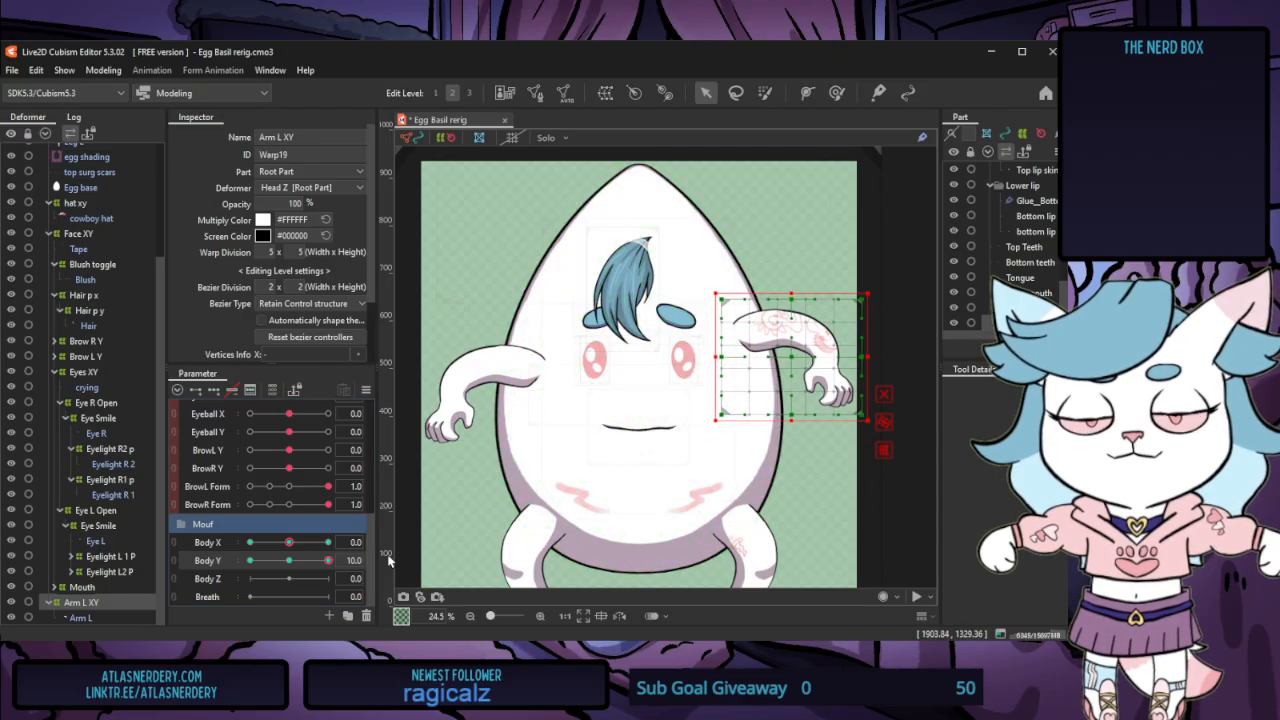
key("ctrl+z")
left_click_drag(795, 393, 805, 436)
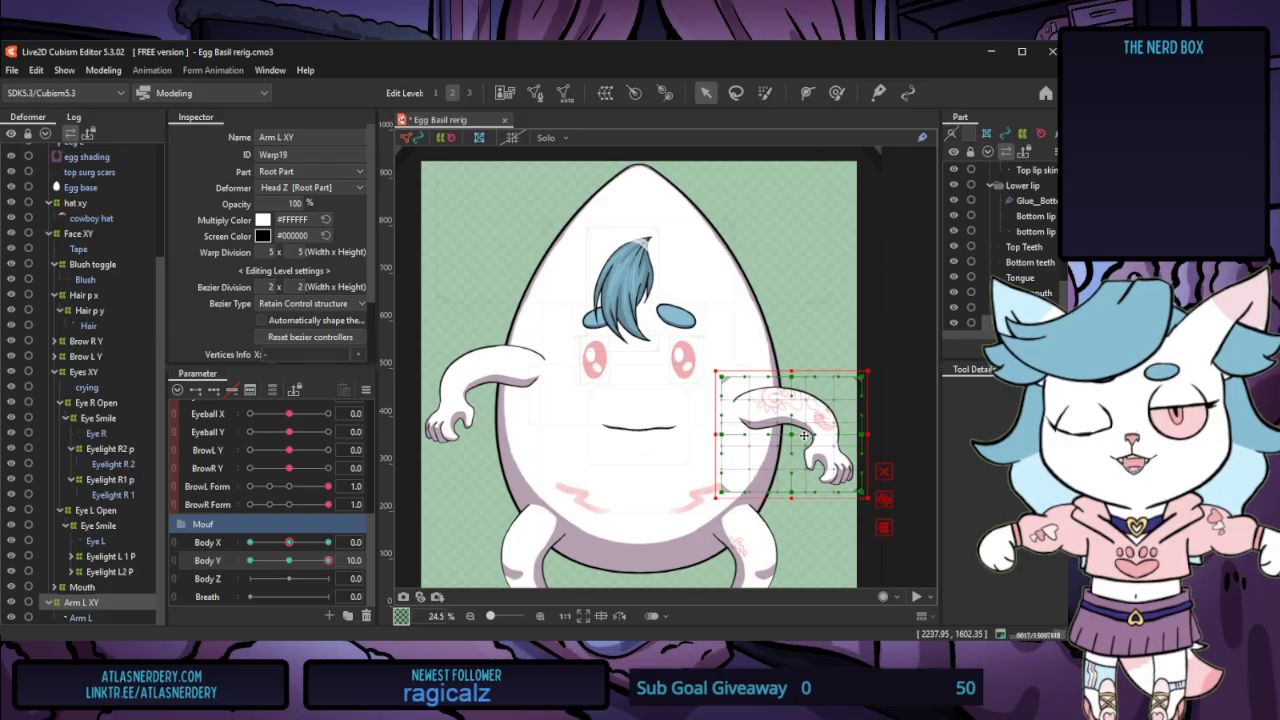
left_click(250, 560)
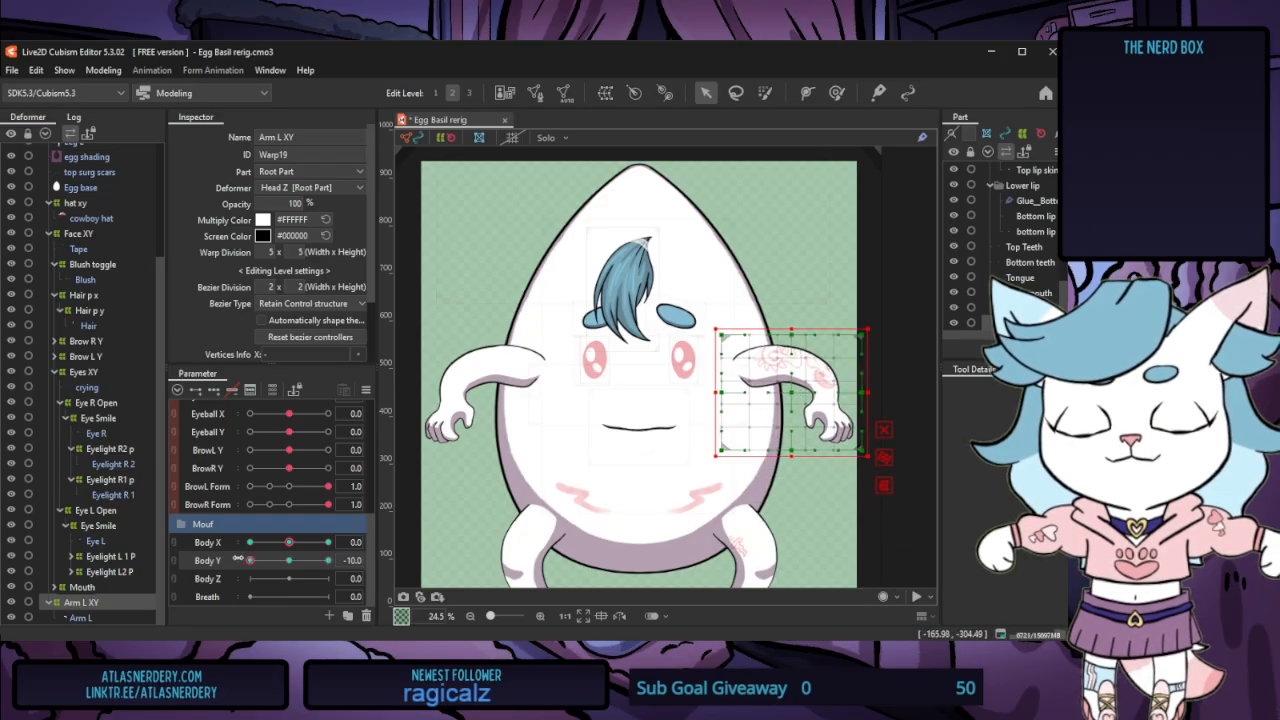
left_click_drag(790, 394, 801, 362)
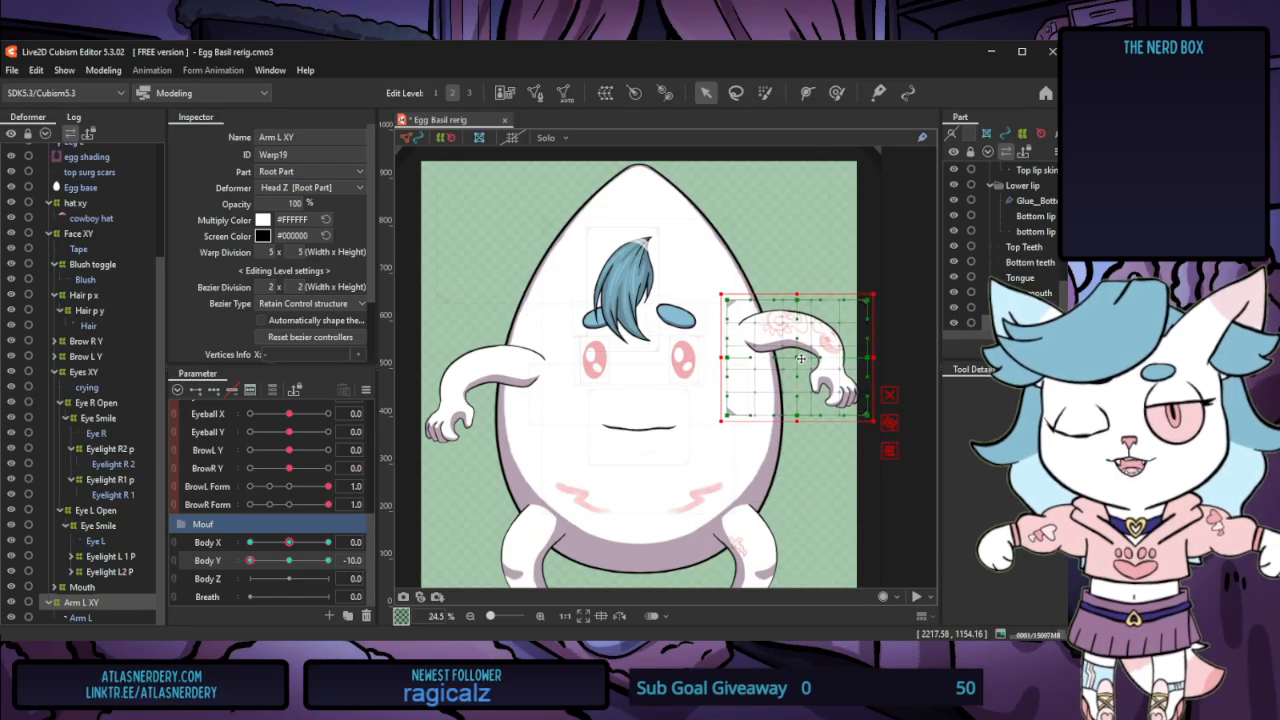
Link Body X with Body Y, check Arm L XY across their combined range, and return both to 0.0
left_click(182, 551)
left_click(290, 568)
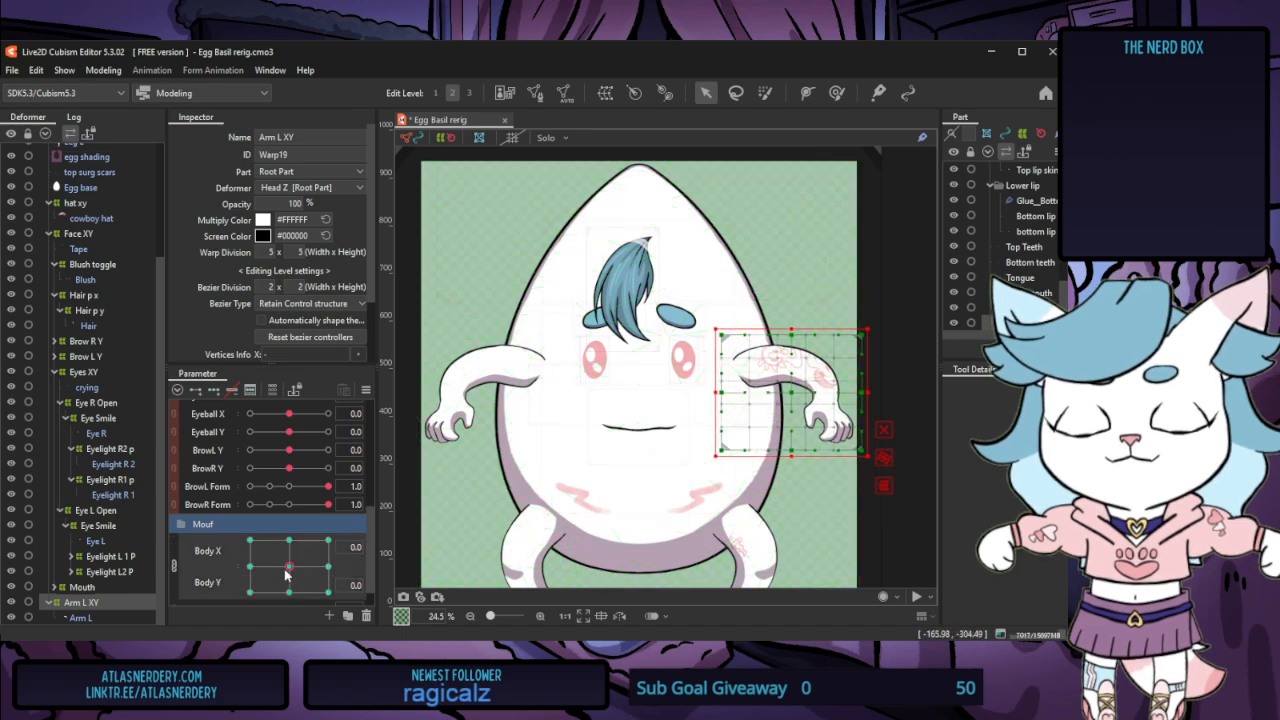
mouse_move(286, 574)
left_mouse_down()
mouse_move(227, 527)
mouse_move(238, 607)
mouse_move(297, 568)
left_mouse_up()
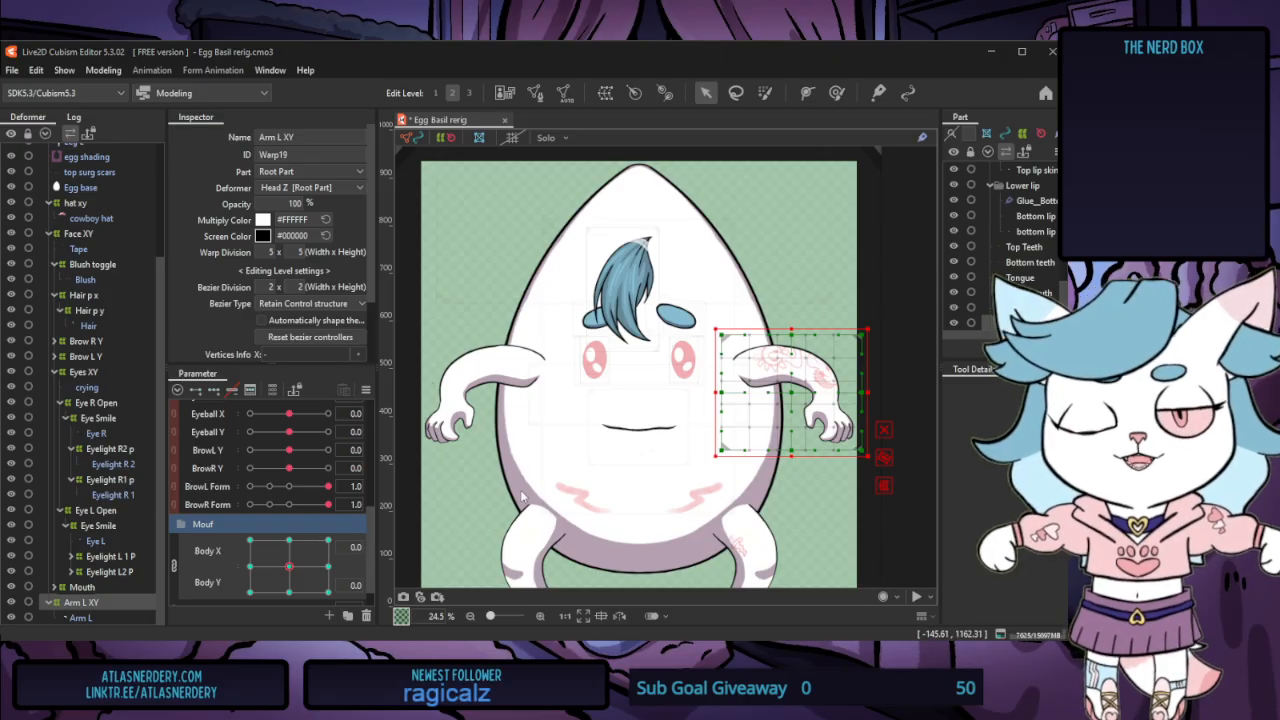
left_click_drag(262, 572, 391, 535)
left_click(291, 568)
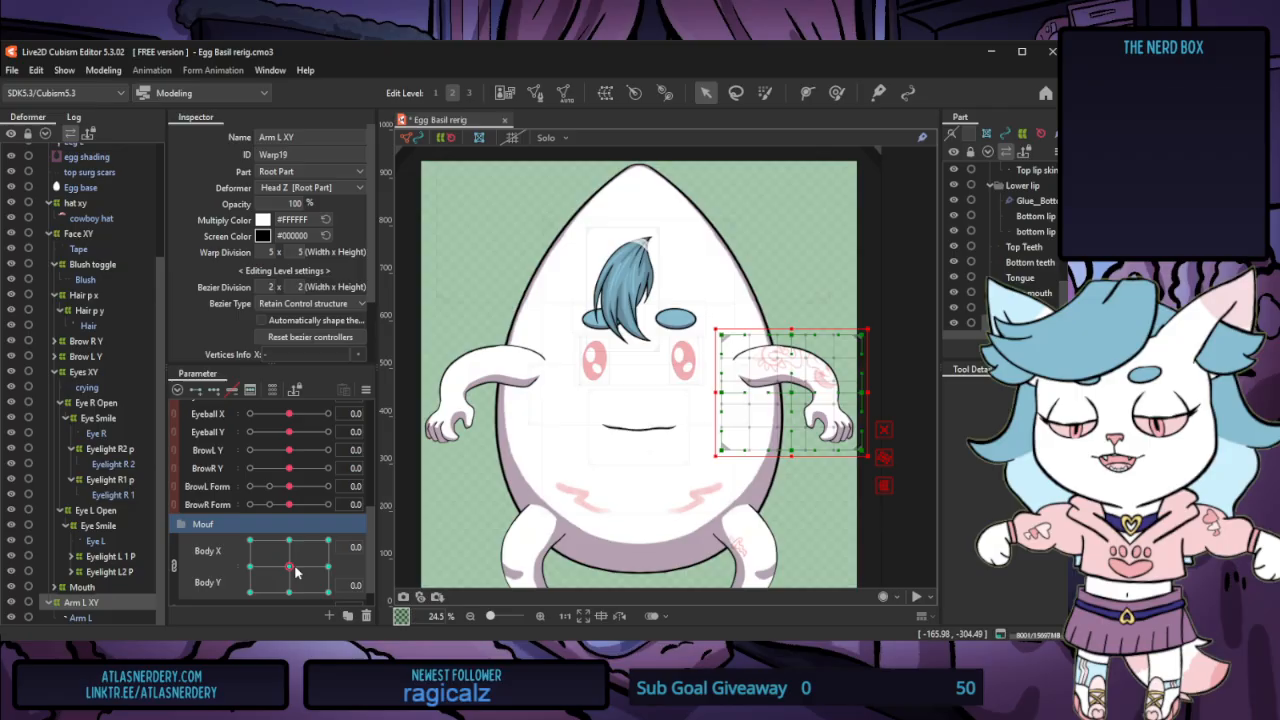
Open the physics settings, preview the model's motion with the current arm rigging, and close them
left_click(110, 76)
left_click(286, 370)
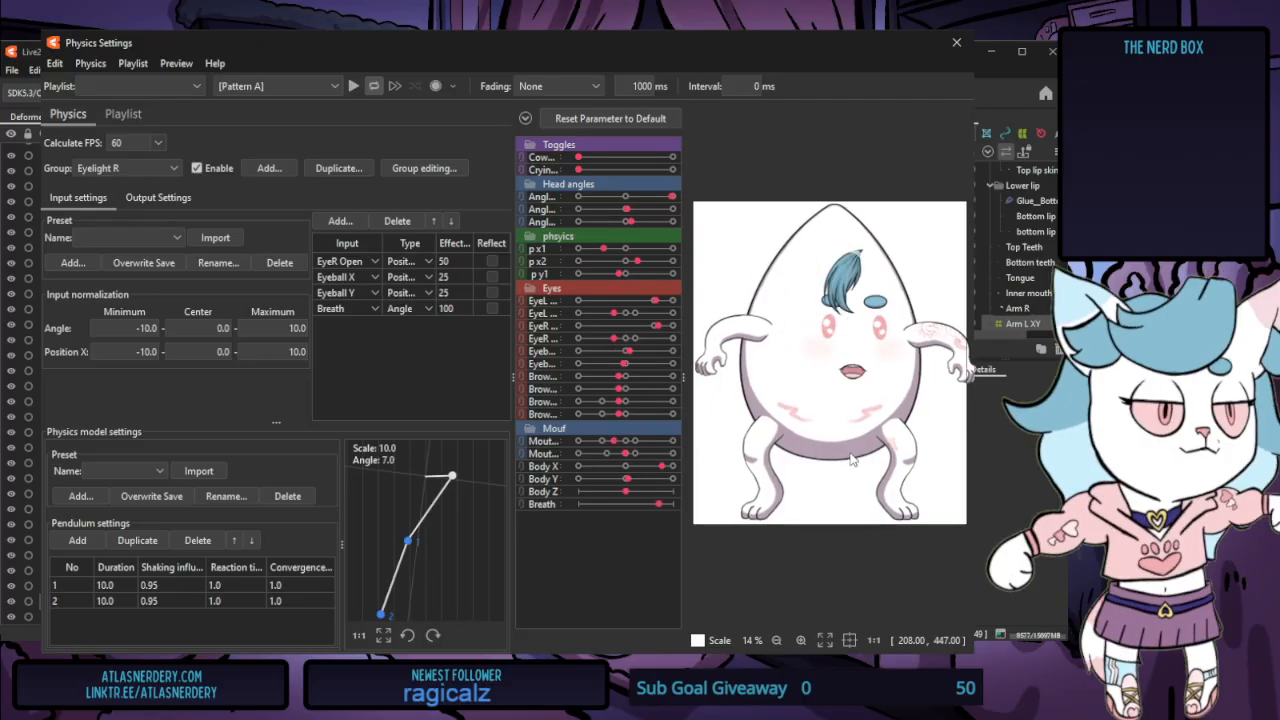
left_click(955, 44)
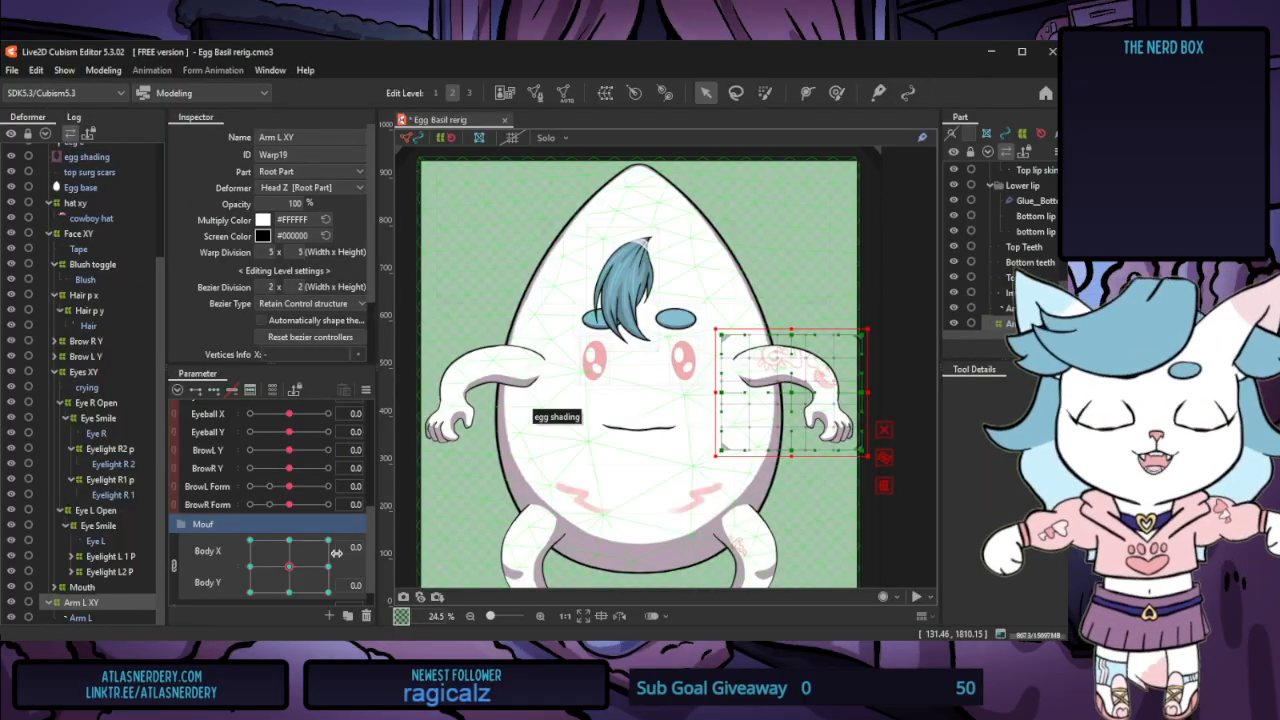
Unlink Body X from Body Y and remove the Body Y keyforms from Arm L XY
left_click(174, 562)
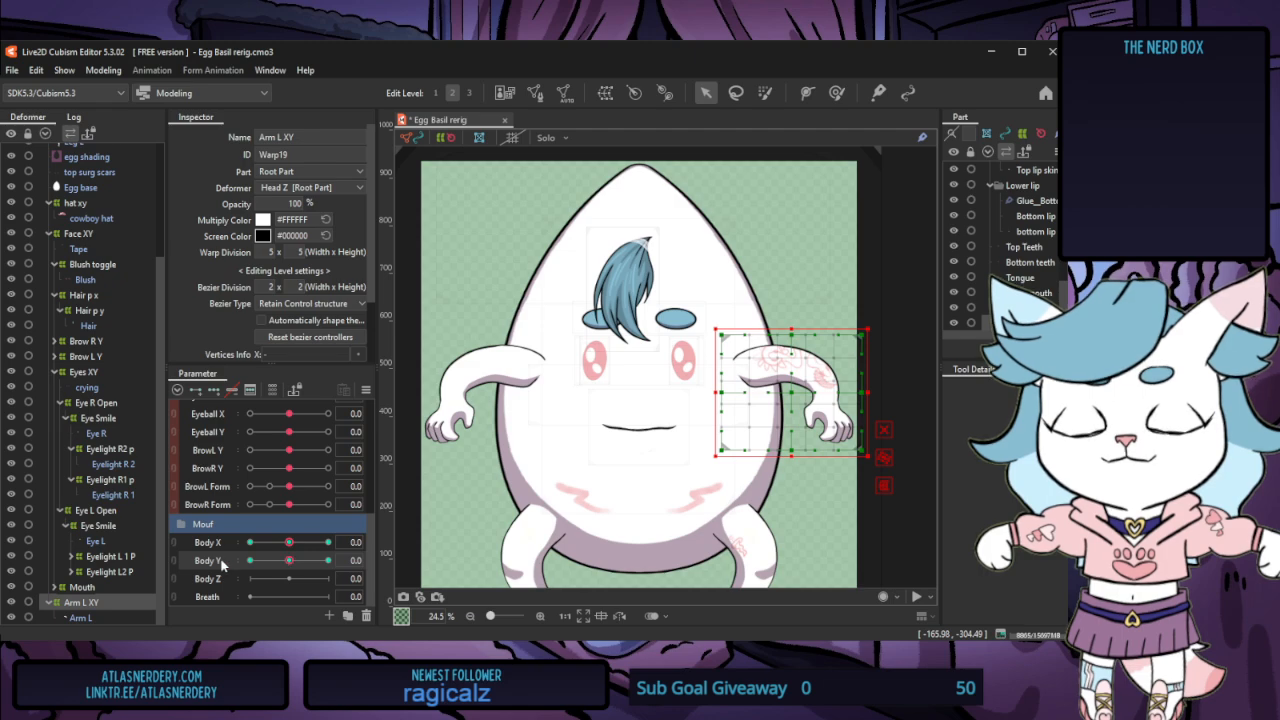
Narrow the Arm L XY warp deformer at Body X 10.0 and -10.0, and return Body X to 0.0
left_click_drag(289, 542, 378, 546)
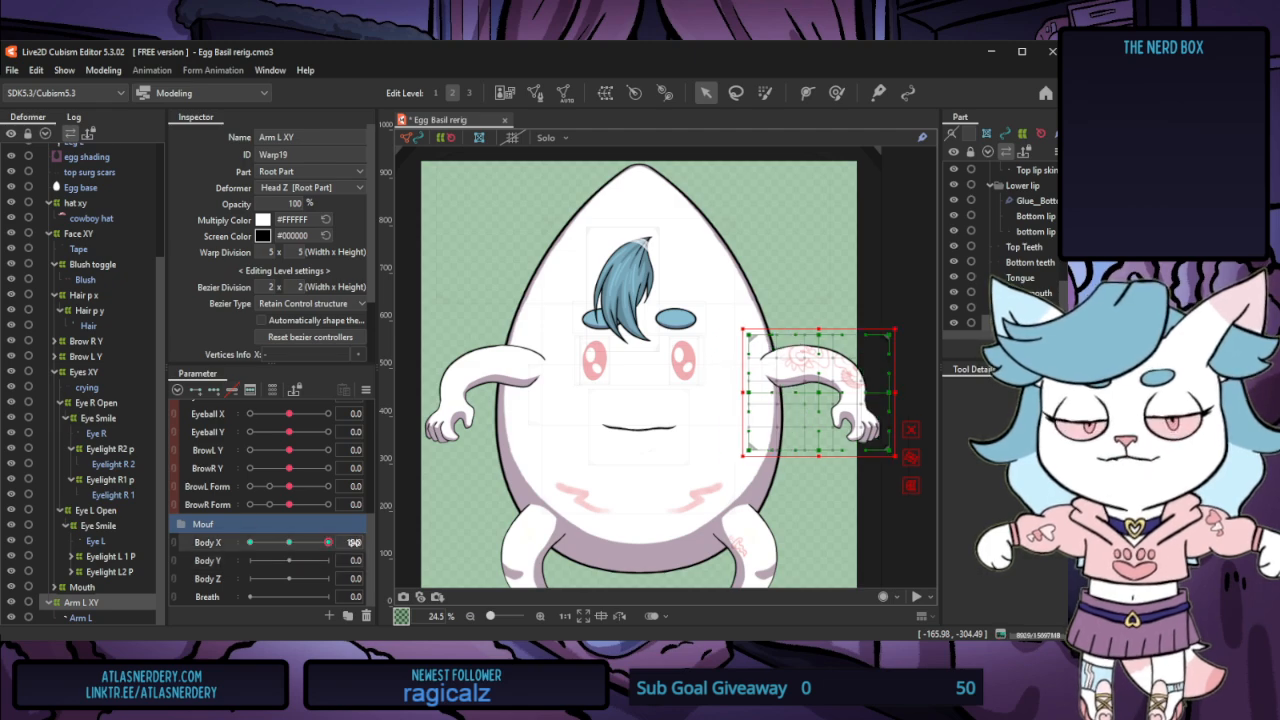
left_click_drag(820, 390, 866, 393)
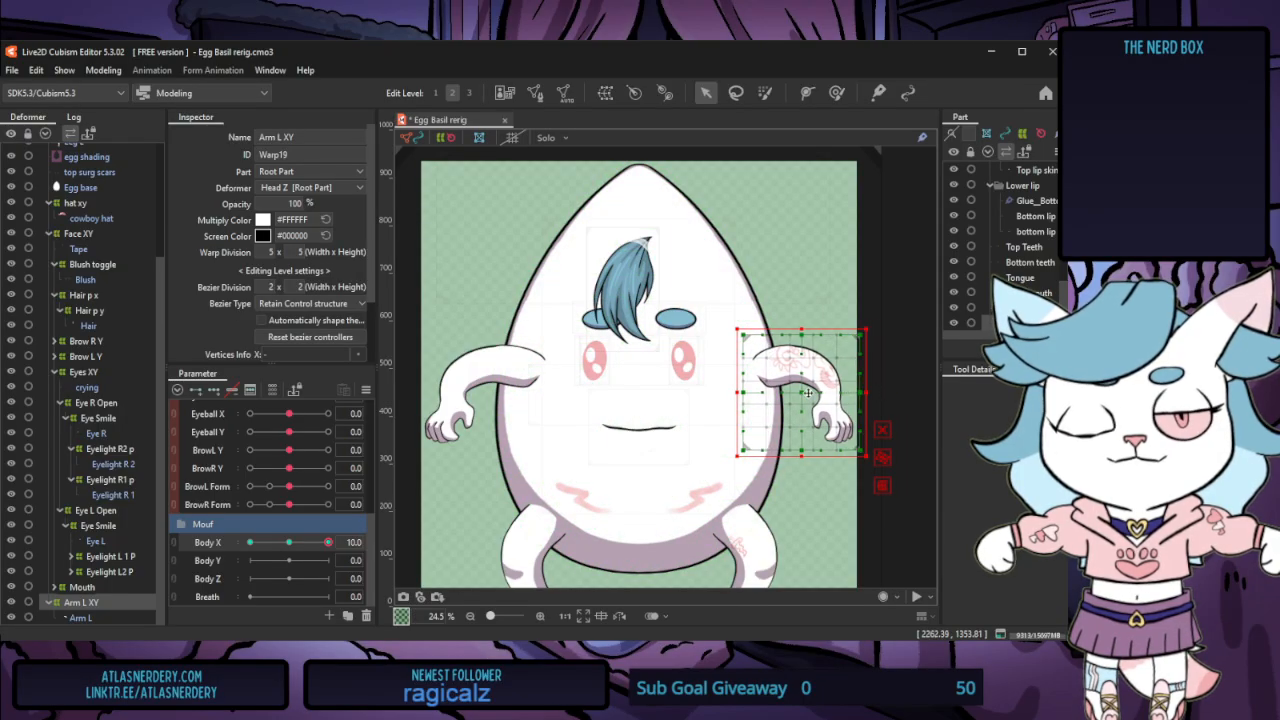
left_click_drag(328, 542, 210, 550)
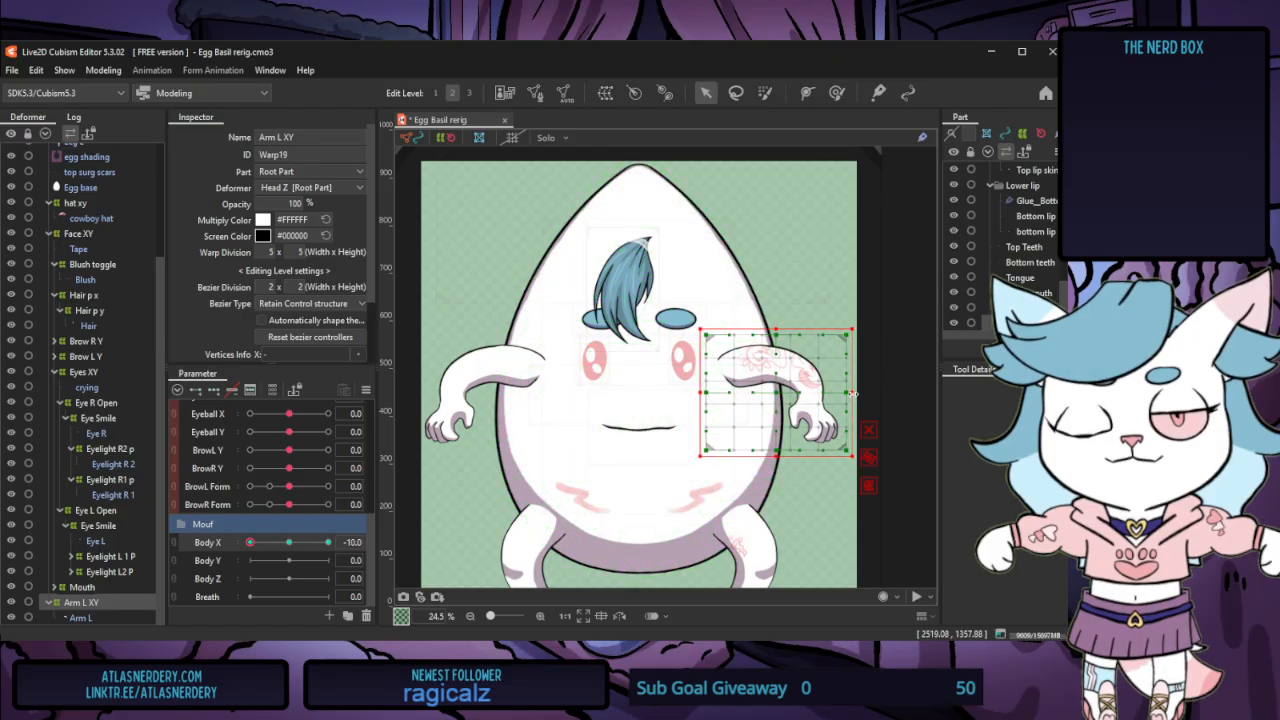
left_click_drag(852, 393, 837, 393)
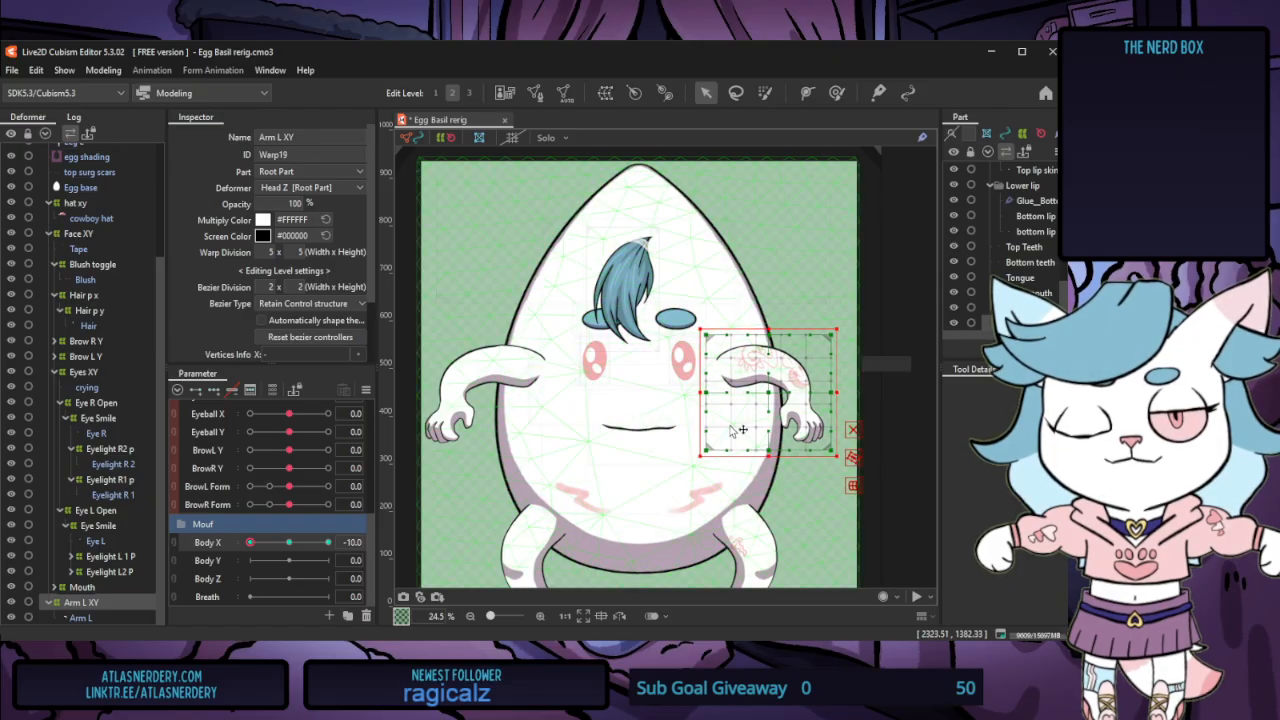
left_click(289, 543)
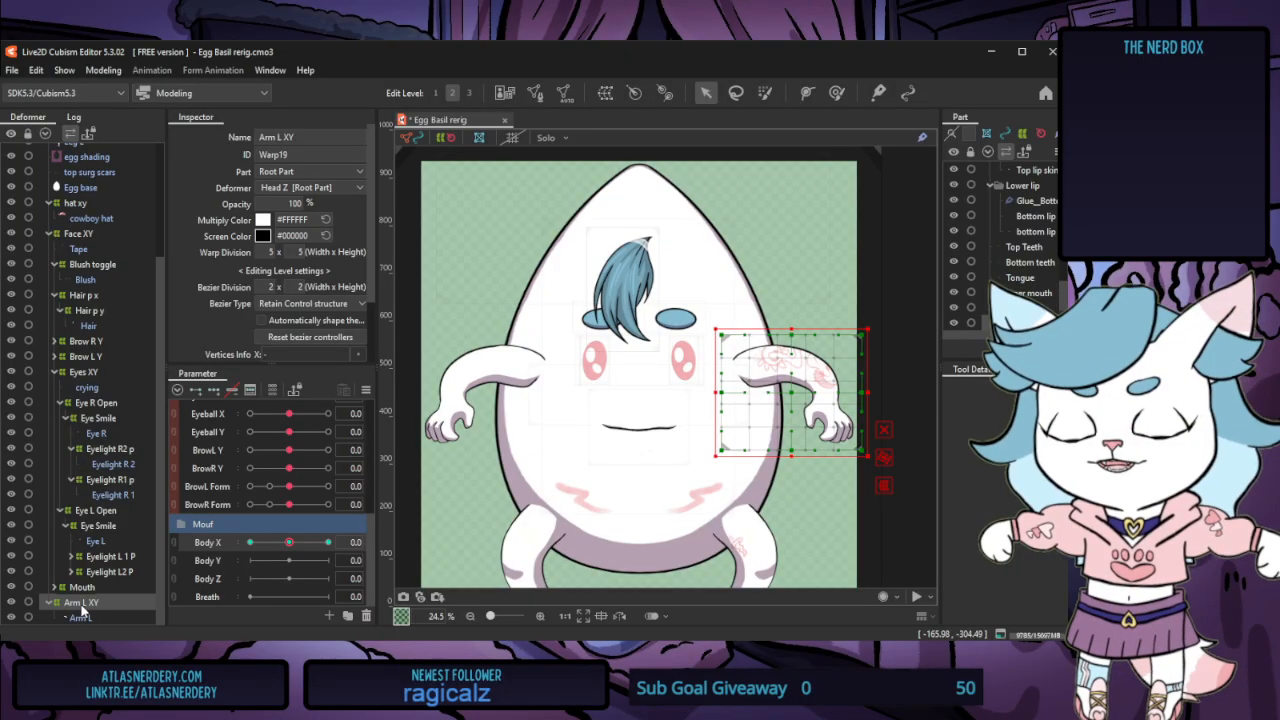
Preview the model's motion with the narrowed Arm L XY keyforms in the physics settings, and close them
left_click(108, 70)
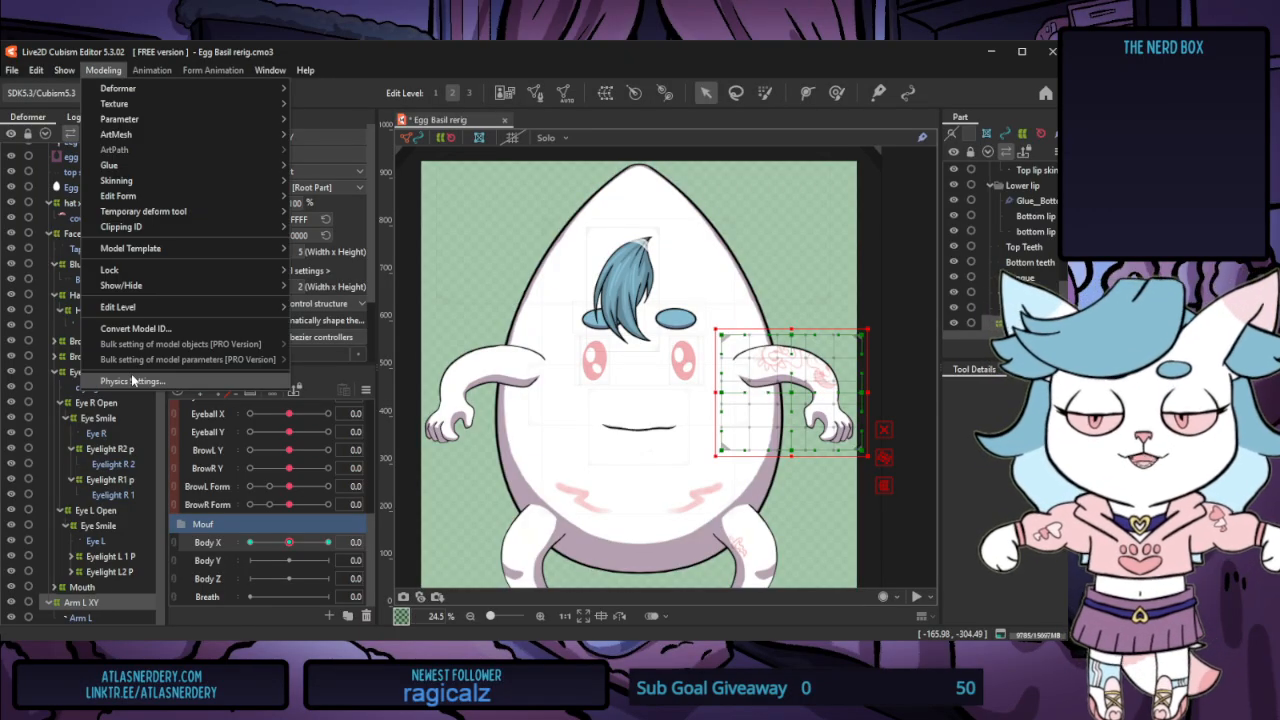
left_click(131, 377)
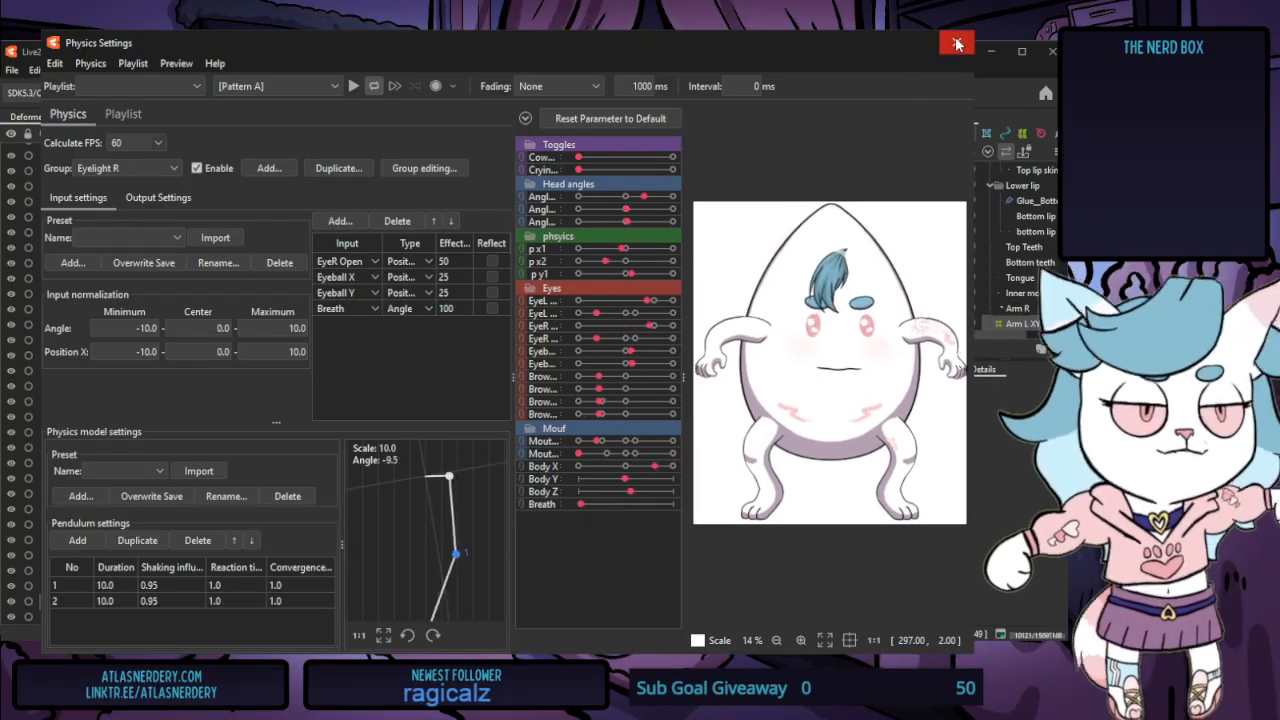
left_click(956, 42)
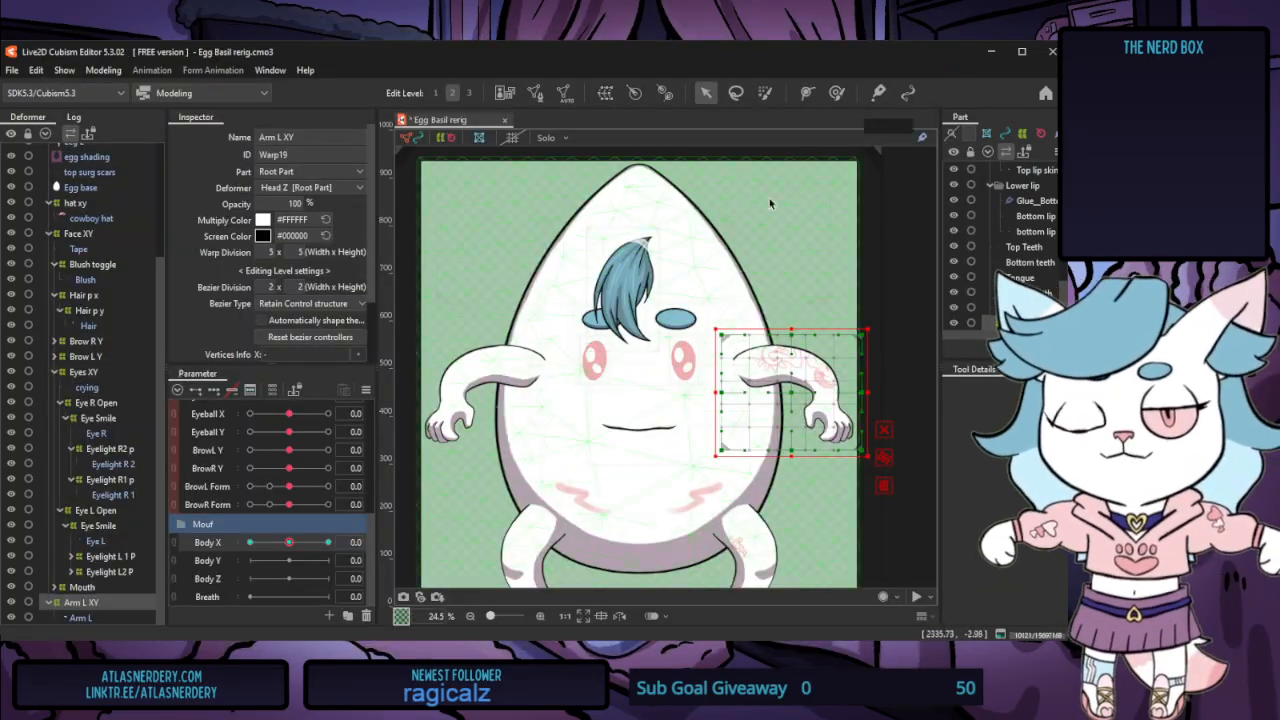
Key the Arm L mesh's draw order to 500 at Body X 7.0 and 499 at 10.0, and return Body X to 0.0
left_click(118, 620)
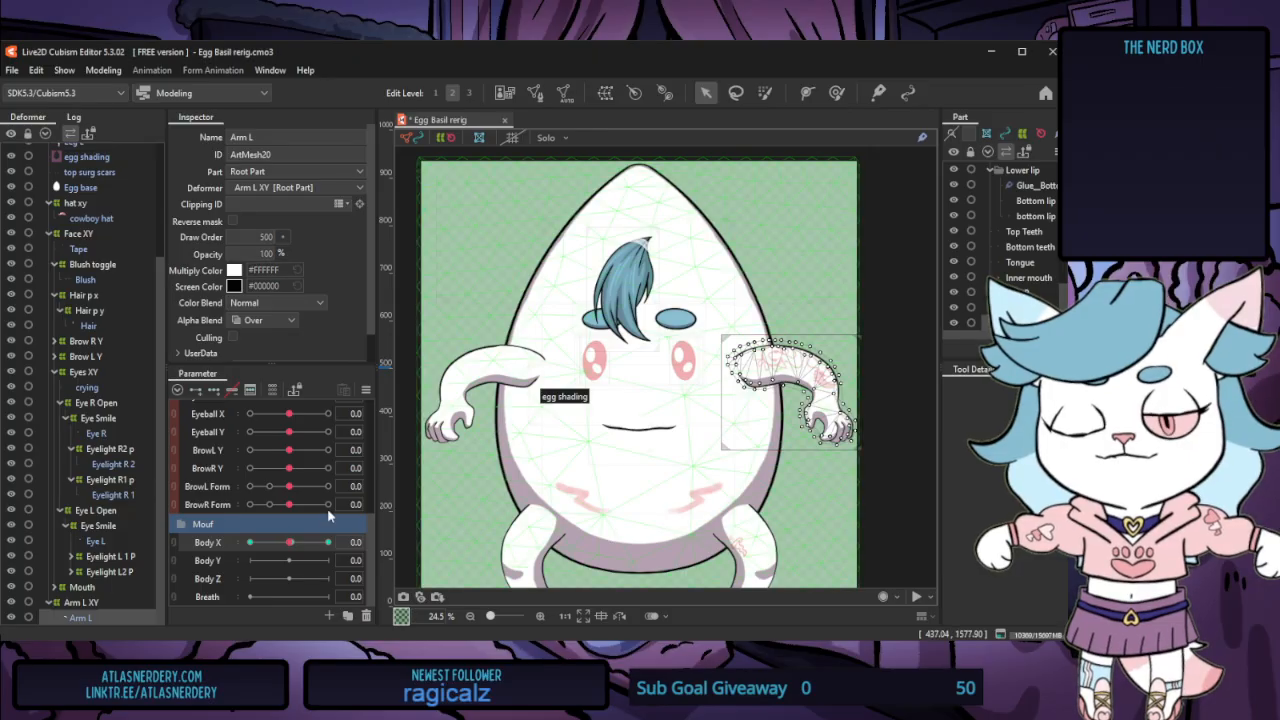
mouse_move(289, 542)
left_mouse_down()
mouse_move(230, 548)
mouse_move(292, 548)
left_mouse_up()
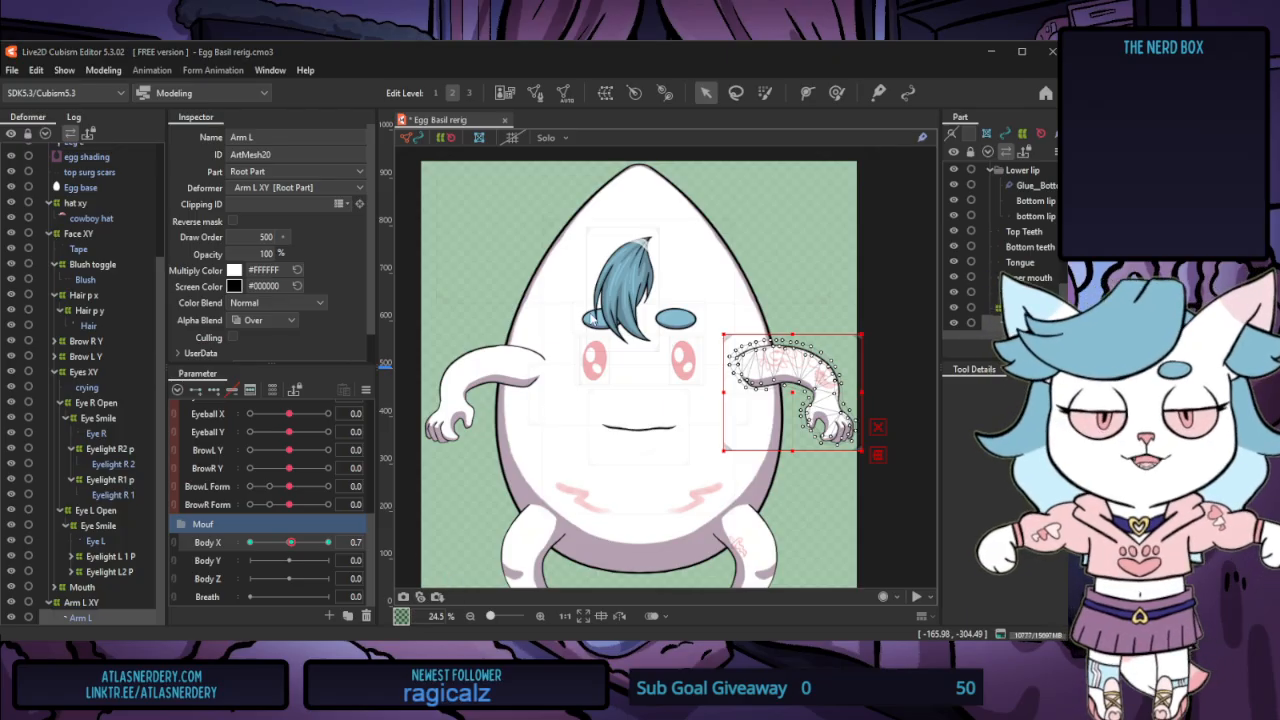
left_click(314, 543)
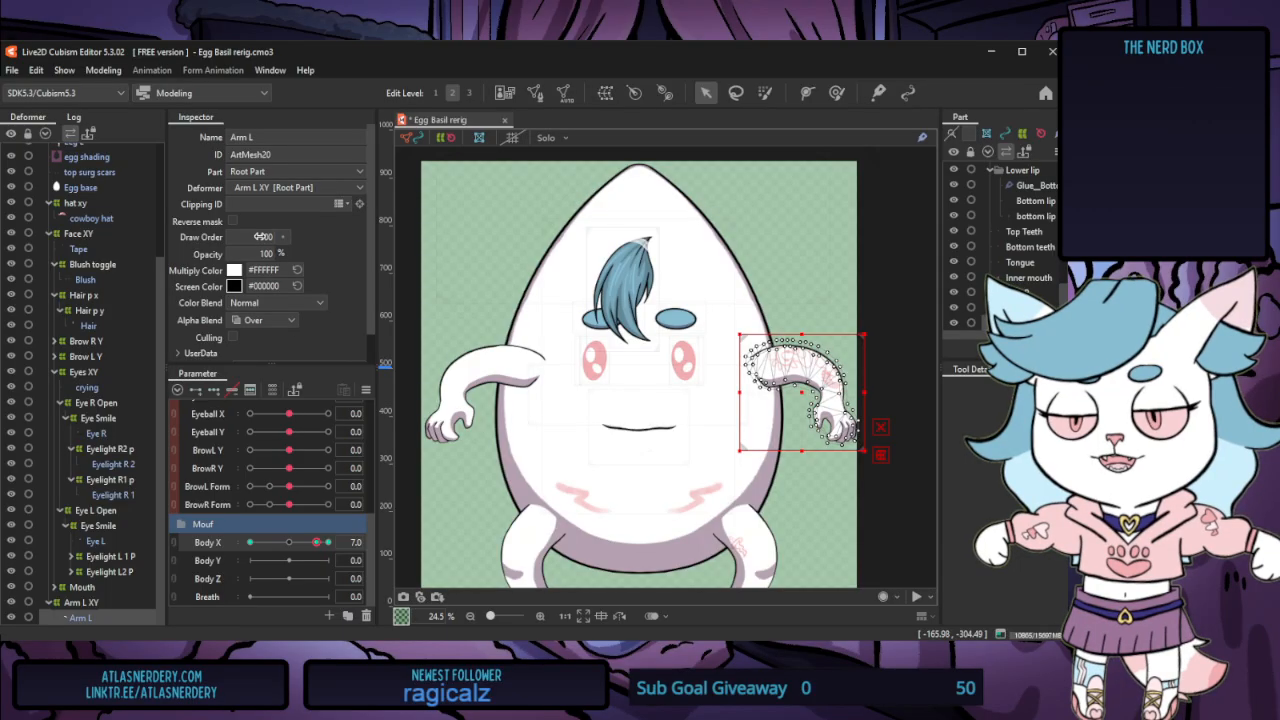
left_click_drag(283, 237, 283, 241)
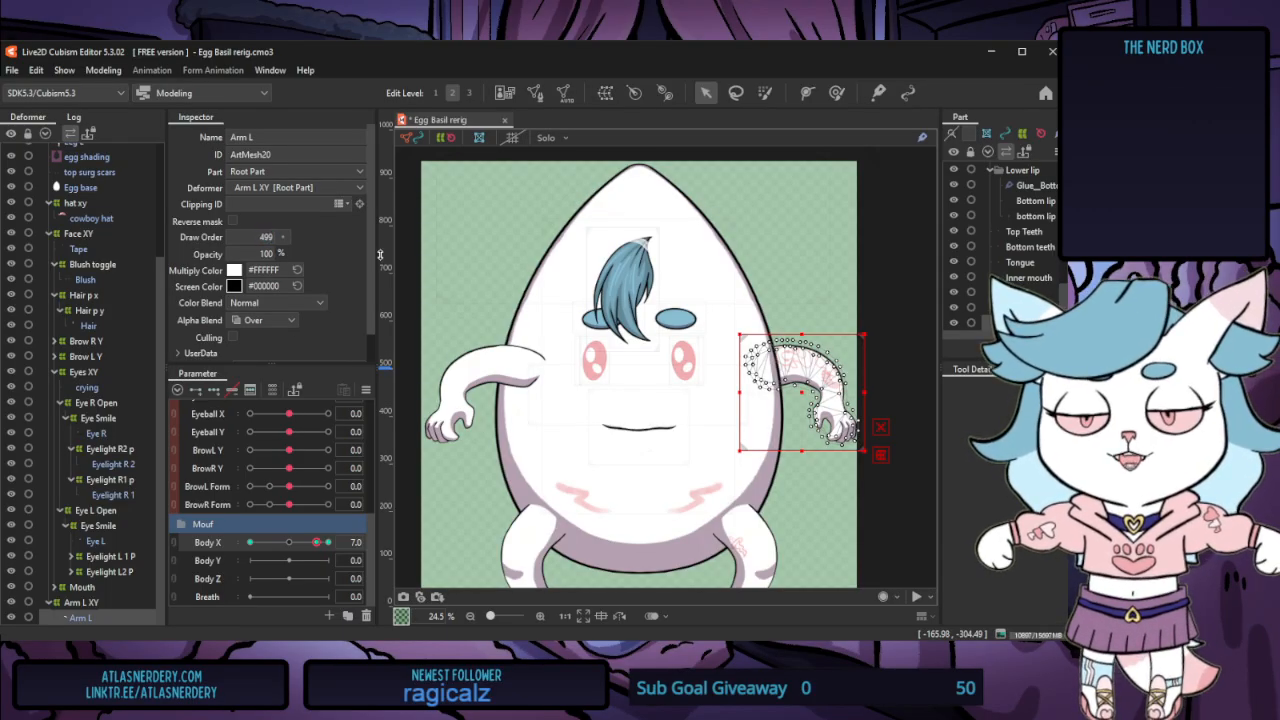
left_click_drag(318, 547, 353, 541)
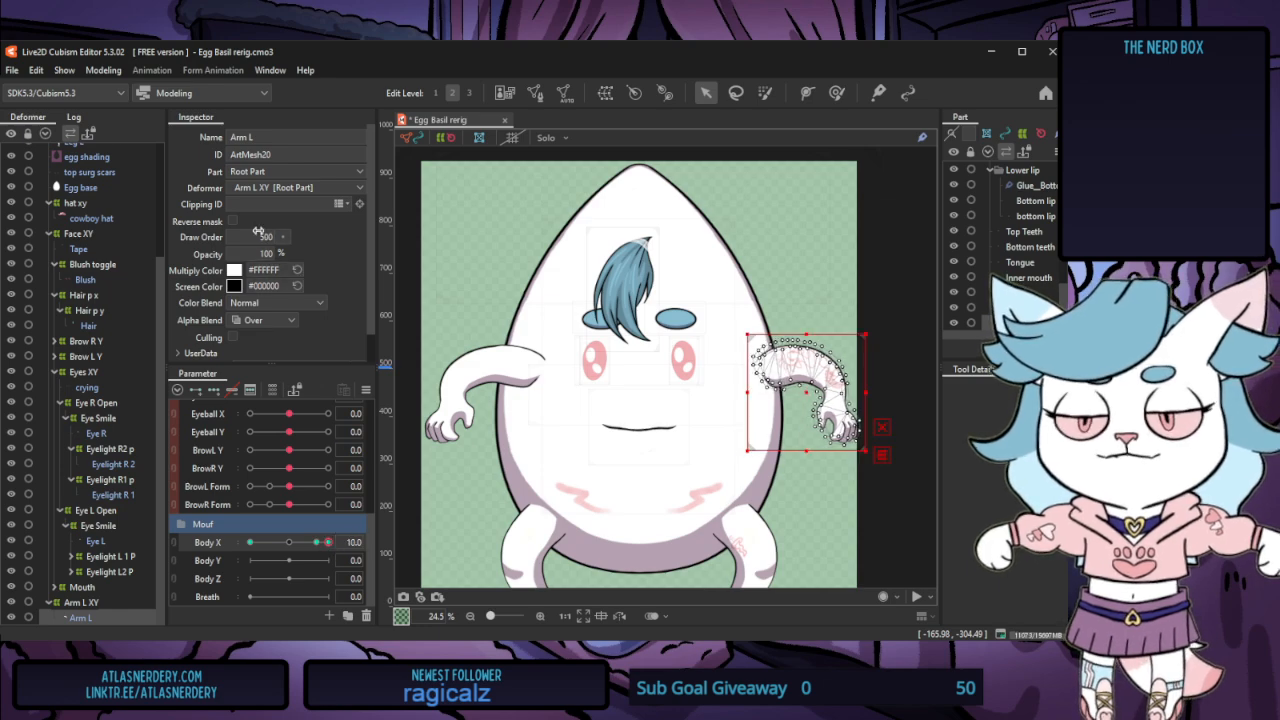
key("Return")
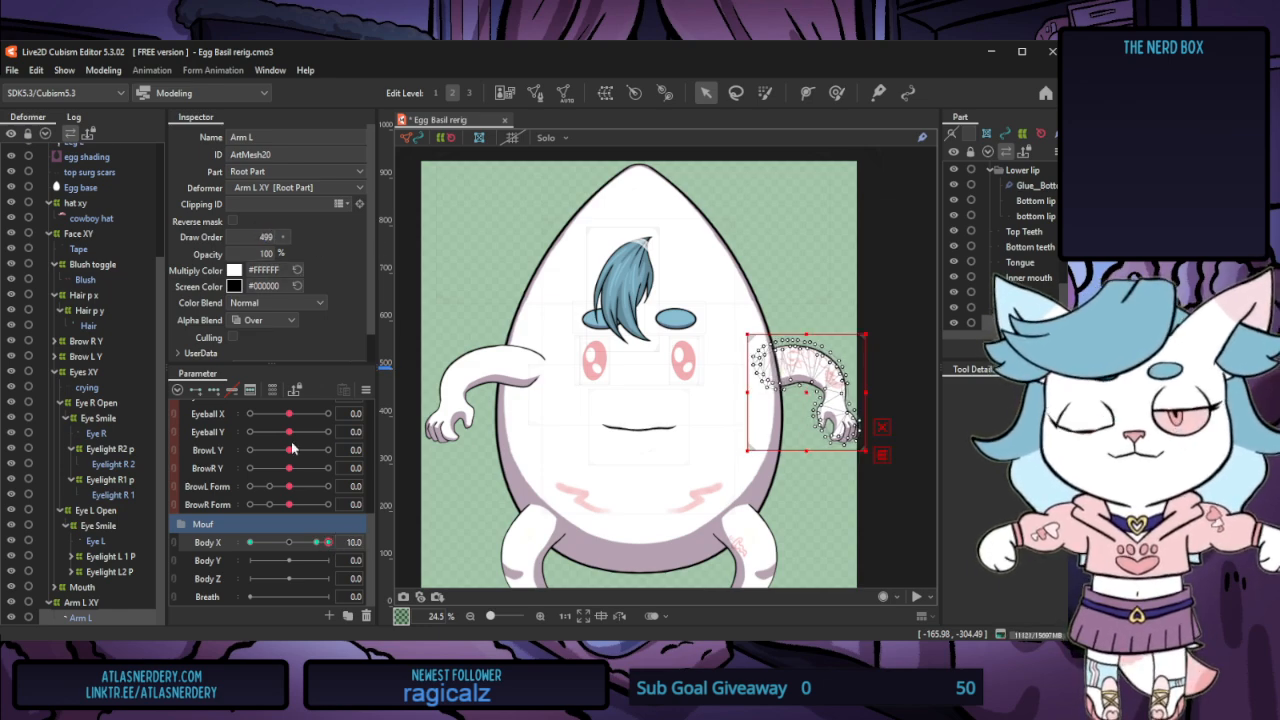
mouse_move(335, 545)
left_mouse_down()
mouse_move(229, 543)
mouse_move(341, 547)
left_mouse_up()
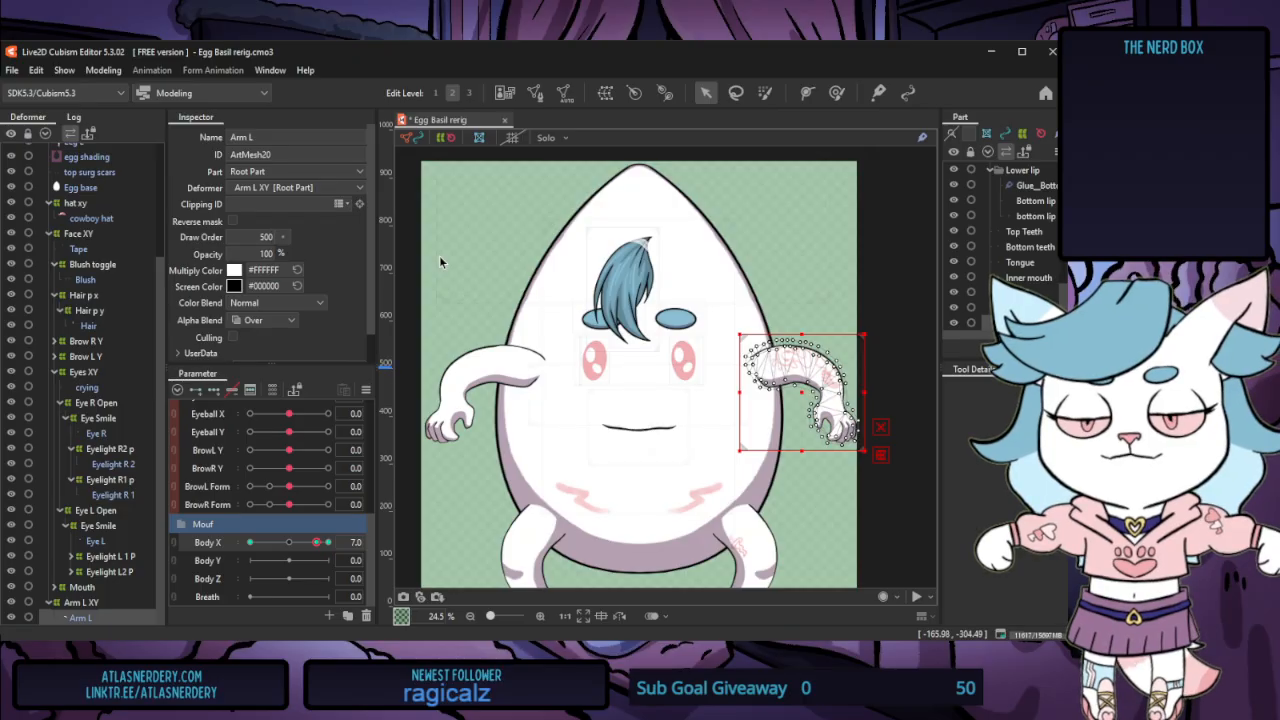
left_click_drag(316, 544, 330, 543)
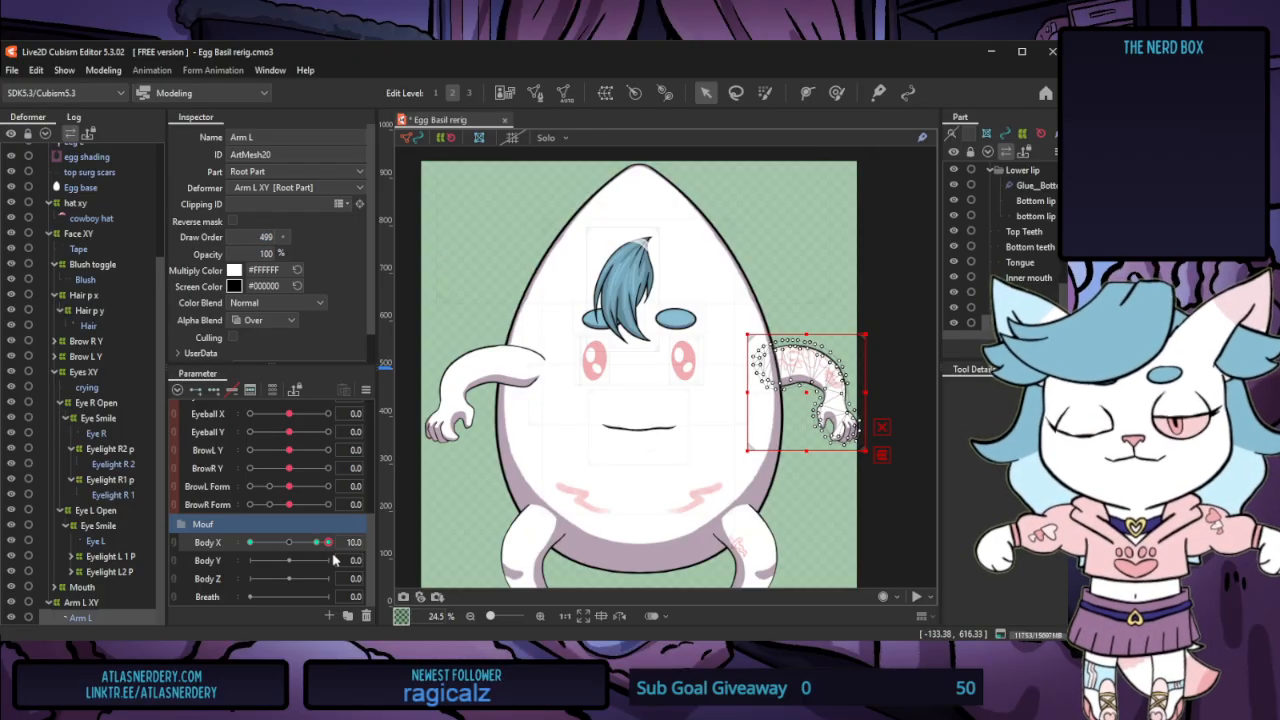
mouse_move(329, 544)
left_mouse_down()
mouse_move(261, 547)
mouse_move(292, 547)
left_mouse_up()
Check the left arm's draw order change during motion in the physics settings, and close them
left_click(104, 70)
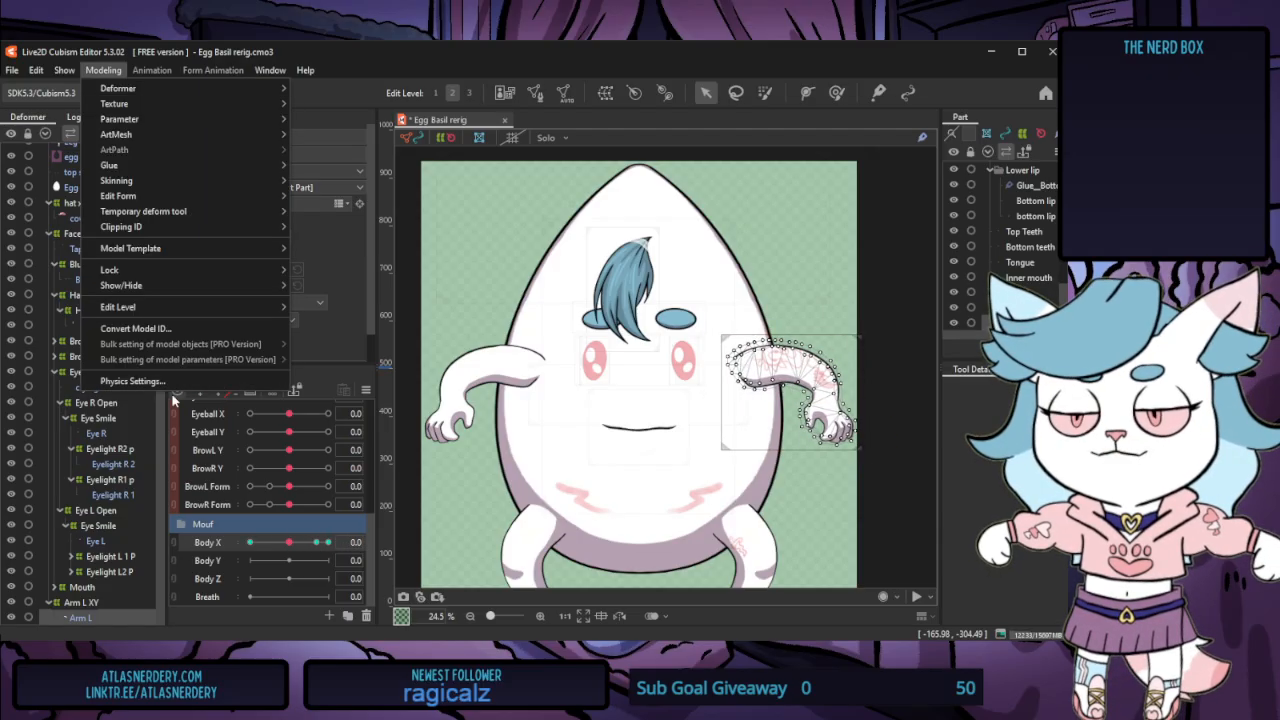
left_click(172, 381)
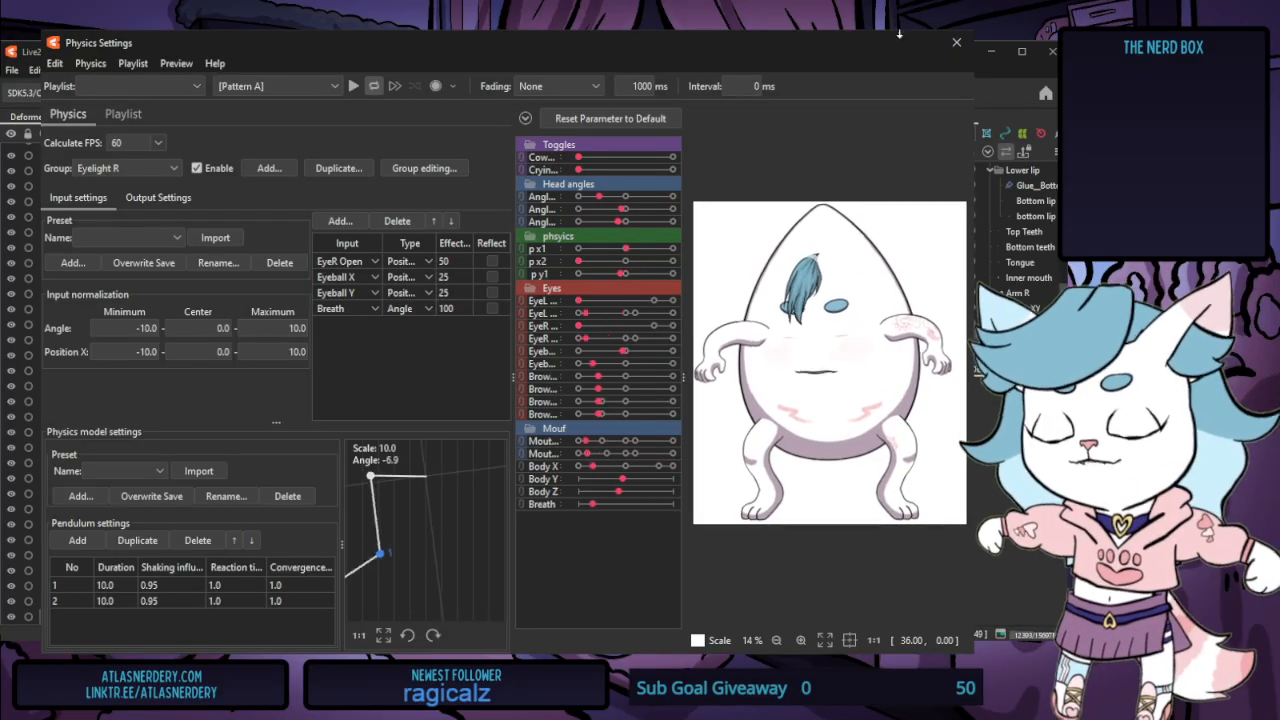
left_click(957, 43)
Shift the Arm L mesh slightly outward at Body X 7.0, and preview the arm's motion in the physics settings
left_click(319, 542)
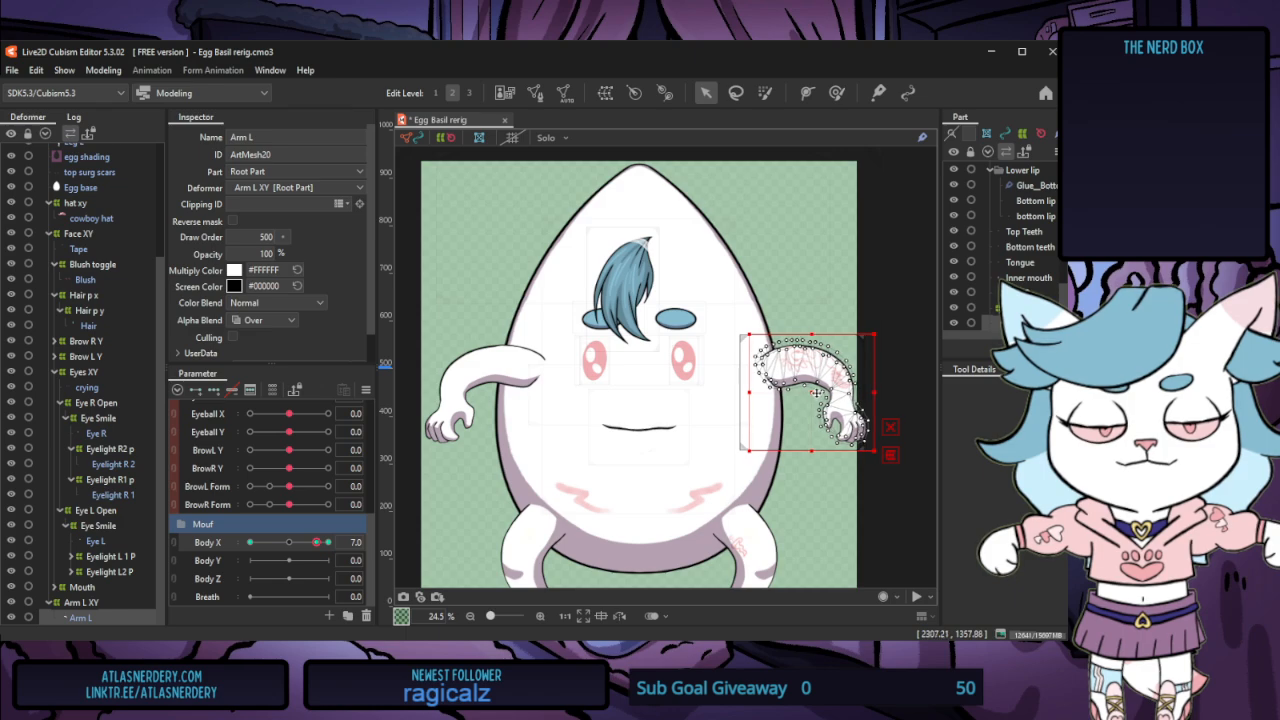
left_click(328, 545)
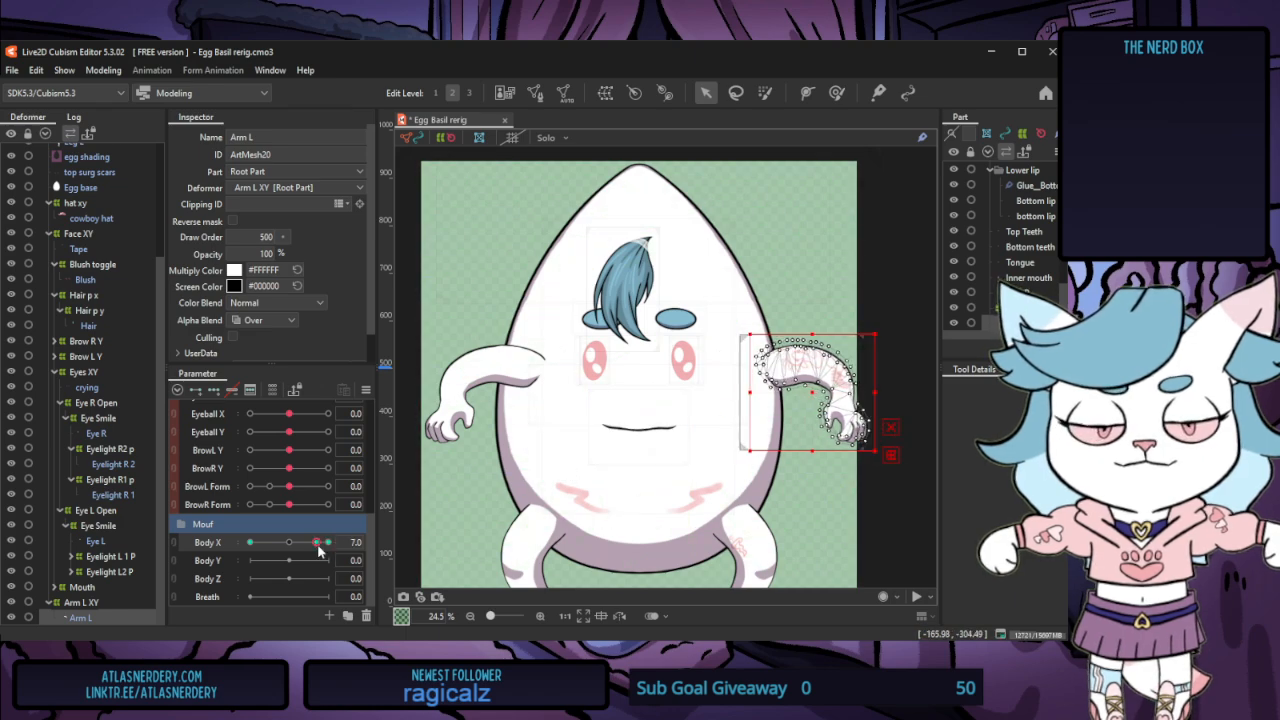
left_click(103, 70)
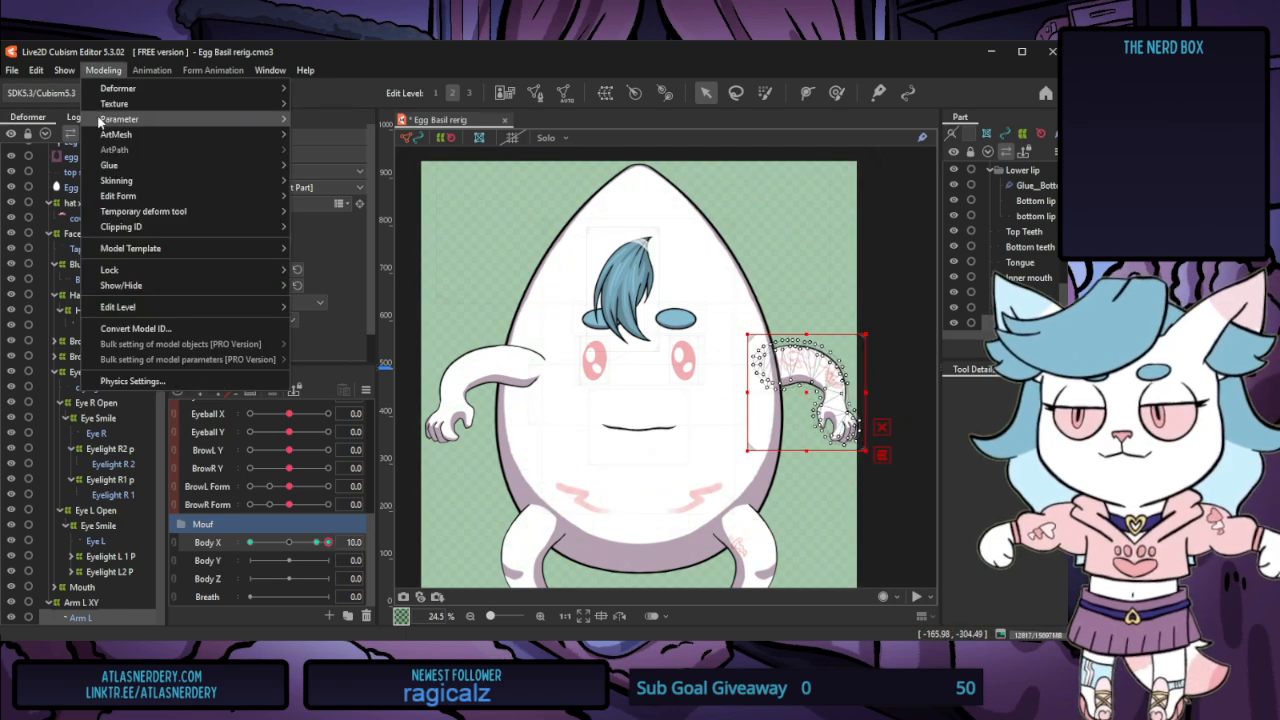
left_click(170, 381)
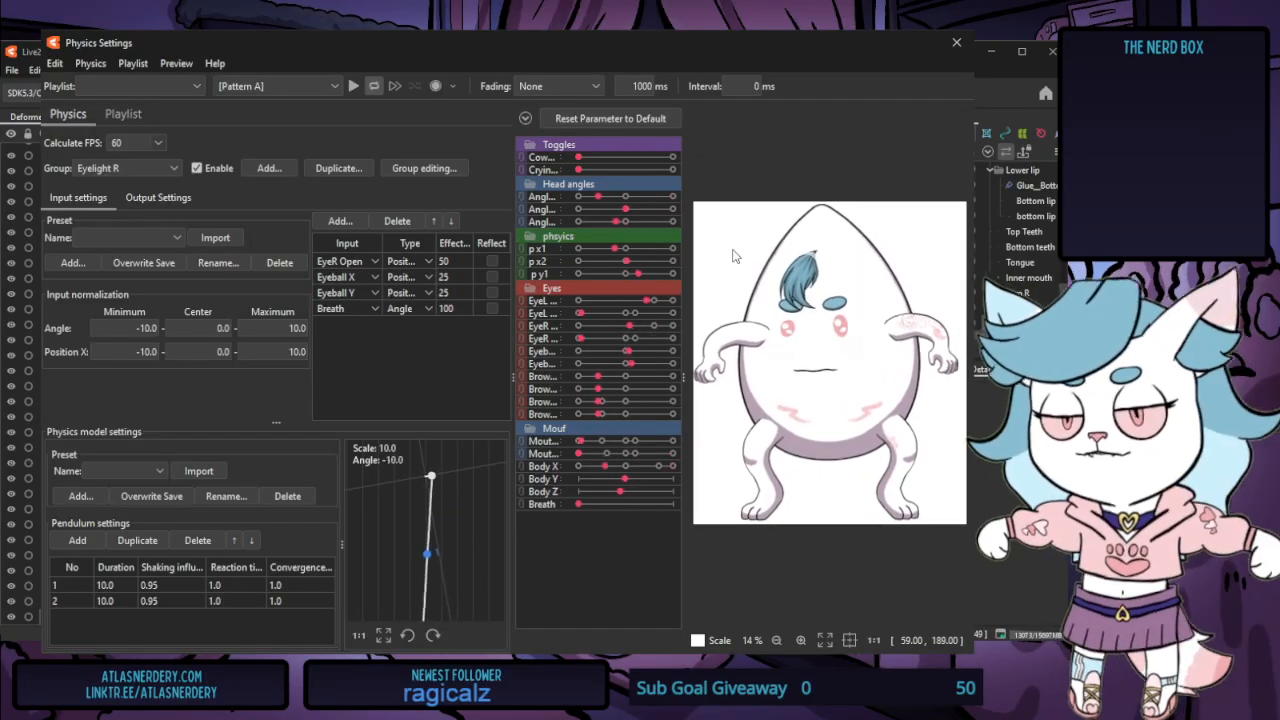
left_click(964, 46)
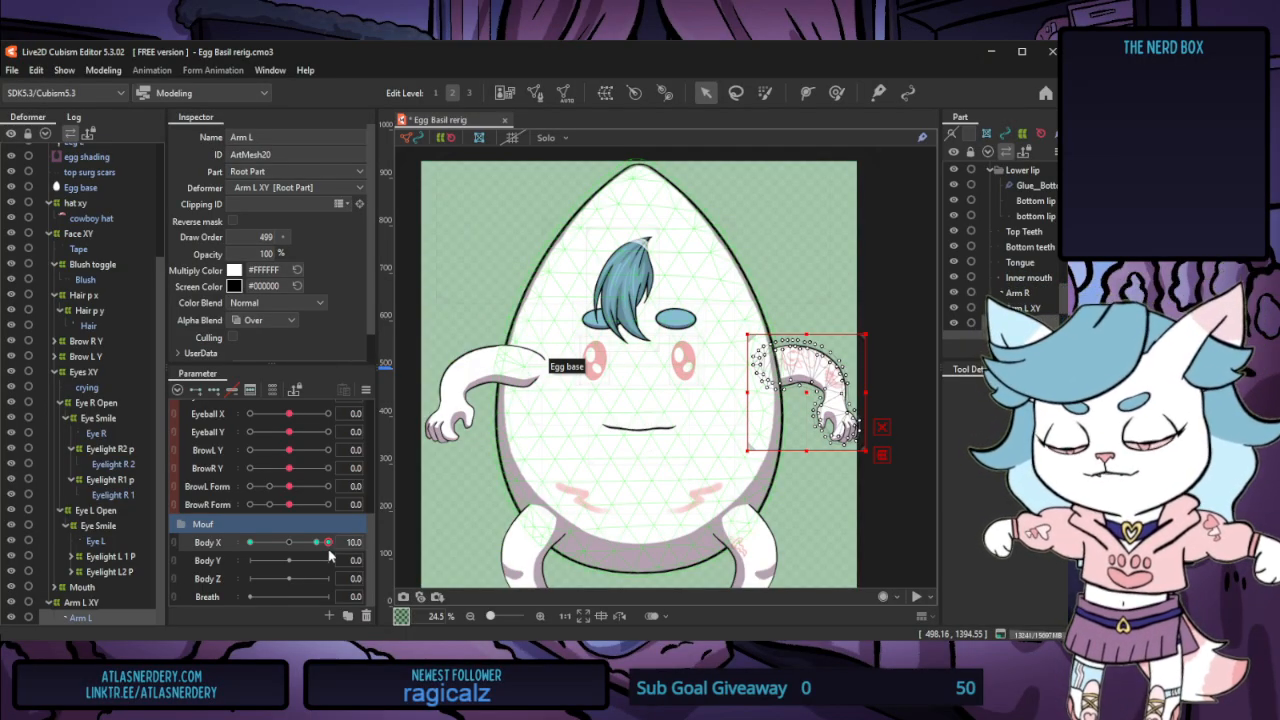
With Body X at -10.0, reshape the Arm L XY deformer around the shoulder and along its lower edge with the Deform Brush
left_click(117, 602)
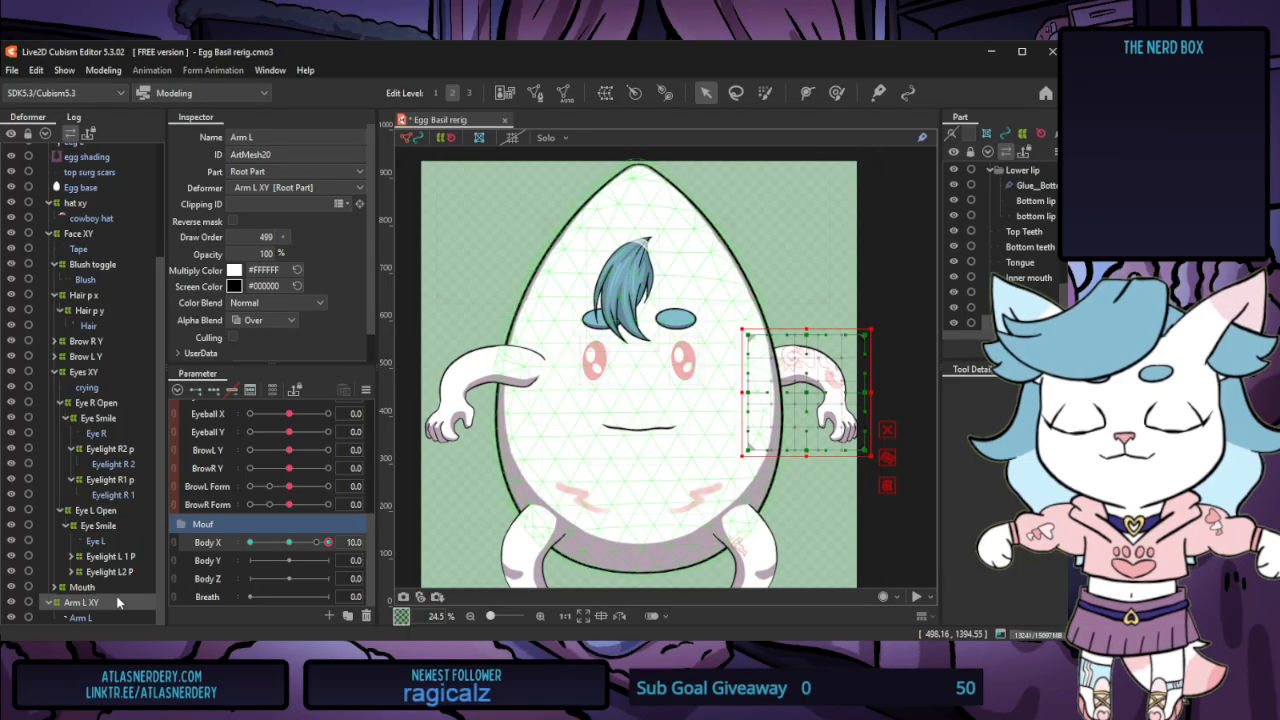
left_click(119, 618)
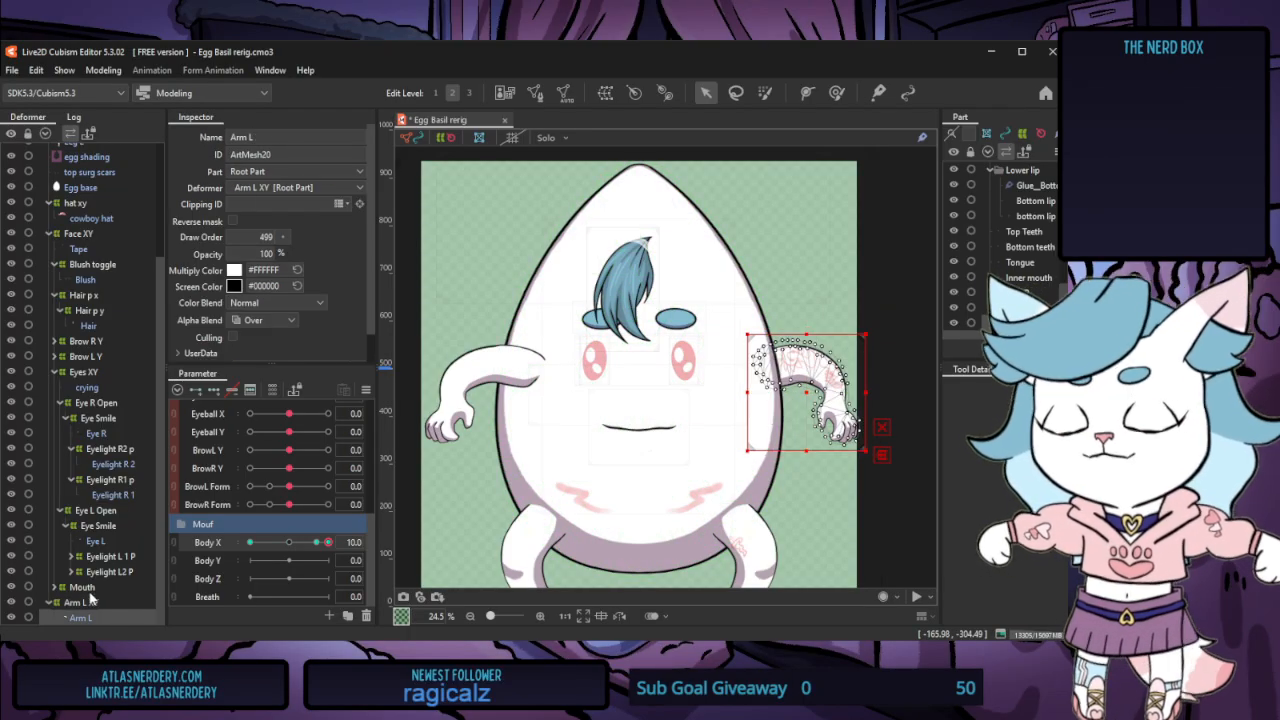
left_click(90, 603)
left_click_drag(328, 543, 227, 540)
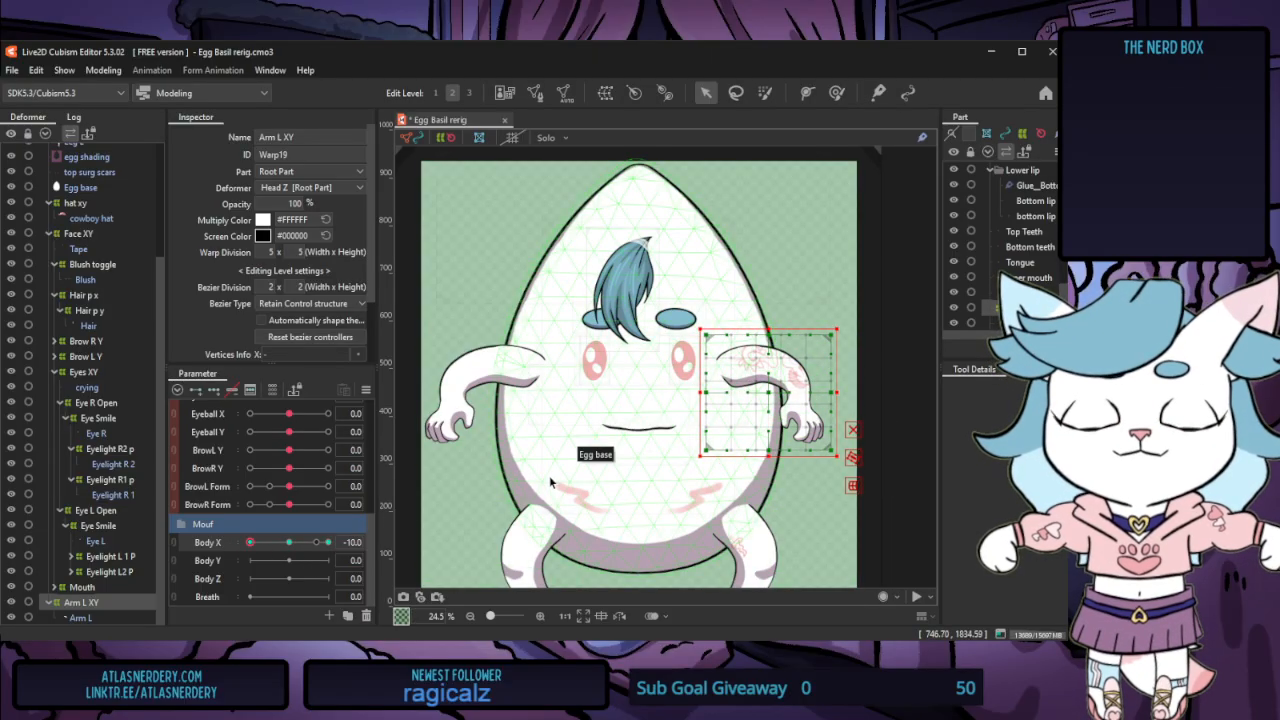
left_click(836, 95)
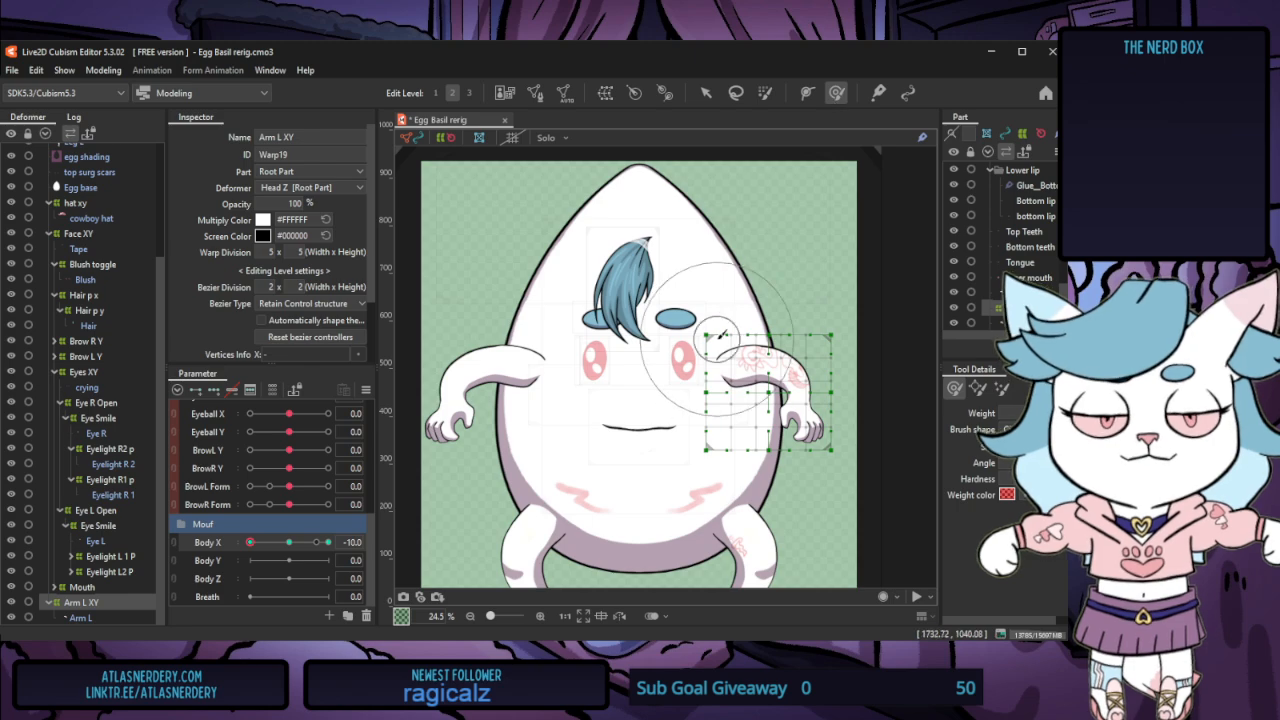
left_click_drag(701, 350, 726, 356)
left_click_drag(676, 379, 689, 370)
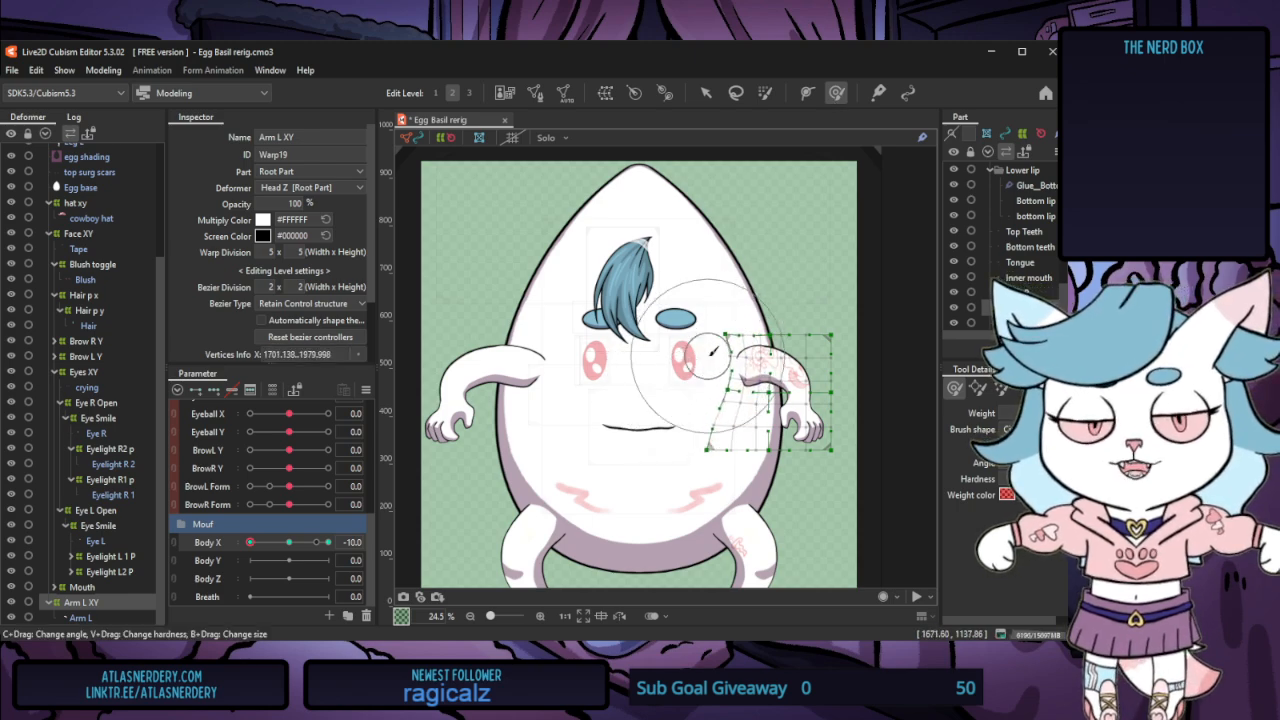
mouse_move(250, 545)
left_mouse_down()
mouse_move(287, 548)
mouse_move(224, 549)
left_mouse_up()
left_click_drag(312, 545, 250, 545)
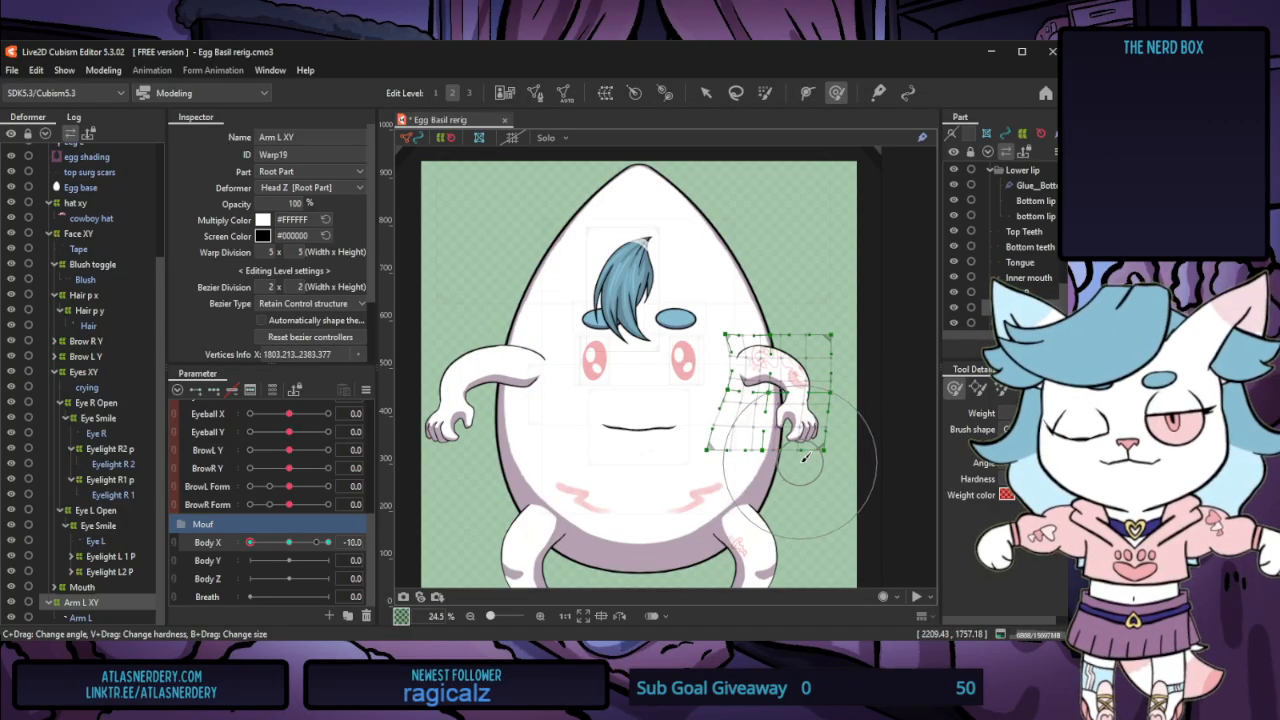
left_click_drag(749, 477, 745, 475)
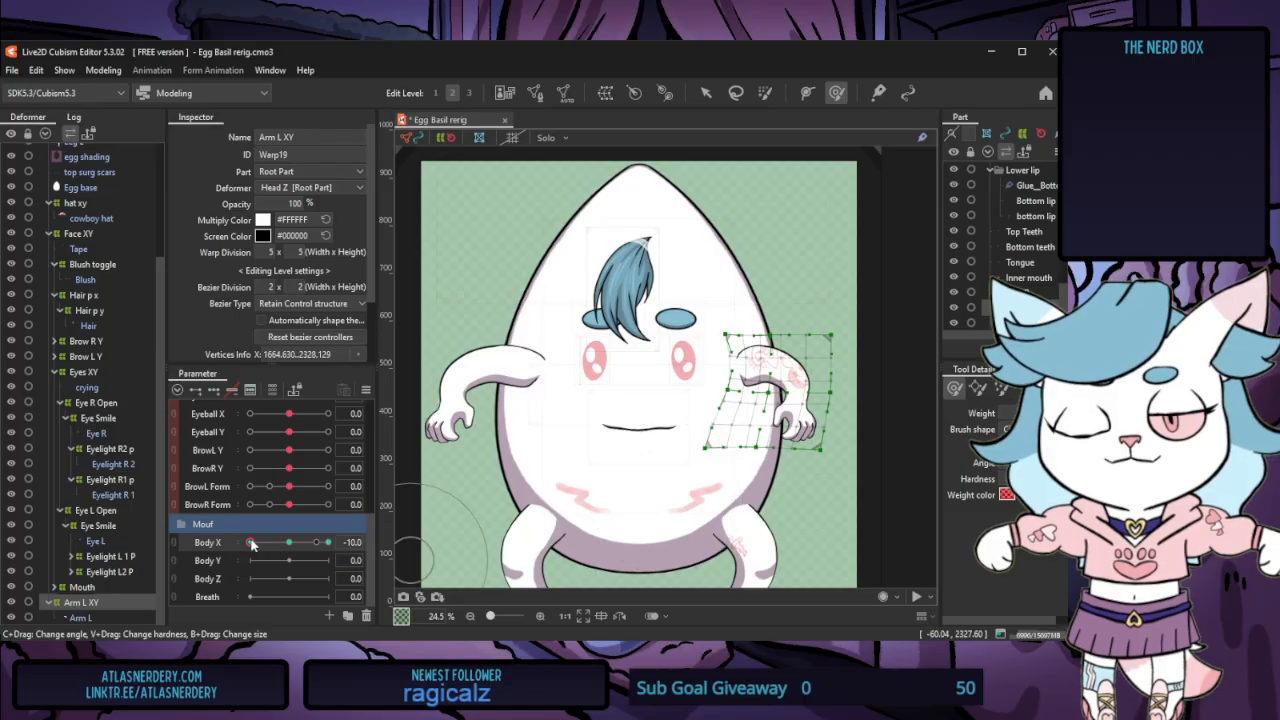
Nudge the lower hand side of Arm L XY with the Deform Brush at Body X 10.0, and return Body X to 0.0
mouse_move(250, 543)
left_mouse_down()
mouse_move(292, 545)
mouse_move(234, 550)
mouse_move(343, 538)
mouse_move(229, 548)
mouse_move(334, 545)
left_mouse_up()
left_click_drag(862, 464, 867, 457)
left_click_drag(331, 549, 290, 544)
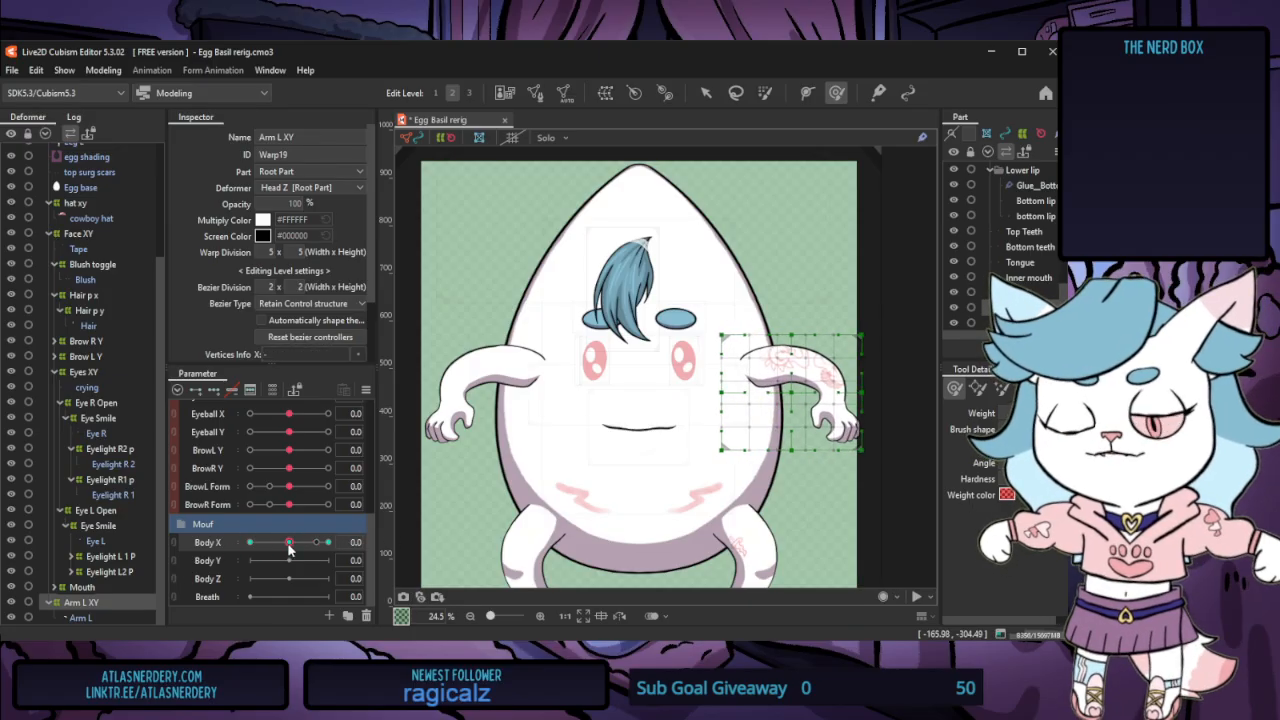
Preview the brushed arm deformation in the physics settings, close them, and select the Arm L mesh
left_click(103, 70)
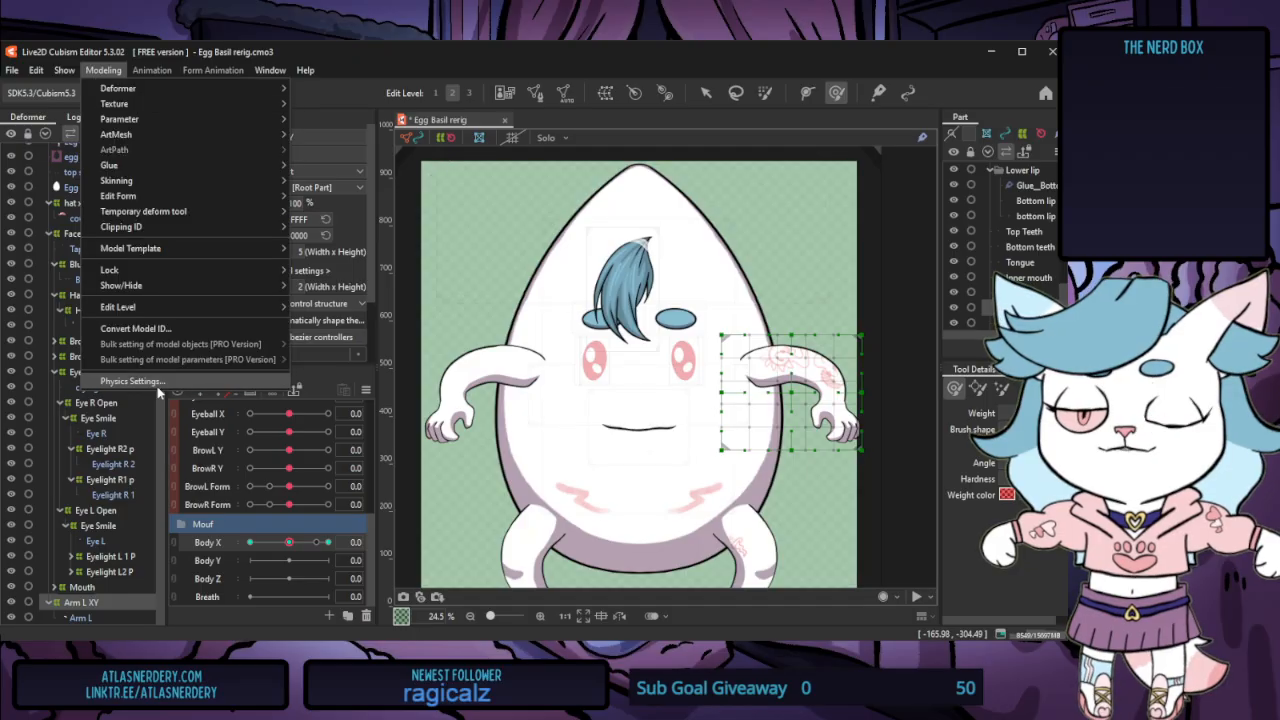
left_click(172, 385)
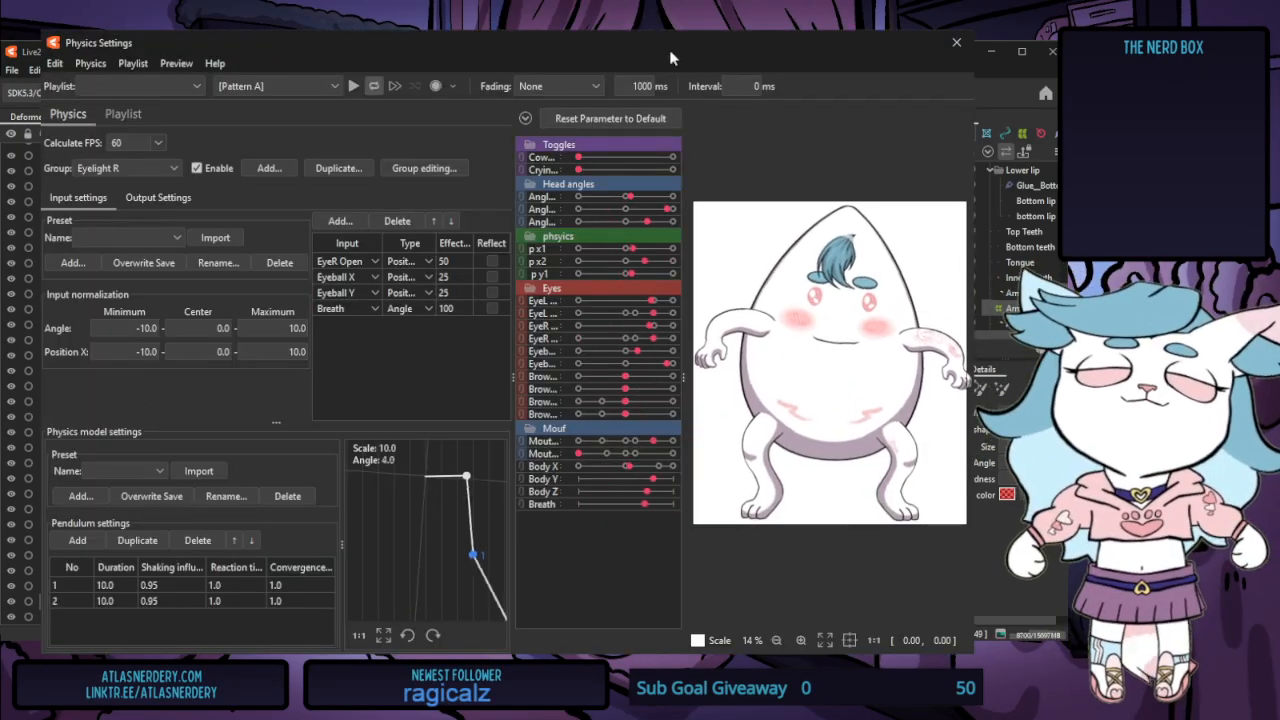
left_click(957, 43)
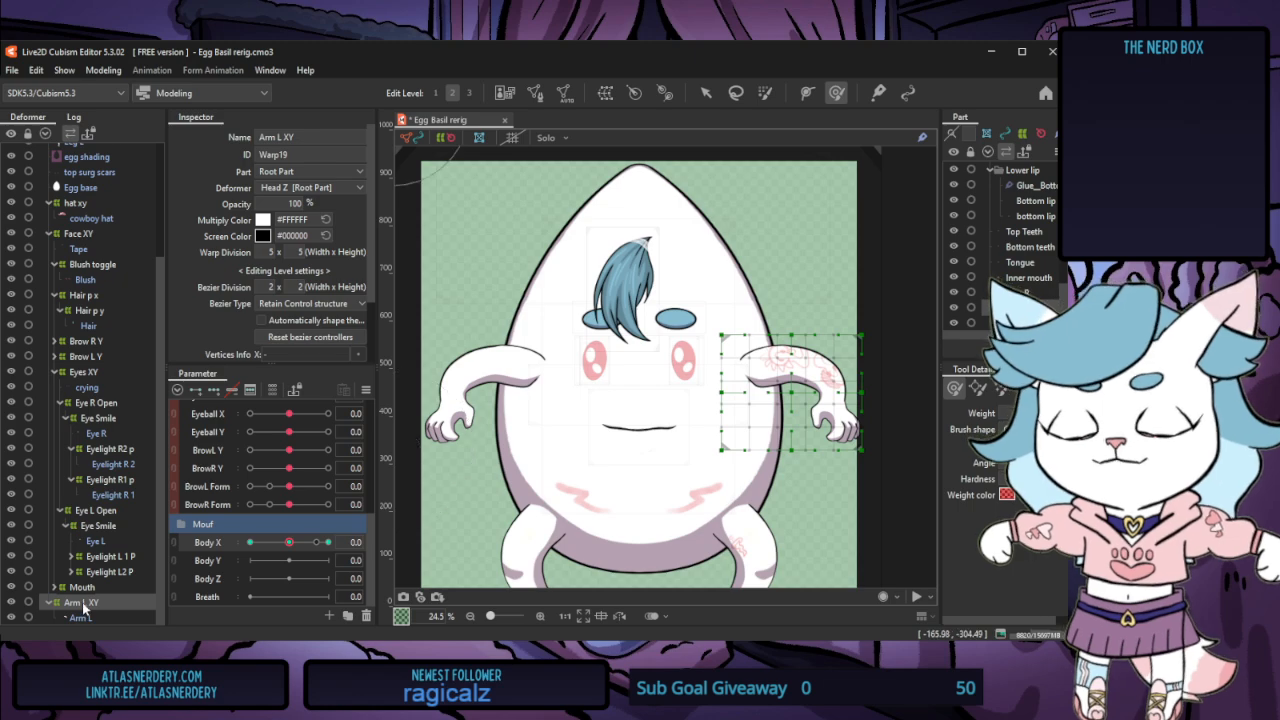
left_click(112, 619)
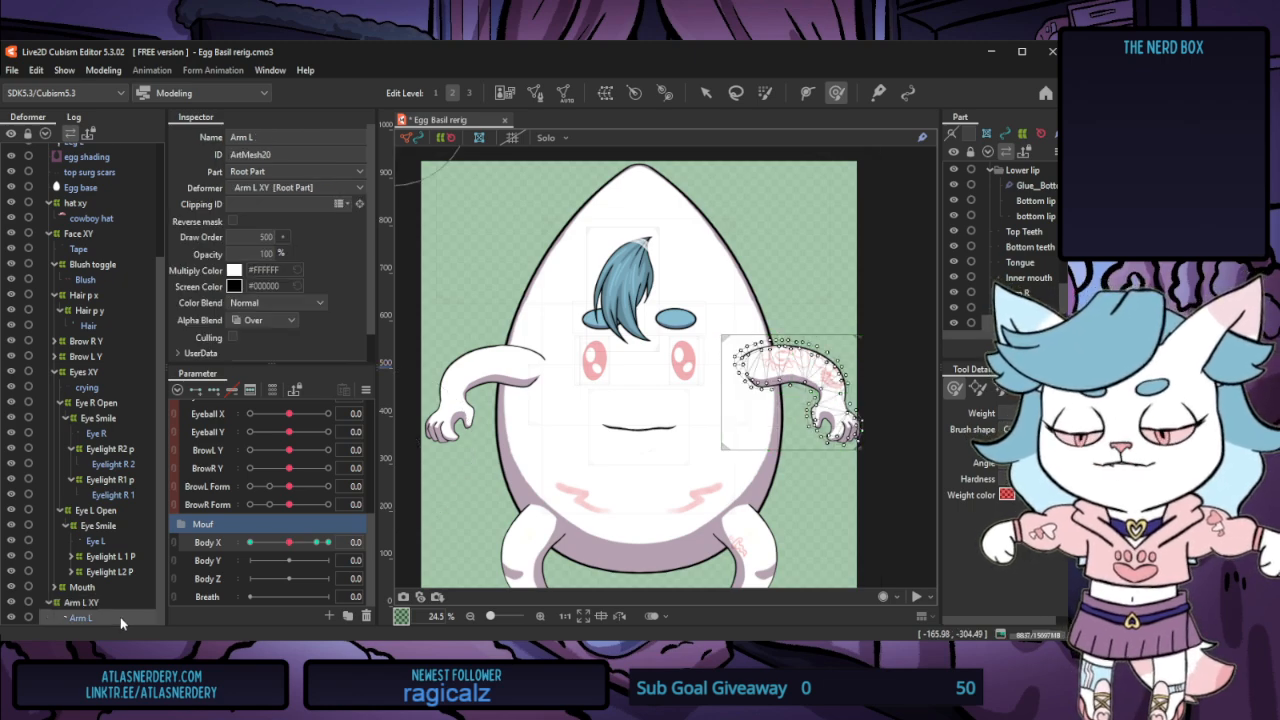
Duplicate the Arm L XY warp deformer and position the copy over the Arm R mesh
scroll(118, 439, "up", 3)
left_click(94, 259)
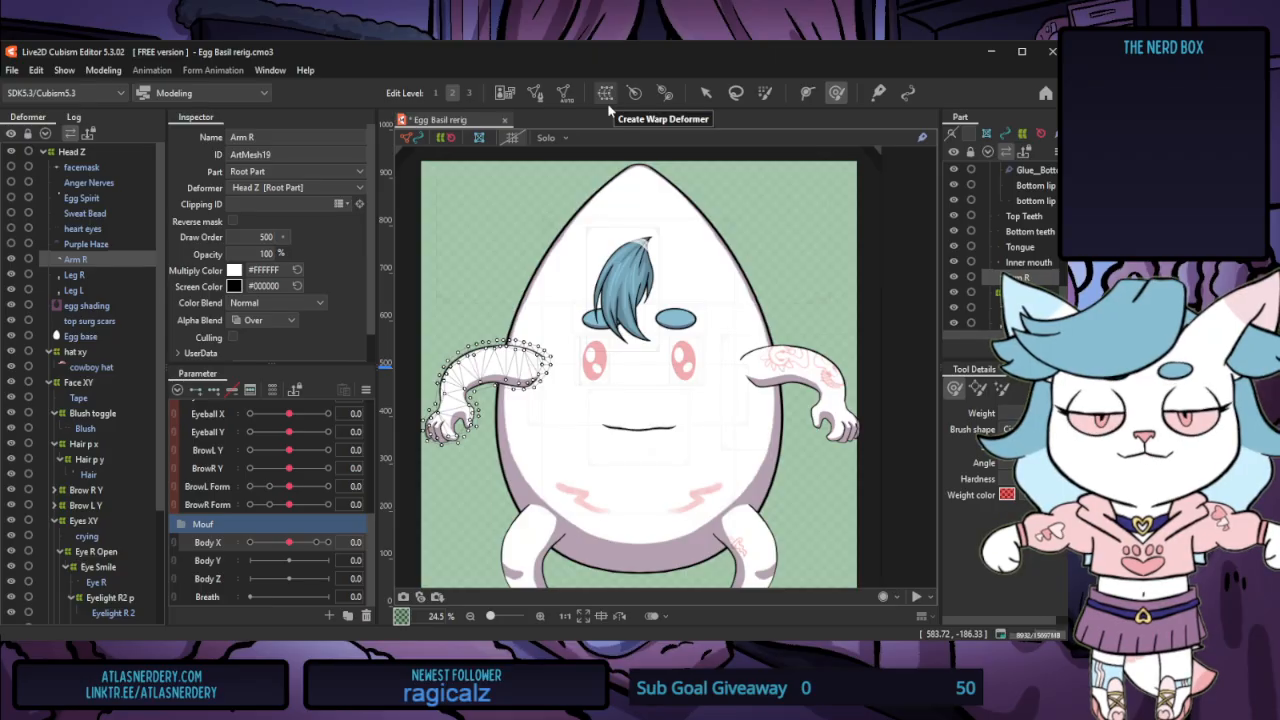
scroll(88, 452, "down", 3)
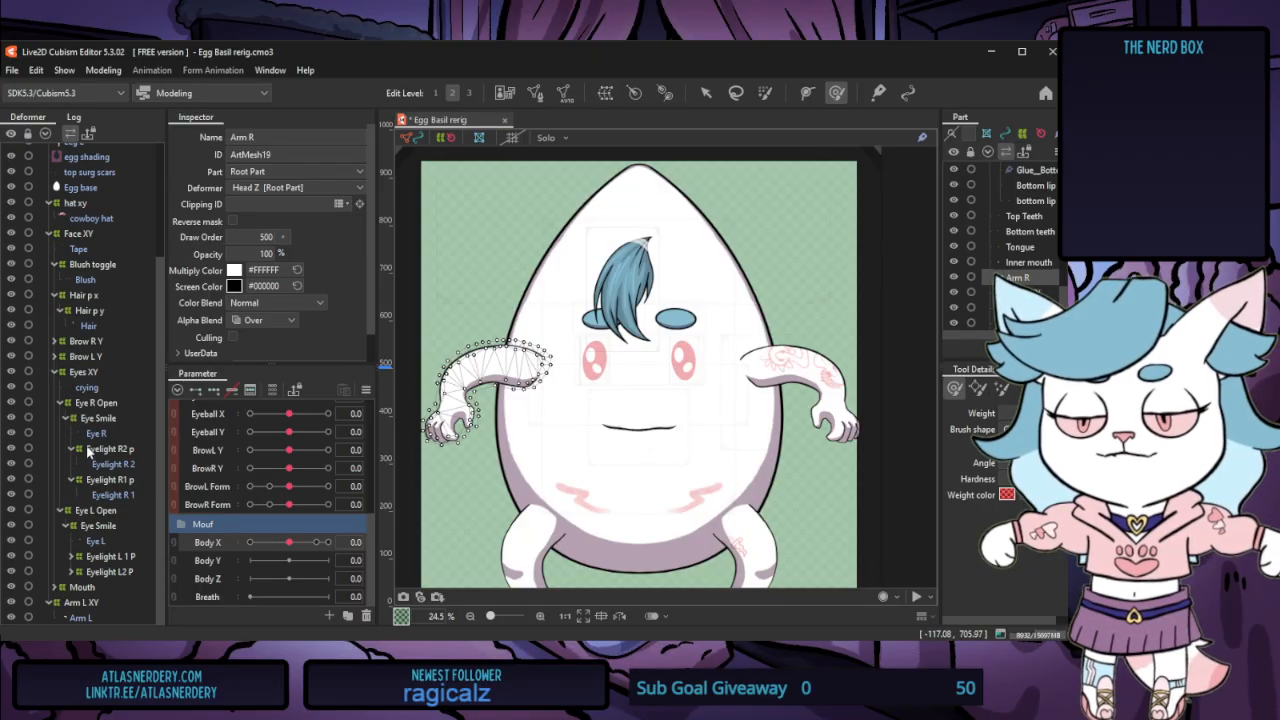
left_click(104, 589)
left_click(107, 613)
left_click(108, 602)
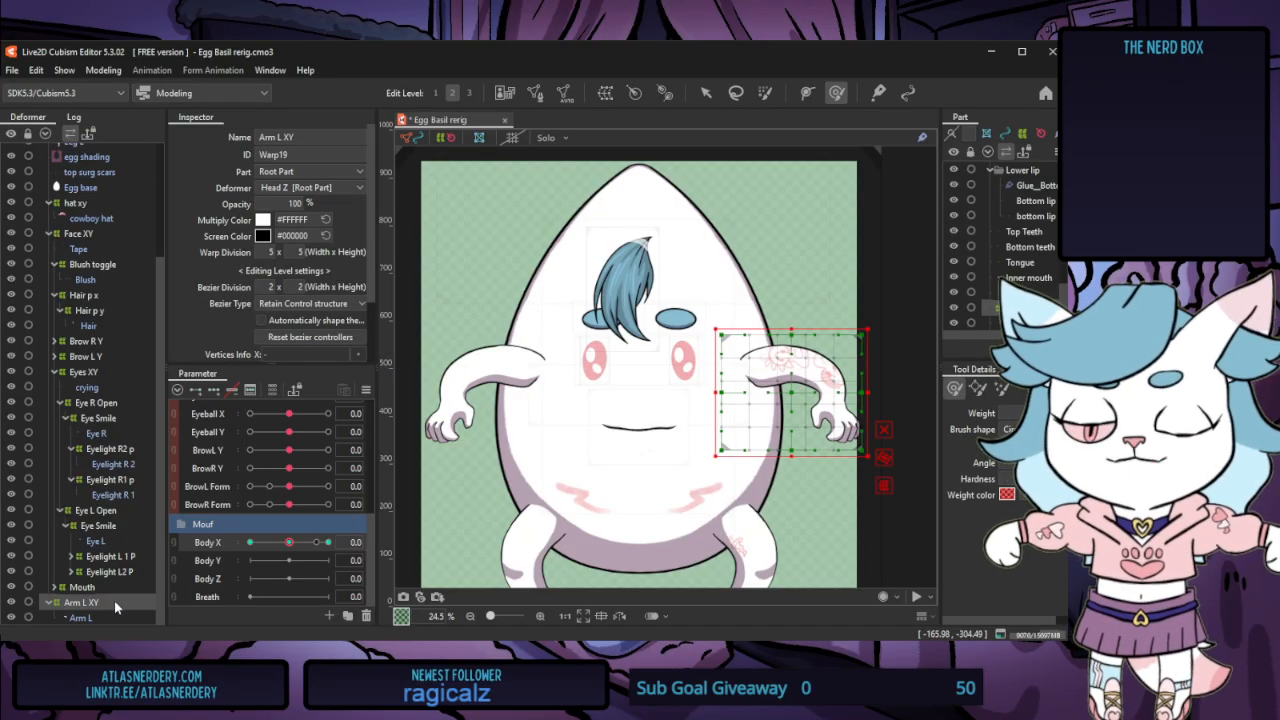
key("ctrl+v")
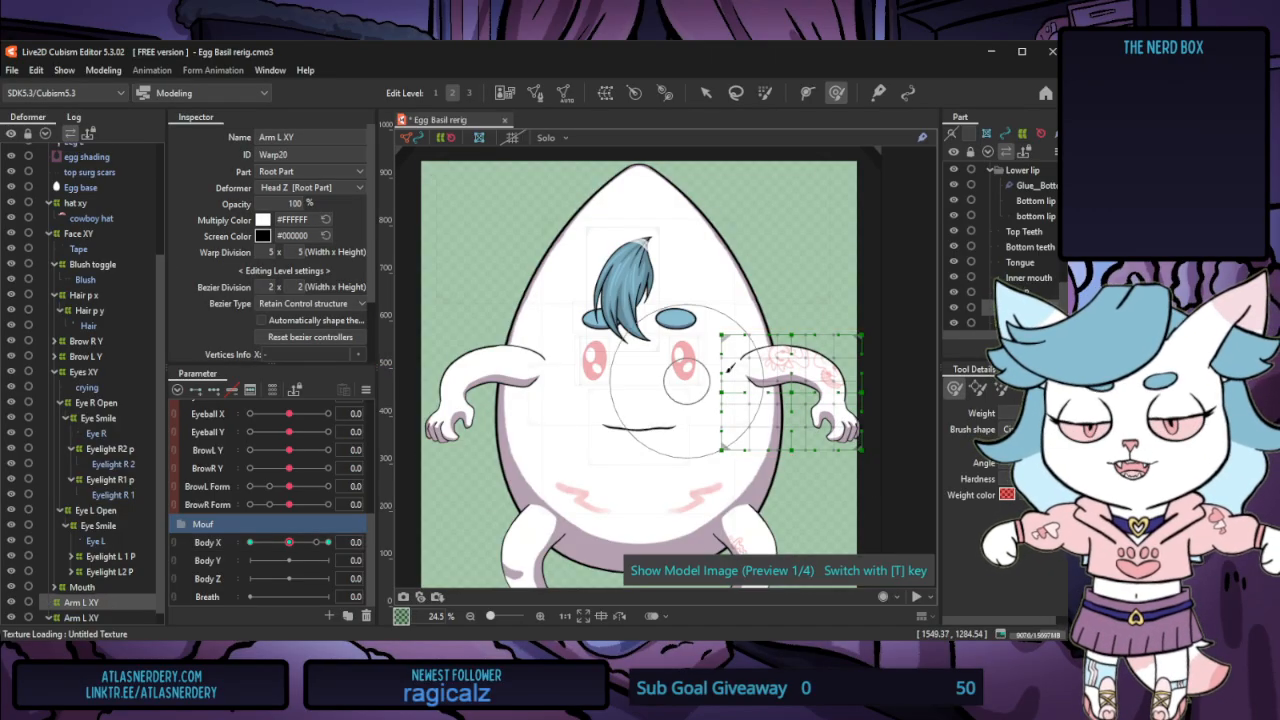
left_click(707, 92)
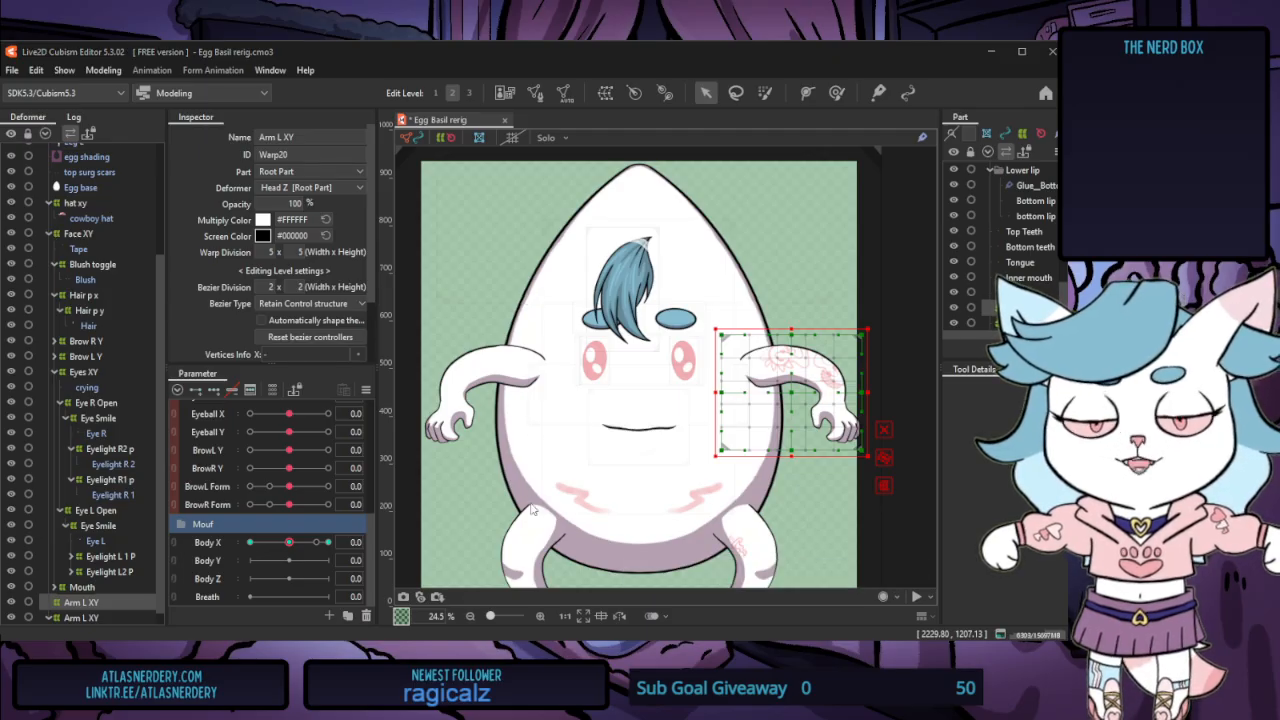
left_click_drag(531, 505, 511, 482)
Parent the Arm R mesh to the duplicated deformer and rename that deformer Arm R XY
scroll(110, 570, "up", 3)
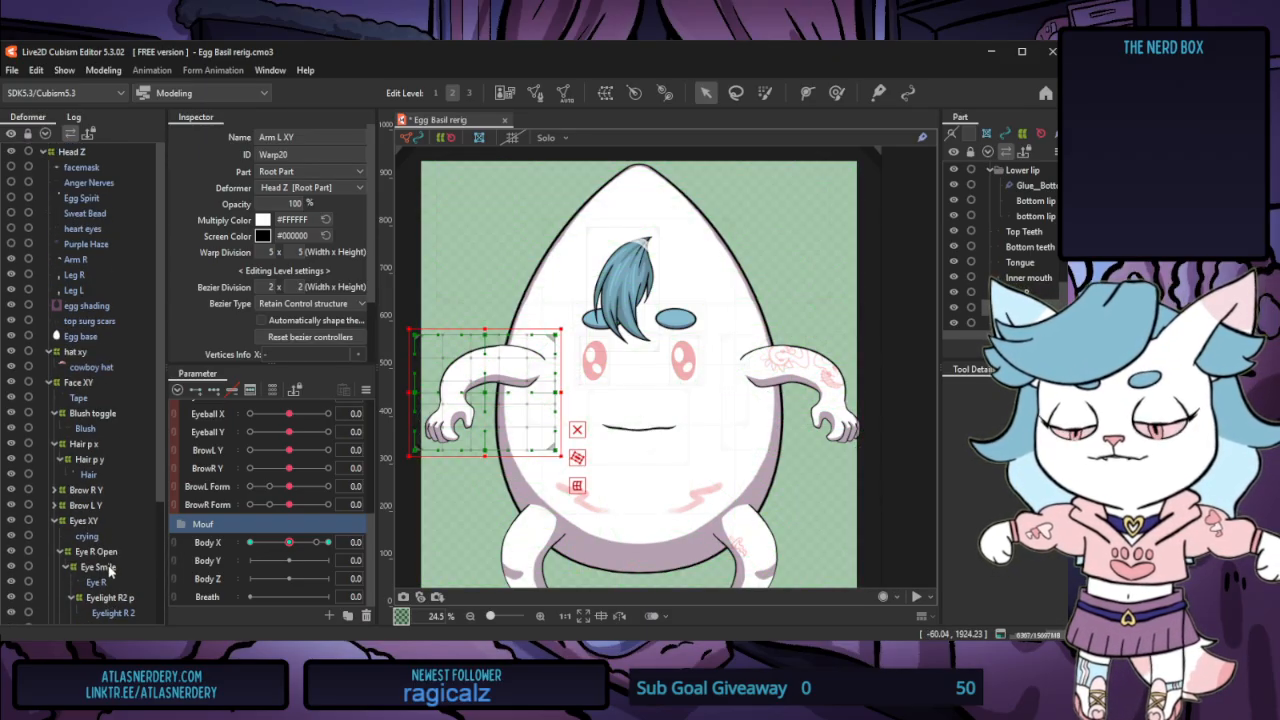
left_click(75, 260)
left_click_drag(85, 260, 92, 597)
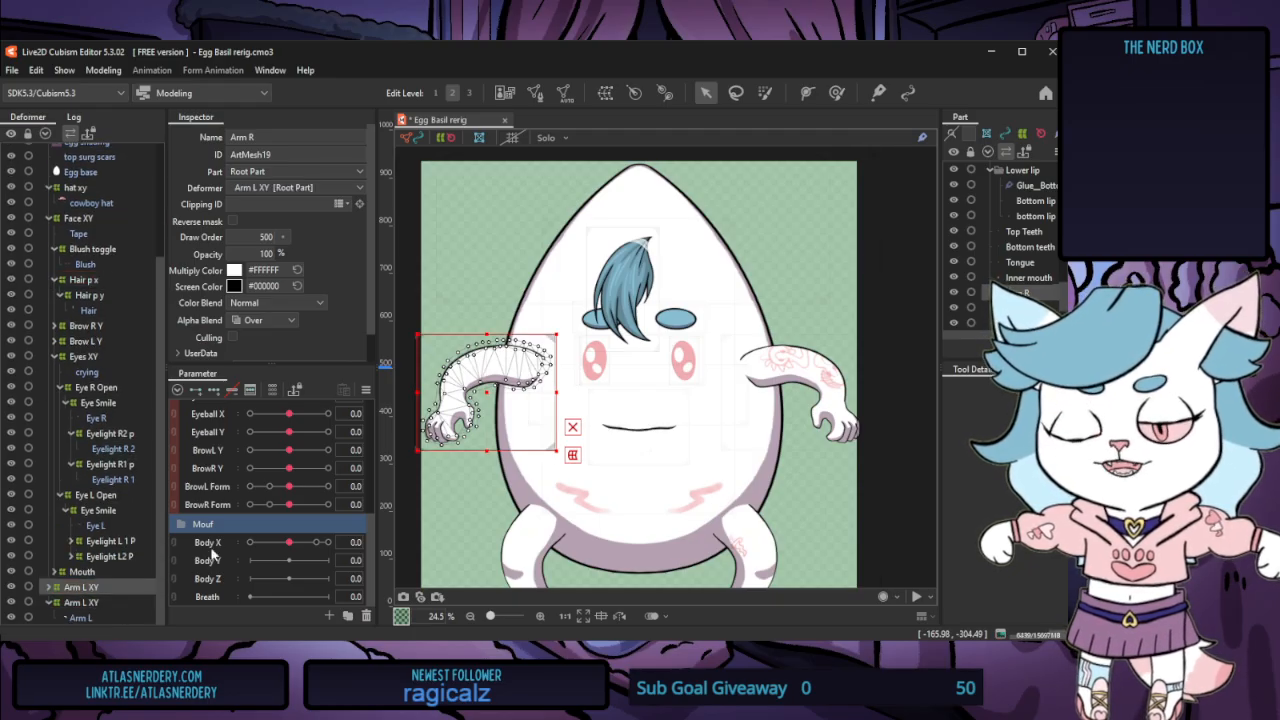
left_click(50, 588)
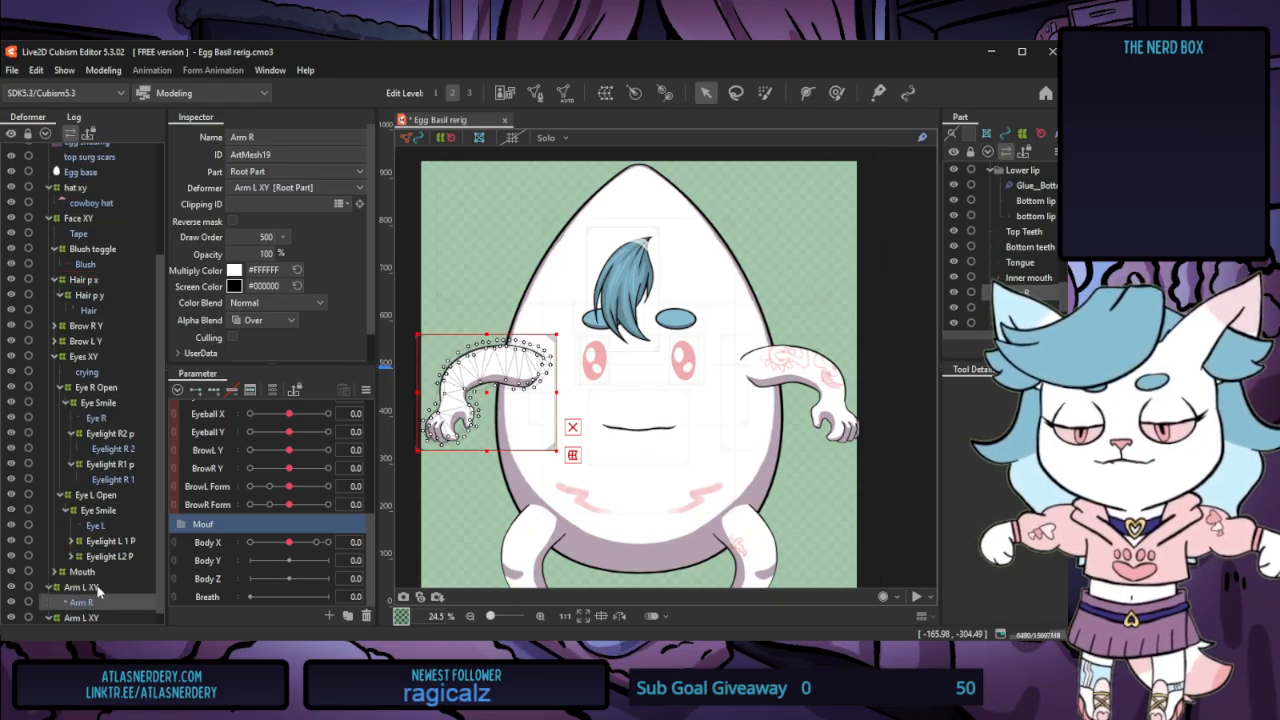
left_click(95, 589)
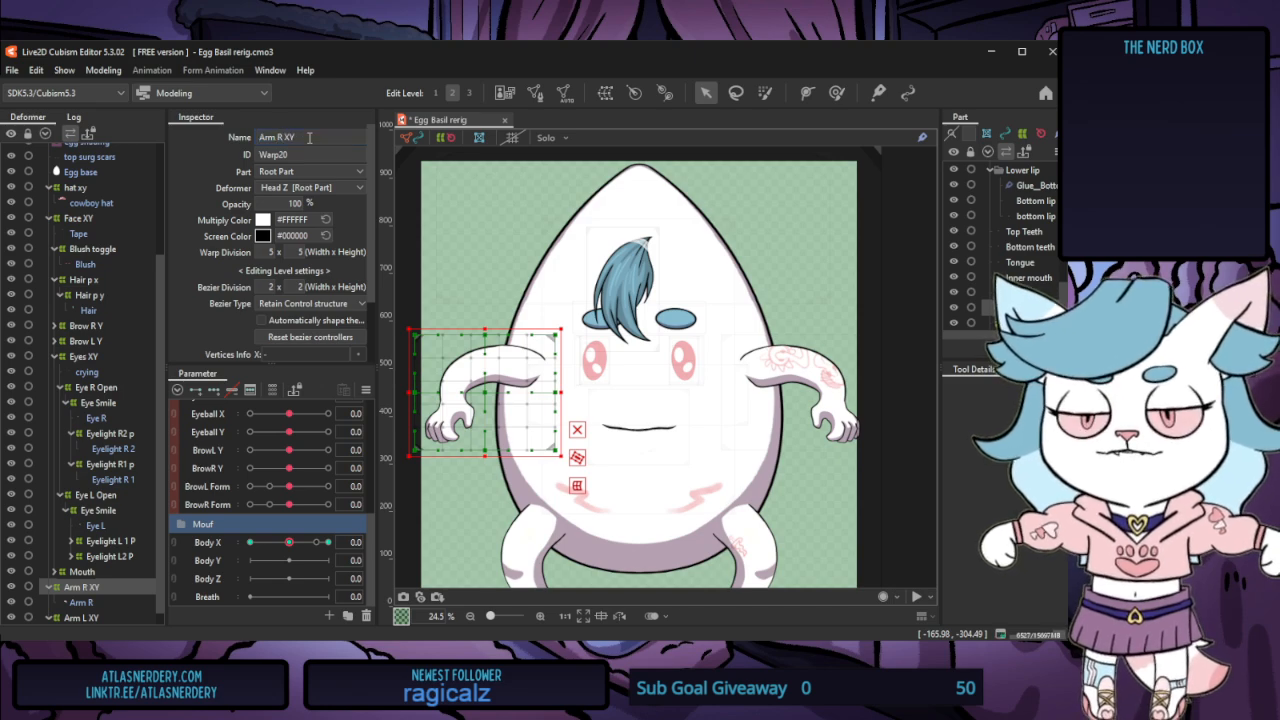
Preview the arm motion in the physics settings, and check Arm L's draw order keys at Body X 7.0 and 10.0
left_click(113, 69)
left_click(155, 375)
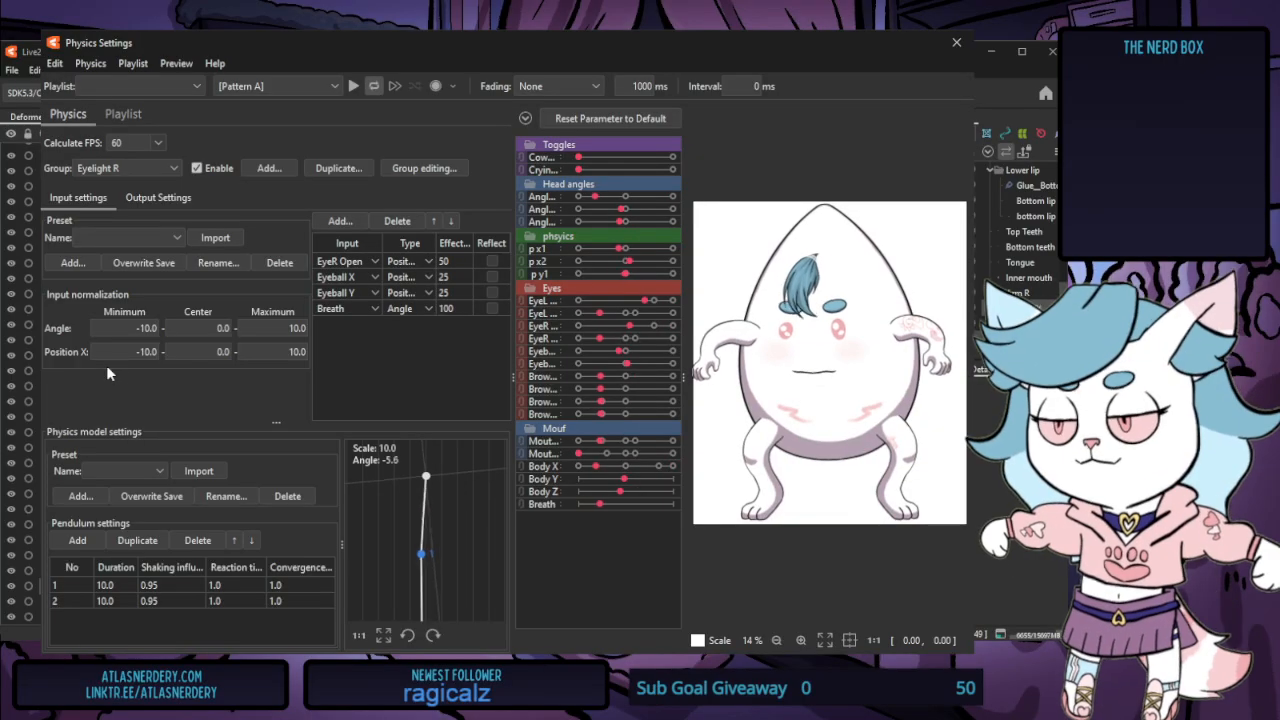
left_click(956, 42)
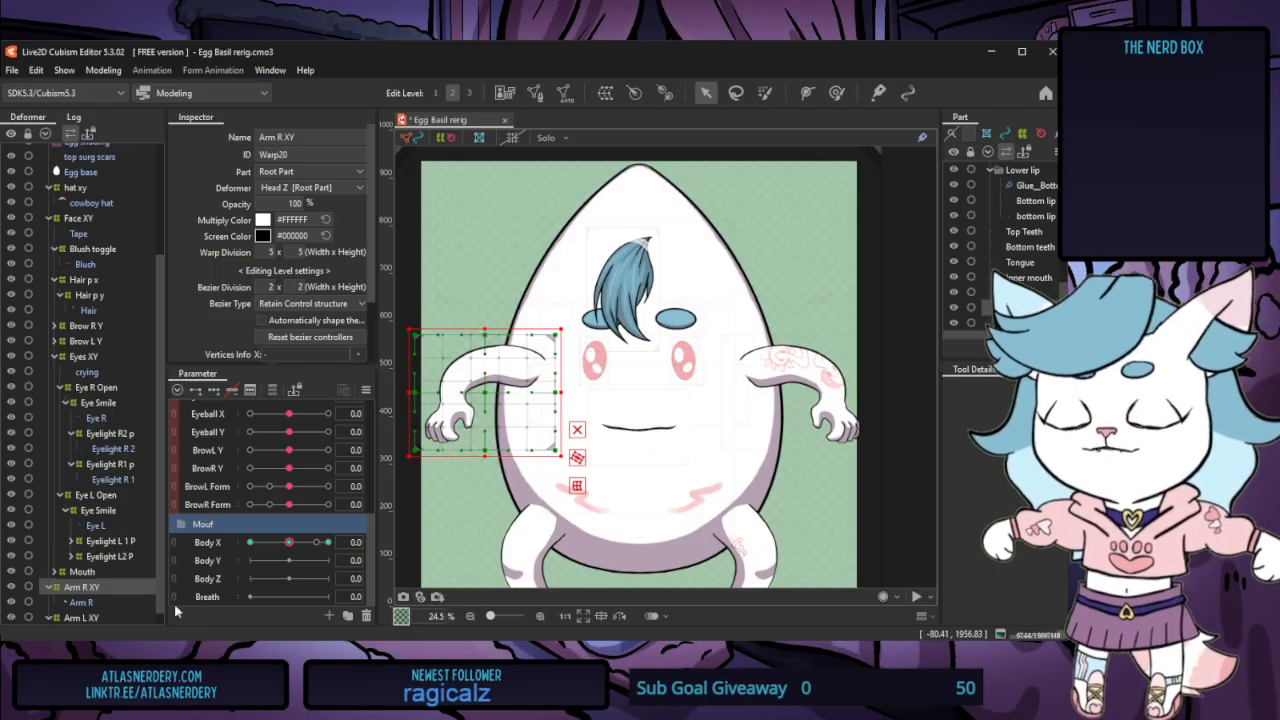
scroll(85, 603, "down", 1)
left_click(92, 618)
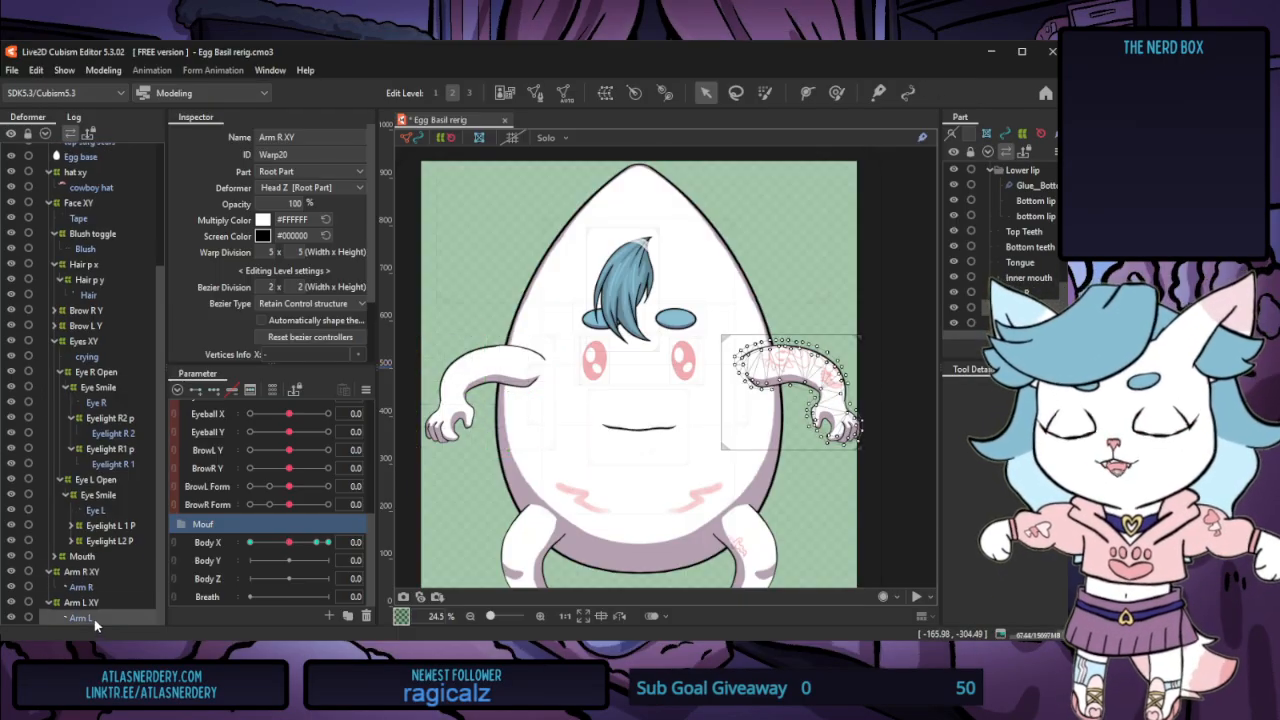
left_click(318, 543)
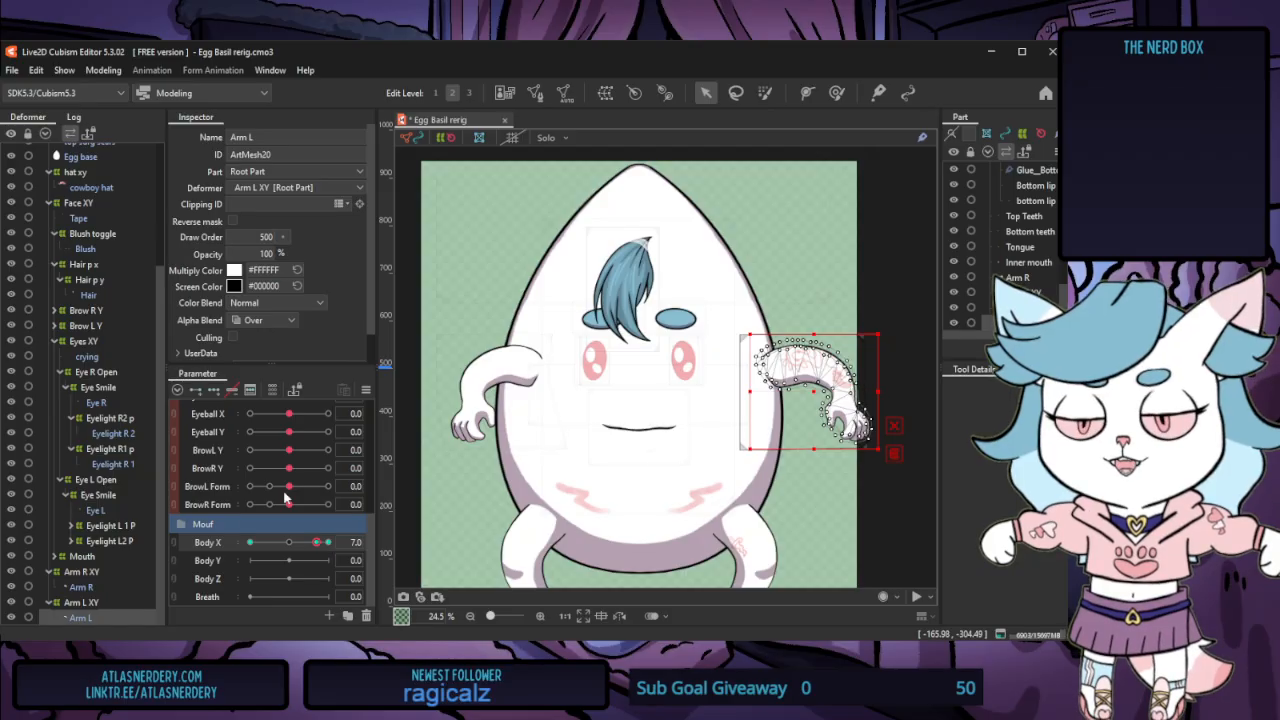
left_click(331, 542)
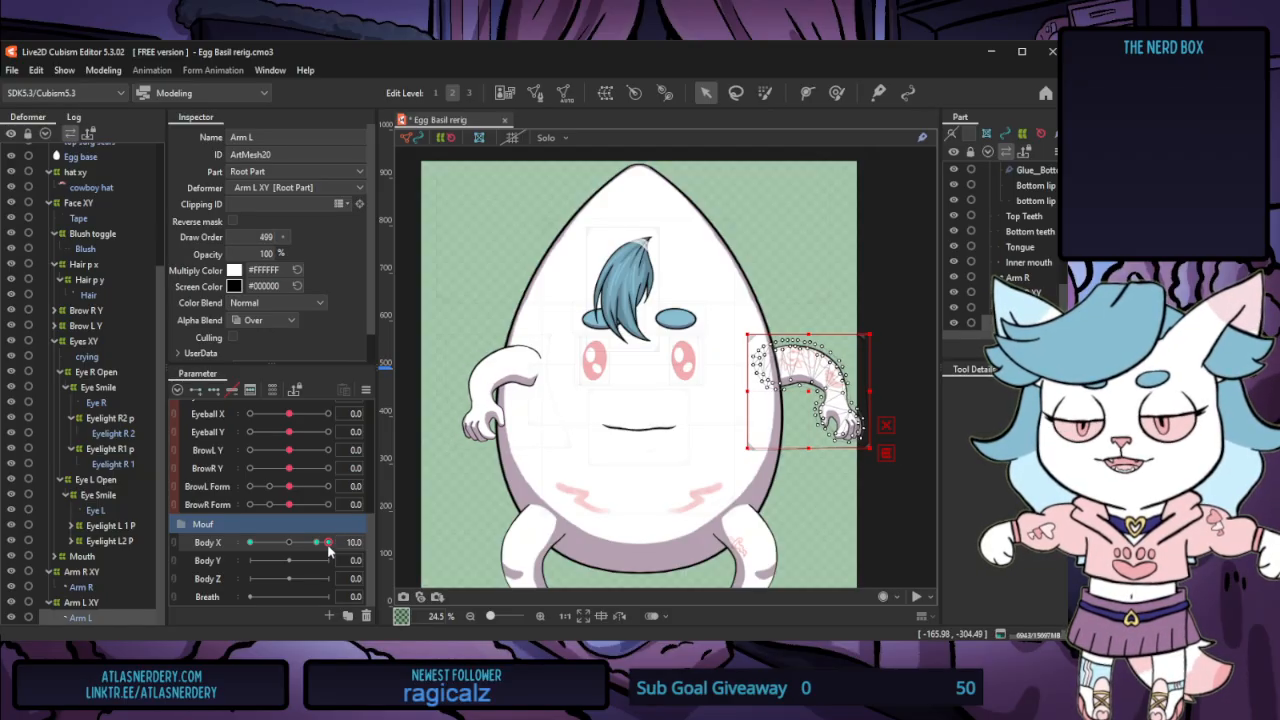
left_click(318, 543)
Key Arm R on Body X at both extremes and just above -10.0, and set its draw order to 499 at Body X -10.0
left_click(88, 588)
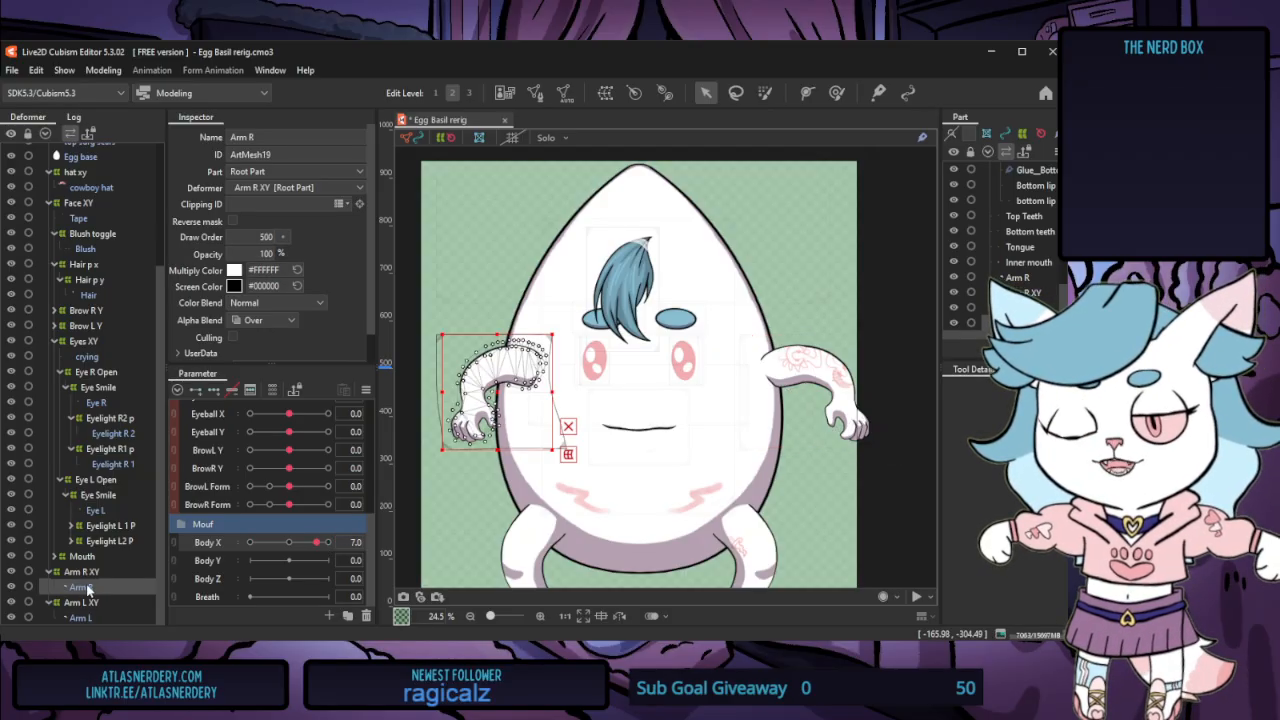
left_click(195, 392)
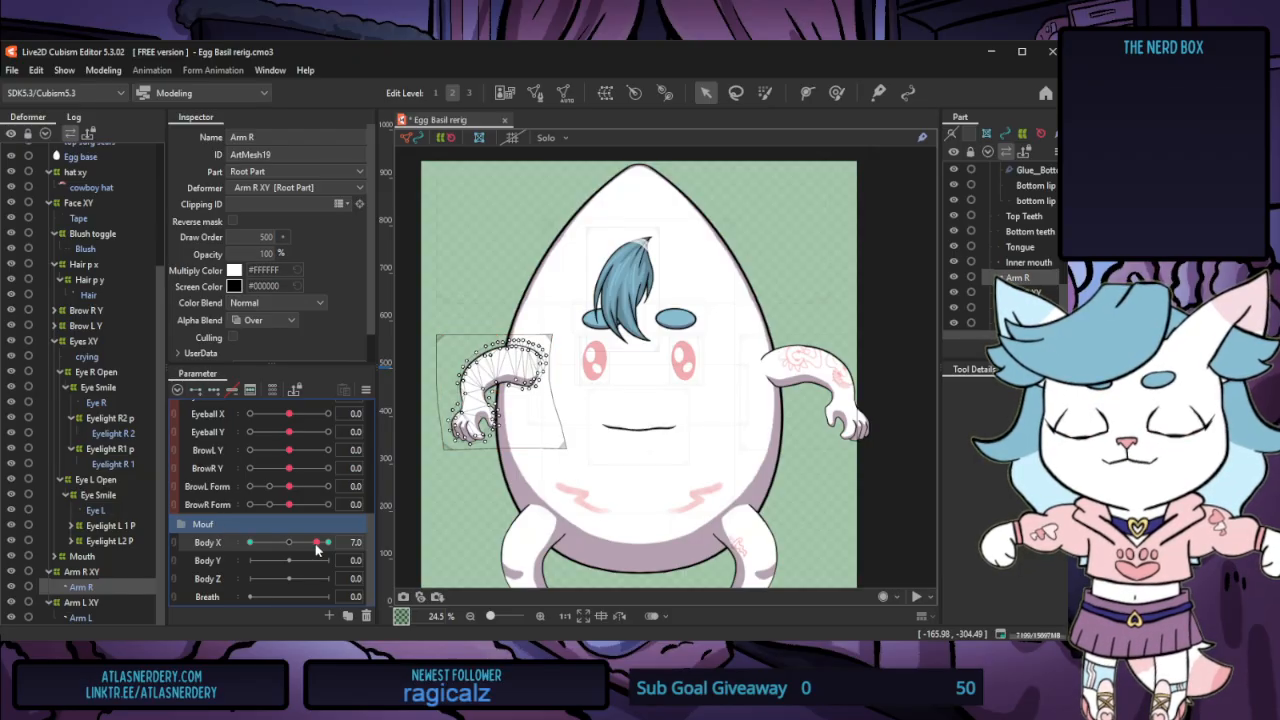
left_click_drag(316, 543, 250, 543)
left_click(369, 540)
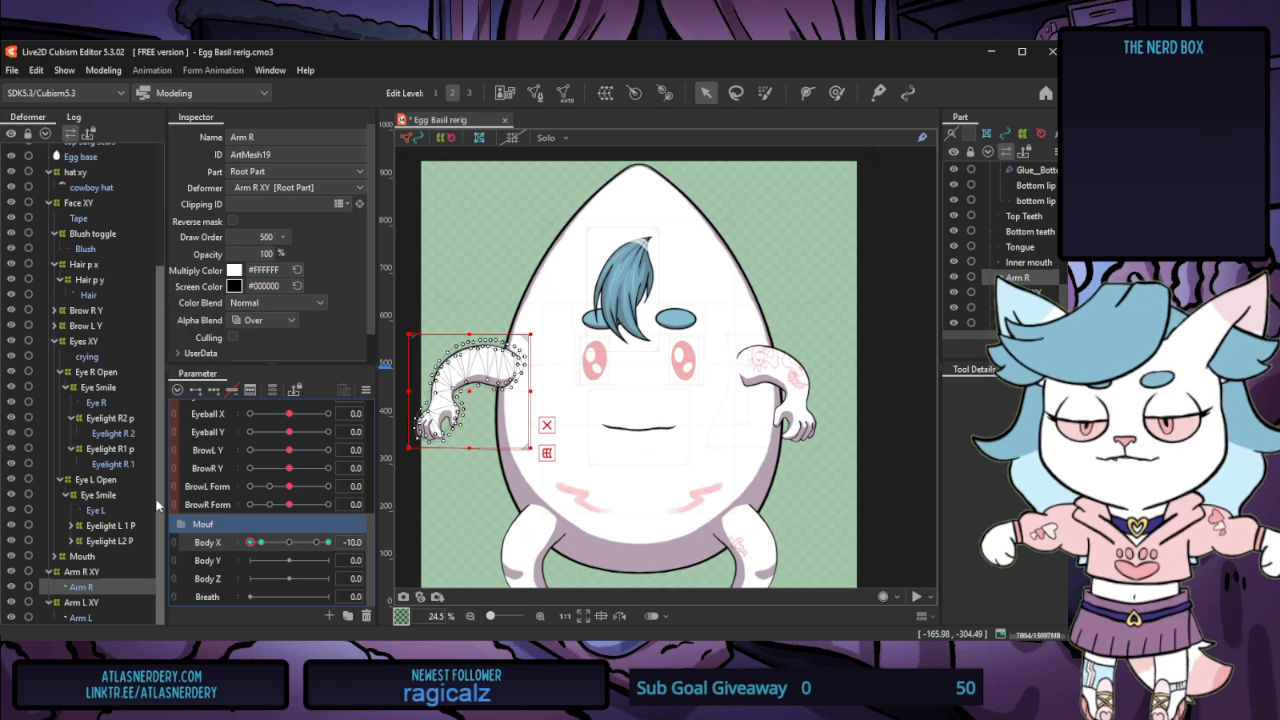
type("499")
key("Return")
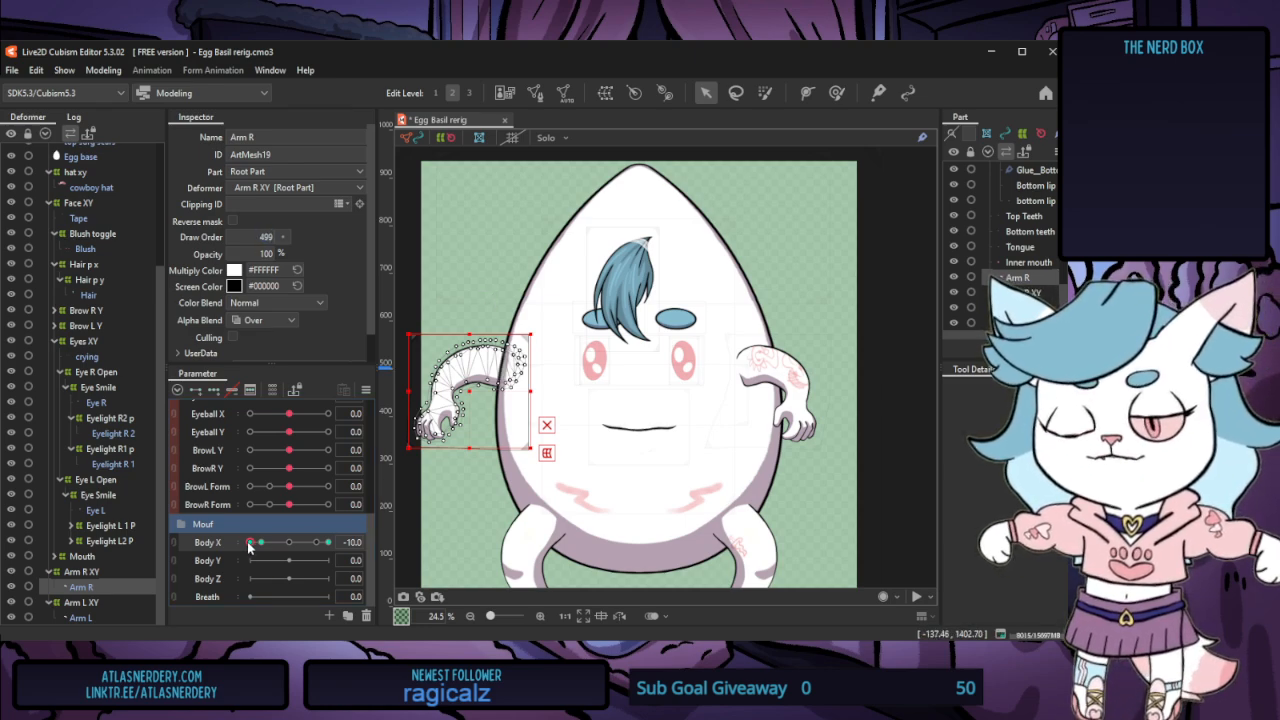
Preview Arm R's motion and layering behind the egg body in the physics settings
left_click(103, 70)
left_click(168, 386)
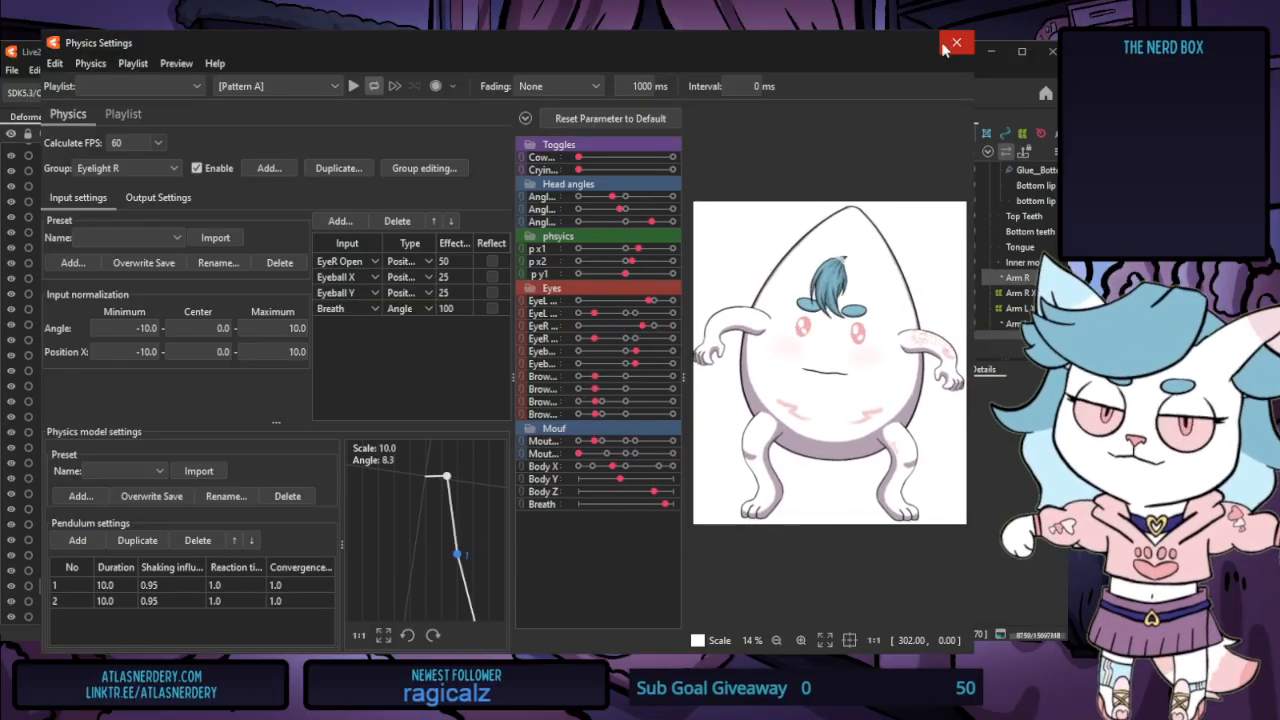
left_click(955, 43)
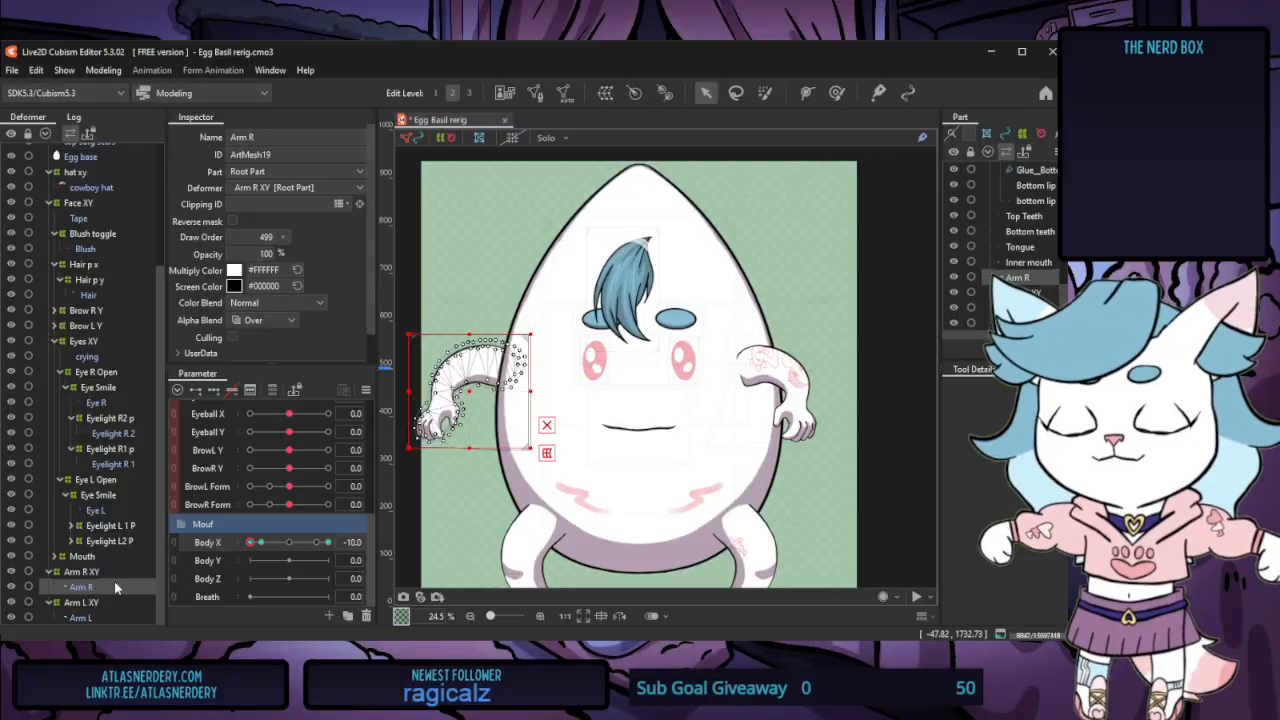
scroll(117, 570, "up", 3)
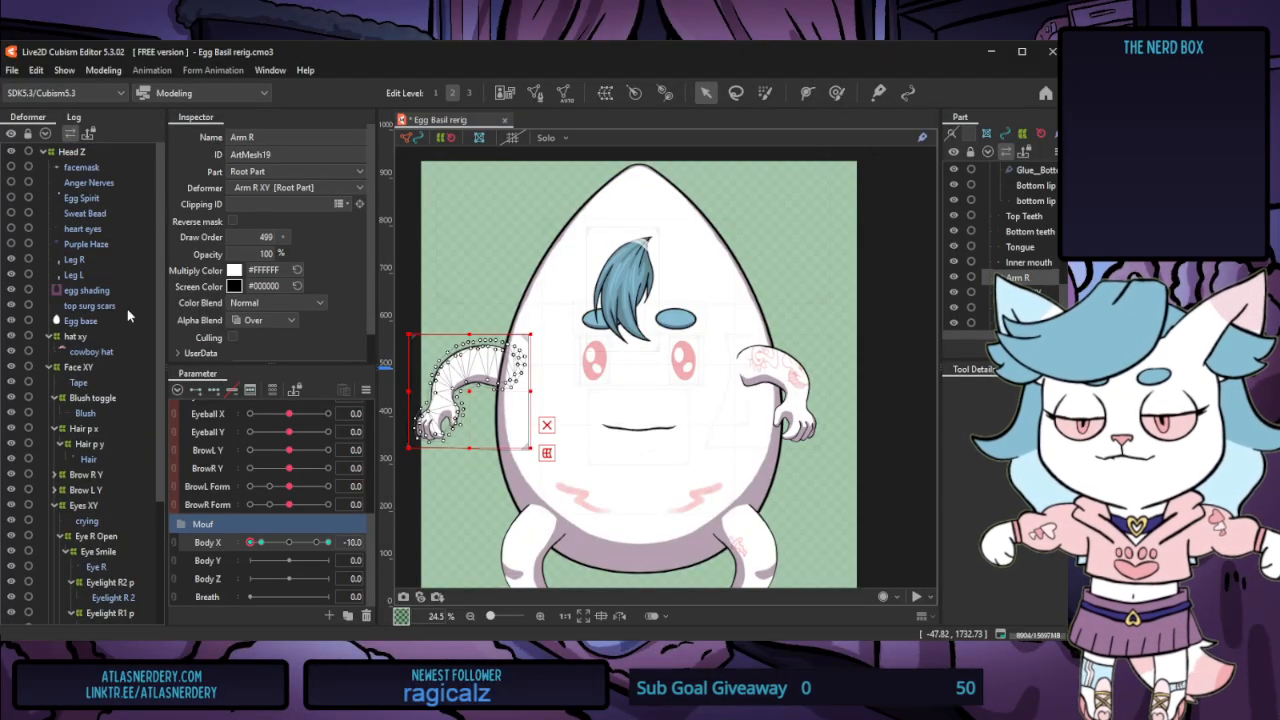
left_click(90, 71)
left_click(132, 381)
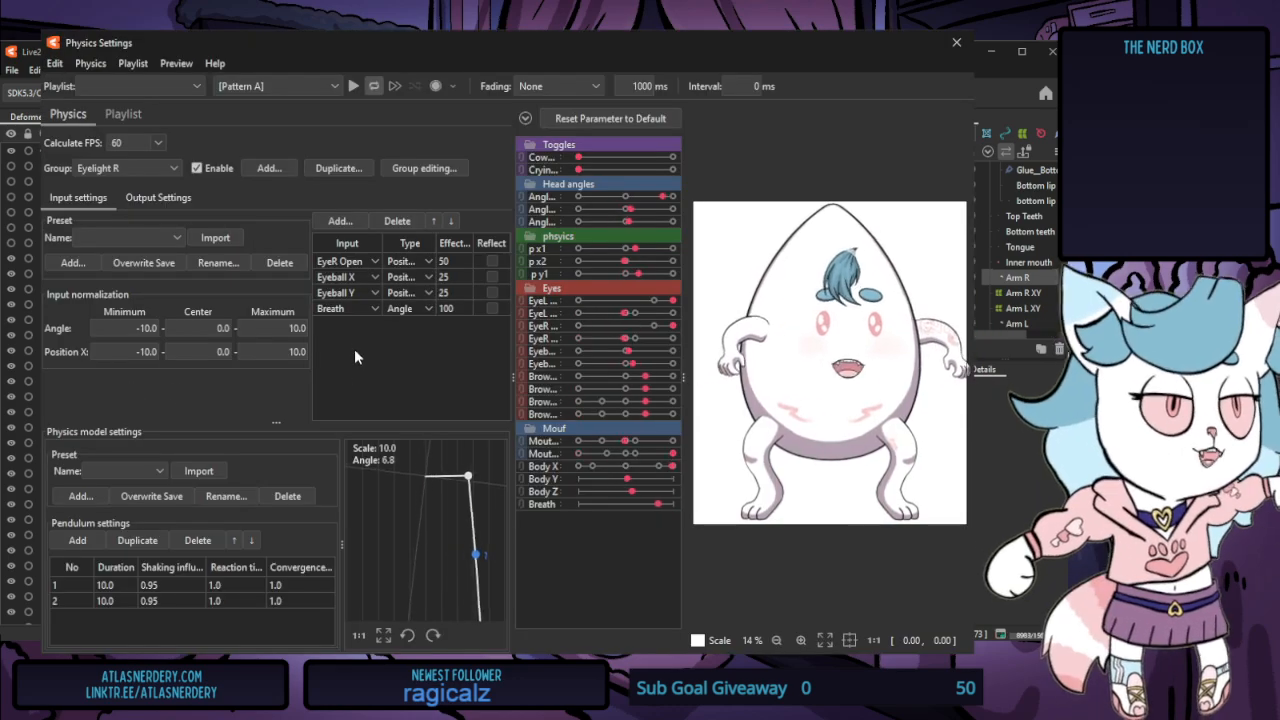
left_click(956, 44)
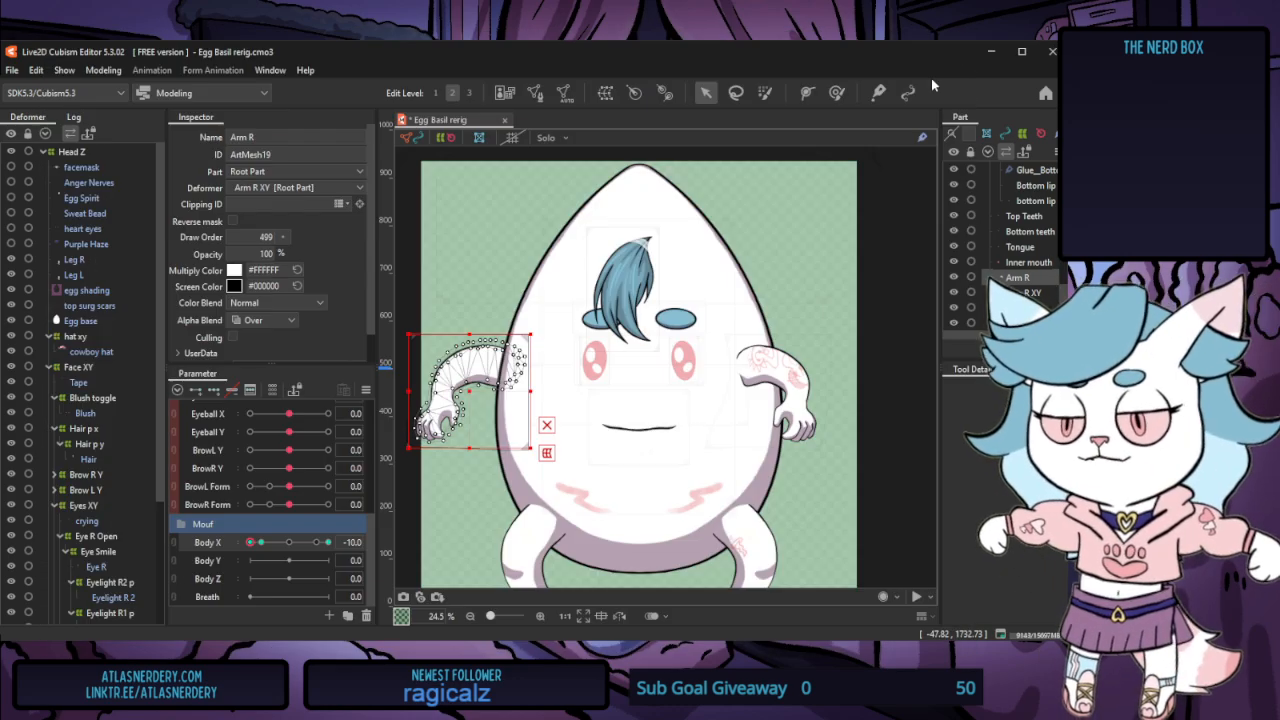
Parent the top surg scars mesh to the Face XY deformer and preview its motion in the physics settings
left_click(92, 308)
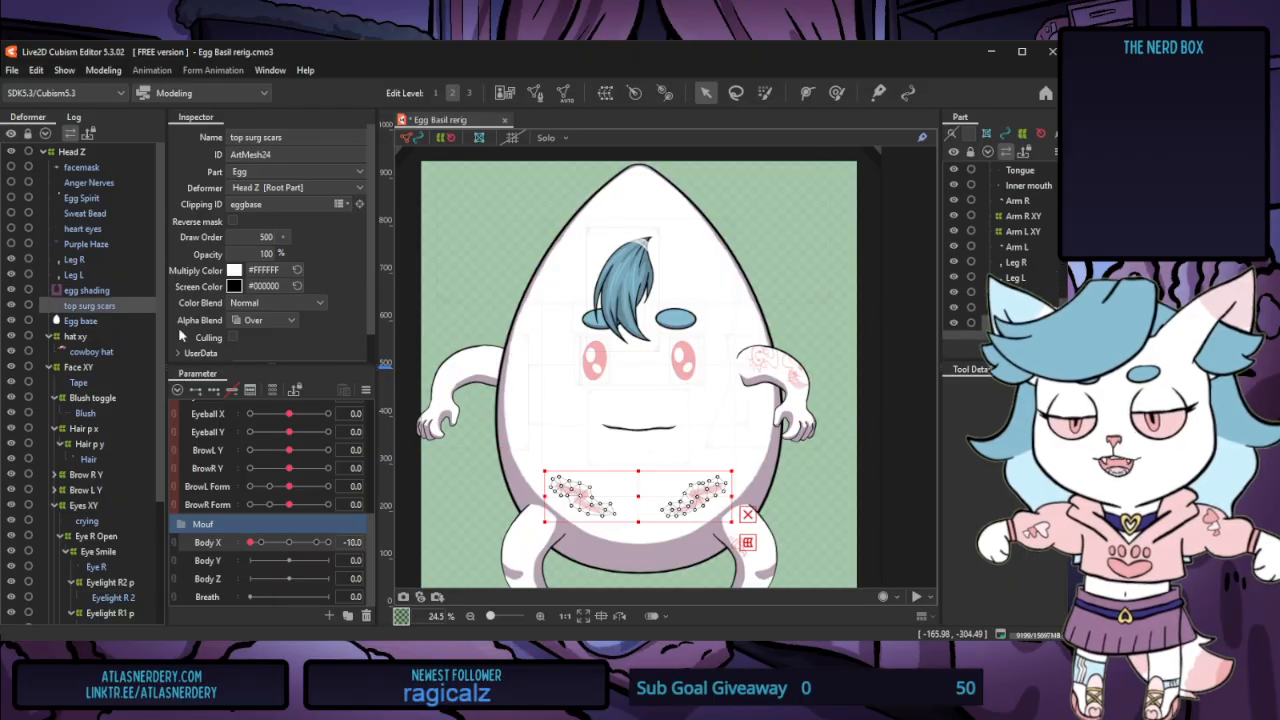
scroll(637, 474, "down", 5)
scroll(655, 536, "up", 5)
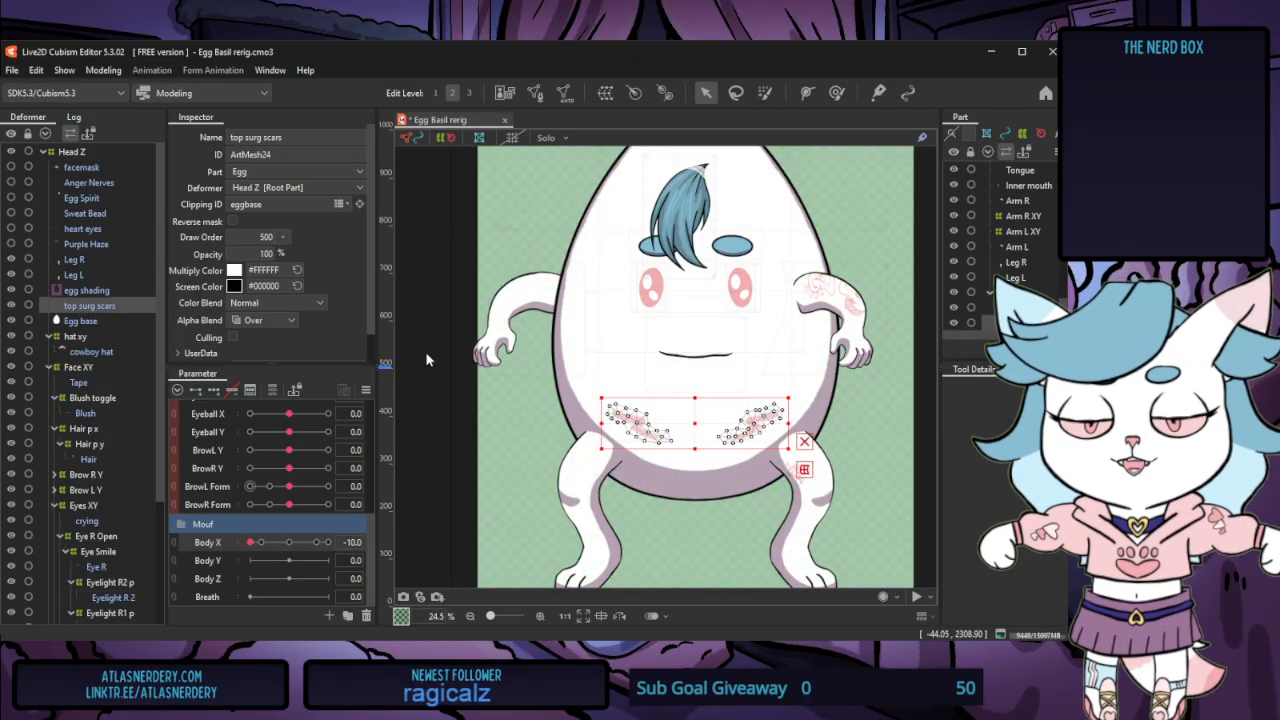
key("ctrl+z")
scroll(451, 486, "down", 3)
scroll(552, 458, "up", 3)
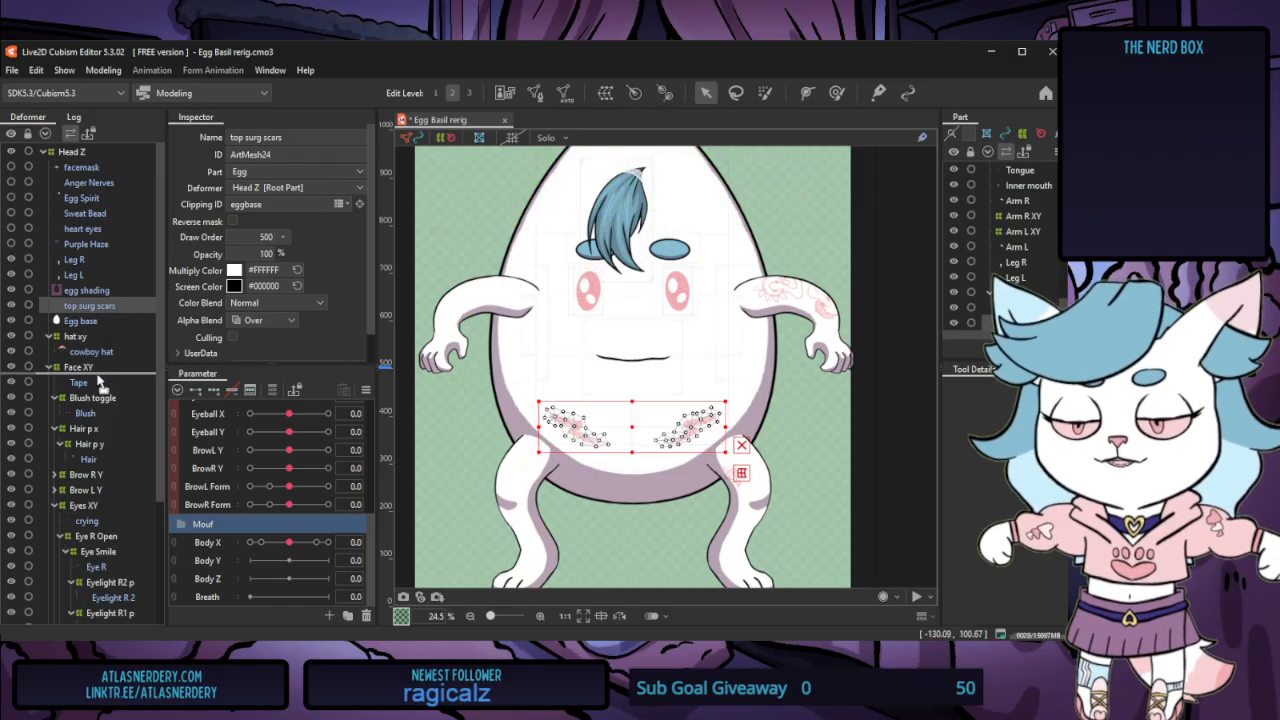
left_click_drag(82, 370, 80, 368)
left_click(93, 72)
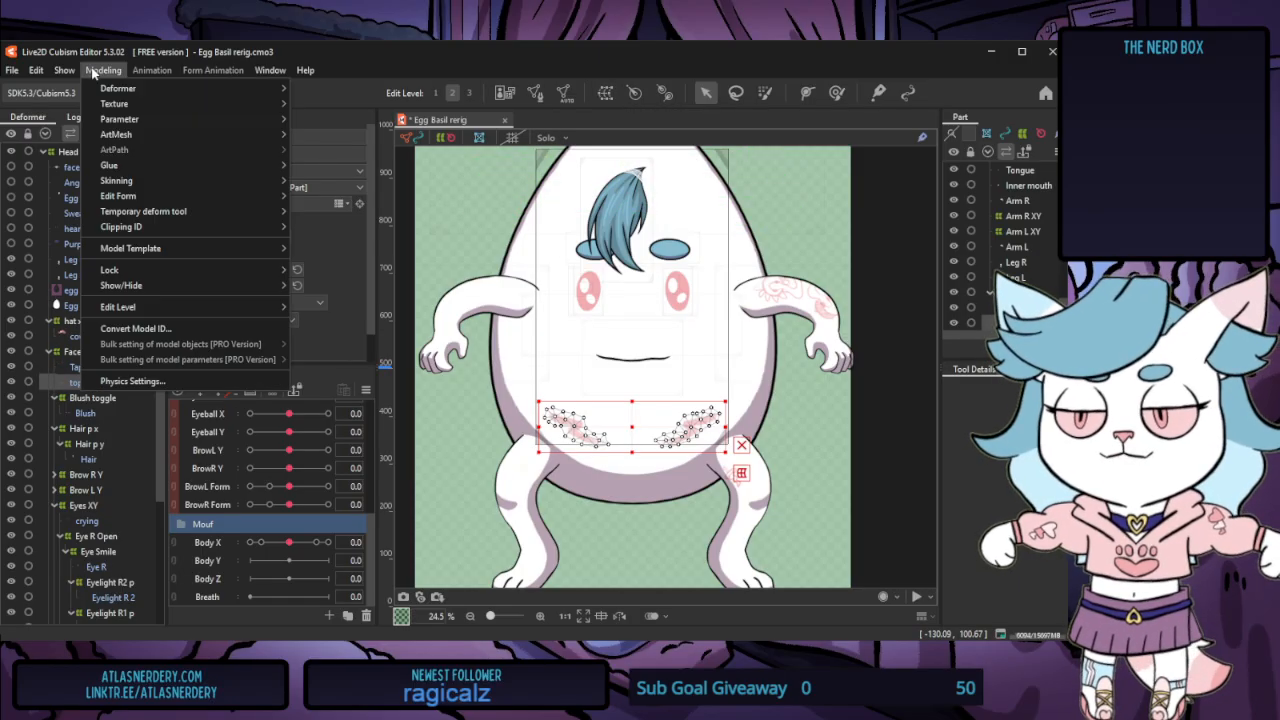
left_click(138, 382)
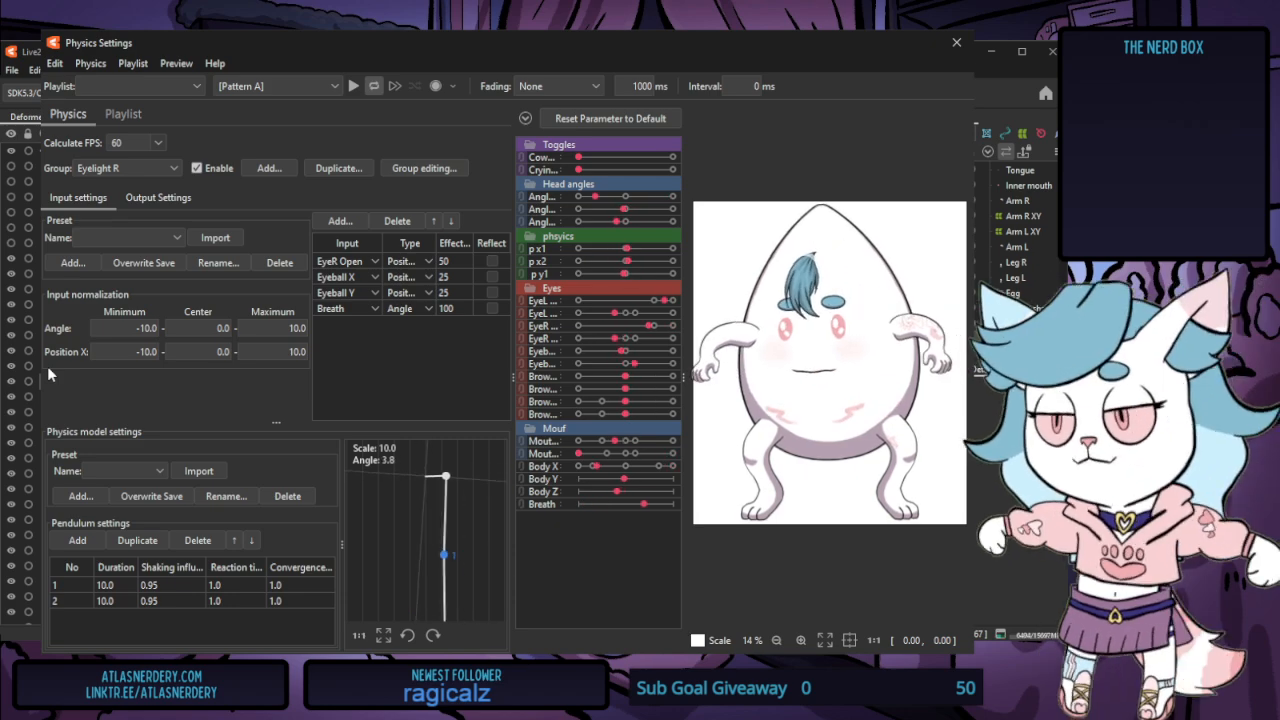
left_click(956, 42)
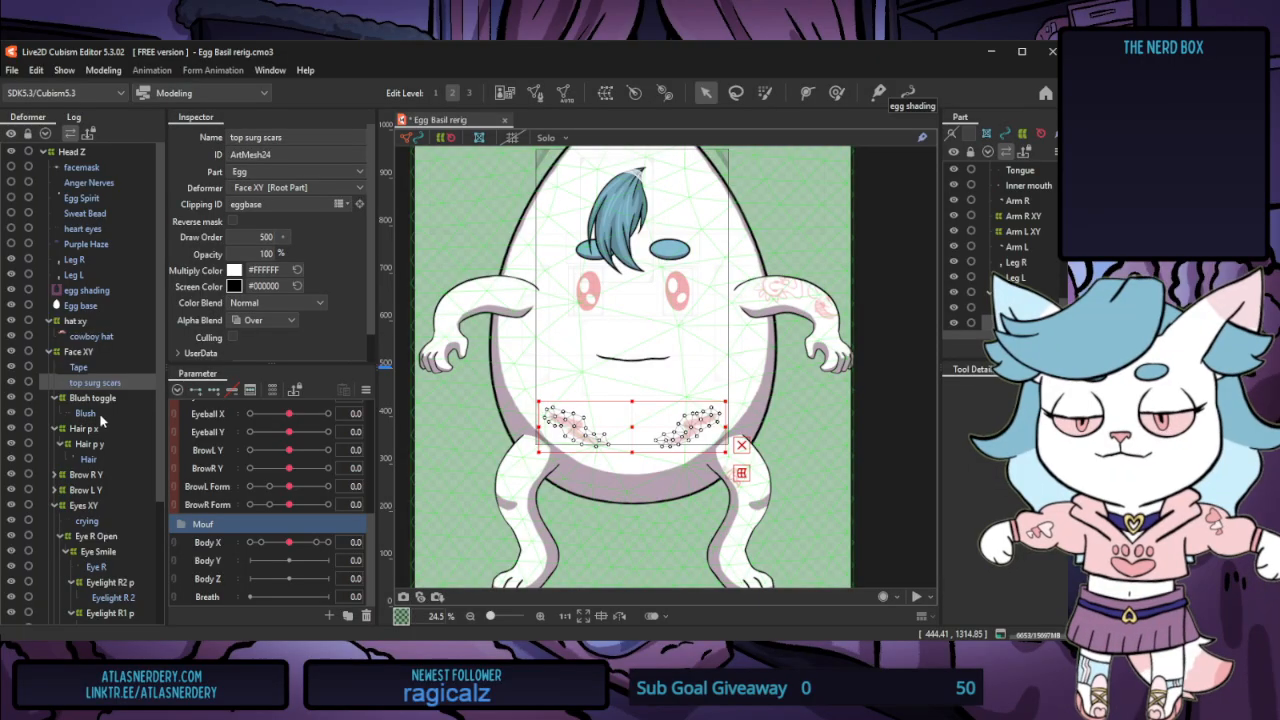
Create a warp deformer named Leg L XY with a 5 x 5 warp division around the Leg L mesh
left_click(97, 274)
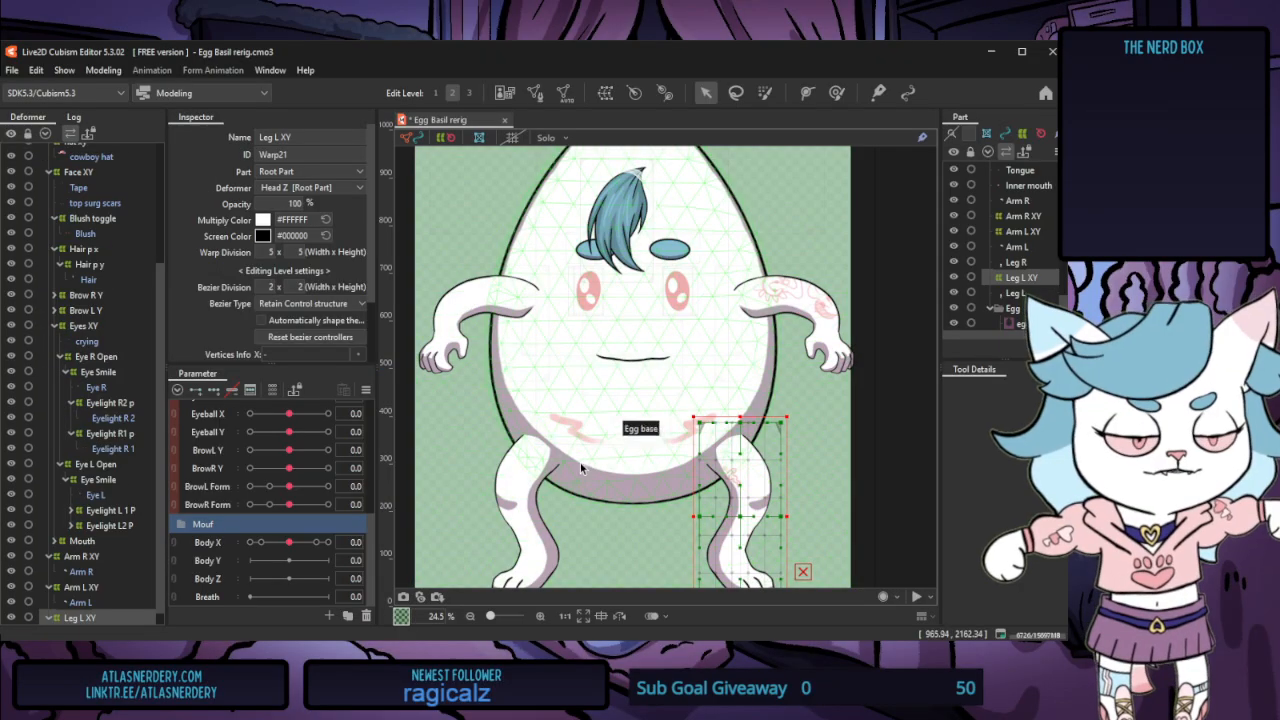
scroll(592, 362, "down", 4)
scroll(626, 417, "up", 4)
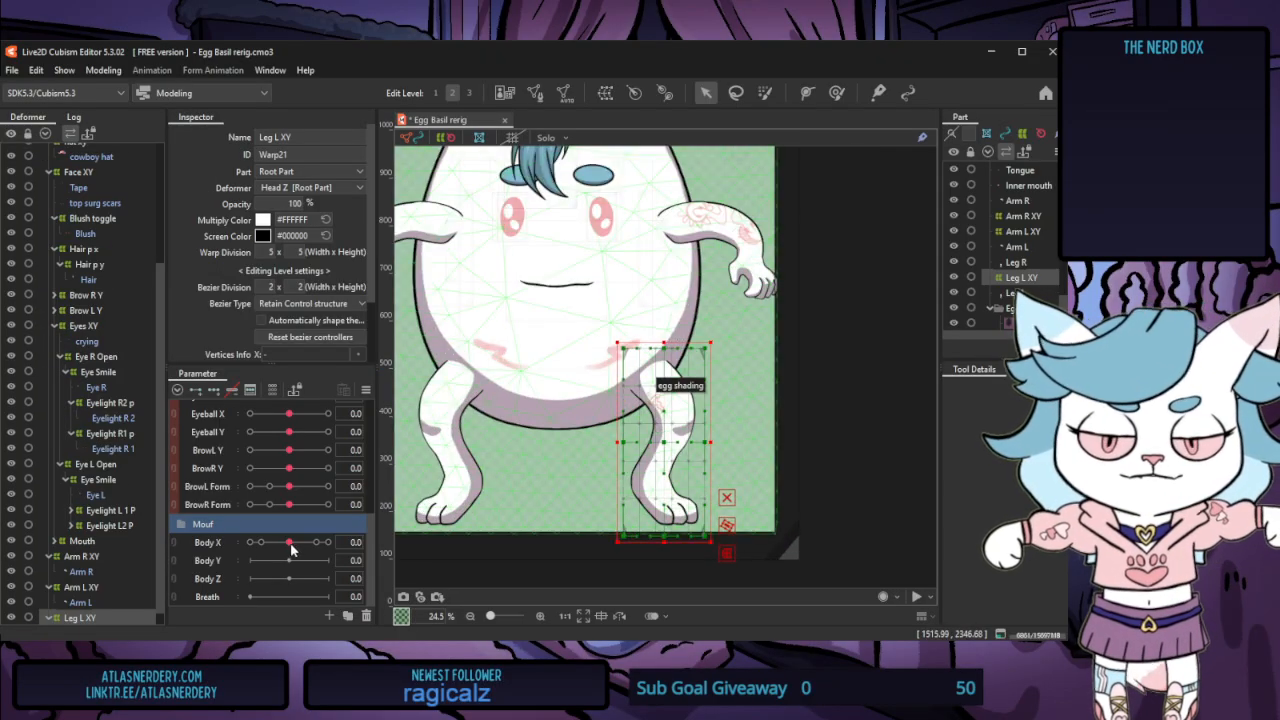
scroll(127, 605, "down", 1)
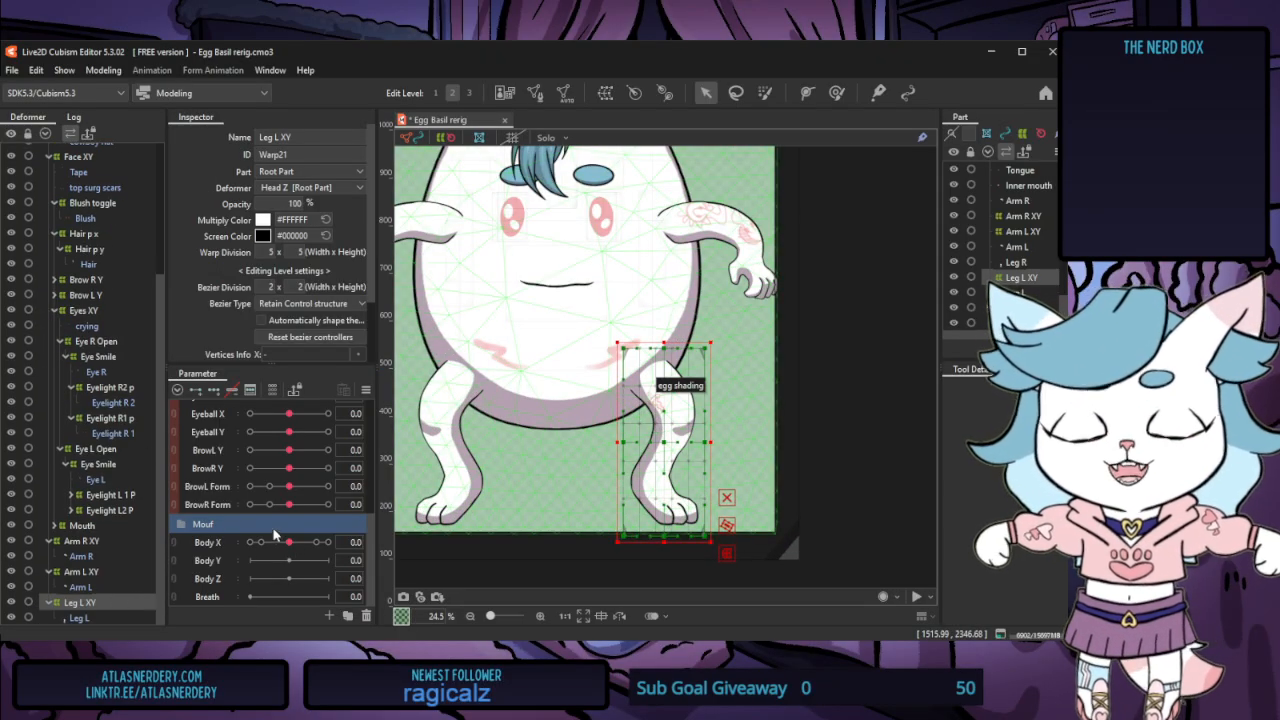
Add Body X keys at -10.0, 0.0 and 10.0 to the Leg L XY deformer
left_click_drag(285, 542, 366, 548)
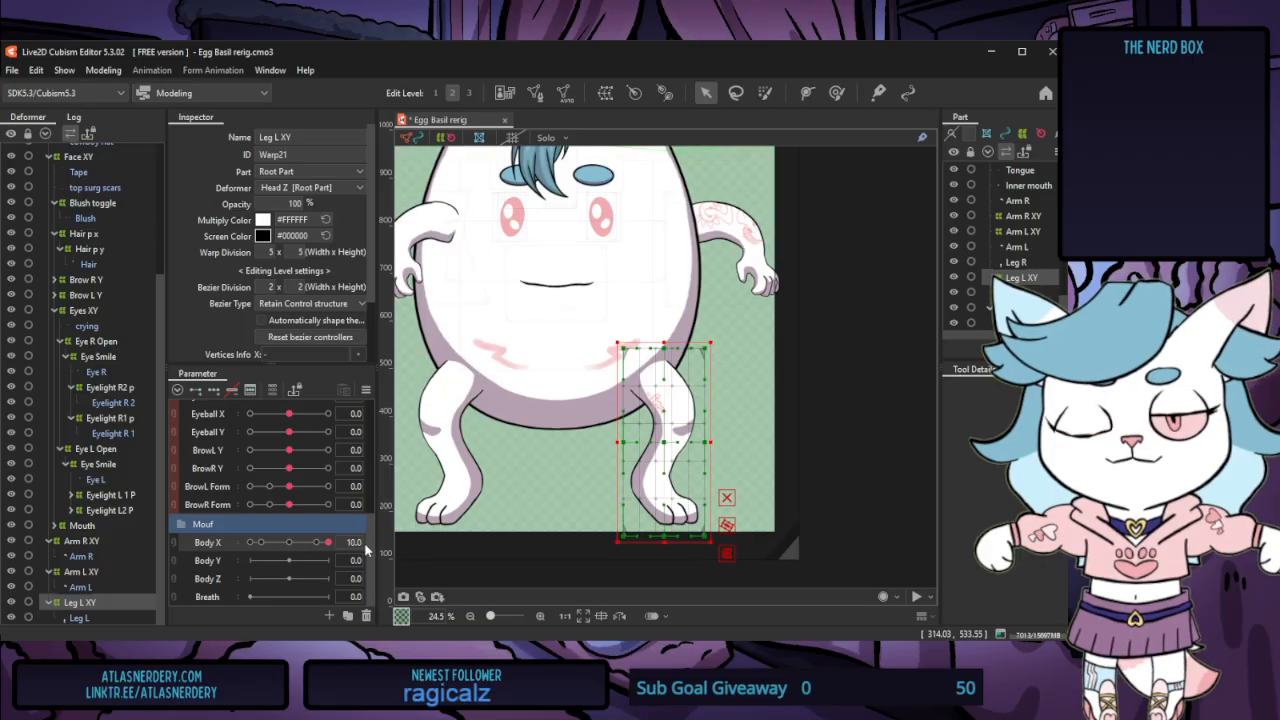
left_click(290, 546)
left_click(195, 390)
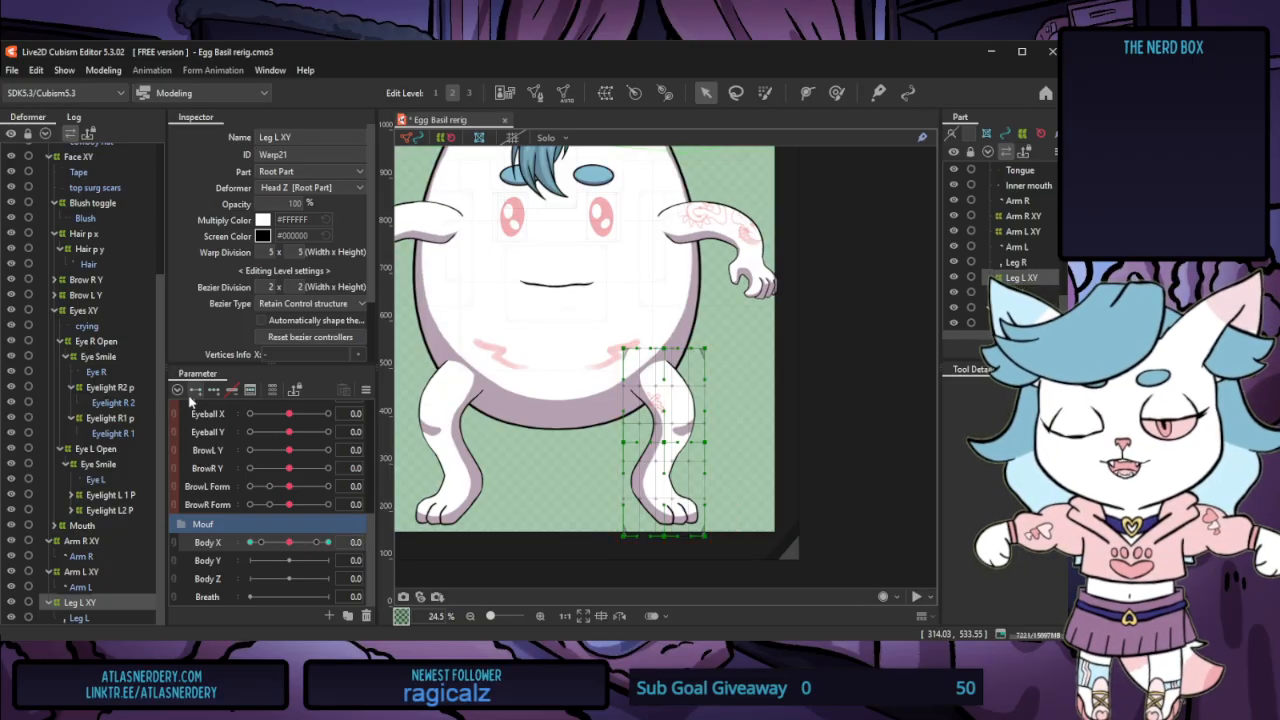
left_click(291, 541)
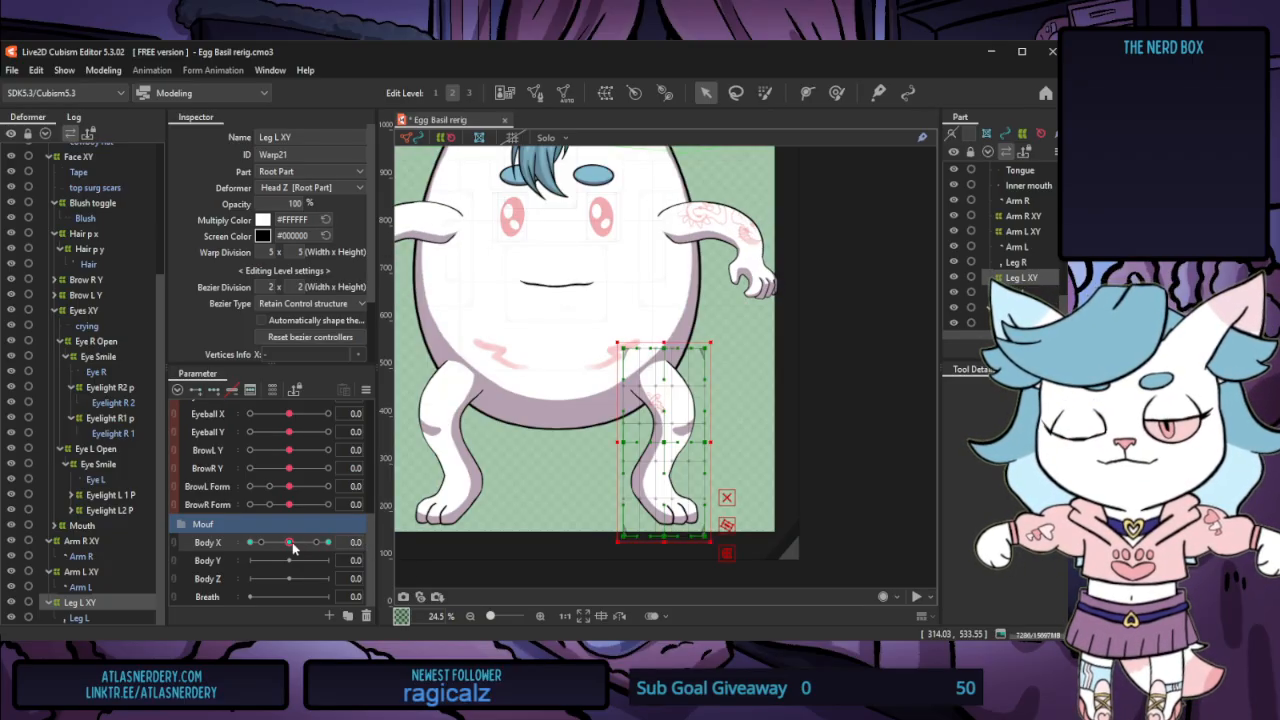
Bend the upper part of the Leg L XY deformer outward at Body X 10.0 and inward toward the body at -10.0
left_click_drag(291, 542, 330, 542)
left_click(839, 92)
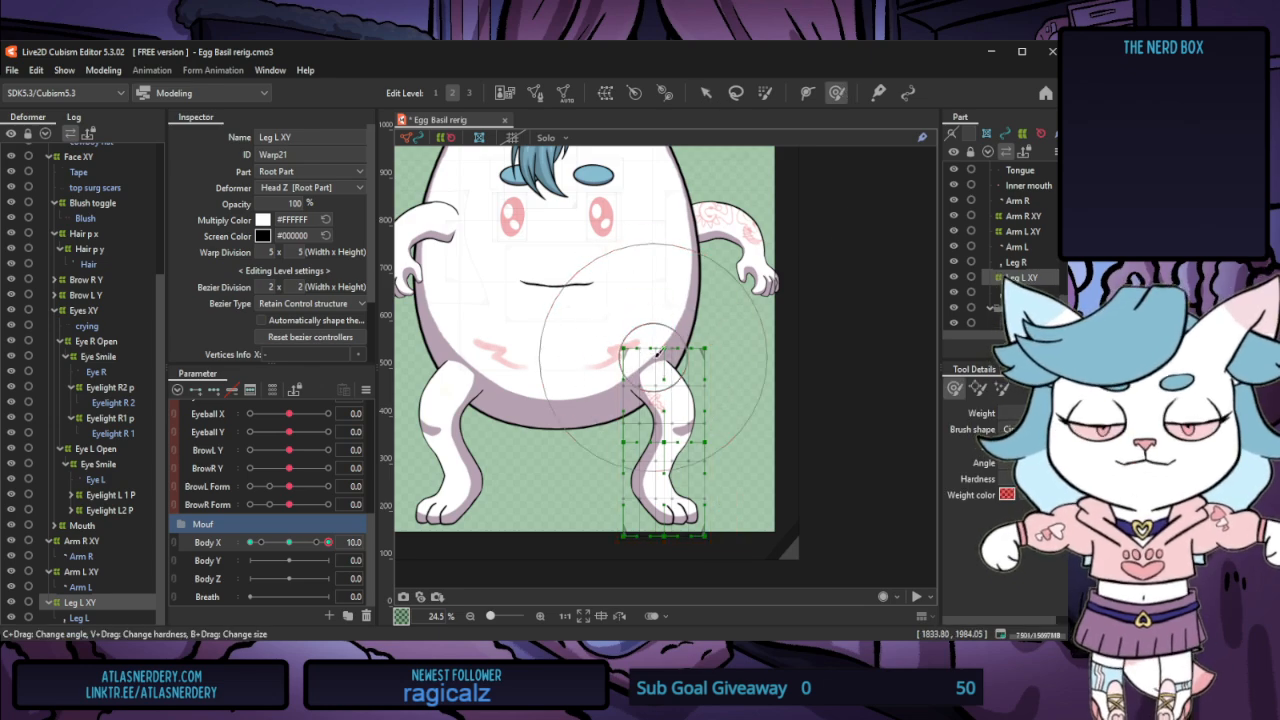
left_click_drag(660, 338, 673, 360)
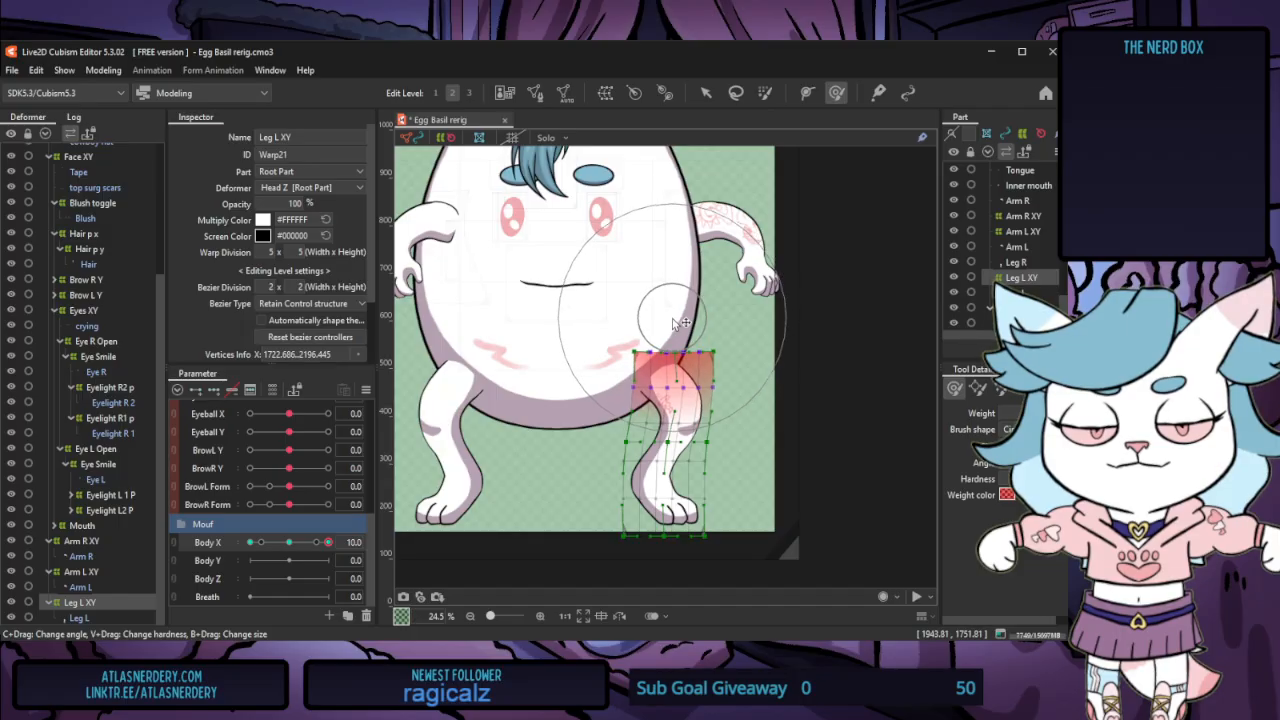
mouse_move(321, 545)
left_mouse_down()
mouse_move(291, 543)
mouse_move(337, 539)
mouse_move(232, 543)
mouse_move(340, 541)
mouse_move(230, 546)
left_mouse_up()
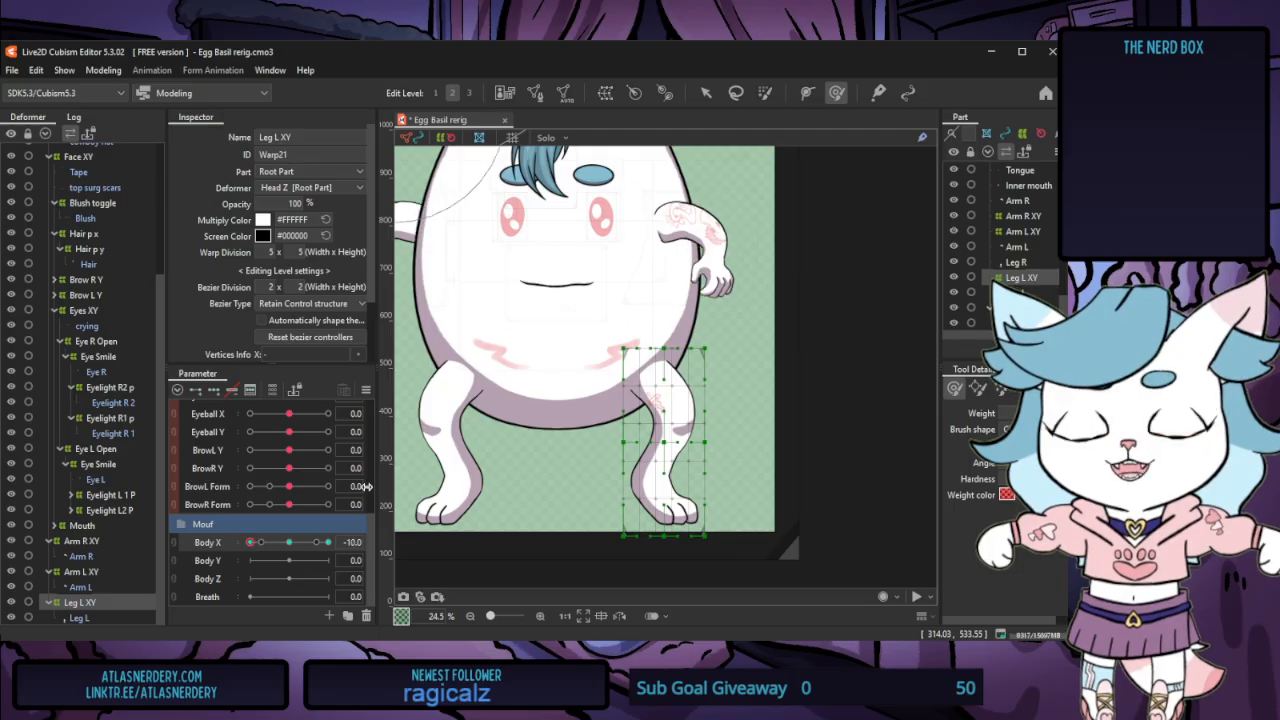
mouse_move(660, 361)
left_mouse_down()
mouse_move(681, 357)
mouse_move(651, 349)
mouse_move(647, 372)
mouse_move(612, 380)
left_mouse_up()
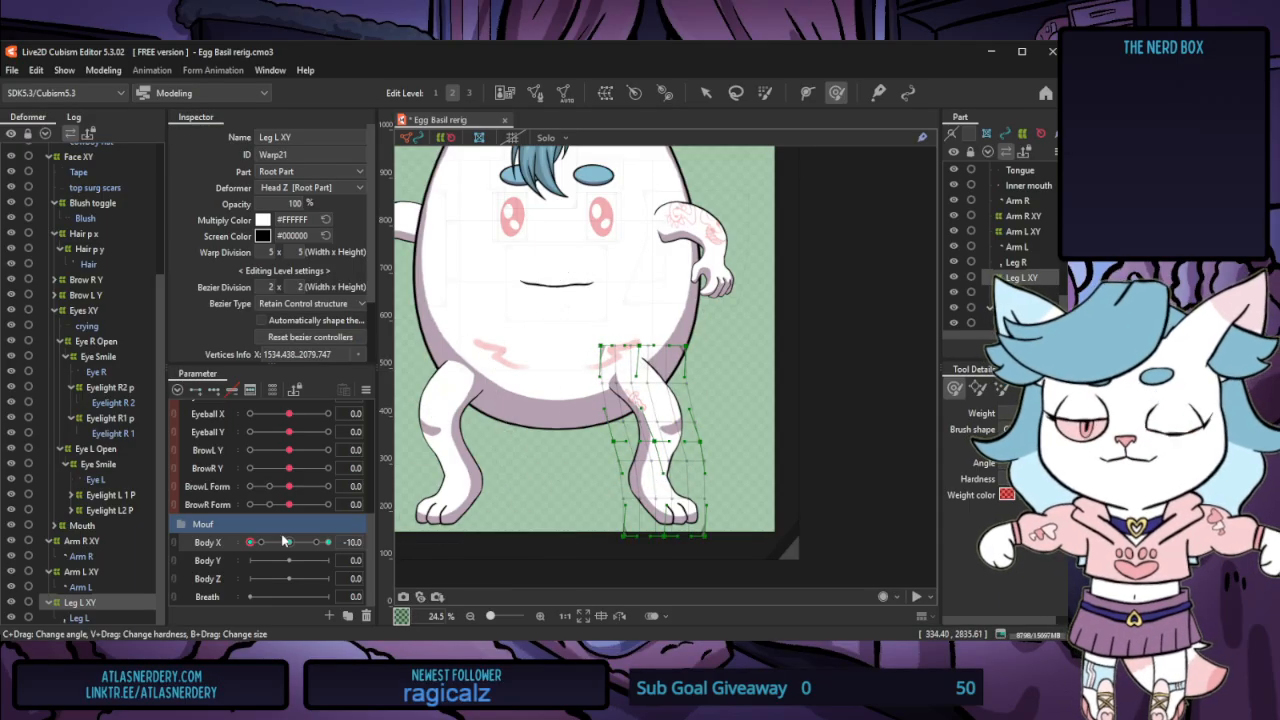
mouse_move(282, 548)
left_mouse_down()
mouse_move(211, 546)
mouse_move(400, 533)
mouse_move(292, 541)
left_mouse_up()
Key the Leg L mesh on Body X at -10.0, 0.0, 7.0 and 10.0, with draw order 499 at 10.0
left_click(110, 622)
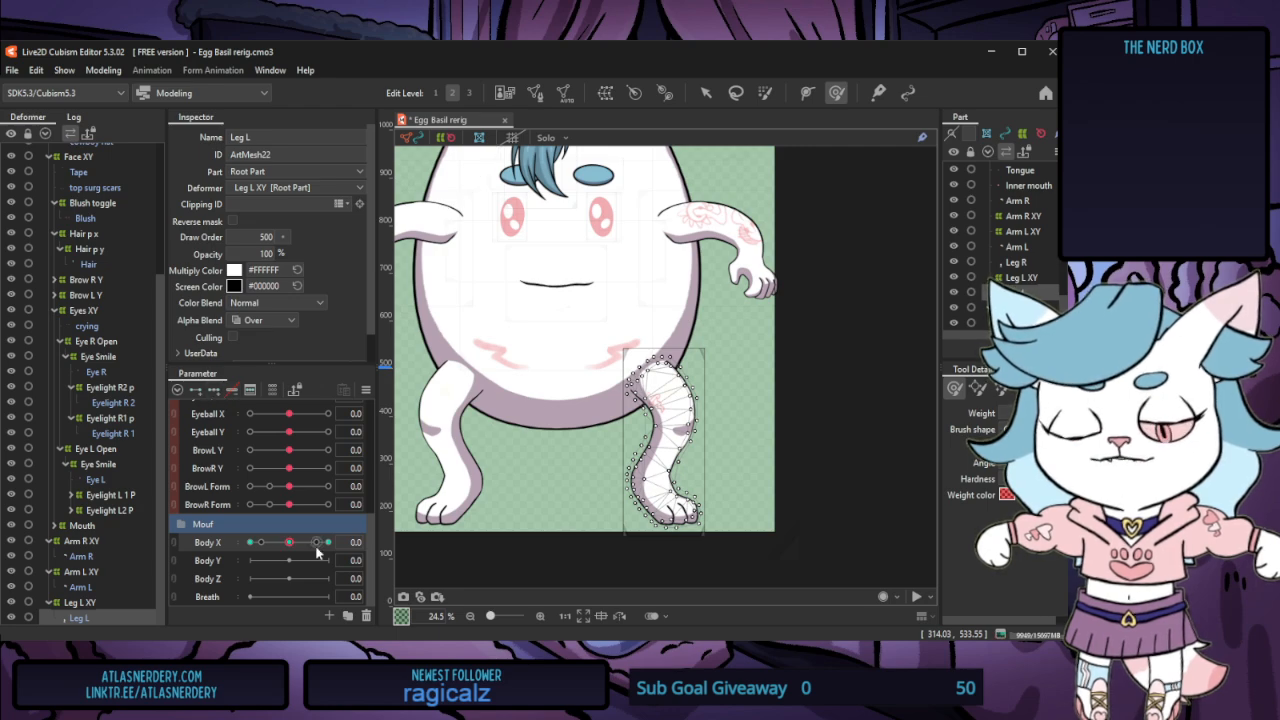
left_click_drag(316, 550, 334, 548)
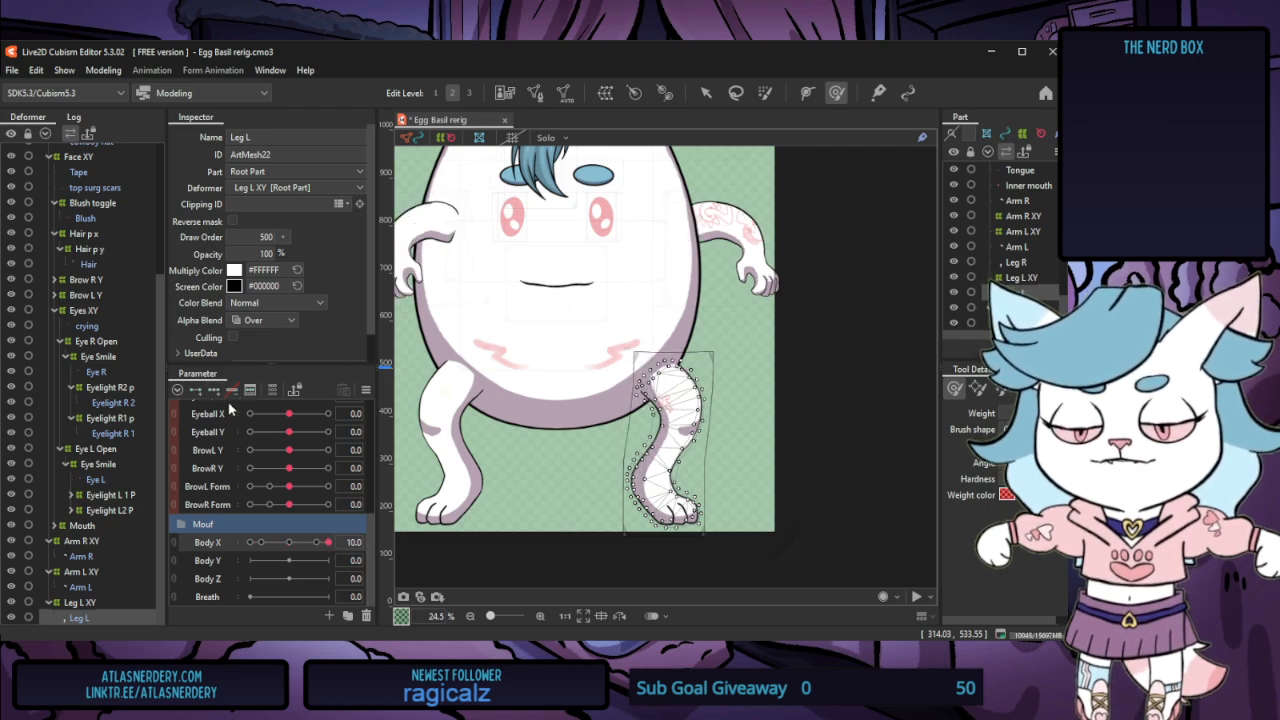
left_click_drag(324, 544, 320, 545)
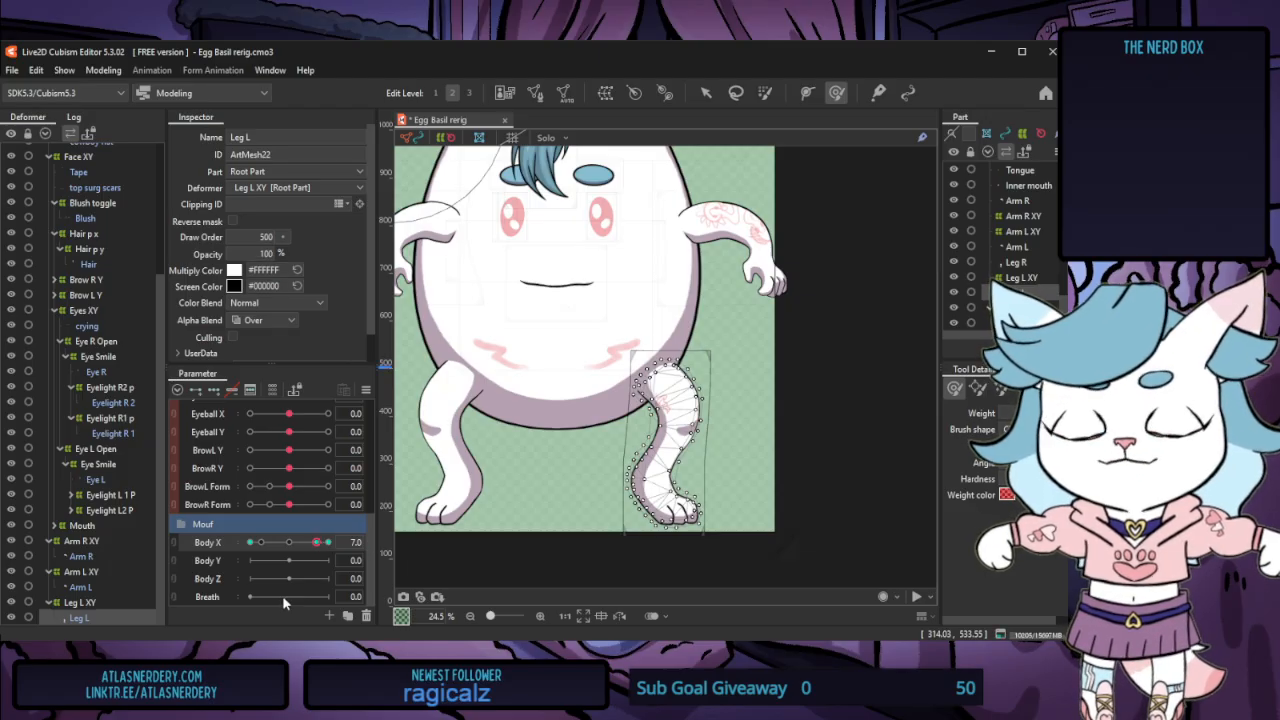
left_click(333, 548)
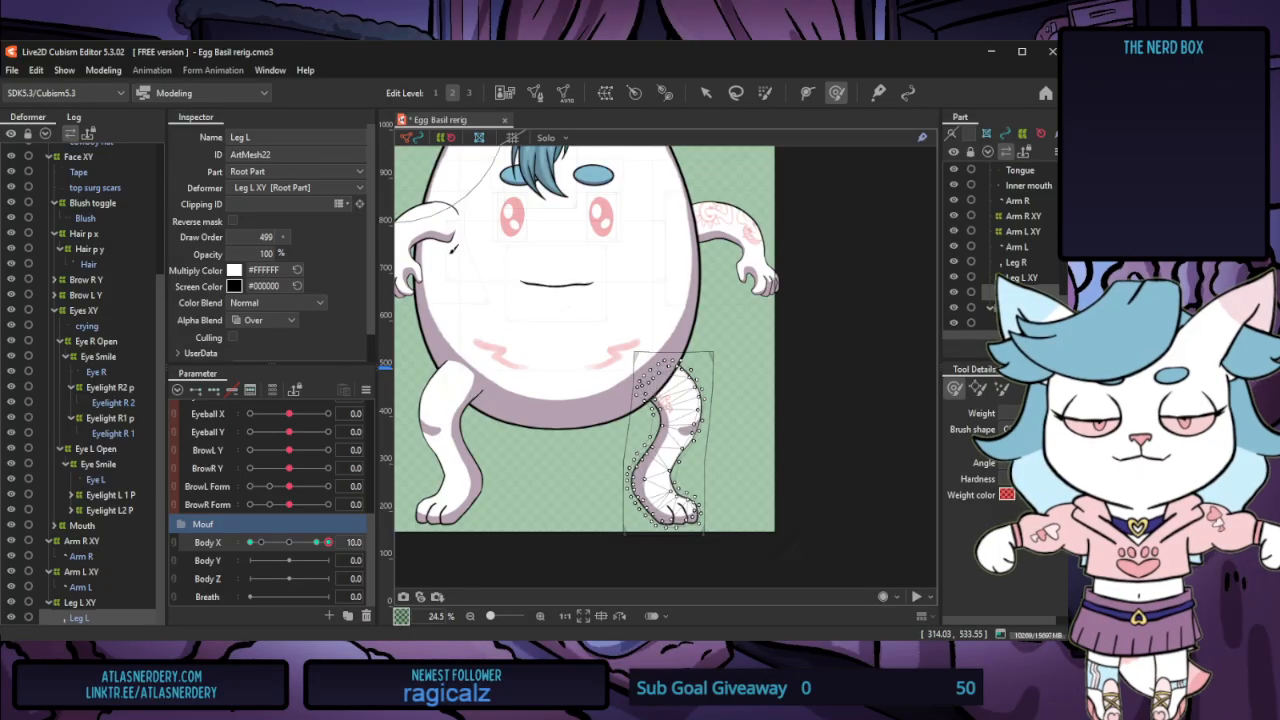
left_click(289, 548)
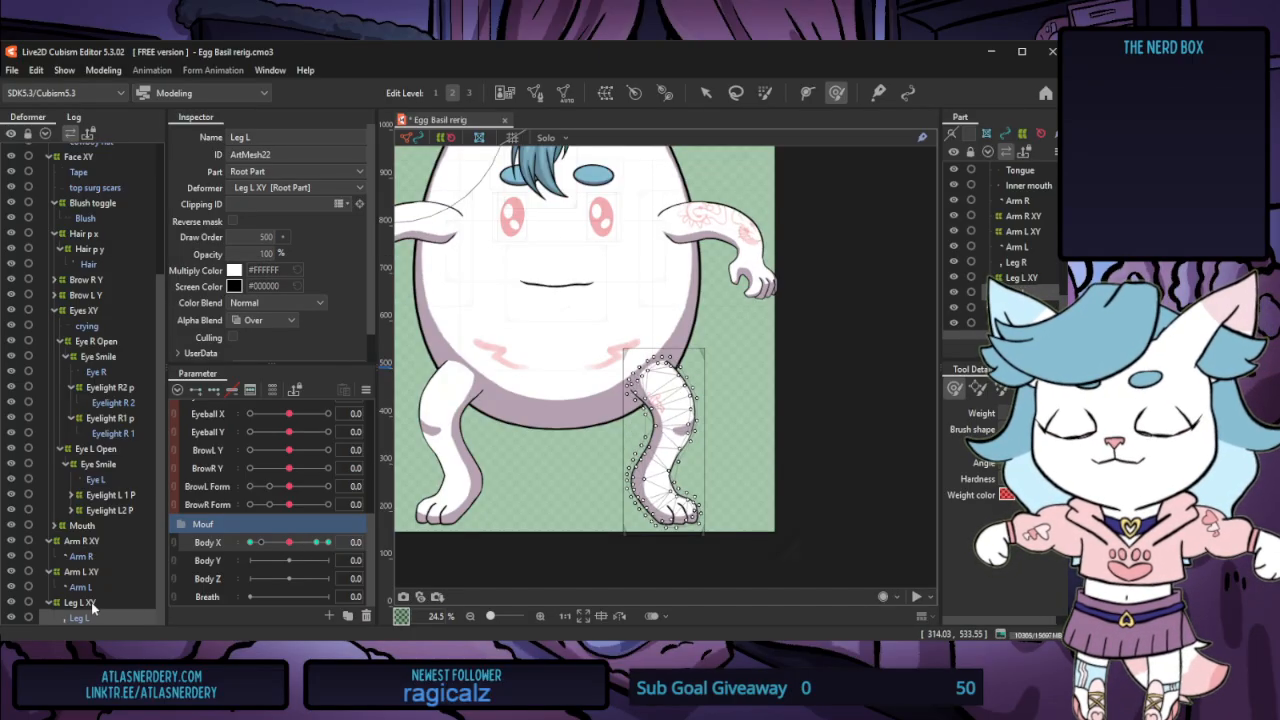
Duplicate the Leg L XY deformer and place the copy around the Leg R mesh
left_click(91, 602)
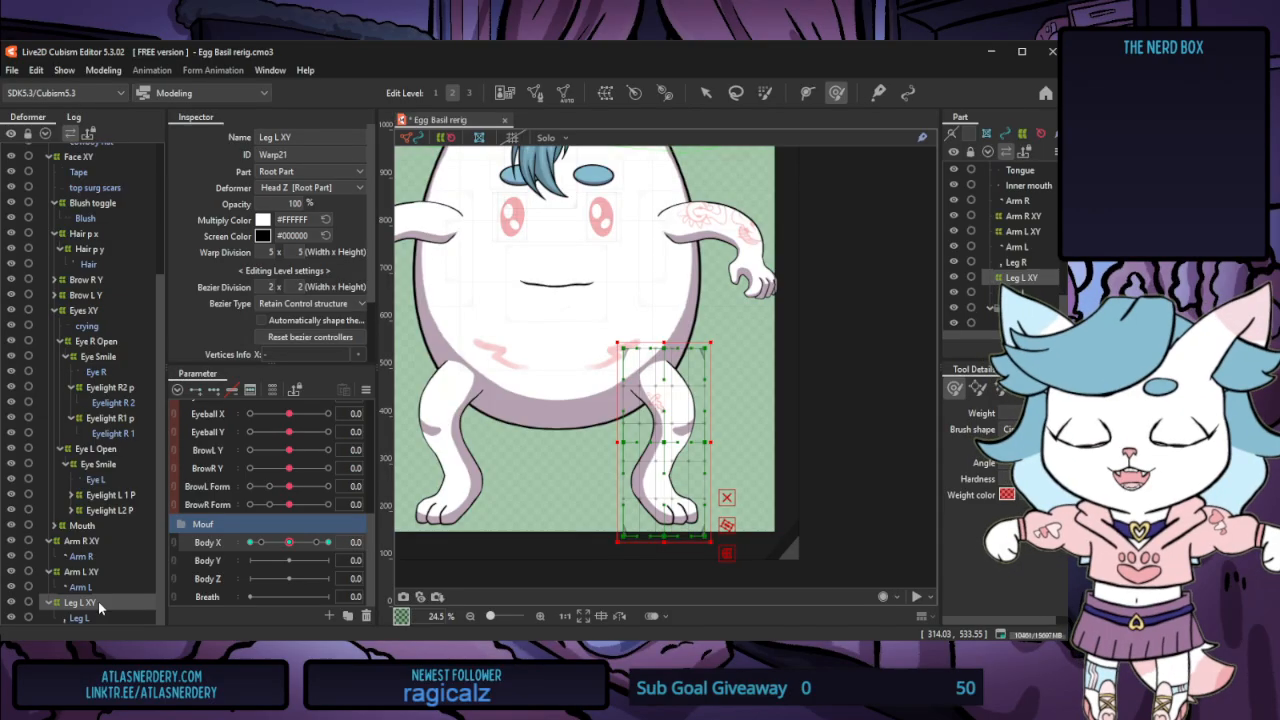
key("ctrl+v")
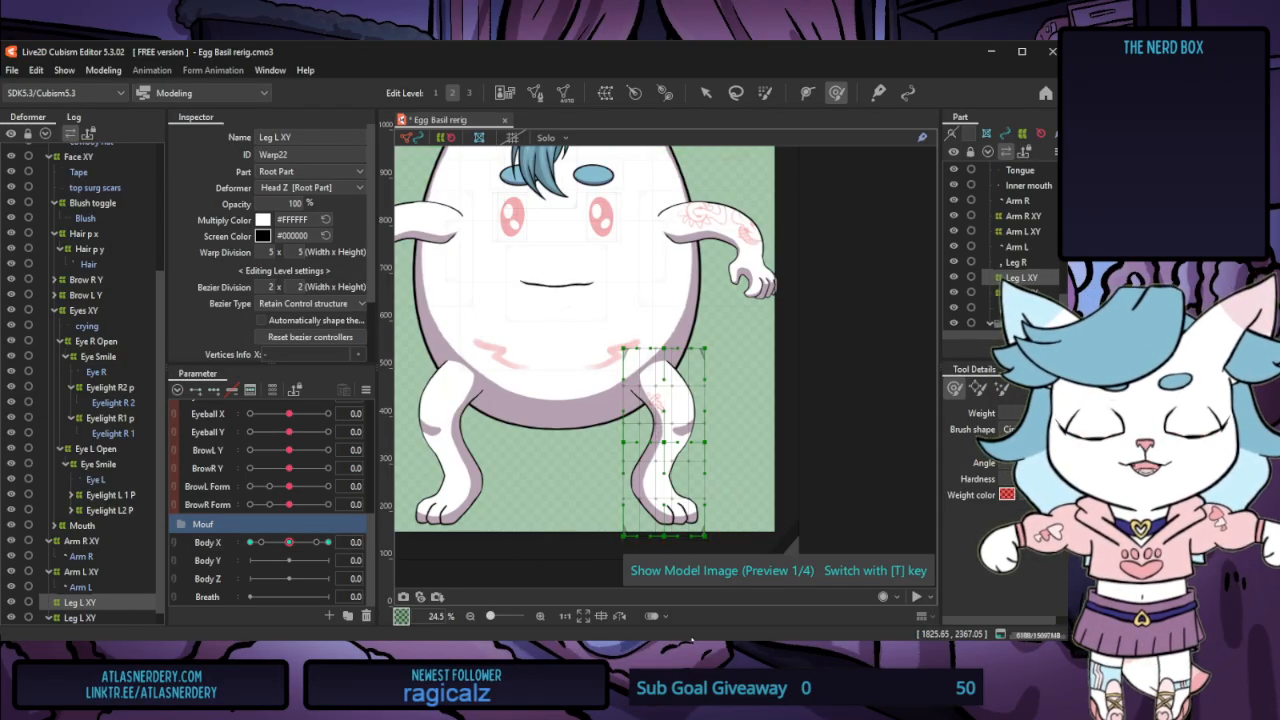
left_click(517, 486)
Parent the Leg R mesh to the copied leg deformer and rename that deformer Leg R XY
scroll(70, 483, "up", 4)
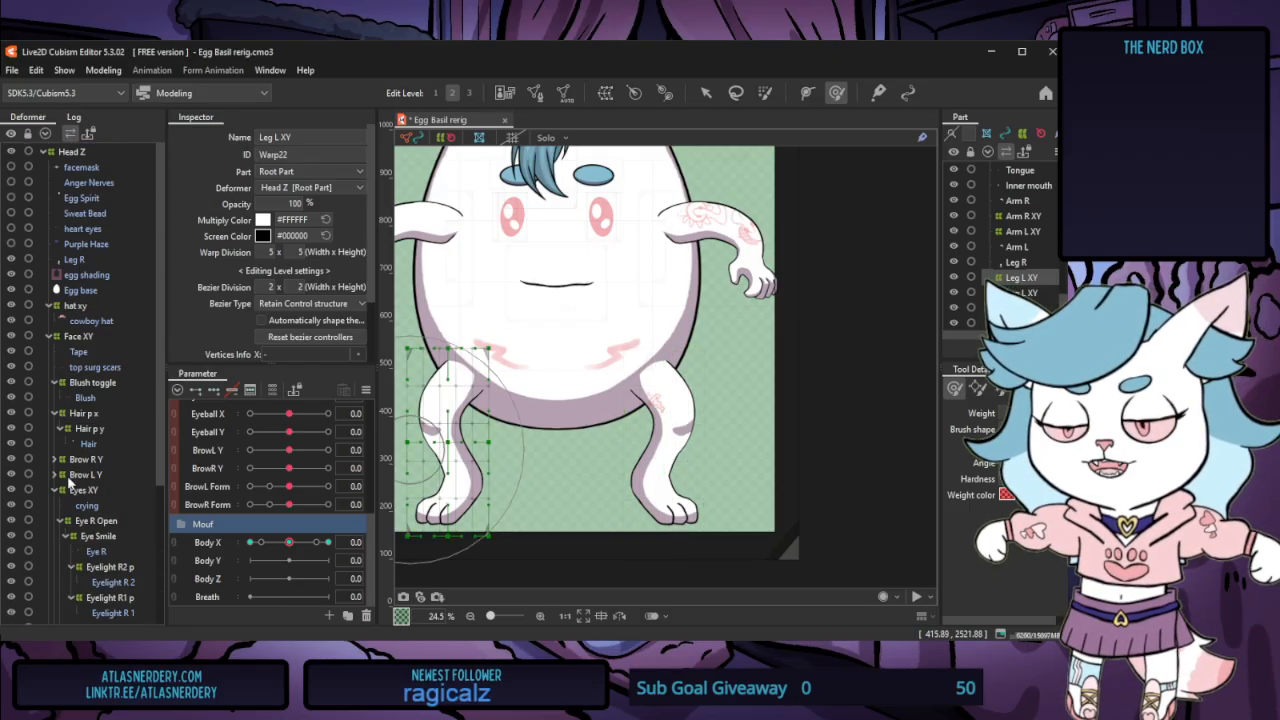
left_click(87, 262)
scroll(85, 450, "down", 4)
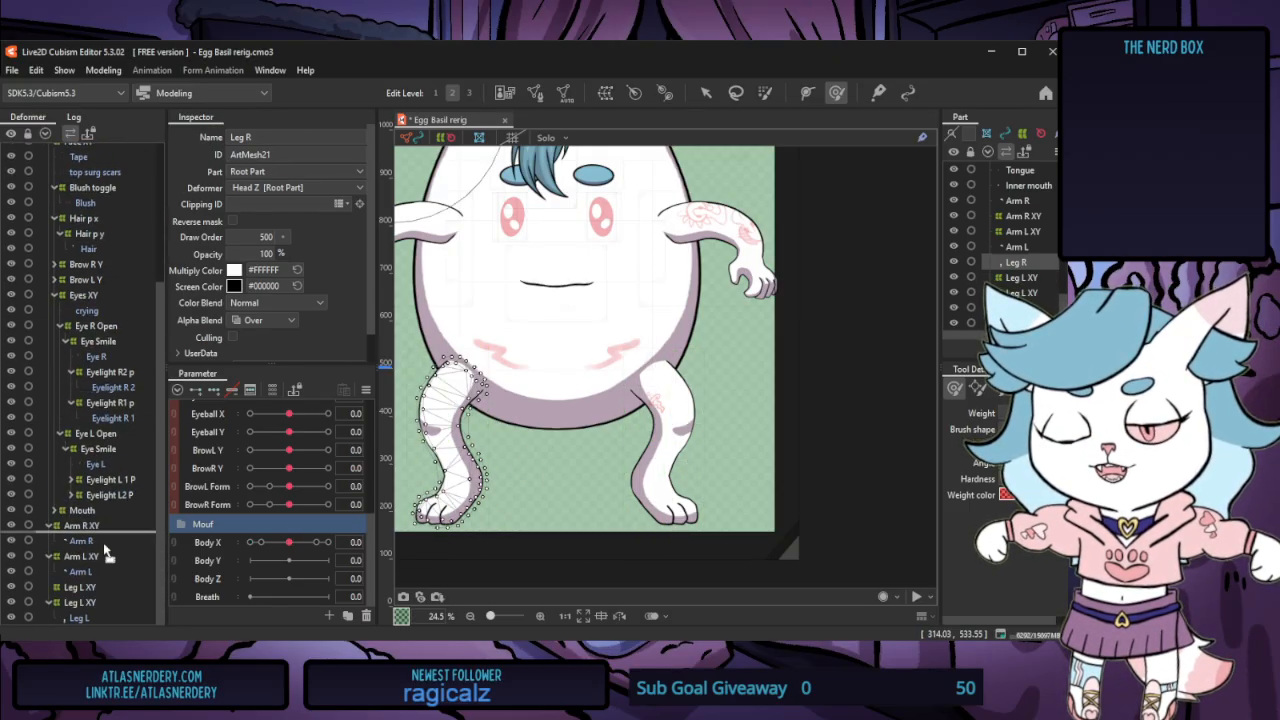
left_click_drag(75, 592, 77, 593)
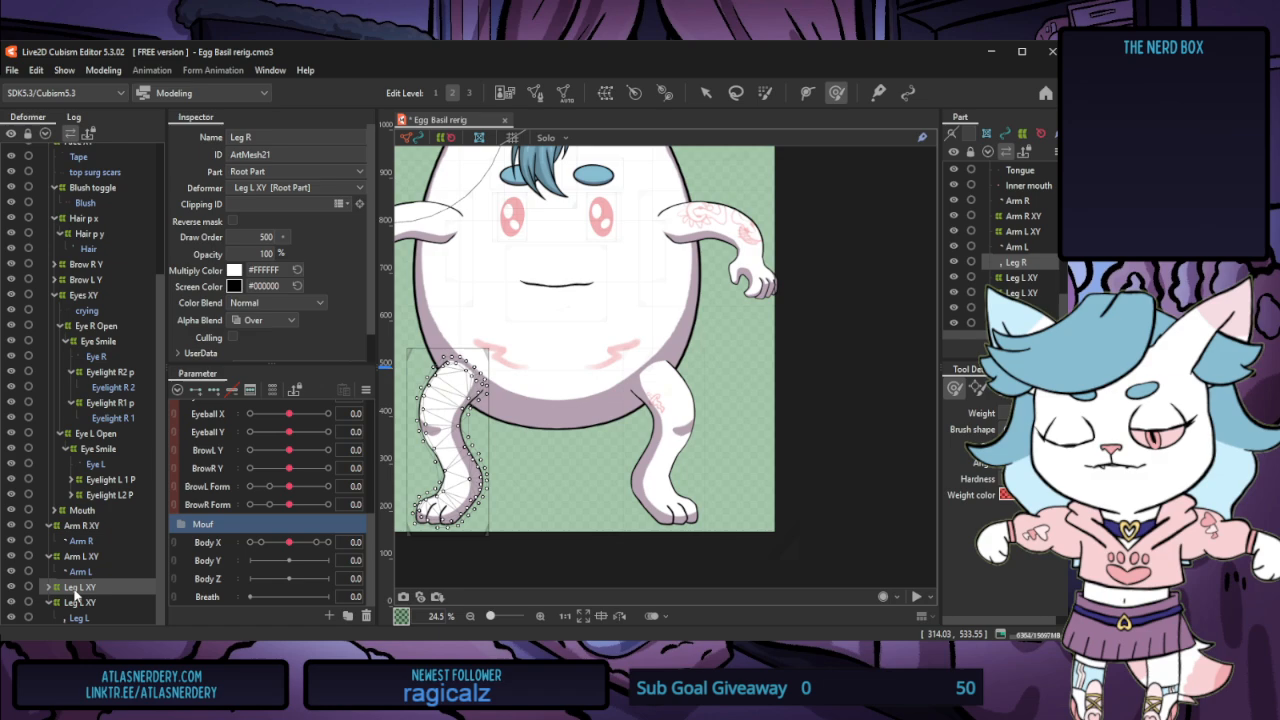
left_click(47, 589)
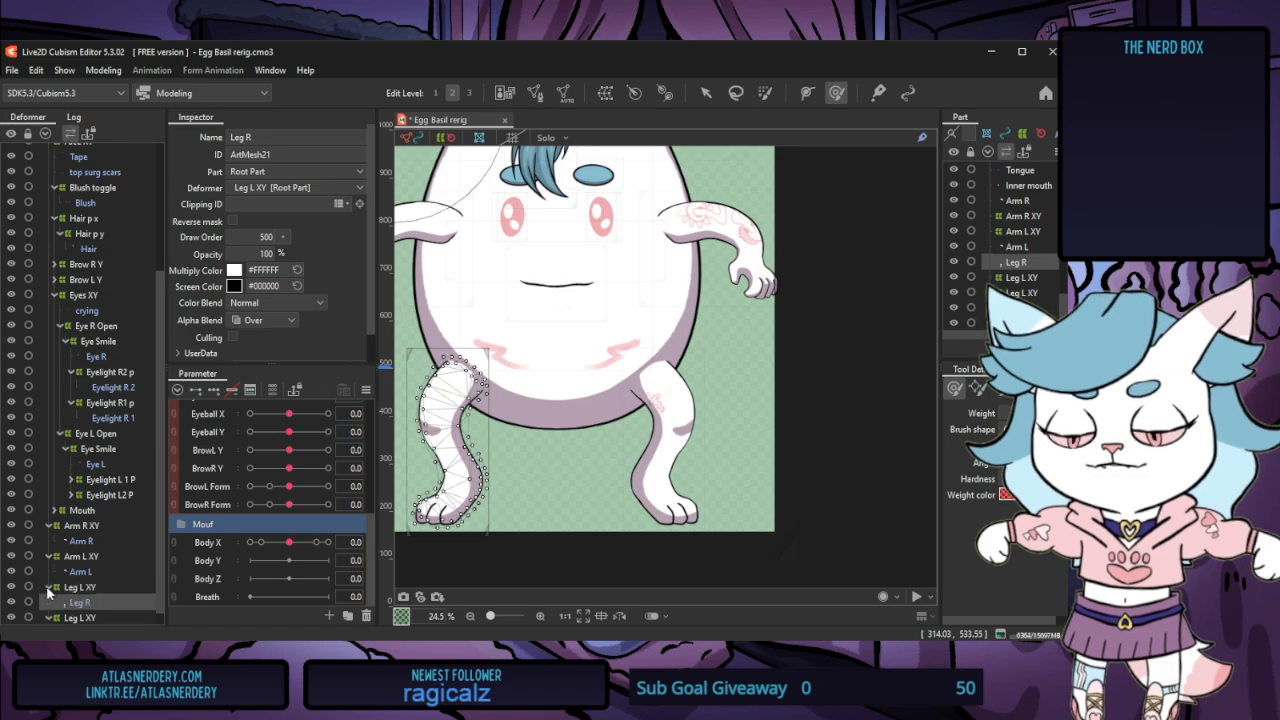
left_click(100, 587)
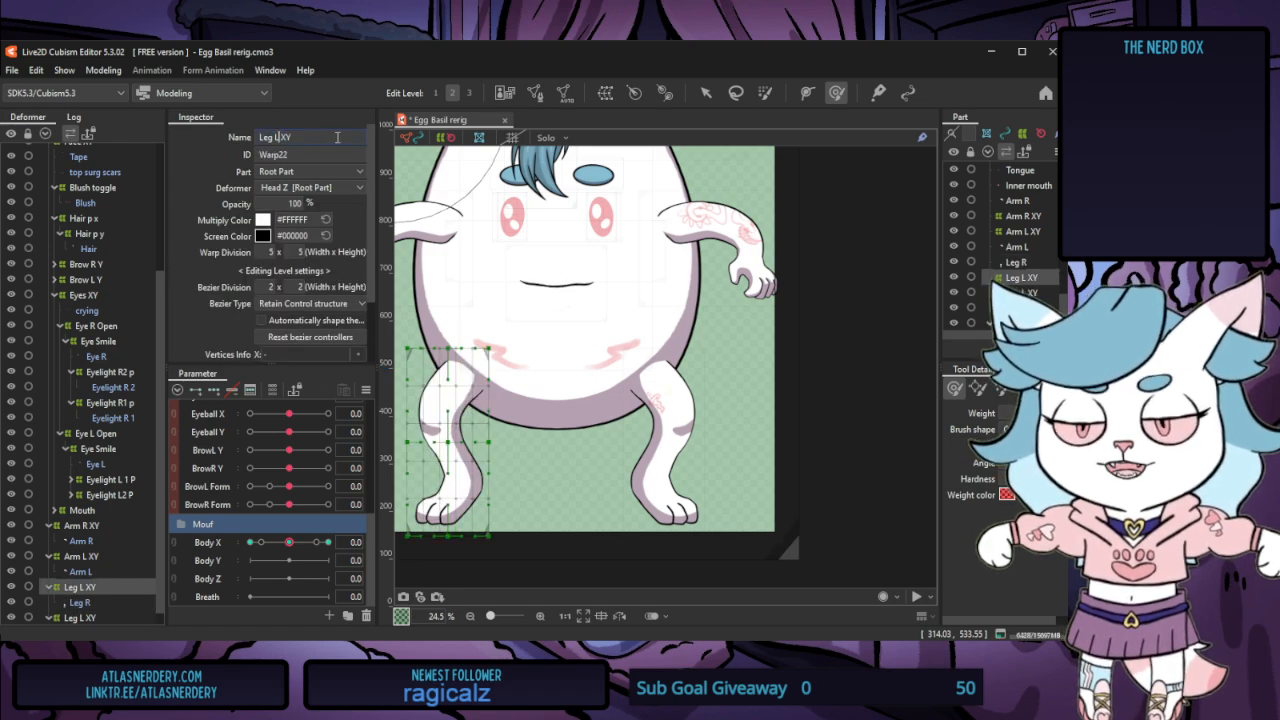
scroll(100, 563, "down", 1)
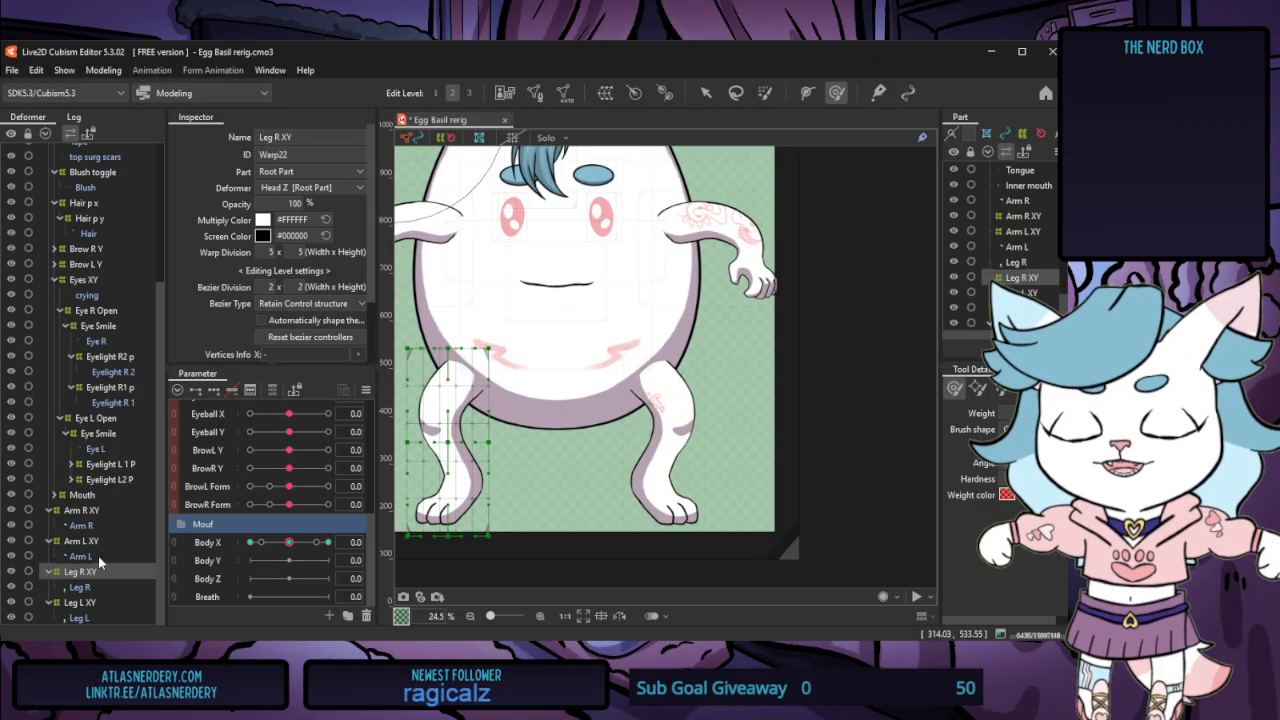
Key the Leg R mesh on Body X at -10.0, -7.0, 0.0 and 10.0, with draw order 499 at -10.0
left_click(80, 587)
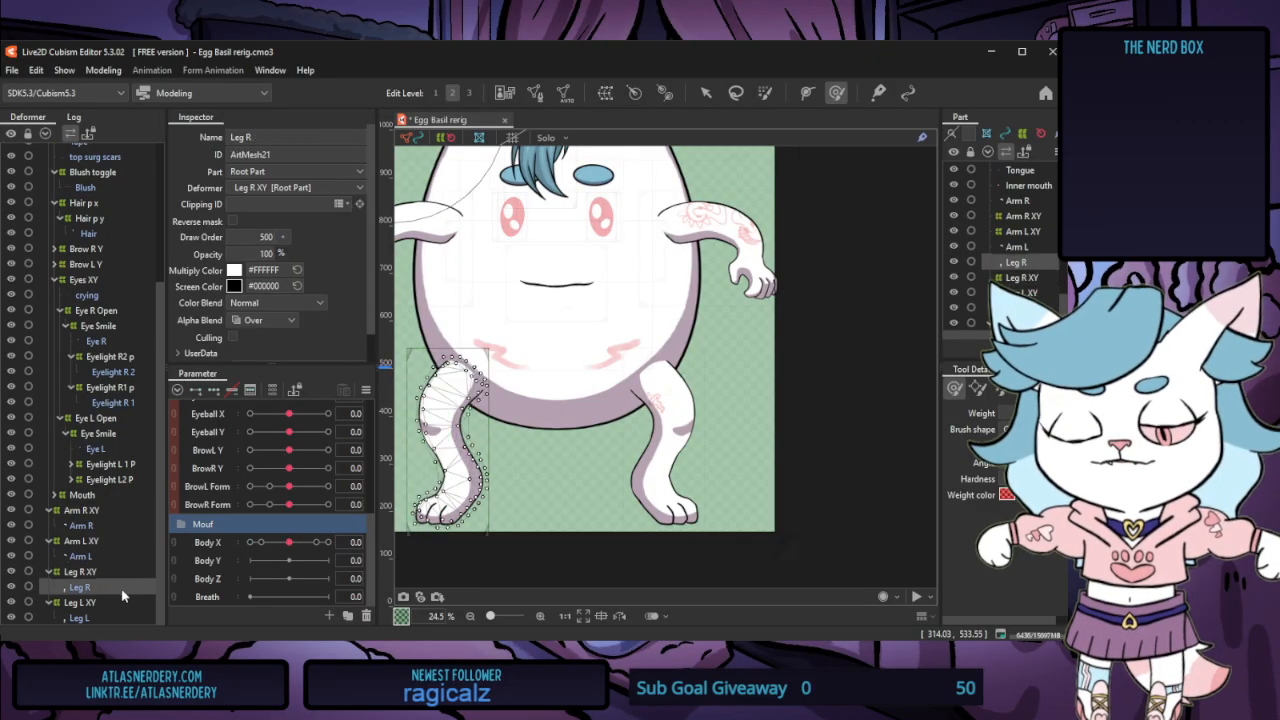
left_click(200, 546)
left_click(199, 392)
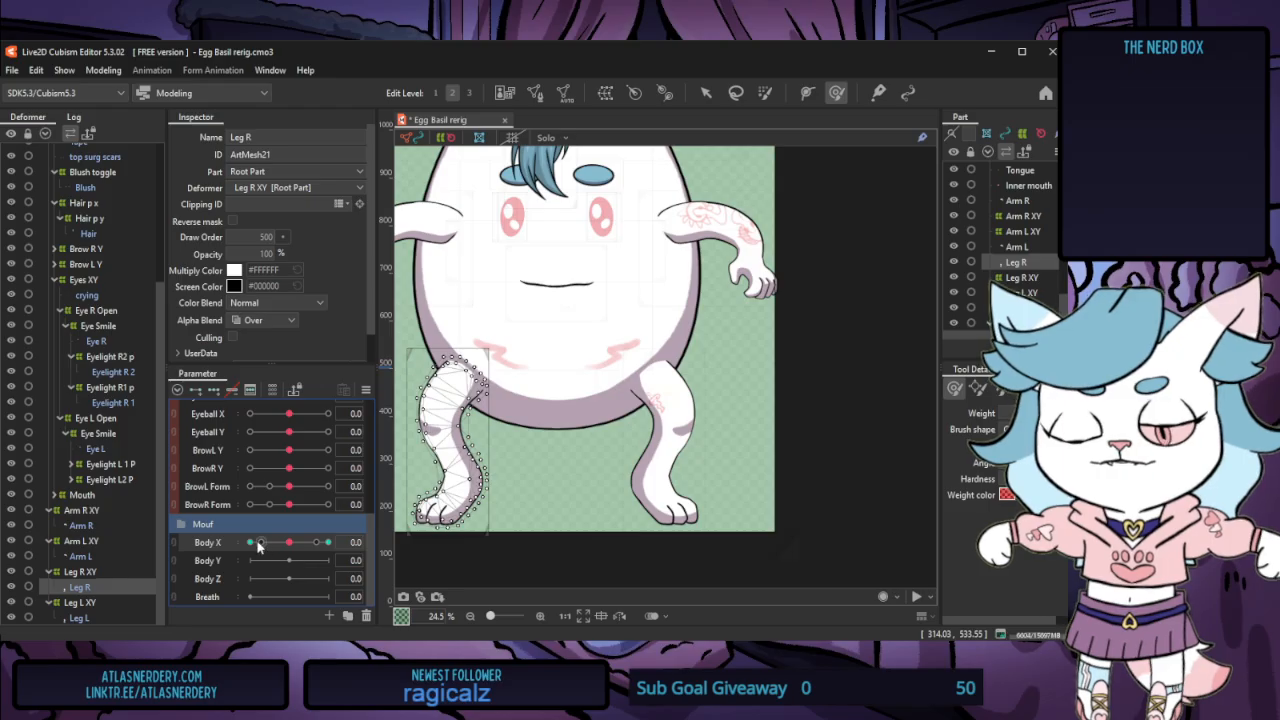
left_click_drag(258, 545, 262, 543)
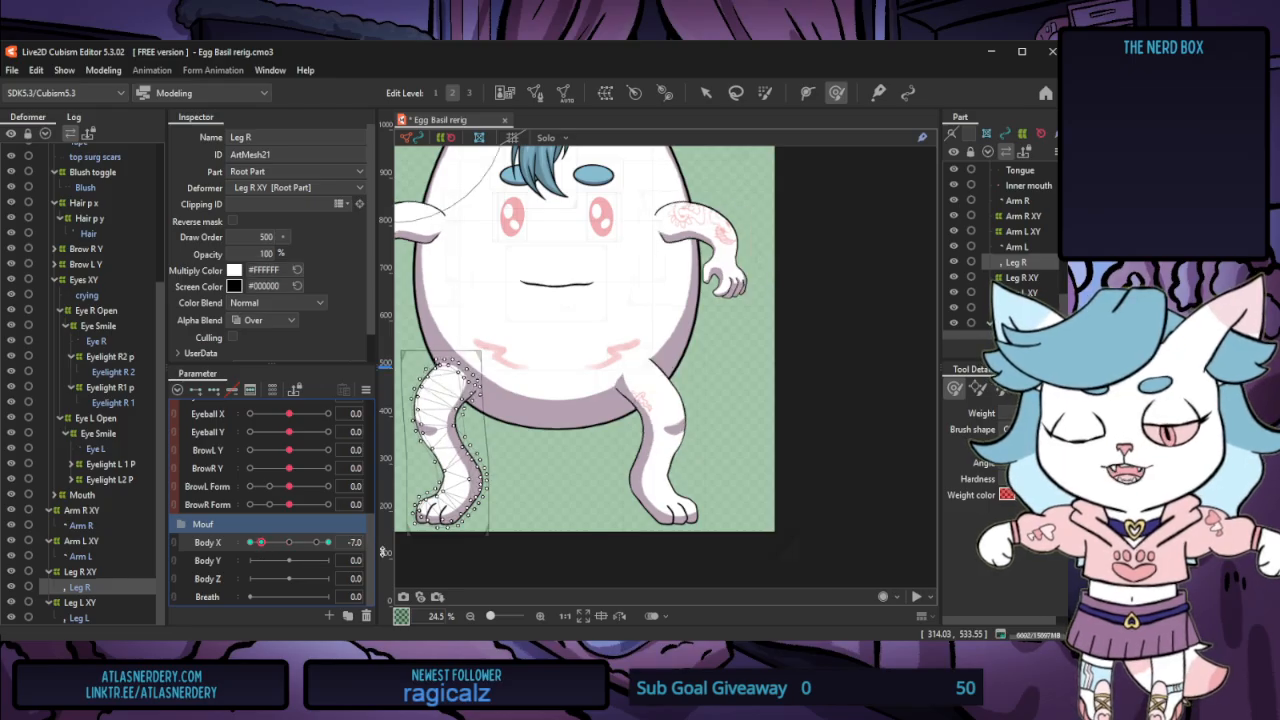
left_click(247, 542)
left_click(265, 236)
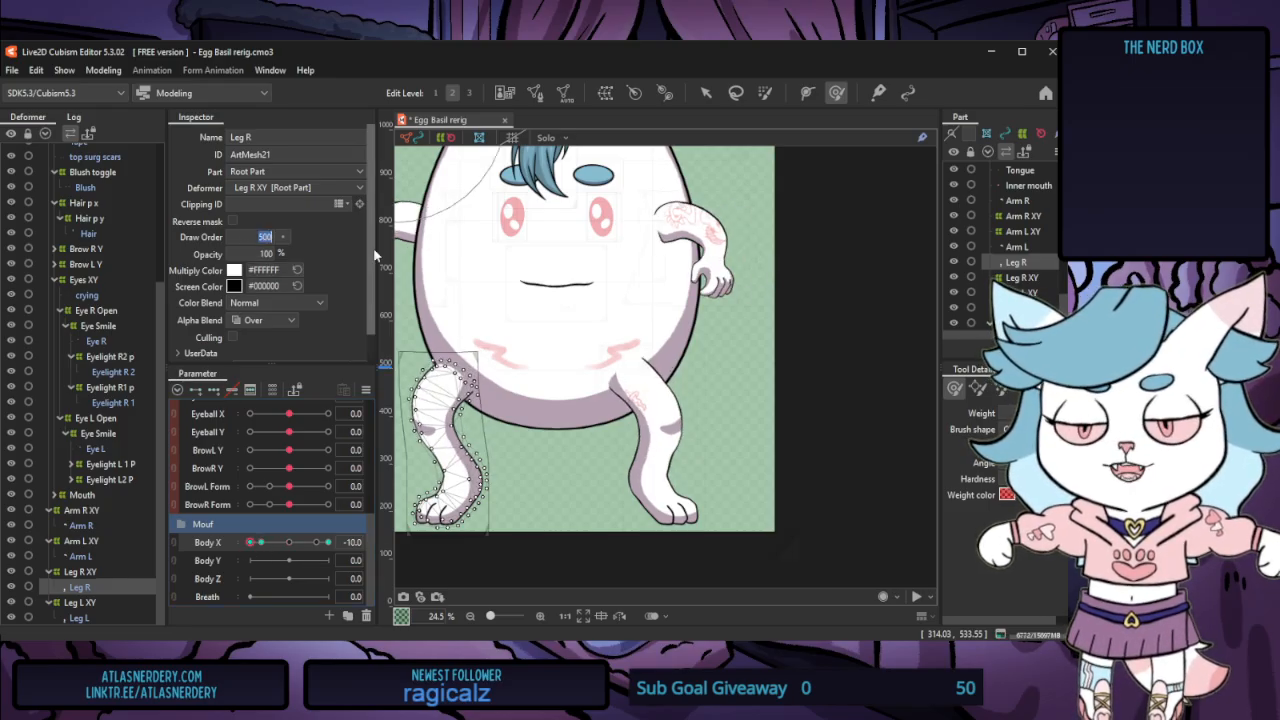
Preview the leg motion and the face up close in the physics settings
left_click(103, 70)
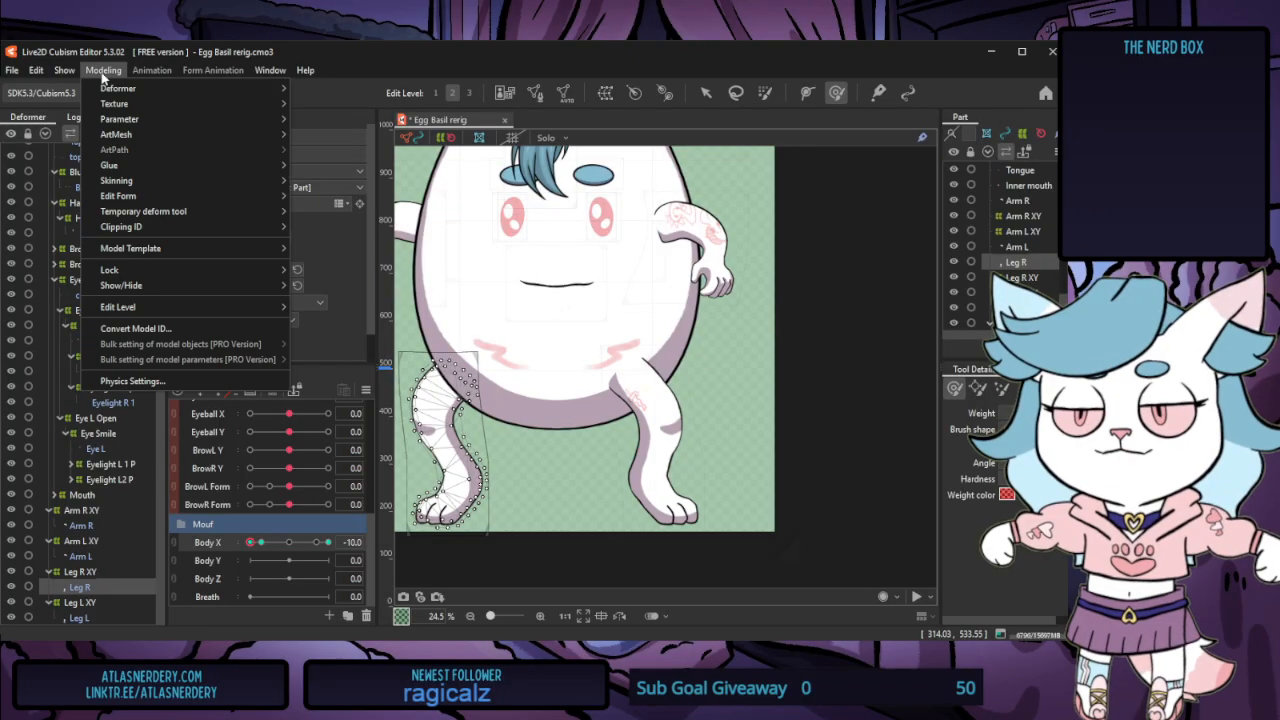
left_click(143, 385)
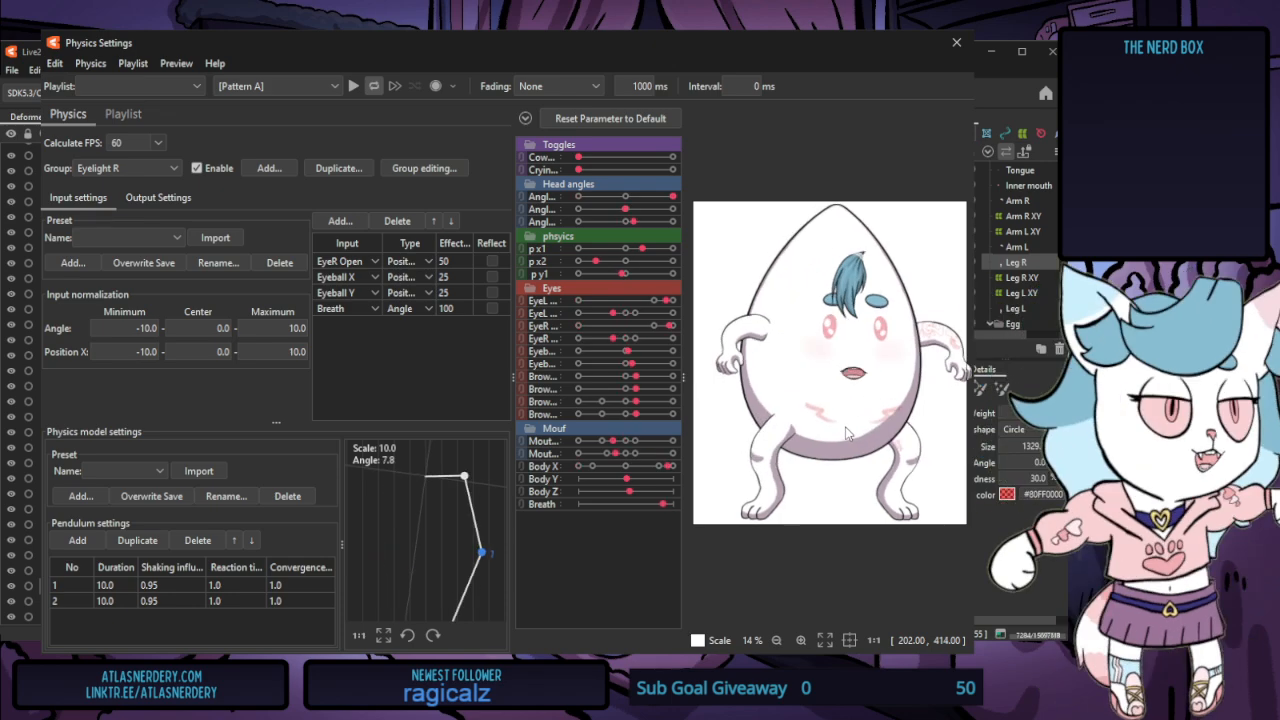
scroll(845, 432, "up", 8)
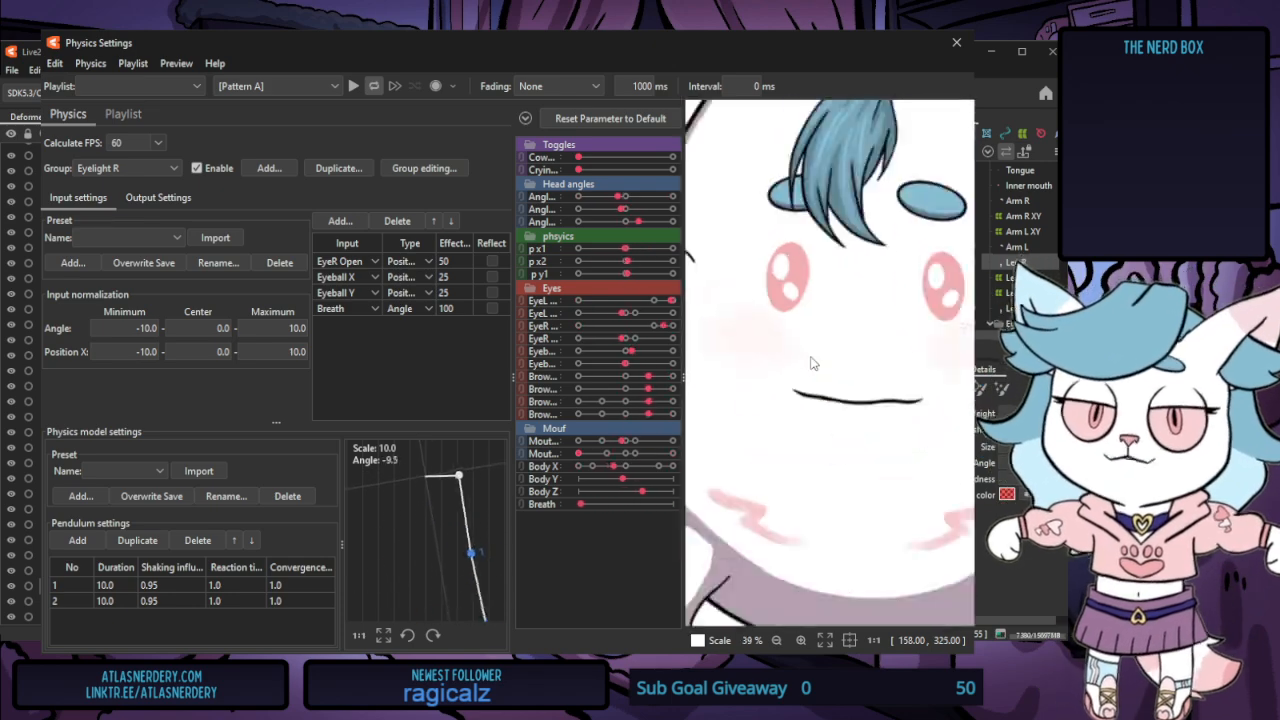
scroll(735, 355, "down", 3)
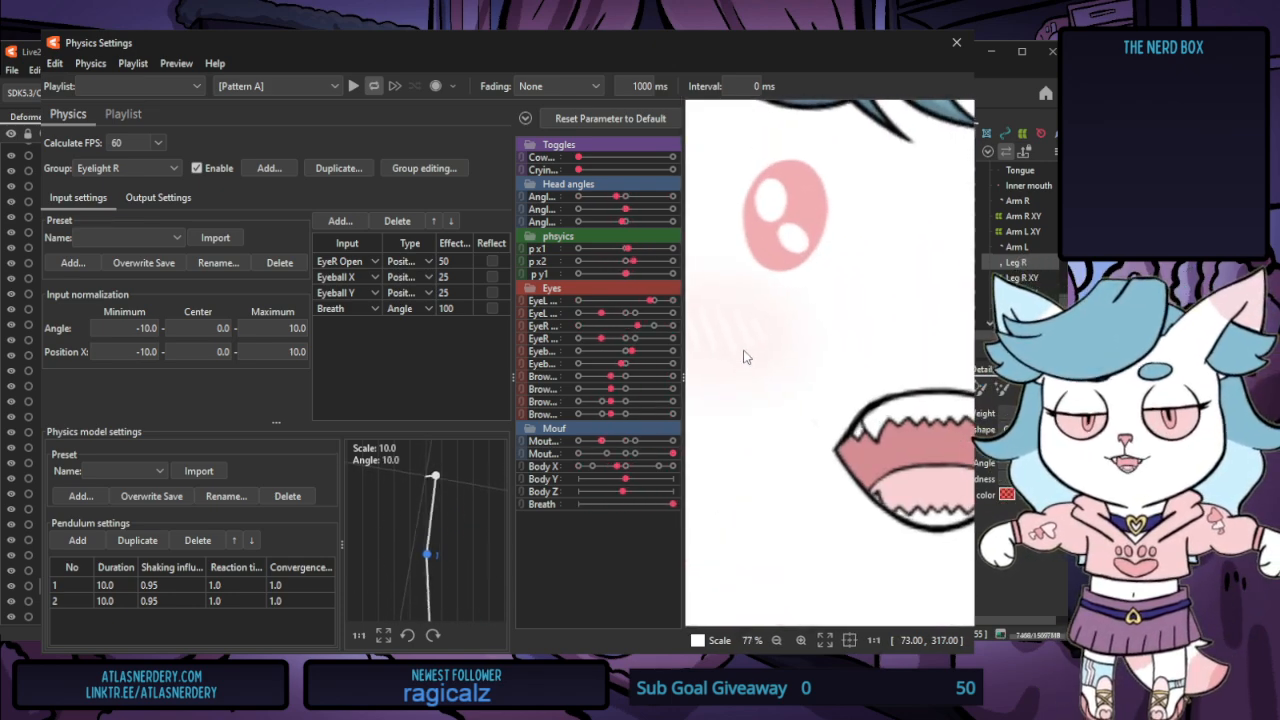
scroll(743, 357, "down", 4)
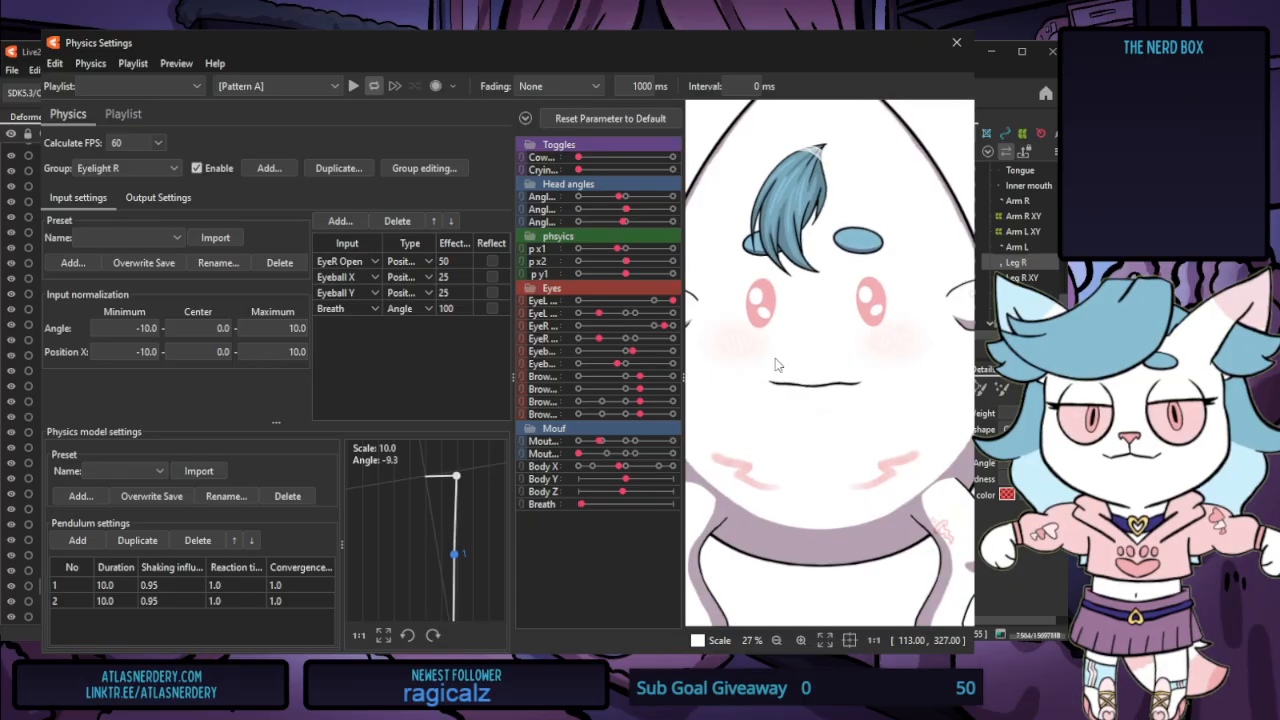
left_click(956, 42)
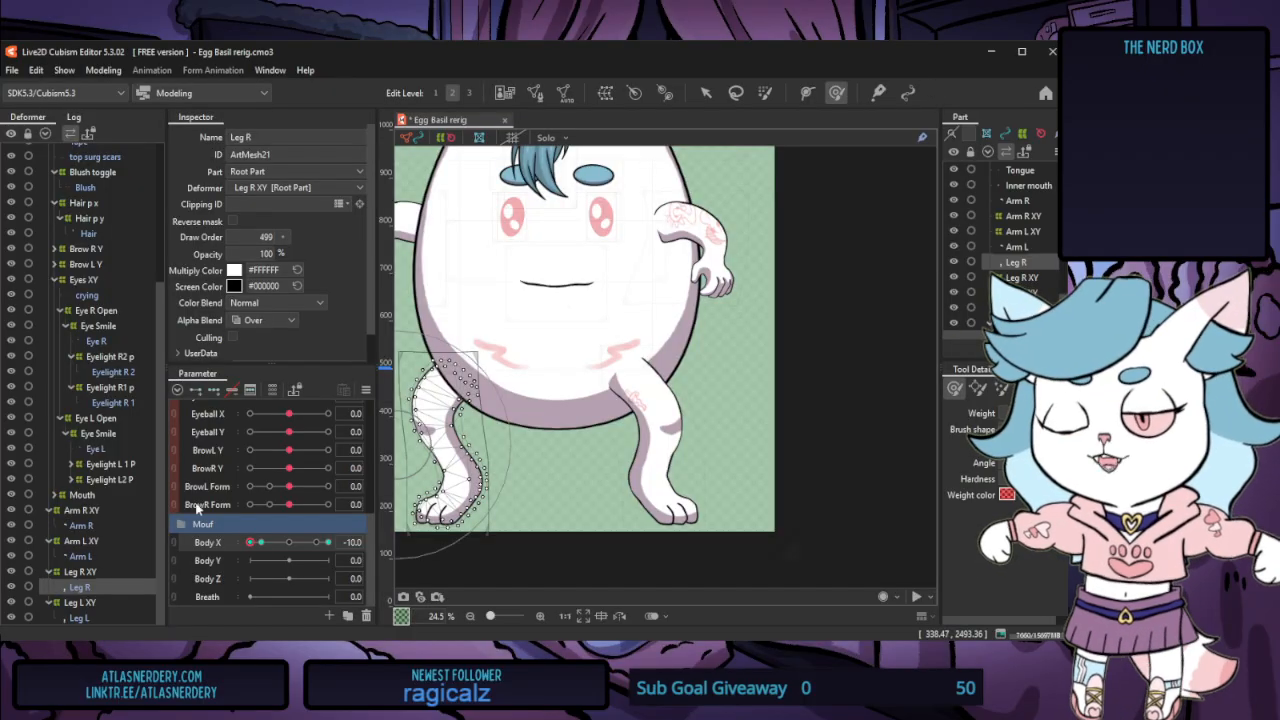
Examine which parameters the Blush mesh under the Blush toggle deformer is keyed to
scroll(95, 360, "up", 5)
left_click(92, 367)
left_click(86, 382)
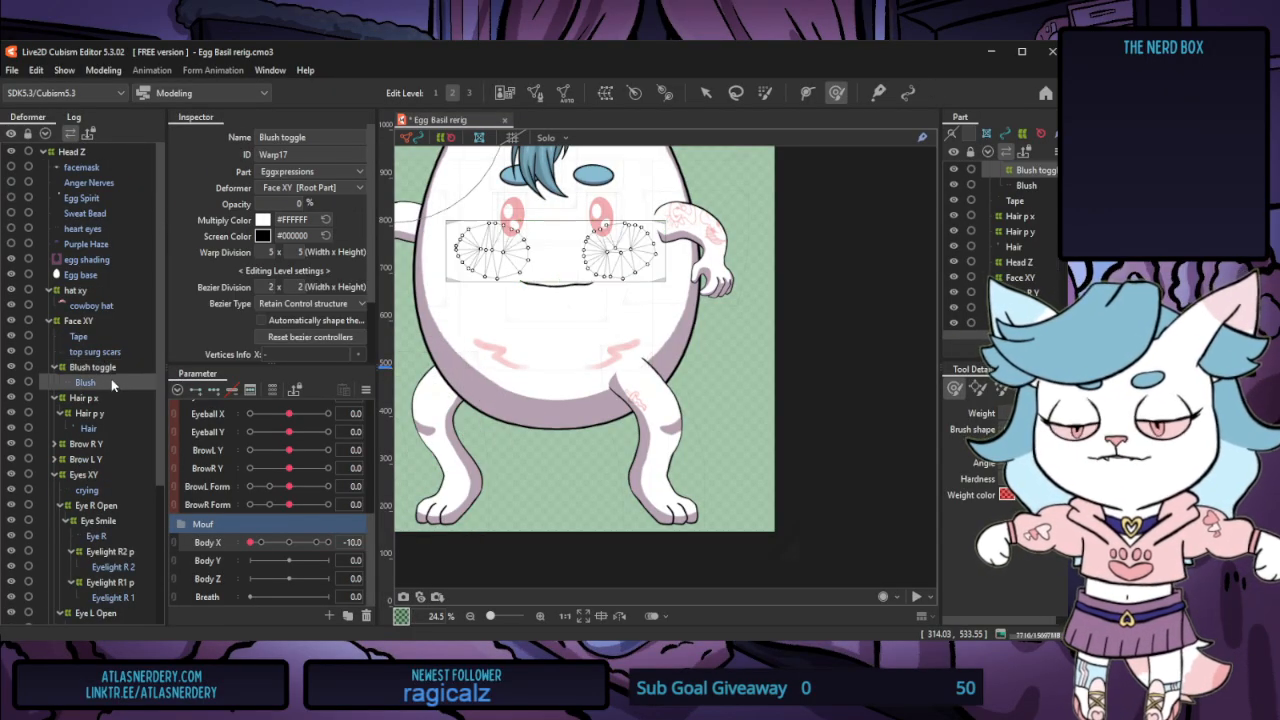
scroll(232, 498, "up", 5)
left_click(186, 409)
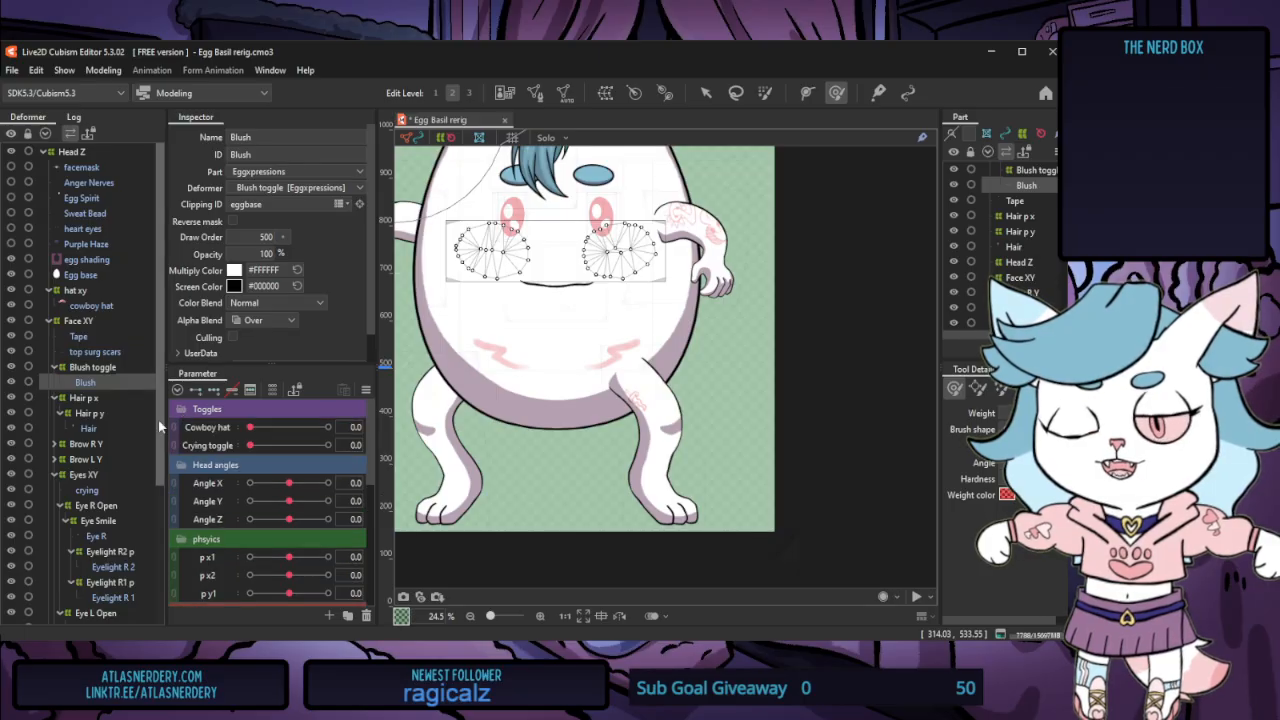
scroll(269, 517, "down", 8)
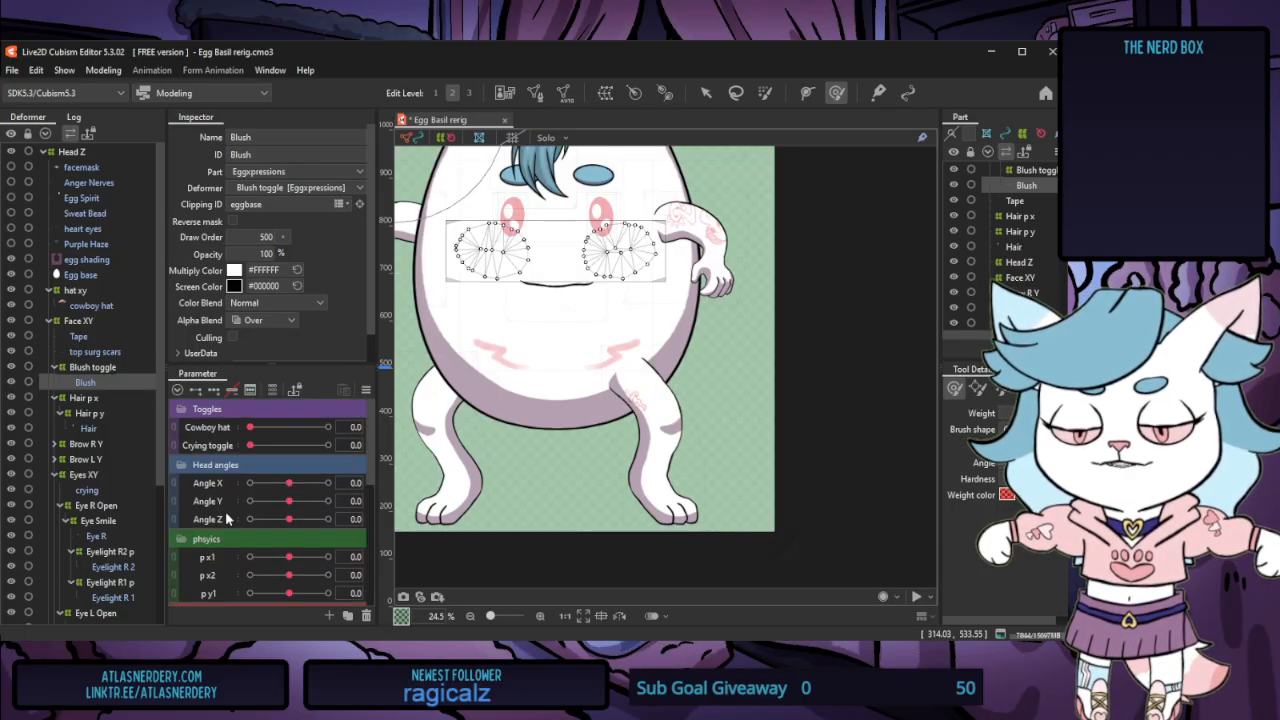
Examine the Blush toggle deformer's parameter keys and its opacity at EyeL Smile 0.6 and 1.0
left_click(90, 368)
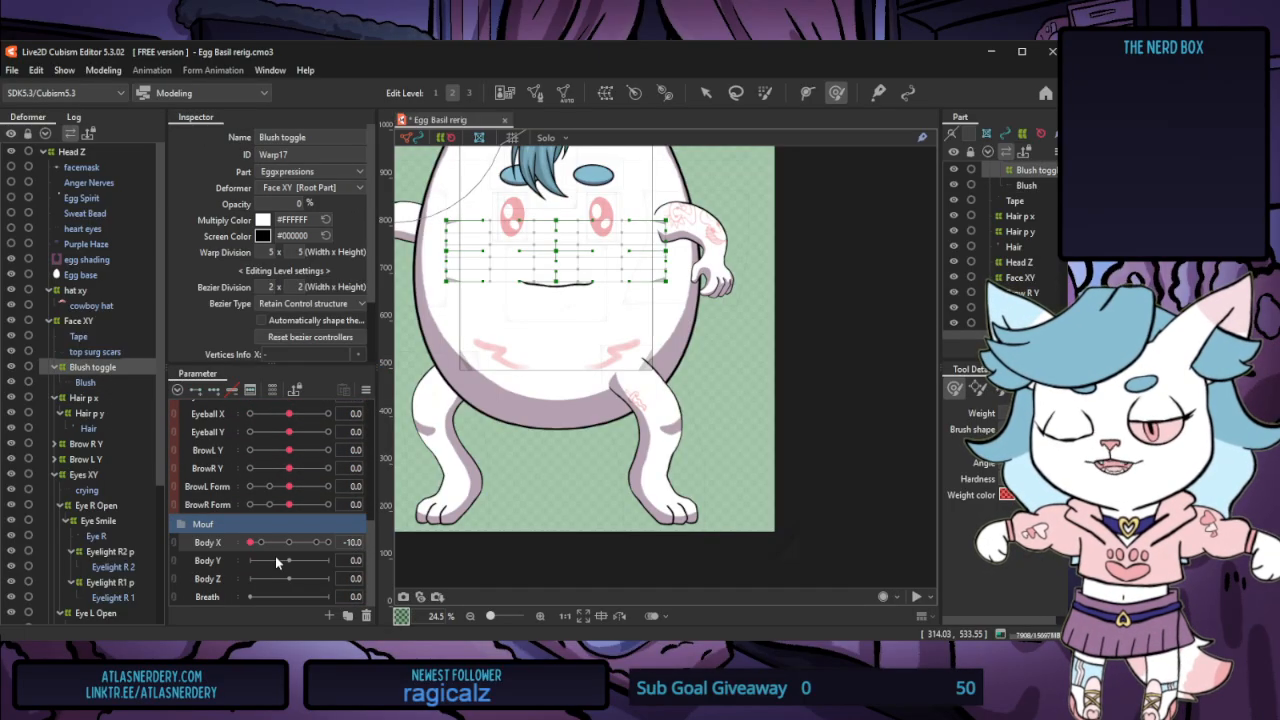
scroll(275, 556, "up", 6)
scroll(275, 573, "down", 3)
scroll(275, 573, "down", 1)
scroll(276, 573, "up", 2)
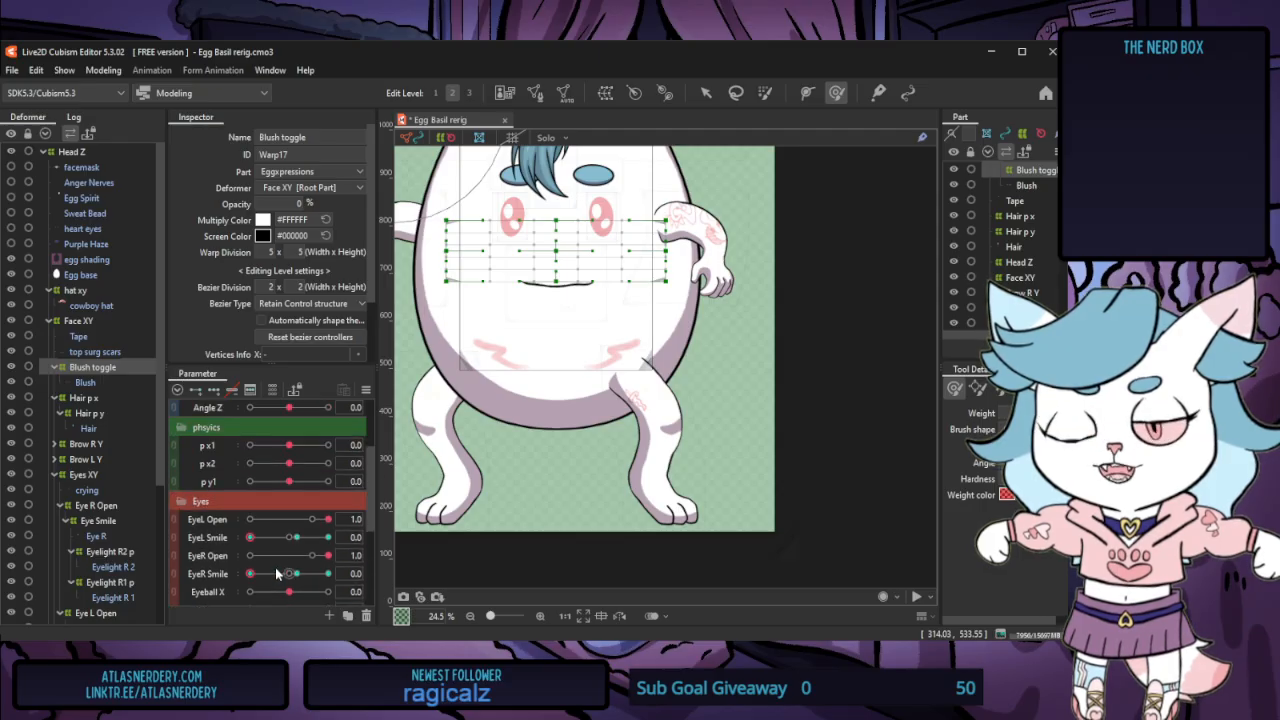
scroll(277, 573, "down", 1)
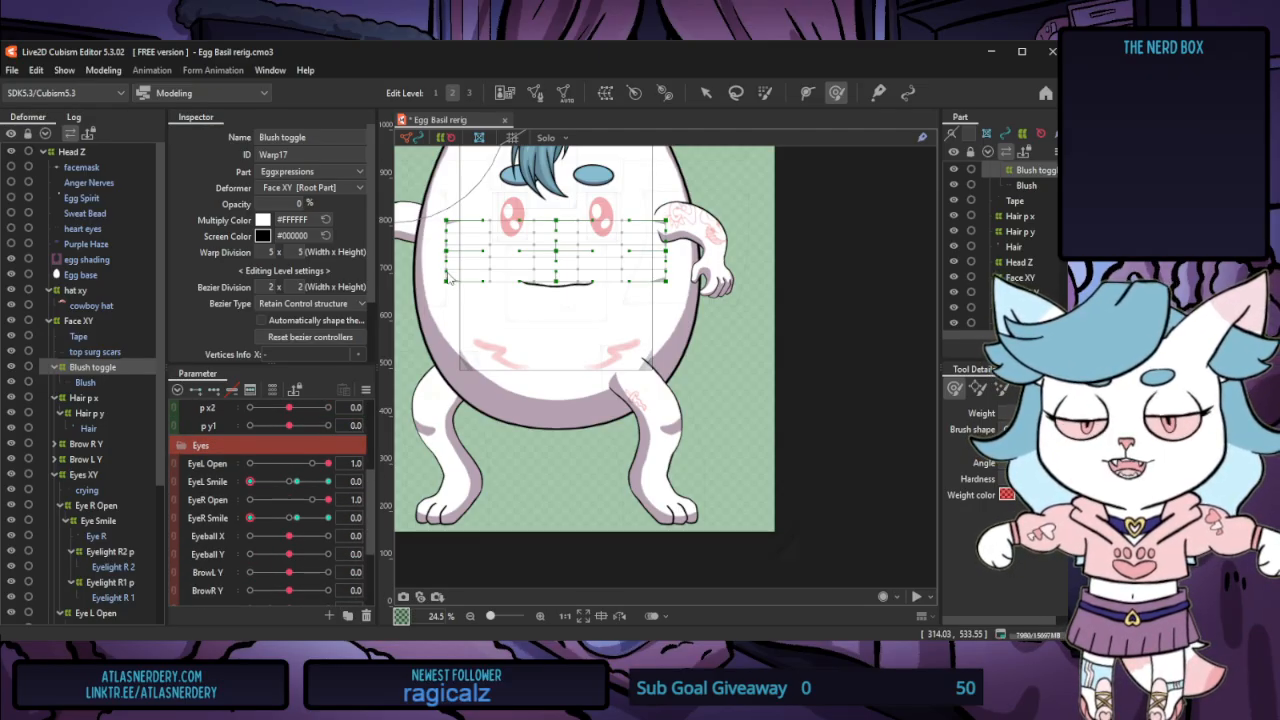
left_click(297, 483)
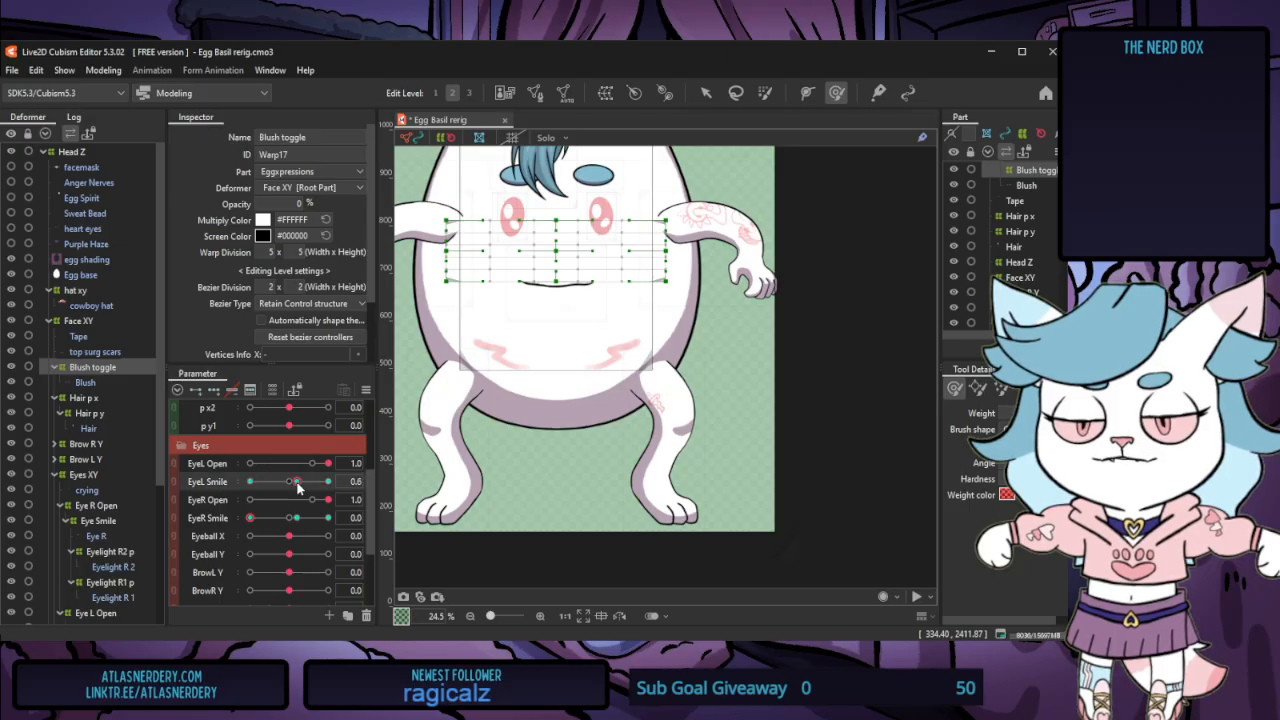
left_click_drag(299, 487, 322, 489)
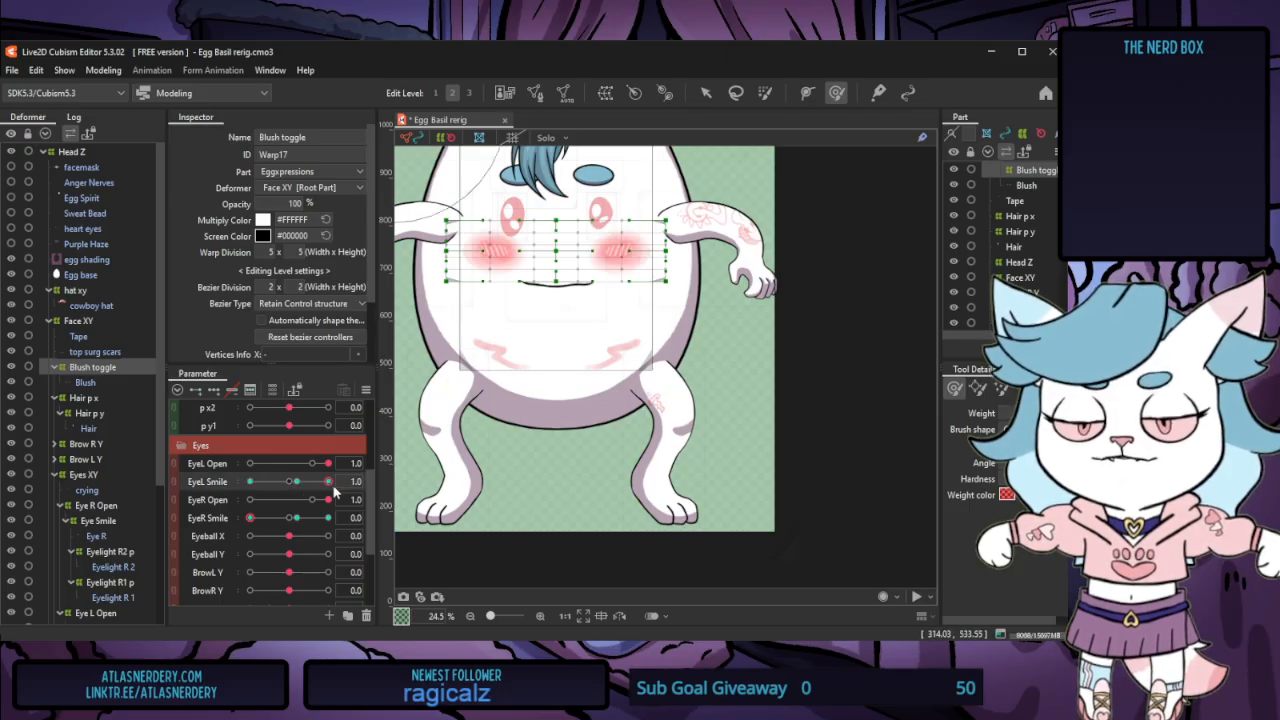
Set the Blush toggle deformer's opacity to 0% where only EyeR Smile is raised, and return both eye smiles to 0.0
left_click(297, 518)
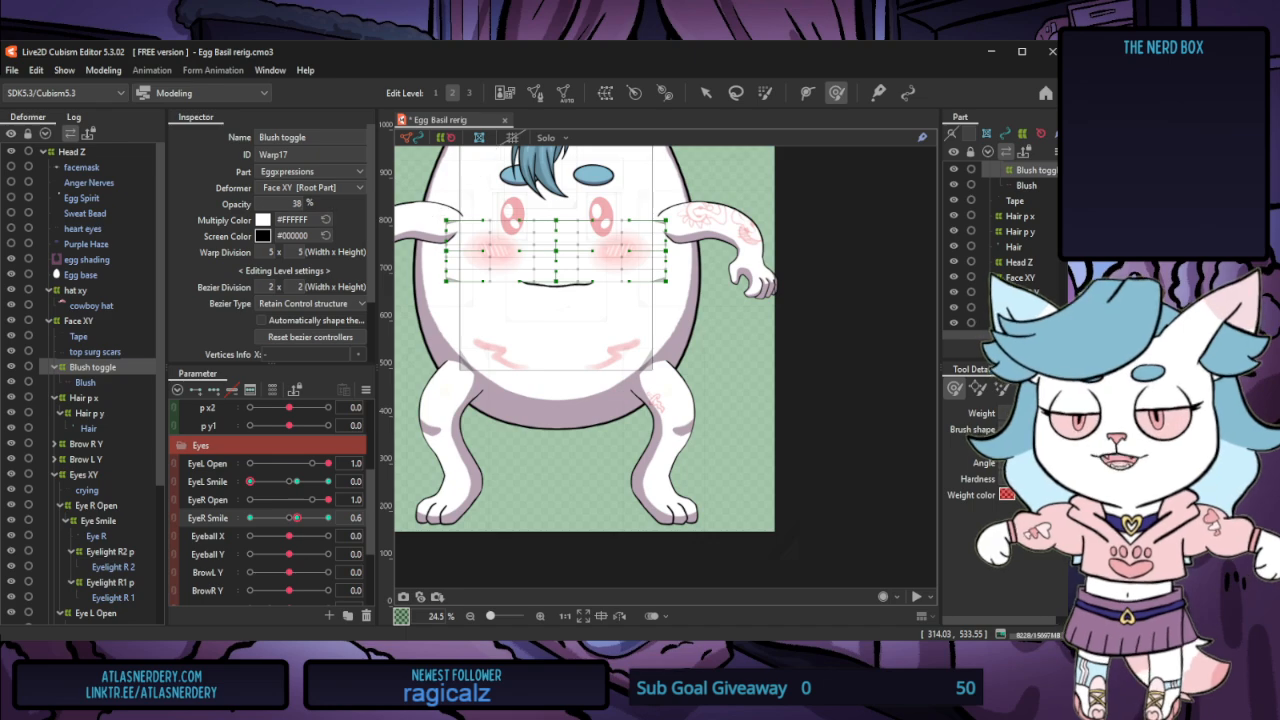
left_click_drag(291, 203, 250, 204)
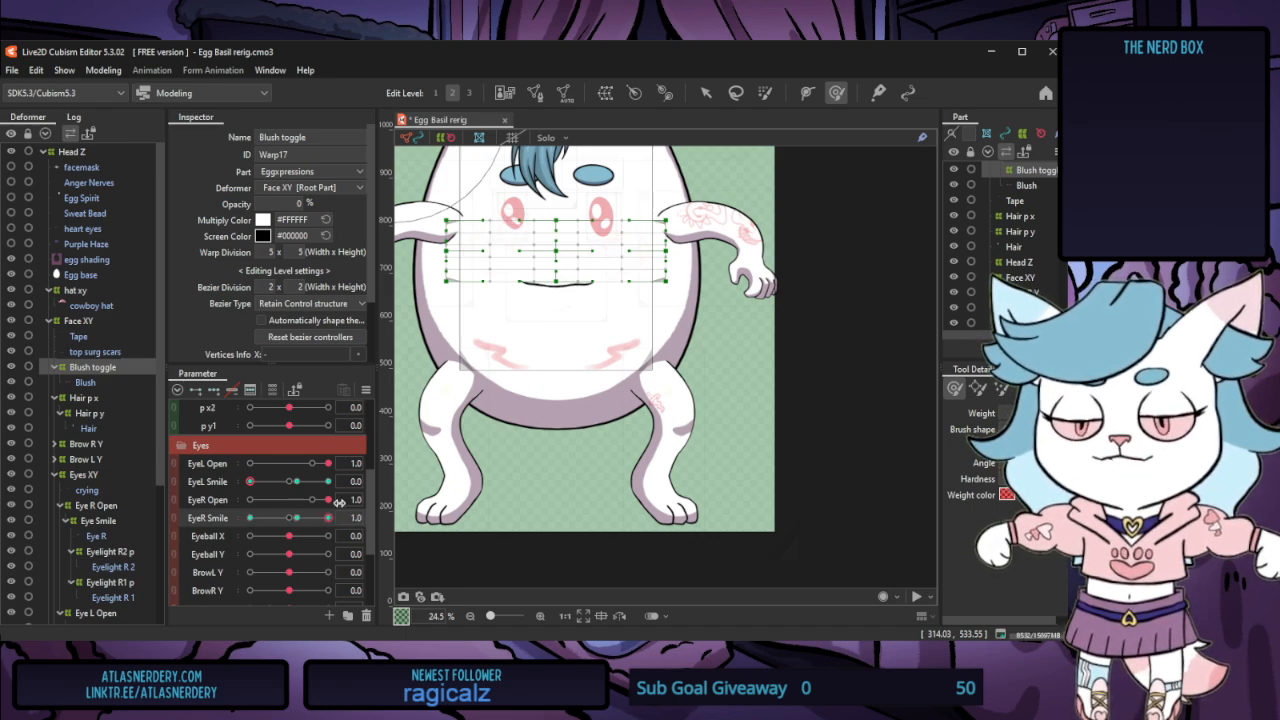
left_click(329, 482)
left_click(250, 482)
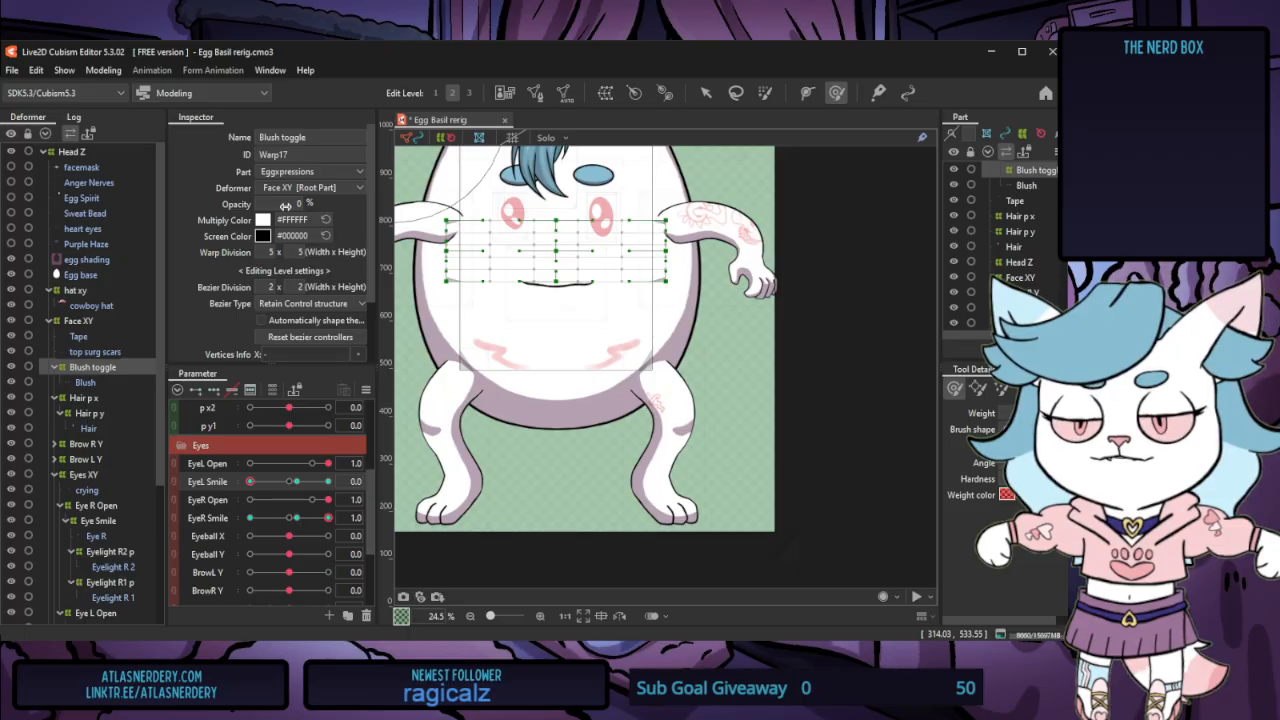
left_click_drag(285, 205, 295, 210)
left_click_drag(292, 517, 223, 517)
left_click_drag(298, 482, 356, 485)
left_click(250, 482)
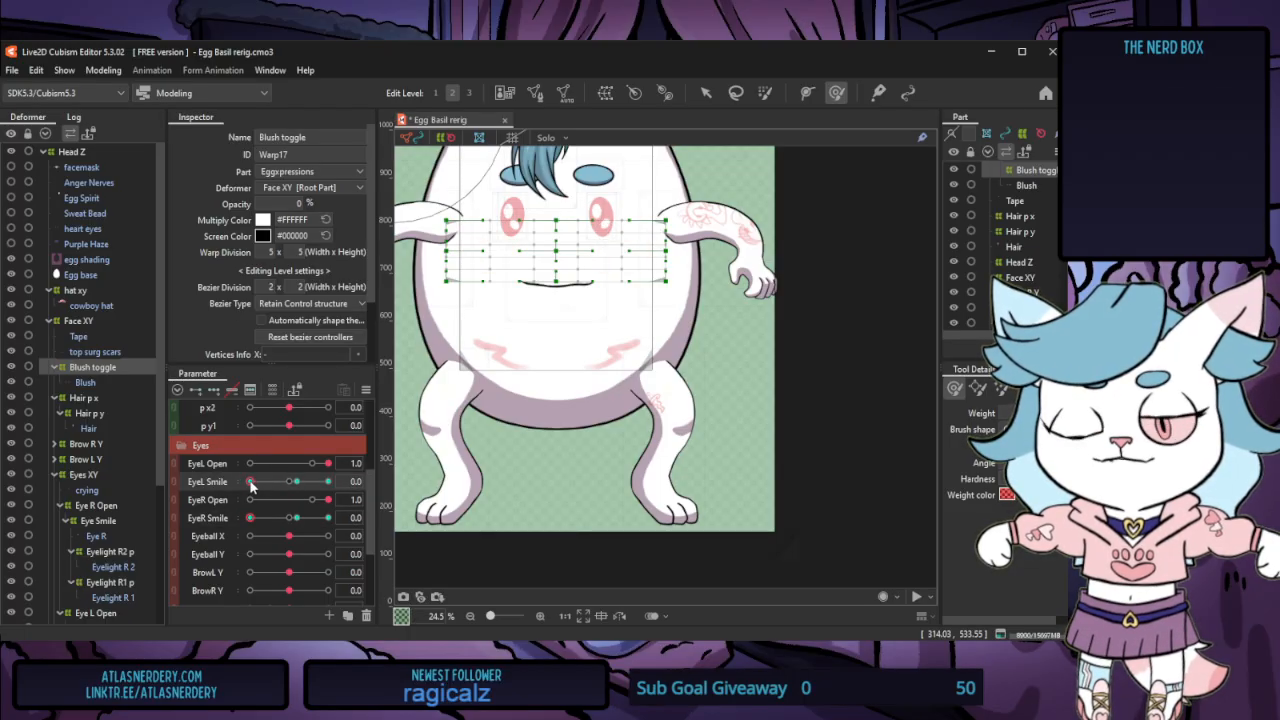
Preview the blush on the moving face in the physics settings, with the cowboy hat toggle switched on
left_click(112, 69)
left_click(183, 378)
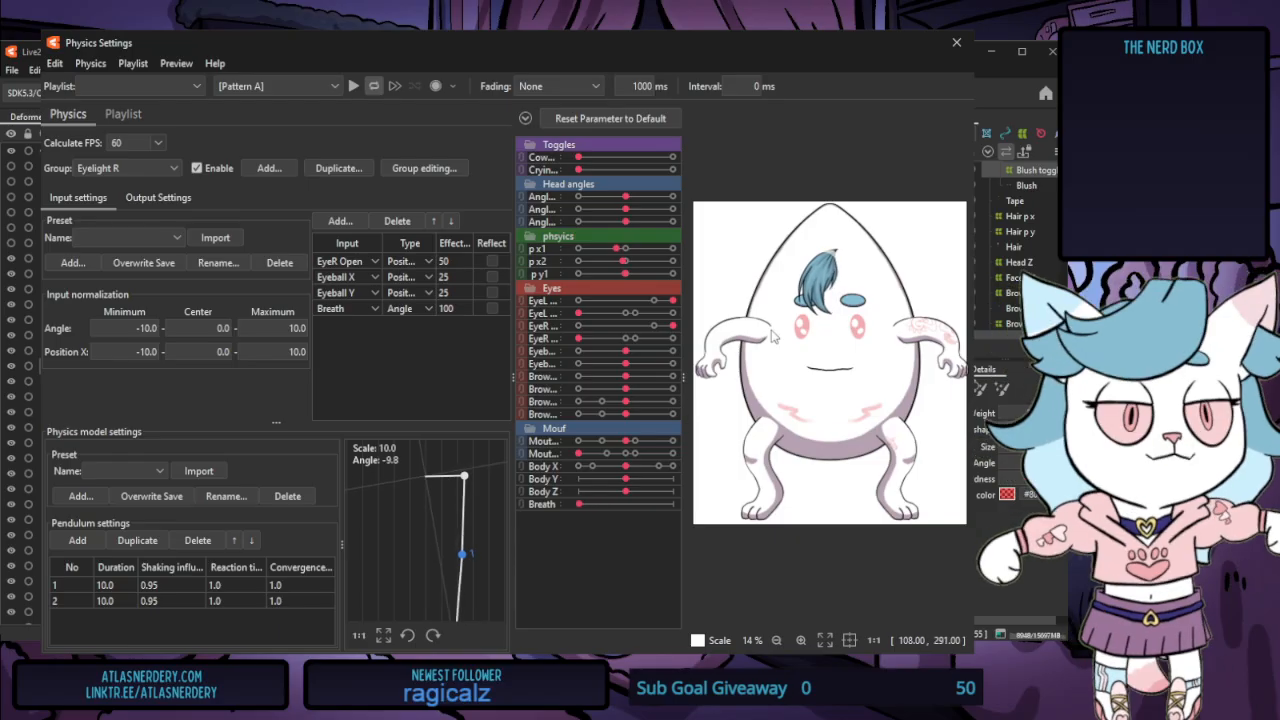
scroll(771, 338, "up", 3)
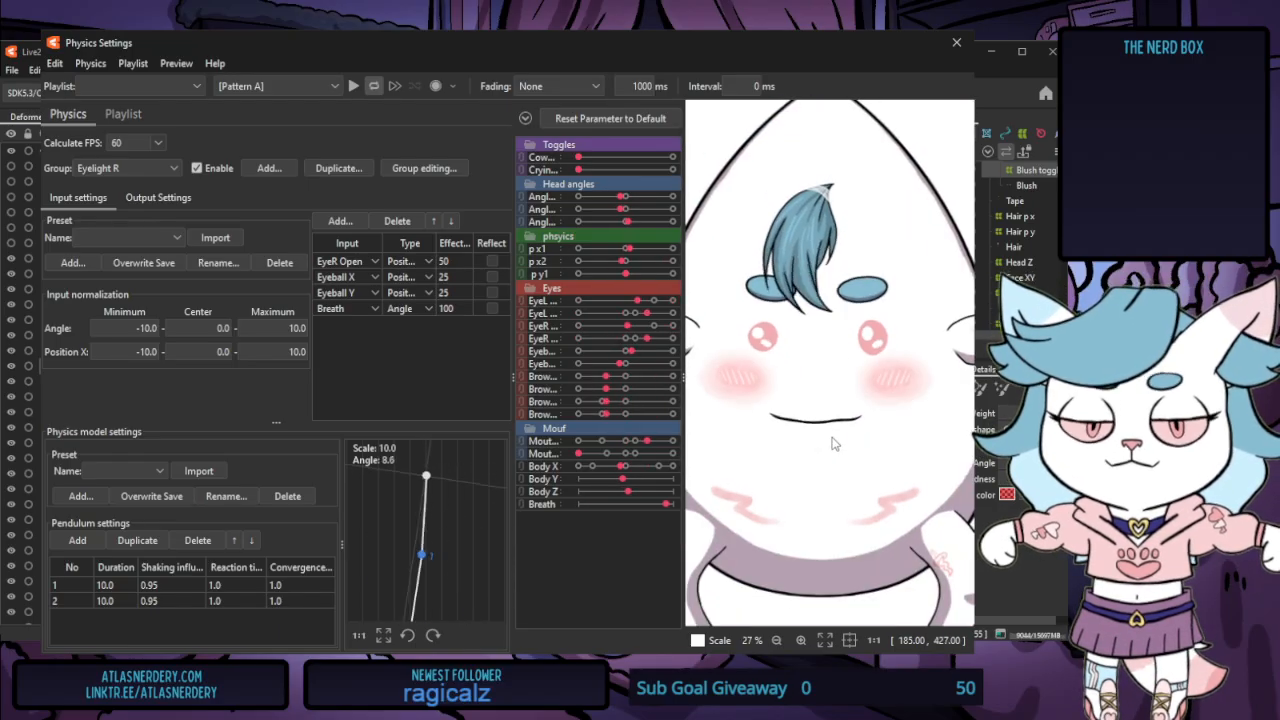
scroll(833, 443, "down", 3)
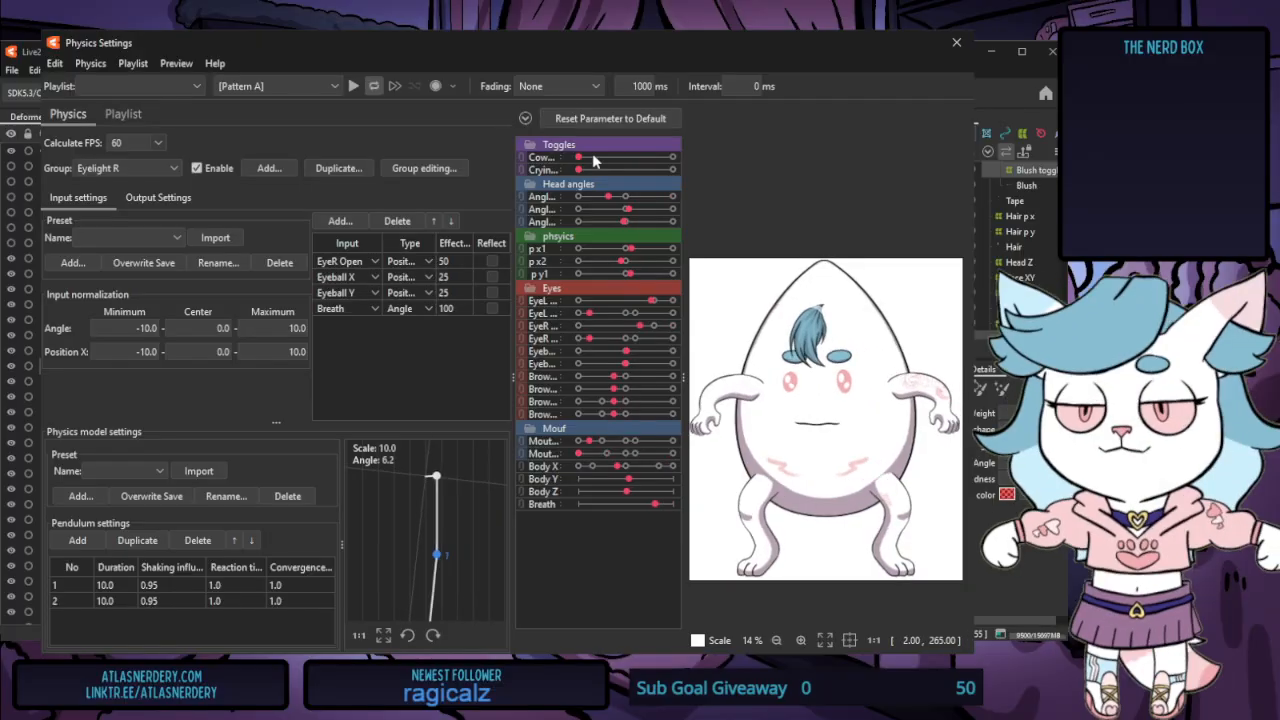
left_click(657, 158)
left_click_drag(660, 167, 710, 152)
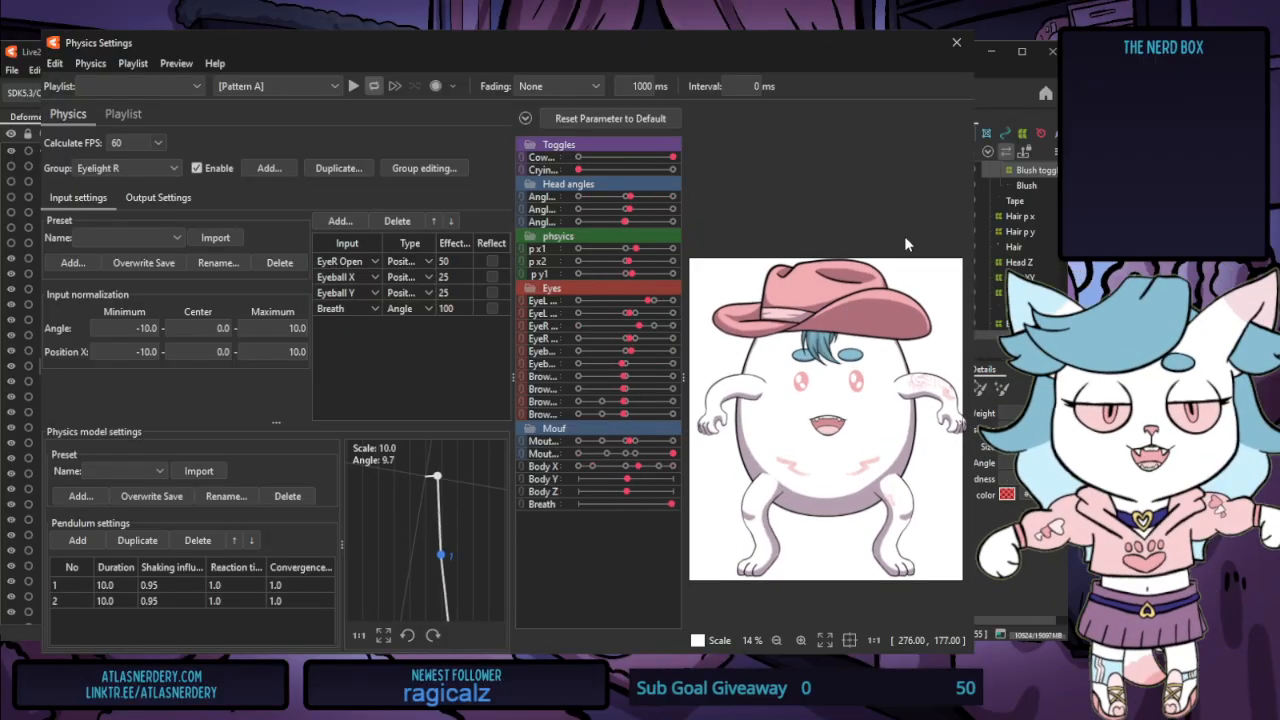
left_click(955, 43)
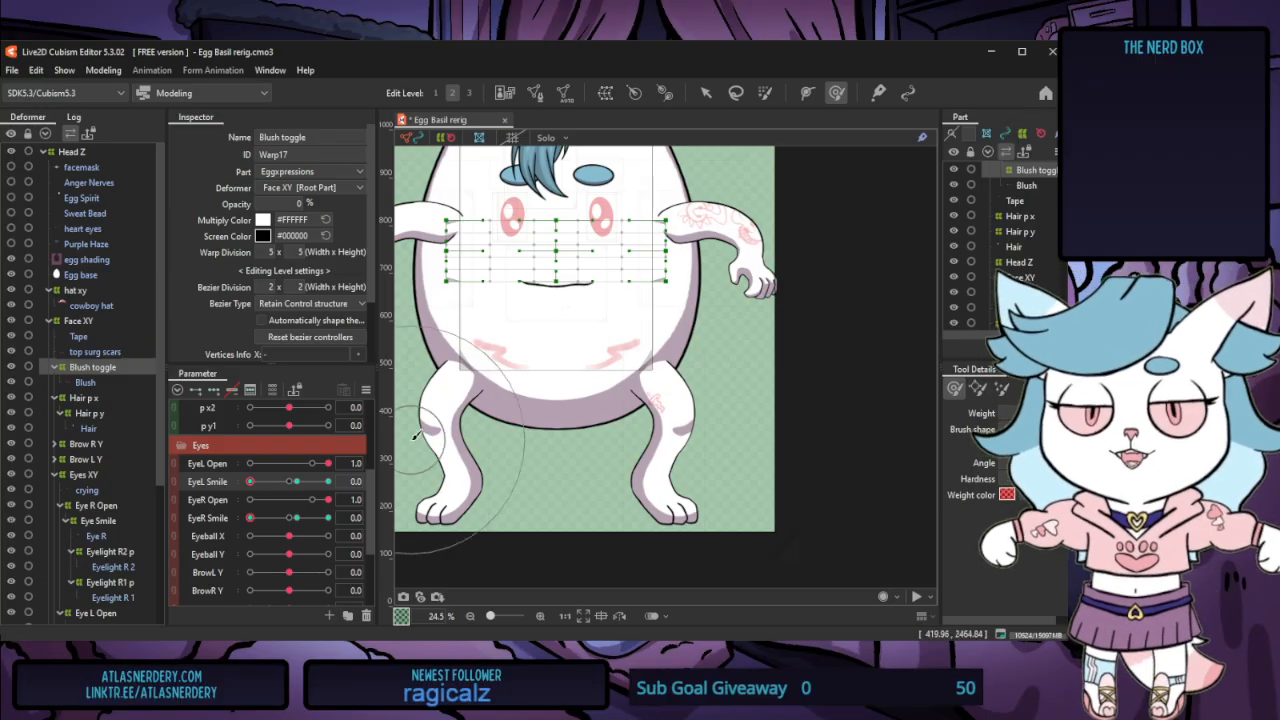
Reshape the Leg R XY warp at Body X -7.0, pulling its upper inner corner outward to the egg's edge
scroll(80, 595, "down", 4)
left_click(80, 587)
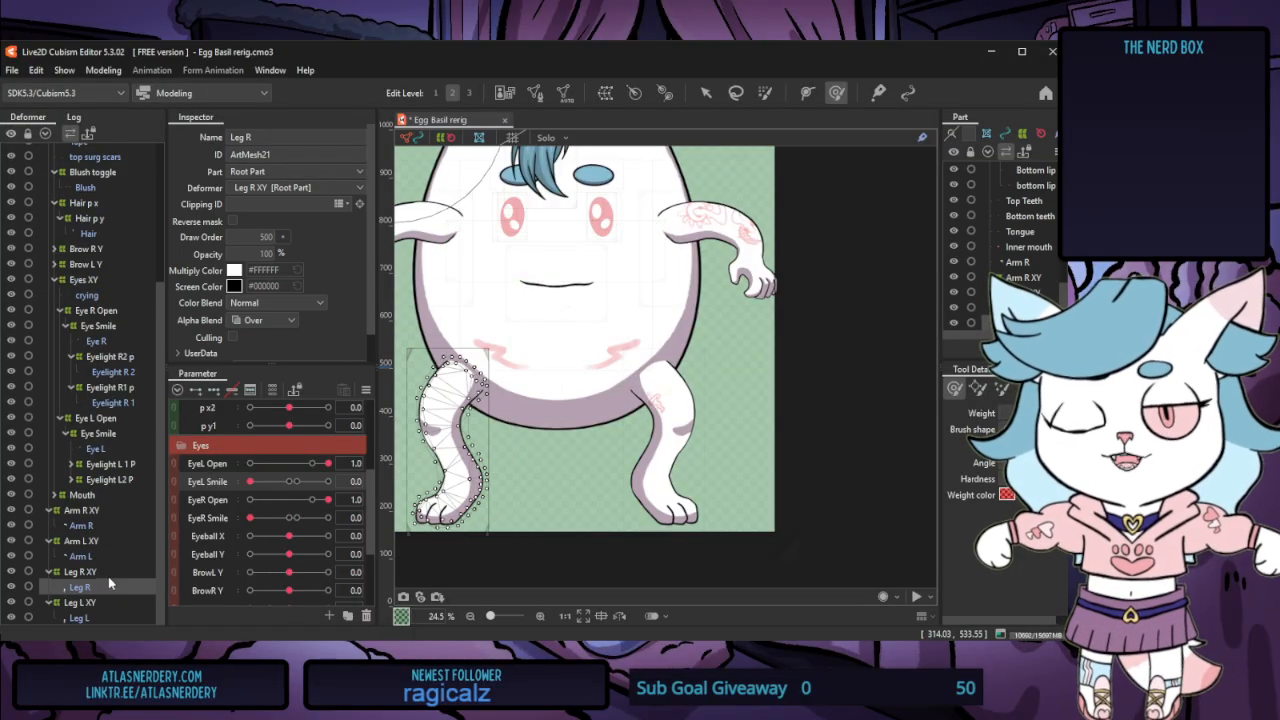
left_click(108, 574)
scroll(255, 526, "down", 2)
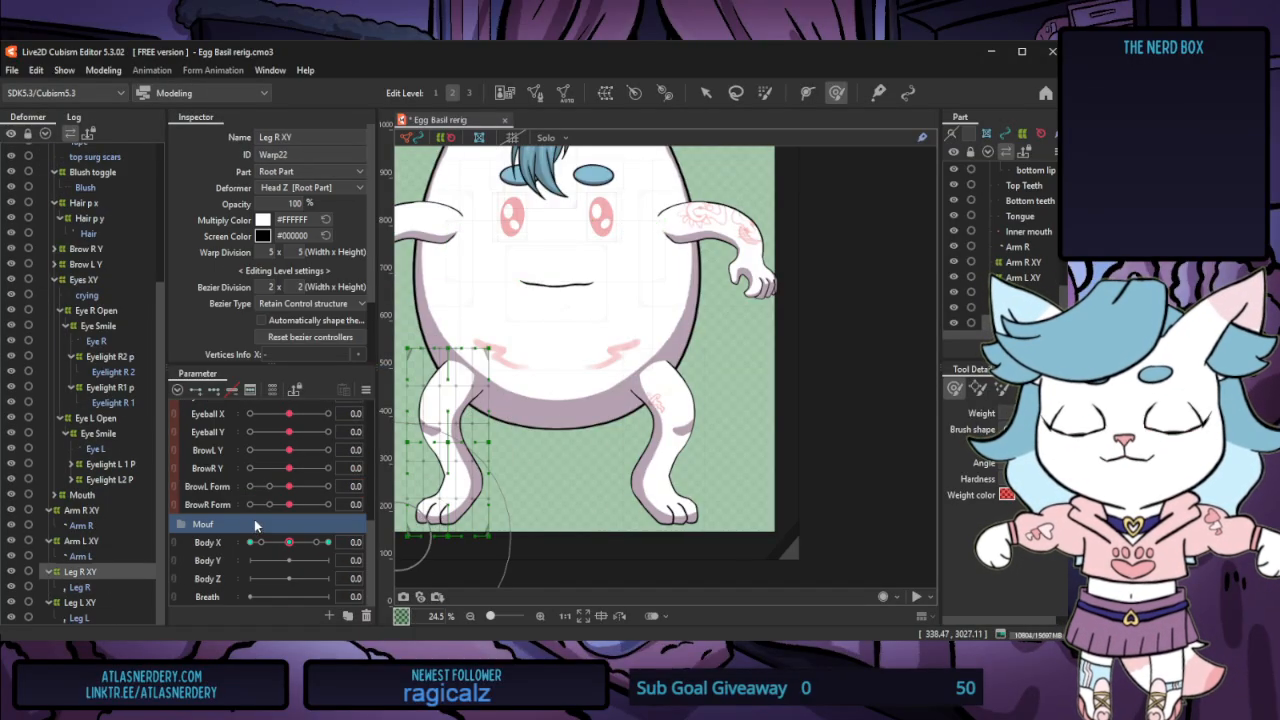
left_click_drag(288, 545, 262, 545)
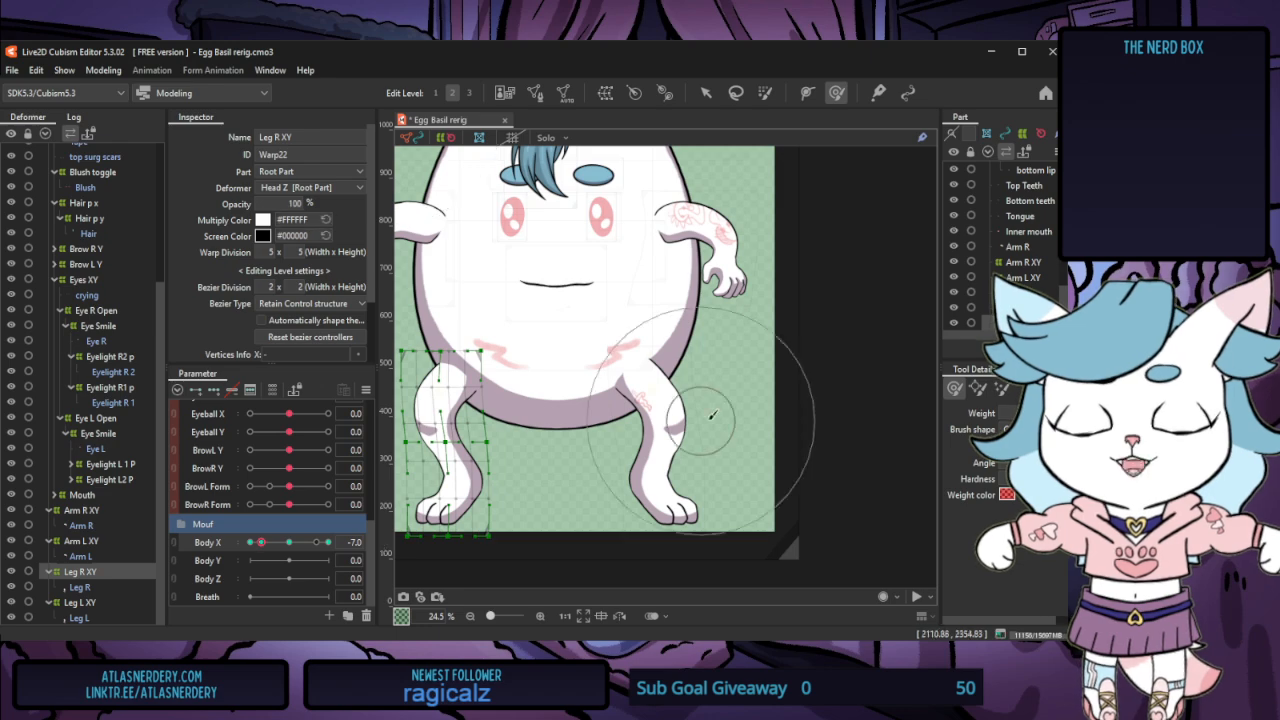
scroll(711, 425, "down", 4)
scroll(560, 415, "up", 7)
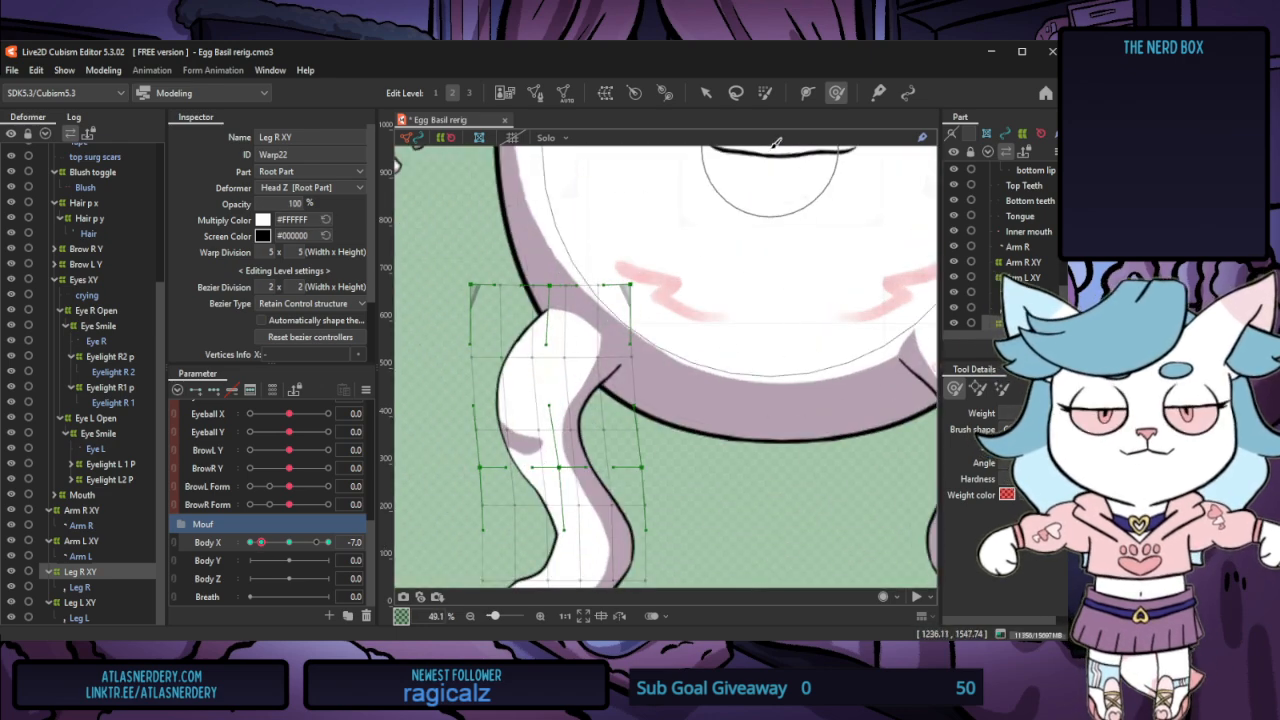
mouse_move(667, 348)
left_mouse_down()
mouse_move(653, 319)
mouse_move(644, 331)
mouse_move(622, 317)
mouse_move(634, 310)
mouse_move(625, 324)
mouse_move(614, 309)
mouse_move(602, 320)
mouse_move(613, 305)
mouse_move(631, 342)
left_mouse_up()
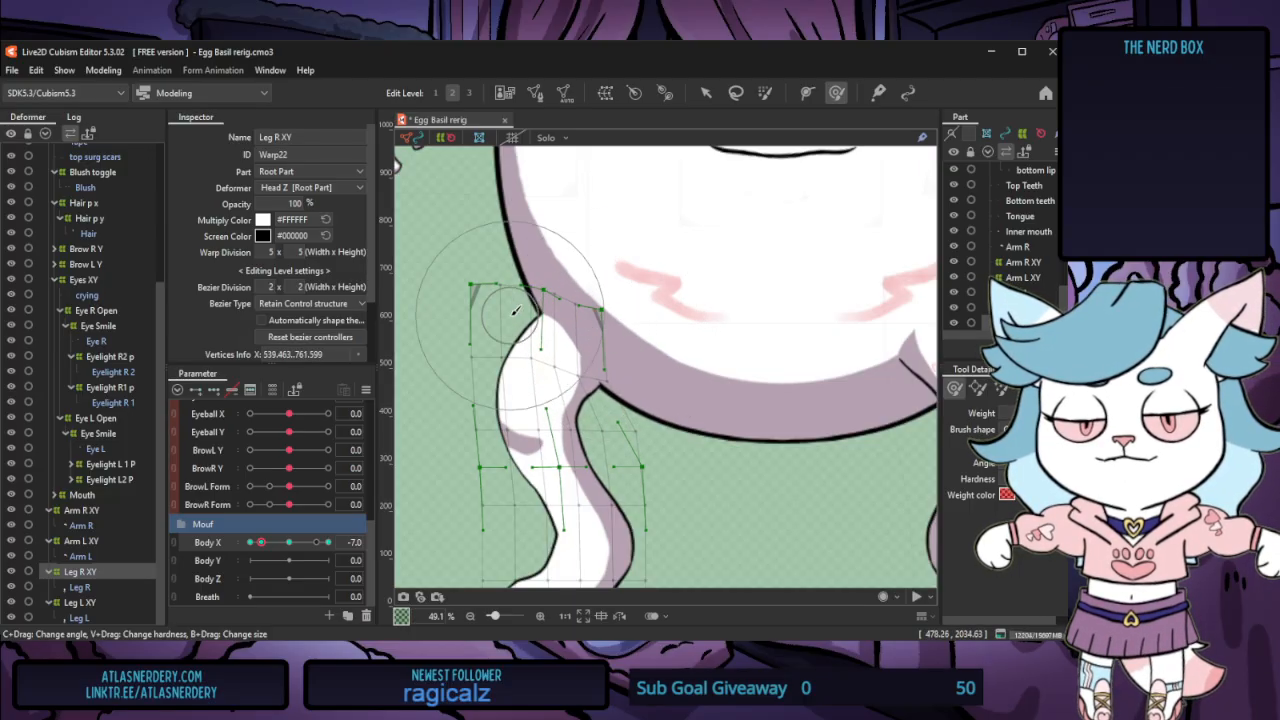
mouse_move(266, 539)
left_mouse_down()
mouse_move(252, 541)
mouse_move(289, 542)
left_mouse_up()
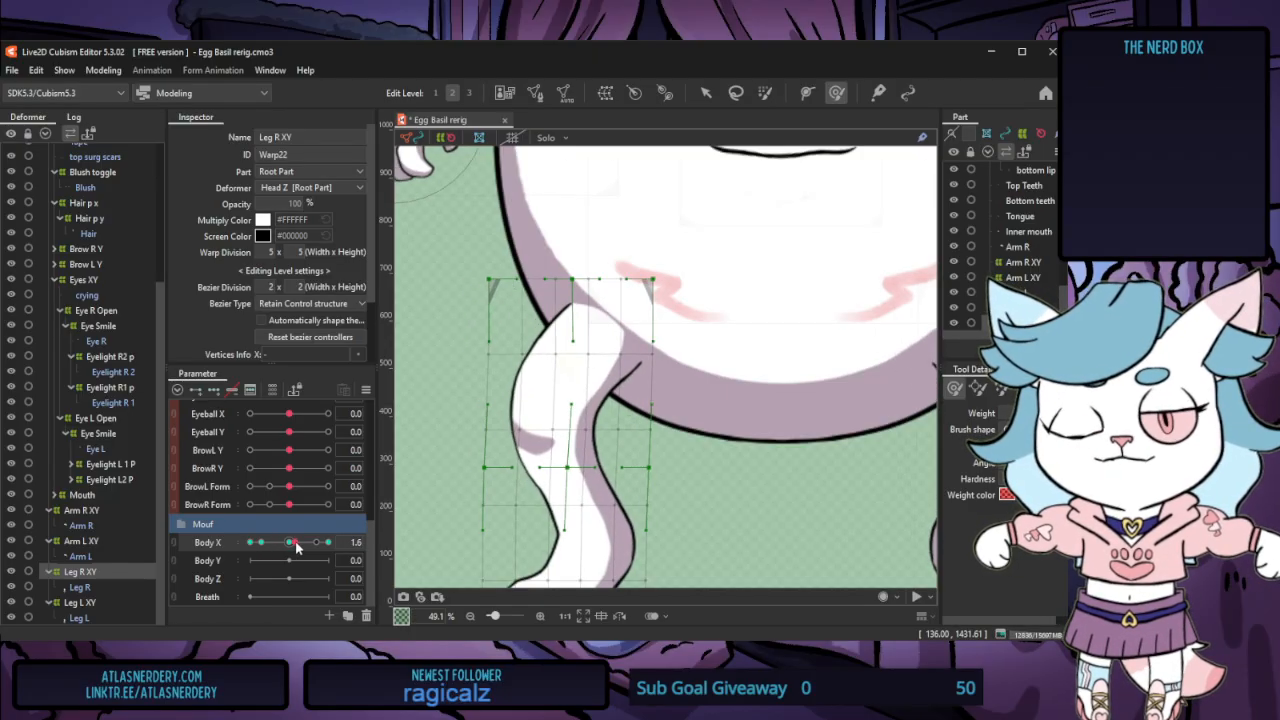
Reshape the Leg L XY warp's upper inner corner at Body X 7.0 to follow the egg's edge, and preview the motion in the physics settings
left_click(98, 603)
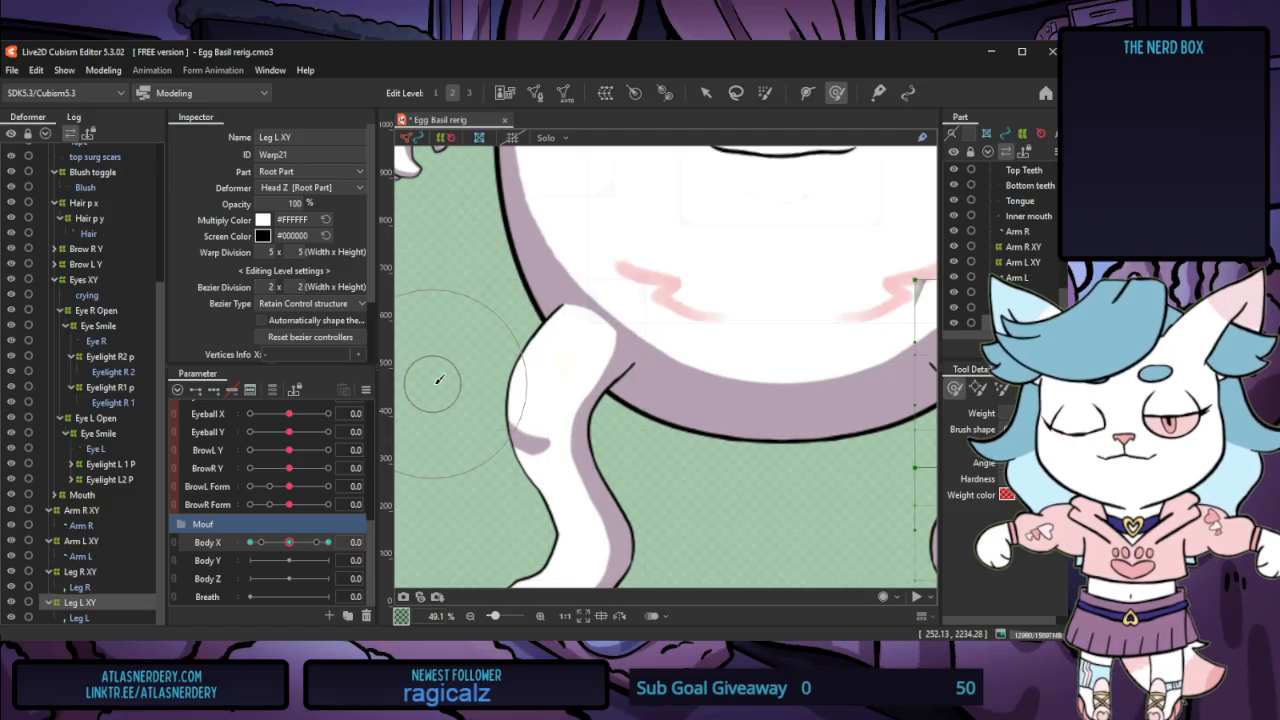
scroll(437, 382, "down", 3)
scroll(752, 405, "up", 3)
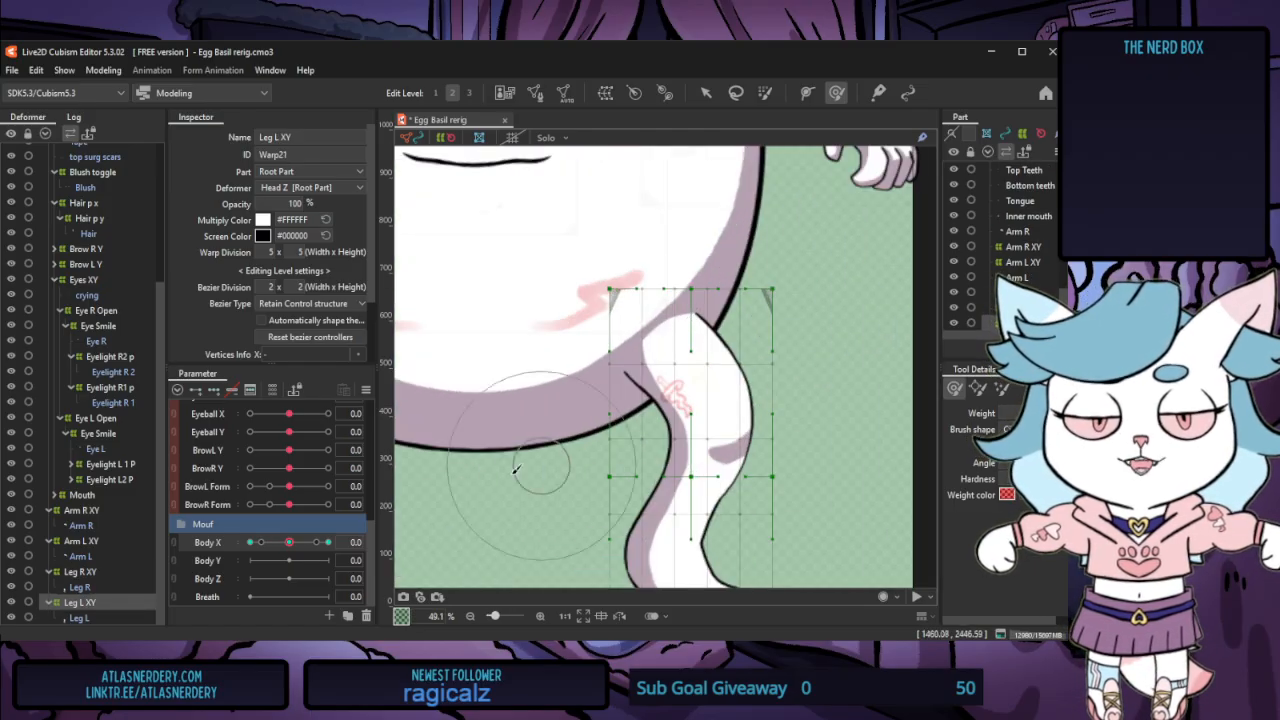
left_click(107, 581)
left_click(107, 577)
left_click(108, 602)
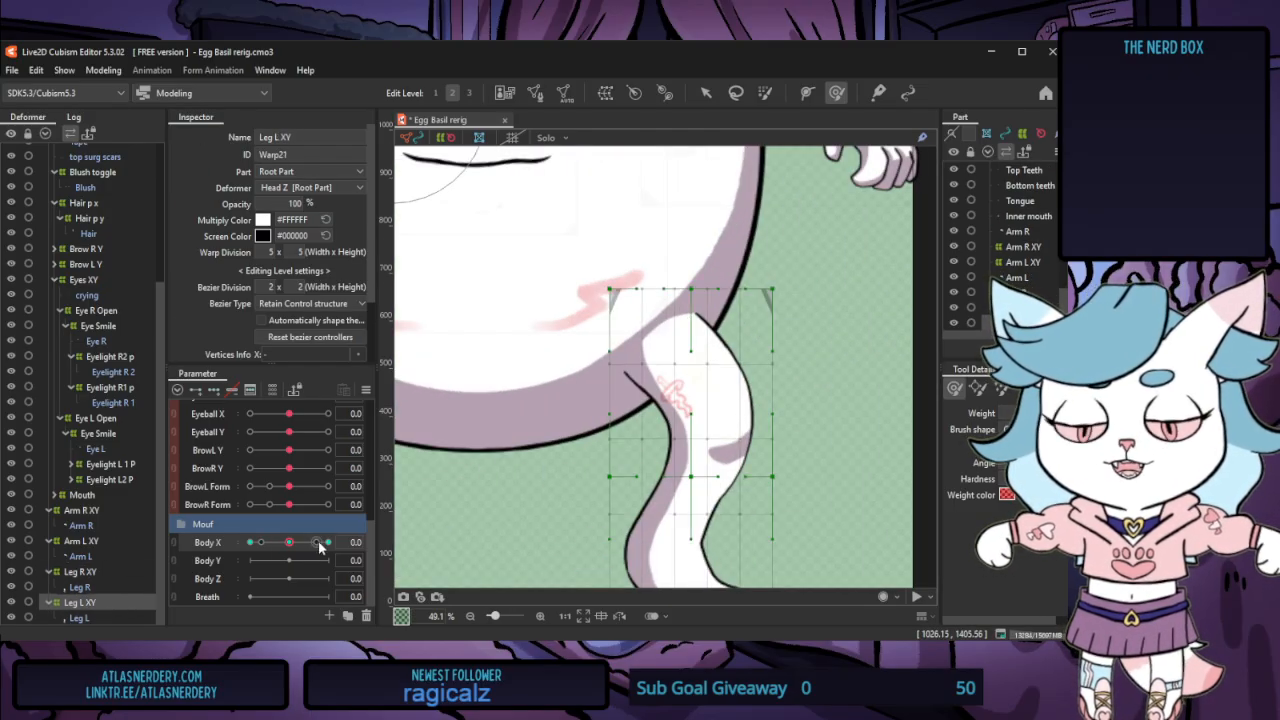
left_click(318, 542)
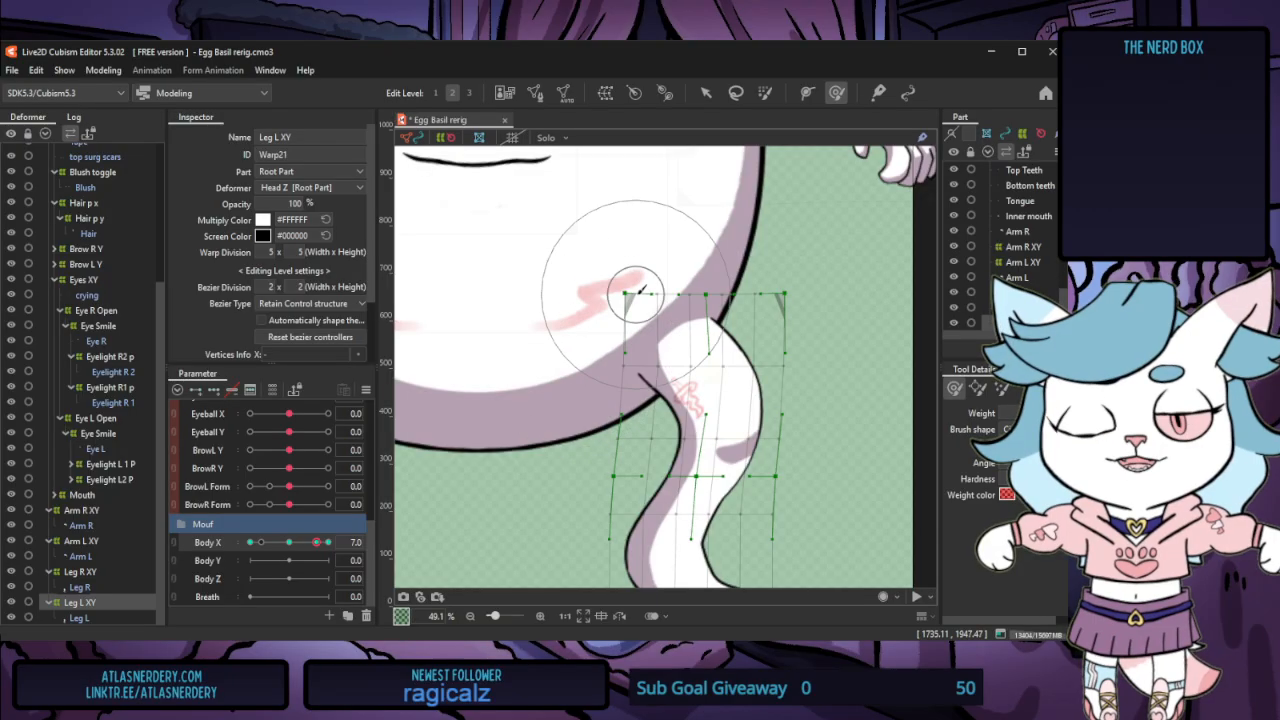
mouse_move(626, 320)
left_mouse_down()
mouse_move(633, 353)
mouse_move(646, 317)
mouse_move(659, 318)
mouse_move(620, 359)
mouse_move(653, 306)
left_mouse_up()
left_click_drag(726, 249, 719, 234)
left_click(705, 92)
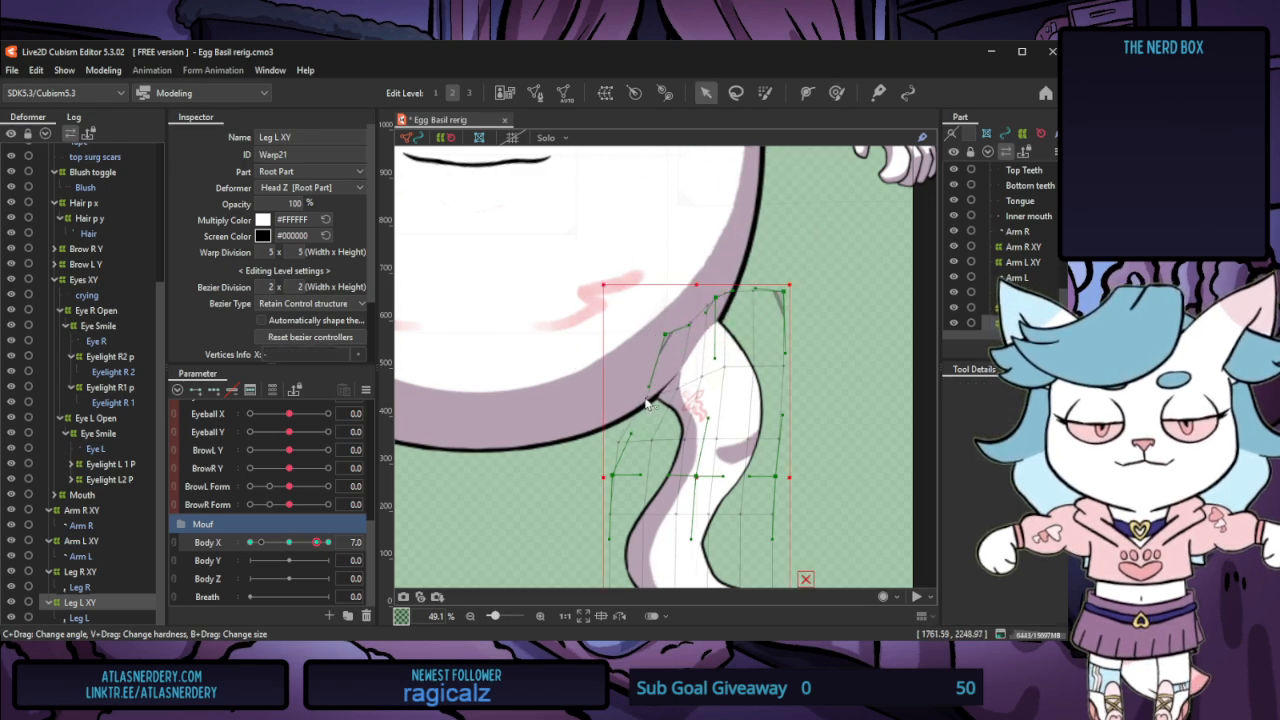
left_click_drag(640, 394, 678, 388)
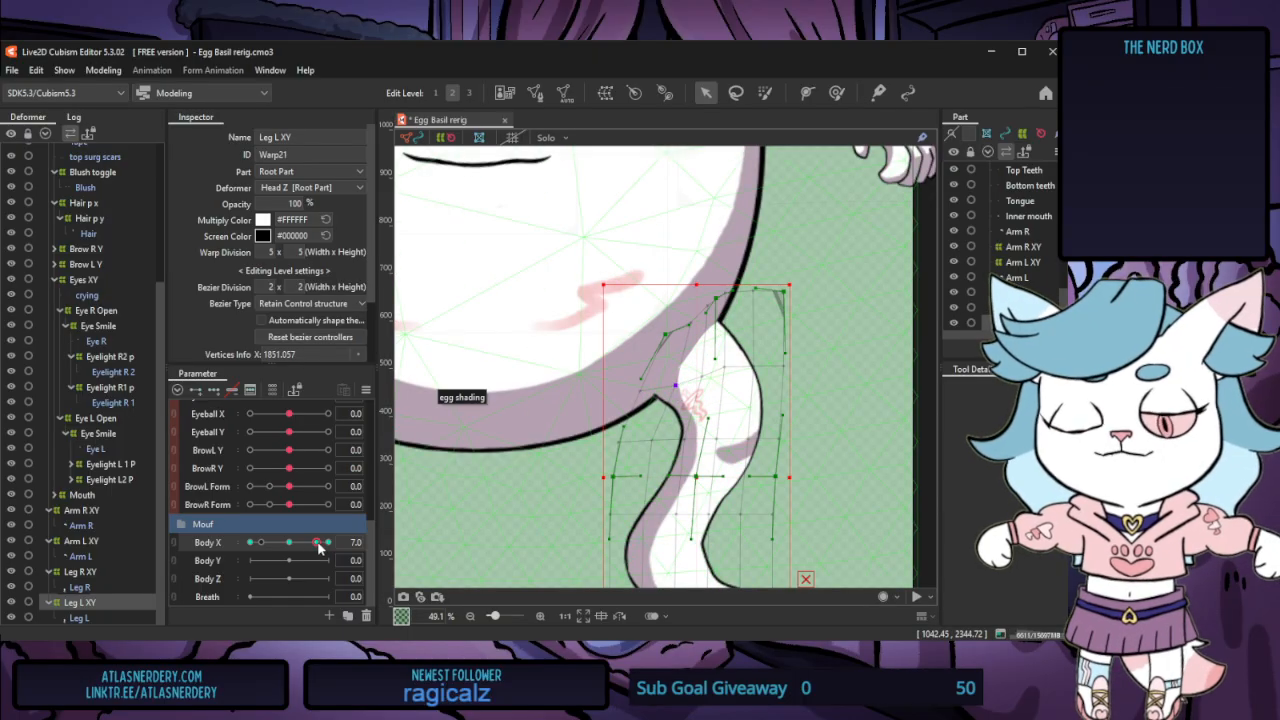
left_click_drag(318, 545, 327, 546)
left_click(104, 70)
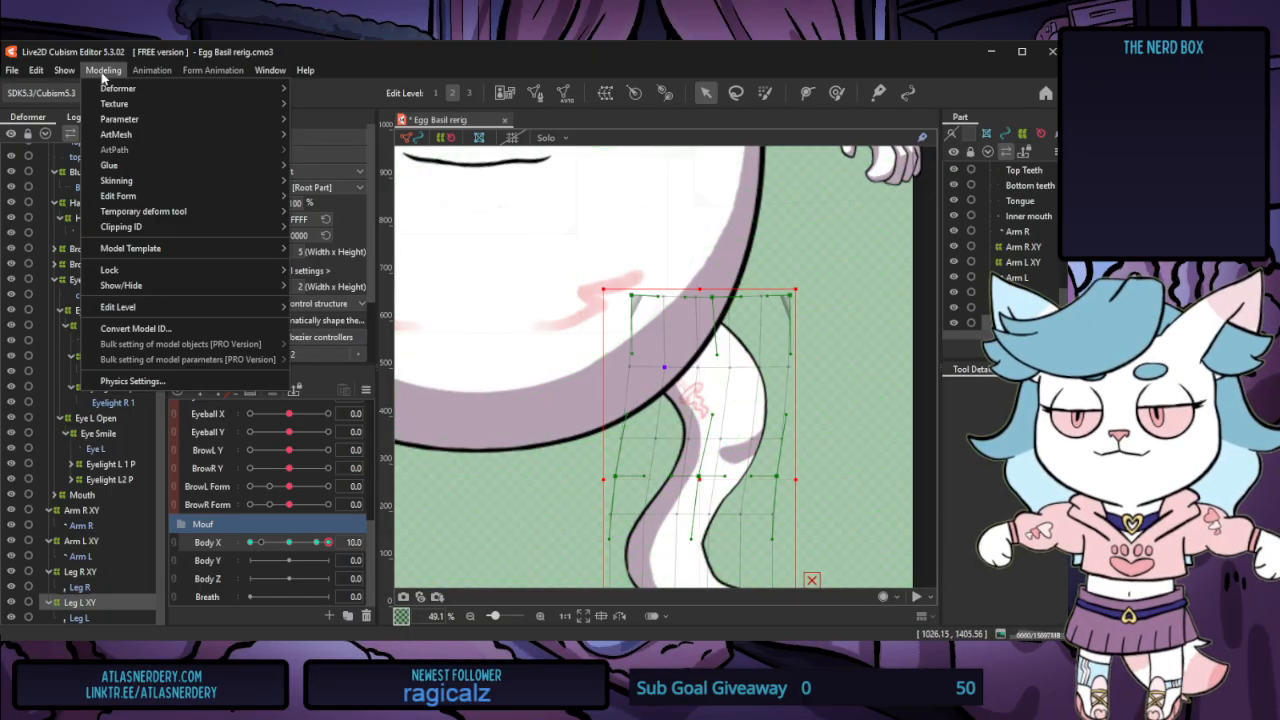
left_click(192, 395)
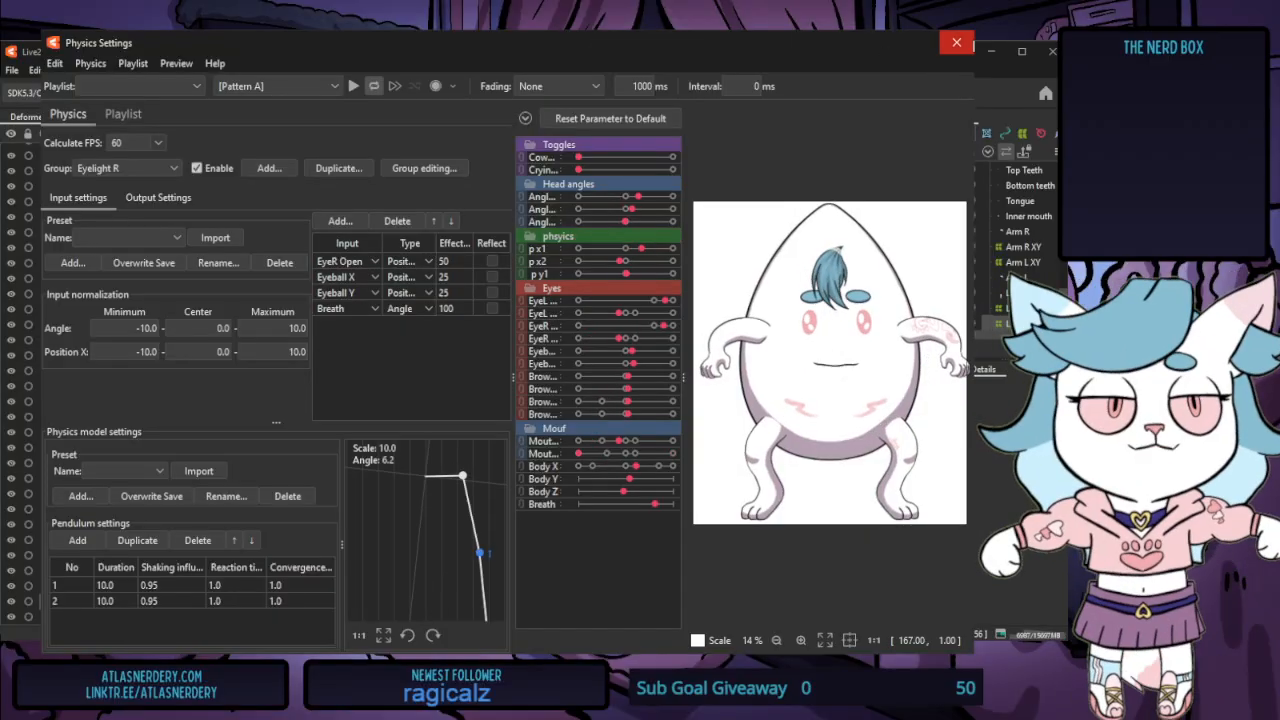
left_click(957, 43)
Reshape the Arm L XY warp at Body X 7.0, pulling the shoulder outward to the egg's edge, and preview it in the physics settings
left_click(96, 543)
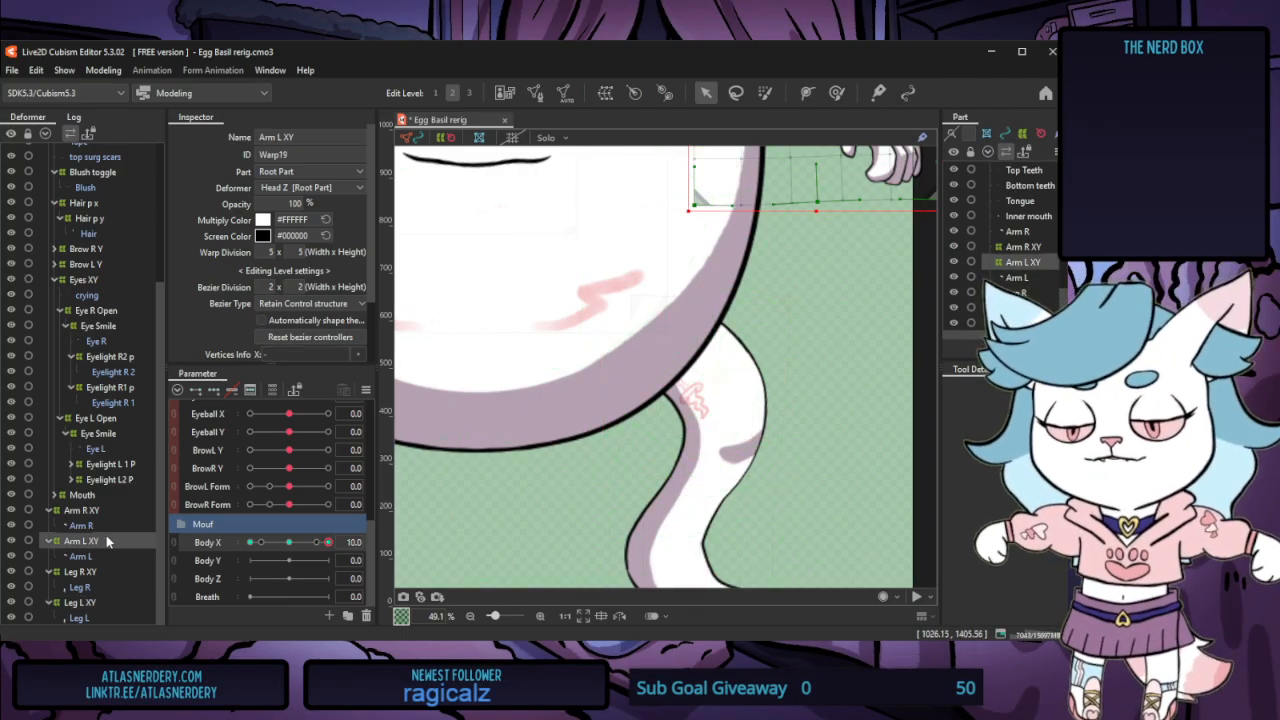
scroll(650, 515, "down", 5)
scroll(747, 238, "up", 3)
scroll(635, 530, "up", 4)
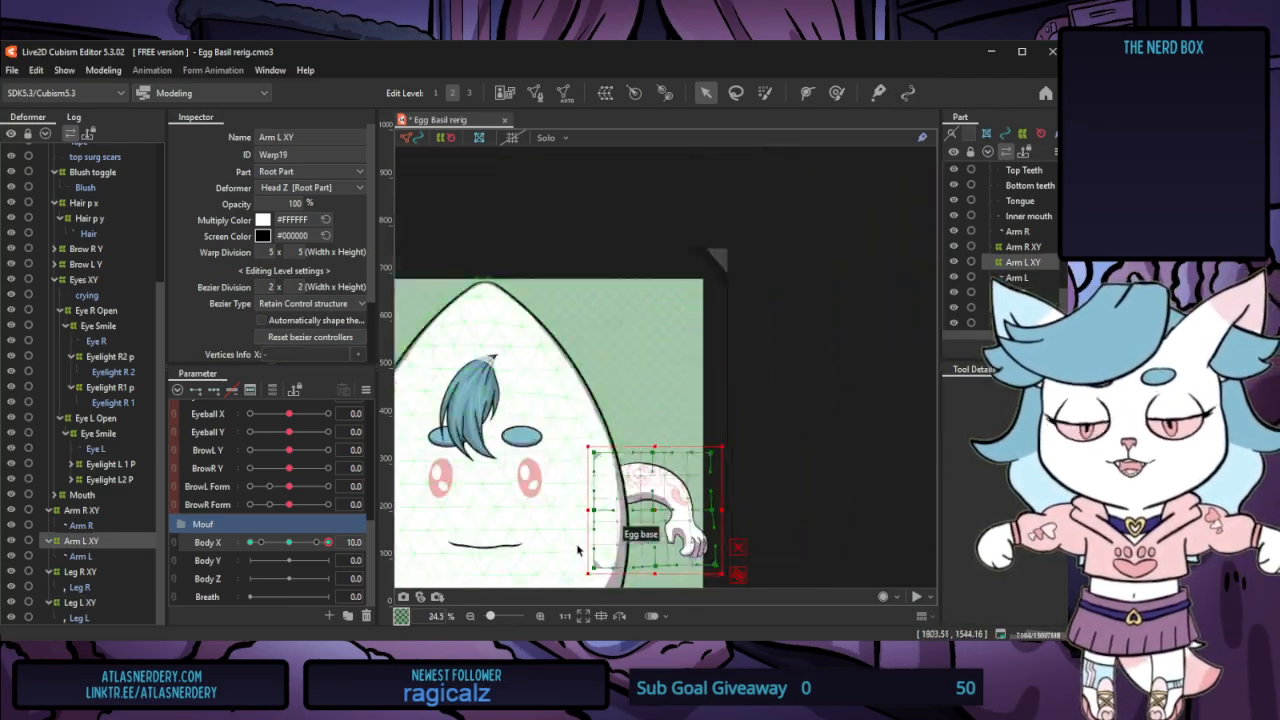
left_click_drag(328, 542, 315, 549)
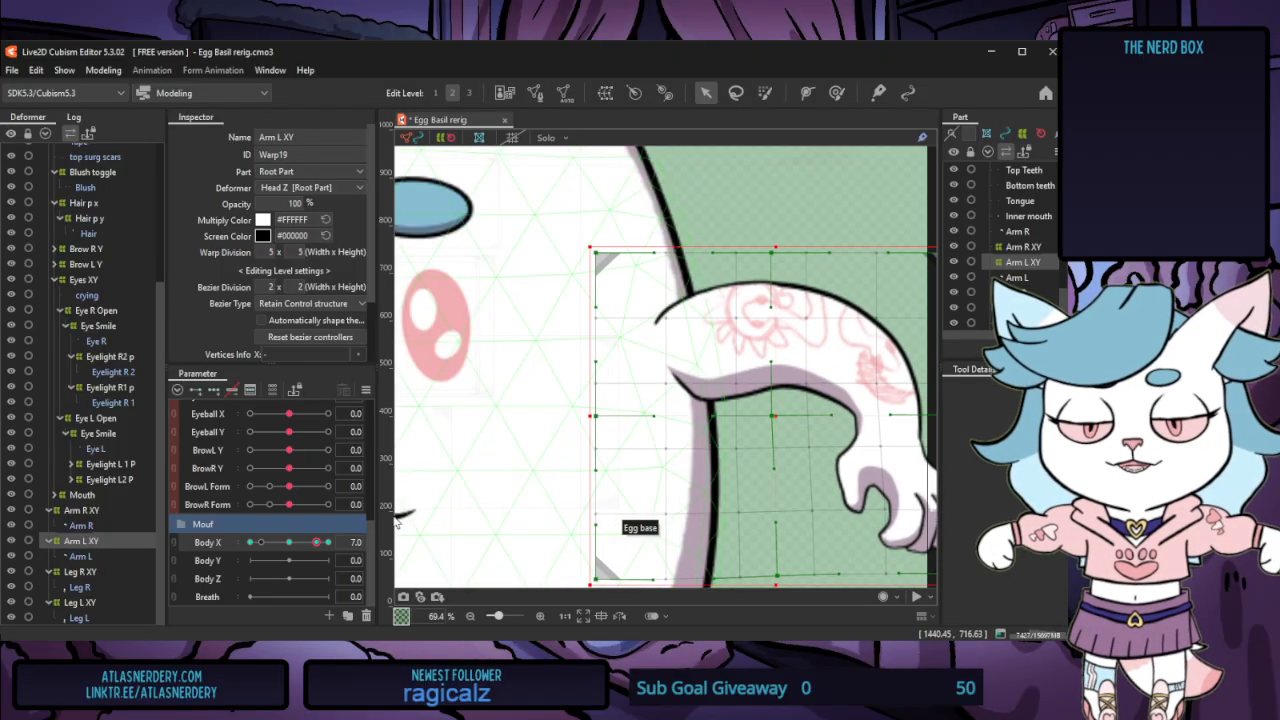
left_click(837, 93)
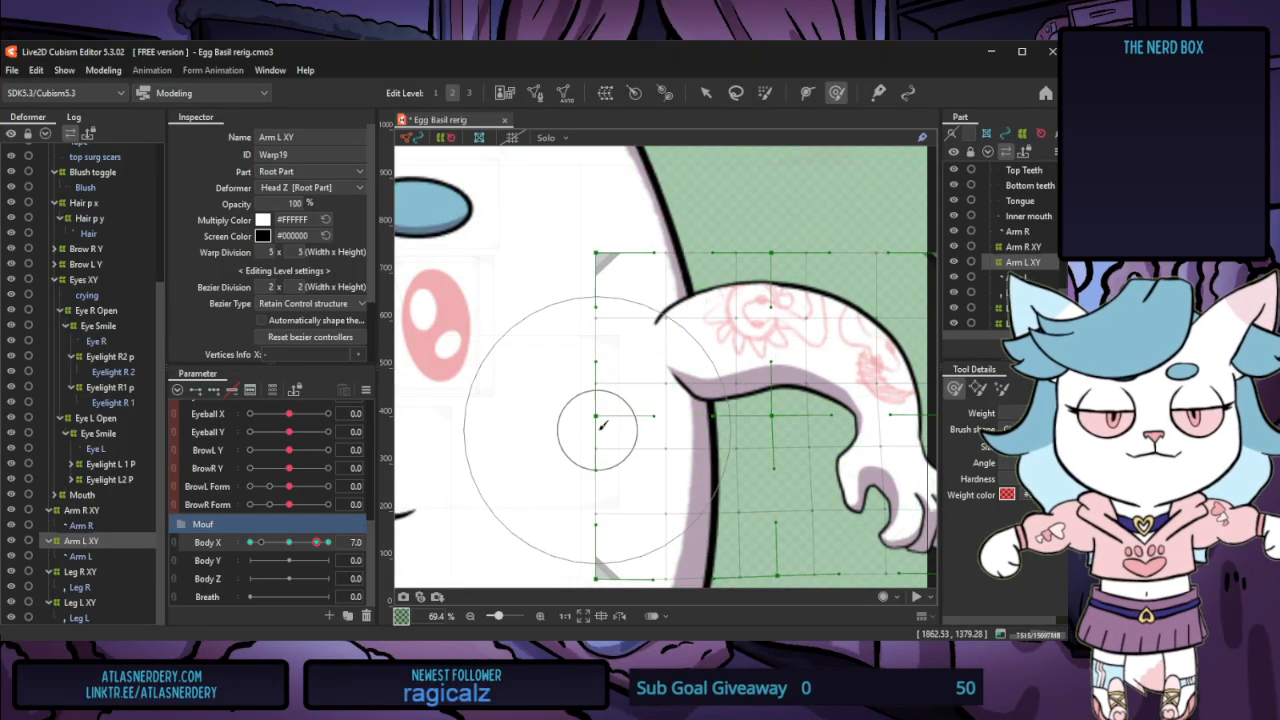
mouse_move(594, 346)
left_mouse_down()
mouse_move(629, 366)
mouse_move(609, 289)
mouse_move(634, 398)
left_mouse_up()
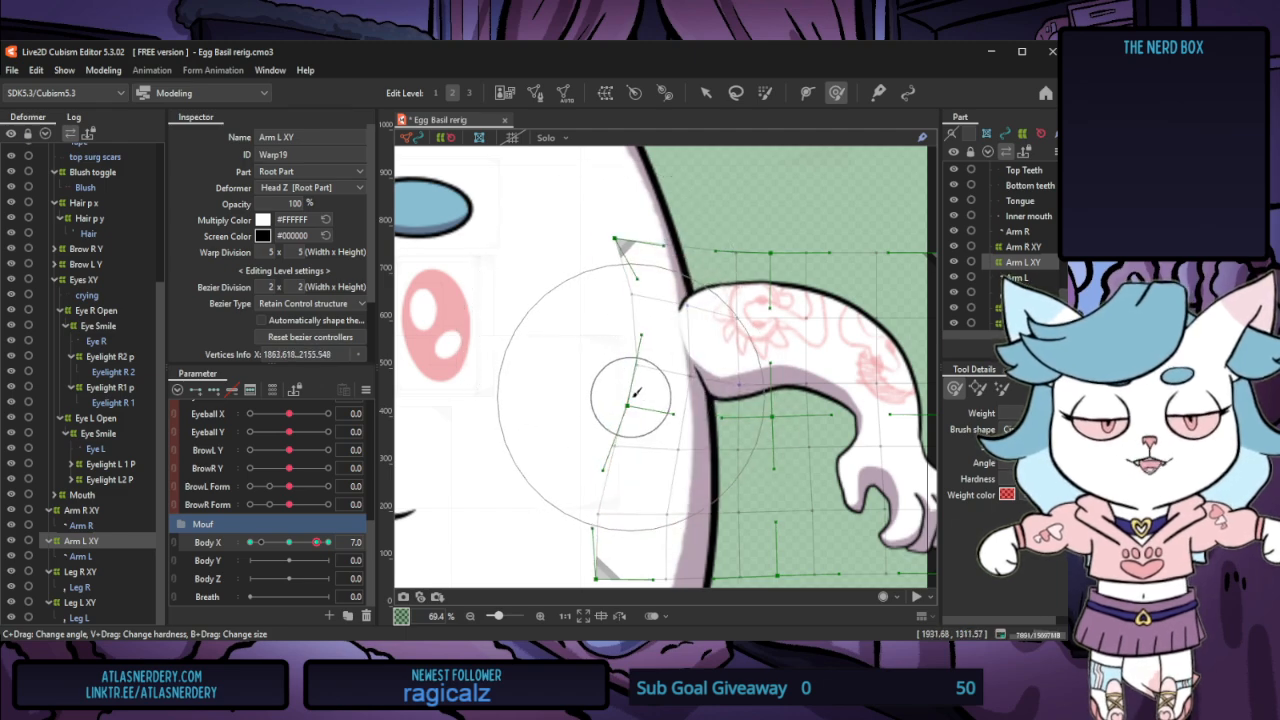
mouse_move(613, 241)
left_mouse_down()
mouse_move(596, 228)
mouse_move(606, 214)
mouse_move(604, 235)
left_mouse_up()
left_click_drag(586, 258, 595, 270)
left_click_drag(588, 400, 600, 404)
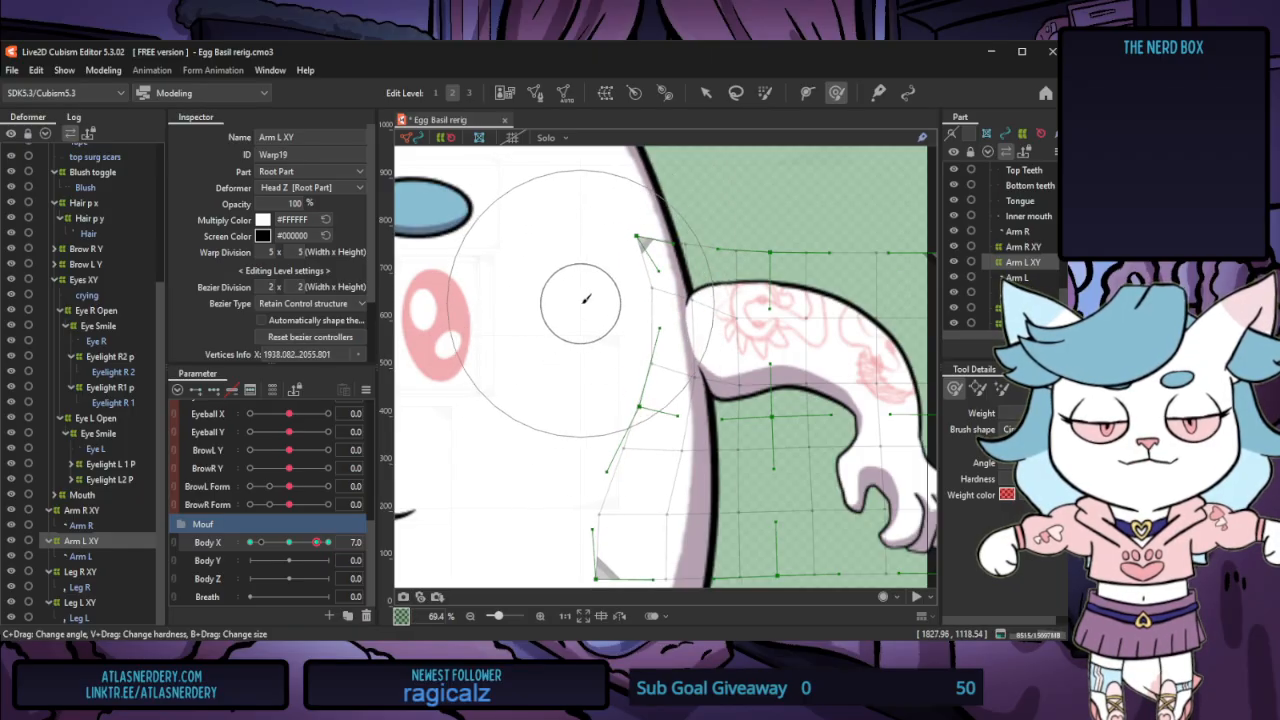
left_click_drag(575, 340, 597, 325)
scroll(598, 329, "down", 5)
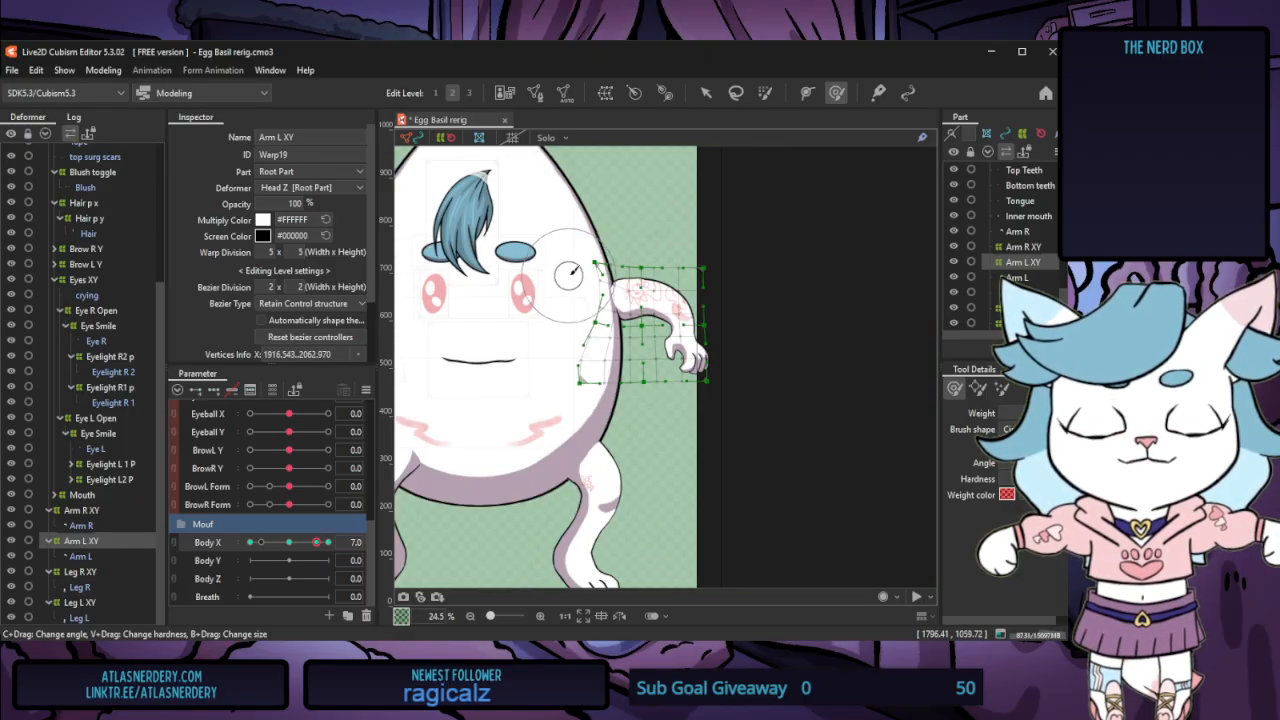
left_click(103, 70)
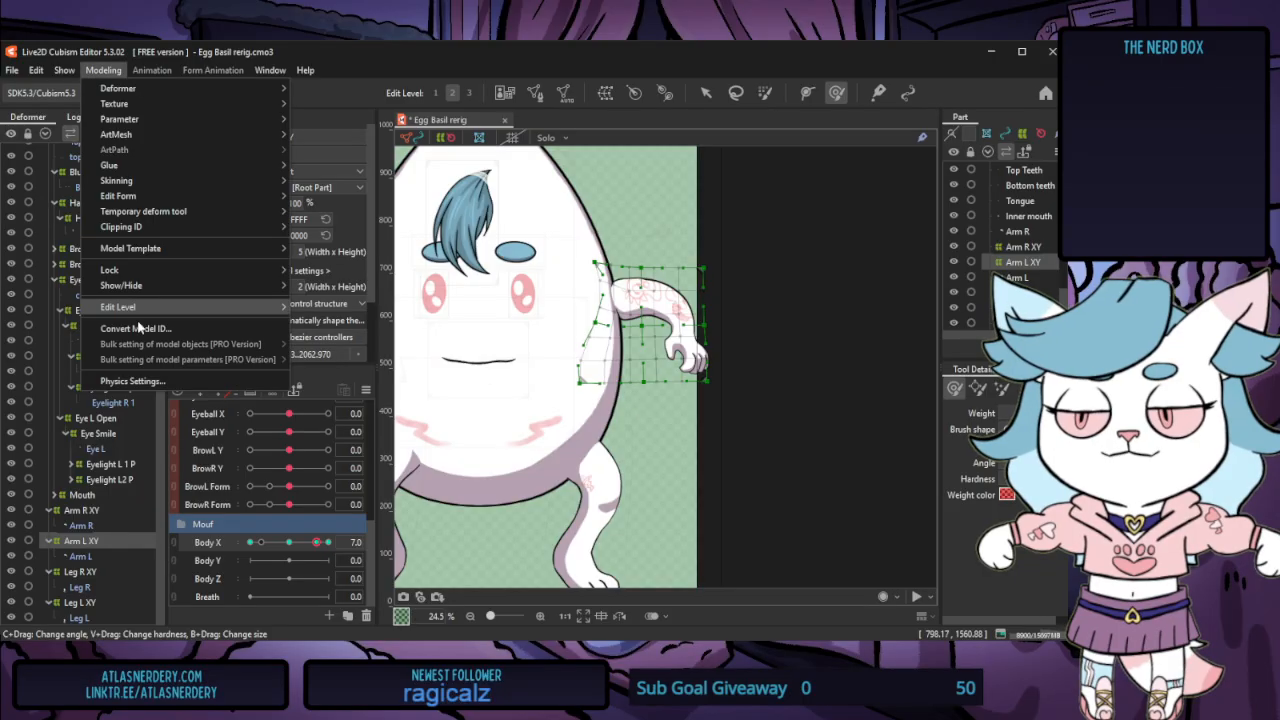
left_click(85, 384)
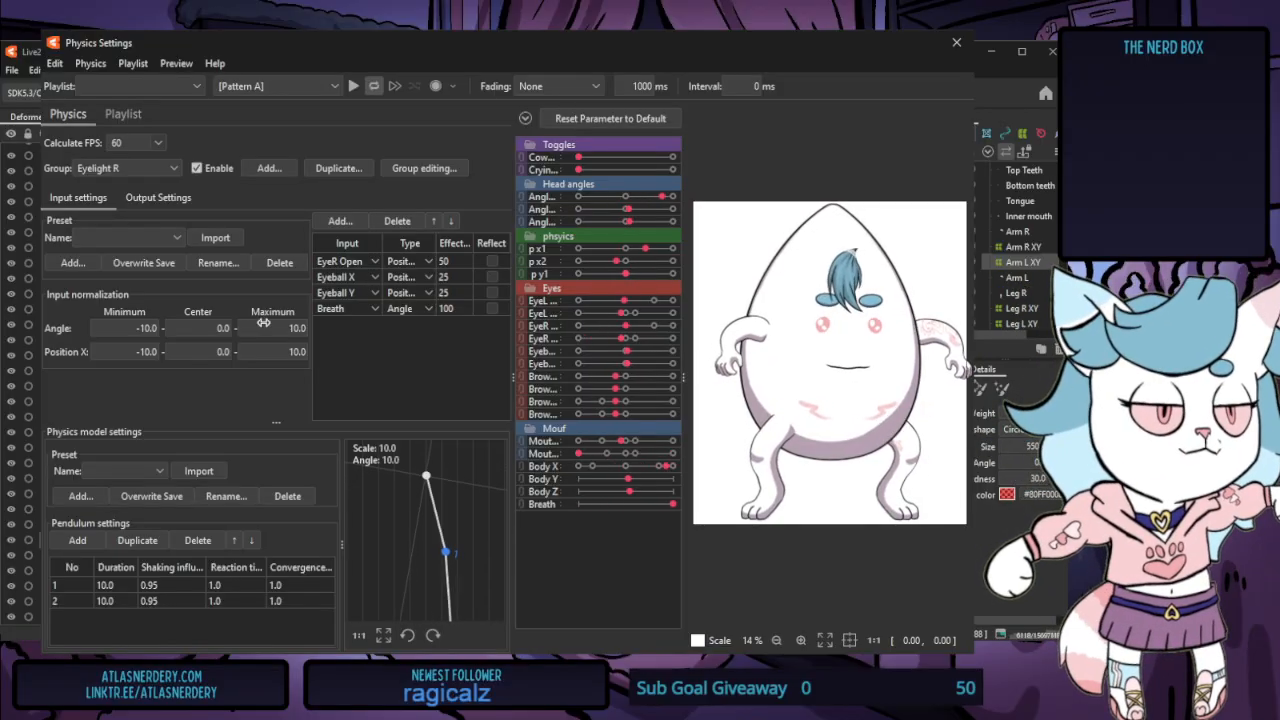
left_click(956, 43)
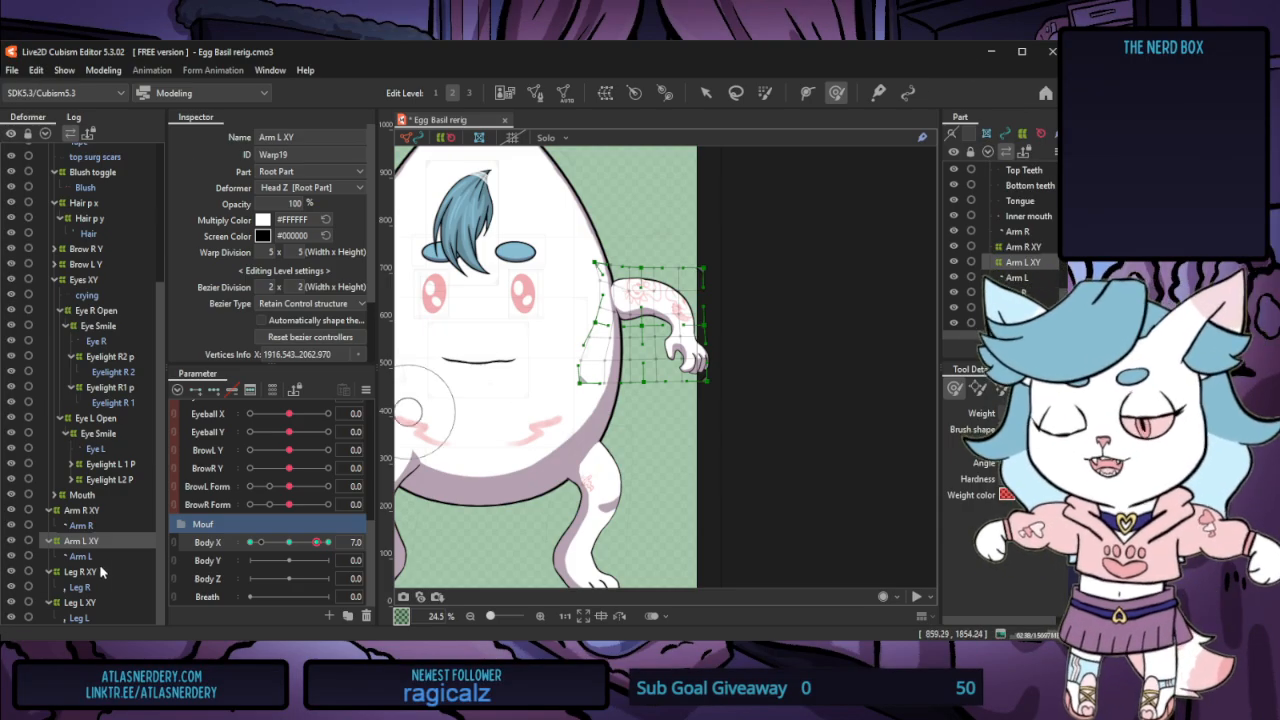
Reshape the Arm R XY warp at Body X -7.0, pulling the shoulder outward to the egg's edge, and return Body X to 0.0
left_click(82, 510)
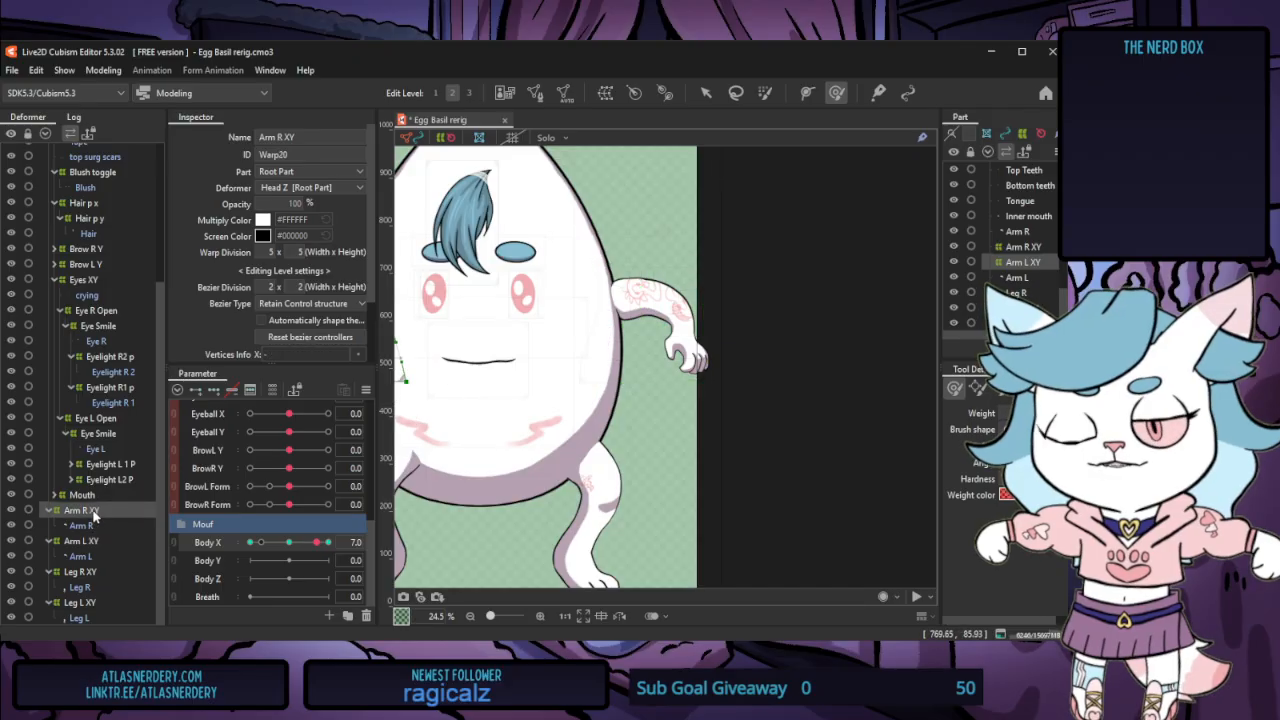
left_click(260, 544)
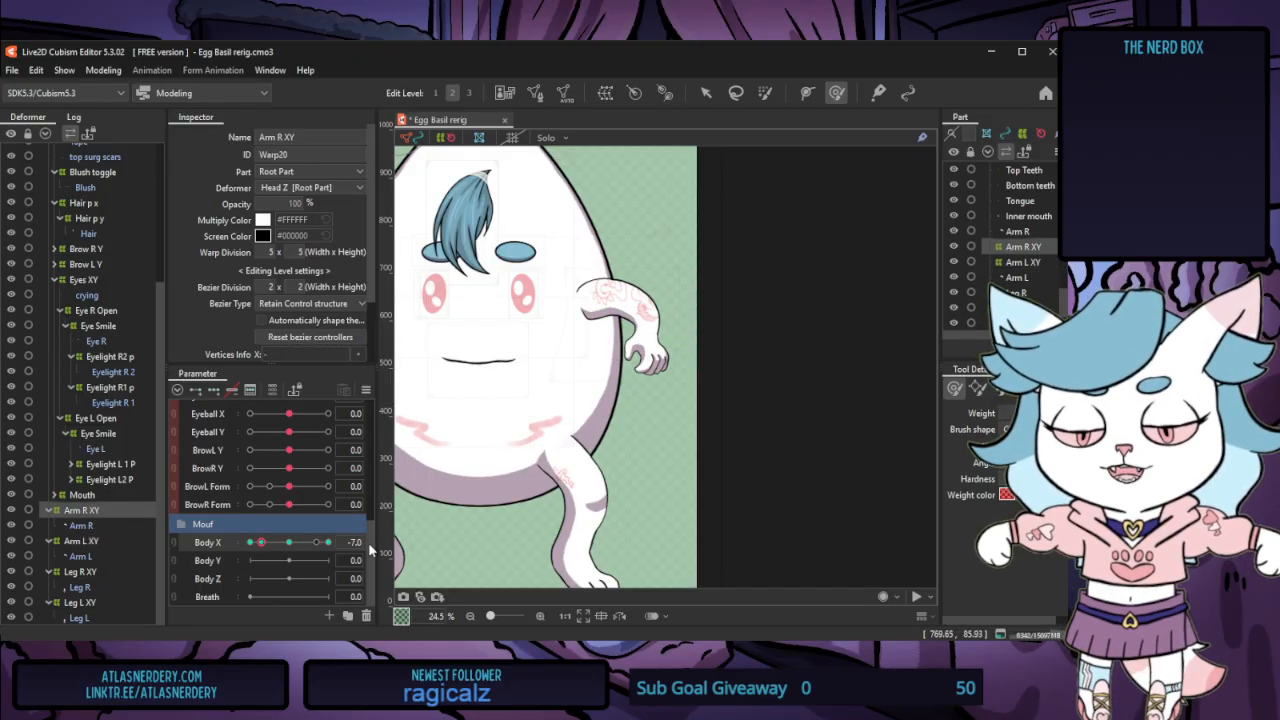
scroll(840, 490, "down", 2)
scroll(622, 437, "up", 3)
scroll(575, 378, "up", 2)
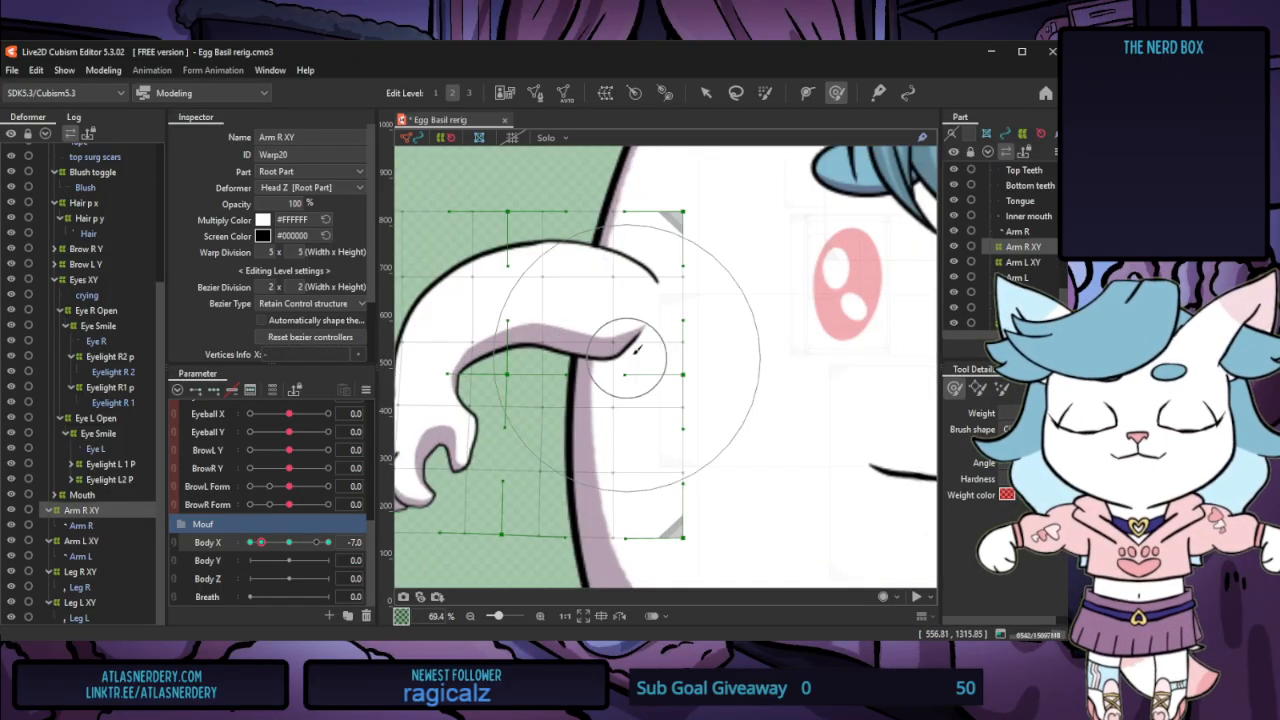
left_click_drag(695, 325, 678, 326)
left_click_drag(704, 306, 685, 298)
left_click_drag(673, 229, 662, 225)
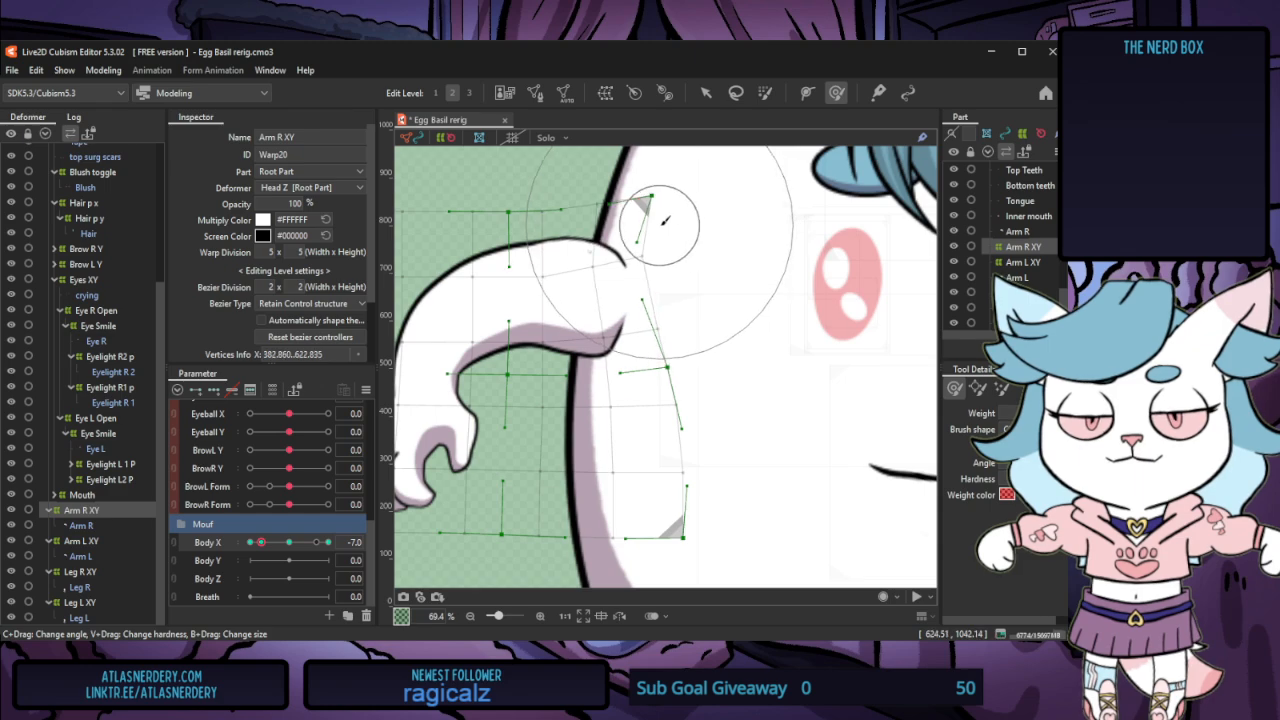
left_click_drag(684, 368, 663, 381)
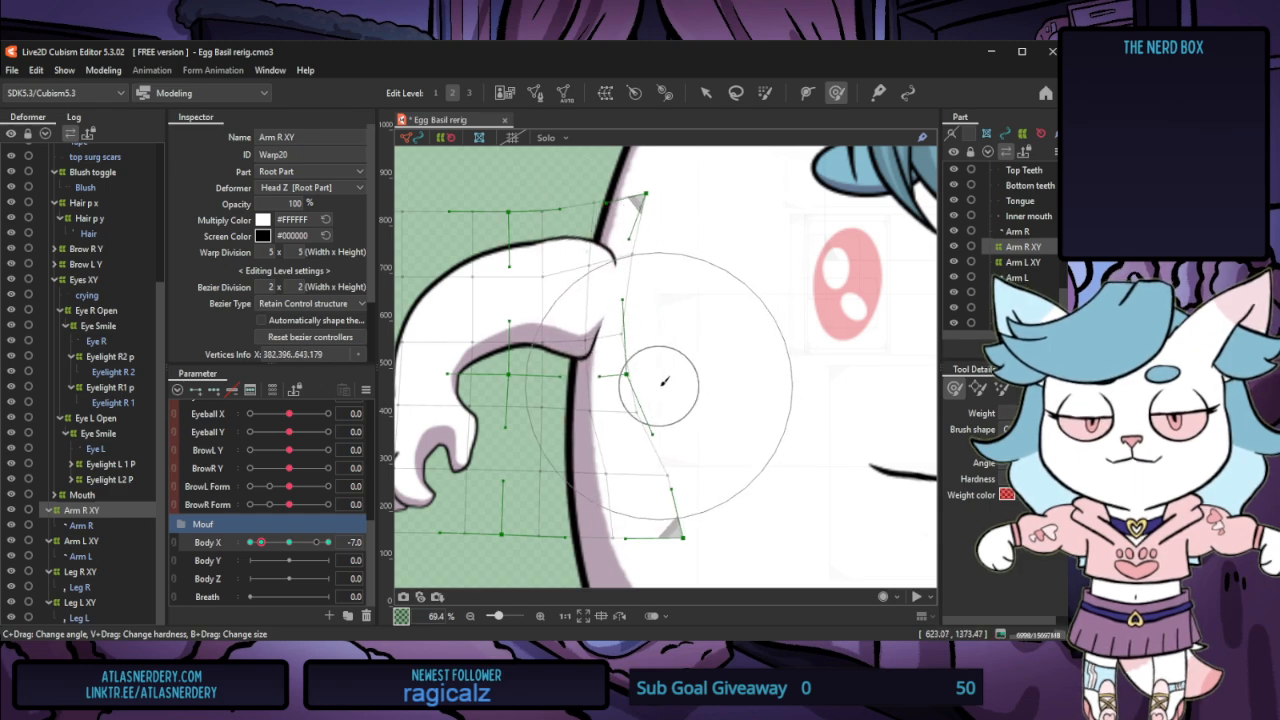
left_click_drag(675, 231, 655, 210)
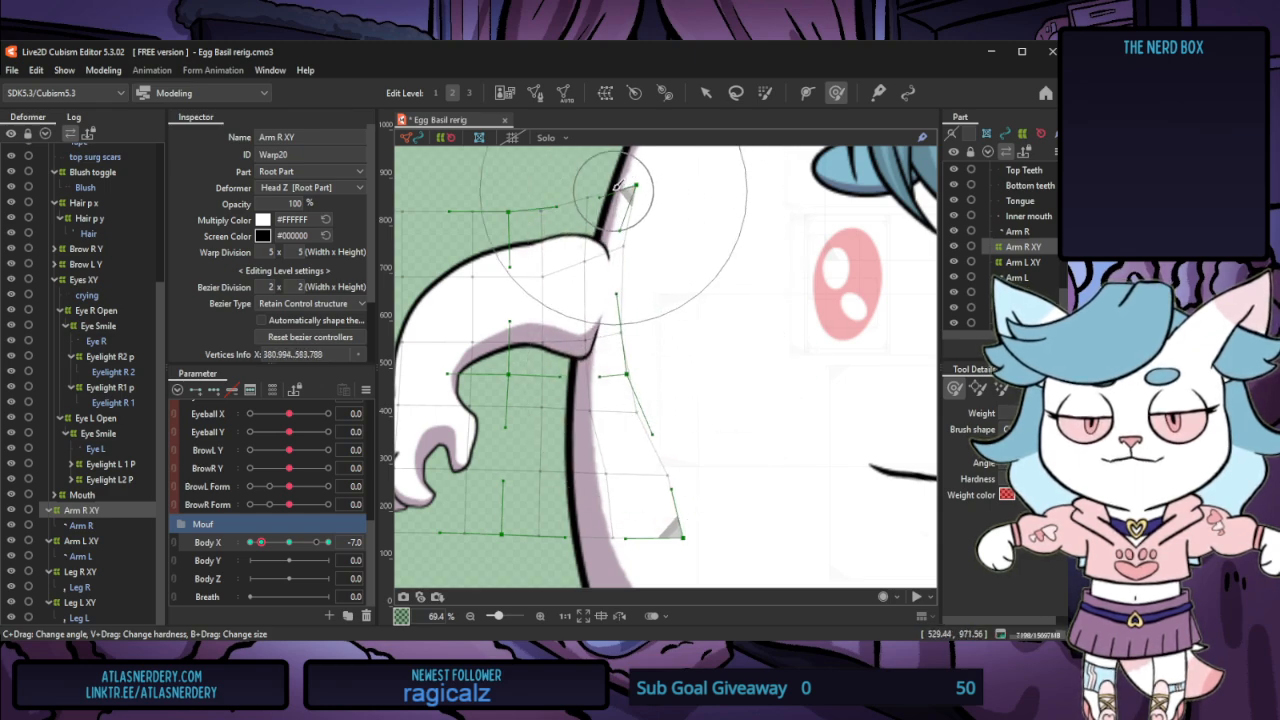
scroll(500, 347, "down", 5)
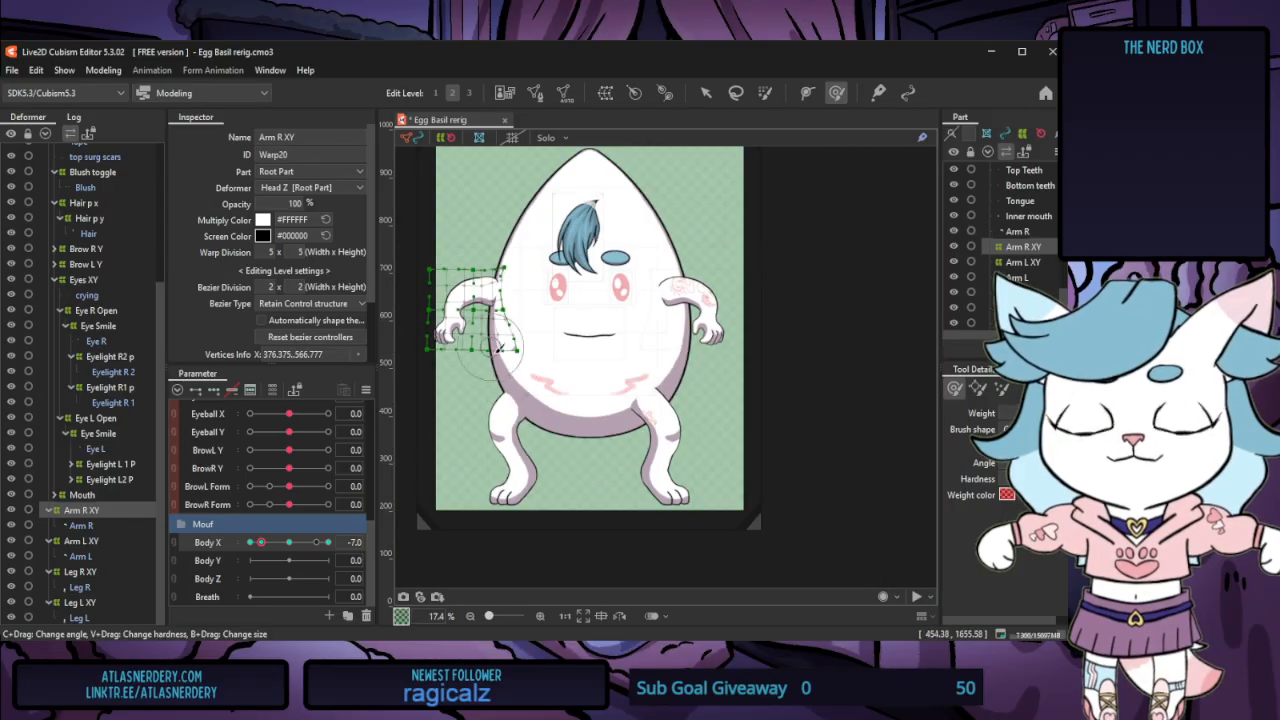
left_click_drag(262, 542, 293, 559)
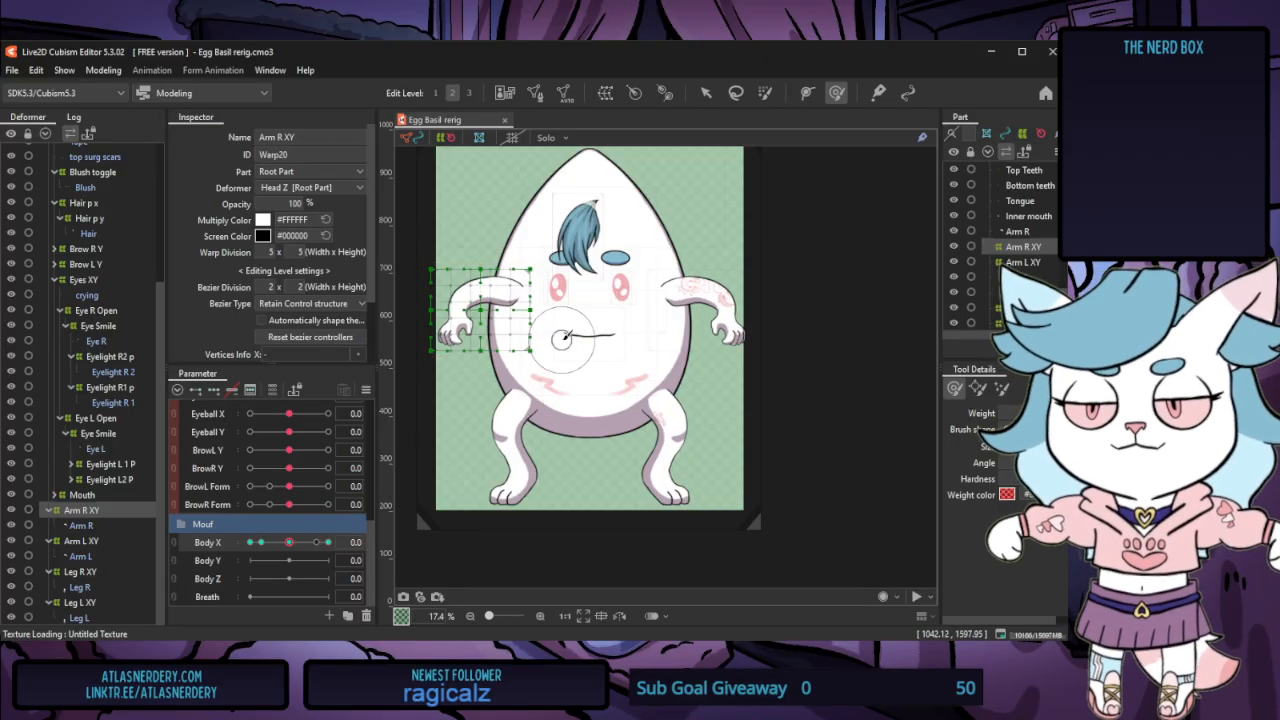
Create a Sweat toggle parameter in the Toggles group and key the Sweat Bead on it, with 0% opacity at 0.0
scroll(90, 428, "up", 4)
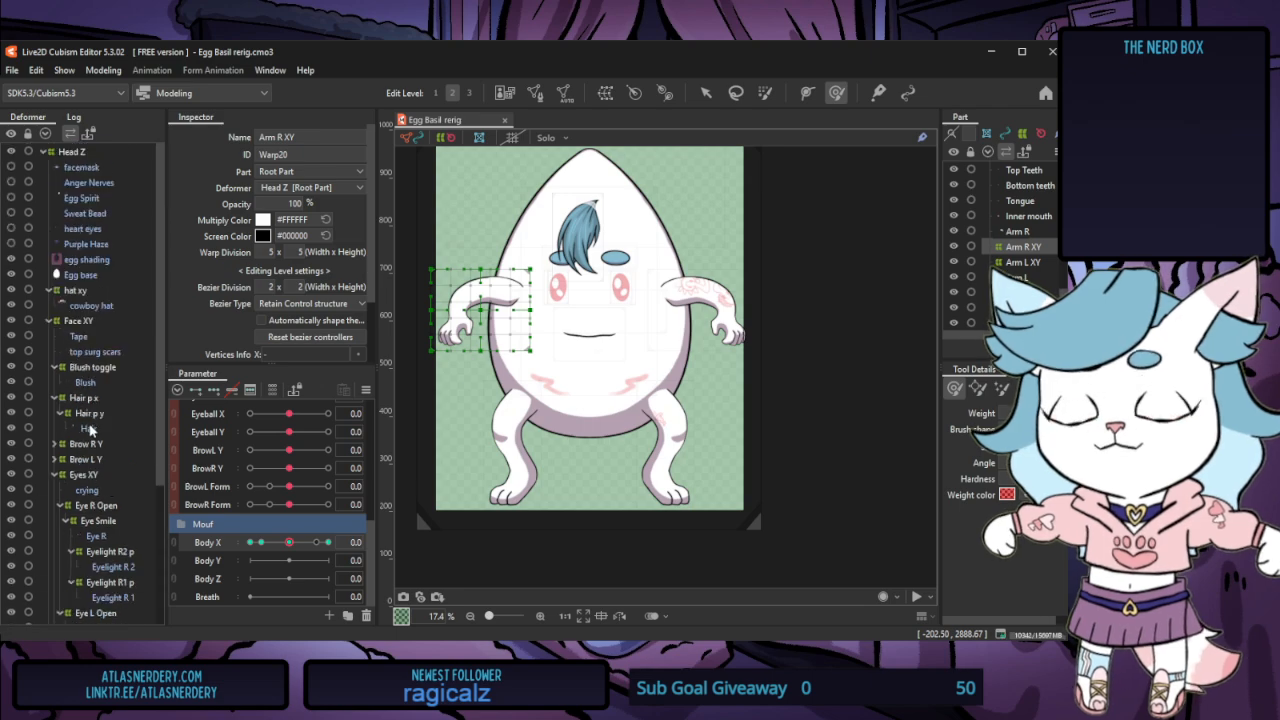
left_click(94, 214)
scroll(270, 470, "up", 5)
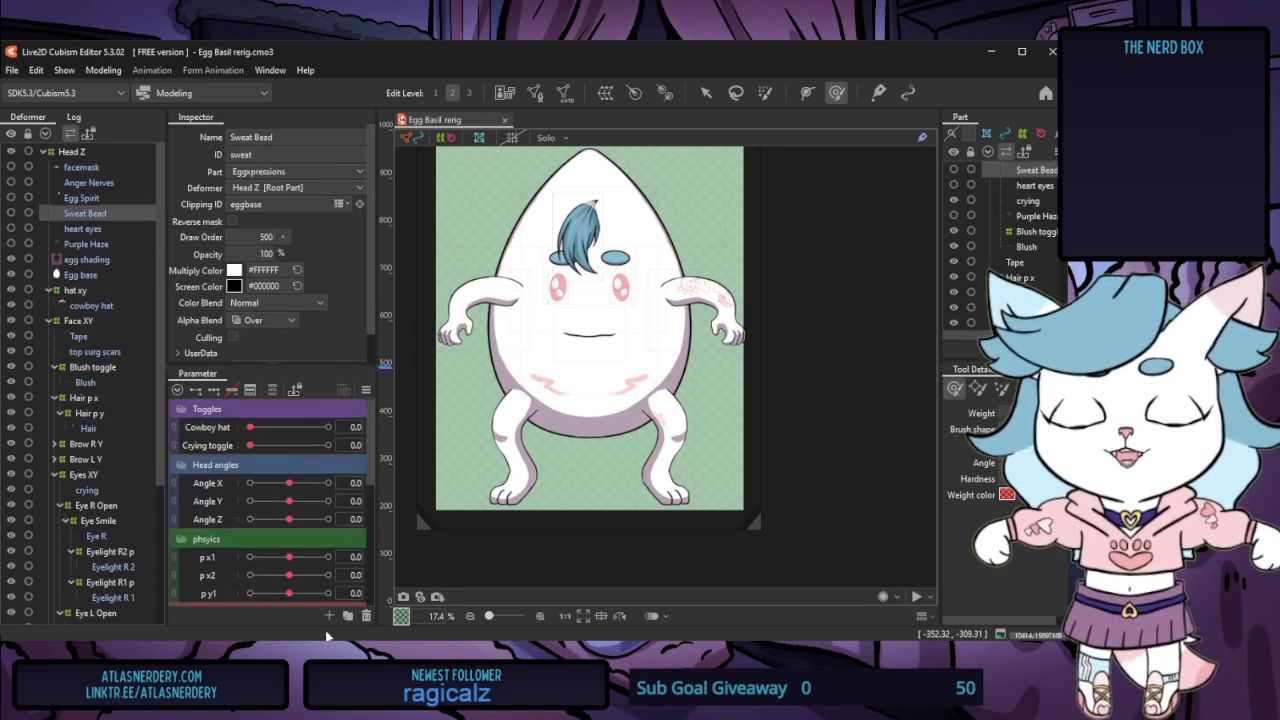
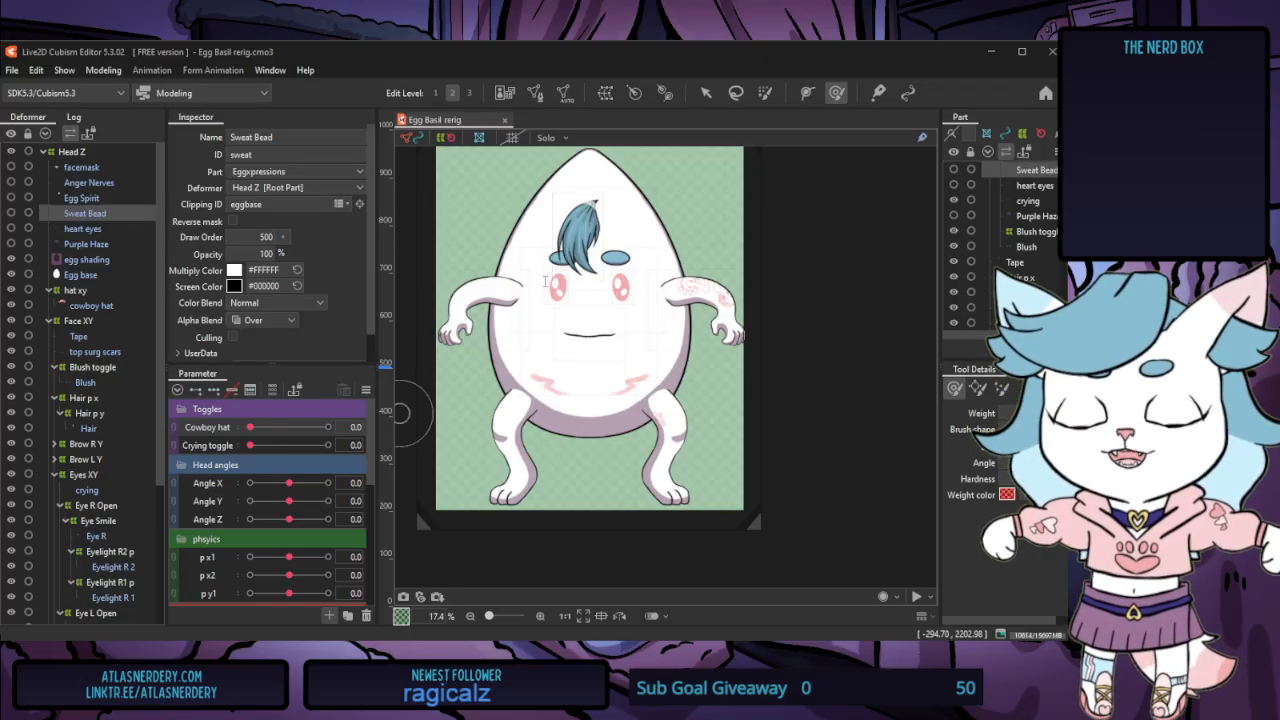
key("Return")
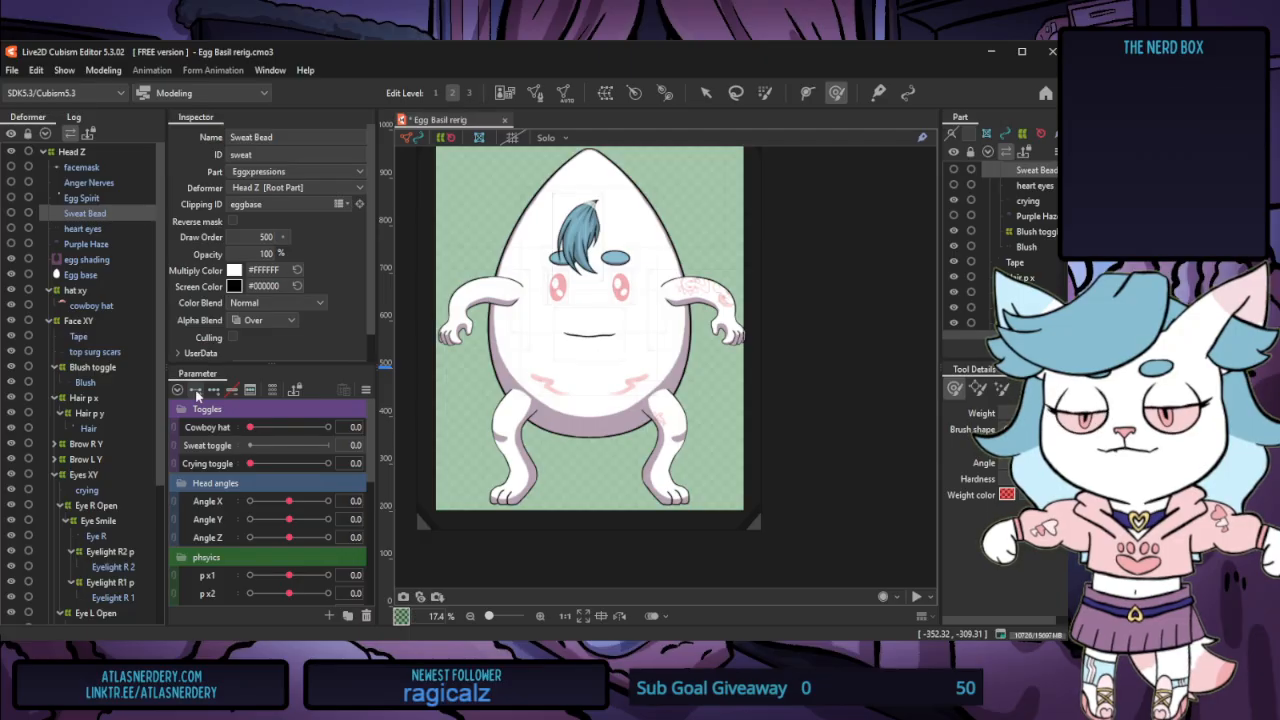
left_click_drag(252, 445, 170, 445)
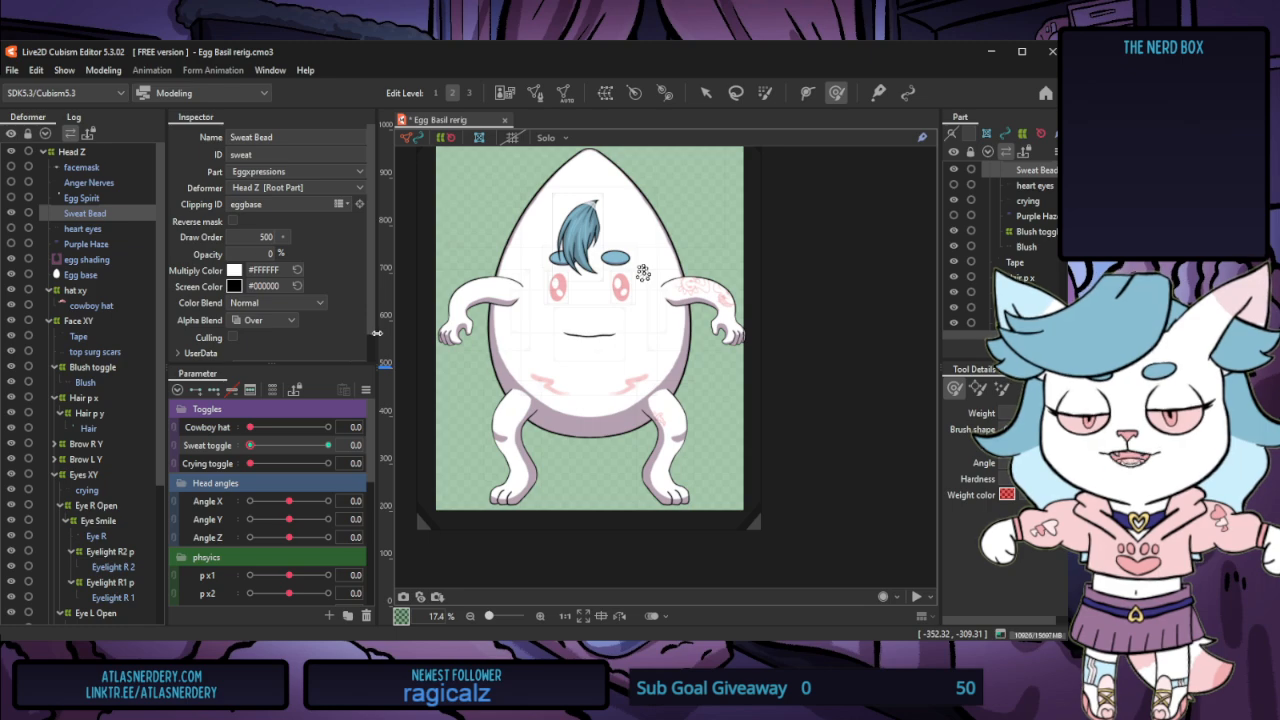
Enlarge the Sweat Bead beside the egg's eye at Sweat toggle 1.0, and set the toggle back to 0.0
left_click_drag(250, 445, 367, 455)
scroll(638, 243, "up", 5)
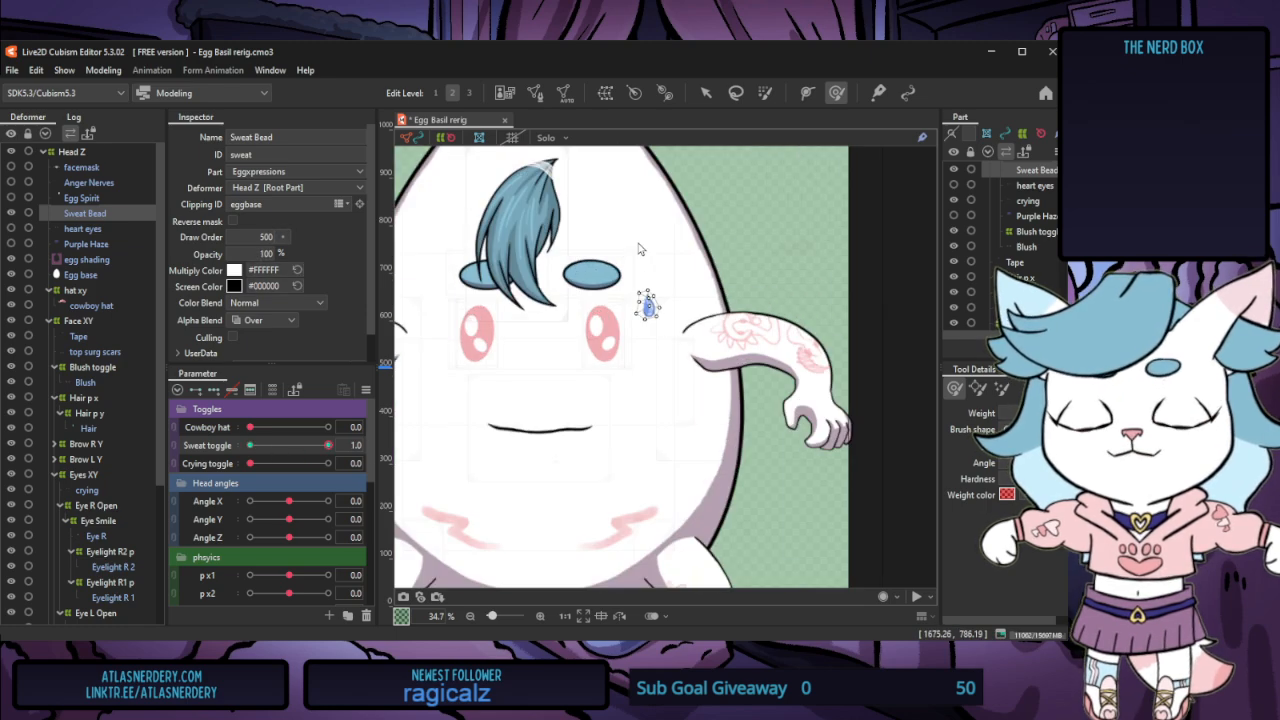
left_click(705, 92)
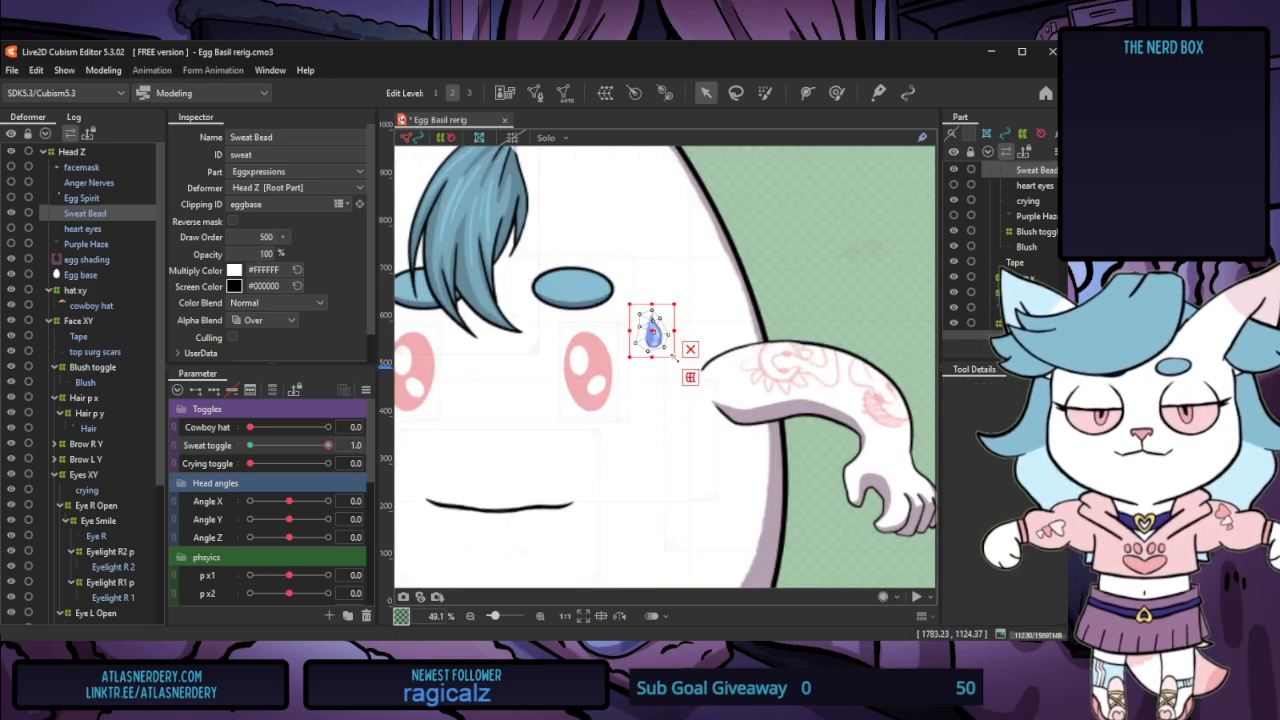
left_click_drag(675, 356, 701, 389)
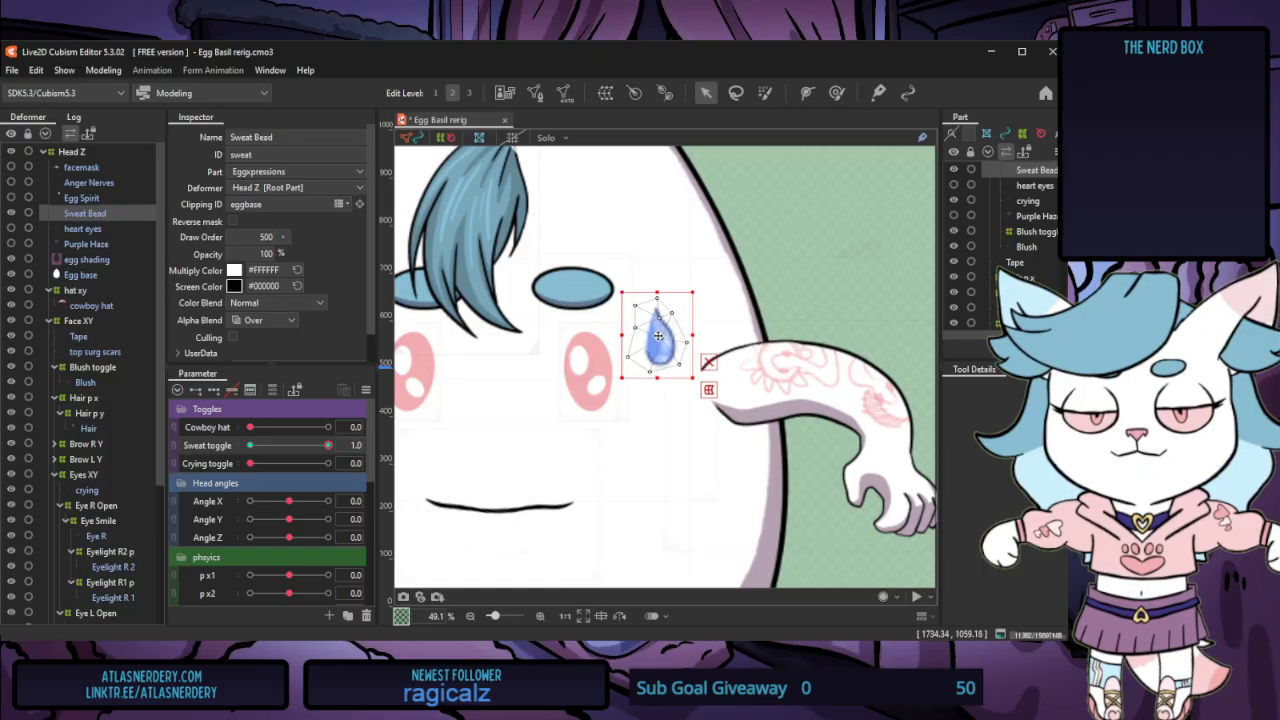
scroll(784, 276, "down", 5)
left_click(882, 350)
scroll(882, 350, "up", 2)
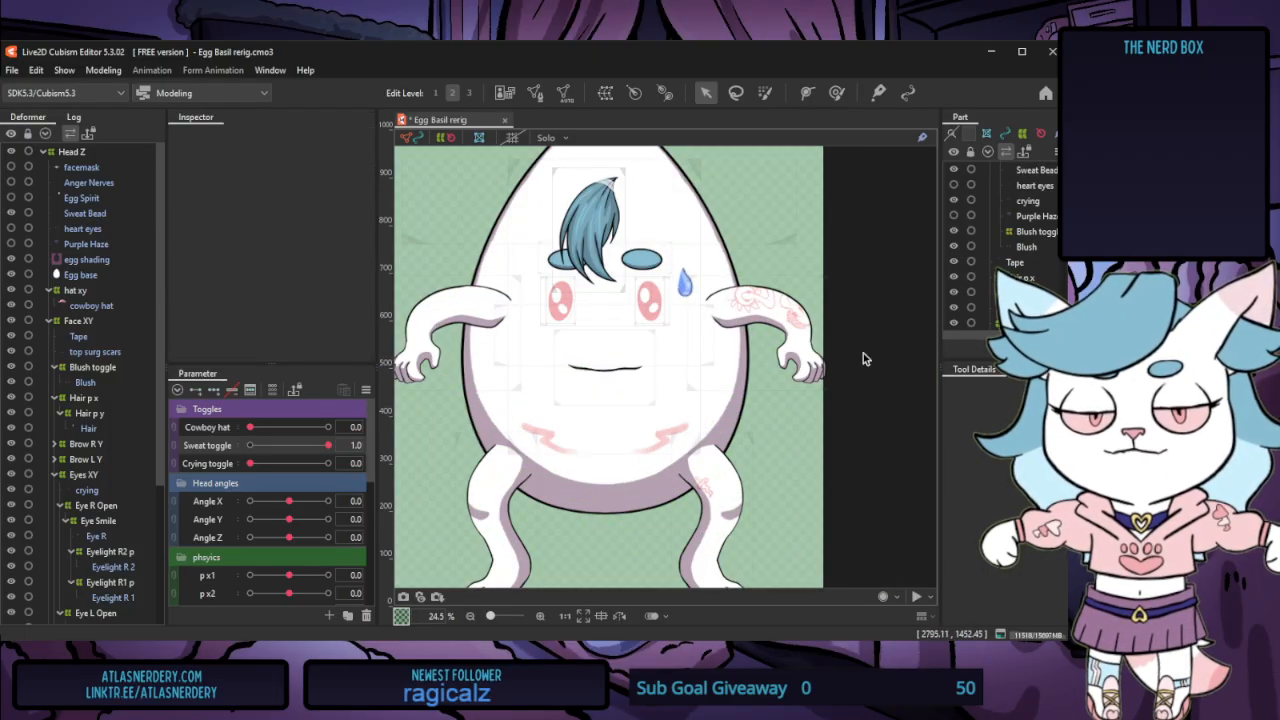
scroll(863, 353, "down", 2)
left_click_drag(316, 454, 221, 477)
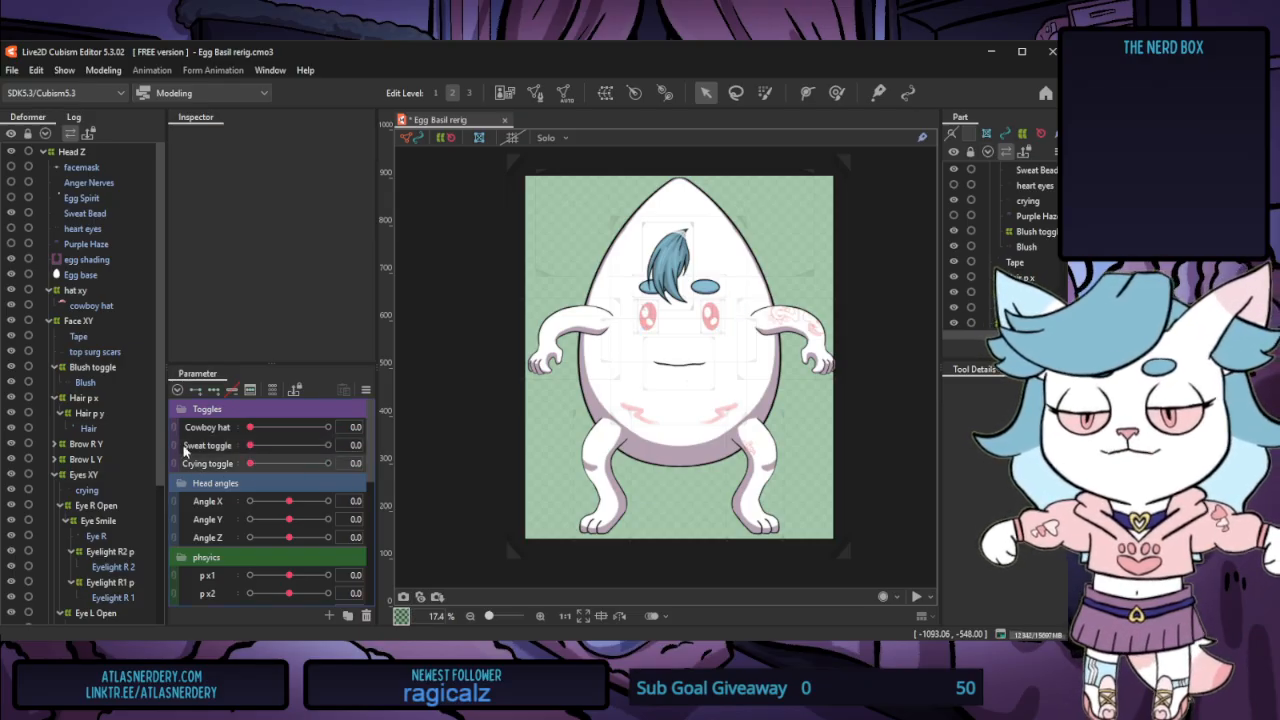
Select the crying mesh and, at Crying toggle 1.0, enlarge it so the tears spread outward beneath the eyes
right_click(236, 466)
left_click(208, 463)
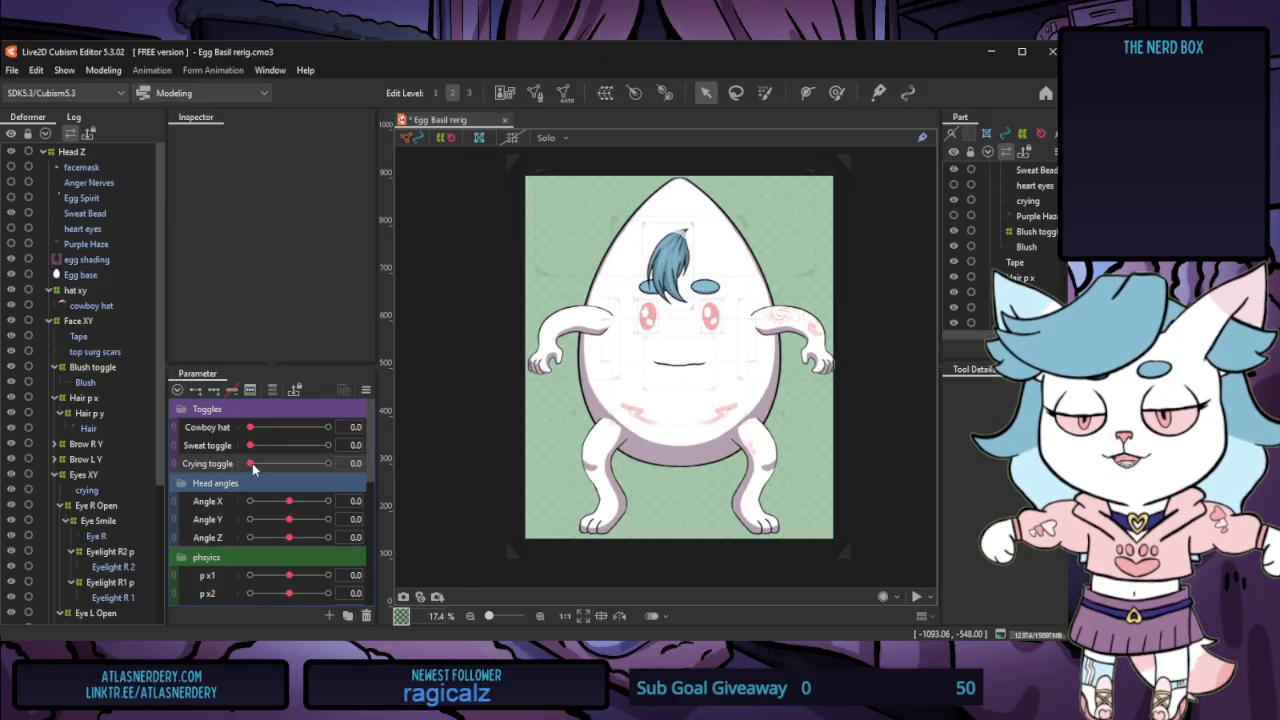
left_click(434, 472)
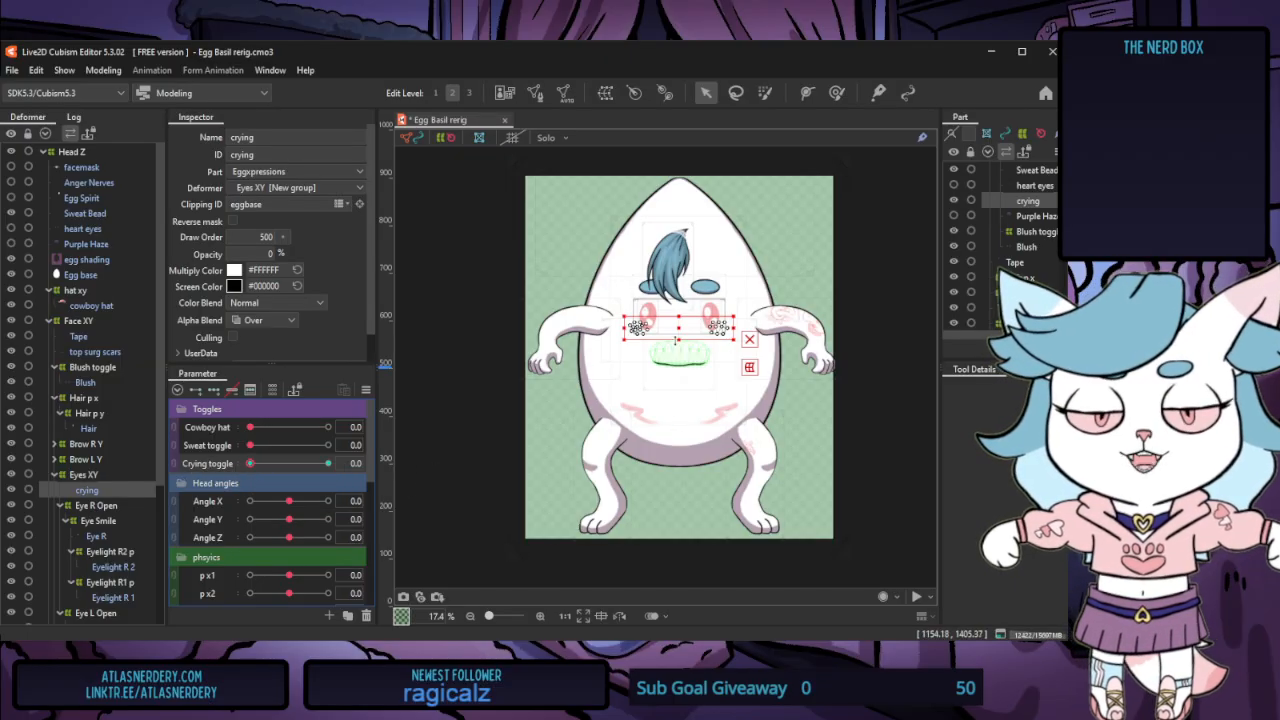
scroll(678, 338, "up", 5)
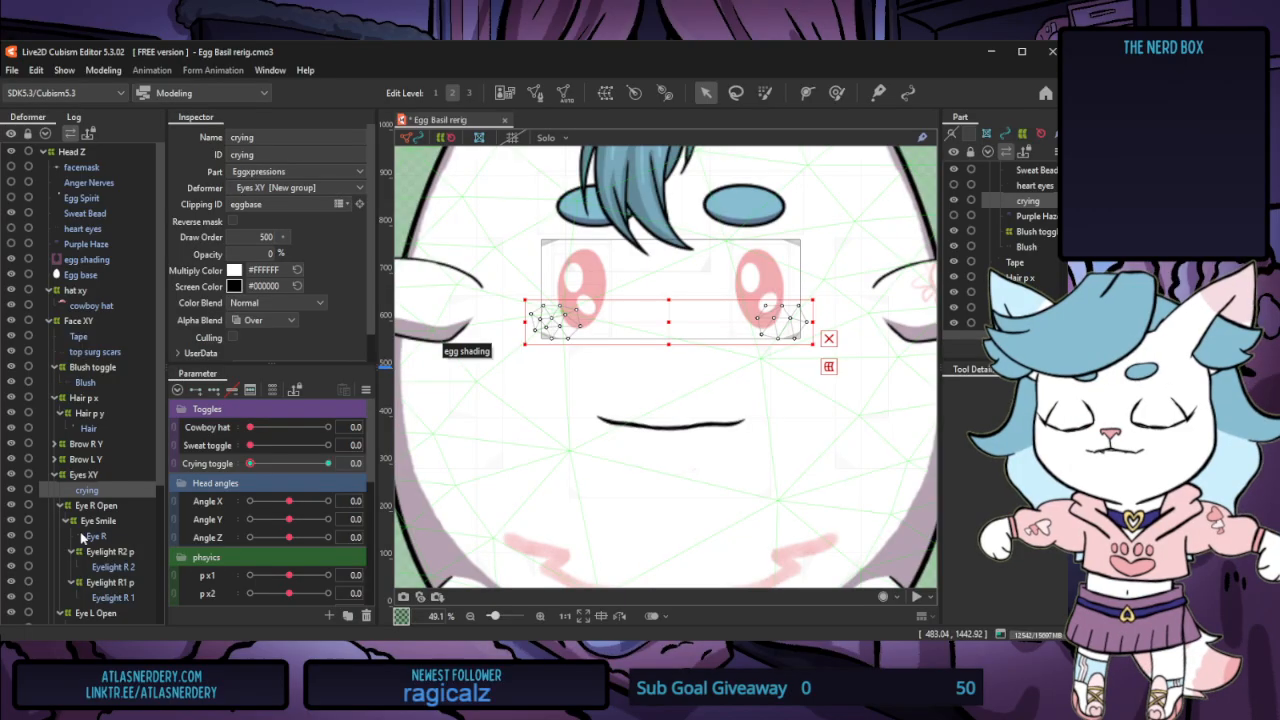
left_click_drag(265, 463, 328, 463)
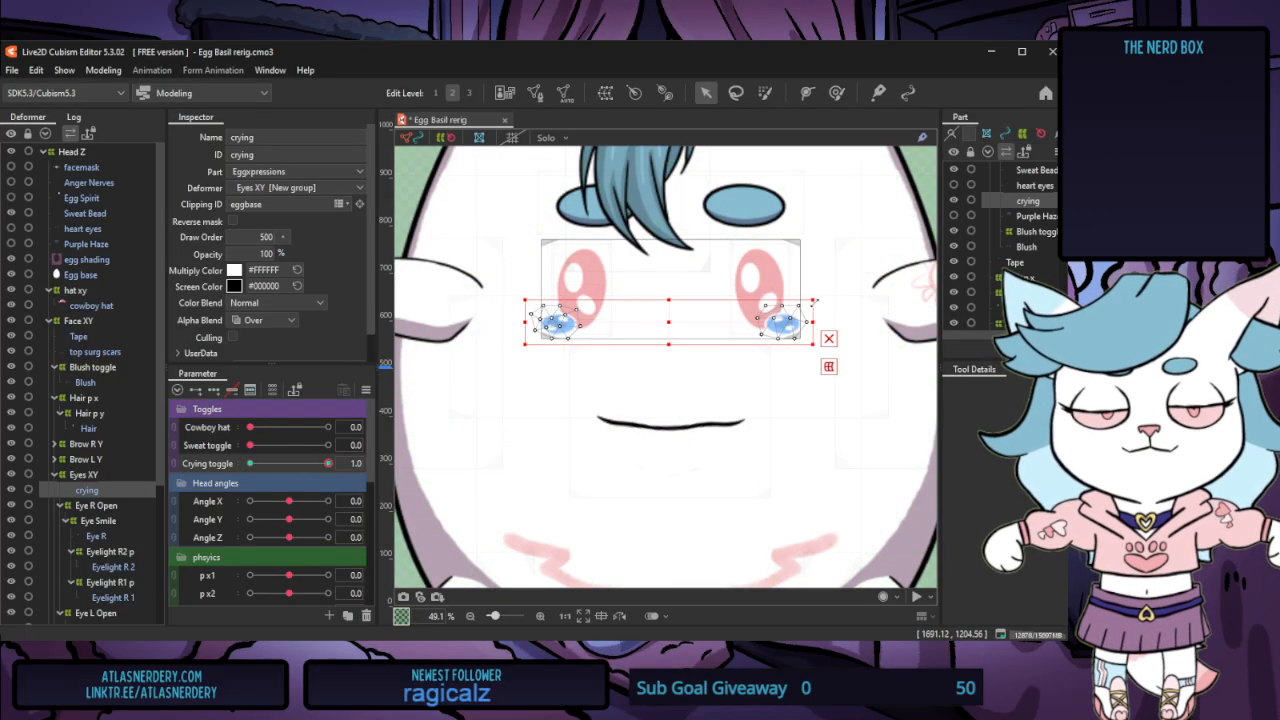
left_click_drag(819, 299, 840, 296)
left_click_drag(682, 324, 668, 323)
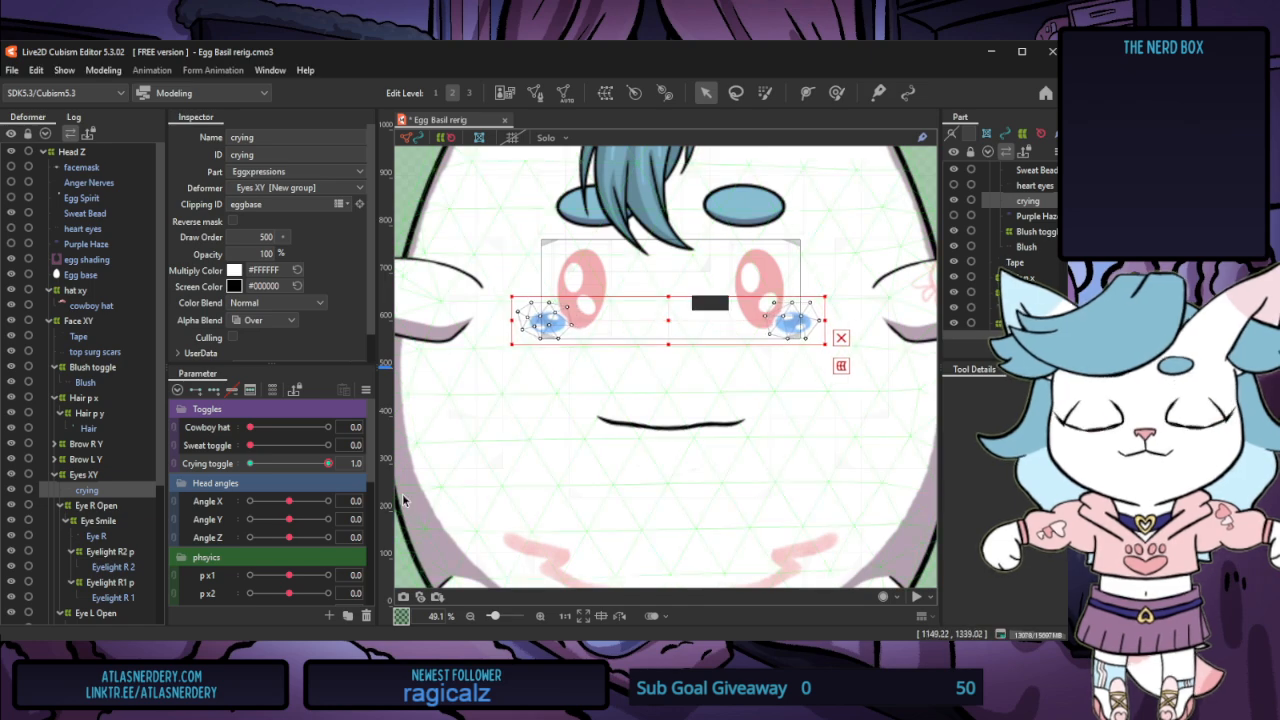
Shrink the crying mesh slightly at Crying toggle 0.0 and preview the toggle at 1.0
left_click_drag(328, 465, 243, 463)
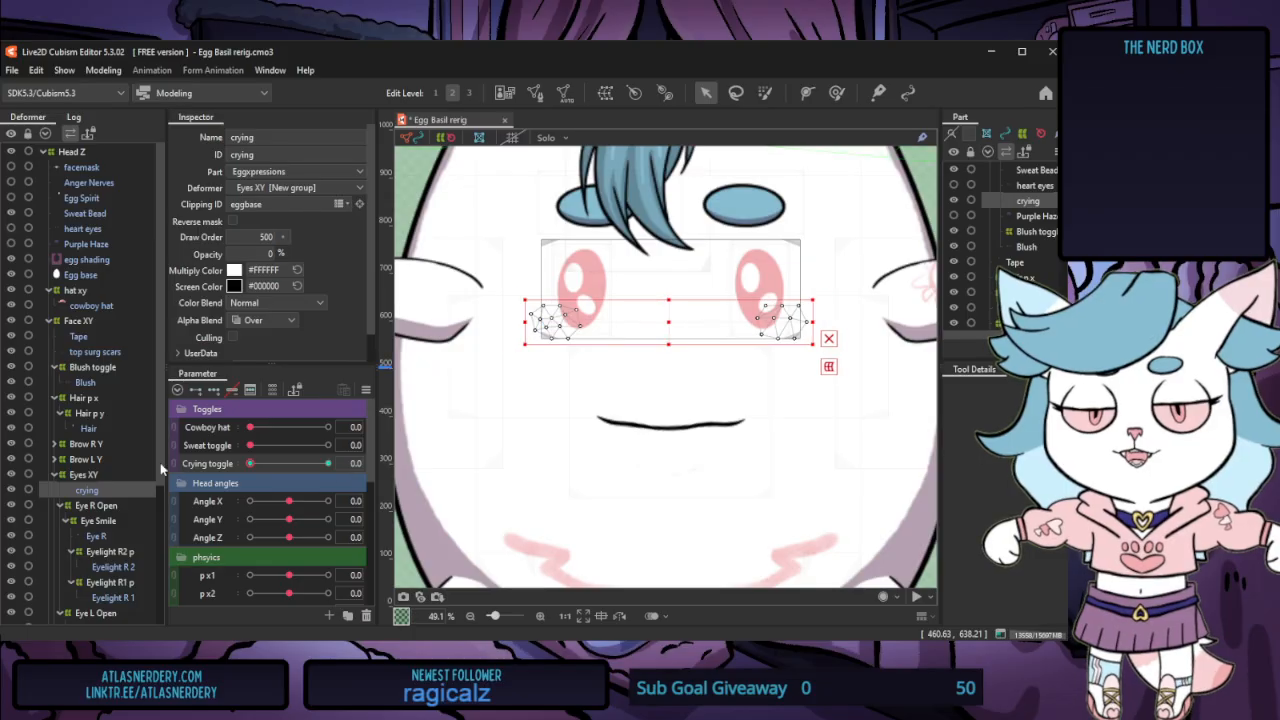
left_click_drag(812, 300, 796, 303)
left_click_drag(251, 463, 328, 464)
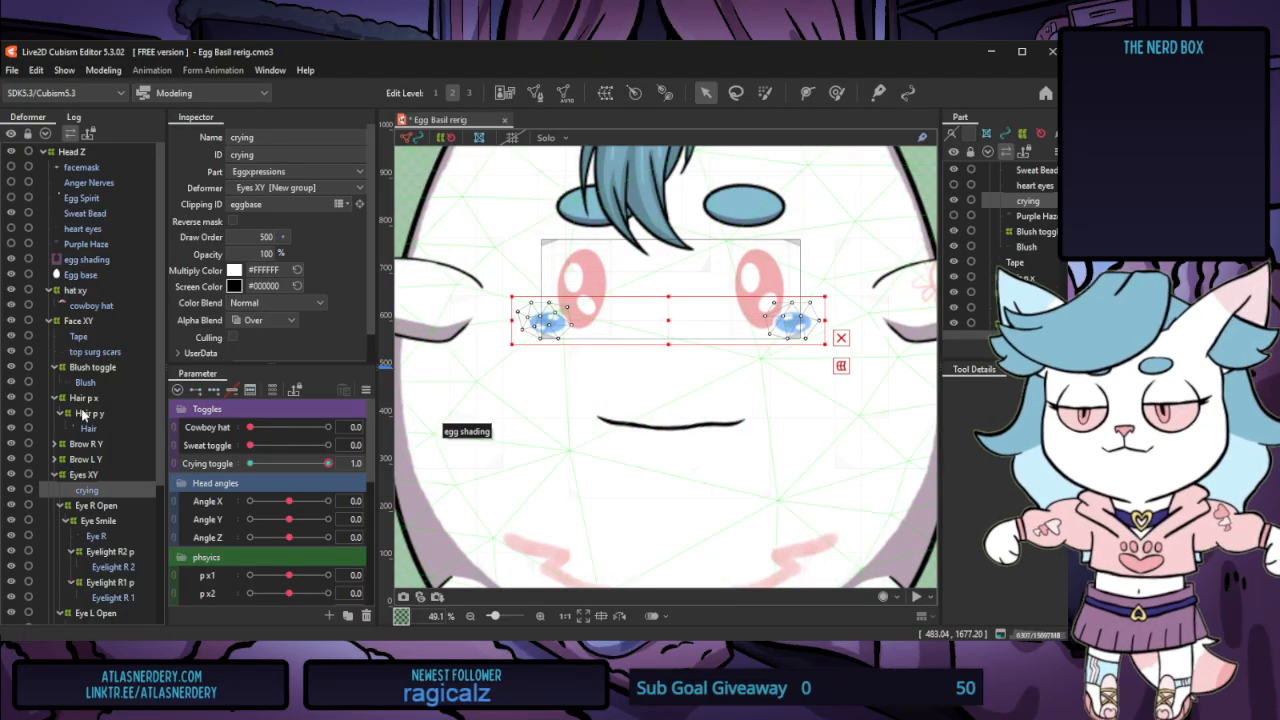
Move the heart eyes mesh into the Eyes XY deformer and set Crying toggle back to 0.0
left_click(115, 245)
left_click_drag(100, 229, 91, 490)
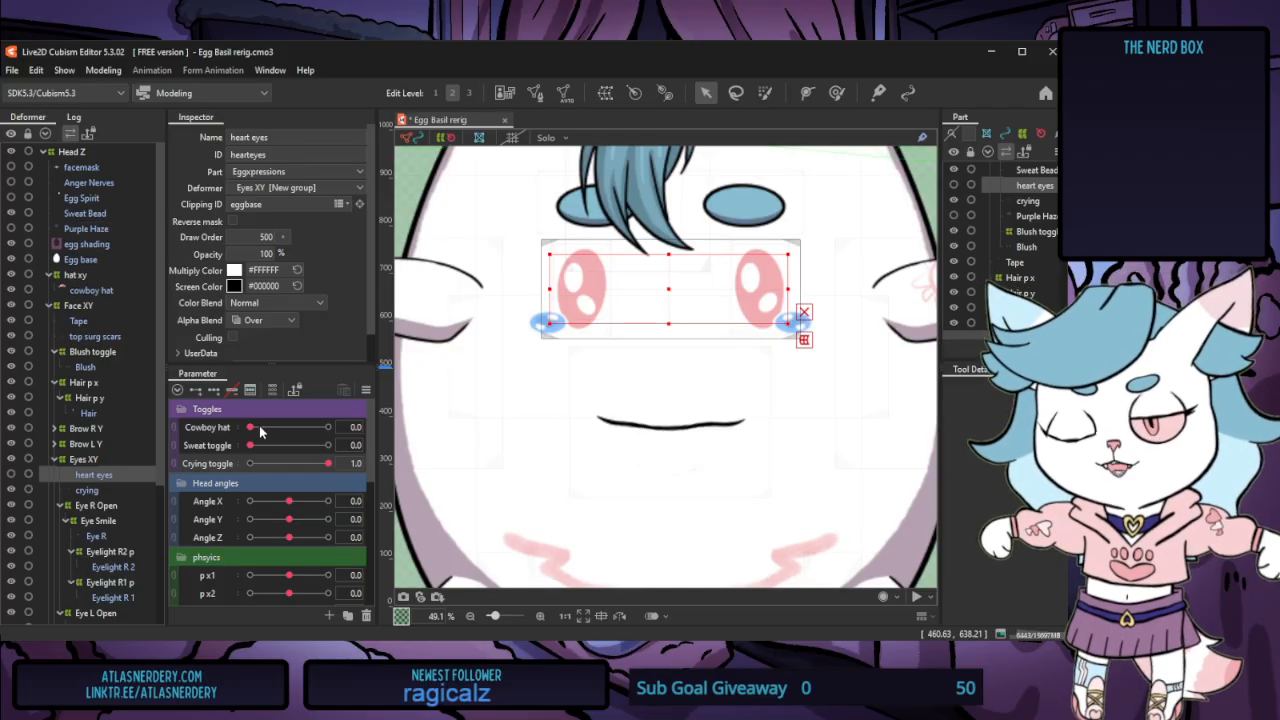
left_click_drag(328, 464, 197, 467)
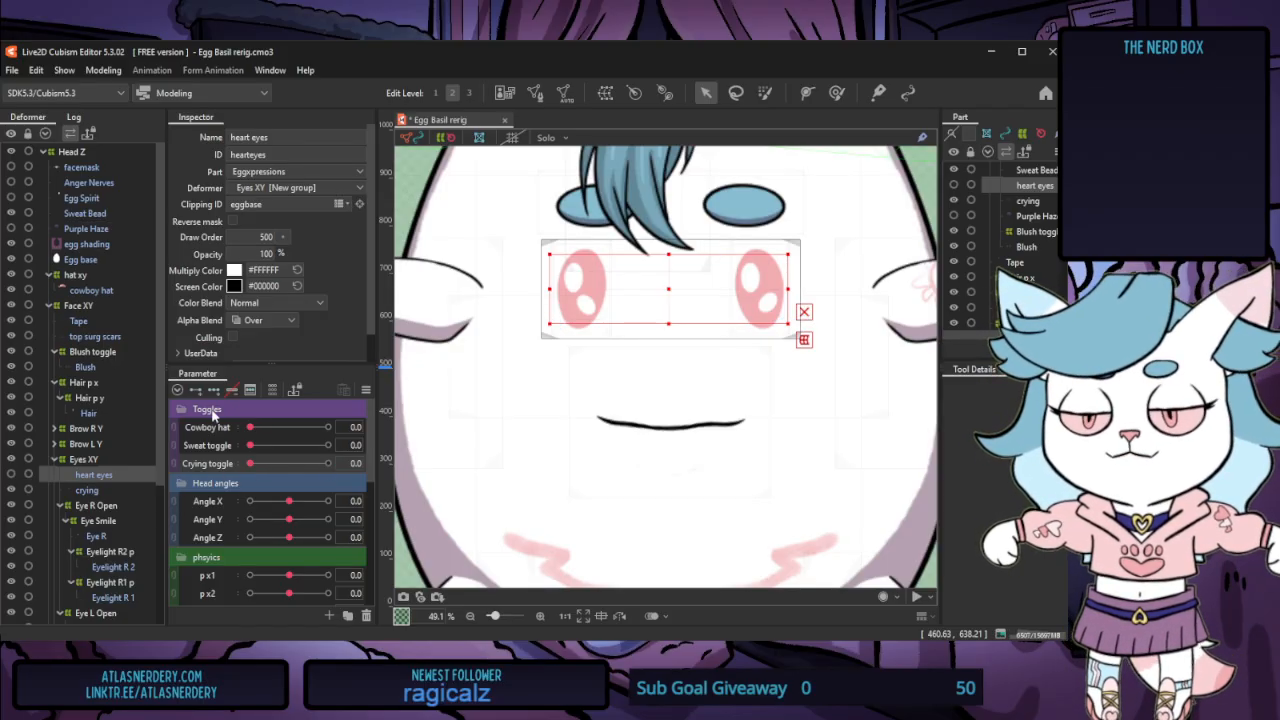
Replicate the Crying toggle parameter and rename the copy as Heart eyes toggle
right_click(212, 465)
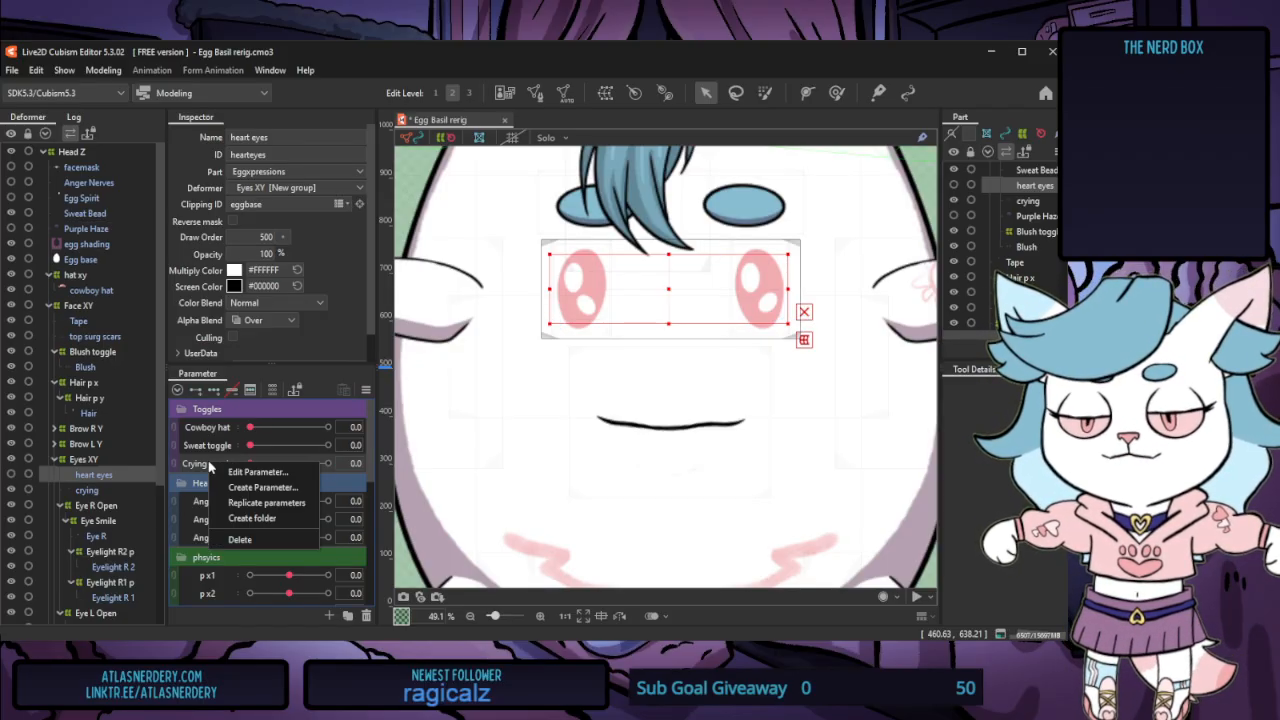
left_click(280, 505)
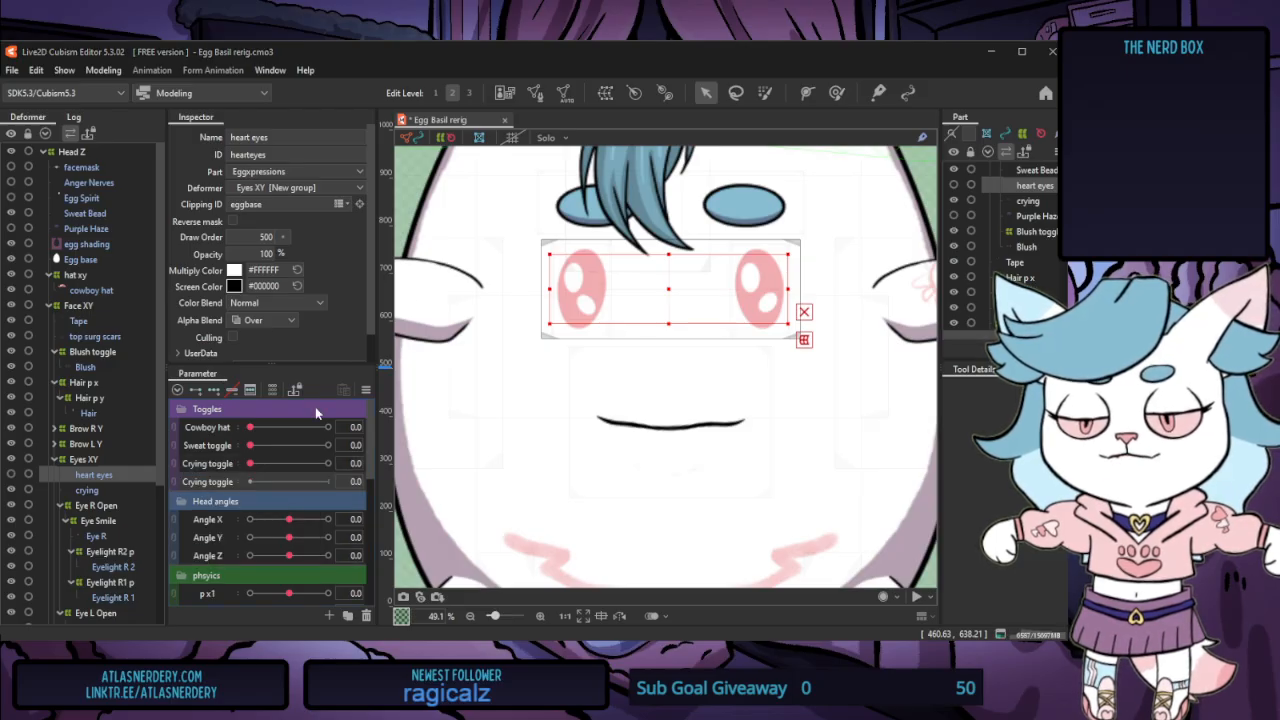
right_click(198, 481)
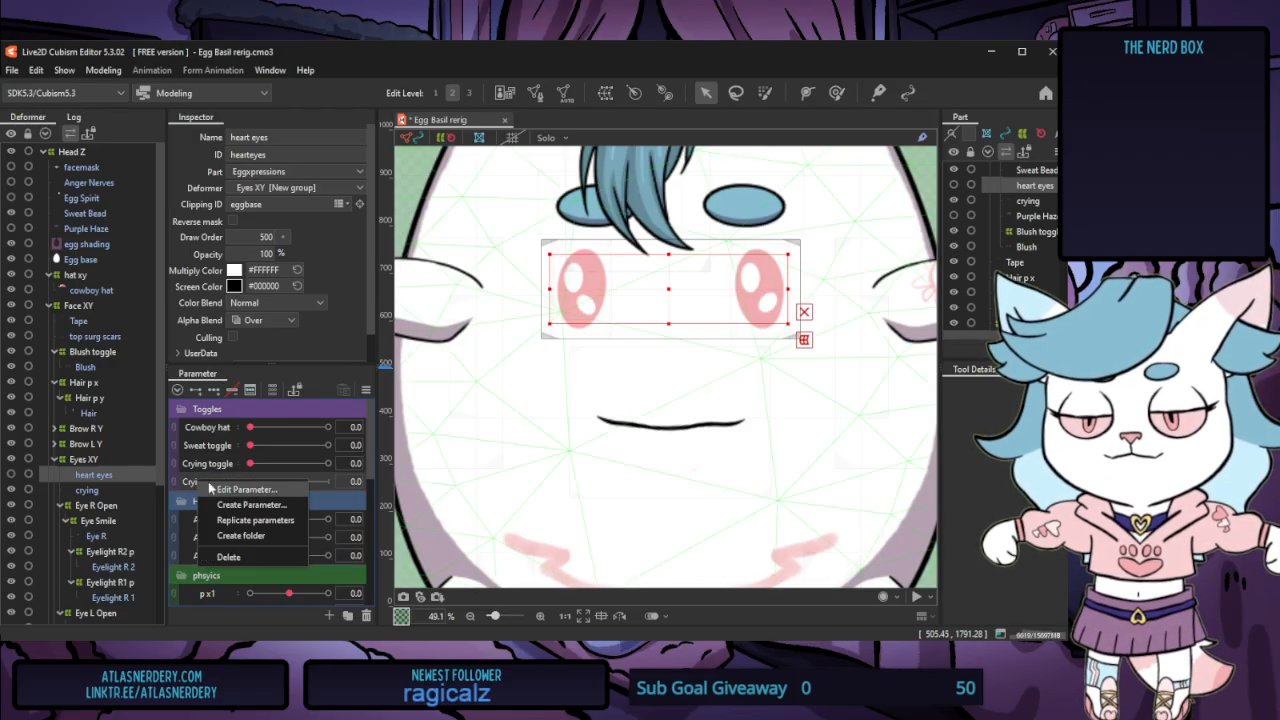
left_click(244, 492)
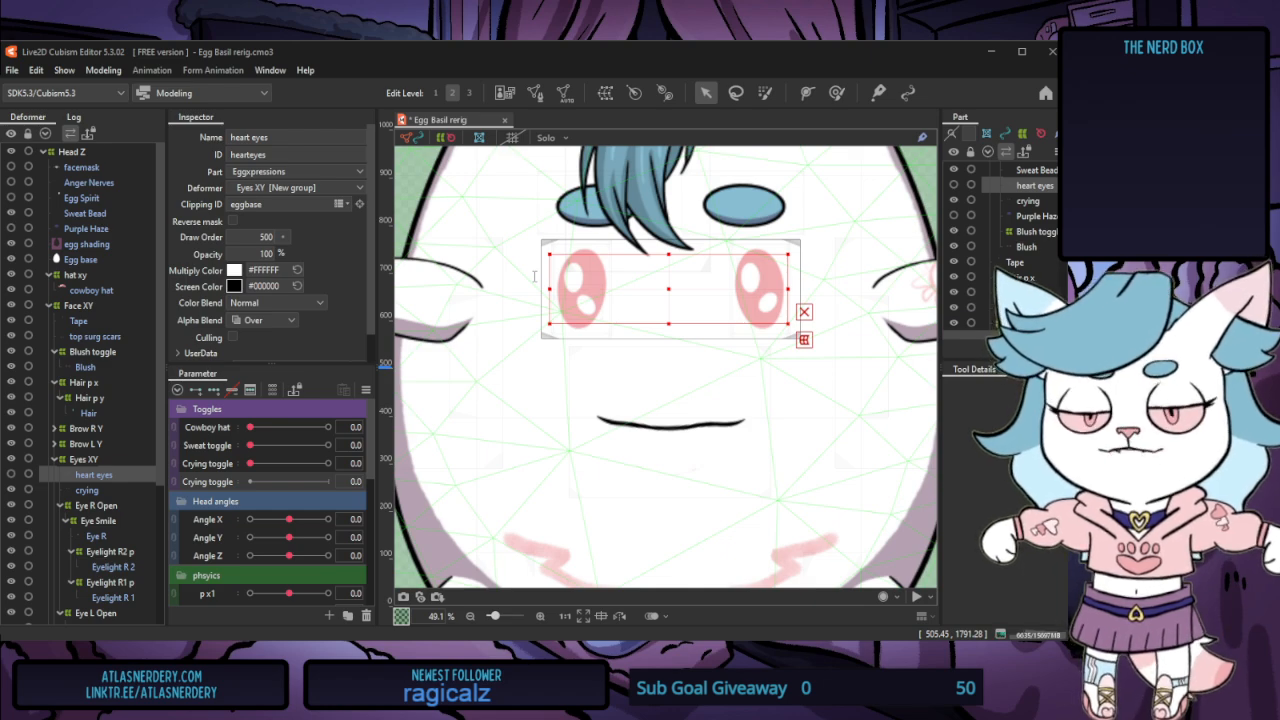
key("Return")
Show the heart eyes mesh and key it on its new toggle with 0% opacity at 0.0, and preview the toggle at 1.0
left_click_drag(249, 482, 259, 485)
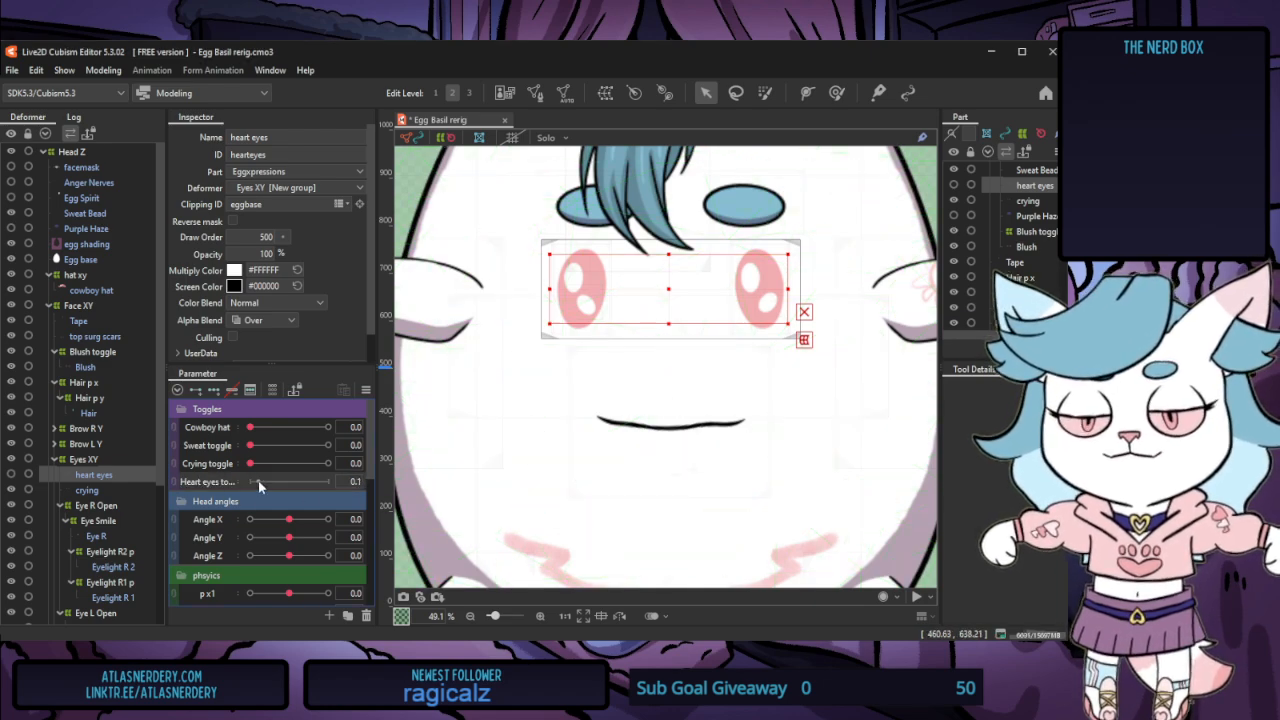
left_click_drag(372, 485, 187, 496)
left_click(14, 475)
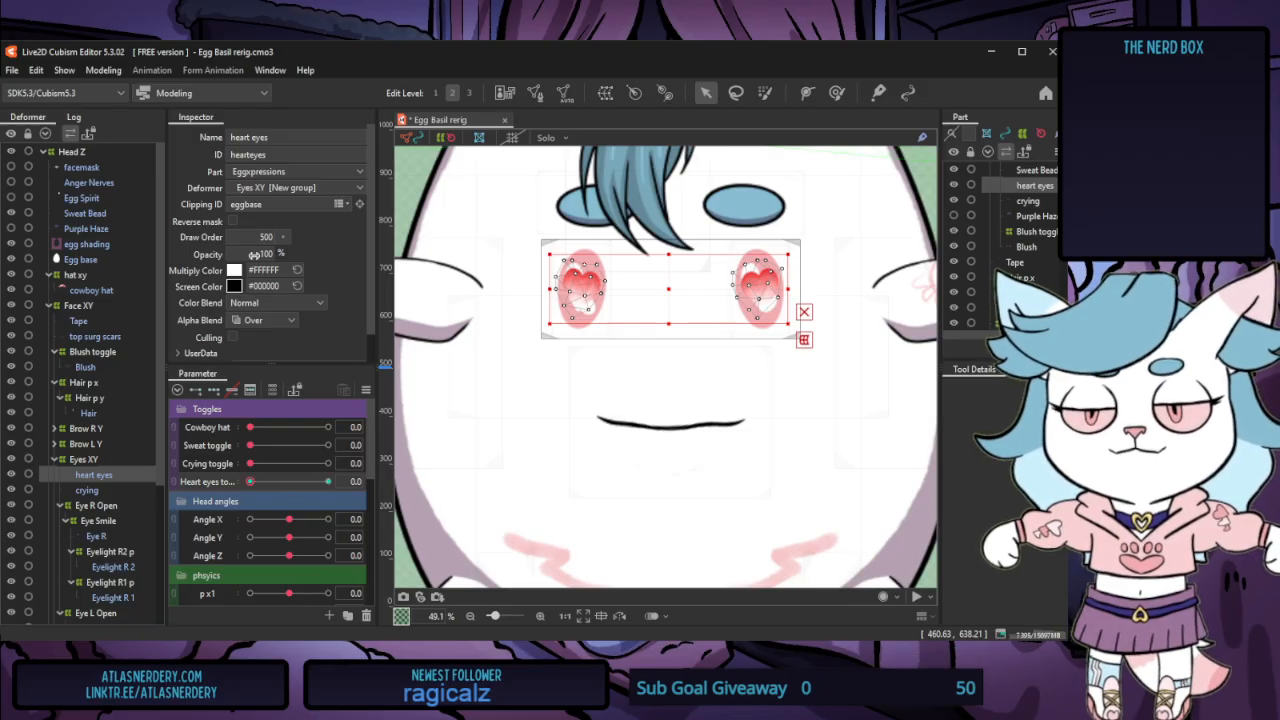
left_click_drag(264, 253, 240, 253)
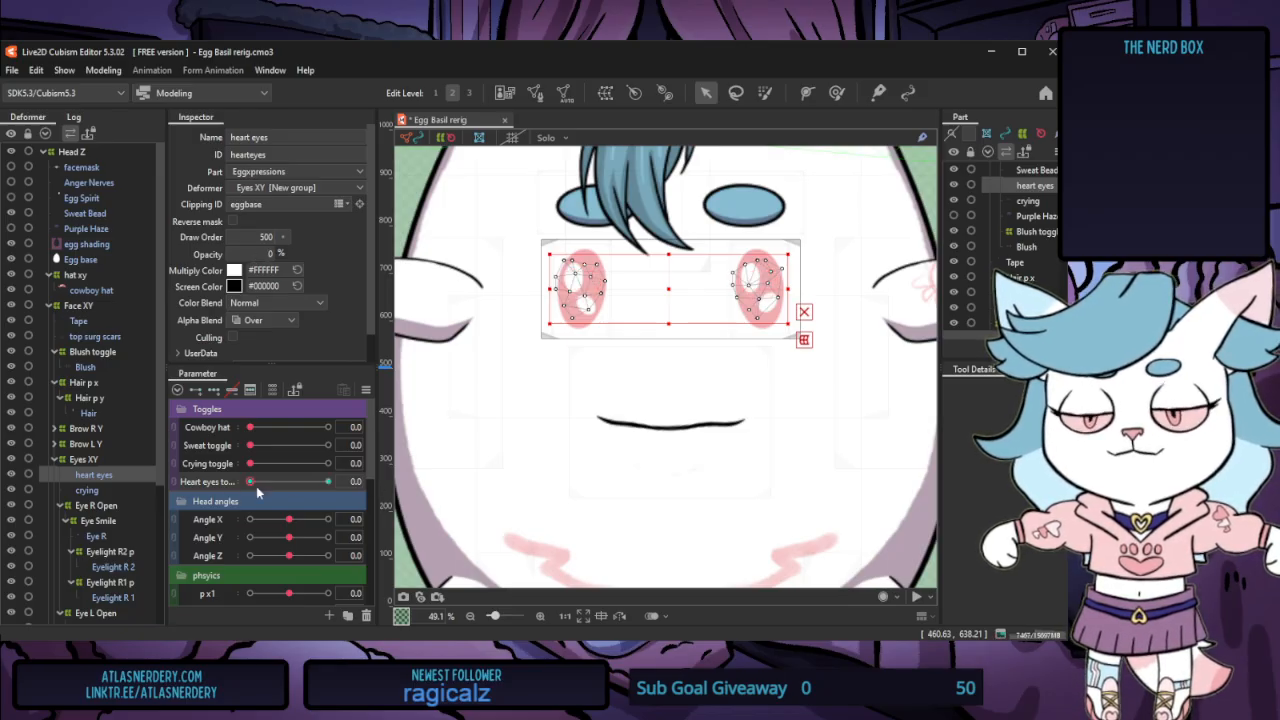
left_click_drag(254, 482, 386, 487)
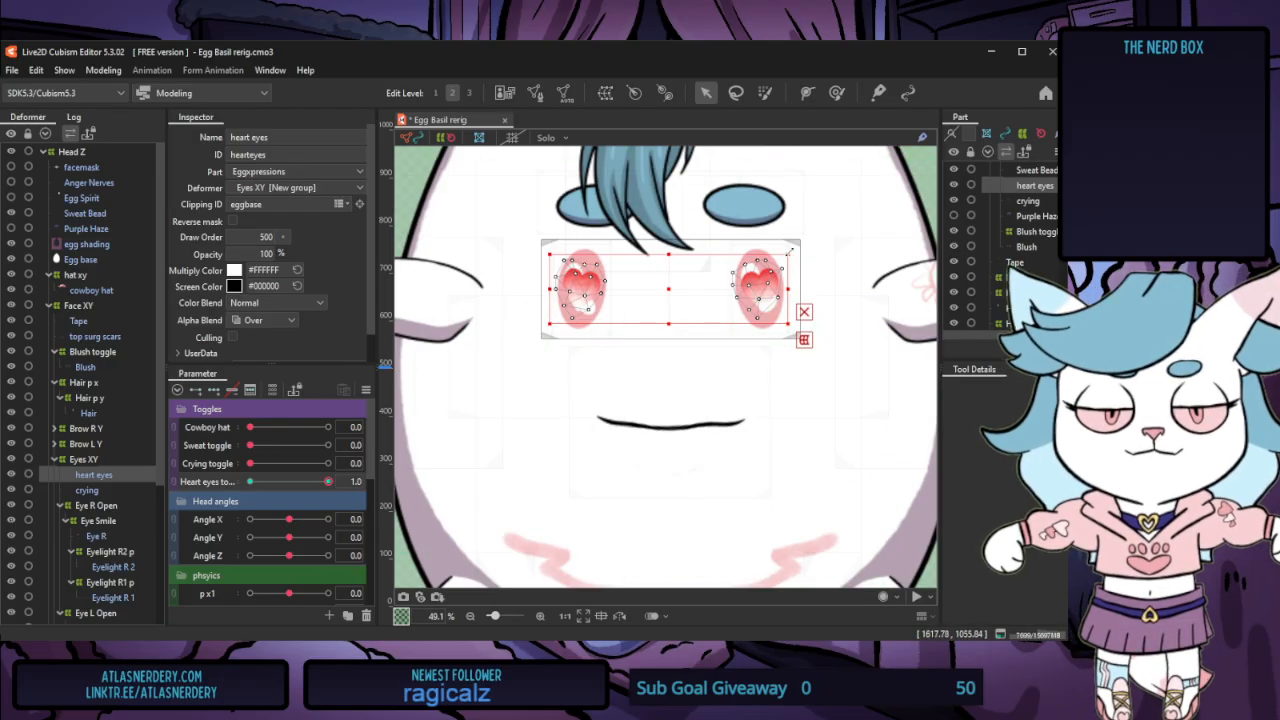
Shrink the heart eyes mesh slightly at Heart eyes toggle 0.0, after undoing a resize made at 1.0
mouse_move(790, 251)
left_mouse_down()
mouse_move(798, 243)
mouse_move(791, 251)
left_mouse_up()
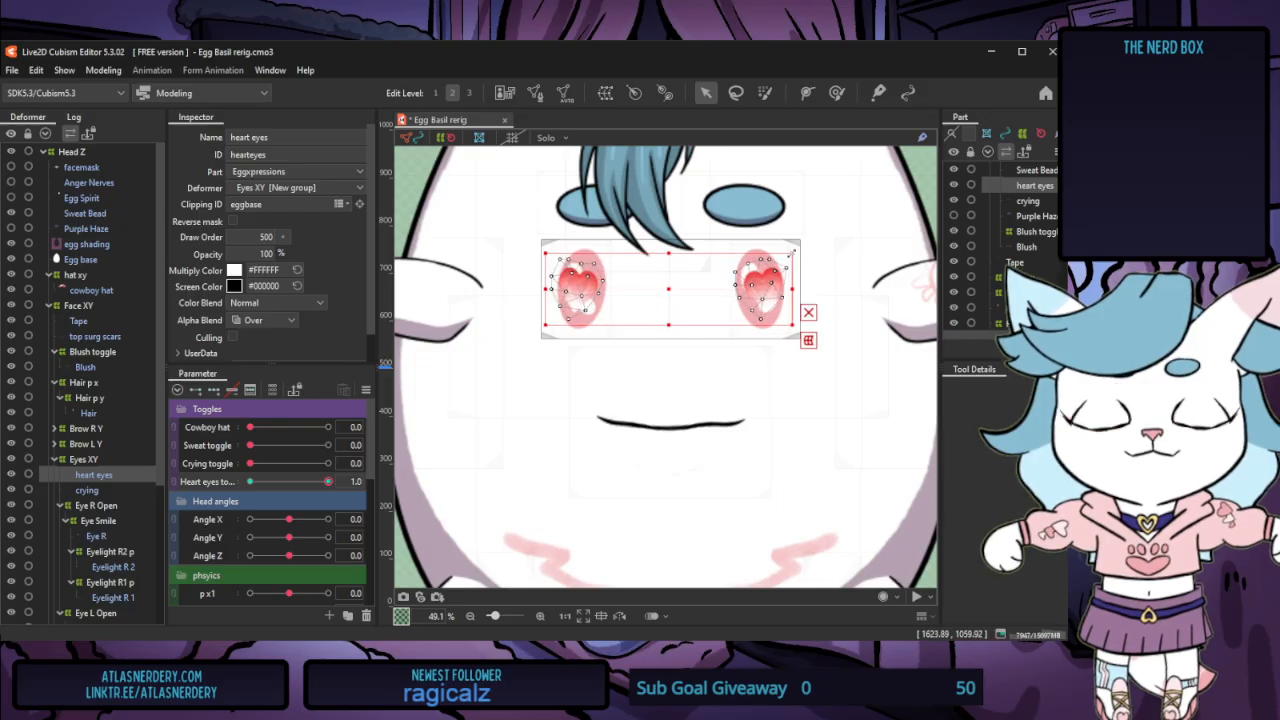
key("ctrl+z")
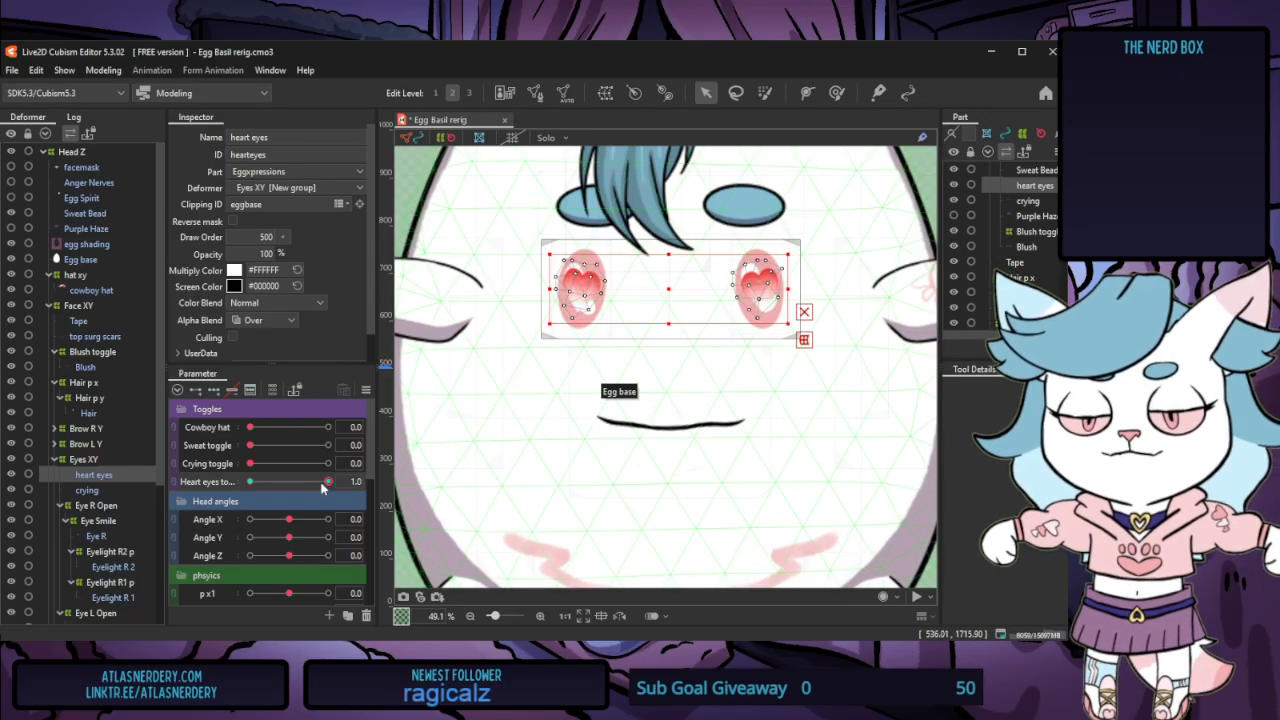
left_click_drag(322, 487, 250, 482)
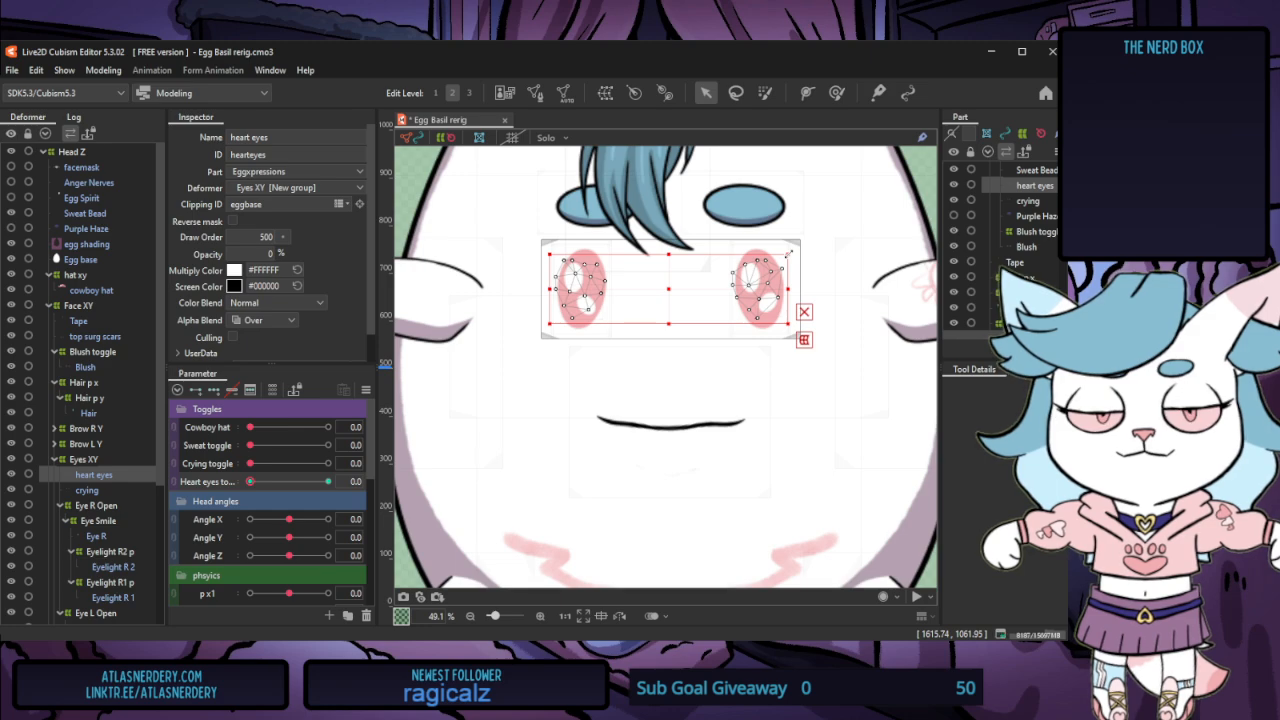
left_click_drag(789, 254, 785, 256)
Preview the heart eyes on the whole character at Heart eyes toggle 1.0 and return the toggle to 0.0
left_click_drag(251, 481, 332, 478)
scroll(547, 349, "down", 7)
scroll(547, 349, "up", 5)
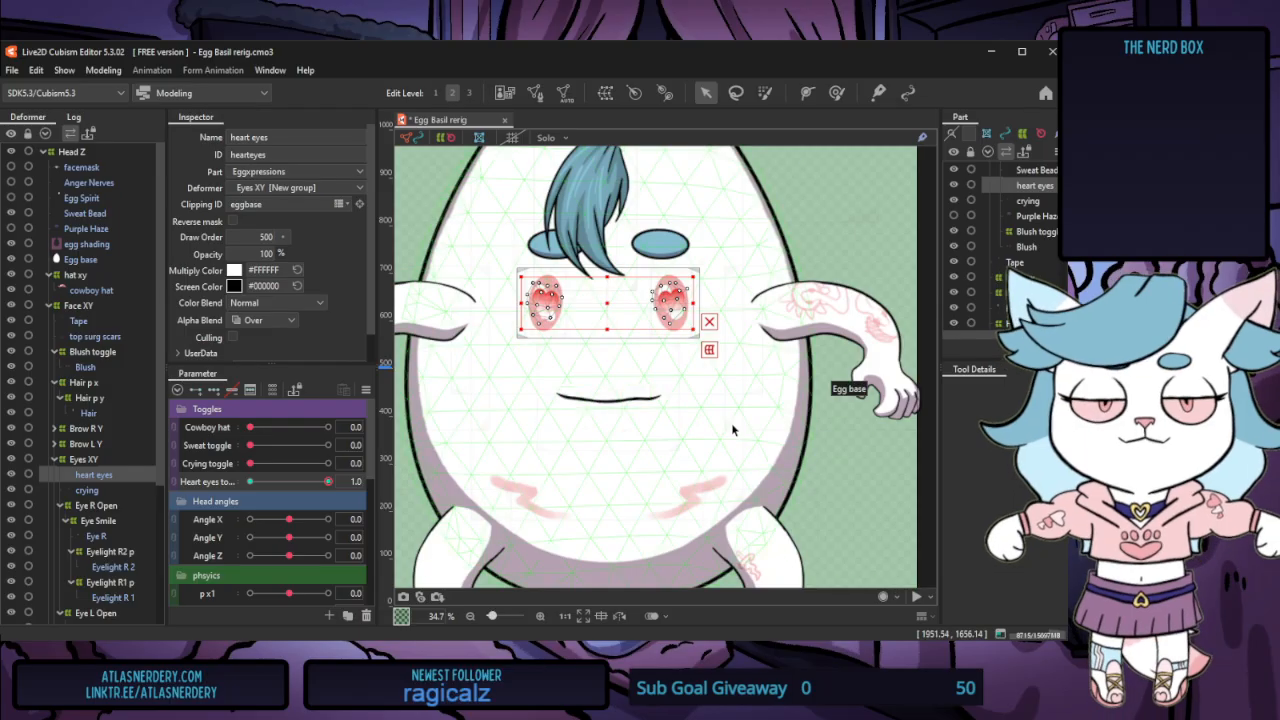
scroll(735, 424, "down", 2)
left_click(920, 447)
scroll(645, 340, "up", 7)
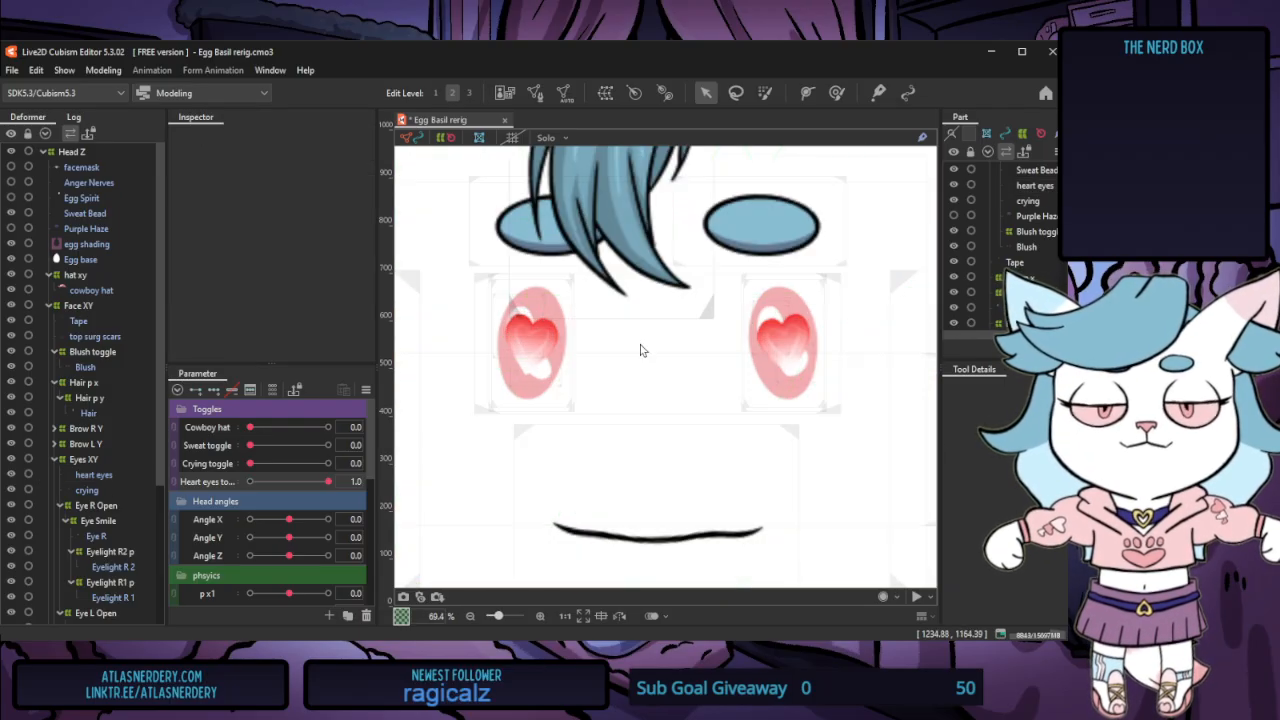
scroll(600, 450, "down", 11)
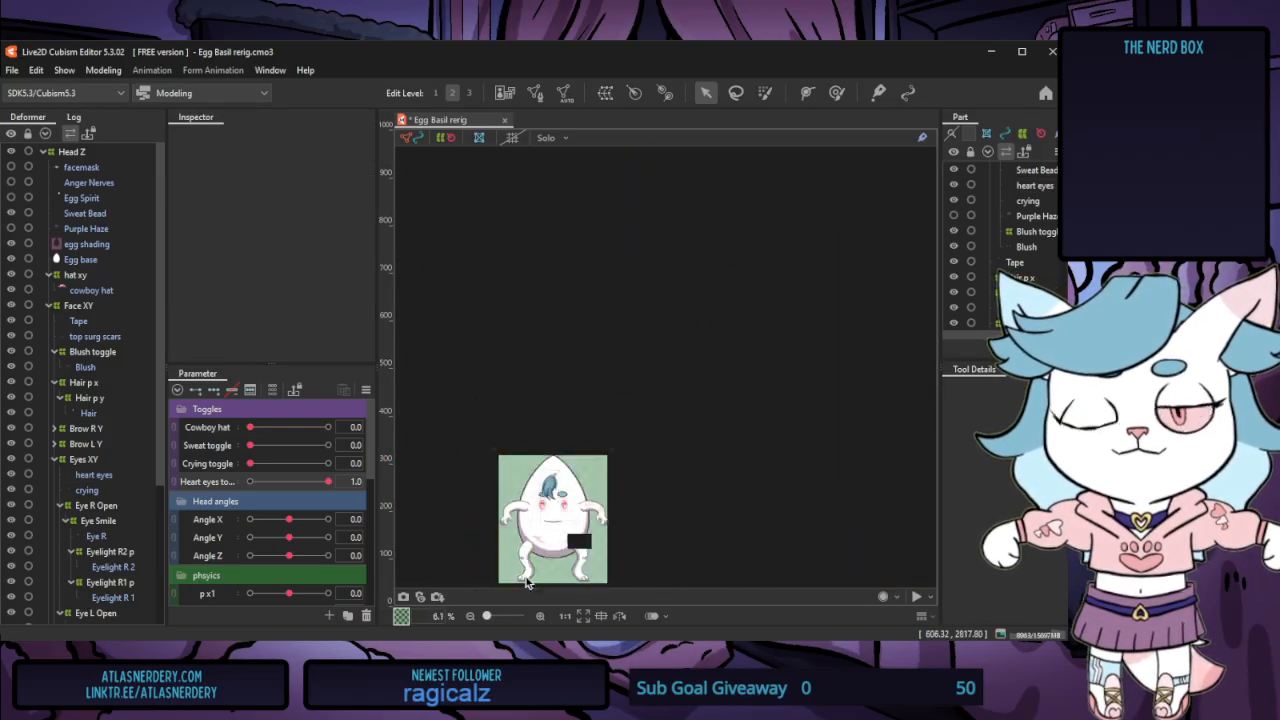
scroll(495, 548, "up", 2)
left_click_drag(328, 481, 203, 487)
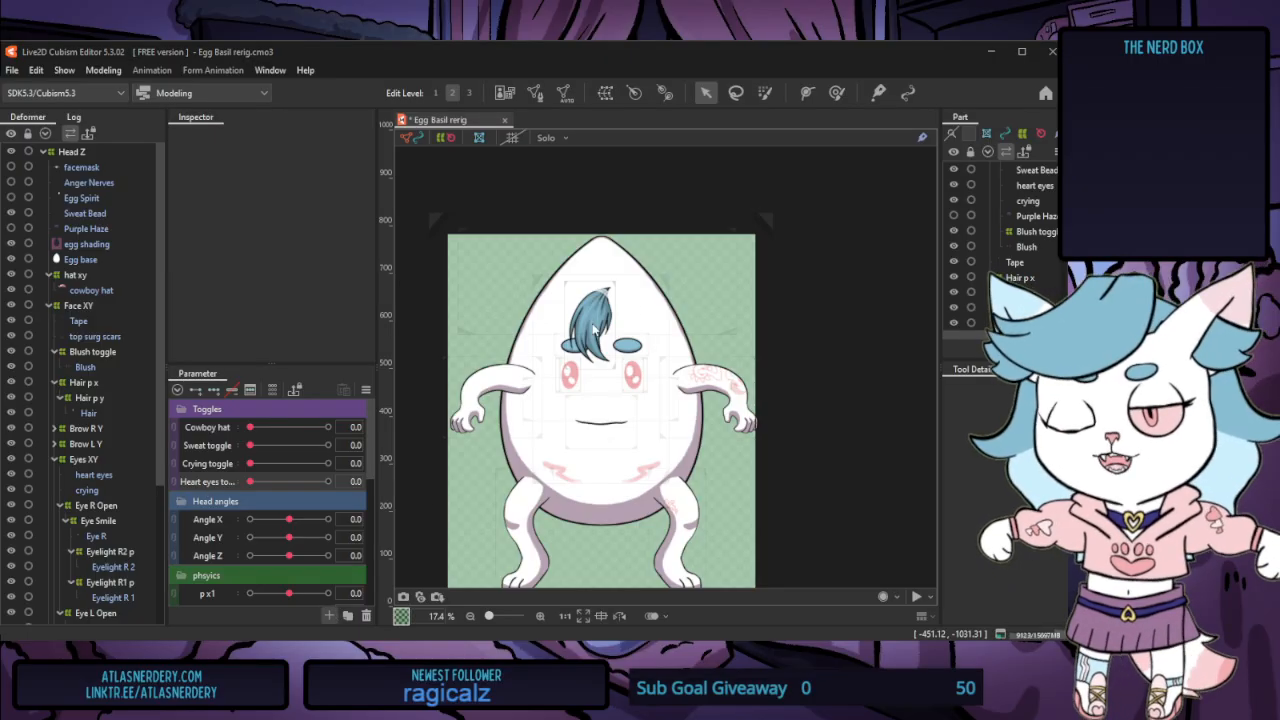
left_click(86, 228)
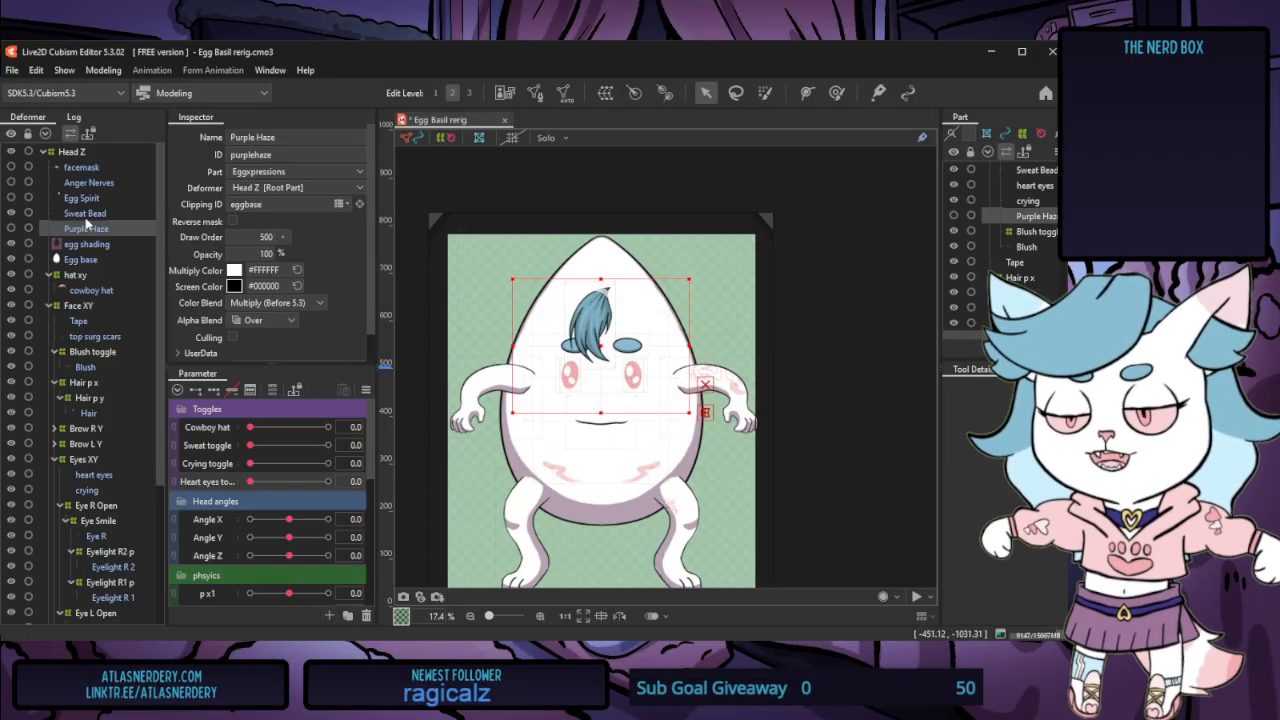
left_click(86, 213)
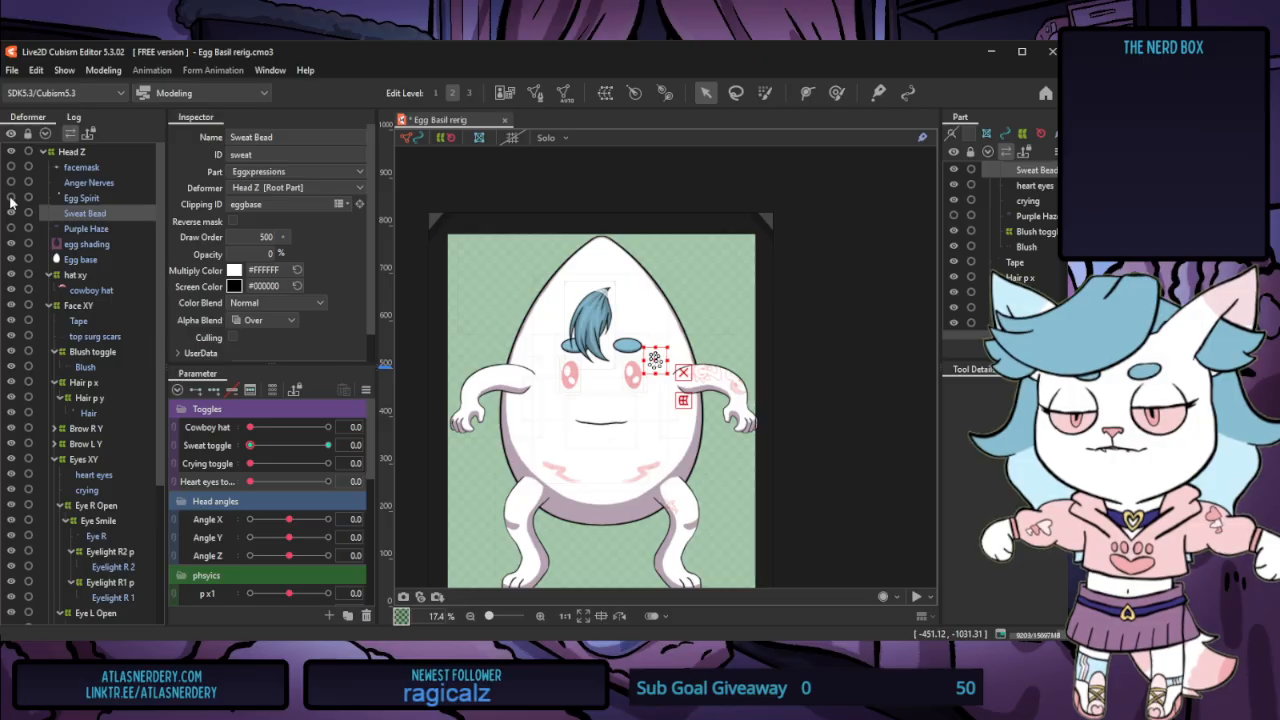
left_click(11, 199)
left_click(90, 199)
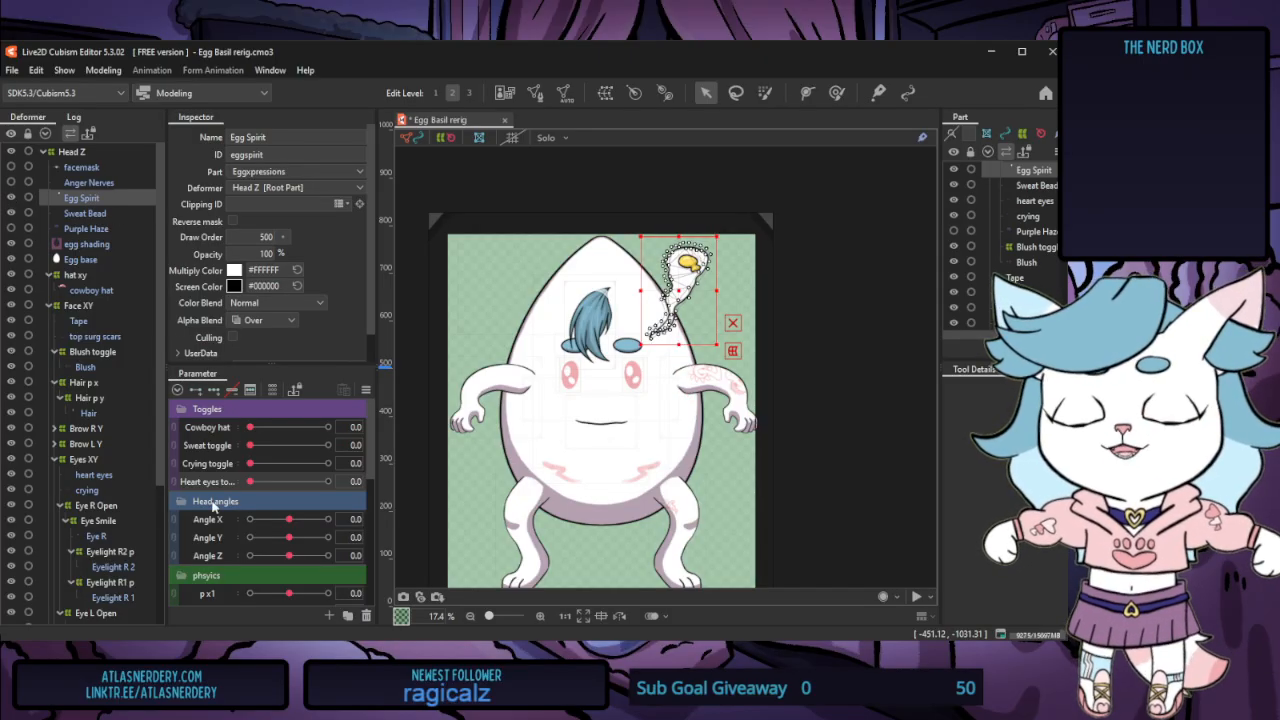
left_click(11, 199)
left_click(11, 199)
left_click(11, 199)
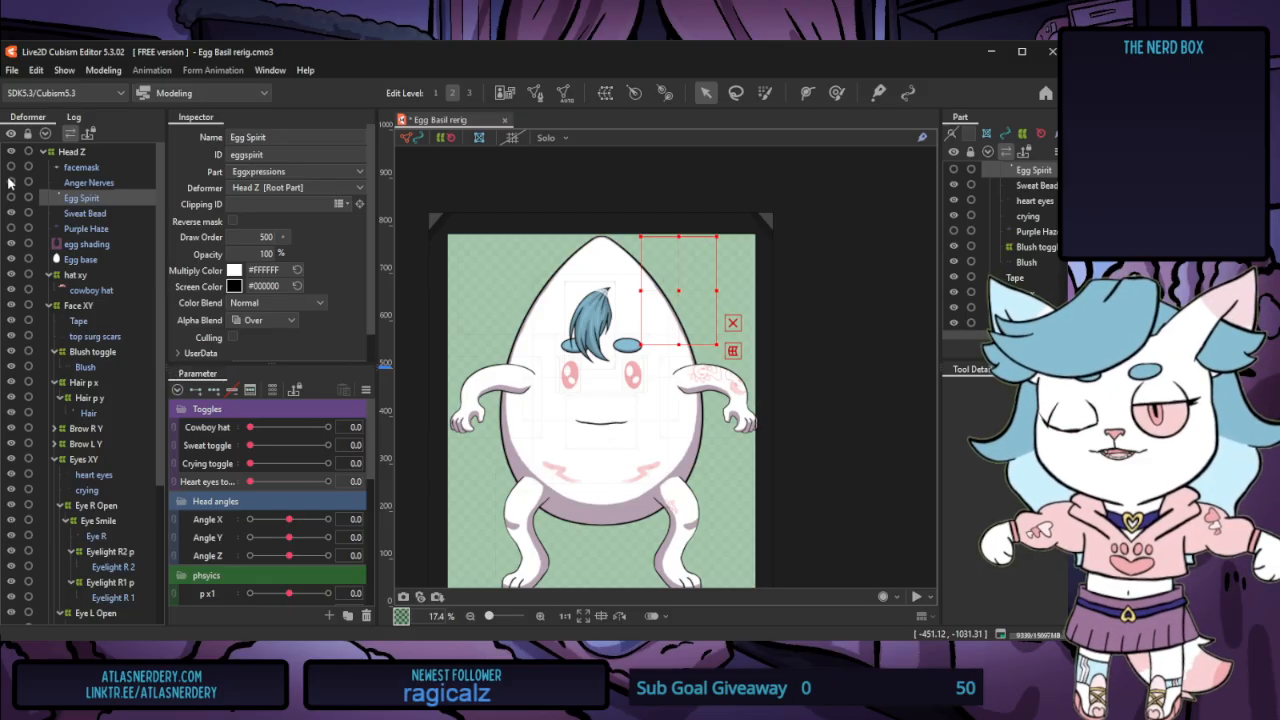
Show the Purple Haze mesh and move it out of the Eggxpressions part to directly below Hair in the part order
left_click(11, 229)
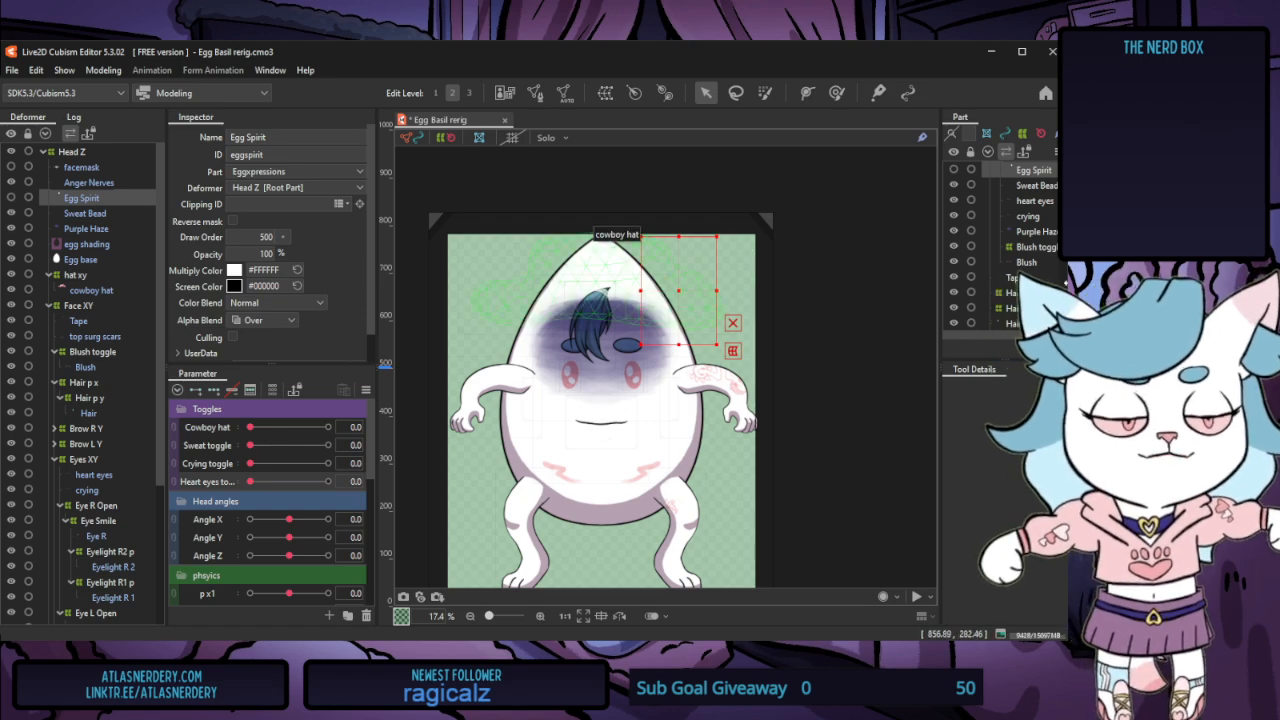
left_click(1037, 231)
scroll(1040, 230, "down", 3)
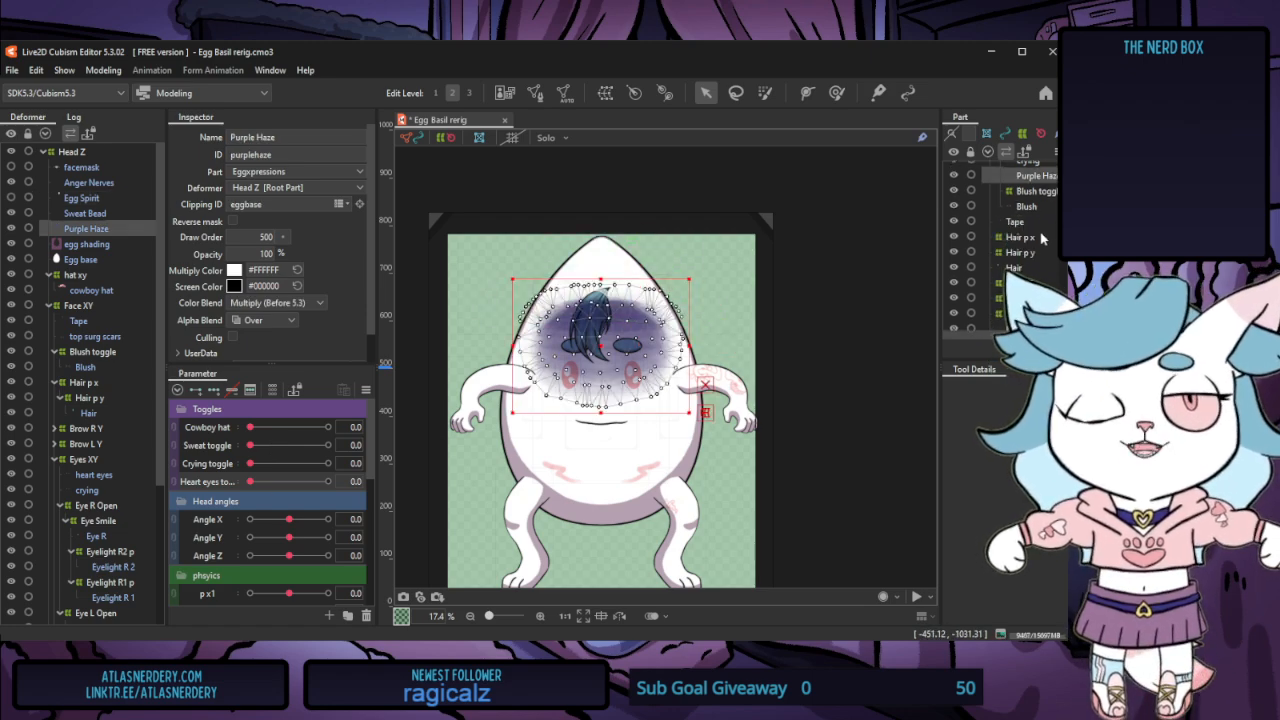
left_click_drag(1032, 195, 1032, 273)
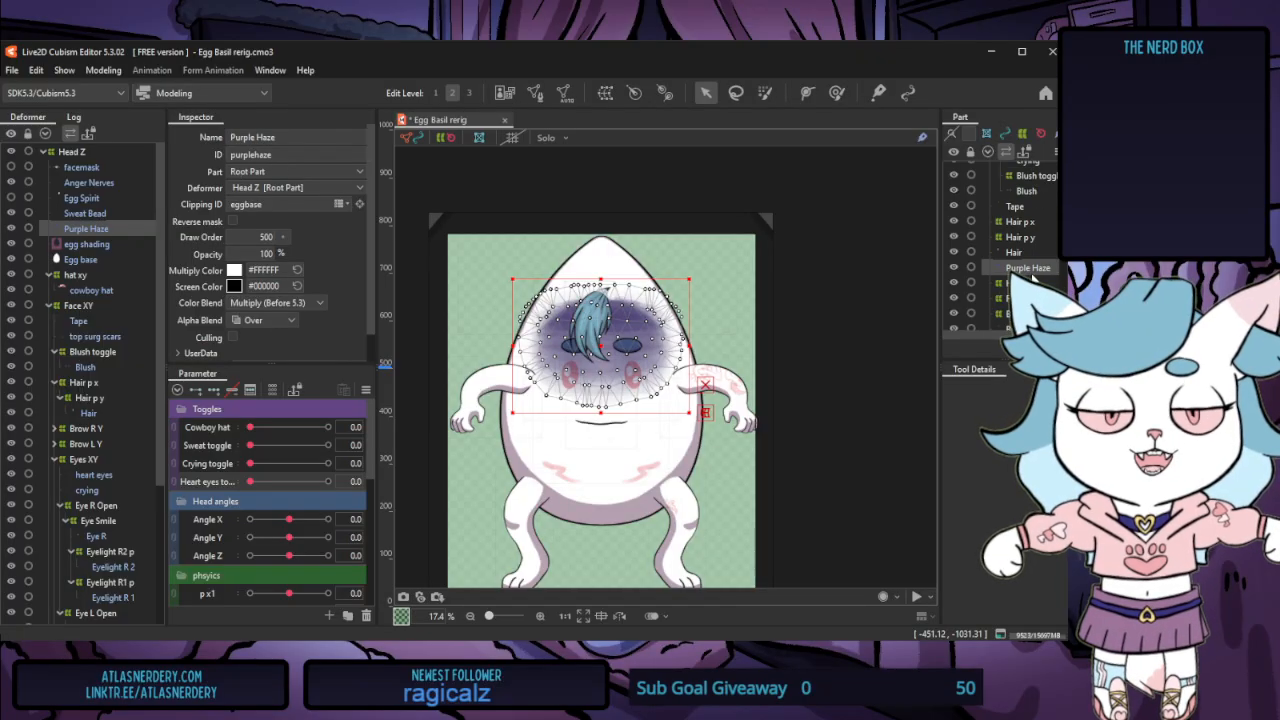
scroll(640, 368, "down", 2)
scroll(640, 368, "up", 4)
scroll(640, 368, "down", 2)
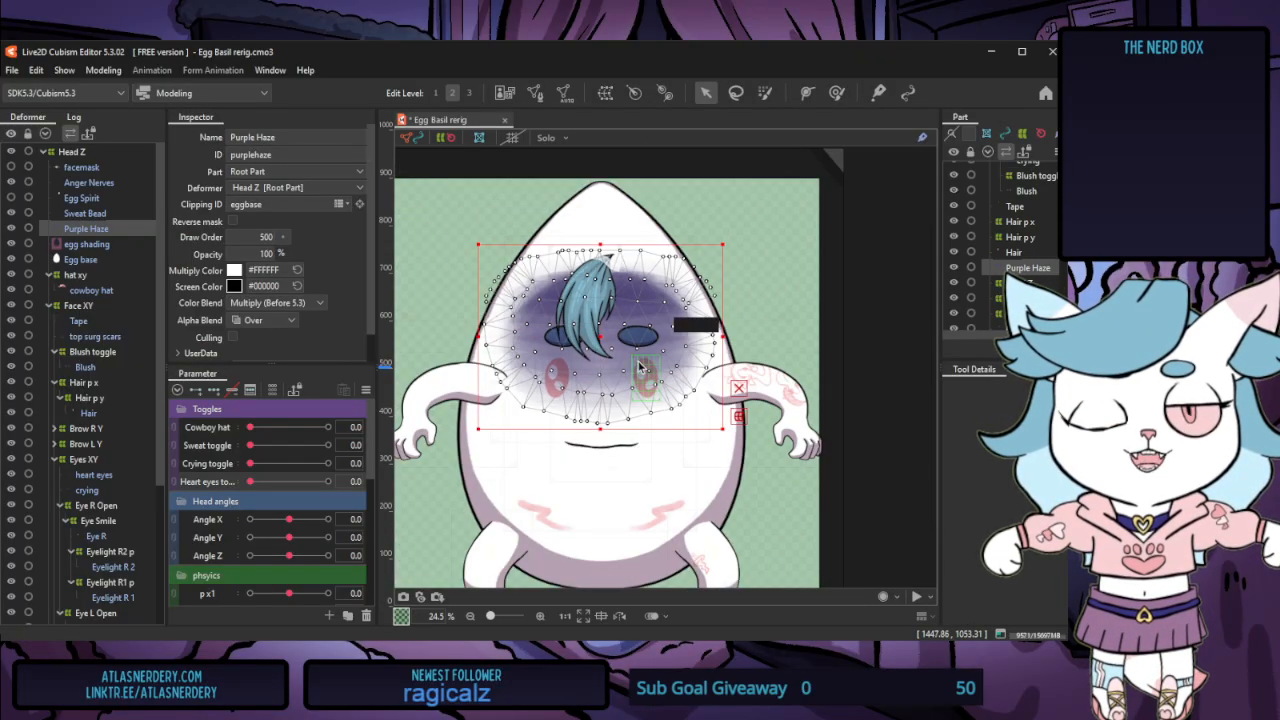
scroll(638, 367, "up", 3)
scroll(598, 410, "down", 2)
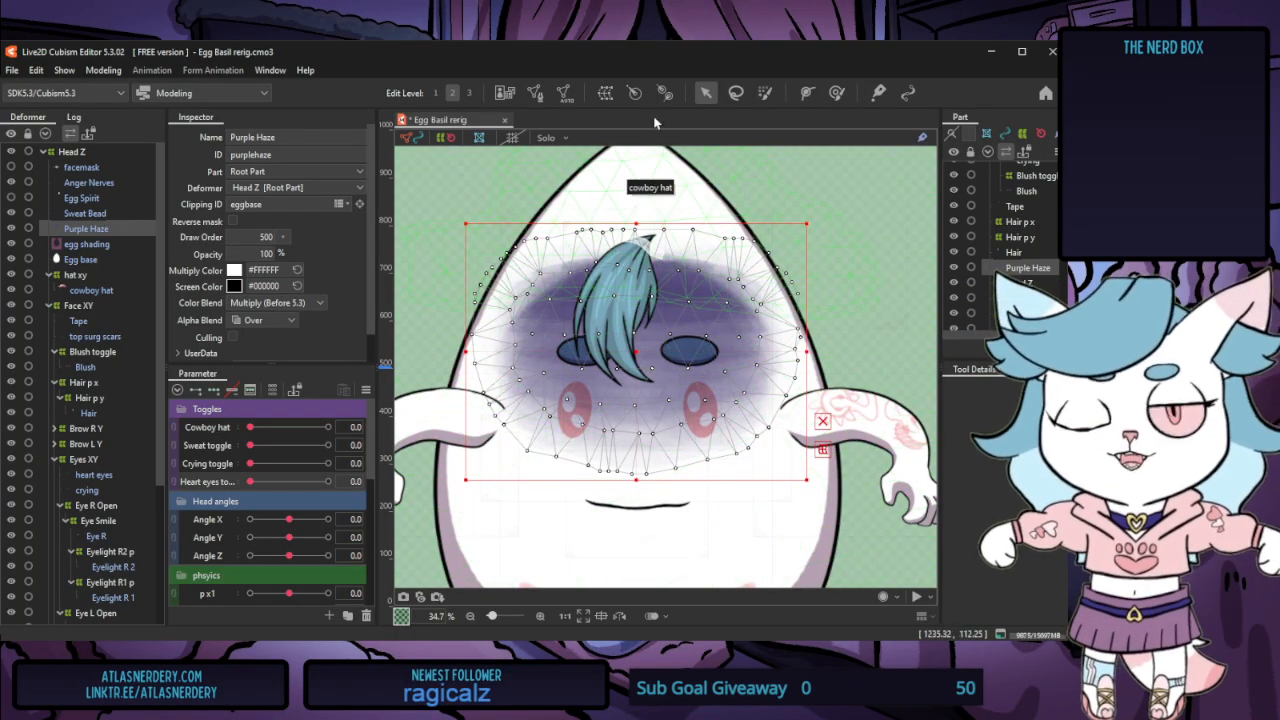
Replicate the Heart eyes toggle parameter and rename the copy as Purple haze toggle
right_click(213, 486)
left_click(285, 520)
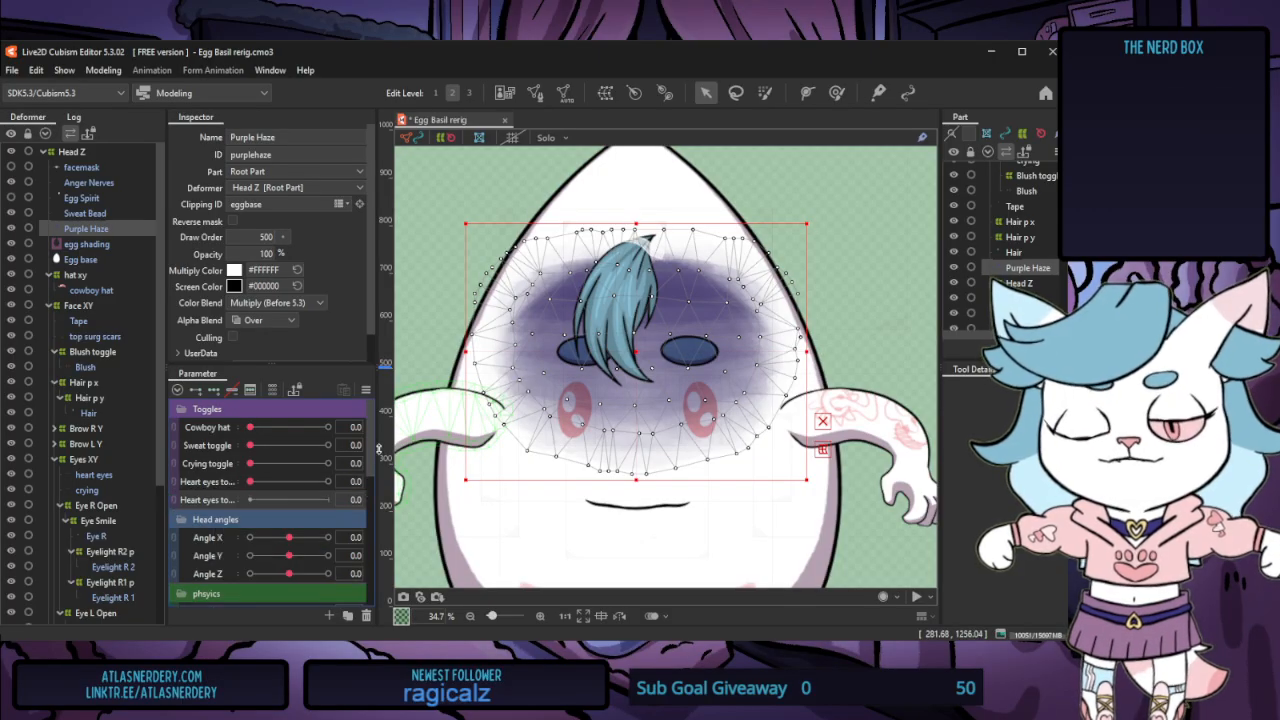
right_click(213, 503)
left_click(252, 518)
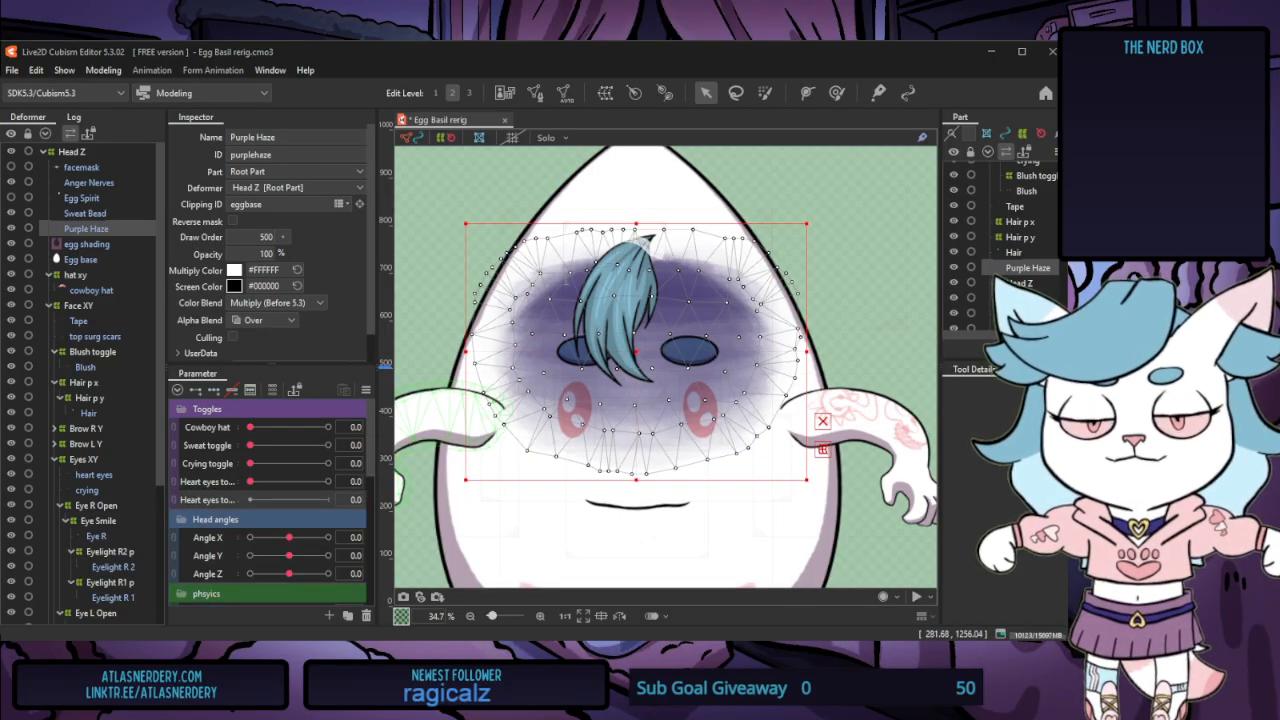
left_click(375, 427)
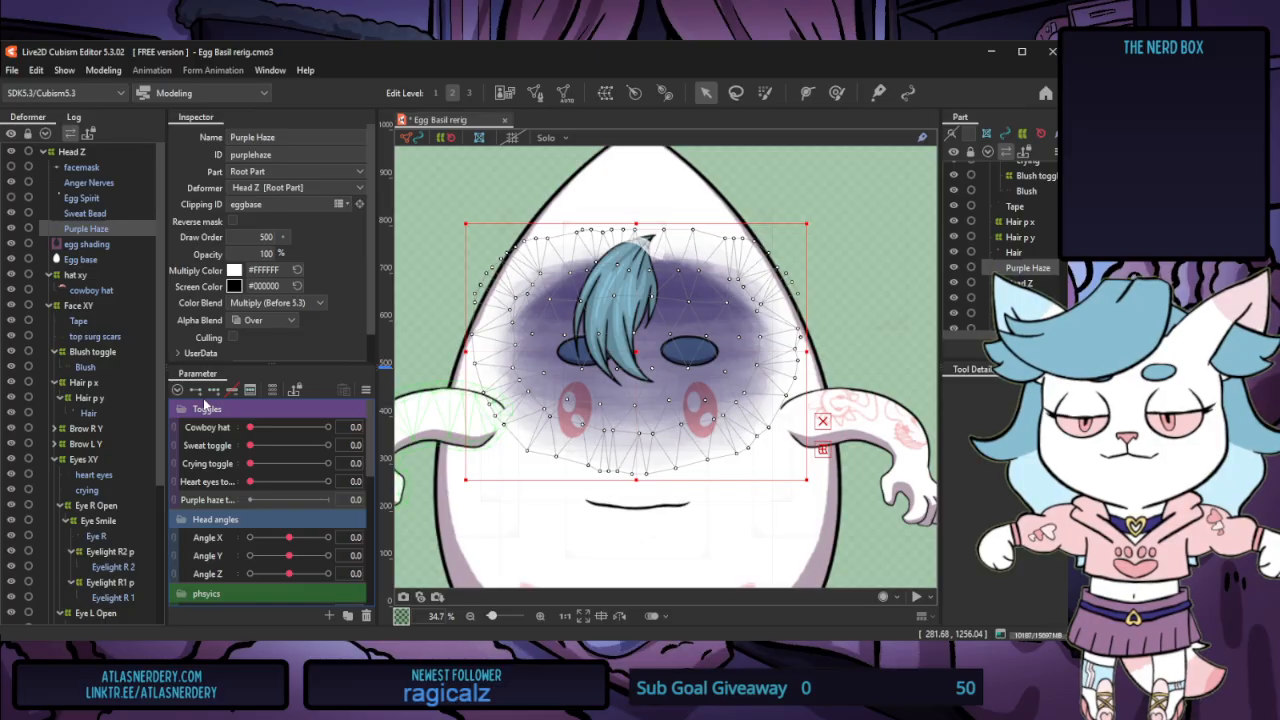
Key Purple Haze on its new toggle, shrinking it with 0% opacity at 0.0, and check the toggle at 1.0
left_click(328, 499)
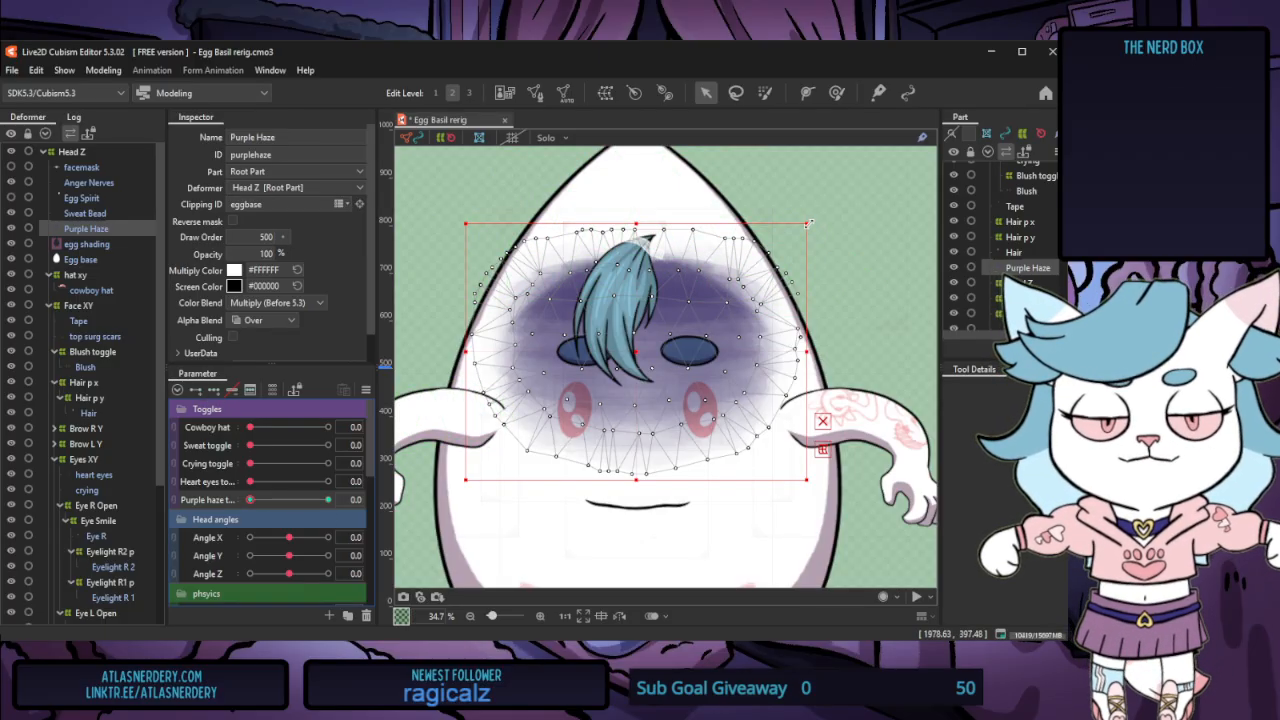
left_click_drag(809, 222, 779, 244)
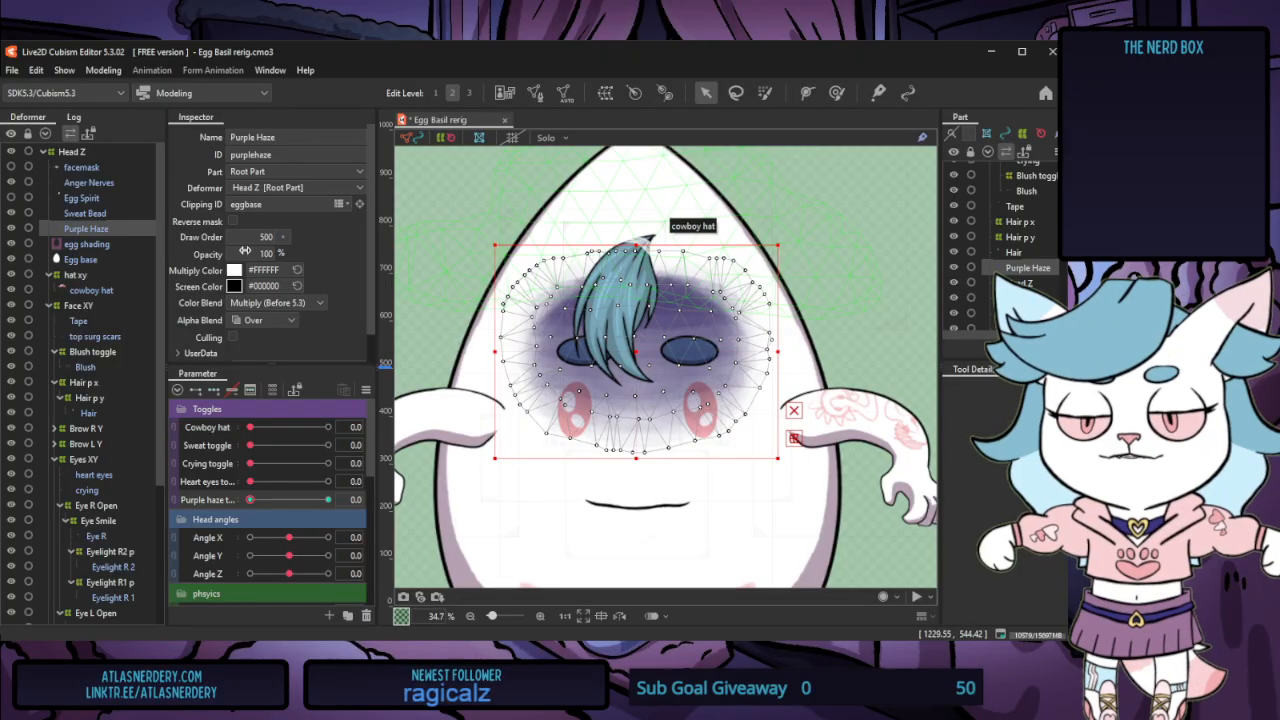
left_click_drag(244, 251, 238, 253)
left_click_drag(250, 500, 407, 513)
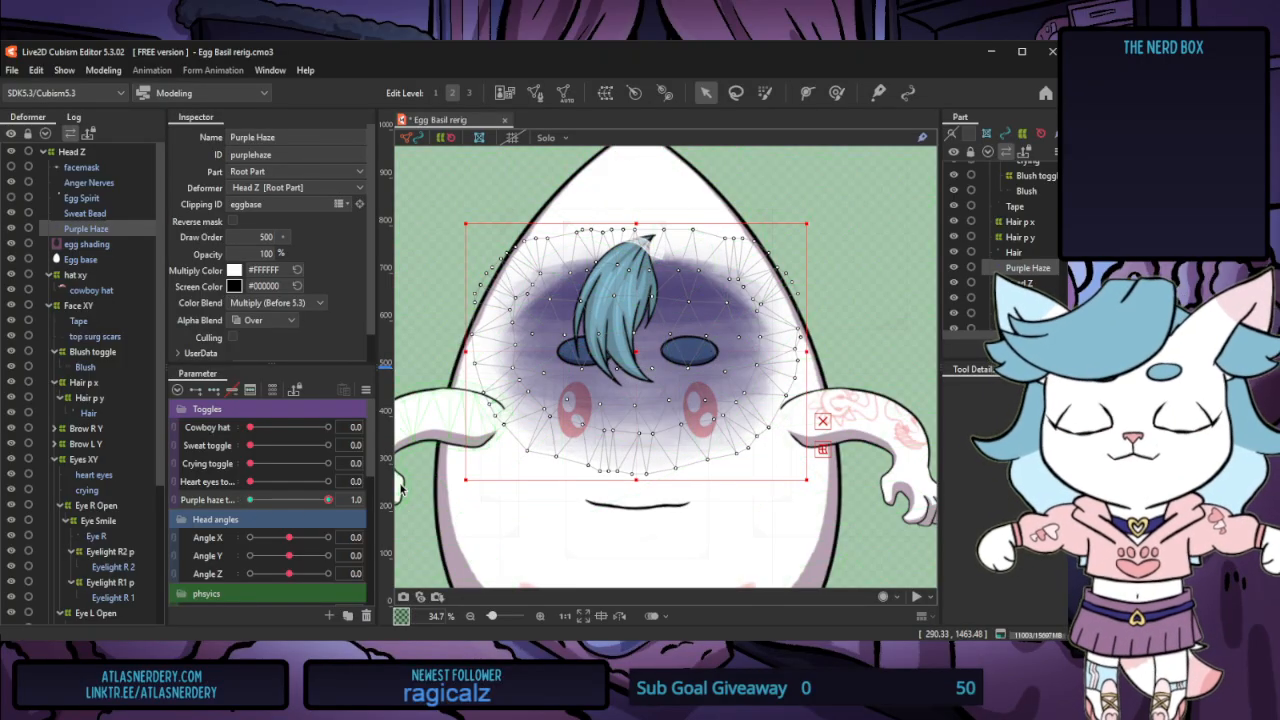
left_click_drag(297, 502, 229, 505)
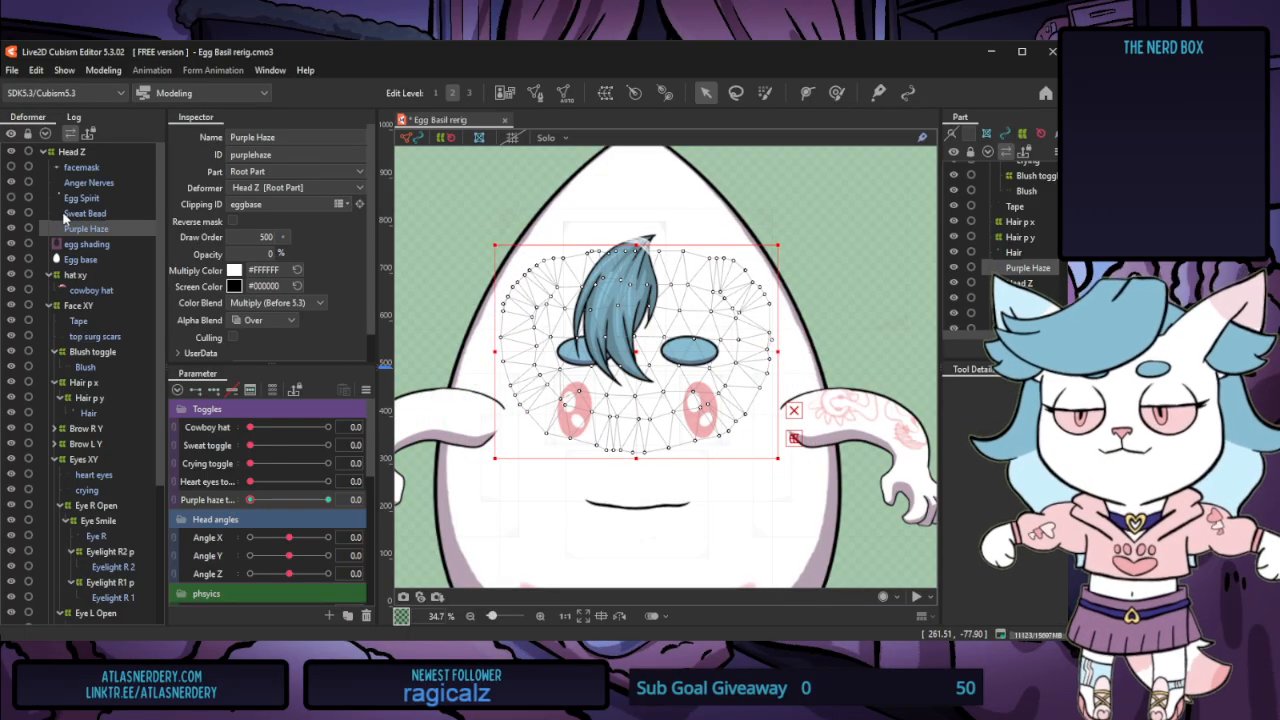
Open the physics settings, enlarge the model preview, and examine how the rigged character moves
scroll(85, 286, "down", 4)
scroll(97, 368, "up", 2)
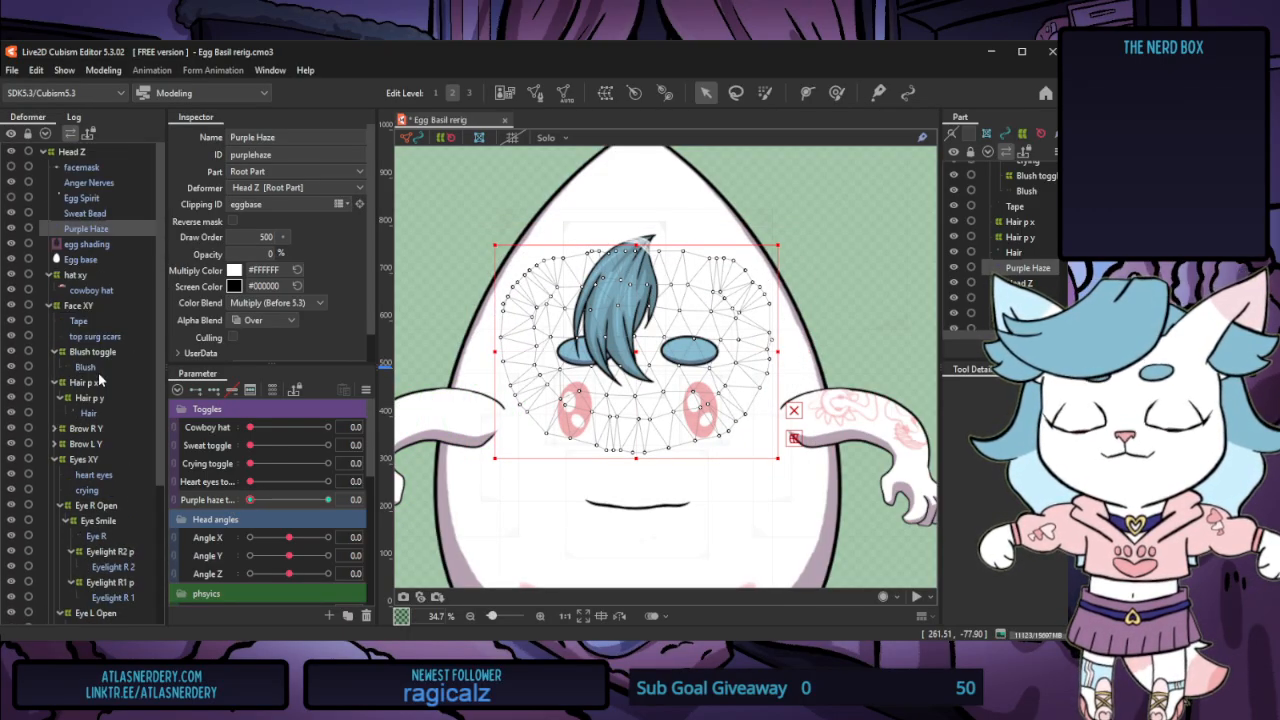
scroll(105, 380, "down", 2)
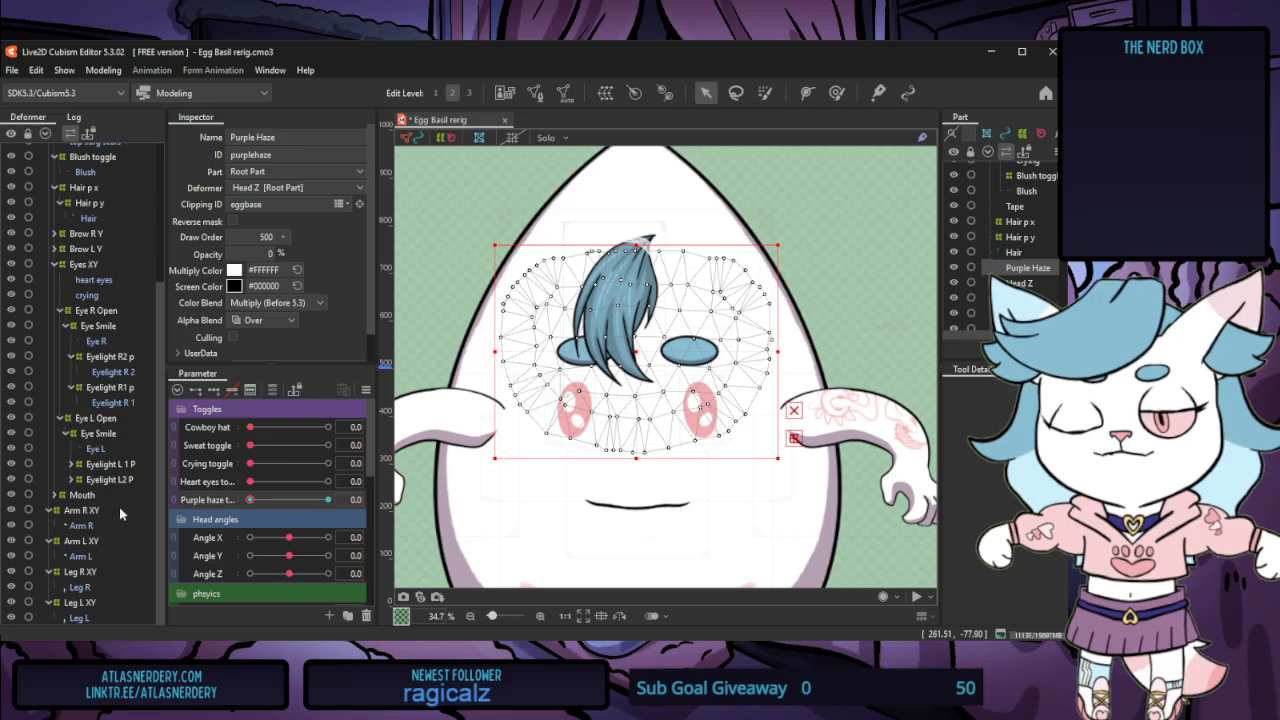
scroll(112, 553, "up", 4)
left_click(103, 70)
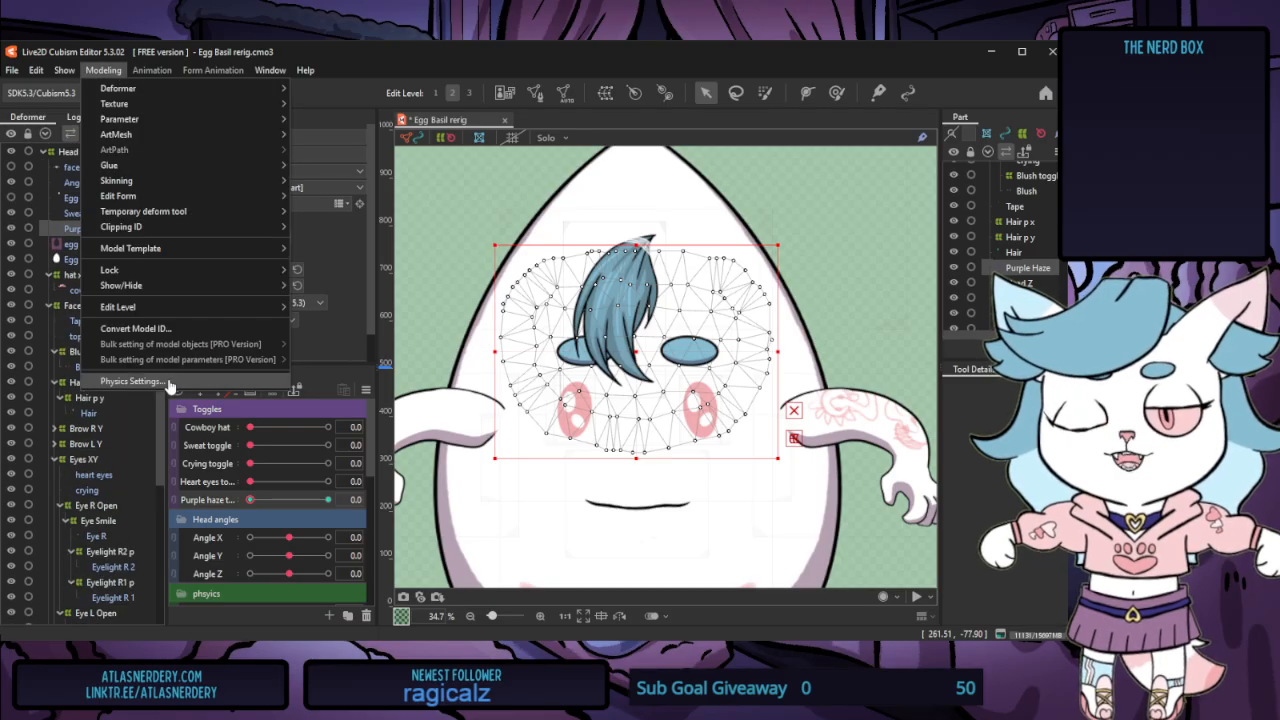
left_click(131, 381)
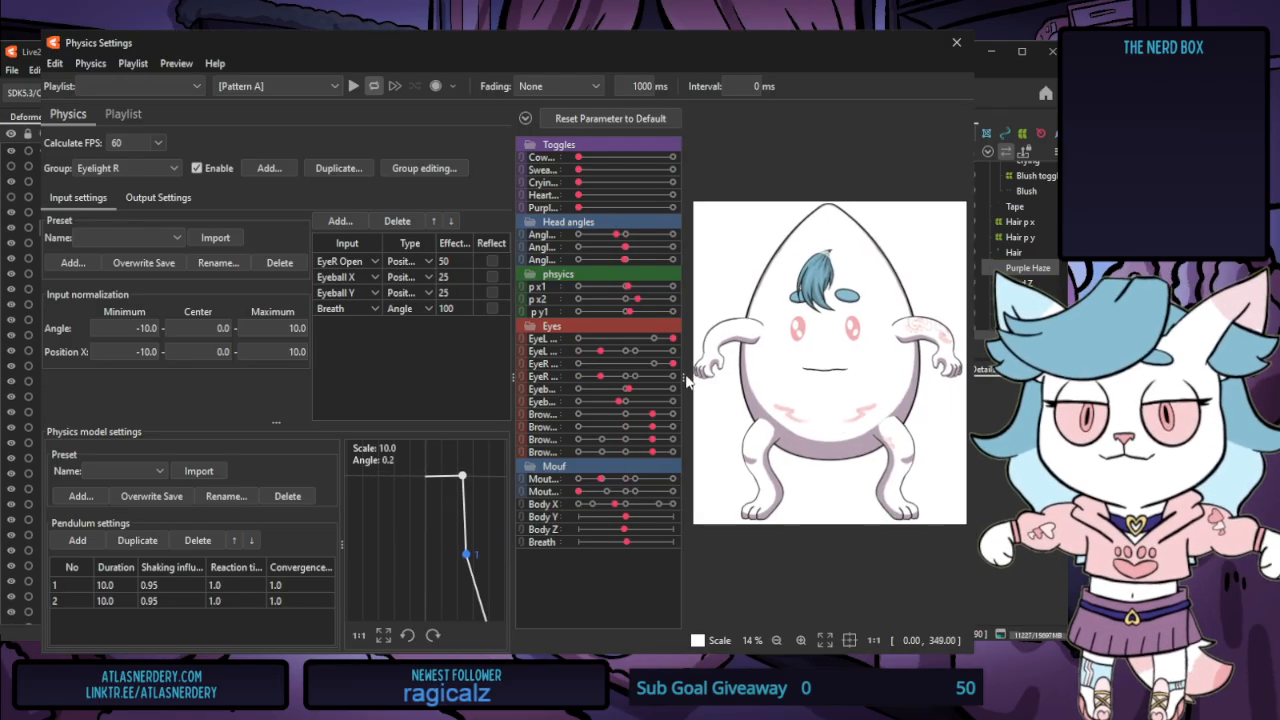
left_click_drag(687, 380, 643, 378)
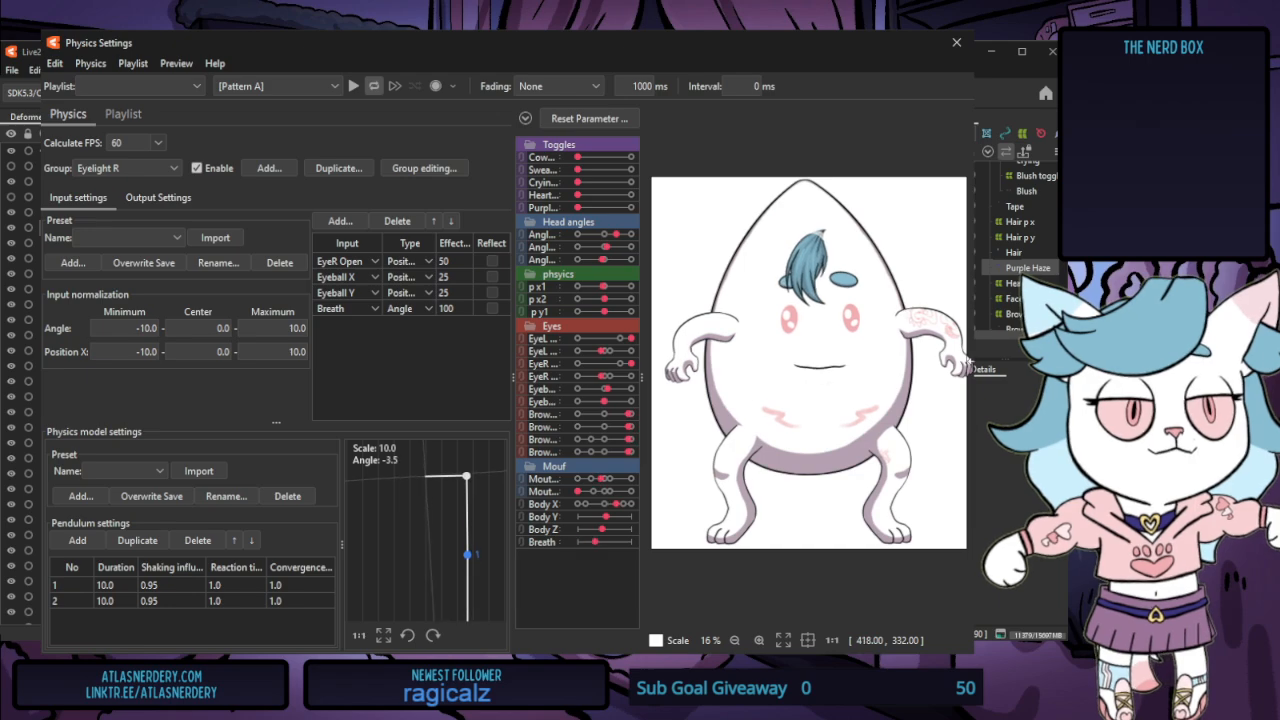
left_click_drag(968, 362, 1060, 362)
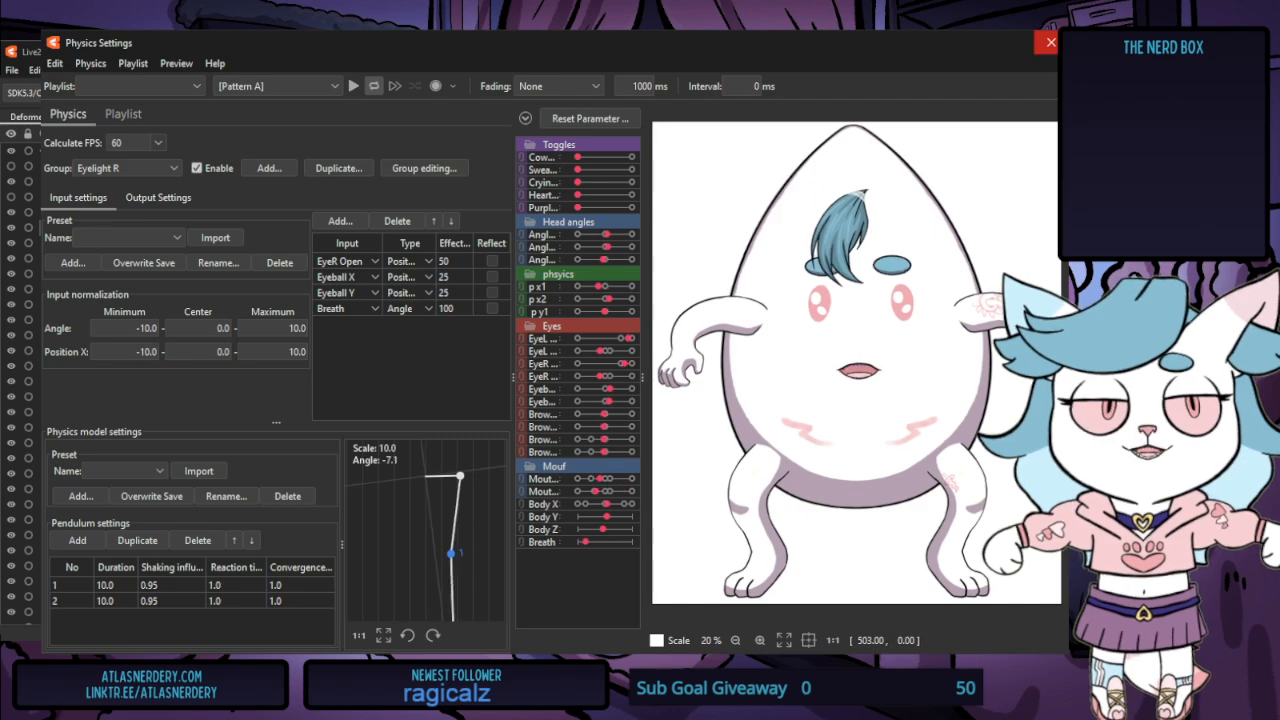
left_click(1051, 43)
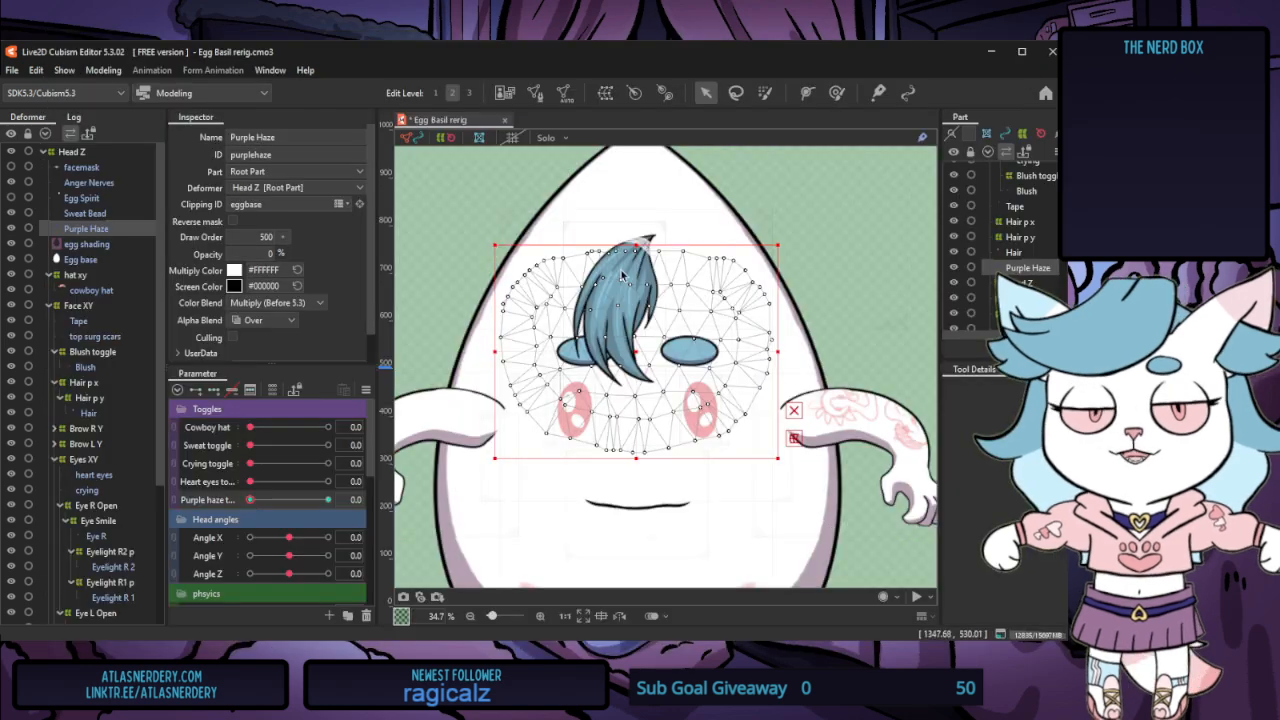
Move the Anger Nerves mesh's -0.5 keys on BrowL Form and BrowR Form closer to -1.0
left_click(97, 185)
scroll(272, 515, "down", 6)
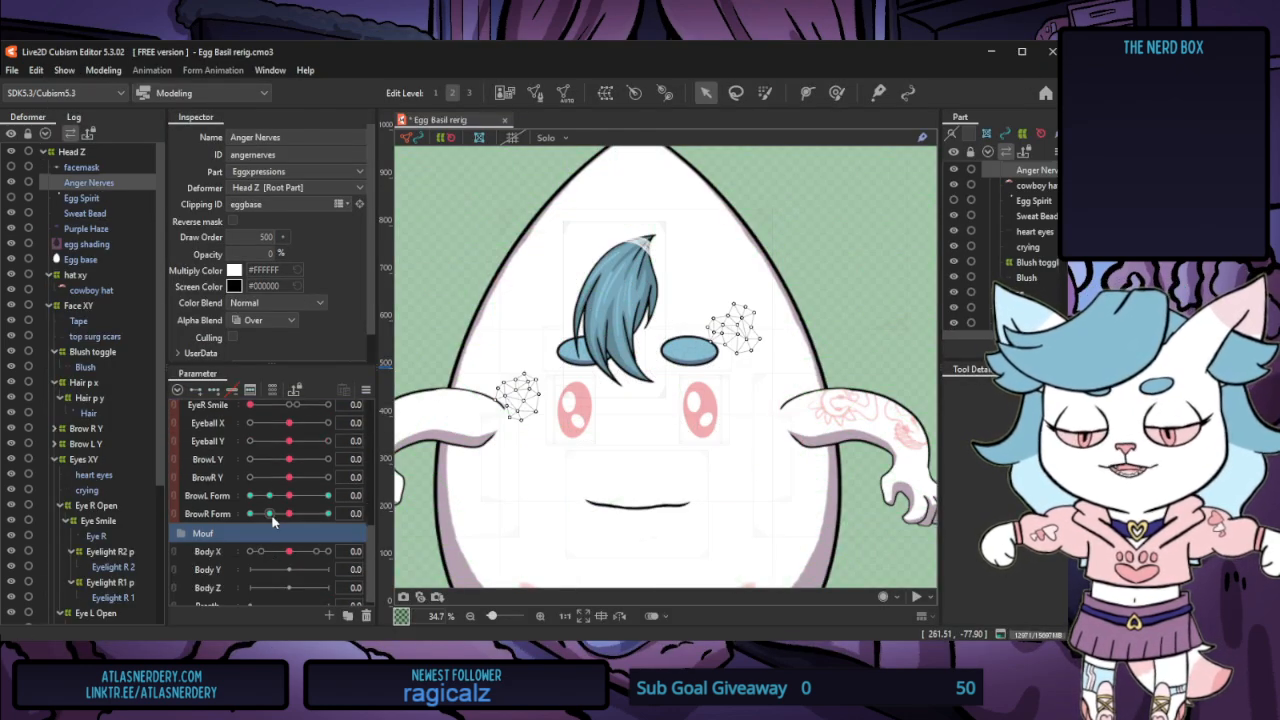
left_click(270, 495)
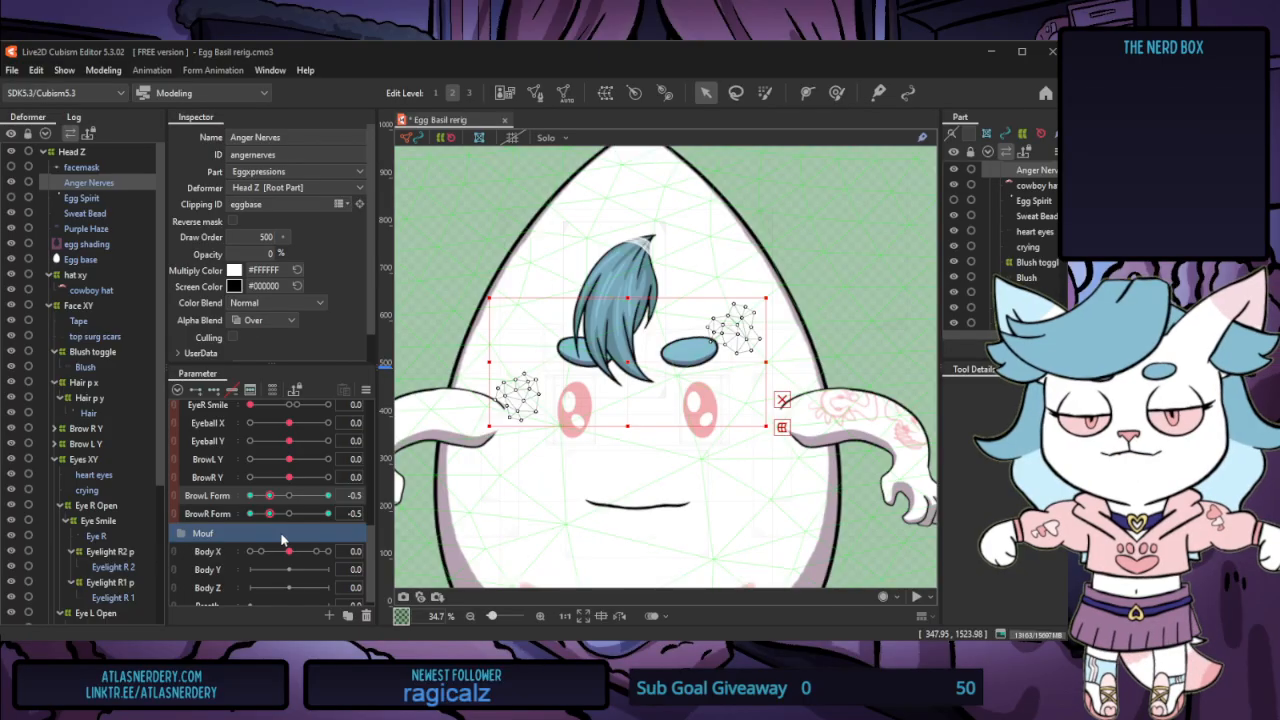
left_click(266, 495)
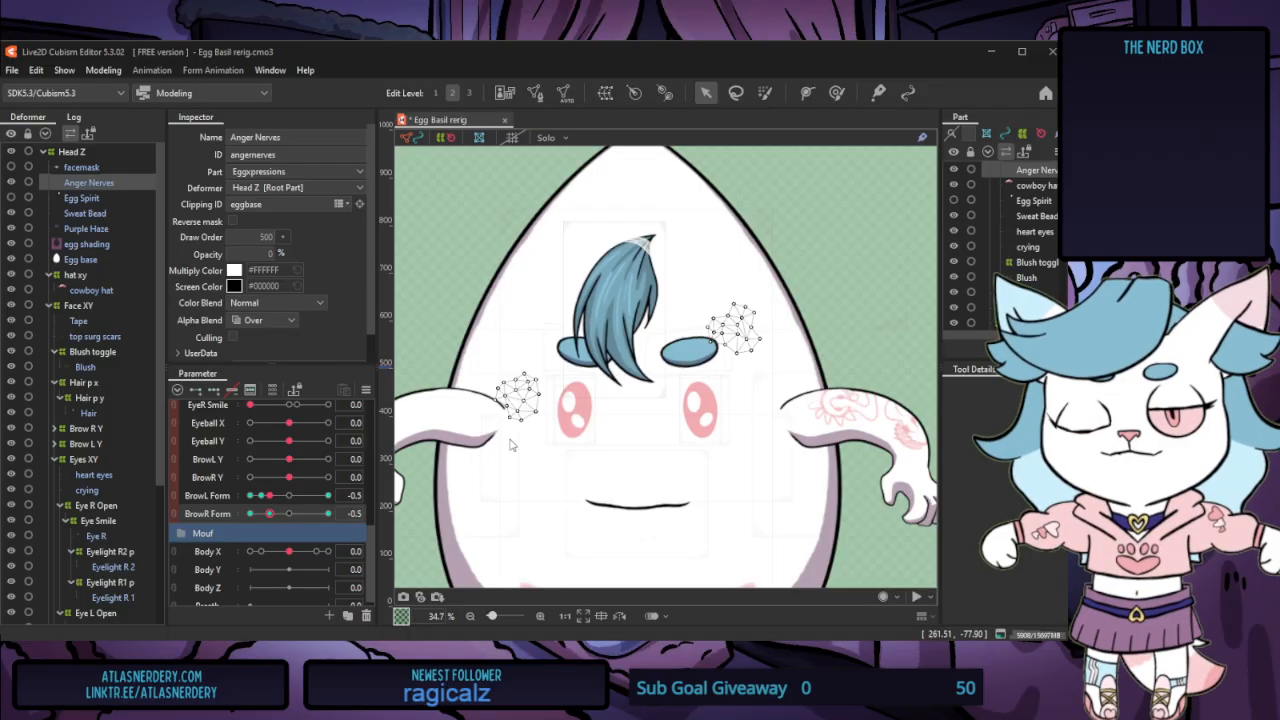
Reopen the physics settings and examine the anger nerves' response to lowered brow forms in a closer preview
left_click(103, 70)
left_click(168, 381)
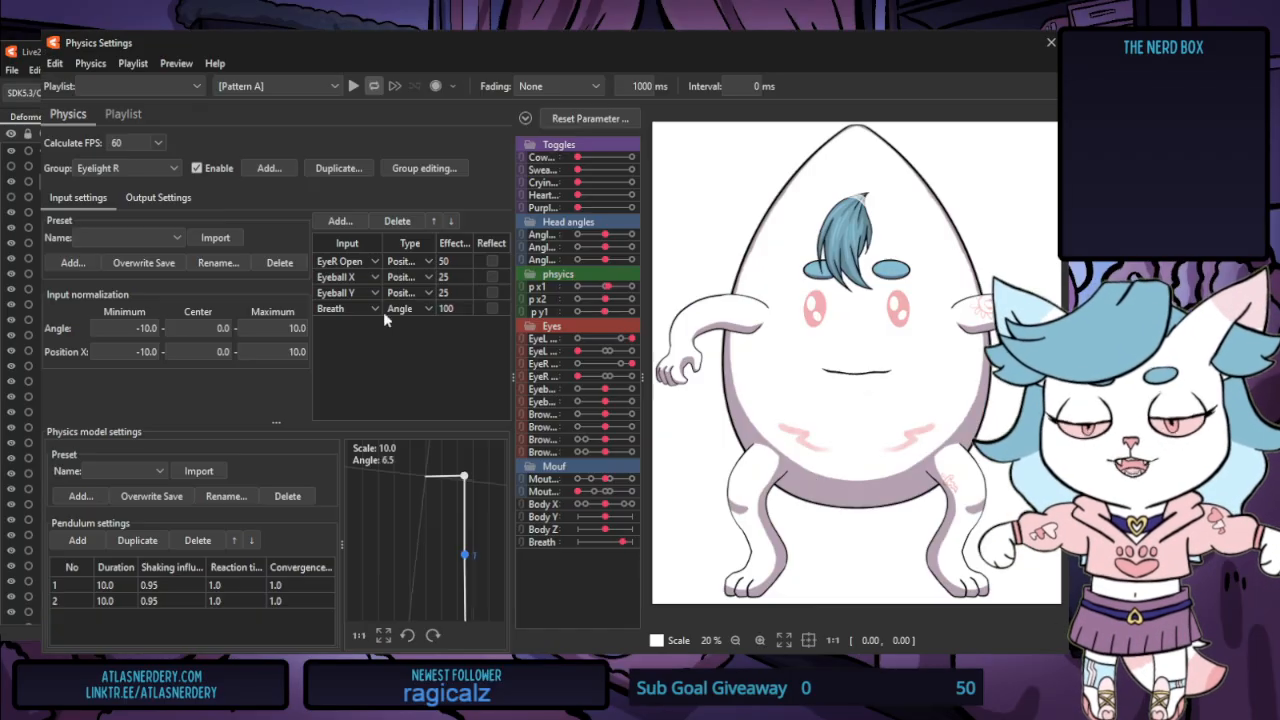
scroll(857, 466, "up", 2)
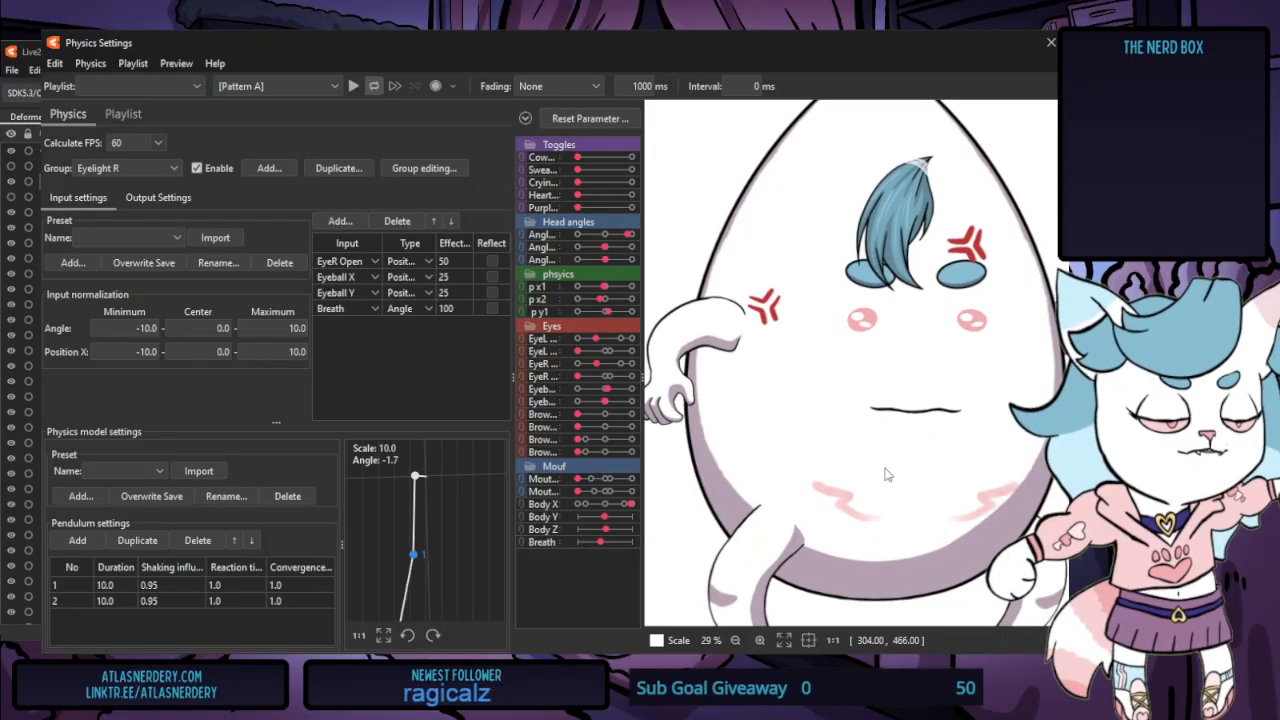
Leave the physics settings and parent the Anger Nerves mesh to the Face XY deformer instead of Head Z
left_click(1051, 42)
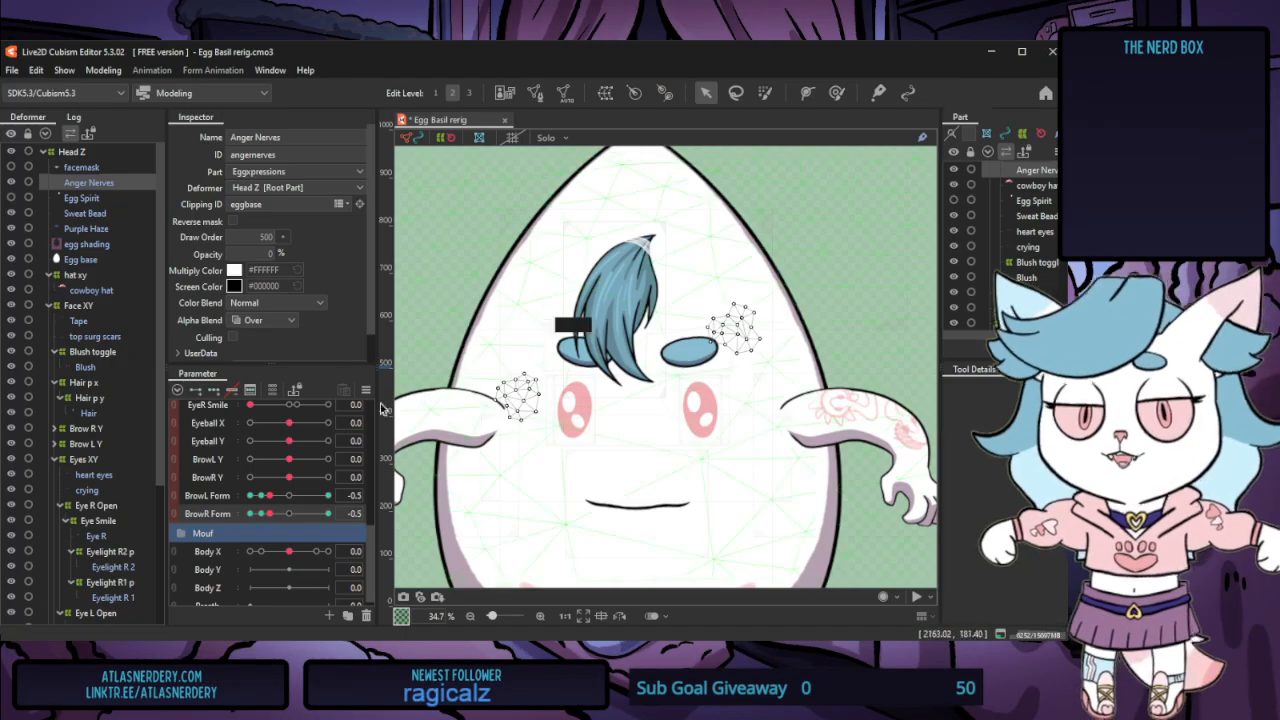
left_click_drag(78, 185, 82, 313)
Inspect the inputs and outputs of the Hair group in the physics settings while watching the model preview
left_click(103, 70)
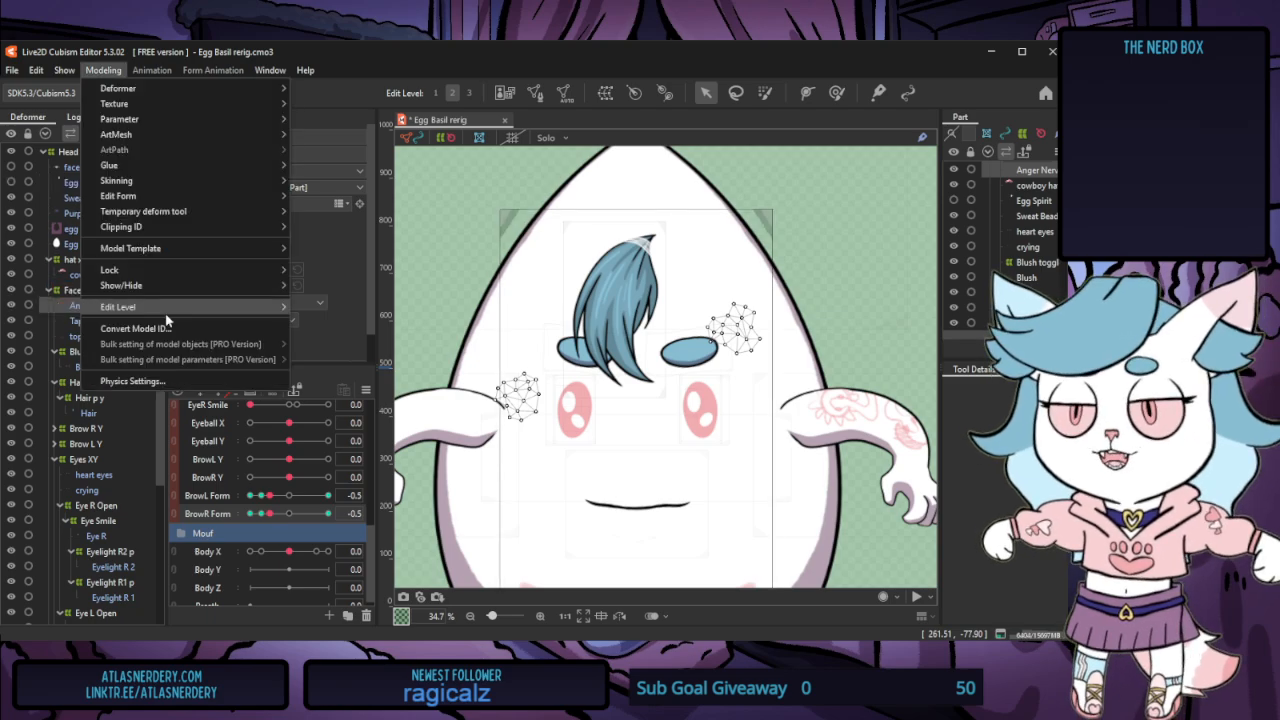
left_click(180, 378)
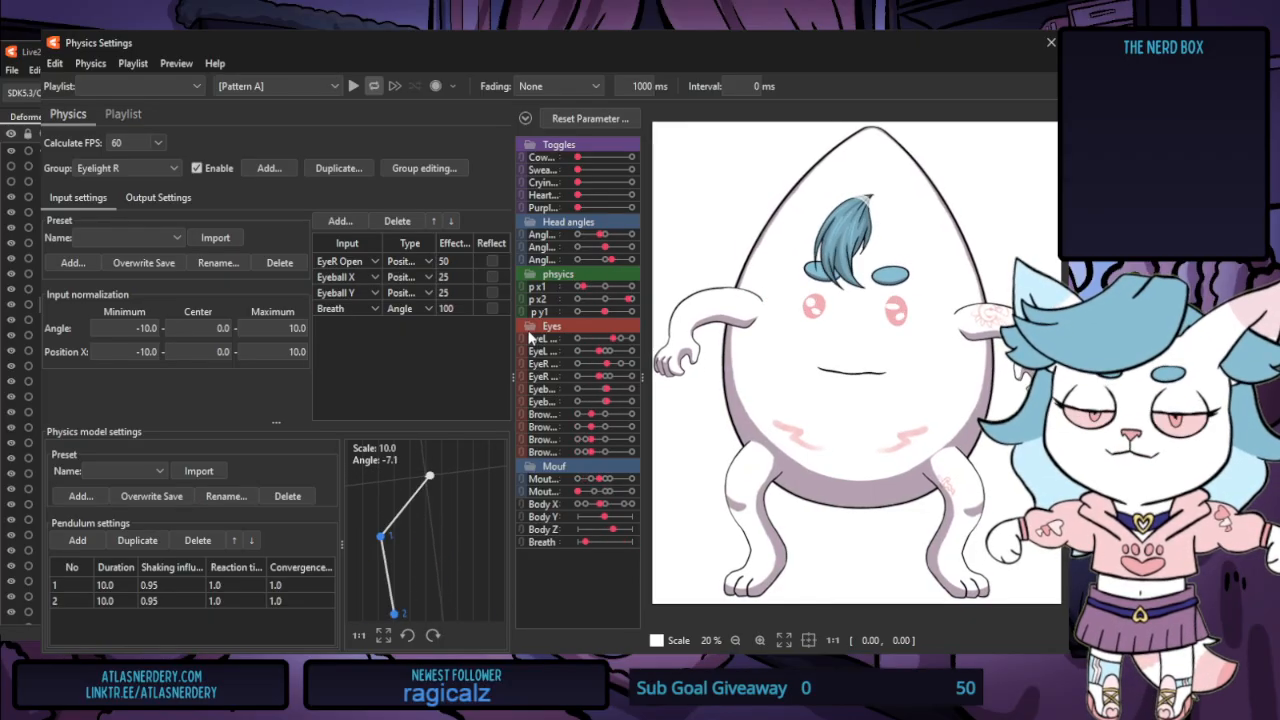
left_click(160, 168)
left_click(90, 186)
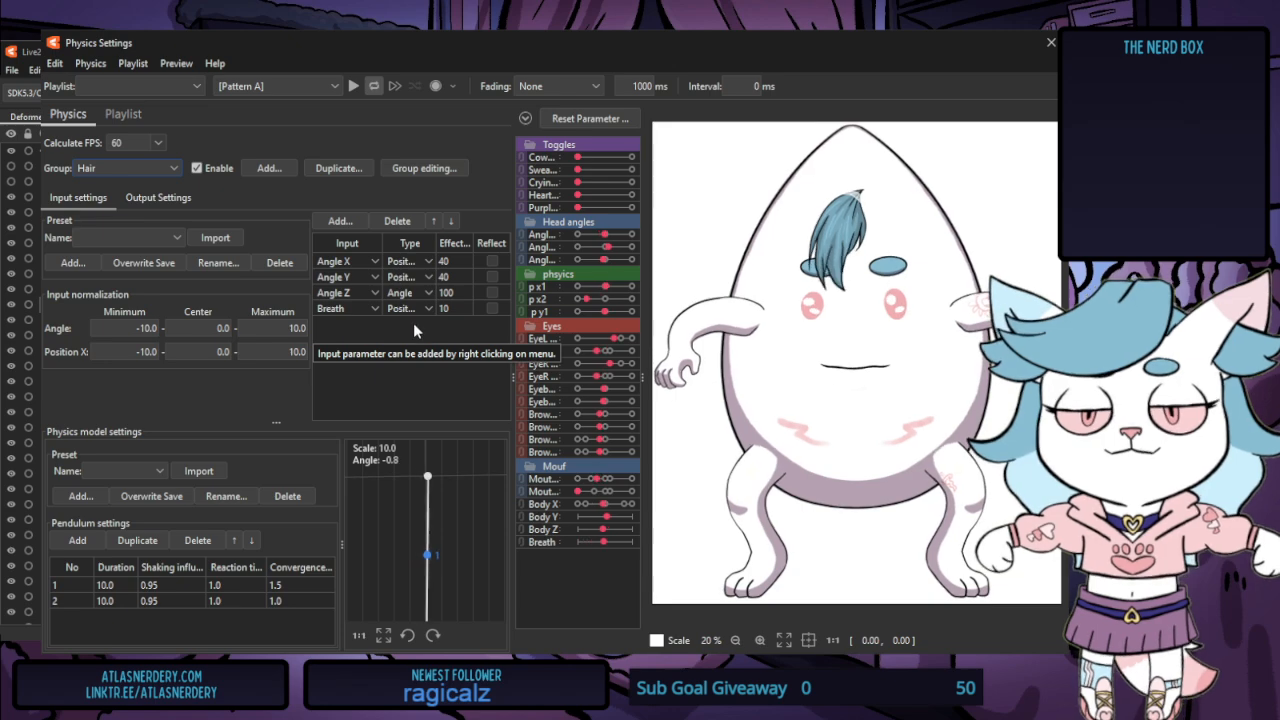
left_click(150, 200)
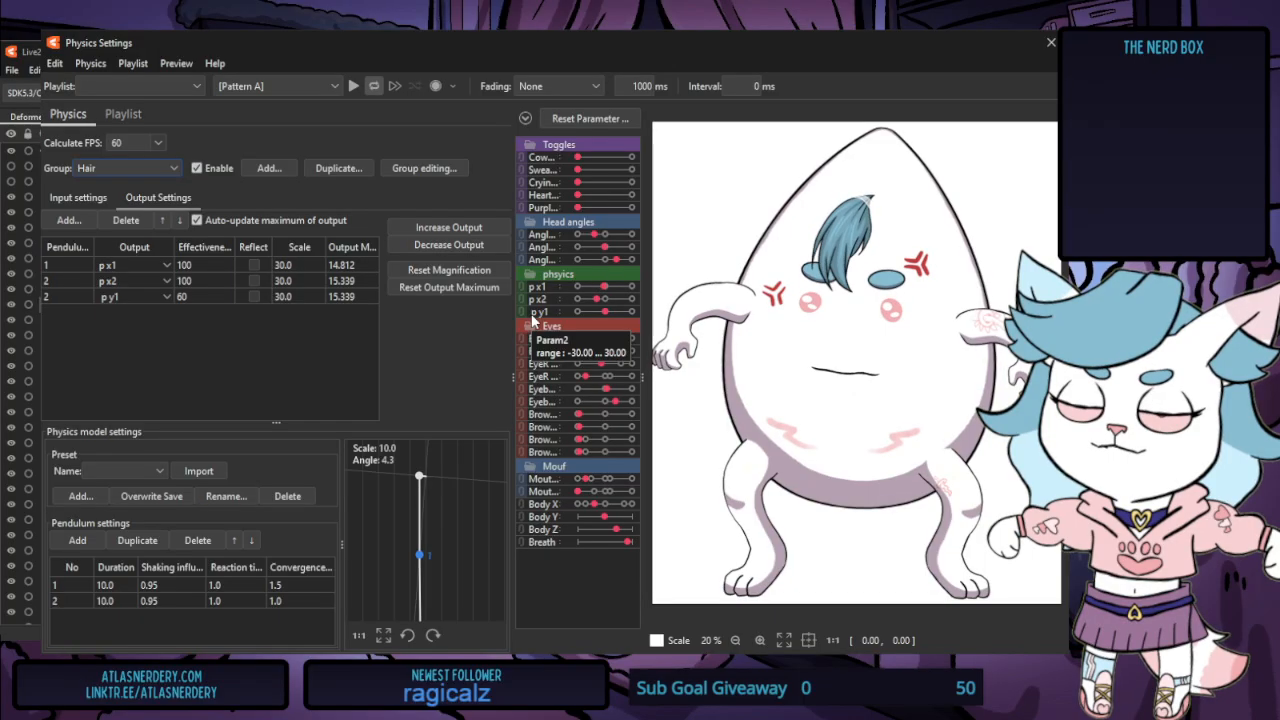
left_click(1050, 42)
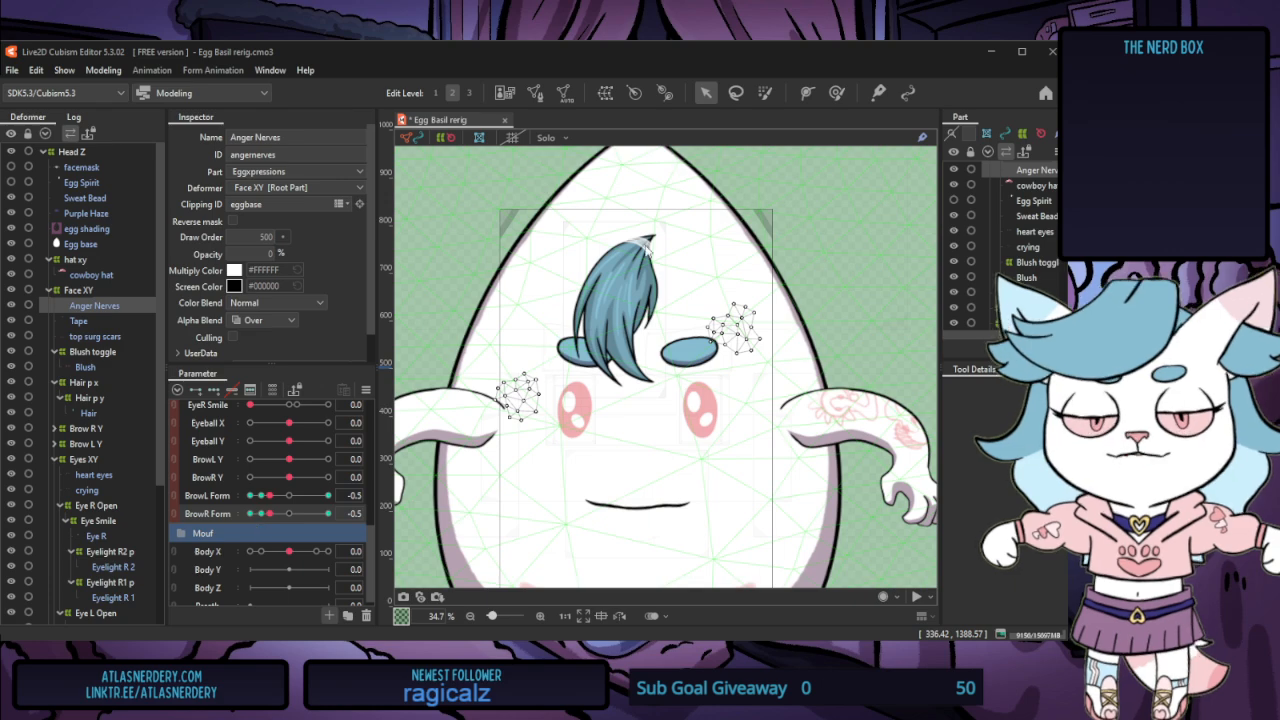
Rename the physics parameters p x1 and p x2 as eyelight p x1 and eyelight p x2
scroll(190, 590, "down", 1)
scroll(195, 585, "up", 5)
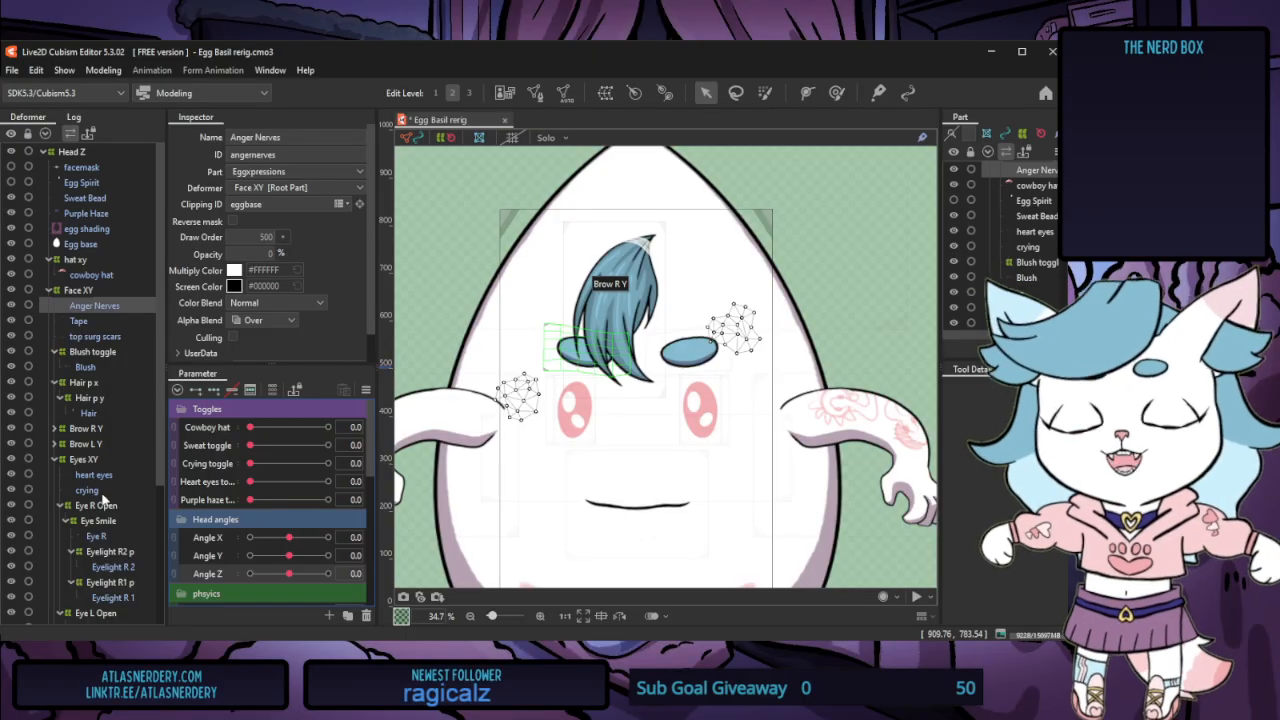
scroll(237, 540, "down", 3)
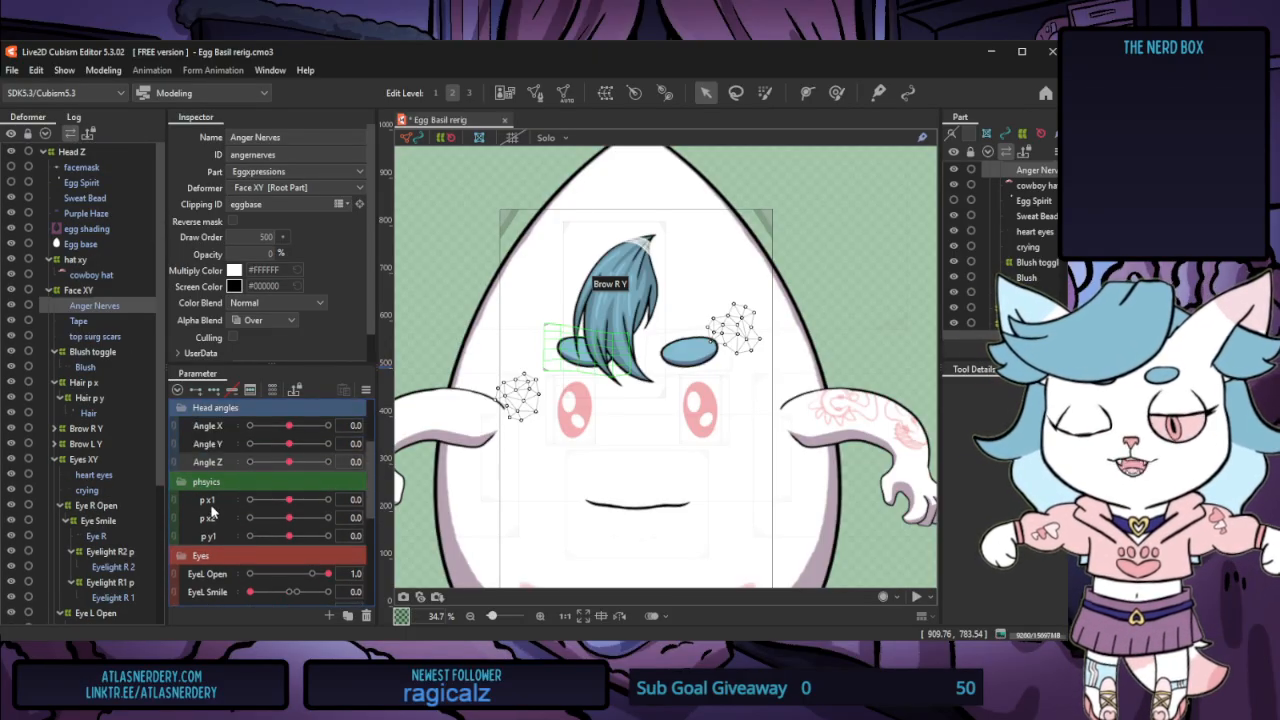
right_click(214, 498)
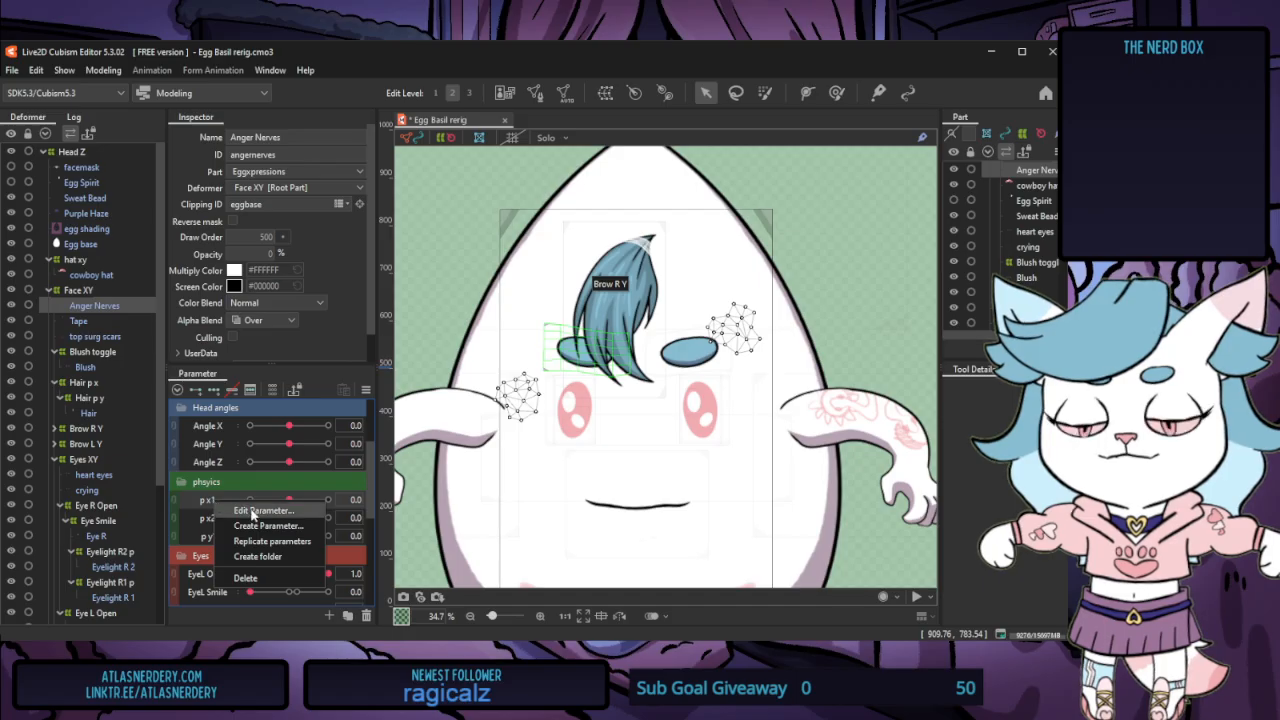
left_click(251, 512)
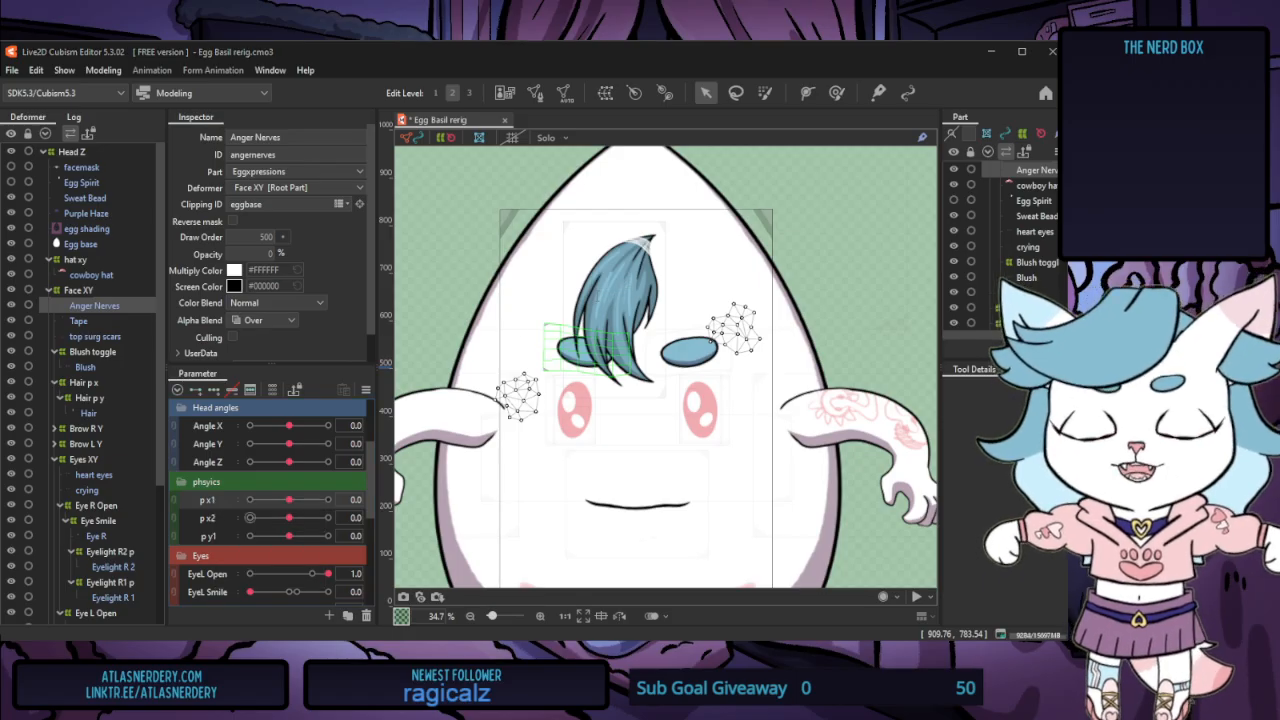
type("eye")
key("Return")
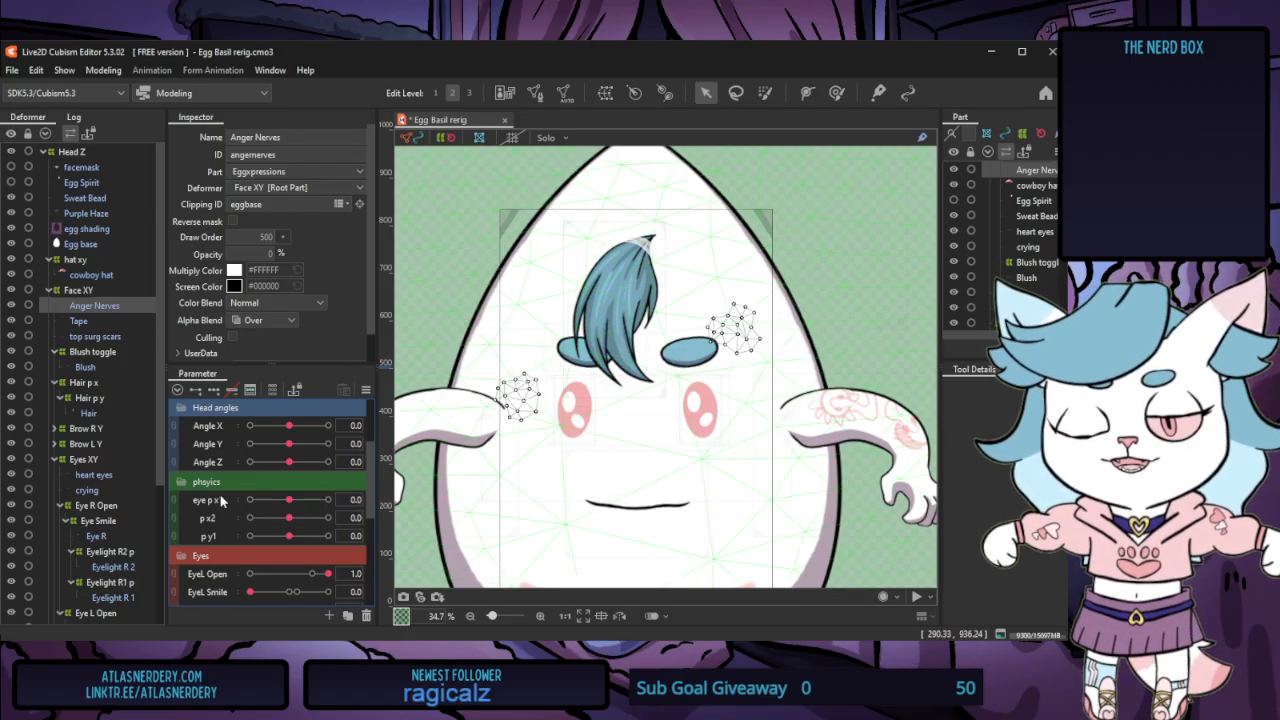
right_click(222, 519)
left_click(237, 530)
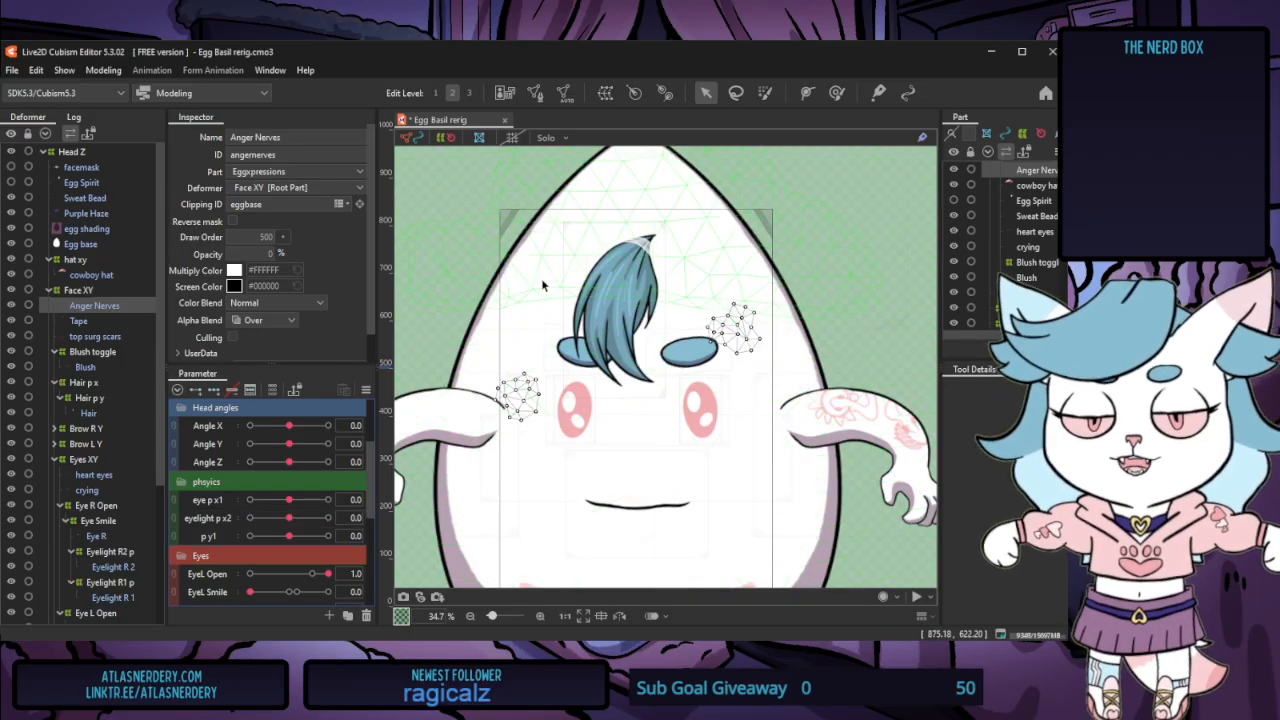
right_click(218, 517)
left_click(240, 507)
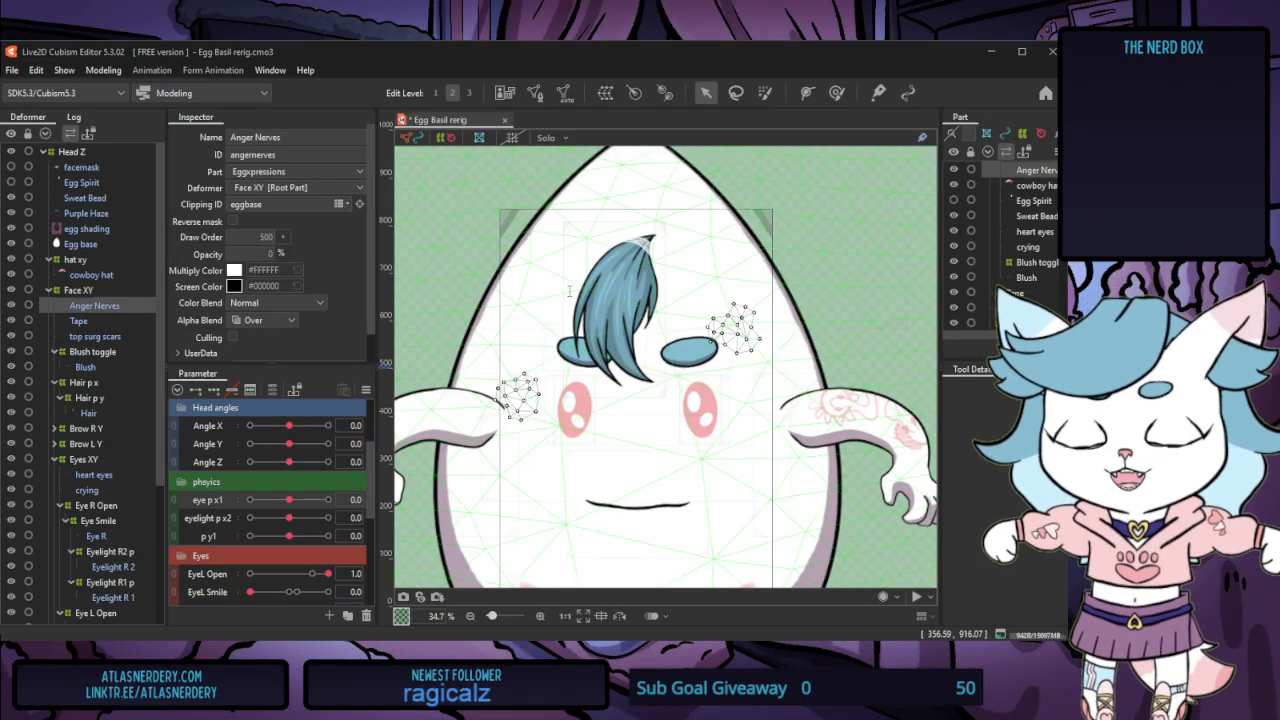
Rename the physics parameter p y1 as hair p y1
left_click(215, 537)
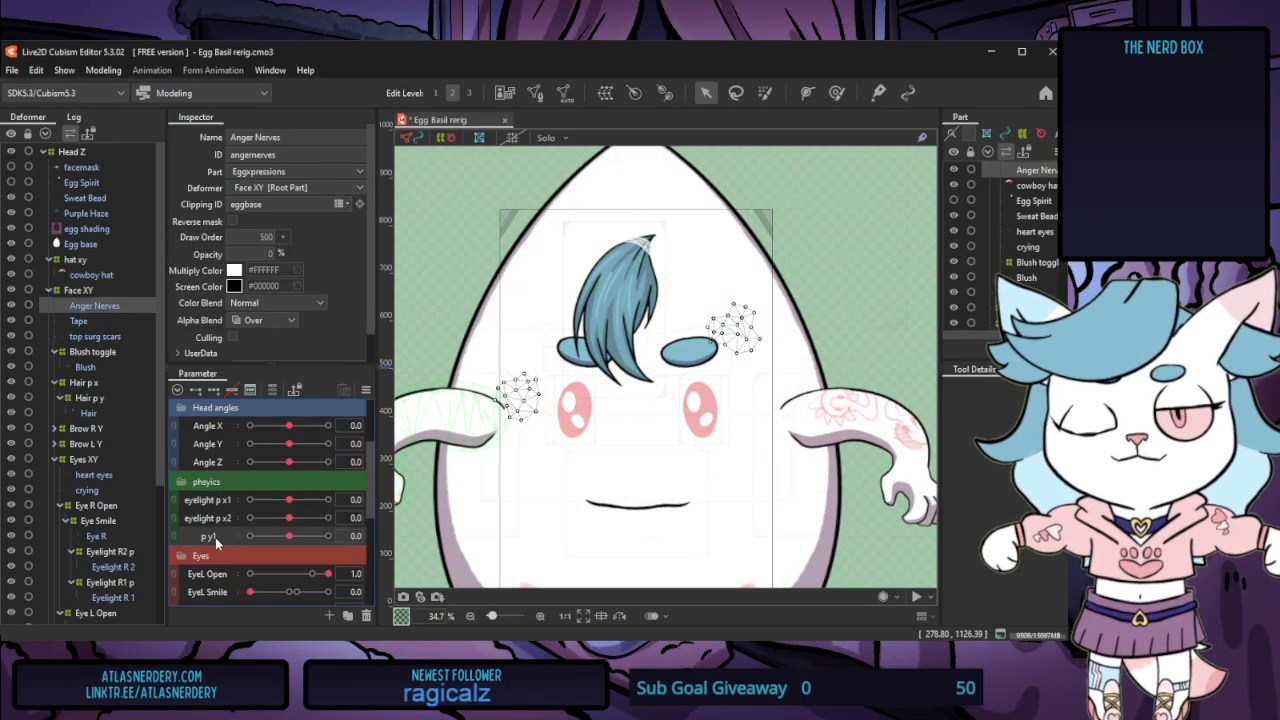
right_click(232, 536)
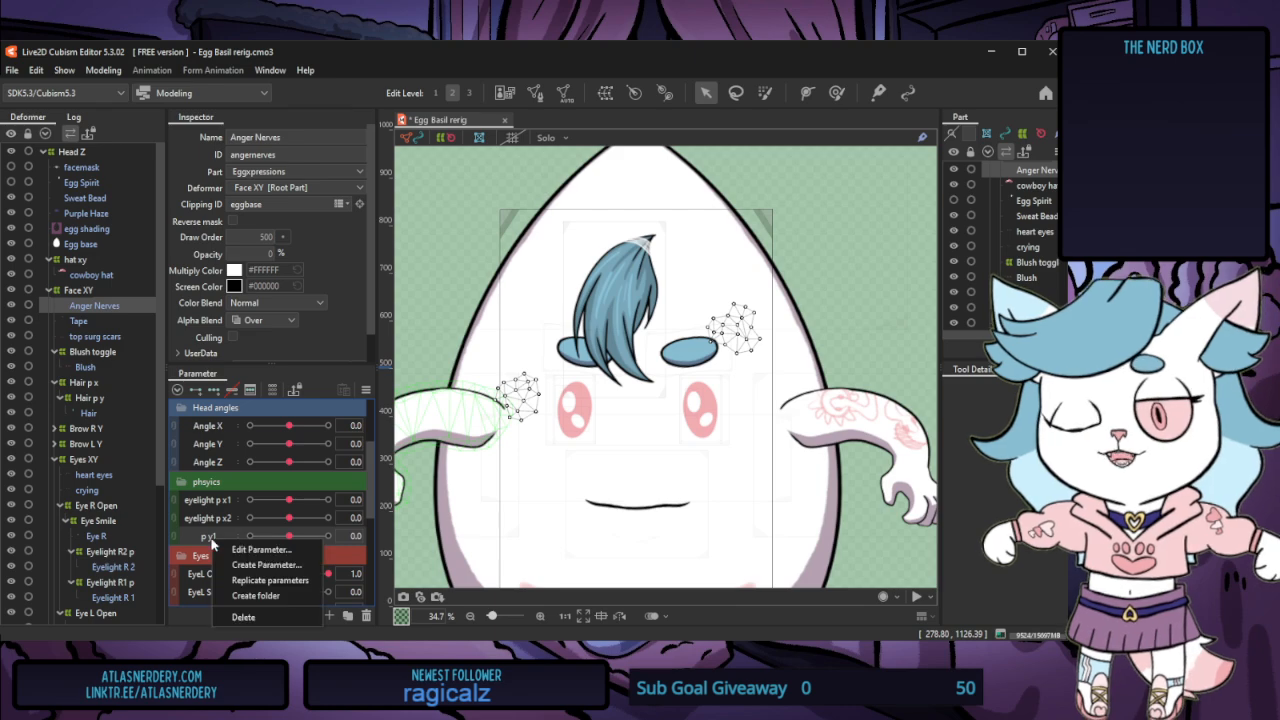
left_click(257, 552)
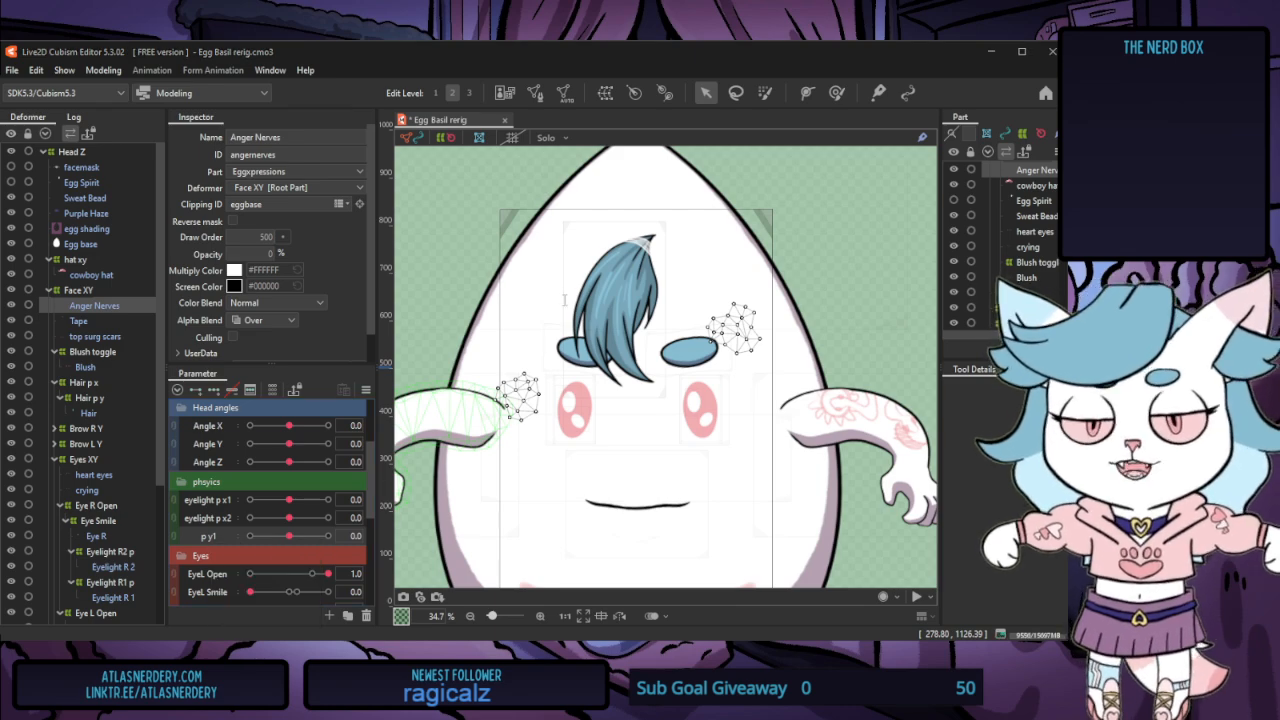
type("hair")
key("Return")
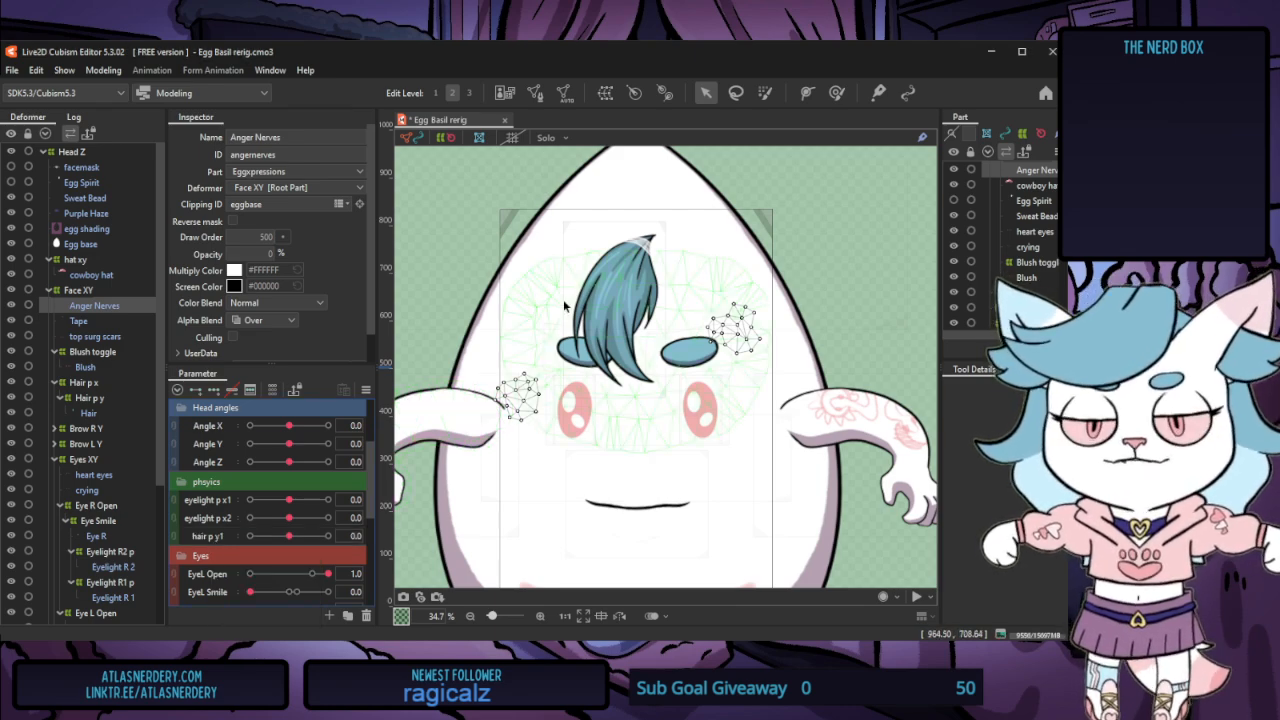
Replicate the hair p y1 parameter twice and move the original keyed parameter below its copies
right_click(226, 537)
left_click(250, 571)
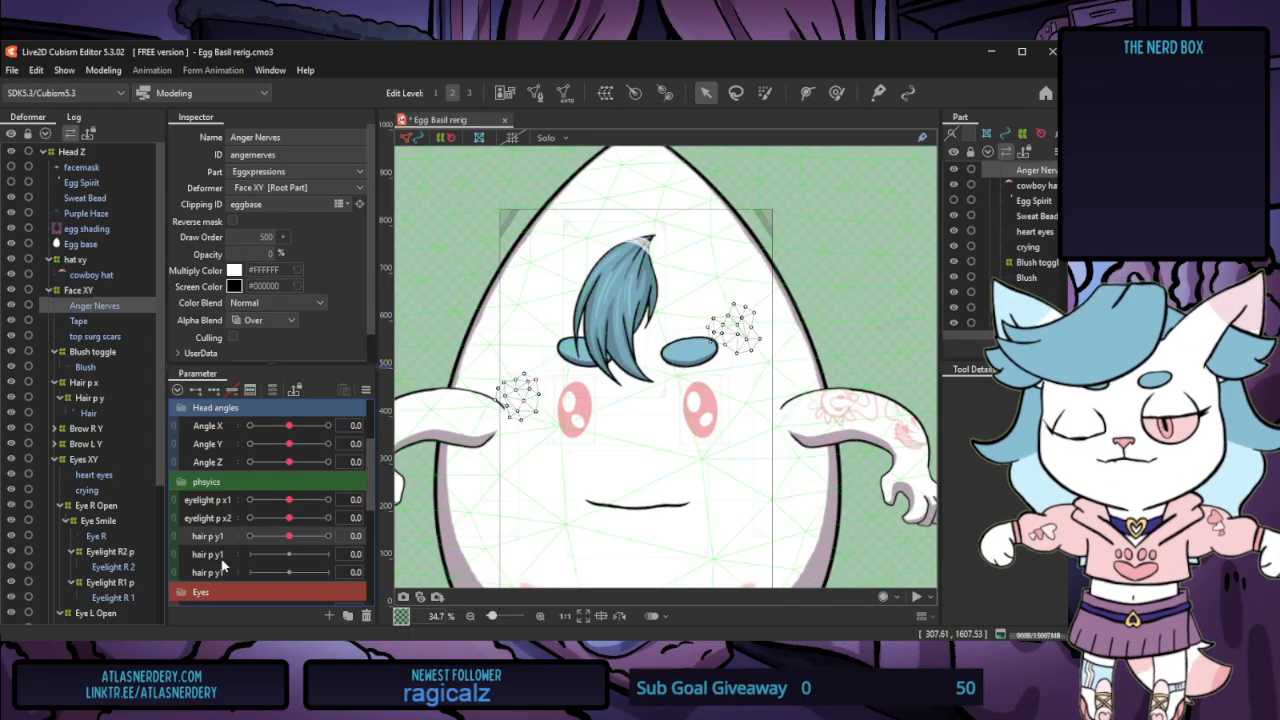
mouse_move(213, 540)
left_mouse_down()
mouse_move(211, 575)
mouse_move(197, 555)
mouse_move(210, 565)
left_mouse_up()
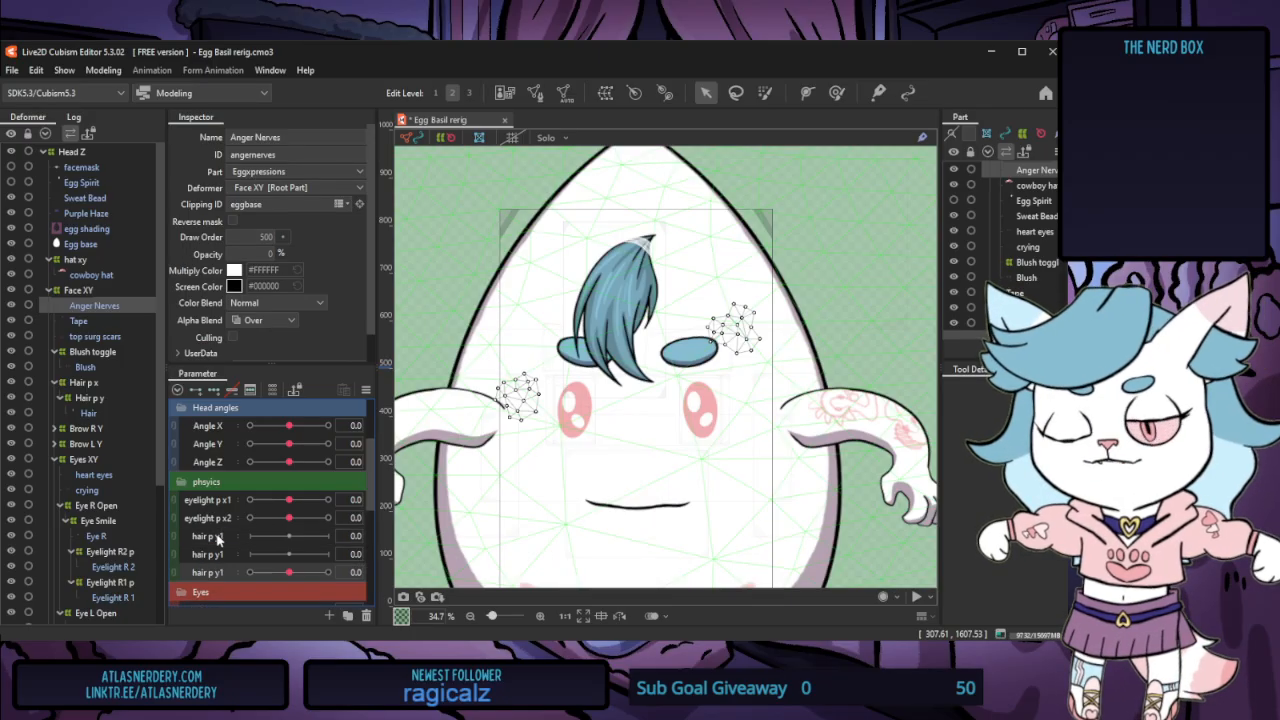
Rename the two replicated hair parameters as hair p x1 and hair p x2
left_click(218, 540)
left_click(651, 401)
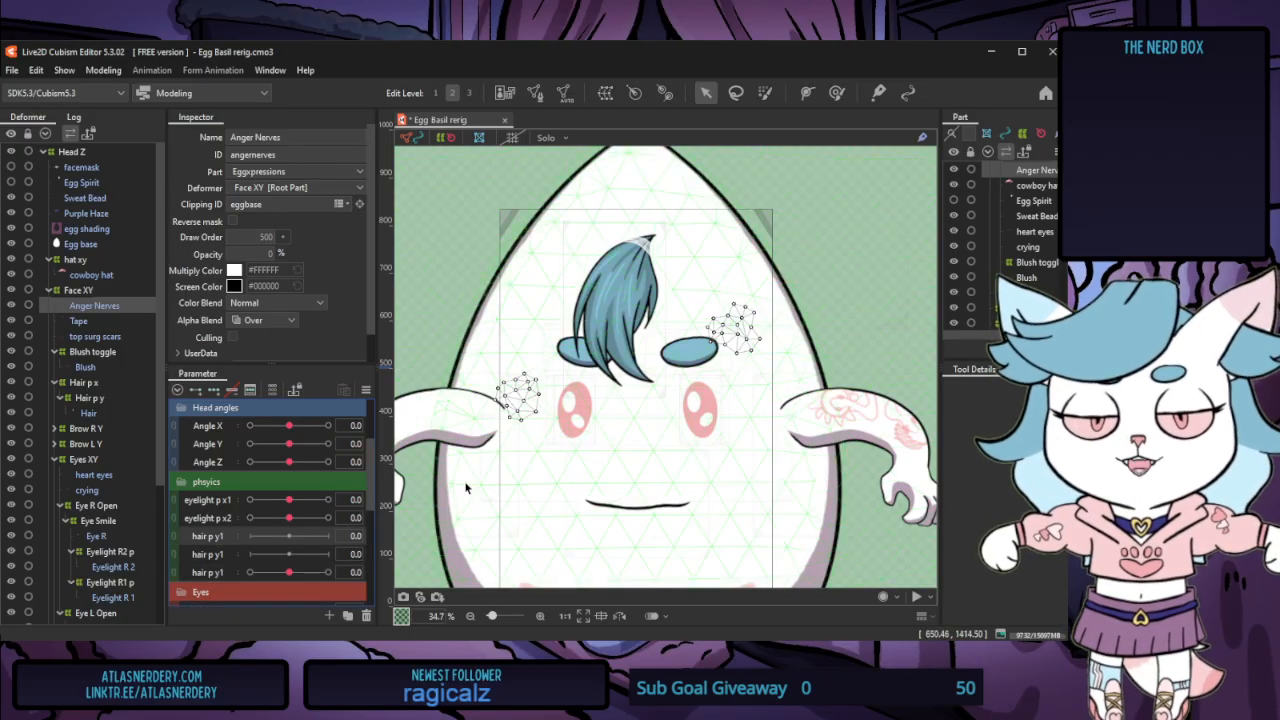
right_click(209, 545)
left_click(241, 558)
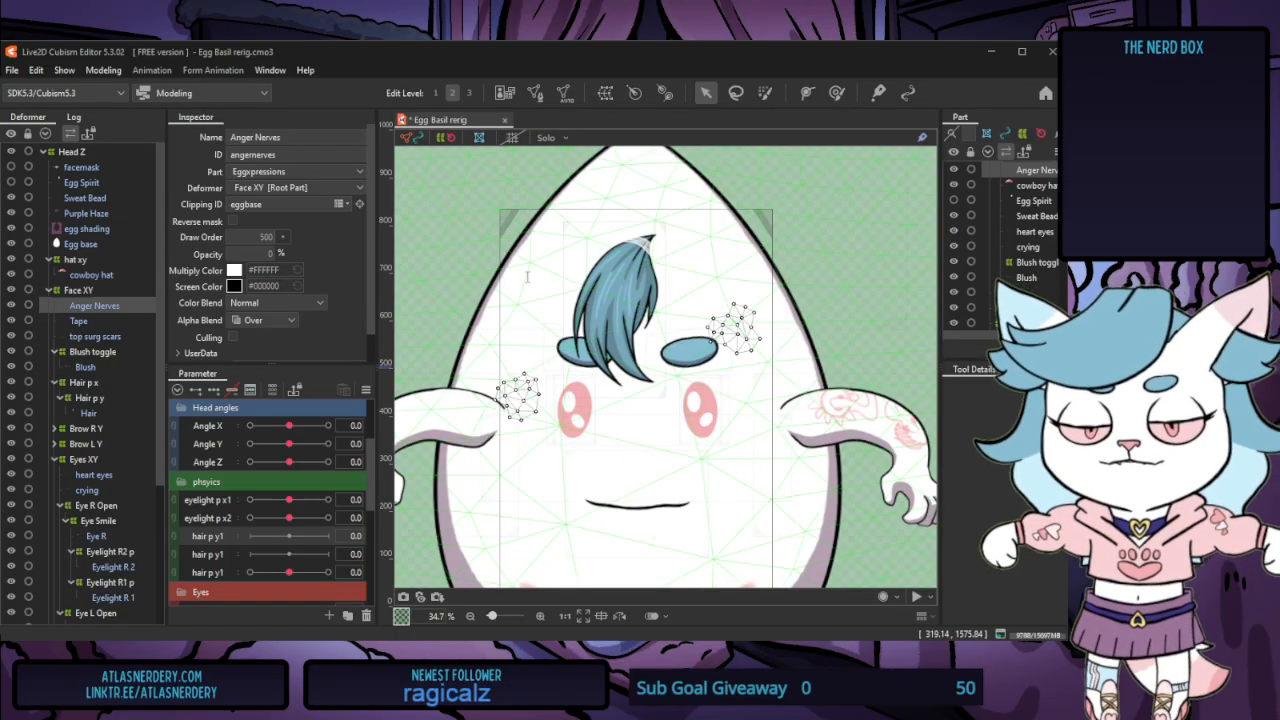
key("Return")
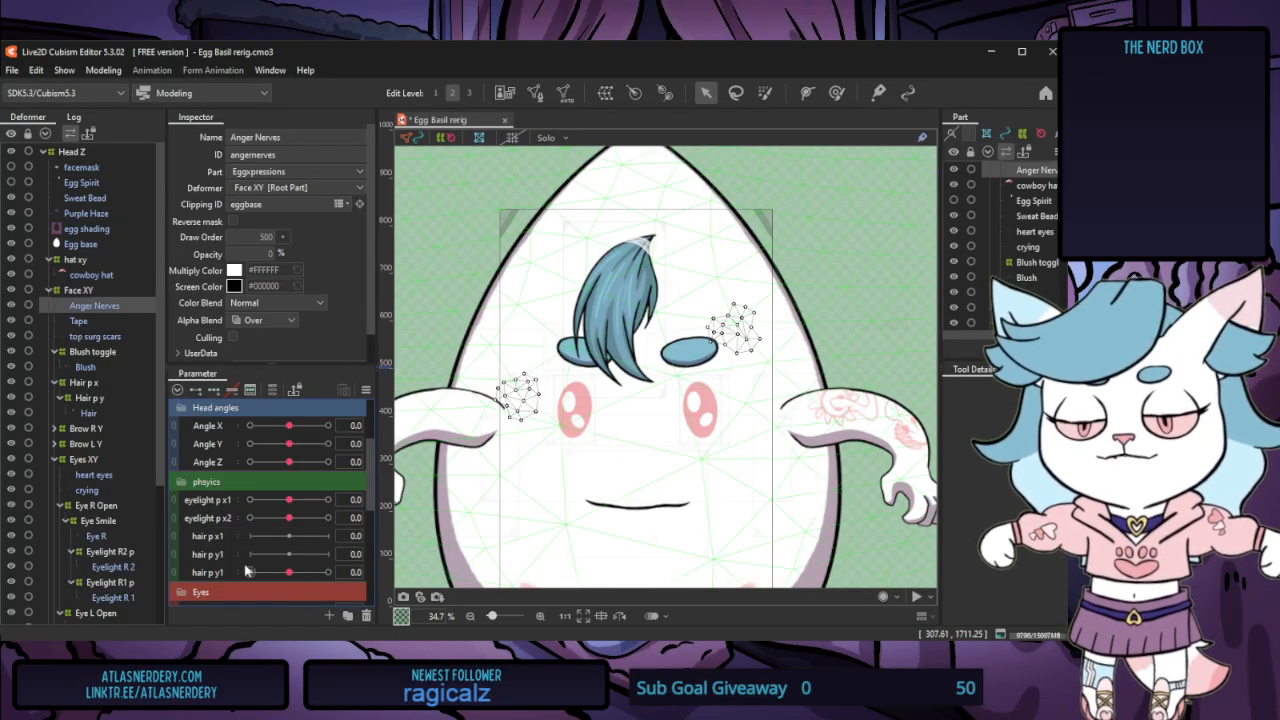
left_click(218, 553)
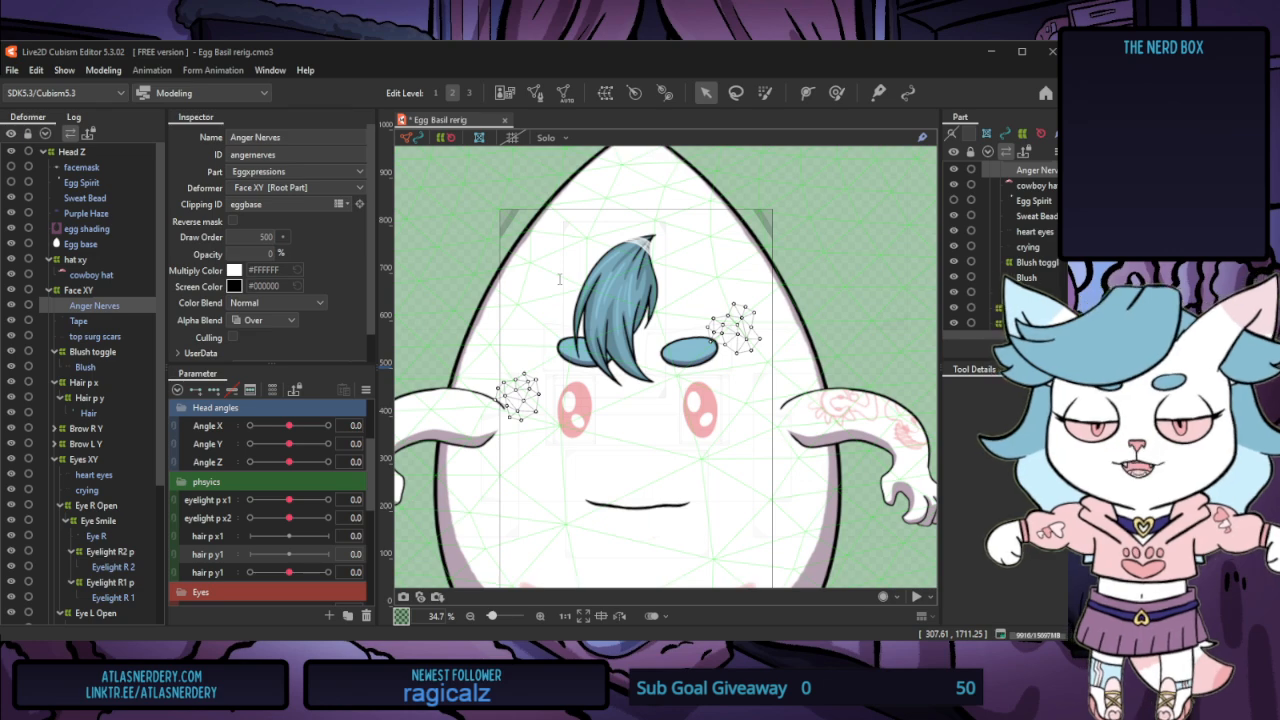
key("Return")
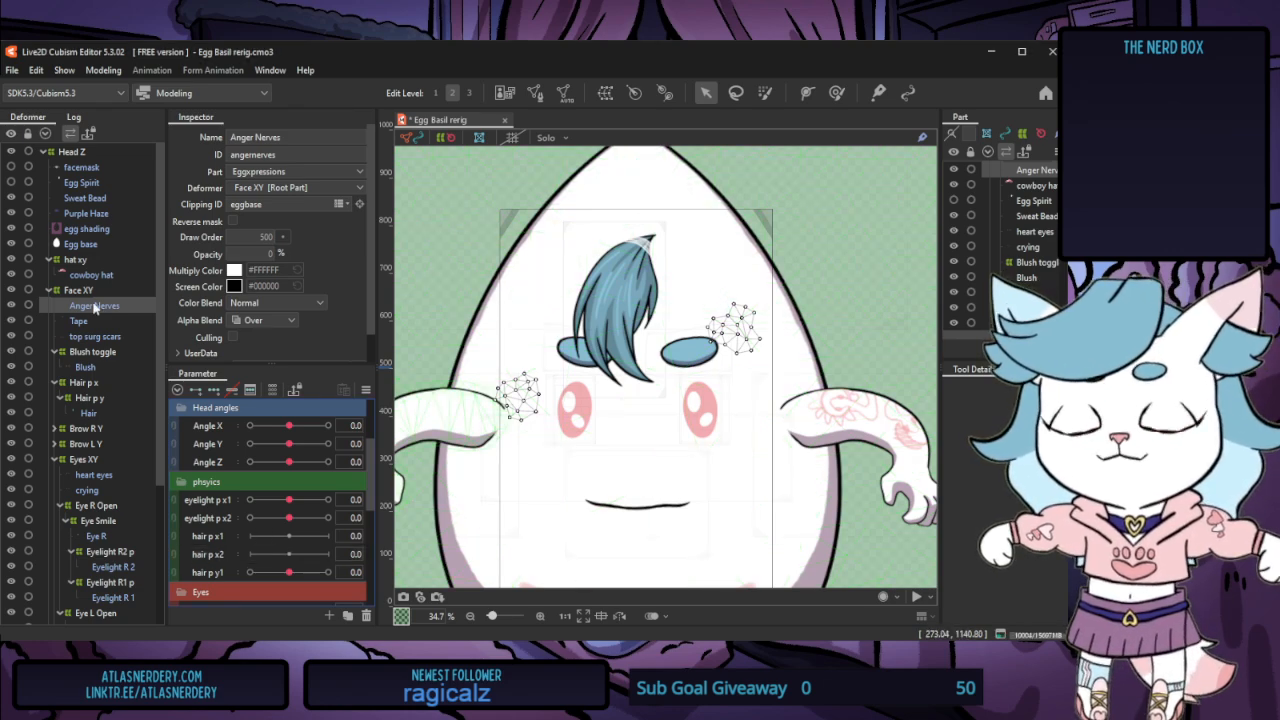
Transfer the Hair p x deformer's keys from eyelight p x1 and p x2 to hair p x1 and p x2, and check Hair p y's keys
scroll(84, 330, "down", 2)
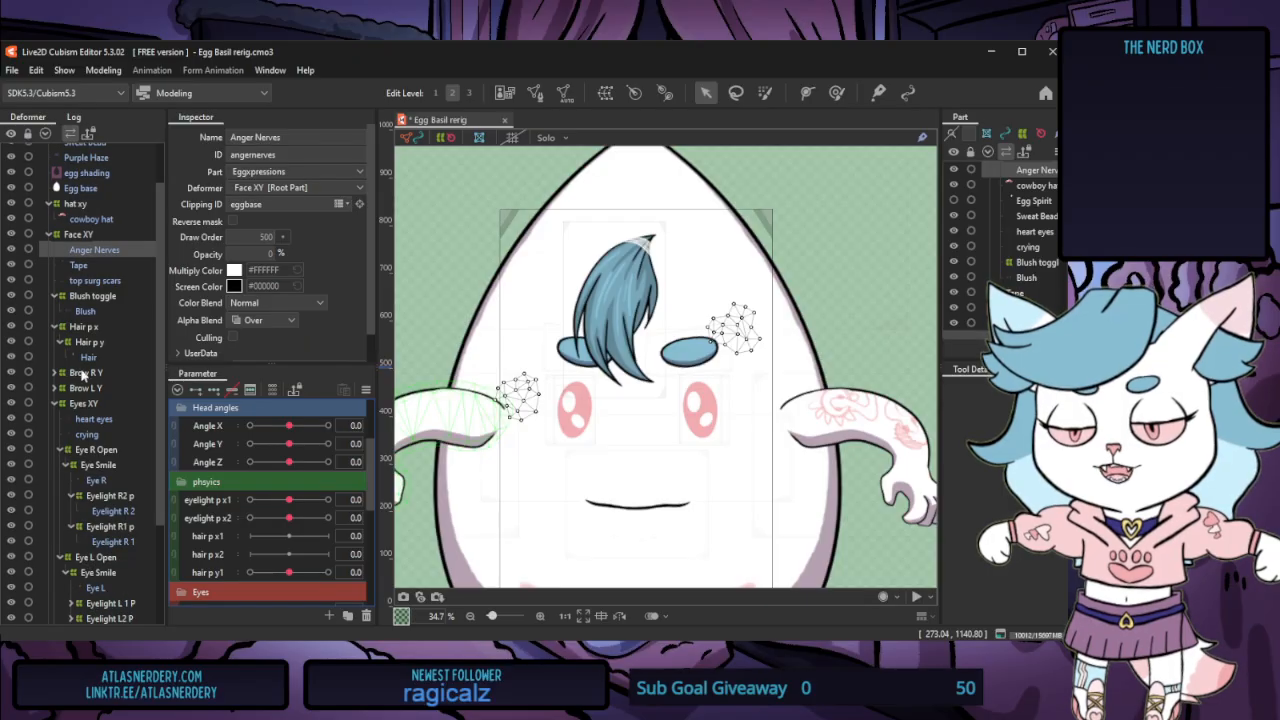
left_click(86, 342)
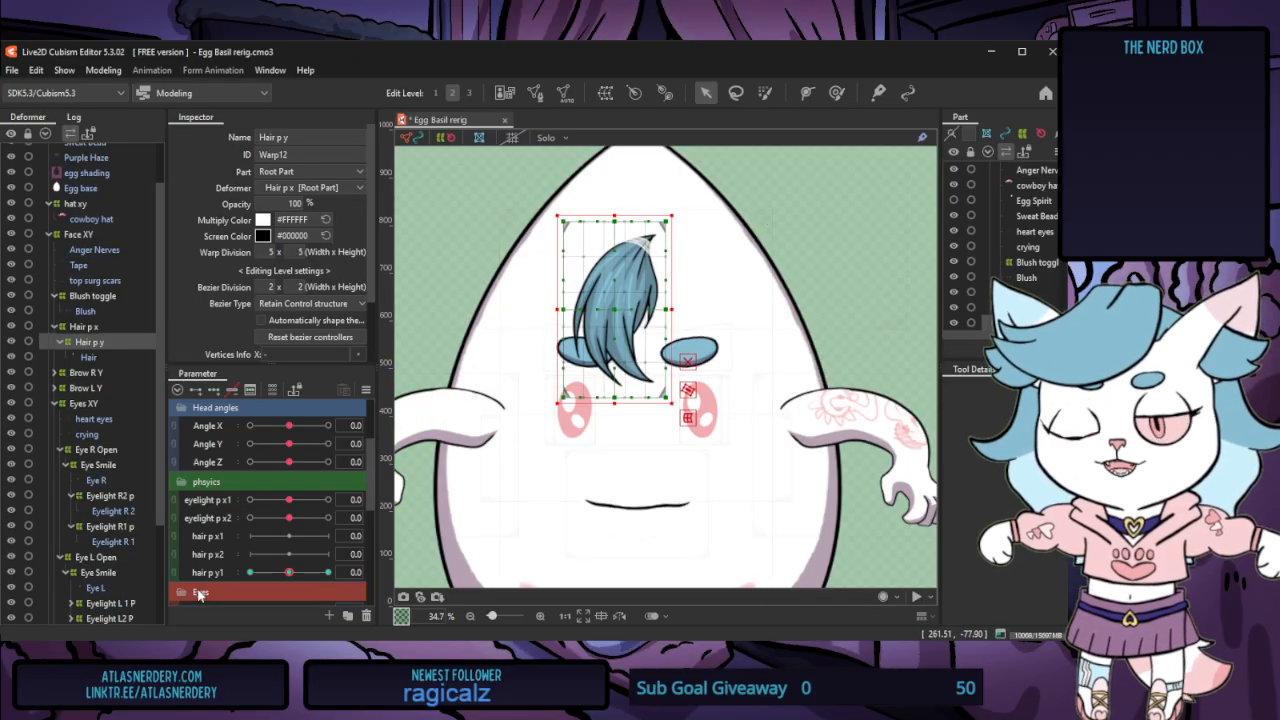
left_click(92, 358)
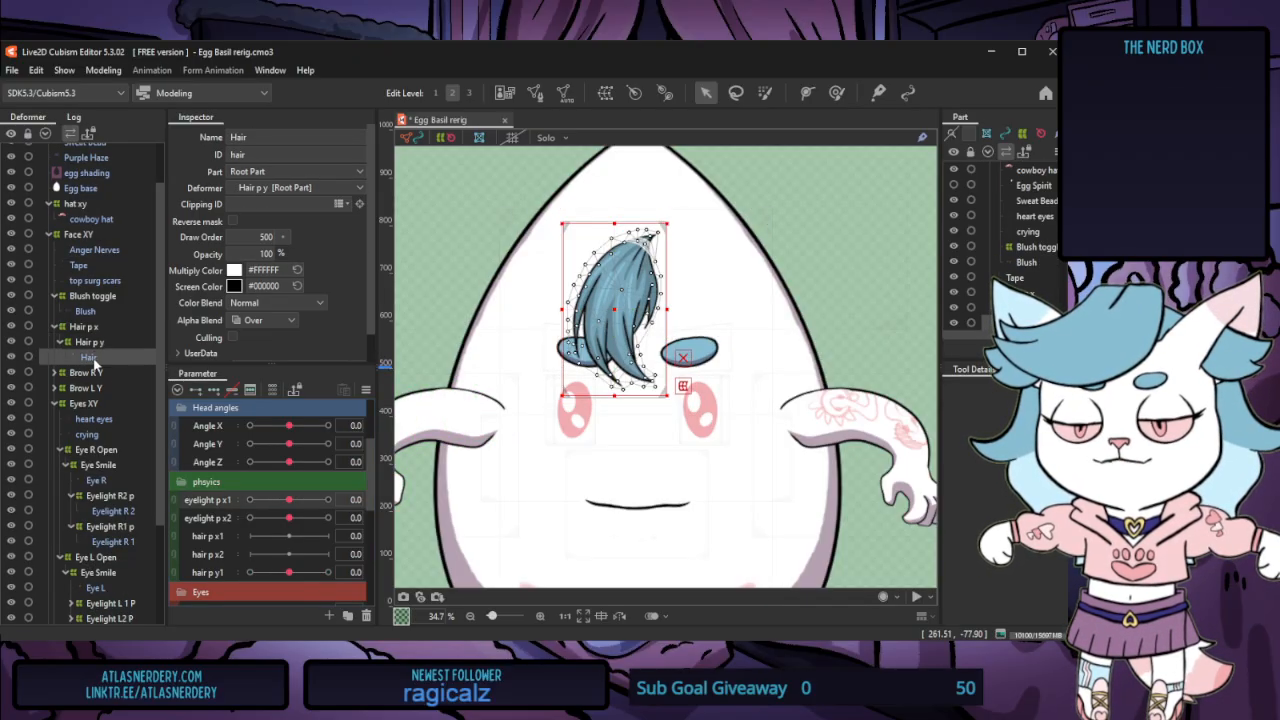
left_click(93, 343)
left_click(95, 329)
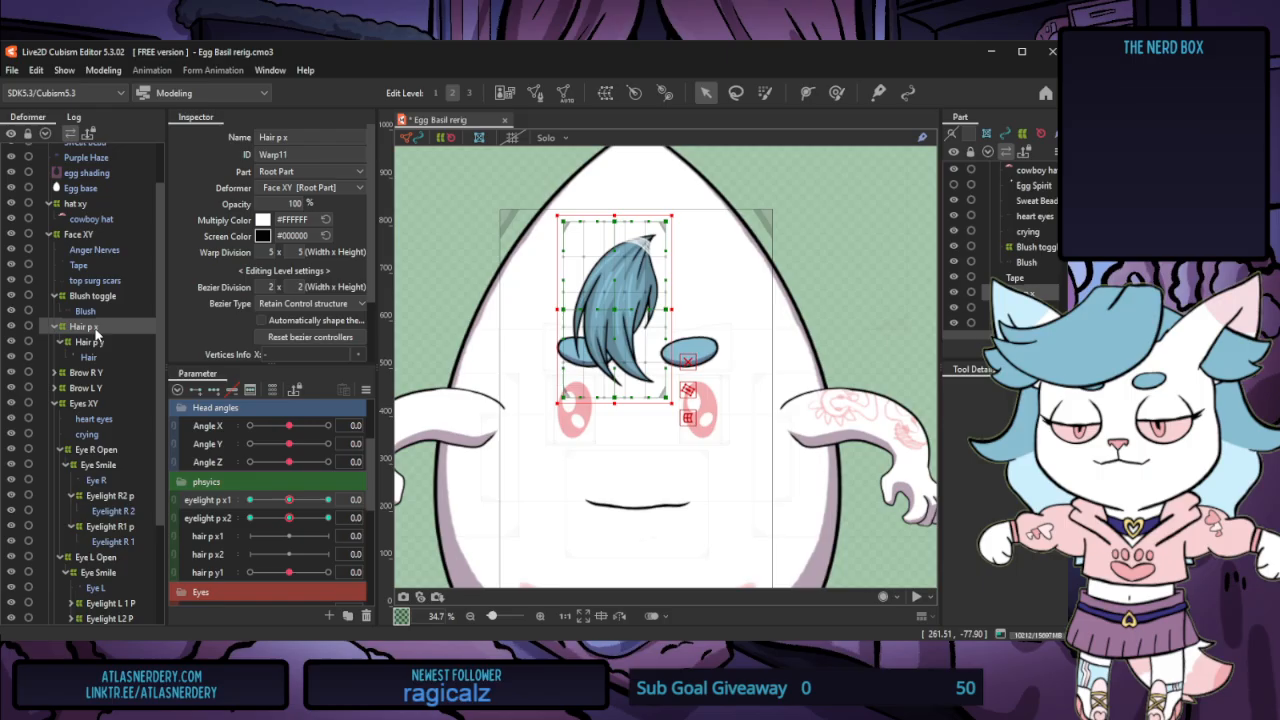
right_click(221, 507)
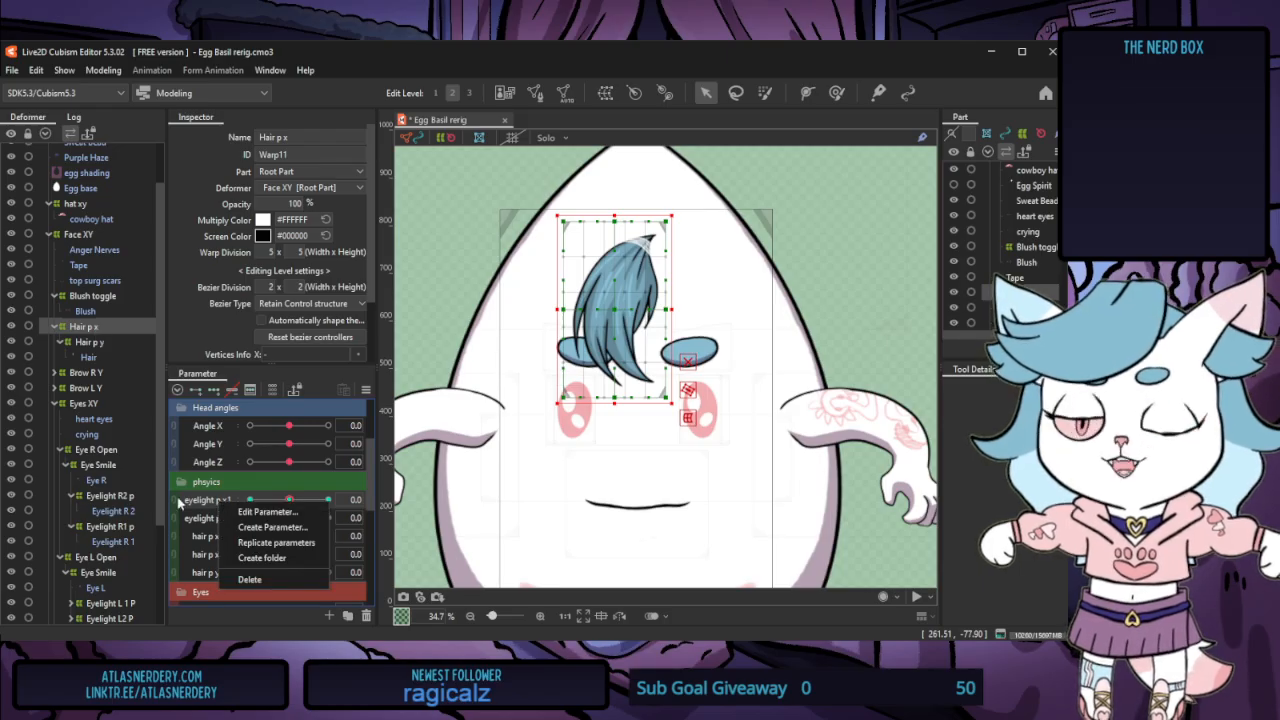
left_click(190, 499)
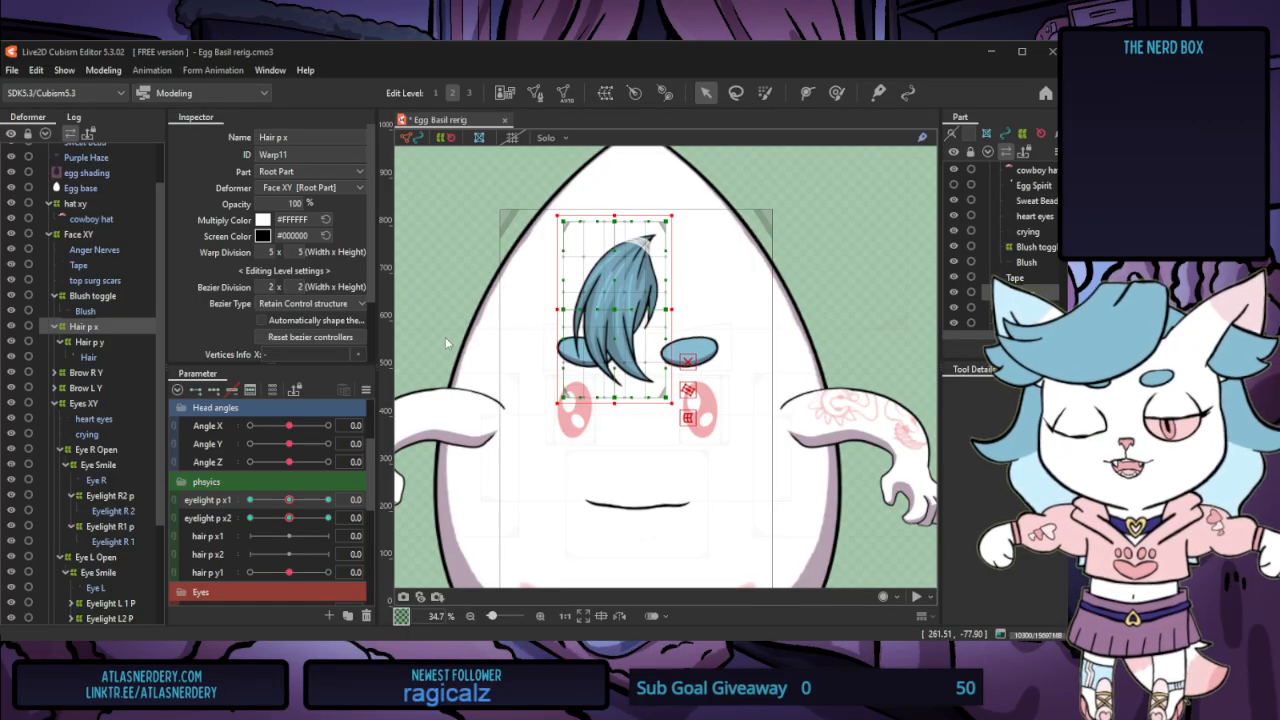
left_click(519, 438)
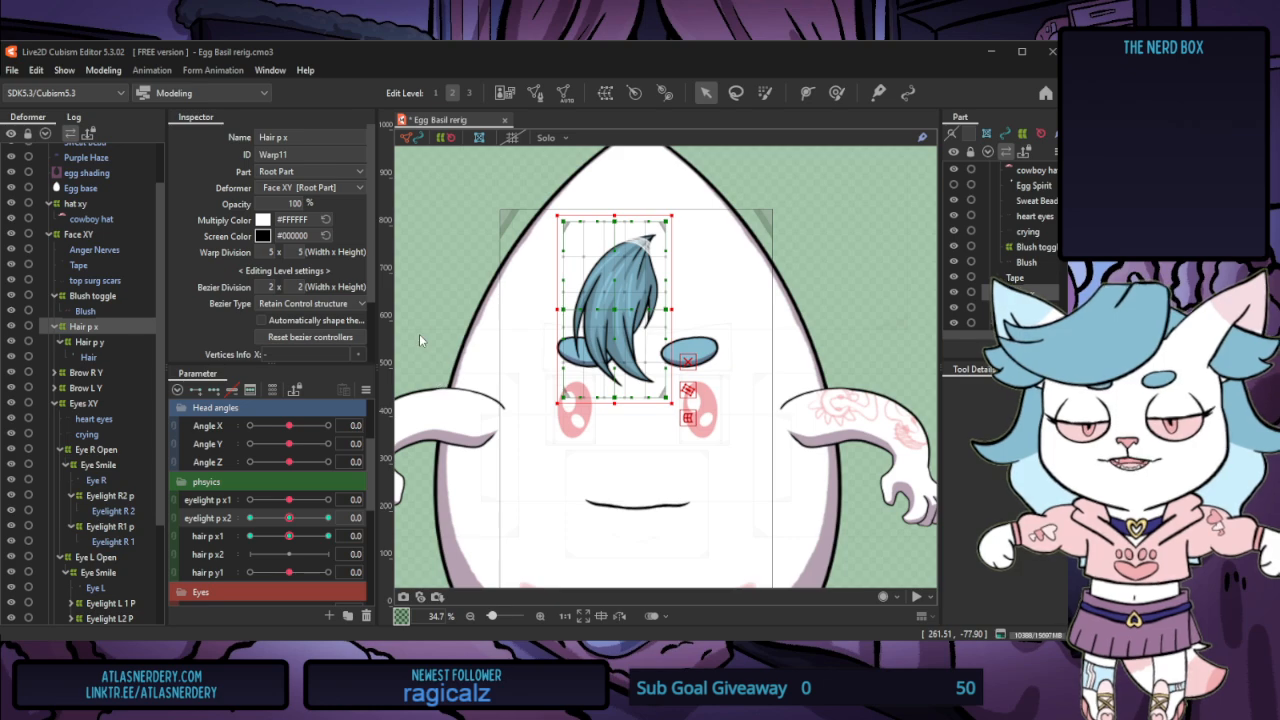
left_click(512, 441)
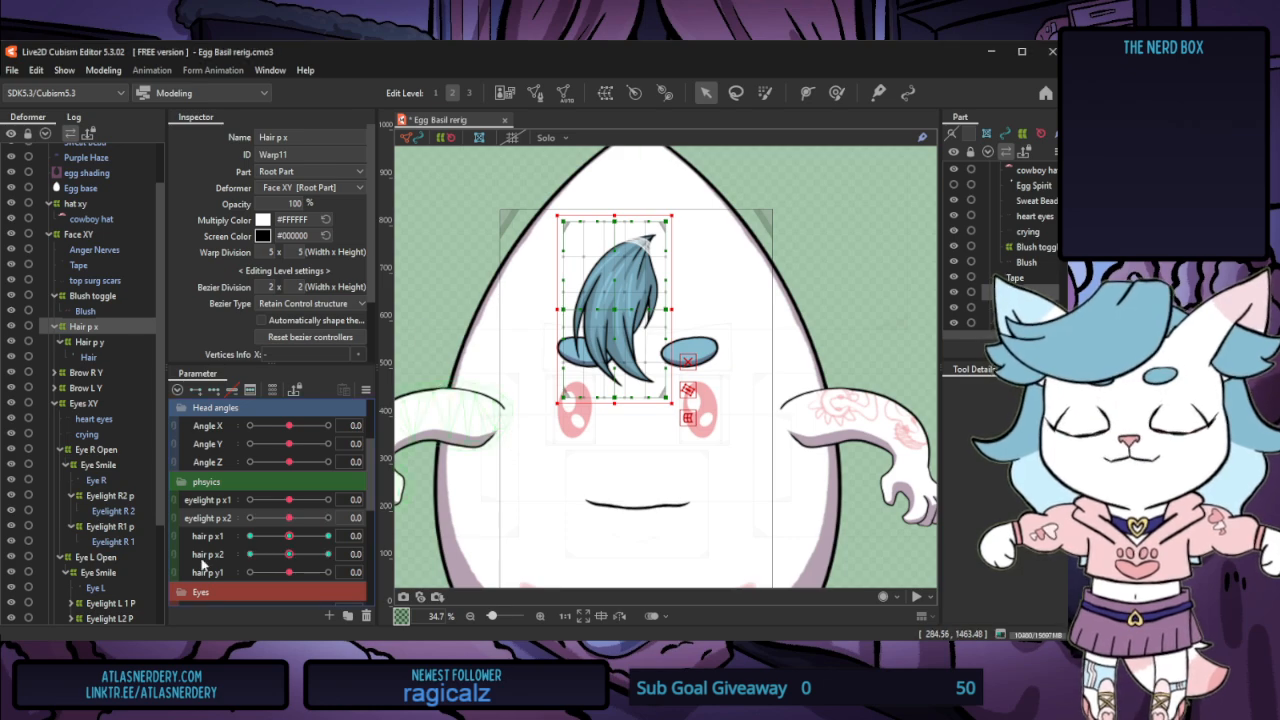
left_click(110, 341)
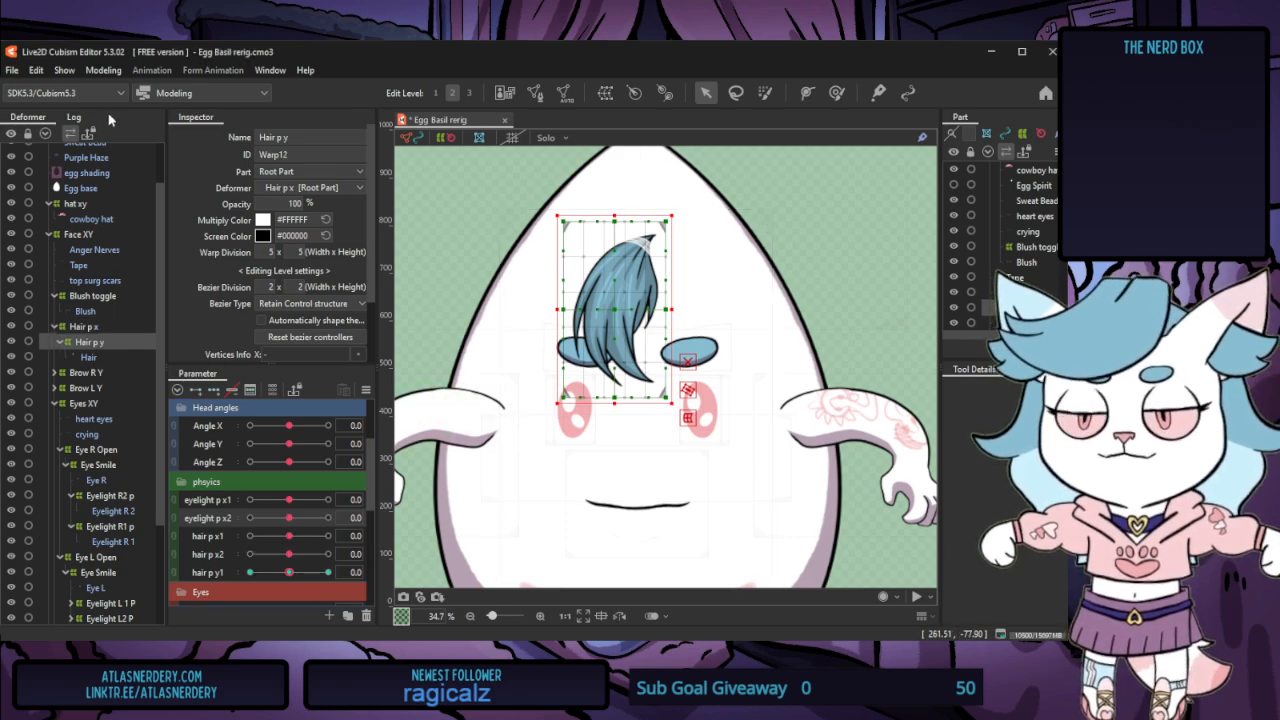
In the physics settings, change the Hair group's outputs from eyelight p x1 and p x2 to hair p x1 and hair p x2
left_click(104, 70)
left_click(148, 384)
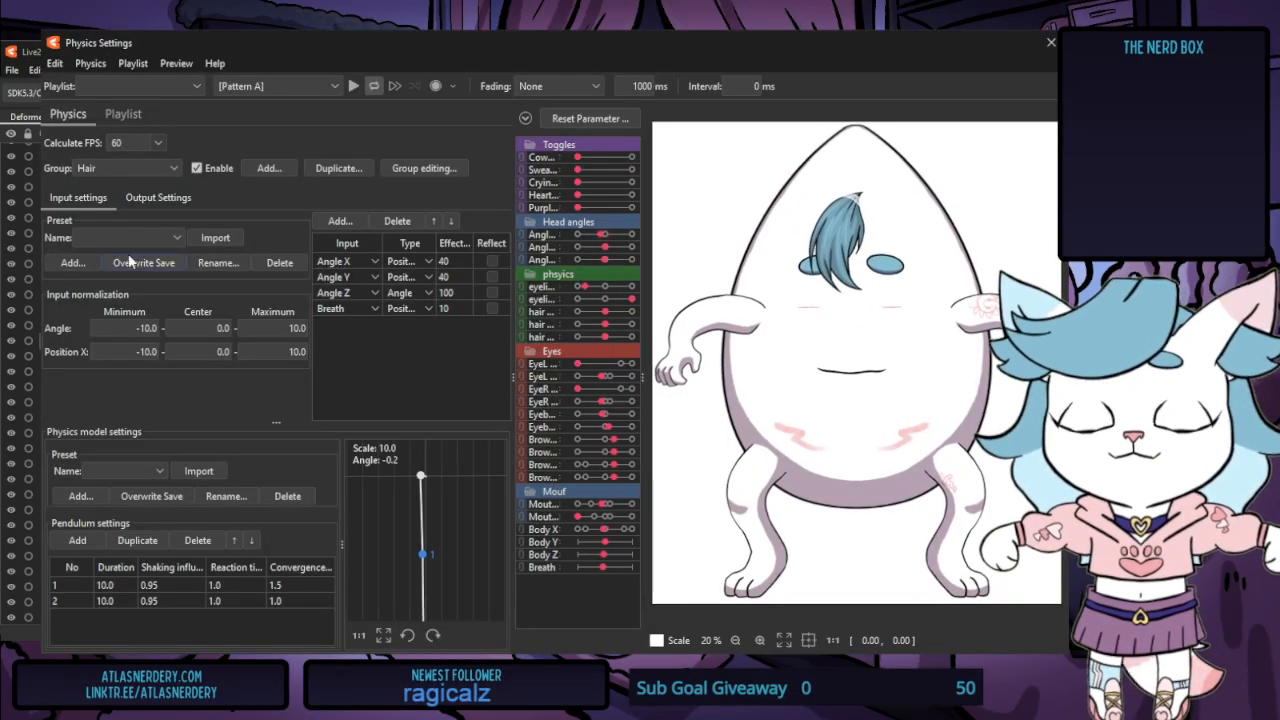
left_click(156, 197)
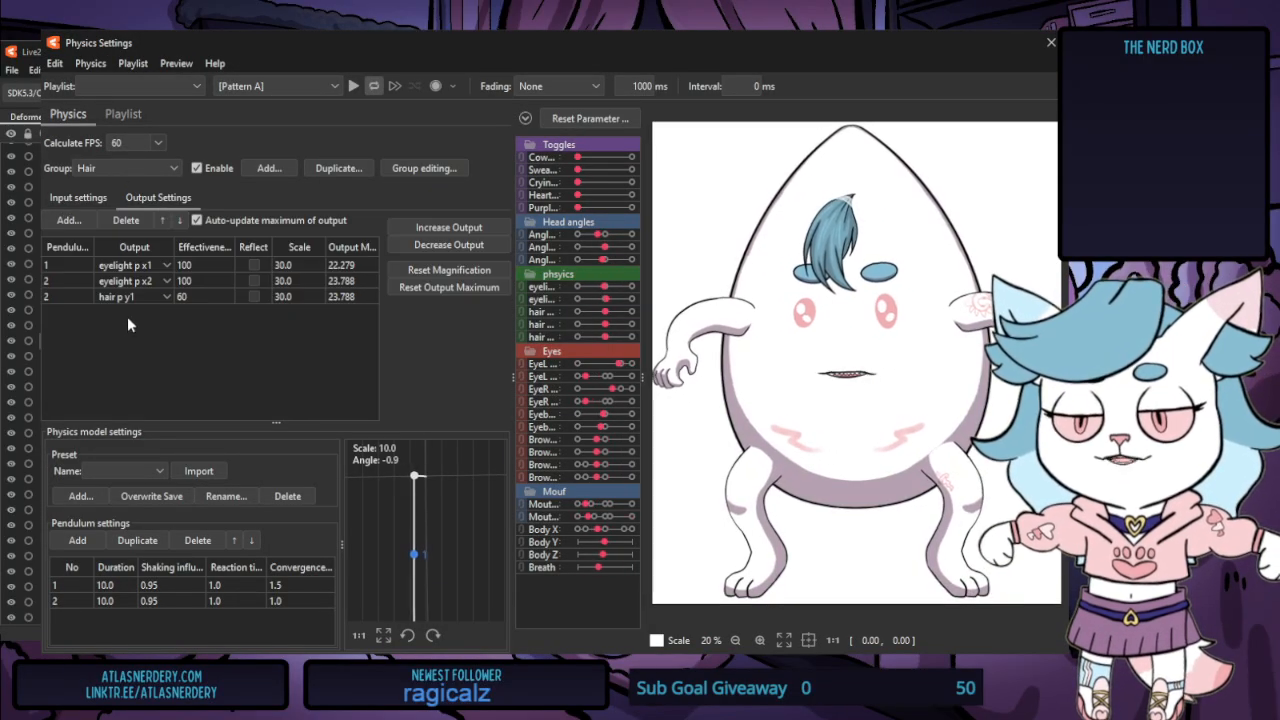
left_click(147, 263)
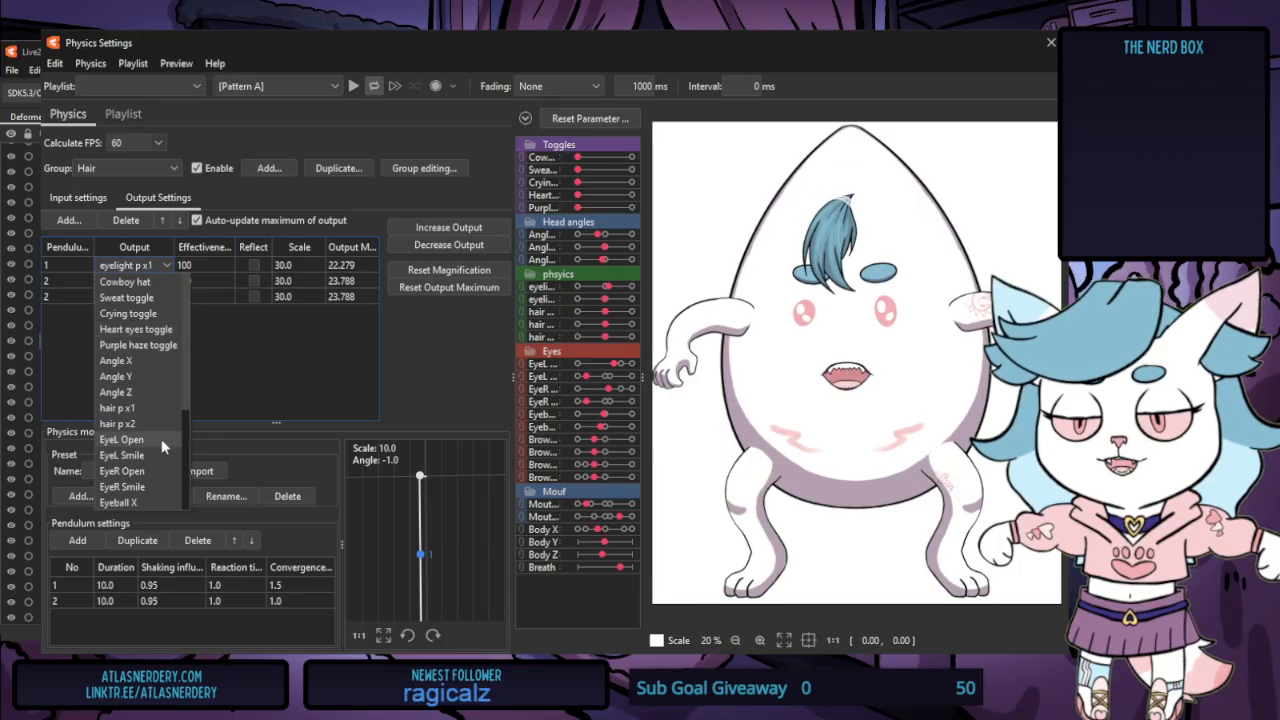
left_click(151, 408)
left_click(137, 282)
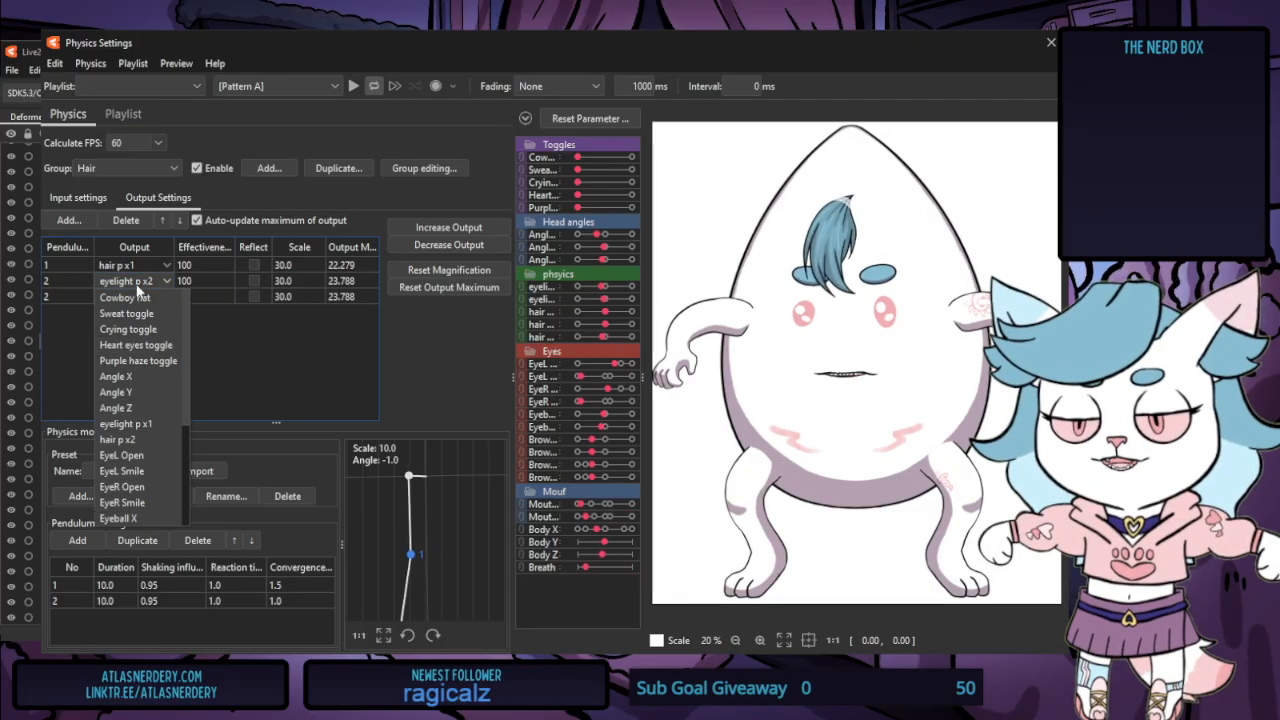
left_click(136, 439)
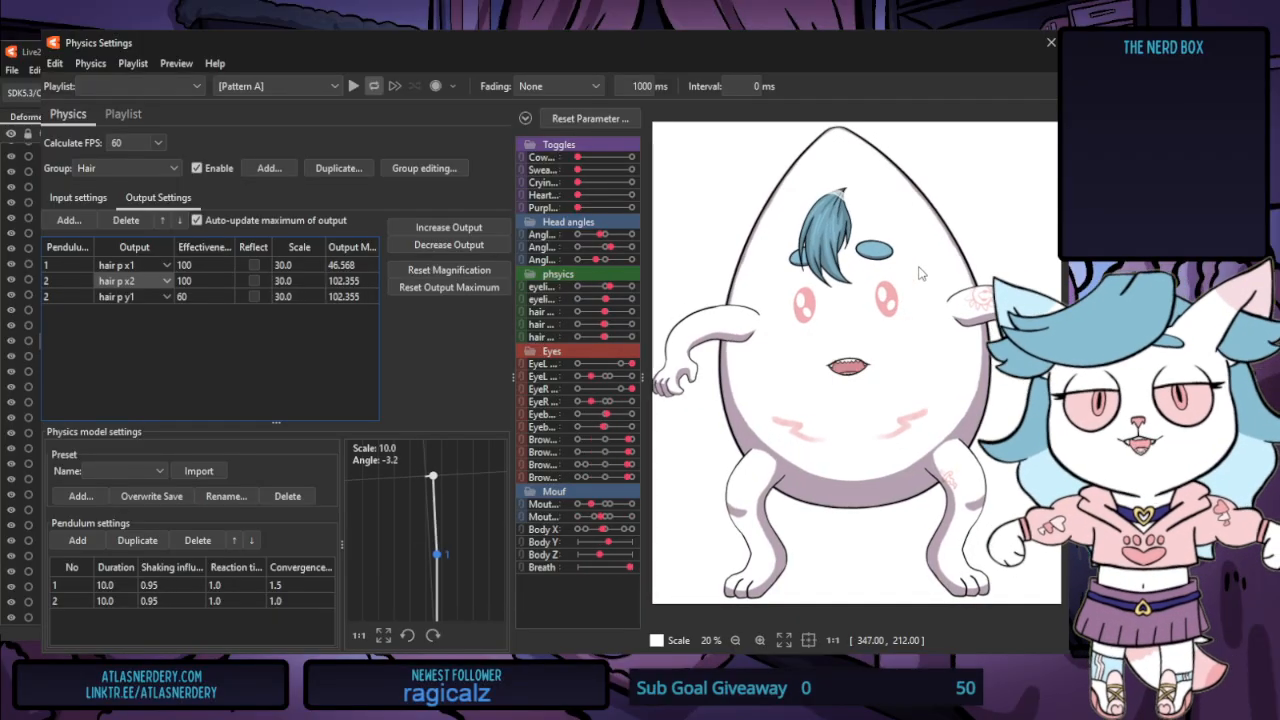
left_click(1050, 42)
Check the whole egg model on the canvas and reopen the physics settings for the Hair group
scroll(592, 276, "down", 10)
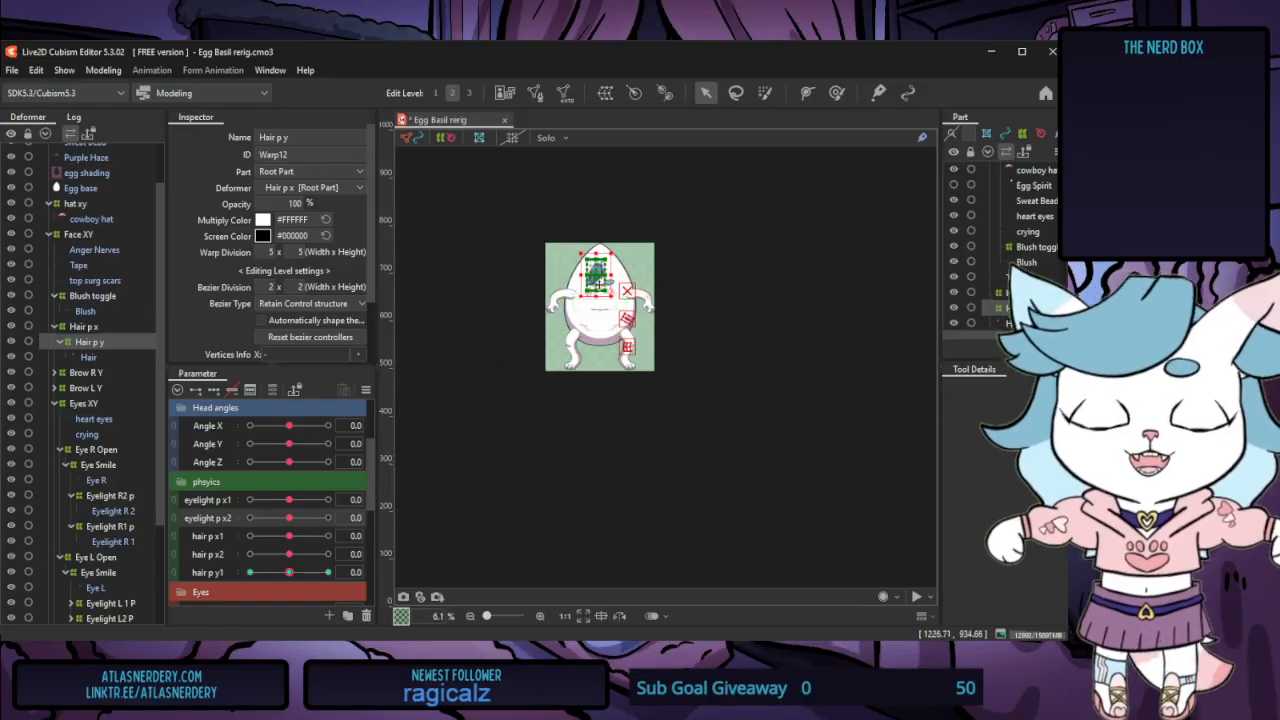
scroll(572, 291, "up", 8)
left_click(103, 70)
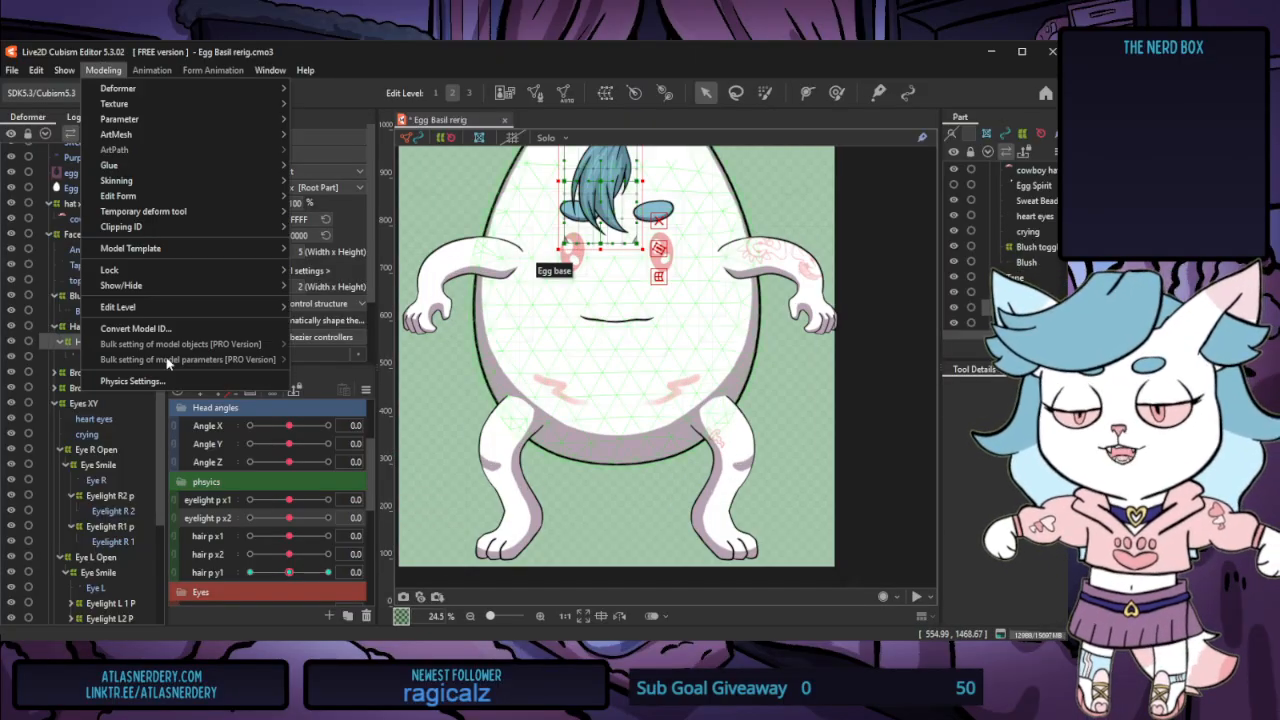
left_click(115, 374)
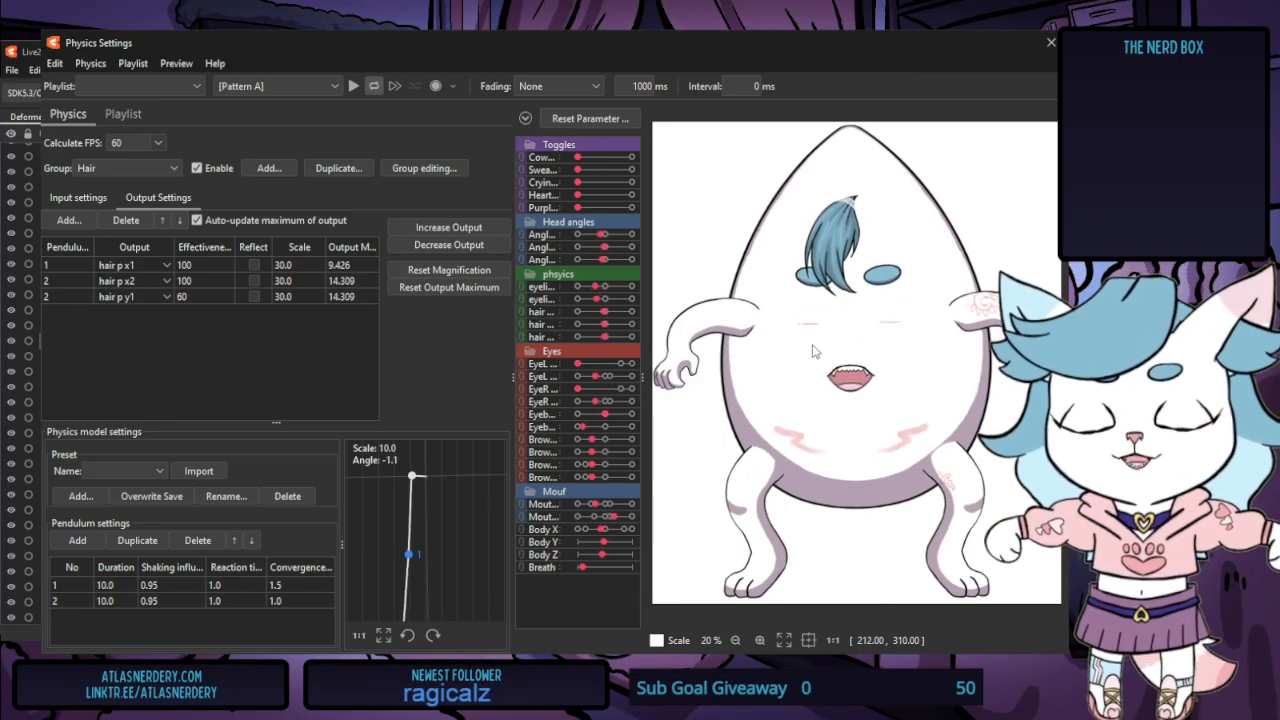